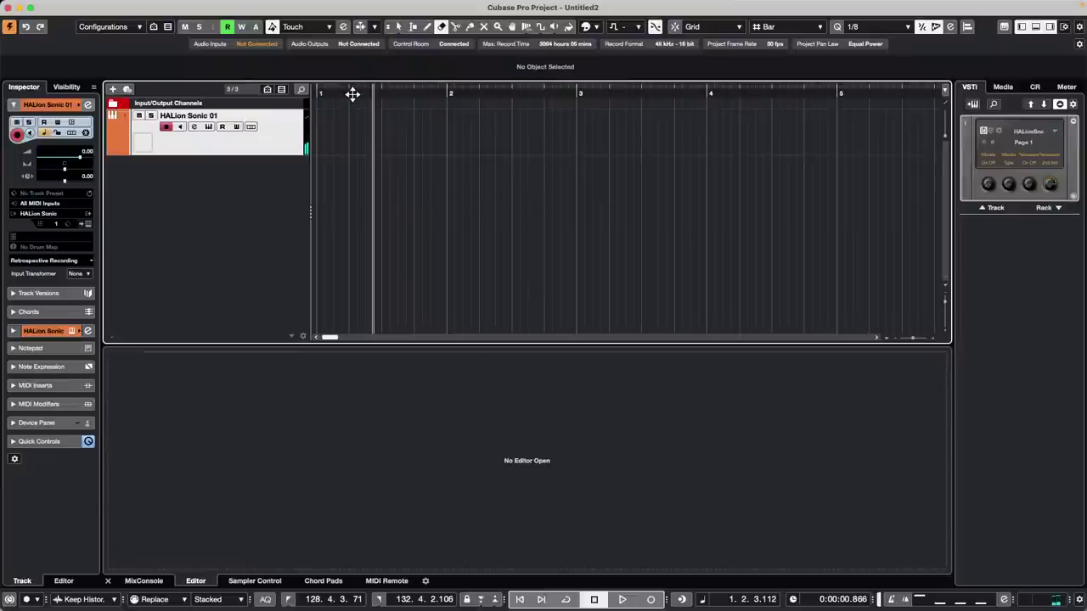
# - Record a new MIDI part on HALion Sonic 01 starting from bar 1
pyautogui.moveTo(351, 94); pyautogui.dragTo(248, 95)
pyautogui.press('KP_Multiply')
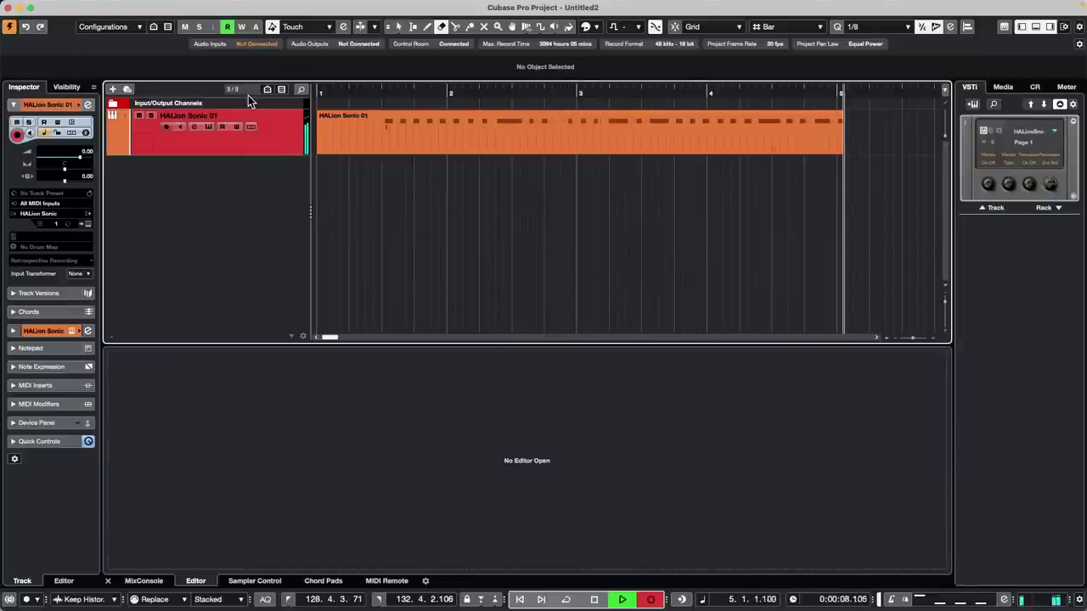
pyautogui.press('space')
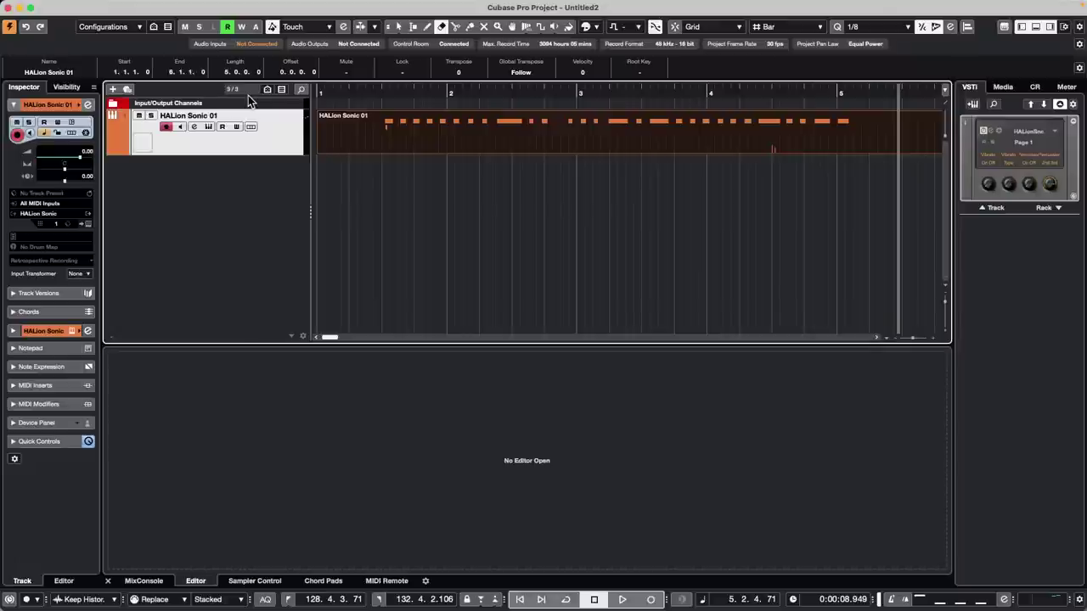
# - Trim the recorded MIDI part so it ends near bar 3
pyautogui.click(550, 90)
pyautogui.moveTo(549, 79); pyautogui.dragTo(548, 70)
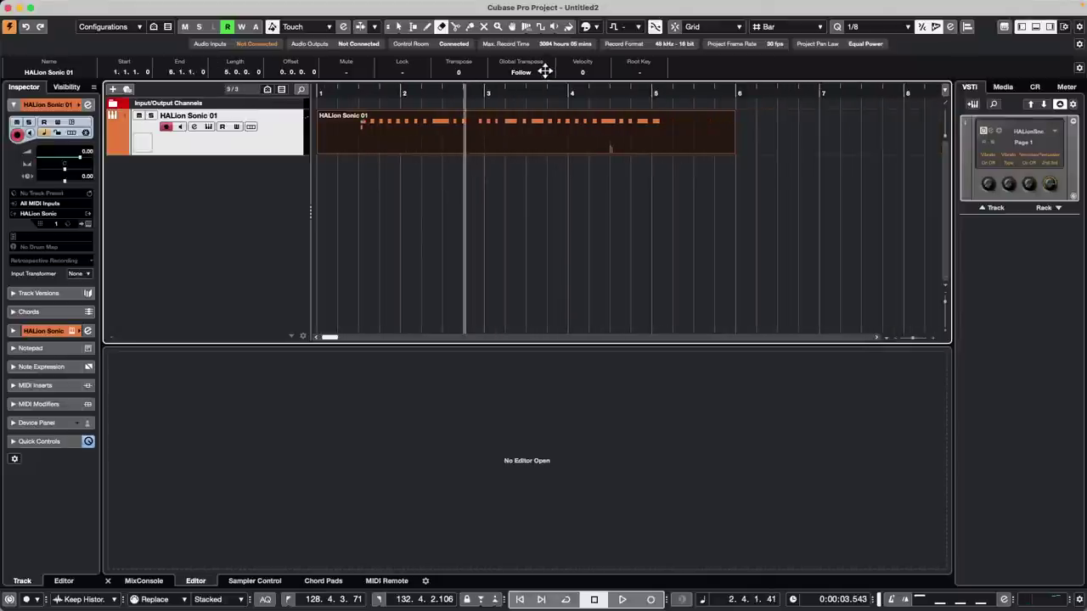
pyautogui.rightClick(737, 153)
pyautogui.click(738, 153)
pyautogui.moveTo(732, 149); pyautogui.dragTo(484, 152)
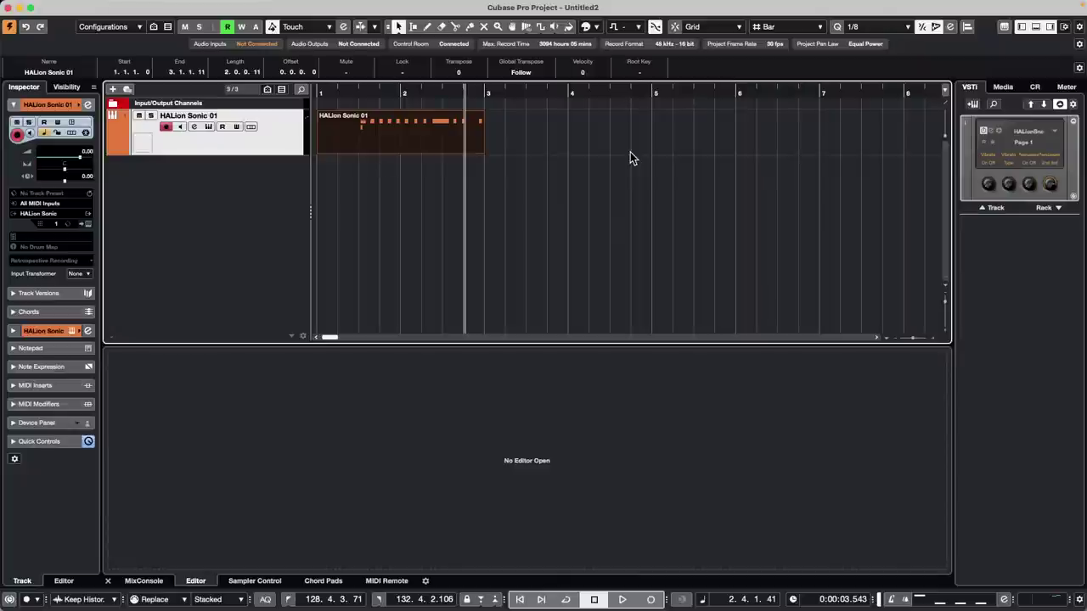
# - Record a fresh take from bar 1 to bar 5, then show Lane 1 and Lane 2
pyautogui.click(349, 92)
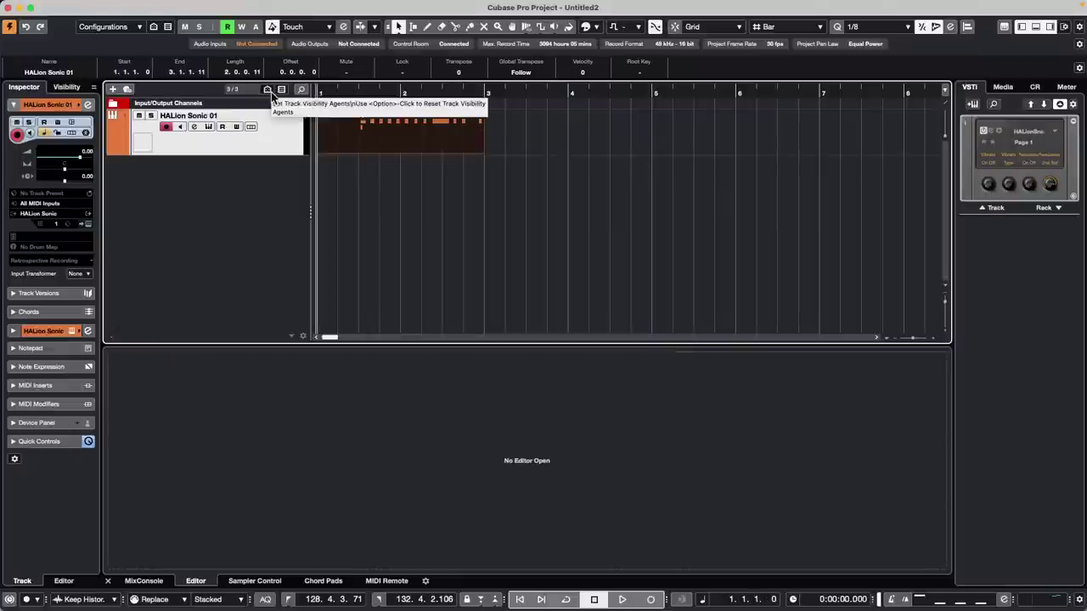
pyautogui.press('KP_Multiply')
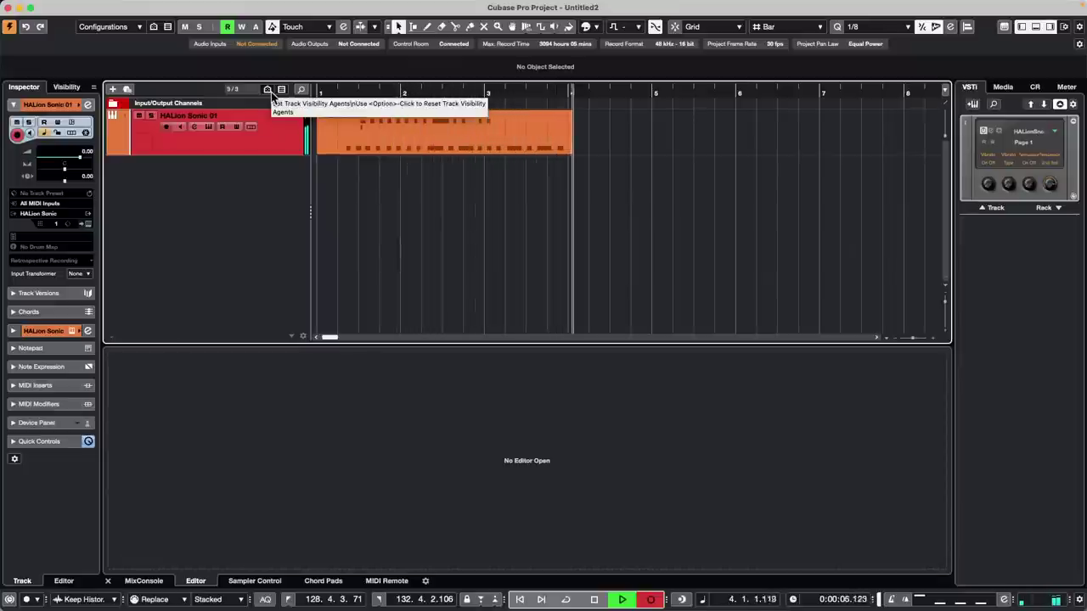
pyautogui.press('space')
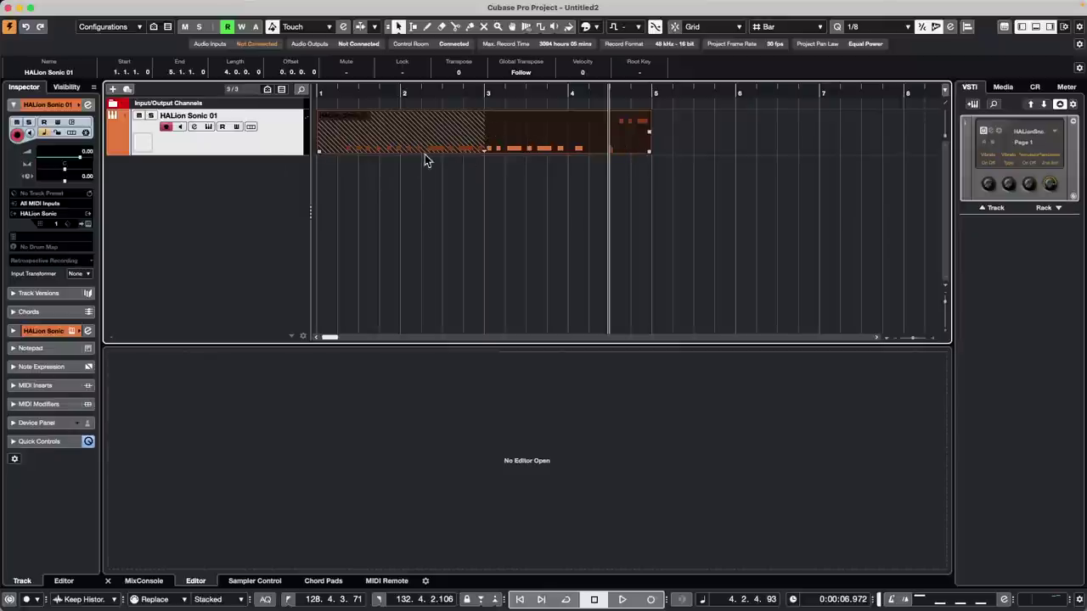
pyautogui.click(514, 171)
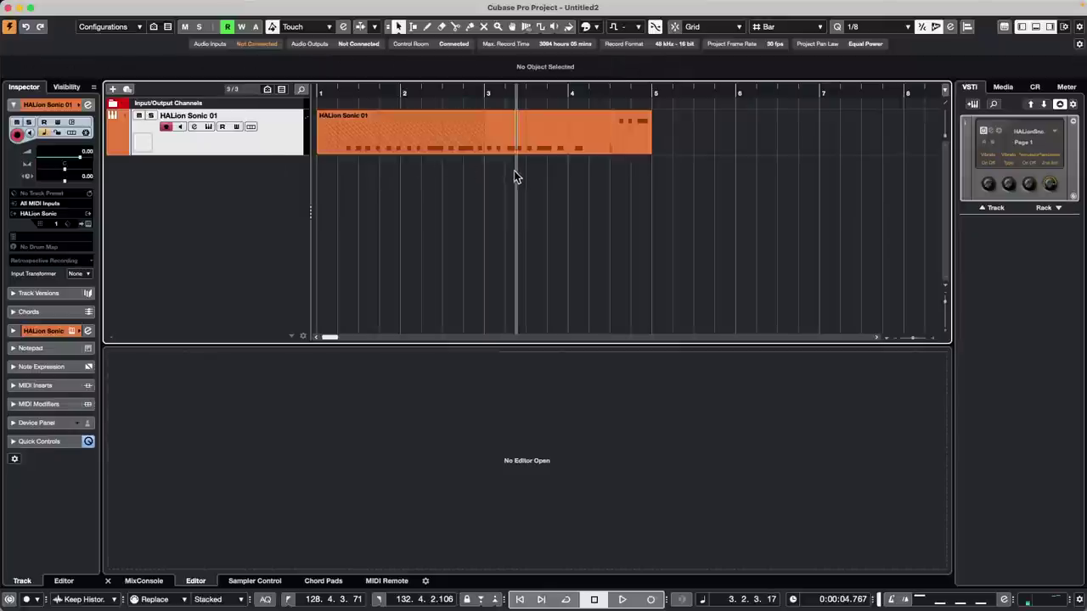
pyautogui.click(252, 127)
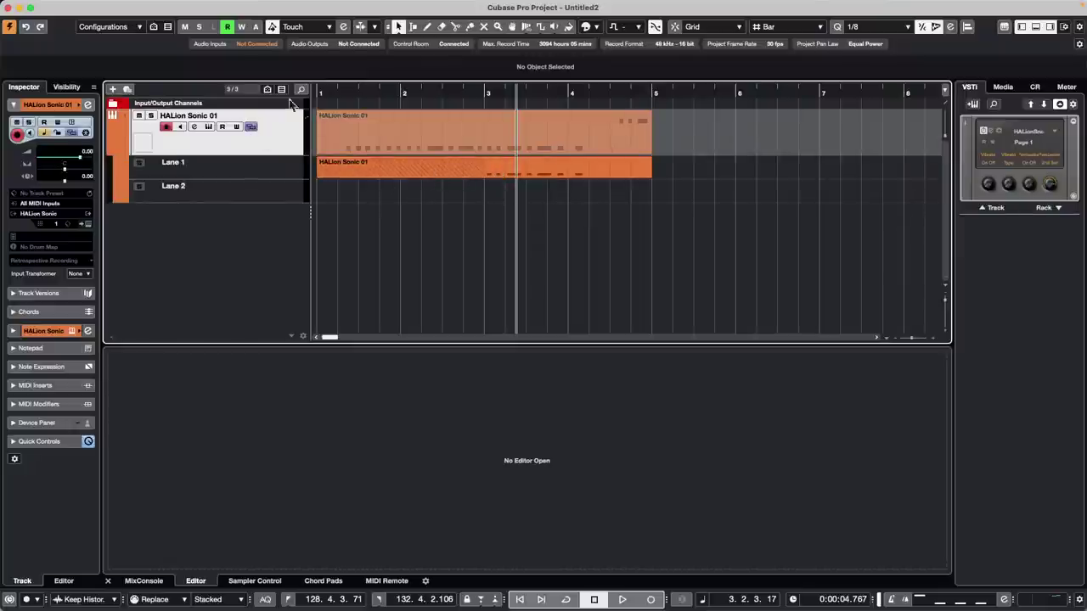
# - Hide the track lanes and set the MIDI Record Mode to New Parts
pyautogui.click(255, 129)
pyautogui.click(221, 599)
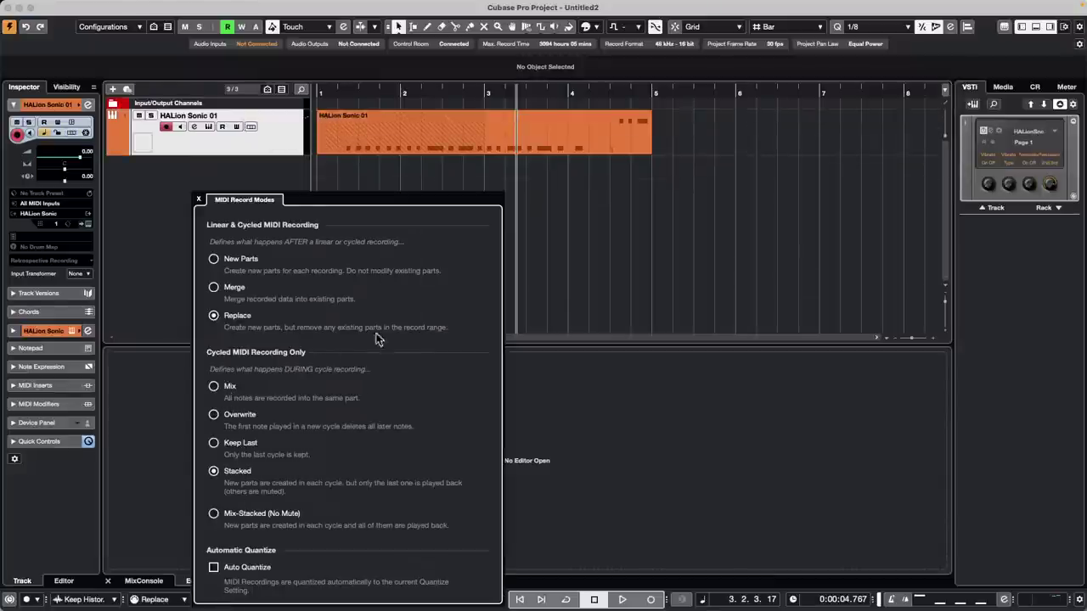
pyautogui.click(214, 258)
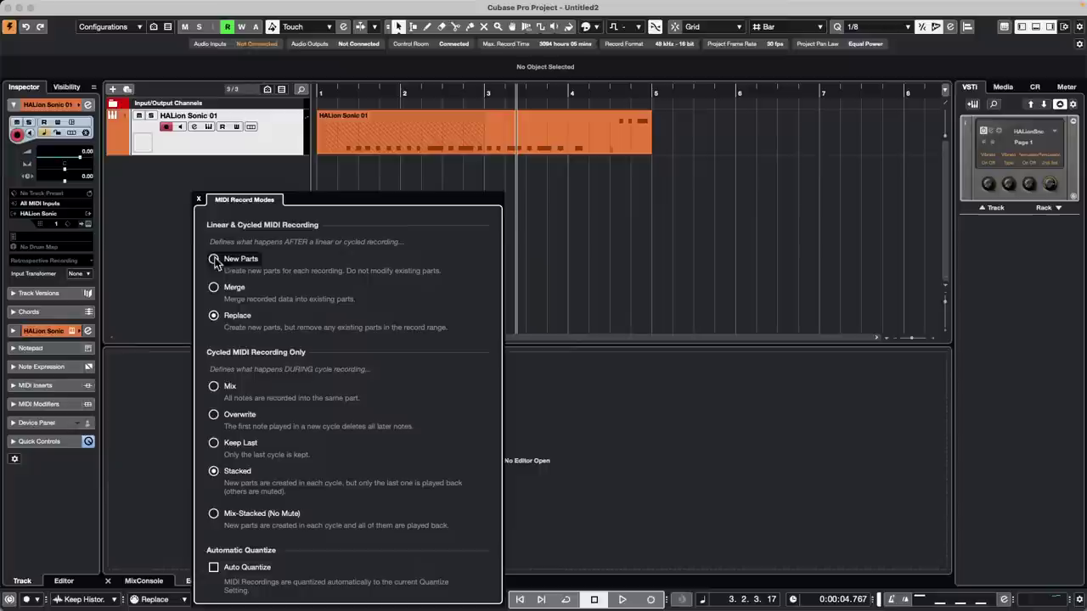
pyautogui.click(440, 174)
# - Erase the MIDI part with the Erase tool and return to the project start
pyautogui.rightClick(440, 174)
pyautogui.click(483, 174)
pyautogui.click(462, 149)
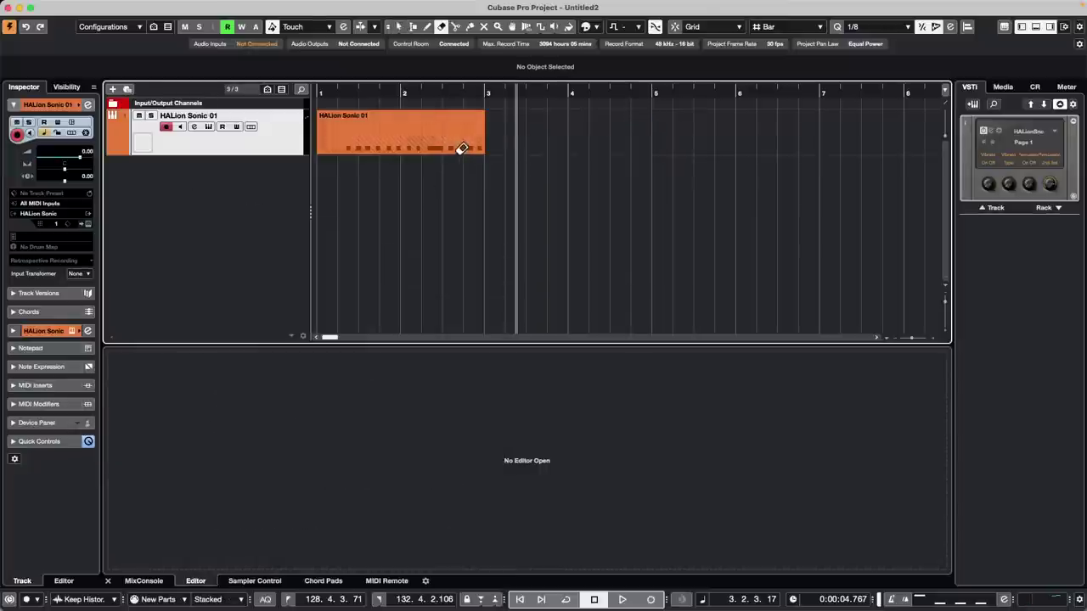
pyautogui.click(353, 91)
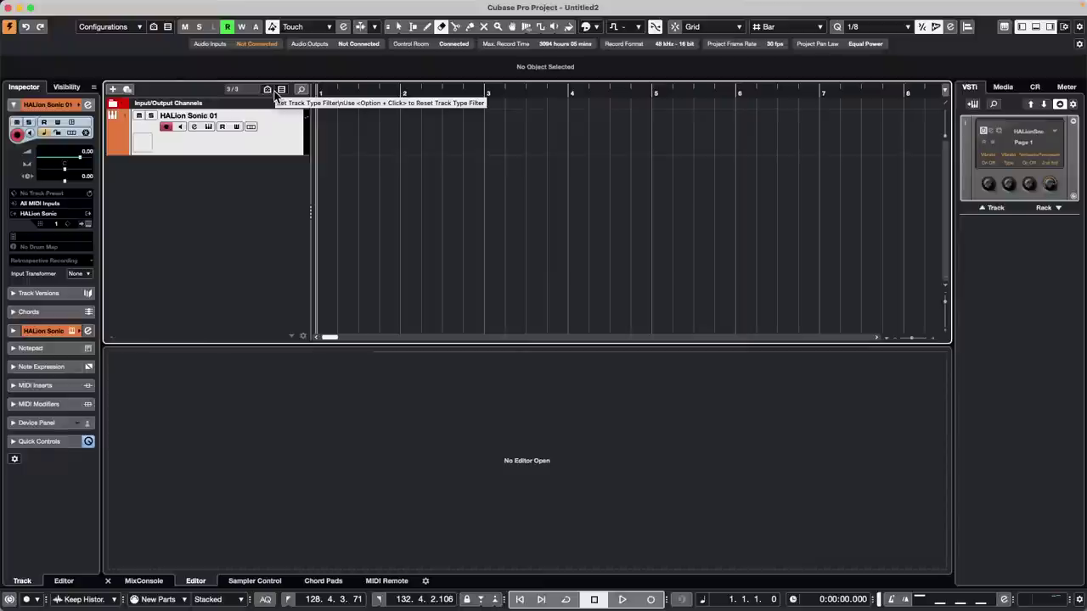
# - Record two takes on HALion Sonic 01, each starting from bar 1
pyautogui.press('KP_Multiply')
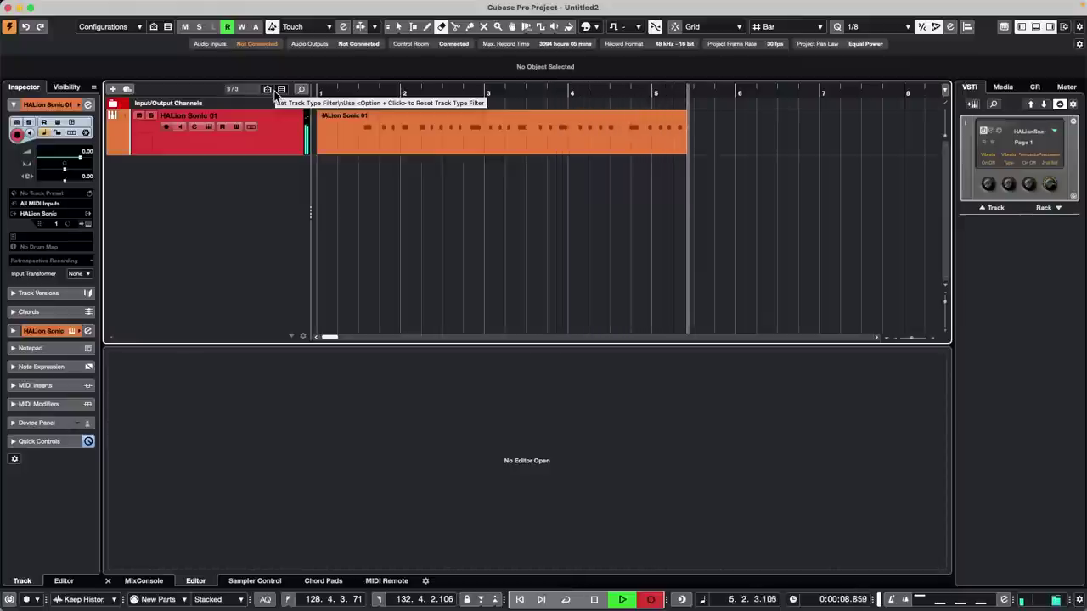
pyautogui.press('space')
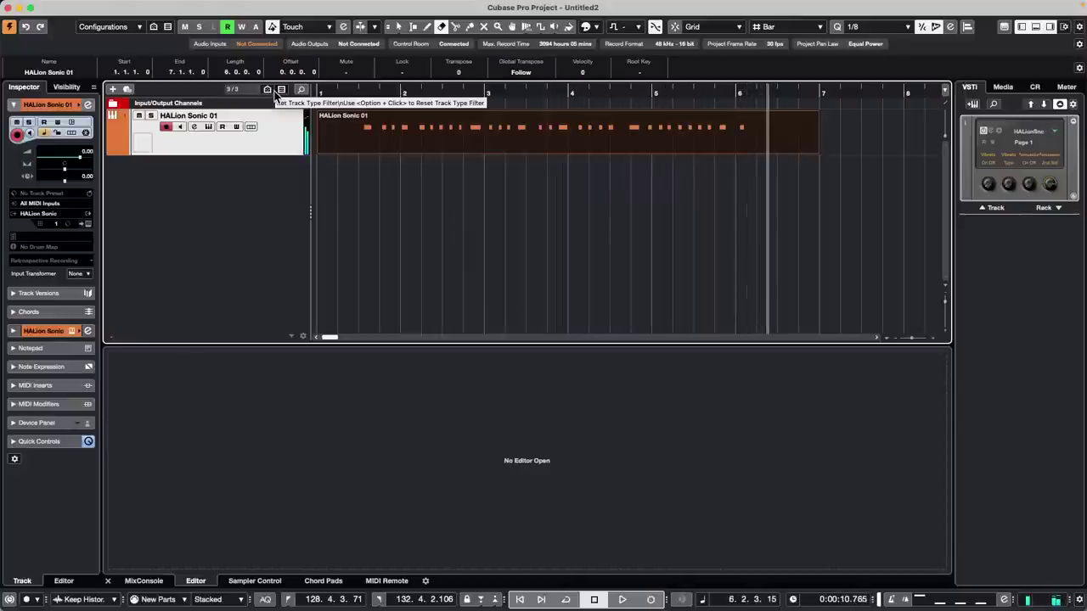
pyautogui.press('.')
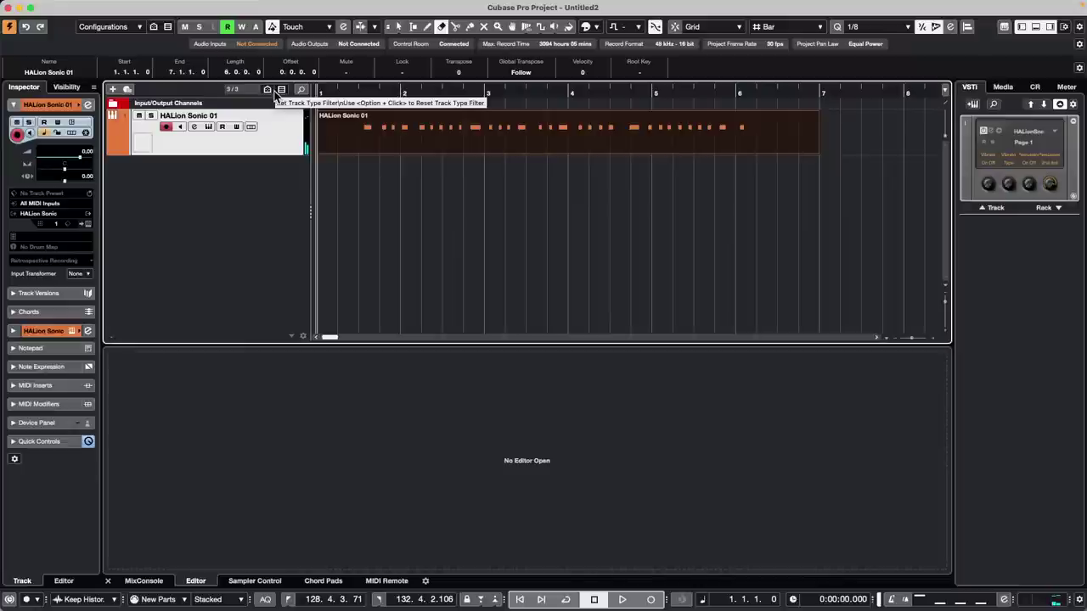
pyautogui.press('KP_Multiply')
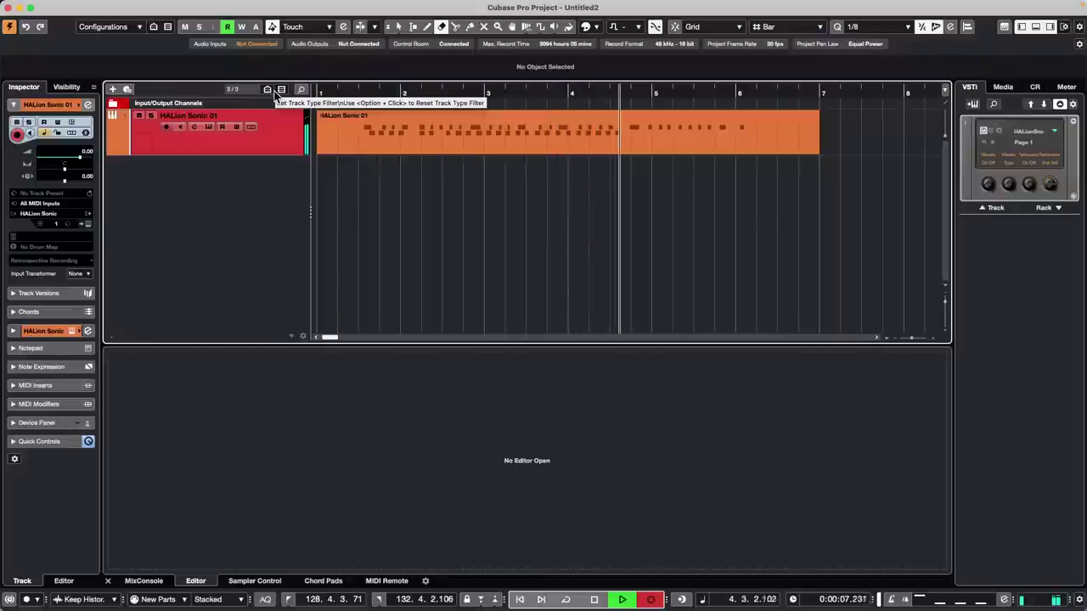
pyautogui.press('space')
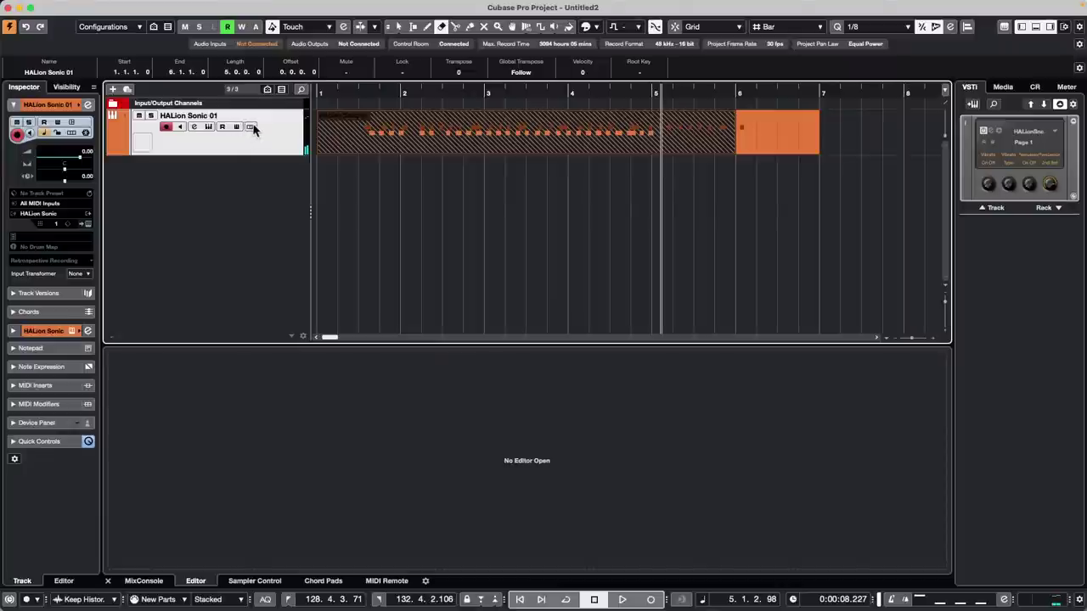
# - Toggle the lanes on and off, then trim the top part to end at bar 4
pyautogui.click(252, 126)
pyautogui.click(252, 126)
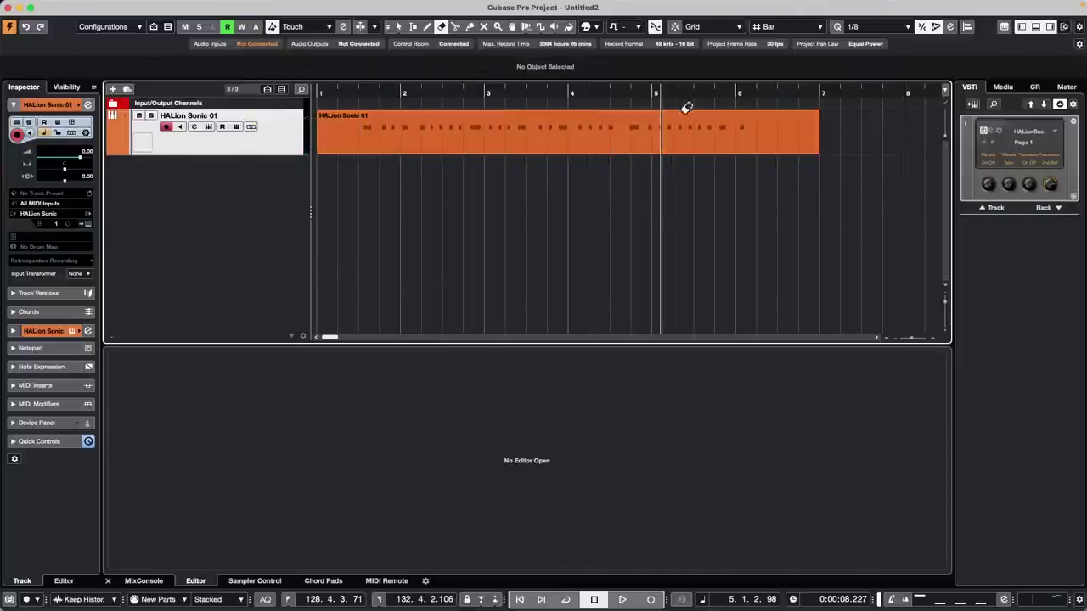
pyautogui.press('1')
pyautogui.moveTo(819, 153); pyautogui.dragTo(566, 153)
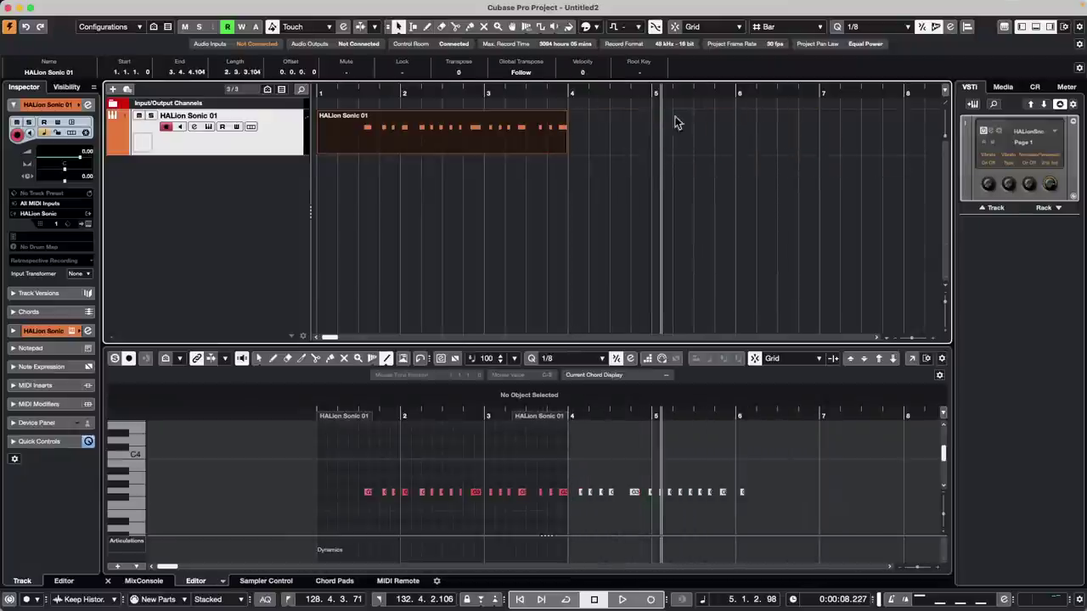
# - Record a bars 1–6 take of repeated C3 notes from bar 1, then toggle the lanes
pyautogui.click(324, 93)
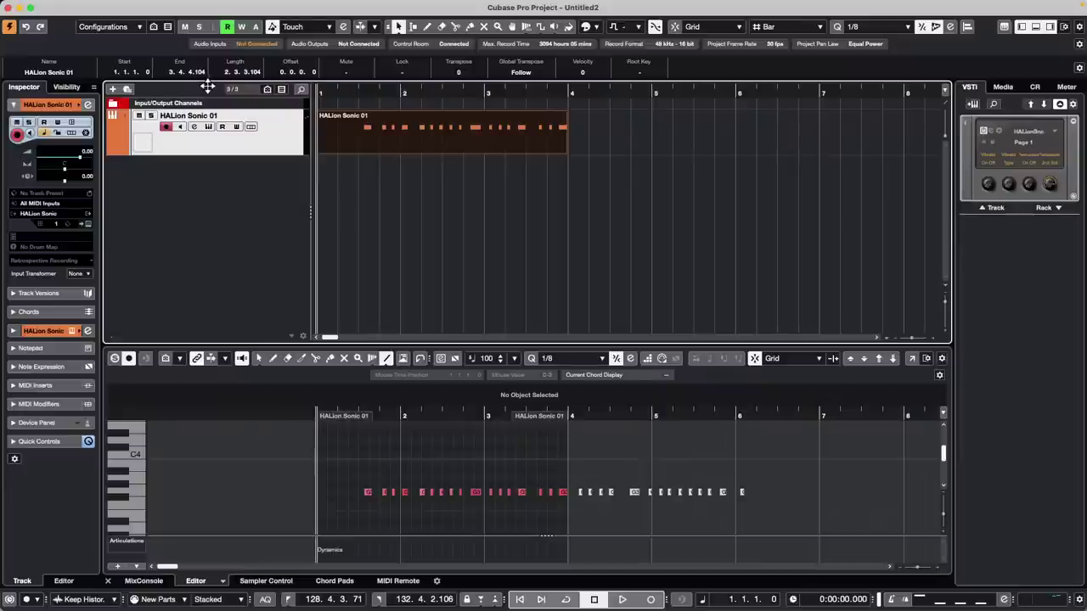
pyautogui.press('KP_Multiply')
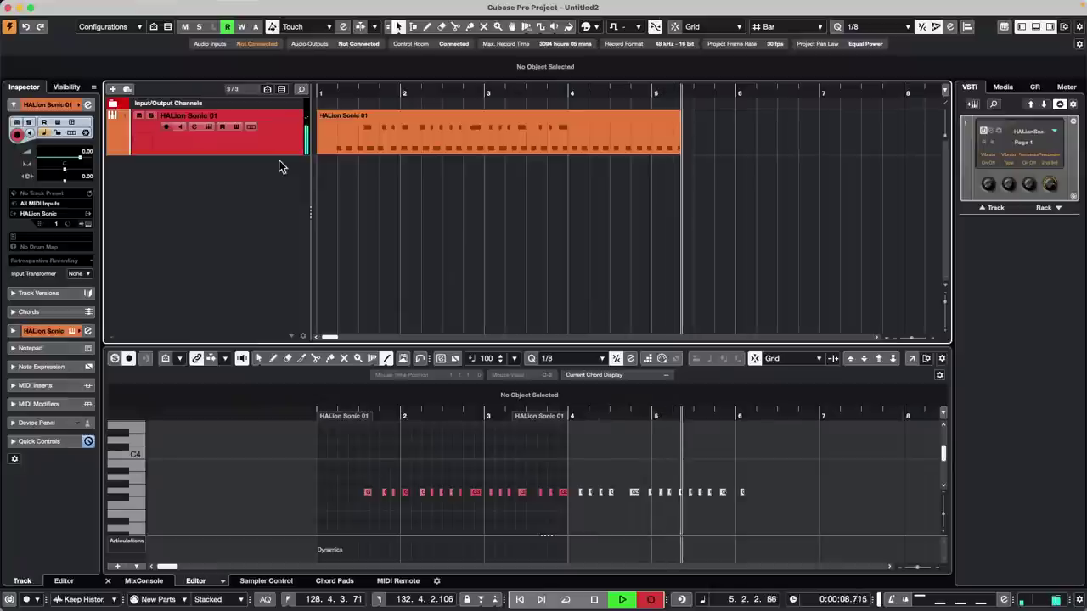
pyautogui.press('space')
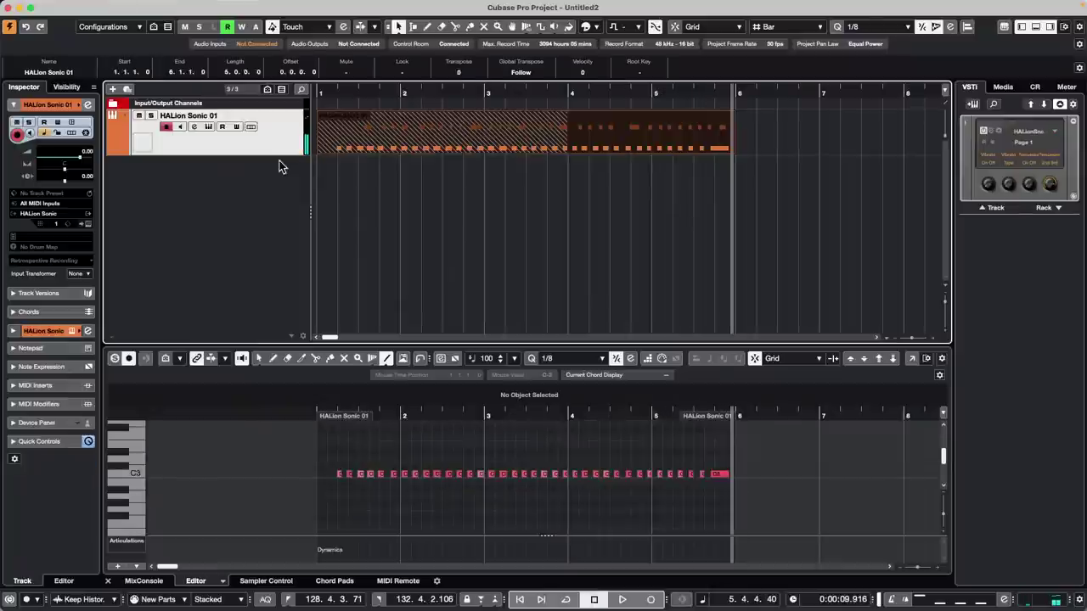
pyautogui.click(250, 126)
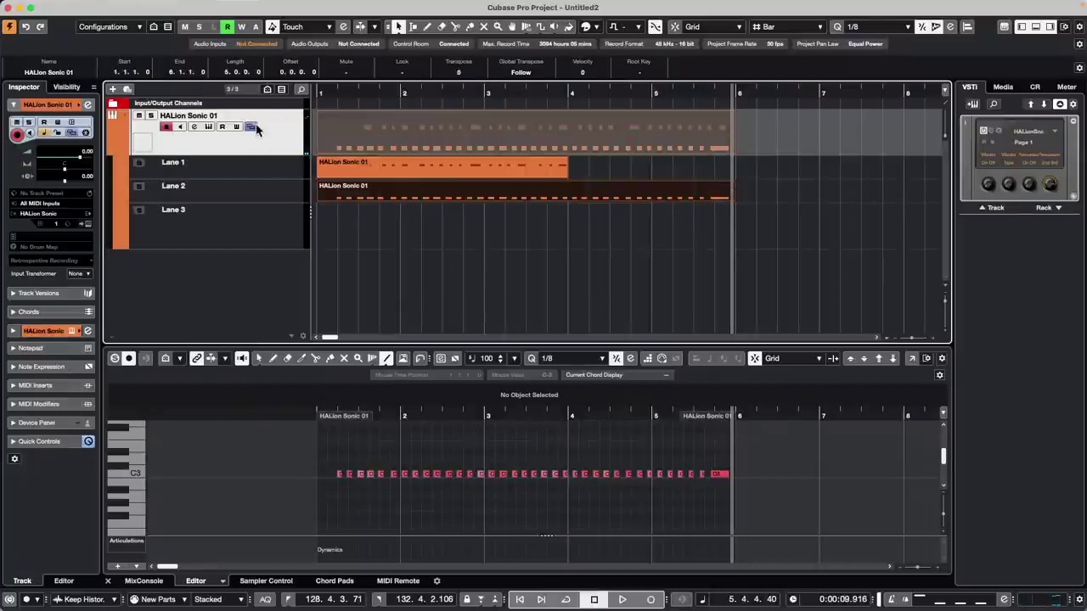
pyautogui.click(253, 127)
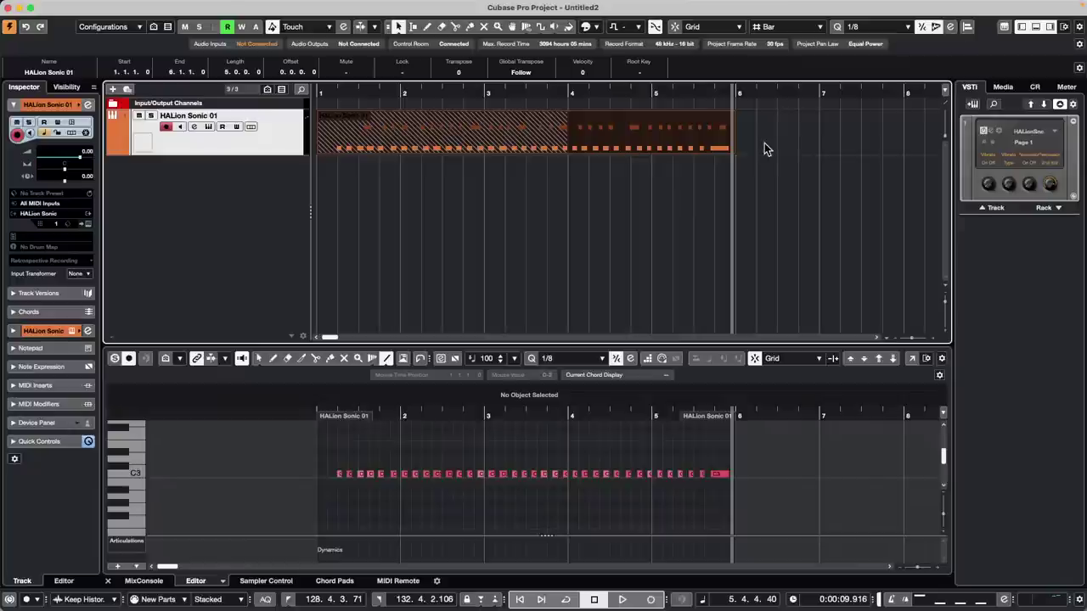
# - Glue the pieces into one bars 1–6 part, delete it, and return to the start
pyautogui.rightClick(477, 153)
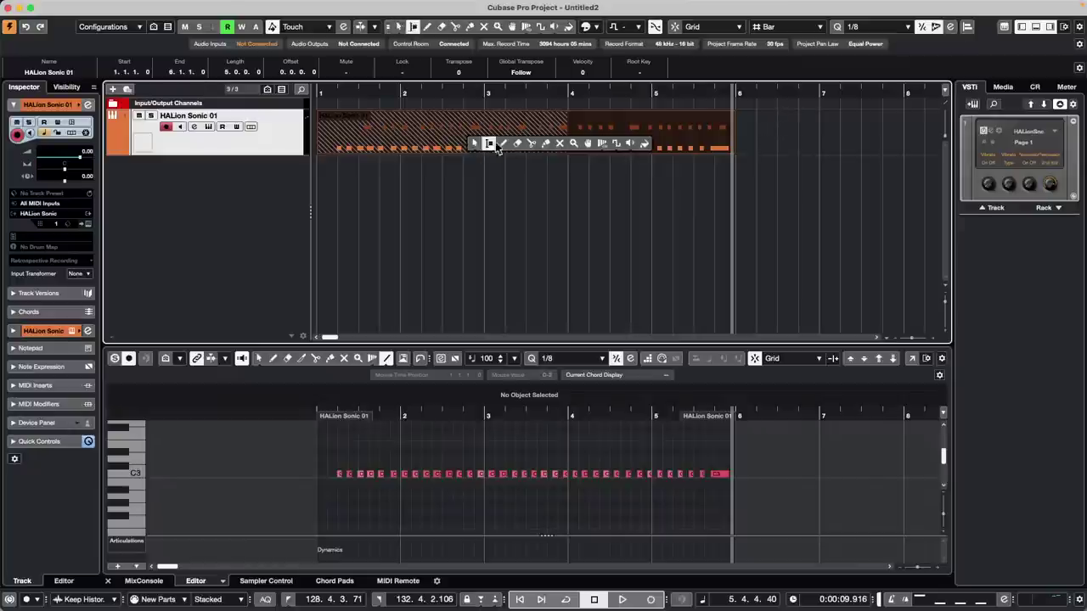
pyautogui.click(545, 143)
pyautogui.click(449, 129)
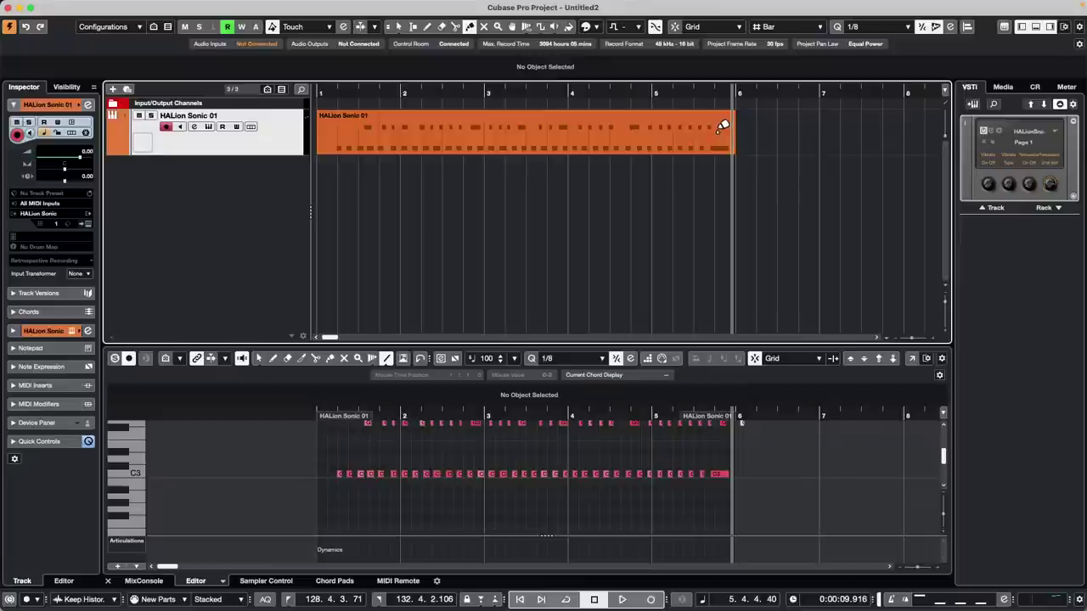
pyautogui.click(675, 133)
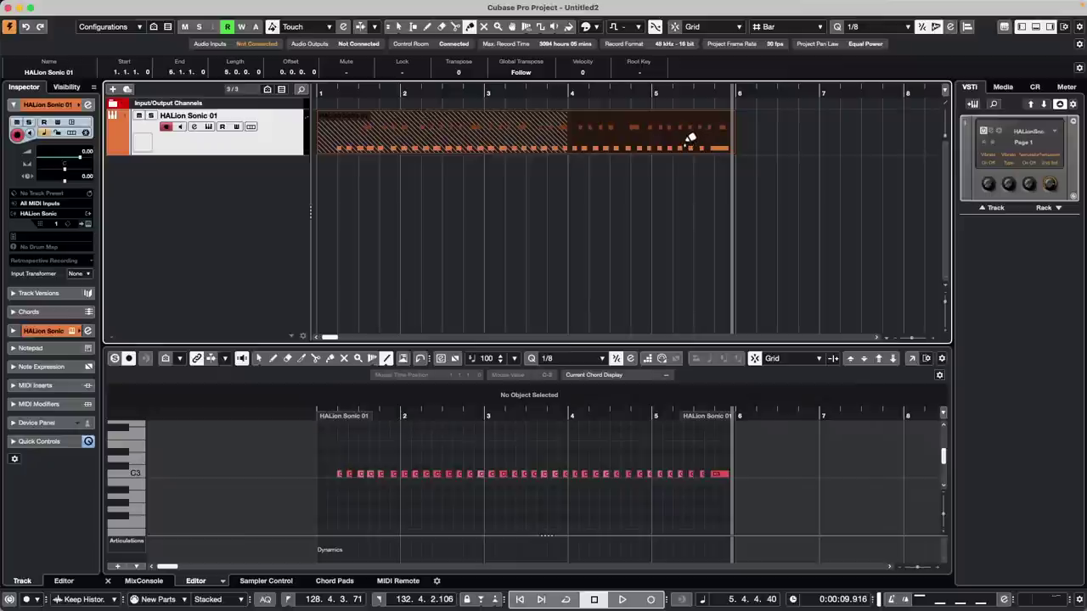
pyautogui.press('Delete')
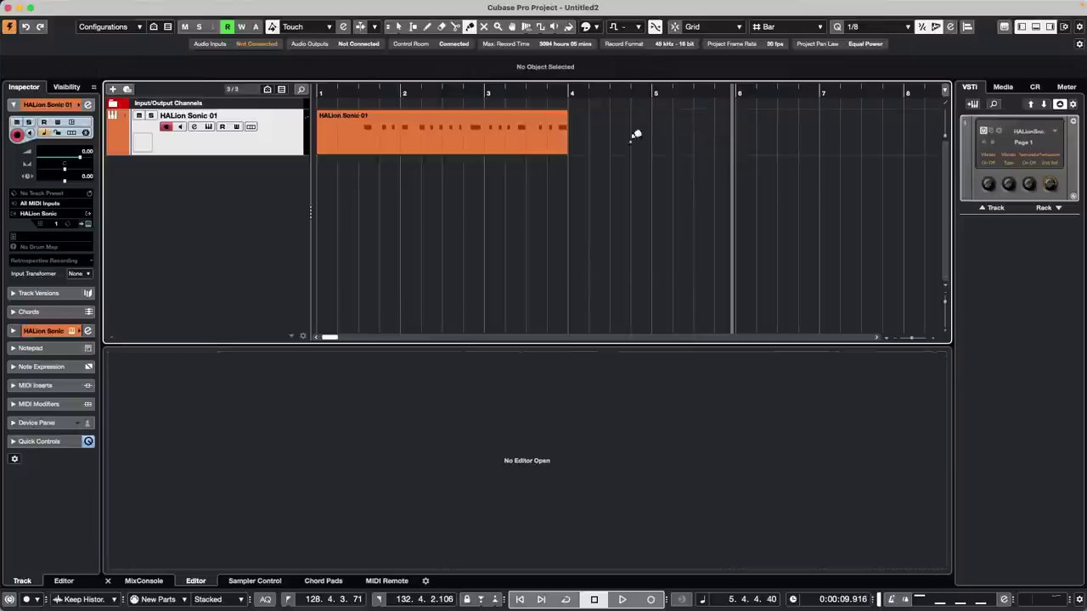
pyautogui.click(328, 94)
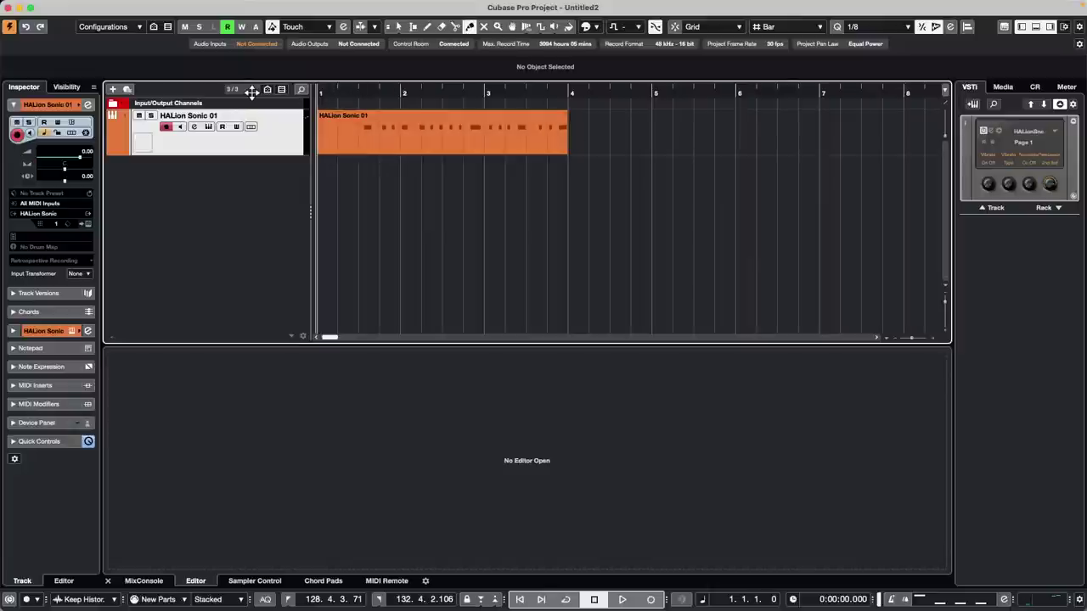
# - Record a bars 1–6 take, show lanes, activate the Lane 1 take, then undo
pyautogui.press('KP_Multiply')
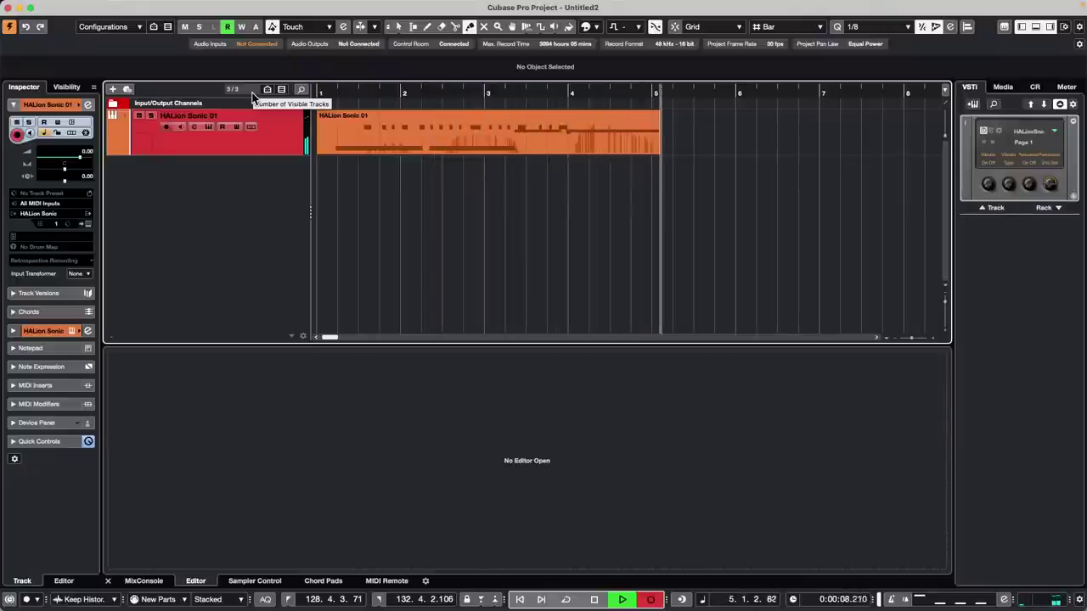
pyautogui.press('space')
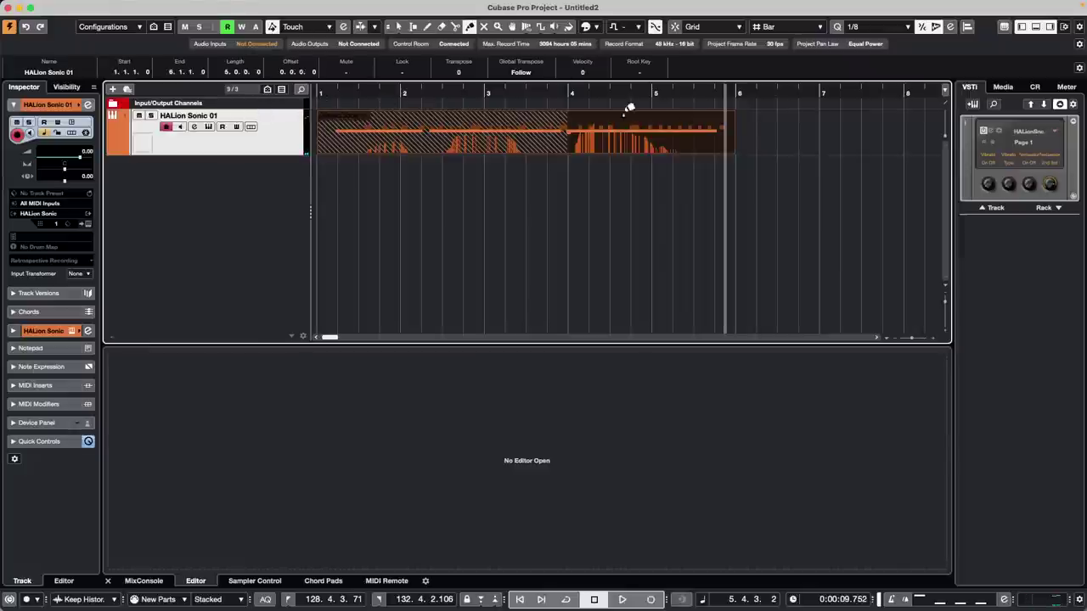
pyautogui.click(251, 127)
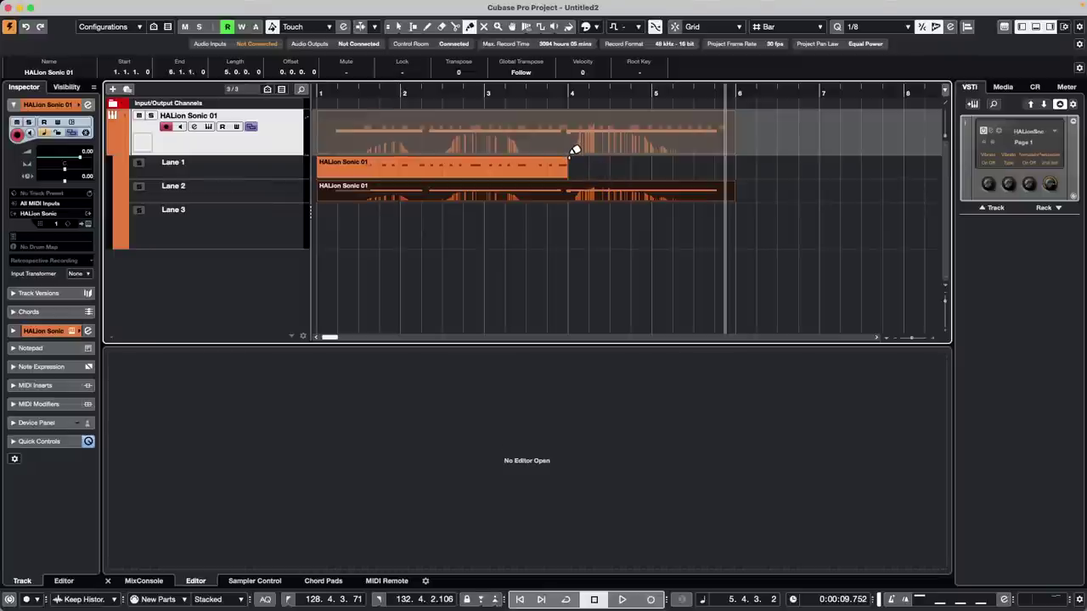
pyautogui.click(518, 173)
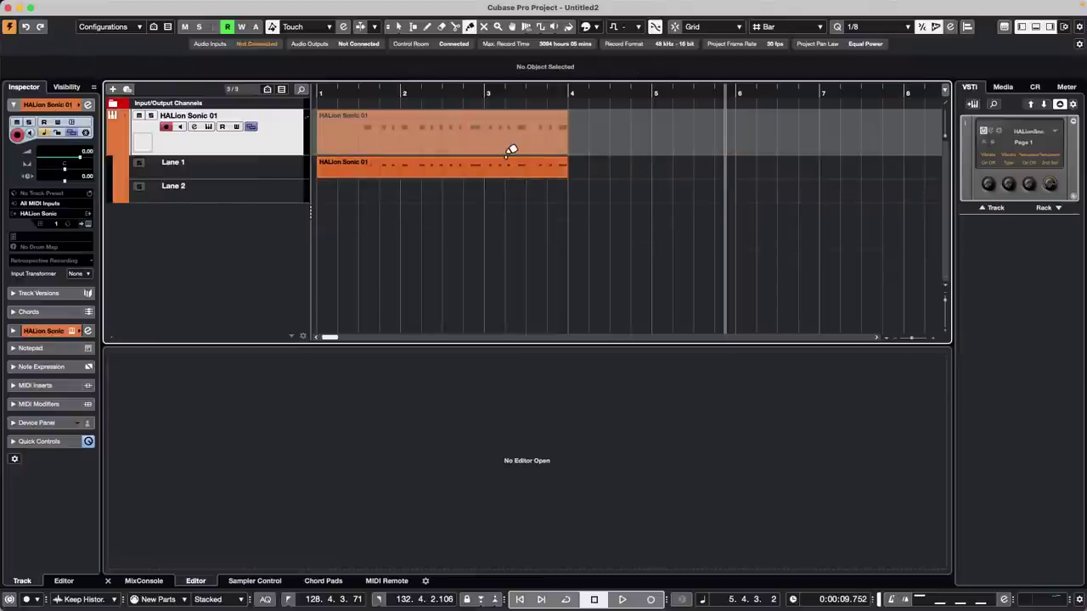
pyautogui.press('super+z')
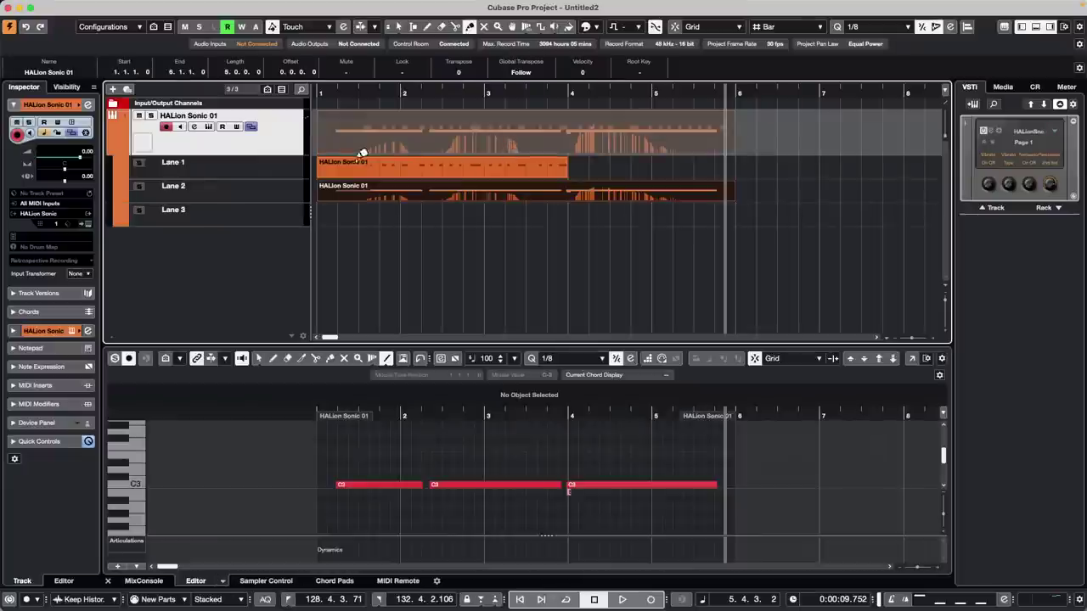
# - Hide the lanes and merge the overlapping takes with the Glue tool
pyautogui.click(250, 127)
pyautogui.rightClick(430, 136)
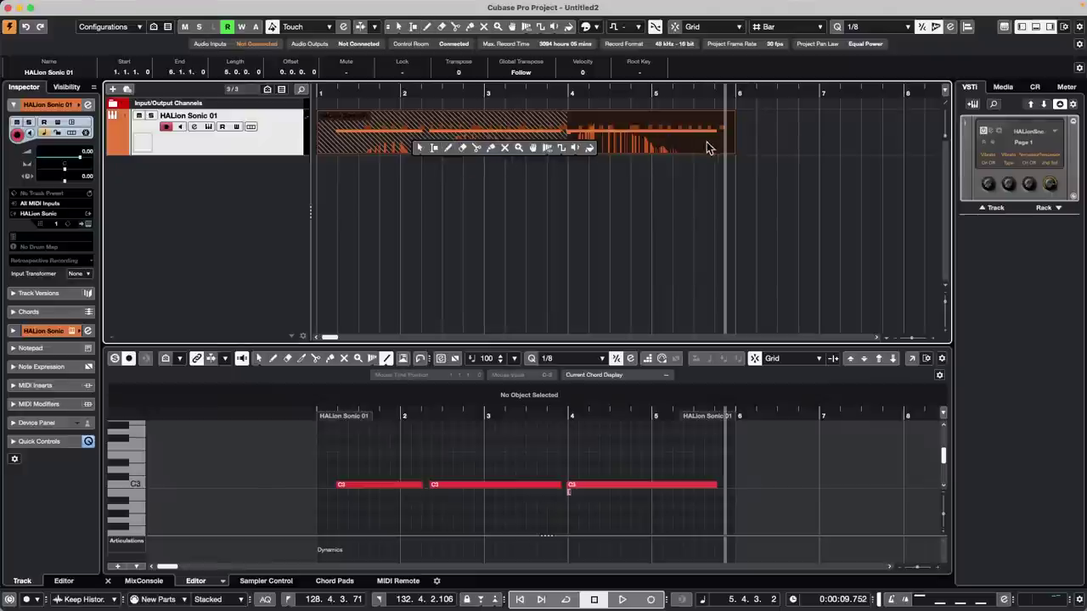
pyautogui.click(491, 148)
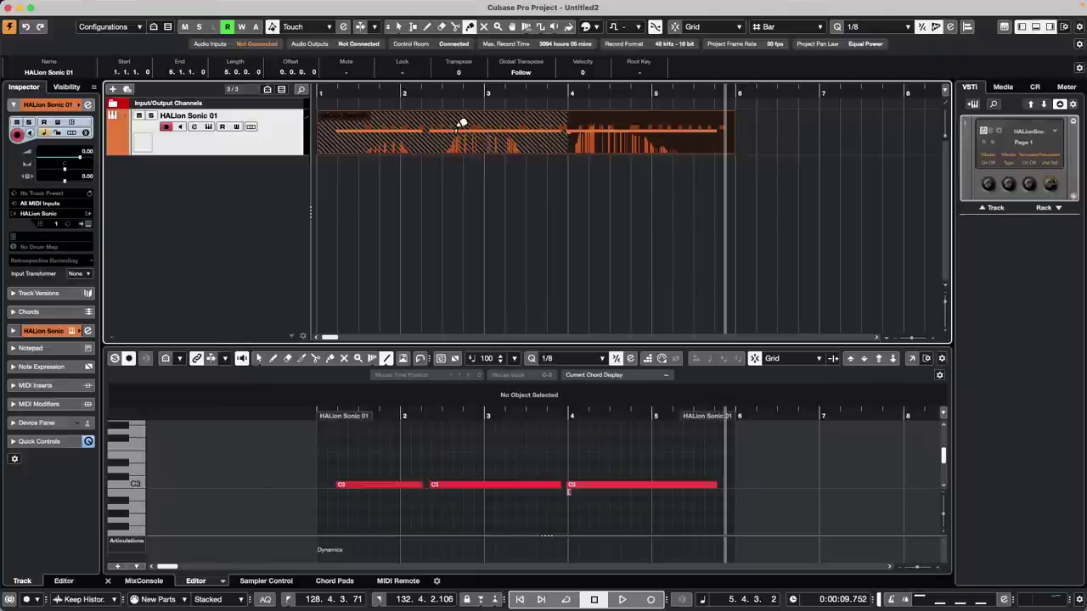
pyautogui.click(453, 130)
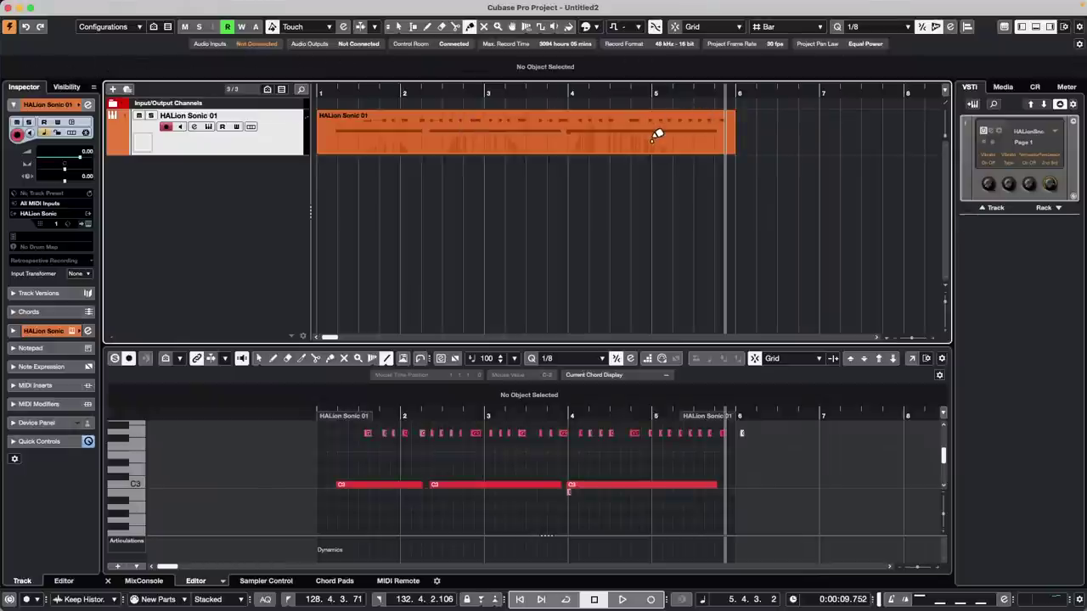
# - Play back from near bar 4, then glue the overlapping parts into one part again
pyautogui.click(553, 91)
pyautogui.press('space')
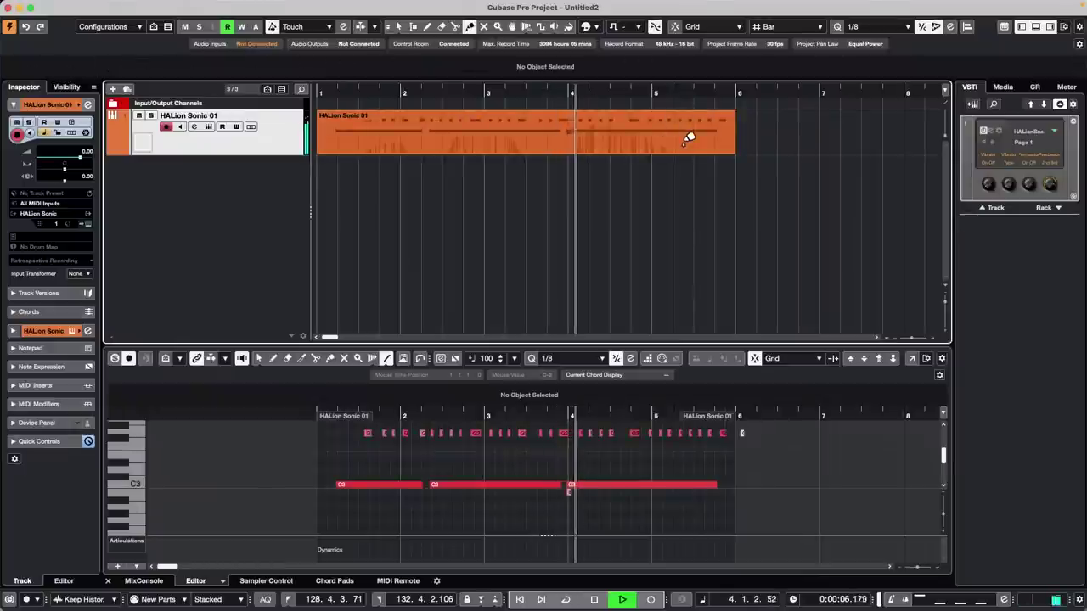
pyautogui.press('space')
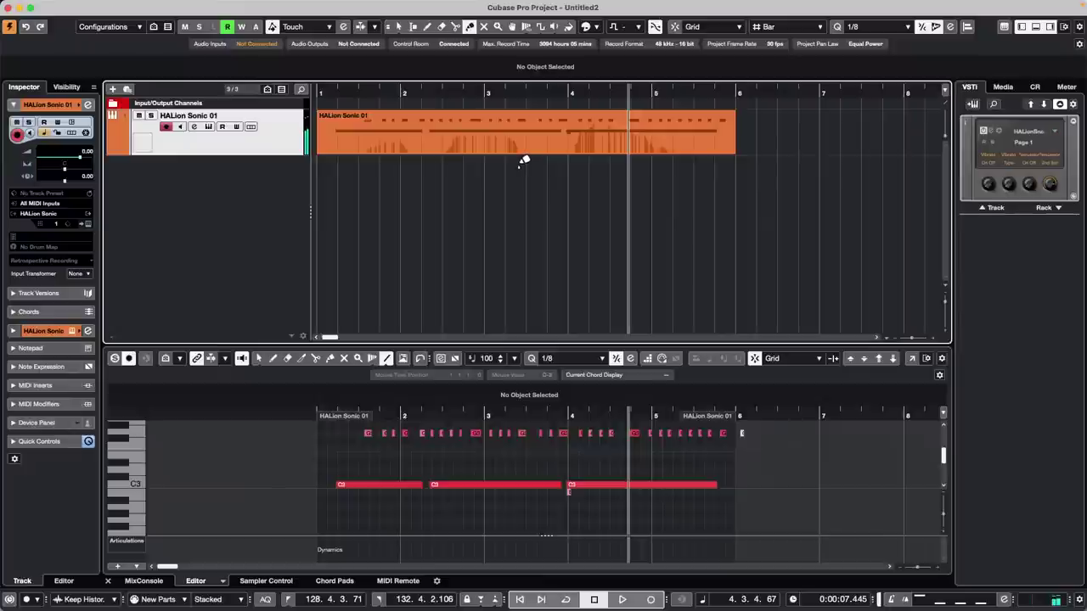
pyautogui.click(524, 157)
pyautogui.rightClick(429, 148)
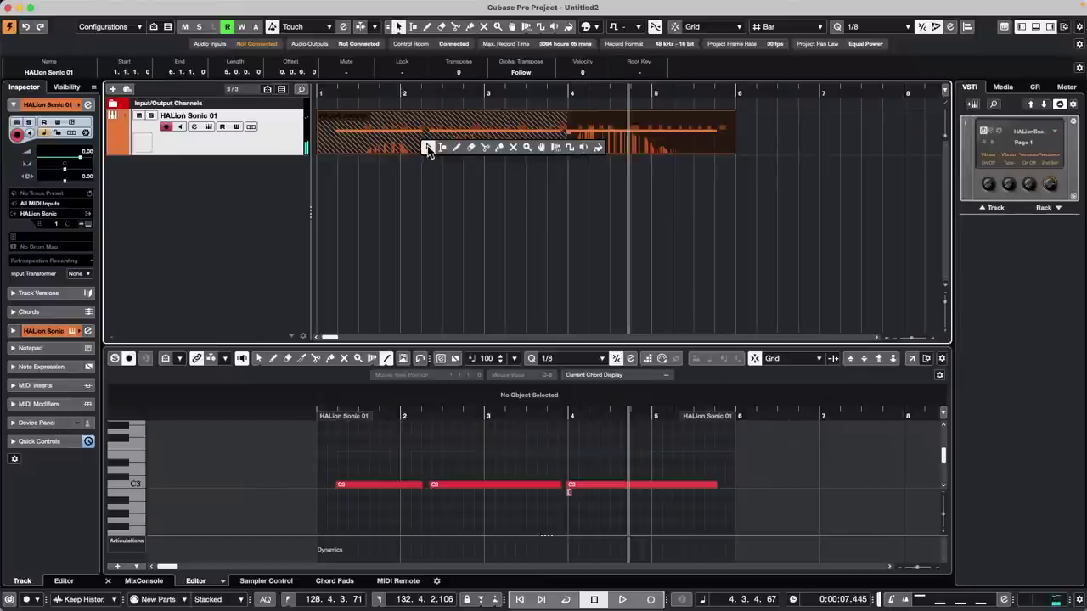
pyautogui.click(498, 148)
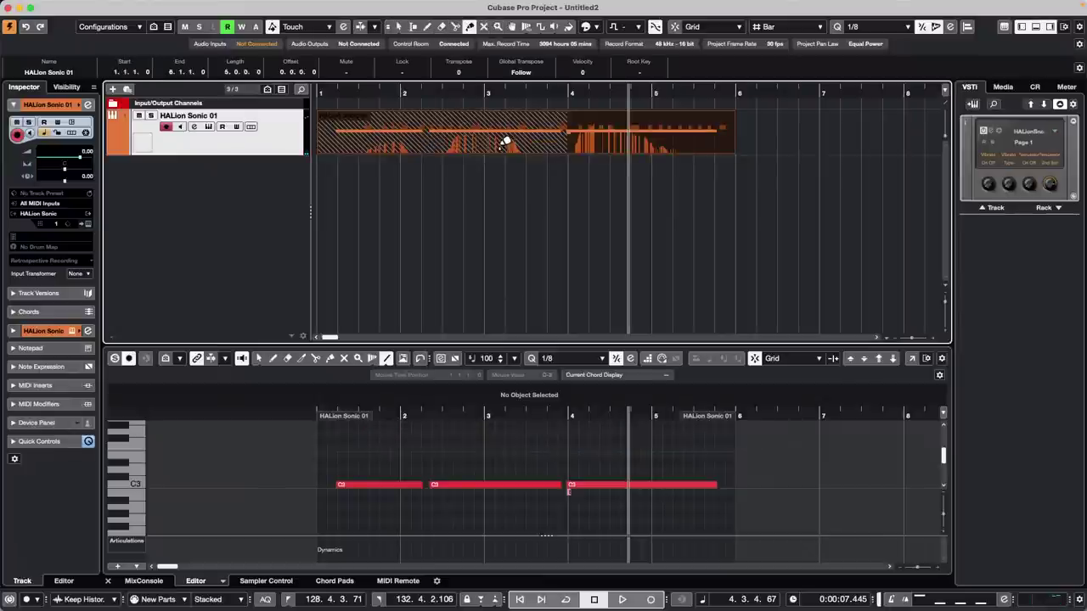
pyautogui.click(345, 121)
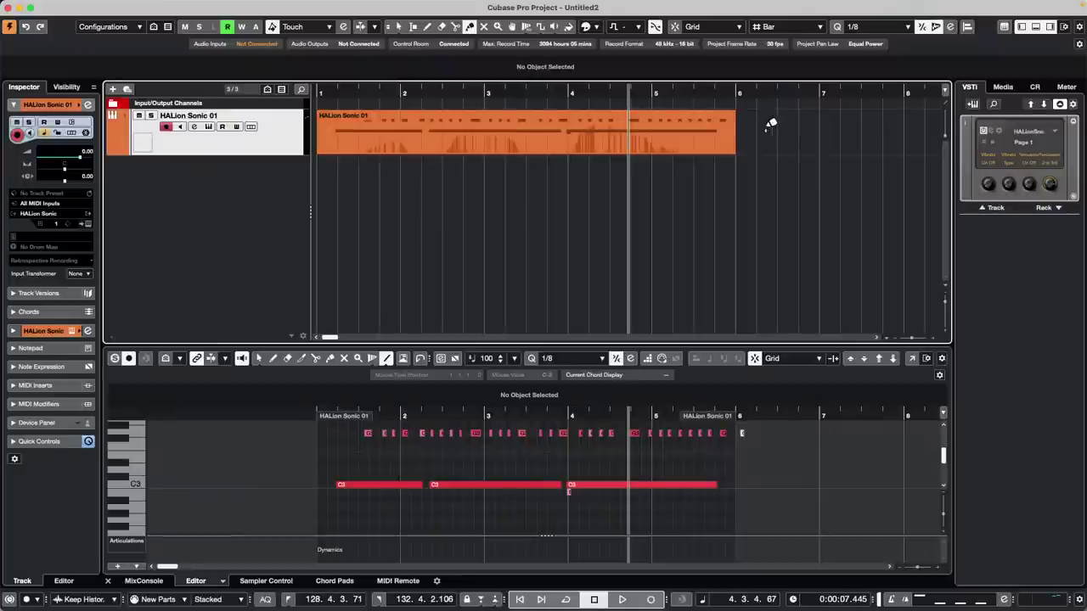
# - Undo the merges and recordings with Cmd+Z, then open the Cubase menu
pyautogui.press('super+z')
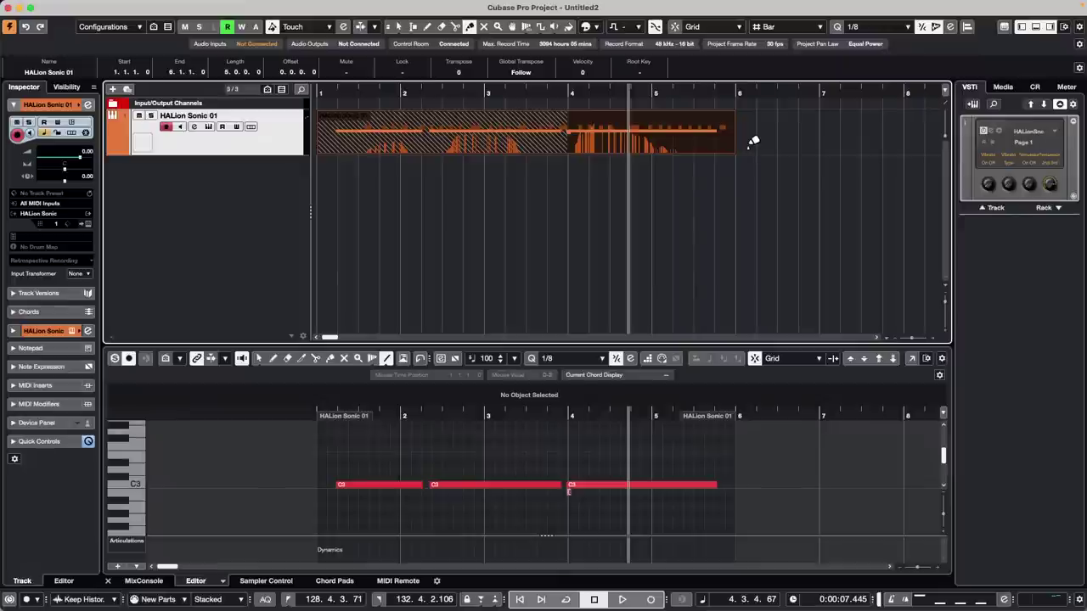
pyautogui.press('super+z')
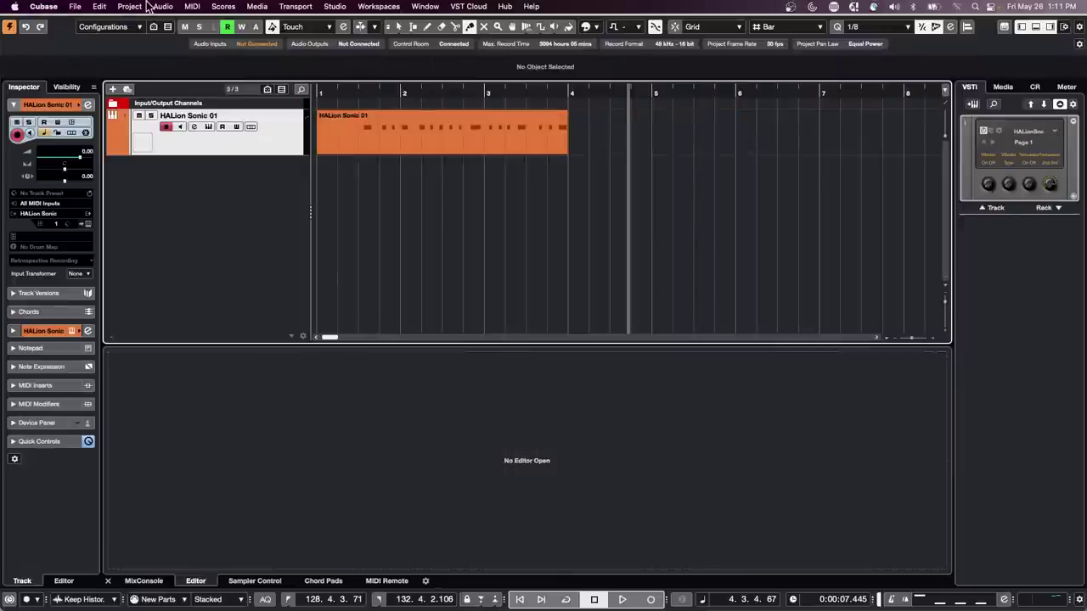
pyautogui.press('super+z')
pyautogui.press('super+z')
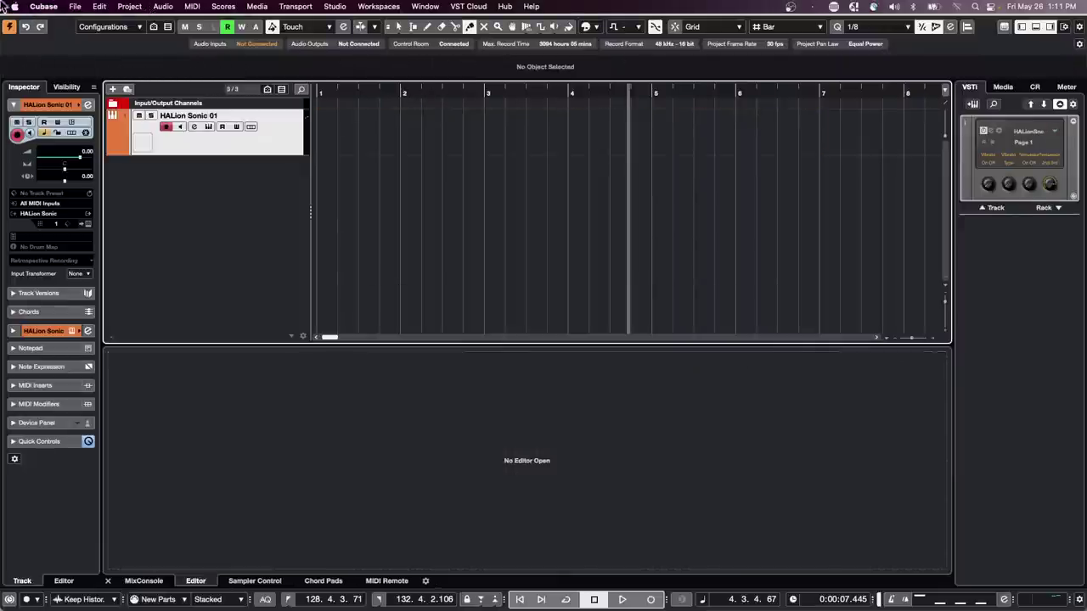
pyautogui.click(70, 7)
# - Enable Delete Overlaps in Preferences > Editing and apply the change
pyautogui.moveTo(43, 7)
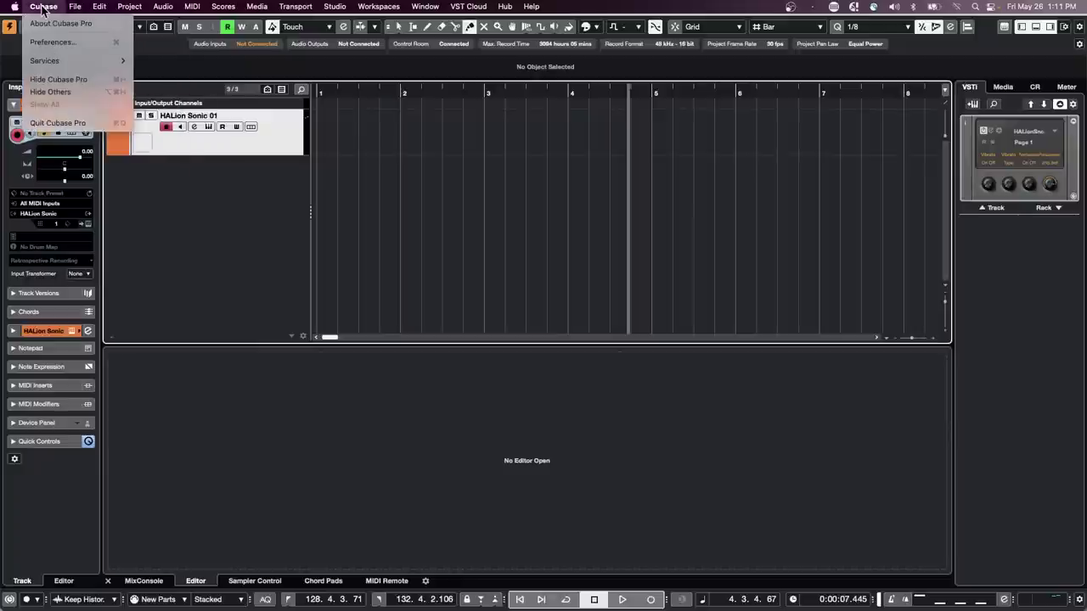
pyautogui.click(60, 43)
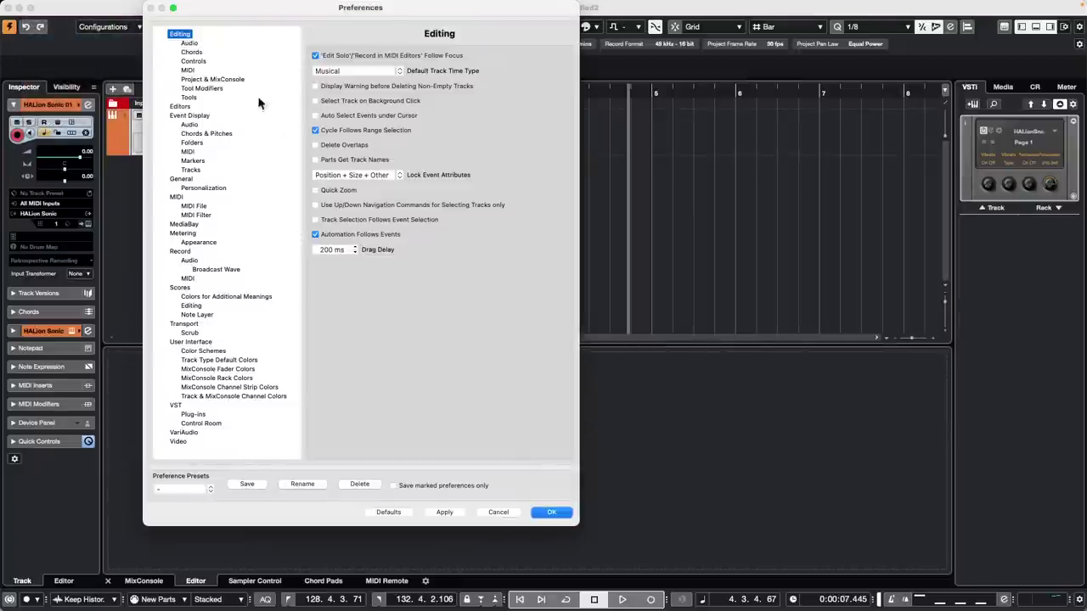
pyautogui.click(316, 131)
pyautogui.click(316, 145)
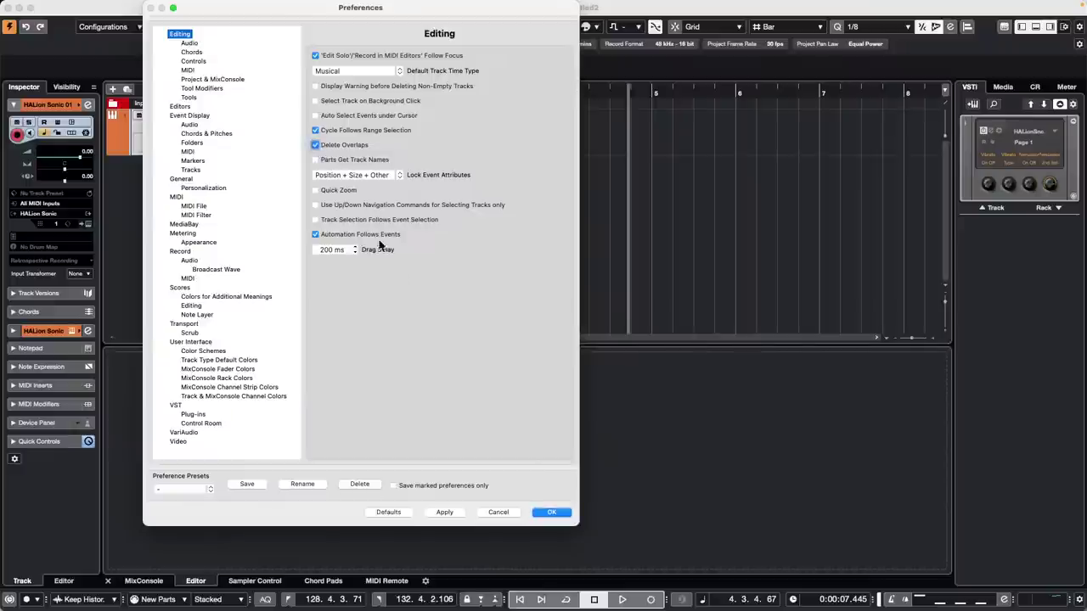
pyautogui.click(557, 512)
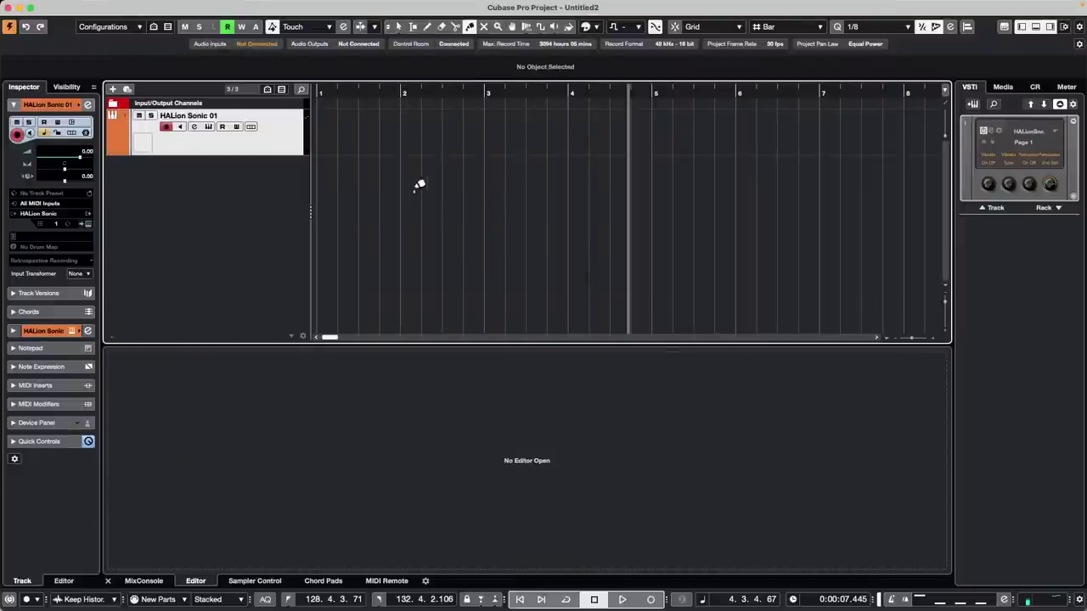
# - Record a MIDI part from bar 1 and trim its end back to bar 4
pyautogui.click(328, 94)
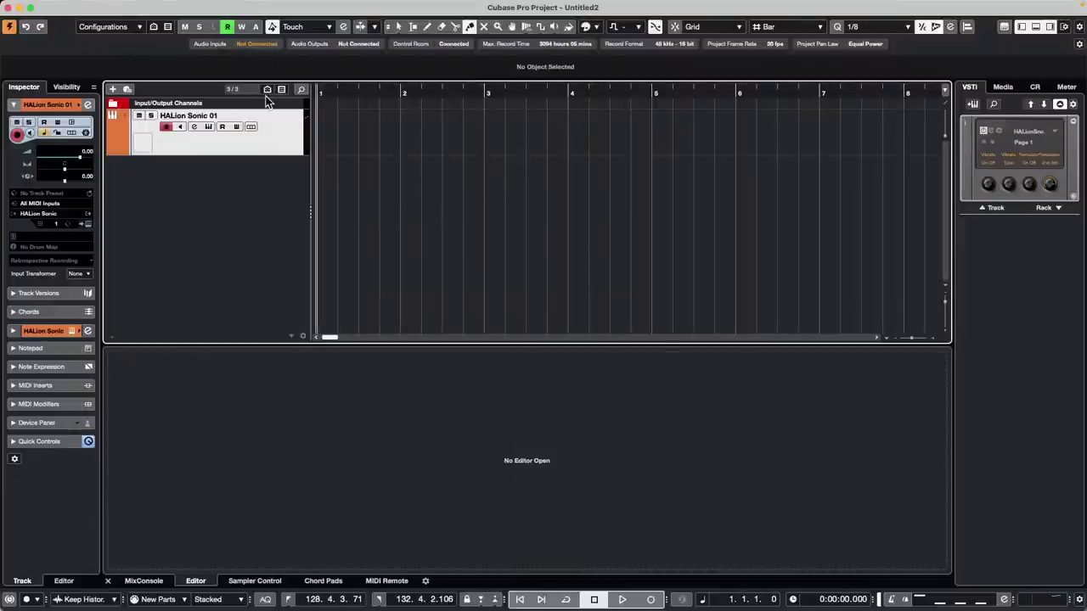
pyautogui.press('KP_Multiply')
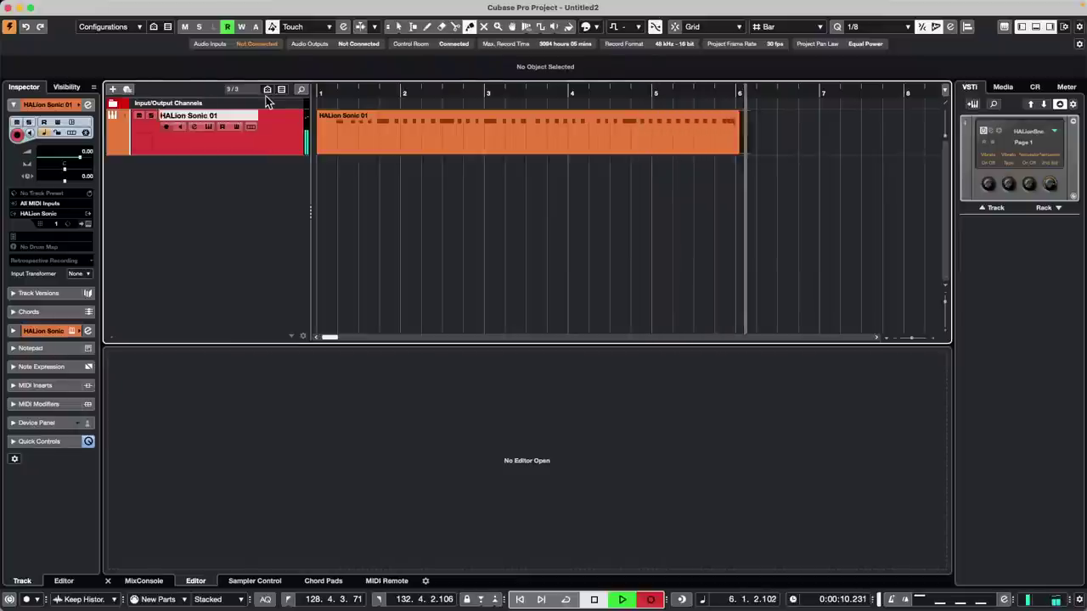
pyautogui.press('space')
pyautogui.press('Home')
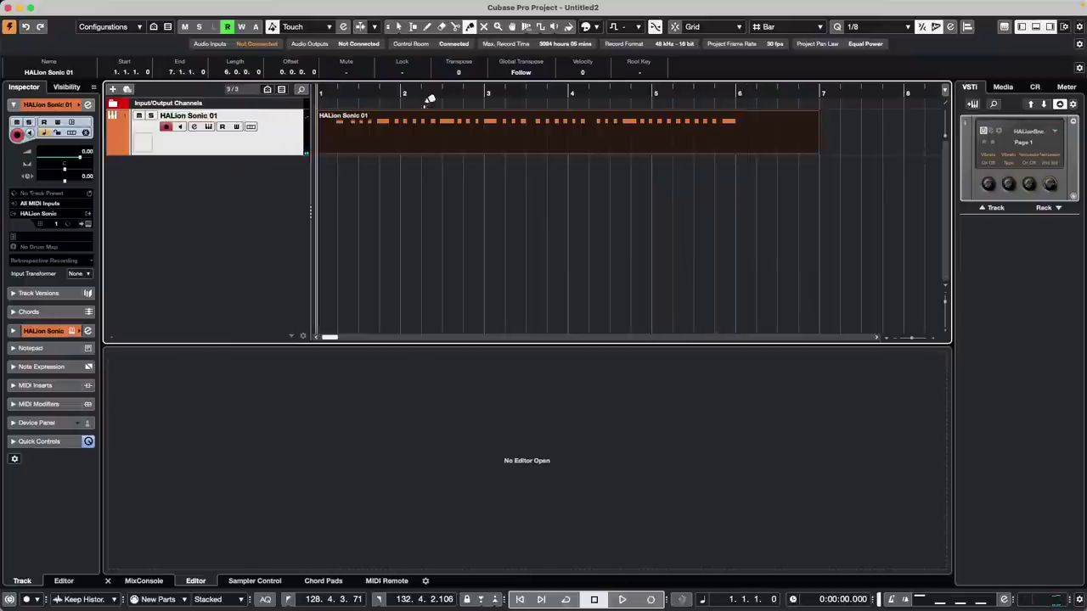
pyautogui.press('1')
pyautogui.moveTo(817, 151); pyautogui.dragTo(563, 162)
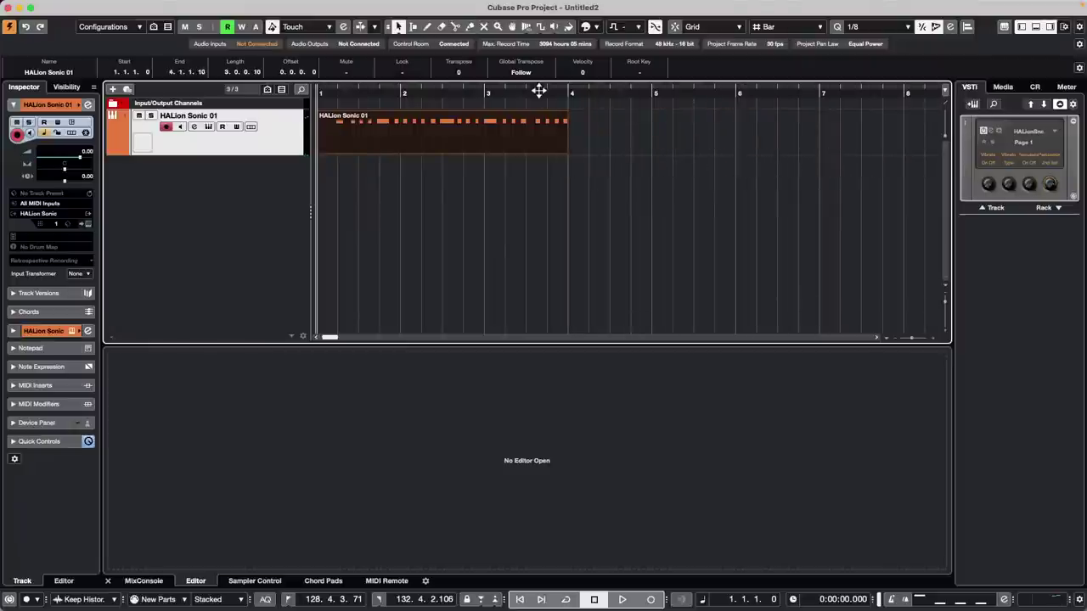
# - Record another take and glue both parts into one part spanning bars 1–7
pyautogui.press('KP_Multiply')
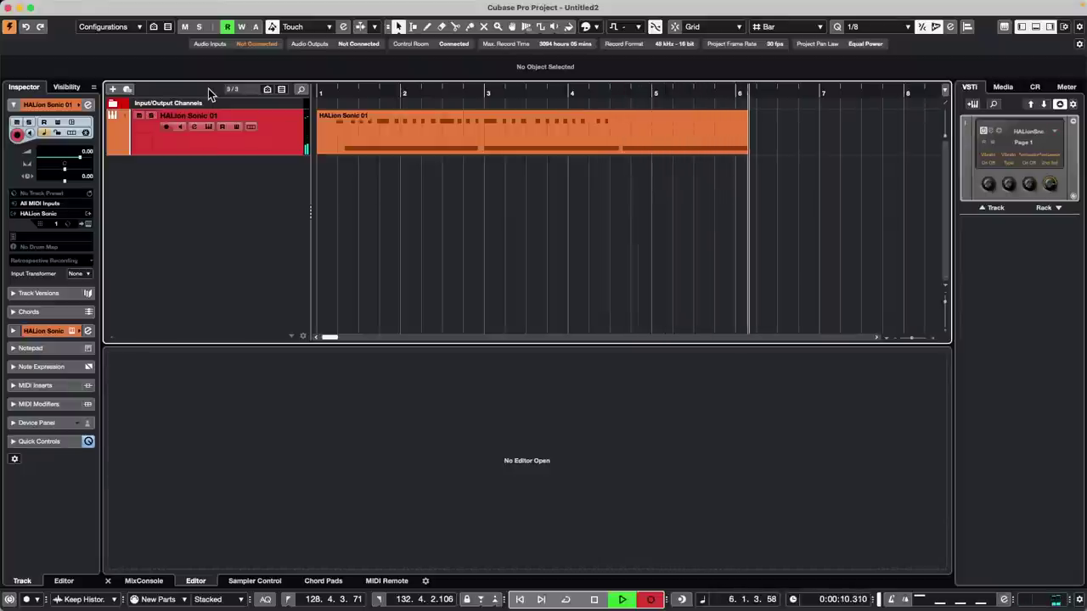
pyautogui.press('space')
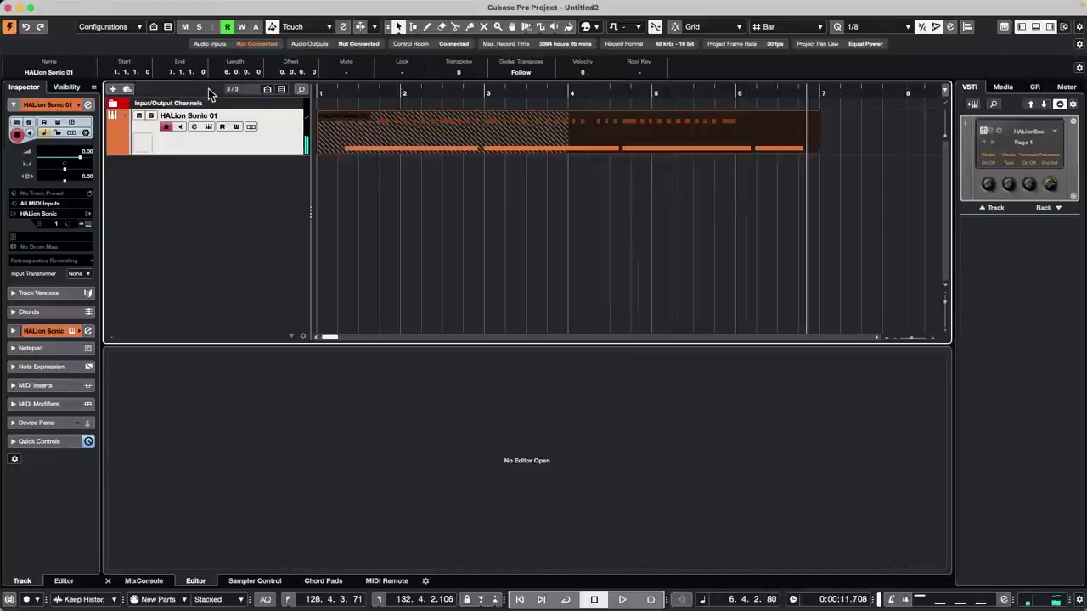
pyautogui.rightClick(456, 124)
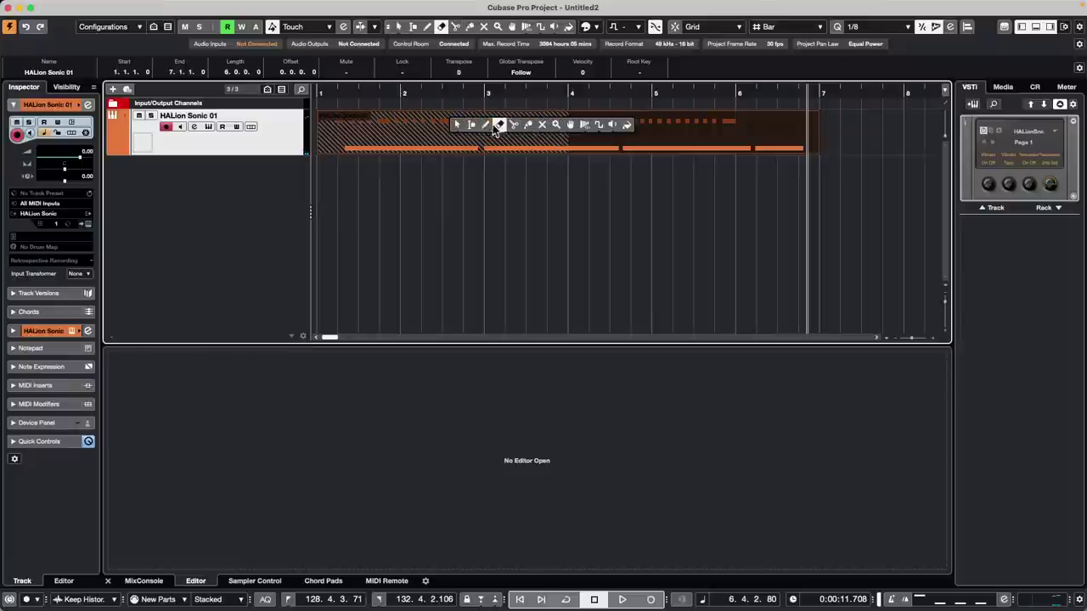
pyautogui.click(529, 126)
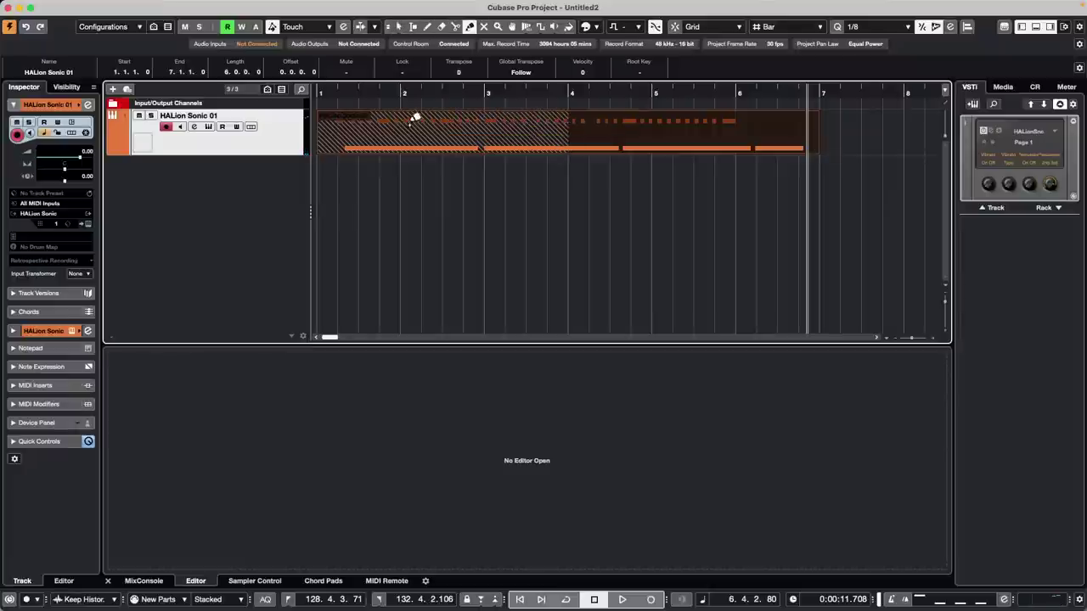
pyautogui.click(384, 123)
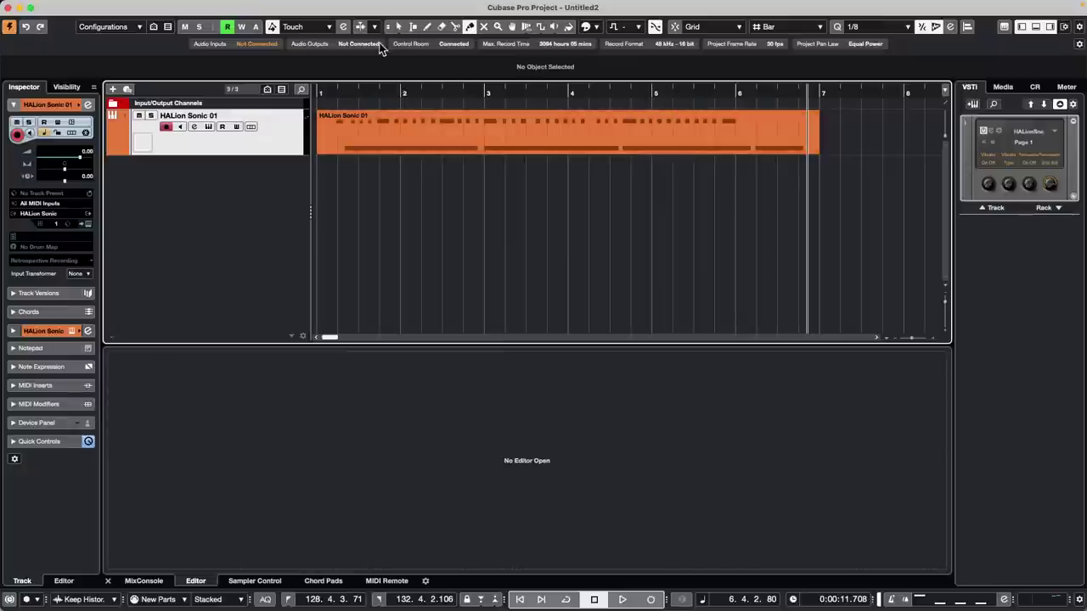
# - Set the MIDI Record Mode to Replace and erase the old MIDI part
pyautogui.click(227, 601)
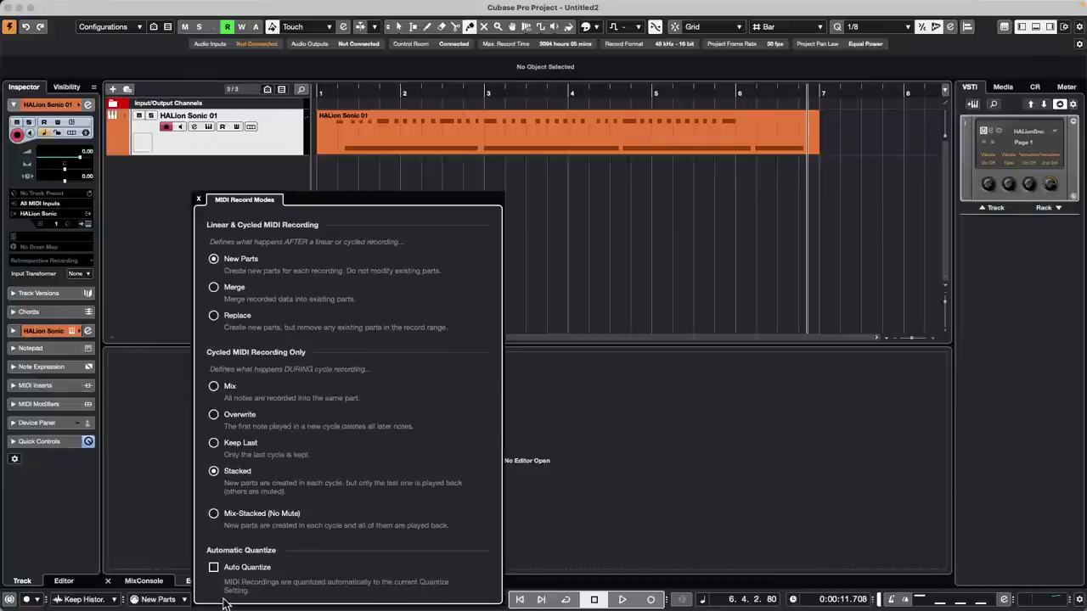
pyautogui.click(215, 316)
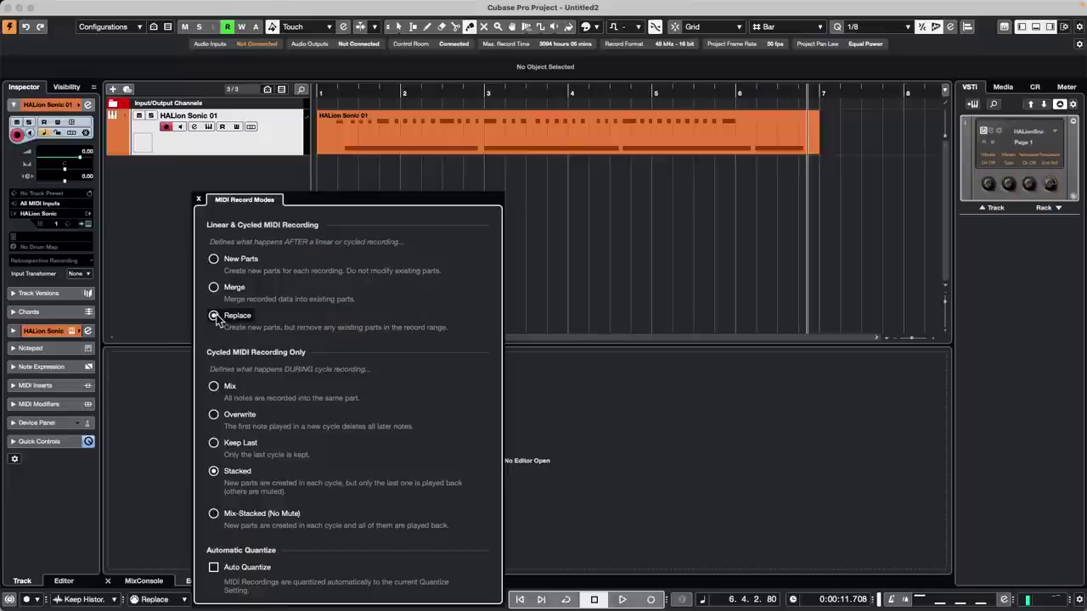
pyautogui.rightClick(553, 195)
pyautogui.click(597, 189)
pyautogui.click(531, 138)
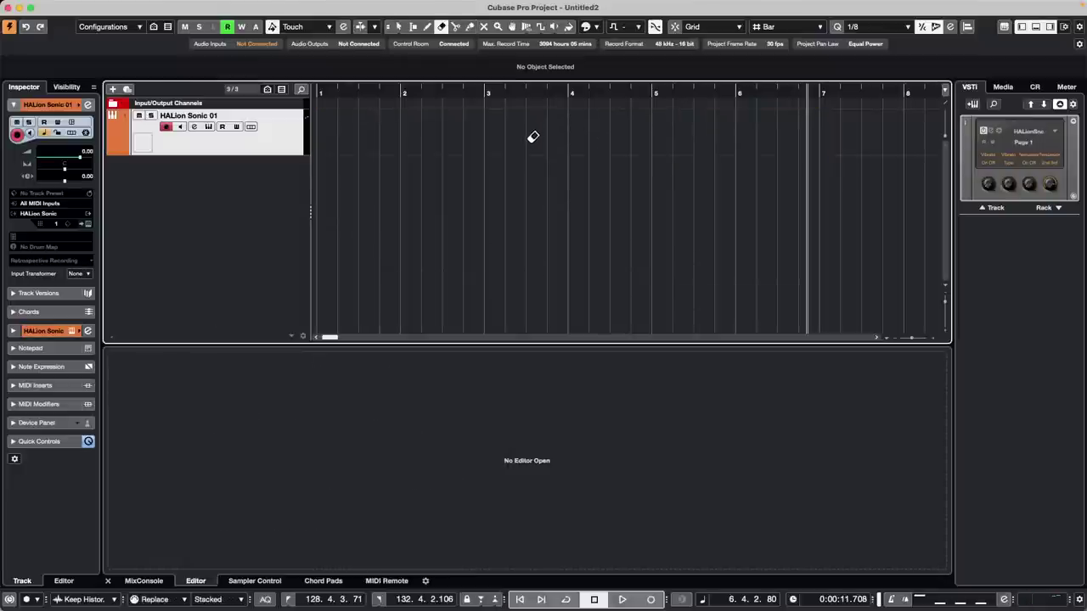
# - Record two passes from bar 1 and trim the resulting part to end at bar 3
pyautogui.press('KP_Decimal')
pyautogui.press('KP_Multiply')
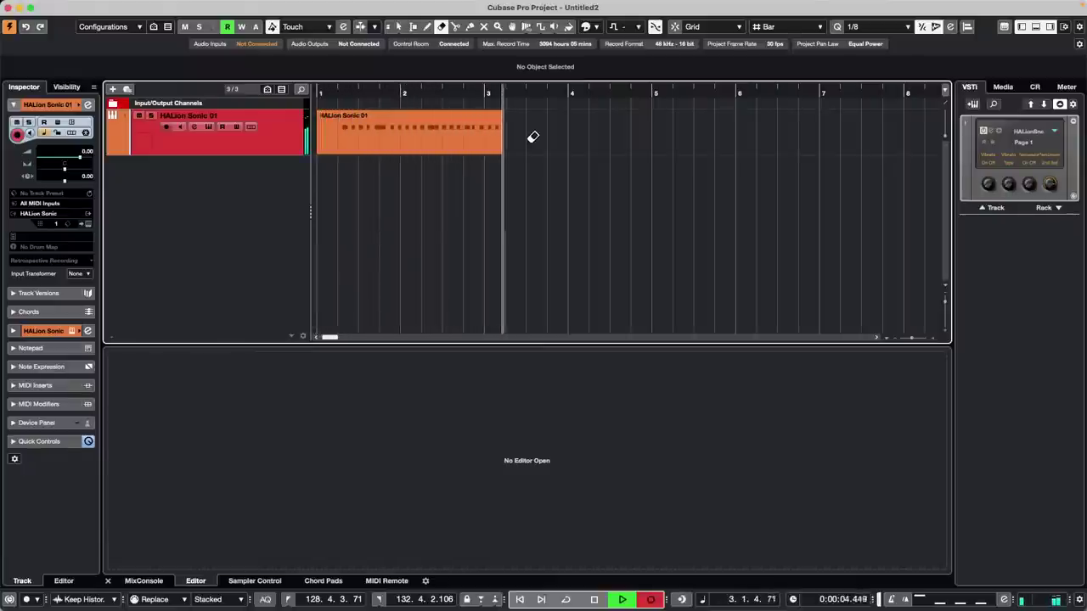
pyautogui.press('KP_0')
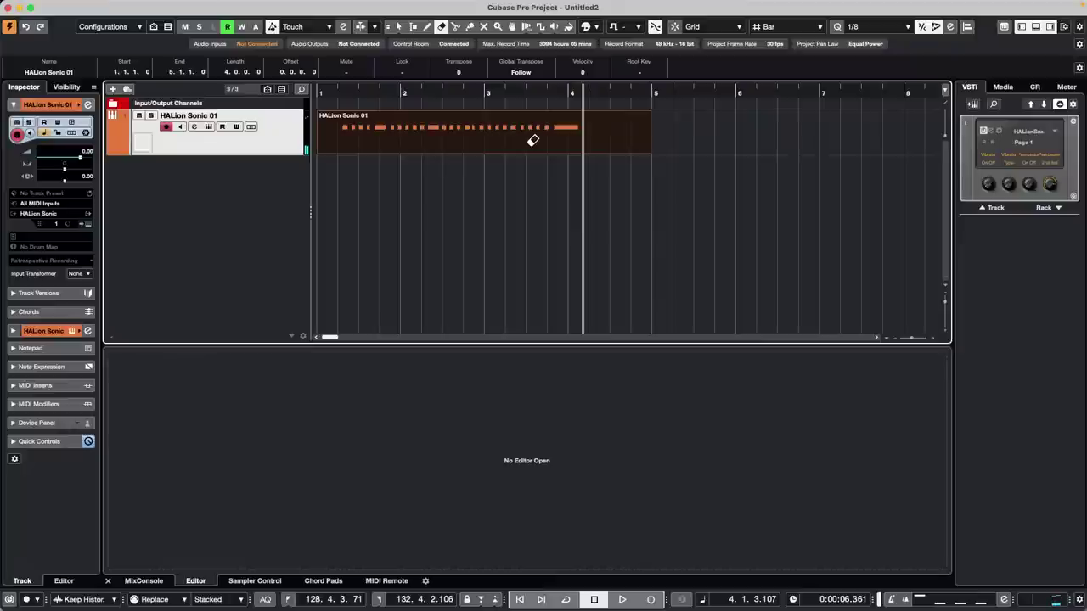
pyautogui.press('KP_Multiply')
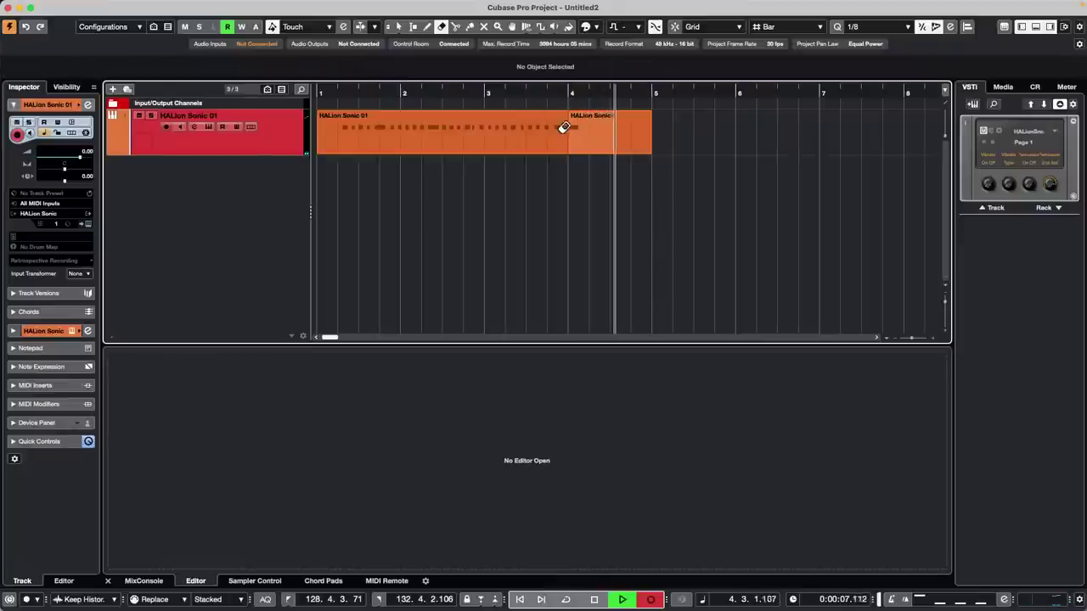
pyautogui.press('space')
pyautogui.rightClick(642, 148)
pyautogui.click(641, 149)
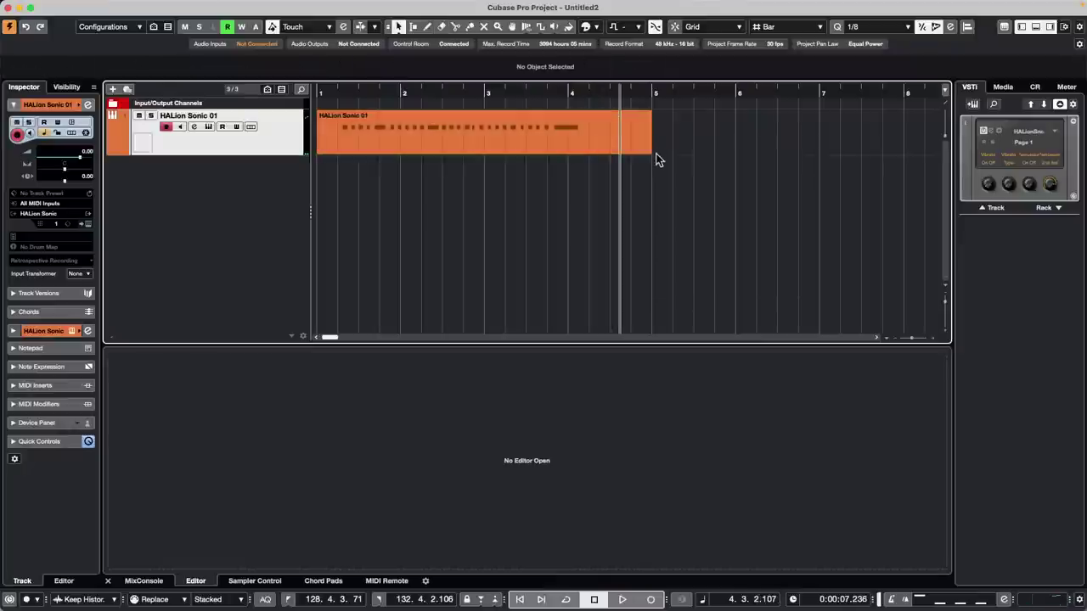
pyautogui.moveTo(647, 150); pyautogui.dragTo(480, 151)
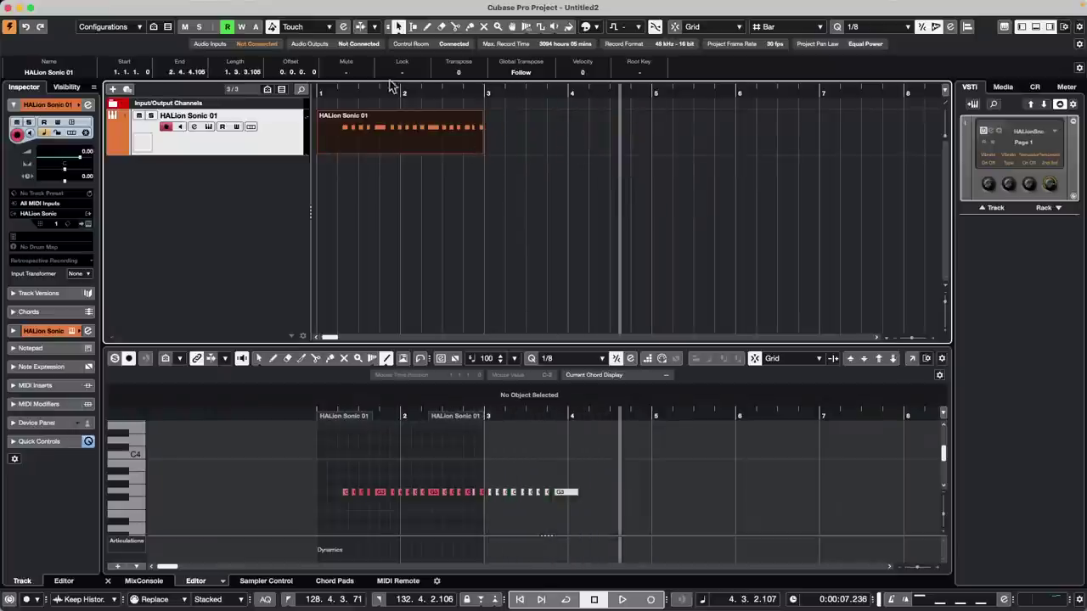
# - Re-record from bar 1 to near bar 3 and show the track's recording lanes
pyautogui.moveTo(391, 89); pyautogui.dragTo(230, 78)
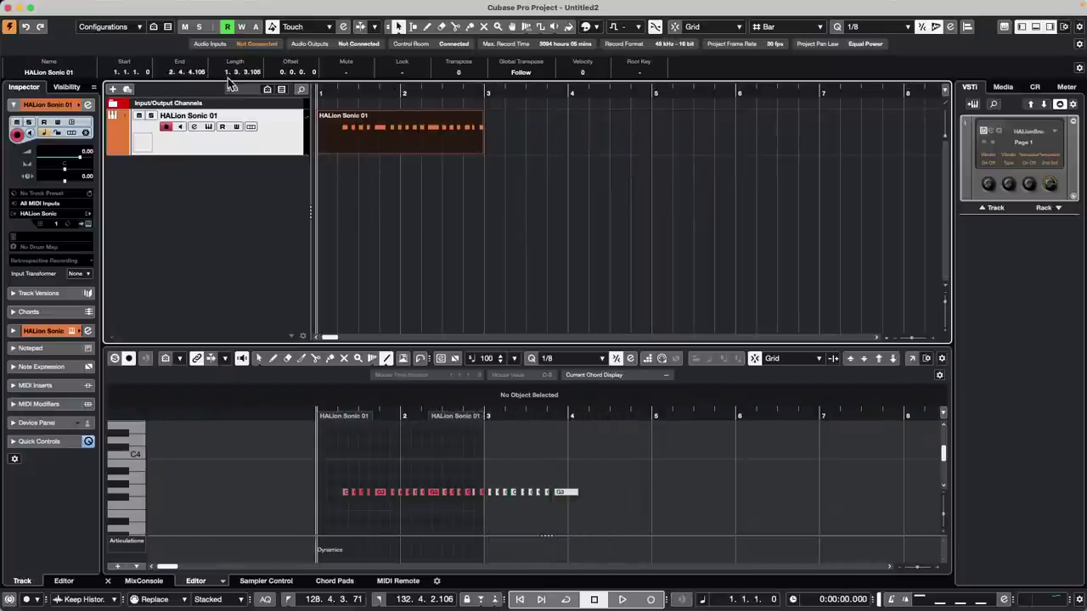
pyautogui.press('KP_Multiply')
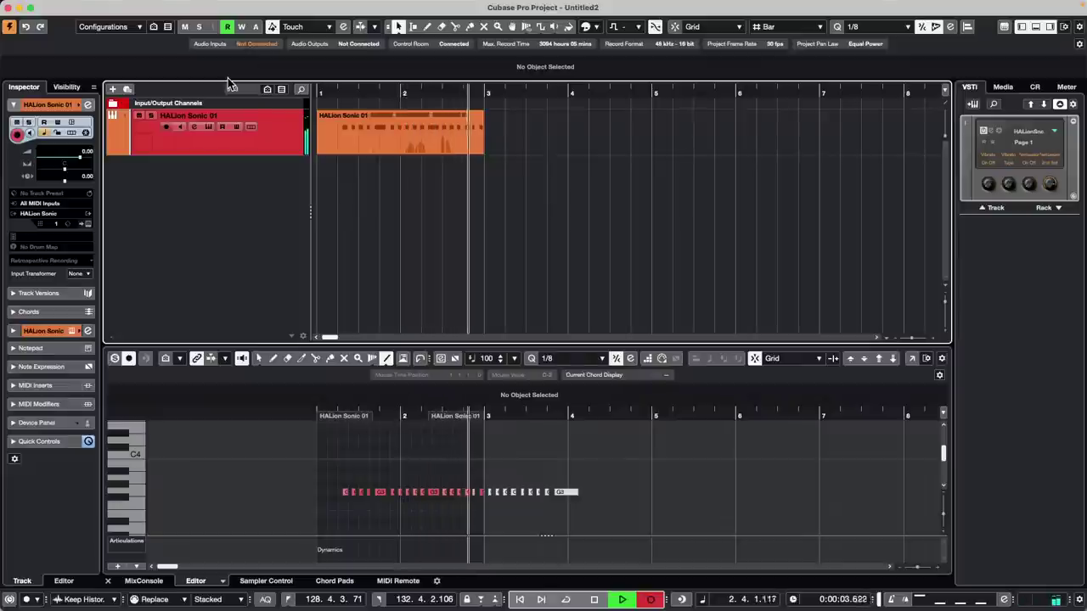
pyautogui.press('space')
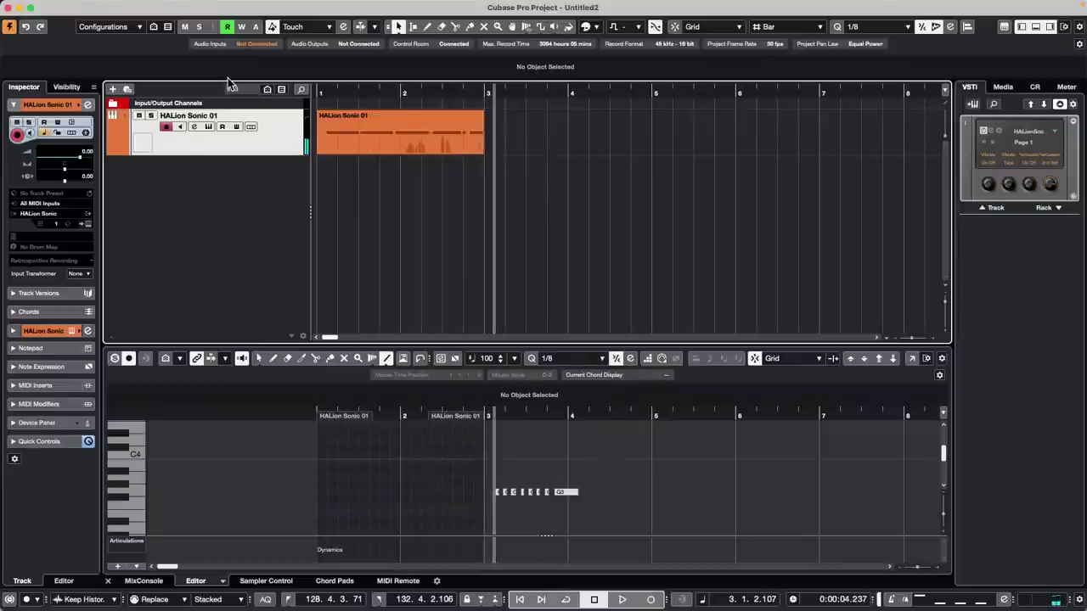
pyautogui.click(251, 128)
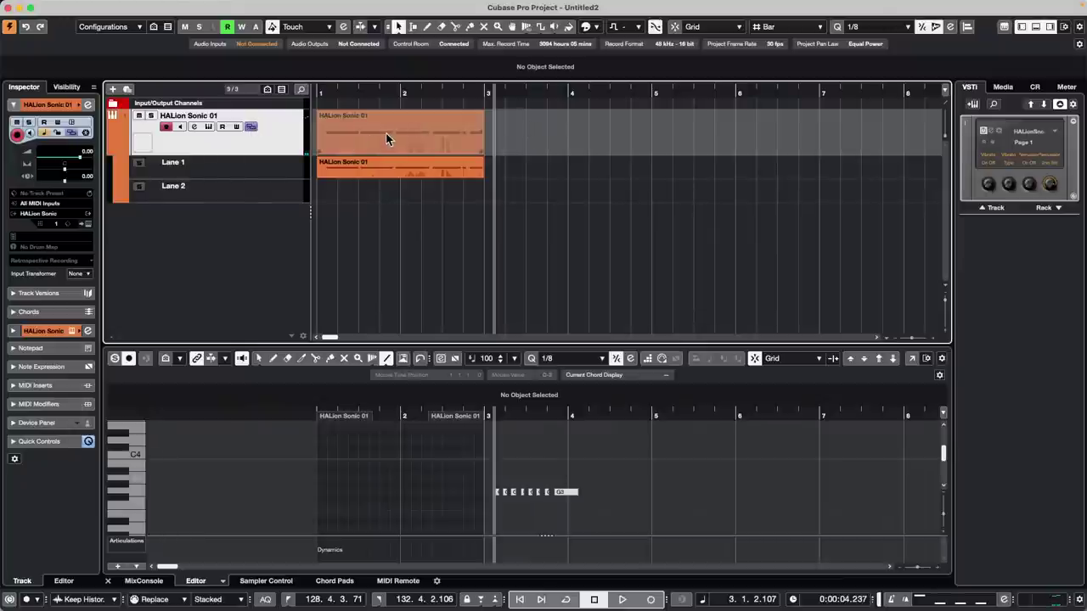
# - Undo the last take and set the MIDI record mode to Merge
pyautogui.press('super+z')
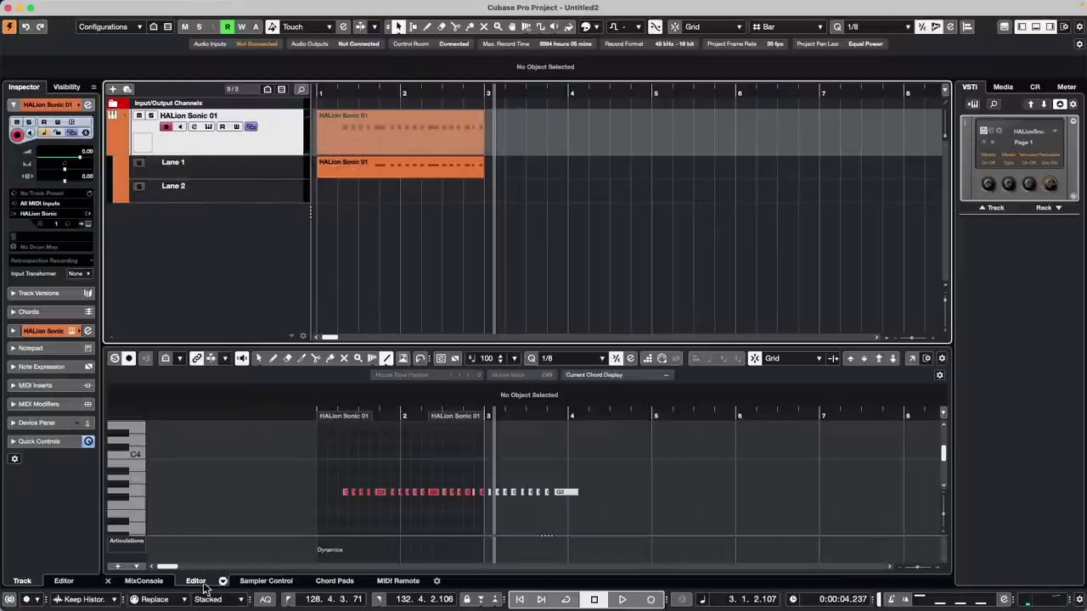
pyautogui.click(218, 601)
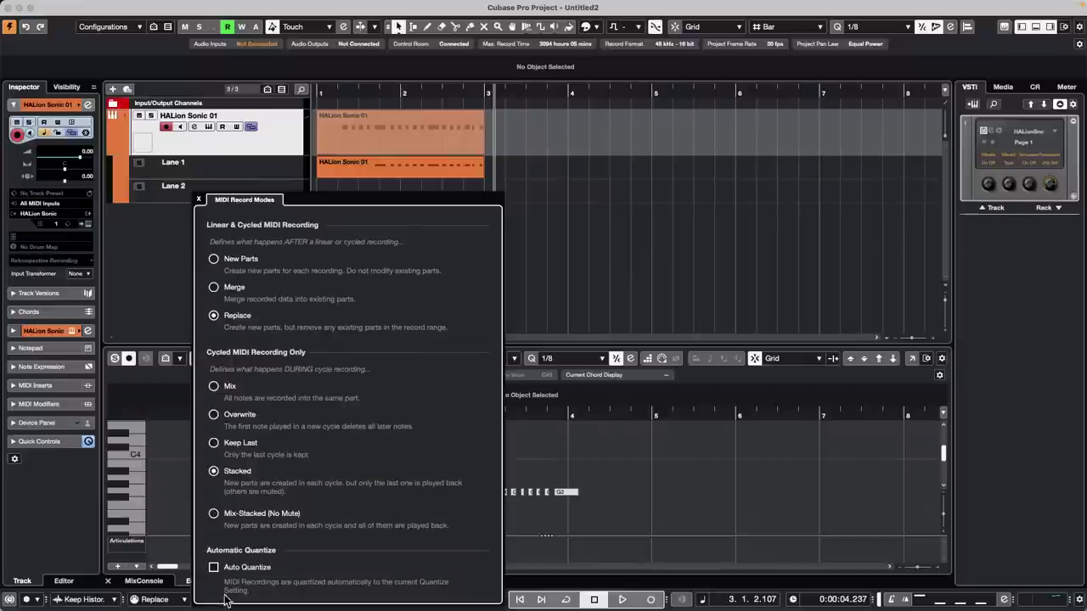
pyautogui.click(216, 289)
pyautogui.click(543, 196)
# - Erase the recorded parts and the extra lane, and return the cursor to bar 1
pyautogui.rightClick(413, 152)
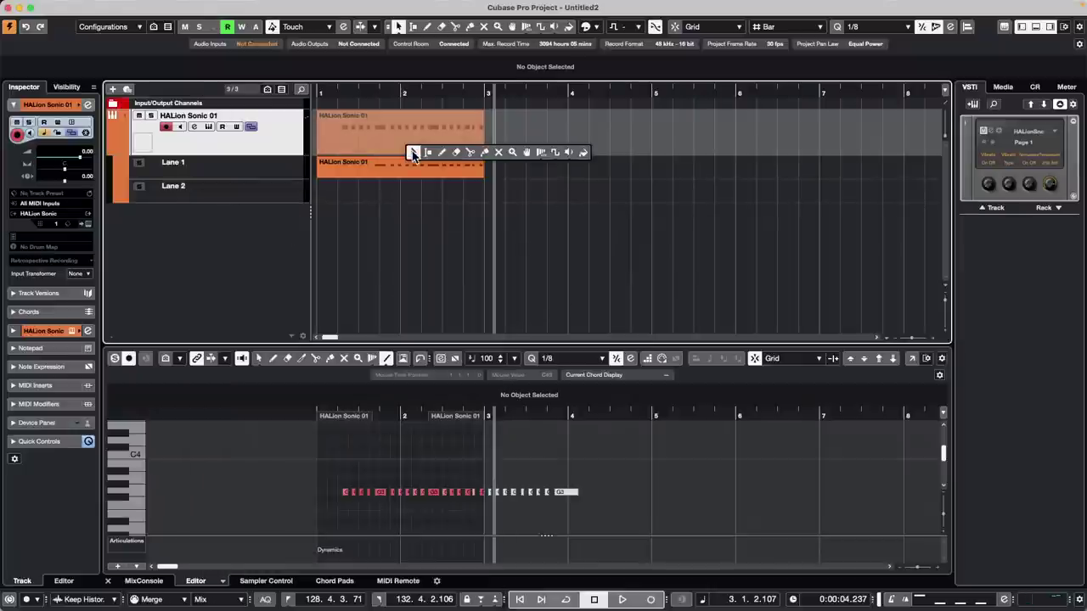
pyautogui.click(456, 153)
pyautogui.click(415, 168)
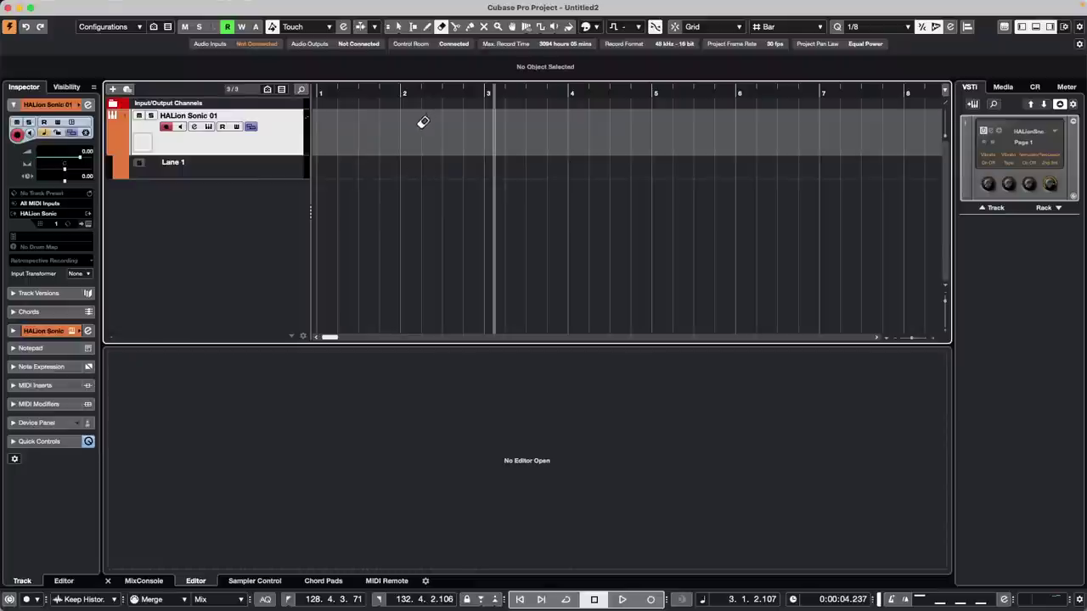
pyautogui.click(325, 91)
# - Record a new HALion Sonic 01 take, trim it to bar 3, then overdub from bar 1 to near bar 5
pyautogui.press('KP_Multiply')
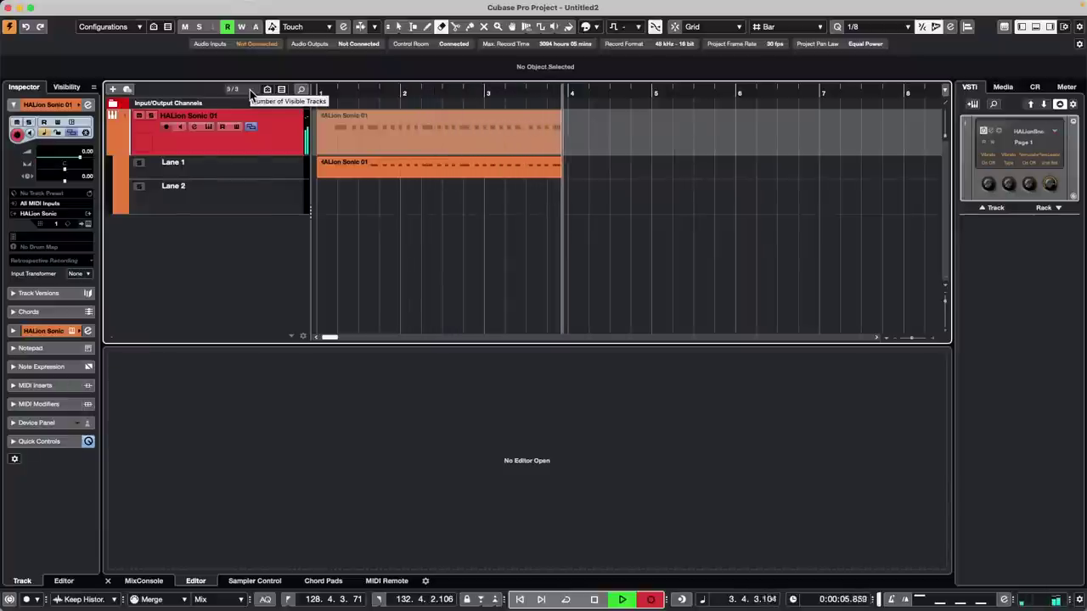
pyautogui.press('space')
pyautogui.rightClick(654, 173)
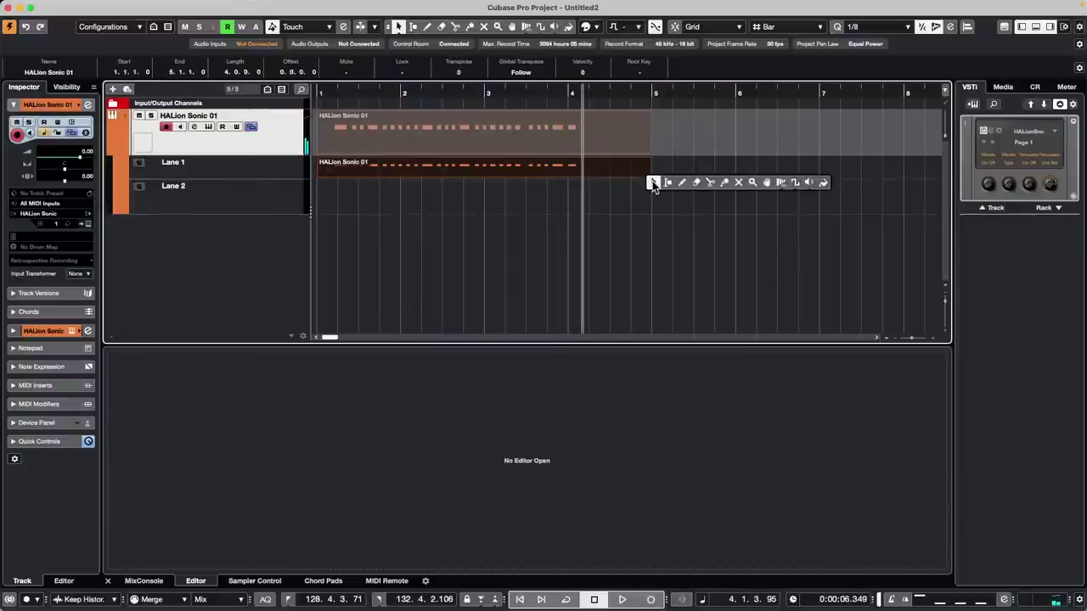
pyautogui.click(654, 182)
pyautogui.moveTo(651, 175); pyautogui.dragTo(479, 174)
pyautogui.moveTo(430, 92); pyautogui.dragTo(250, 91)
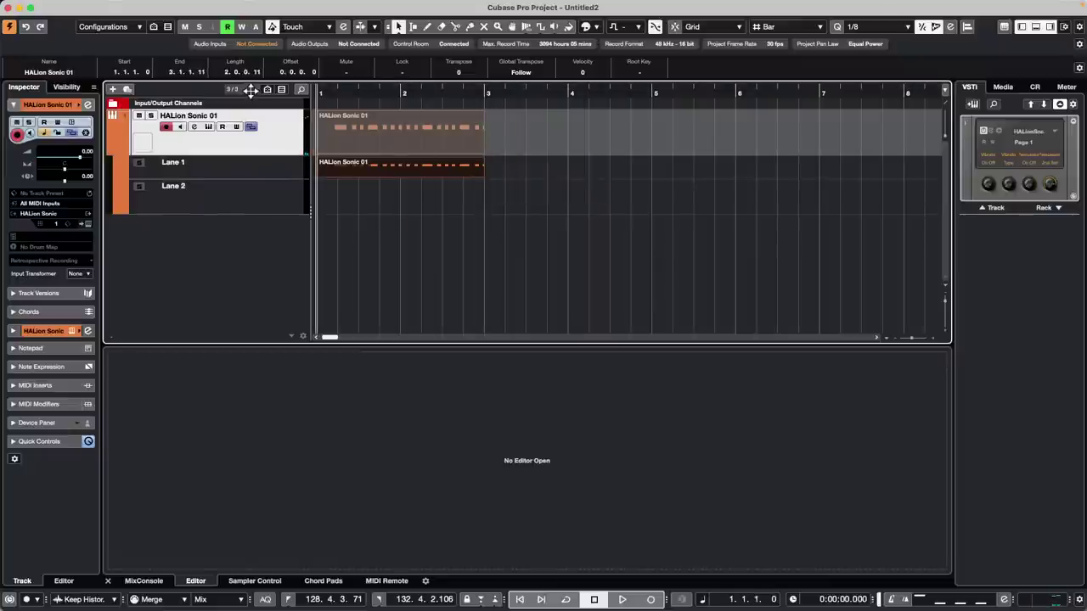
pyautogui.press('KP_Multiply')
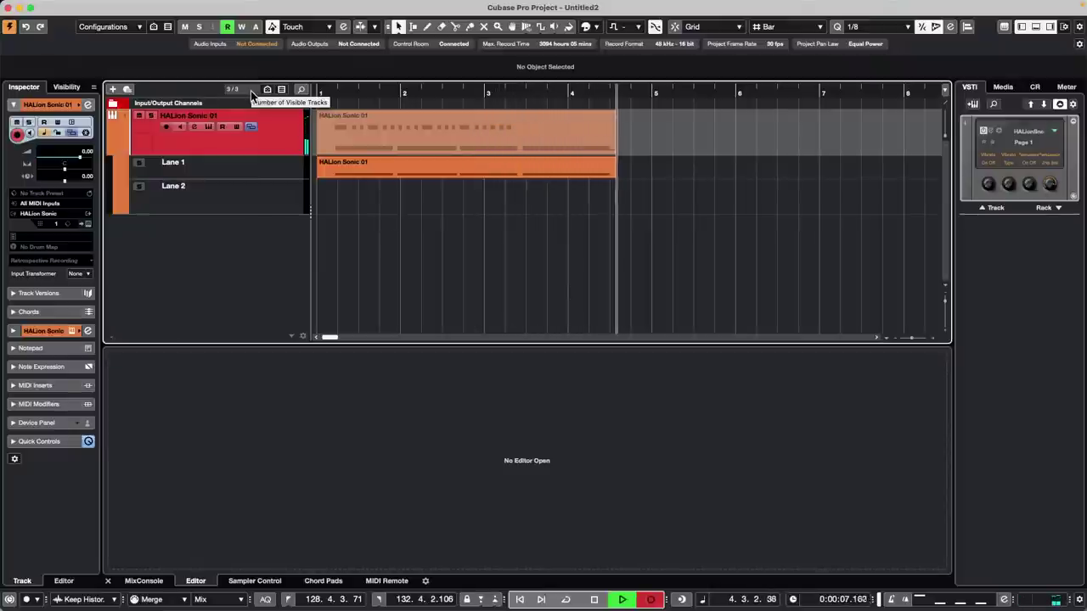
pyautogui.press('space')
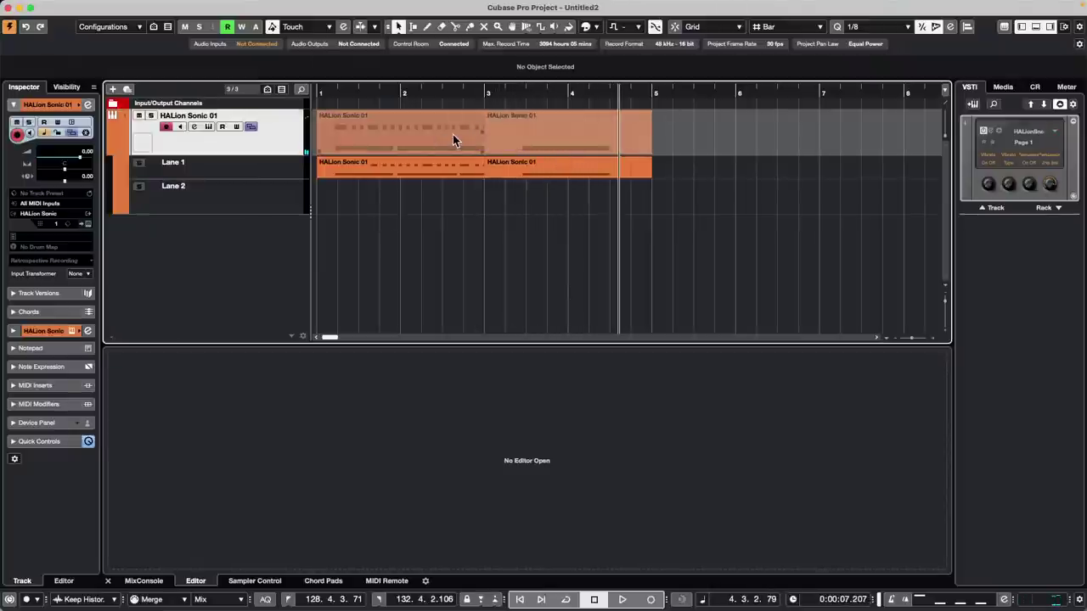
# - Hide the recording lanes on the HALion Sonic 01 track
pyautogui.rightClick(418, 145)
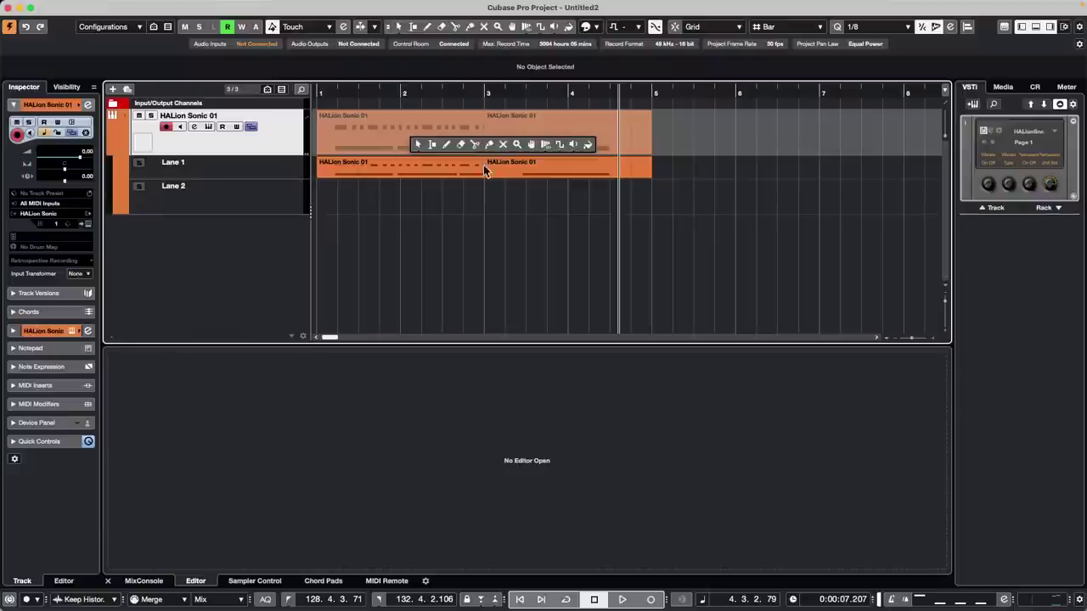
pyautogui.click(723, 197)
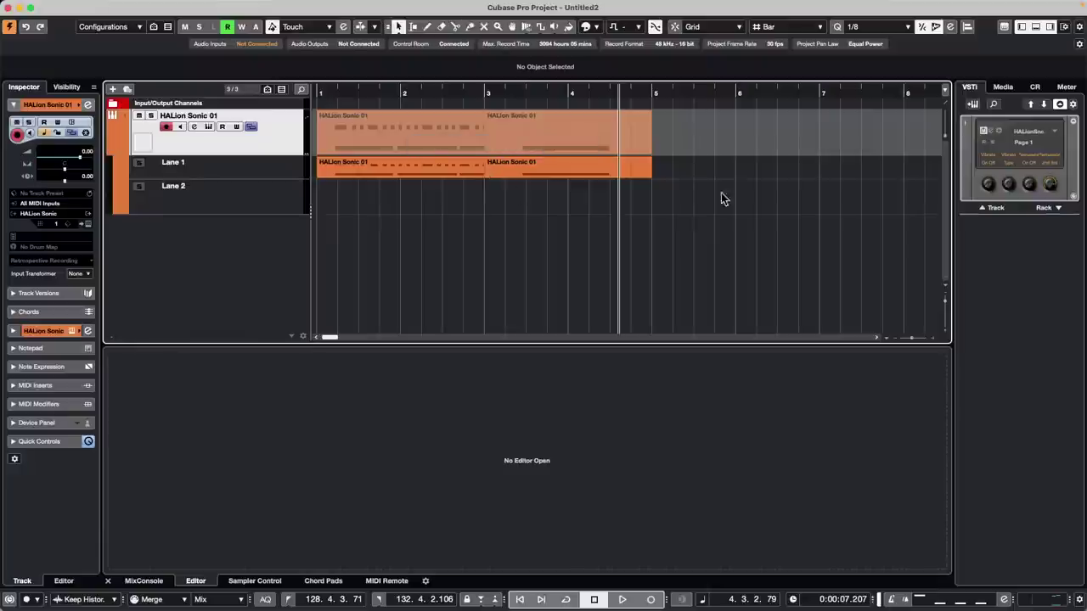
pyautogui.rightClick(425, 150)
pyautogui.click(455, 151)
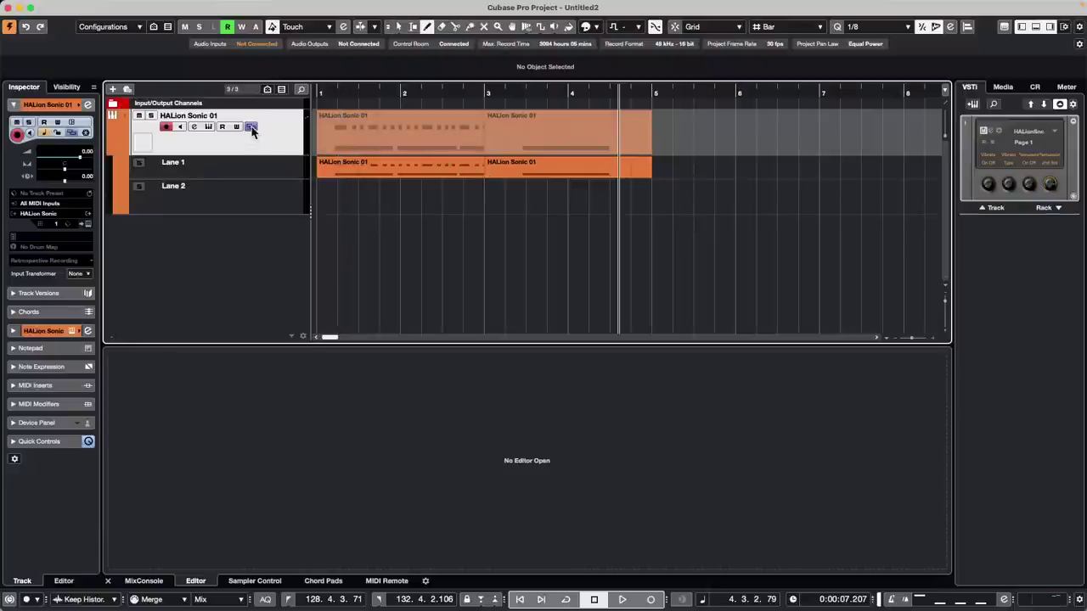
pyautogui.click(251, 128)
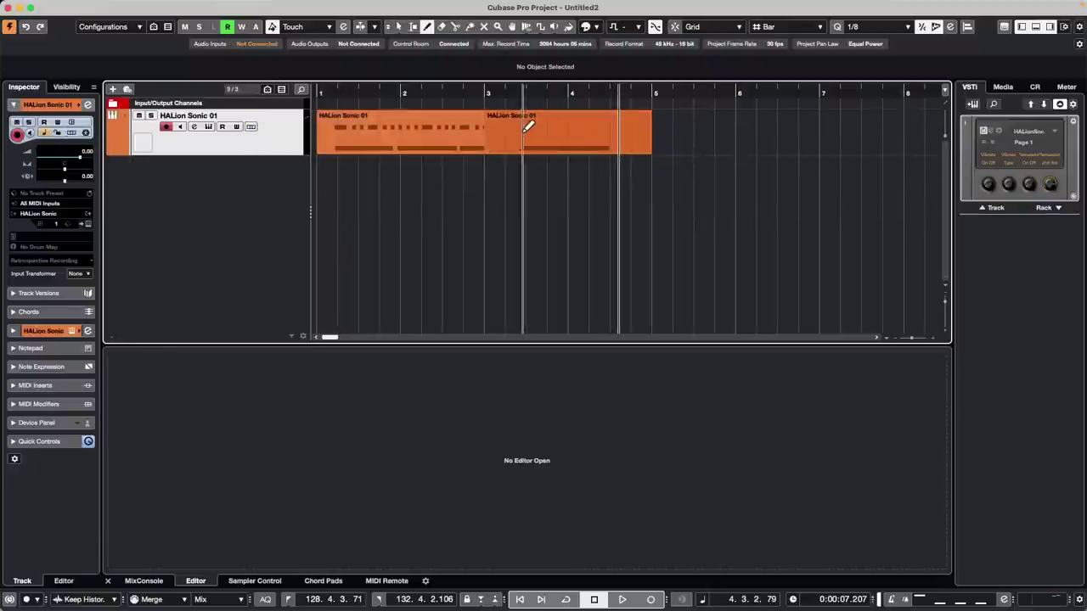
# - Glue the two HALion Sonic 01 parts into one part spanning bars 1–5
pyautogui.rightClick(425, 138)
pyautogui.click(469, 141)
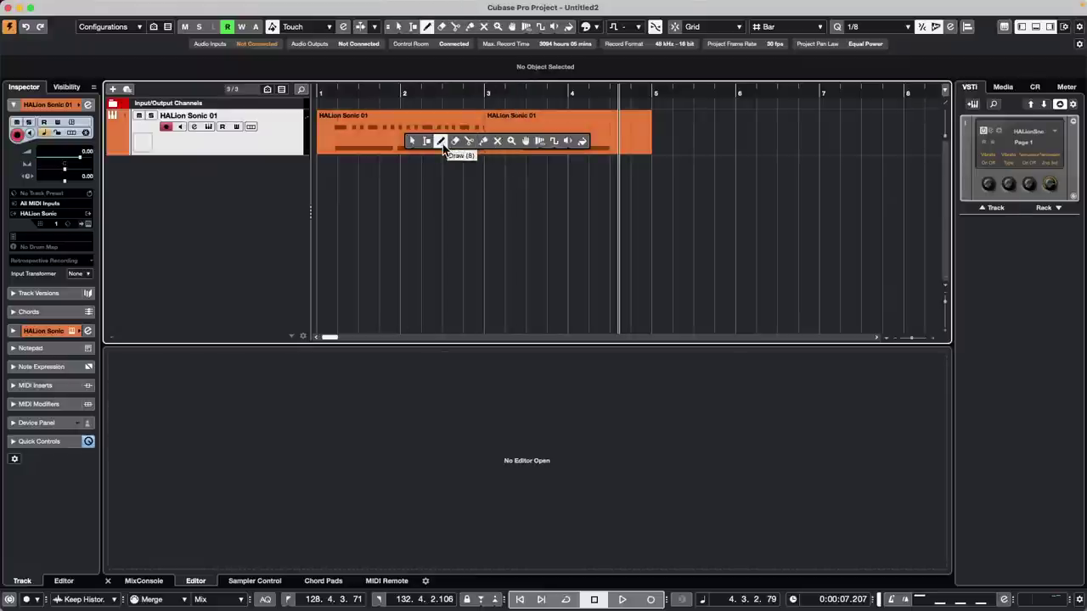
pyautogui.click(483, 141)
pyautogui.click(430, 129)
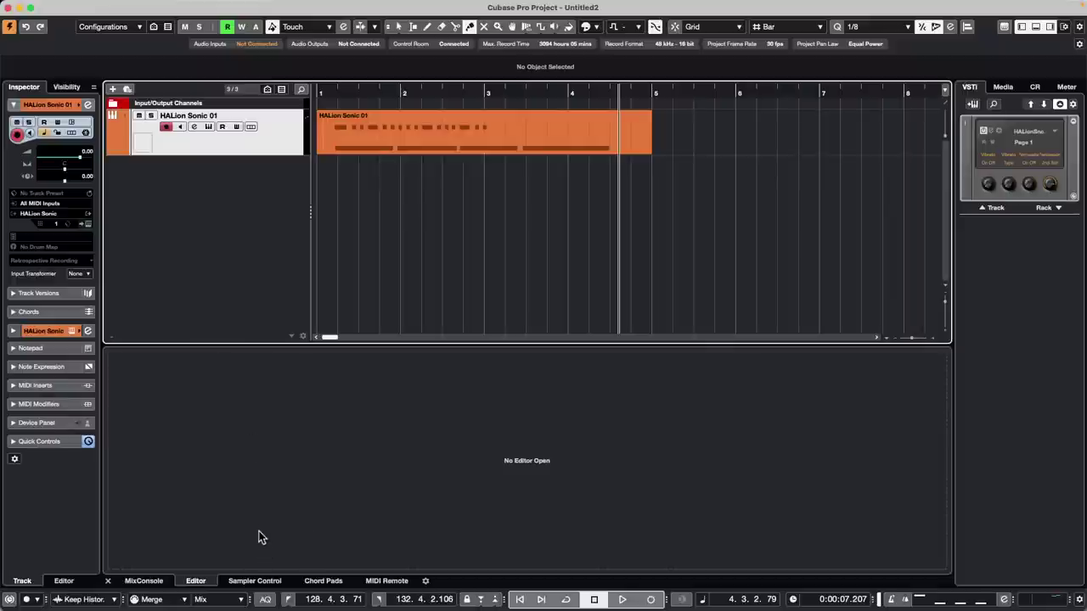
# - Check the MIDI Record Modes panel, leave Merge unchanged, and return to the Object Selection tool
pyautogui.click(182, 599)
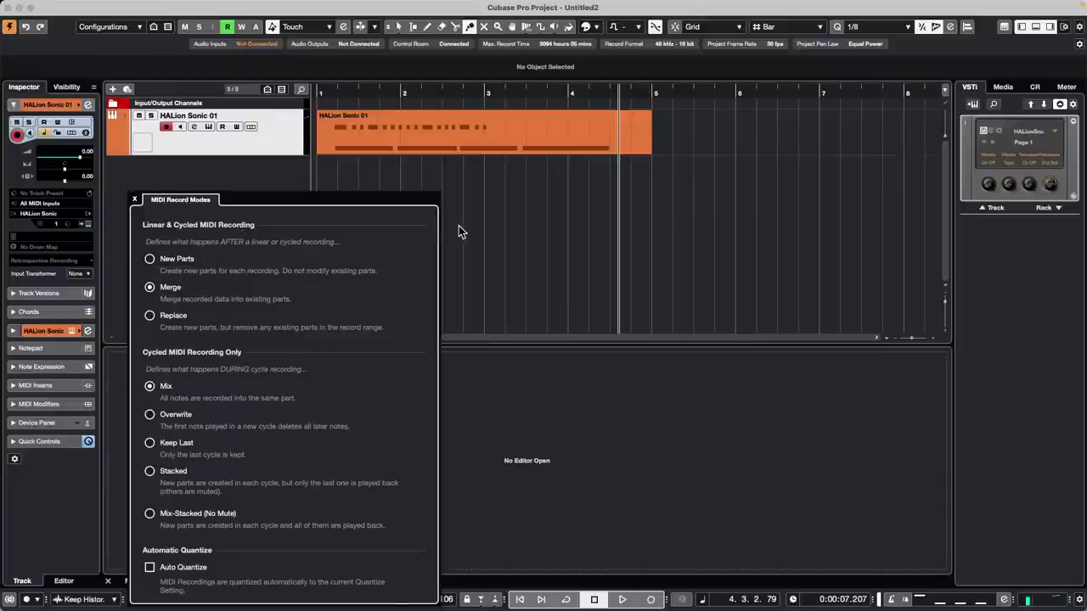
pyautogui.click(508, 185)
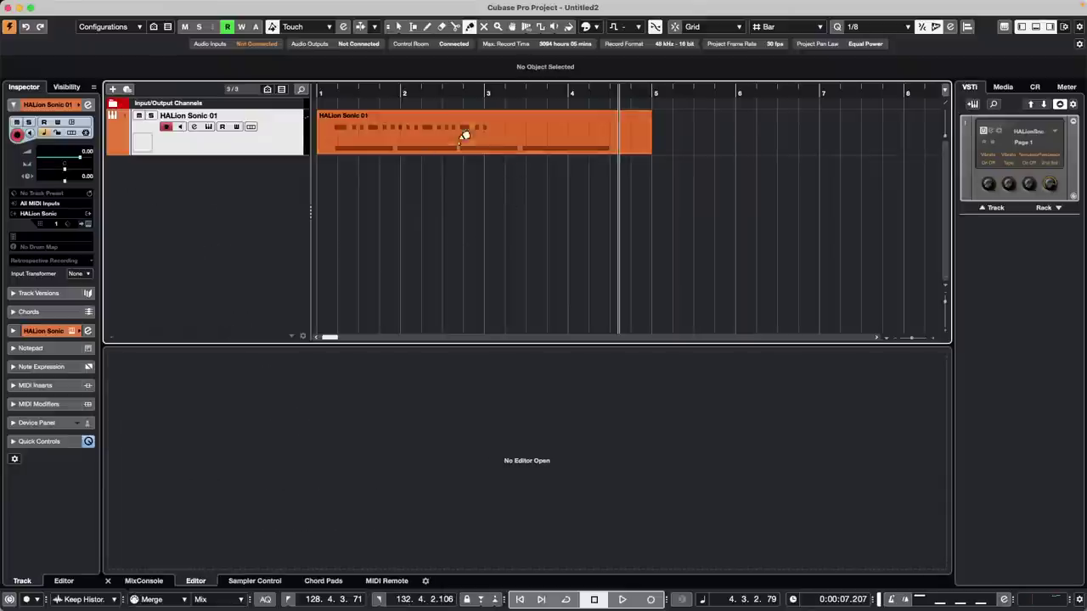
pyautogui.rightClick(483, 183)
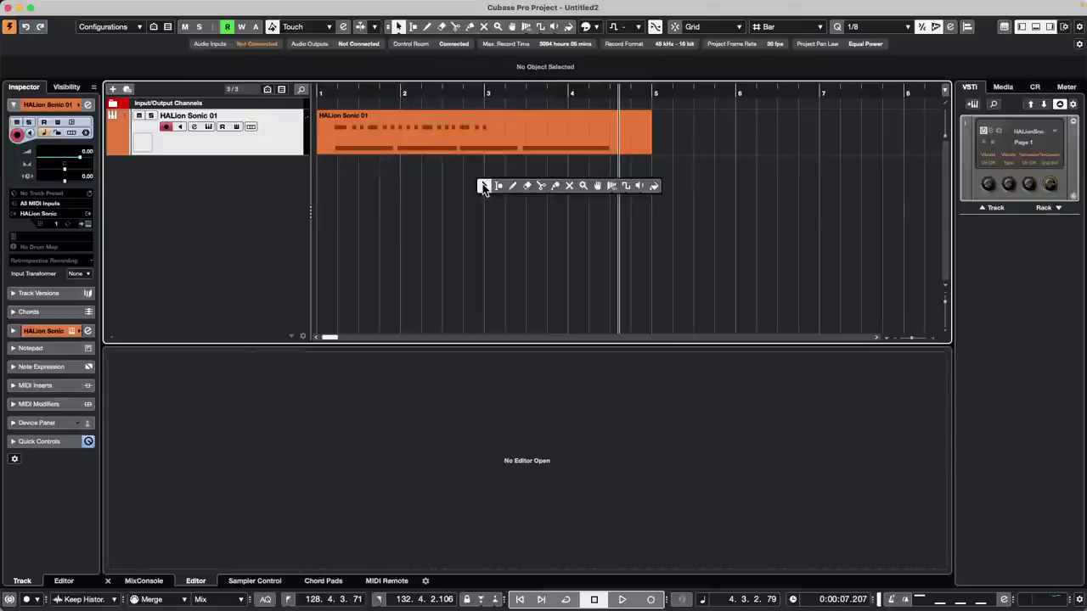
pyautogui.click(483, 183)
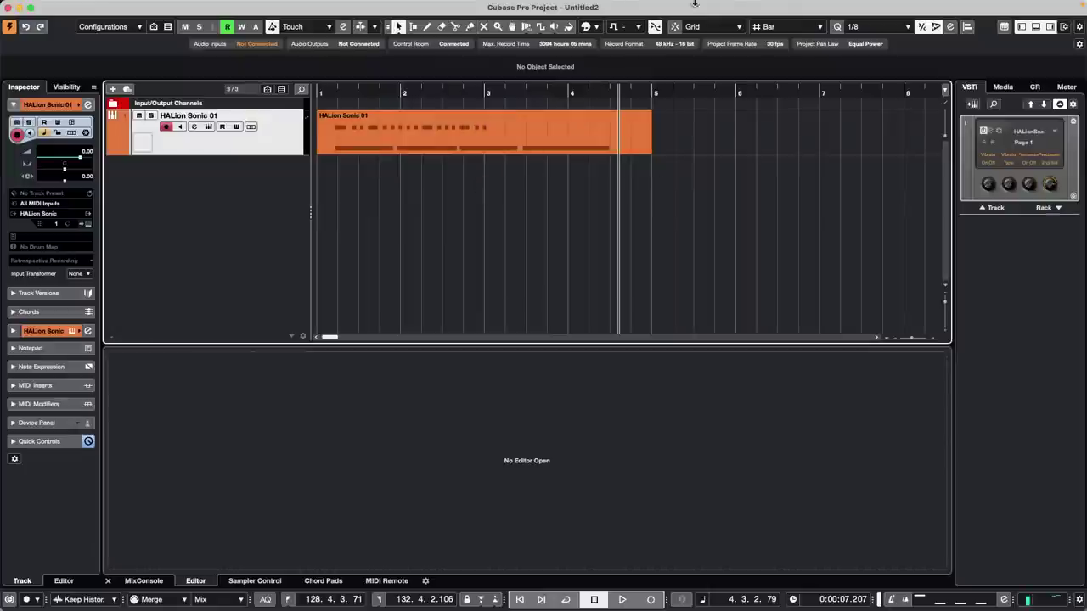
pyautogui.moveTo(730, 6)
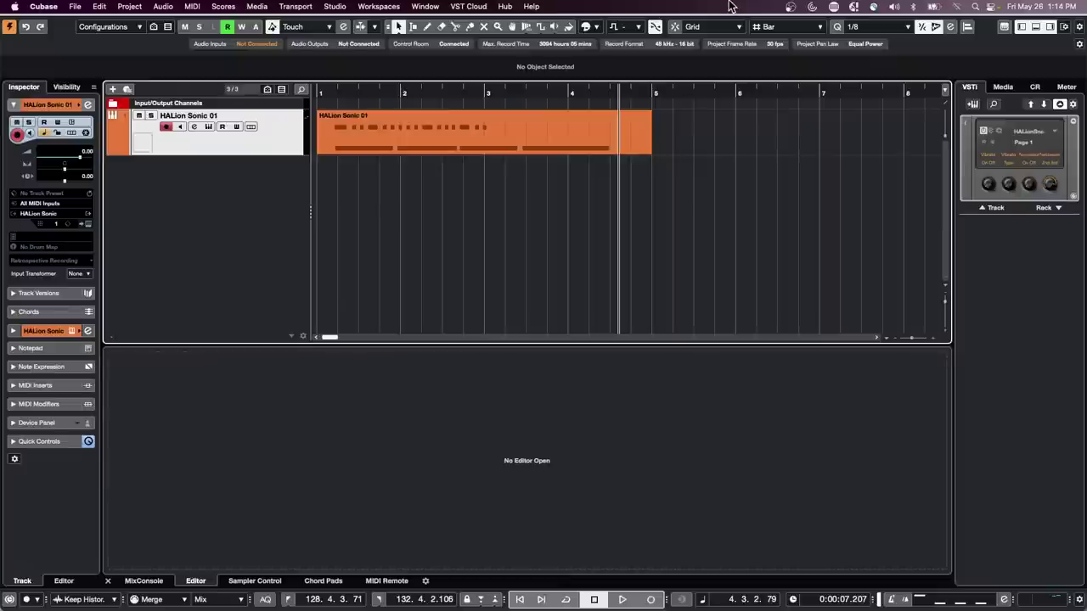
# - Open Amos Moses - GO from recent projects, activate it, and accept the Missing Ports dialog
pyautogui.click(76, 6)
pyautogui.moveTo(113, 266)
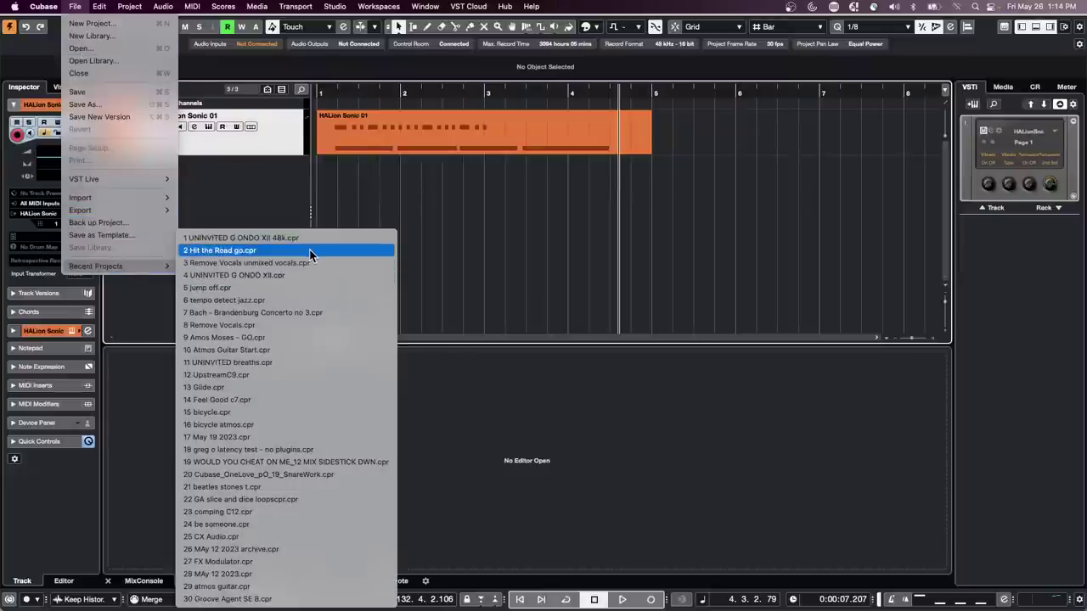
pyautogui.click(298, 341)
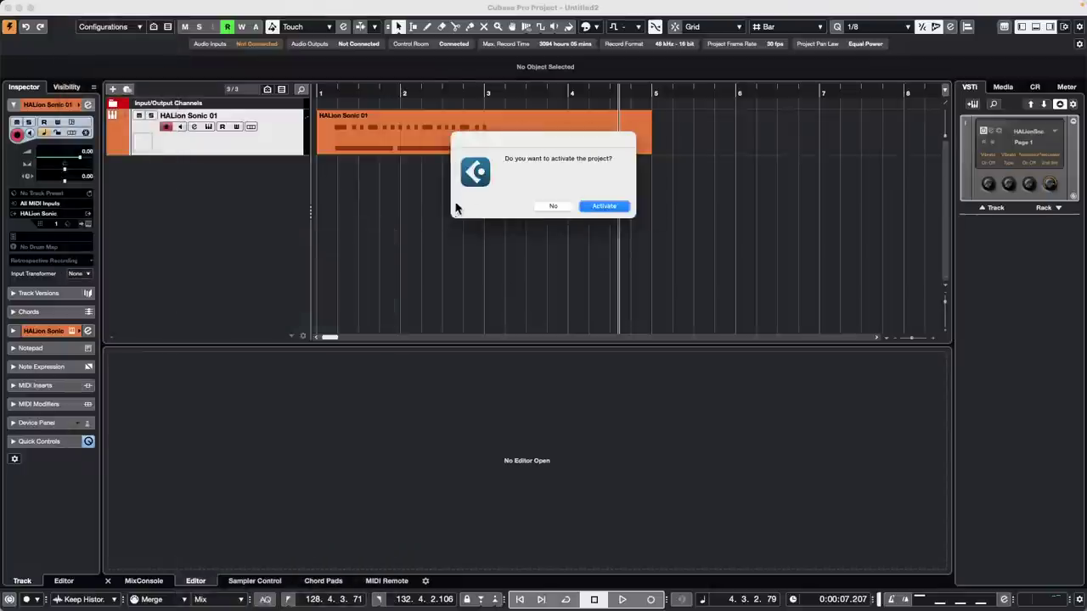
pyautogui.press('Return')
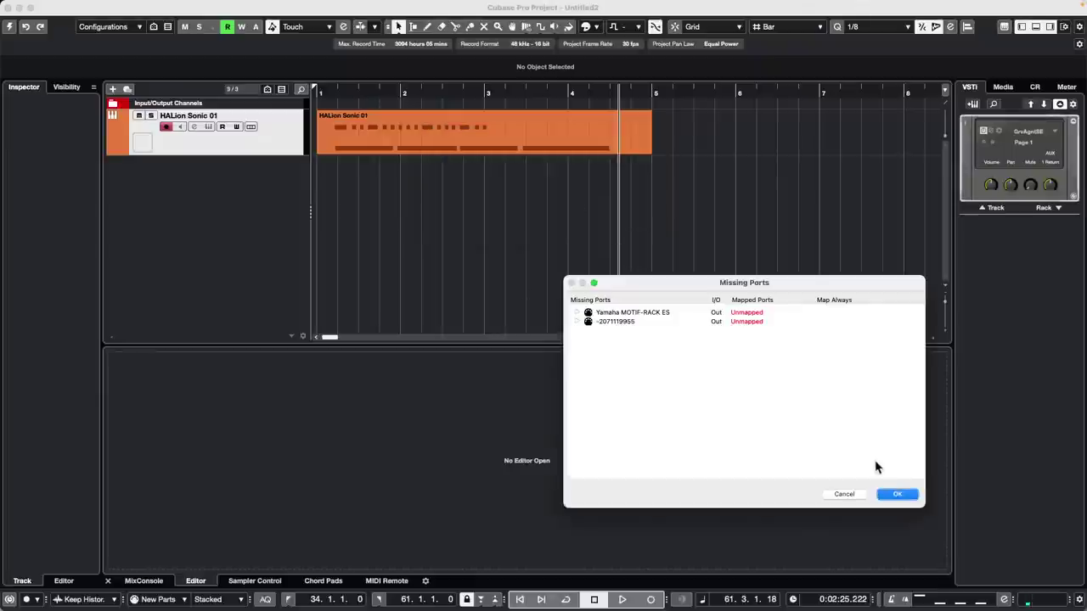
pyautogui.click(897, 493)
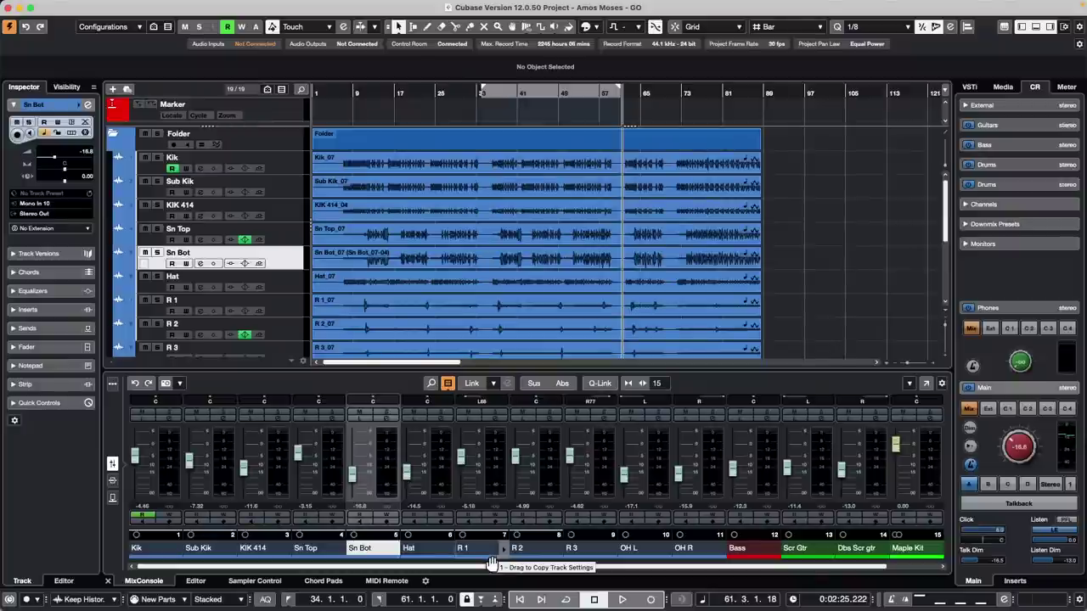
# - Colour the Hat channel yellow, then change it to light blue in the MixConsole
pyautogui.click(449, 549)
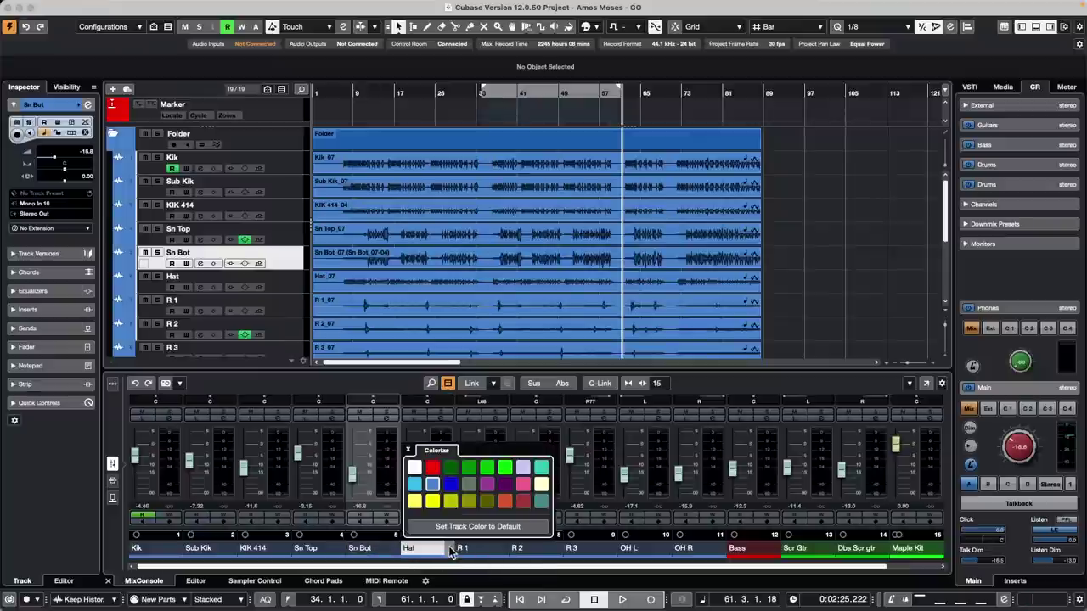
pyautogui.click(430, 502)
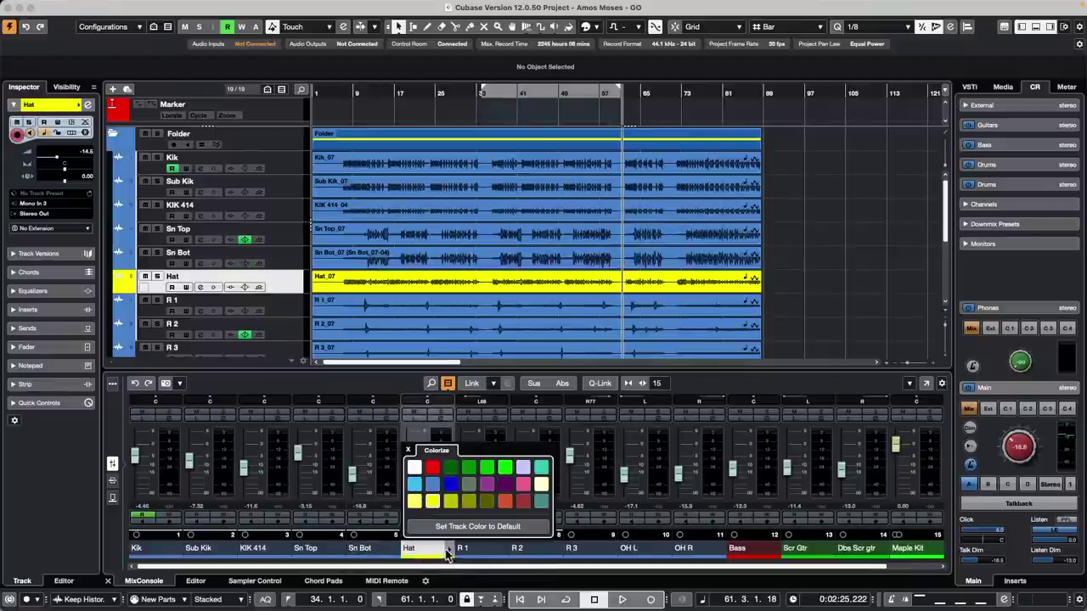
pyautogui.click(415, 484)
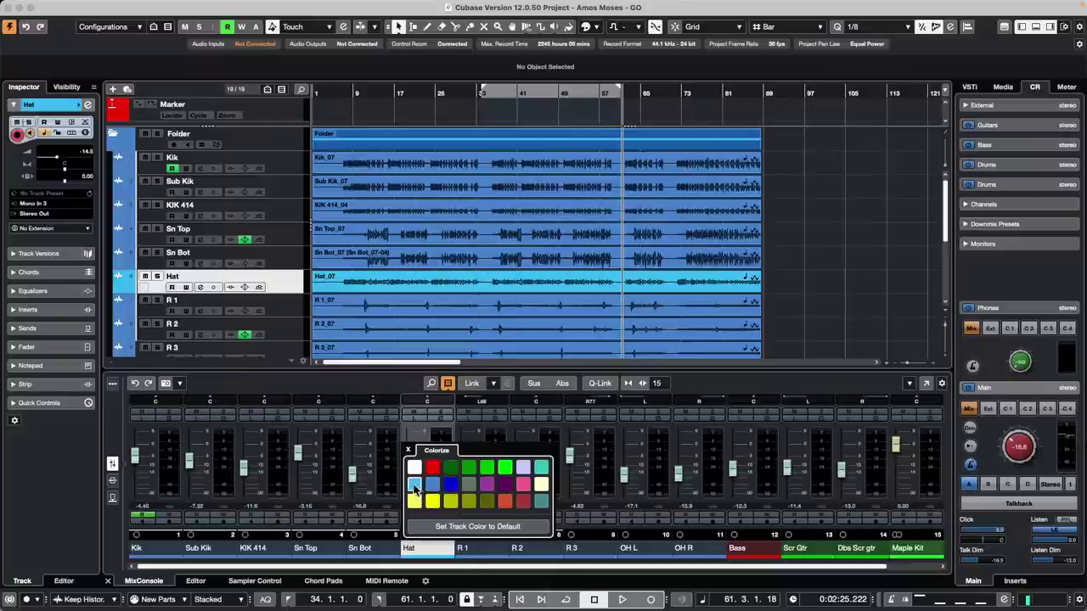
pyautogui.click(802, 338)
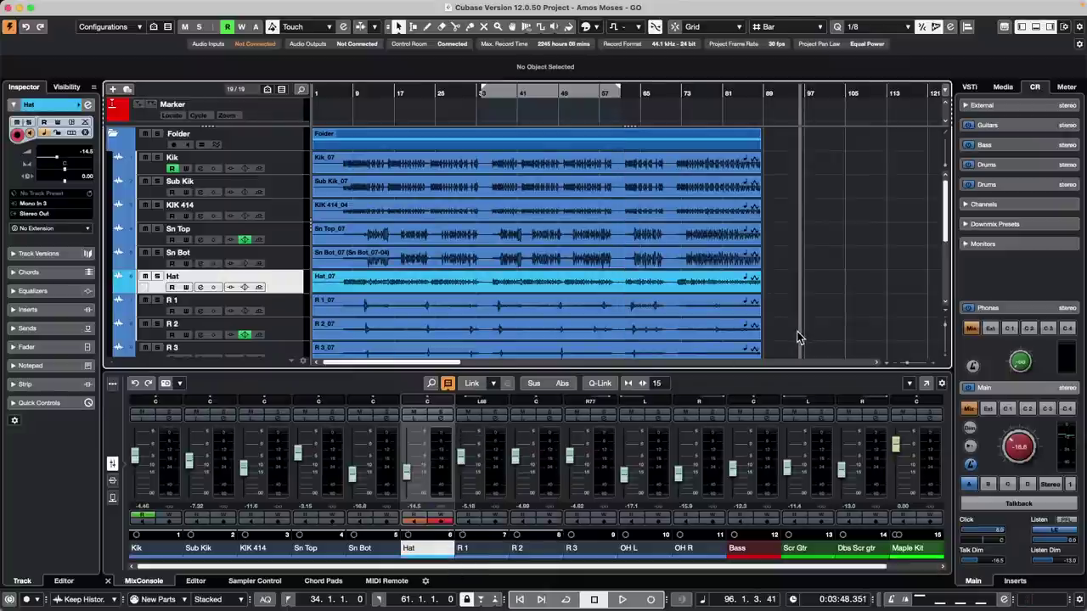
pyautogui.click(416, 547)
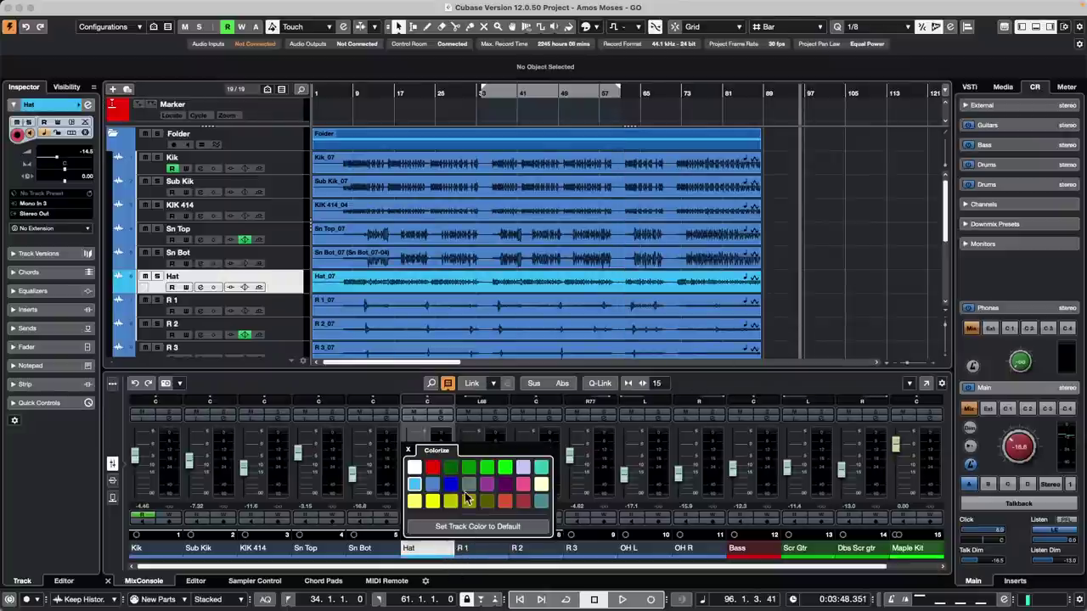
pyautogui.click(798, 327)
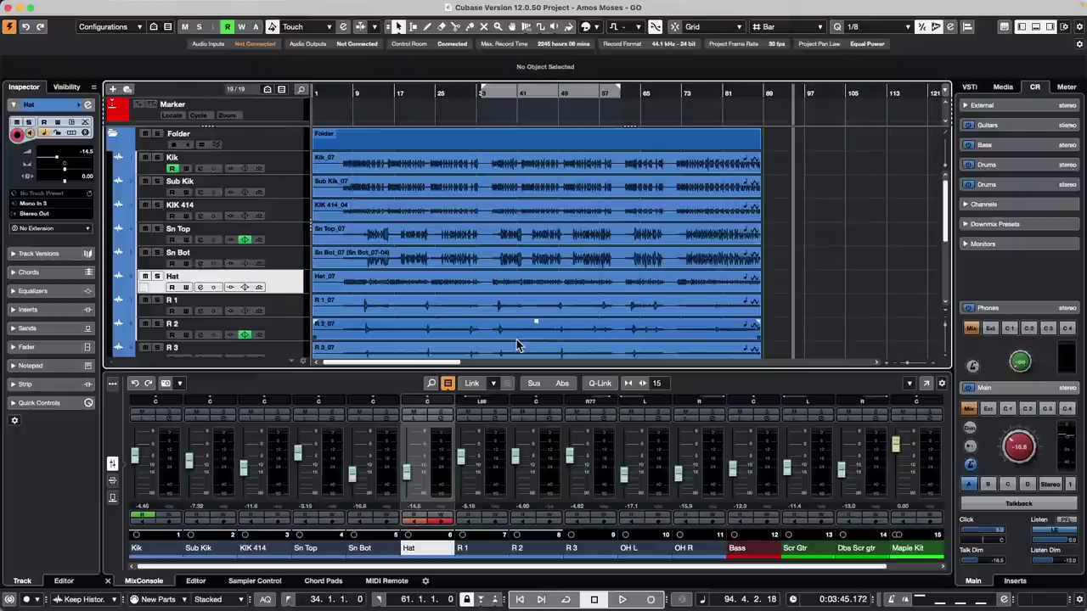
# - Open Maple Kit's Groove Agent SE, cut the kit to an empty Kit 1, and show the Media browser
pyautogui.scroll(-5, 501, 335)
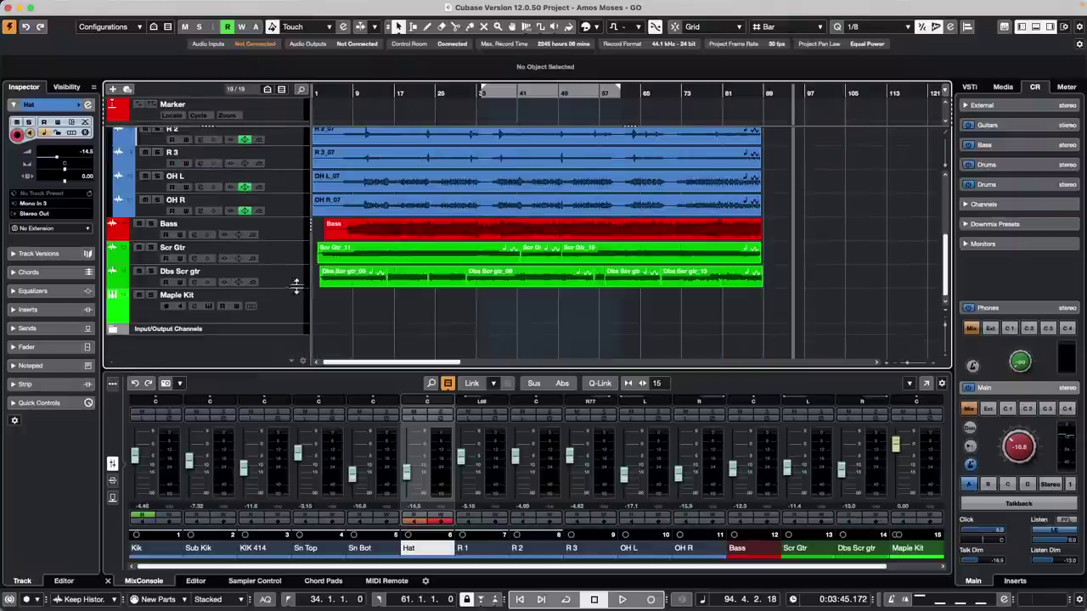
pyautogui.click(301, 308)
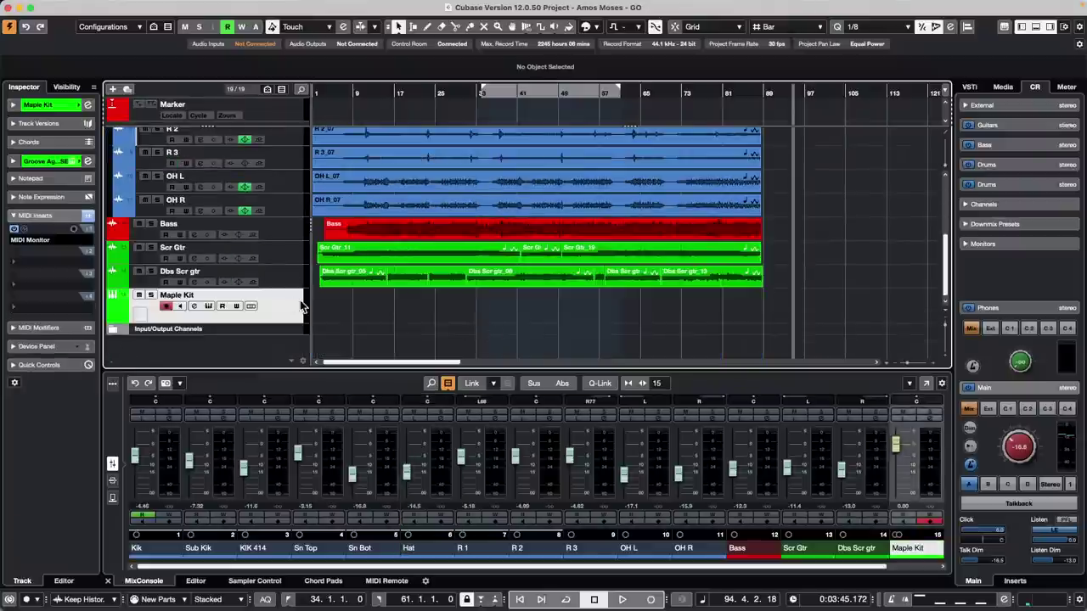
pyautogui.click(208, 306)
pyautogui.click(565, 163)
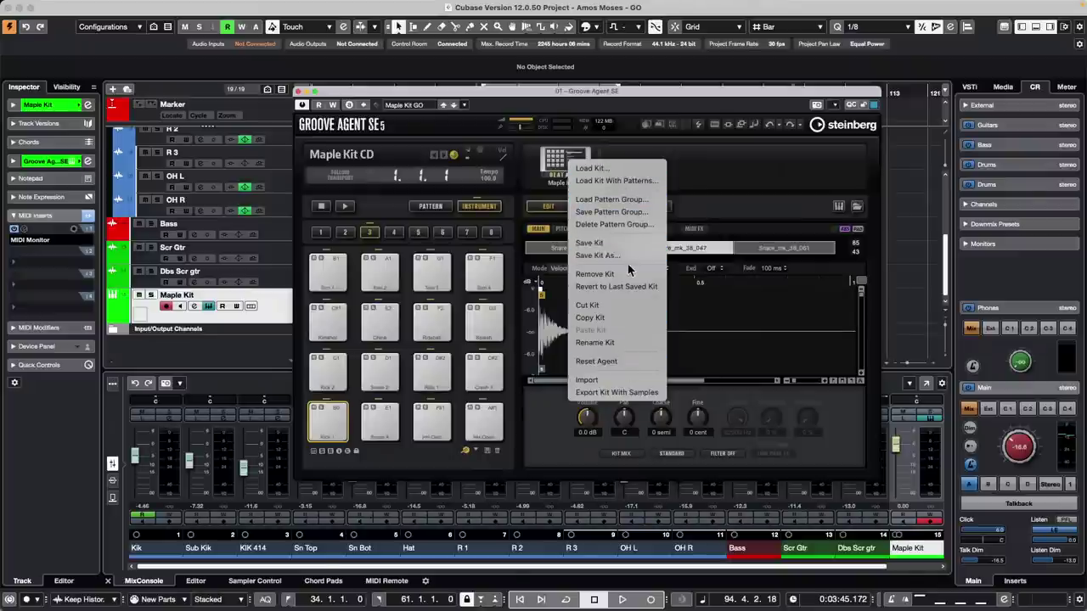
pyautogui.click(621, 307)
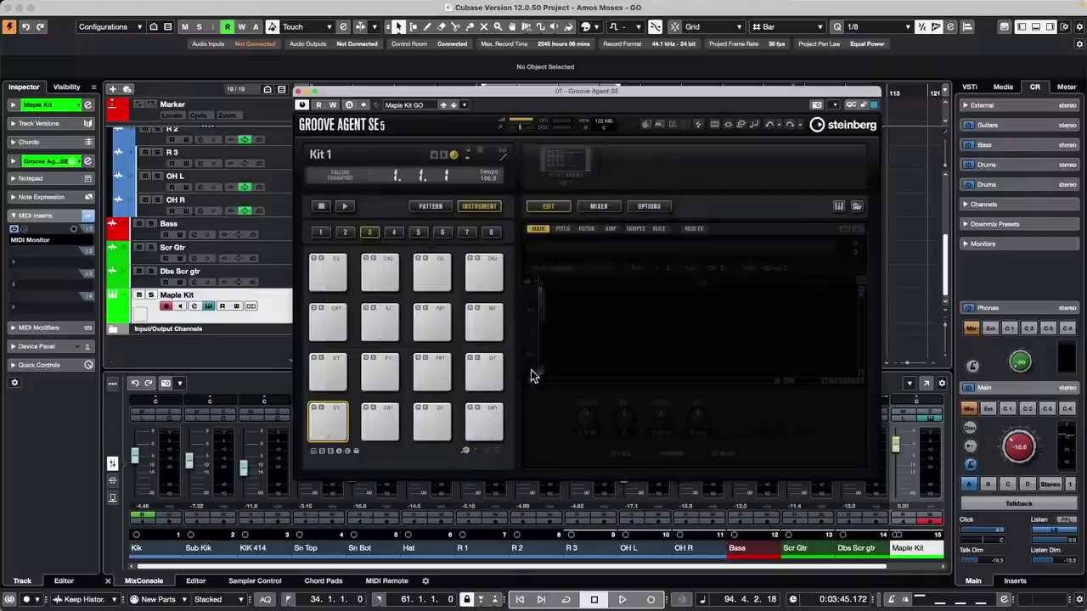
pyautogui.moveTo(651, 92); pyautogui.dragTo(580, 90)
pyautogui.click(1005, 89)
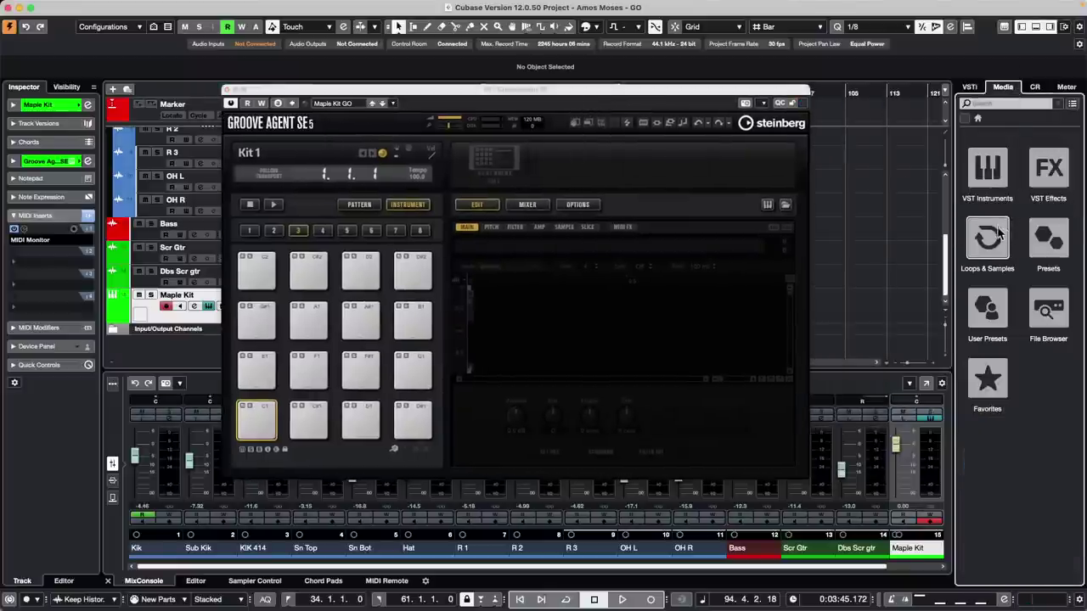
# - Open the Game Sound-FX library's sound list under Loops & Samples
pyautogui.click(999, 234)
pyautogui.scroll(-2, 1021, 332)
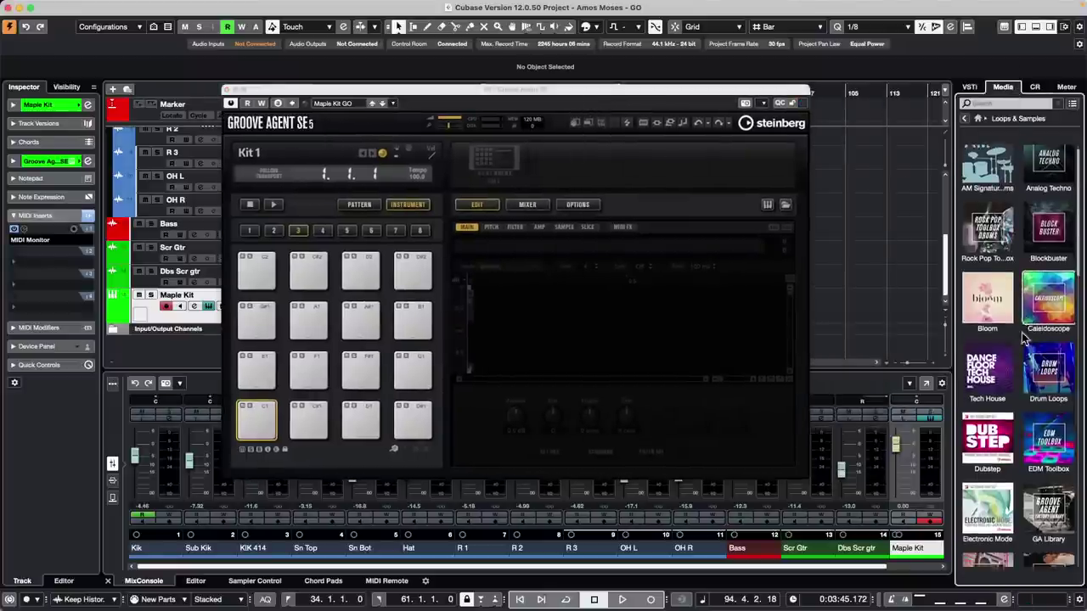
pyautogui.scroll(-3, 1024, 335)
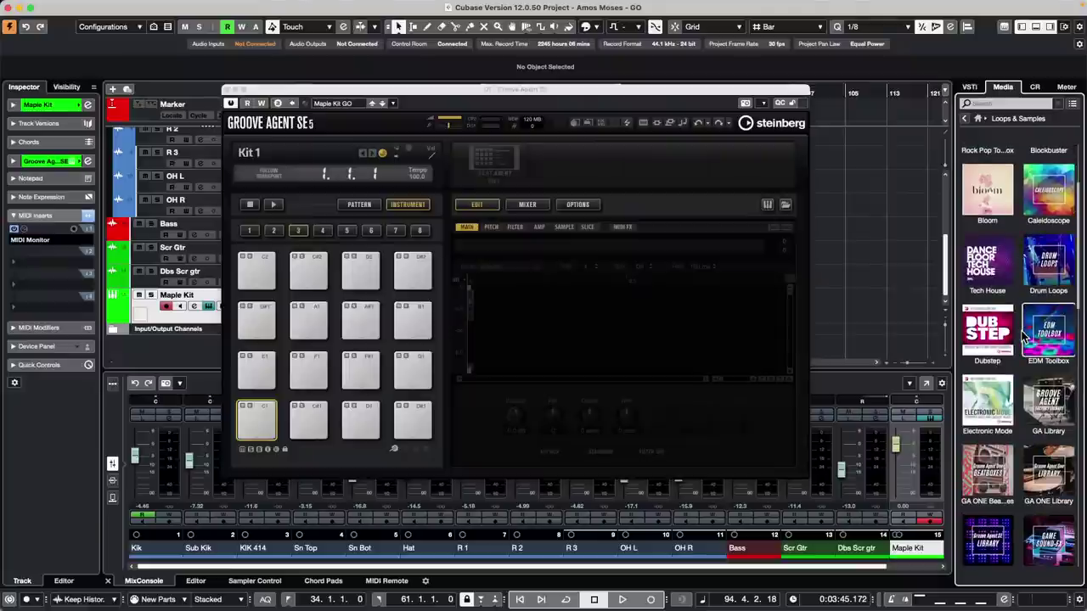
pyautogui.scroll(-2, 1024, 338)
pyautogui.scroll(-3, 1024, 338)
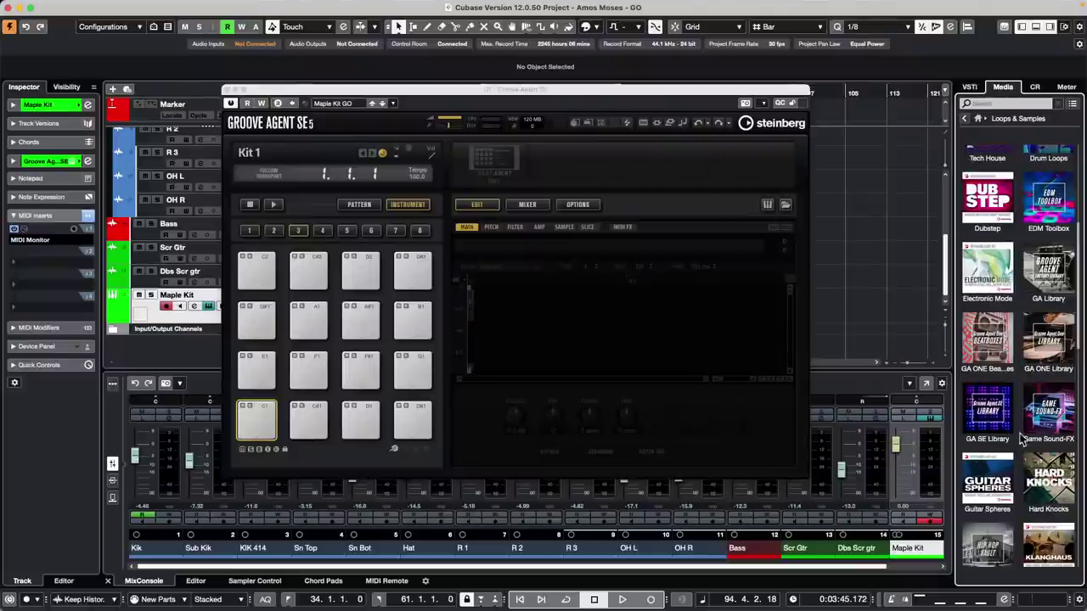
pyautogui.click(1026, 429)
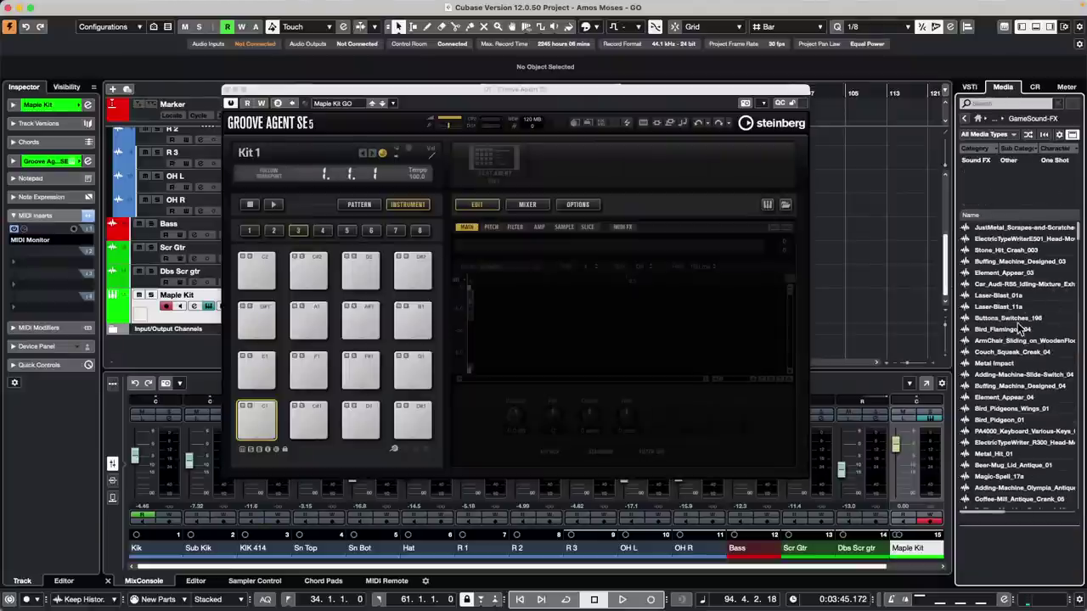
# - Audition Buttons_Switches_198, Laser-Blast_11a, Laser-Blast_01a and the Audi idling car sound
pyautogui.click(1021, 319)
pyautogui.click(1011, 310)
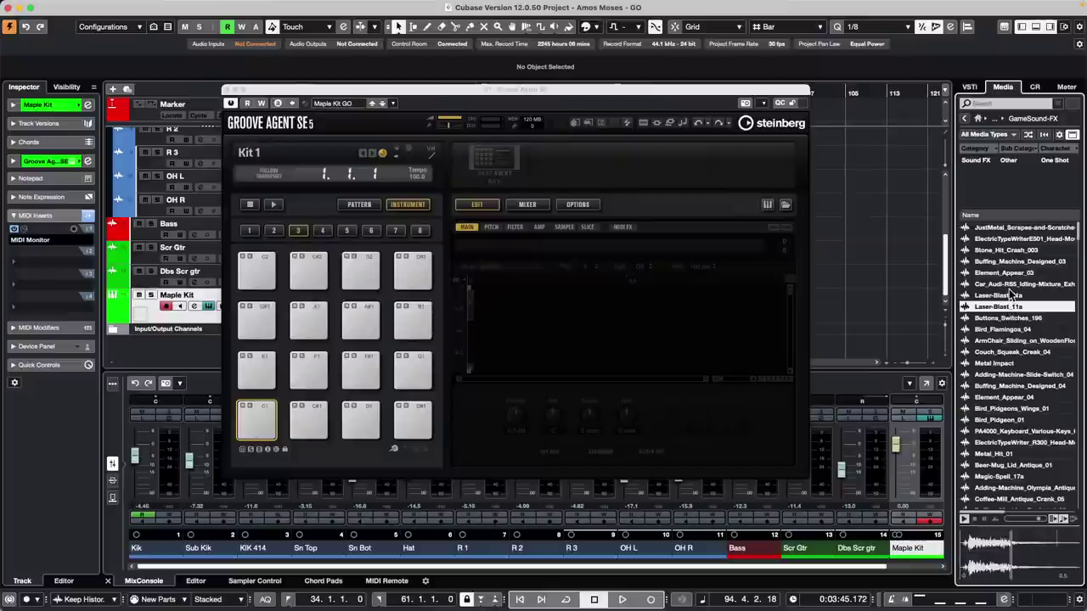
pyautogui.click(1011, 296)
pyautogui.click(1009, 285)
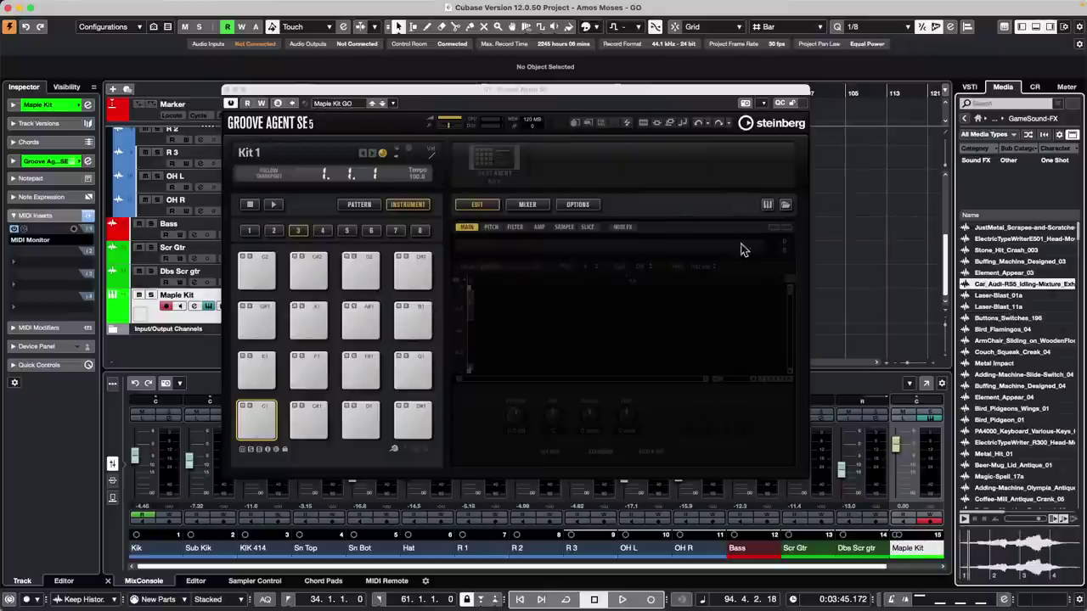
pyautogui.moveTo(158, 7)
pyautogui.click(37, 6)
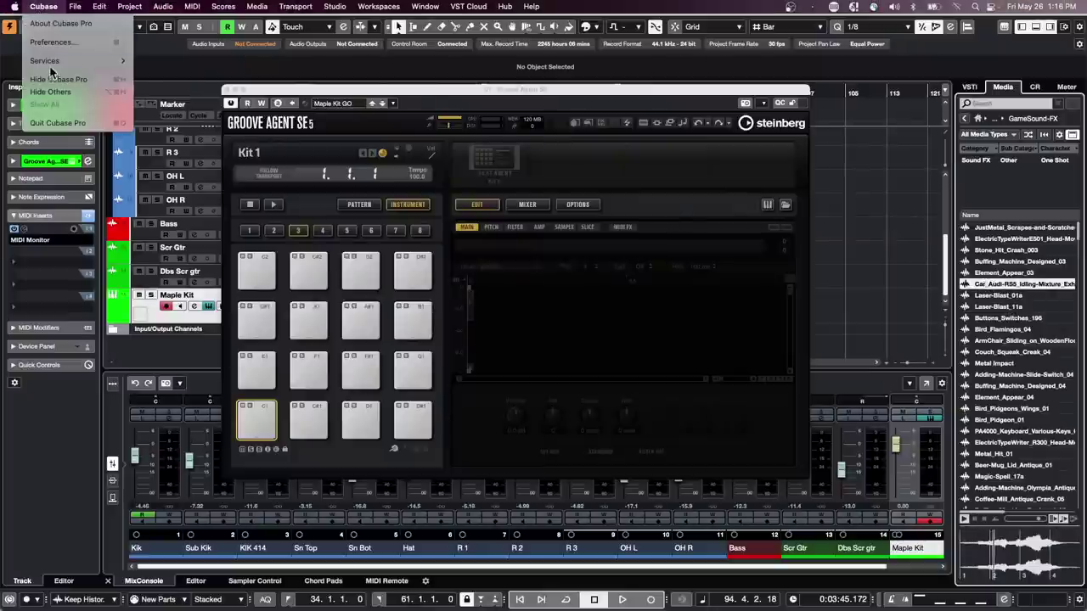
pyautogui.click(52, 43)
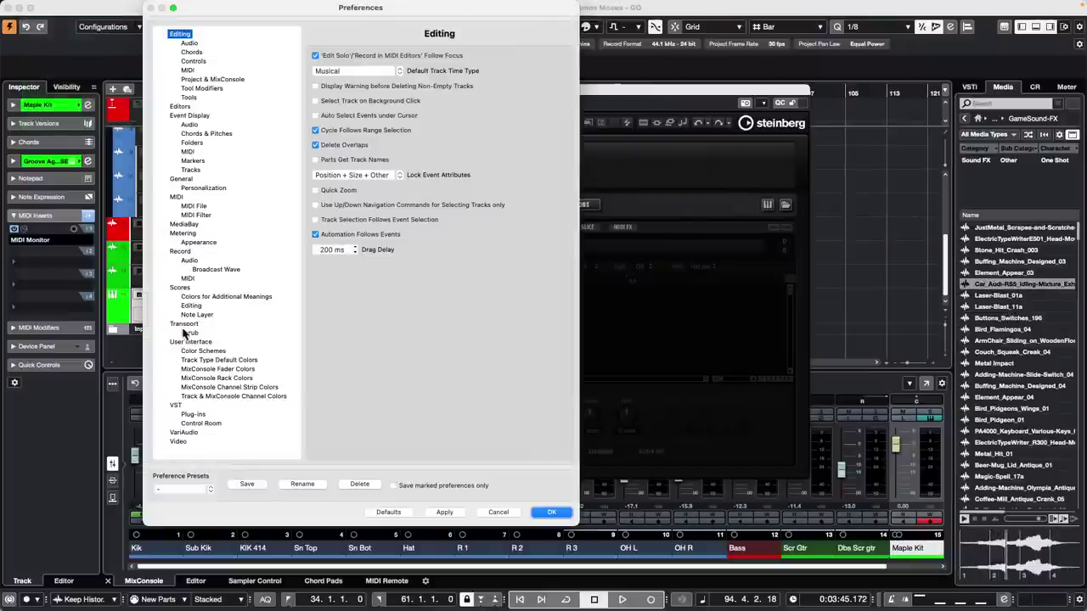
pyautogui.click(200, 423)
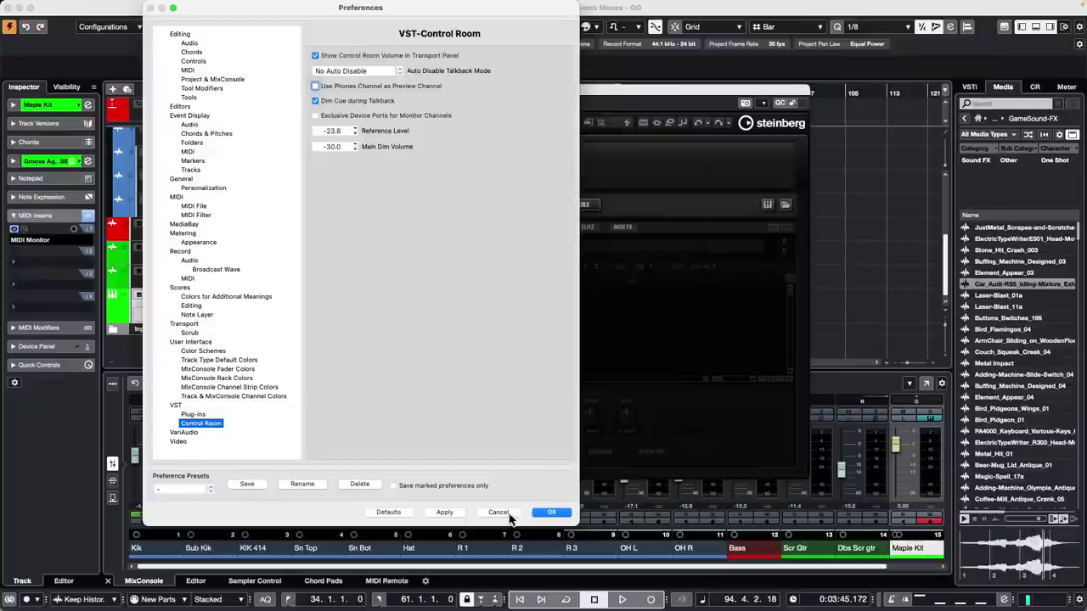
pyautogui.click(551, 512)
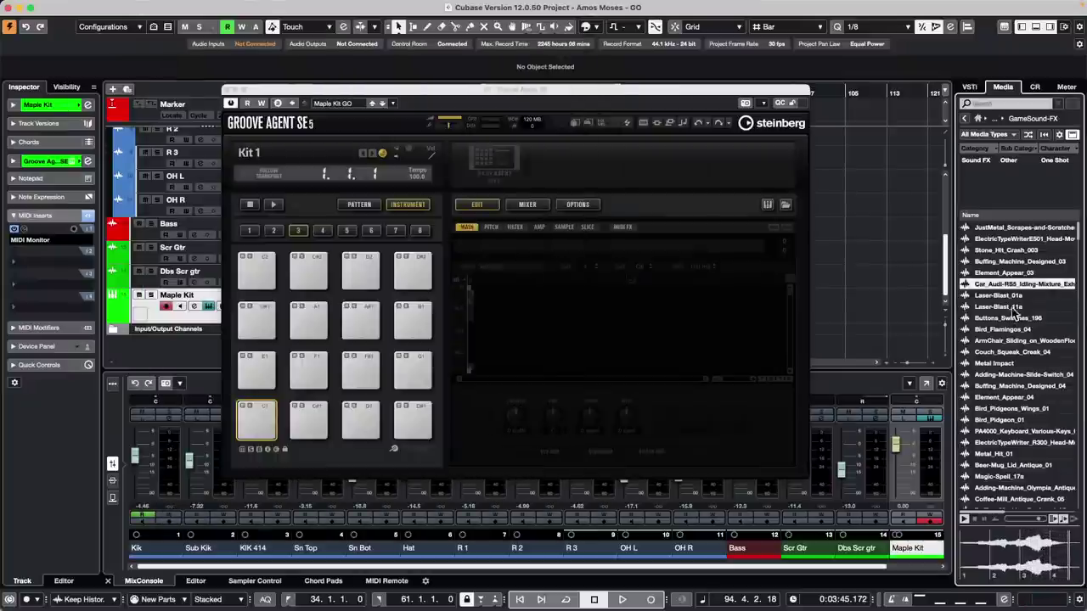
pyautogui.click(1000, 306)
# - Load Laser-Blast_11a, Metal_Hit_01 and Metal_Hit_02 onto Groove Agent drum pads
pyautogui.moveTo(1002, 312); pyautogui.dragTo(256, 420)
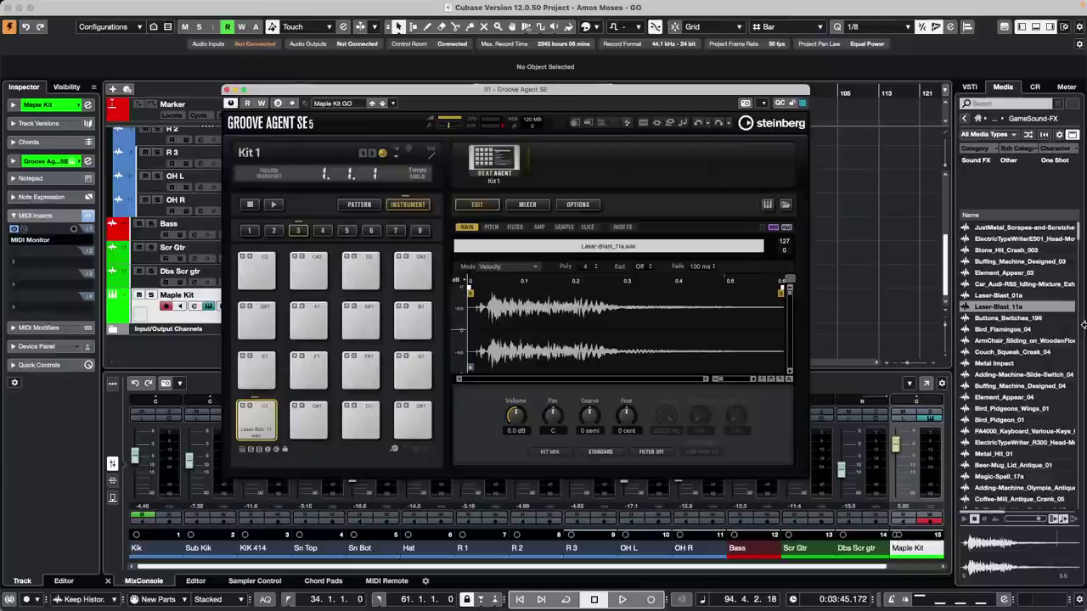
pyautogui.click(1030, 419)
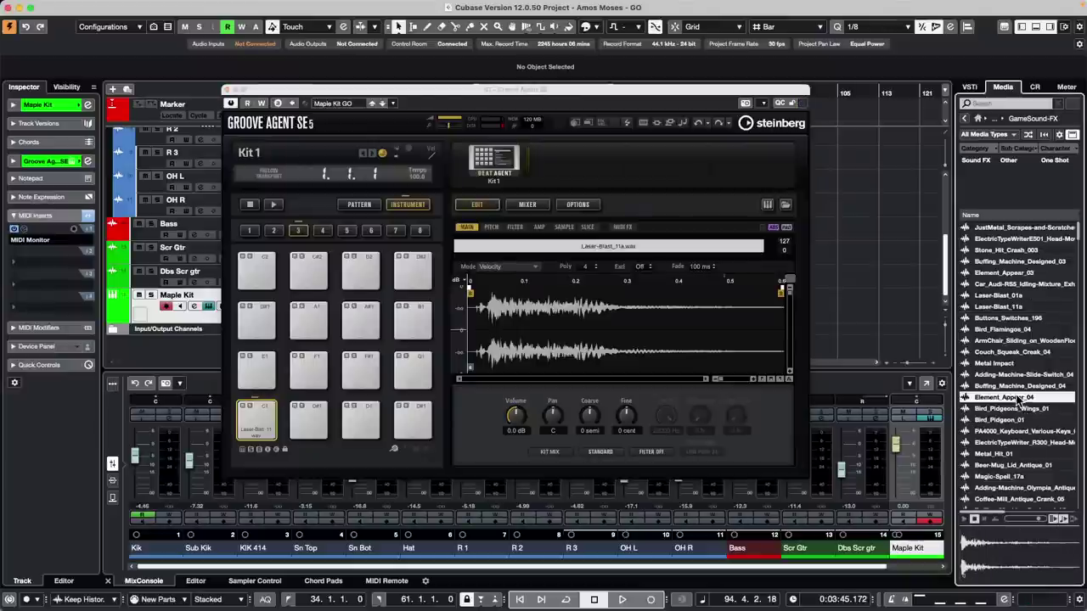
pyautogui.click(1015, 453)
pyautogui.moveTo(981, 459); pyautogui.dragTo(362, 422)
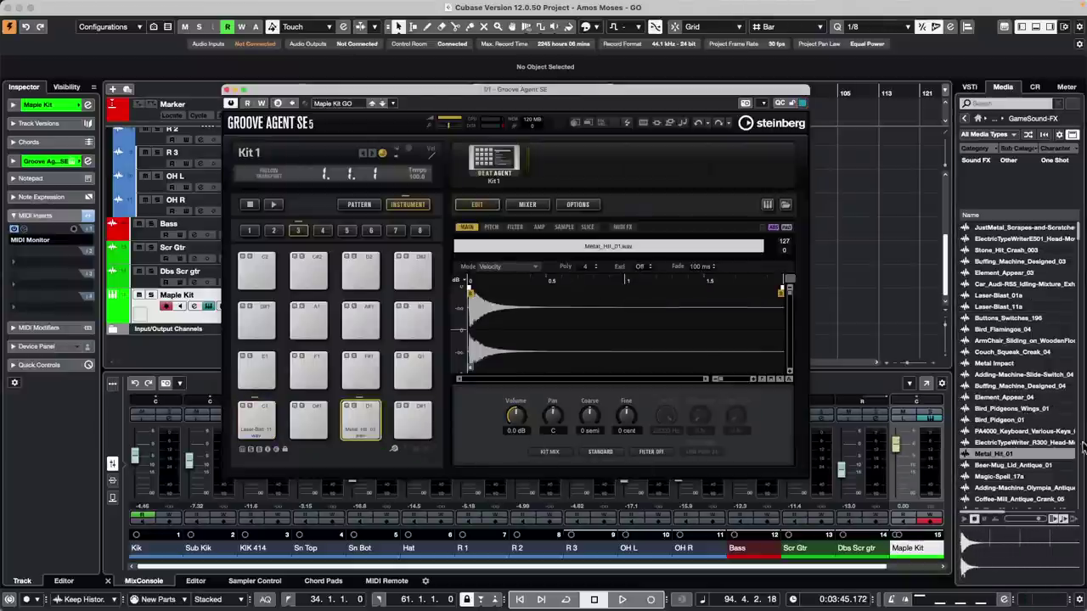
pyautogui.scroll(-3, 1026, 427)
pyautogui.click(1022, 443)
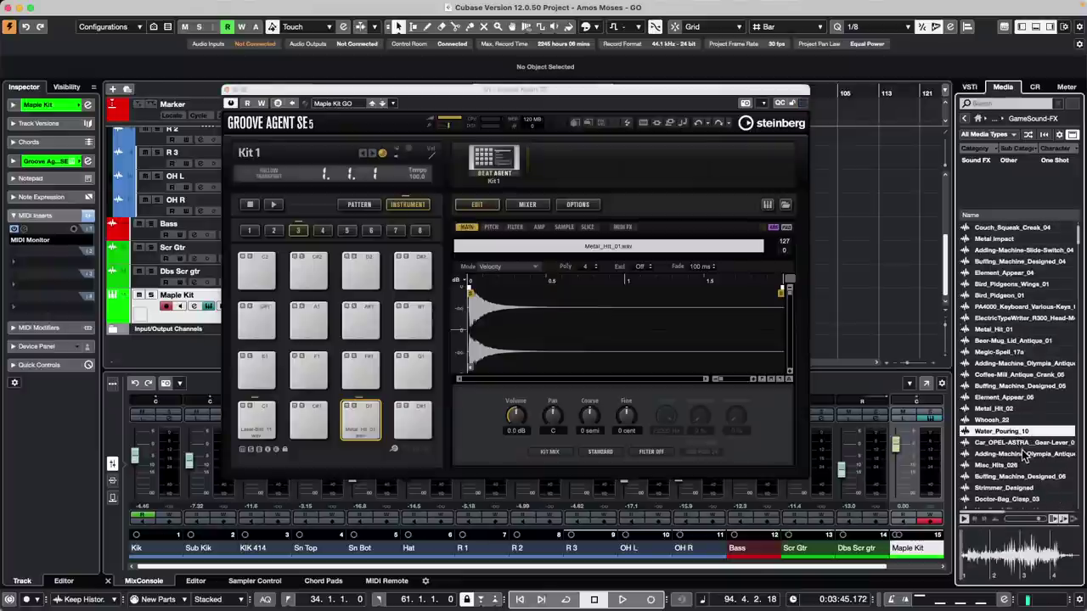
pyautogui.click(1002, 420)
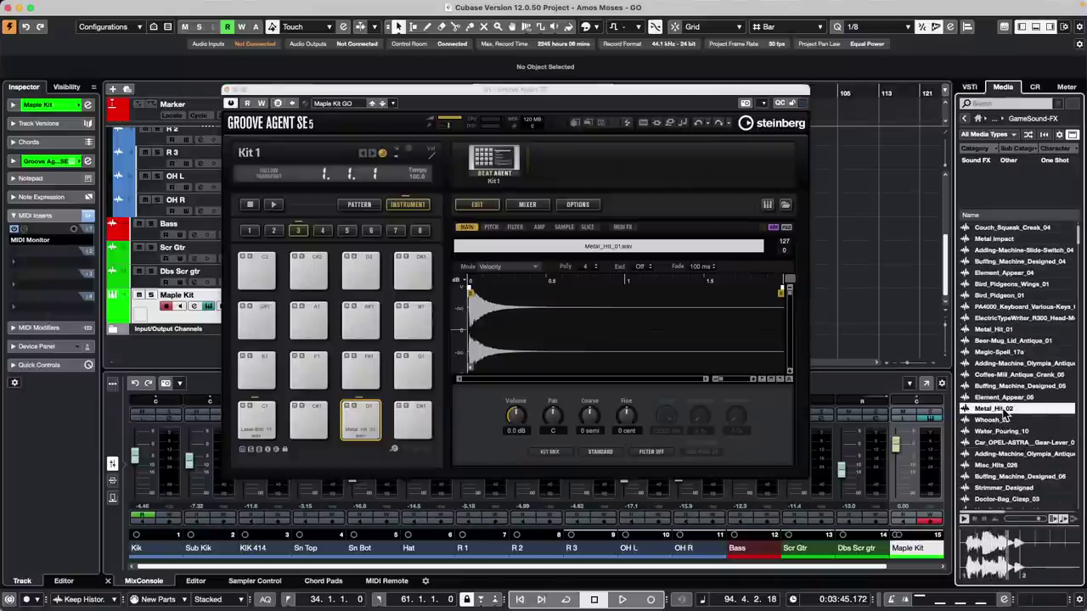
pyautogui.moveTo(1003, 408); pyautogui.dragTo(308, 371)
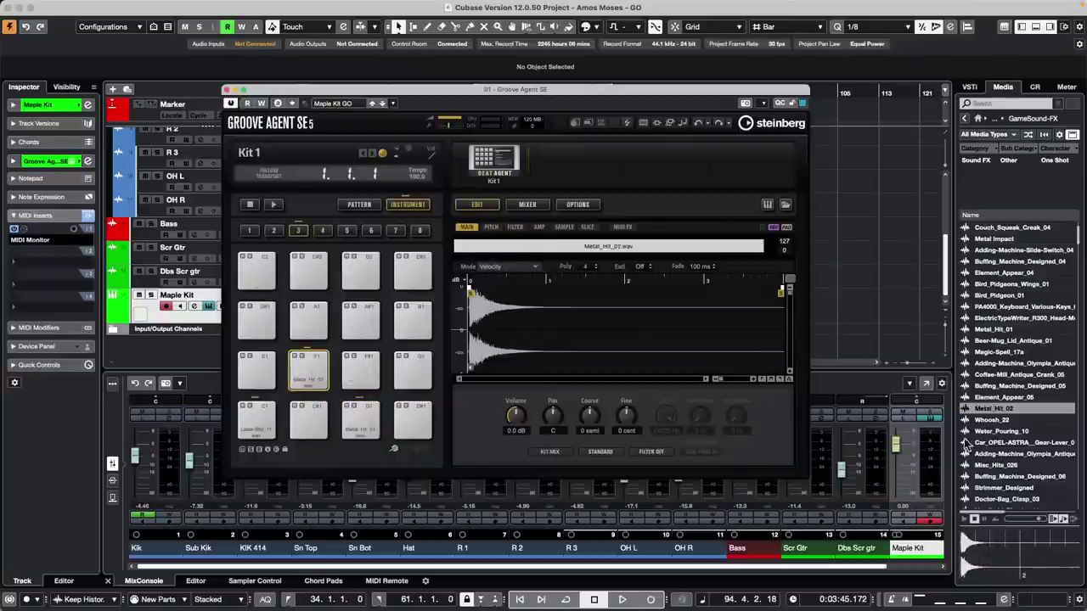
# - Audition more sounds and load Creepy-Transition_020 onto pad C#1, showing it in the sample editor
pyautogui.scroll(-5, 1010, 488)
pyautogui.click(1013, 478)
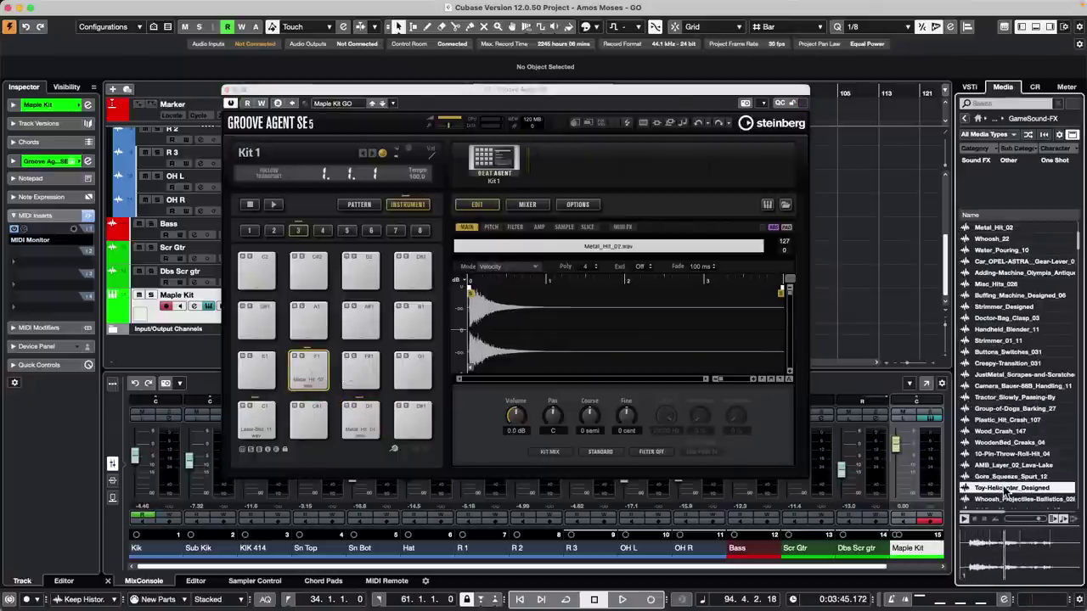
pyautogui.scroll(-5, 1009, 477)
pyautogui.click(1005, 477)
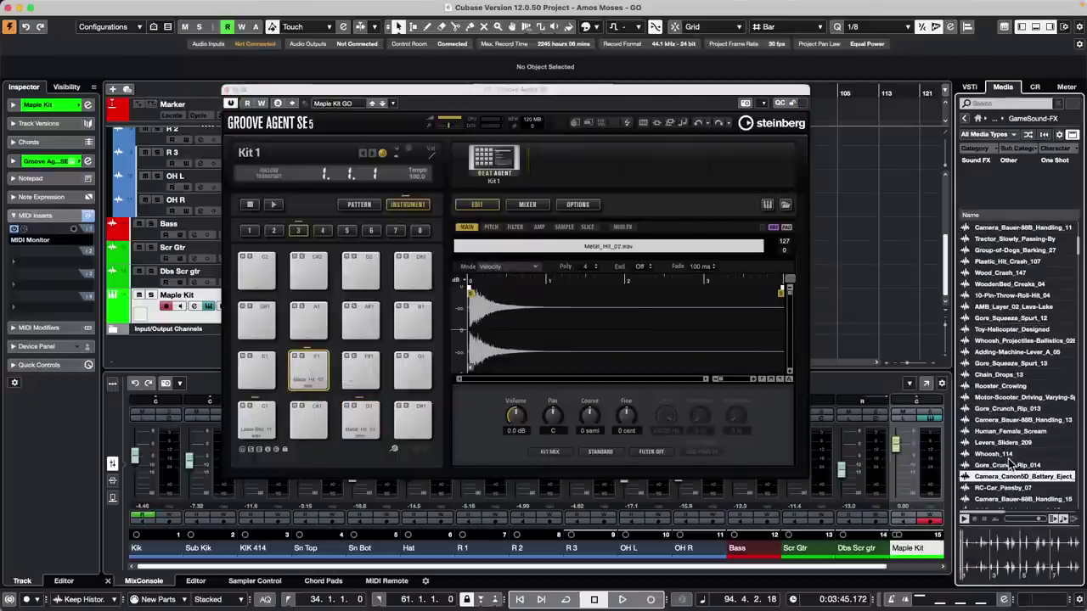
pyautogui.scroll(-5, 1008, 474)
pyautogui.click(1009, 467)
pyautogui.click(1006, 454)
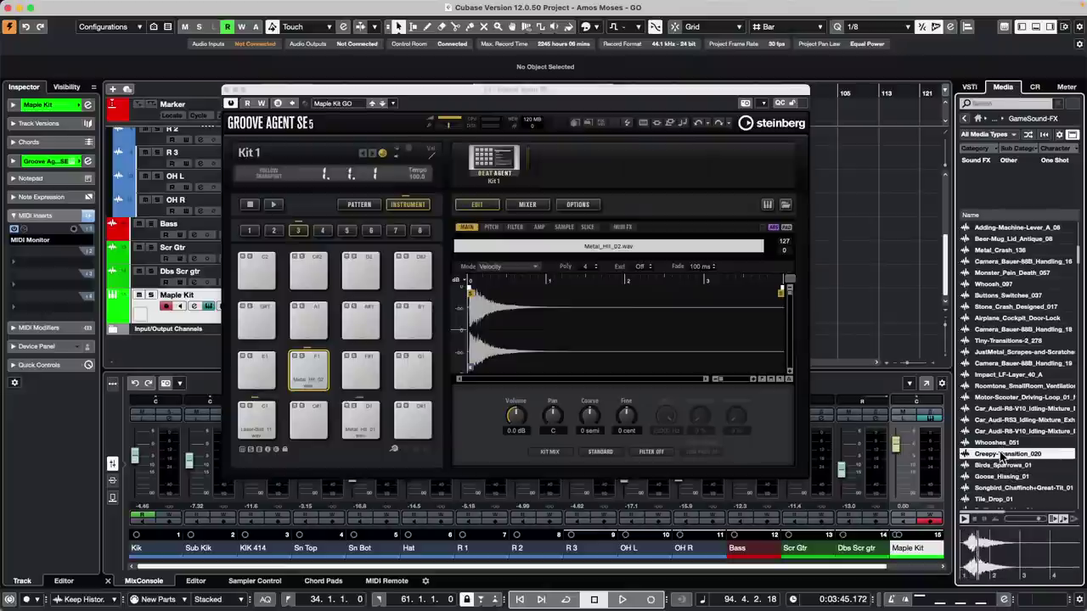
pyautogui.moveTo(1003, 451); pyautogui.dragTo(309, 422)
pyautogui.click(253, 418)
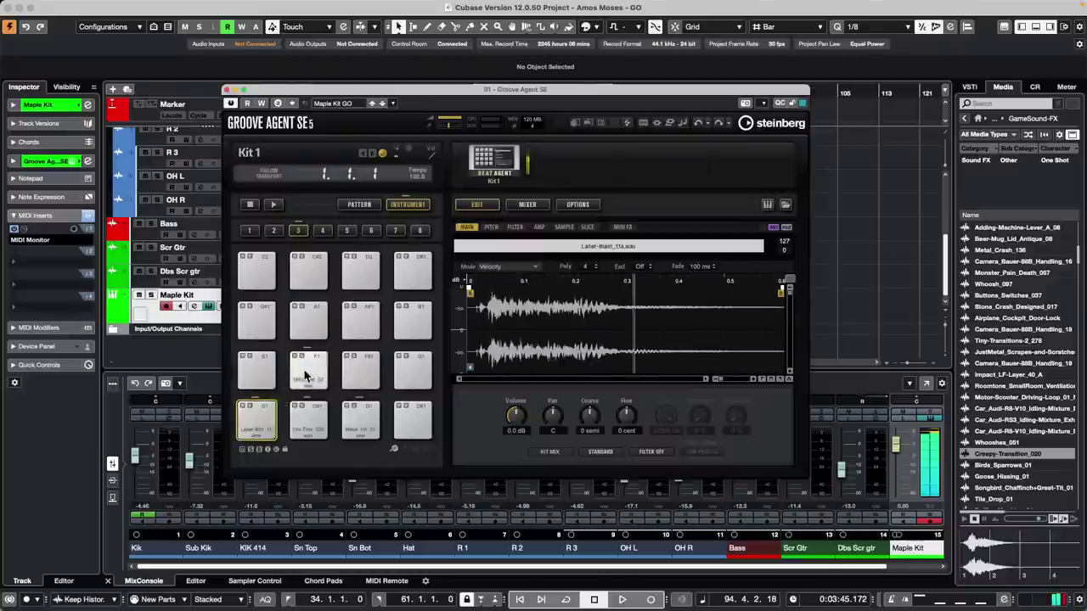
pyautogui.click(323, 416)
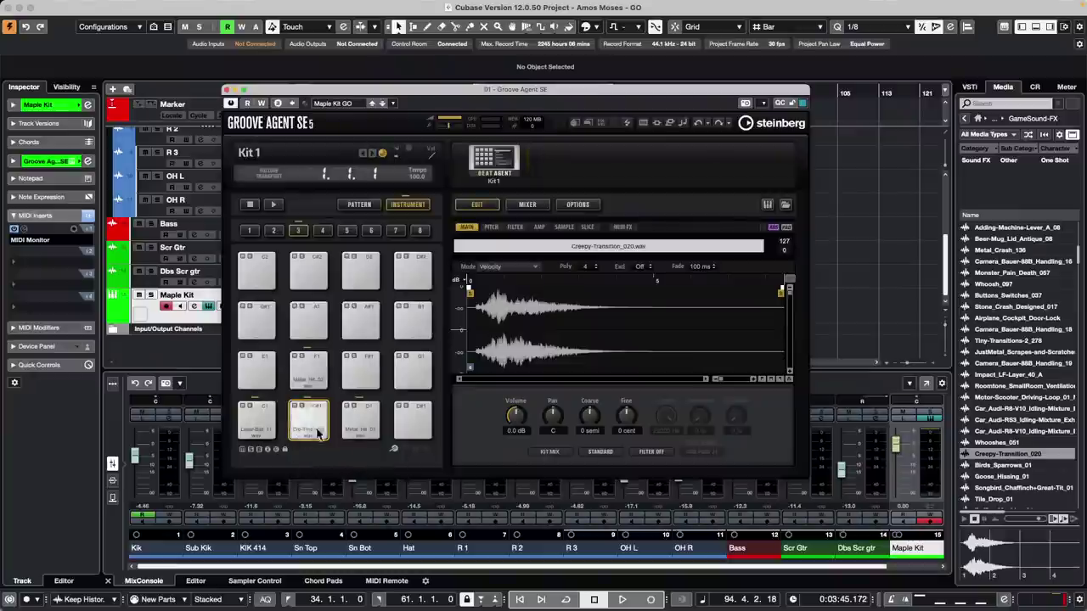
# - View the pads' Hardware Controller Mapping list, then close Groove Agent SE 5
pyautogui.click(395, 449)
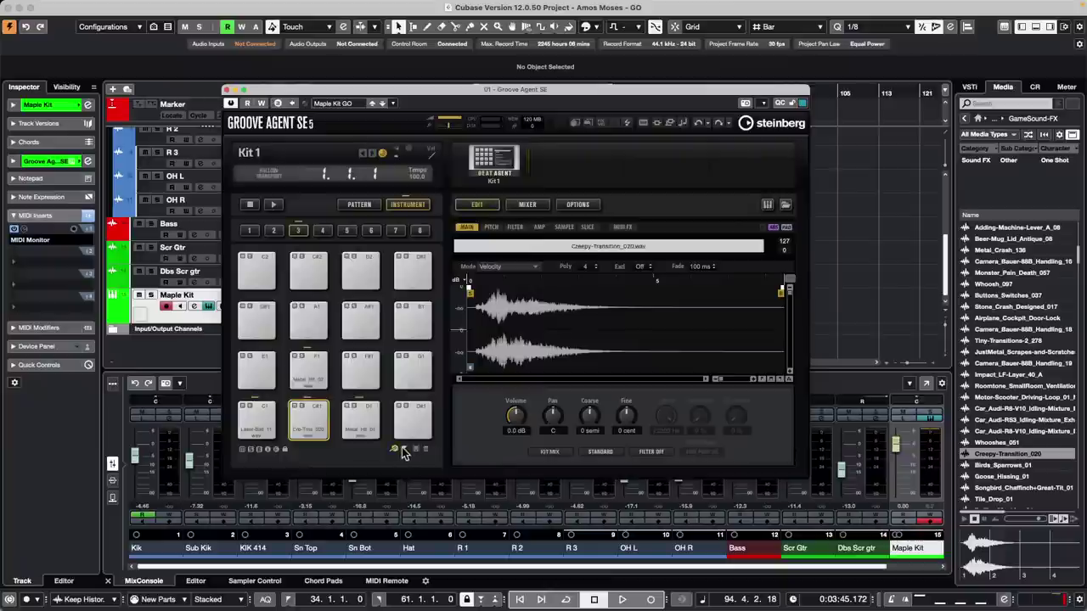
pyautogui.click(404, 451)
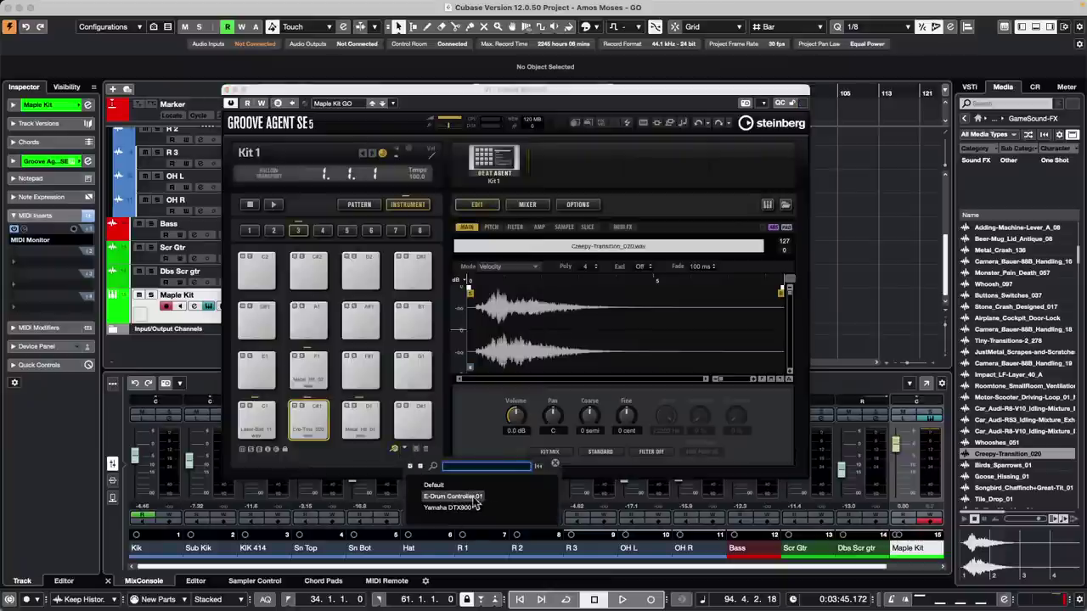
pyautogui.click(227, 90)
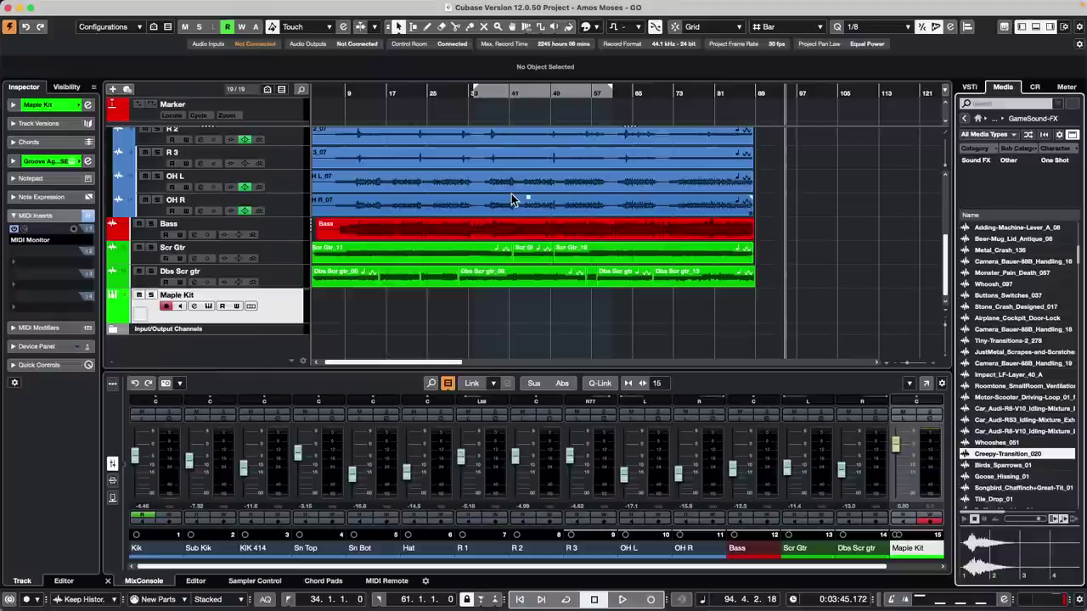
# - Drag EthnoPop - Verse B - Drums A from Sequel FactoryLibrary's Drum&Perc loops into the project at bar 19
pyautogui.click(399, 88)
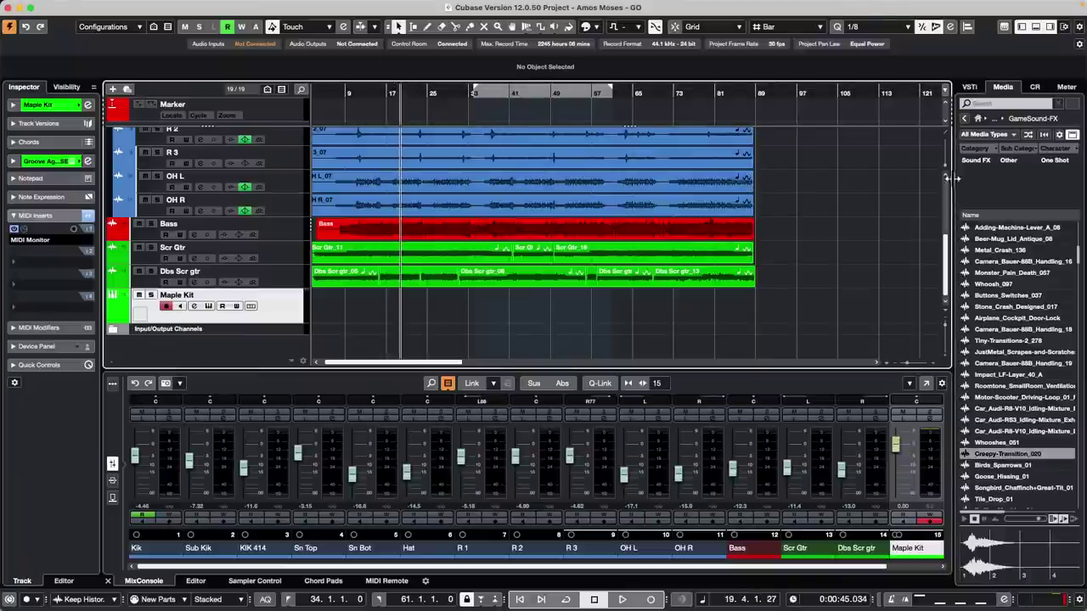
pyautogui.click(964, 118)
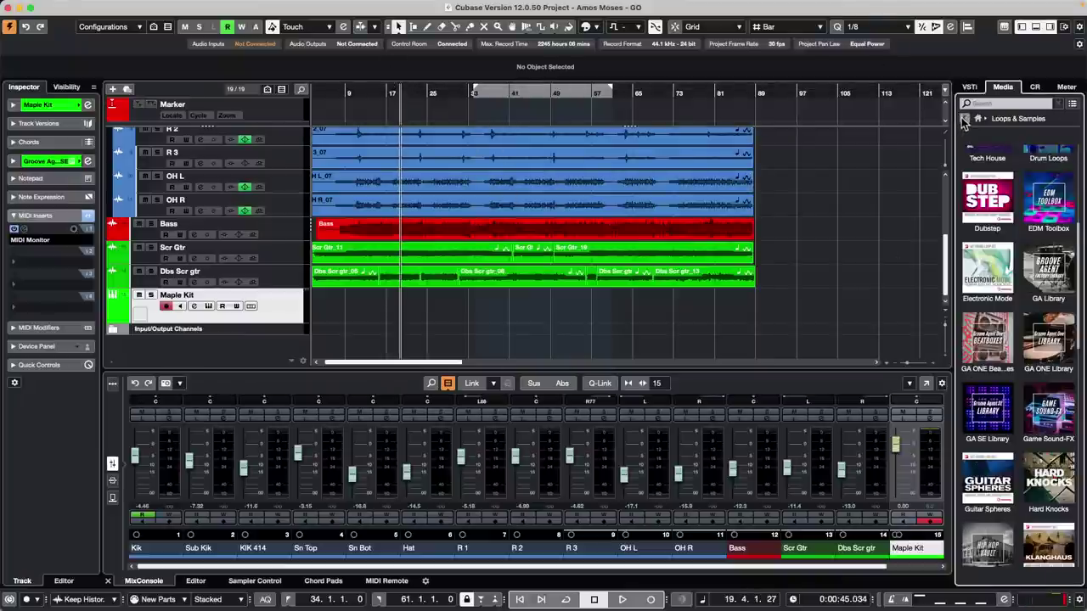
pyautogui.scroll(-5, 983, 226)
pyautogui.click(990, 200)
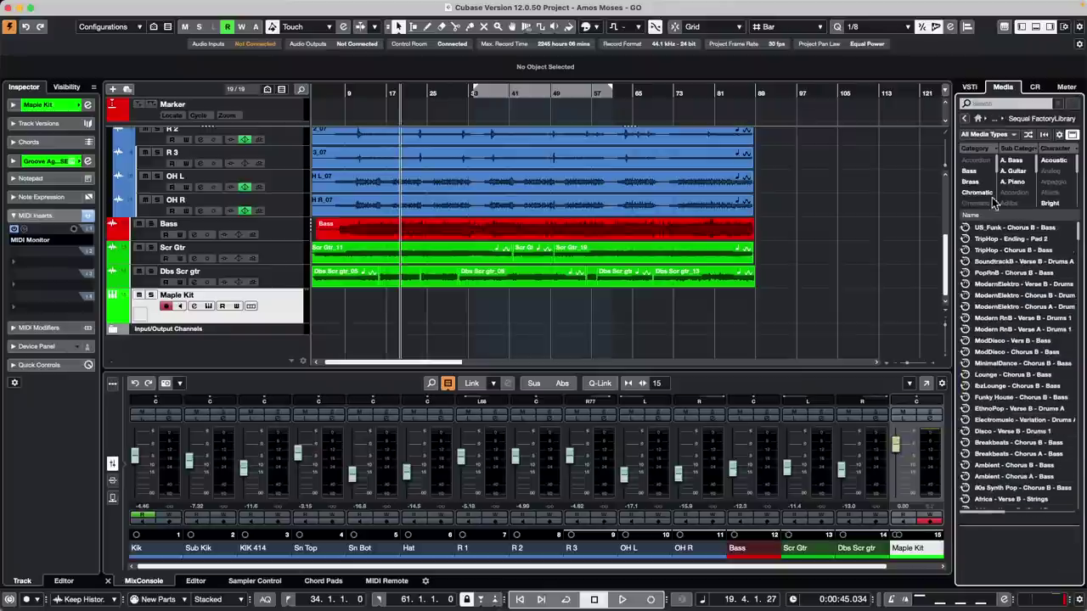
pyautogui.click(985, 203)
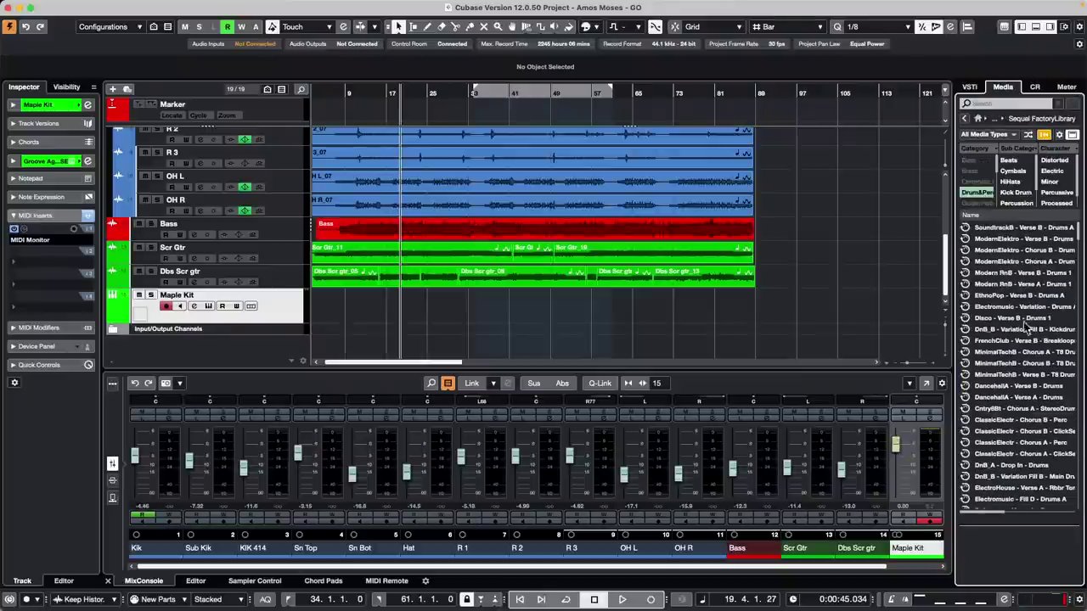
pyautogui.click(1004, 297)
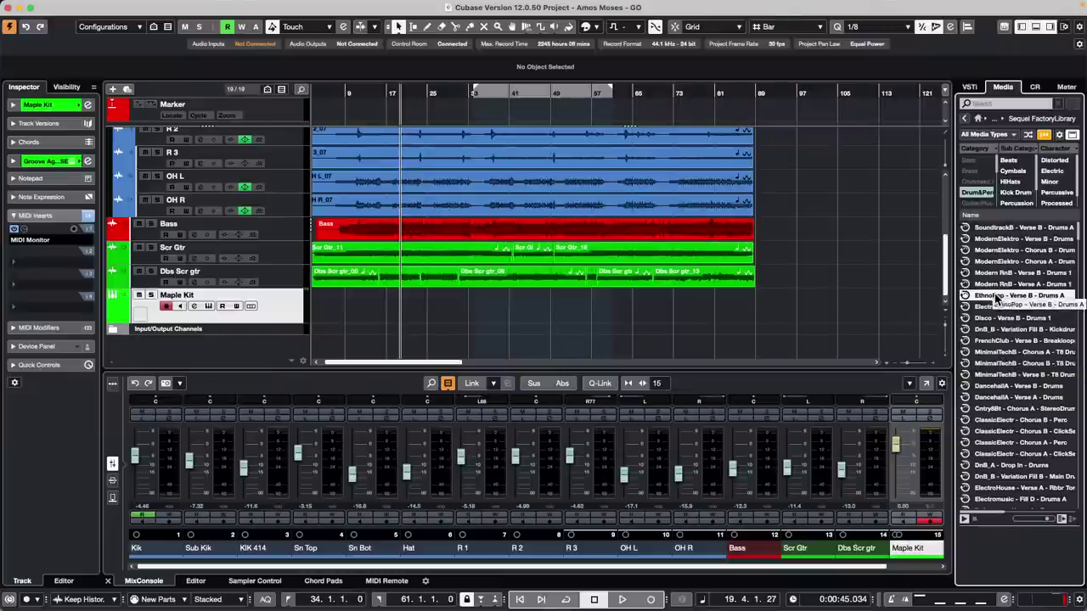
pyautogui.moveTo(998, 297); pyautogui.dragTo(270, 339)
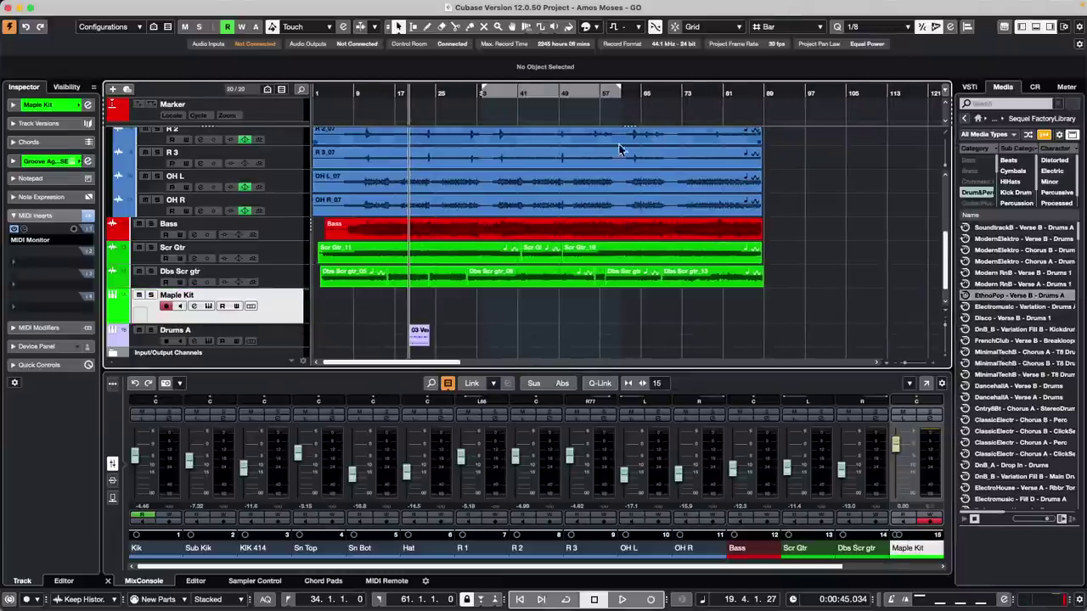
# - Open the 03 Verse B part in the Drum Editor and drop it into the Quantize Panel as a groove
pyautogui.click(950, 27)
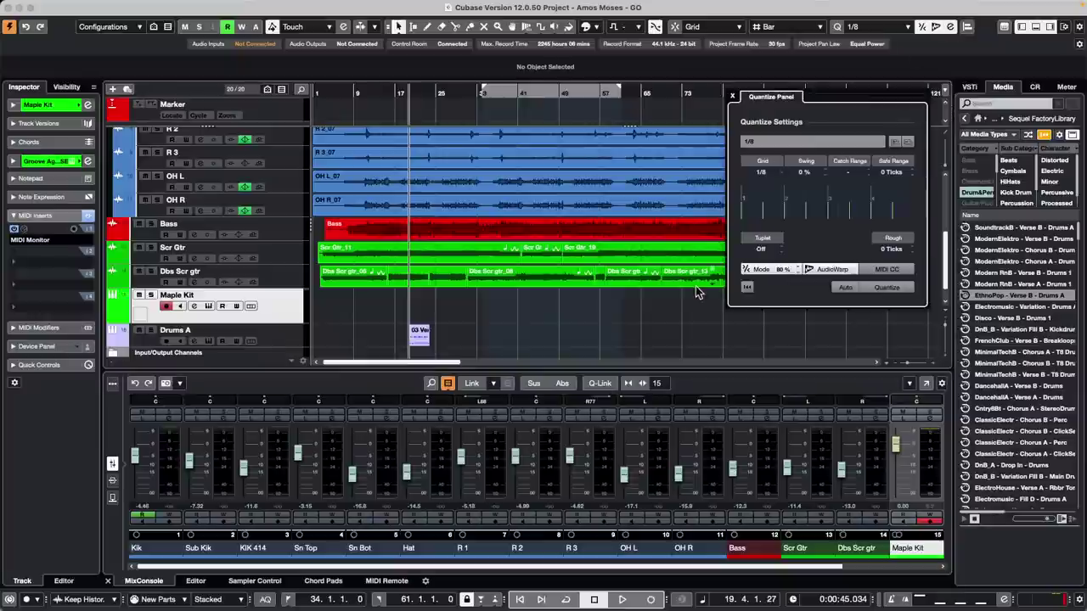
pyautogui.click(422, 337)
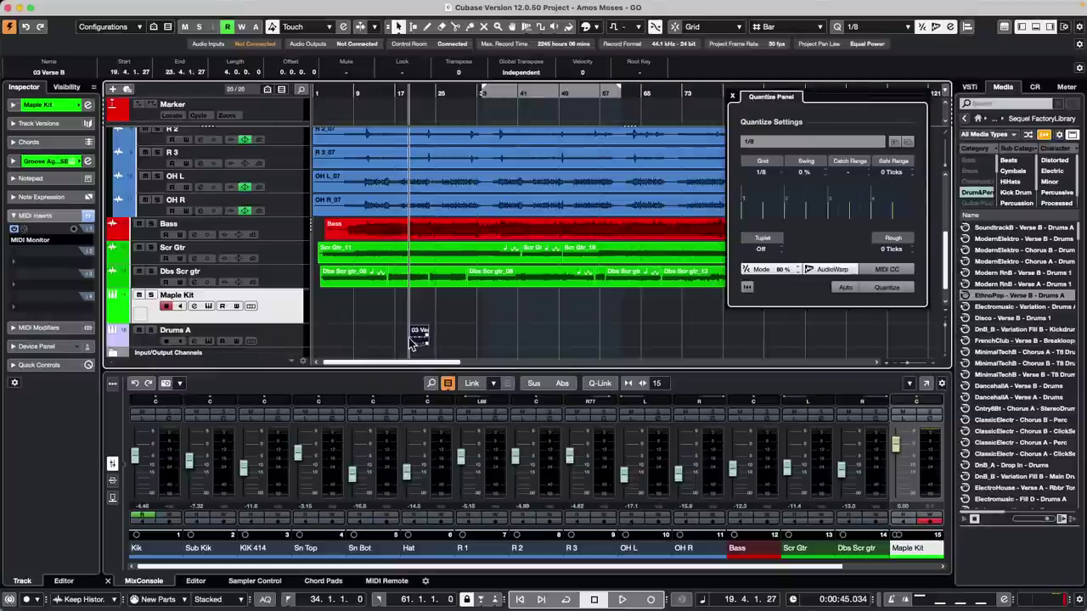
pyautogui.doubleClick(421, 338)
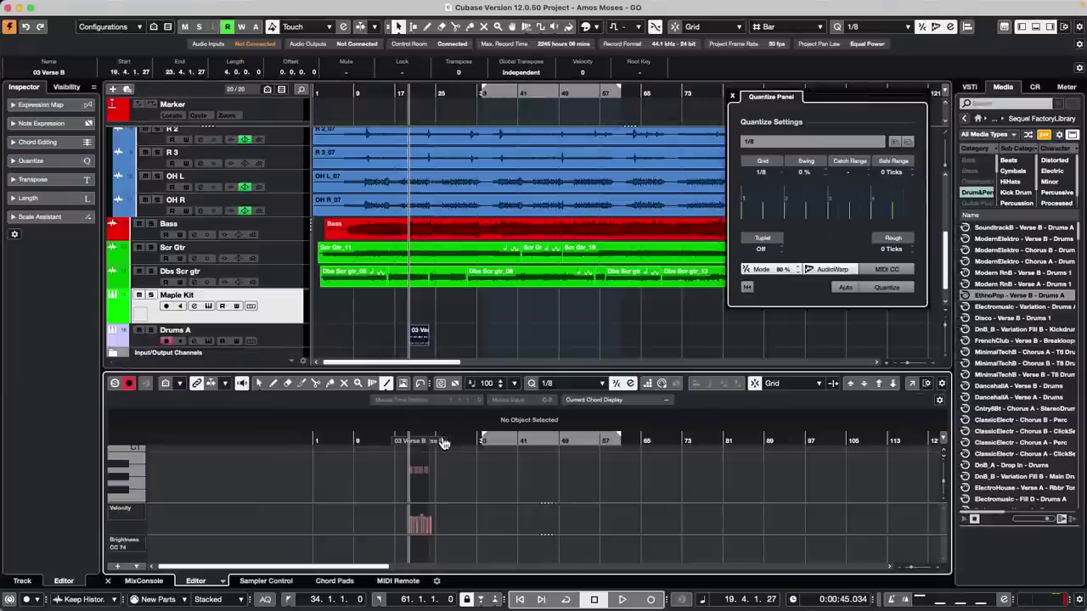
pyautogui.moveTo(468, 439); pyautogui.dragTo(539, 480)
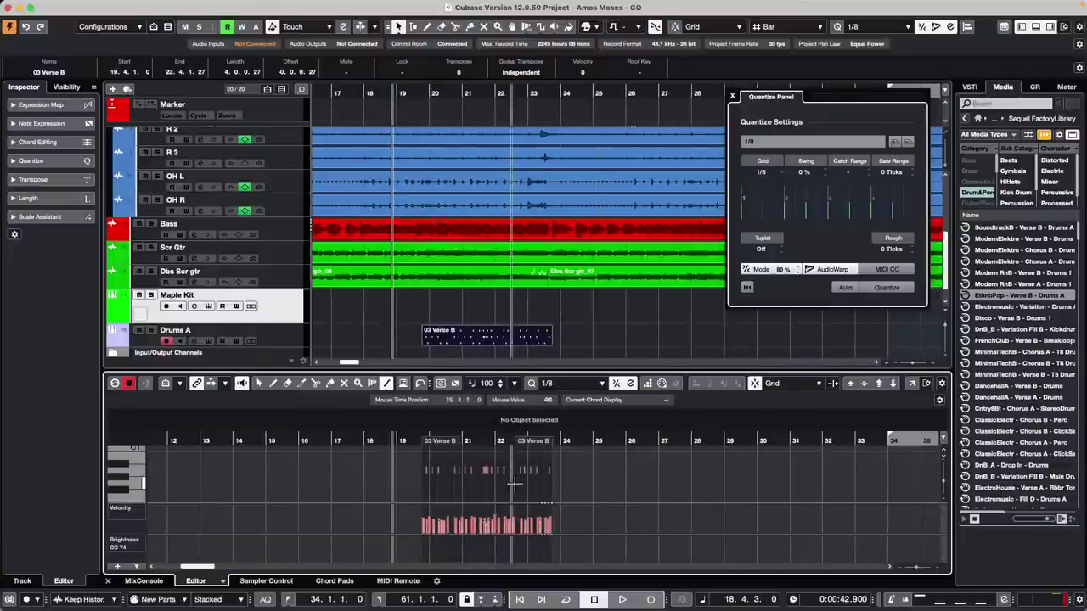
pyautogui.click(223, 581)
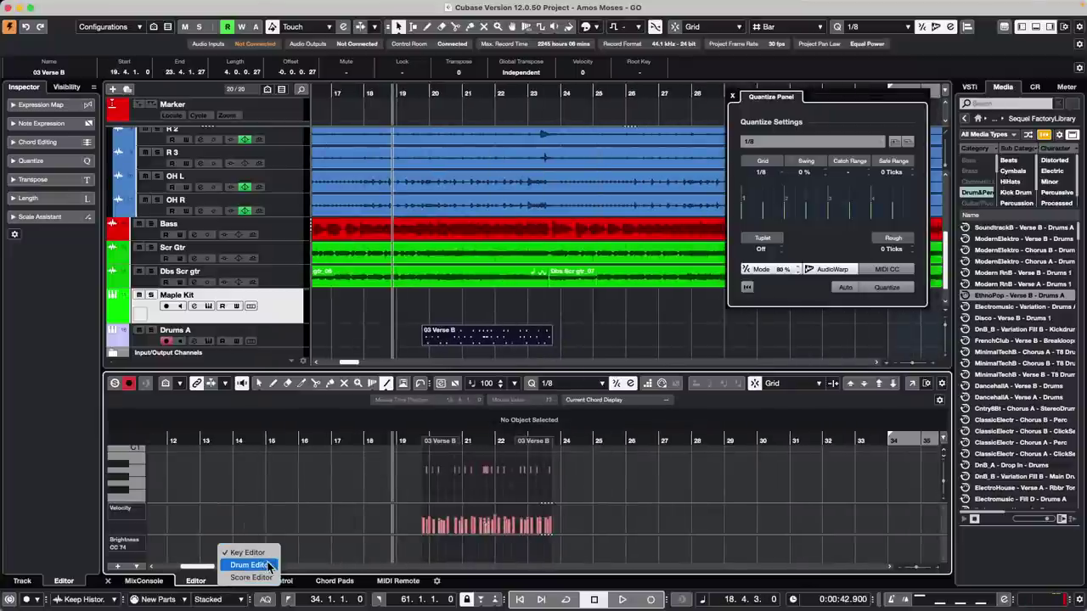
pyautogui.click(269, 566)
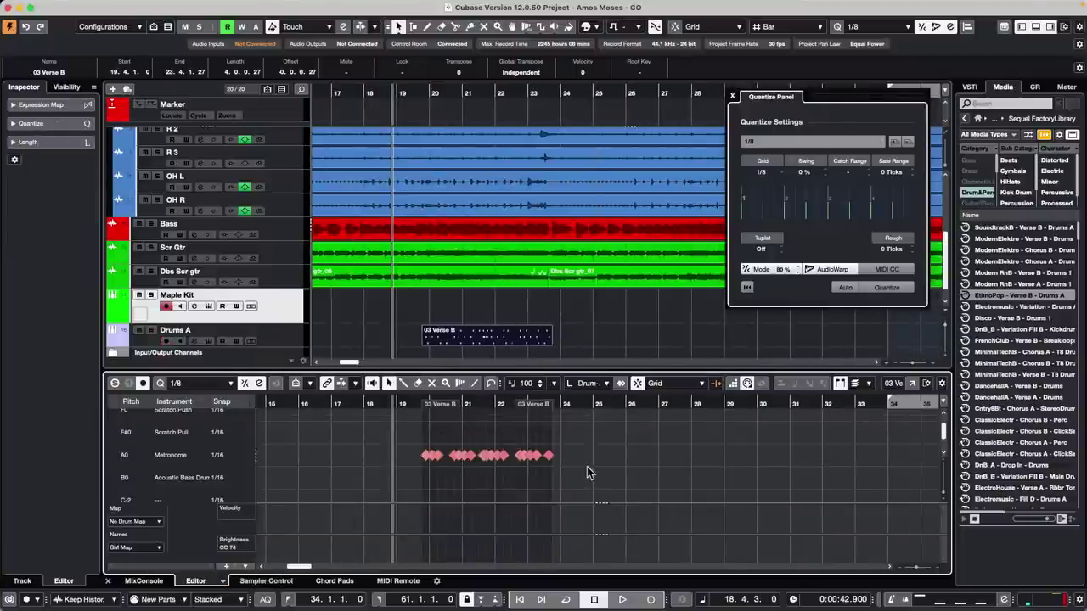
pyautogui.click(497, 336)
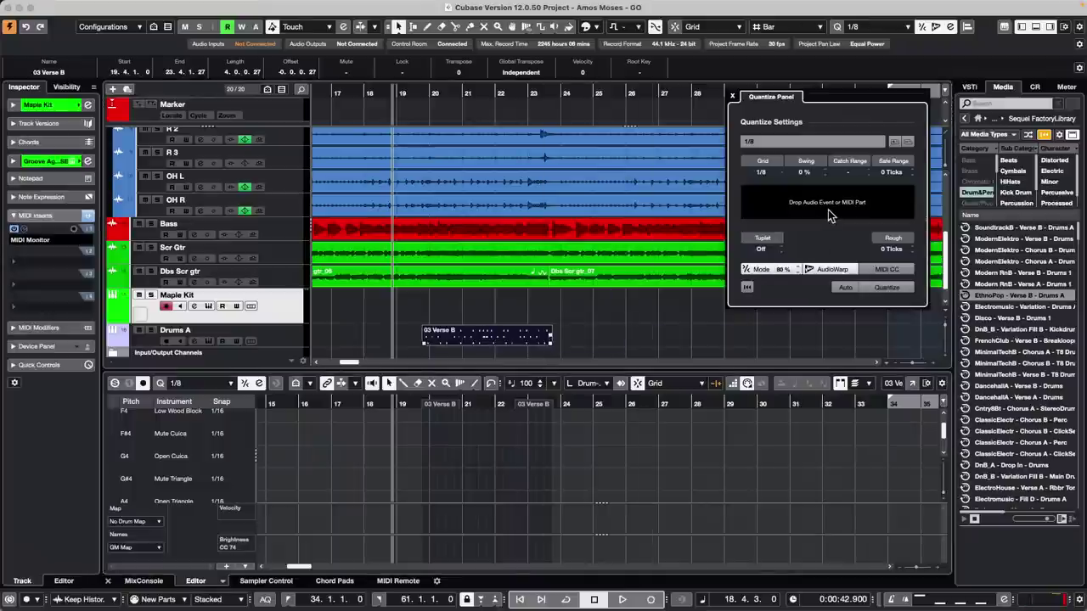
pyautogui.moveTo(828, 211); pyautogui.dragTo(829, 217)
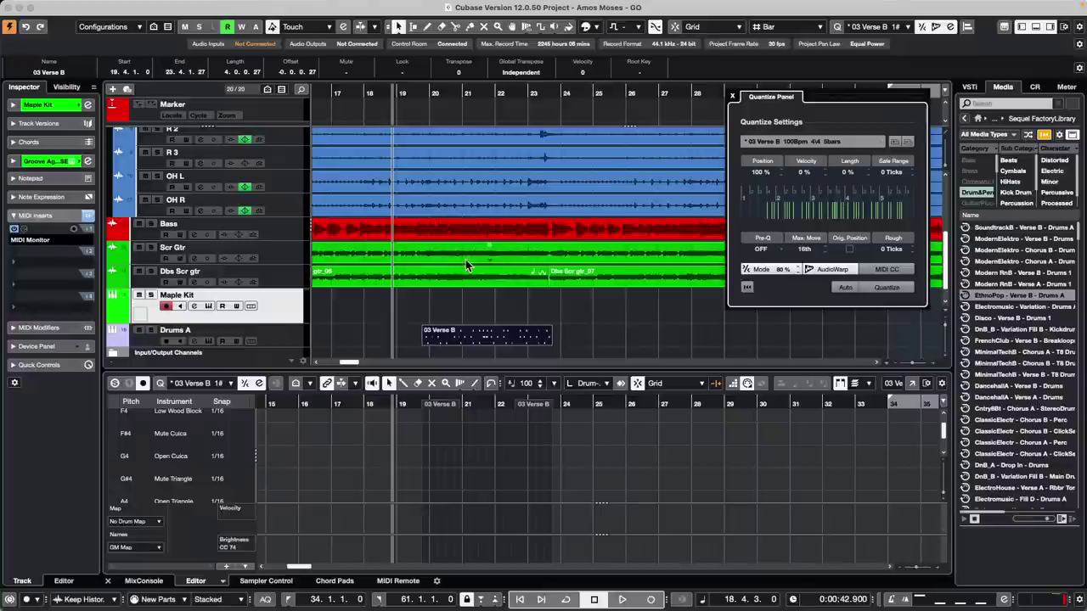
# - Open the OH R_07 event in the Sample Editor and expand its Hitpoints section
pyautogui.click(407, 212)
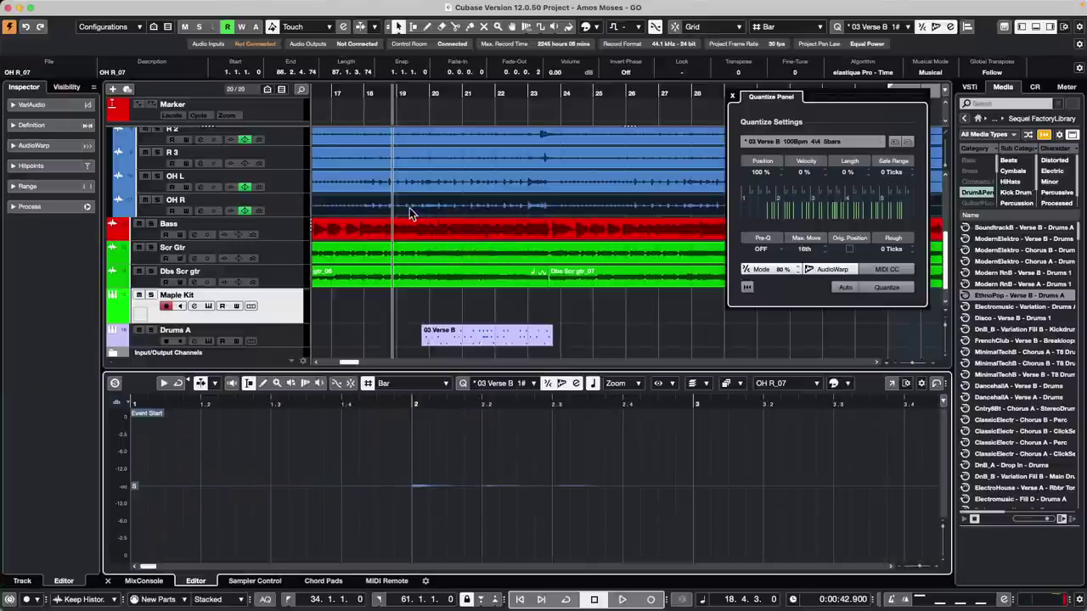
pyautogui.click(54, 170)
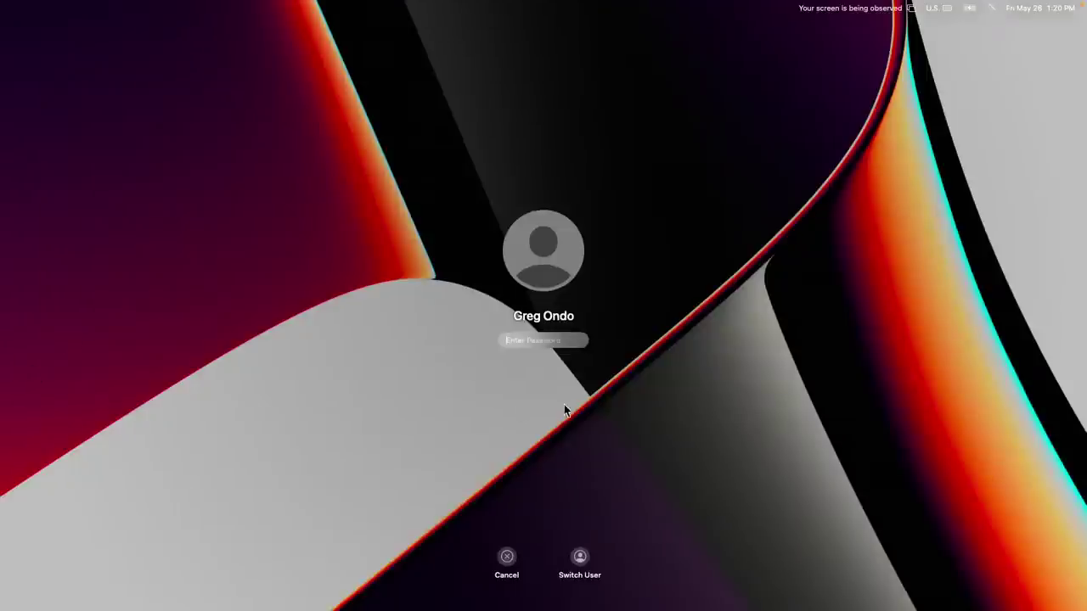
# - Enter the account password on the lock screen to unlock the Mac
pyautogui.write('••••••••')
pyautogui.press('Return')
pyautogui.press('Return')
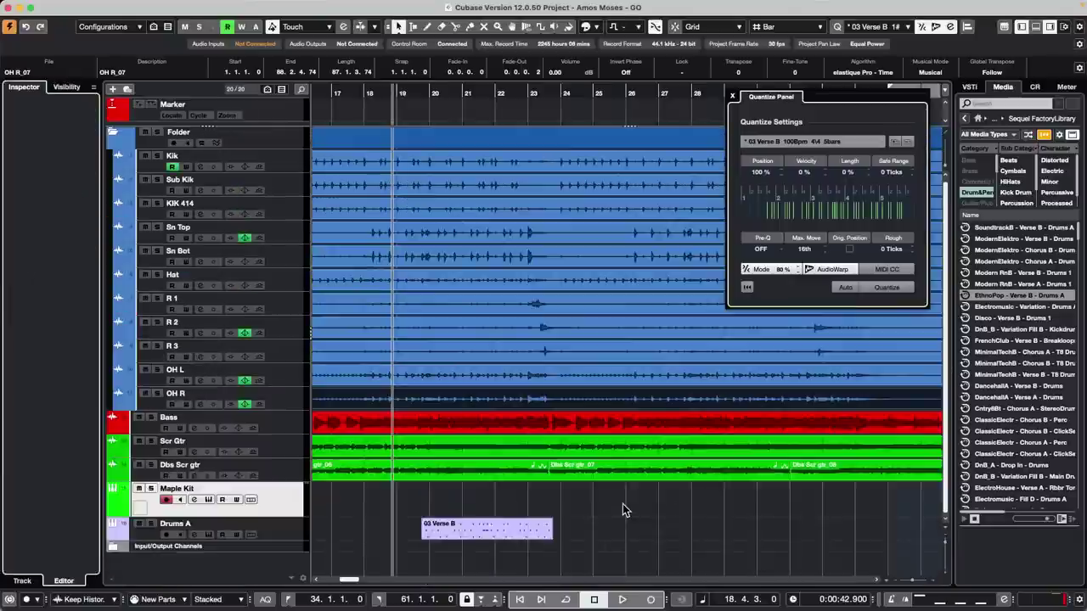
# - Hide the lower editing zone and bring up the File menu
pyautogui.click(1036, 28)
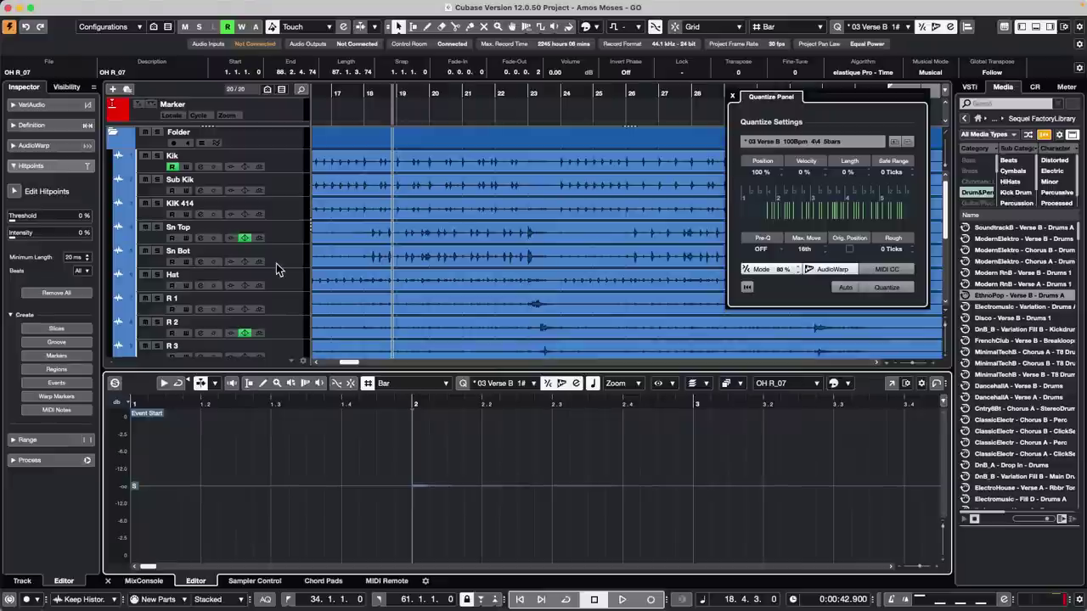
pyautogui.click(75, 6)
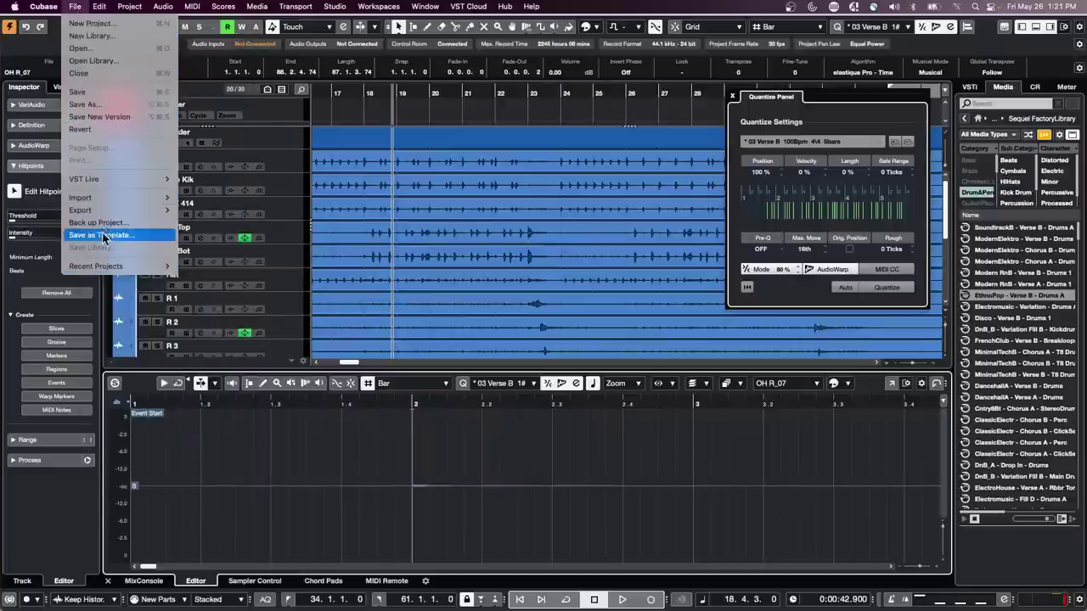
# - Browse the File menu's Import and Export submenus, then dismiss it without choosing anything
pyautogui.moveTo(107, 210)
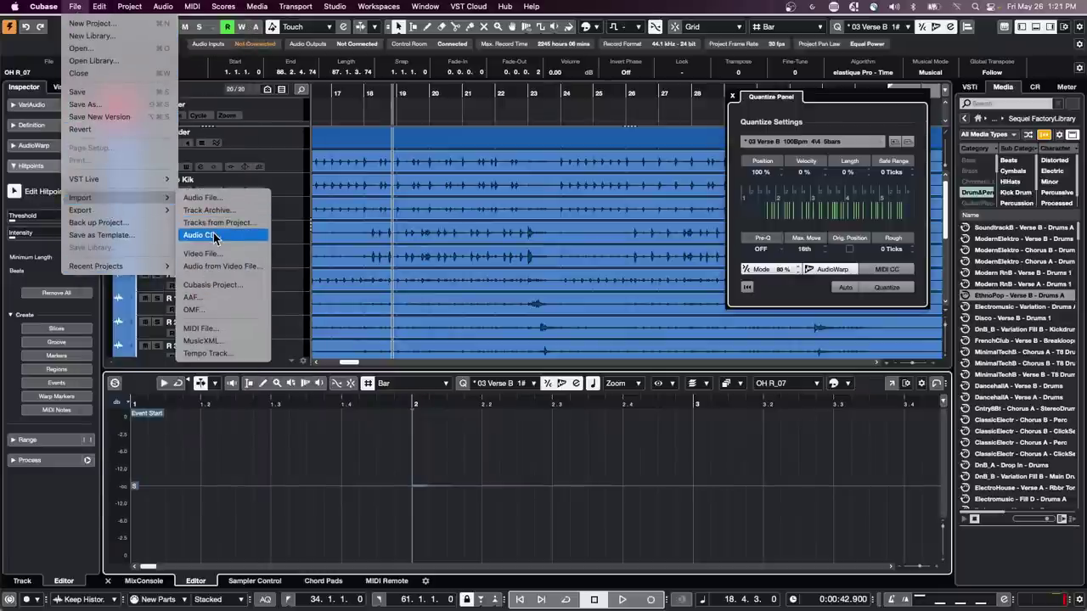
pyautogui.click(489, 114)
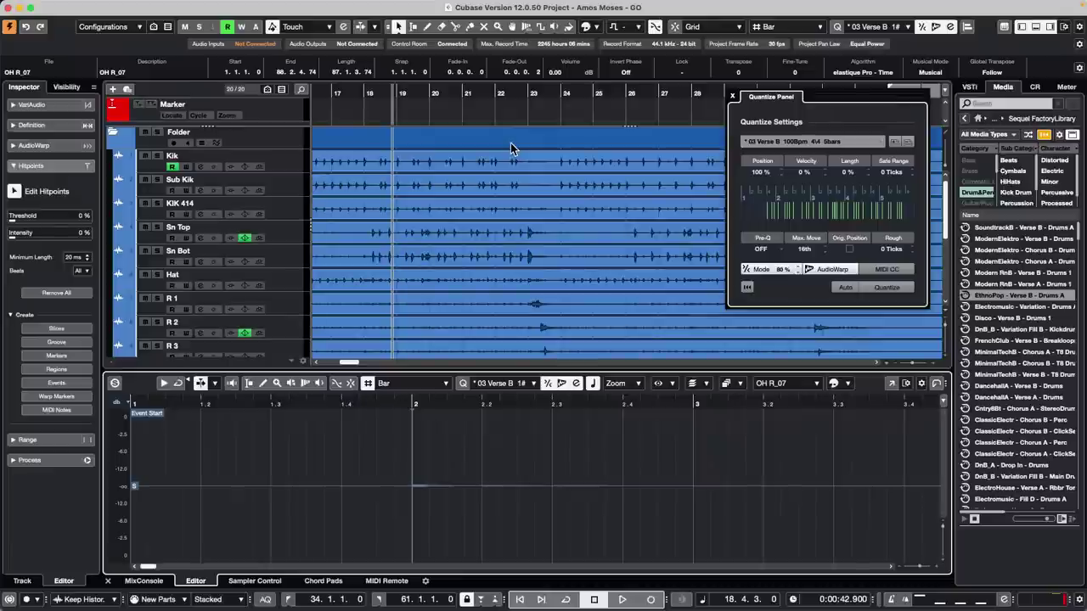
# - Select the Kik track, open its 03 Verse B part for note editing, and show the Scale Assistant
pyautogui.click(295, 161)
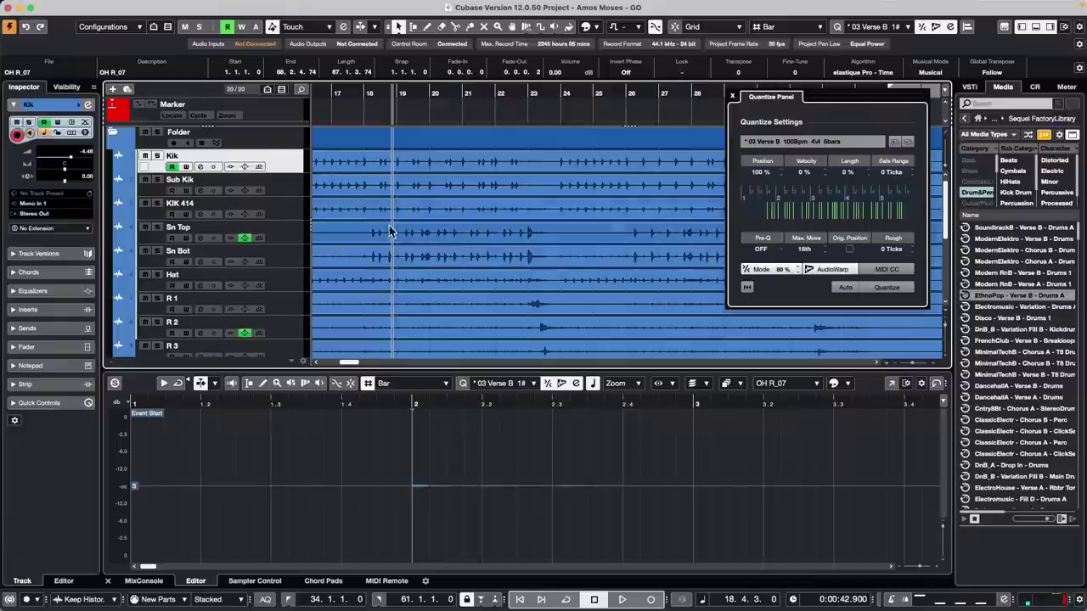
pyautogui.scroll(-5, 391, 234)
pyautogui.click(458, 320)
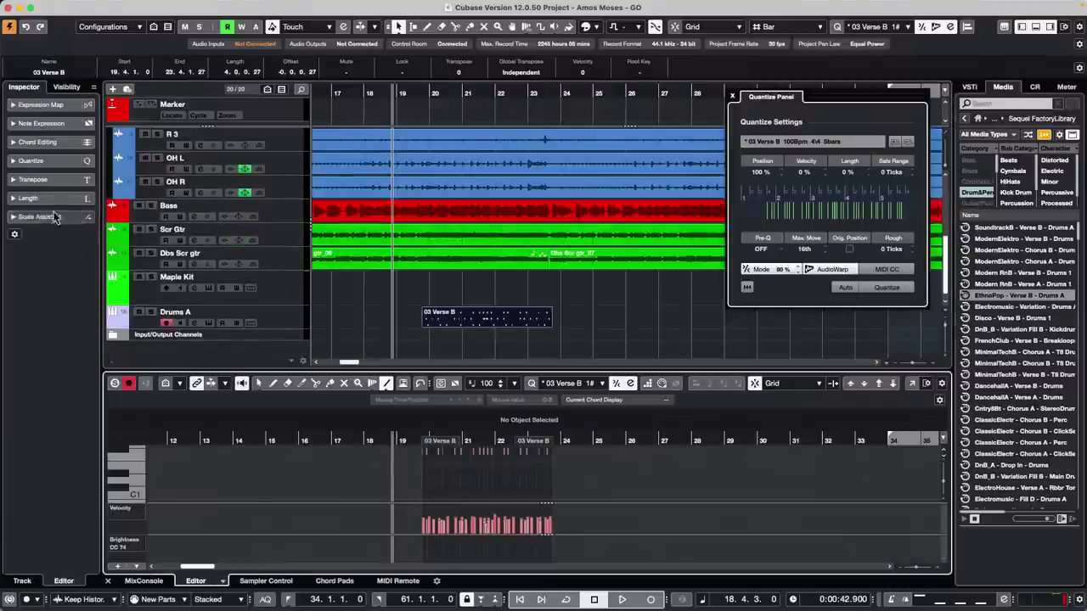
pyautogui.click(13, 218)
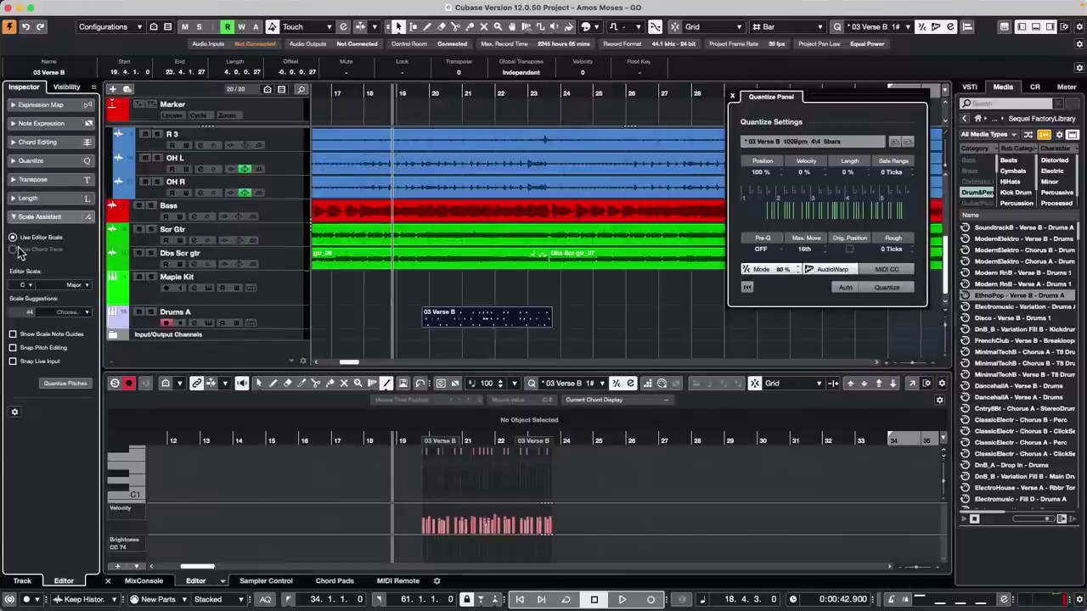
# - Set the editor scale to C Blues 2, then choose Set up Musical Scales
pyautogui.click(80, 286)
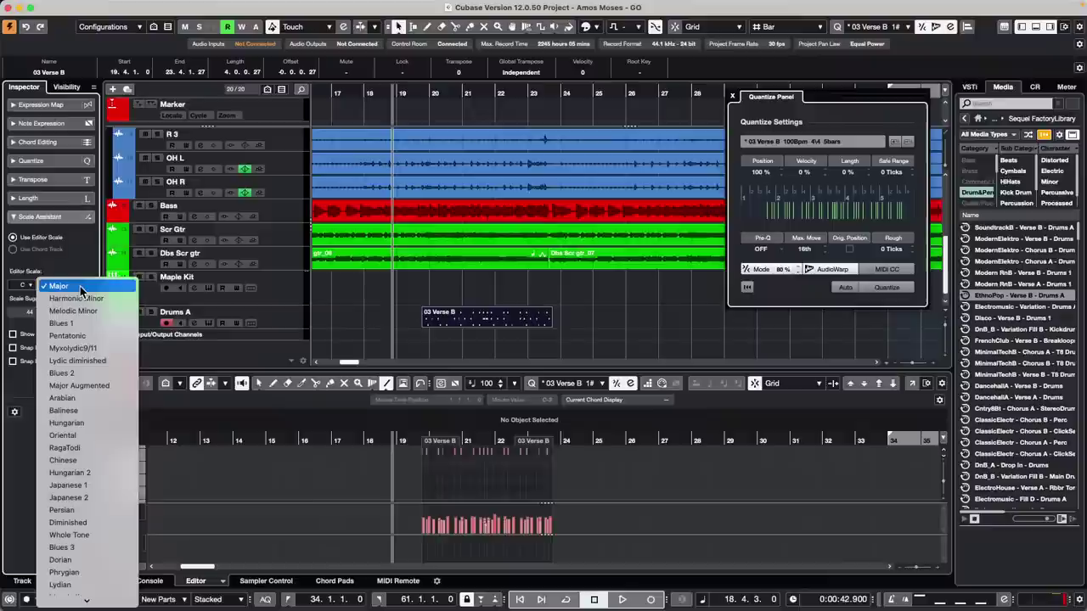
pyautogui.click(105, 348)
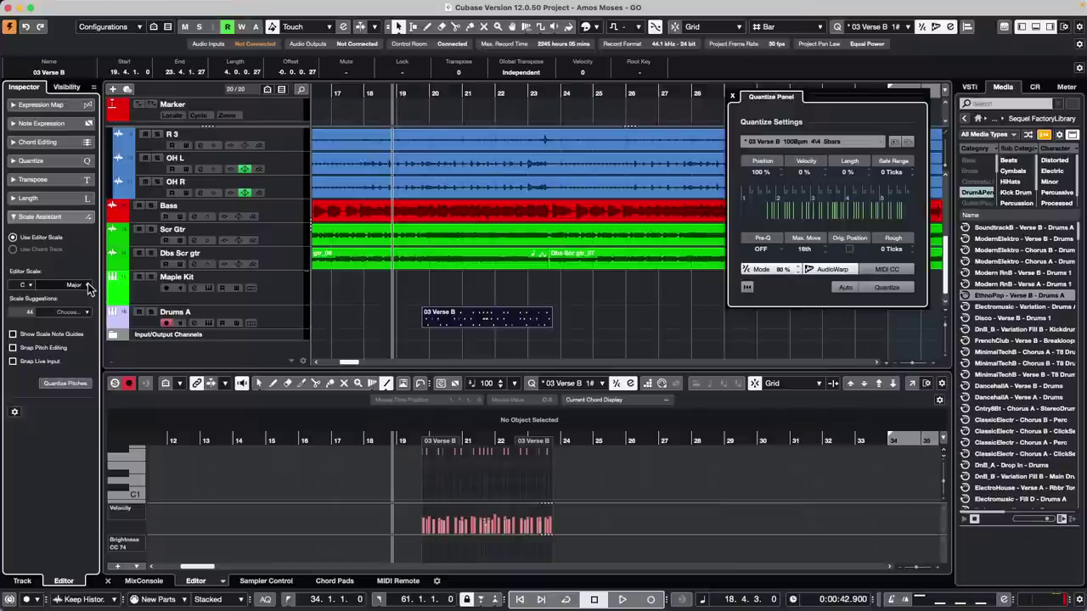
pyautogui.click(88, 286)
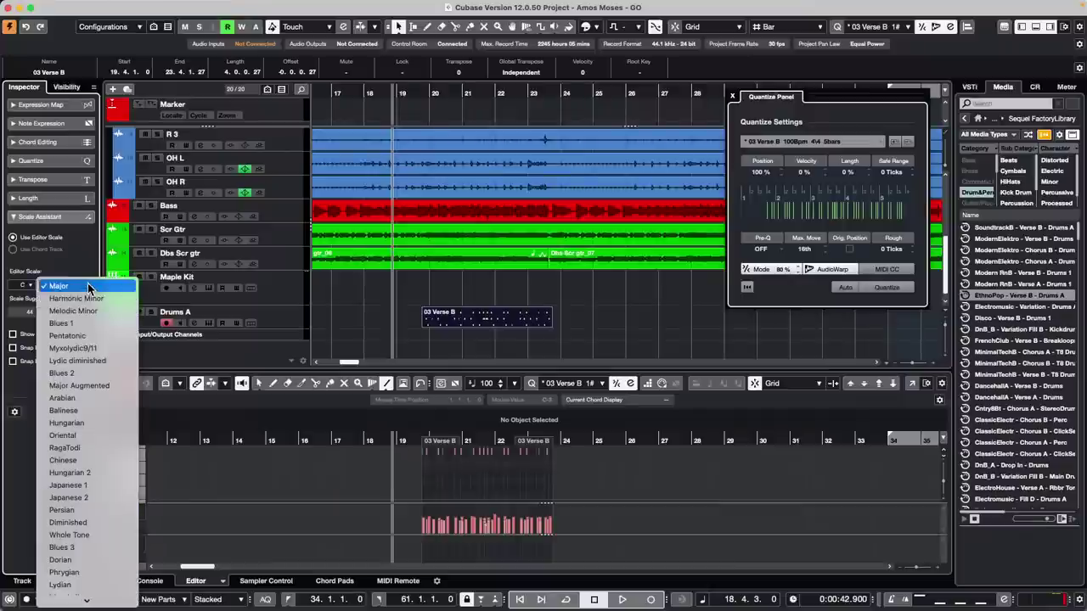
pyautogui.click(103, 379)
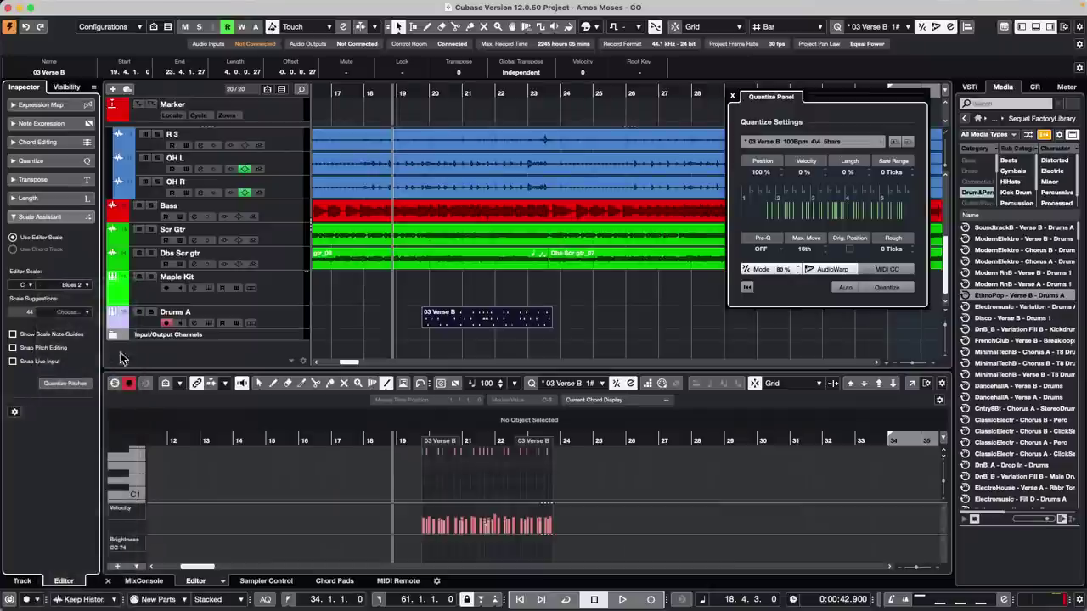
pyautogui.click(85, 285)
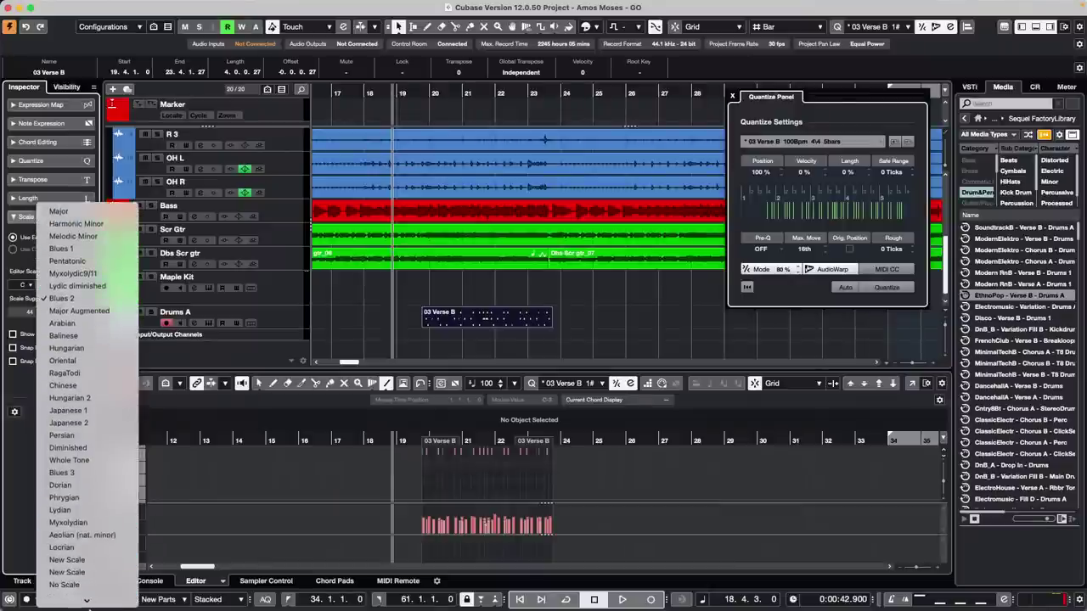
pyautogui.click(85, 598)
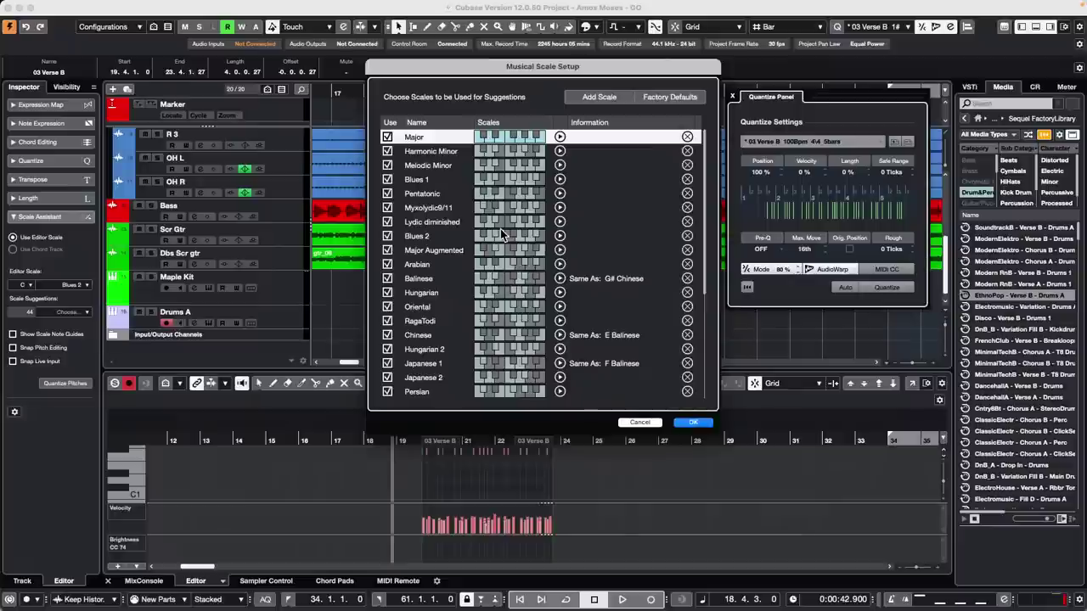
# - Enable the second New Scale for suggestions and edit its notes until they match Pentatonic
pyautogui.scroll(-5, 500, 229)
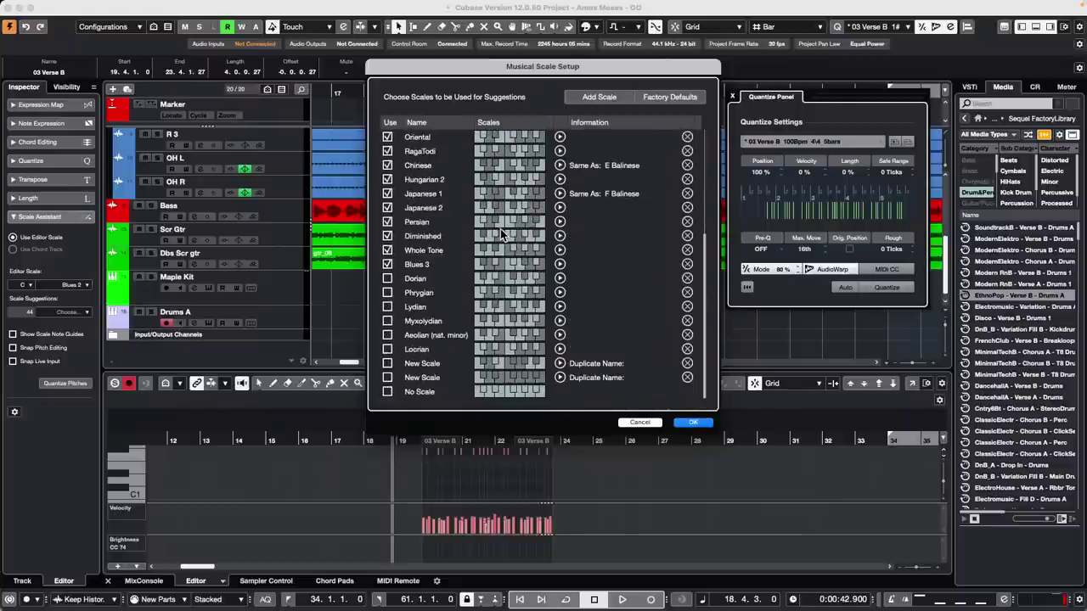
pyautogui.scroll(3, 500, 228)
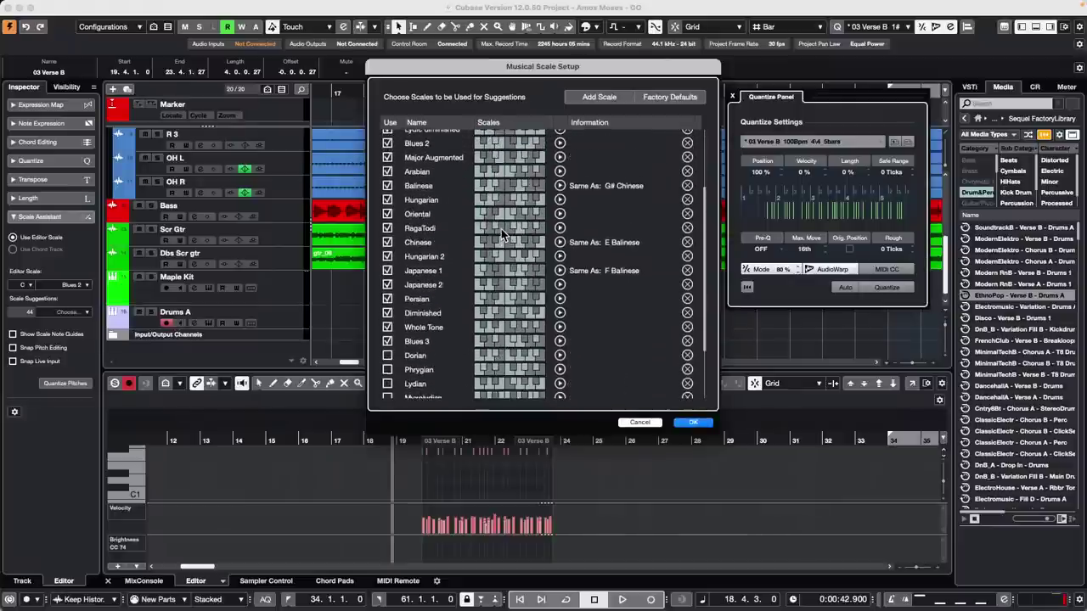
pyautogui.scroll(3, 501, 229)
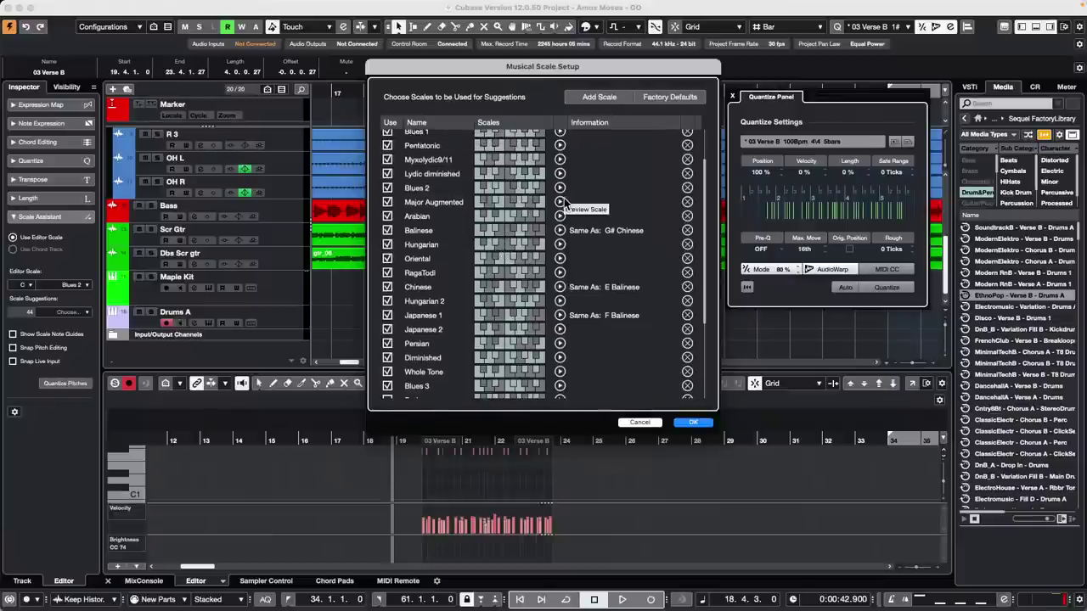
pyautogui.scroll(-6, 475, 297)
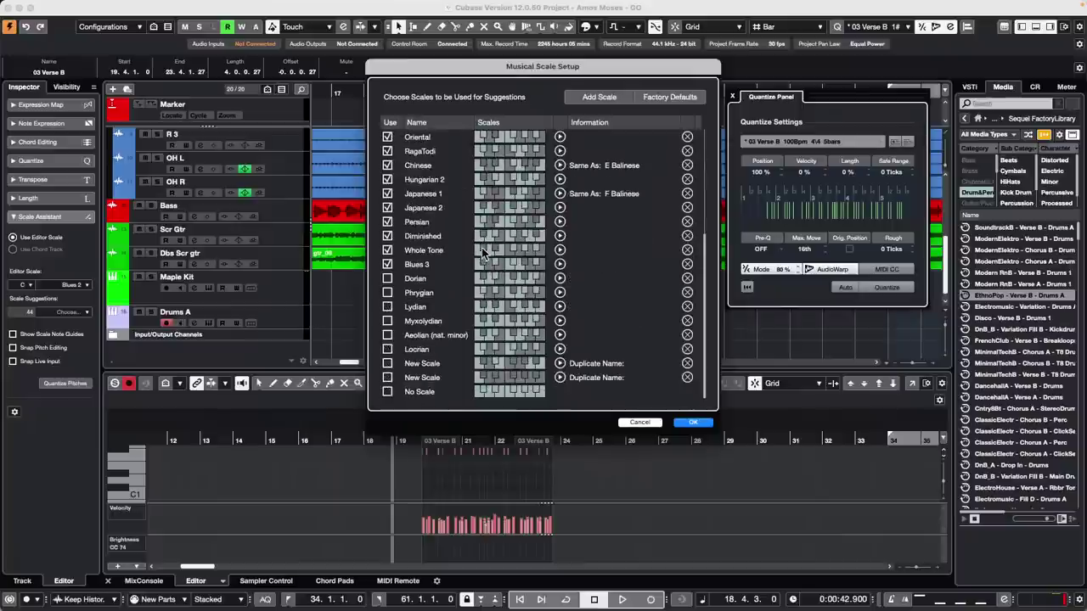
pyautogui.click(388, 377)
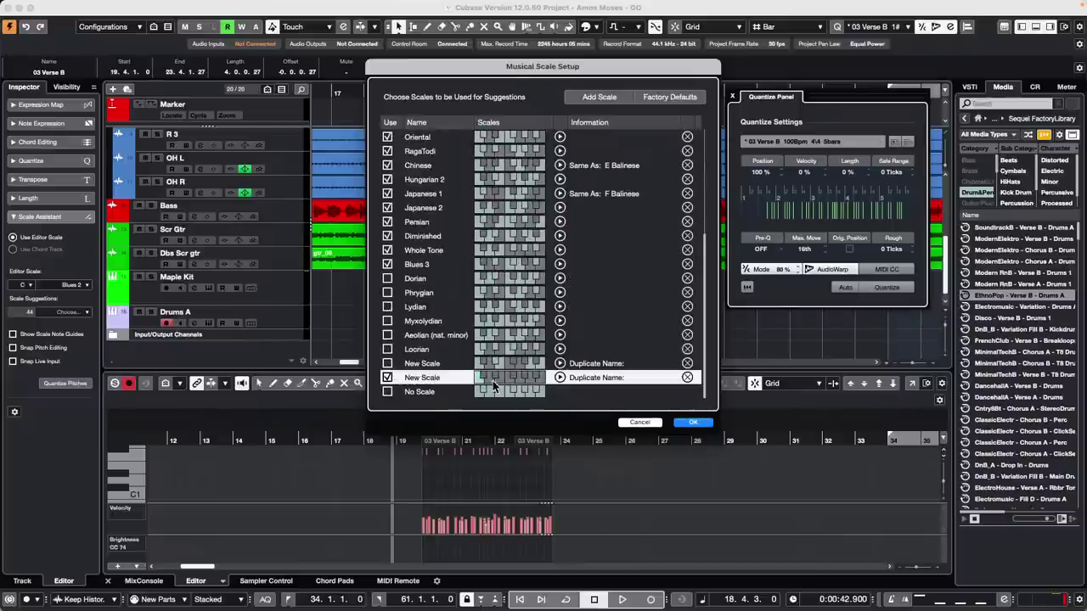
pyautogui.click(537, 377)
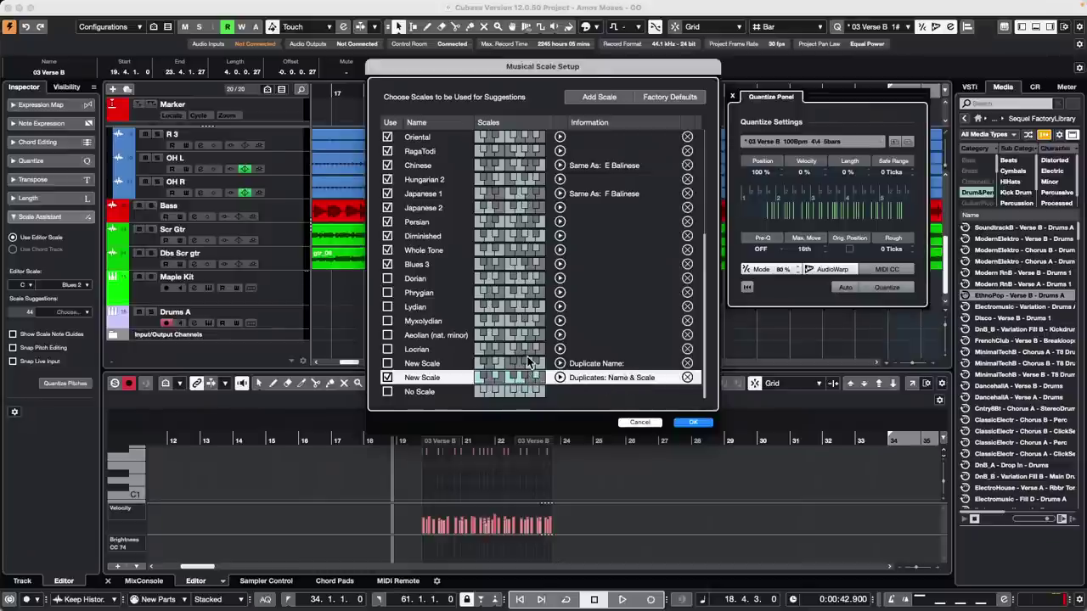
pyautogui.scroll(4, 528, 362)
pyautogui.scroll(2, 528, 361)
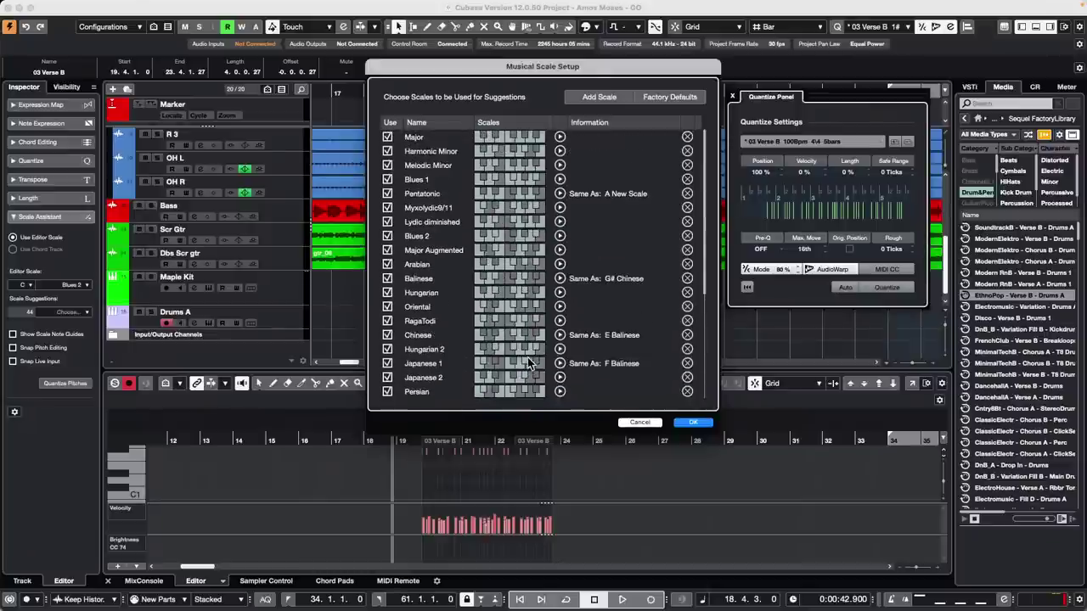
# - Reset scales to Factory Defaults, add a New Scale with edited notes, and apply with OK
pyautogui.click(671, 97)
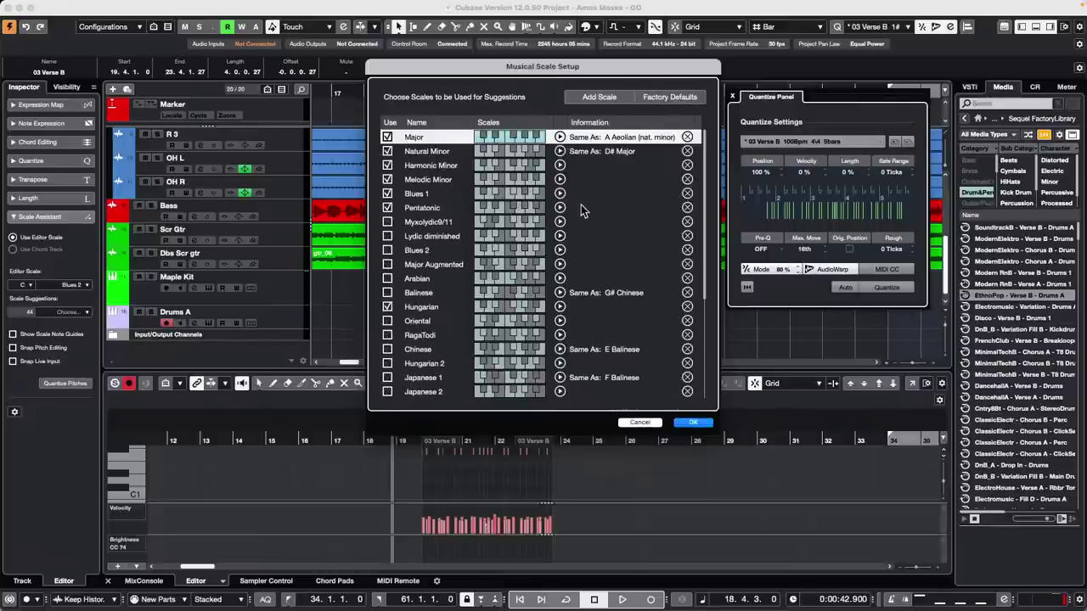
pyautogui.scroll(-5, 581, 204)
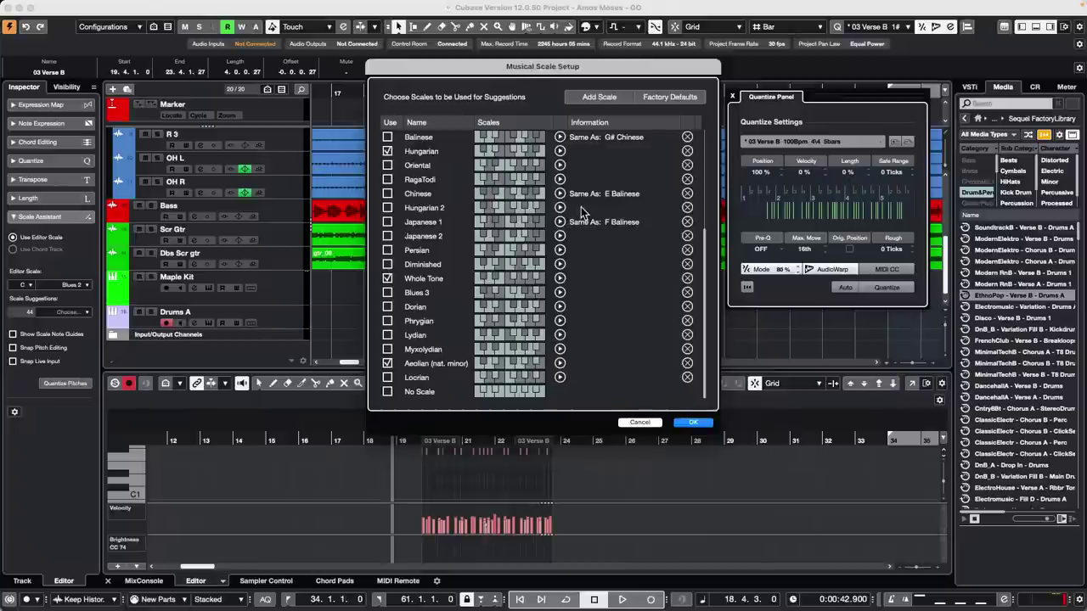
pyautogui.scroll(5, 594, 289)
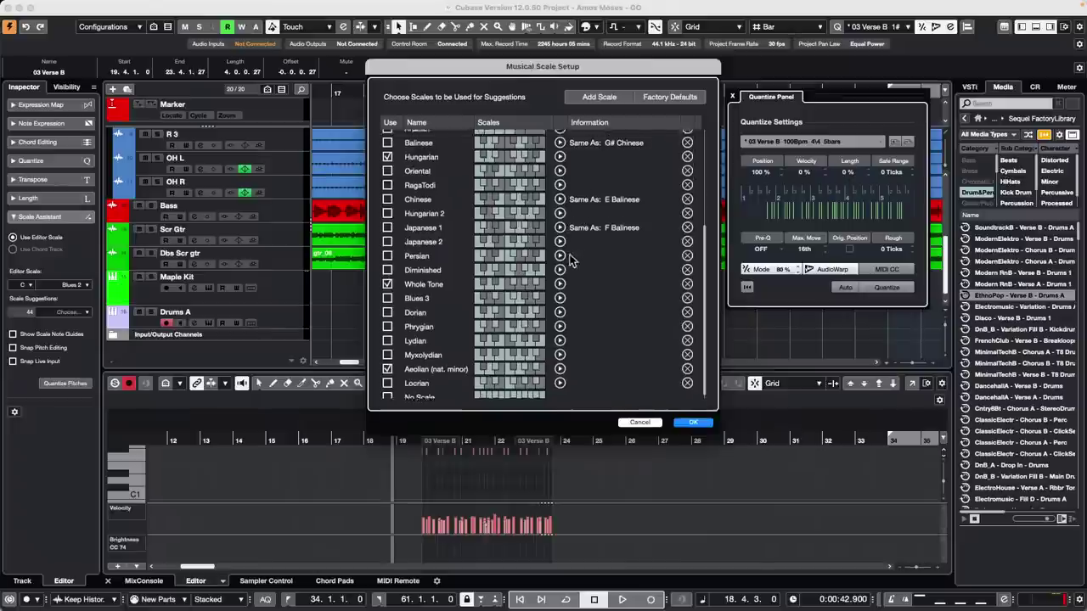
pyautogui.click(600, 98)
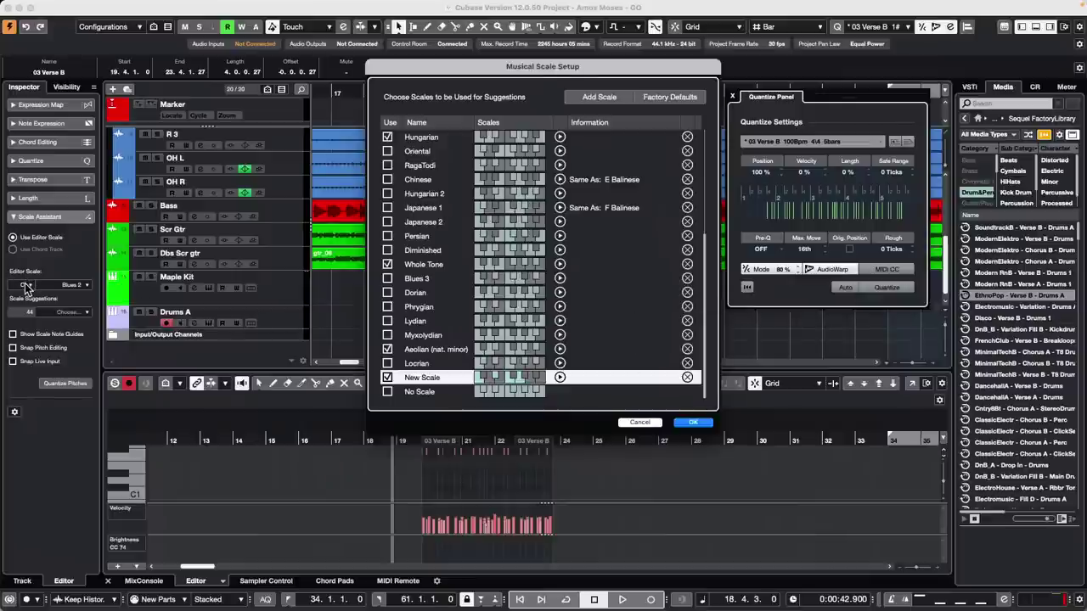
pyautogui.click(534, 381)
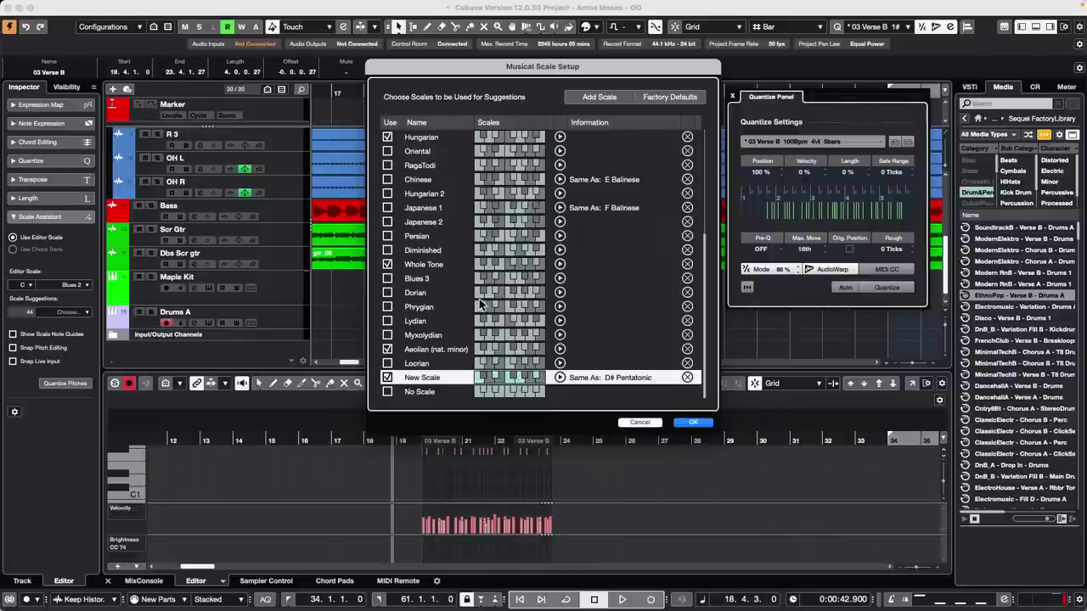
pyautogui.scroll(5, 472, 299)
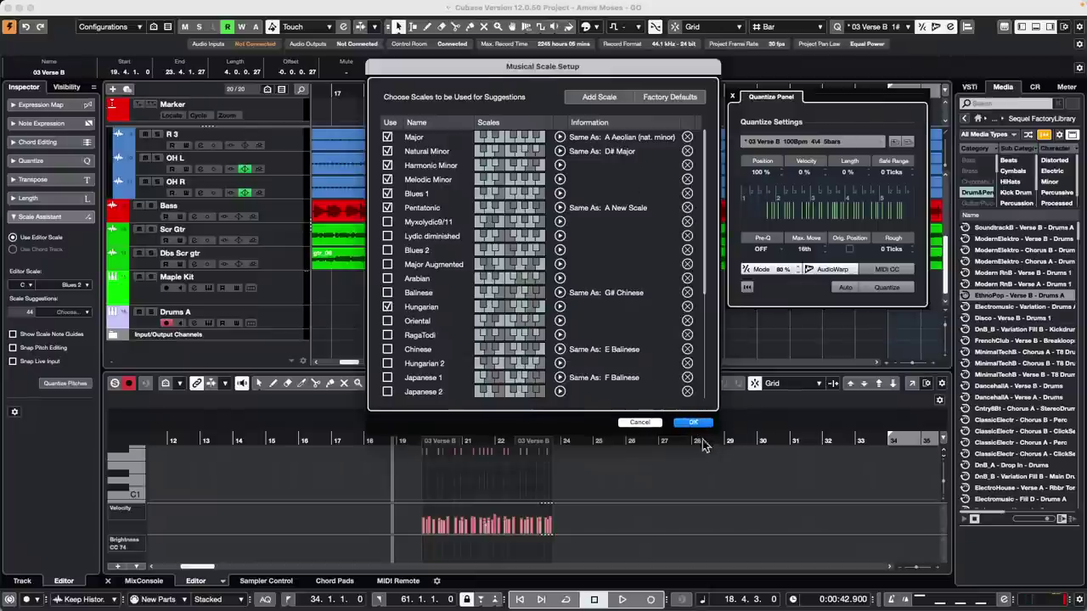
pyautogui.click(701, 424)
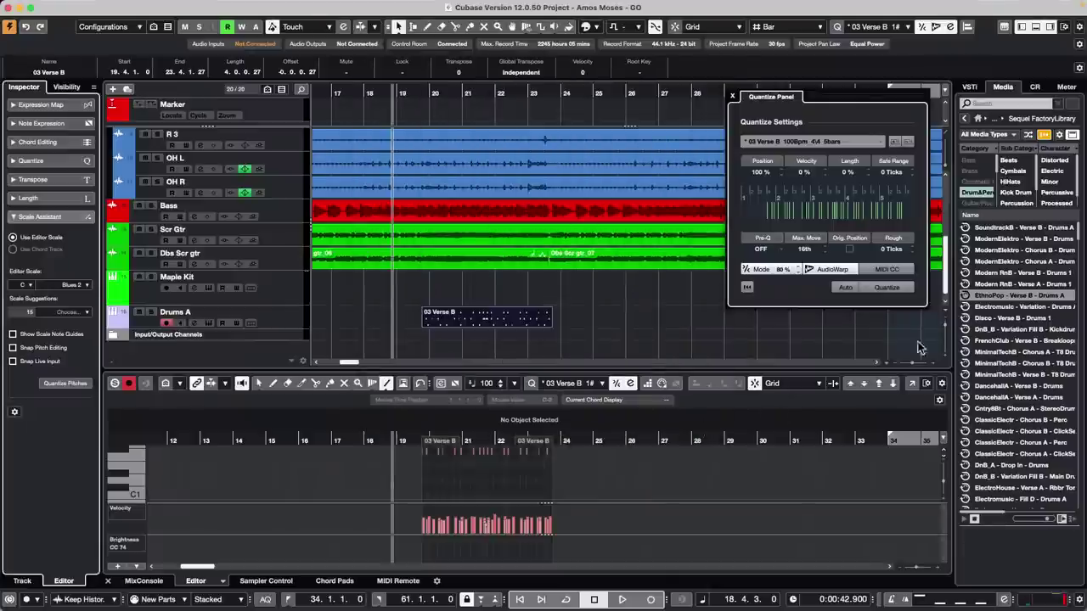
# - Close the Quantize Panel to reveal the full track arrangement
pyautogui.click(734, 97)
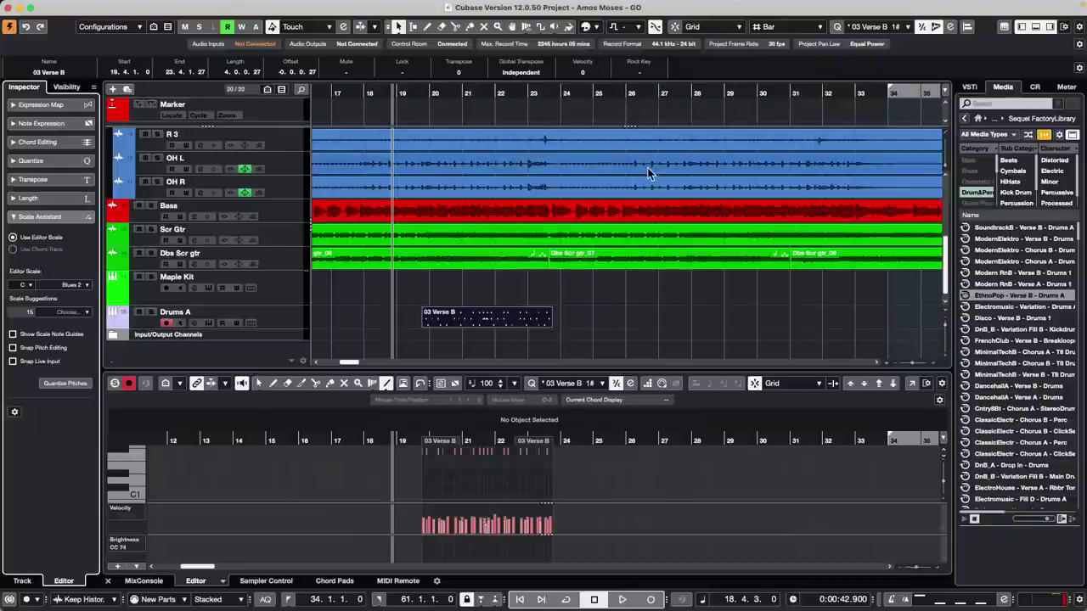
# - Try importing tracks from the Hit the Road go project, then cancel the import
pyautogui.moveTo(131, 7)
pyautogui.click(83, 8)
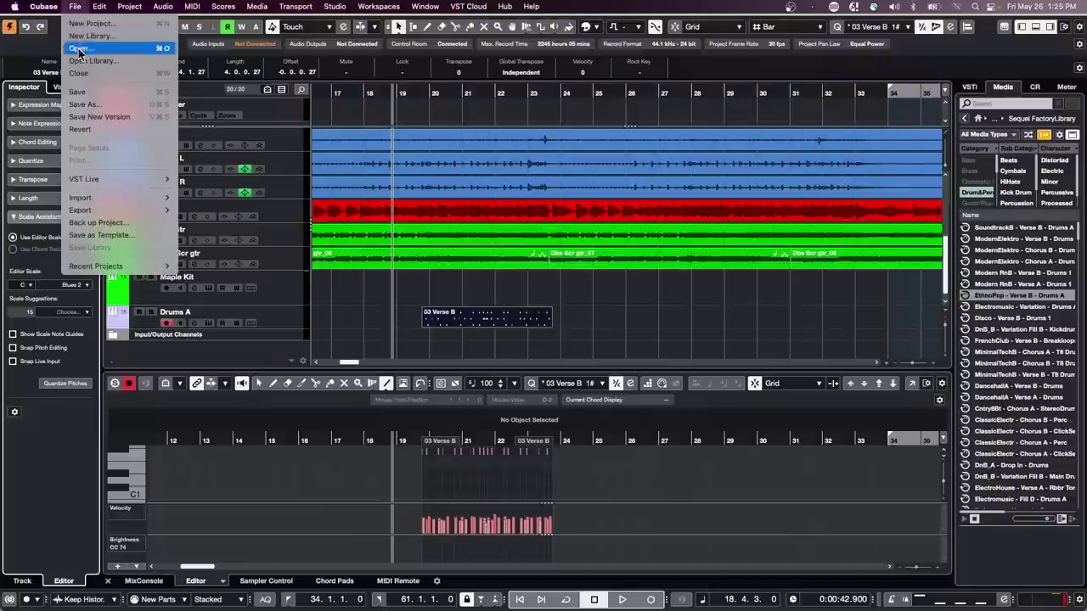
pyautogui.moveTo(102, 201)
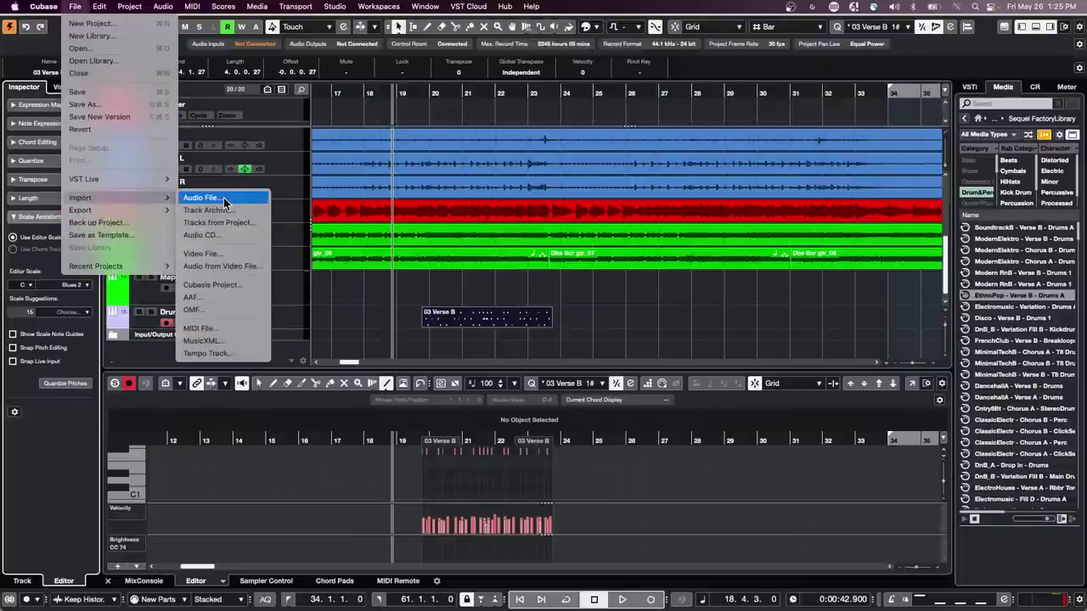
pyautogui.click(228, 223)
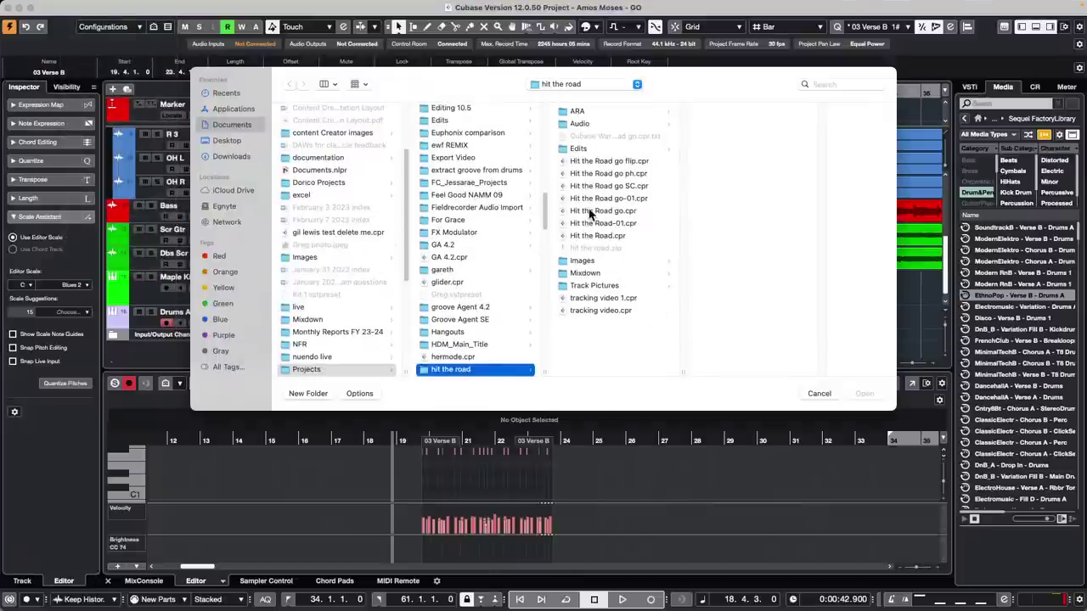
pyautogui.click(592, 211)
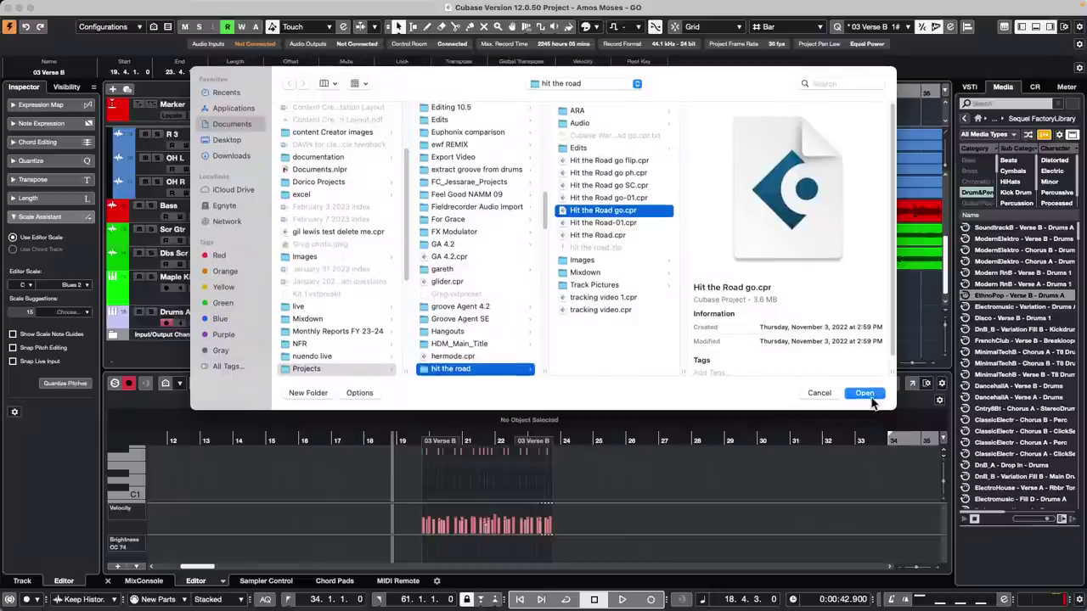
pyautogui.click(819, 395)
# - Create a new empty project stored in the May 19 2023 folder
pyautogui.click(75, 6)
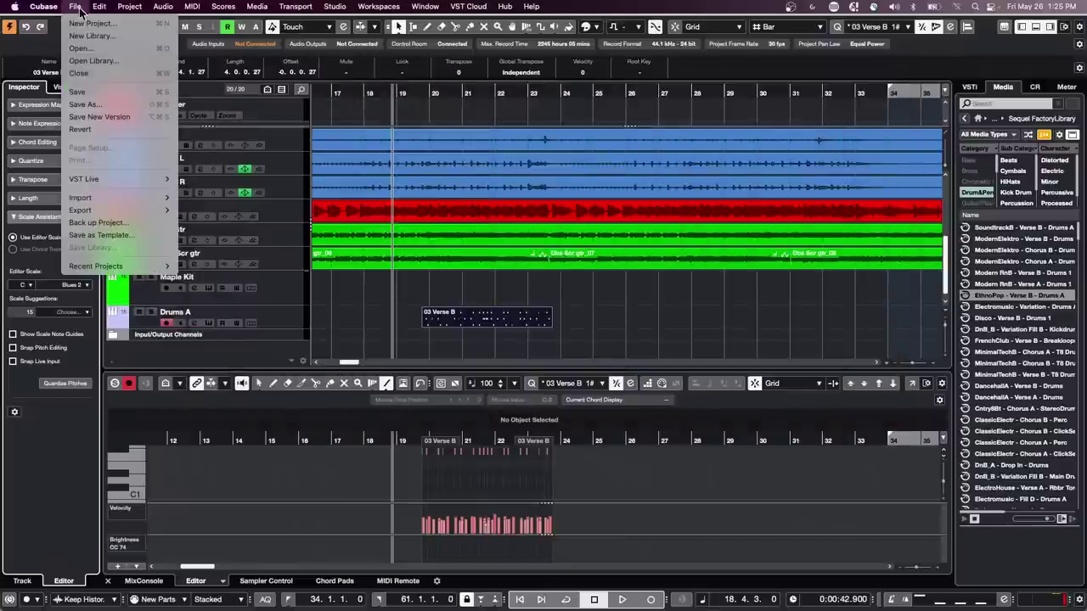
pyautogui.click(90, 23)
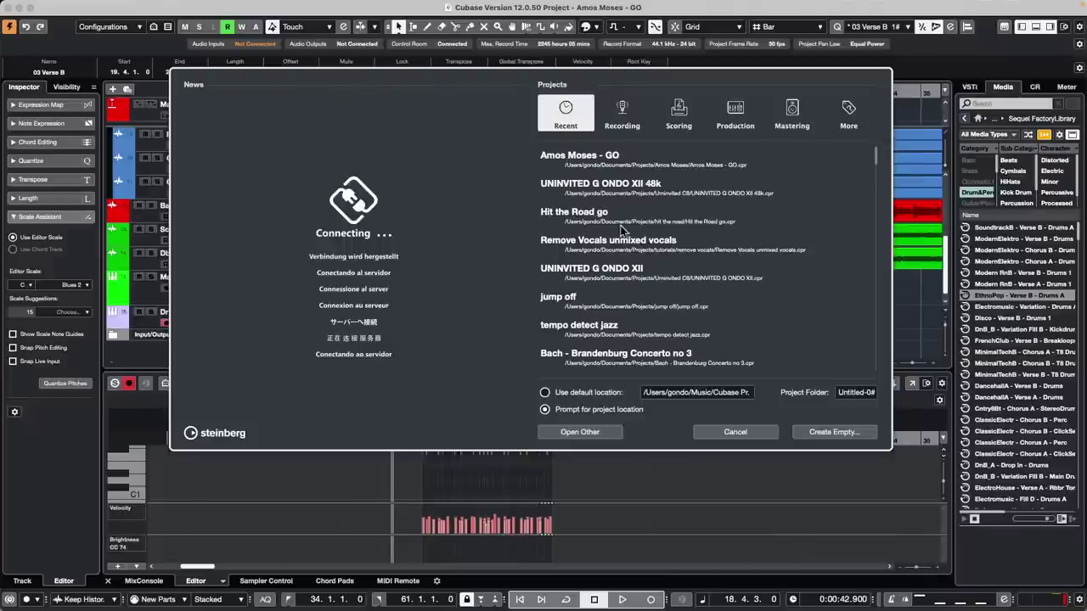
pyautogui.click(834, 432)
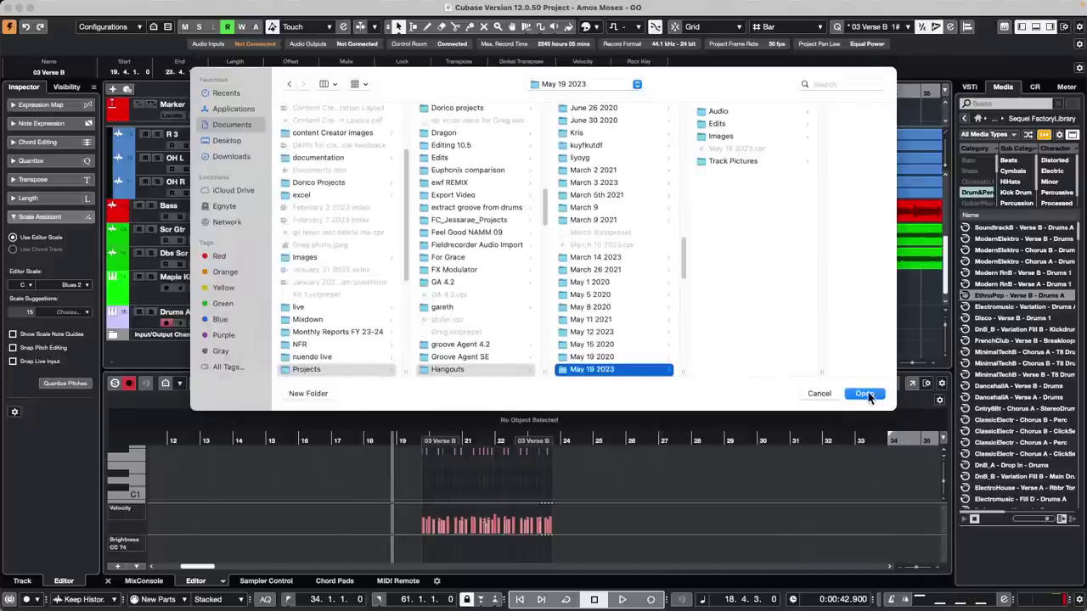
pyautogui.click(864, 394)
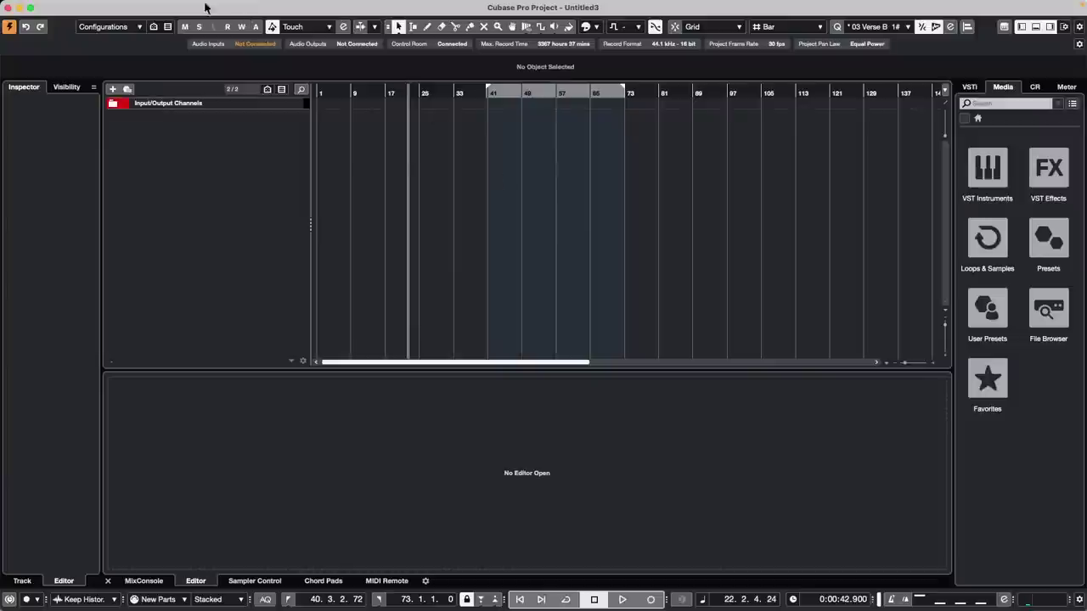
# - Start Import > Tracks from Project and browse into the Amos Moses project folder
pyautogui.click(75, 6)
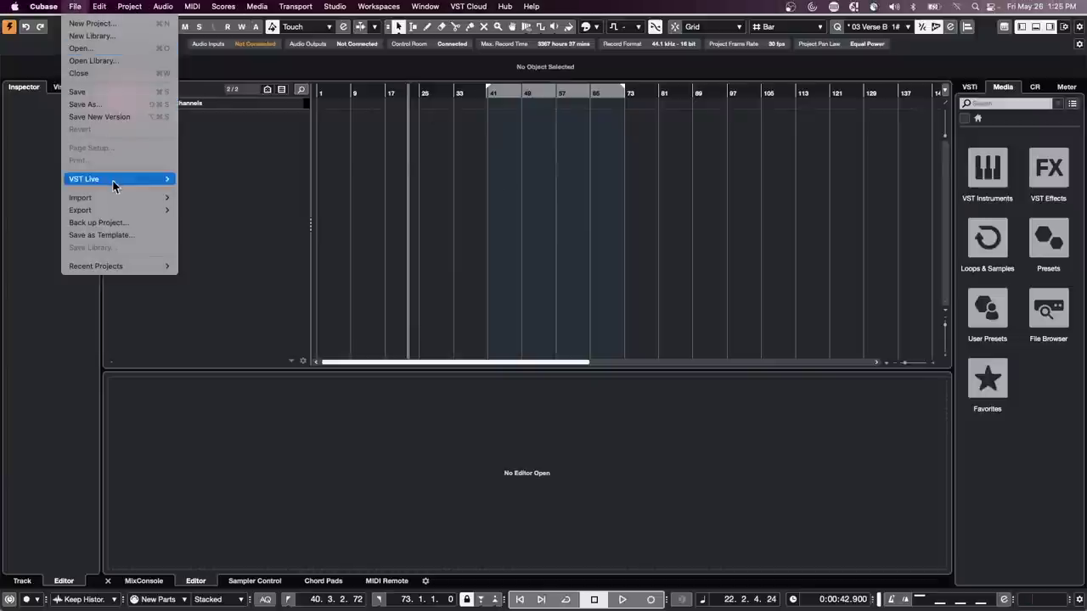
pyautogui.moveTo(107, 197)
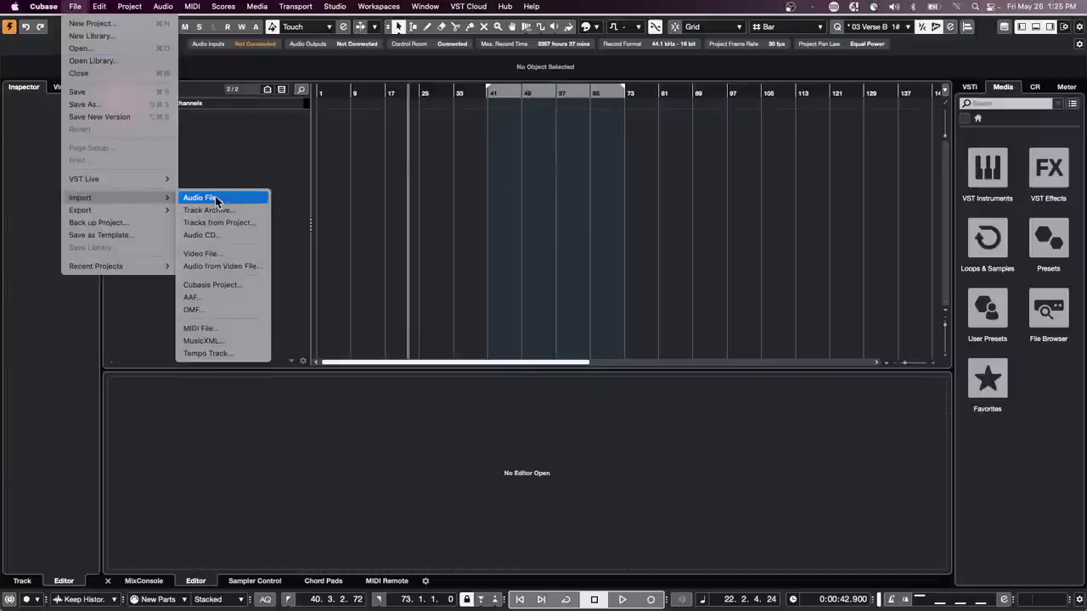
pyautogui.click(262, 223)
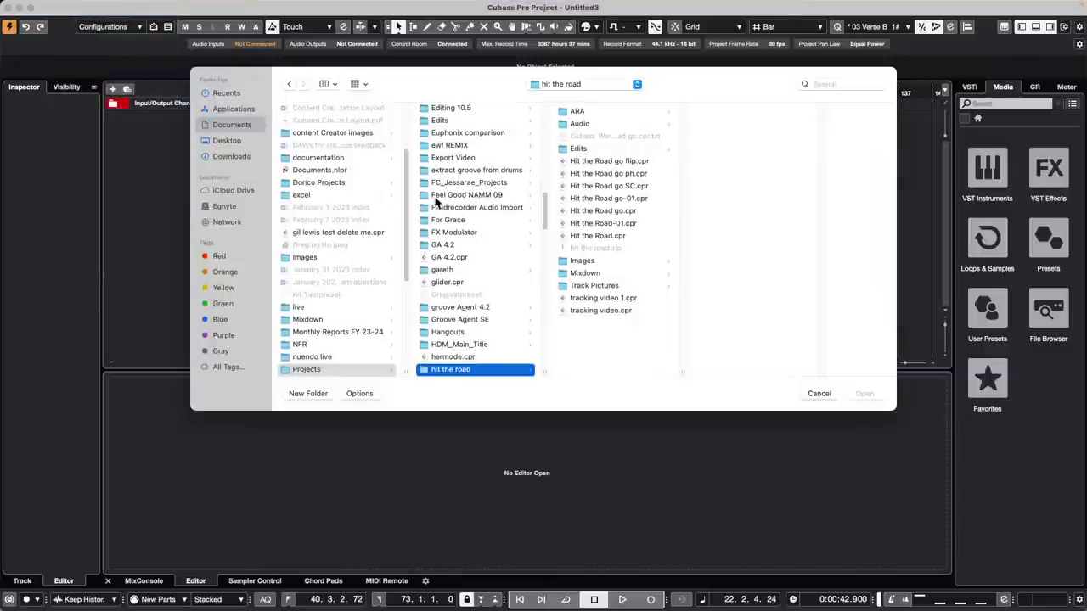
pyautogui.scroll(10, 452, 202)
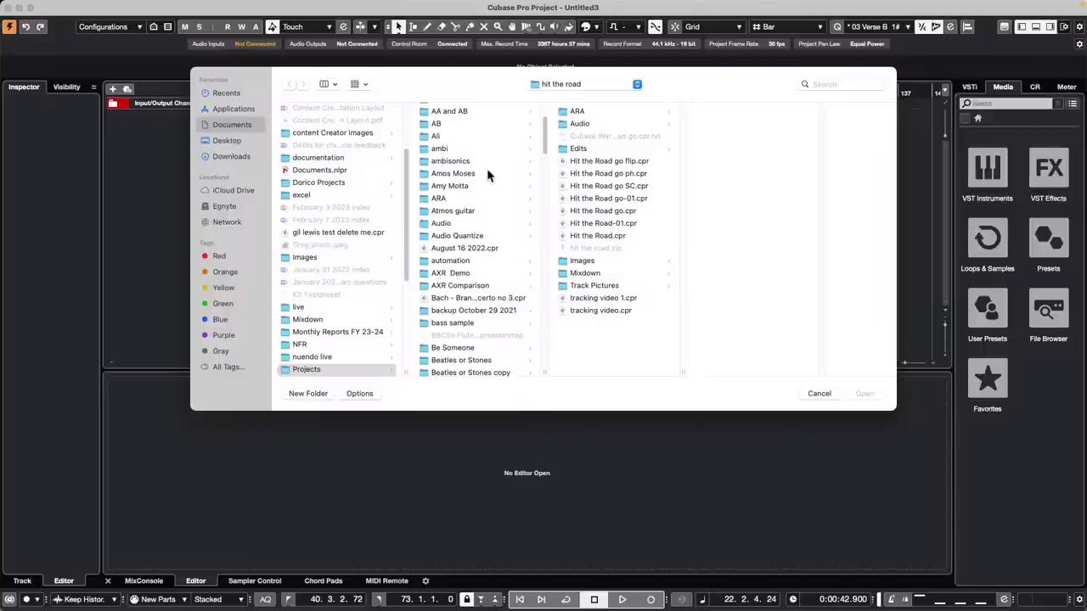
pyautogui.click(461, 174)
# - Import all tracks from Amos Moses - GO into Untitled3 and accept the Missing Ports warning
pyautogui.click(628, 261)
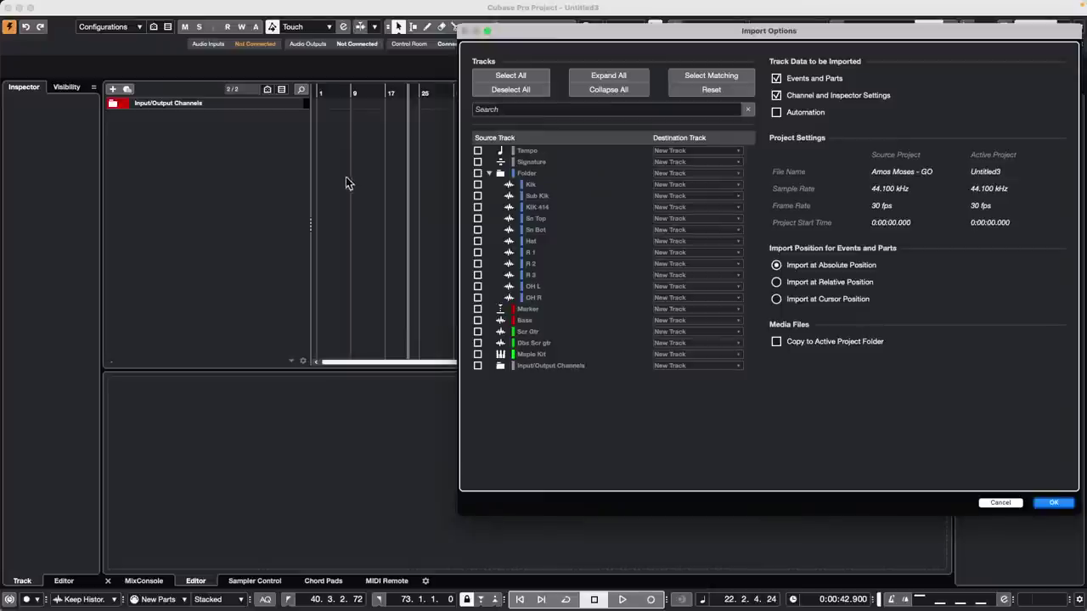
pyautogui.click(511, 76)
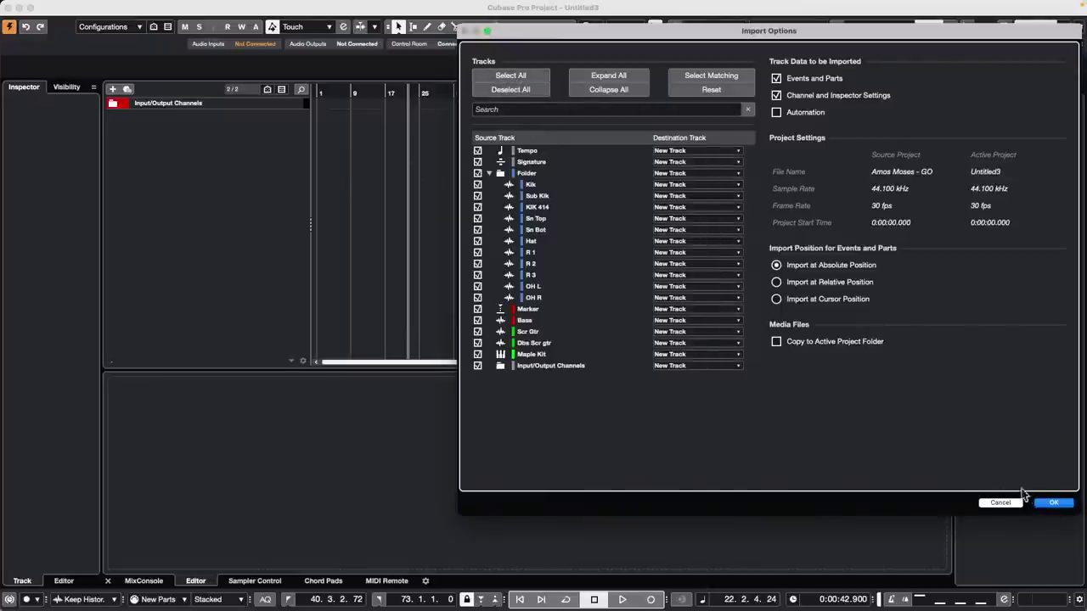
pyautogui.click(1051, 503)
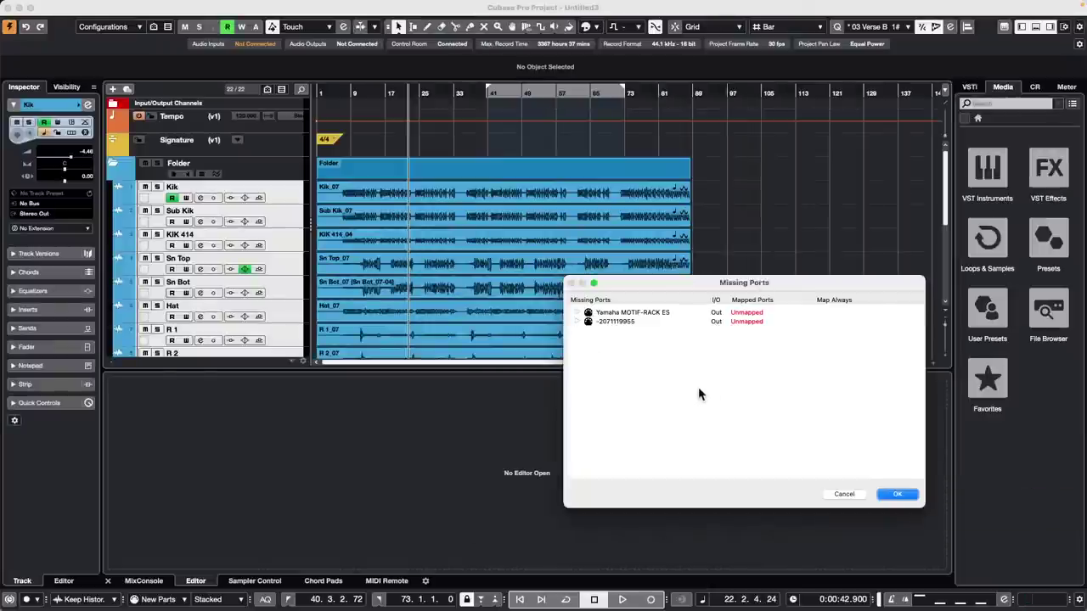
pyautogui.click(898, 494)
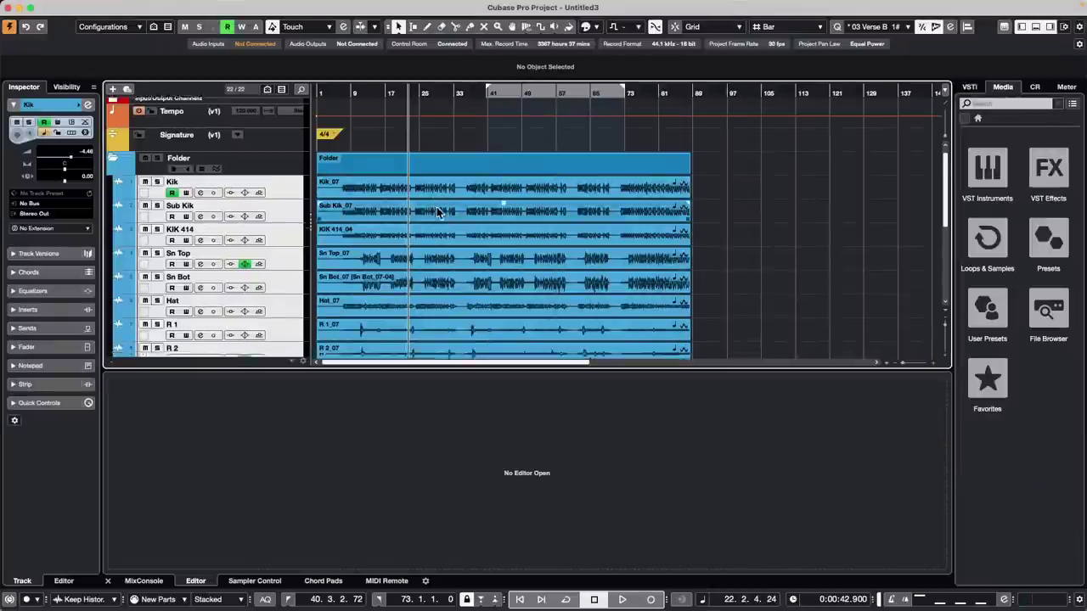
pyautogui.scroll(-8, 439, 204)
pyautogui.scroll(6, 437, 207)
pyautogui.scroll(2, 439, 208)
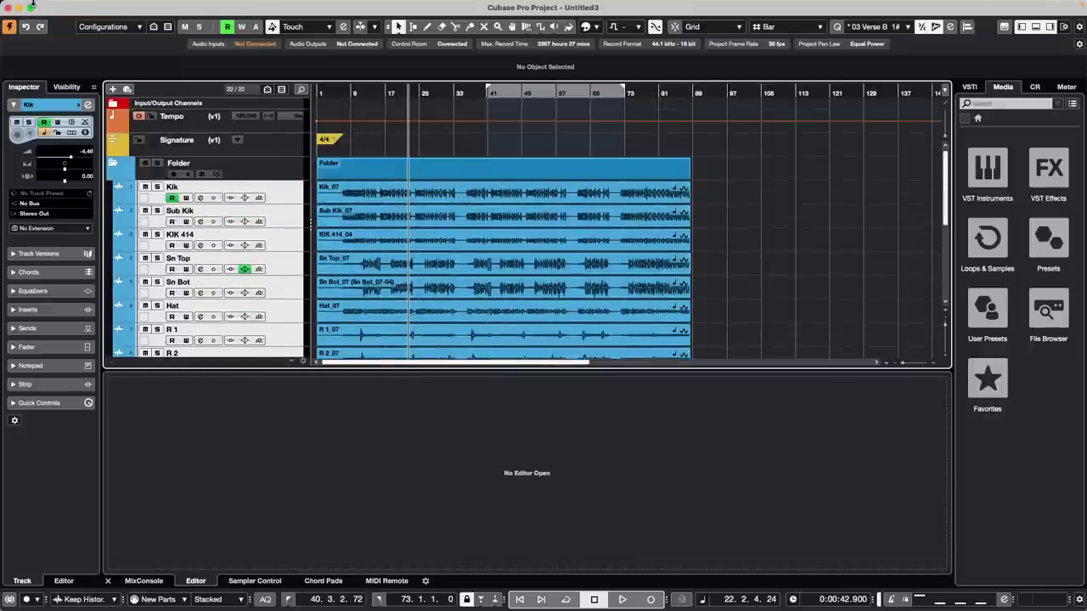
# - Close the Untitled3 project without saving, discarding the imported tracks
pyautogui.click(74, 6)
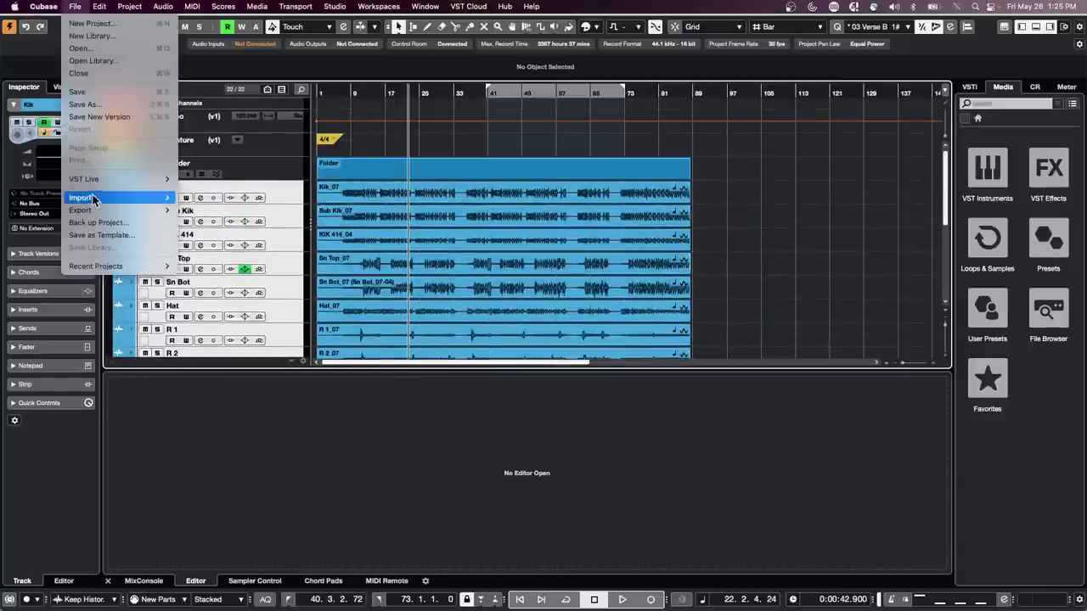
pyautogui.click(34, 68)
pyautogui.click(7, 9)
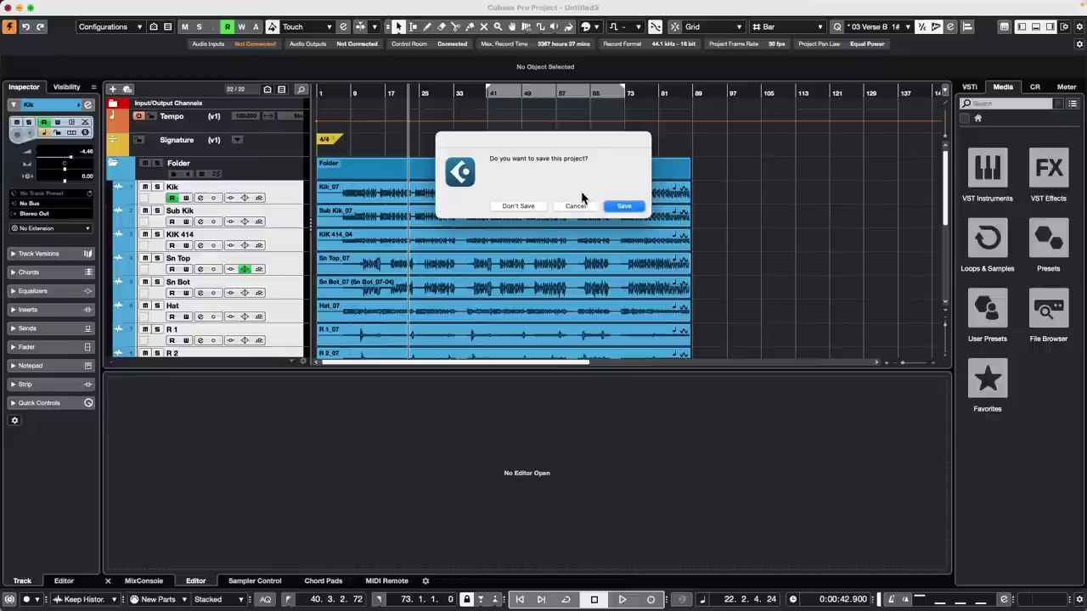
pyautogui.click(535, 209)
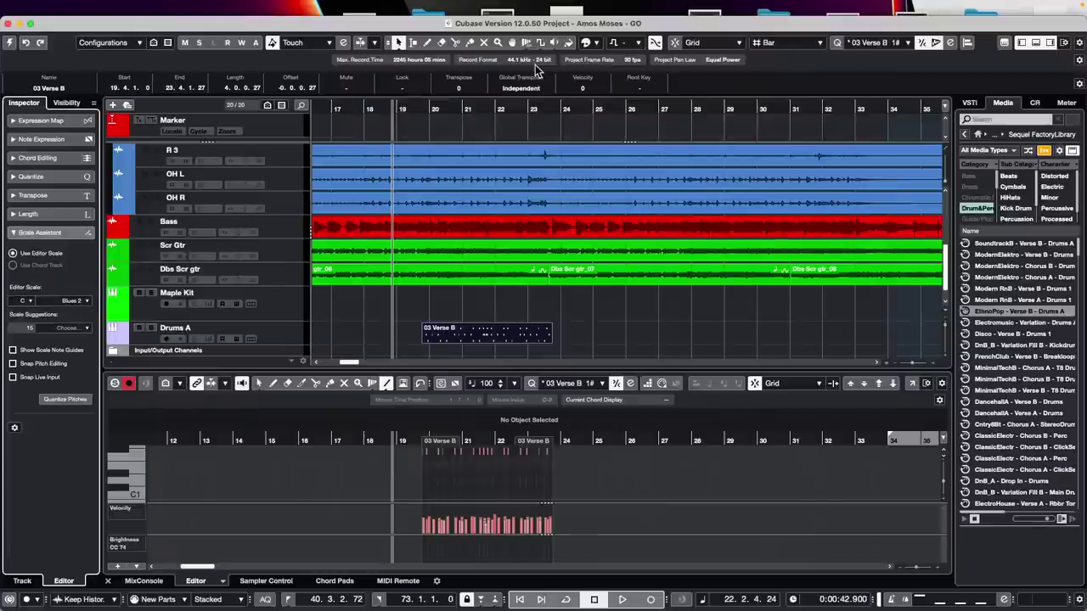
# - Launch Cubase LE AI Elements 12 from Finder's Applications folder
pyautogui.moveTo(321, 601)
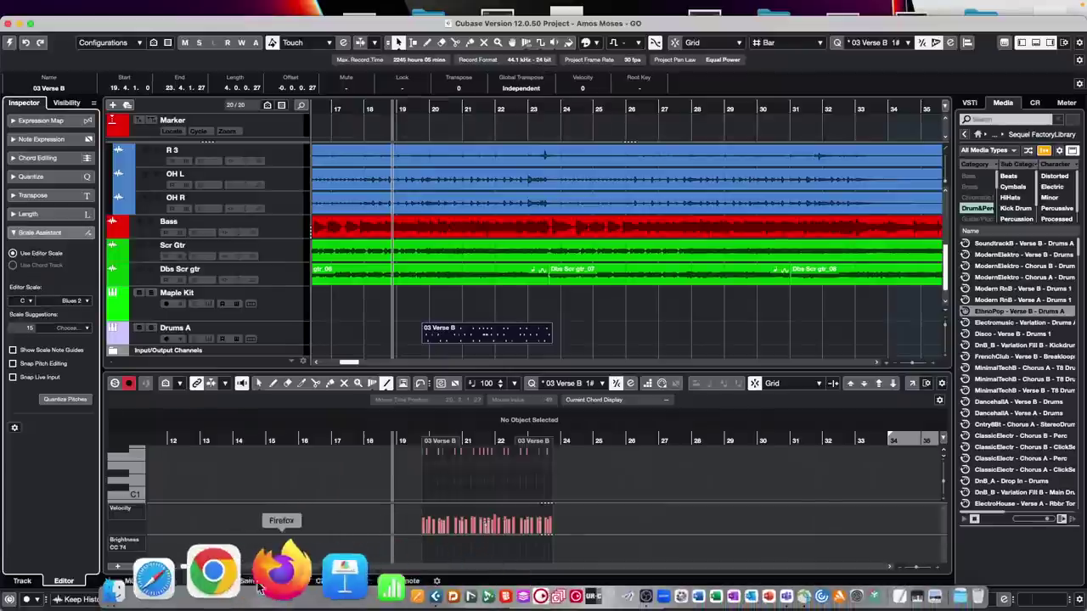
pyautogui.click(185, 571)
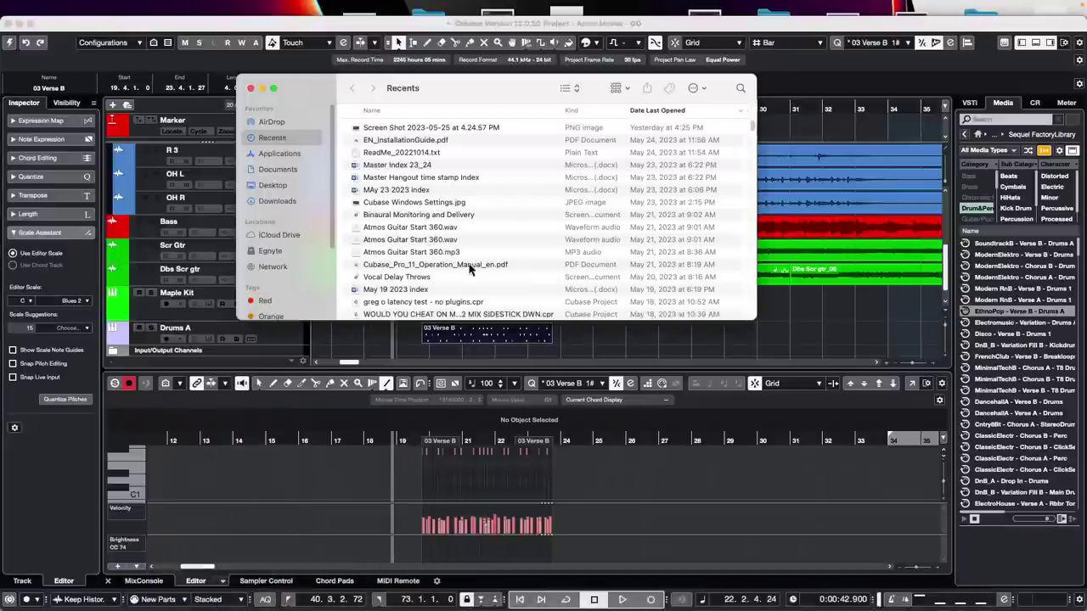
pyautogui.scroll(-5, 438, 245)
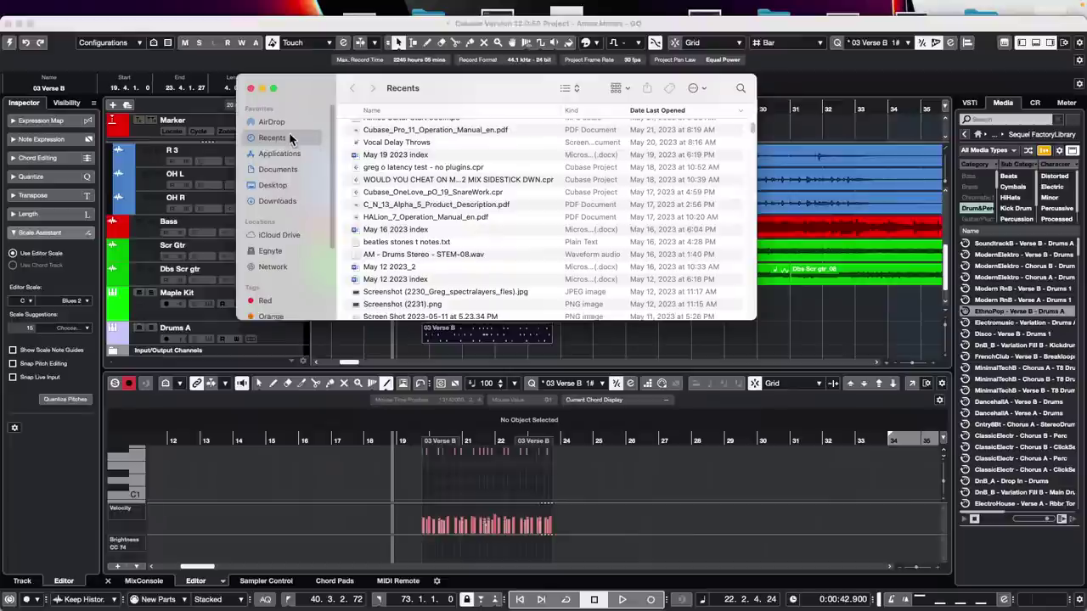
pyautogui.click(280, 154)
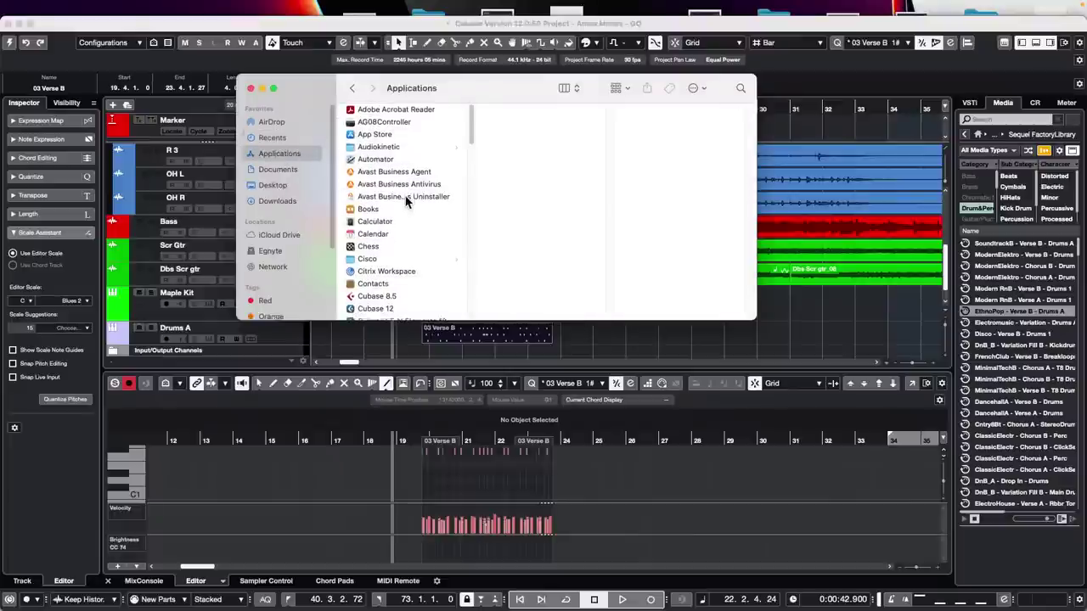
pyautogui.scroll(-2, 406, 201)
pyautogui.scroll(-3, 404, 208)
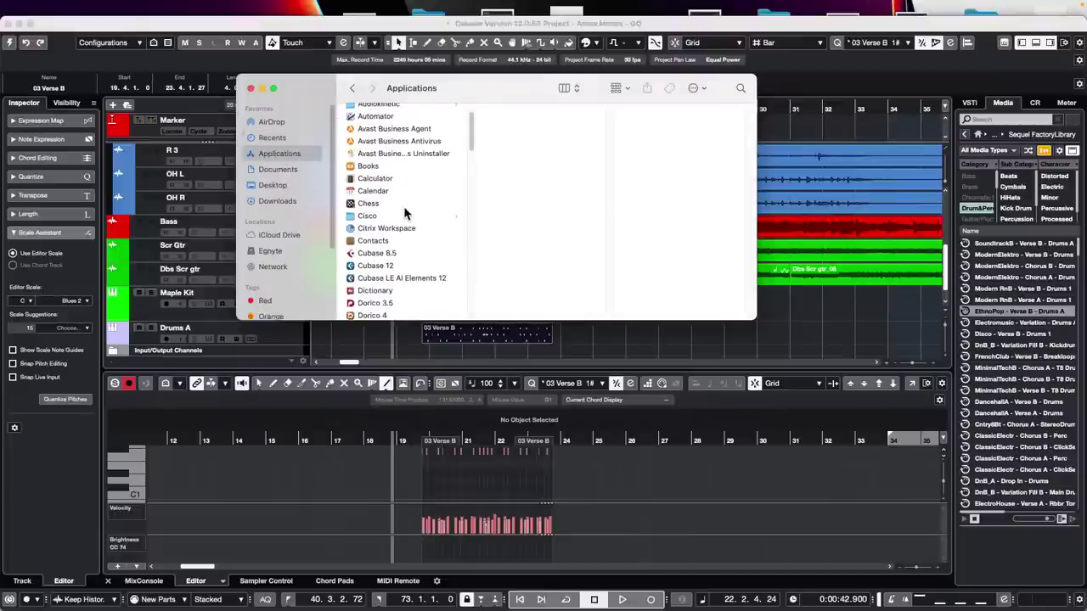
pyautogui.scroll(-1, 407, 214)
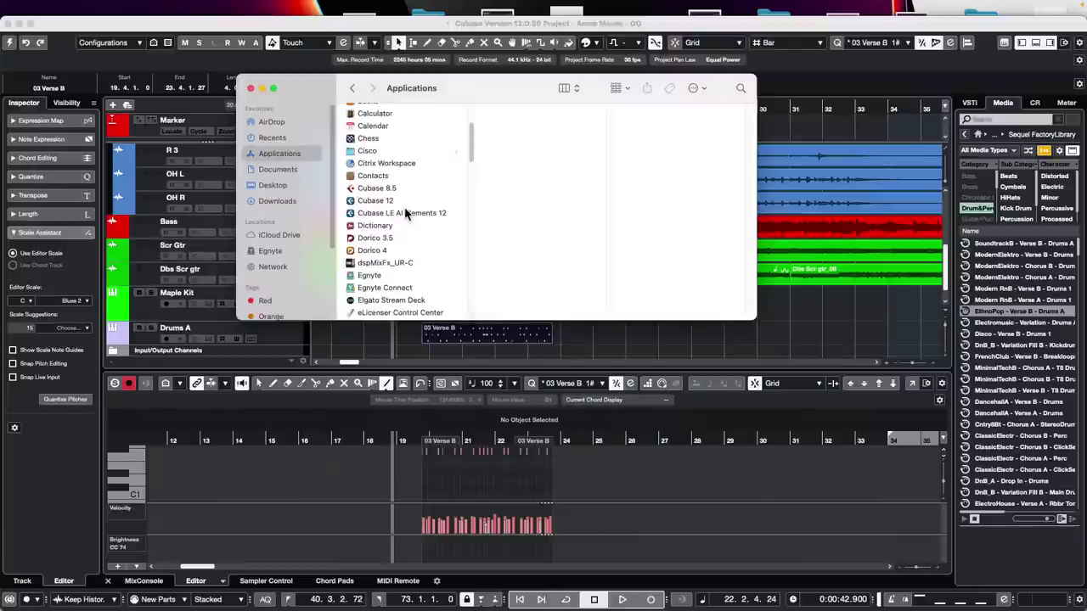
pyautogui.click(401, 214)
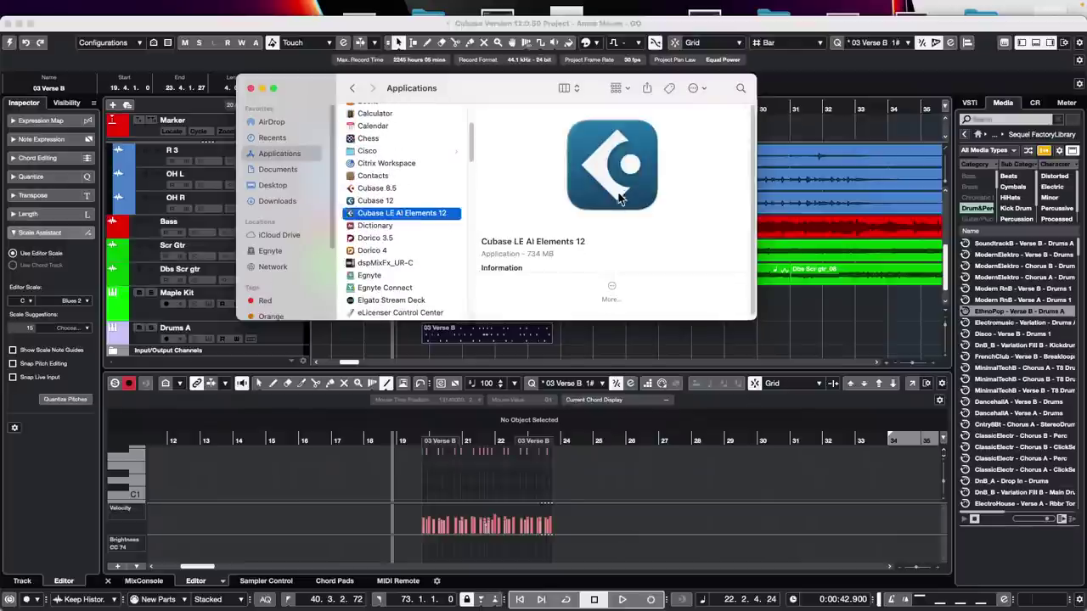
pyautogui.doubleClick(433, 217)
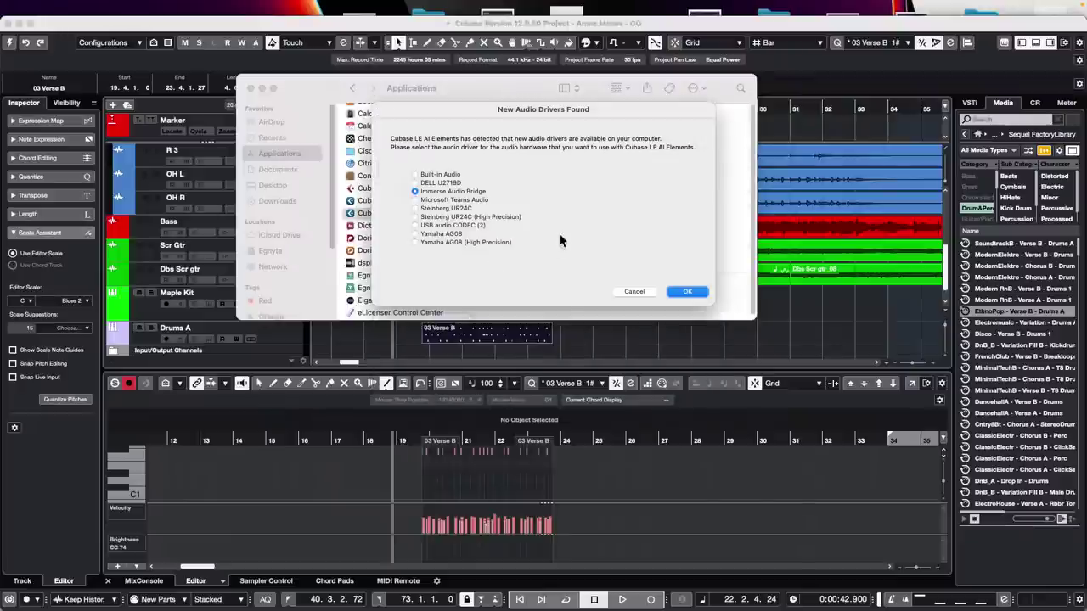
# - Choose Steinberg UR24C as the audio driver and create an empty project from the Hub
pyautogui.click(415, 208)
pyautogui.click(688, 292)
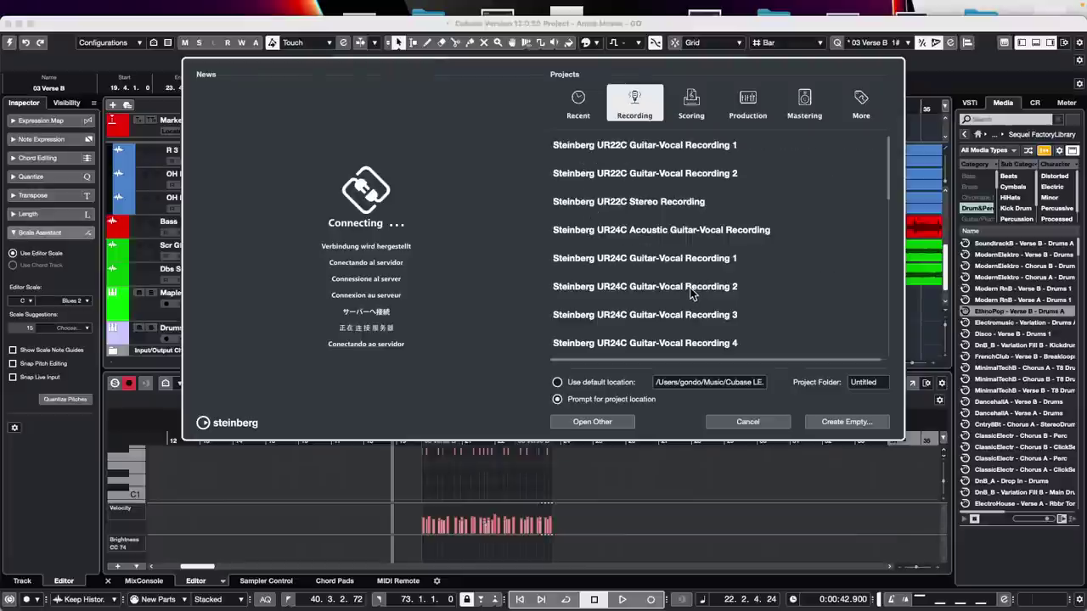
pyautogui.click(864, 421)
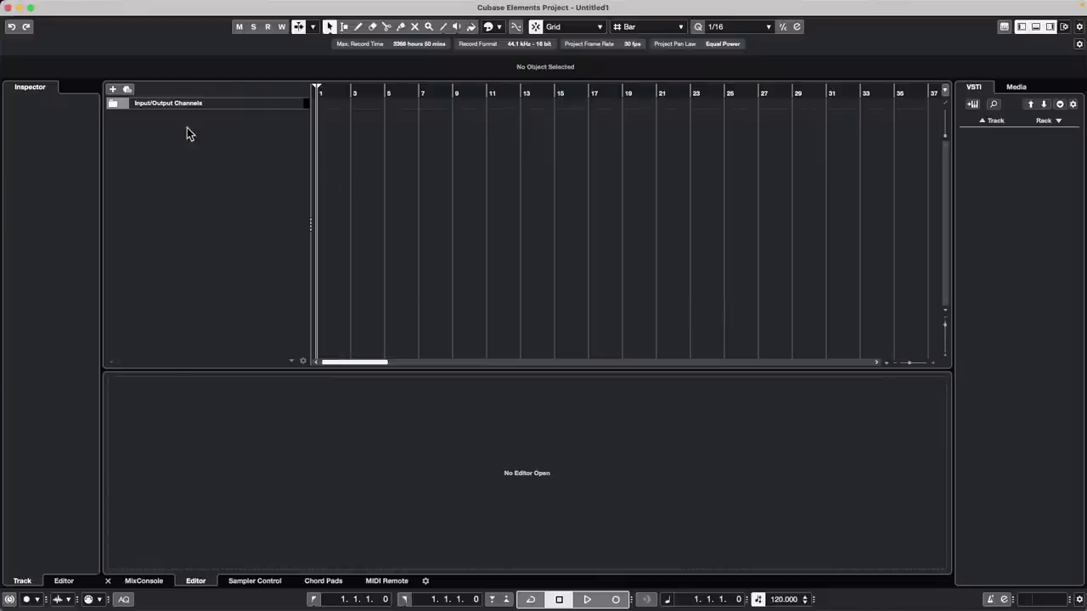
# - Add an instrument track using Groove Agent SE to the empty project
pyautogui.rightClick(189, 129)
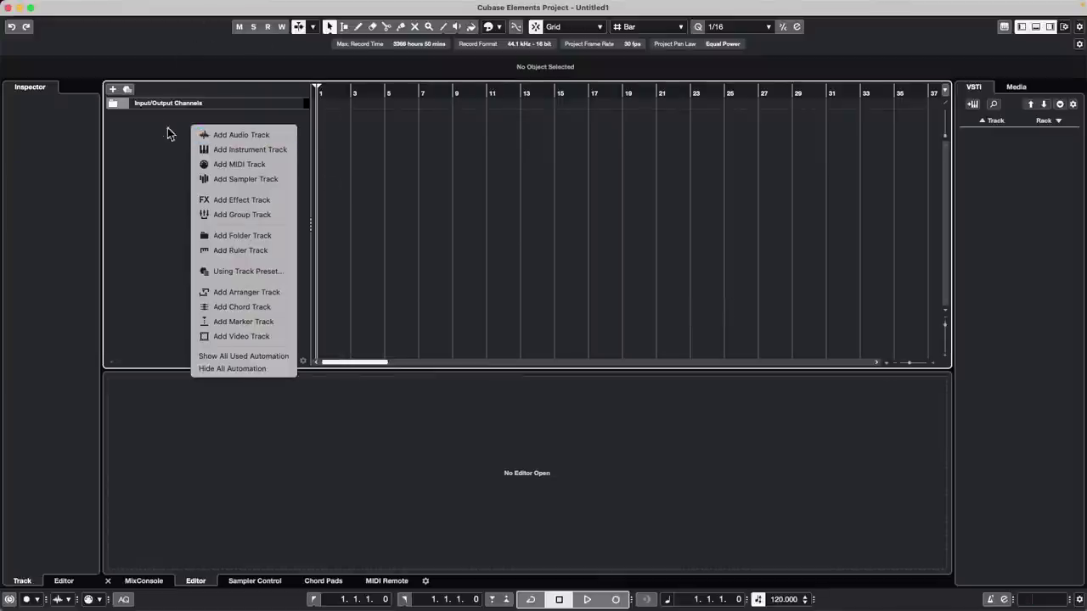
pyautogui.click(154, 4)
pyautogui.click(152, 6)
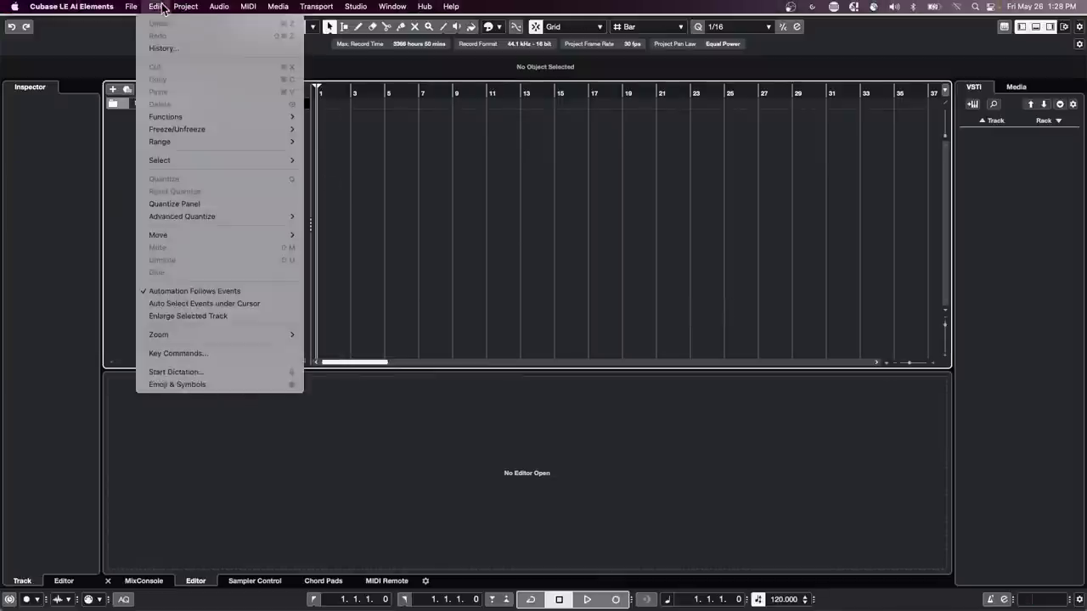
pyautogui.moveTo(185, 7)
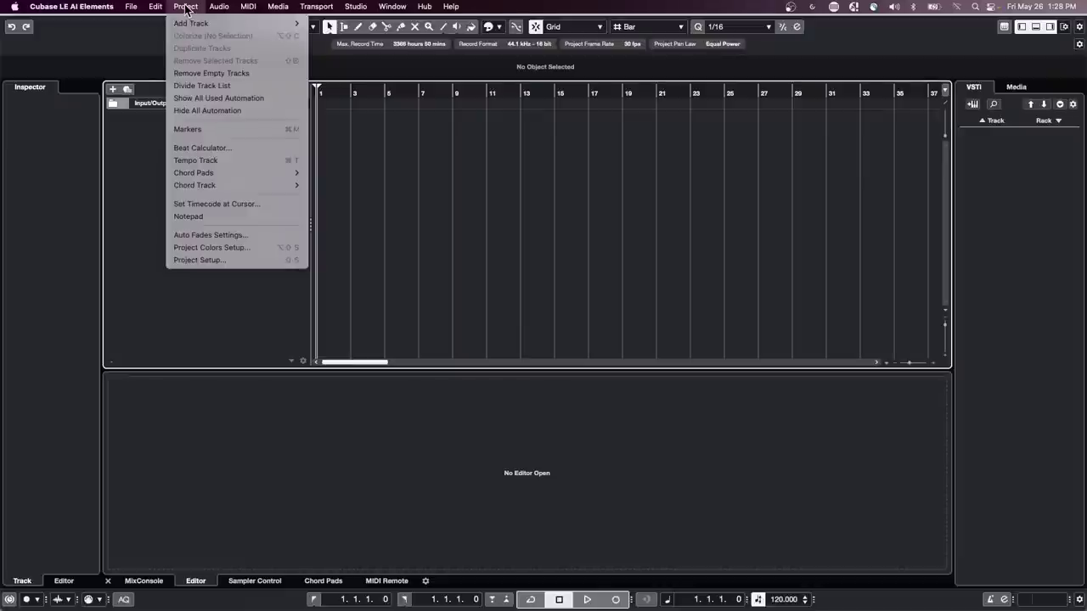
pyautogui.click(108, 134)
pyautogui.rightClick(181, 132)
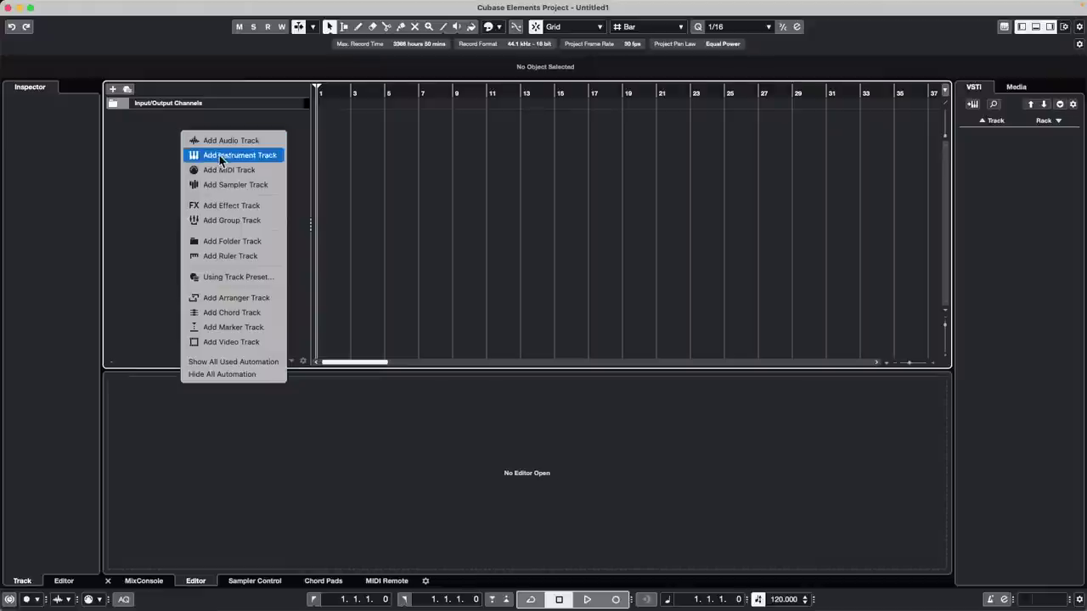
pyautogui.click(263, 161)
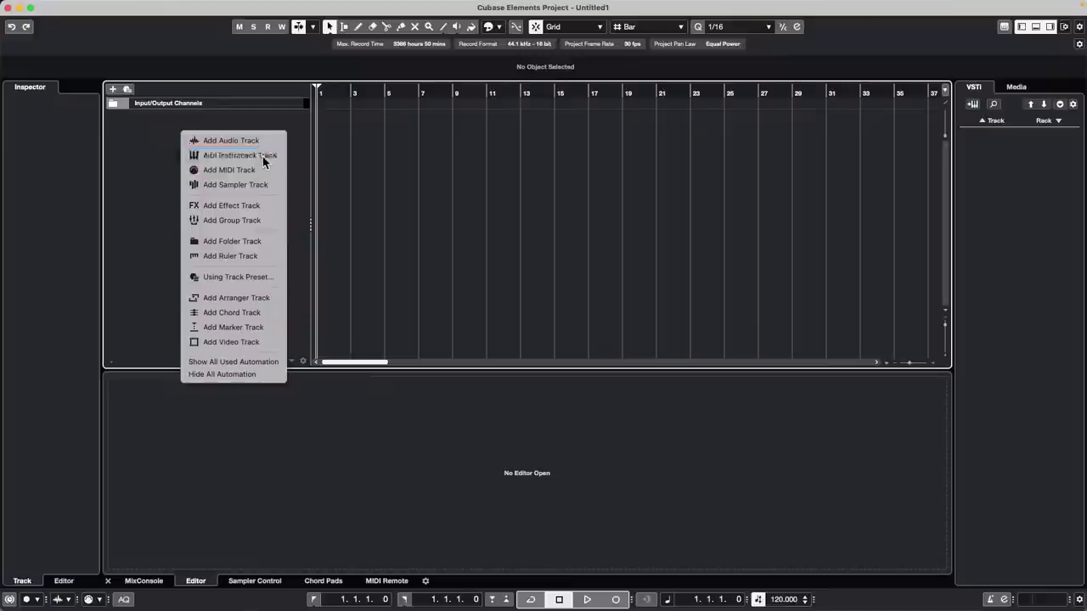
pyautogui.click(590, 189)
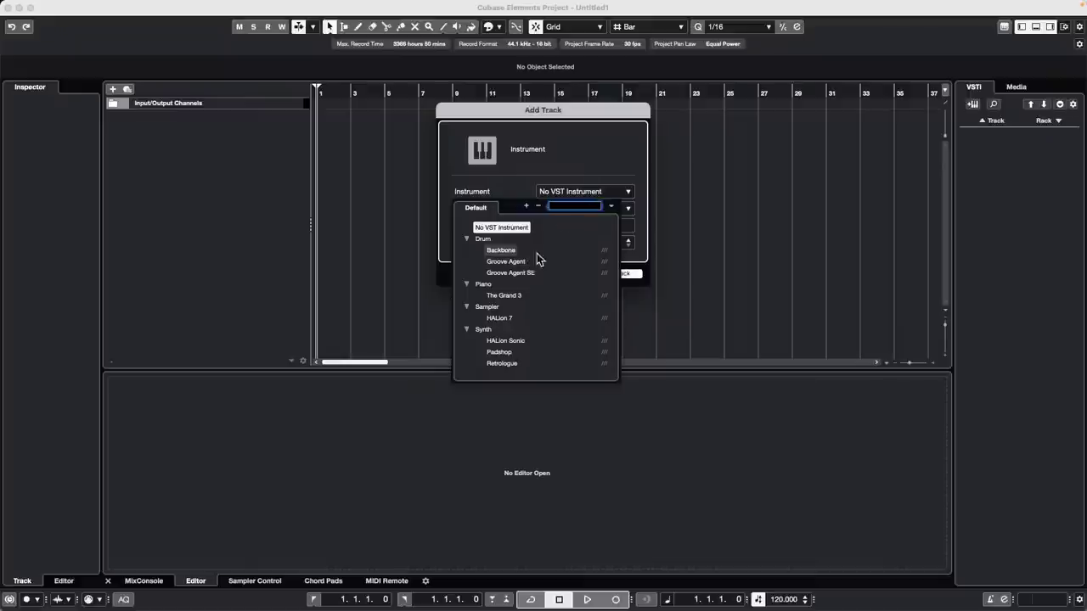
pyautogui.click(511, 273)
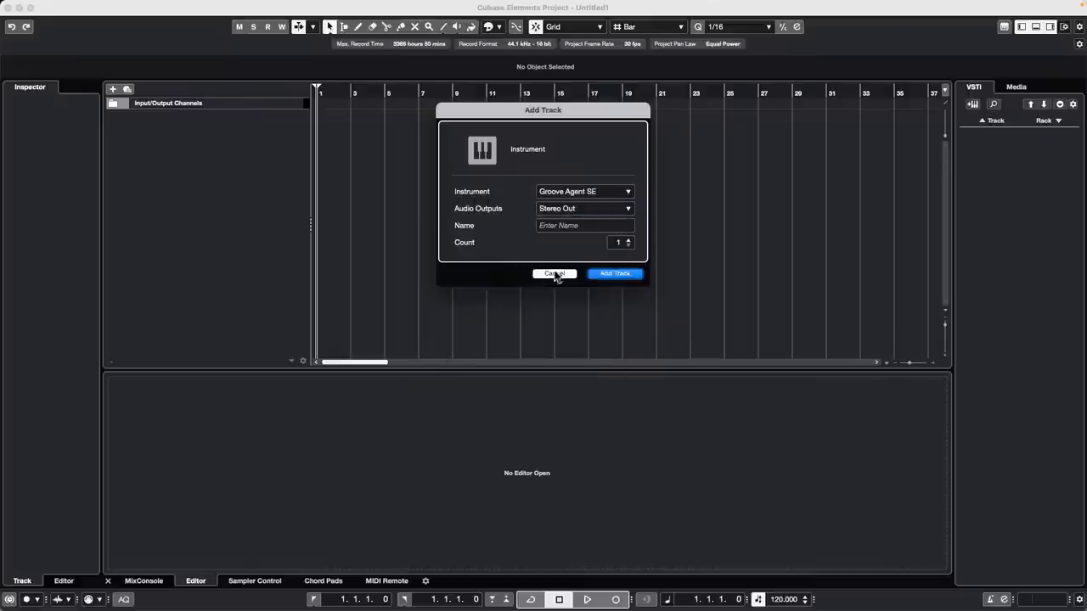
pyautogui.click(620, 276)
pyautogui.click(619, 273)
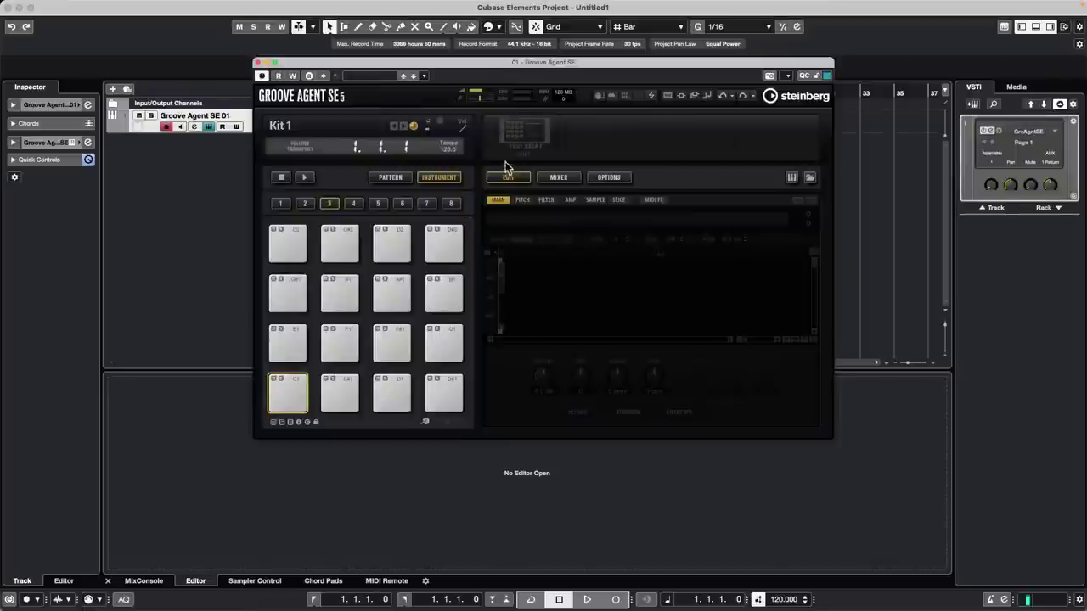
# - Load the Init The Kit SE drum kit in Groove Agent SE
pyautogui.rightClick(519, 139)
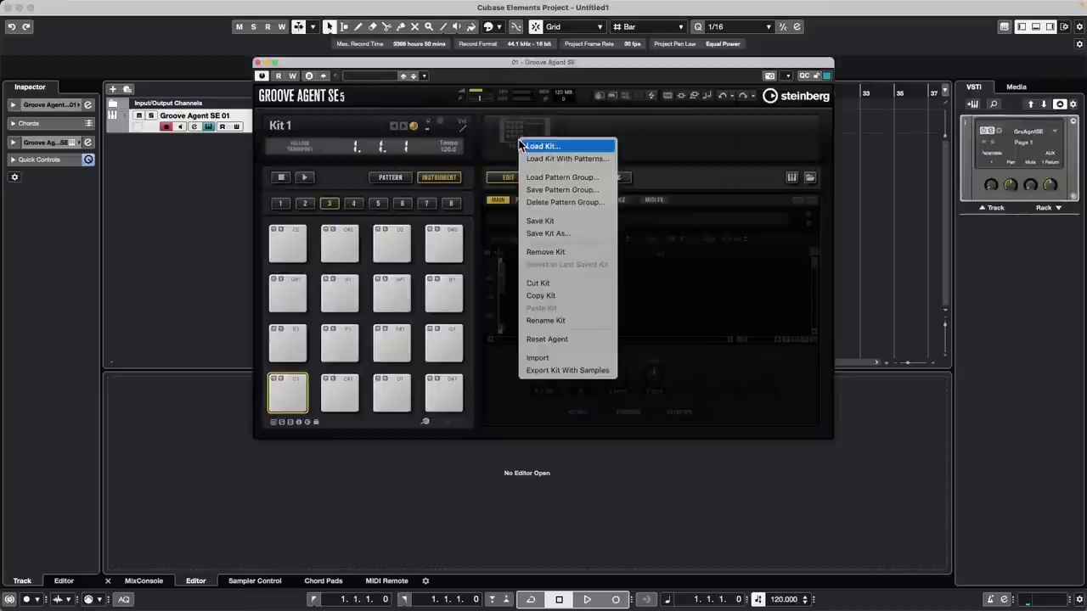
pyautogui.click(564, 156)
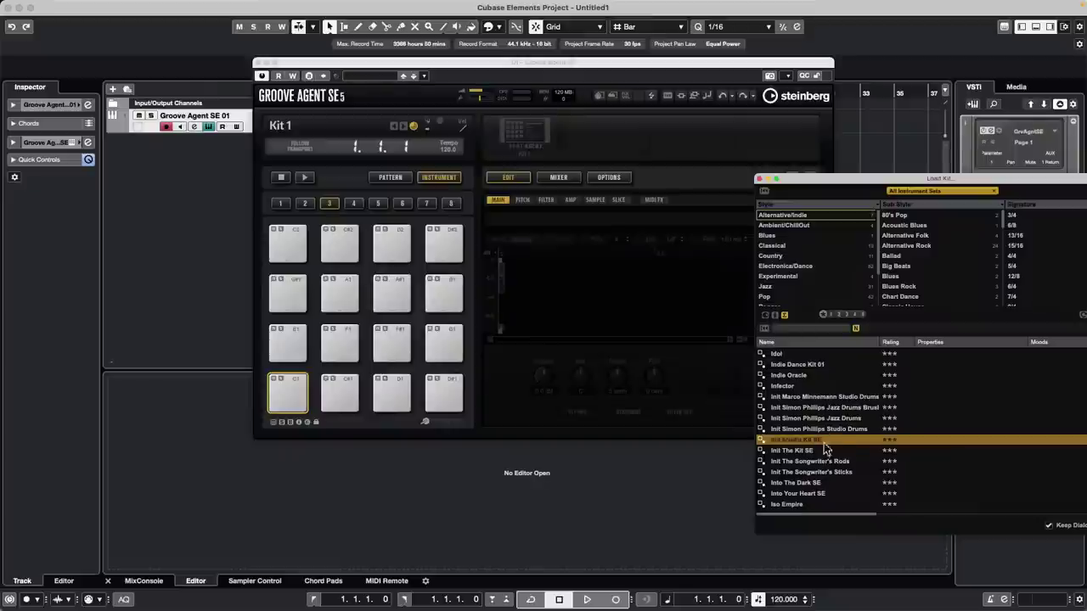
pyautogui.click(819, 450)
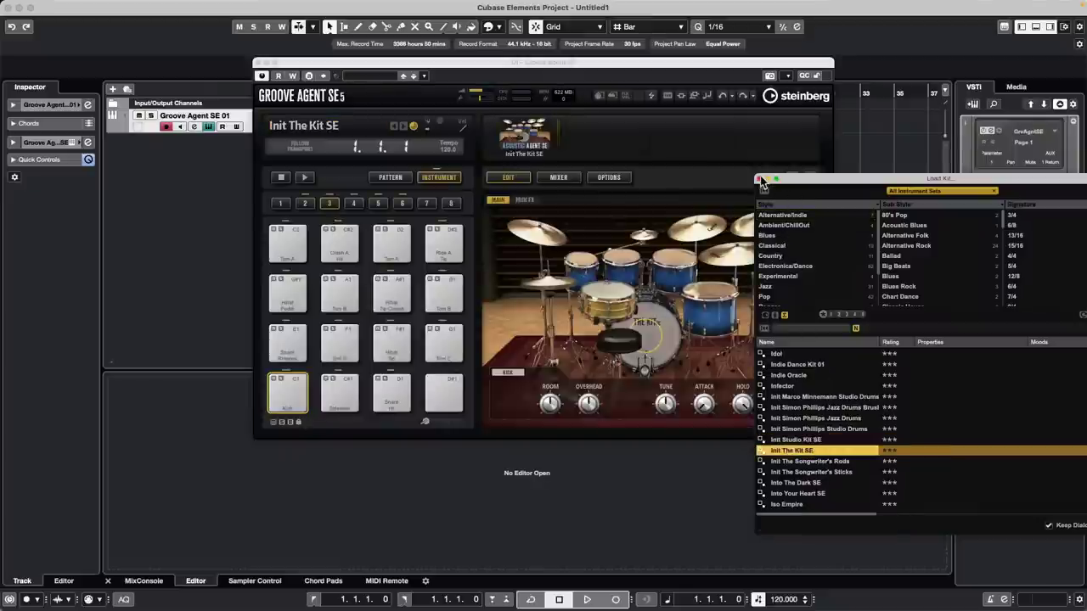
# - Audition the kit's pads, including snare, Snare Rimshot and Toms A, B and C
pyautogui.click(338, 339)
pyautogui.click(338, 339)
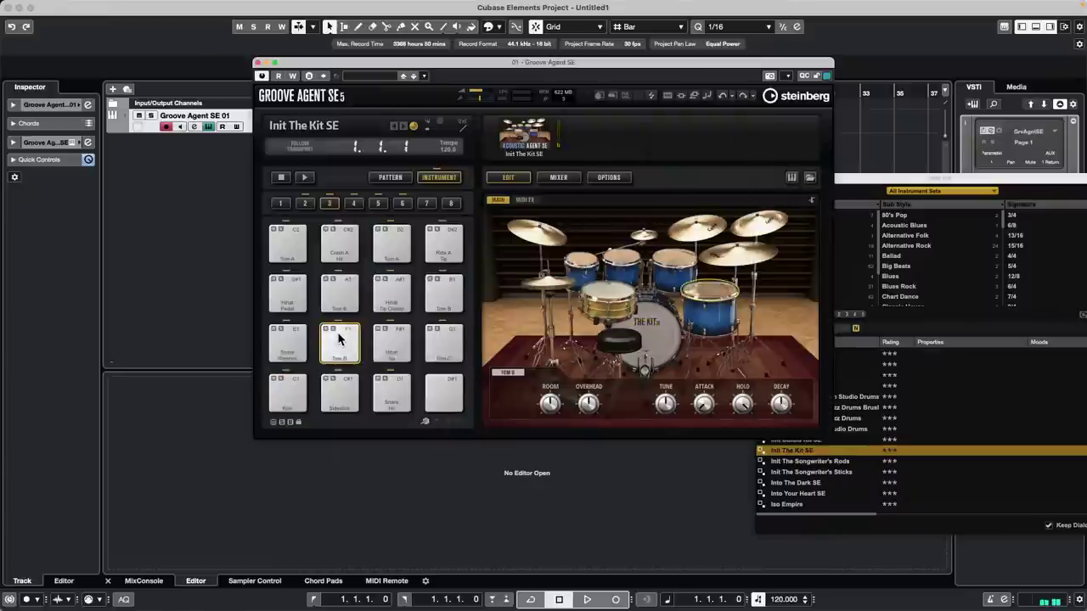
pyautogui.click(287, 340)
pyautogui.click(340, 340)
pyautogui.click(391, 339)
pyautogui.click(392, 391)
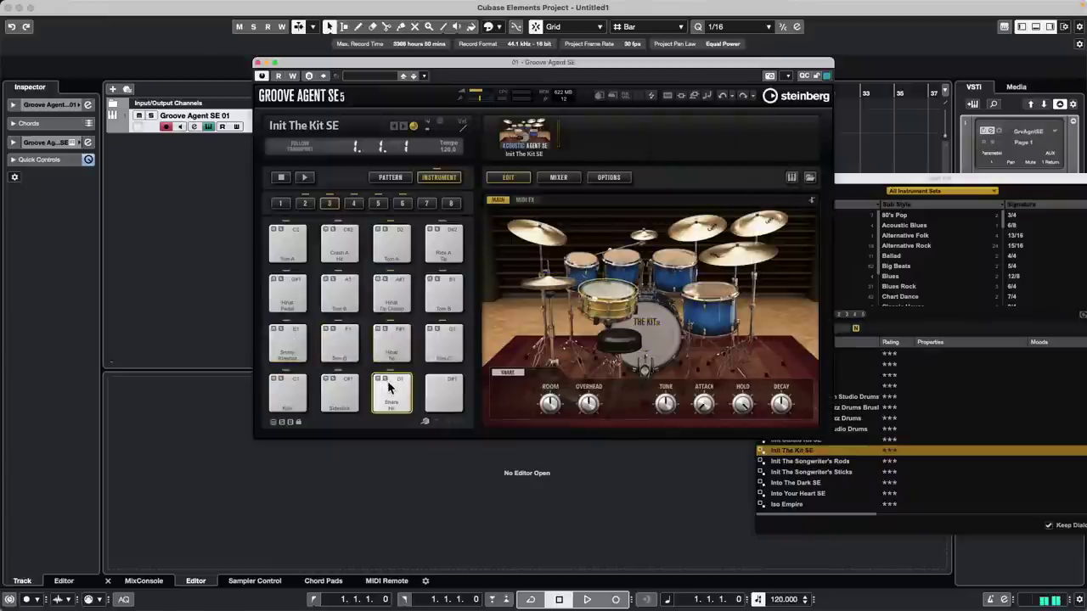
pyautogui.click(443, 342)
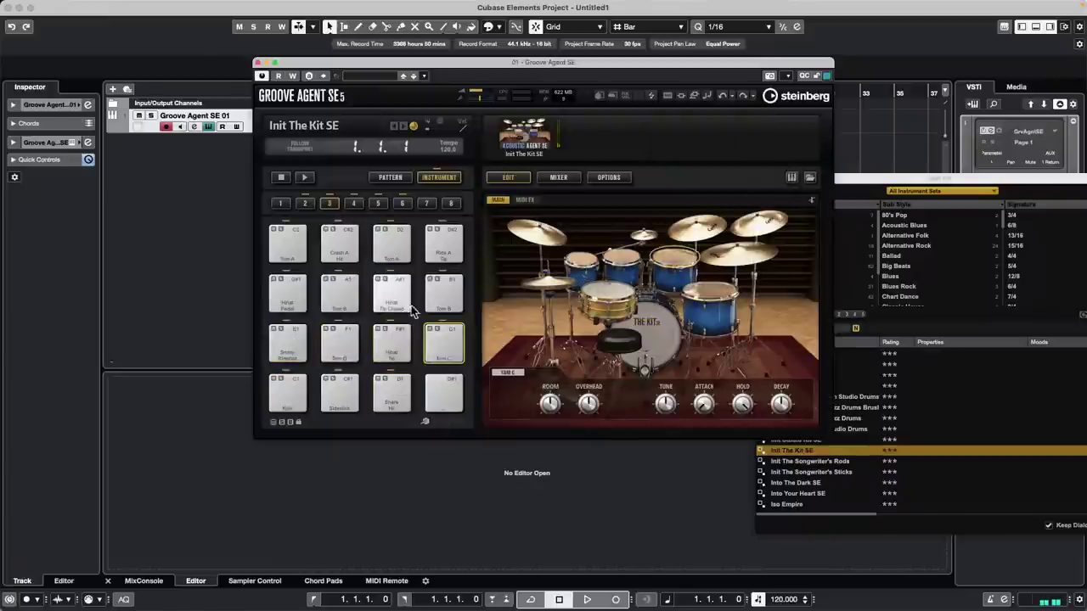
pyautogui.click(346, 292)
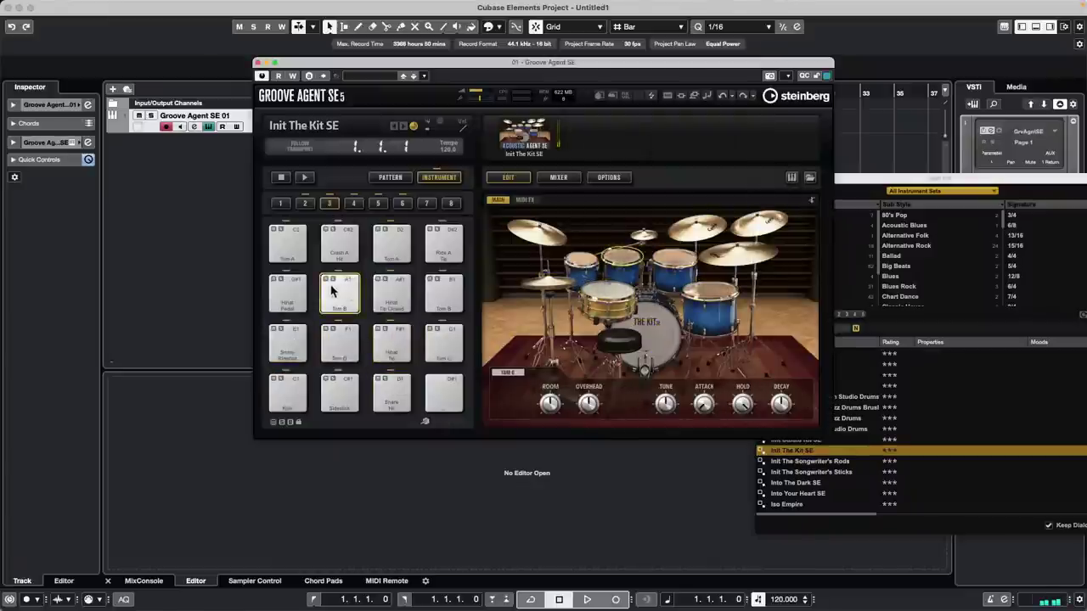
pyautogui.click(292, 335)
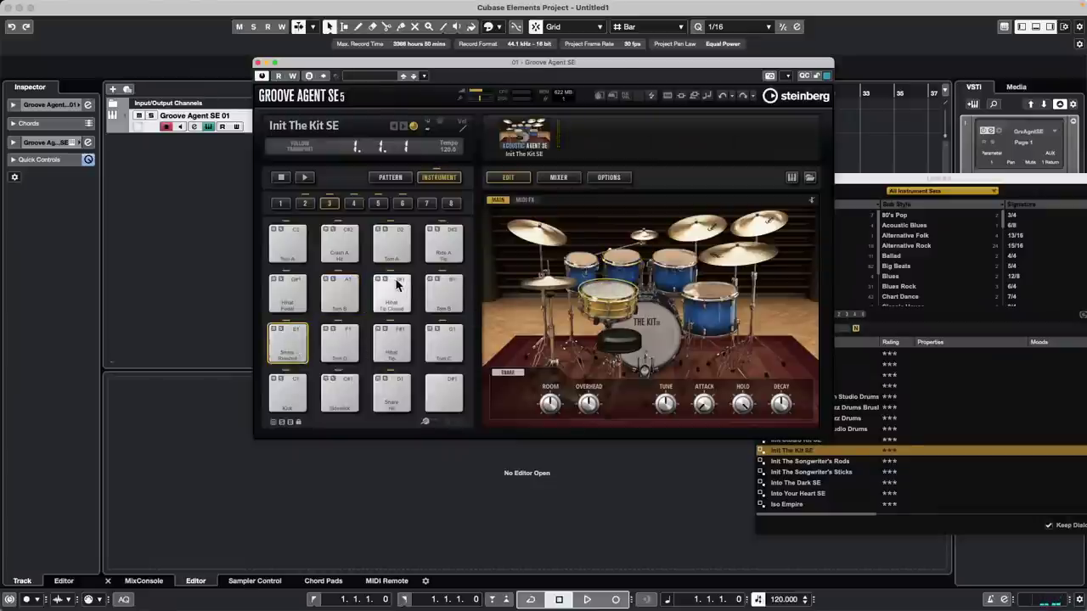
pyautogui.click(336, 287)
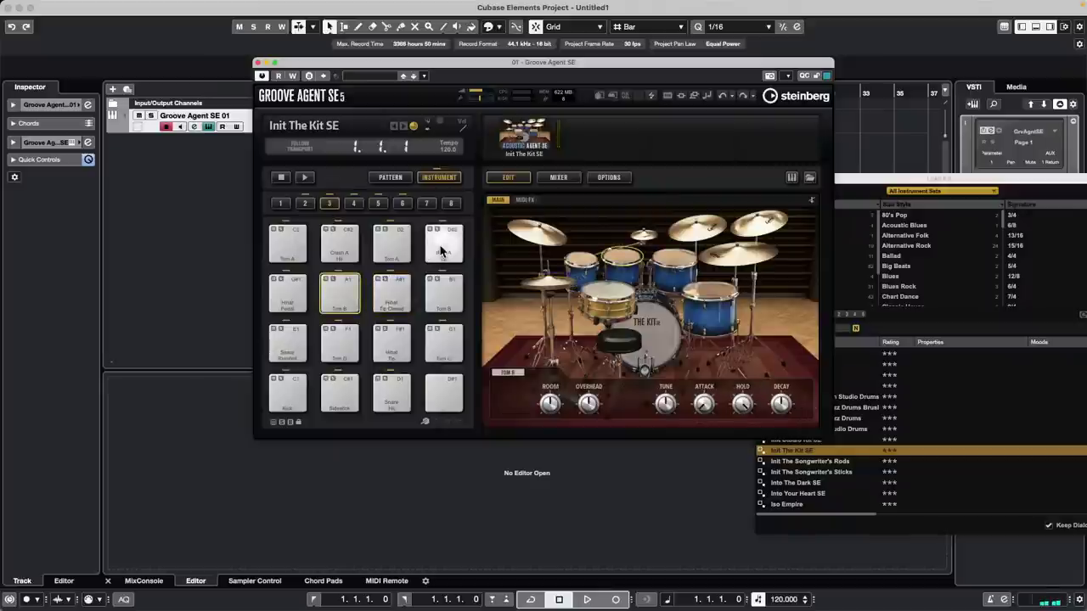
pyautogui.click(296, 245)
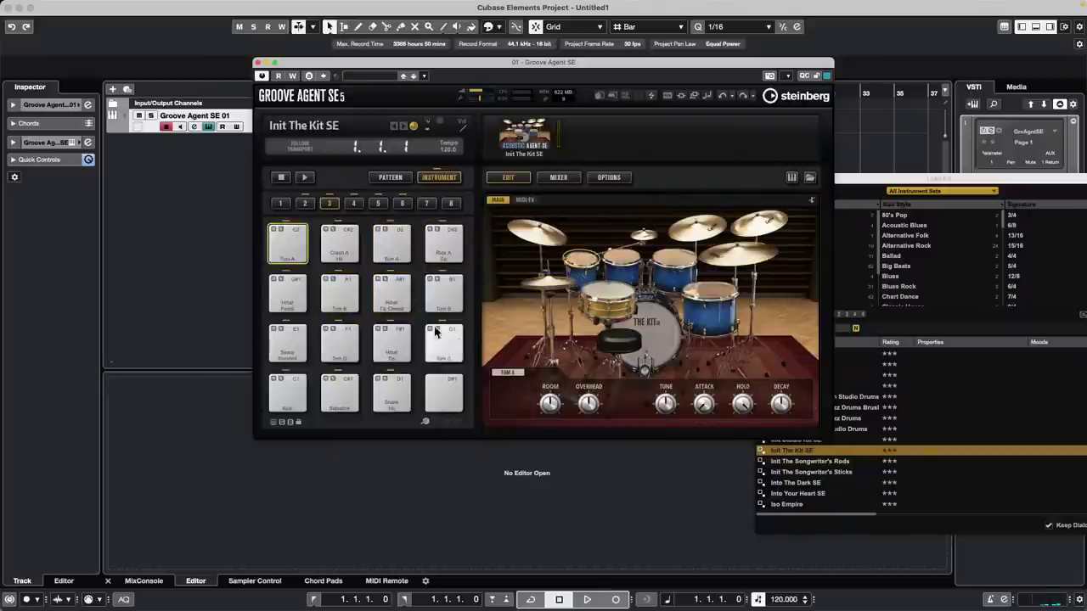
# - Audition the Ride A Bell, China, hi-hat and Hihat Tip pads, then close the kit window
pyautogui.click(355, 204)
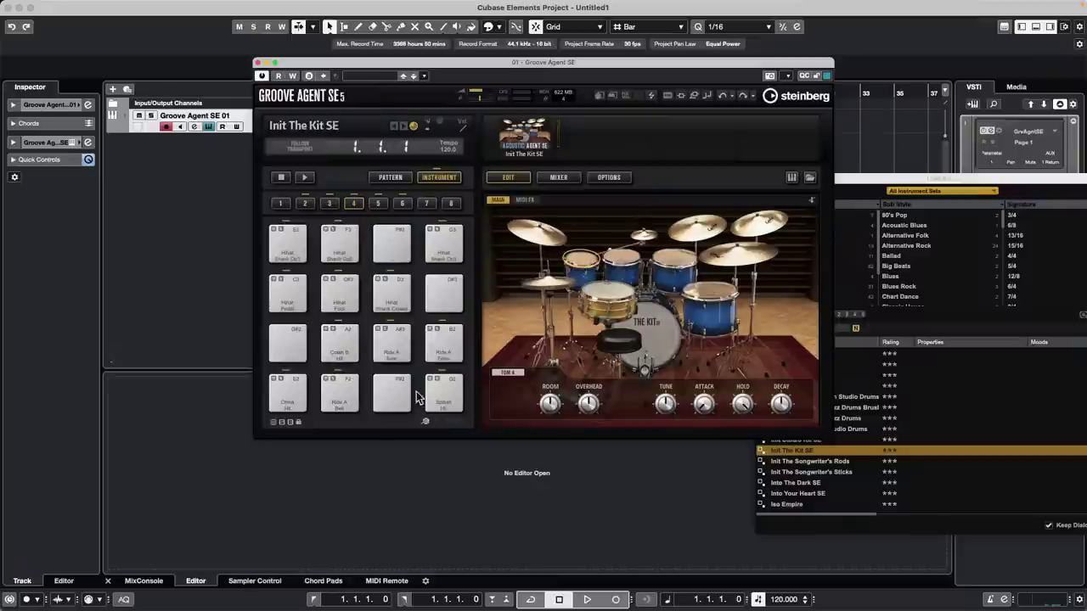
pyautogui.click(339, 392)
pyautogui.click(299, 392)
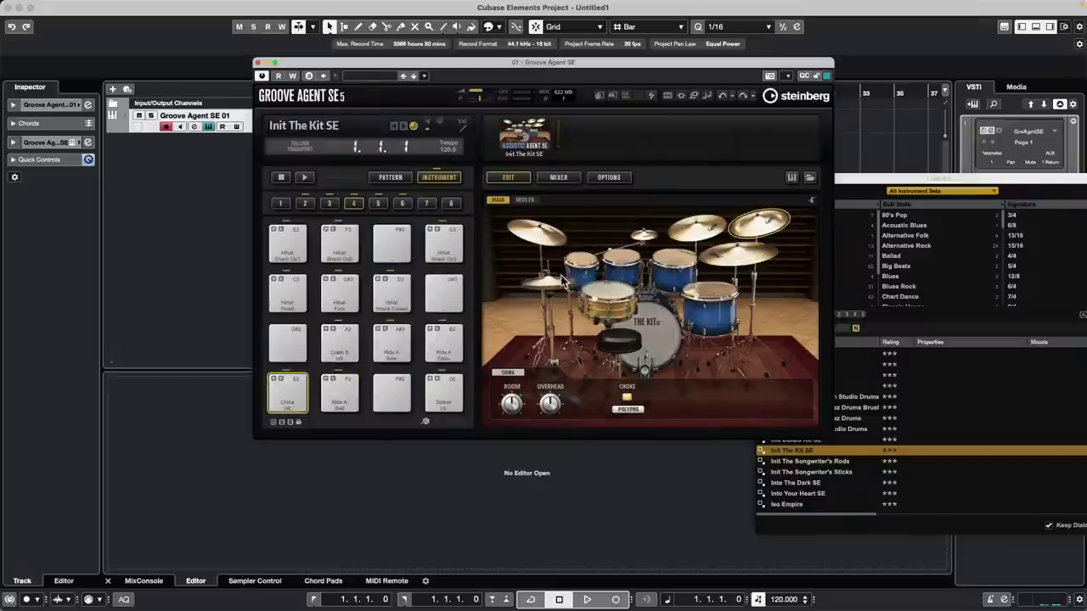
pyautogui.click(552, 285)
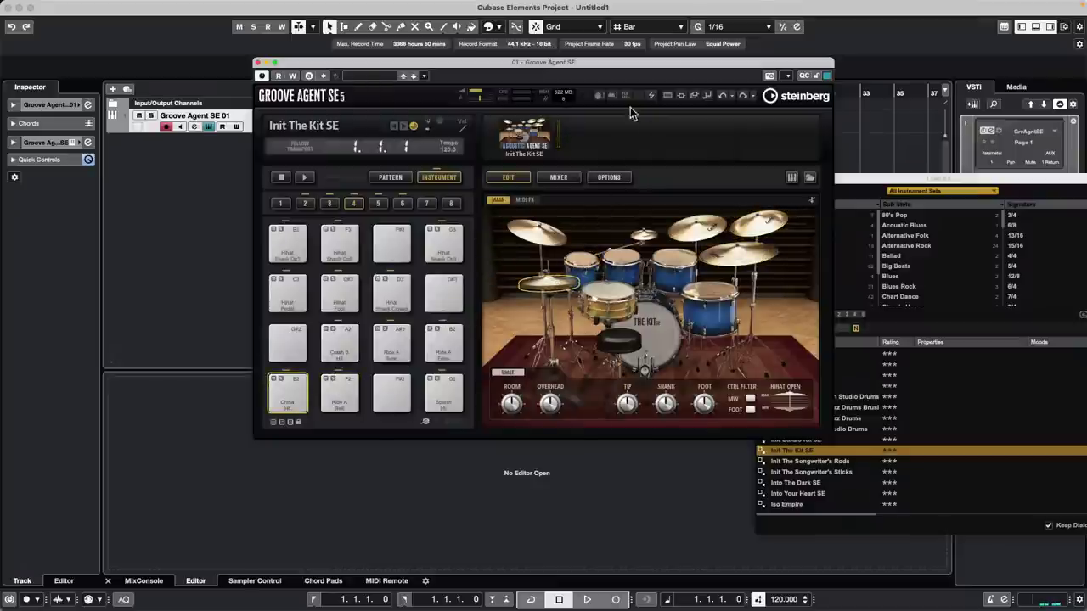
pyautogui.click(552, 288)
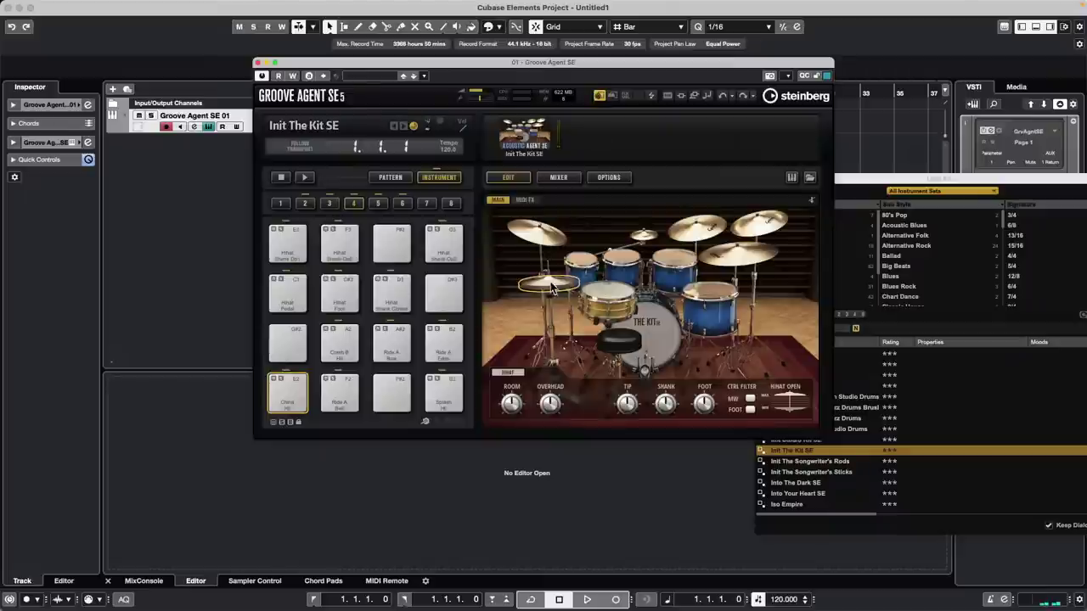
pyautogui.click(299, 395)
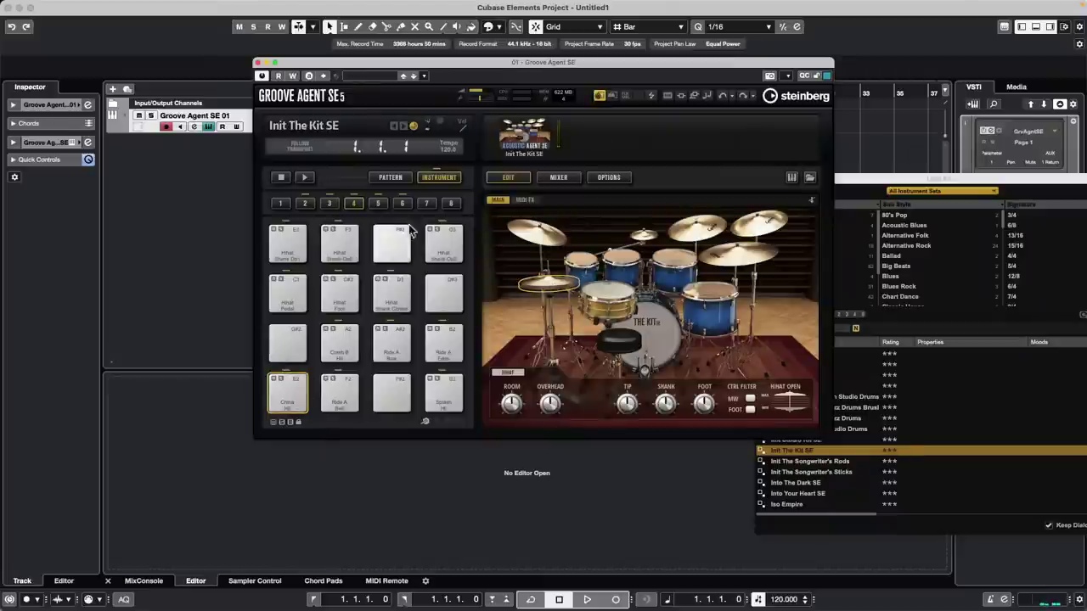
pyautogui.click(305, 203)
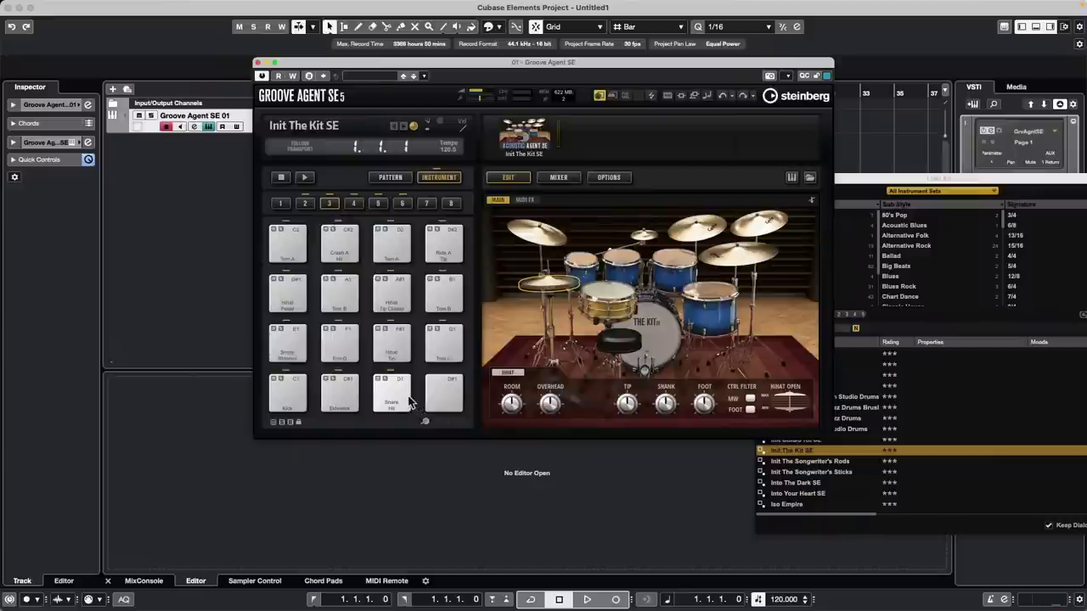
pyautogui.click(400, 347)
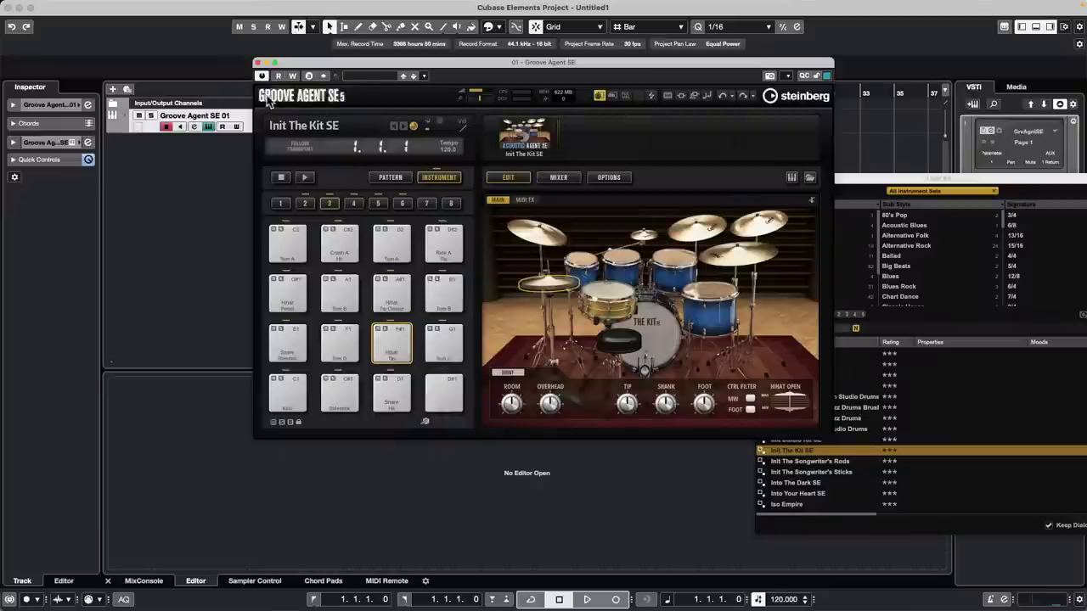
pyautogui.click(258, 64)
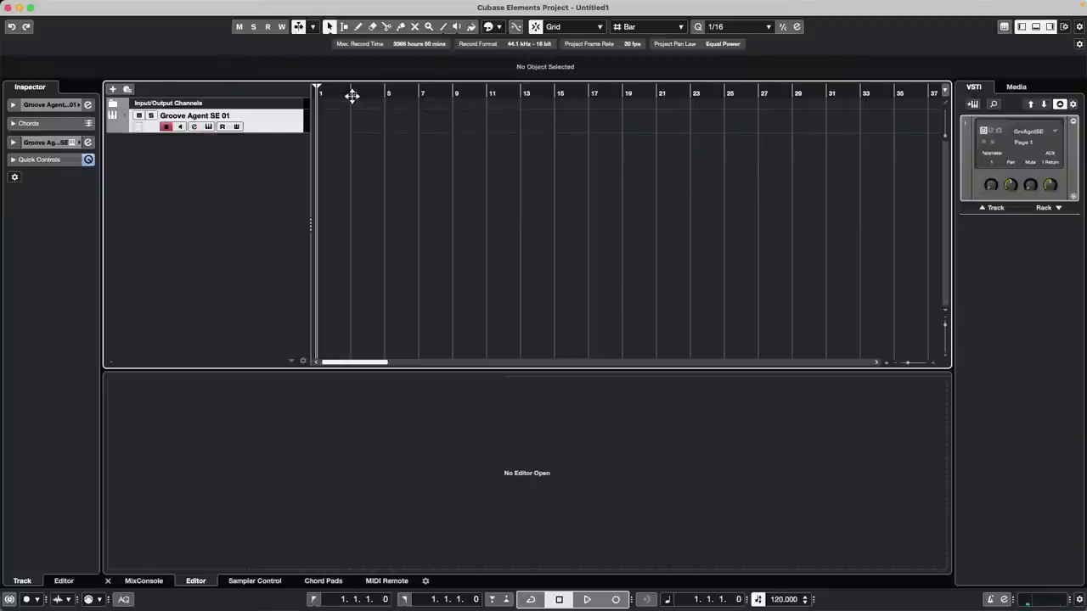
# - Draw a one-bar MIDI part at bar 1 on Groove Agent SE 01 with the Pencil
pyautogui.hscroll(2, 352, 97)
pyautogui.rightClick(352, 132)
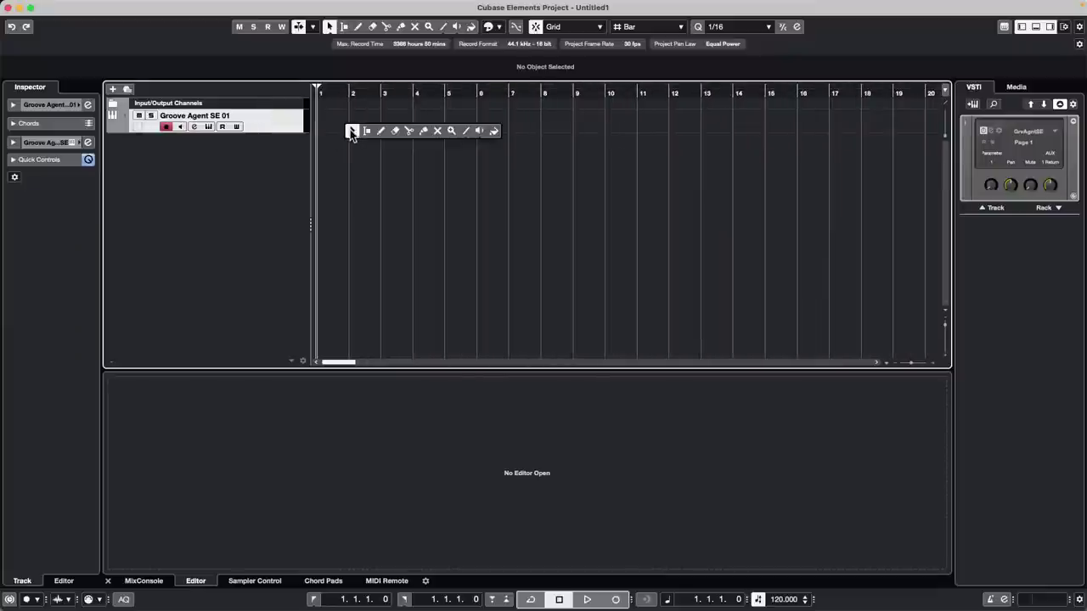
pyautogui.click(380, 131)
pyautogui.moveTo(326, 121); pyautogui.dragTo(347, 119)
pyautogui.press('1')
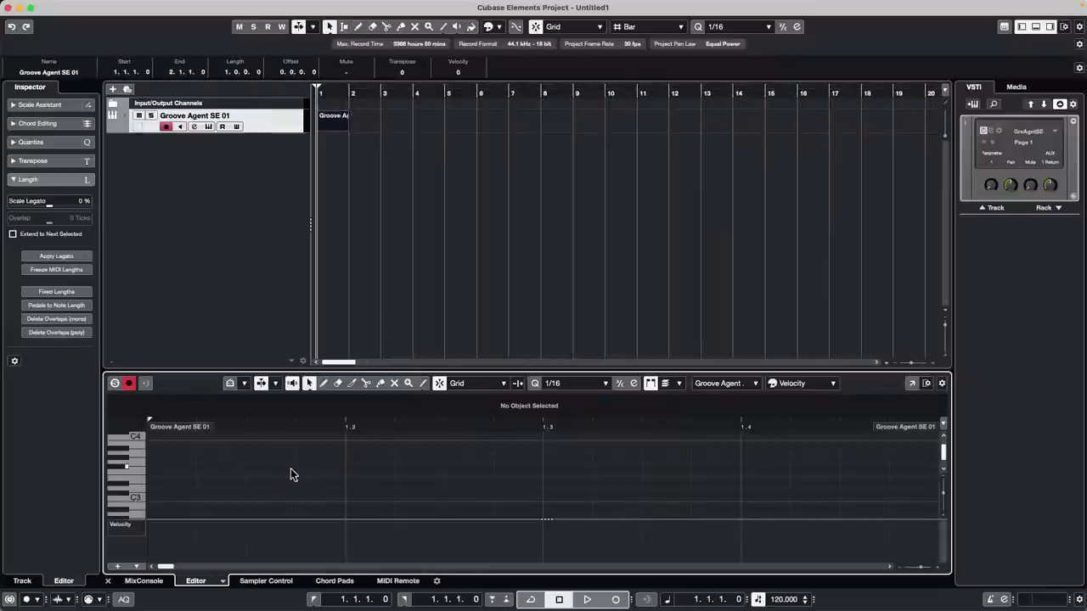
# - Switch the lower zone to the Drum Editor and set Closed Hi-Hat snap to 1/4
pyautogui.click(223, 580)
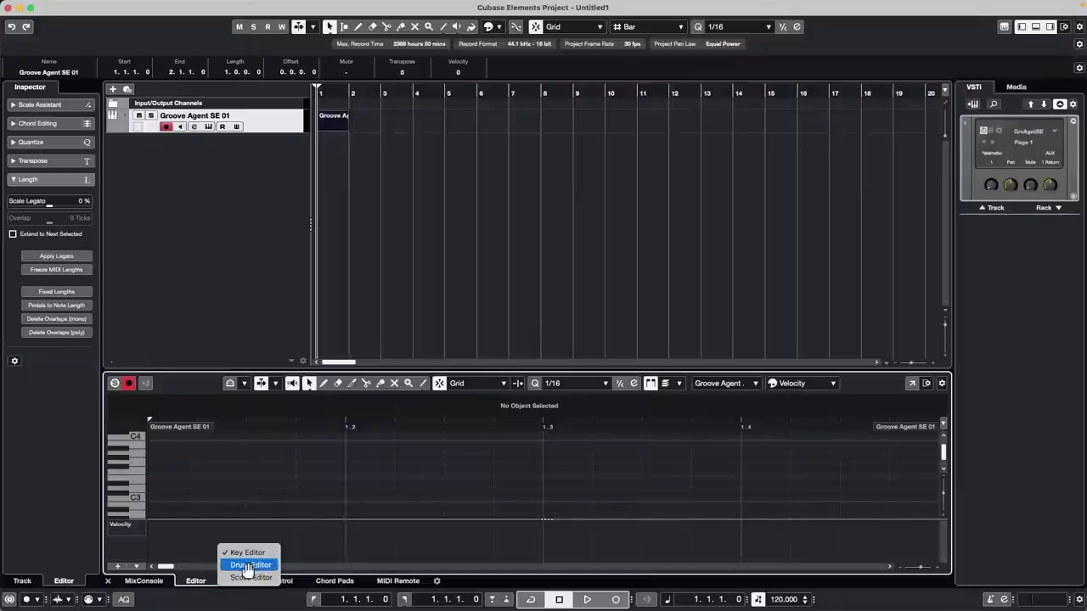
pyautogui.click(246, 564)
pyautogui.scroll(-3, 191, 477)
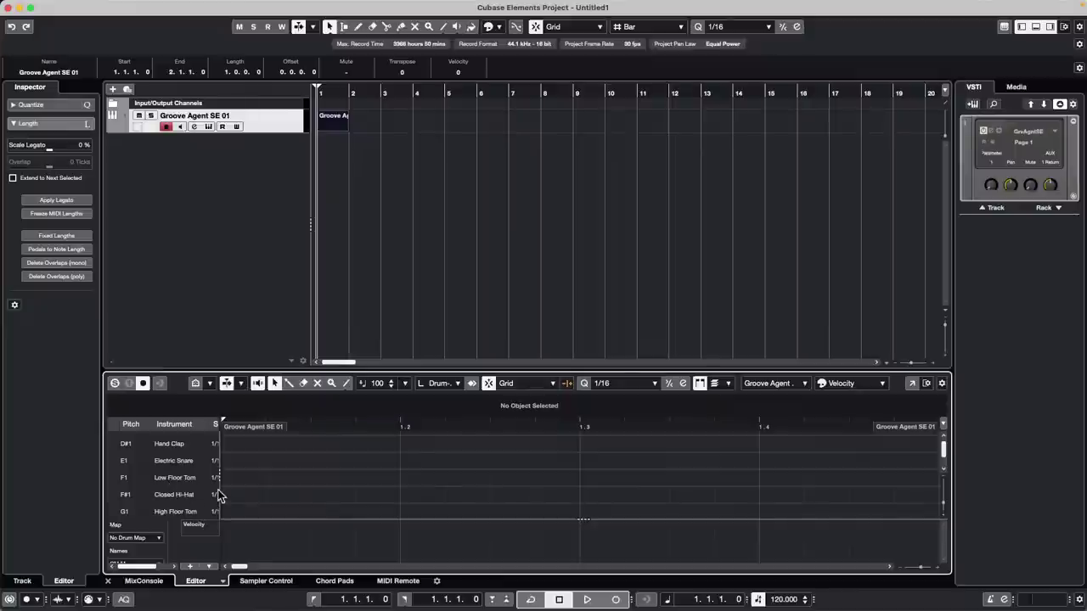
pyautogui.moveTo(221, 497); pyautogui.dragTo(253, 496)
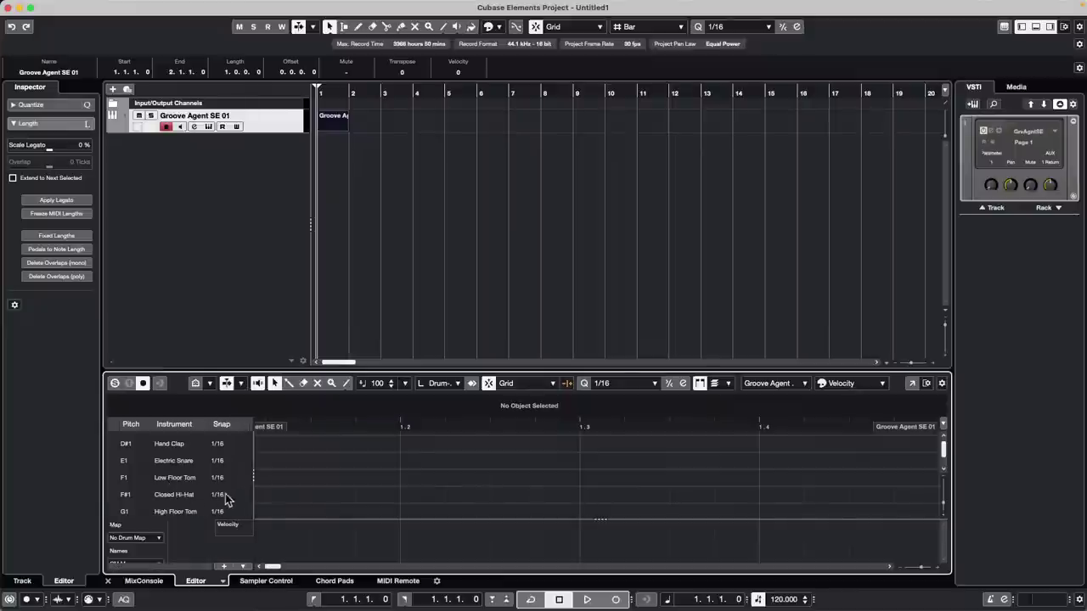
pyautogui.click(227, 499)
pyautogui.click(226, 537)
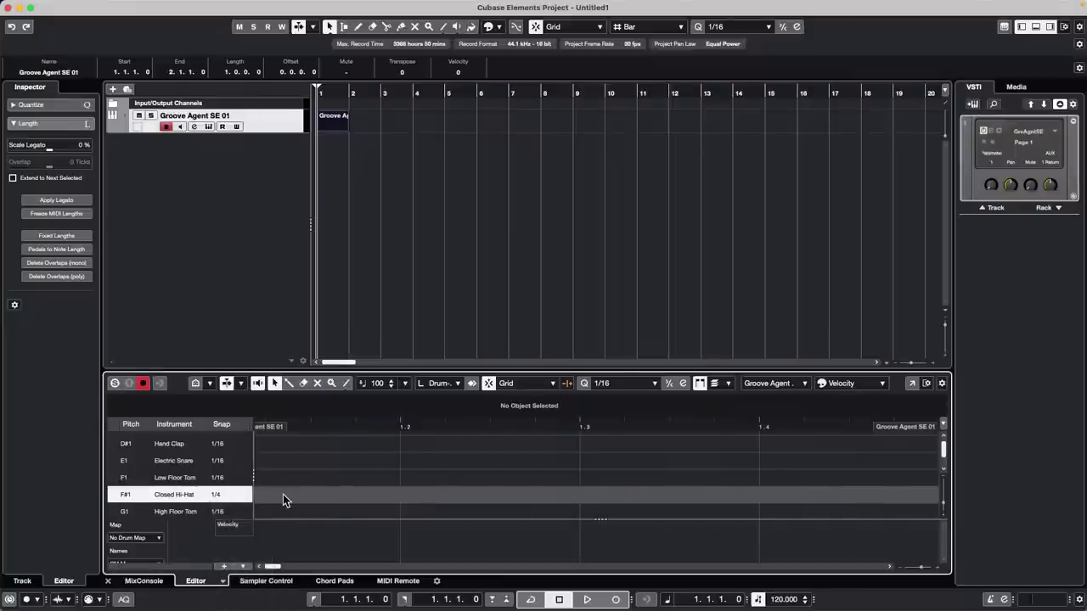
# - Enter Closed Hi-Hat hits on the quarter beats with the Drumstick
pyautogui.rightClick(283, 499)
pyautogui.click(296, 496)
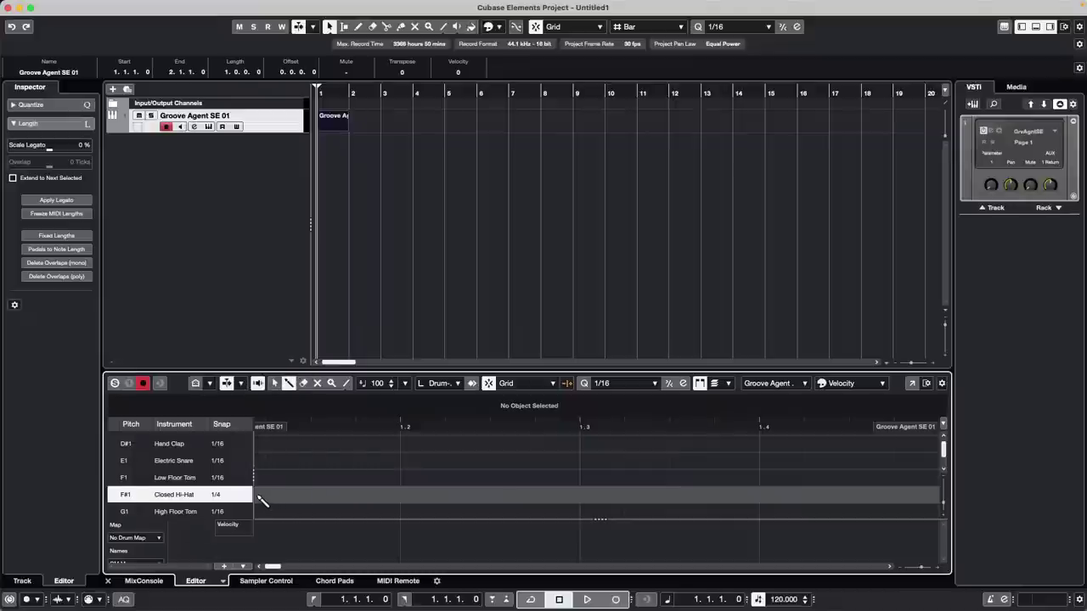
pyautogui.click(332, 499)
pyautogui.click(580, 500)
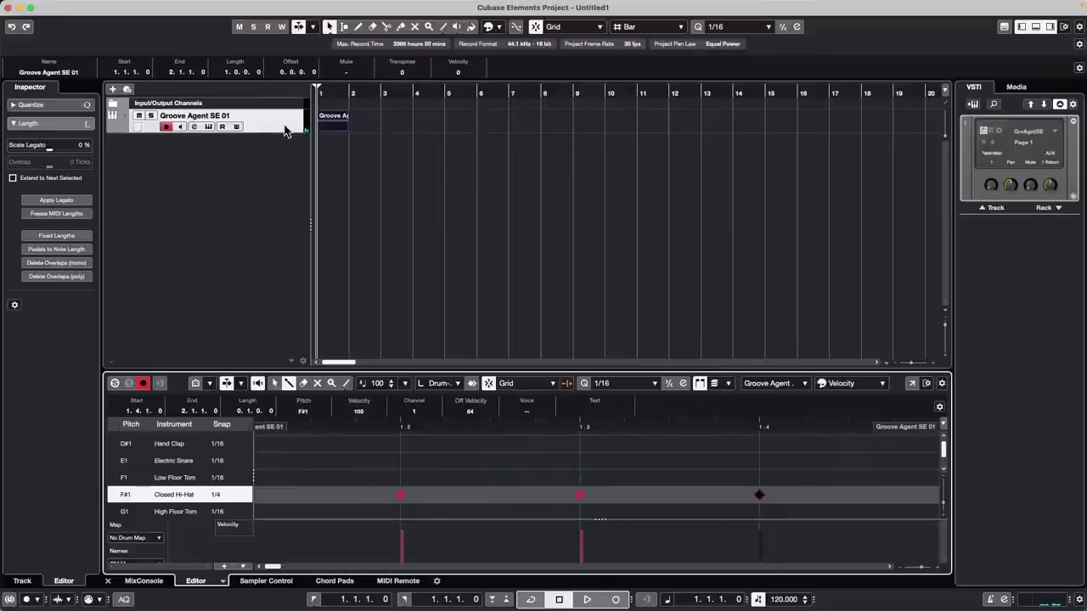
# - Enlarge the Groove Agent SE 01 track and drum editor, zooming out to see more bars
pyautogui.moveTo(283, 129); pyautogui.dragTo(279, 167)
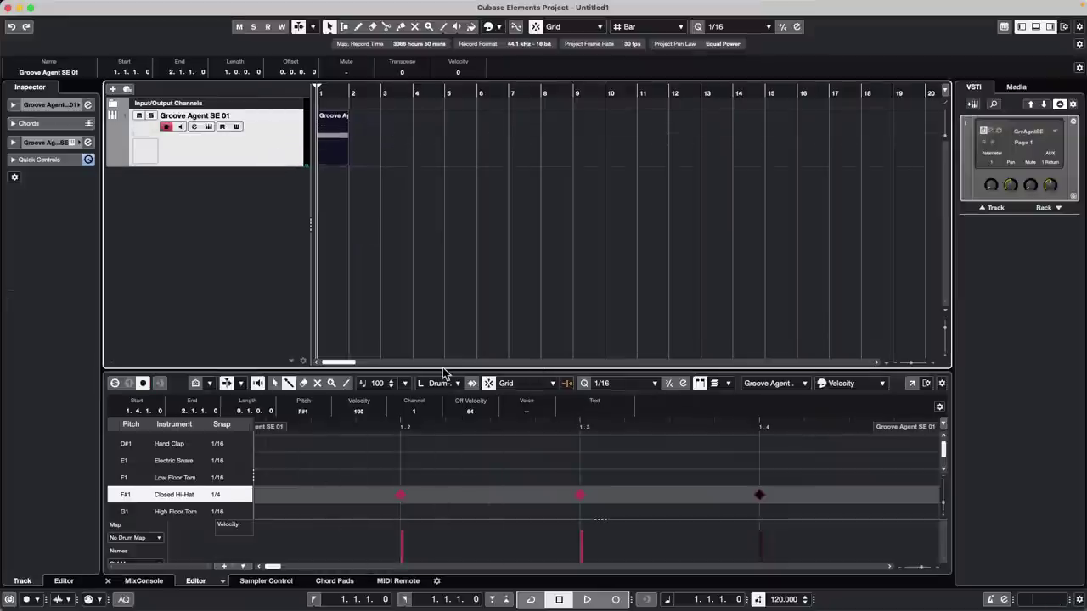
pyautogui.moveTo(450, 370); pyautogui.dragTo(453, 297)
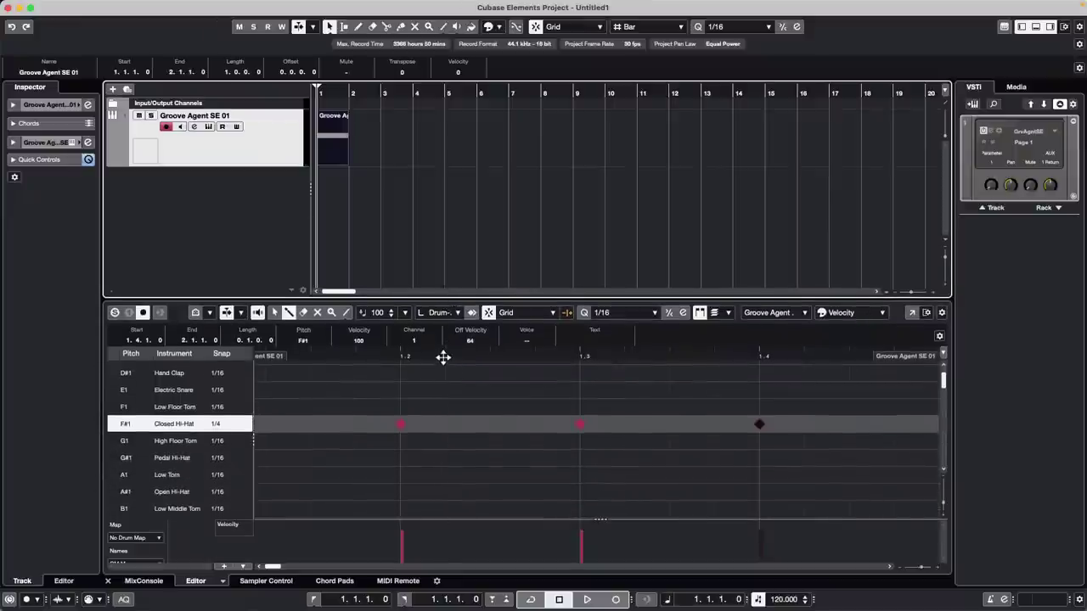
pyautogui.moveTo(444, 356)
pyautogui.mouseDown()
pyautogui.moveTo(442, 321)
pyautogui.moveTo(442, 340)
pyautogui.mouseUp()
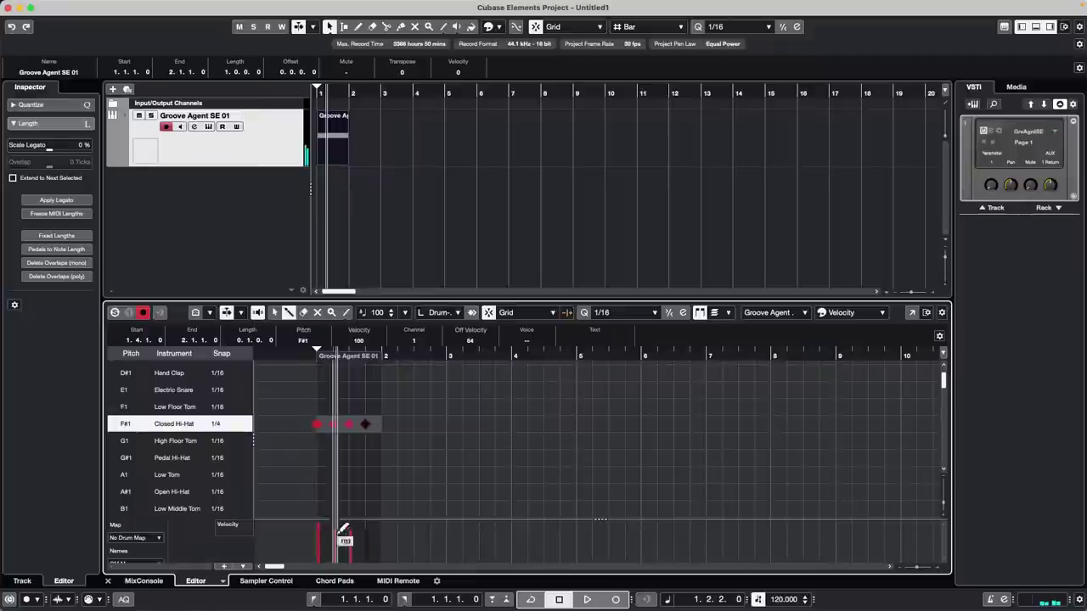
pyautogui.rightClick(427, 477)
pyautogui.click(427, 475)
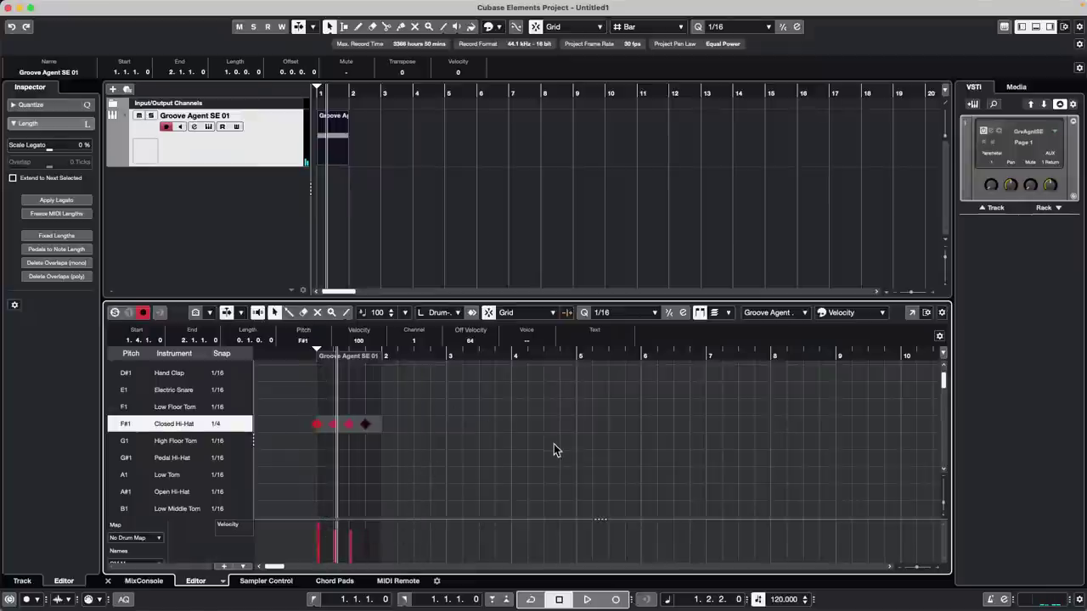
pyautogui.click(343, 144)
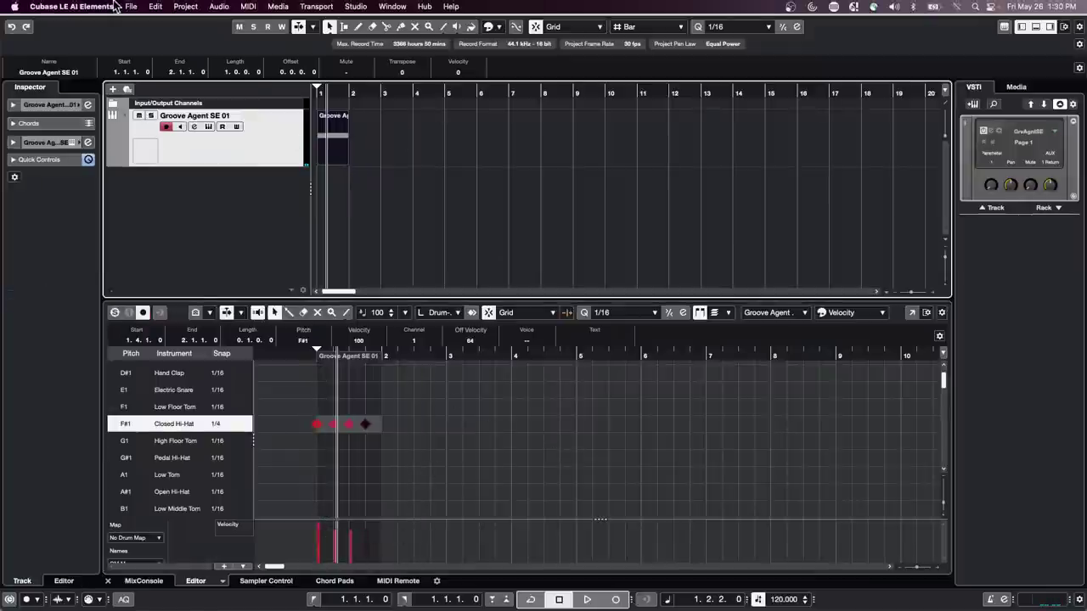
# - Start an Audio Mixdown export and name the file 'click'
pyautogui.click(130, 7)
pyautogui.moveTo(156, 7)
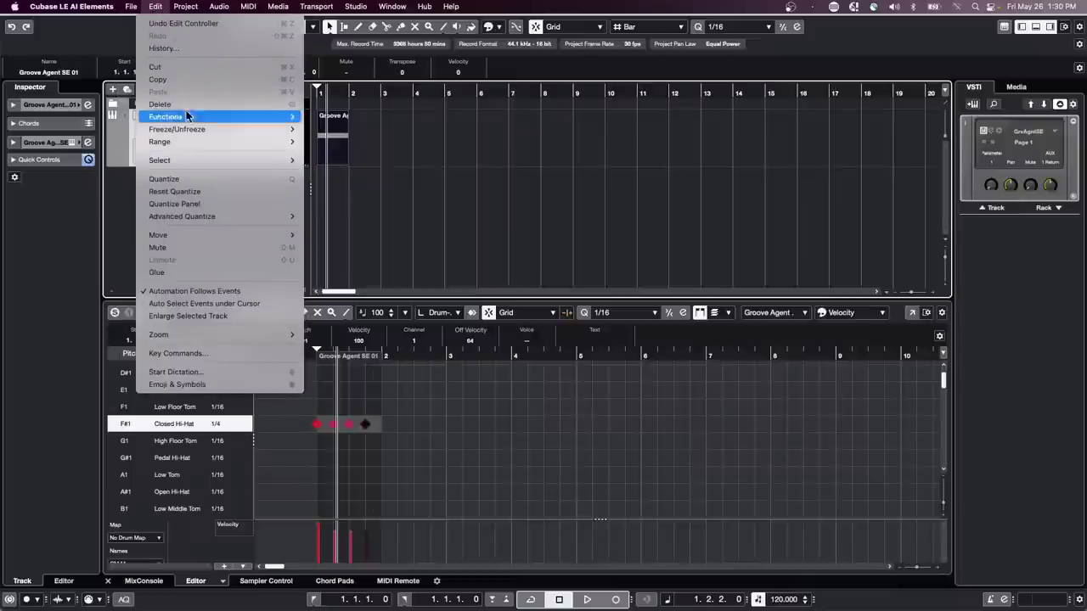
pyautogui.moveTo(193, 130)
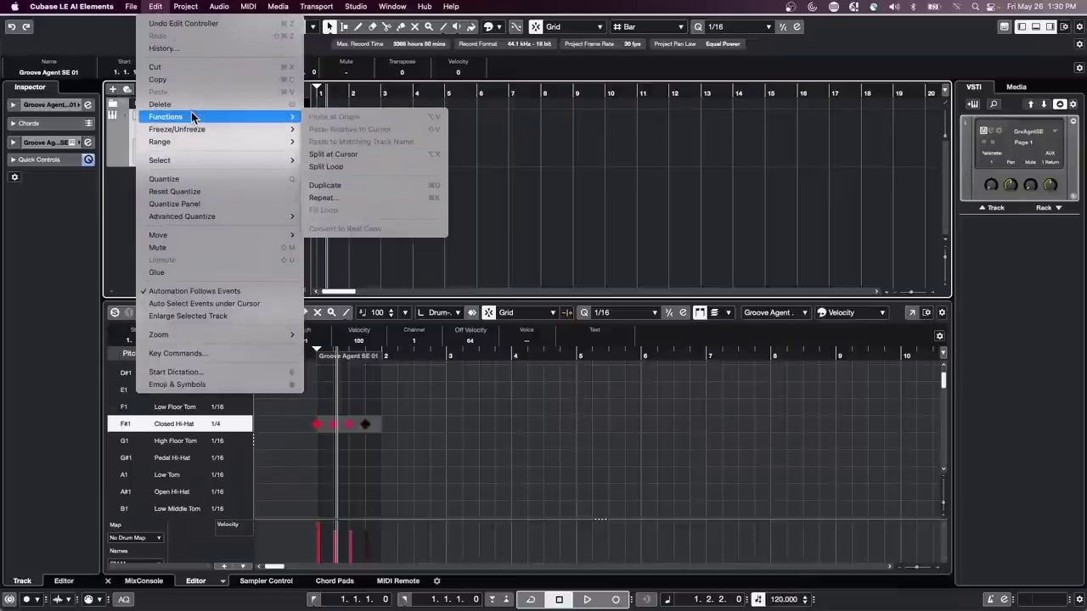
pyautogui.click(589, 136)
pyautogui.click(135, 6)
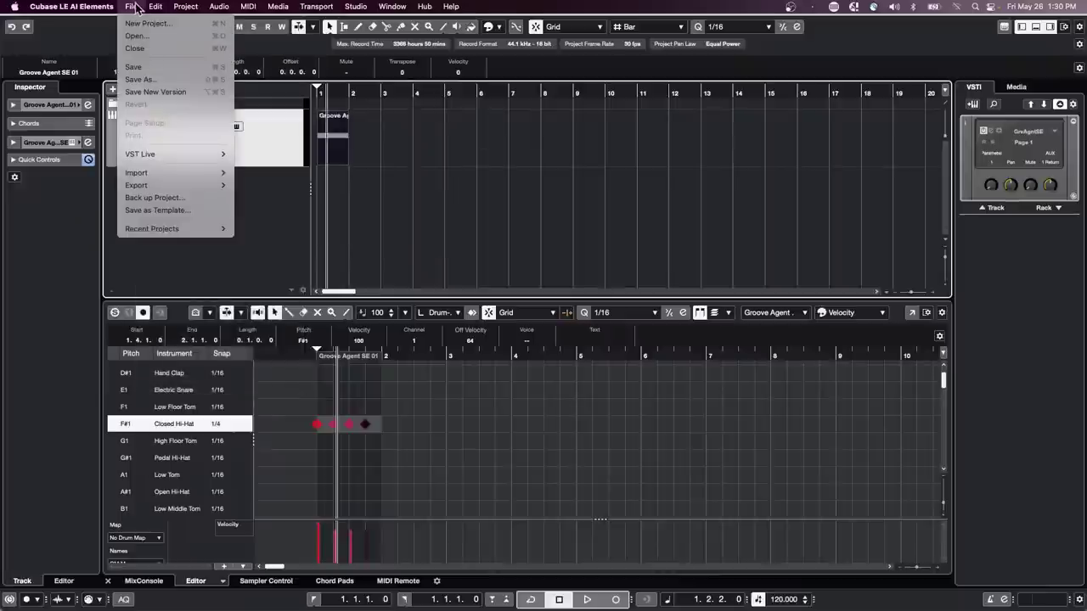
pyautogui.click(285, 182)
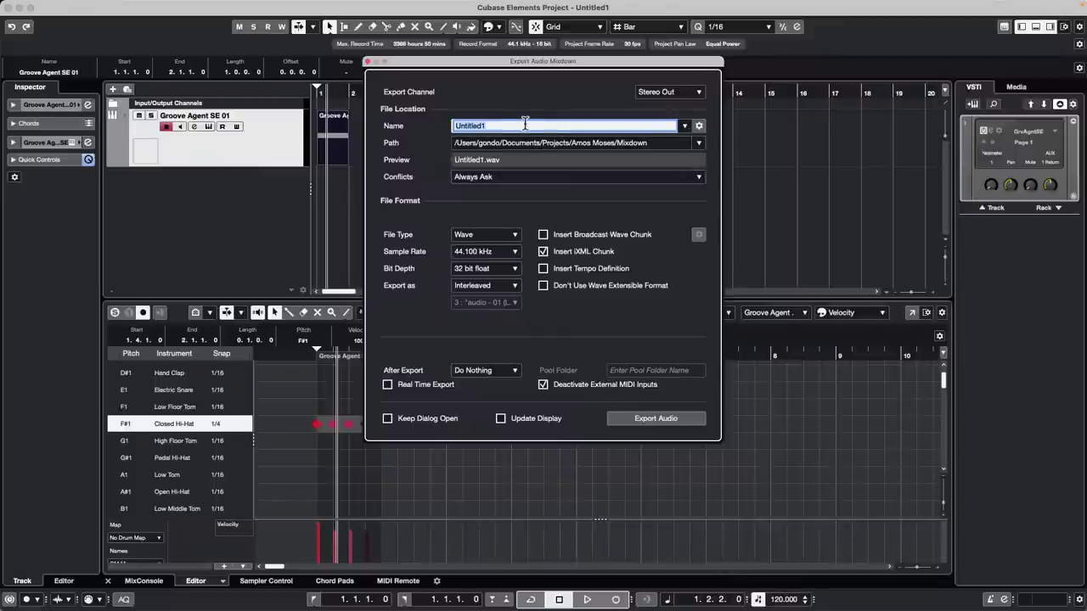
pyautogui.write('d')
pyautogui.write('lic')
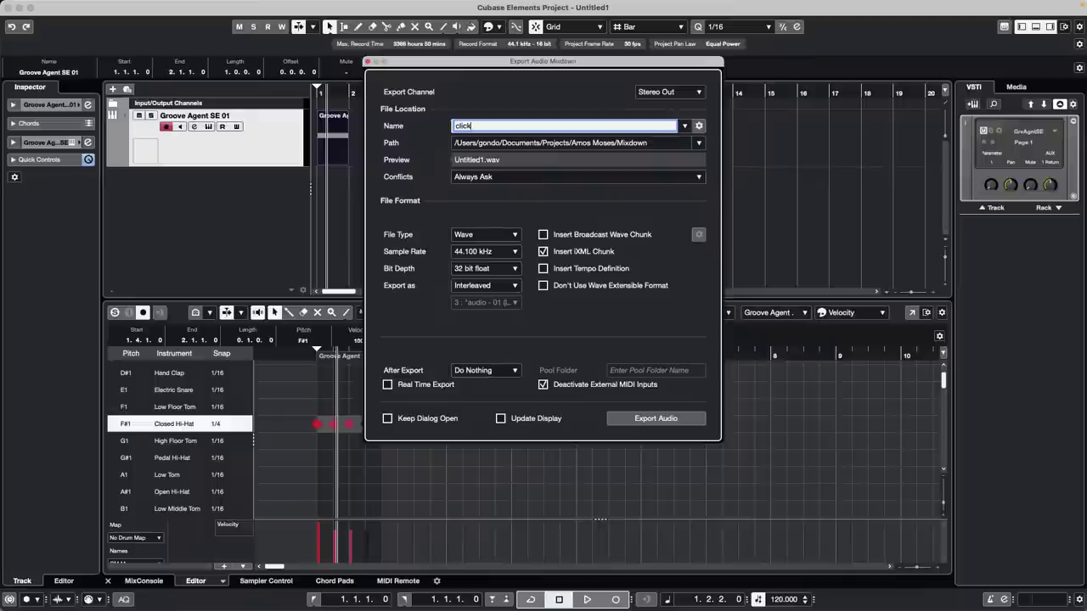
pyautogui.write('k')
# - Set After Export to Create Audio Track and run the export
pyautogui.click(509, 371)
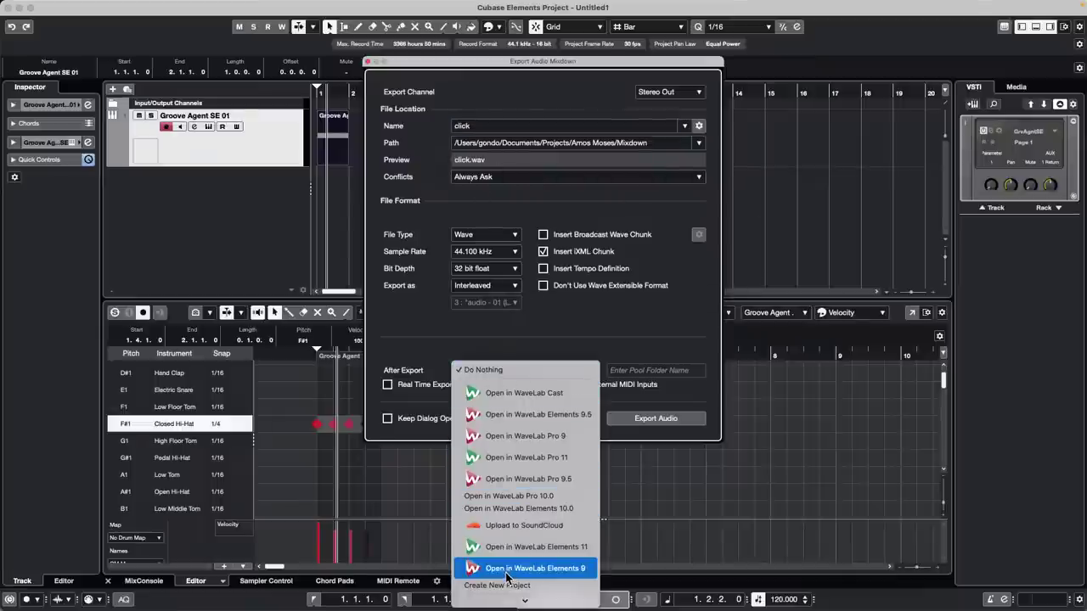
pyautogui.scroll(-1, 546, 481)
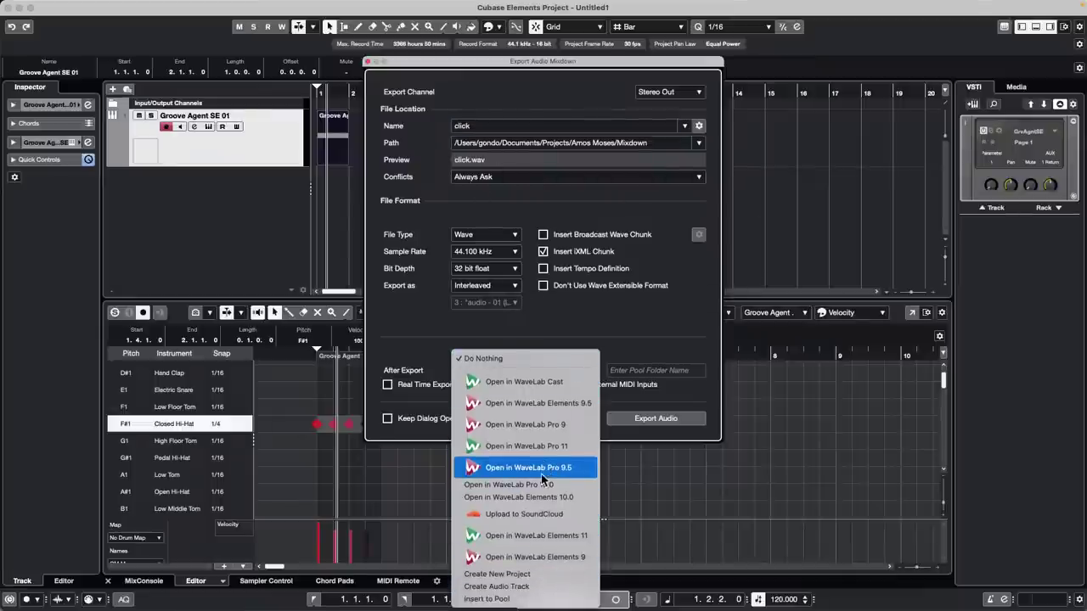
pyautogui.click(543, 587)
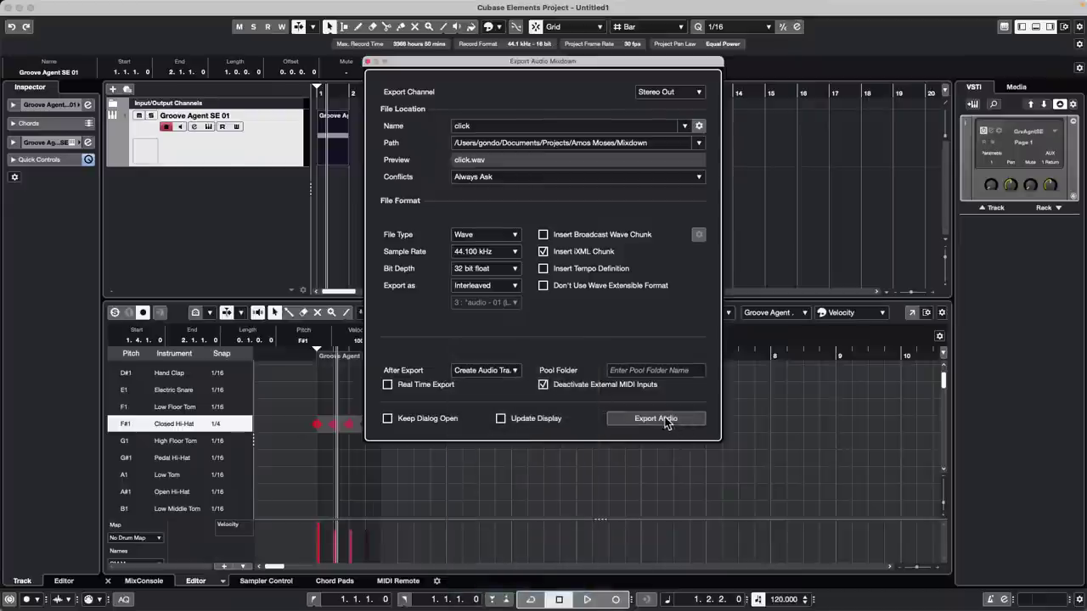
pyautogui.click(669, 420)
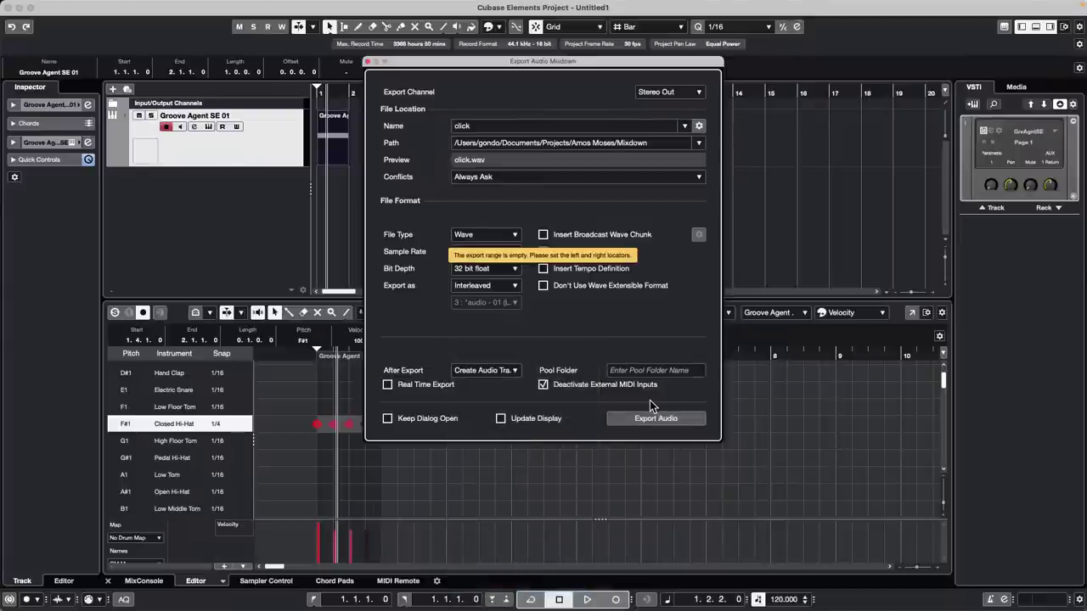
# - Set locators to the hi-hat event with P, export click.wav, then undo the added track
pyautogui.click(337, 137)
pyautogui.press('p')
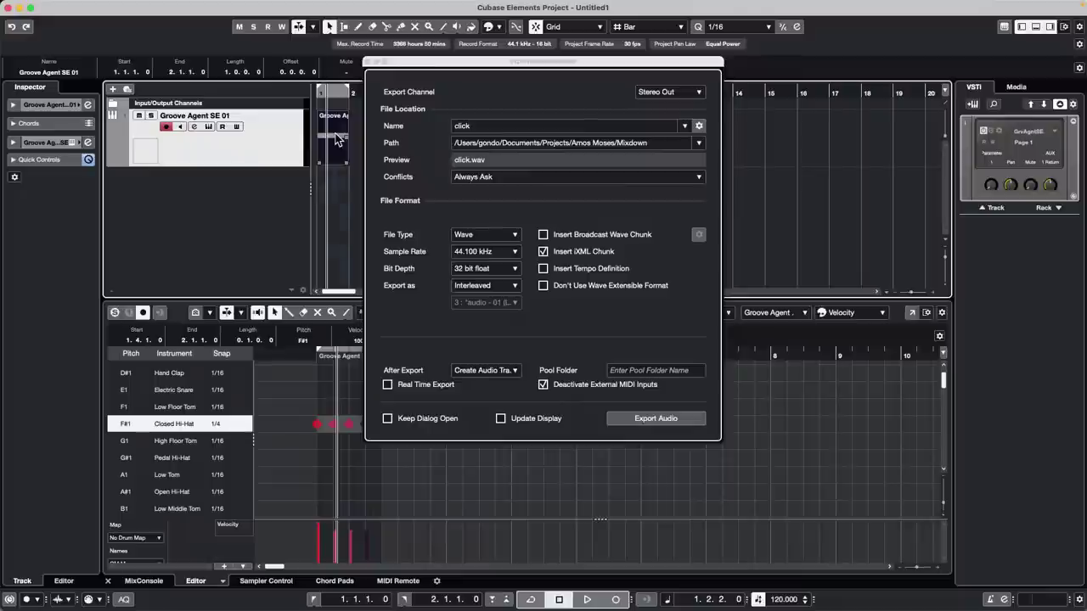
pyautogui.click(658, 419)
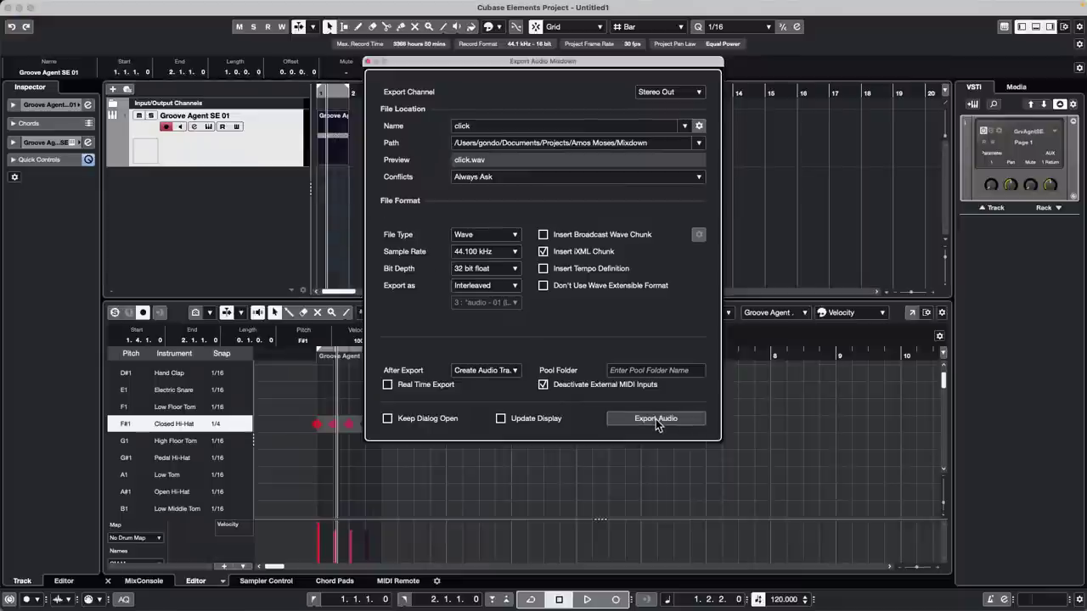
pyautogui.click(656, 419)
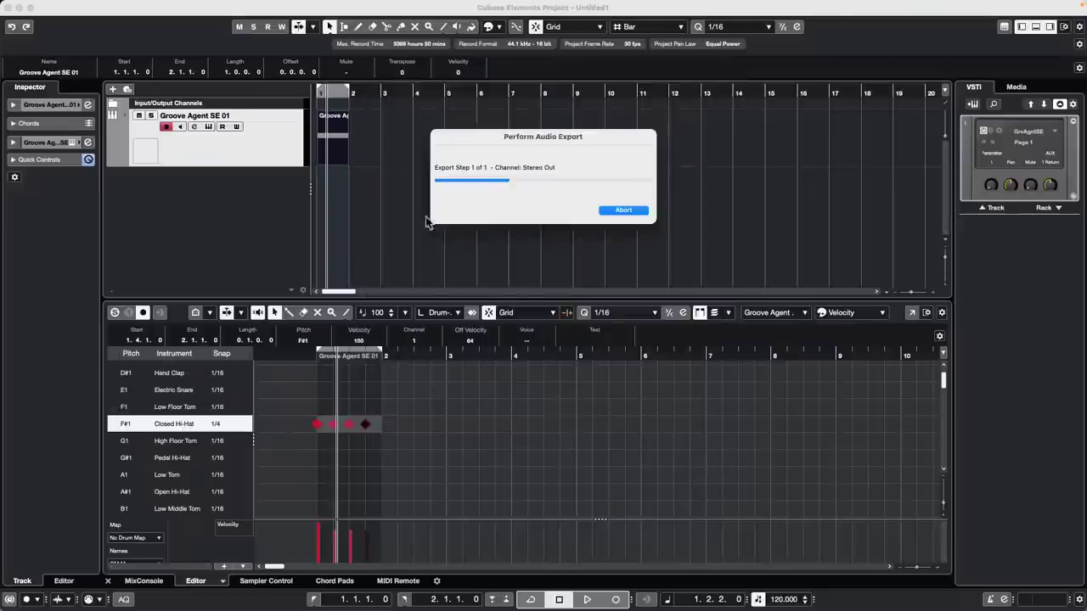
pyautogui.click(672, 277)
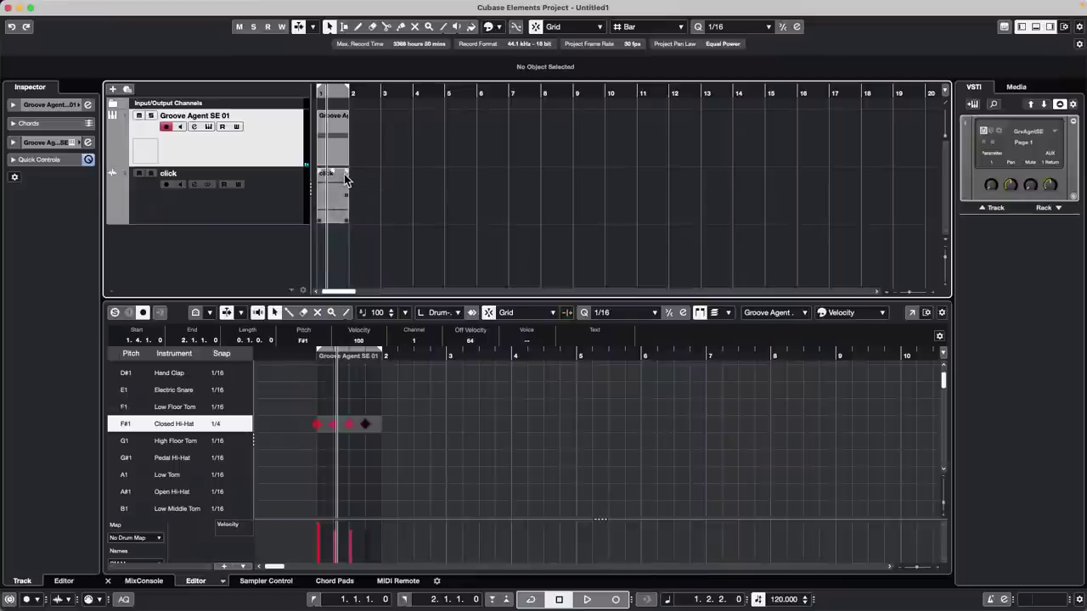
pyautogui.press('super+z')
# - Disarm recording and re-export the hi-hat mixdown as click-01 using a unique file name
pyautogui.click(167, 128)
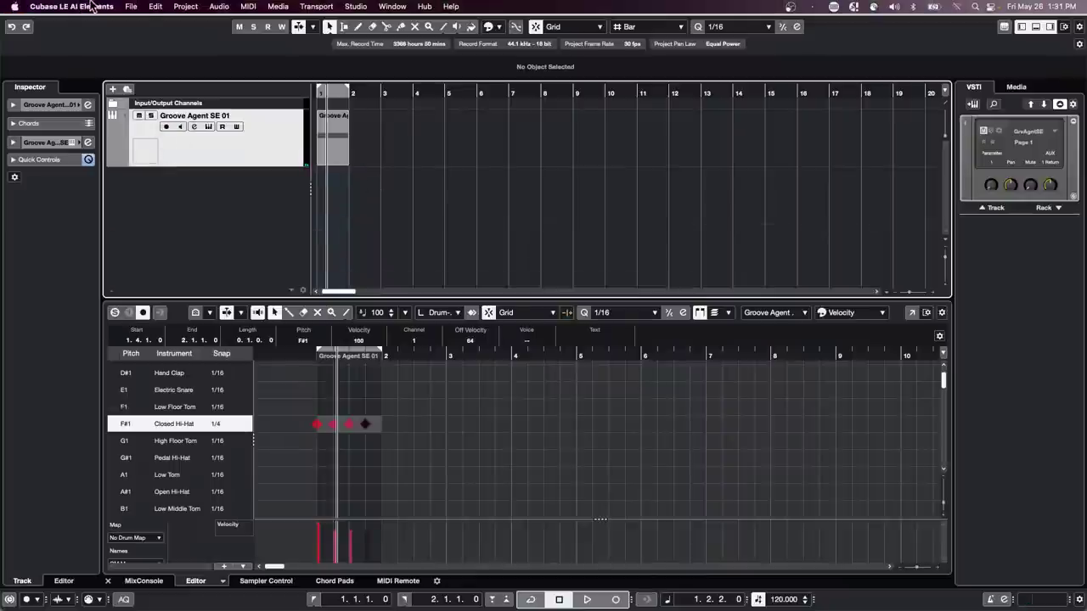
pyautogui.click(133, 6)
pyautogui.moveTo(157, 186)
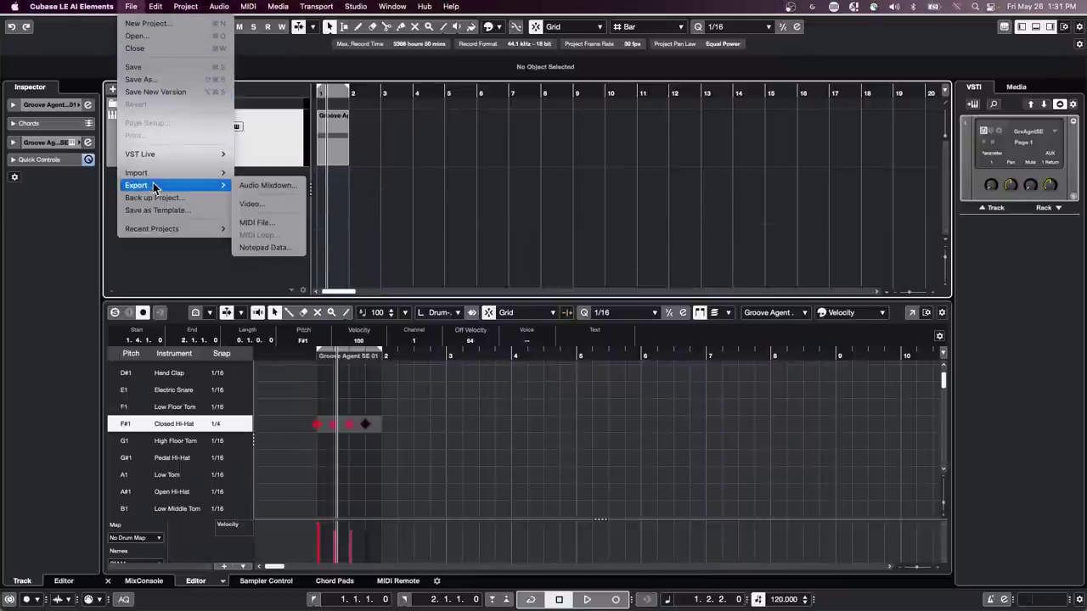
pyautogui.click(267, 189)
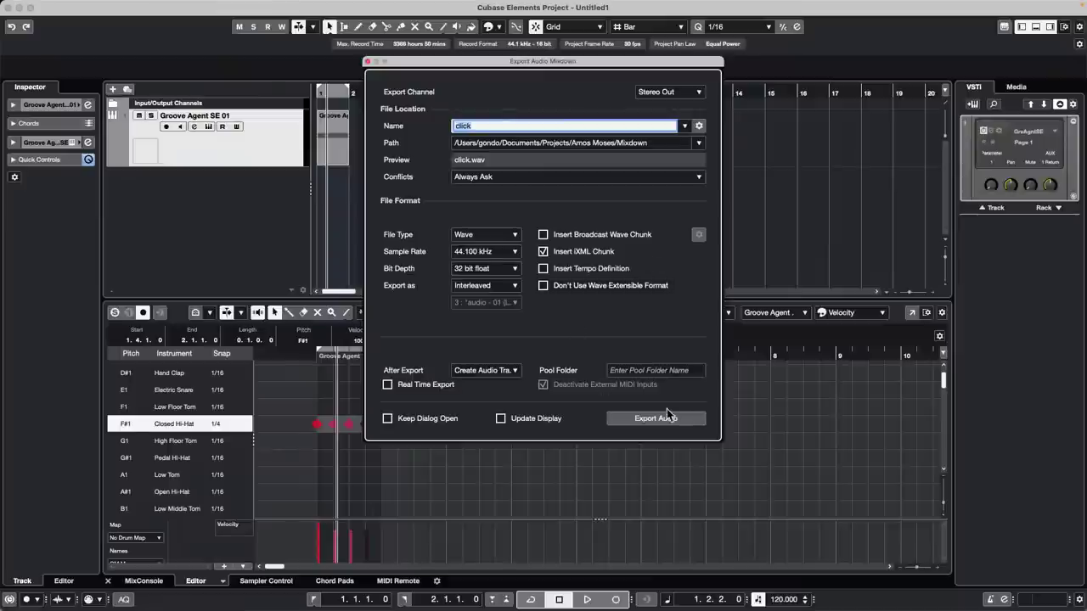
pyautogui.click(669, 420)
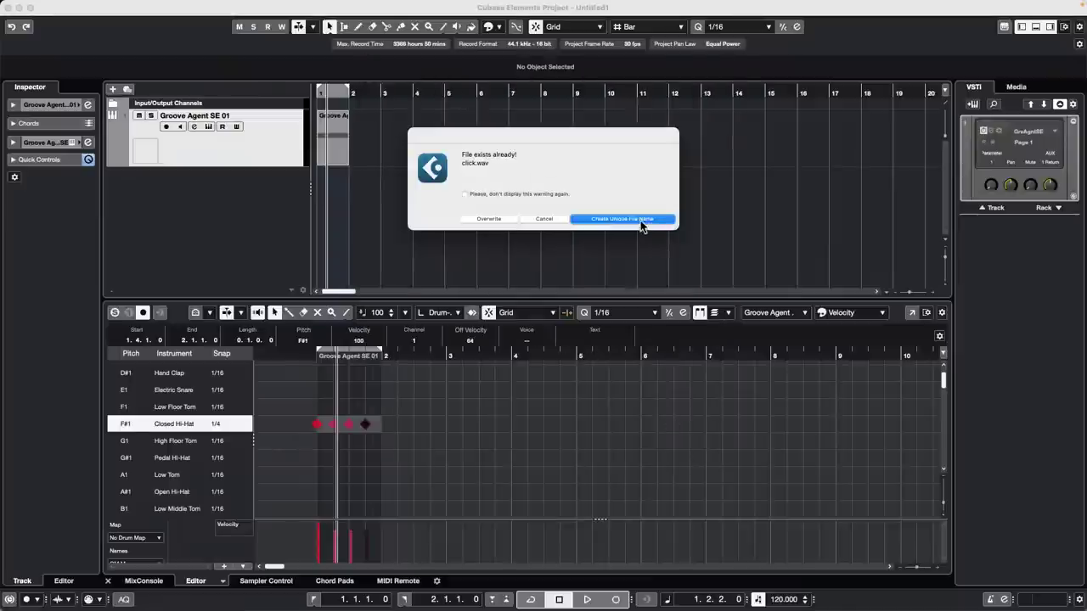
pyautogui.click(633, 217)
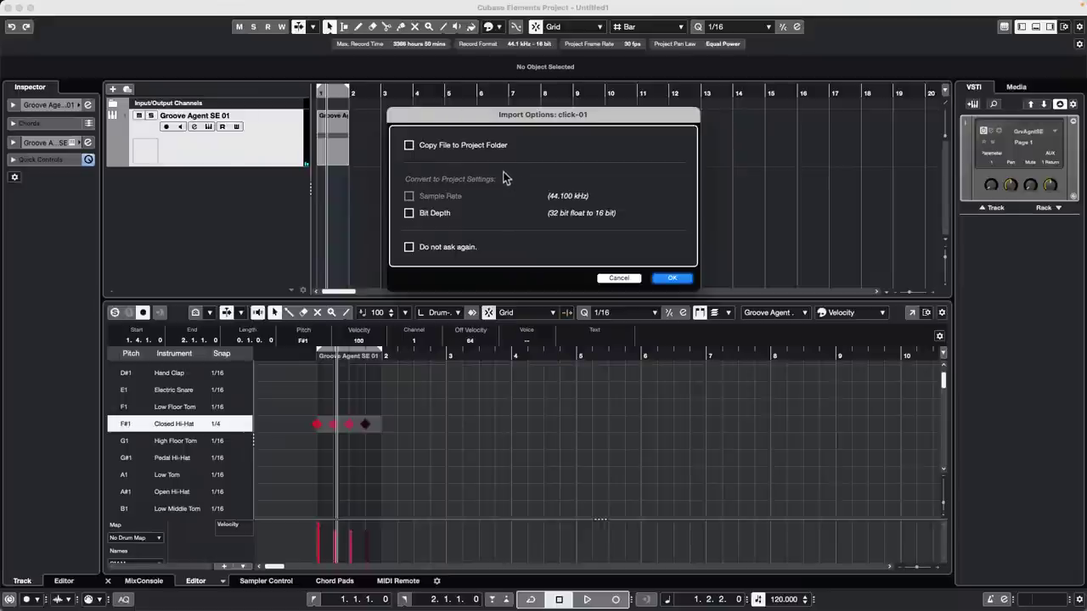
pyautogui.click(671, 278)
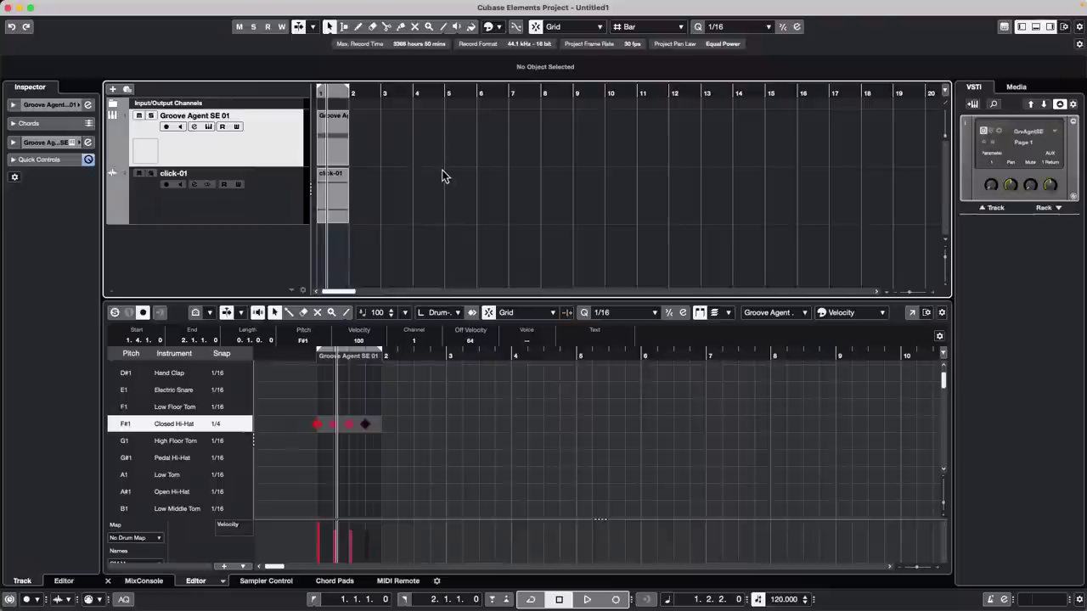
# - Quit Cubase Elements without saving the project
pyautogui.click(61, 6)
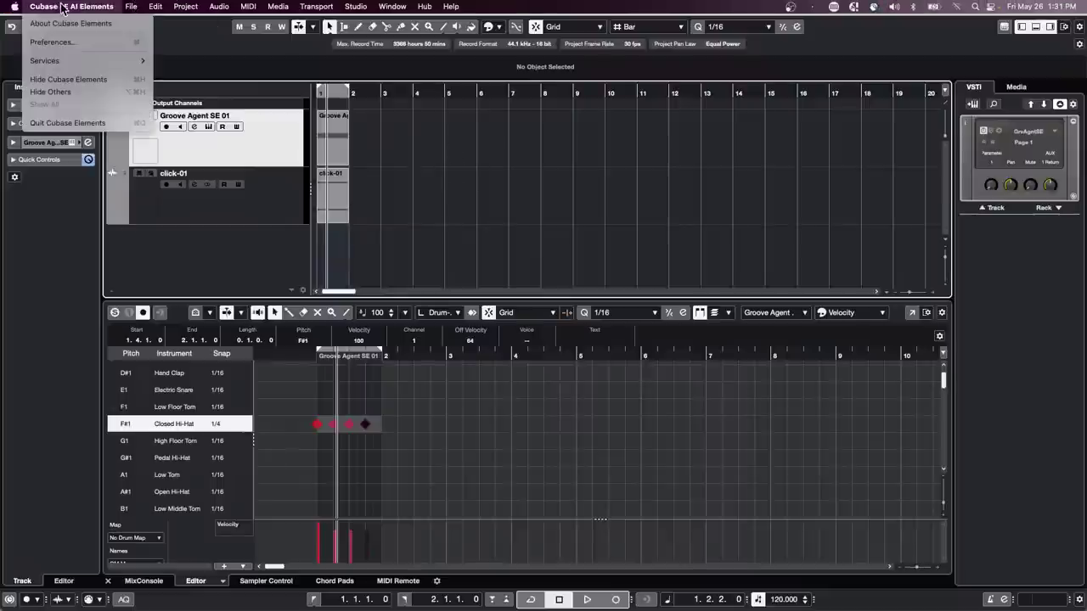
pyautogui.click(83, 129)
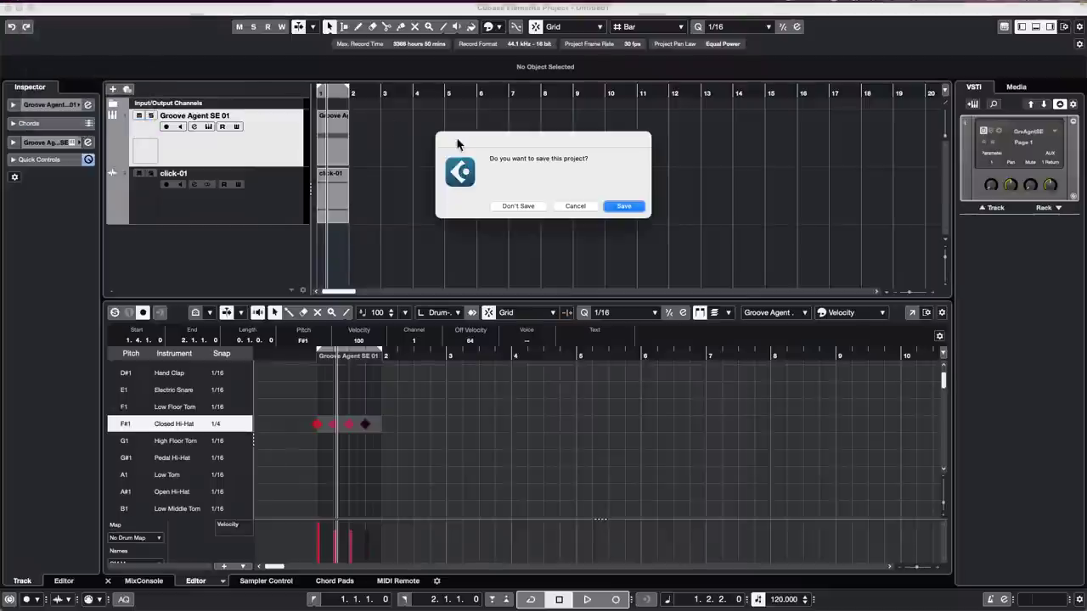
pyautogui.click(532, 210)
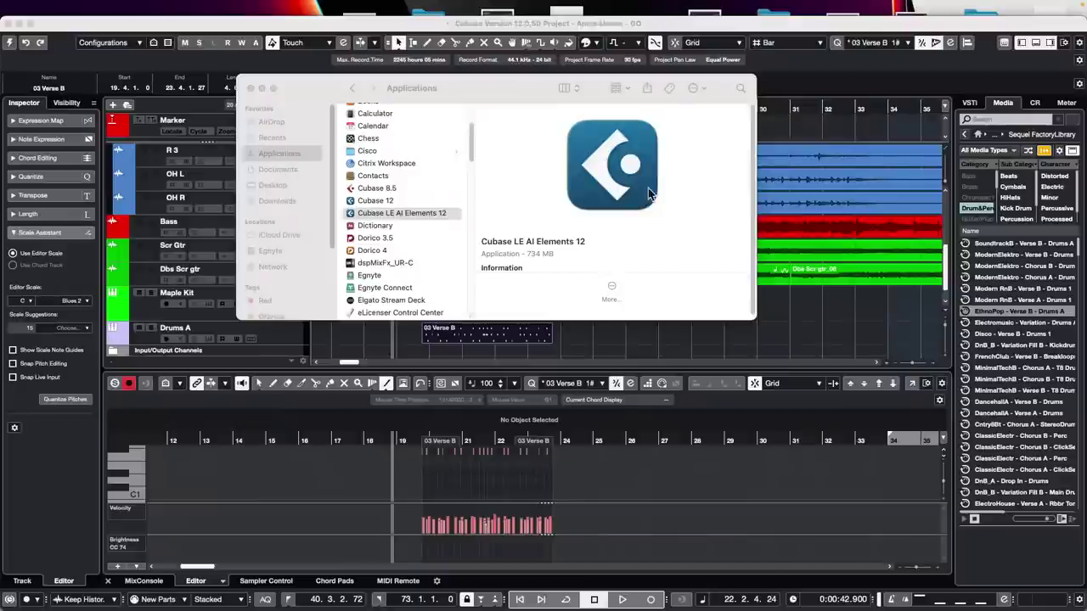
# - Bring the Amos Moses - GO project forward and open Project > Signature Track options
pyautogui.click(796, 266)
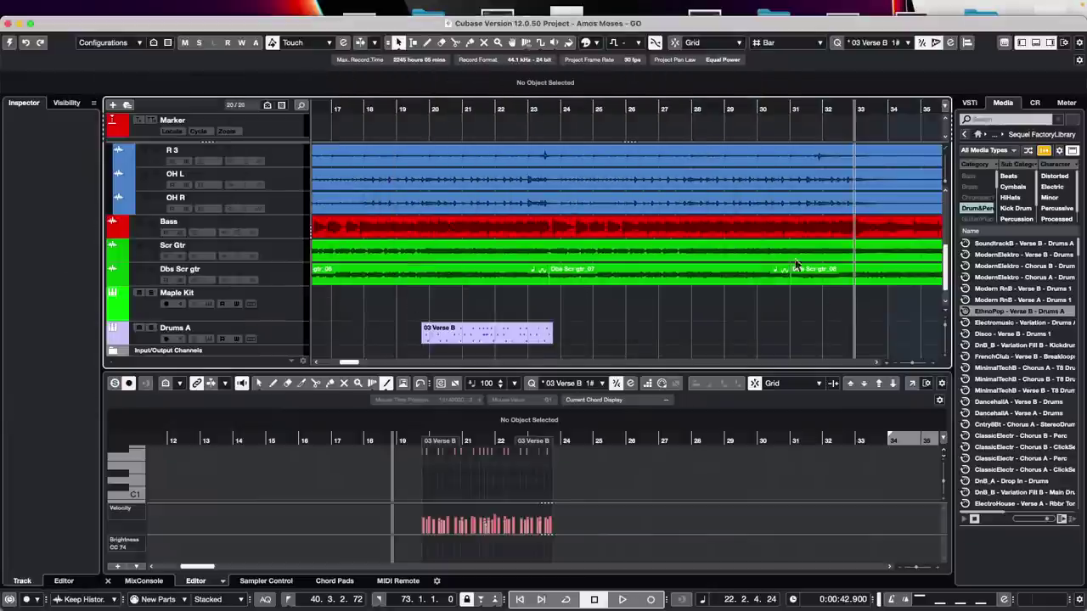
pyautogui.moveTo(195, 7)
pyautogui.click(129, 7)
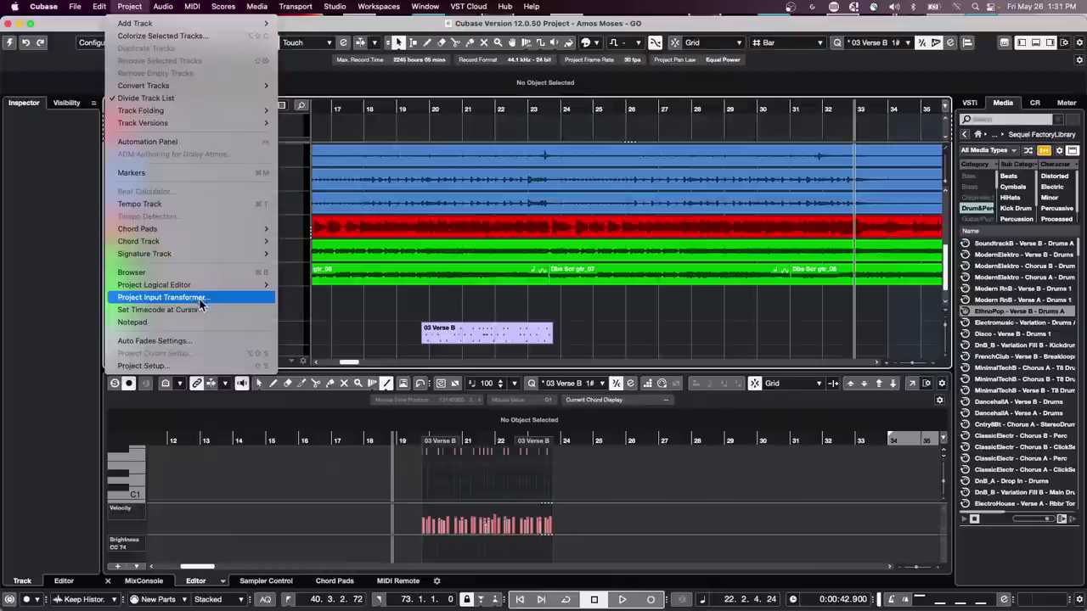
pyautogui.moveTo(203, 253)
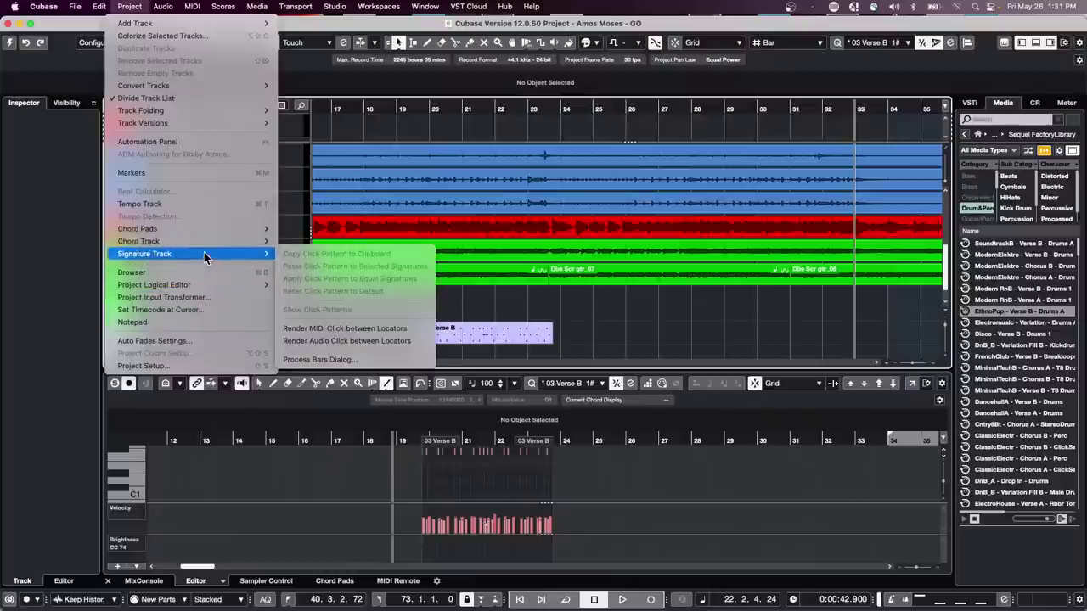
pyautogui.click(560, 294)
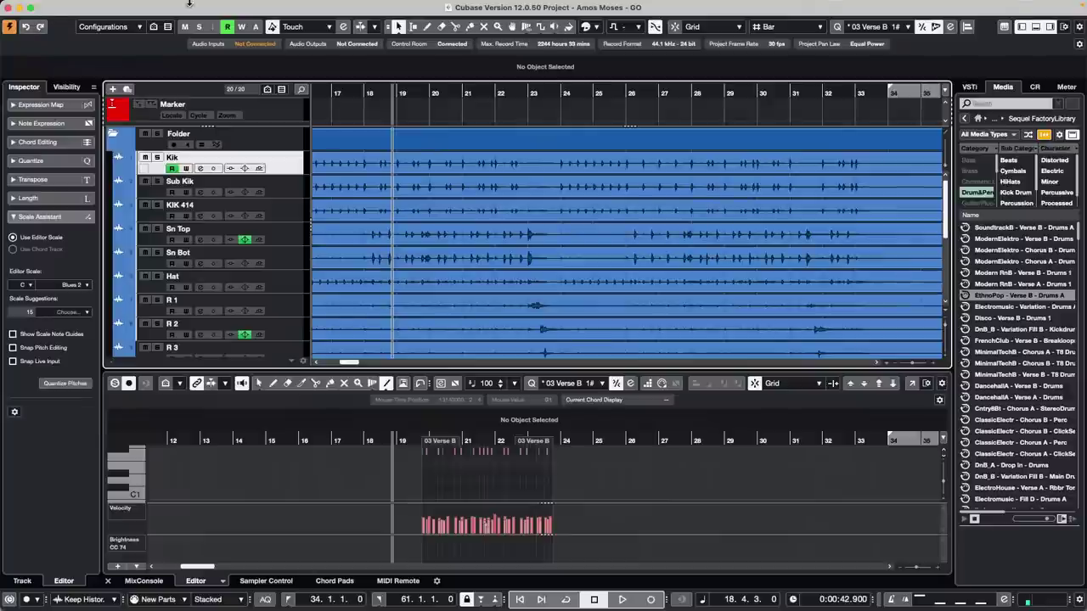
pyautogui.click(129, 6)
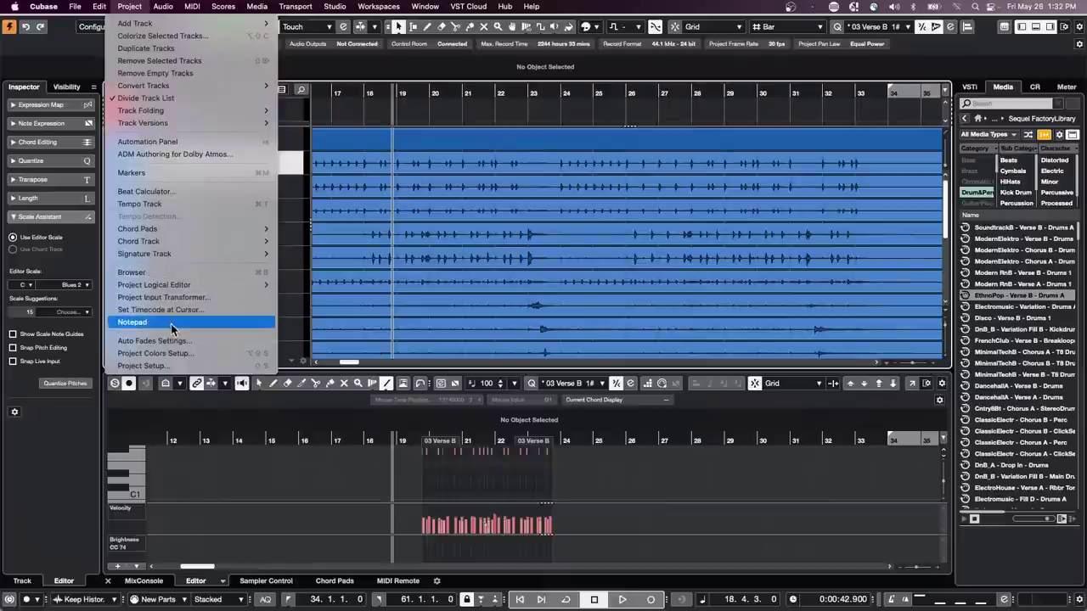
pyautogui.moveTo(174, 255)
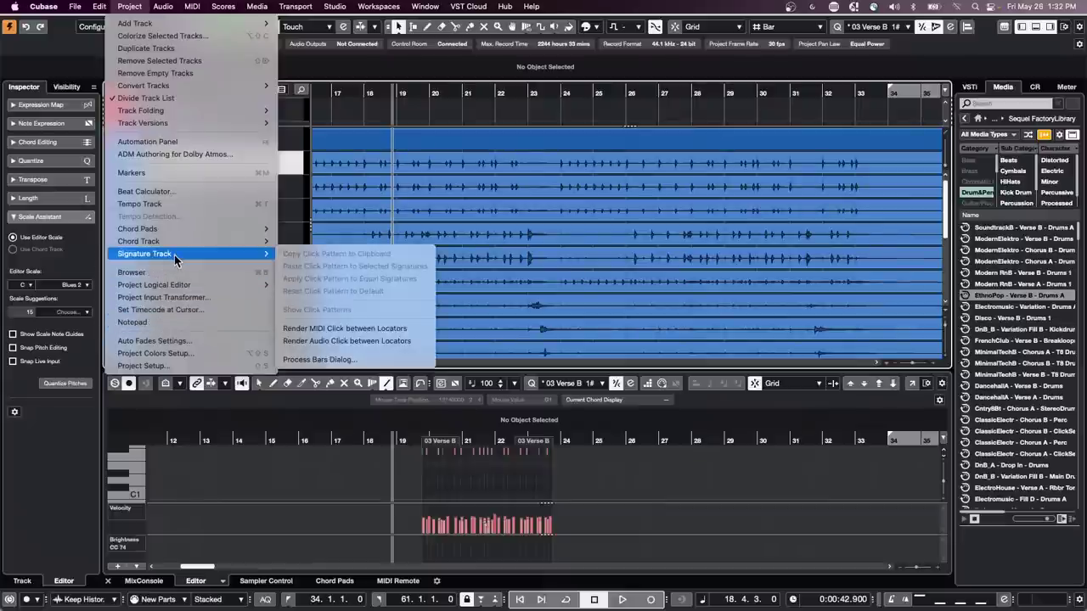
# - Render an audio click for the bar 34–61 locator range and check the new Audio Click track
pyautogui.click(367, 340)
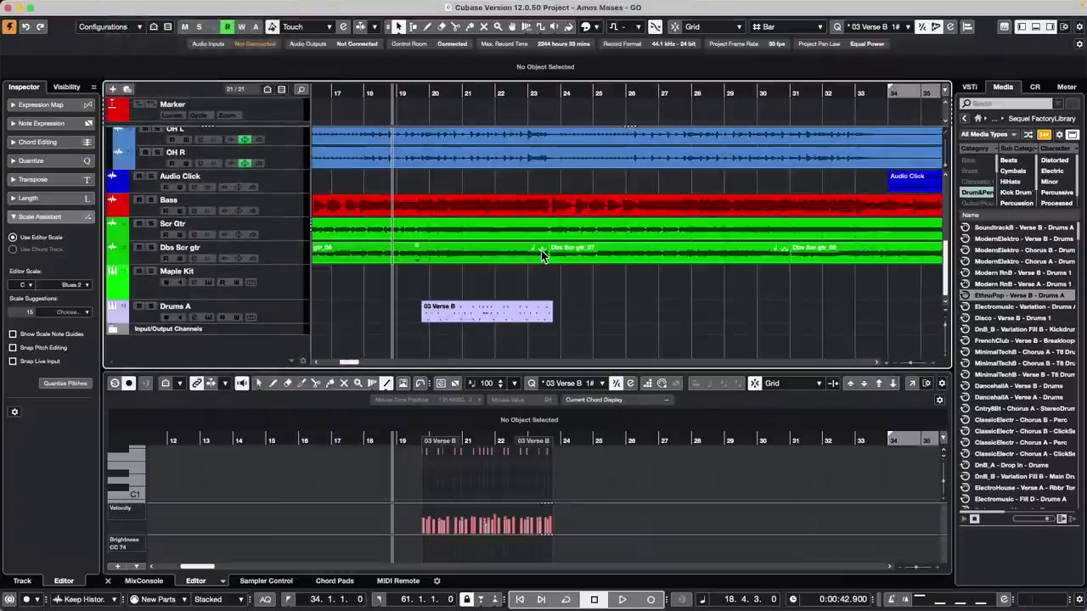
pyautogui.scroll(2, 540, 253)
pyautogui.scroll(5, 540, 251)
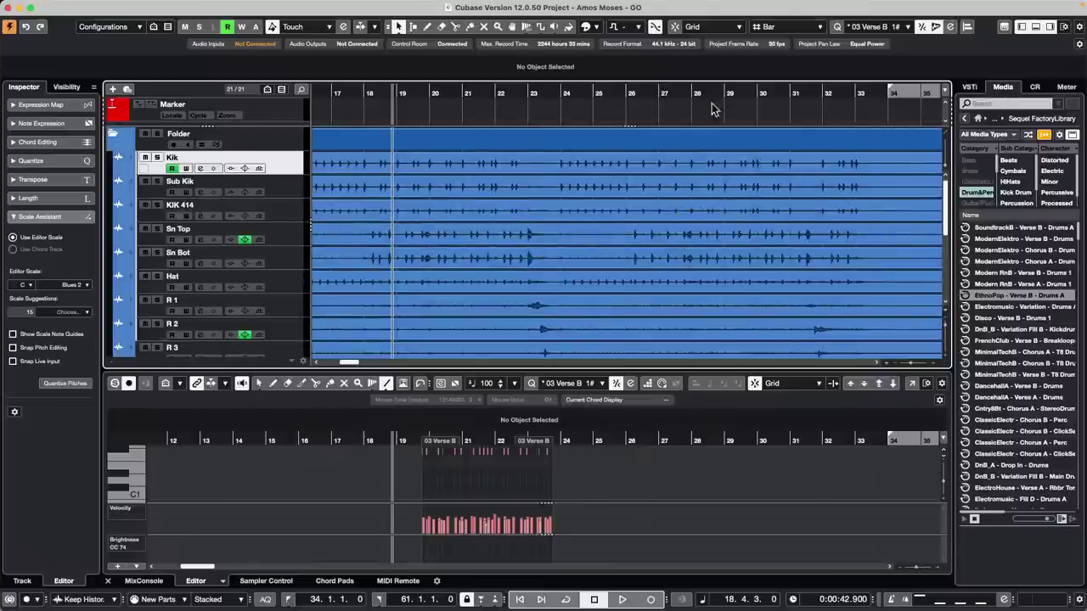
pyautogui.scroll(-10, 705, 158)
pyautogui.moveTo(640, 91); pyautogui.dragTo(633, 66)
pyautogui.scroll(5, 742, 211)
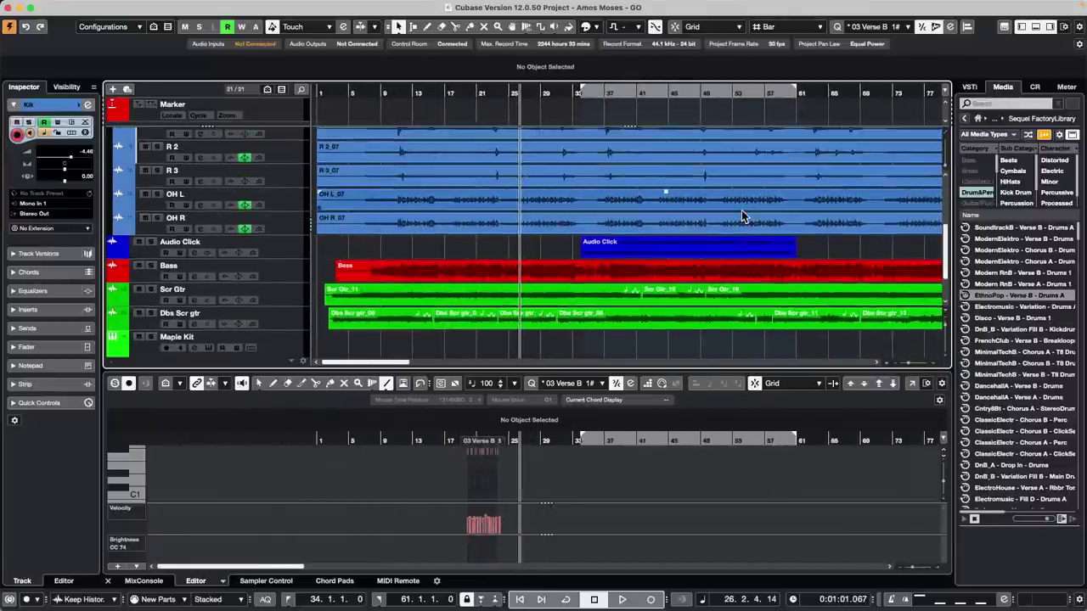
pyautogui.click(126, 7)
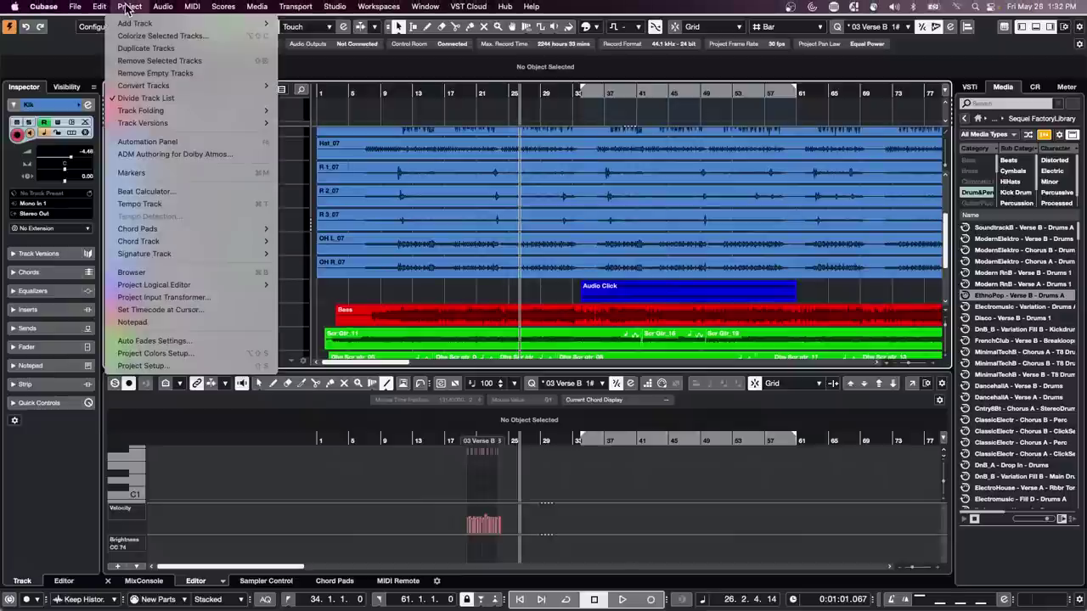
pyautogui.click(398, 134)
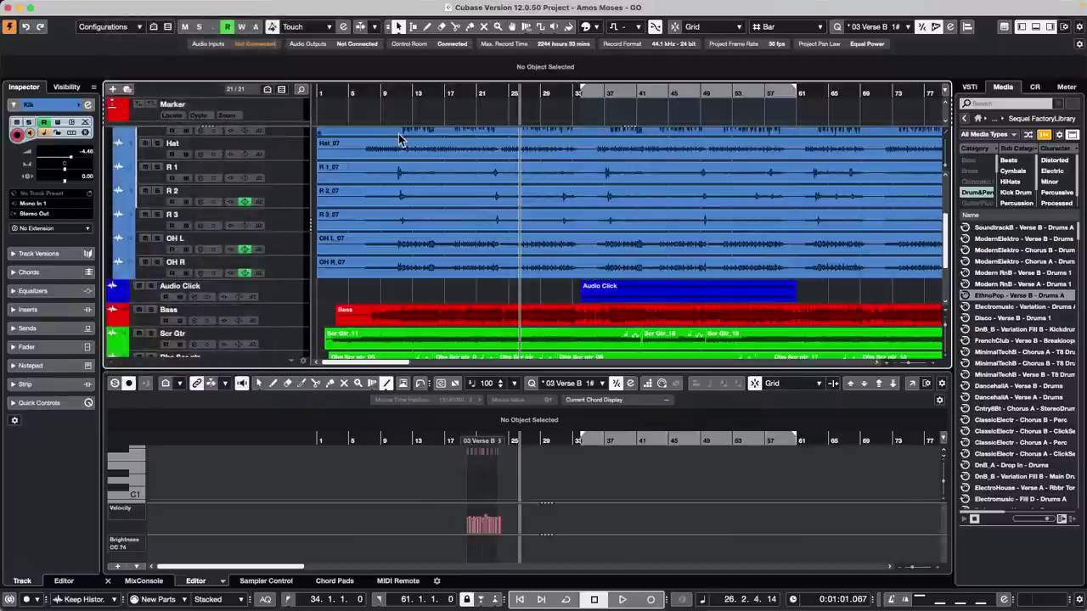
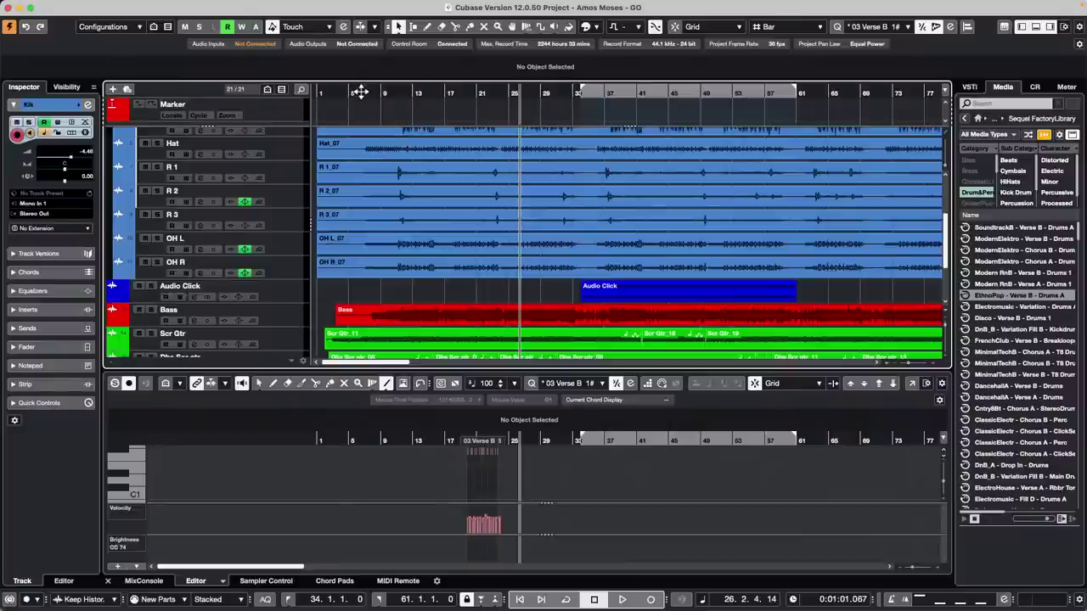
# - Zoom out to the whole song and scroll down to the Dbs Scr gtr, Maple Kit and Drums A tracks
pyautogui.moveTo(360, 92); pyautogui.dragTo(347, 49)
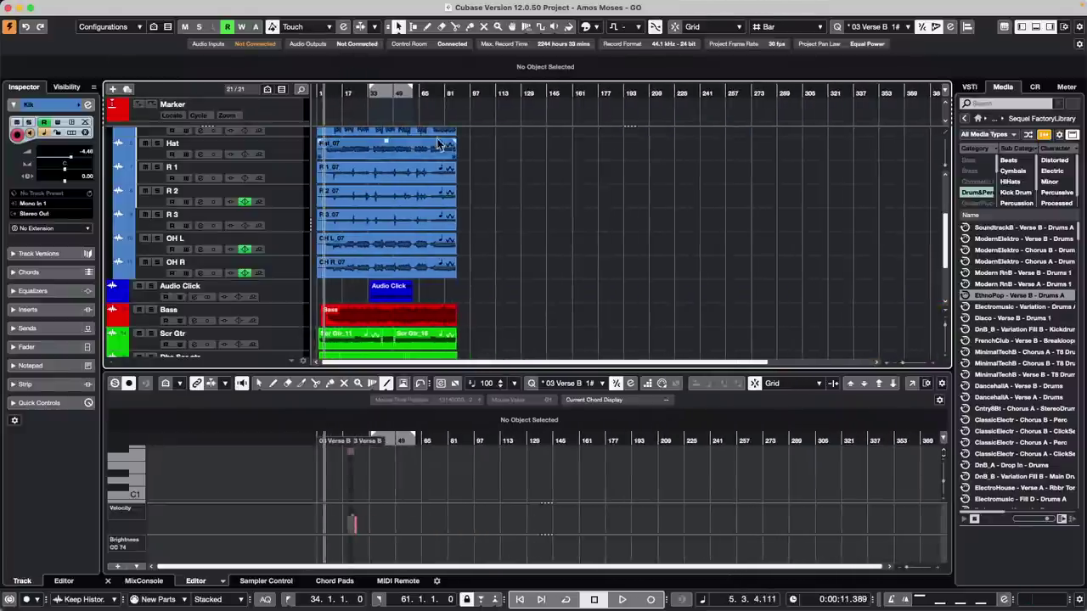
pyautogui.scroll(-5, 538, 180)
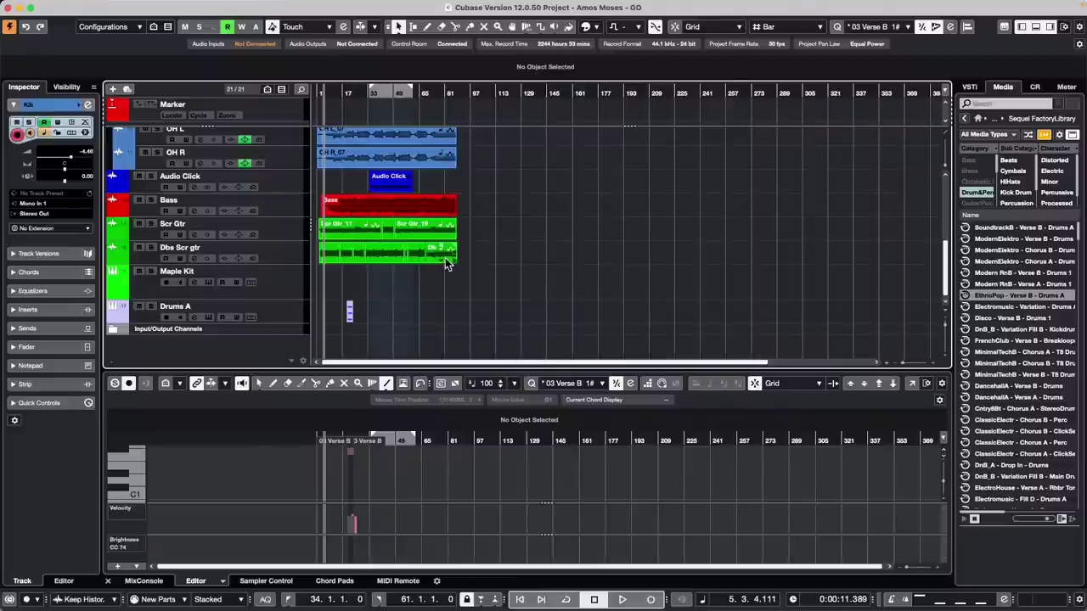
# - Alt-drag copies of the Dbs Scr gtr_13 event to later bars and zoom in on them
pyautogui.click(426, 254)
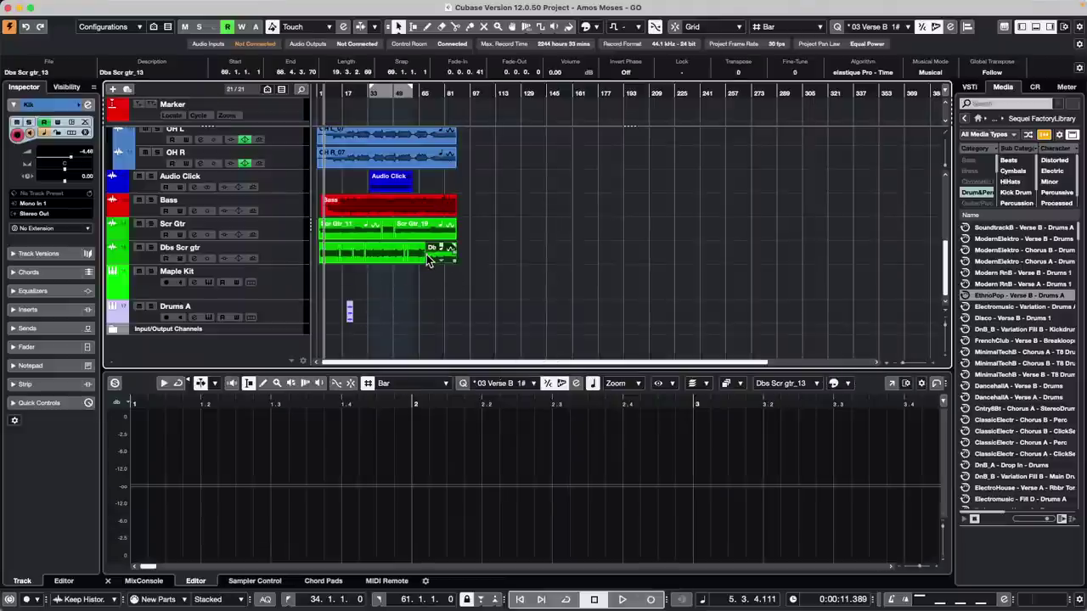
pyautogui.moveTo(426, 254); pyautogui.dragTo(543, 256)
pyautogui.click(457, 92)
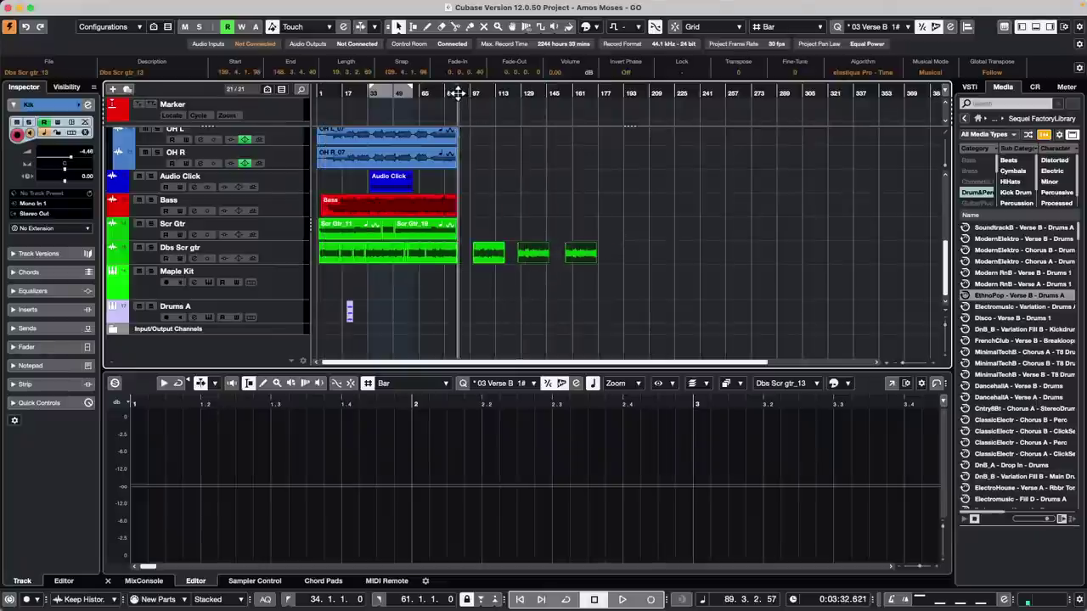
pyautogui.moveTo(457, 92); pyautogui.dragTo(750, 236)
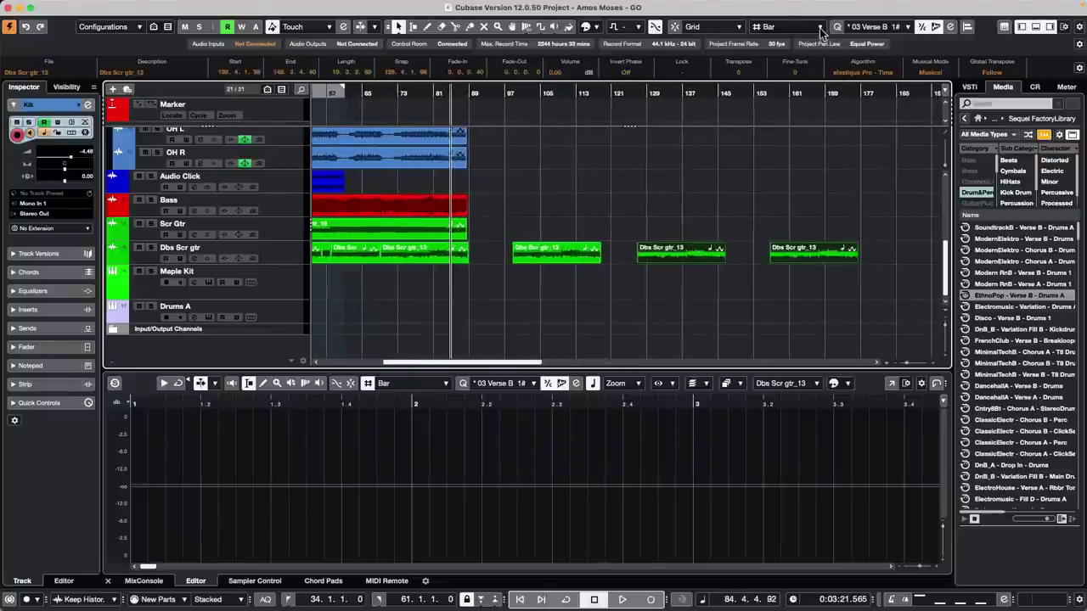
# - Set Snap Type to Events and switch to the Range Selection tool
pyautogui.click(722, 26)
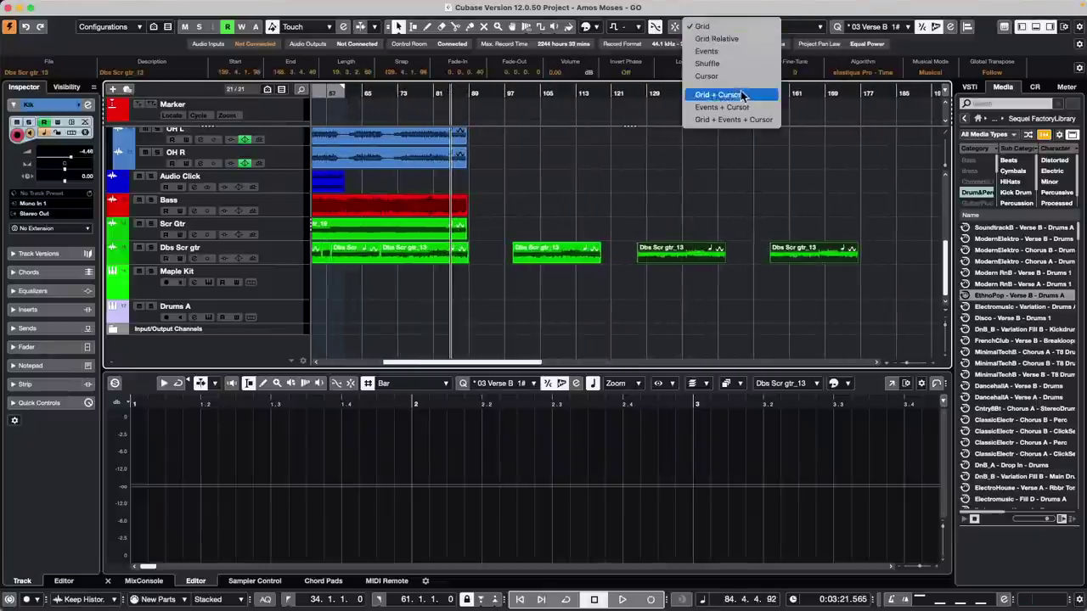
pyautogui.click(706, 51)
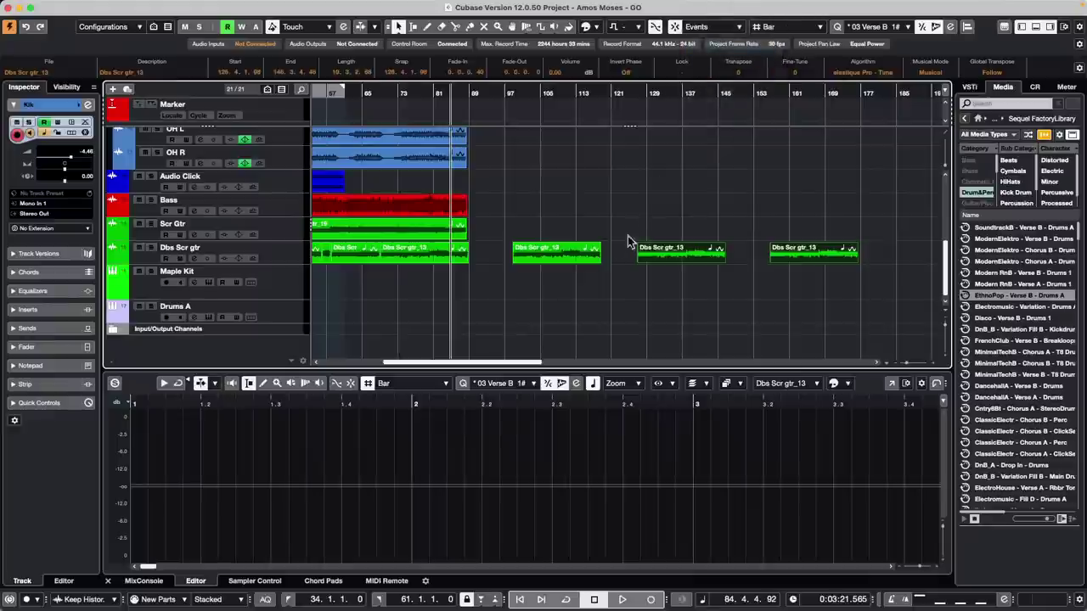
pyautogui.rightClick(618, 246)
pyautogui.click(623, 246)
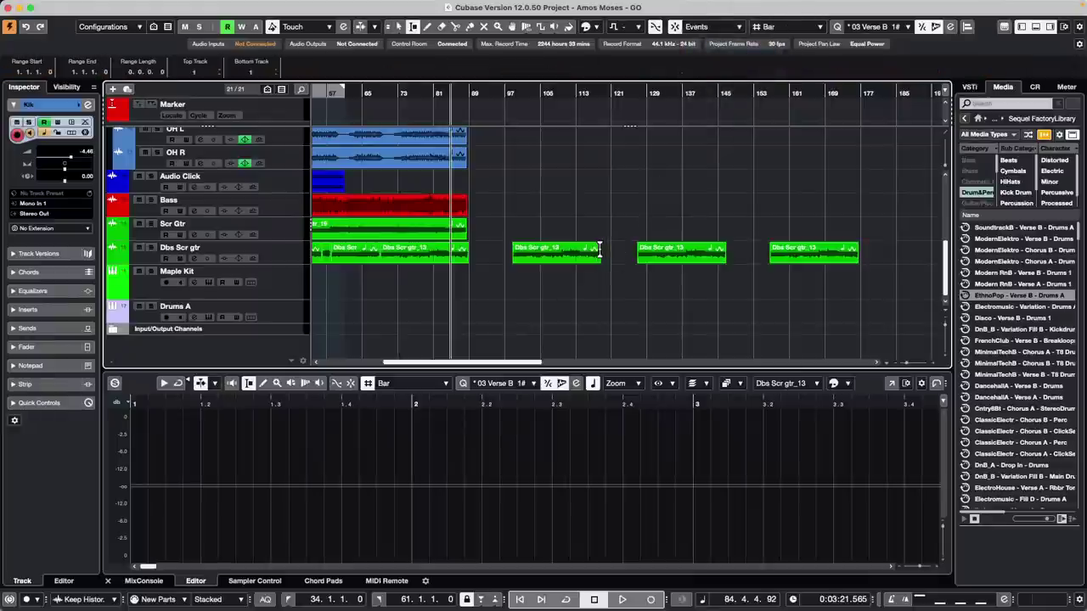
# - Mark ranges in the gaps between copies, ending on bars 118–126, then snap back to Grid
pyautogui.moveTo(600, 248); pyautogui.dragTo(638, 251)
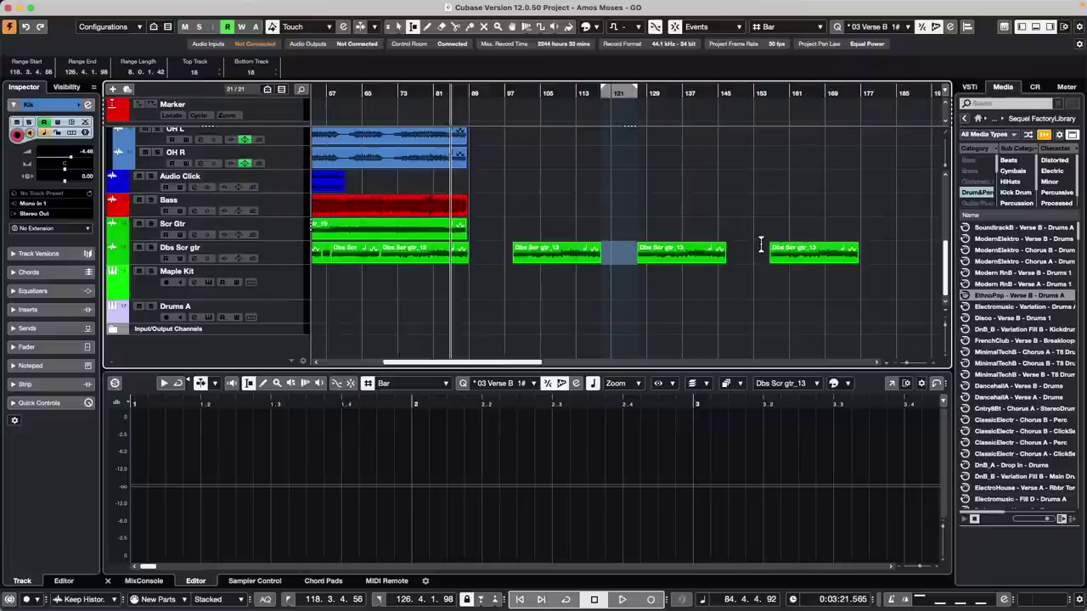
pyautogui.moveTo(727, 252); pyautogui.dragTo(765, 256)
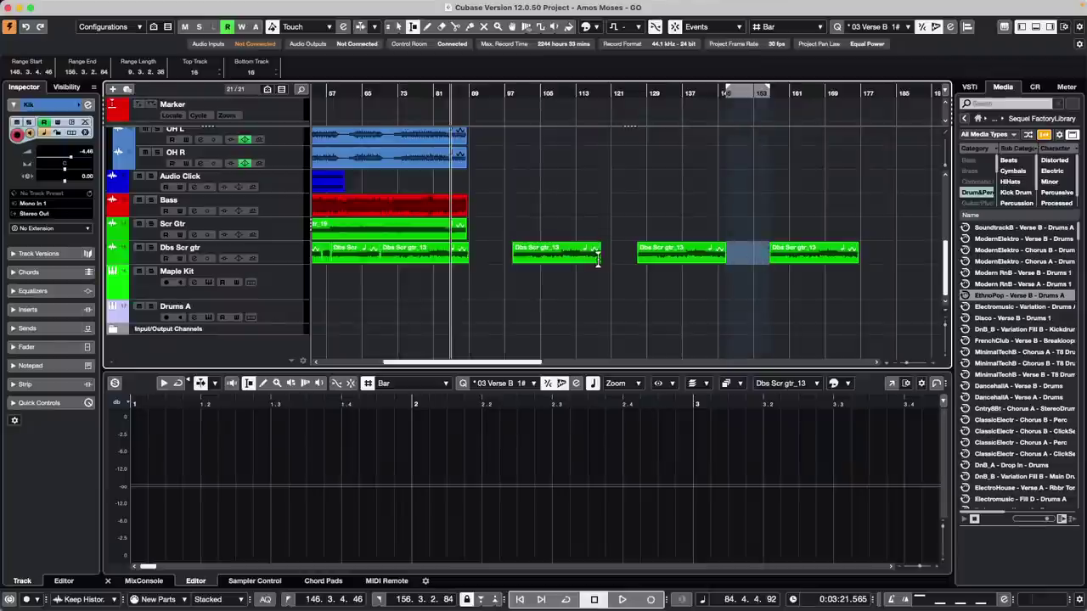
pyautogui.moveTo(602, 253); pyautogui.dragTo(633, 256)
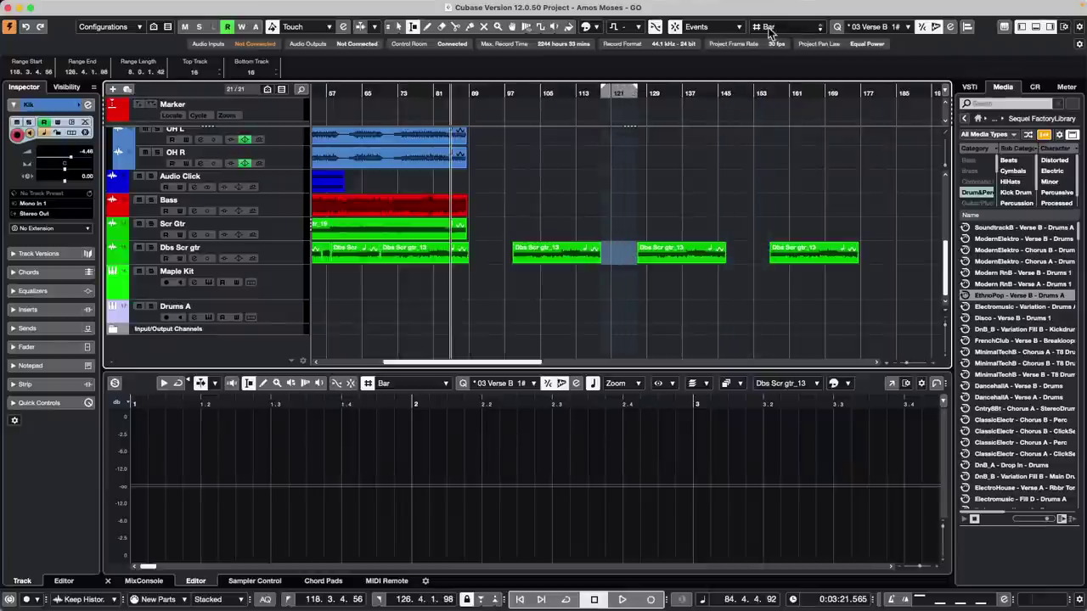
pyautogui.click(718, 26)
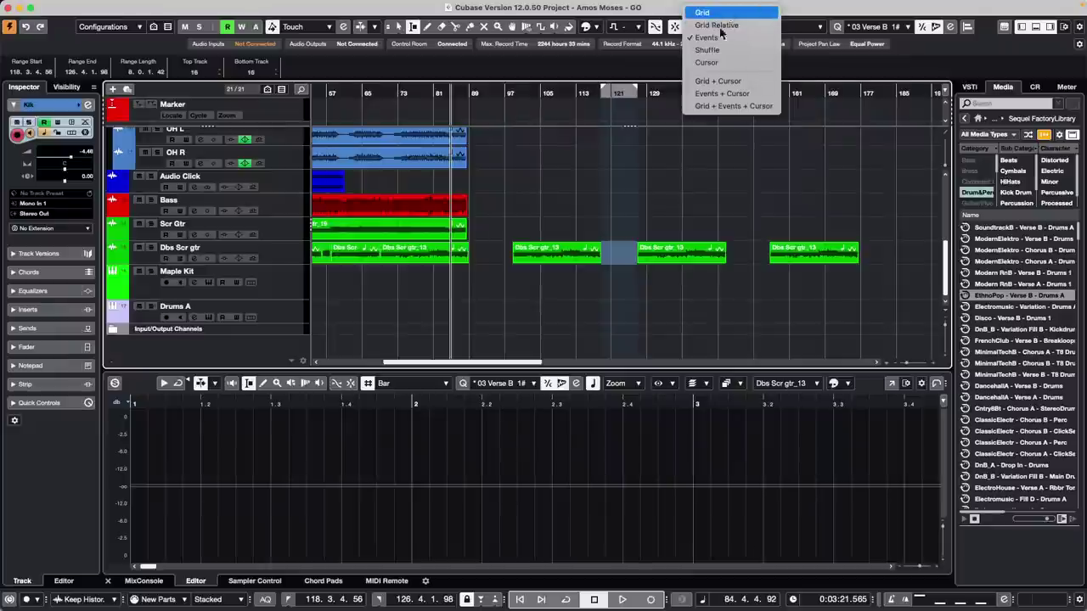
pyautogui.click(713, 13)
# - Zoom in near bar 152, mark bars 147–155, and set snapping to Events
pyautogui.click(751, 95)
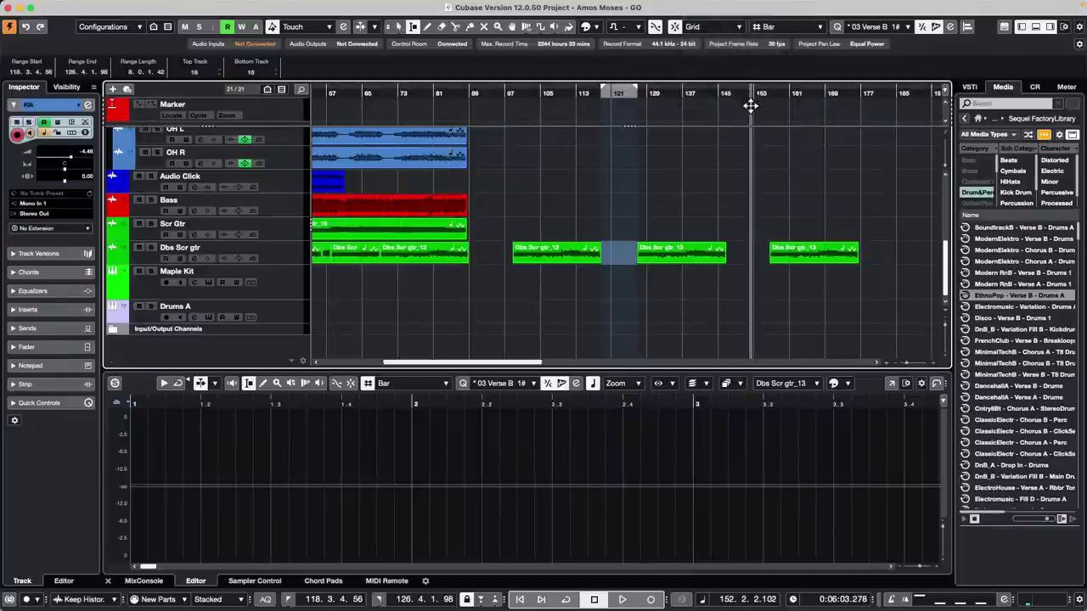
pyautogui.moveTo(750, 105); pyautogui.dragTo(750, 127)
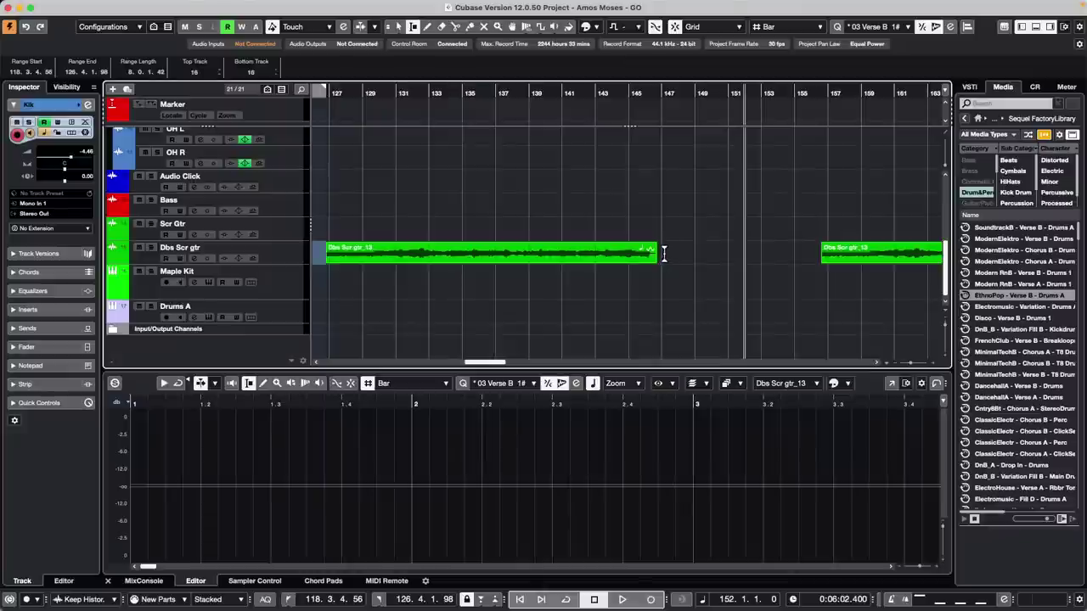
pyautogui.moveTo(664, 253); pyautogui.dragTo(797, 255)
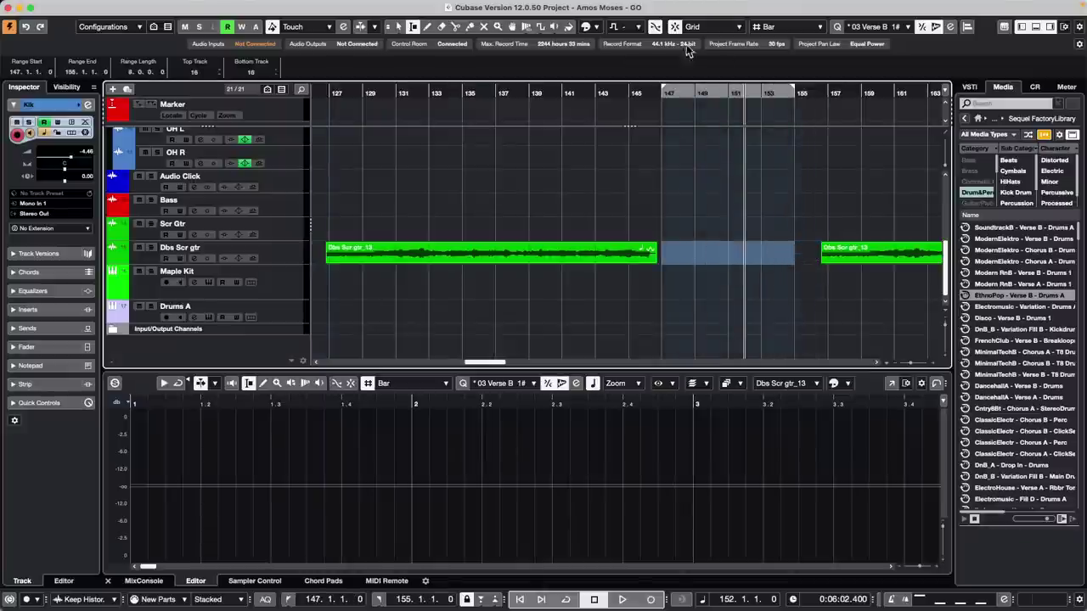
pyautogui.click(714, 26)
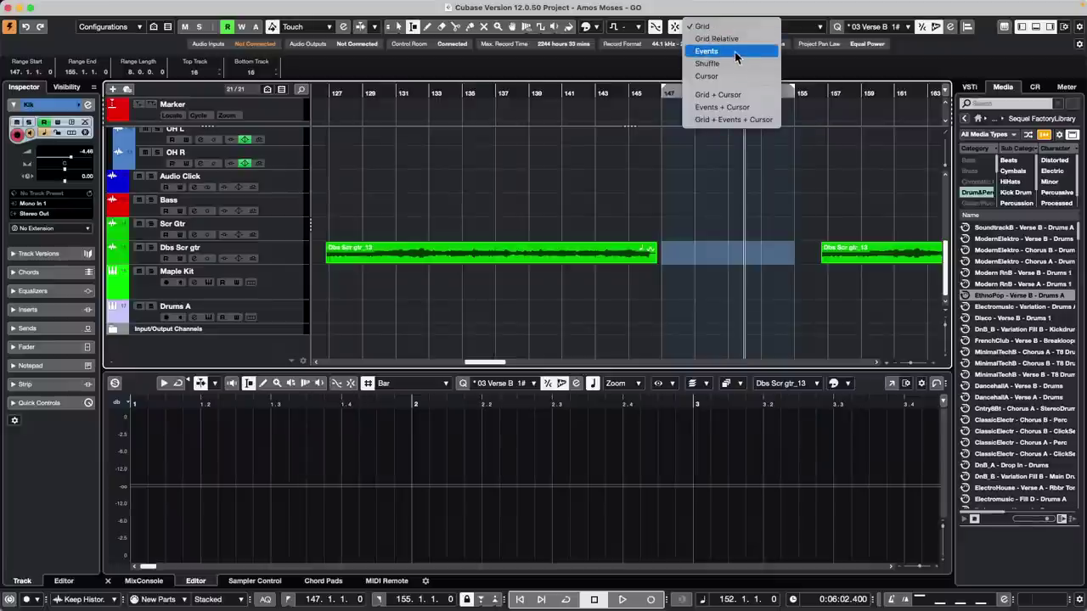
pyautogui.click(736, 57)
# - Re-mark ranges starting at the copy's end, then switch snapping to Grid
pyautogui.click(703, 218)
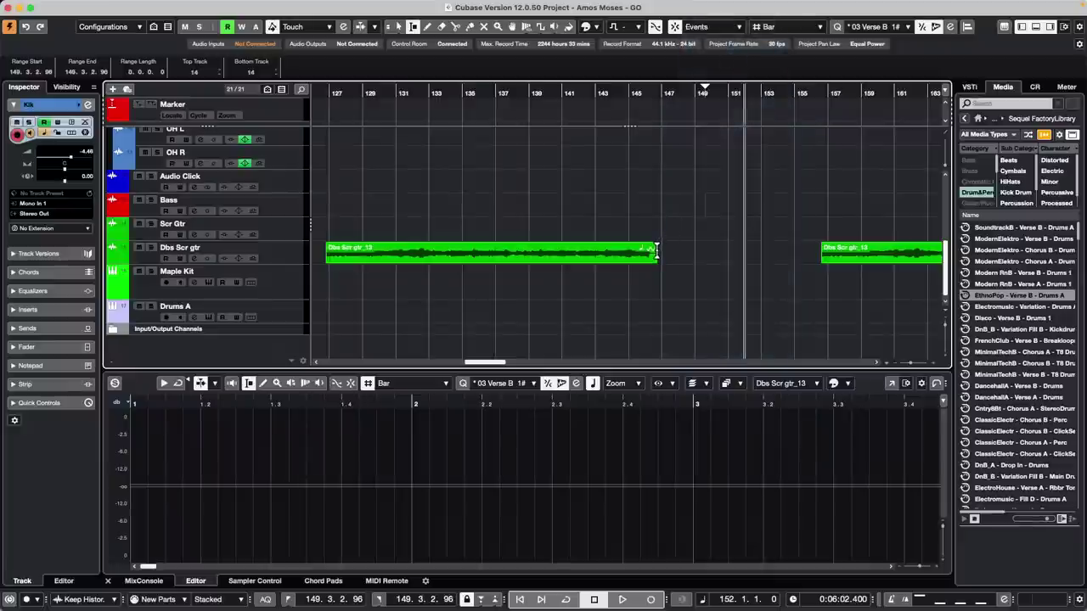
pyautogui.moveTo(655, 251); pyautogui.dragTo(813, 253)
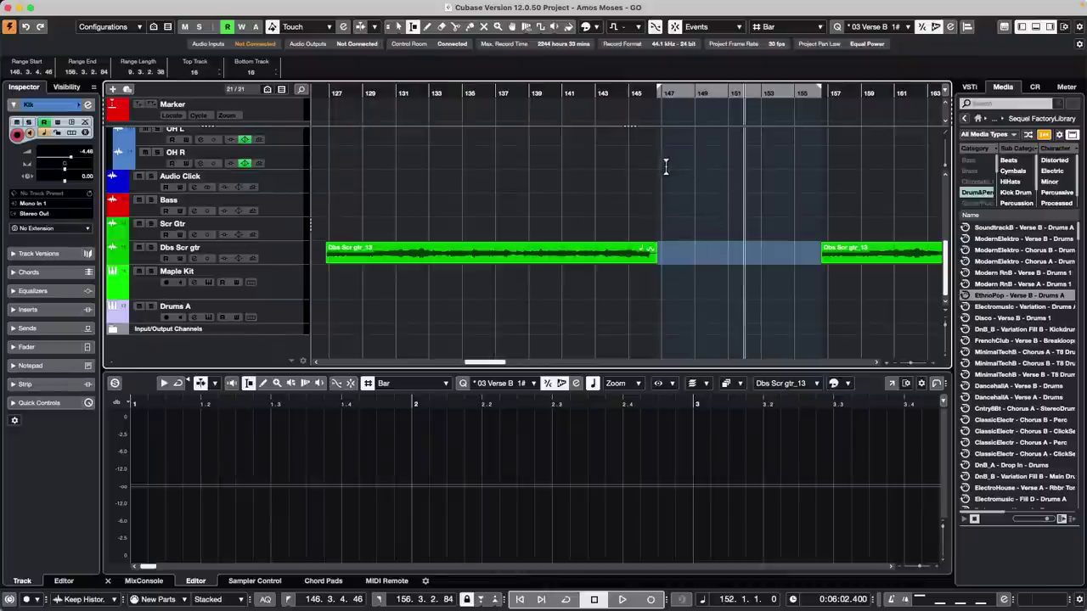
pyautogui.click(638, 168)
pyautogui.moveTo(661, 254); pyautogui.dragTo(821, 255)
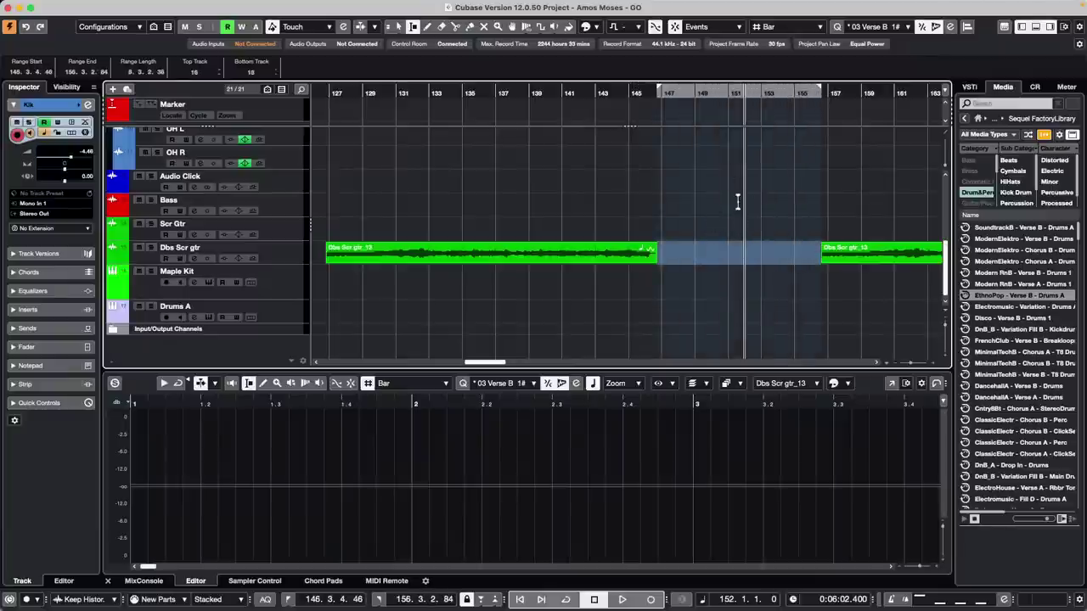
pyautogui.click(702, 31)
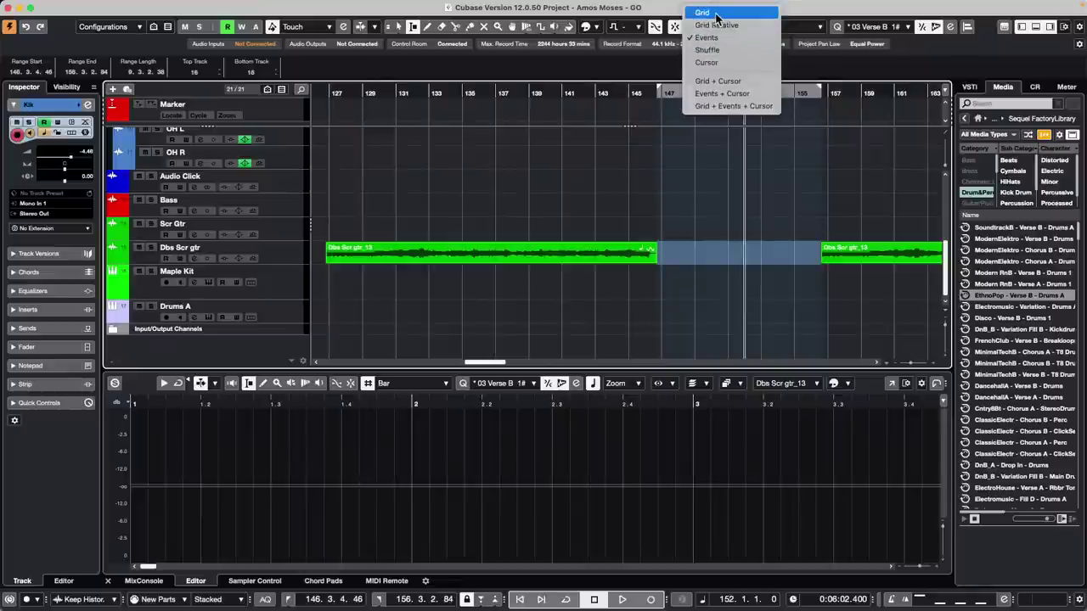
pyautogui.click(718, 15)
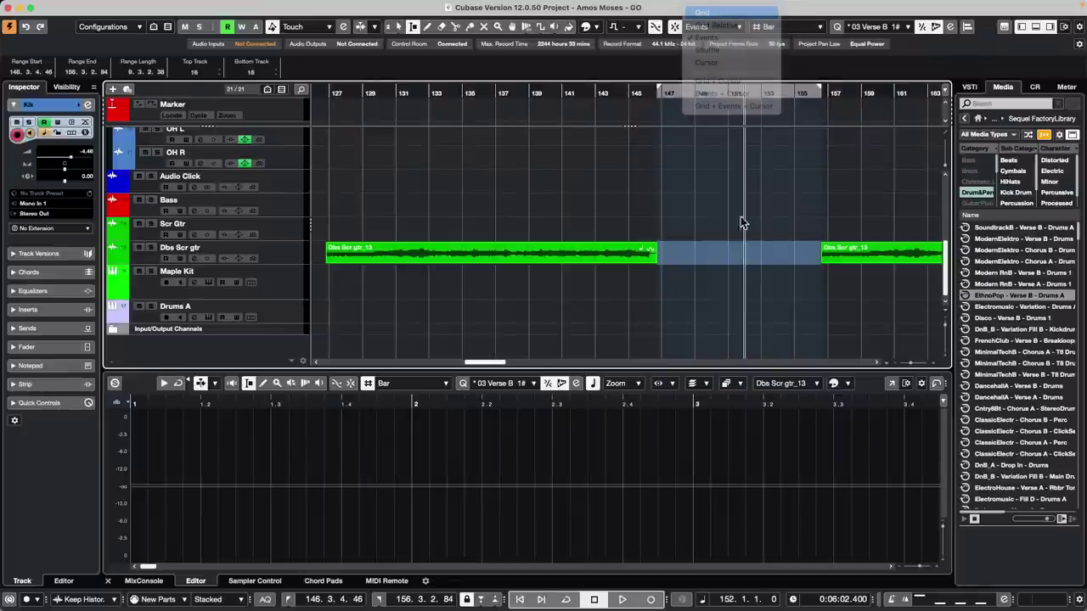
# - Mark bars 149 to 155 on Dbs Scr gtr and set snapping back to Events
pyautogui.click(697, 238)
pyautogui.moveTo(694, 249); pyautogui.dragTo(794, 253)
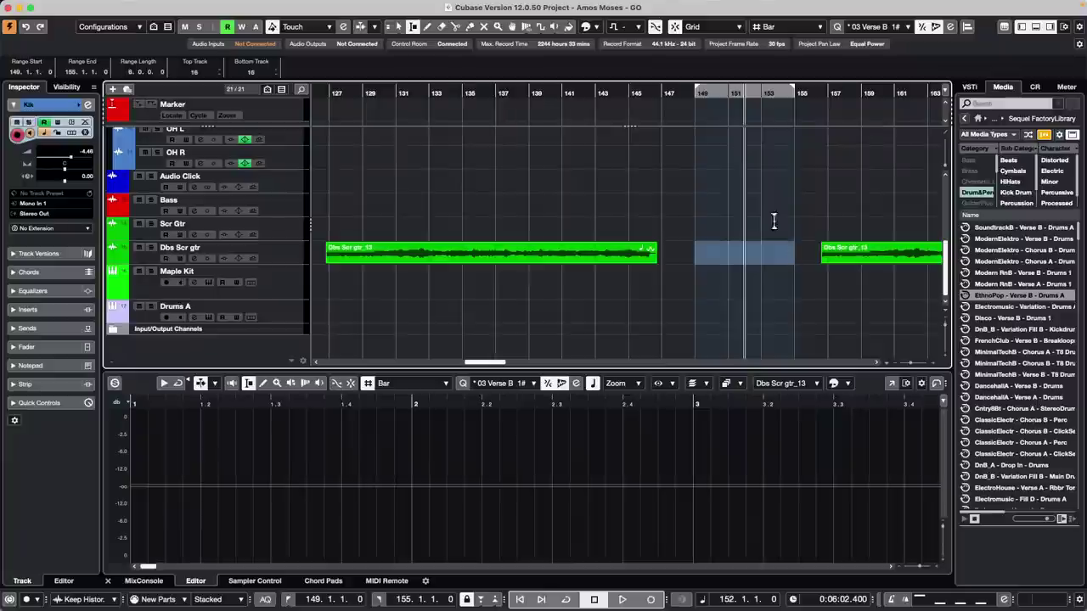
pyautogui.click(722, 27)
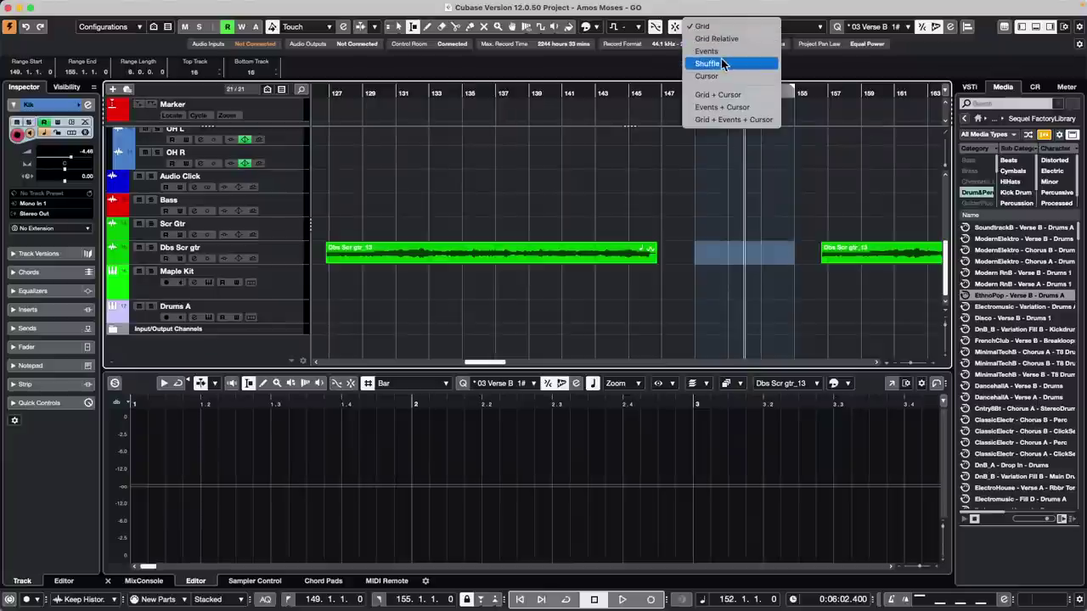
pyautogui.click(720, 51)
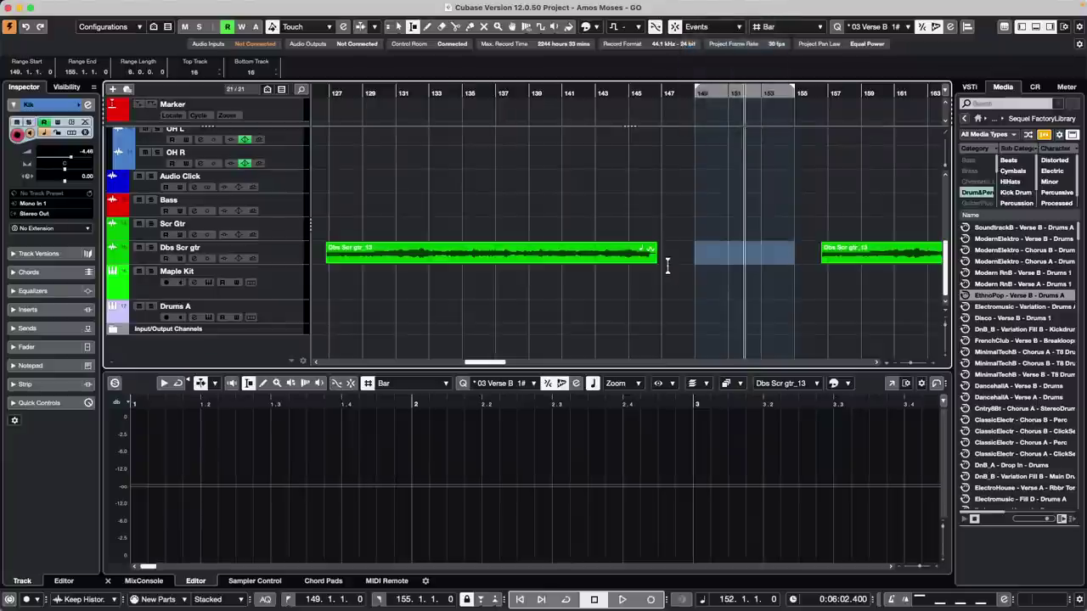
# - Mark the 146.3.4.46–156.3.2.84 gap between copies and move the playhead back toward bar 94
pyautogui.moveTo(655, 253); pyautogui.dragTo(816, 251)
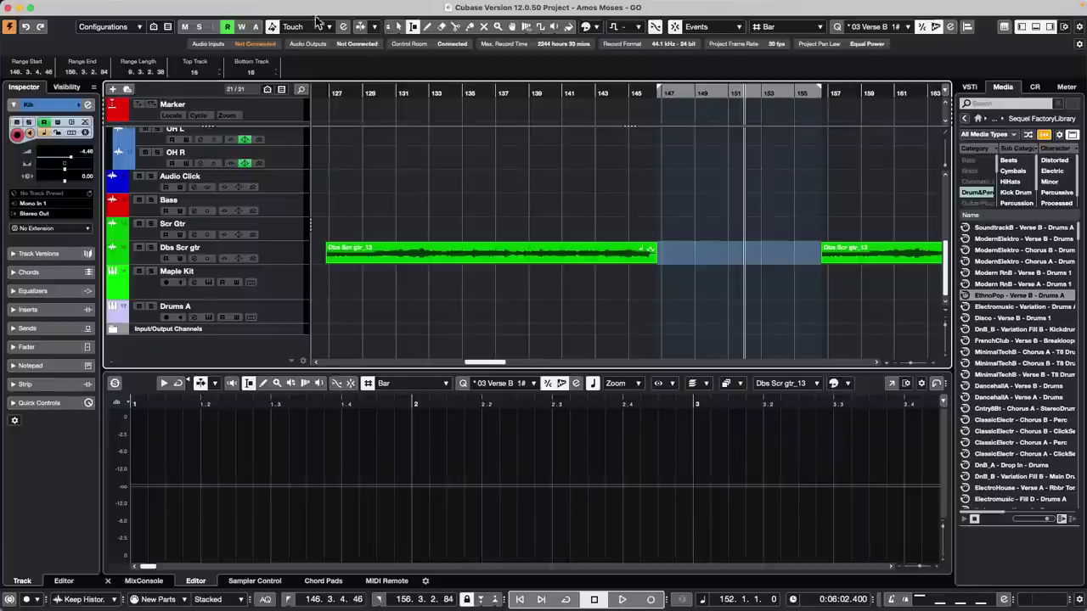
pyautogui.moveTo(338, 92); pyautogui.dragTo(270, 95)
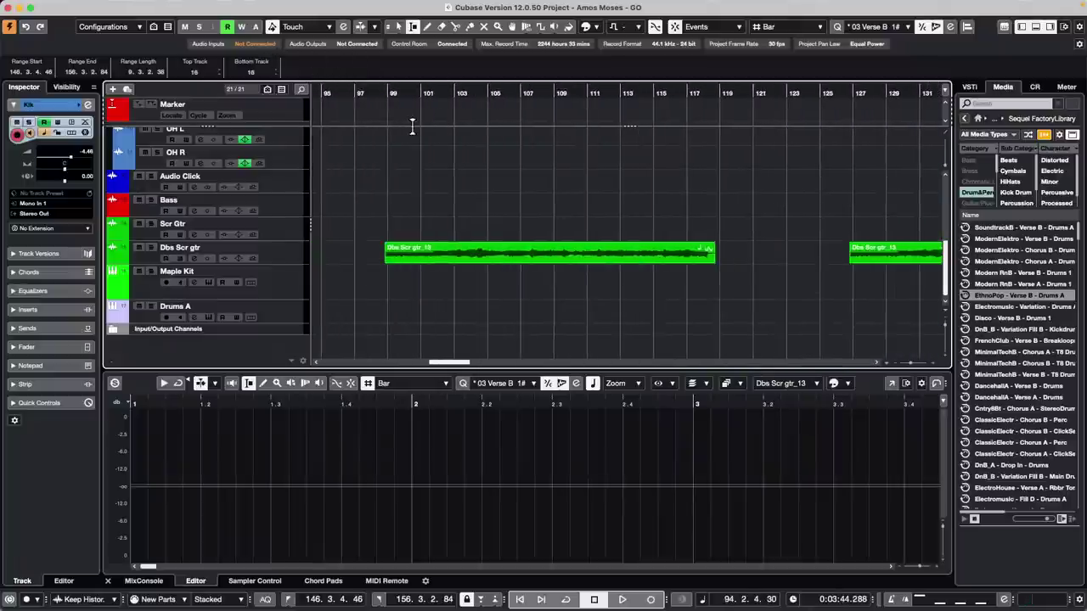
# - Open Atmos Guitar Start.cpr from Recent Projects and activate it
pyautogui.click(73, 8)
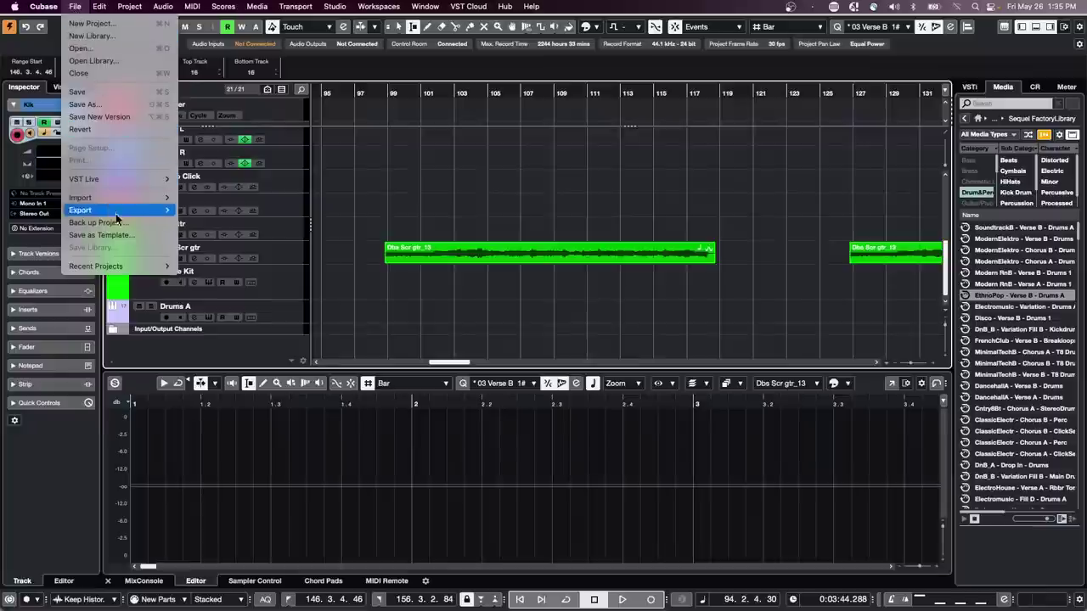
pyautogui.moveTo(155, 268)
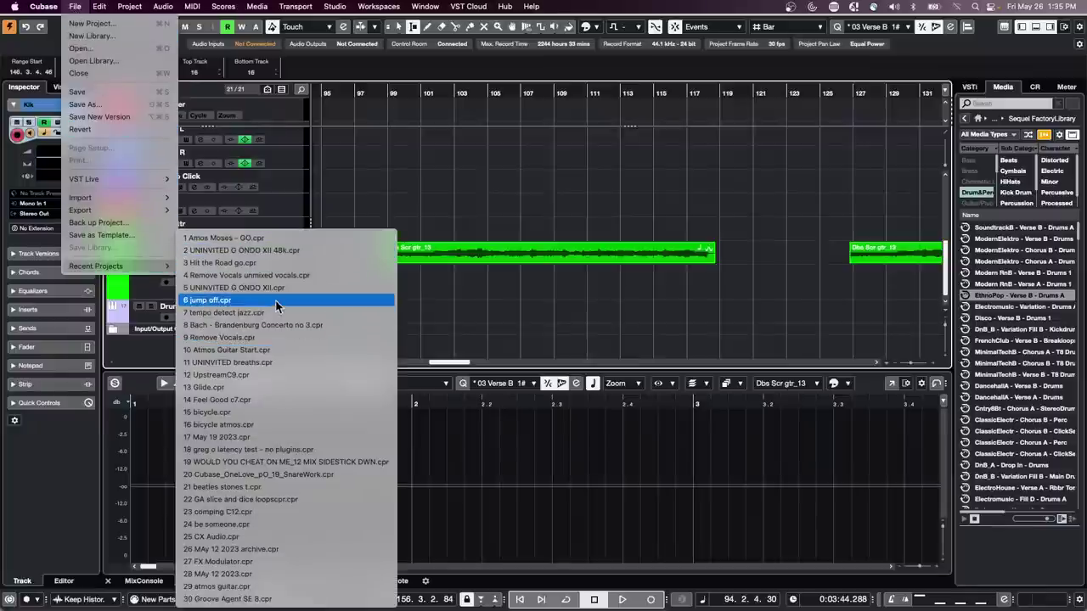
pyautogui.click(288, 353)
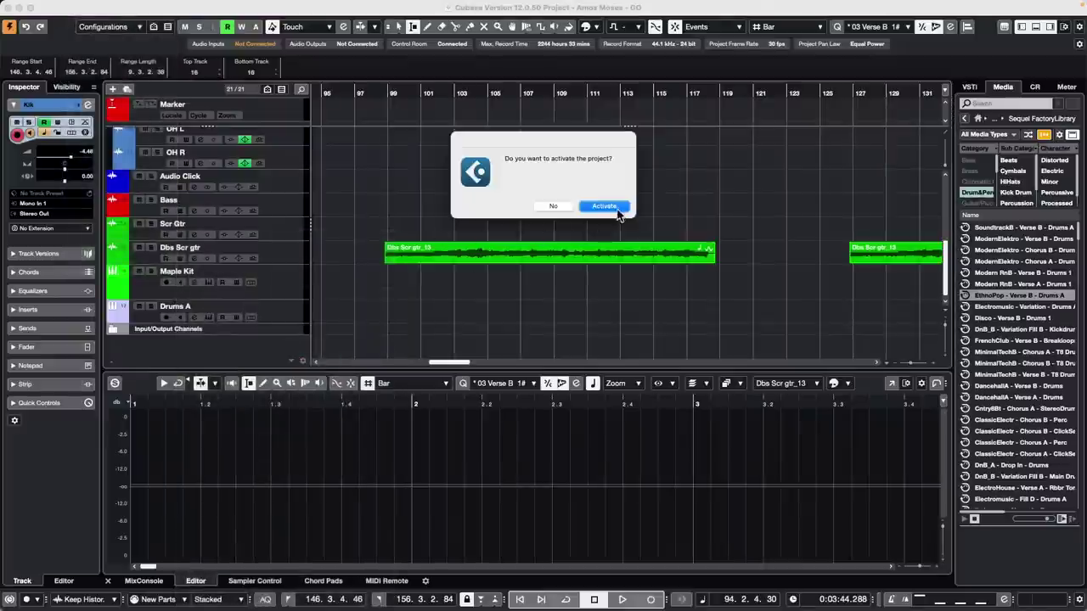
pyautogui.click(598, 212)
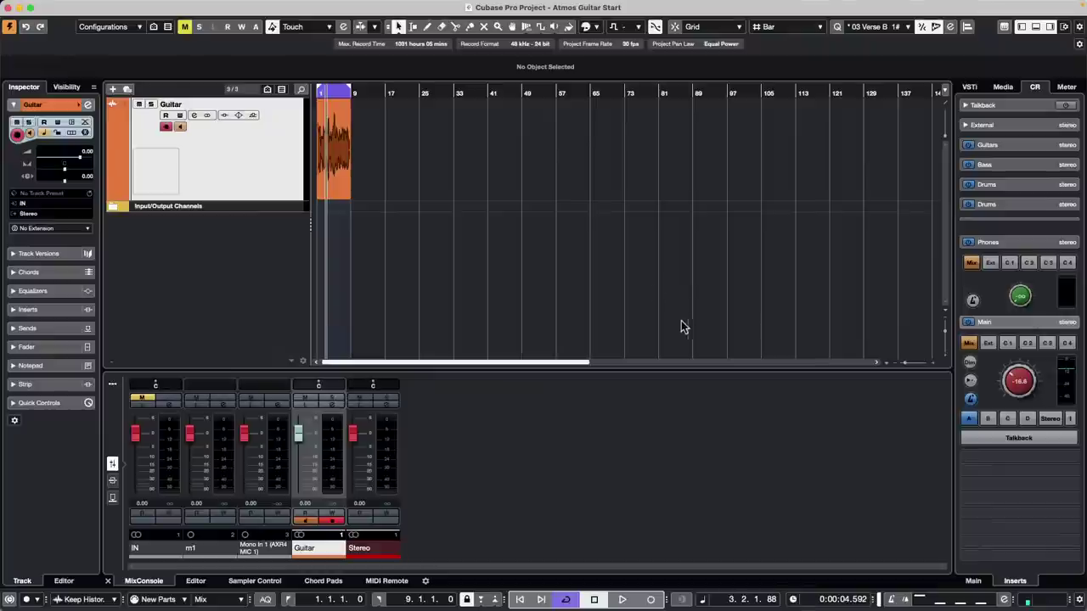
# - Zoom in on the guitar start, set the tempo to 140 BPM, and audition it
pyautogui.click(338, 94)
pyautogui.moveTo(338, 93); pyautogui.dragTo(248, 132)
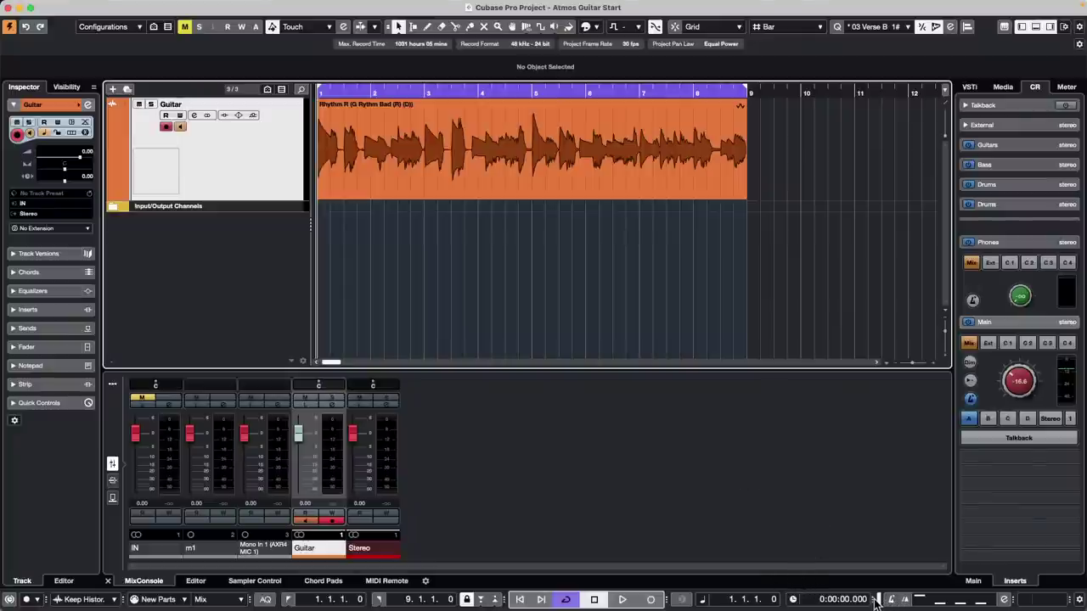
pyautogui.moveTo(877, 599); pyautogui.dragTo(828, 599)
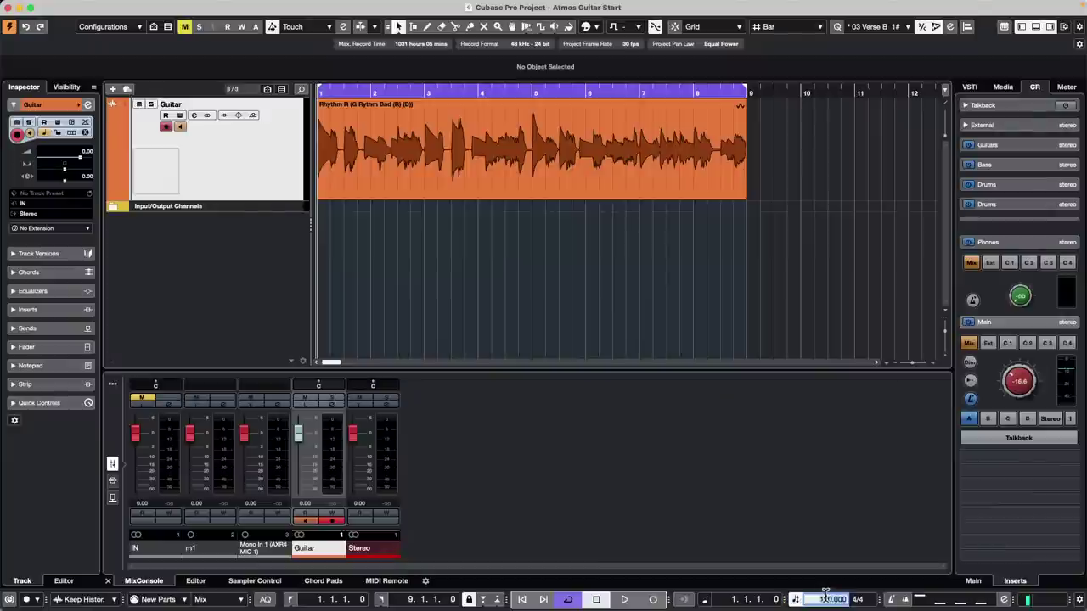
pyautogui.write('140')
pyautogui.press('Return')
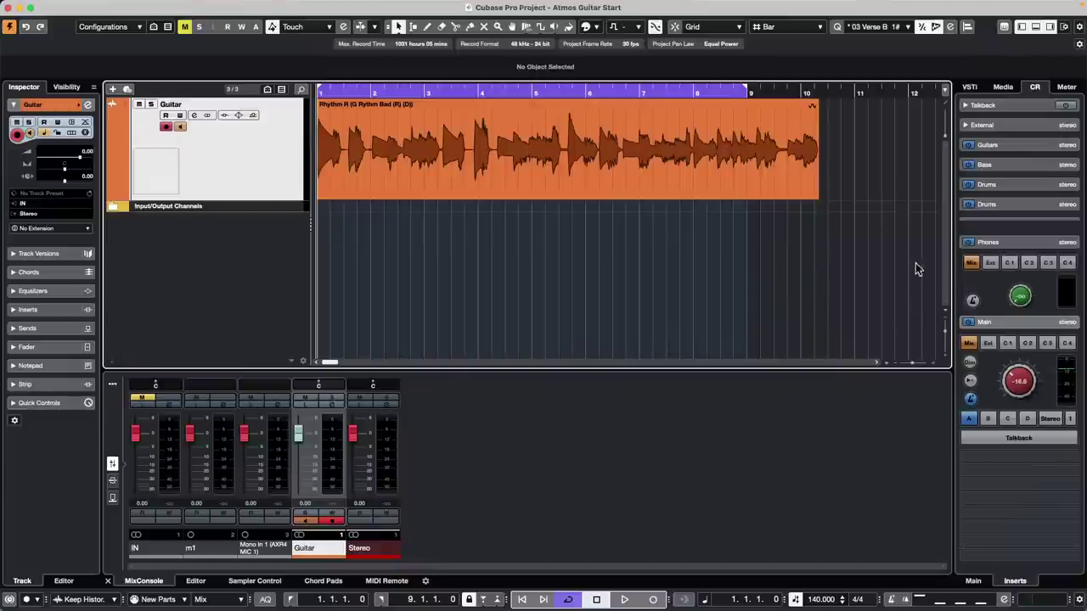
pyautogui.press('space')
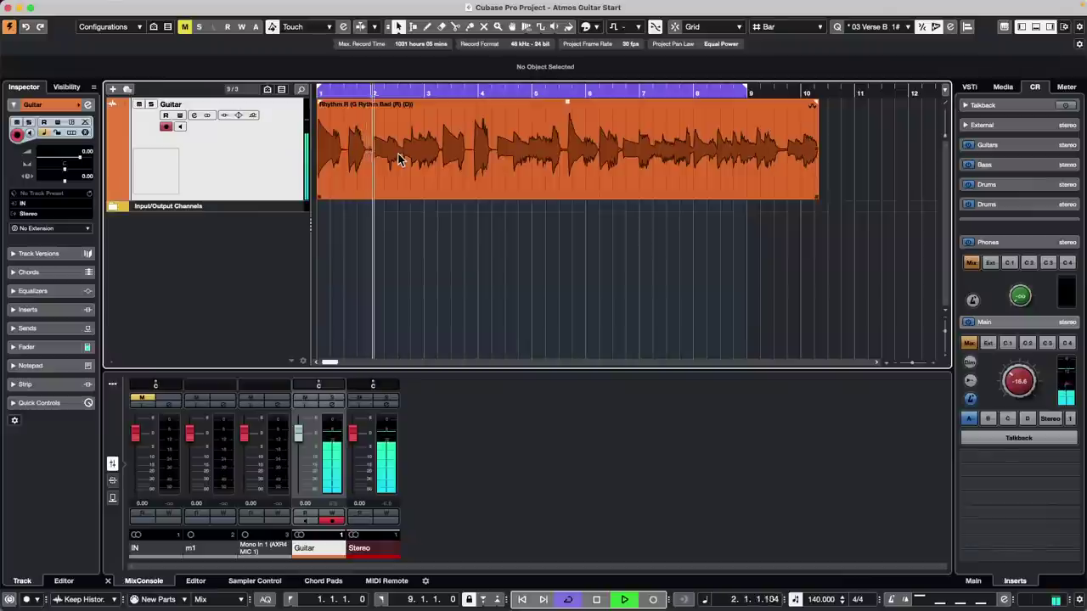
pyautogui.press('space')
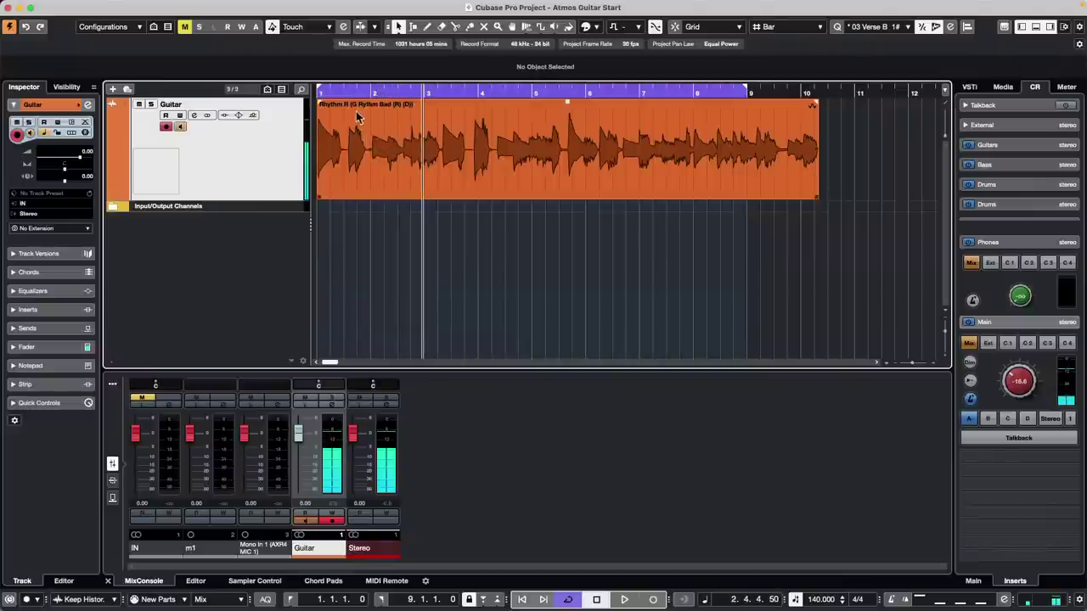
# - Switch Time Warp to Warp Grid and play the guitar from the start
pyautogui.click(526, 28)
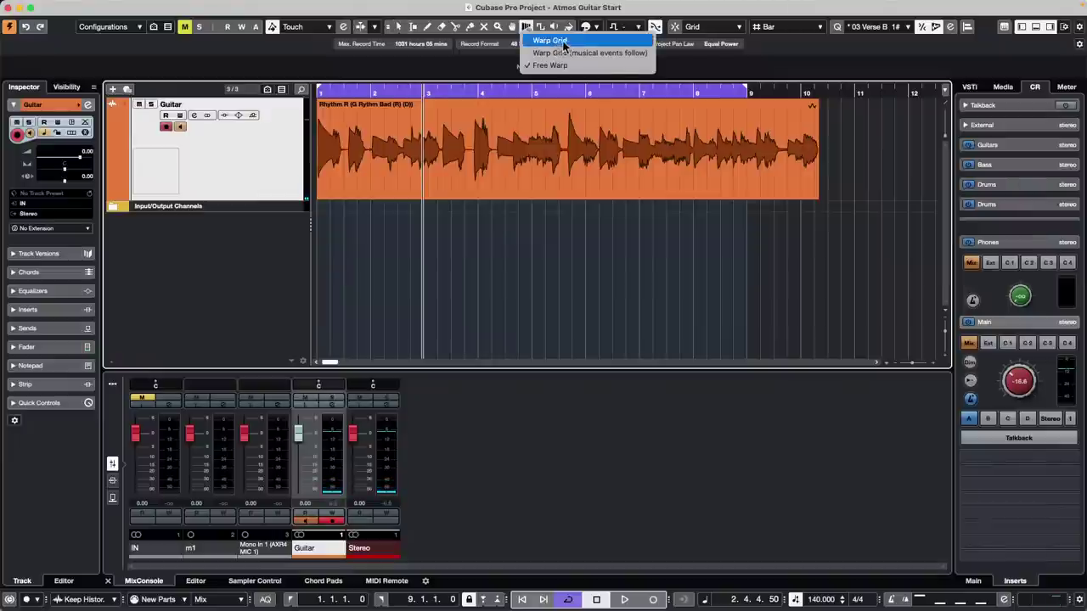
pyautogui.click(565, 43)
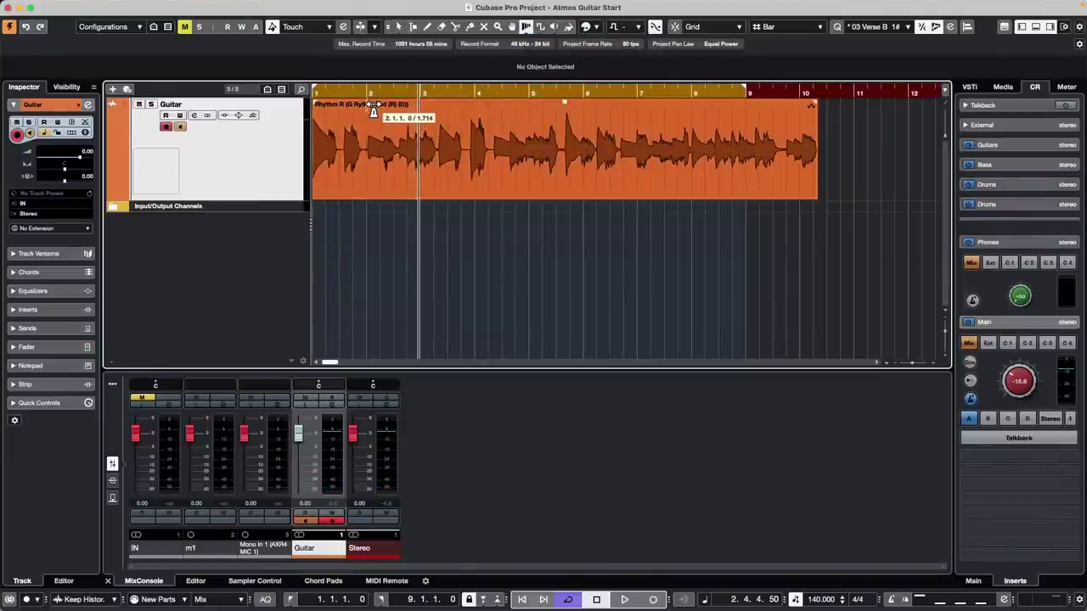
pyautogui.moveTo(344, 92); pyautogui.dragTo(263, 99)
pyautogui.press('space')
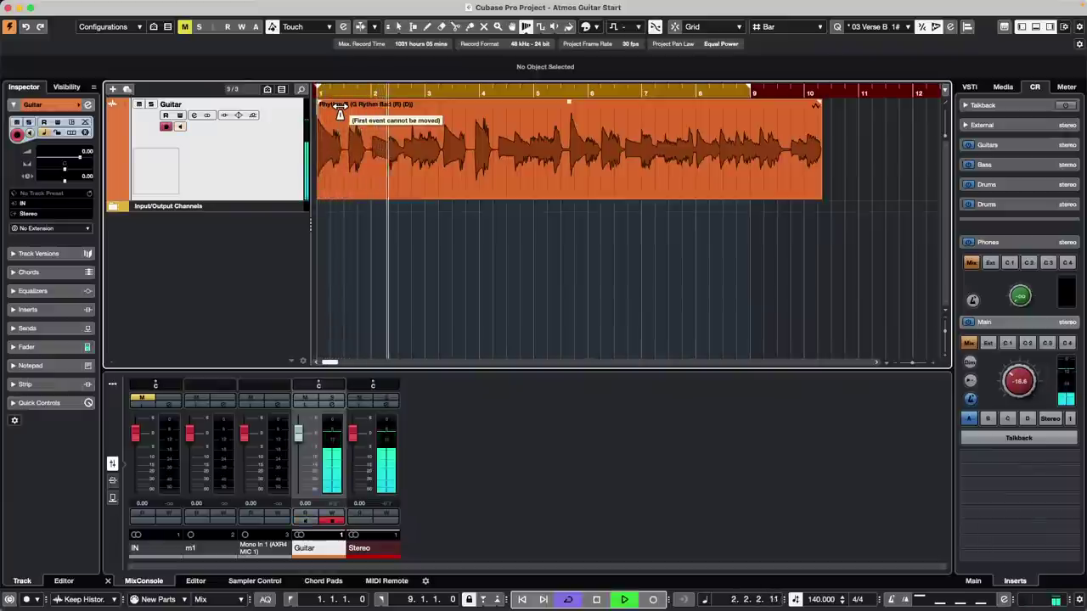
pyautogui.press('space')
# - Warp bars 2 and 3 later onto the guitar hits and audition from the start
pyautogui.click(362, 93)
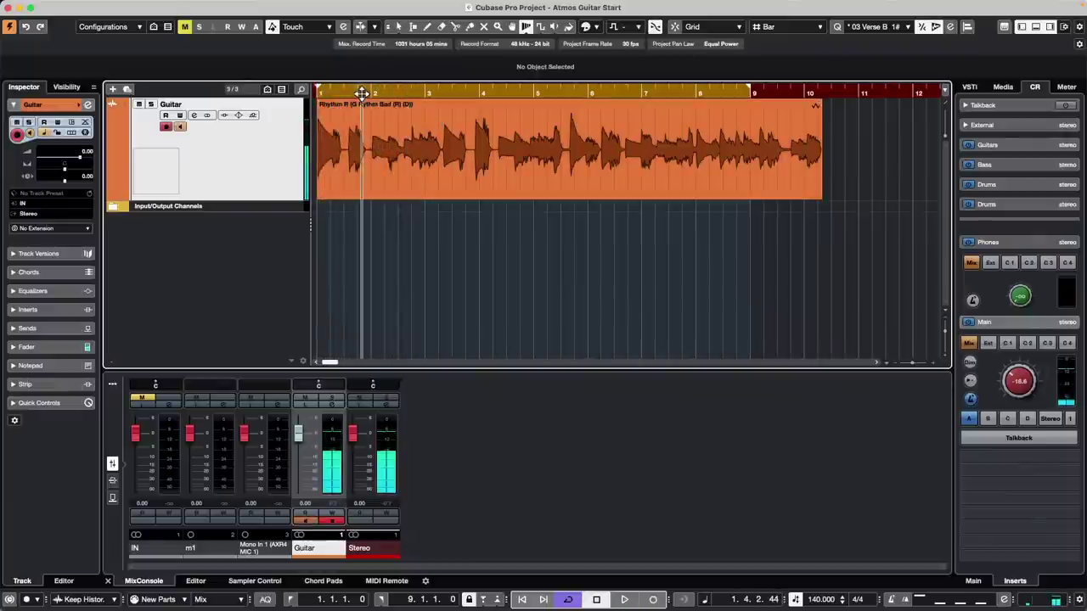
pyautogui.moveTo(362, 93)
pyautogui.mouseDown()
pyautogui.moveTo(360, 130)
pyautogui.moveTo(422, 101)
pyautogui.mouseUp()
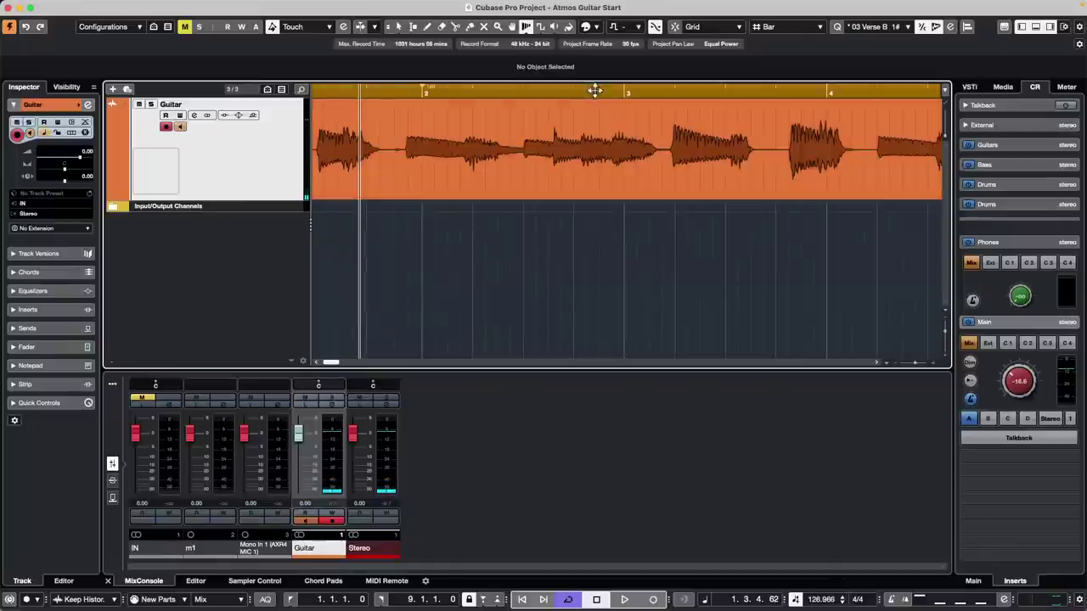
pyautogui.moveTo(628, 102)
pyautogui.mouseDown()
pyautogui.moveTo(677, 108)
pyautogui.moveTo(606, 87)
pyautogui.moveTo(595, 62)
pyautogui.mouseUp()
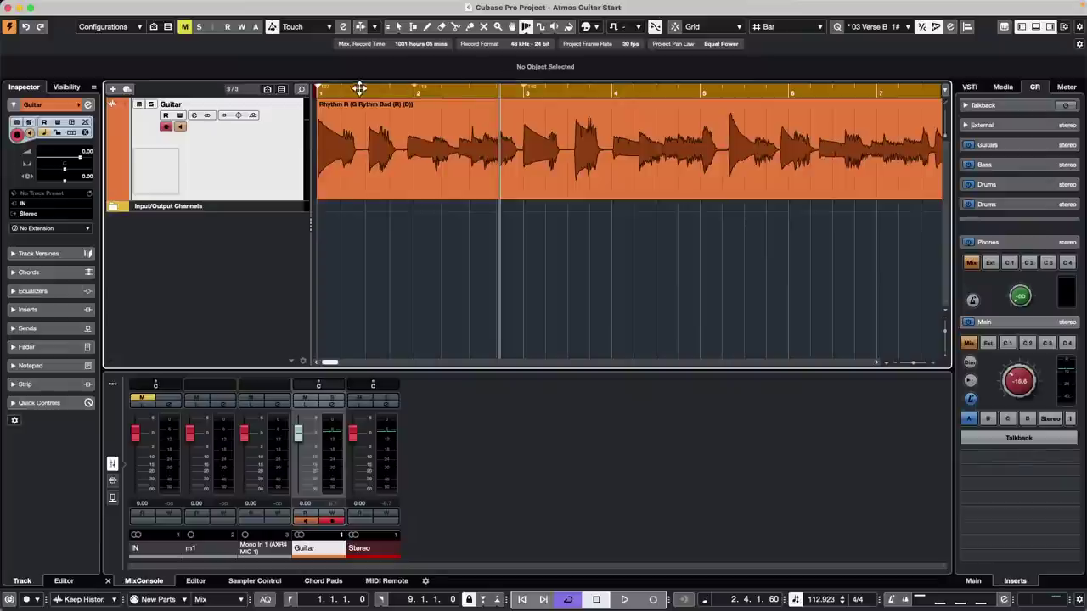
pyautogui.click(333, 90)
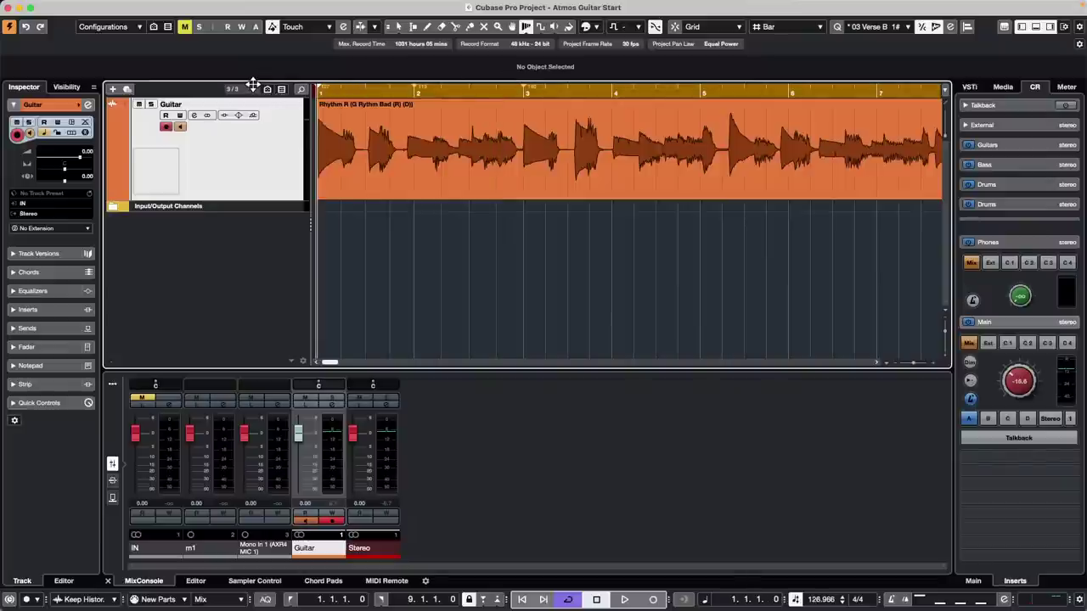
pyautogui.press('space')
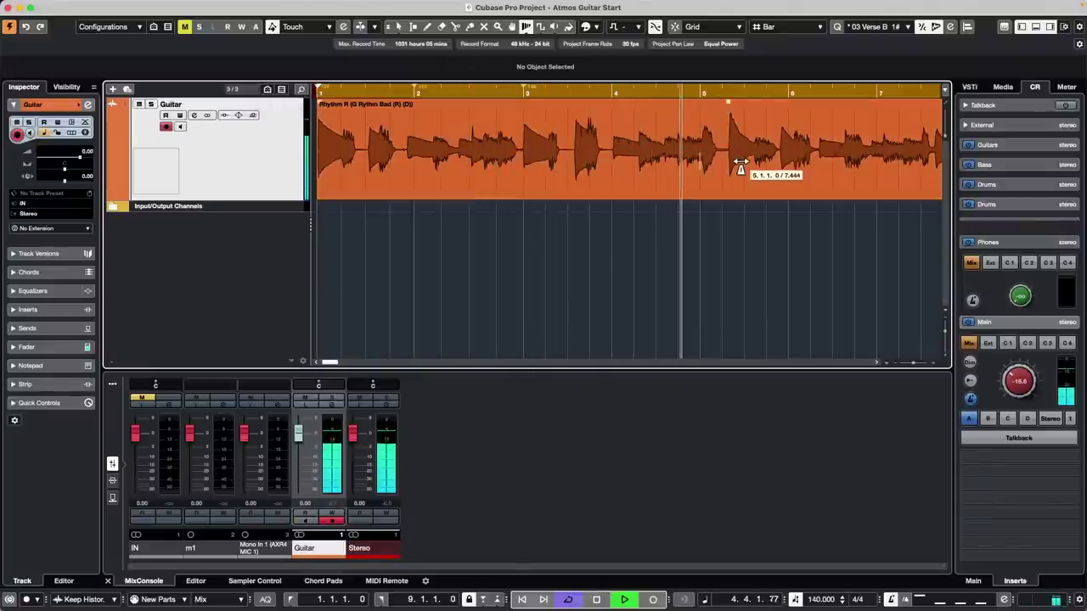
pyautogui.press('space')
# - Warp bar 5 later, nudge bar 4 slightly later, and audition from bar 2
pyautogui.moveTo(706, 113); pyautogui.dragTo(731, 113)
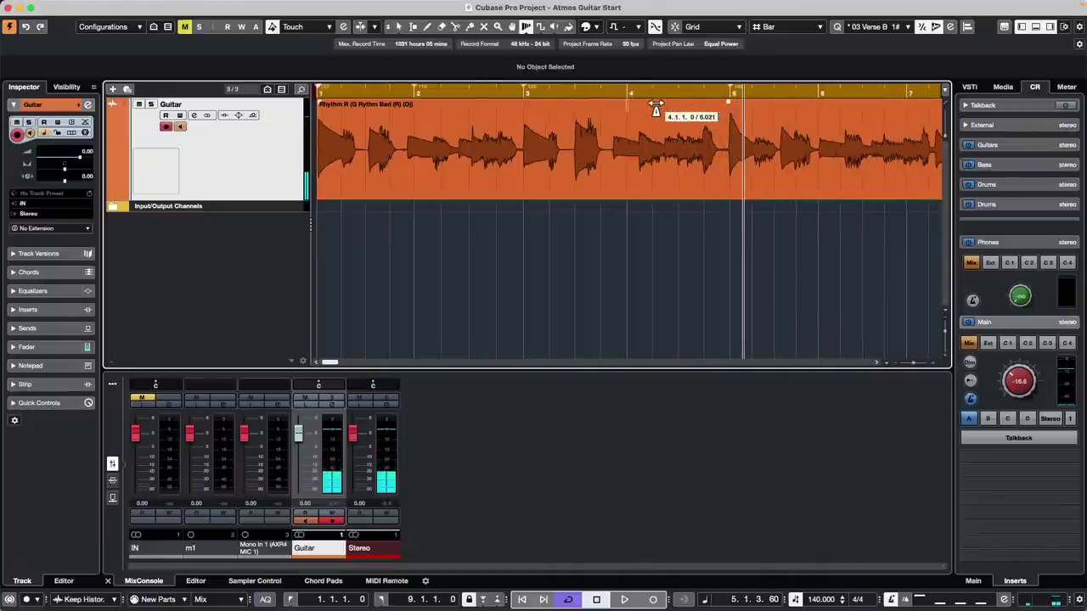
pyautogui.moveTo(640, 102); pyautogui.dragTo(643, 103)
pyautogui.click(479, 89)
pyautogui.press('space')
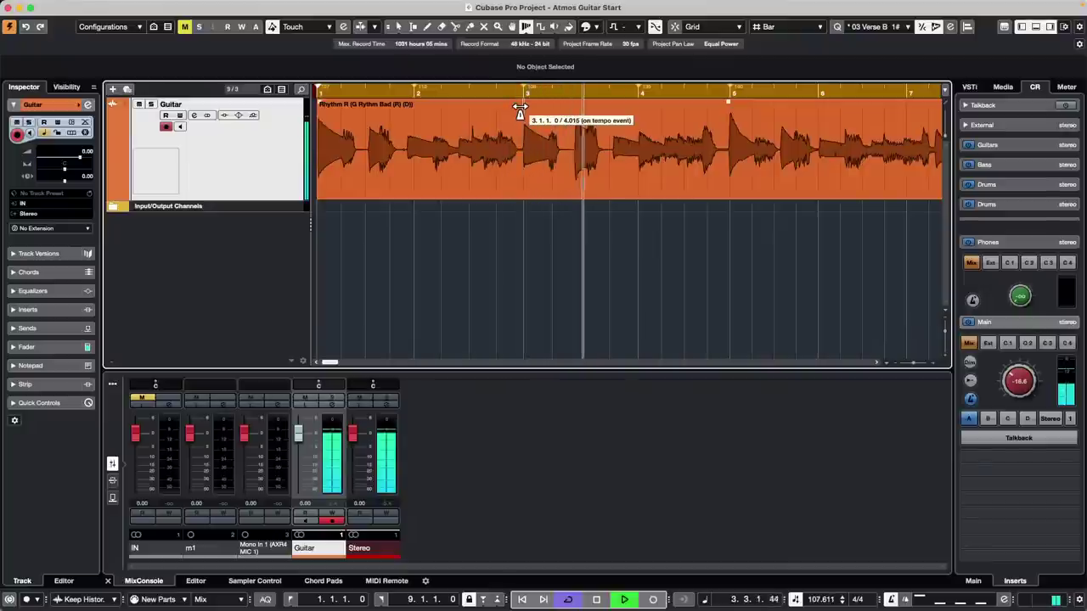
pyautogui.press('space')
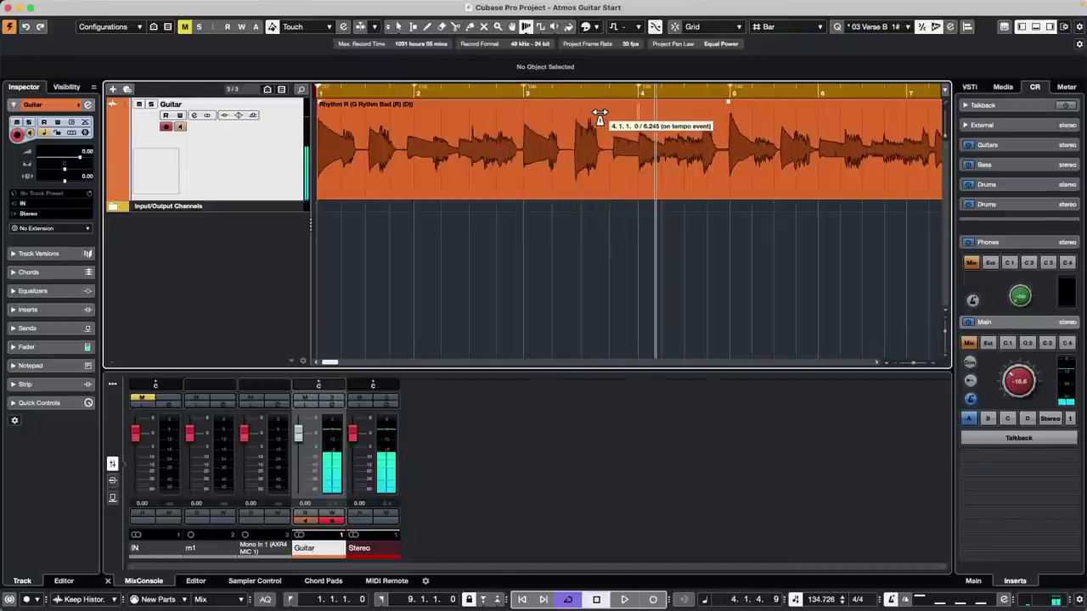
pyautogui.press('space')
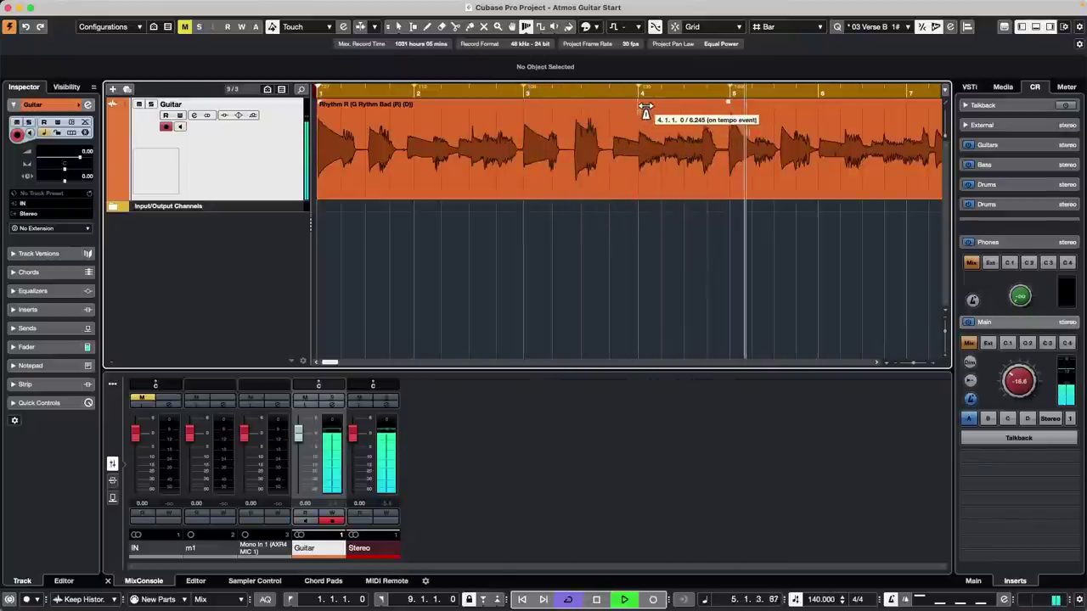
pyautogui.press('space')
# - Pull bar 4 earlier, warp bar 6 slightly later, and audition the result
pyautogui.moveTo(642, 107); pyautogui.dragTo(620, 108)
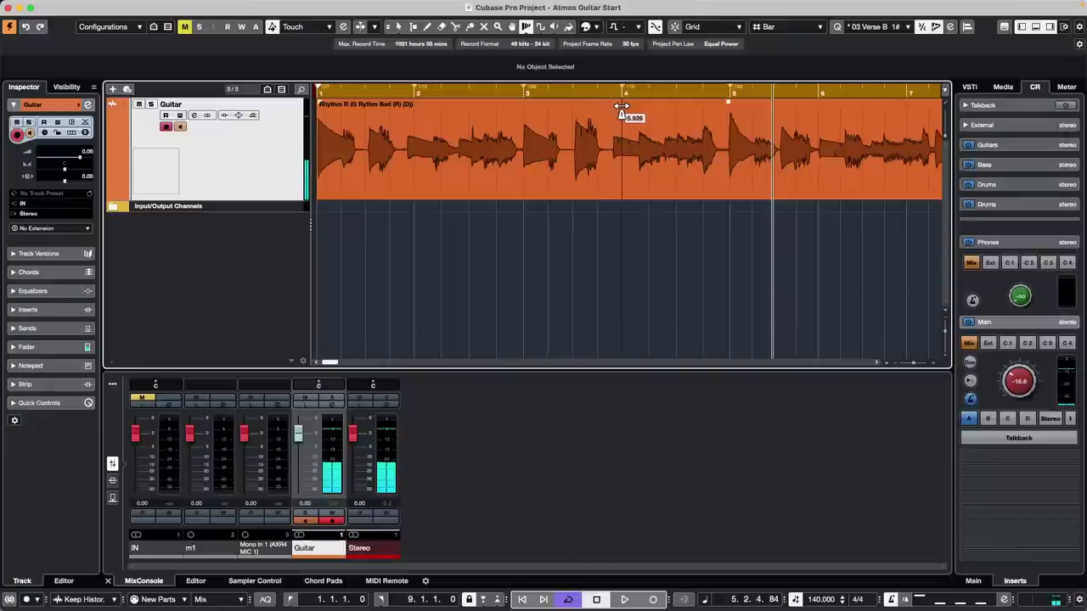
pyautogui.click(482, 91)
pyautogui.press('space')
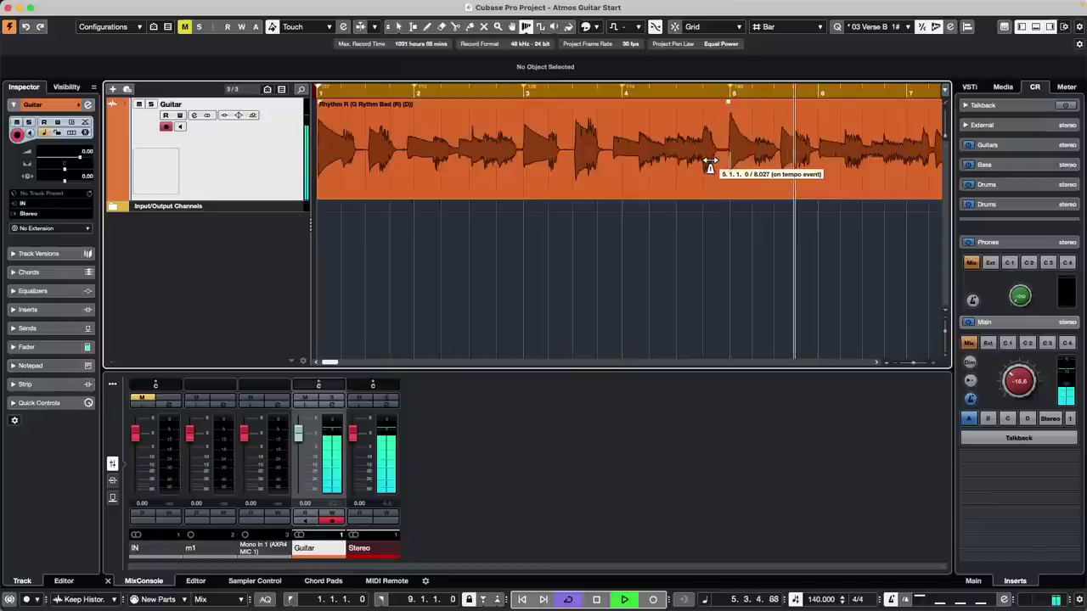
pyautogui.press('space')
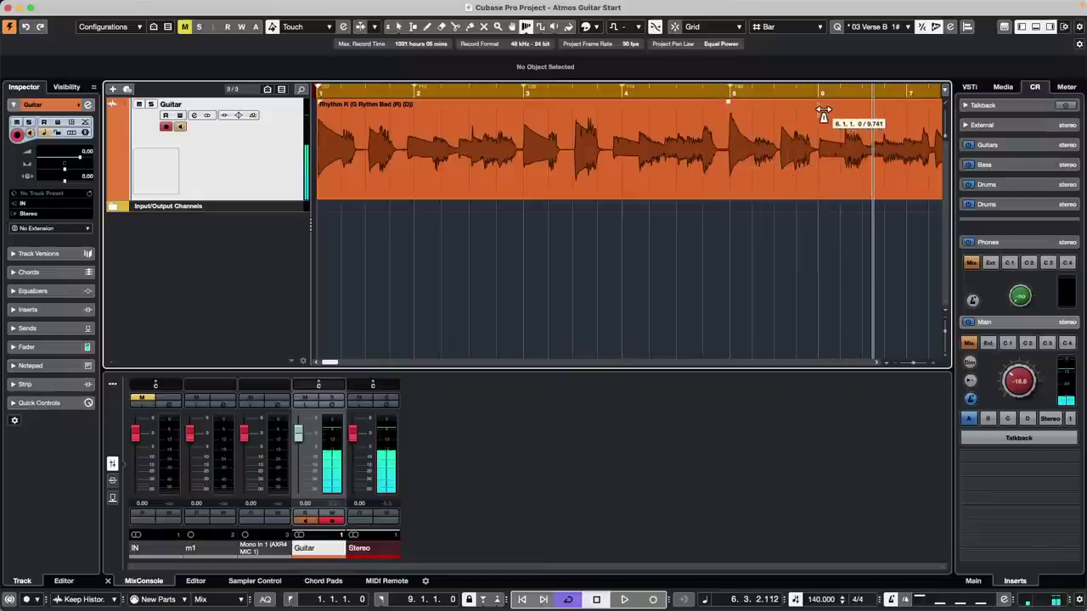
pyautogui.moveTo(820, 107); pyautogui.dragTo(828, 107)
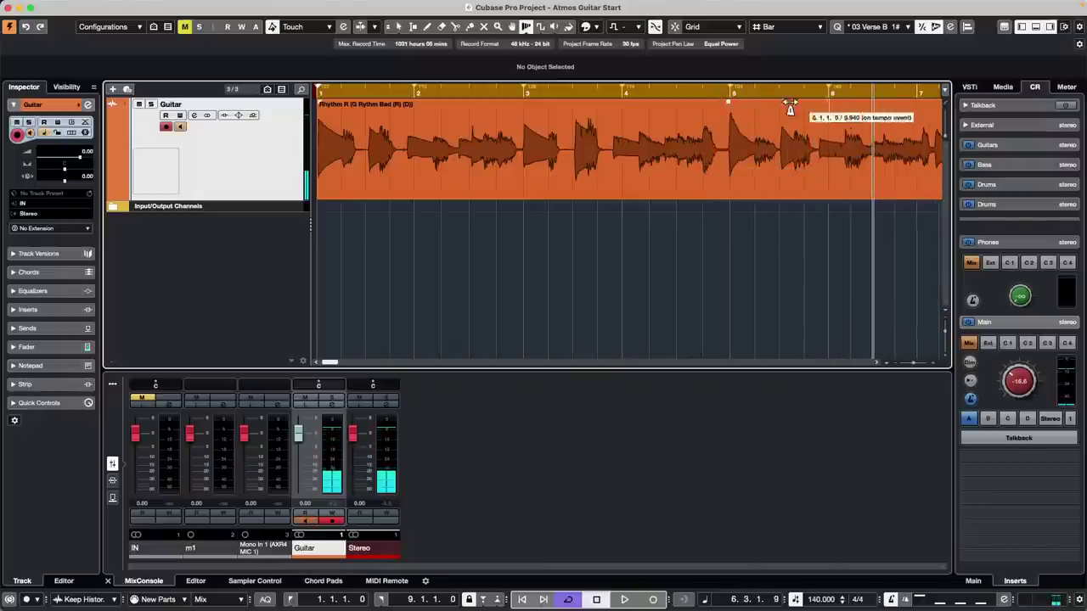
pyautogui.click(693, 89)
pyautogui.press('space')
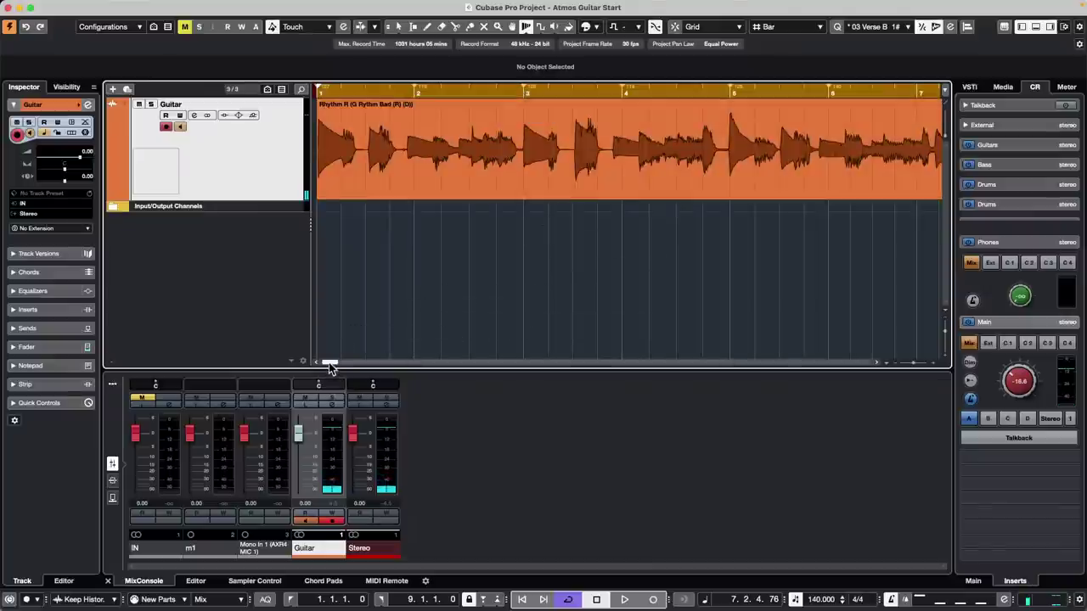
# - Audition the guitar from around bar 6
pyautogui.moveTo(329, 363); pyautogui.dragTo(332, 364)
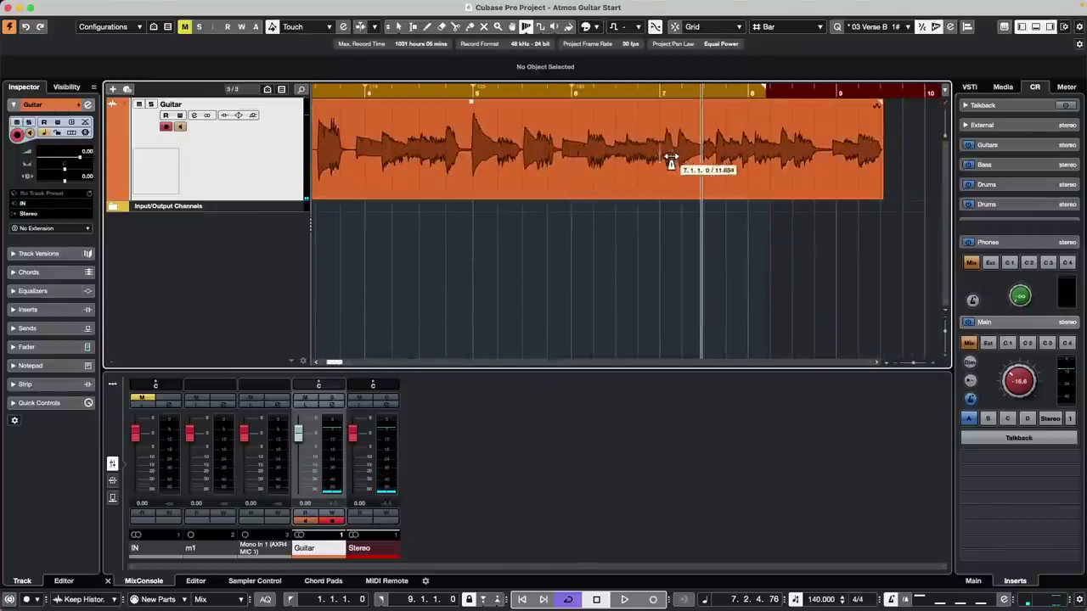
pyautogui.click(611, 93)
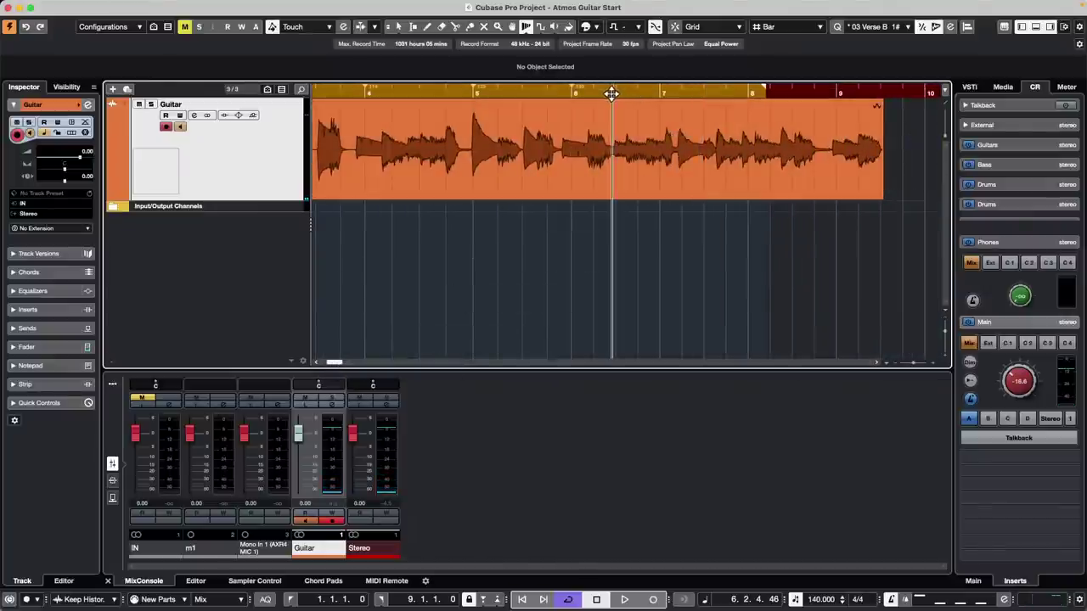
pyautogui.press('space')
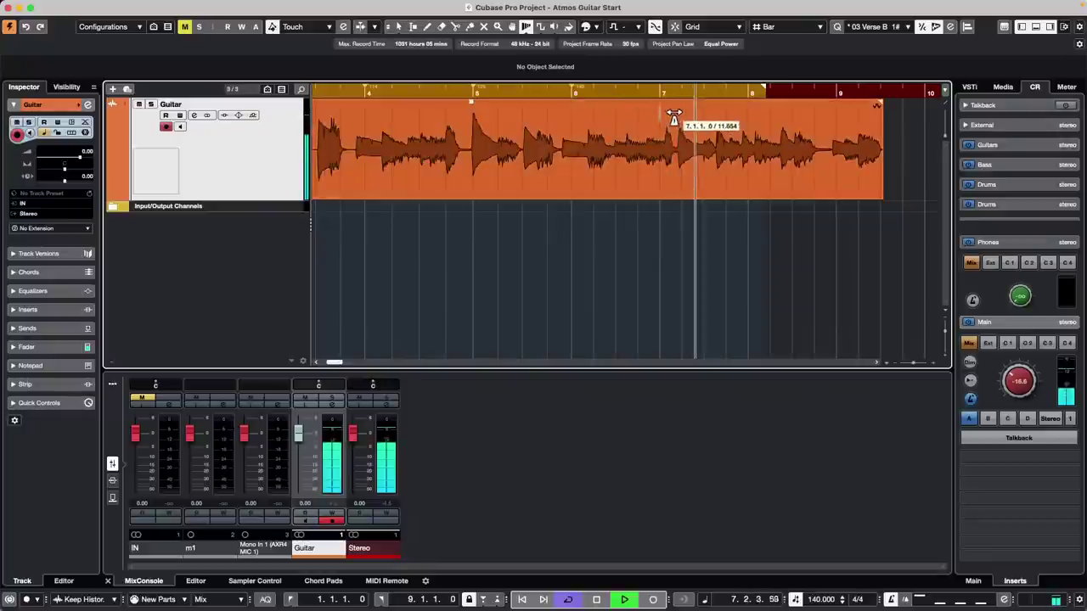
pyautogui.press('space')
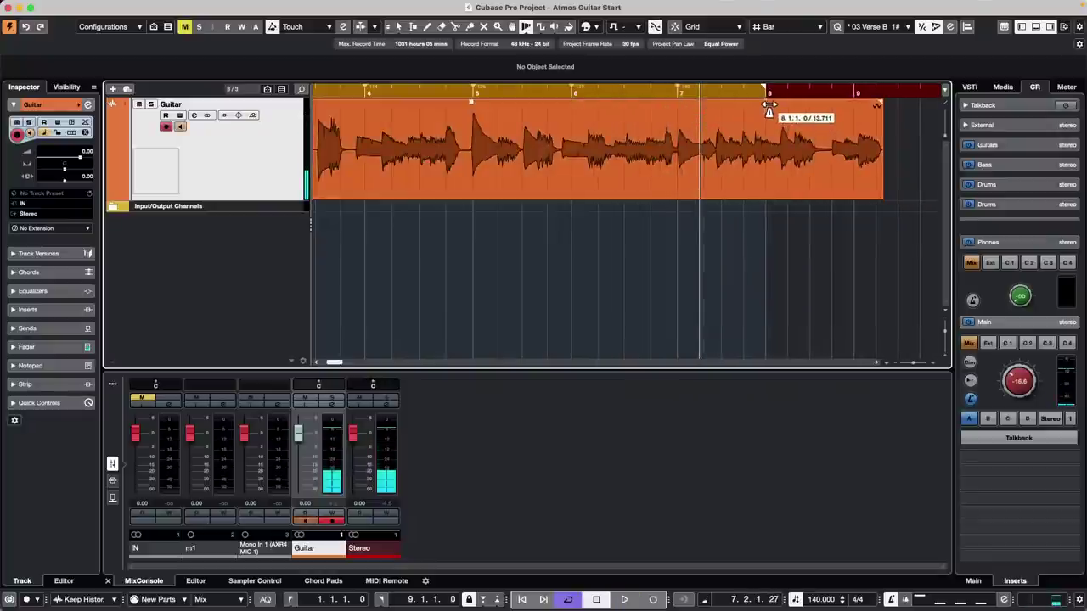
# - Warp bars 8 and 9 so bar 9 meets the guitar event's end, then replay from the start
pyautogui.moveTo(768, 104); pyautogui.dragTo(781, 104)
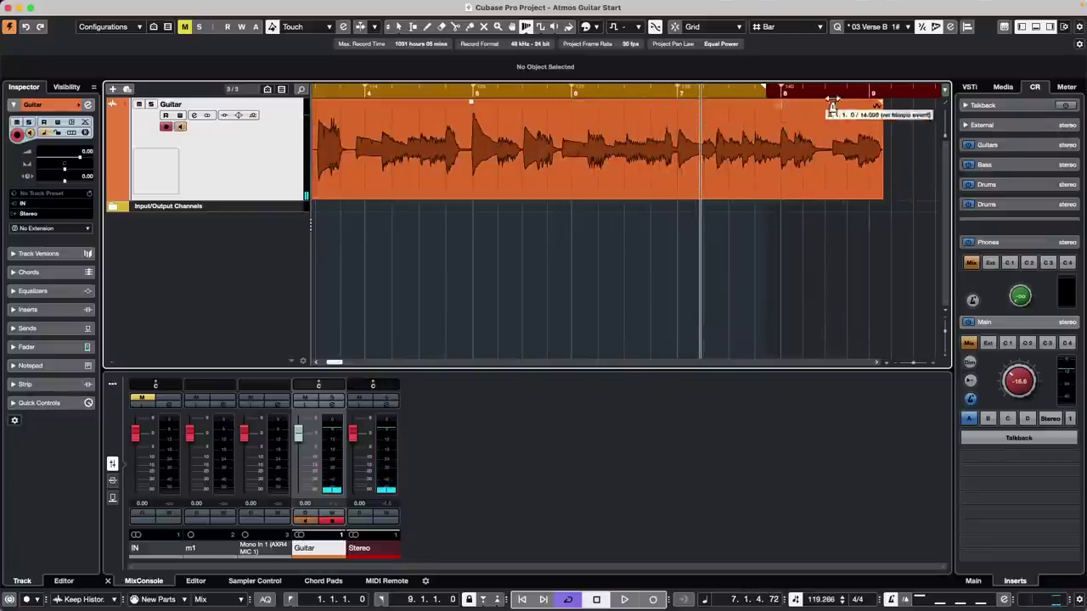
pyautogui.moveTo(872, 104); pyautogui.dragTo(882, 106)
pyautogui.press('.')
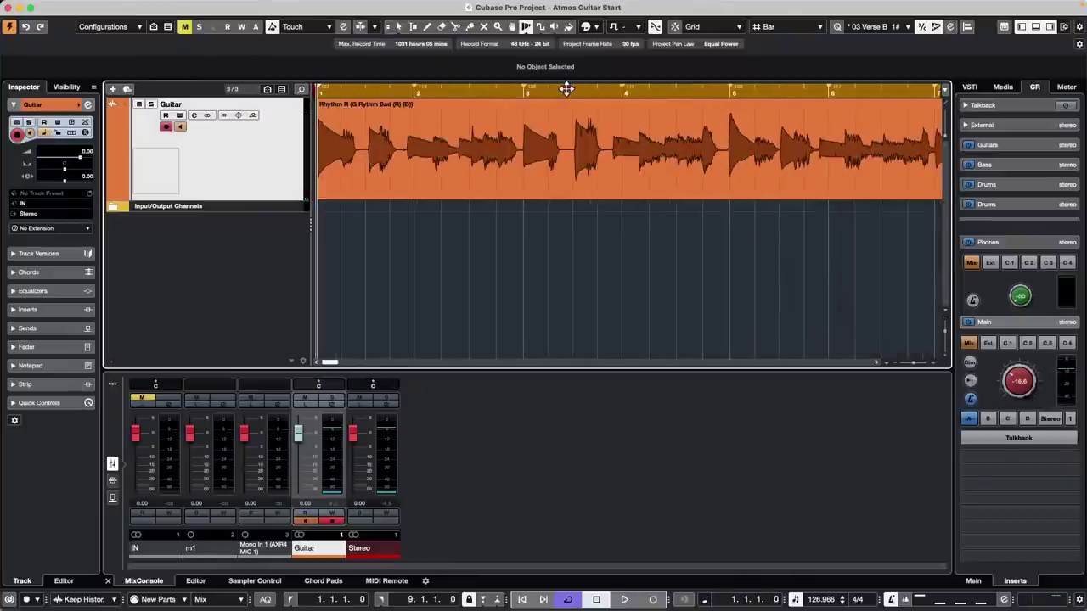
pyautogui.press('space')
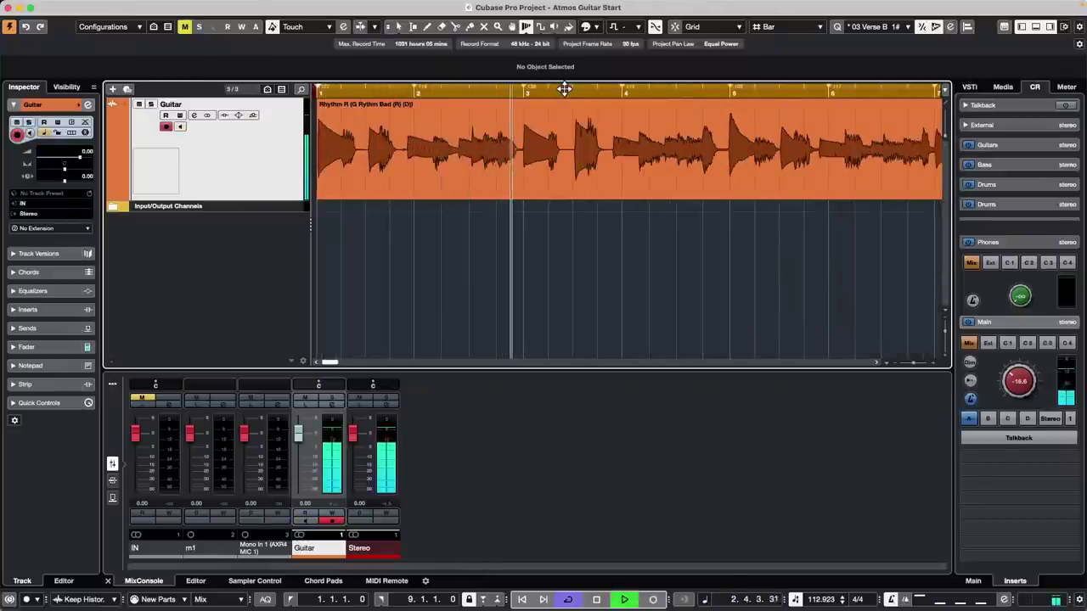
pyautogui.press('space')
pyautogui.rightClick(204, 175)
# - Add a Tempo track and zoom out to show bars 1 to 12
pyautogui.moveTo(318, 178)
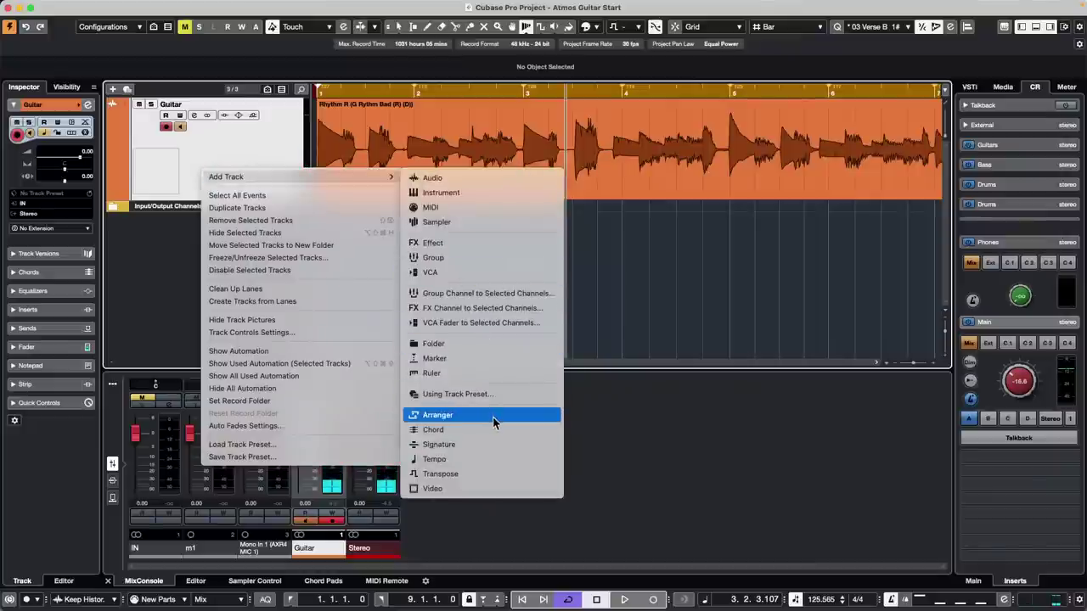
pyautogui.click(493, 458)
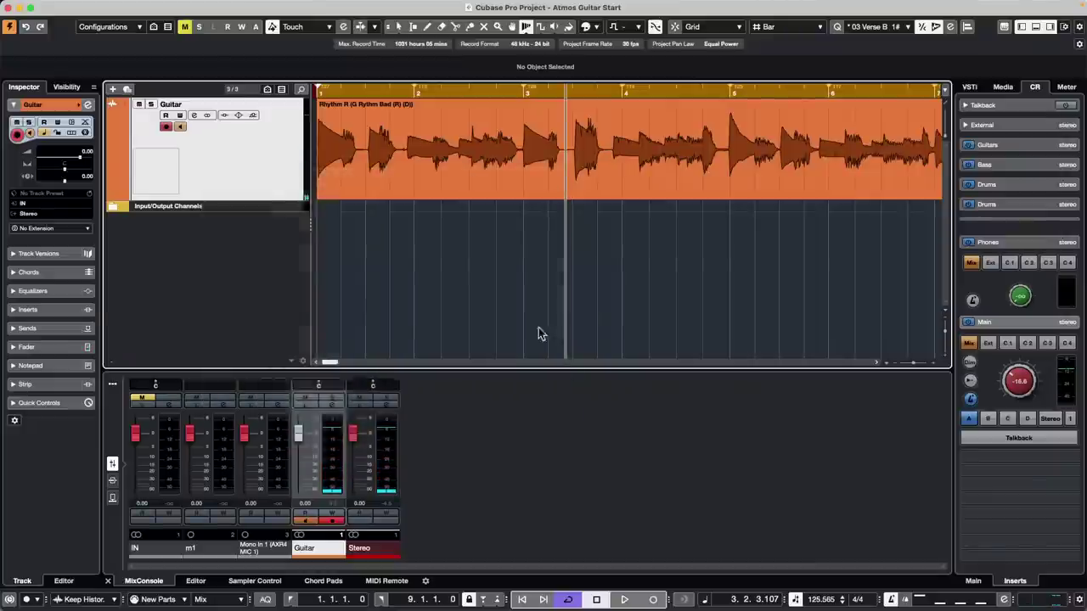
pyautogui.moveTo(341, 92); pyautogui.dragTo(345, 68)
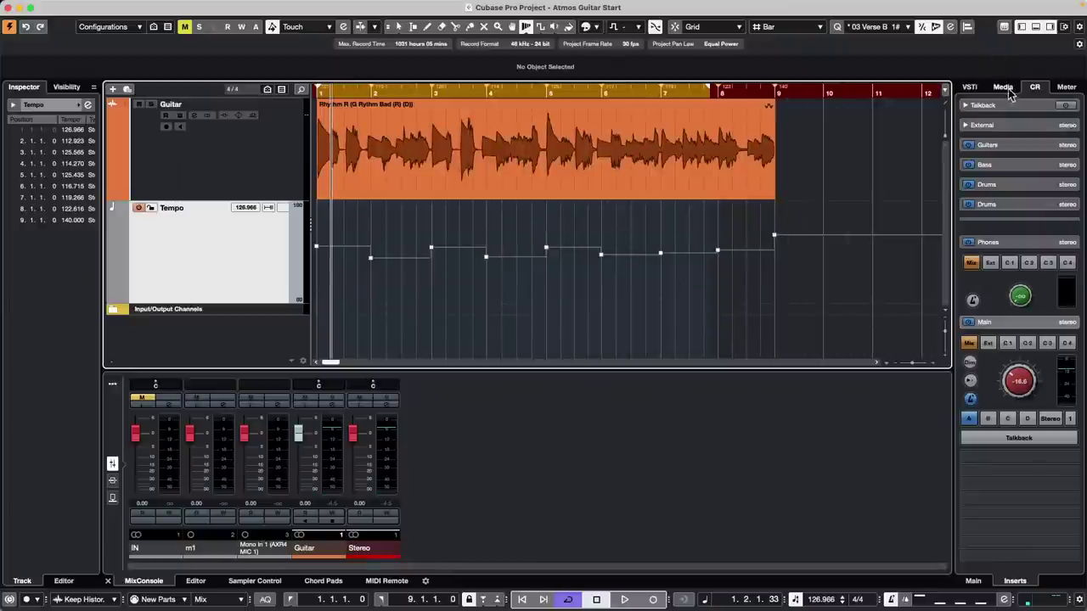
# - Browse Loops & Samples > Drum Loops in the Media browser, previewing loops and selecting 168 1 drums
pyautogui.click(1004, 88)
pyautogui.click(990, 241)
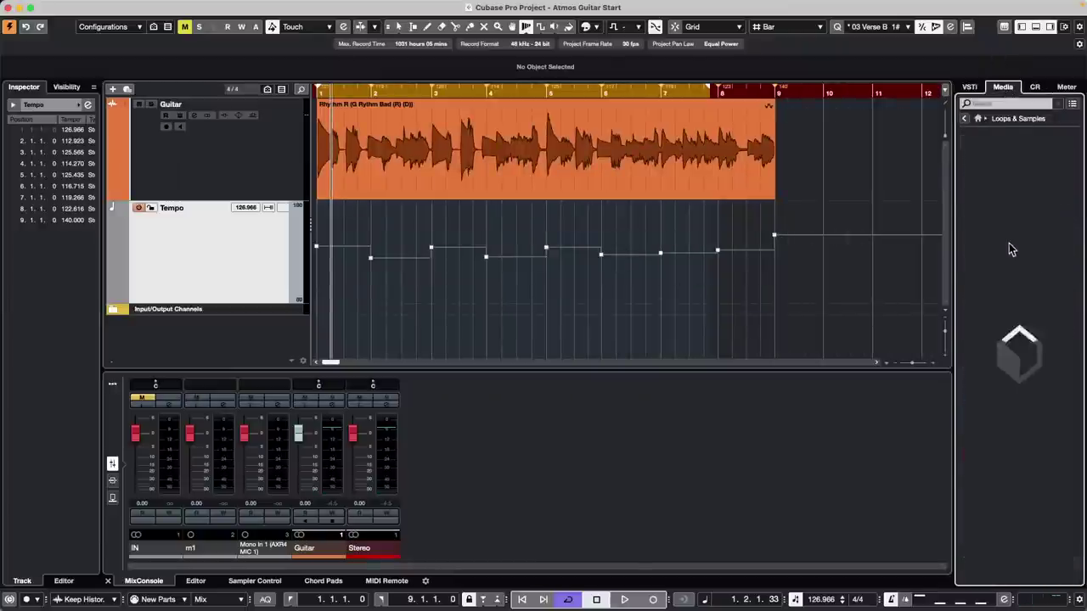
pyautogui.click(1050, 389)
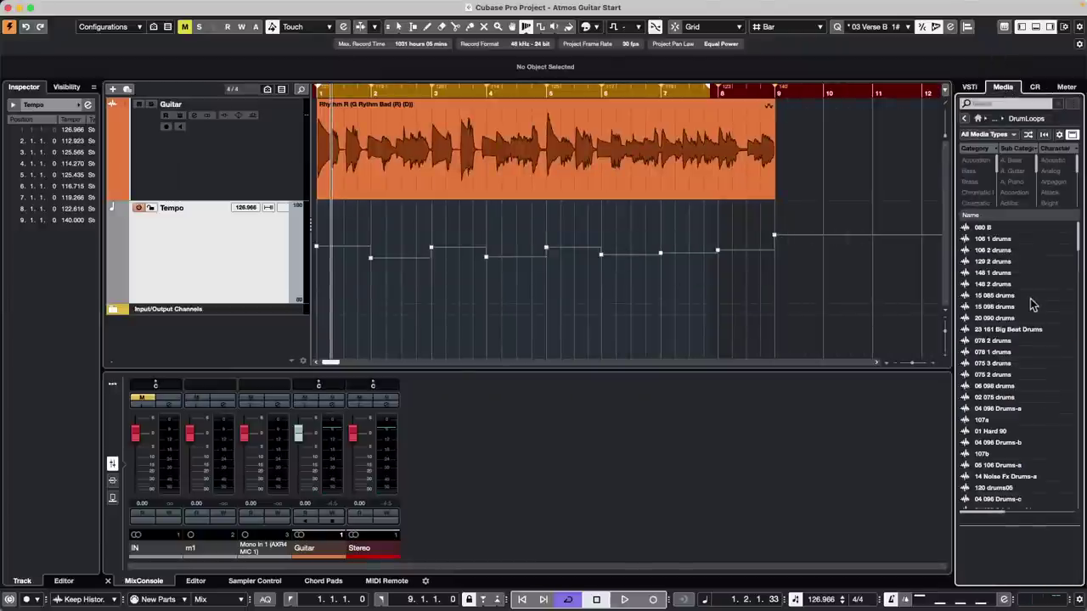
pyautogui.click(999, 317)
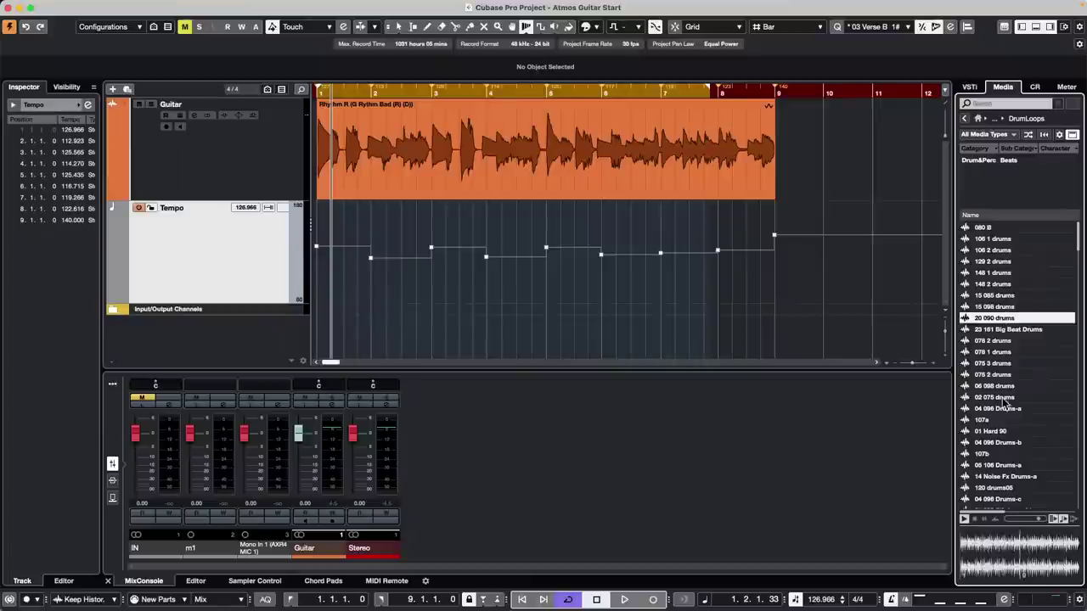
pyautogui.scroll(-10, 996, 414)
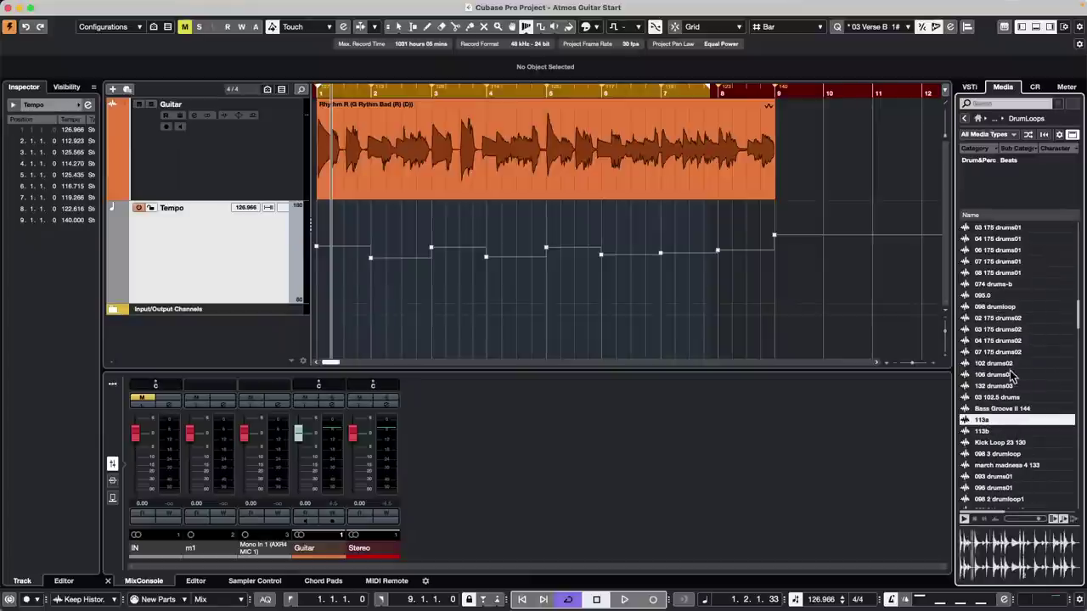
pyautogui.click(990, 432)
pyautogui.scroll(-15, 1007, 349)
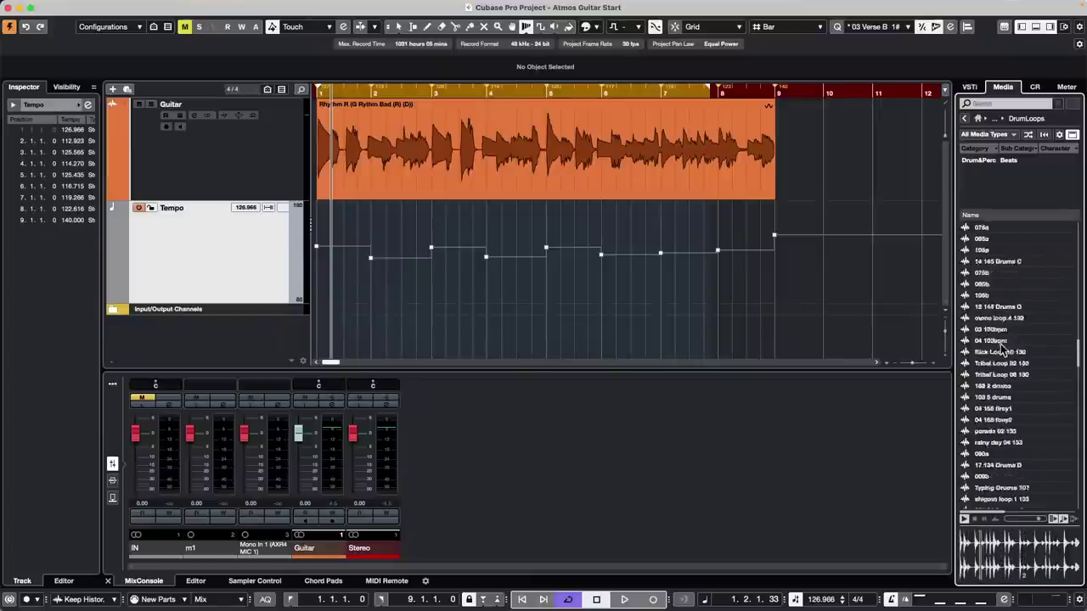
pyautogui.click(995, 420)
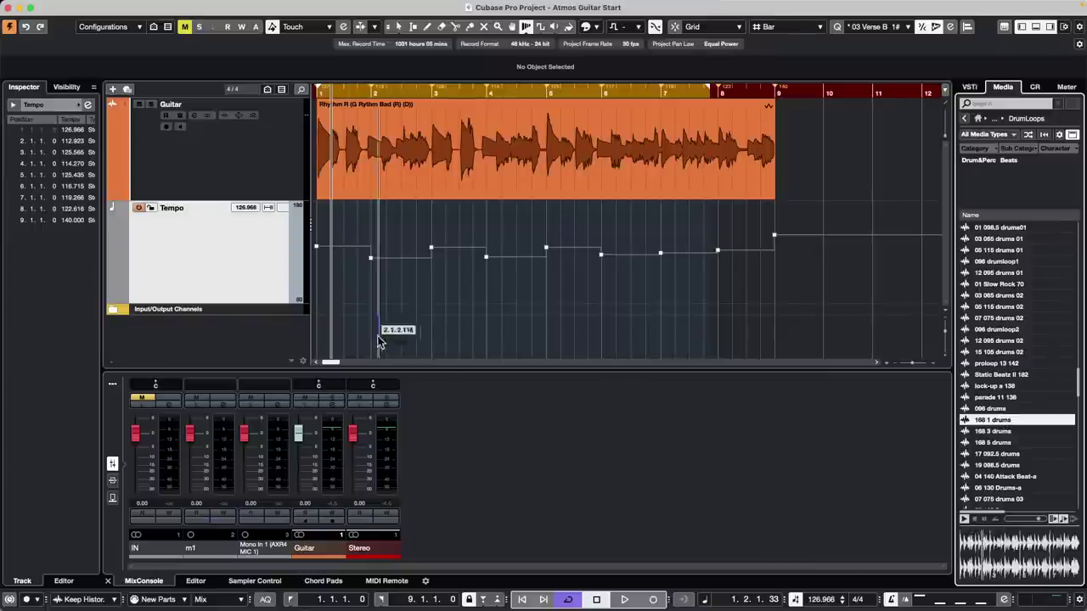
# - Add the 168 1 drums loop as a new track at bar 1 with Musical Mode off
pyautogui.moveTo(380, 342); pyautogui.dragTo(296, 334)
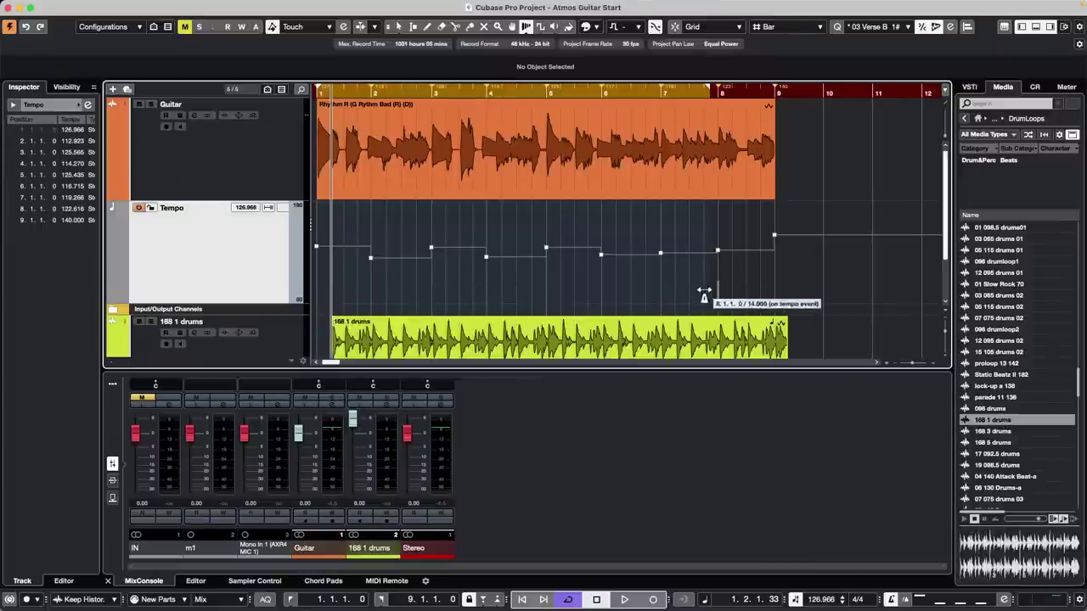
pyautogui.press('1')
pyautogui.moveTo(636, 341); pyautogui.dragTo(612, 341)
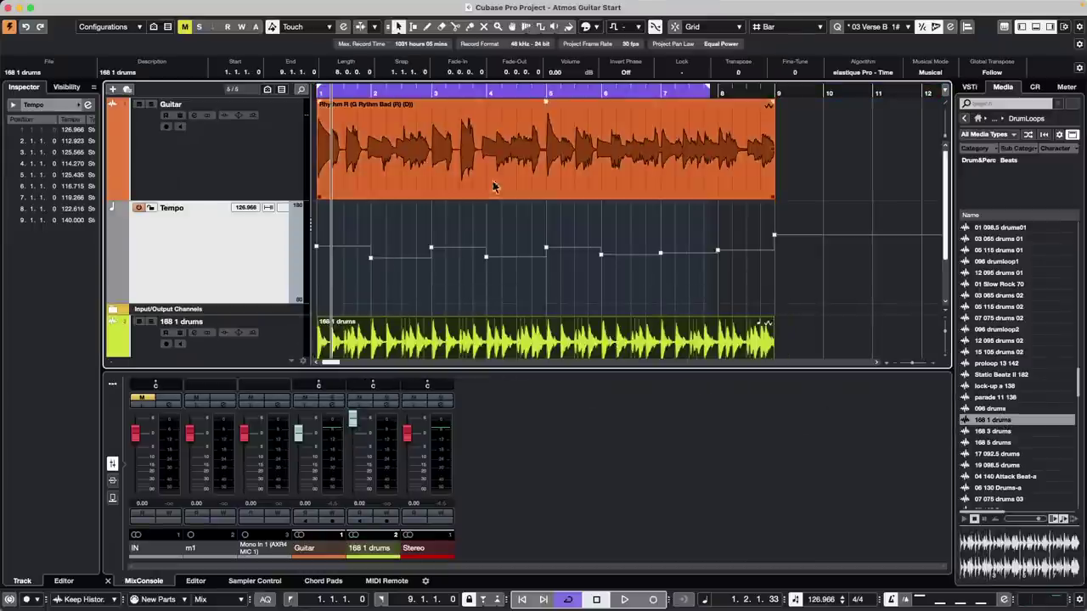
pyautogui.click(934, 73)
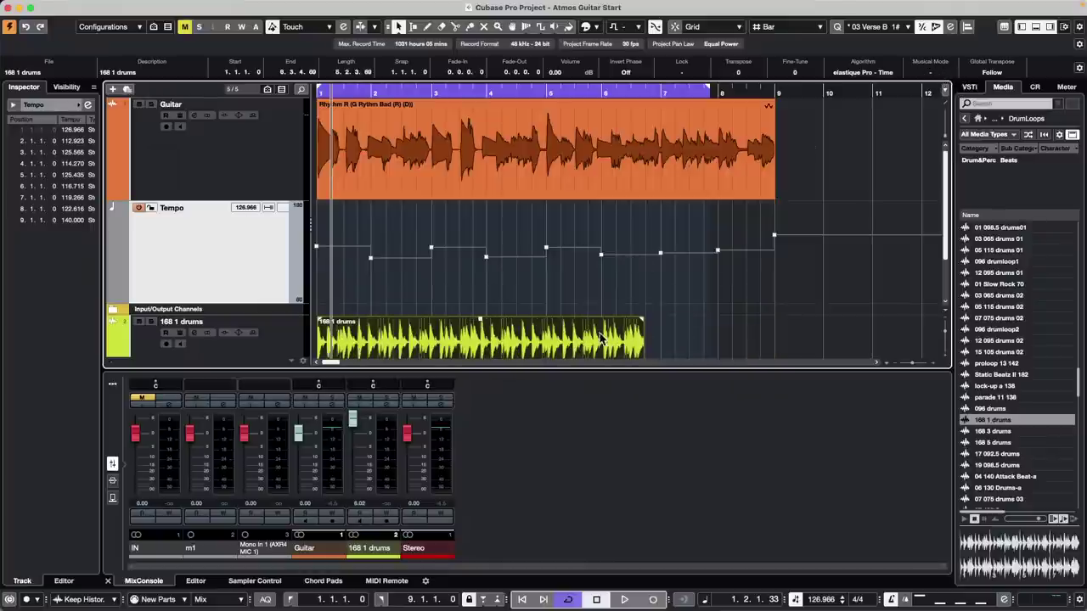
# - Play the loop and lower the drums fader to -4.57 dB, then stop near bar 7
pyautogui.scroll(-3, 595, 247)
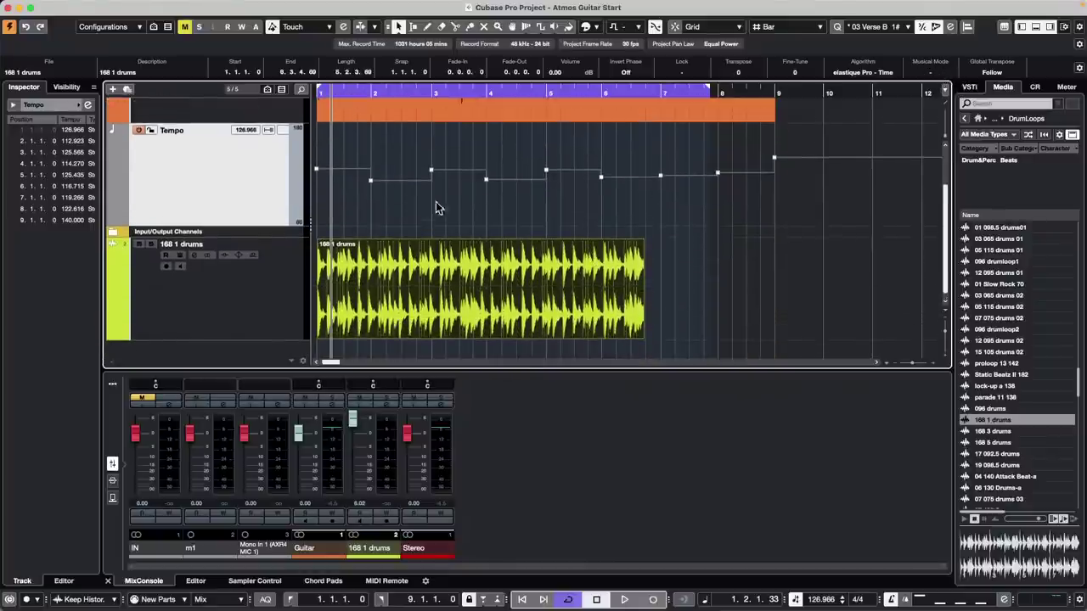
pyautogui.press('space')
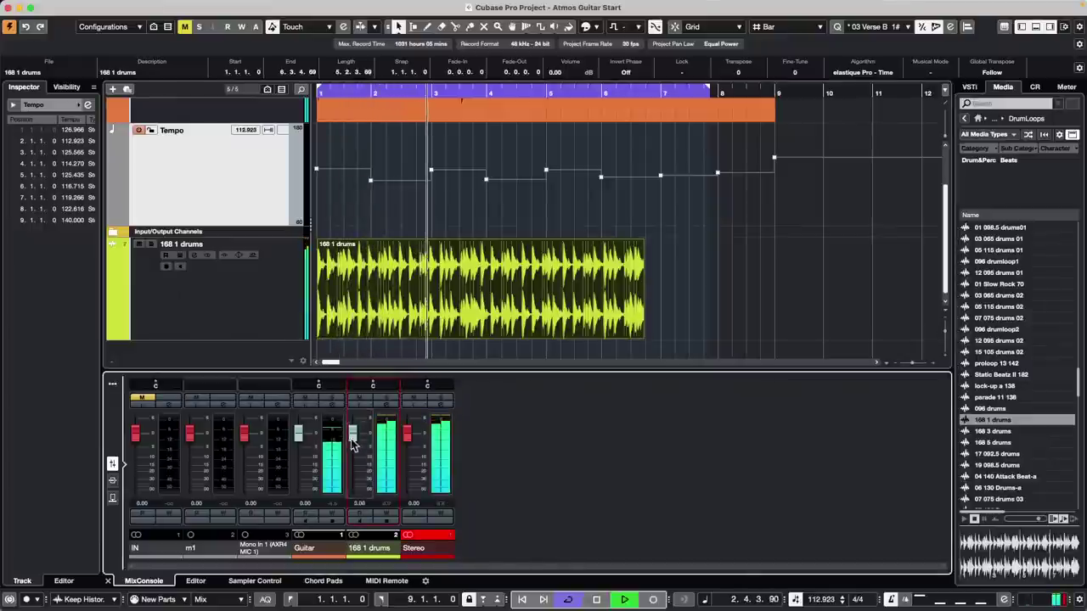
pyautogui.moveTo(355, 431); pyautogui.dragTo(355, 447)
pyautogui.press('space')
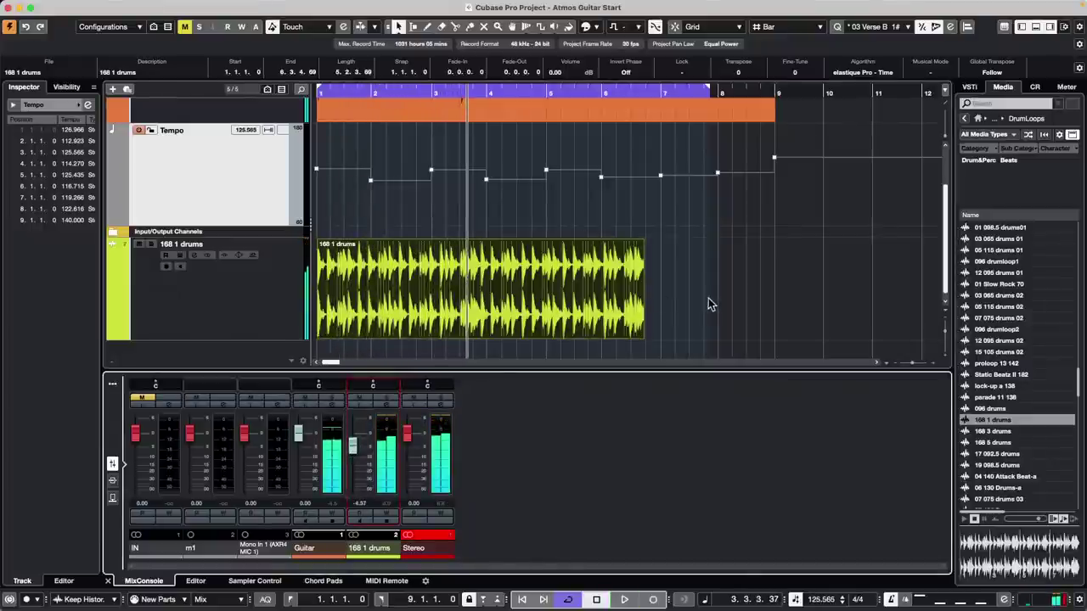
pyautogui.click(711, 304)
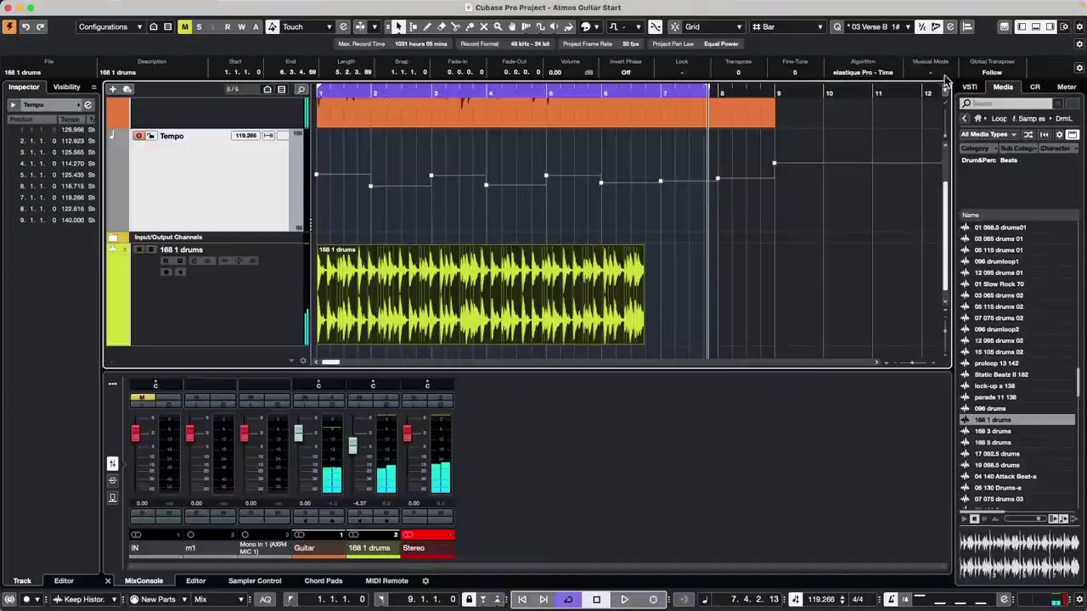
# - Turn Musical Mode on for the drum loop and compare it off and on while playing from bar 1
pyautogui.click(934, 73)
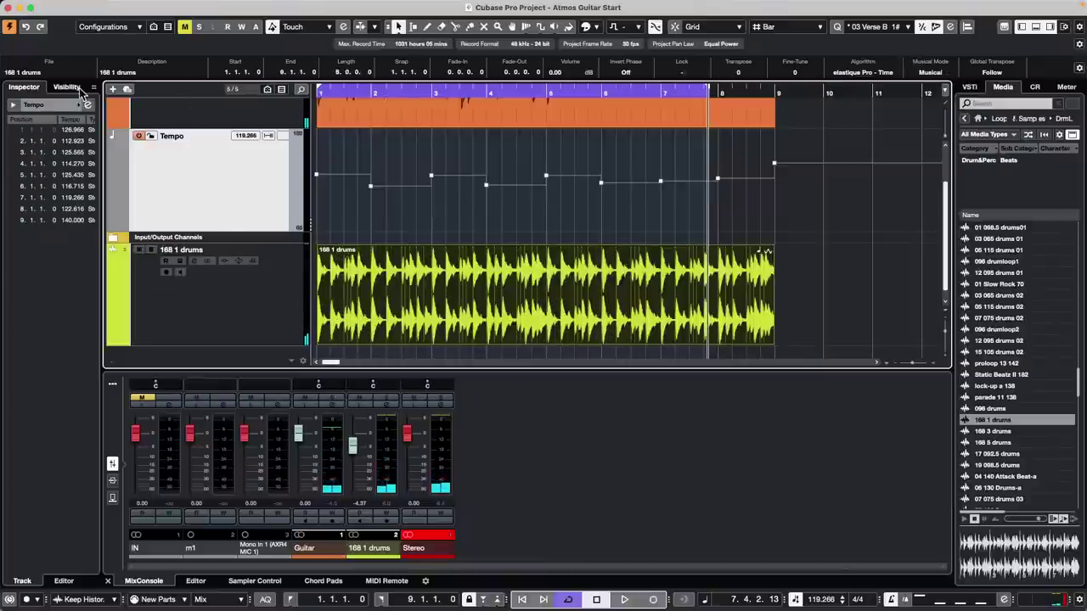
pyautogui.click(346, 90)
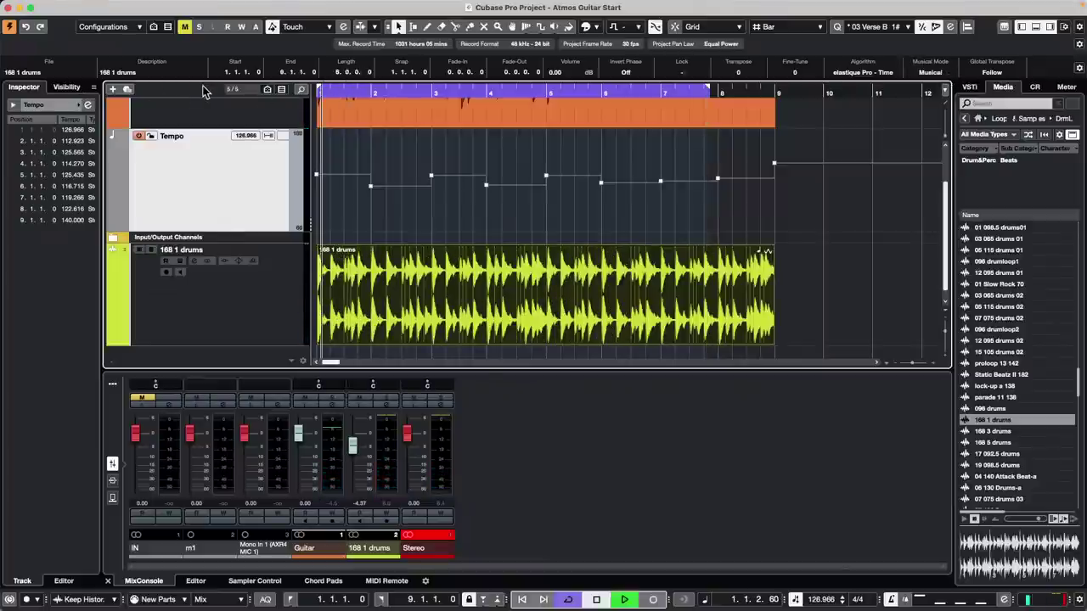
pyautogui.press('space')
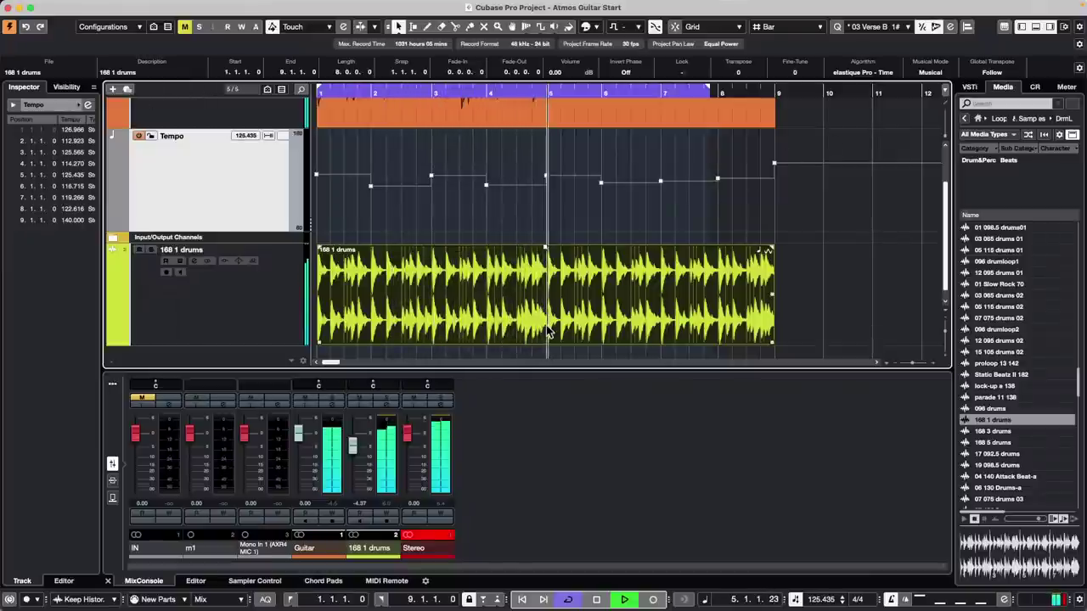
pyautogui.click(933, 73)
pyautogui.click(932, 73)
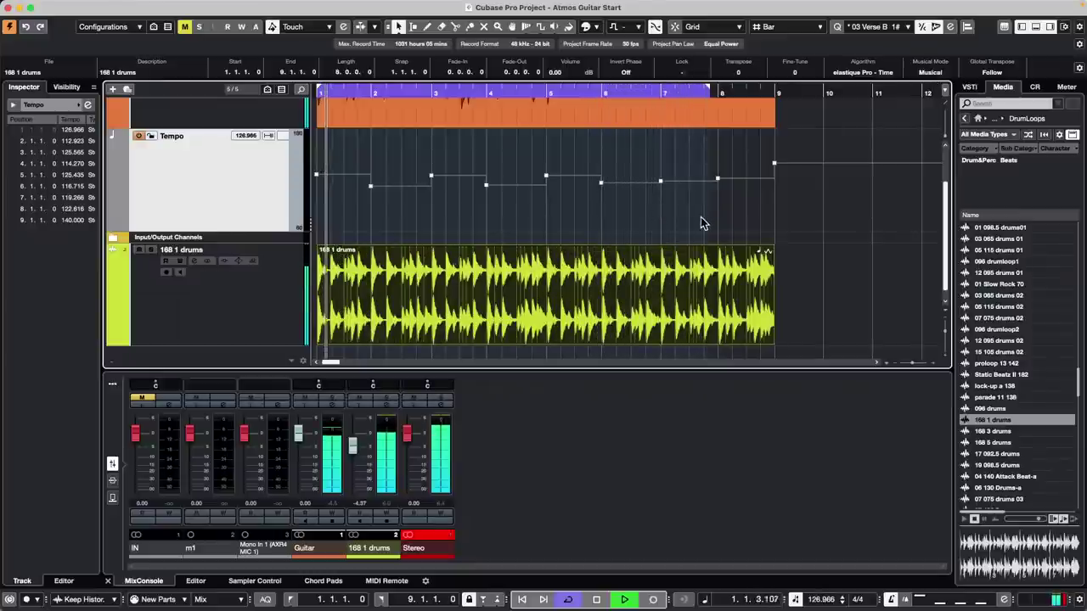
# - Extend the cycle range to end at bar 9 and recheck Musical Mode on the drum loop
pyautogui.moveTo(706, 92); pyautogui.dragTo(774, 96)
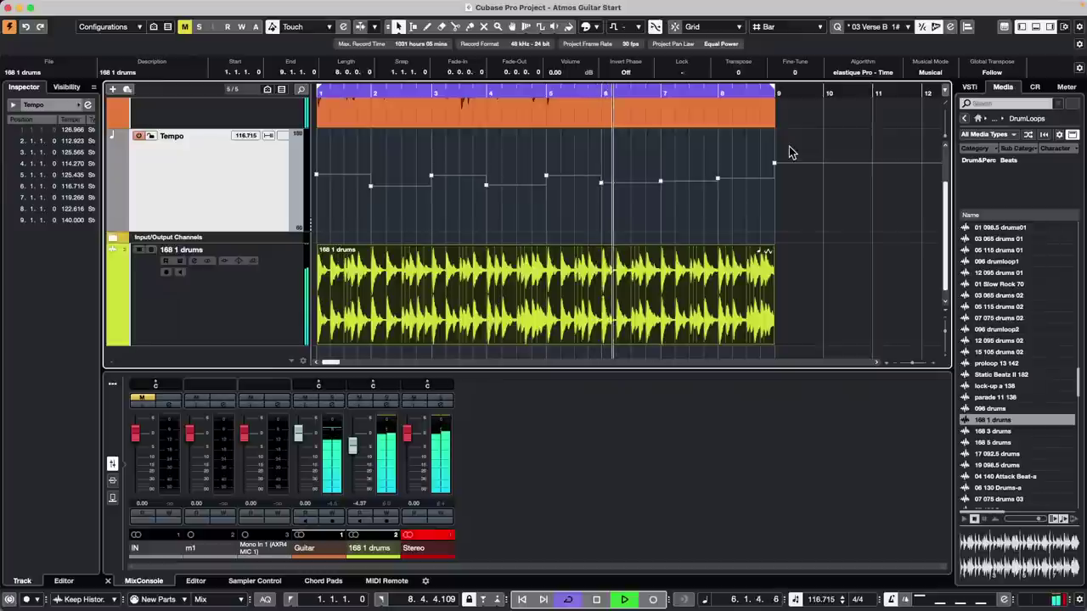
pyautogui.scroll(3, 626, 162)
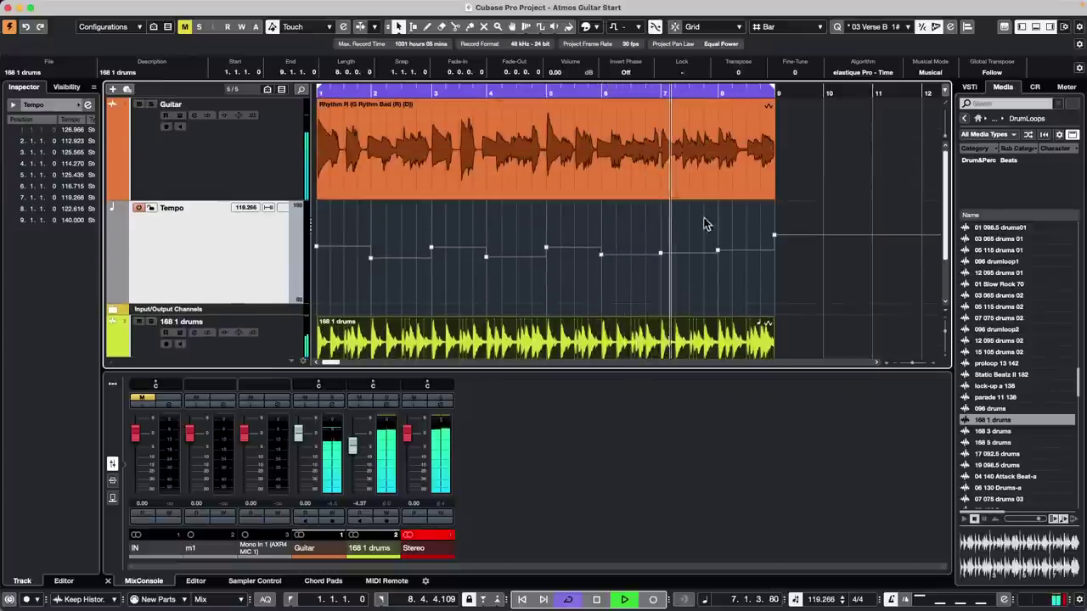
pyautogui.click(935, 74)
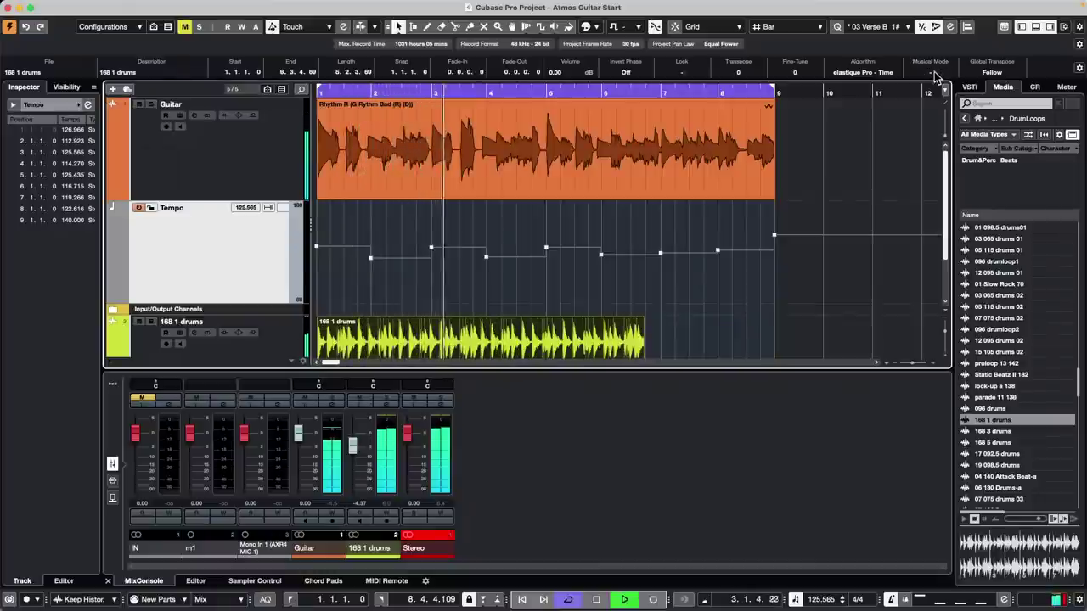
pyautogui.click(935, 74)
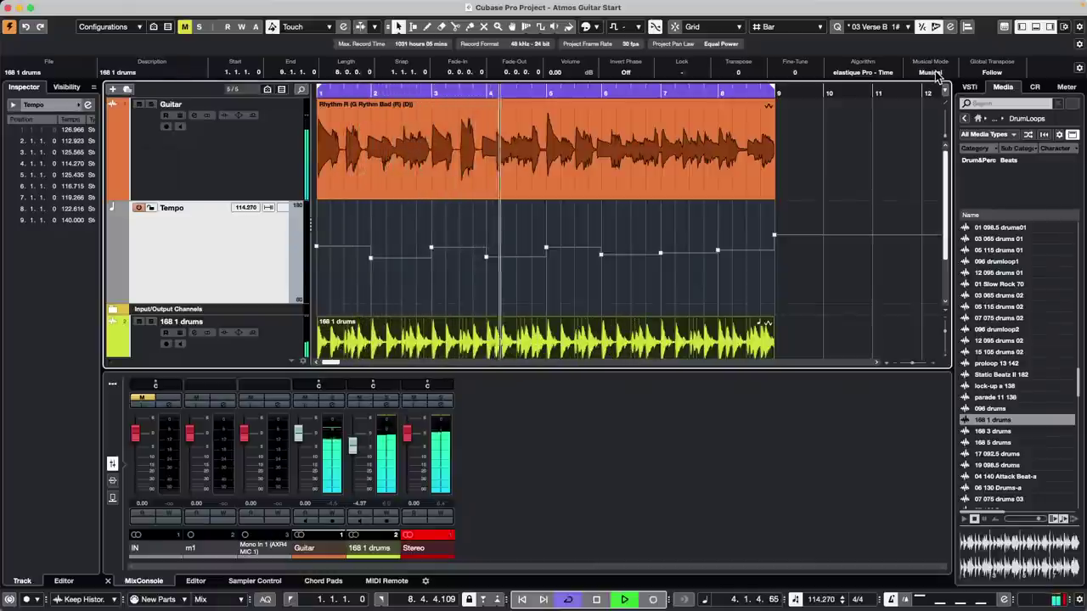
pyautogui.scroll(-3, 790, 251)
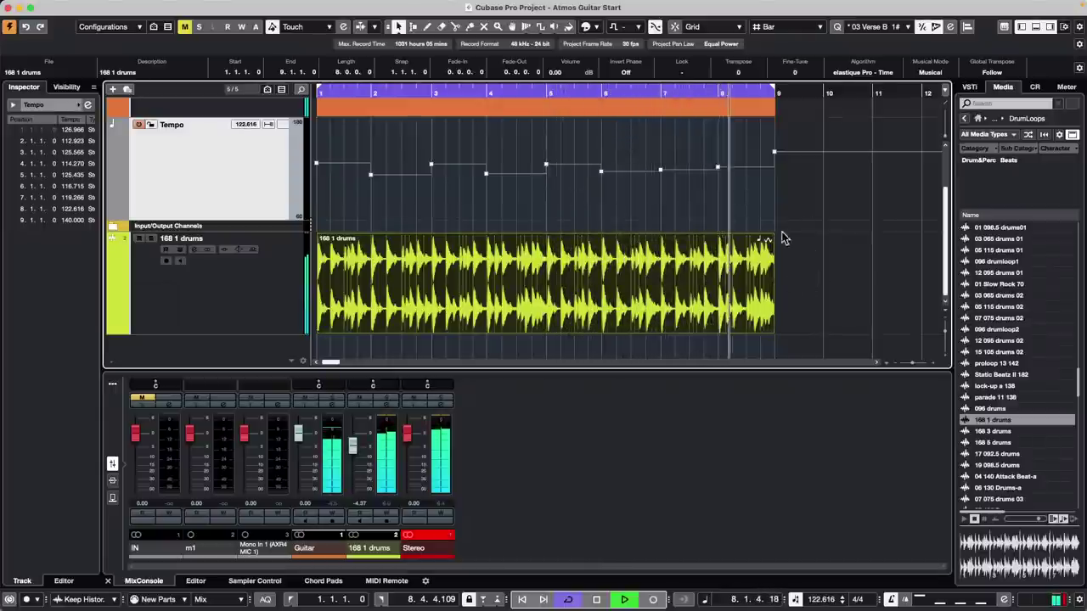
pyautogui.moveTo(602, 91); pyautogui.dragTo(601, 64)
pyautogui.scroll(3, 596, 180)
pyautogui.click(471, 167)
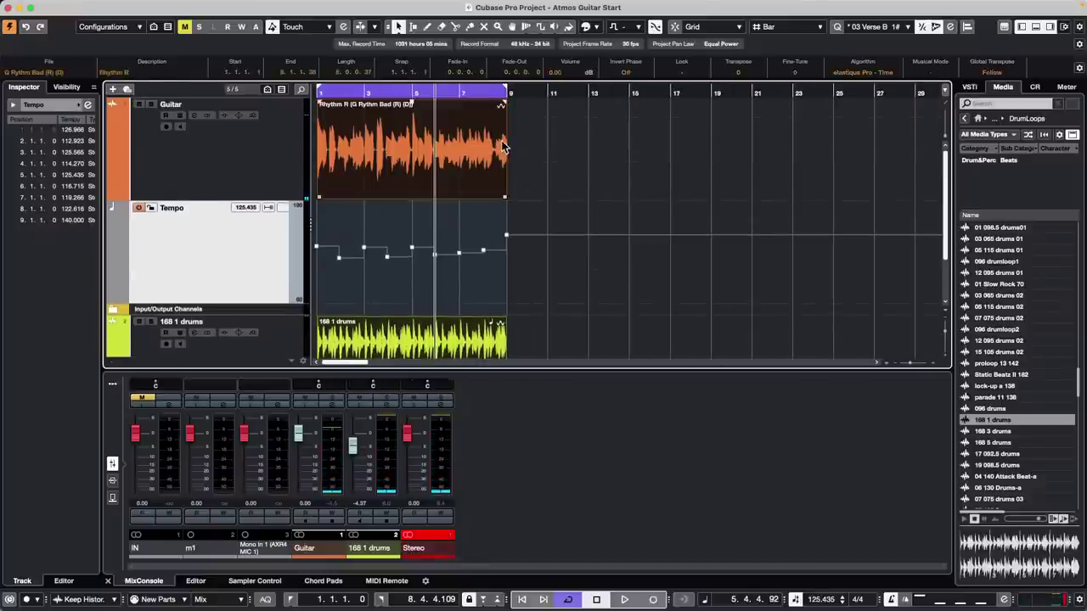
pyautogui.moveTo(504, 152); pyautogui.dragTo(861, 195)
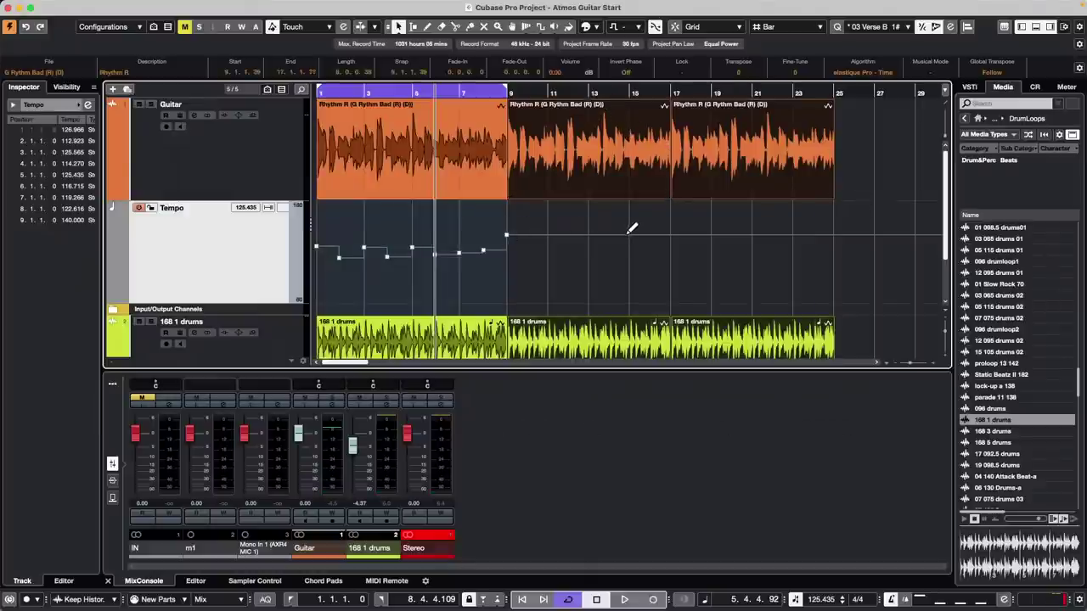
pyautogui.hotkey('ctrl', 'z')
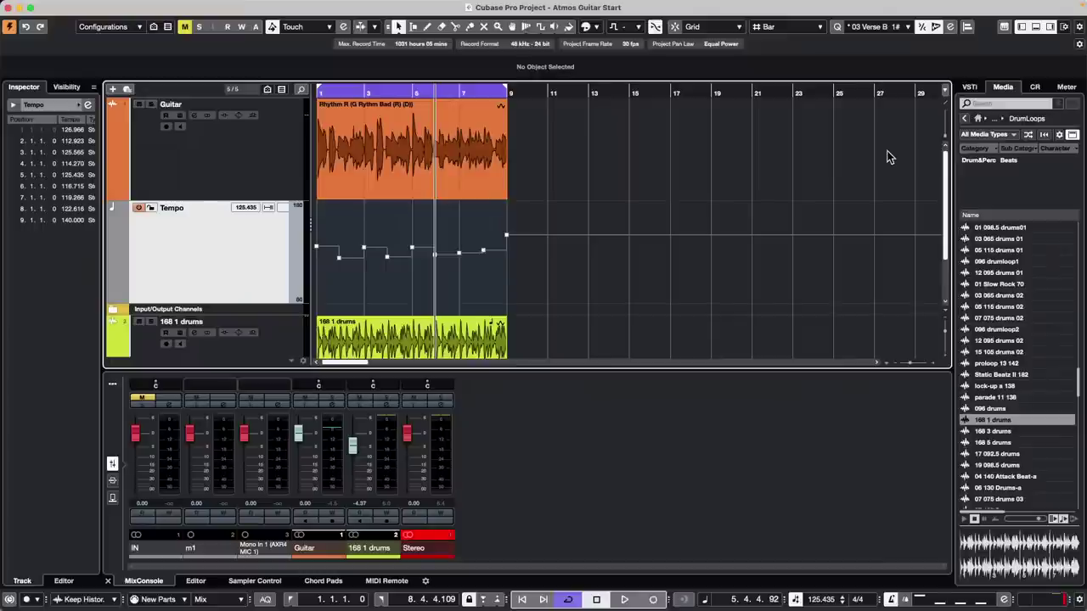
# - Delete the 168 1 drums audio event using the Erase tool from the toolbox
pyautogui.click(291, 346)
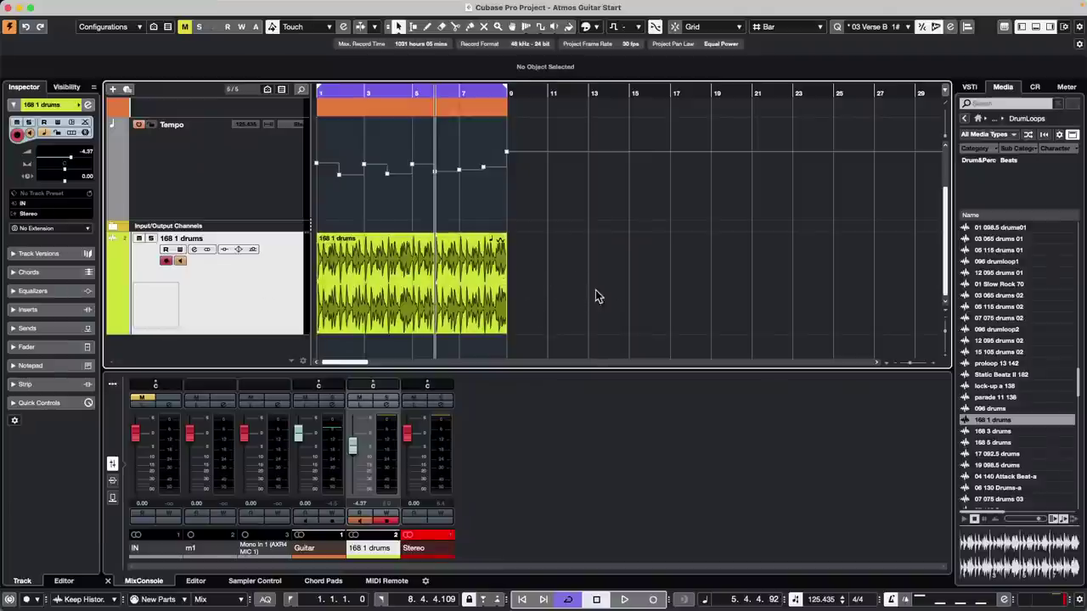
pyautogui.moveTo(586, 293); pyautogui.dragTo(404, 295)
pyautogui.rightClick(425, 293)
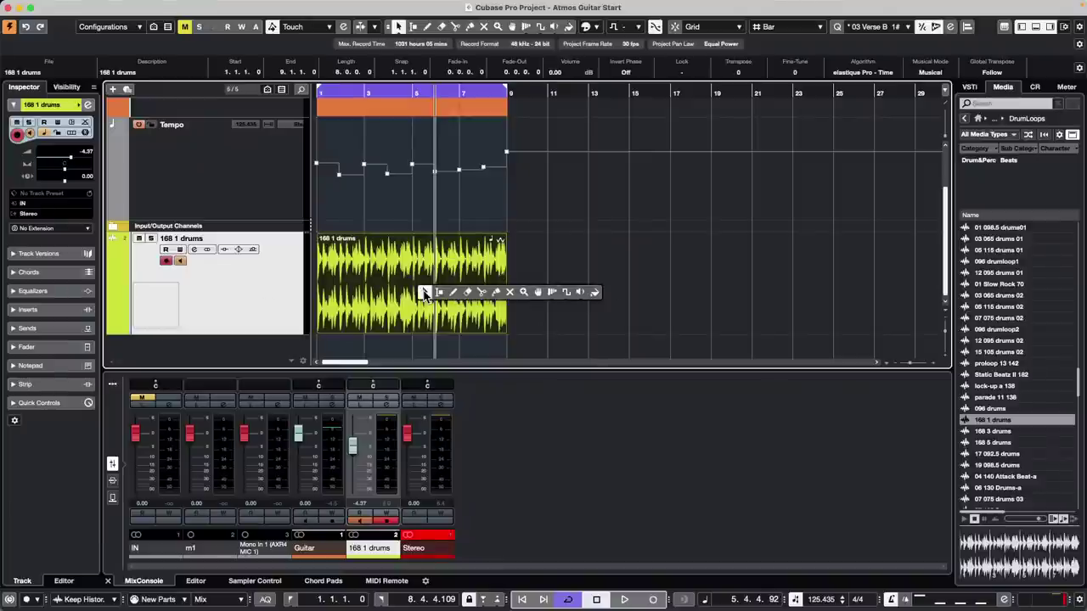
pyautogui.click(468, 292)
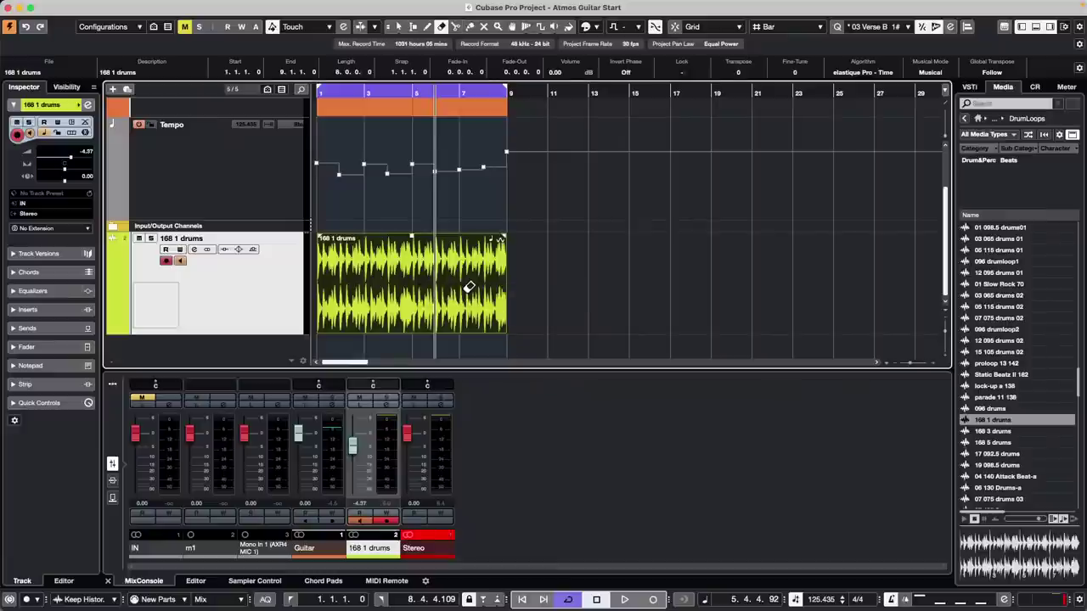
pyautogui.click(468, 287)
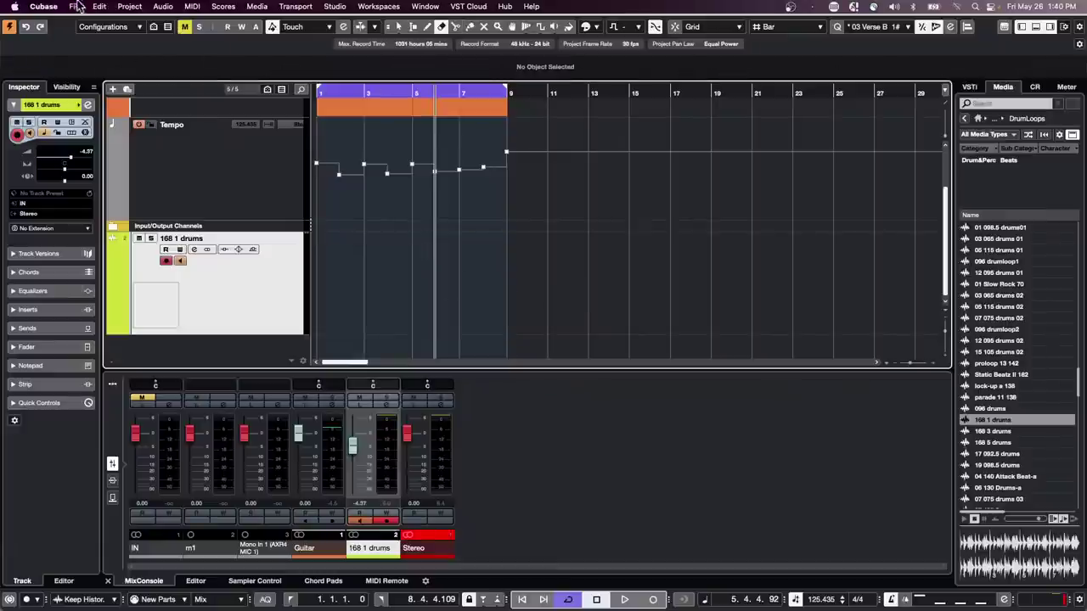
# - Start opening a project and browse to the Projects folder
pyautogui.click(76, 7)
pyautogui.moveTo(144, 266)
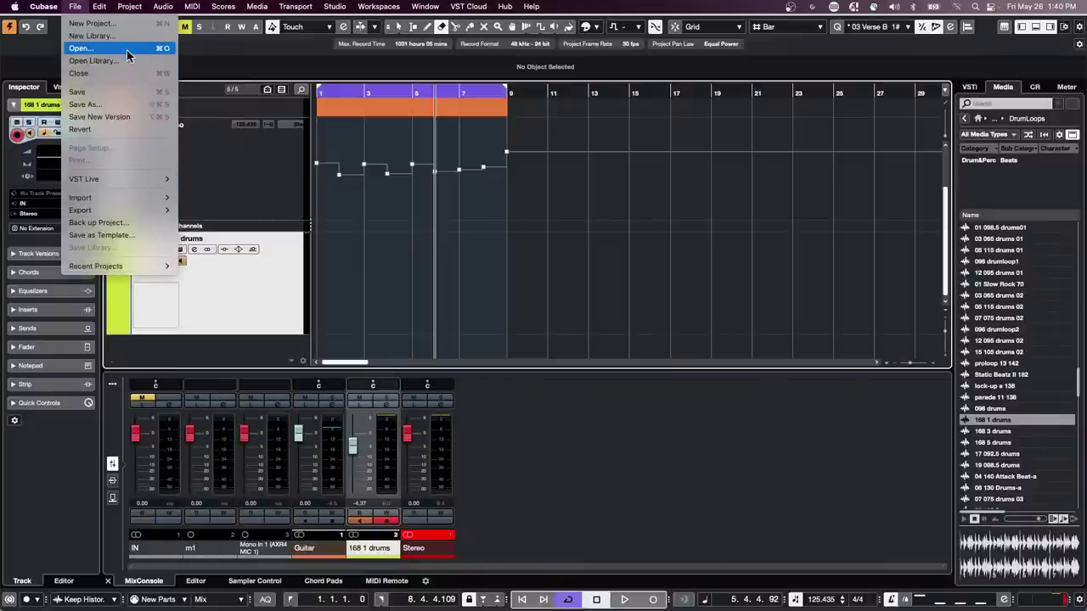
pyautogui.click(126, 48)
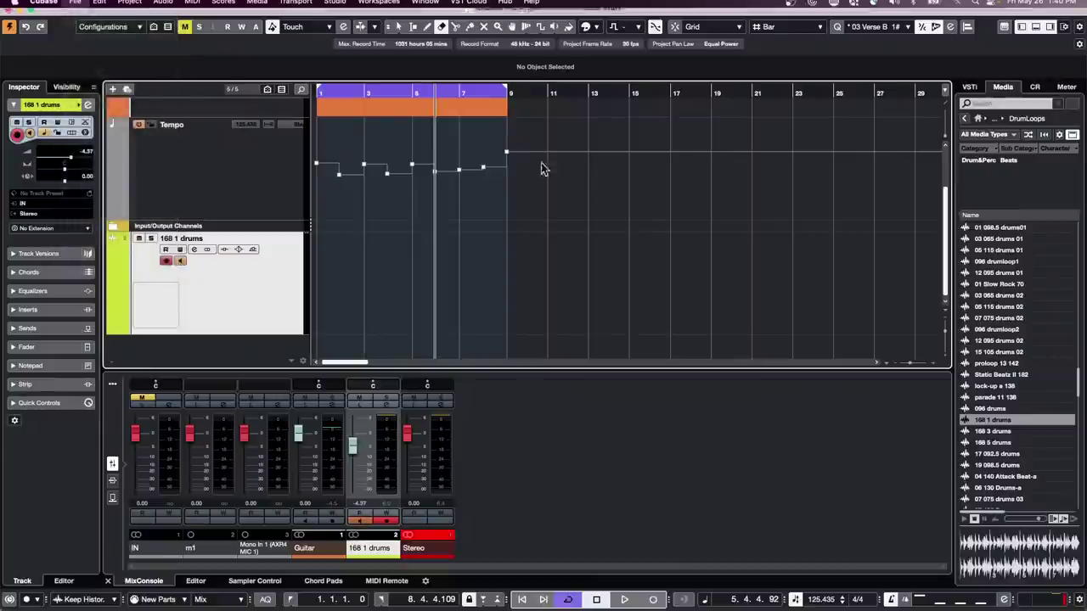
pyautogui.scroll(-3, 323, 213)
pyautogui.scroll(3, 322, 212)
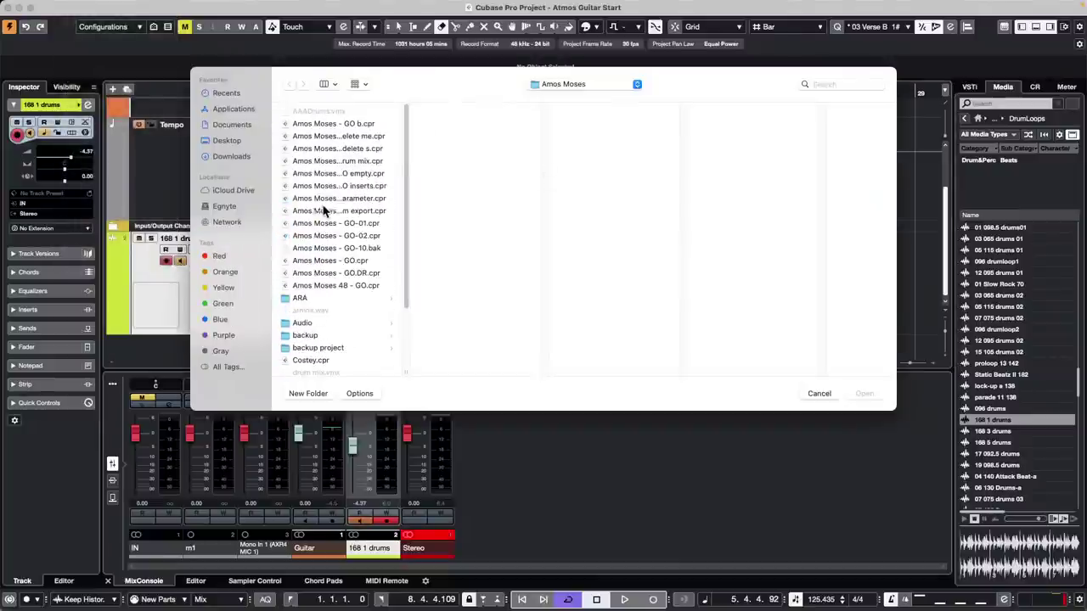
pyautogui.click(563, 85)
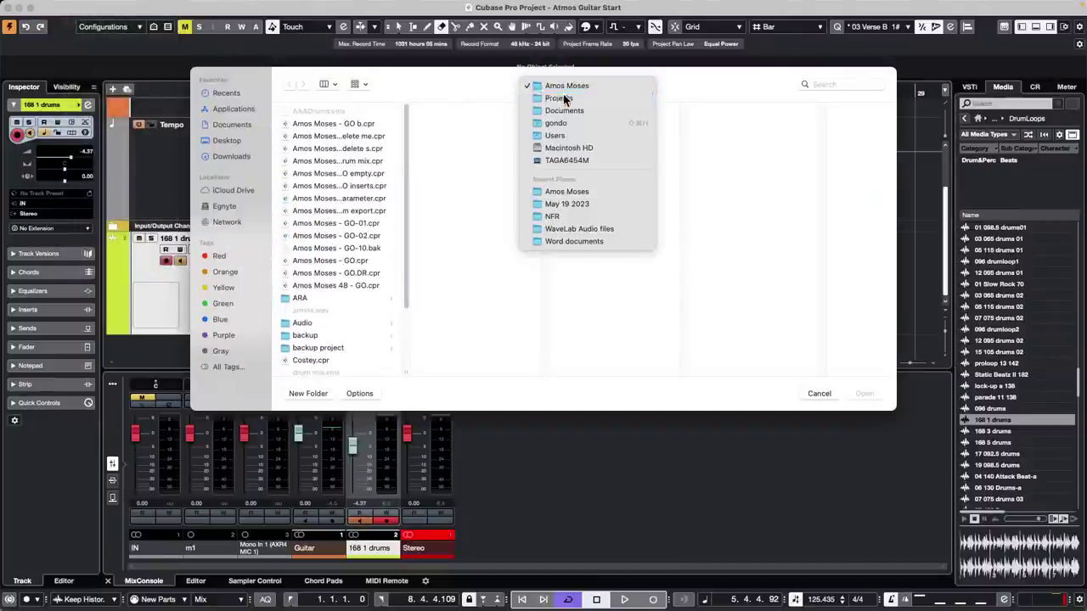
pyautogui.click(560, 98)
# - Open Sync MIDI to tempo detection.cpr from the tutorials folder
pyautogui.scroll(-15, 459, 237)
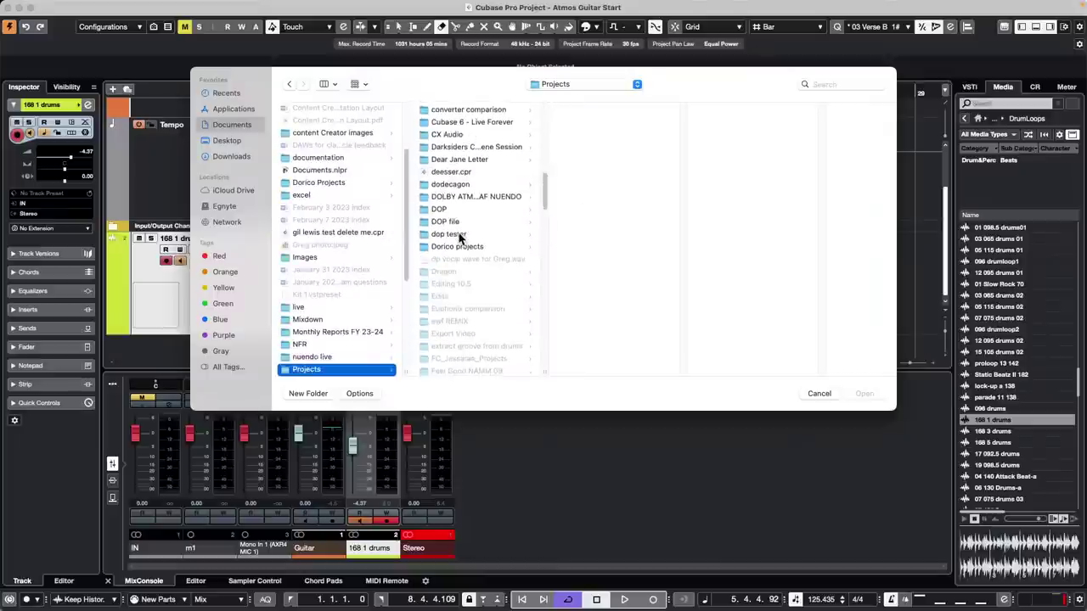
pyautogui.scroll(-5, 459, 237)
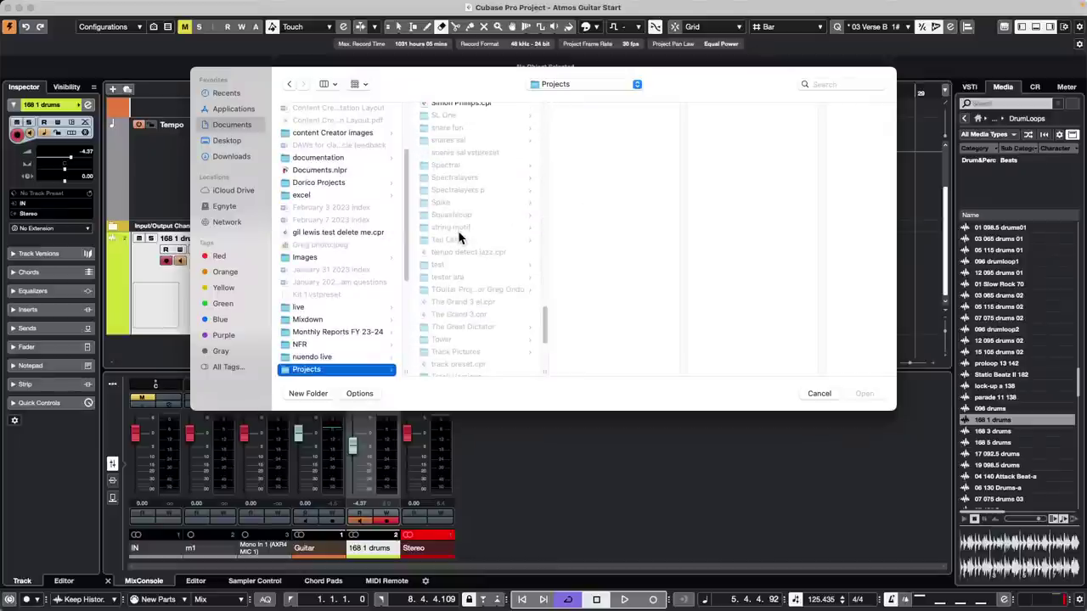
pyautogui.scroll(-4, 459, 237)
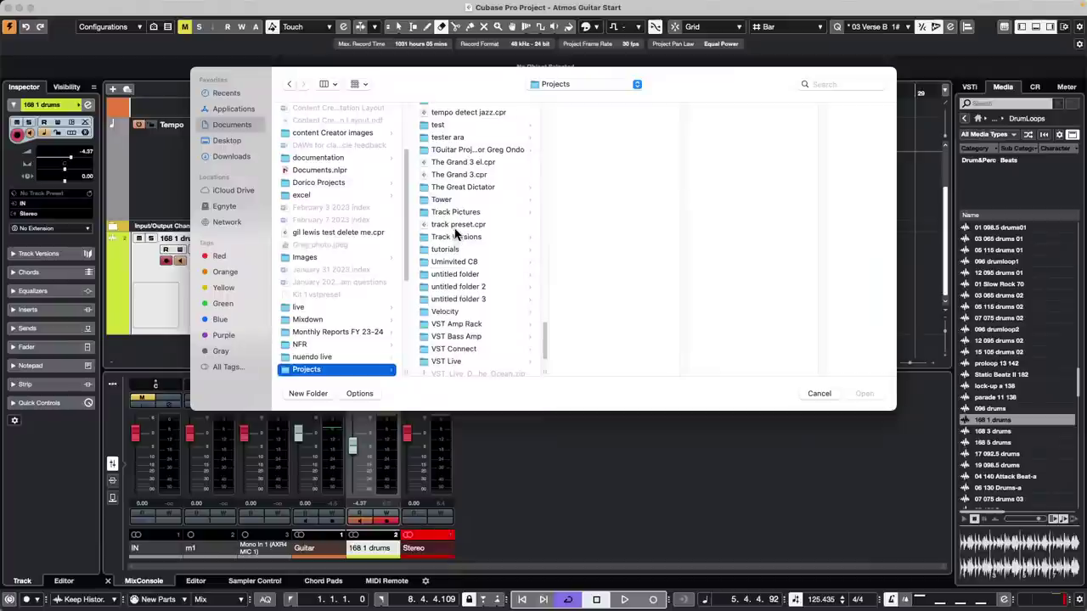
pyautogui.click(446, 249)
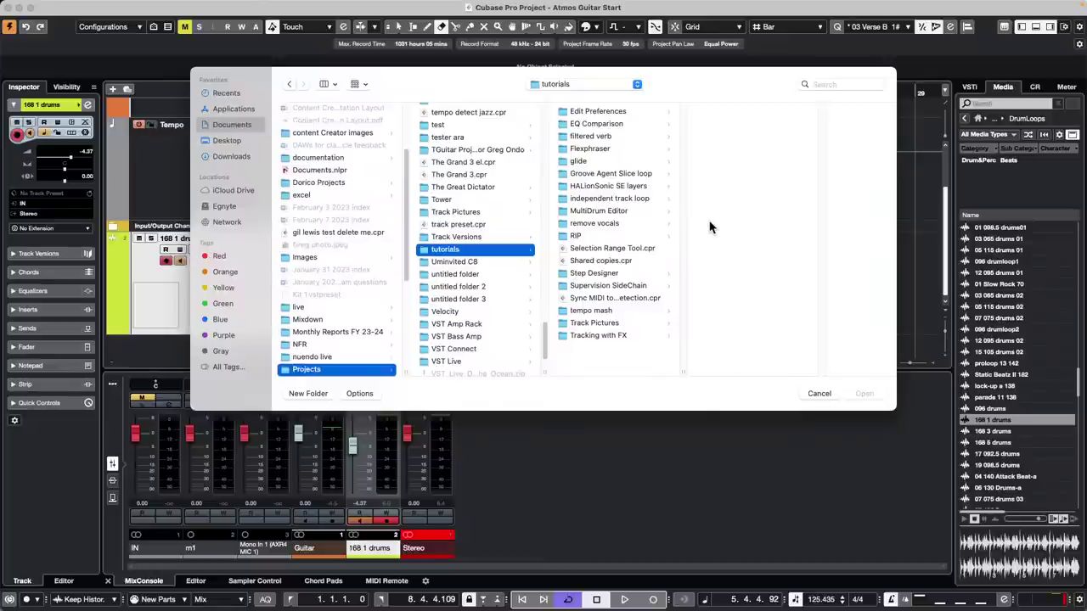
pyautogui.click(611, 300)
pyautogui.doubleClick(611, 300)
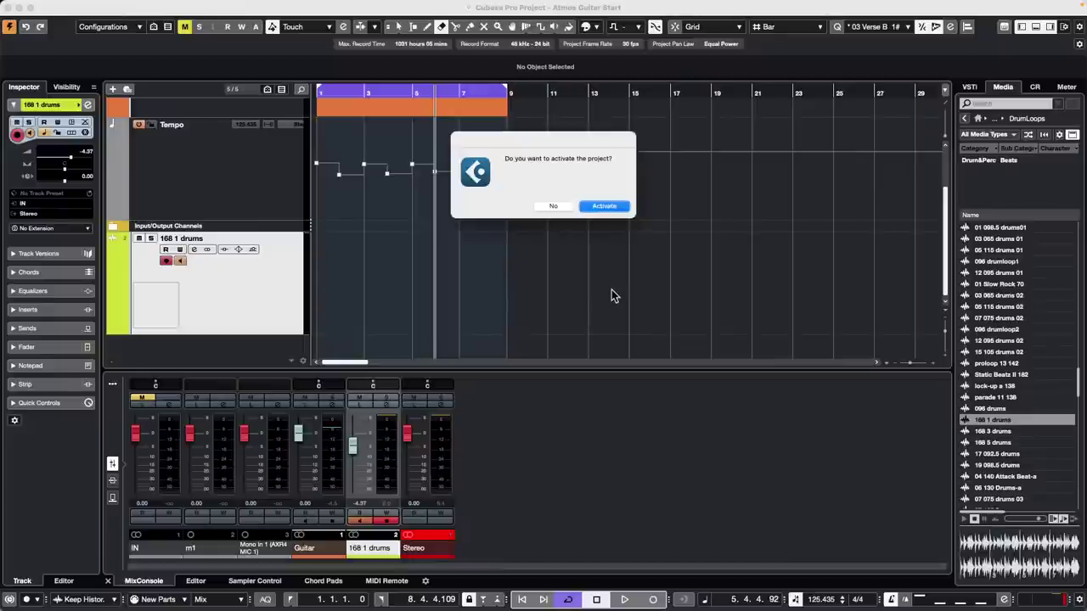
# - Activate the project, accept the Missing Ports notice, and zoom in on the first bars
pyautogui.click(606, 207)
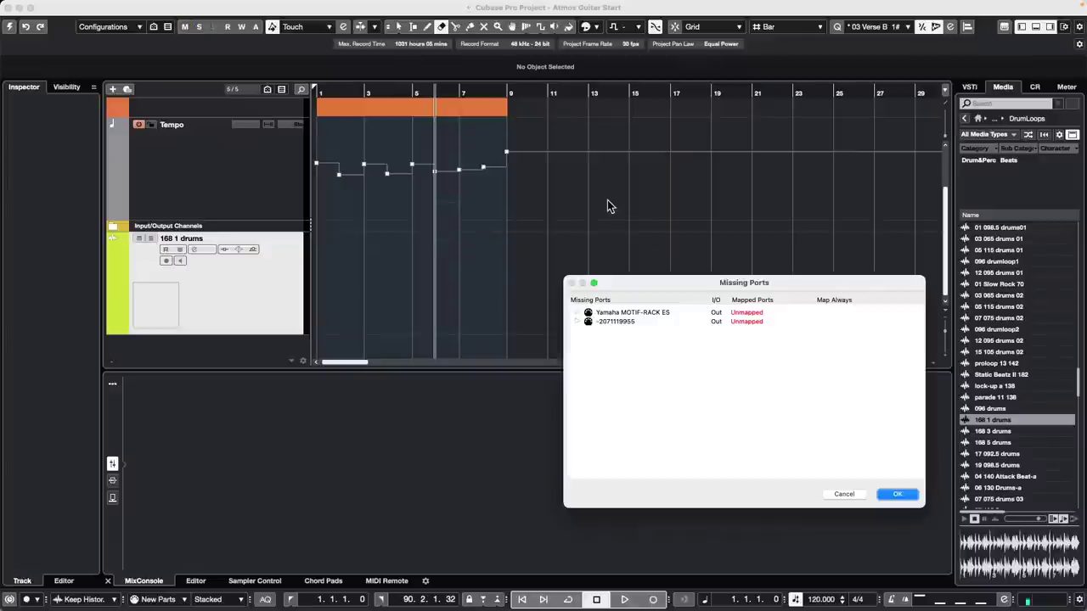
pyautogui.click(898, 494)
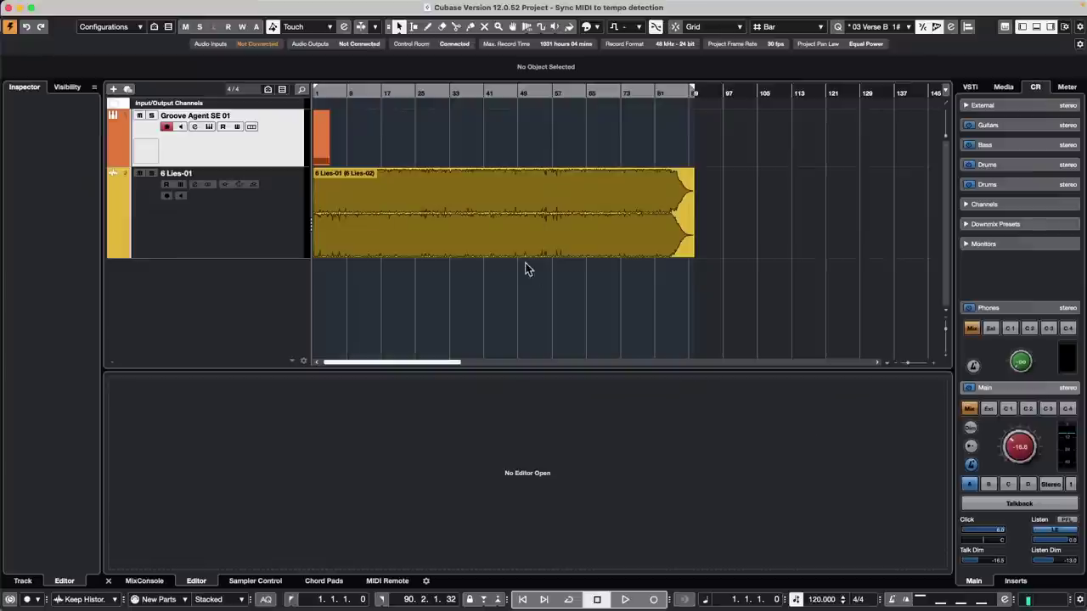
pyautogui.moveTo(337, 92); pyautogui.dragTo(254, 125)
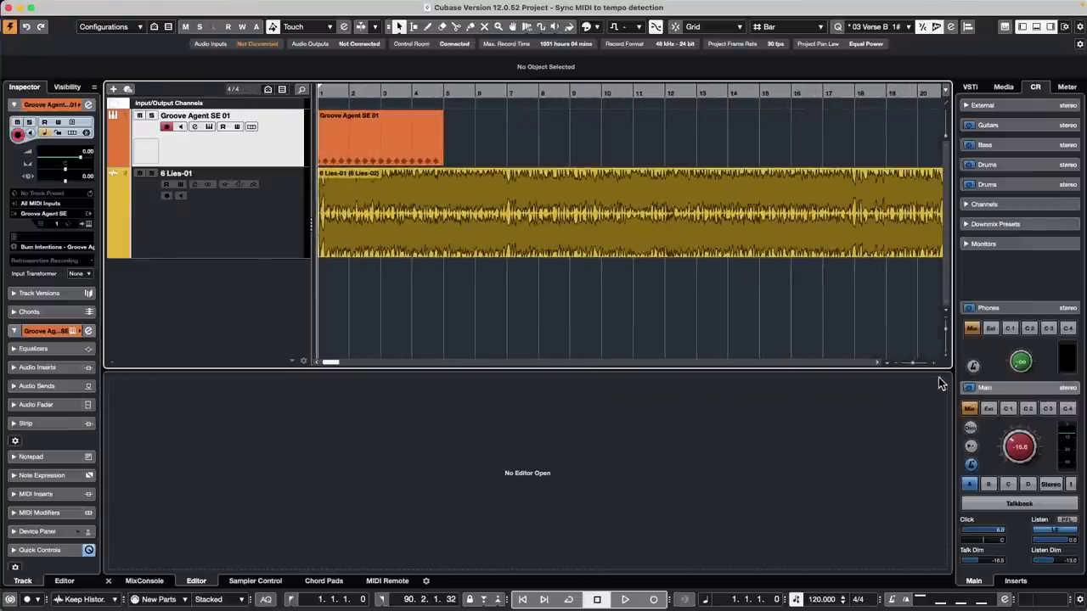
# - Open 6 Lies-01 in the Sample Editor and play it with Groove Agent SE 01 soloed
pyautogui.doubleClick(465, 223)
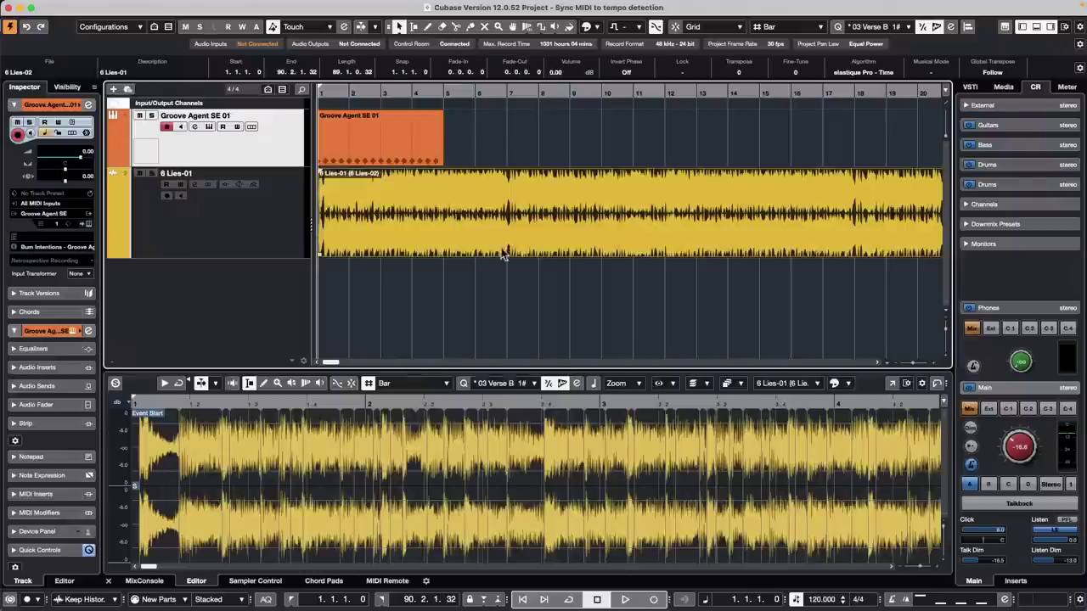
pyautogui.press('space')
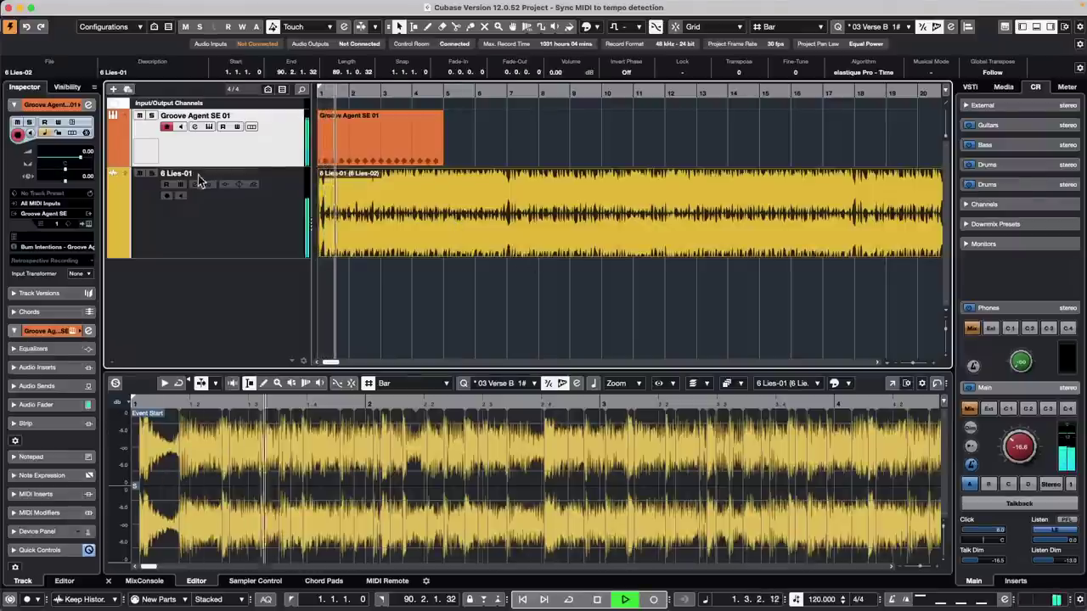
pyautogui.click(152, 116)
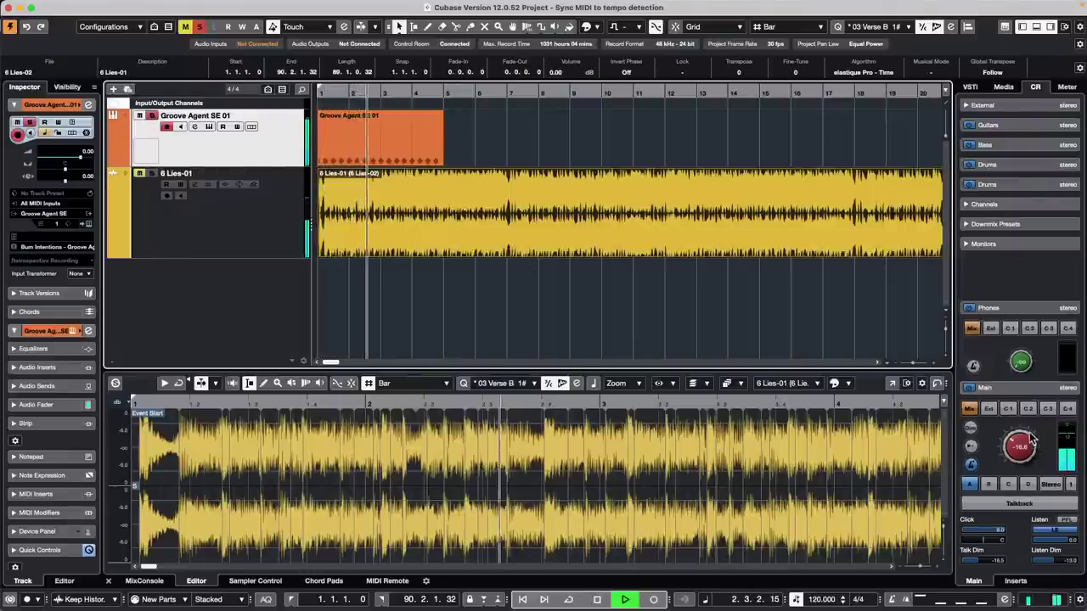
pyautogui.moveTo(1021, 445); pyautogui.dragTo(1025, 418)
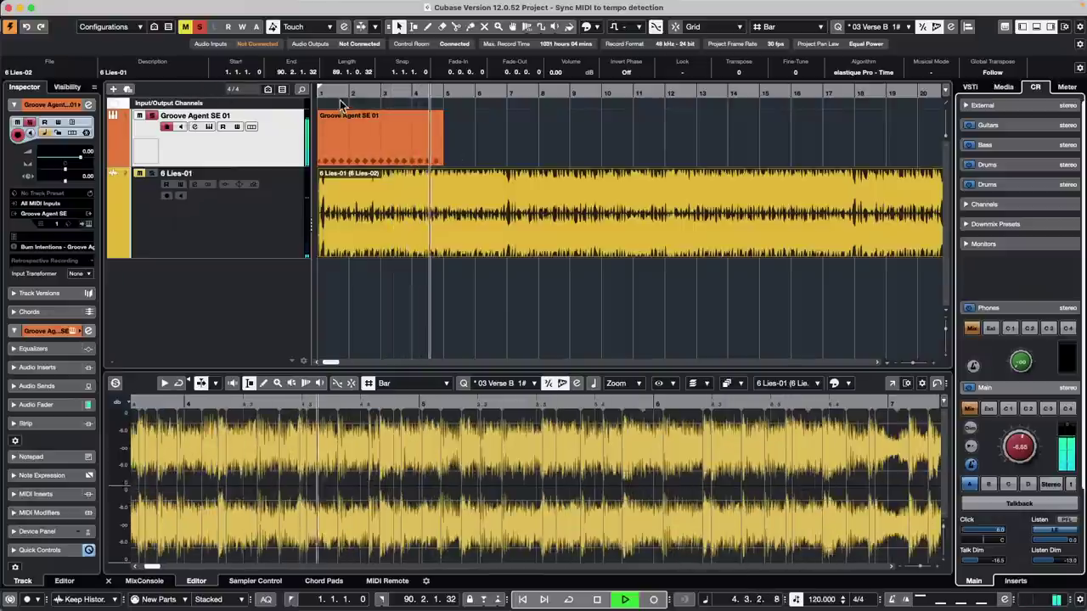
pyautogui.moveTo(298, 94); pyautogui.dragTo(298, 94)
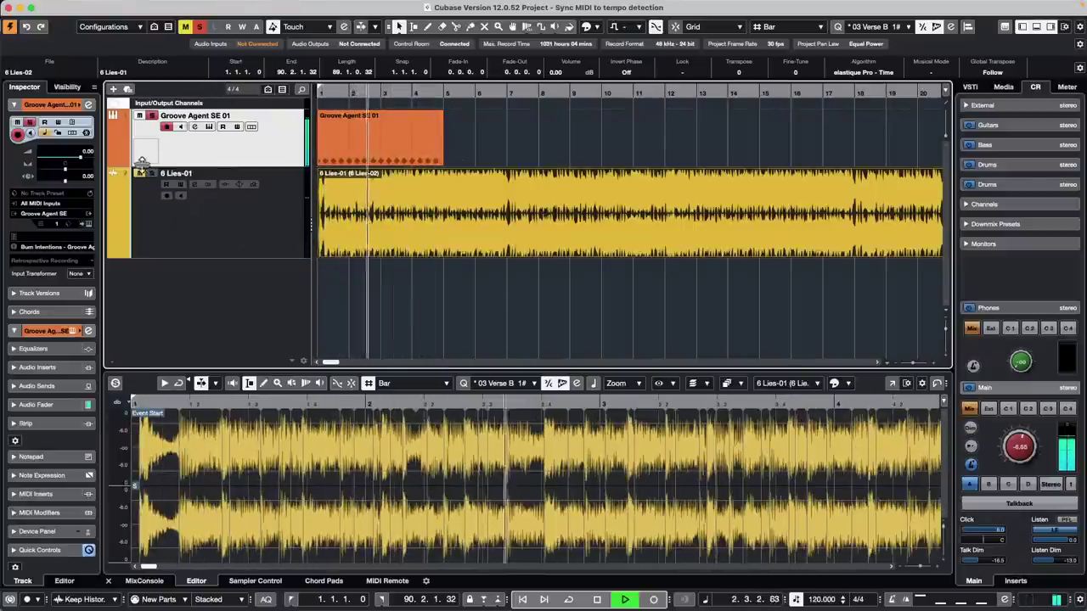
pyautogui.press('space')
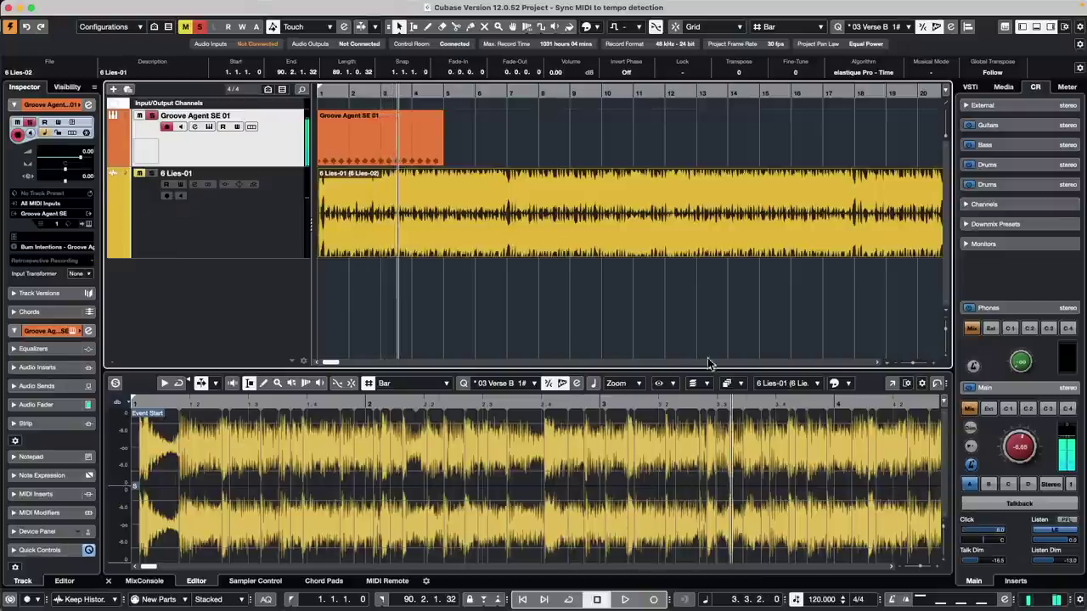
pyautogui.moveTo(1016, 436); pyautogui.dragTo(986, 441)
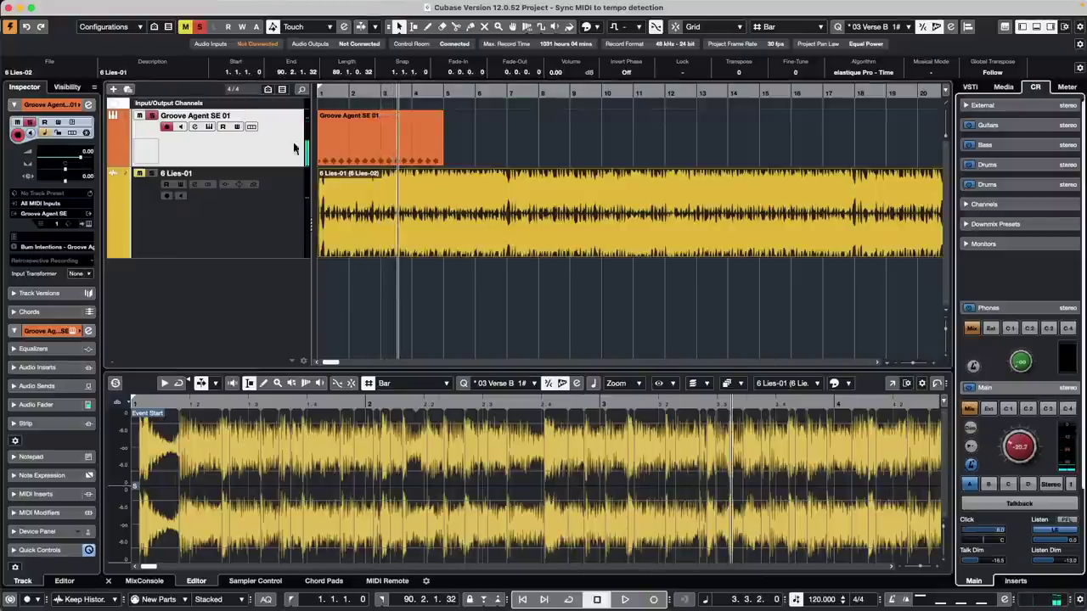
# - Lower the 6 Lies-01 track's Inspector volume and raise the Control Room level while playing
pyautogui.click(270, 214)
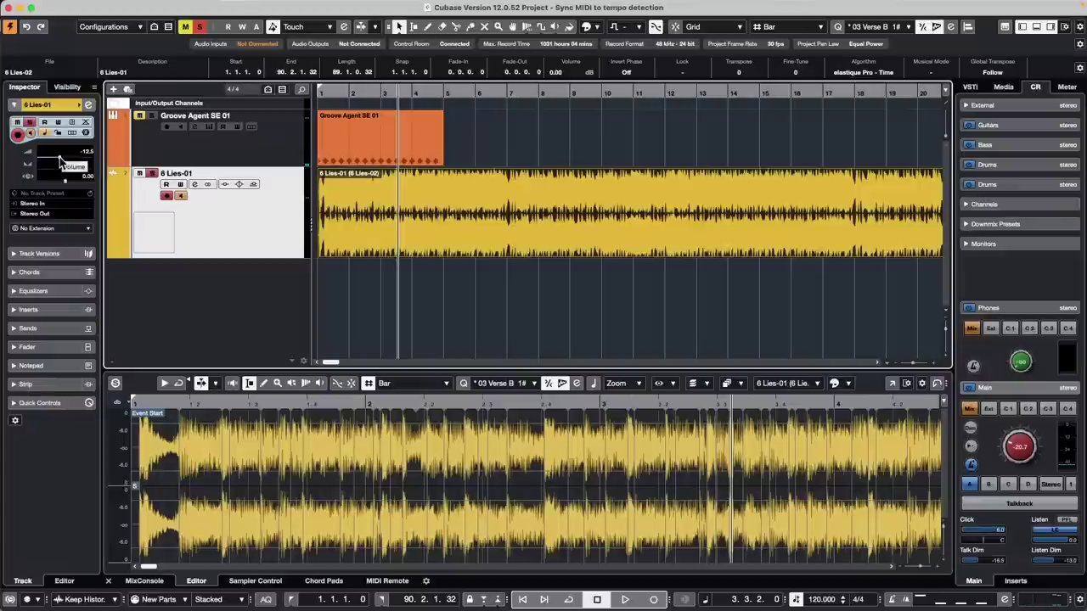
pyautogui.moveTo(59, 158); pyautogui.dragTo(43, 161)
pyautogui.press('space')
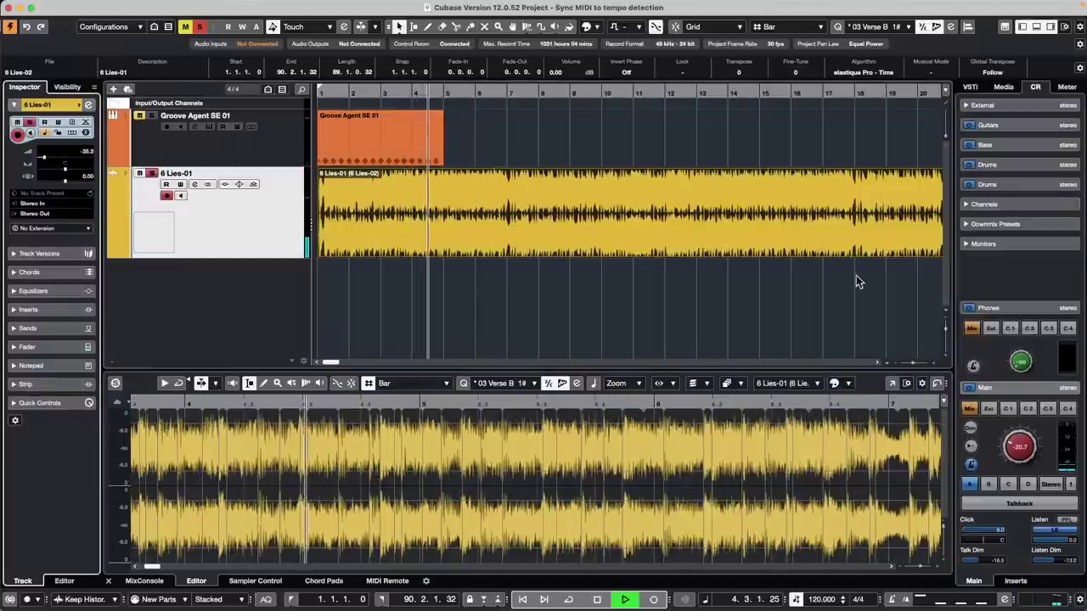
pyautogui.moveTo(1026, 437); pyautogui.dragTo(1025, 404)
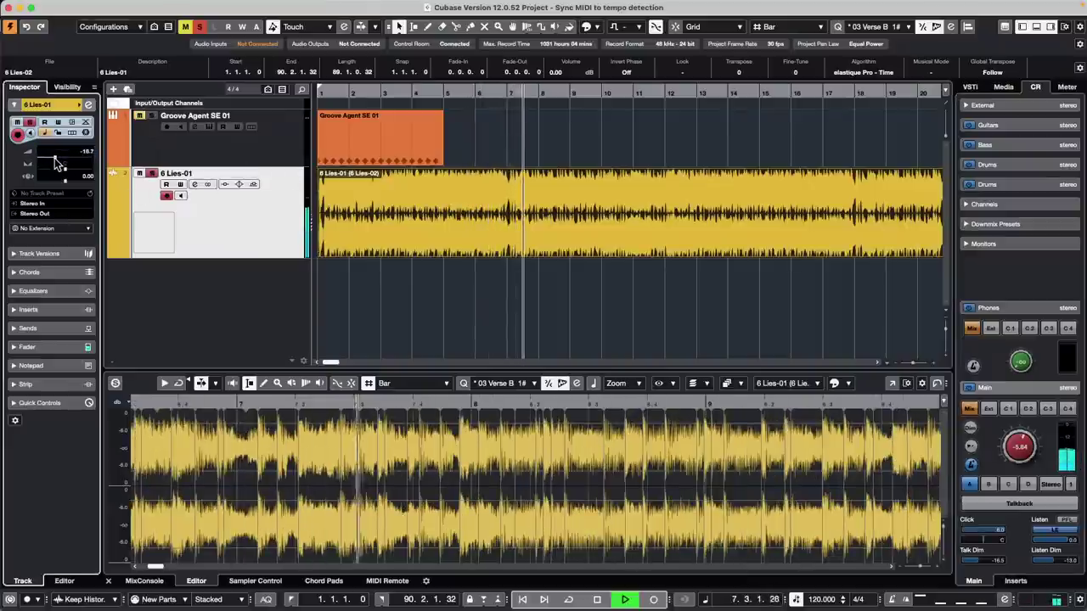
# - Stop playback and select the Groove Agent SE 01 track and its MIDI part
pyautogui.click(427, 127)
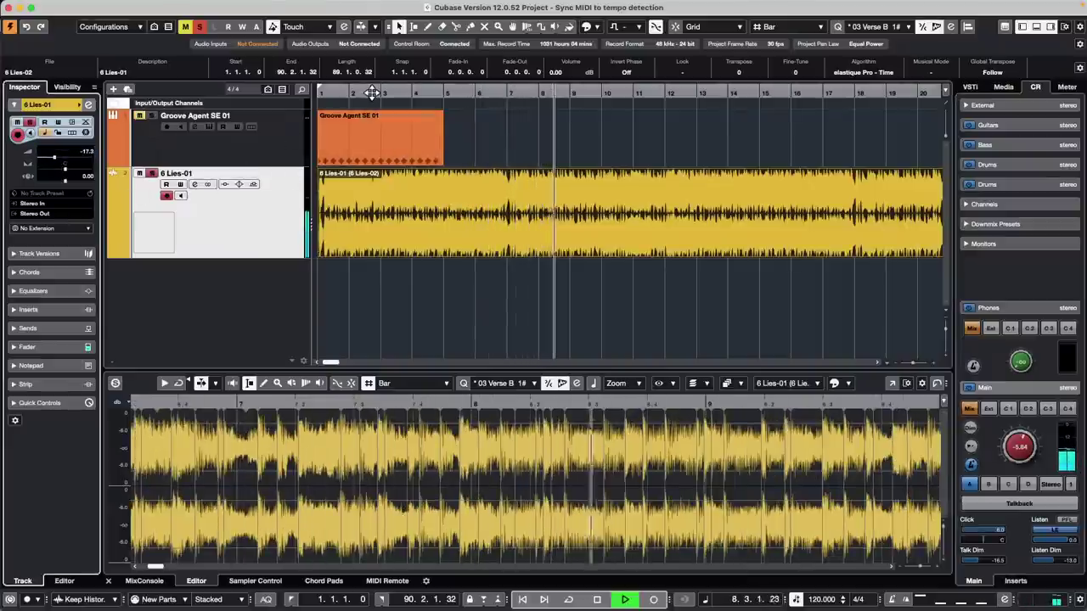
pyautogui.press('space')
pyautogui.click(248, 155)
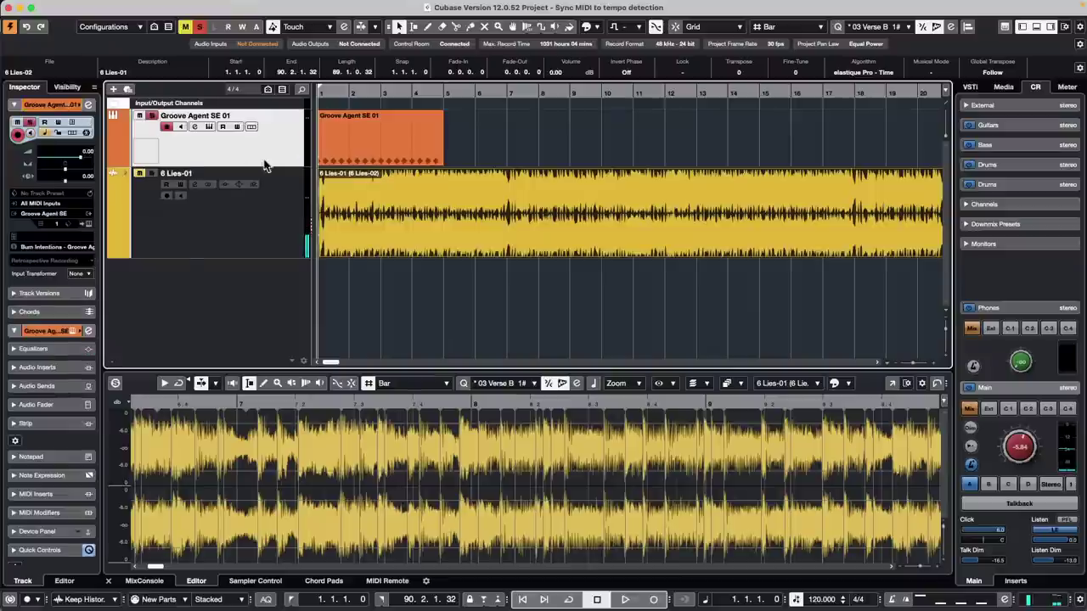
pyautogui.click(332, 160)
pyautogui.moveTo(342, 92); pyautogui.dragTo(289, 97)
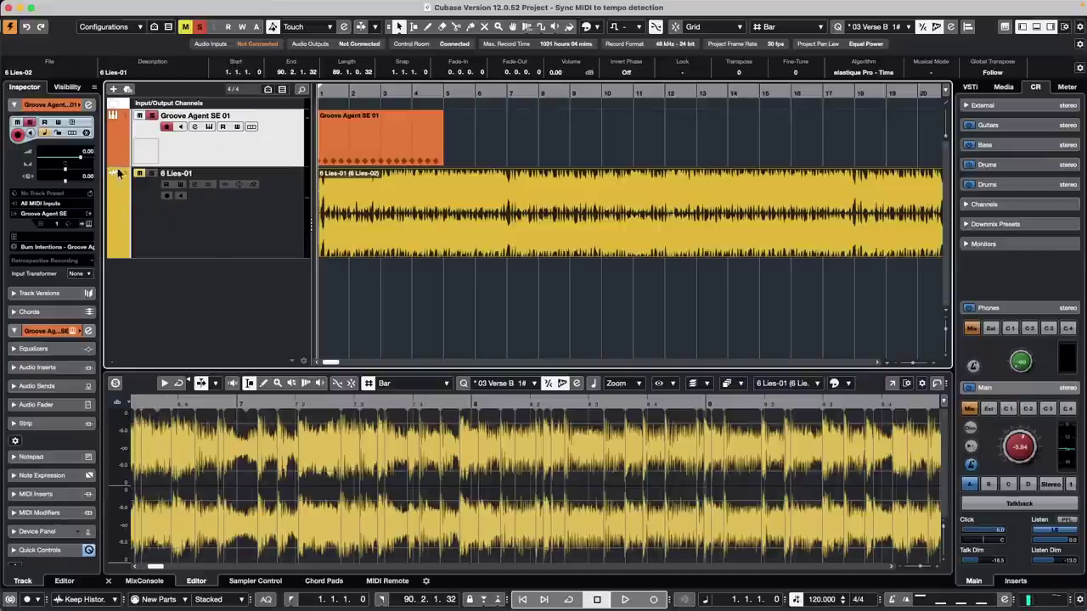
# - Lock the Groove Agent SE 01 part from the Inspector, then play and reselect it
pyautogui.click(58, 133)
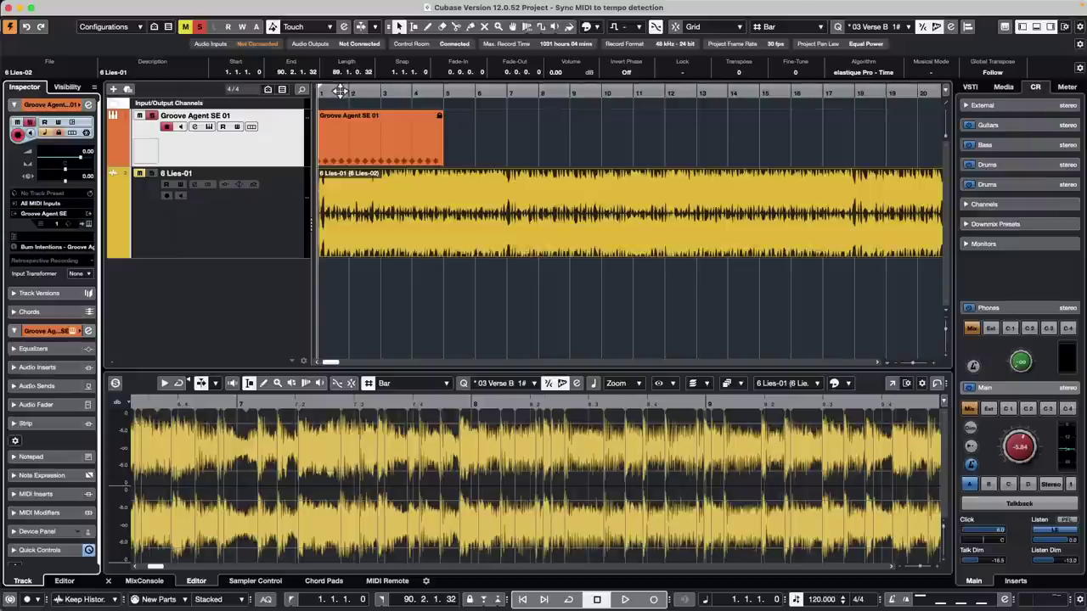
pyautogui.moveTo(340, 92); pyautogui.dragTo(249, 107)
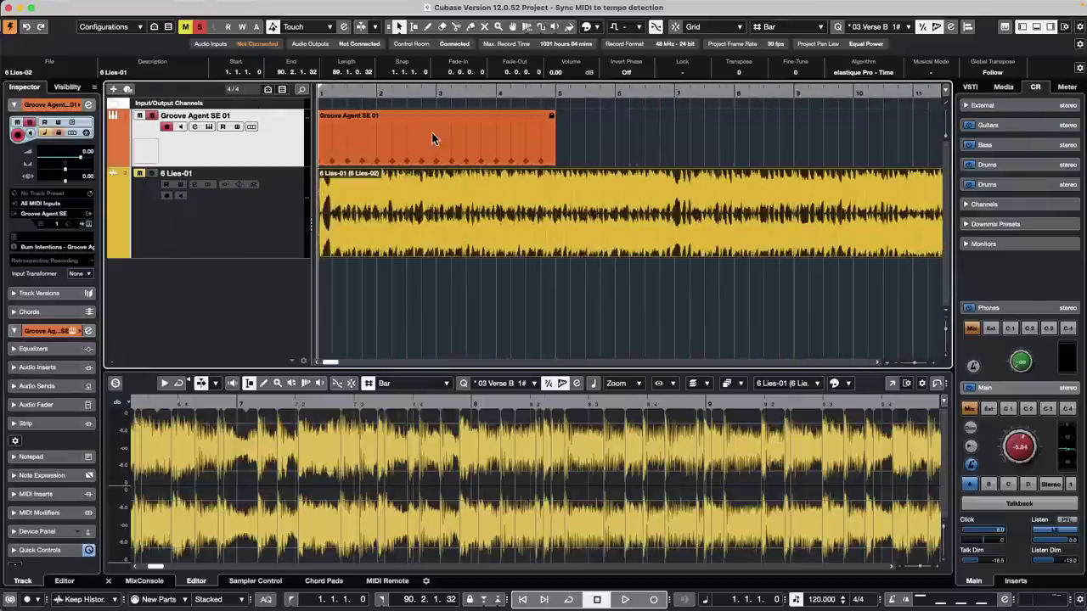
pyautogui.press('space')
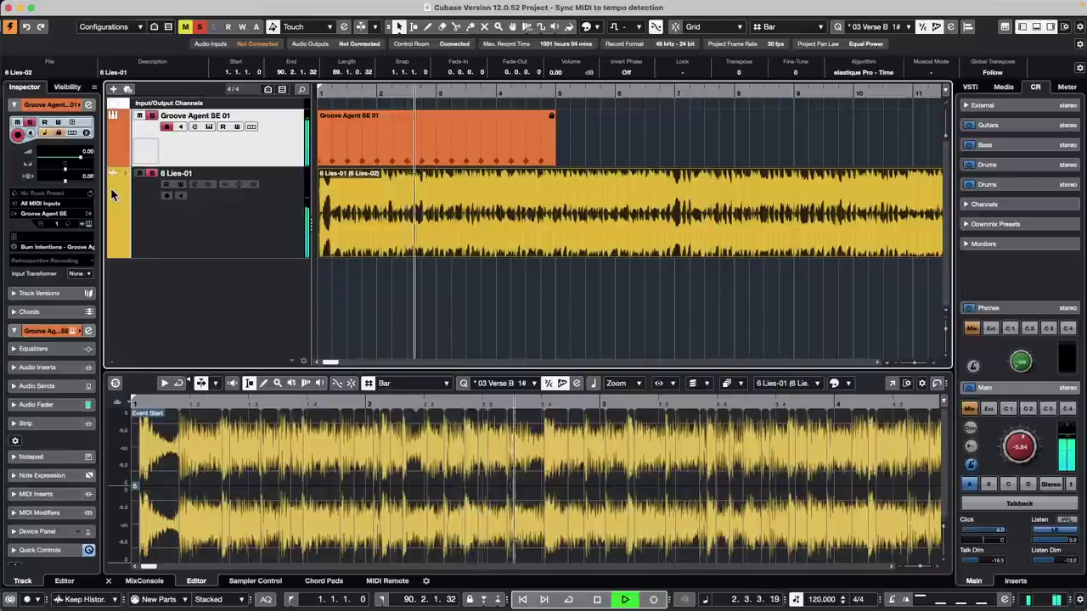
pyautogui.click(401, 156)
pyautogui.click(401, 156)
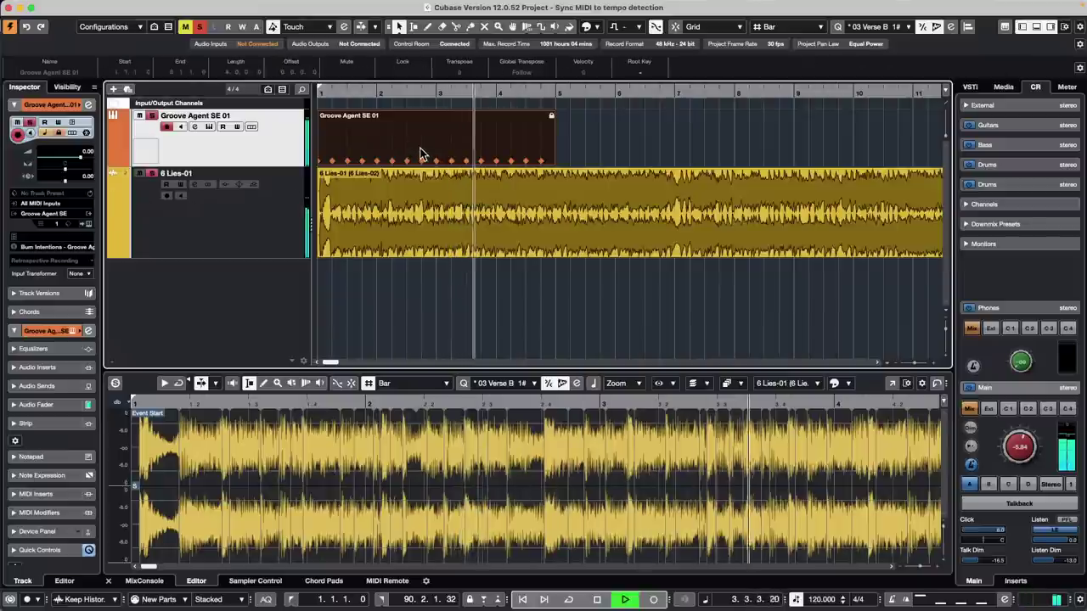
pyautogui.press('space')
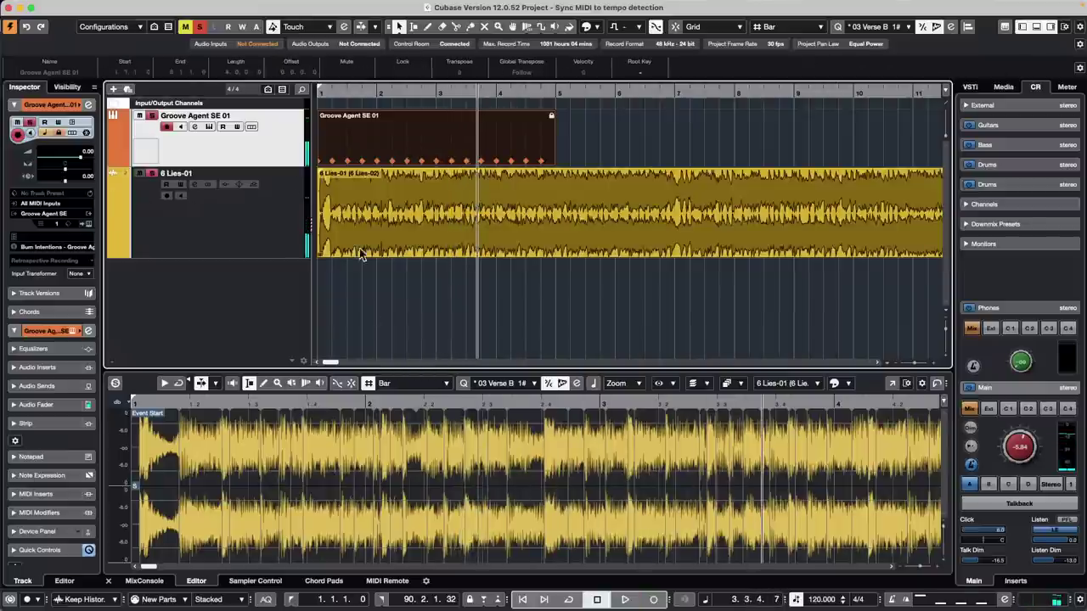
pyautogui.click(406, 274)
pyautogui.click(463, 146)
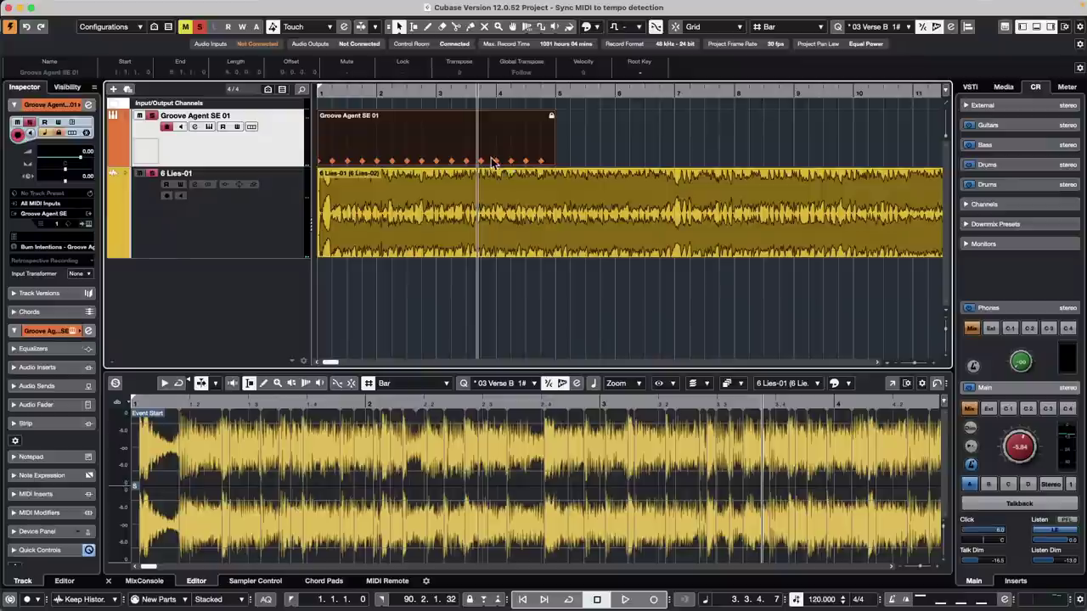
pyautogui.moveTo(425, 92)
pyautogui.mouseDown()
pyautogui.moveTo(423, 123)
pyautogui.moveTo(427, 94)
pyautogui.mouseUp()
# - Run Project > Tempo Detection on the 6 Lies-01 audio to build a varying tempo track
pyautogui.click(483, 210)
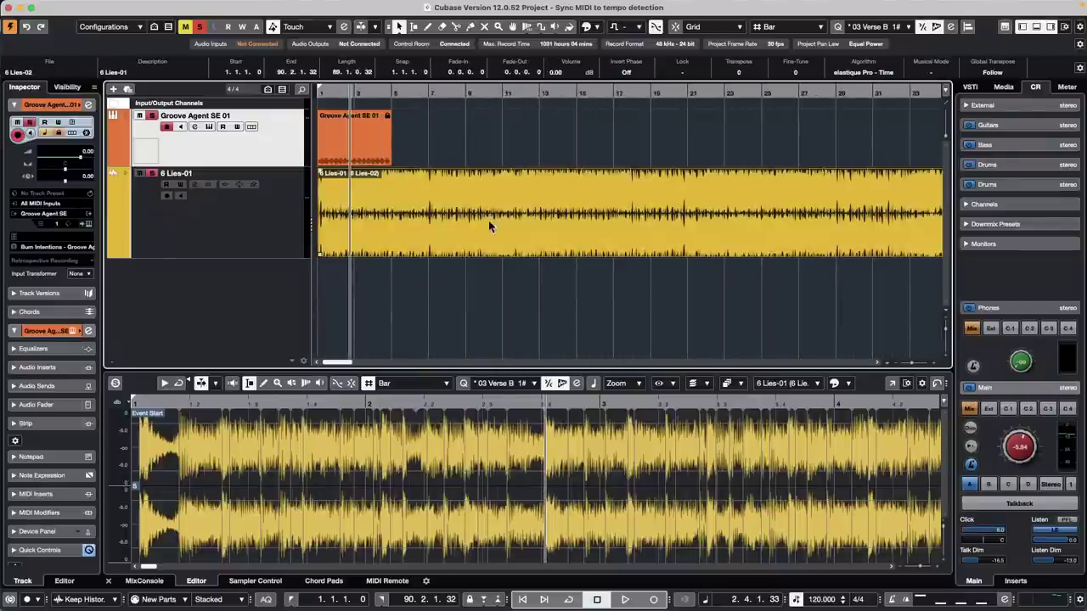
pyautogui.click(193, 7)
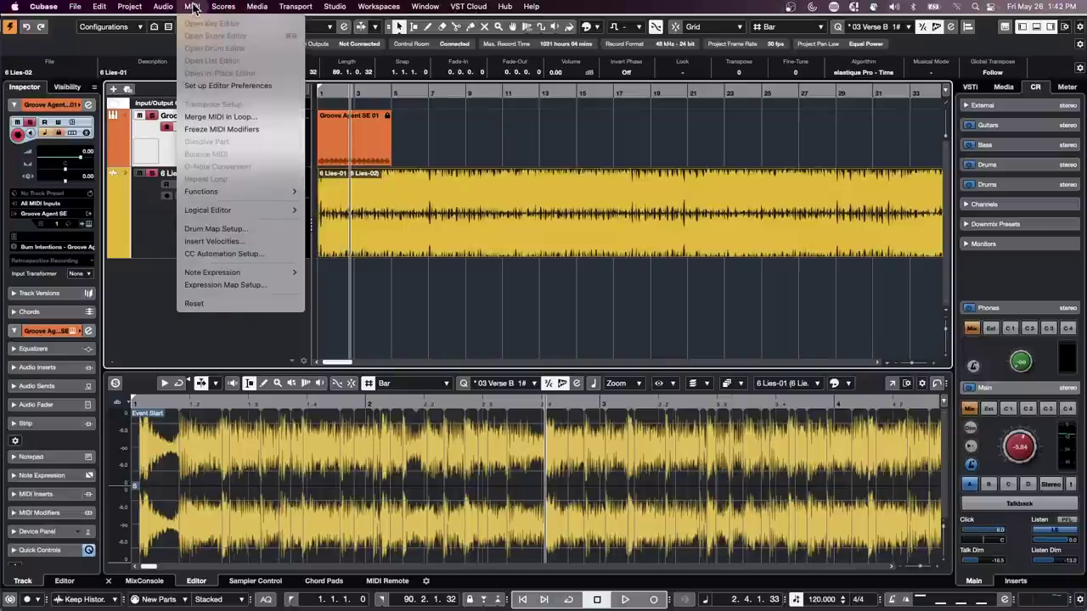
pyautogui.moveTo(132, 7)
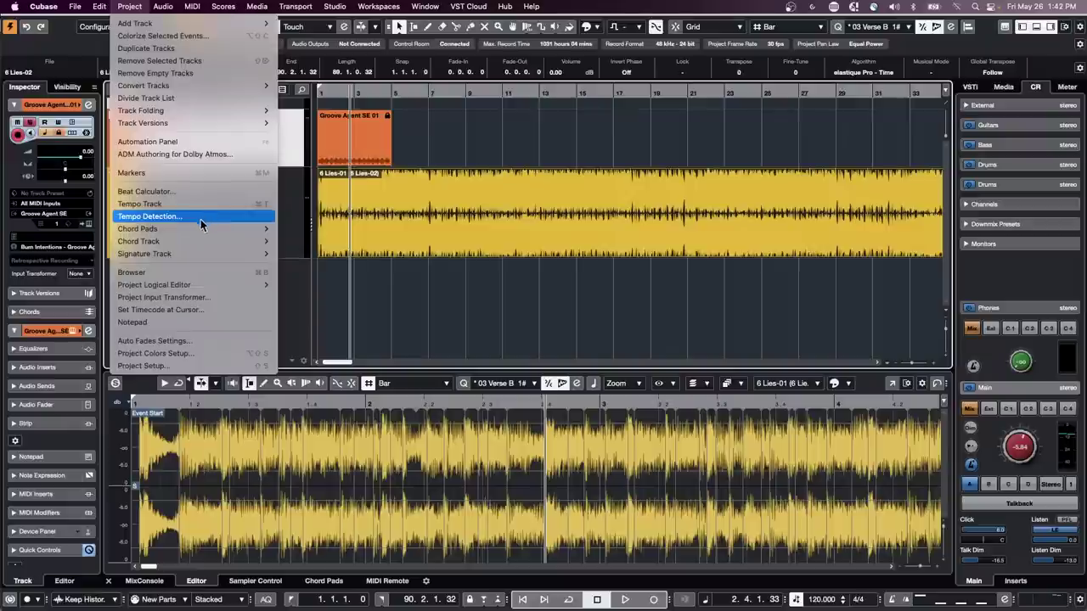
pyautogui.click(189, 215)
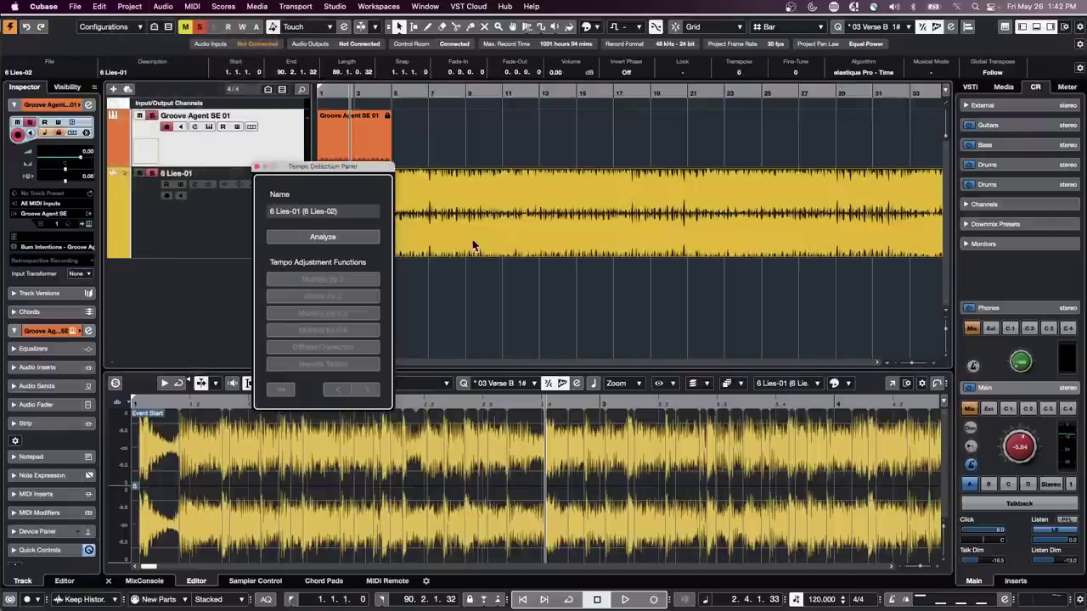
pyautogui.moveTo(353, 167); pyautogui.dragTo(646, 153)
pyautogui.click(639, 222)
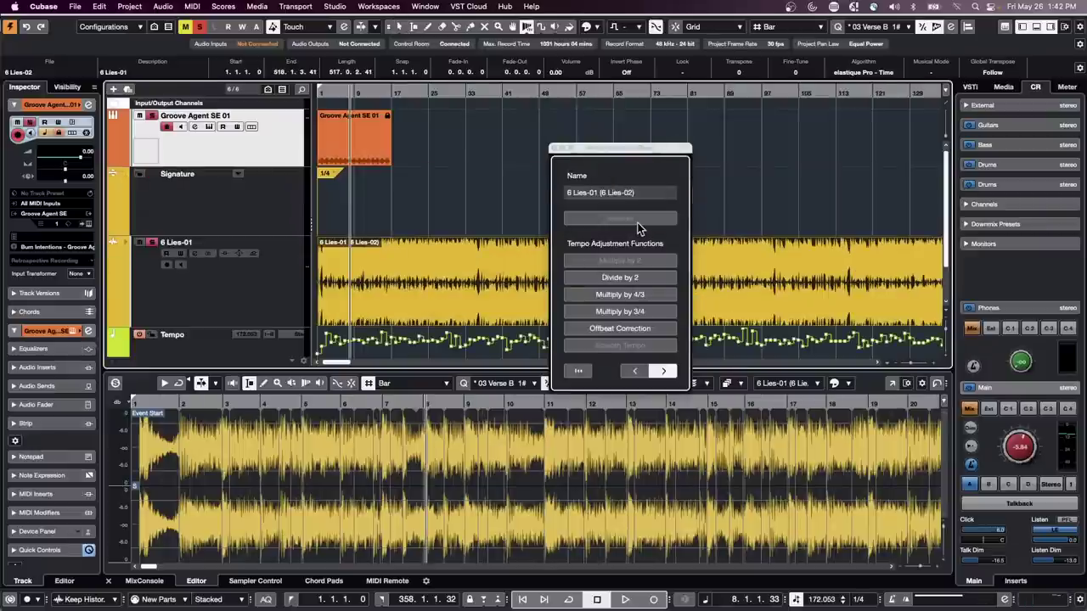
pyautogui.click(553, 152)
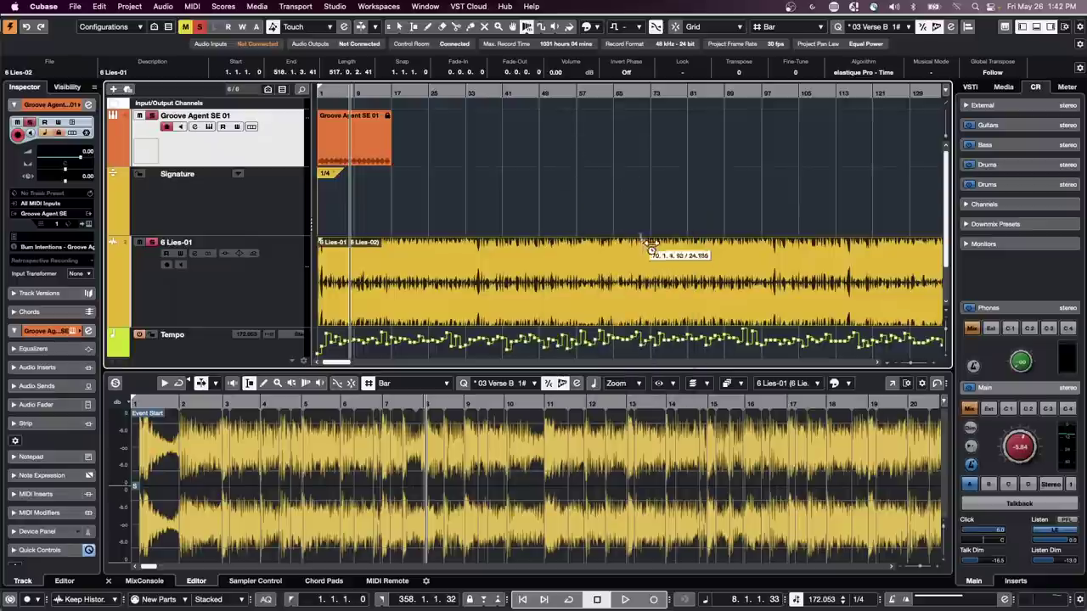
pyautogui.moveTo(366, 90); pyautogui.dragTo(260, 105)
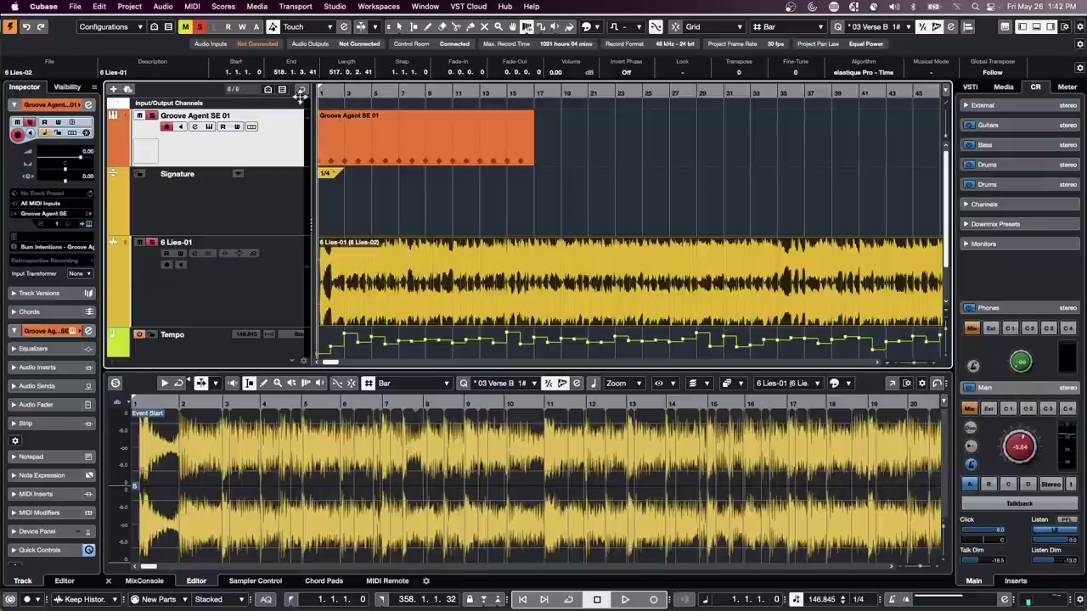
# - Move the Groove Agent SE 01 part to bar 2 and repeat it out to bar 65
pyautogui.press('h')
pyautogui.press('h')
pyautogui.press('h')
pyautogui.press('h')
pyautogui.press('h')
pyautogui.press('h')
pyautogui.press('h')
pyautogui.press('h')
pyautogui.press('space')
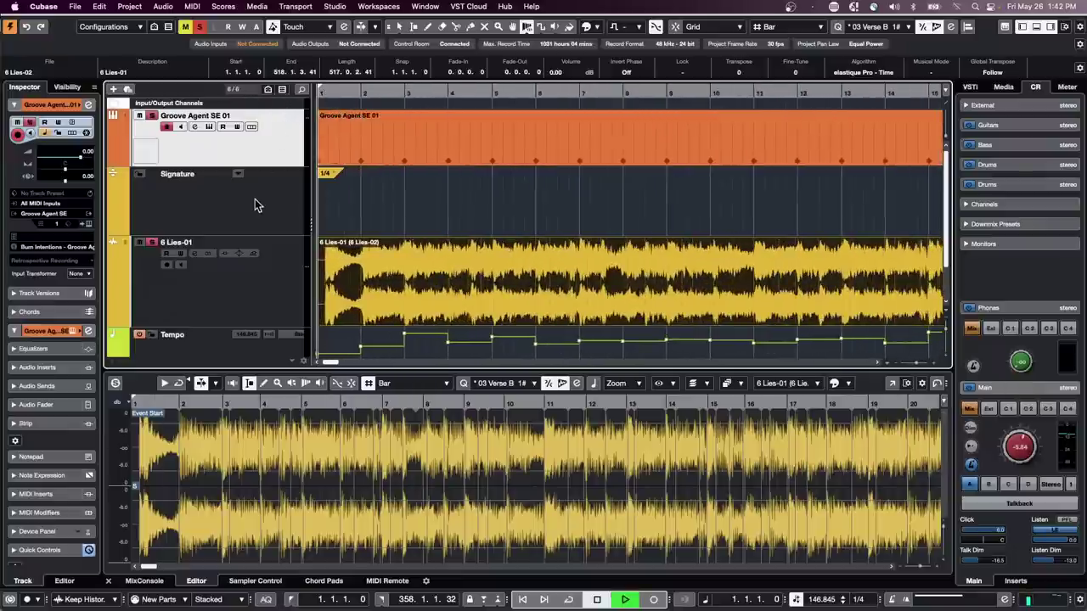
pyautogui.moveTo(371, 164); pyautogui.dragTo(436, 151)
pyautogui.moveTo(340, 92); pyautogui.dragTo(347, 66)
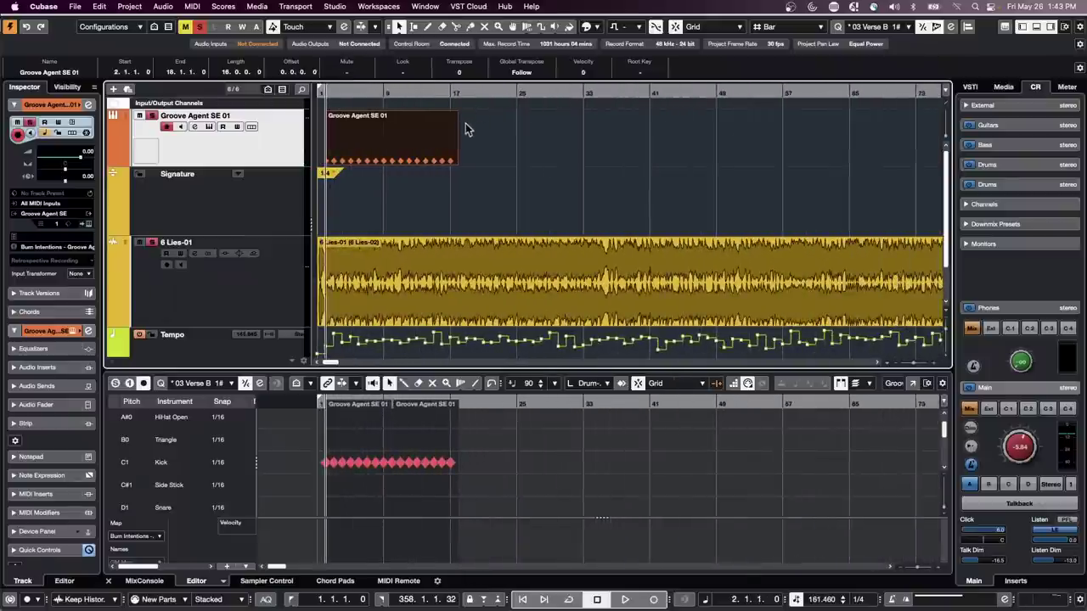
pyautogui.moveTo(456, 138); pyautogui.dragTo(831, 163)
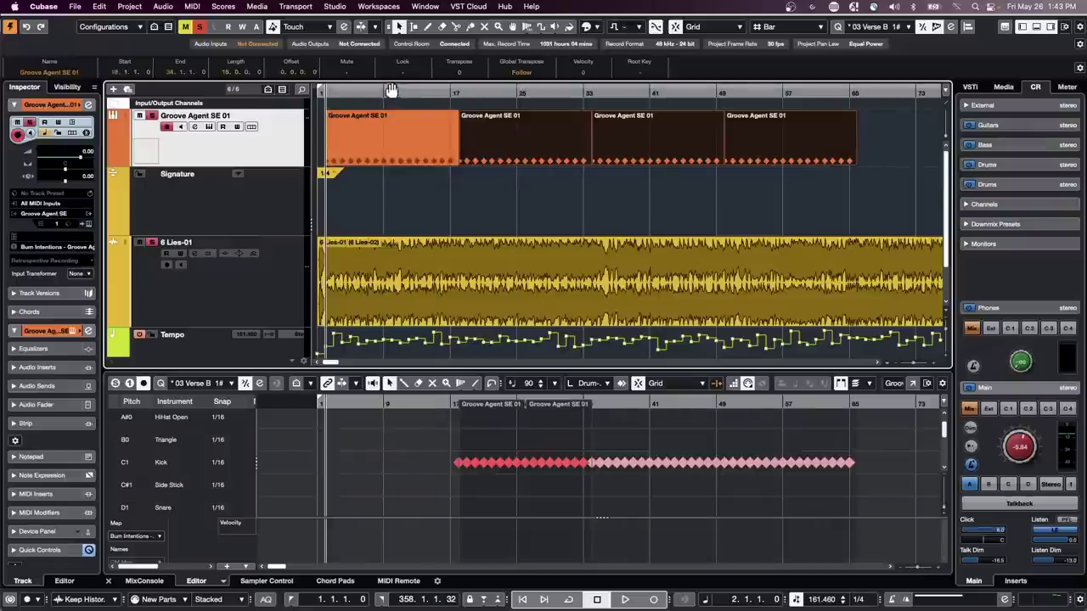
# - Play the song with the repeated drums while turning down the 6 Lies-01 track volume
pyautogui.click(349, 91)
pyautogui.moveTo(348, 92); pyautogui.dragTo(321, 127)
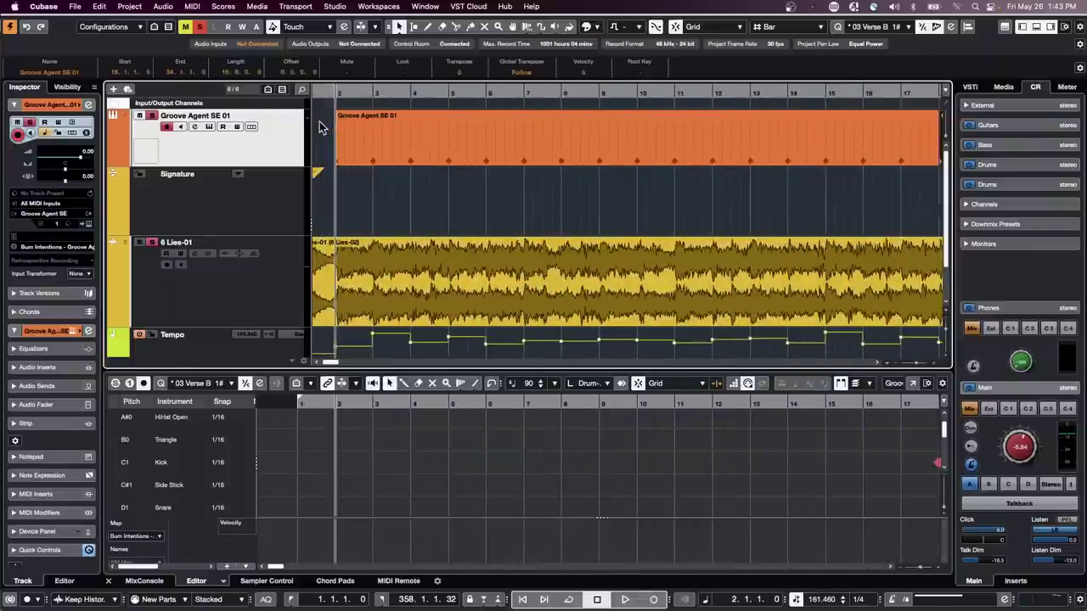
pyautogui.press('space')
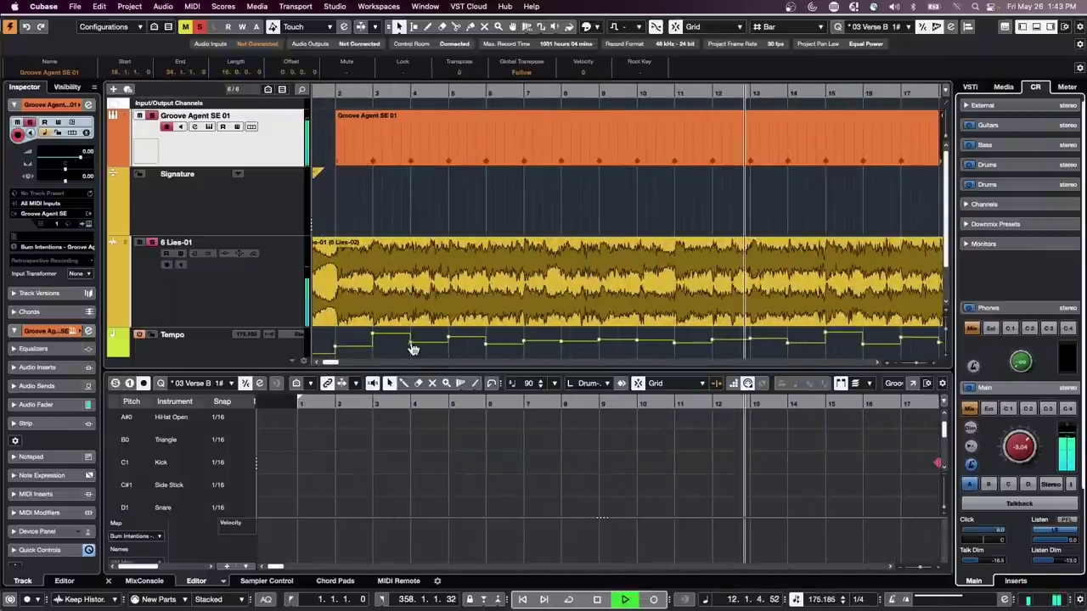
pyautogui.click(242, 304)
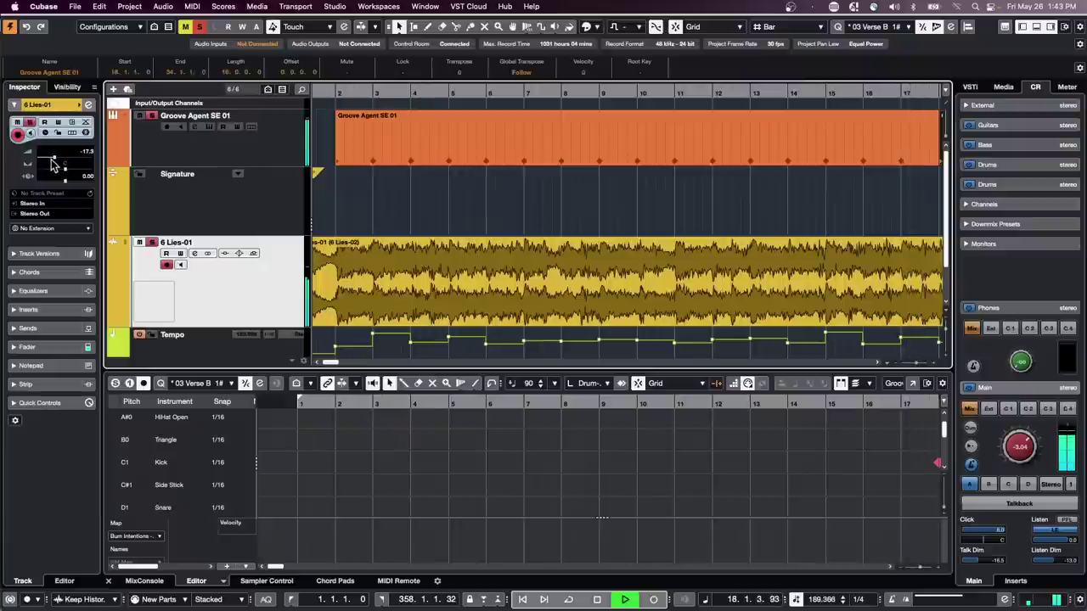
pyautogui.moveTo(52, 164)
pyautogui.mouseDown()
pyautogui.moveTo(28, 166)
pyautogui.moveTo(61, 163)
pyautogui.moveTo(48, 161)
pyautogui.mouseUp()
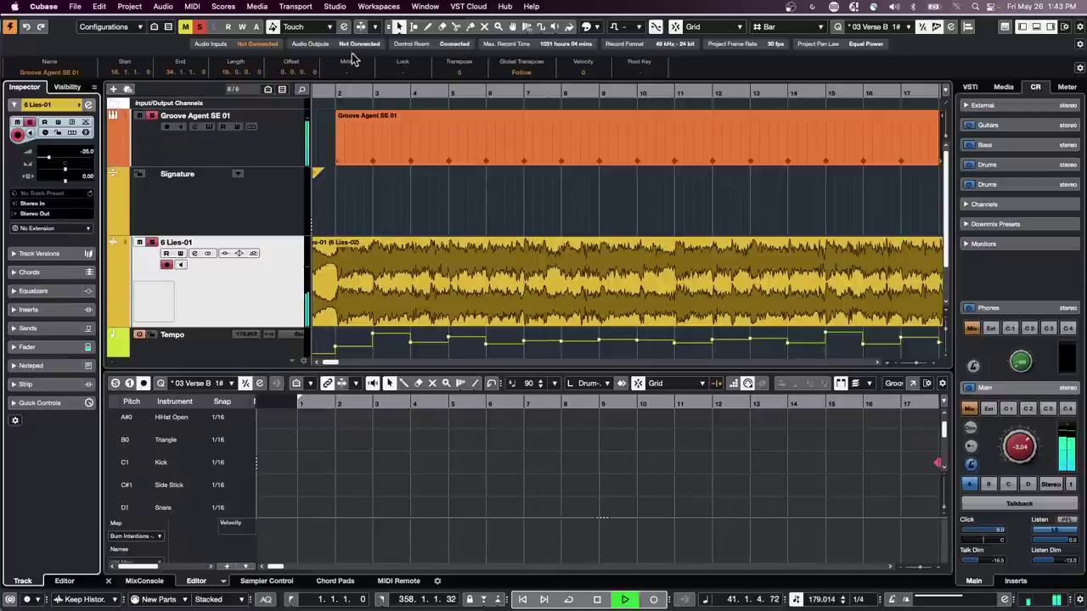
pyautogui.press('f')
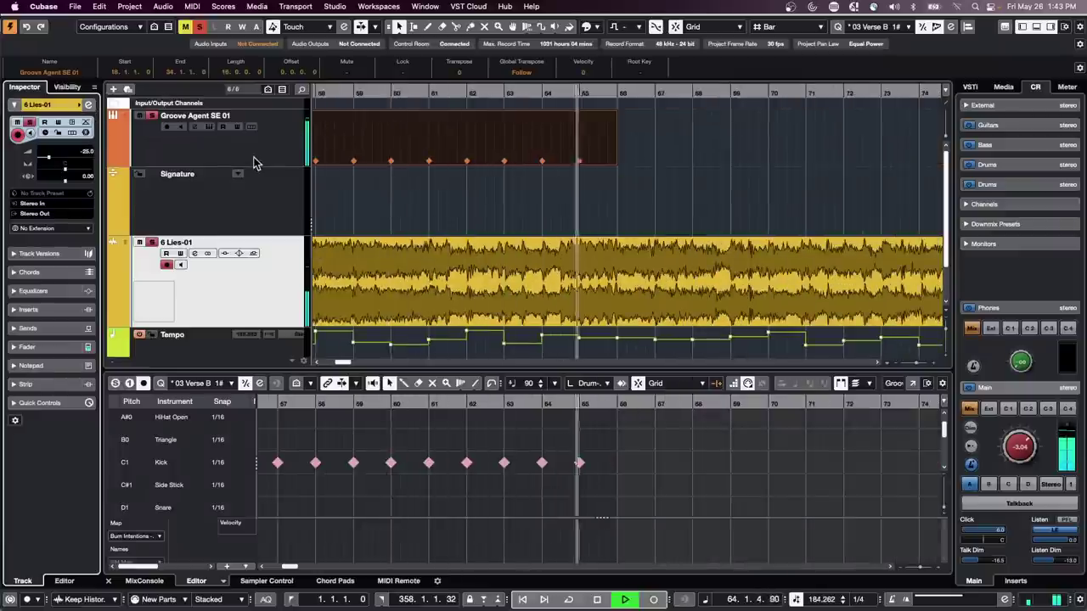
pyautogui.press('space')
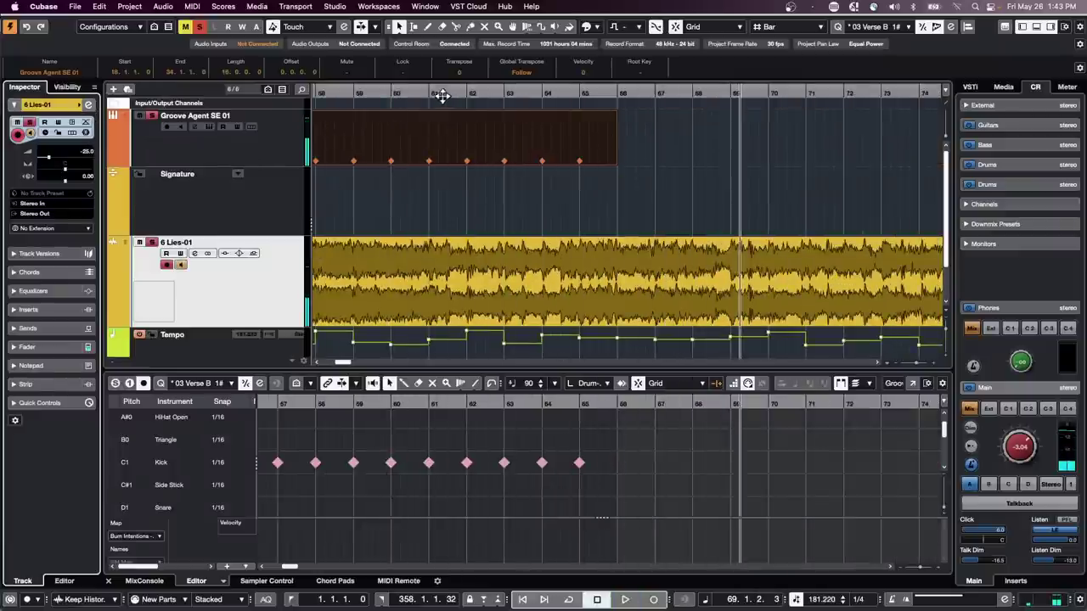
pyautogui.moveTo(377, 93); pyautogui.dragTo(203, 78)
pyautogui.click(259, 157)
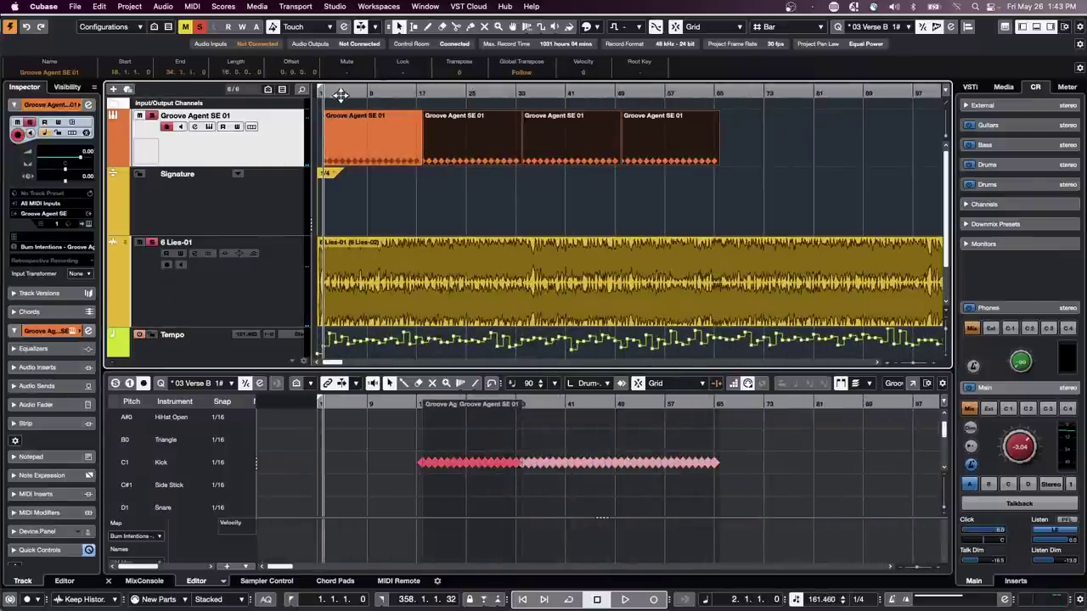
pyautogui.click(377, 126)
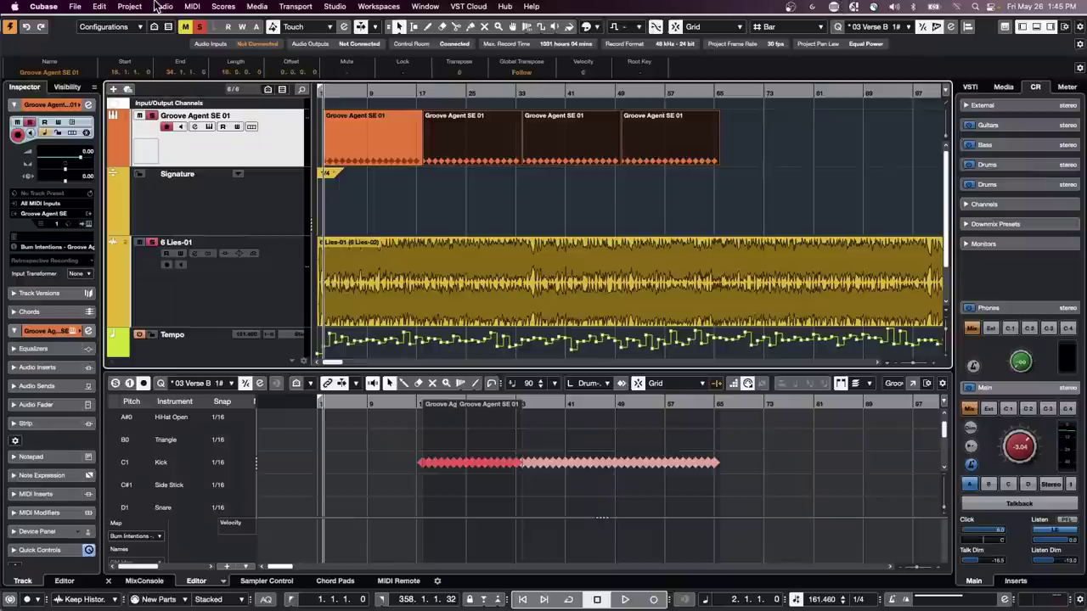
# - Open the Amos Moses - GO project from Recent Projects and view the whole song
pyautogui.click(74, 6)
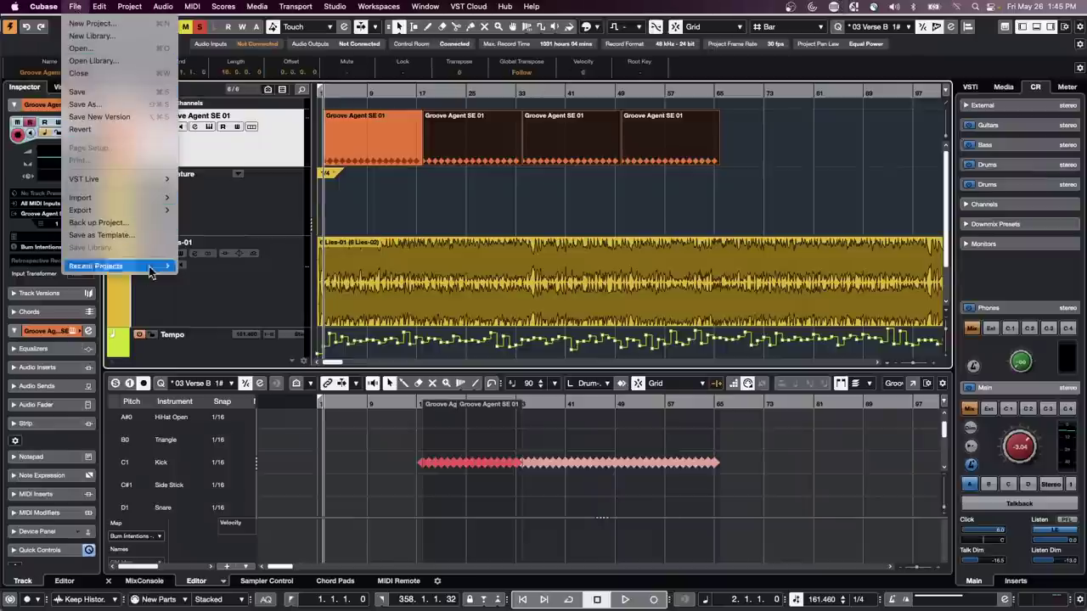
pyautogui.moveTo(150, 272)
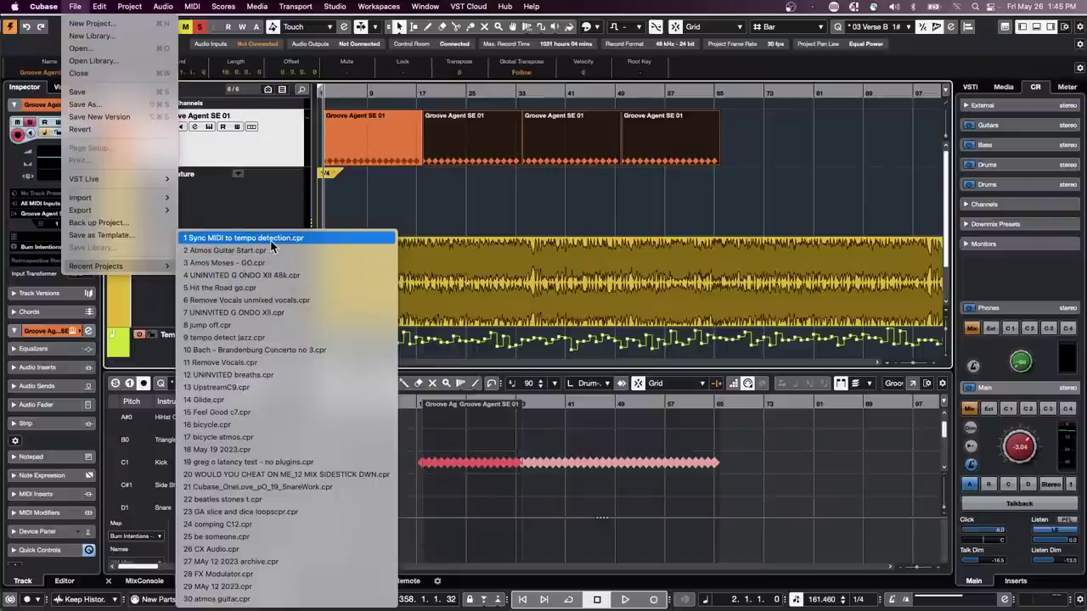
pyautogui.click(254, 262)
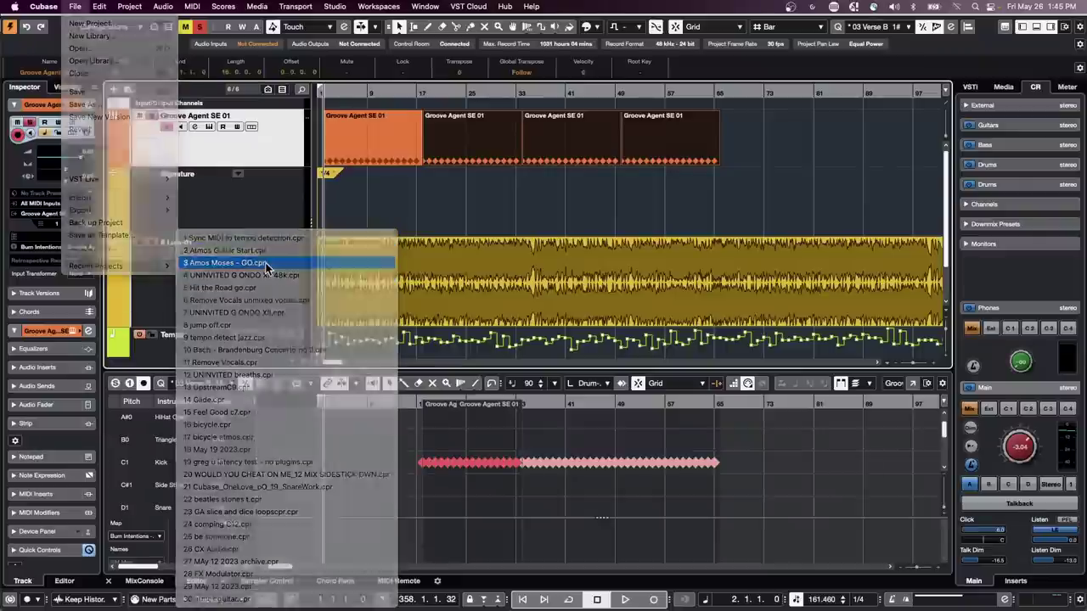
pyautogui.moveTo(391, 109); pyautogui.dragTo(325, 59)
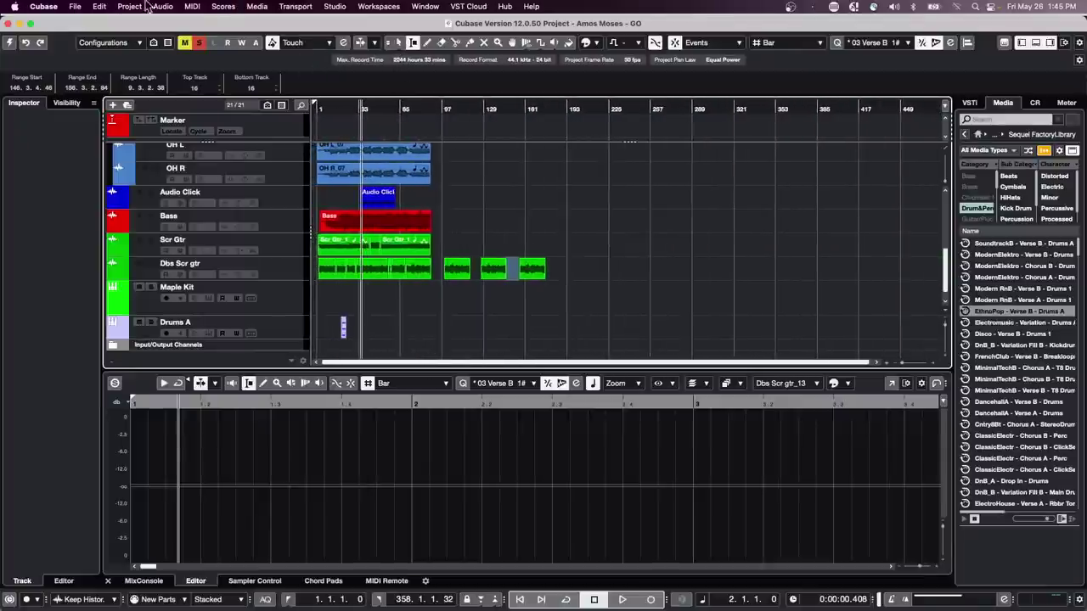
# - Revert the project to its last saved version and dismiss the Missing Ports notice
pyautogui.click(73, 7)
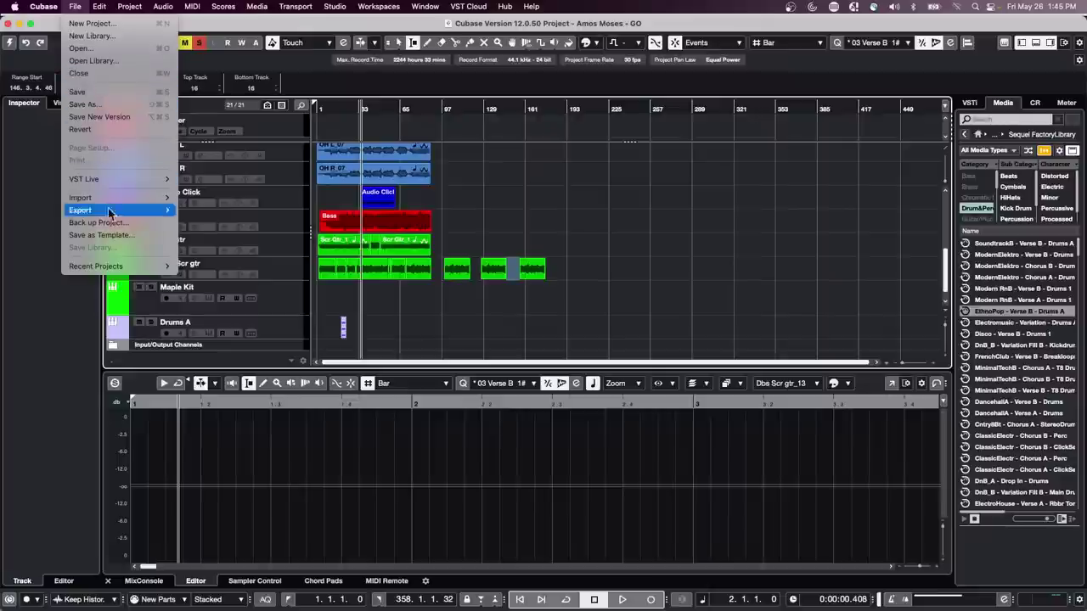
pyautogui.click(105, 129)
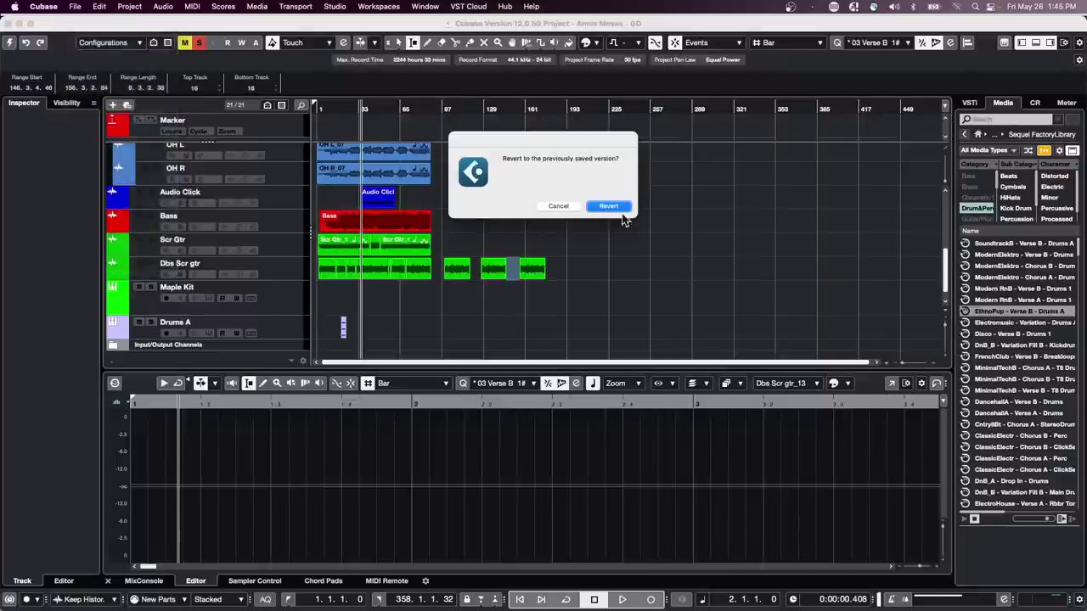
pyautogui.click(608, 206)
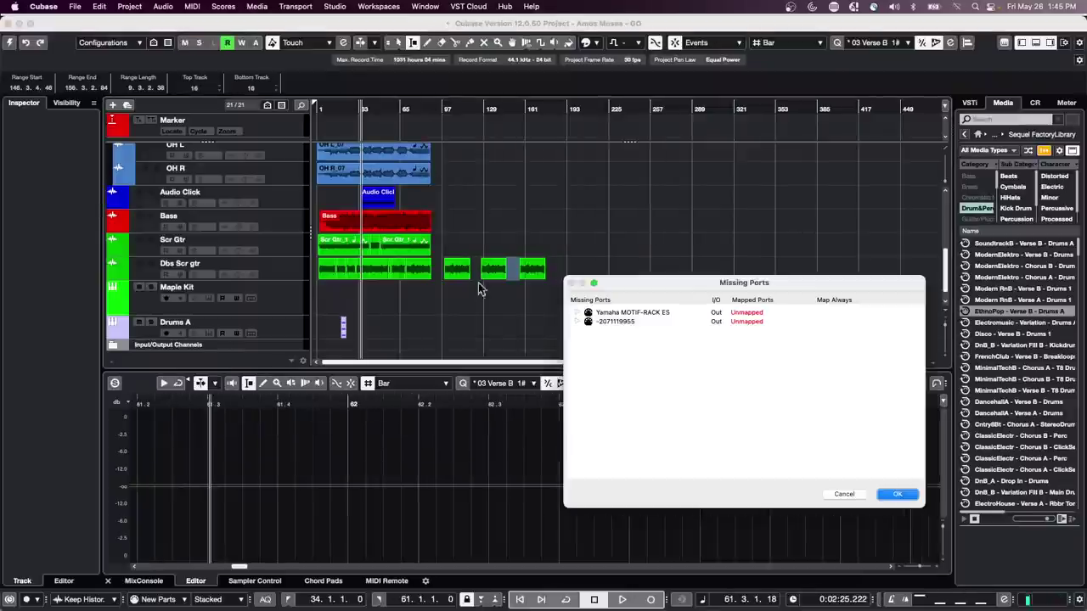
pyautogui.click(893, 494)
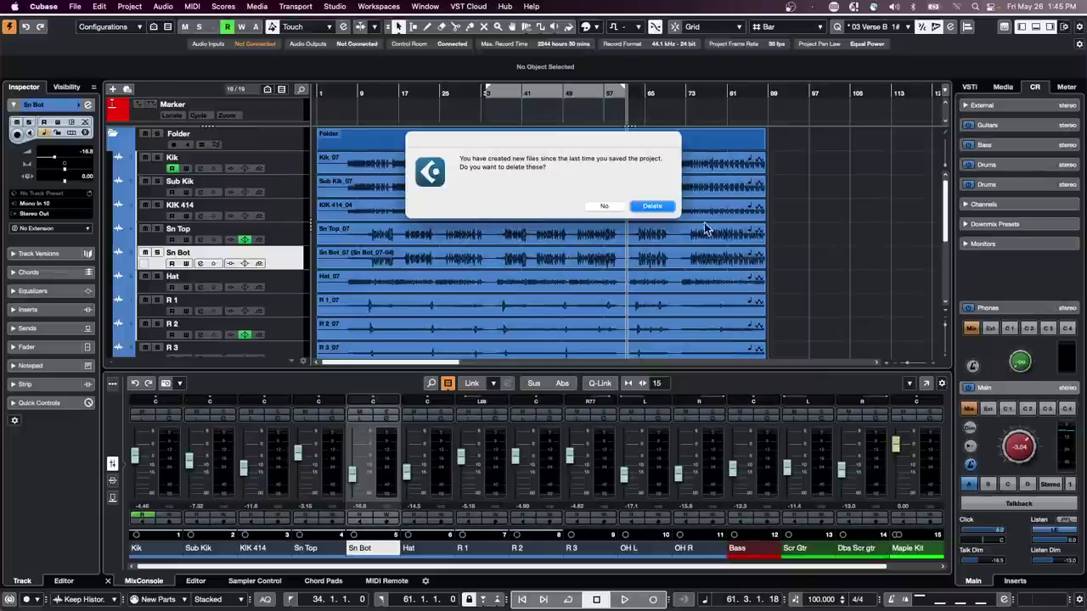
# - Discard the unsaved new files and select bars 35–57 across all tracks with the Range tool
pyautogui.click(651, 205)
pyautogui.rightClick(501, 164)
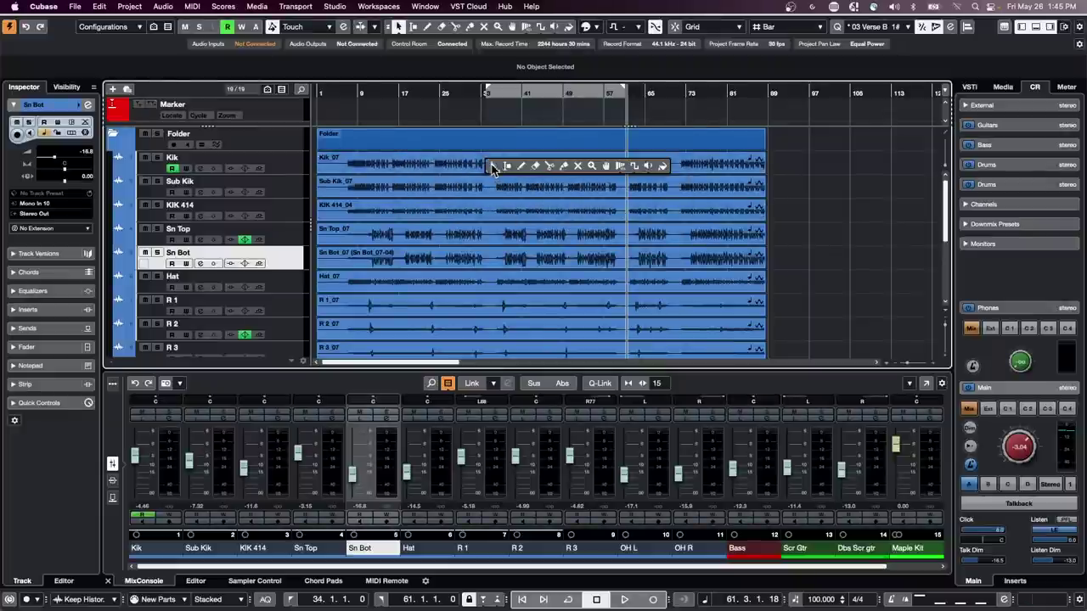
pyautogui.click(502, 164)
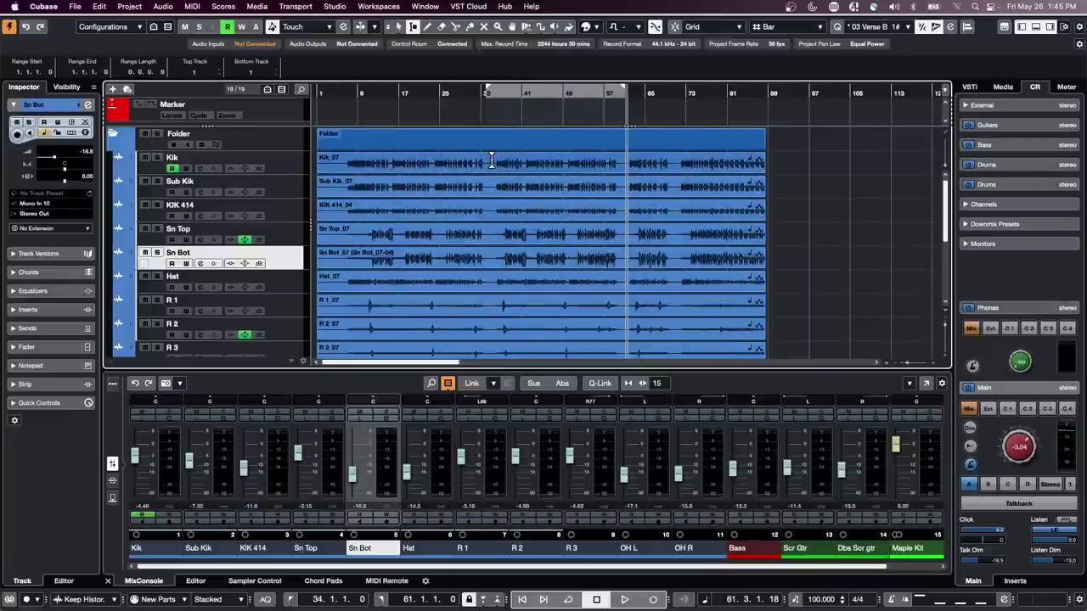
pyautogui.click(491, 161)
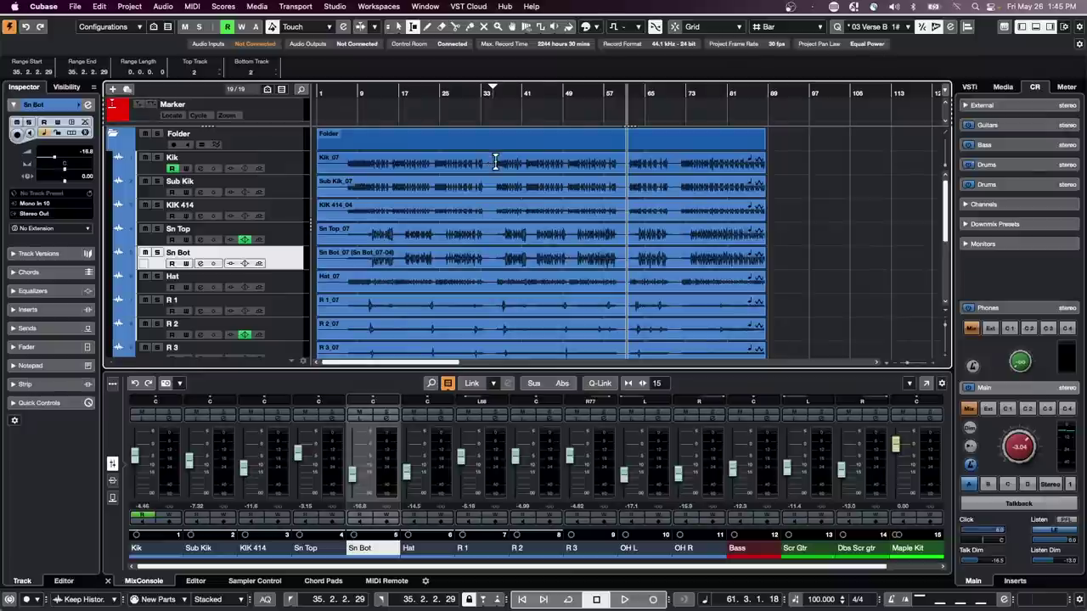
pyautogui.moveTo(496, 161); pyautogui.dragTo(605, 264)
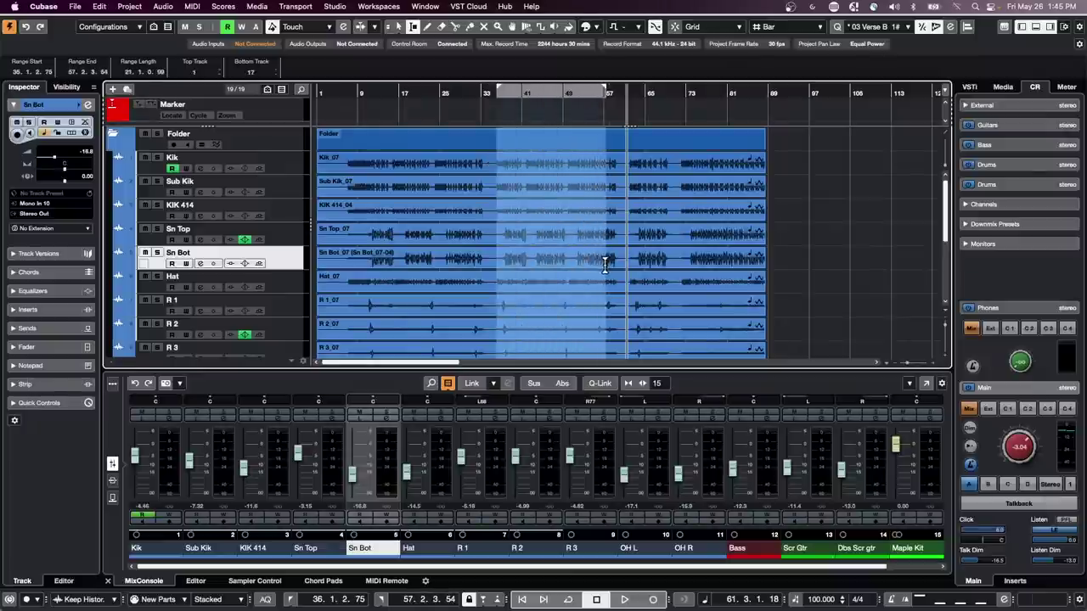
# - Try Delete, Delete Time and Duplicate on bars 35–57, undoing each, then copy the range to bar 91
pyautogui.scroll(-5, 579, 253)
pyautogui.scroll(5, 577, 250)
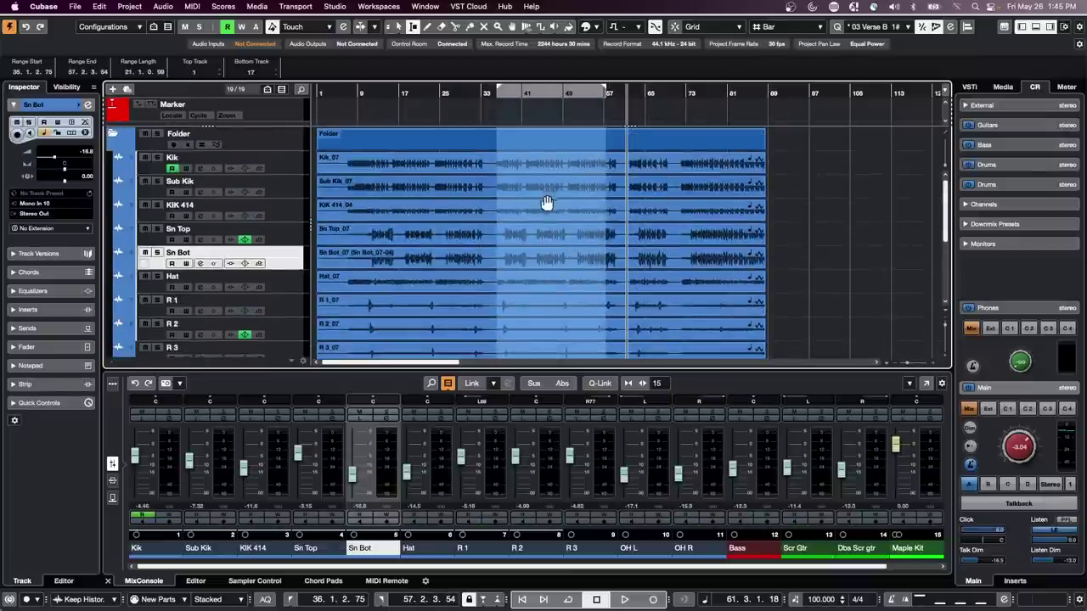
pyautogui.press('Delete')
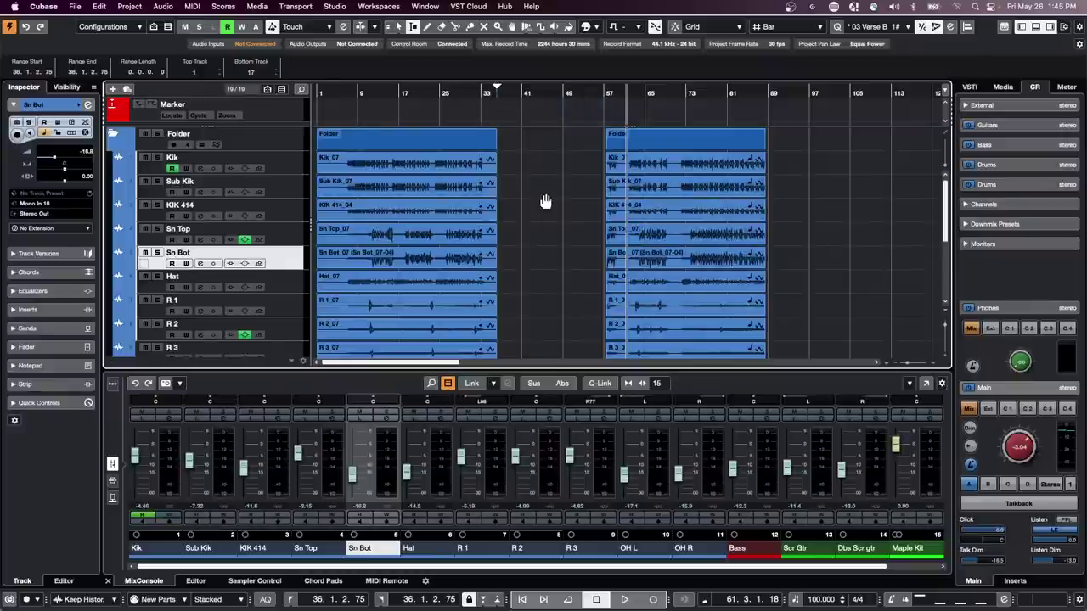
pyautogui.press('super+z')
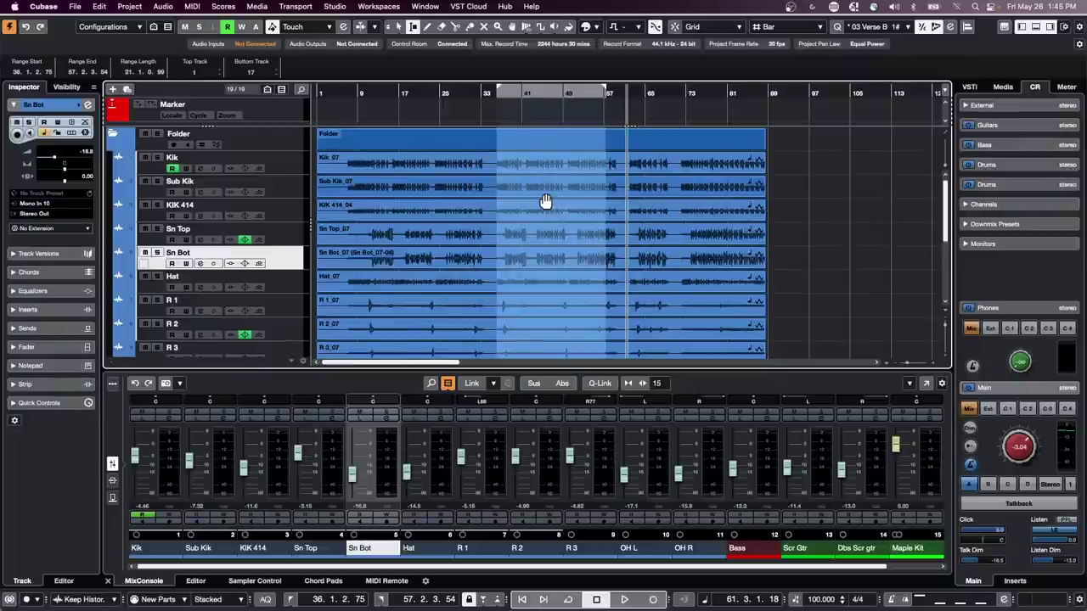
pyautogui.press('Delete')
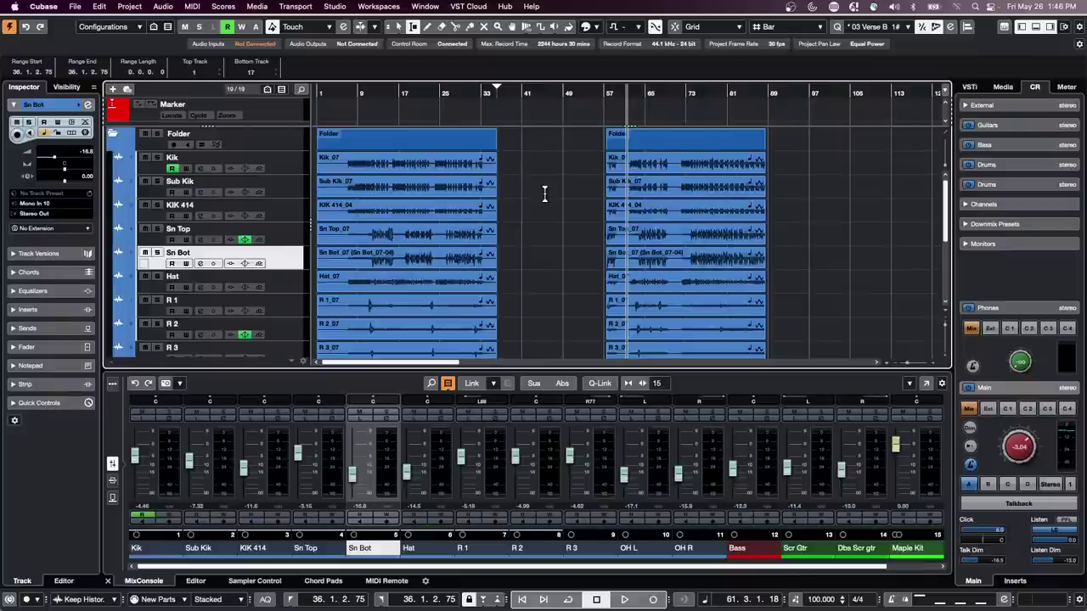
pyautogui.press('super+z')
pyautogui.hotkey('shift', 'BackSpace')
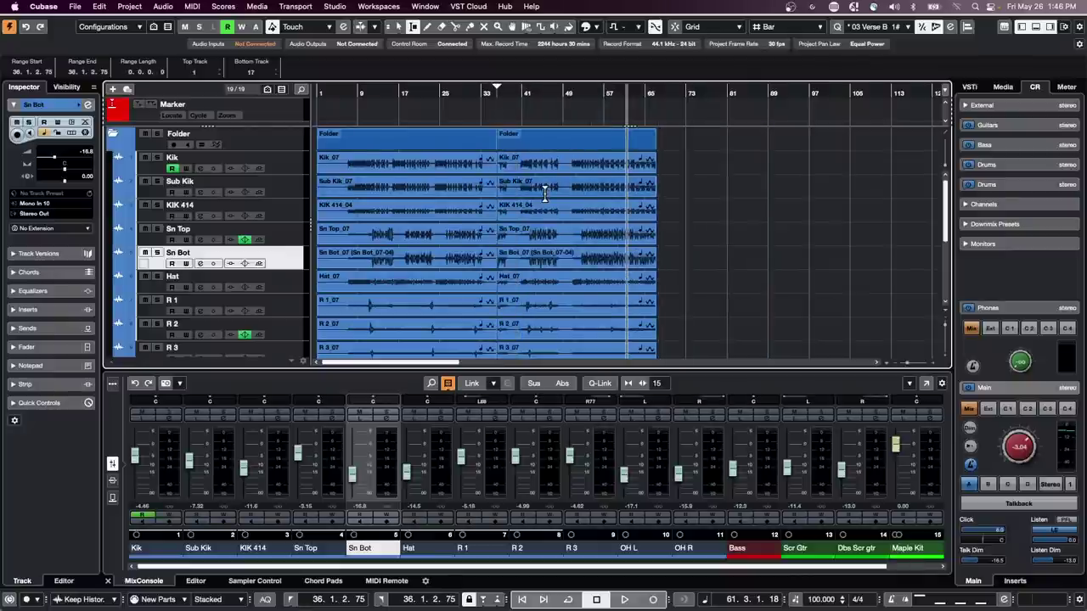
pyautogui.press('super+z')
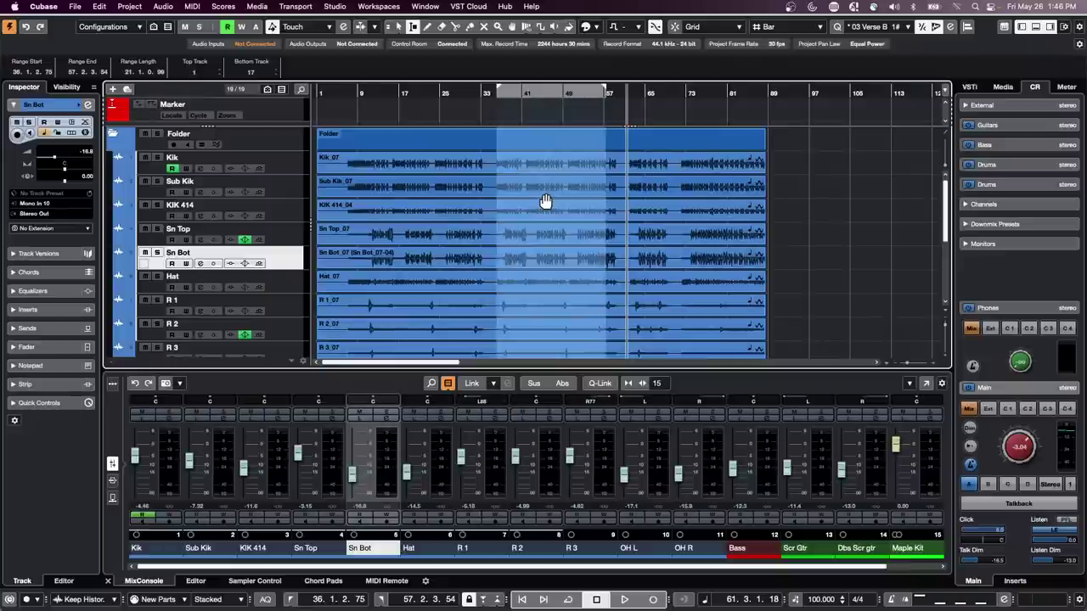
pyautogui.press('super+d')
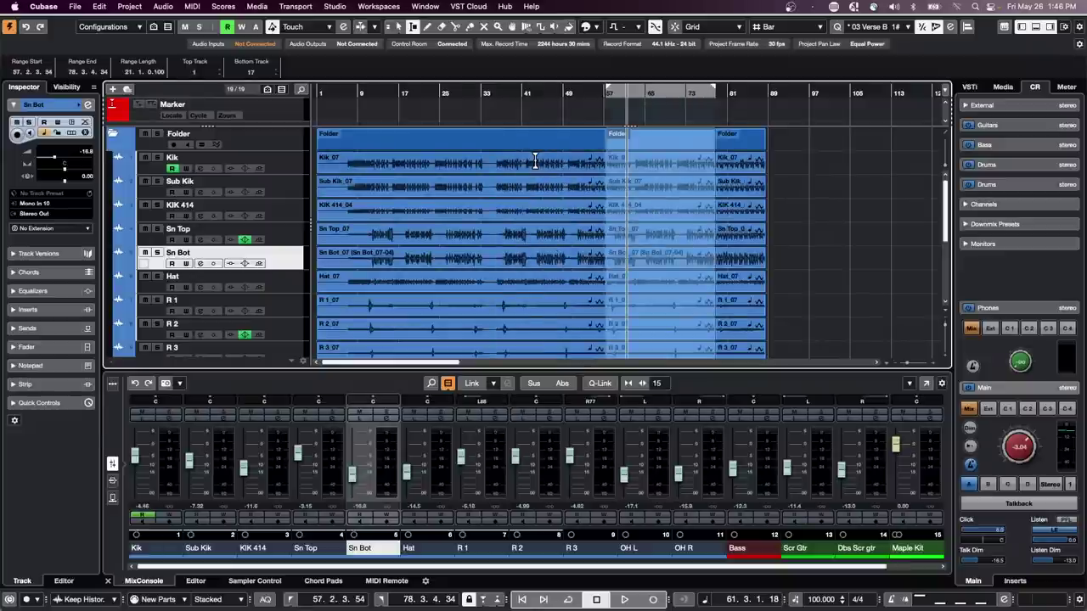
pyautogui.press('super+z')
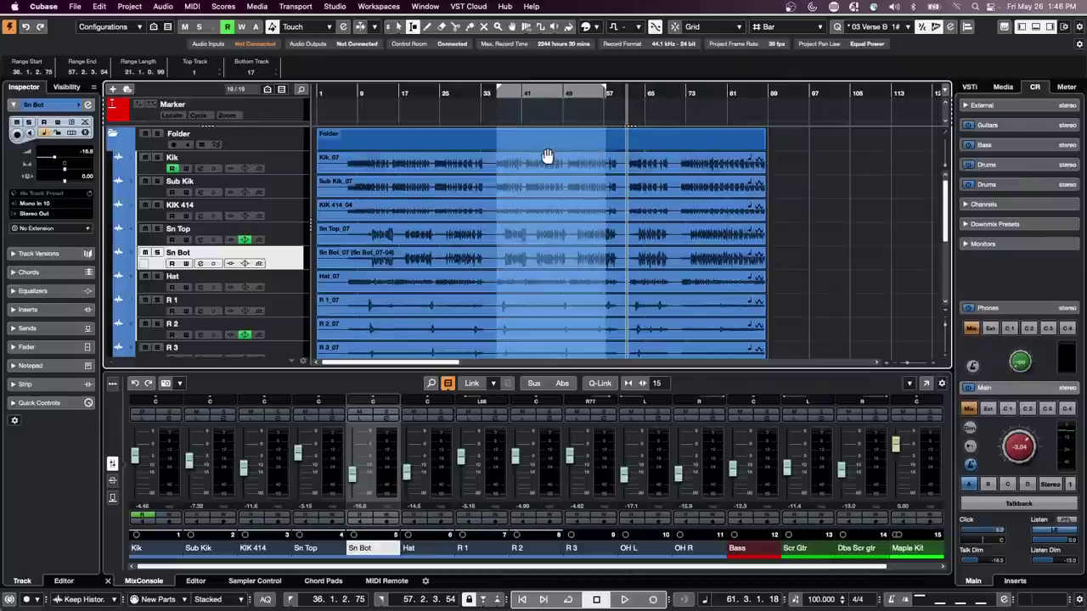
pyautogui.moveTo(551, 165); pyautogui.dragTo(824, 164)
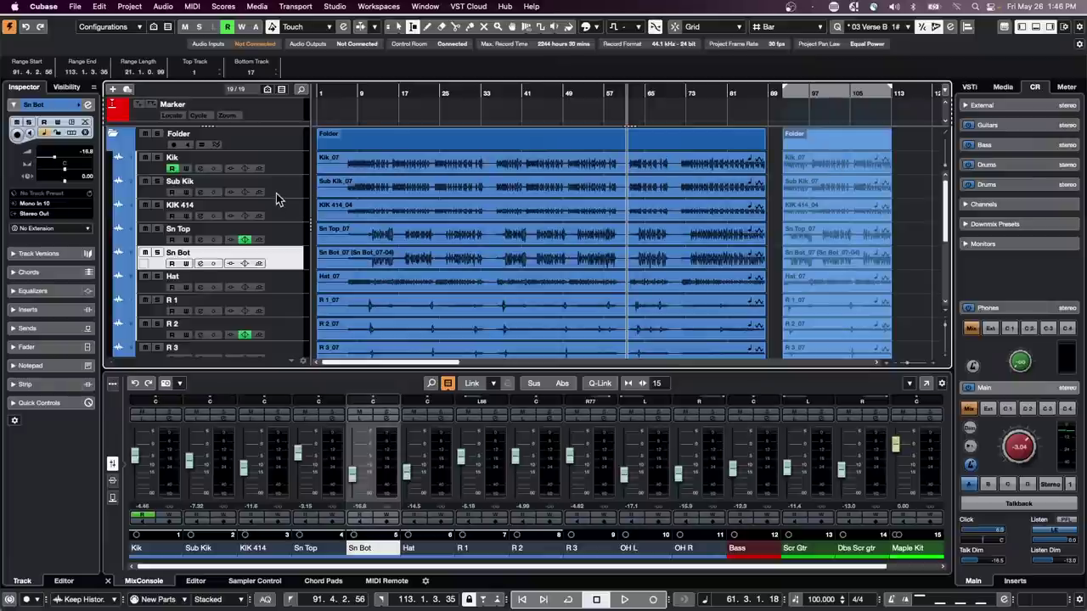
# - Select the OH R track inside the folder and bring up its Add Track choices
pyautogui.click(267, 146)
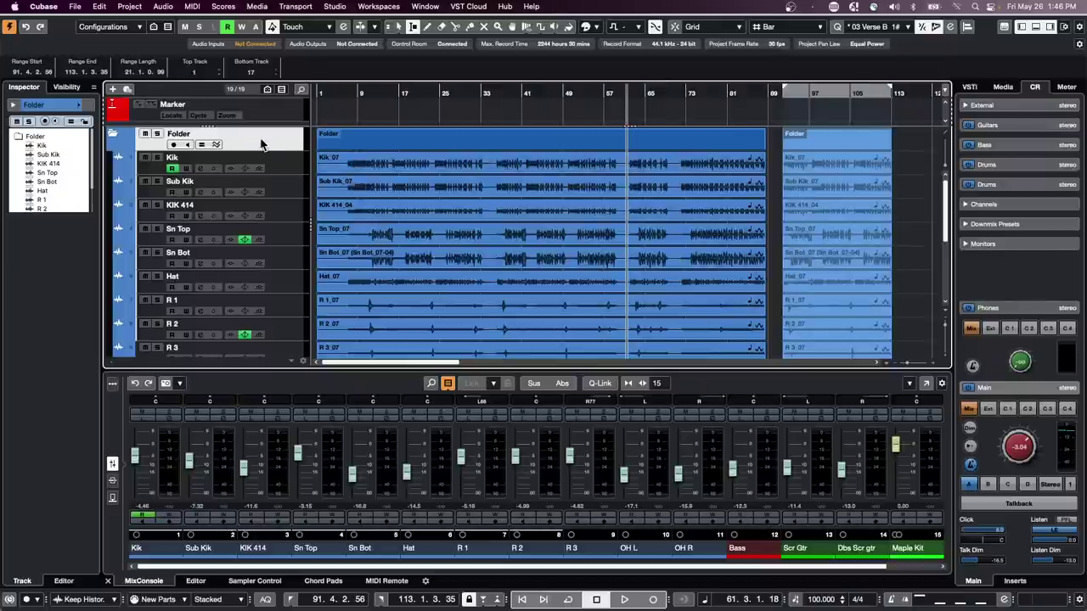
pyautogui.scroll(-2, 264, 146)
pyautogui.scroll(2, 264, 147)
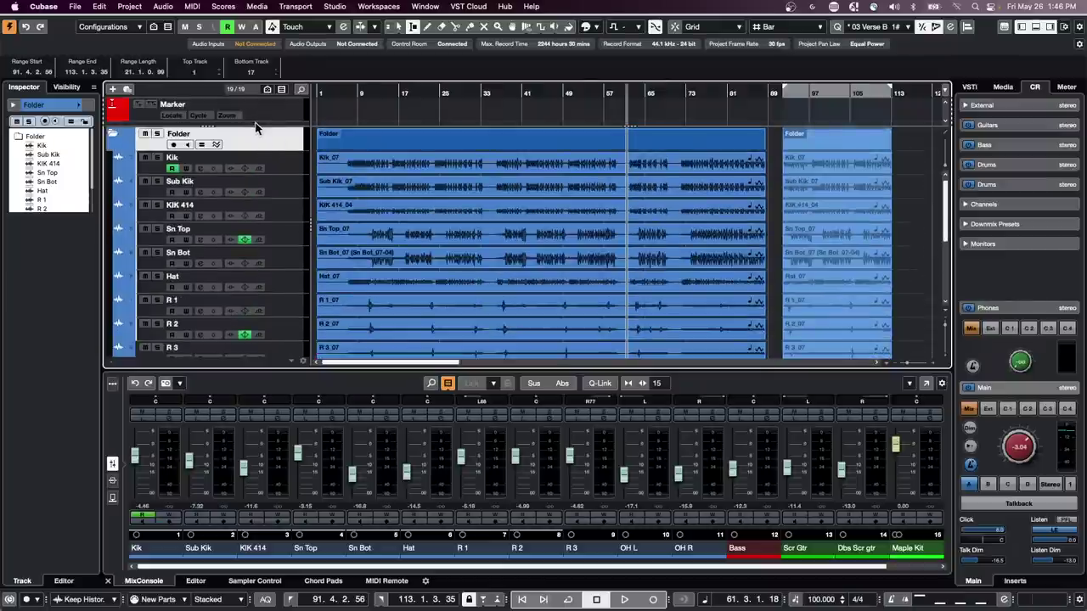
pyautogui.scroll(-3, 280, 174)
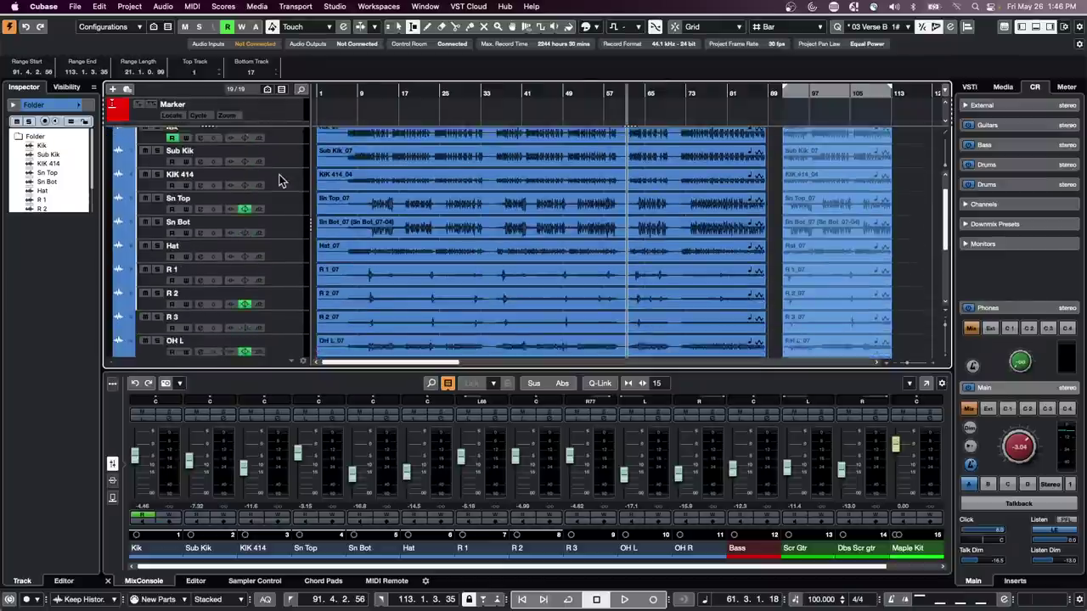
pyautogui.scroll(-1, 277, 174)
pyautogui.click(275, 323)
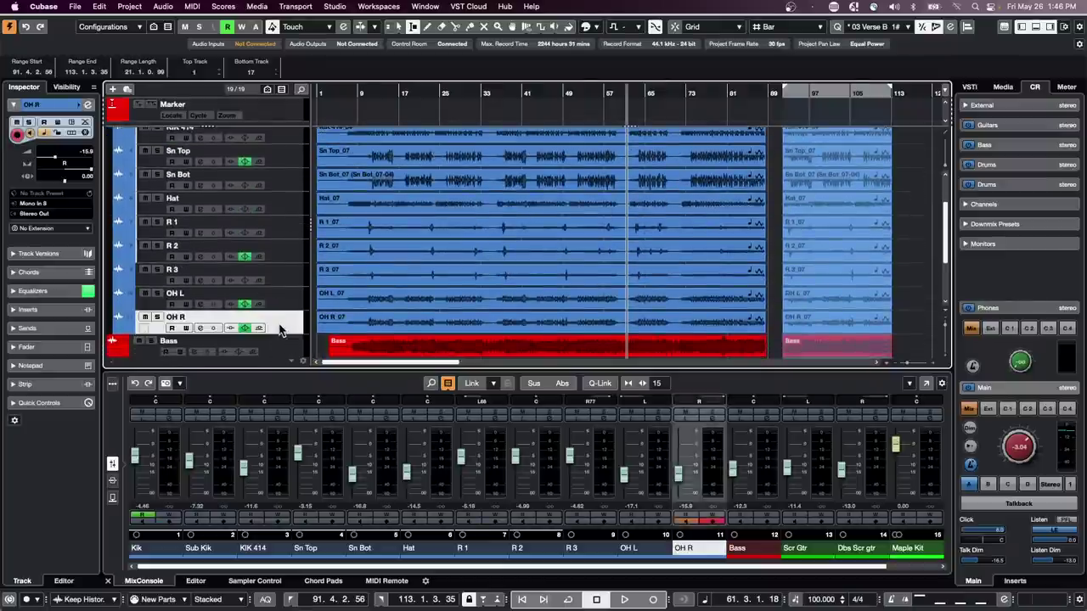
pyautogui.rightClick(276, 322)
pyautogui.moveTo(403, 331)
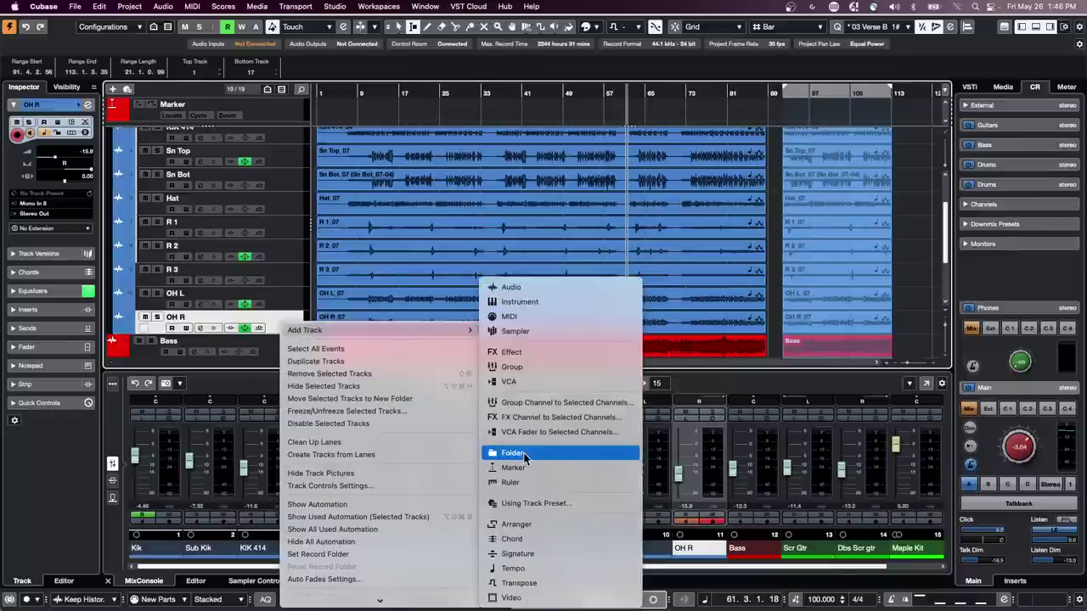
# - Add an arranger track and draw events A–E, plus G, H and I nested inside B and C
pyautogui.click(564, 525)
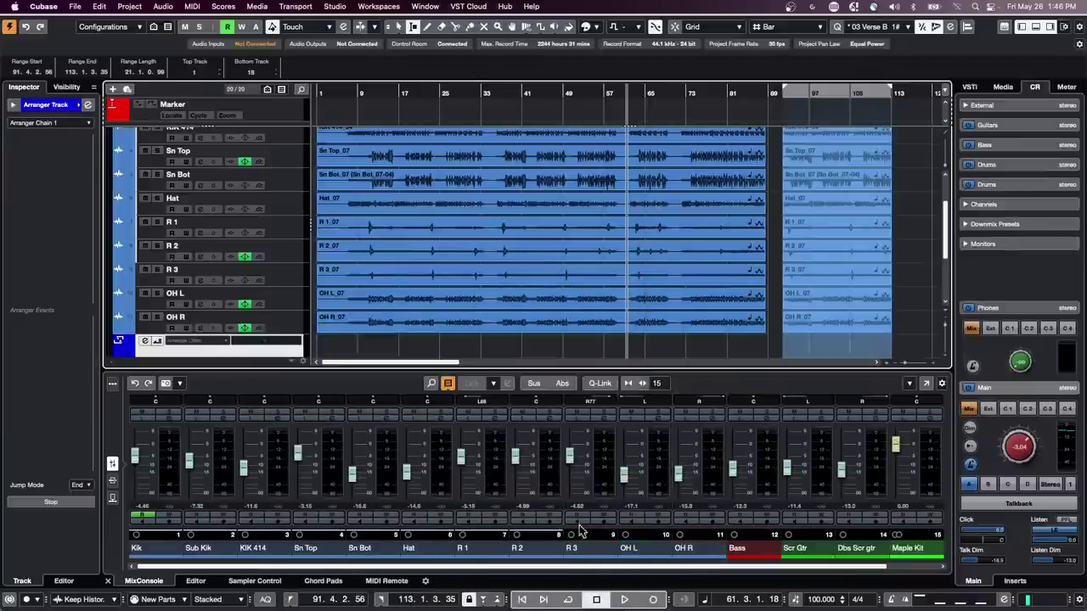
pyautogui.scroll(-1, 394, 333)
pyautogui.rightClick(389, 333)
pyautogui.click(400, 335)
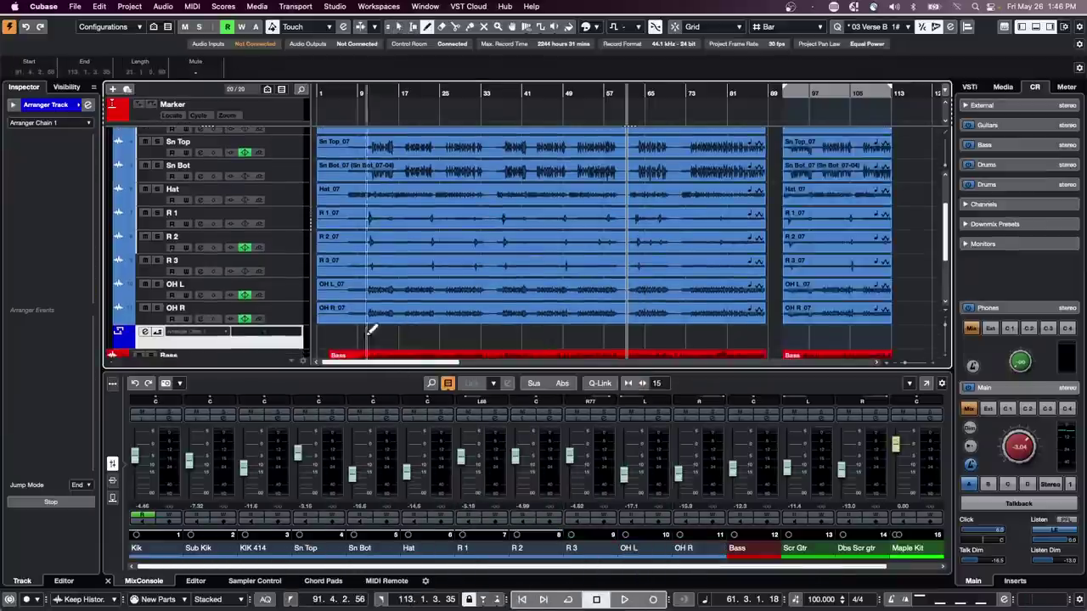
pyautogui.moveTo(346, 335); pyautogui.dragTo(521, 336)
pyautogui.moveTo(553, 335); pyautogui.dragTo(872, 336)
pyautogui.click(879, 337)
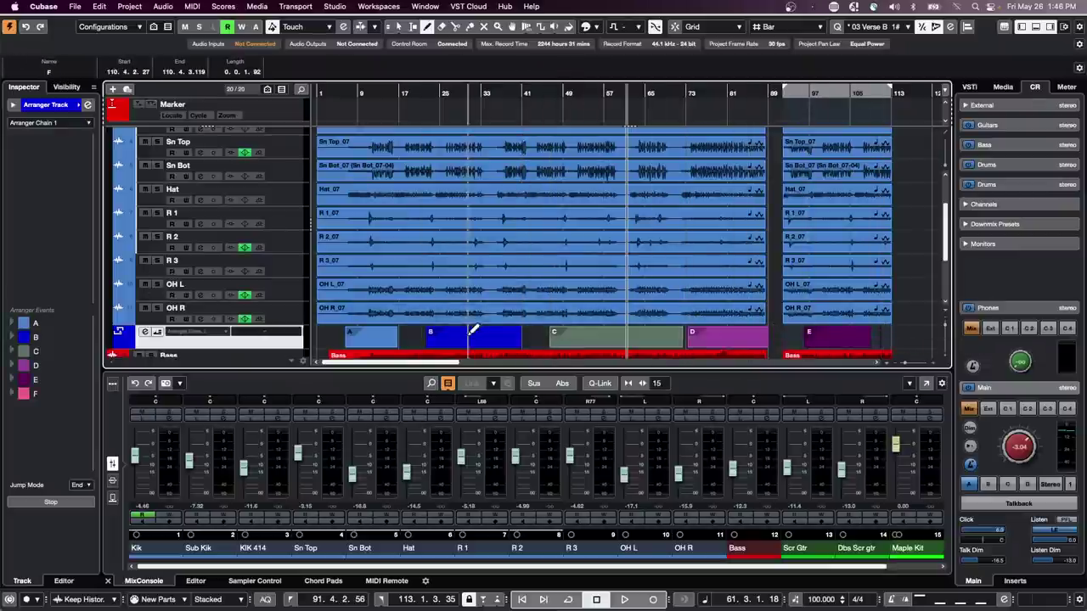
pyautogui.moveTo(443, 336); pyautogui.dragTo(482, 336)
pyautogui.moveTo(591, 336); pyautogui.dragTo(628, 335)
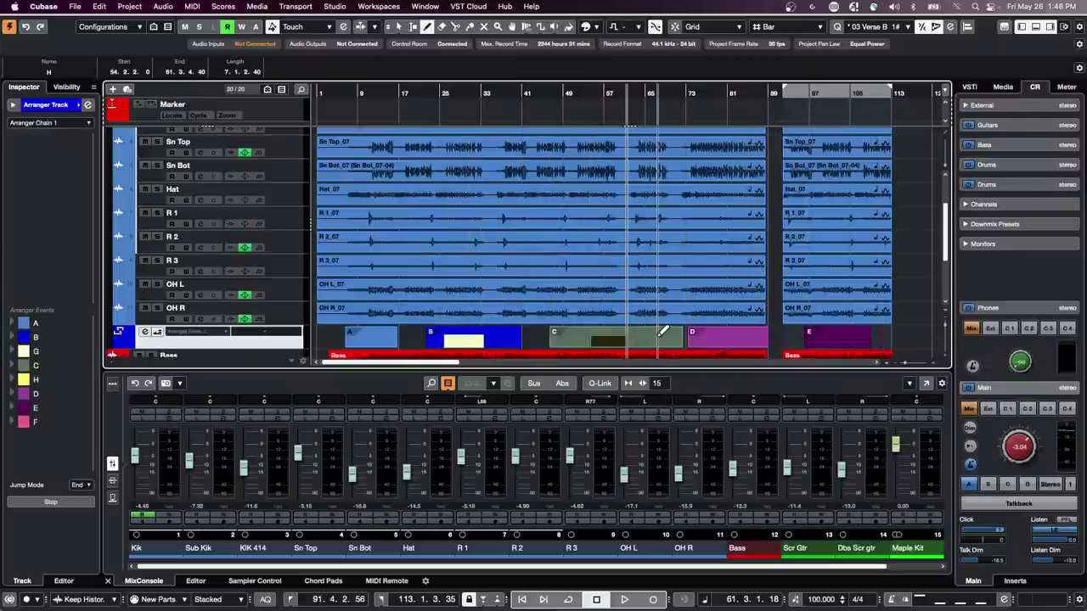
pyautogui.click(658, 339)
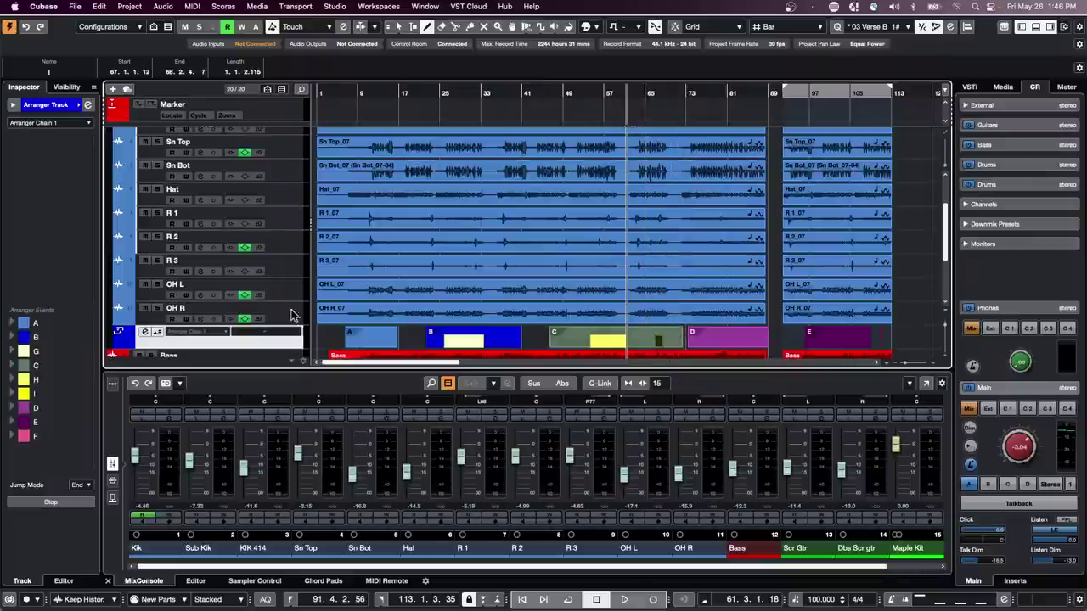
# - Build Arranger Chain 1 as D, I twice, then E, and open the Arranger Editor
pyautogui.doubleClick(49, 409)
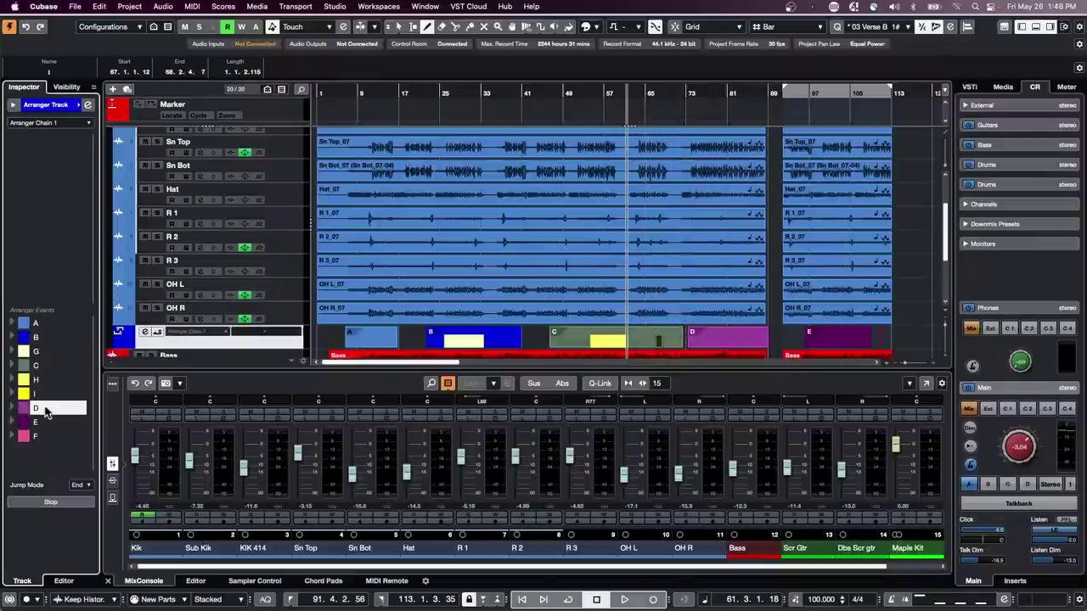
pyautogui.moveTo(32, 277); pyautogui.dragTo(37, 267)
pyautogui.click(44, 395)
pyautogui.click(44, 396)
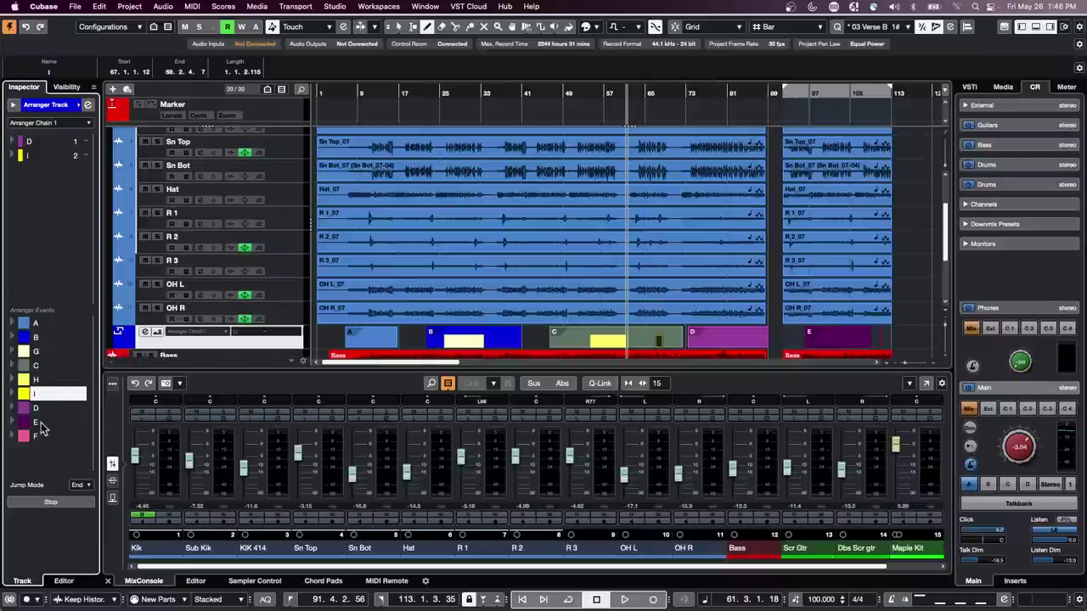
pyautogui.moveTo(42, 429); pyautogui.dragTo(40, 289)
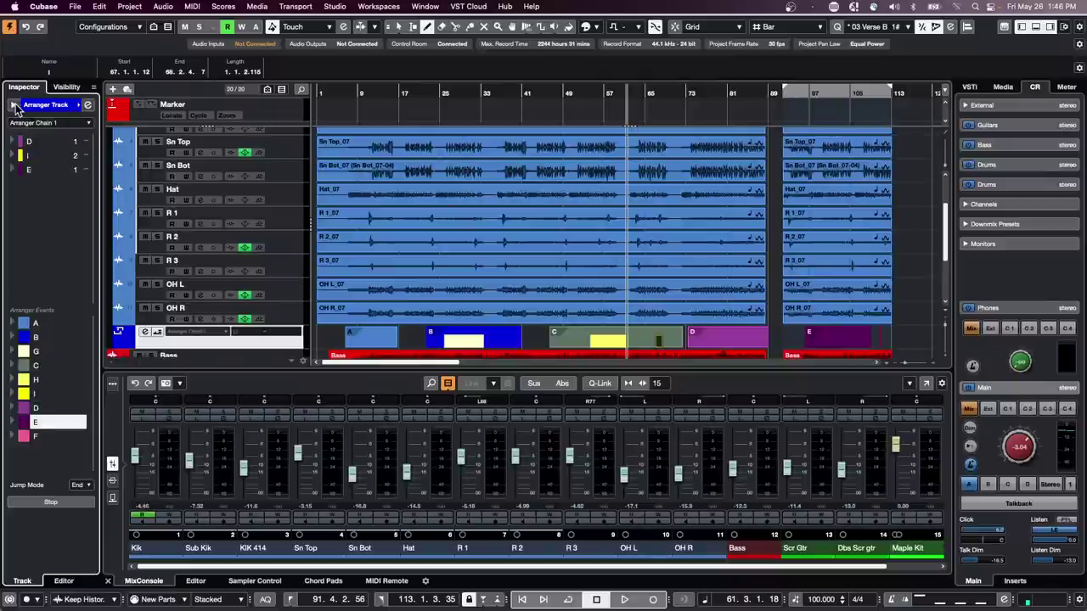
pyautogui.click(88, 104)
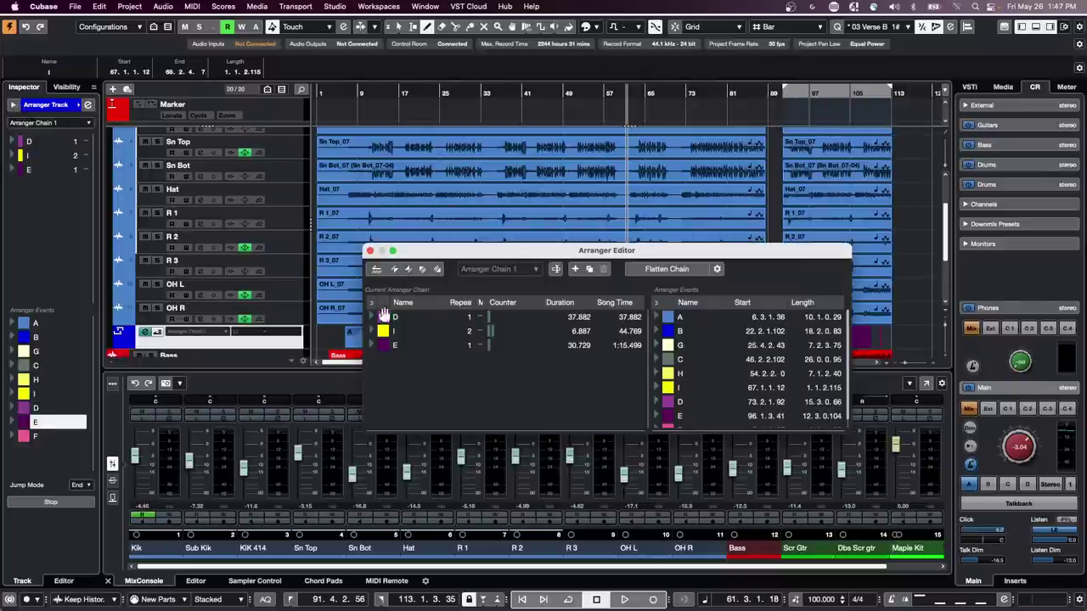
# - Enable arranger mode, move the Arranger Editor down, and play the chain, jumping ahead to bar 84
pyautogui.click(376, 269)
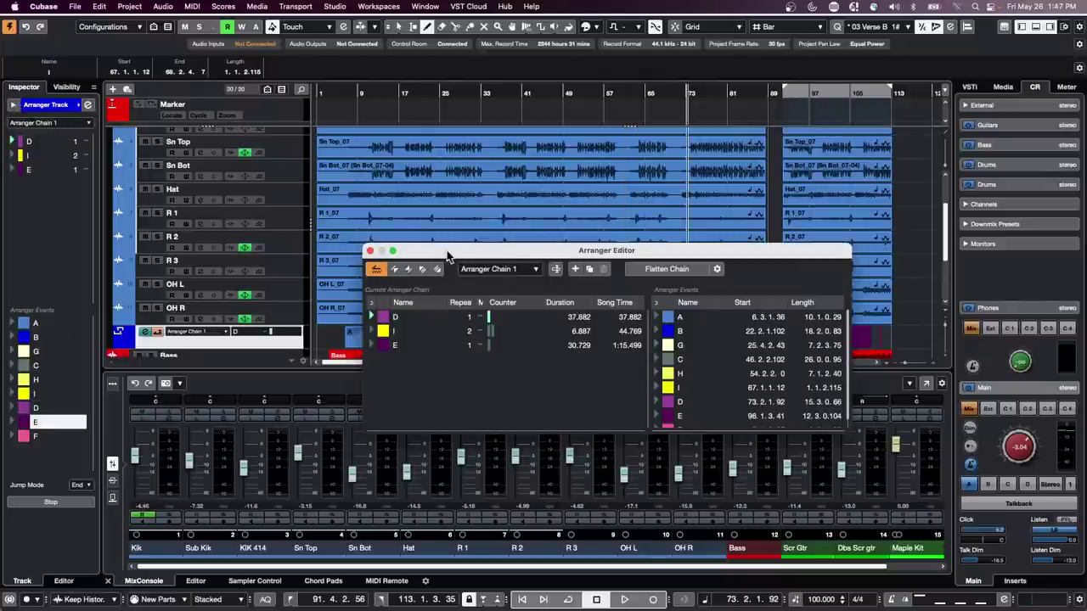
pyautogui.moveTo(455, 257); pyautogui.dragTo(497, 388)
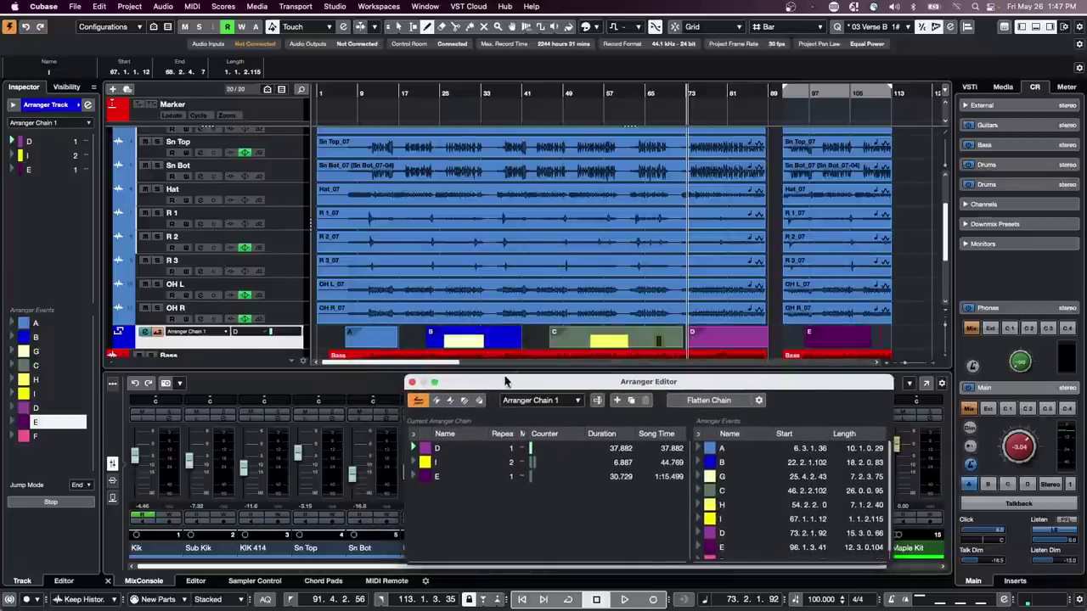
pyautogui.press('space')
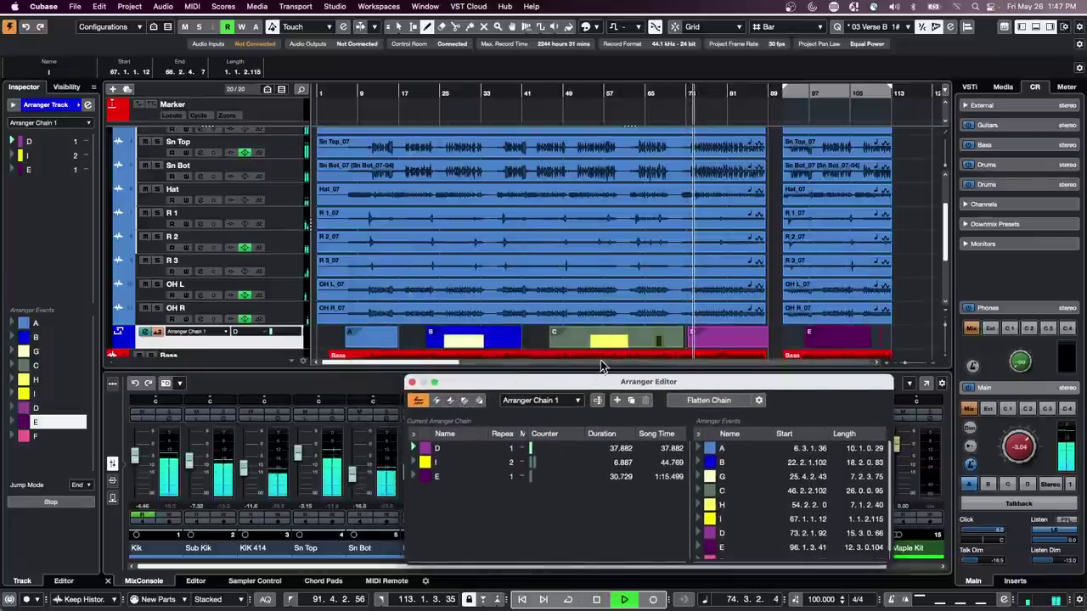
pyautogui.click(745, 90)
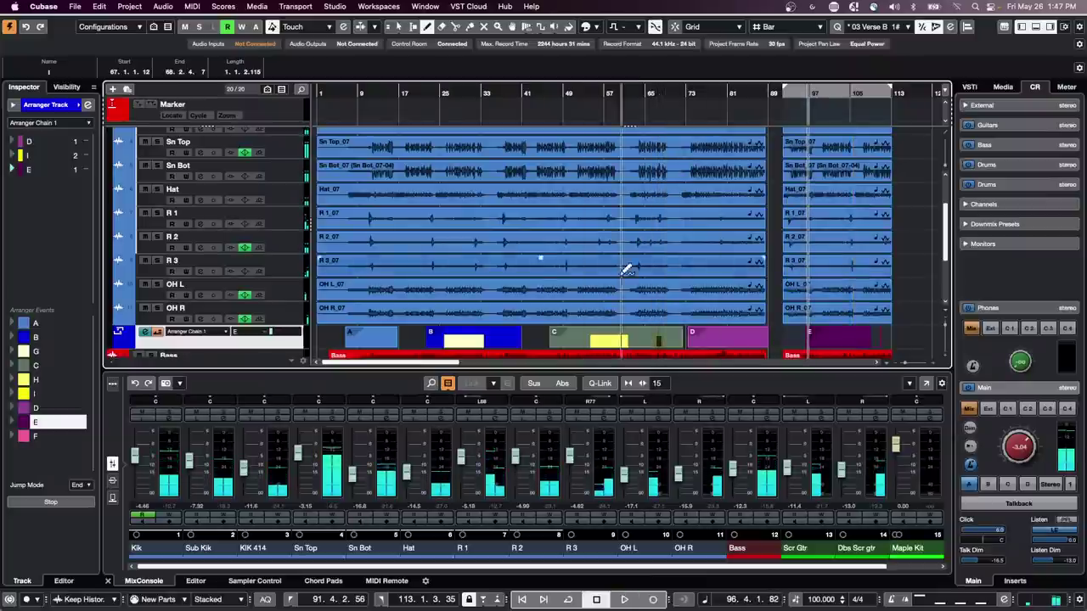
# - With the Range tool, try and undo a Kik range move, then delete time for bars 29–47
pyautogui.scroll(4, 590, 296)
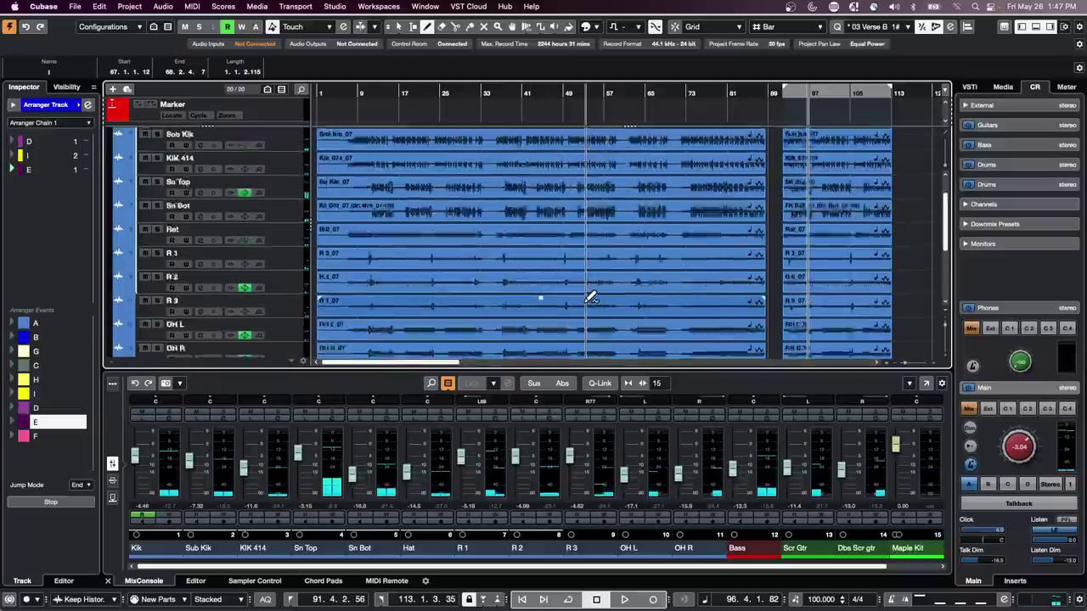
pyautogui.rightClick(438, 160)
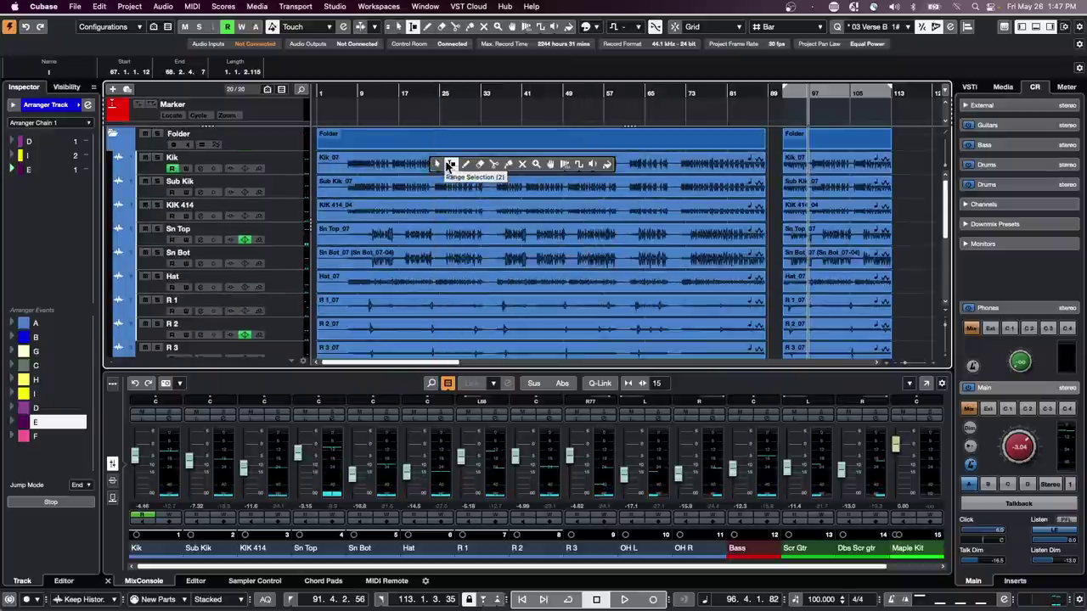
pyautogui.click(451, 164)
pyautogui.moveTo(429, 160); pyautogui.dragTo(575, 172)
pyautogui.press('super+z')
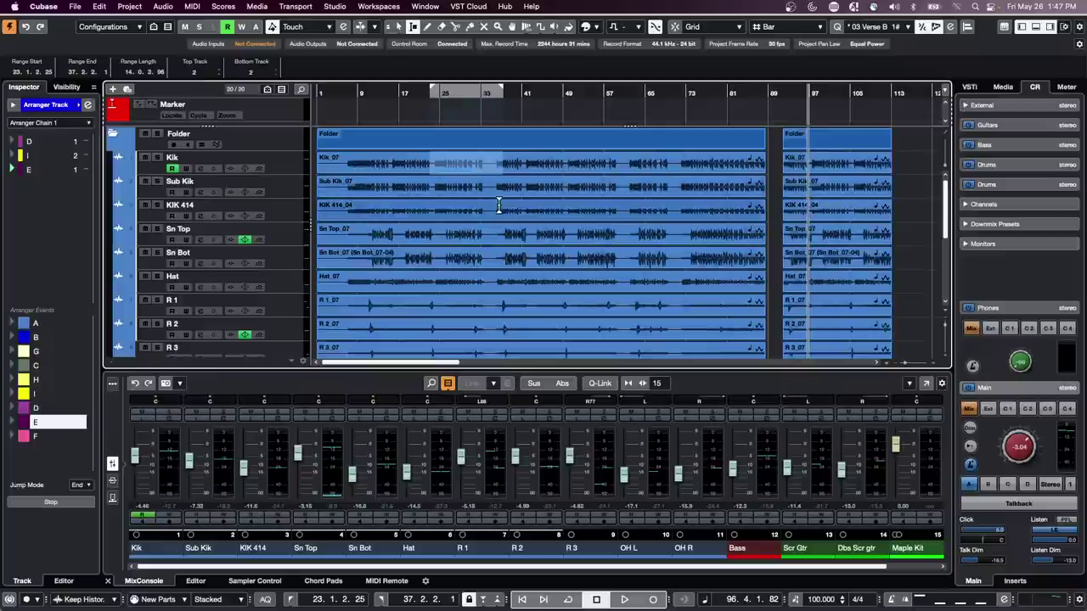
pyautogui.moveTo(463, 206); pyautogui.dragTo(577, 208)
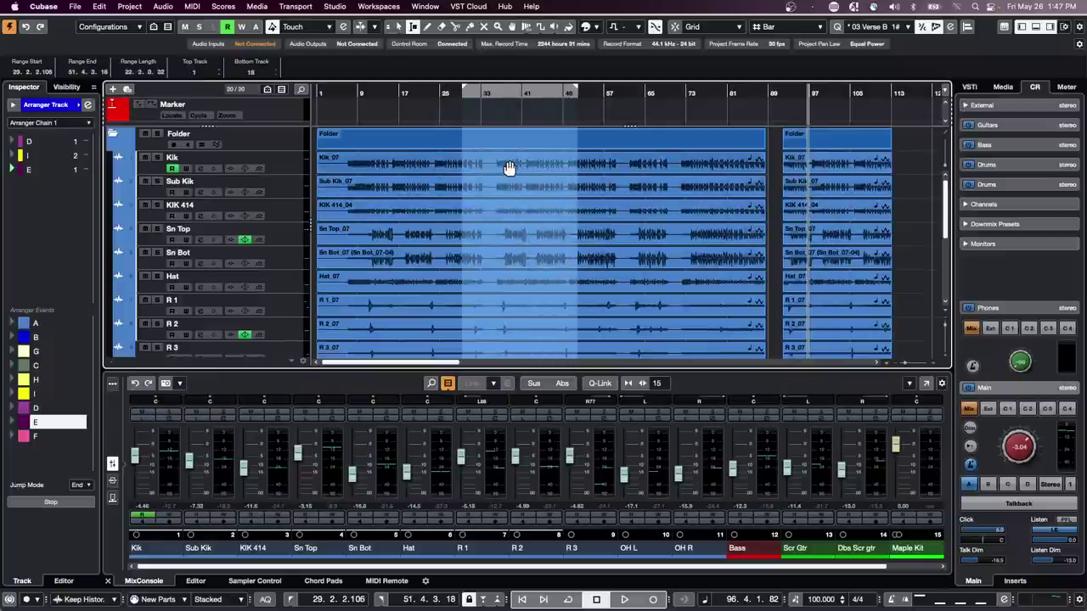
pyautogui.press('super+shift+x')
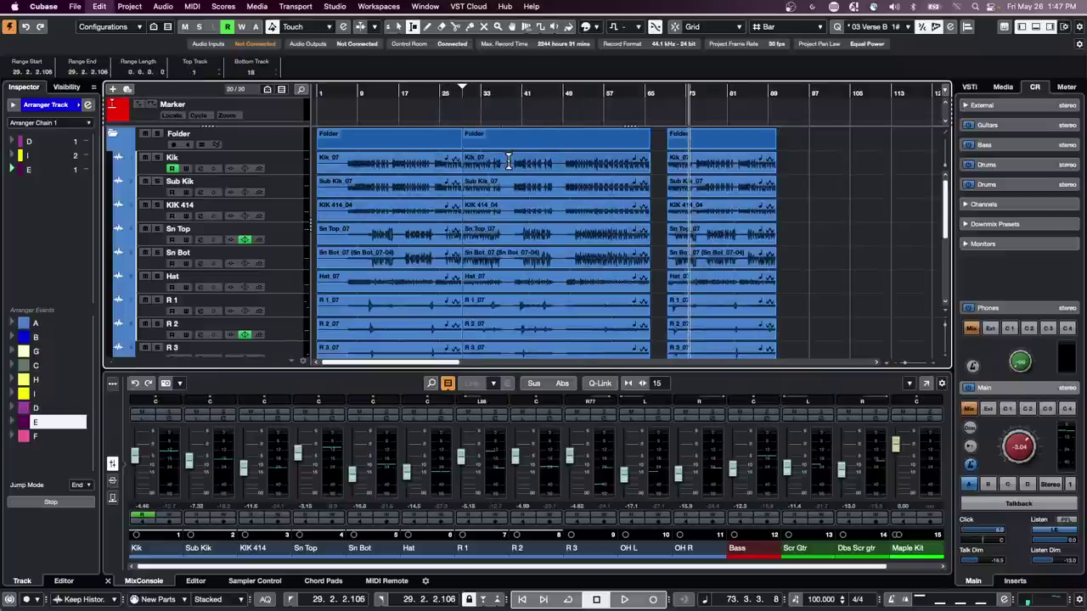
# - Select bars 33–55 from Kik to R 3 and keep a copy of them near bar 91
pyautogui.moveTo(491, 160)
pyautogui.mouseDown()
pyautogui.moveTo(600, 348)
pyautogui.moveTo(590, 335)
pyautogui.moveTo(611, 336)
pyautogui.mouseUp()
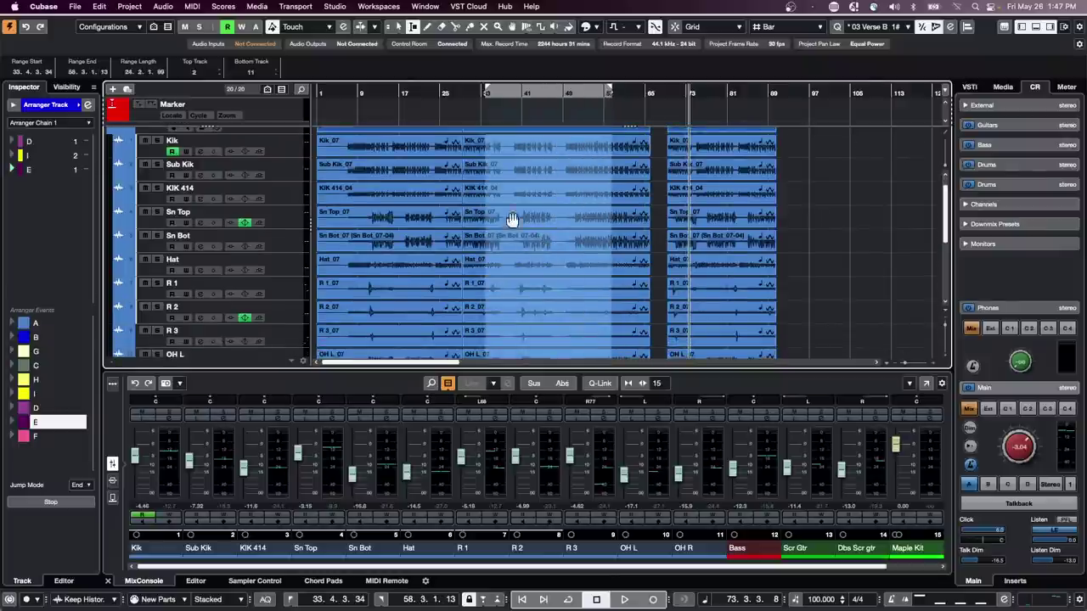
pyautogui.moveTo(505, 216); pyautogui.dragTo(833, 202)
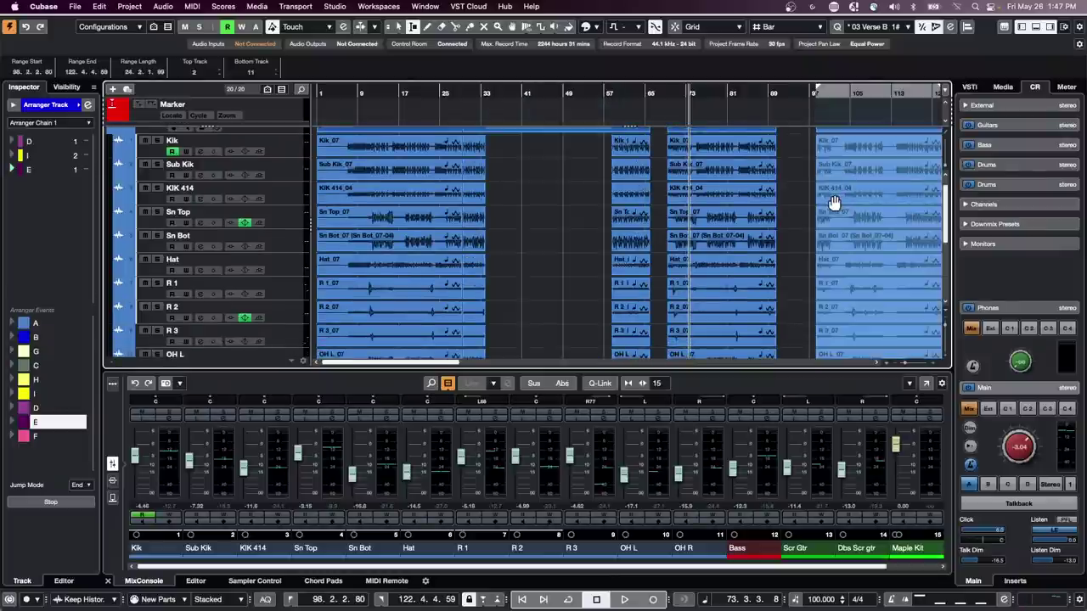
pyautogui.press('super+z')
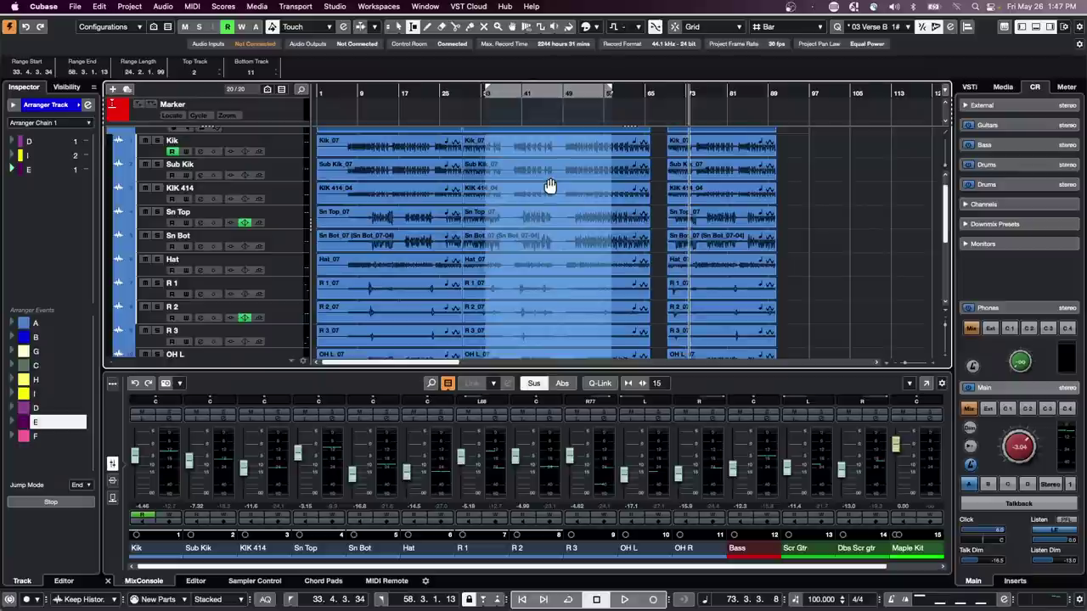
pyautogui.moveTo(552, 192); pyautogui.dragTo(858, 180)
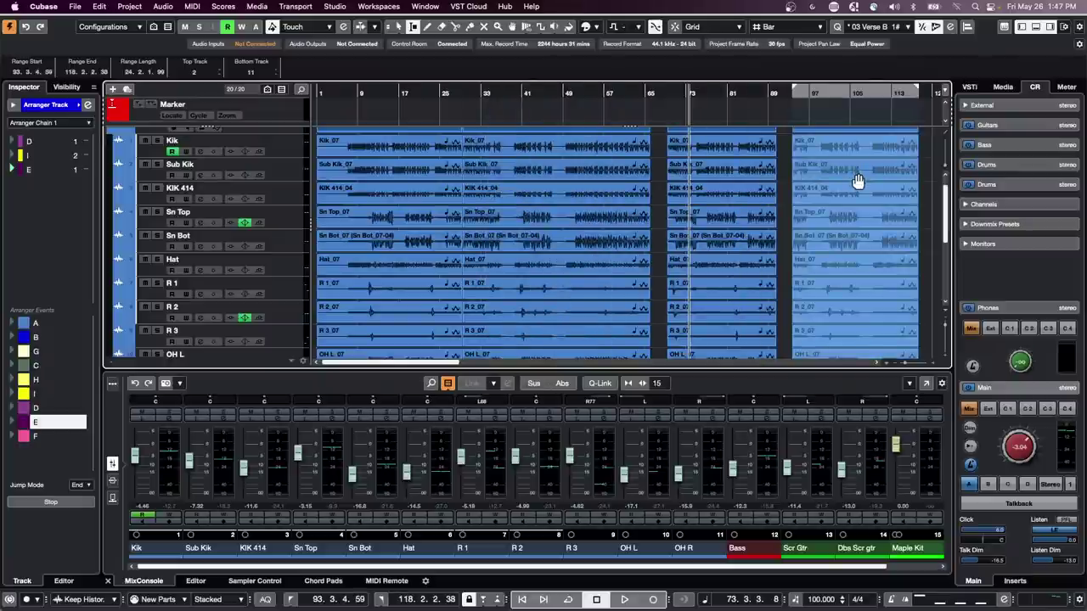
pyautogui.press('super+z')
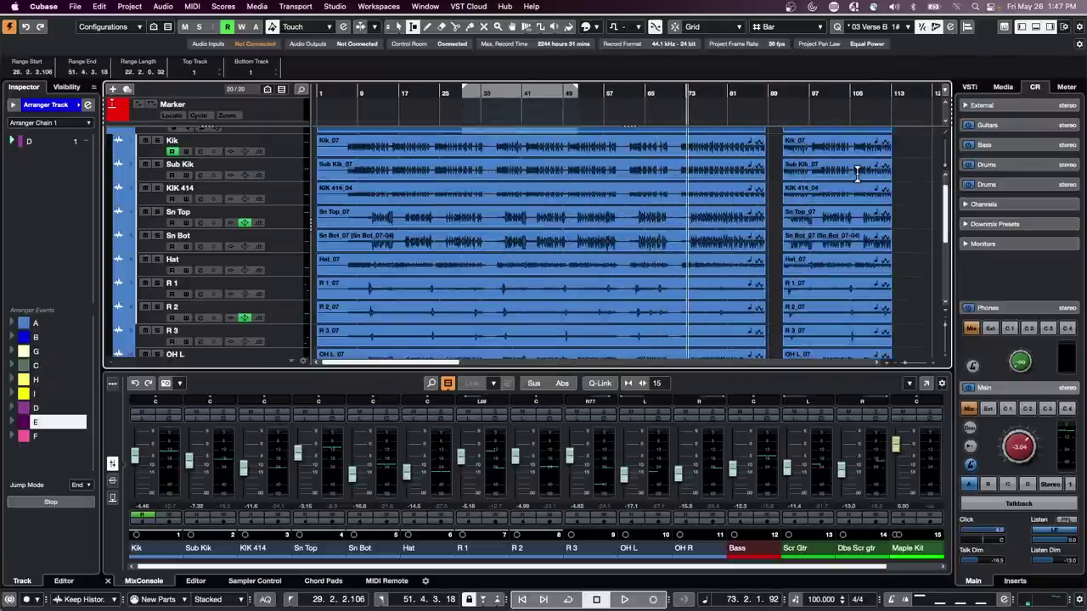
pyautogui.press('super+z')
pyautogui.press('super+z')
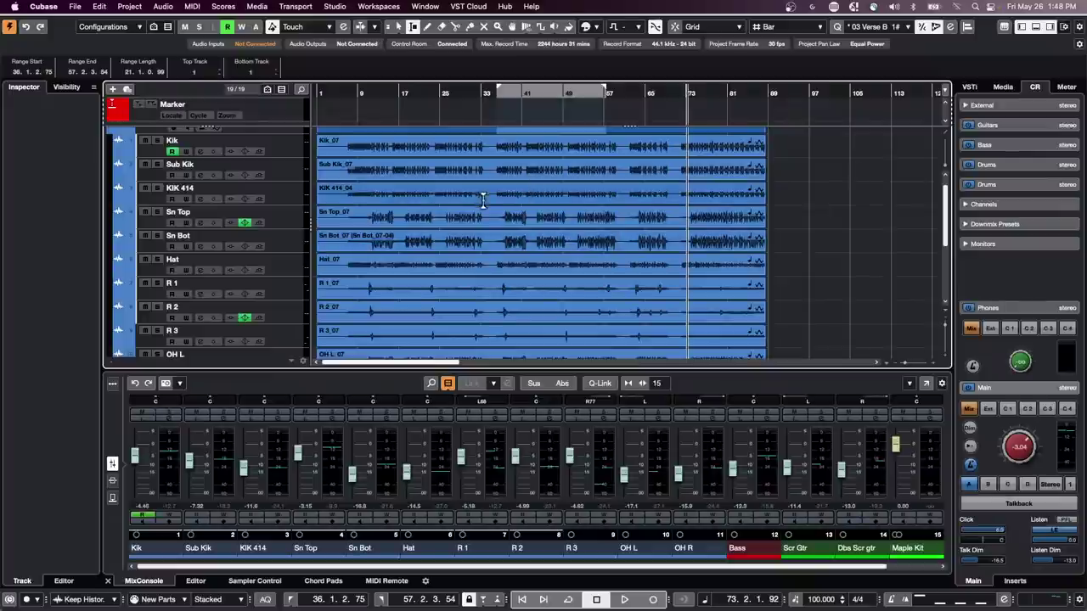
pyautogui.press('super+shift+z')
pyautogui.press('super+shift+z')
pyautogui.press('super+shift+z')
pyautogui.press('super+shift+z')
pyautogui.press('super+shift+z')
pyautogui.press('super+shift+z')
pyautogui.press('super+shift+z')
pyautogui.press('super+shift+z')
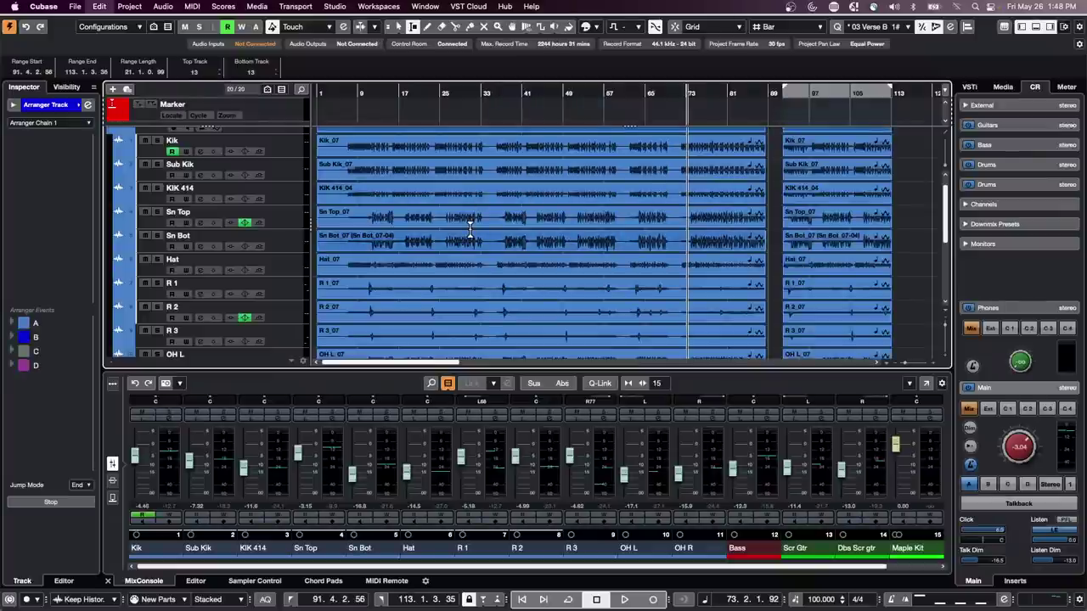
pyautogui.scroll(-3, 470, 225)
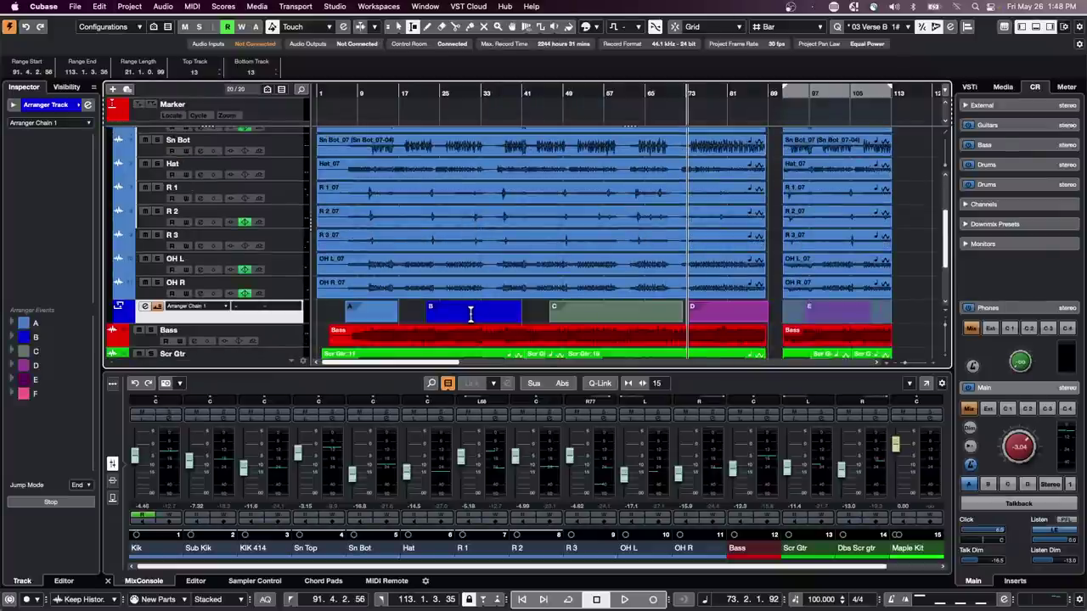
# - Cut the Folder track's clips at two points with the Split tool
pyautogui.press('1')
pyautogui.moveTo(473, 316); pyautogui.dragTo(499, 317)
pyautogui.scroll(4, 476, 243)
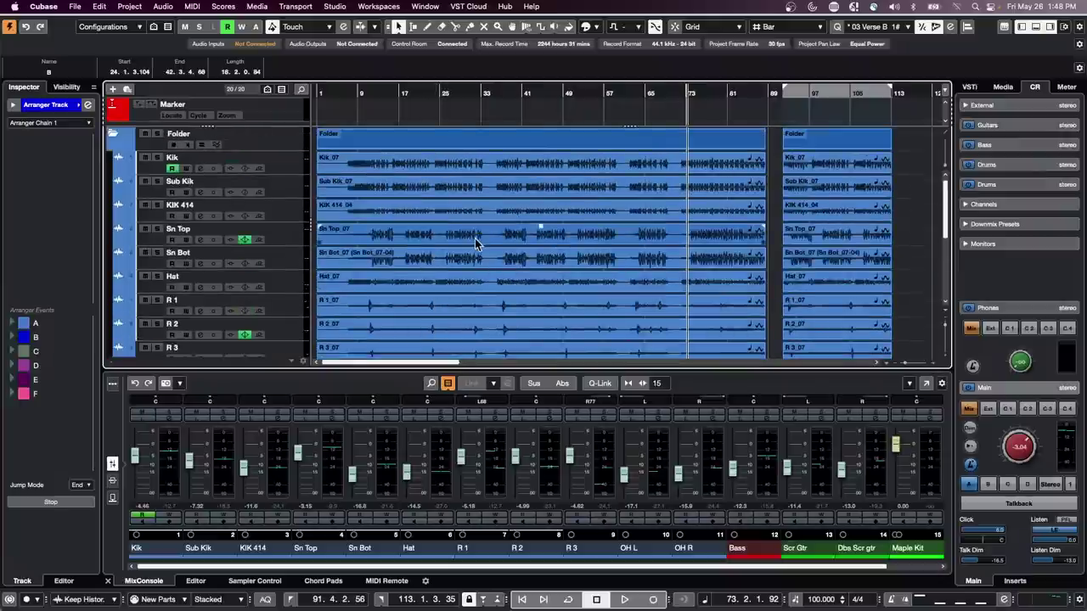
pyautogui.rightClick(431, 145)
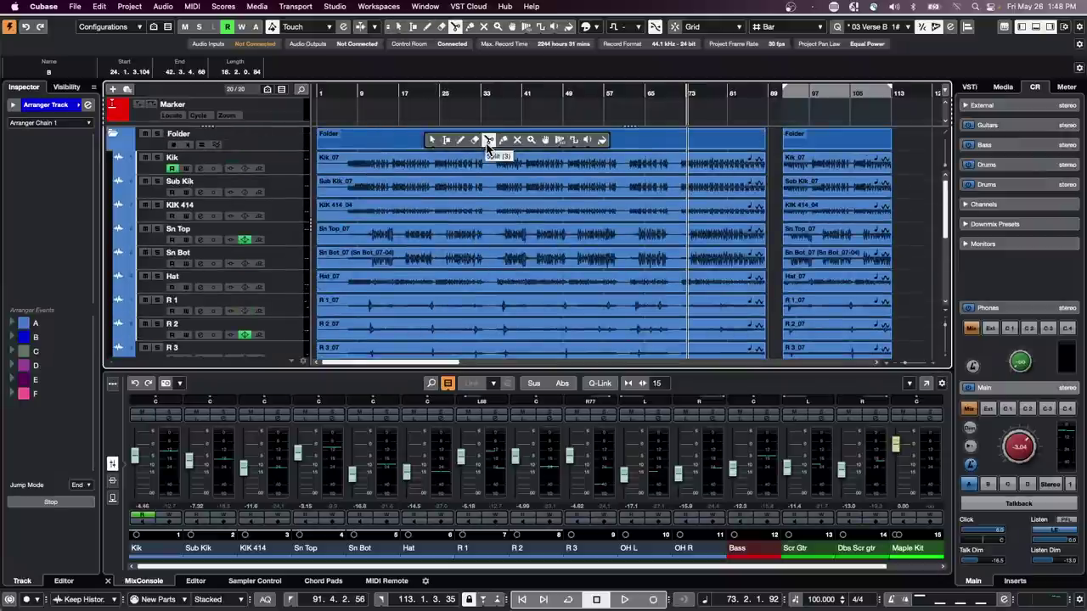
pyautogui.click(486, 138)
pyautogui.click(409, 145)
pyautogui.click(499, 146)
# - Move the cut folder part to bar 121 and duplicate it so it repeats there
pyautogui.press('1')
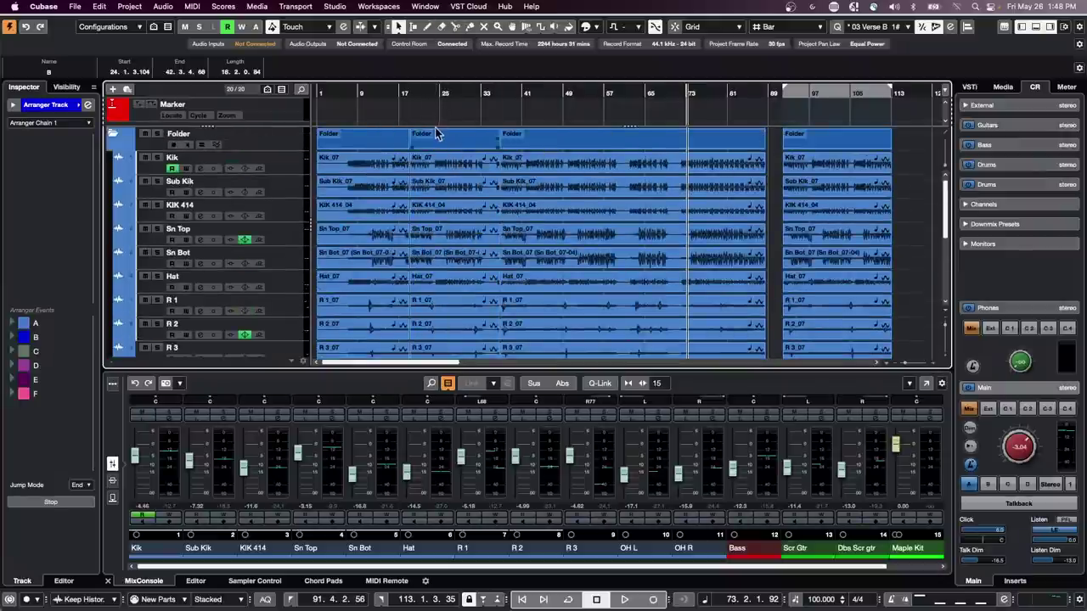
pyautogui.moveTo(435, 135); pyautogui.dragTo(830, 150)
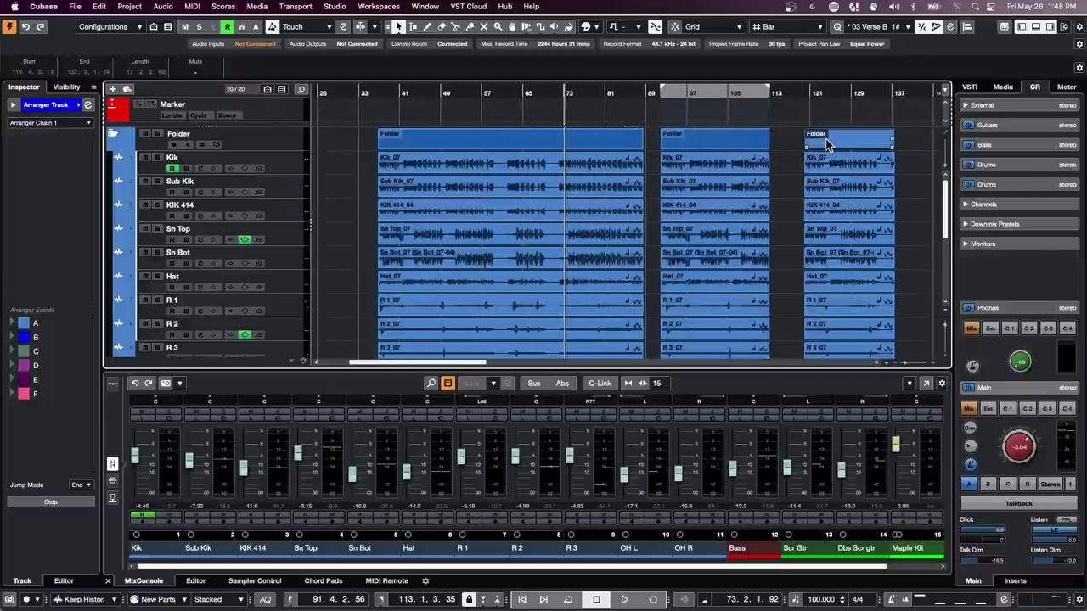
pyautogui.press('super+d')
pyautogui.press('super+d')
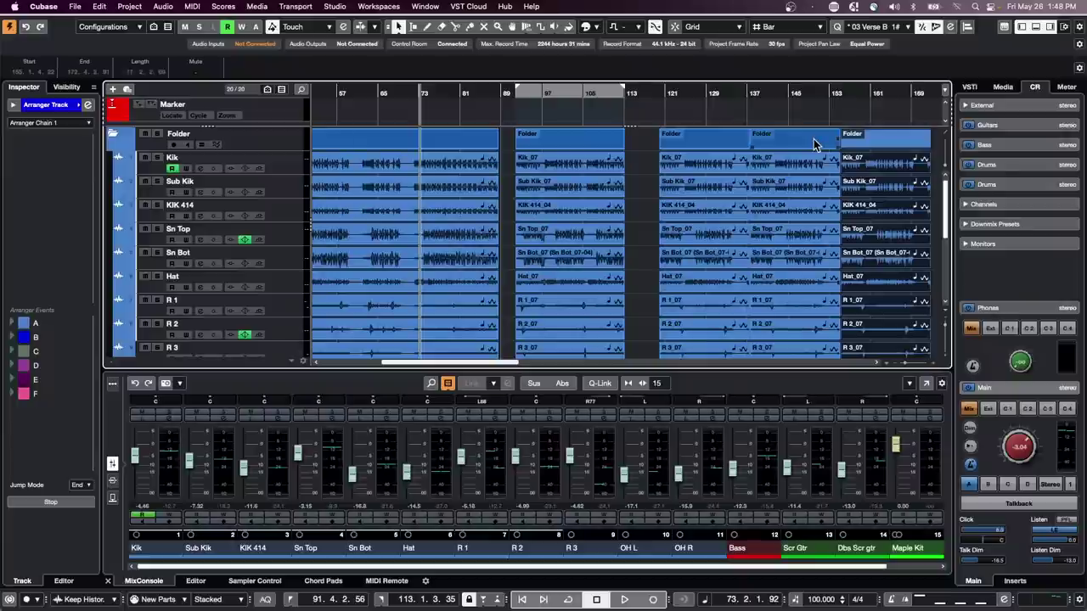
pyautogui.scroll(-2, 816, 225)
# - Undo the repeated folder parts so the clips end at bar 113 again
pyautogui.scroll(2, 811, 229)
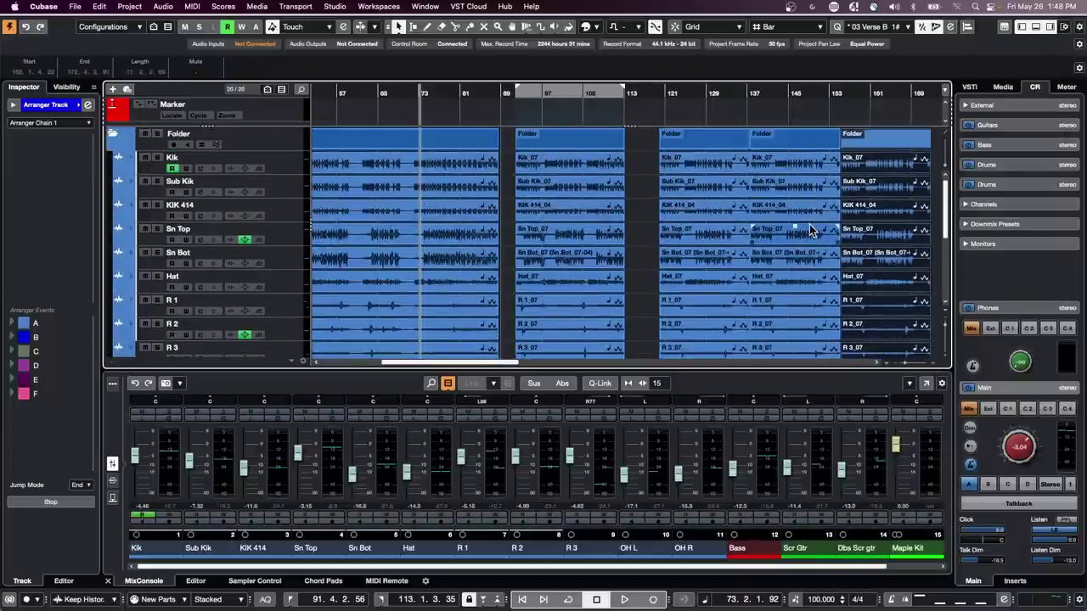
pyautogui.press('super+z')
pyautogui.press('super+z')
pyautogui.press('super+z')
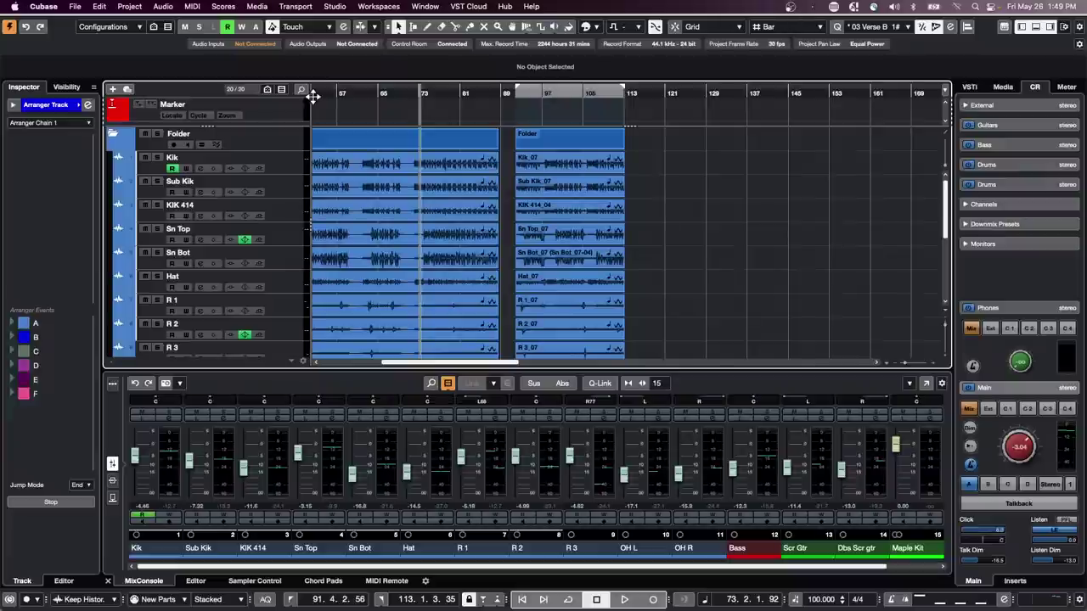
# - Show the Quantize Panel
pyautogui.click(952, 27)
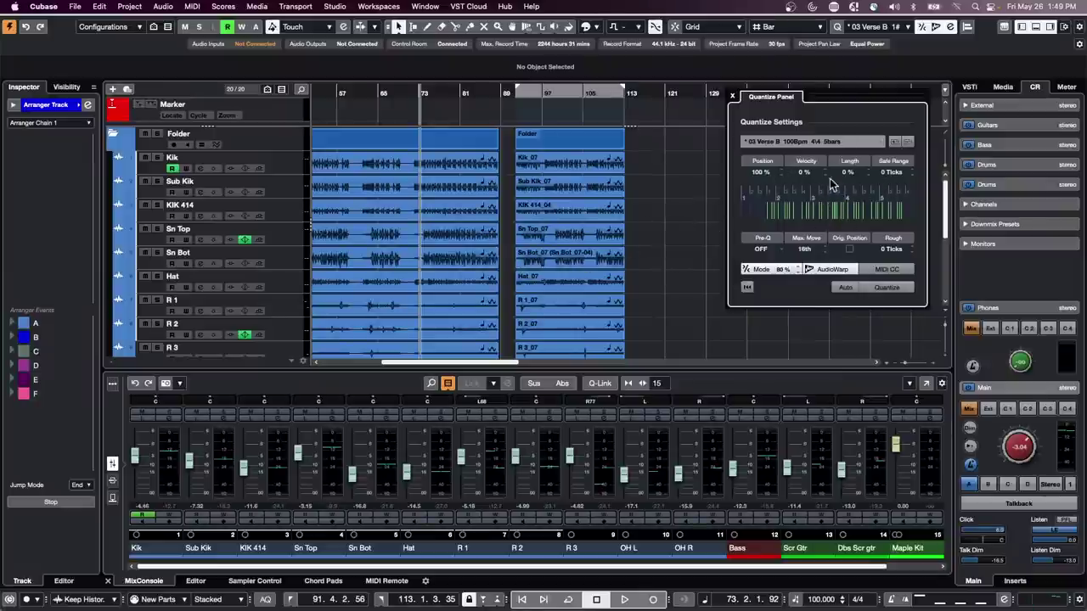
pyautogui.scroll(6, 808, 174)
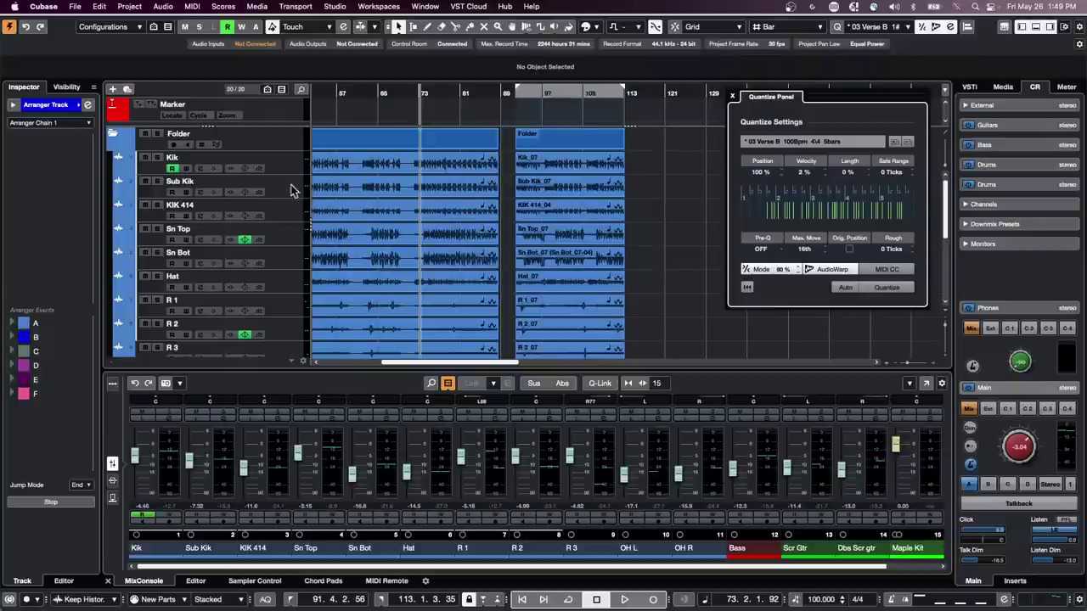
pyautogui.scroll(-5, 295, 192)
# - Draw an empty Maple Kit part from bar 59 to 89 and open it in the lower-zone Key Editor
pyautogui.rightClick(352, 299)
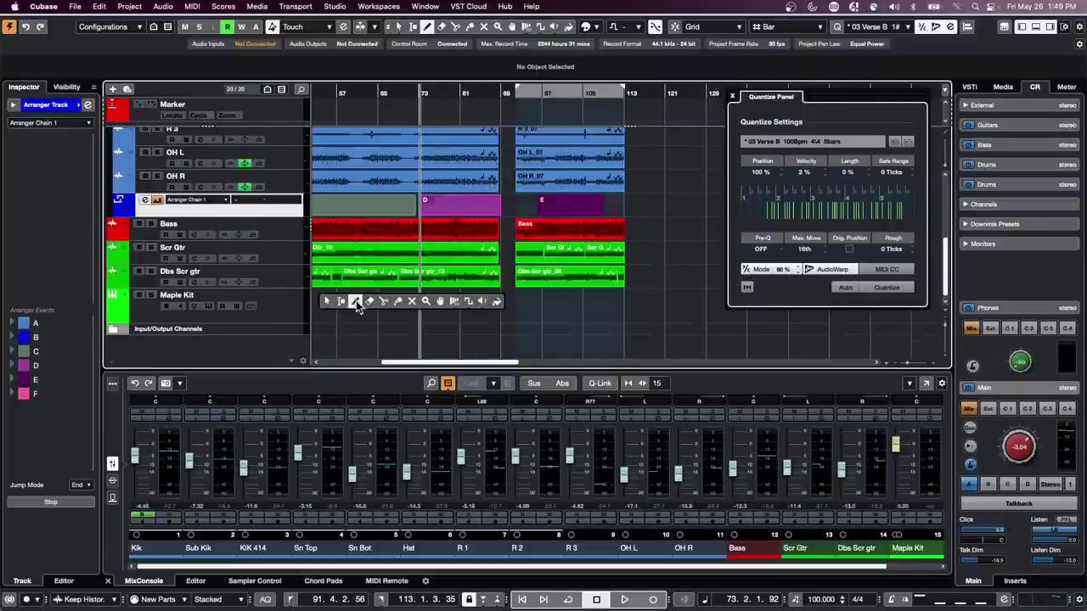
pyautogui.click(357, 304)
pyautogui.moveTo(351, 301); pyautogui.dragTo(501, 304)
pyautogui.rightClick(450, 306)
pyautogui.click(439, 306)
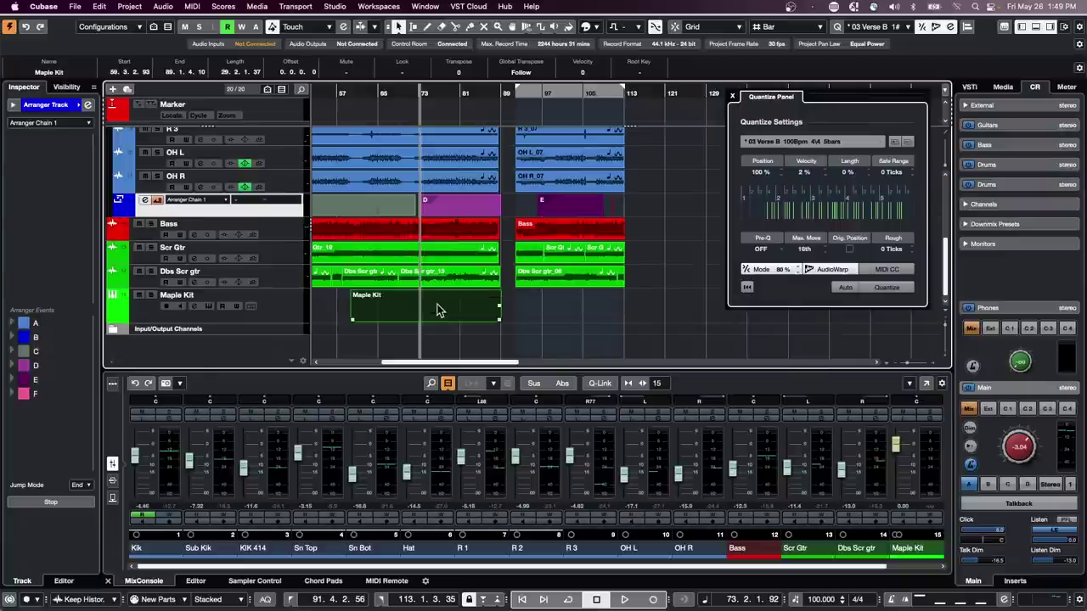
pyautogui.doubleClick(429, 305)
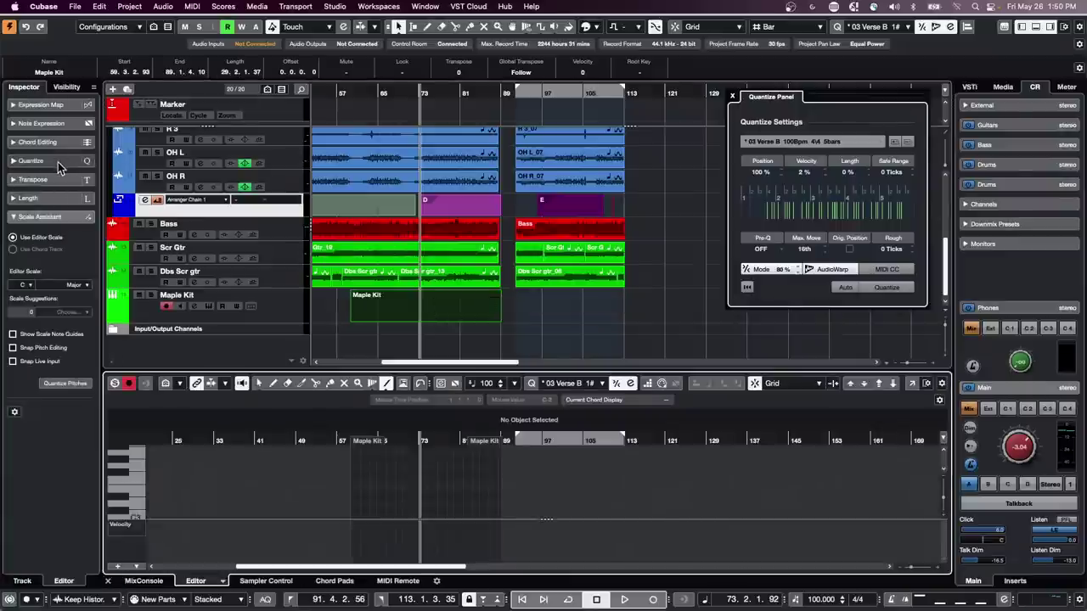
pyautogui.click(282, 312)
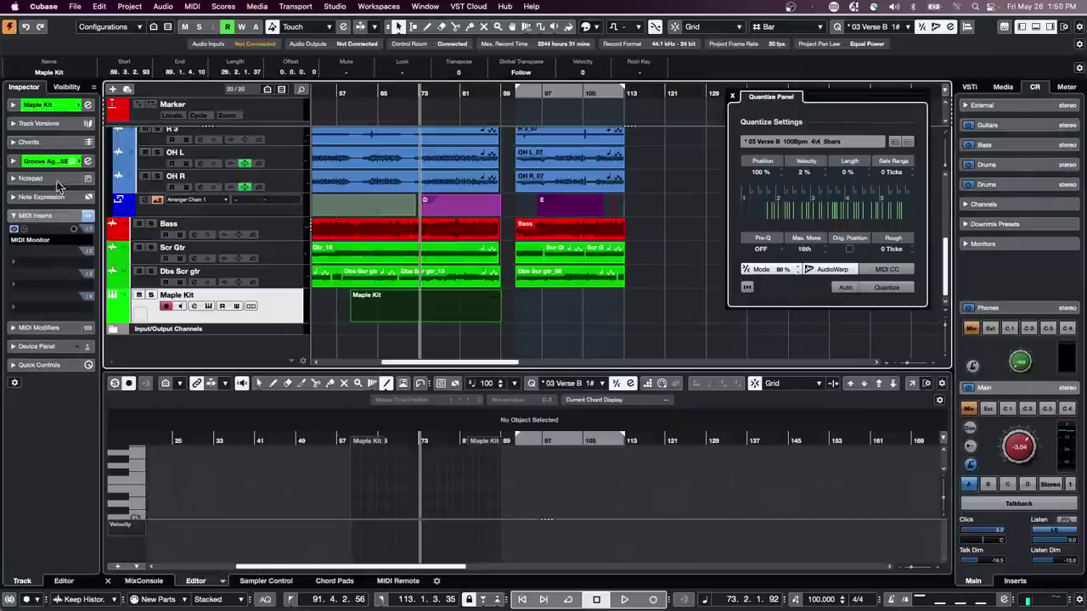
pyautogui.click(48, 325)
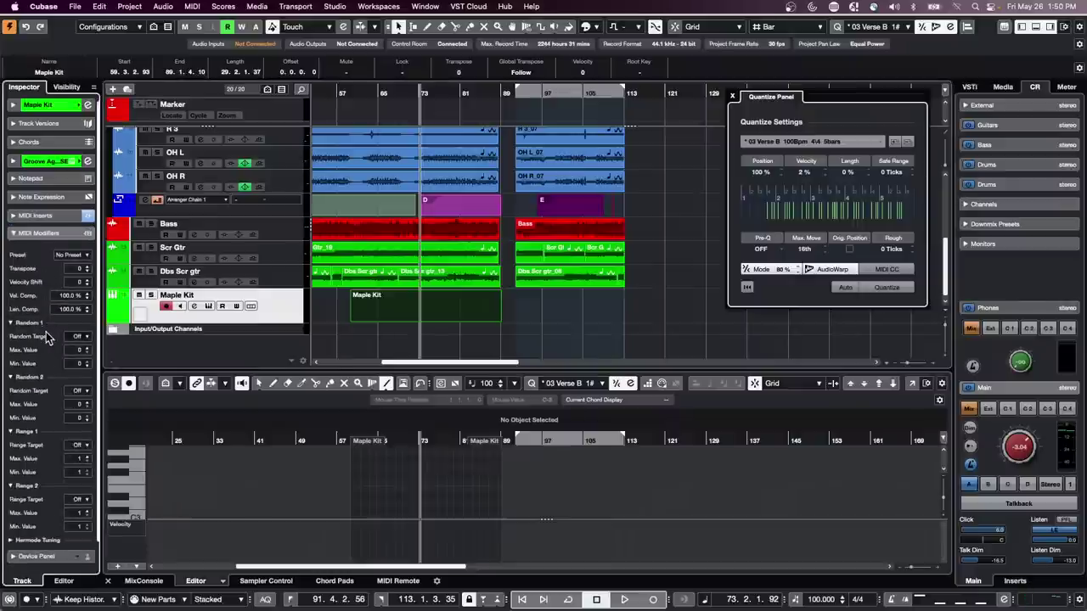
pyautogui.click(41, 215)
pyautogui.click(51, 269)
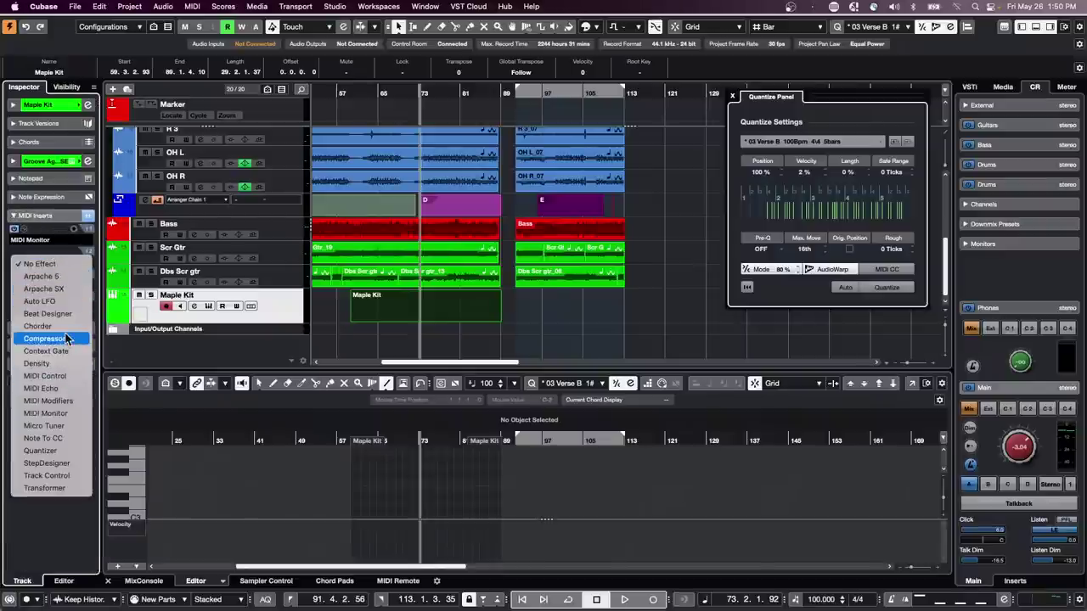
pyautogui.click(71, 451)
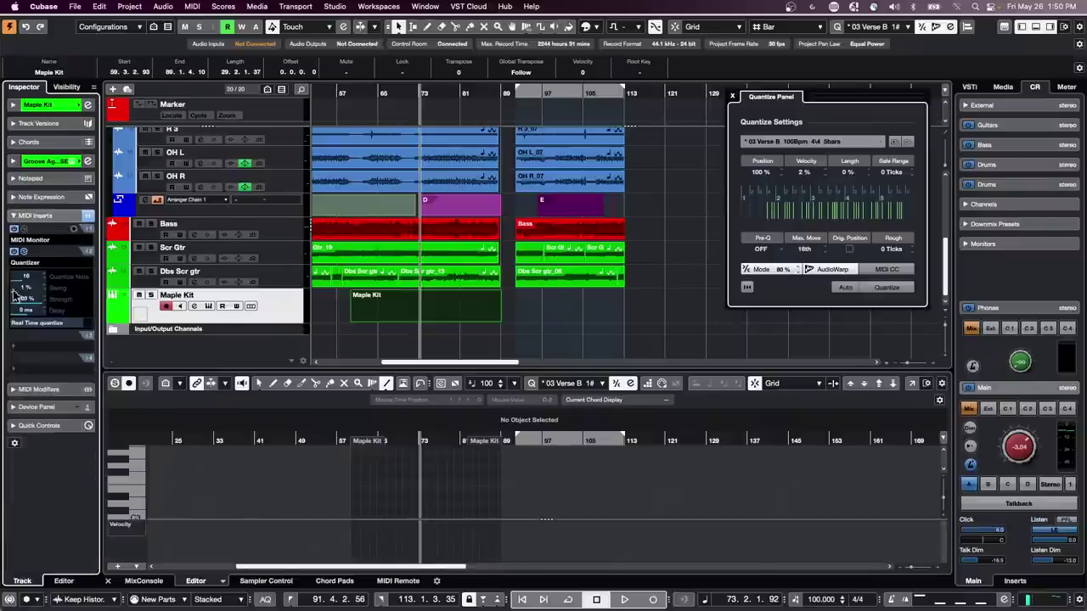
pyautogui.moveTo(21, 290); pyautogui.dragTo(81, 301)
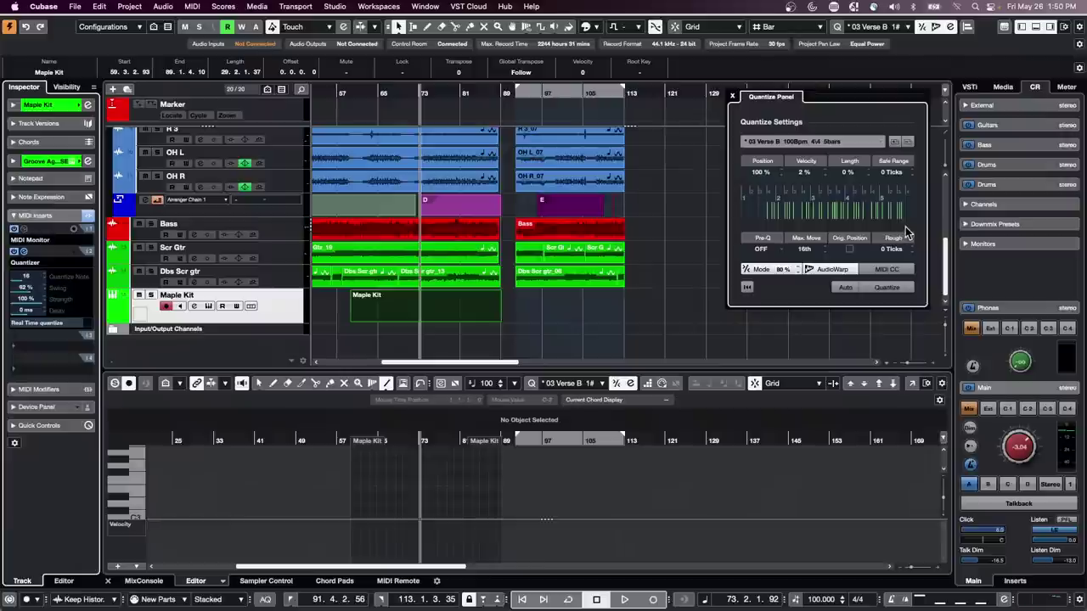
pyautogui.click(42, 264)
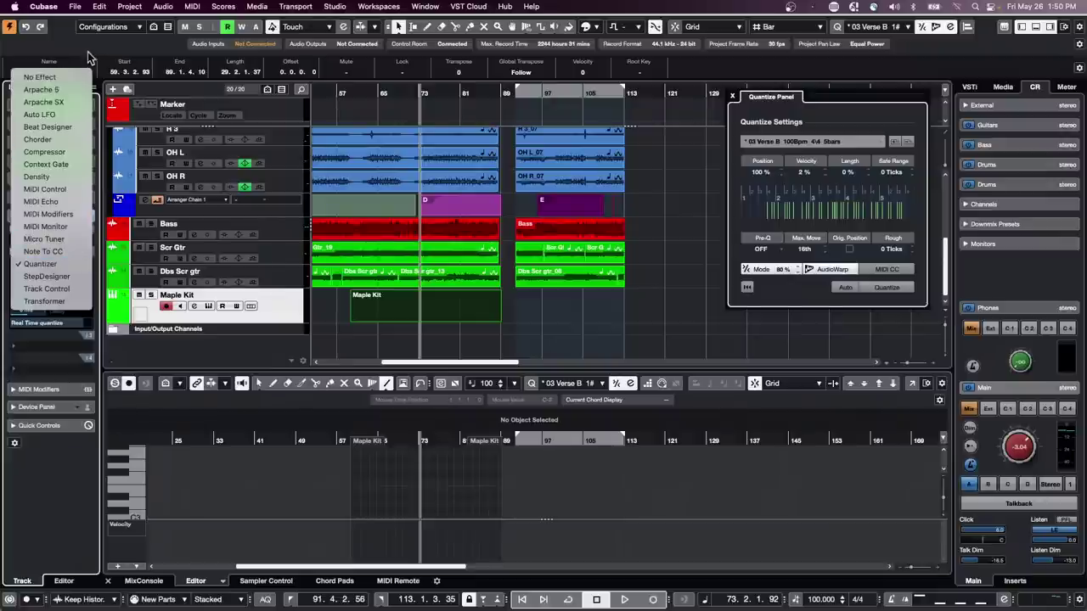
pyautogui.click(61, 78)
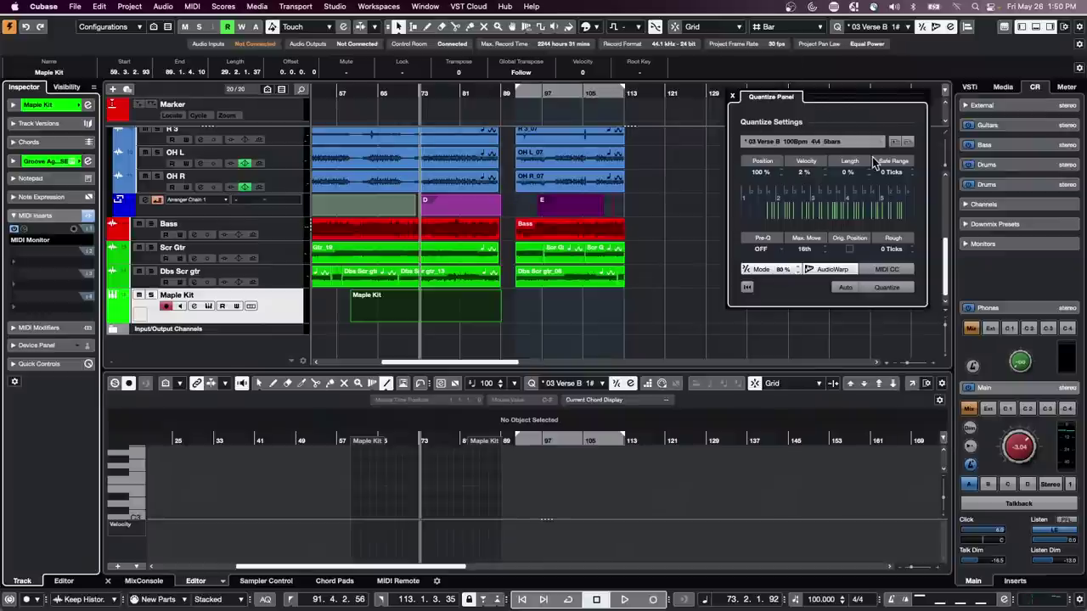
pyautogui.click(48, 330)
pyautogui.click(58, 217)
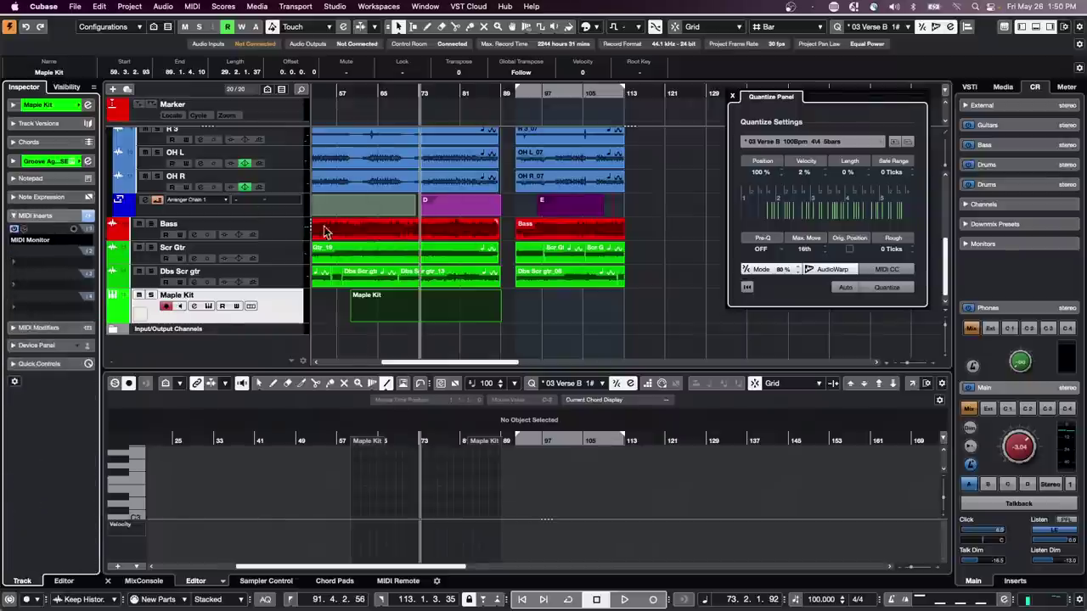
pyautogui.click(224, 6)
pyautogui.moveTo(192, 6)
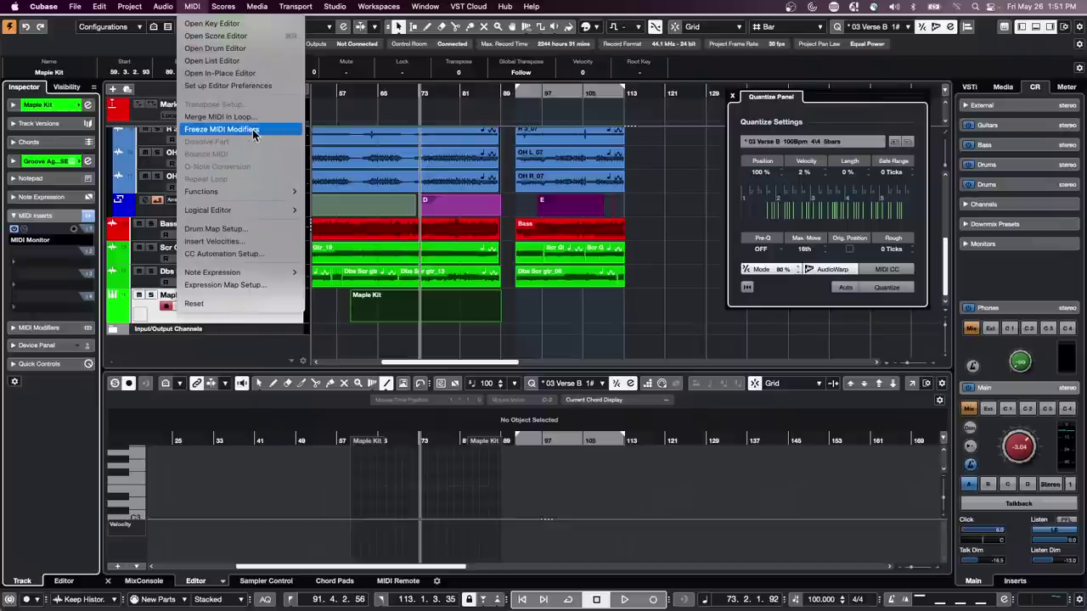
pyautogui.click(660, 222)
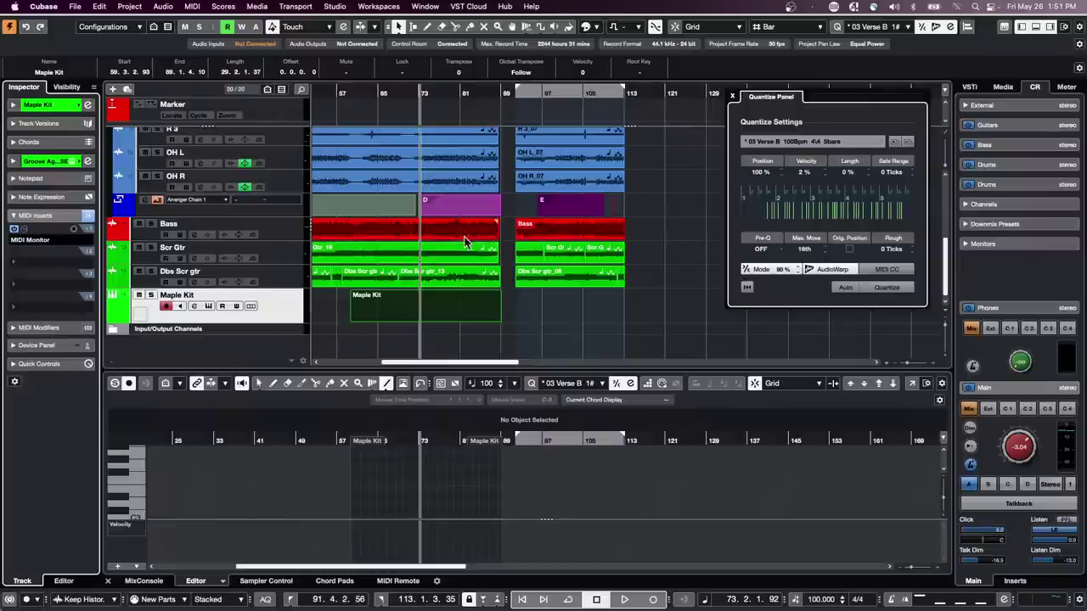
# - Revert to the saved project, dismiss Missing Ports, and open the Bass event in the Sample Editor
pyautogui.click(75, 7)
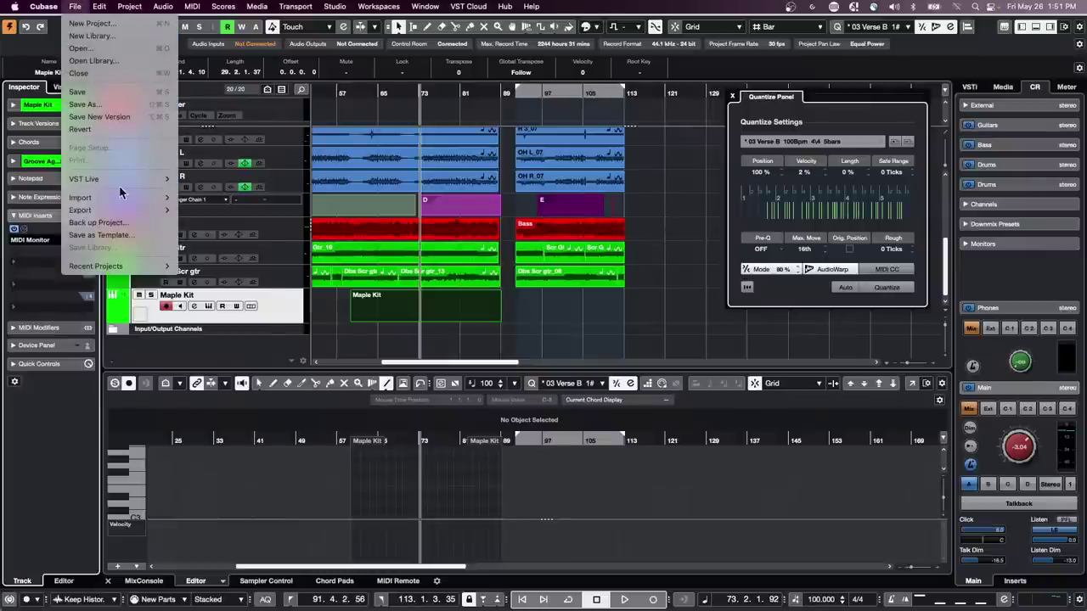
pyautogui.moveTo(125, 214)
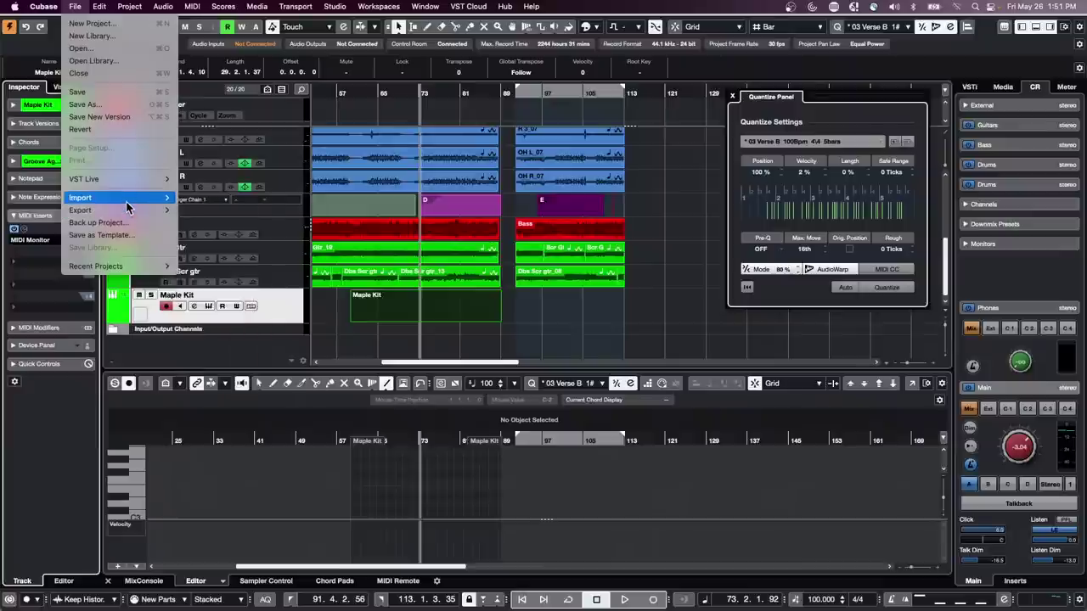
pyautogui.click(115, 130)
pyautogui.click(609, 207)
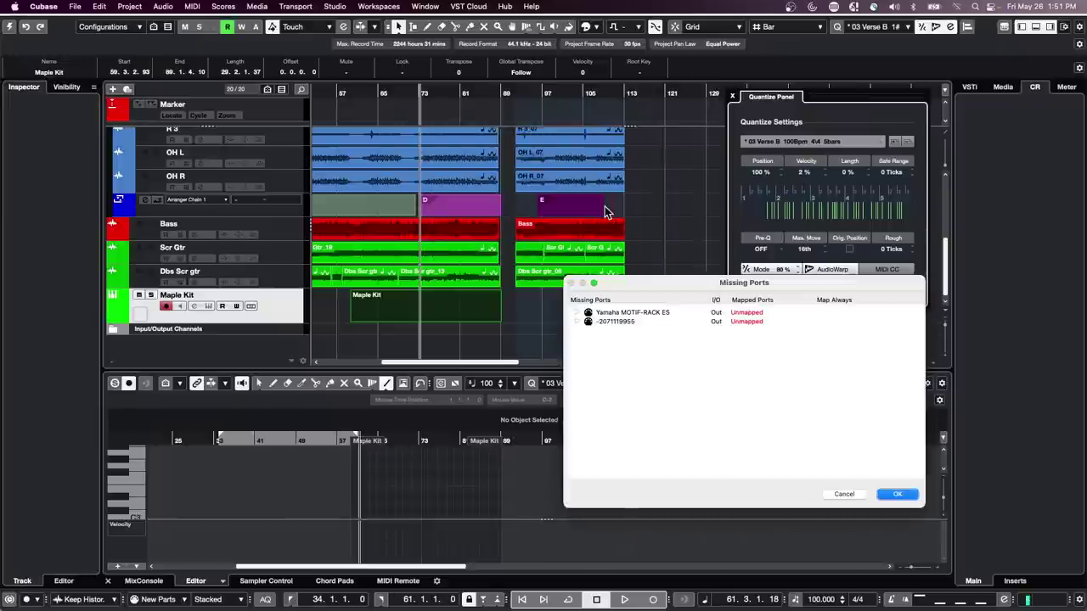
pyautogui.click(898, 494)
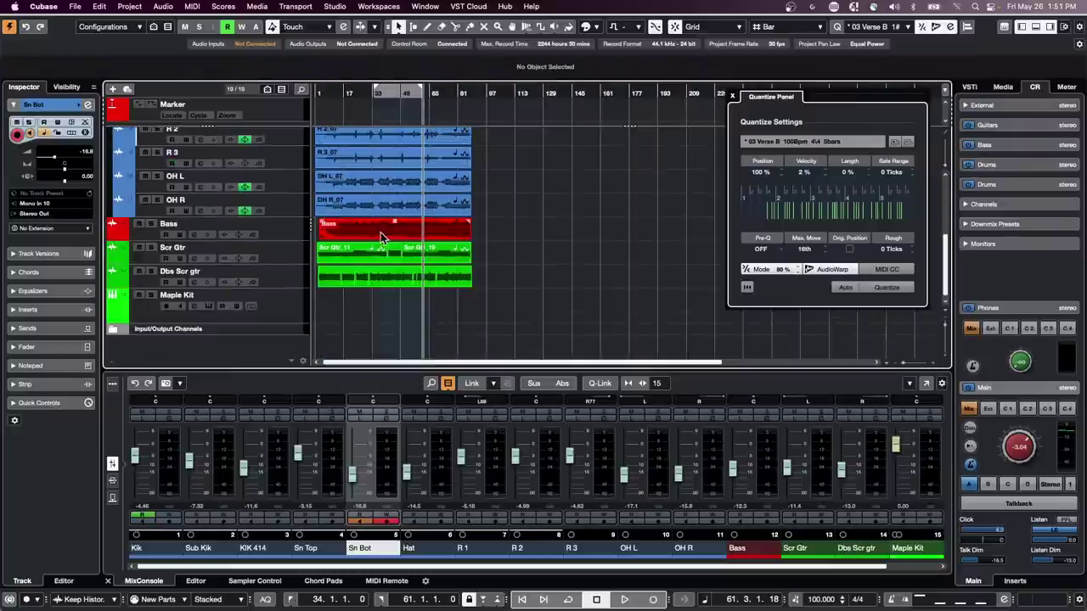
pyautogui.doubleClick(387, 232)
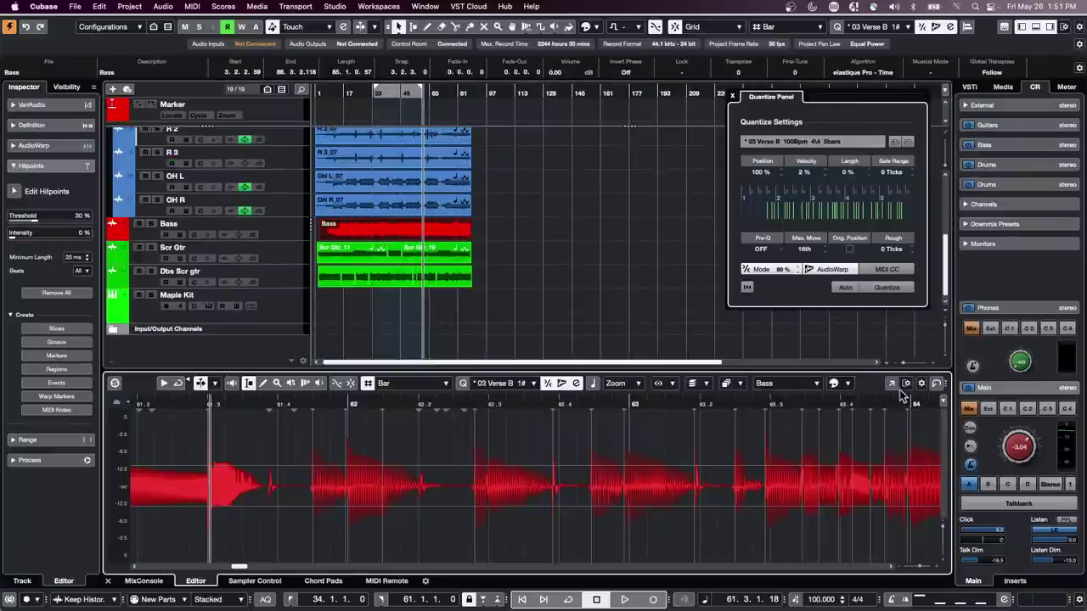
# - In a full-window Sample Editor, analyze the Bass with VariAudio and extract MIDI to a new track
pyautogui.click(891, 384)
pyautogui.click(735, 104)
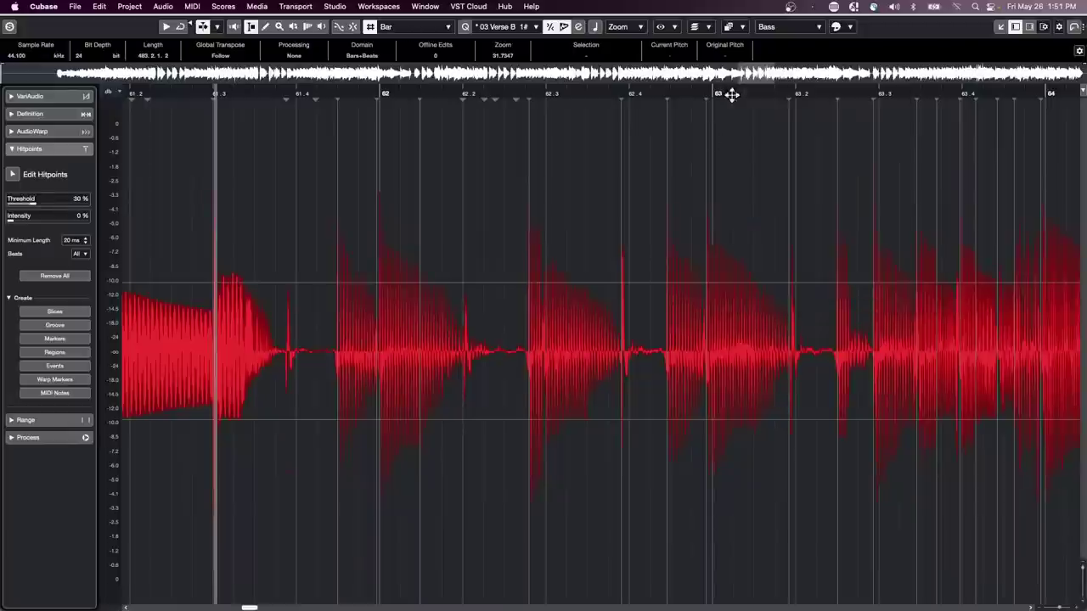
pyautogui.click(47, 95)
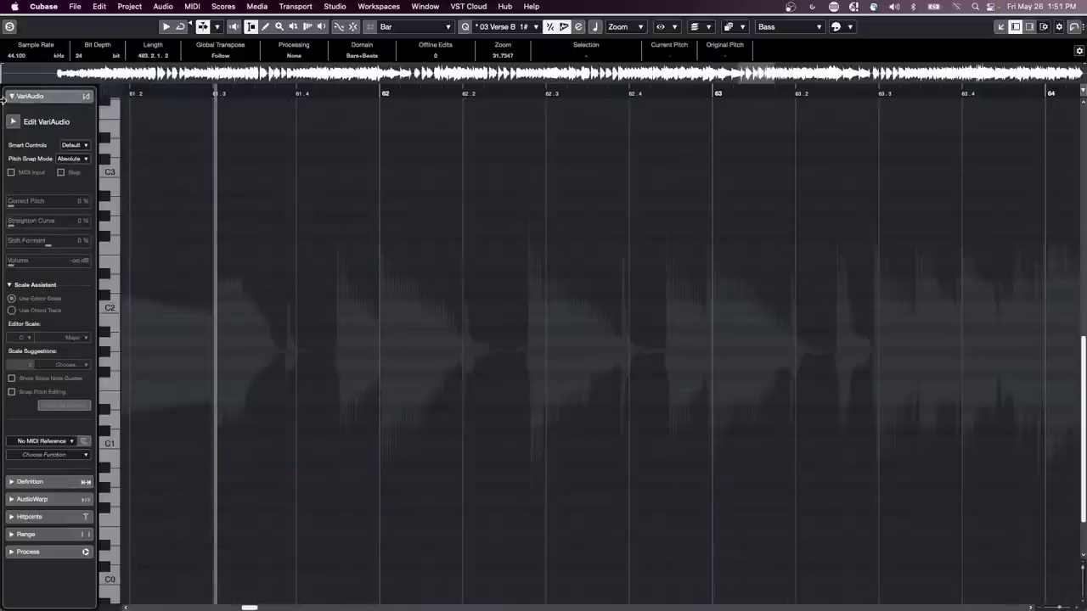
pyautogui.click(13, 124)
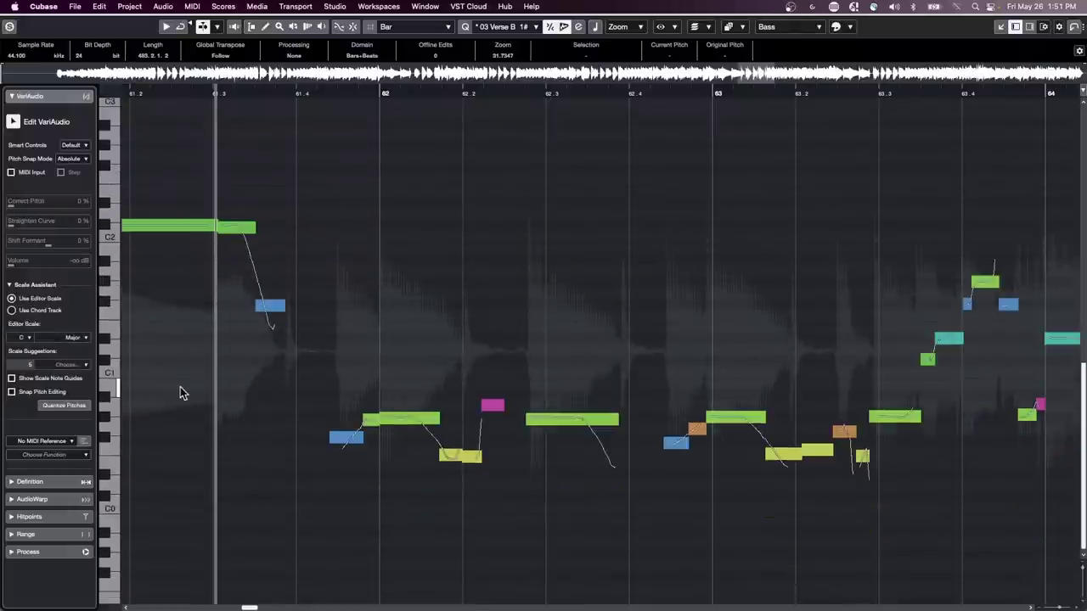
pyautogui.click(74, 459)
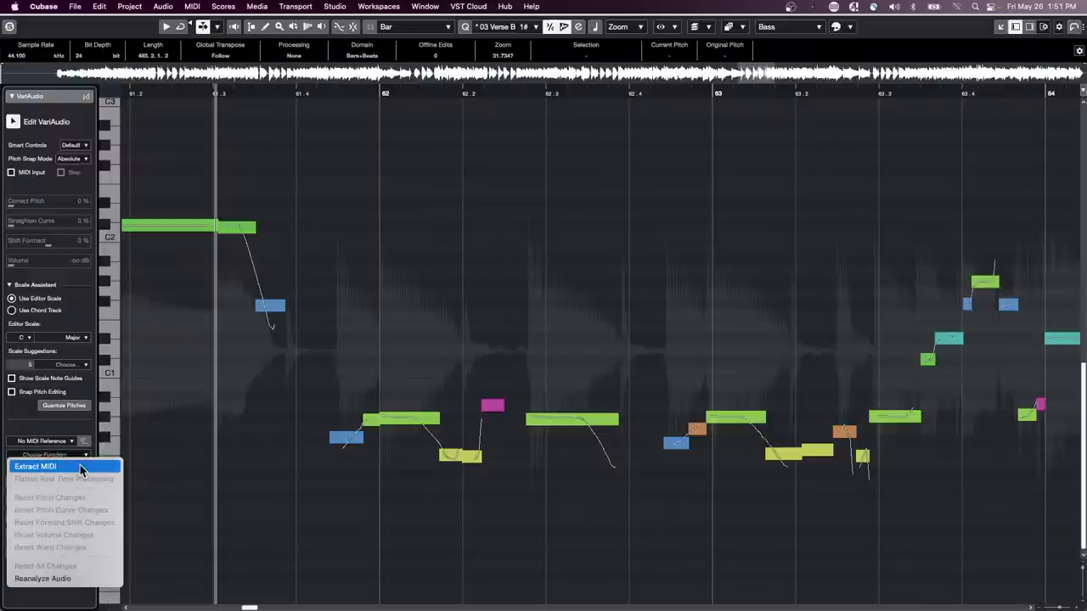
pyautogui.click(79, 469)
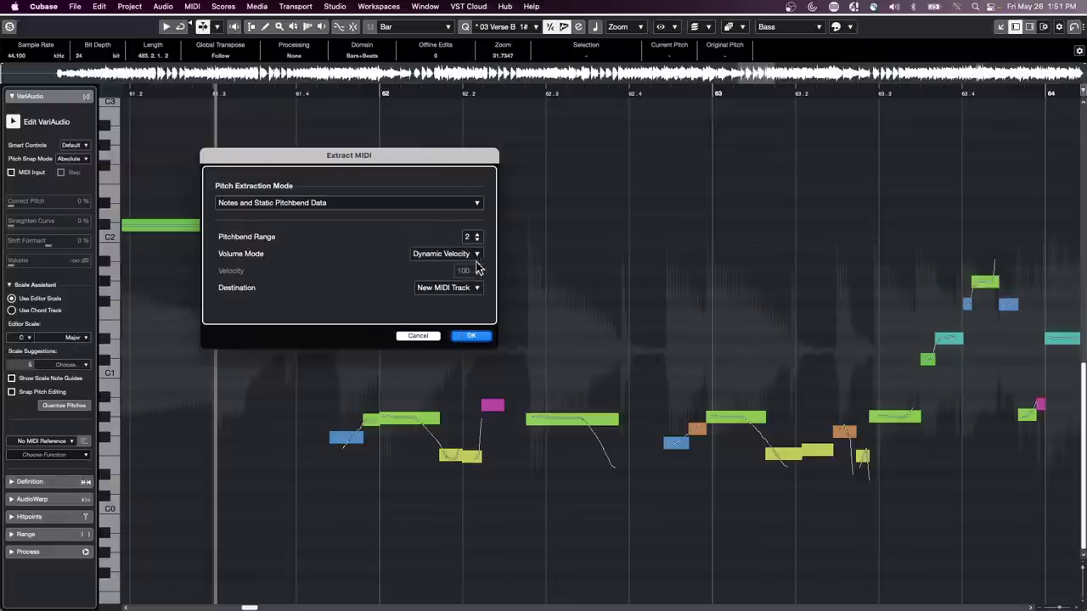
pyautogui.click(473, 335)
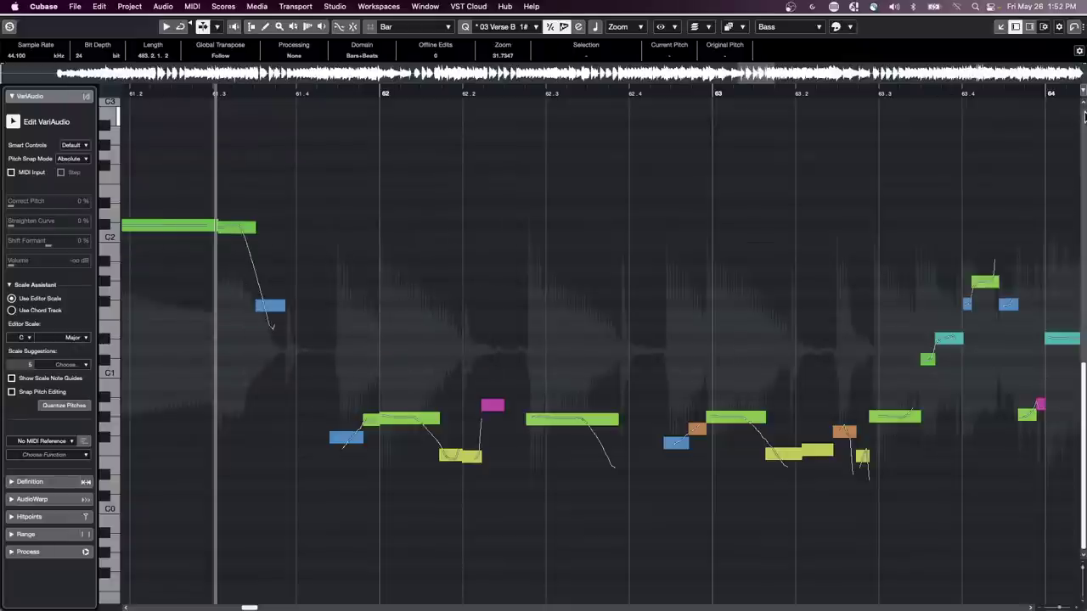
# - Open the extracted Bass_midi part in the Key Editor and switch it to score notation
pyautogui.press('Return')
pyautogui.scroll(-1, 921, 138)
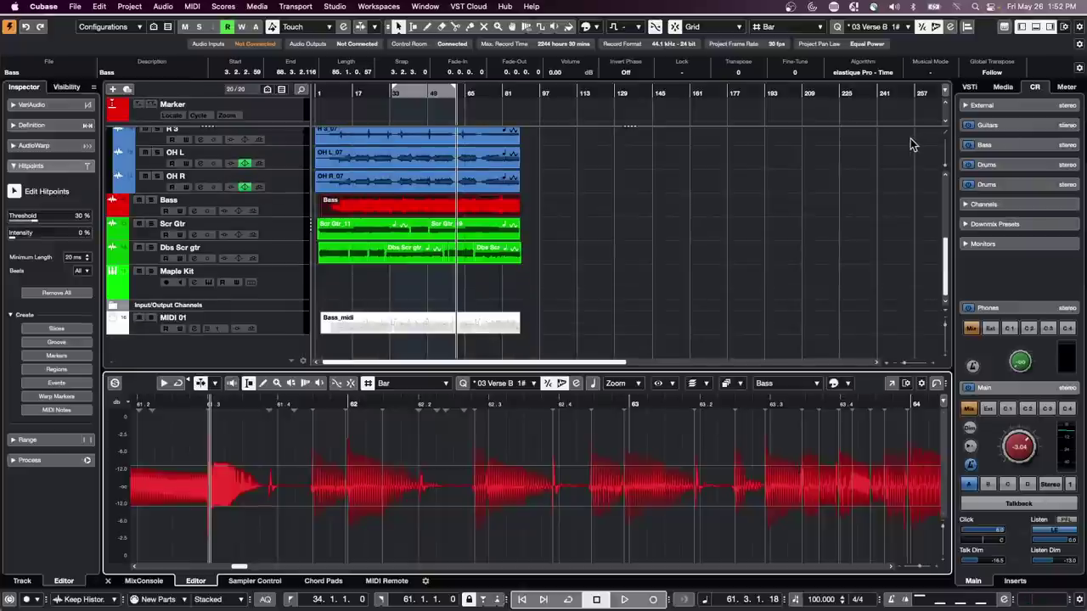
pyautogui.click(391, 321)
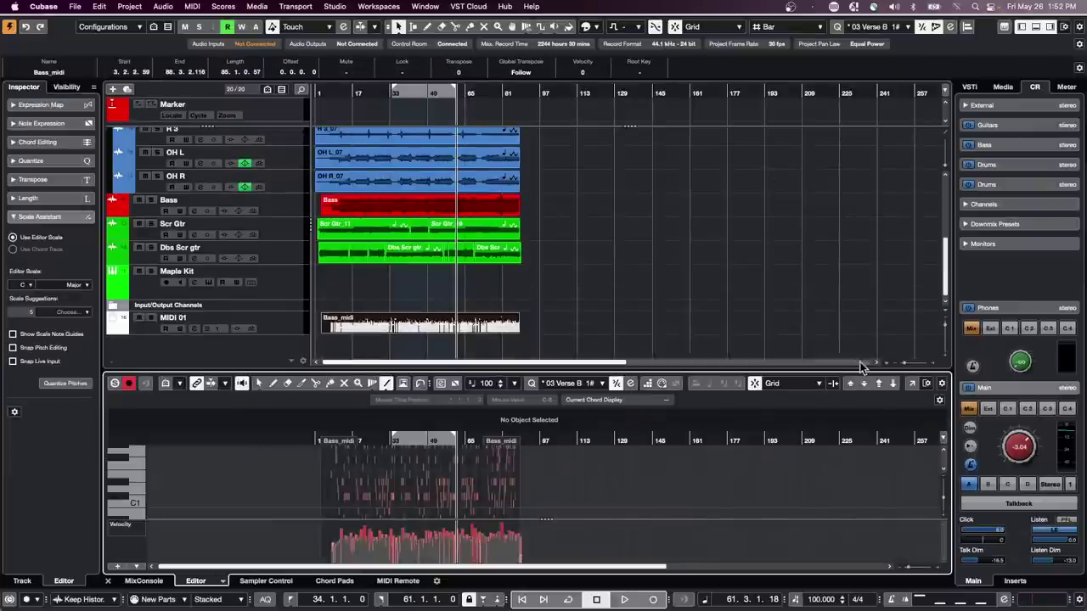
pyautogui.press('Return')
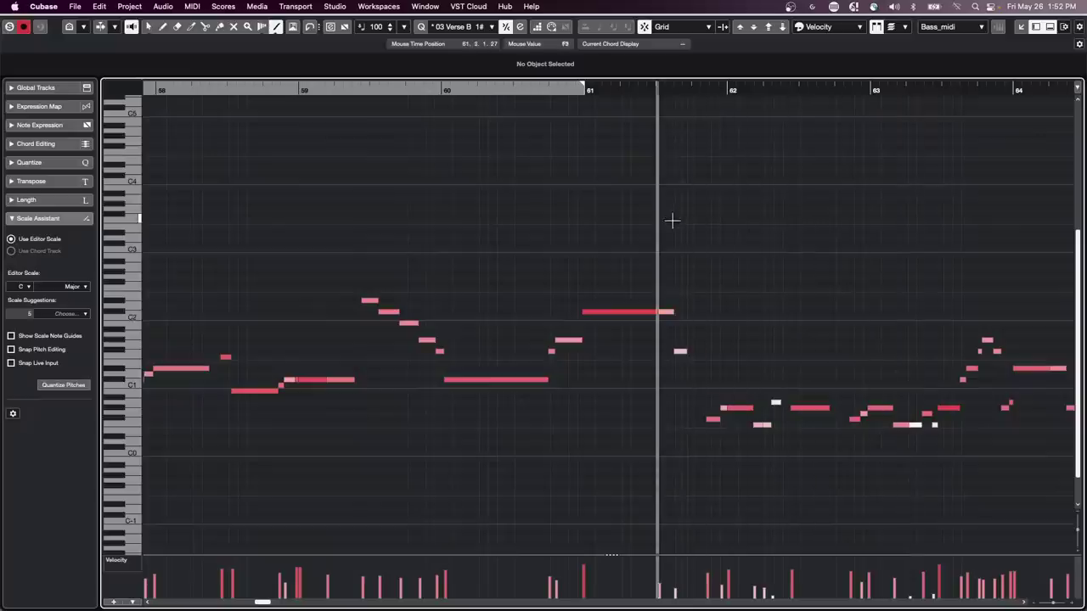
pyautogui.press('super+r')
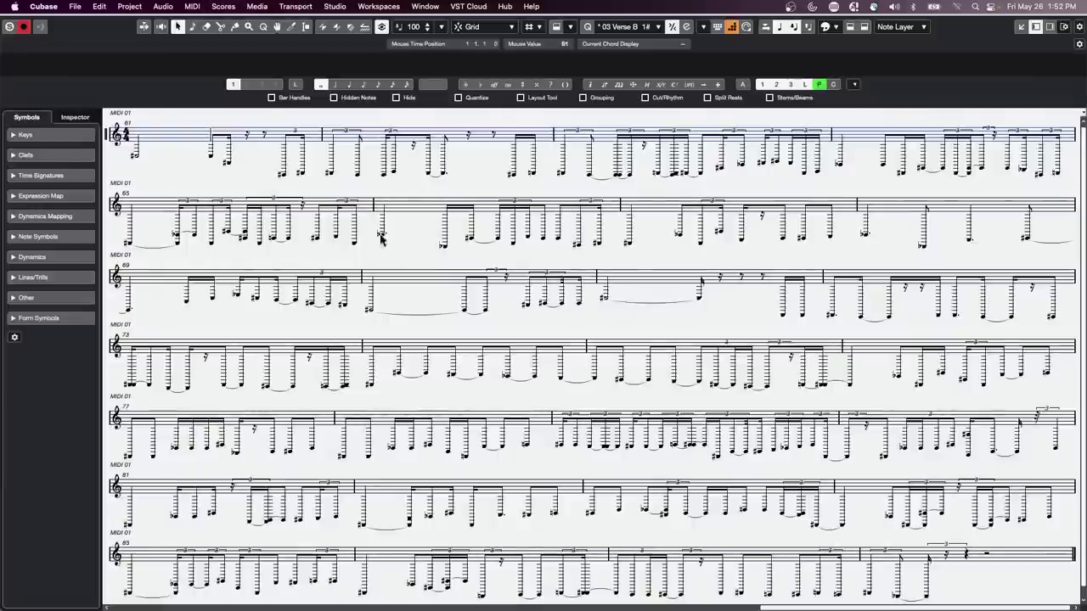
# - In Score Settings, set a bass clef, note quantize 8, rest quantize 4, and Auto Quantize off
pyautogui.doubleClick(109, 140)
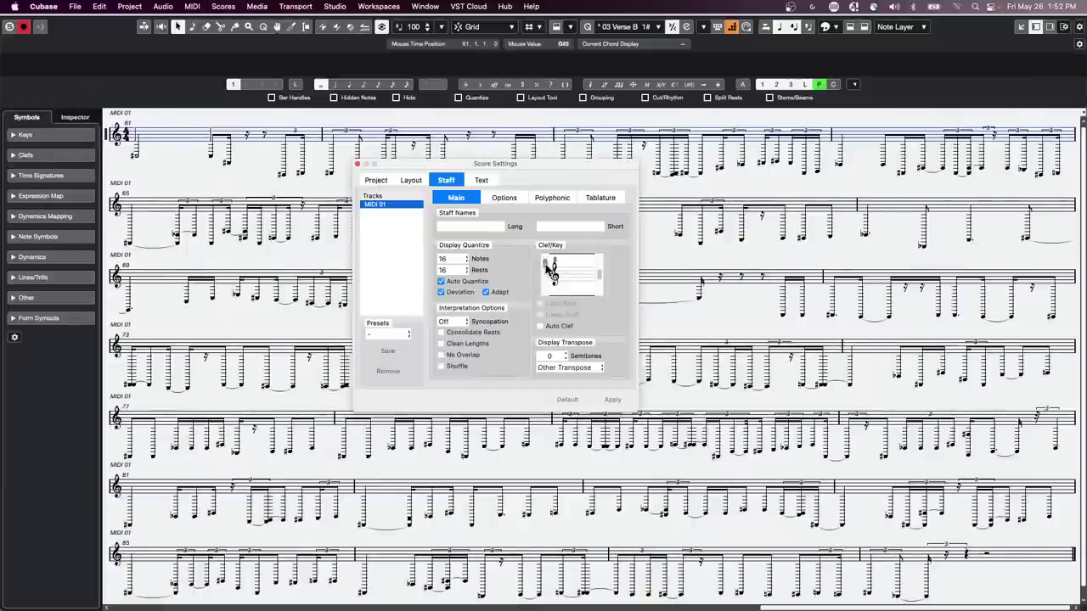
pyautogui.moveTo(546, 263); pyautogui.dragTo(546, 272)
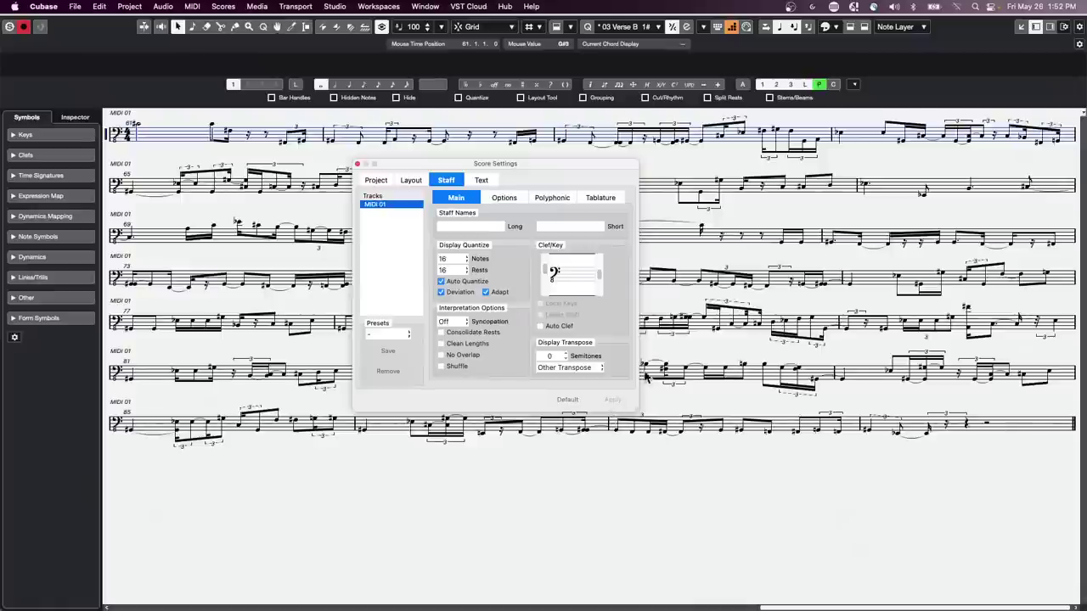
pyautogui.click(464, 260)
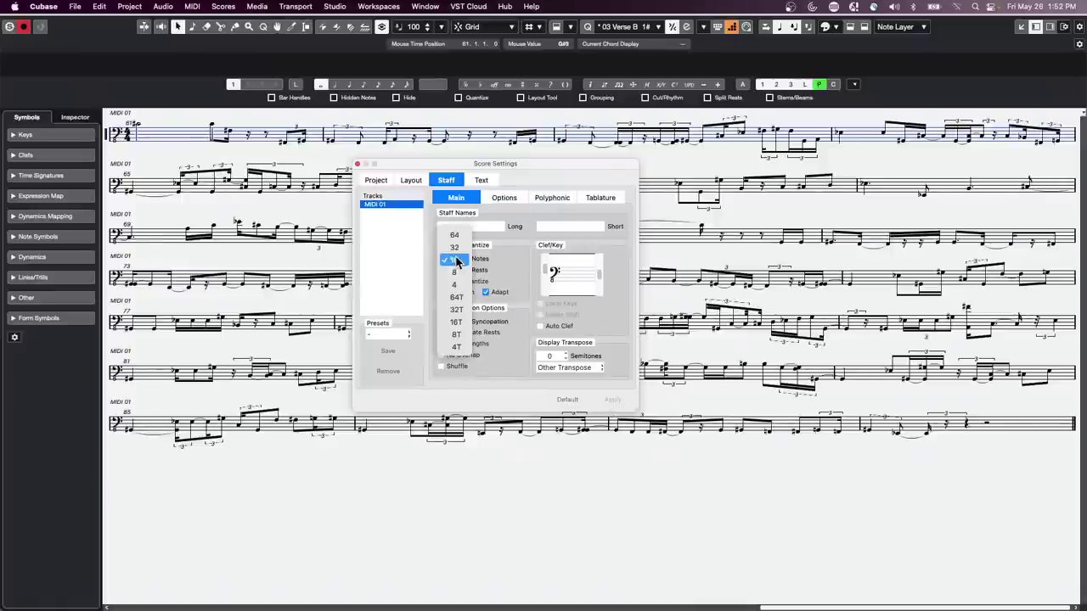
pyautogui.click(461, 271)
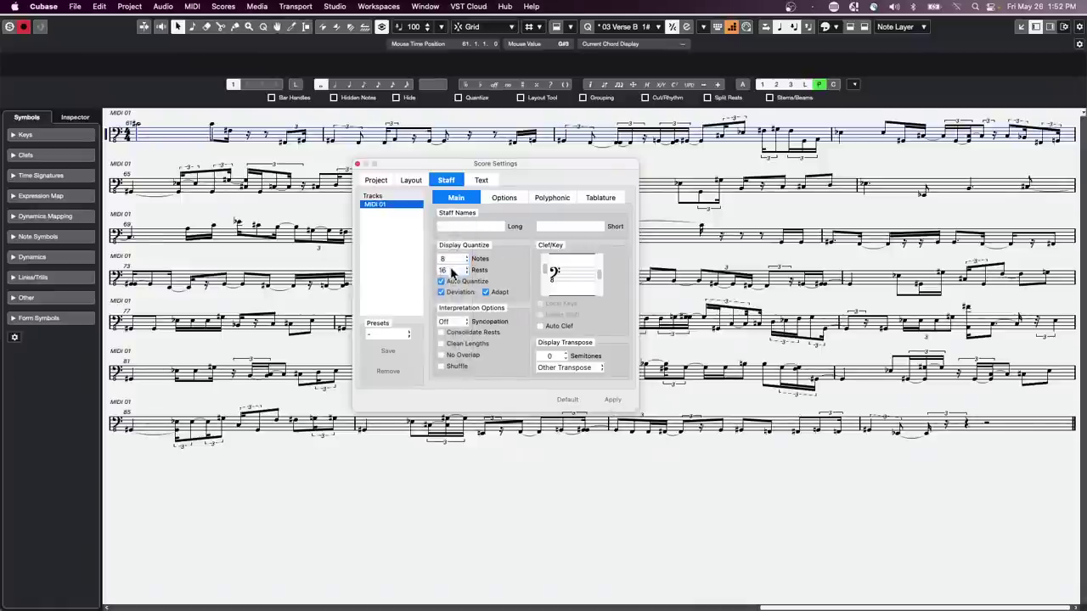
pyautogui.click(452, 271)
pyautogui.click(460, 297)
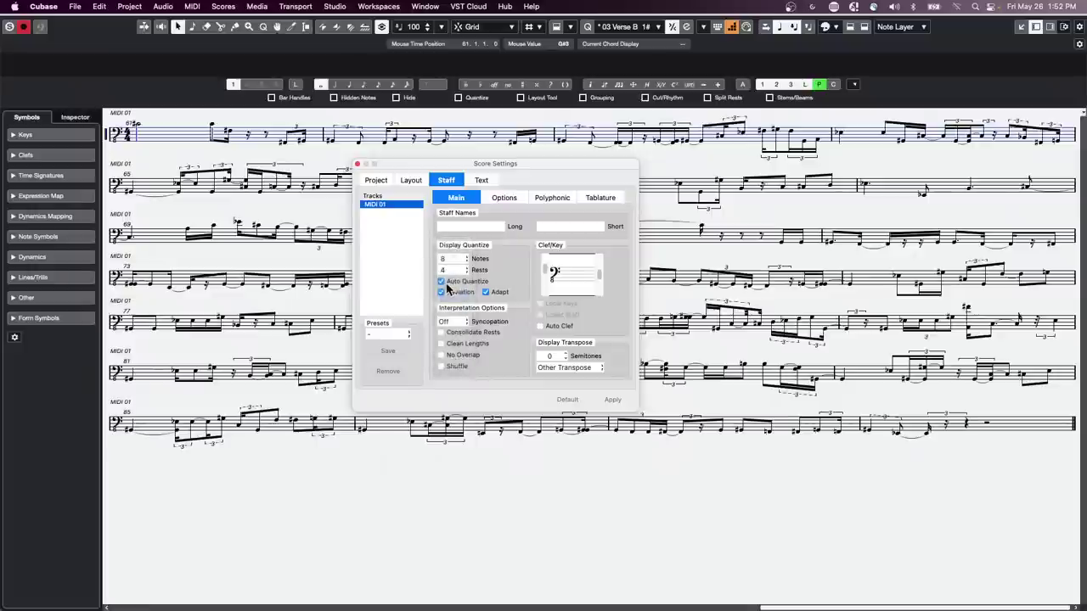
pyautogui.click(441, 282)
# - Enable Consolidate Rests, Clean Lengths, Shuffle and No Overlap, set a sharp key signature, and apply
pyautogui.click(441, 332)
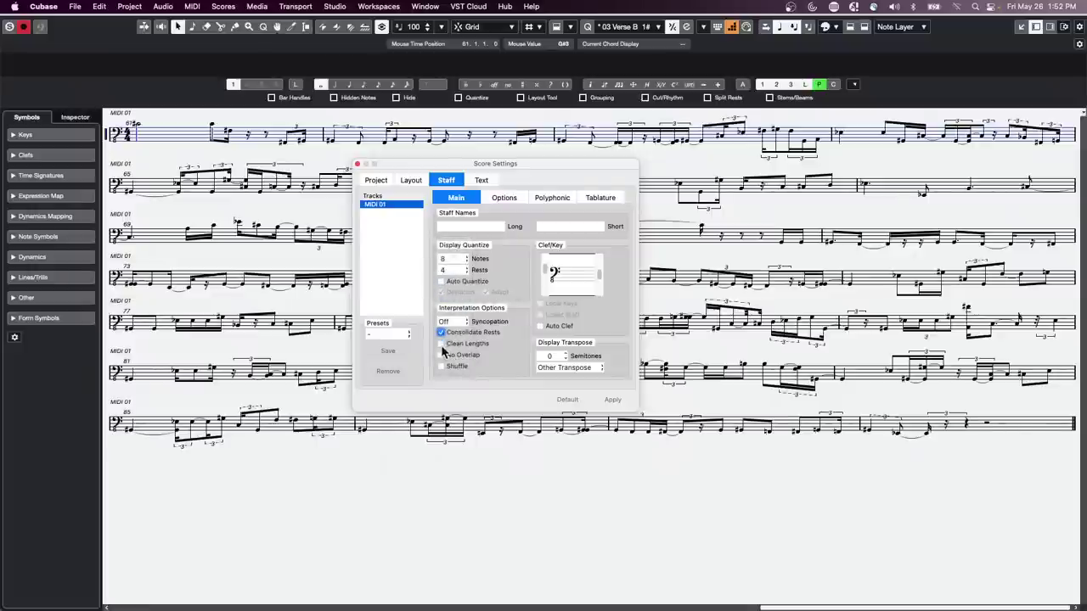
pyautogui.click(441, 343)
pyautogui.click(440, 366)
pyautogui.click(440, 355)
pyautogui.click(613, 399)
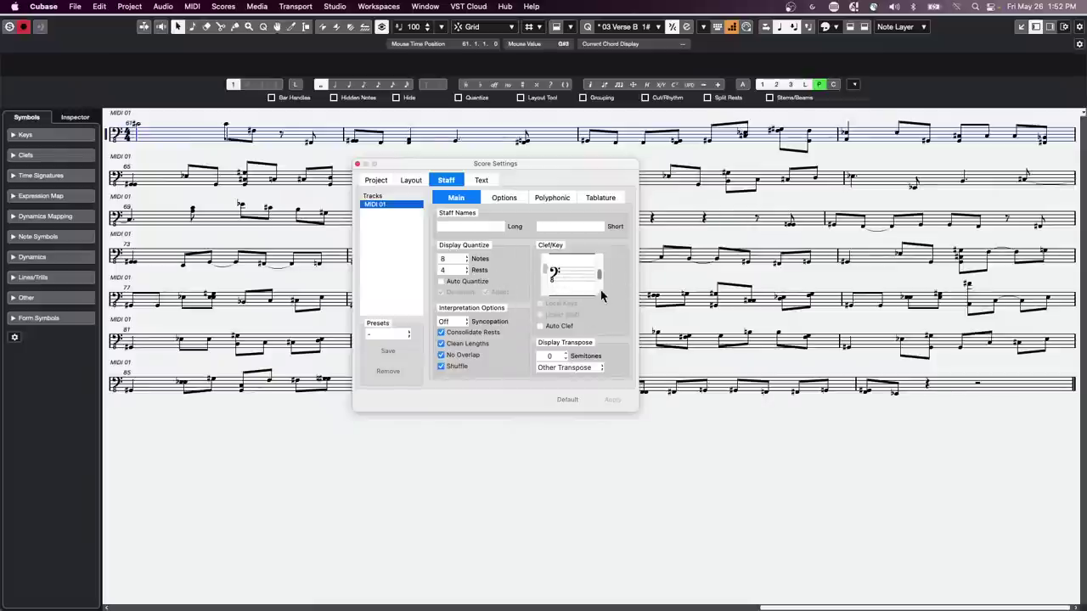
pyautogui.moveTo(598, 276); pyautogui.dragTo(600, 276)
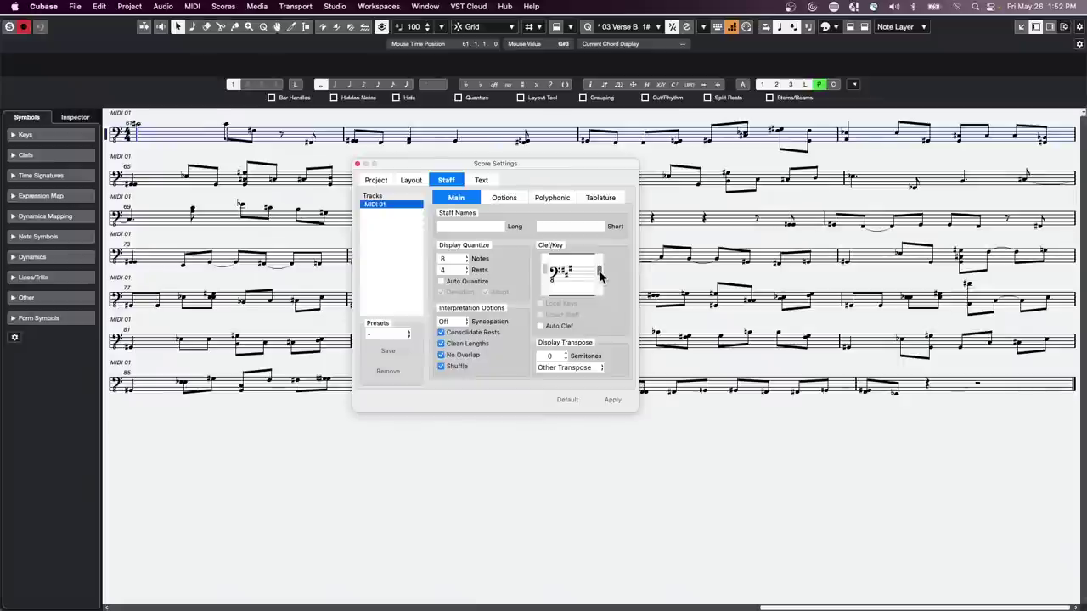
pyautogui.click(612, 399)
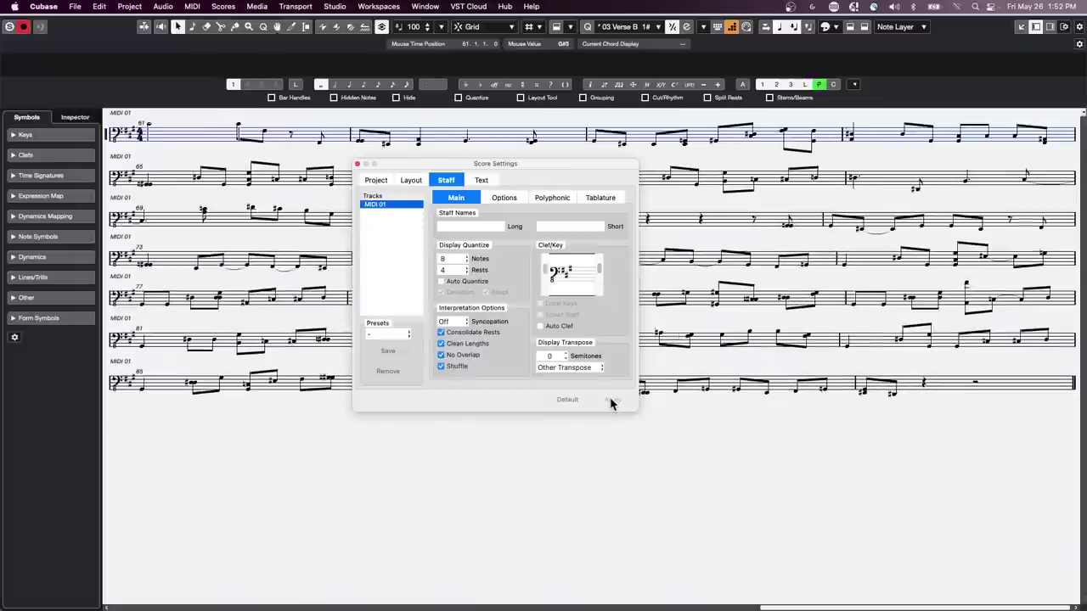
pyautogui.click(357, 163)
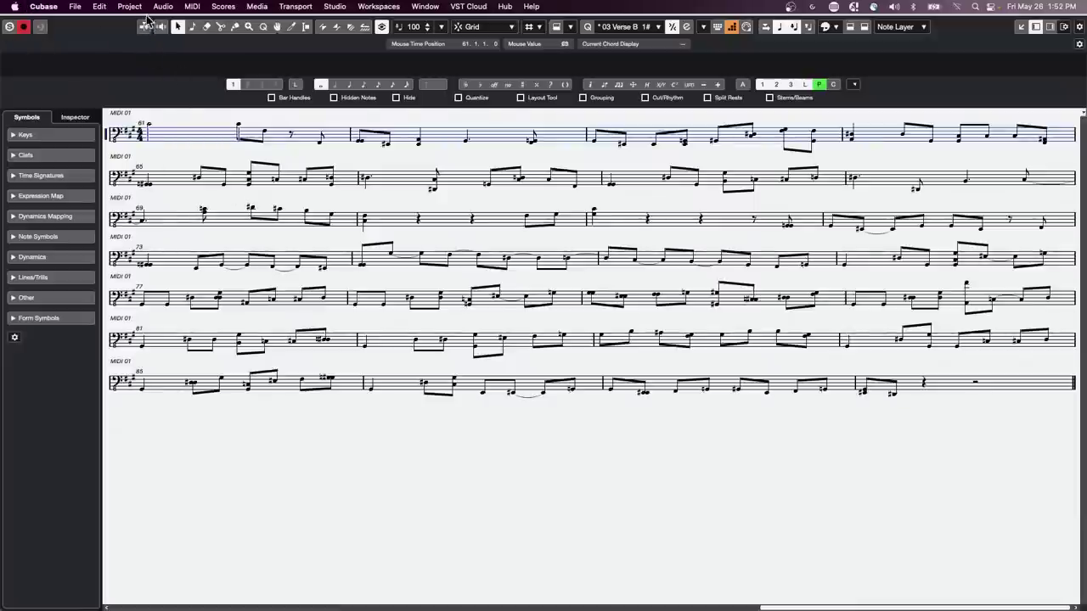
# - Close the Score Editor and both Key Editor windows for the Bass_midi part, returning to the project window
pyautogui.press('super+w')
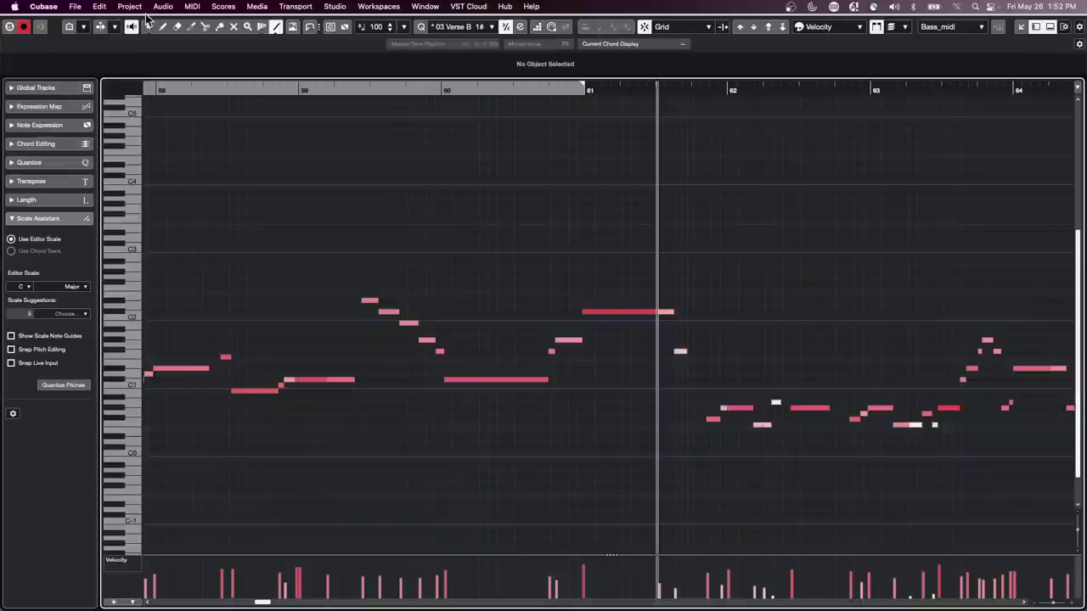
pyautogui.click(10, 23)
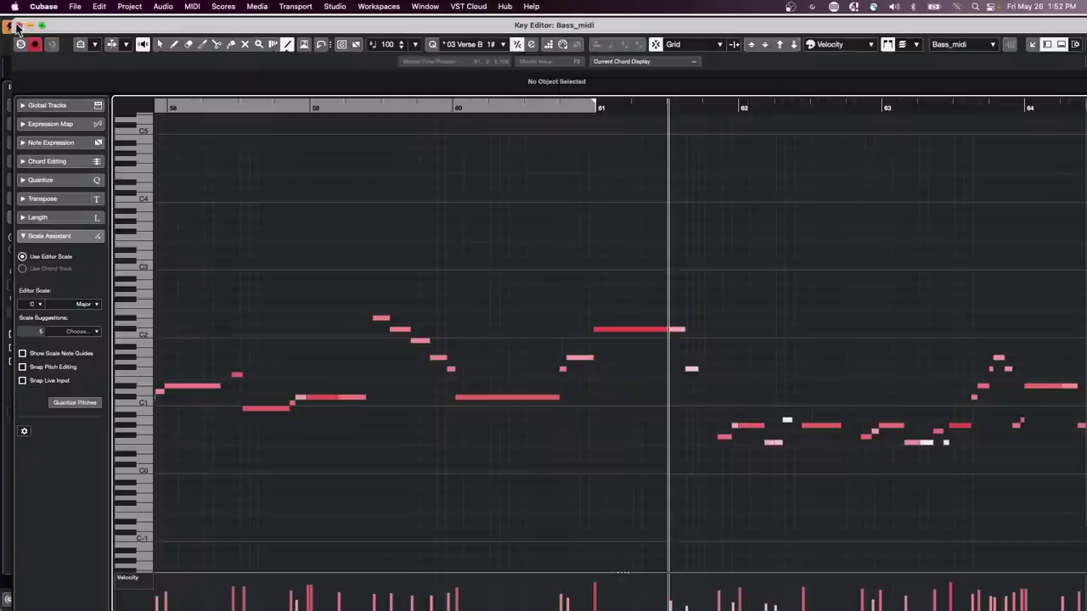
pyautogui.click(11, 25)
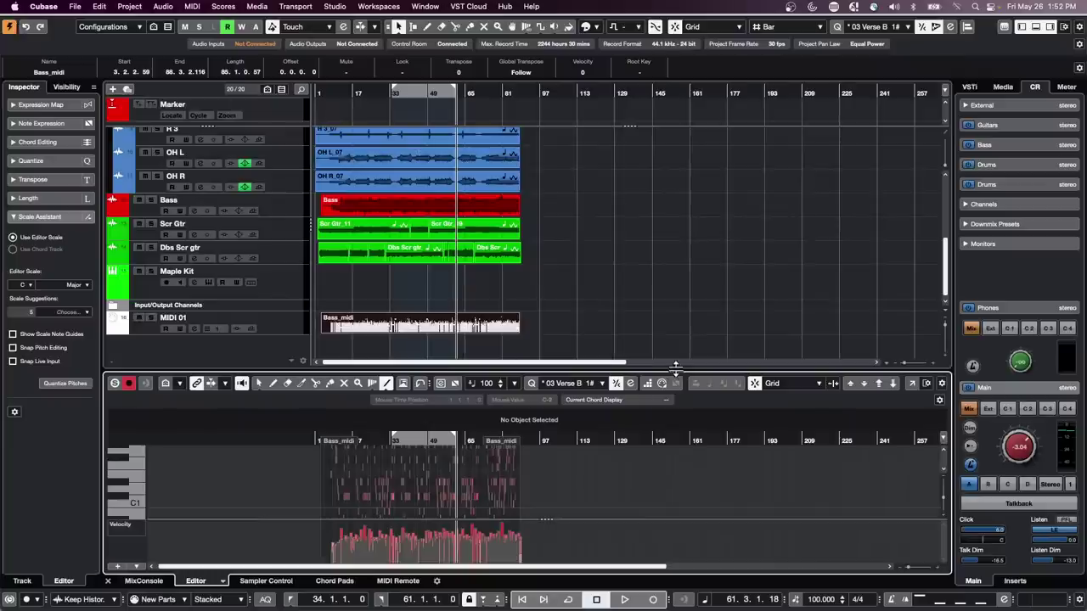
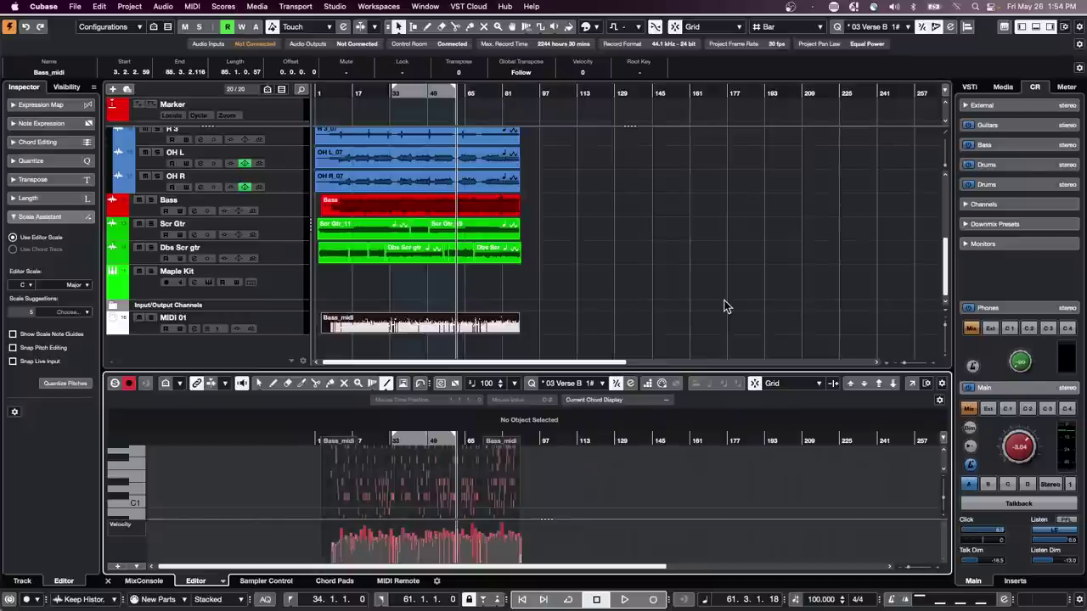
# - Select the MIDI 01 track and open, then close, the Key Editor's musical scale setup
pyautogui.click(299, 331)
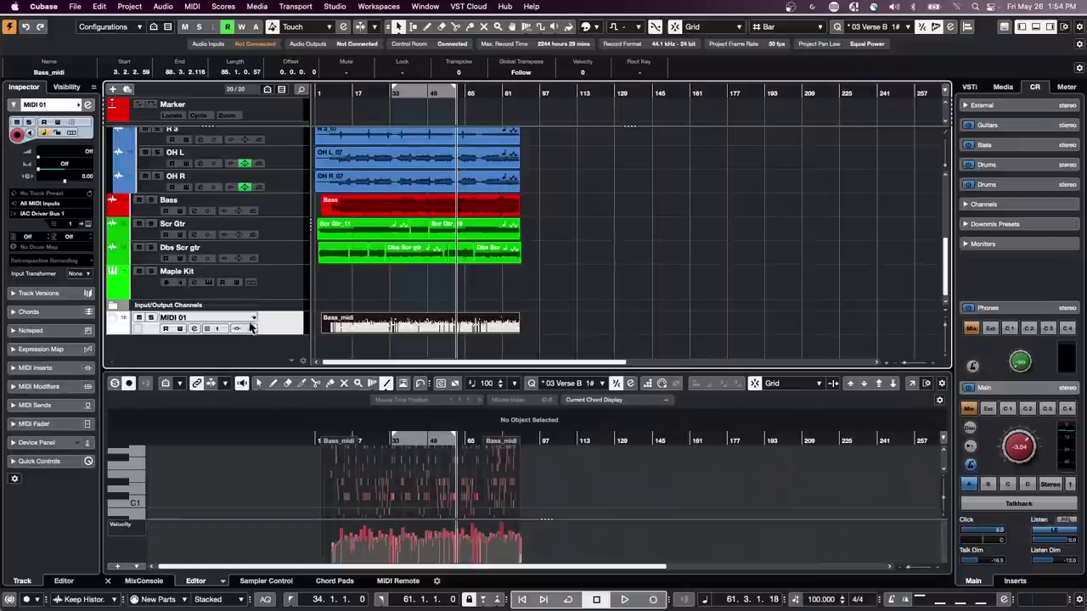
pyautogui.doubleClick(395, 329)
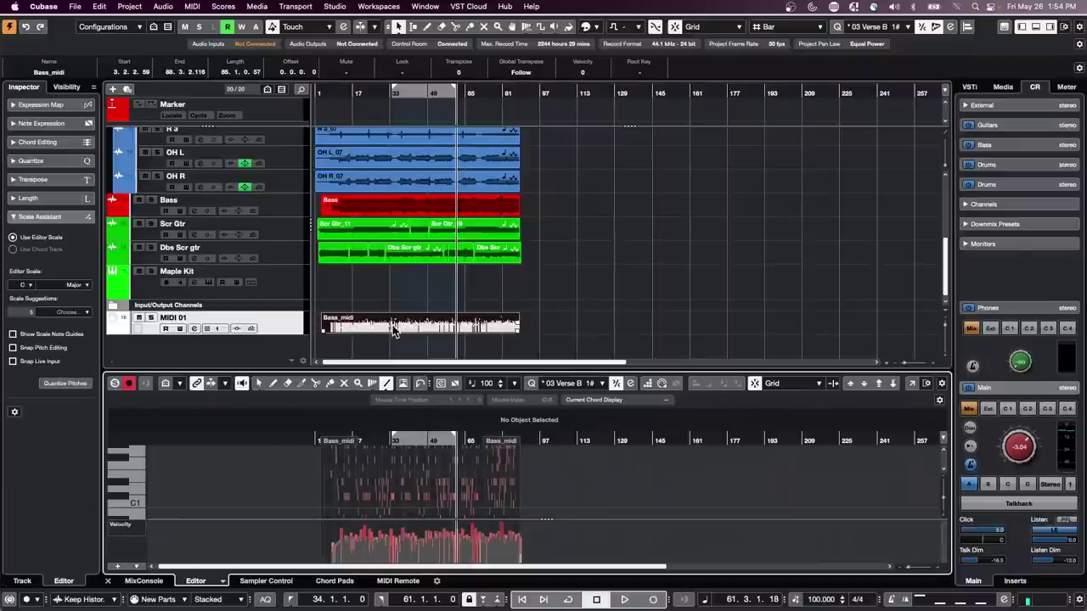
pyautogui.click(75, 285)
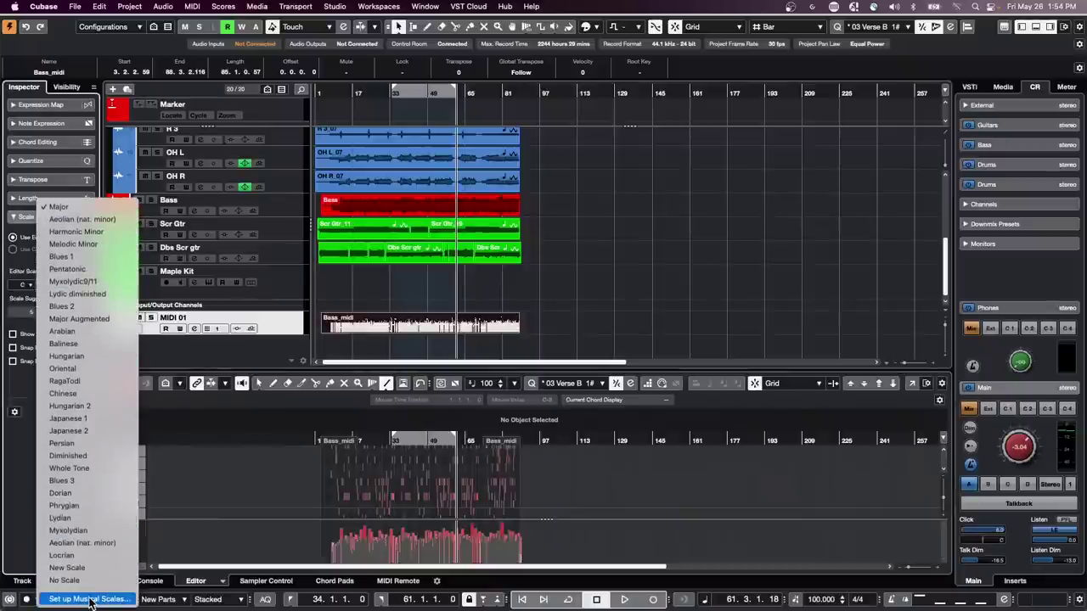
pyautogui.click(82, 598)
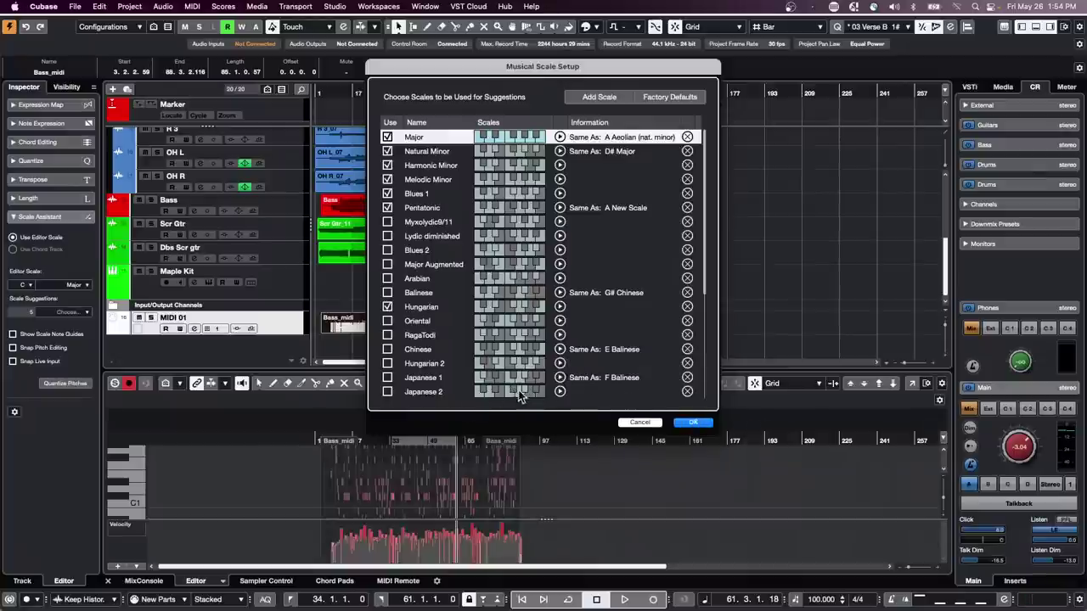
pyautogui.click(693, 423)
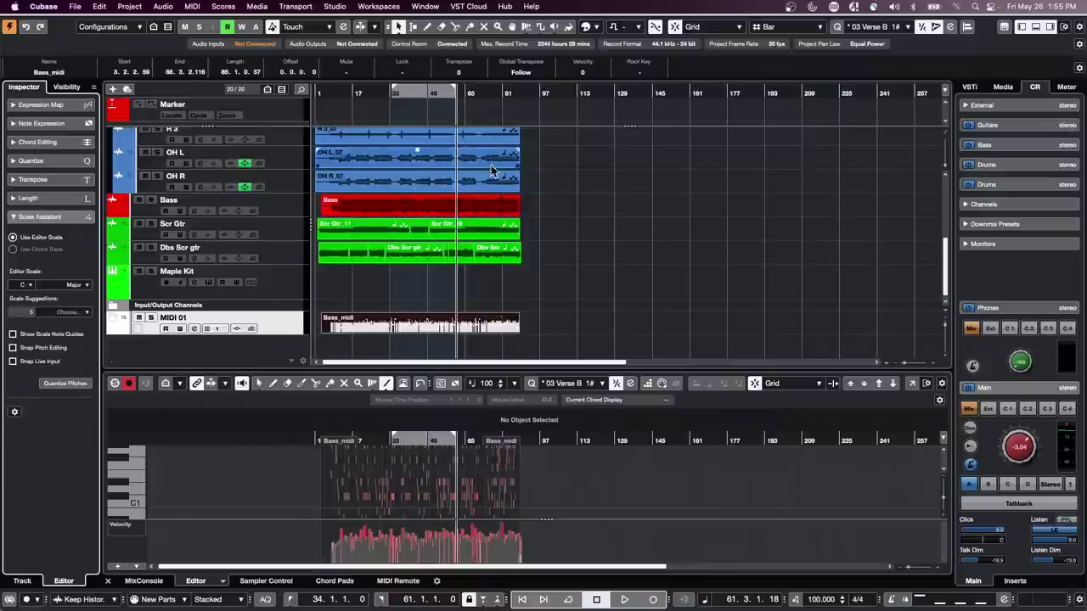
# - Return the playhead to bar 1, mute MIDI 01, and start playback
pyautogui.scroll(5, 531, 218)
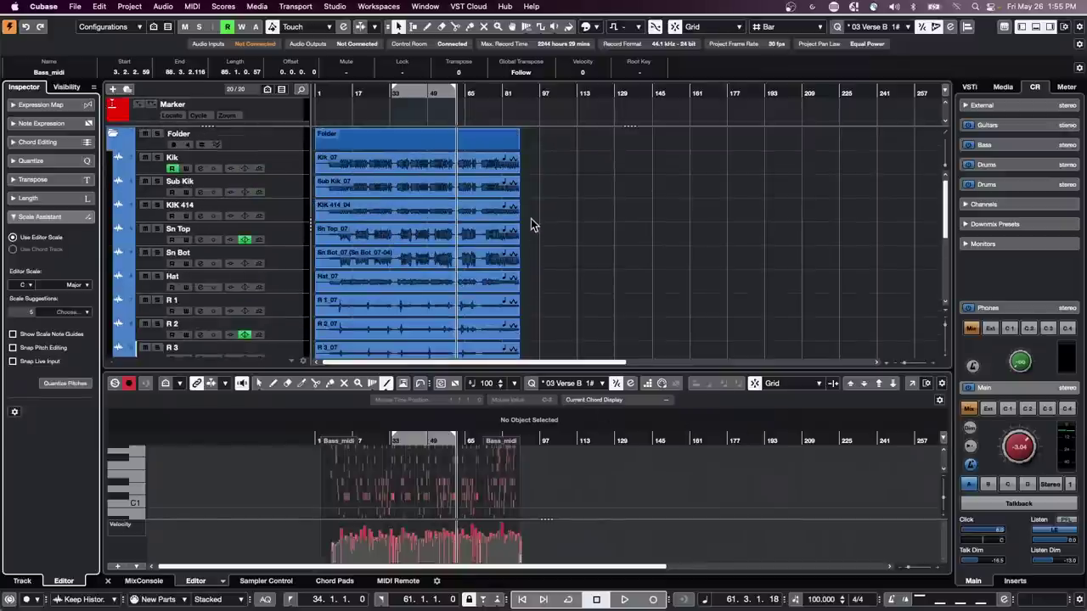
pyautogui.click(323, 93)
pyautogui.press('h')
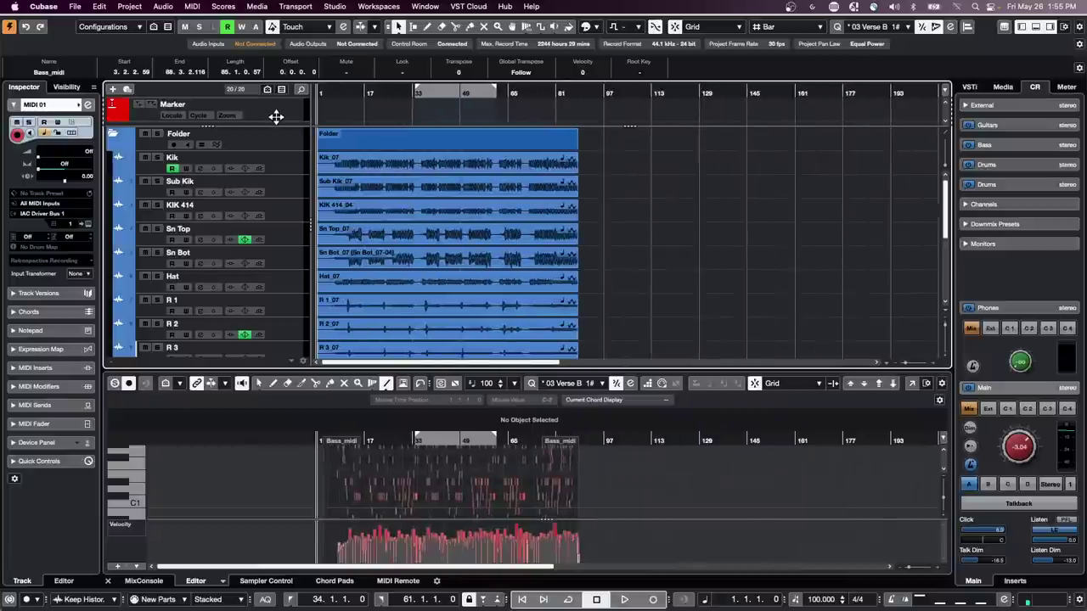
pyautogui.scroll(-5, 513, 198)
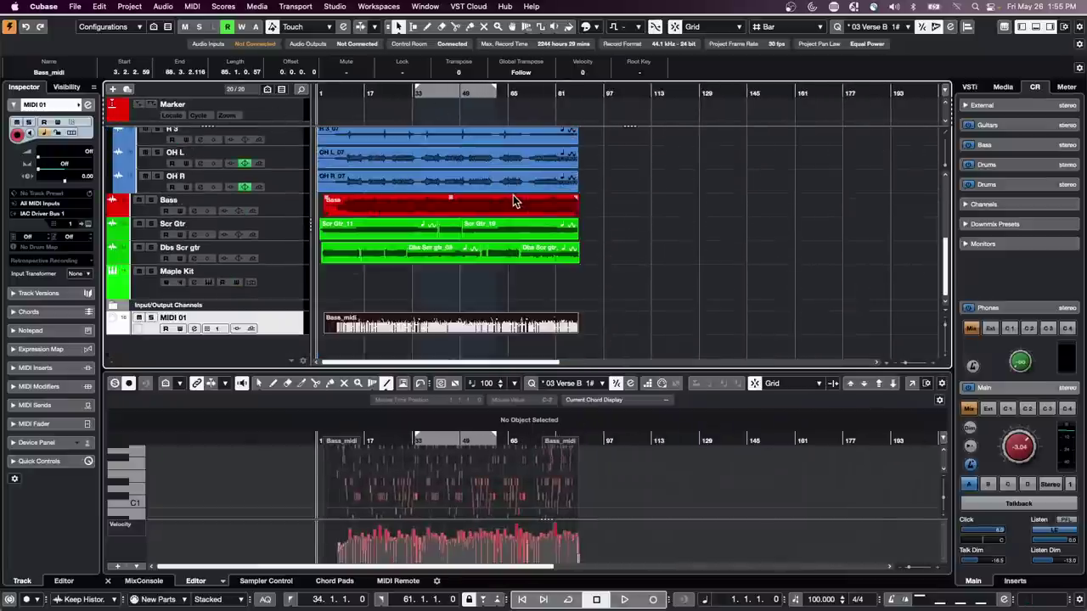
pyautogui.click(138, 317)
pyautogui.press('space')
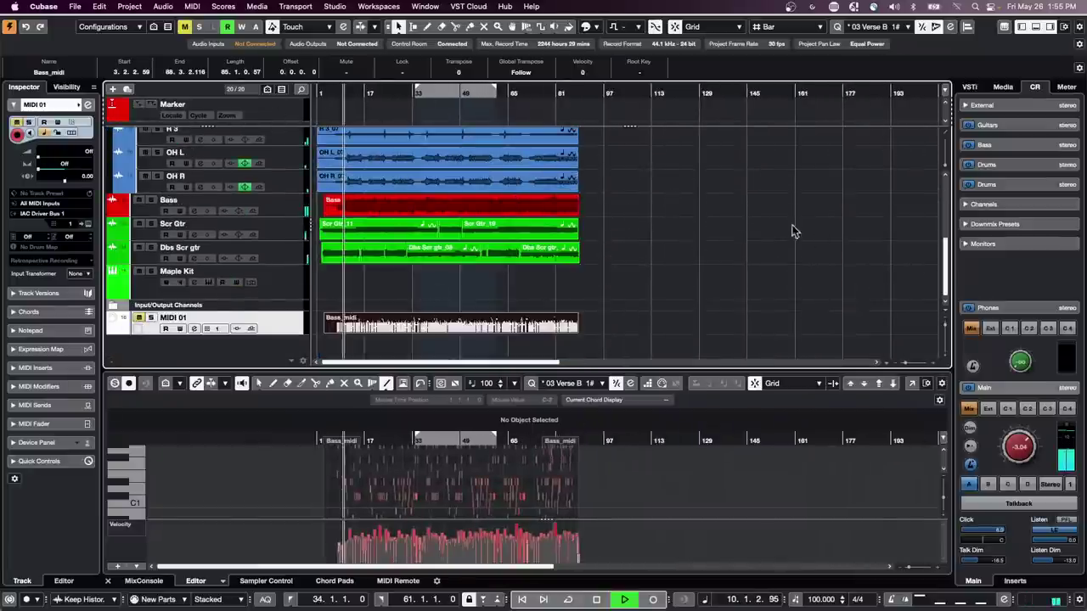
# - Select the drum Folder track while listening, then stop playback
pyautogui.scroll(5, 667, 226)
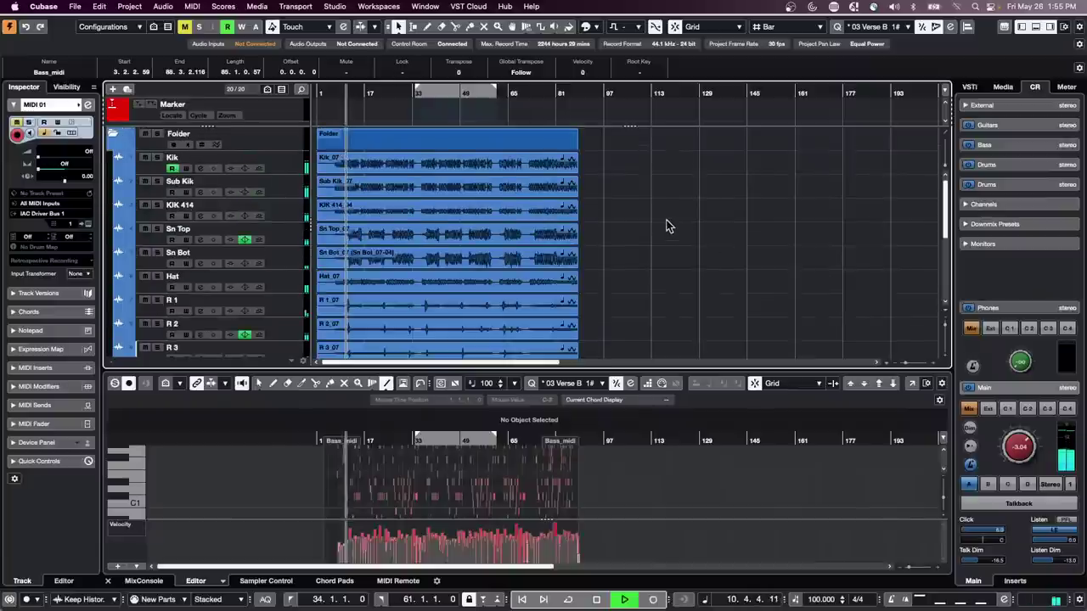
pyautogui.click(159, 146)
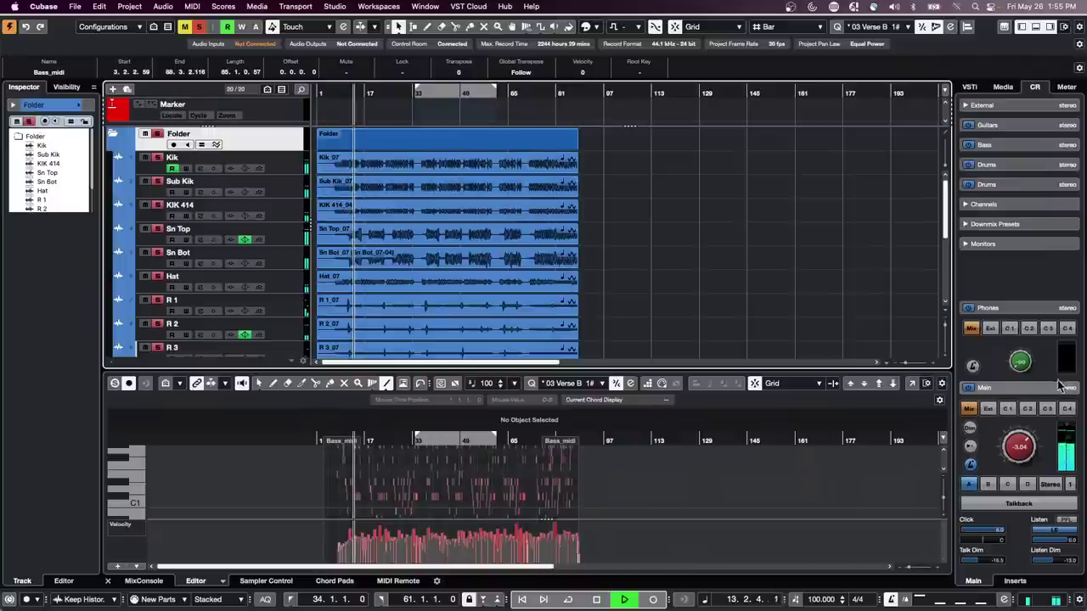
pyautogui.scroll(-1, 783, 294)
pyautogui.scroll(-2, 782, 288)
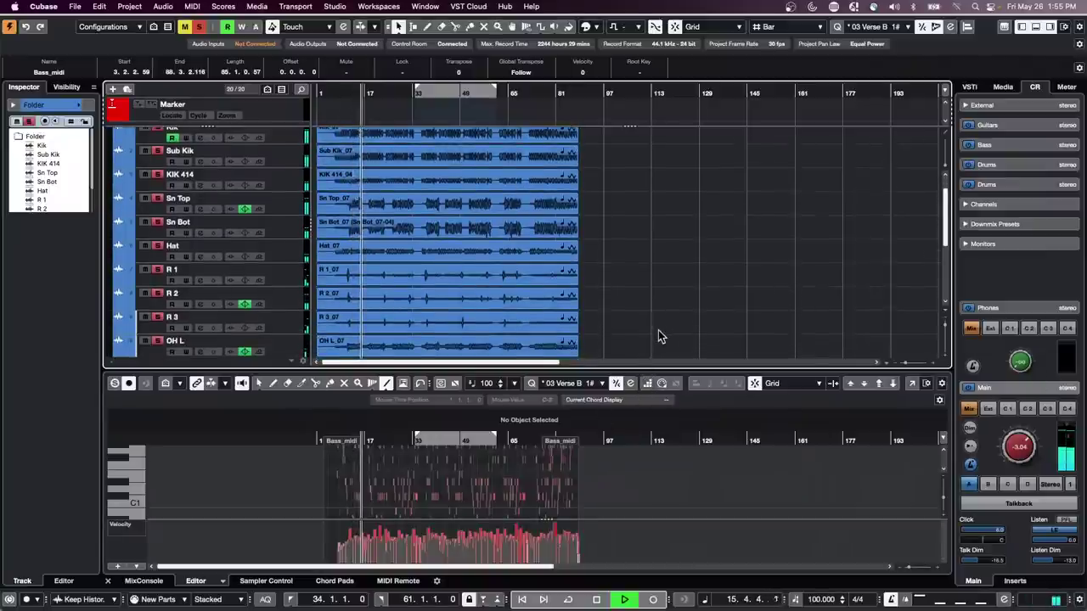
pyautogui.scroll(-2, 658, 364)
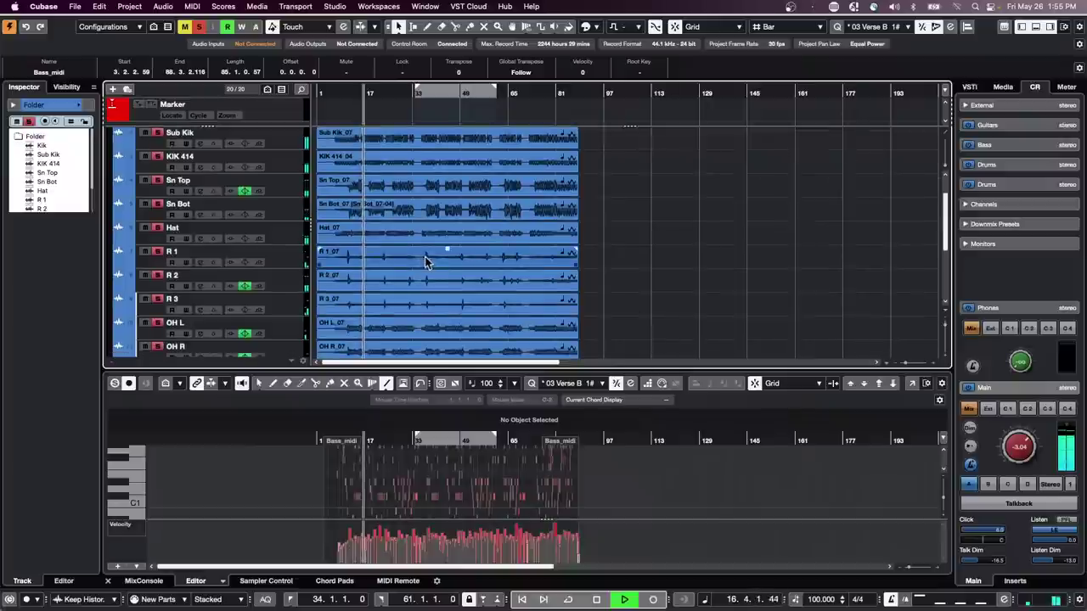
pyautogui.press('space')
# - Collapse and re-expand the drum Folder, then show the Kik_07 event in the lower editor
pyautogui.scroll(4, 613, 217)
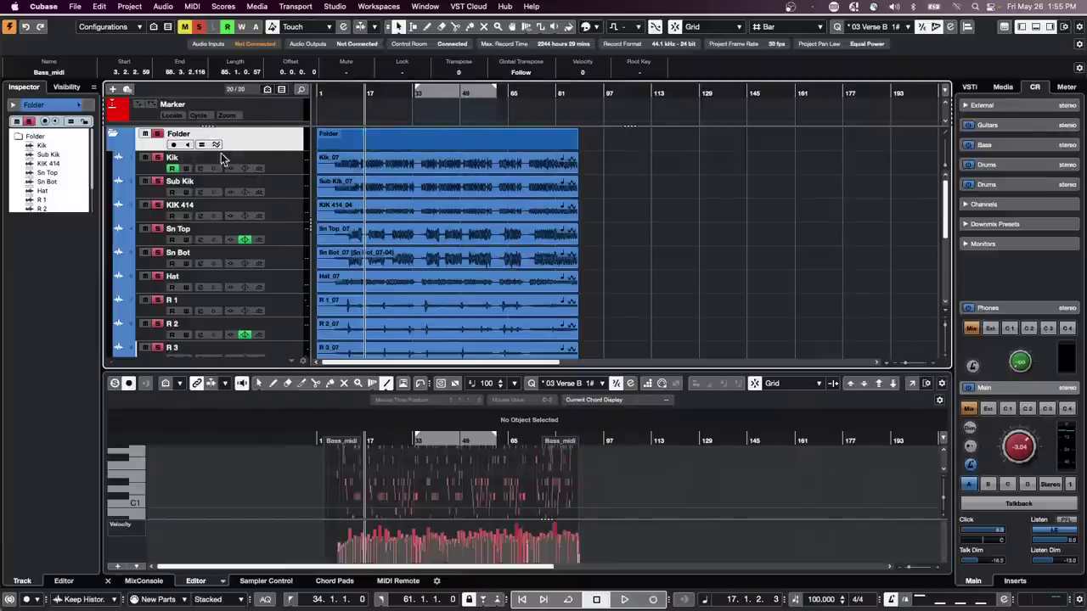
pyautogui.click(114, 135)
pyautogui.click(113, 135)
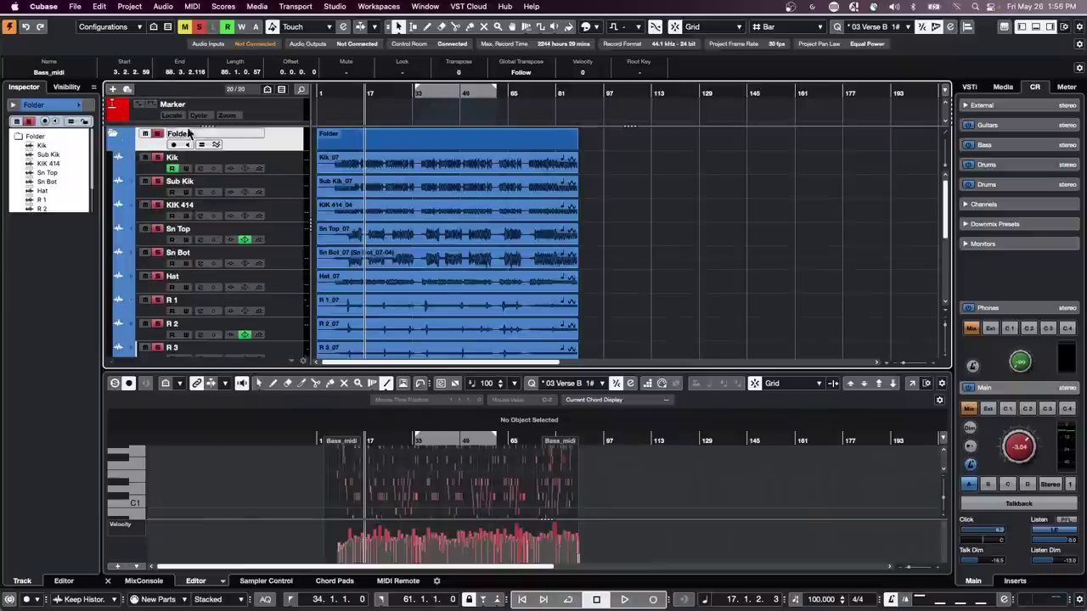
pyautogui.click(461, 167)
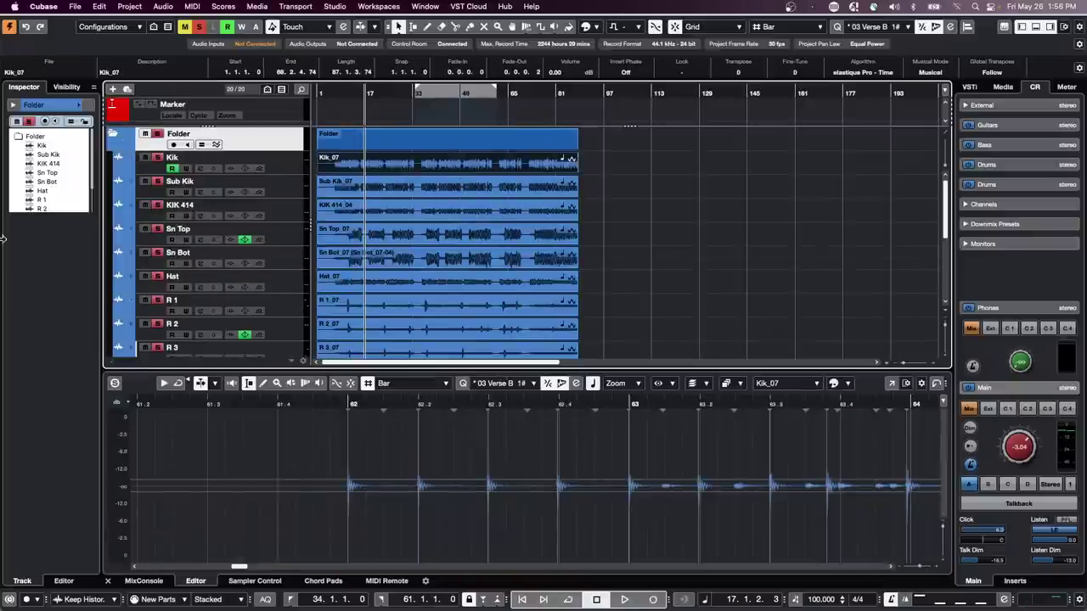
# - Raise the Kik_07 hitpoint threshold to 12 % and audition from around bar 61
pyautogui.click(260, 175)
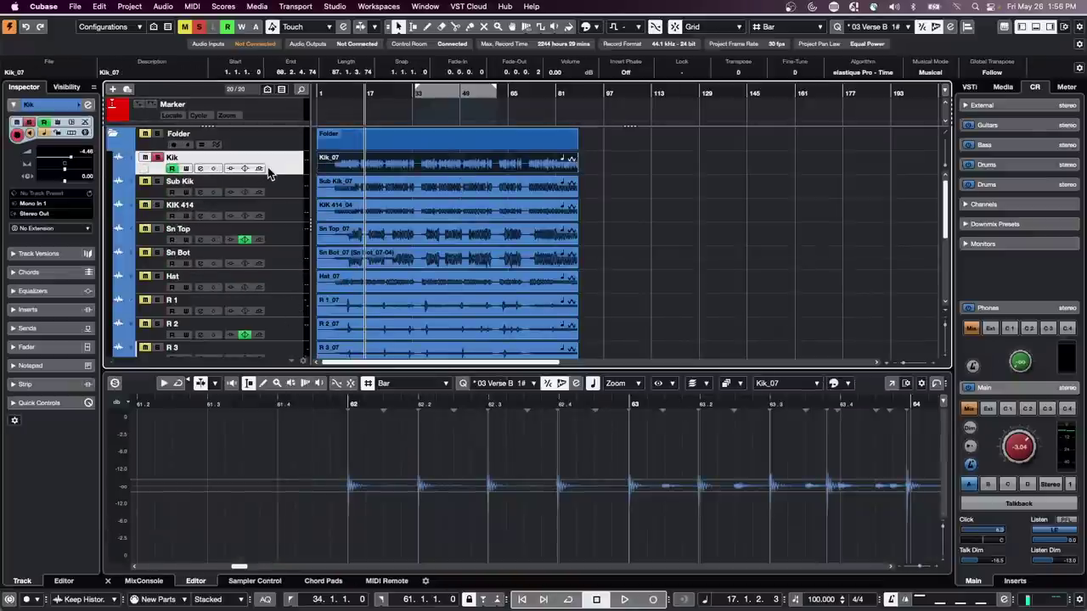
pyautogui.click(402, 171)
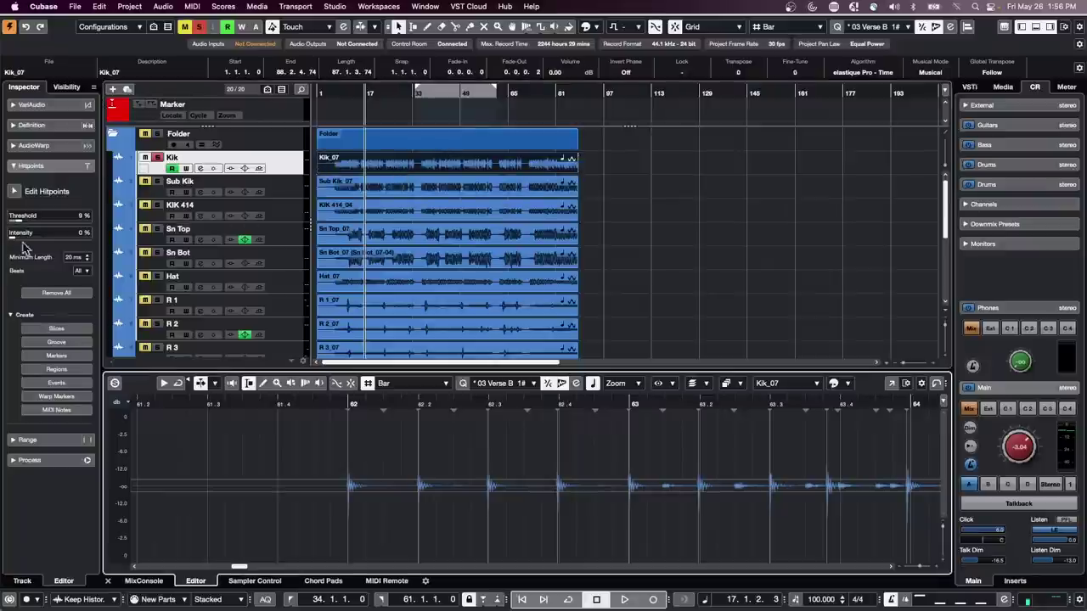
pyautogui.moveTo(18, 221); pyautogui.dragTo(22, 222)
pyautogui.moveTo(314, 403); pyautogui.dragTo(314, 393)
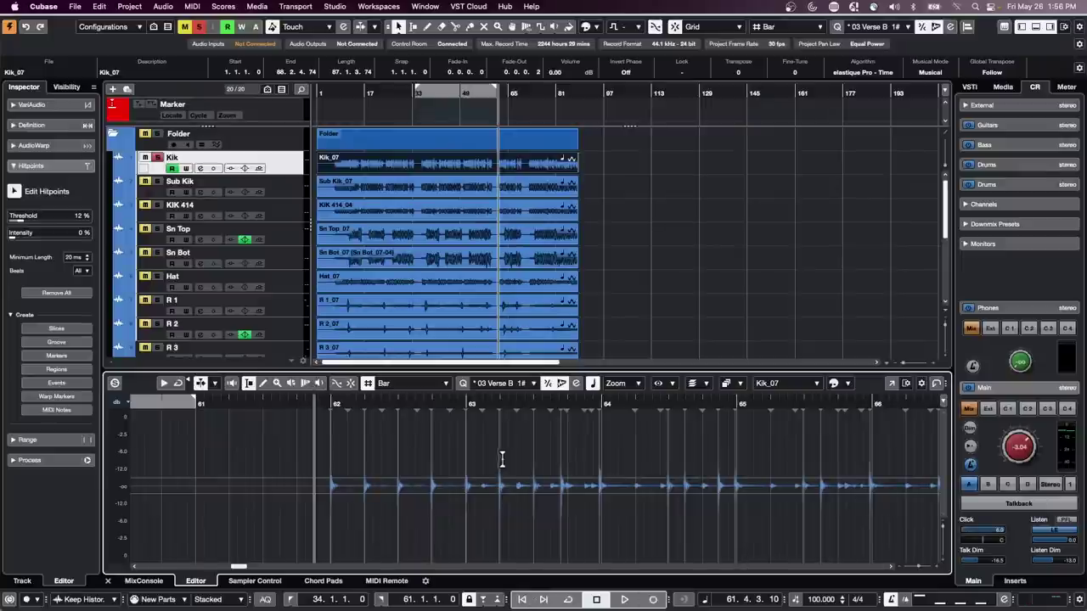
pyautogui.press('space')
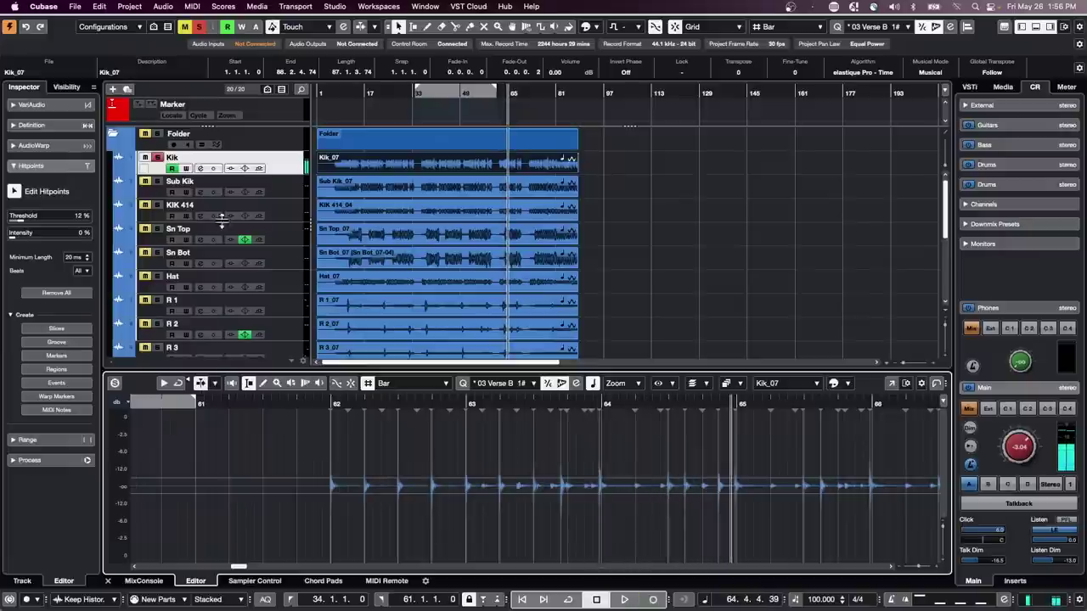
pyautogui.press('space')
# - Set the Sn Top_07 hitpoint threshold to 16 % and audition from around bar 62
pyautogui.click(297, 235)
pyautogui.click(464, 232)
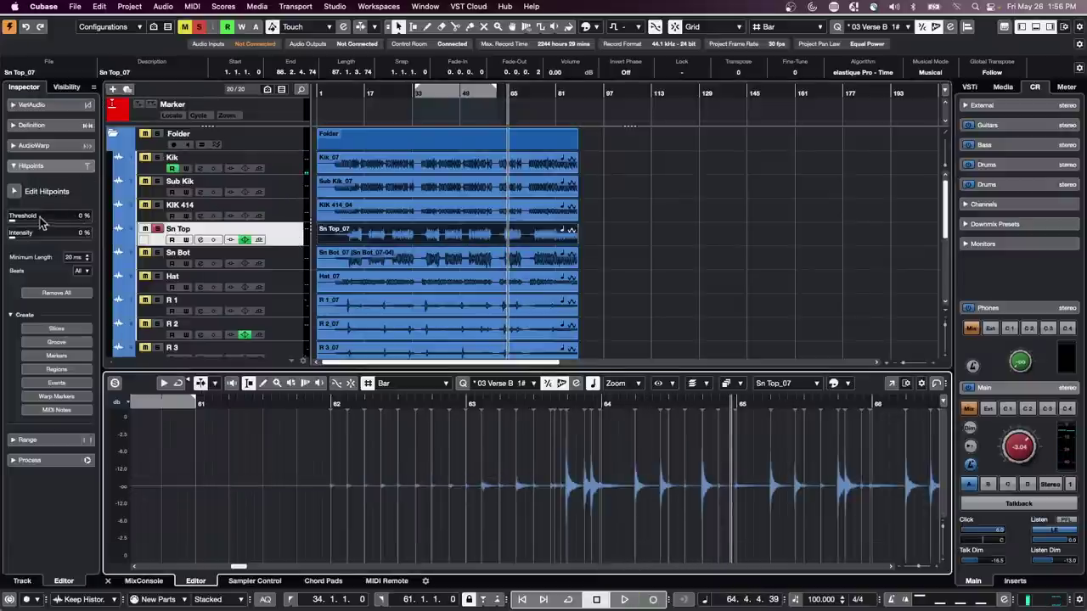
pyautogui.moveTo(14, 221); pyautogui.dragTo(24, 220)
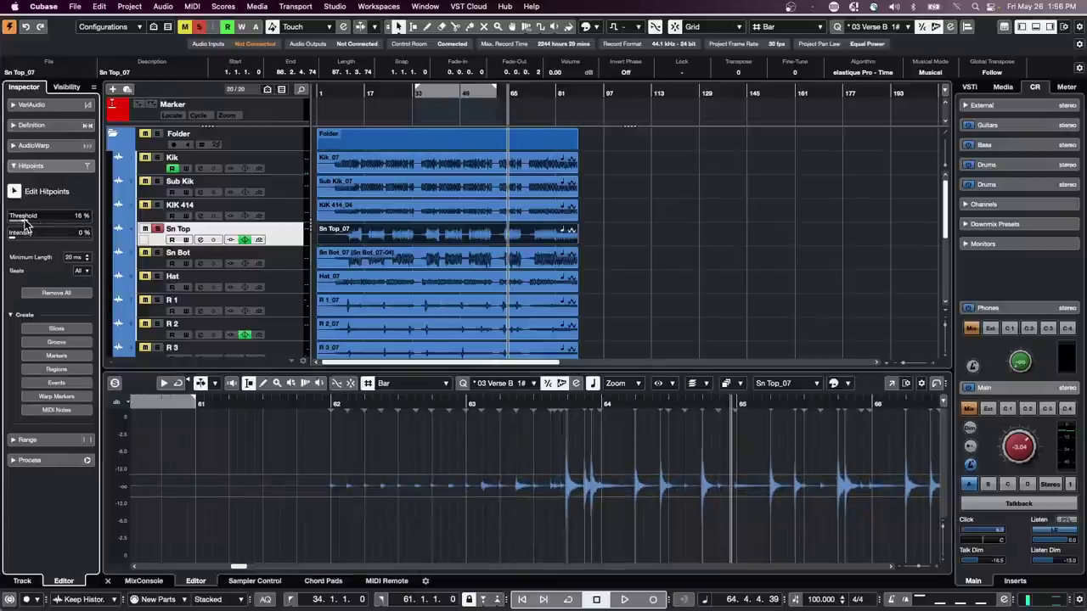
pyautogui.press('space')
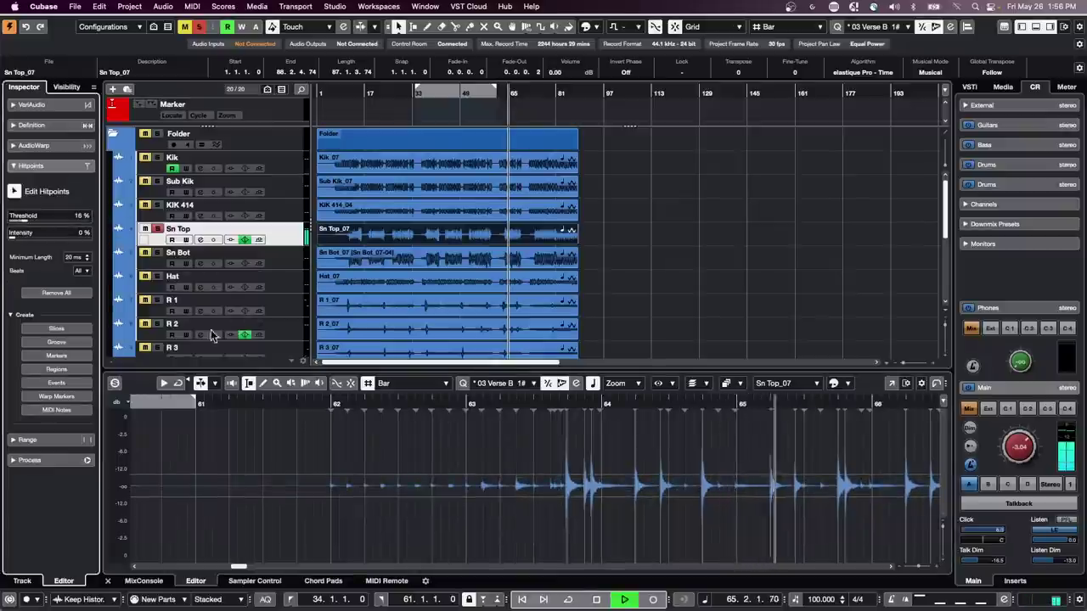
pyautogui.click(323, 405)
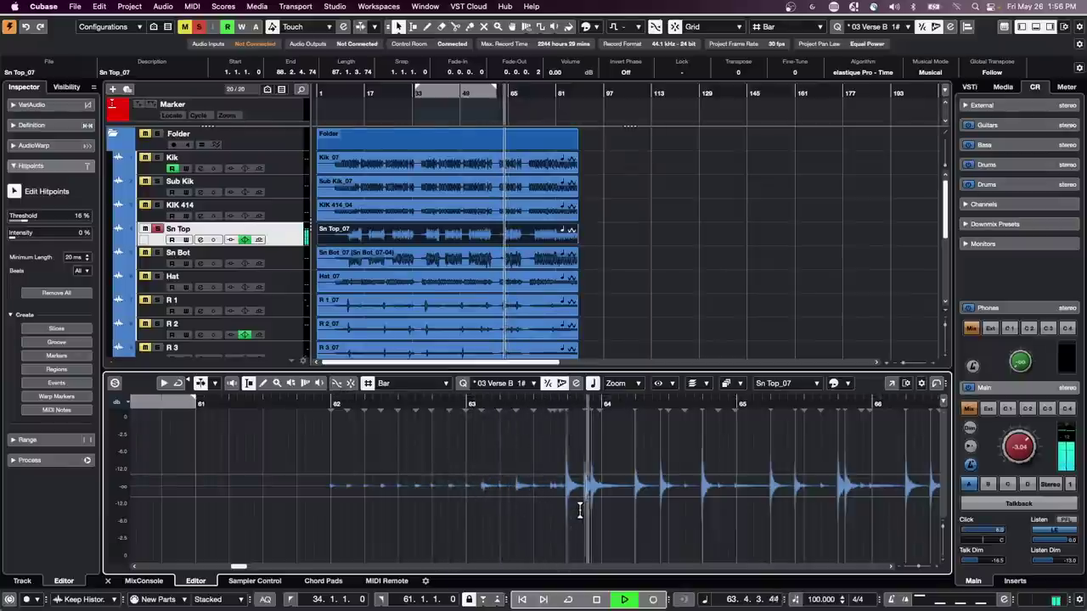
pyautogui.press('space')
# - Set the Hat_07 hitpoint threshold to 12 % and audition it
pyautogui.click(374, 284)
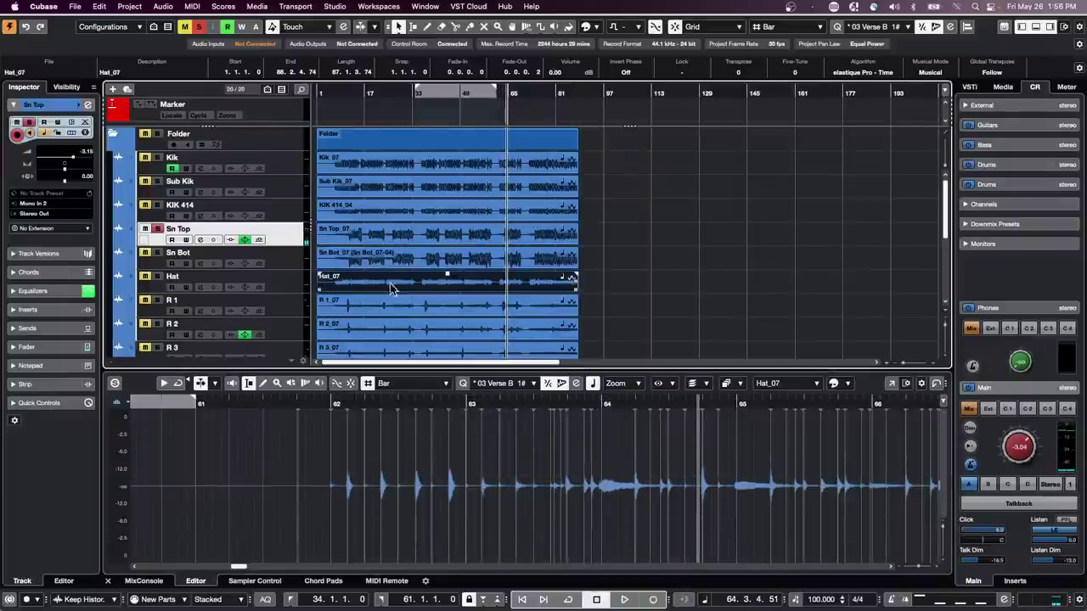
pyautogui.doubleClick(420, 285)
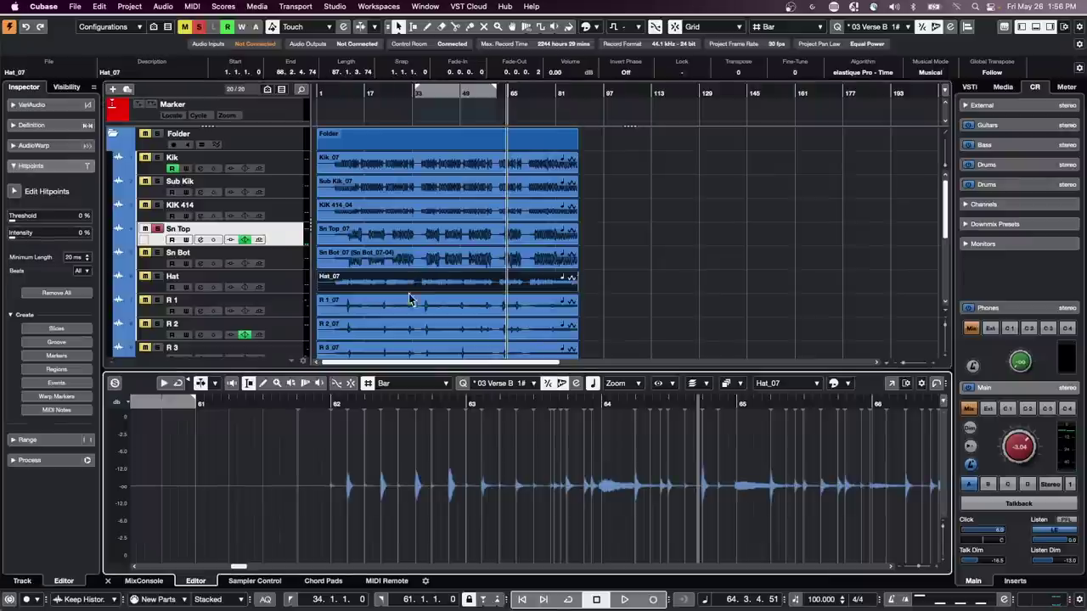
pyautogui.moveTo(12, 223); pyautogui.dragTo(27, 222)
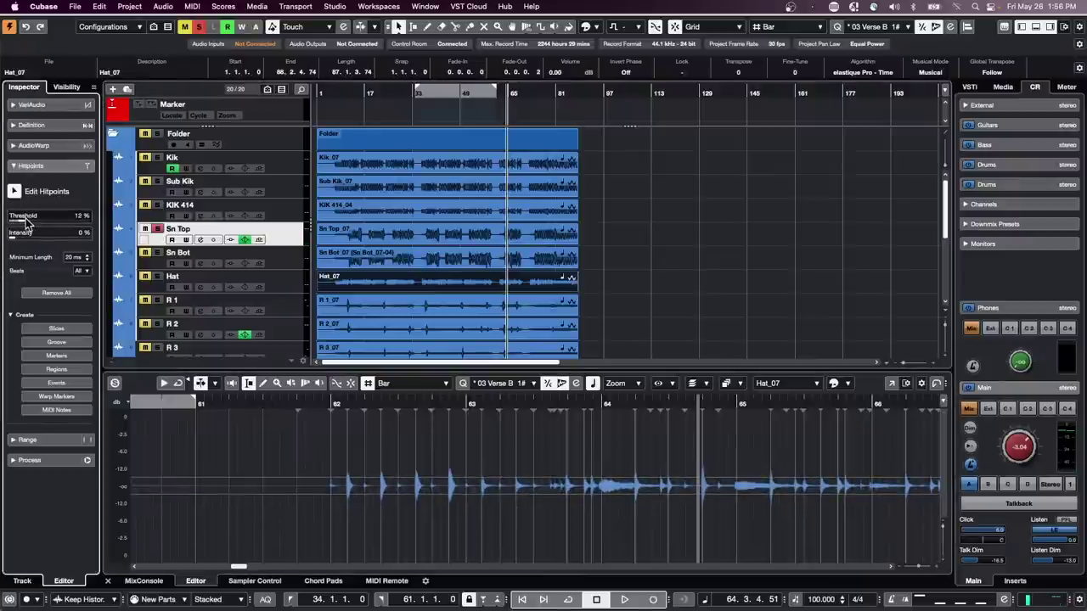
pyautogui.press('space')
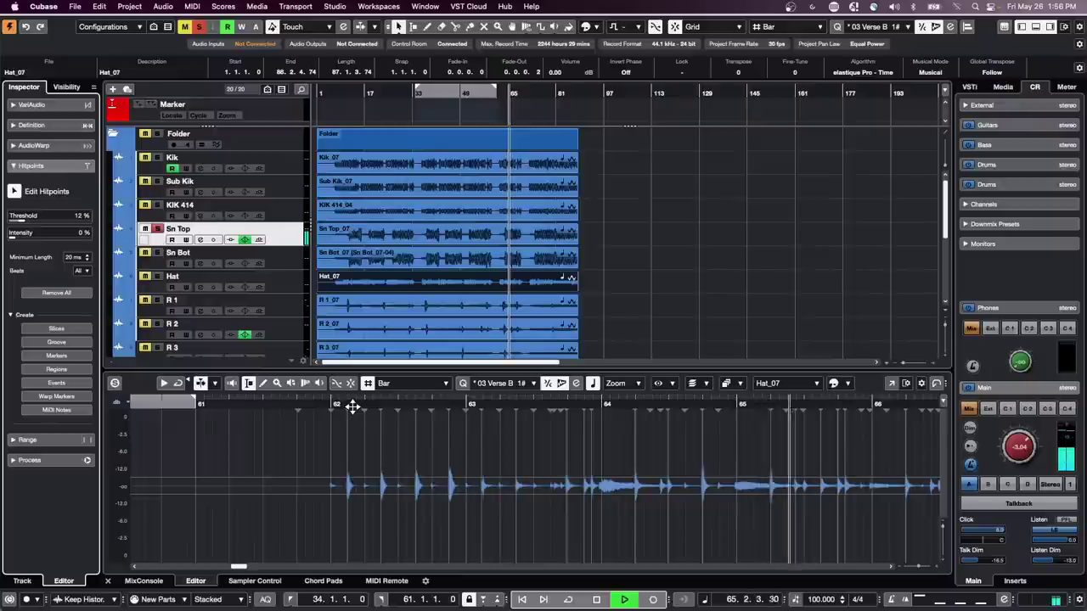
pyautogui.press('space')
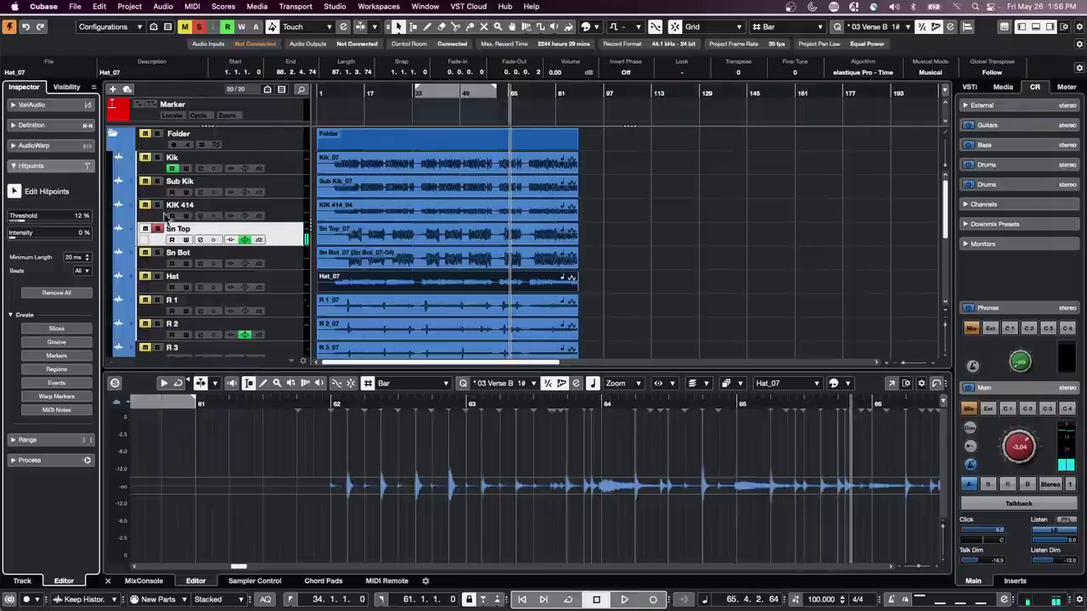
# - Turn on Group Editing for the drum Folder and deselect all its events
pyautogui.click(157, 232)
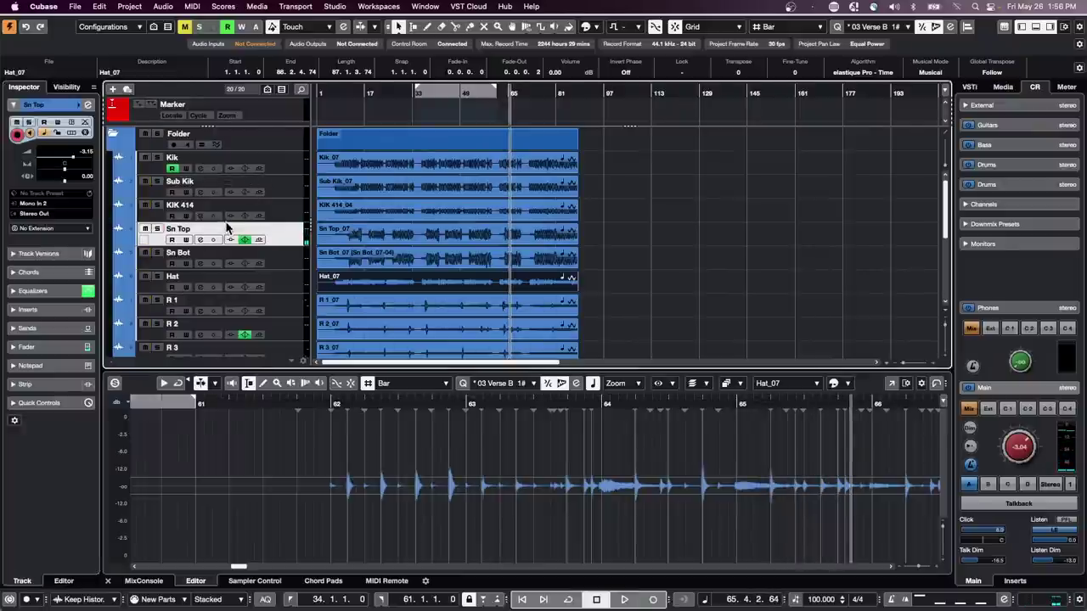
pyautogui.click(203, 146)
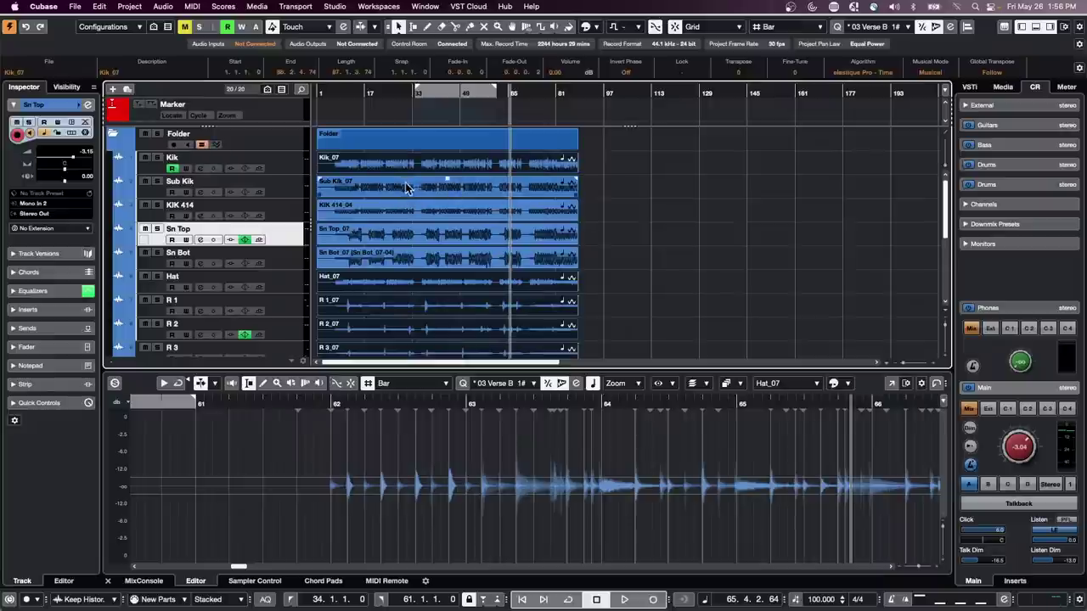
pyautogui.click(627, 188)
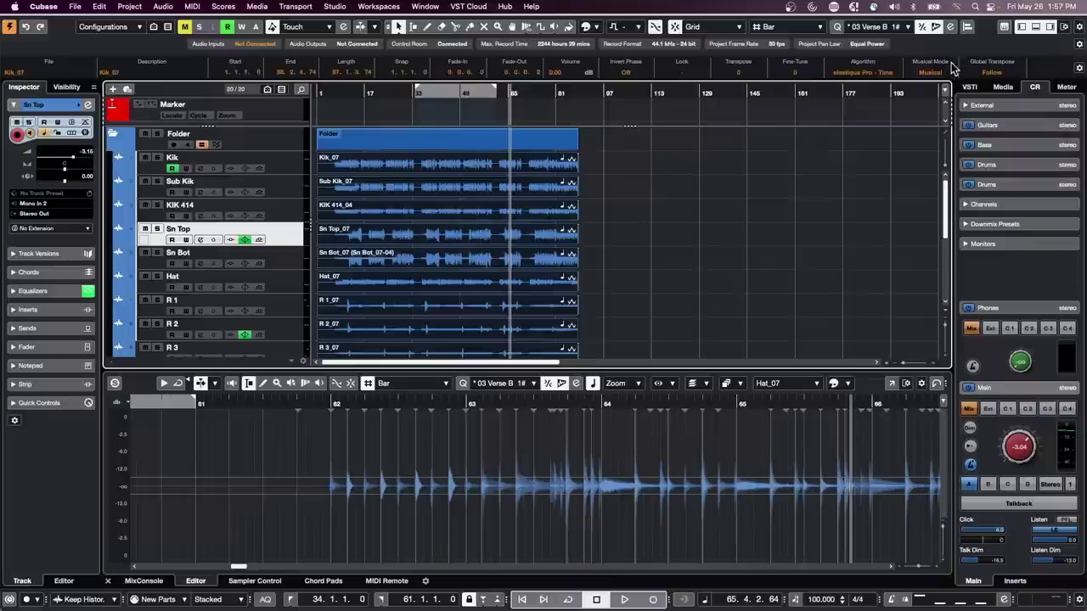
# - Set hitpoint priorities: remove Sub Kik and KIK 414, rate Sn Top four stars, rate Hat
pyautogui.click(949, 28)
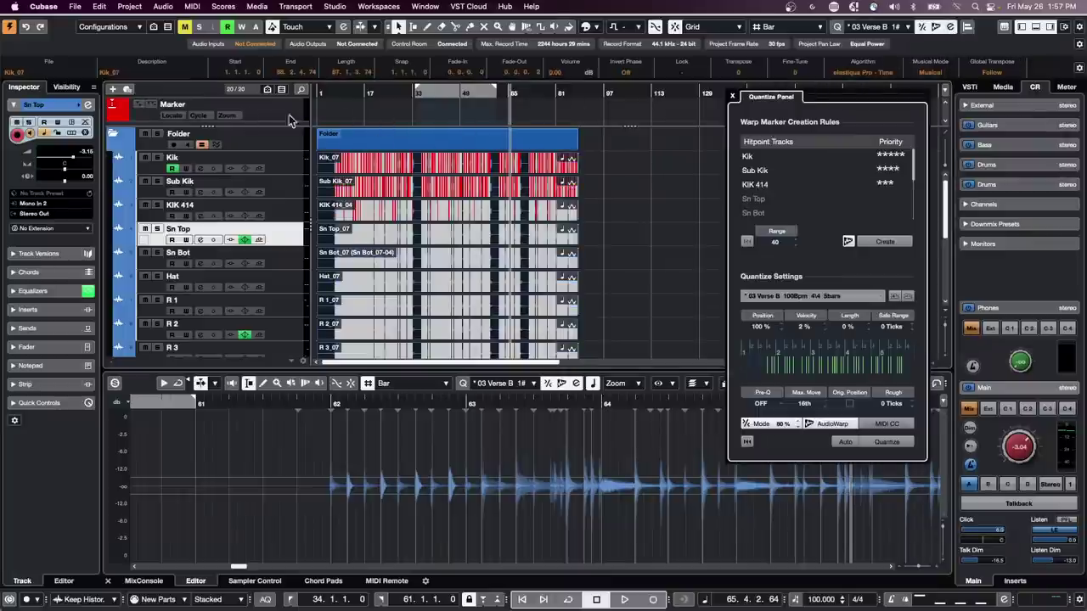
pyautogui.moveTo(340, 92); pyautogui.dragTo(339, 106)
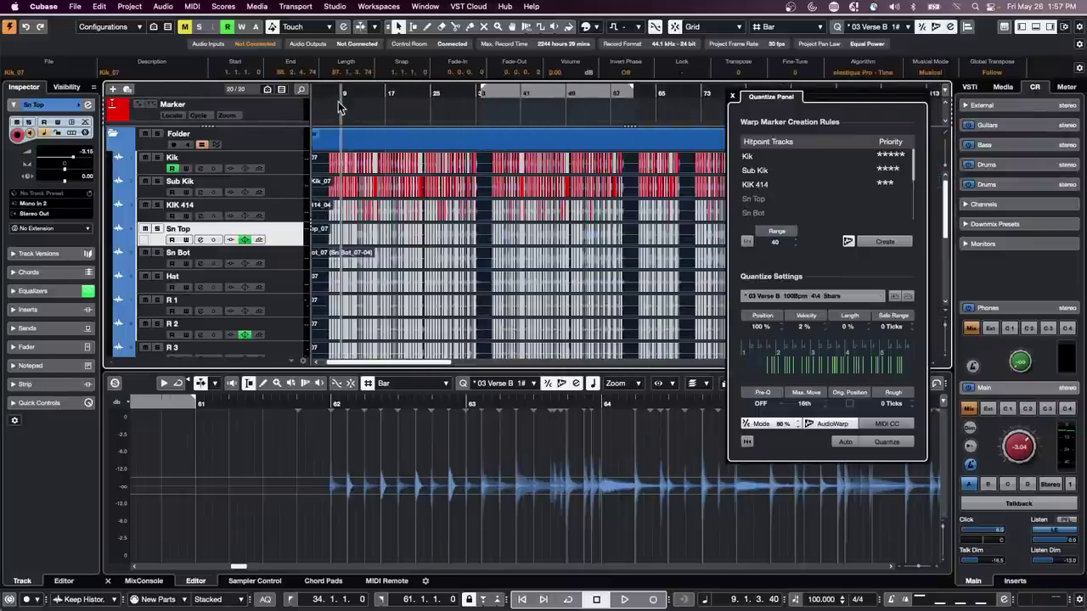
pyautogui.click(876, 171)
pyautogui.click(883, 185)
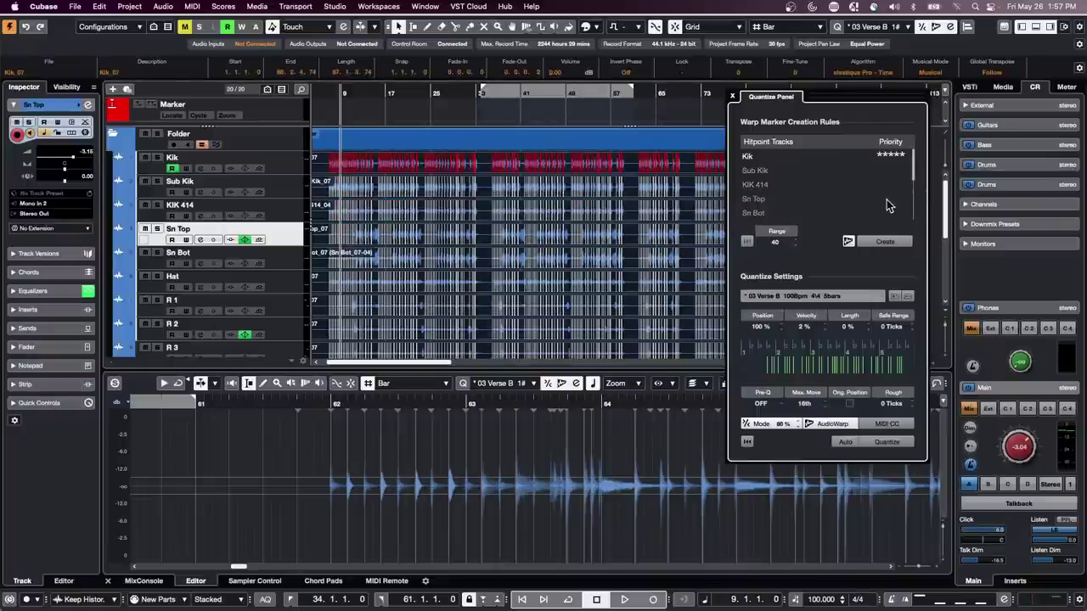
pyautogui.click(883, 199)
pyautogui.click(895, 200)
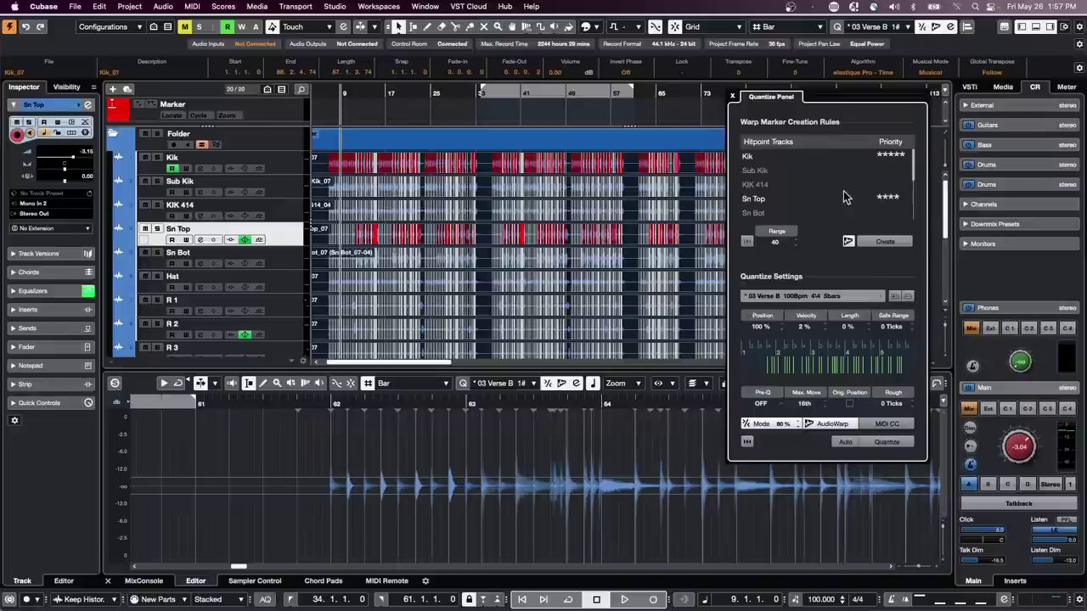
pyautogui.scroll(-1, 847, 193)
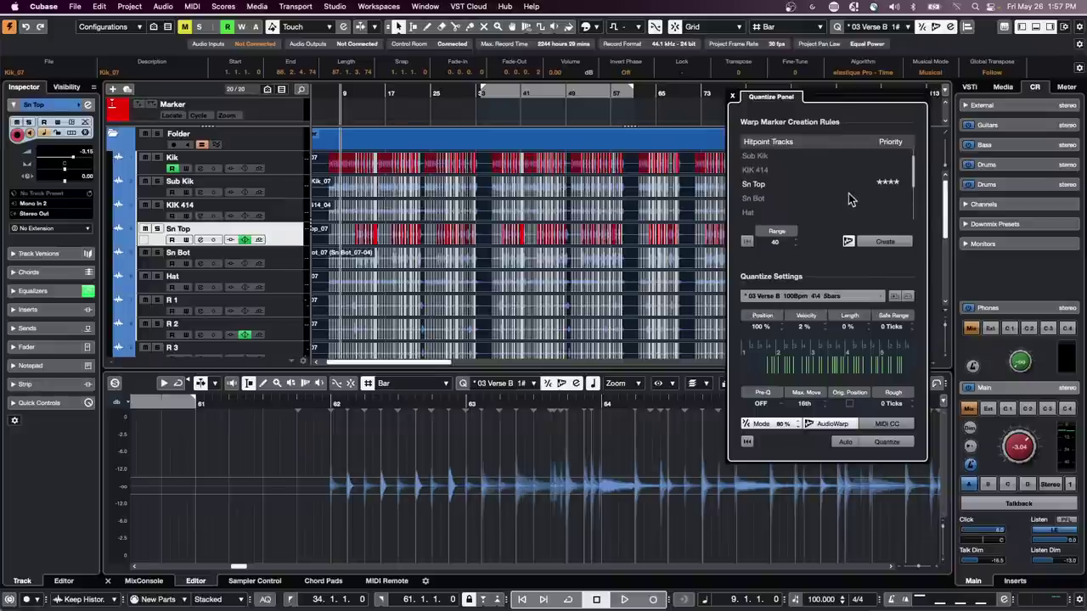
pyautogui.click(886, 218)
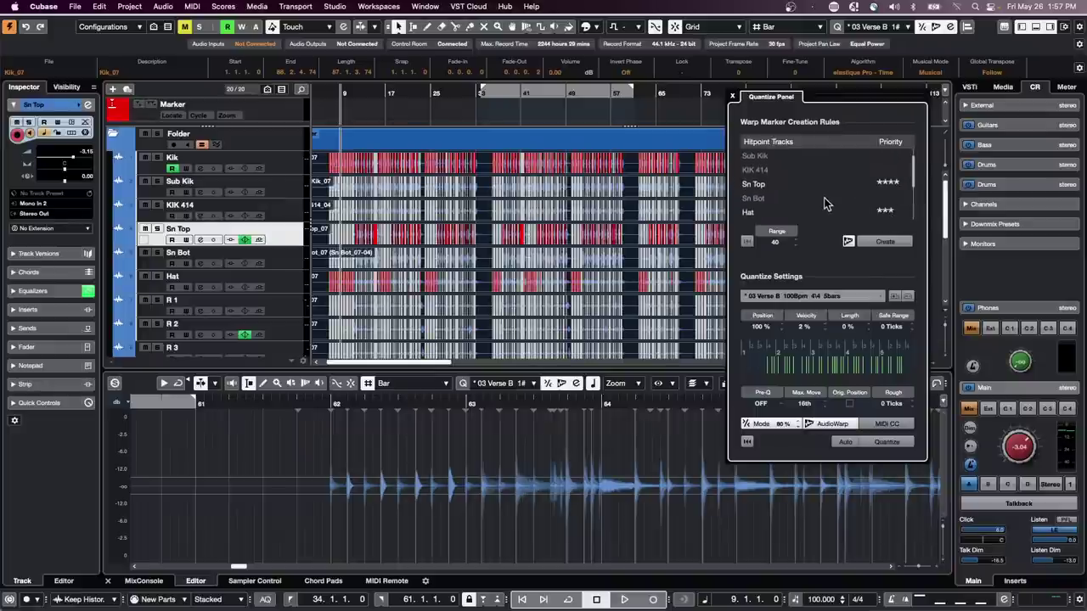
# - Choose the 1/16 quantize preset and solo the drum folder while auditioning bars 12–16
pyautogui.click(845, 296)
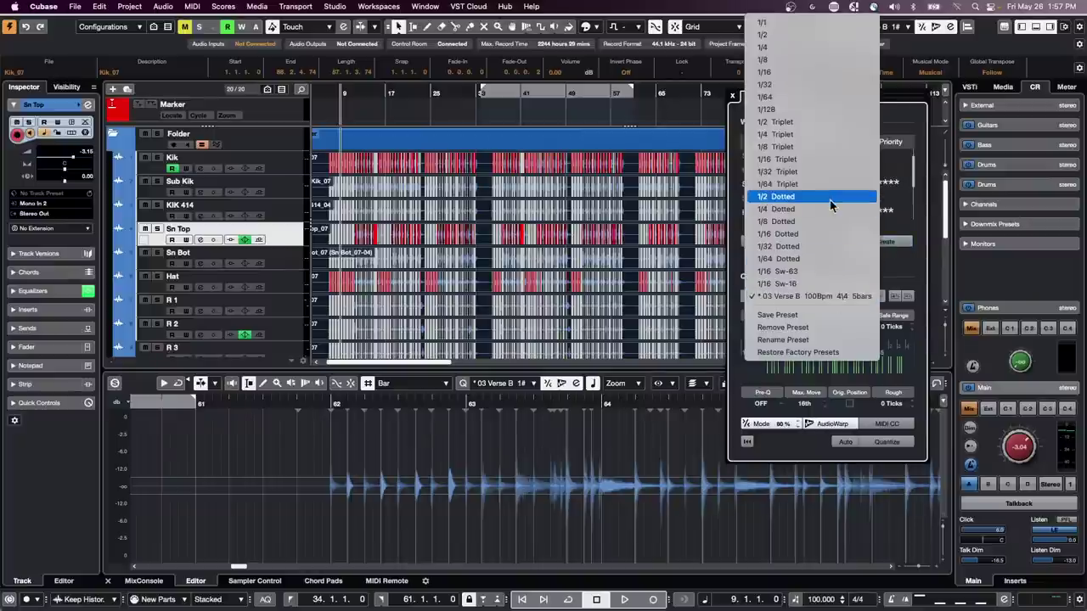
pyautogui.click(845, 73)
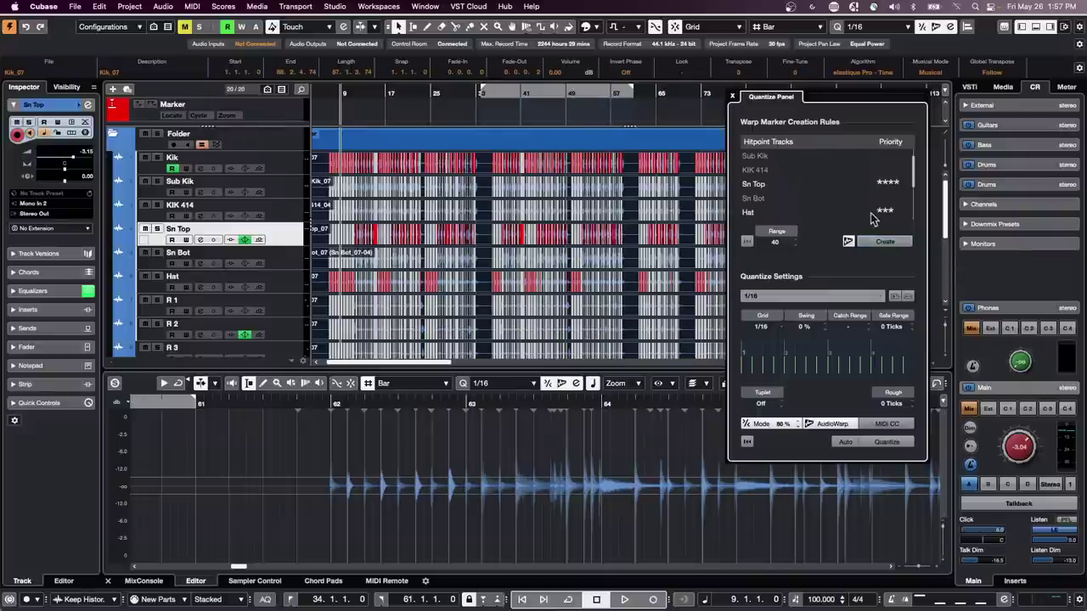
pyautogui.moveTo(375, 93); pyautogui.dragTo(358, 120)
pyautogui.press('space')
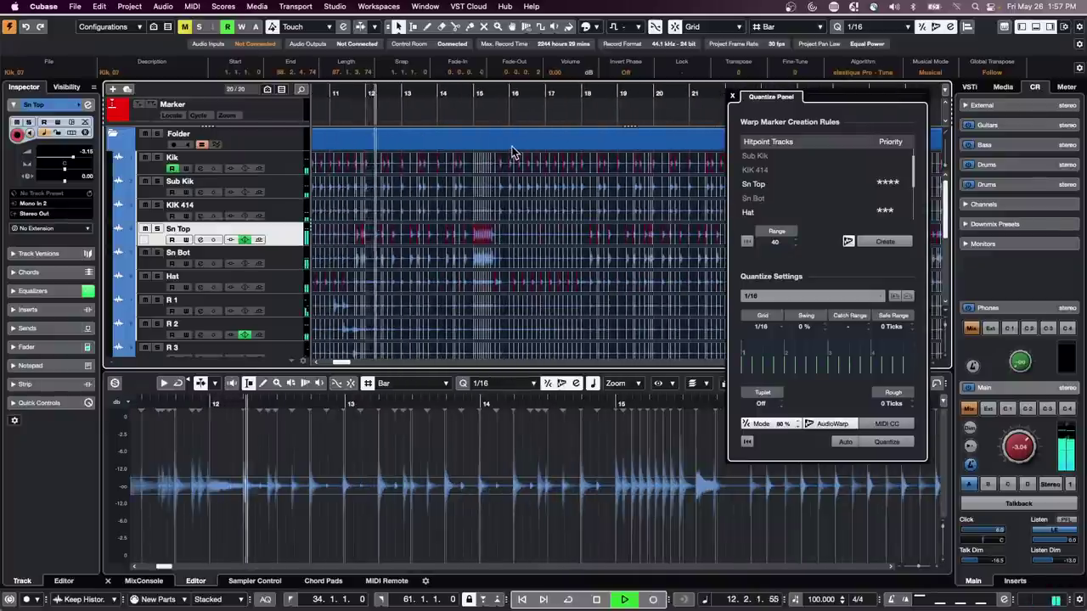
pyautogui.click(157, 134)
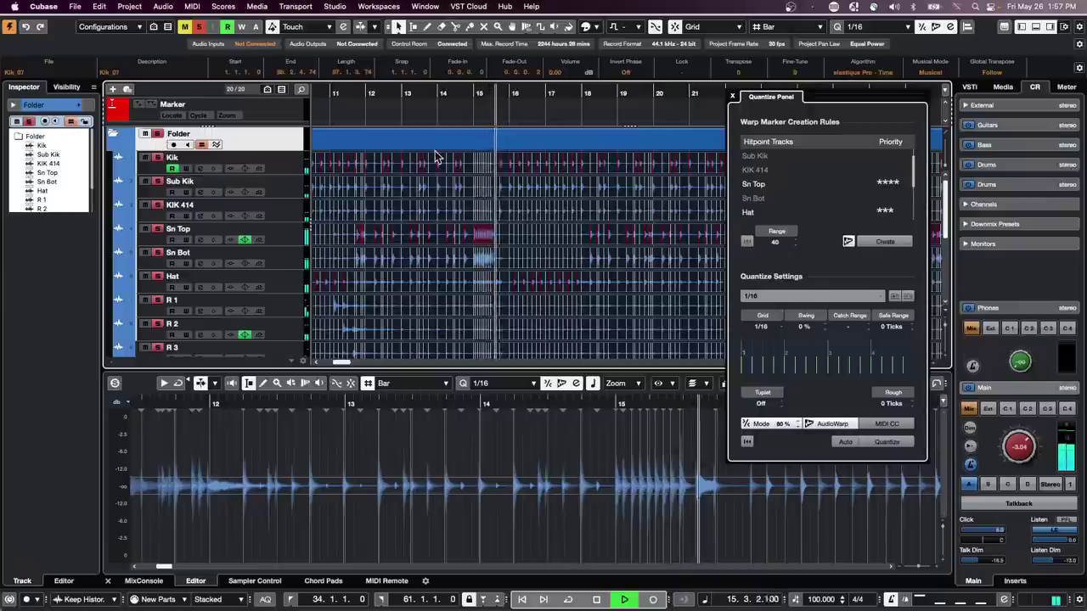
pyautogui.press('space')
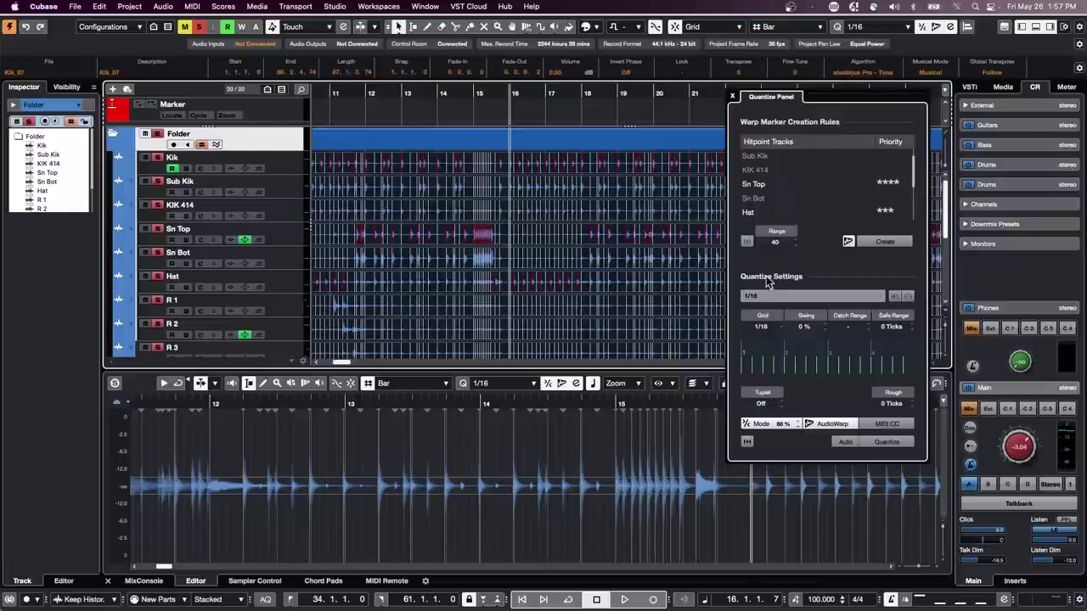
# - Create warp markers at the hitpoints, then switch from AudioWarp to slicing mode
pyautogui.click(894, 244)
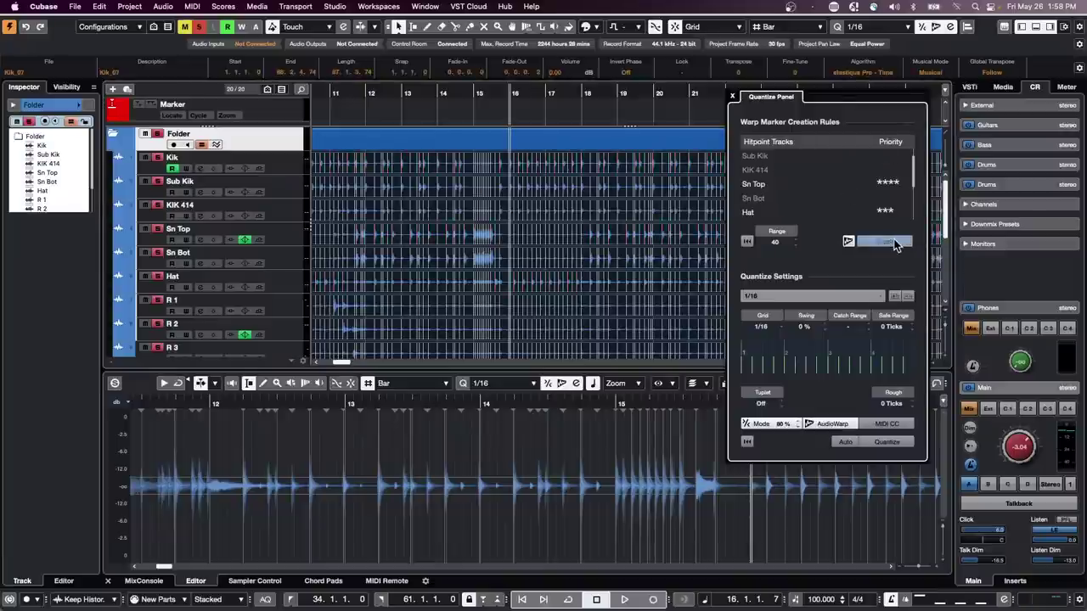
pyautogui.click(815, 296)
pyautogui.click(815, 295)
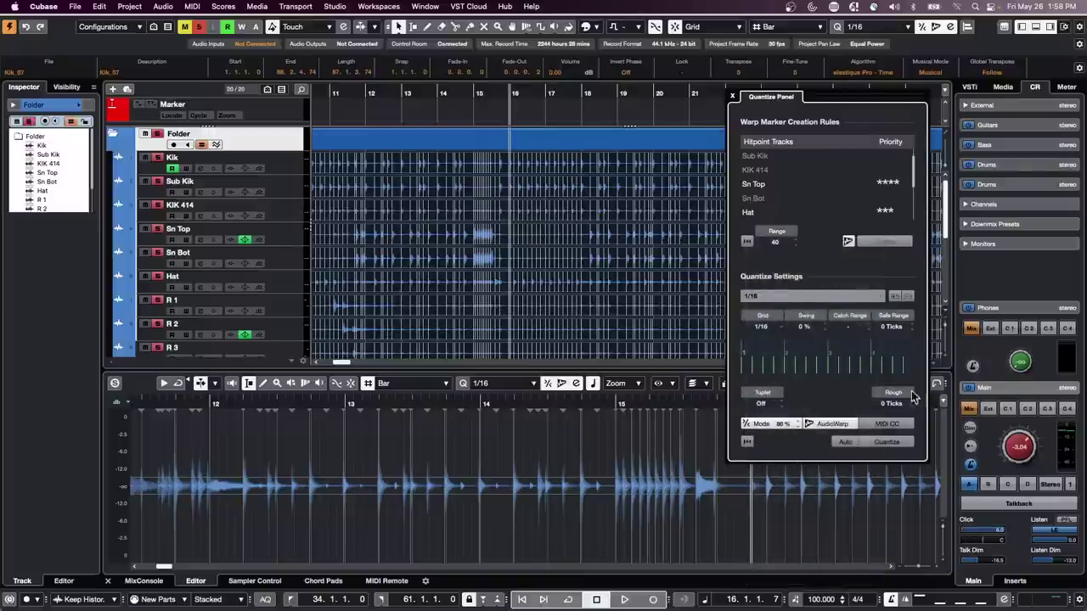
pyautogui.click(837, 426)
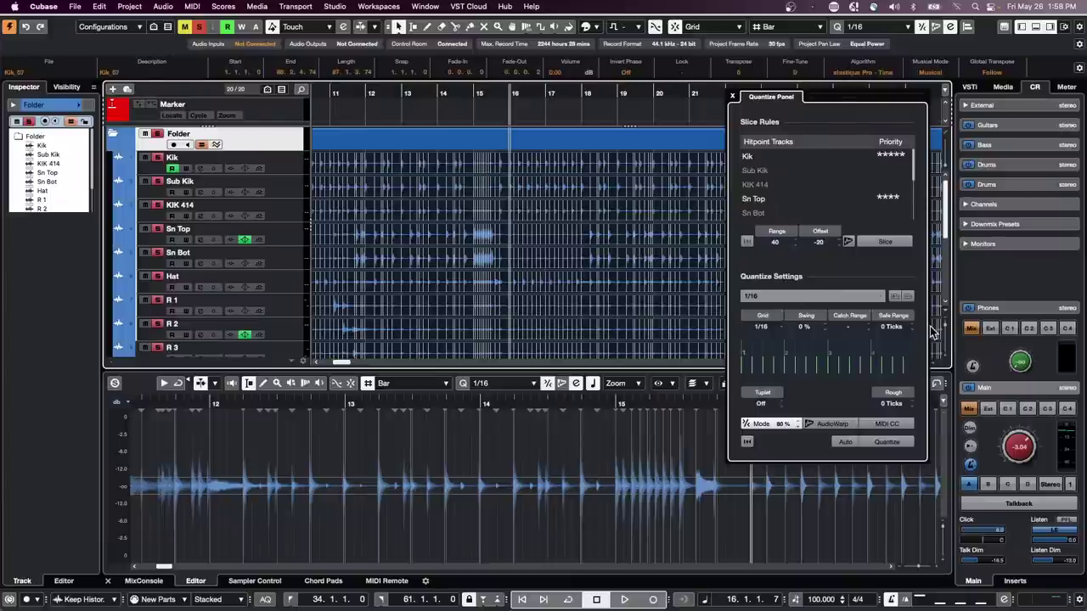
# - Slice the drum events at their hitpoints, accepting the warp-marker warning, and quantize them to 1/16
pyautogui.click(733, 98)
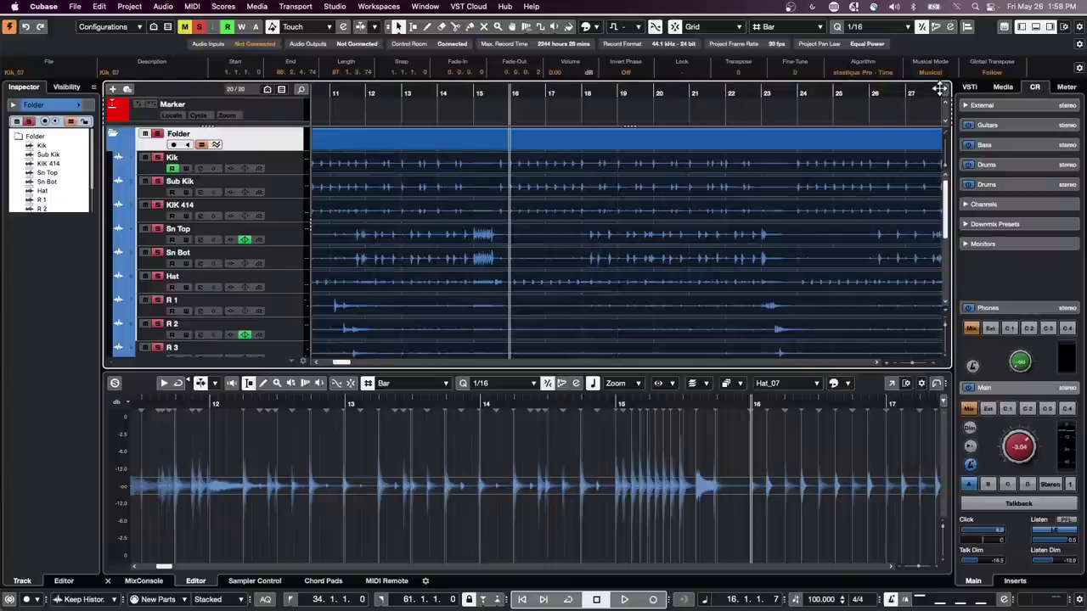
pyautogui.click(949, 29)
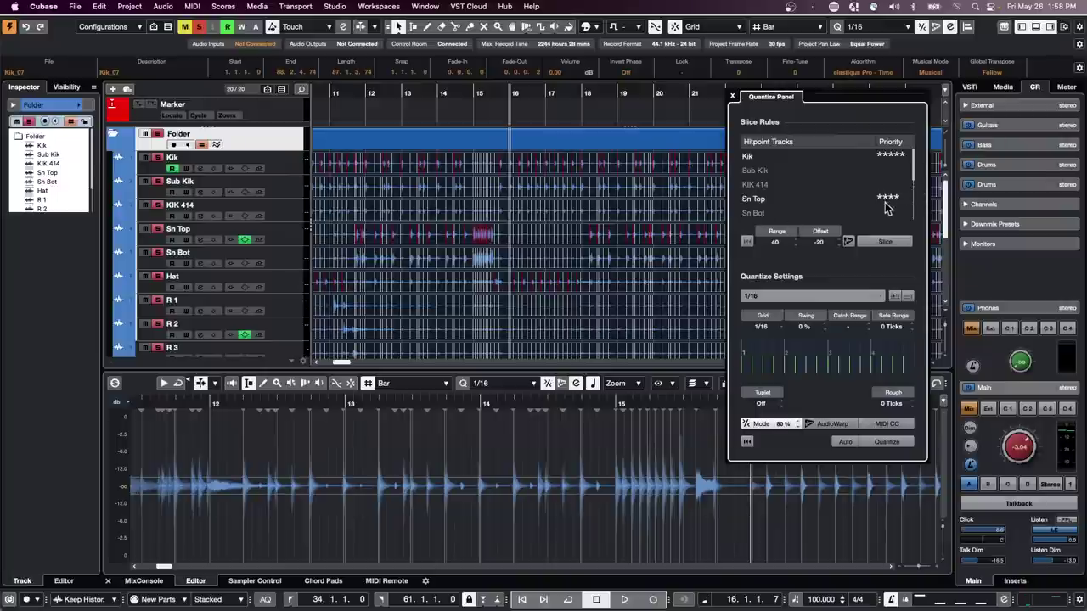
pyautogui.scroll(-3, 886, 208)
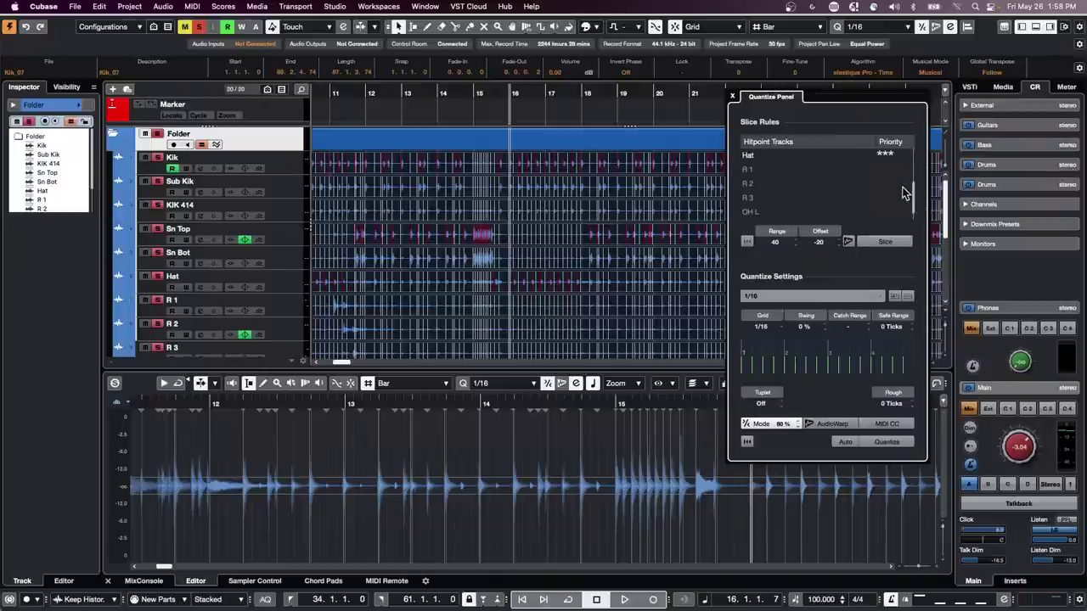
pyautogui.click(886, 242)
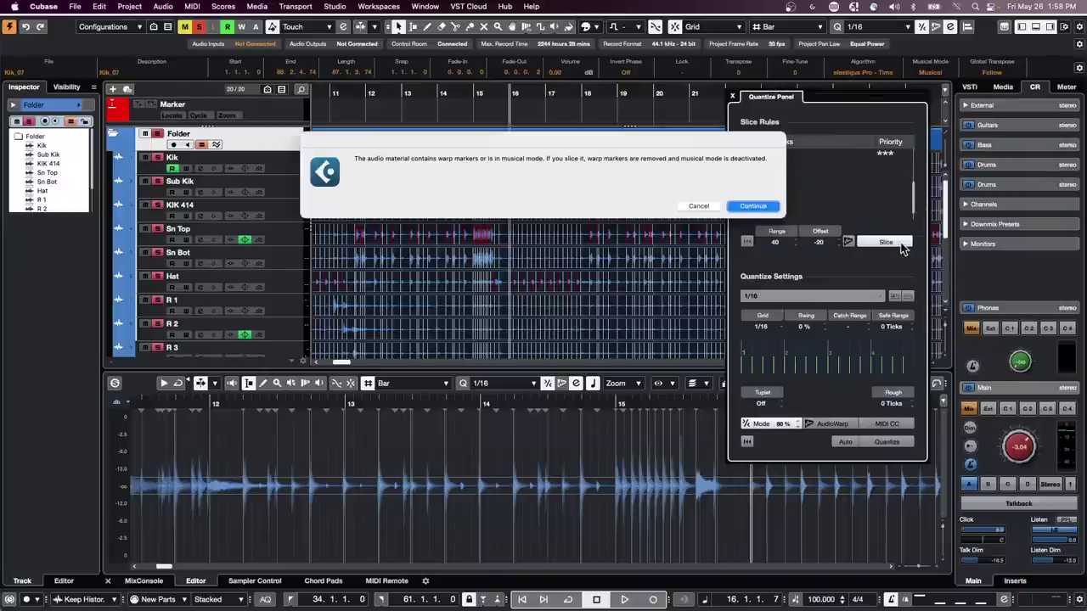
pyautogui.click(755, 208)
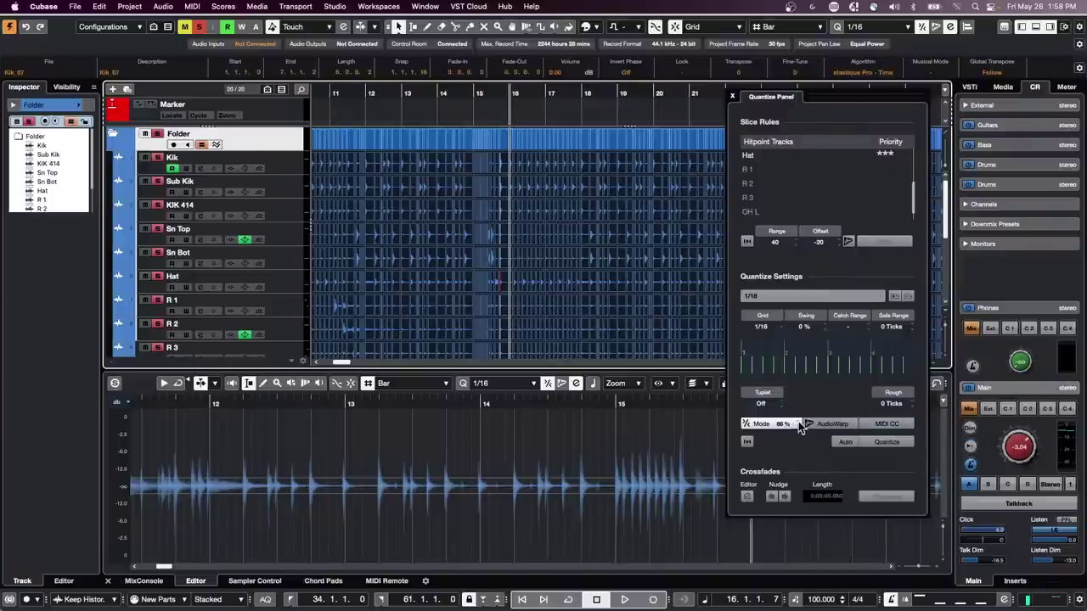
pyautogui.click(893, 442)
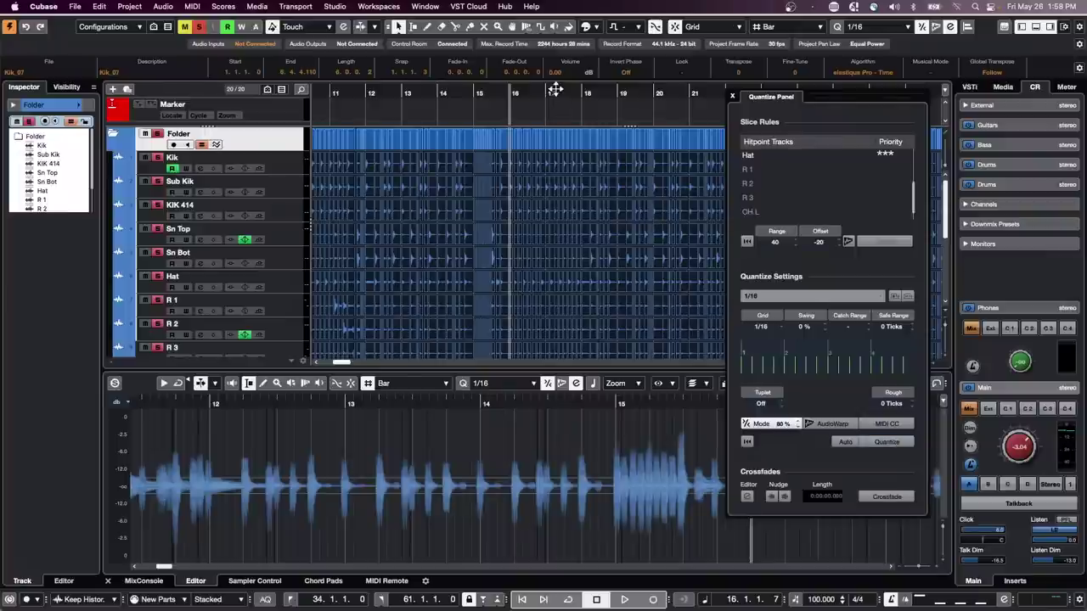
pyautogui.moveTo(554, 90); pyautogui.dragTo(548, 170)
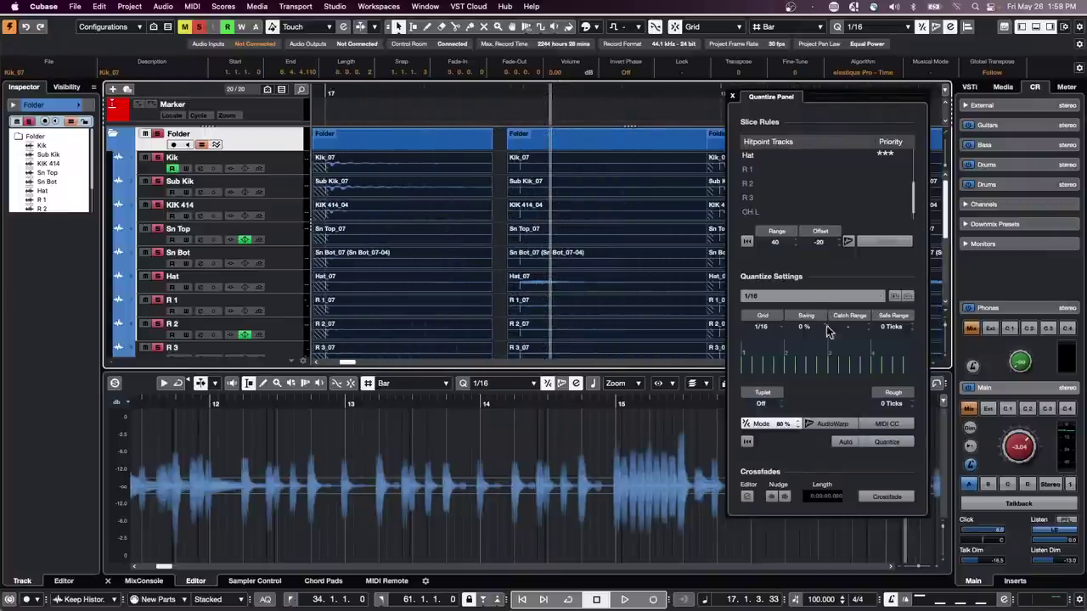
# - Close the gaps with crossfades on the sliced drums, audition bars 13–19, and close the Quantize Panel
pyautogui.click(891, 498)
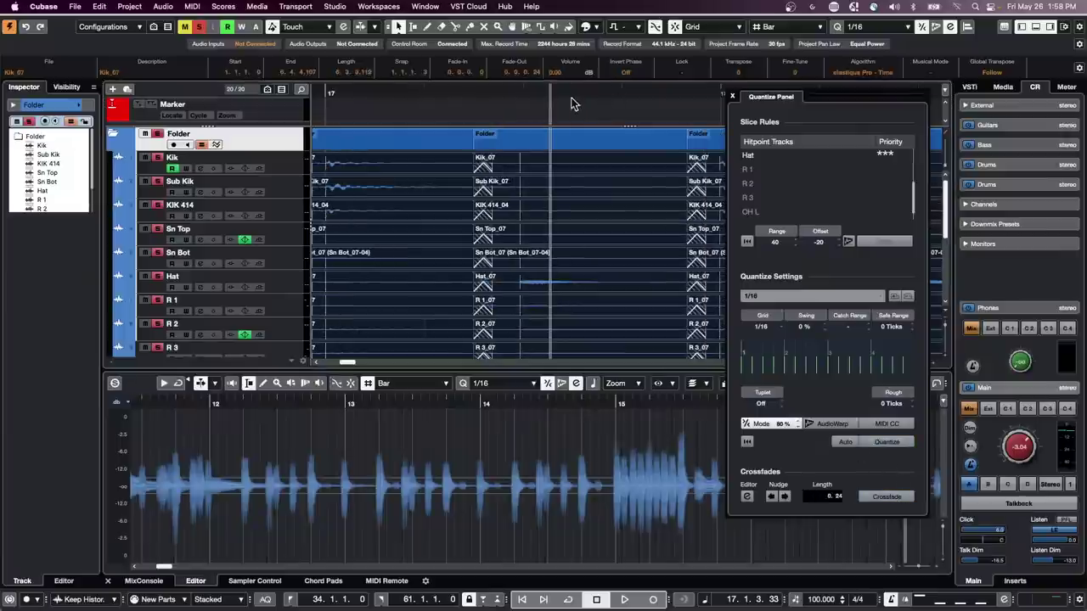
pyautogui.moveTo(573, 91); pyautogui.dragTo(359, 79)
pyautogui.press('space')
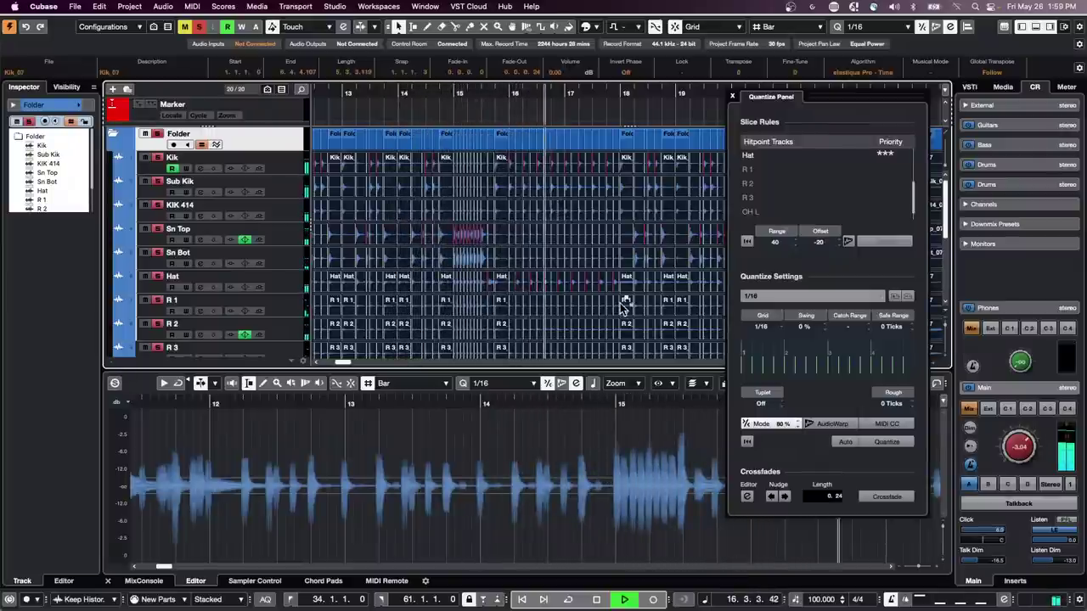
pyautogui.press('space')
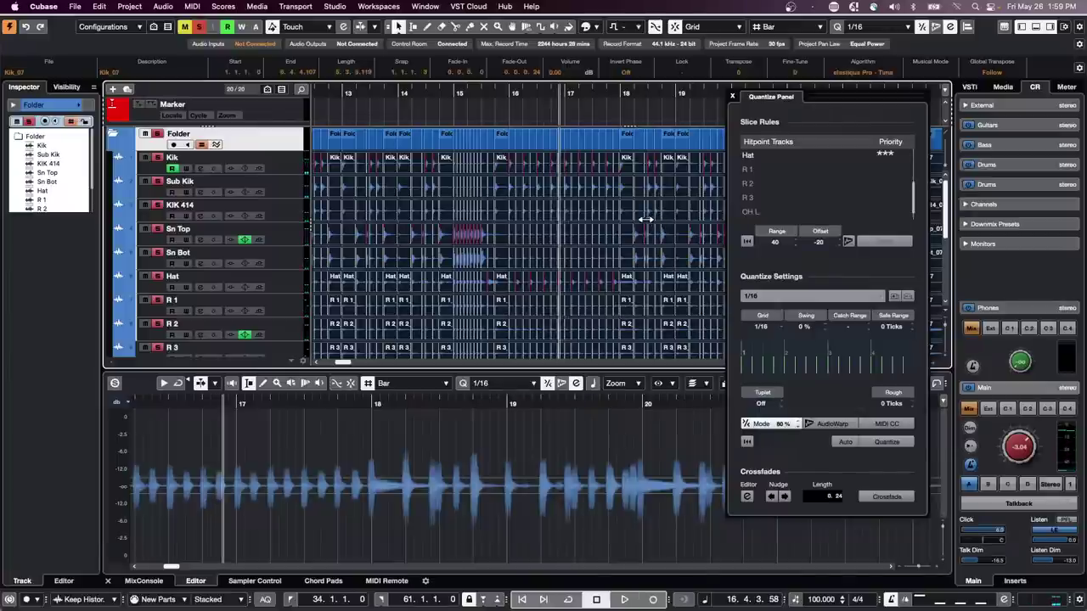
pyautogui.click(733, 97)
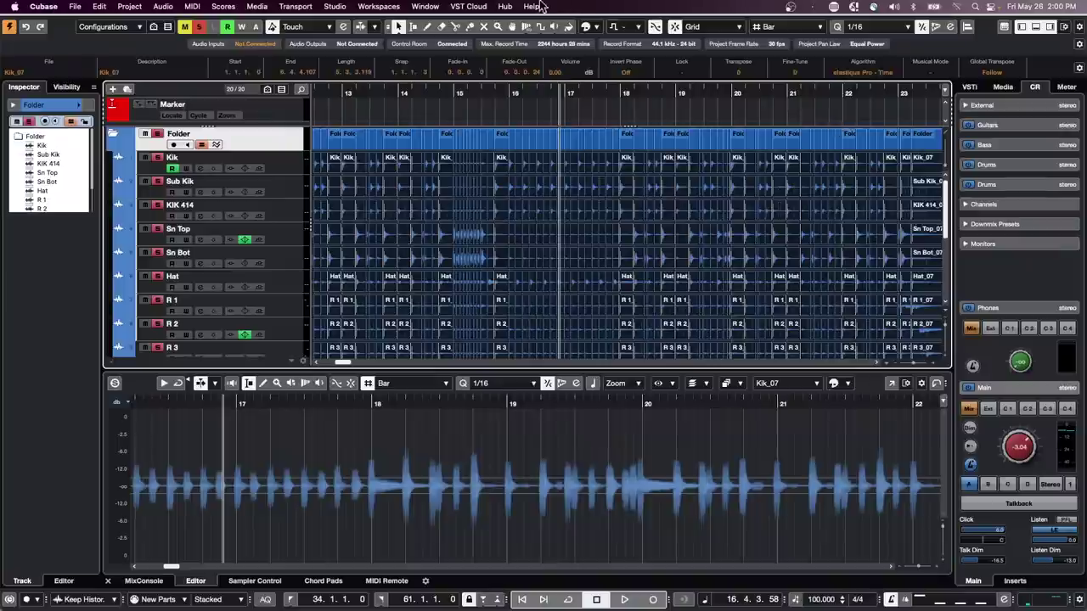
# - Open '10 Bach - Brandenburg Concerto no 3.cpr' from Recent Projects, dismissing the Missing Ports warning
pyautogui.click(75, 7)
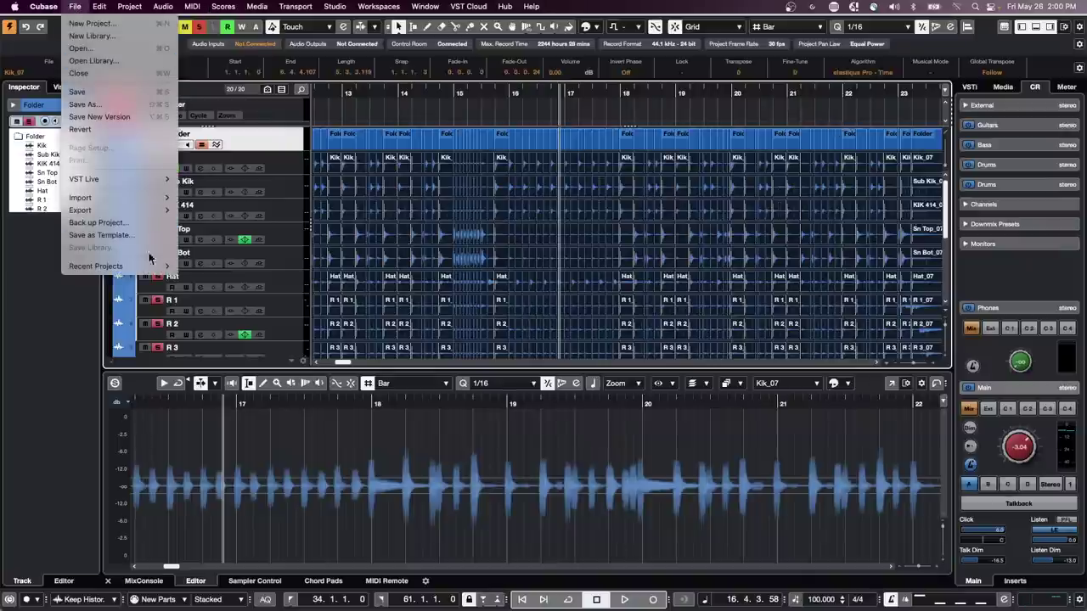
pyautogui.moveTo(168, 269)
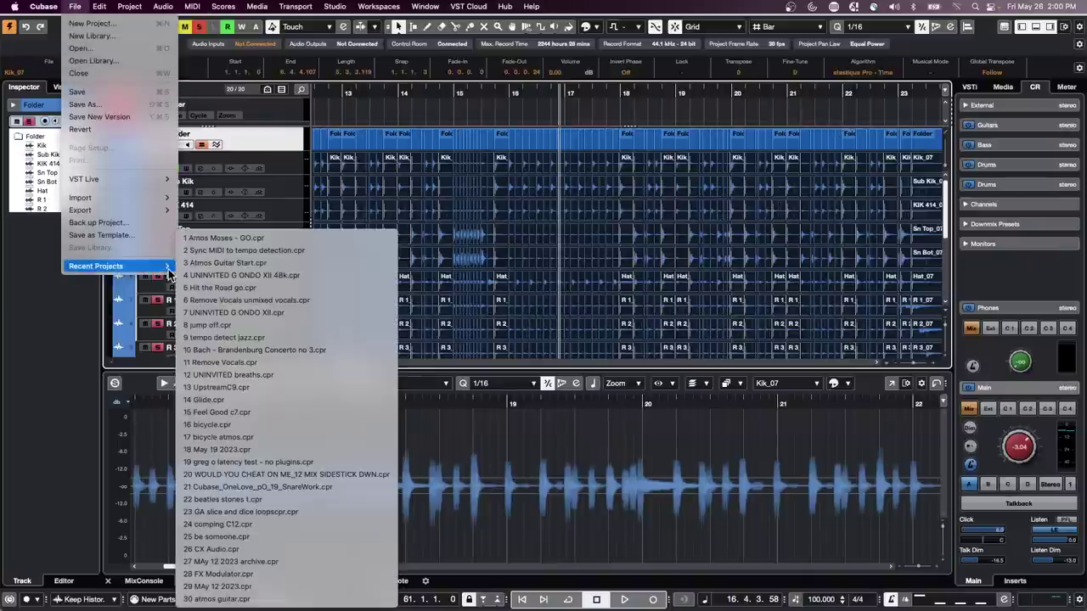
pyautogui.click(298, 350)
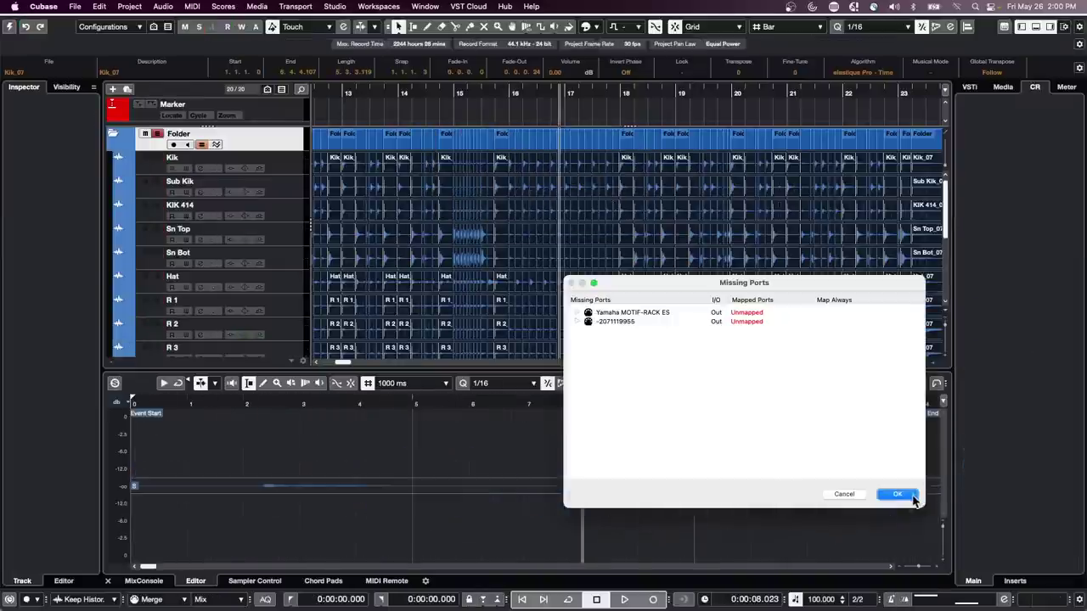
pyautogui.click(898, 495)
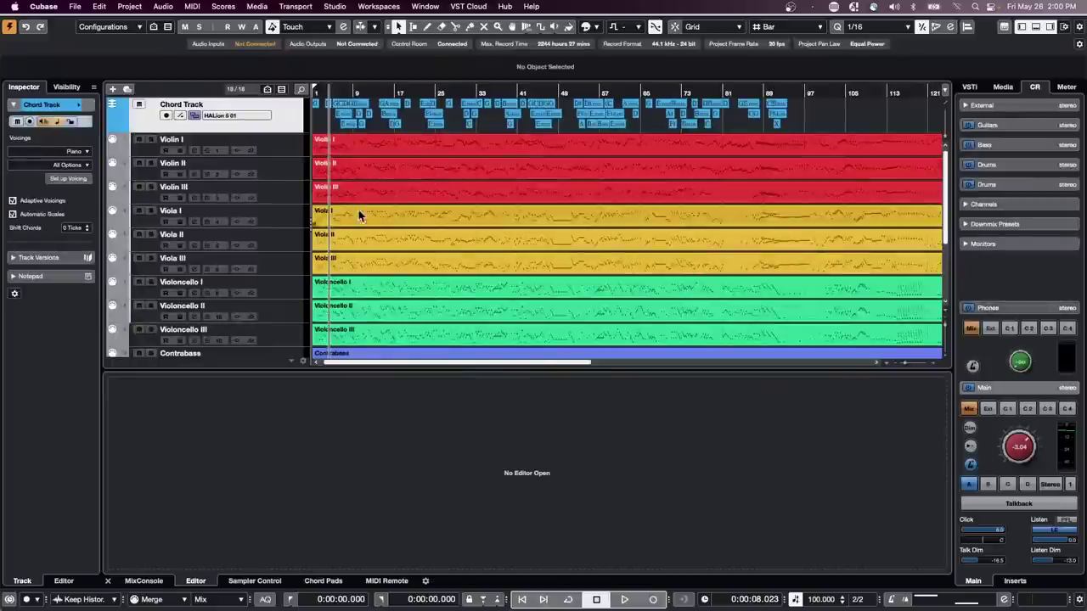
# - Open the Violin I part in its own Key Editor, enlarge the articulations lane, and view Expression Map Setup
pyautogui.click(417, 150)
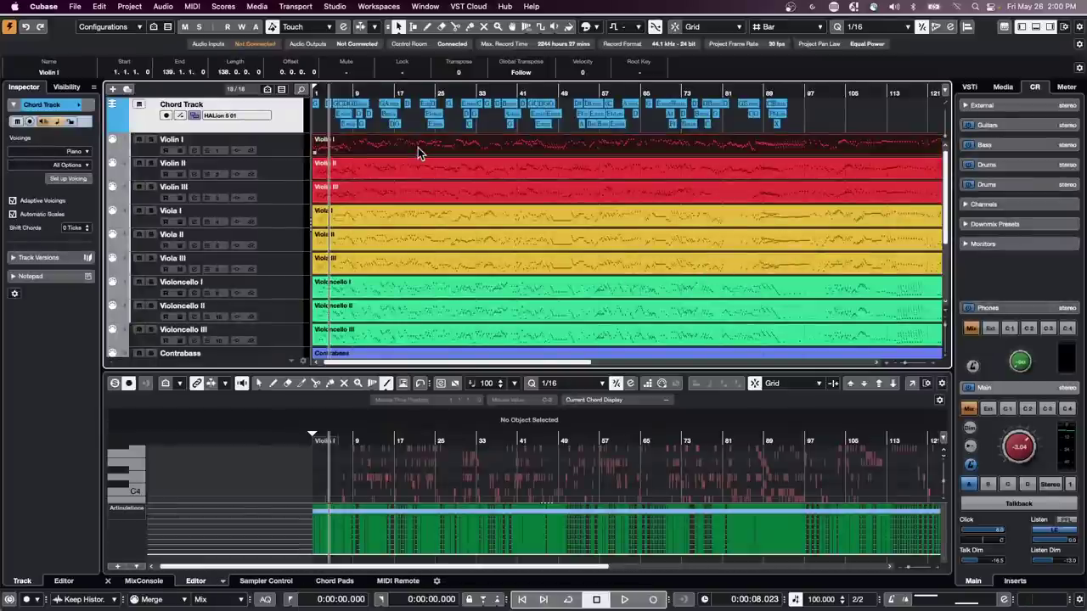
pyautogui.click(912, 384)
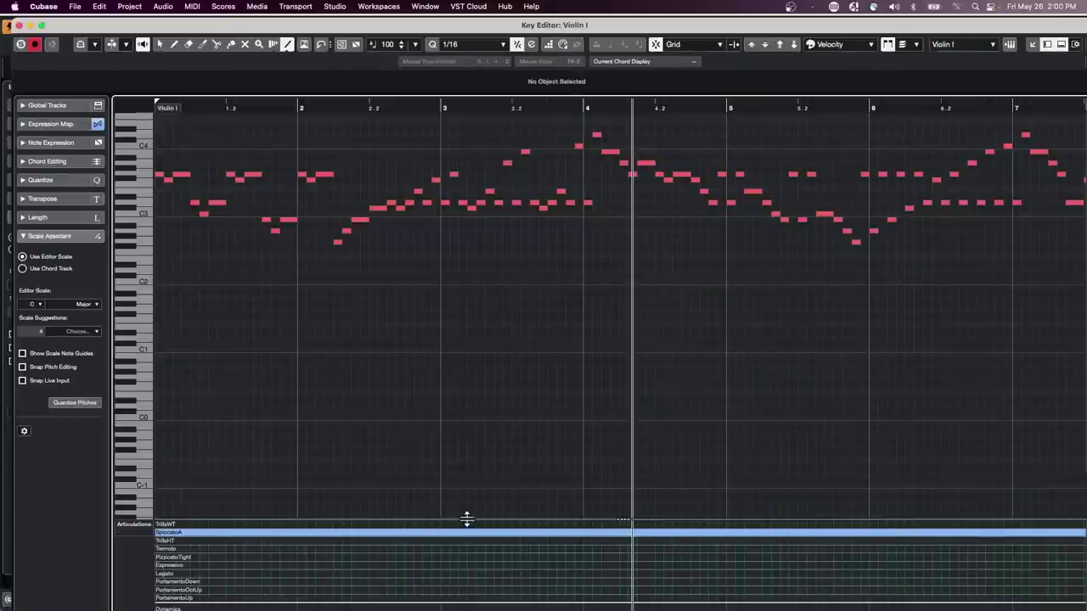
pyautogui.moveTo(467, 518); pyautogui.dragTo(468, 396)
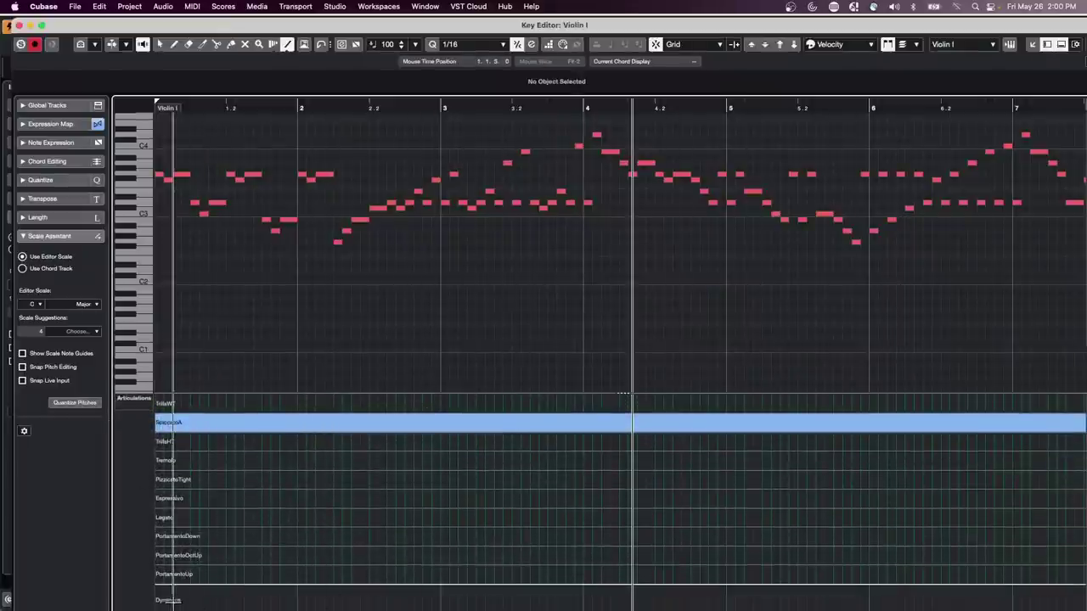
pyautogui.click(161, 600)
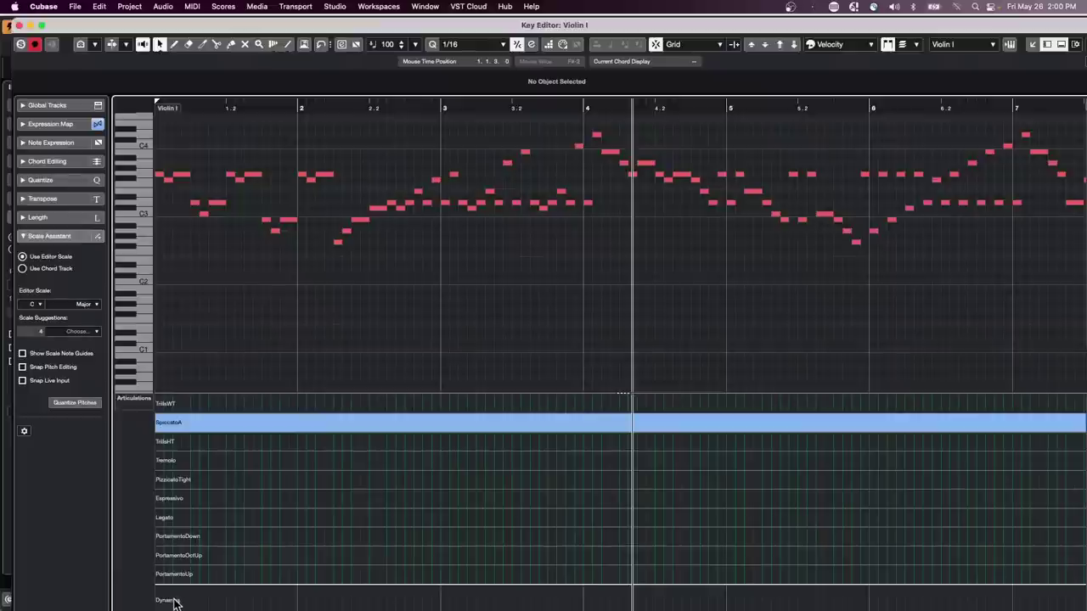
pyautogui.click(255, 7)
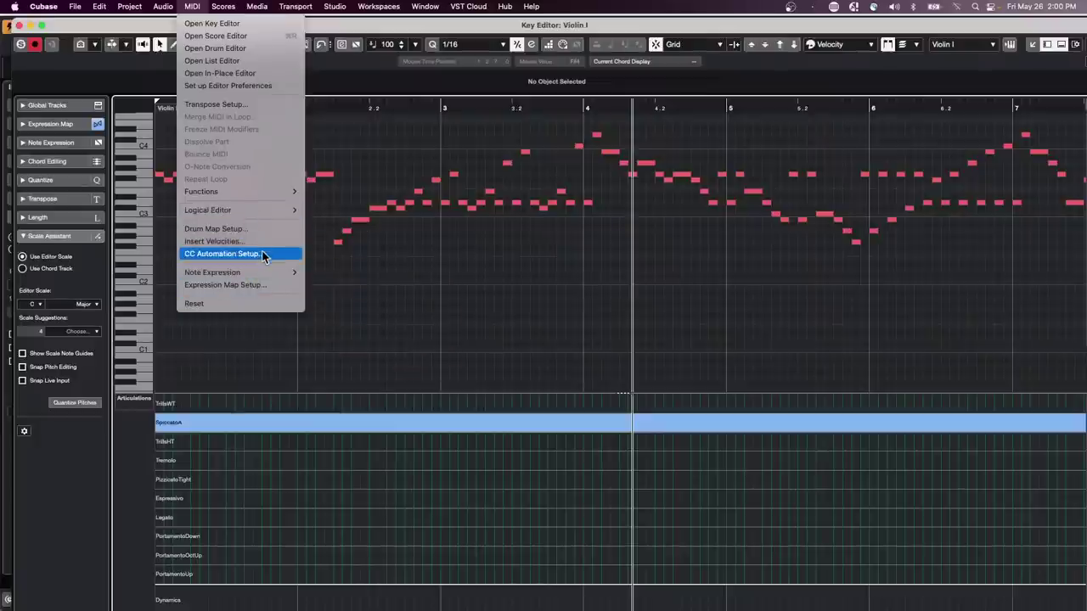
pyautogui.moveTo(243, 274)
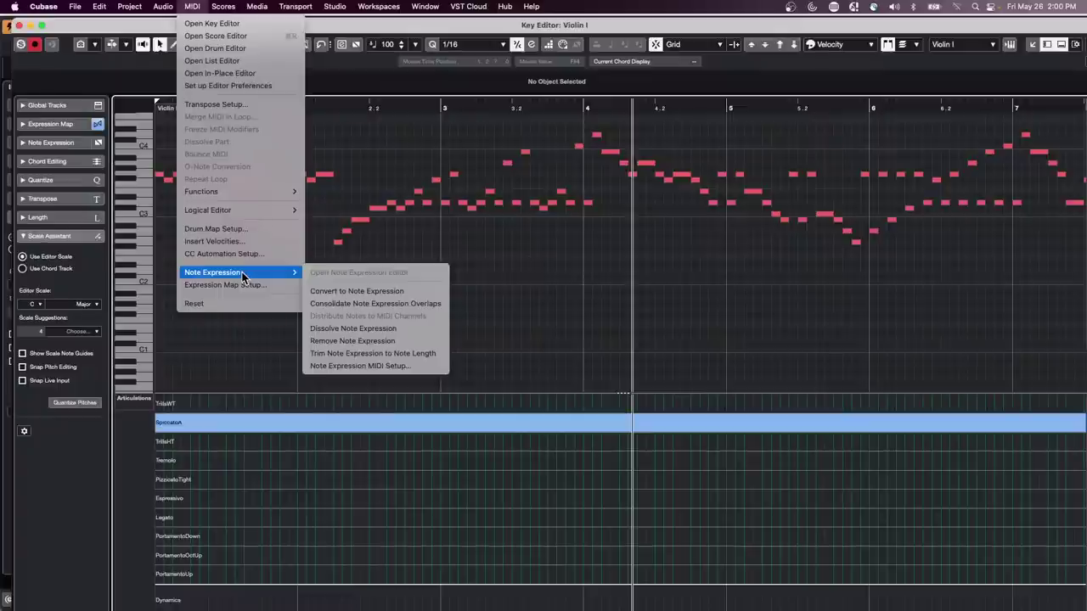
pyautogui.click(237, 284)
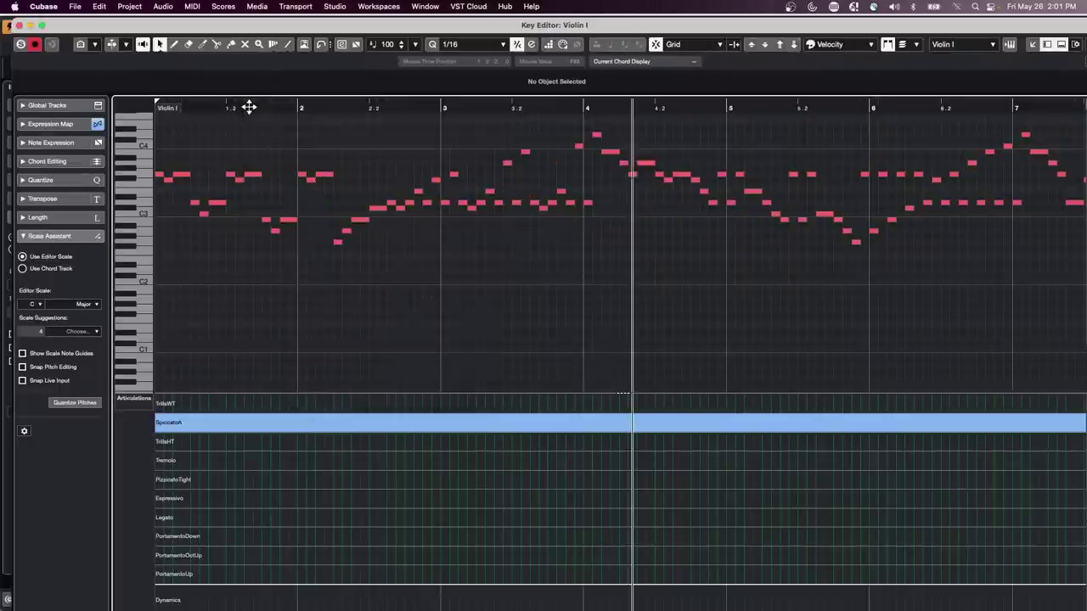
# - Draw mf dynamics markings in the Dynamics lane at bar 2 and bar 4
pyautogui.click(253, 108)
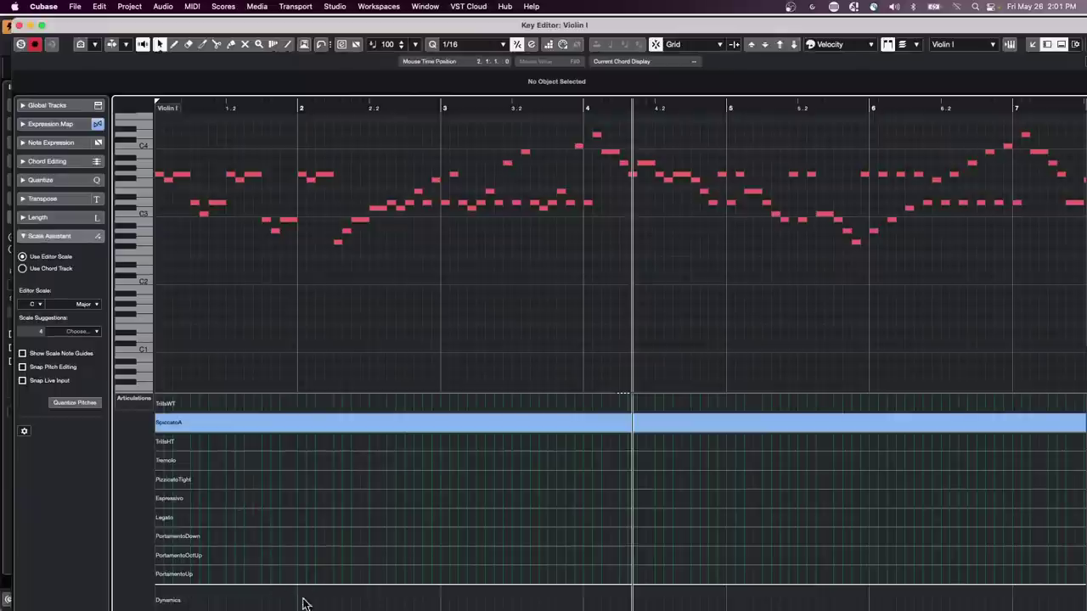
pyautogui.rightClick(304, 605)
pyautogui.click(323, 604)
pyautogui.click(304, 602)
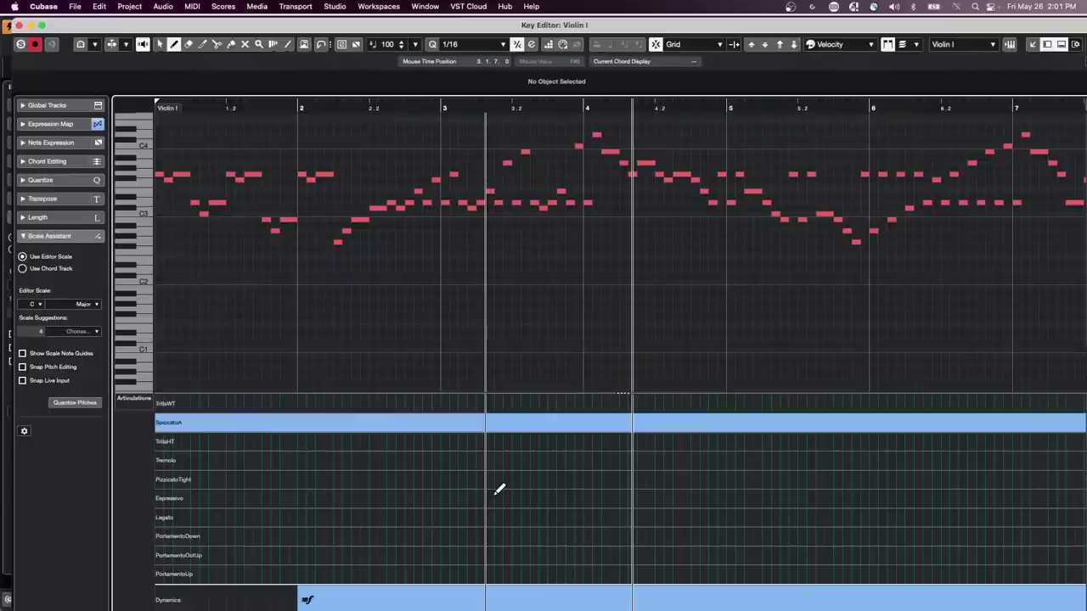
pyautogui.click(636, 599)
pyautogui.press('1')
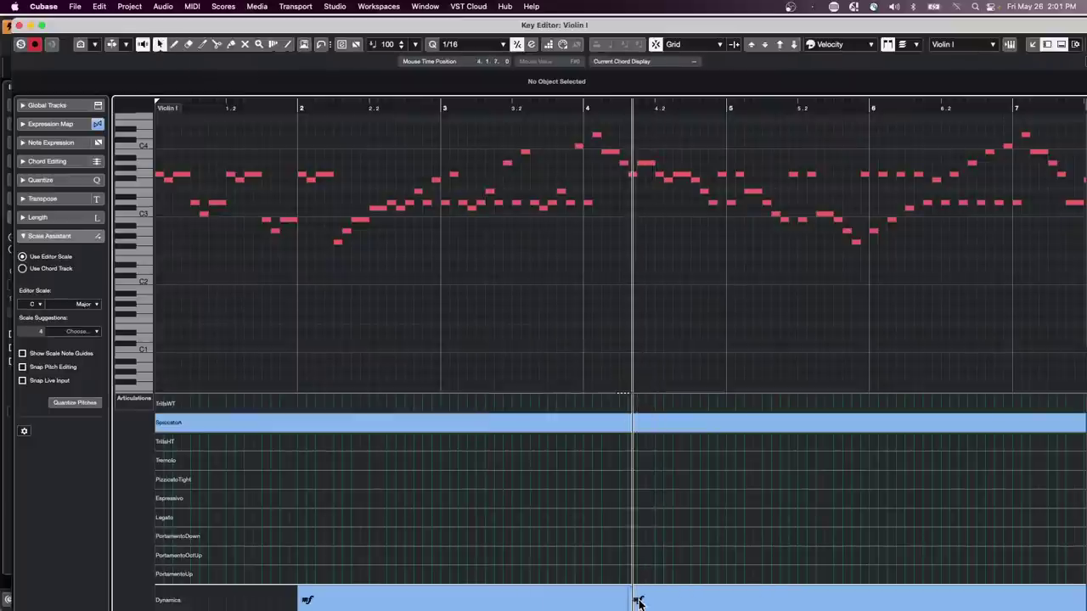
pyautogui.click(638, 602)
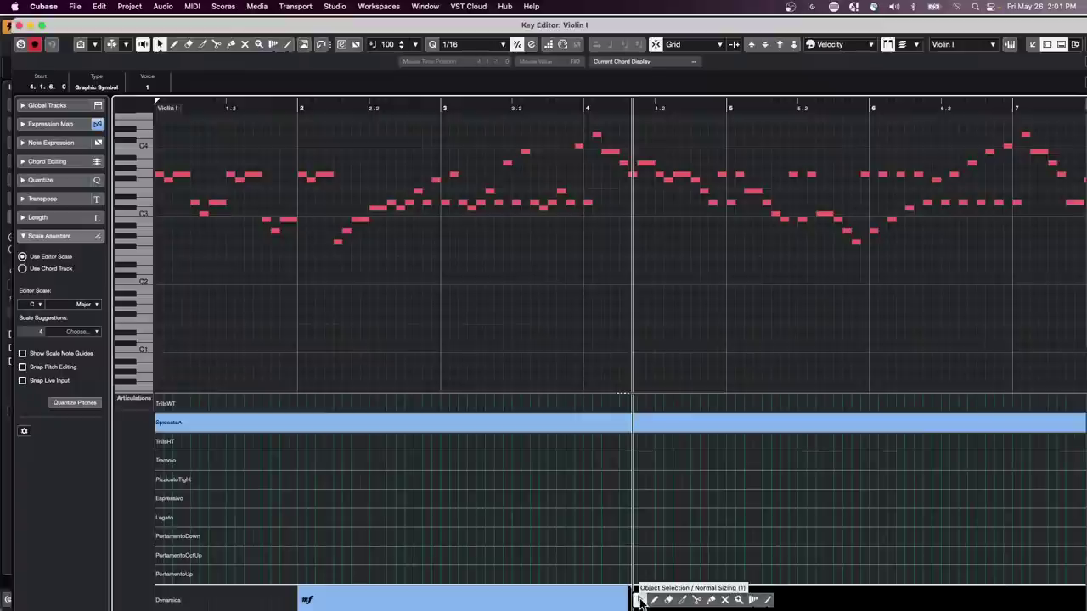
pyautogui.moveTo(639, 600); pyautogui.dragTo(638, 578)
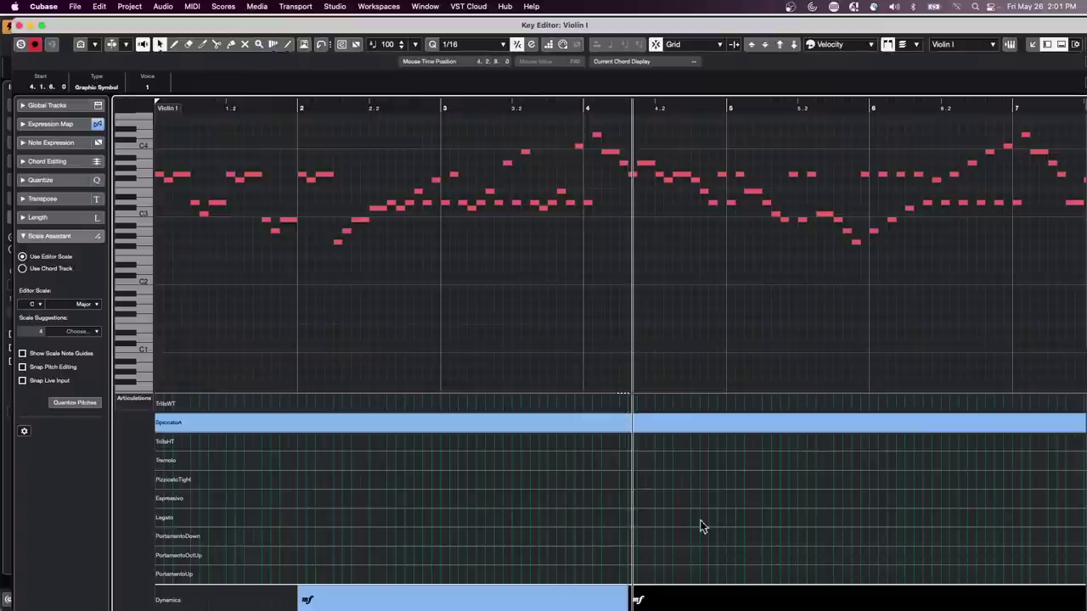
# - Resize the Key Editor window and move it to the top of the screen
pyautogui.click(34, 24)
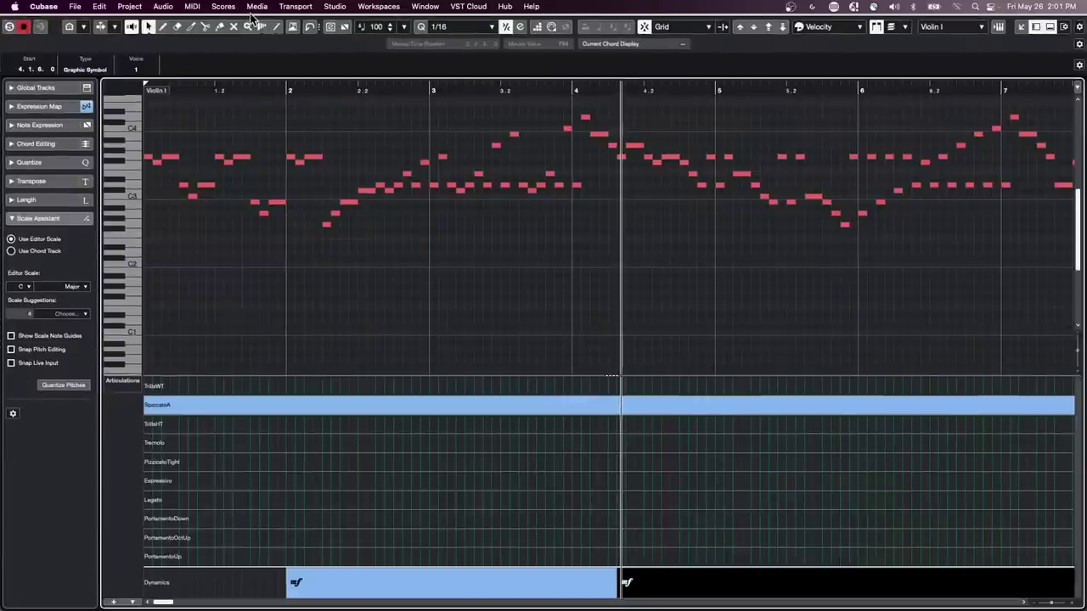
pyautogui.moveTo(268, 16); pyautogui.dragTo(270, 38)
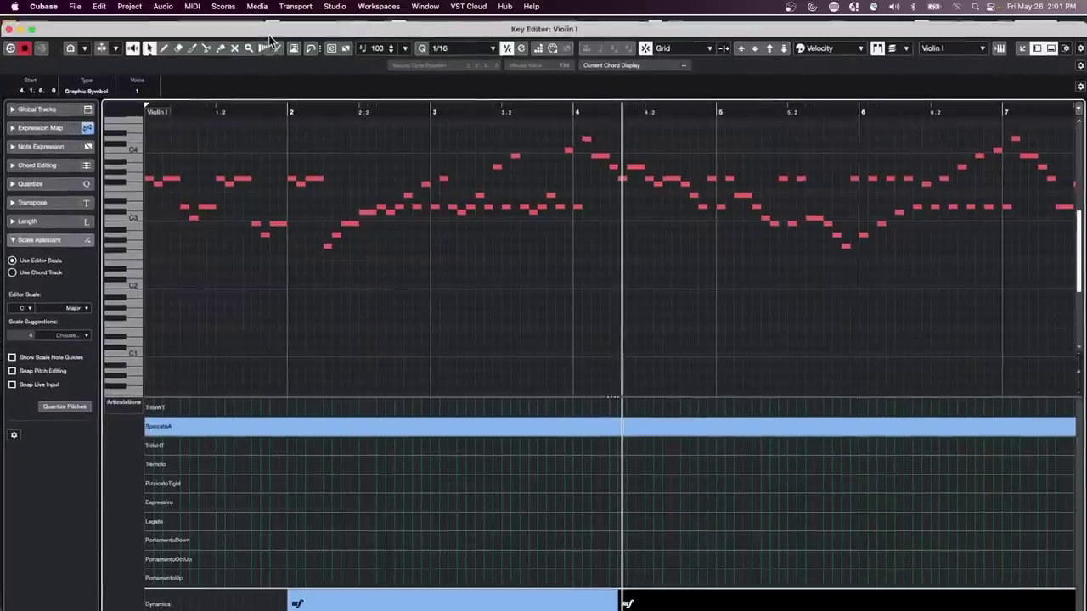
pyautogui.click(31, 30)
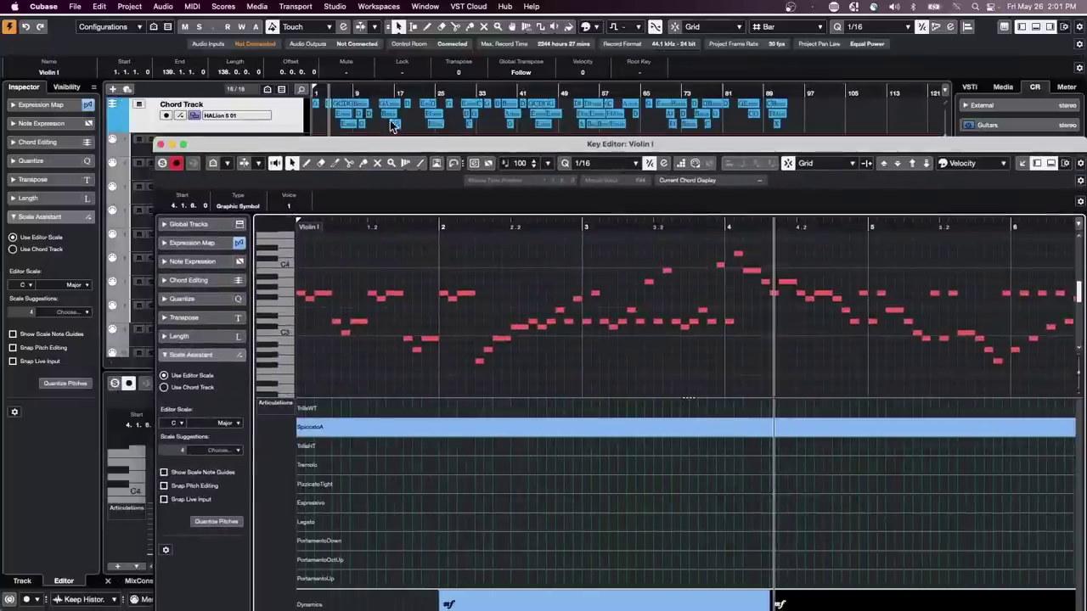
pyautogui.moveTo(496, 141); pyautogui.dragTo(399, 19)
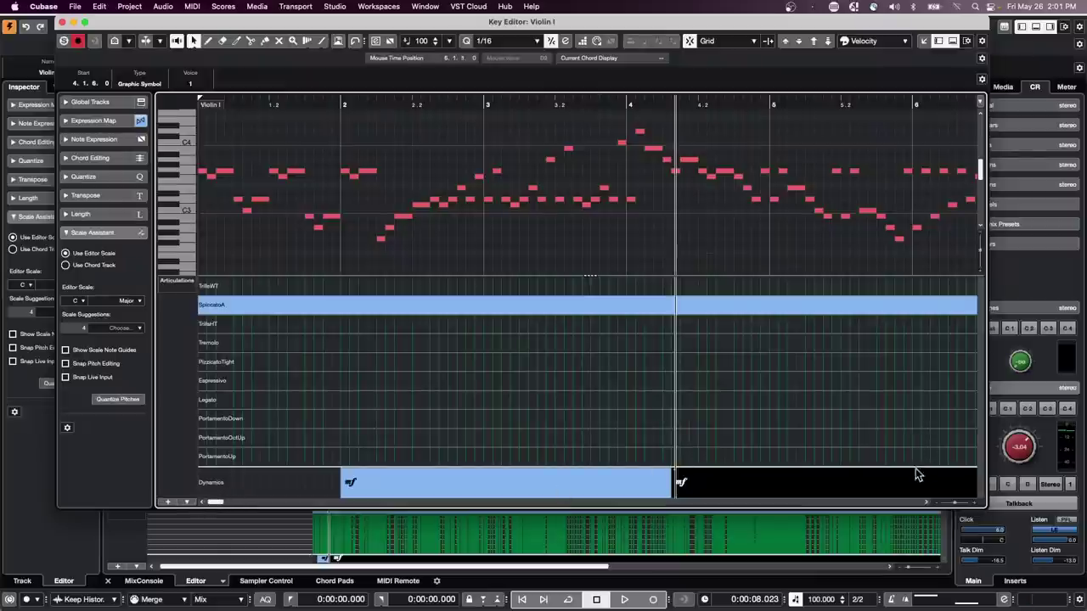
# - Explore the Dynamics Mapping Setup options for the mf marking and close it unchanged
pyautogui.click(680, 481)
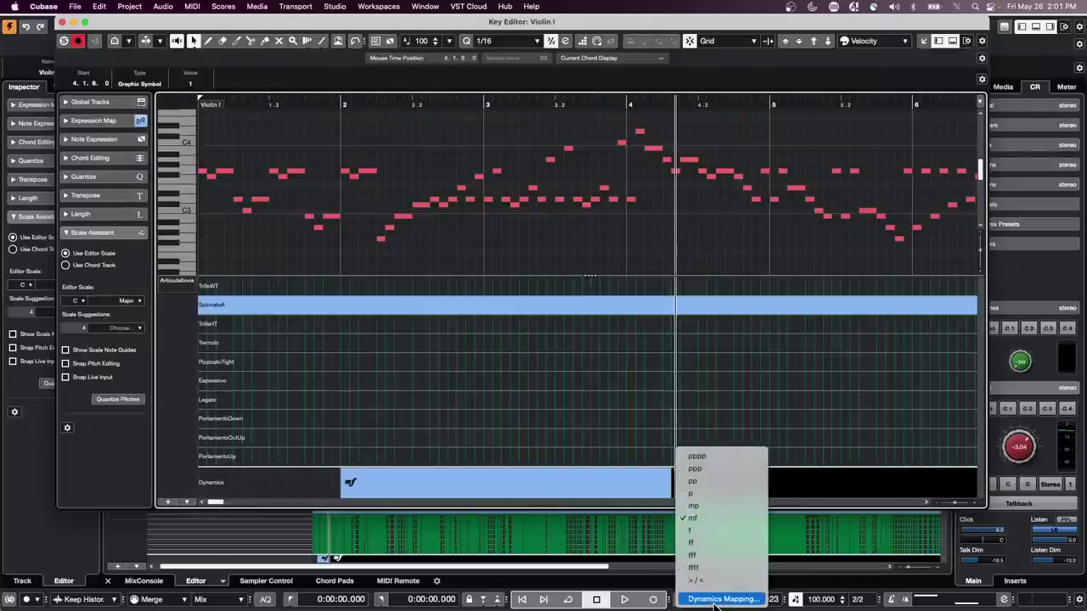
pyautogui.click(716, 601)
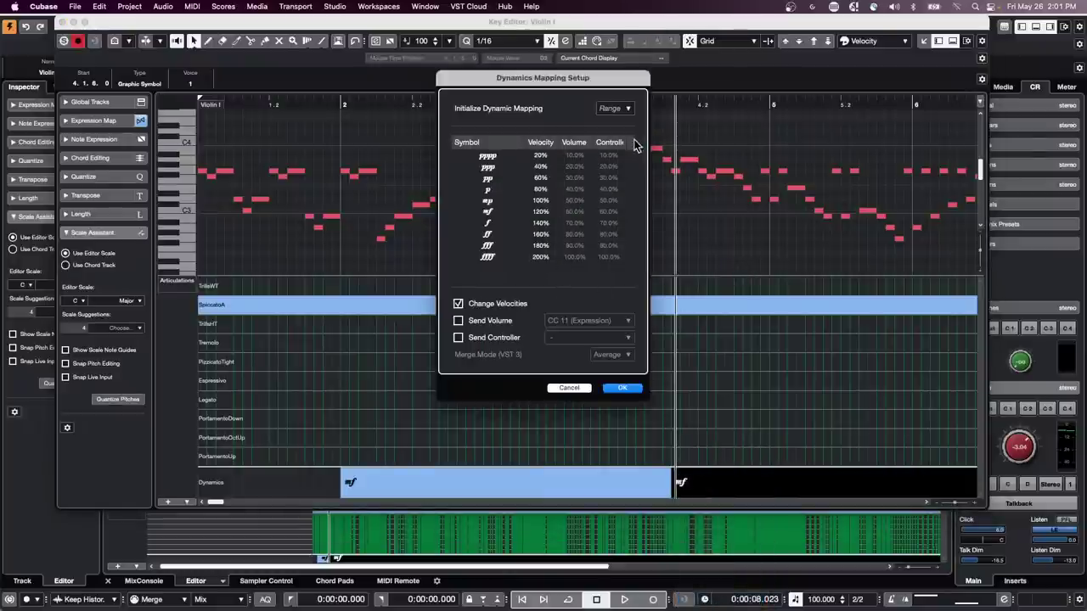
pyautogui.click(626, 110)
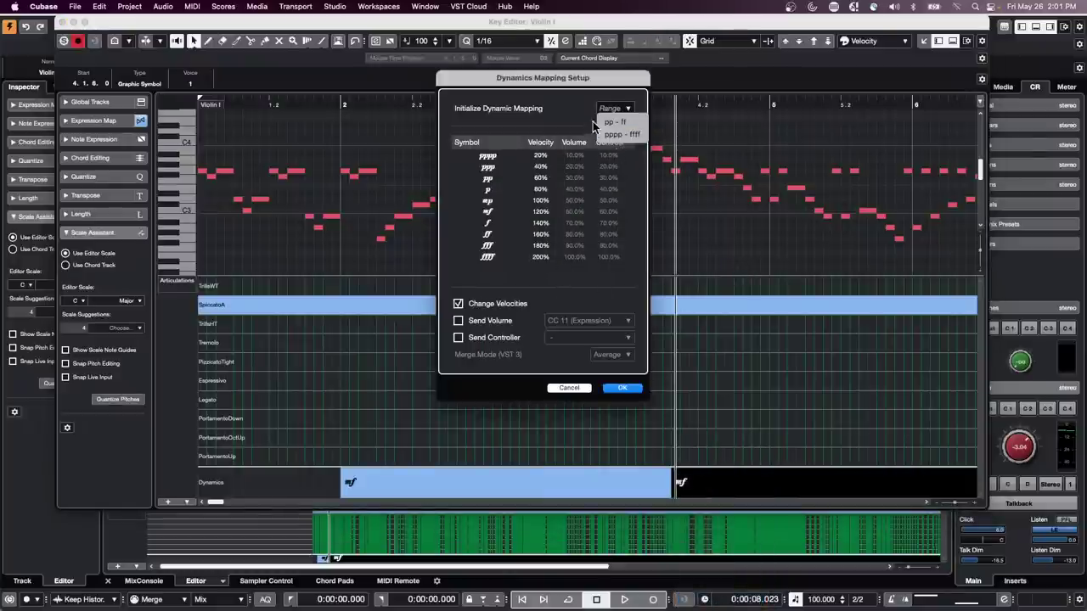
pyautogui.click(567, 114)
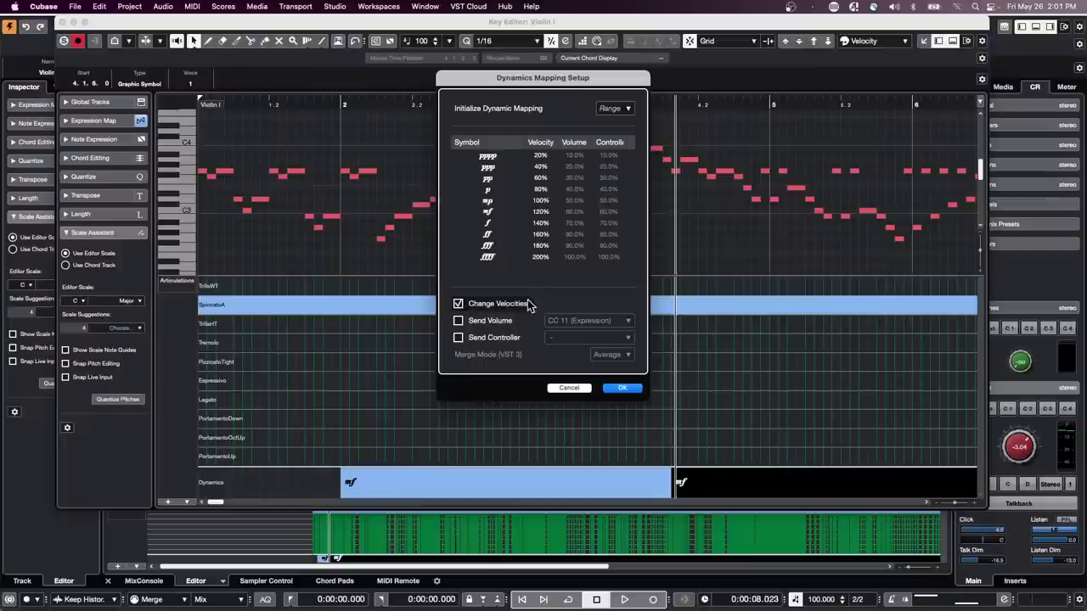
pyautogui.click(459, 321)
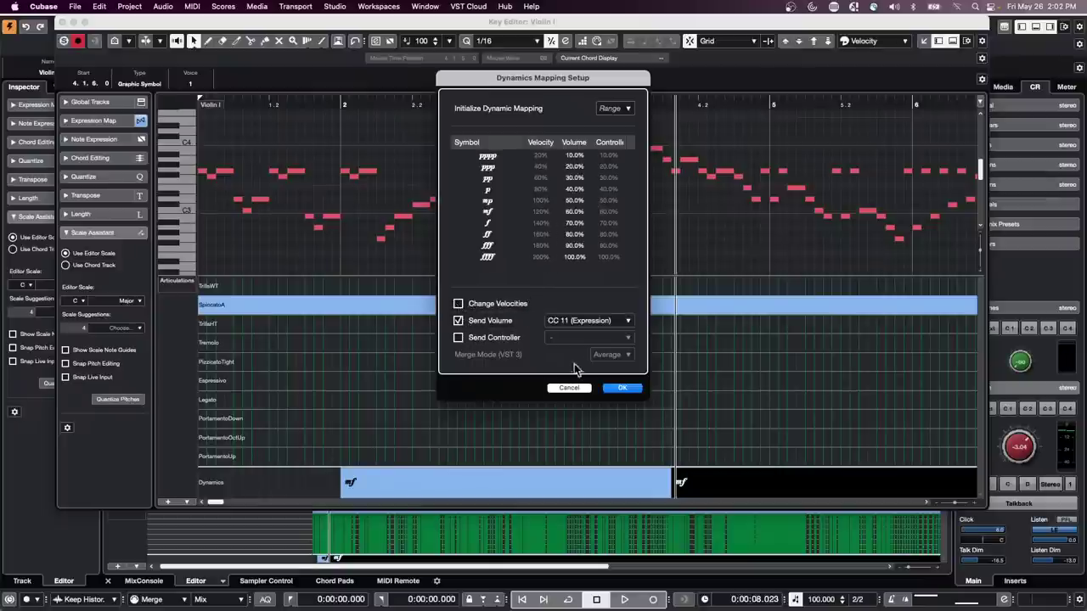
pyautogui.click(466, 306)
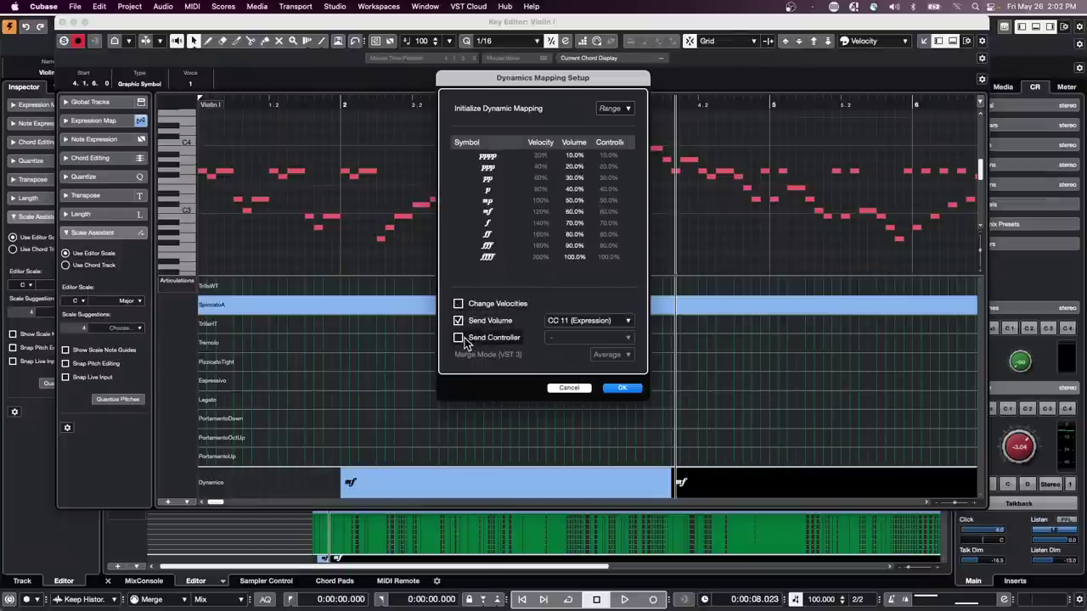
pyautogui.click(460, 338)
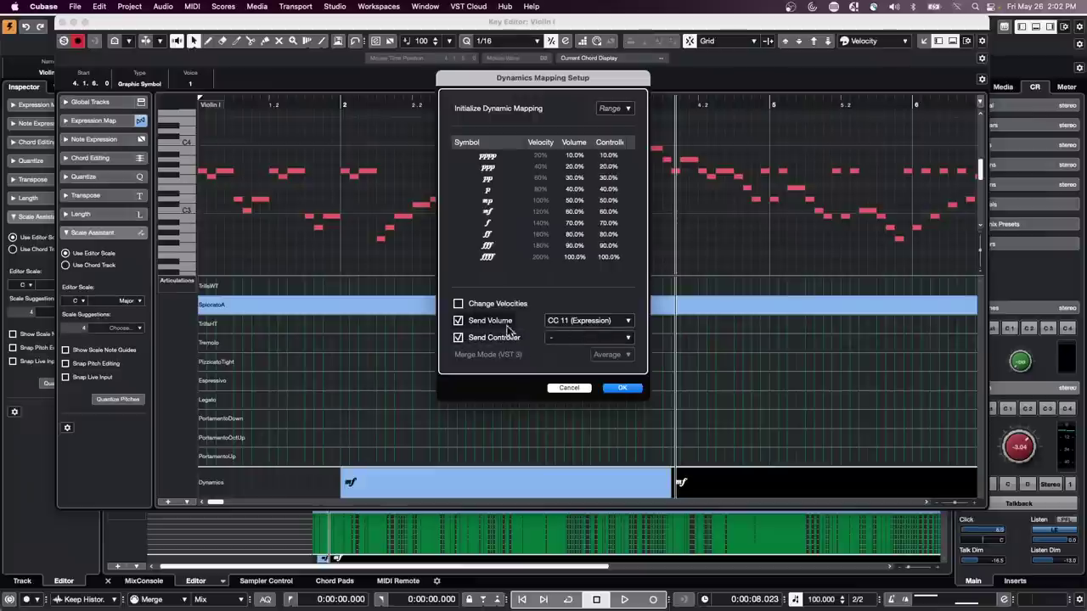
pyautogui.click(460, 338)
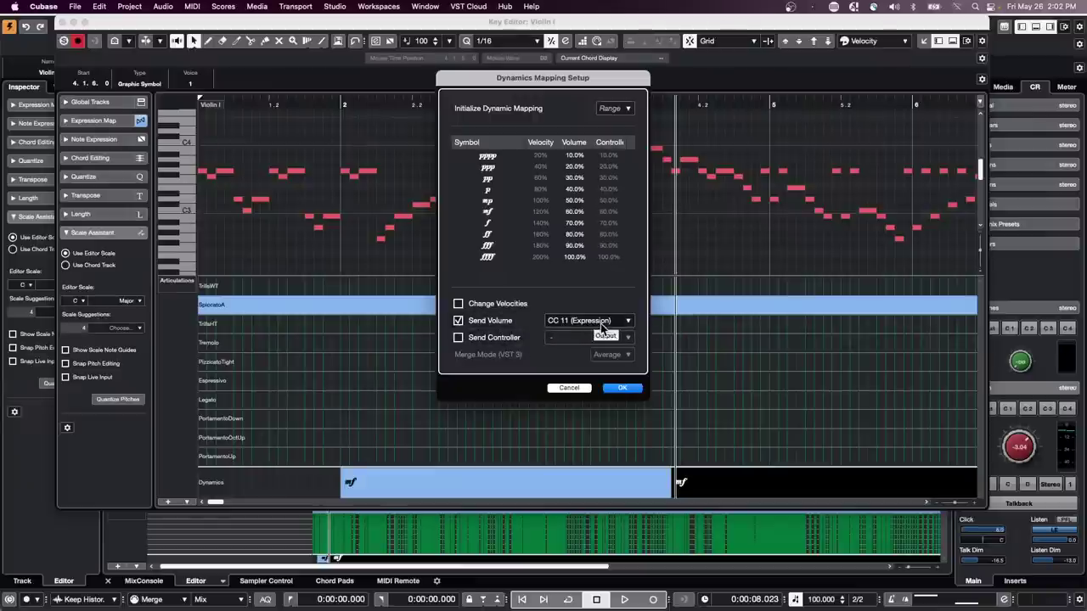
pyautogui.click(459, 322)
pyautogui.click(459, 322)
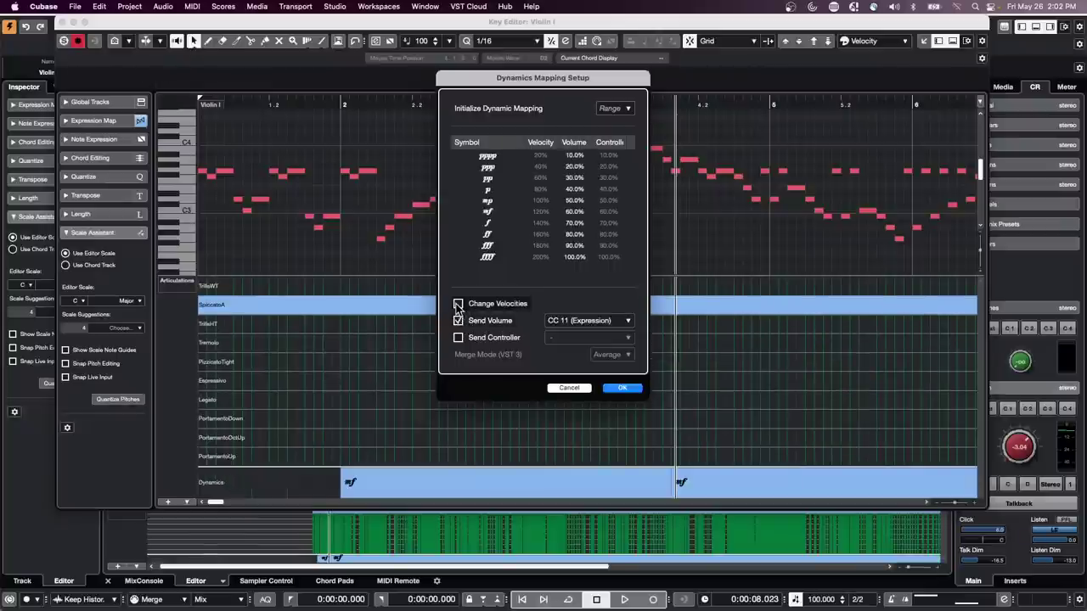
pyautogui.click(459, 304)
pyautogui.click(458, 321)
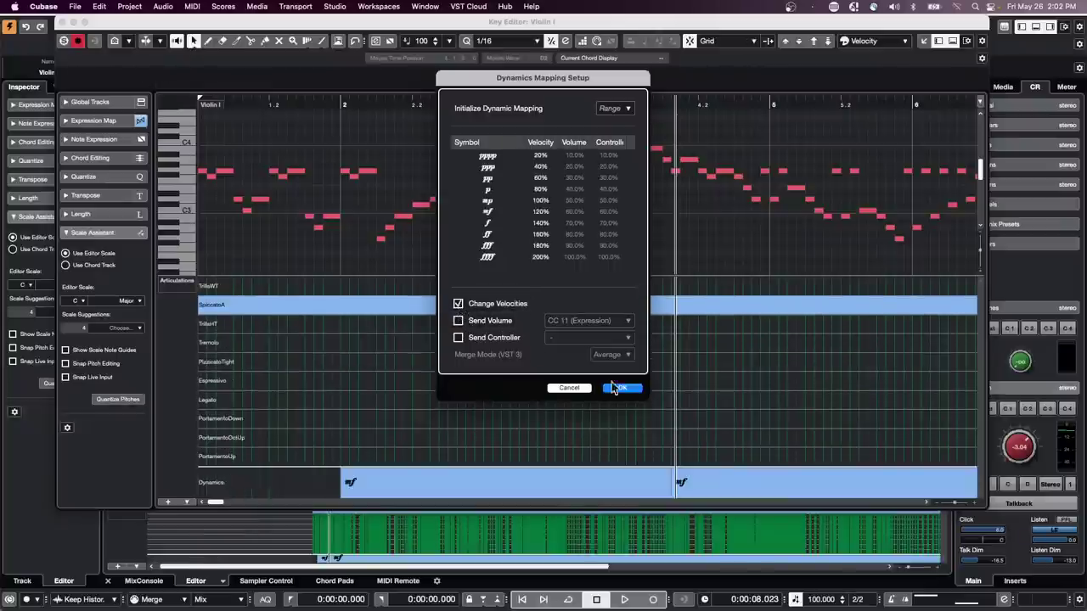
pyautogui.click(568, 389)
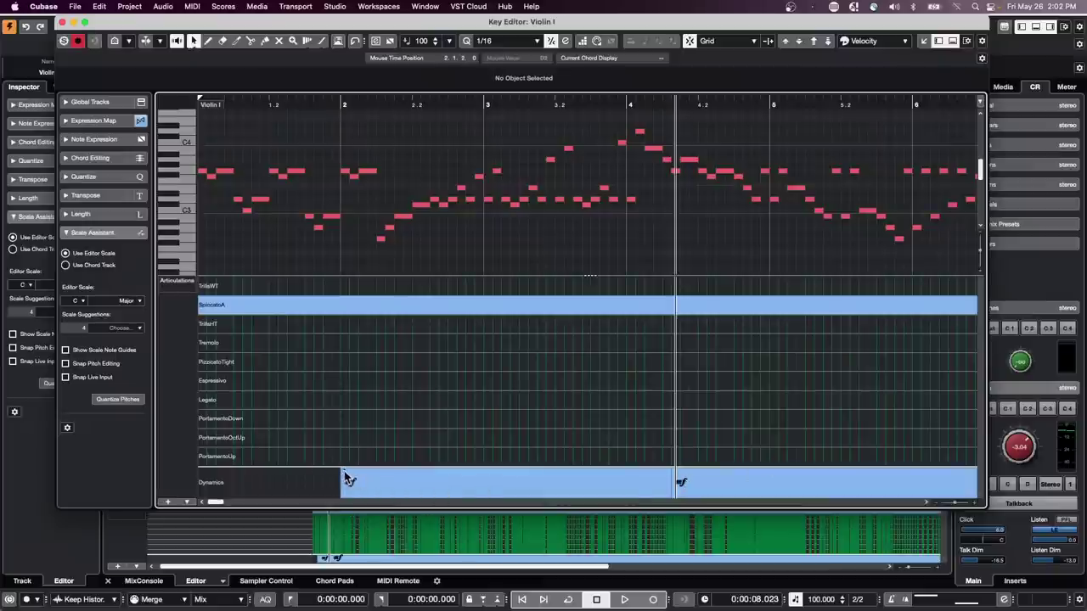
# - In Dynamics Mapping Setup, turn off Change Velocities, Send Volume and Send Controller, and confirm
pyautogui.click(343, 471)
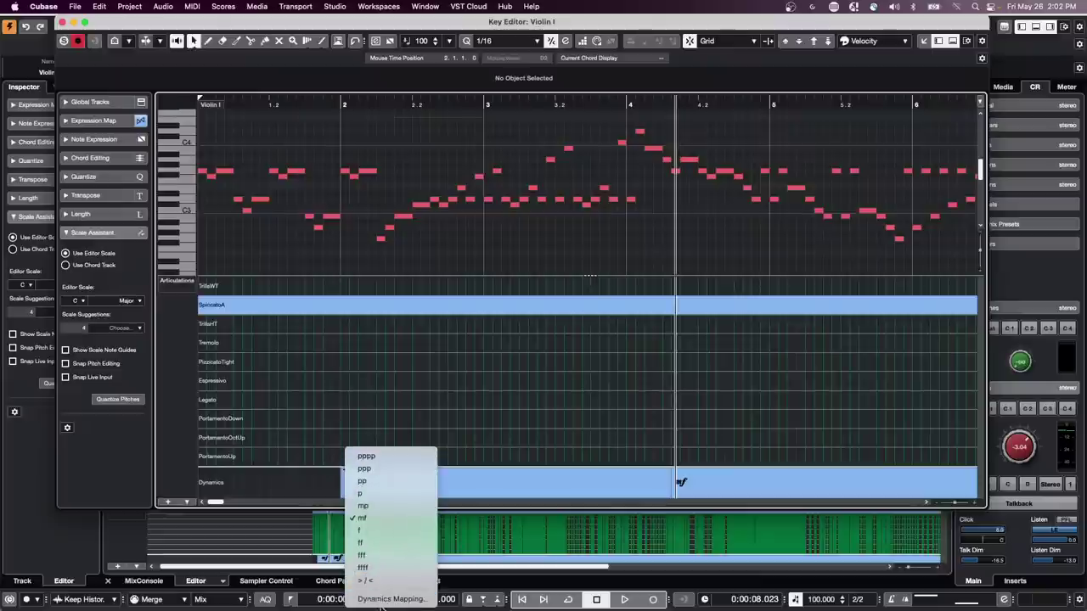
pyautogui.click(378, 595)
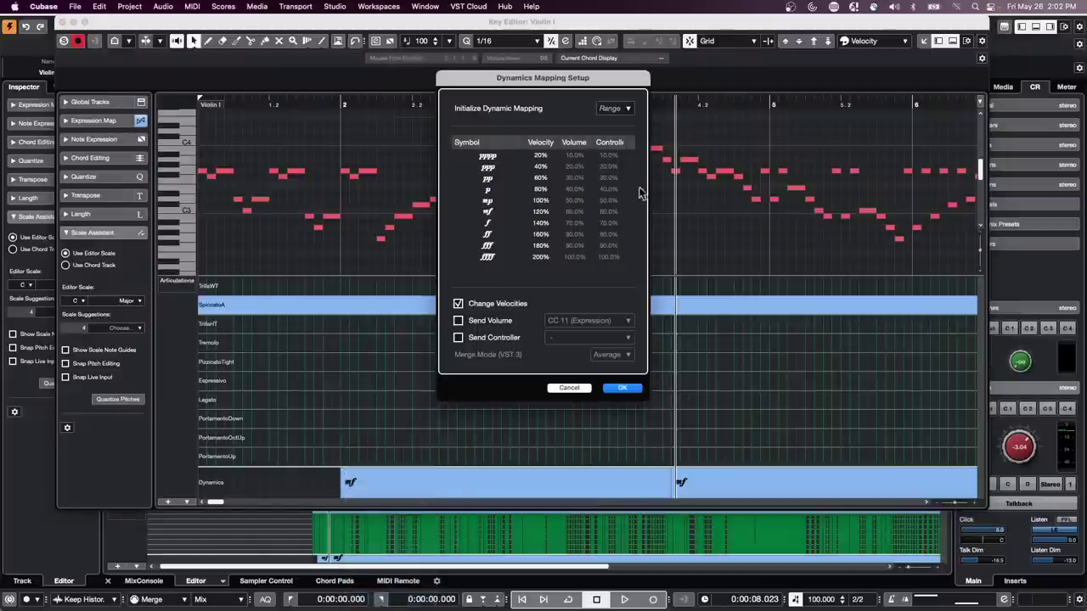
pyautogui.click(459, 320)
pyautogui.click(459, 337)
pyautogui.click(458, 320)
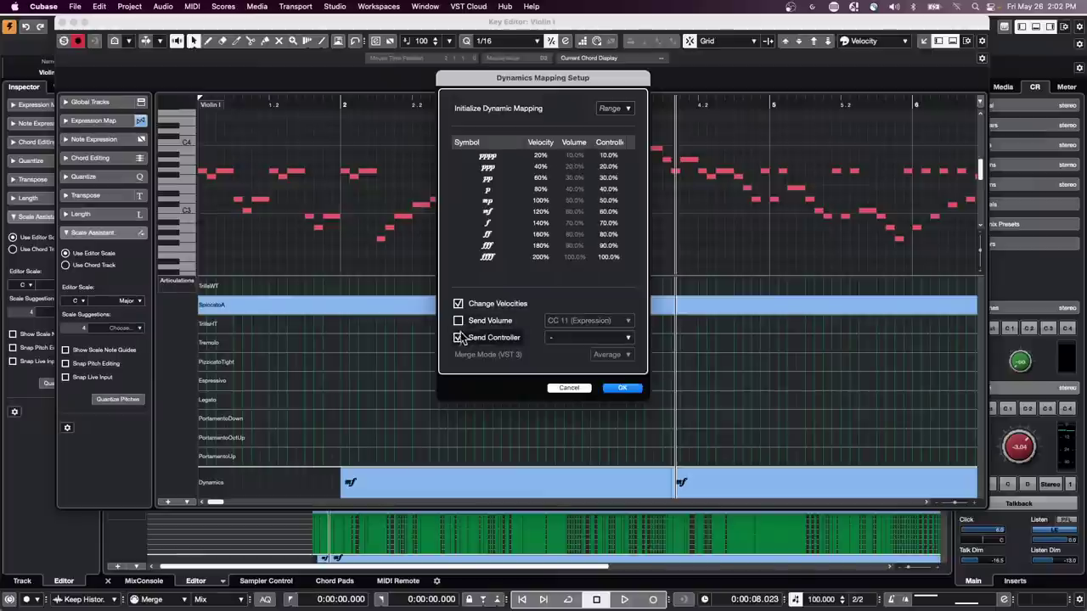
pyautogui.click(458, 337)
pyautogui.click(459, 303)
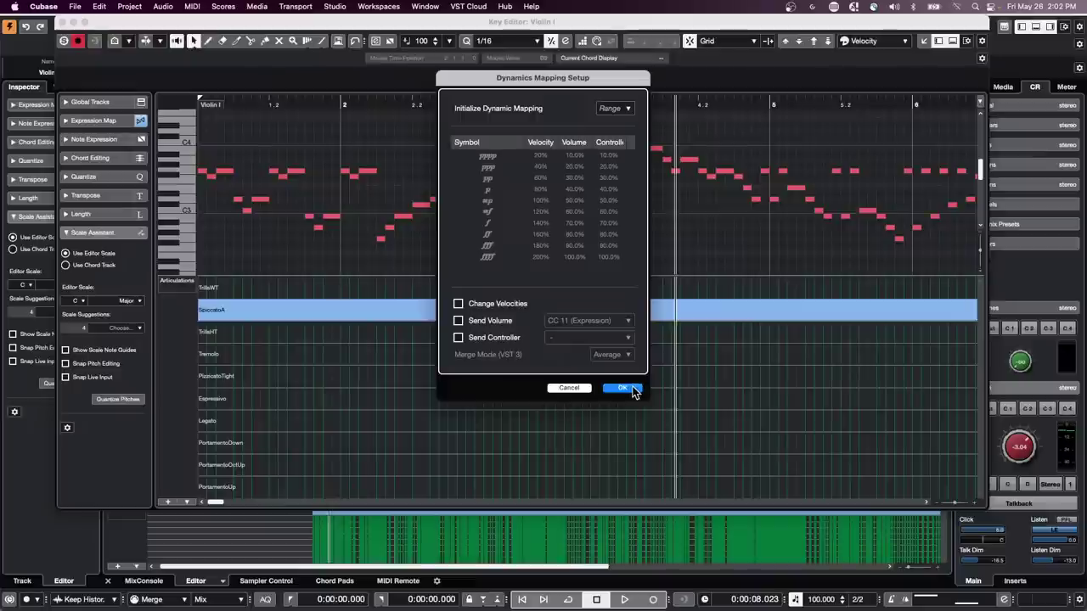
pyautogui.click(622, 388)
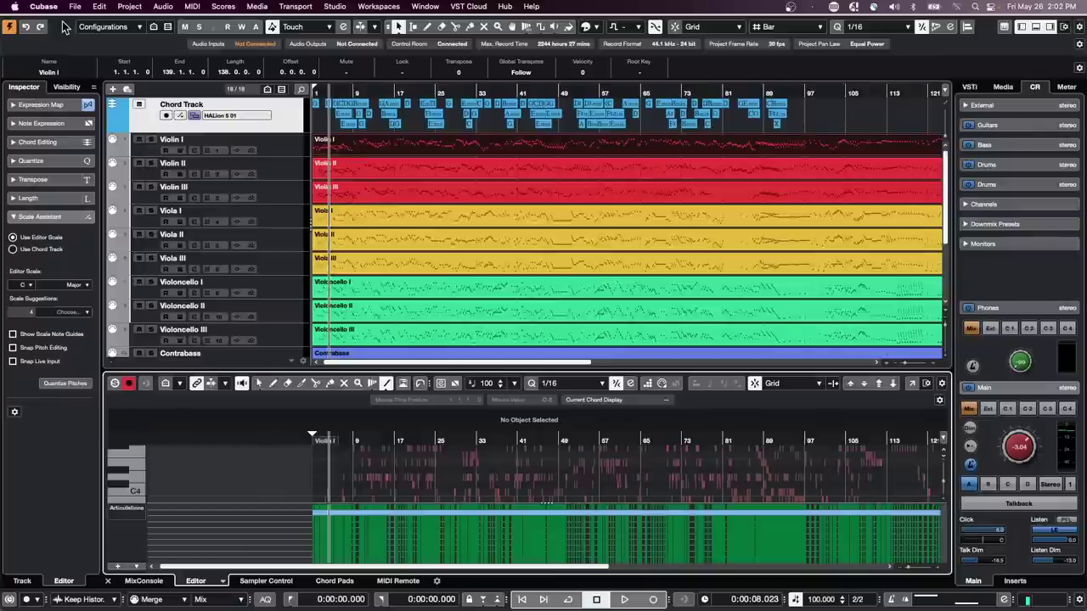
pyautogui.click(61, 21)
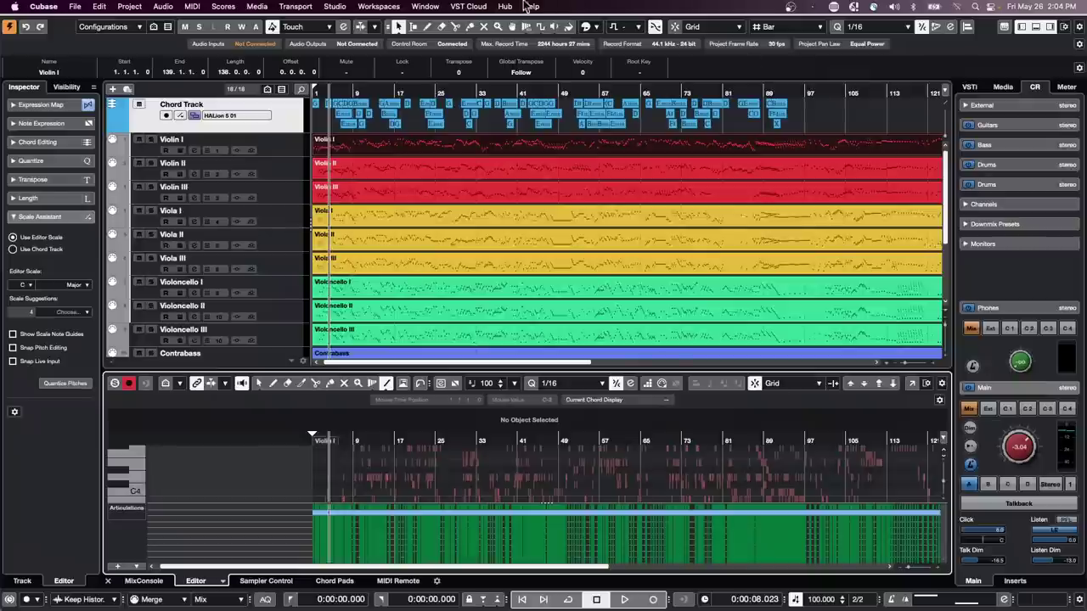
# - Open the Sync MIDI to tempo detection project from the Recent Projects list
pyautogui.click(76, 7)
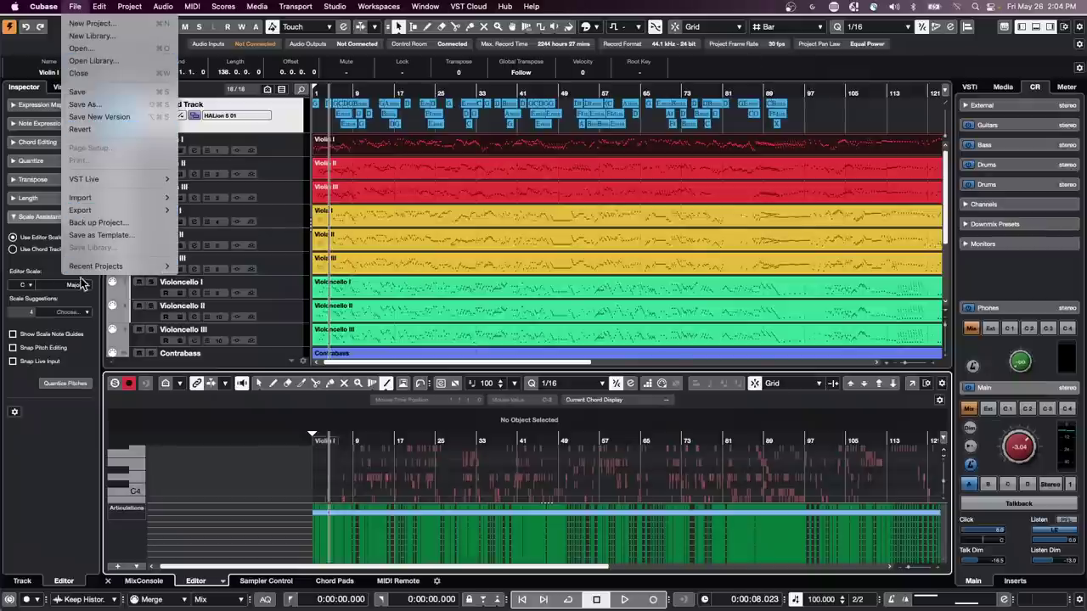
pyautogui.moveTo(71, 264)
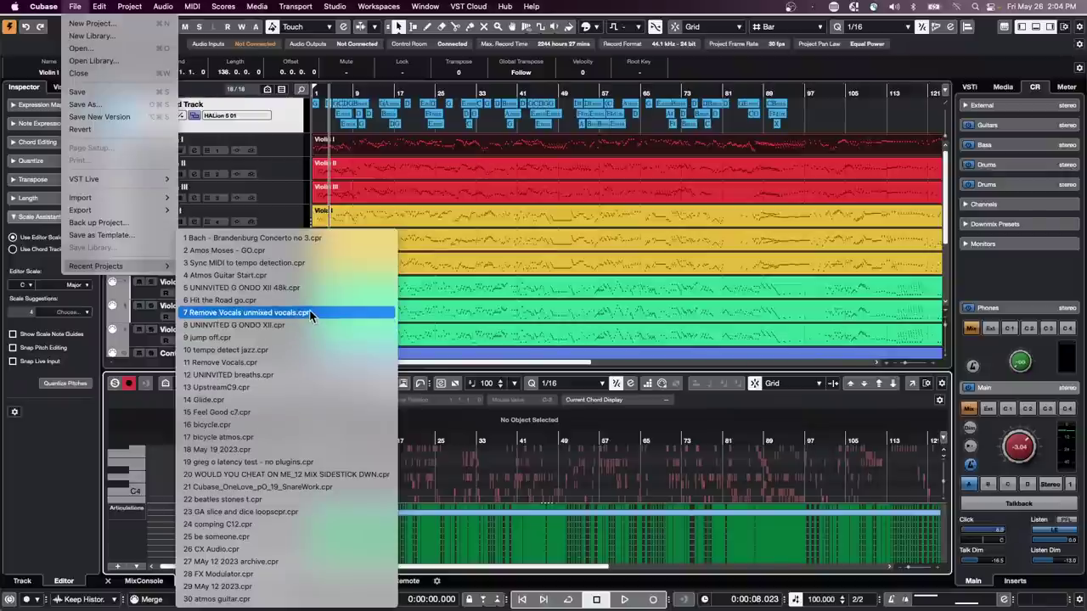
pyautogui.click(301, 263)
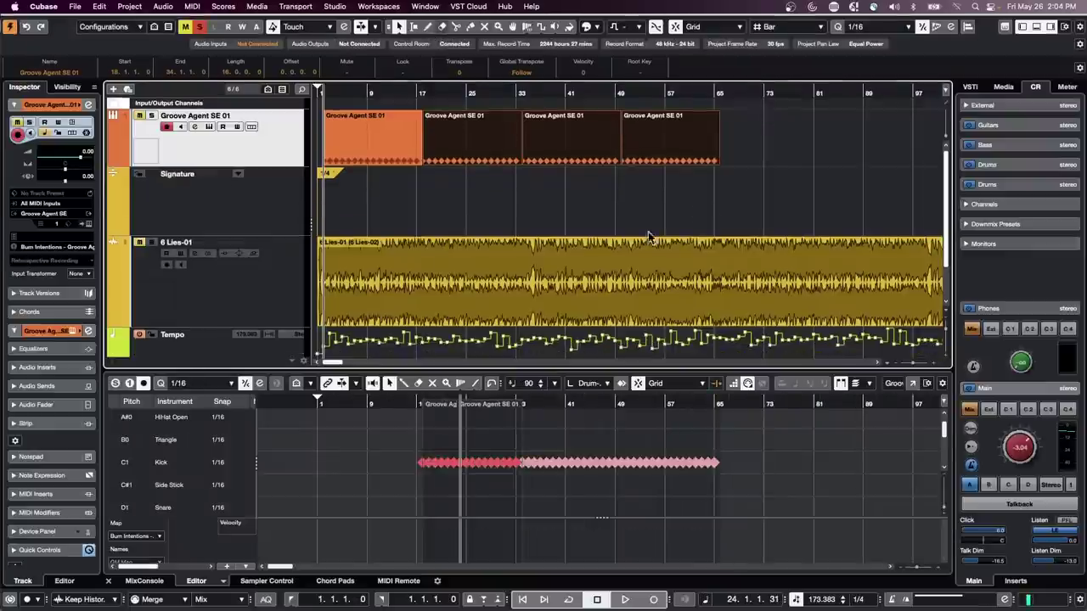
# - Revert the project to its last saved version and dismiss the Missing Ports warning
pyautogui.click(75, 6)
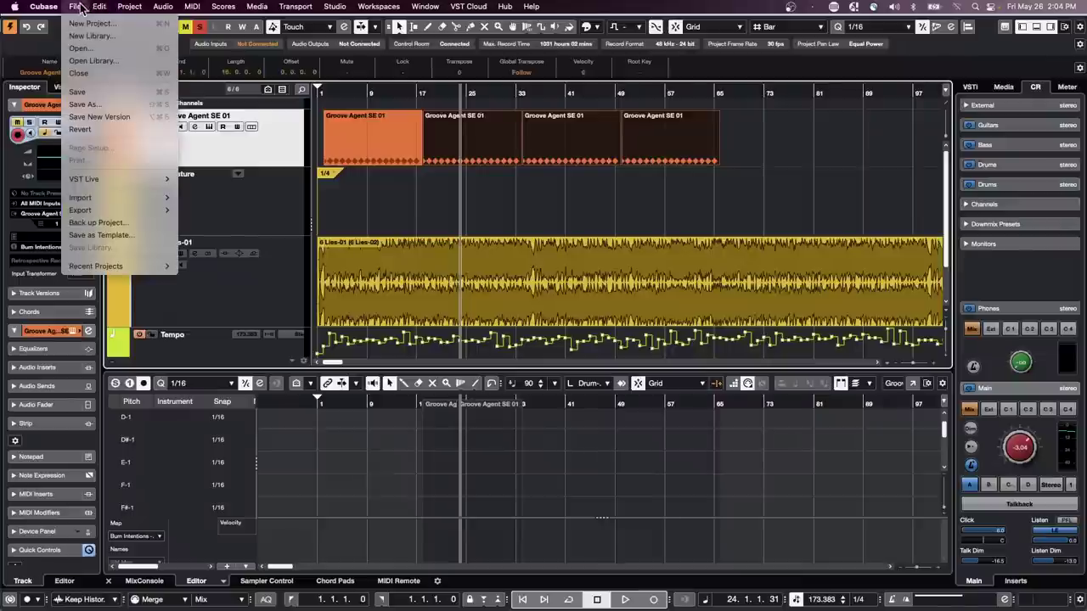
pyautogui.click(125, 129)
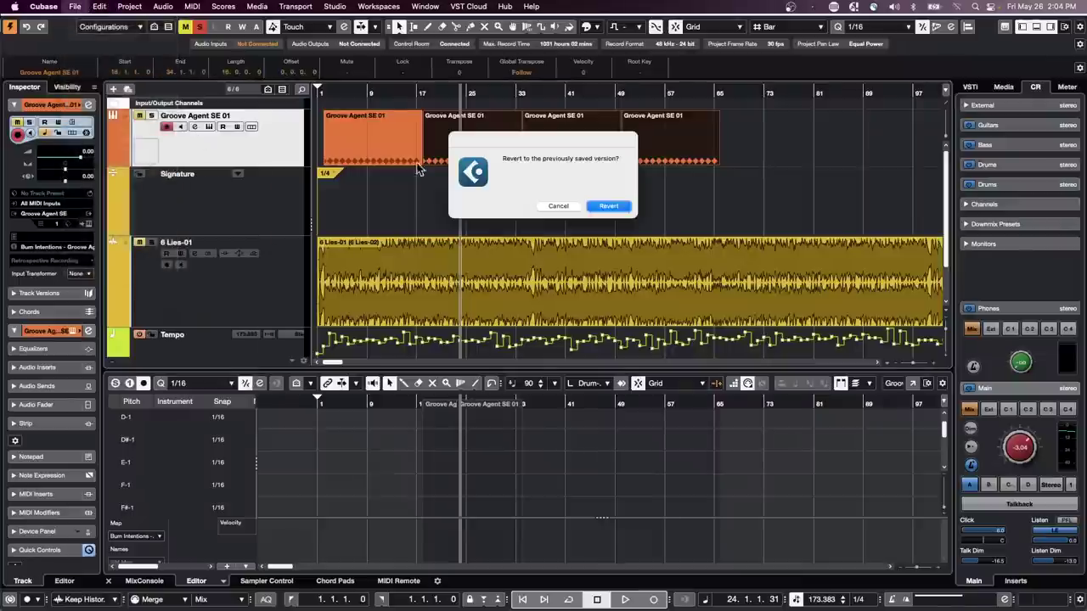
pyautogui.click(608, 206)
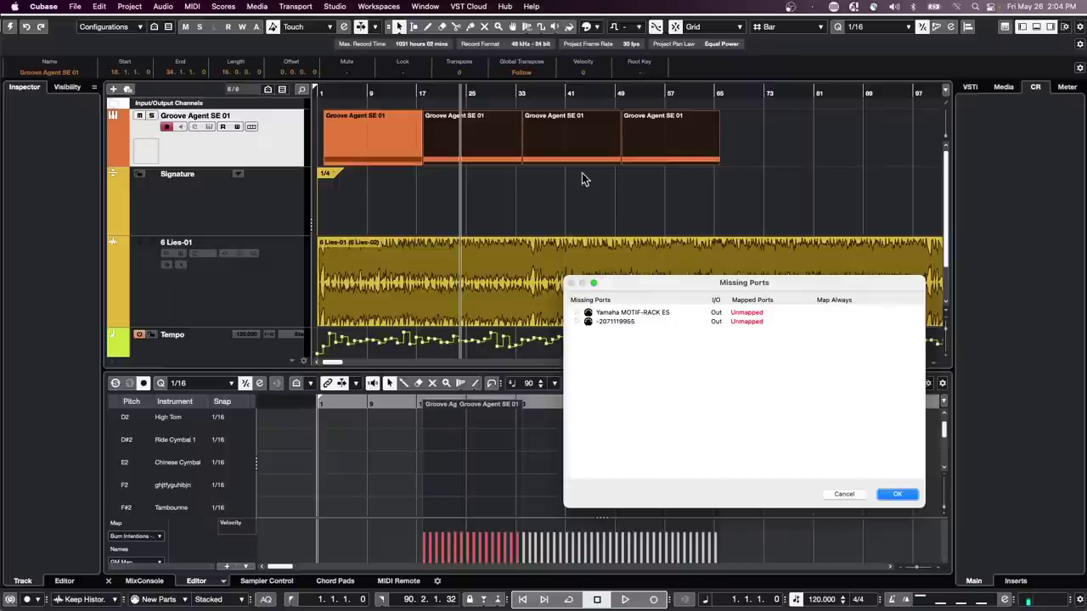
pyautogui.click(903, 496)
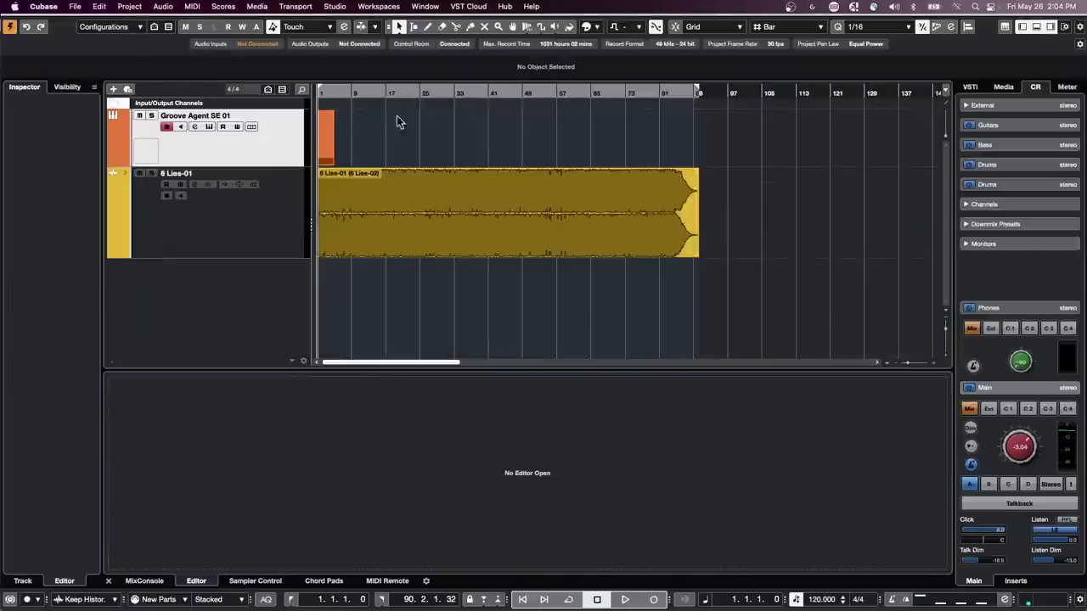
# - Select the 6 Lies-01 event, lower the main output to -9.20, and play a few bars
pyautogui.click(142, 117)
pyautogui.click(414, 223)
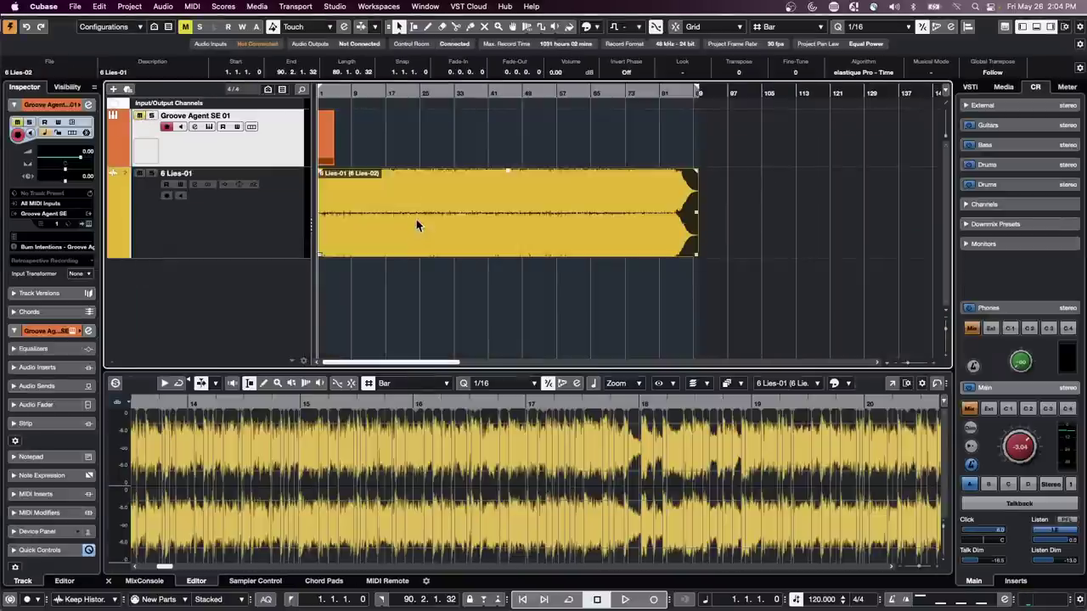
pyautogui.moveTo(1025, 448); pyautogui.dragTo(1016, 457)
pyautogui.press('space')
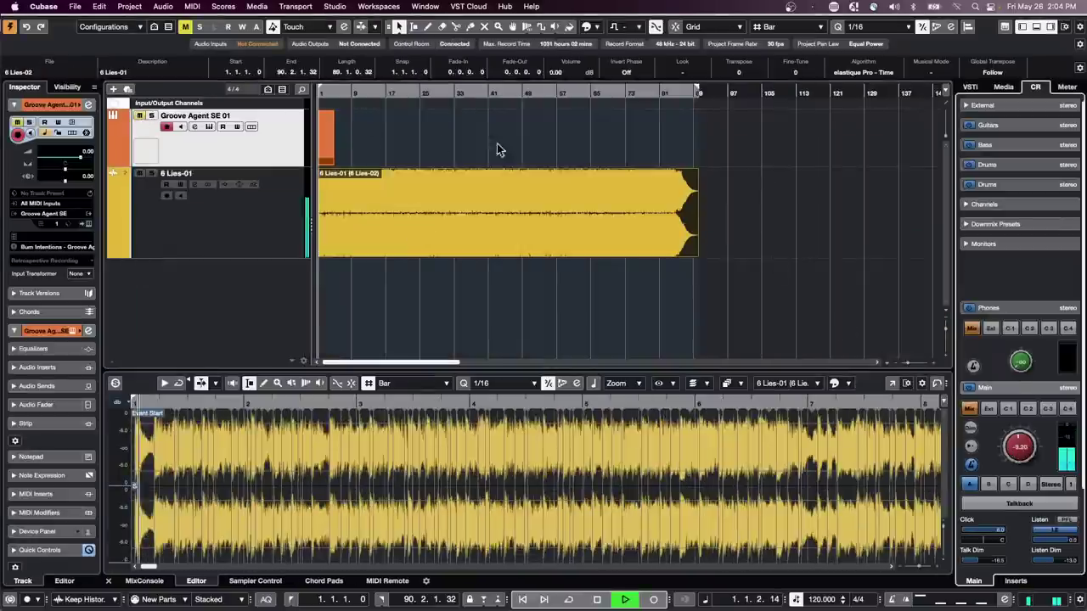
pyautogui.click(353, 90)
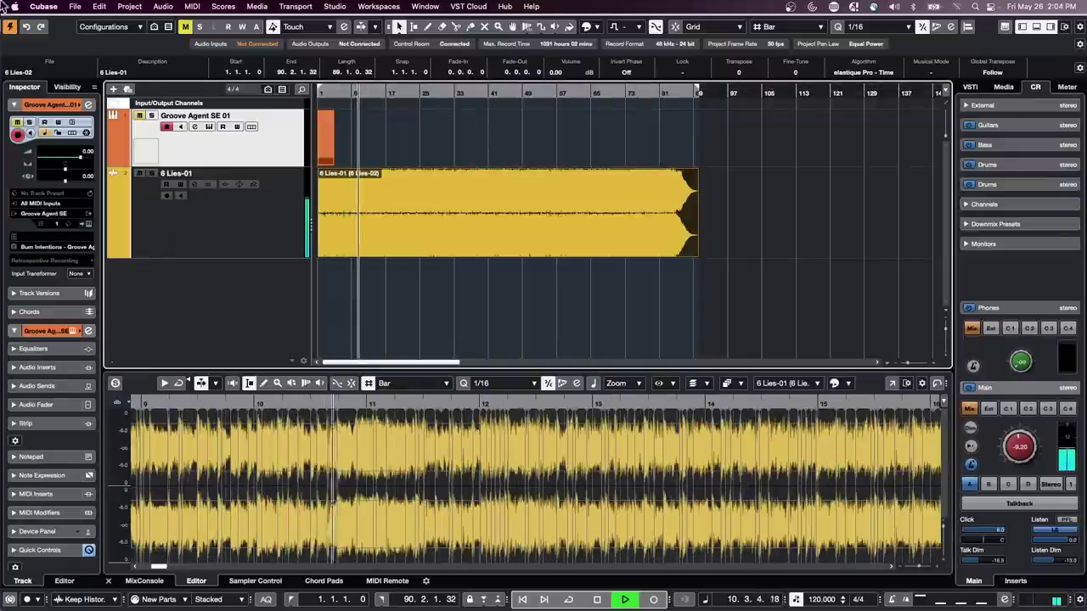
pyautogui.press('space')
# - Set the 6 Lies-01 track's Inspector extension to SpectraLayers
pyautogui.click(100, 6)
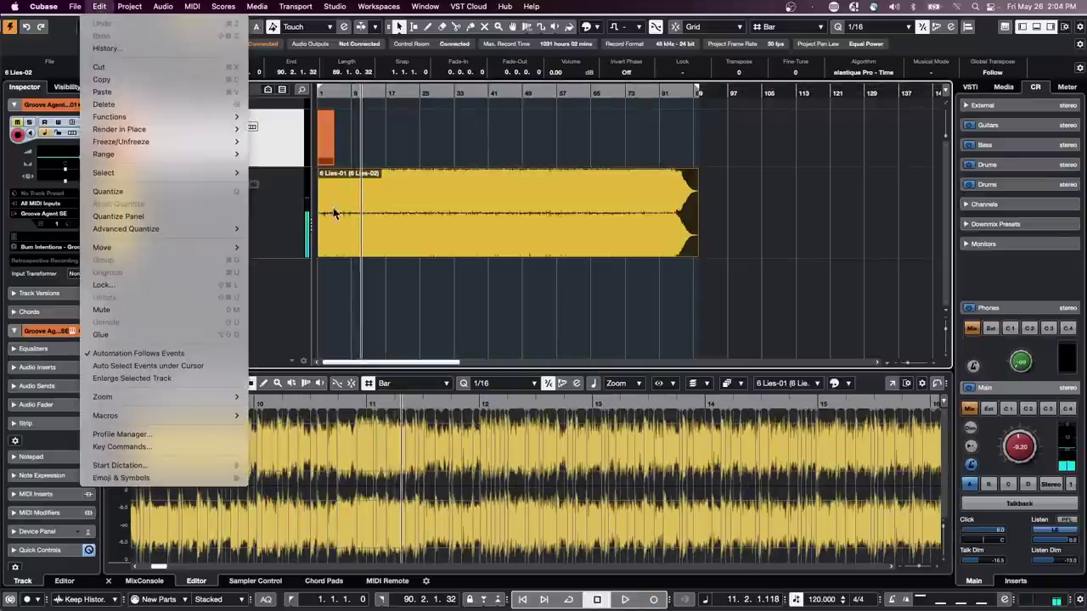
pyautogui.click(290, 222)
pyautogui.click(289, 222)
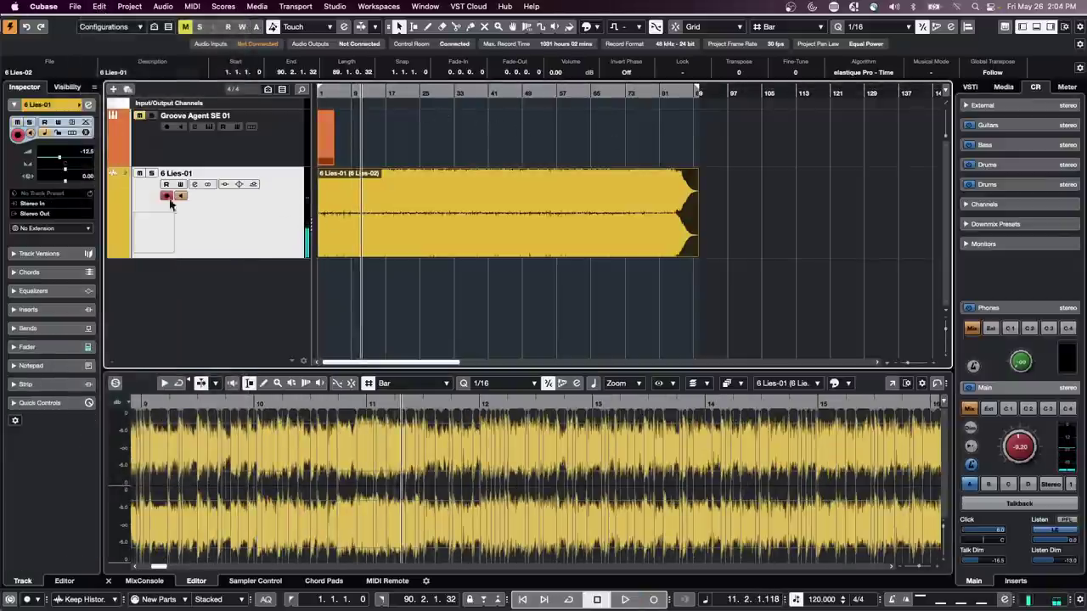
pyautogui.click(60, 227)
pyautogui.click(83, 243)
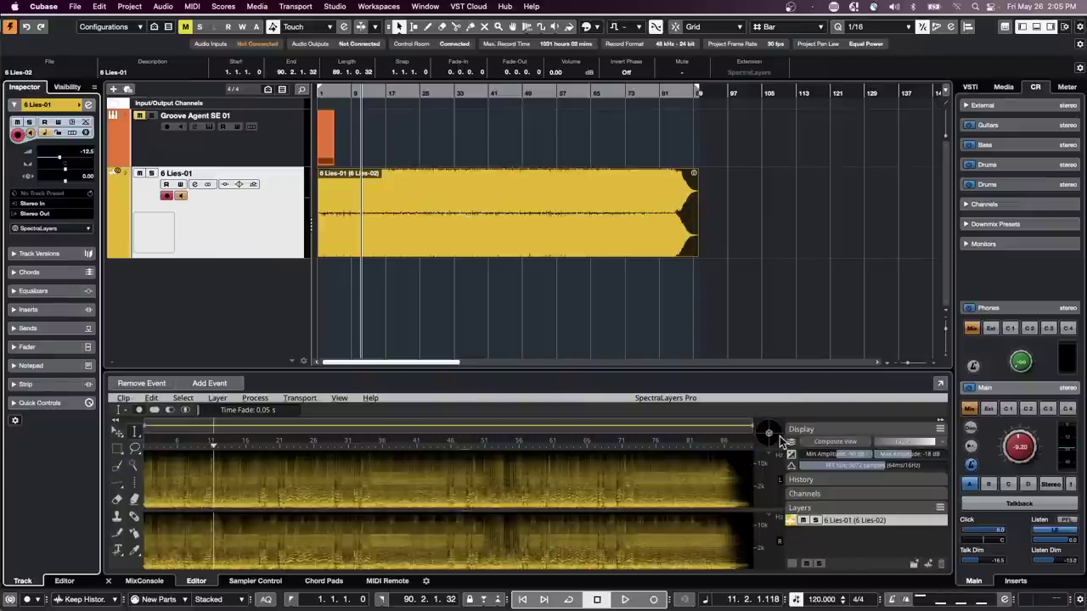
# - Switch the spectrogram to blue-cyan colours and run Unmix Stems with all stems checked
pyautogui.click(891, 443)
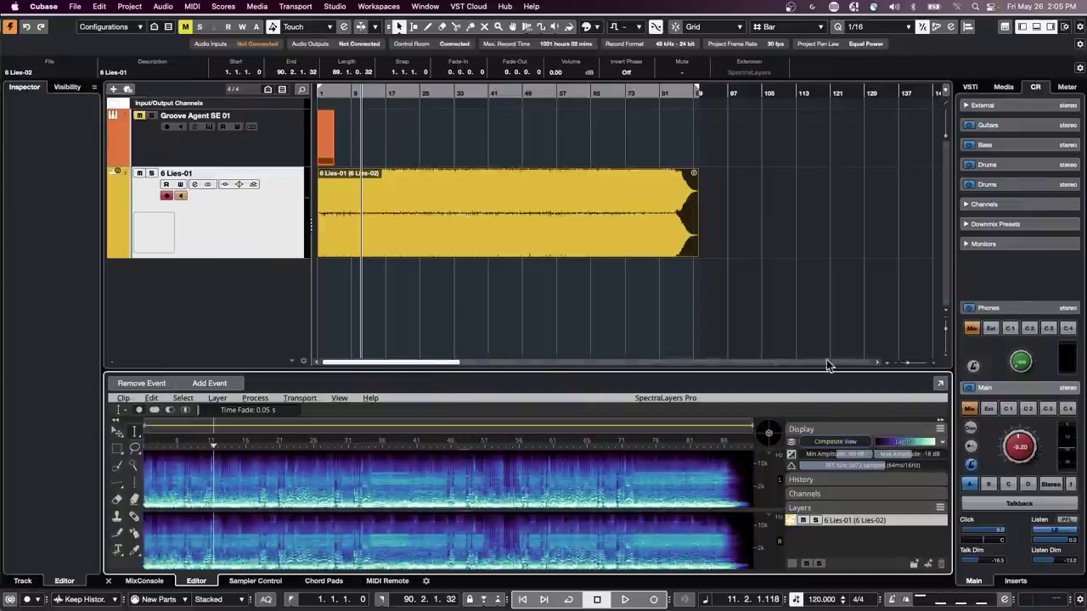
pyautogui.click(265, 399)
pyautogui.moveTo(218, 399)
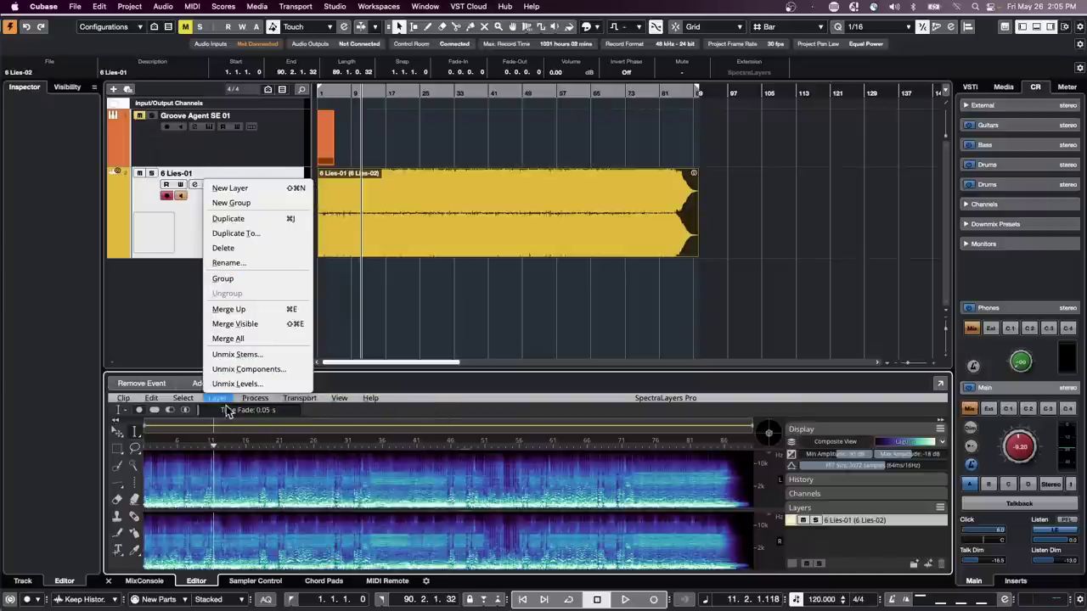
pyautogui.click(256, 355)
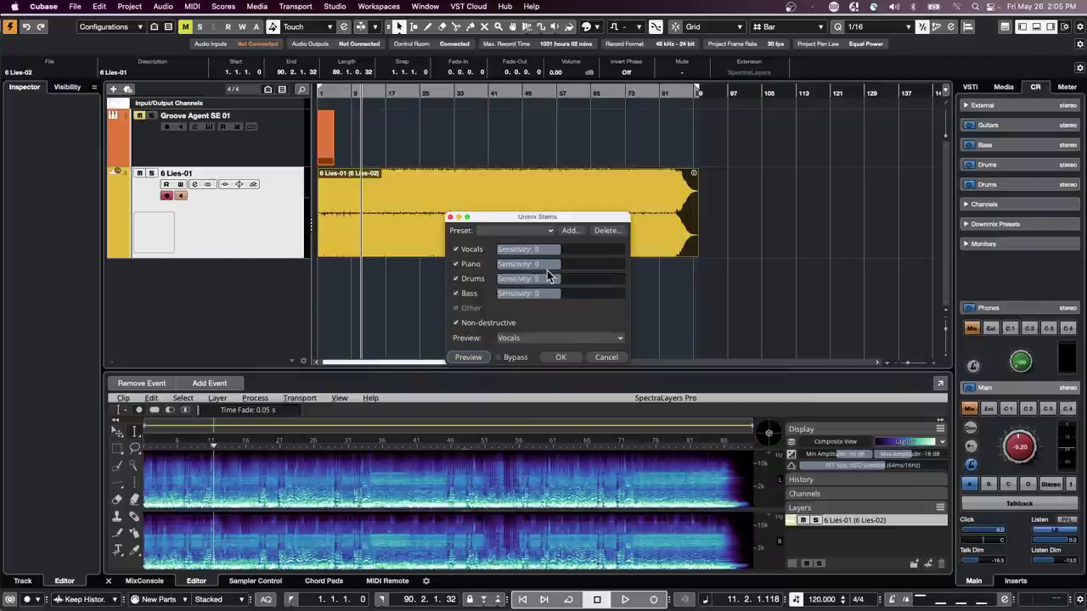
pyautogui.click(563, 360)
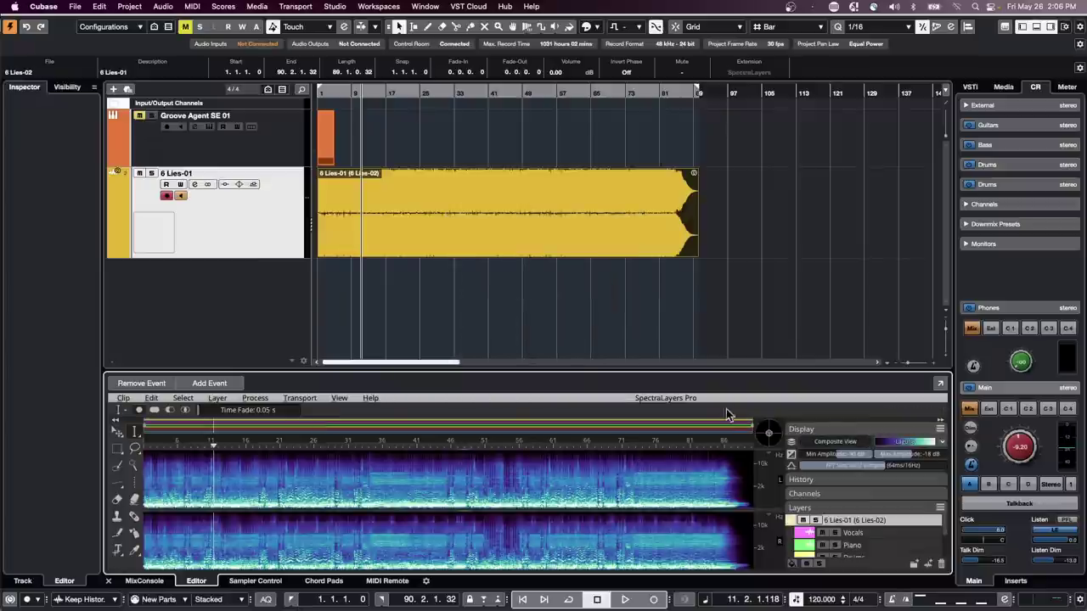
# - Enlarge the lower editor and audition the stems, muting and unmuting Drums and Bass
pyautogui.moveTo(686, 370); pyautogui.dragTo(684, 320)
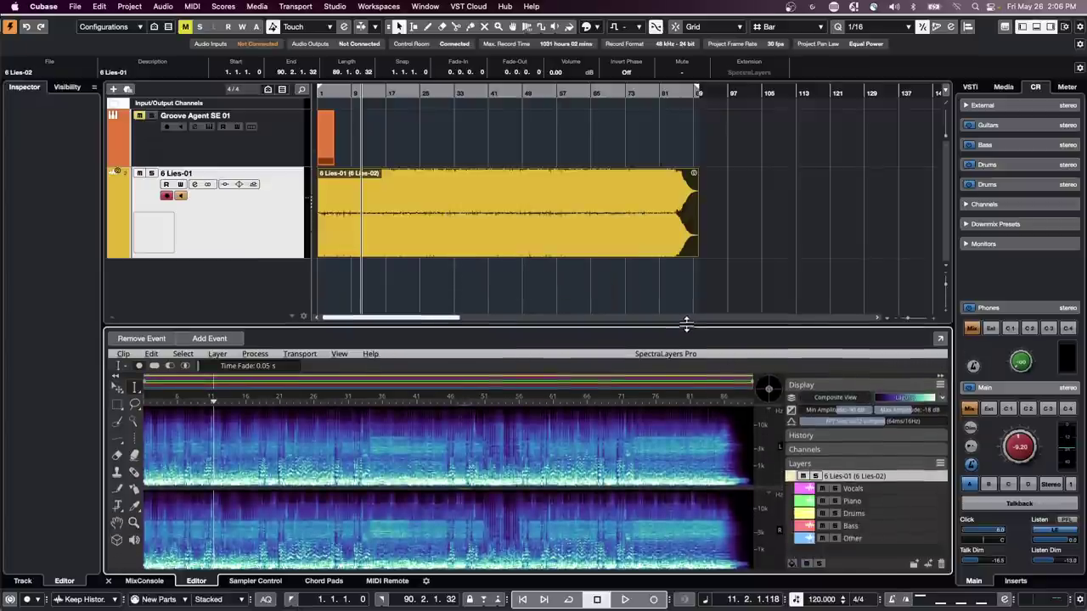
pyautogui.press('space')
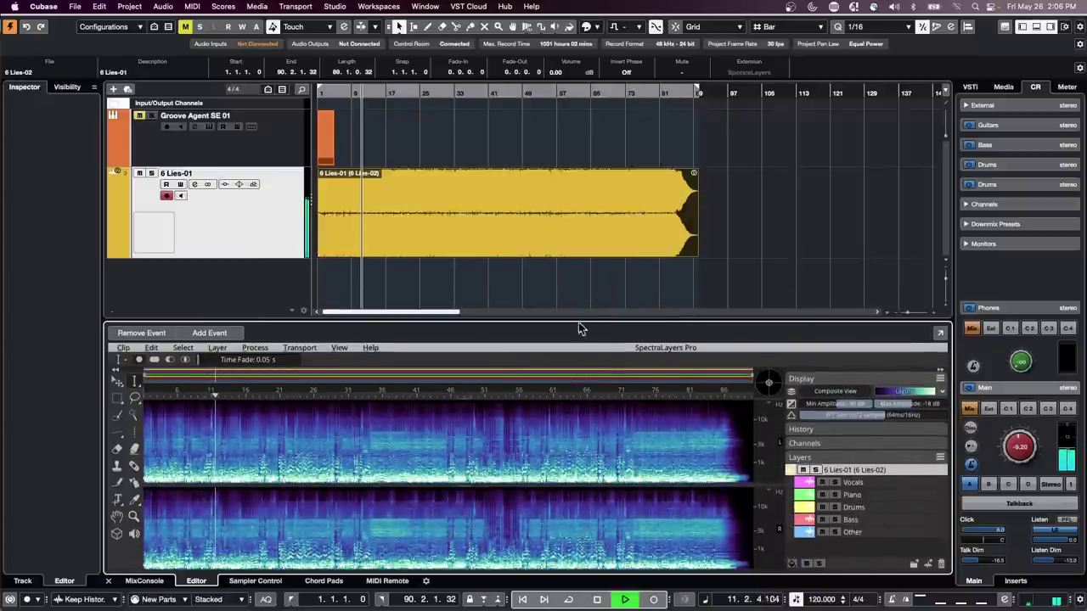
pyautogui.click(822, 507)
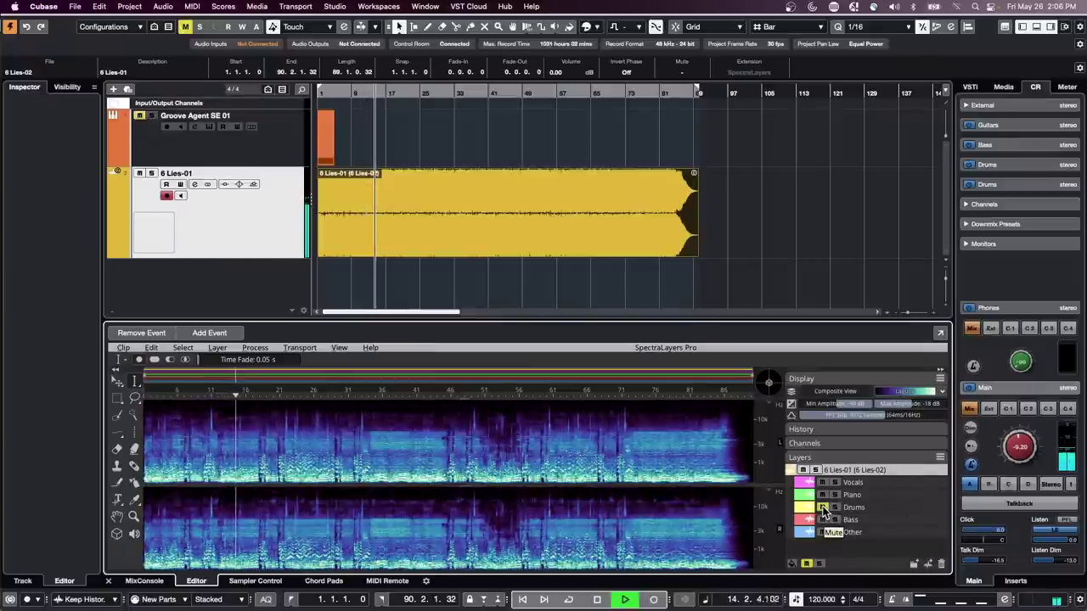
pyautogui.click(822, 508)
pyautogui.click(822, 520)
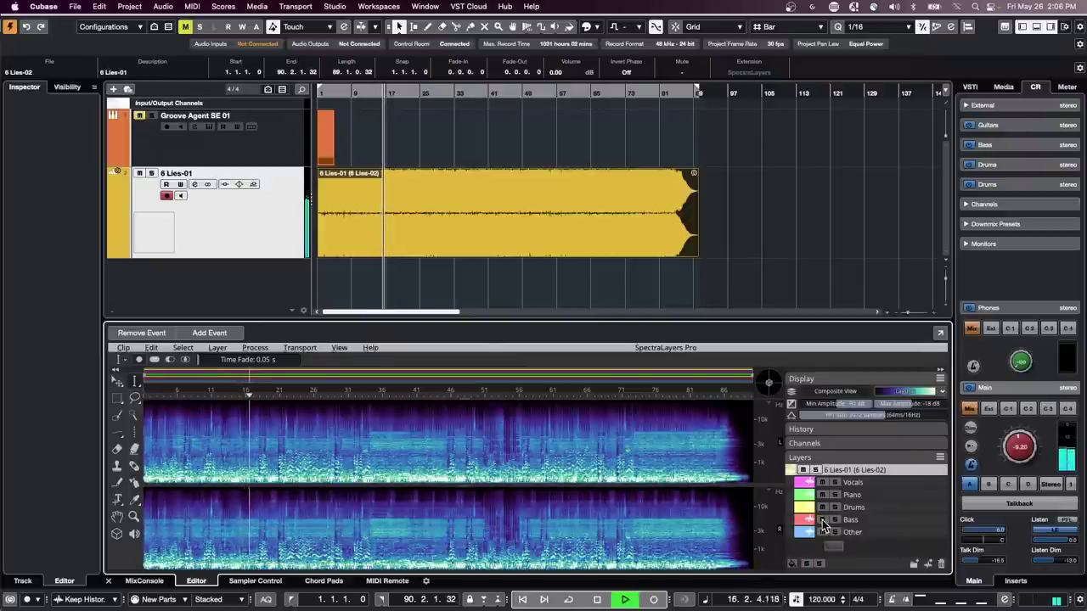
pyautogui.click(822, 520)
# - Solo then unsolo Vocals, toggle its mute off again, and stop playback
pyautogui.click(836, 482)
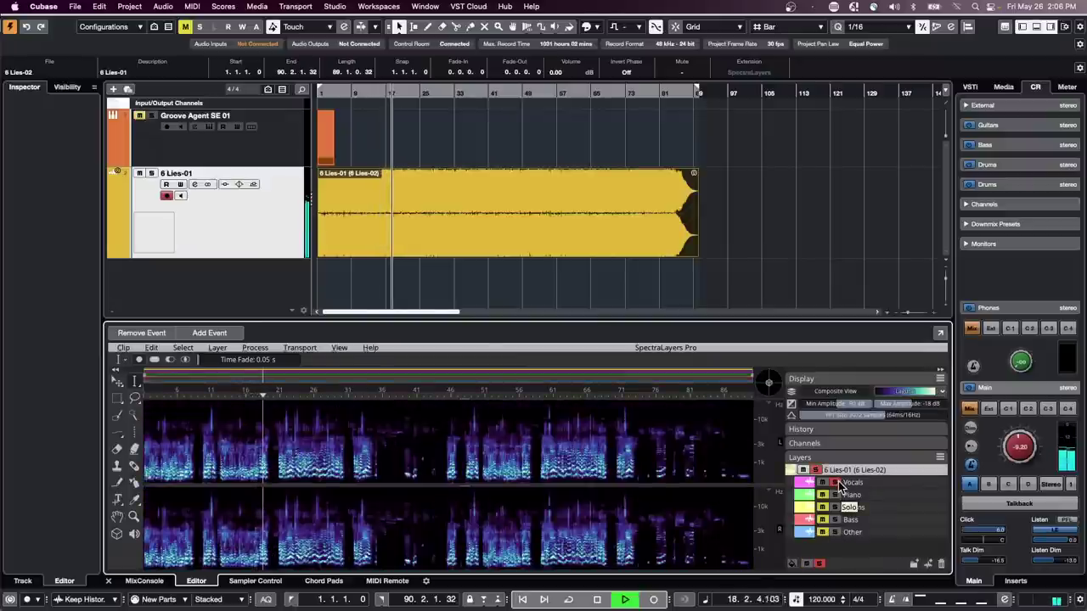
pyautogui.click(838, 483)
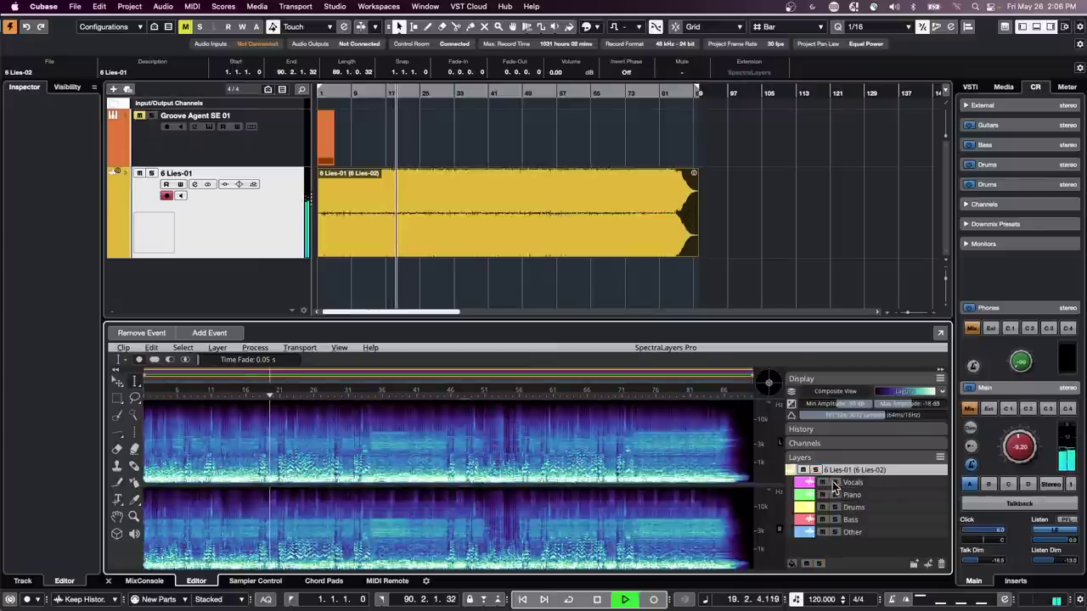
pyautogui.click(822, 483)
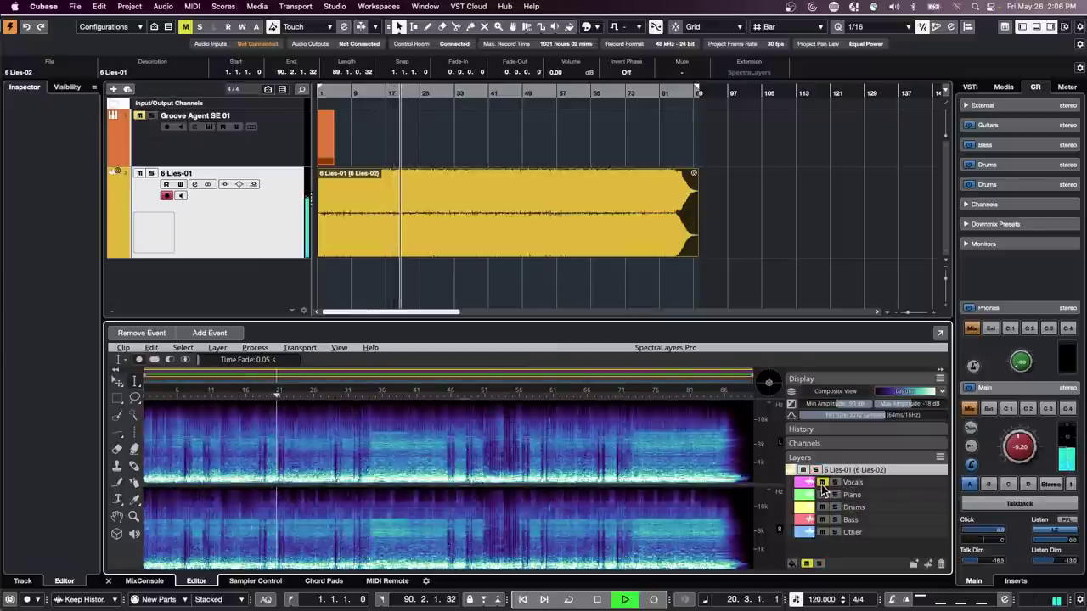
pyautogui.click(822, 483)
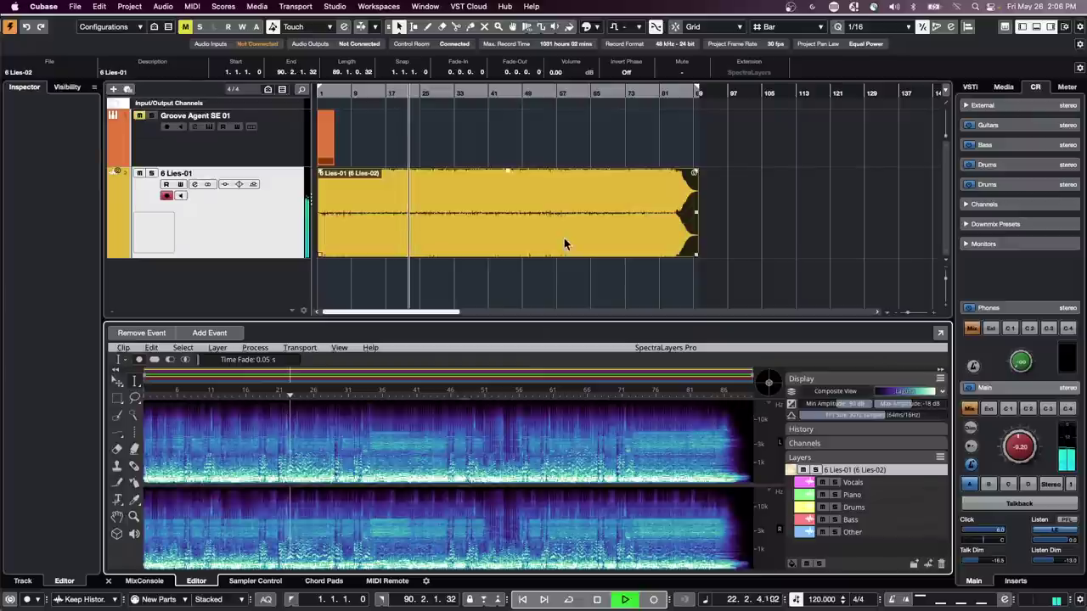
pyautogui.press('space')
# - Run Tempo Detection analysis on the 6 Lies-01 audio event
pyautogui.click(496, 200)
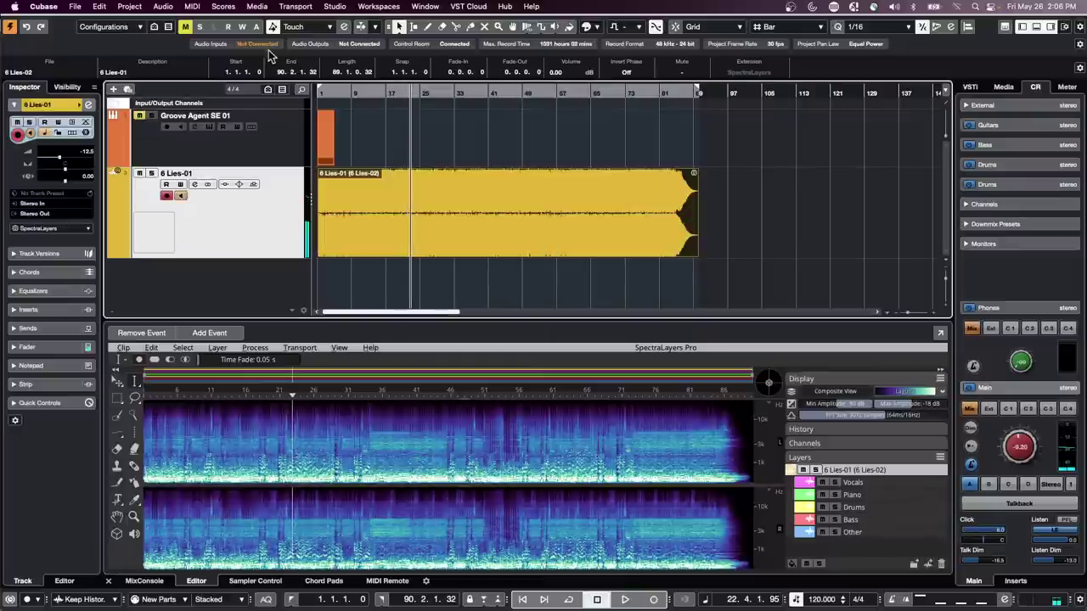
pyautogui.click(99, 7)
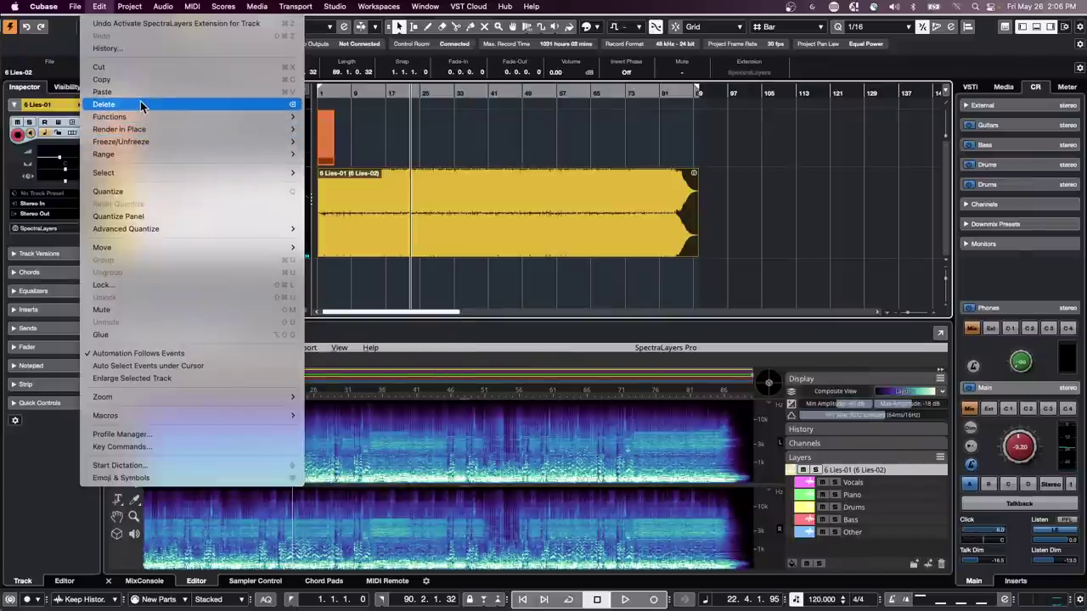
pyautogui.moveTo(130, 10)
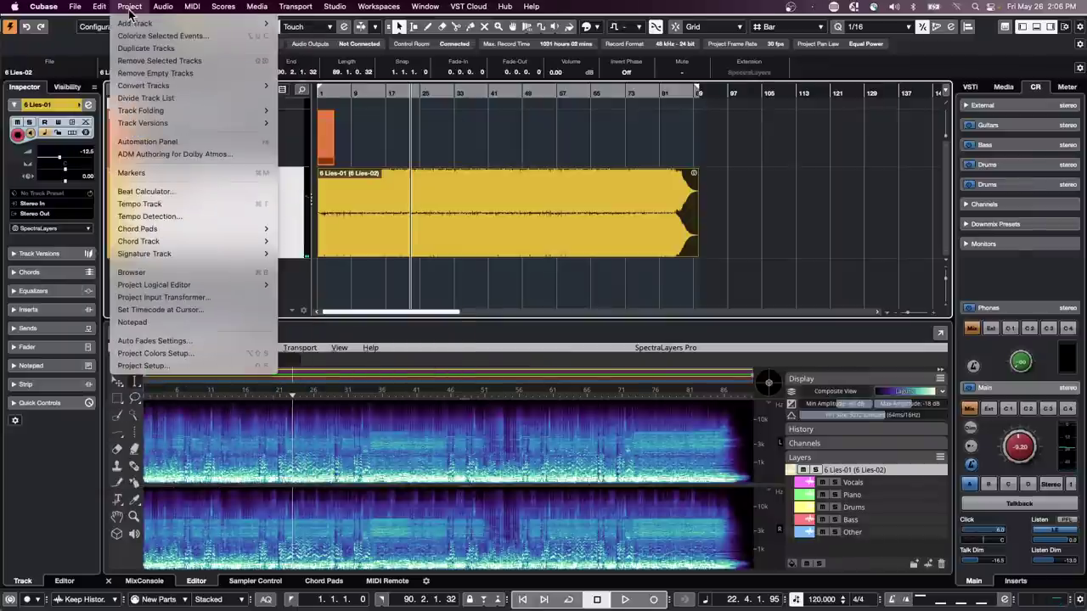
pyautogui.click(187, 216)
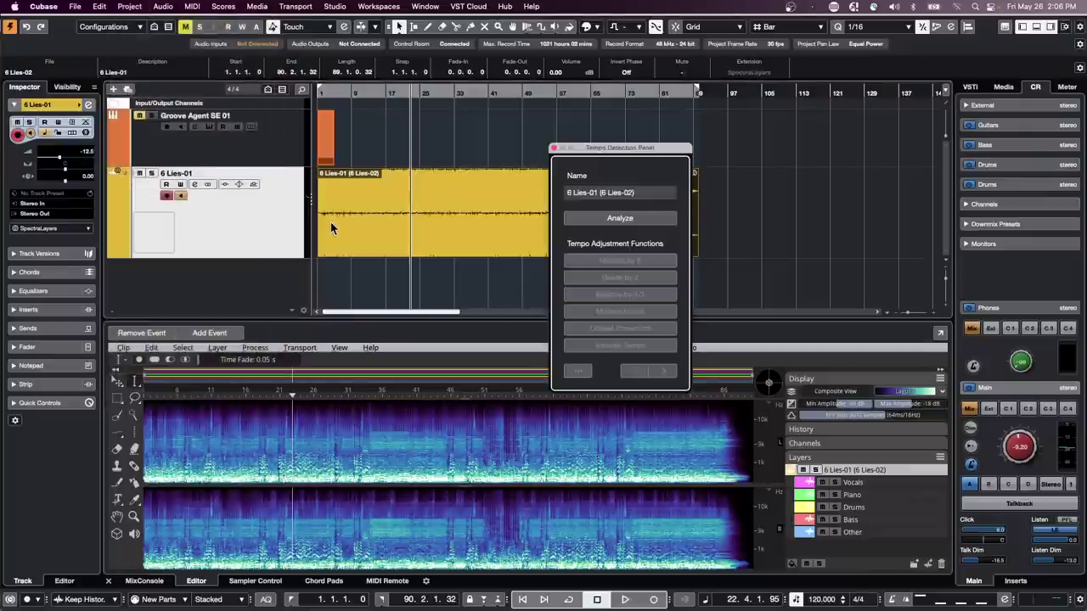
pyautogui.click(632, 219)
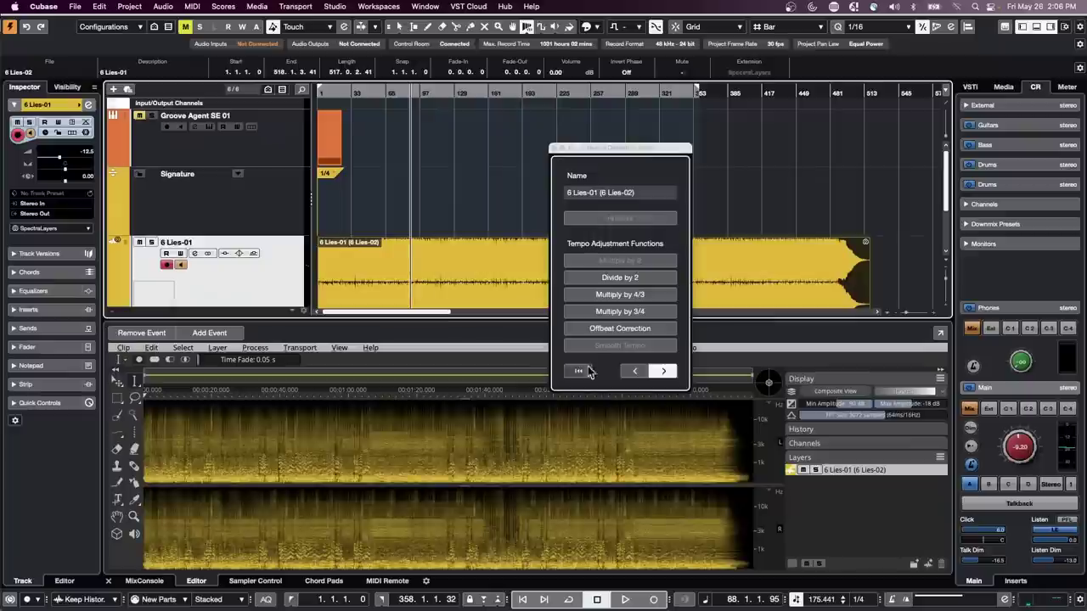
pyautogui.click(556, 149)
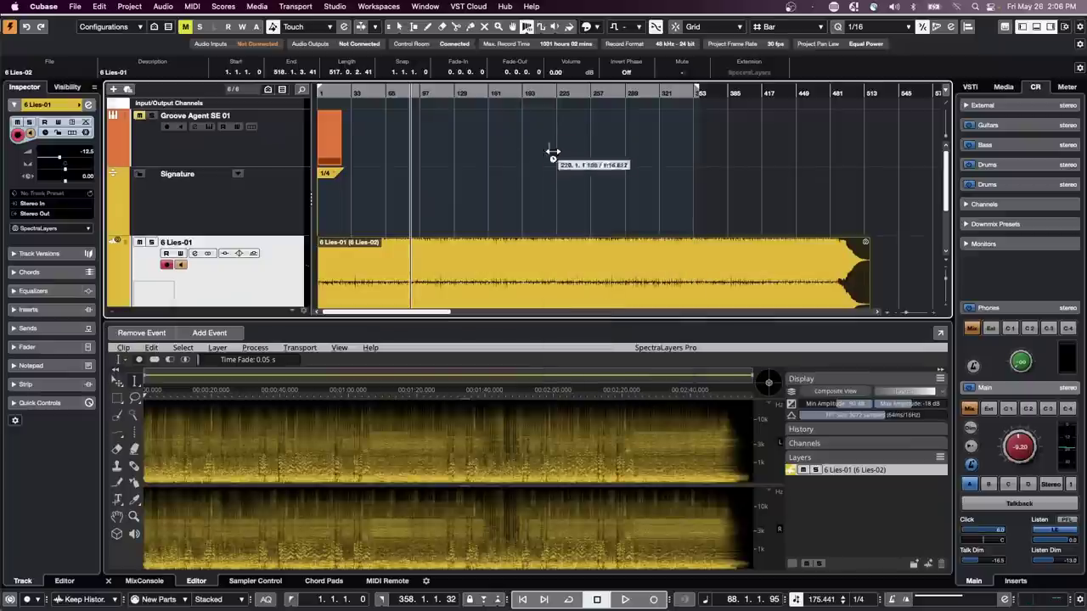
# - Draw a 4/4 time signature at bar 2 on the Signature track
pyautogui.moveTo(336, 91); pyautogui.dragTo(258, 167)
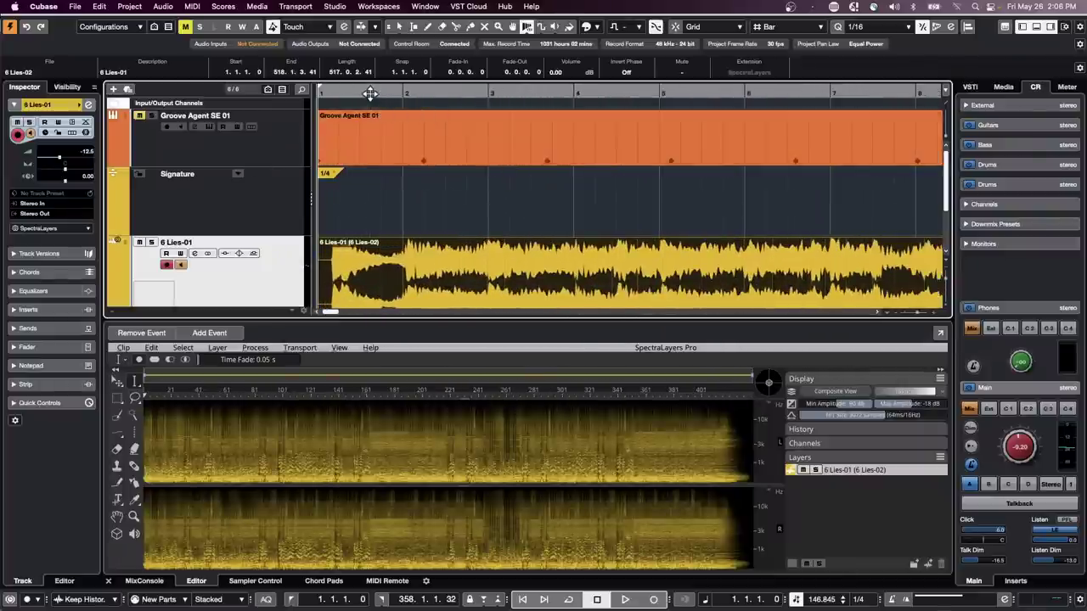
pyautogui.press('space')
pyautogui.press('space')
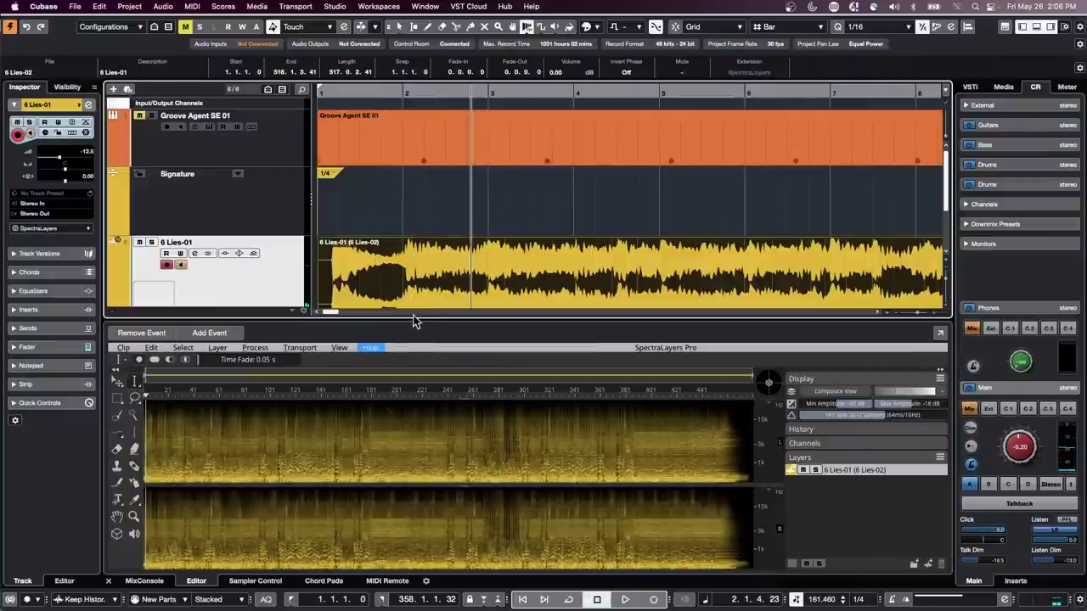
pyautogui.moveTo(413, 321); pyautogui.dragTo(416, 375)
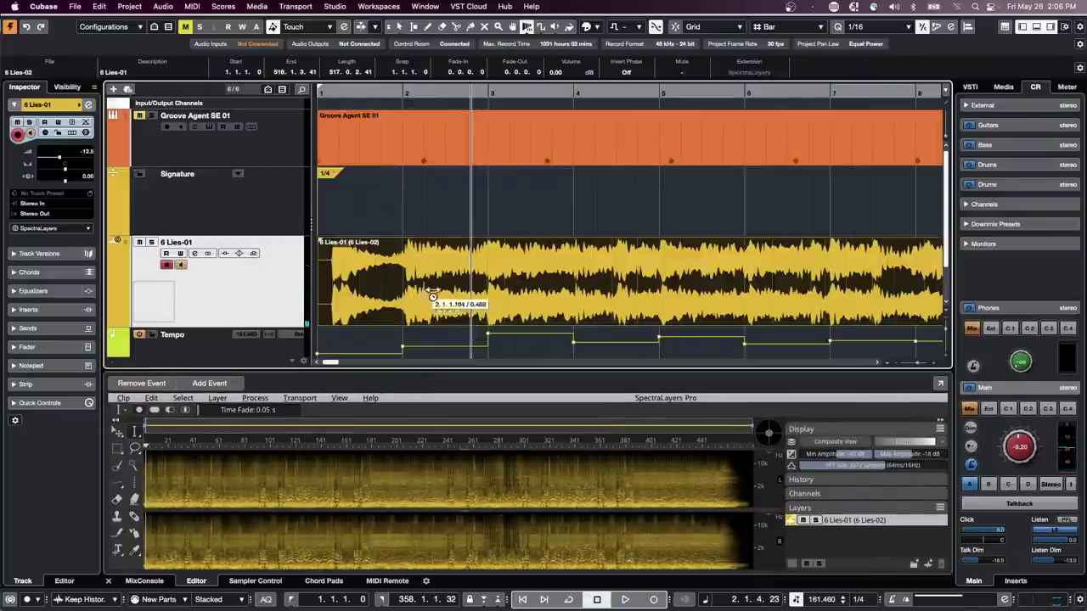
pyautogui.rightClick(395, 211)
pyautogui.click(417, 212)
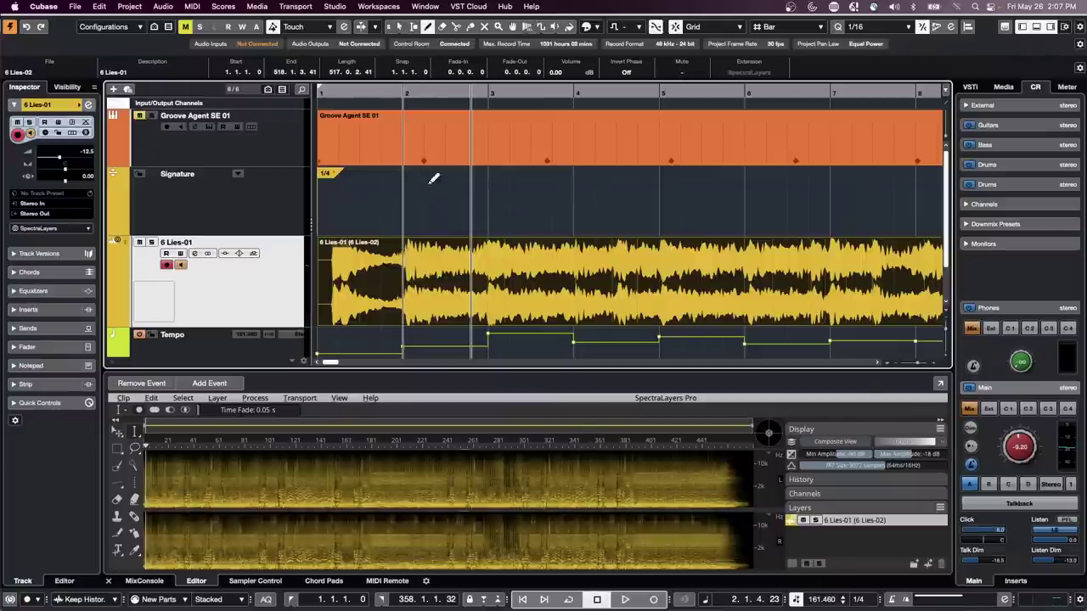
pyautogui.click(422, 176)
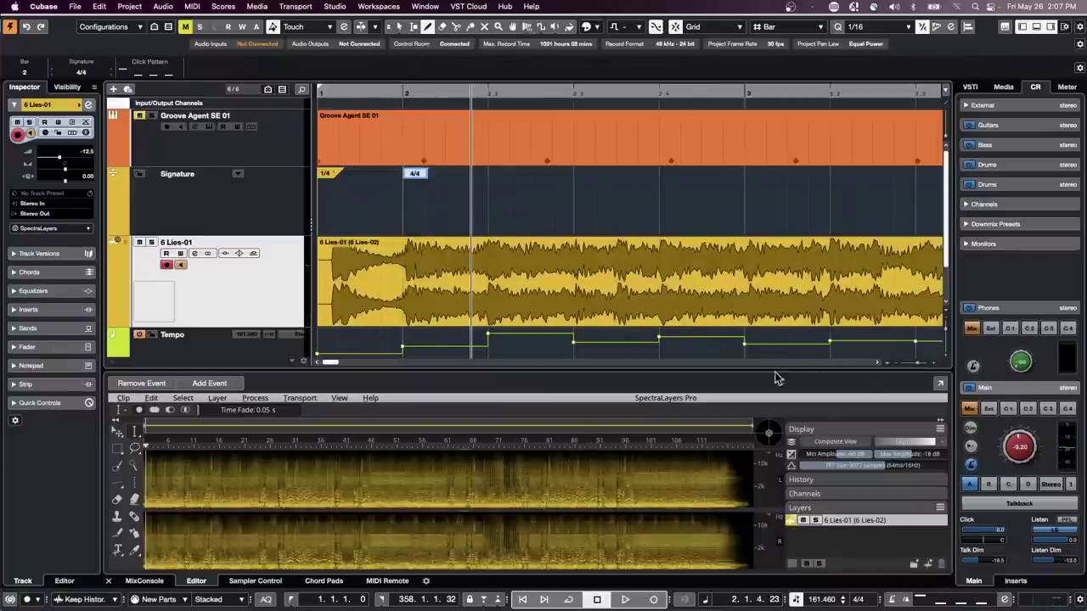
pyautogui.scroll(-3, 776, 331)
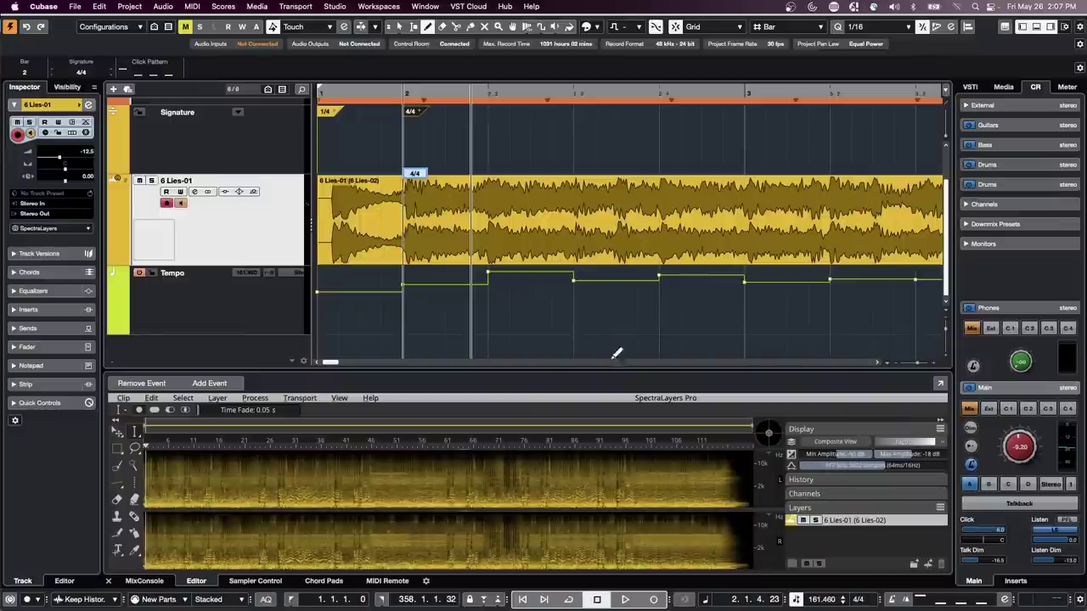
pyautogui.moveTo(599, 370); pyautogui.dragTo(597, 307)
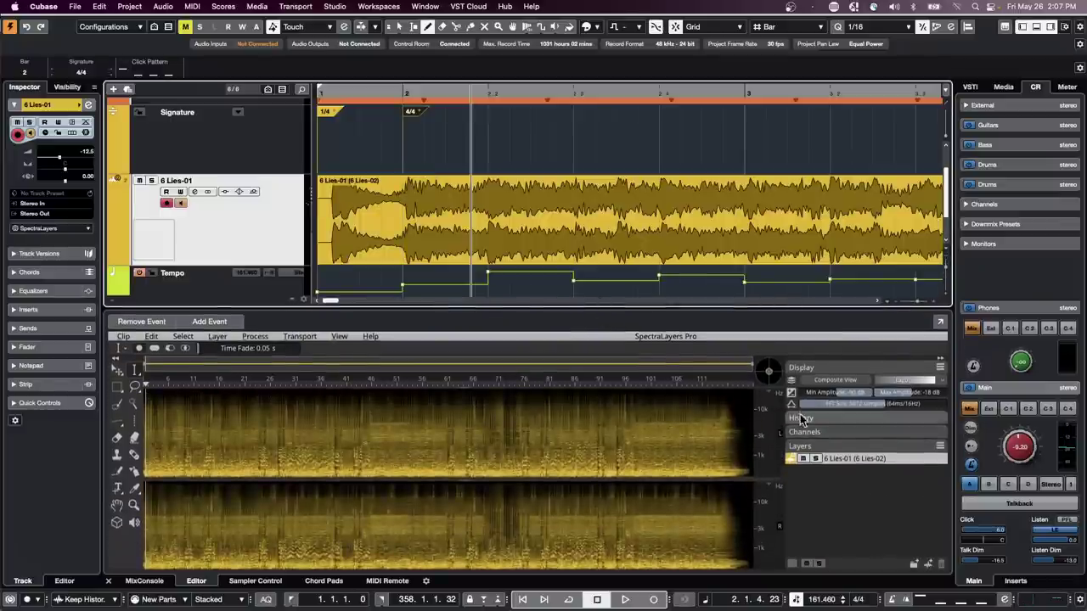
# - Dismiss the layer colour-change warning and Layers layout menu, then select the 6 Lies-01 event
pyautogui.click(819, 447)
pyautogui.click(821, 447)
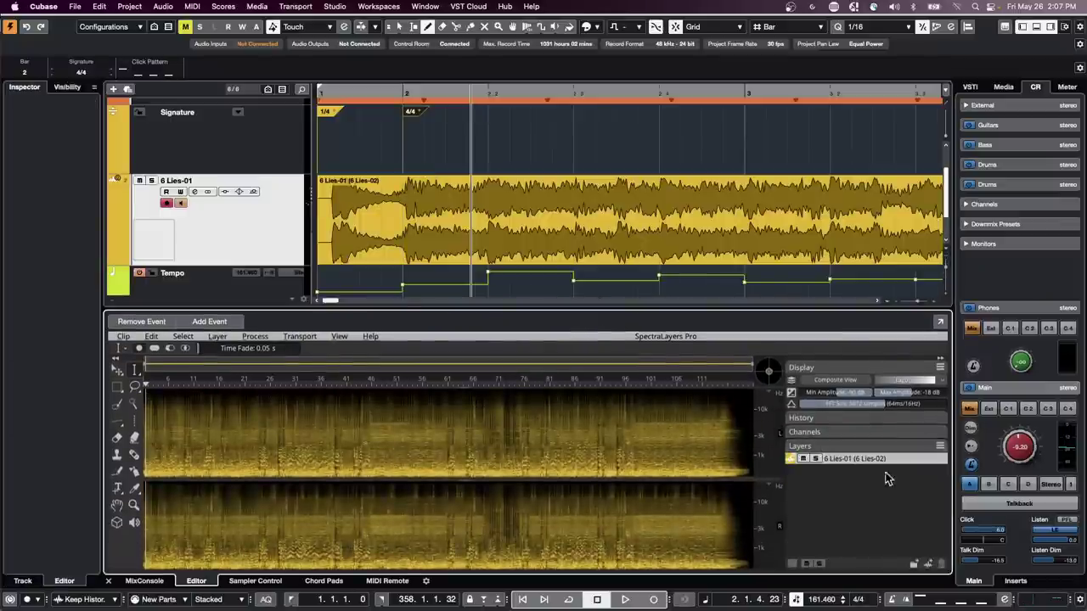
pyautogui.click(791, 461)
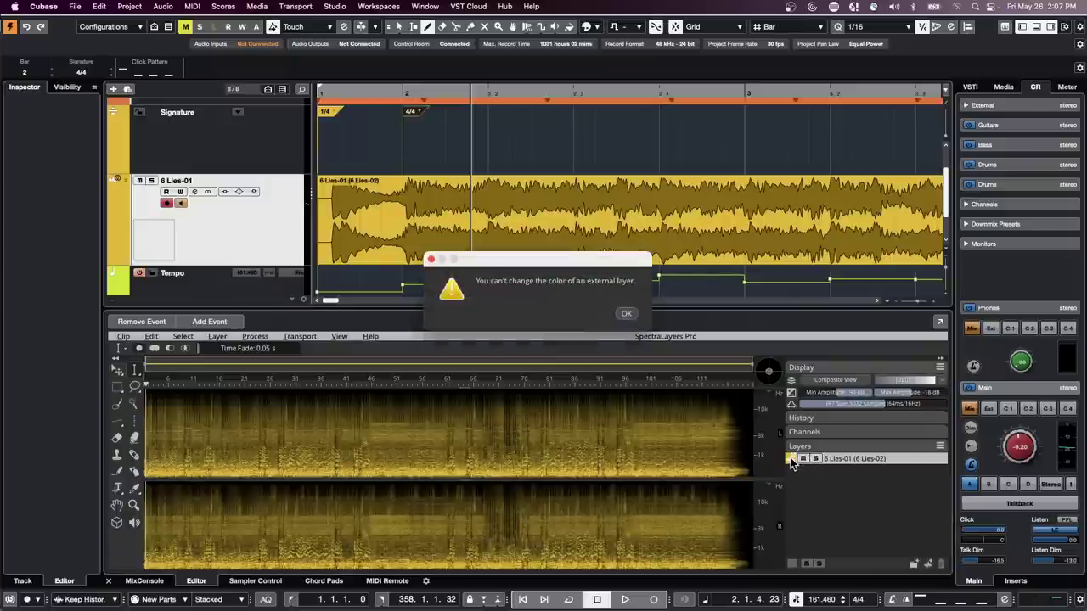
pyautogui.click(627, 315)
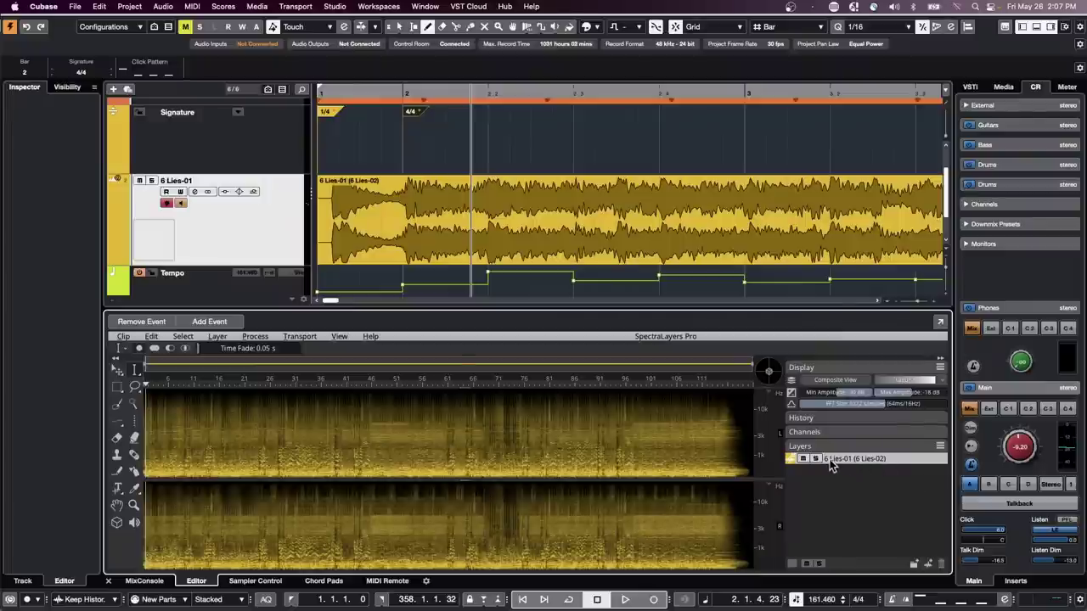
pyautogui.click(940, 448)
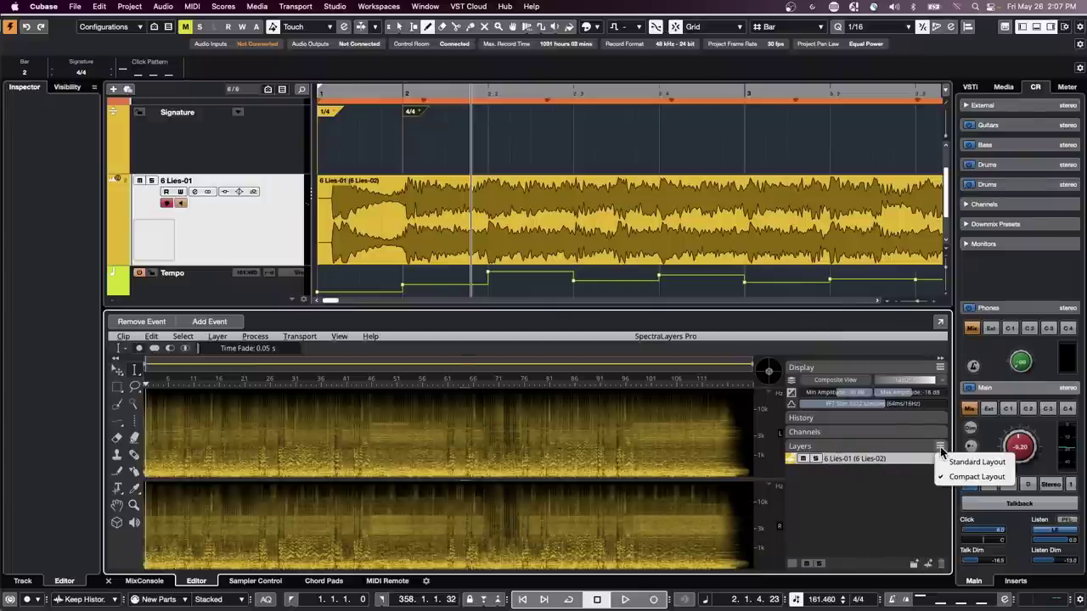
pyautogui.click(898, 478)
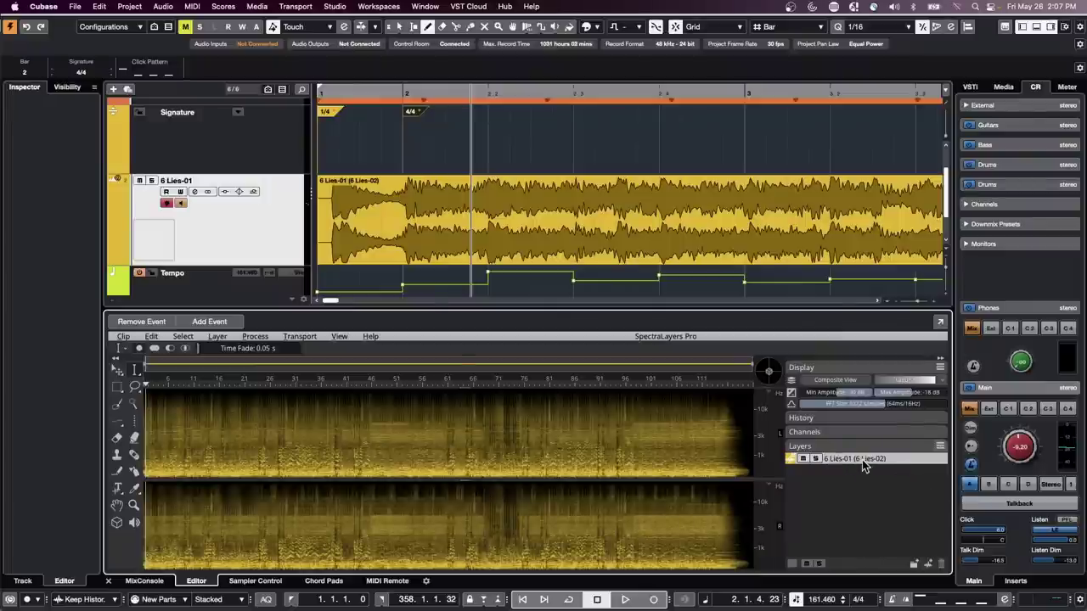
pyautogui.click(599, 238)
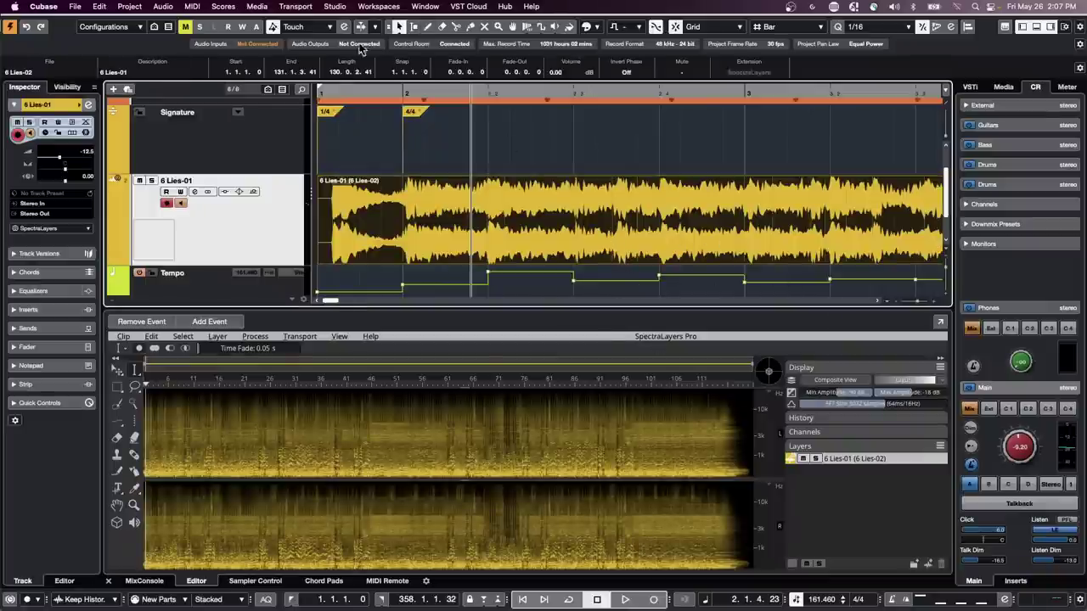
# - Unmix the audio in SpectraLayers into Vocals, Piano, Drums, Bass and Other stems
pyautogui.click(194, 7)
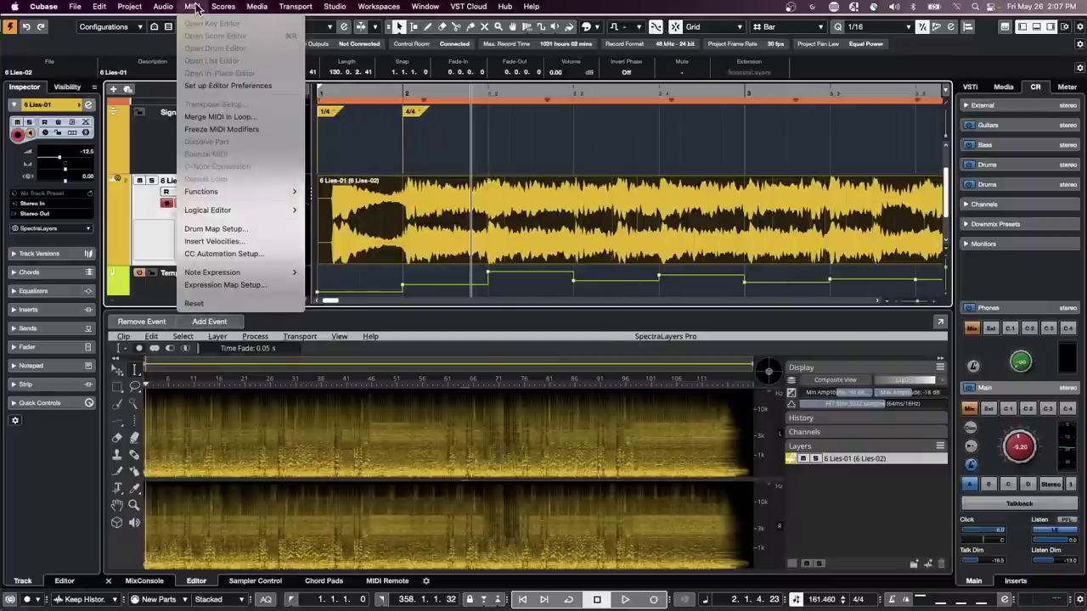
pyautogui.click(392, 282)
pyautogui.click(217, 340)
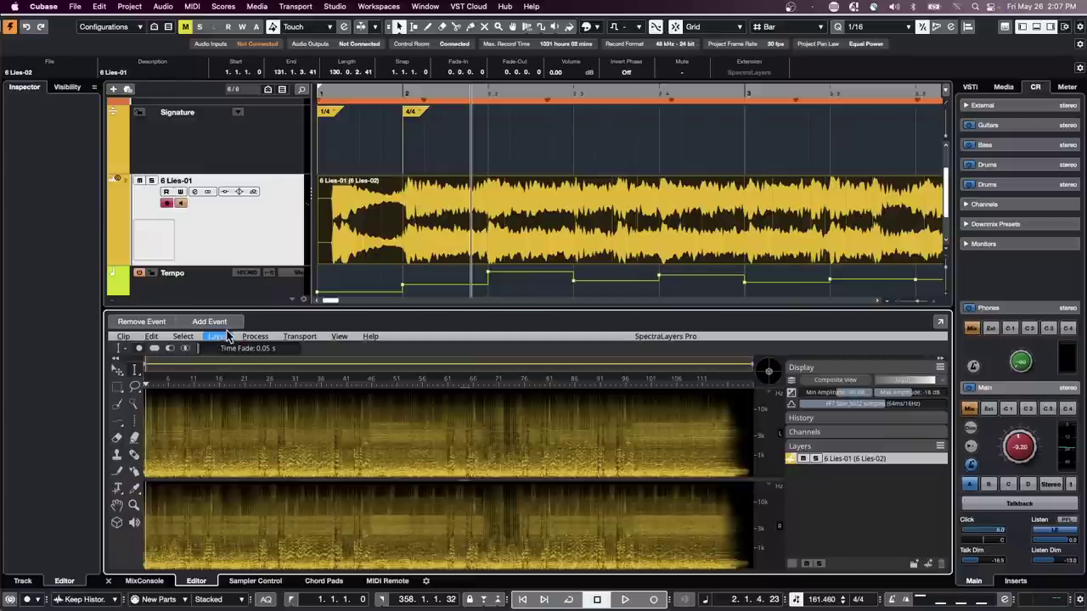
pyautogui.click(223, 337)
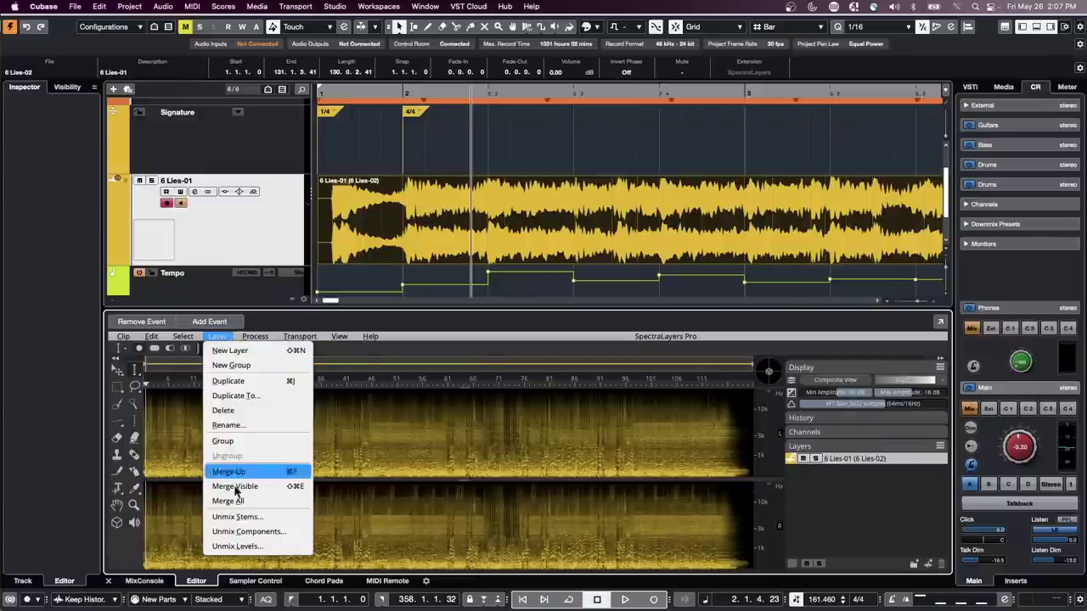
pyautogui.click(276, 519)
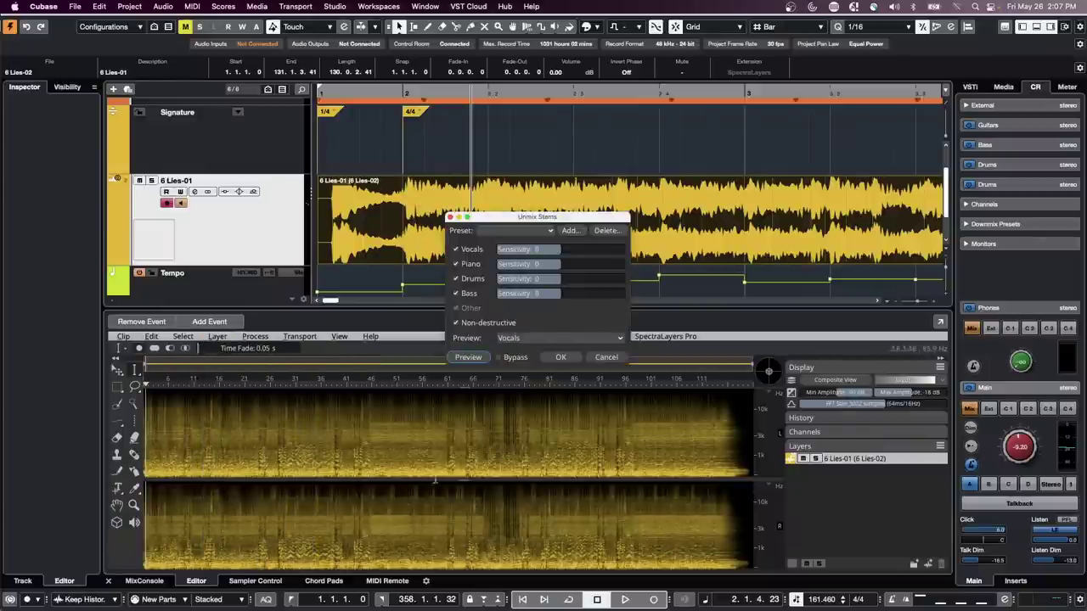
pyautogui.click(560, 357)
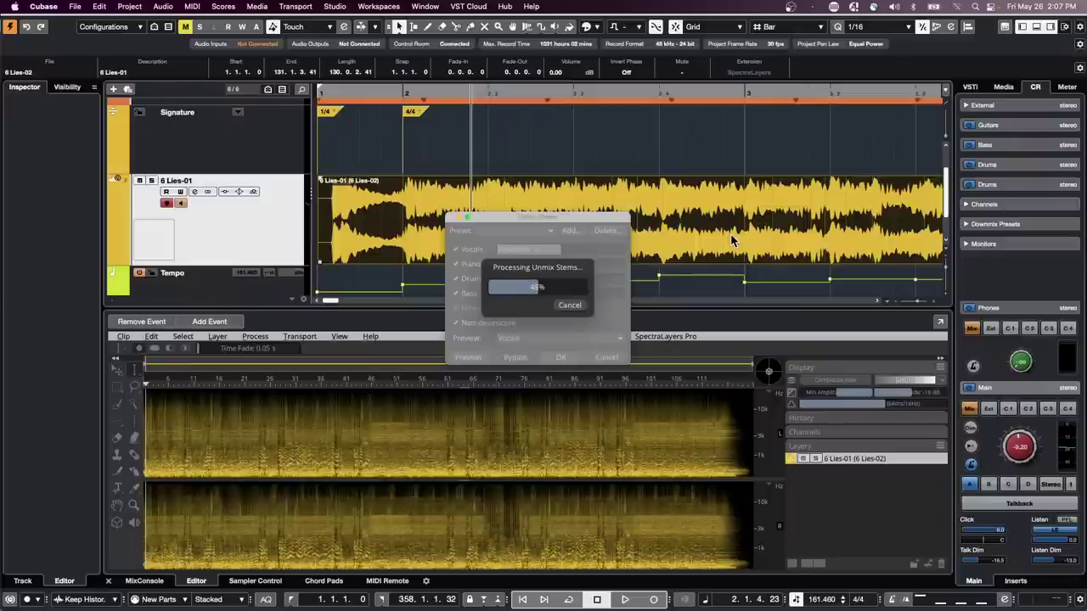
pyautogui.scroll(-2, 732, 241)
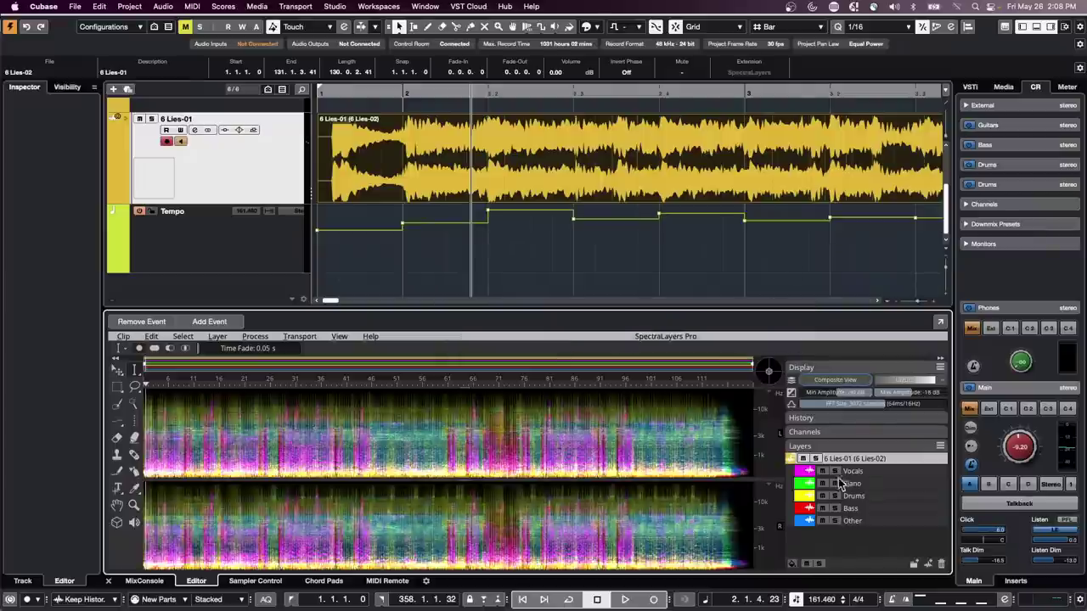
# - Drag the Vocals stem onto its own track, move it to bar 1, and audition it
pyautogui.moveTo(847, 472); pyautogui.dragTo(287, 281)
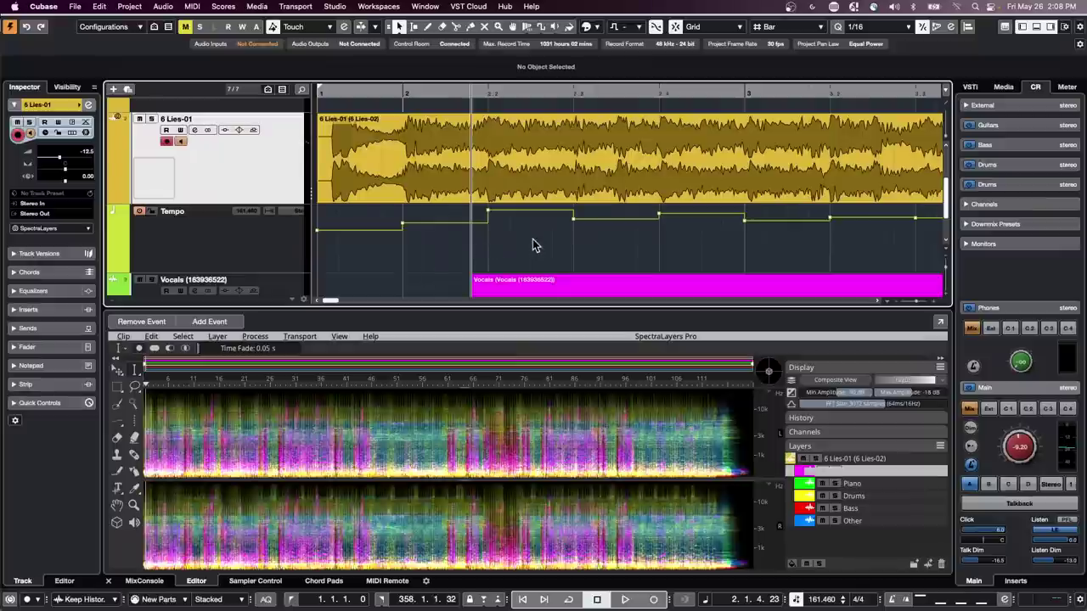
pyautogui.scroll(-2, 530, 239)
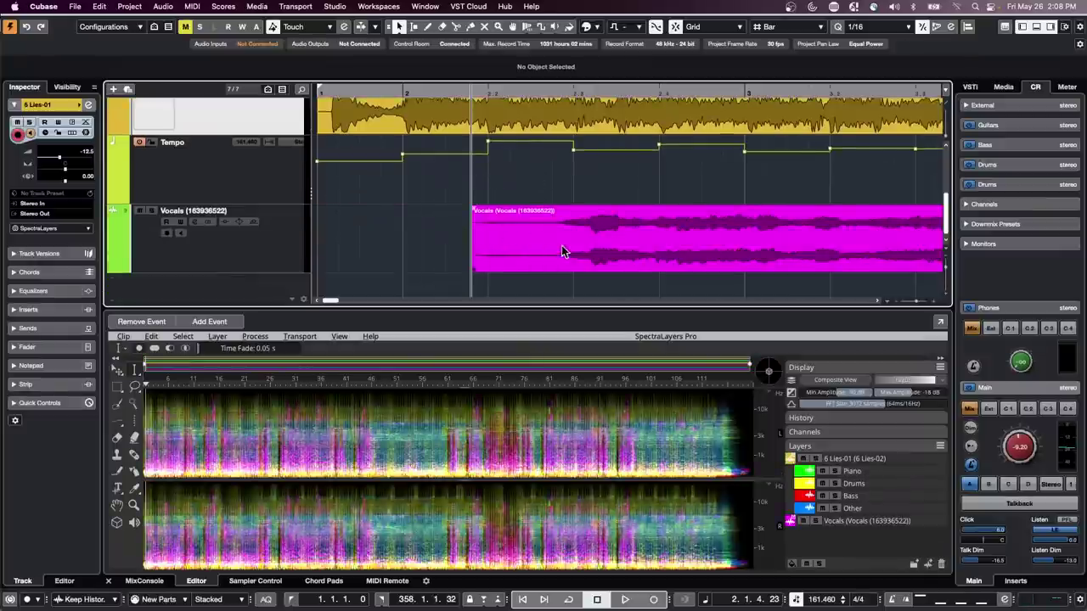
pyautogui.moveTo(573, 251); pyautogui.dragTo(395, 251)
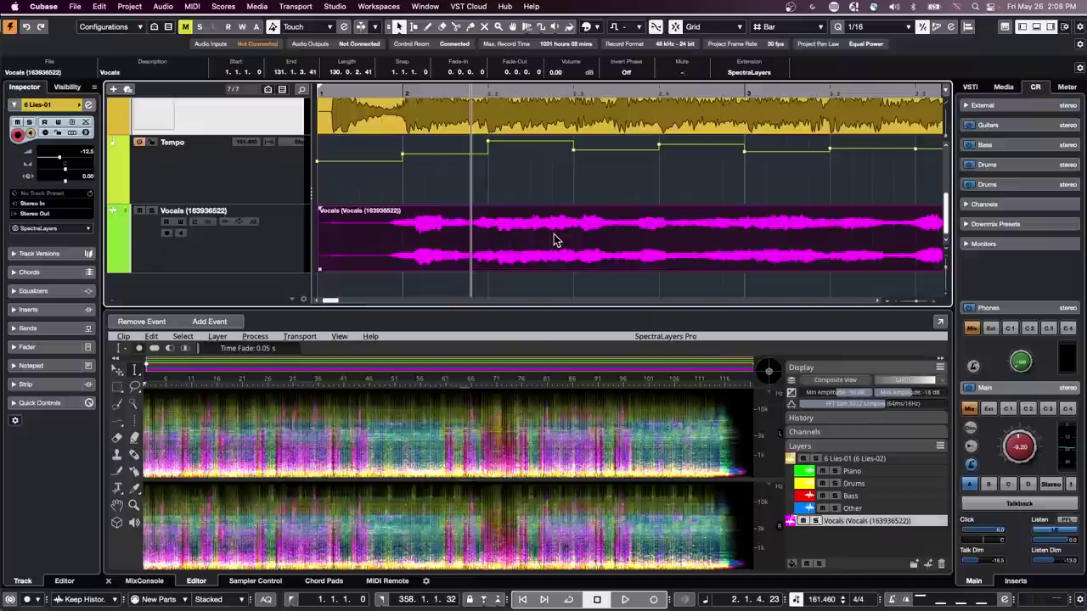
pyautogui.click(404, 88)
pyautogui.press('space')
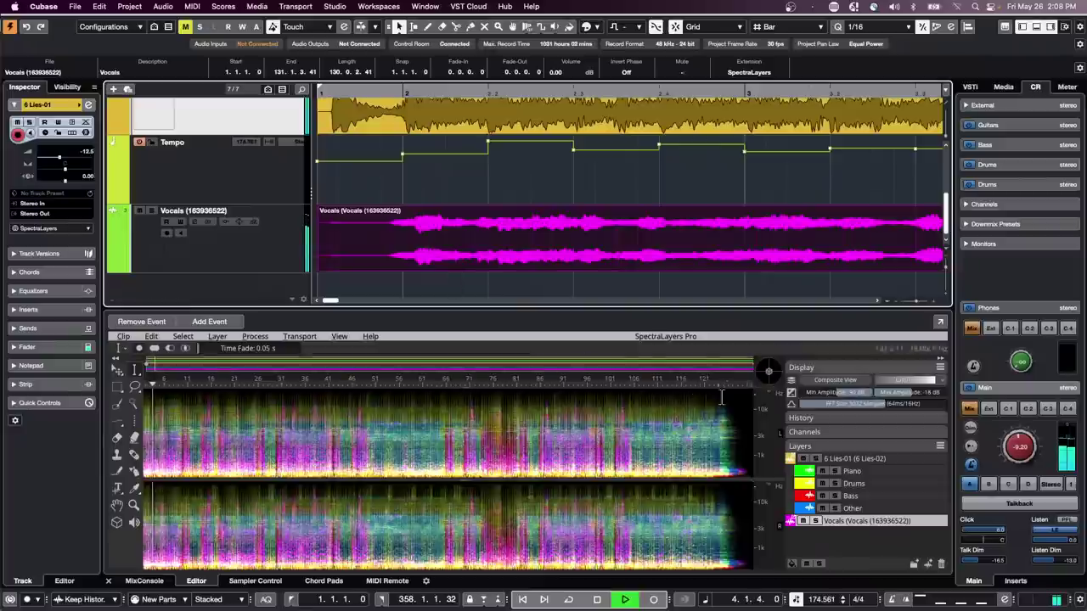
pyautogui.press('space')
# - Lower the Vocals track's Inspector volume to -5.45 dB during playback
pyautogui.scroll(2, 471, 232)
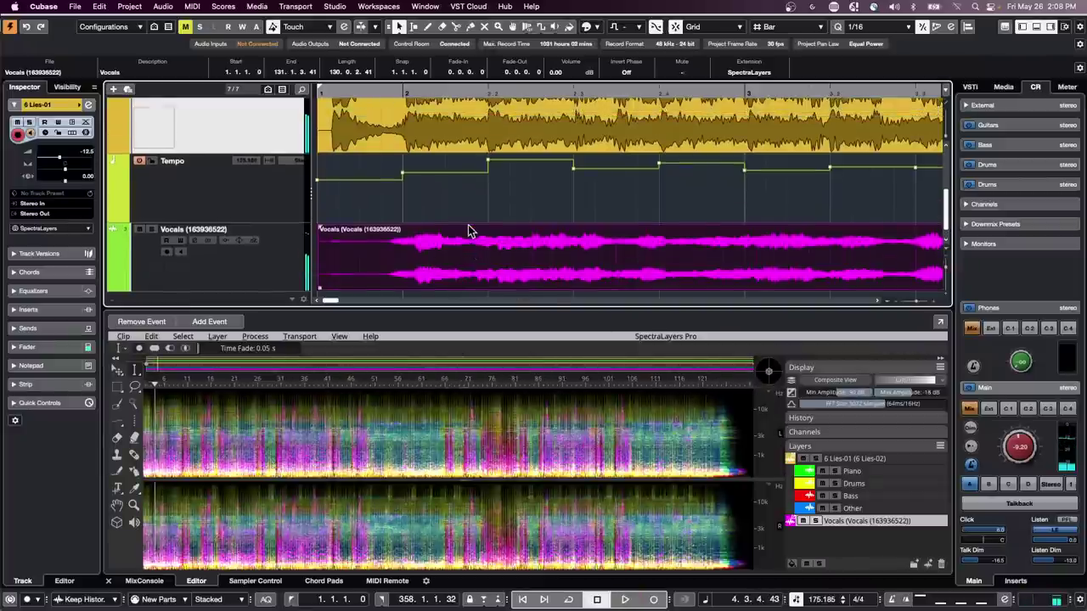
pyautogui.scroll(2, 468, 232)
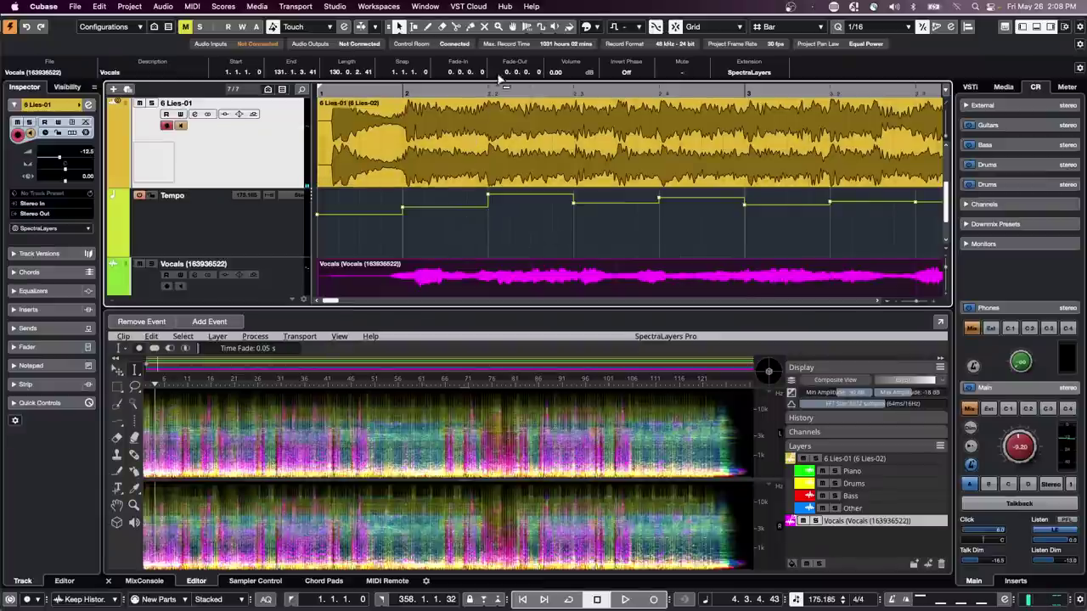
pyautogui.moveTo(479, 90); pyautogui.dragTo(482, 61)
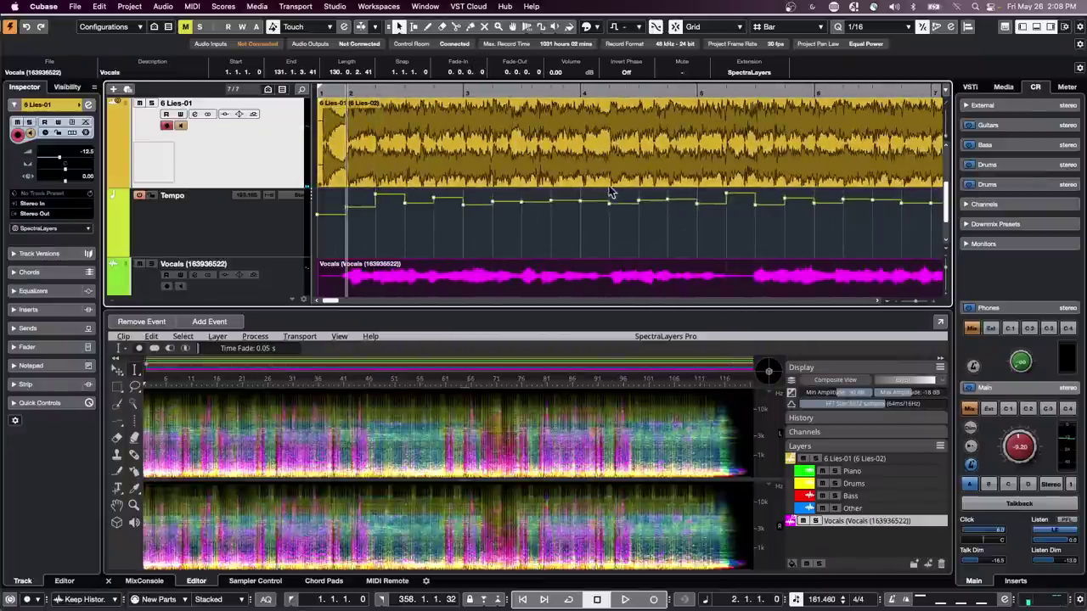
pyautogui.scroll(-3, 610, 193)
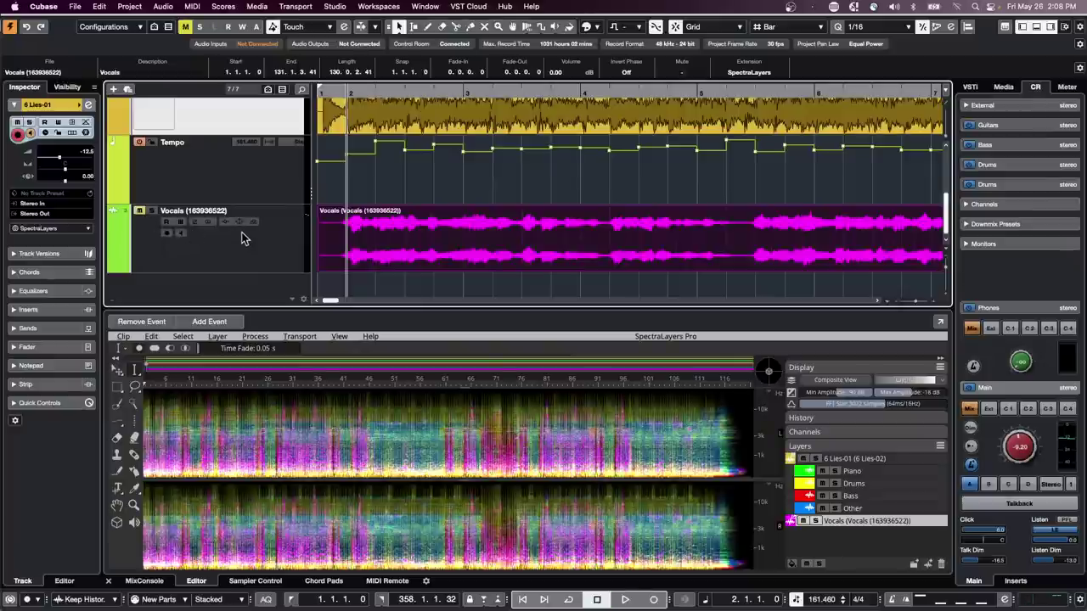
pyautogui.press('space')
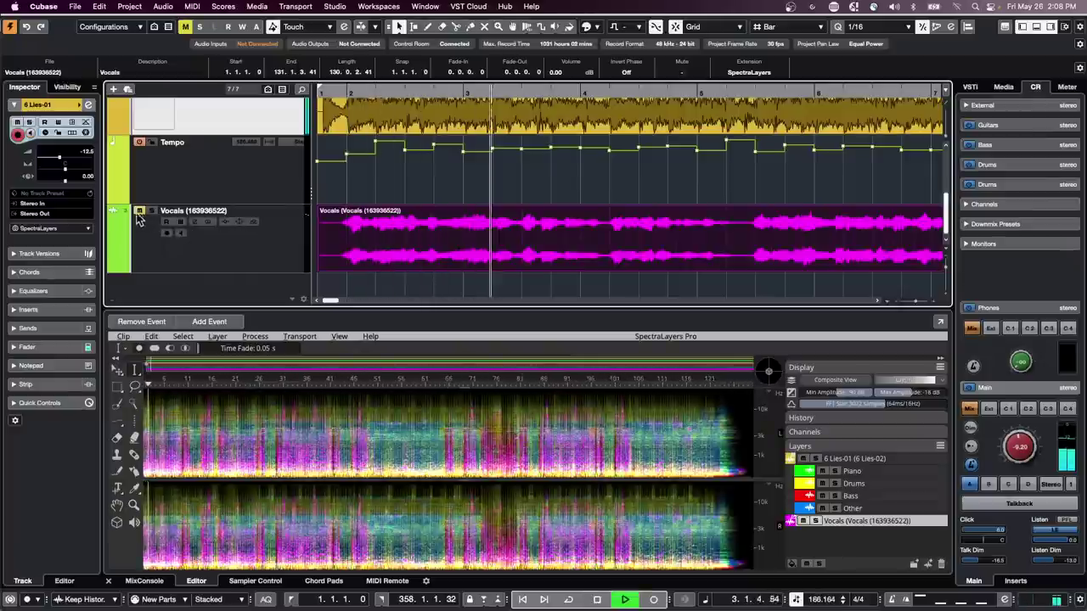
pyautogui.click(289, 227)
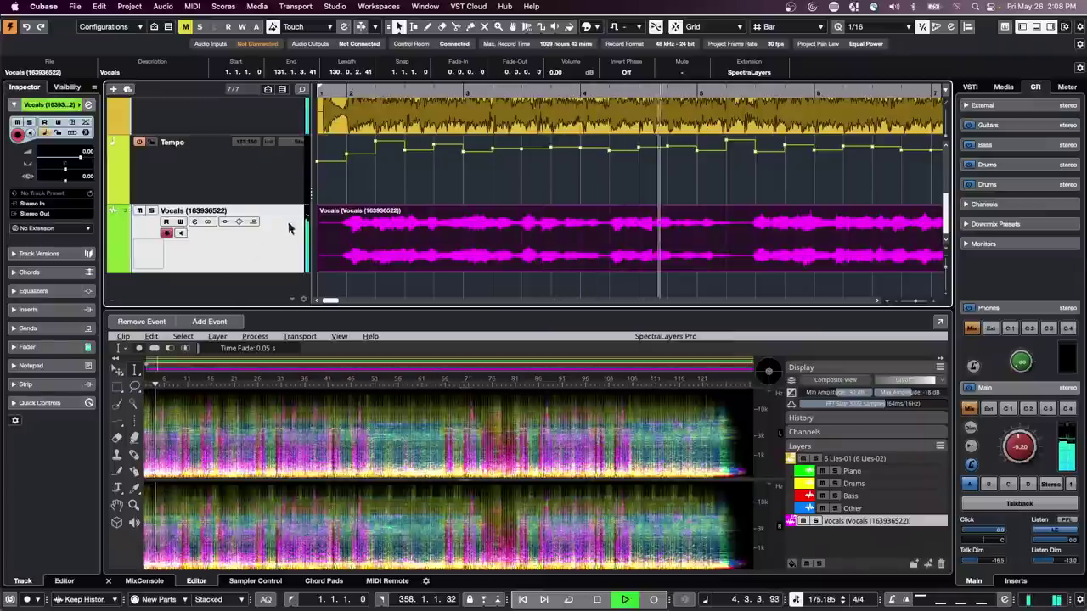
pyautogui.moveTo(81, 158); pyautogui.dragTo(71, 159)
pyautogui.press('space')
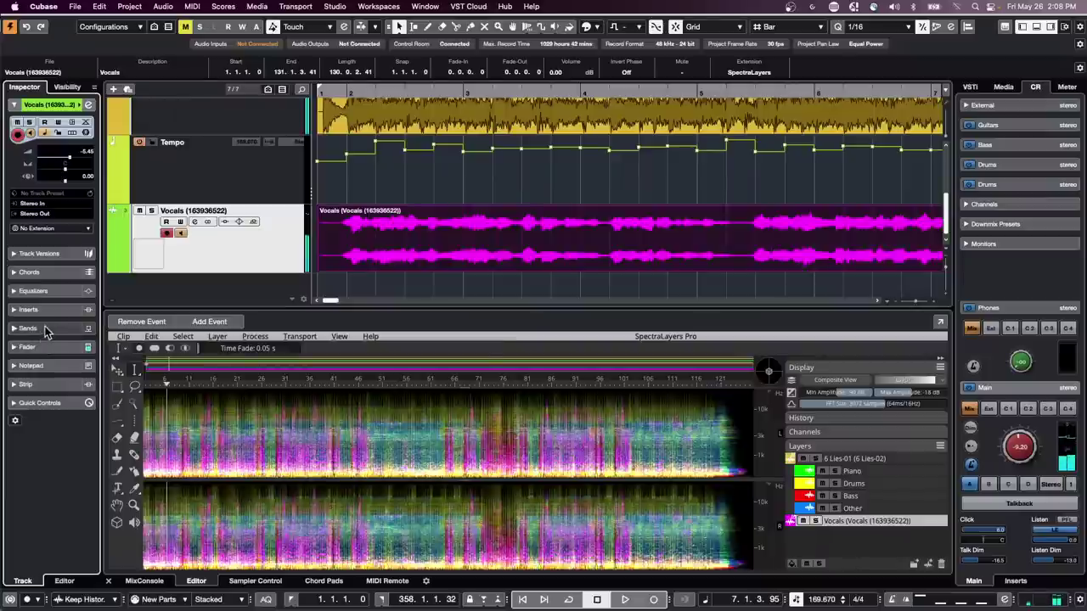
pyautogui.click(47, 329)
# - Add a MonoDelay FX channel on Vocals Send 1 with a 1/8 delay time
pyautogui.rightClick(59, 353)
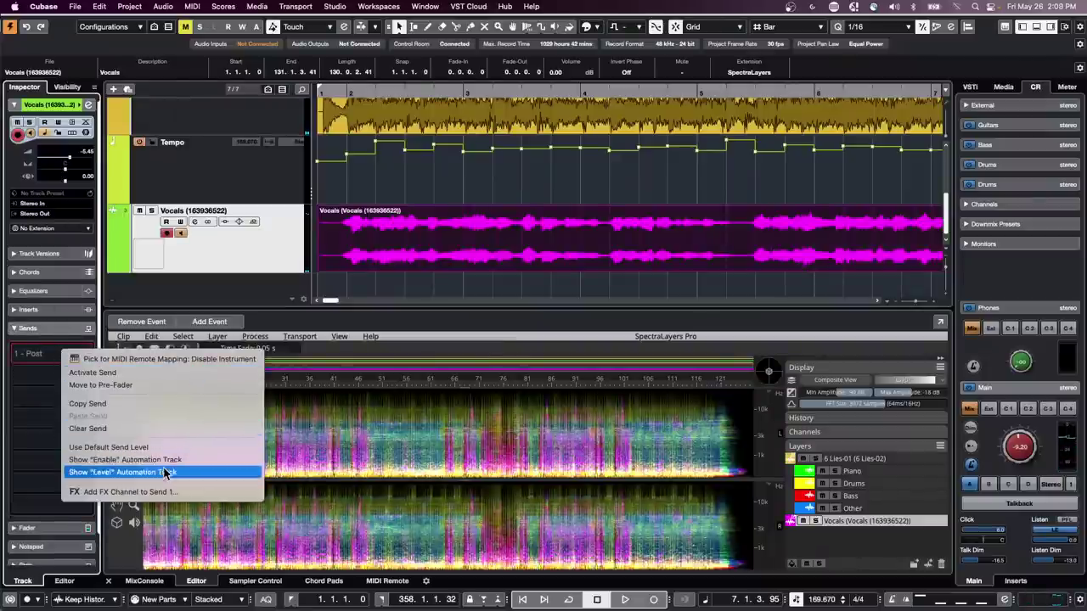
pyautogui.click(127, 491)
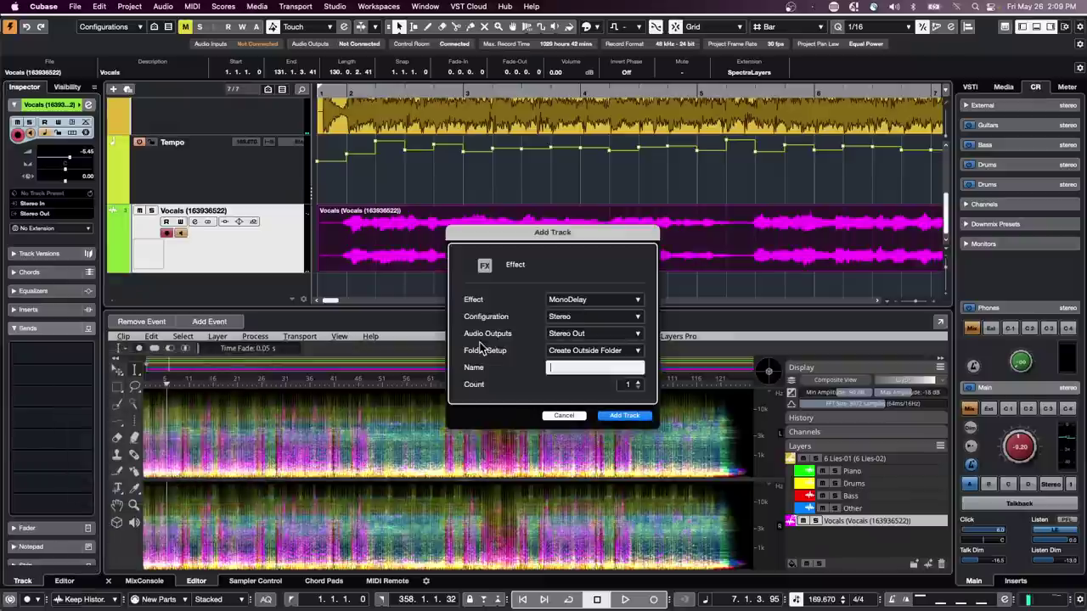
pyautogui.click(594, 301)
pyautogui.click(573, 293)
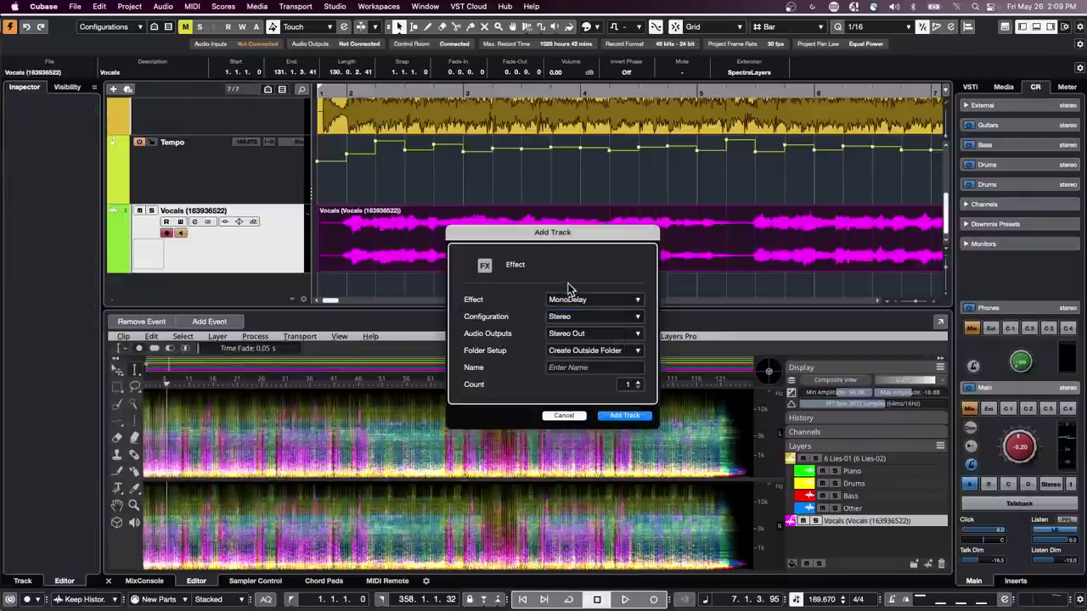
pyautogui.click(624, 416)
pyautogui.moveTo(558, 367); pyautogui.dragTo(550, 340)
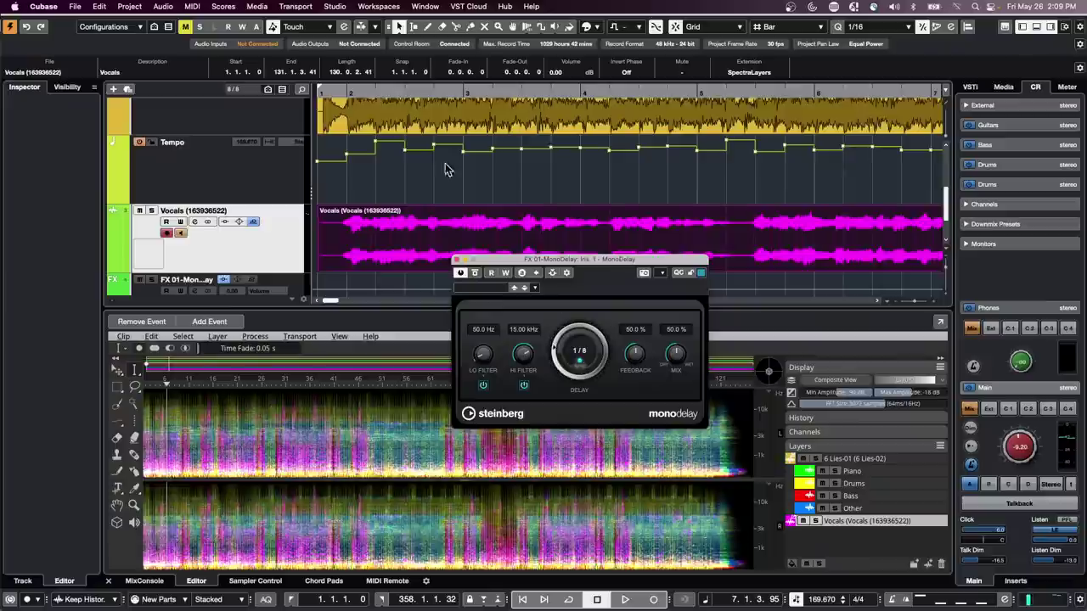
# - Set the Vocals send level to the MonoDelay channel to -4.98 while listening
pyautogui.click(248, 246)
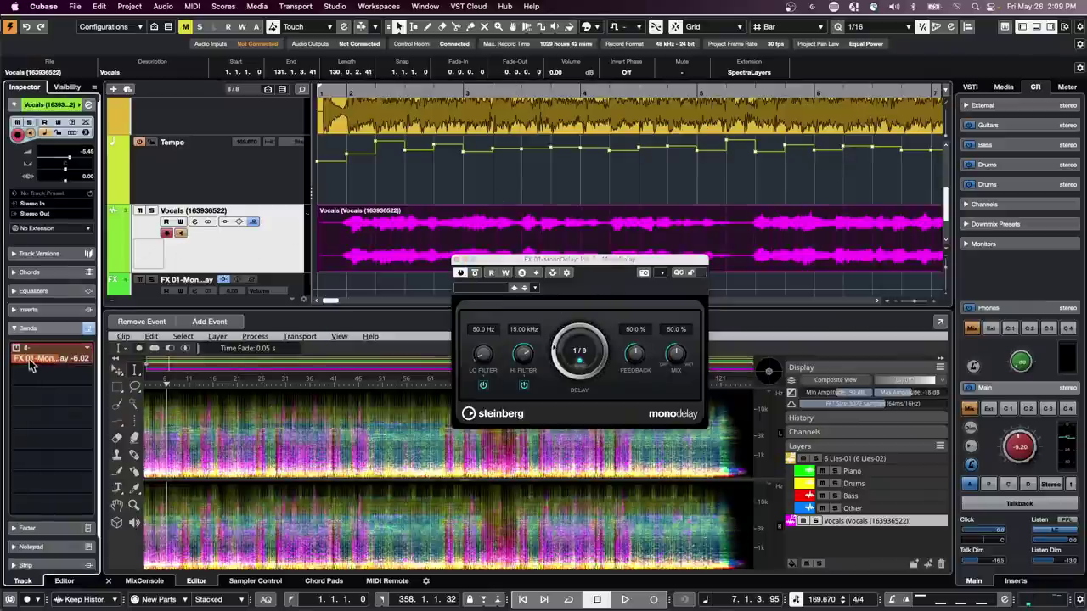
pyautogui.moveTo(34, 362); pyautogui.dragTo(17, 362)
pyautogui.press('space')
pyautogui.scroll(3, 51, 361)
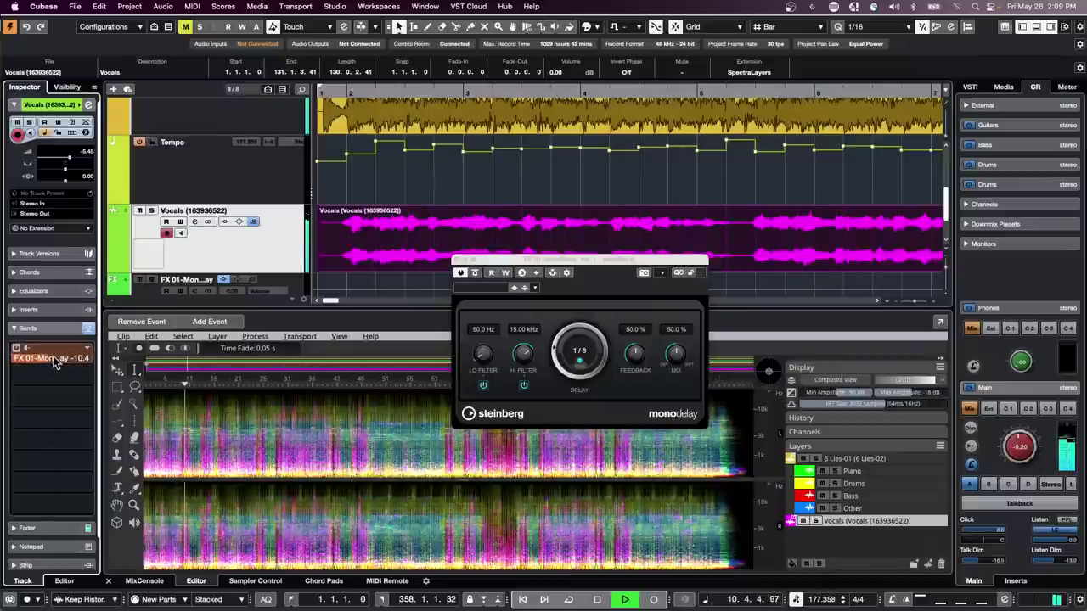
pyautogui.moveTo(54, 361); pyautogui.dragTo(83, 362)
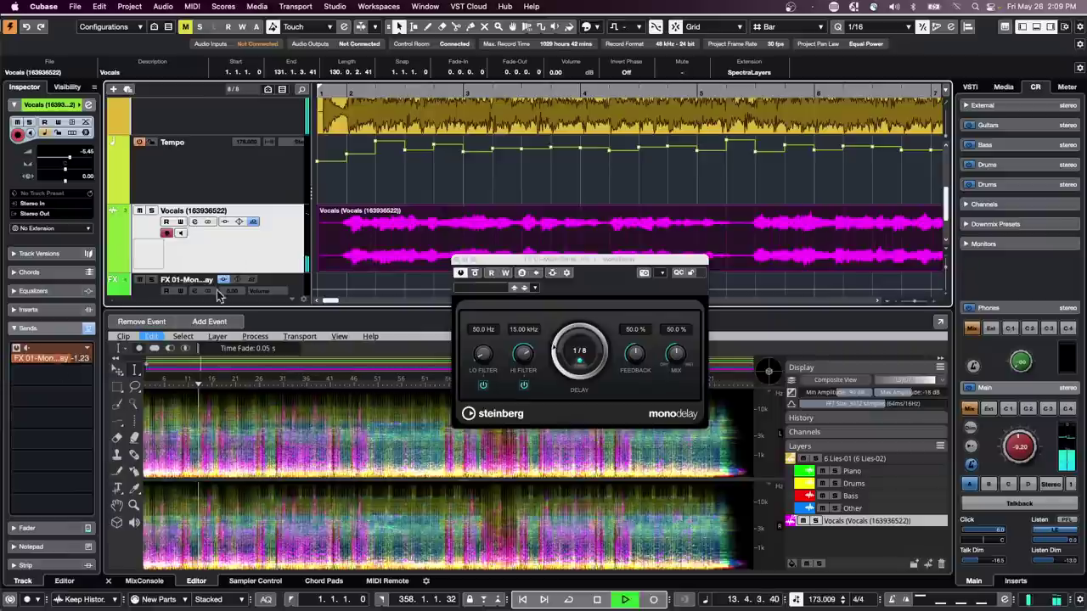
pyautogui.moveTo(69, 363); pyautogui.dragTo(49, 362)
pyautogui.press('space')
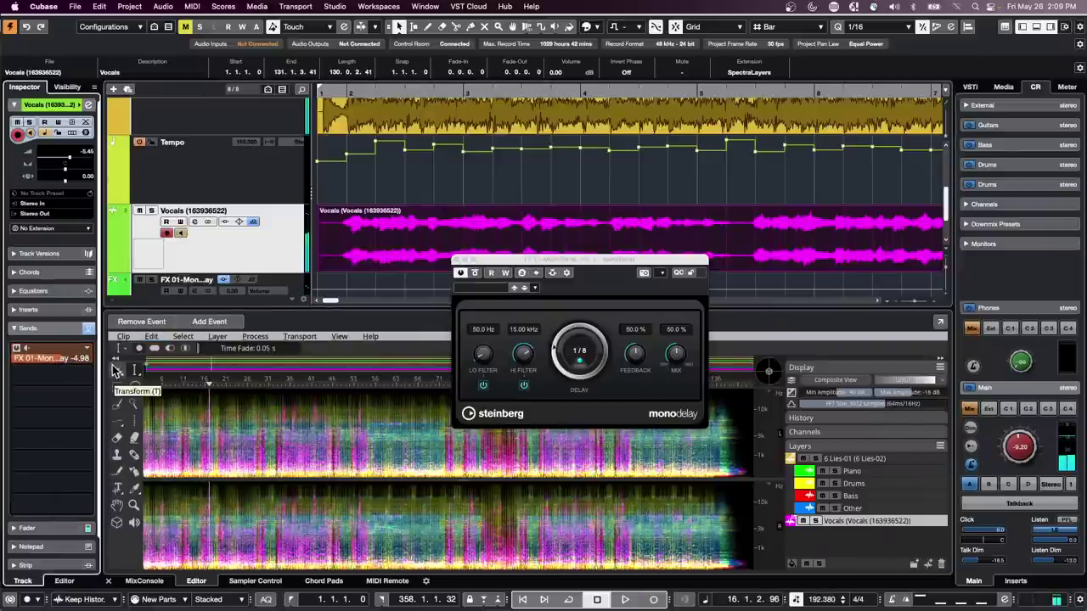
pyautogui.click(456, 260)
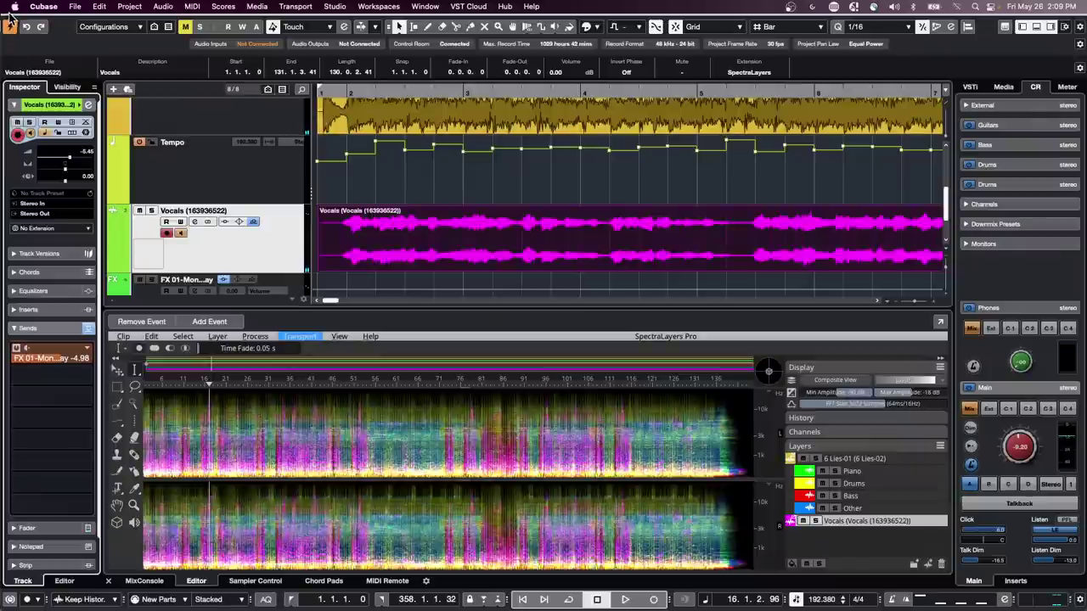
pyautogui.click(45, 8)
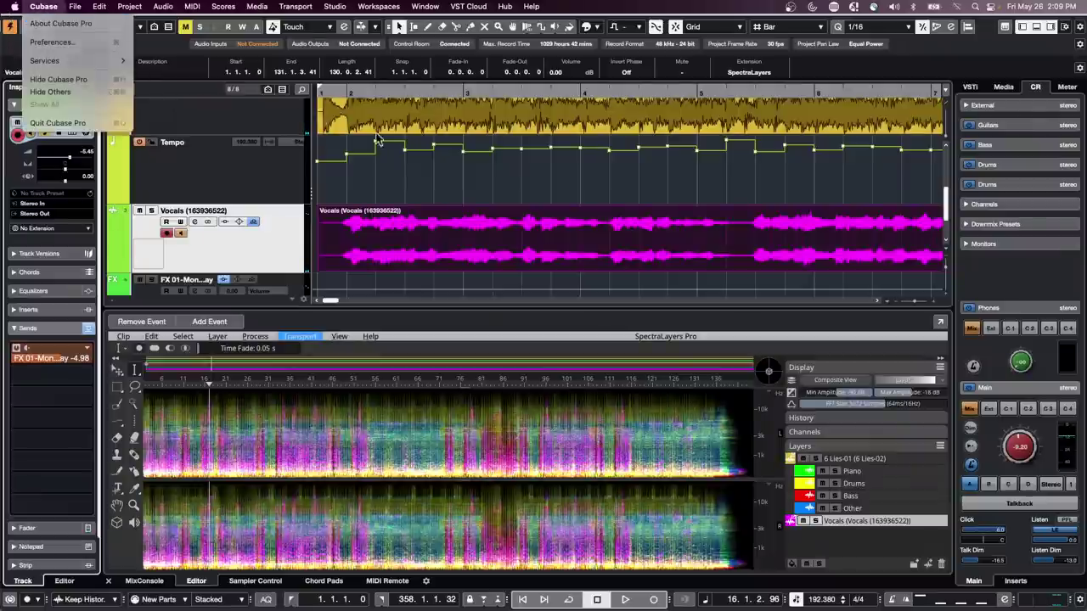
pyautogui.click(401, 155)
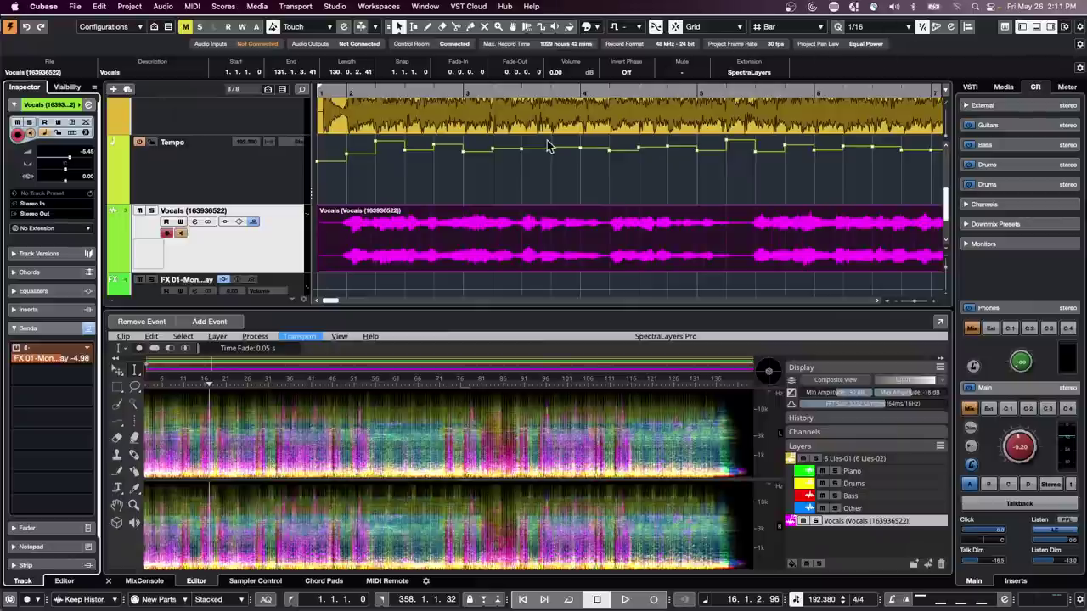
# - Split the 6 Lies-01 event at bars 3, 4 and 5 with the Scissors tool
pyautogui.scroll(2, 548, 144)
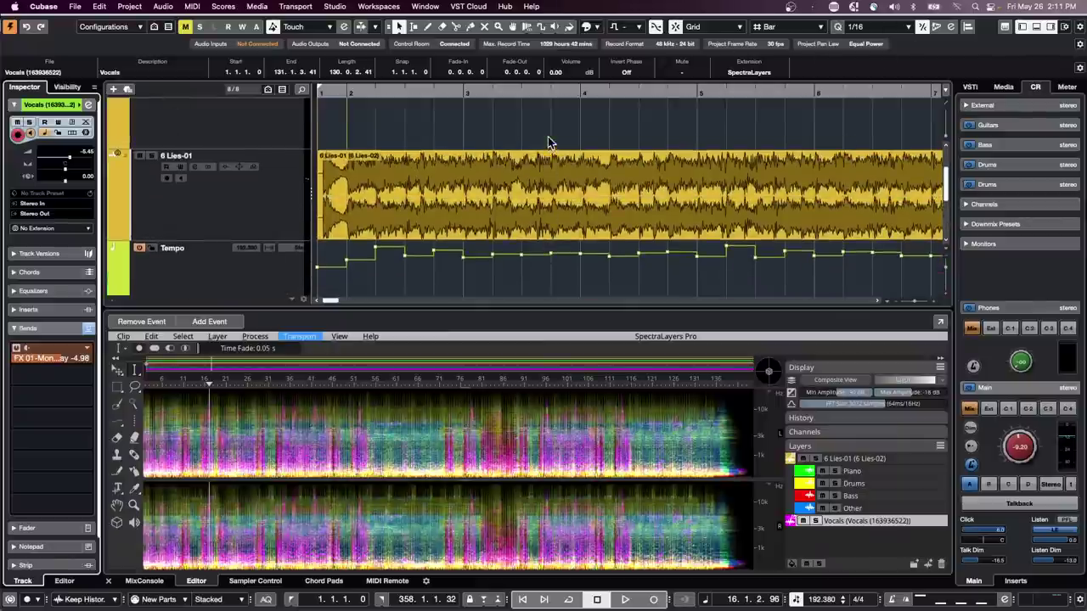
pyautogui.rightClick(463, 196)
pyautogui.click(525, 200)
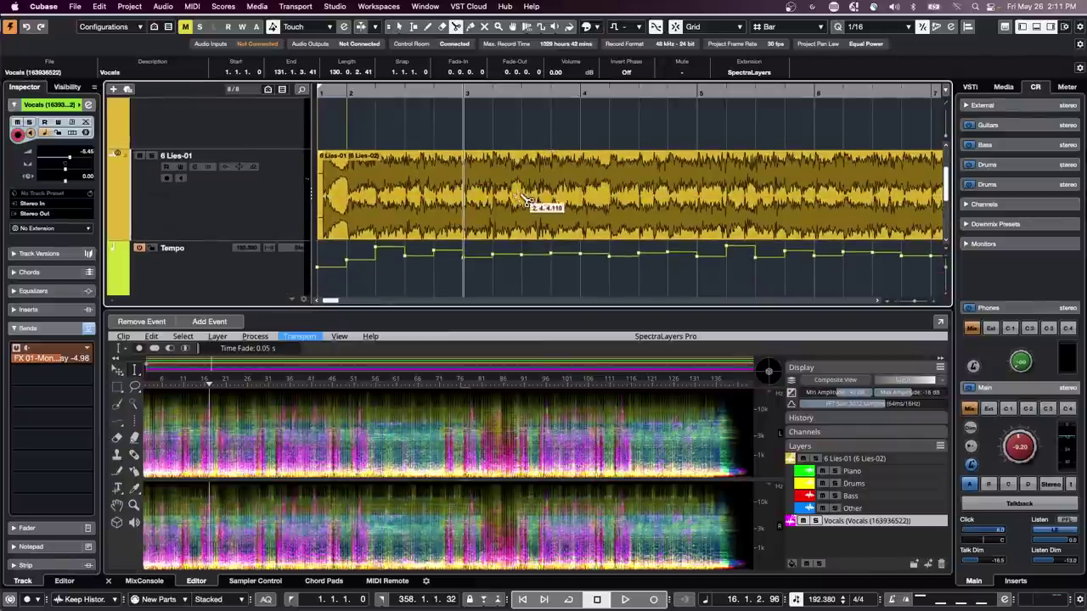
pyautogui.click(465, 202)
pyautogui.click(582, 192)
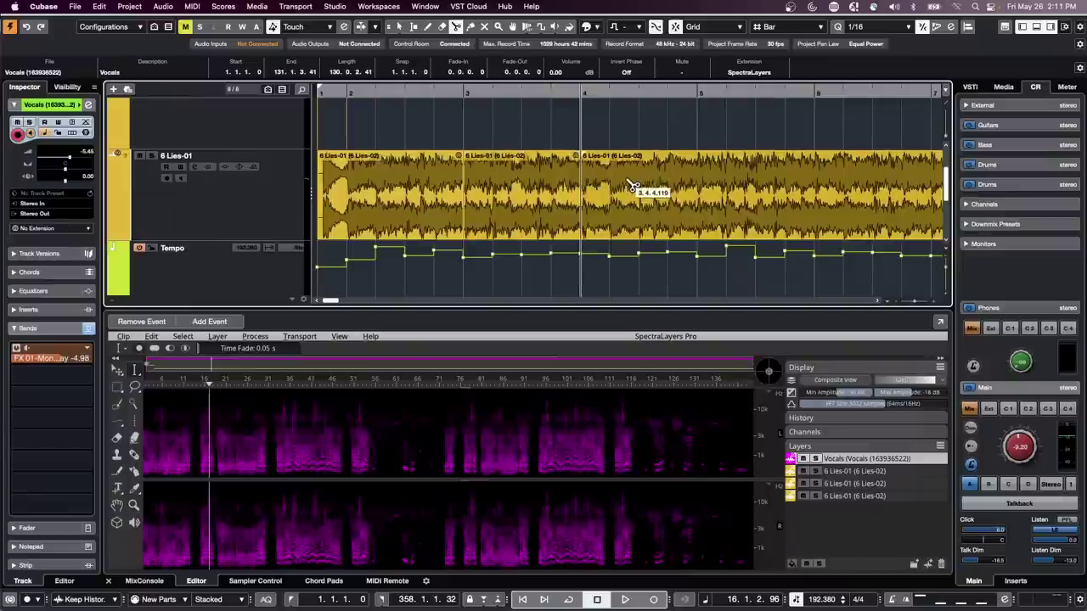
pyautogui.click(669, 186)
pyautogui.press('1')
# - Lower the bar-4 and bar-3 event volumes to -4.64 and -3.86 dB, and split at bar 6
pyautogui.moveTo(638, 156); pyautogui.dragTo(642, 193)
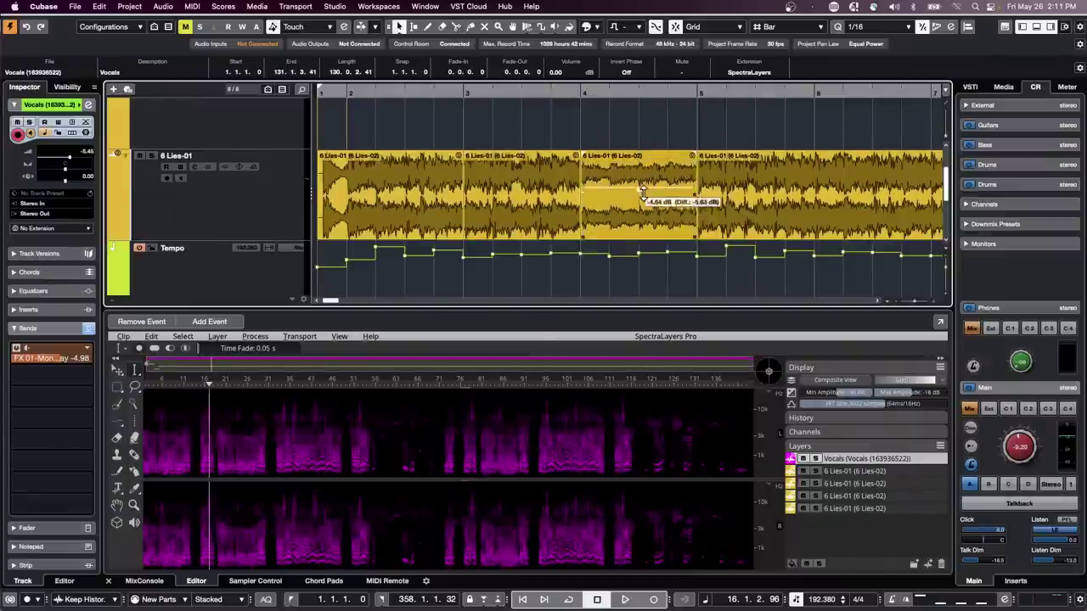
pyautogui.moveTo(522, 157); pyautogui.dragTo(519, 185)
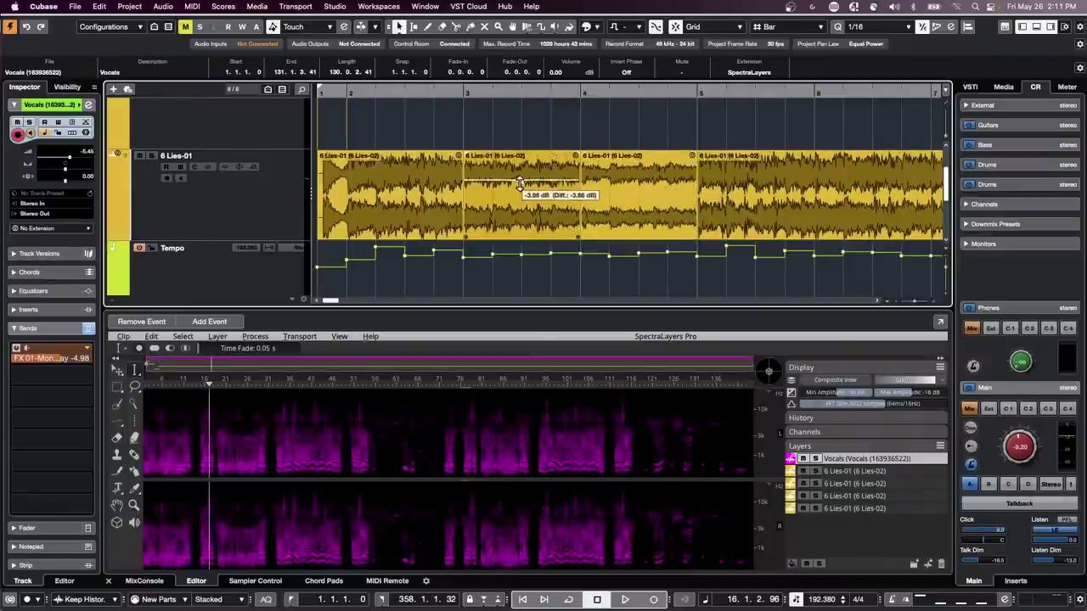
pyautogui.rightClick(790, 194)
pyautogui.click(822, 193)
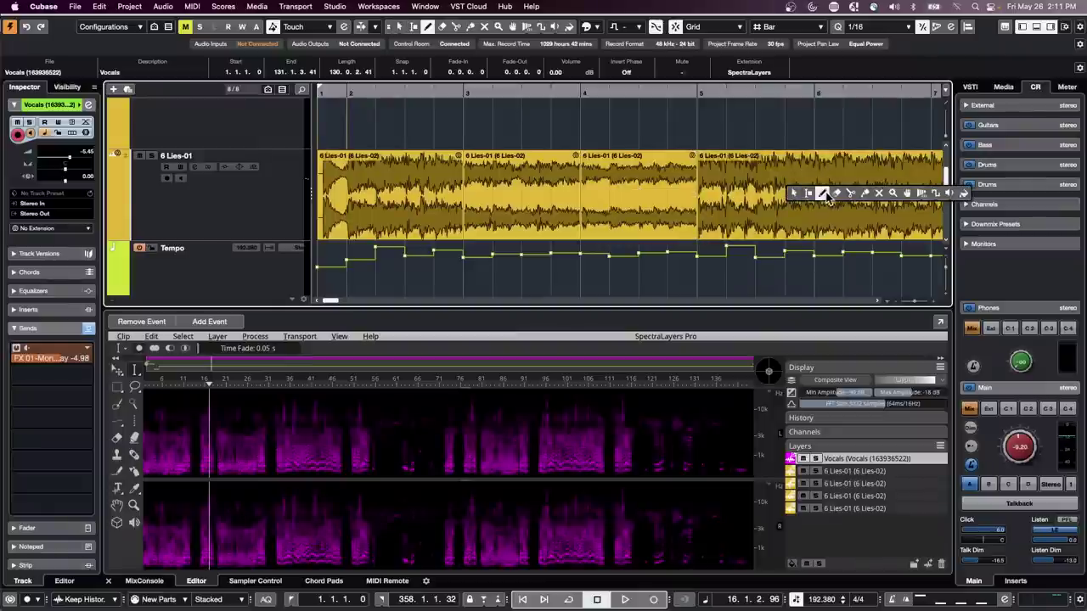
pyautogui.click(827, 193)
pyautogui.rightClick(781, 185)
pyautogui.click(822, 188)
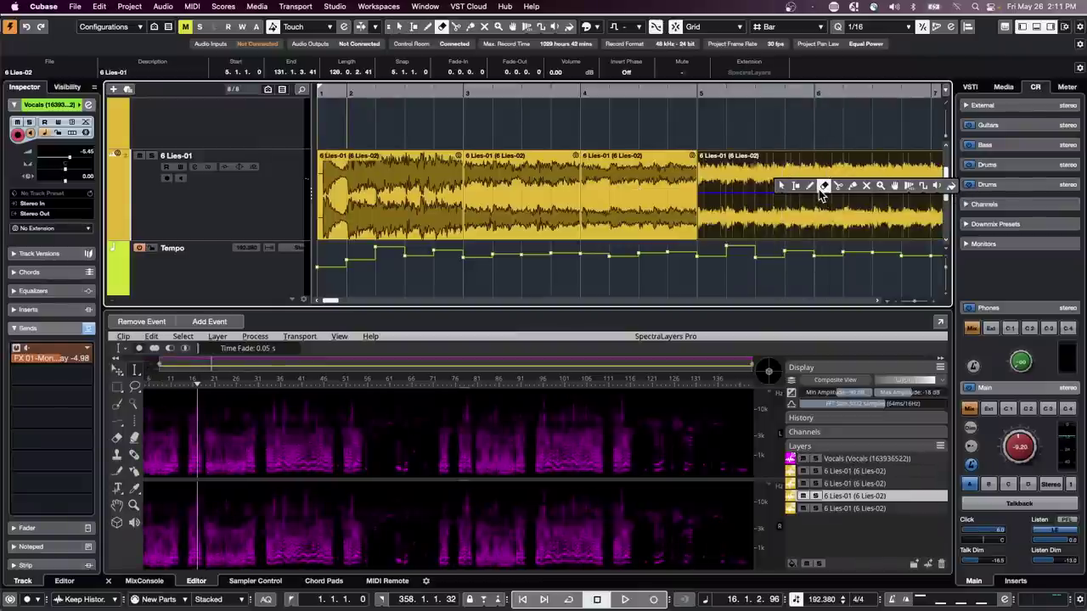
pyautogui.click(838, 186)
pyautogui.click(849, 193)
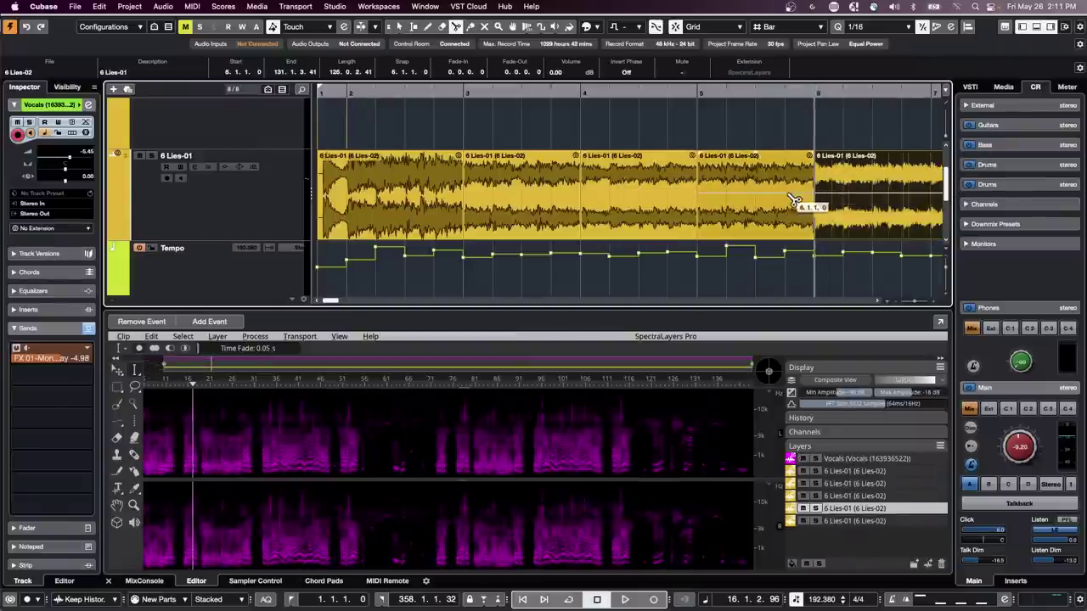
# - Raise the bar-5 event's volume to about 4.7 dB and drop the bar-4 event about 7.5 dB
pyautogui.rightClick(759, 205)
pyautogui.click(763, 206)
pyautogui.click(753, 180)
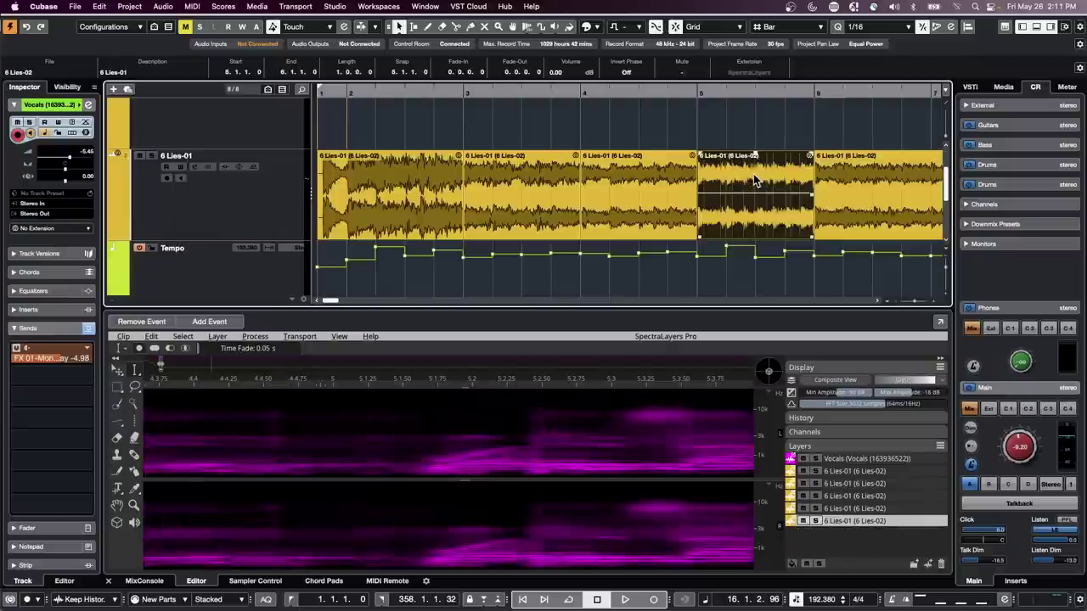
pyautogui.moveTo(754, 155); pyautogui.dragTo(726, 93)
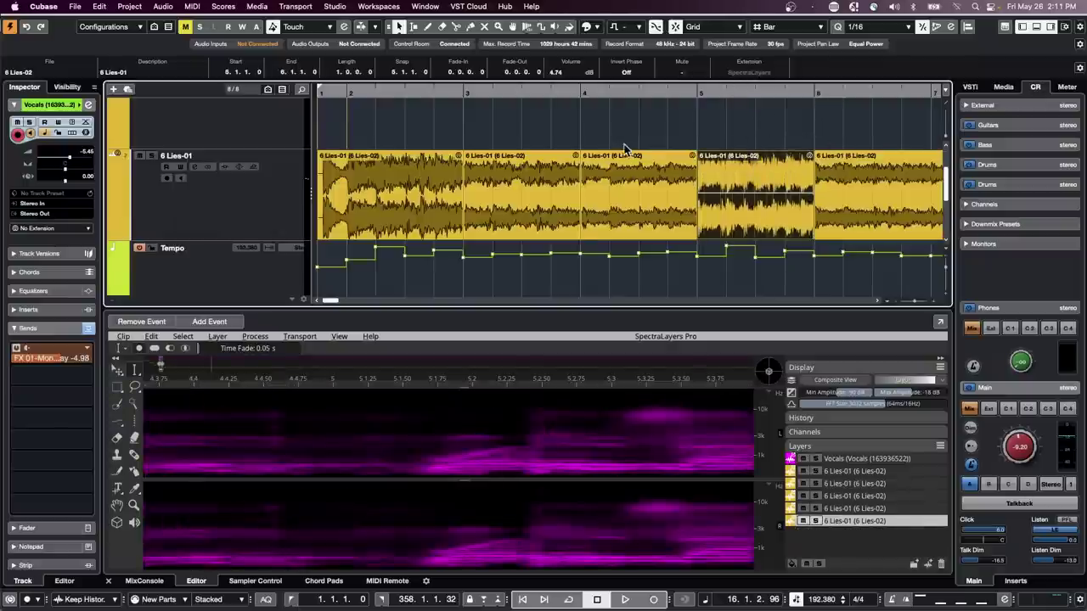
pyautogui.moveTo(639, 156); pyautogui.dragTo(636, 223)
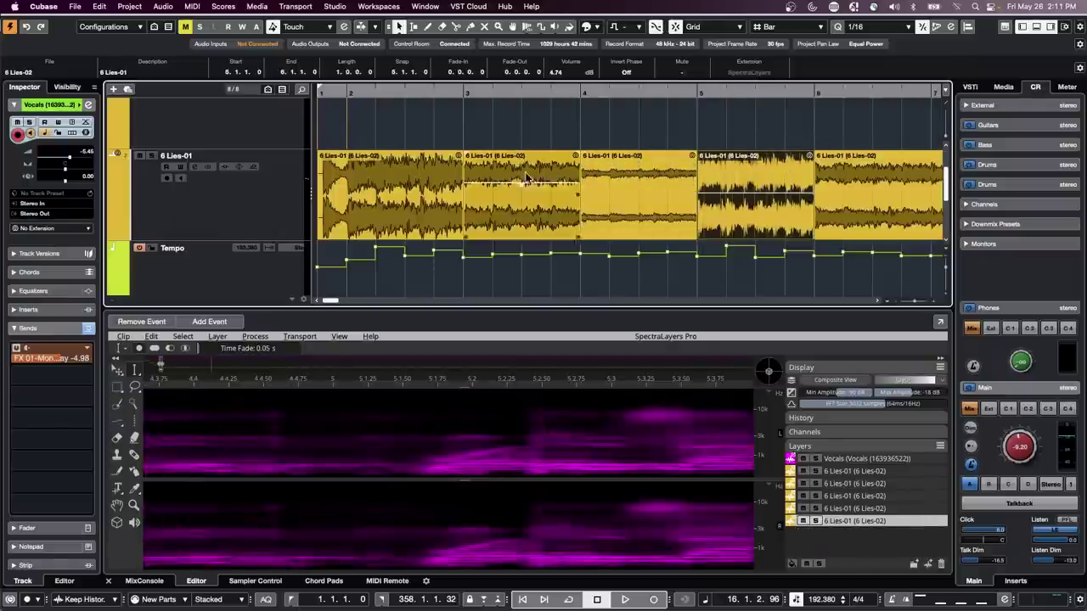
# - Set the bar-3 and bar-4 events to 0 dB in the info line, then select bars 3–5 events
pyautogui.moveTo(533, 134); pyautogui.dragTo(685, 202)
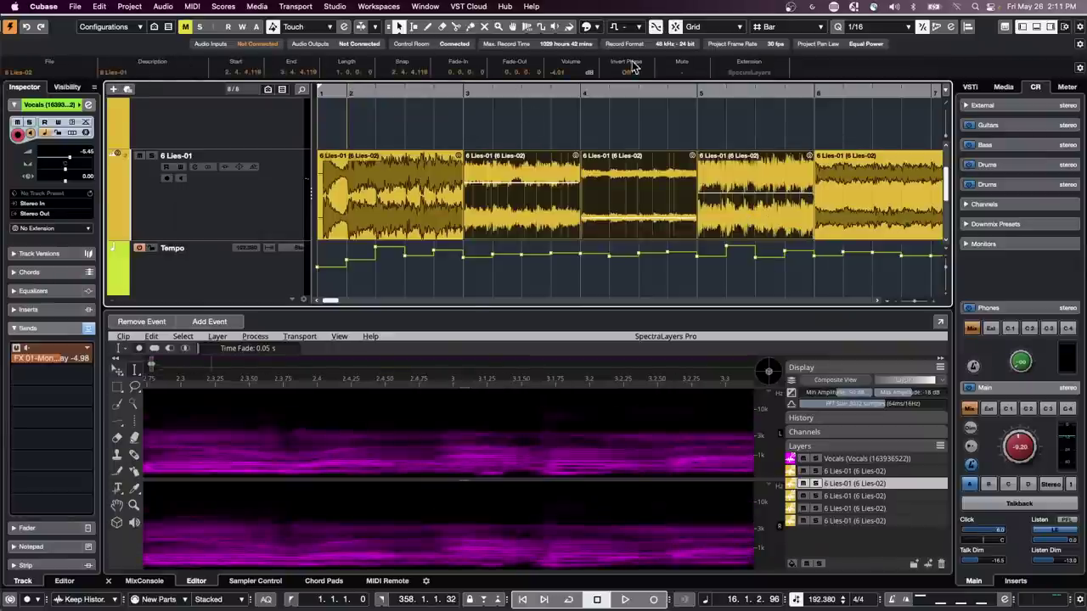
pyautogui.click(557, 72)
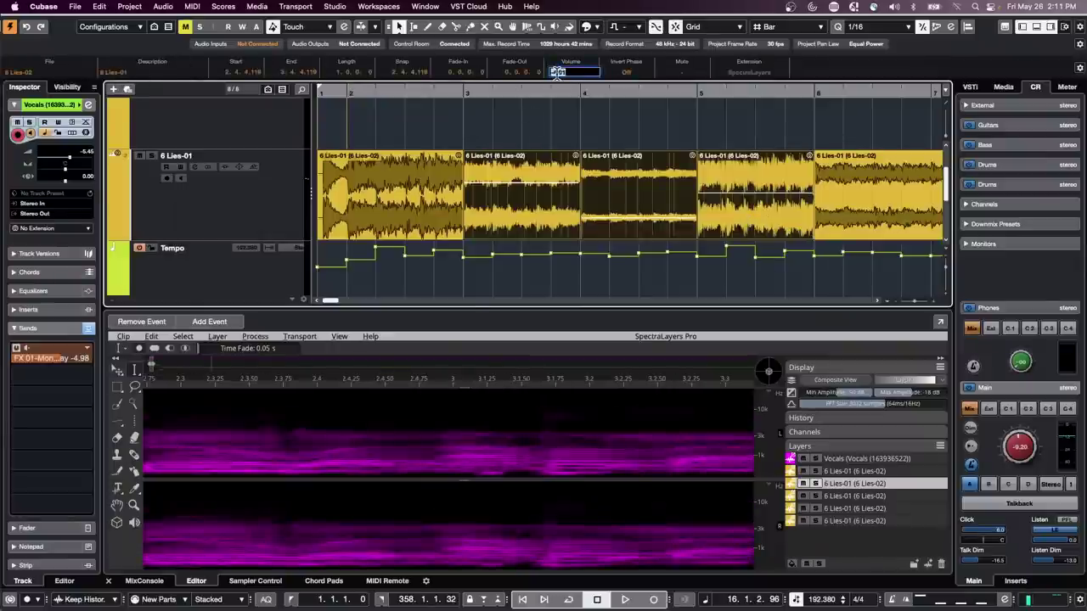
pyautogui.write('0')
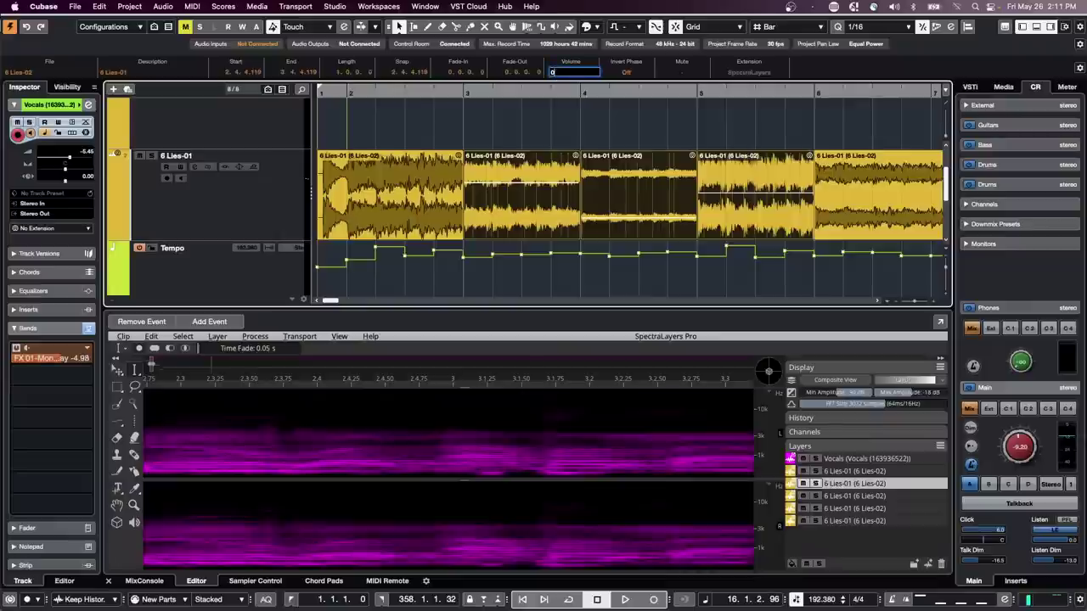
pyautogui.press('Return')
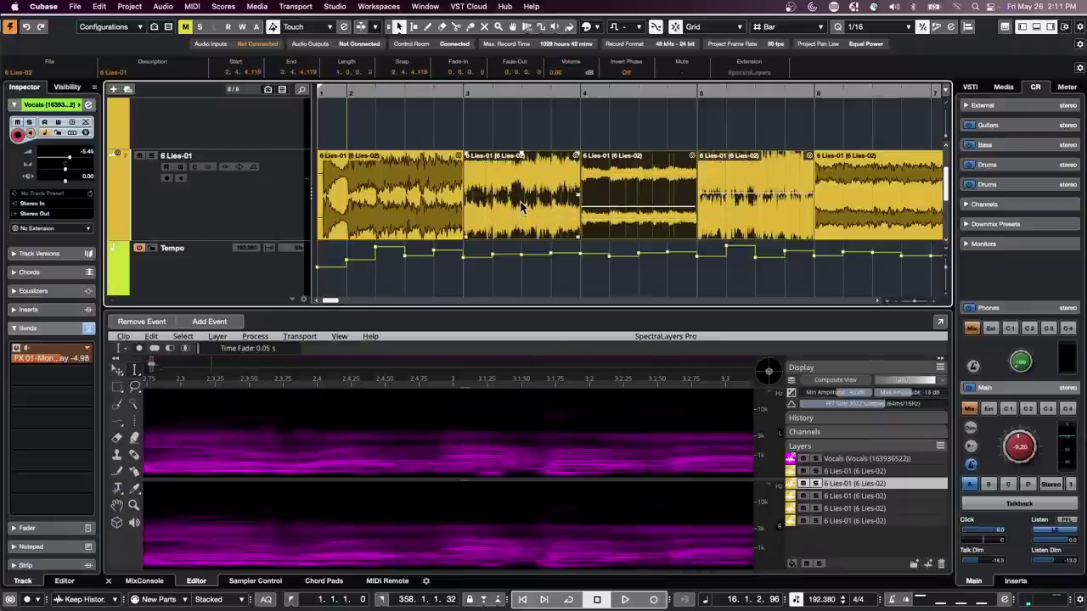
pyautogui.click(609, 206)
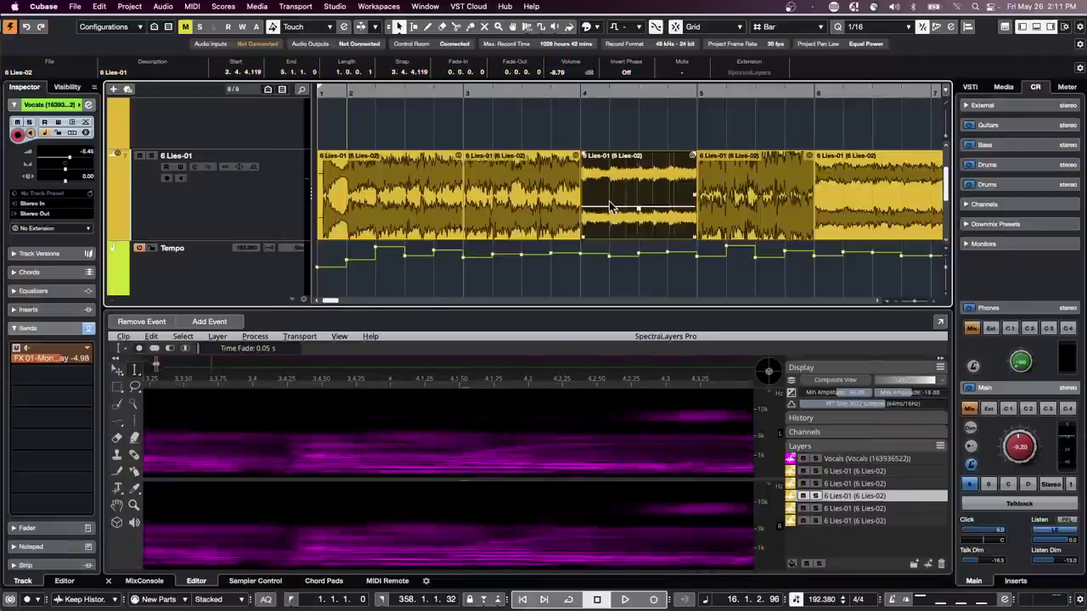
pyautogui.click(745, 207)
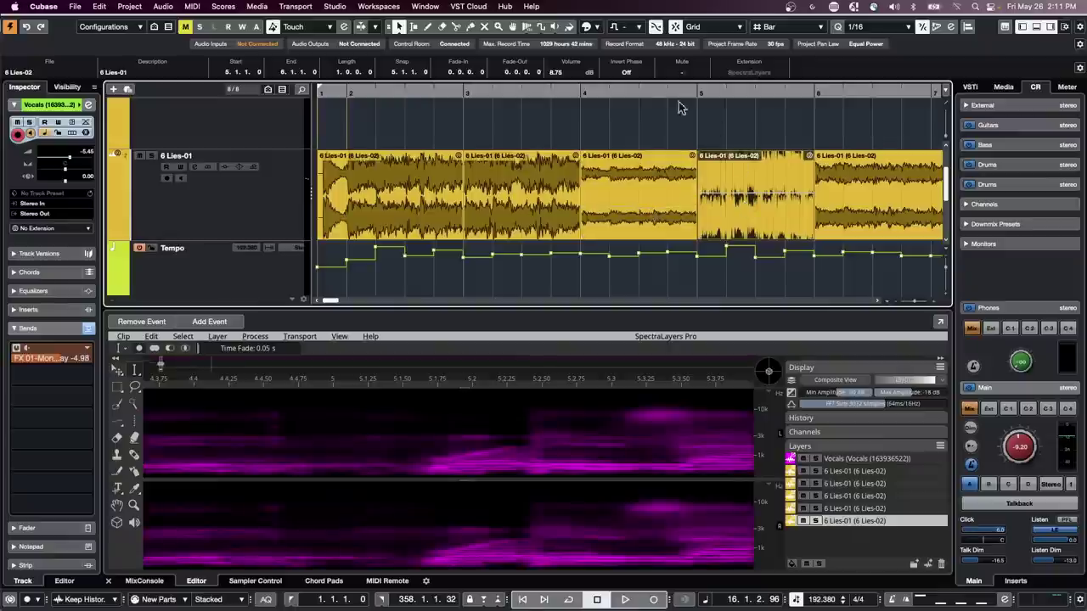
pyautogui.moveTo(535, 119); pyautogui.dragTo(766, 207)
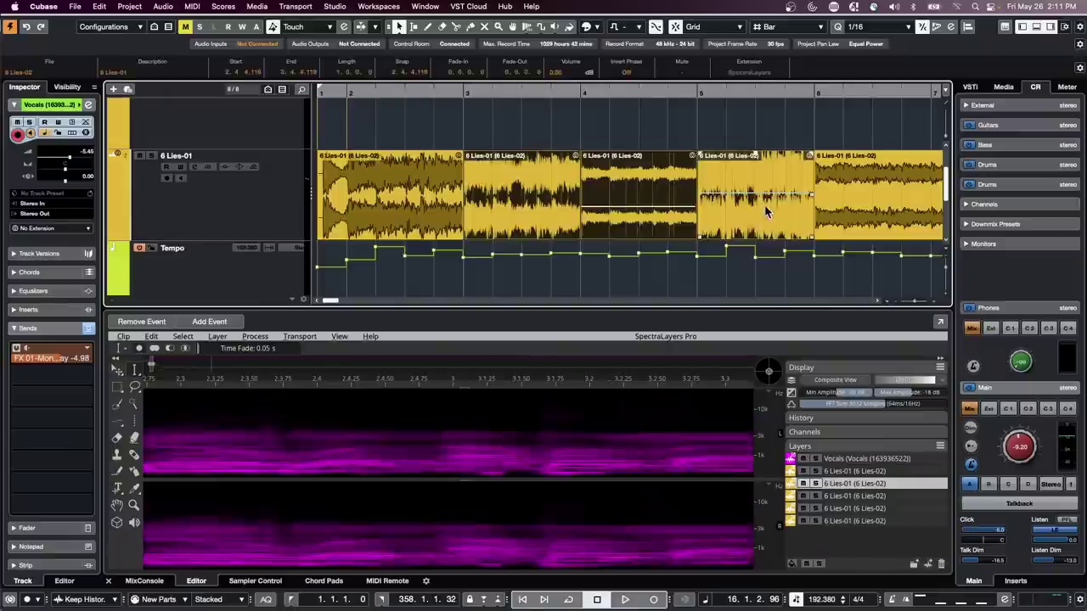
pyautogui.click(162, 6)
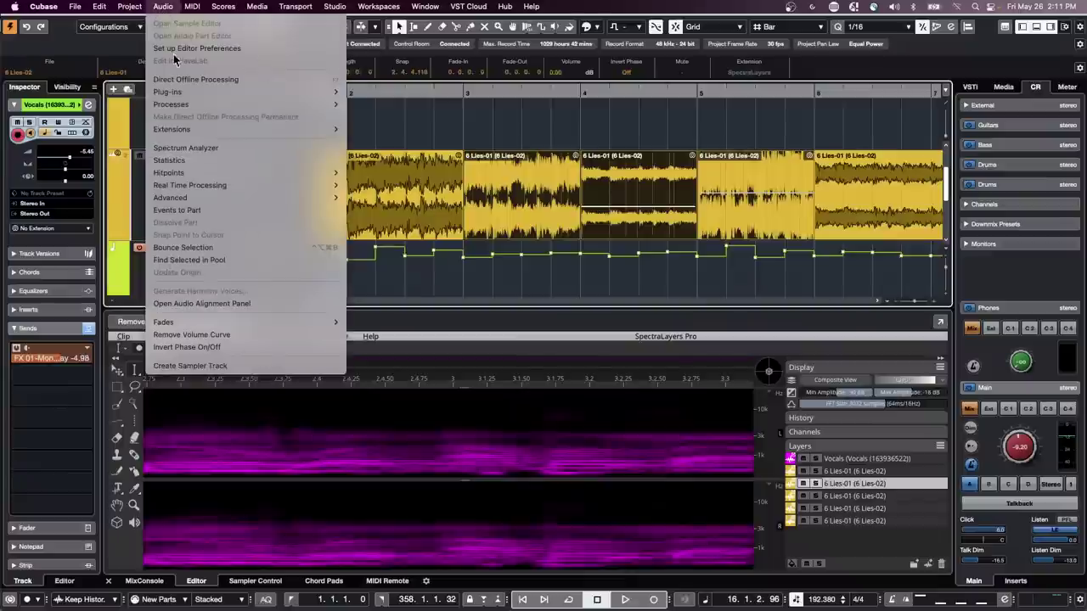
# - Remove the volume curves from the bar-3 to bar-5 events and lower the bar-4 event about 2.5 dB
pyautogui.click(221, 337)
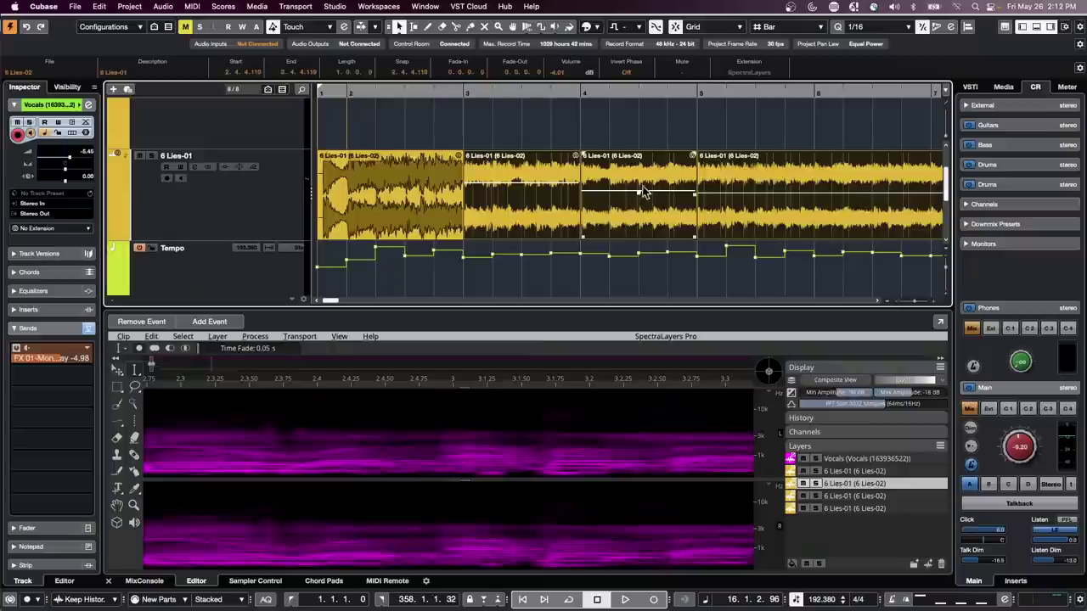
pyautogui.moveTo(639, 193); pyautogui.dragTo(642, 214)
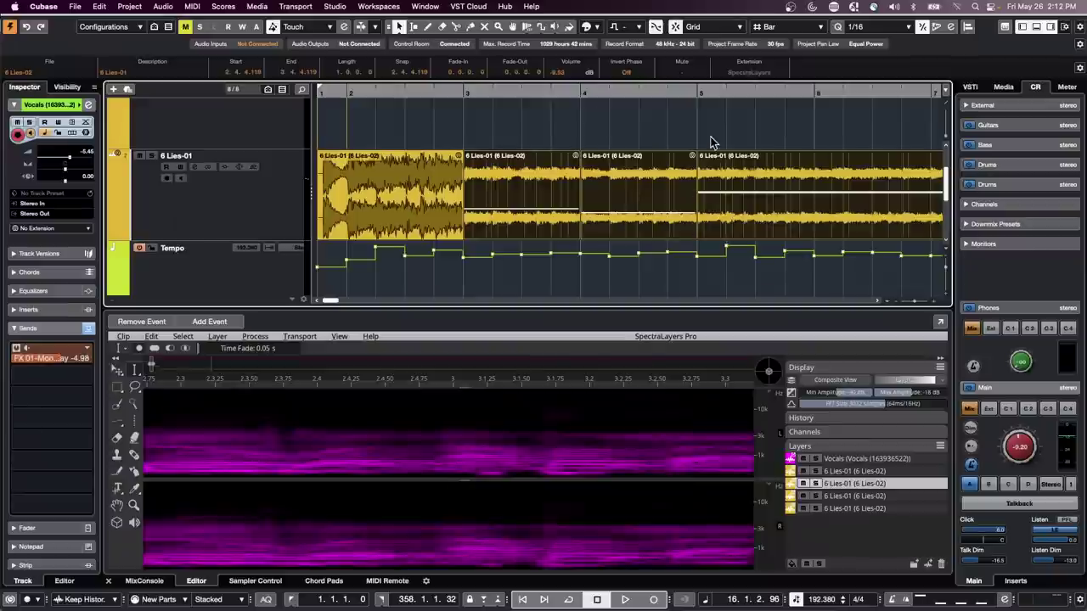
# - Split the bar-5 event at bar 6 with the Split tool
pyautogui.rightClick(754, 185)
pyautogui.click(814, 187)
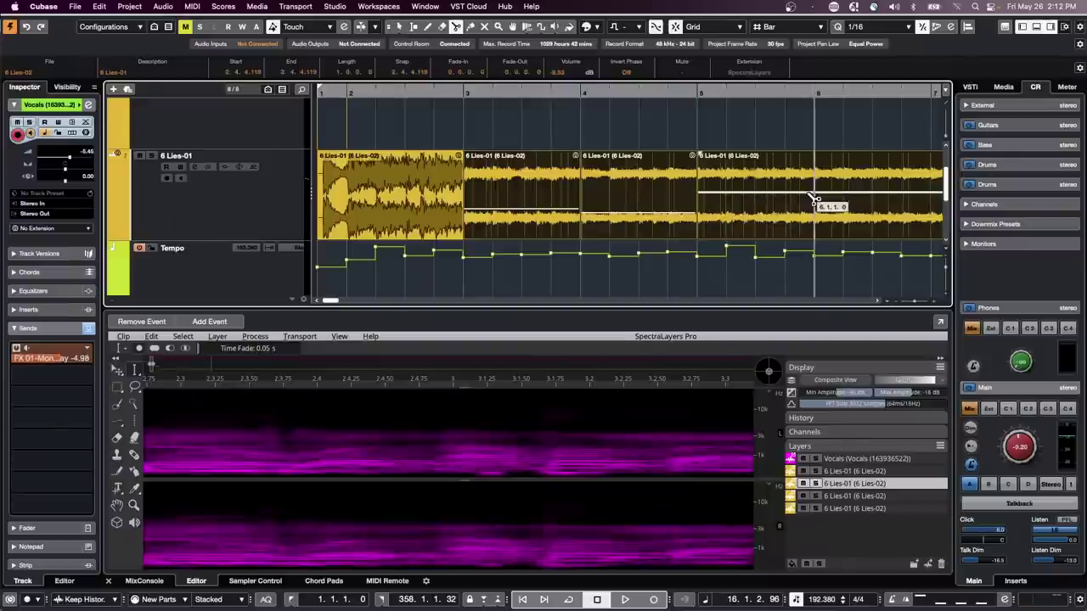
pyautogui.click(814, 198)
pyautogui.press('1')
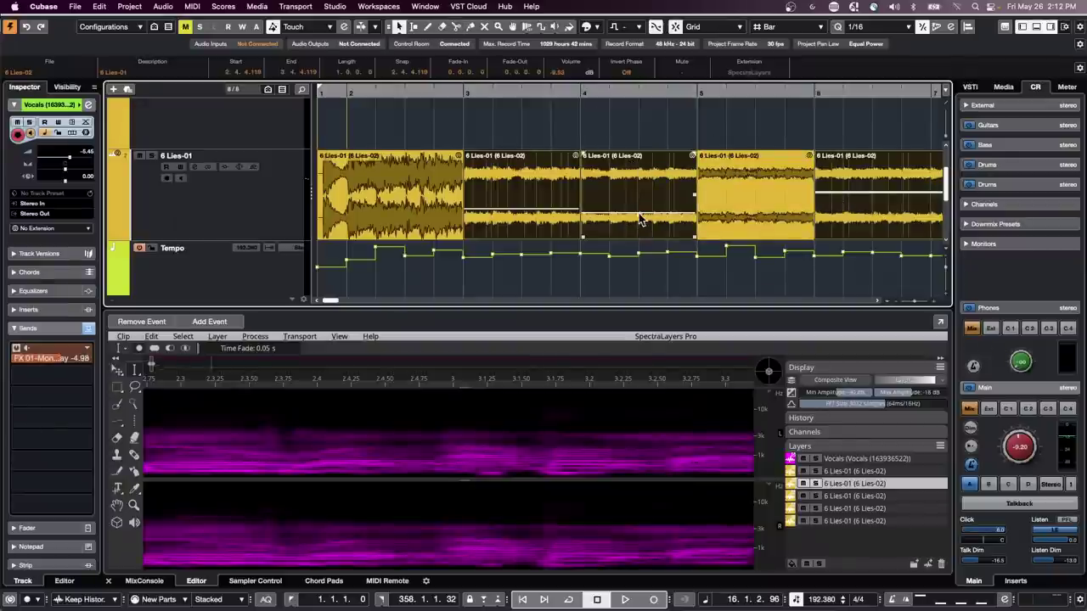
# - Rebalance event volumes: raise bar 4, lower bar 3 to -14.38 dB, lower bar 5
pyautogui.moveTo(640, 220)
pyautogui.mouseDown()
pyautogui.moveTo(635, 166)
pyautogui.moveTo(633, 208)
pyautogui.mouseUp()
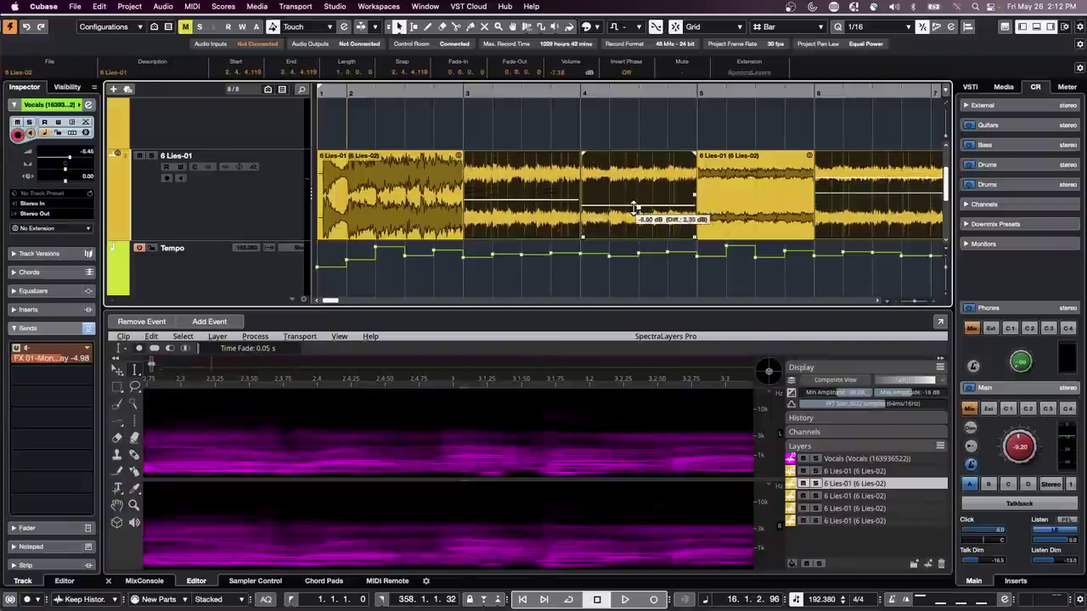
pyautogui.click(638, 142)
pyautogui.click(639, 197)
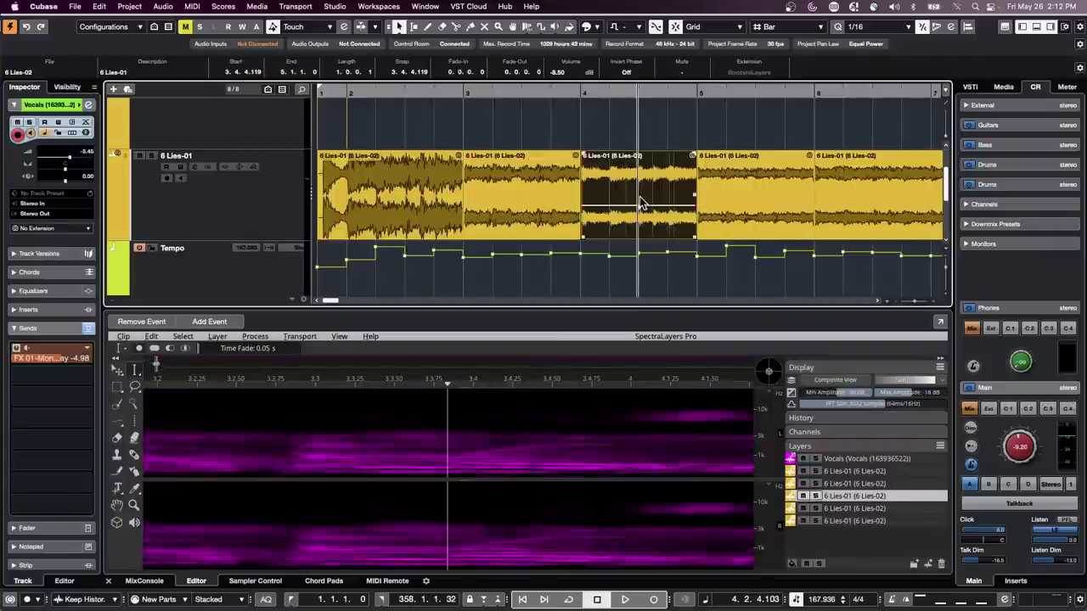
pyautogui.click(757, 204)
pyautogui.moveTo(532, 213)
pyautogui.mouseDown()
pyautogui.moveTo(521, 204)
pyautogui.moveTo(522, 219)
pyautogui.mouseUp()
pyautogui.moveTo(638, 212); pyautogui.dragTo(638, 175)
pyautogui.click(784, 208)
pyautogui.moveTo(756, 193); pyautogui.dragTo(754, 203)
# - Select the bar-5, bar-4 and bar-3 events together
pyautogui.click(754, 197)
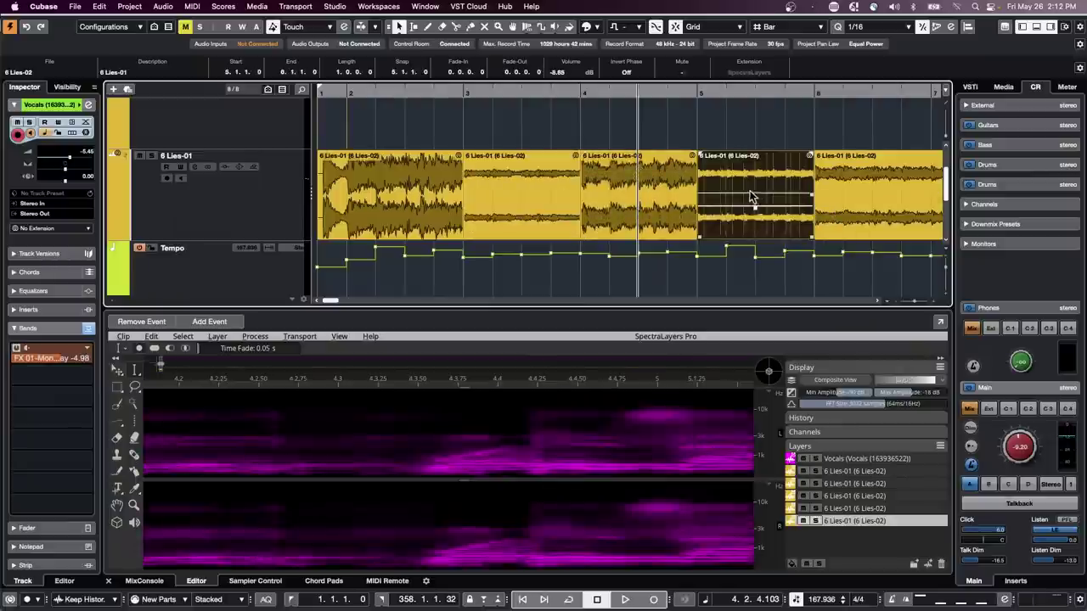
pyautogui.keyDown('shift'); pyautogui.click(665, 208); pyautogui.keyUp('shift')
pyautogui.keyDown('shift'); pyautogui.click(556, 208); pyautogui.keyUp('shift')
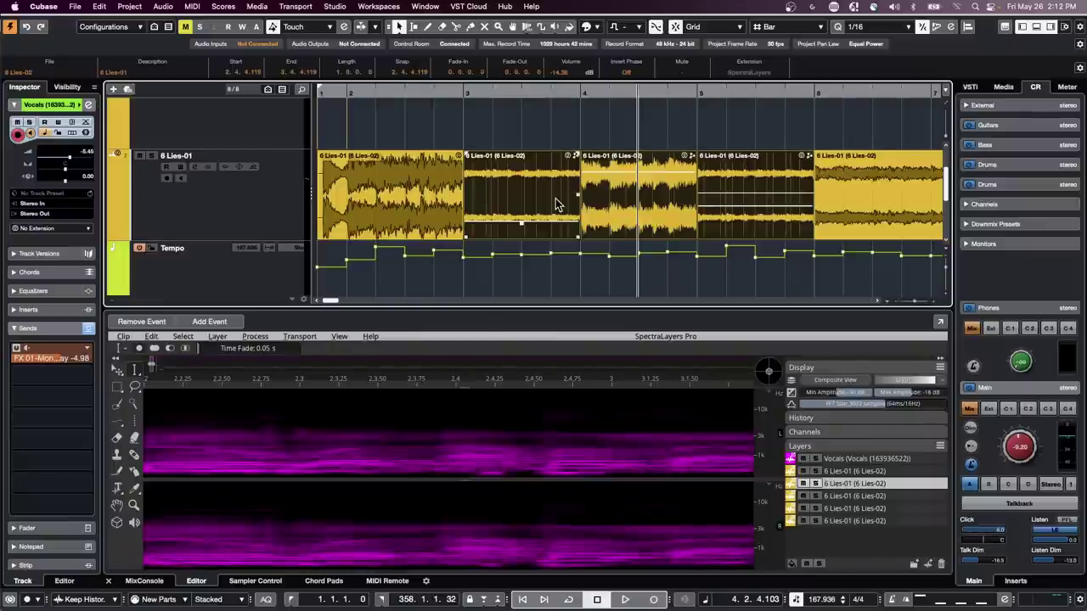
# - Set the selected events' volume to 0 dB in the info line, undoing and retrying once
pyautogui.click(572, 73)
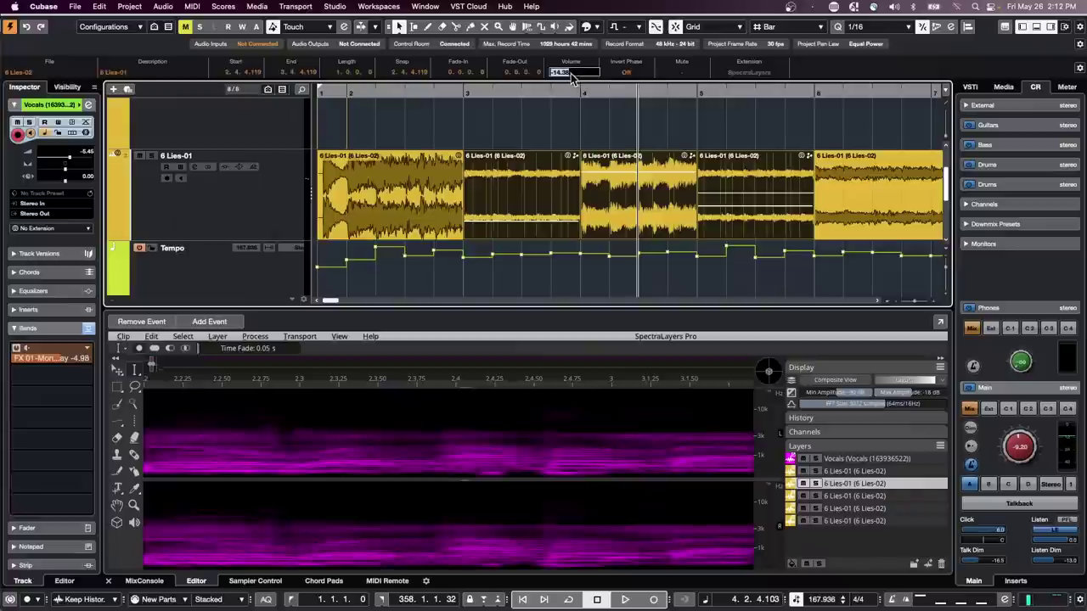
pyautogui.write('0')
pyautogui.press('Return')
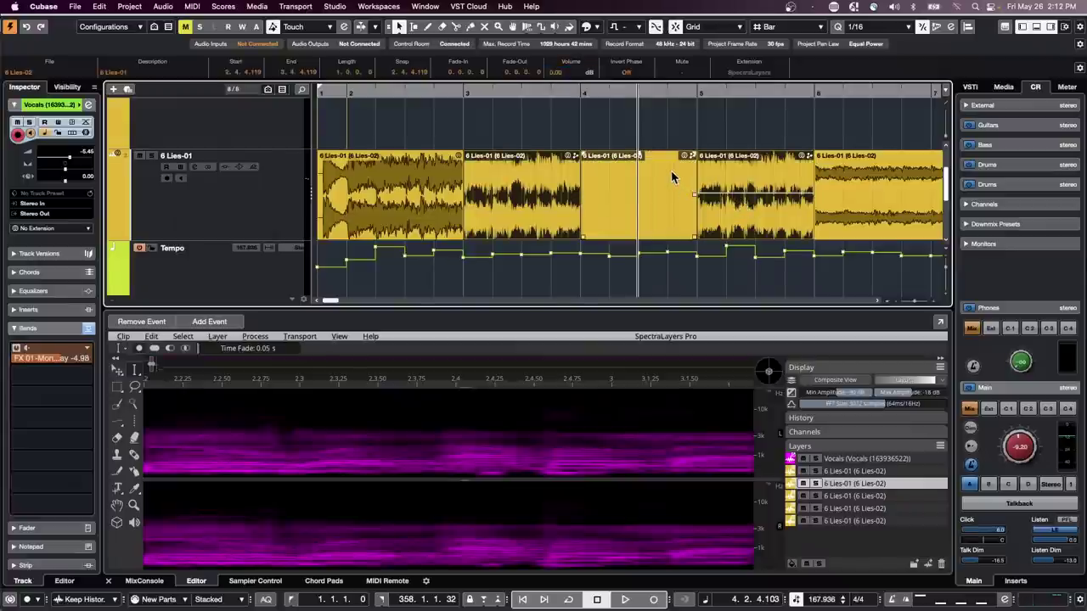
pyautogui.press('super+z')
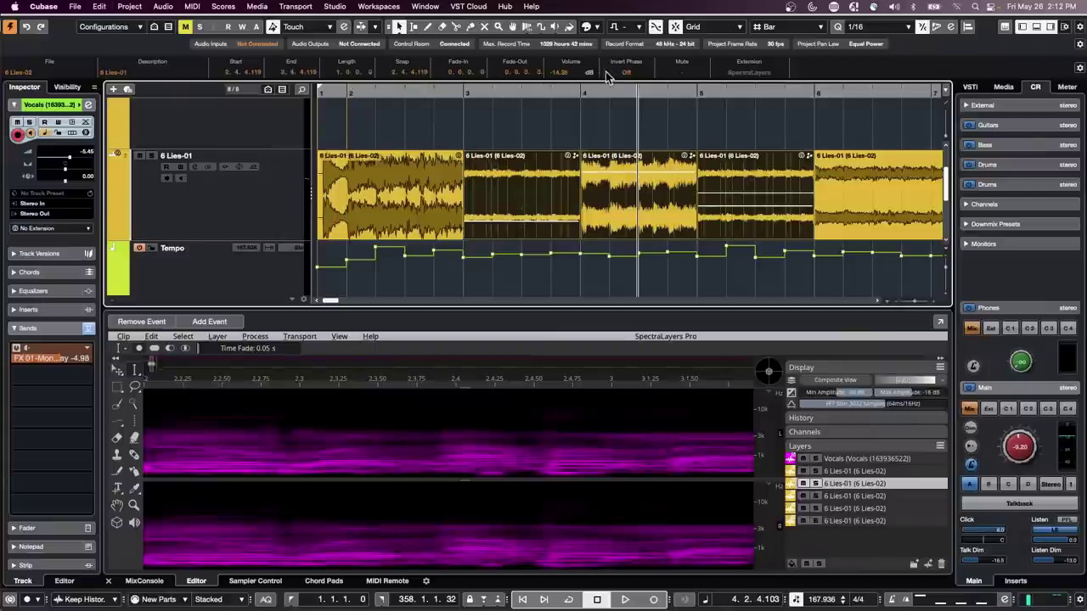
pyautogui.click(574, 71)
pyautogui.write('0')
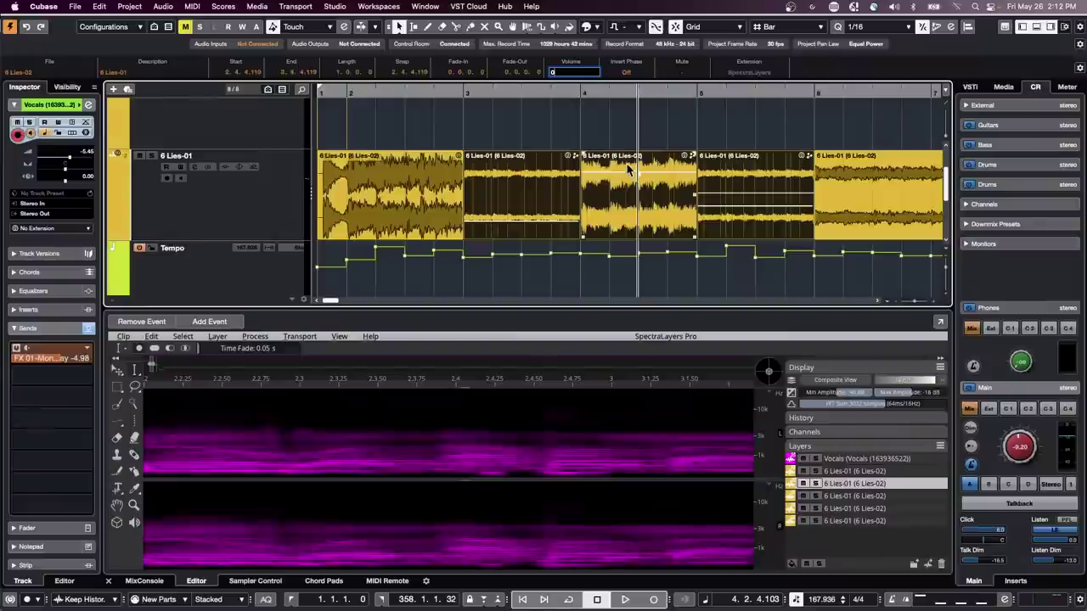
pyautogui.press('Return')
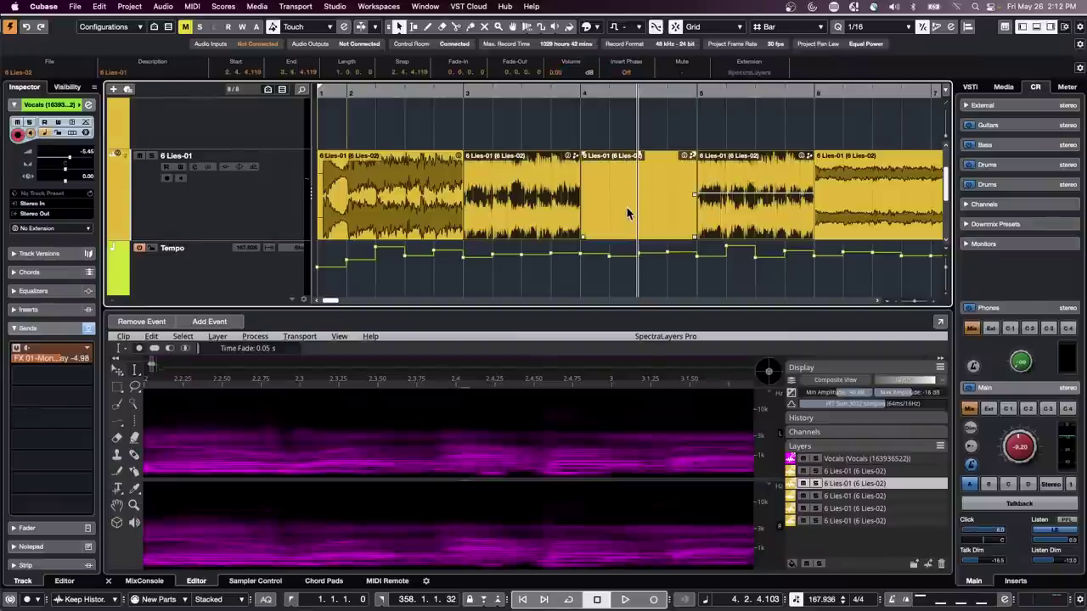
# - Select only the bar-3 event, undo two edits, and set its volume to 0 dB
pyautogui.click(546, 198)
pyautogui.press('super+z')
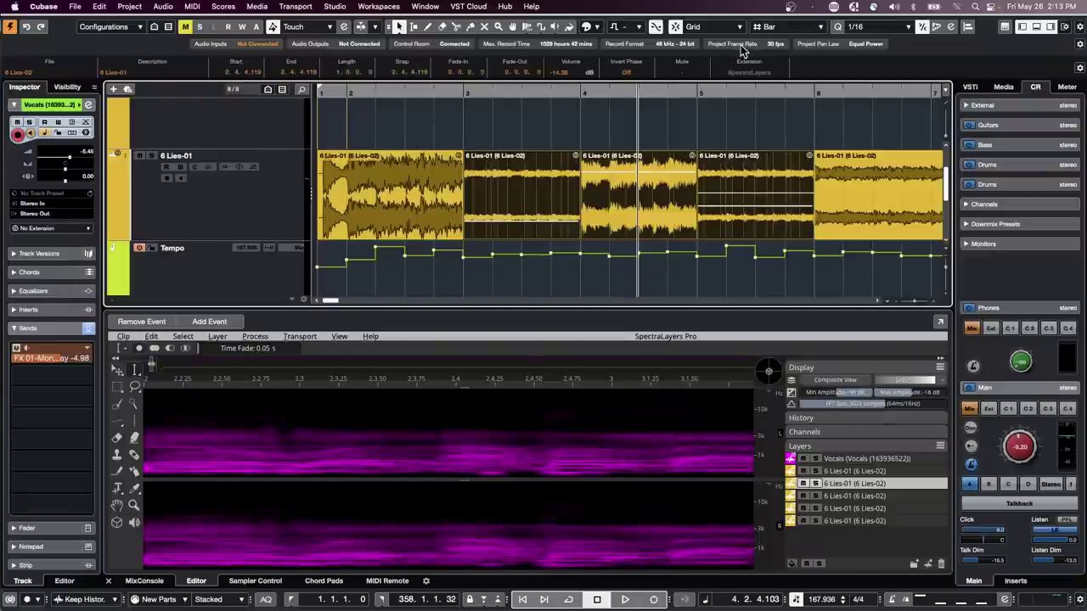
pyautogui.press('super+z')
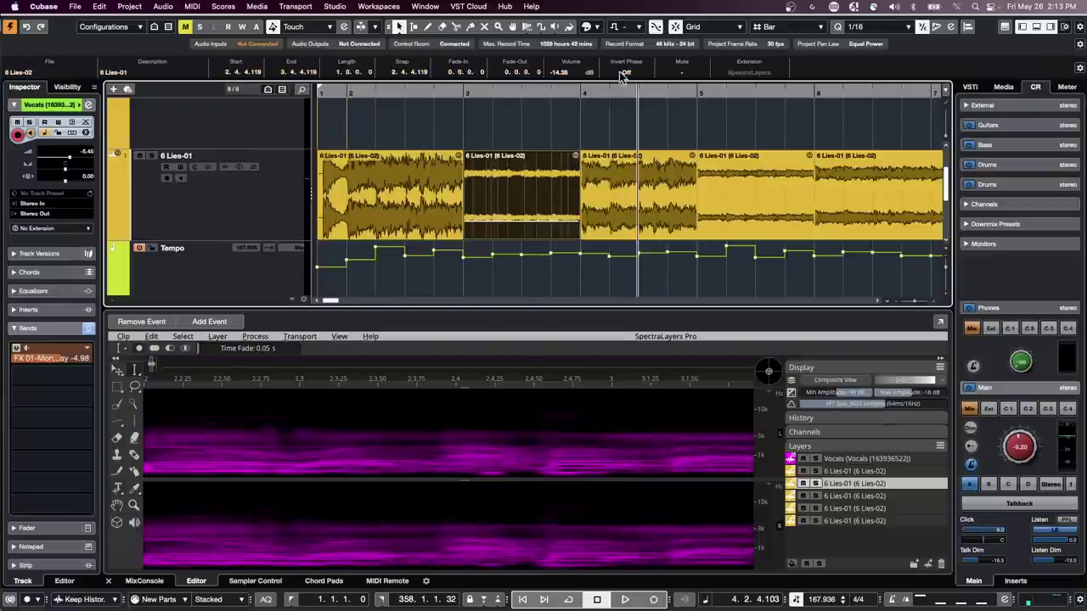
pyautogui.click(573, 72)
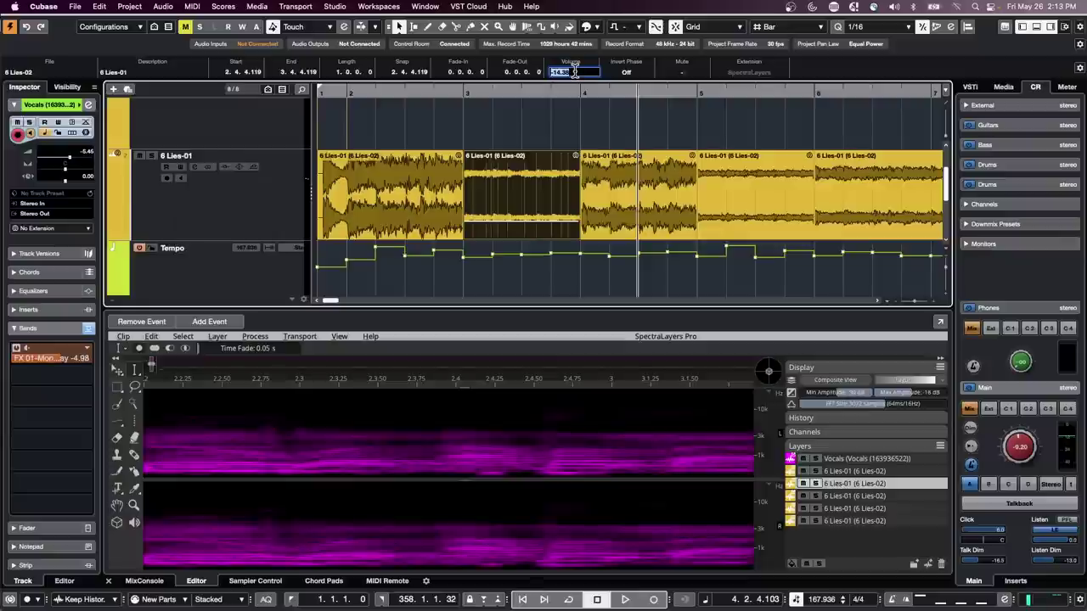
pyautogui.write('0')
pyautogui.press('Return')
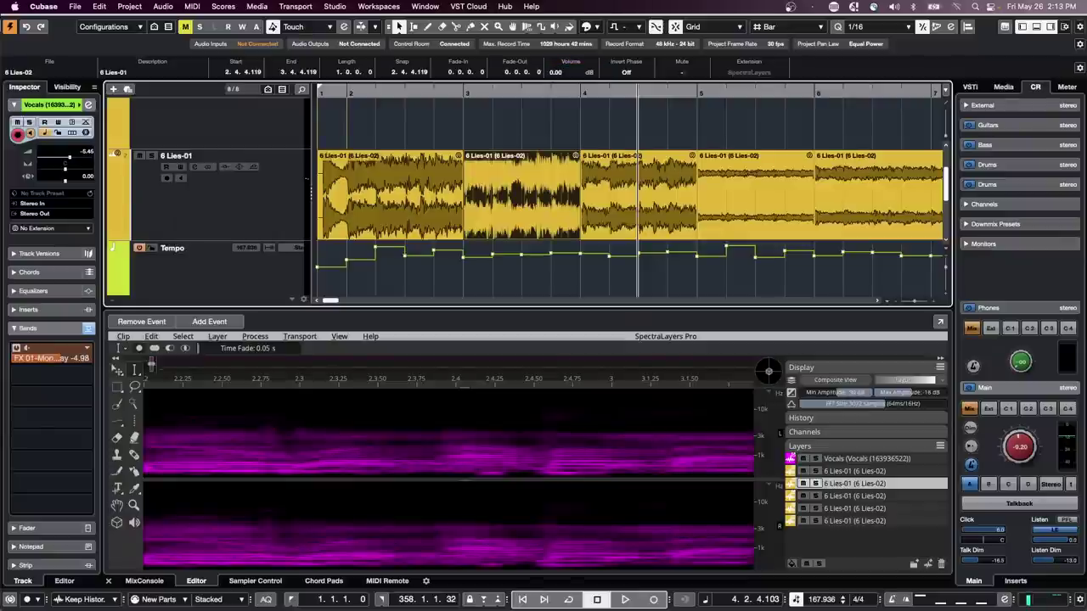
# - Set the bar-4 and bar-5 events' volume to 0 dB each
pyautogui.click(639, 197)
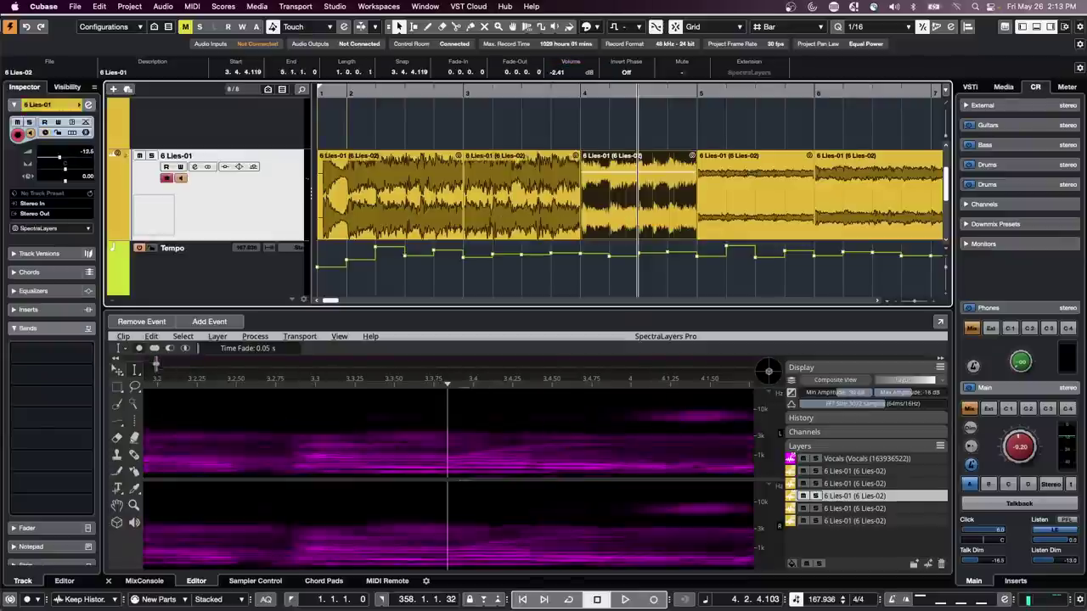
pyautogui.click(581, 74)
pyautogui.write('0')
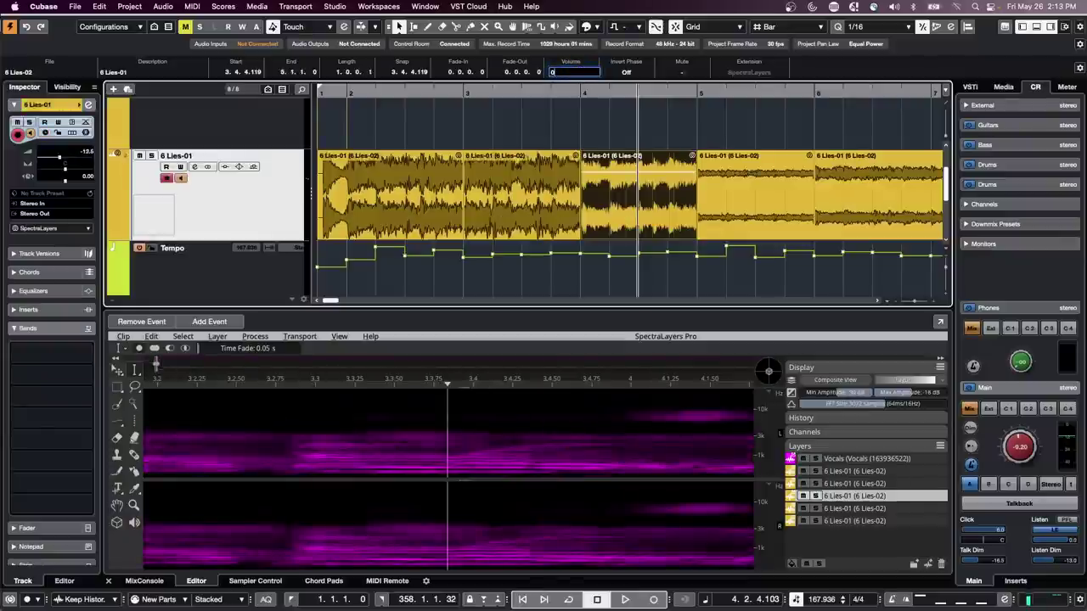
pyautogui.press('Return')
pyautogui.press('Right')
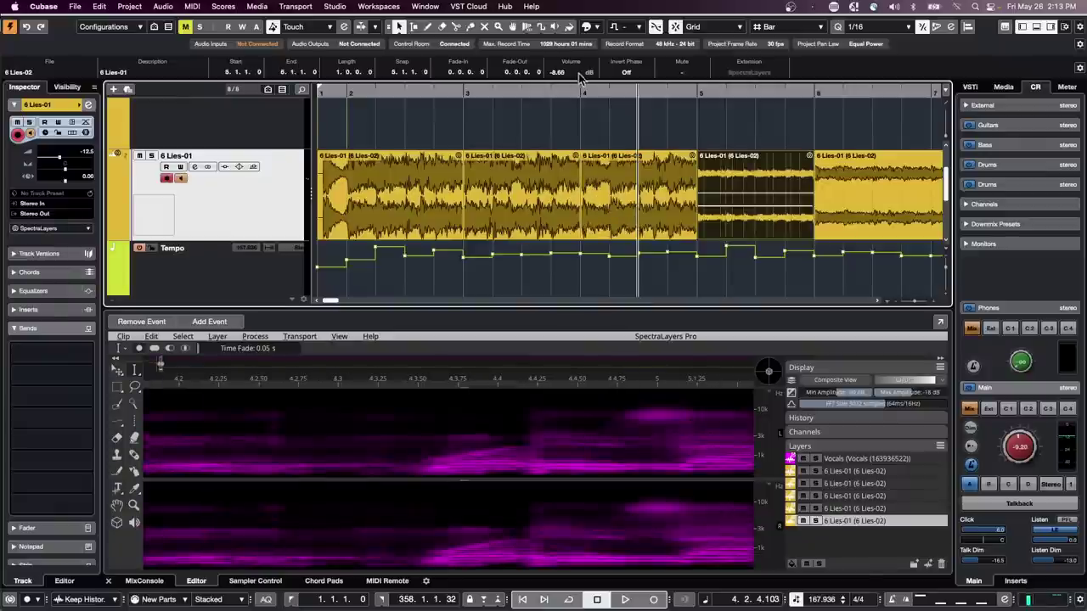
pyautogui.click(582, 73)
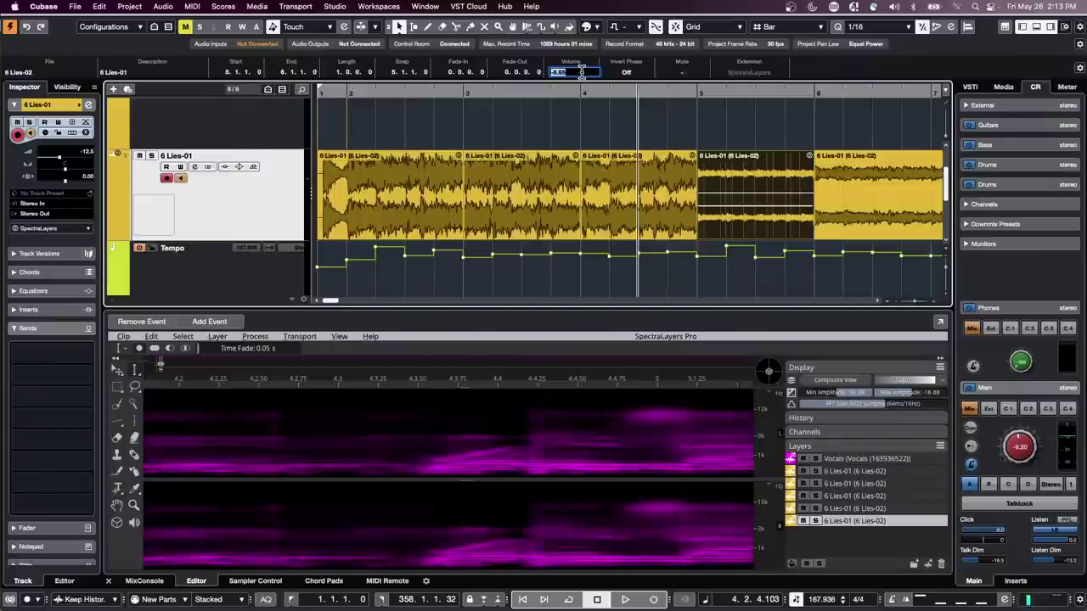
pyautogui.write('0')
pyautogui.press('Return')
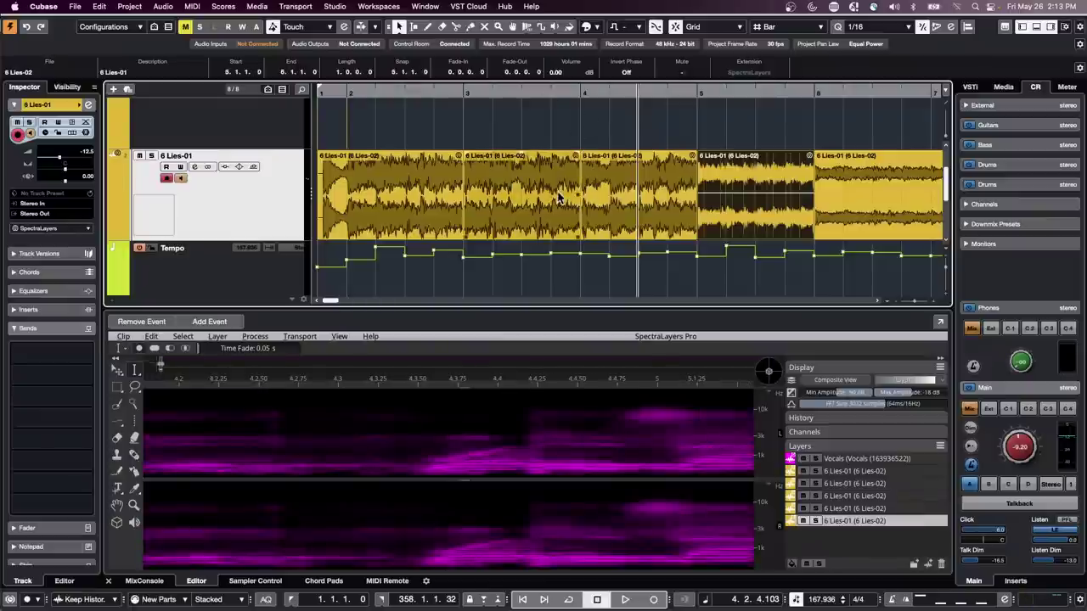
# - Drag volumes down: bar 5 to -10.11 dB, bar 4 to -5.03 dB, bar 3 lowered; then box-select the events
pyautogui.rightClick(652, 189)
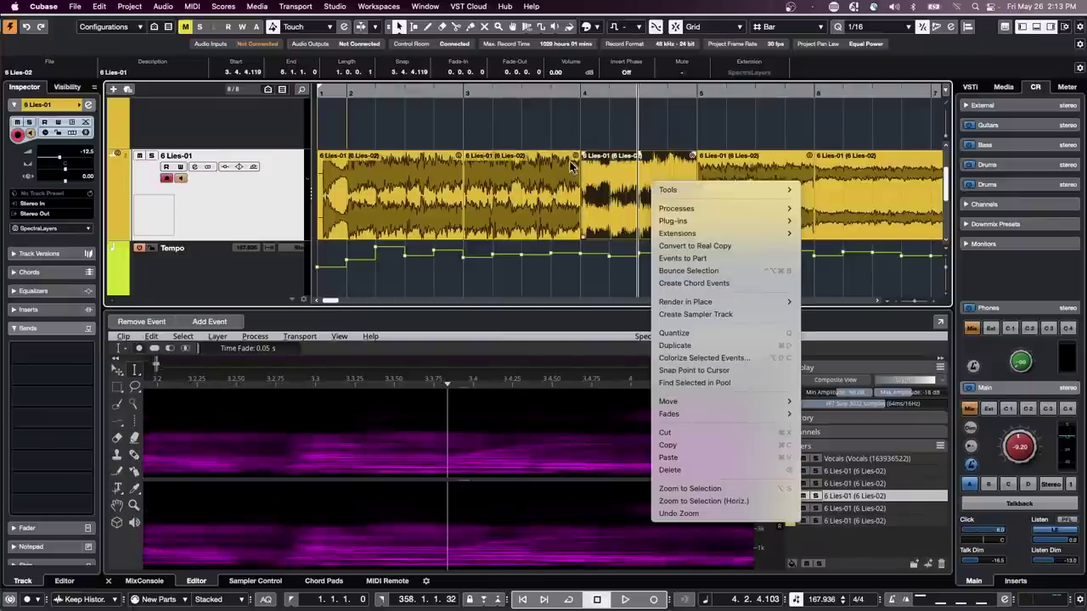
pyautogui.click(550, 221)
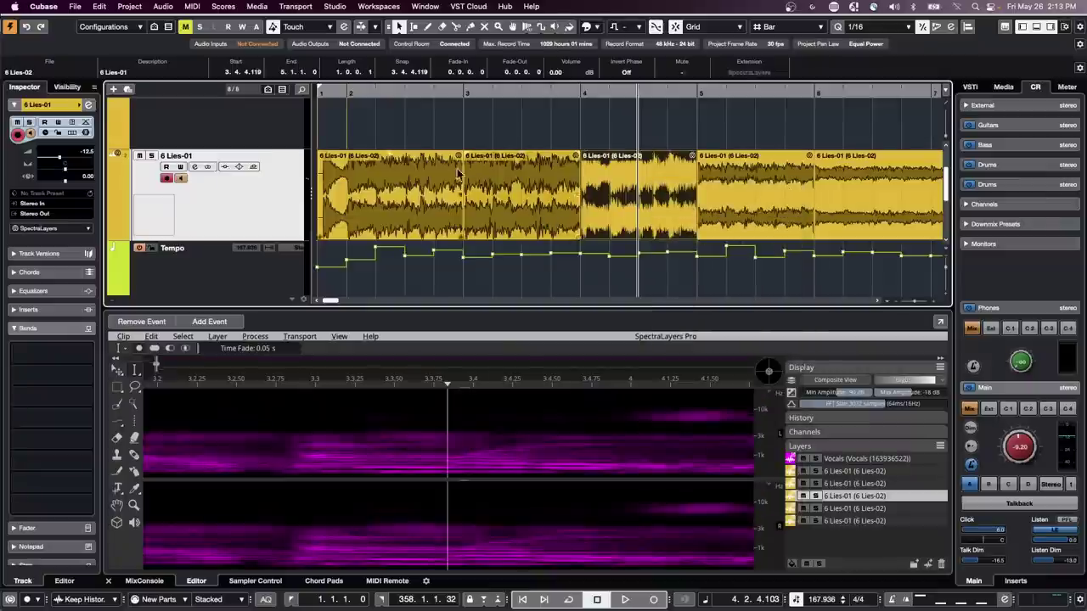
pyautogui.click(736, 187)
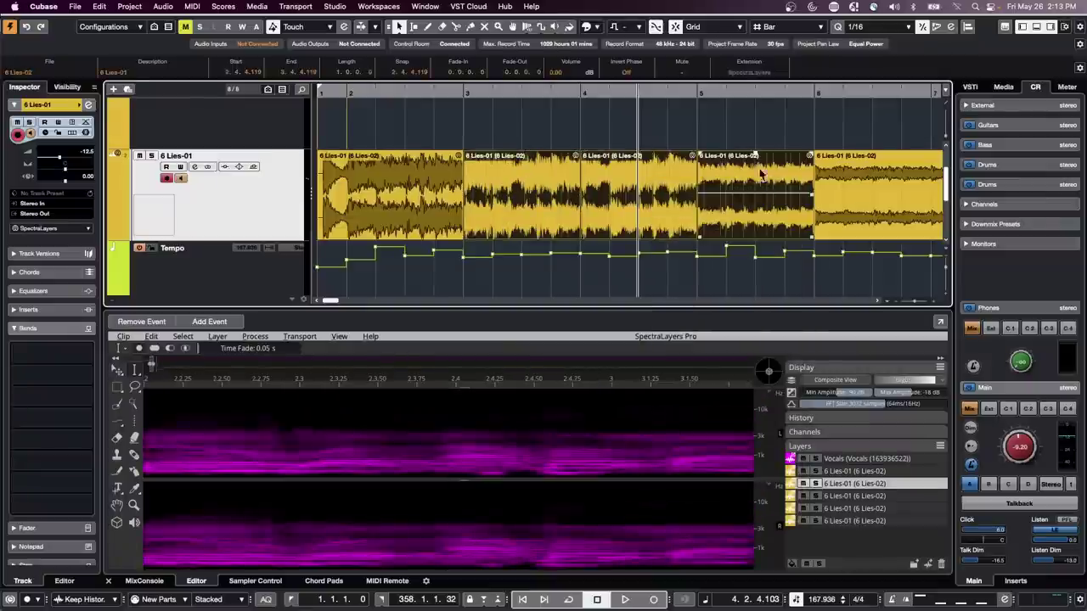
pyautogui.moveTo(754, 155); pyautogui.dragTo(764, 175)
pyautogui.click(650, 213)
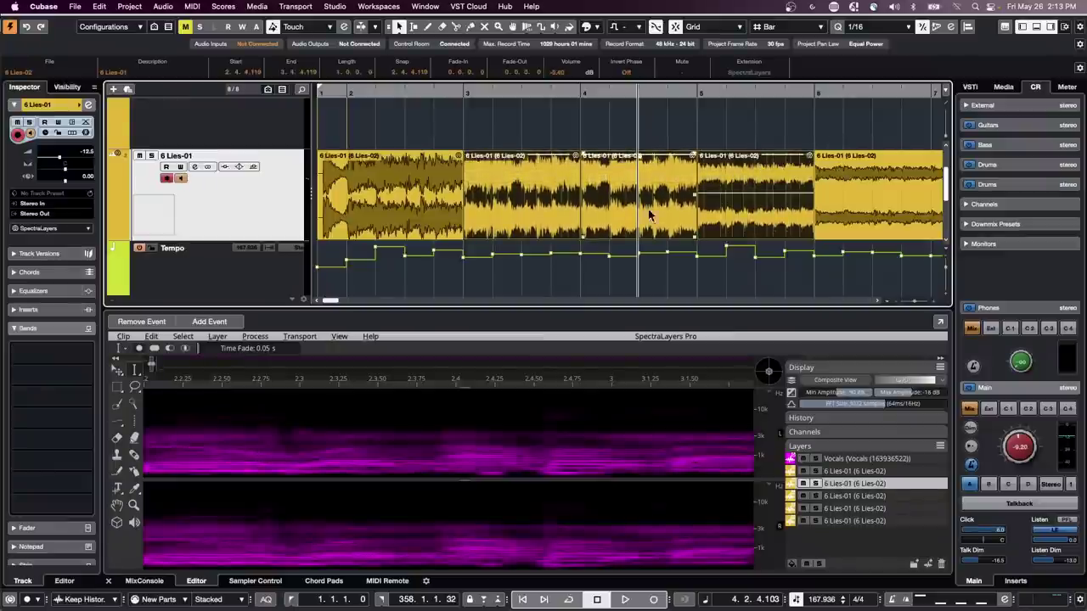
pyautogui.moveTo(640, 158); pyautogui.dragTo(639, 191)
pyautogui.moveTo(524, 155); pyautogui.dragTo(522, 191)
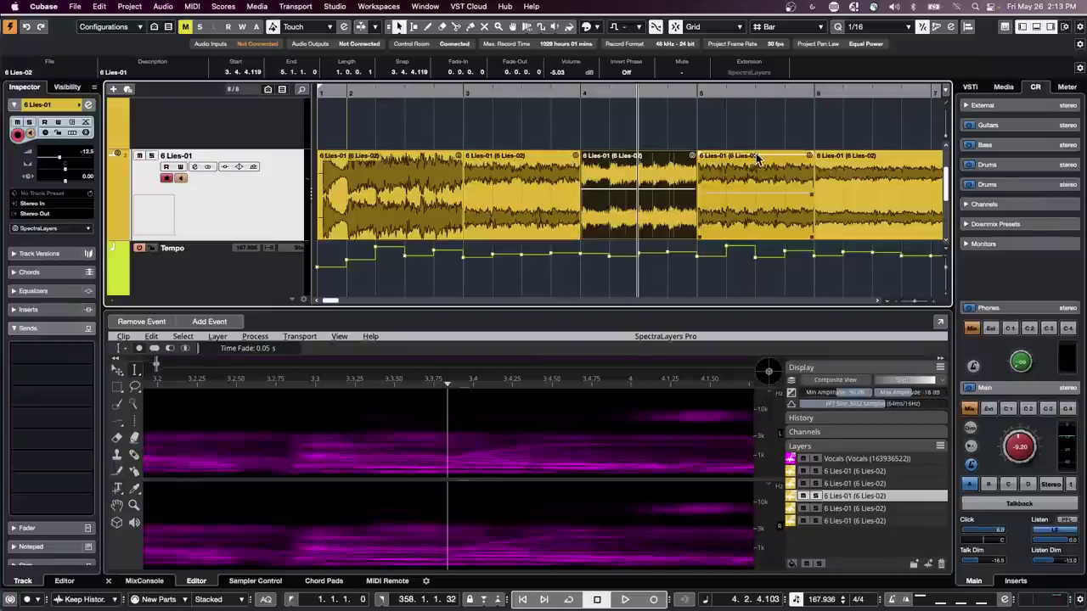
pyautogui.moveTo(756, 157); pyautogui.dragTo(764, 216)
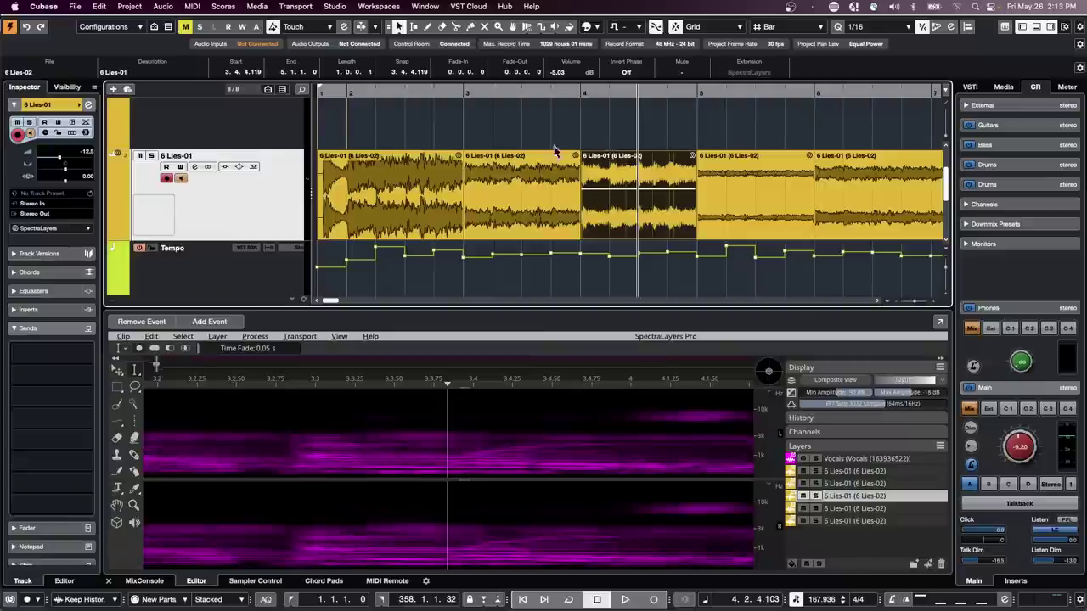
pyautogui.moveTo(528, 129); pyautogui.dragTo(742, 222)
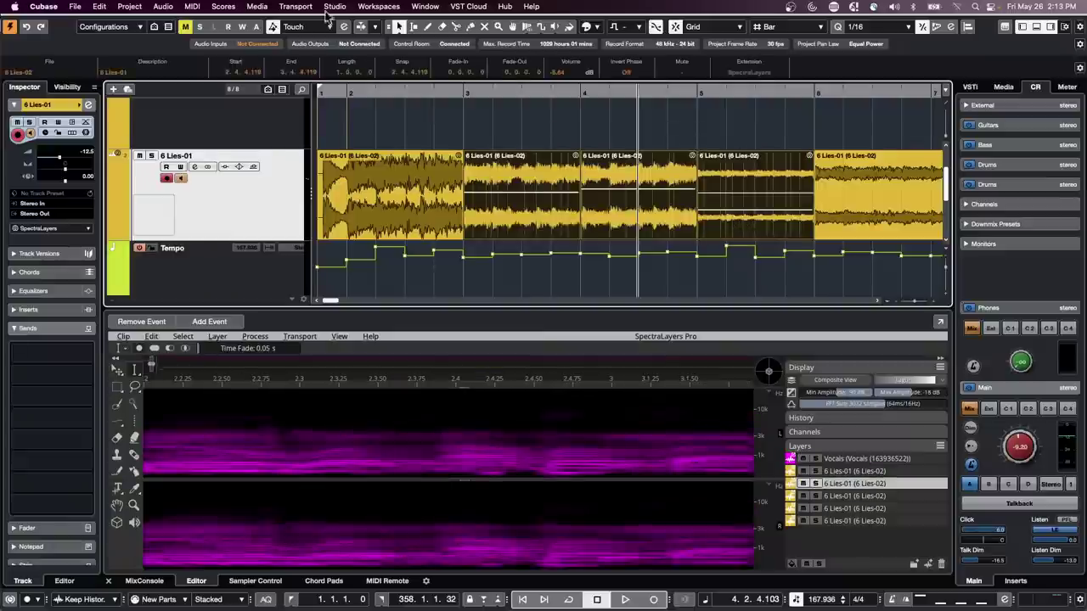
# - Open Project > Browser and inspect the 6 Lies-01 Volume automation and event data
pyautogui.click(145, 7)
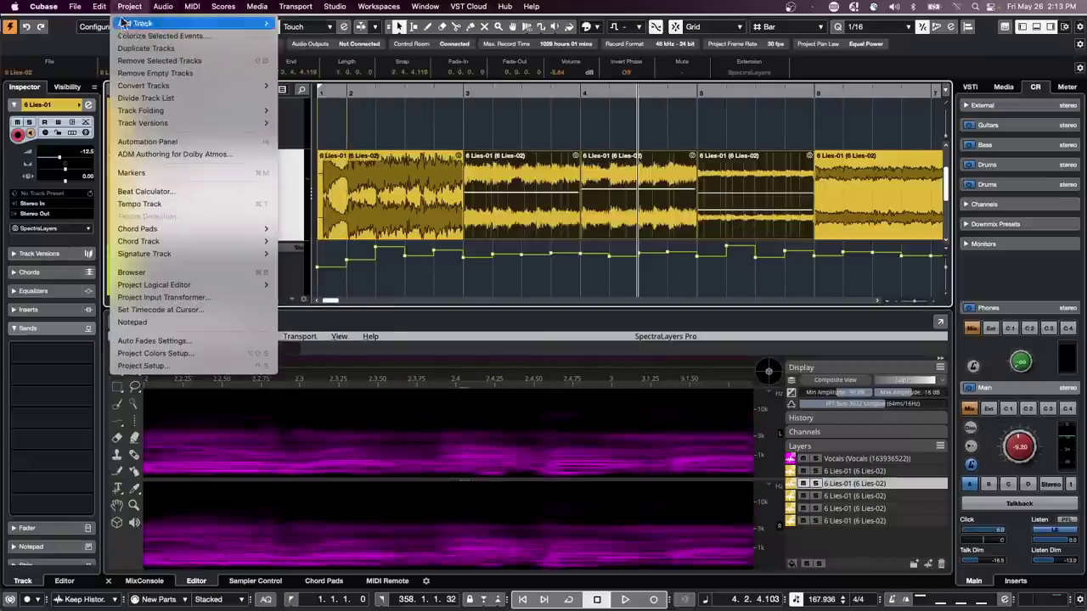
pyautogui.click(132, 272)
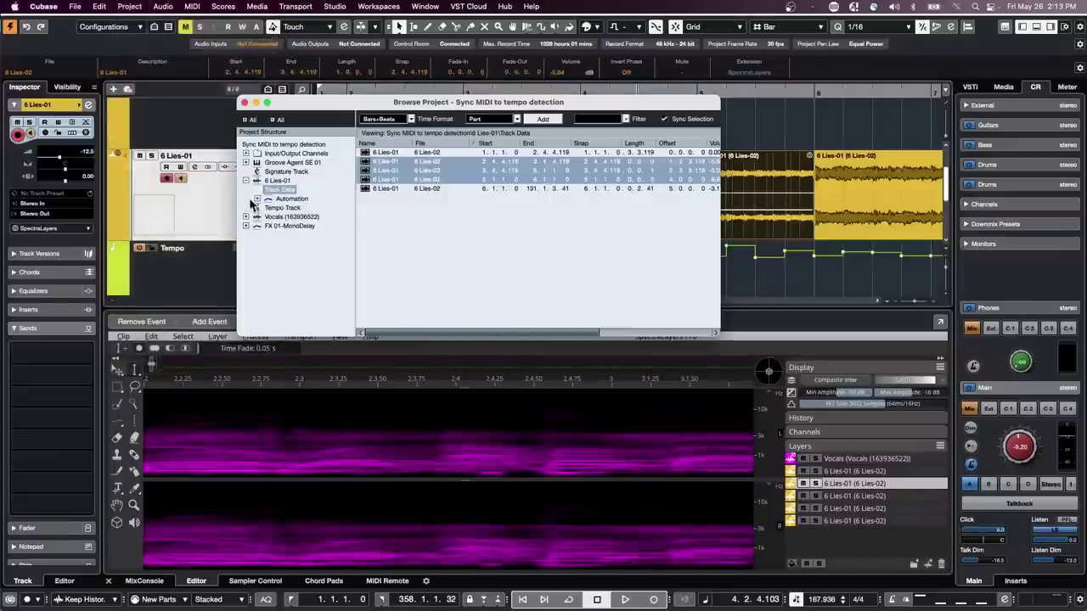
pyautogui.click(257, 199)
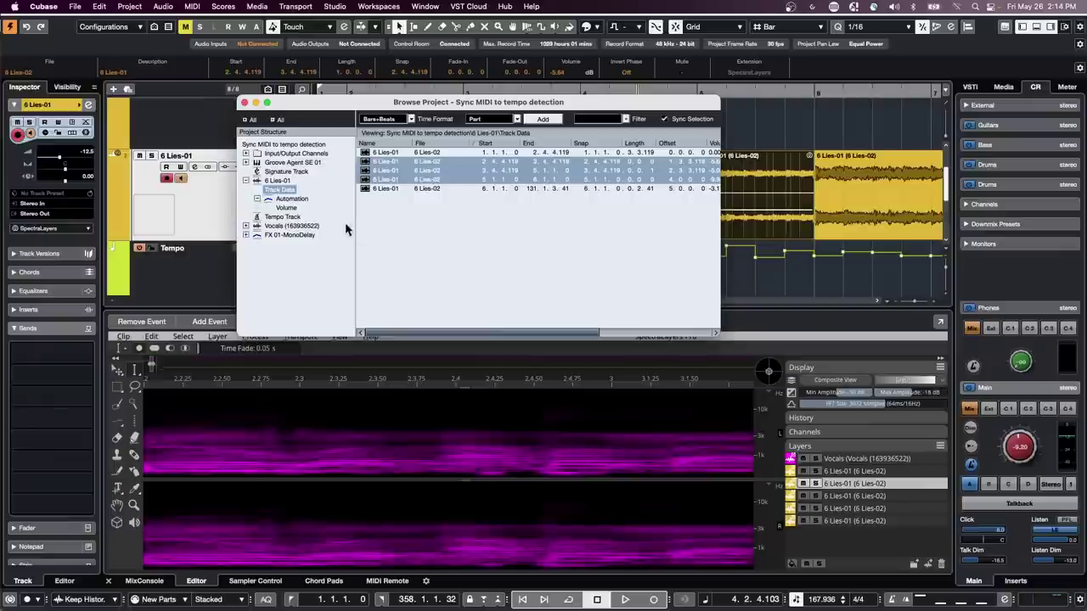
pyautogui.click(285, 208)
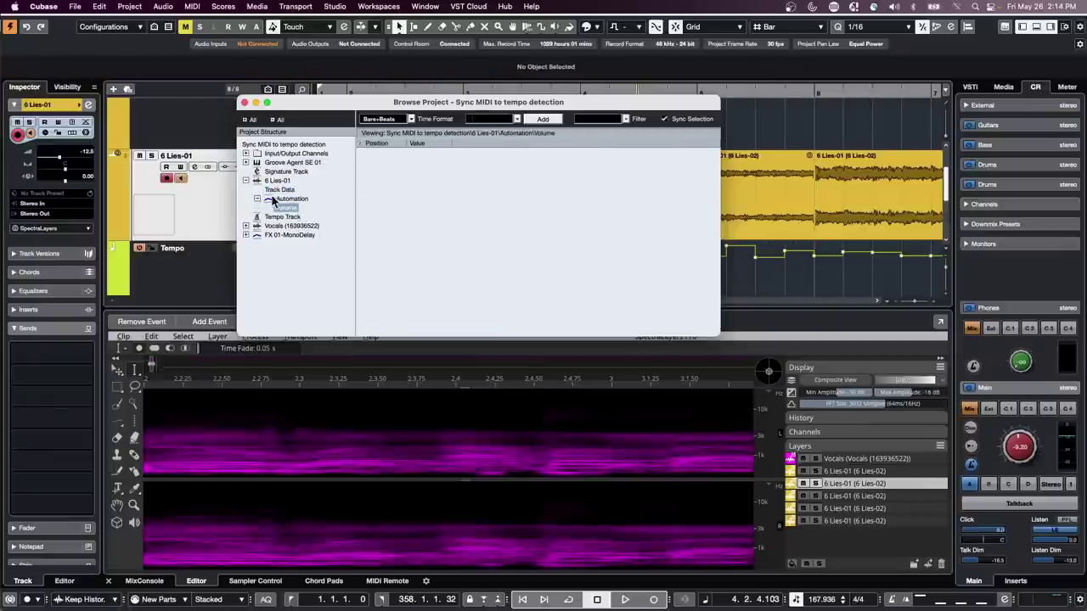
pyautogui.click(280, 190)
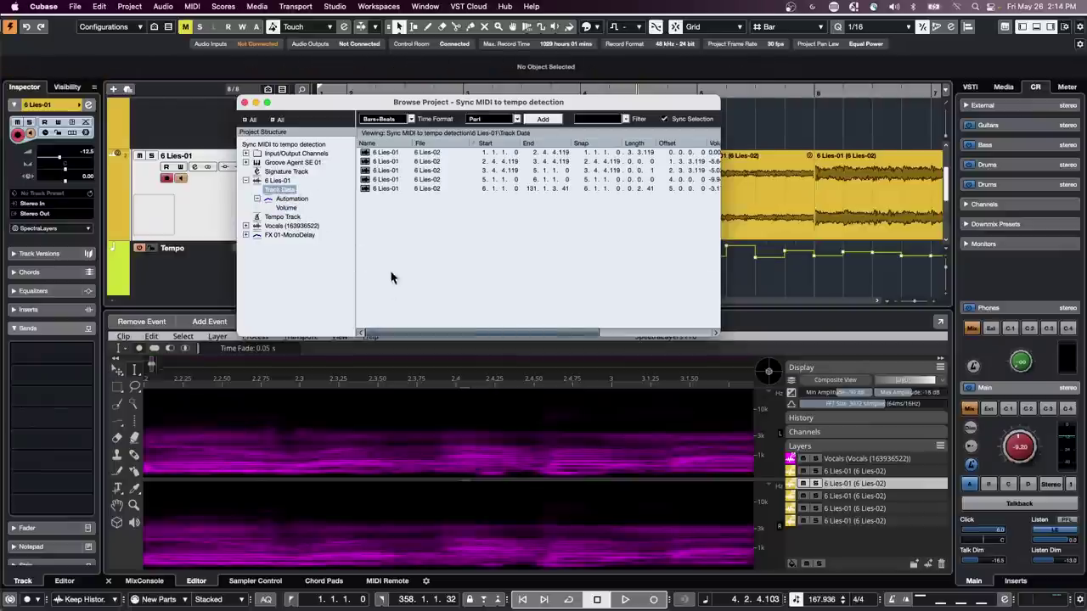
pyautogui.moveTo(438, 333); pyautogui.dragTo(399, 333)
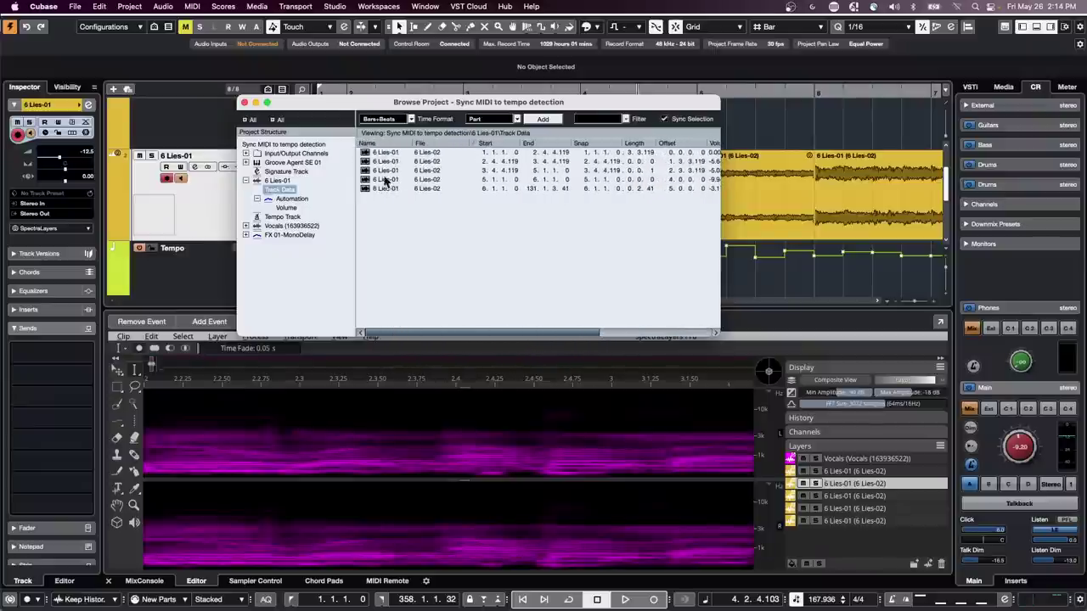
pyautogui.moveTo(368, 103); pyautogui.dragTo(434, 298)
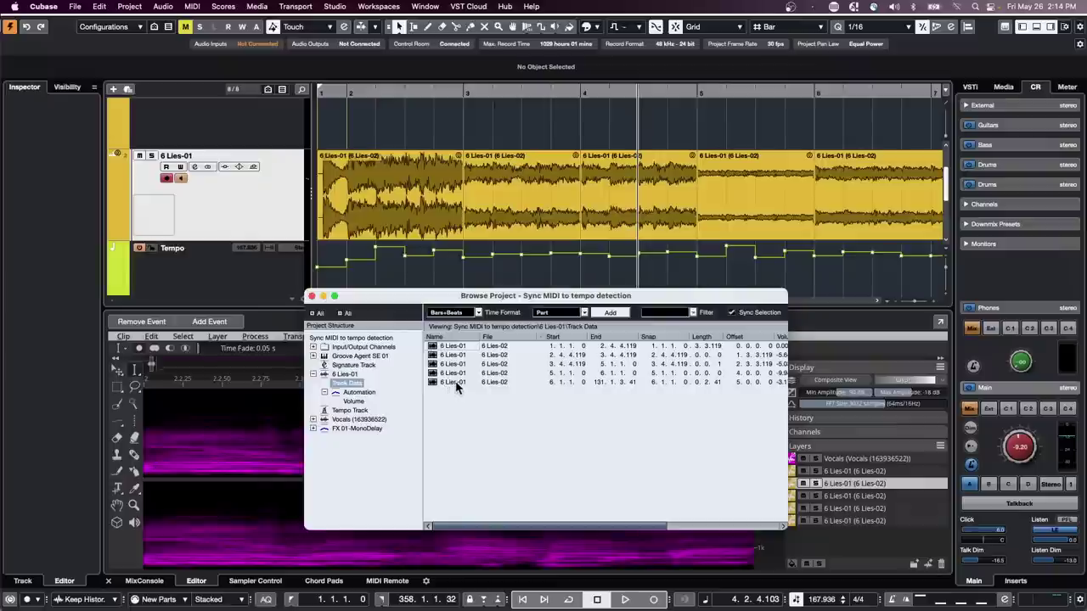
# - Delete all five 6 Lies-01 events, then undo back past the splits and volume changes
pyautogui.doubleClick(455, 383)
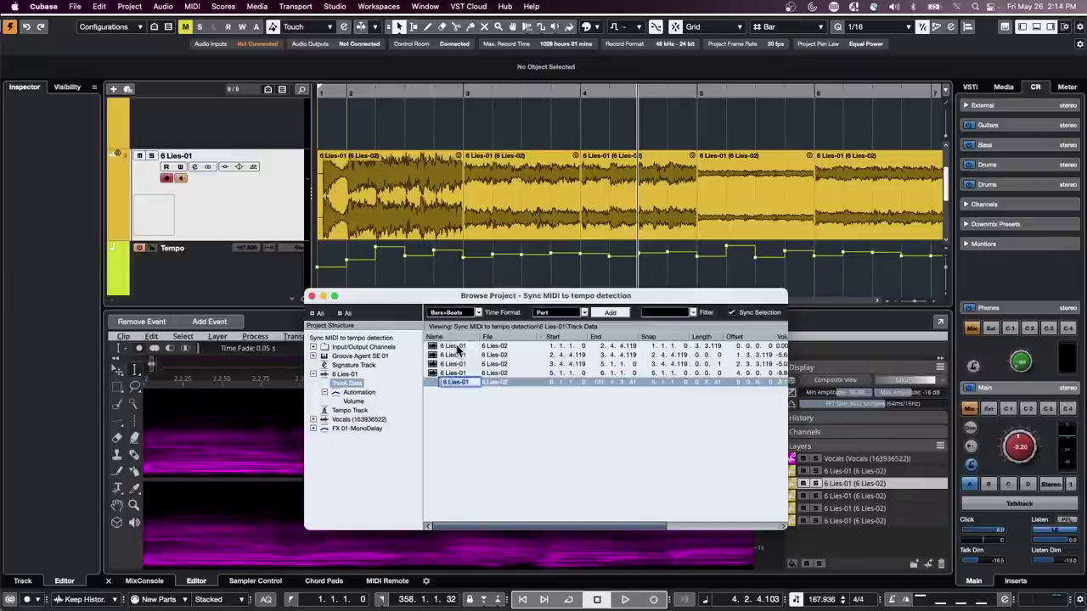
pyautogui.keyDown('shift'); pyautogui.click(454, 348); pyautogui.keyUp('shift')
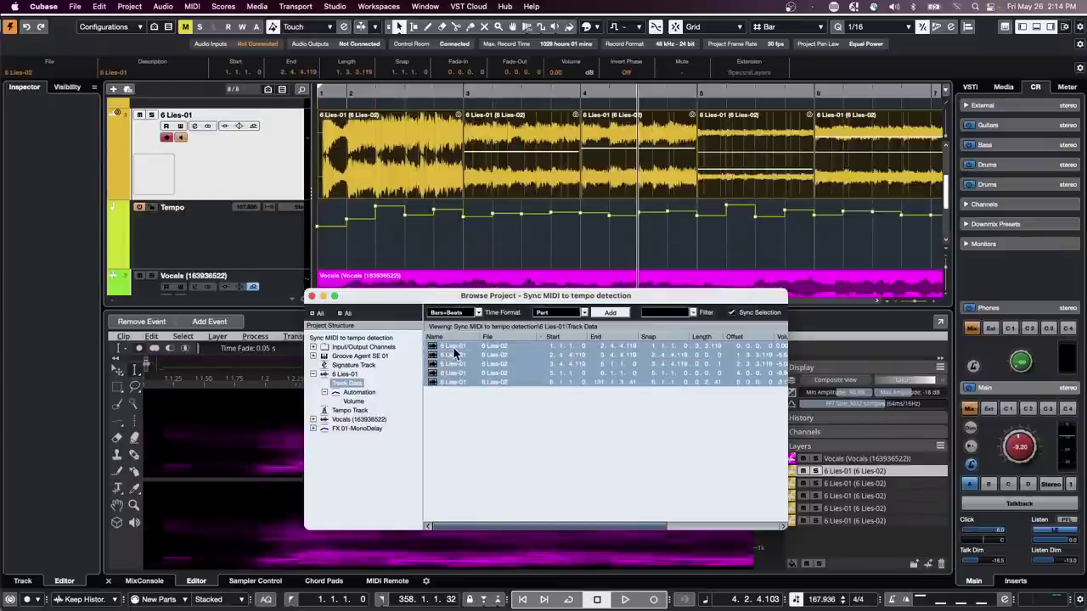
pyautogui.press('Delete')
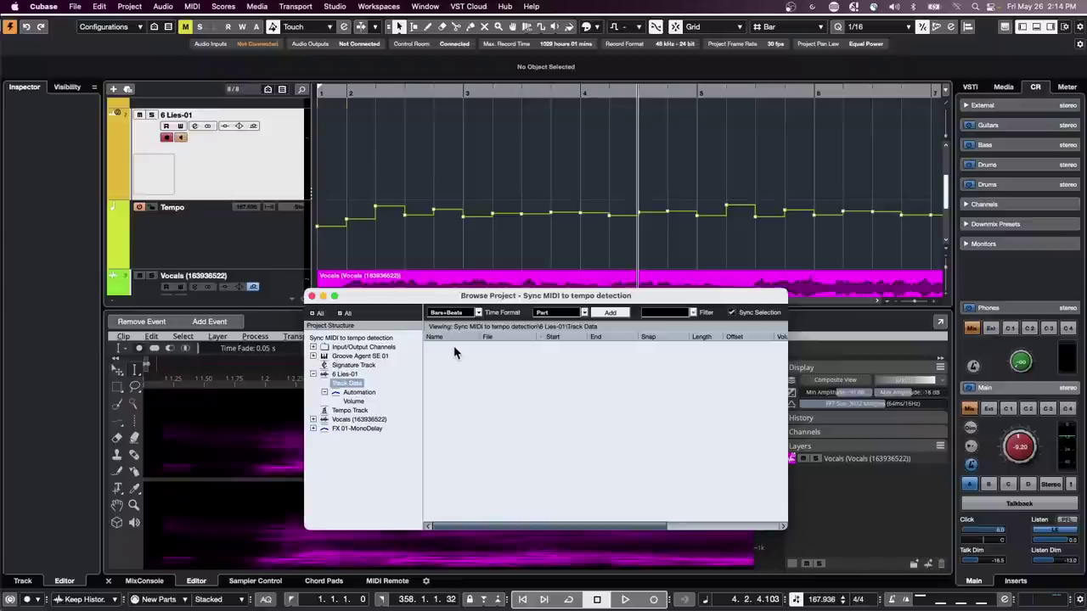
pyautogui.press('super+z')
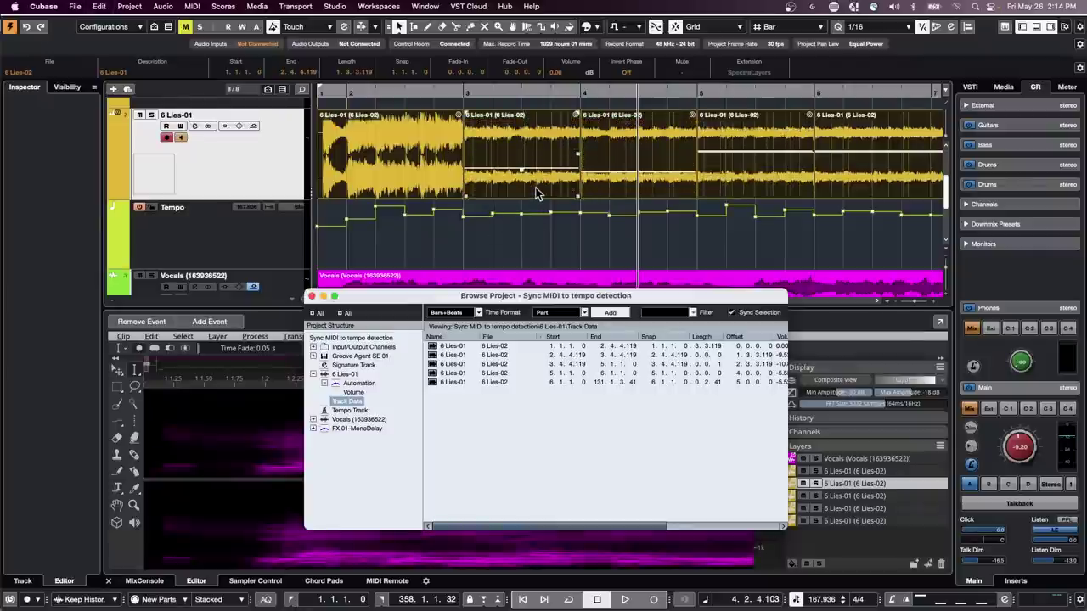
pyautogui.press('super+z')
pyautogui.press('super+z')
pyautogui.press('super+z')
pyautogui.press('super+z')
pyautogui.press('super+z')
pyautogui.press('super+z')
pyautogui.press('super+z')
pyautogui.press('super+z')
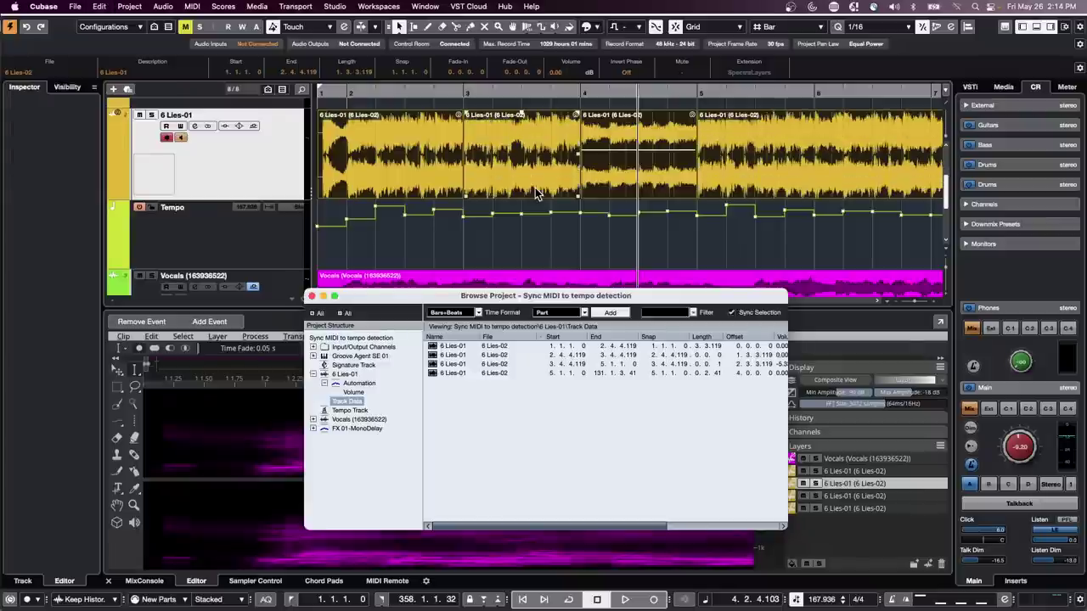
pyautogui.press('super+z')
# - Draw and reshape a volume envelope across the 6 Lies-01 event with the Draw tool
pyautogui.rightClick(458, 152)
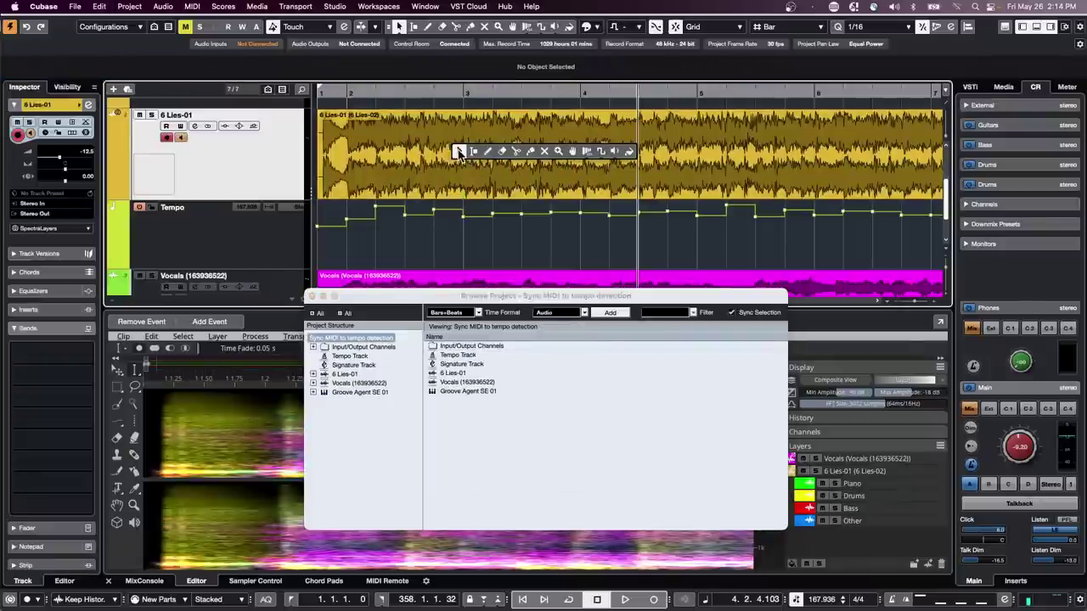
pyautogui.click(487, 154)
pyautogui.moveTo(488, 155)
pyautogui.mouseDown()
pyautogui.moveTo(604, 161)
pyautogui.moveTo(739, 146)
pyautogui.moveTo(767, 170)
pyautogui.moveTo(785, 157)
pyautogui.moveTo(839, 166)
pyautogui.mouseUp()
pyautogui.click(423, 160)
pyautogui.click(385, 177)
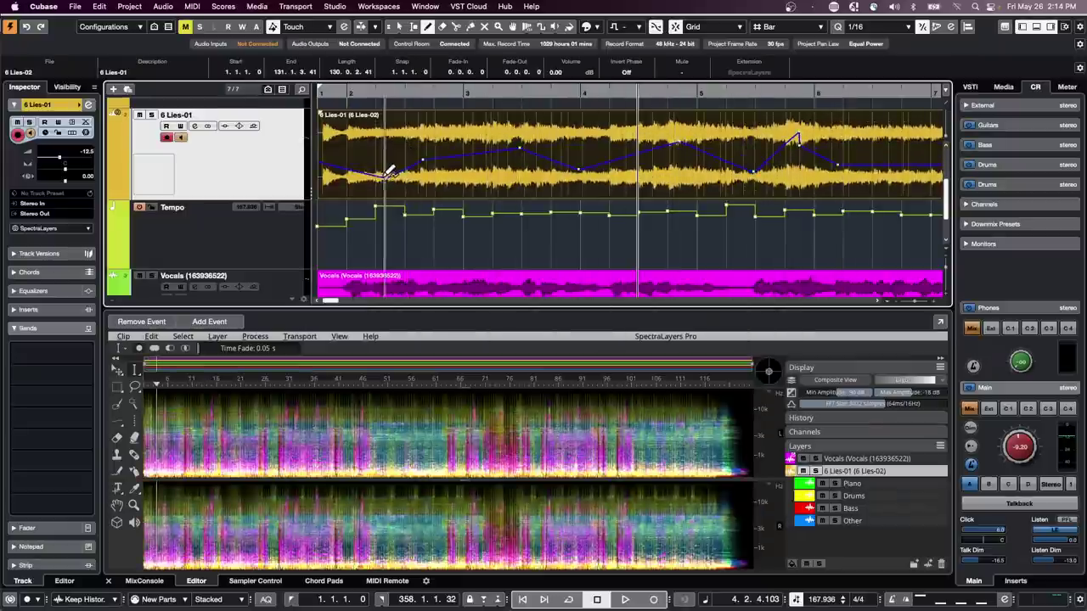
pyautogui.moveTo(460, 169); pyautogui.dragTo(465, 126)
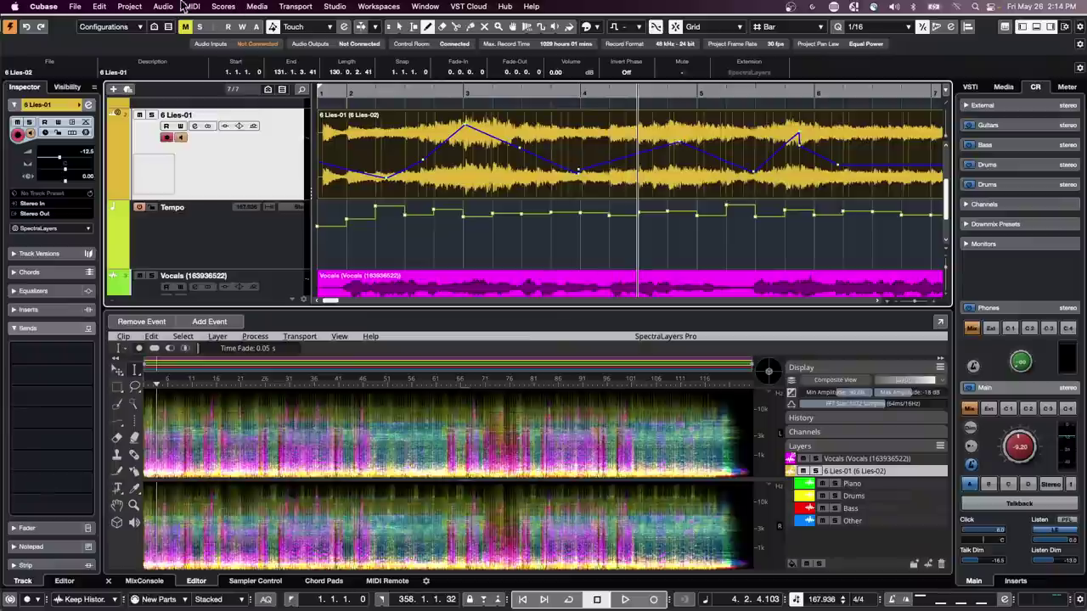
# - Remove the event's volume curve from the menu and return to Object Selection
pyautogui.click(130, 7)
pyautogui.moveTo(100, 8)
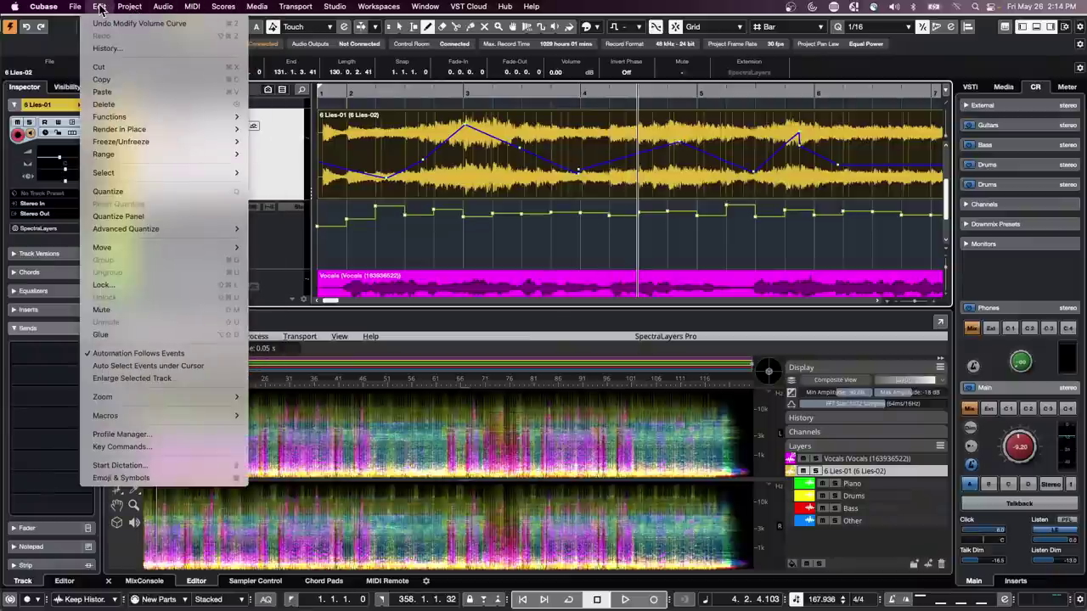
pyautogui.moveTo(159, 7)
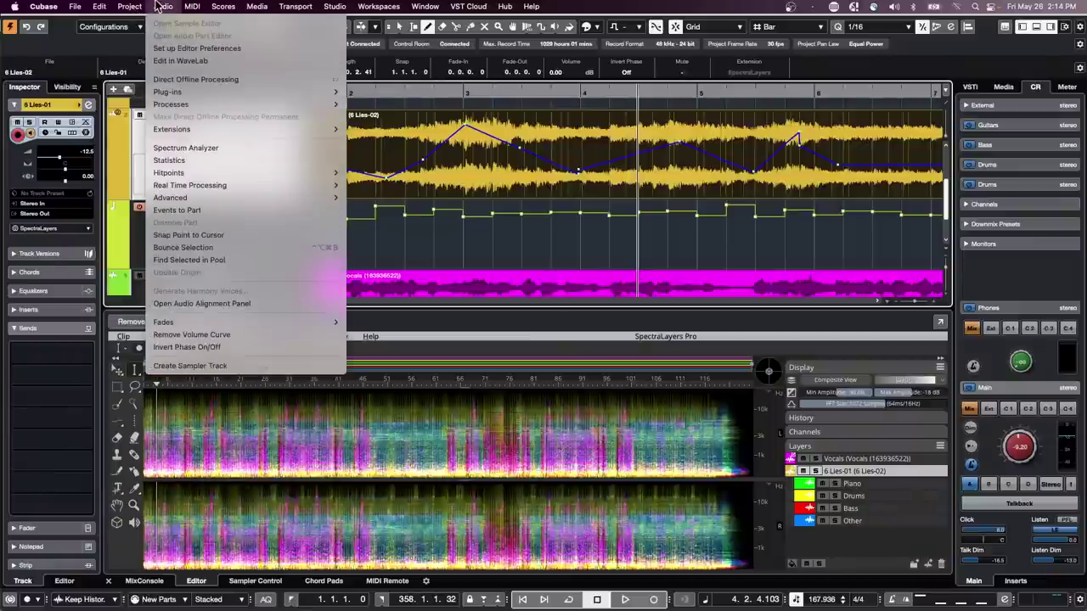
pyautogui.click(191, 334)
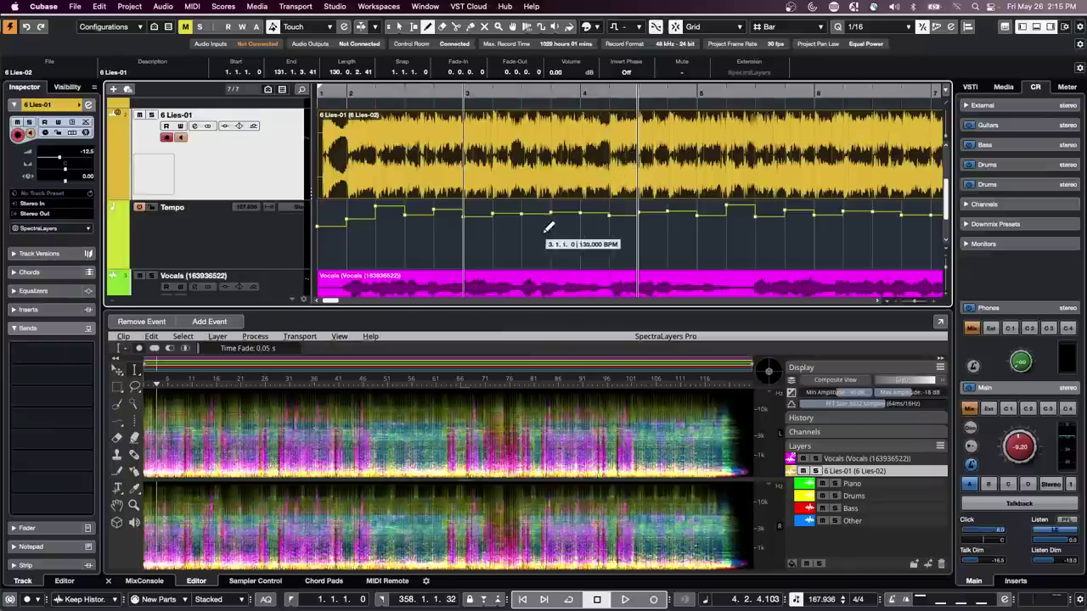
pyautogui.press('1')
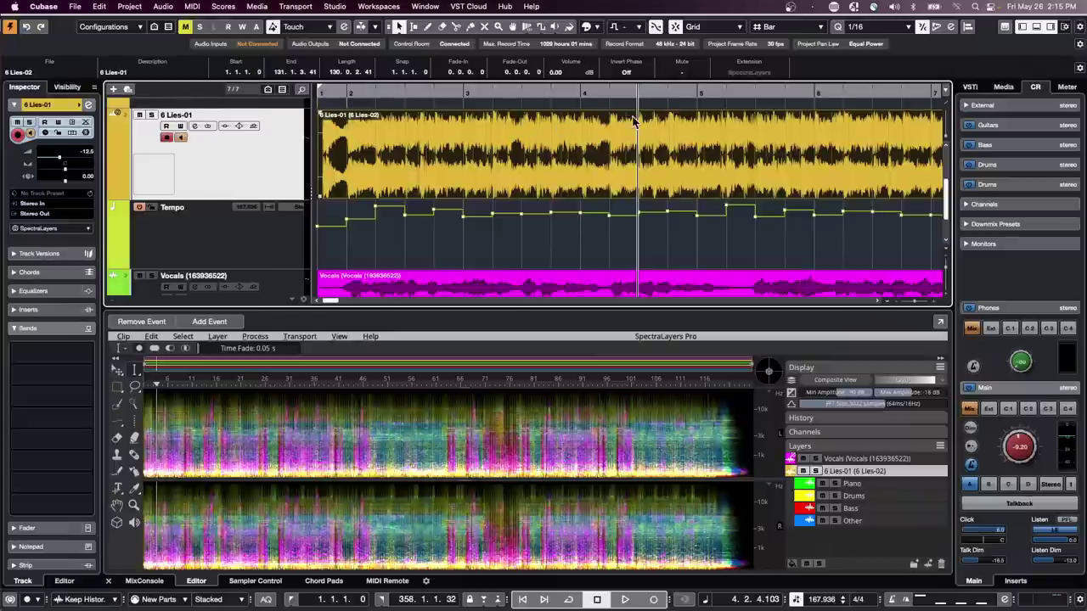
# - Revert the project to its last saved version via File > Revert and confirm
pyautogui.click(75, 6)
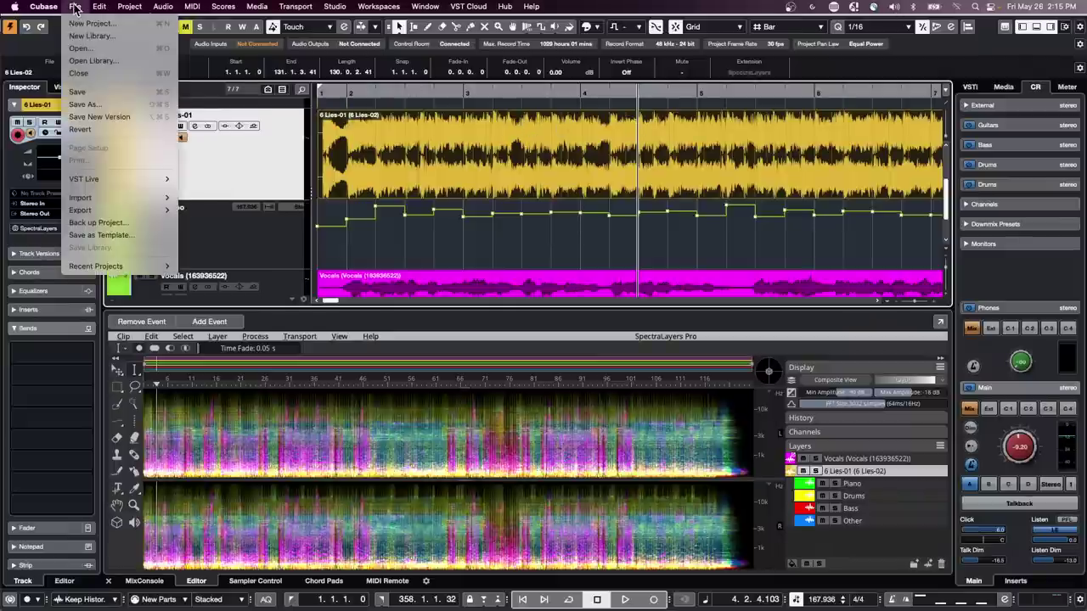
pyautogui.click(112, 129)
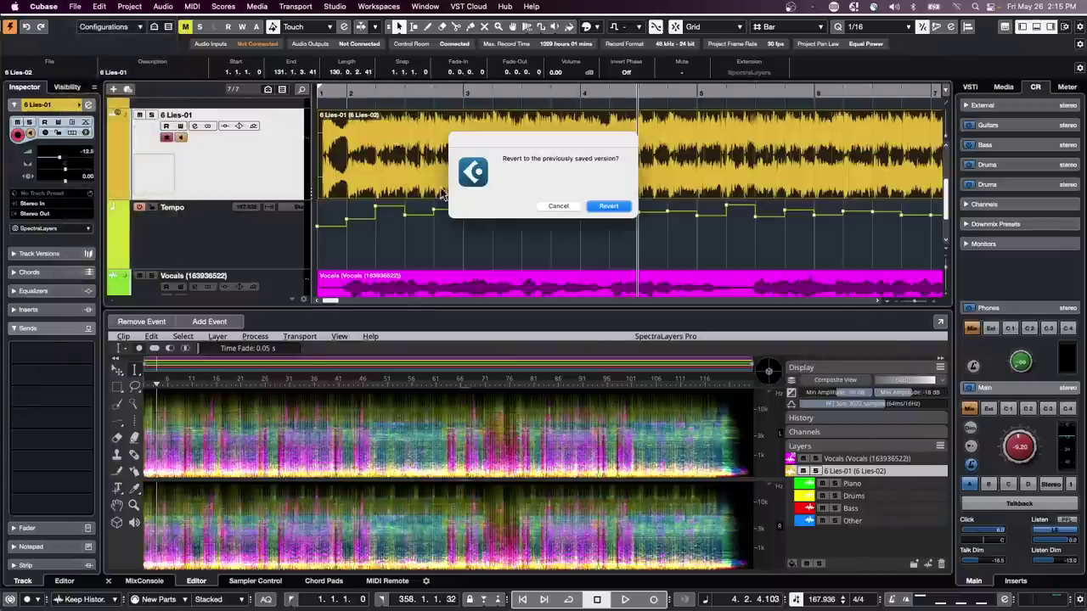
pyautogui.click(608, 207)
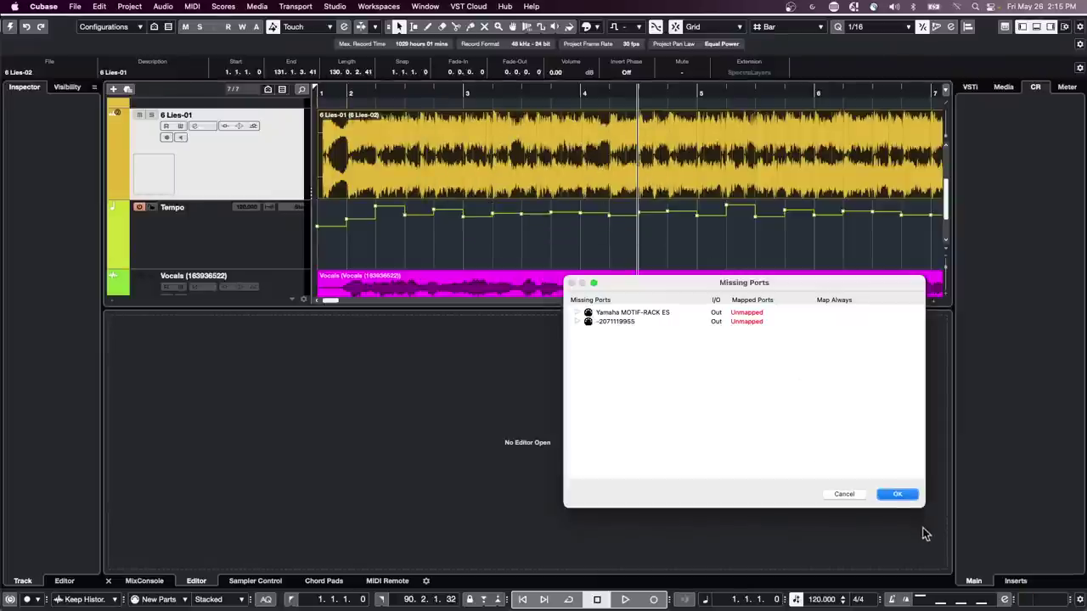
# - Accept the Missing Ports warning with OK to continue loading
pyautogui.click(899, 496)
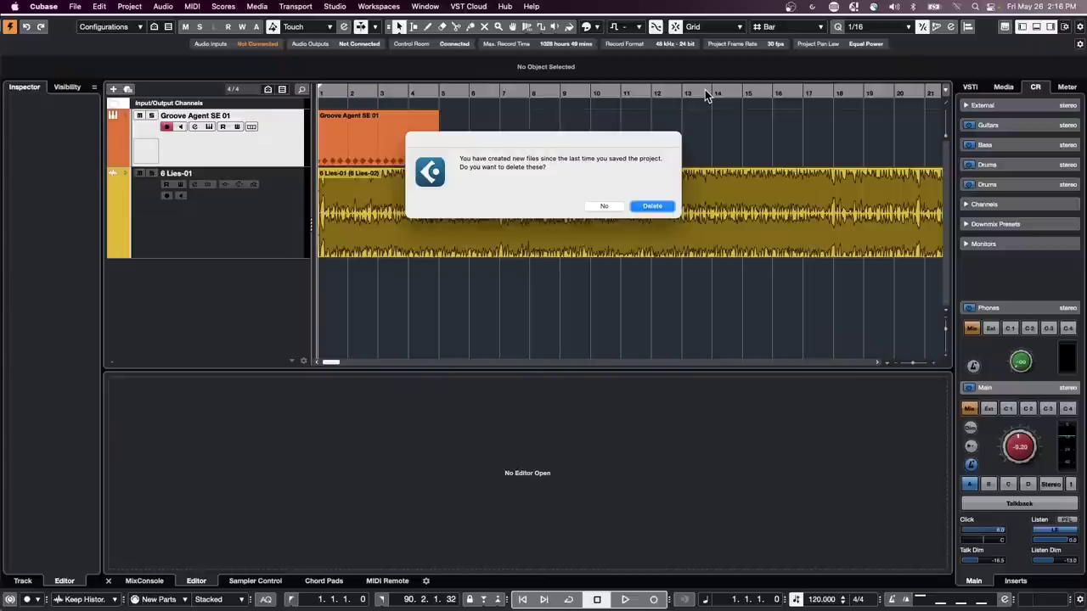
# - Answer the prompt about deleting files created since the last save
pyautogui.click(652, 206)
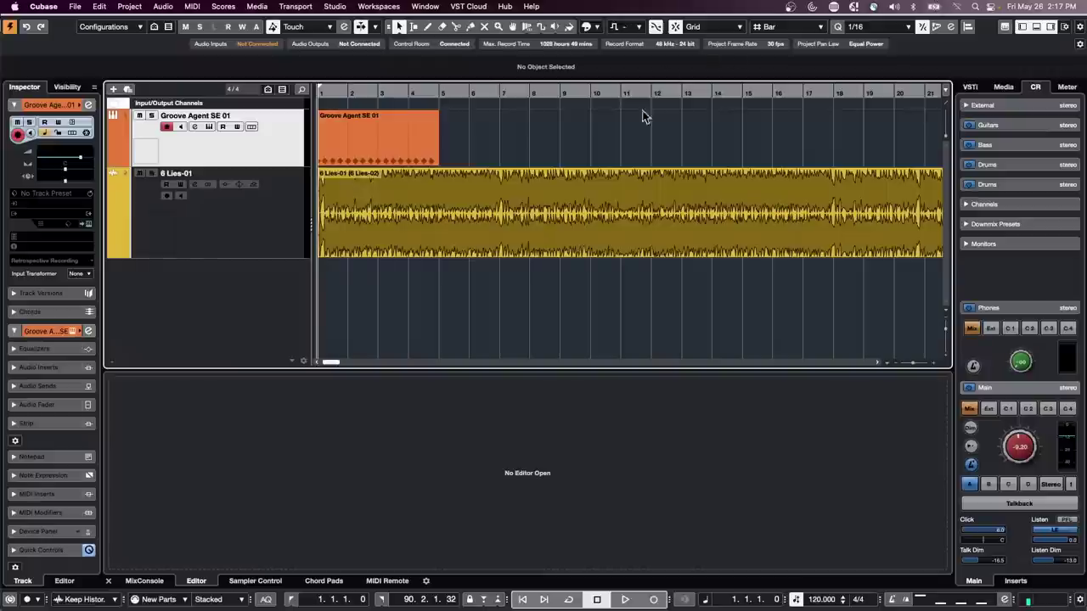
# - Select trial ranges on 6 Lies-01, bar 9–13 then about 10.4–15.4, with the Range tool
pyautogui.rightClick(522, 207)
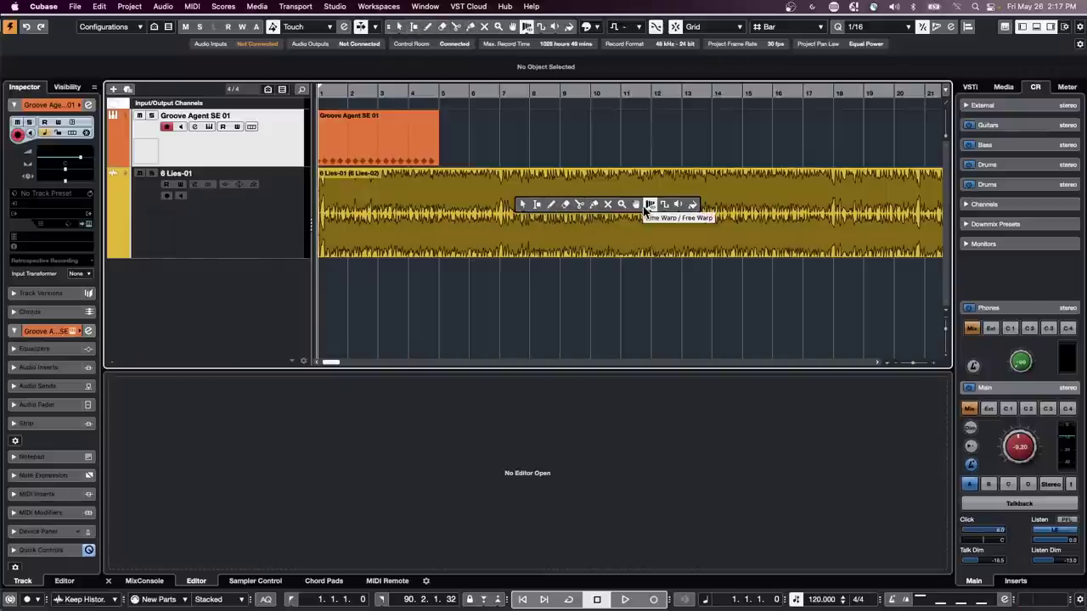
pyautogui.click(537, 205)
pyautogui.moveTo(564, 205); pyautogui.dragTo(692, 199)
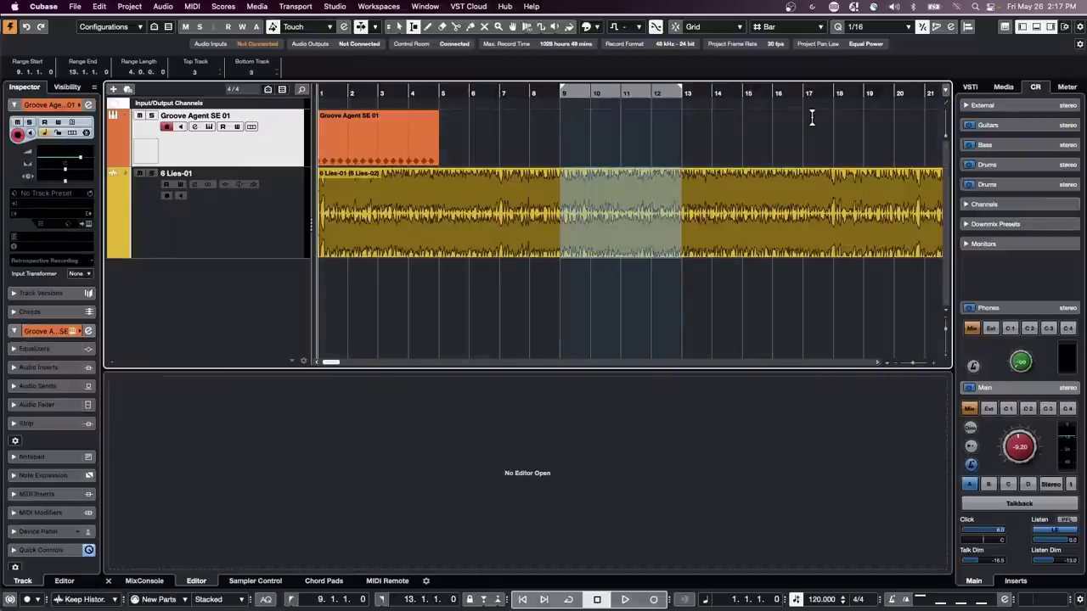
pyautogui.moveTo(765, 200); pyautogui.dragTo(617, 213)
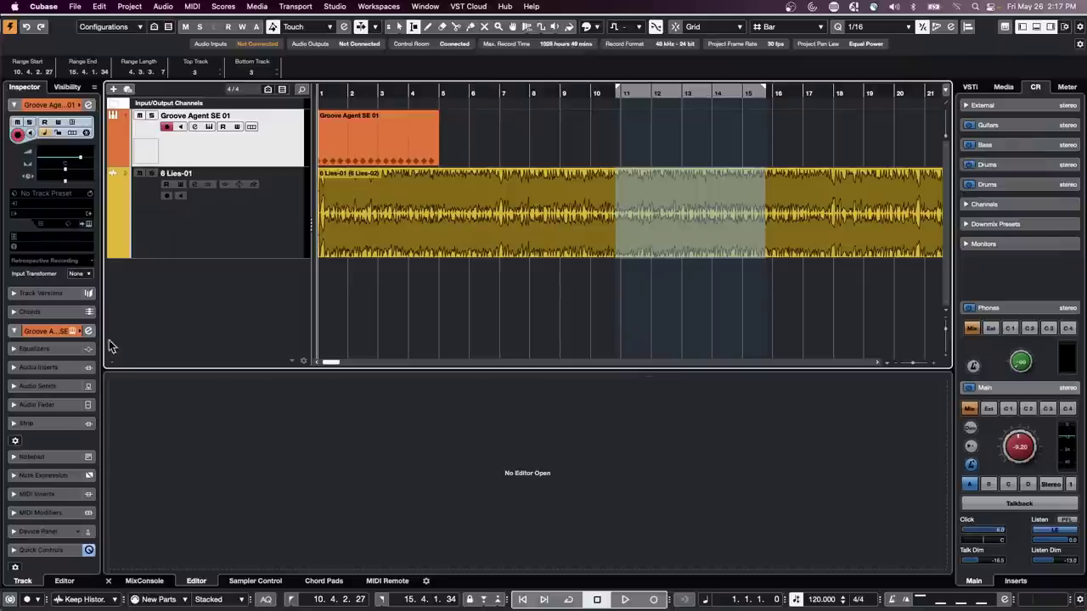
# - Show 6 Lies-01 in the Inspector, shrink the track lanes, and return to Object Selection
pyautogui.click(241, 233)
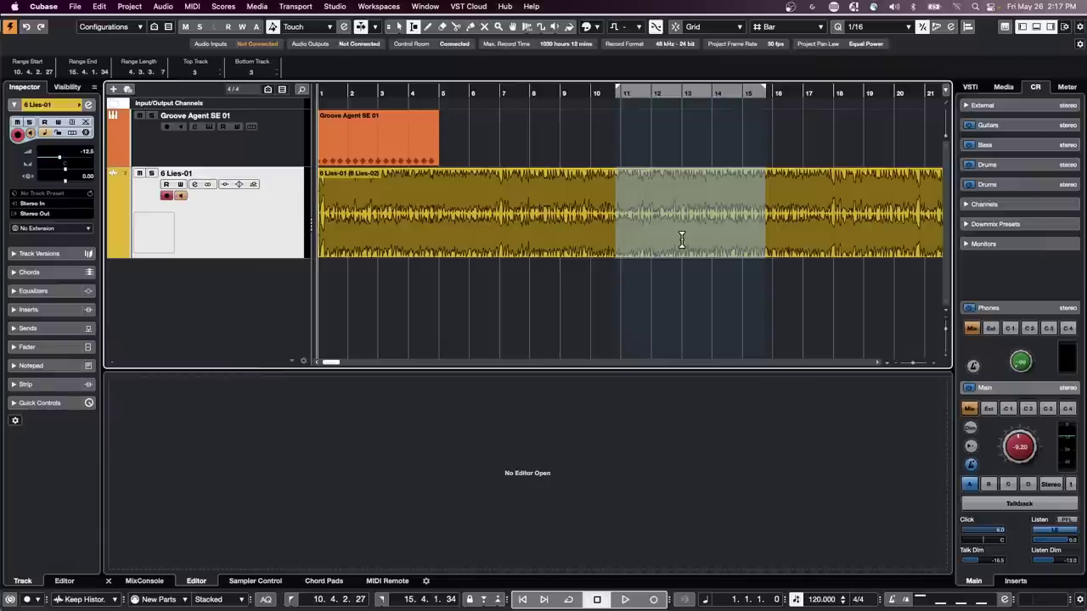
pyautogui.hotkey('shift', 'g')
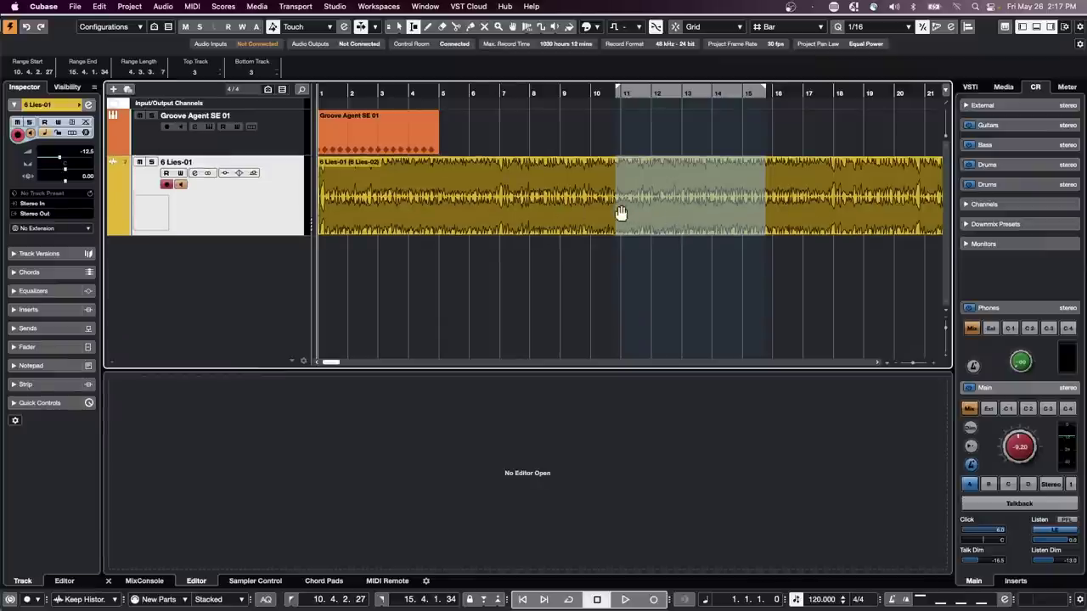
pyautogui.press('1')
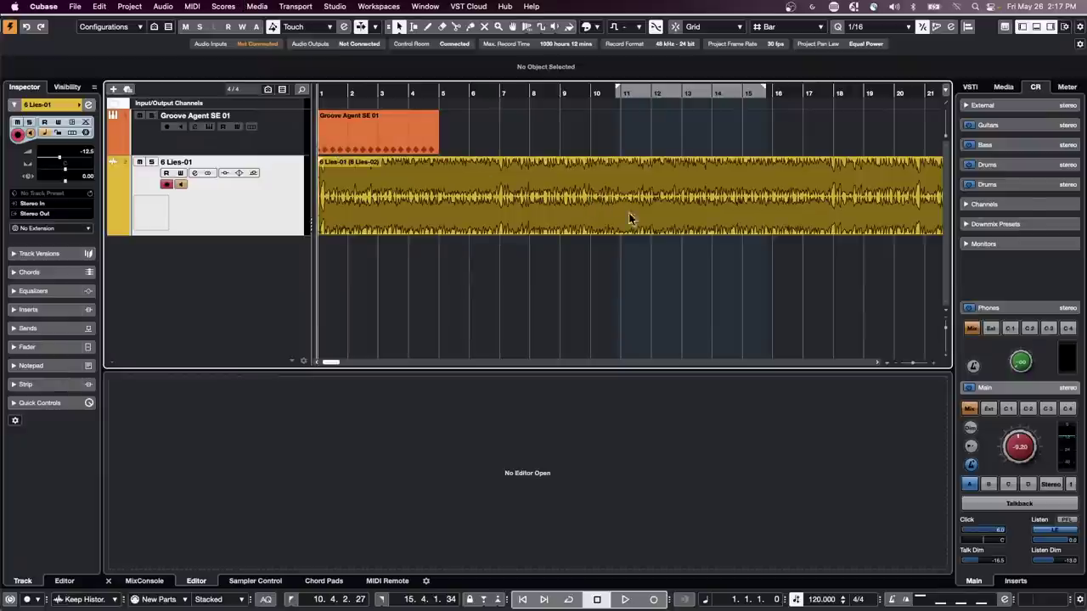
# - Open the event in the Sample Editor and loop-play a bar 9–15 range
pyautogui.doubleClick(557, 179)
pyautogui.rightClick(533, 186)
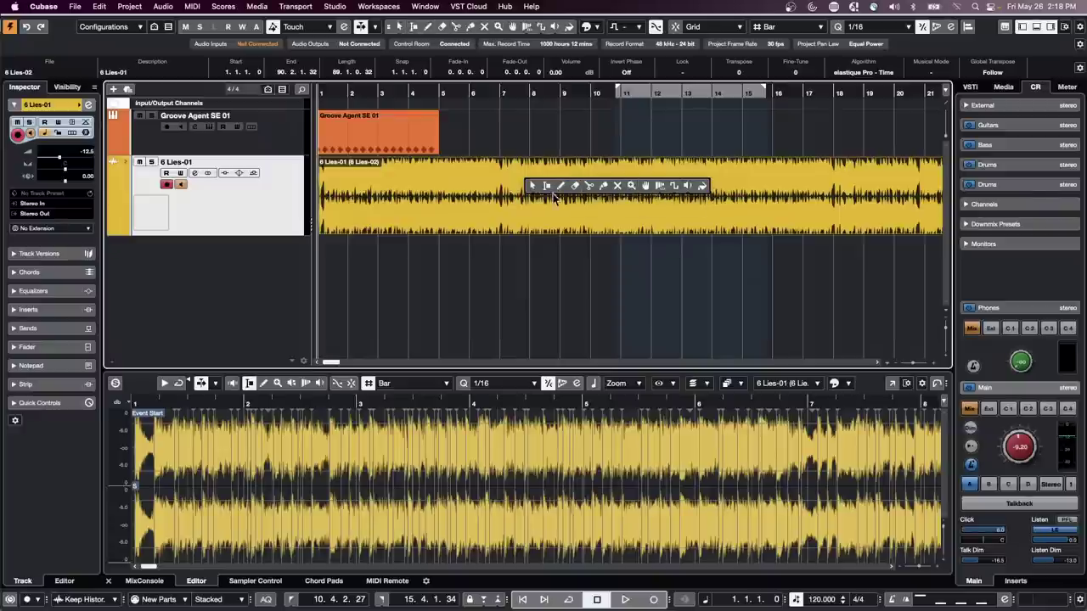
pyautogui.click(558, 210)
pyautogui.rightClick(586, 210)
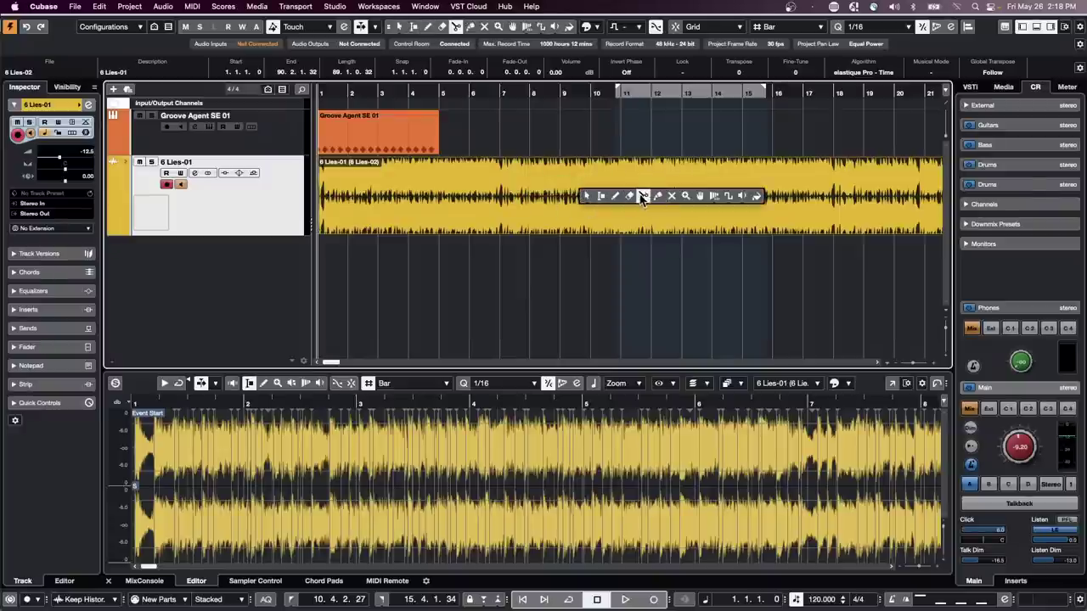
pyautogui.click(600, 196)
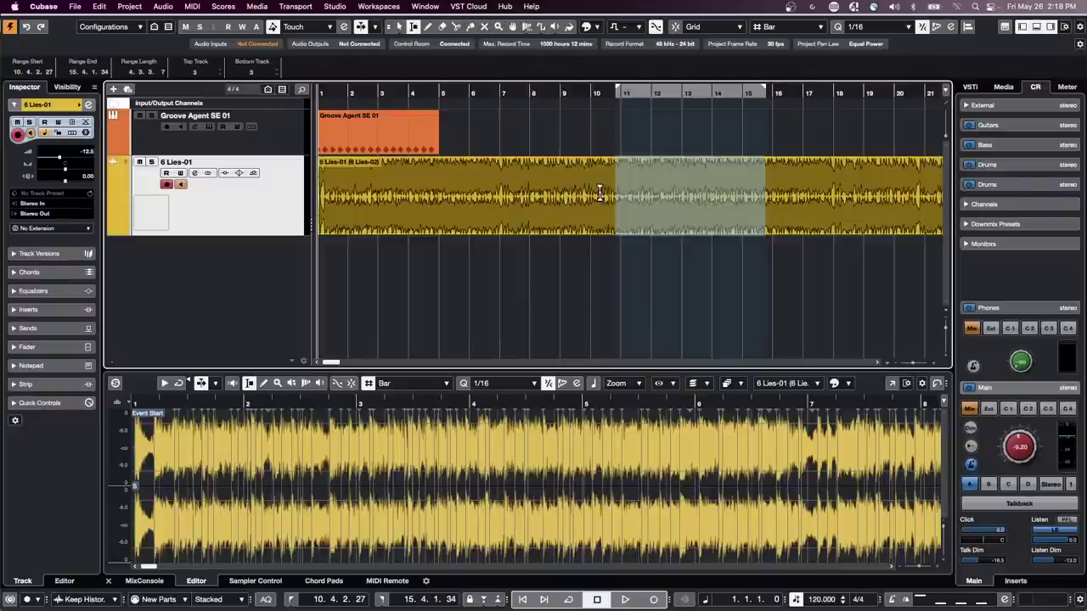
pyautogui.moveTo(563, 195); pyautogui.dragTo(747, 191)
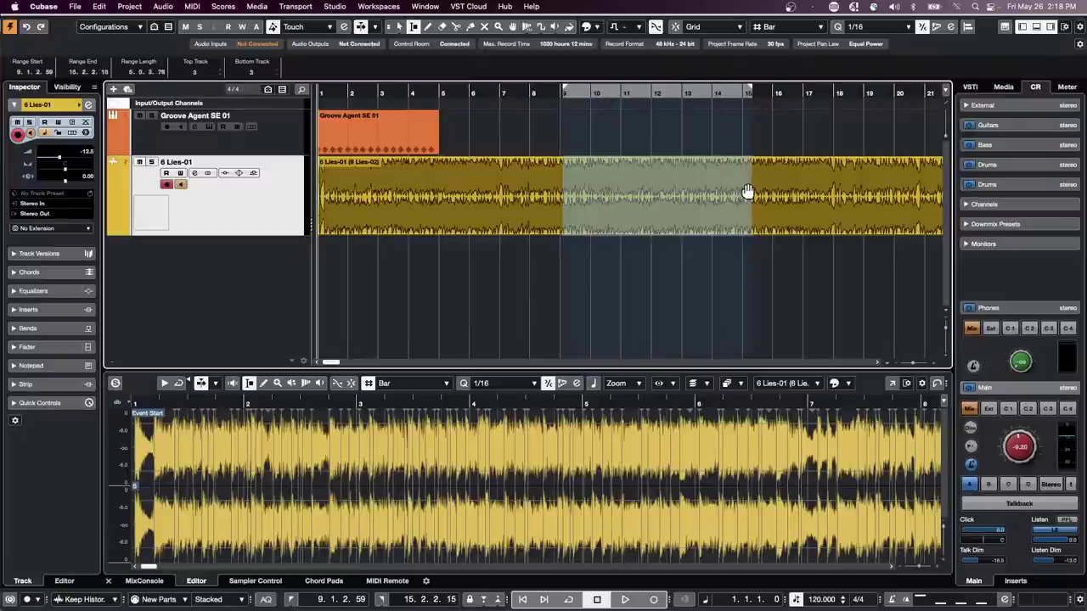
pyautogui.hotkey('shift', 'g')
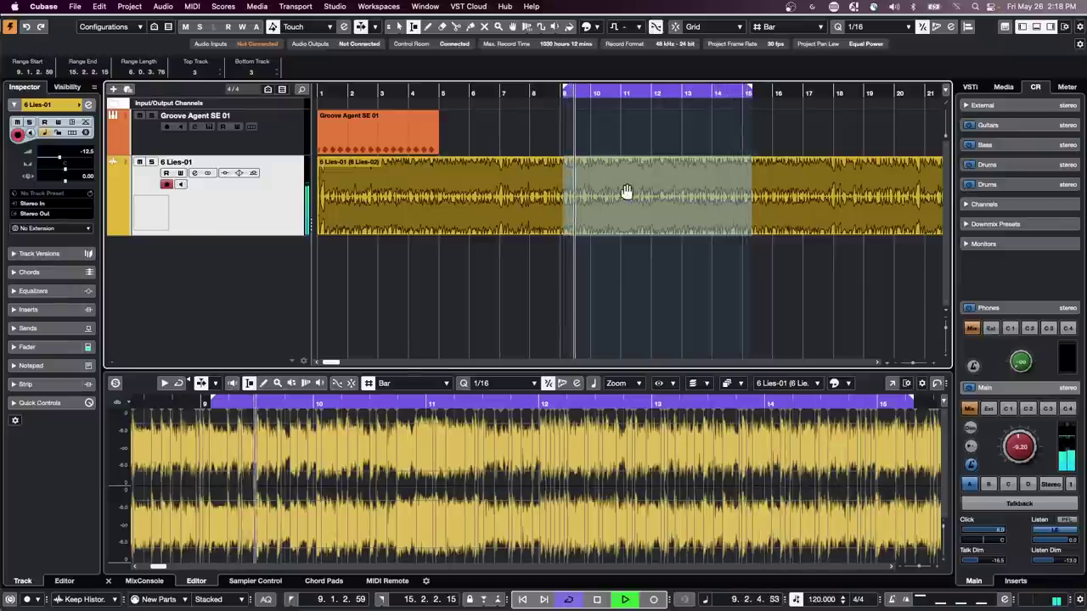
# - Reselect a range from about bar 12.4 to 14.1 and stop playback
pyautogui.click(788, 176)
pyautogui.moveTo(716, 181); pyautogui.dragTo(679, 184)
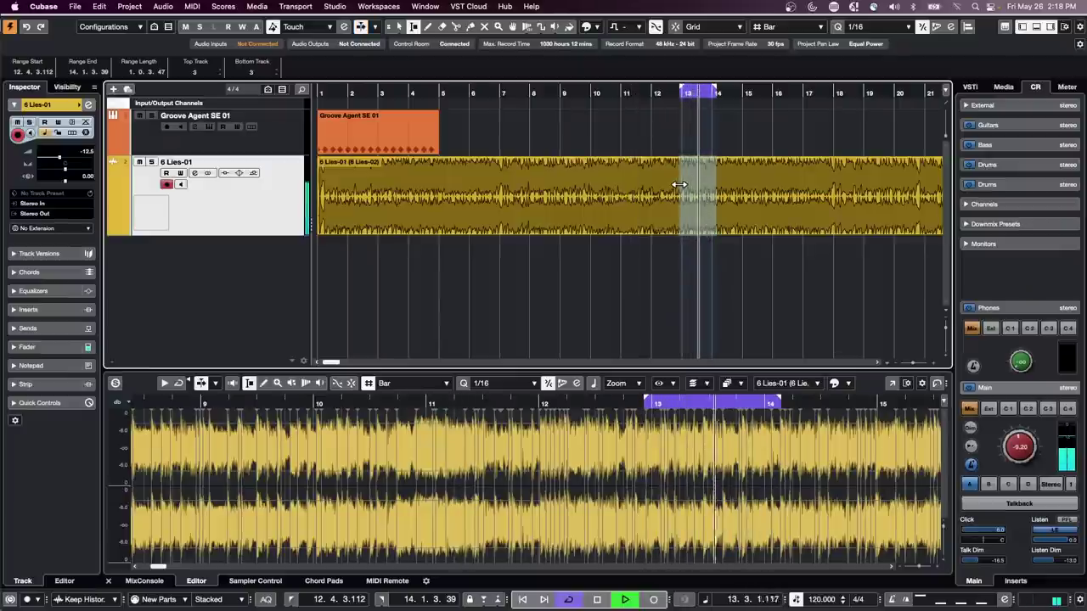
pyautogui.press('space')
# - Exchange the left and right locator positions from the Transport menu
pyautogui.click(307, 7)
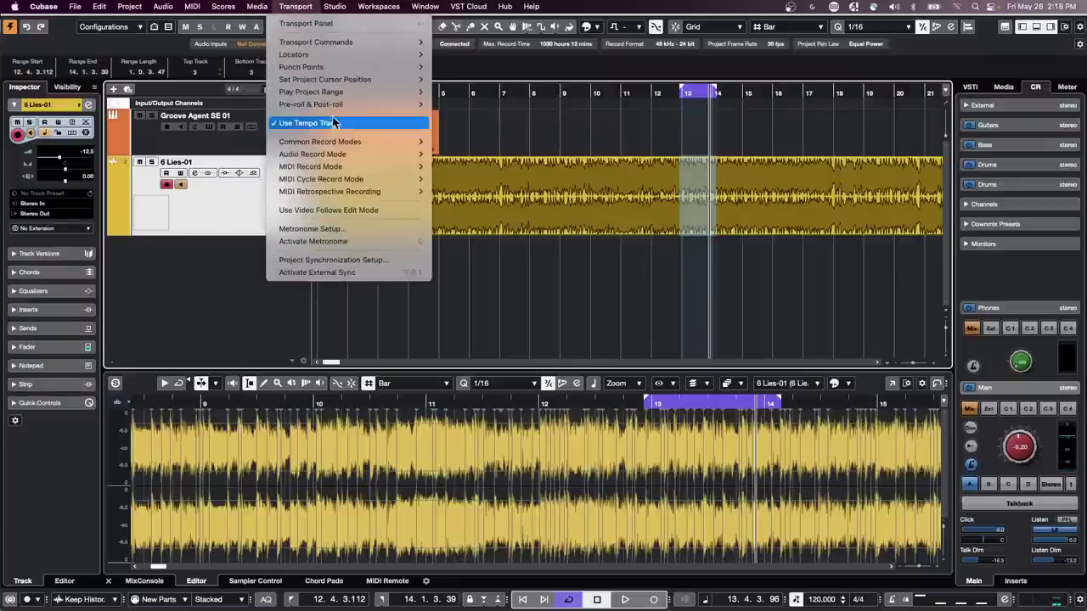
pyautogui.moveTo(323, 55)
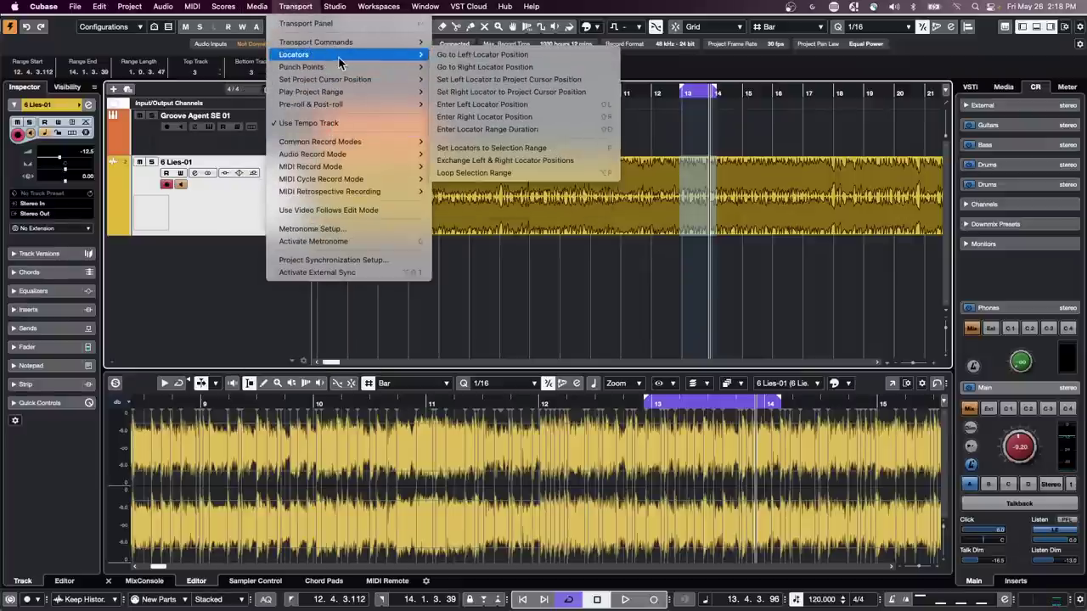
pyautogui.click(541, 163)
# - Play from about bar 11 to hear the skipped 12.4.3.112–14.1.3.39 range, then stop
pyautogui.click(645, 94)
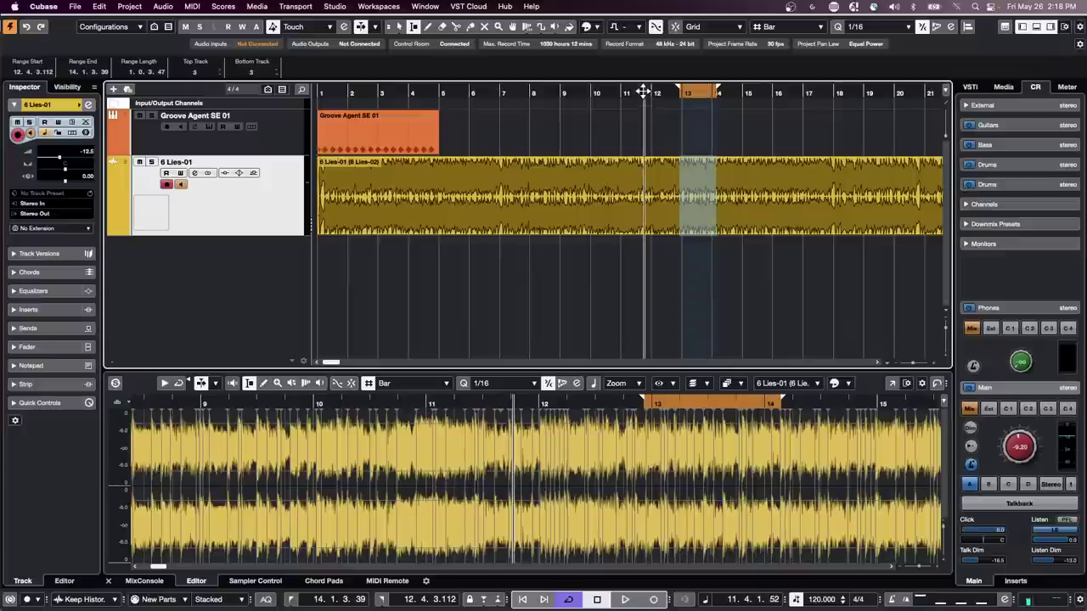
pyautogui.click(625, 599)
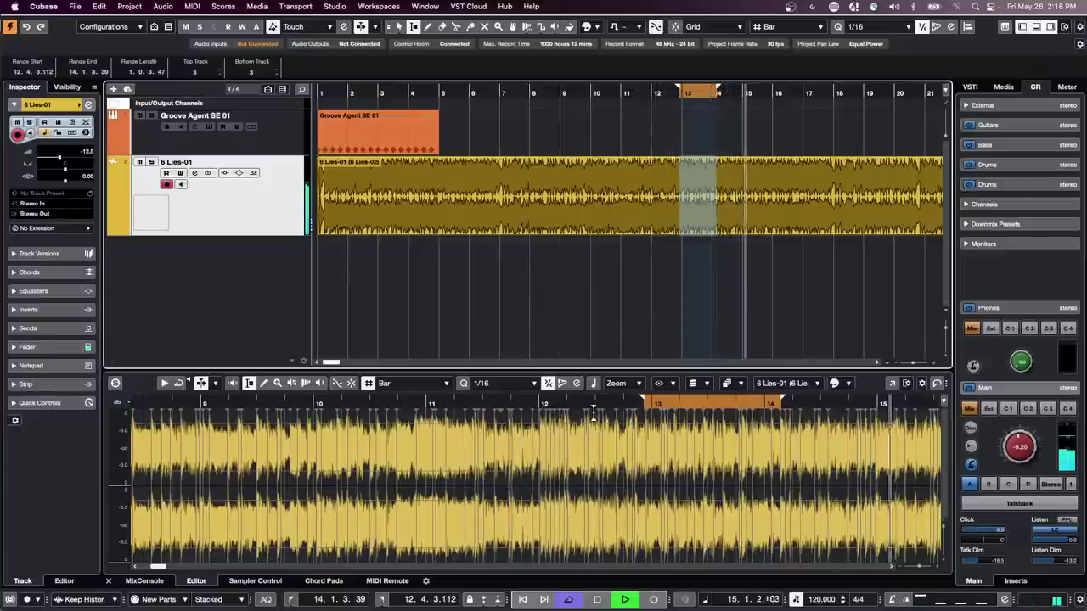
pyautogui.press('space')
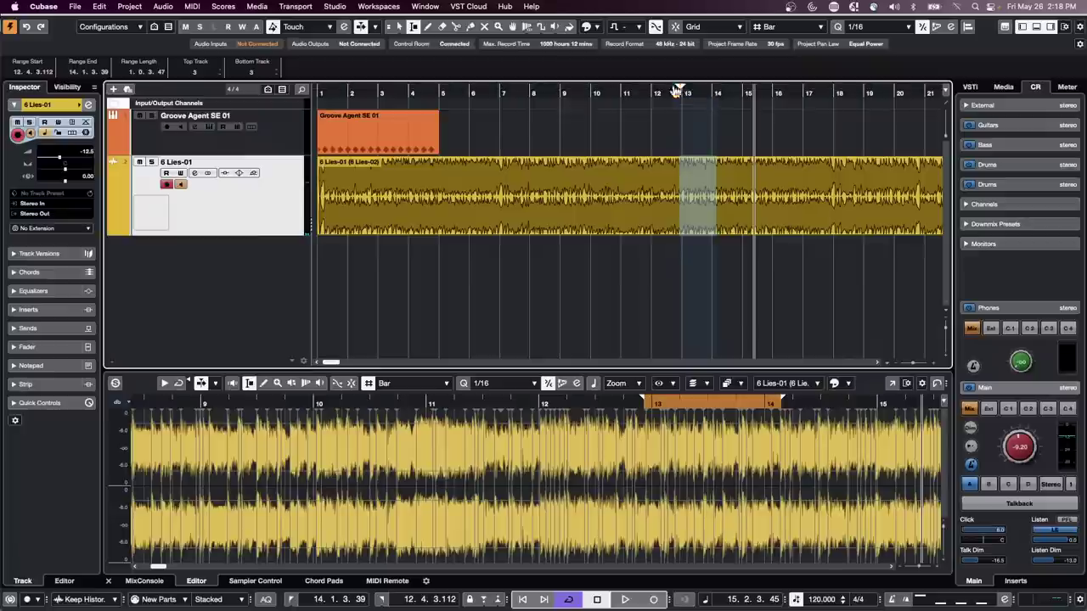
# - Move the cycle range to 10.4.4.109–12.4.4.28 and select the 6 Lies-01 event
pyautogui.moveTo(685, 90); pyautogui.dragTo(626, 97)
pyautogui.moveTo(621, 98); pyautogui.dragTo(682, 91)
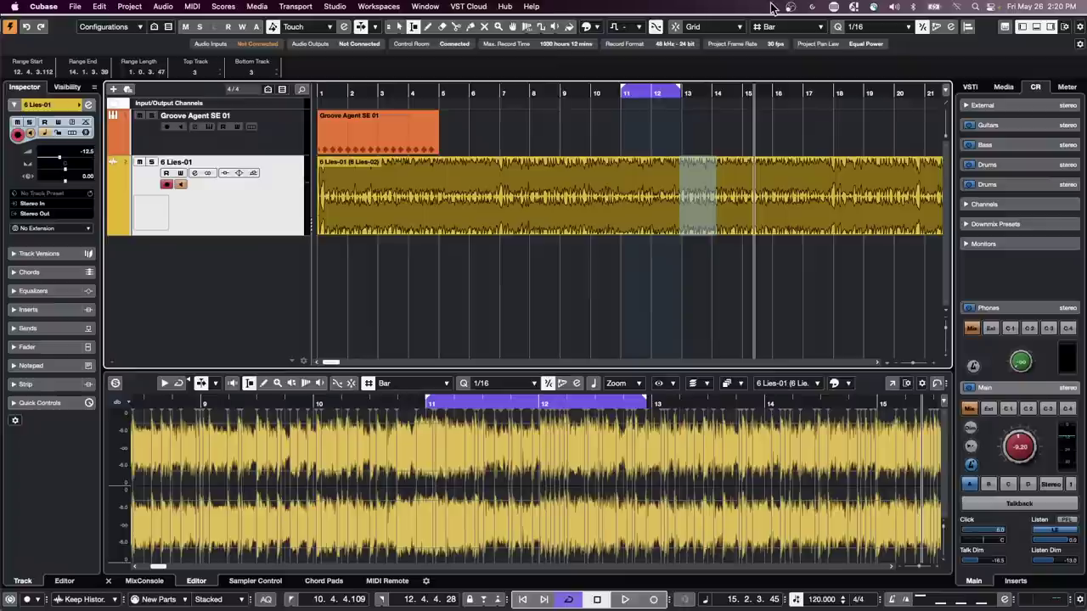
pyautogui.click(630, 209)
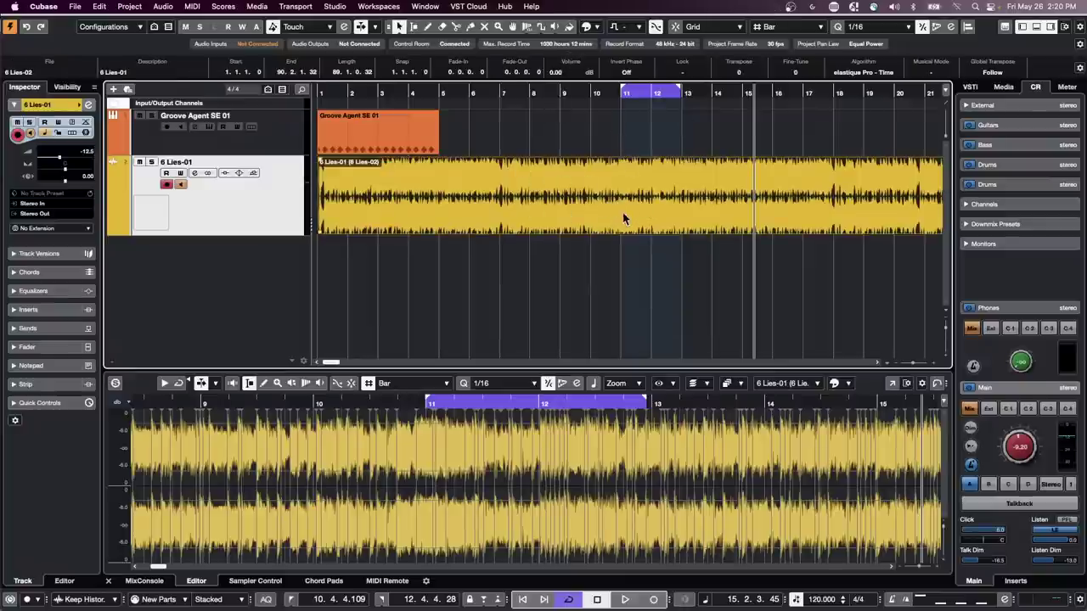
pyautogui.click(608, 251)
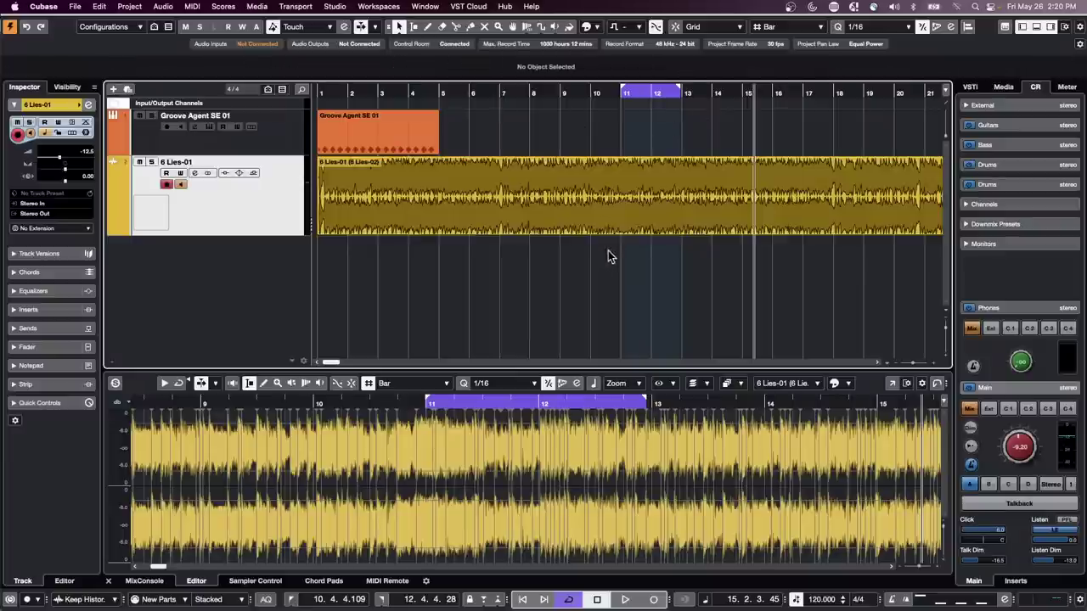
pyautogui.click(620, 204)
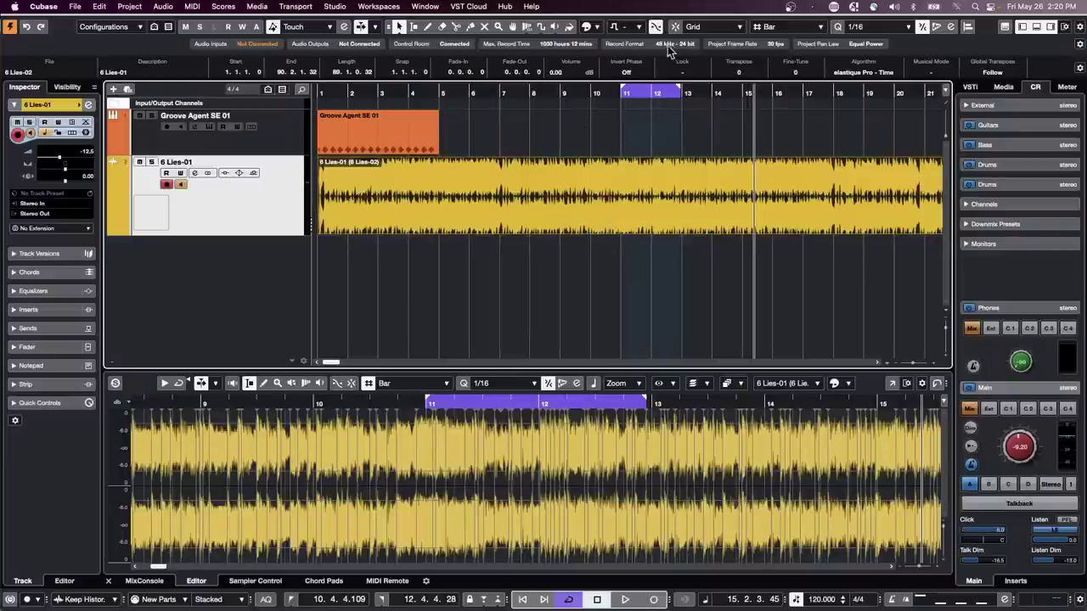
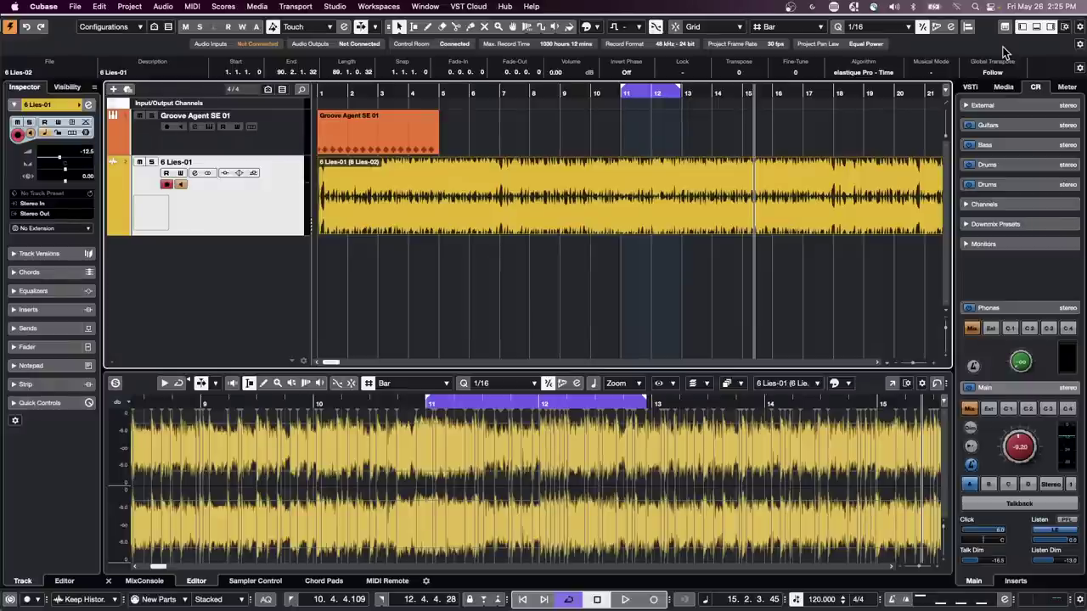
# - Open the File menu and bring up the Import submenu of importable items
pyautogui.click(75, 7)
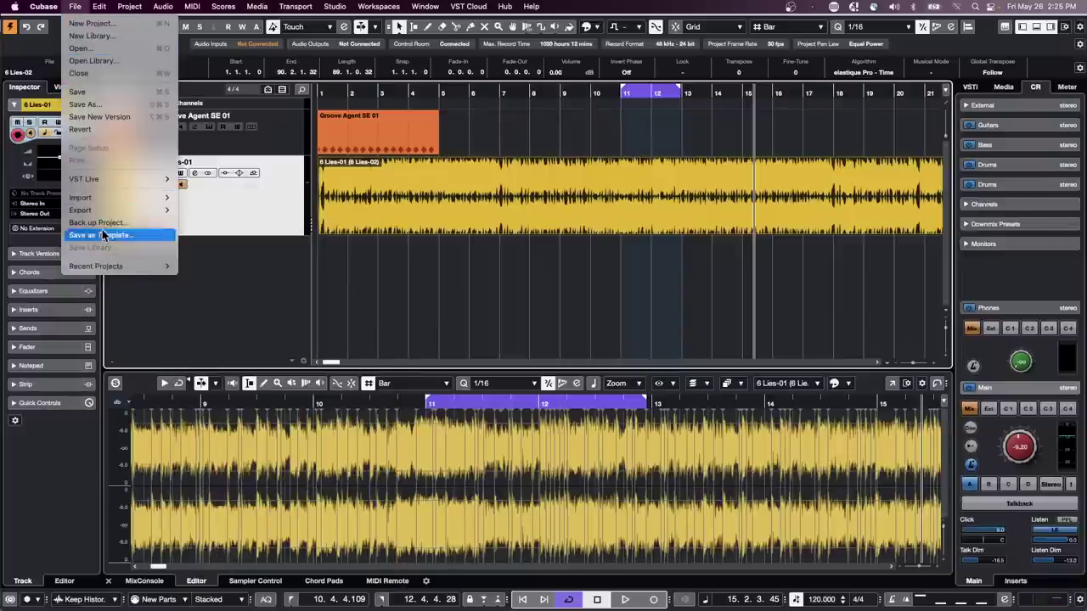
pyautogui.moveTo(44, 8)
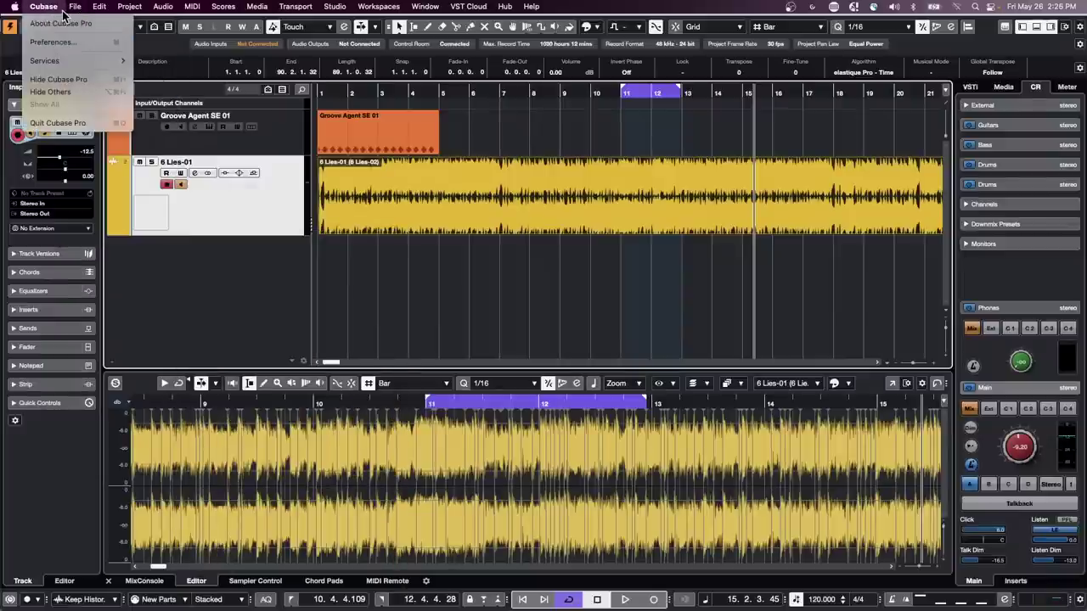
pyautogui.moveTo(116, 197)
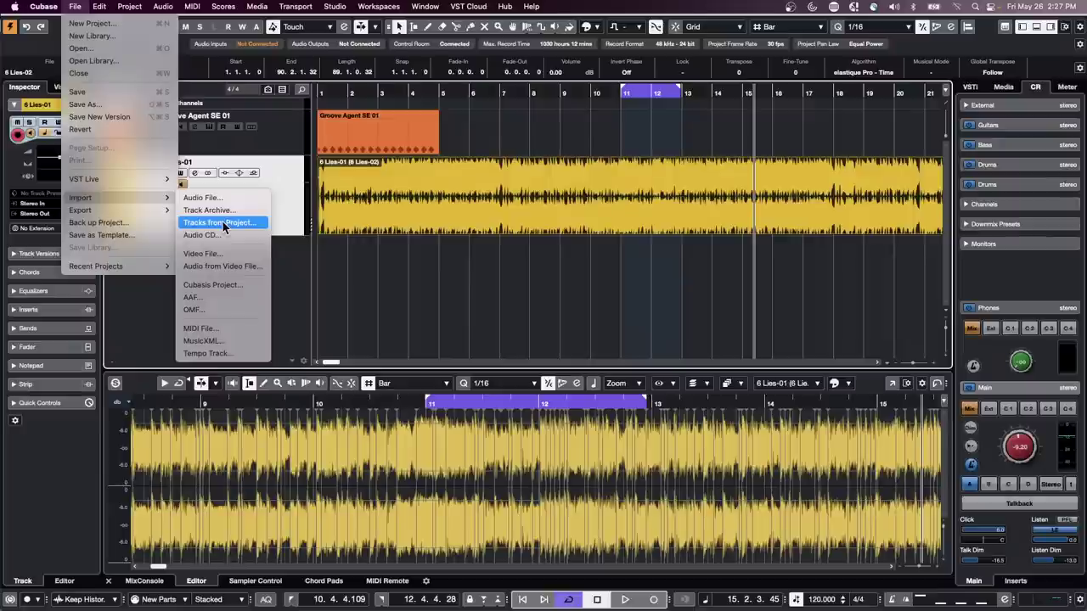
# - Dismiss the Import menu, browse the Lower Zone tabs, and settle on the MixConsole mixer
pyautogui.click(525, 369)
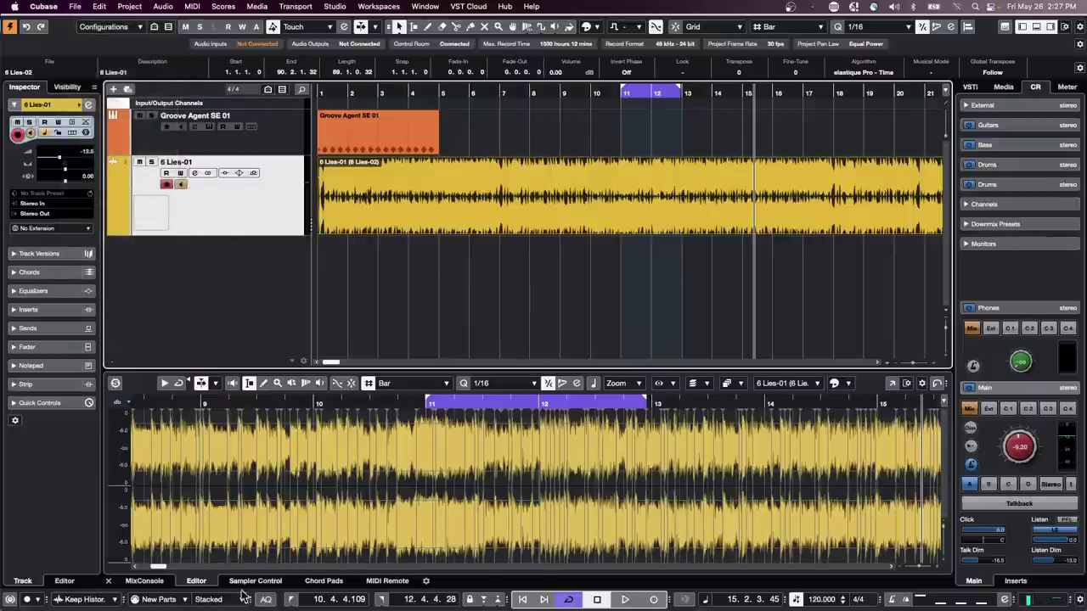
pyautogui.click(199, 582)
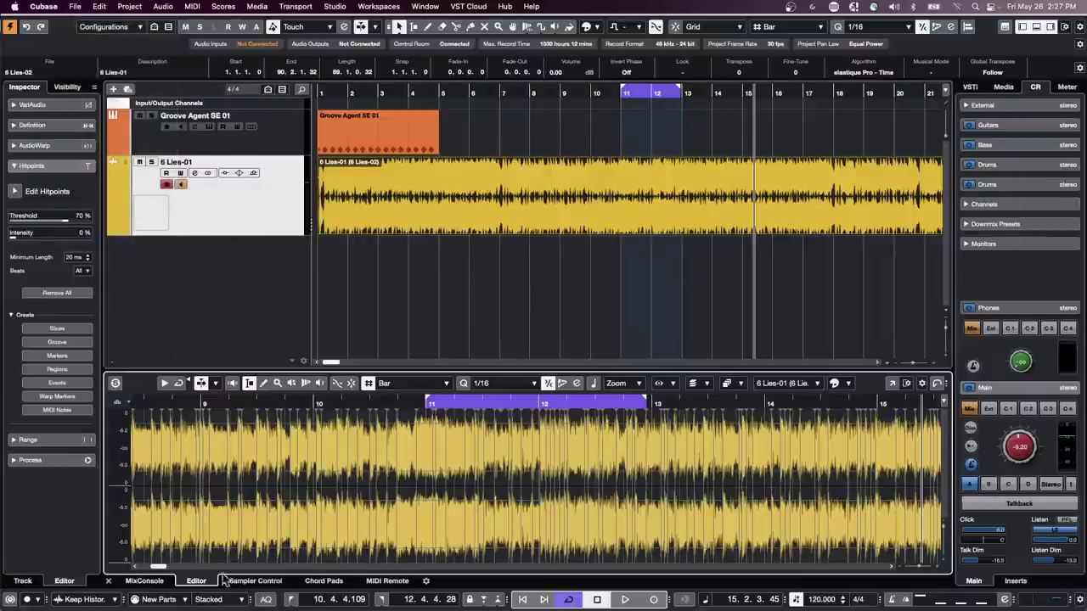
pyautogui.click(255, 581)
pyautogui.click(144, 581)
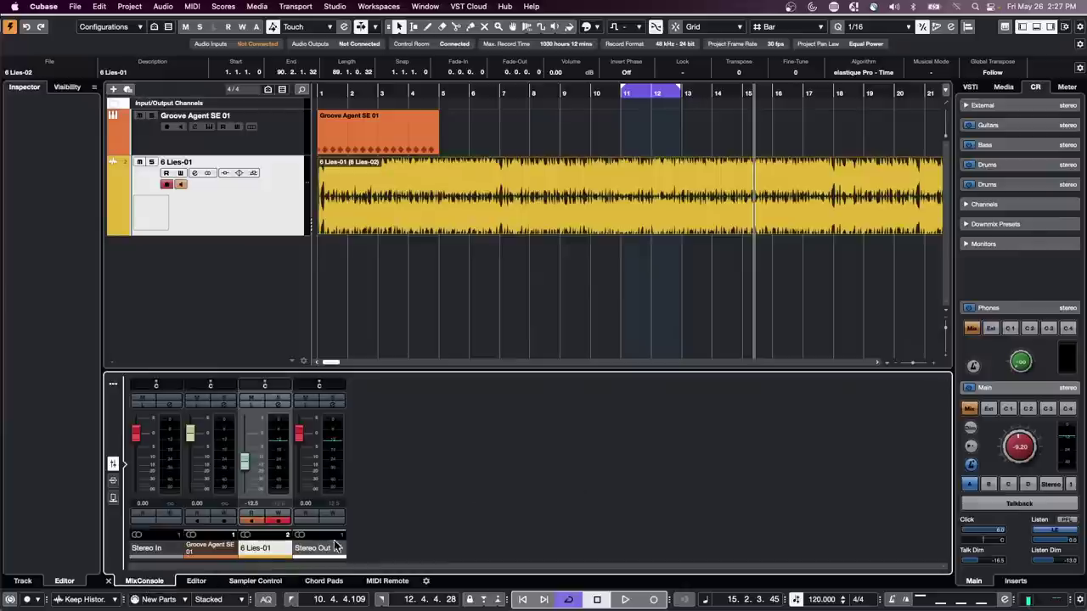
pyautogui.click(324, 581)
pyautogui.click(377, 581)
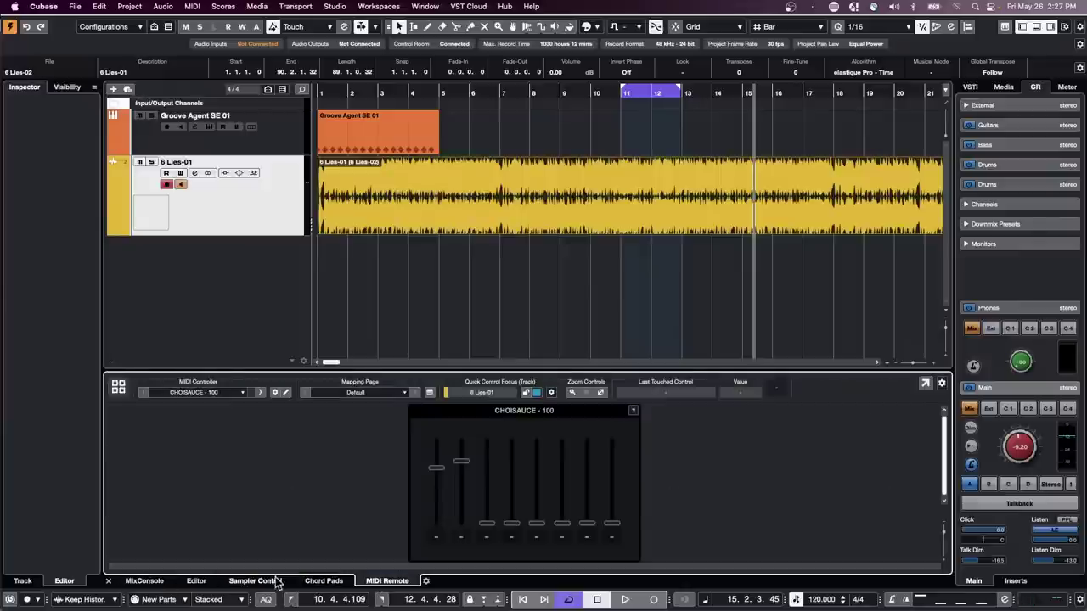
pyautogui.click(265, 581)
pyautogui.click(196, 581)
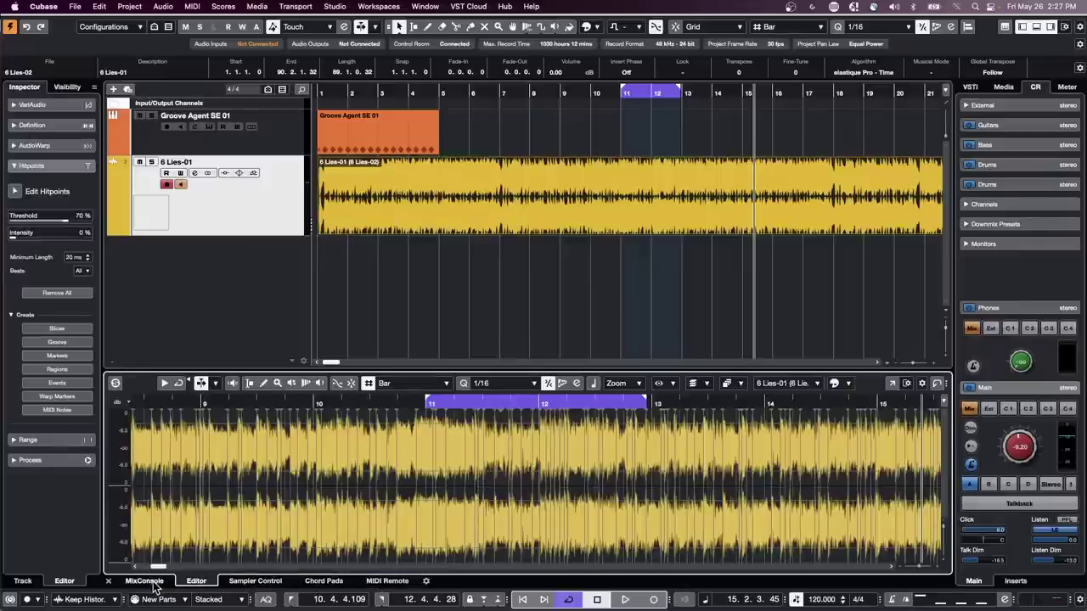
pyautogui.click(145, 581)
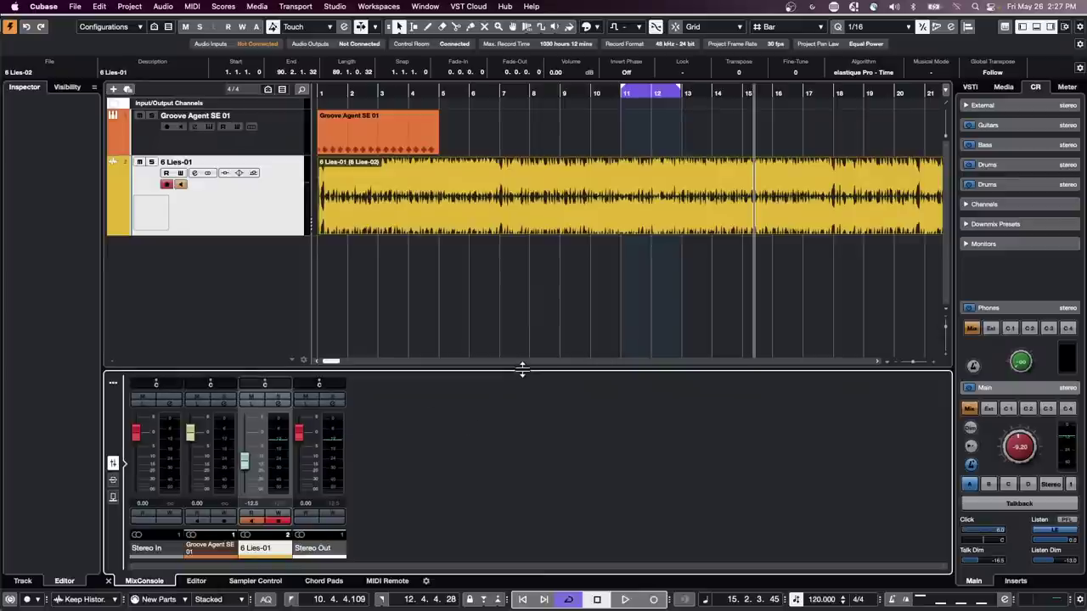
pyautogui.moveTo(522, 368); pyautogui.dragTo(505, 381)
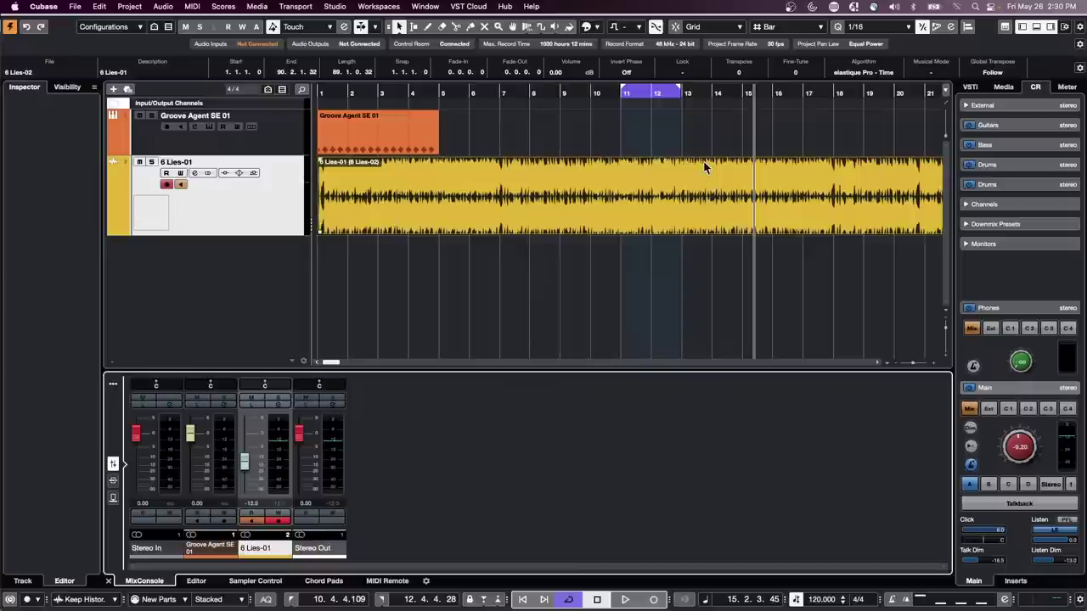
# - Shift the cycle range back to span bars 10–11, with the left locator at 10.1.1.11
pyautogui.moveTo(667, 92); pyautogui.dragTo(578, 93)
pyautogui.click(579, 94)
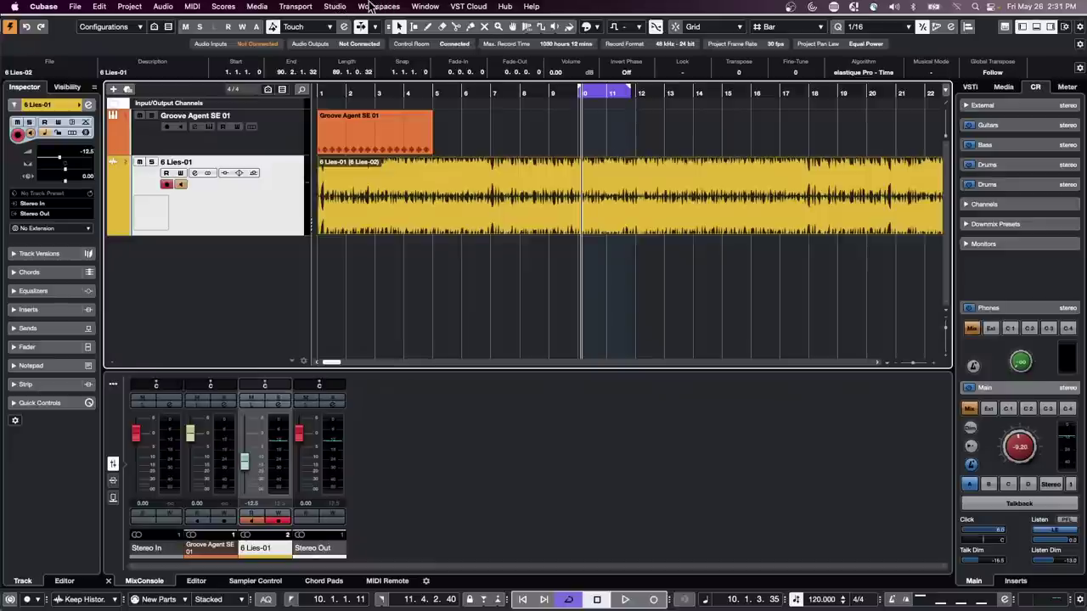
pyautogui.click(372, 6)
pyautogui.moveTo(322, 9)
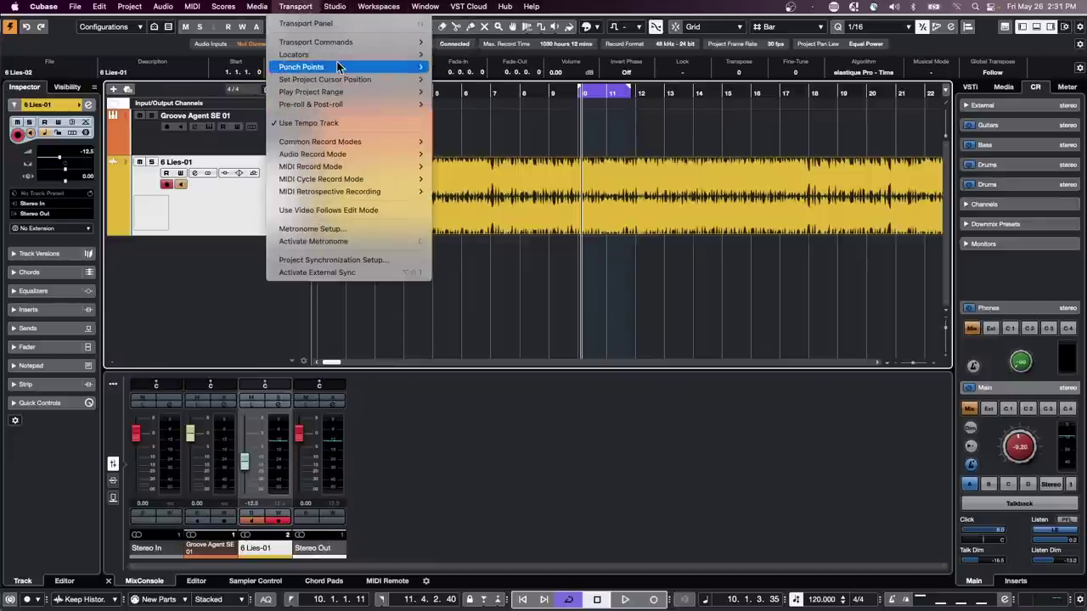
pyautogui.moveTo(344, 56)
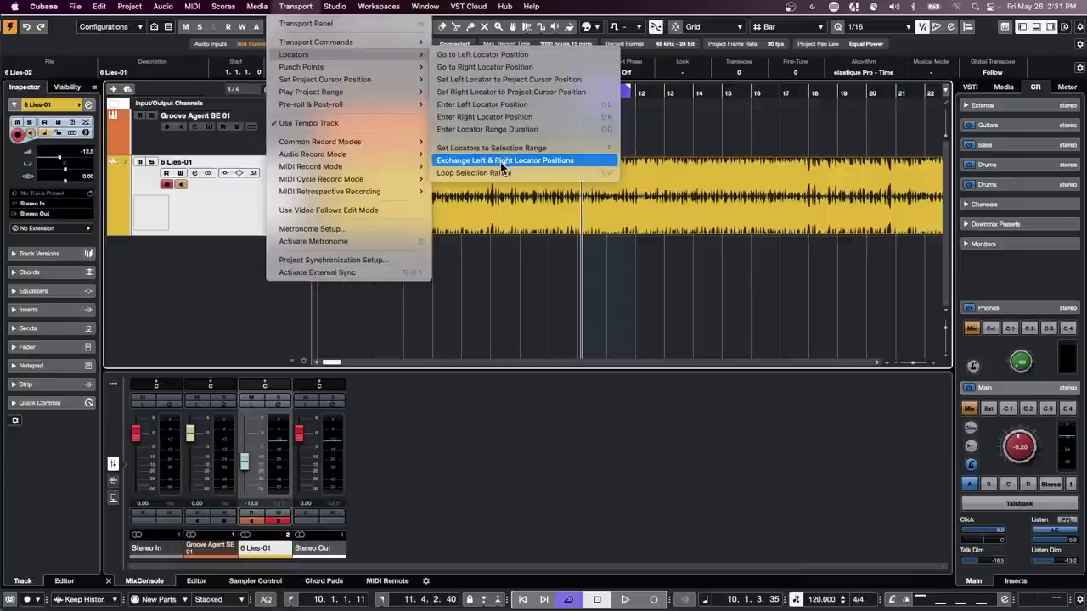
pyautogui.click(530, 281)
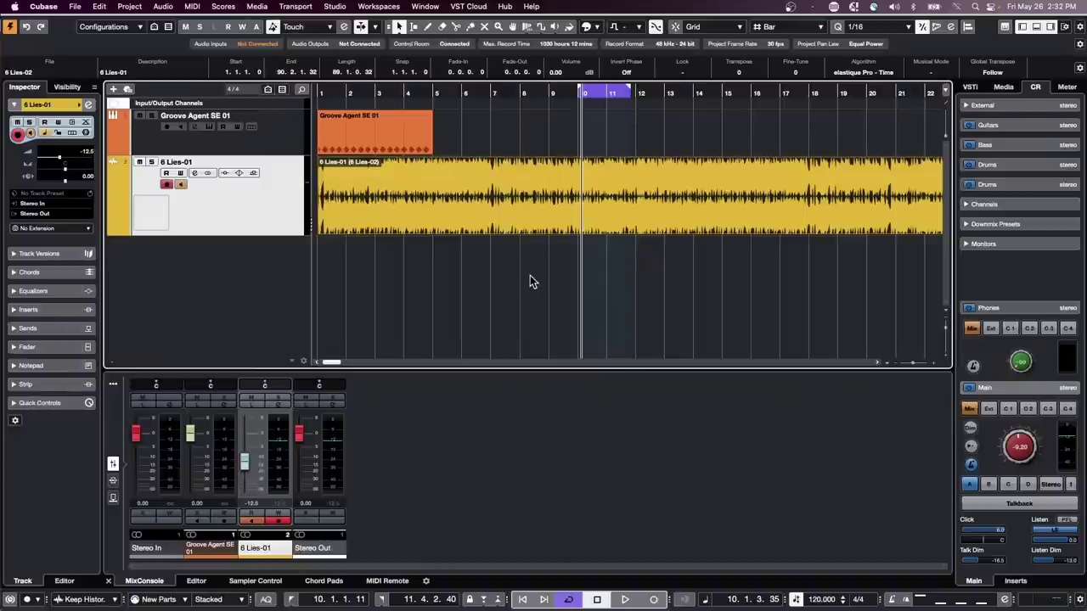
# - Play from bar 5 and lower the Control Room Main volume from -9.20 to about -16
pyautogui.click(424, 88)
pyautogui.press('space')
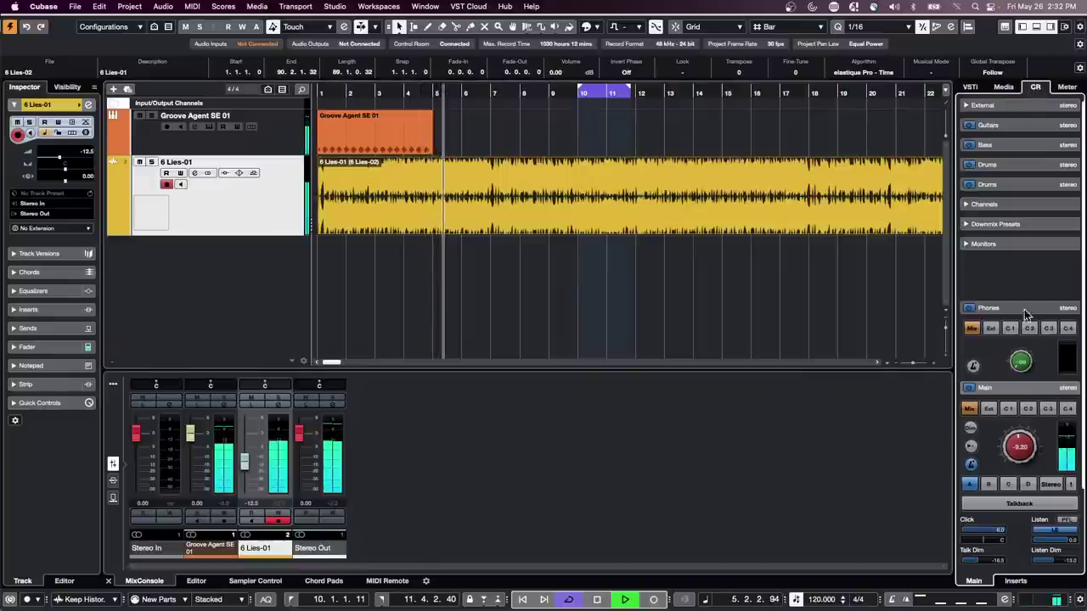
pyautogui.moveTo(1019, 440); pyautogui.dragTo(1012, 452)
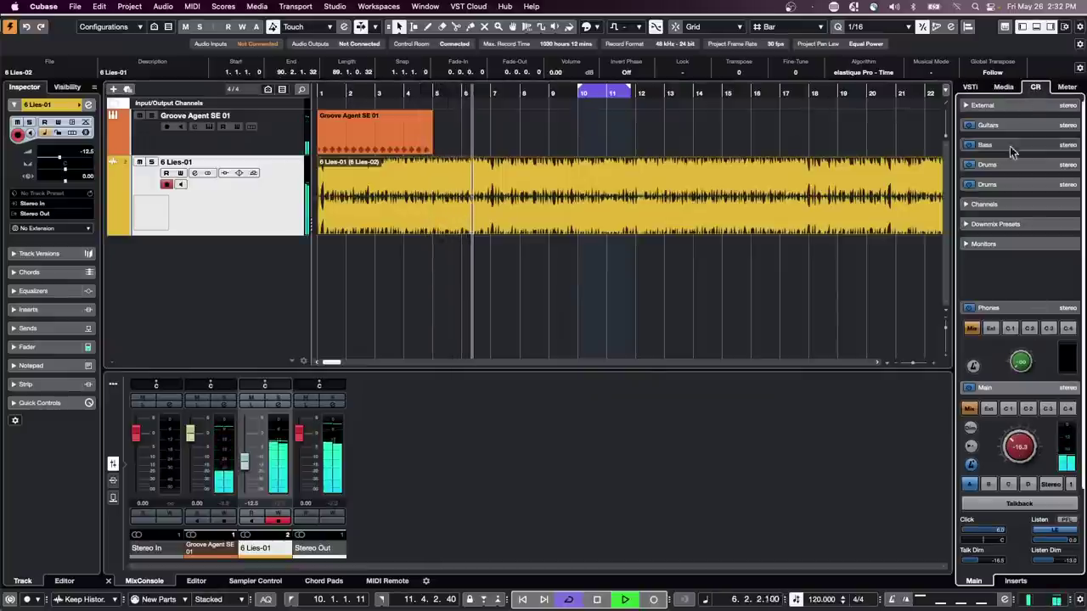
# - Show the Master meter, stop playback, and inspect the meter scale list, keeping Digital Scale
pyautogui.click(1066, 87)
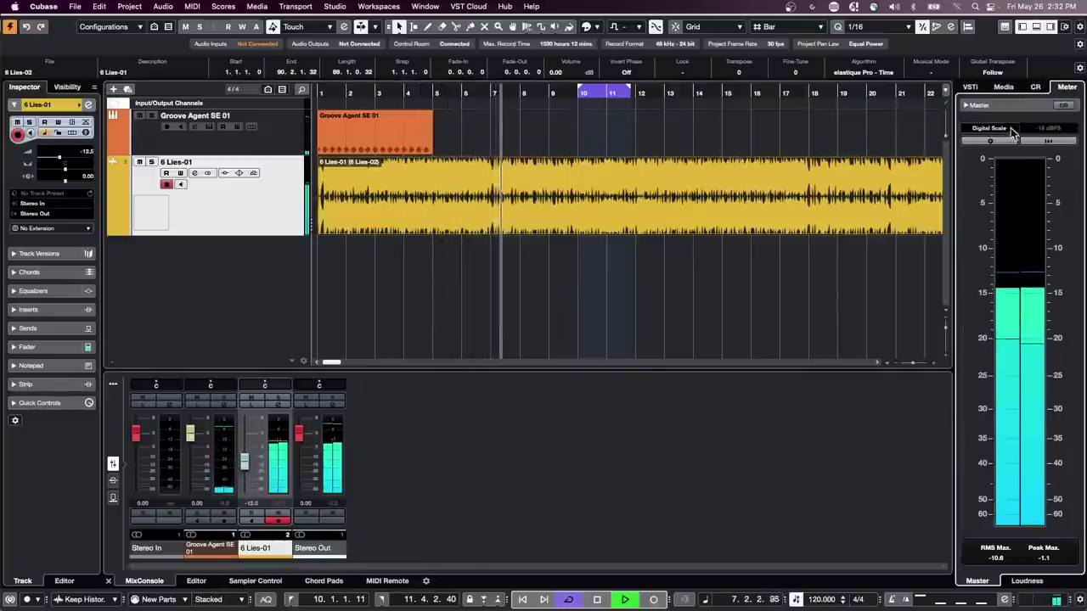
pyautogui.press('space')
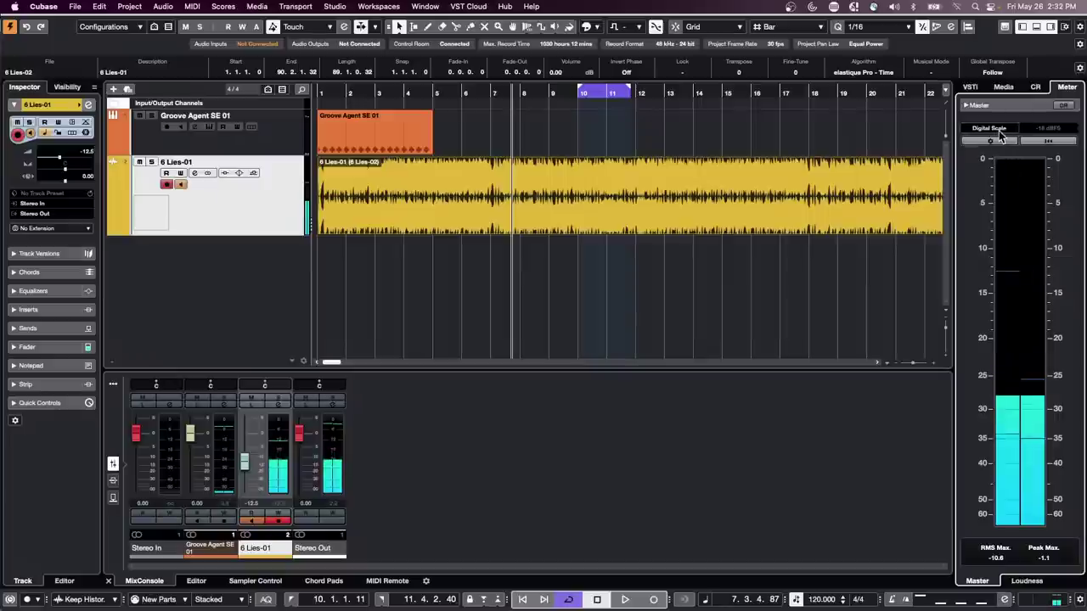
pyautogui.click(1000, 132)
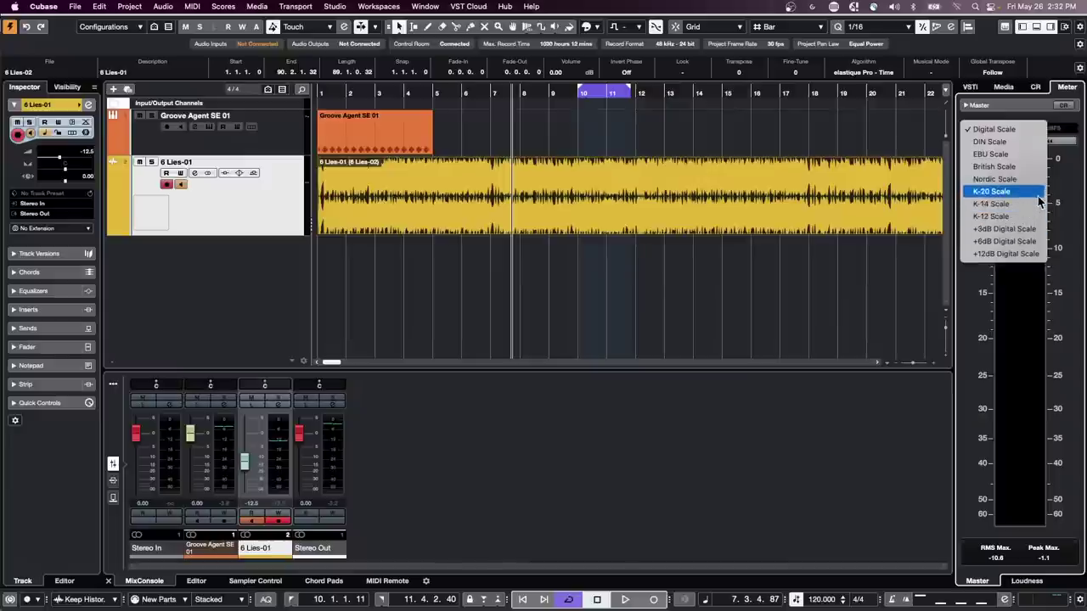
pyautogui.click(886, 239)
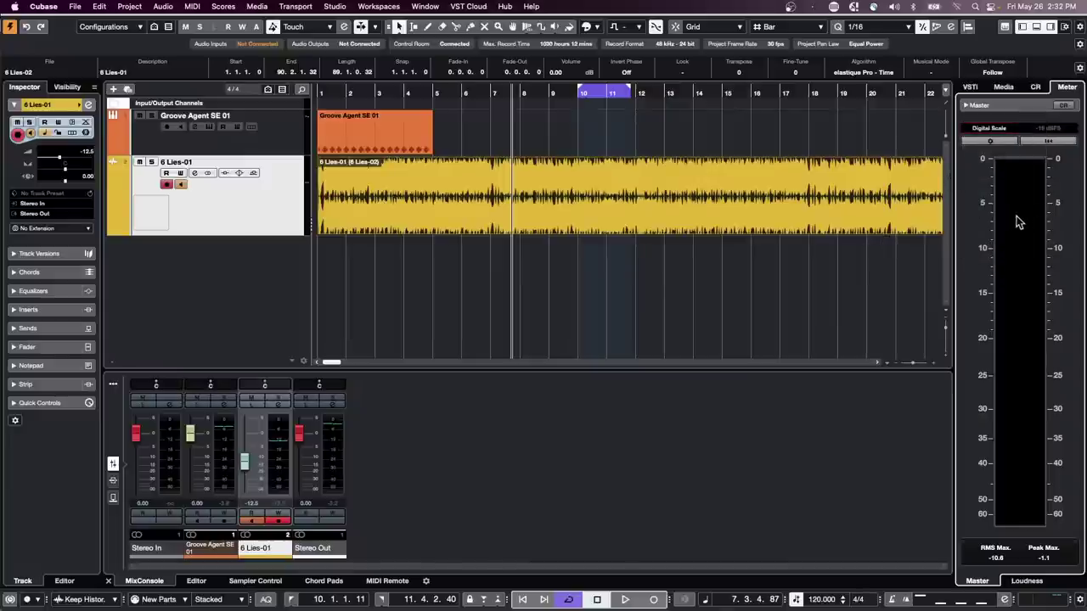
pyautogui.click(988, 128)
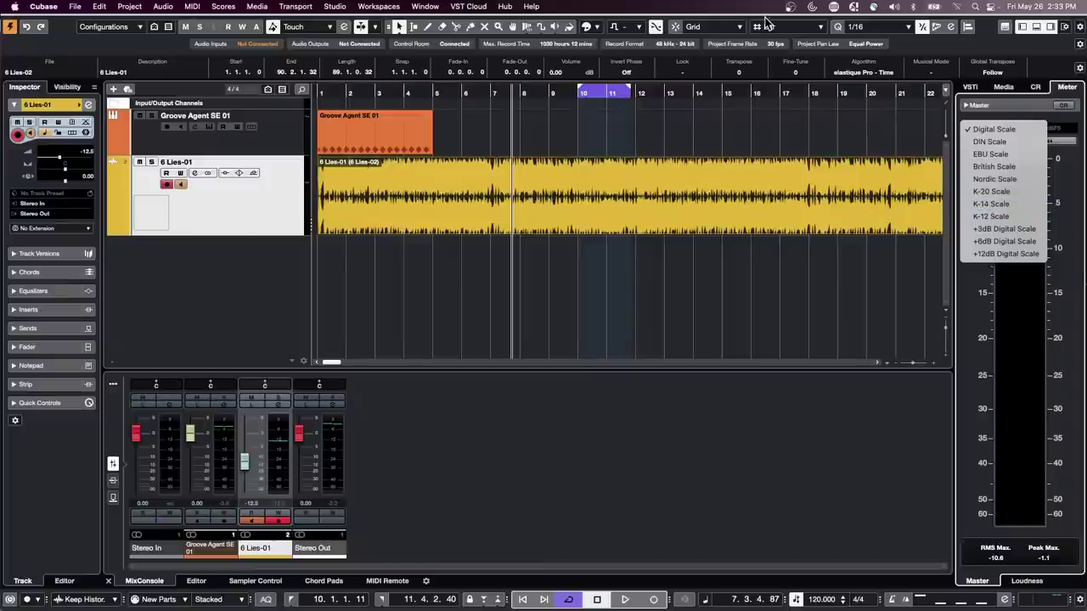
# - Dismiss the meter scale list and open Cubase > Preferences
pyautogui.click(121, 6)
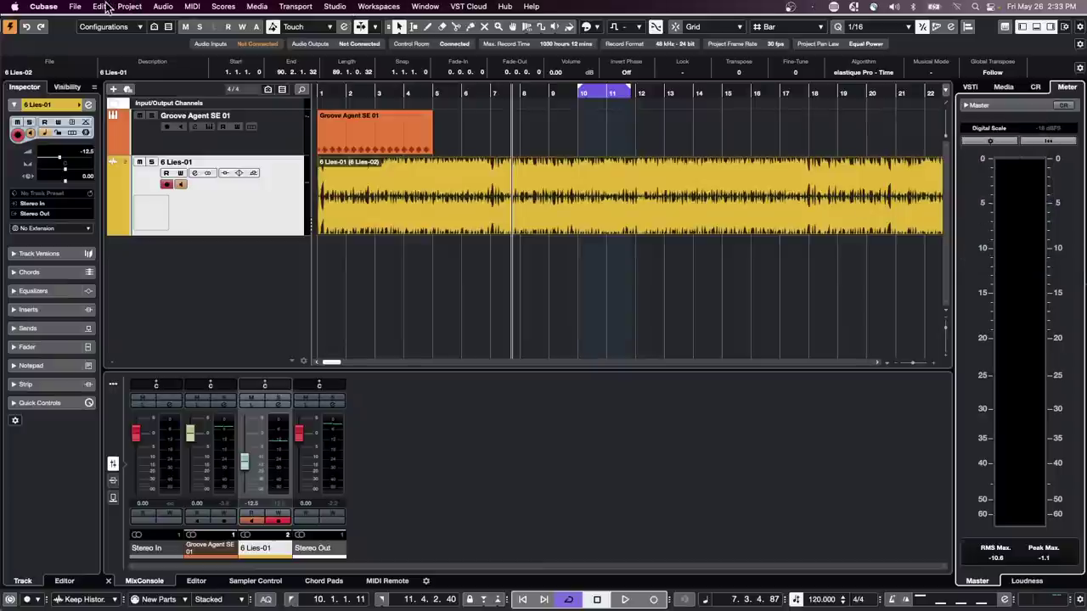
pyautogui.click(44, 6)
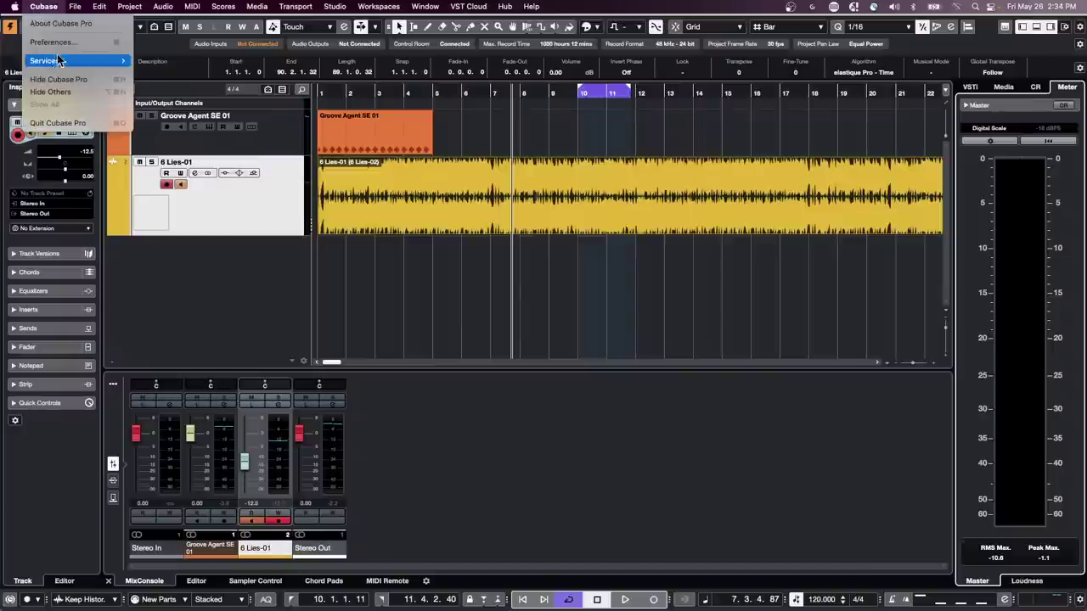
pyautogui.click(59, 43)
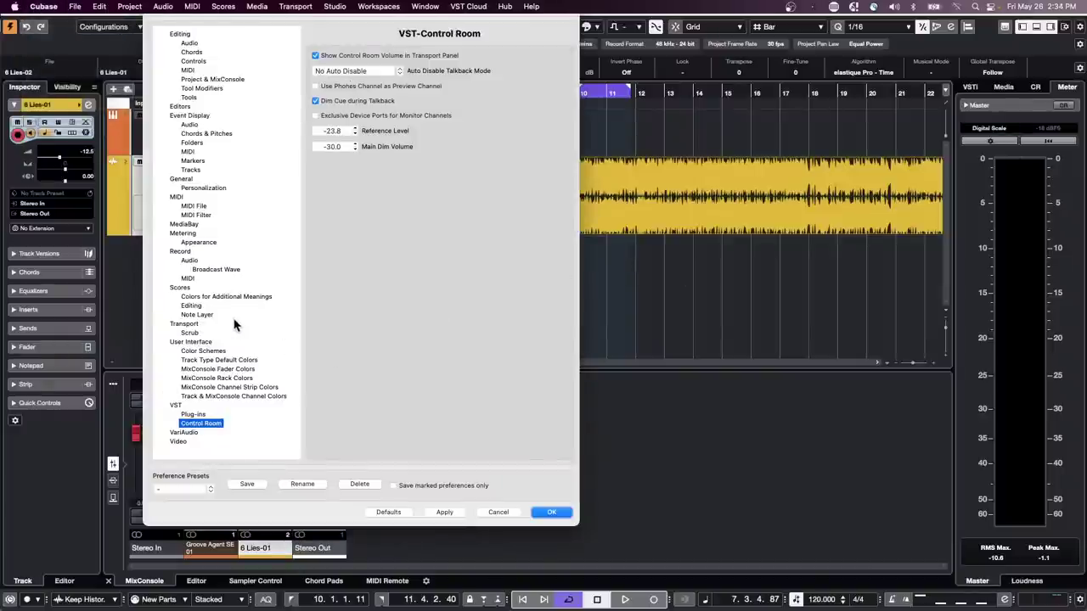
# - Review the Metering and meter appearance preference pages, then accept and close Preferences
pyautogui.click(182, 235)
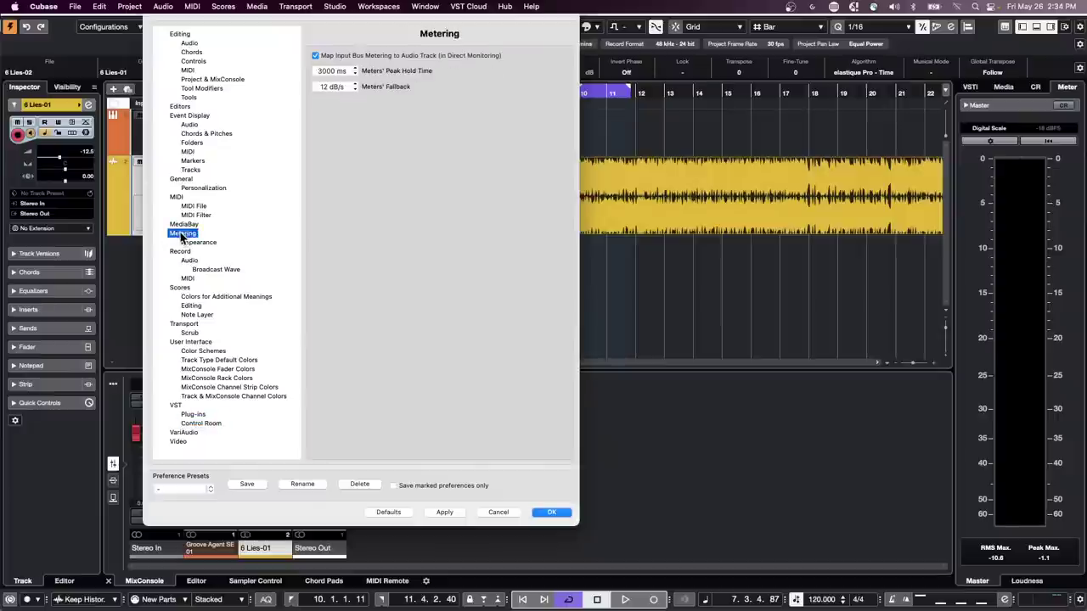
pyautogui.click(204, 244)
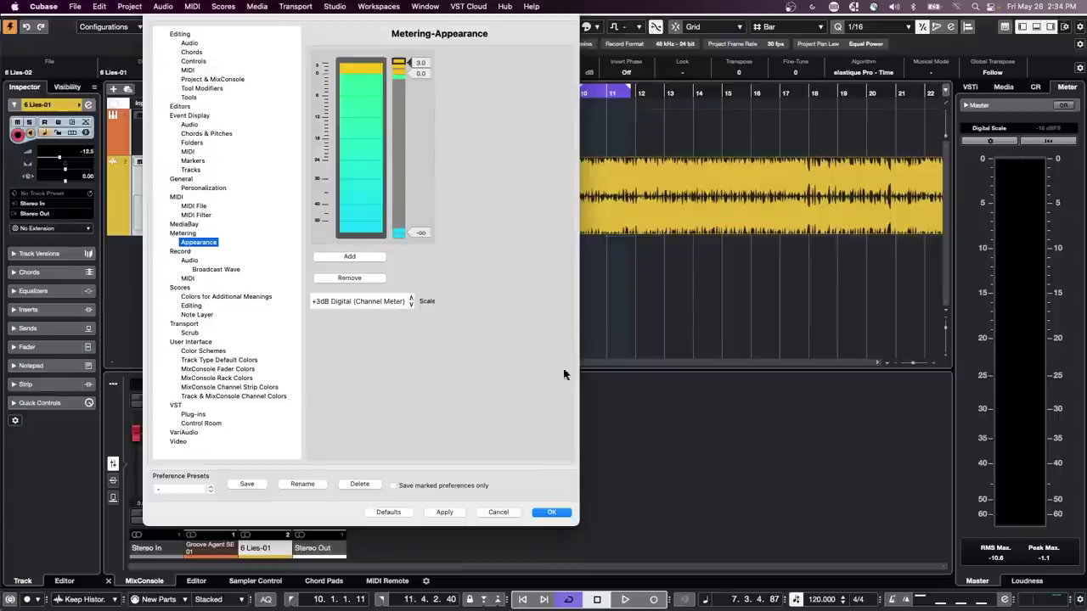
pyautogui.click(556, 512)
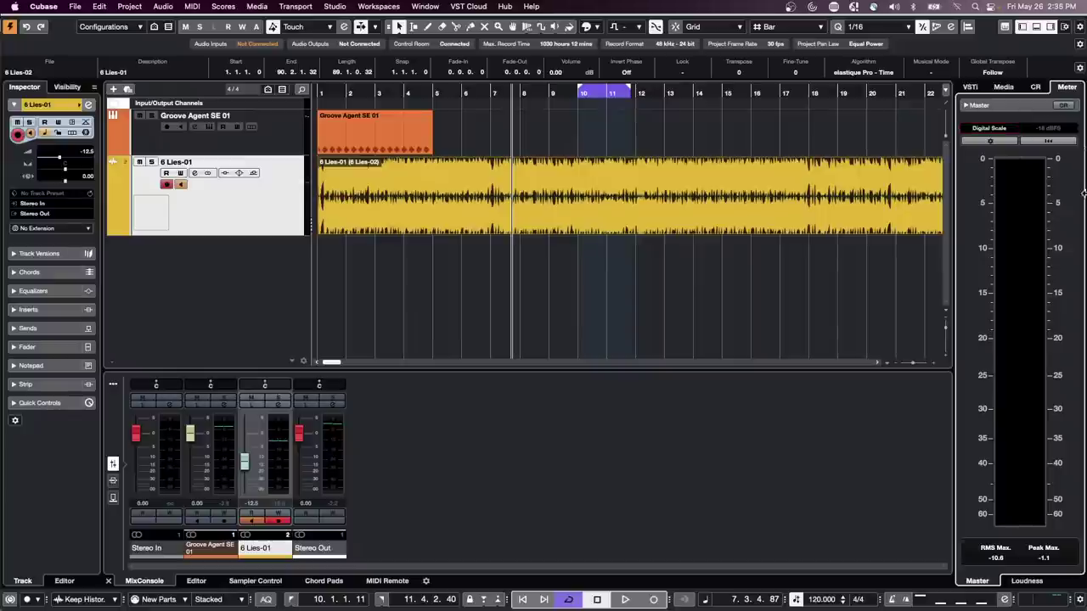
# - From the track list context menu, add an Instrument track using Groove Agent SE
pyautogui.rightClick(238, 221)
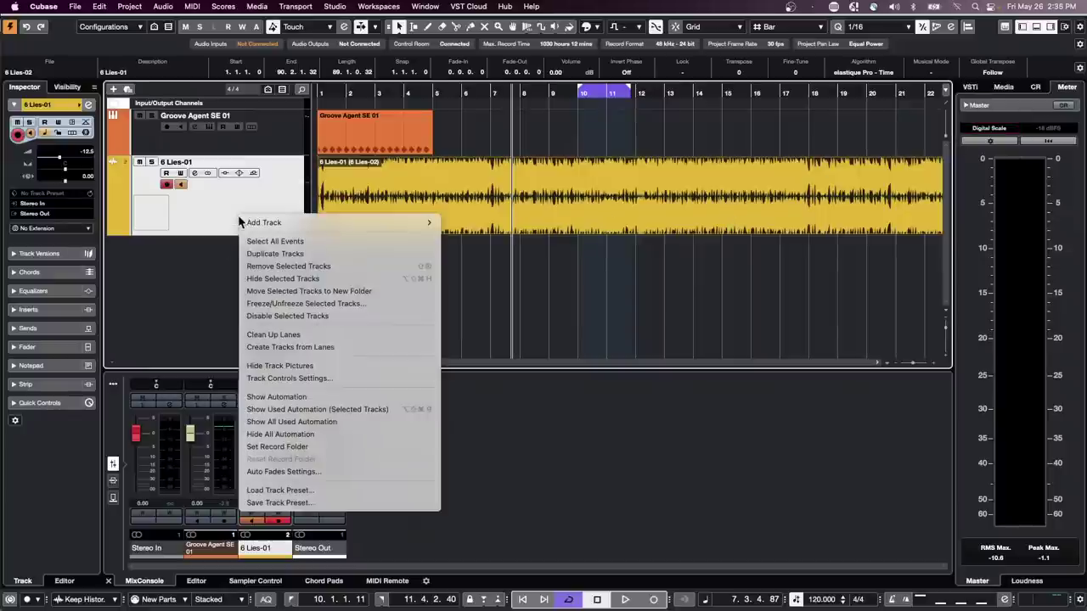
pyautogui.moveTo(434, 224)
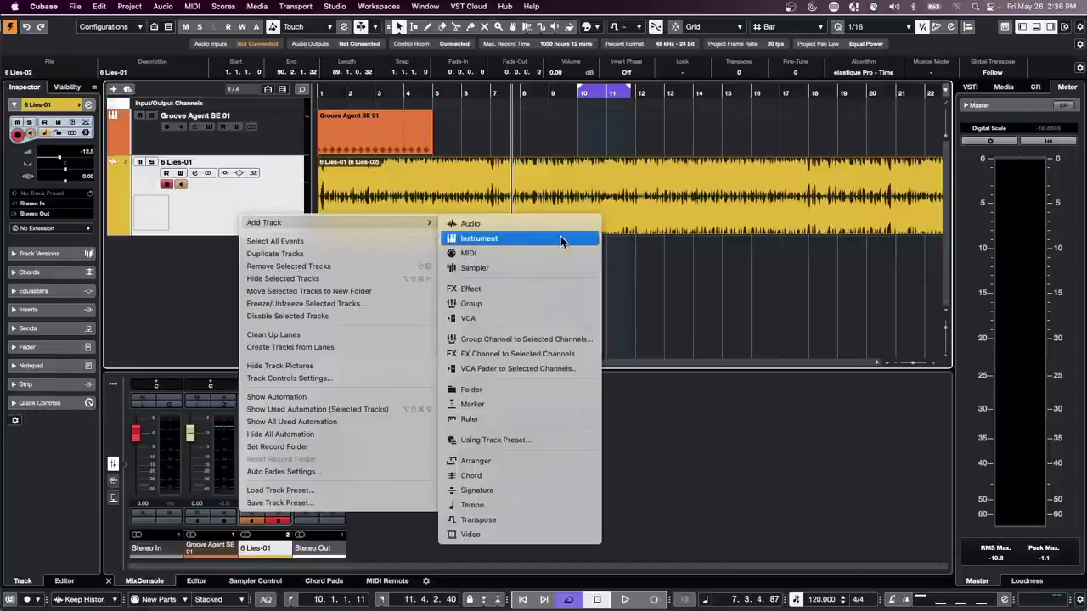
pyautogui.click(546, 238)
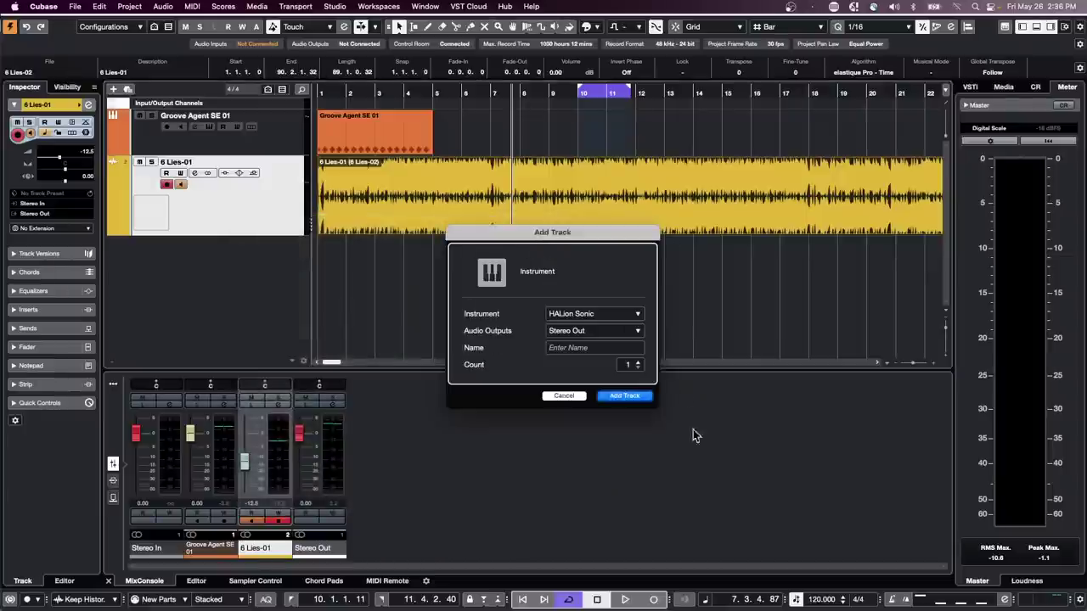
pyautogui.click(615, 314)
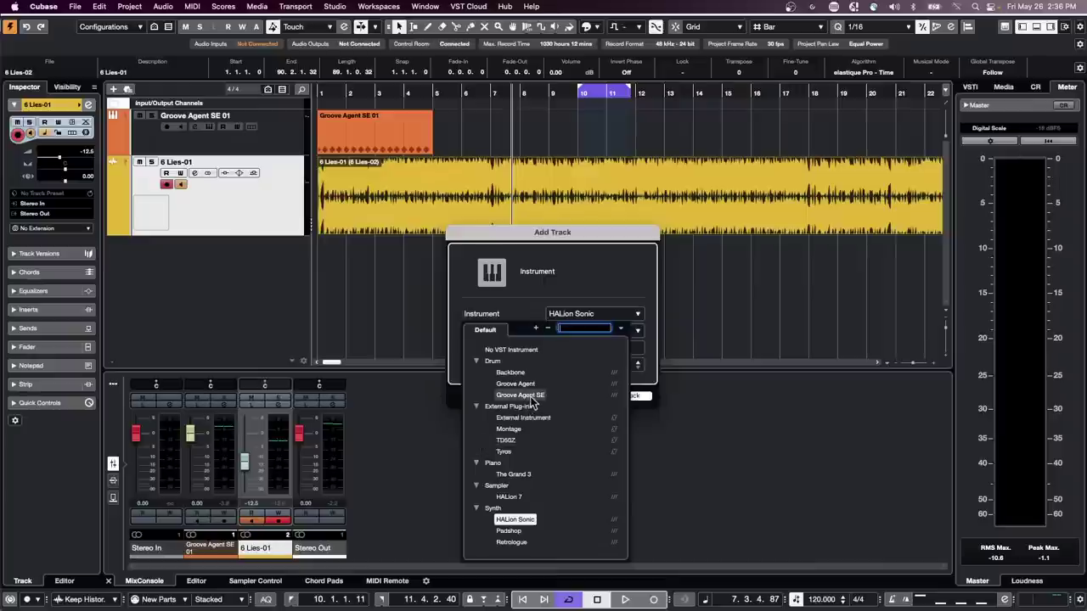
pyautogui.click(521, 395)
pyautogui.click(625, 397)
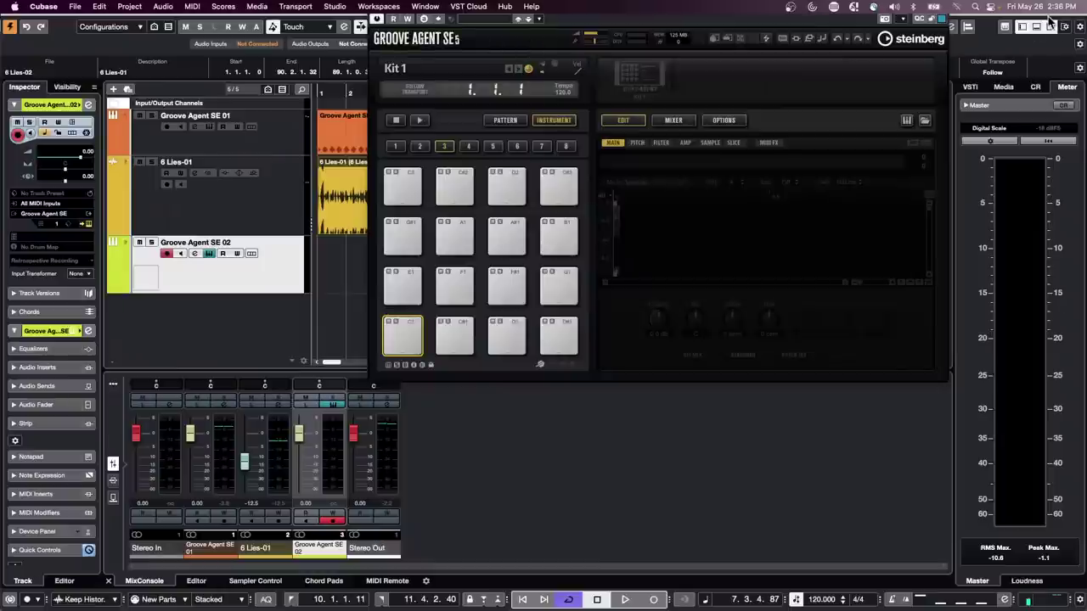
# - Nudge the project window into place, then switch the right zone from CR to Media
pyautogui.moveTo(1049, 17); pyautogui.dragTo(1049, 28)
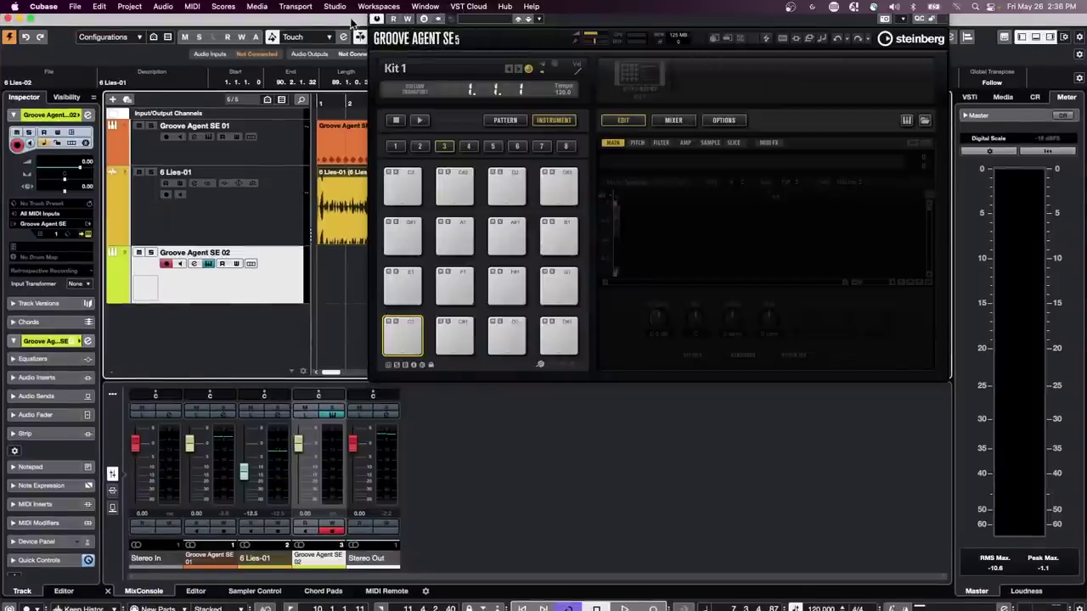
pyautogui.moveTo(324, 19); pyautogui.dragTo(327, 19)
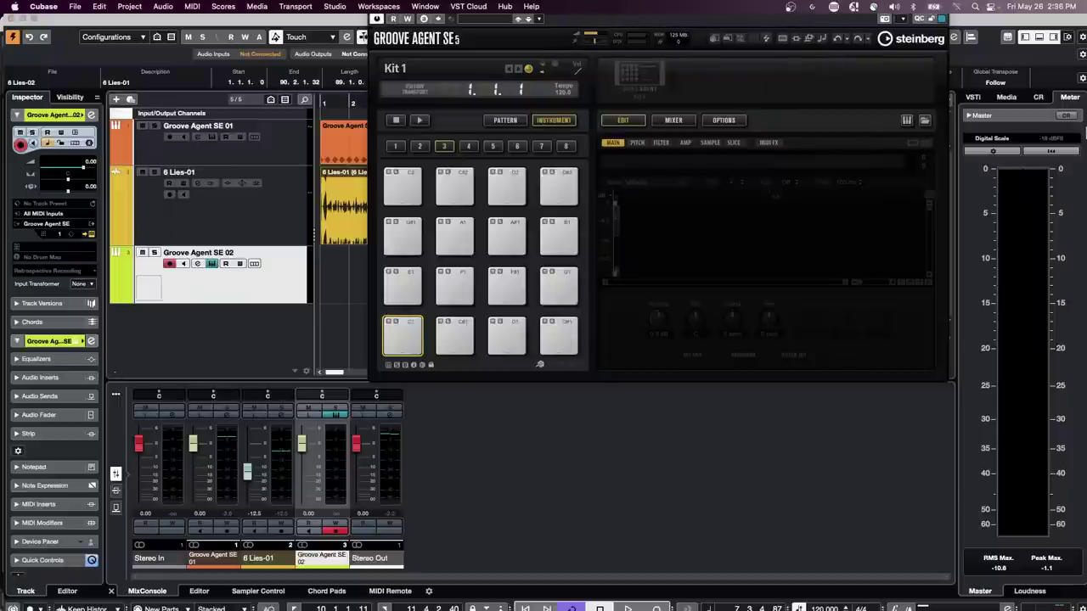
pyautogui.click(1038, 97)
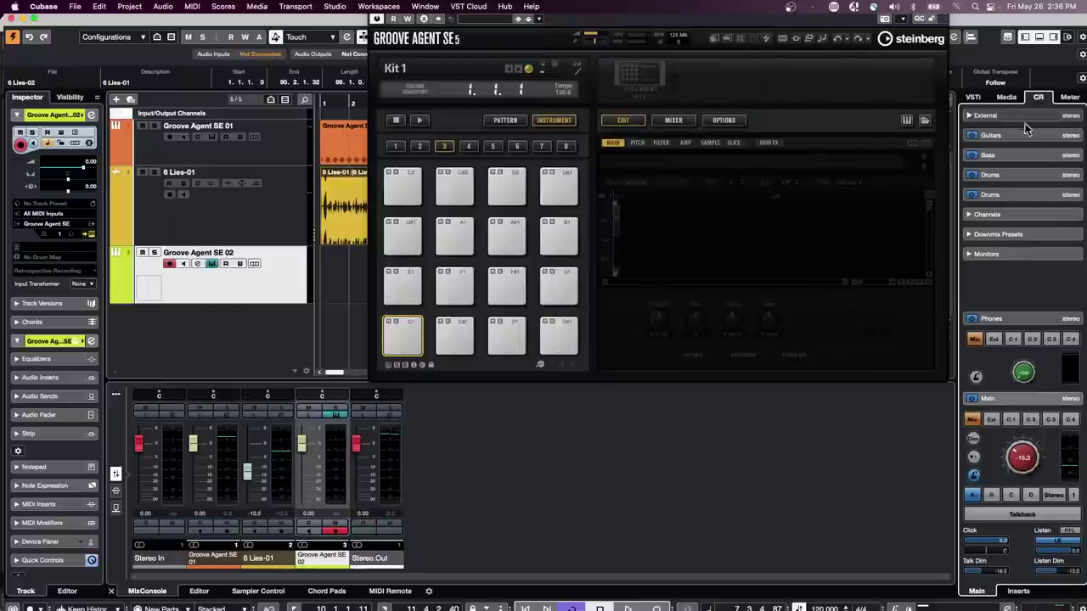
pyautogui.click(1008, 97)
# - Drop the GA Library timbale and bongo samples onto pad C1, audition, then delete the stacked layers
pyautogui.click(992, 252)
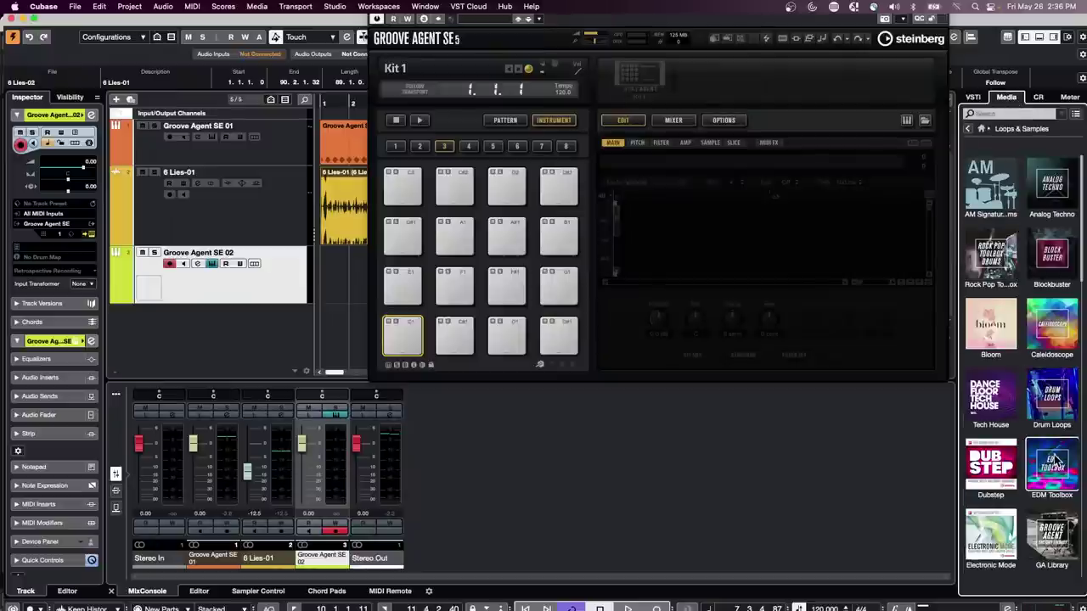
pyautogui.scroll(-1, 1053, 476)
pyautogui.click(1057, 531)
pyautogui.click(1025, 317)
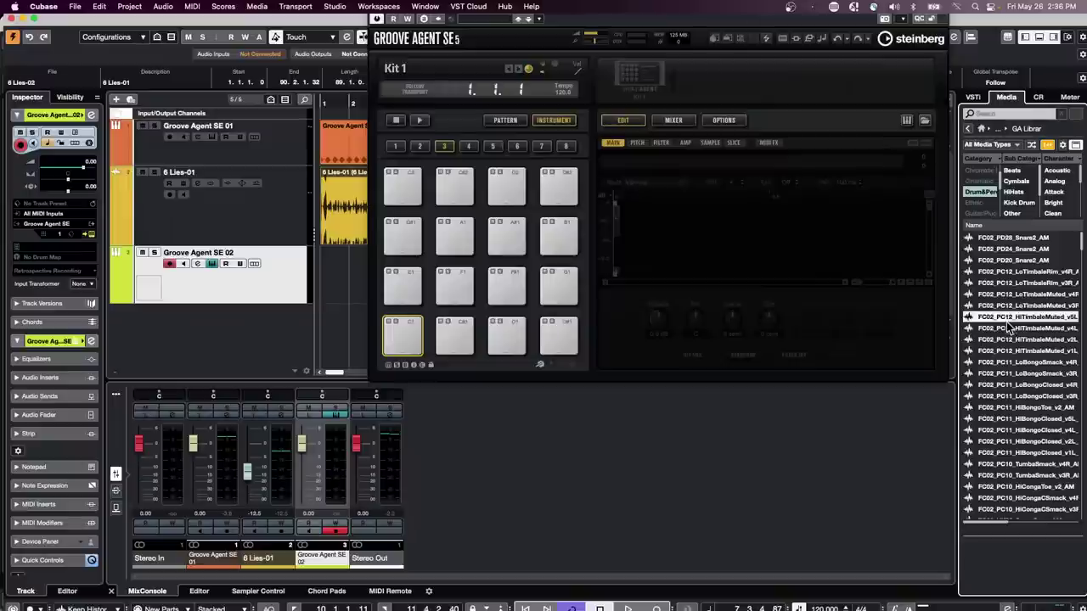
pyautogui.keyDown('shift'); pyautogui.click(1005, 430); pyautogui.keyUp('shift')
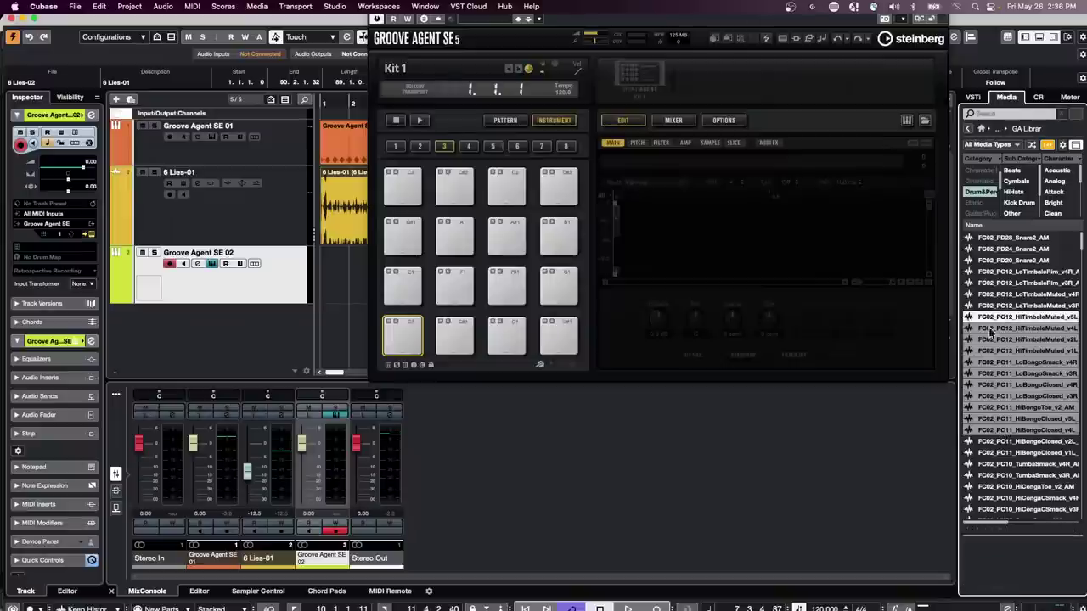
pyautogui.moveTo(997, 326); pyautogui.dragTo(417, 328)
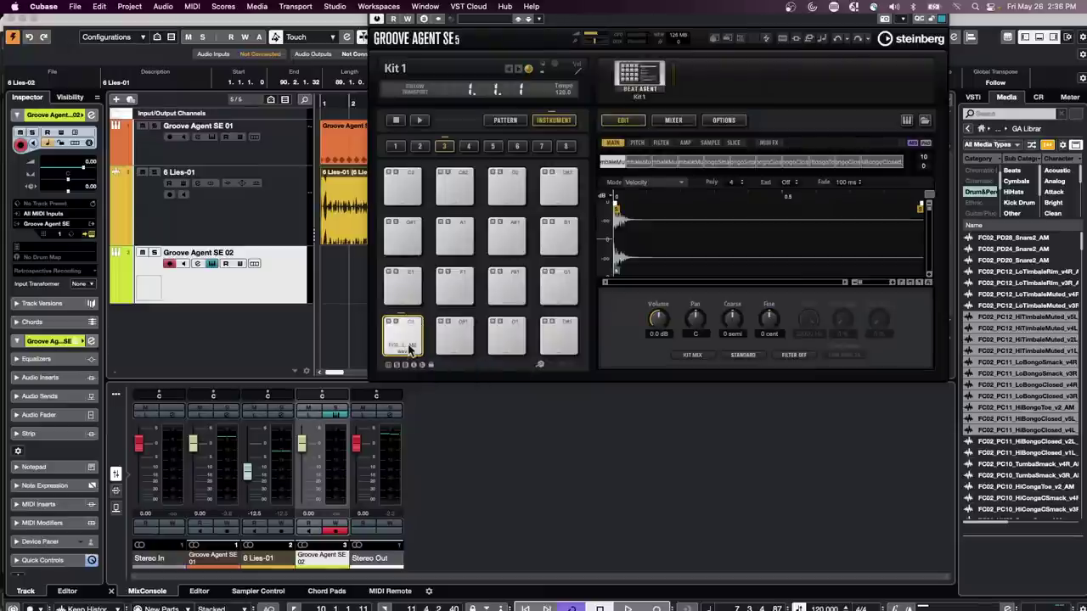
pyautogui.click(407, 344)
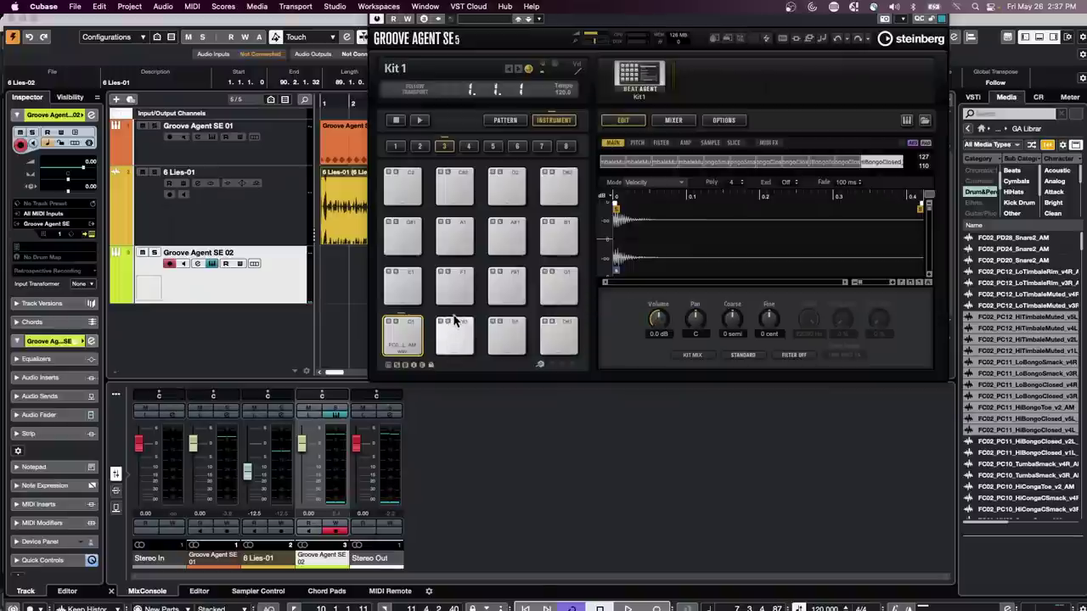
pyautogui.press('Delete')
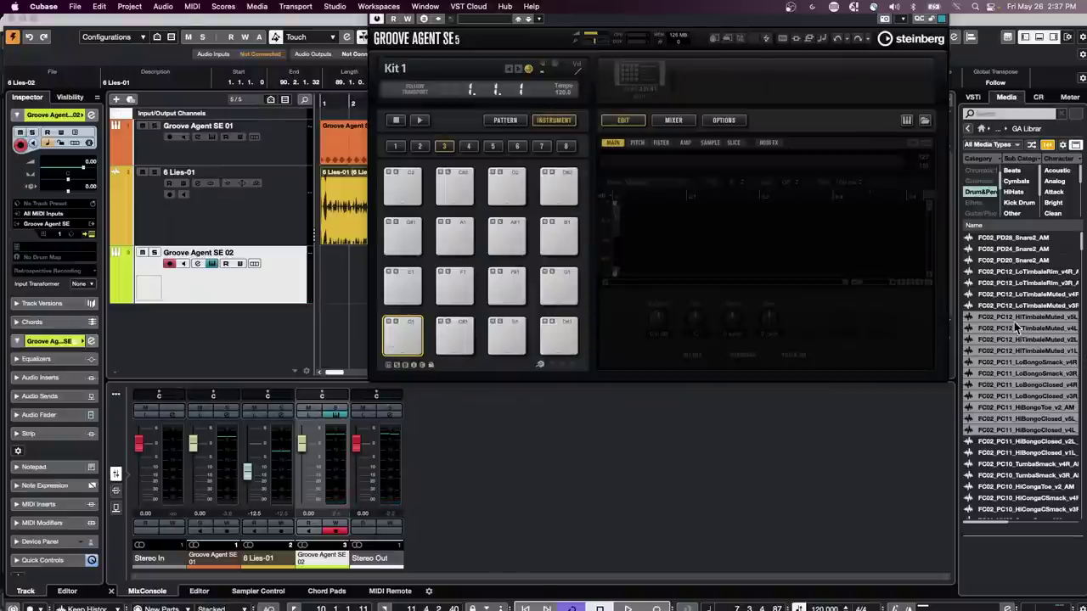
# - Spread the timbale and bongo samples across pads from C1, audition pads C#1–A1, and reload them
pyautogui.moveTo(1016, 323); pyautogui.dragTo(414, 343)
pyautogui.click(459, 339)
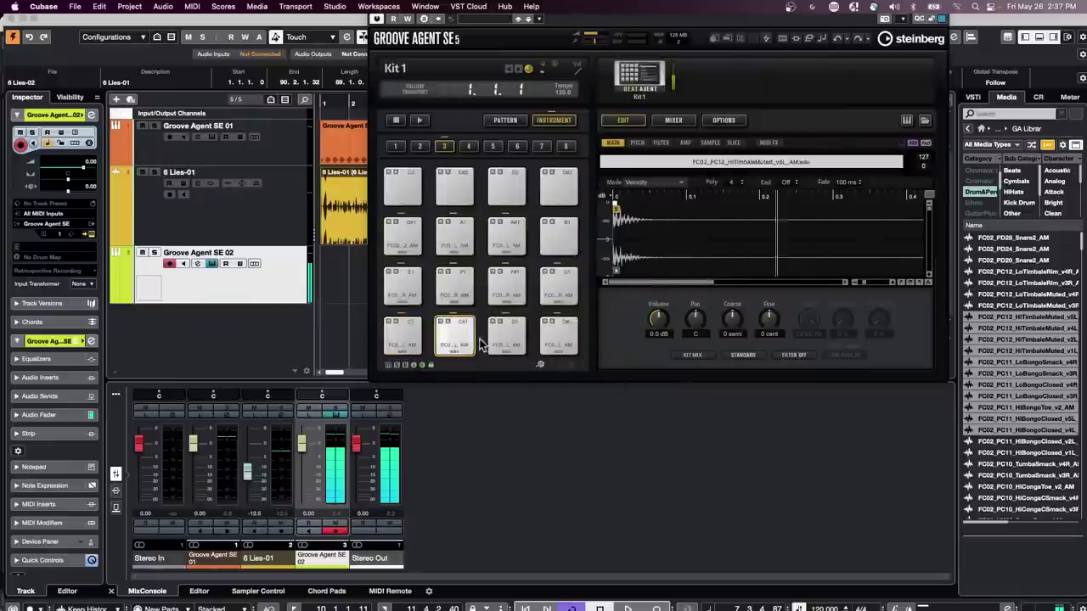
pyautogui.click(506, 338)
pyautogui.click(558, 340)
pyautogui.click(454, 287)
pyautogui.click(397, 285)
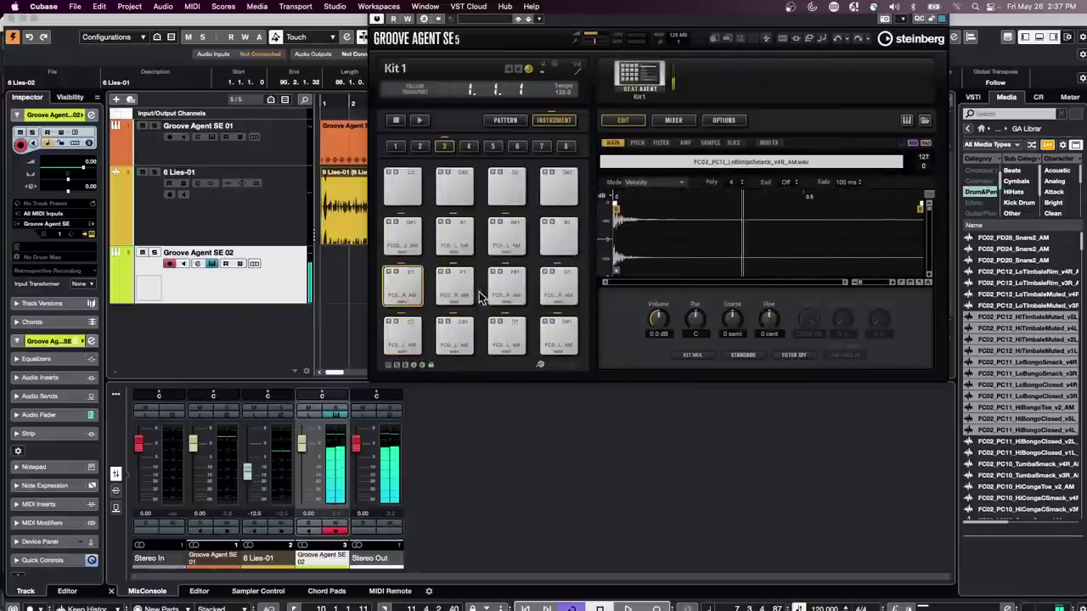
pyautogui.click(475, 293)
pyautogui.click(512, 283)
pyautogui.click(555, 283)
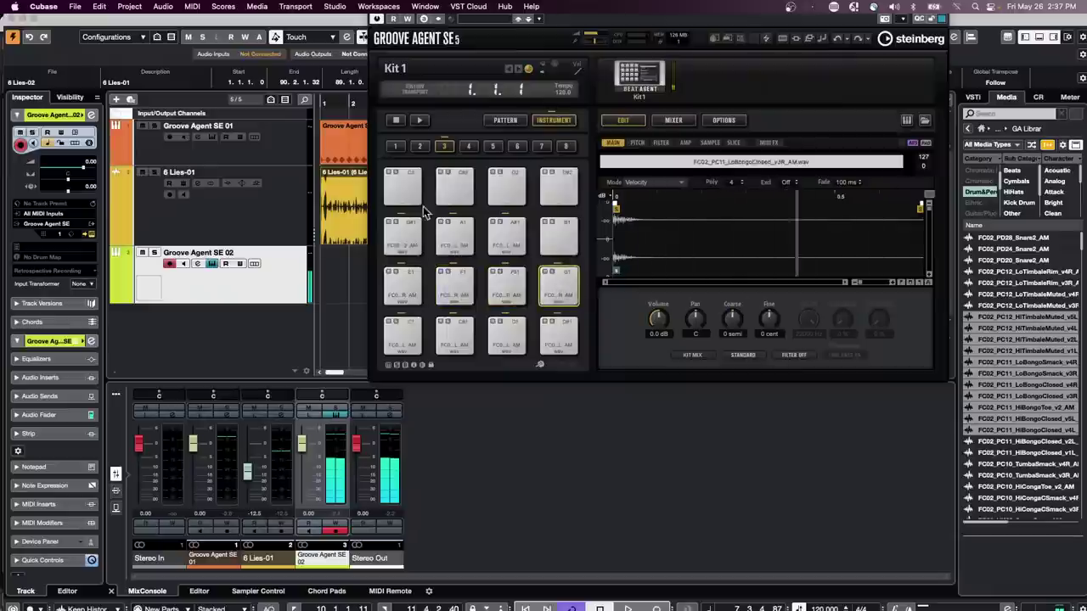
pyautogui.click(406, 231)
pyautogui.click(454, 234)
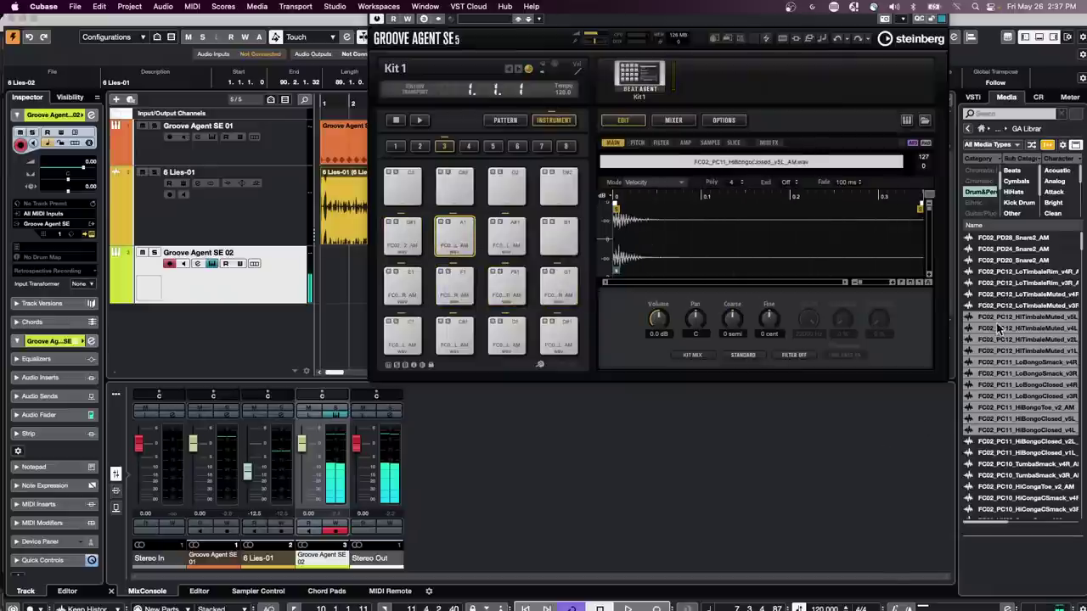
pyautogui.moveTo(996, 322); pyautogui.dragTo(417, 338)
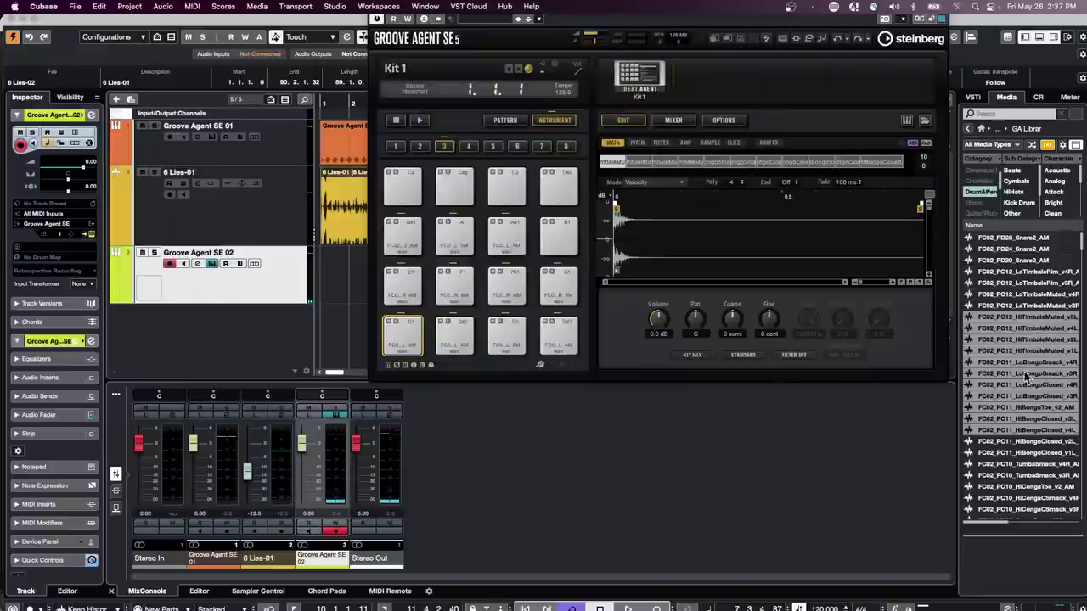
pyautogui.click(1017, 466)
# - Load the samples from TumbaSmack_v4R through AK10_Tom2_v3R onto the empty bank 4 pads
pyautogui.click(470, 148)
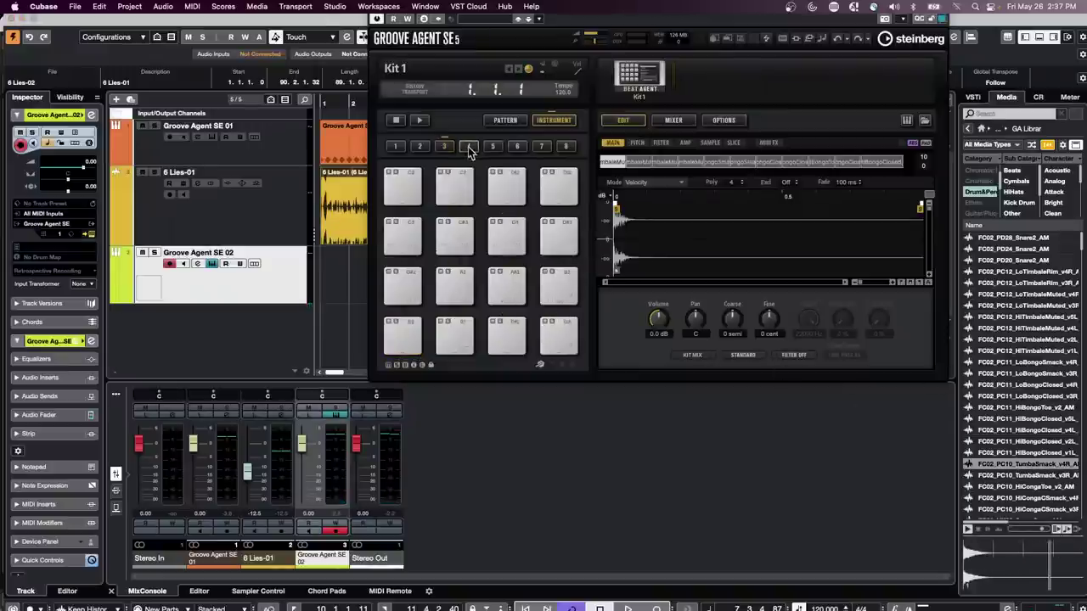
pyautogui.scroll(-7, 1016, 374)
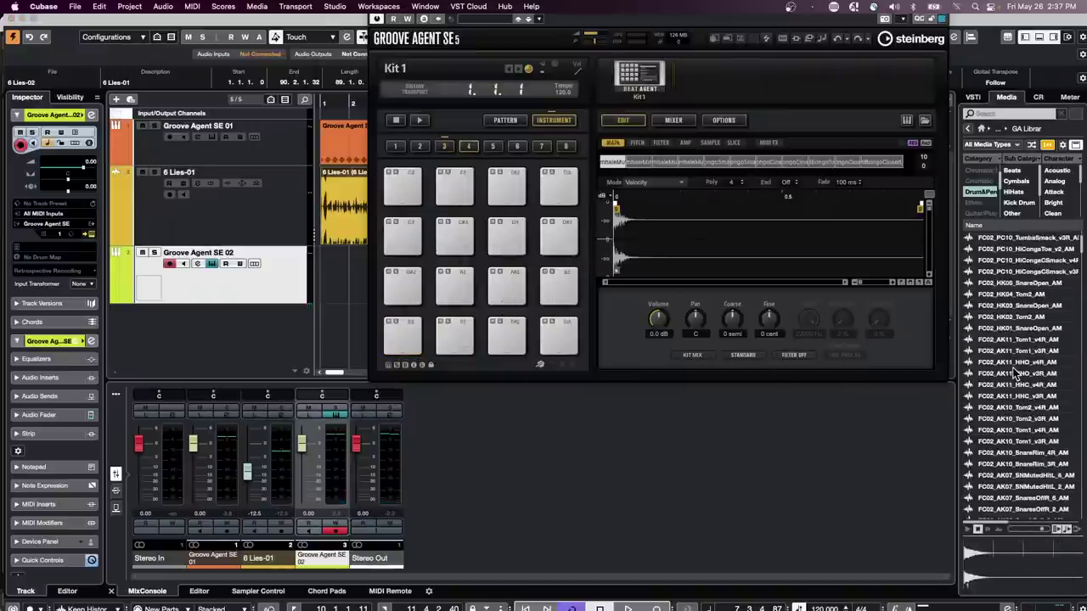
pyautogui.scroll(-1, 1016, 374)
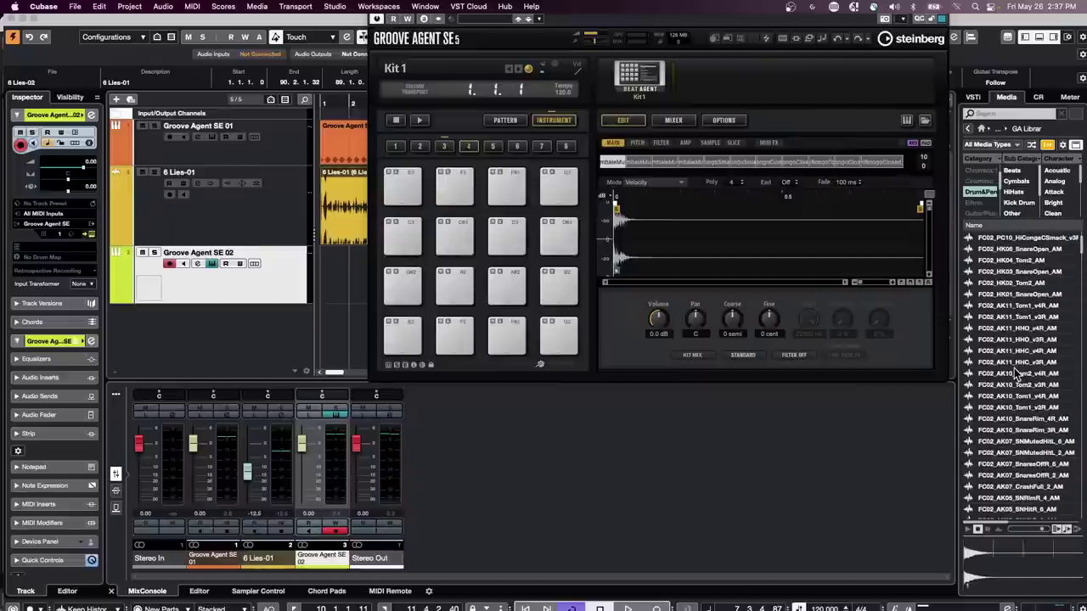
pyautogui.scroll(1, 1017, 374)
pyautogui.keyDown('shift'); pyautogui.click(1024, 442); pyautogui.keyUp('shift')
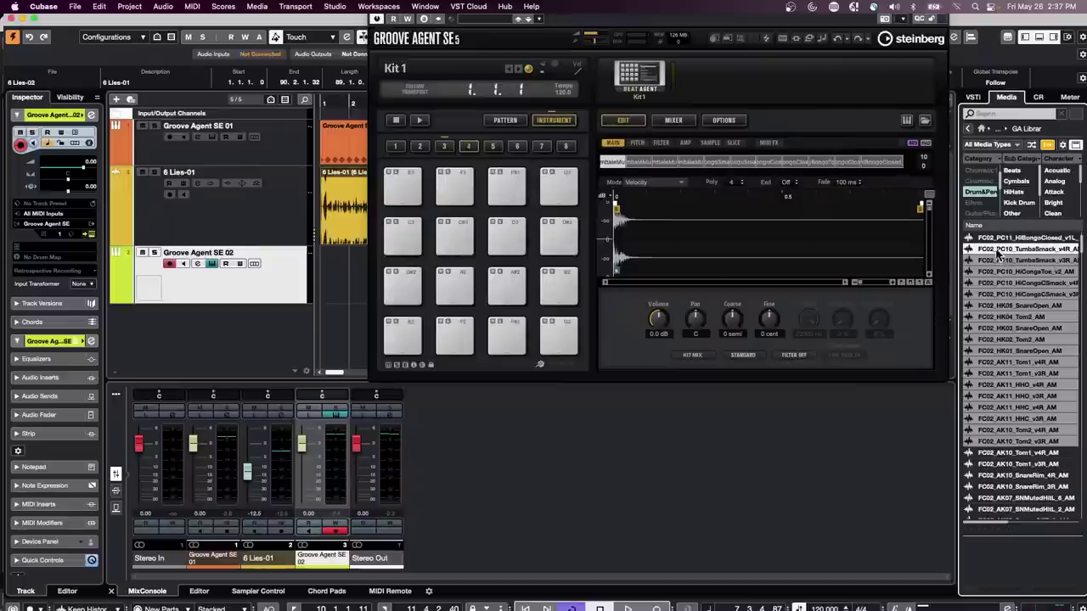
pyautogui.moveTo(999, 255); pyautogui.dragTo(411, 352)
# - Audition pads 14, 15 and 16, then the HiCongaCSmack sample on pad 9
pyautogui.click(465, 344)
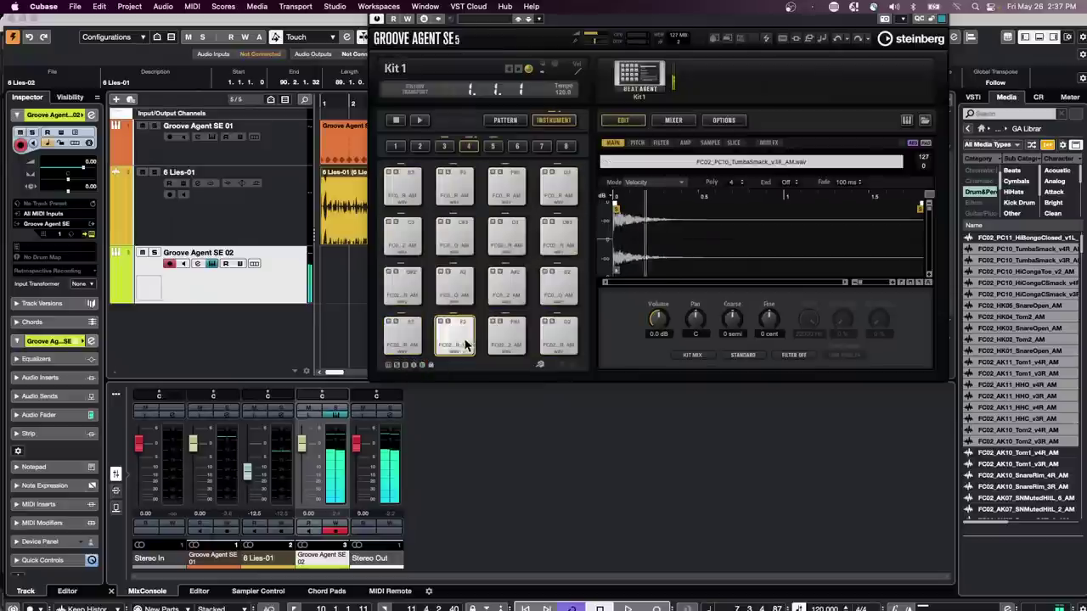
pyautogui.click(507, 337)
pyautogui.click(559, 337)
pyautogui.click(413, 276)
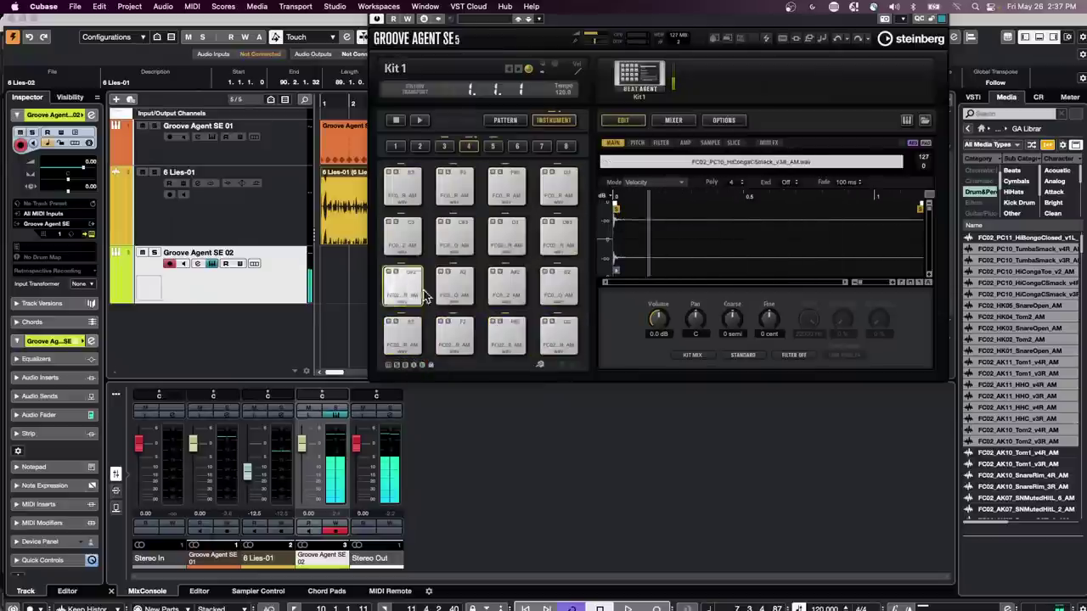
# - Audition the HK05_SnareOpen snare on pad 10, then bring up the File menu
pyautogui.click(455, 289)
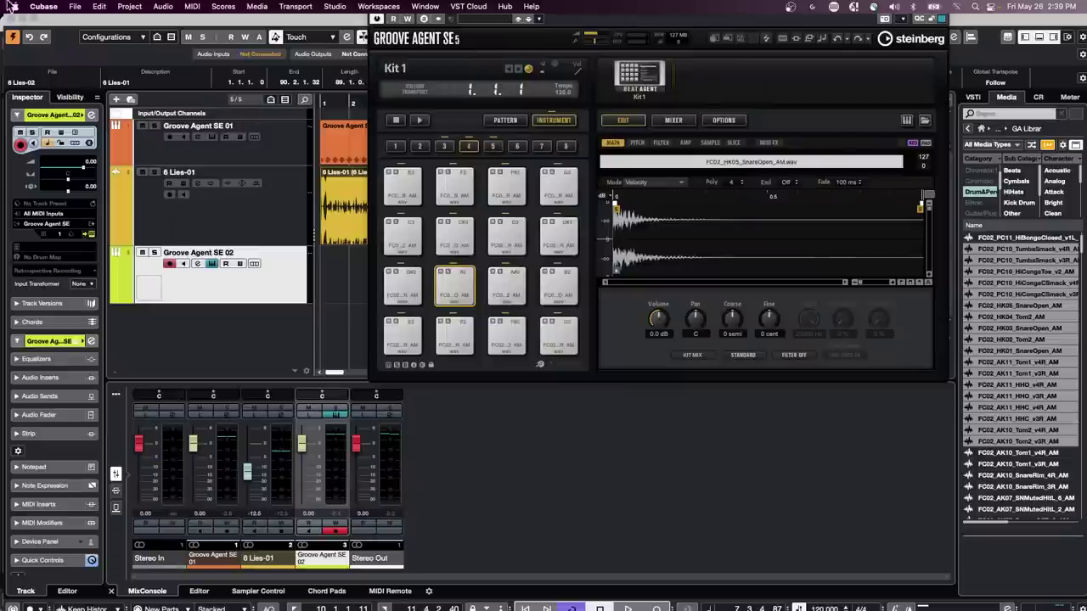
pyautogui.click(75, 7)
# - Open and activate the UNINVITED breaths project from Recent Projects, dismissing the missing ports warning
pyautogui.moveTo(123, 267)
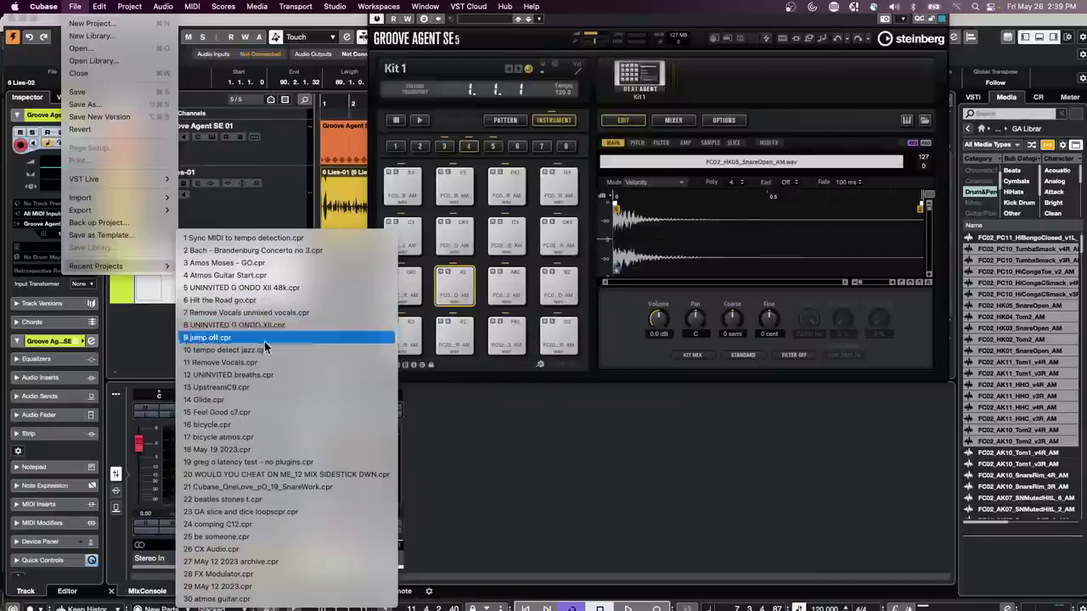
pyautogui.click(269, 375)
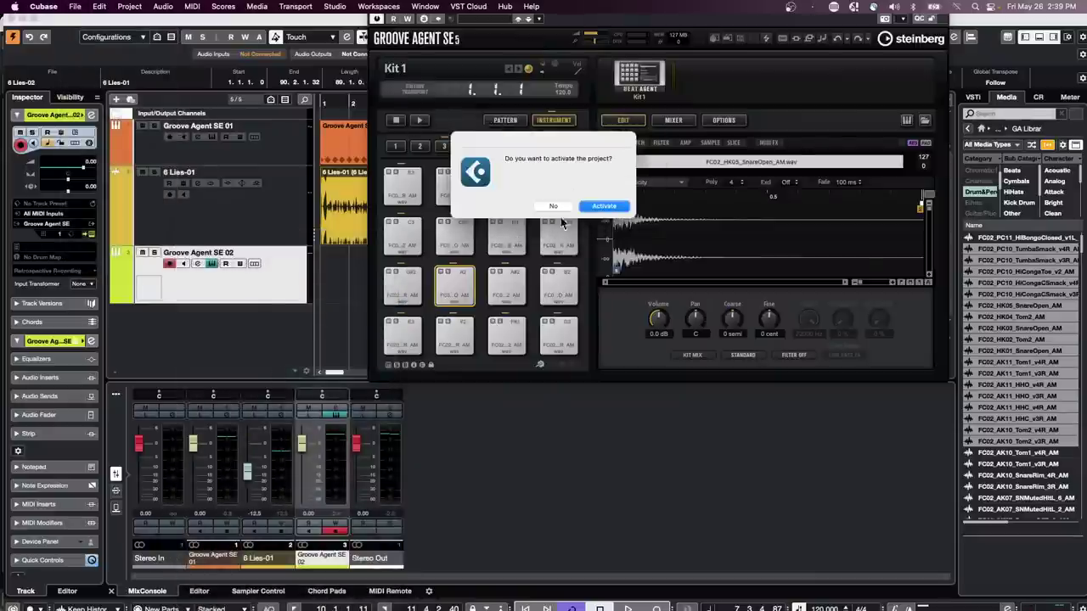
pyautogui.press('Return')
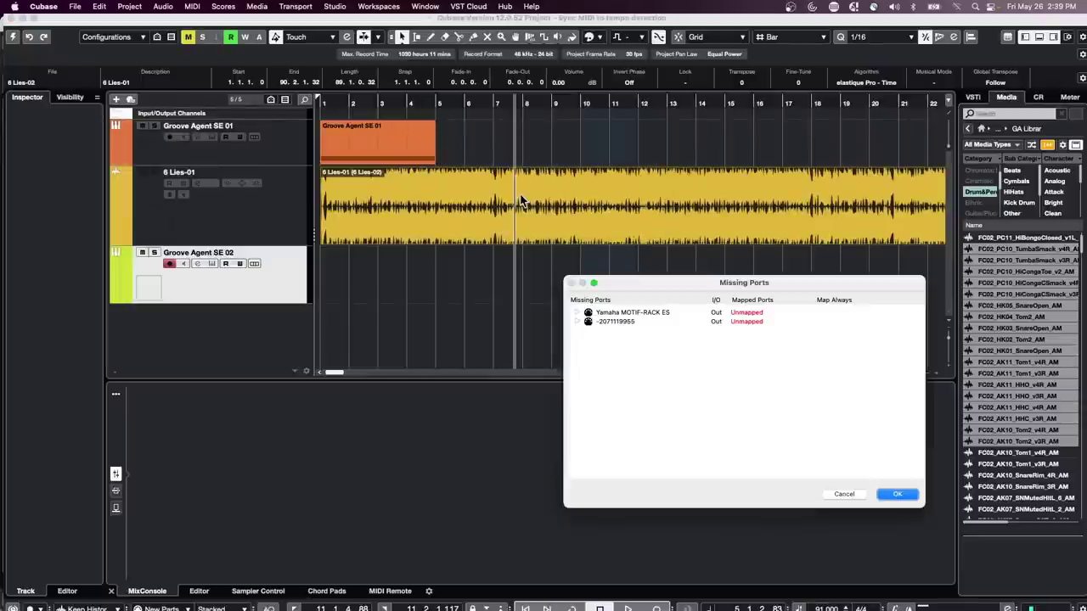
pyautogui.click(892, 494)
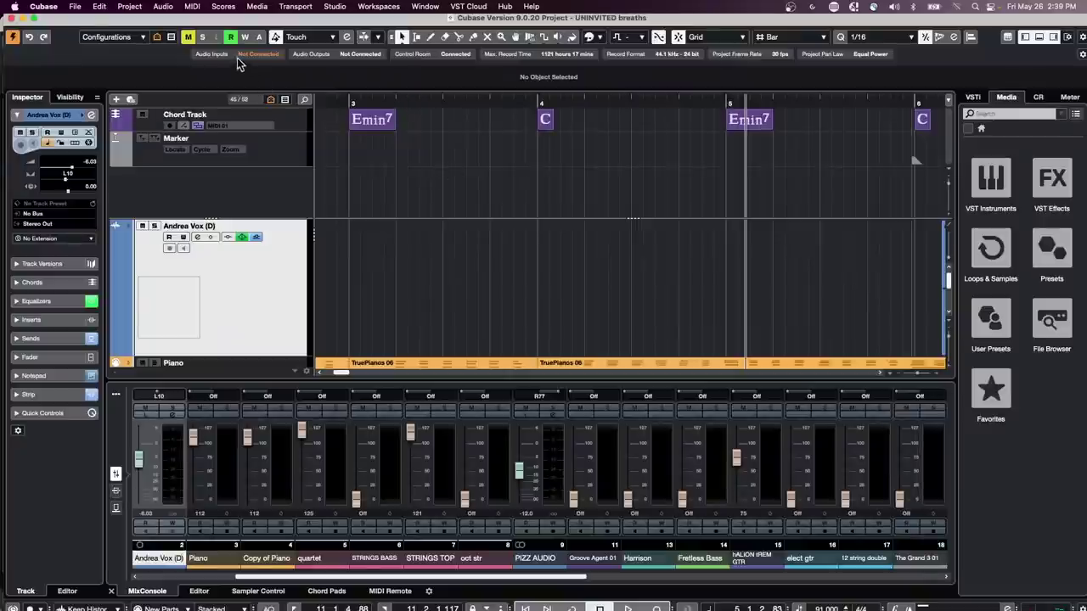
# - Open and activate UNINVITED G ONDO XII.cpr, skip missing ports, and move the playhead to bar 12
pyautogui.click(74, 7)
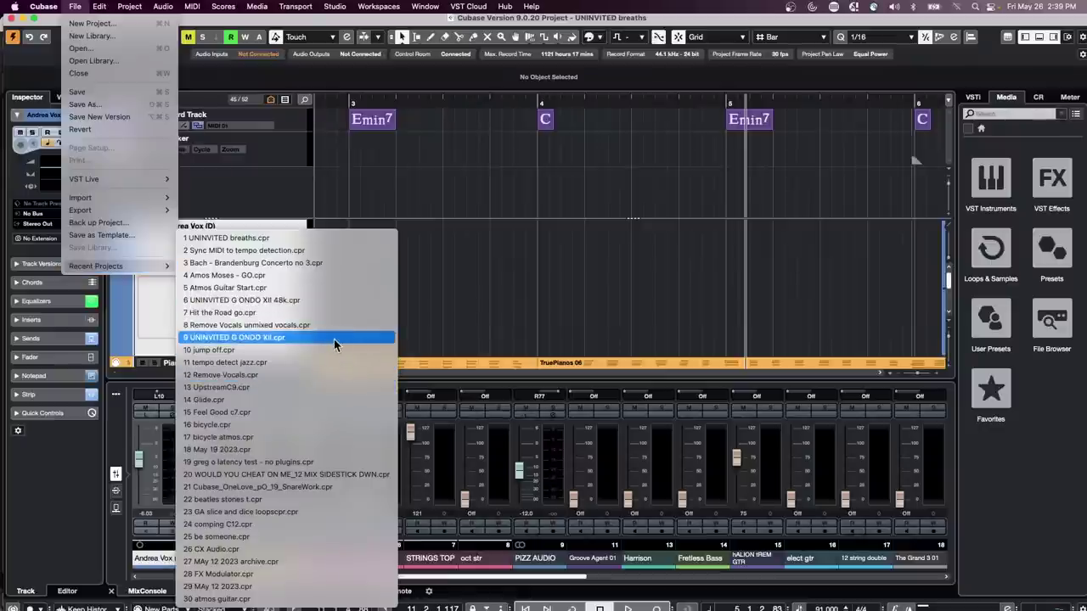
pyautogui.click(334, 339)
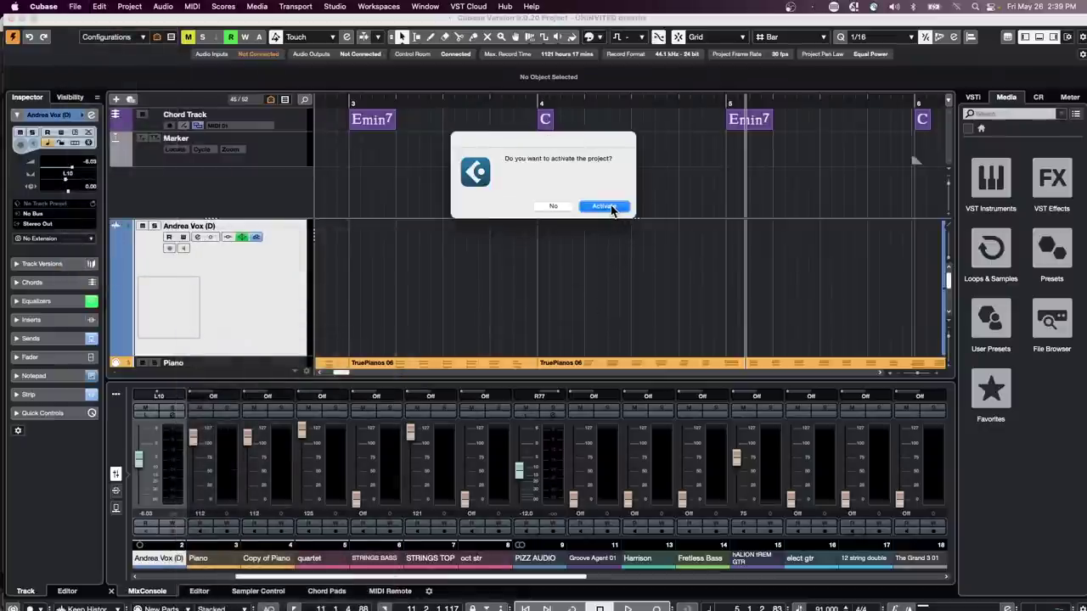
pyautogui.click(606, 206)
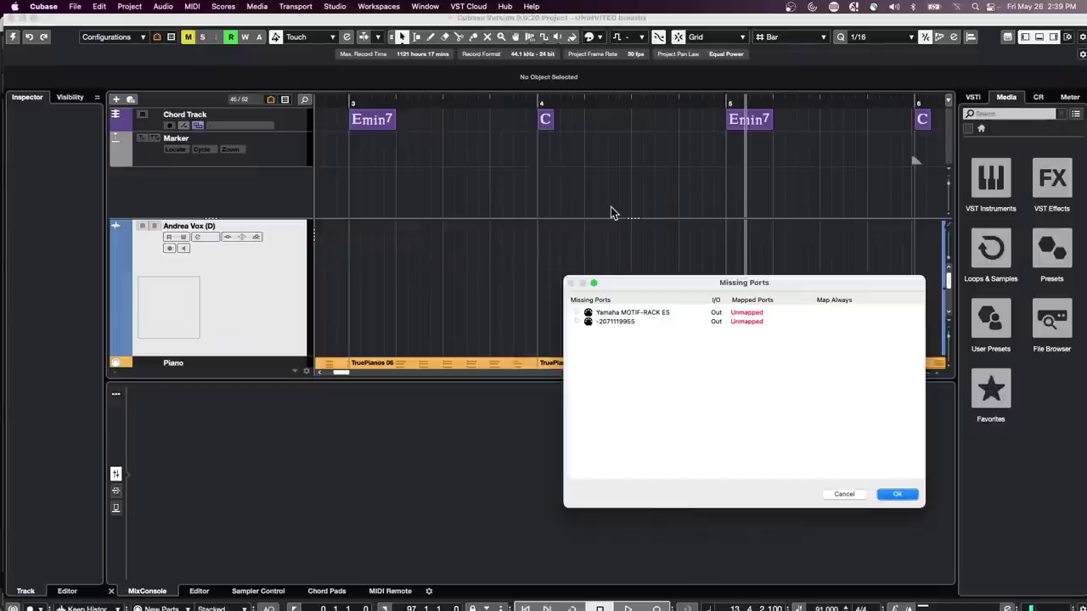
pyautogui.click(897, 494)
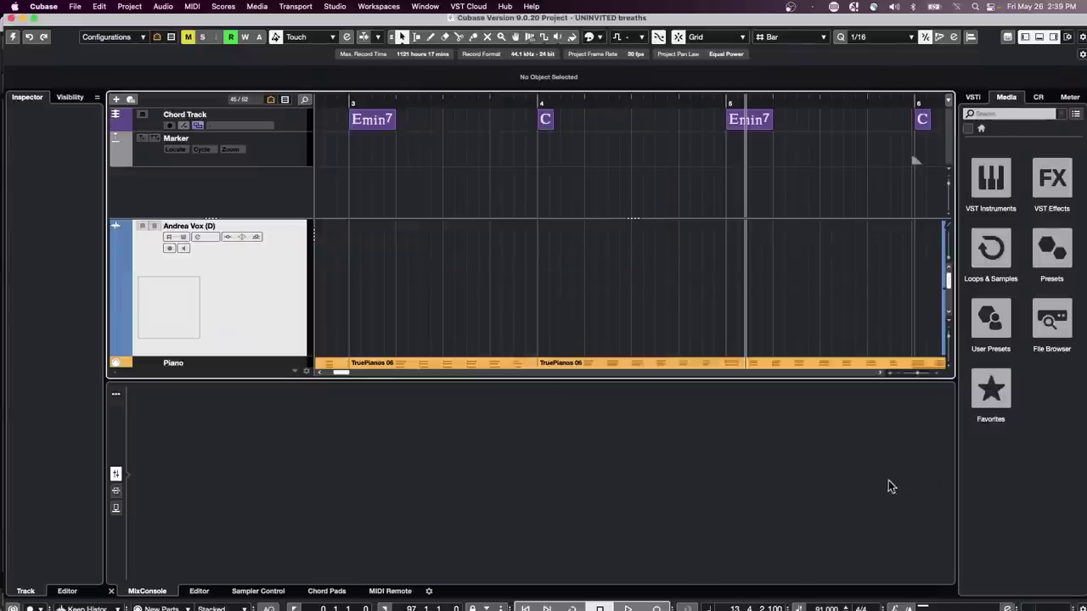
pyautogui.moveTo(395, 91); pyautogui.dragTo(500, 81)
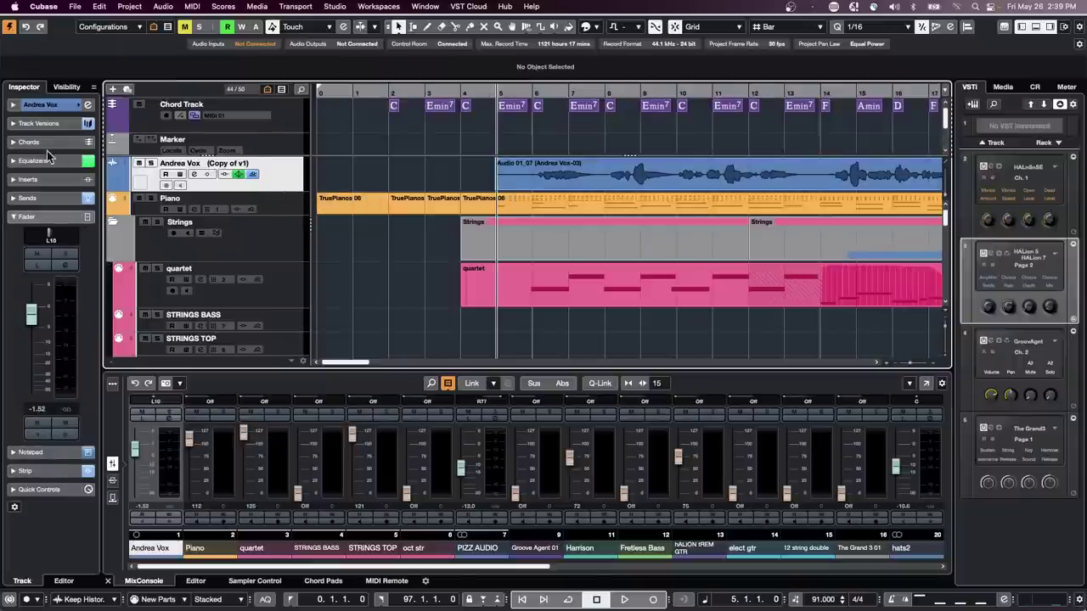
# - Open the FX 3-REVelation send's reverb, start playback and record-arm Andrea Vox
pyautogui.click(38, 198)
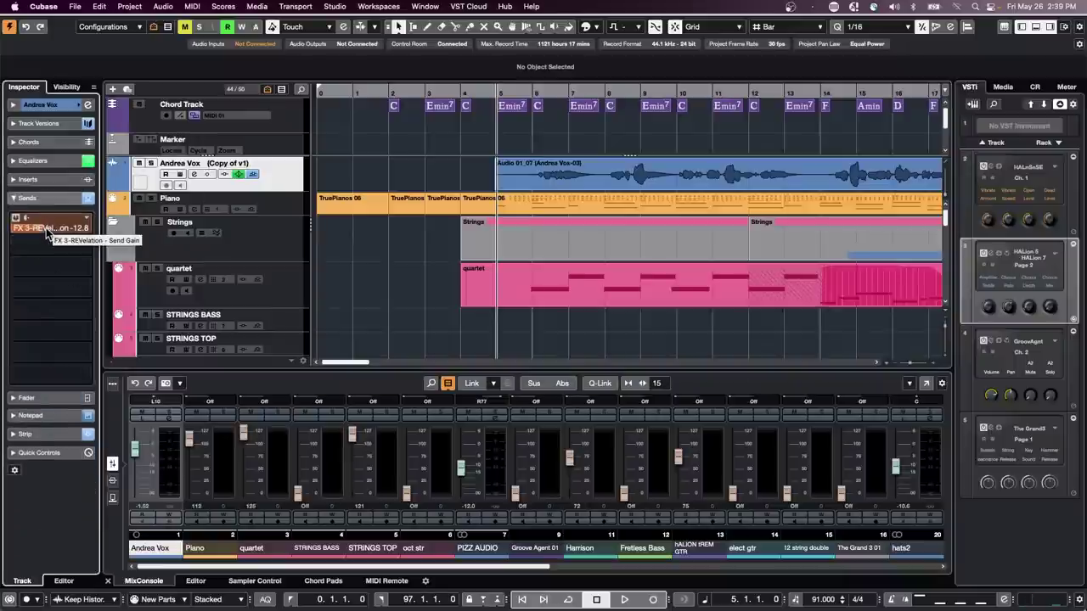
pyautogui.click(47, 233)
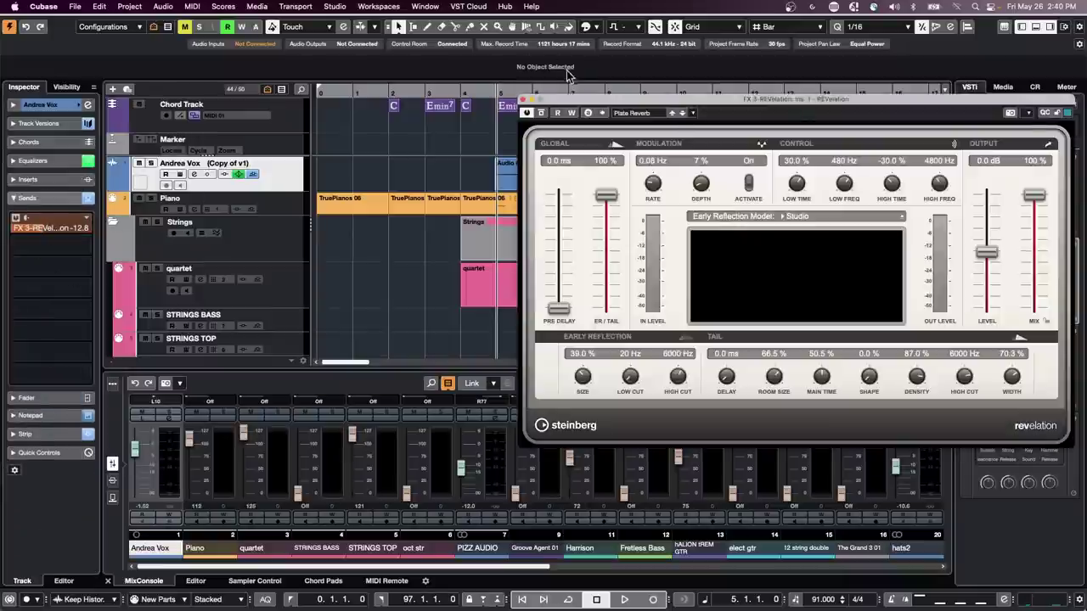
pyautogui.moveTo(579, 98); pyautogui.dragTo(579, 278)
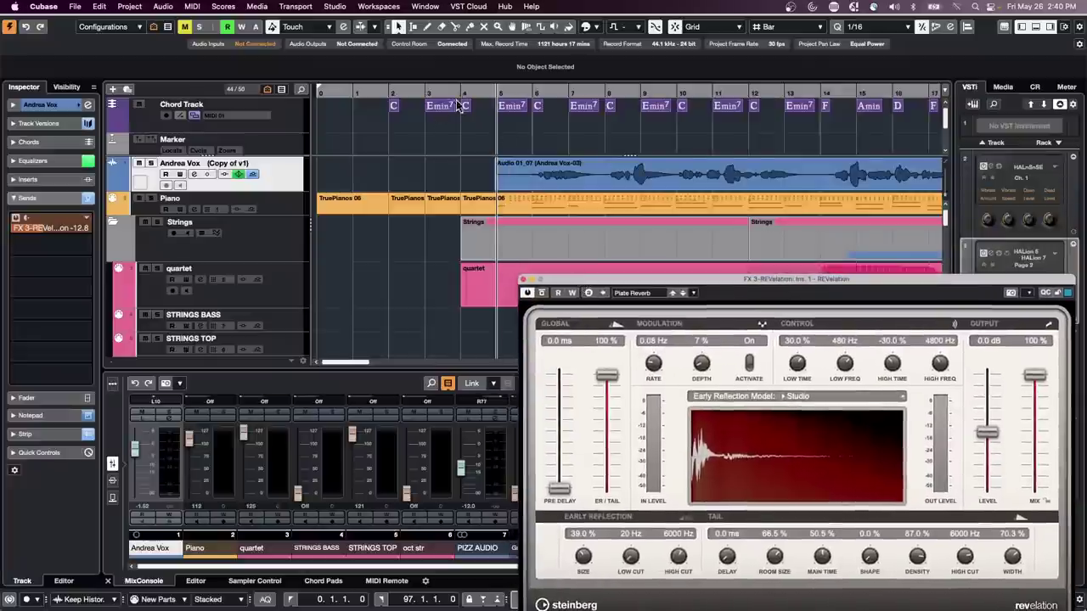
pyautogui.press('space')
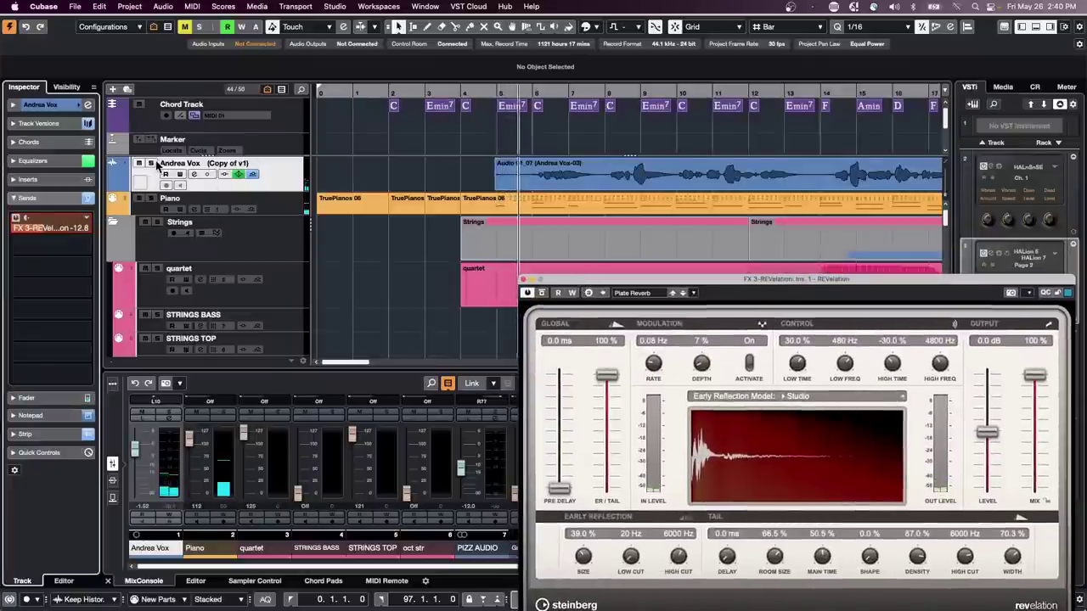
pyautogui.click(153, 164)
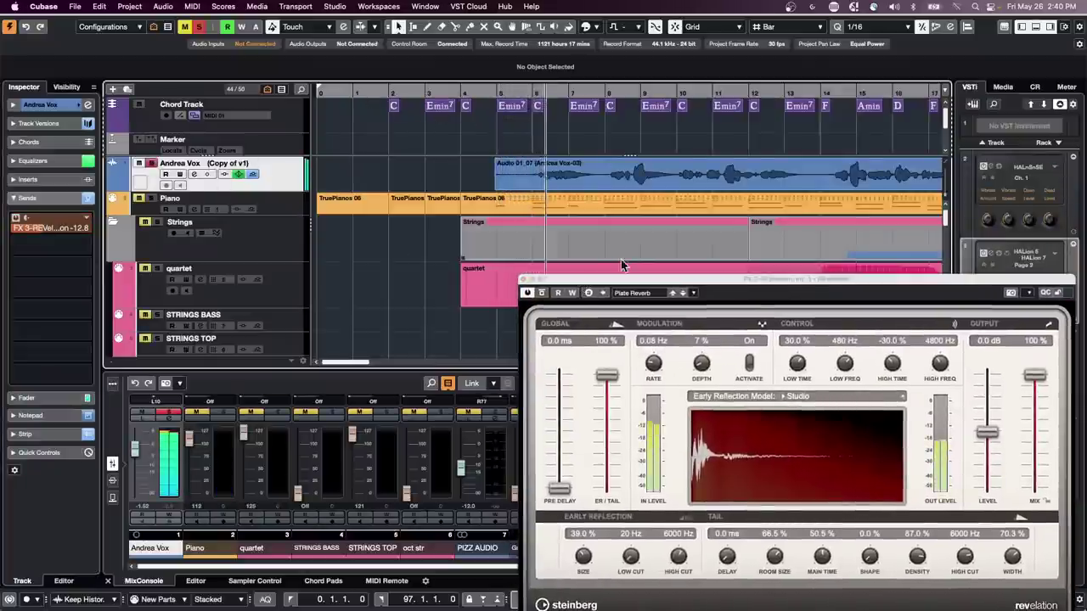
# - Set the plate reverb's Room Size to 94.5 % and Main Time to 77.0 %, then stop playback
pyautogui.moveTo(611, 280); pyautogui.dragTo(514, 195)
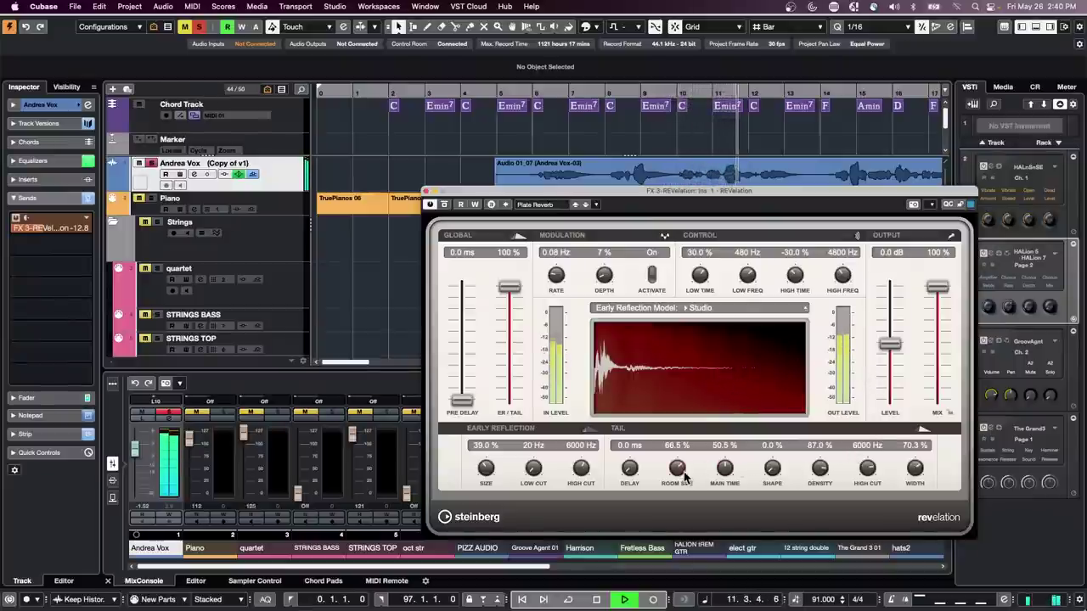
pyautogui.moveTo(681, 470); pyautogui.dragTo(737, 447)
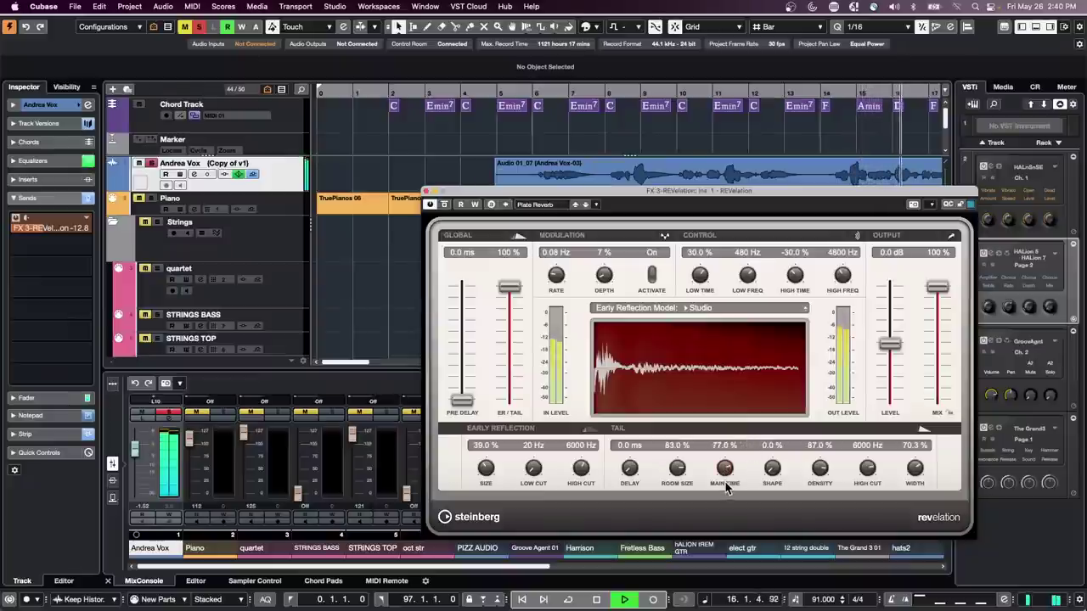
pyautogui.moveTo(726, 470); pyautogui.dragTo(688, 466)
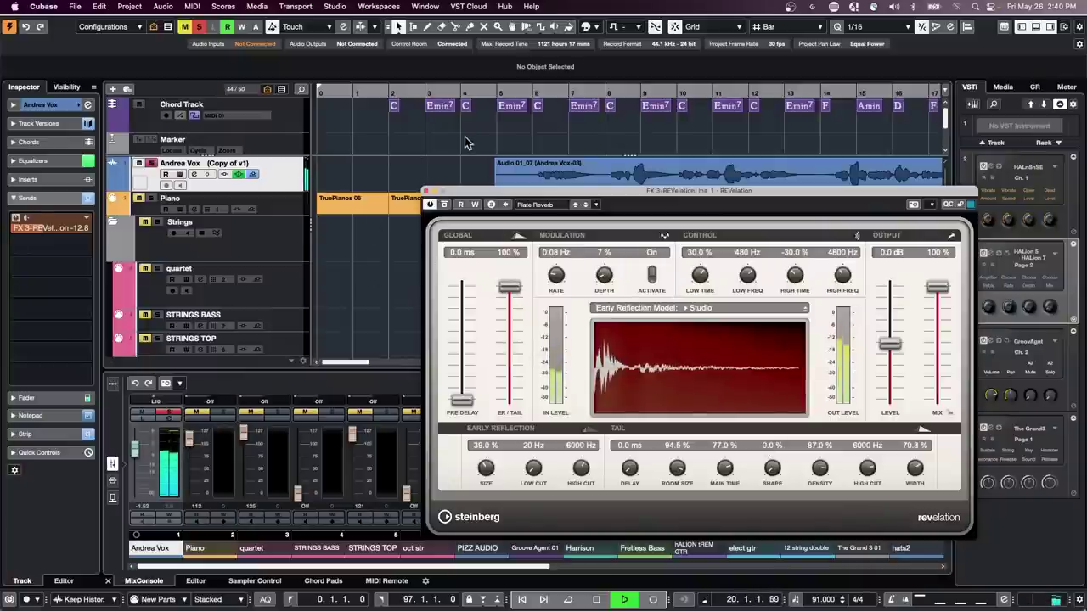
pyautogui.press('space')
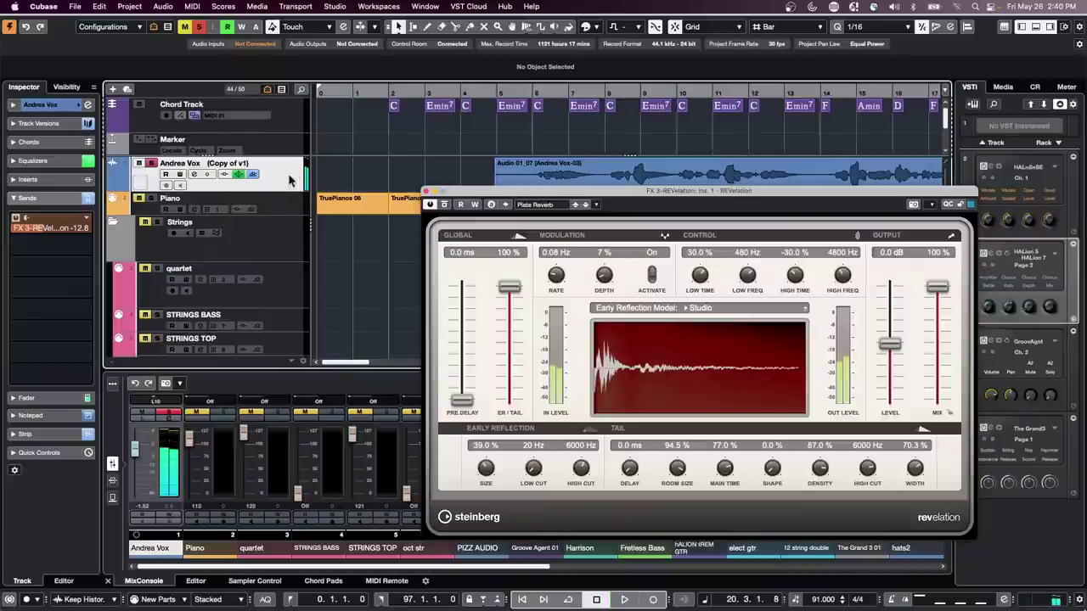
pyautogui.click(265, 187)
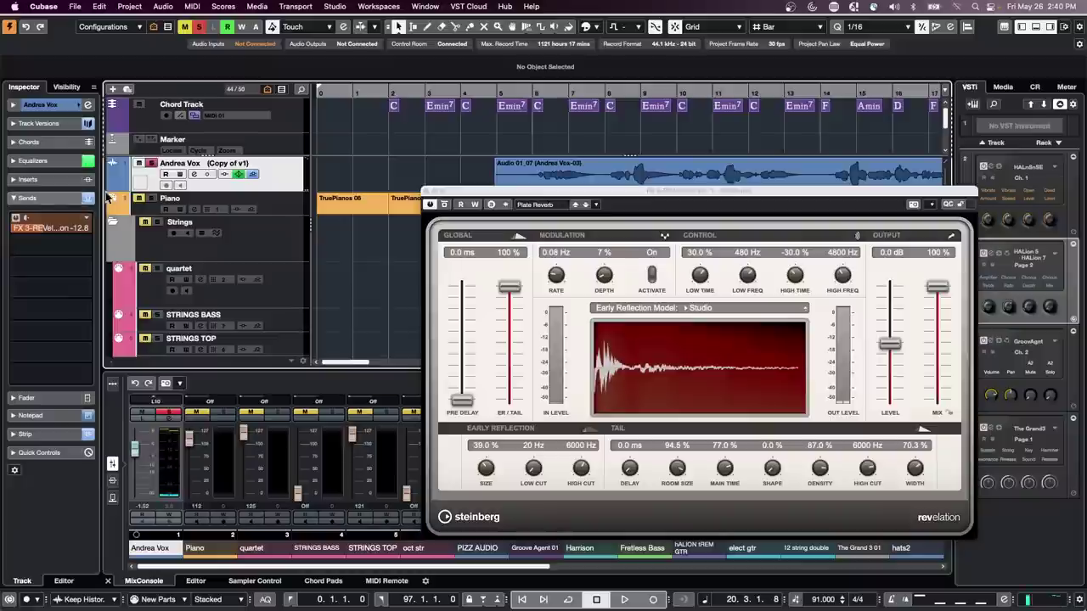
# - Show Andrea Vox's Inserts section and browse the insert effects without choosing one
pyautogui.click(59, 180)
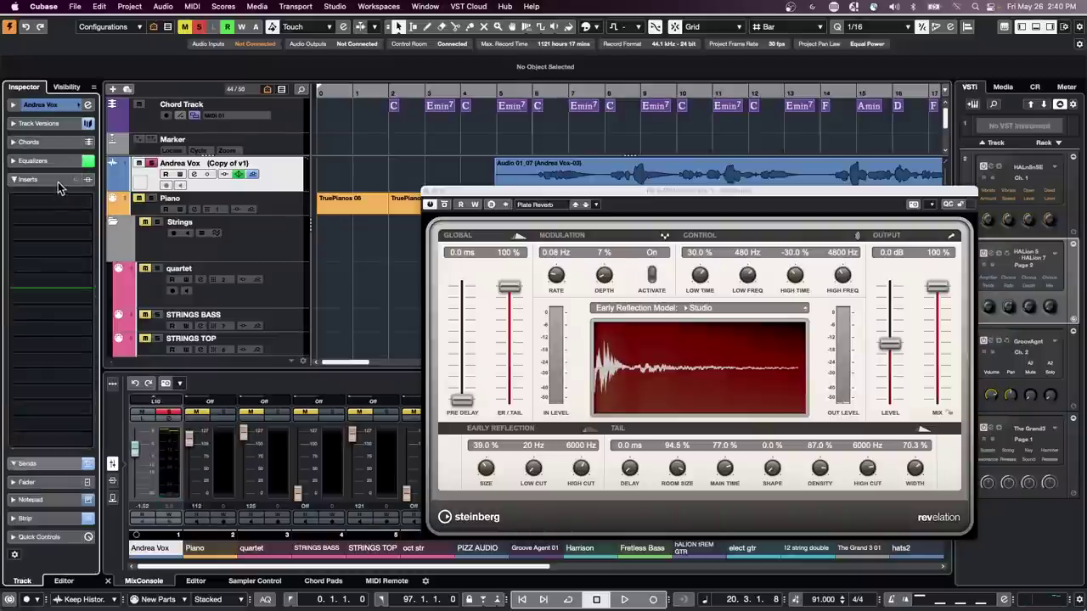
pyautogui.click(85, 304)
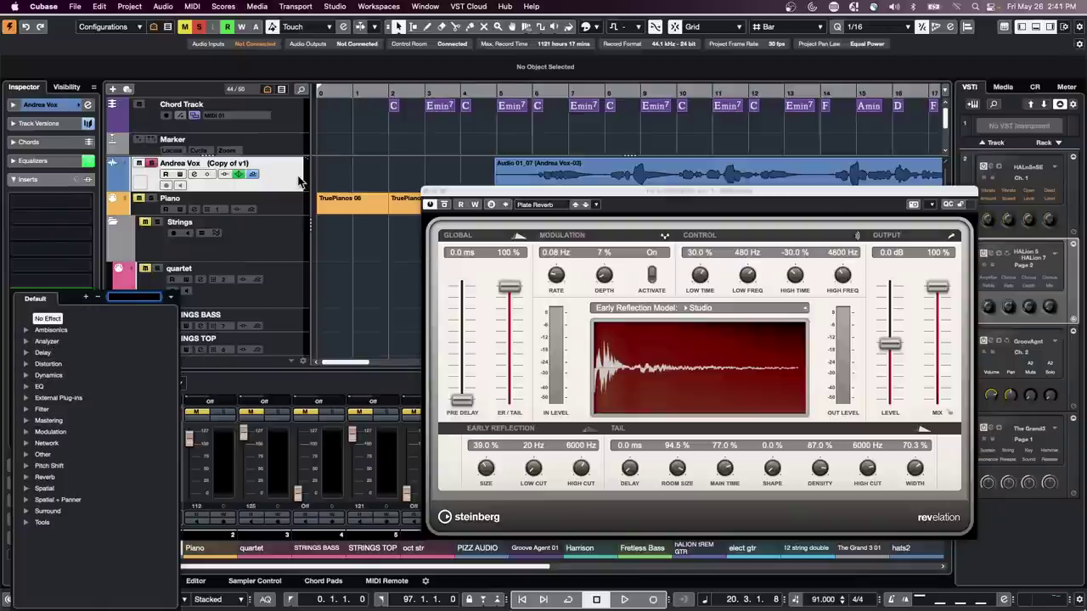
pyautogui.click(287, 183)
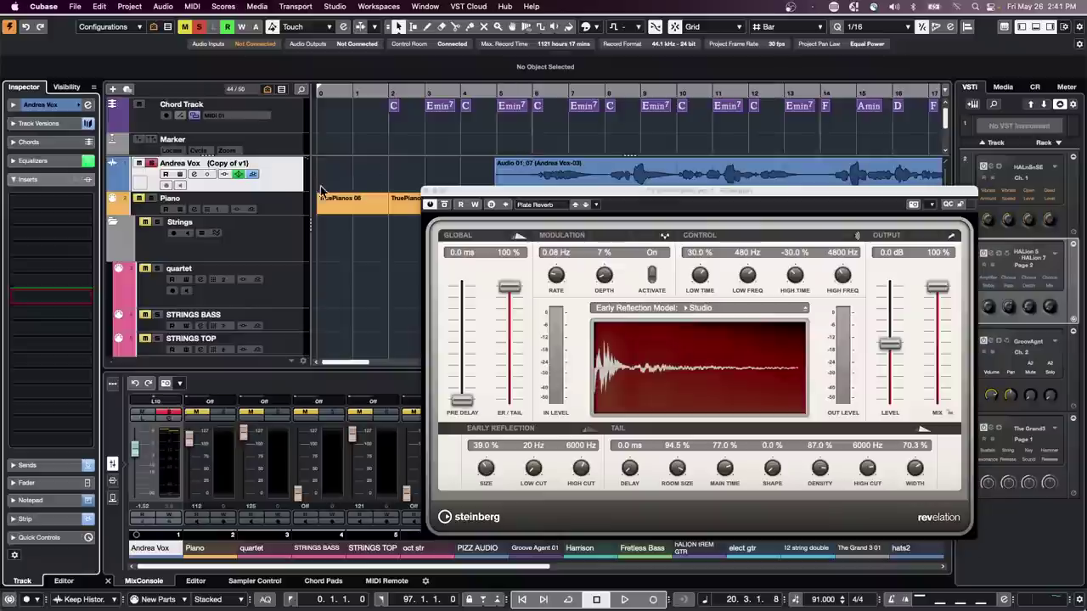
# - Bring up the track list's Add Track options and dismiss them without adding a track
pyautogui.rightClick(293, 180)
pyautogui.moveTo(415, 184)
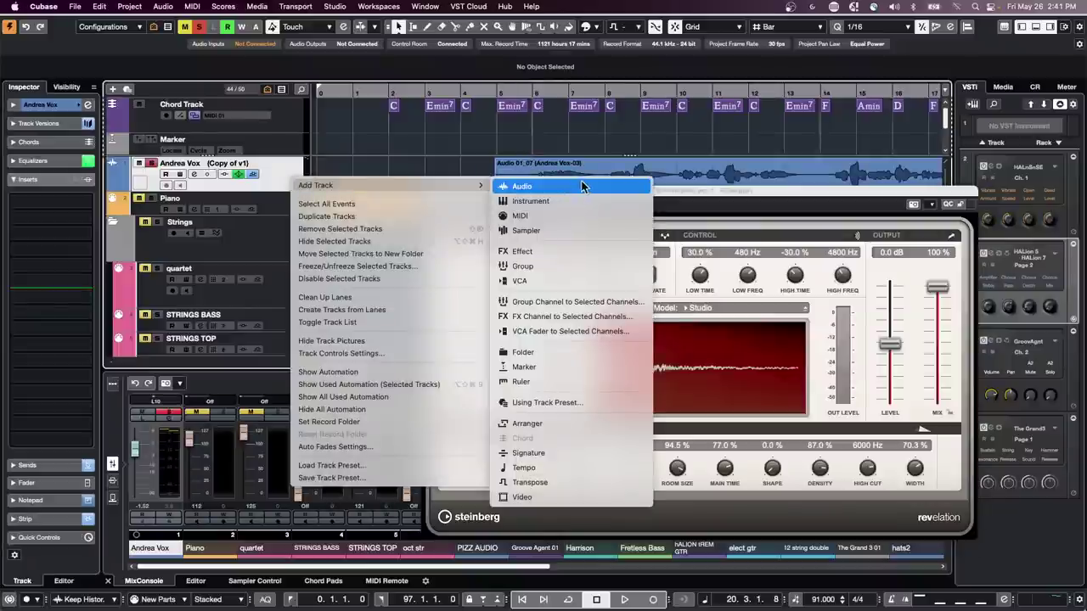
pyautogui.click(292, 175)
pyautogui.scroll(-5, 277, 226)
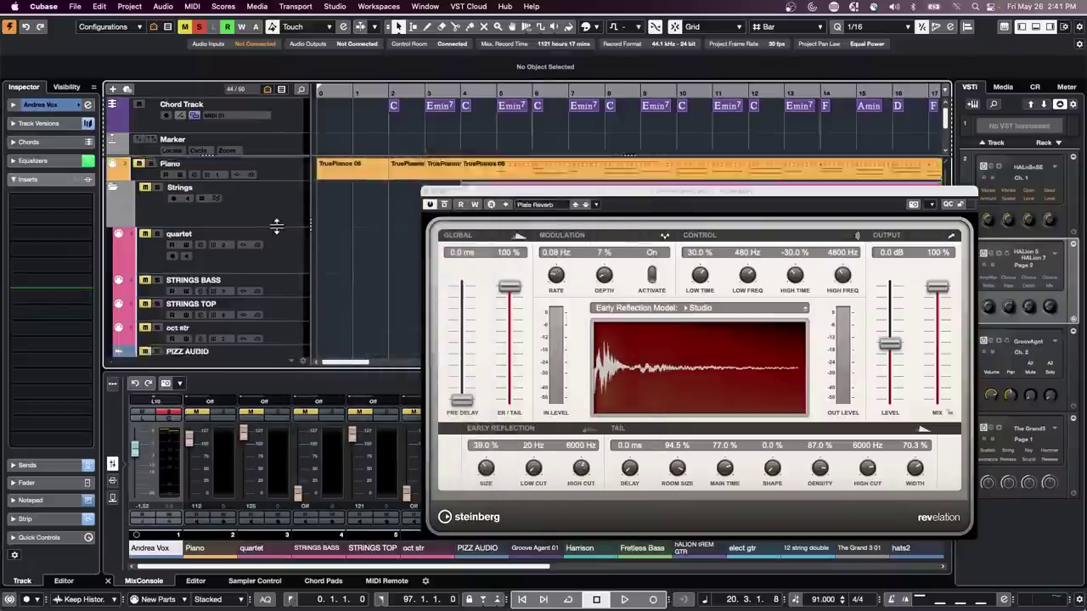
pyautogui.scroll(-5, 278, 231)
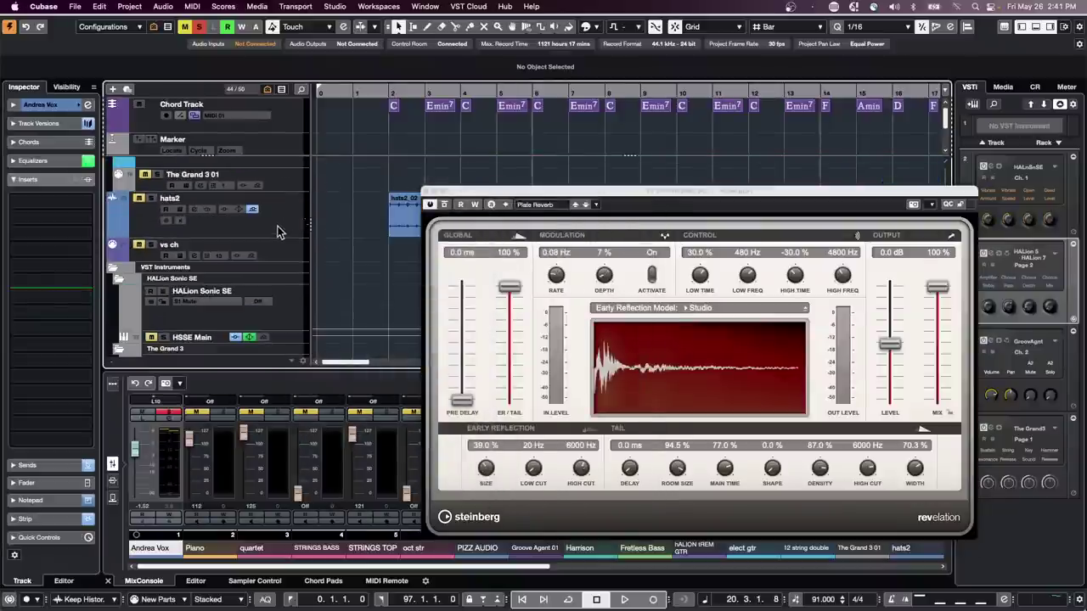
pyautogui.scroll(10, 278, 226)
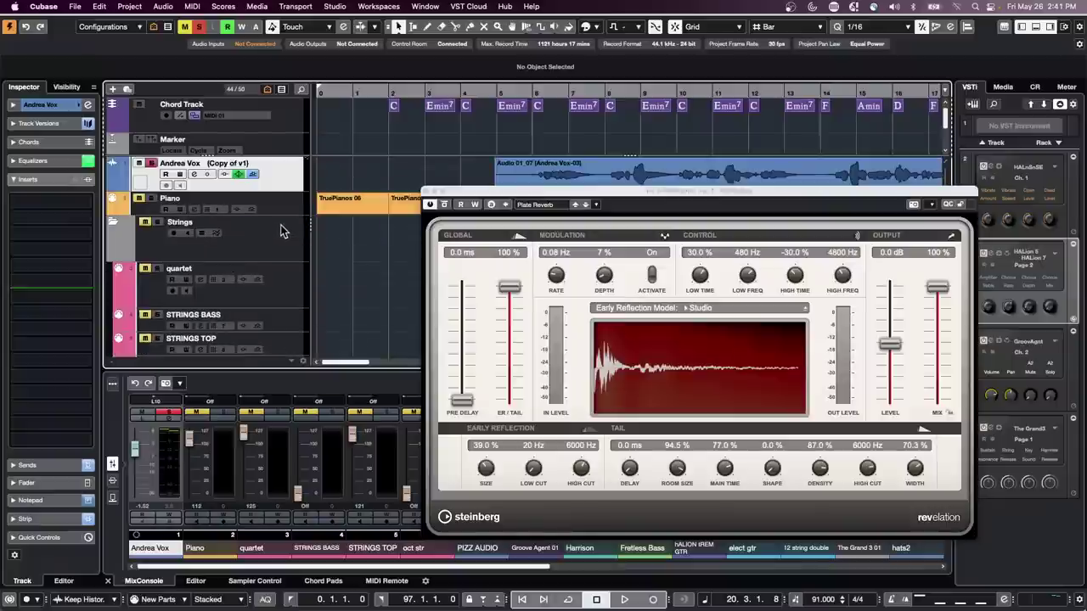
# - Add stereo group track Group 04 routed to Stereo Out, jump to bar 6 and record-enable Andrea Vox
pyautogui.rightClick(289, 181)
pyautogui.moveTo(315, 183)
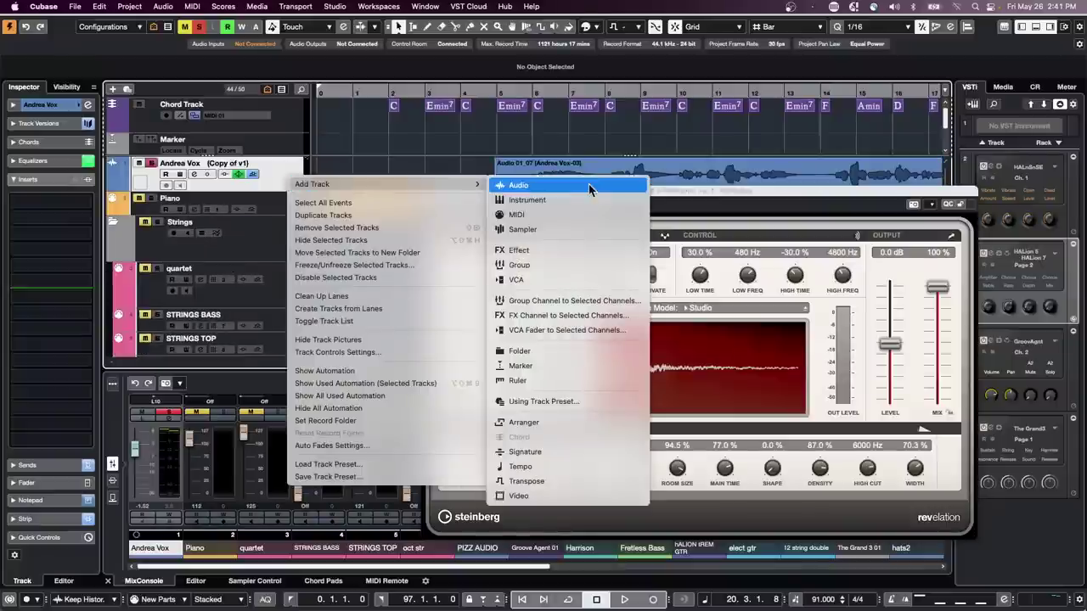
pyautogui.click(592, 266)
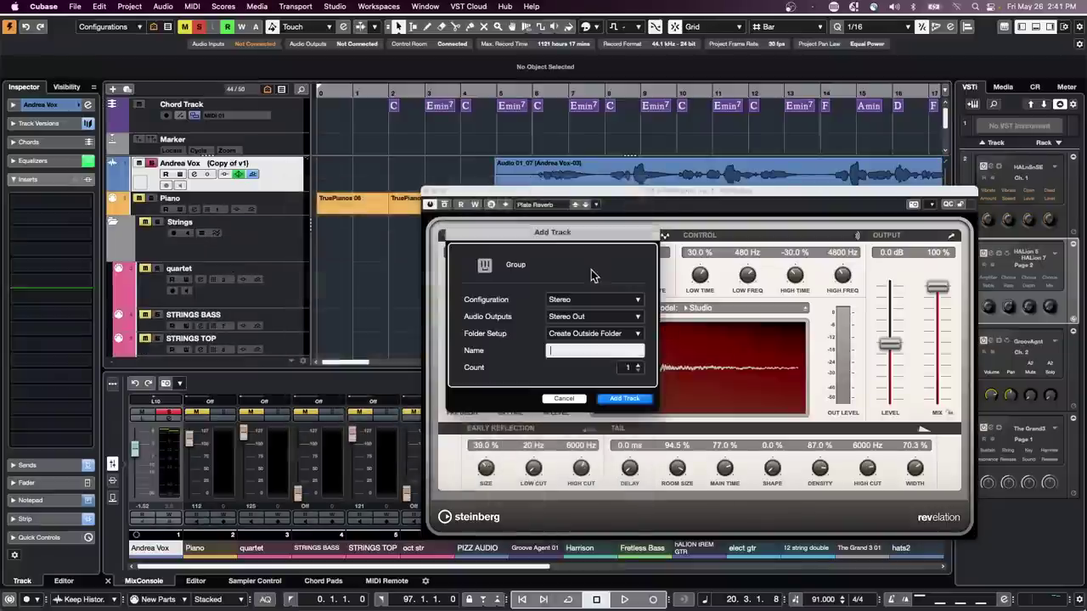
pyautogui.click(625, 399)
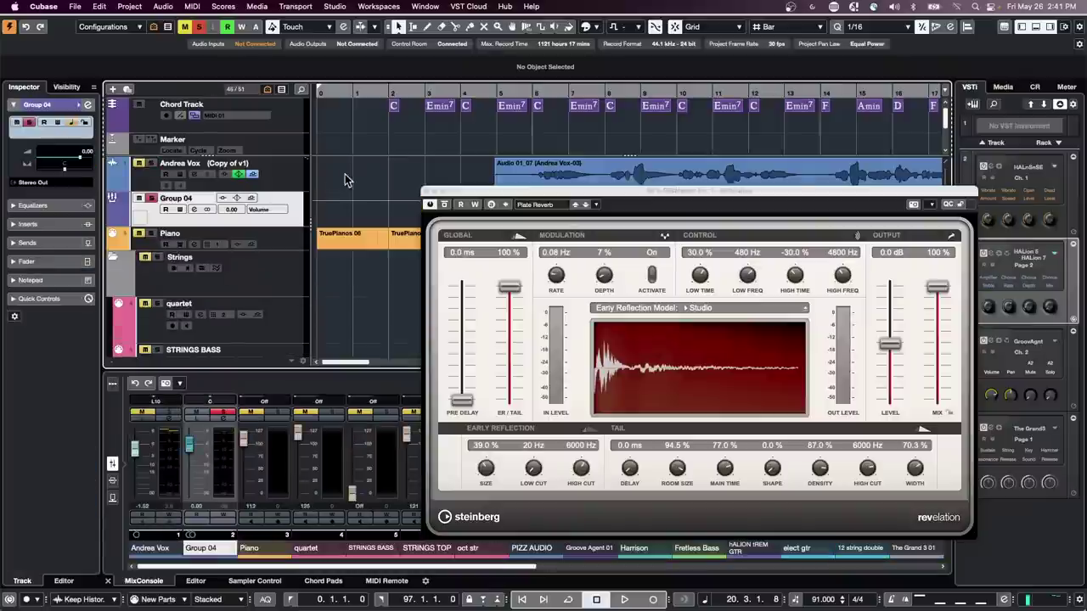
pyautogui.click(527, 93)
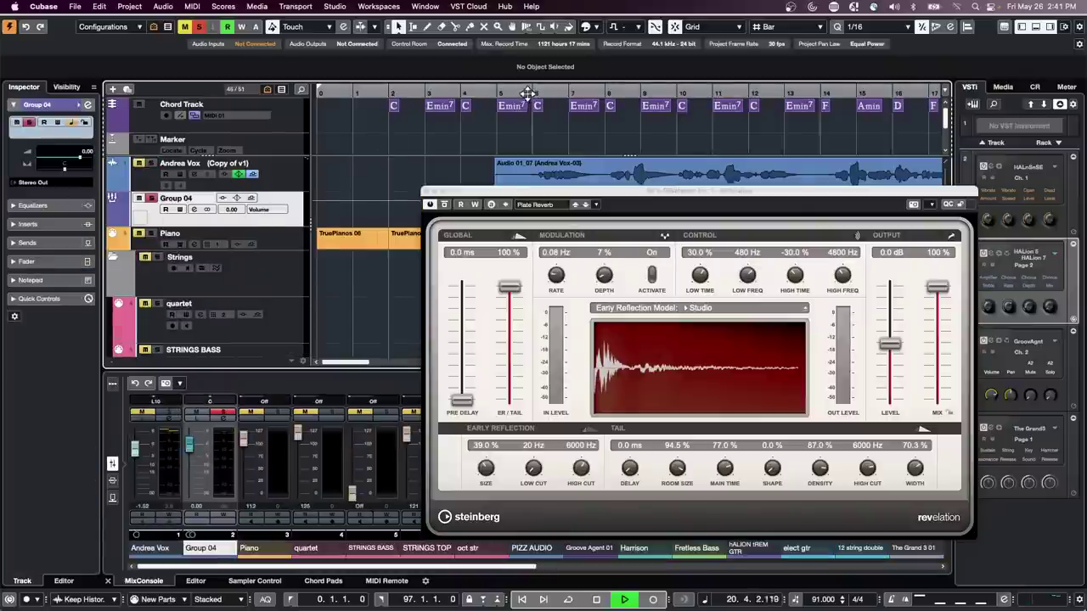
pyautogui.click(151, 164)
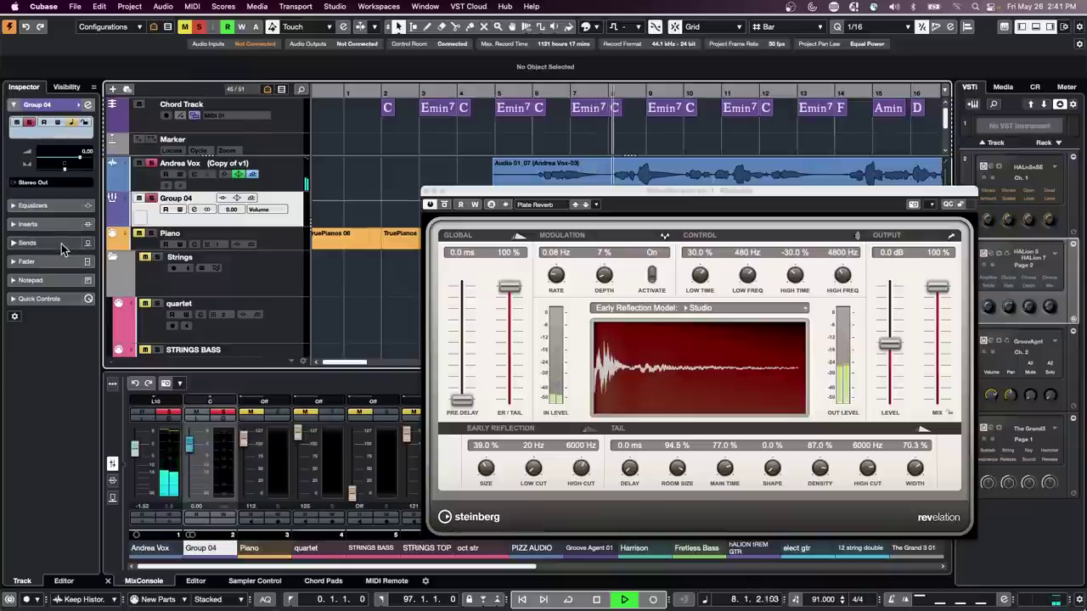
# - Load a Noise Gate into the gate slot of Group 04's channel strip
pyautogui.click(87, 104)
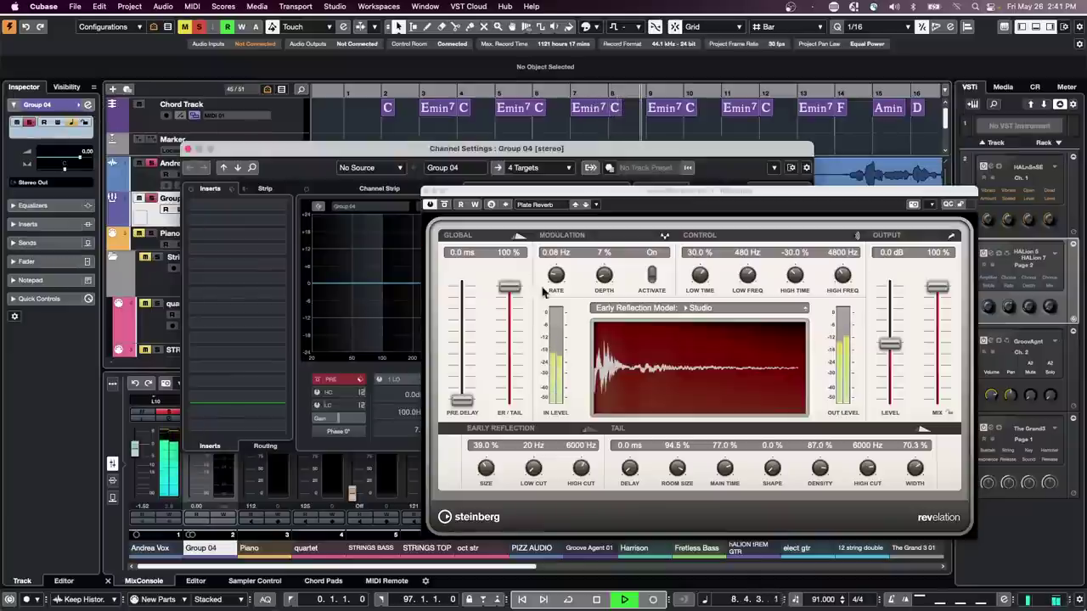
pyautogui.click(374, 189)
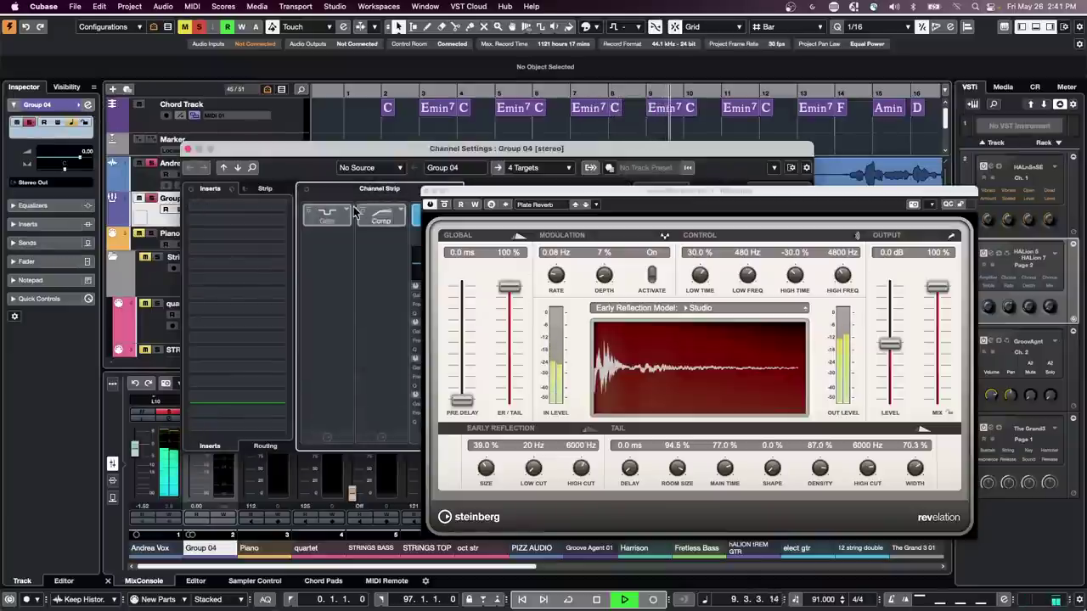
pyautogui.click(343, 210)
pyautogui.click(392, 242)
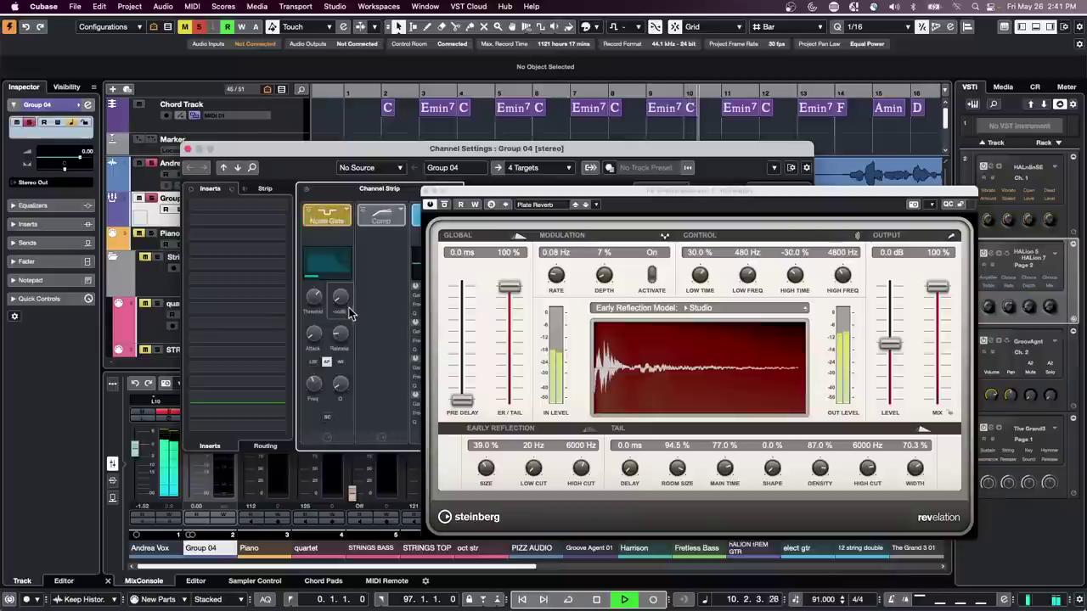
pyautogui.moveTo(491, 192); pyautogui.dragTo(691, 292)
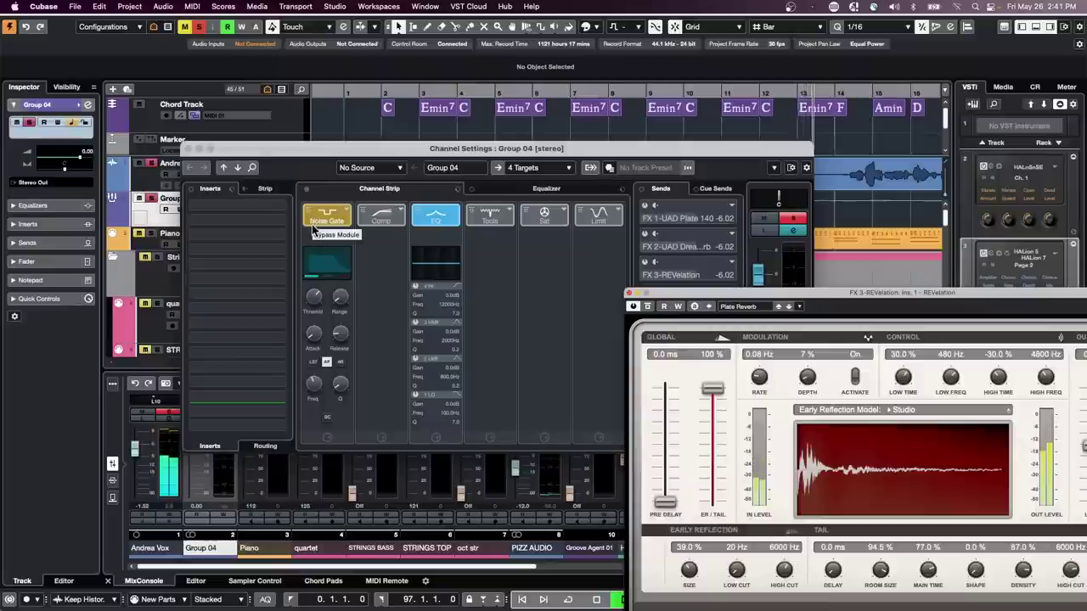
pyautogui.click(321, 297)
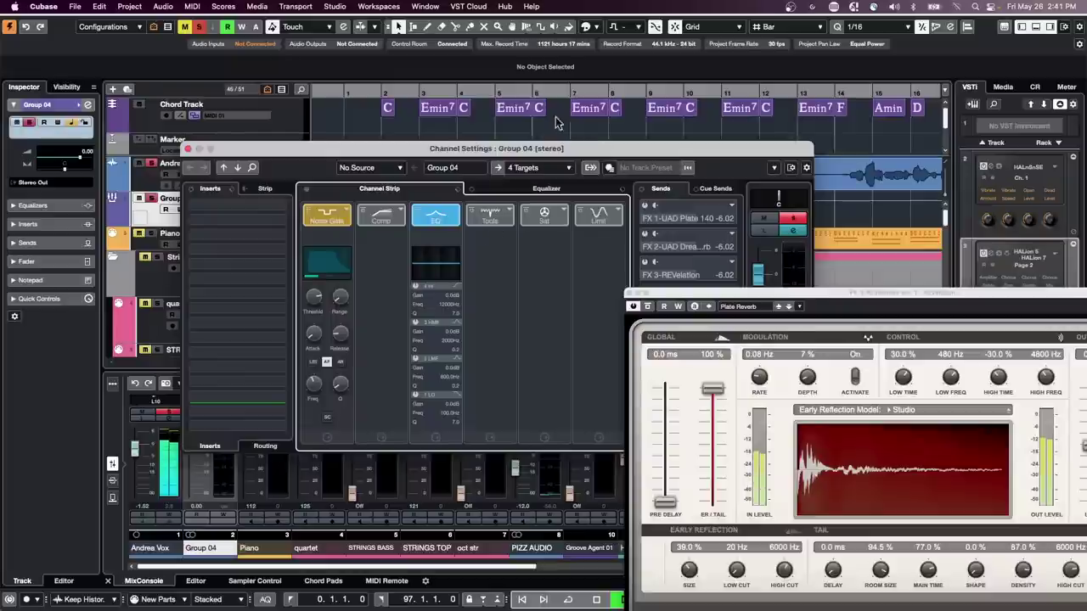
# - Move the playhead to bar 5 and load the Standard Compressor into the Comp slot
pyautogui.moveTo(463, 90); pyautogui.dragTo(494, 95)
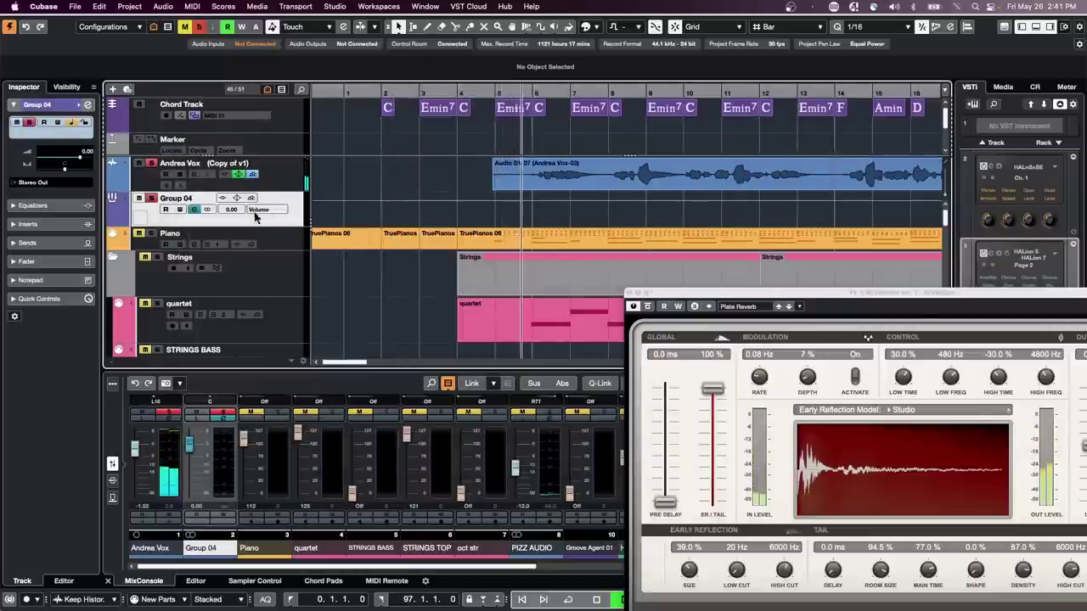
pyautogui.click(88, 104)
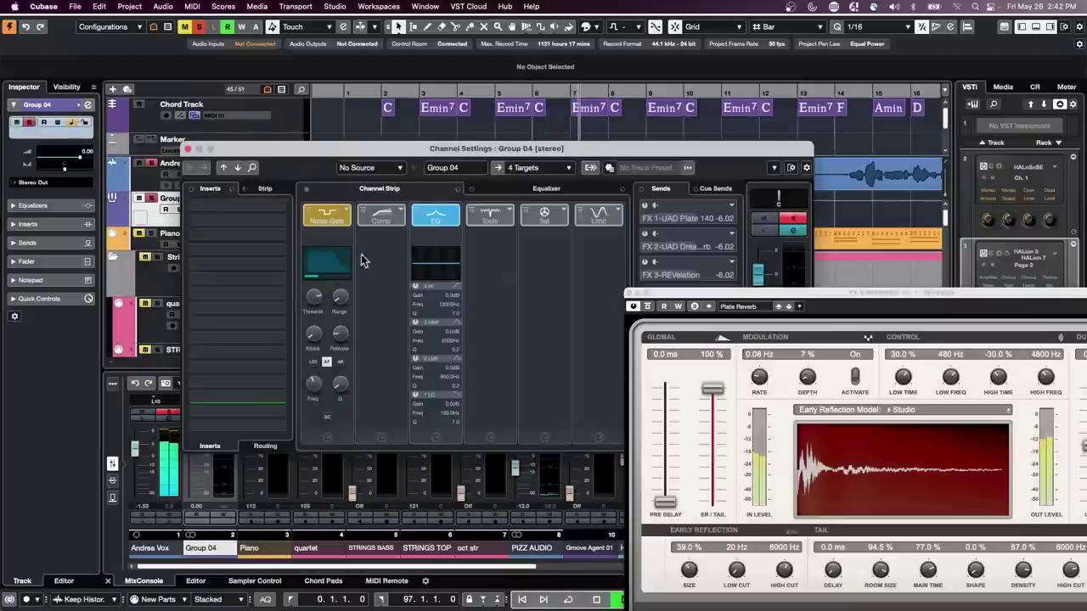
pyautogui.click(399, 218)
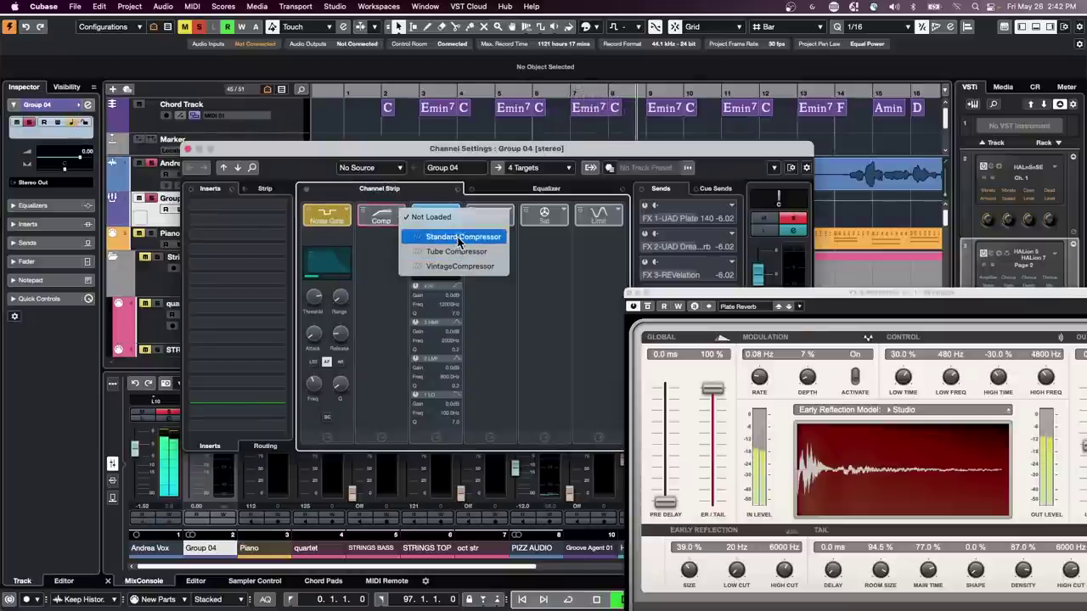
pyautogui.click(461, 238)
# - Set the Standard Compressor to -36.3 dB threshold and an 8:1 ratio
pyautogui.click(383, 242)
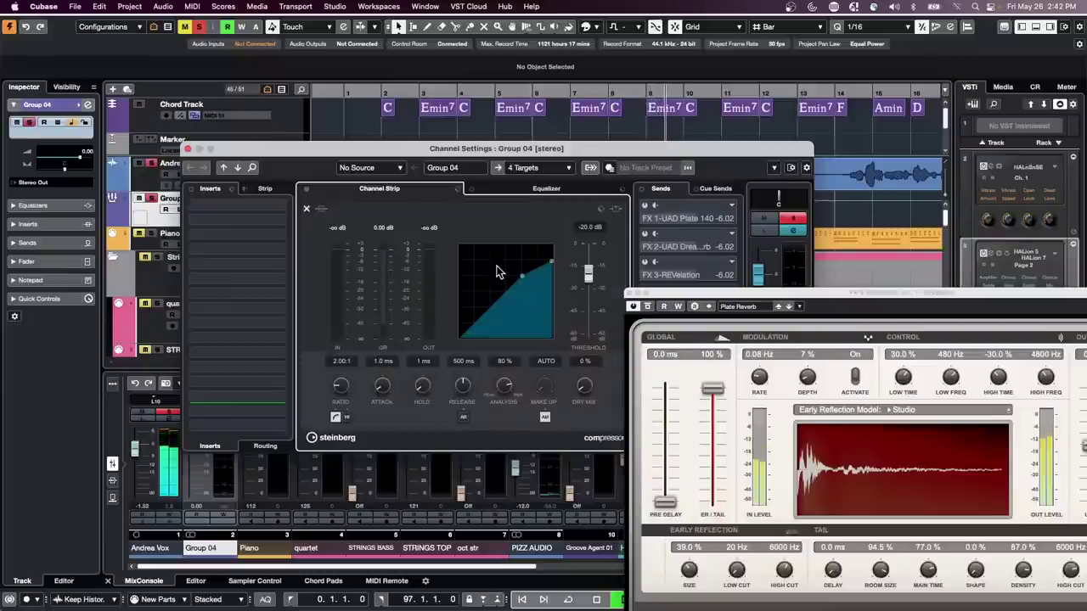
pyautogui.moveTo(519, 276); pyautogui.dragTo(548, 306)
pyautogui.moveTo(246, 159); pyautogui.dragTo(411, 210)
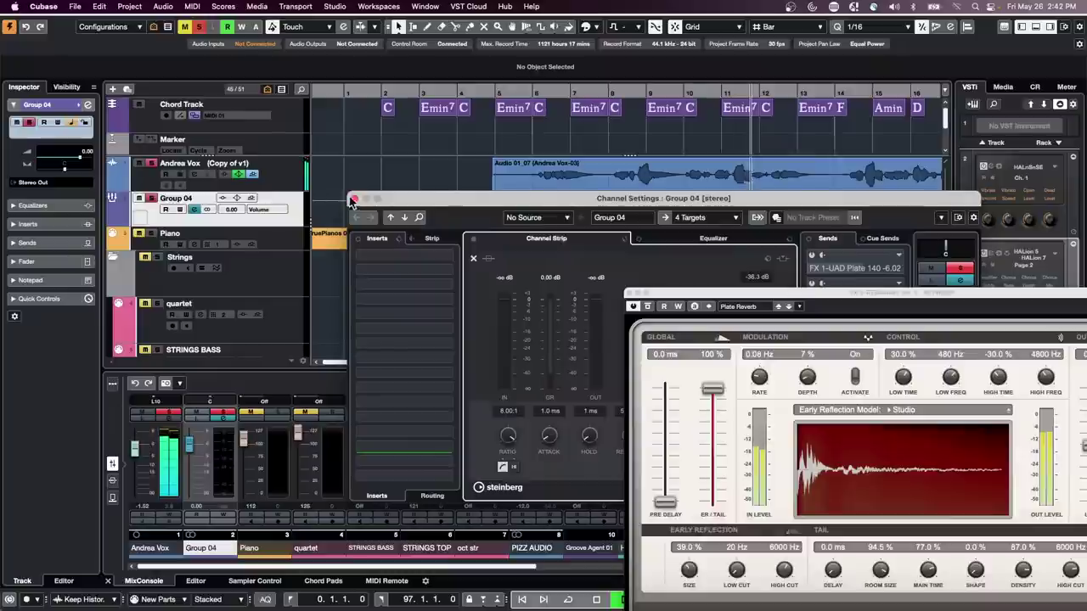
pyautogui.click(473, 258)
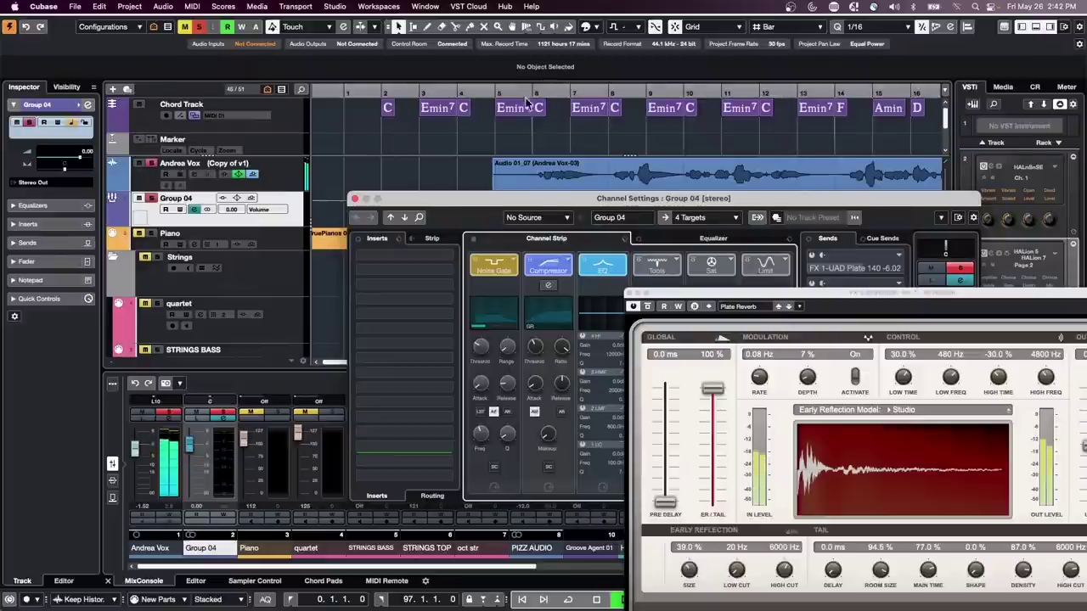
pyautogui.click(501, 91)
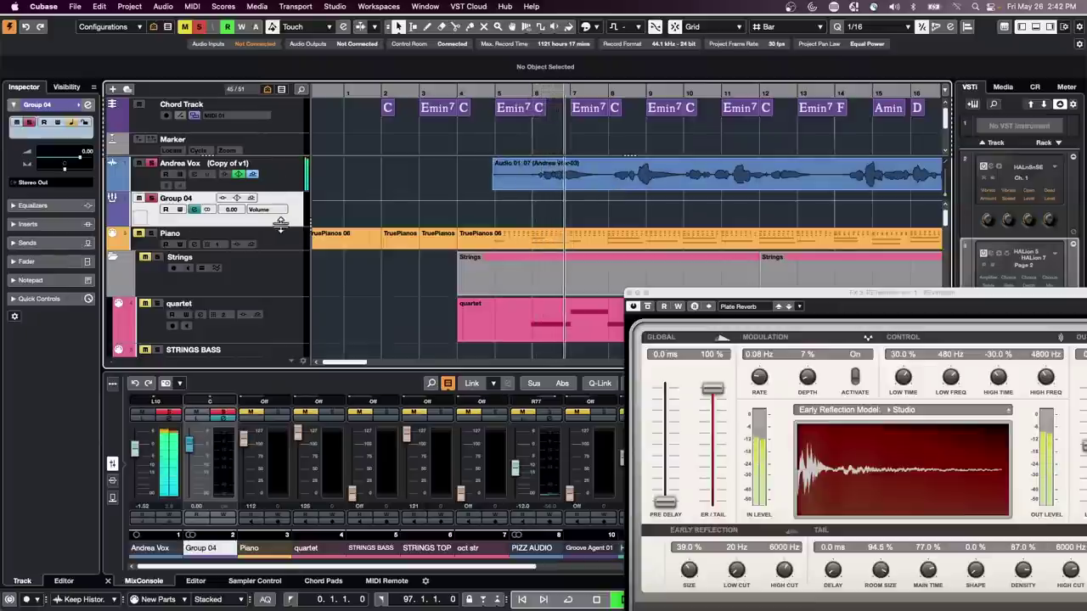
# - Compare Group 04 with the Noise Gate bypassed and re-enabled, then close the Plate Reverb window
pyautogui.click(88, 104)
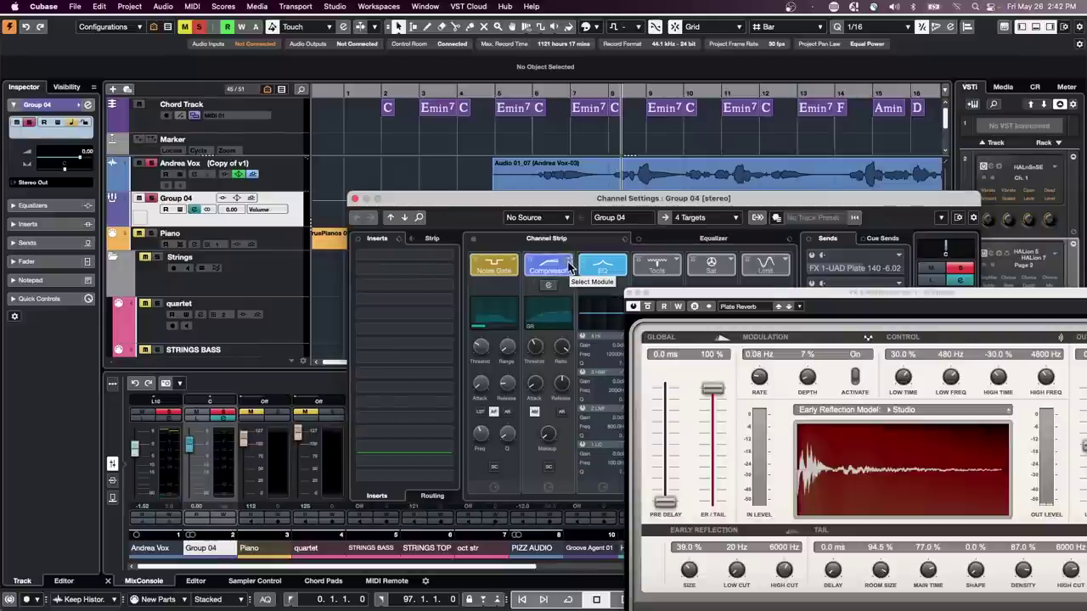
pyautogui.click(477, 261)
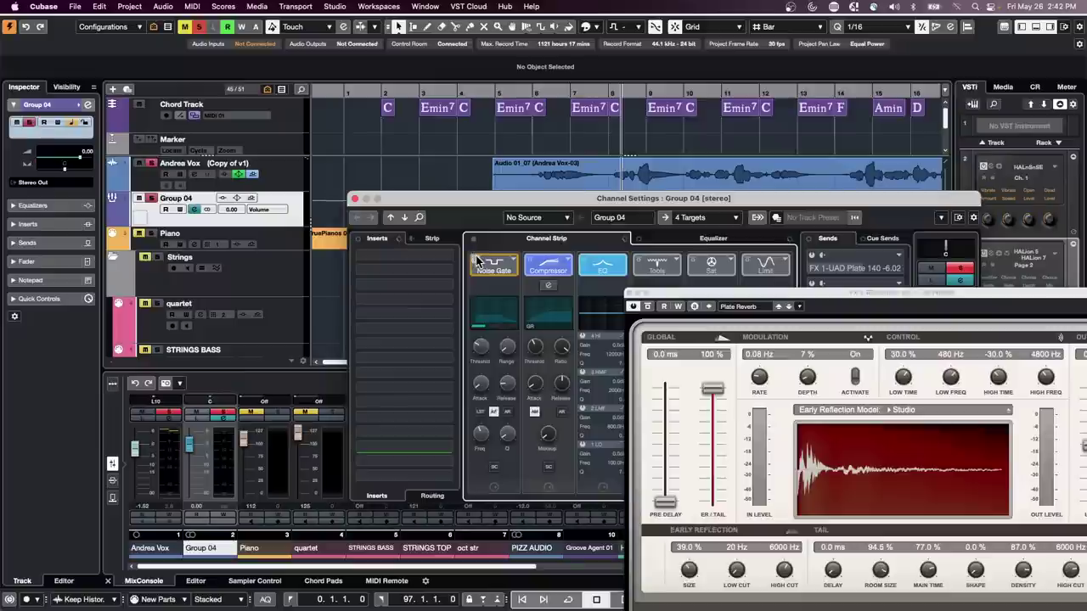
pyautogui.click(480, 263)
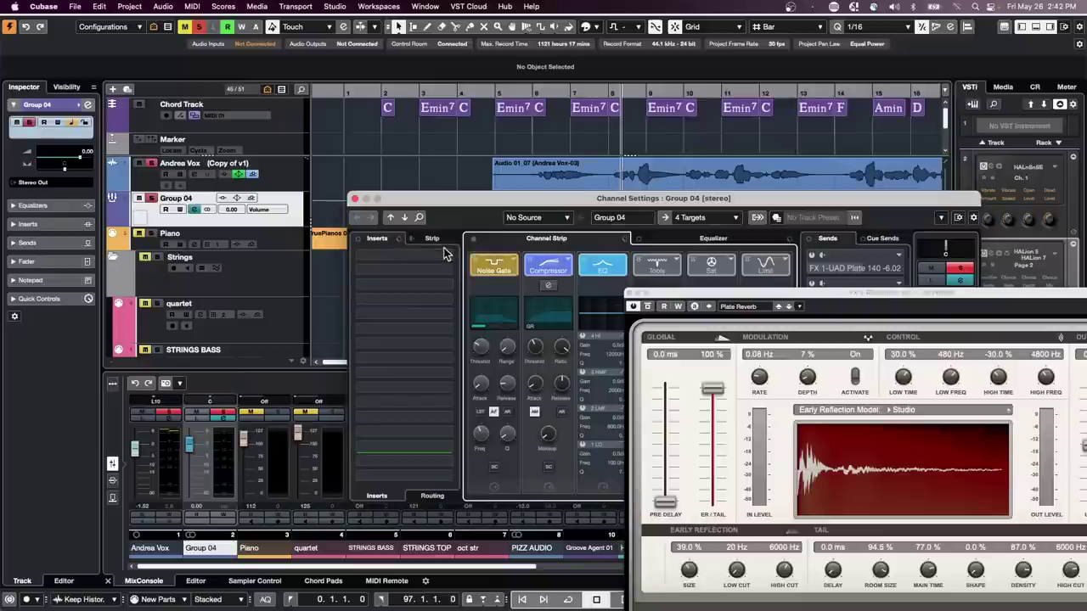
pyautogui.click(631, 294)
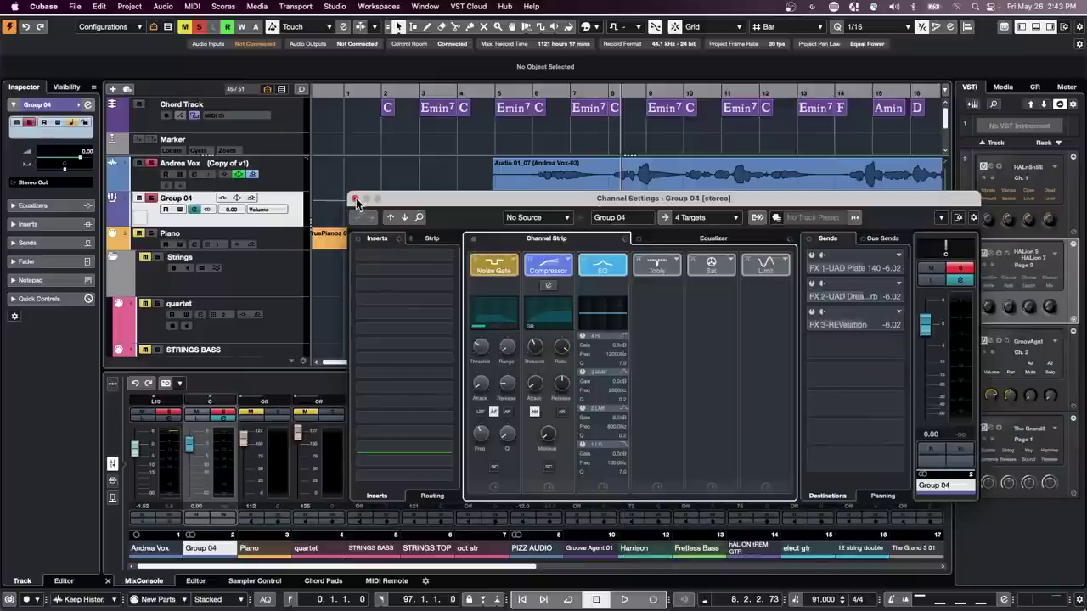
# - Close the Group 04 Channel Settings window and dismiss the File menu without choosing anything
pyautogui.click(355, 200)
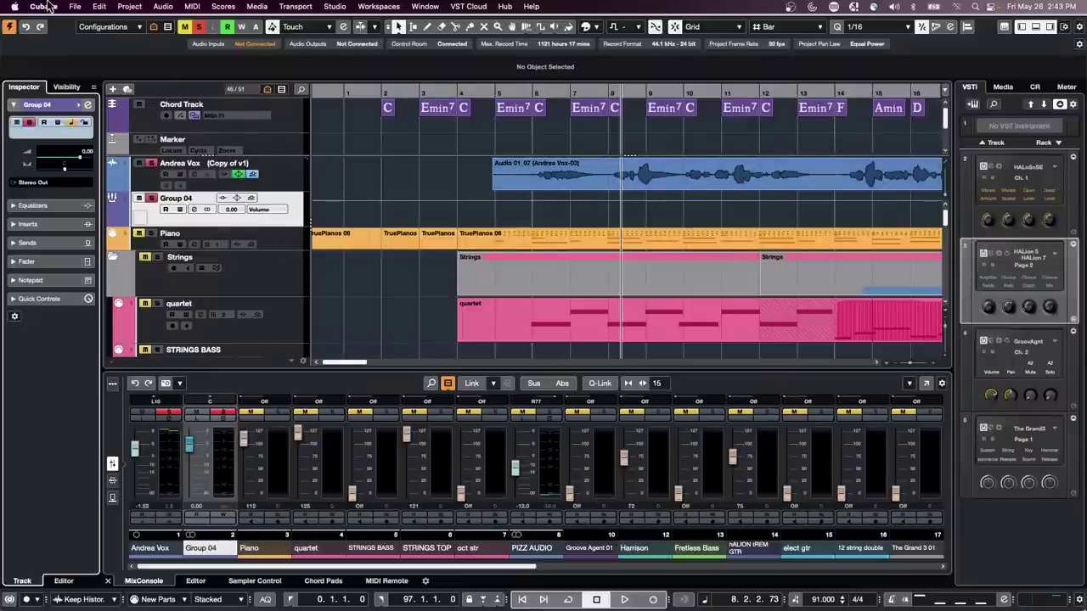
pyautogui.click(75, 7)
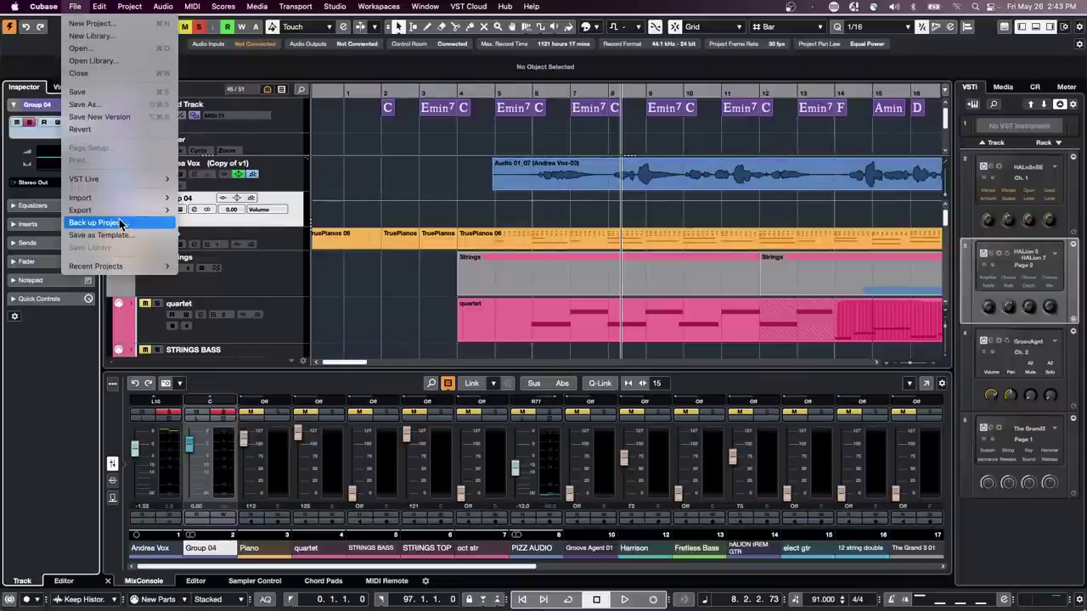
pyautogui.moveTo(120, 211)
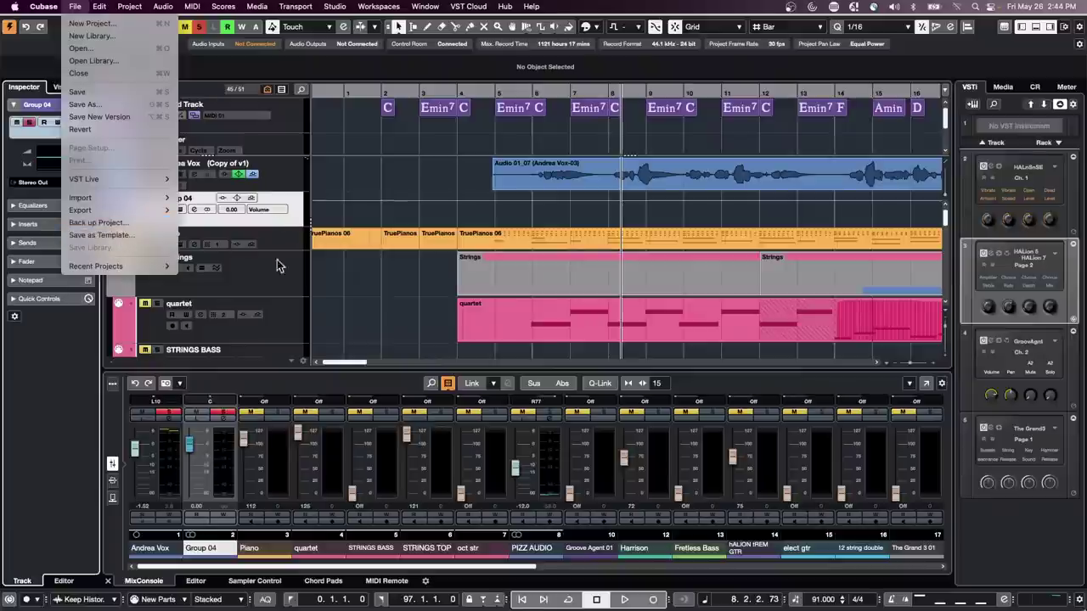
pyautogui.click(364, 271)
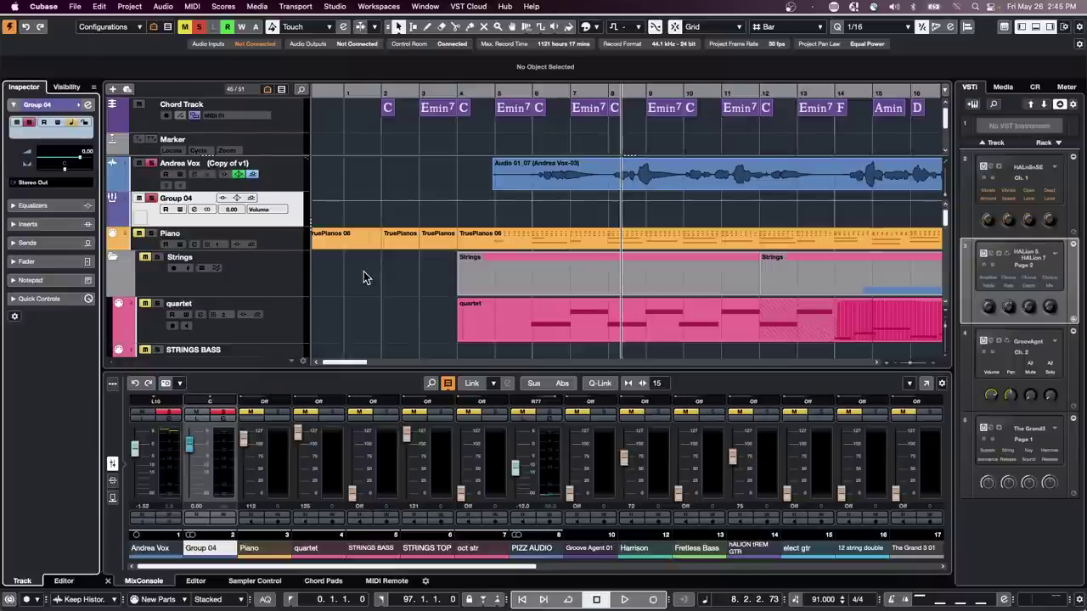
# - Load Sync MIDI to tempo detection.cpr from the File menu's Recent Projects list
pyautogui.click(75, 6)
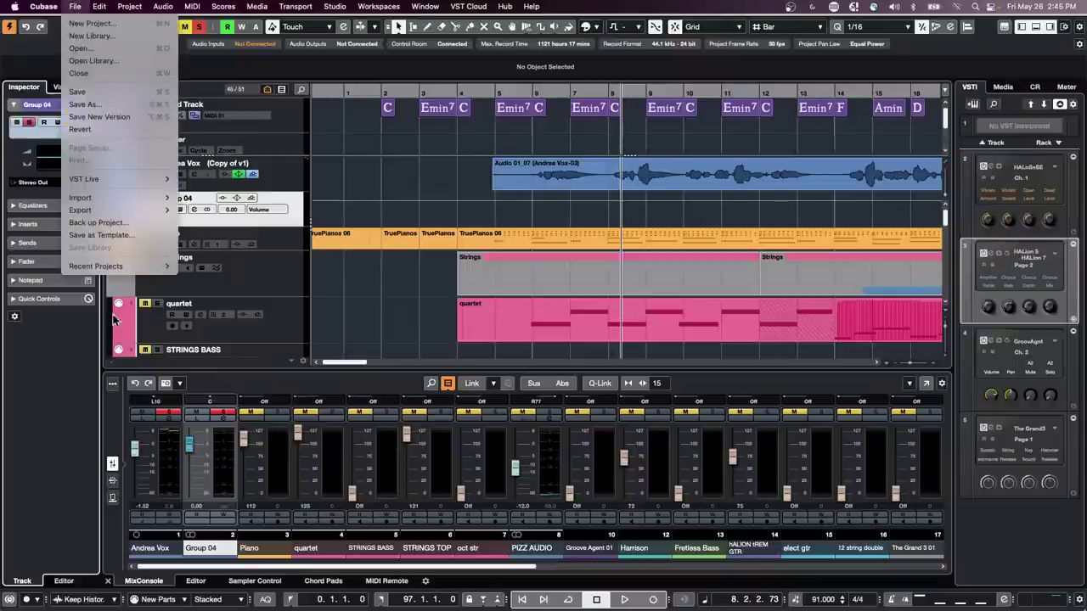
pyautogui.moveTo(119, 266)
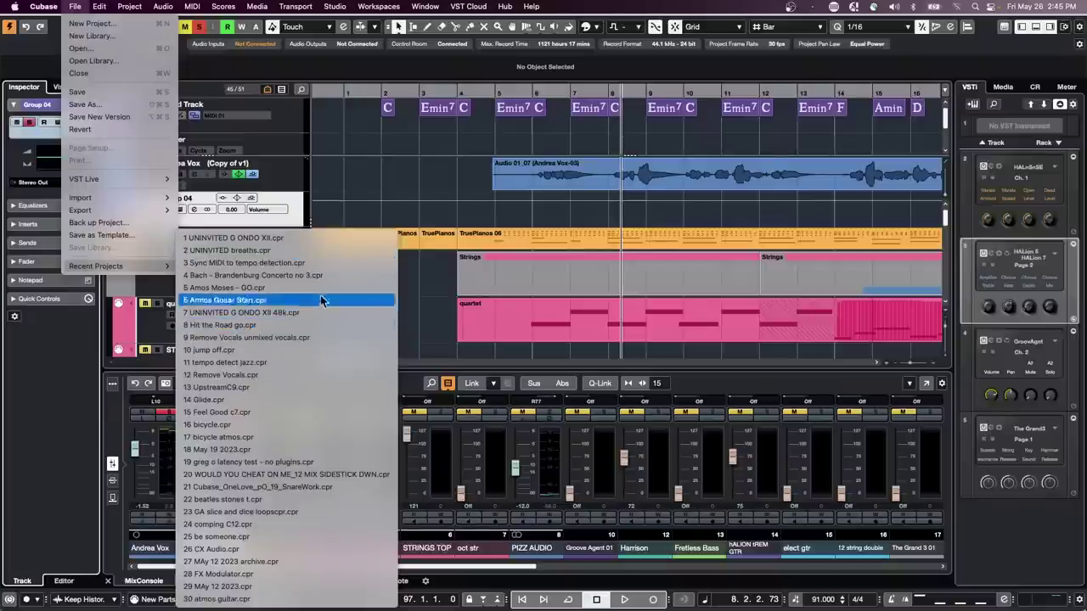
pyautogui.click(312, 263)
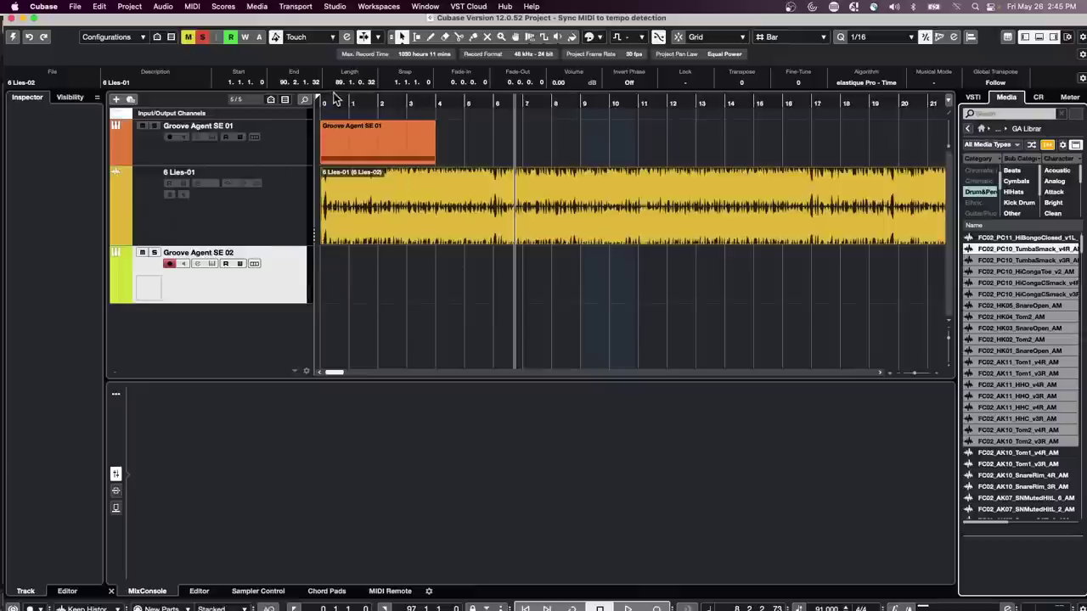
pyautogui.click(12, 41)
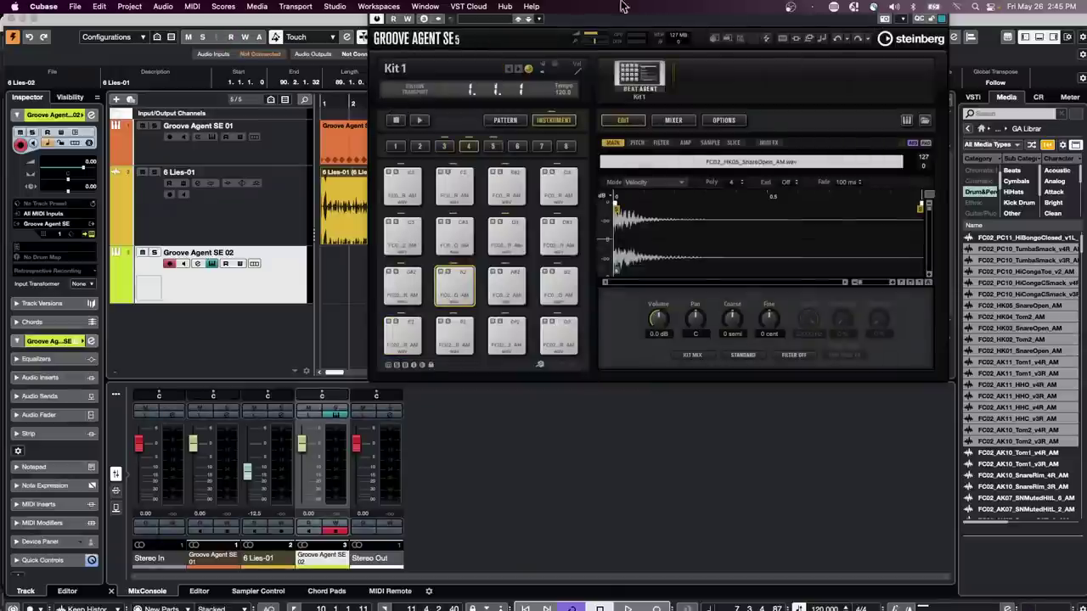
# - Dismiss the Workspaces menu, deselect the audio event, and close the Groove Agent SE 5 window
pyautogui.click(395, 7)
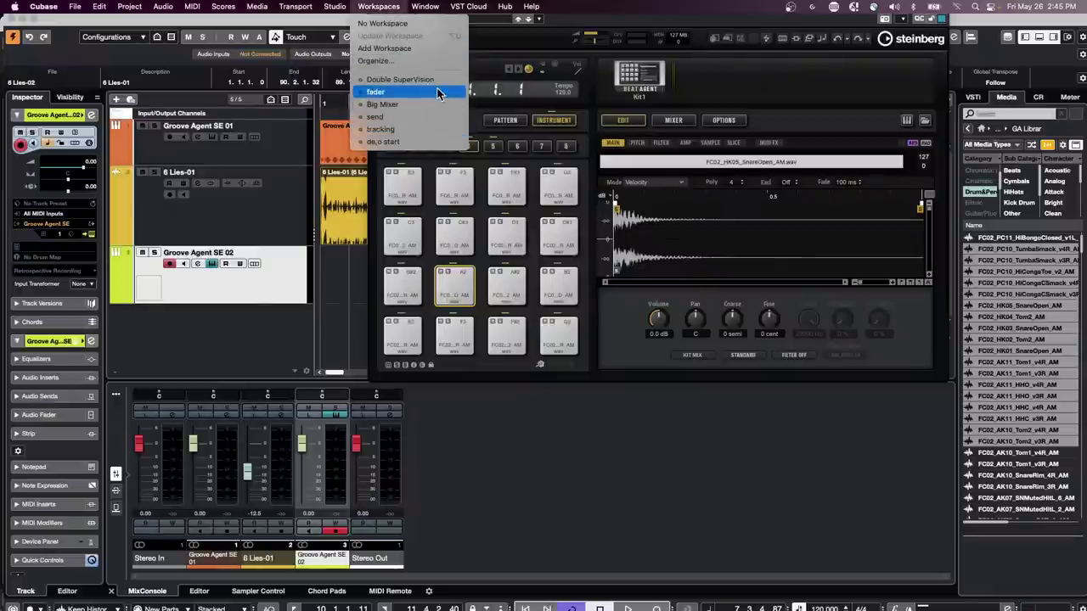
pyautogui.click(640, 29)
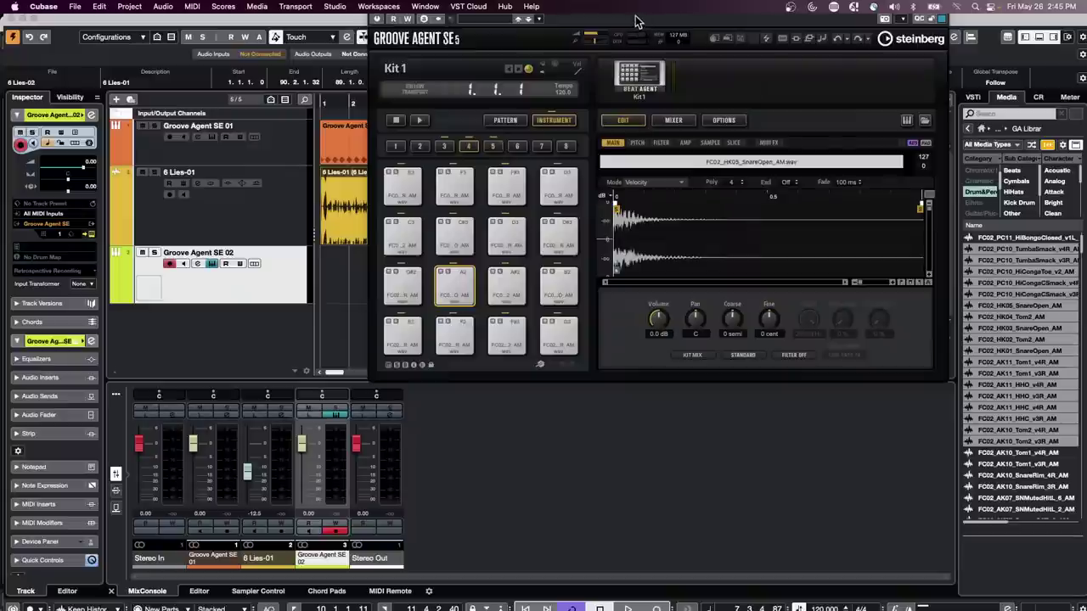
pyautogui.click(344, 298)
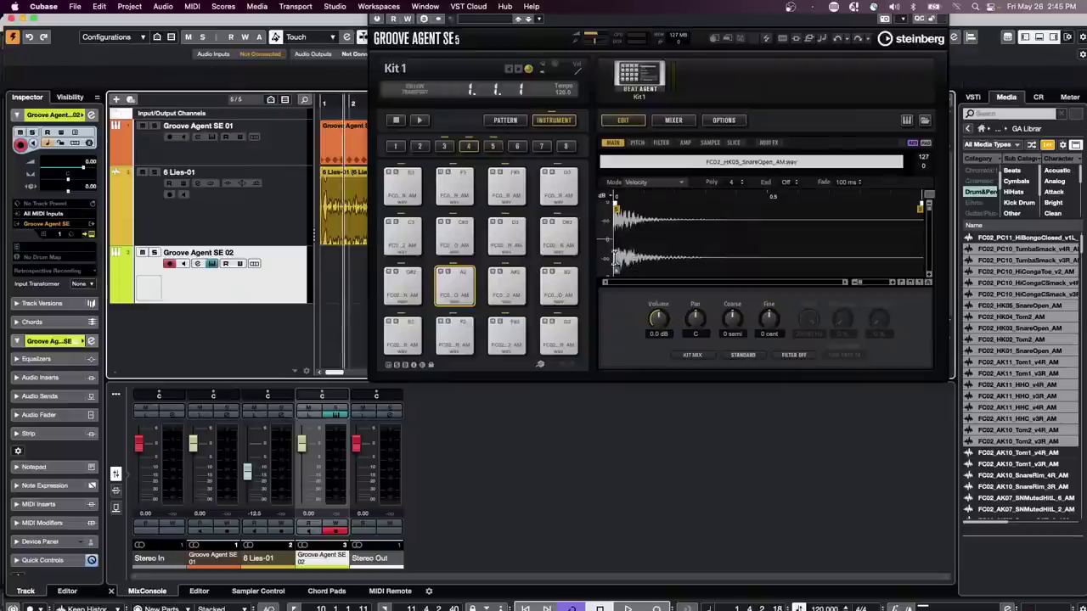
pyautogui.click(212, 266)
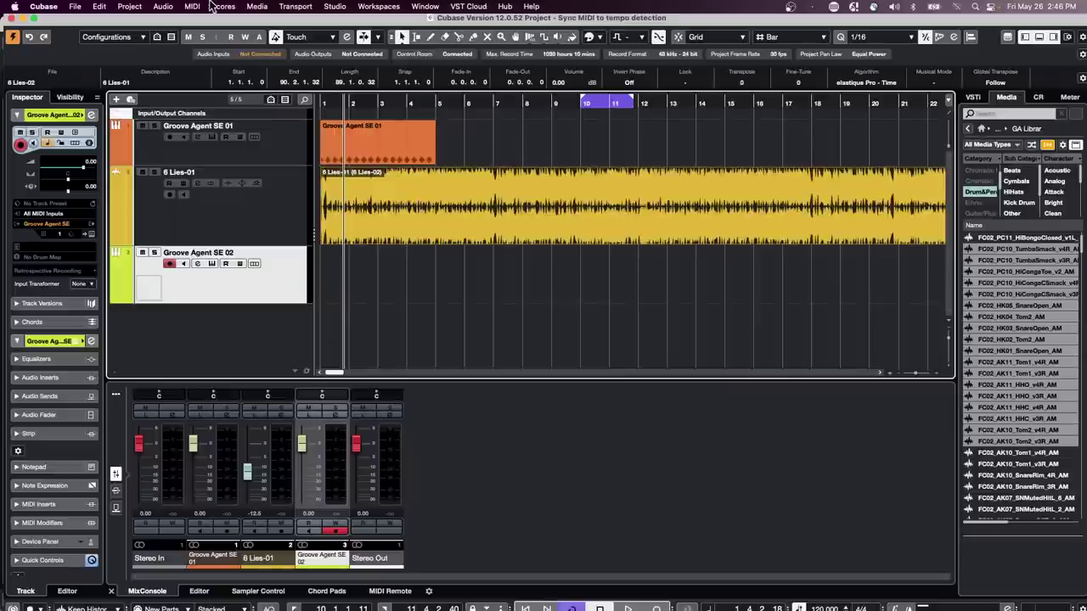
# - Bounce the selected 6 Lies-01 event with Audio > Bounce Selection, replacing the original event
pyautogui.click(163, 6)
pyautogui.click(205, 248)
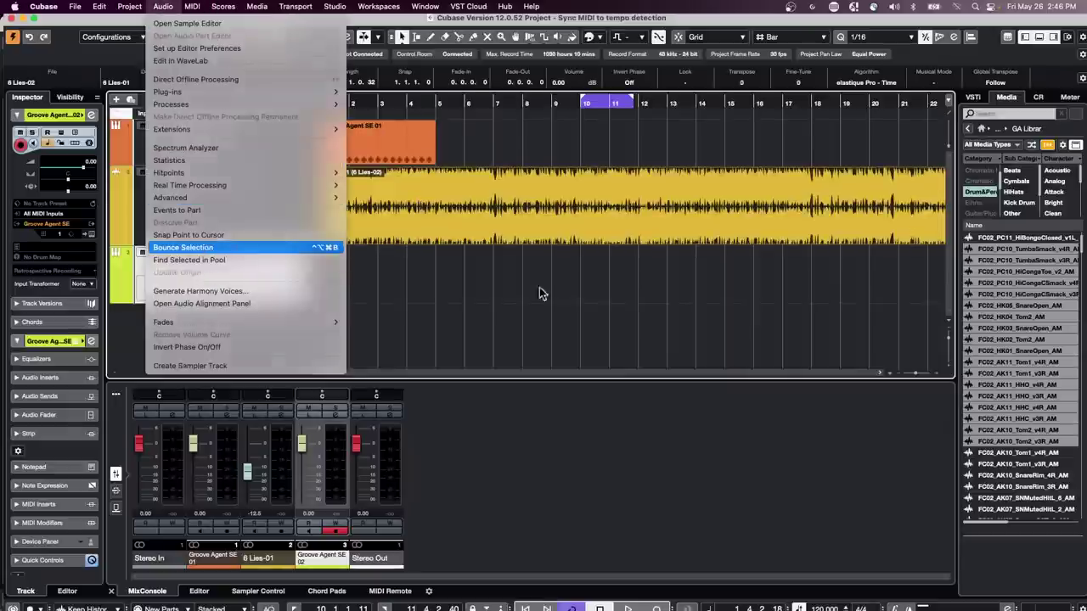
pyautogui.click(605, 207)
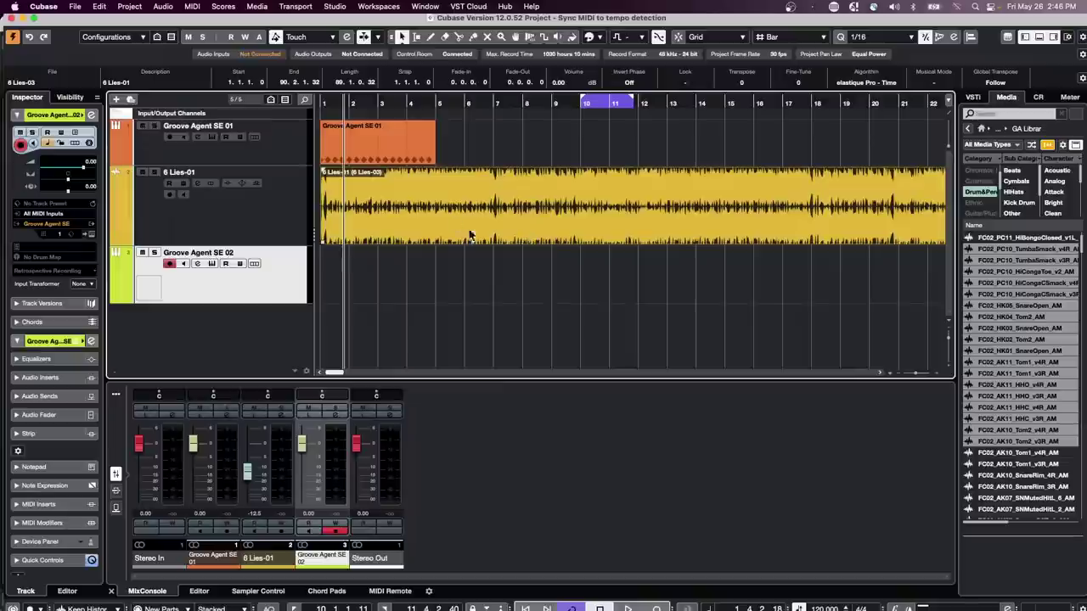
# - Audition the bounced audio from bar 6, then open 6 Lies-03 in WaveLab Pro 11
pyautogui.click(465, 102)
pyautogui.press('space')
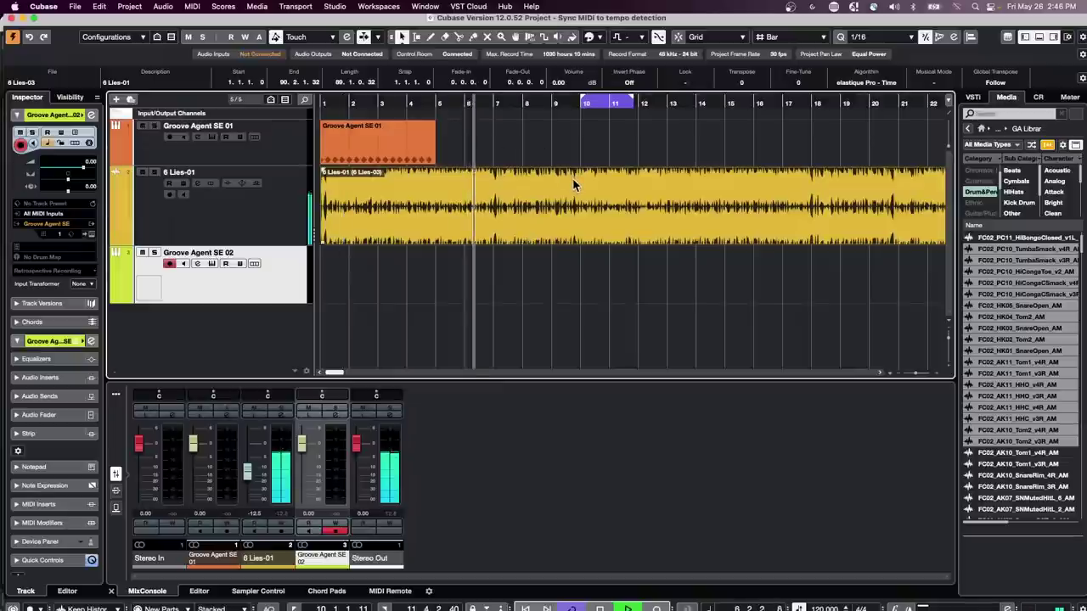
pyautogui.press('space')
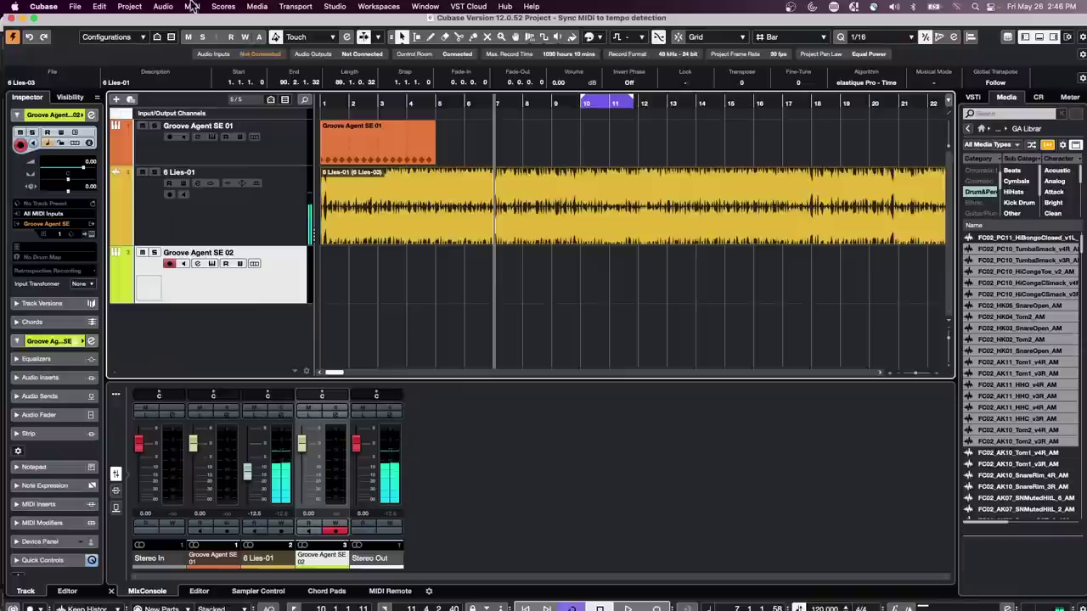
pyautogui.click(163, 6)
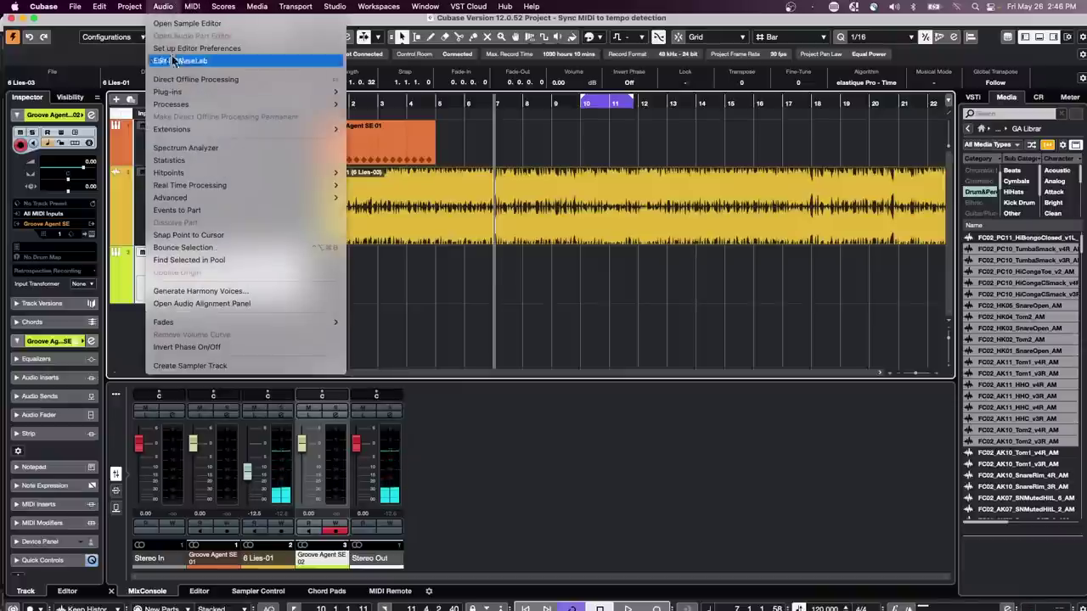
pyautogui.click(486, 134)
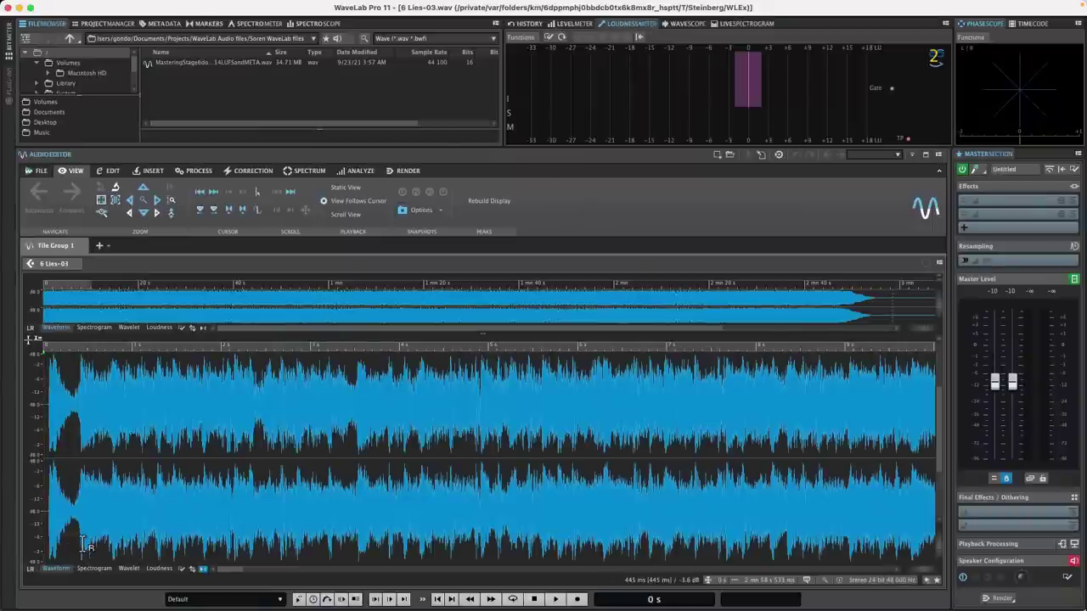
# - Display 6 Lies-03 as Mid/Side and select only the Side channel
pyautogui.click(30, 569)
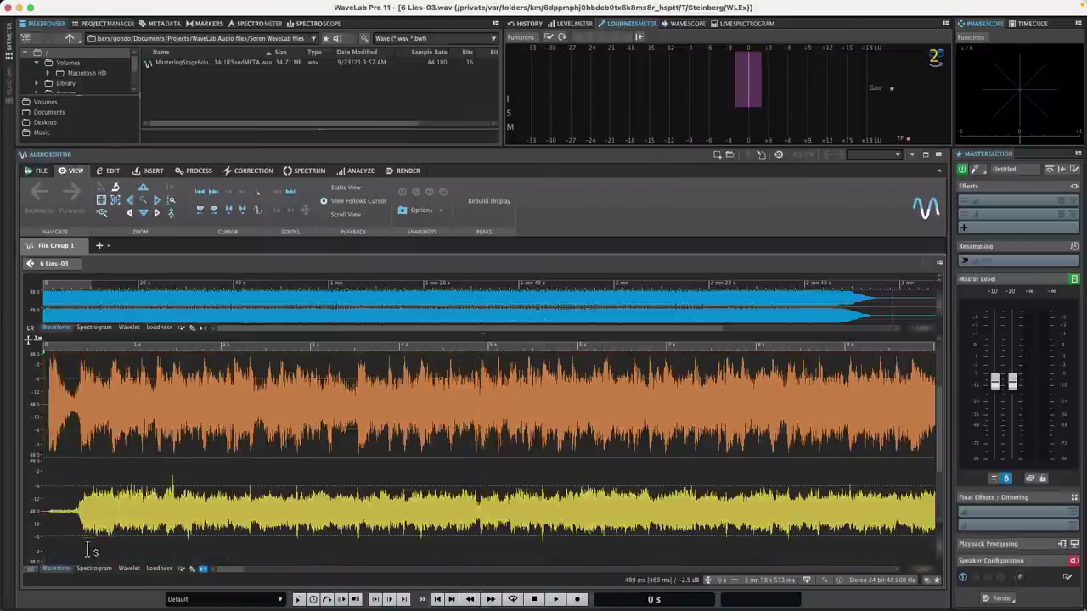
pyautogui.doubleClick(481, 505)
pyautogui.doubleClick(517, 543)
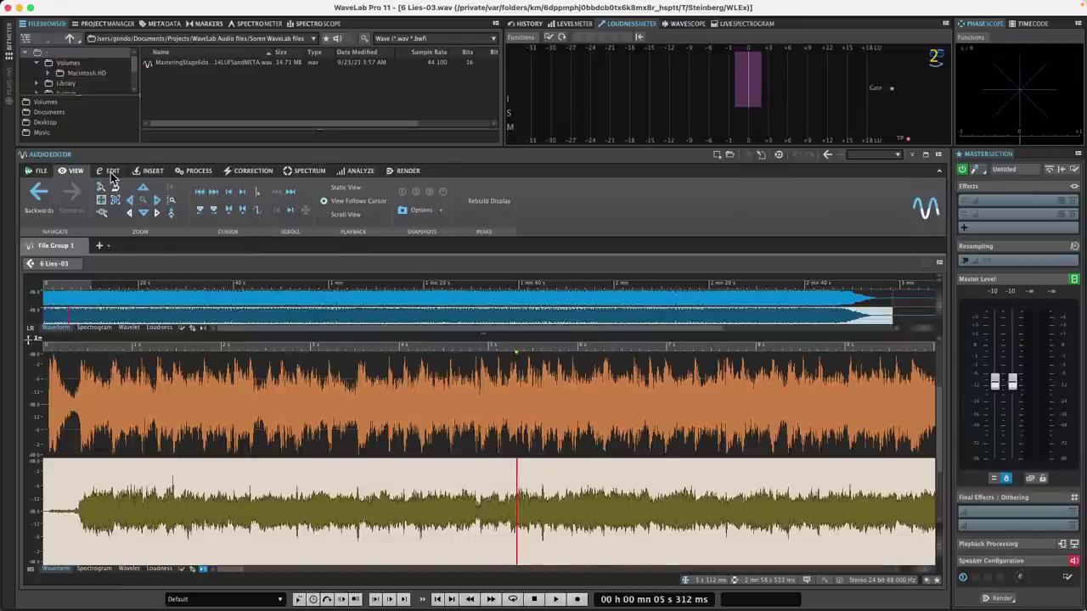
# - Raise the Side channel by +6 dB with Process > Gain, then play from about 3 seconds
pyautogui.click(212, 174)
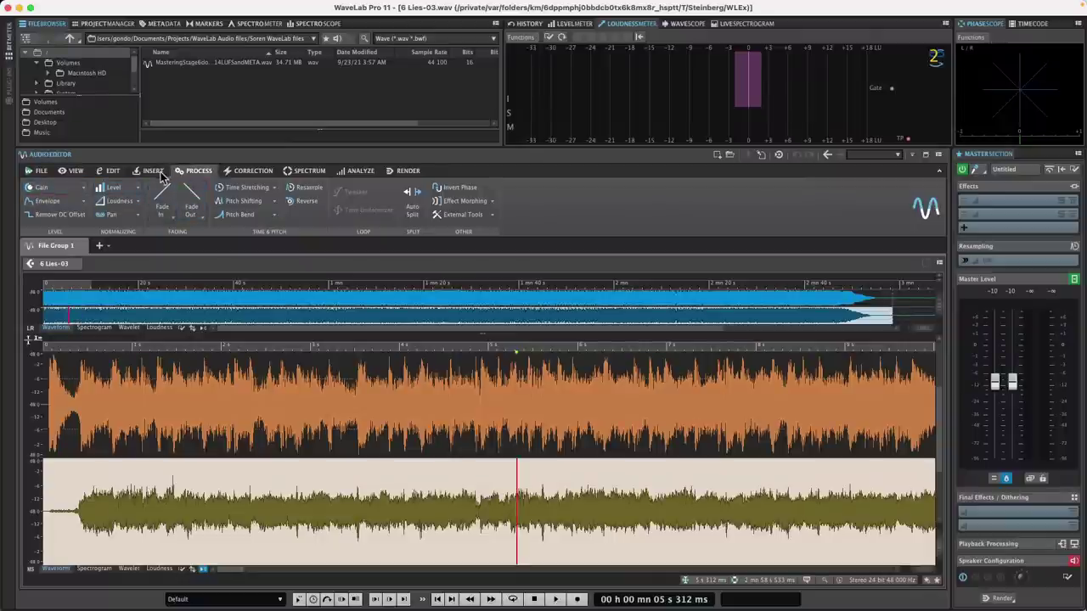
pyautogui.click(49, 189)
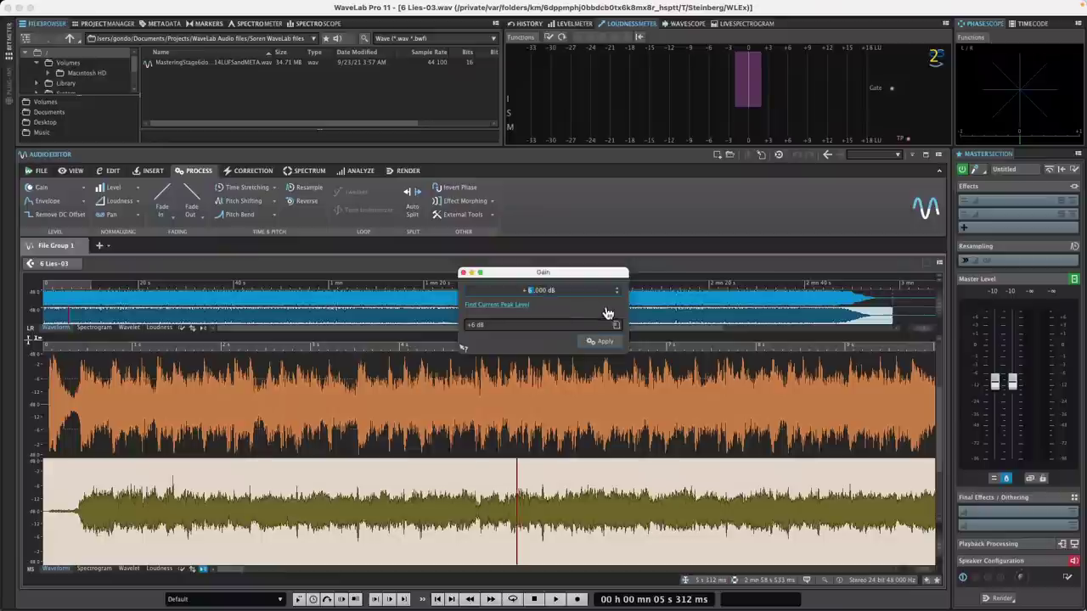
pyautogui.click(605, 343)
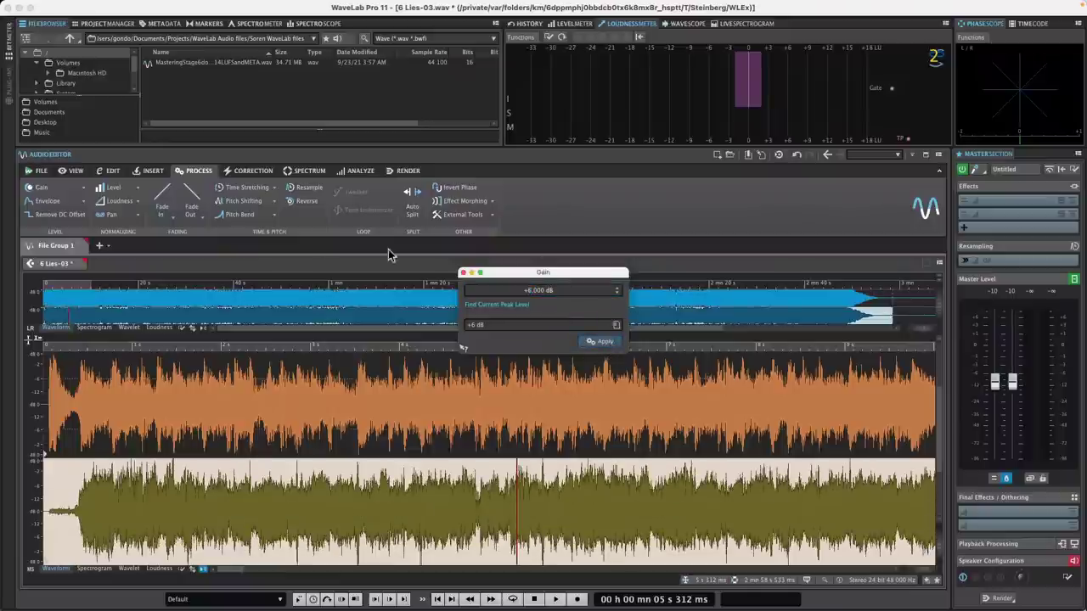
pyautogui.click(336, 350)
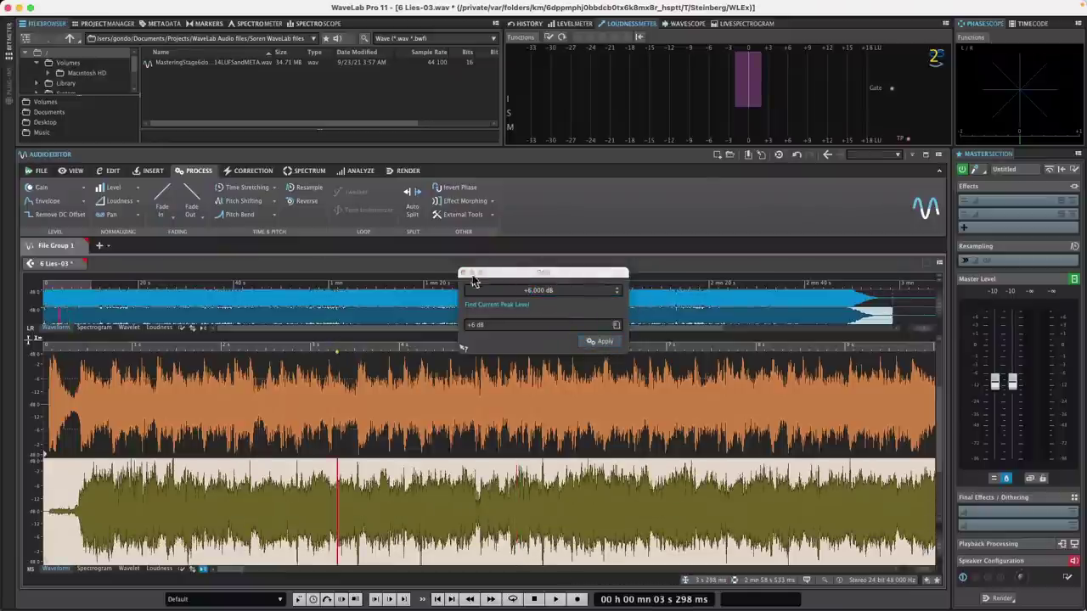
pyautogui.click(468, 274)
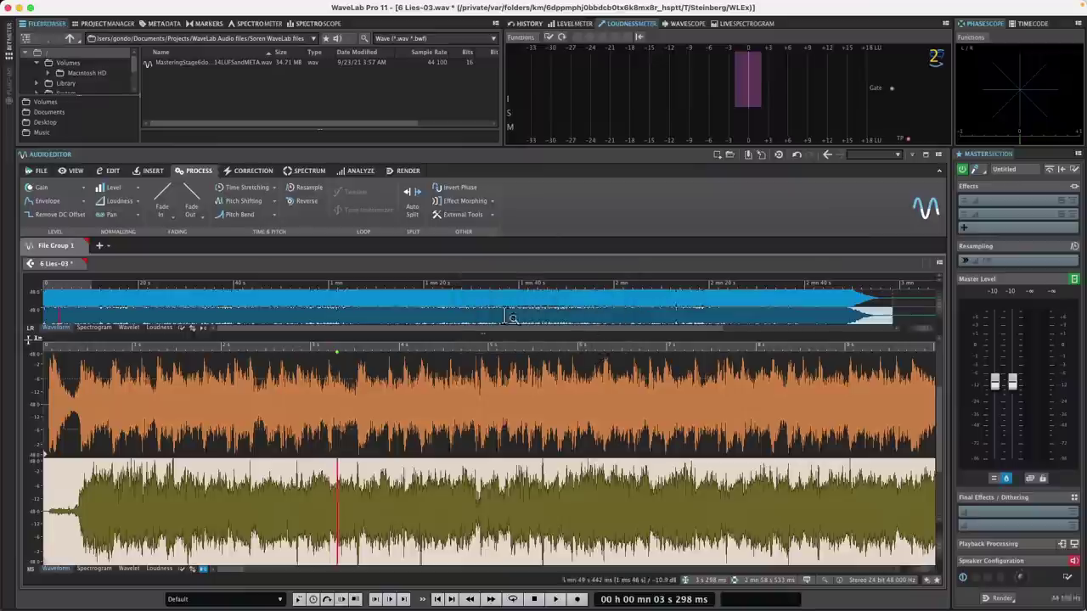
pyautogui.press('space')
pyautogui.press('space')
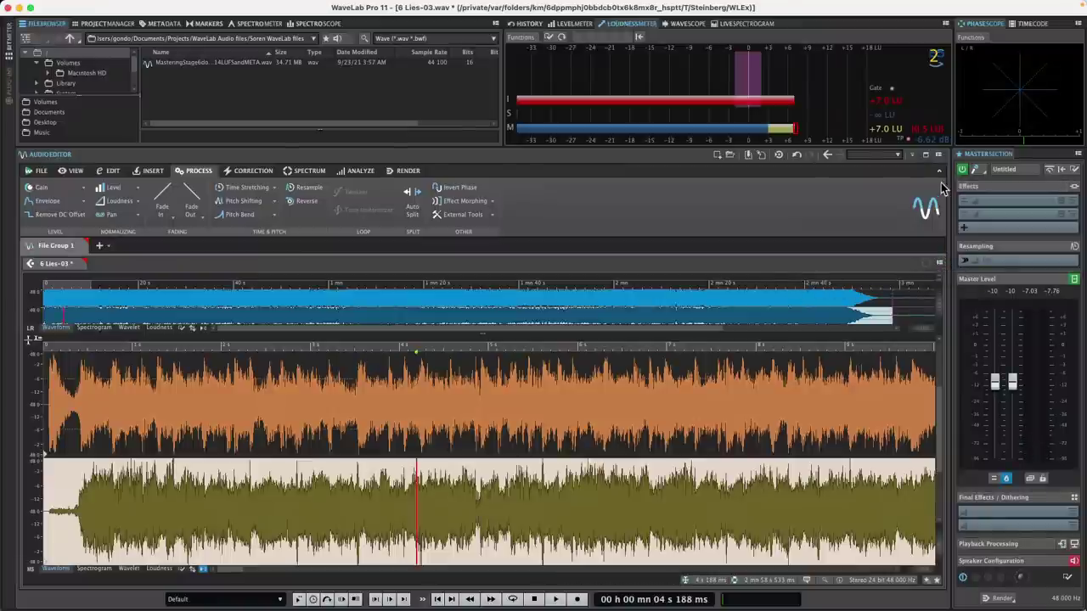
# - Send the edited 6 Lies-03 back to Cubase with Trigger Cubase/Nuendo Update from the Edit ribbon
pyautogui.click(109, 173)
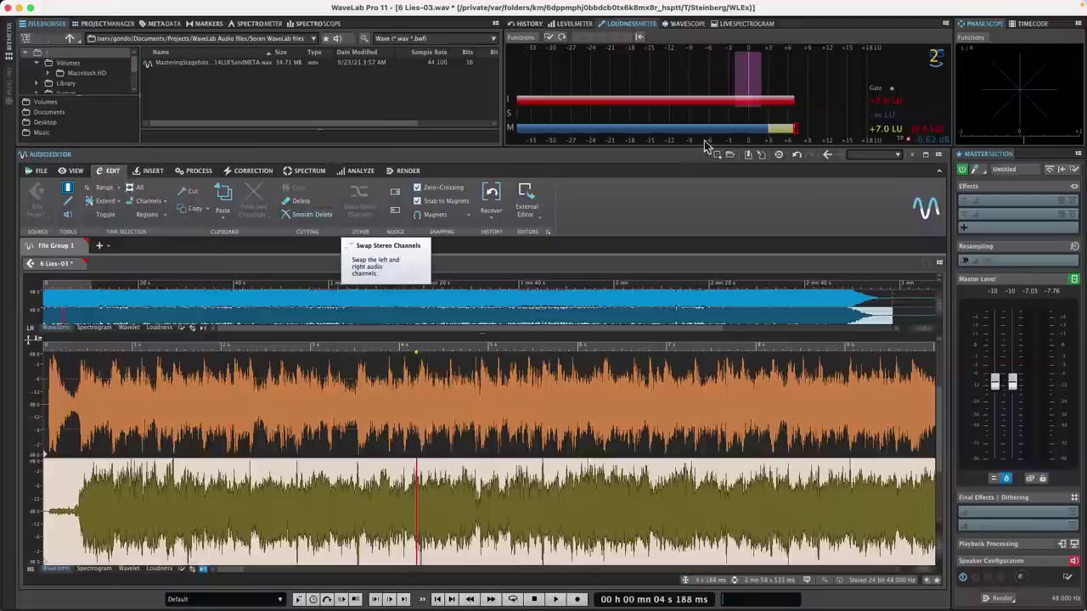
pyautogui.click(781, 158)
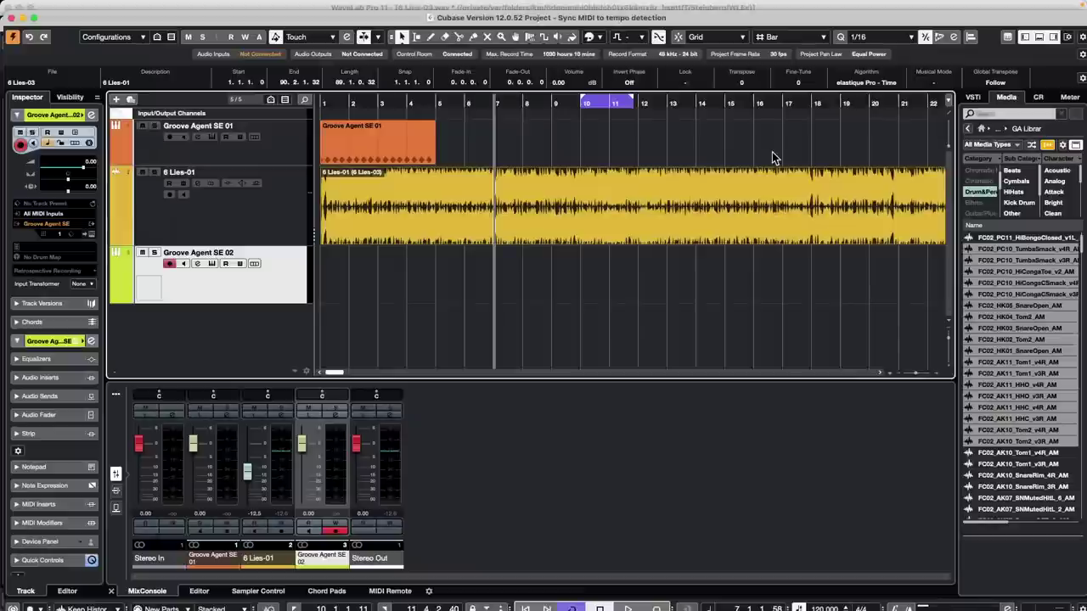
# - Create a new empty version of the 6 Lies-01 track, then switch it back to v1
pyautogui.click(235, 213)
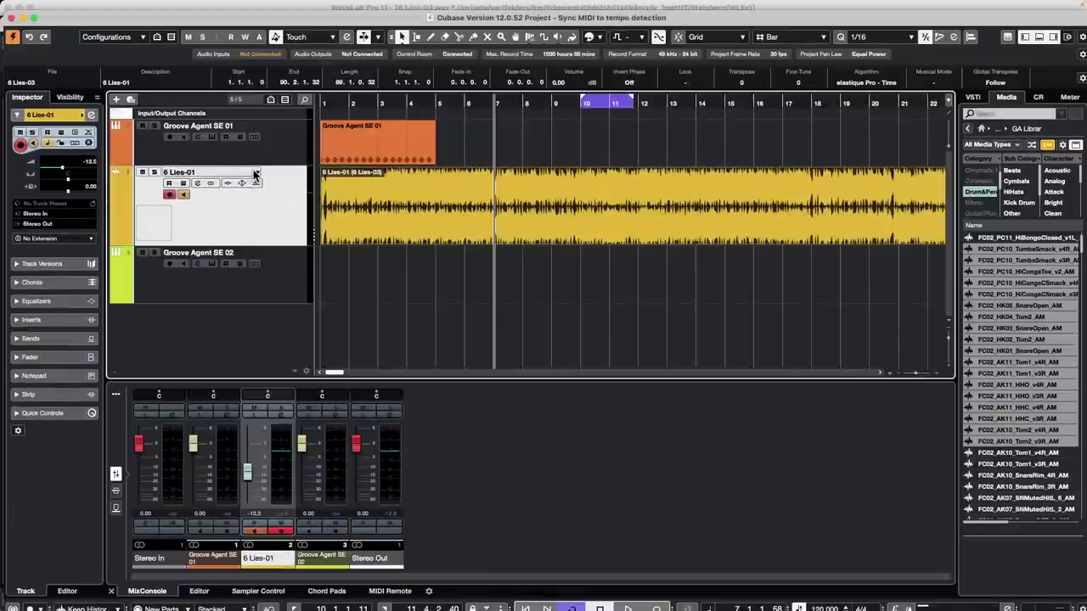
pyautogui.click(258, 176)
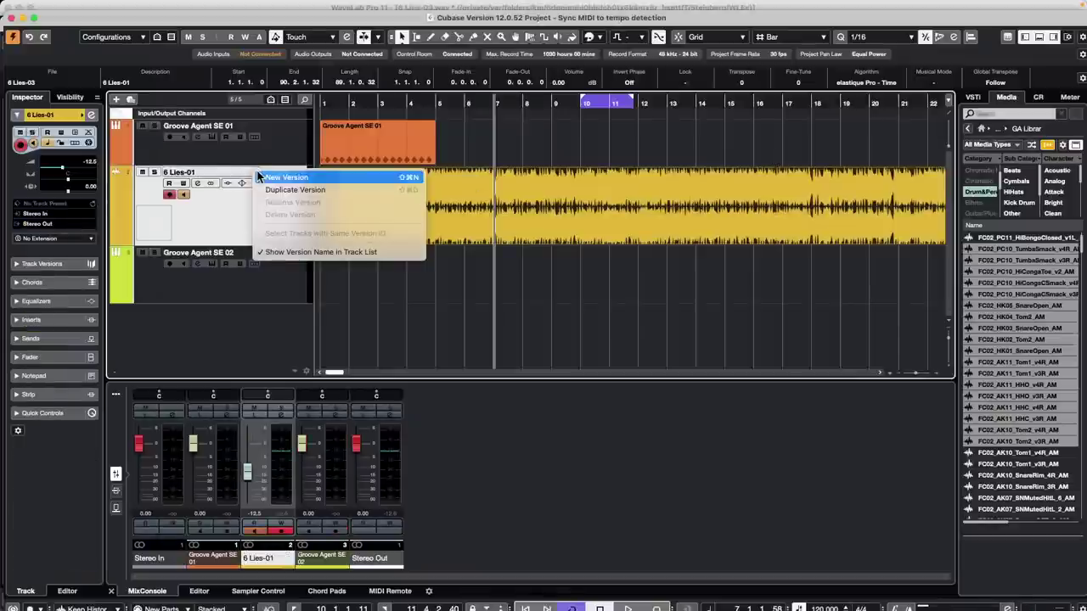
pyautogui.click(304, 178)
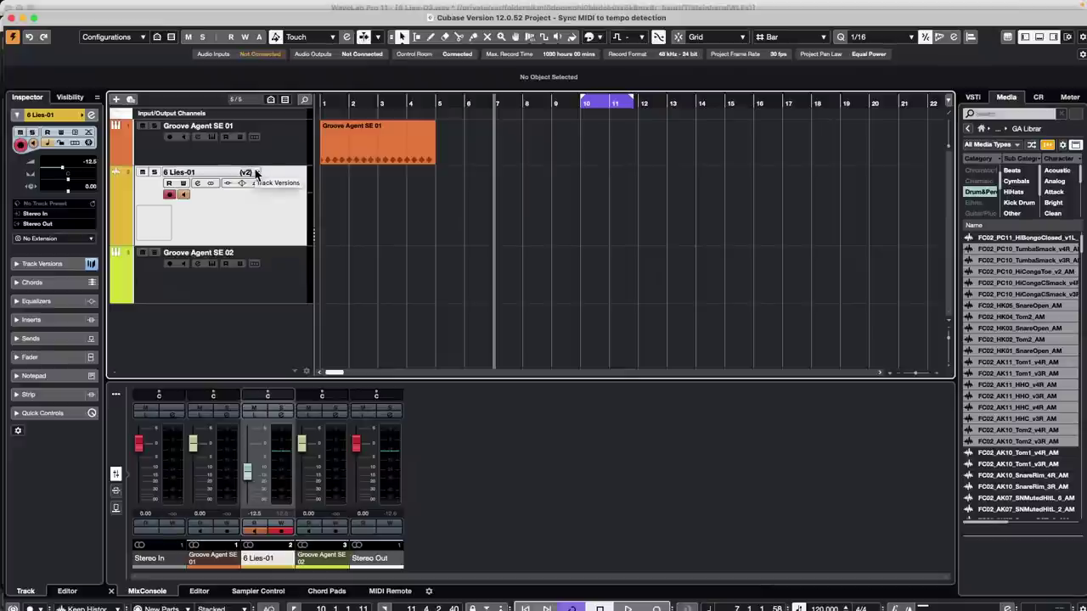
pyautogui.click(258, 176)
pyautogui.click(274, 165)
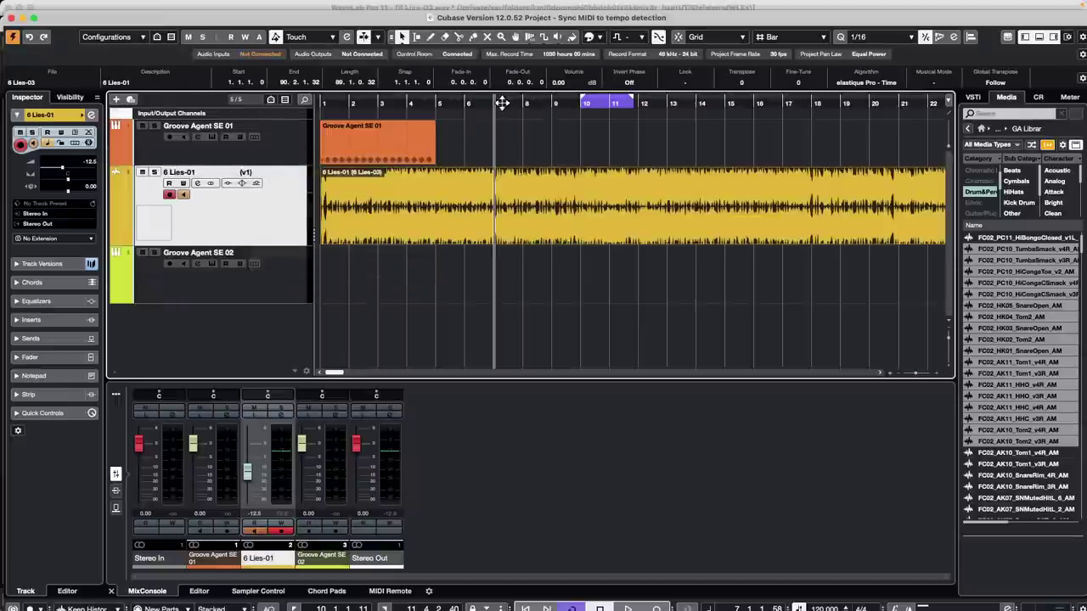
# - Play with the Control Room main level at -12 dB, turn Cycle off, stop, and return to WaveLab
pyautogui.press('space')
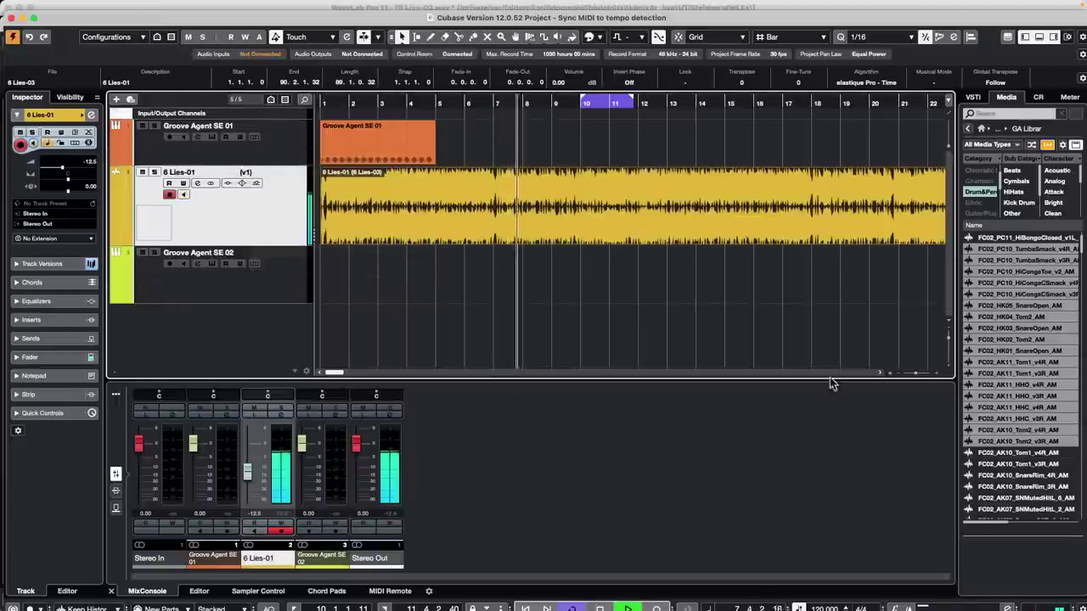
pyautogui.click(1040, 97)
pyautogui.moveTo(1025, 460); pyautogui.dragTo(1021, 451)
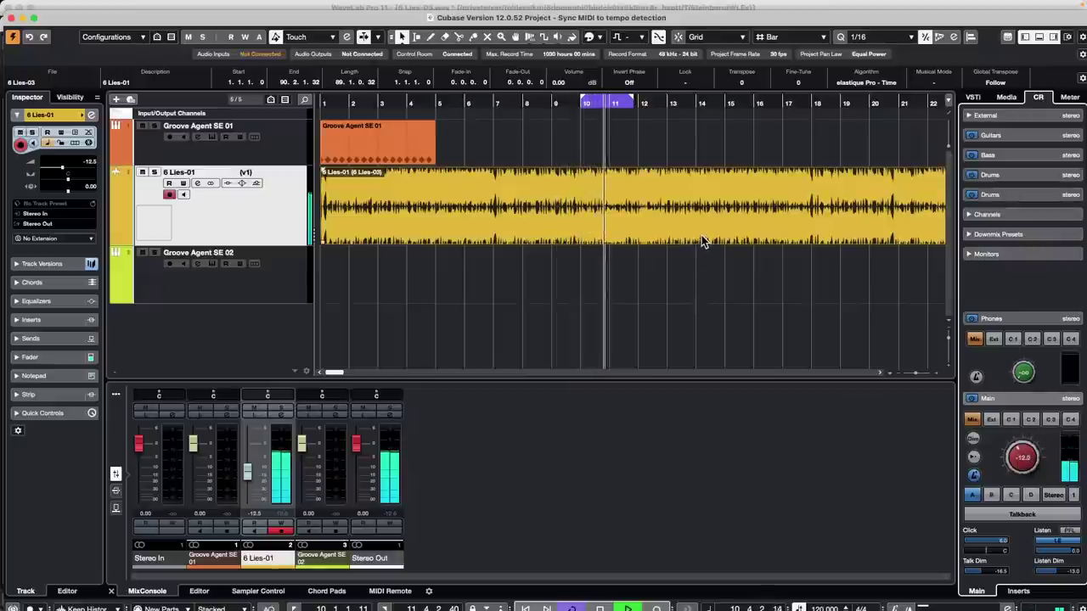
pyautogui.press('/')
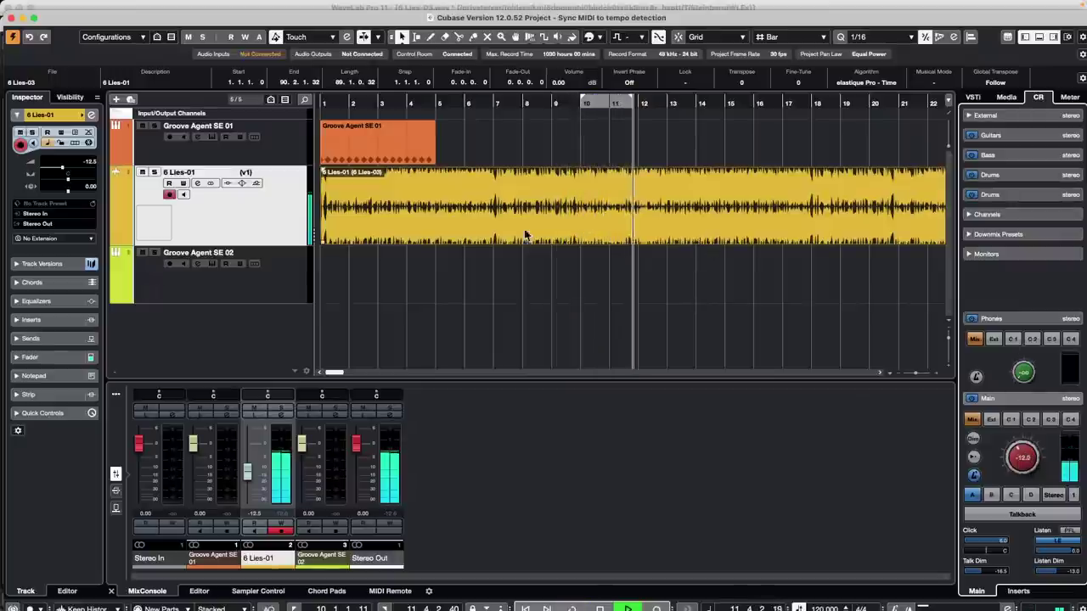
pyautogui.press('space')
pyautogui.press('super+Tab')
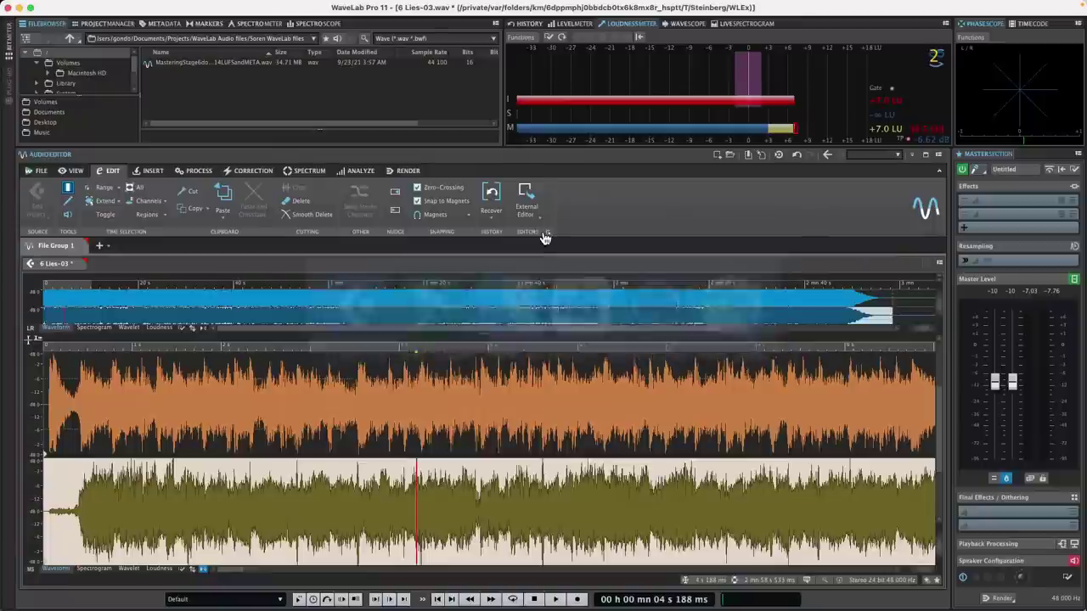
# - Save and update 6 Lies-03 in Cubase, audition it there, then return to WaveLab
pyautogui.click(779, 156)
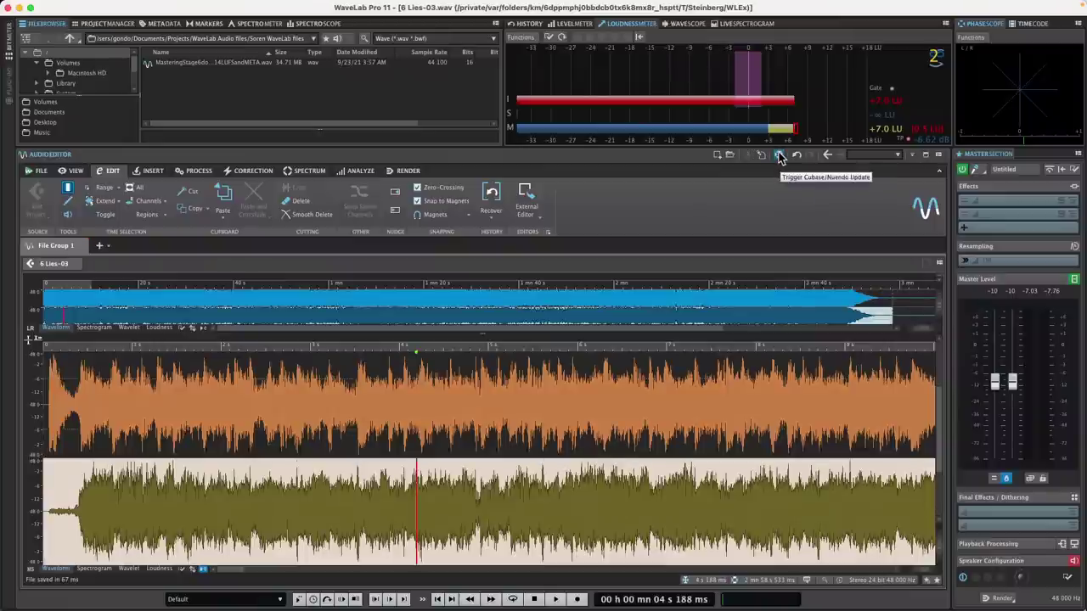
pyautogui.press('super+Tab')
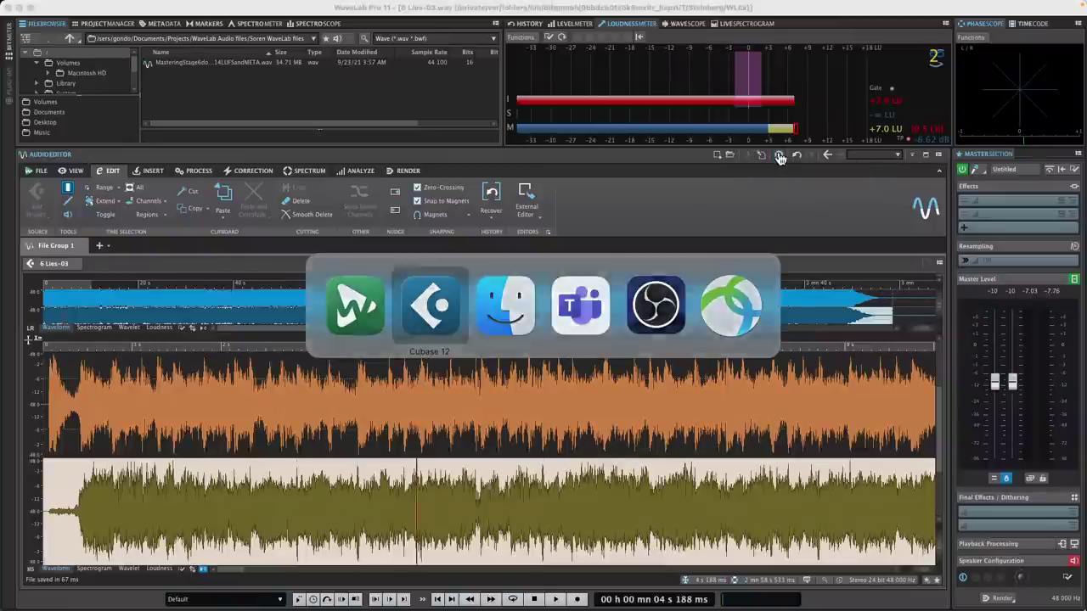
pyautogui.press('space')
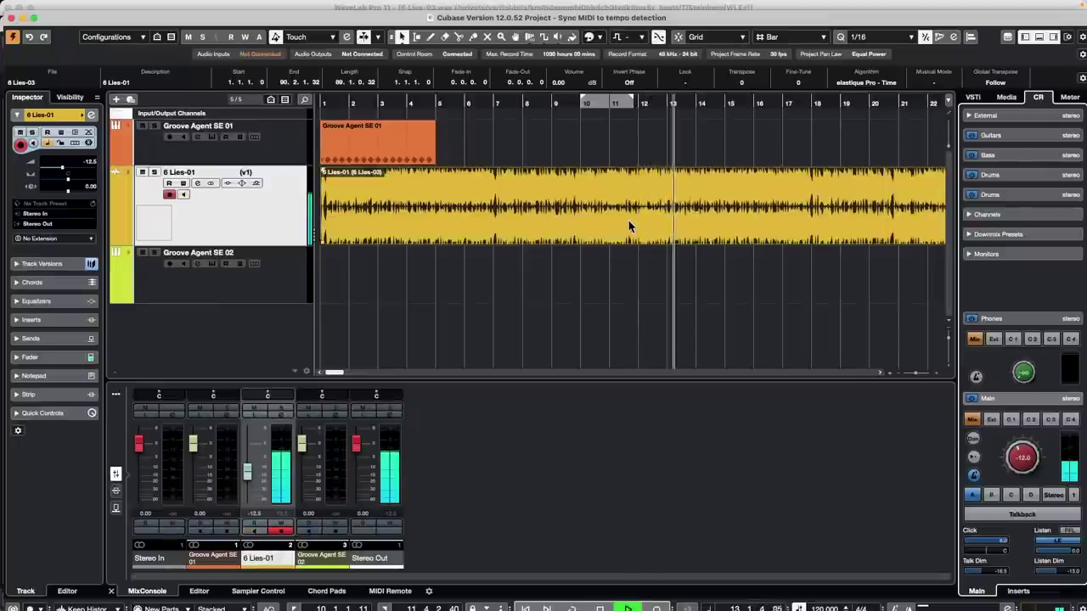
pyautogui.press('space')
pyautogui.press('super+Tab')
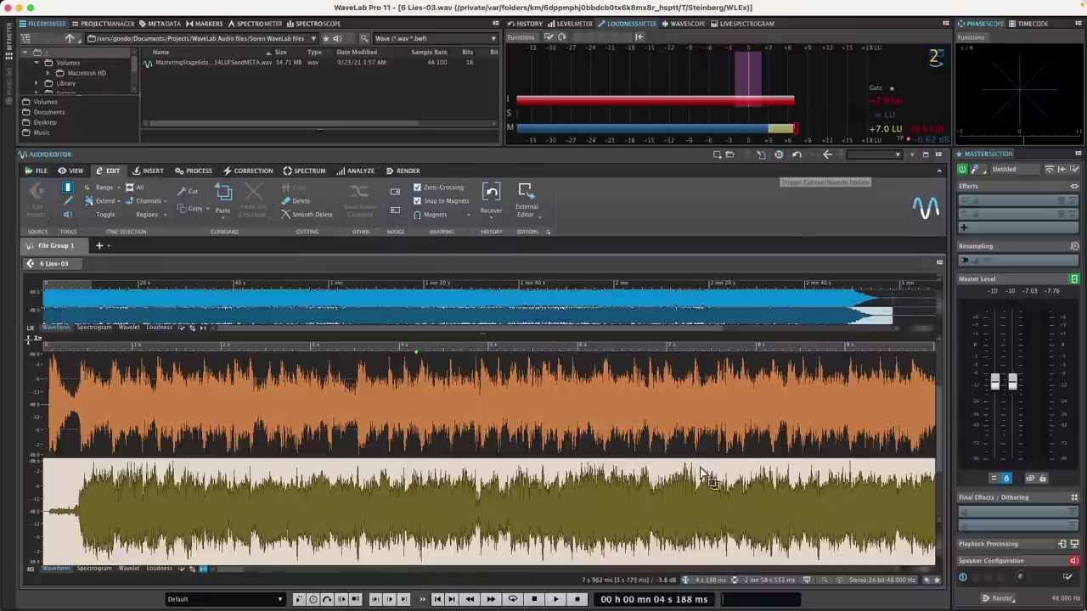
# - Switch 6 Lies-01 to its empty second version v2, then undo the last edit in WaveLab
pyautogui.press('super+Tab')
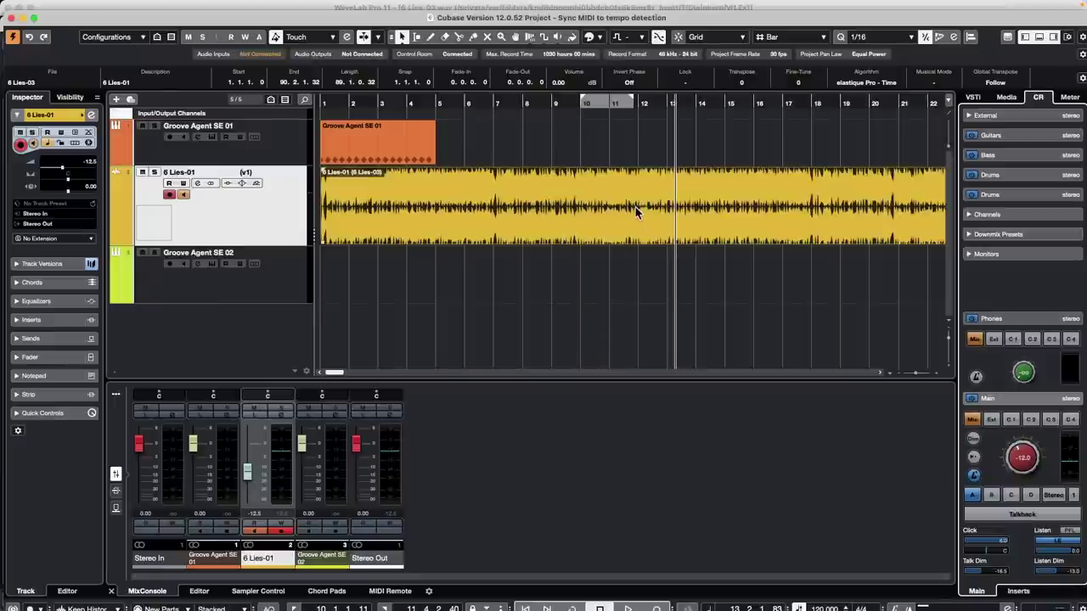
pyautogui.press('super+shift+n')
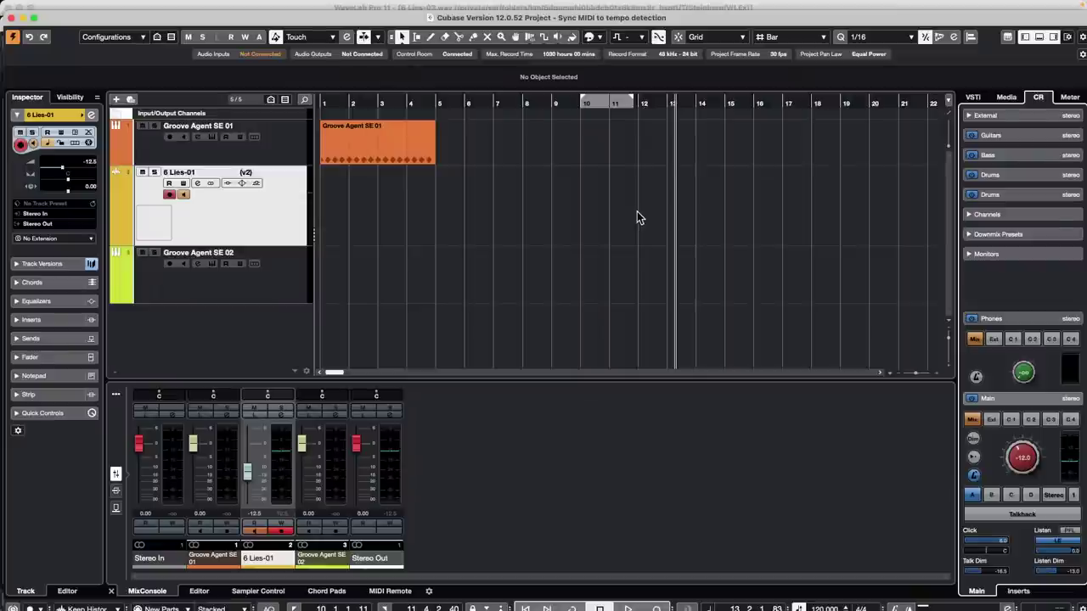
pyautogui.press('super+Tab')
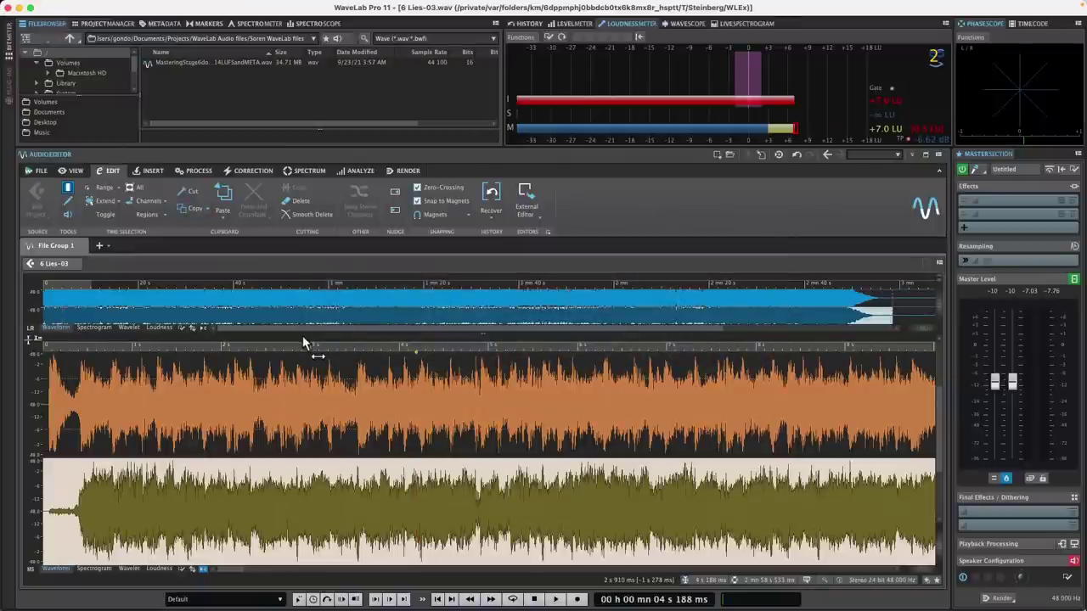
pyautogui.press('super+z')
pyautogui.press('super+z')
pyautogui.press('super+z')
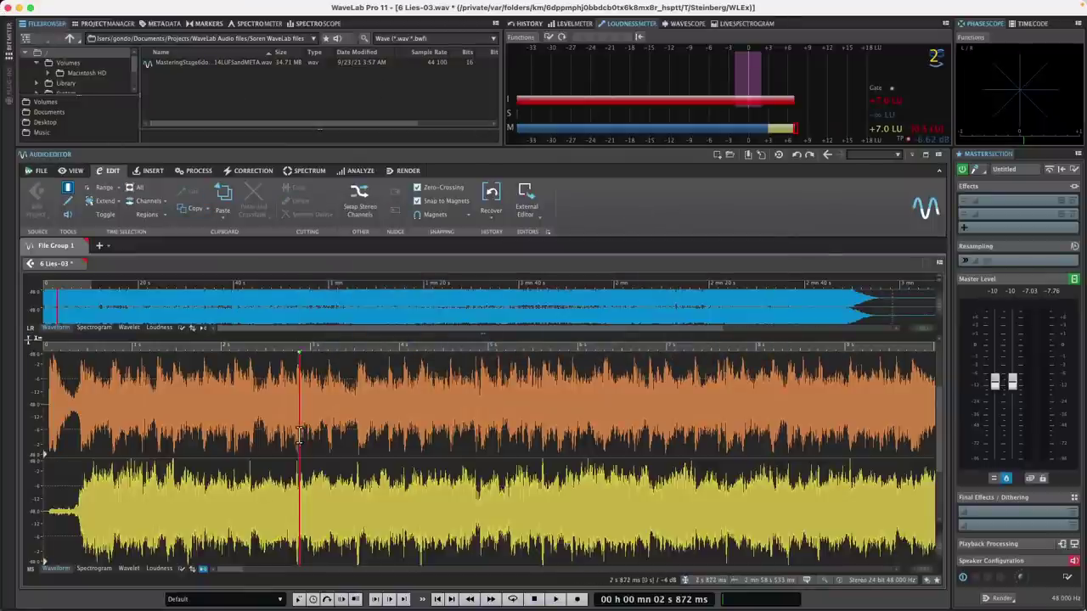
# - Quit WaveLab Pro 11 with all modified files deselected, so 6 Lies-03 stays unsaved
pyautogui.click(8, 7)
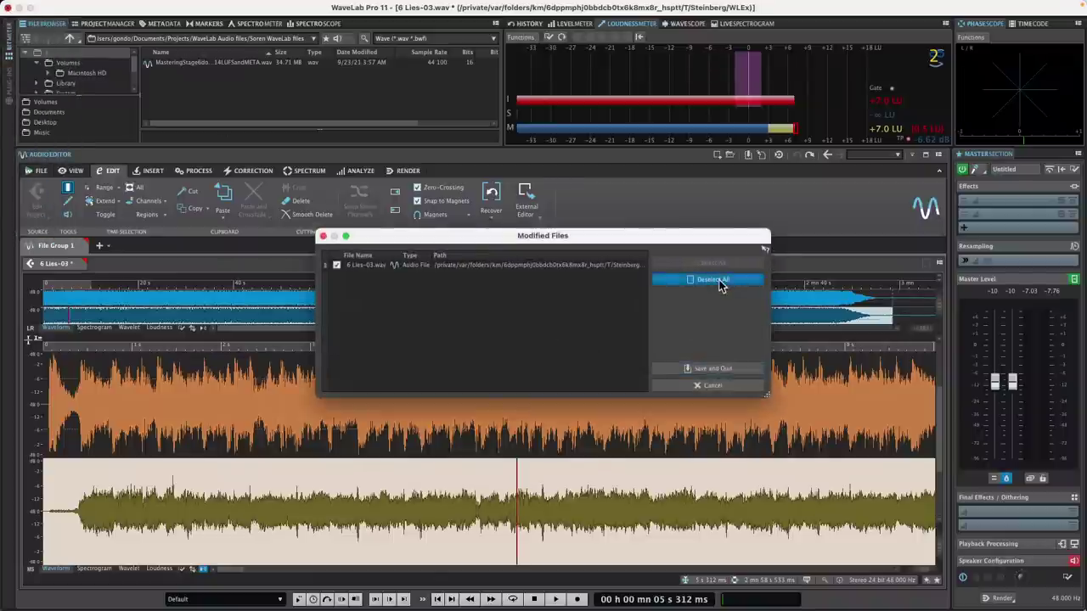
pyautogui.click(722, 279)
pyautogui.click(713, 368)
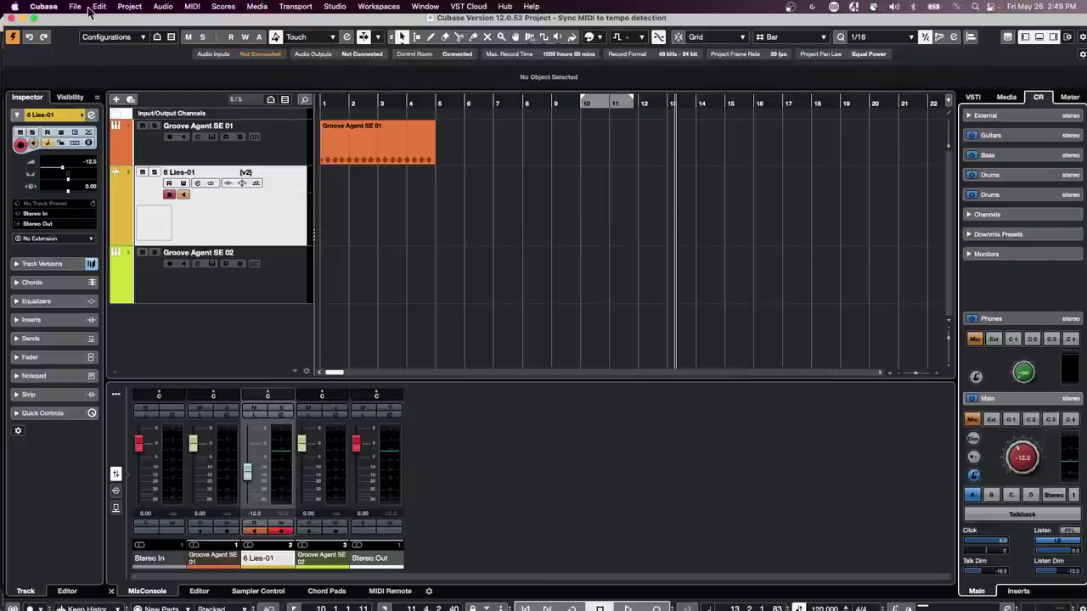
# - Open jump off.cpr from Recent Projects, activate it, and accept the Missing Ports settings
pyautogui.click(75, 7)
pyautogui.moveTo(141, 268)
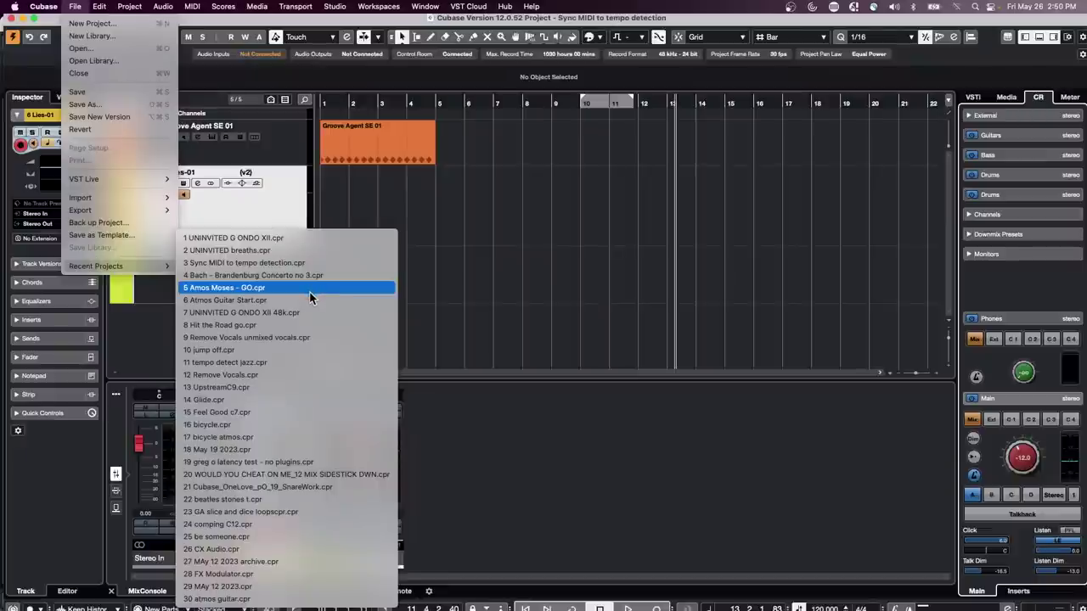
pyautogui.click(247, 351)
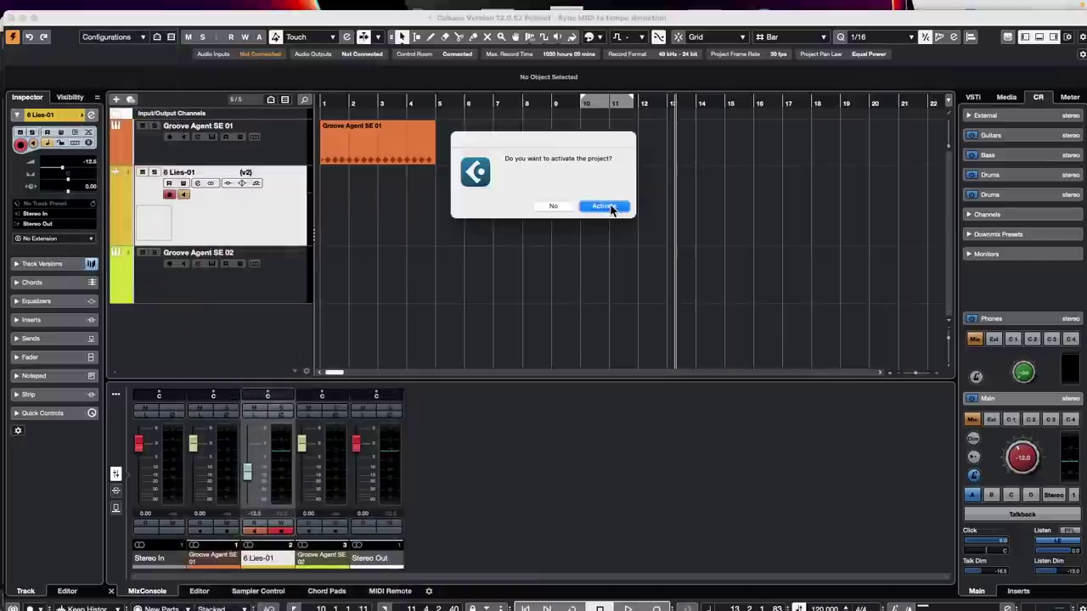
pyautogui.click(612, 210)
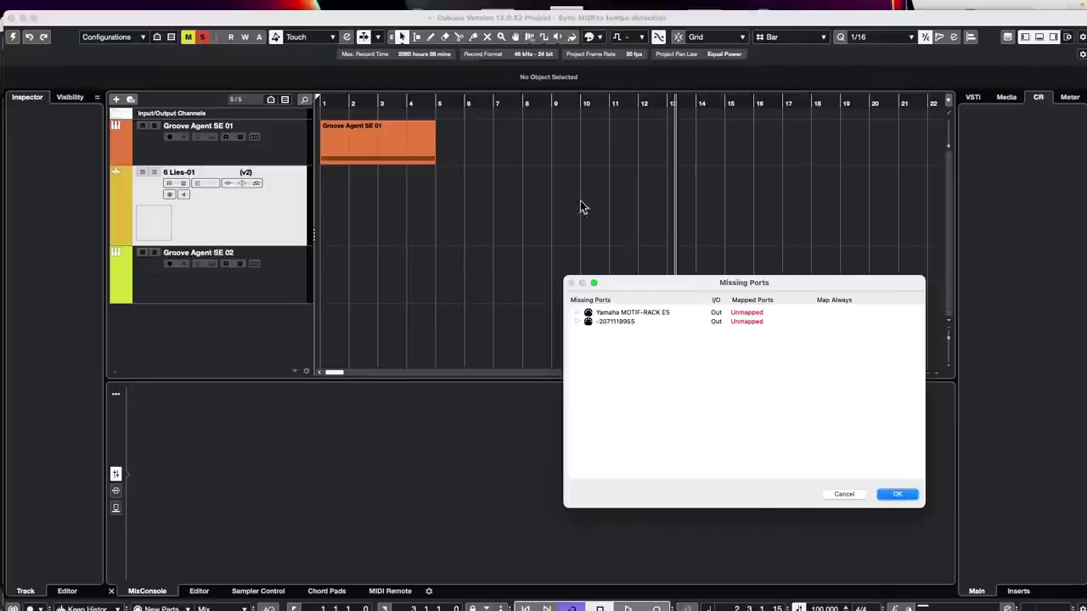
pyautogui.click(902, 494)
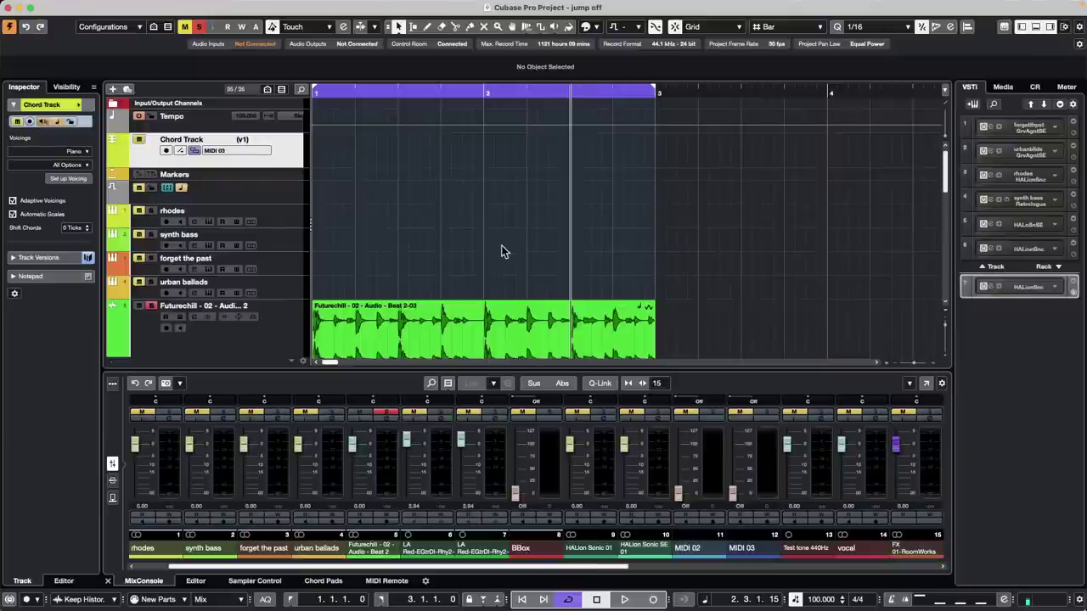
# - Move the playhead to the song start, zoom out, select the vocal track and start playback
pyautogui.scroll(-15, 497, 243)
pyautogui.scroll(5, 500, 240)
pyautogui.scroll(2, 500, 241)
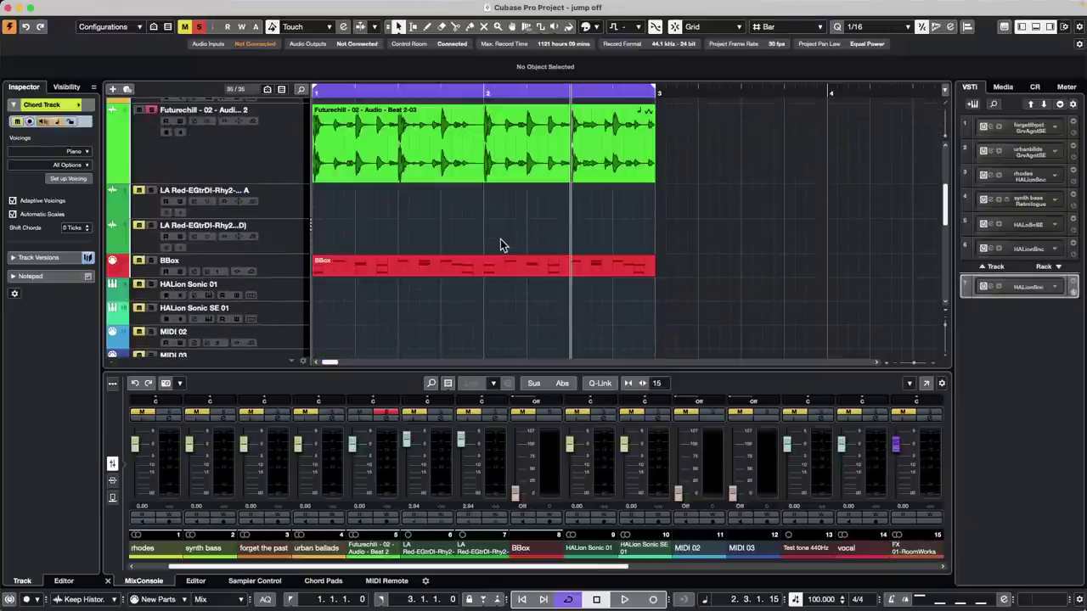
pyautogui.click(347, 89)
pyautogui.moveTo(347, 89); pyautogui.dragTo(347, 44)
pyautogui.scroll(-5, 408, 140)
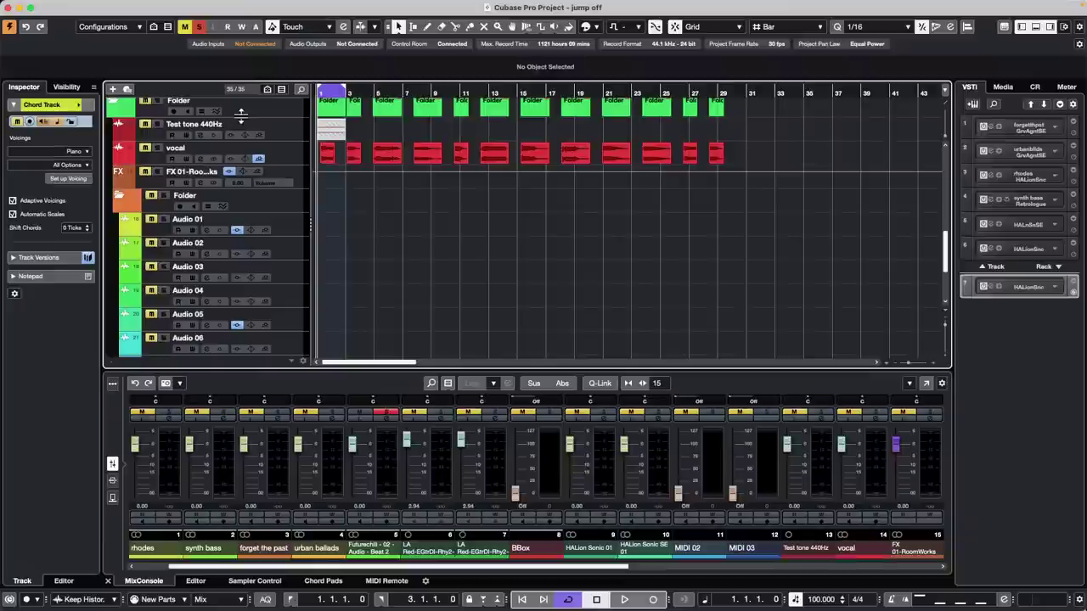
pyautogui.click(159, 153)
pyautogui.press('space')
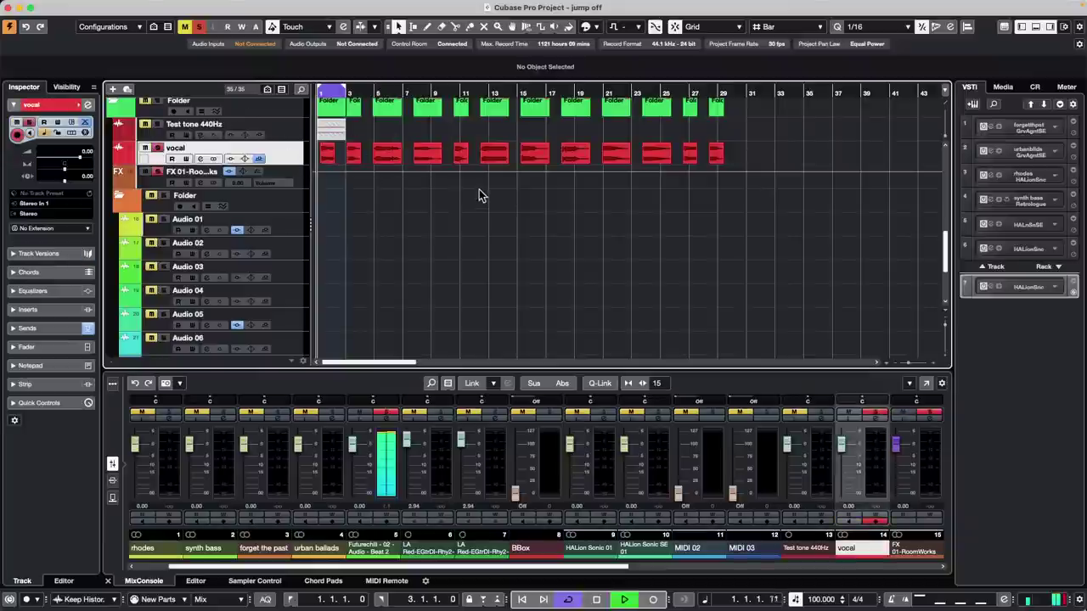
# - Audition the vocal, zoom in on the opening bars, turn Cycle off and stop playback
pyautogui.scroll(5, 243, 150)
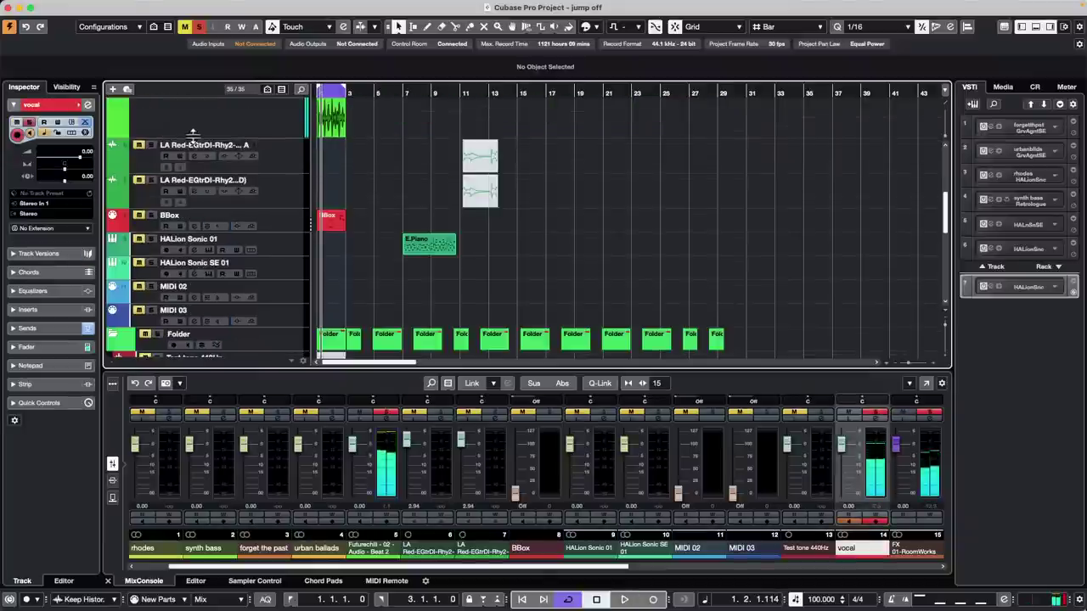
pyautogui.scroll(3, 244, 148)
pyautogui.scroll(-15, 413, 181)
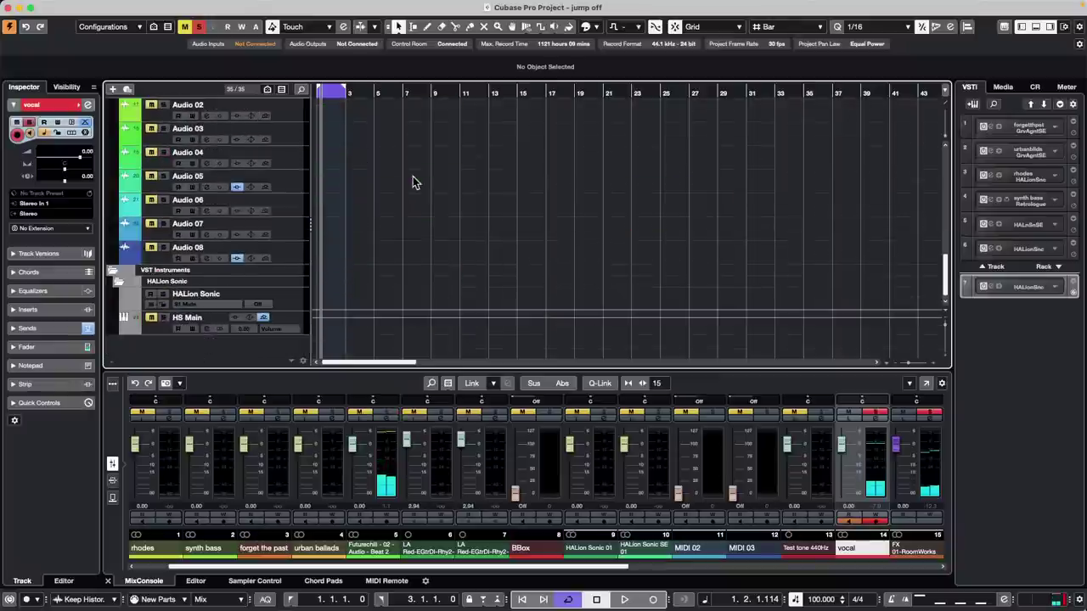
pyautogui.scroll(8, 411, 180)
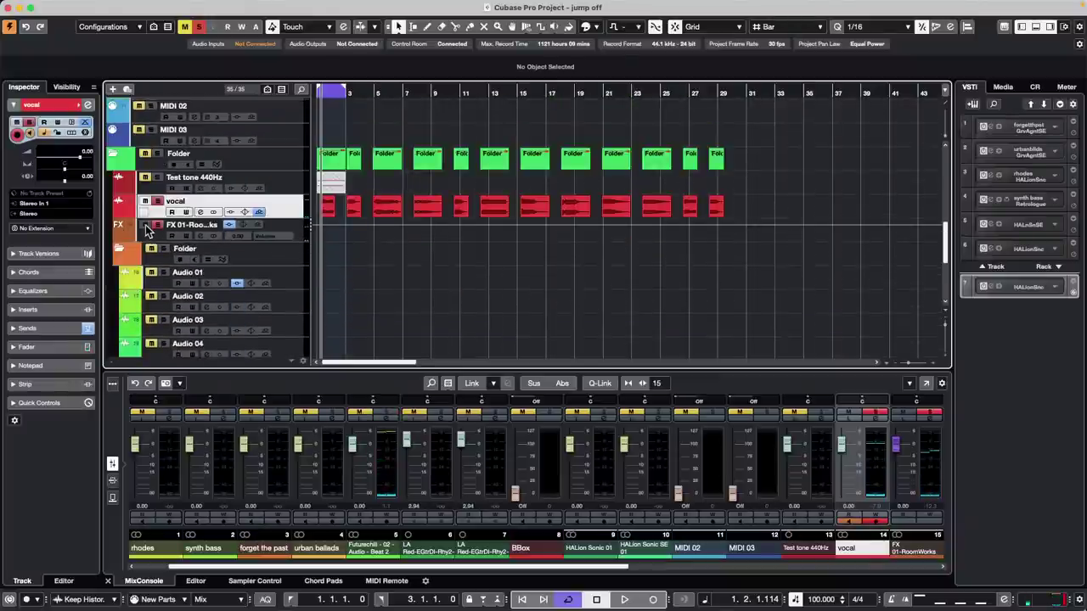
pyautogui.press('space')
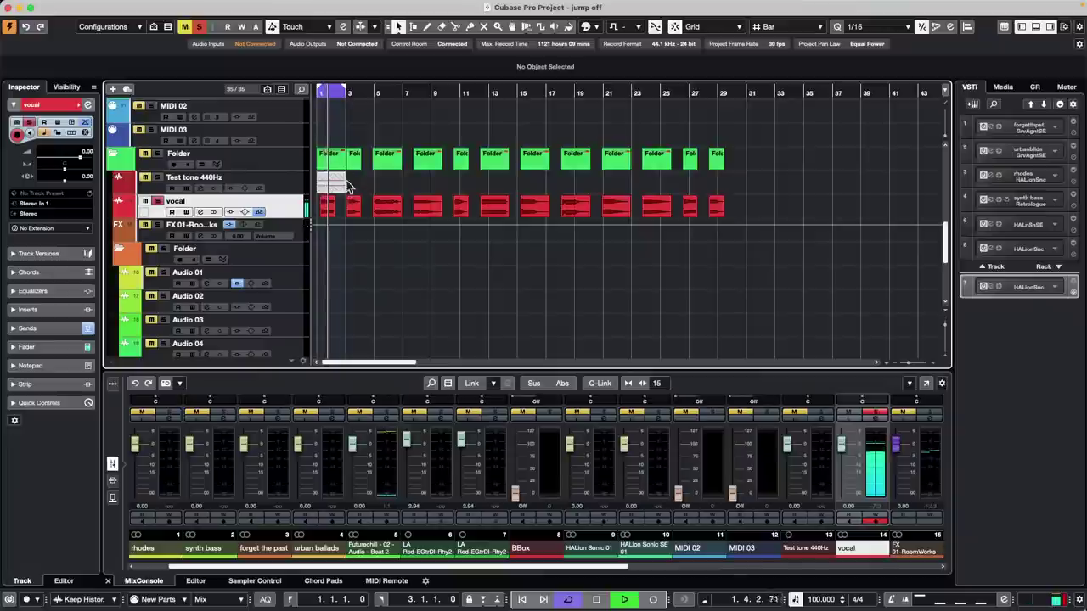
pyautogui.moveTo(327, 89); pyautogui.dragTo(315, 102)
pyautogui.press('KP_Divide')
pyautogui.press('space')
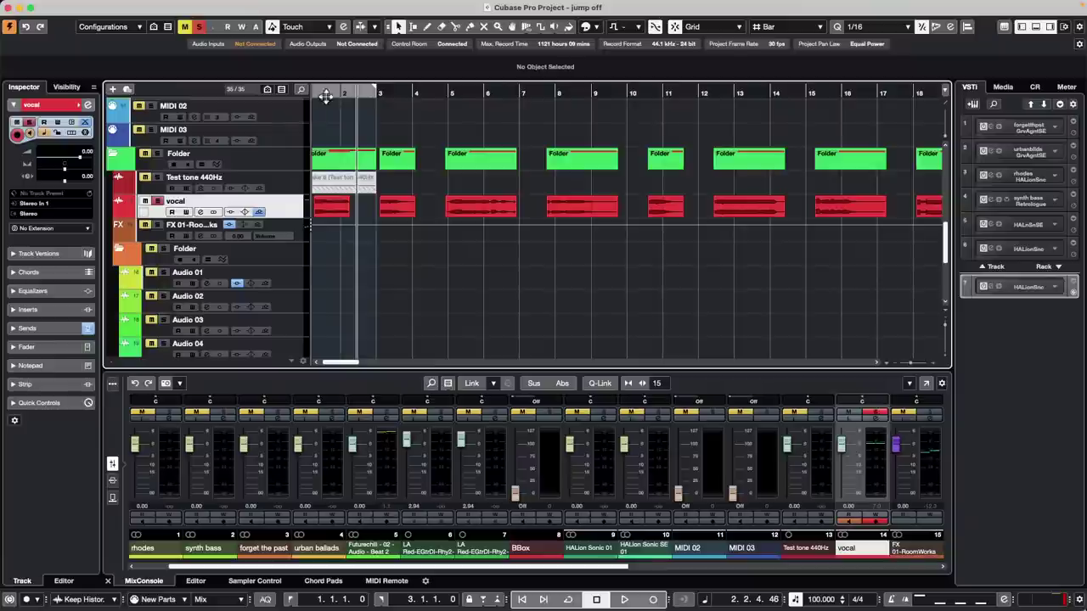
pyautogui.rightClick(292, 209)
pyautogui.moveTo(369, 209)
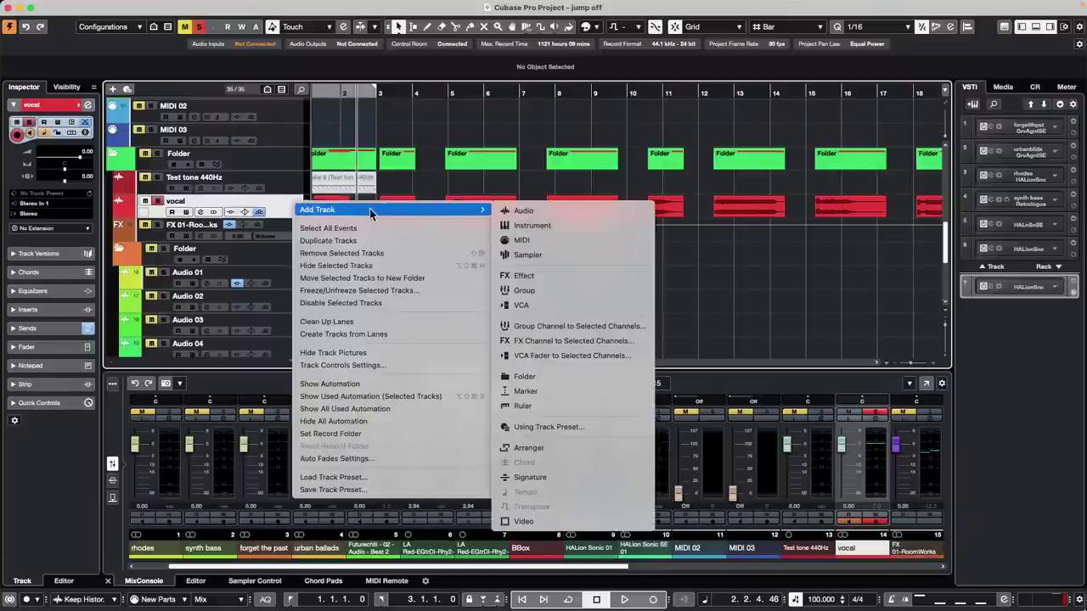
pyautogui.click(570, 324)
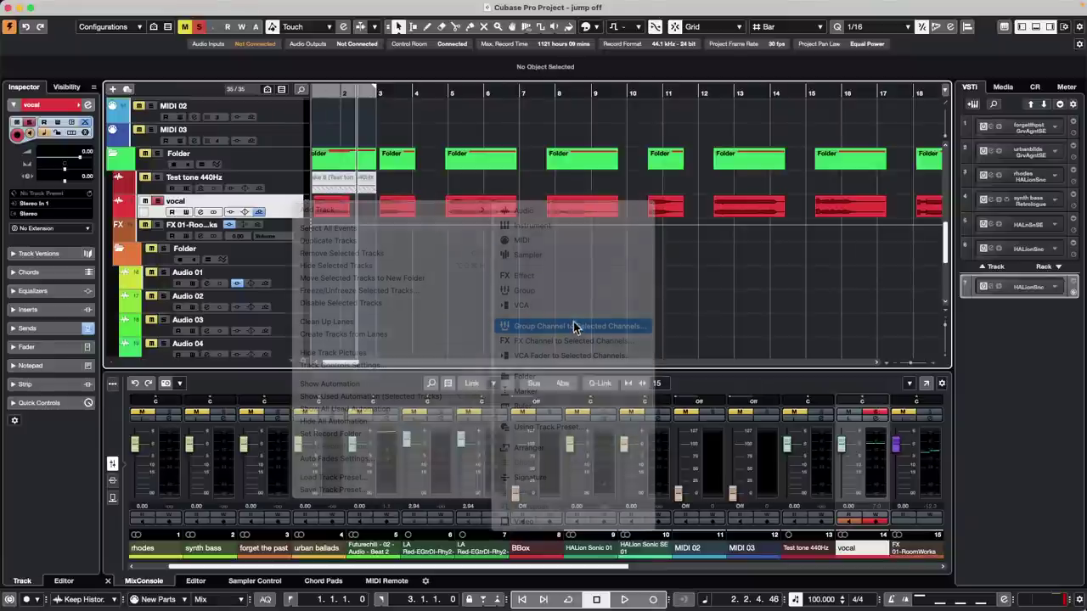
pyautogui.click(616, 399)
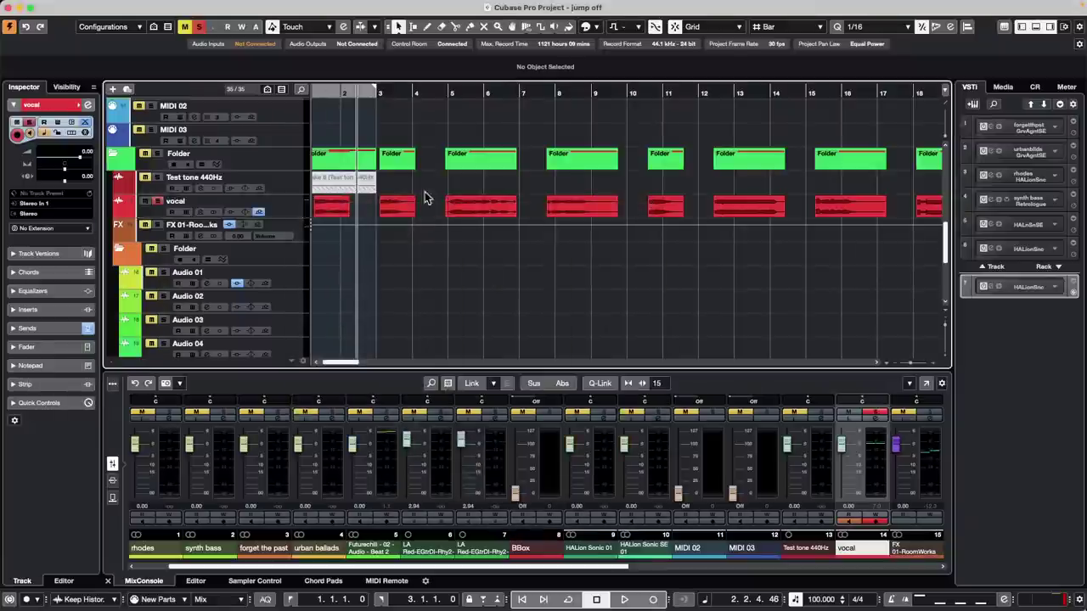
pyautogui.press('space')
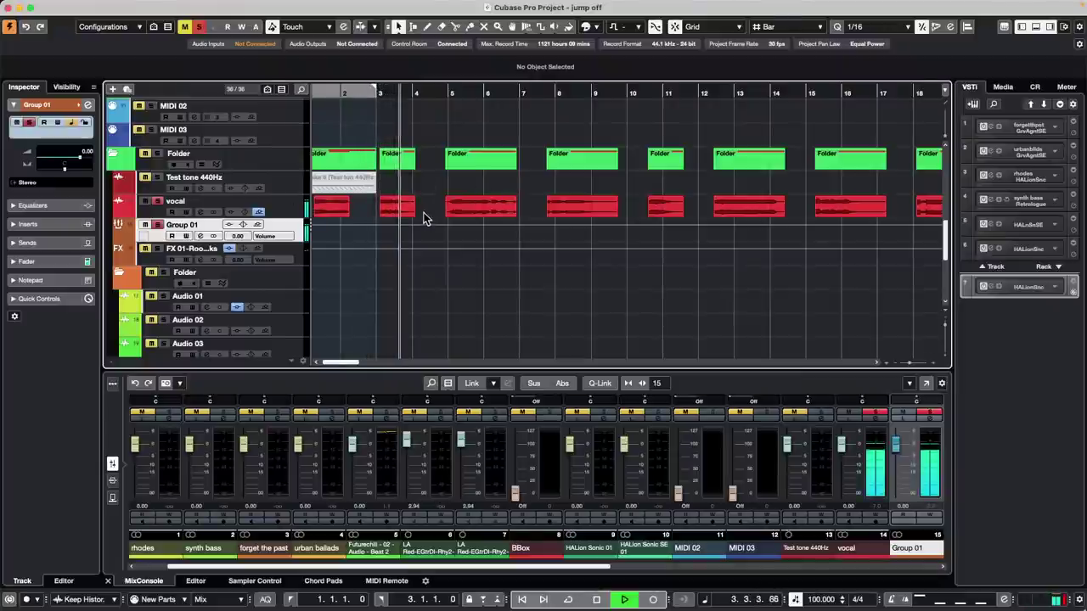
pyautogui.press('space')
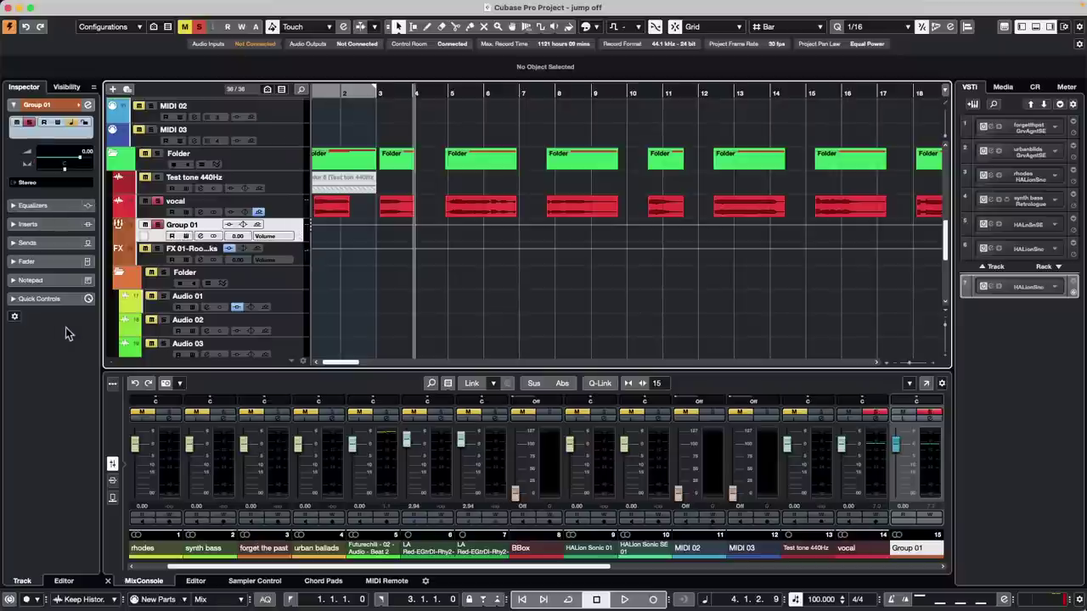
# - Load Modulation > Flanger into Group 01's first insert slot, centre its editor, and audition it
pyautogui.click(40, 233)
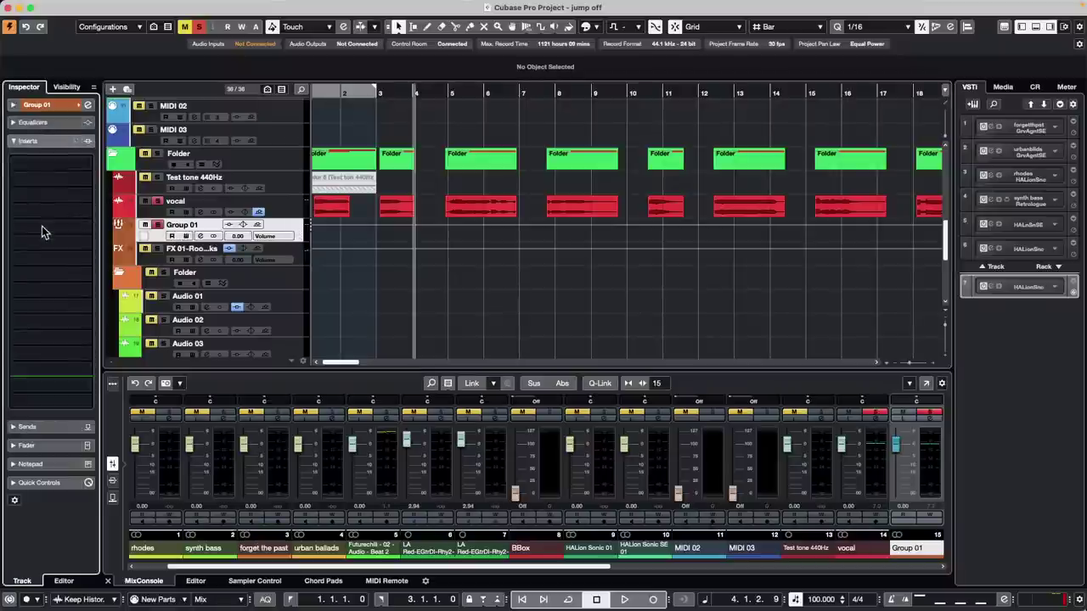
pyautogui.click(73, 170)
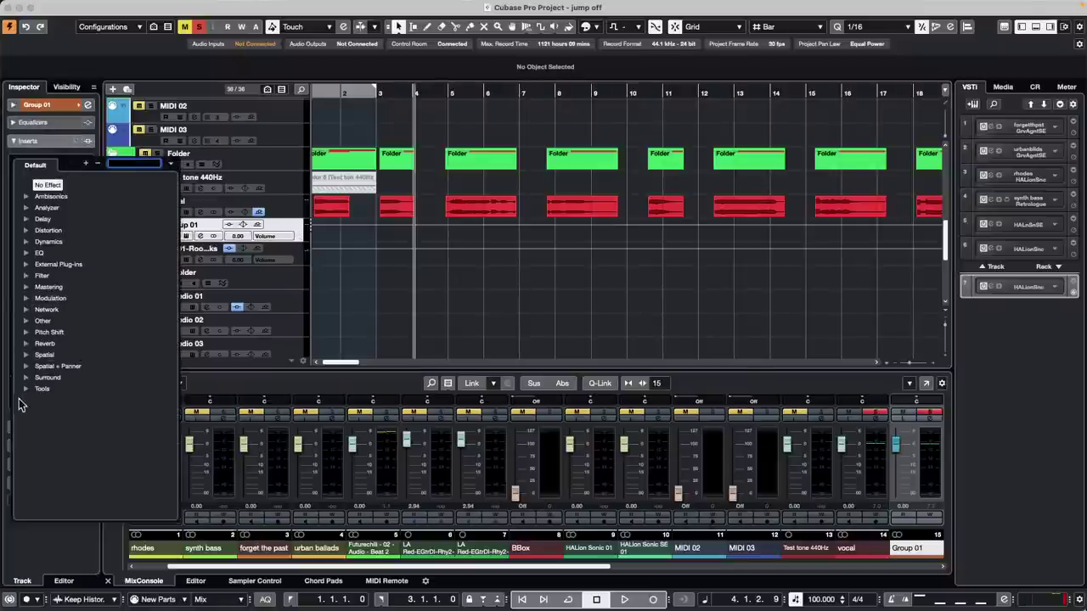
pyautogui.click(27, 300)
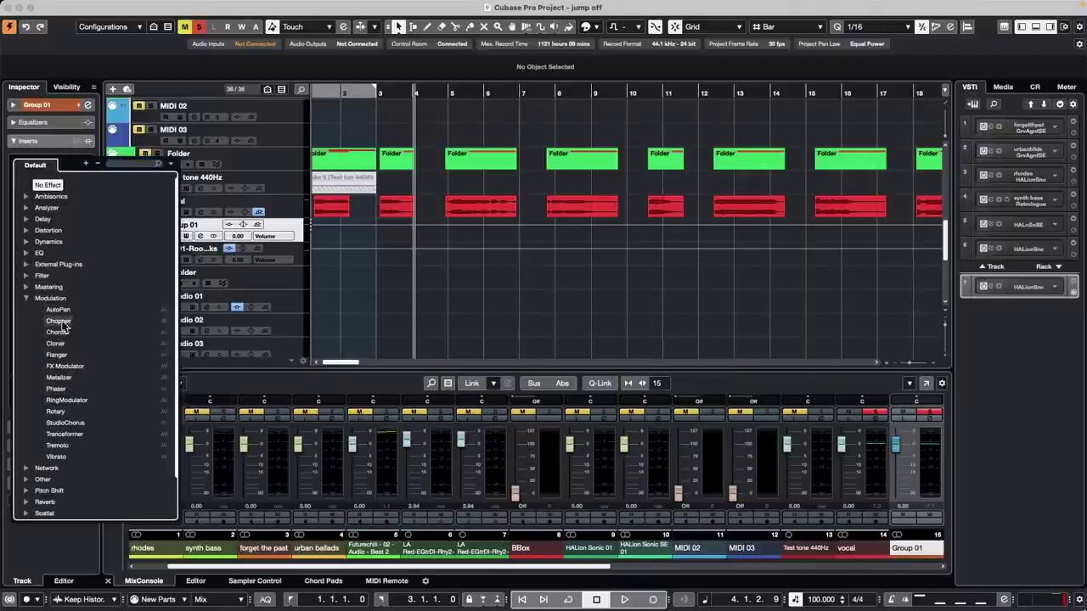
pyautogui.click(60, 357)
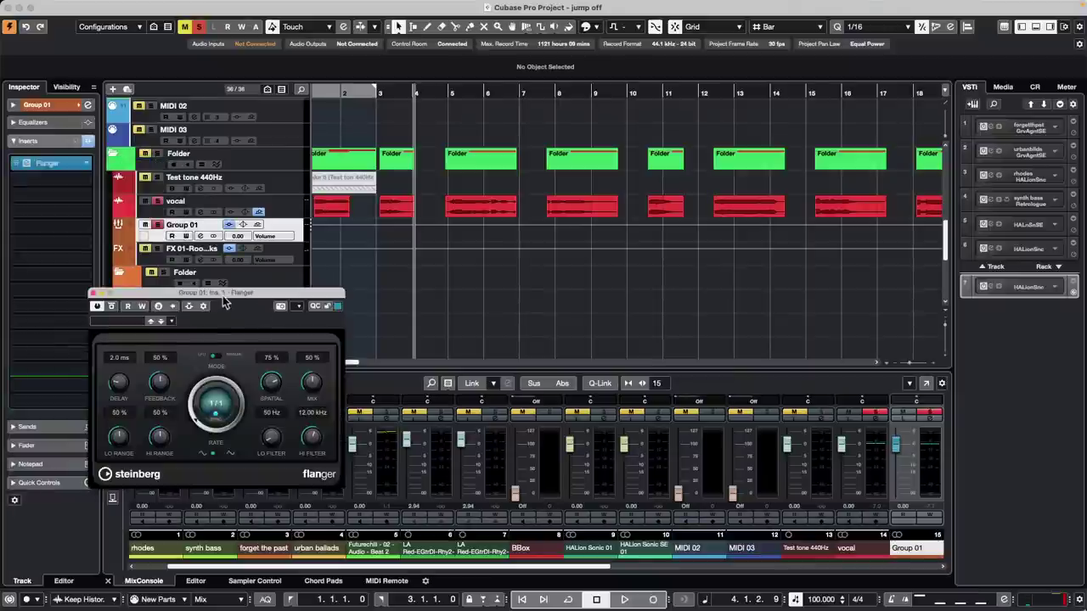
pyautogui.moveTo(206, 292); pyautogui.dragTo(510, 289)
pyautogui.press('space')
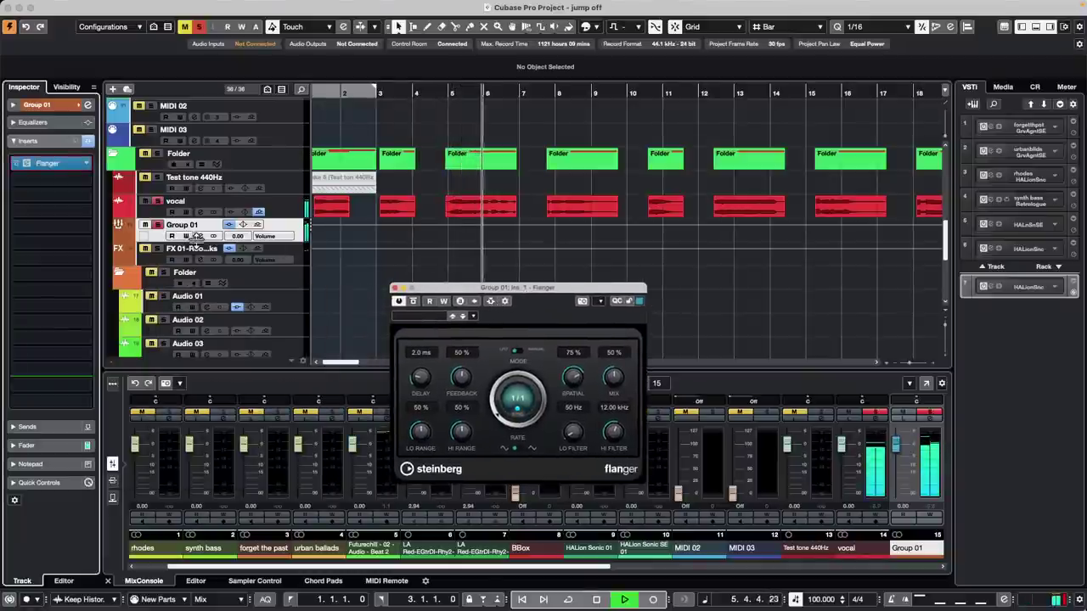
pyautogui.press('space')
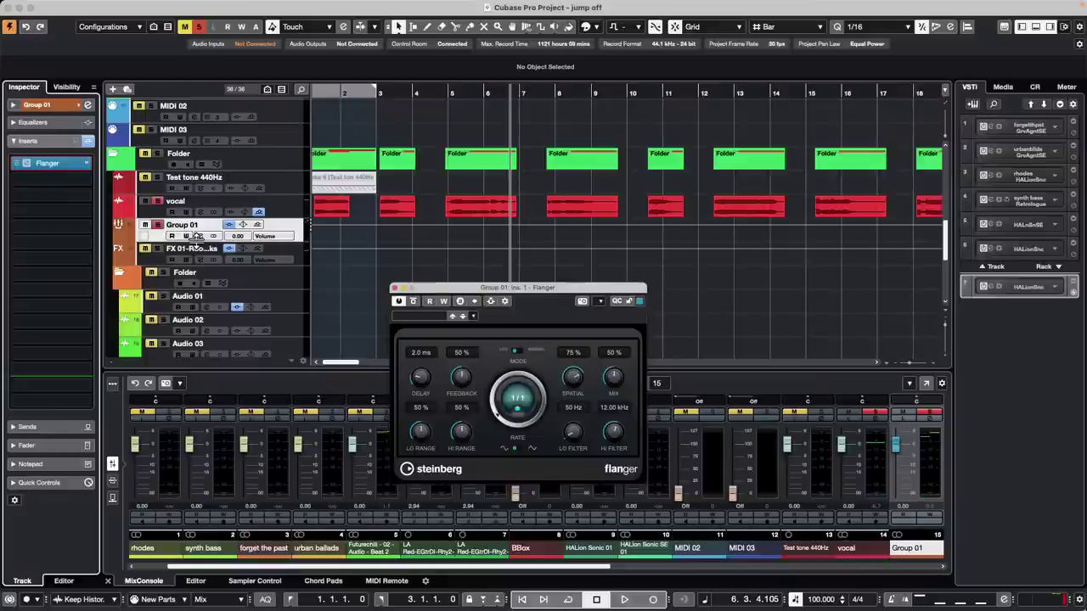
# - Move Group 01's Flanger insert to a post-fader slot and play to hear it
pyautogui.click(64, 167)
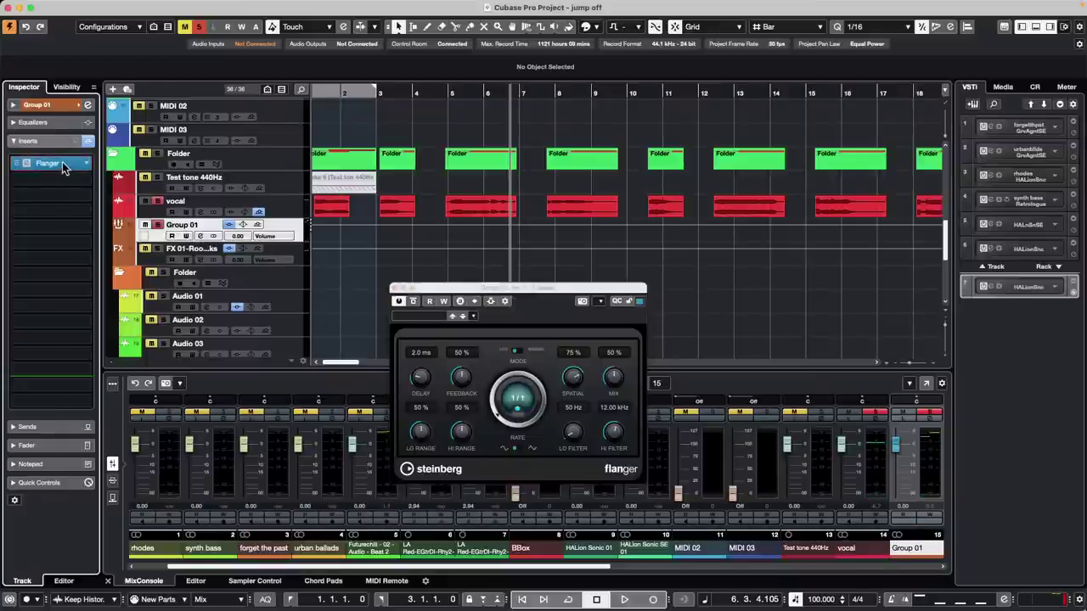
pyautogui.moveTo(64, 167); pyautogui.dragTo(68, 384)
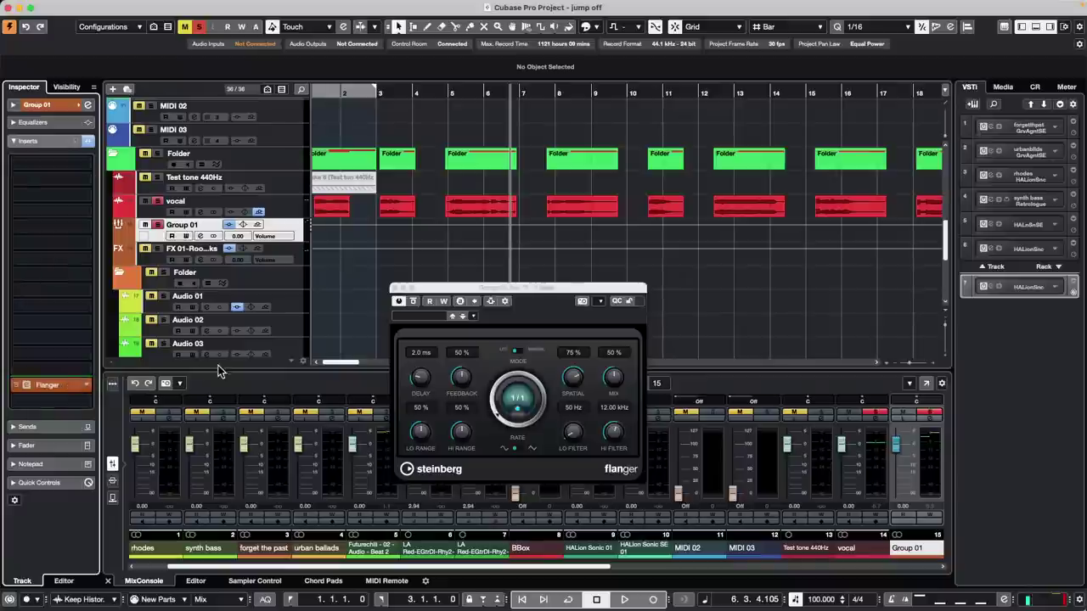
pyautogui.press('space')
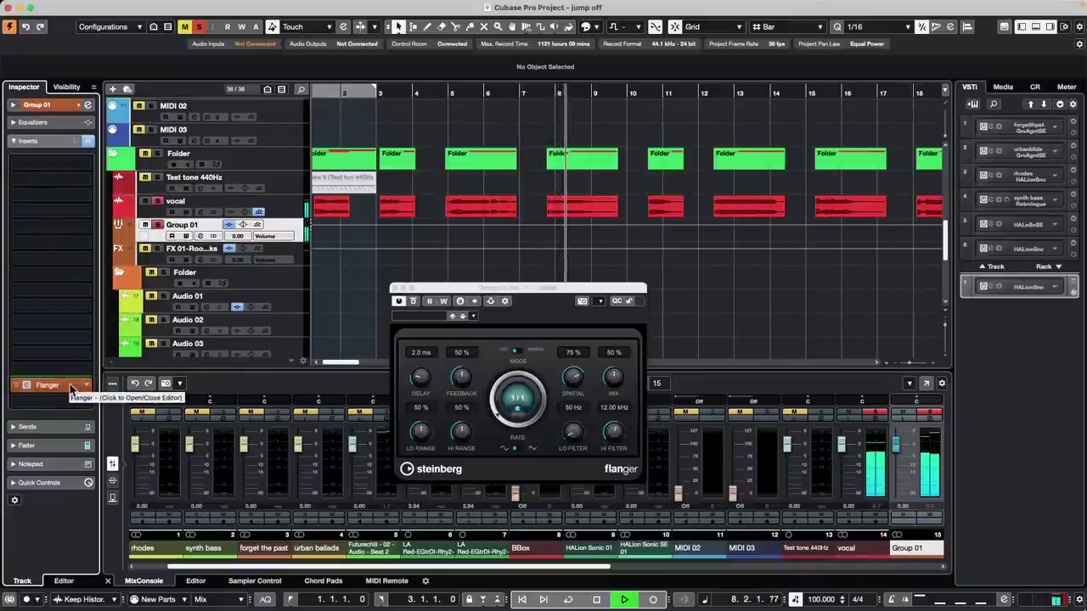
# - Return the Flanger to the last pre-fader slot, replay from bar 8, then stop
pyautogui.moveTo(71, 388); pyautogui.dragTo(73, 372)
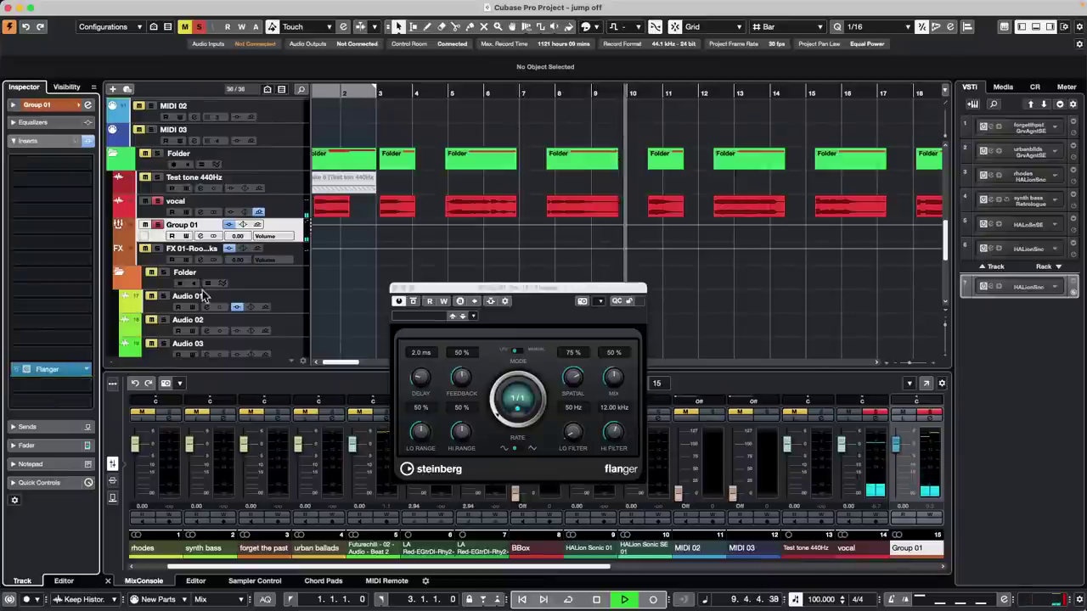
pyautogui.click(538, 92)
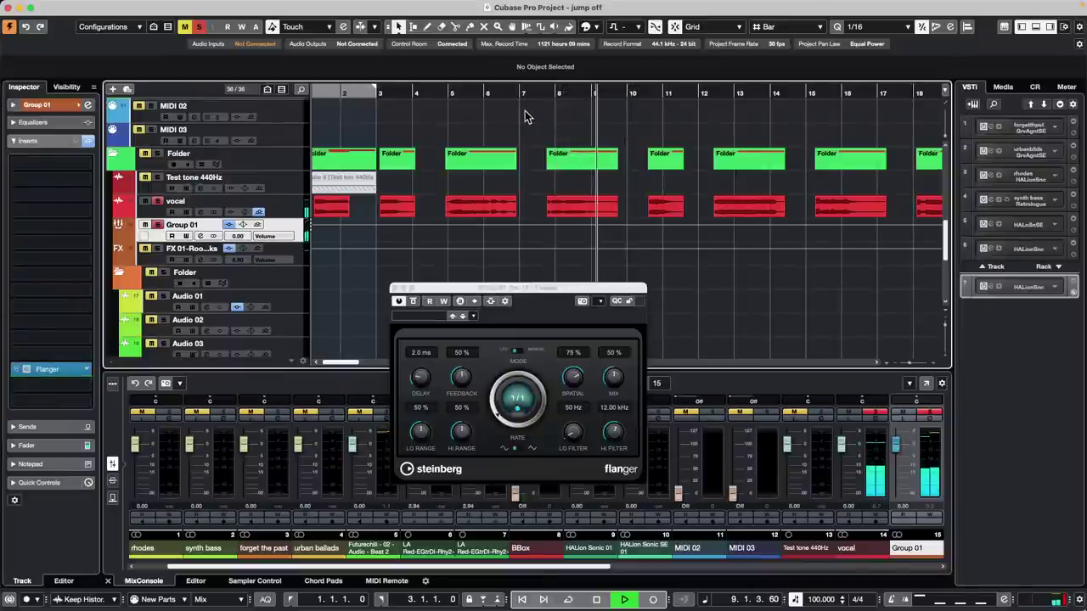
pyautogui.press('space')
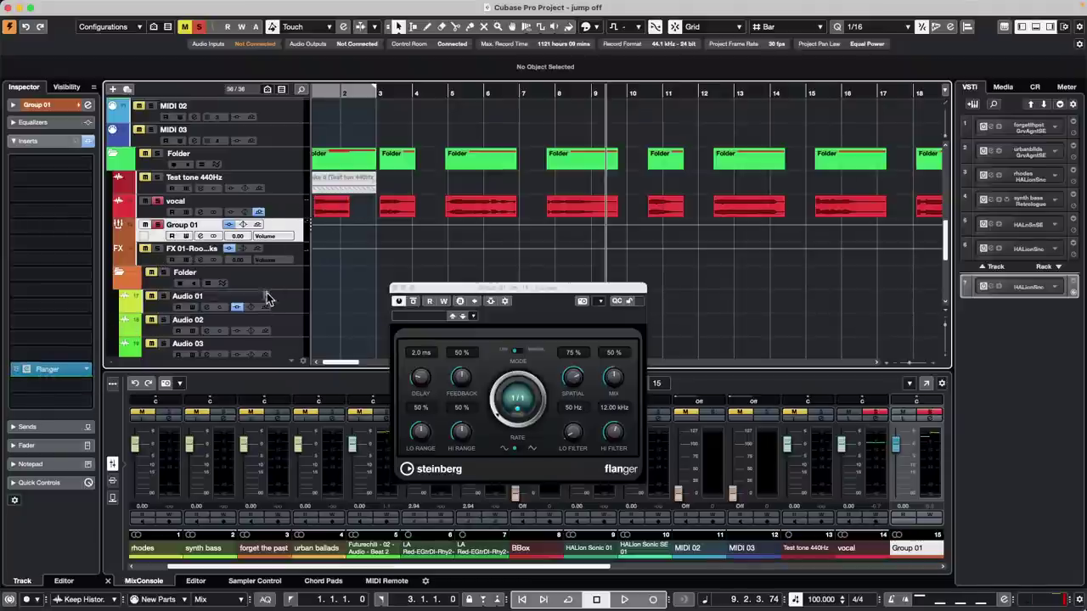
# - Play from bar 3 and start pulling down the vocal channel's fader
pyautogui.click(290, 207)
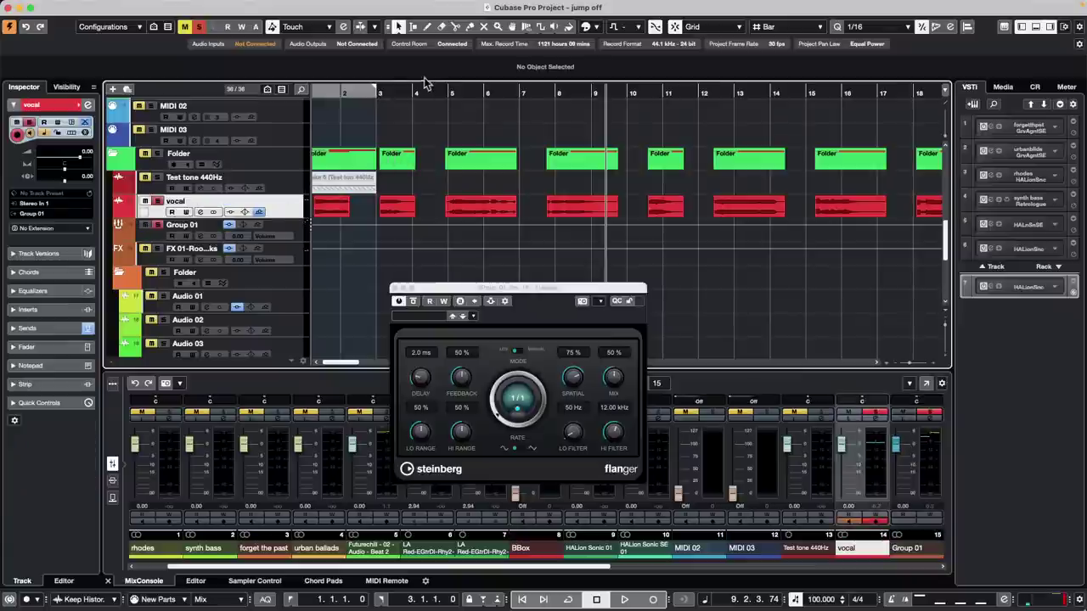
pyautogui.click(390, 90)
pyautogui.press('space')
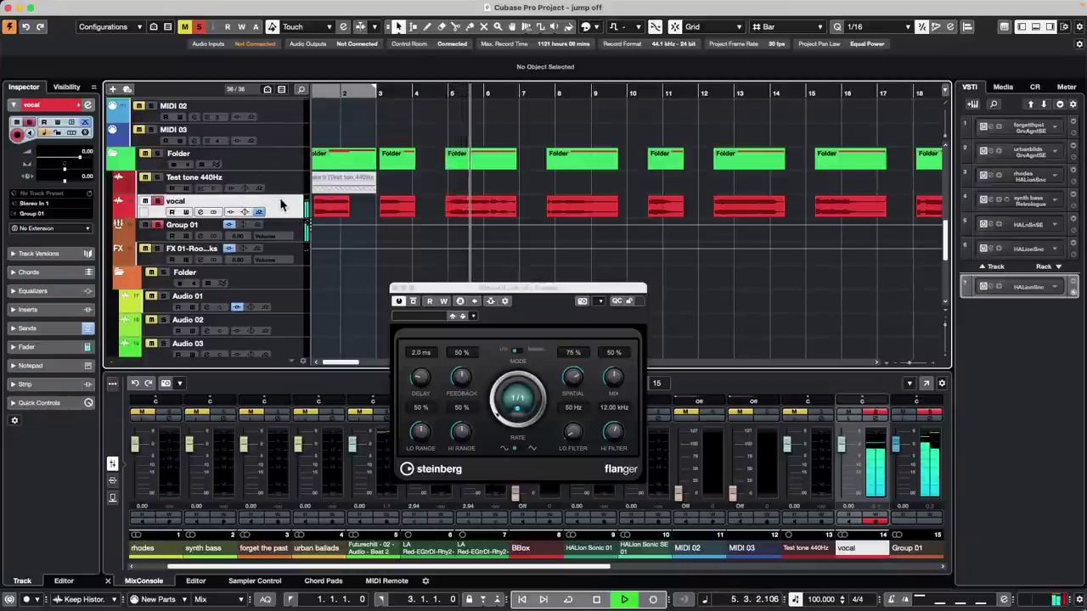
pyautogui.click(30, 347)
pyautogui.moveTo(34, 431)
pyautogui.mouseDown()
pyautogui.moveTo(21, 535)
pyautogui.moveTo(30, 439)
pyautogui.mouseUp()
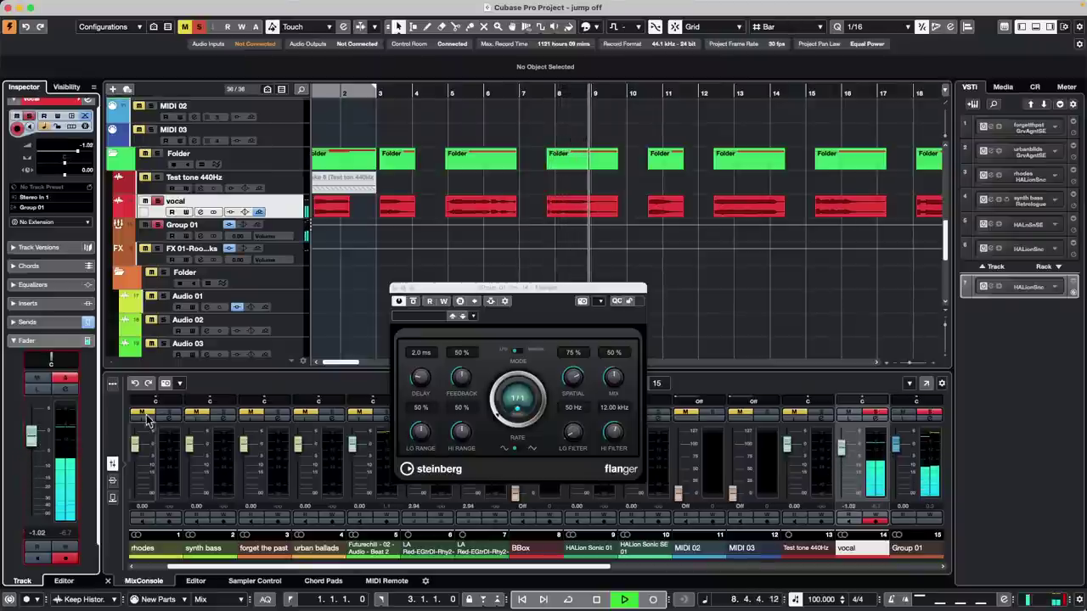
# - Move Group 01's Flanger to a post-fader slot and set the vocal fader to -4.02 dB
pyautogui.click(294, 234)
pyautogui.moveTo(58, 382); pyautogui.dragTo(56, 389)
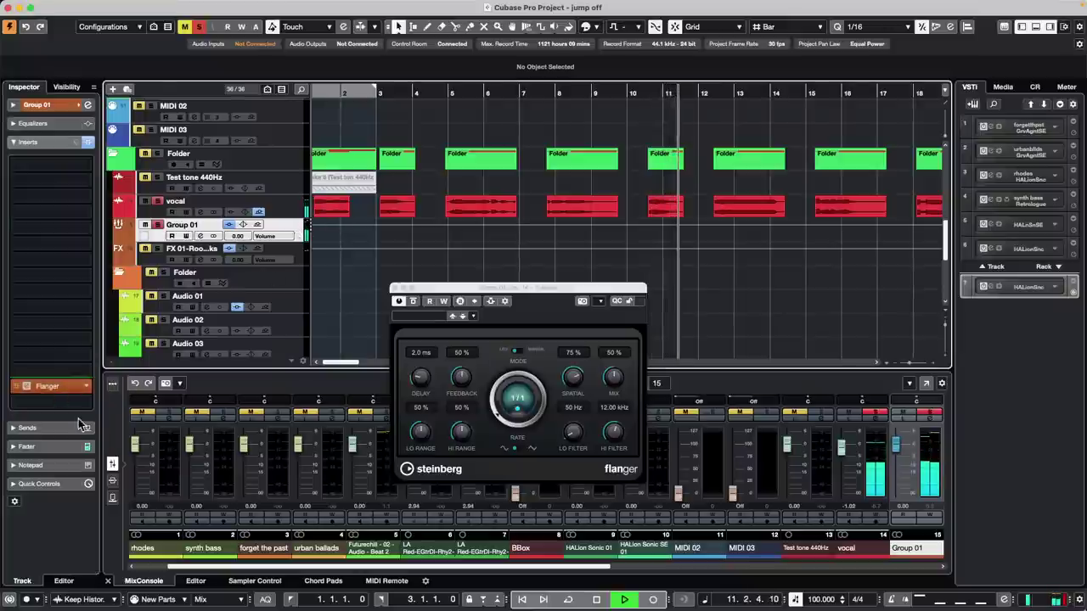
pyautogui.click(280, 211)
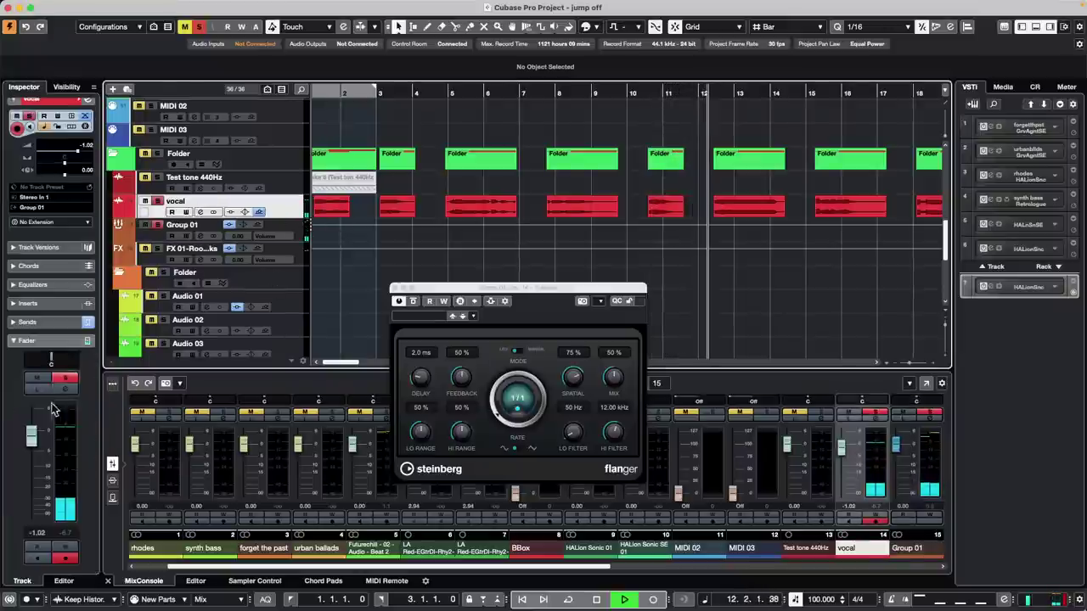
pyautogui.moveTo(32, 444)
pyautogui.mouseDown()
pyautogui.moveTo(32, 516)
pyautogui.moveTo(32, 448)
pyautogui.mouseUp()
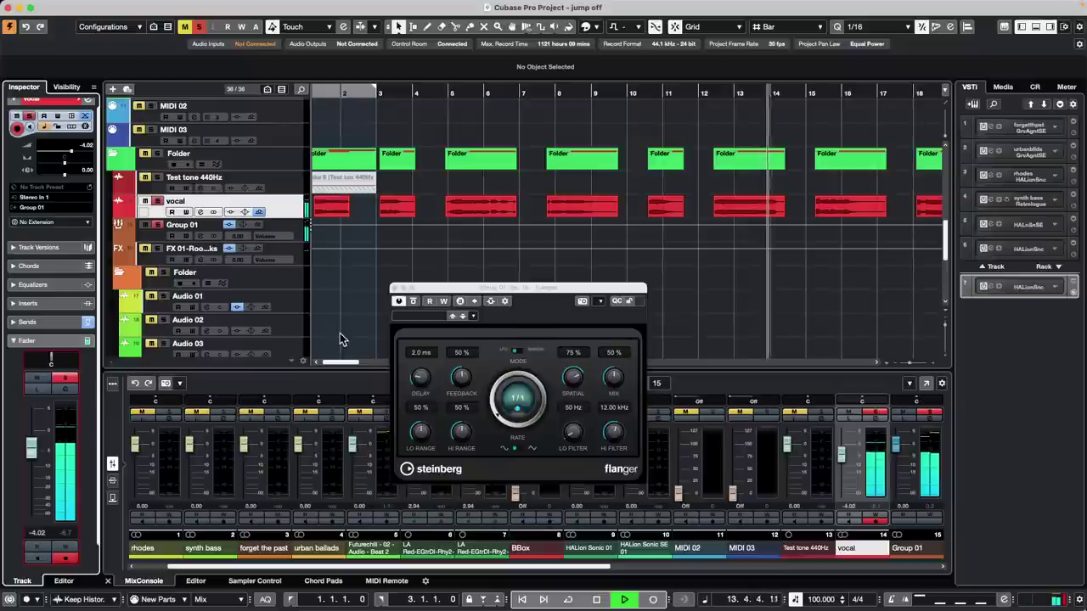
# - Stop playback and switch off Group 01's Flanger
pyautogui.press('space')
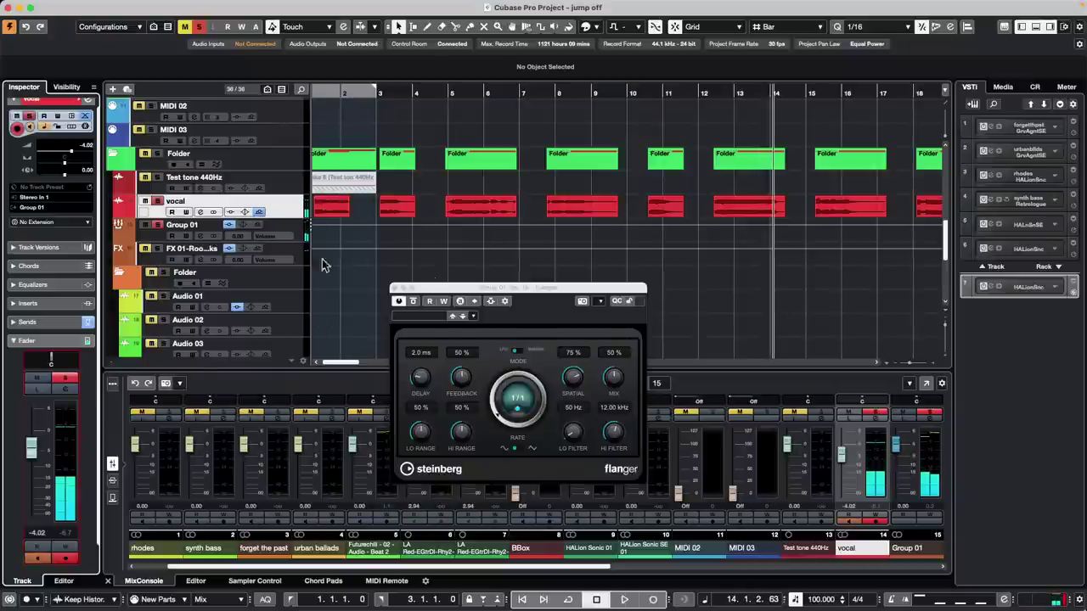
pyautogui.click(399, 304)
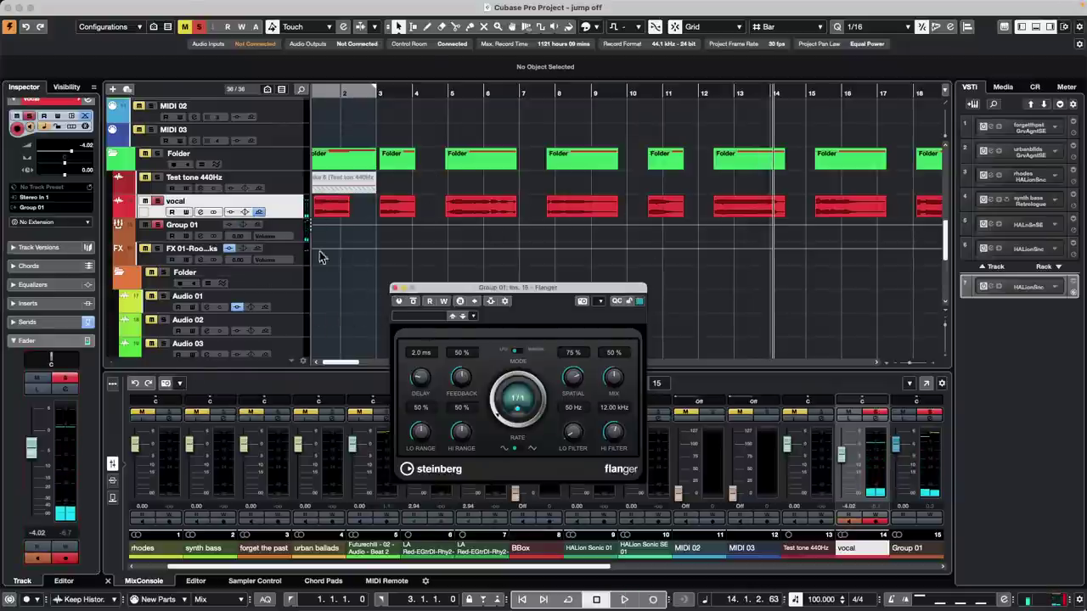
pyautogui.click(295, 234)
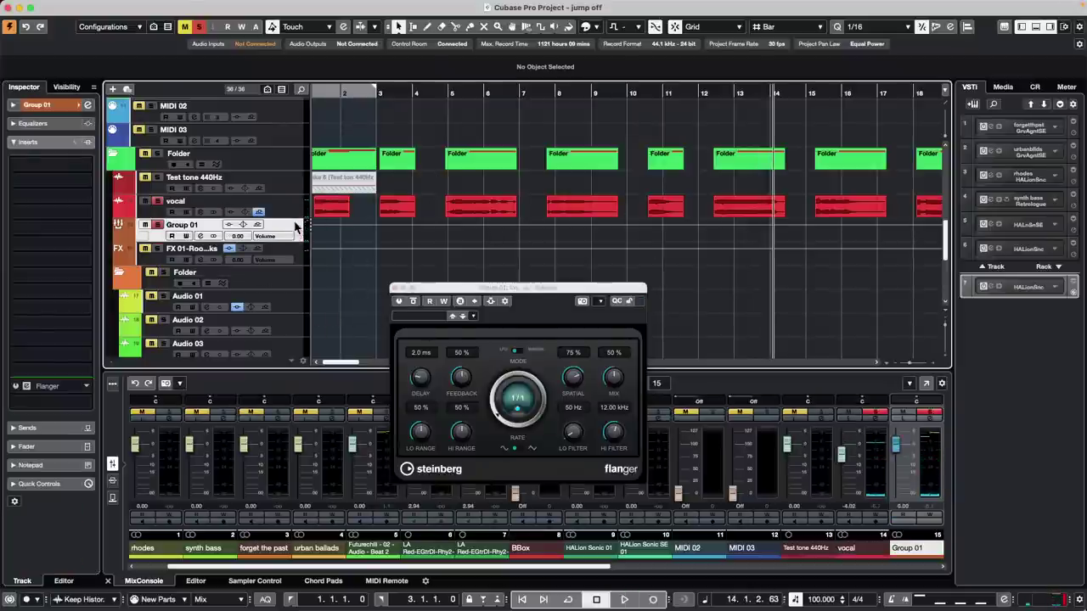
# - From Group 01's third send slot, add an FX 02 channel running REVelation reverb
pyautogui.click(53, 142)
pyautogui.click(51, 160)
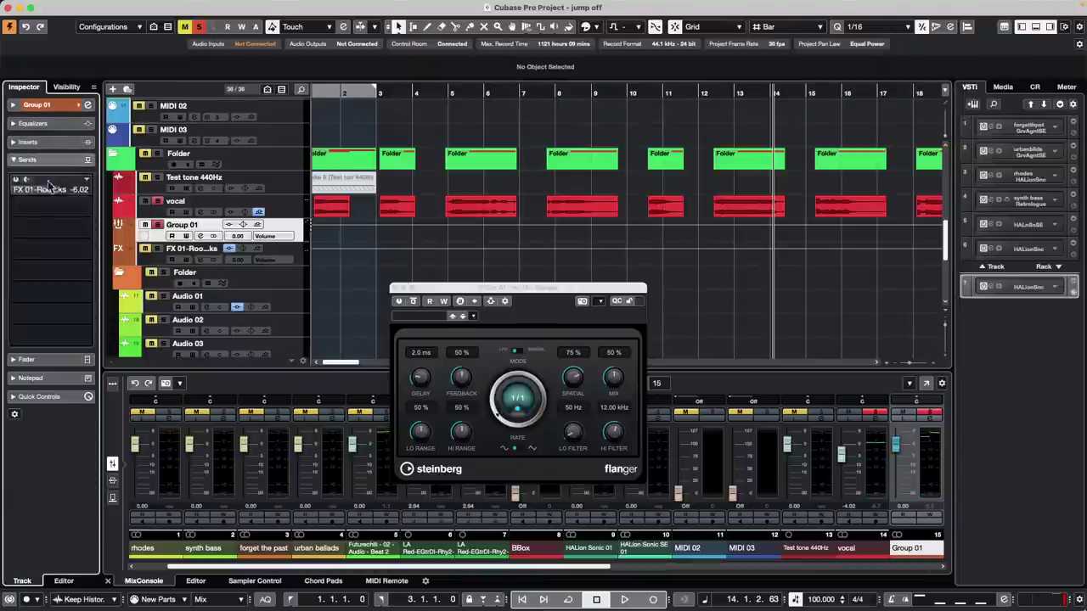
pyautogui.rightClick(50, 217)
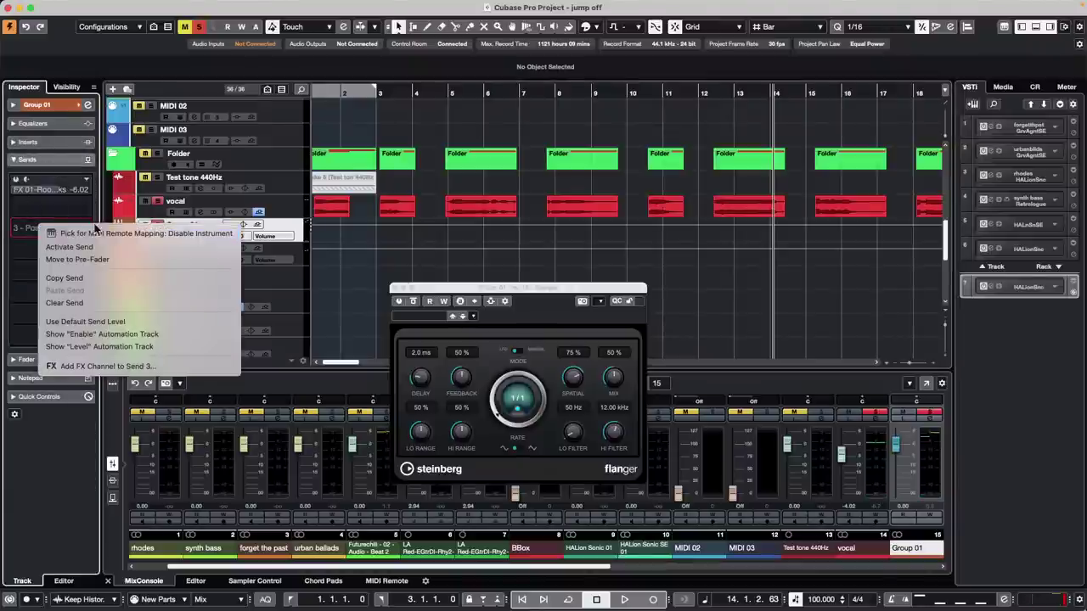
pyautogui.click(98, 366)
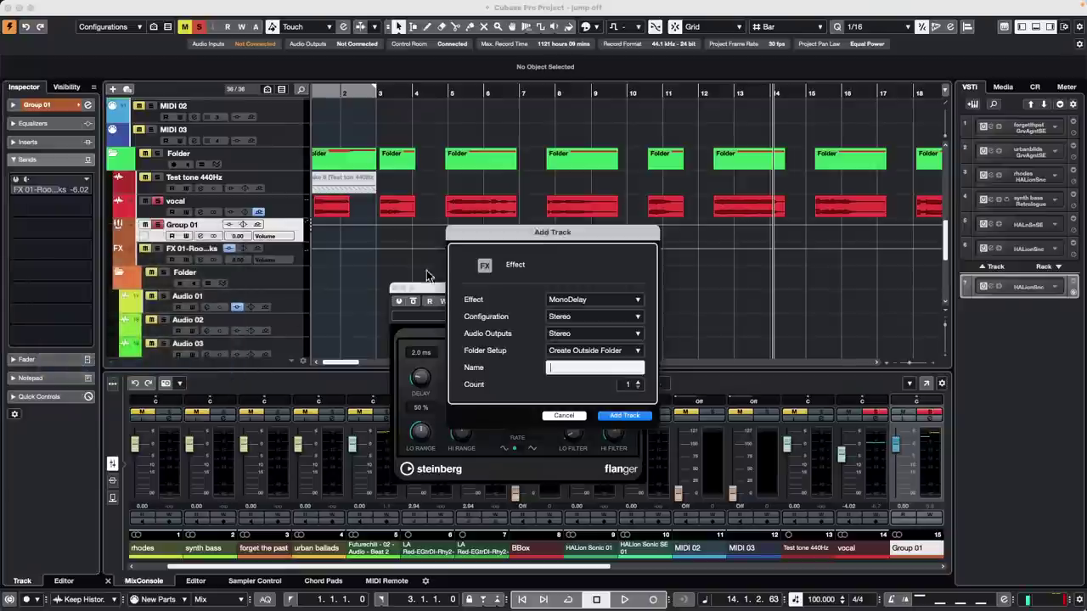
pyautogui.click(600, 302)
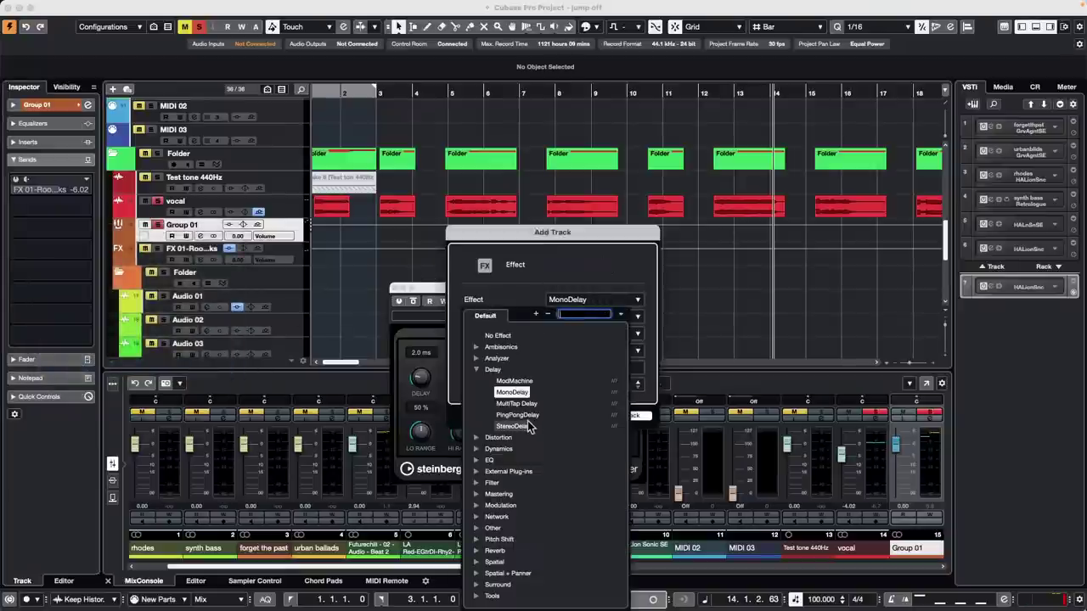
pyautogui.click(504, 551)
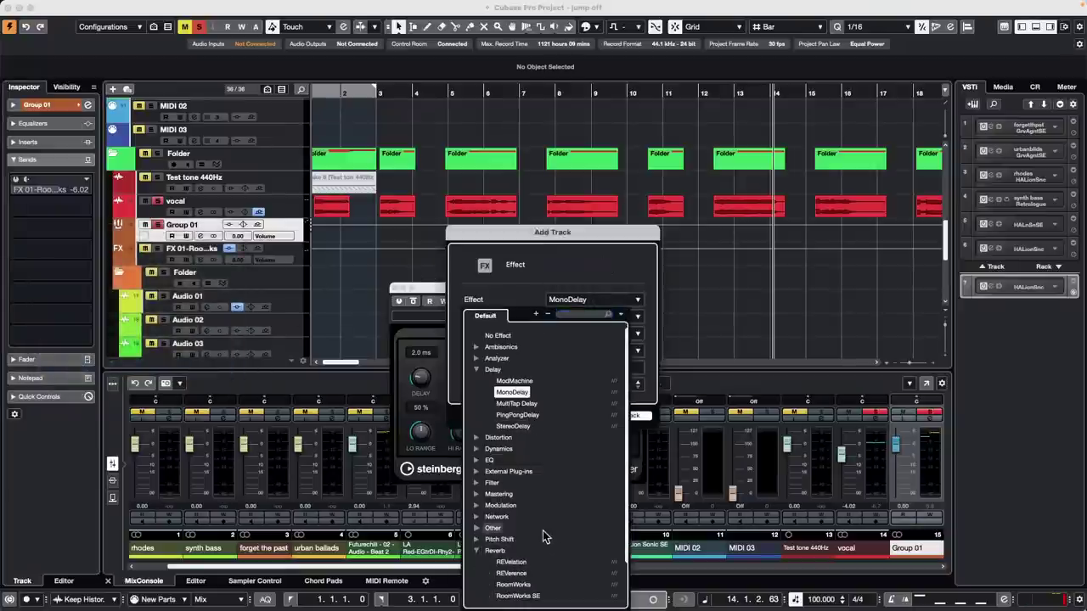
pyautogui.click(512, 563)
pyautogui.click(624, 415)
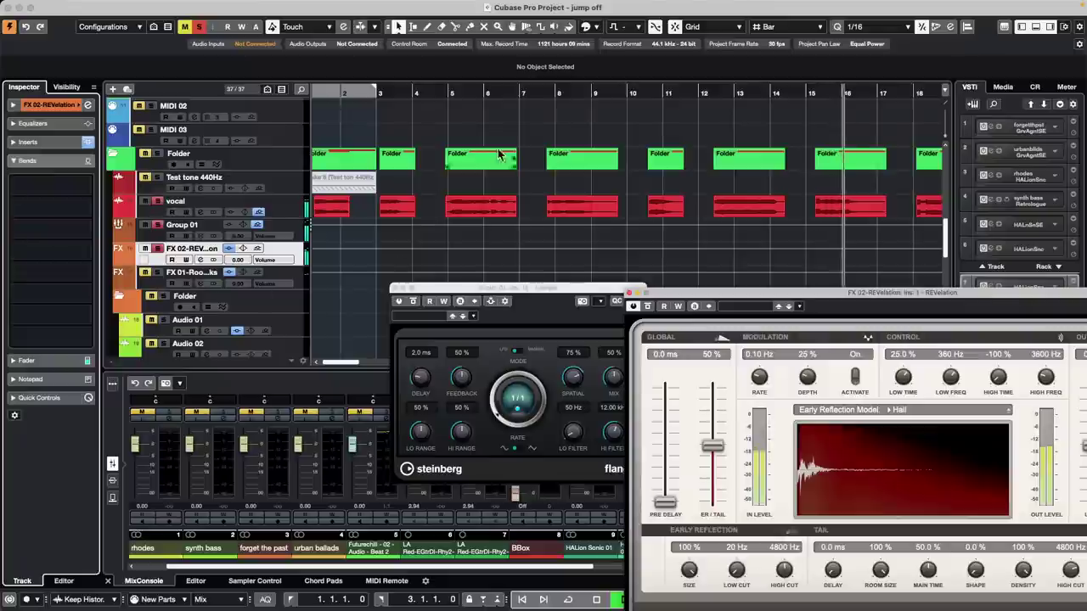
# - Switch Group 01's REVelation send to pre-fader, then back to post-fader at -6.02
pyautogui.click(476, 93)
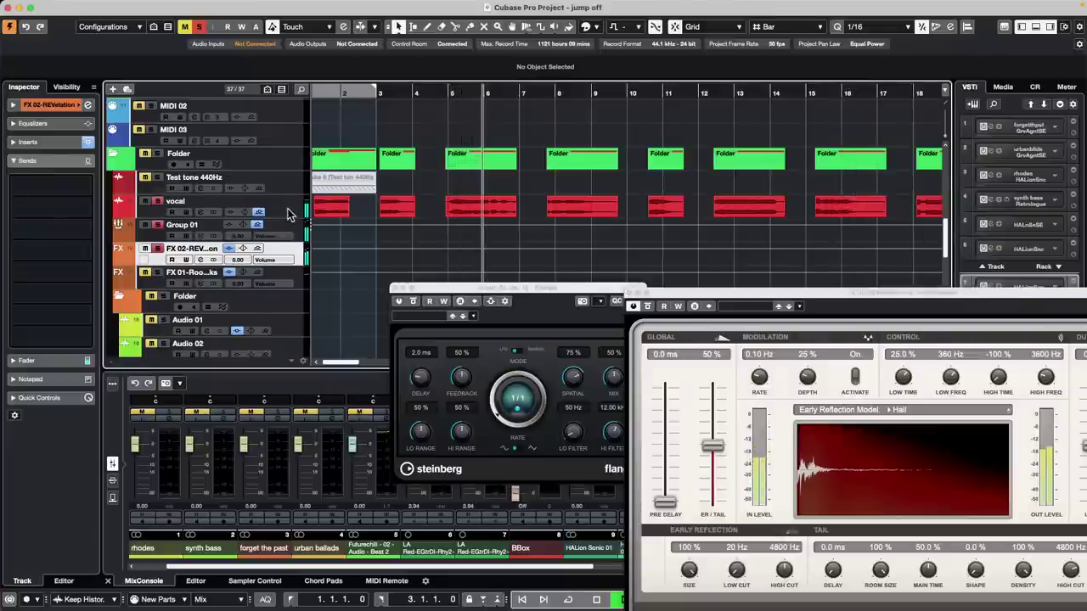
pyautogui.click(288, 233)
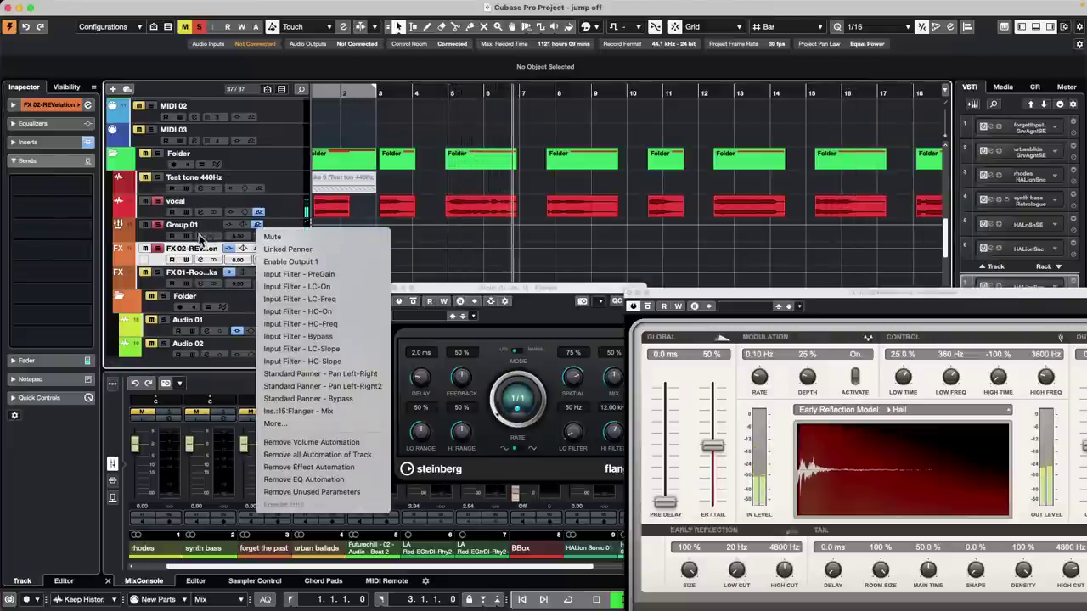
pyautogui.click(145, 235)
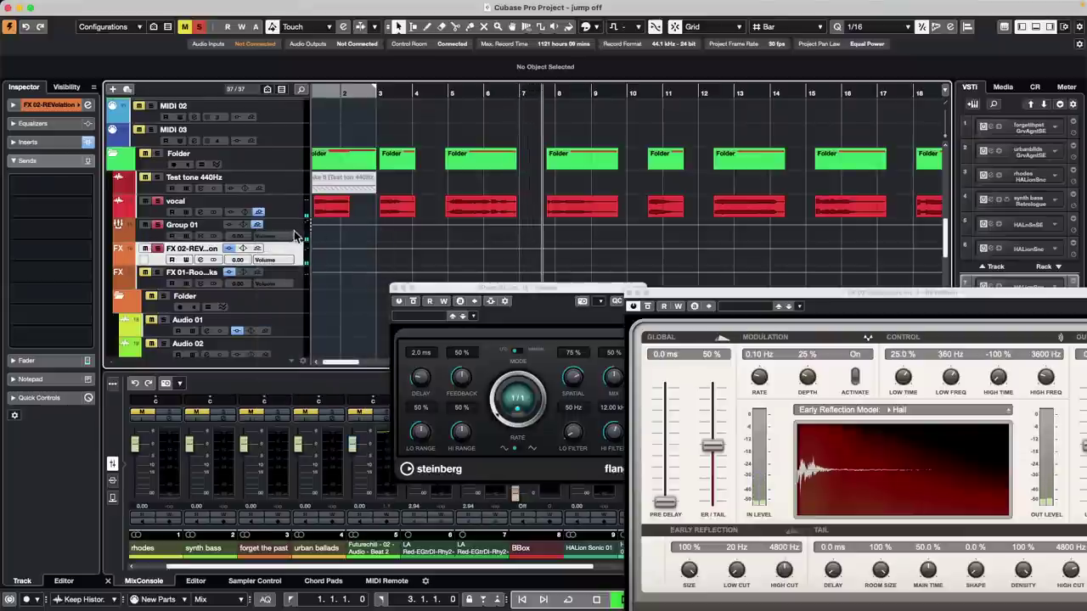
pyautogui.click(296, 233)
pyautogui.rightClick(72, 236)
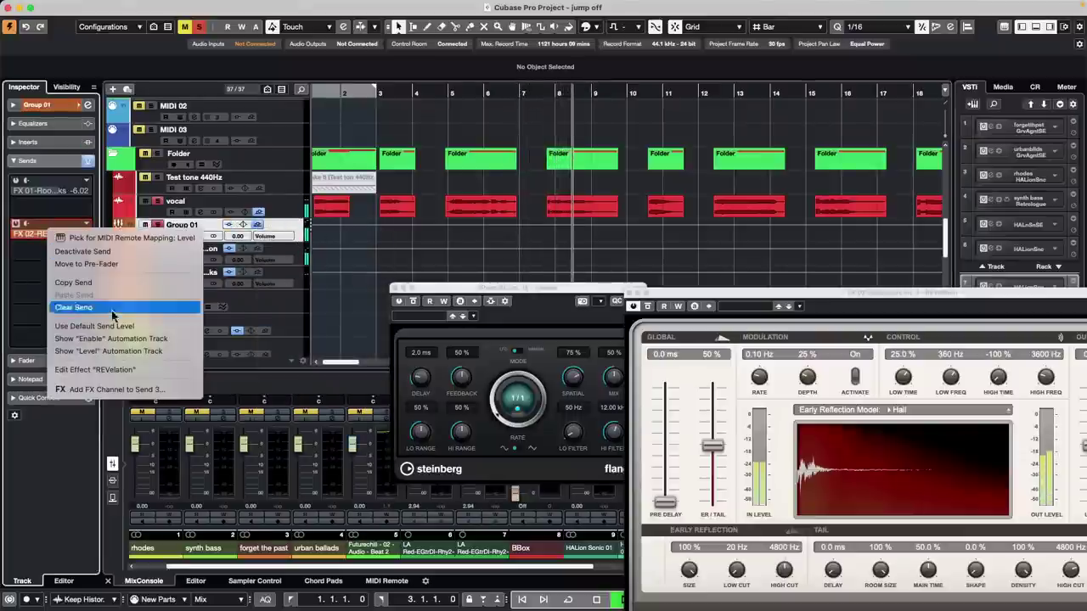
pyautogui.click(139, 264)
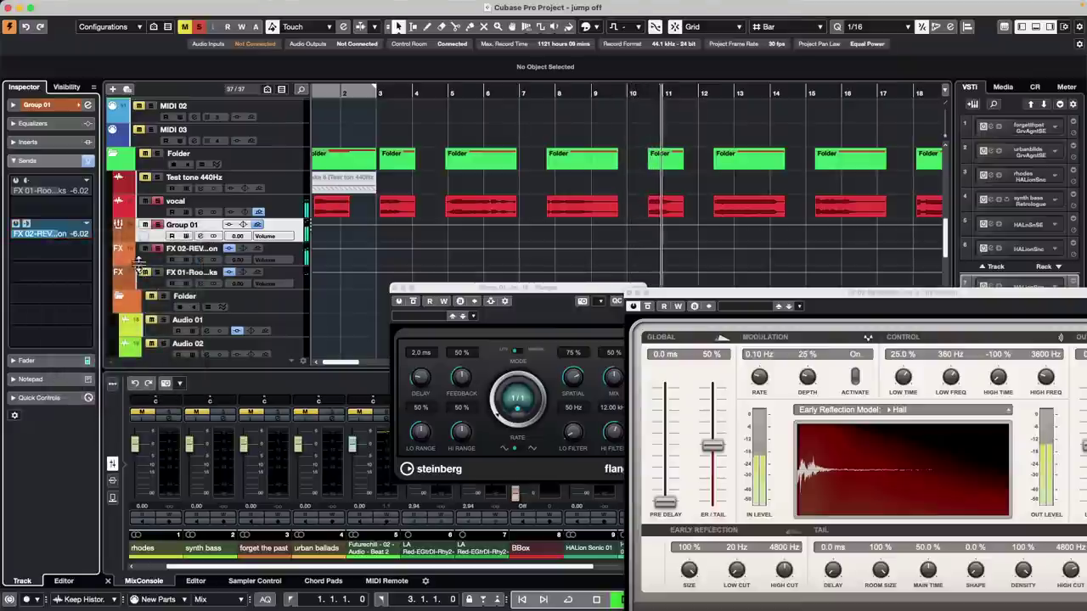
pyautogui.rightClick(68, 240)
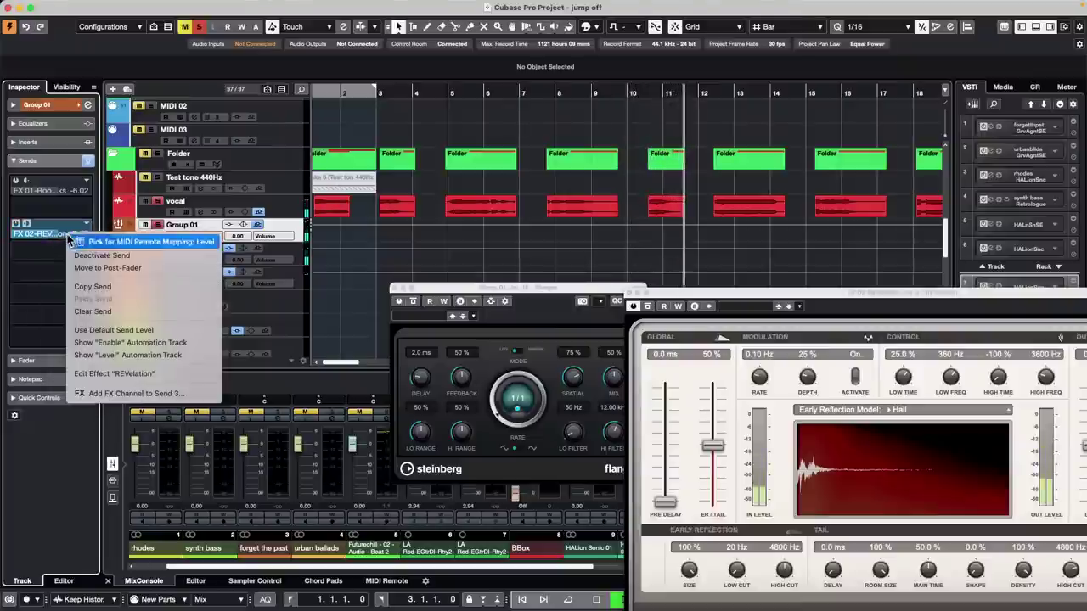
pyautogui.click(136, 269)
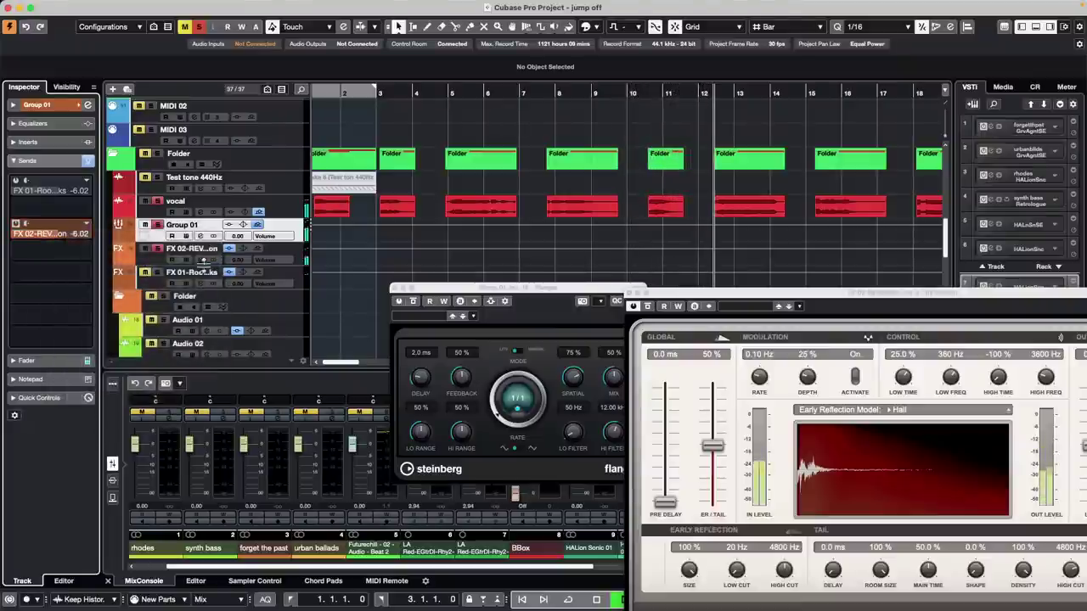
pyautogui.click(287, 210)
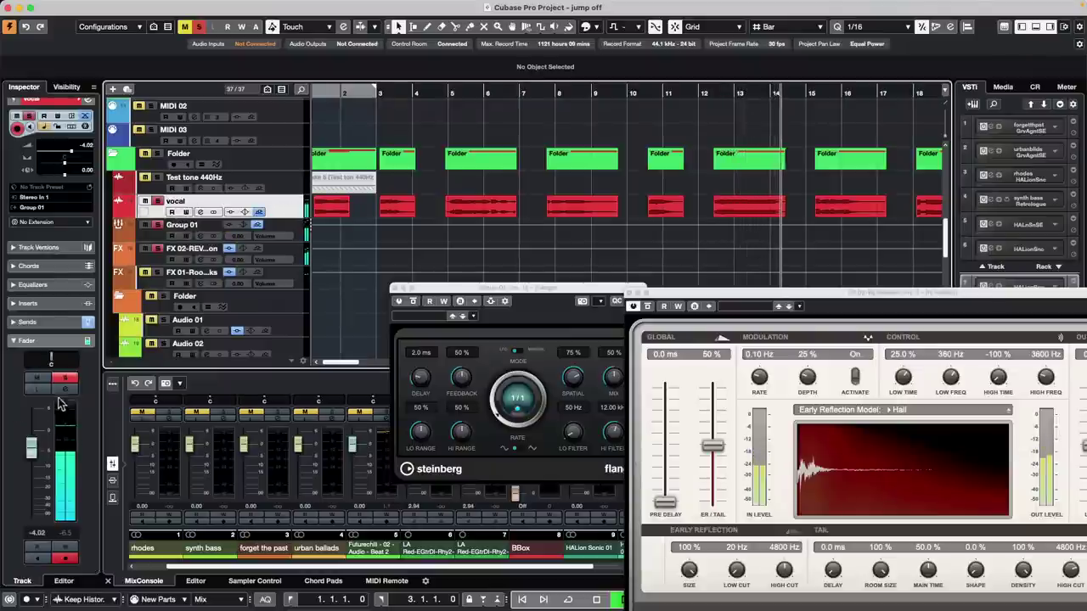
# - Route the vocal track's output to Stereo and point its send to Group 01
pyautogui.click(27, 322)
pyautogui.rightClick(38, 357)
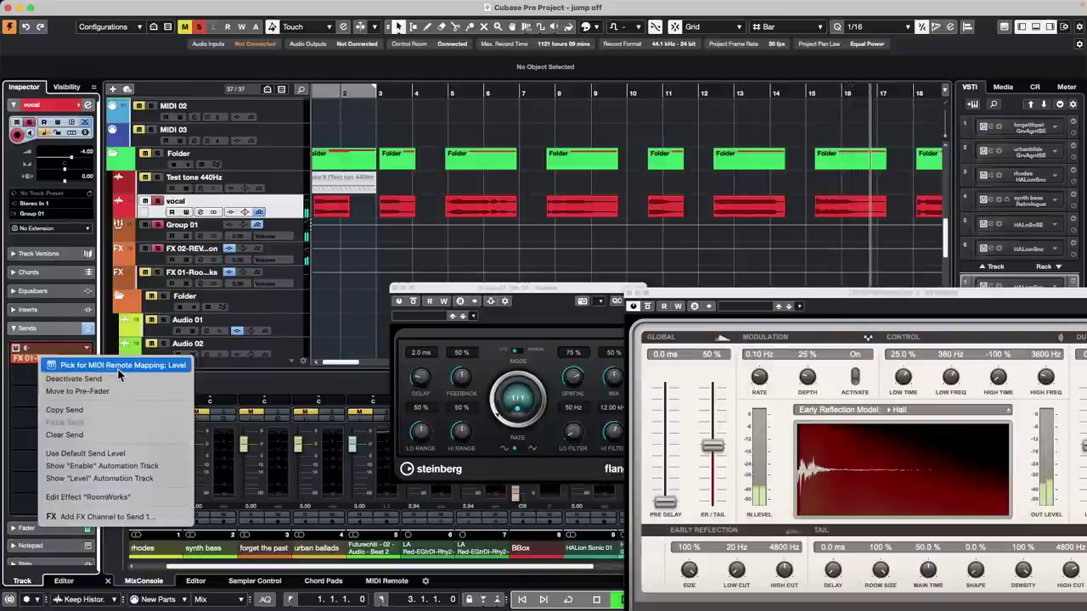
pyautogui.click(22, 405)
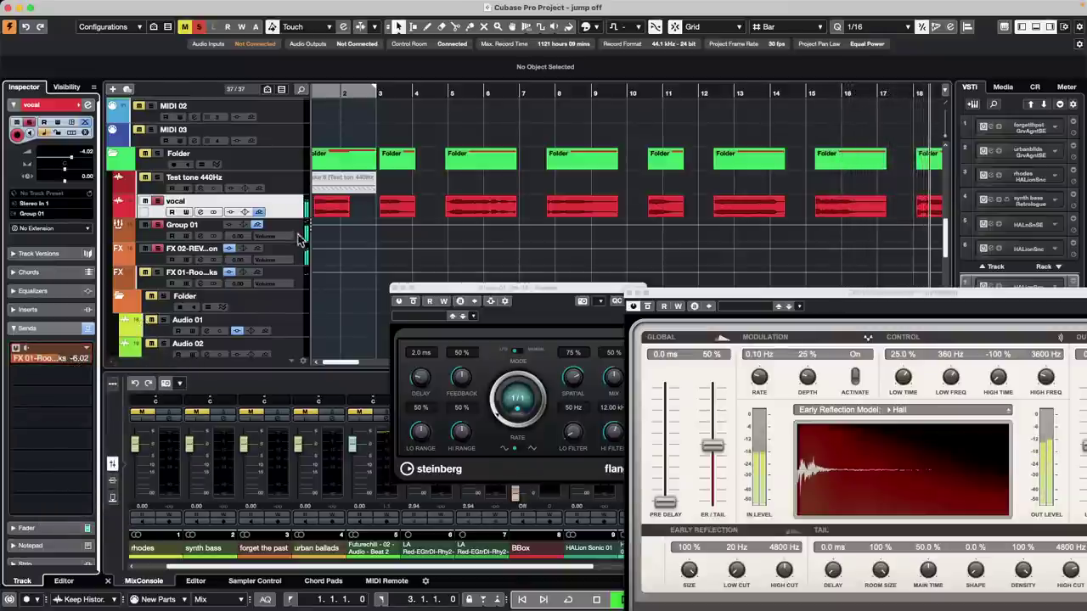
pyautogui.click(59, 214)
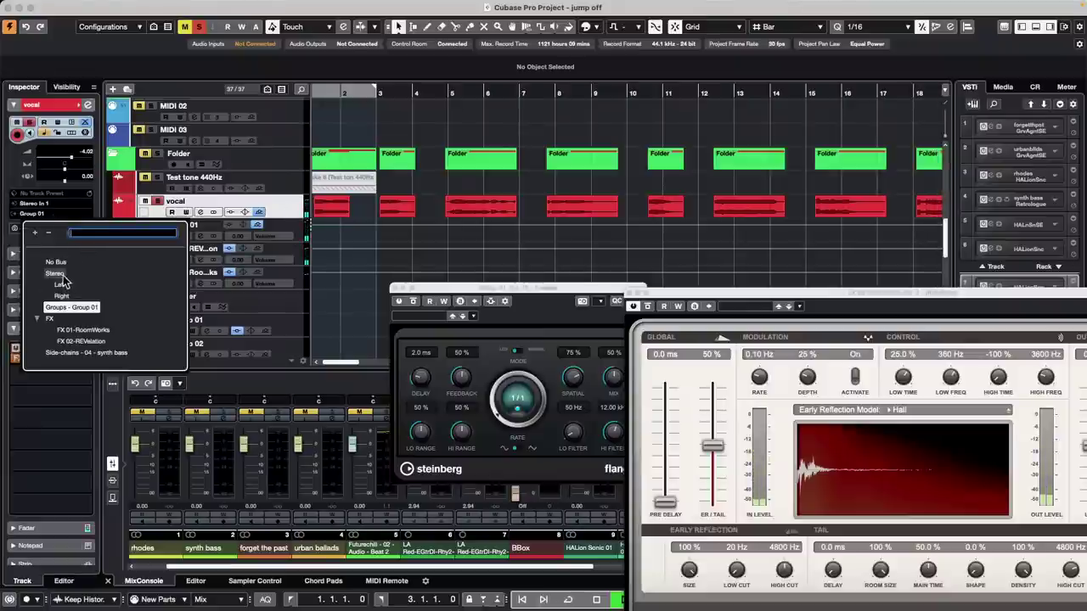
pyautogui.click(83, 330)
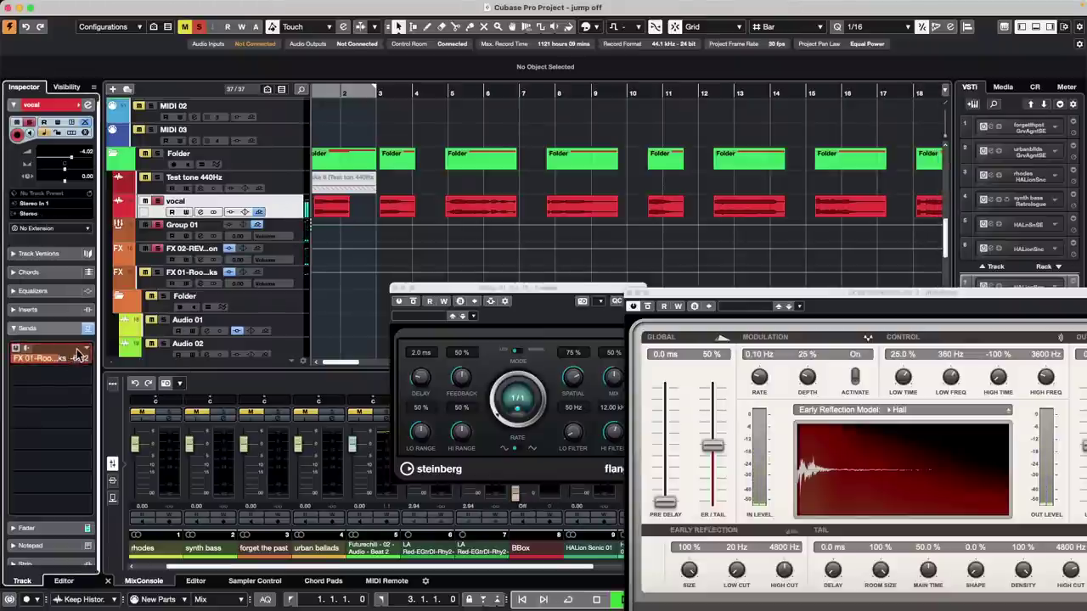
pyautogui.click(89, 350)
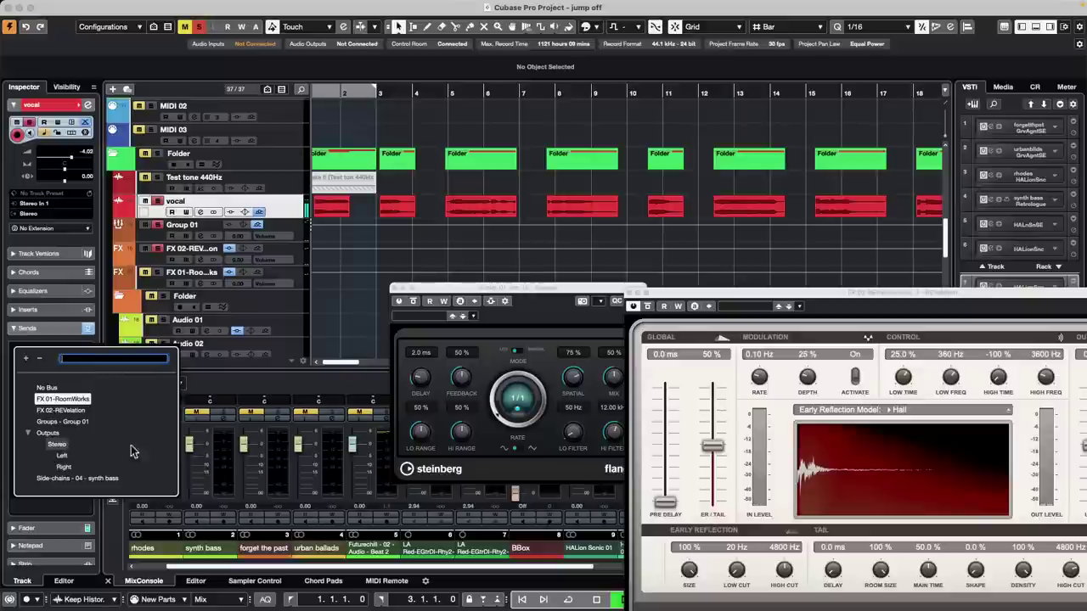
pyautogui.click(76, 422)
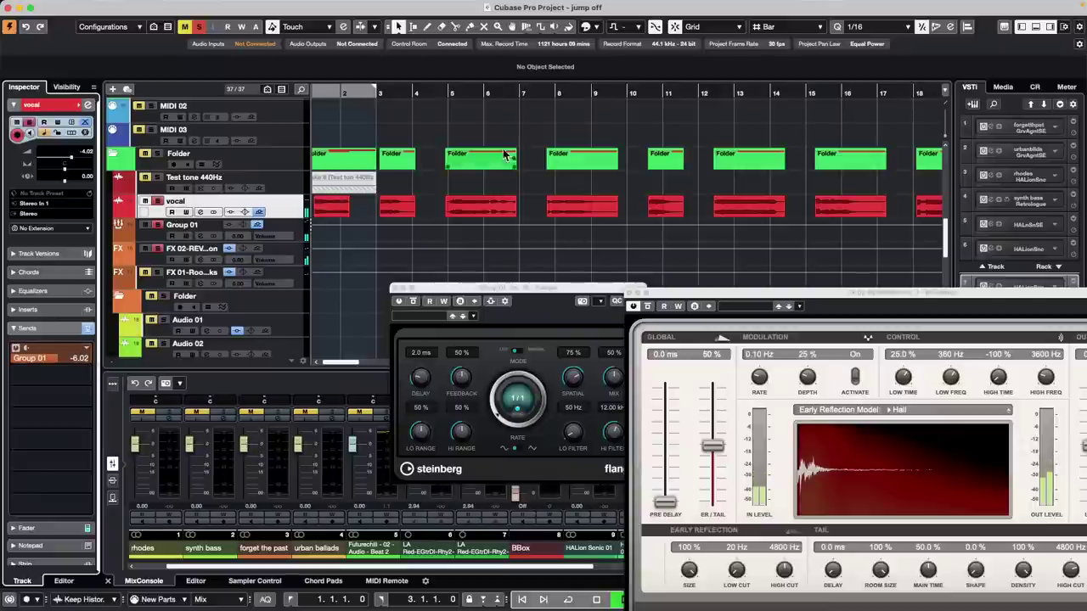
# - Make the vocal's Group 01 send pre-fader and close the REVelation and Flanger windows
pyautogui.click(447, 92)
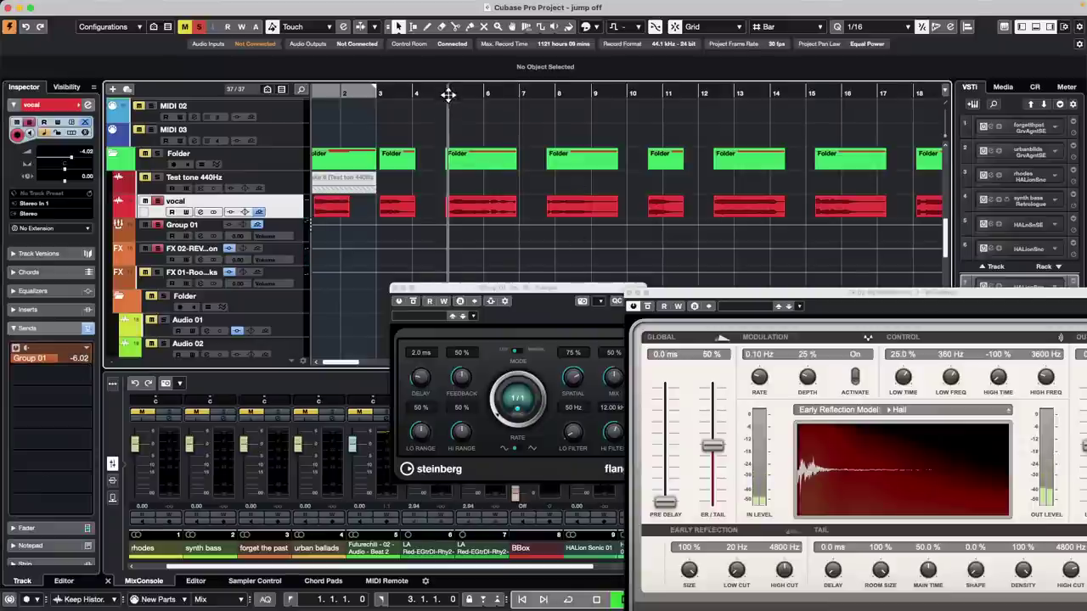
pyautogui.rightClick(53, 358)
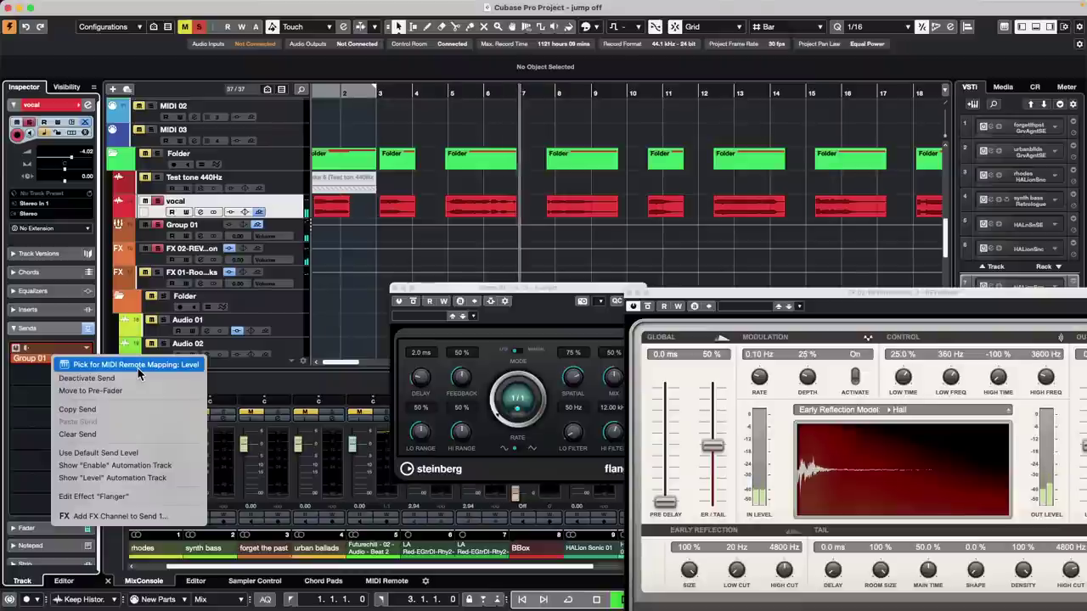
pyautogui.click(133, 392)
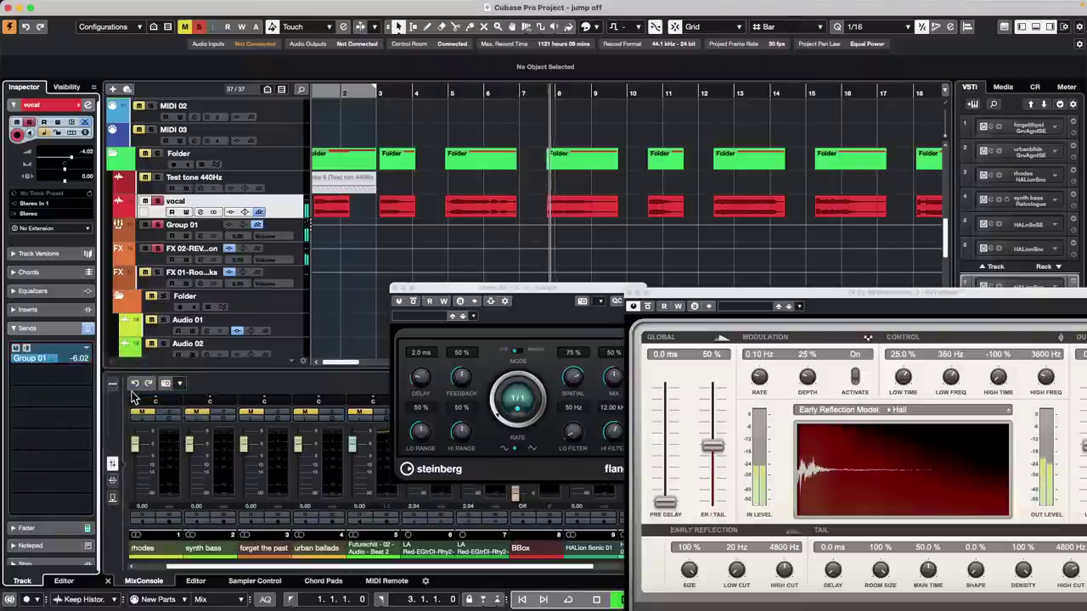
pyautogui.rightClick(63, 360)
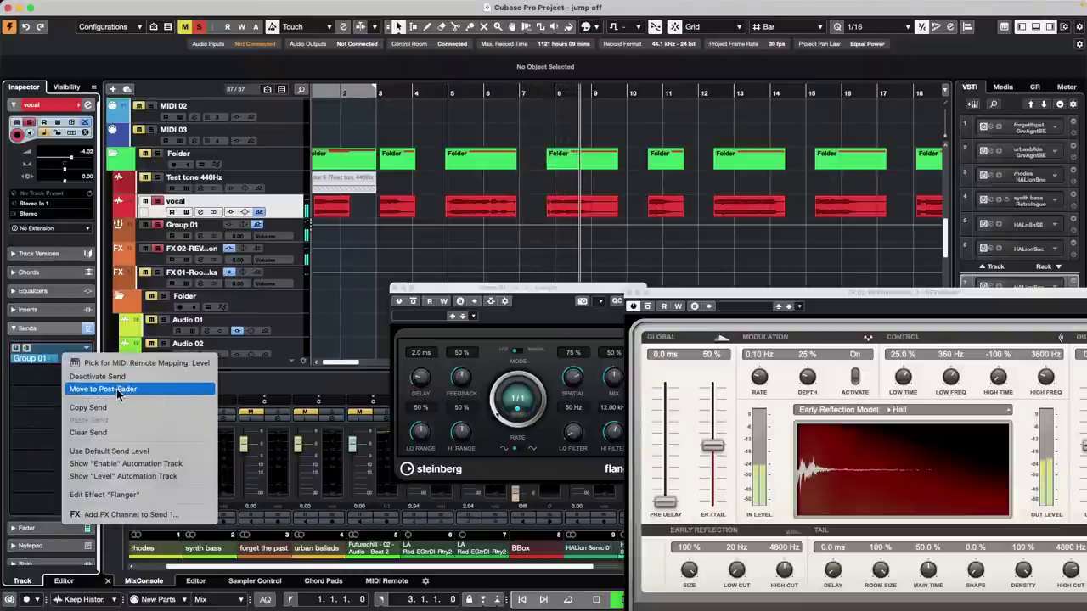
pyautogui.click(337, 308)
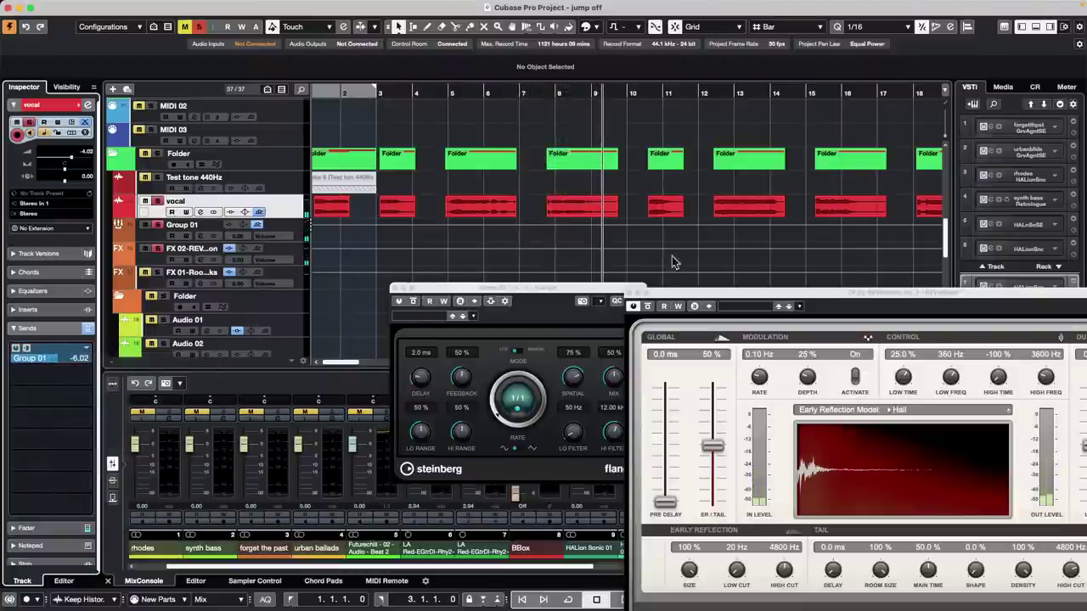
pyautogui.click(631, 295)
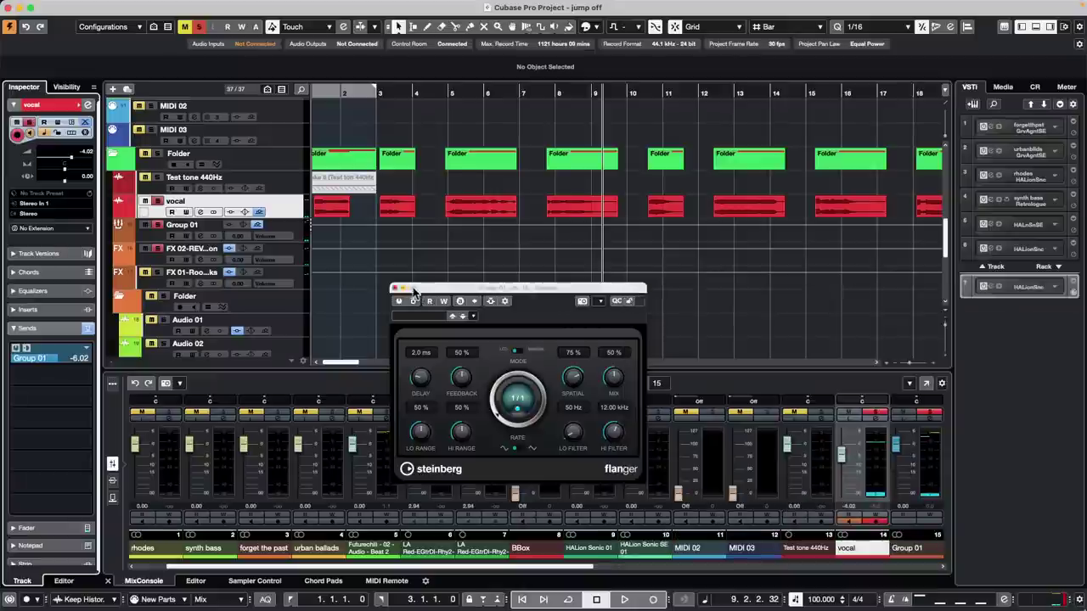
pyautogui.click(396, 290)
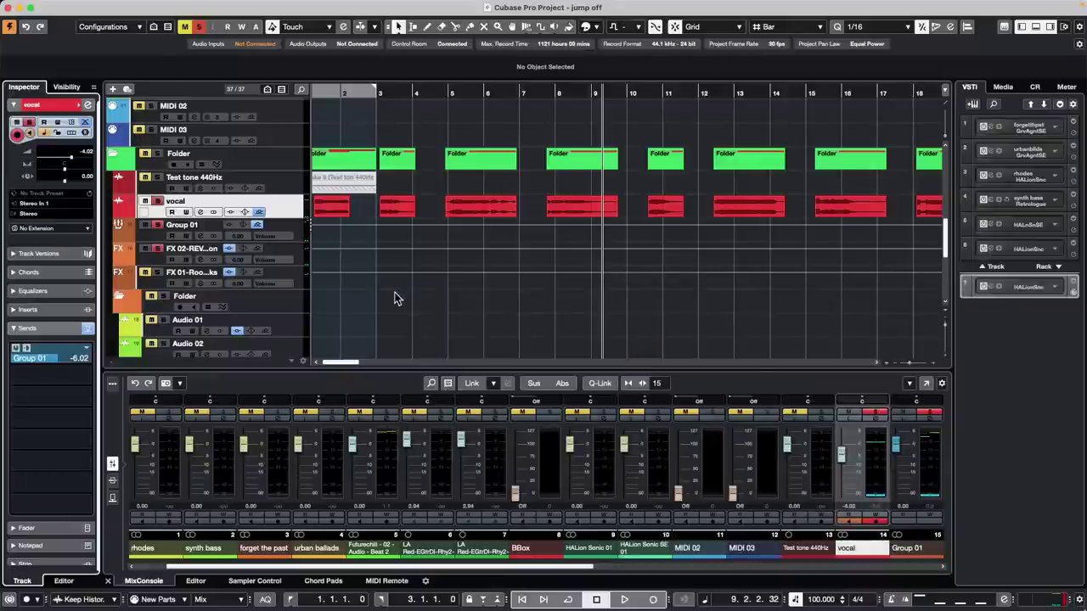
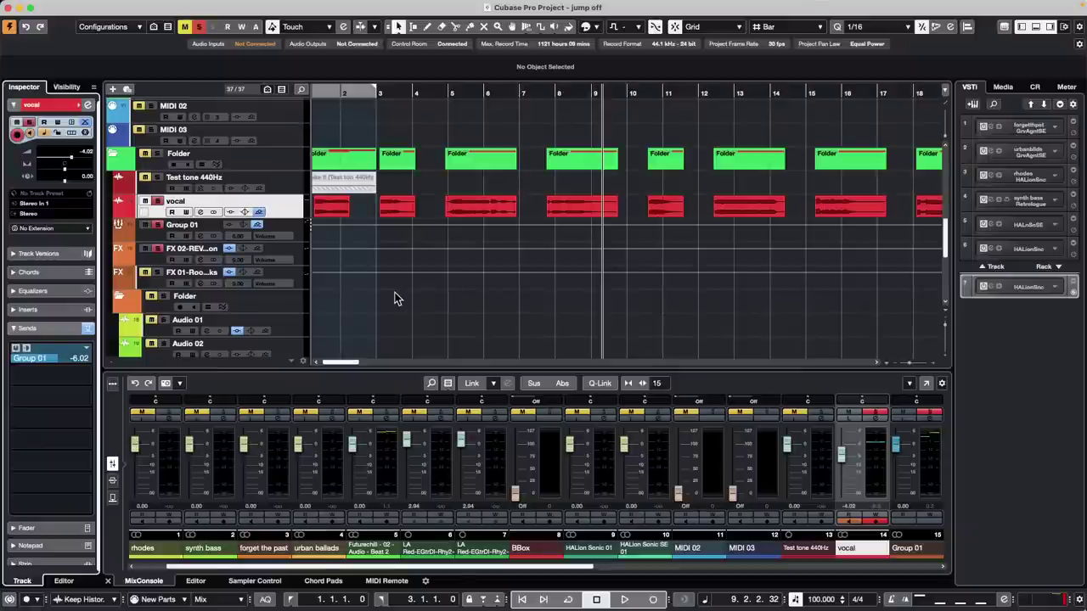
# - Duplicate the vocal track so a vocal (D) copy with its parts sits beneath it
pyautogui.rightClick(280, 204)
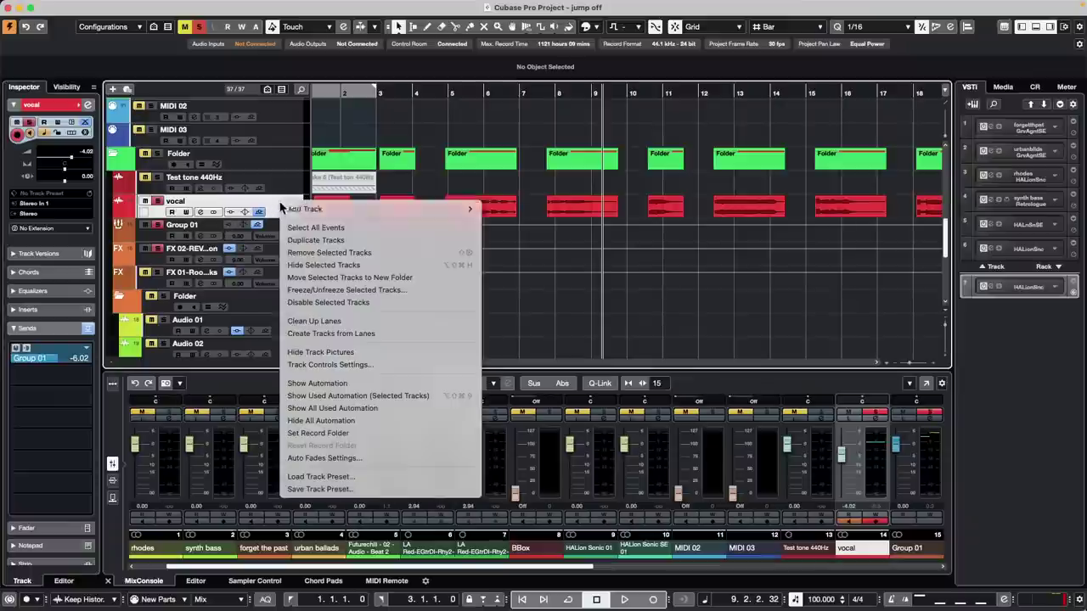
pyautogui.moveTo(349, 214)
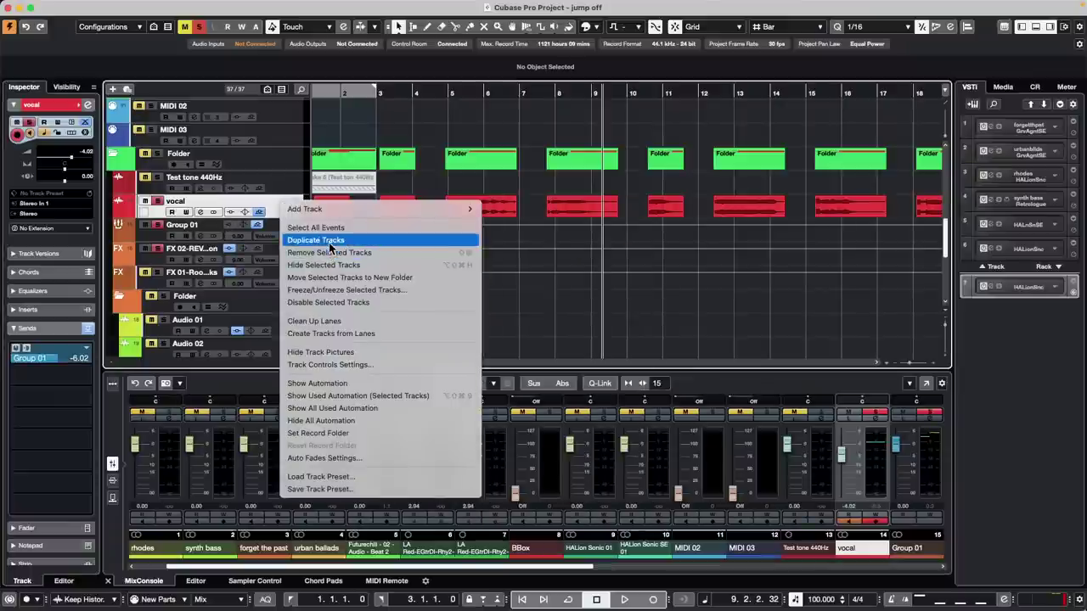
pyautogui.click(329, 246)
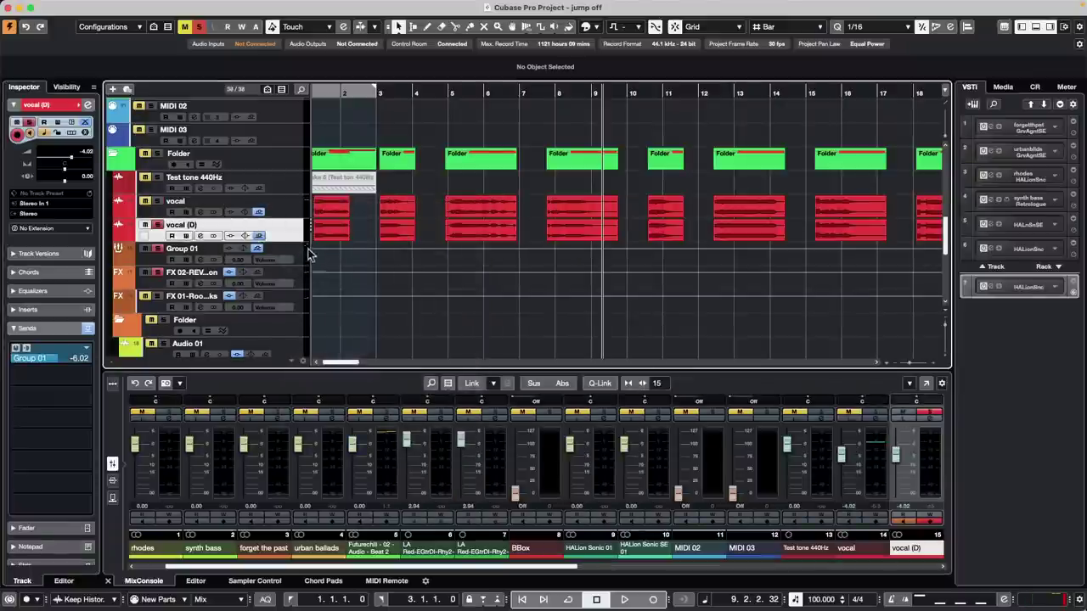
pyautogui.click(163, 6)
# - Open the Project Logical Editor setup and remove its default Media Type filter and Track Operation action
pyautogui.moveTo(223, 7)
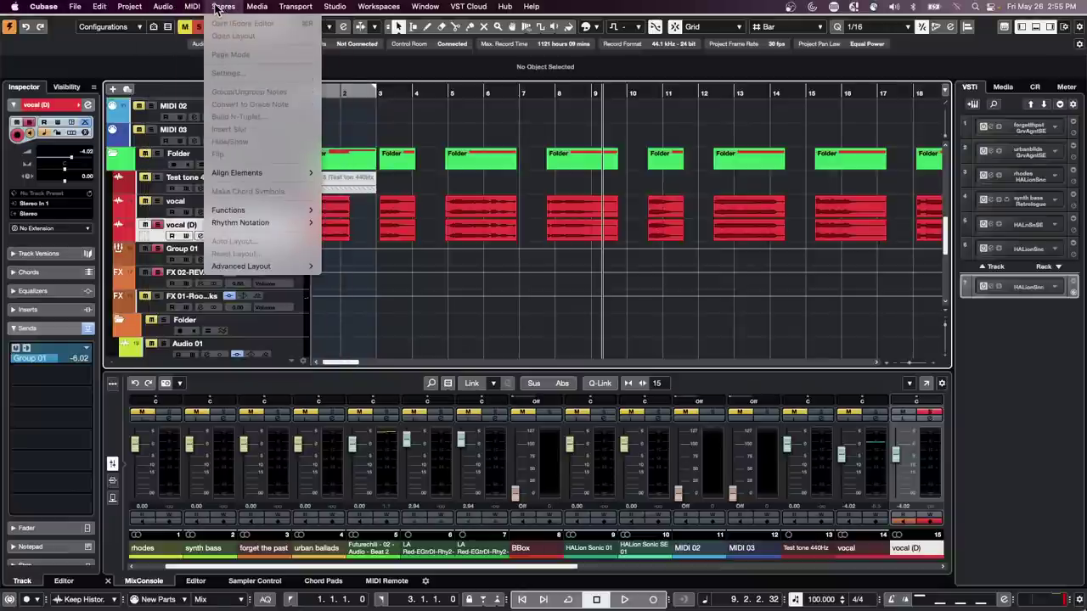
pyautogui.moveTo(132, 7)
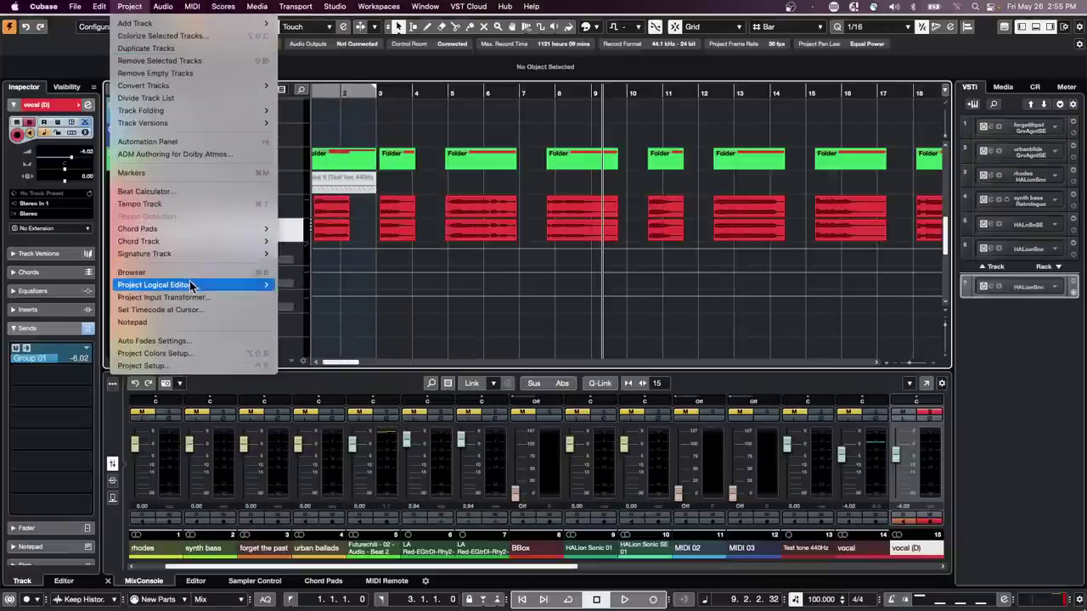
pyautogui.moveTo(192, 286)
pyautogui.click(289, 286)
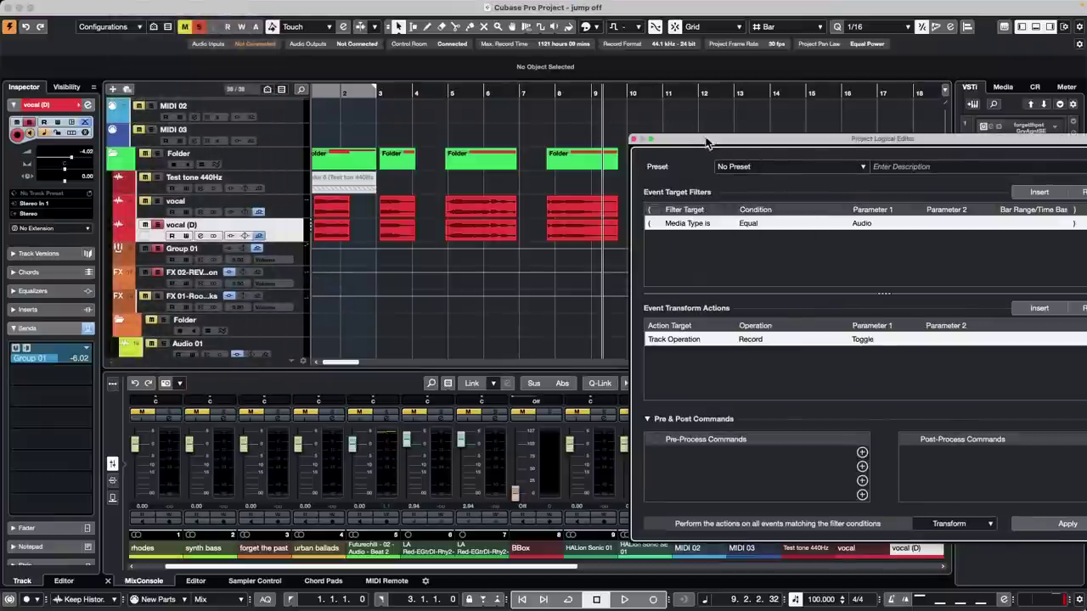
pyautogui.moveTo(705, 138); pyautogui.dragTo(506, 75)
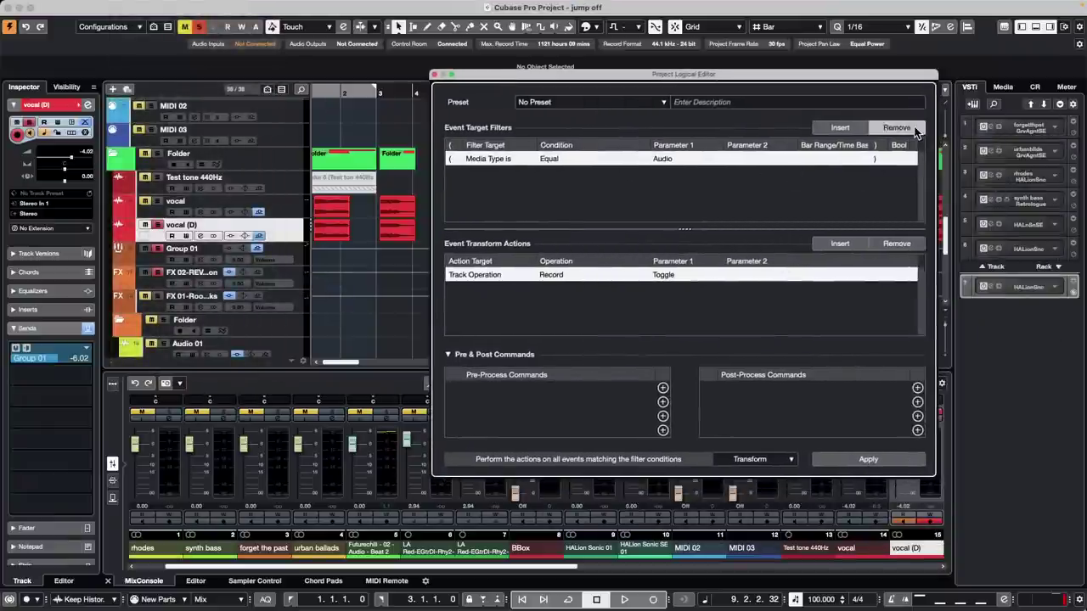
pyautogui.click(897, 128)
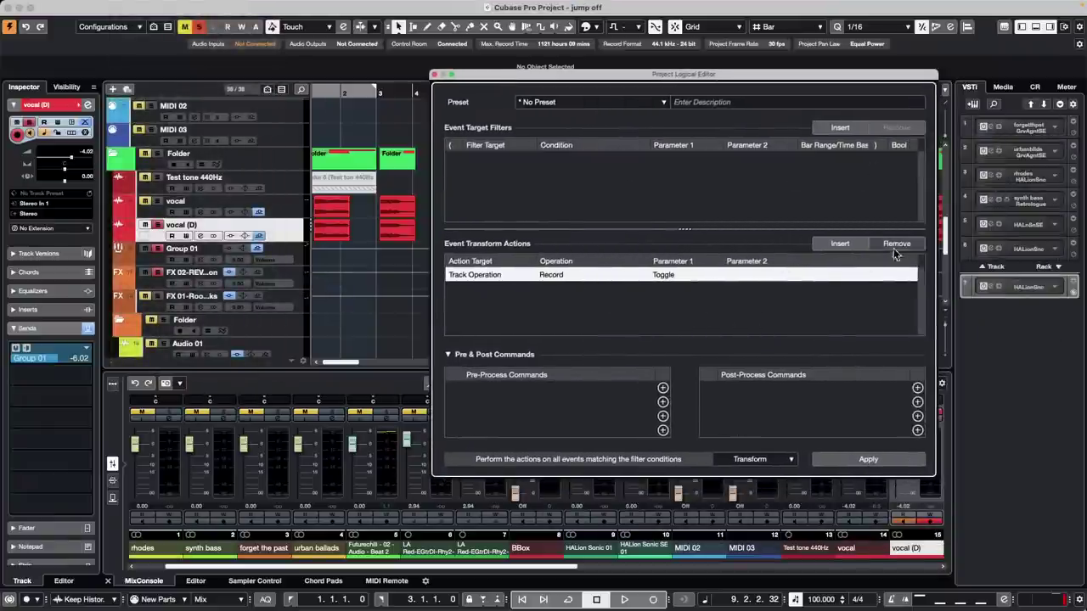
pyautogui.click(895, 245)
pyautogui.click(762, 460)
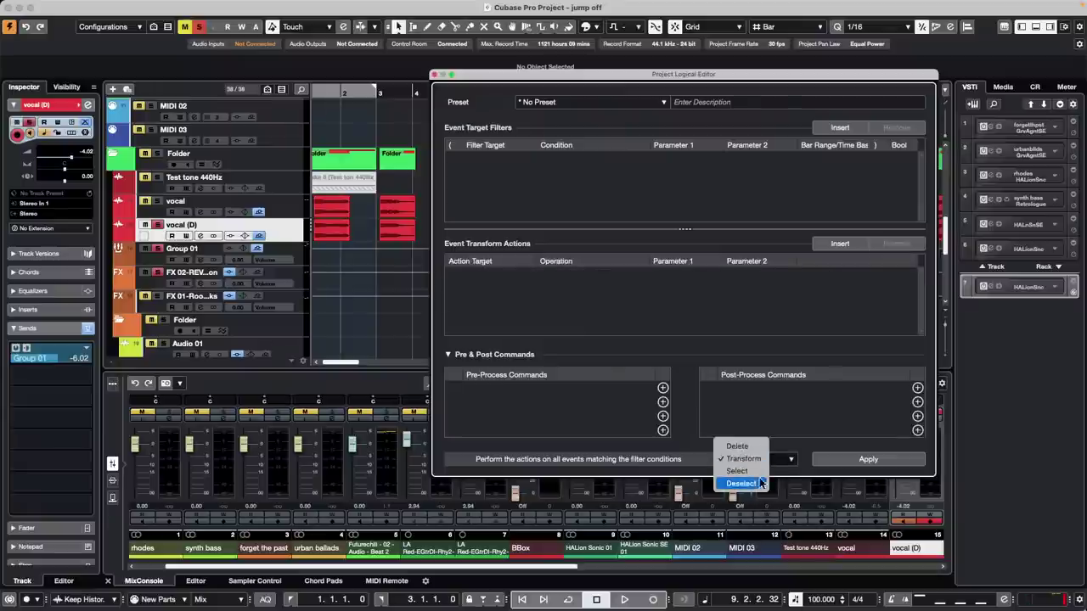
pyautogui.click(747, 459)
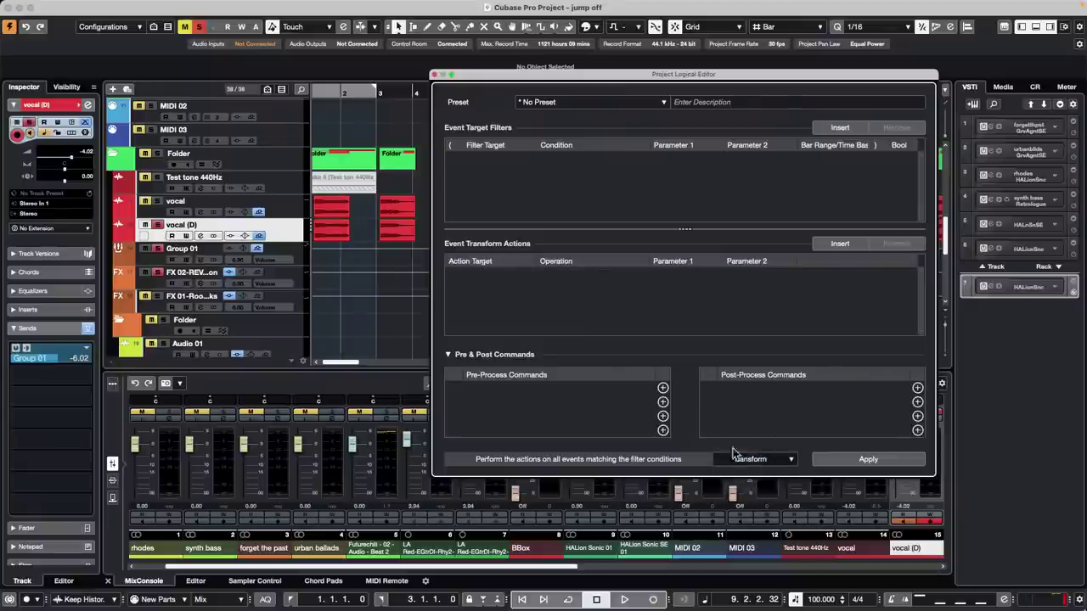
# - Set the filter condition to Container Type Equal Track
pyautogui.click(823, 129)
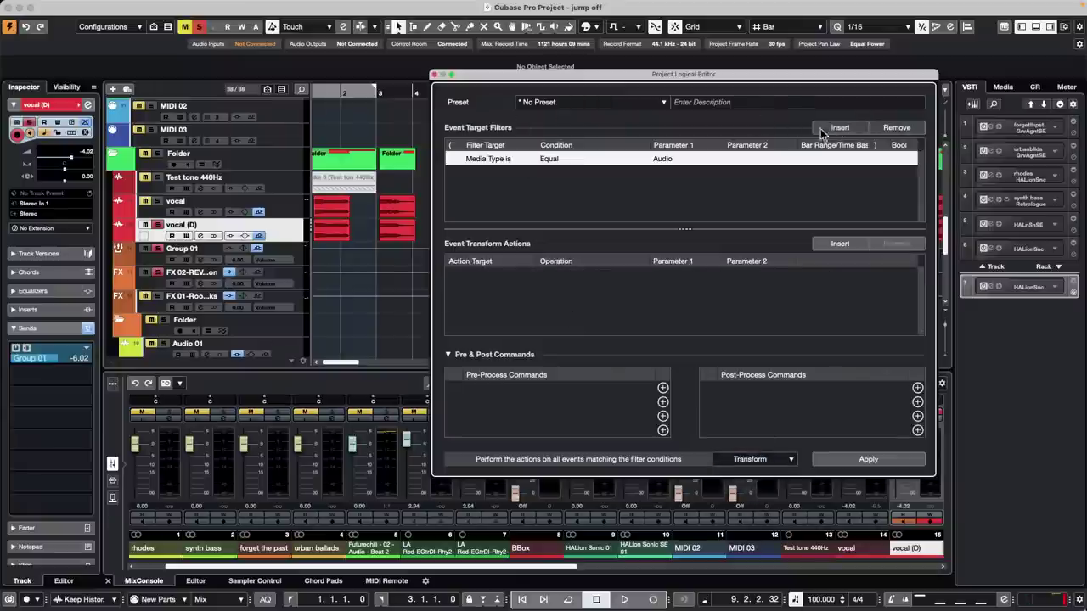
pyautogui.click(684, 163)
pyautogui.click(512, 161)
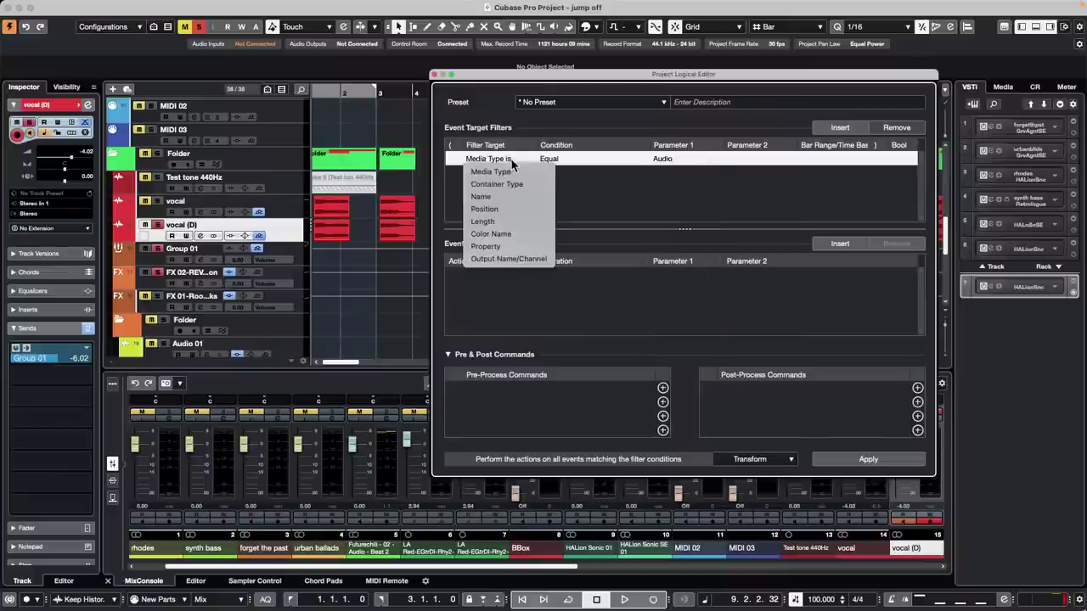
pyautogui.click(521, 185)
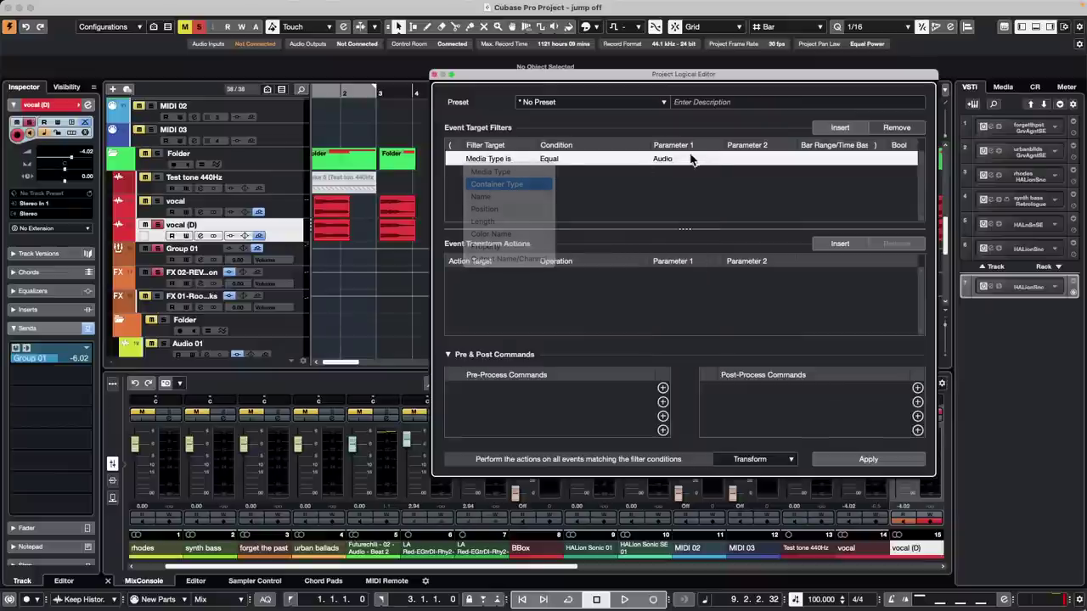
pyautogui.click(684, 160)
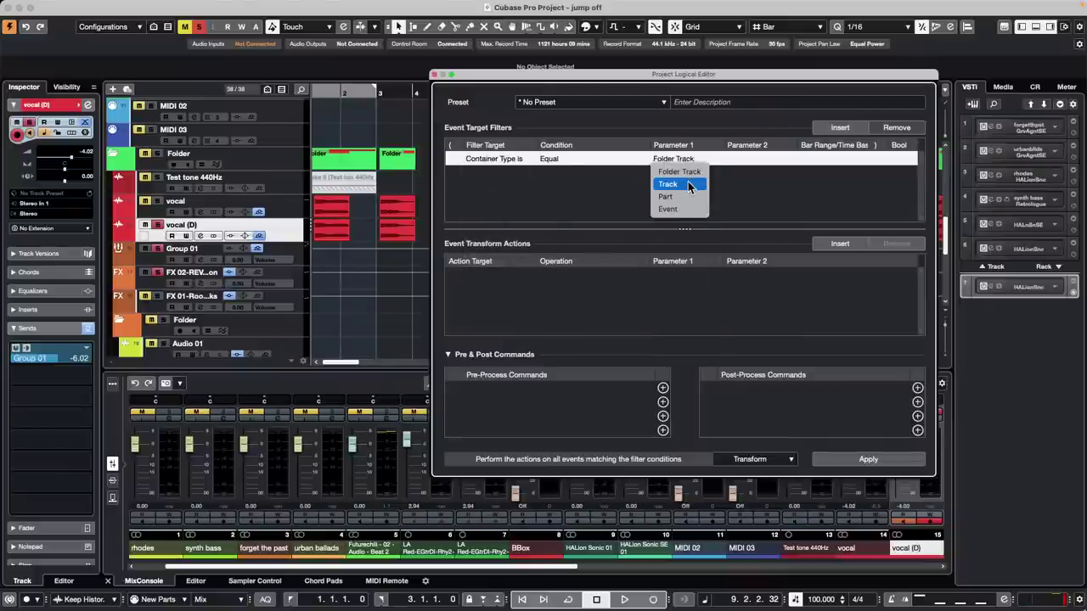
pyautogui.click(682, 183)
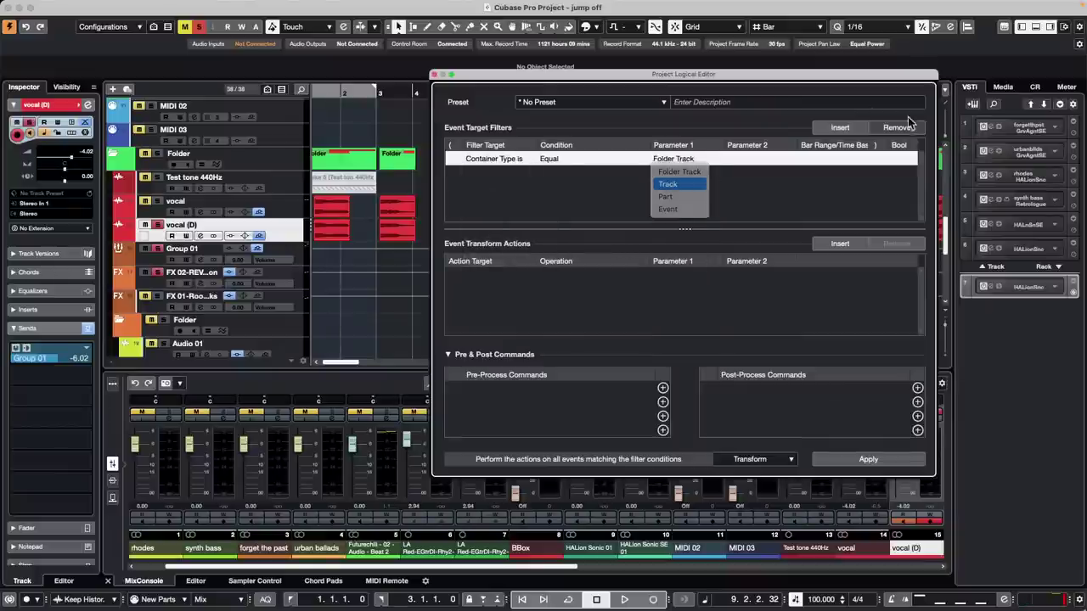
pyautogui.click(836, 126)
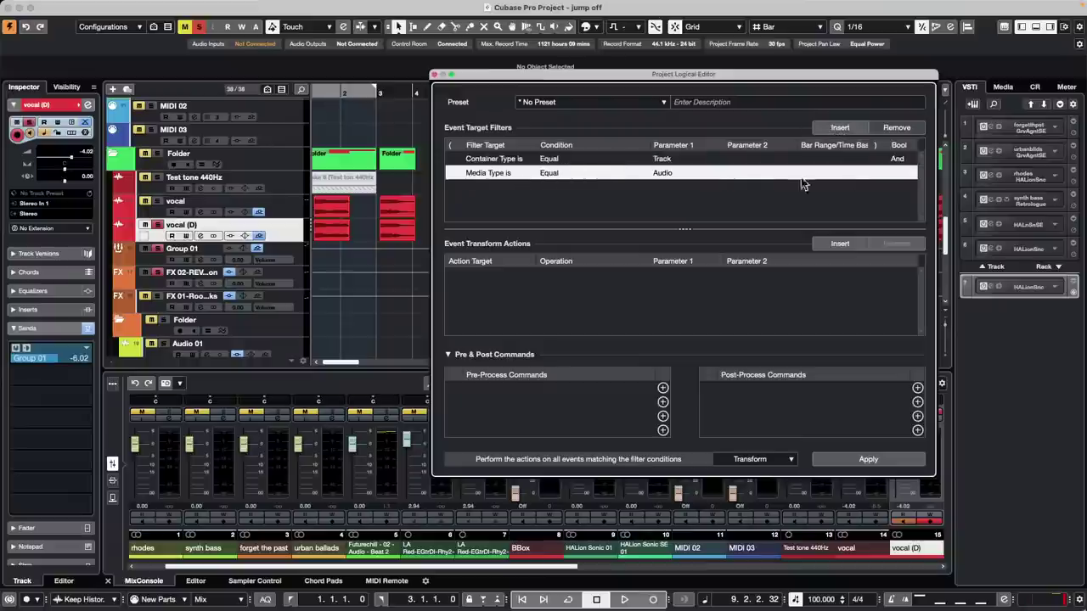
pyautogui.click(900, 132)
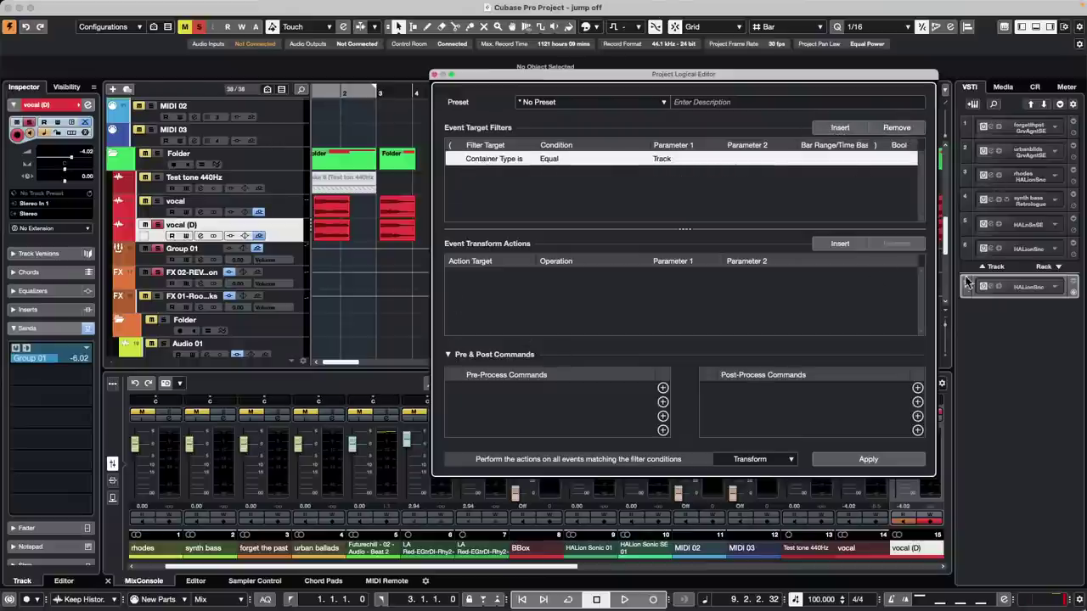
# - Add a transform action that targets the track Name
pyautogui.click(846, 246)
pyautogui.click(472, 276)
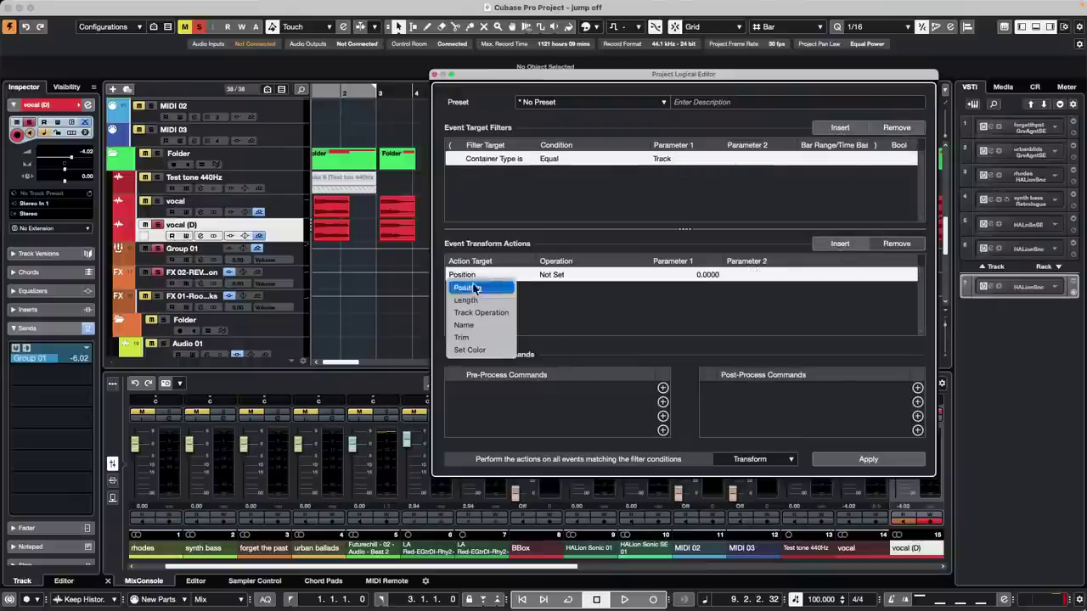
pyautogui.click(492, 325)
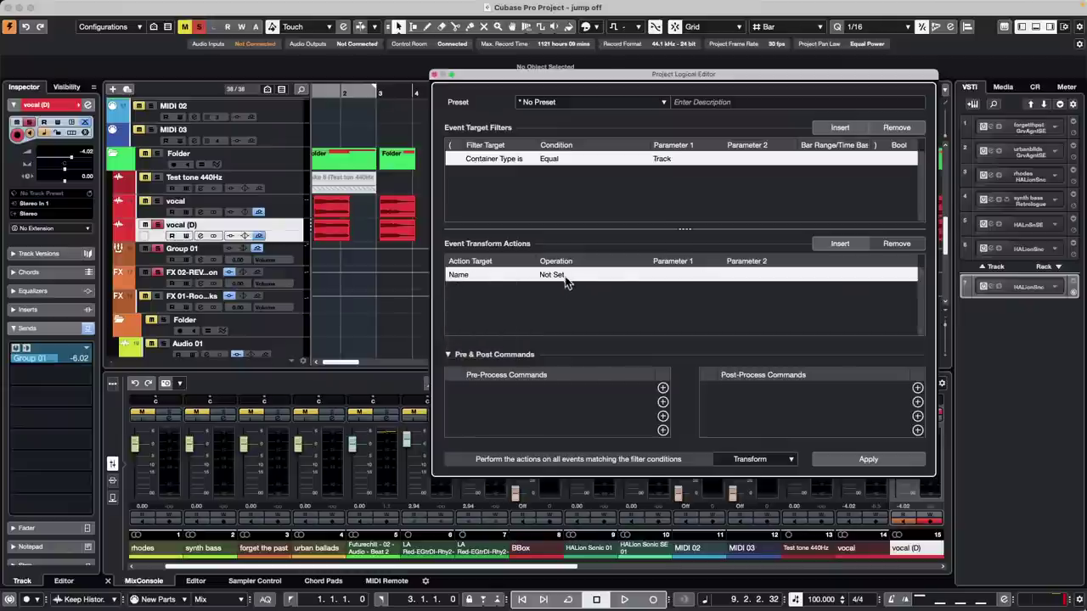
pyautogui.click(566, 275)
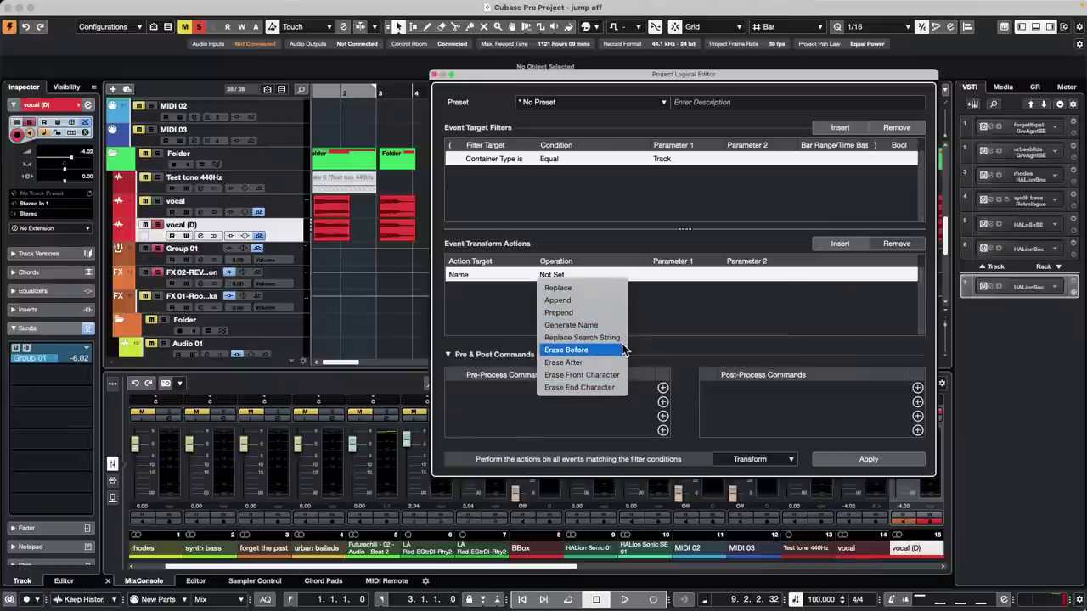
# - Set the Name action to Replace with '(D)', apply it to the tracks, then undo the rename
pyautogui.click(606, 288)
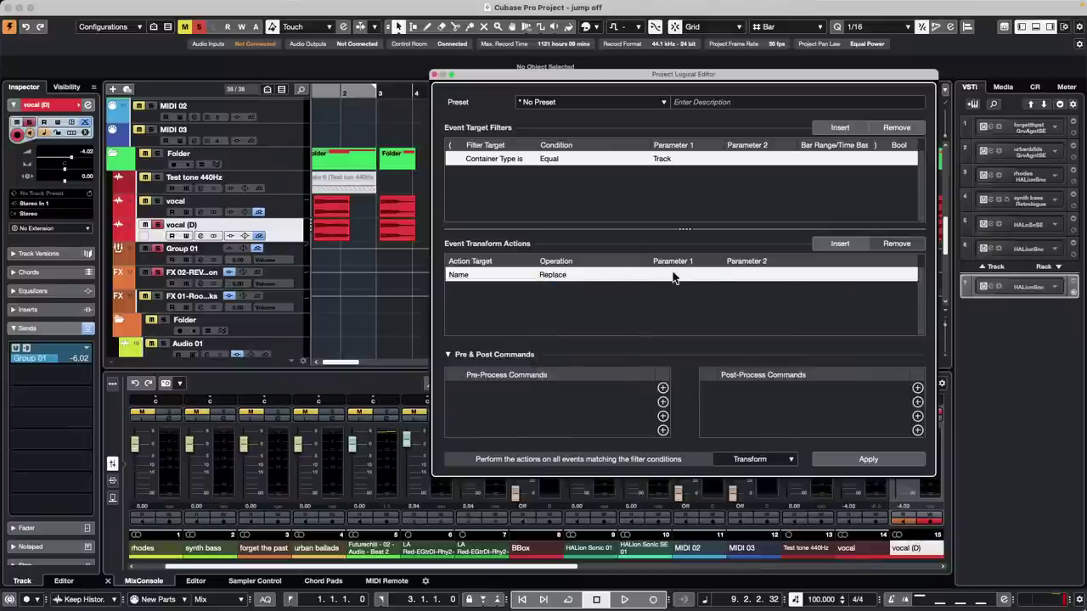
pyautogui.click(683, 276)
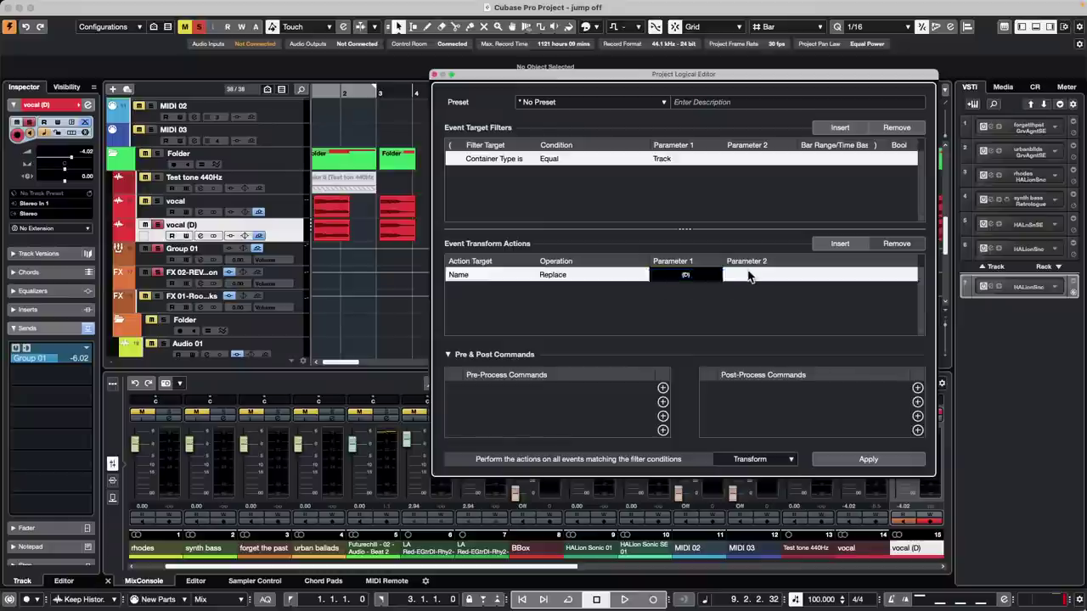
pyautogui.press('Return')
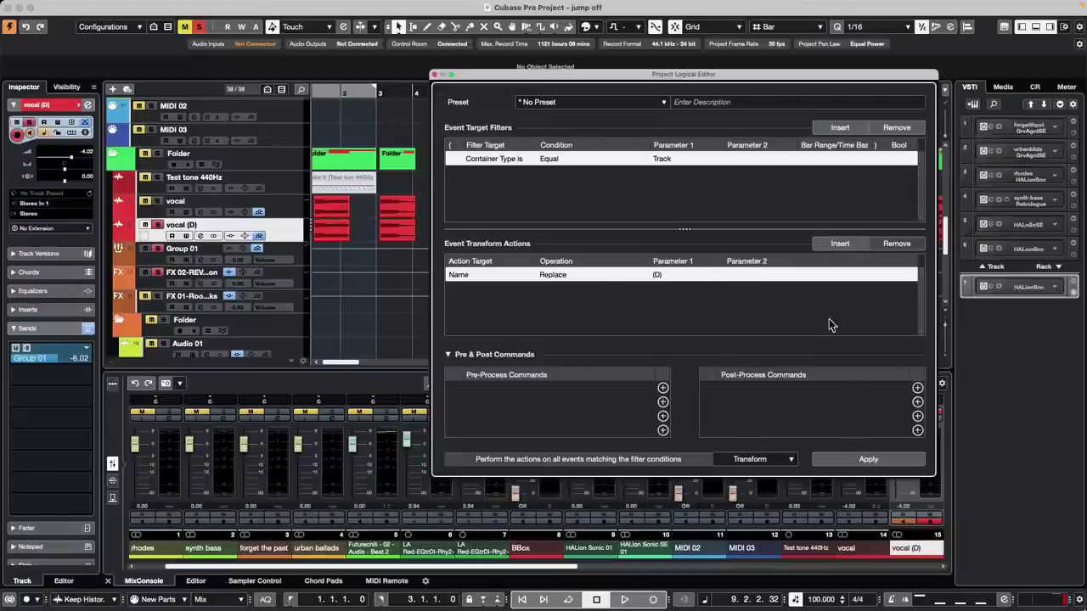
pyautogui.click(875, 461)
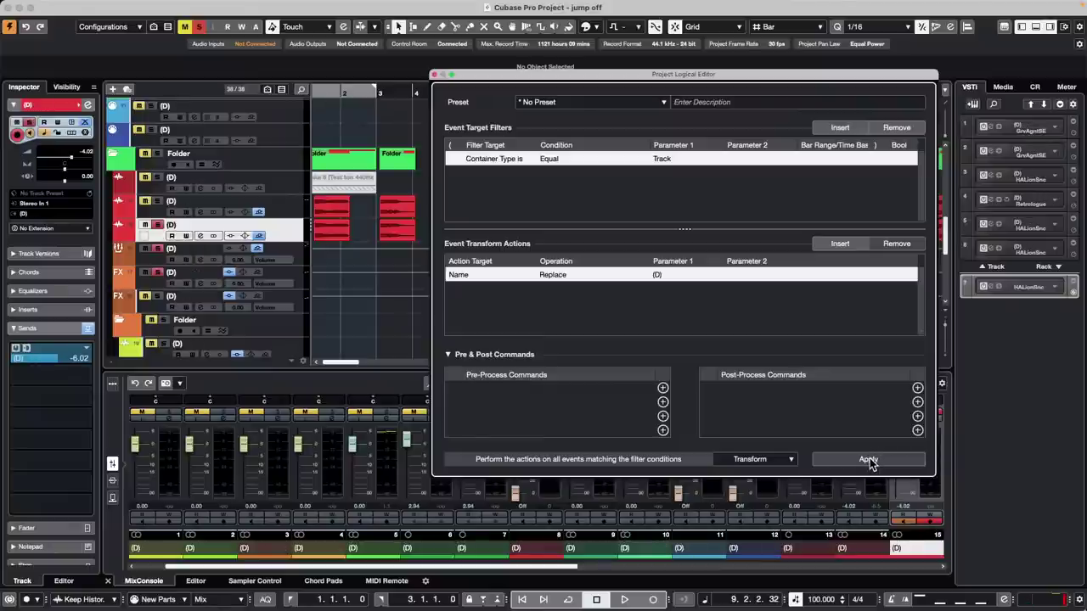
pyautogui.press('super+z')
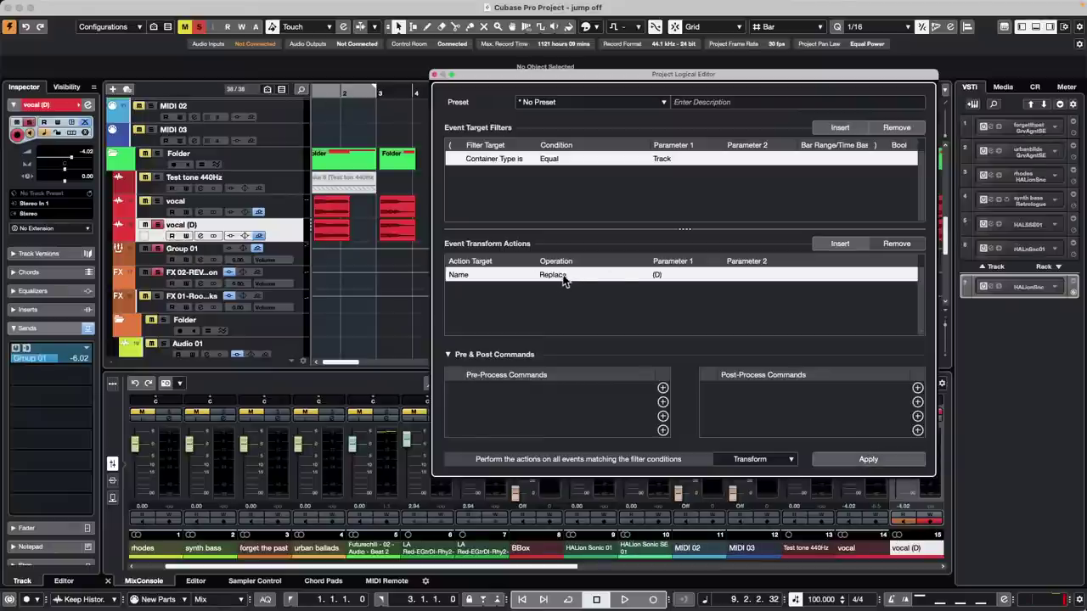
# - Switch the Name action to Generate Name with '(d)' and 0, apply it, then undo
pyautogui.click(565, 277)
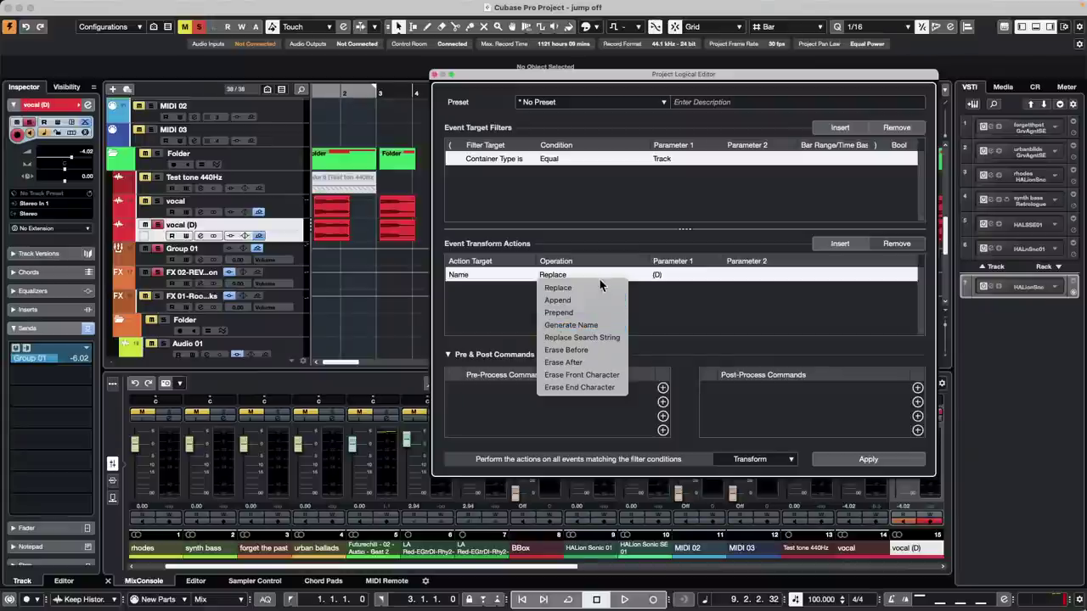
pyautogui.click(594, 325)
pyautogui.click(675, 275)
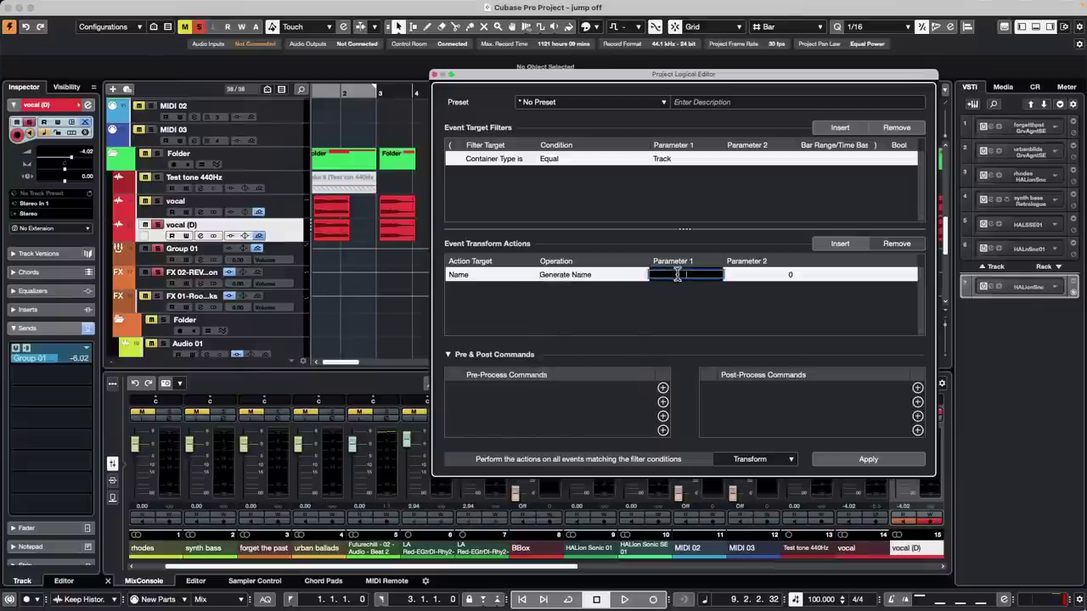
pyautogui.click(584, 277)
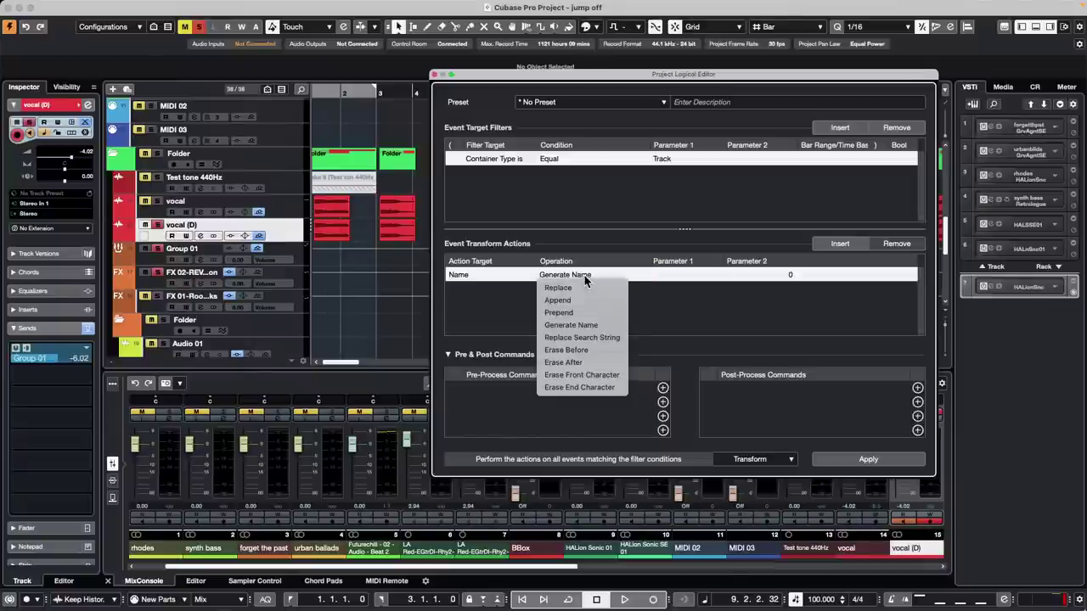
pyautogui.click(680, 275)
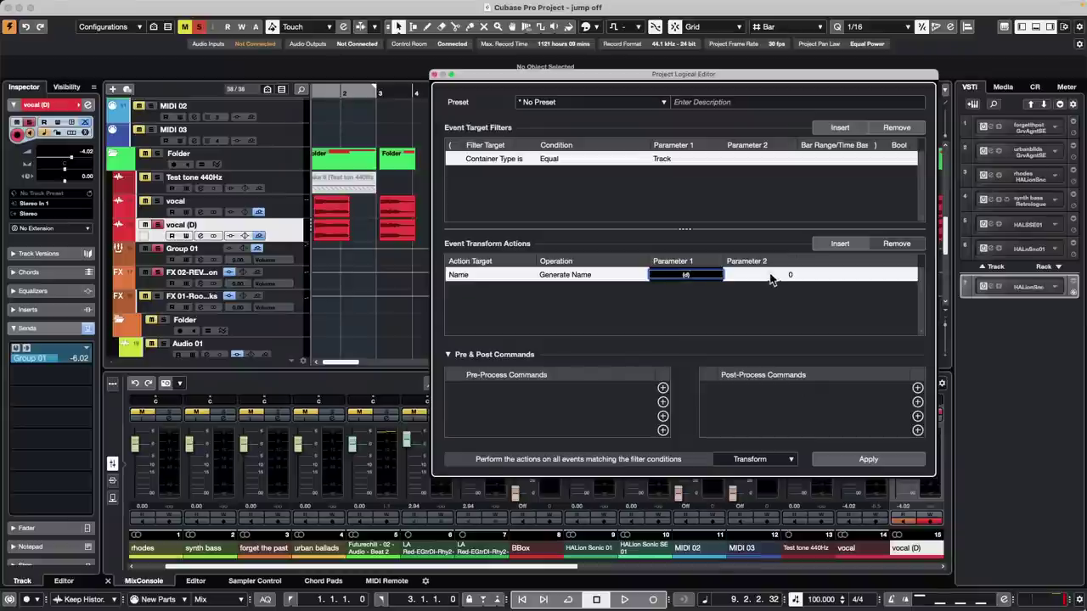
pyautogui.click(764, 275)
pyautogui.press('BackSpace')
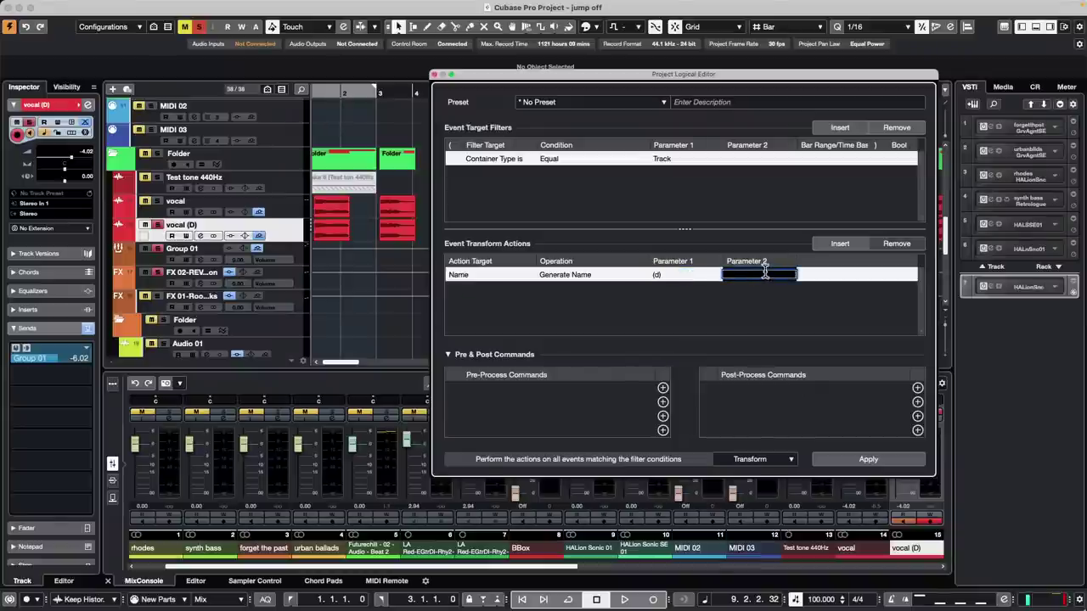
pyautogui.click(799, 293)
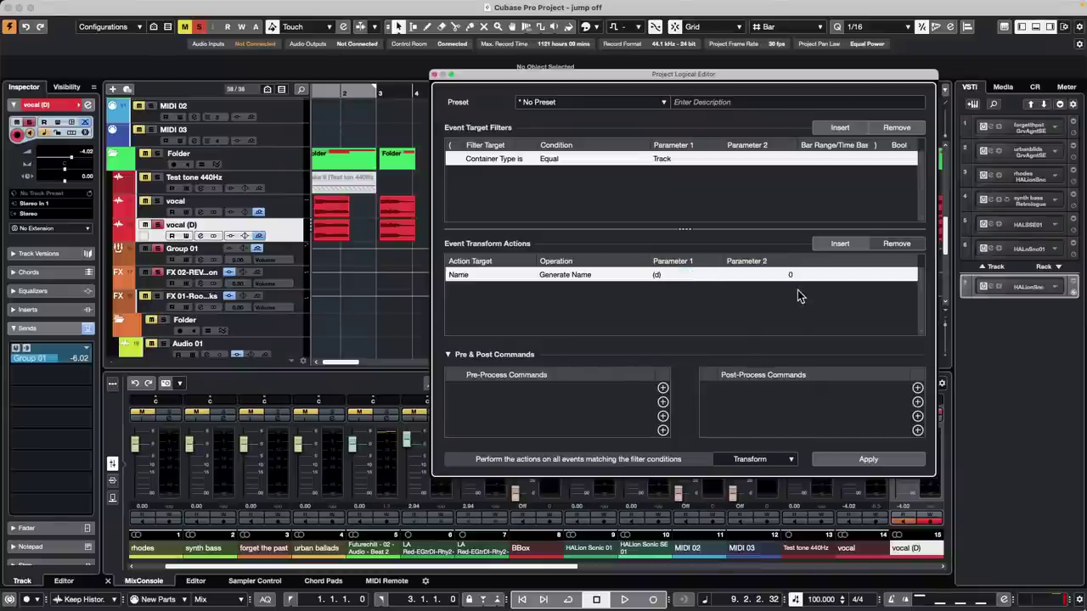
pyautogui.click(868, 460)
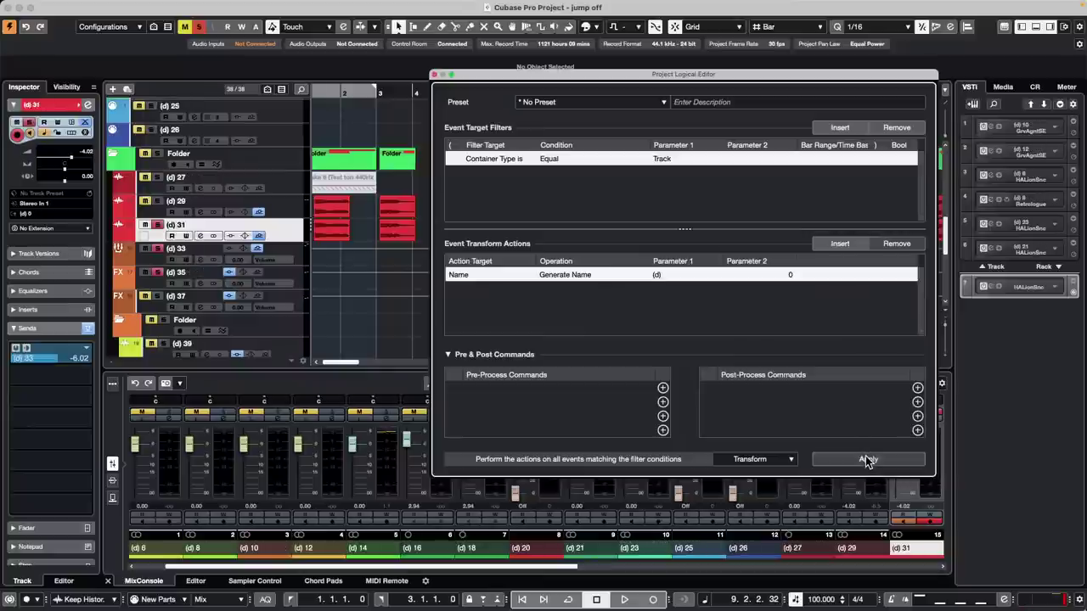
pyautogui.press('super+z')
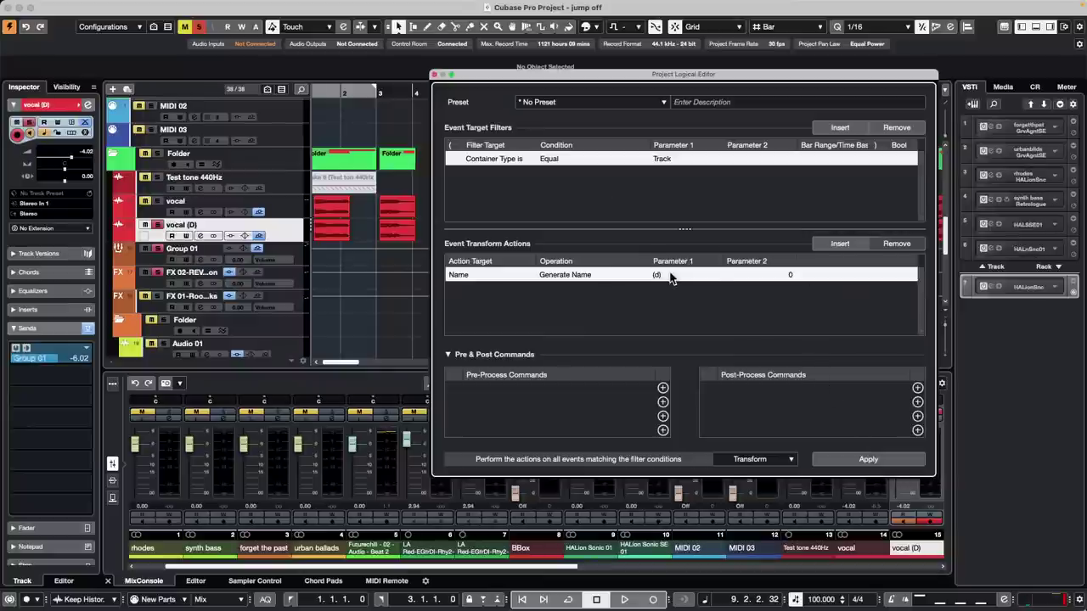
# - Apply an Erase After '(' name action, trimming vocal (D) to 'vocal ('
pyautogui.click(671, 275)
pyautogui.click(557, 274)
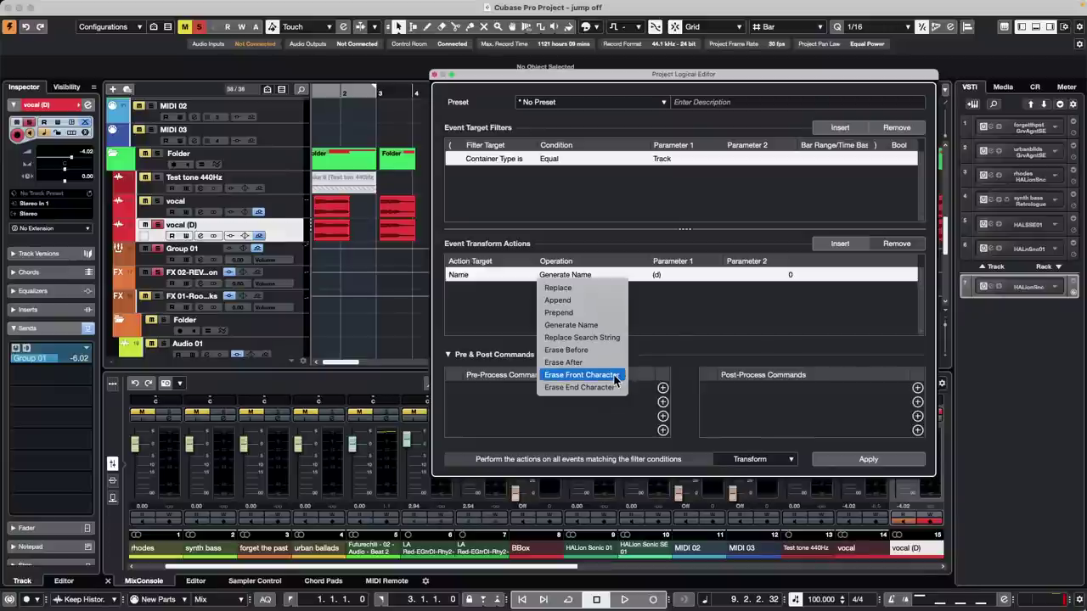
pyautogui.click(594, 363)
pyautogui.click(663, 275)
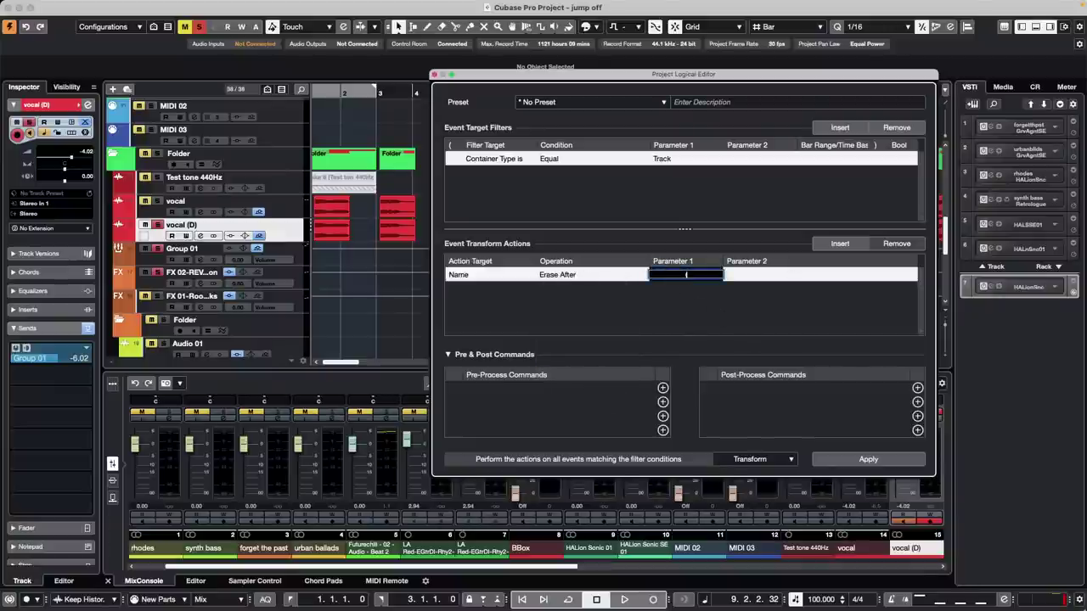
pyautogui.write('(')
pyautogui.click(679, 305)
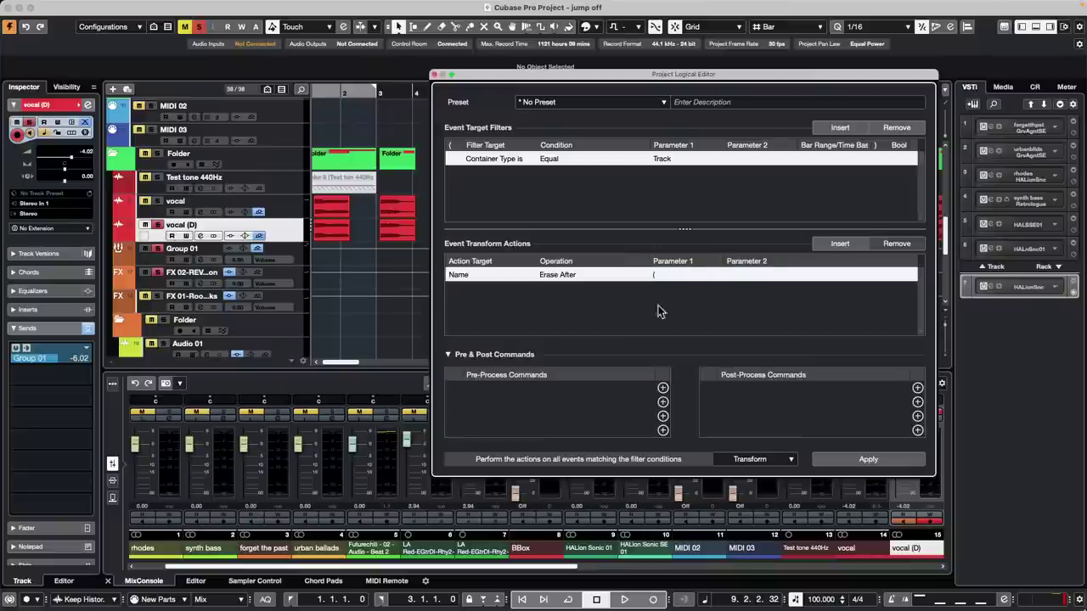
pyautogui.click(867, 458)
pyautogui.click(867, 459)
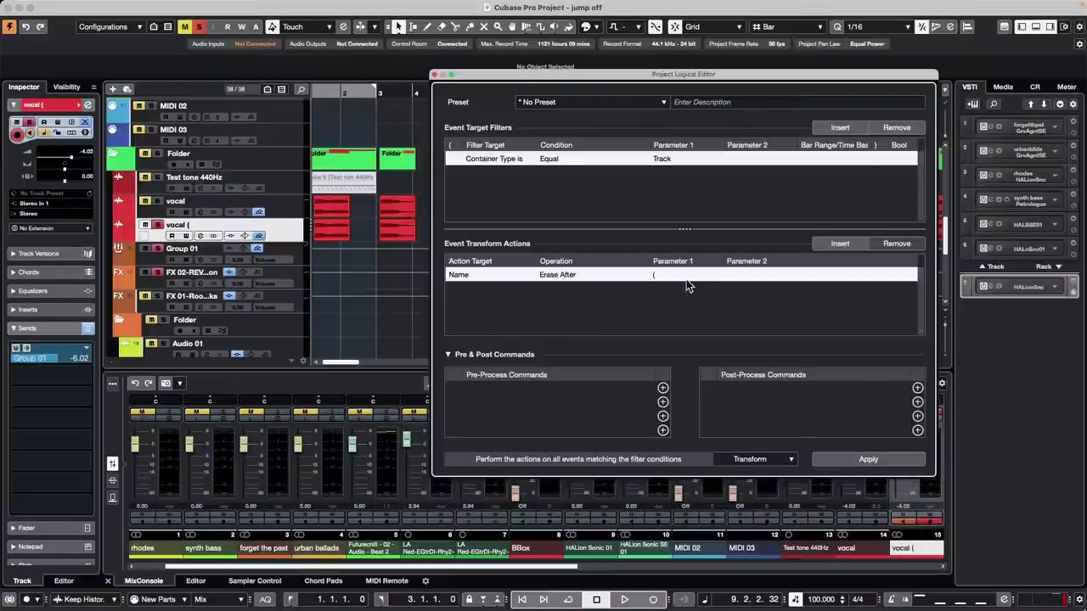
# - Switch the Name operation to Replace Search String with '(D)' as the search text
pyautogui.click(570, 275)
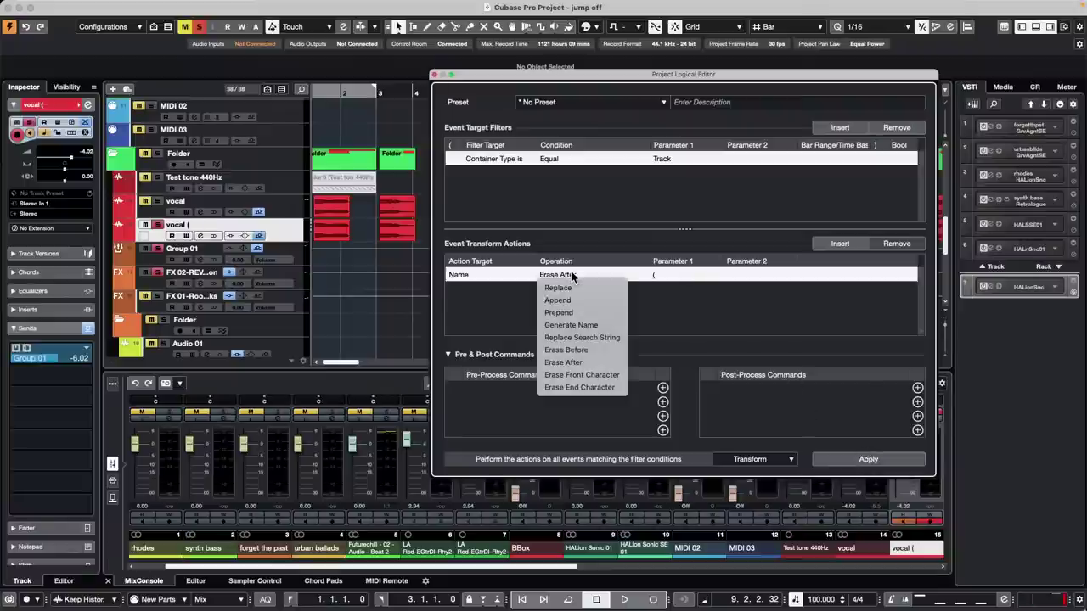
pyautogui.click(573, 278)
pyautogui.click(573, 277)
pyautogui.click(572, 276)
pyautogui.click(573, 277)
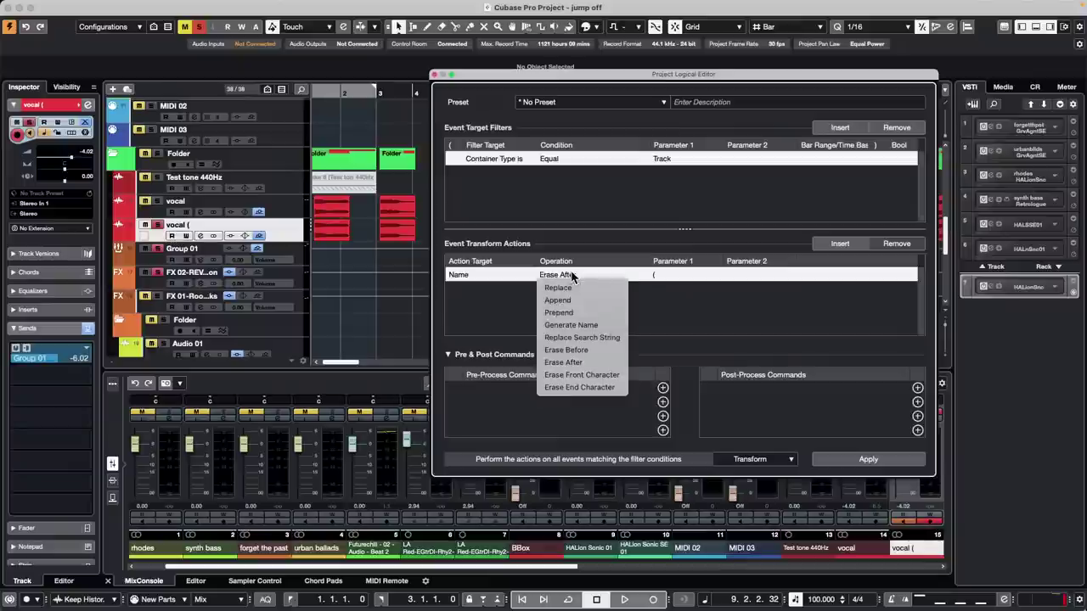
pyautogui.click(609, 376)
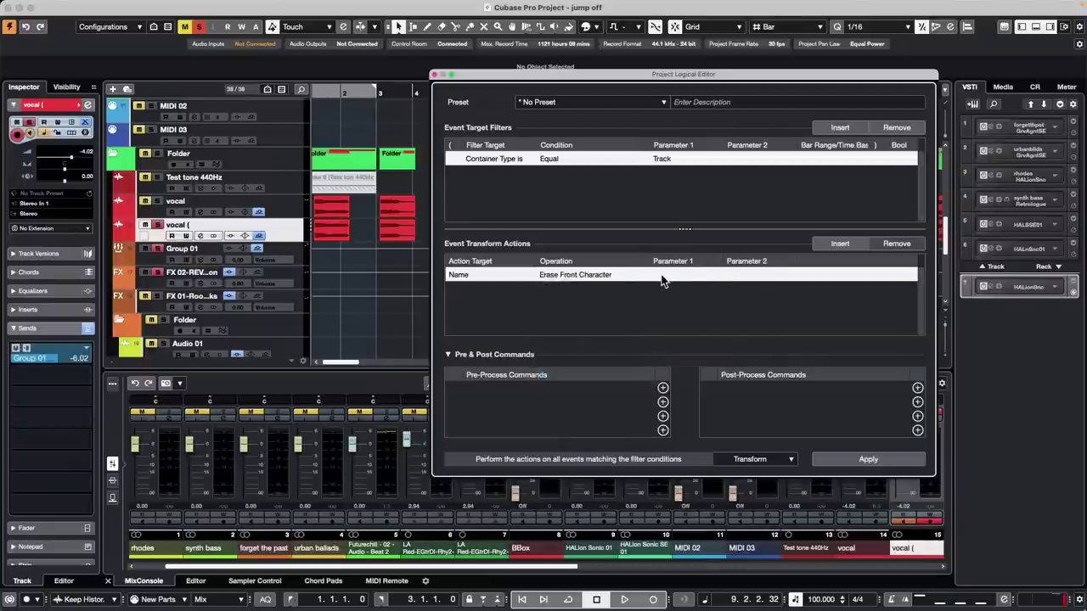
pyautogui.click(603, 275)
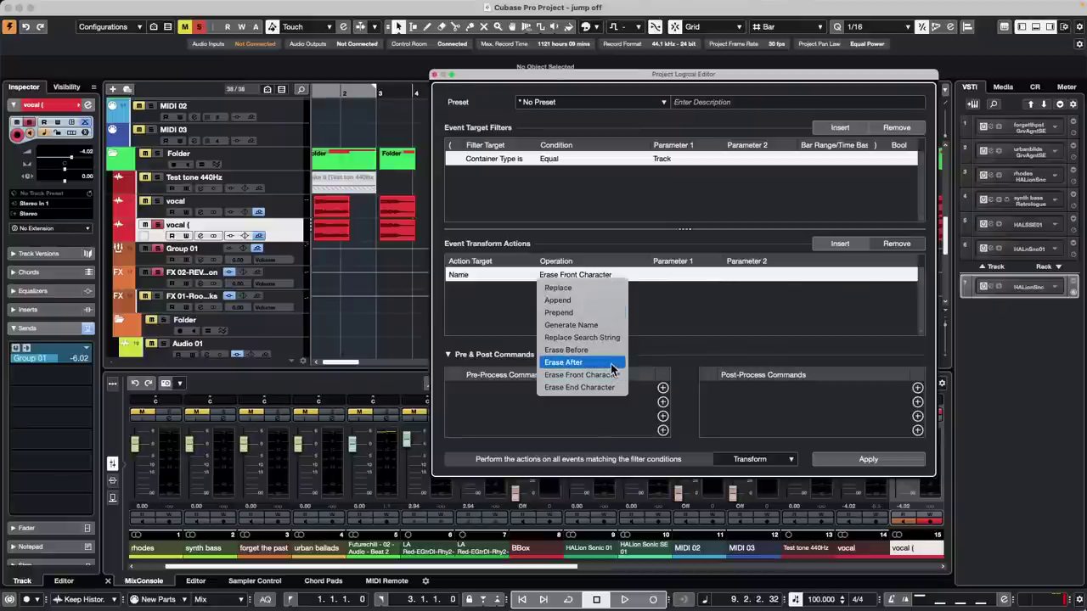
pyautogui.click(608, 337)
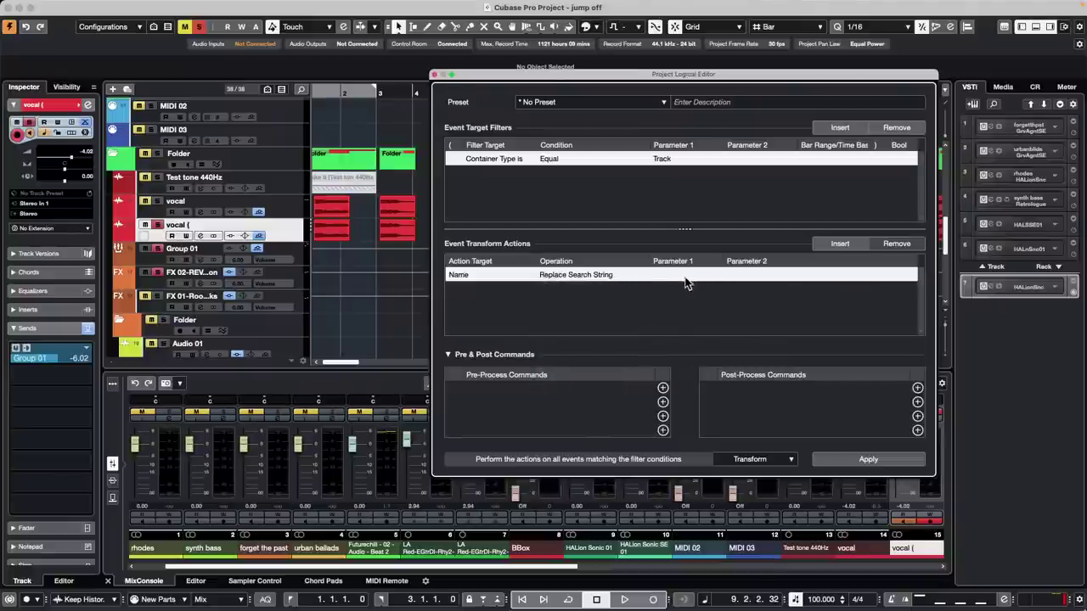
pyautogui.click(675, 274)
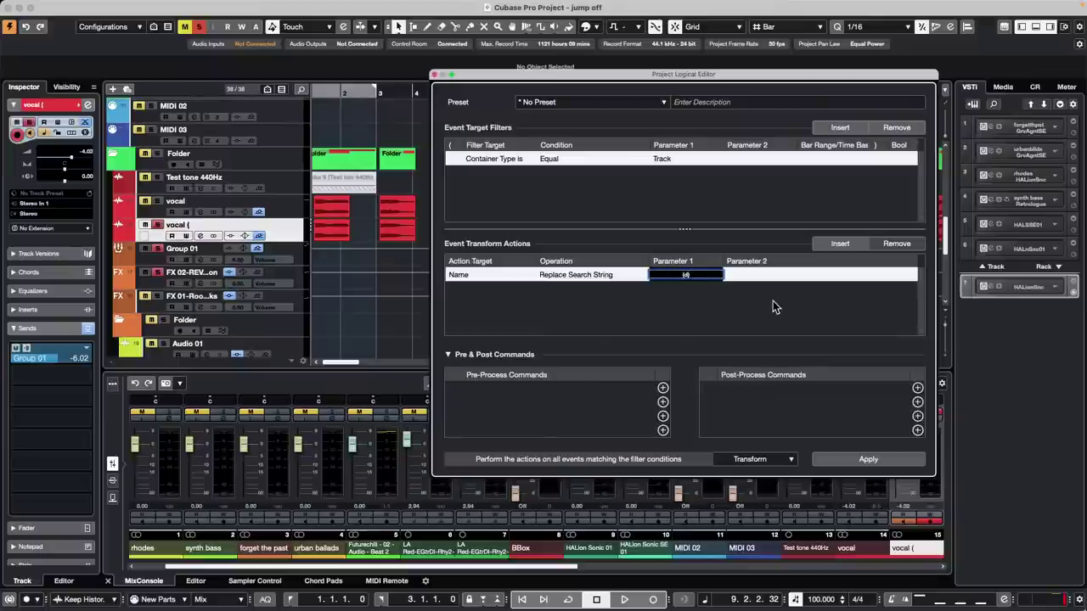
pyautogui.press('BackSpace')
pyautogui.press('BackSpace')
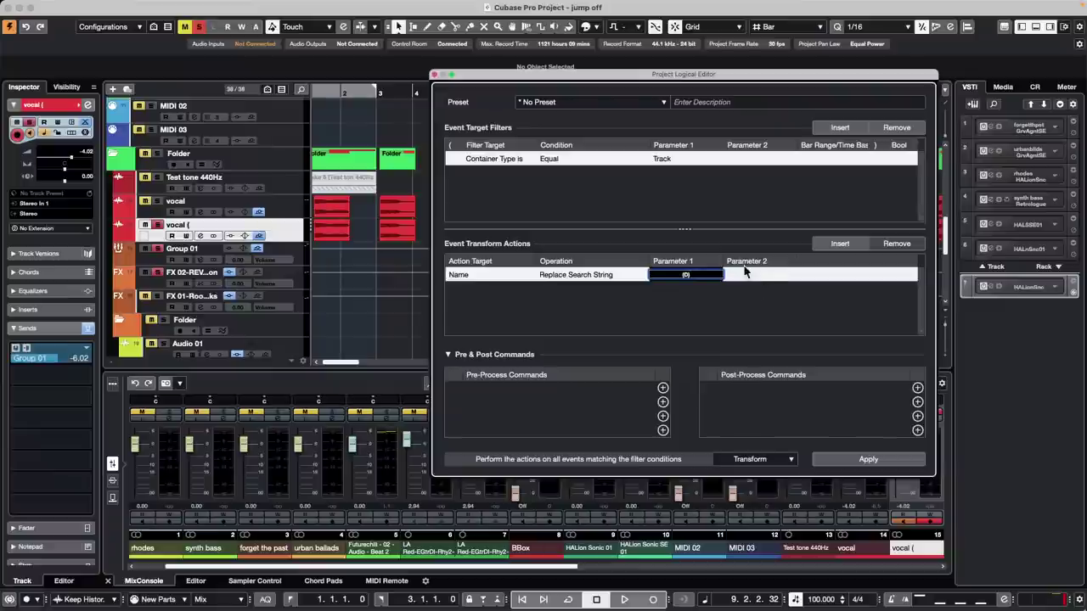
pyautogui.click(753, 274)
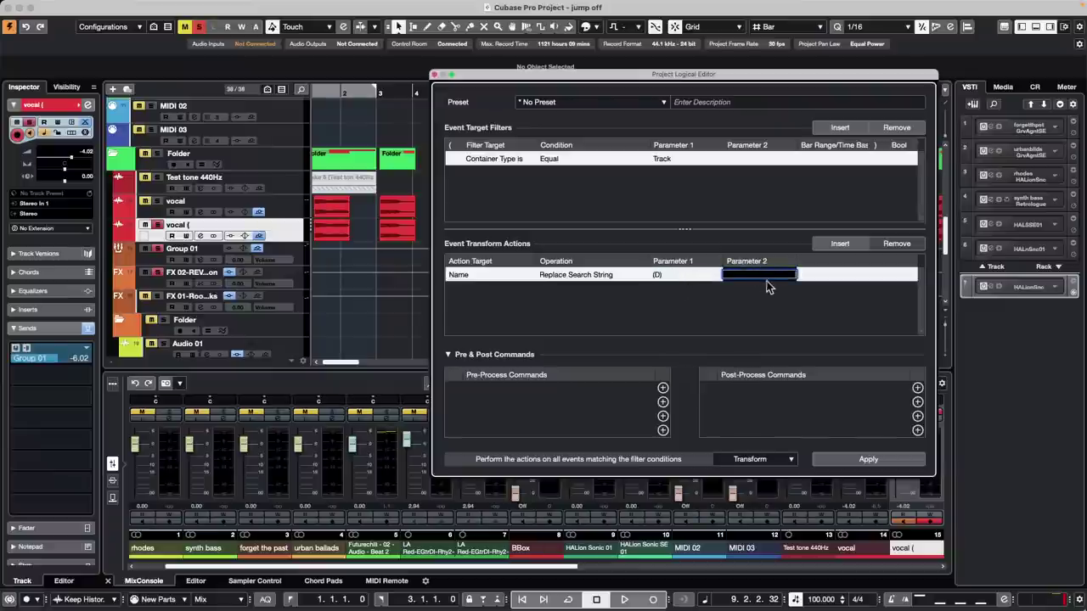
# - Rename the 'vocal (' track to 'vocal (D)' and apply the empty replacement to strip it to 'vocal'
pyautogui.click(769, 295)
pyautogui.click(212, 230)
pyautogui.doubleClick(212, 225)
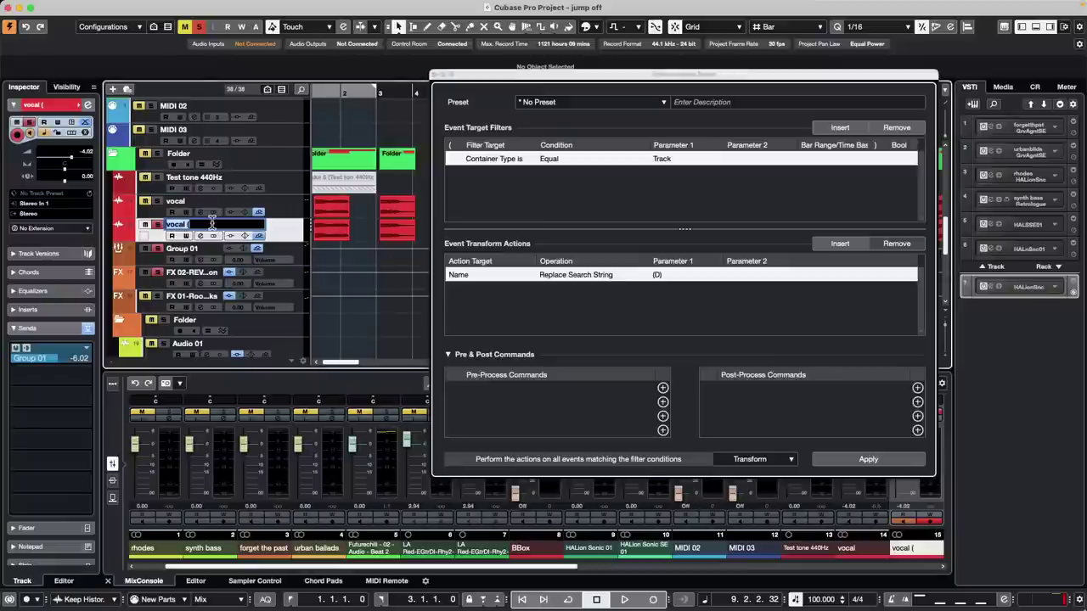
pyautogui.press('Right')
pyautogui.write('D)')
pyautogui.press('Return')
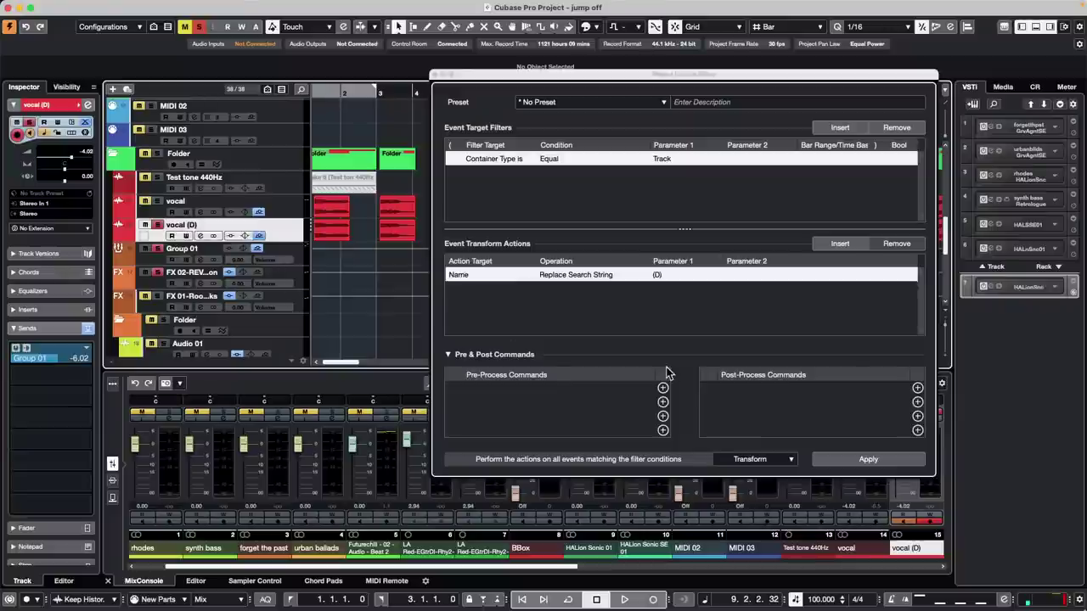
pyautogui.click(860, 460)
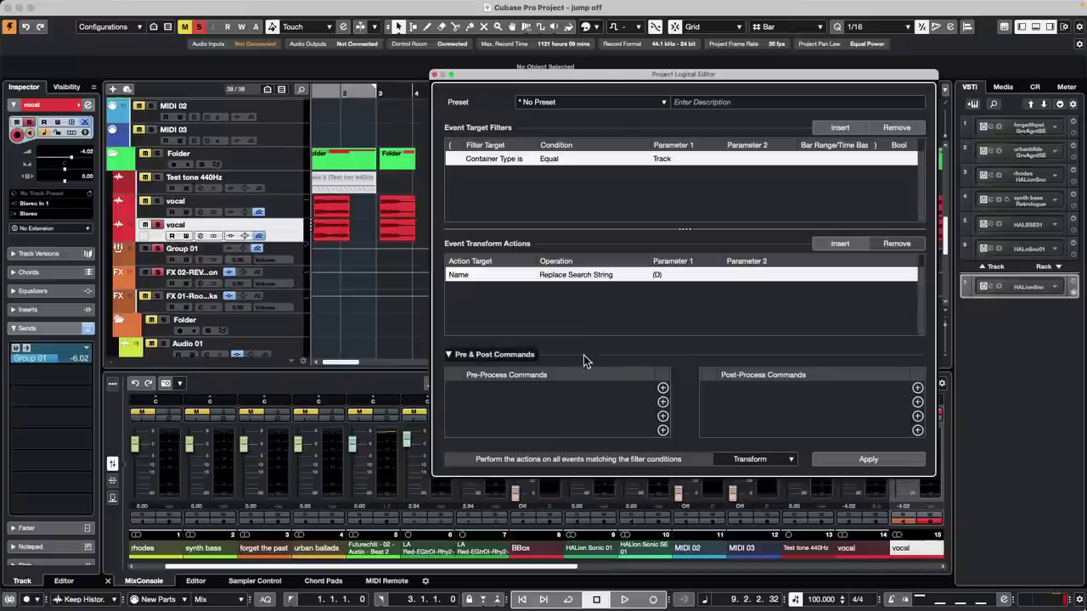
pyautogui.click(769, 459)
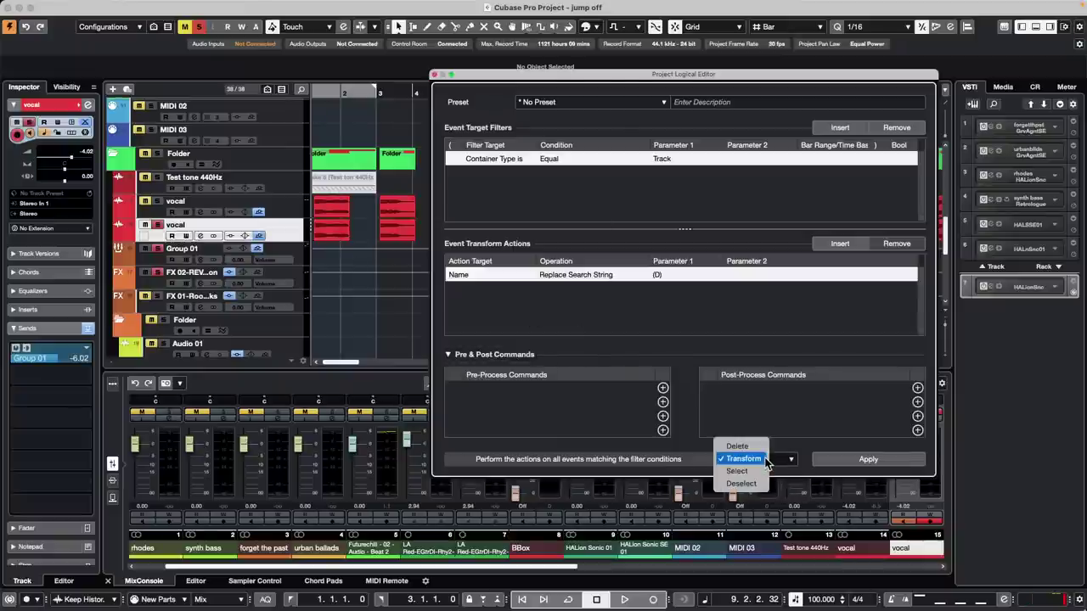
pyautogui.click(767, 459)
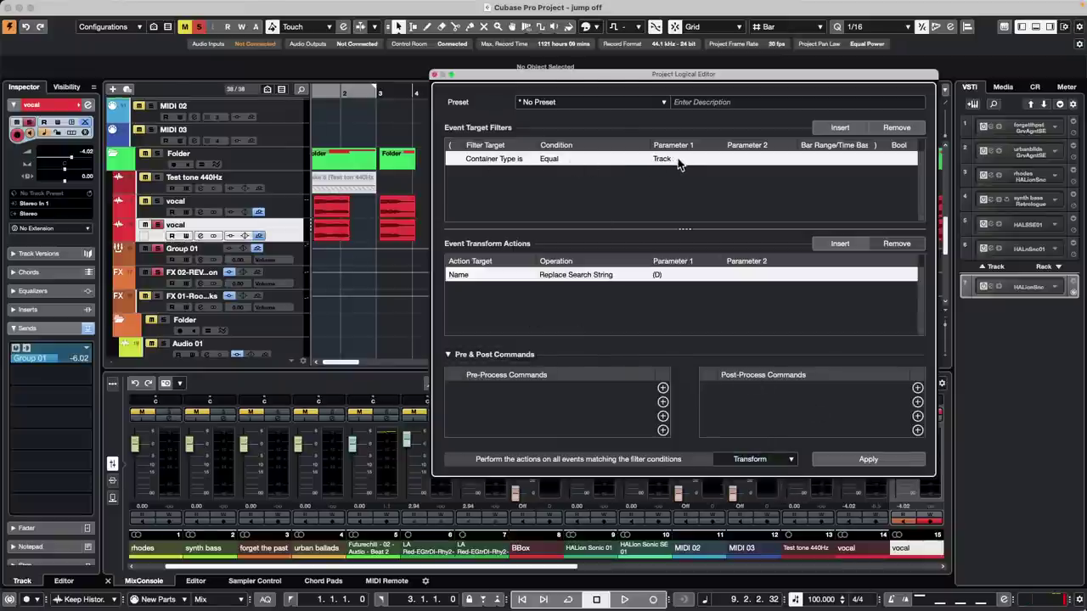
pyautogui.click(552, 276)
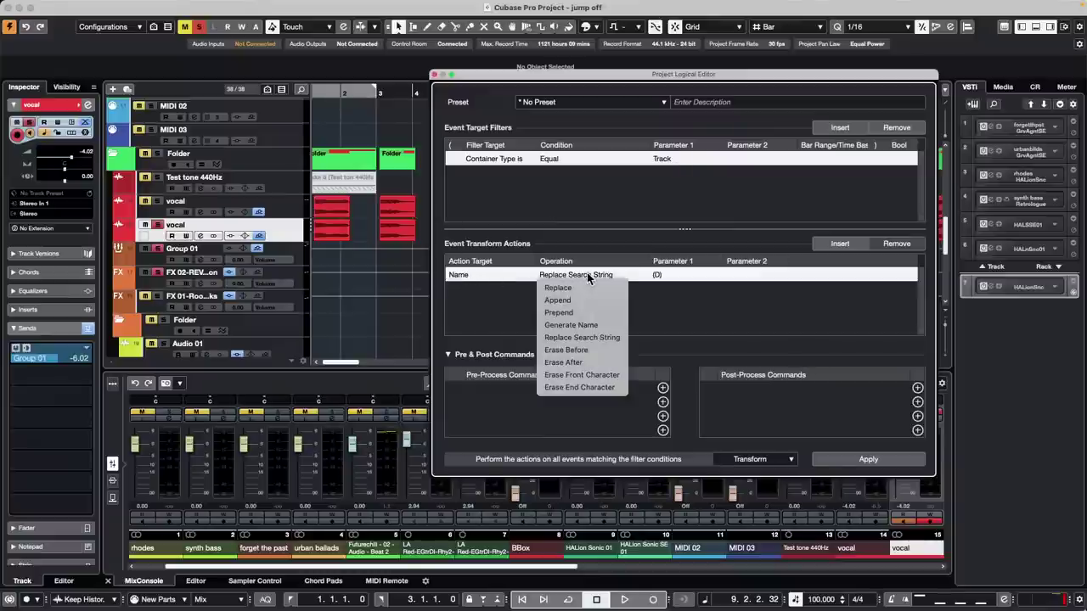
pyautogui.click(684, 333)
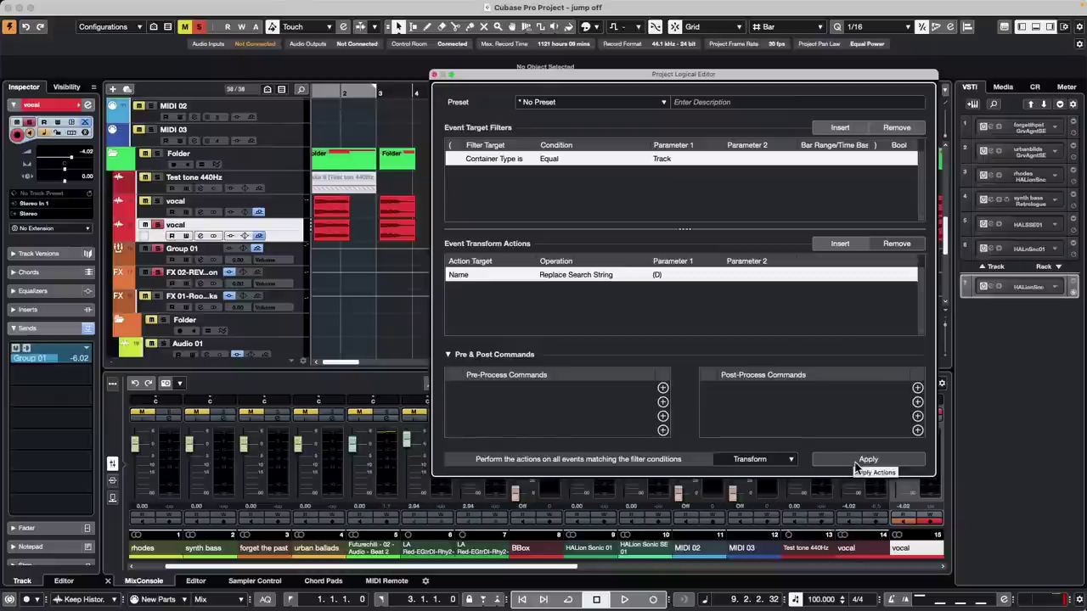
pyautogui.click(807, 464)
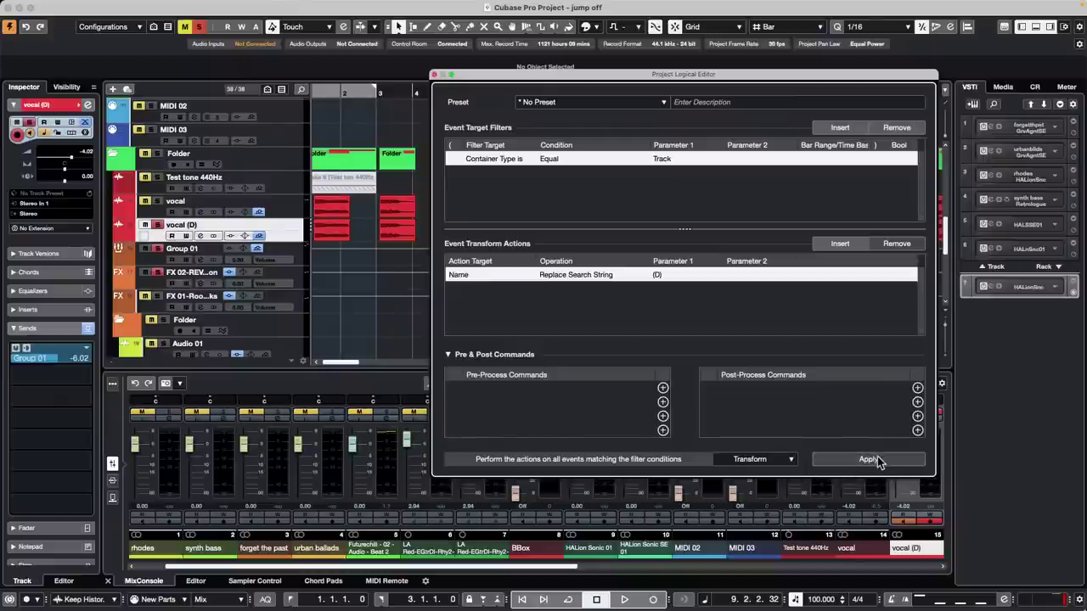
pyautogui.click(882, 460)
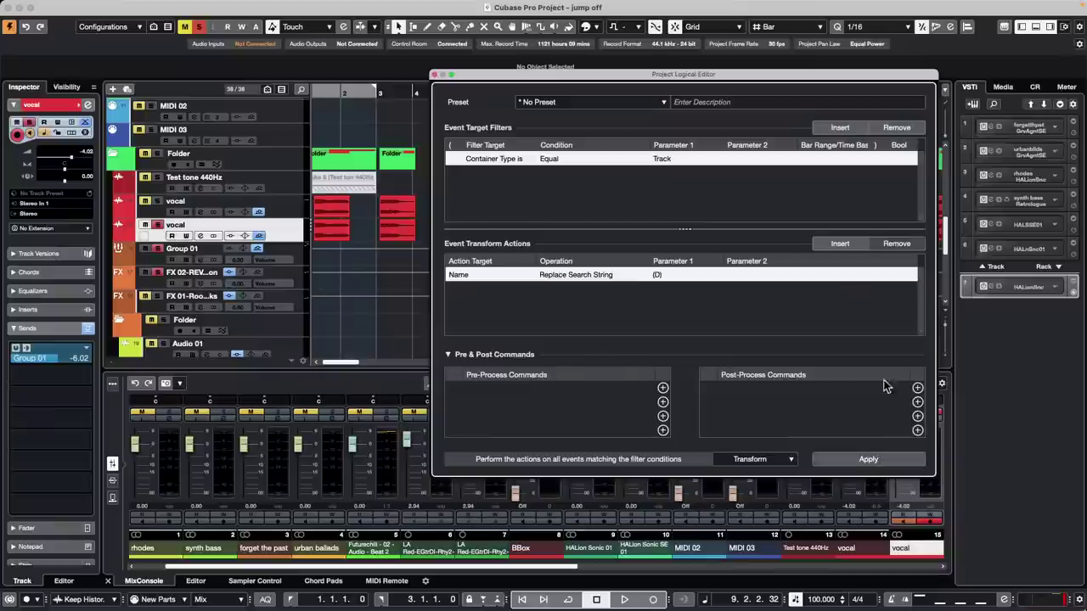
# - Close the Logical Editor and duplicate the Folder track's contents, adding (D) copies of each track
pyautogui.click(435, 75)
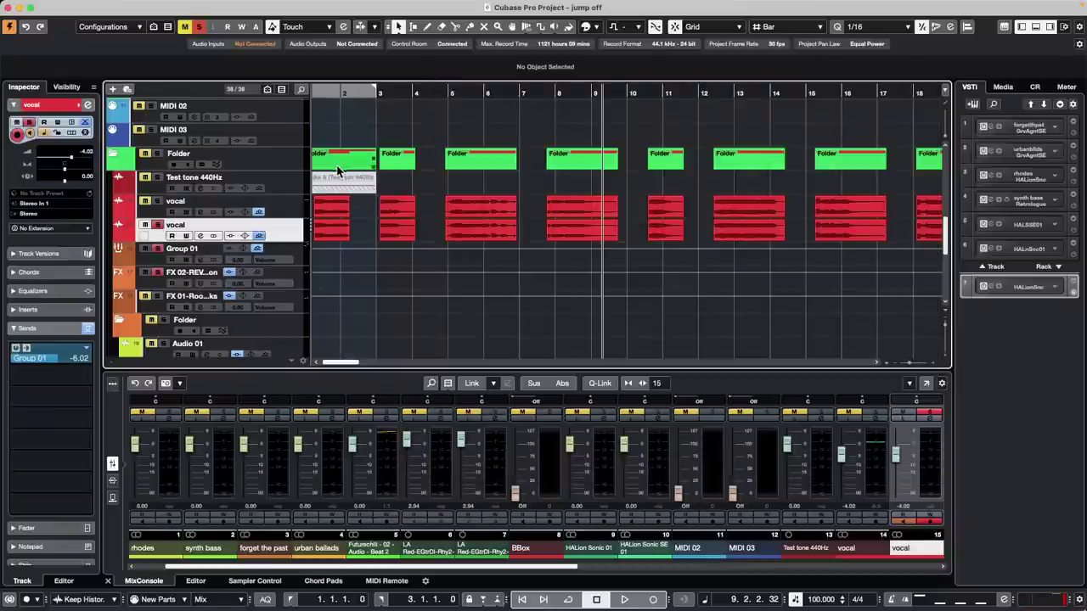
pyautogui.click(289, 164)
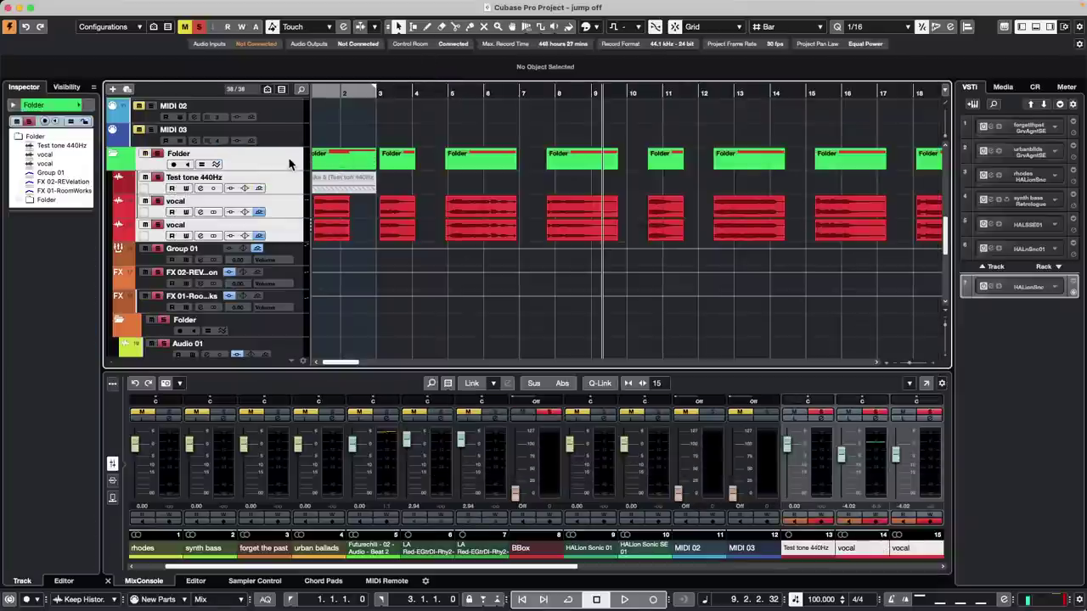
pyautogui.rightClick(289, 164)
pyautogui.moveTo(343, 170)
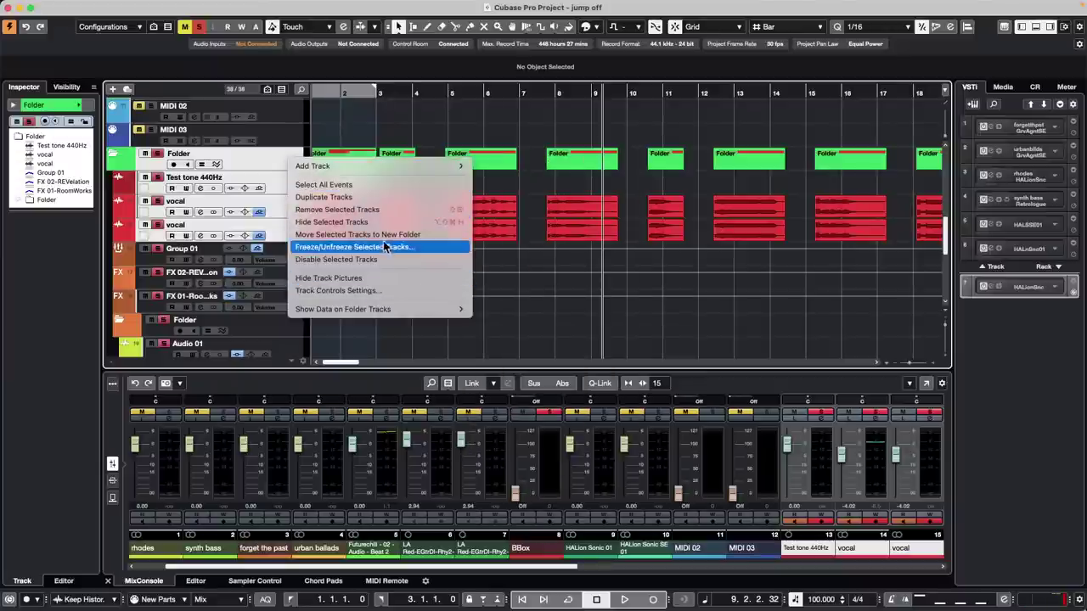
pyautogui.click(378, 198)
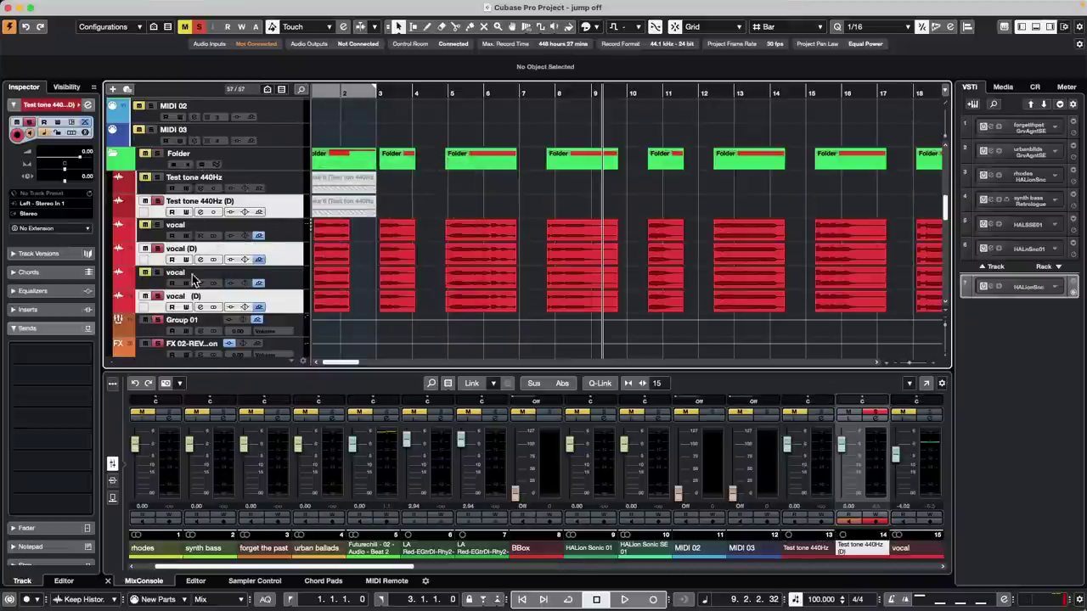
# - Reopen the Project Logical Editor setup and close it, leaving only Test tone 440Hz and two vocals
pyautogui.click(162, 5)
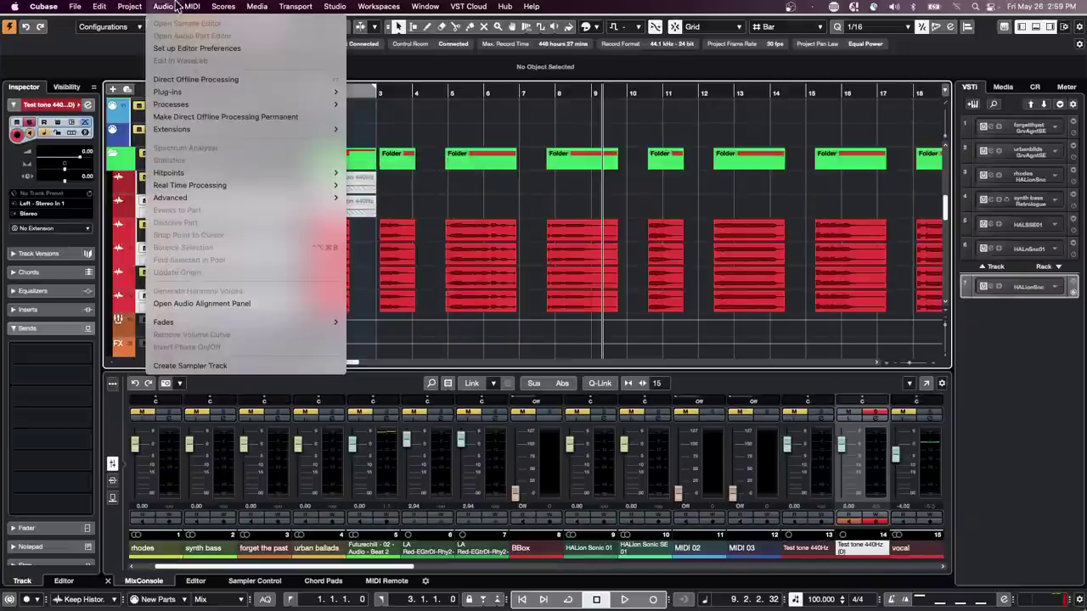
pyautogui.moveTo(138, 7)
pyautogui.moveTo(226, 286)
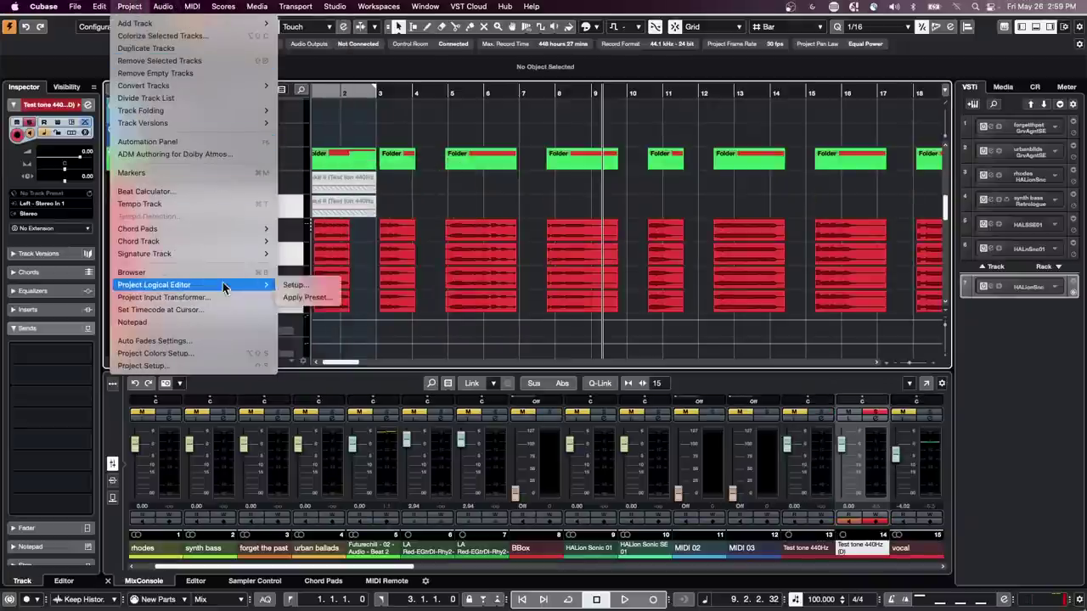
pyautogui.click(292, 285)
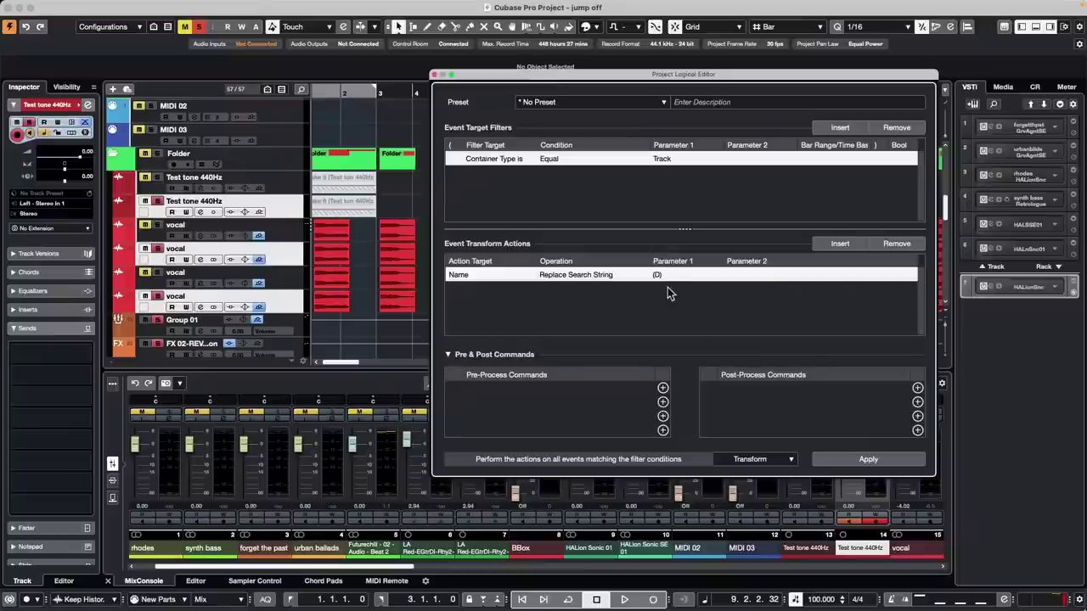
pyautogui.click(435, 75)
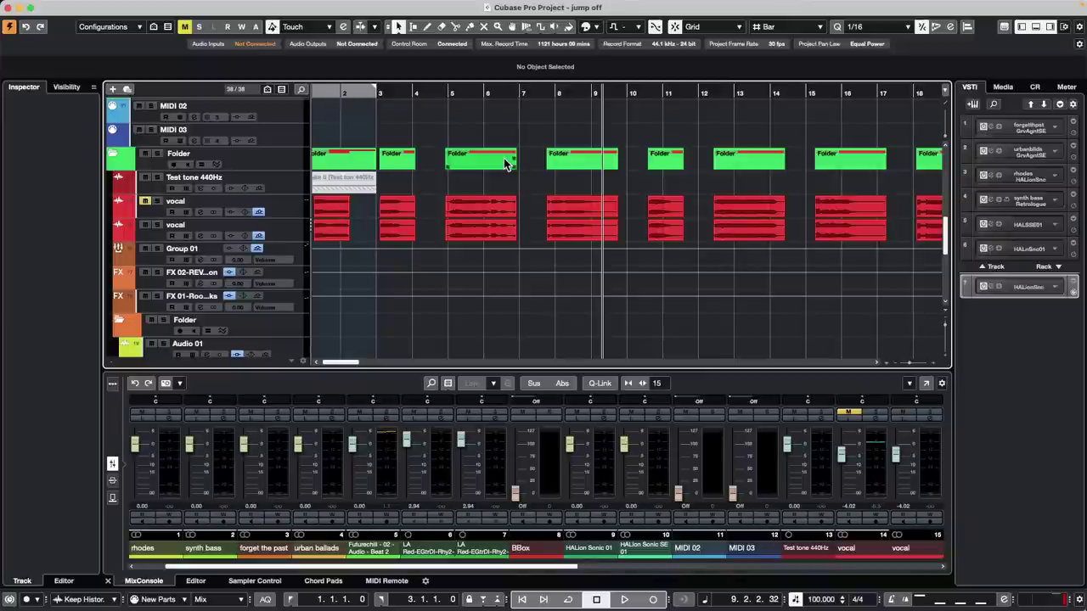
# - Open comping C12.cpr from Projects > comping C6, activate it, and dismiss the missing files and ports notices
pyautogui.click(74, 6)
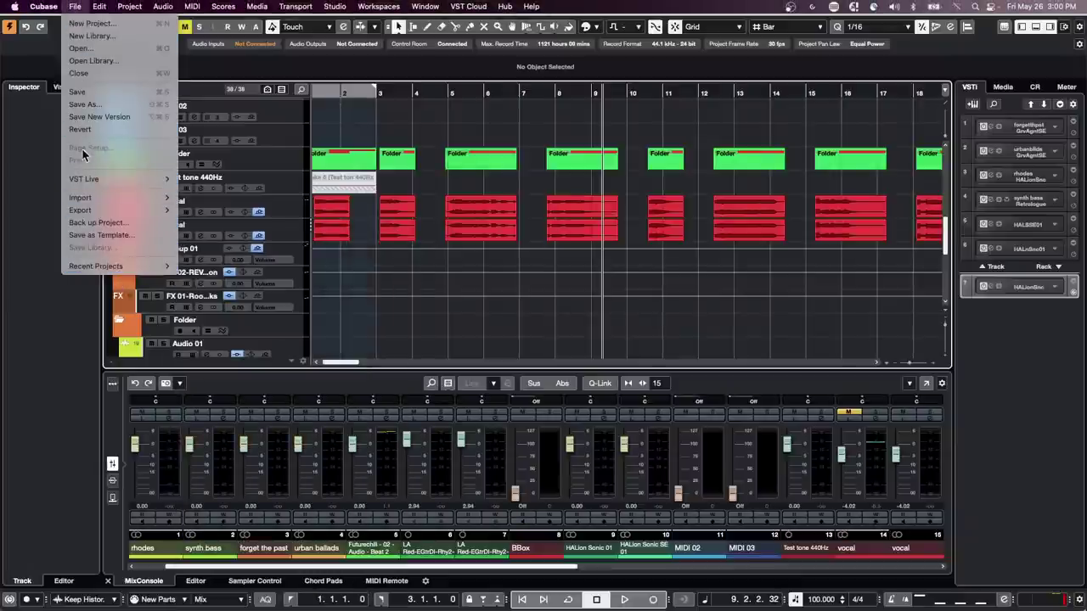
pyautogui.click(114, 49)
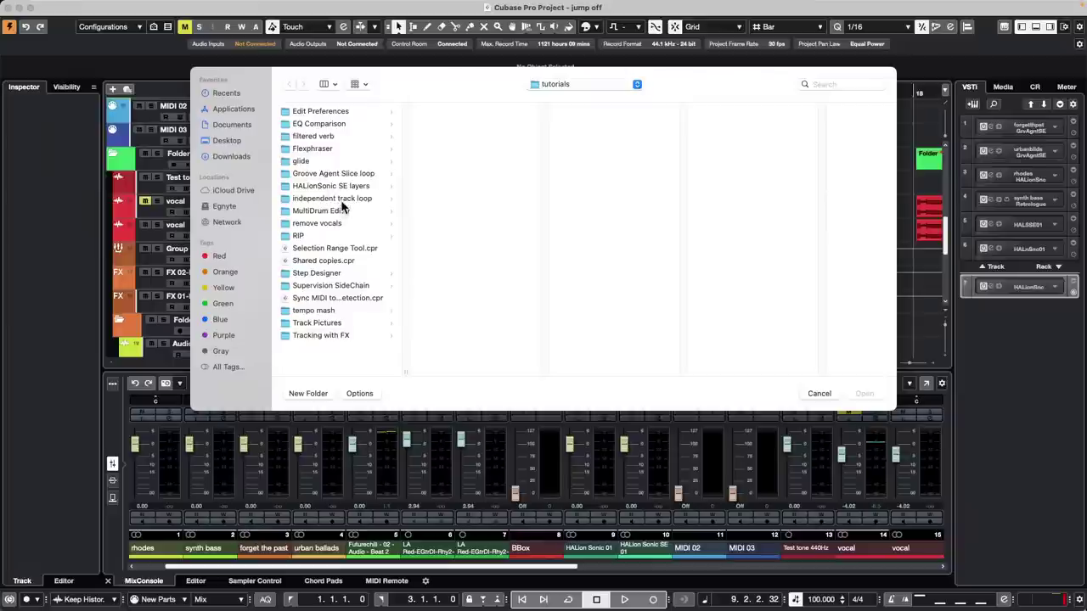
pyautogui.click(572, 85)
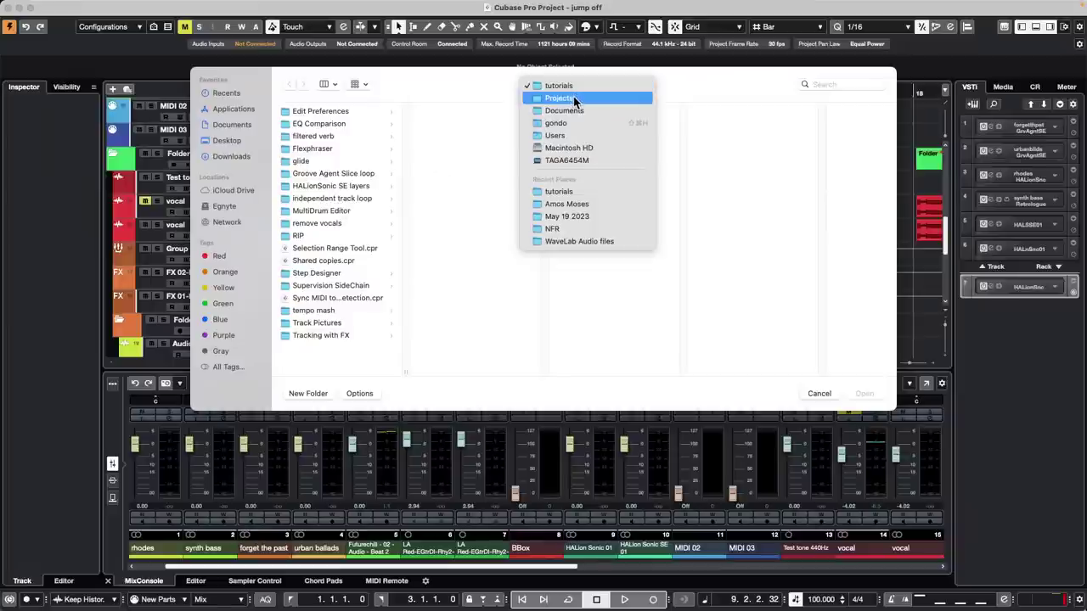
pyautogui.click(575, 100)
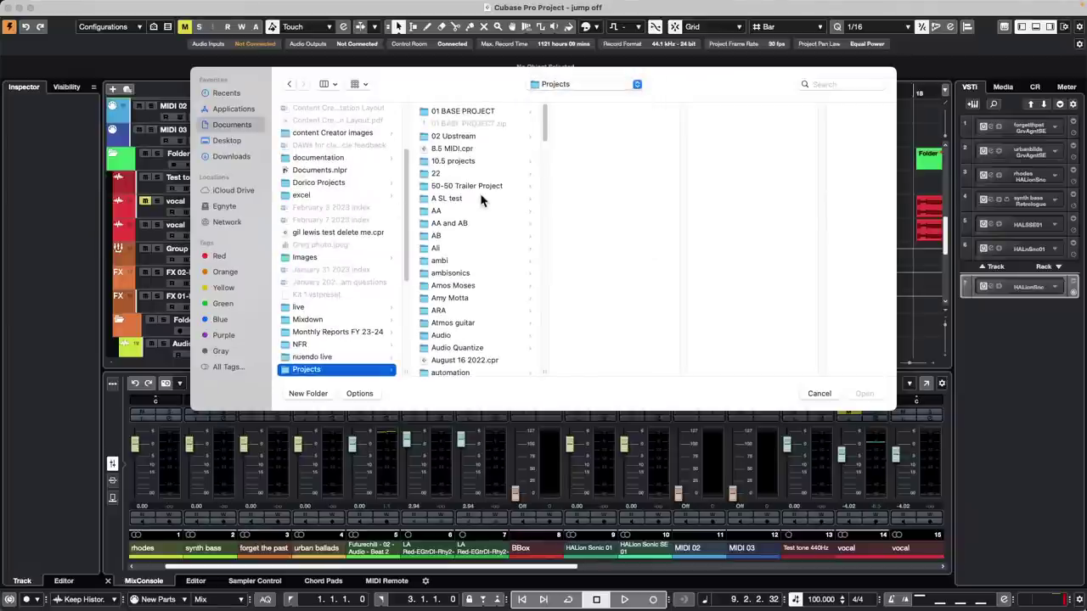
pyautogui.scroll(-10, 481, 198)
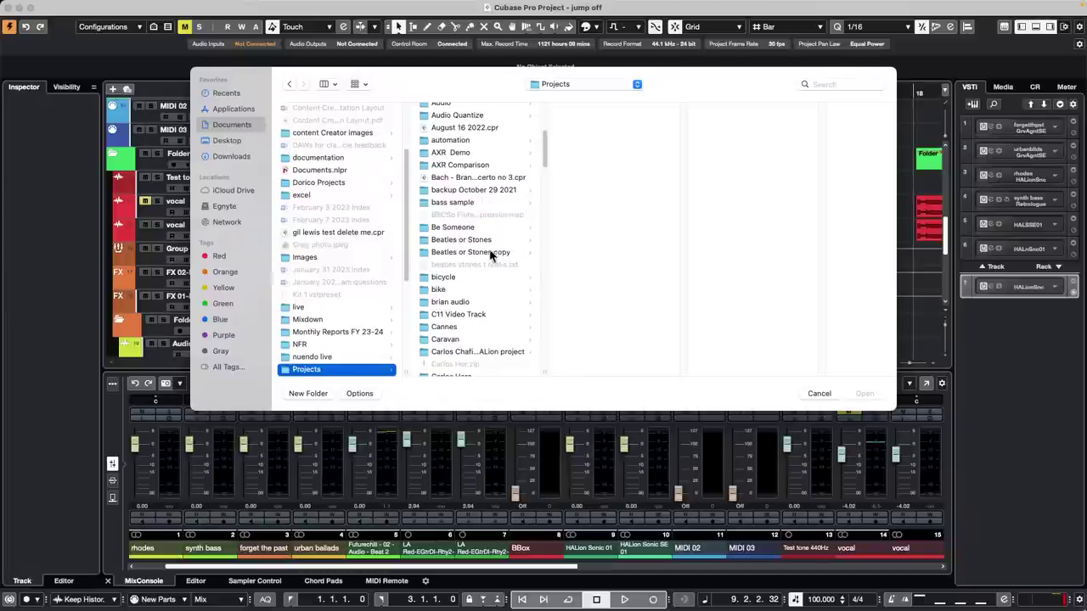
pyautogui.scroll(-7, 491, 255)
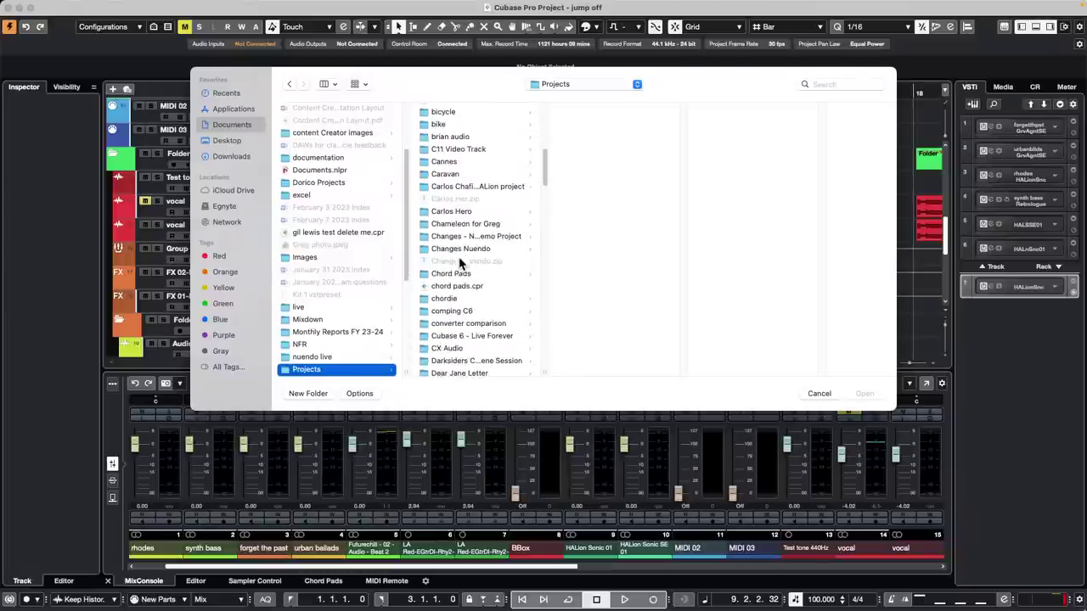
pyautogui.click(476, 311)
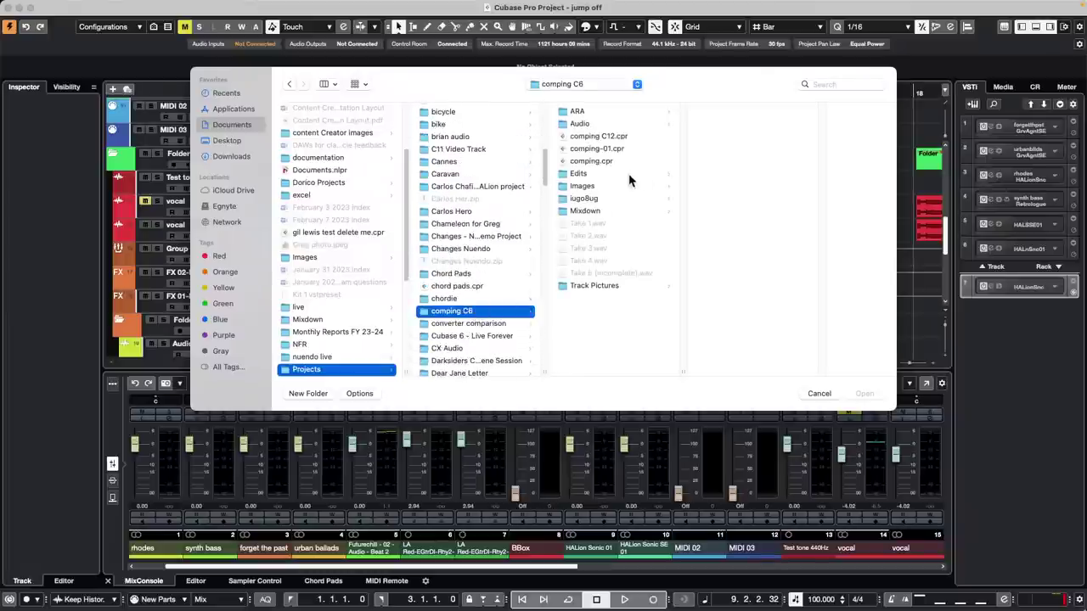
pyautogui.doubleClick(599, 137)
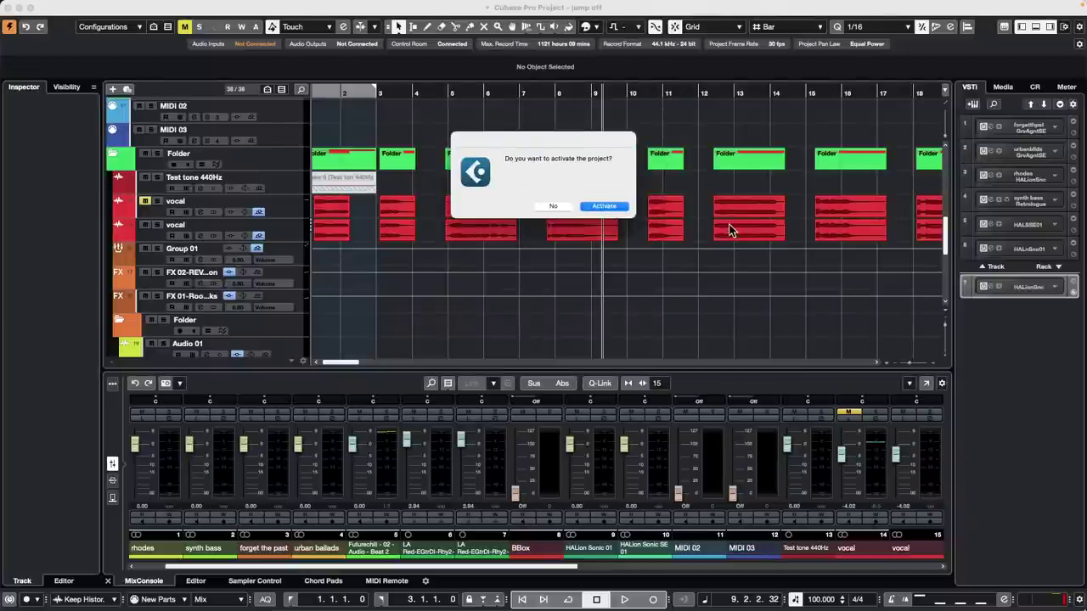
pyautogui.press('Return')
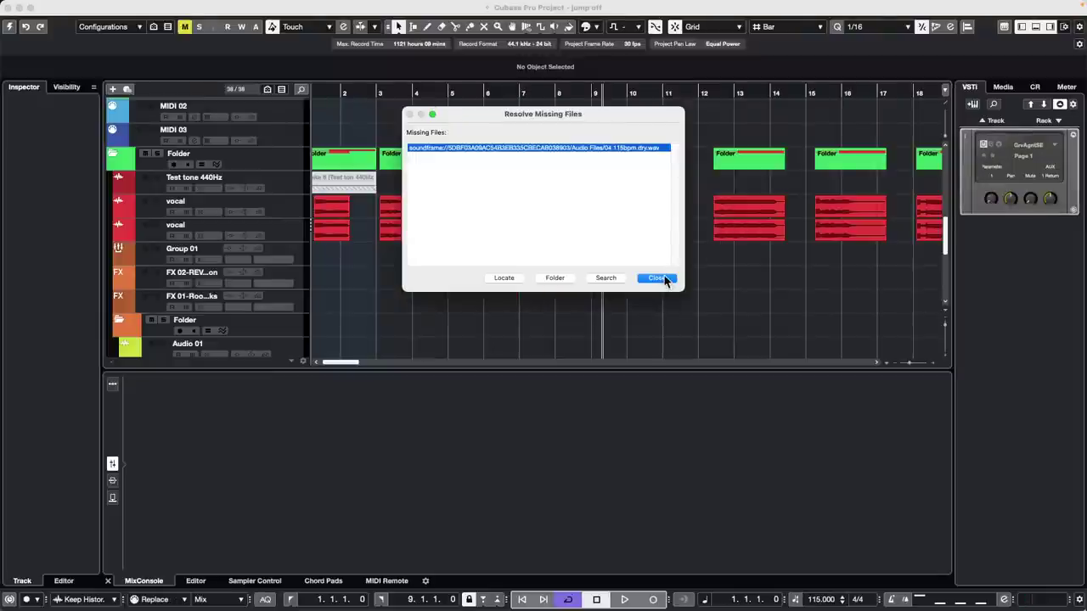
pyautogui.click(657, 278)
pyautogui.click(897, 494)
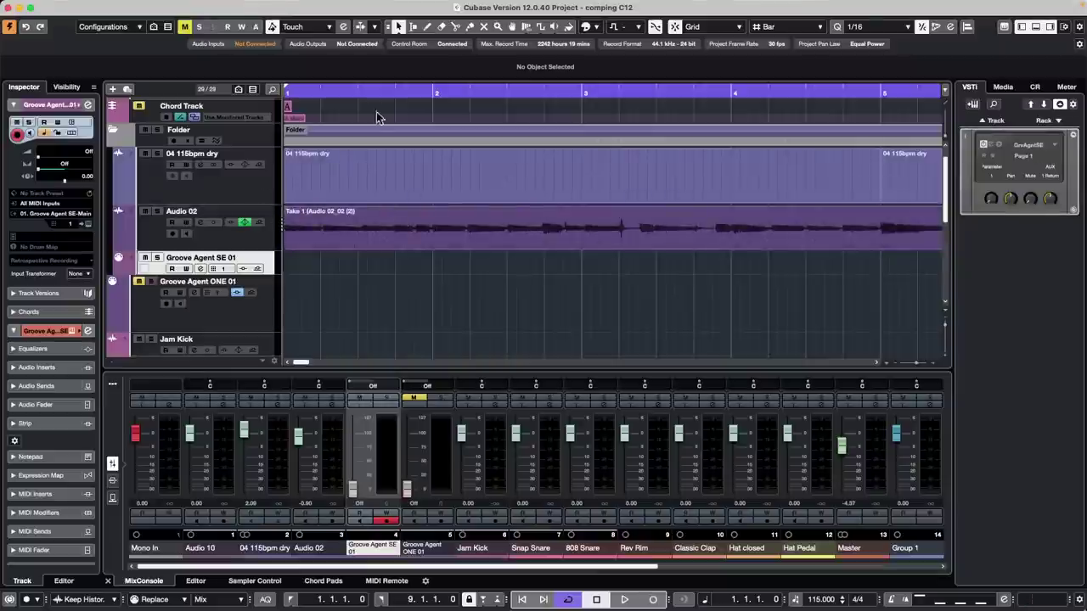
# - Zoom to bars 1–9, start playback, raise the Control Room main level to -9.02 and select Audio 02
pyautogui.moveTo(349, 93); pyautogui.dragTo(351, 71)
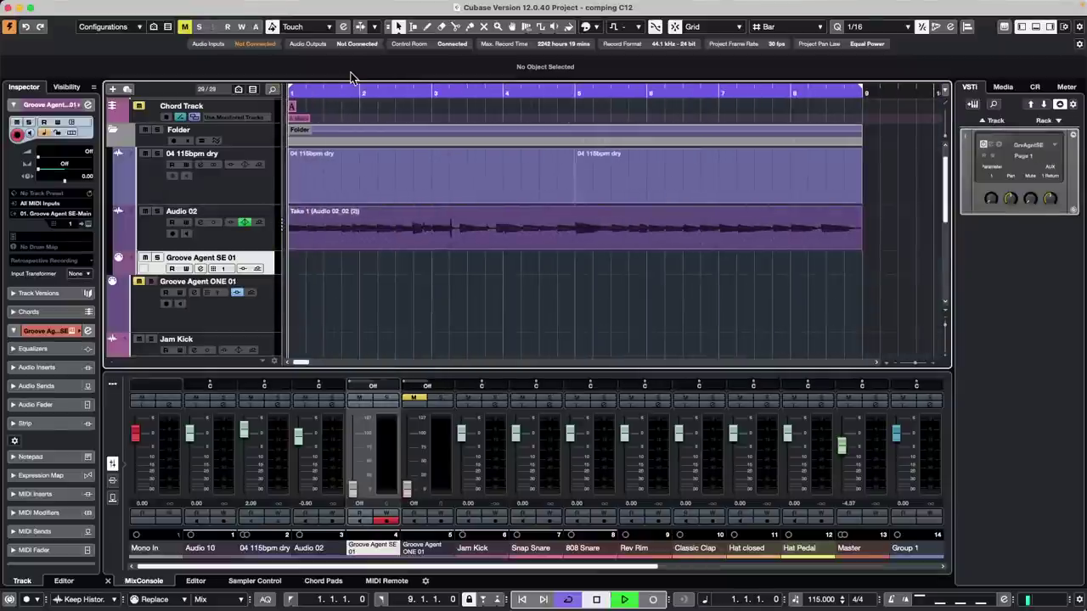
pyautogui.press('space')
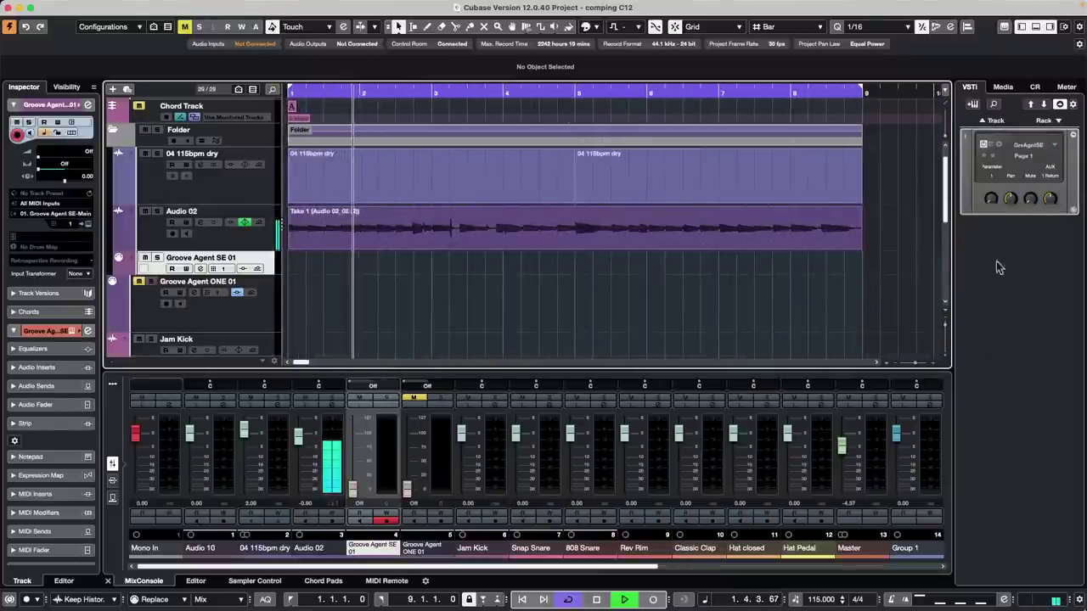
pyautogui.click(1035, 87)
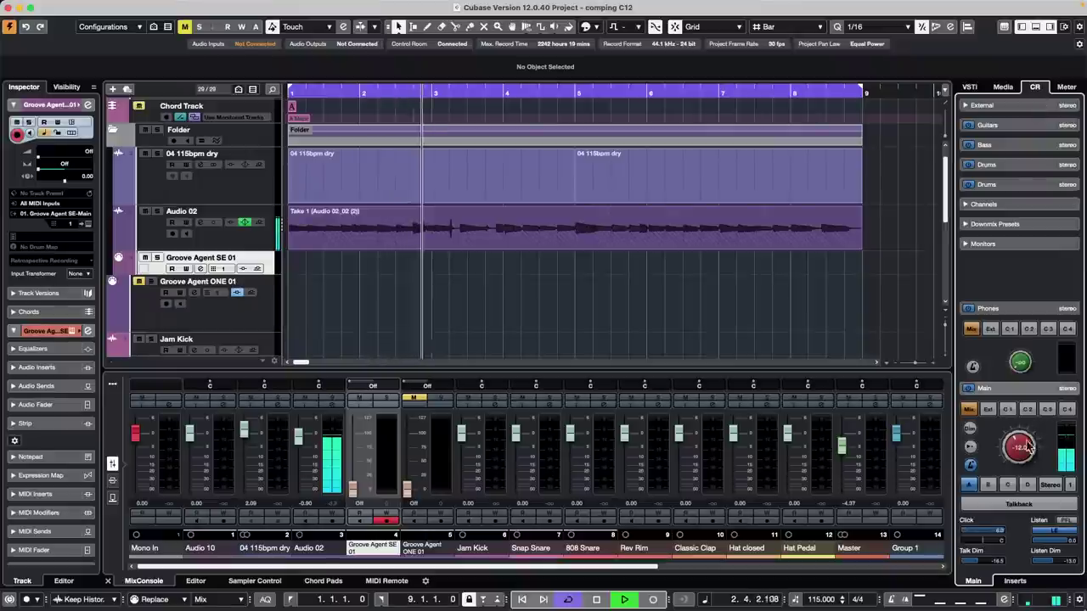
pyautogui.moveTo(1028, 448); pyautogui.dragTo(1028, 438)
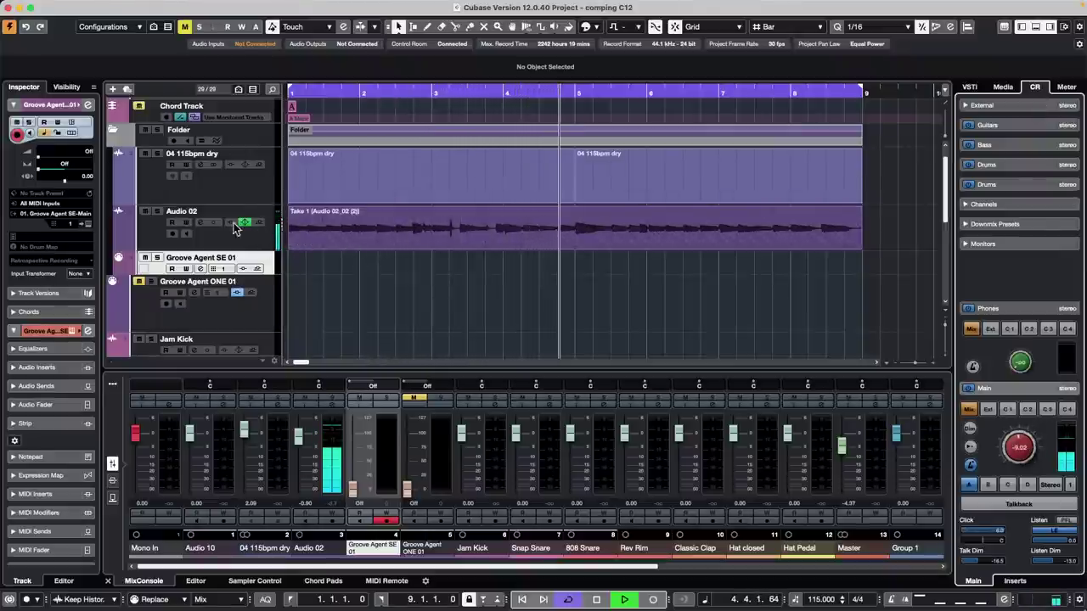
pyautogui.click(259, 245)
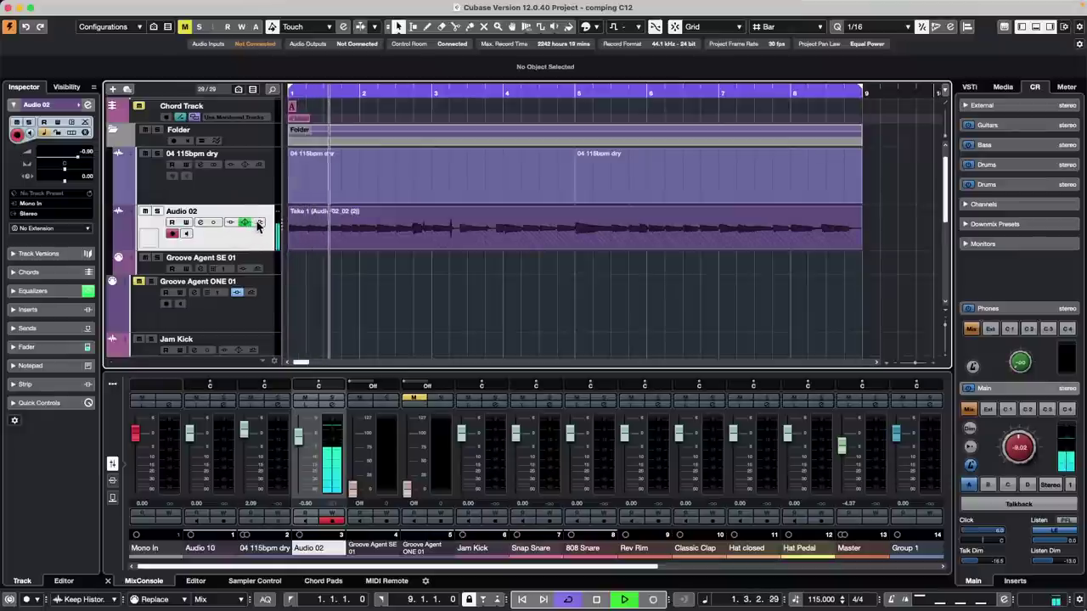
# - Add Lane Display Type to the audio track's visible controls in Track Controls Settings
pyautogui.rightClick(233, 232)
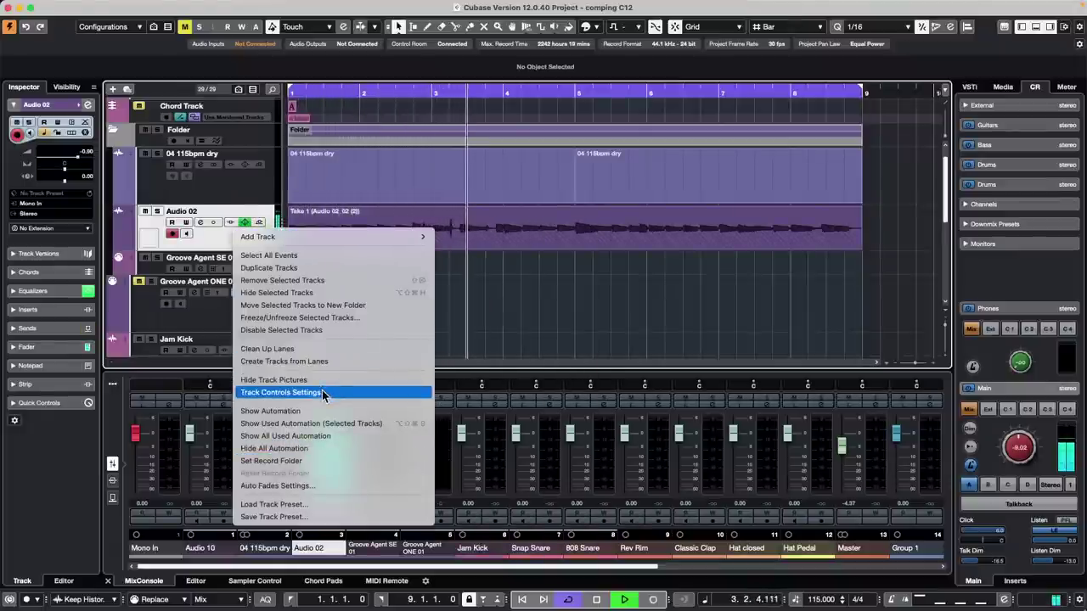
pyautogui.click(280, 393)
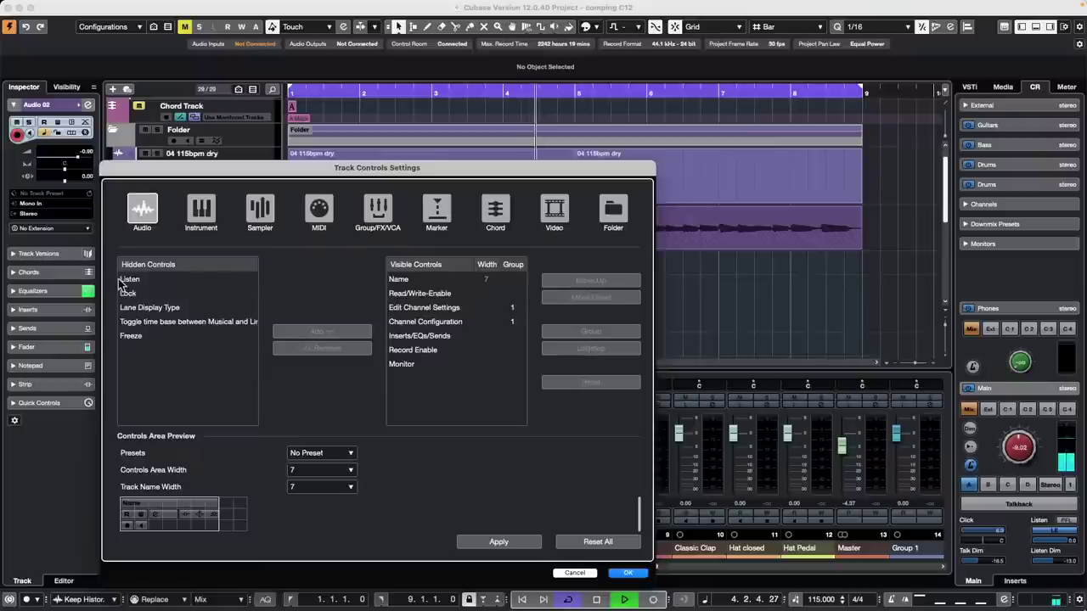
pyautogui.click(159, 309)
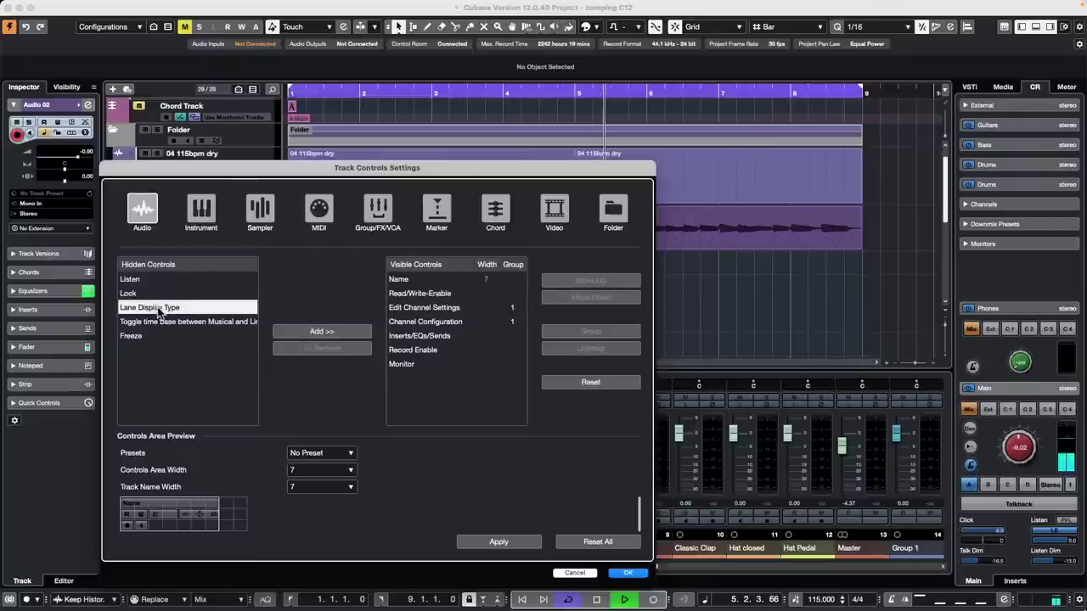
pyautogui.click(330, 332)
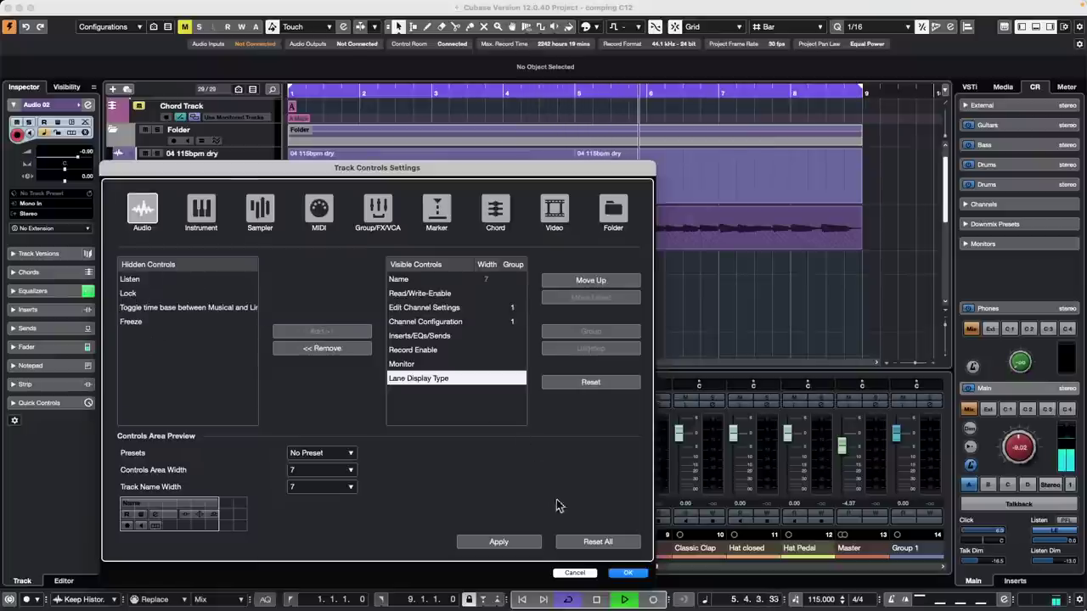
pyautogui.click(625, 574)
# - Expand Audio 02's take lanes and step the selection through them from Lane 1
pyautogui.click(200, 234)
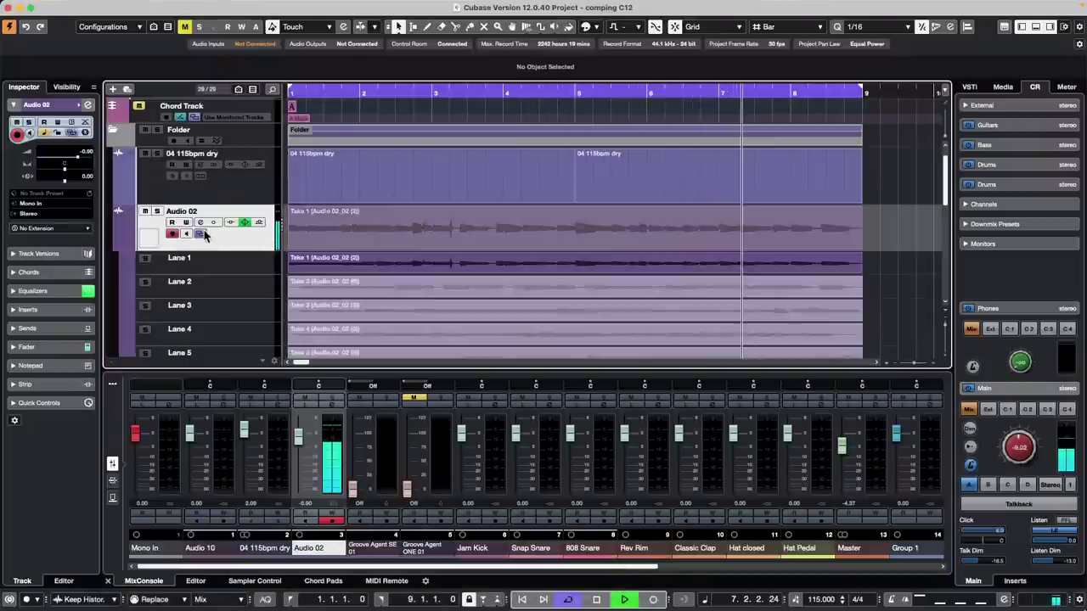
pyautogui.click(273, 259)
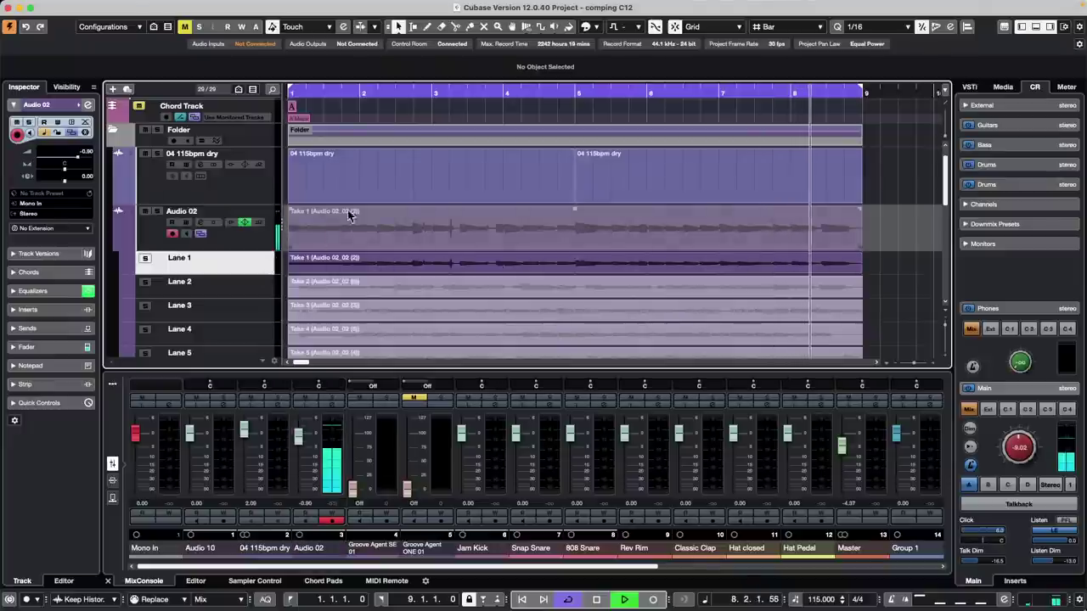
pyautogui.press('Down')
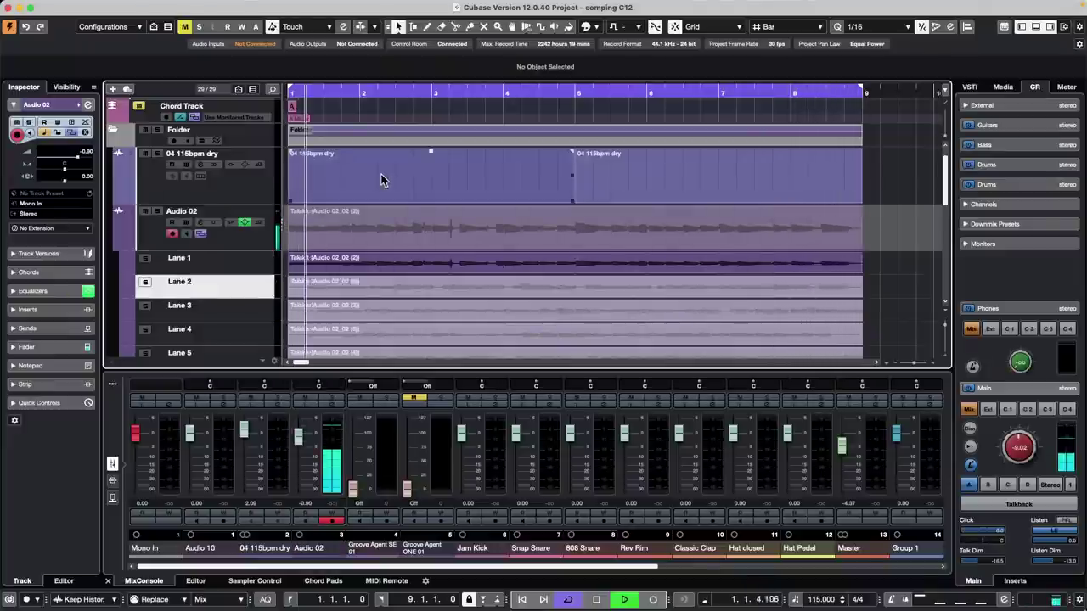
pyautogui.press('Up')
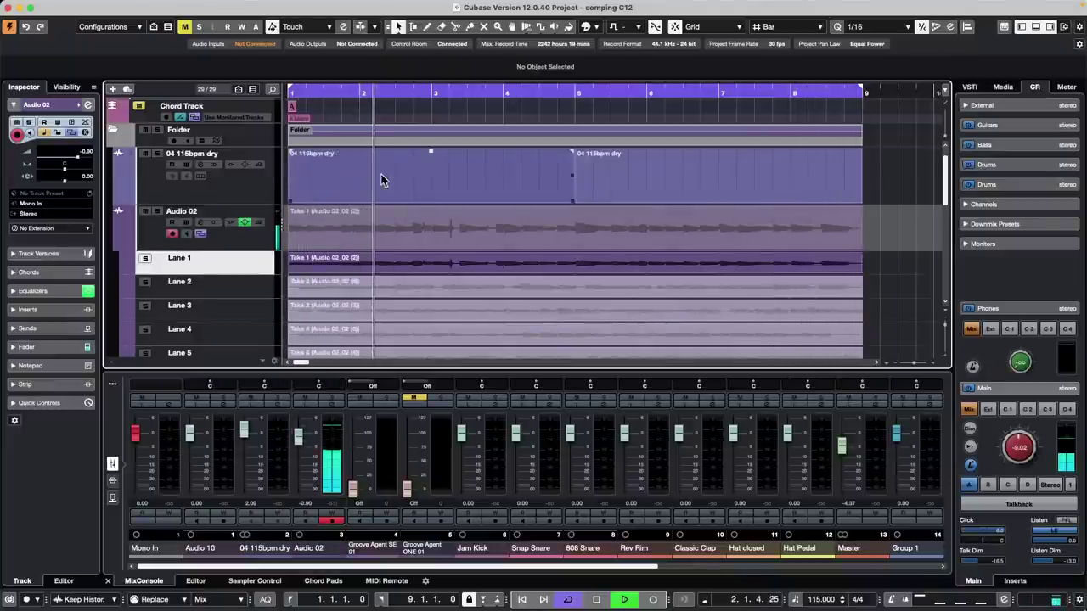
pyautogui.press('Down')
pyautogui.press('Down')
pyautogui.press('Down')
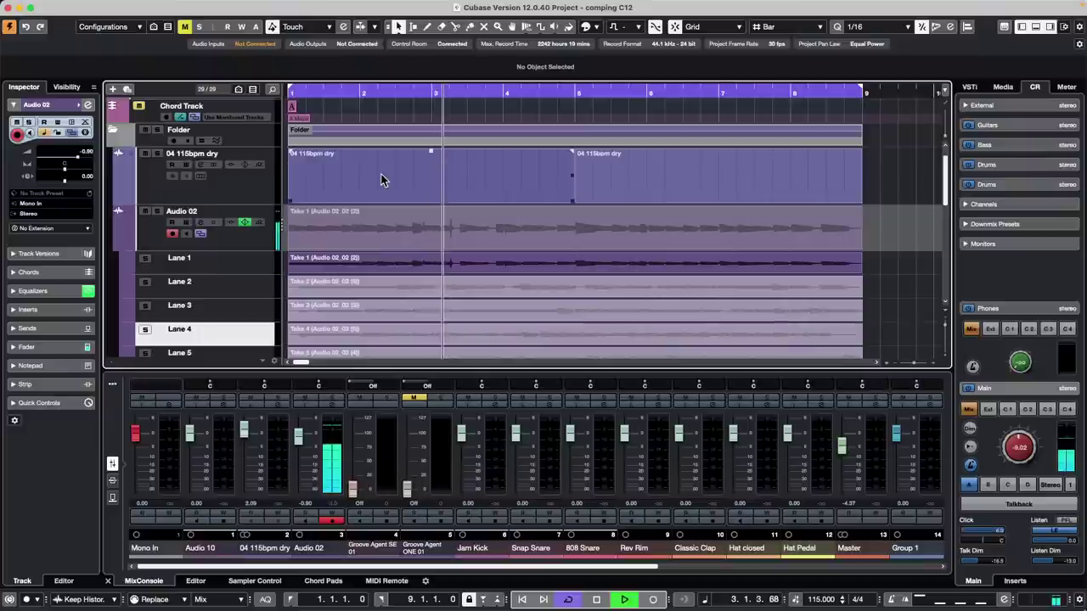
# - Audition Audio 02's takes by stepping between Take 1 and Take 2, then stop playback
pyautogui.click(528, 268)
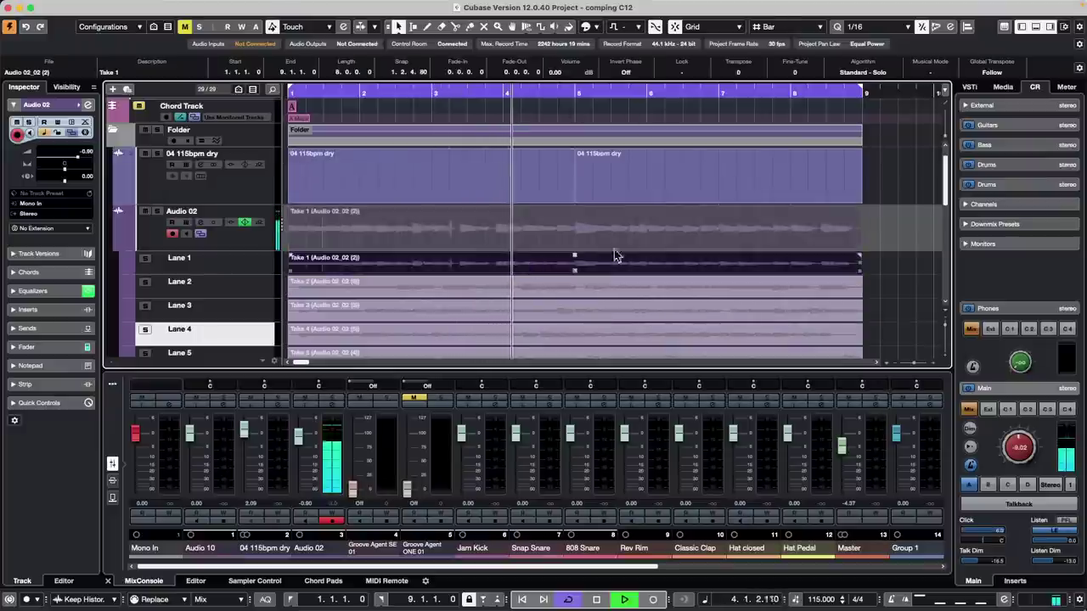
pyautogui.press('Down')
pyautogui.press('Down')
pyautogui.press('Down')
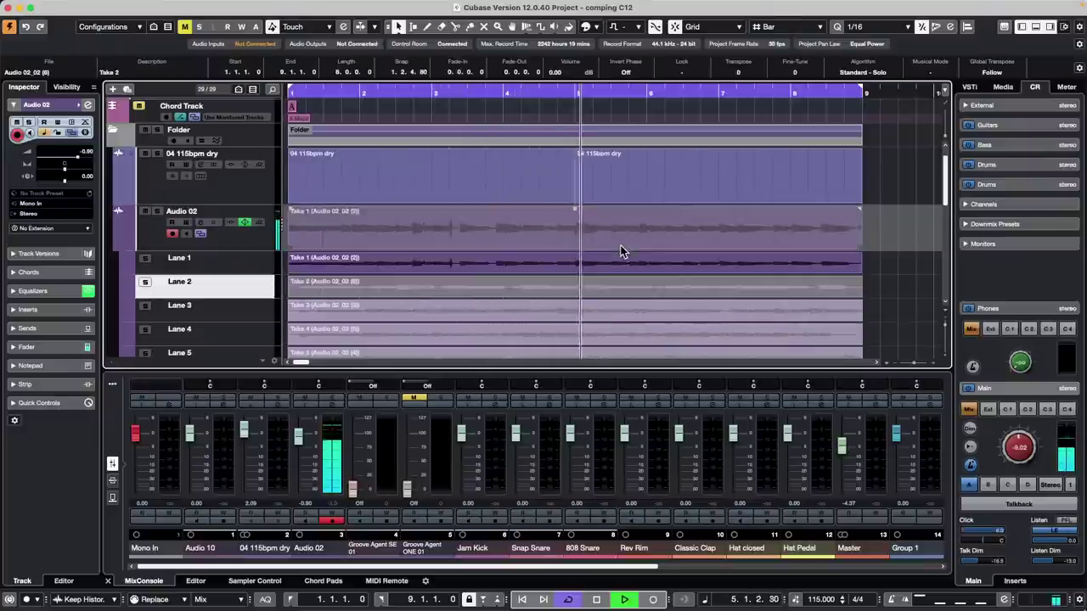
pyautogui.press('Up')
pyautogui.press('Up')
pyautogui.press('Up')
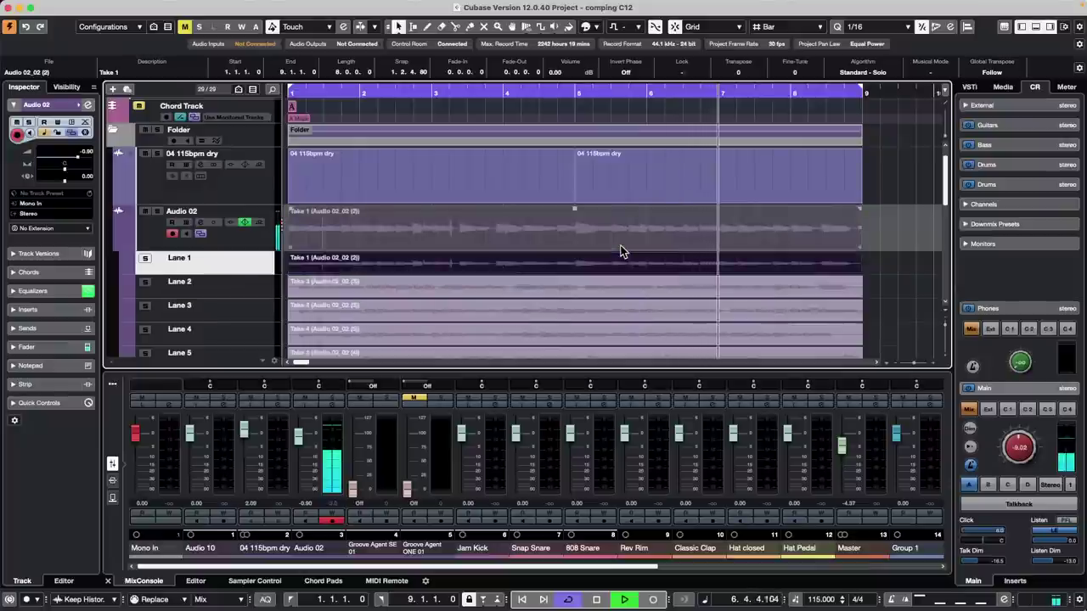
pyautogui.press('Down')
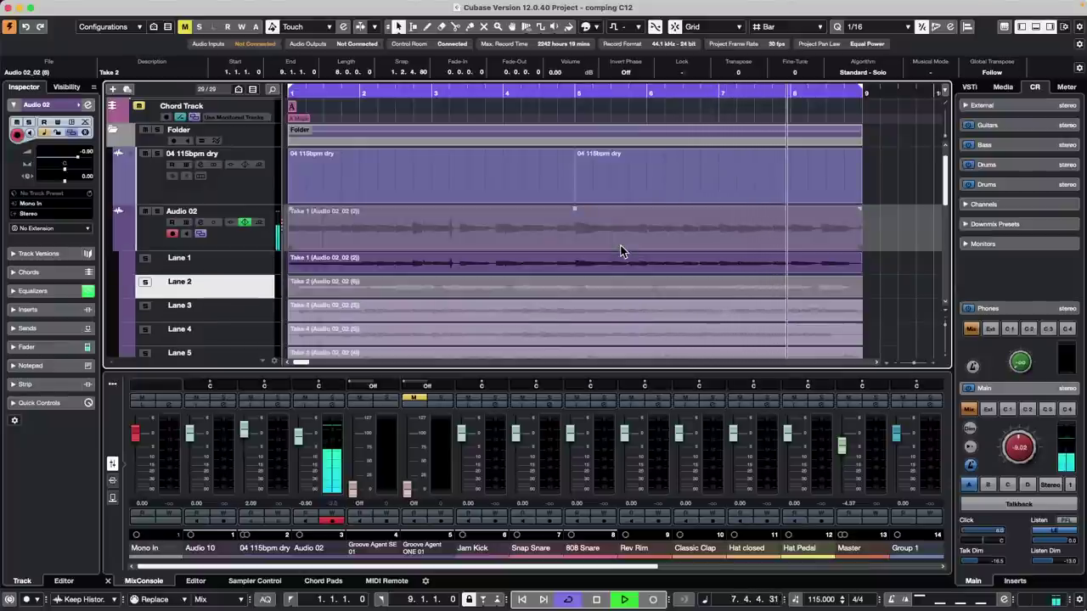
pyautogui.press('Up')
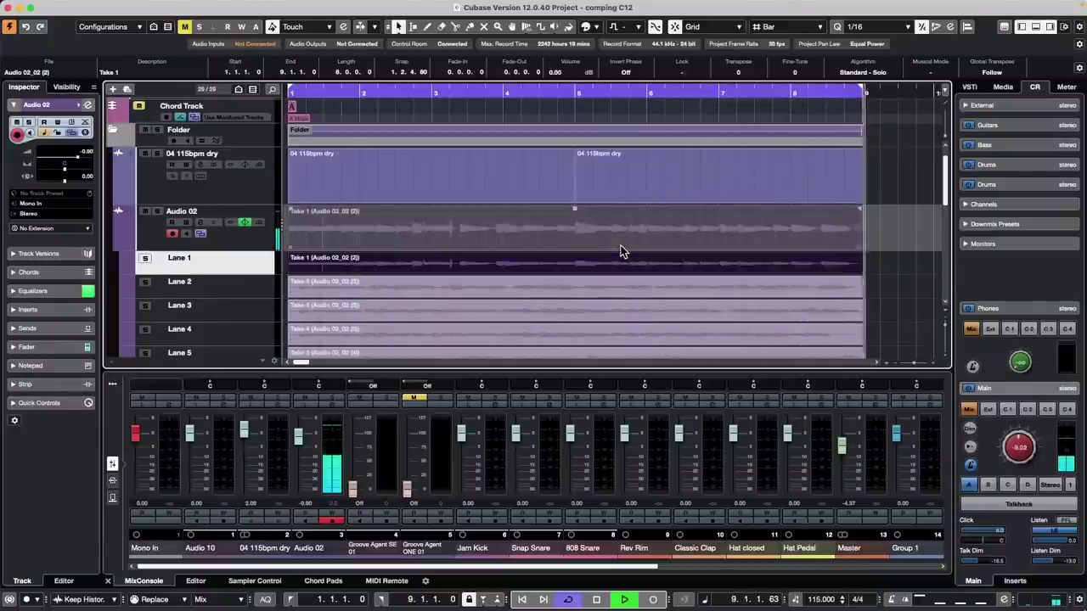
pyautogui.press('Down')
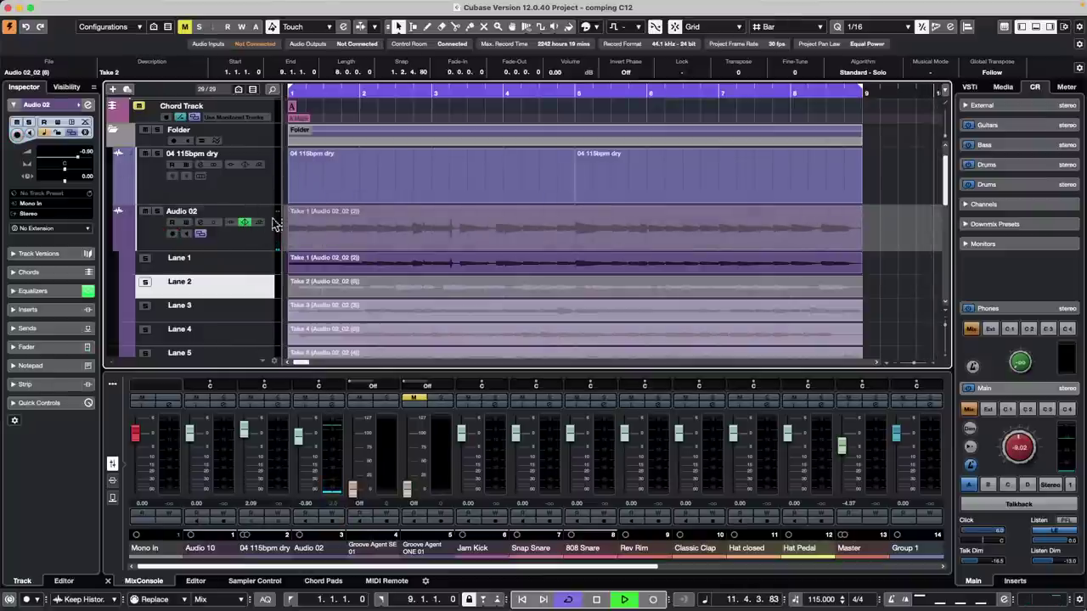
pyautogui.press('space')
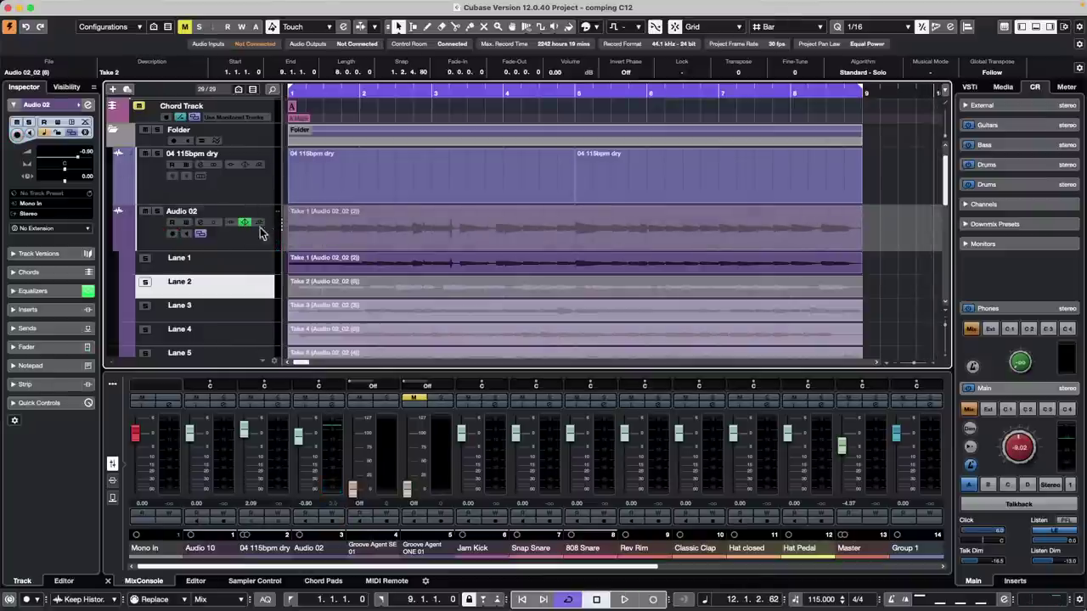
# - Unmute the Audio 02 Take 1 event with the Mute tool and restart playback from bar 1
pyautogui.rightClick(344, 234)
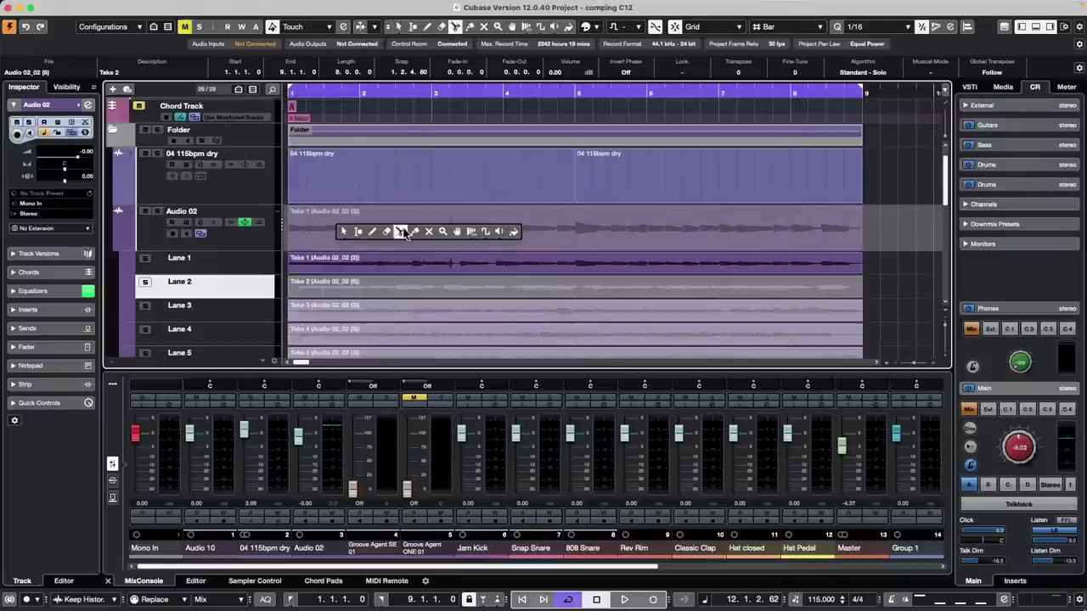
pyautogui.click(429, 232)
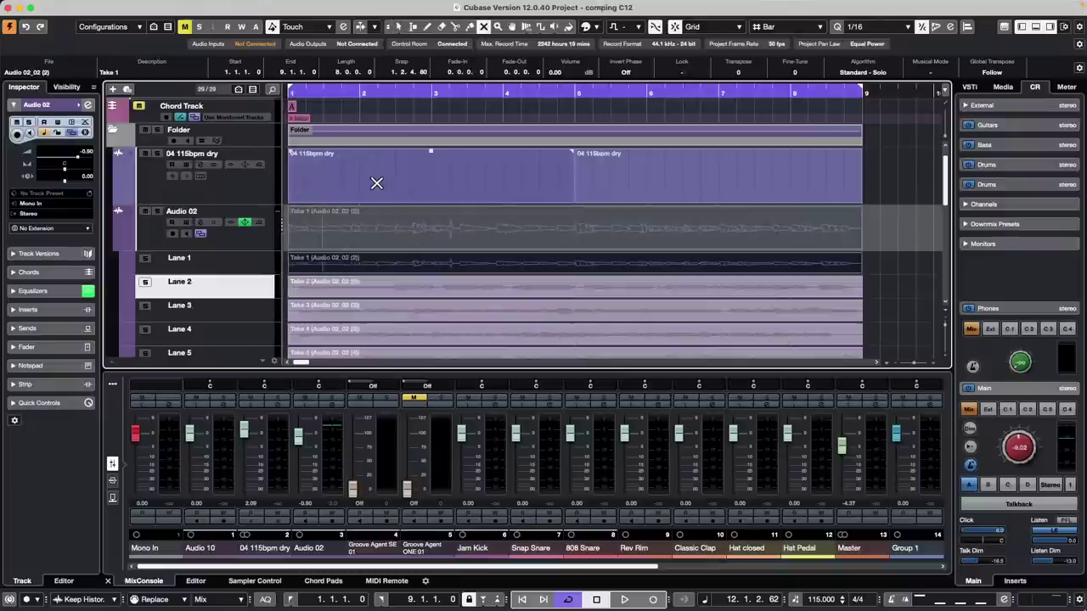
pyautogui.click(360, 235)
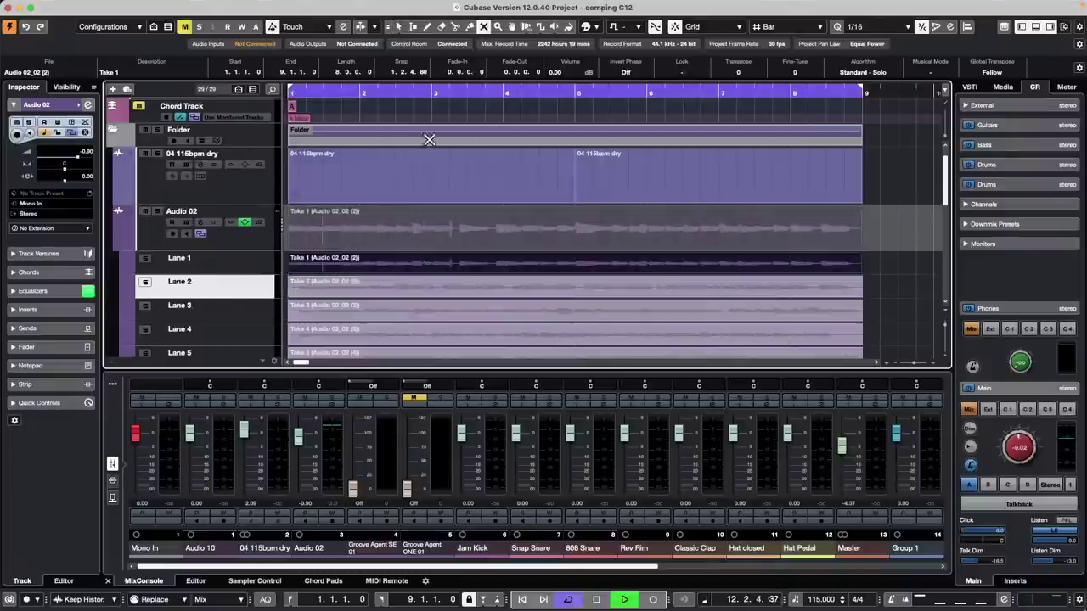
pyautogui.click(395, 92)
pyautogui.press('KP_Decimal')
pyautogui.press('space')
pyautogui.press('space')
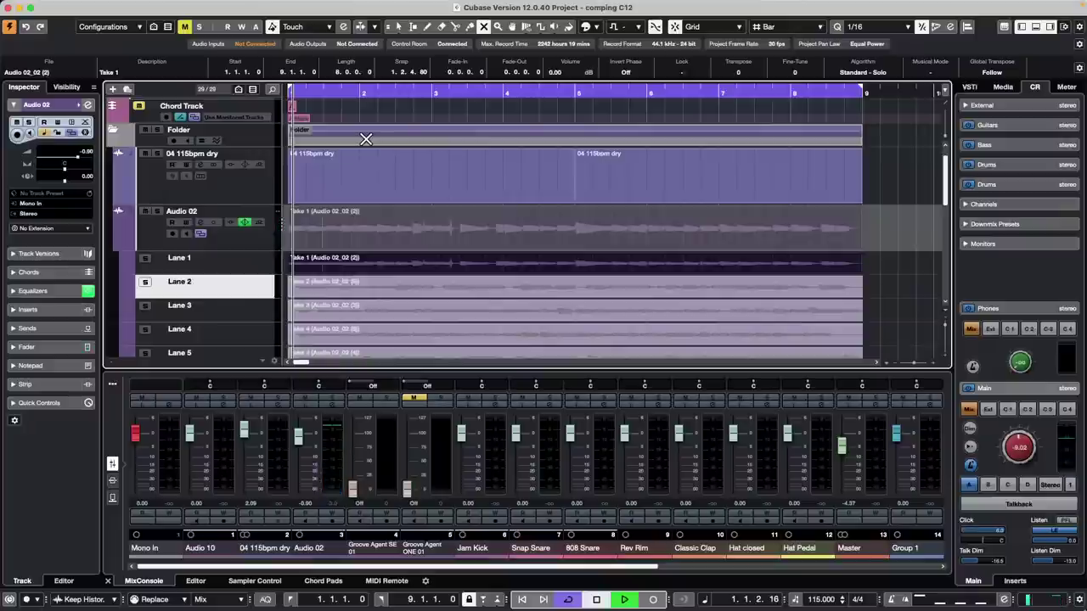
# - With the Comp tool, audition Takes 3, 4 and 2 as Audio 02's active take
pyautogui.rightClick(431, 289)
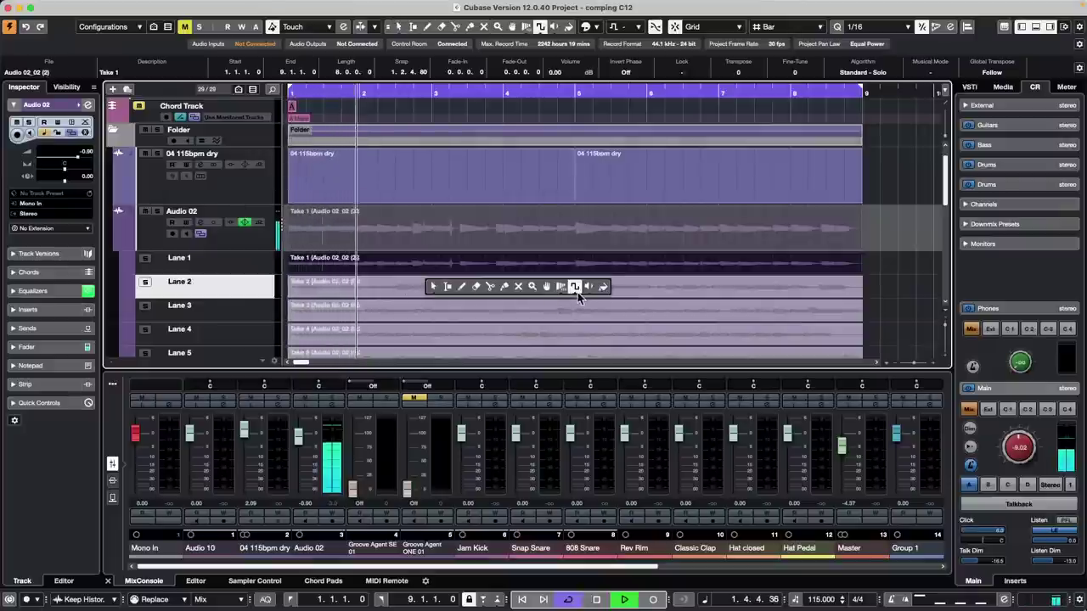
pyautogui.click(546, 289)
pyautogui.click(493, 313)
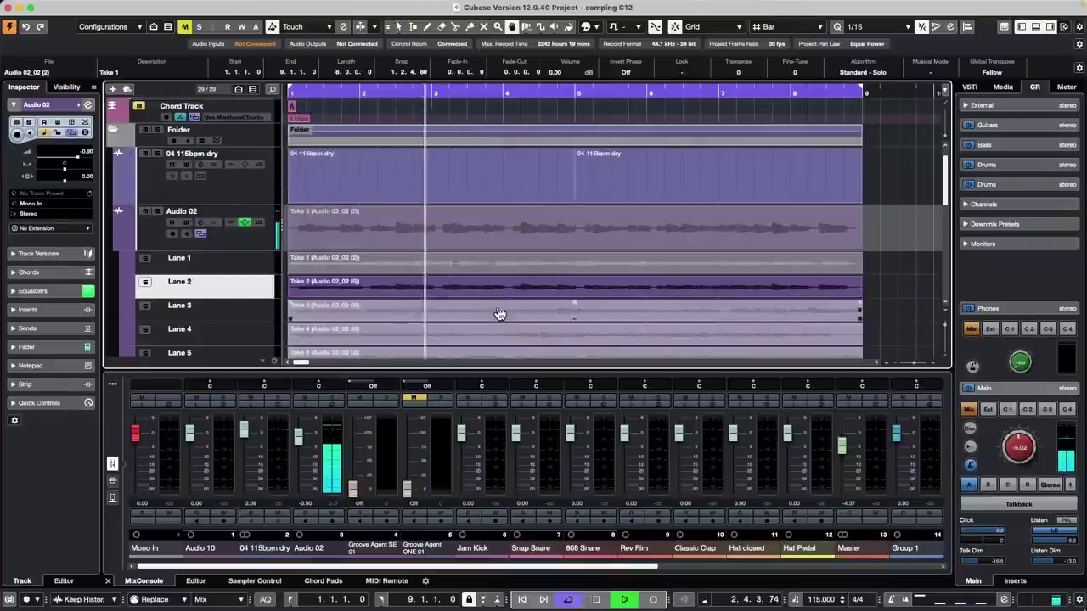
pyautogui.click(498, 327)
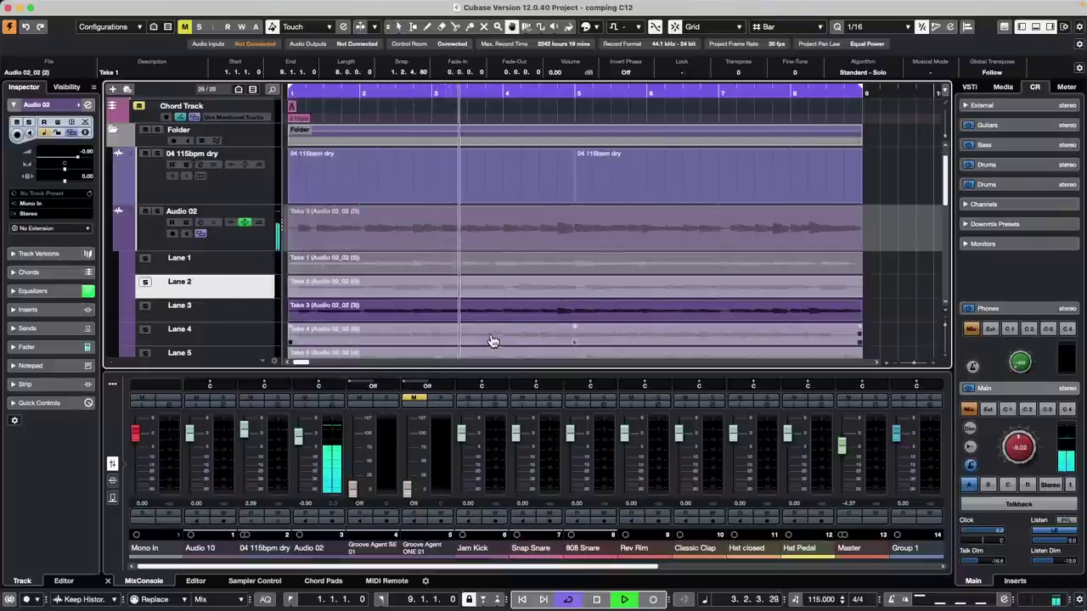
pyautogui.click(240, 313)
pyautogui.click(244, 333)
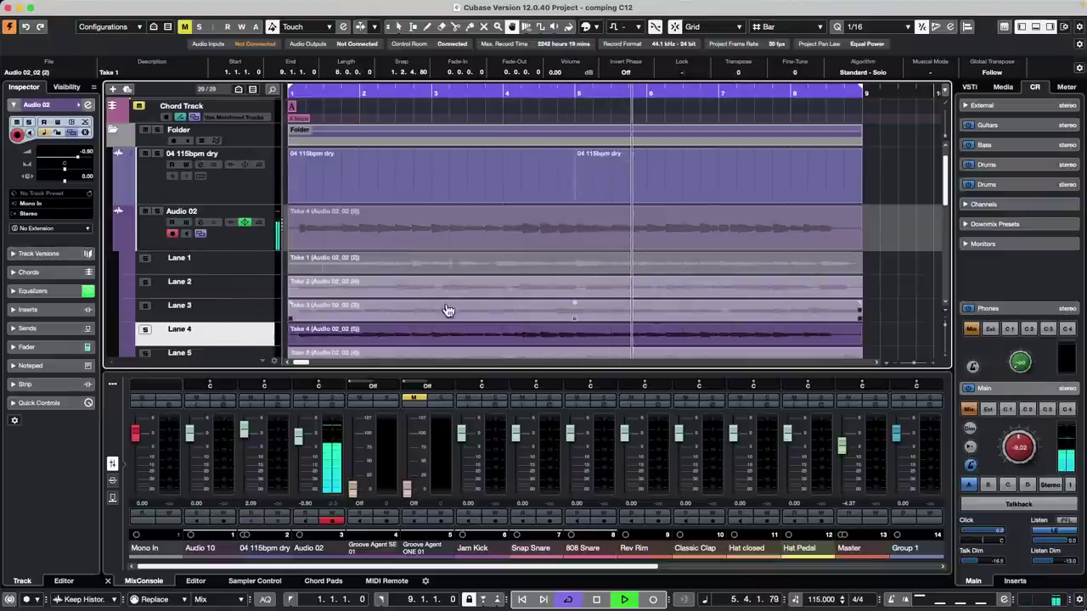
pyautogui.click(476, 289)
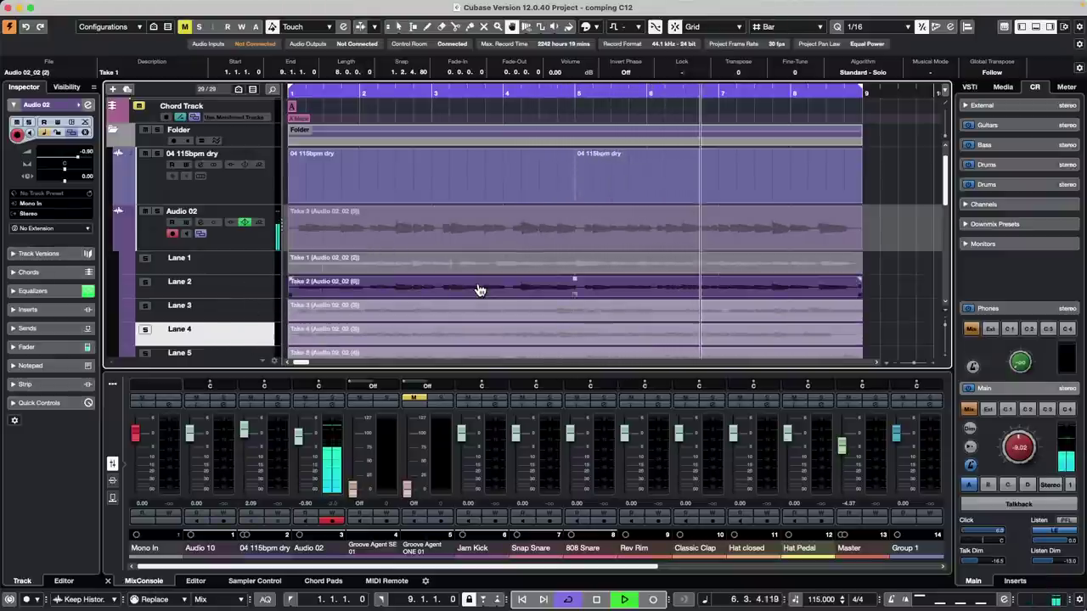
pyautogui.click(479, 291)
# - Make Lane 3 taller, try Take 3, return to Take 1, and stop playback
pyautogui.press('Down')
pyautogui.press('Down')
pyautogui.press('Down')
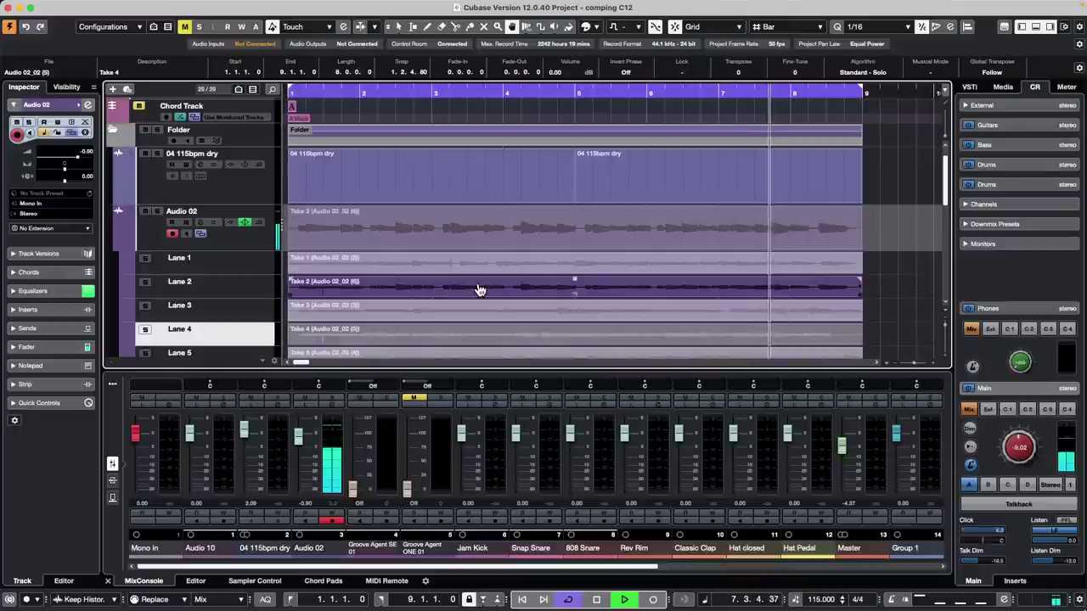
pyautogui.press('Up')
pyautogui.press('Up')
pyautogui.press('Up')
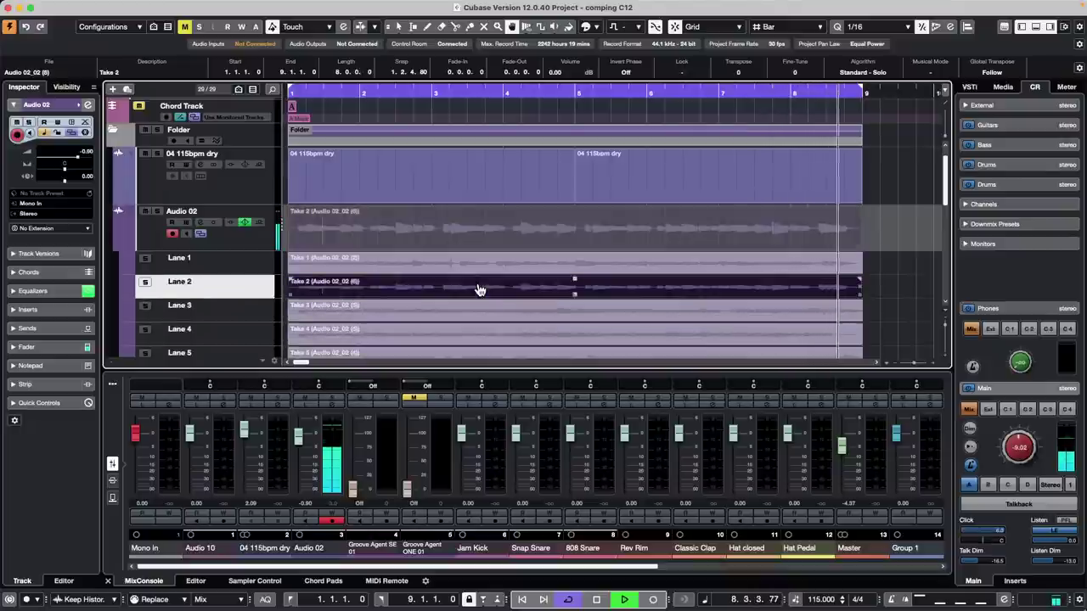
pyautogui.press('Down')
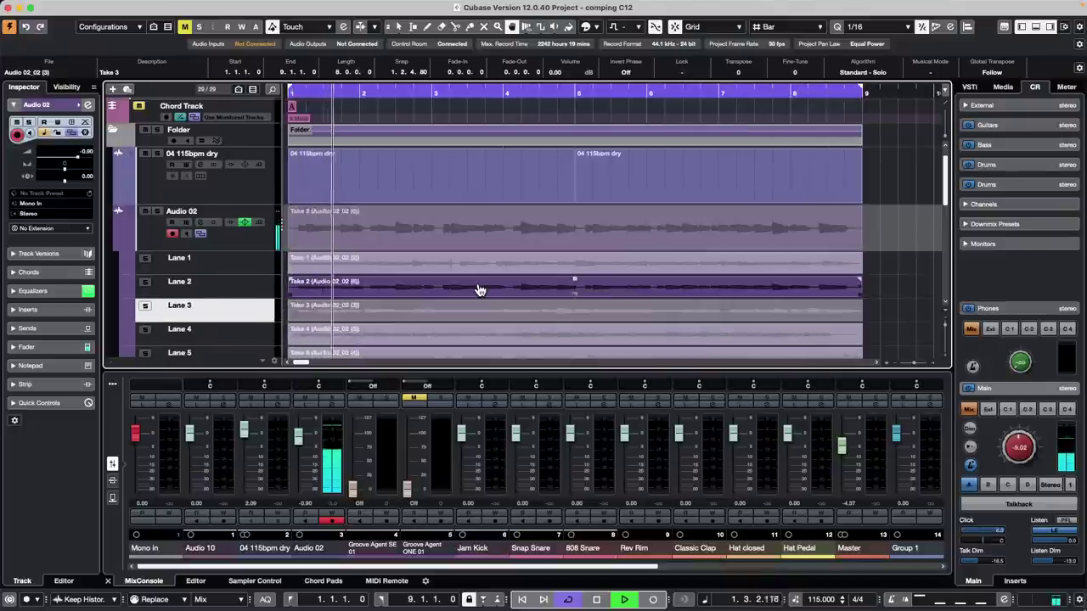
pyautogui.hotkey('alt', 'Down')
pyautogui.hotkey('alt', 'Down')
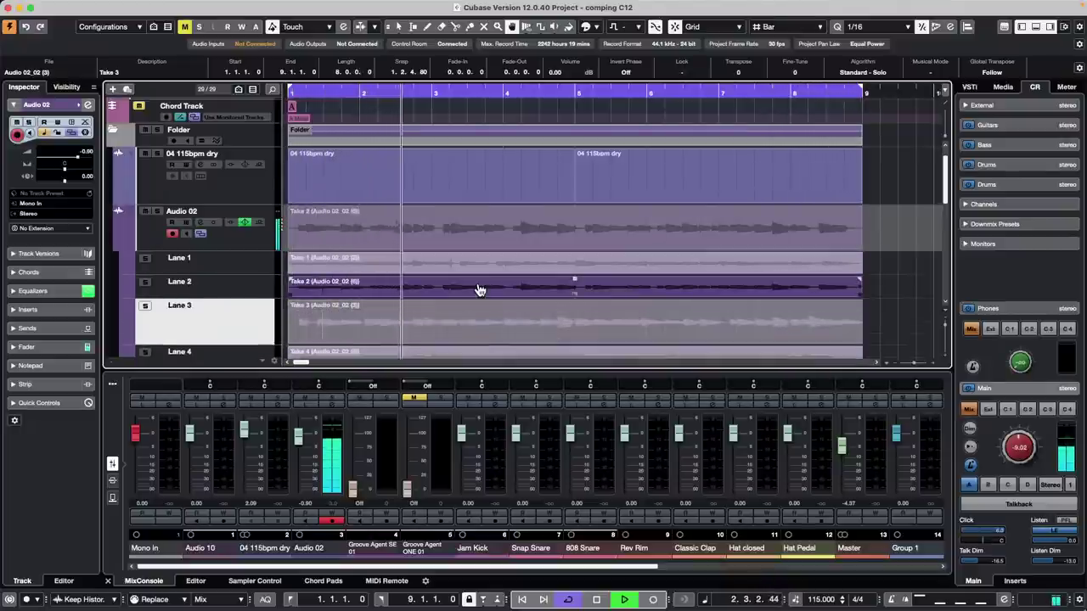
pyautogui.hotkey('alt', 'Up')
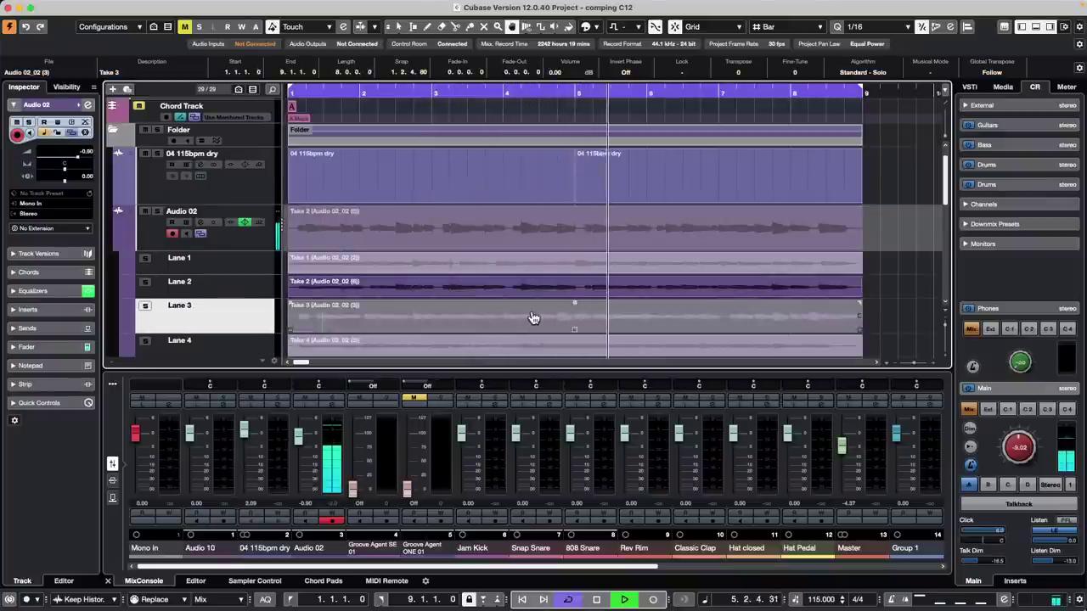
pyautogui.click(533, 317)
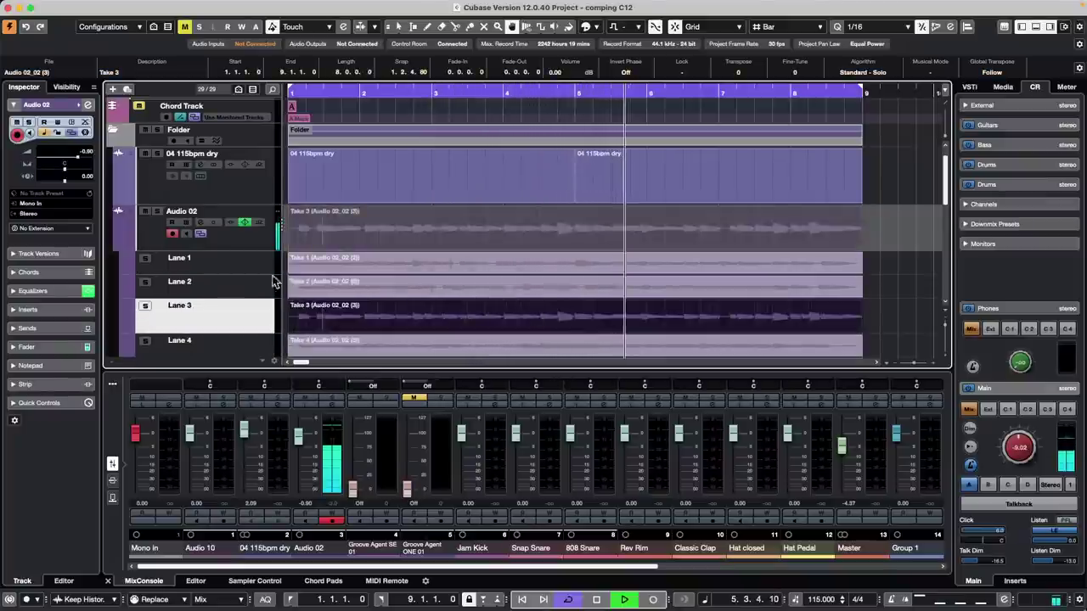
pyautogui.click(526, 270)
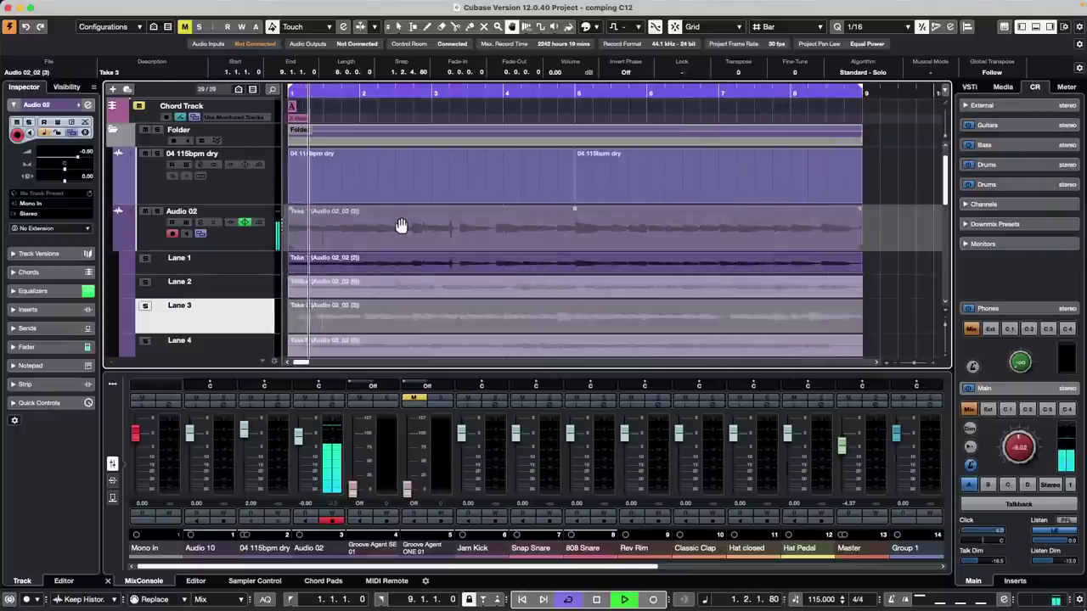
pyautogui.press('space')
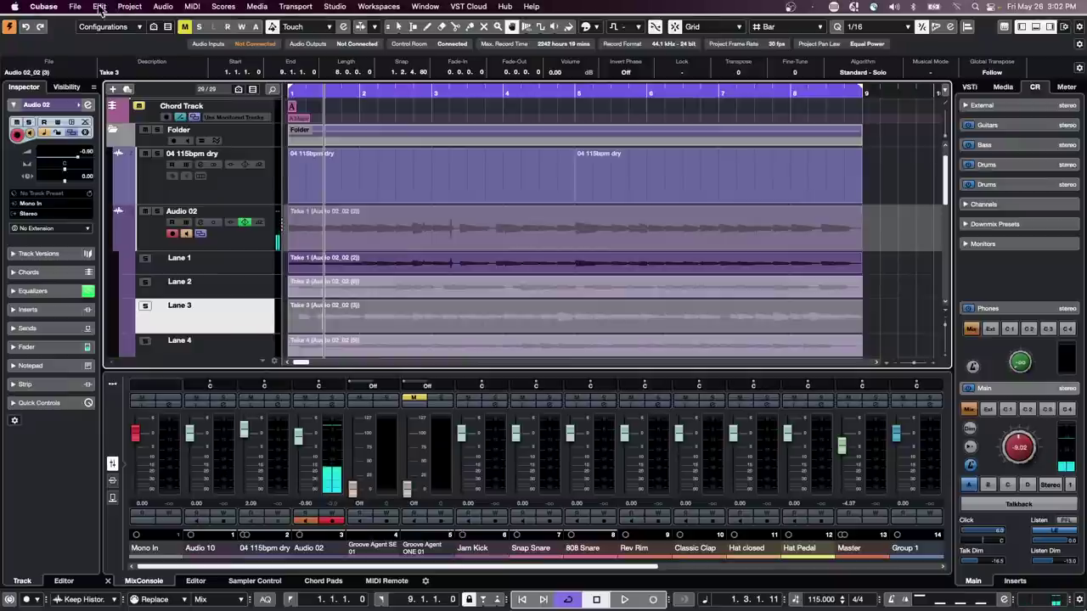
# - Open the Key Commands dialog from the Edit menu
pyautogui.click(100, 3)
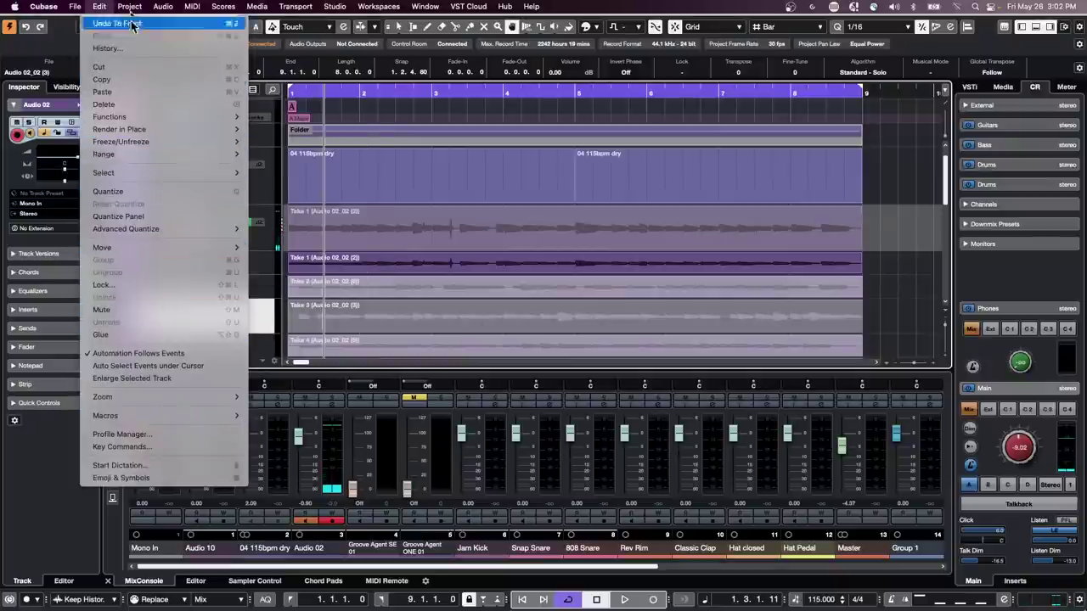
pyautogui.moveTo(74, 6)
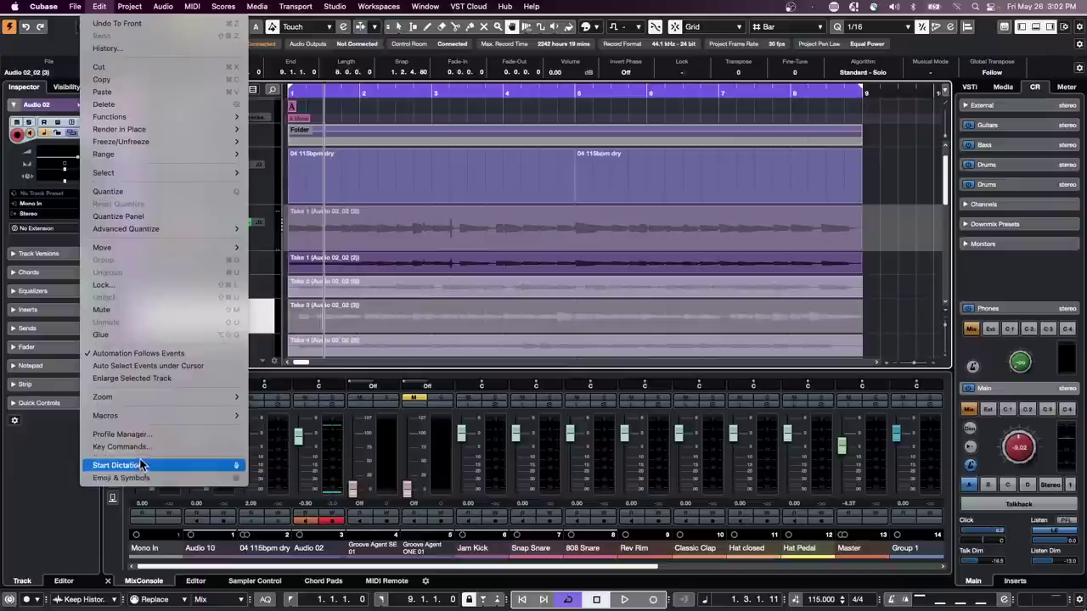
pyautogui.click(156, 450)
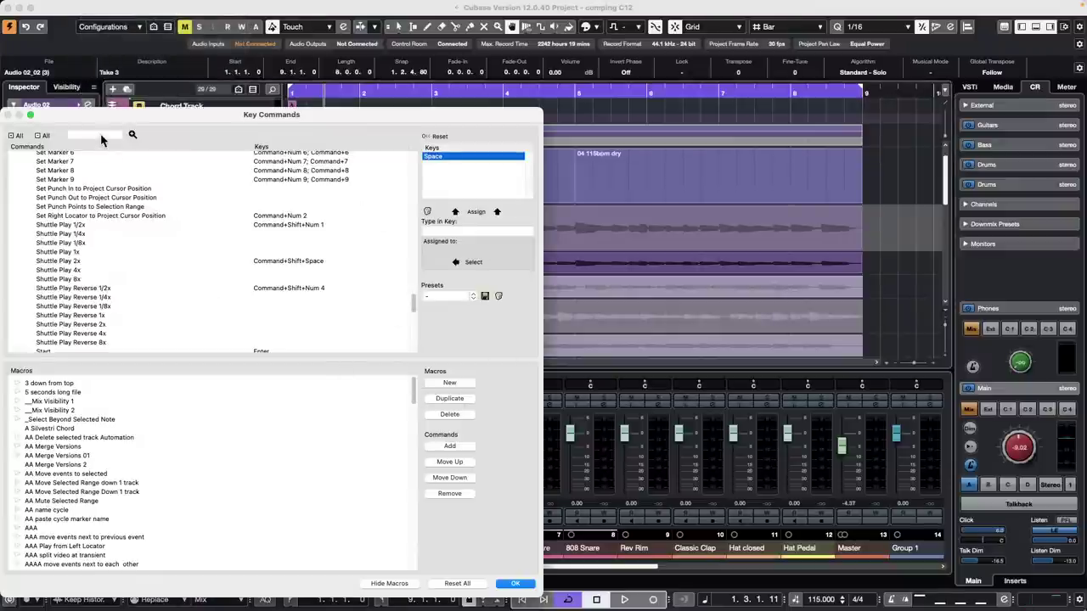
# - Search the Key Commands list for 'LANES'
pyautogui.click(100, 136)
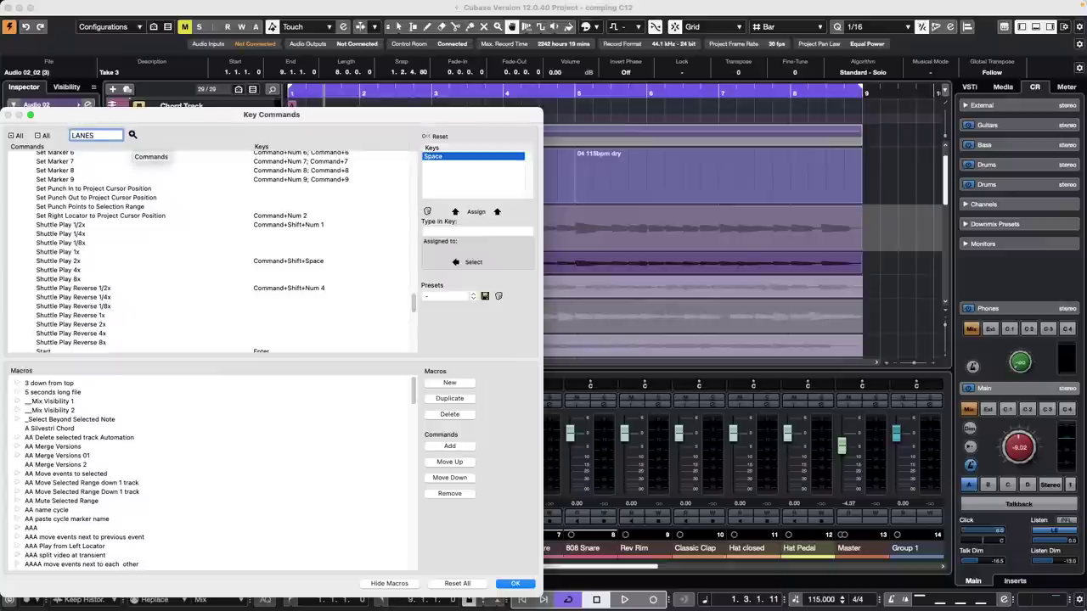
pyautogui.write('LANES')
pyautogui.press('Return')
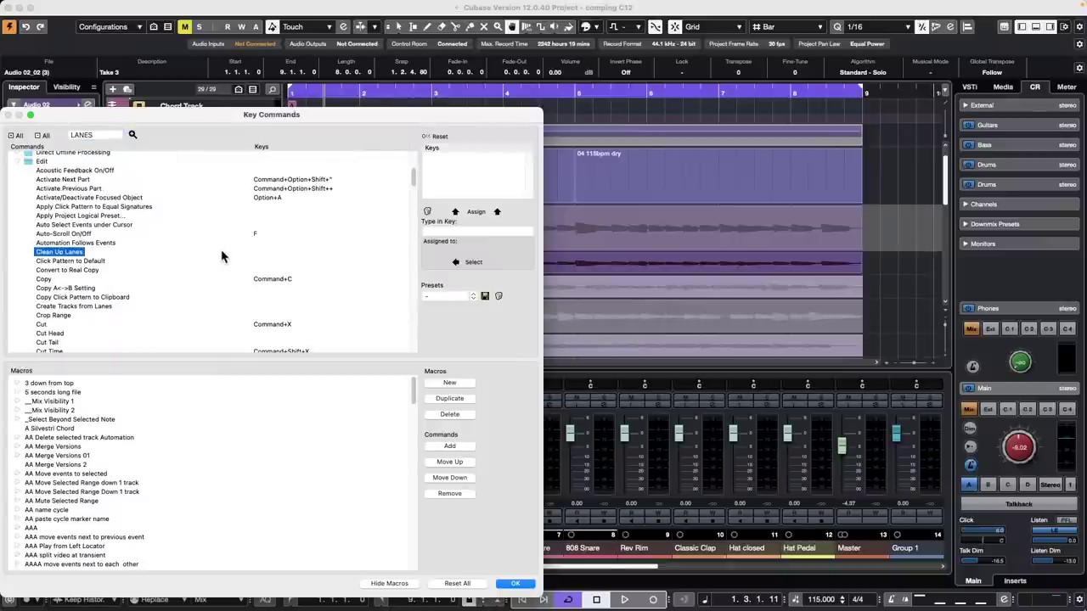
# - Step through the lane-related command matches, ending on Show Lanes, and close Key Commands
pyautogui.click(133, 135)
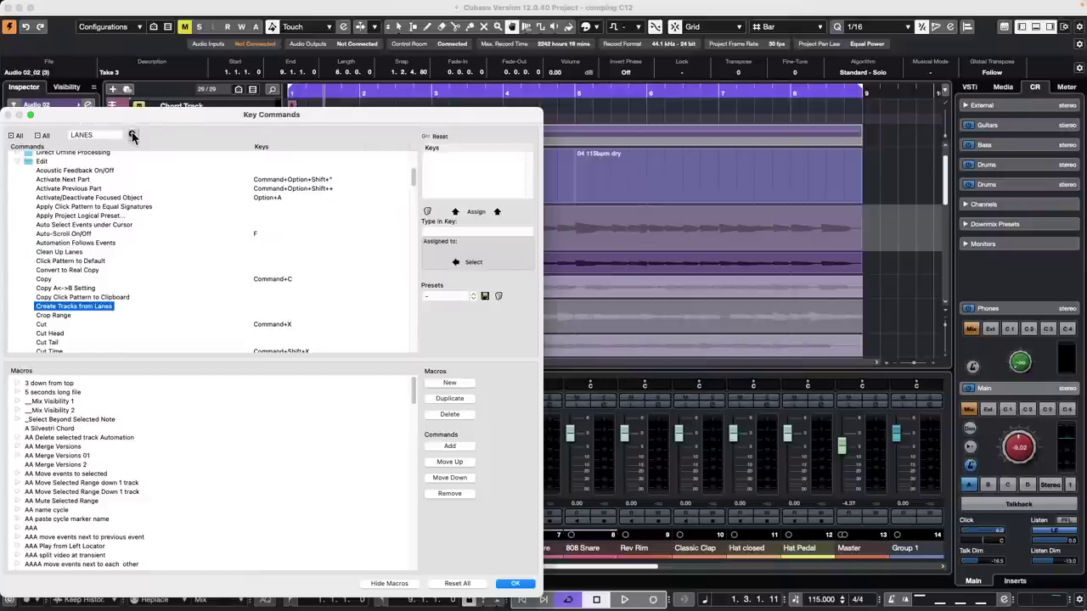
pyautogui.click(133, 135)
pyautogui.click(133, 135)
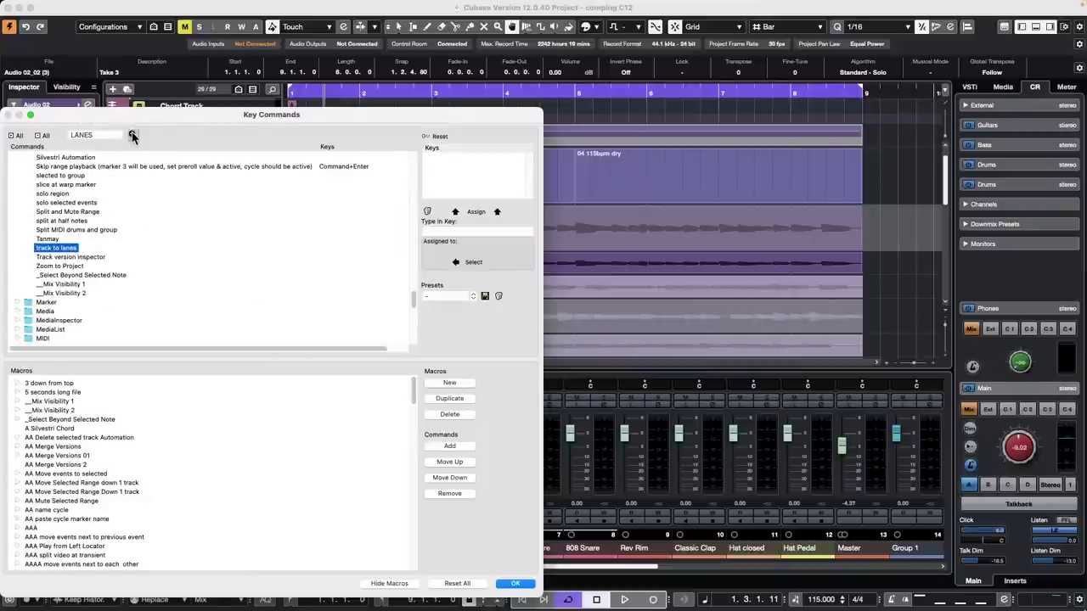
pyautogui.click(133, 135)
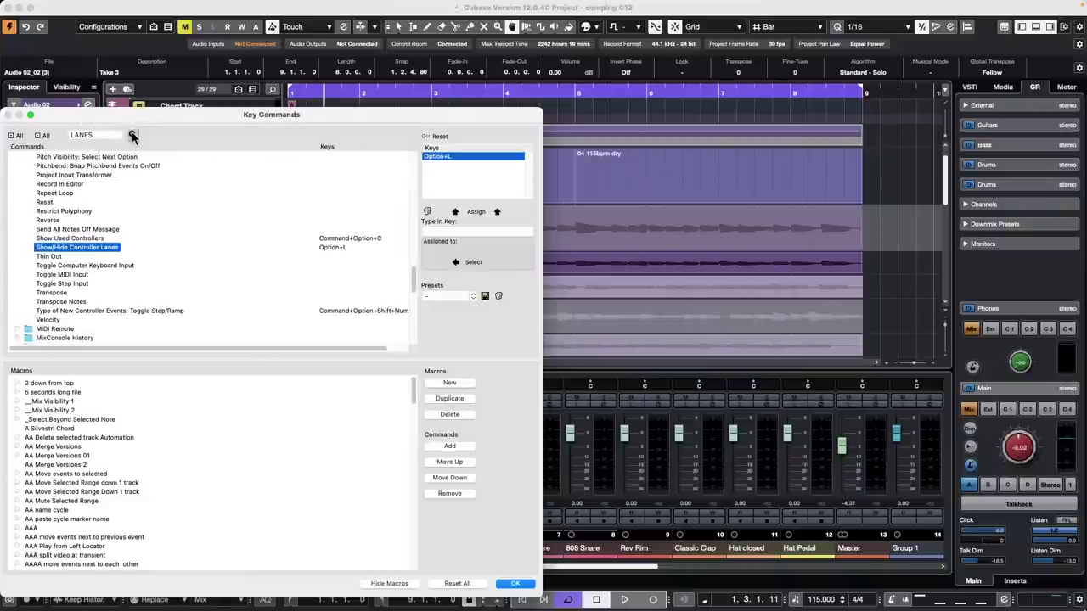
pyautogui.click(132, 135)
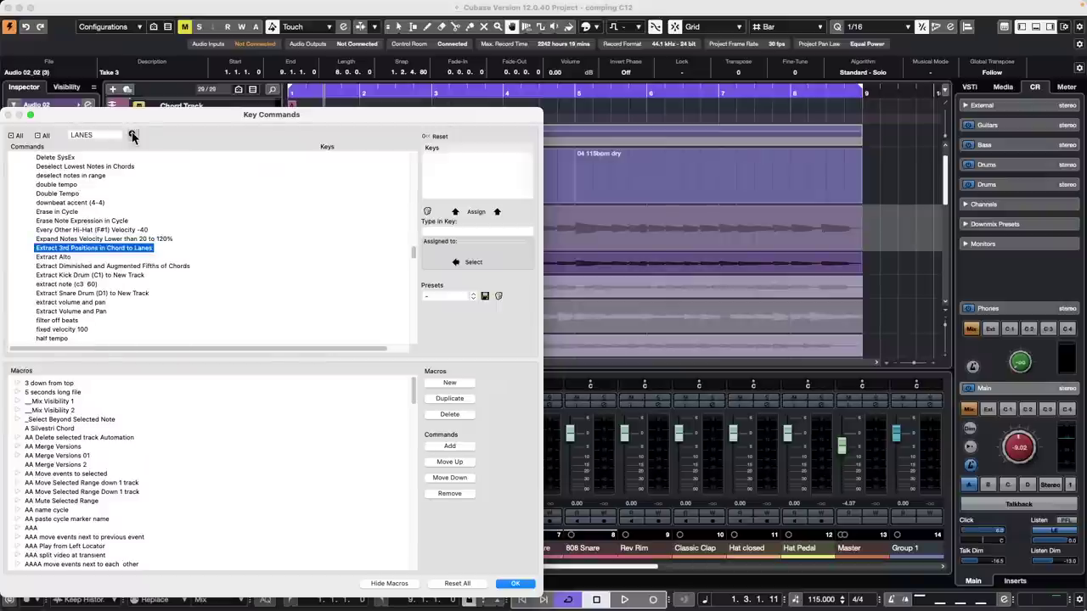
pyautogui.click(132, 135)
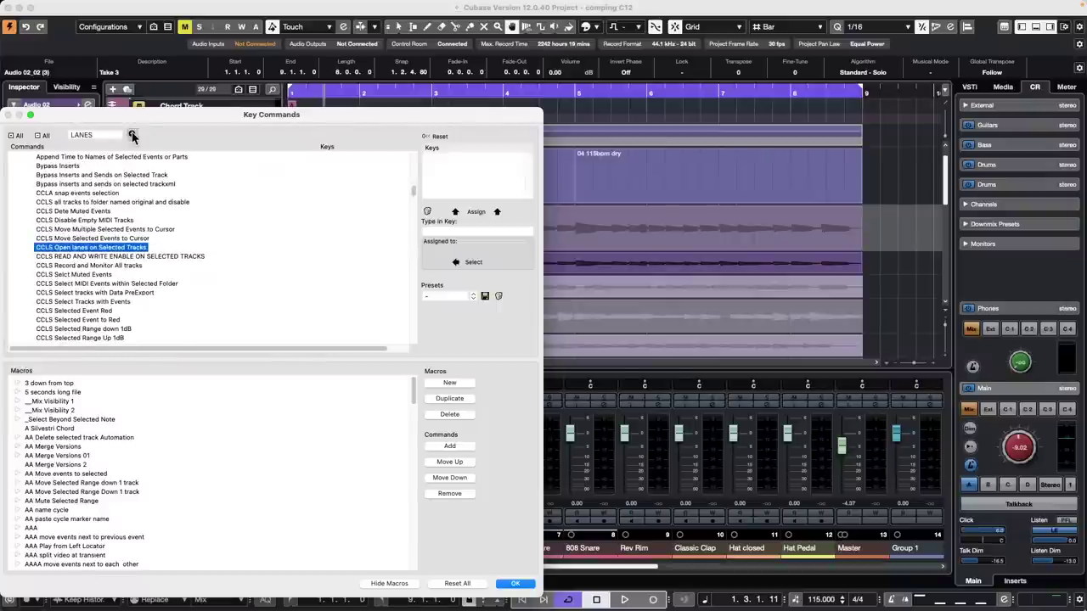
pyautogui.click(132, 135)
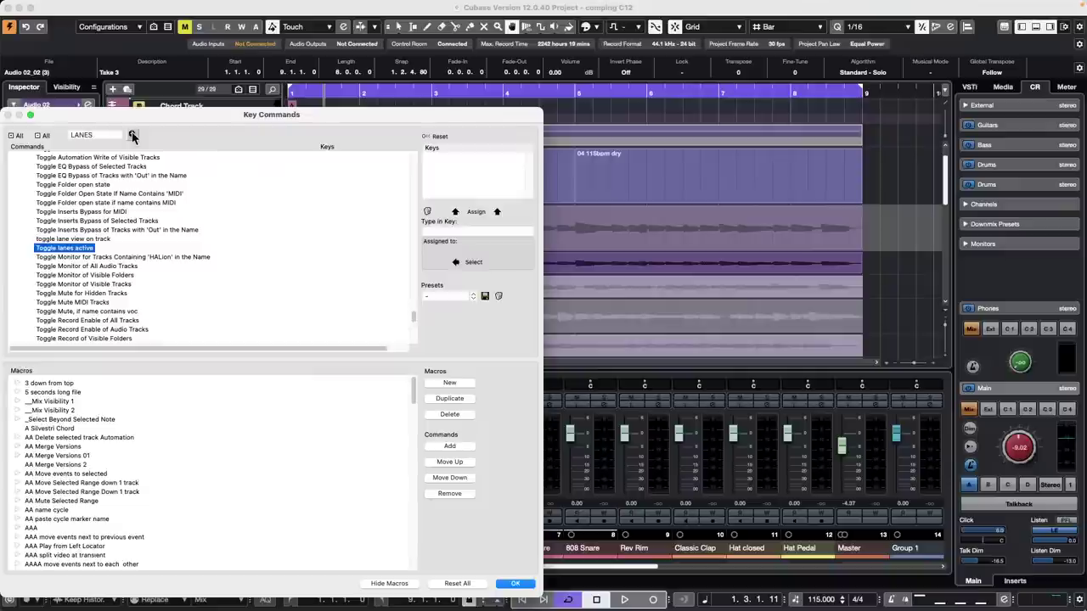
pyautogui.click(132, 135)
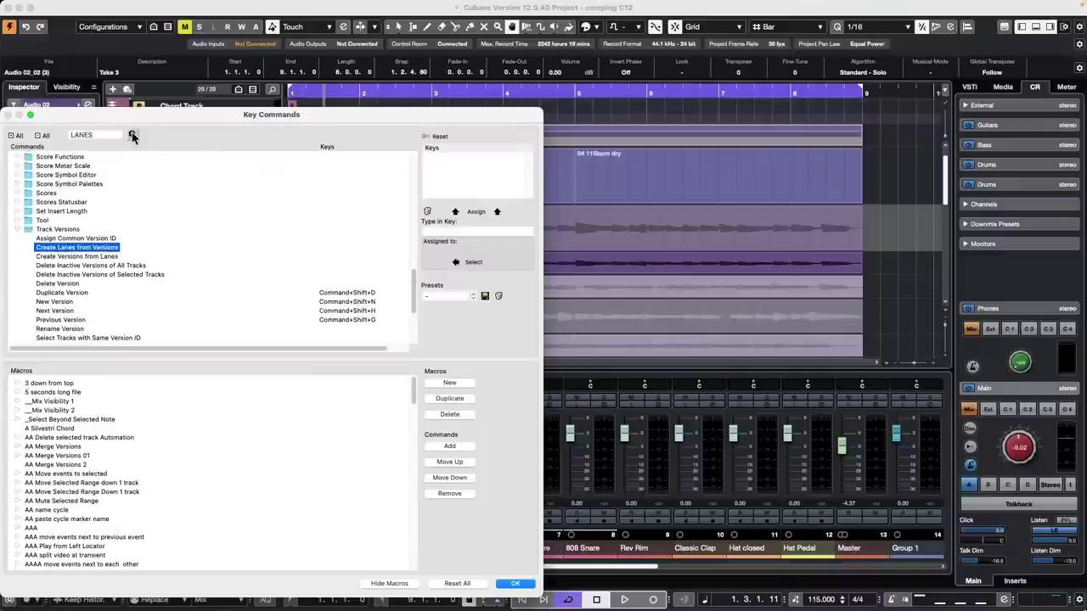
pyautogui.click(133, 135)
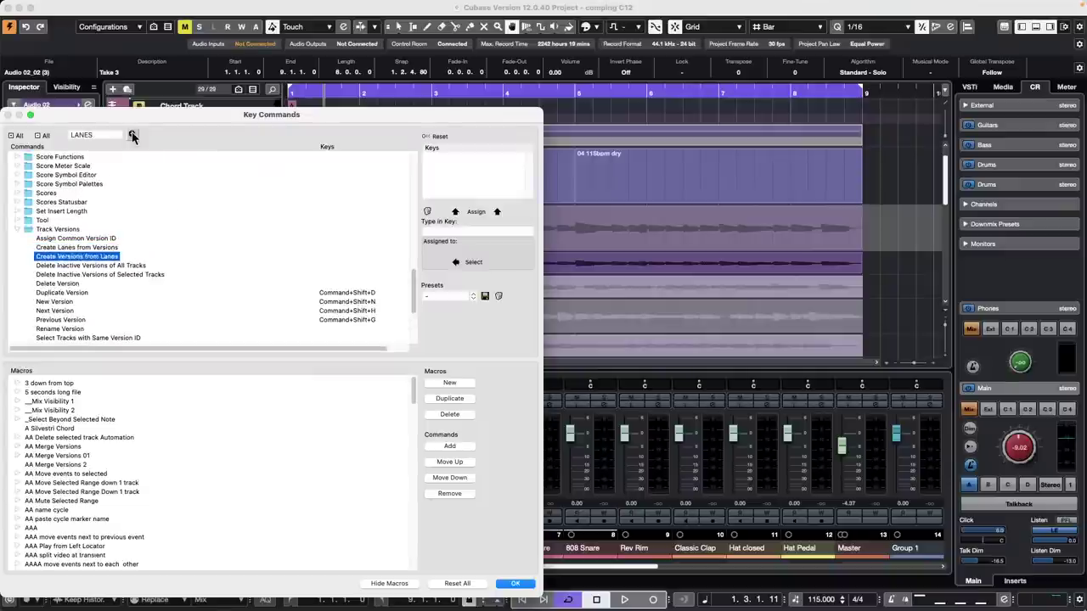
pyautogui.click(133, 135)
pyautogui.click(132, 135)
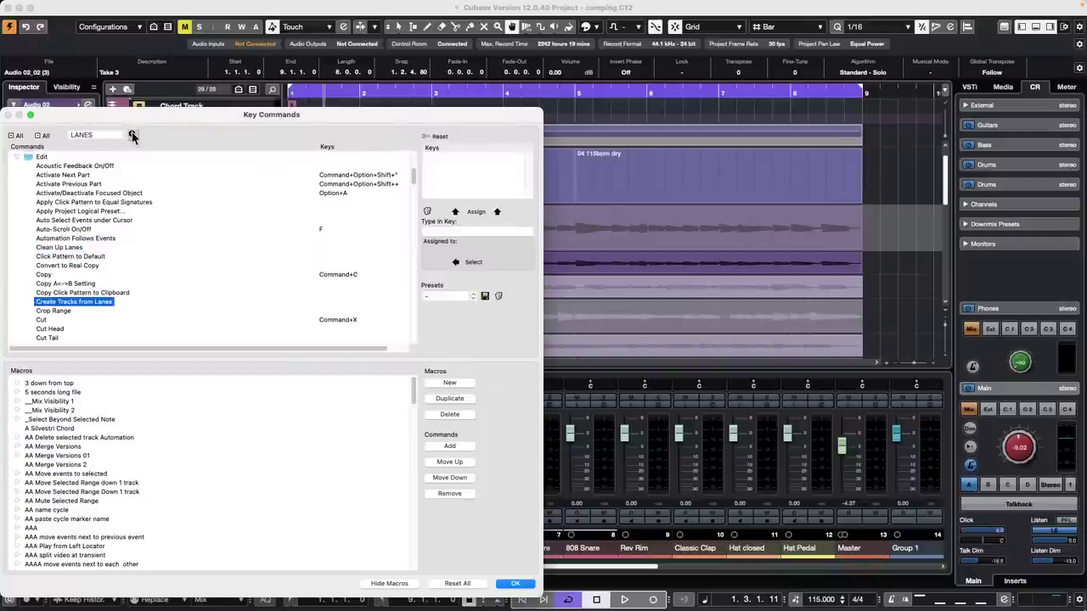
pyautogui.click(133, 135)
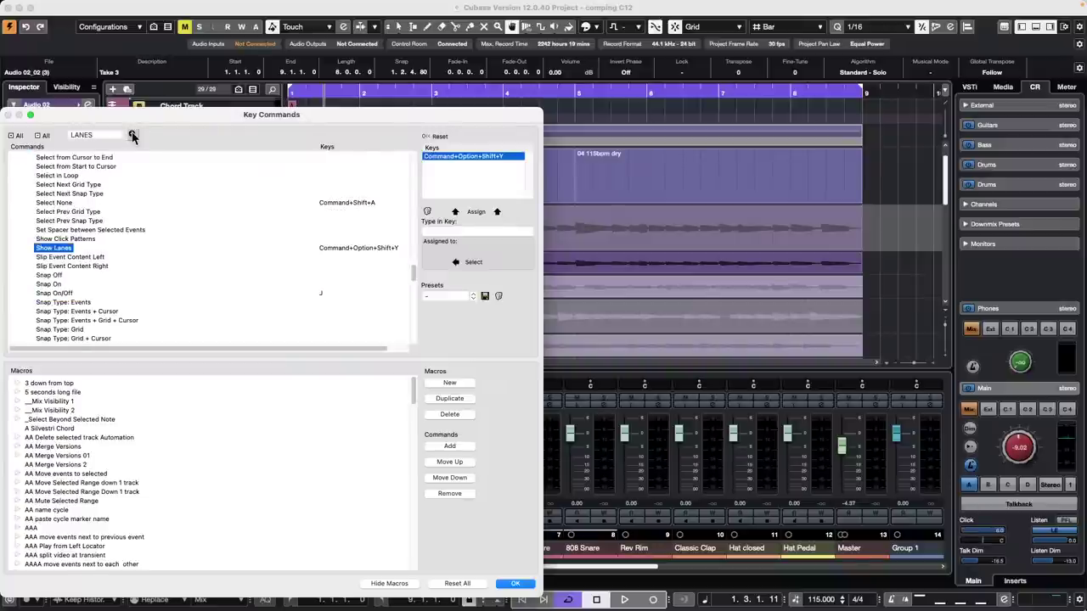
pyautogui.click(513, 584)
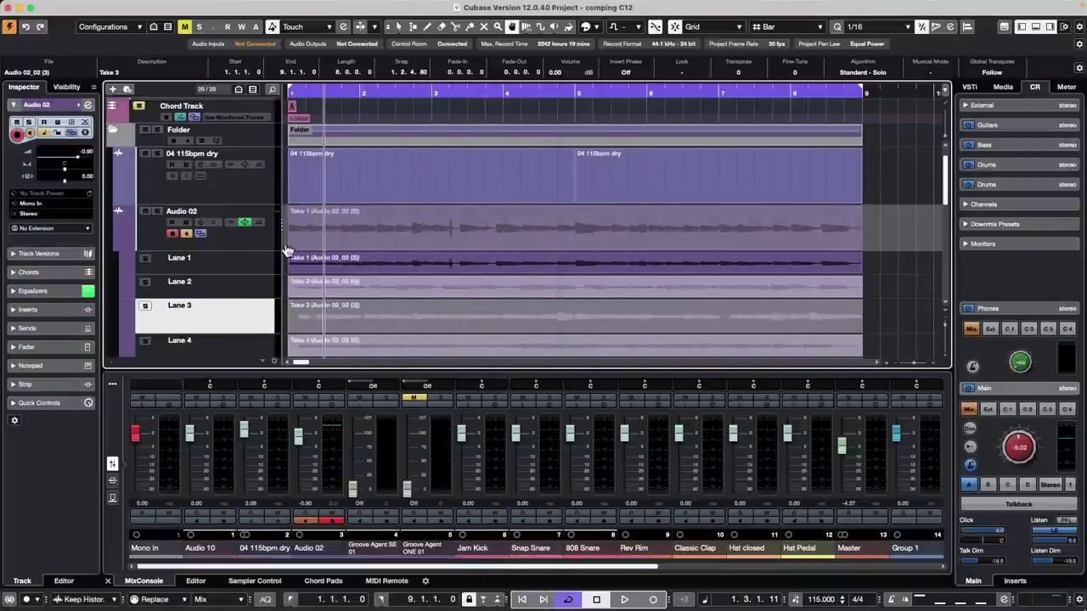
# - Select Audio 02's Take 1 in Lane 1 and open the Cubase application menu
pyautogui.click(260, 243)
pyautogui.press('Down')
pyautogui.press('Down')
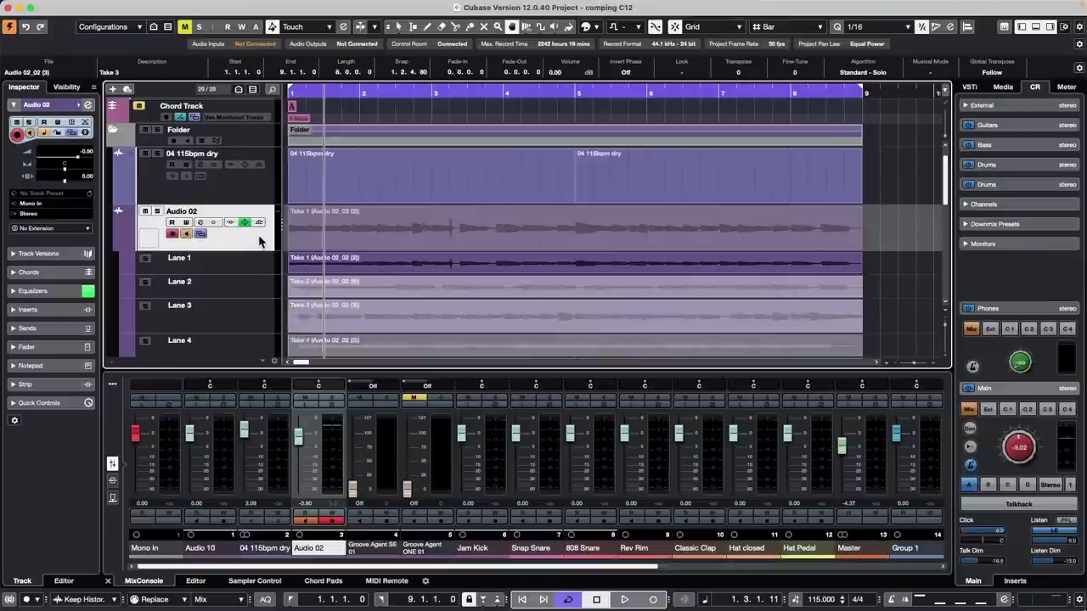
pyautogui.press('Up')
pyautogui.press('Up')
pyautogui.press('Up')
pyautogui.press('Up')
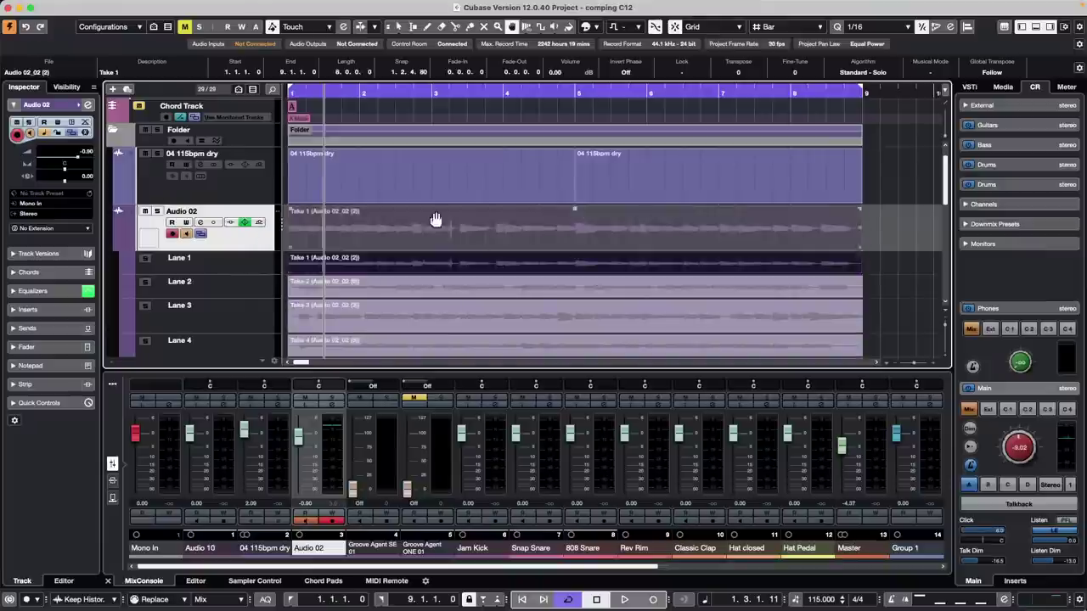
pyautogui.click(44, 6)
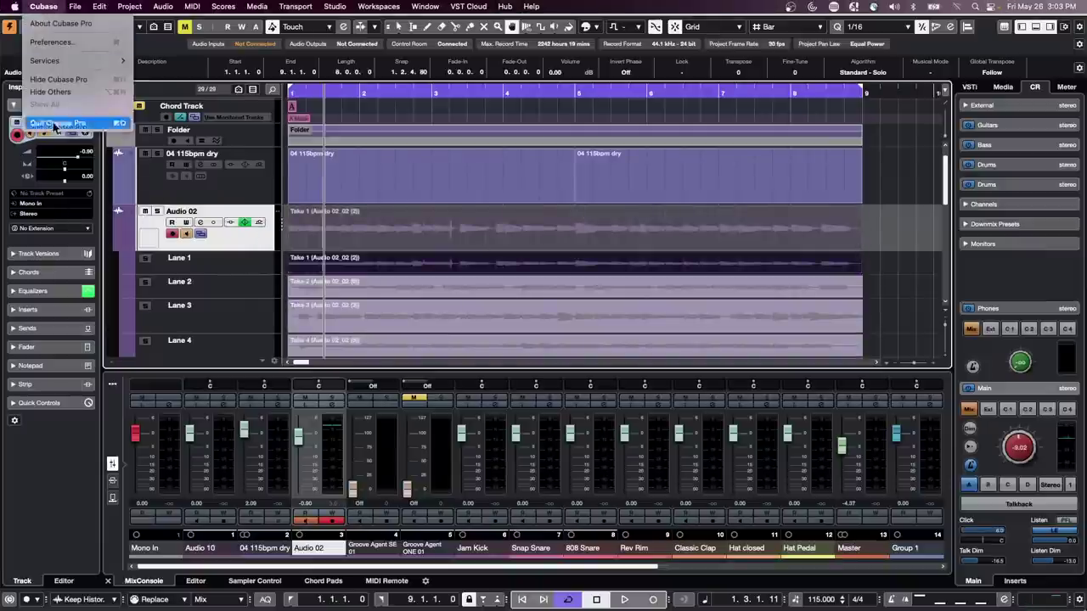
pyautogui.click(67, 42)
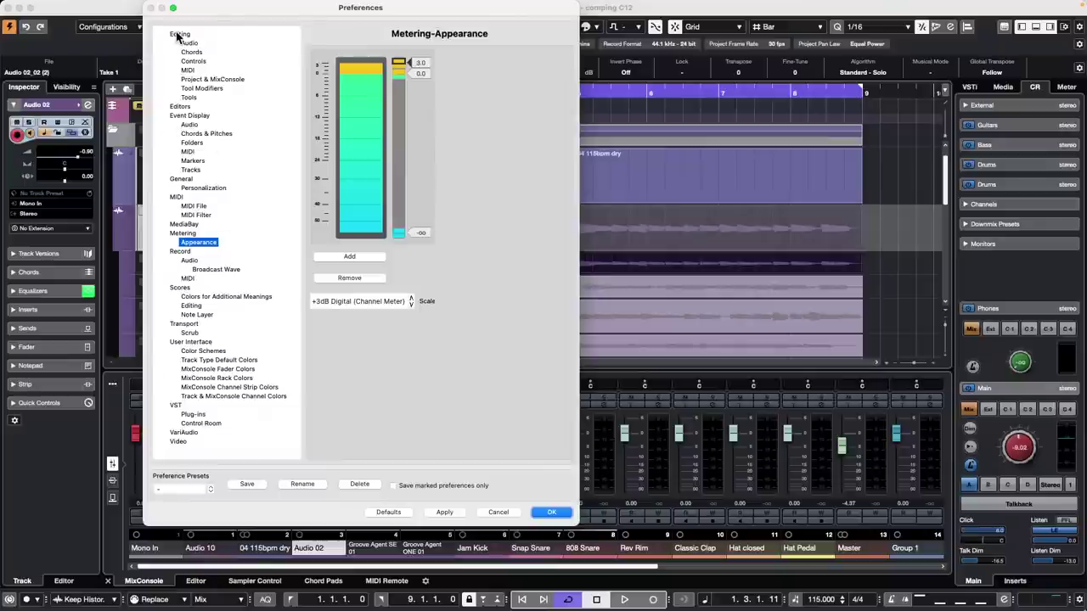
pyautogui.click(177, 36)
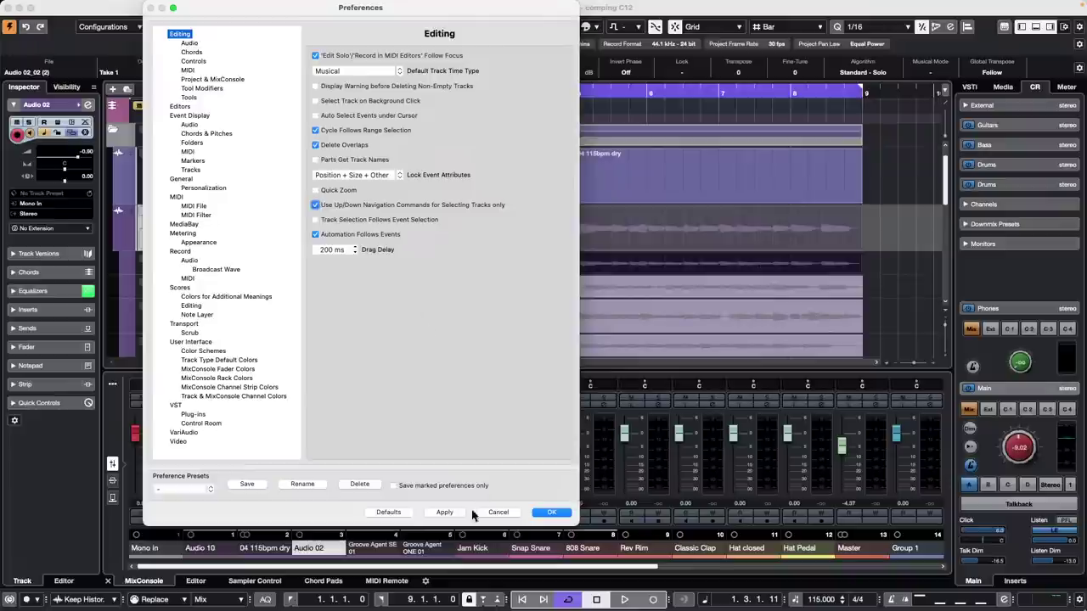
pyautogui.click(552, 512)
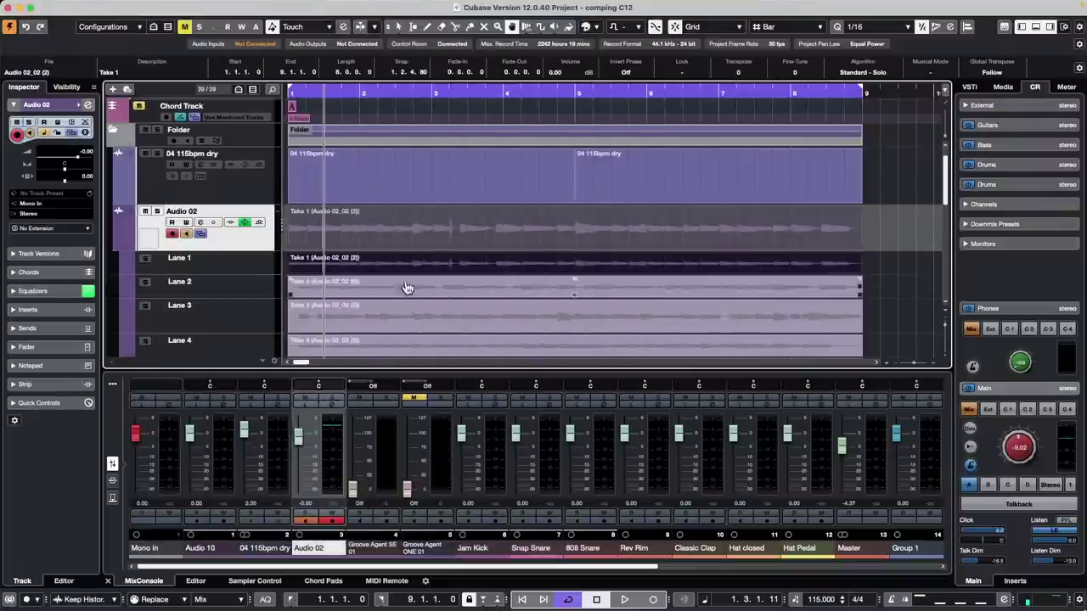
pyautogui.click(250, 266)
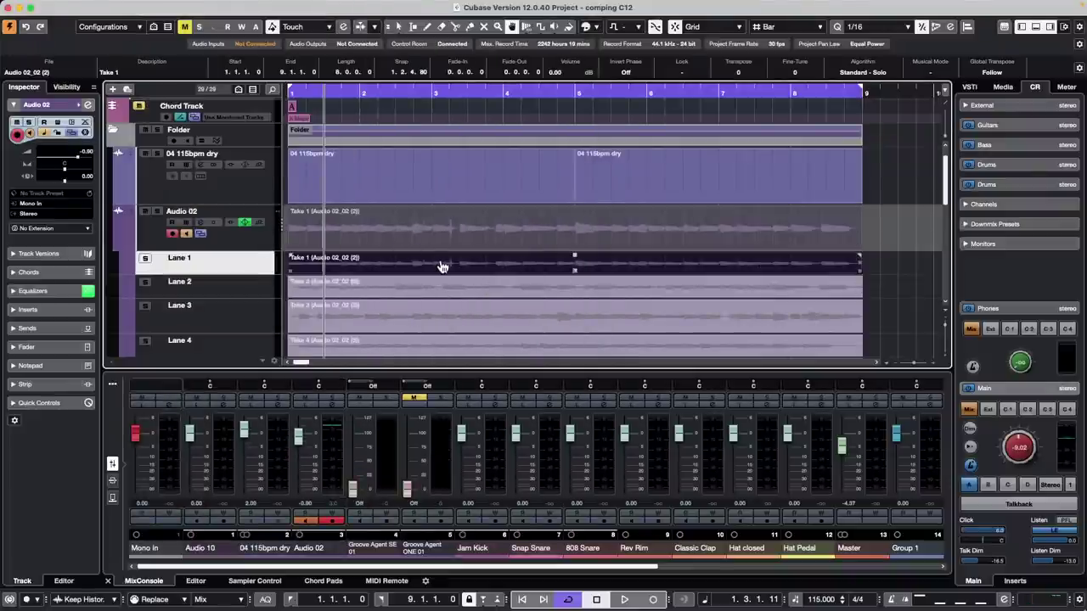
pyautogui.click(530, 269)
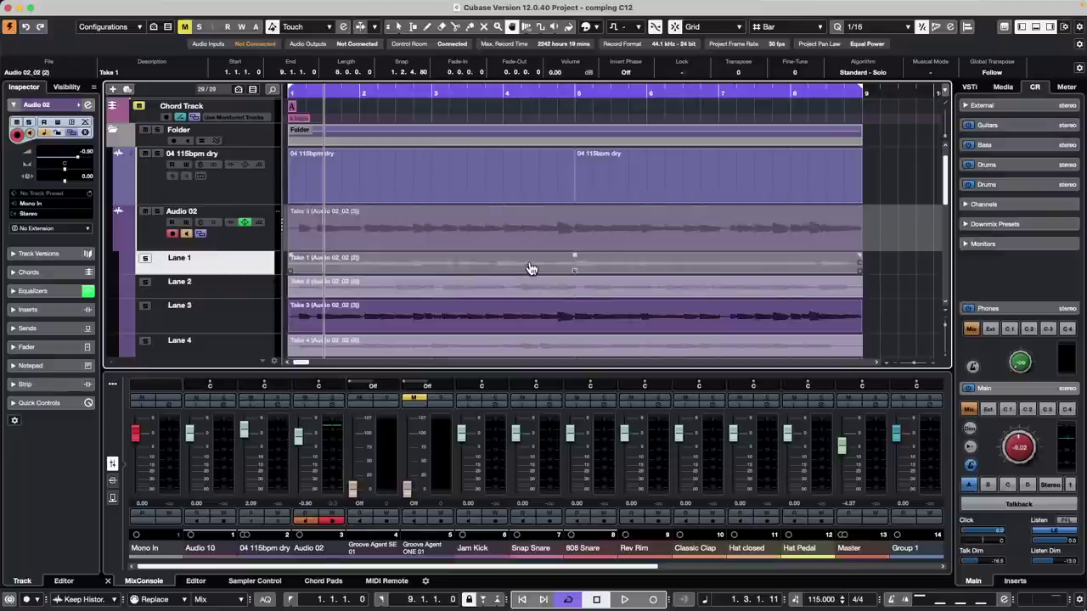
pyautogui.press('Up')
pyautogui.press('Down')
pyautogui.press('Down')
pyautogui.press('Down')
pyautogui.press('Up')
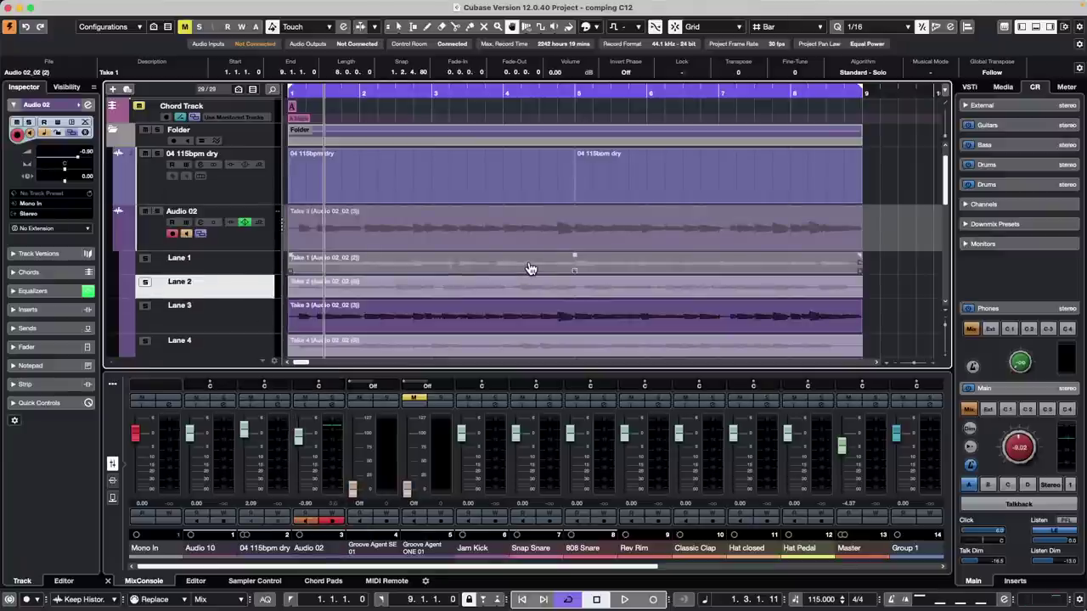
pyautogui.press('Up')
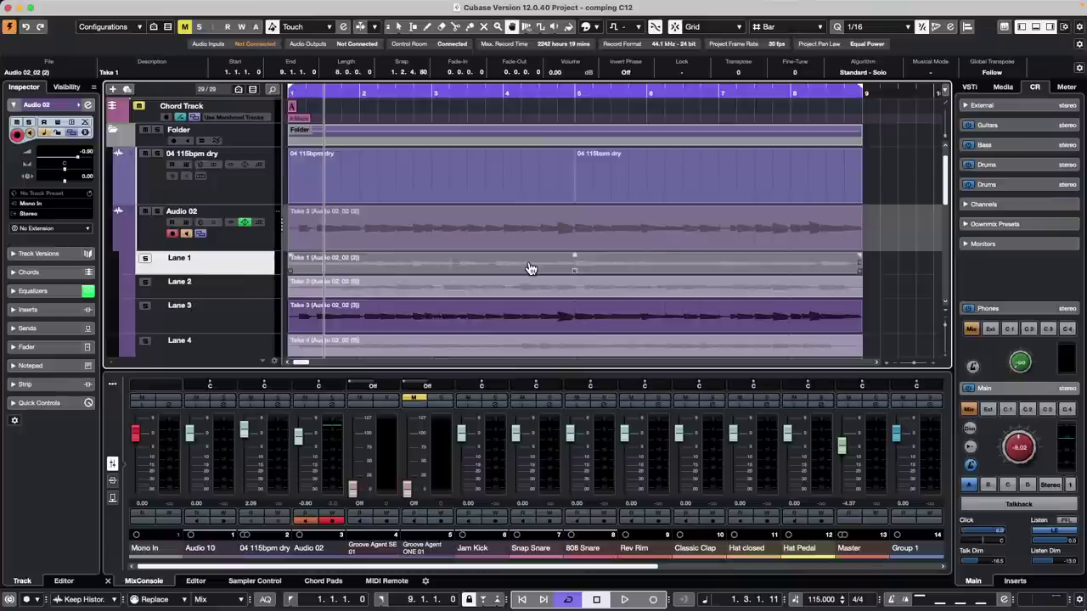
pyautogui.press('Up')
pyautogui.press('s')
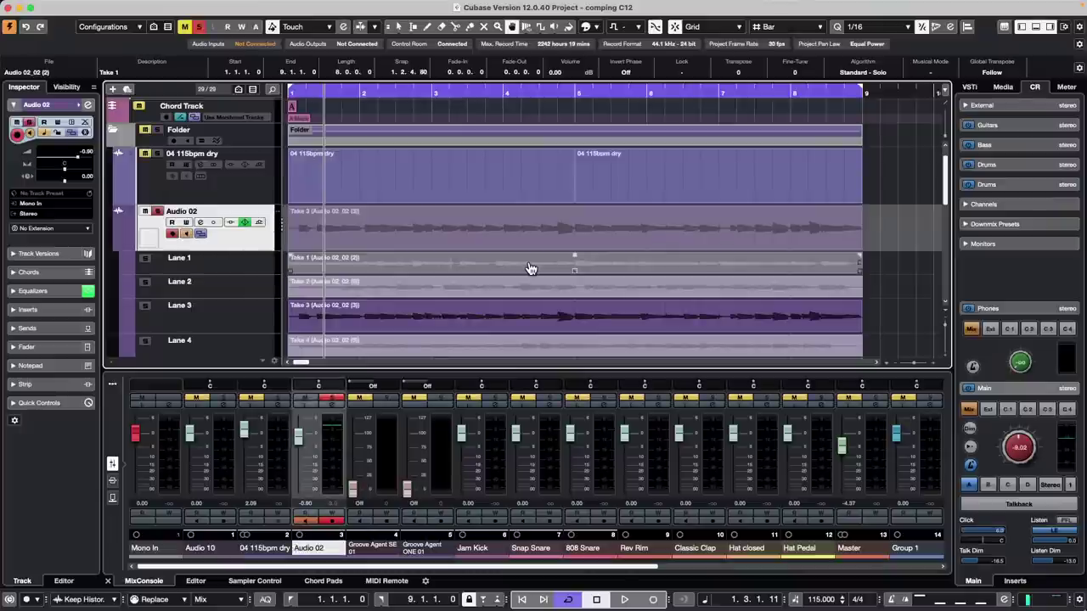
pyautogui.press('s')
pyautogui.press('Down')
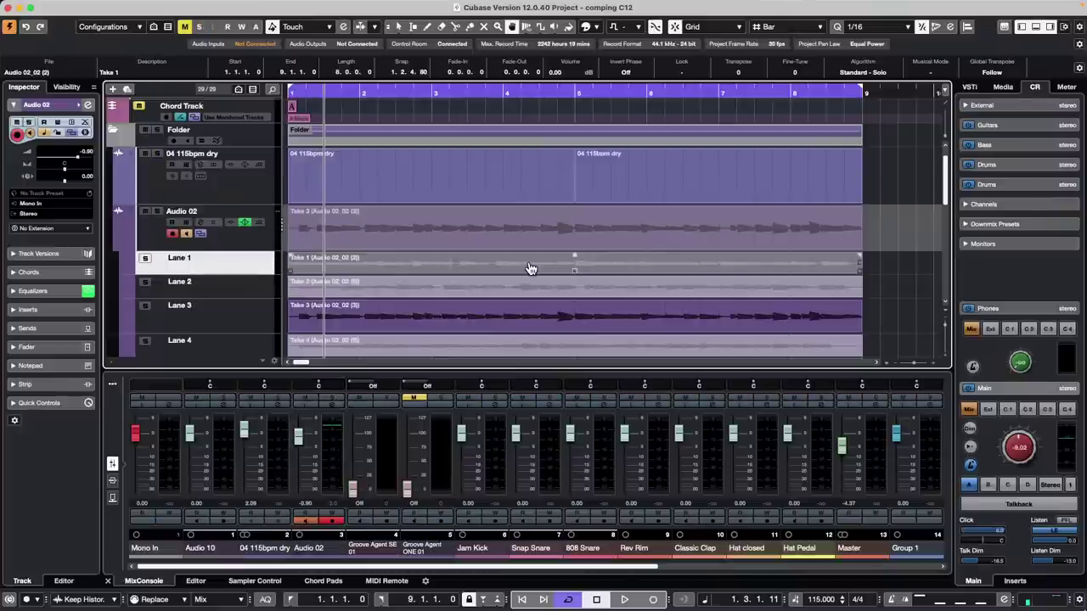
pyautogui.press('Down')
pyautogui.press('Down')
pyautogui.press('Up')
pyautogui.press('Up')
pyautogui.press('Down')
pyautogui.press('Down')
pyautogui.press('Down')
pyautogui.press('Up')
pyautogui.press('Up')
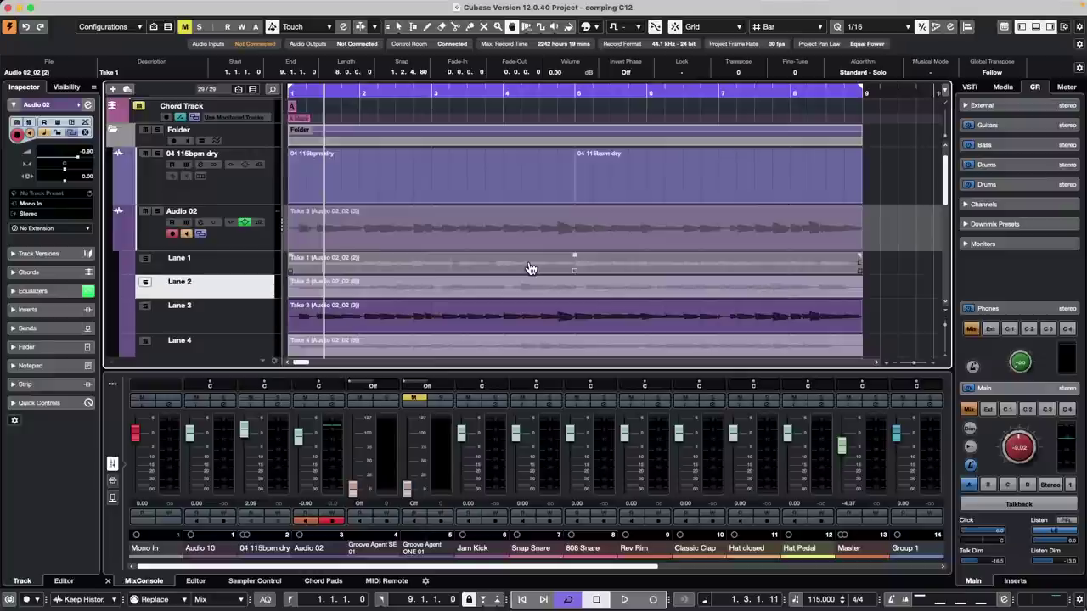
pyautogui.click(565, 270)
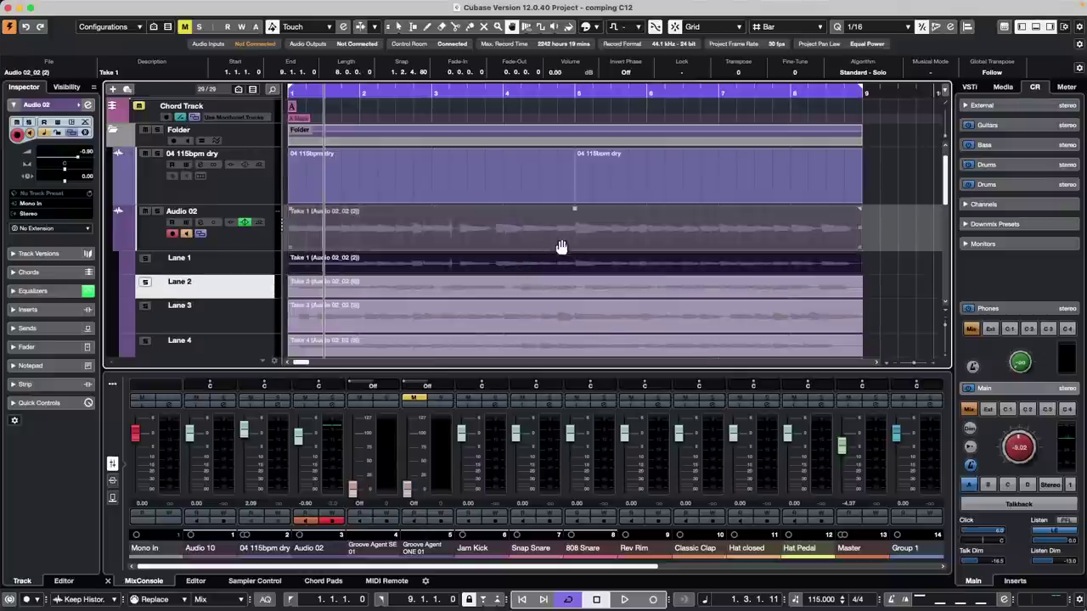
# - Zoom out, collapse Audio 02's lanes, and pick Take 2 from the event's take list
pyautogui.moveTo(495, 90); pyautogui.dragTo(505, 53)
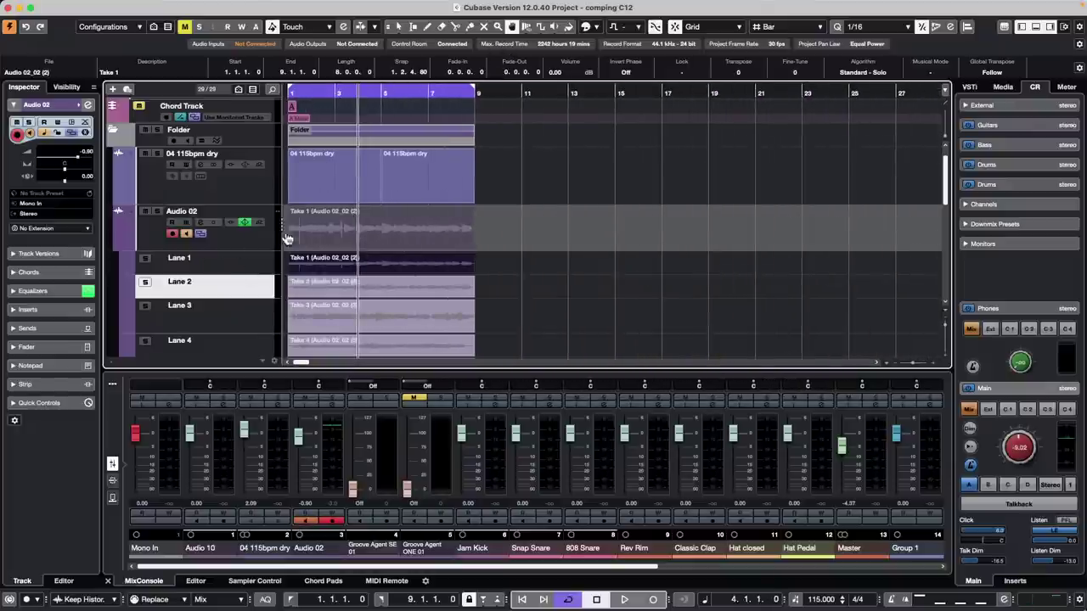
pyautogui.click(385, 287)
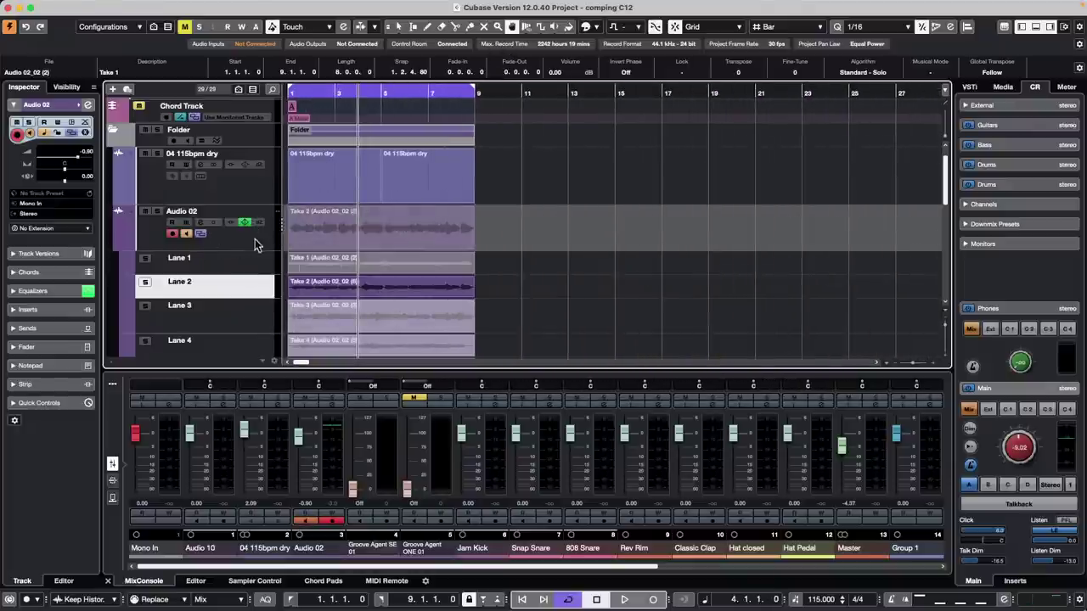
pyautogui.click(187, 236)
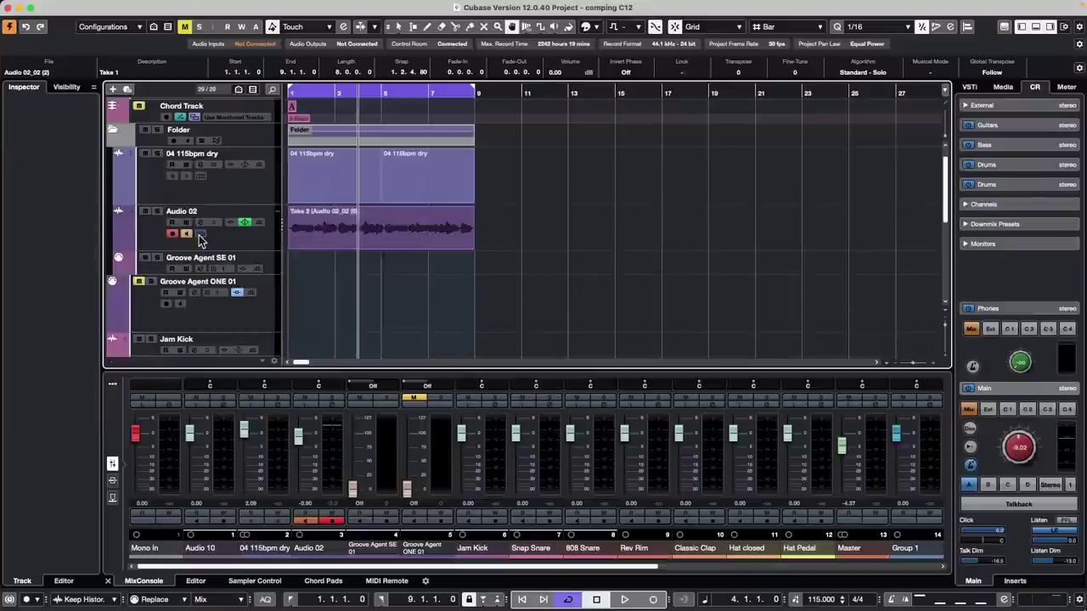
pyautogui.press('1')
pyautogui.click(383, 252)
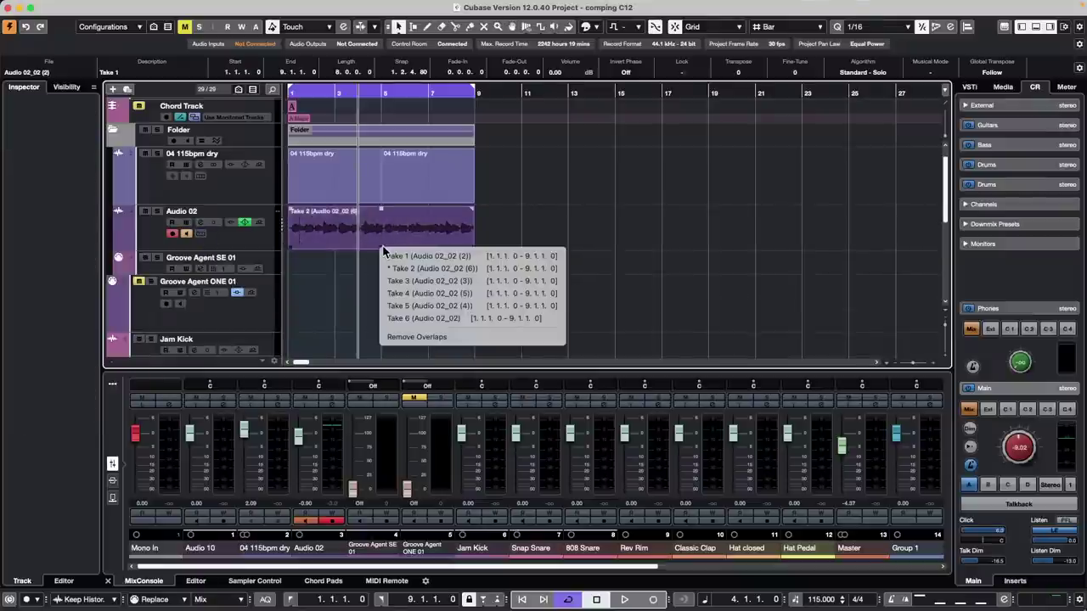
pyautogui.click(429, 269)
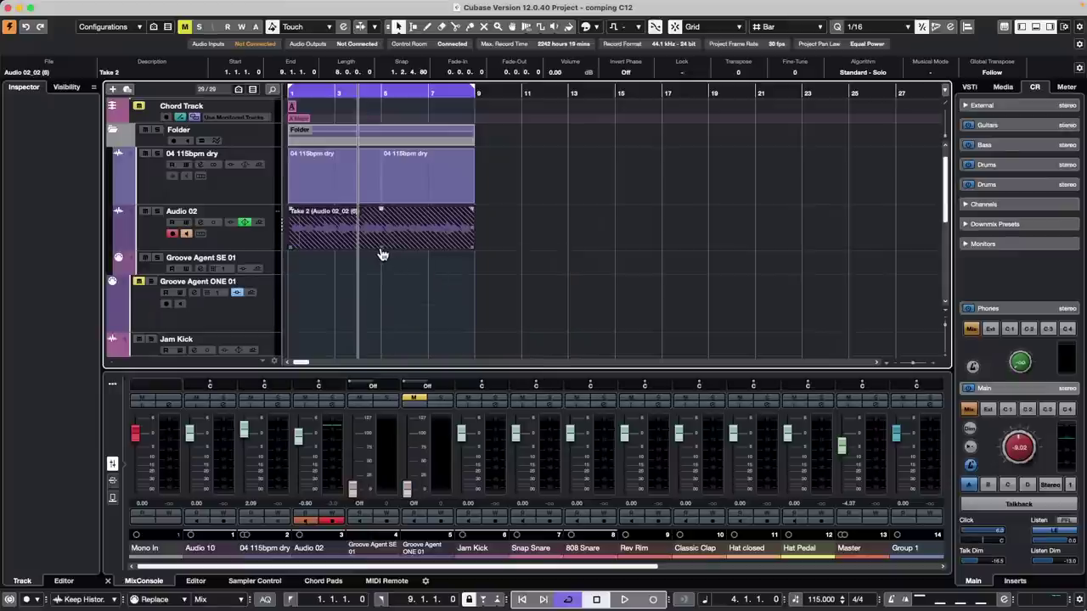
# - Start playback and show Audio 02's take lanes again
pyautogui.press('space')
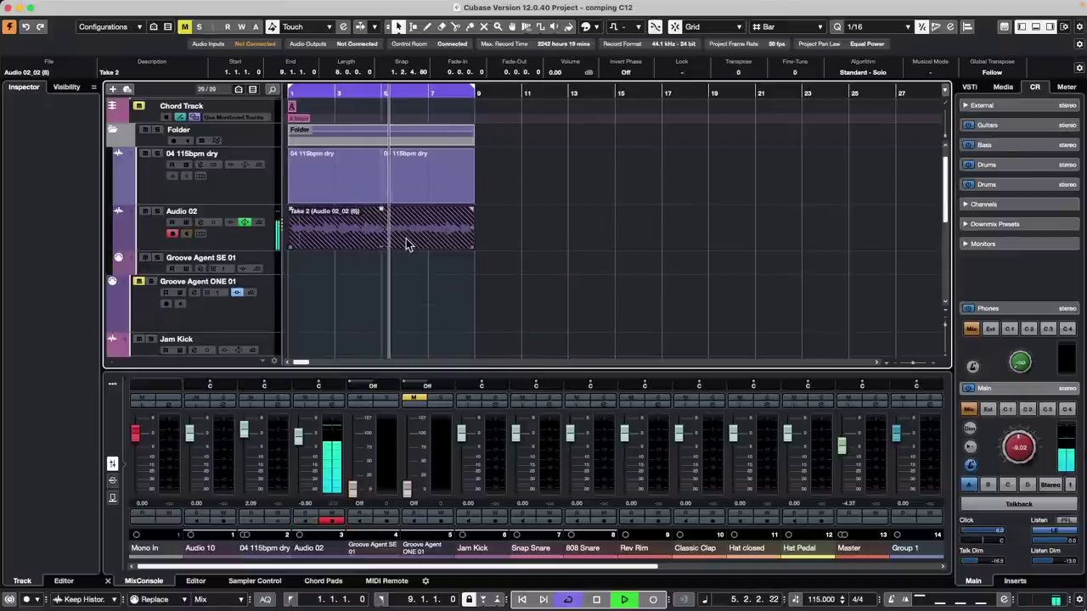
pyautogui.press('Down')
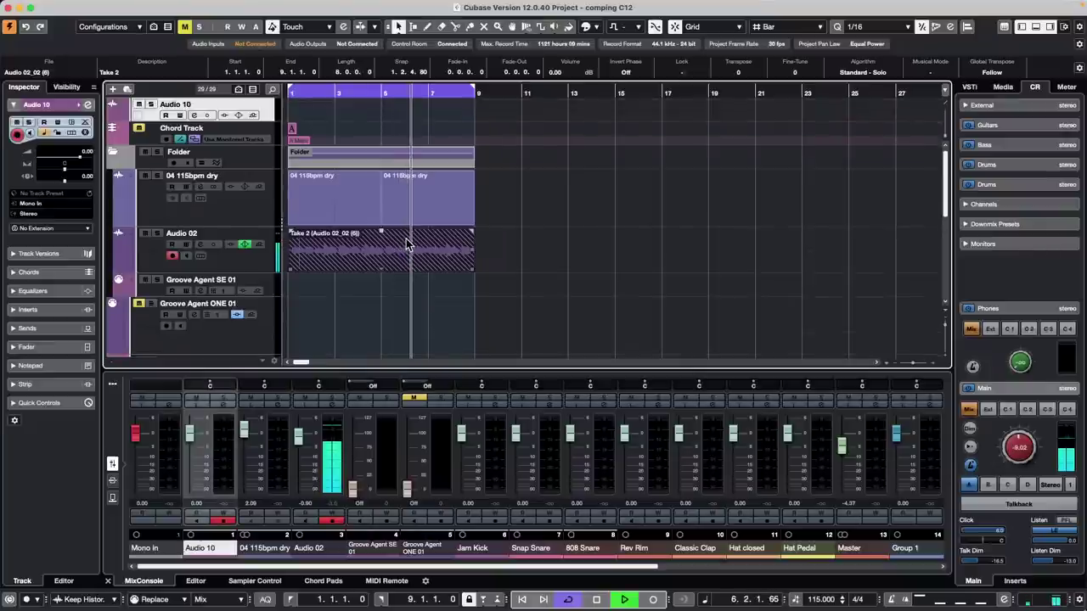
pyautogui.click(254, 268)
pyautogui.click(202, 258)
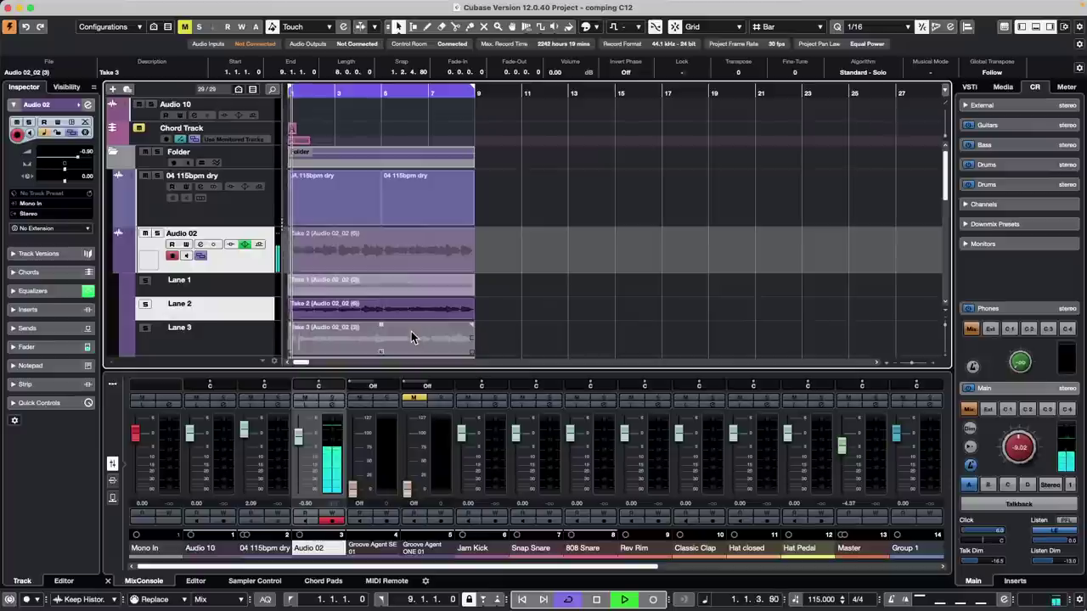
# - Switch to the Comp tool and make Take 1 Audio 02's active take again
pyautogui.rightClick(380, 330)
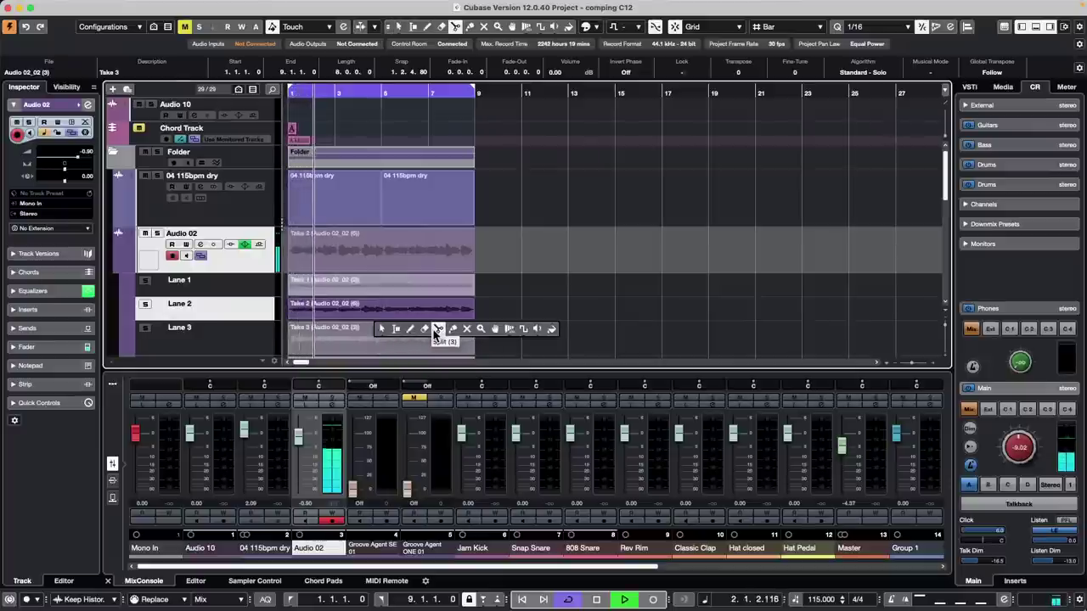
pyautogui.click(496, 329)
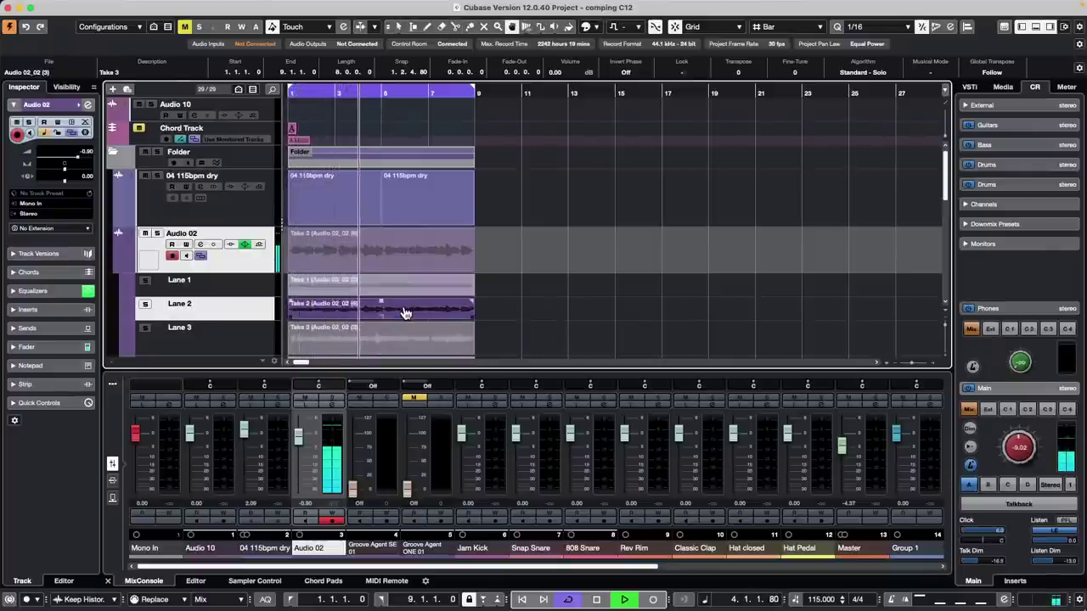
pyautogui.press('Down')
pyautogui.scroll(-1, 405, 314)
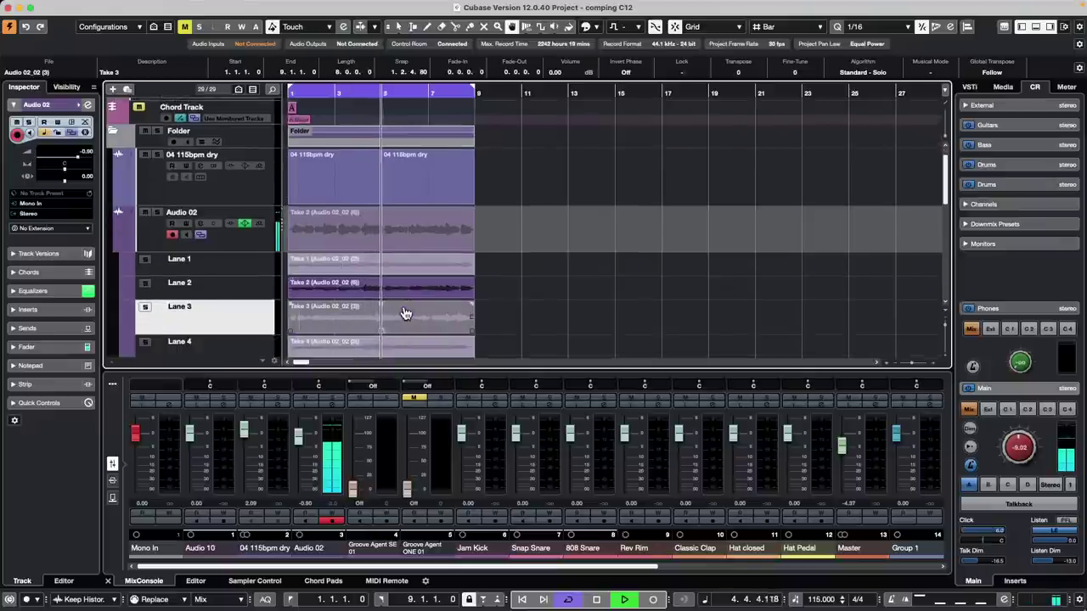
pyautogui.click(395, 265)
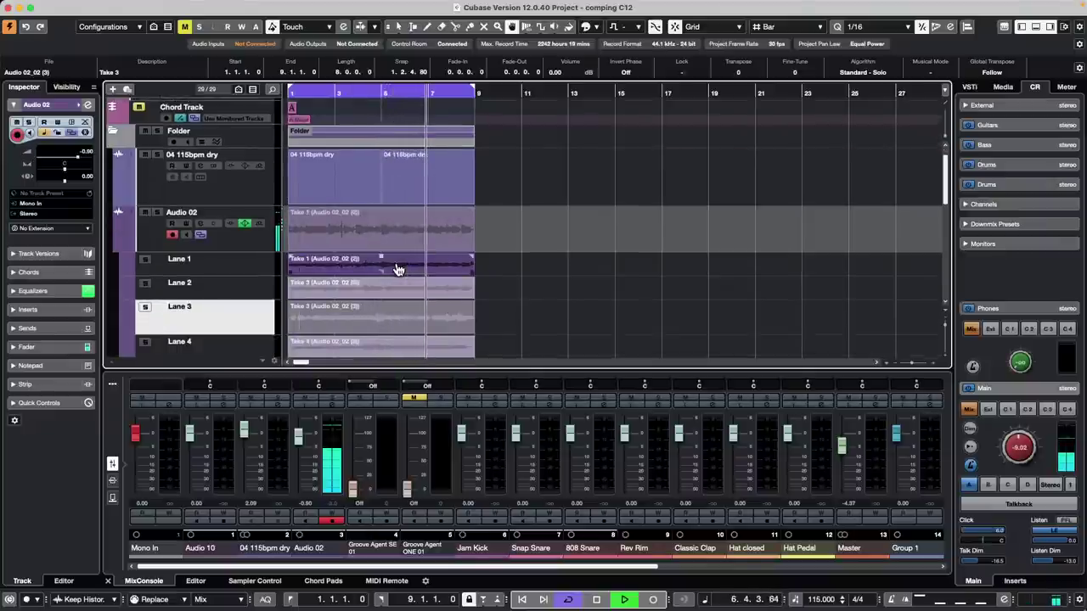
# - Return the selection to Lane 1, stop playback, and open the Cubase menu
pyautogui.press('Down')
pyautogui.press('Up')
pyautogui.press('Up')
pyautogui.press('Up')
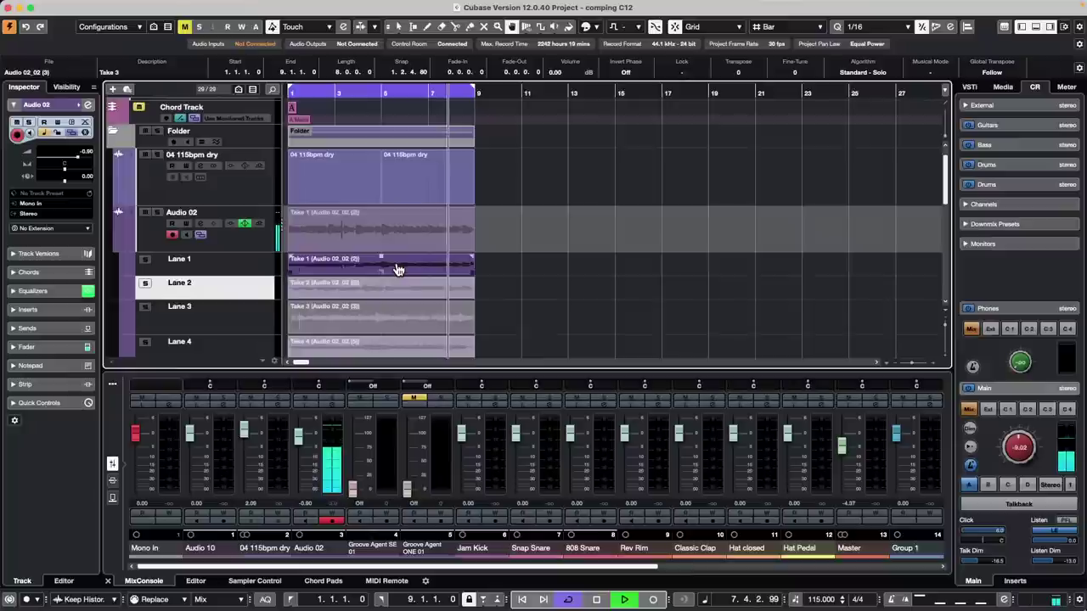
pyautogui.press('space')
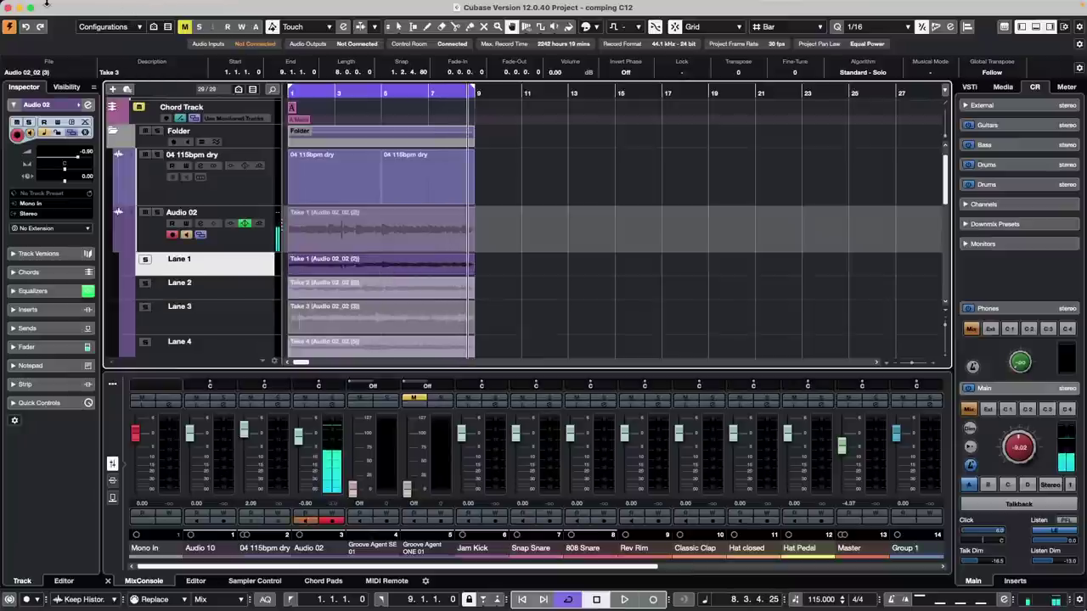
pyautogui.click(42, 6)
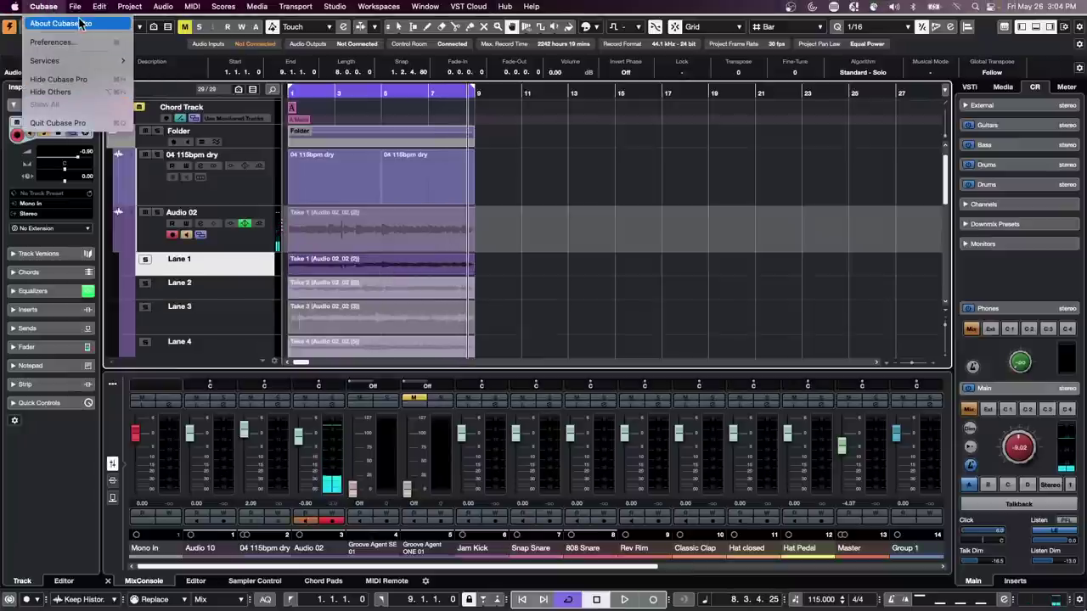
# - Enable Track Selection Follows Event Selection in Editing preferences, then apply and close
pyautogui.click(72, 44)
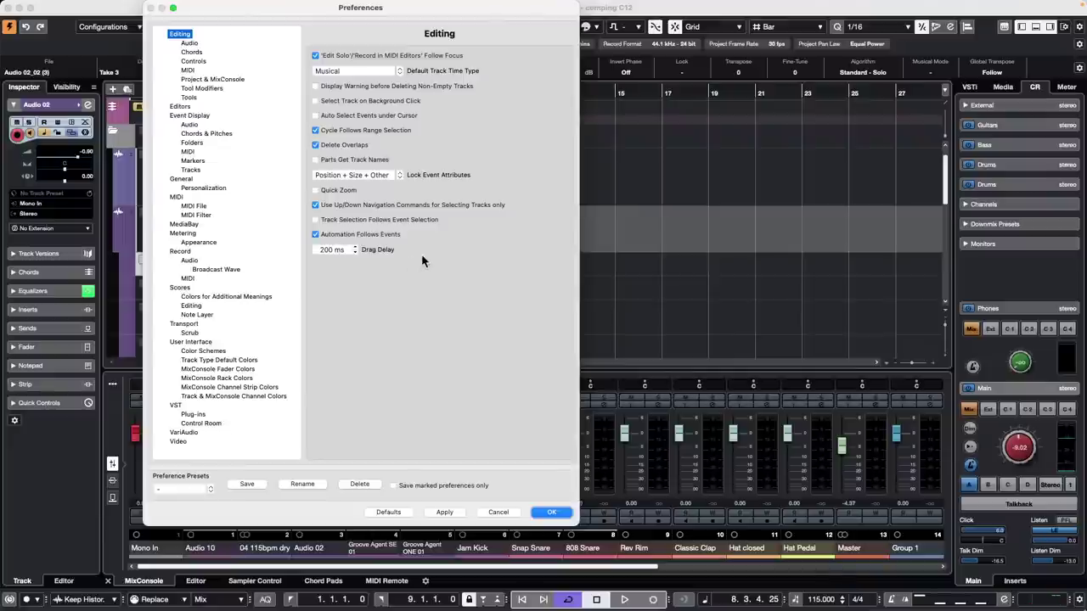
pyautogui.click(321, 221)
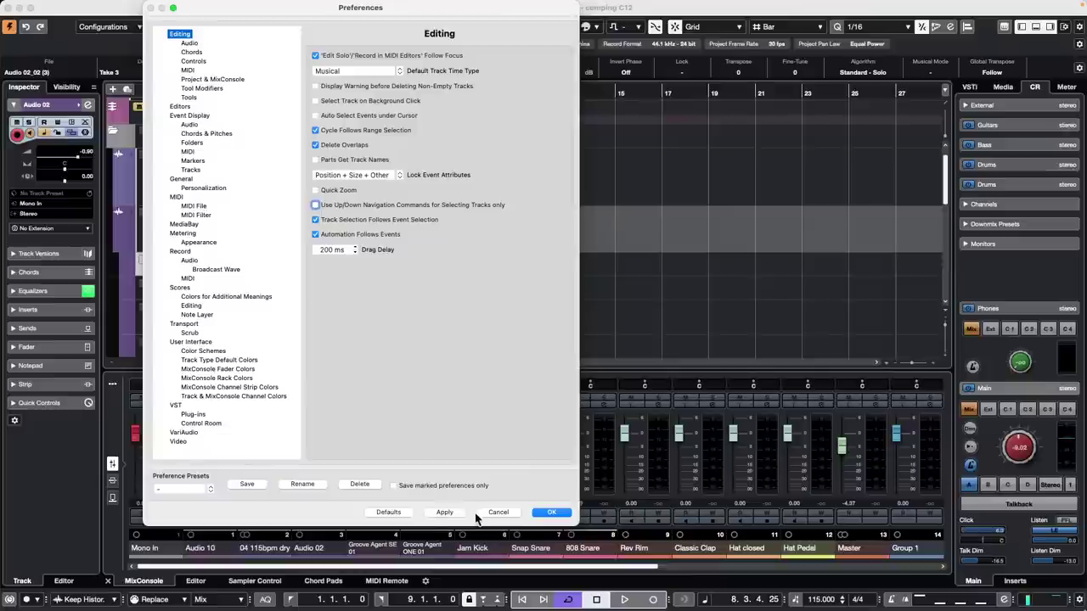
pyautogui.click(444, 512)
pyautogui.click(551, 512)
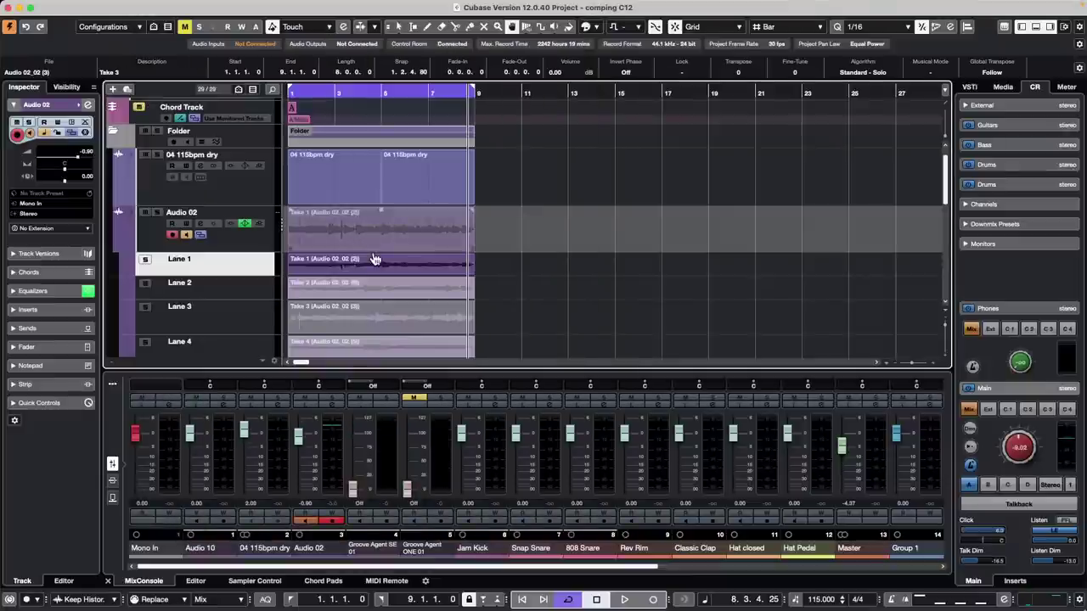
# - During playback, step to Take 2, make it the active take with U, then stop
pyautogui.press('space')
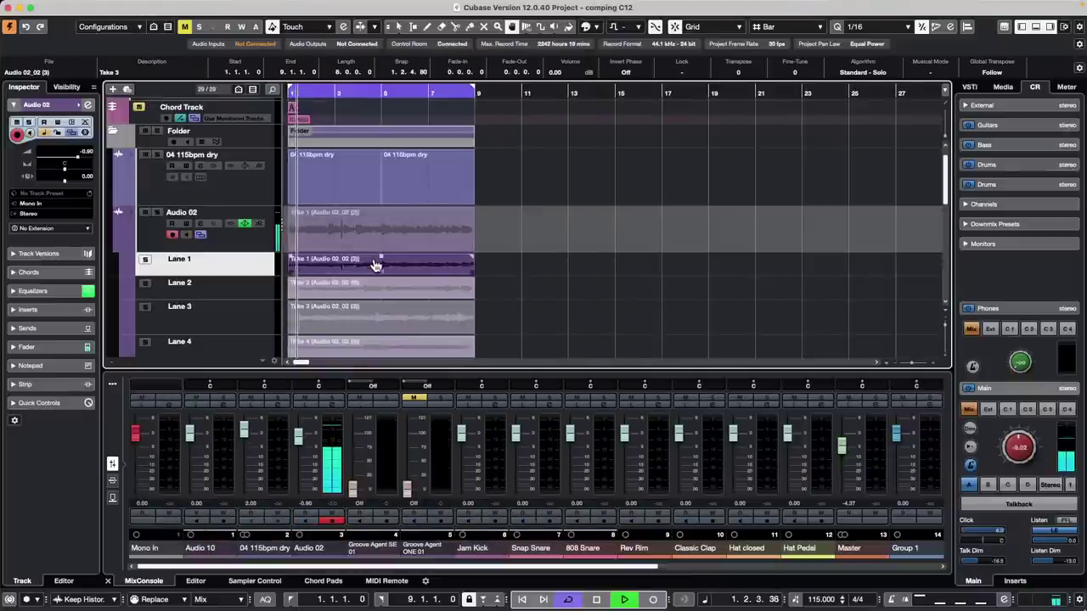
pyautogui.press('Down')
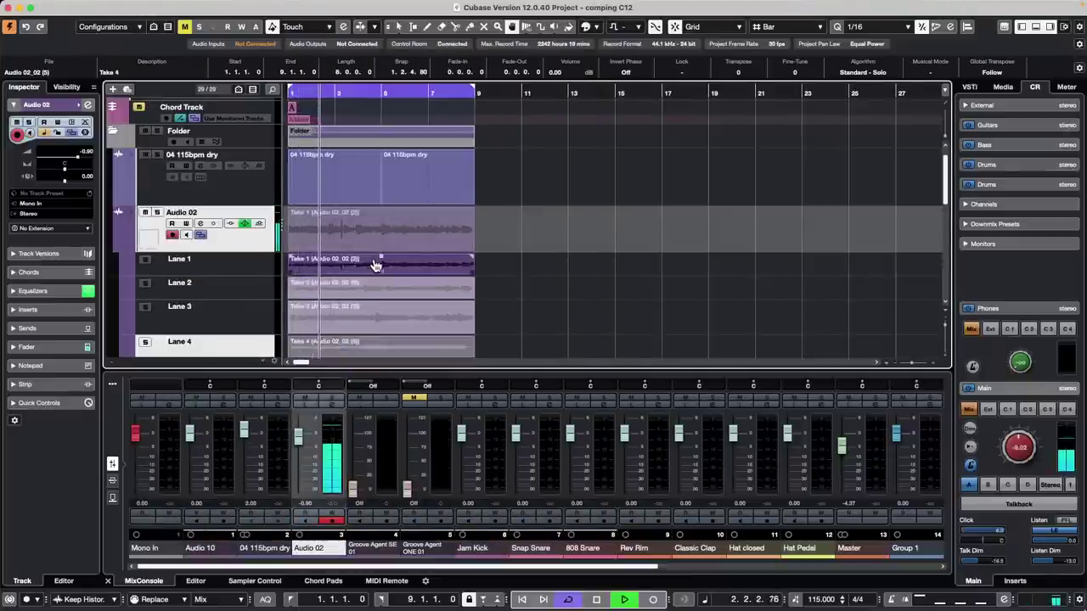
pyautogui.press('Up')
pyautogui.press('Up')
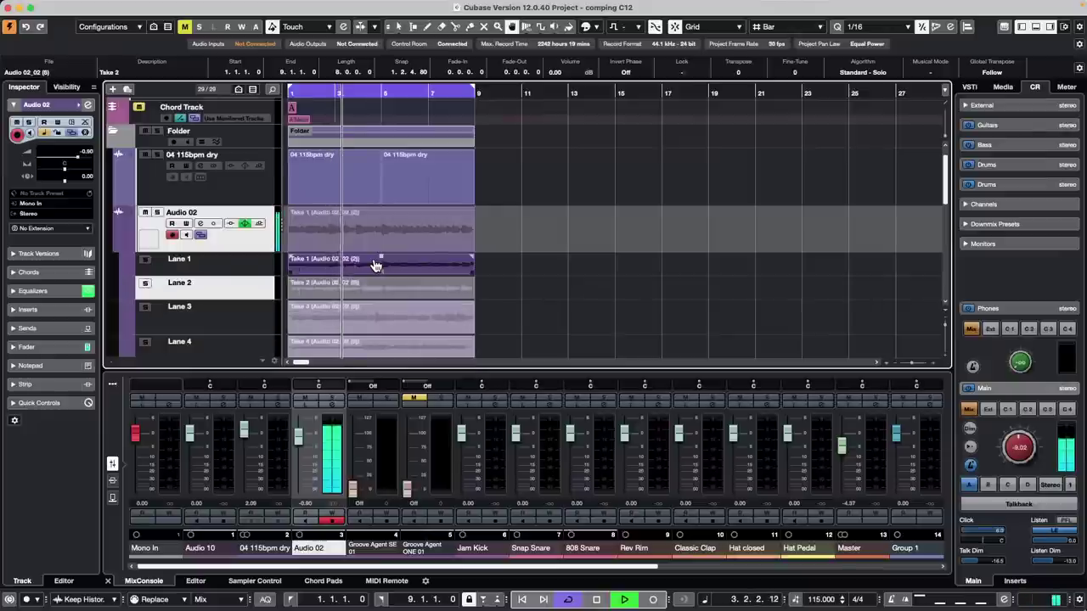
pyautogui.press('u')
pyautogui.press('space')
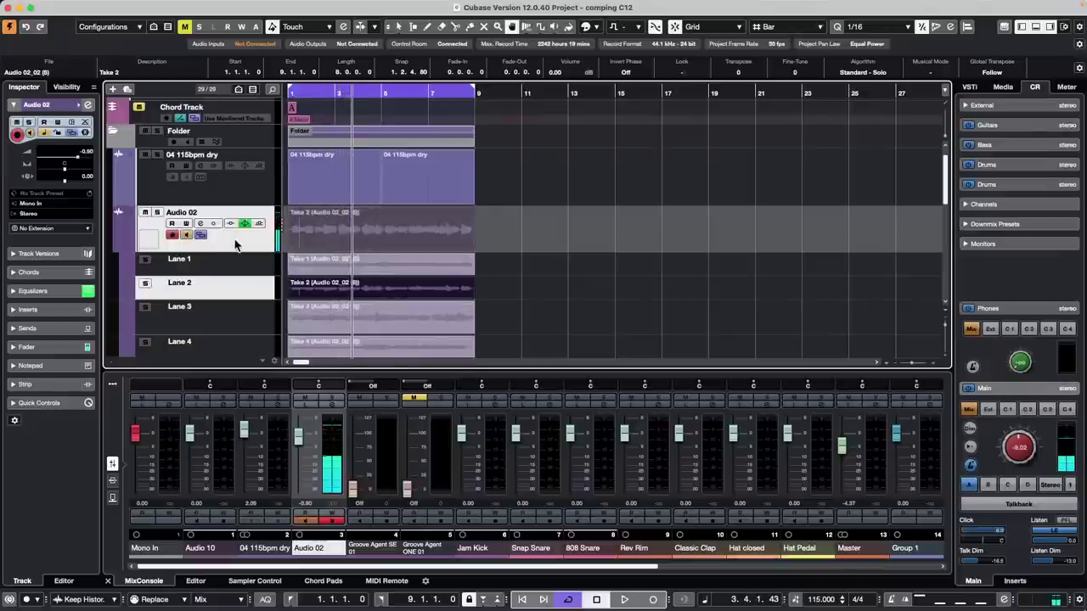
# - Select Lane 1 and make Take 1 Audio 02's active take
pyautogui.click(240, 241)
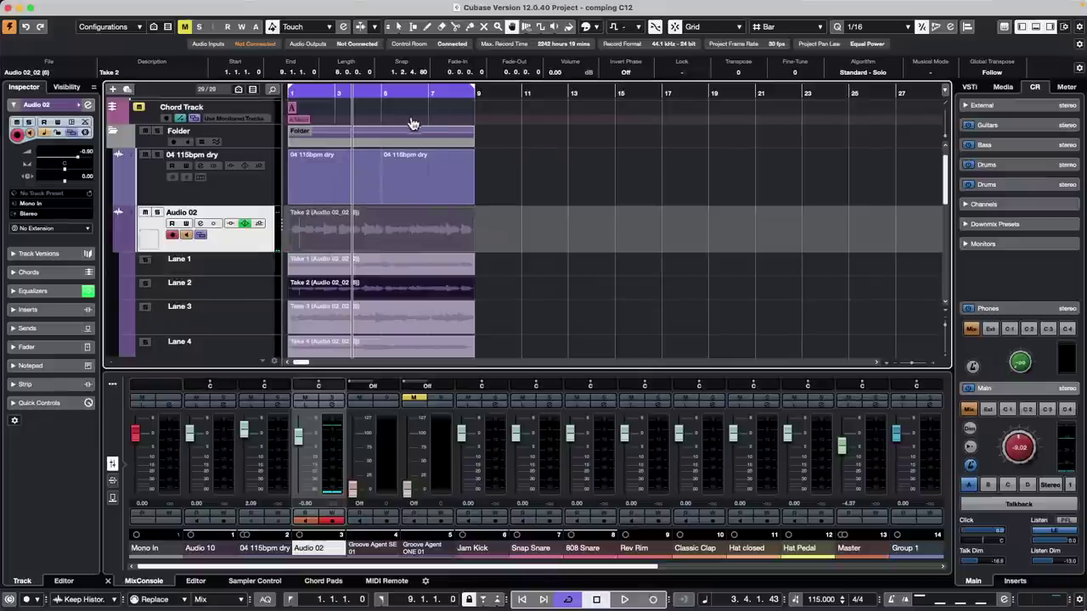
pyautogui.click(264, 265)
pyautogui.click(381, 270)
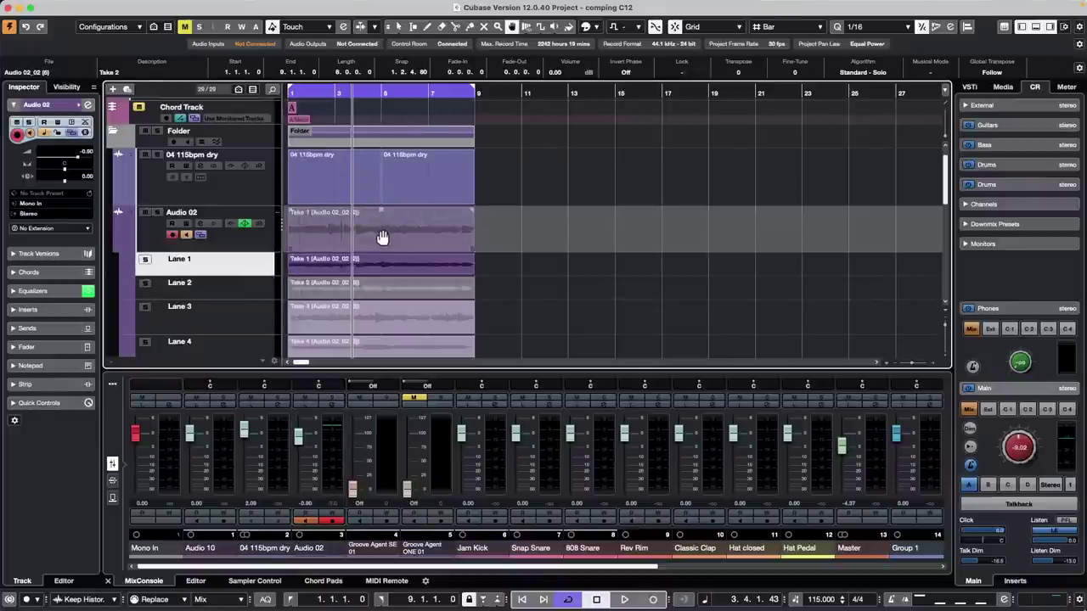
pyautogui.click(380, 232)
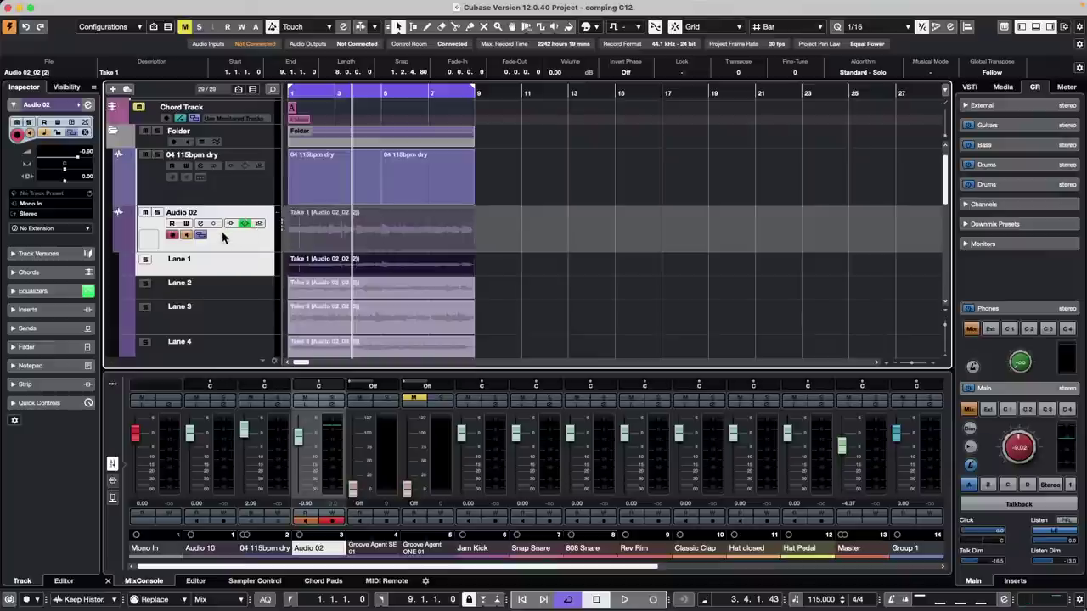
# - With the Comp tool, audition Takes 2, 3 and 1, ending on Take 1
pyautogui.rightClick(360, 294)
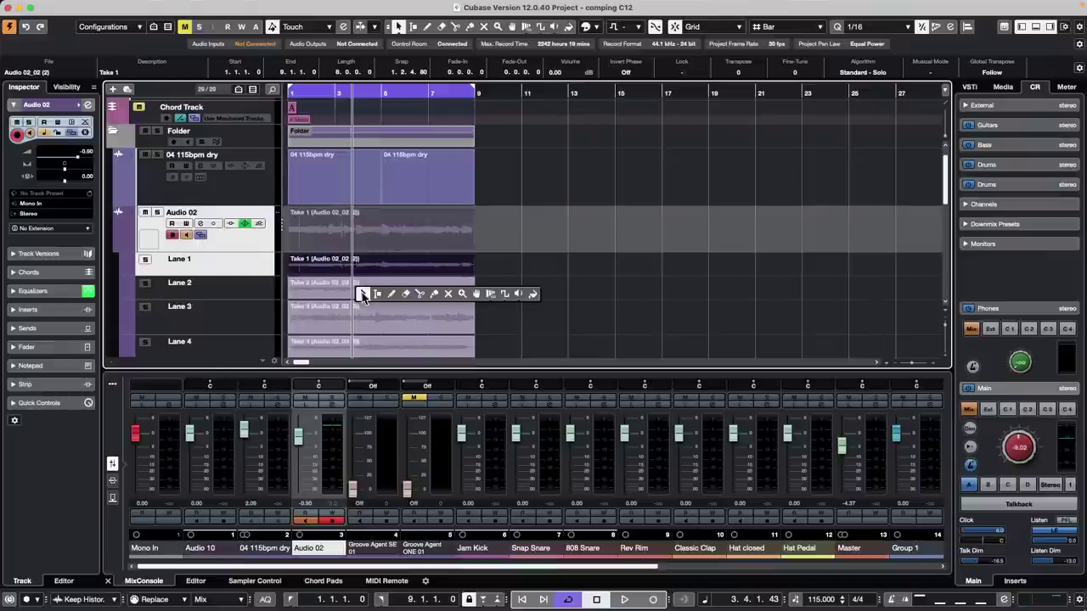
pyautogui.click(488, 298)
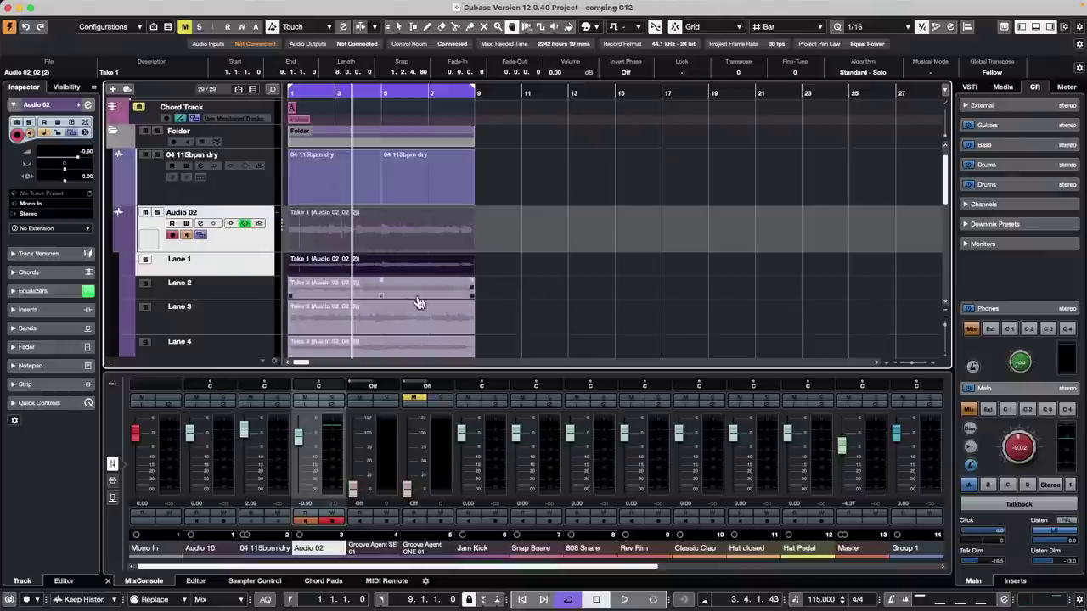
pyautogui.click(410, 297)
pyautogui.click(412, 317)
pyautogui.click(404, 297)
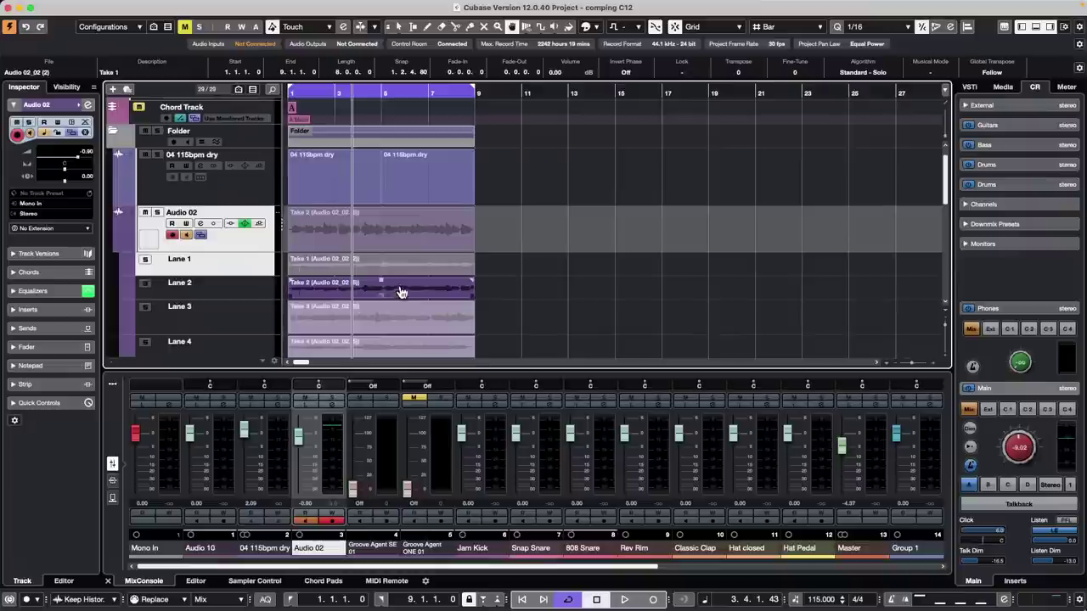
pyautogui.click(403, 274)
pyautogui.click(404, 296)
pyautogui.click(406, 332)
pyautogui.click(396, 296)
pyautogui.click(395, 267)
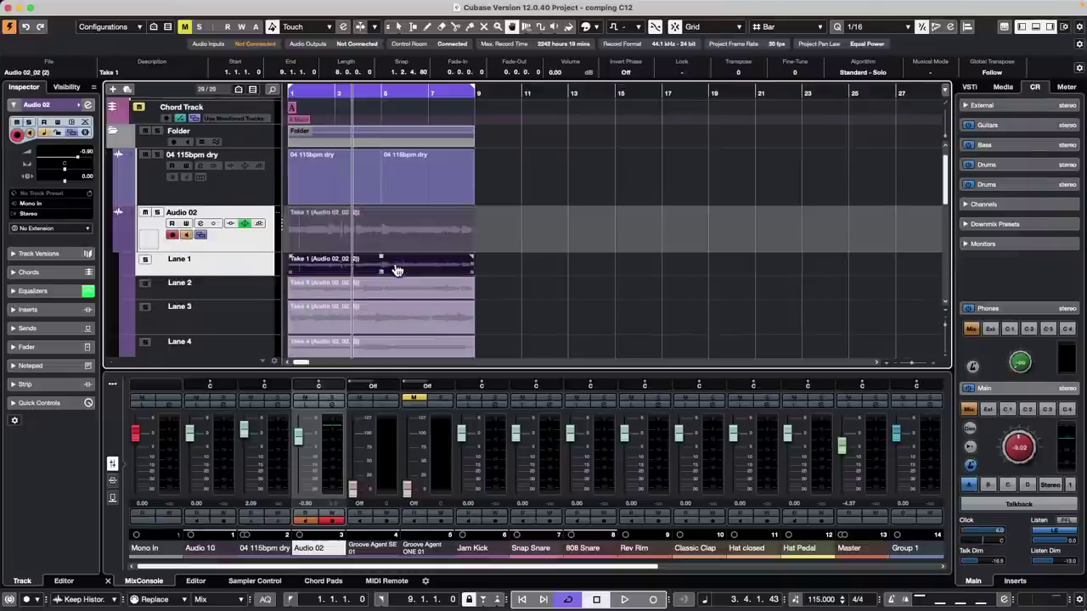
# - Collapse and re-expand Audio 02's take lanes, then select Lane 1
pyautogui.click(244, 246)
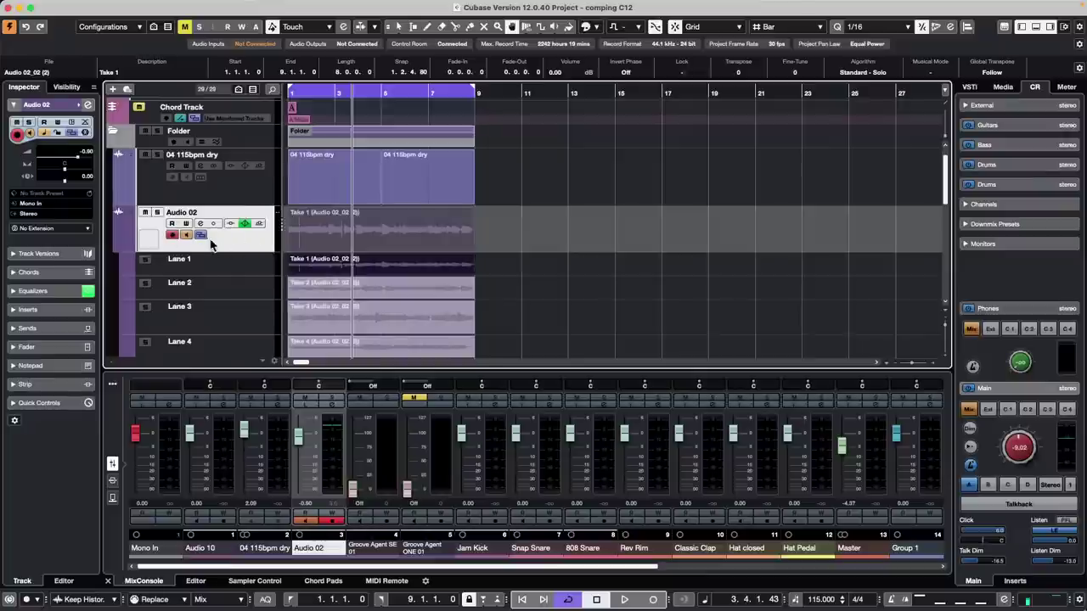
pyautogui.click(201, 235)
pyautogui.click(201, 235)
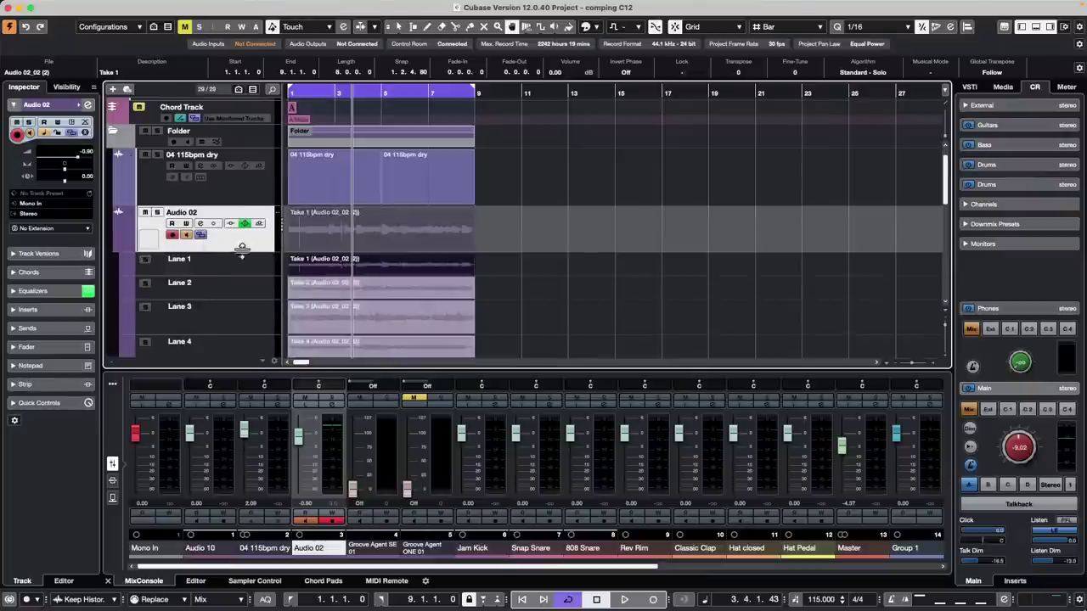
pyautogui.click(246, 265)
pyautogui.scroll(-4, 247, 280)
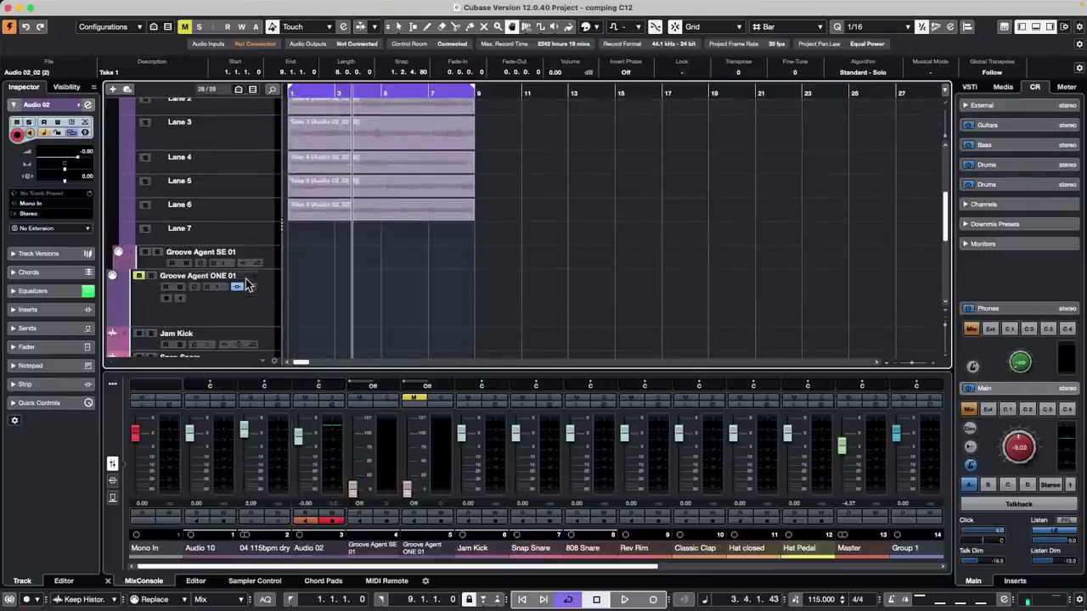
# - Turn Audio 02's Lanes 1–6 into separate tracks with Create Tracks from Lanes
pyautogui.keyDown('shift'); pyautogui.click(250, 213); pyautogui.keyUp('shift')
pyautogui.rightClick(250, 213)
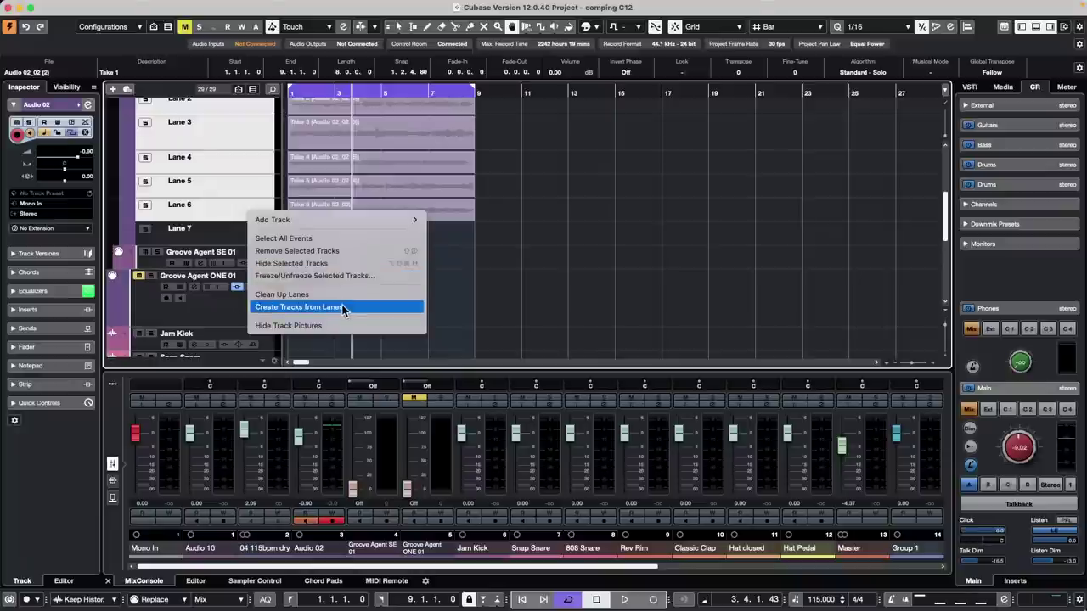
pyautogui.click(342, 308)
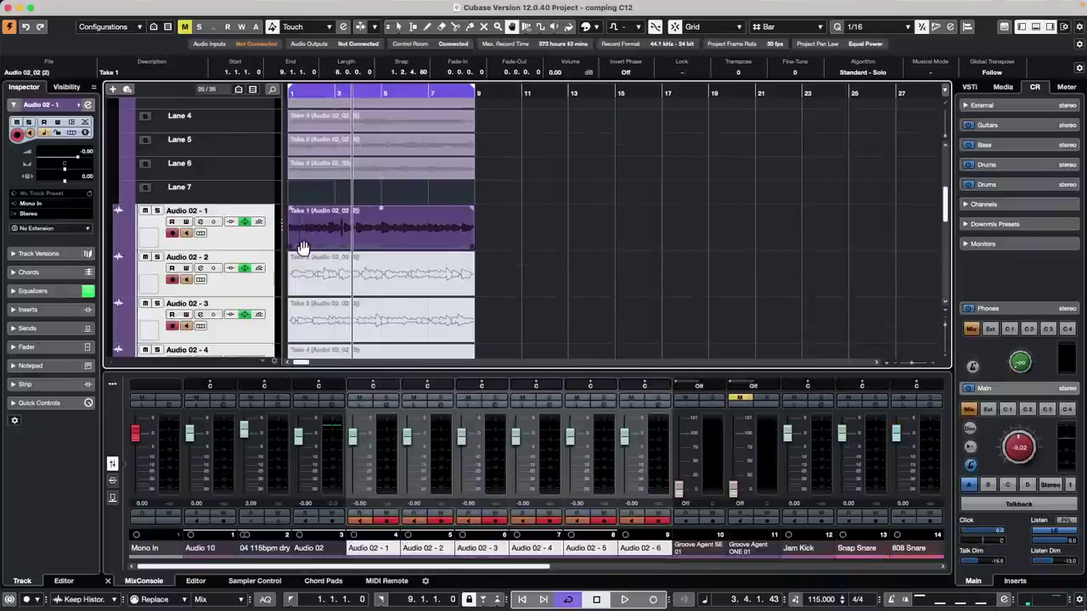
# - Solo the new Audio 02 - 1 track and start playback to audition it
pyautogui.click(254, 241)
pyautogui.click(156, 210)
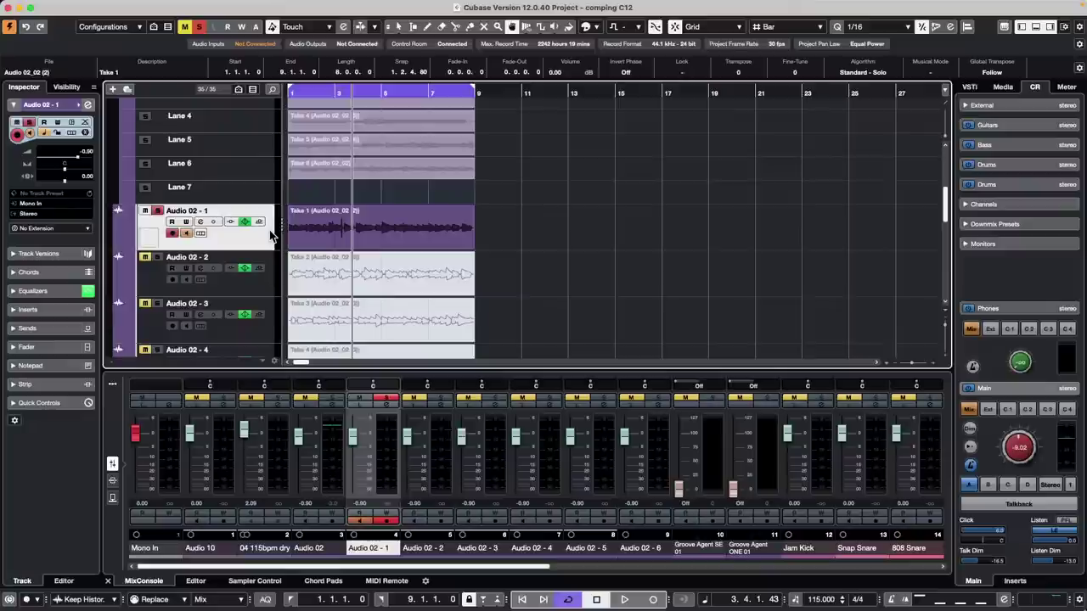
pyautogui.scroll(4, 255, 225)
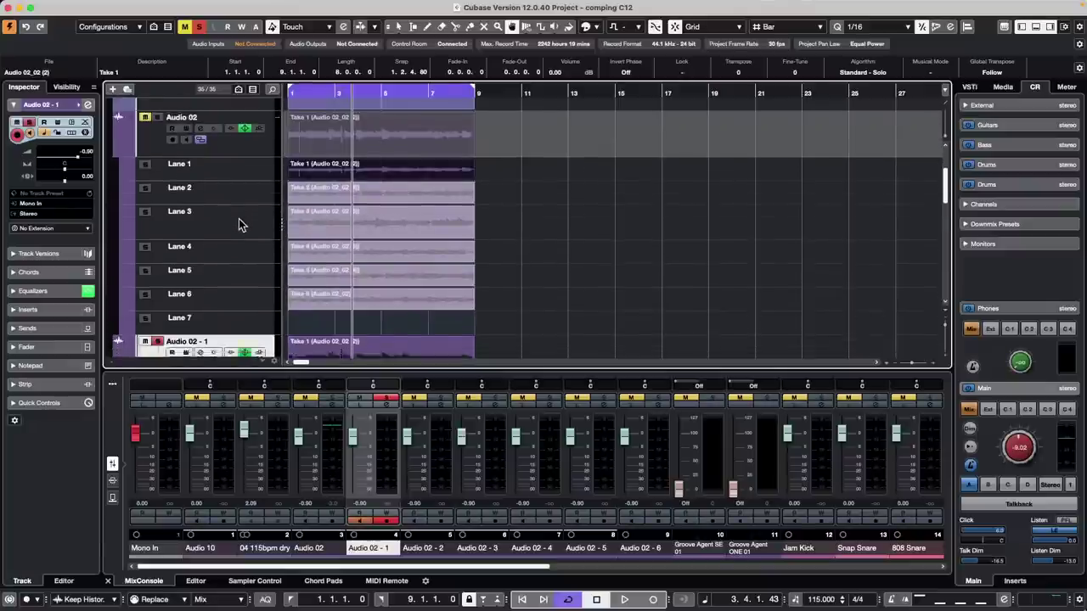
pyautogui.scroll(-2, 238, 225)
pyautogui.press('space')
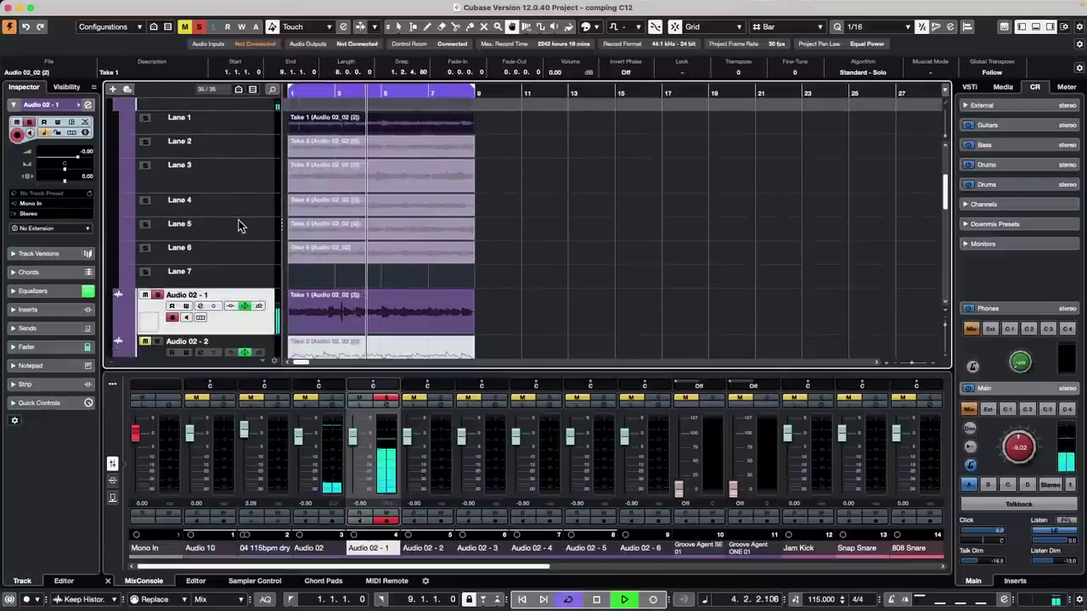
pyautogui.press('Down')
pyautogui.click(223, 302)
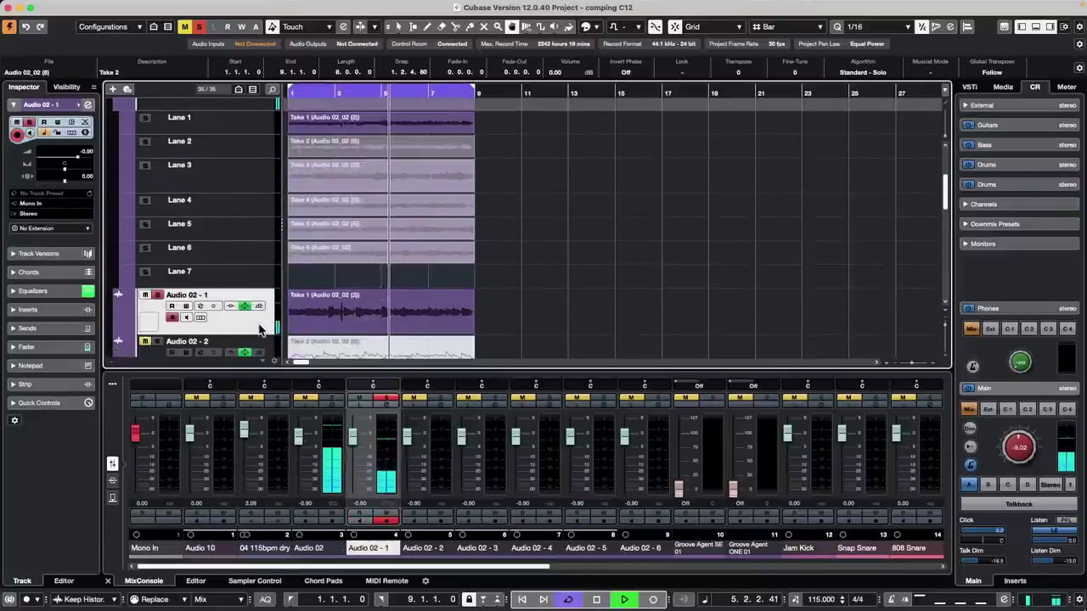
pyautogui.click(75, 6)
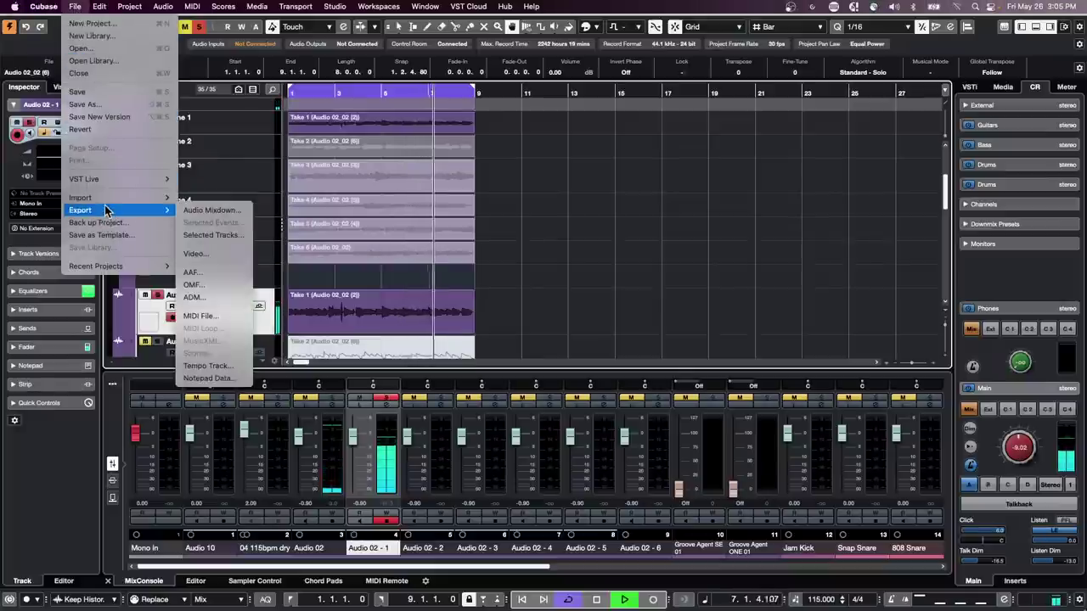
# - Open Preferences and close it again without changing settings
pyautogui.moveTo(100, 10)
pyautogui.moveTo(56, 7)
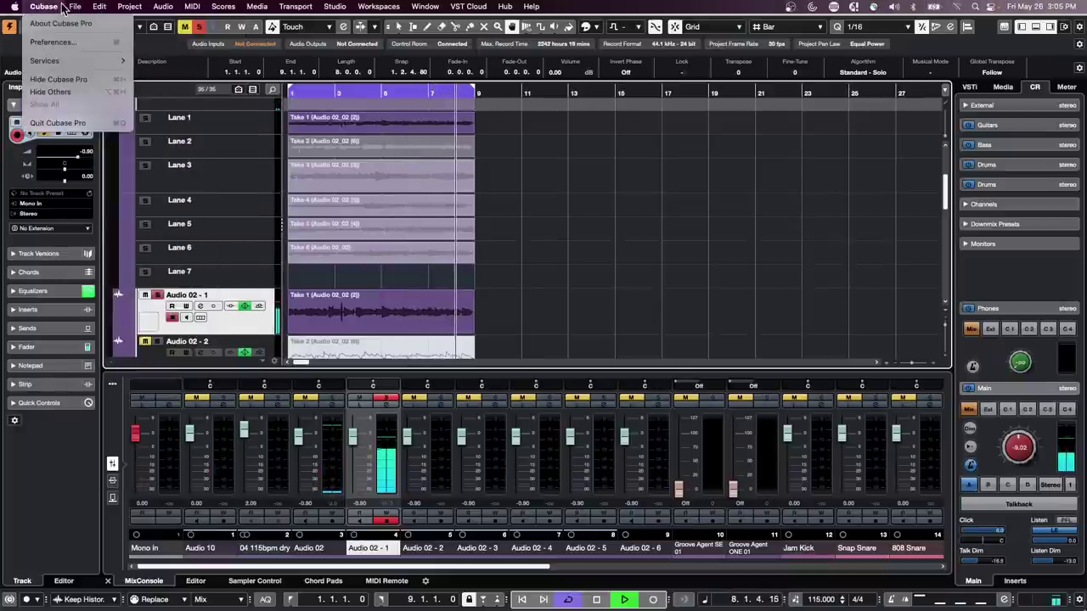
pyautogui.click(61, 41)
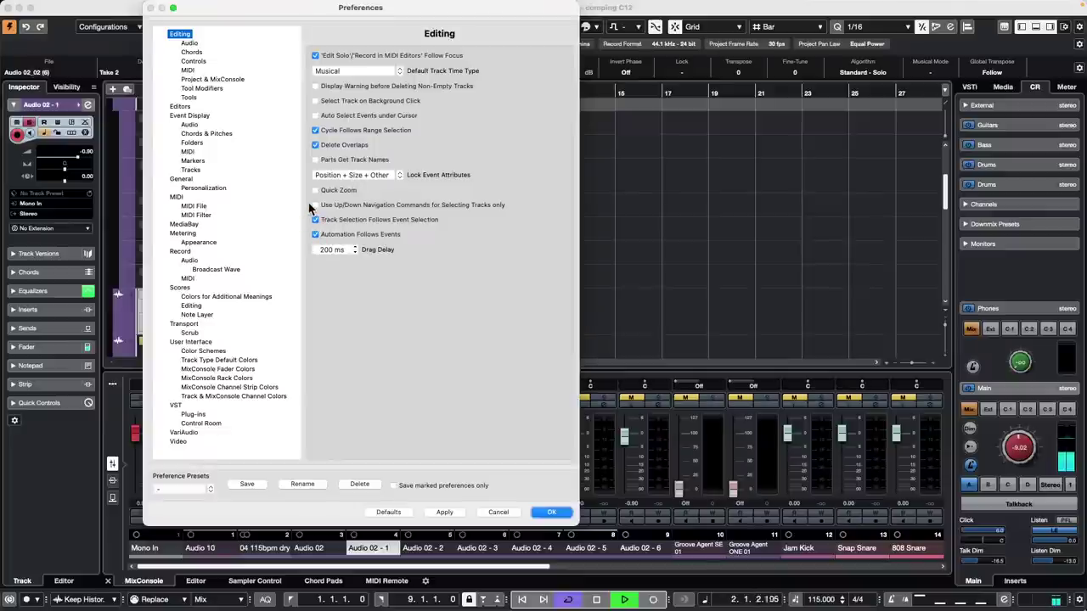
pyautogui.click(551, 512)
# - Unmute the greyed Takes 2–6 with the Mute tool, then clear the event selection
pyautogui.scroll(-3, 652, 289)
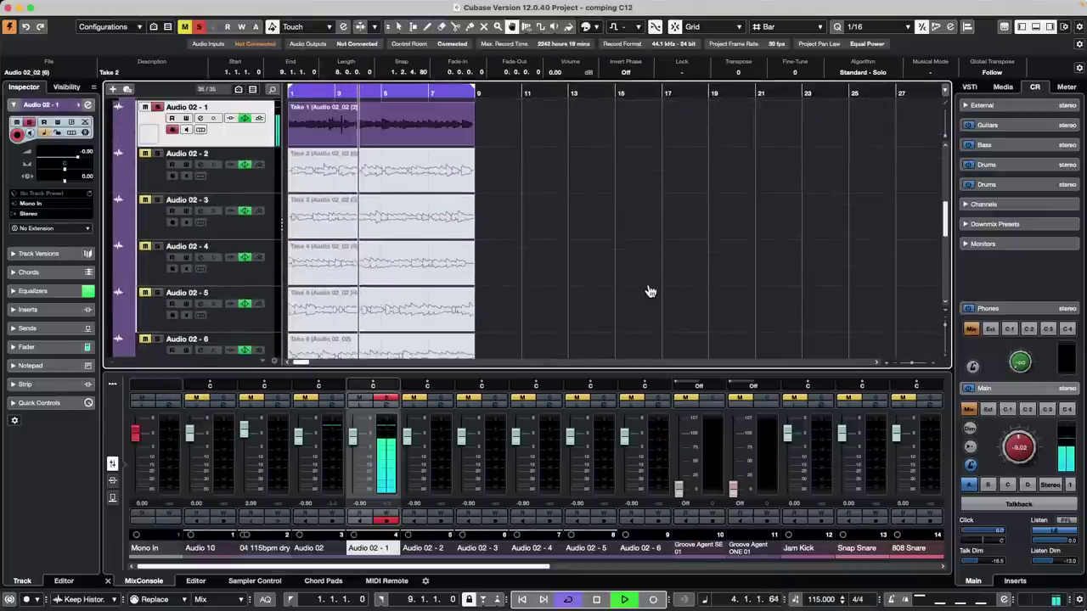
pyautogui.rightClick(512, 223)
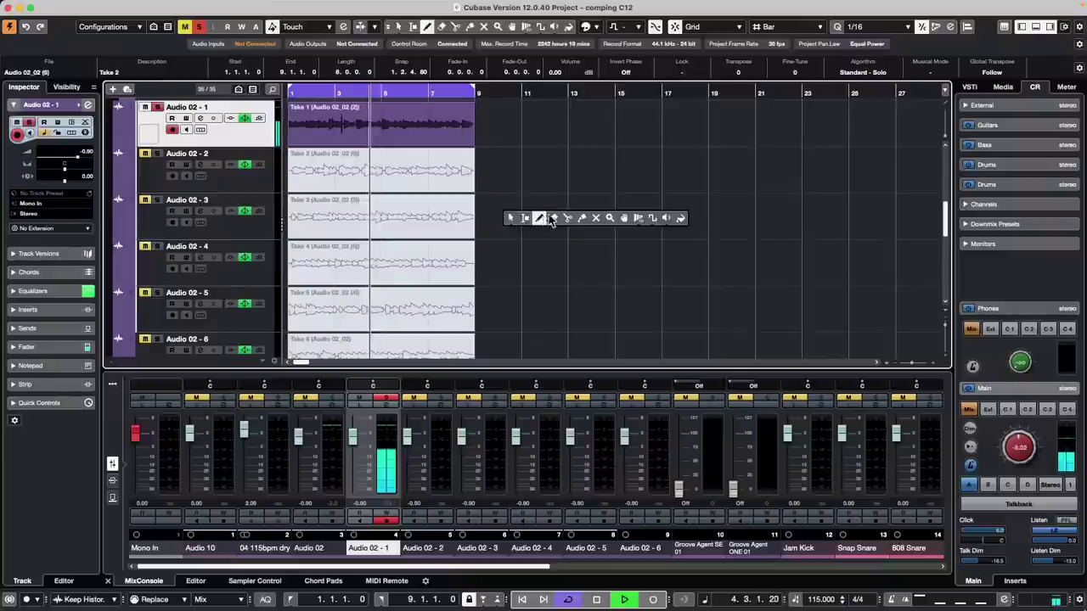
pyautogui.click(596, 218)
pyautogui.moveTo(512, 170); pyautogui.dragTo(316, 348)
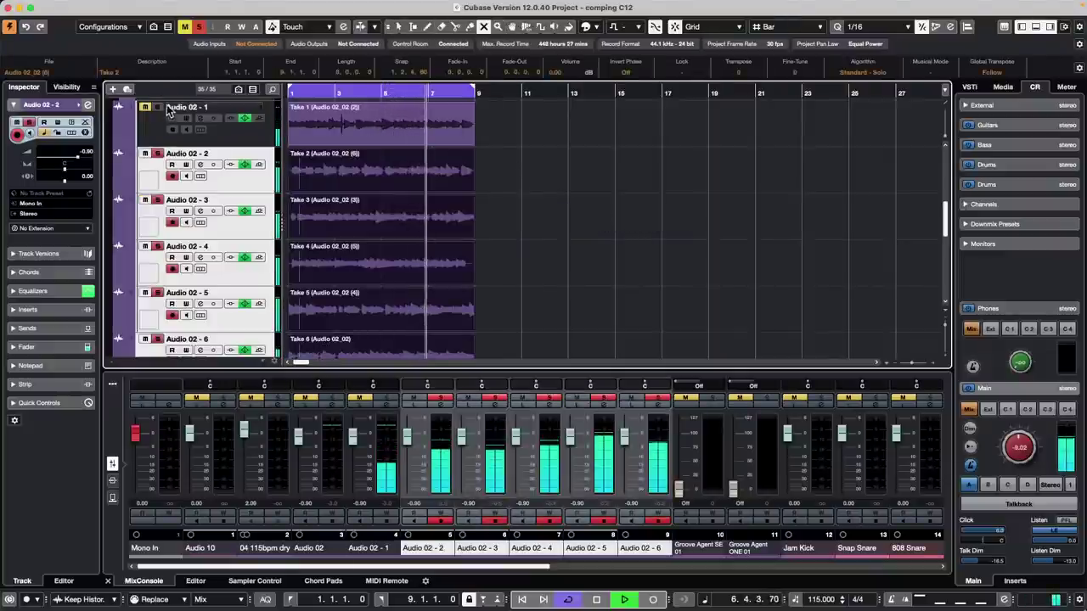
pyautogui.click(156, 132)
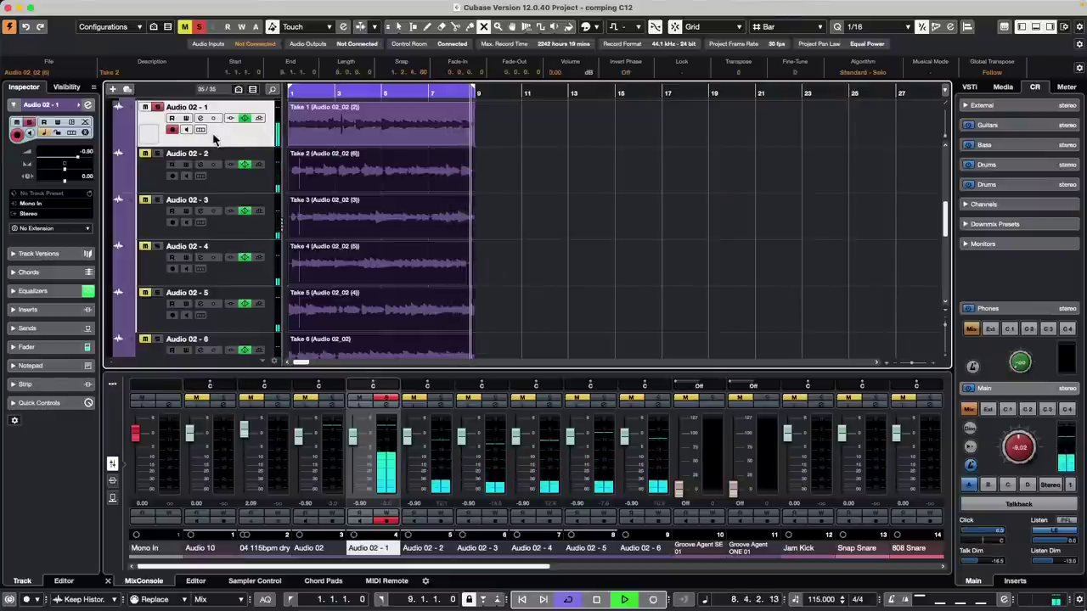
pyautogui.click(553, 194)
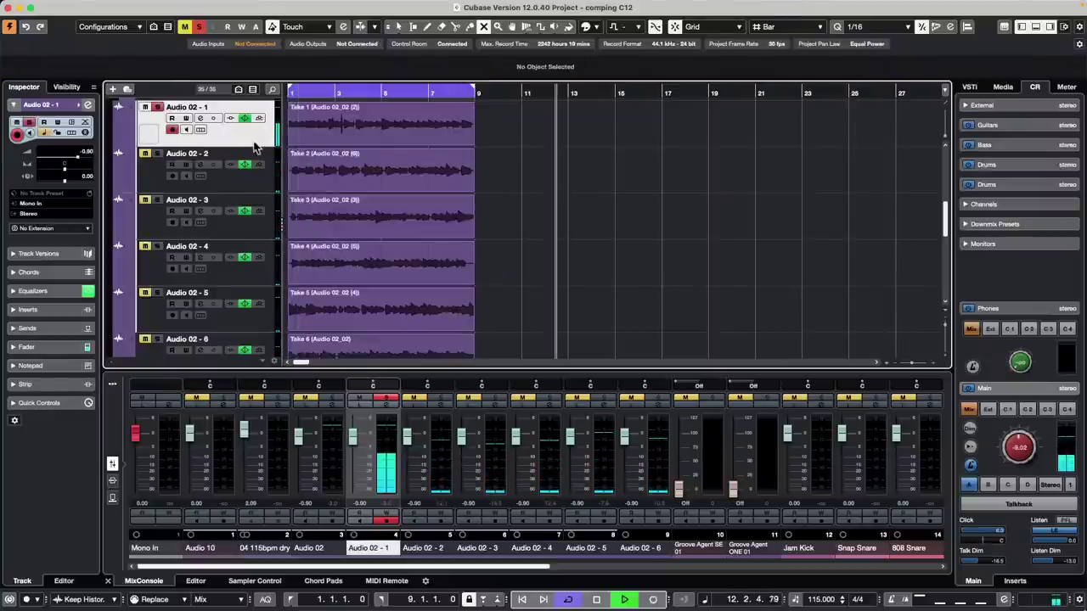
# - Play from near bar 1, stepping through the Audio 02 tracks, then stop playback
pyautogui.click(305, 92)
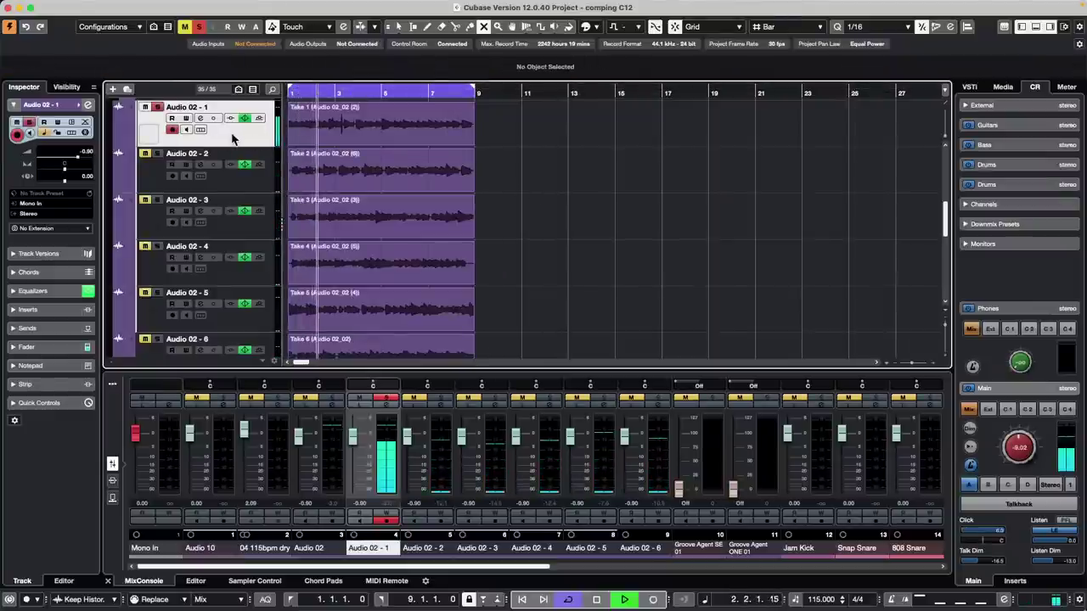
pyautogui.press('Down')
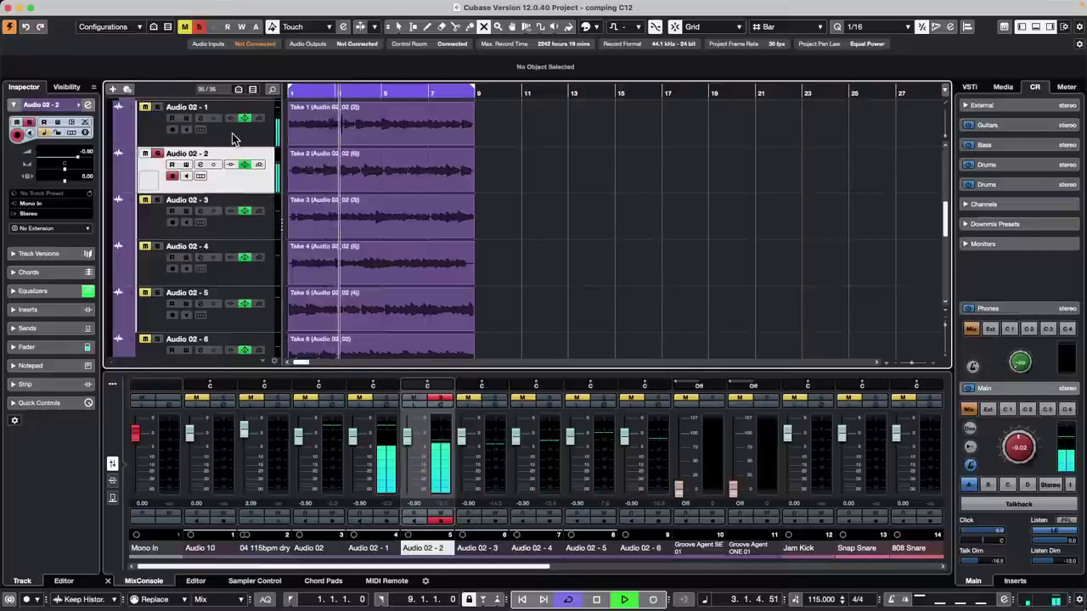
pyautogui.press('Down')
pyautogui.press('Down')
pyautogui.press('Down')
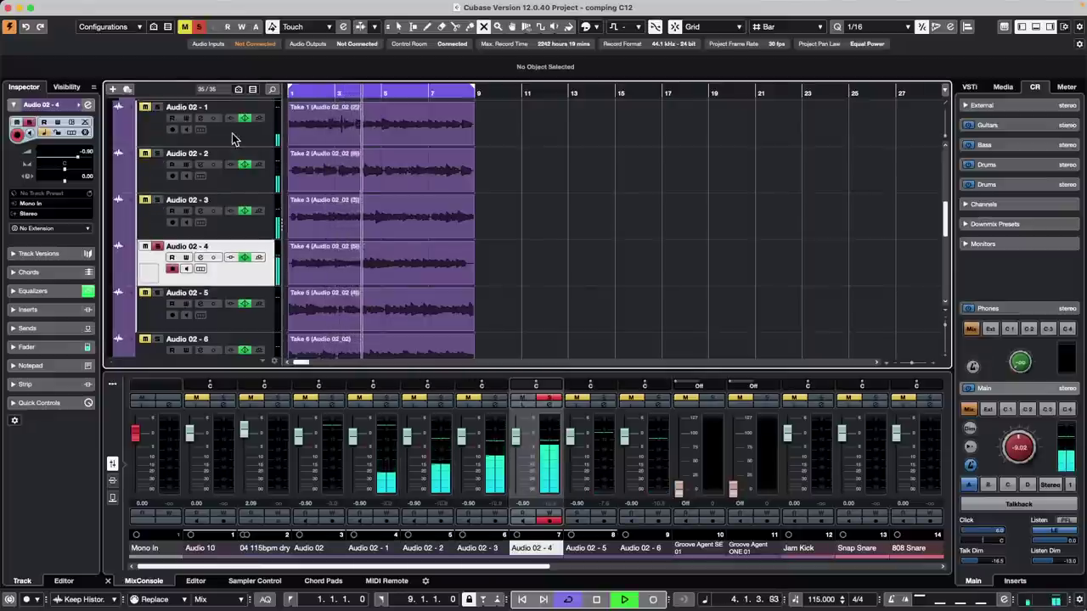
pyautogui.press('Down')
pyautogui.press('Up')
pyautogui.press('Up')
pyautogui.press('Up')
pyautogui.press('Up')
pyautogui.press('Up')
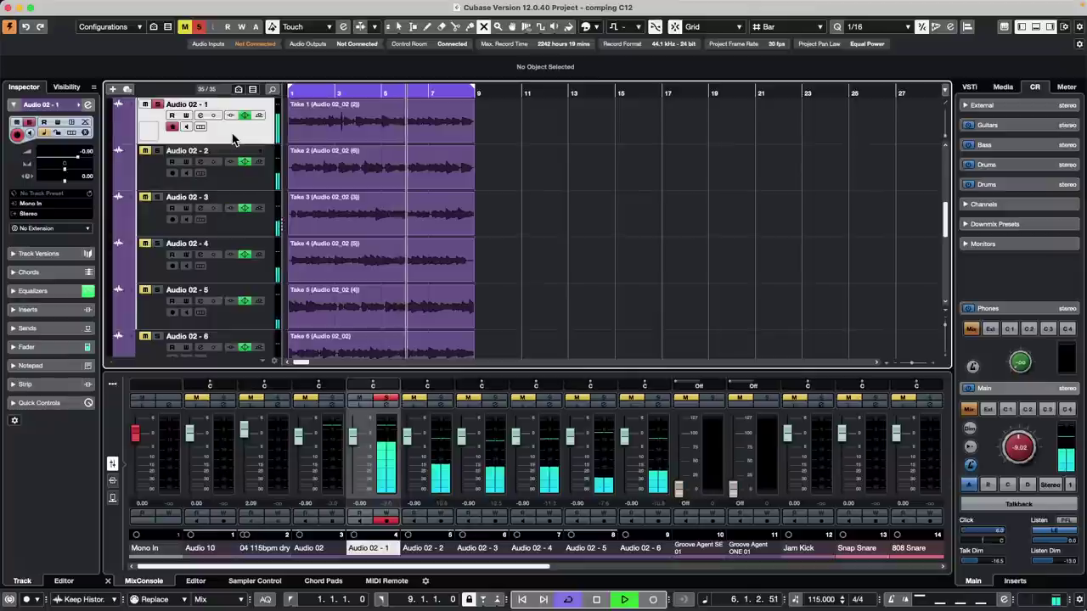
pyautogui.press('Up')
pyautogui.press('space')
# - Run Clean Up Lanes on Audio 02 from Lane 1's track context menu
pyautogui.scroll(5, 302, 189)
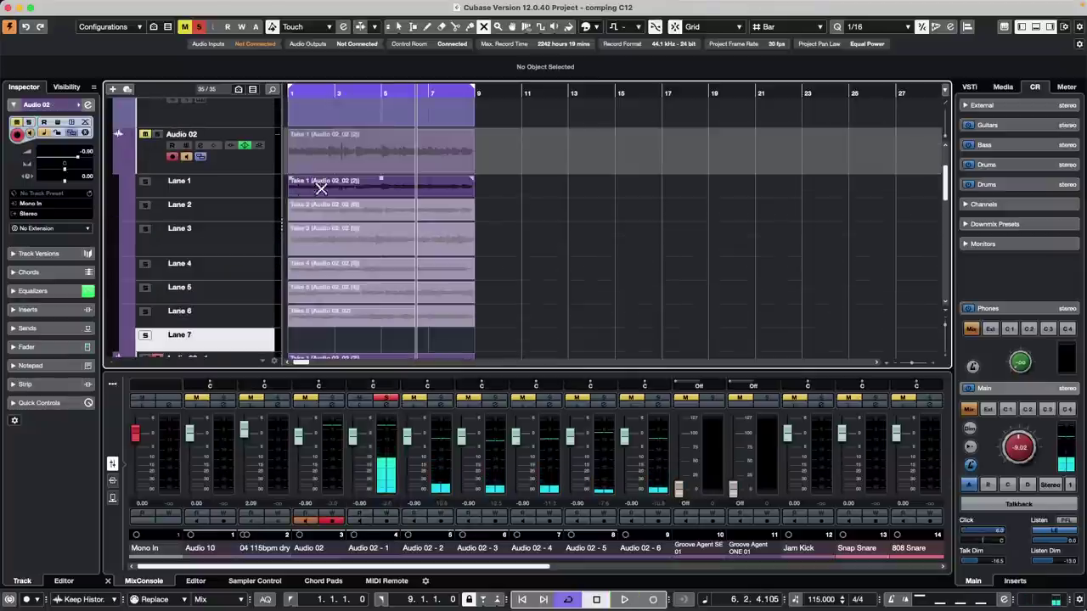
pyautogui.click(263, 187)
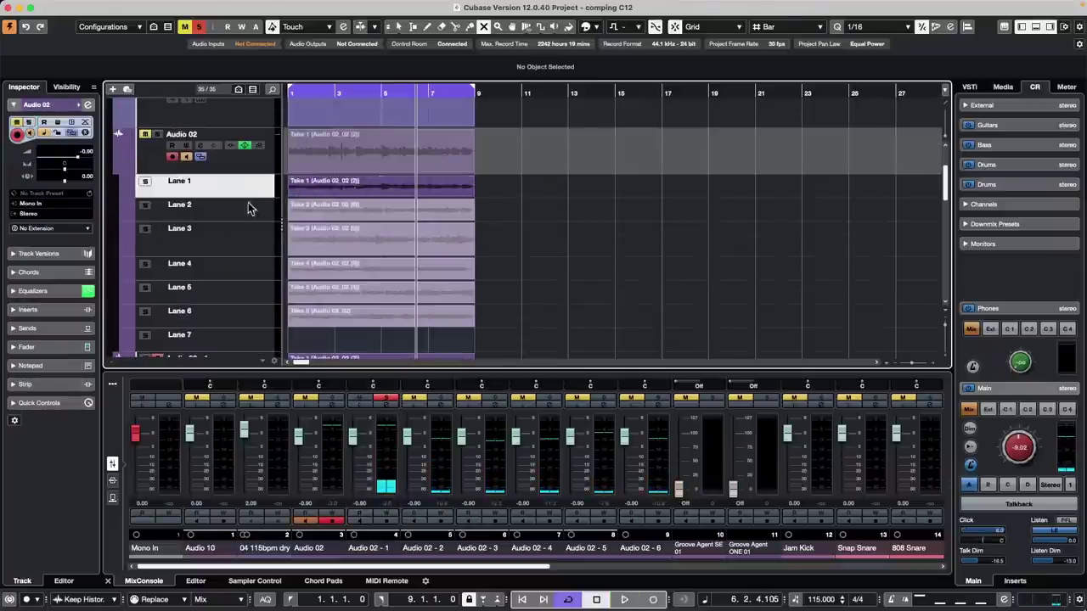
pyautogui.rightClick(247, 193)
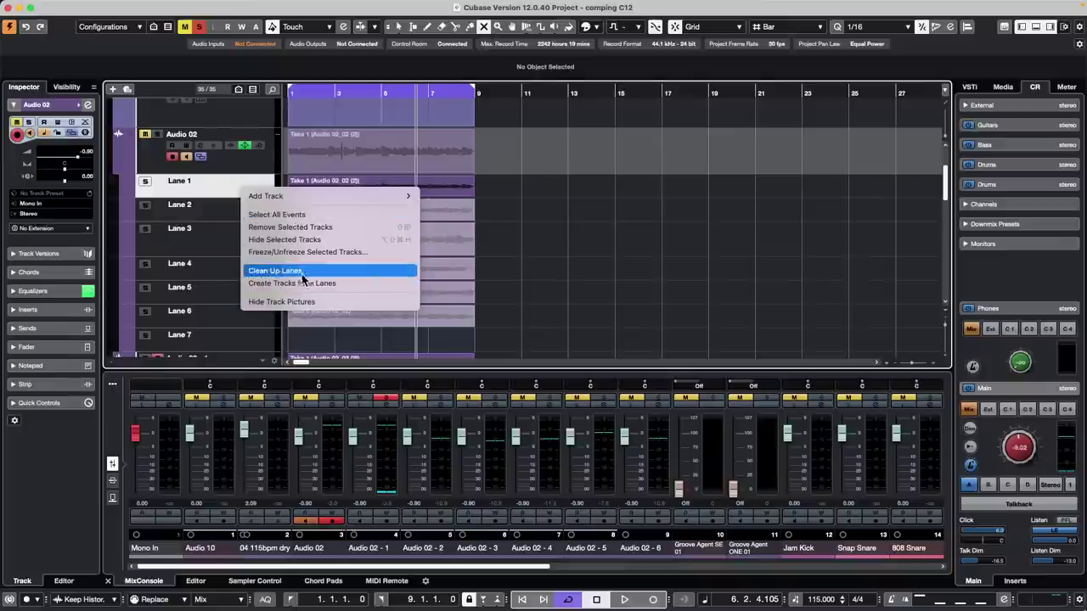
pyautogui.click(669, 258)
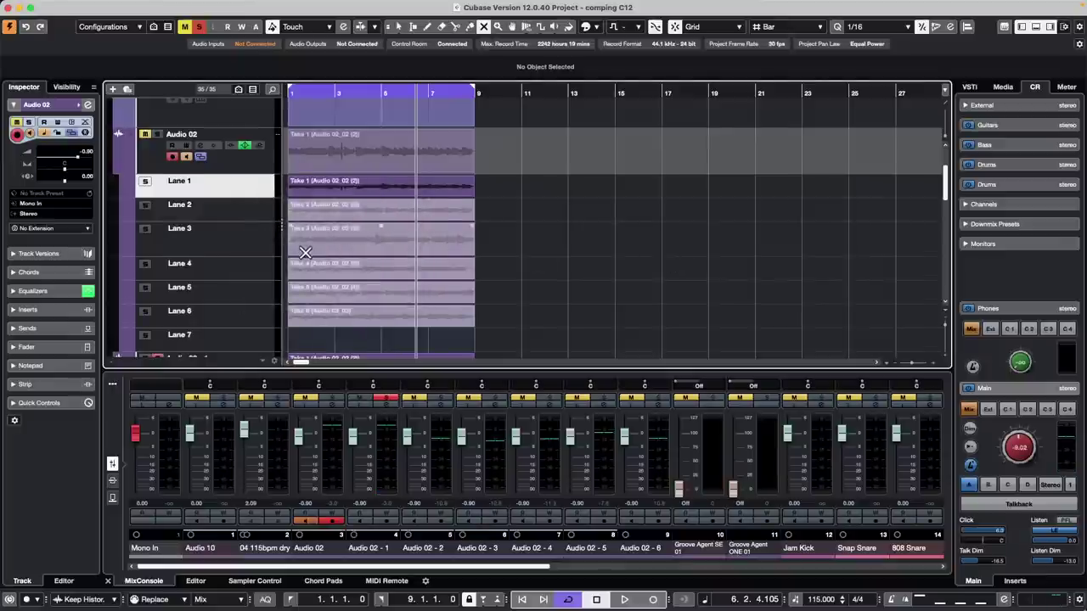
pyautogui.scroll(-5, 304, 247)
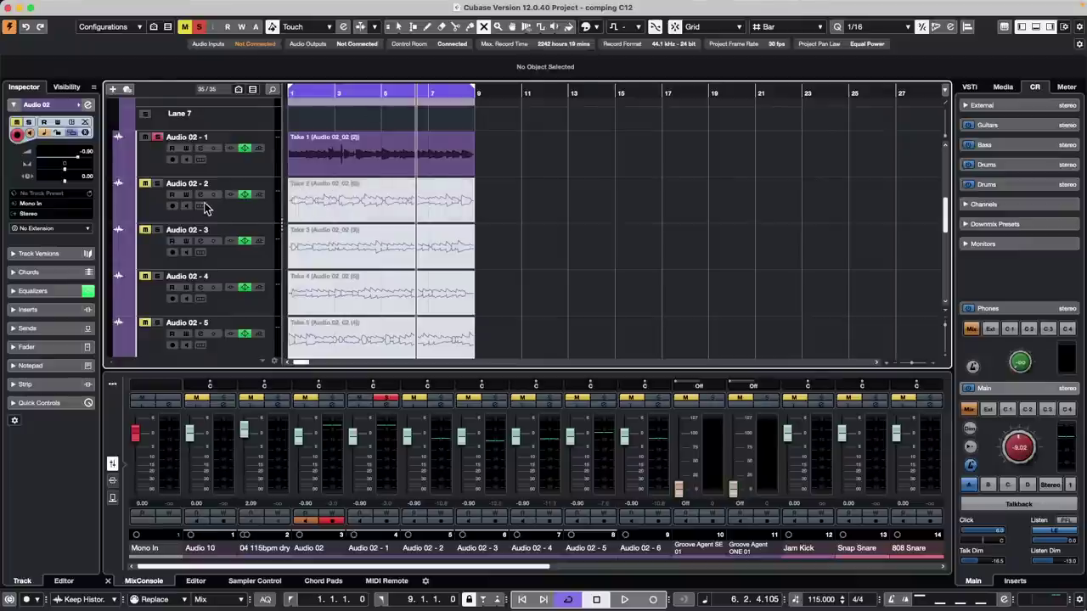
# - Select the 04 115bpm dry track and open Project > Project Logical Editor > Setup
pyautogui.scroll(5, 206, 207)
pyautogui.scroll(3, 225, 165)
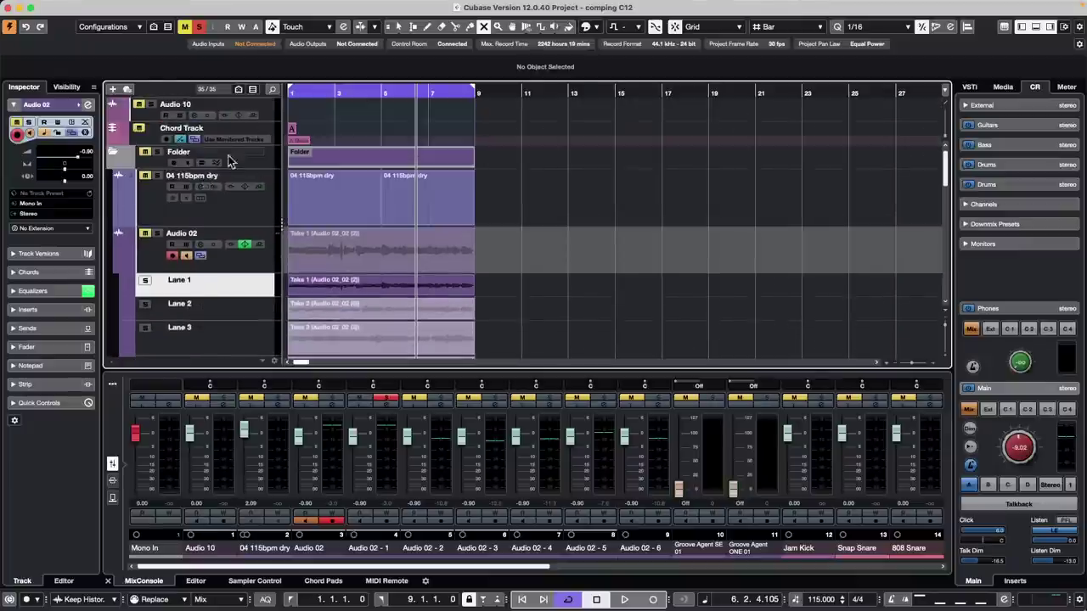
pyautogui.click(256, 208)
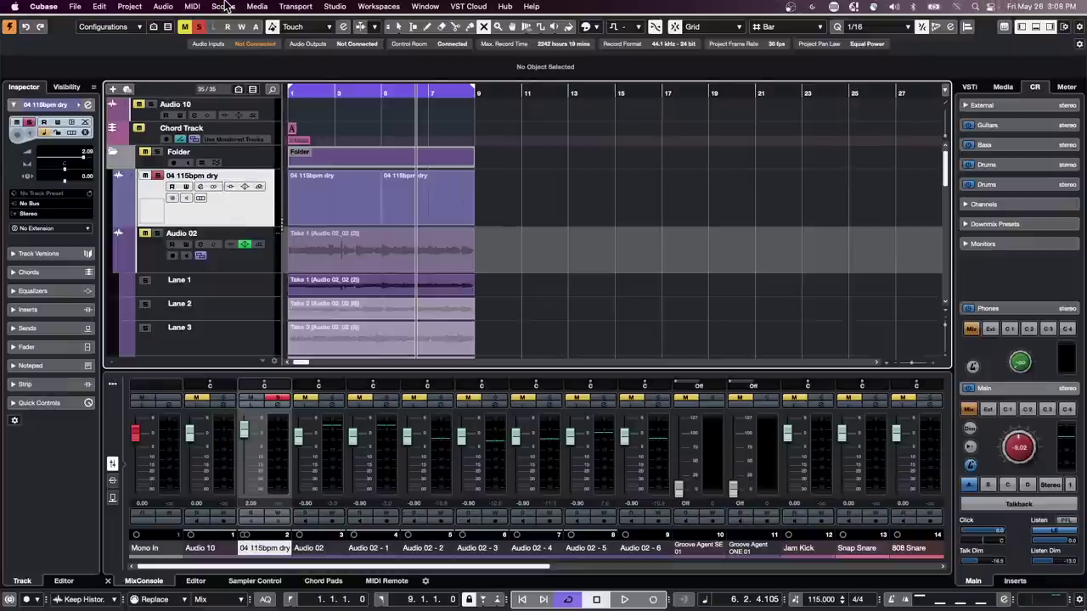
pyautogui.click(224, 6)
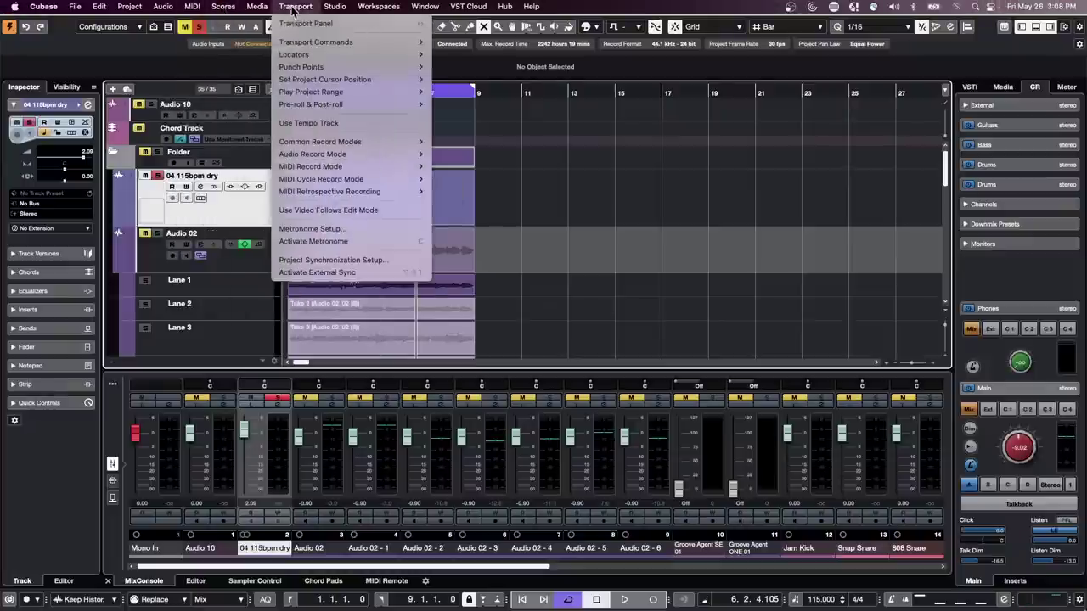
pyautogui.click(168, 188)
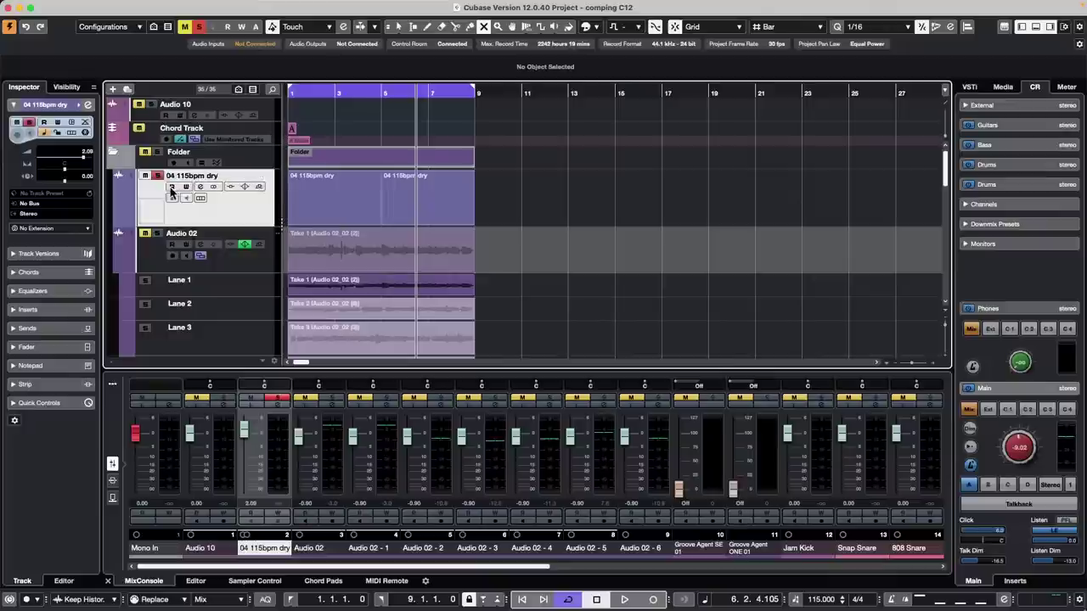
pyautogui.click(162, 7)
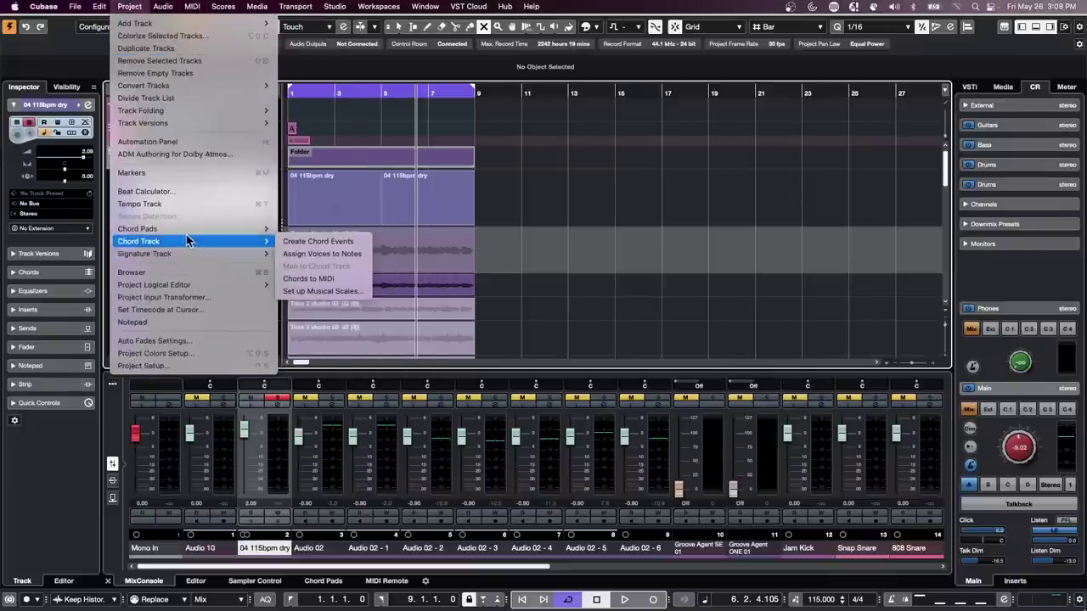
pyautogui.moveTo(202, 284)
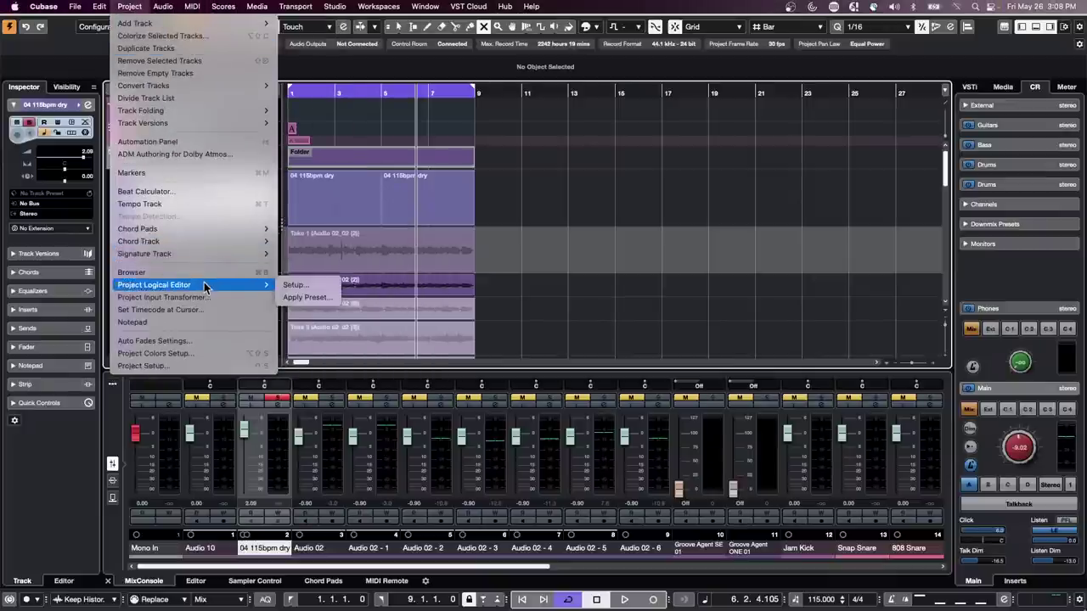
pyautogui.click(302, 287)
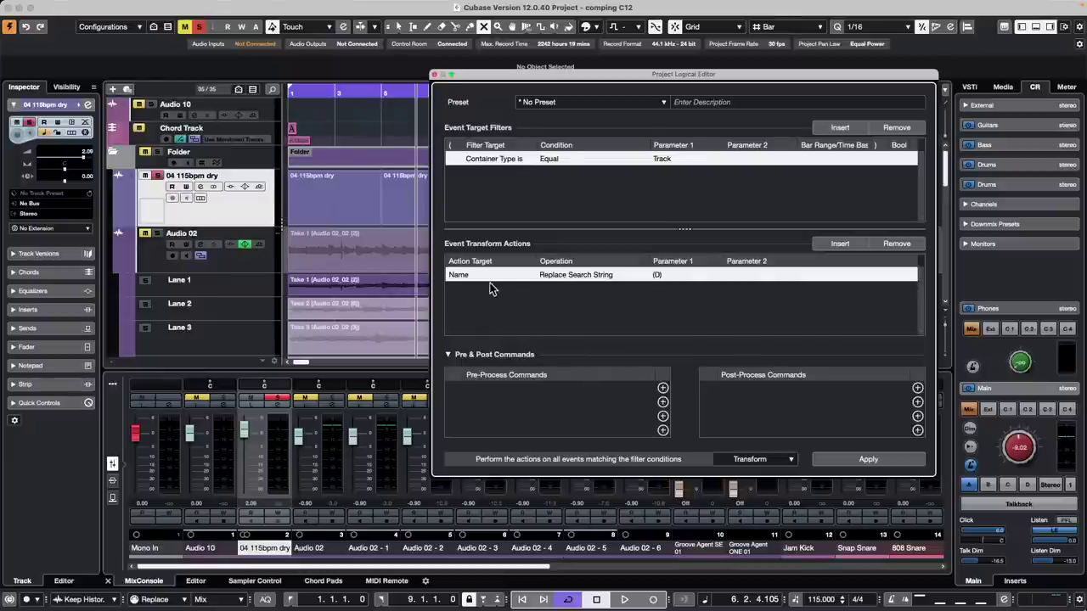
# - Set the Name operation to Erase After and apply it to trim every track name
pyautogui.click(576, 277)
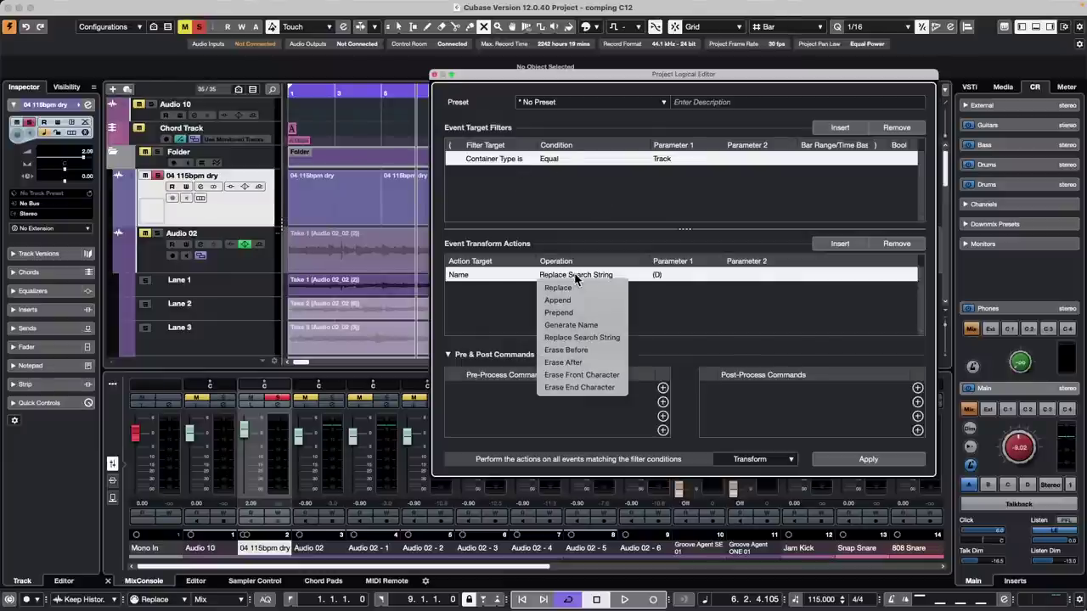
pyautogui.click(595, 288)
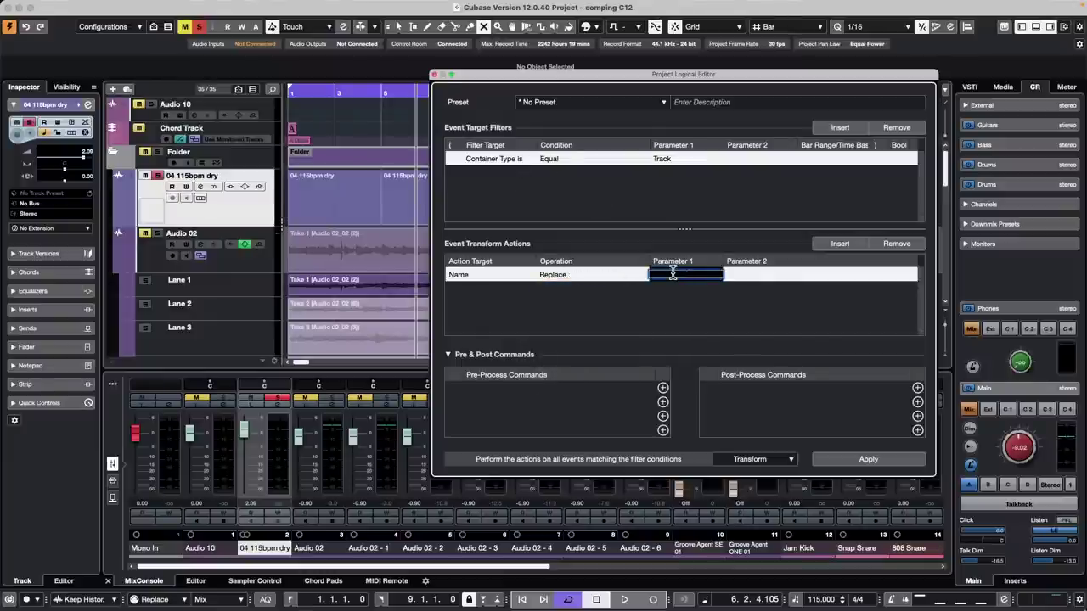
pyautogui.click(582, 274)
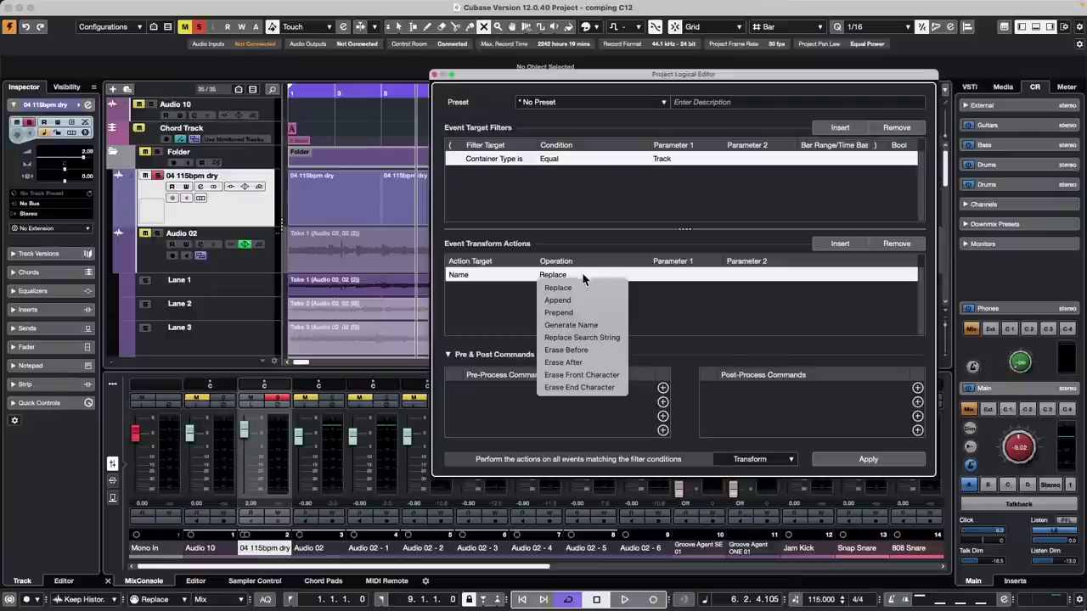
pyautogui.click(615, 363)
pyautogui.click(686, 282)
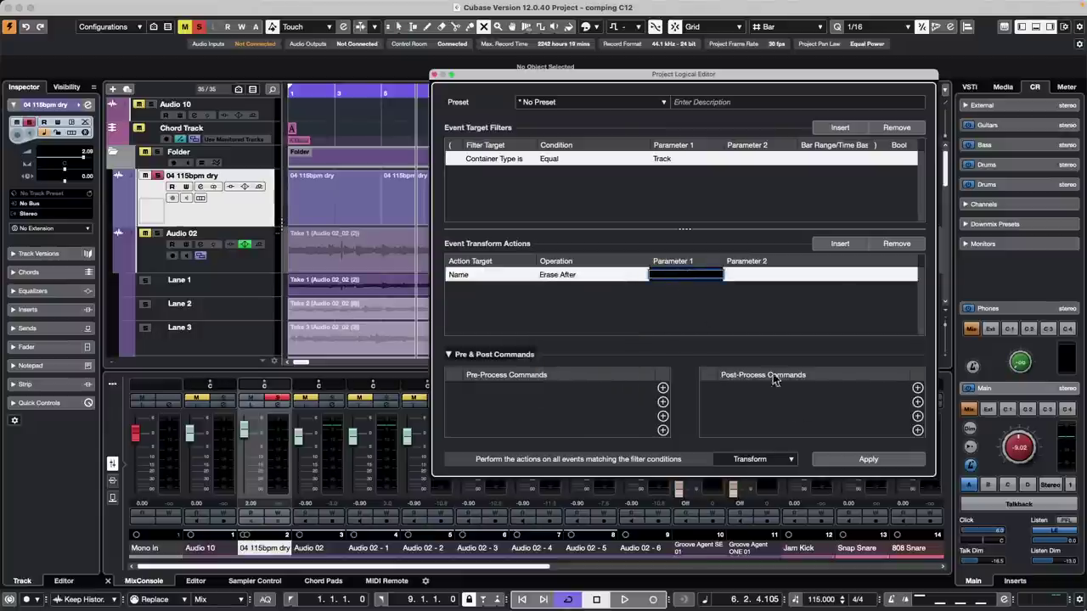
pyautogui.click(867, 460)
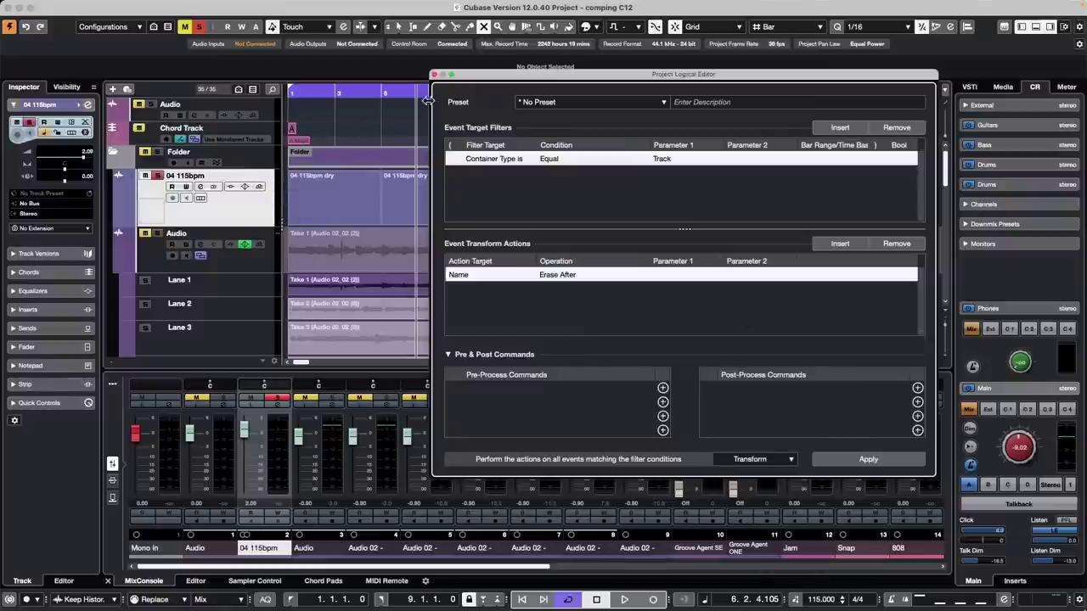
# - Check the name operation list without changing it and close the Project Logical Editor
pyautogui.click(556, 275)
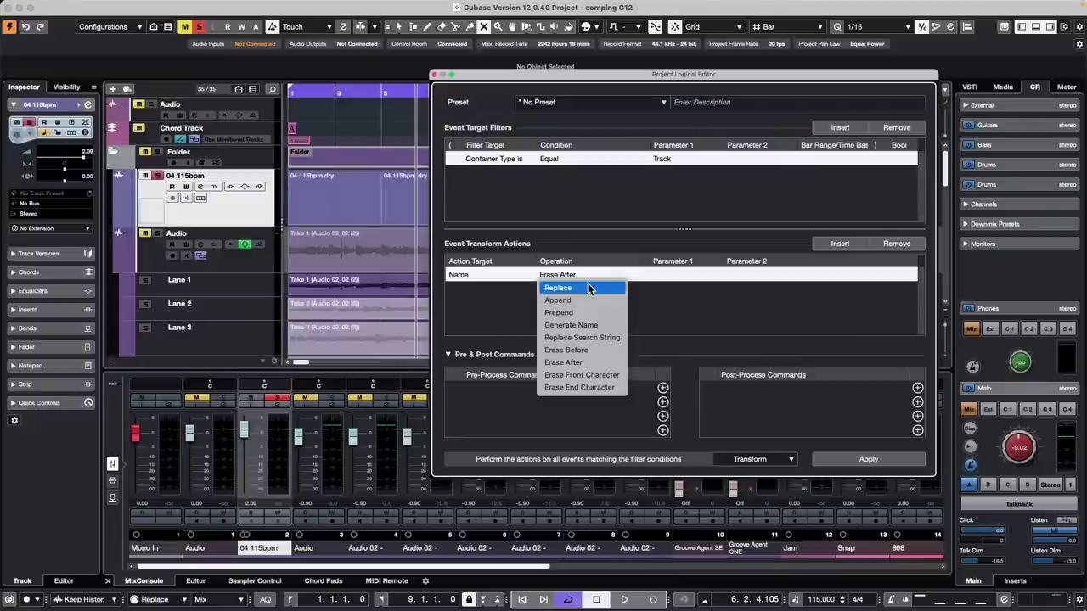
pyautogui.click(495, 309)
pyautogui.click(434, 75)
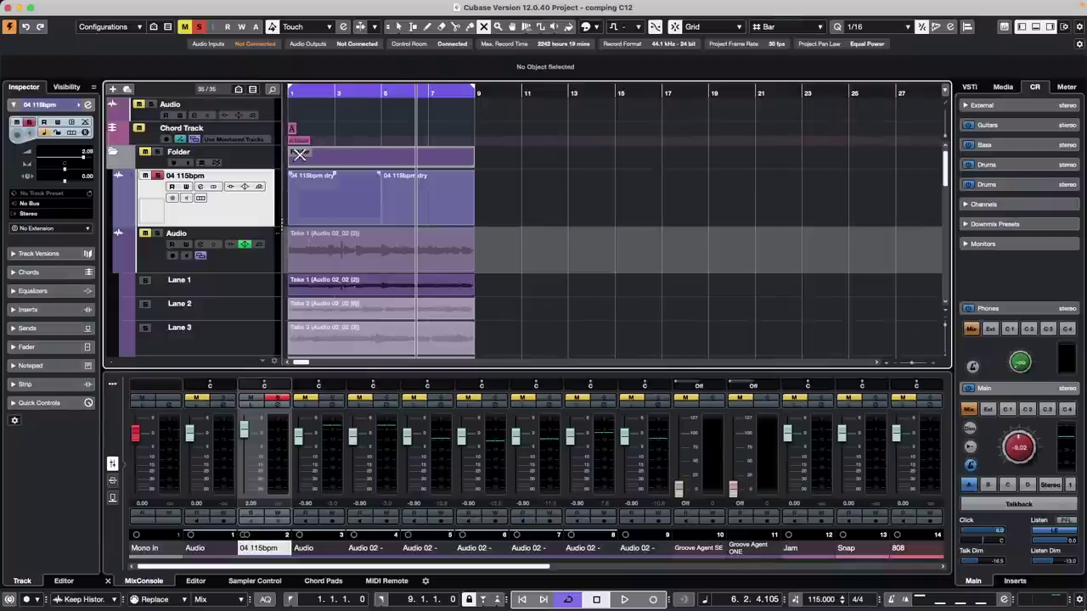
# - Open Amos Moses - GO.cpr from the recent projects list
pyautogui.click(74, 6)
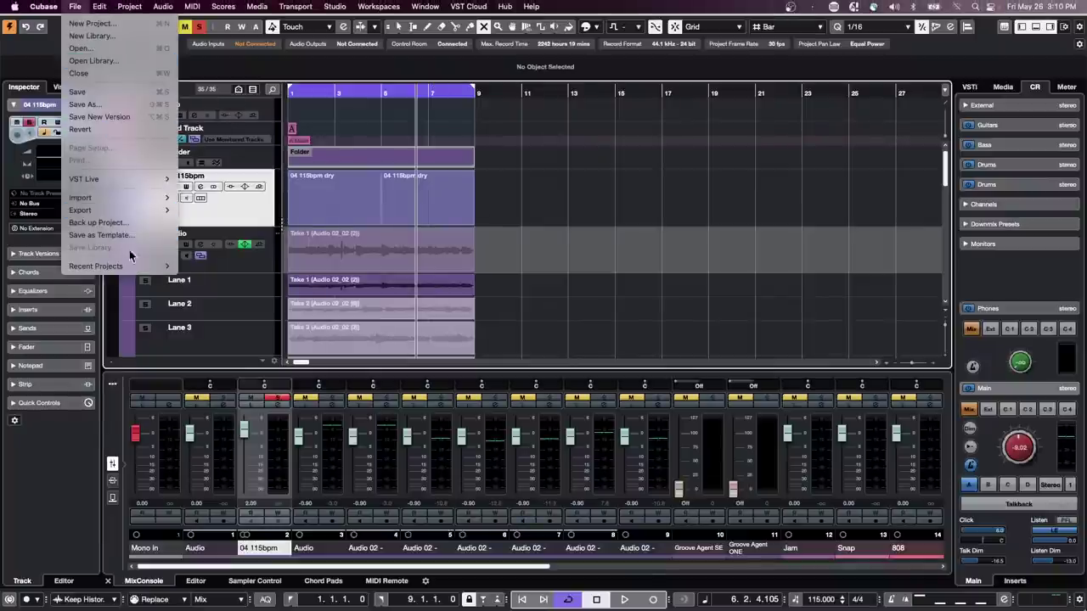
pyautogui.moveTo(140, 270)
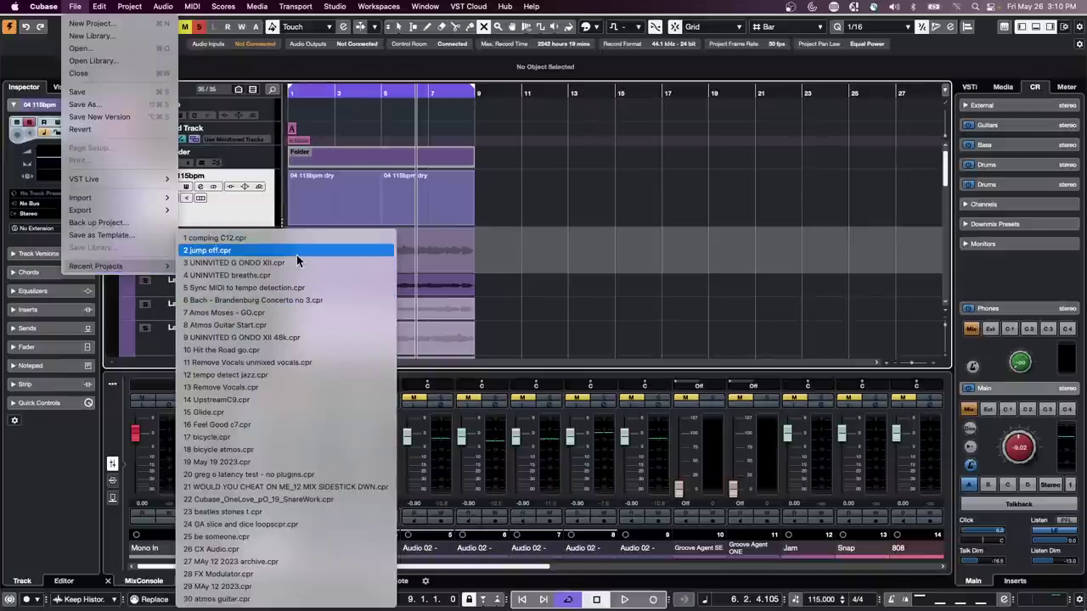
pyautogui.click(294, 313)
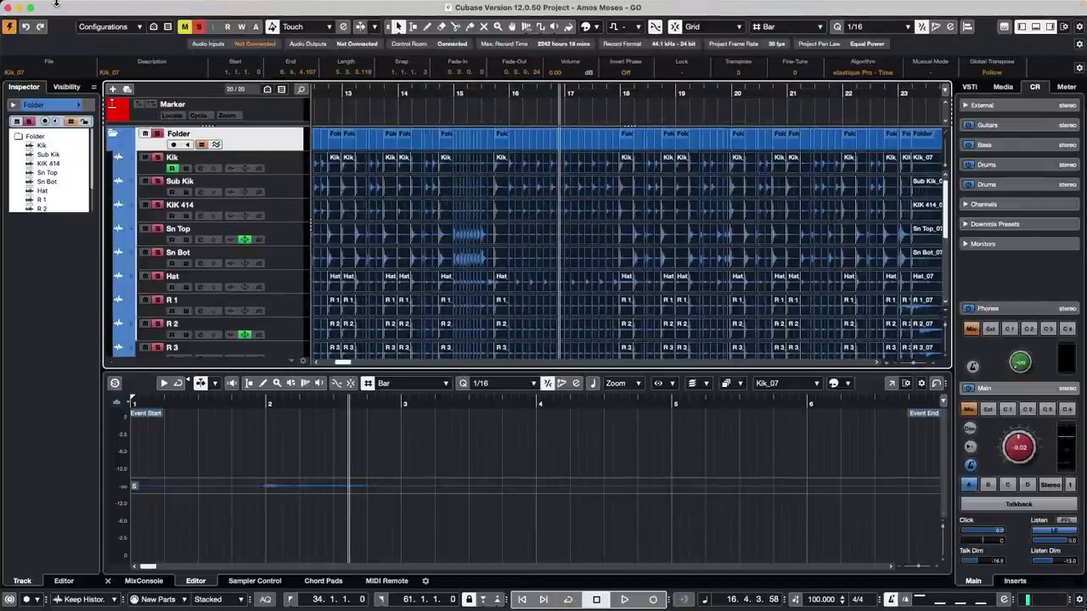
# - Revert Amos Moses - GO to its last saved version
pyautogui.click(67, 6)
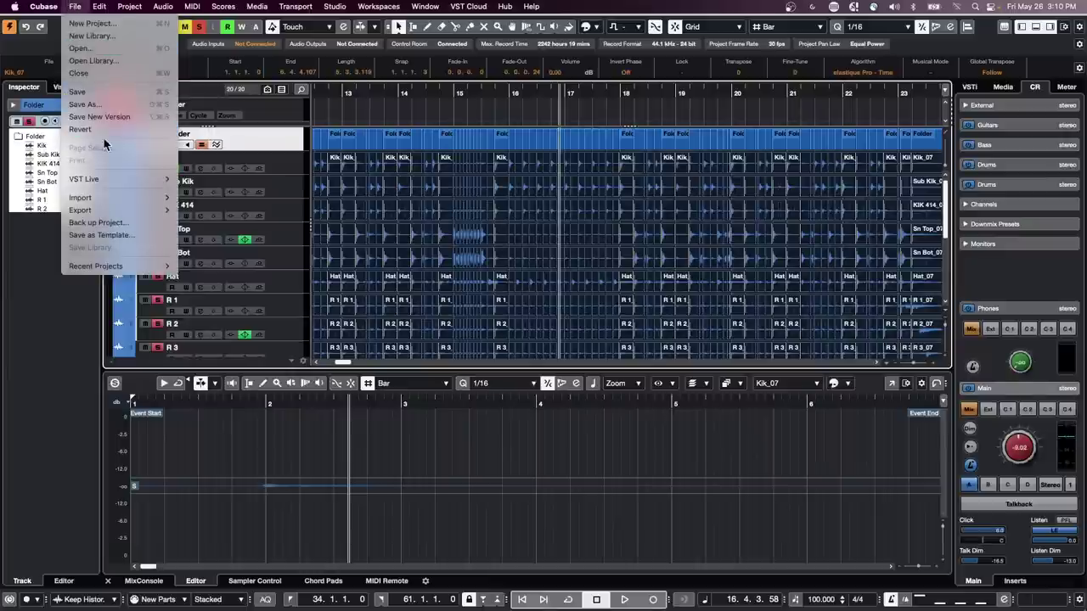
pyautogui.click(95, 127)
pyautogui.click(608, 205)
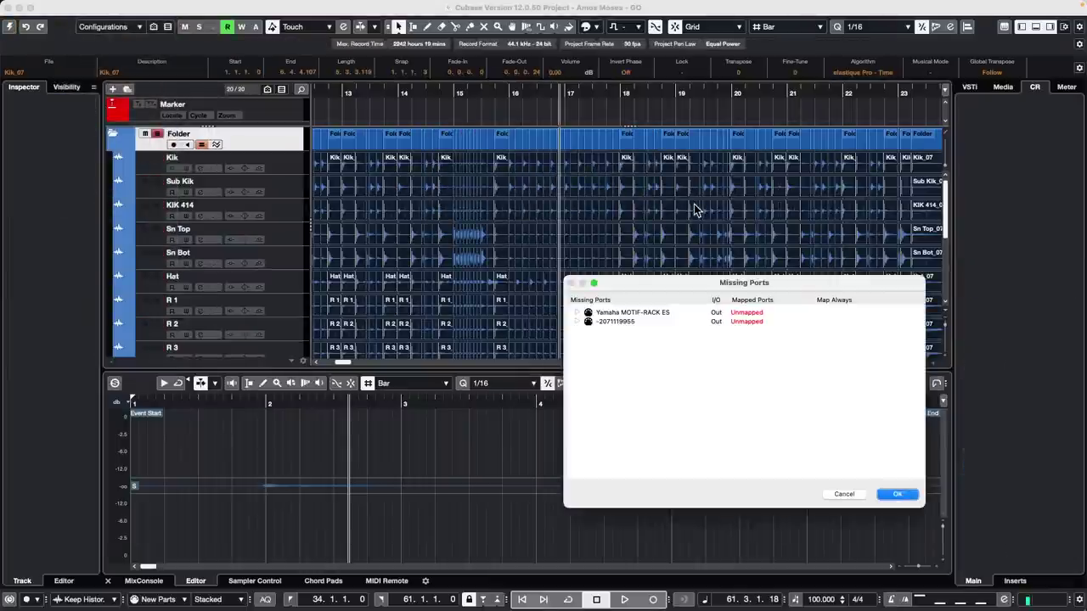
# - Accept Missing Ports, zoom out, and fade out the ends of Kik and Sub Kik
pyautogui.click(900, 494)
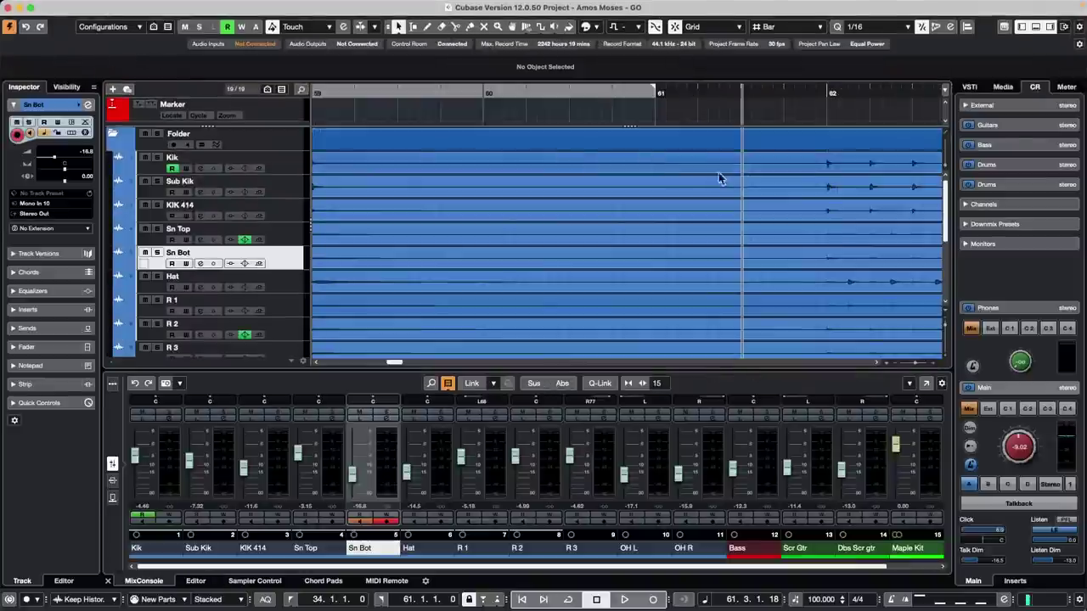
pyautogui.moveTo(435, 89); pyautogui.dragTo(433, 26)
pyautogui.moveTo(633, 165); pyautogui.dragTo(560, 195)
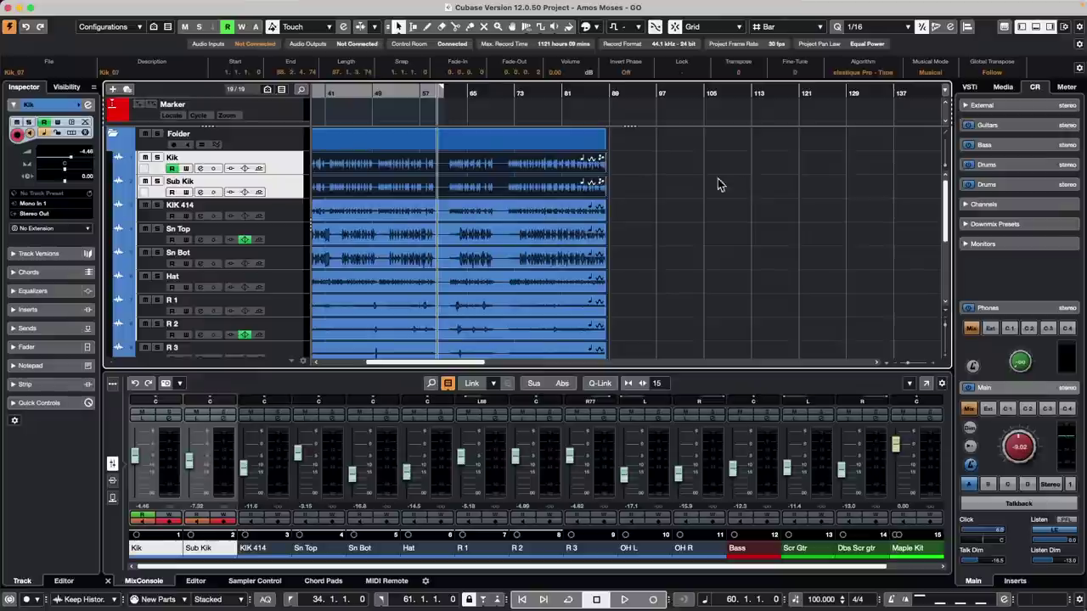
pyautogui.moveTo(601, 159); pyautogui.dragTo(548, 162)
pyautogui.moveTo(380, 91); pyautogui.dragTo(379, 84)
# - Split Kik and Sub Kik at bars 57 and 73, move pieces to bar 102, raise gain, then undo all edits
pyautogui.rightClick(399, 162)
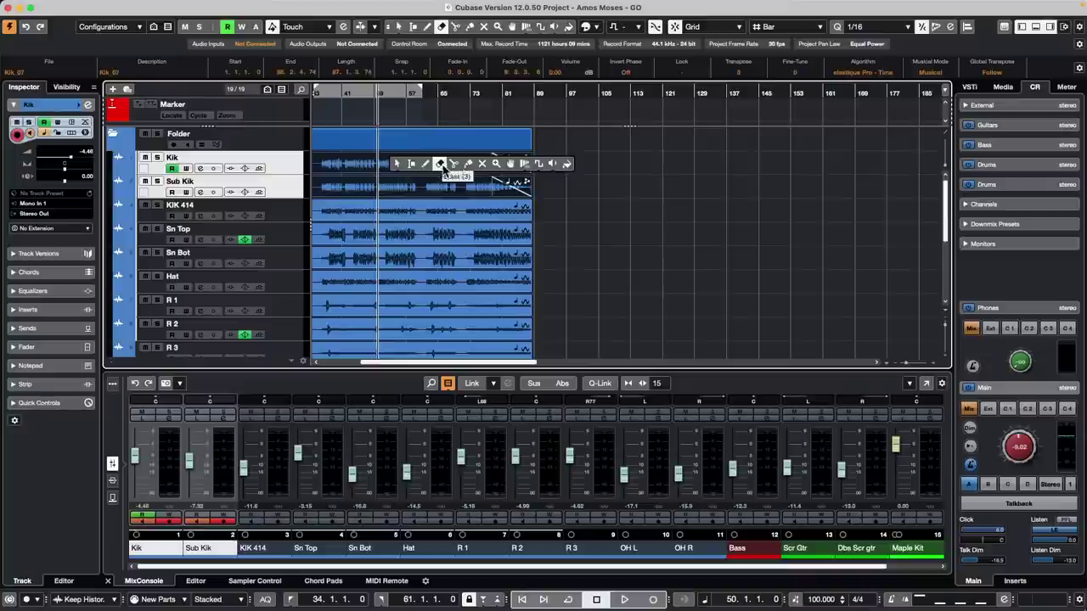
pyautogui.click(453, 163)
pyautogui.click(415, 166)
pyautogui.click(474, 170)
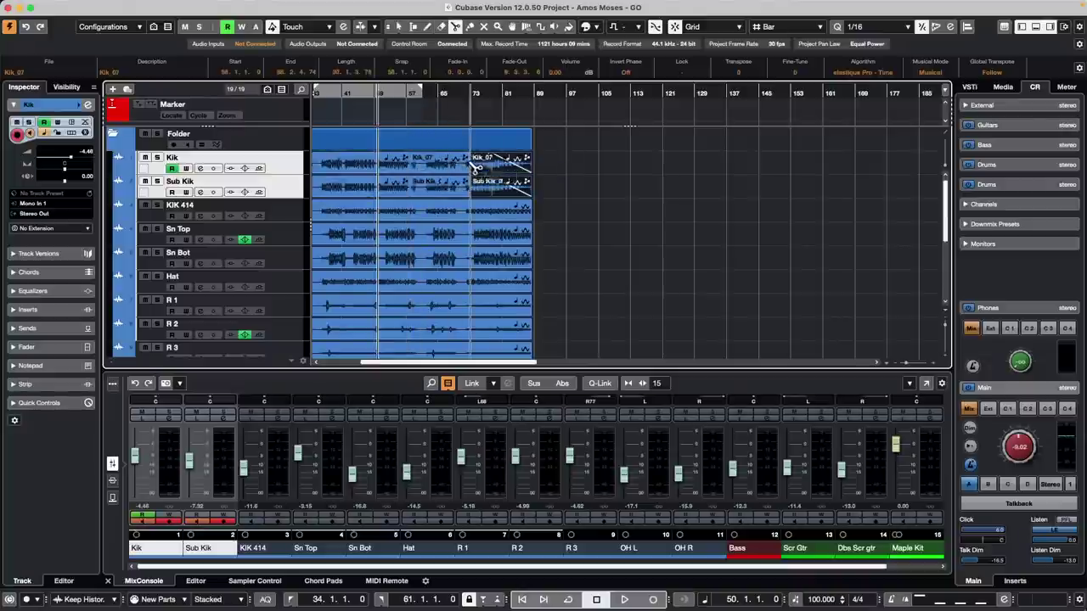
pyautogui.rightClick(435, 172)
pyautogui.click(440, 177)
pyautogui.moveTo(432, 170); pyautogui.dragTo(608, 171)
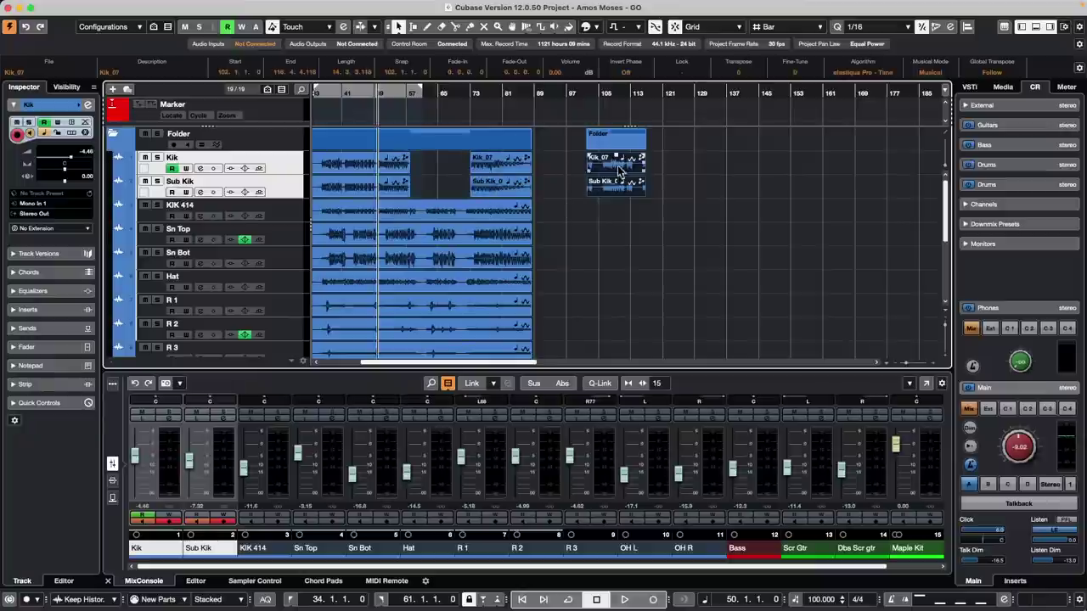
pyautogui.moveTo(615, 155); pyautogui.dragTo(613, 124)
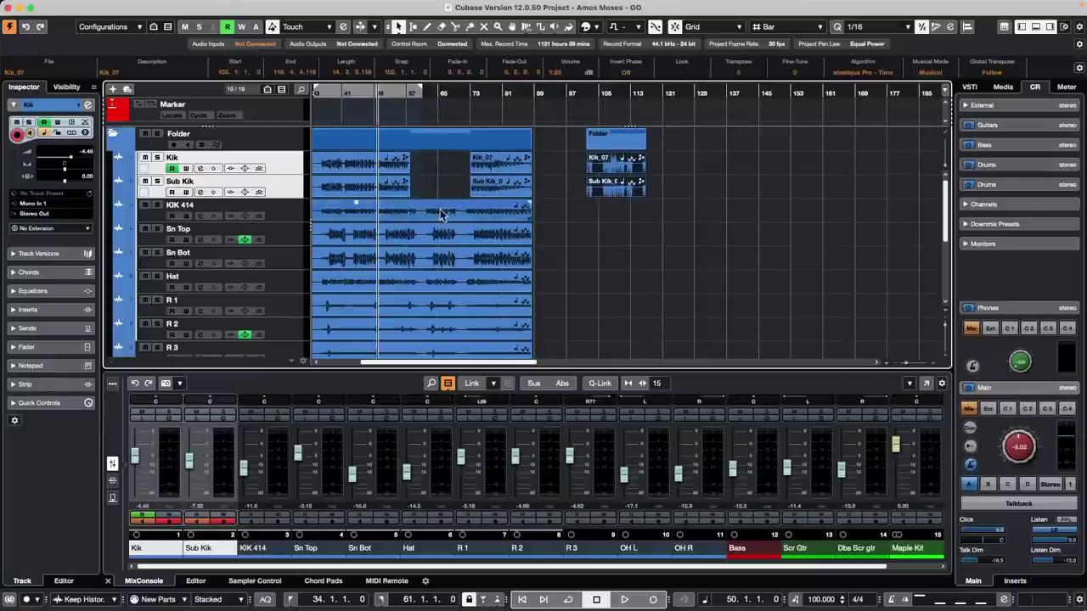
pyautogui.press('super+z')
pyautogui.press('super+z')
pyautogui.press('super+z')
pyautogui.press('super+z')
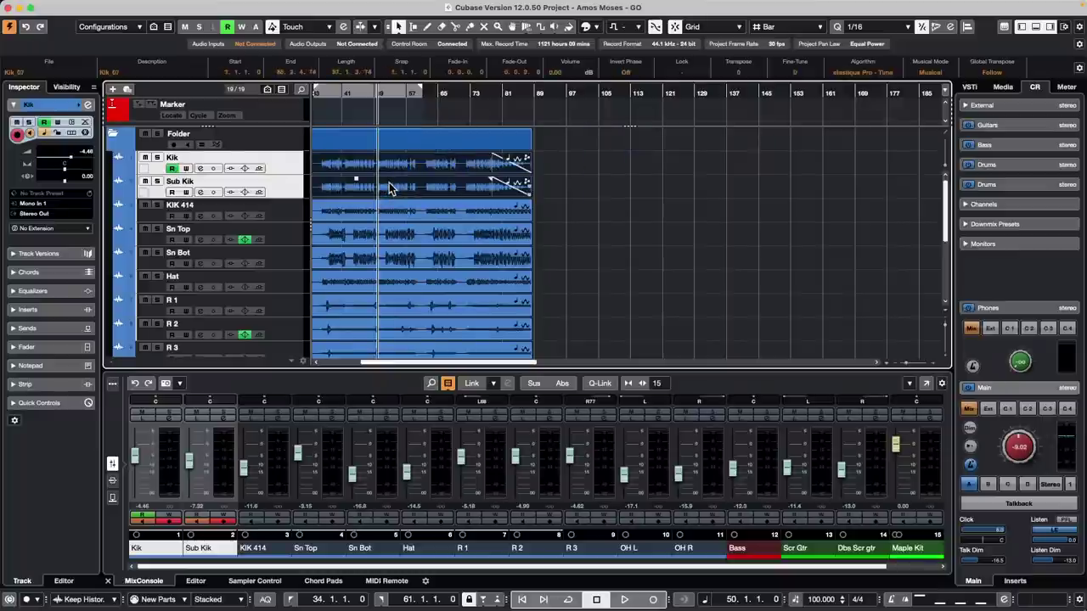
pyautogui.press('super+z')
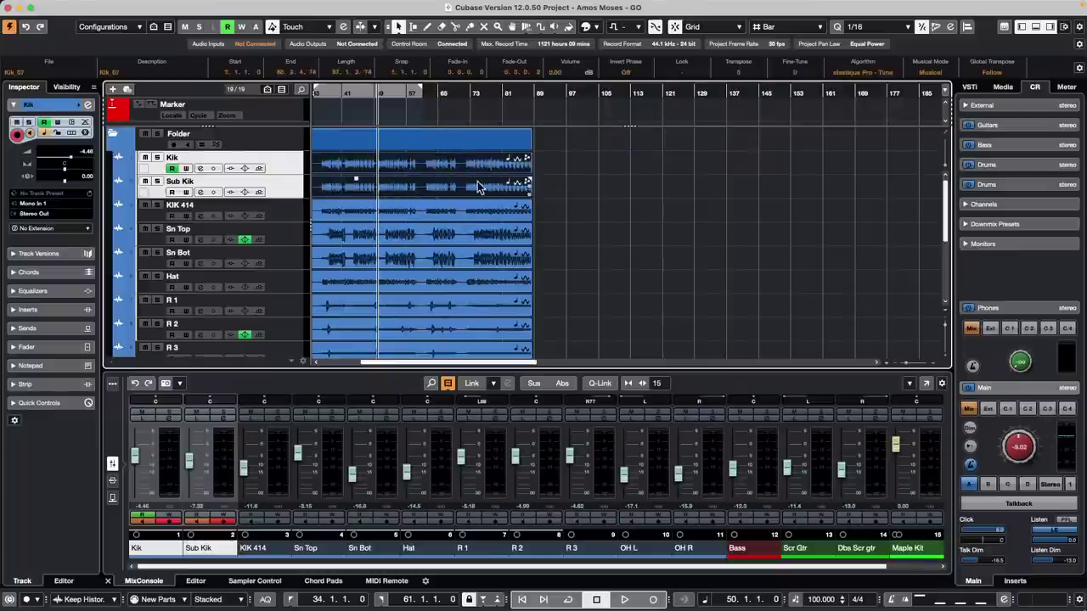
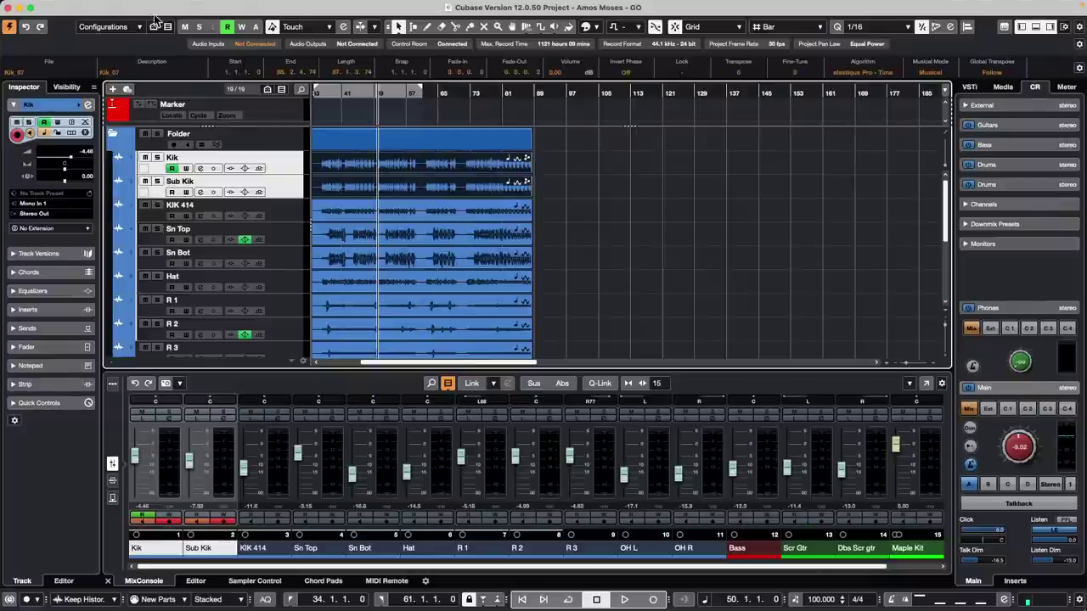
# - Search the Key Commands settings for 'toggle lane' commands, then close them
pyautogui.click(100, 7)
pyautogui.moveTo(75, 7)
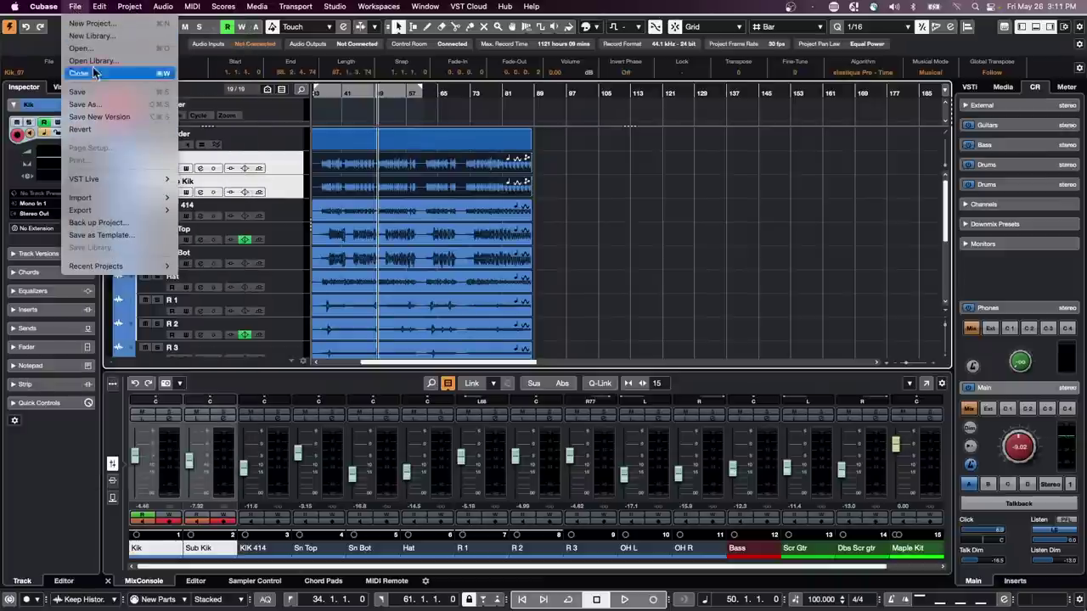
pyautogui.moveTo(122, 177)
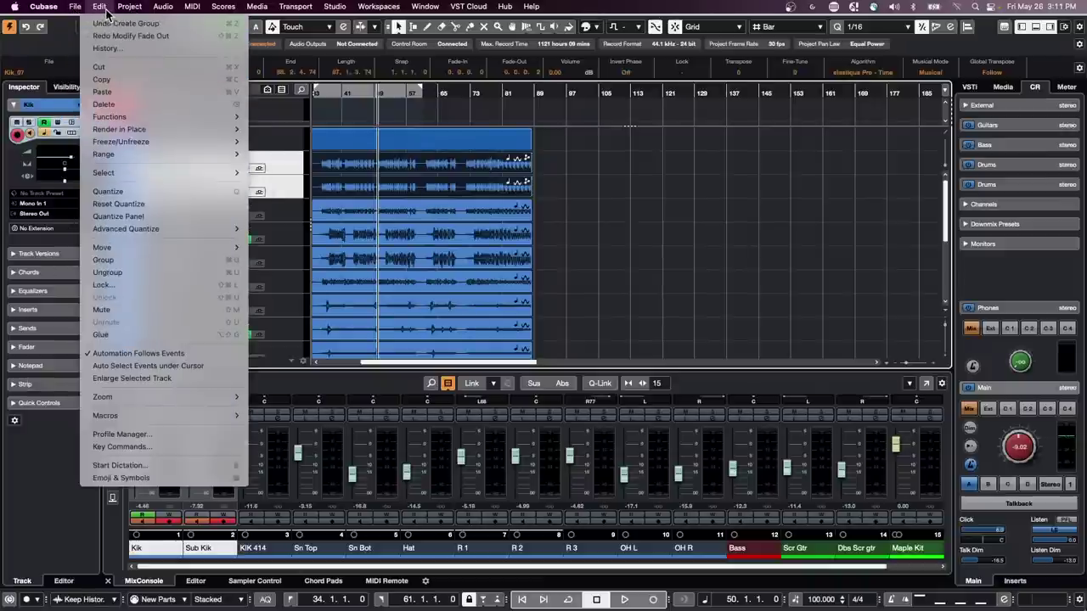
pyautogui.click(119, 447)
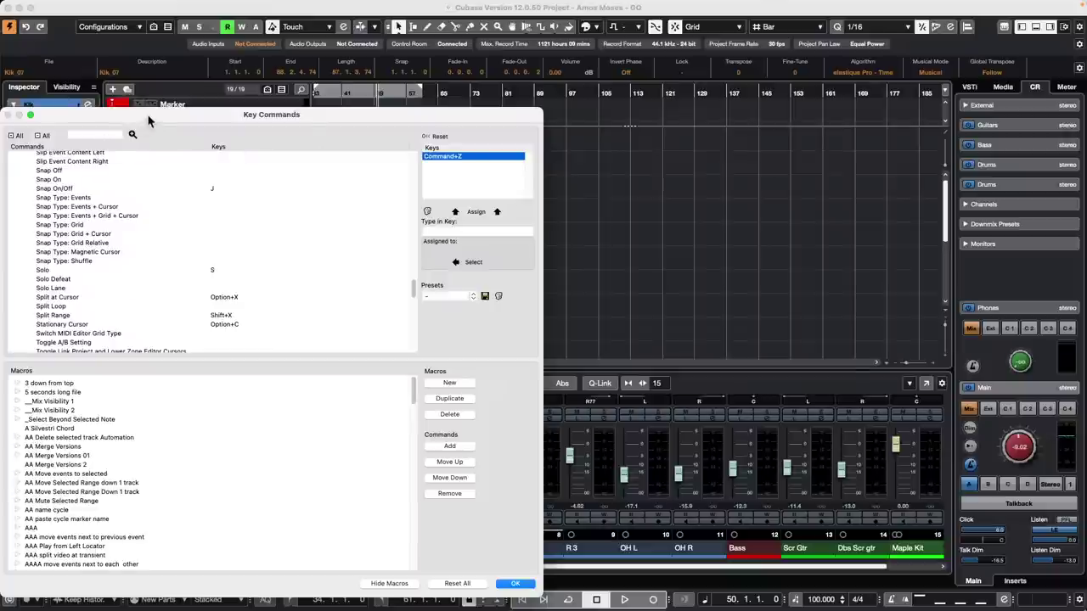
pyautogui.moveTo(146, 119); pyautogui.dragTo(420, 134)
pyautogui.click(355, 151)
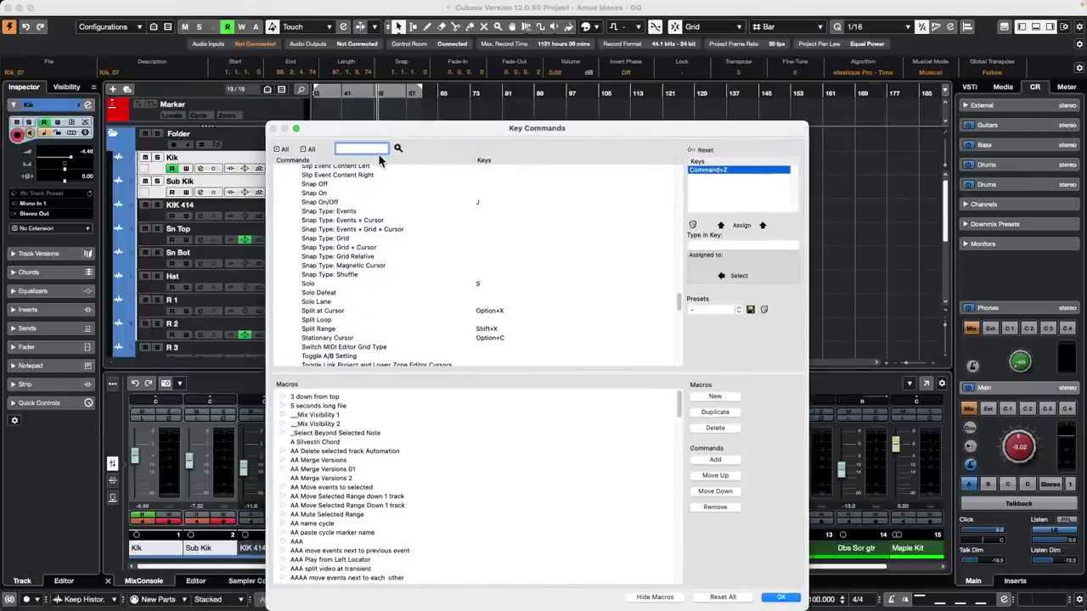
pyautogui.write('toggle lane ad')
pyautogui.write('tiv')
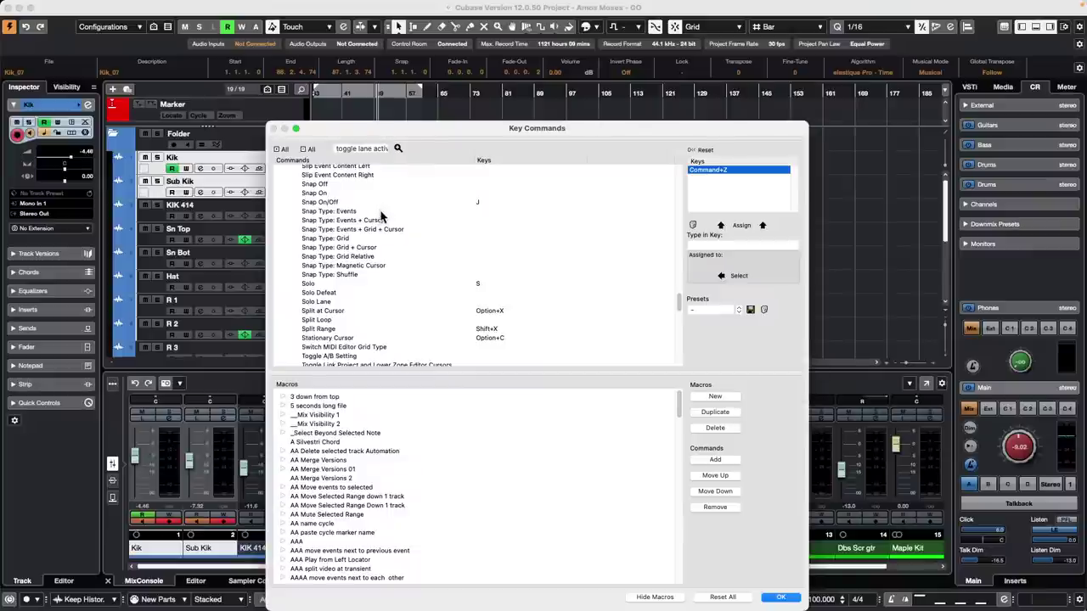
pyautogui.scroll(5, 382, 216)
pyautogui.click(358, 148)
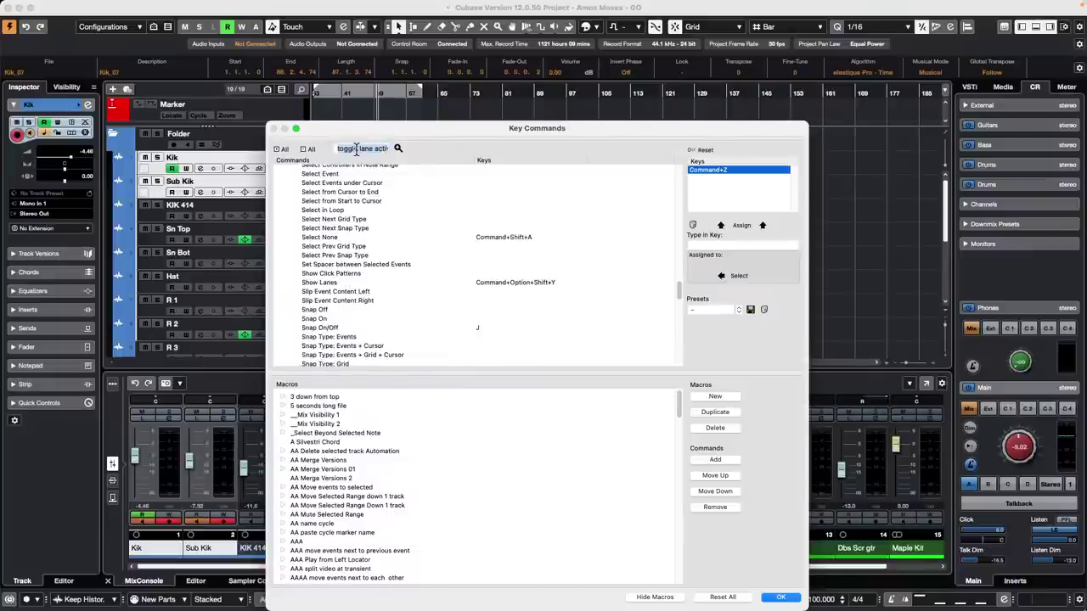
pyautogui.write('t')
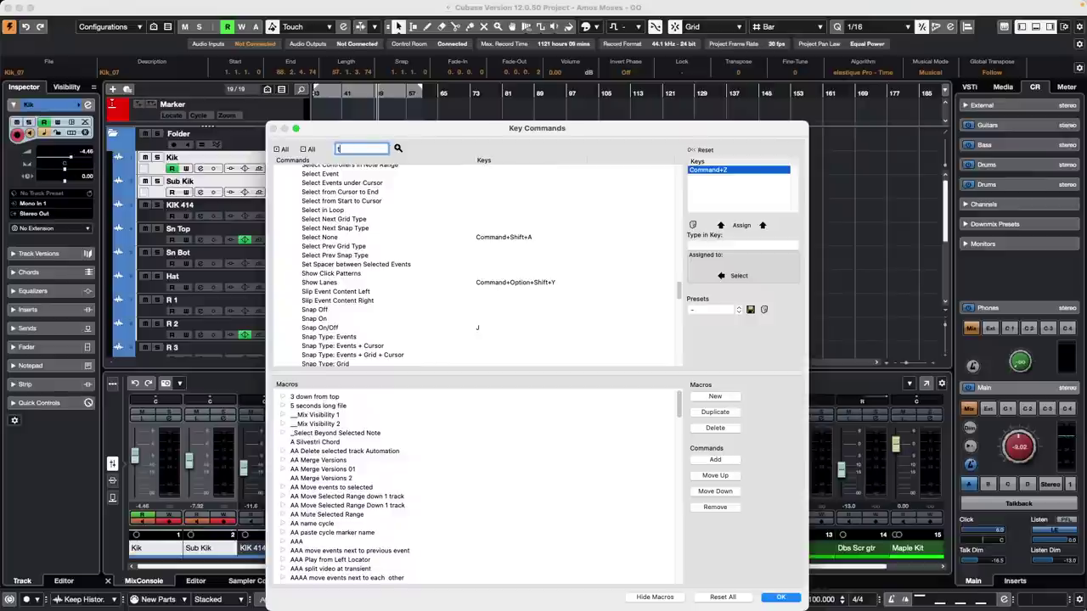
pyautogui.write('oggle lane')
pyautogui.press('Return')
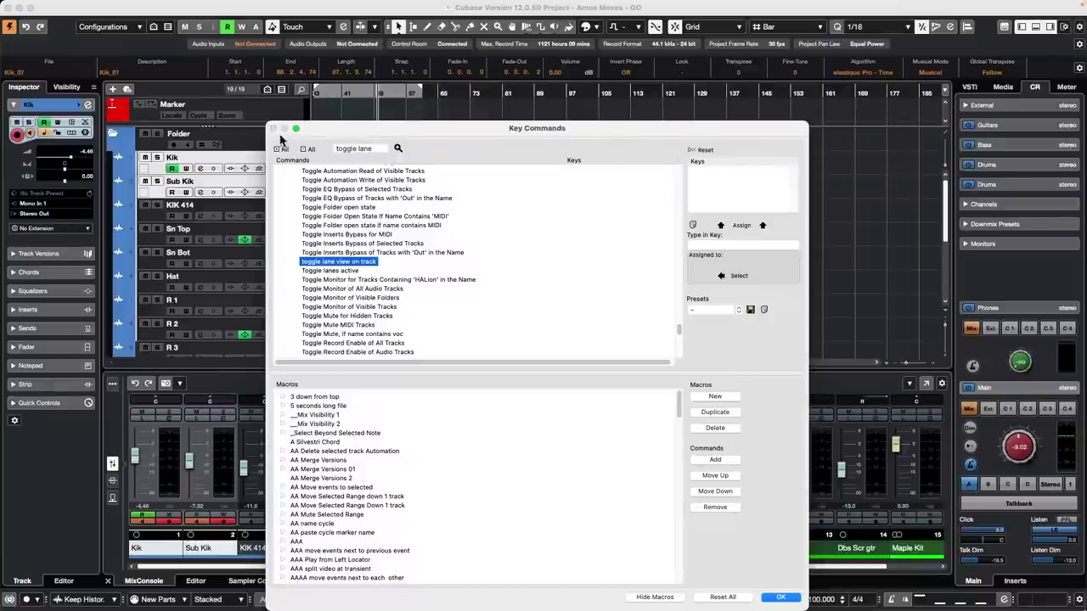
pyautogui.click(781, 597)
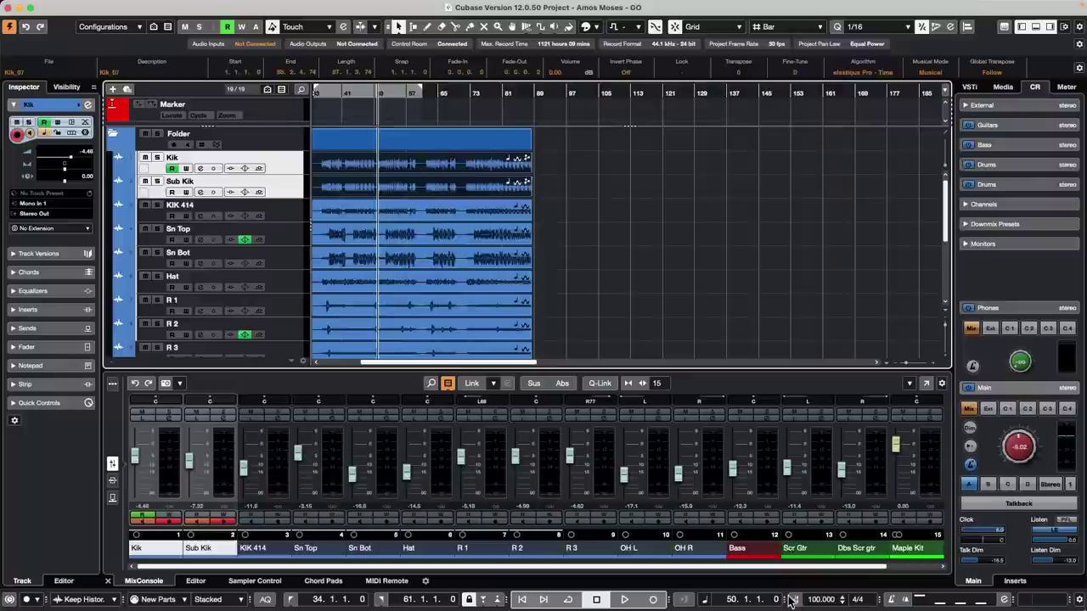
# - Open the comping C12 project from Recent Projects and activate it
pyautogui.moveTo(136, 4)
pyautogui.click(74, 5)
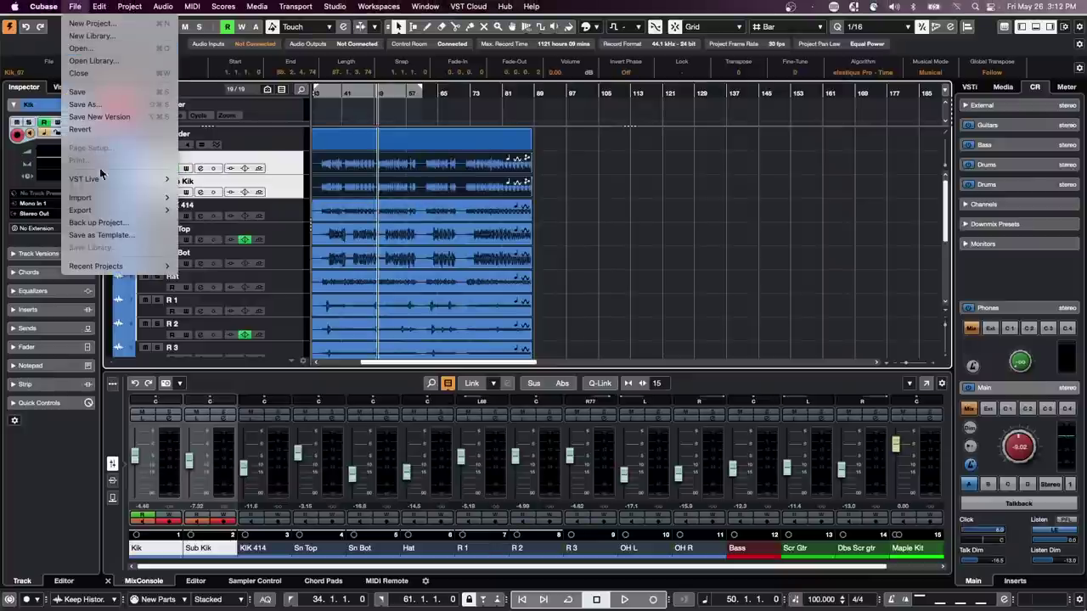
pyautogui.moveTo(96, 266)
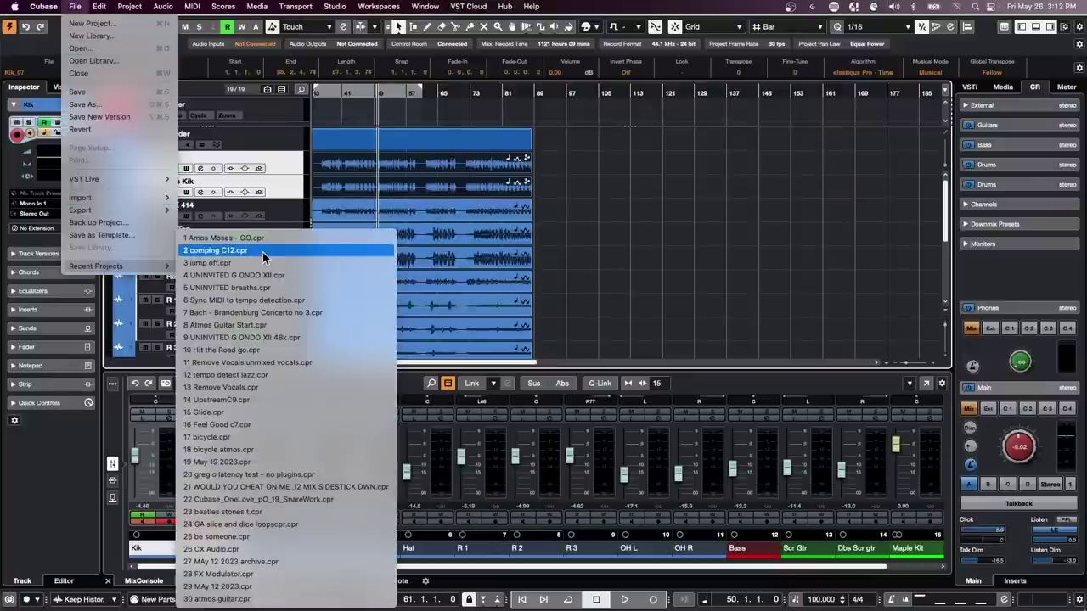
pyautogui.click(263, 252)
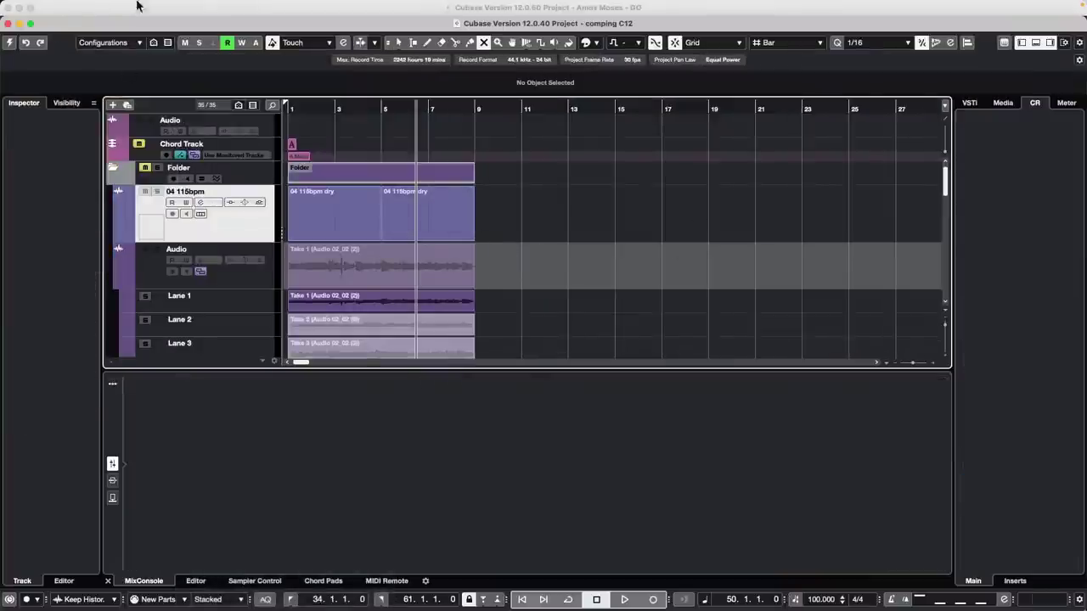
pyautogui.click(8, 44)
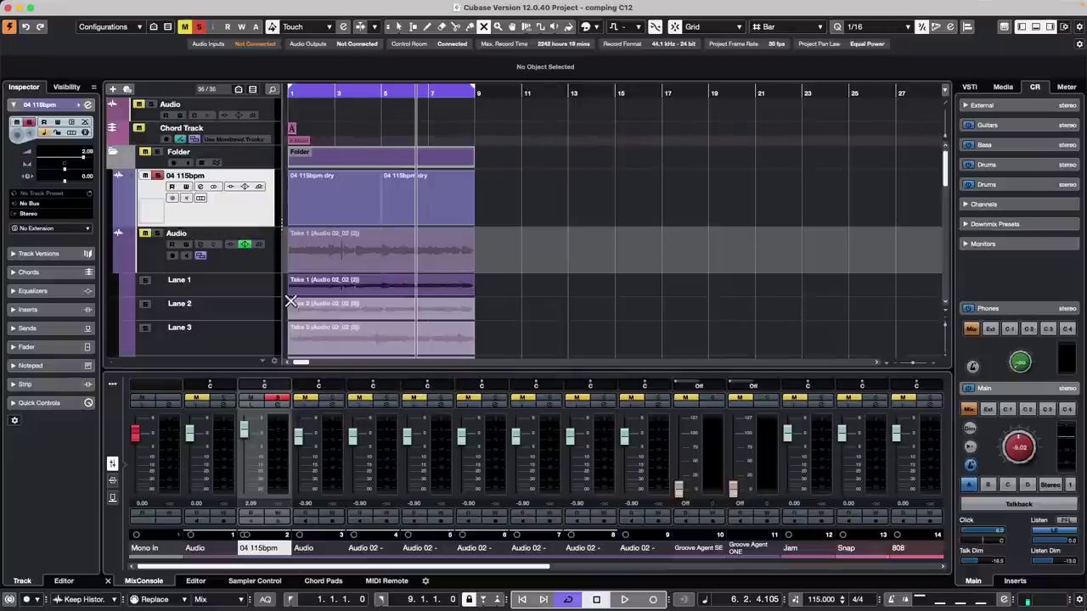
# - Revert comping C12 to its last saved version, dismissing Missing Files and accepting Missing Ports
pyautogui.moveTo(117, 4)
pyautogui.click(75, 5)
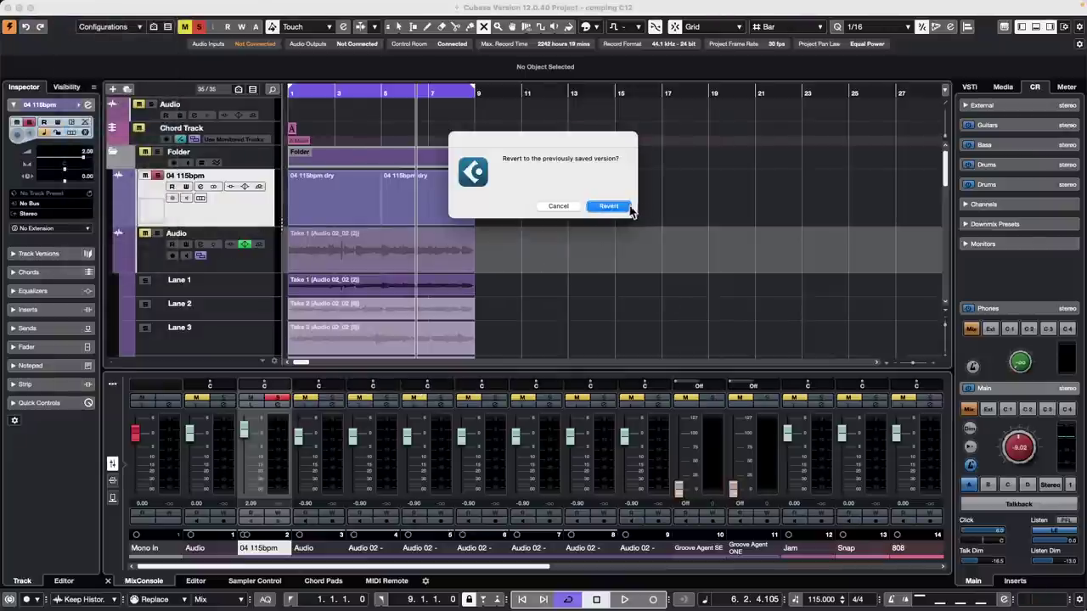
pyautogui.click(626, 208)
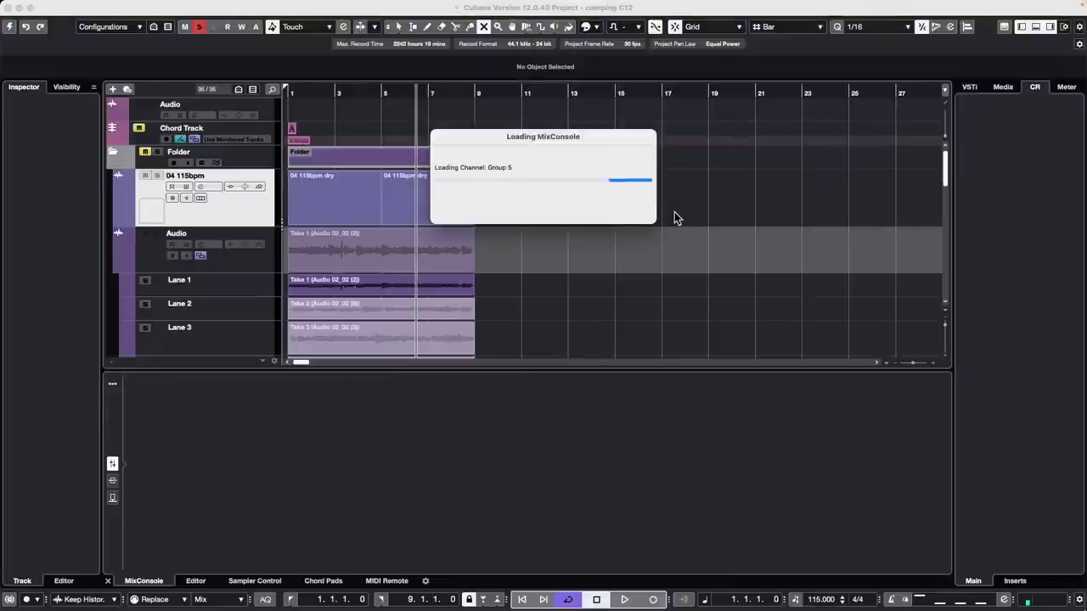
pyautogui.click(657, 279)
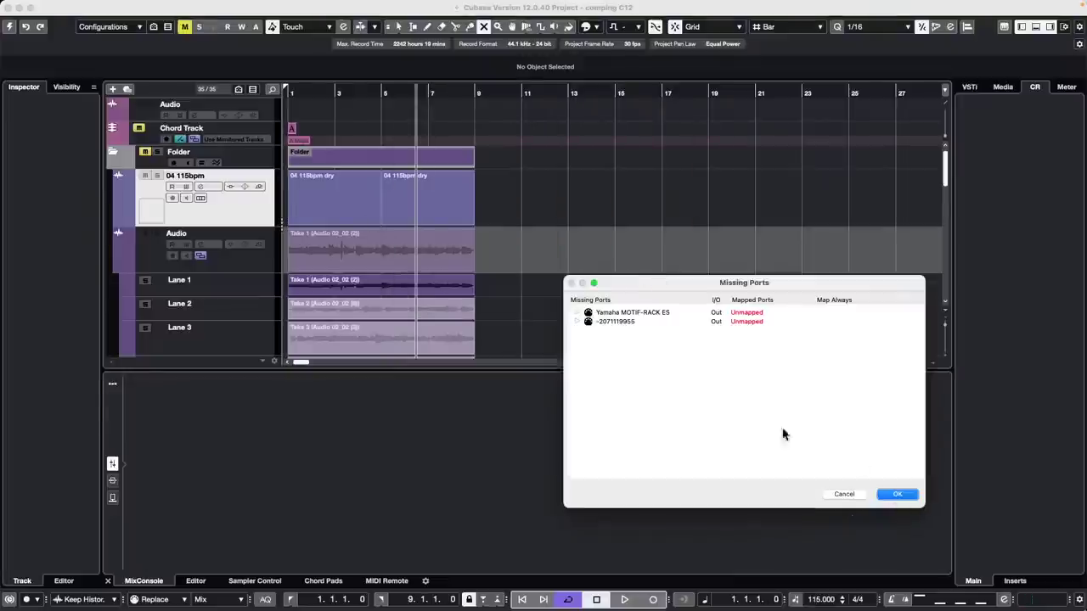
pyautogui.click(897, 495)
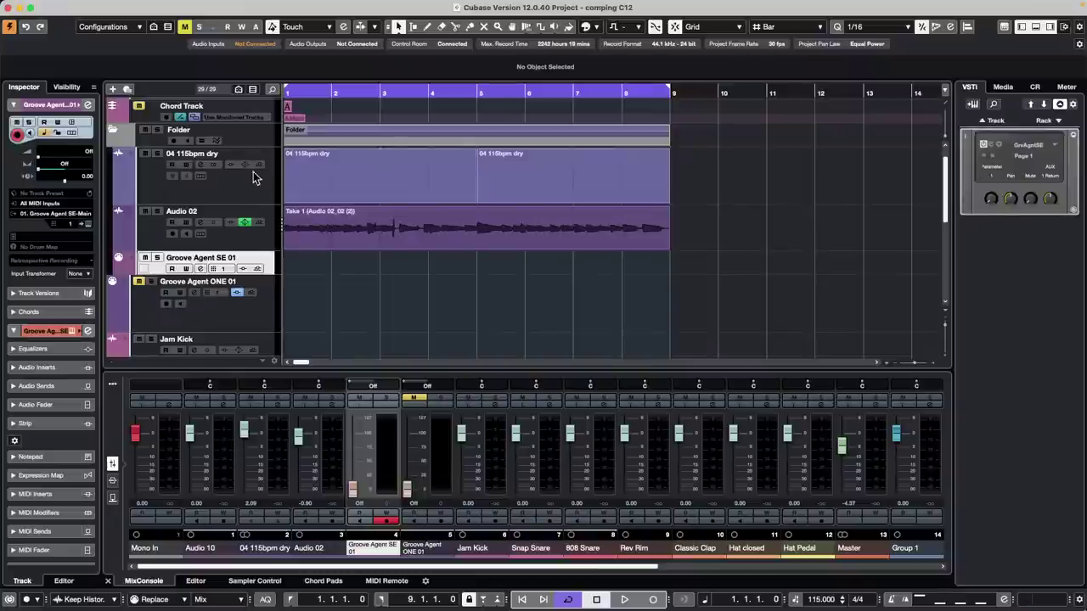
# - Show Audio 02's take lanes and switch the nanoKONTROL2 MIDI Remote to Untitled Page
pyautogui.click(201, 233)
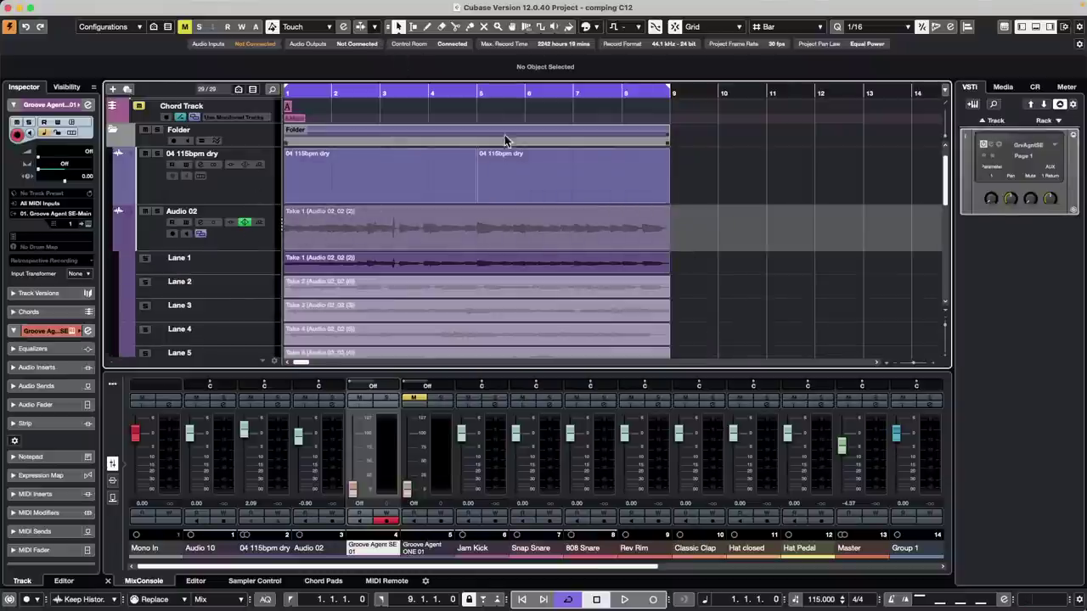
pyautogui.click(387, 580)
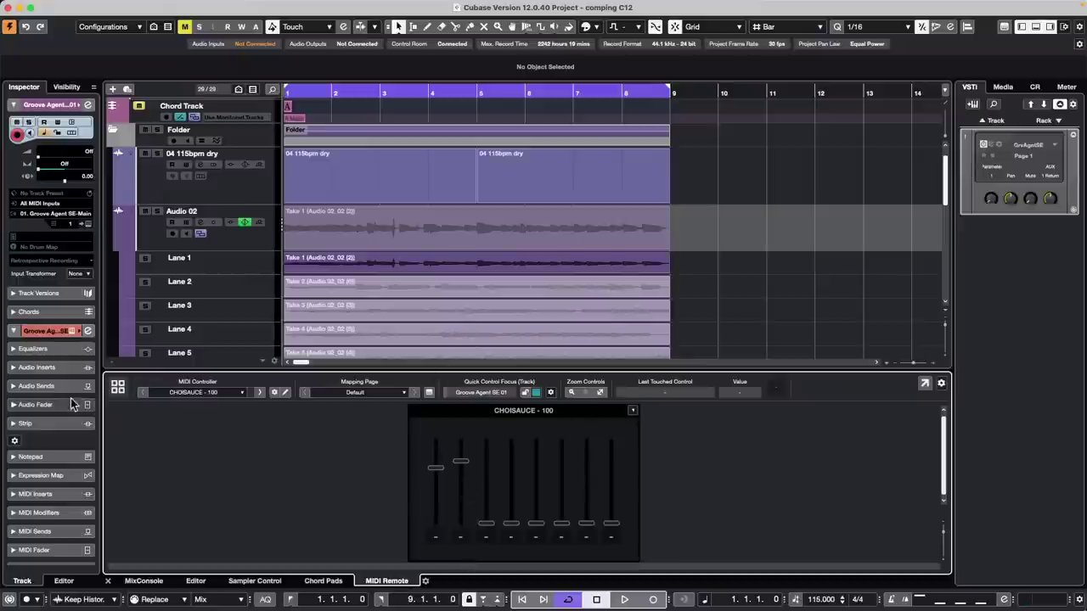
pyautogui.click(118, 386)
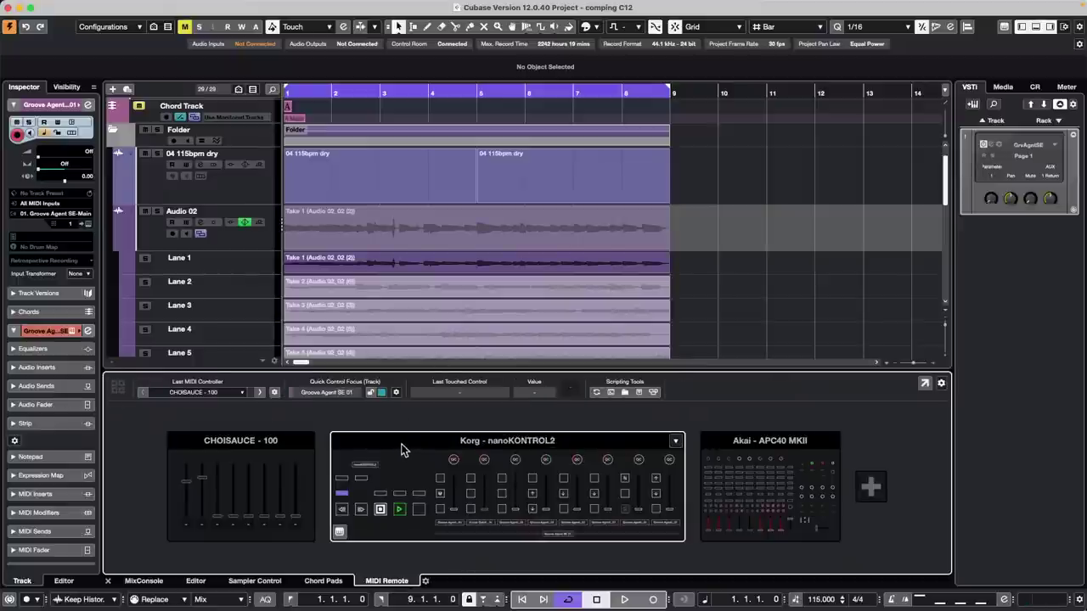
pyautogui.click(506, 443)
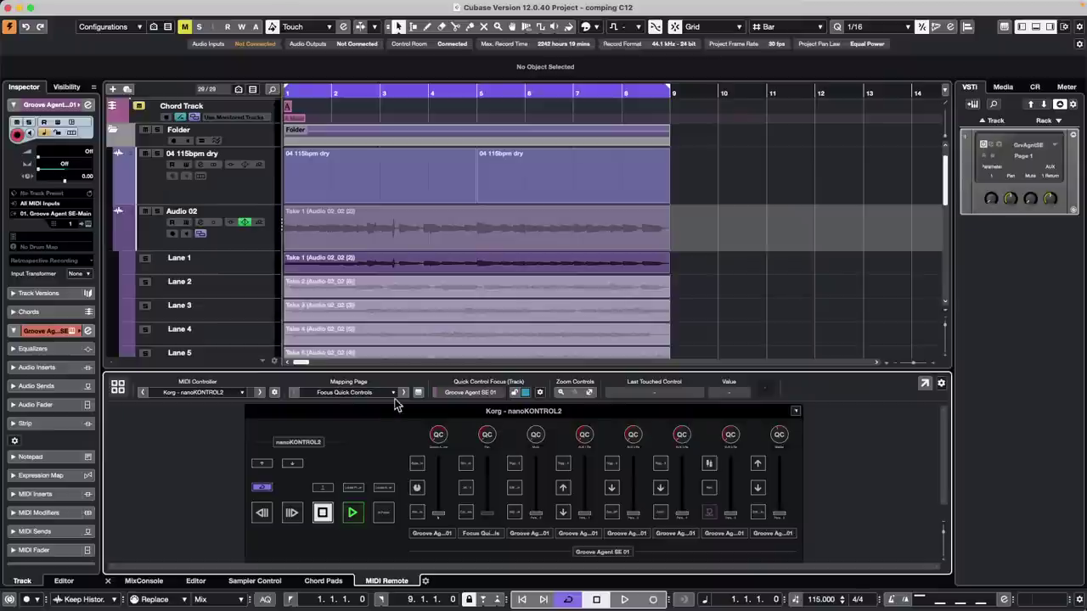
pyautogui.click(360, 393)
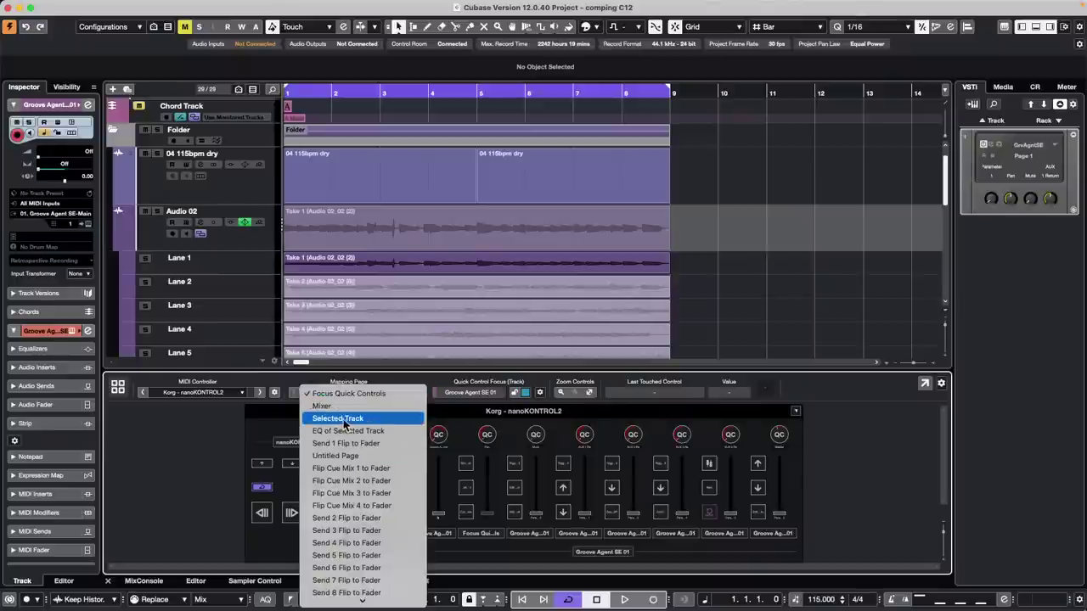
pyautogui.click(372, 459)
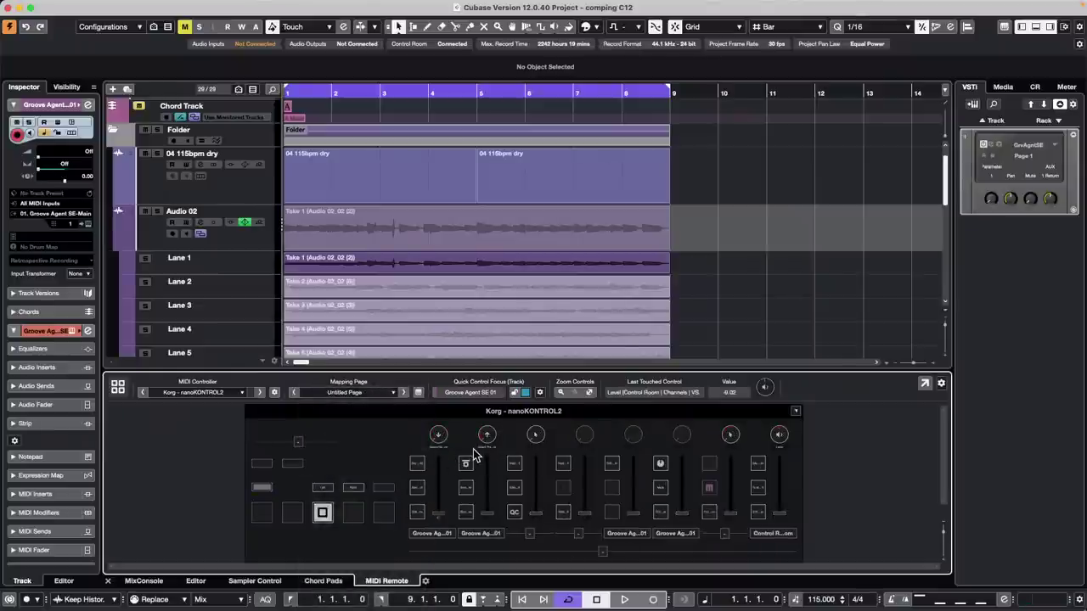
# - Reassign the nanoKONTROL2 control from Edit Plug-in to Toggle lanes active in the Mapping Assistant
pyautogui.doubleClick(418, 518)
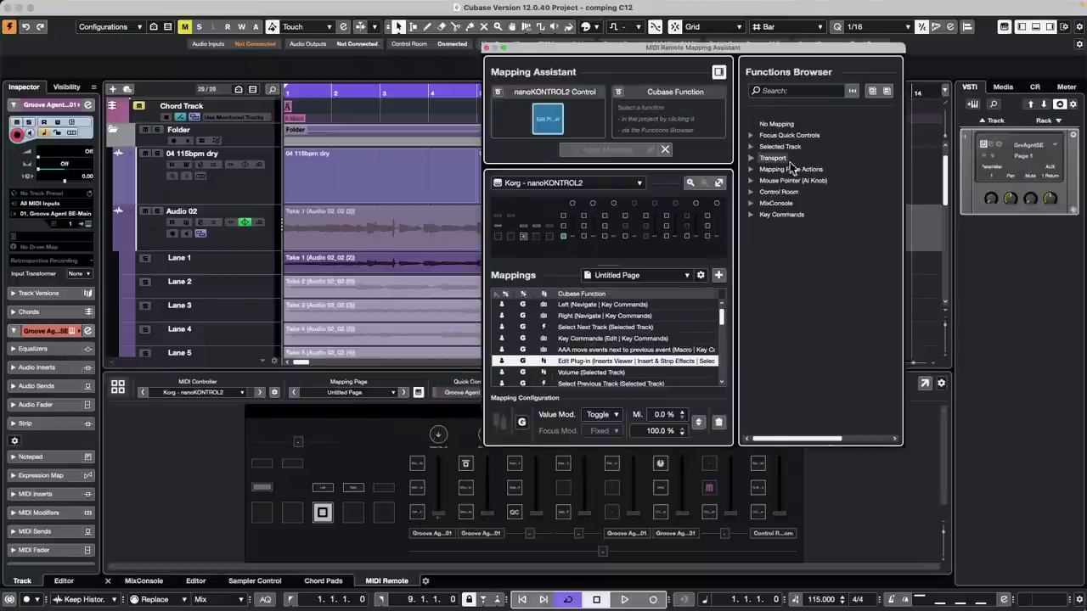
pyautogui.click(779, 90)
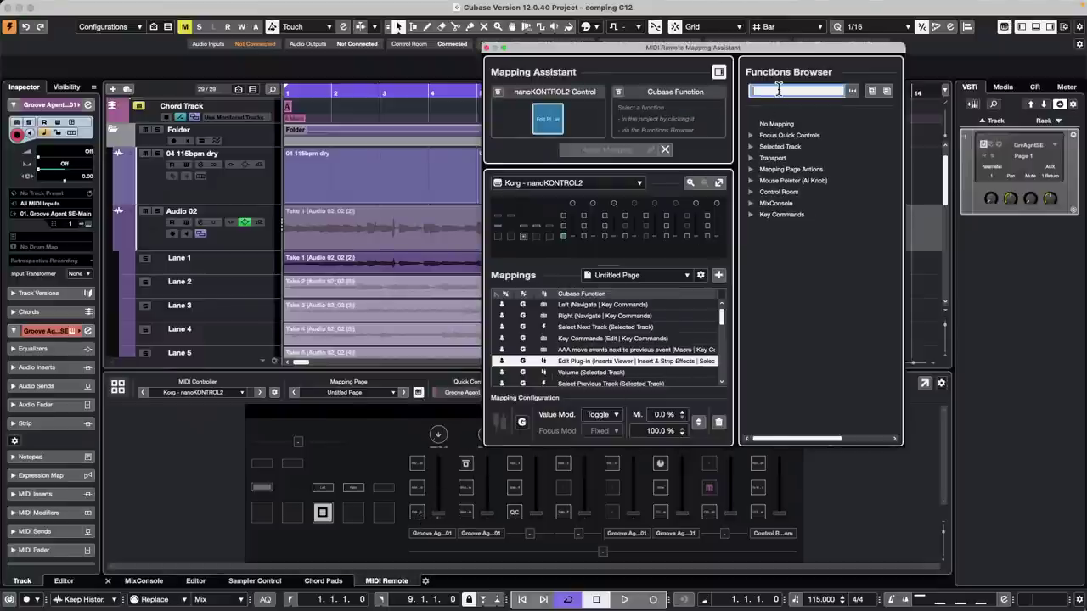
pyautogui.write('t')
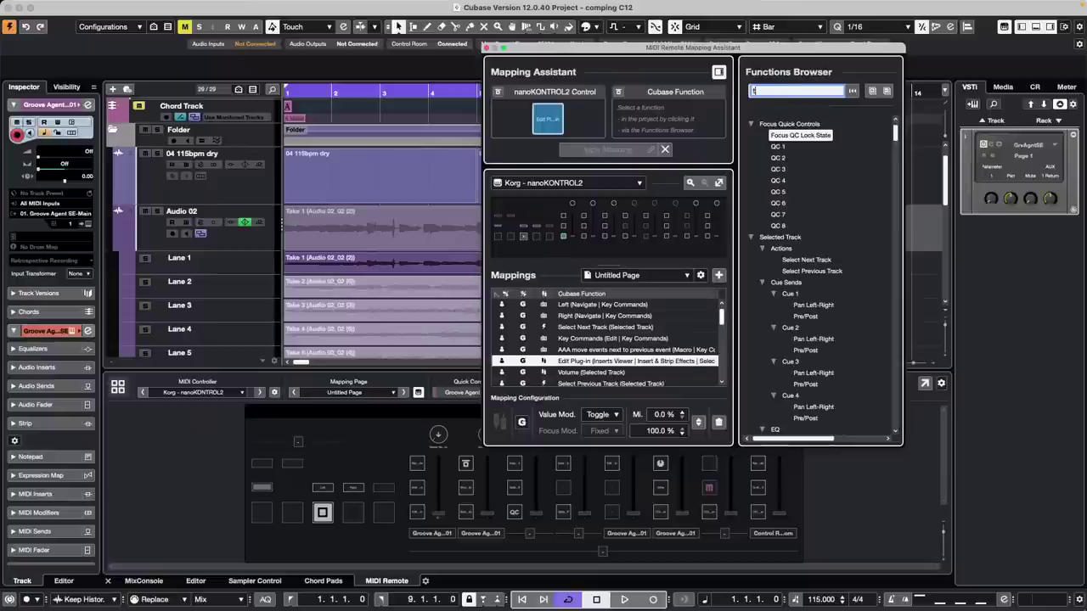
pyautogui.write('oggle')
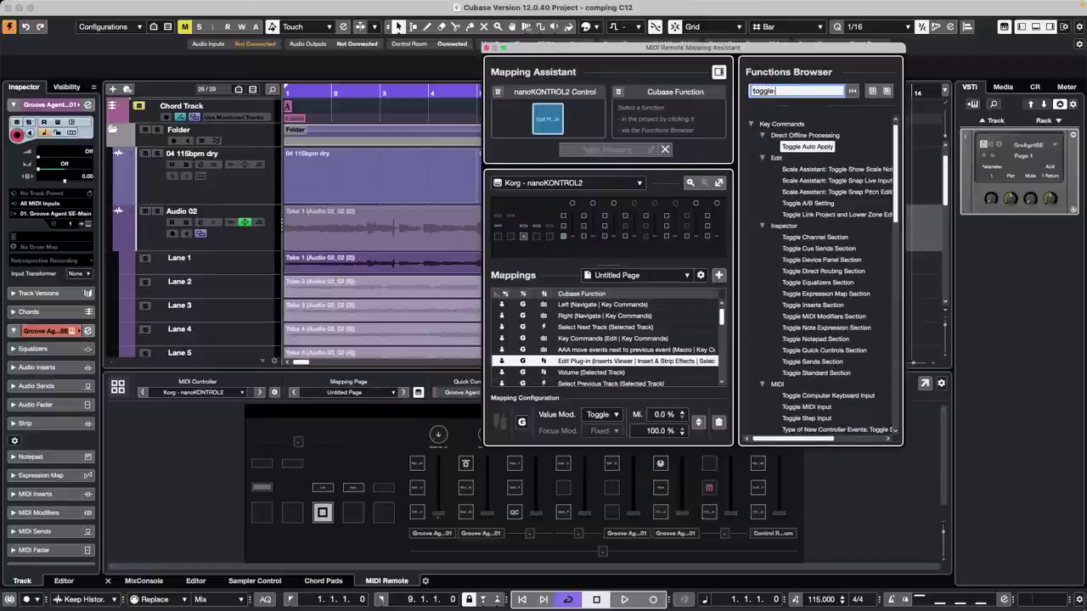
pyautogui.write(' la')
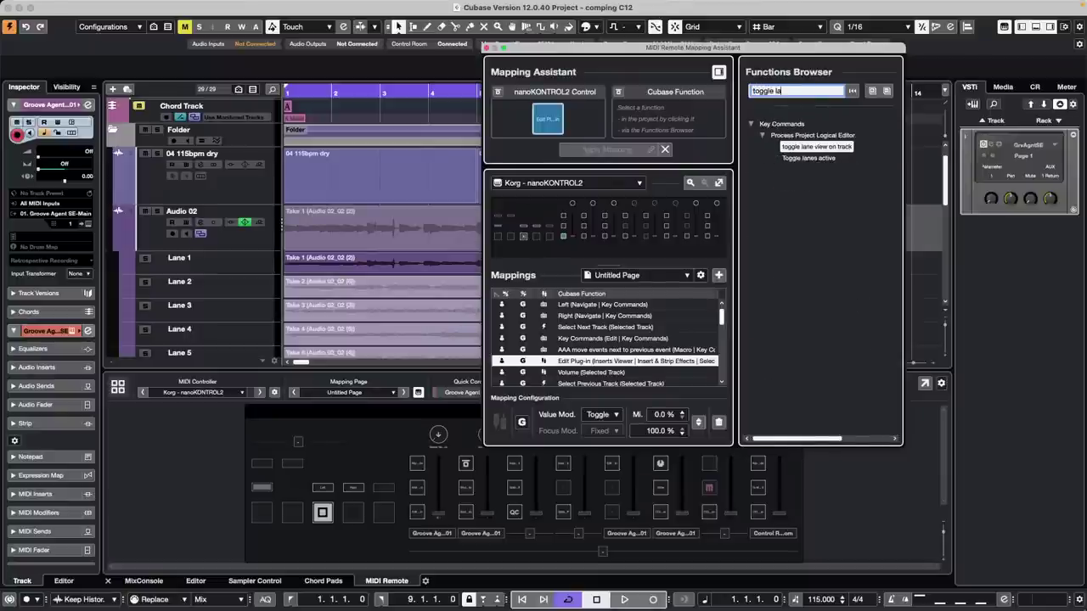
pyautogui.click(829, 159)
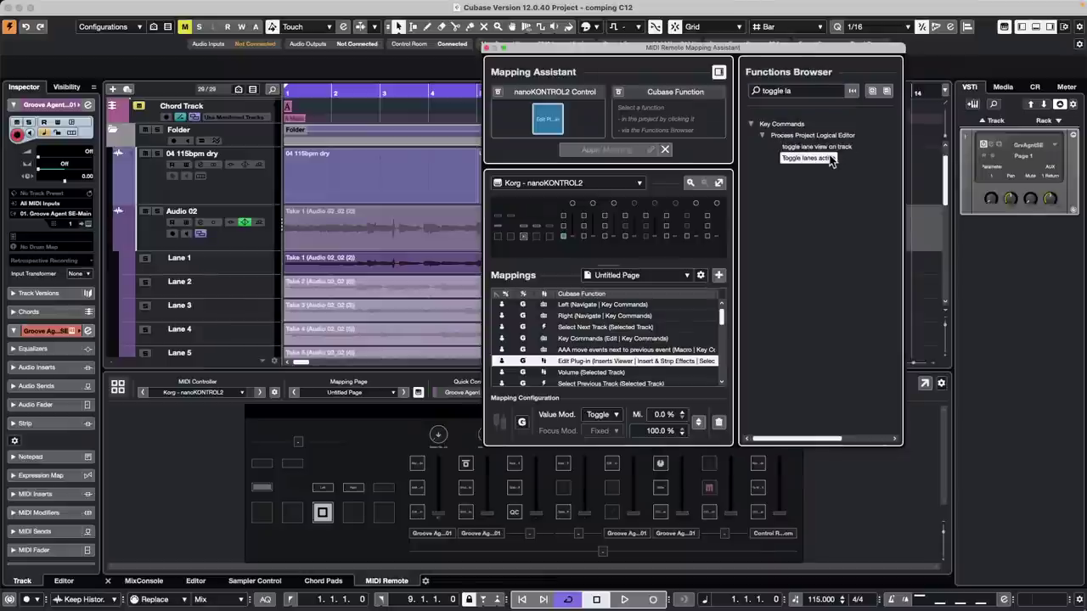
pyautogui.doubleClick(830, 158)
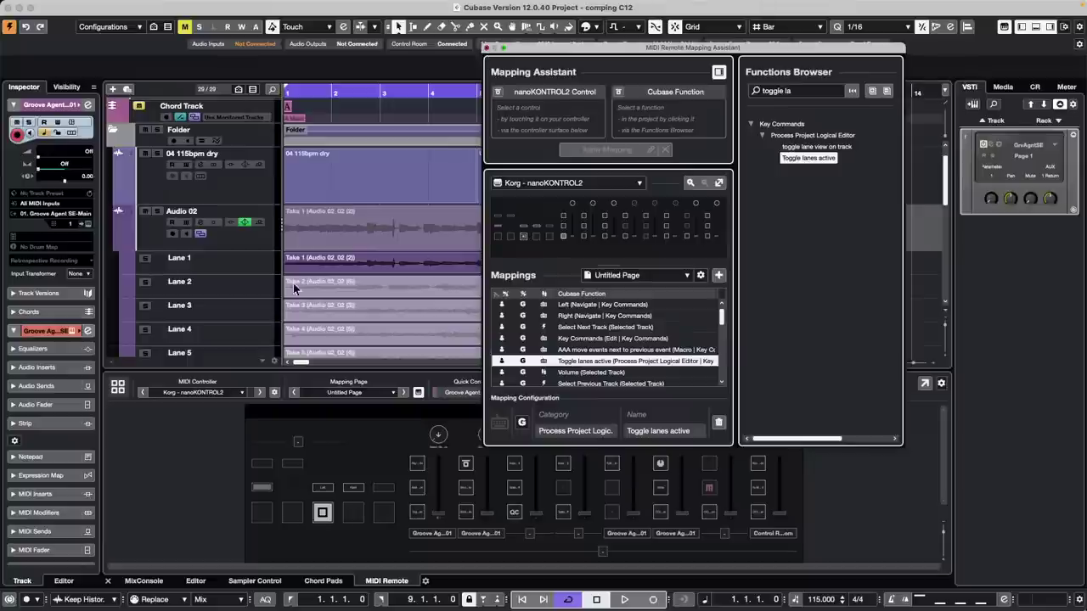
pyautogui.click(485, 49)
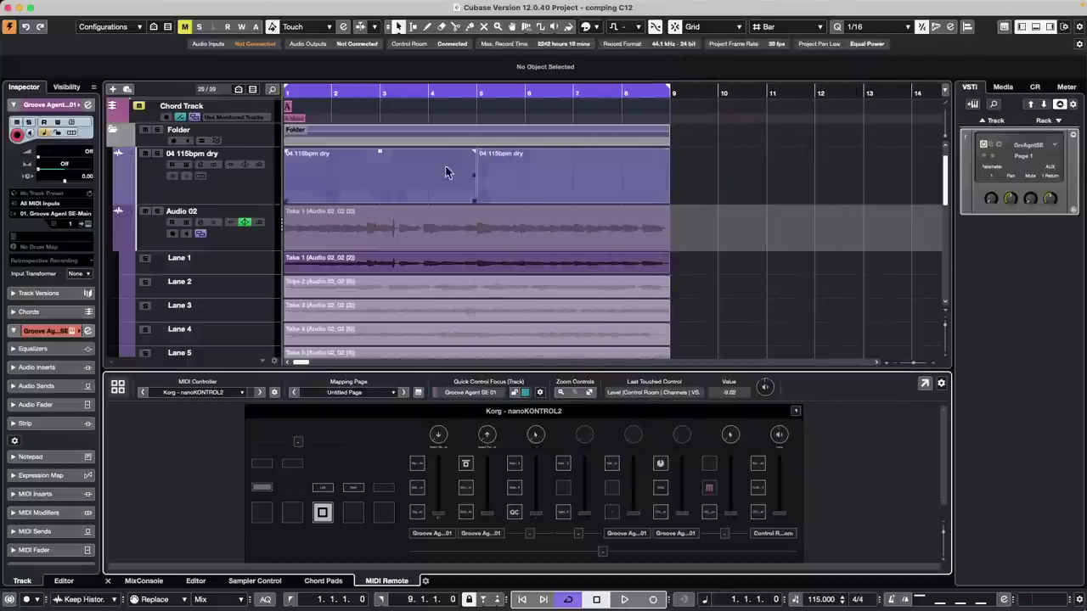
# - Select Audio 02 and open the Mapping Assistant for the nanoKONTROL2 button
pyautogui.click(267, 235)
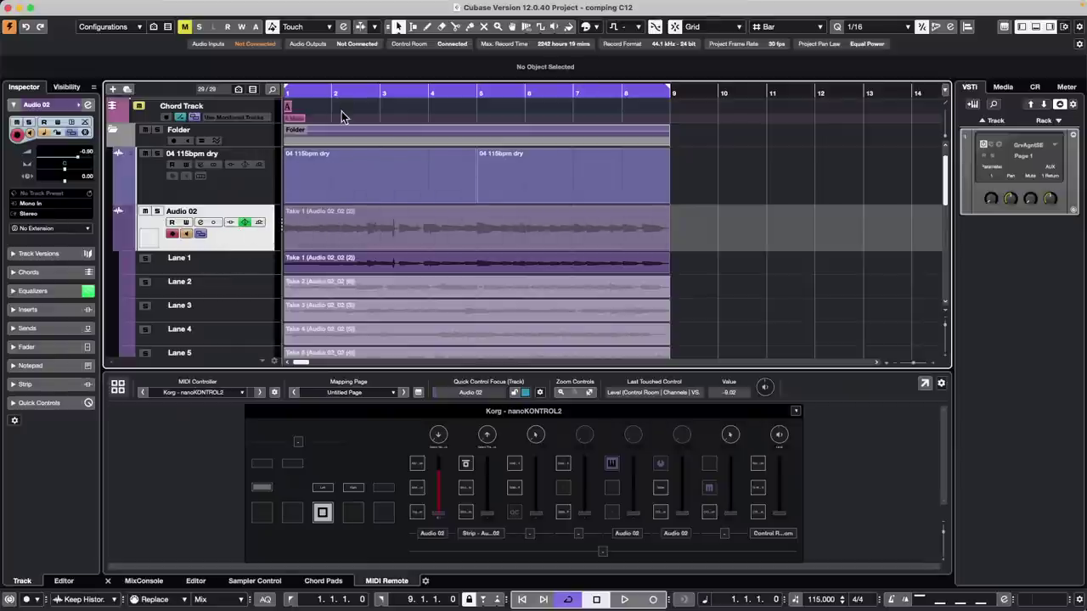
pyautogui.doubleClick(416, 514)
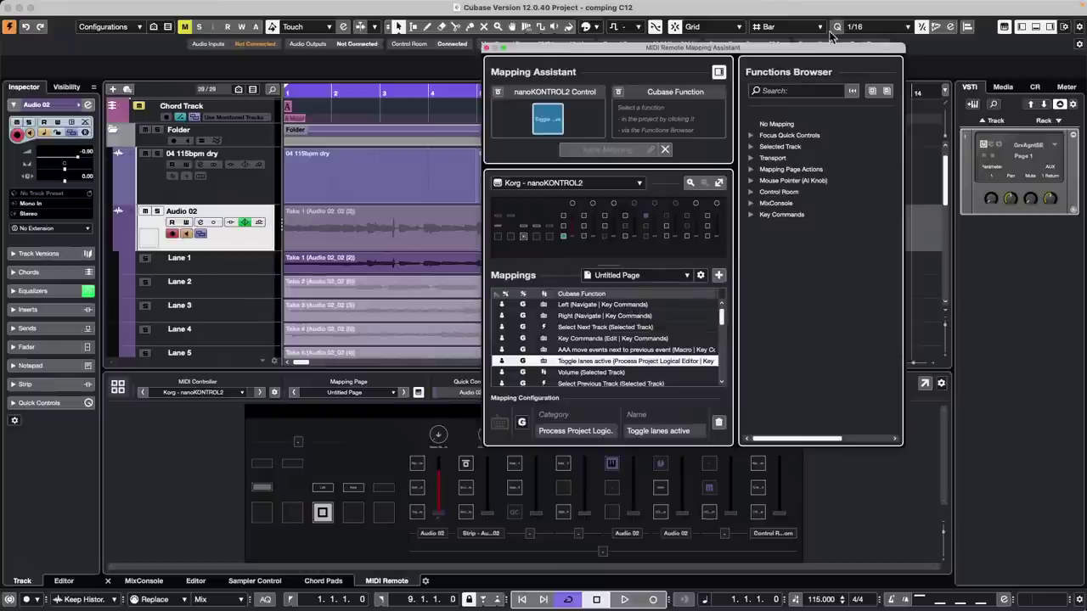
# - Assign 'toggle lane view on track' to two nanoKONTROL2 buttons, replacing their old functions
pyautogui.click(793, 88)
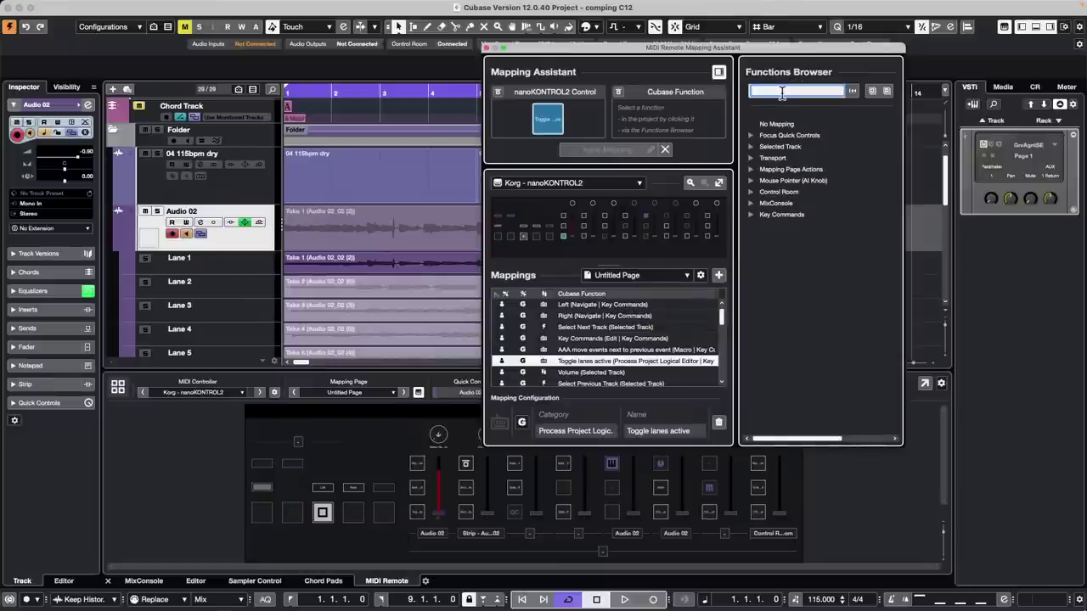
pyautogui.write('toggle d')
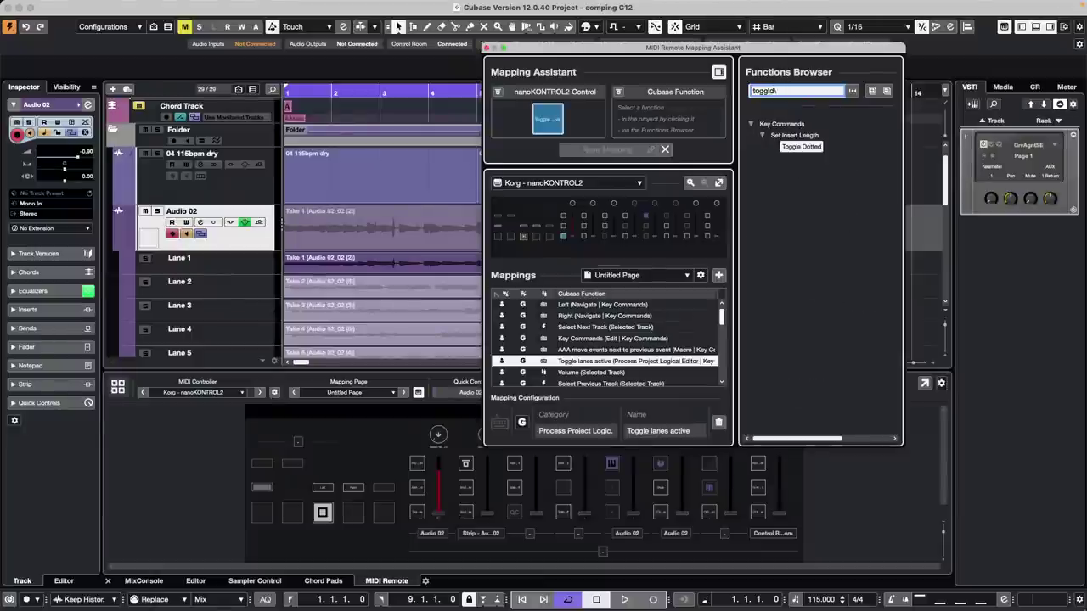
pyautogui.press('BackSpace')
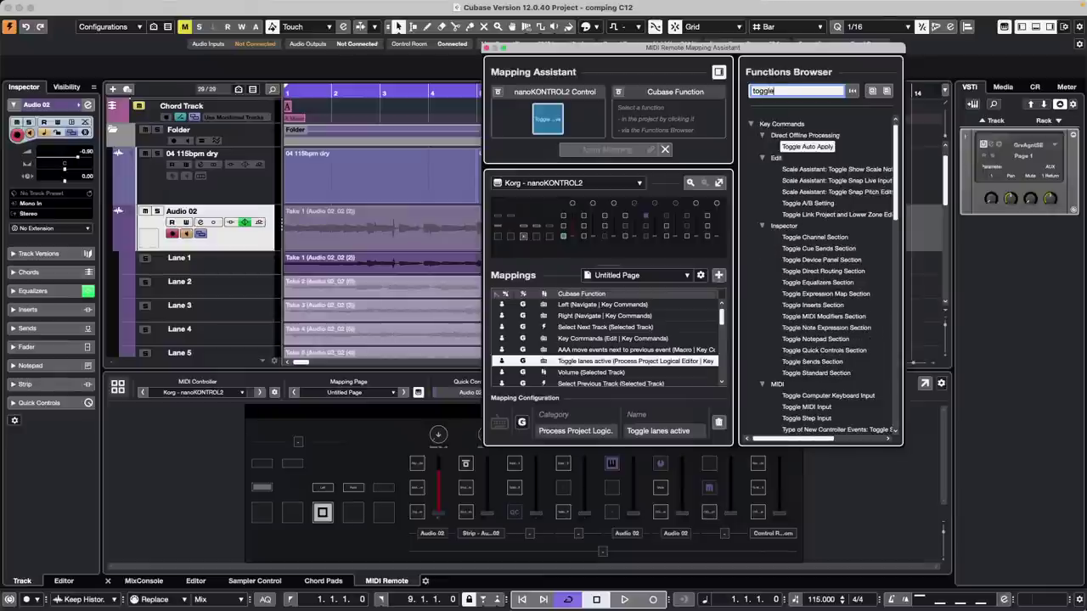
pyautogui.write('e lane')
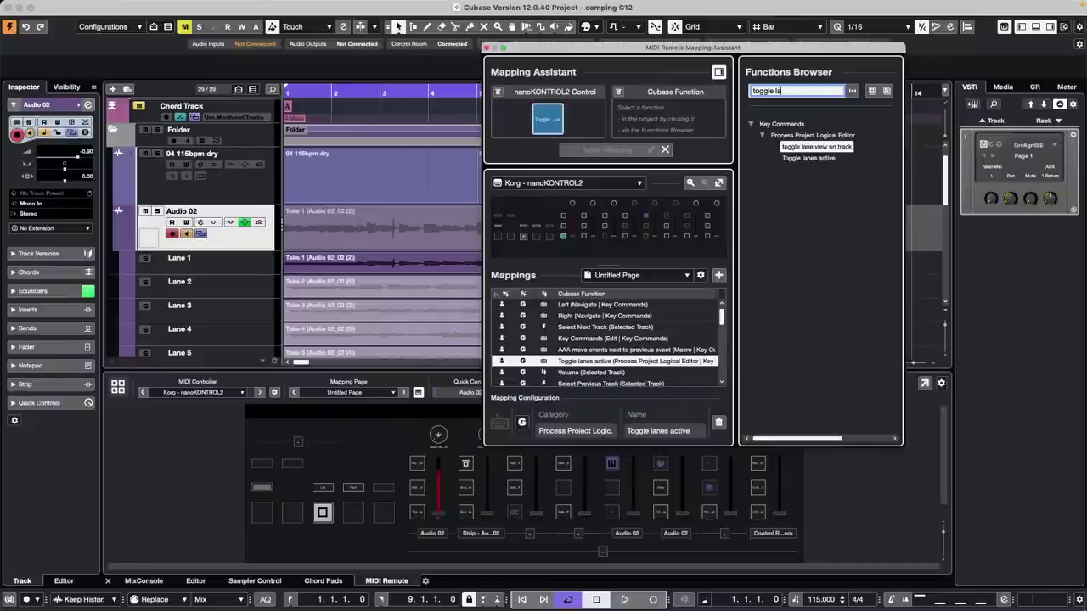
pyautogui.press('BackSpace')
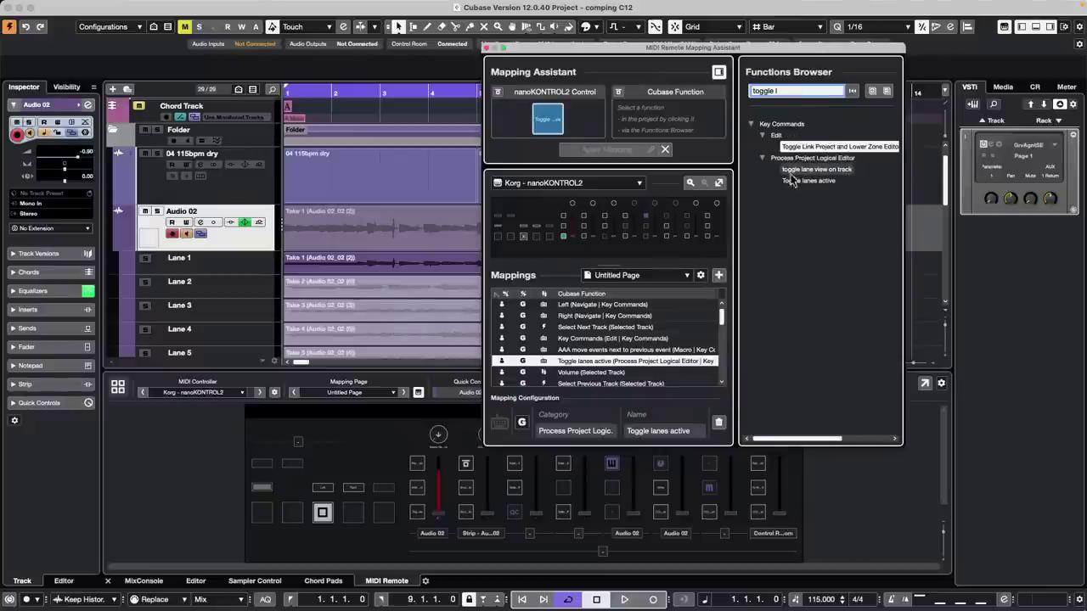
pyautogui.click(840, 170)
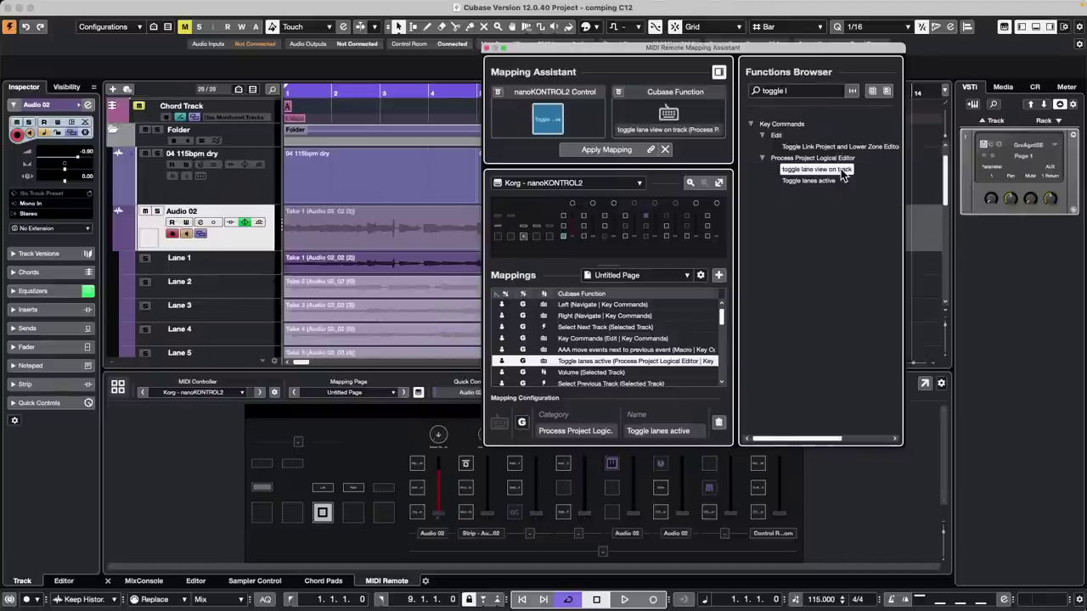
pyautogui.doubleClick(844, 173)
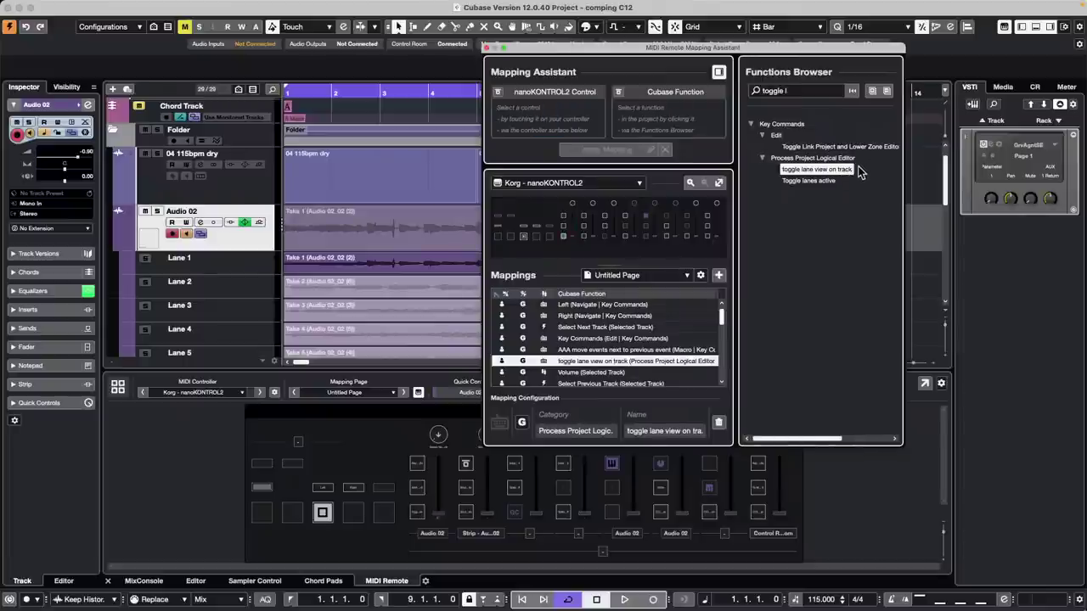
pyautogui.click(563, 227)
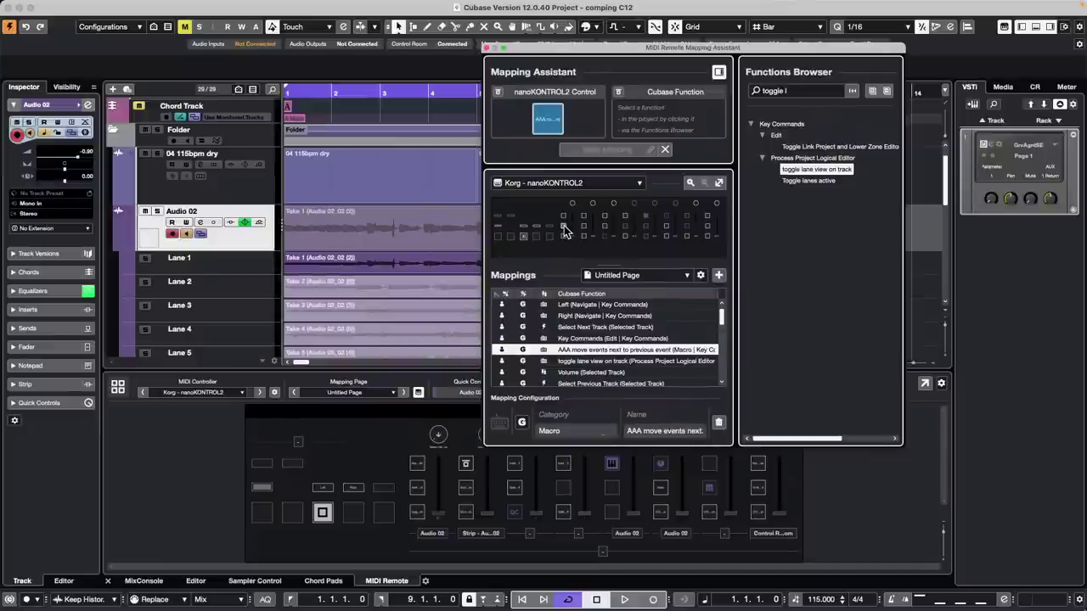
pyautogui.doubleClick(841, 172)
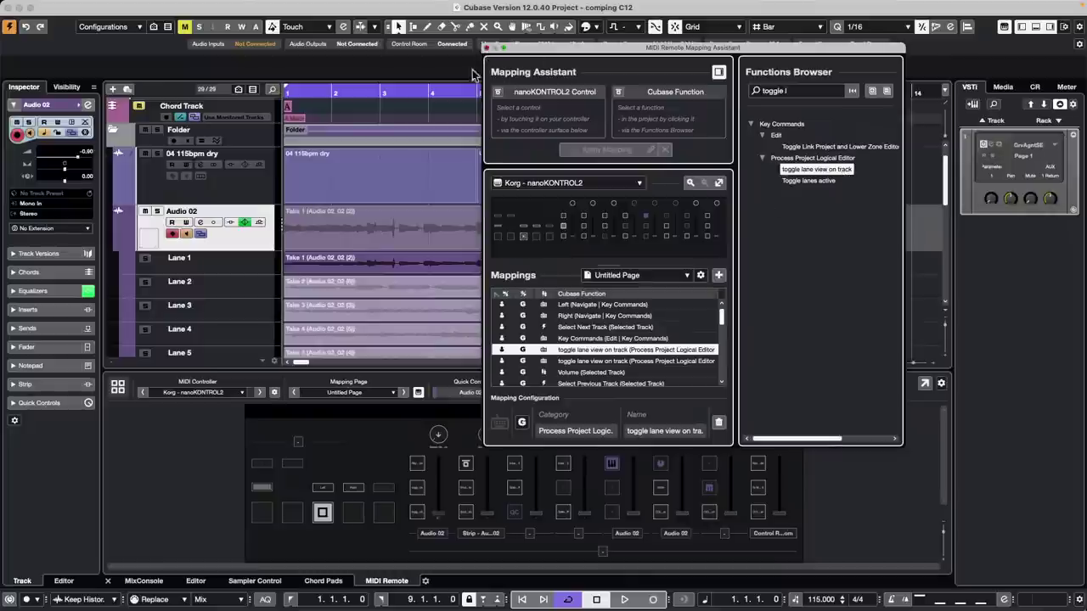
pyautogui.click(486, 48)
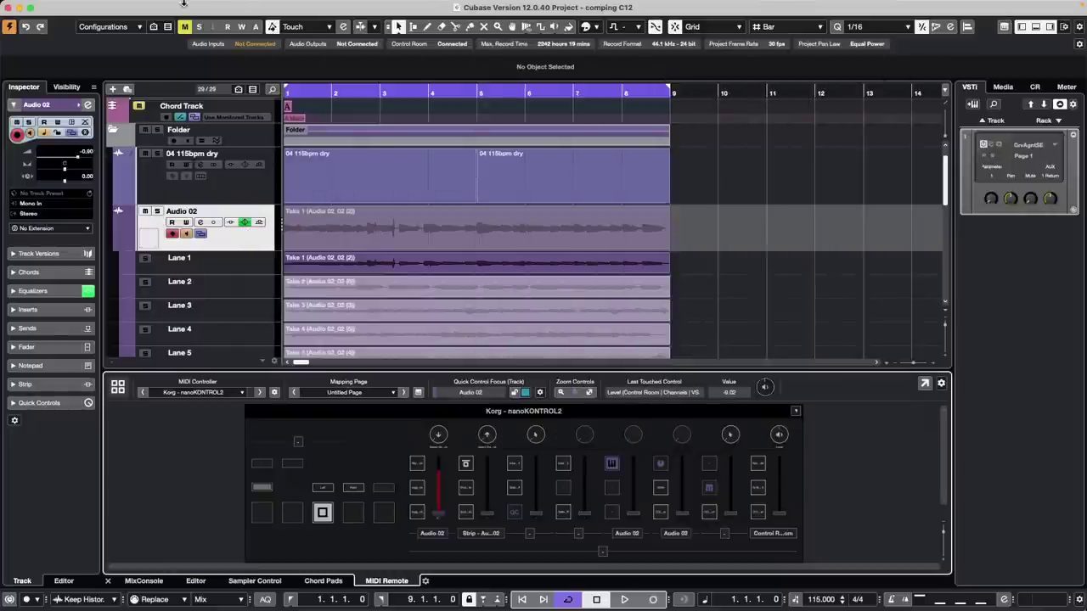
# - Set the Project Logical Editor filter to Media Type Equal Audio
pyautogui.moveTo(177, 3)
pyautogui.click(129, 6)
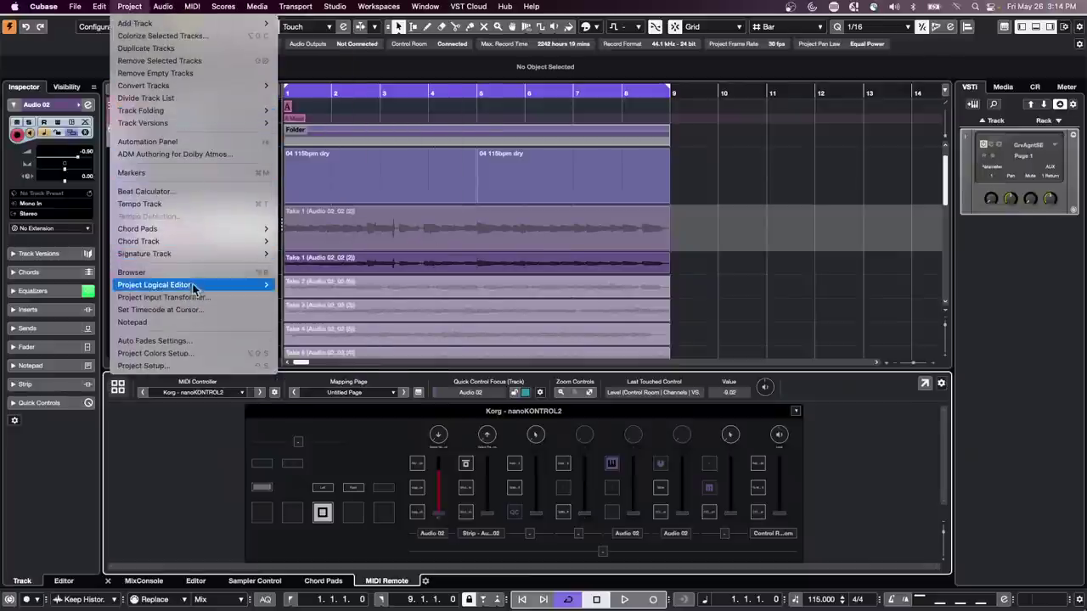
pyautogui.moveTo(209, 287)
pyautogui.click(294, 287)
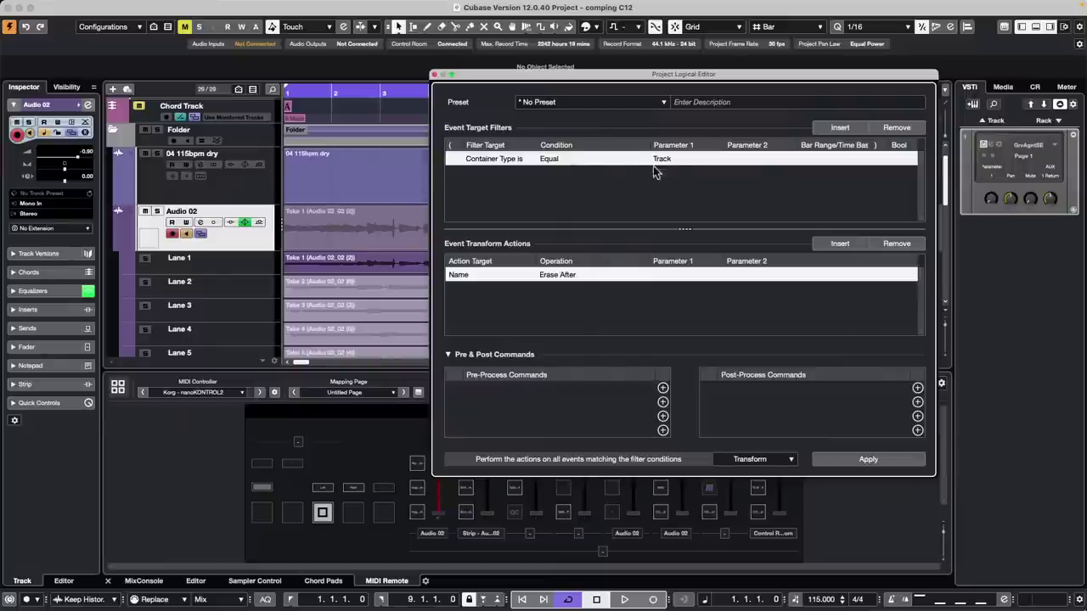
pyautogui.click(670, 159)
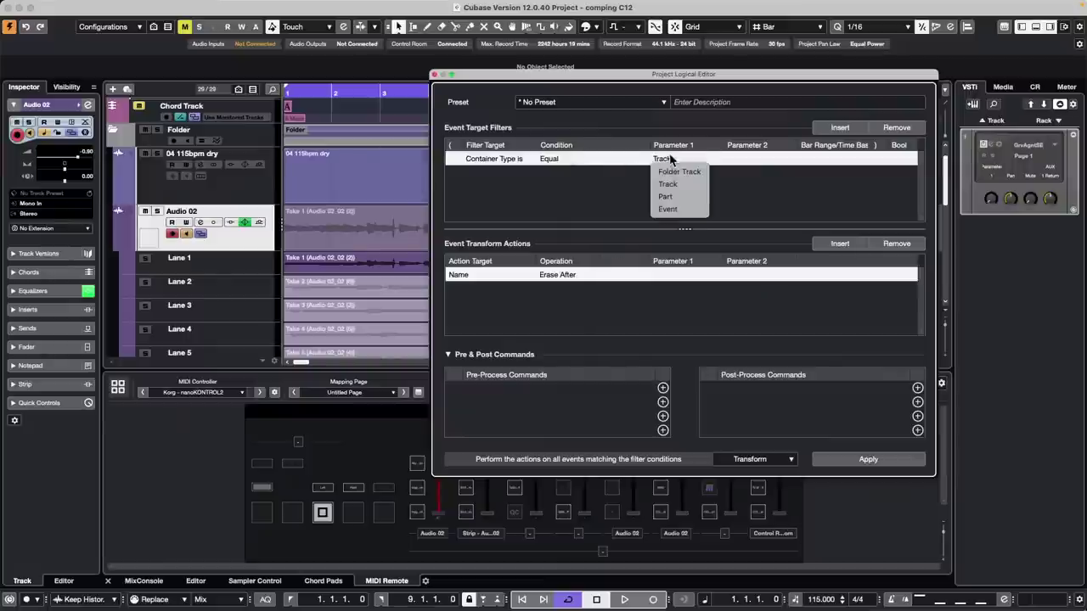
pyautogui.click(490, 159)
pyautogui.click(489, 160)
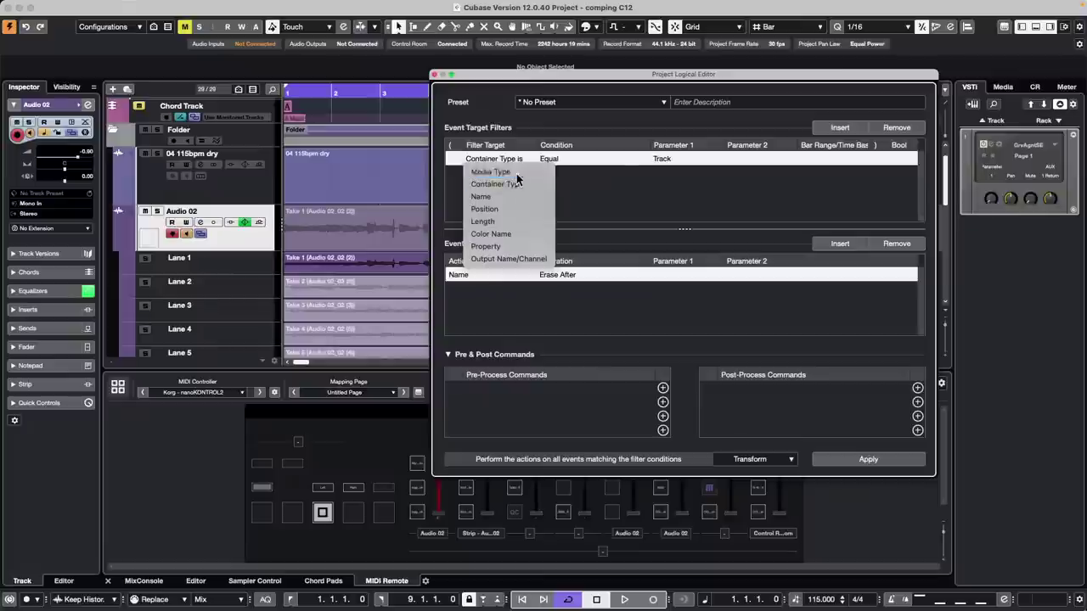
pyautogui.click(490, 171)
pyautogui.click(662, 160)
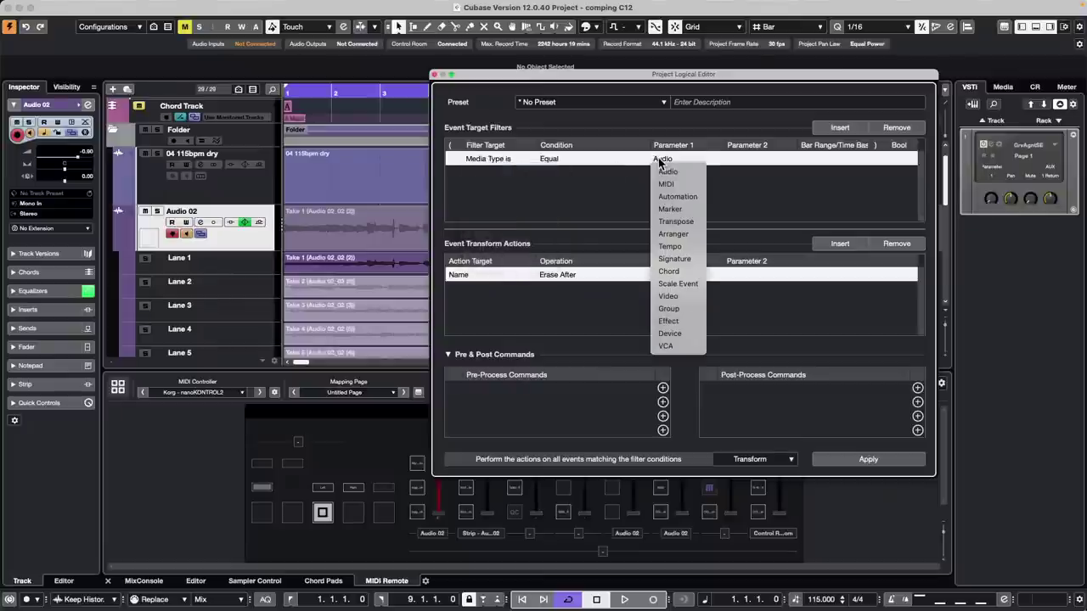
pyautogui.click(580, 190)
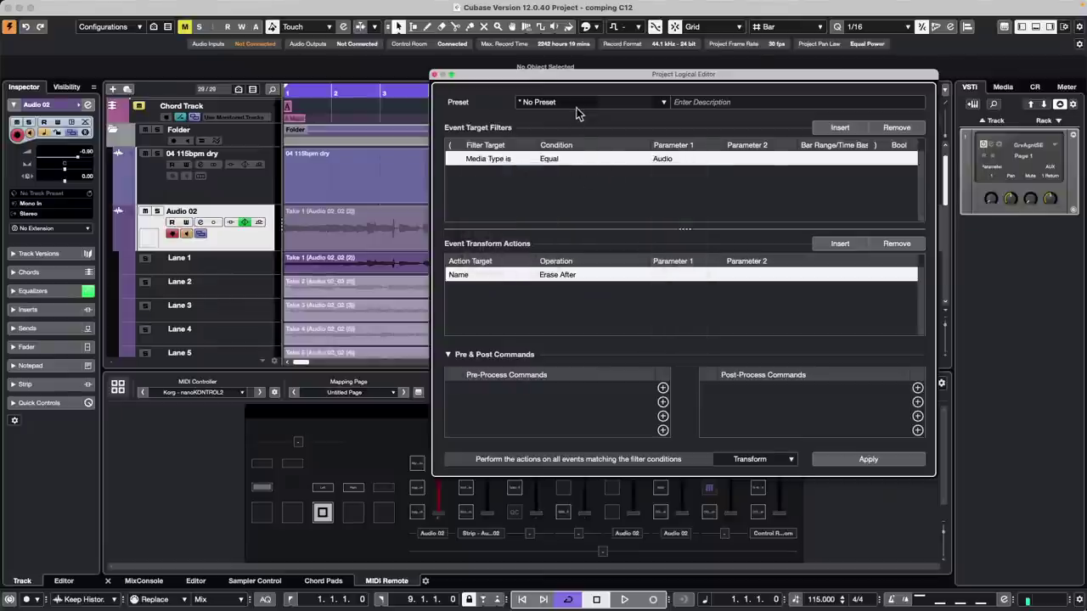
pyautogui.click(659, 102)
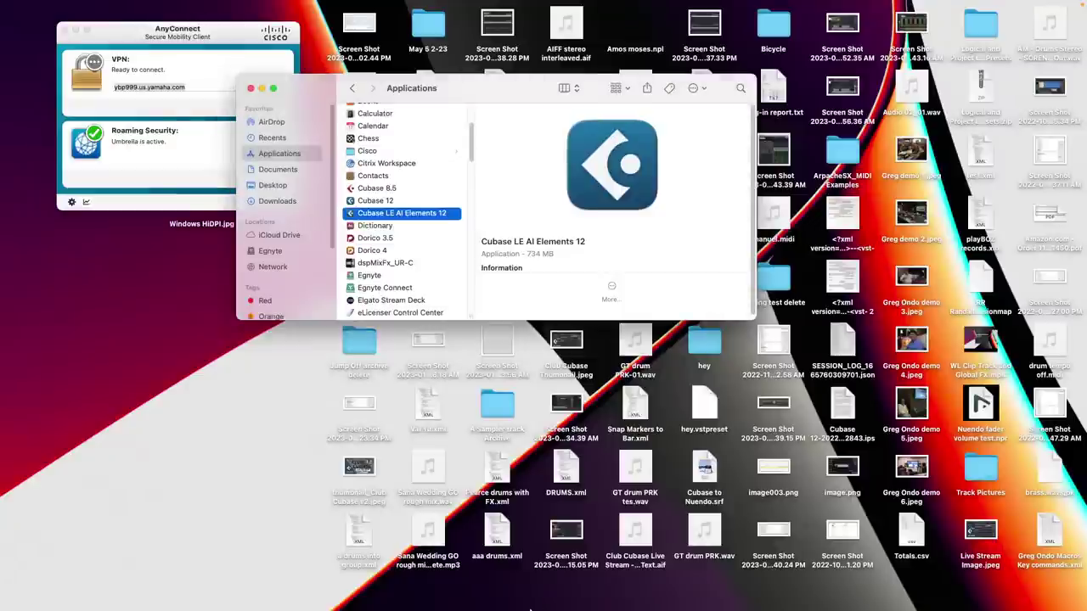
# - Relaunch Cubase 12, clearing the crash, Safe Mode, license and UR24C driver prompts
pyautogui.moveTo(441, 599)
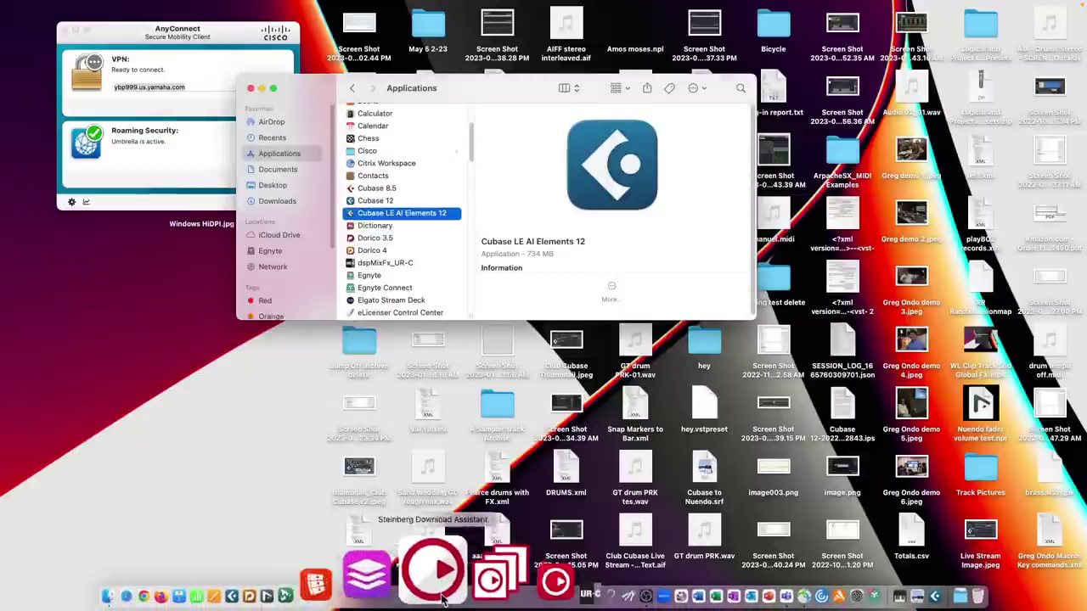
pyautogui.click(333, 577)
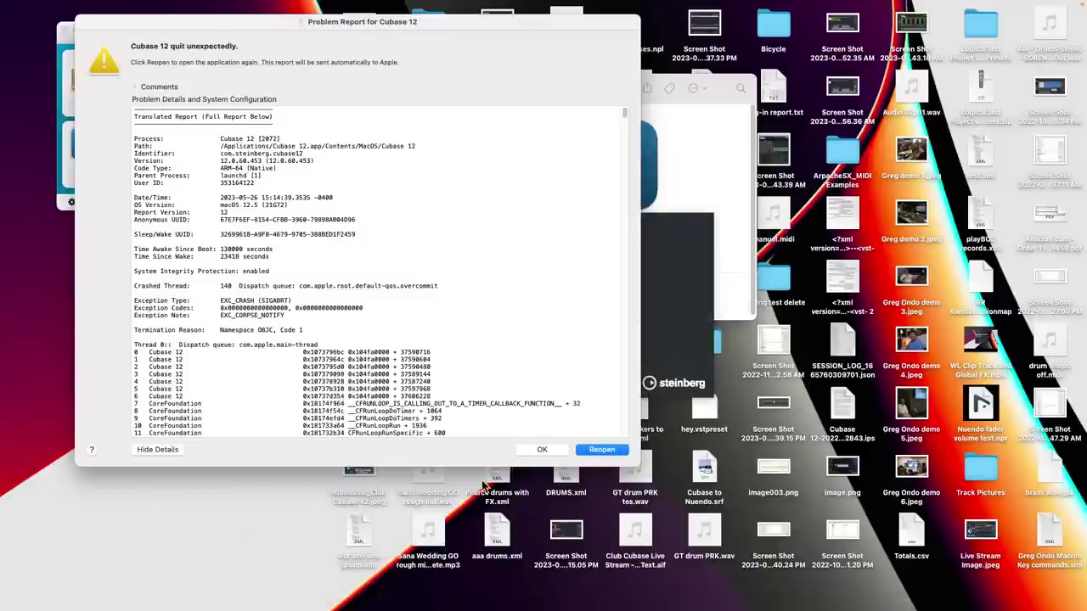
pyautogui.click(542, 450)
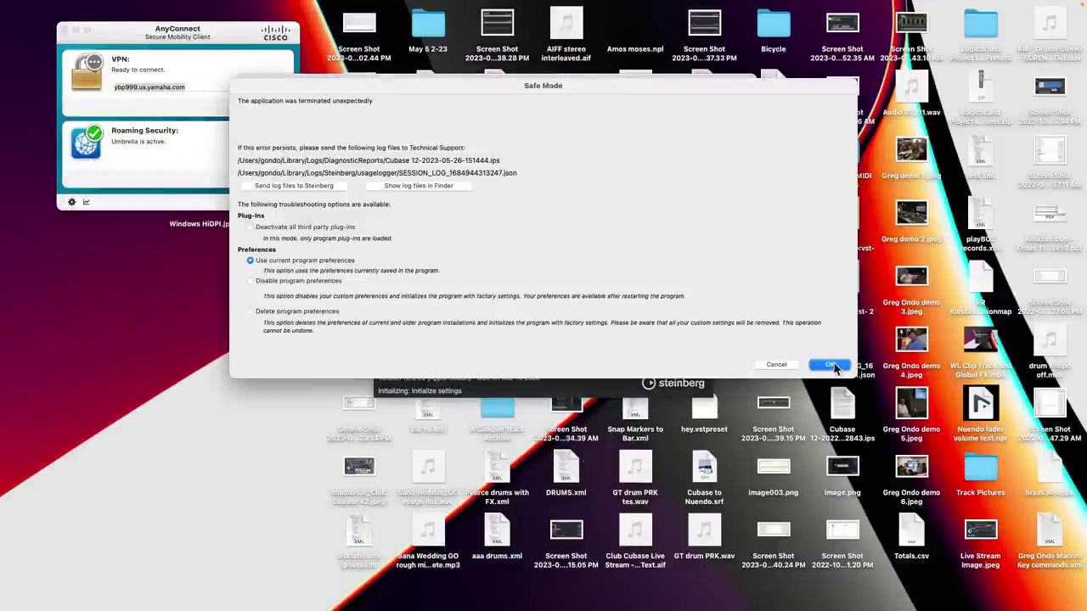
pyautogui.click(829, 365)
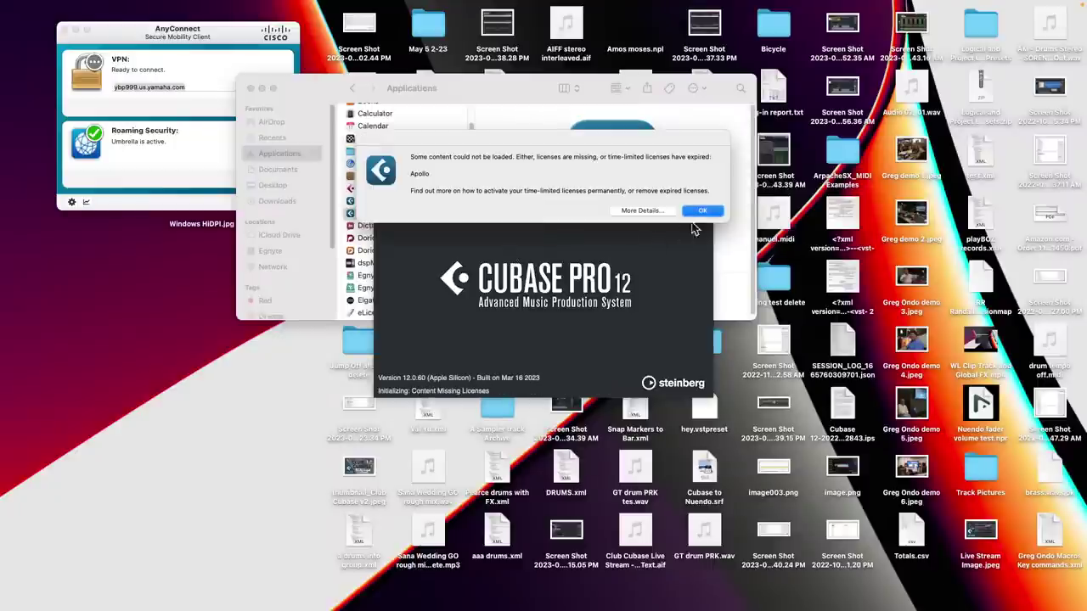
pyautogui.click(700, 214)
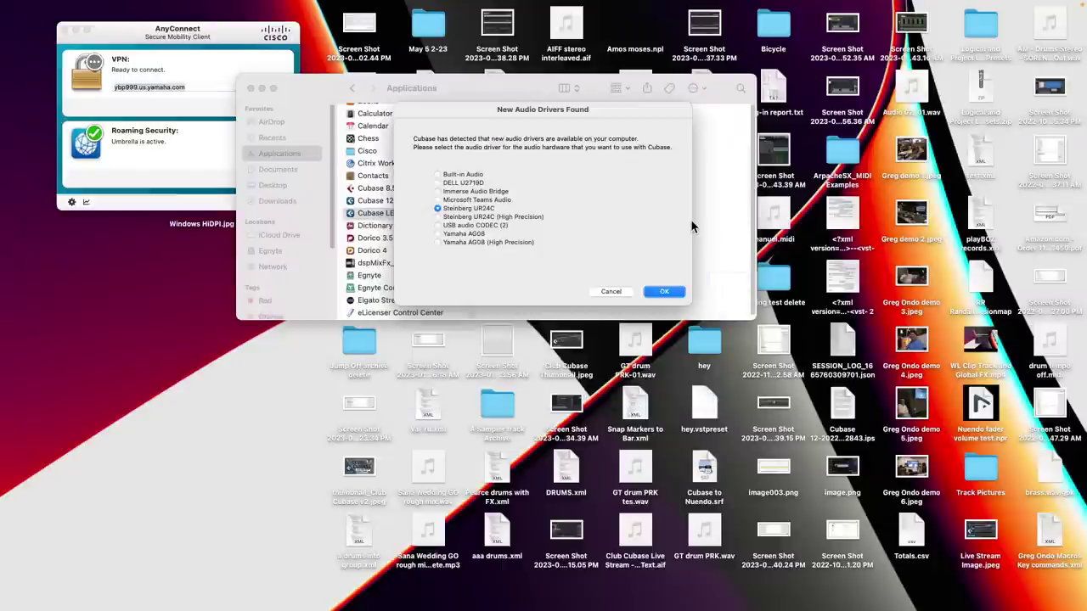
pyautogui.click(667, 293)
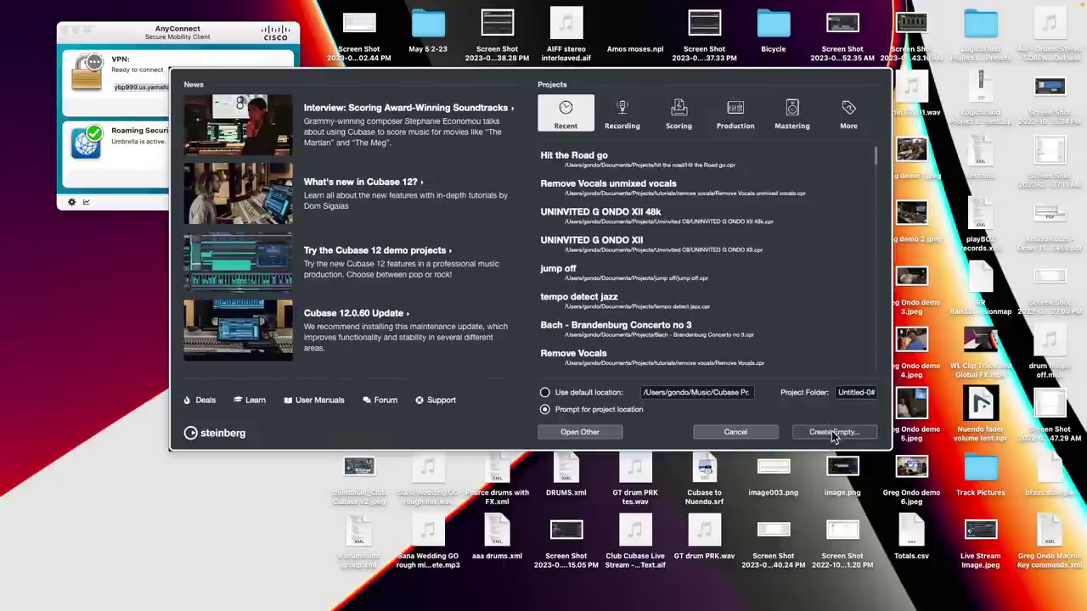
# - Create an empty project, then open the saved comping project from the comping C6 folder
pyautogui.click(831, 432)
pyautogui.click(864, 393)
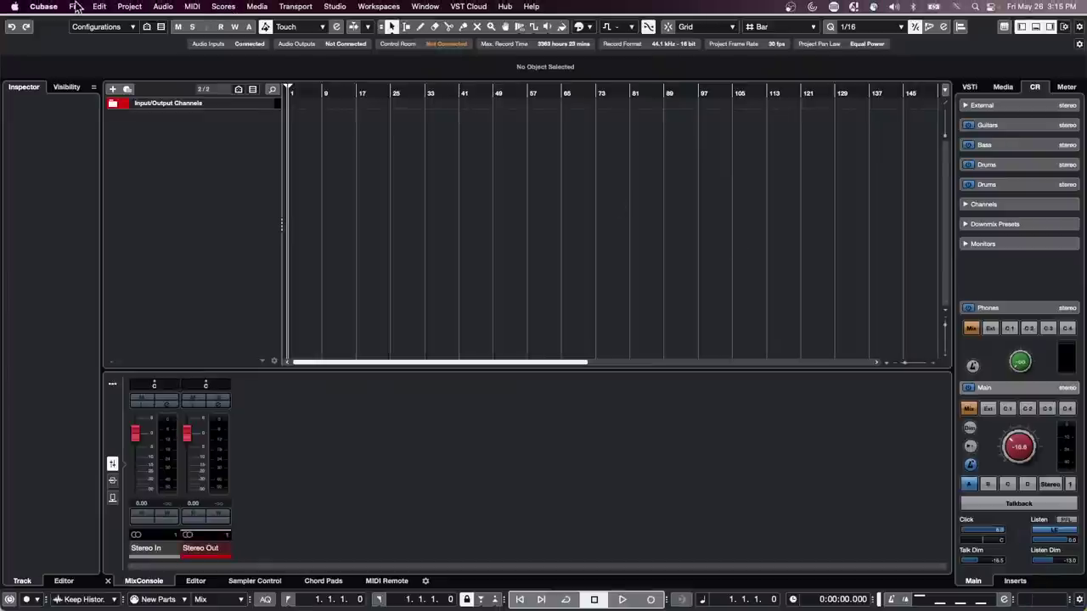
pyautogui.click(75, 6)
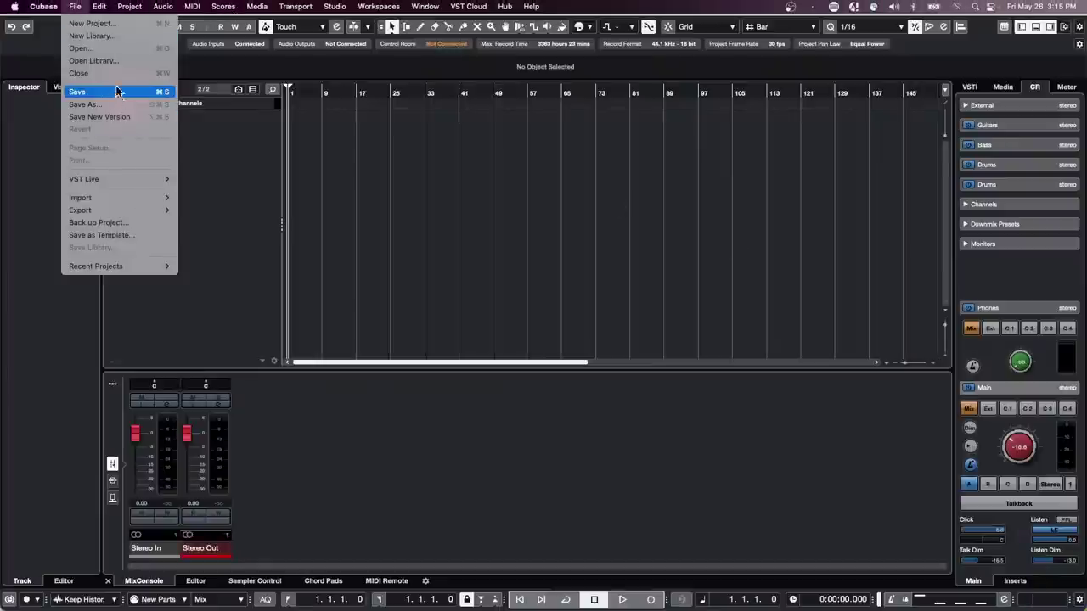
pyautogui.click(118, 48)
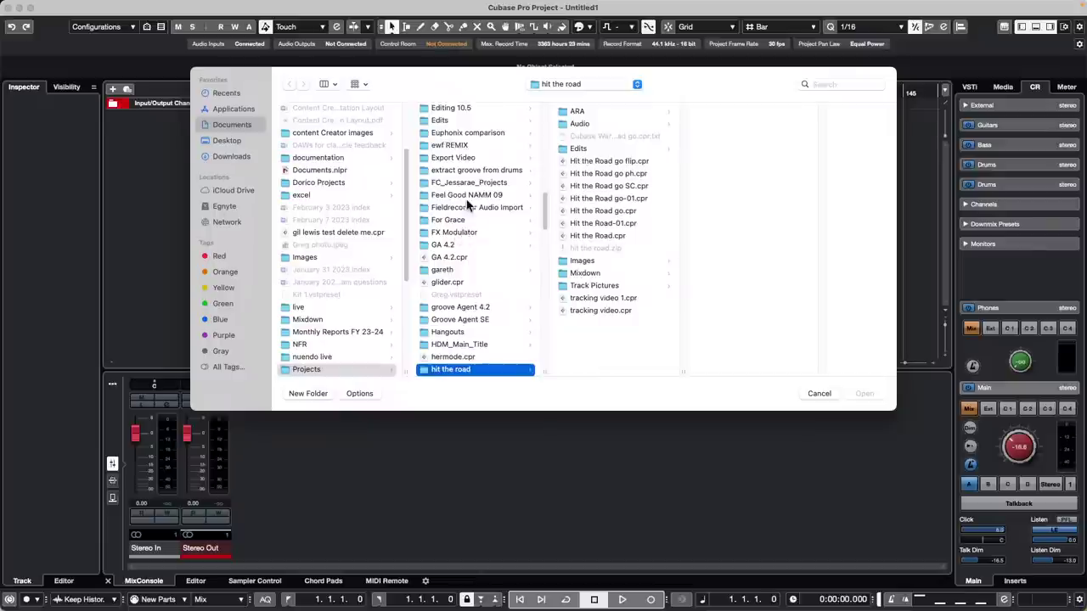
pyautogui.scroll(5, 466, 204)
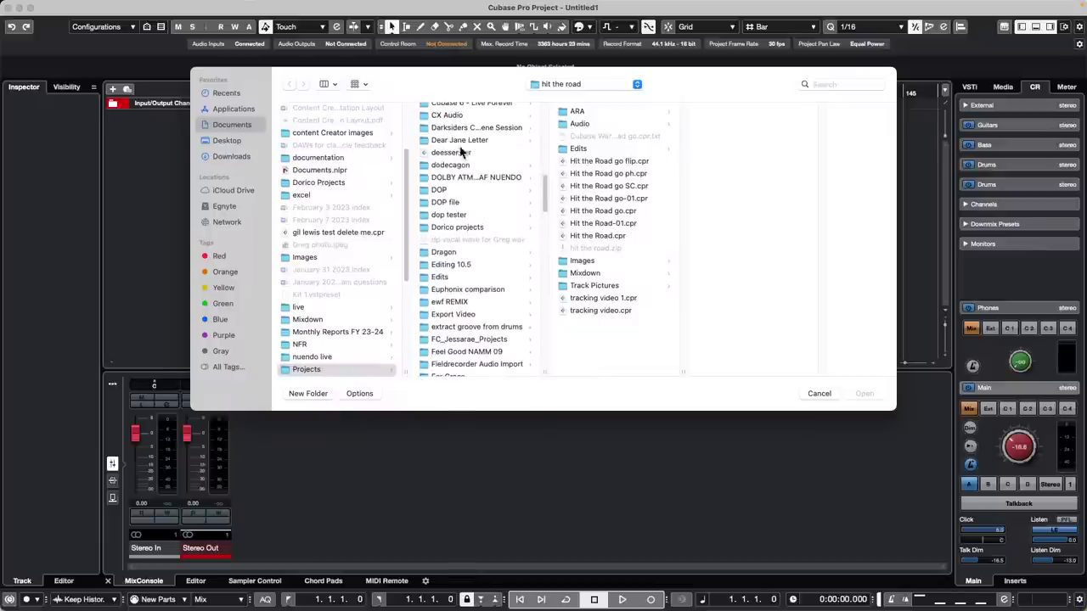
pyautogui.scroll(1, 468, 200)
pyautogui.scroll(1, 466, 194)
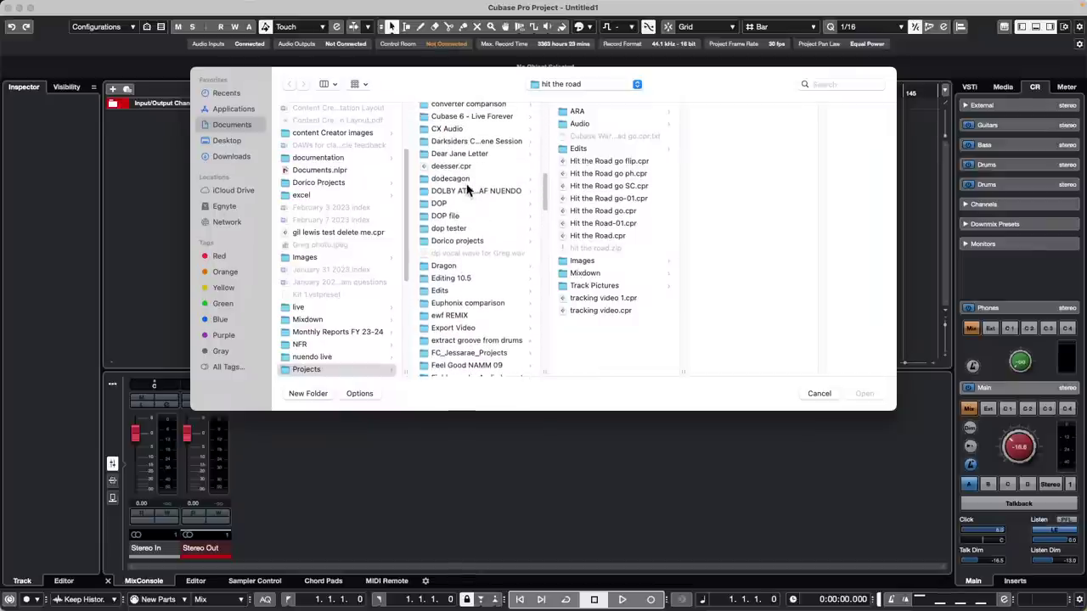
pyautogui.scroll(3, 475, 178)
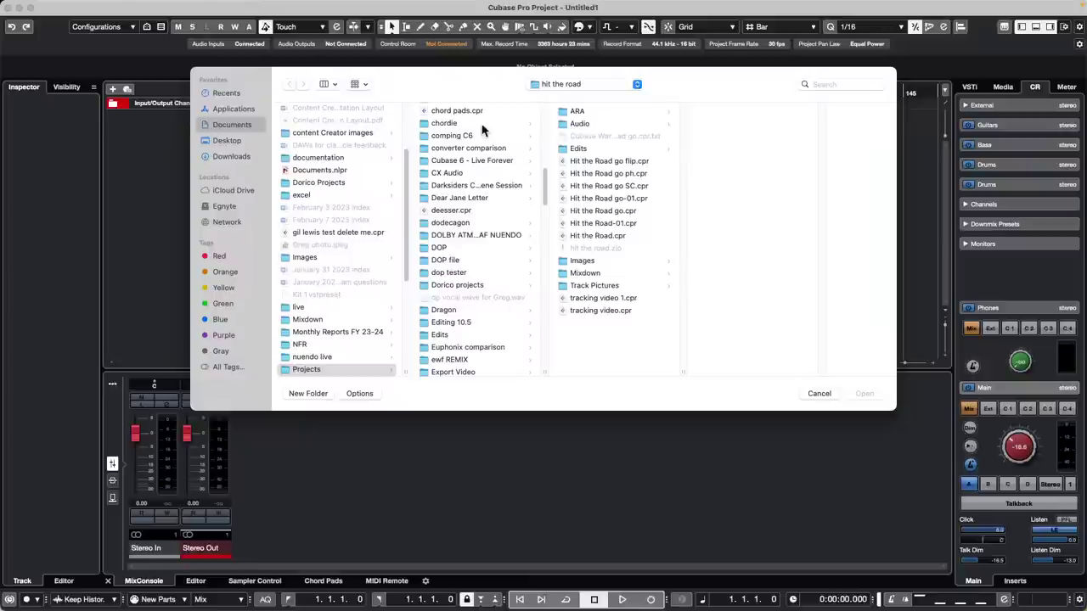
pyautogui.click(458, 136)
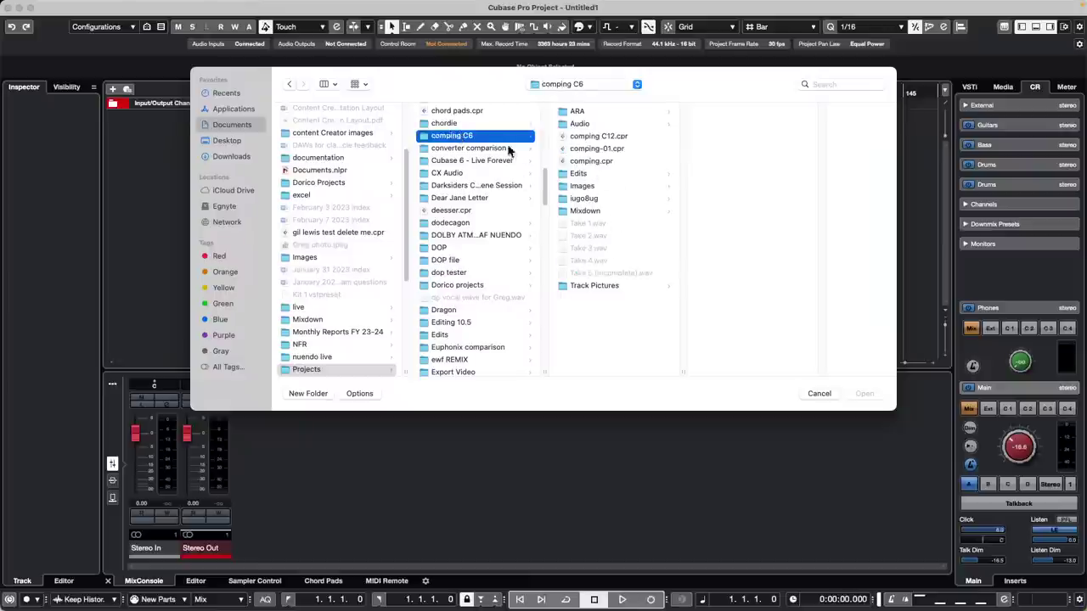
pyautogui.doubleClick(609, 137)
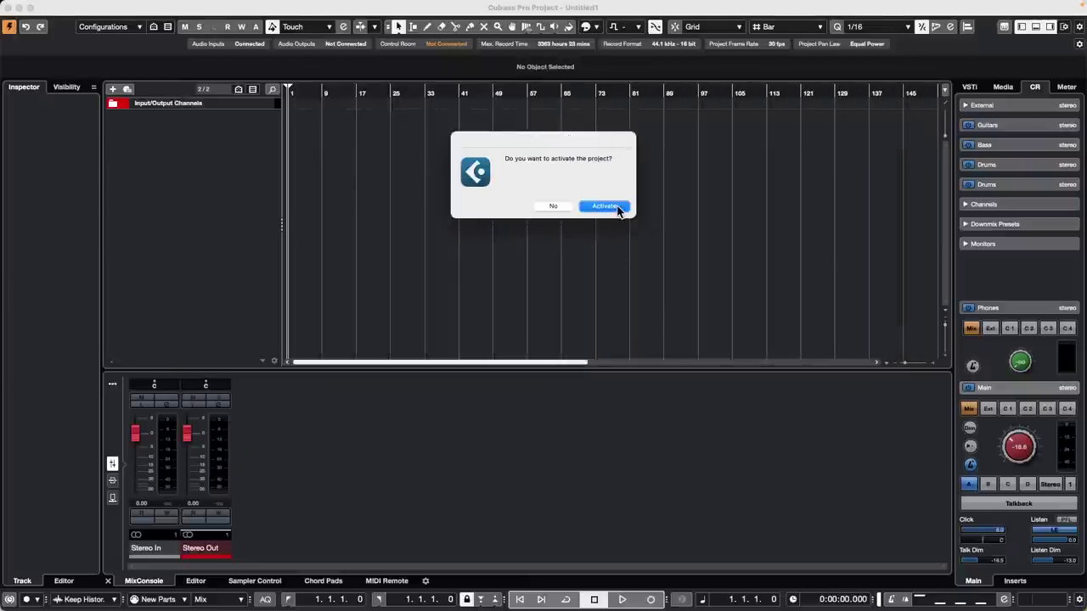
# - Activate the comping project, dismissing Missing Files and accepting Missing Ports
pyautogui.click(605, 206)
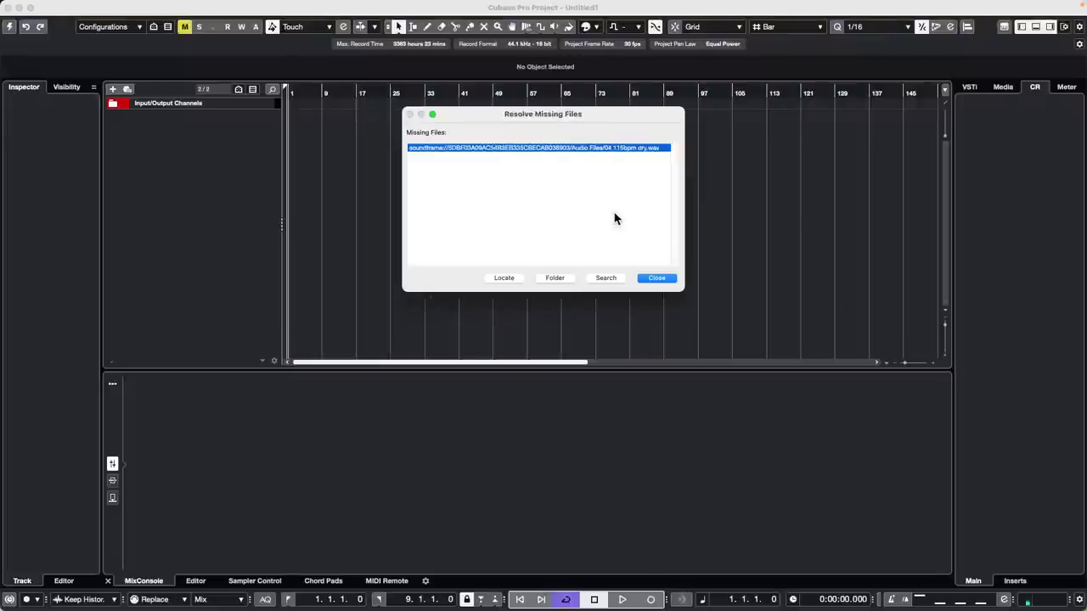
pyautogui.click(657, 279)
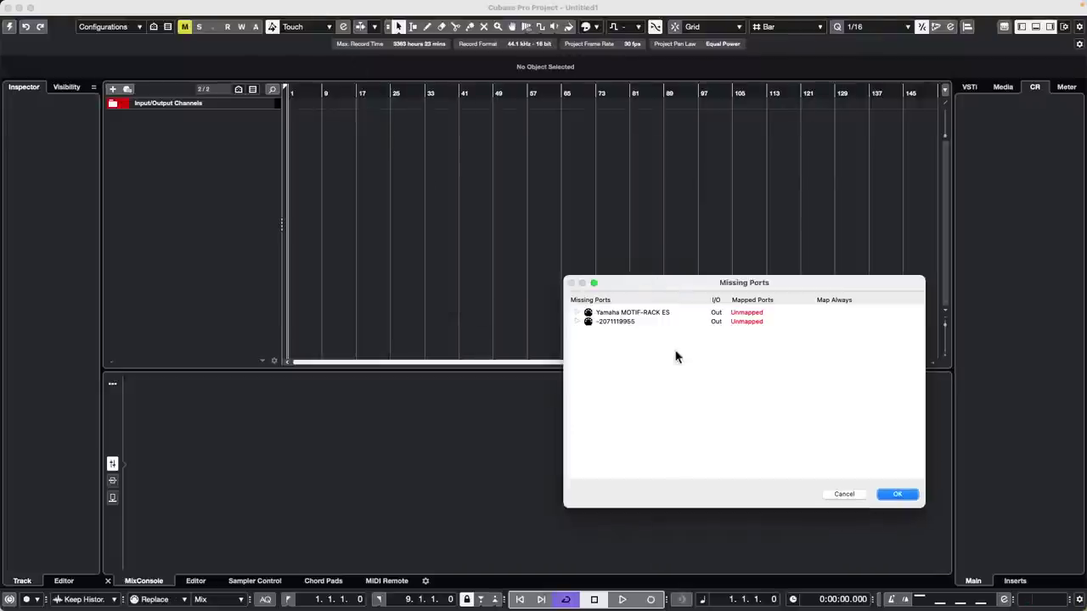
pyautogui.click(898, 494)
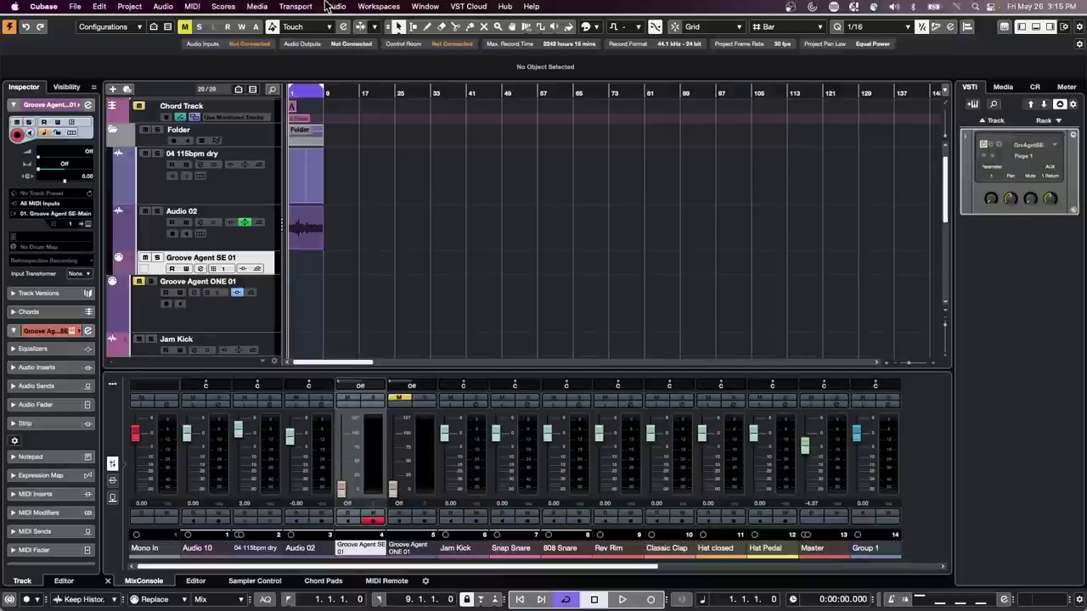
pyautogui.click(187, 6)
pyautogui.moveTo(129, 6)
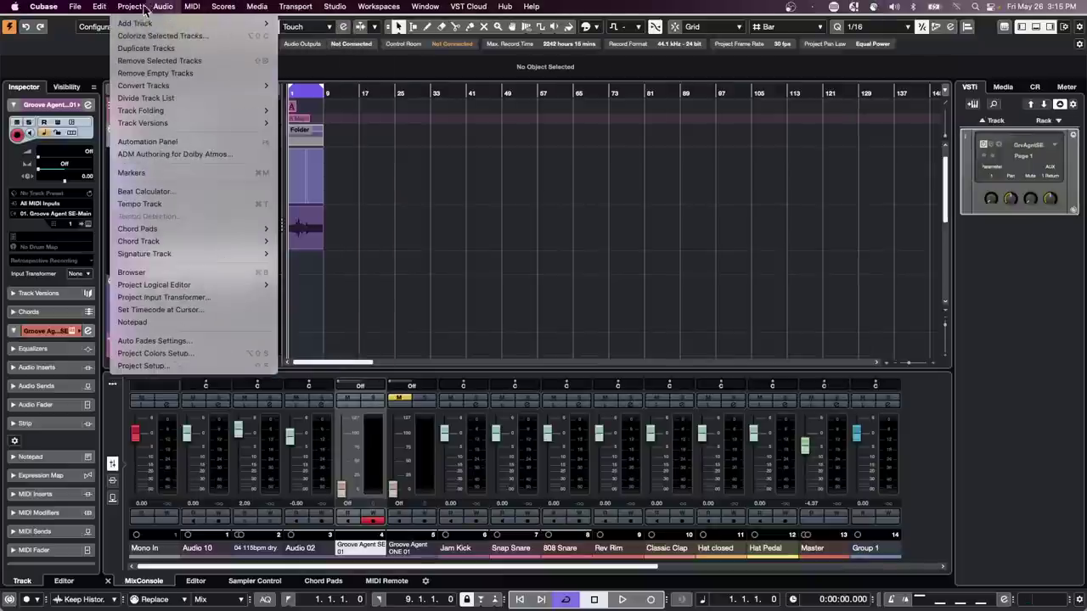
pyautogui.moveTo(202, 113)
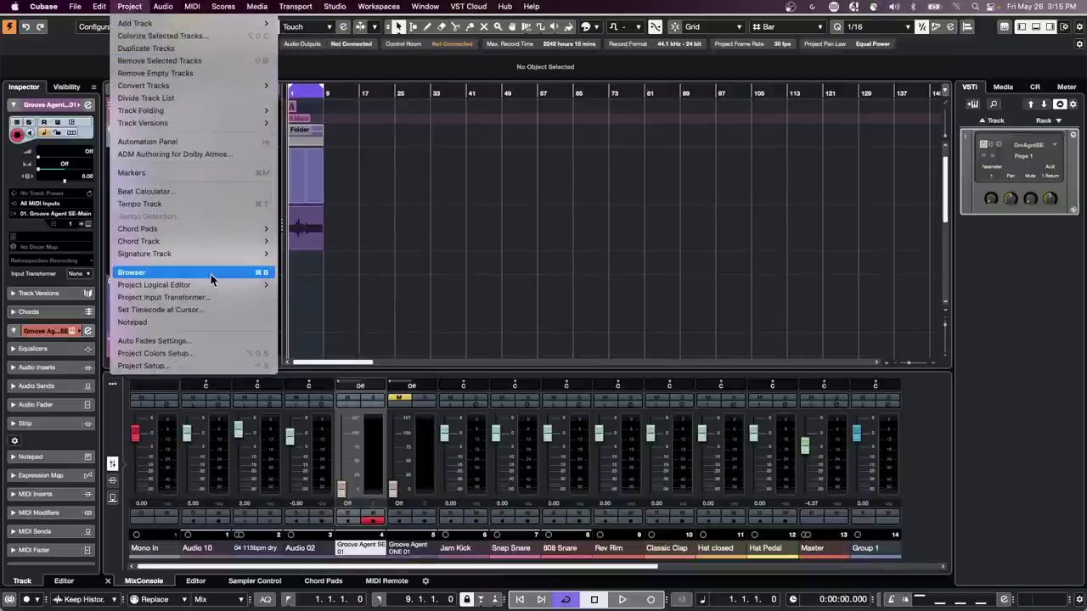
pyautogui.moveTo(222, 287)
pyautogui.click(311, 288)
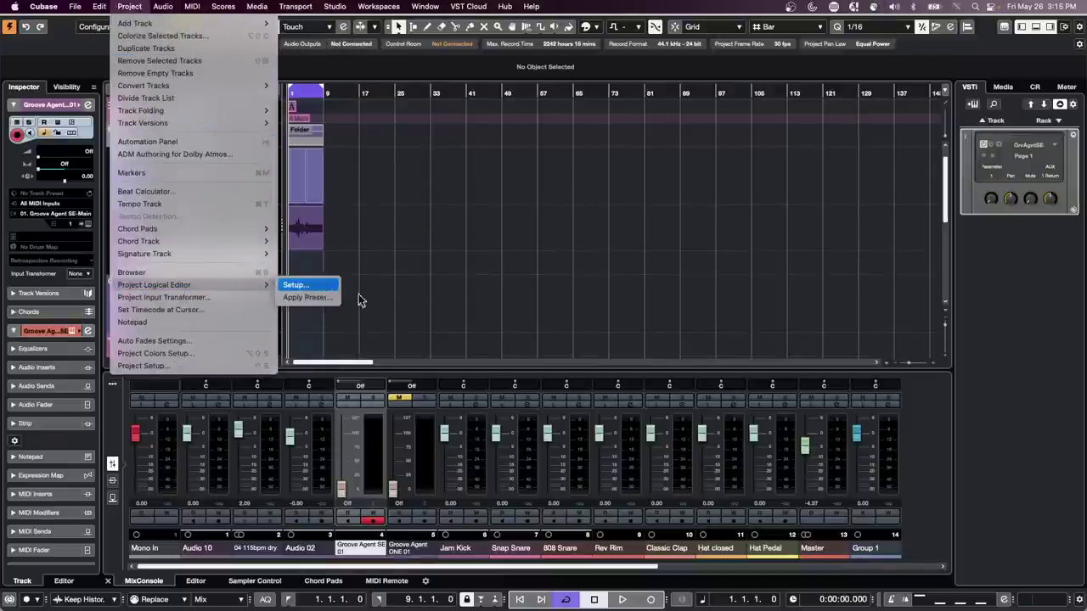
pyautogui.click(747, 168)
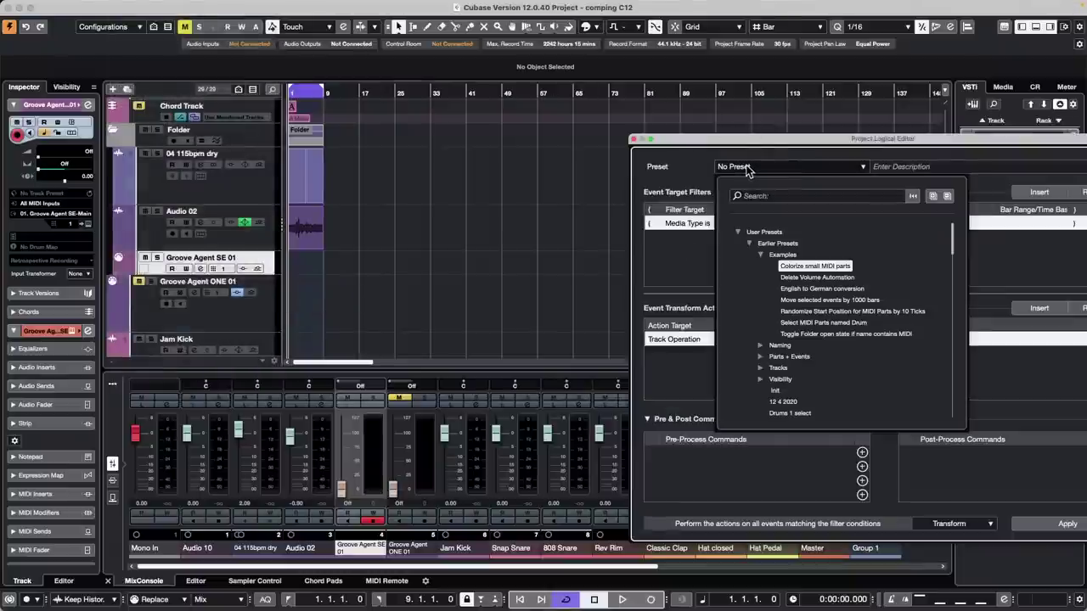
pyautogui.click(803, 195)
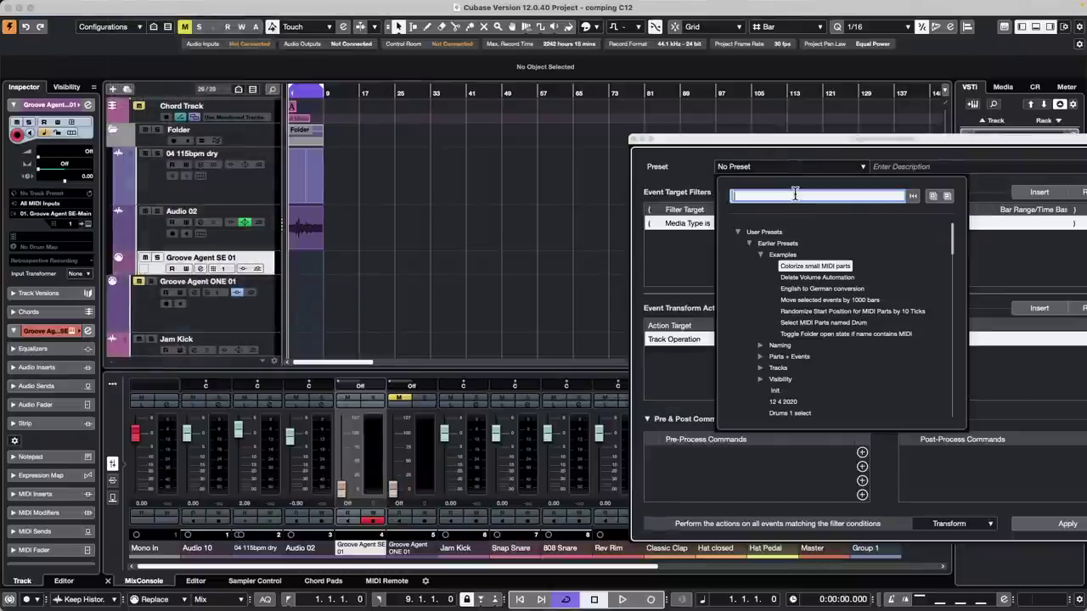
pyautogui.write('t')
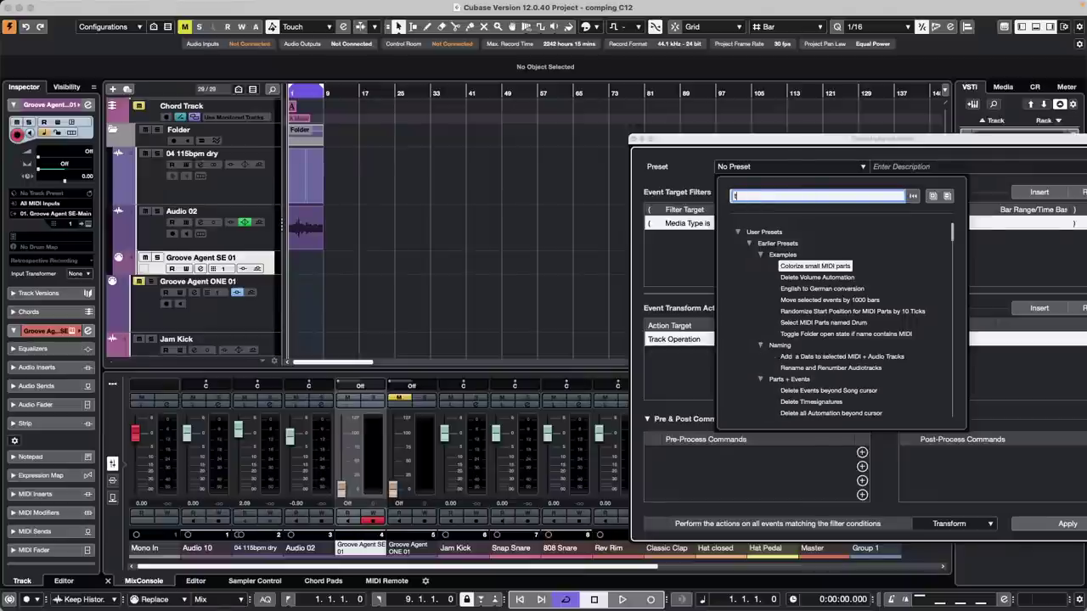
pyautogui.write('o')
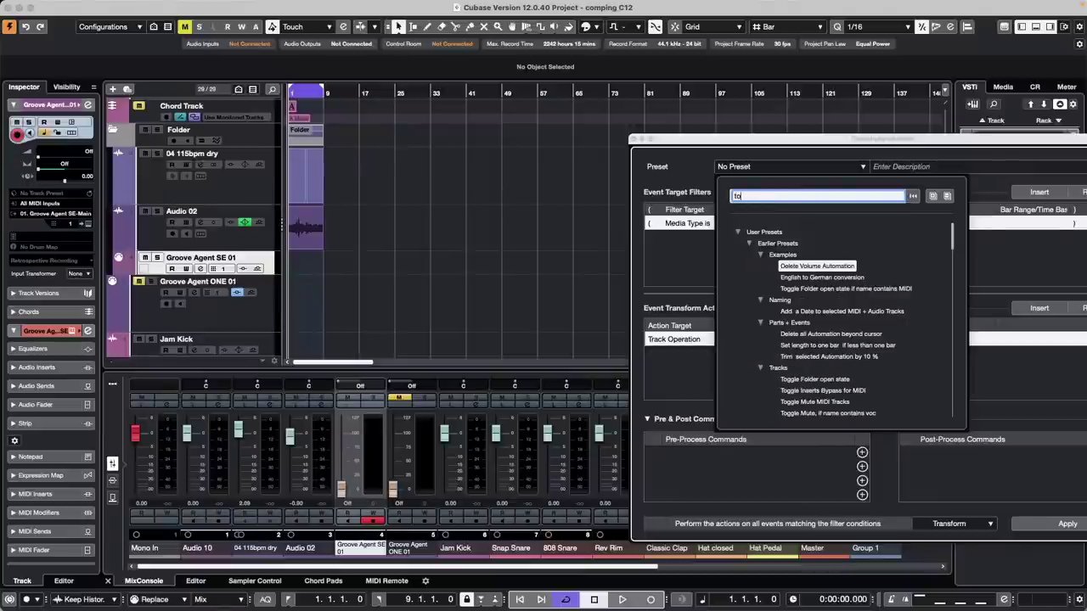
pyautogui.press('BackSpace')
pyautogui.press('BackSpace')
pyautogui.write('la')
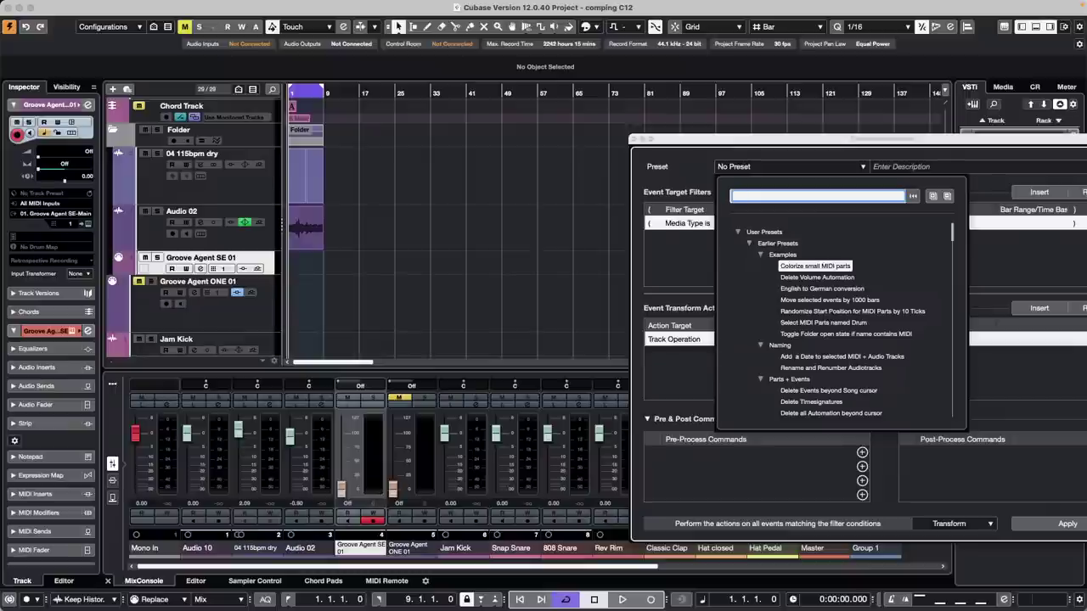
pyautogui.write('n')
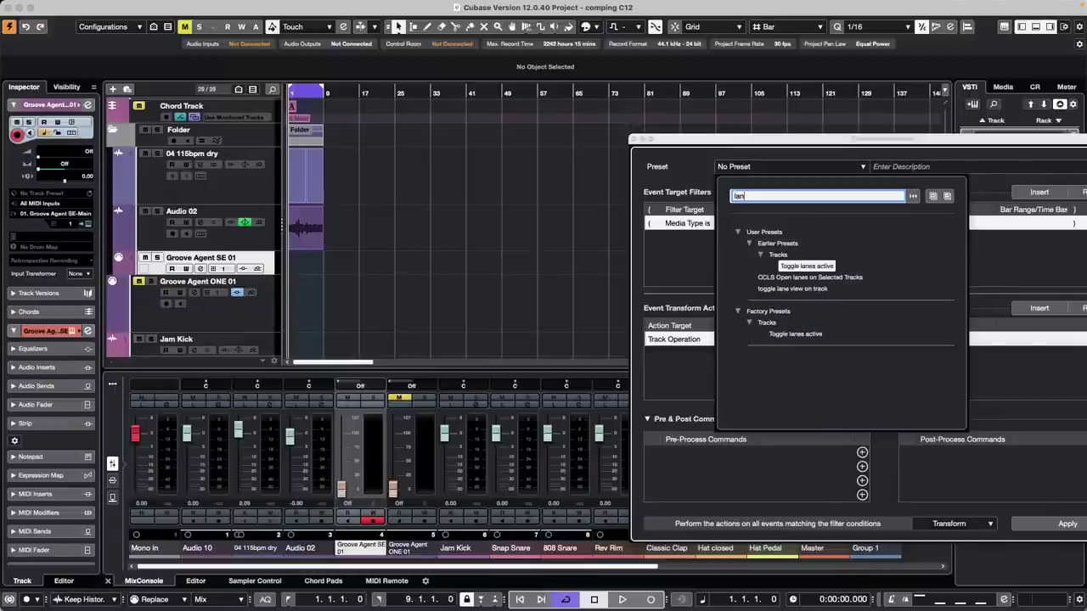
pyautogui.doubleClick(805, 267)
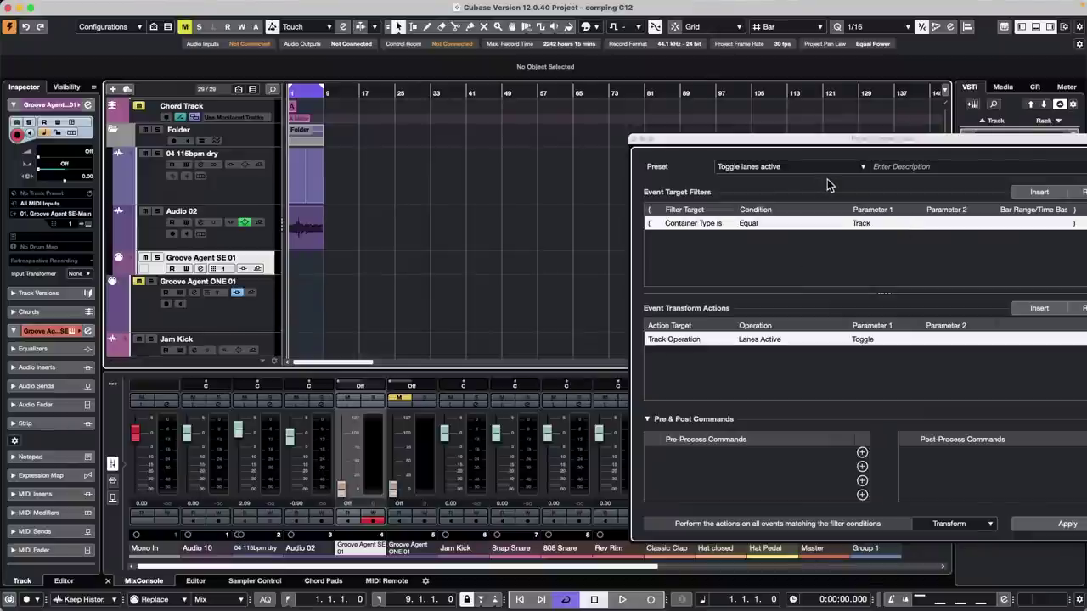
pyautogui.moveTo(799, 143); pyautogui.dragTo(696, 133)
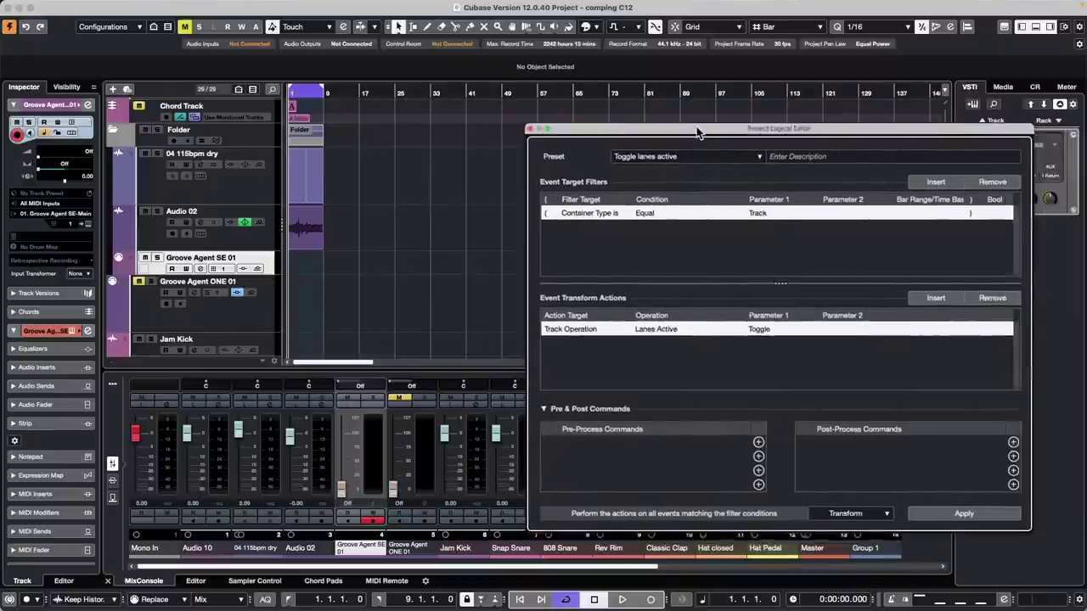
pyautogui.click(685, 159)
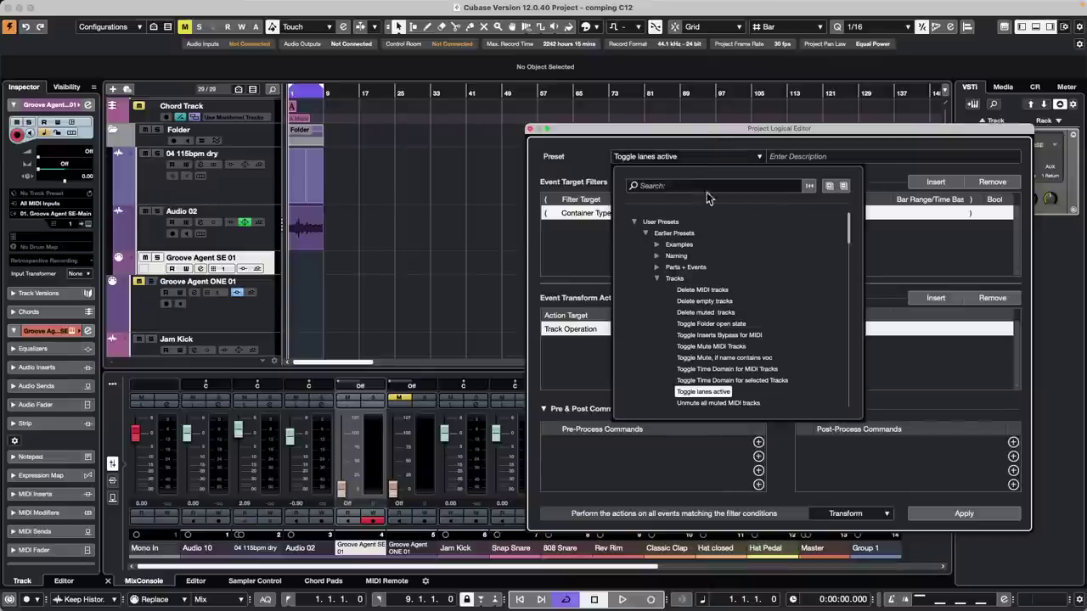
pyautogui.click(680, 184)
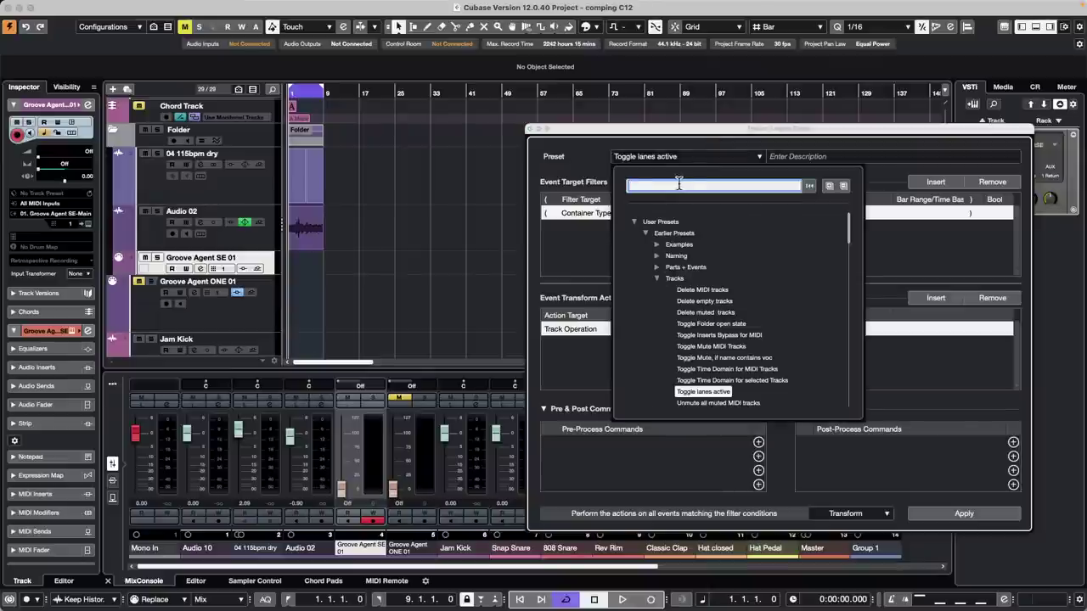
pyautogui.write('lane')
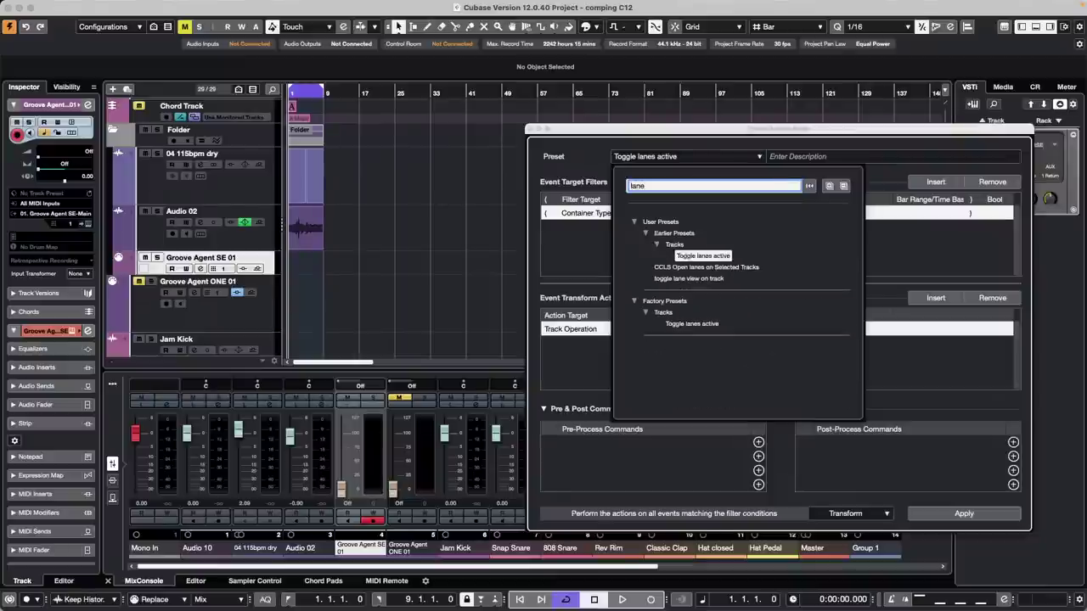
pyautogui.click(696, 280)
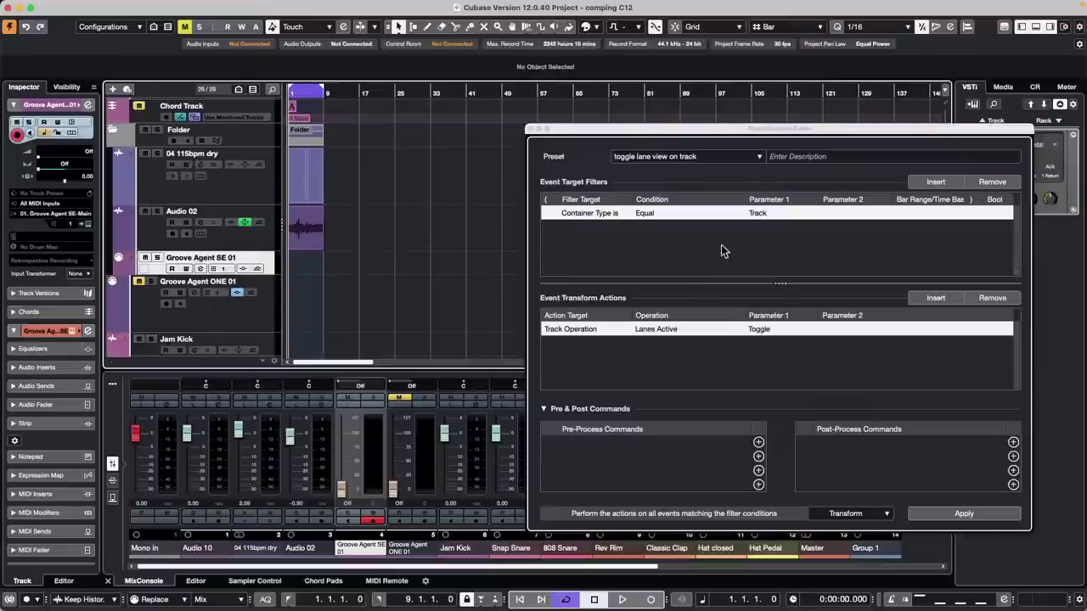
pyautogui.click(529, 129)
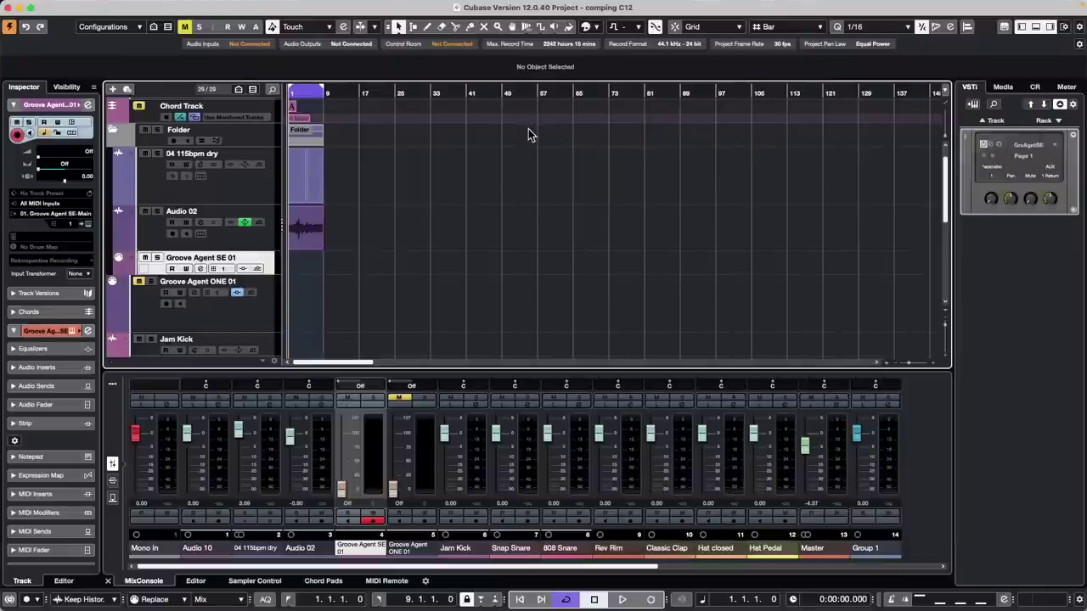
pyautogui.moveTo(1085, 5)
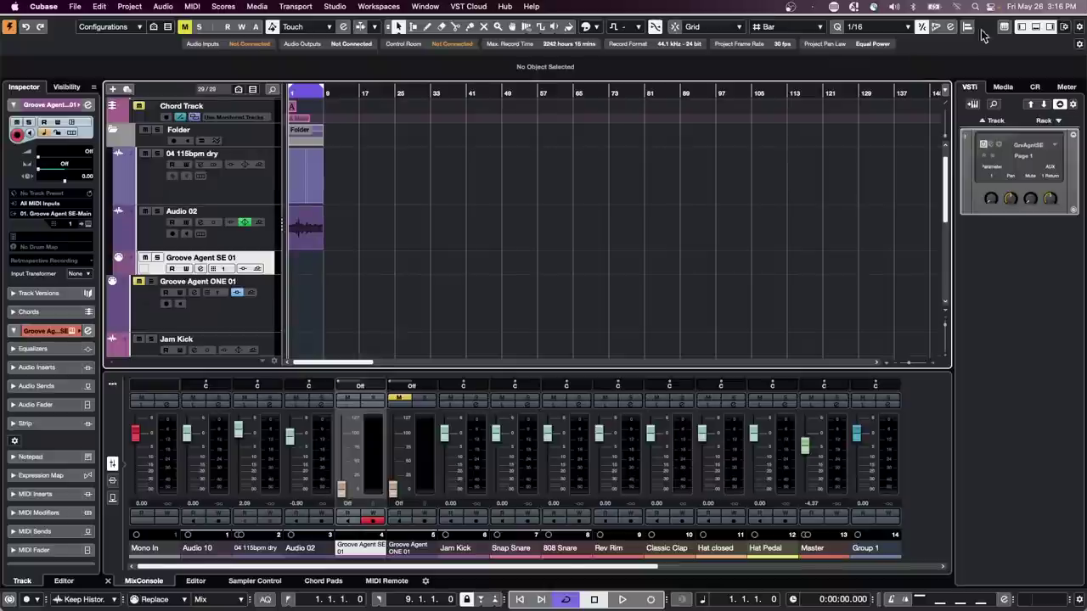
pyautogui.click(106, 8)
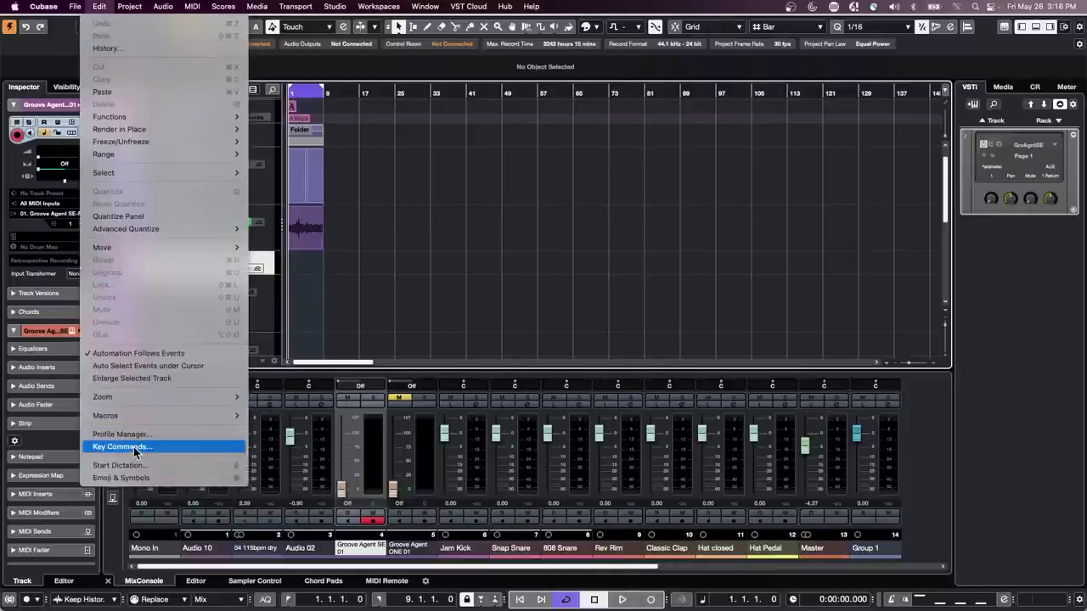
pyautogui.click(127, 448)
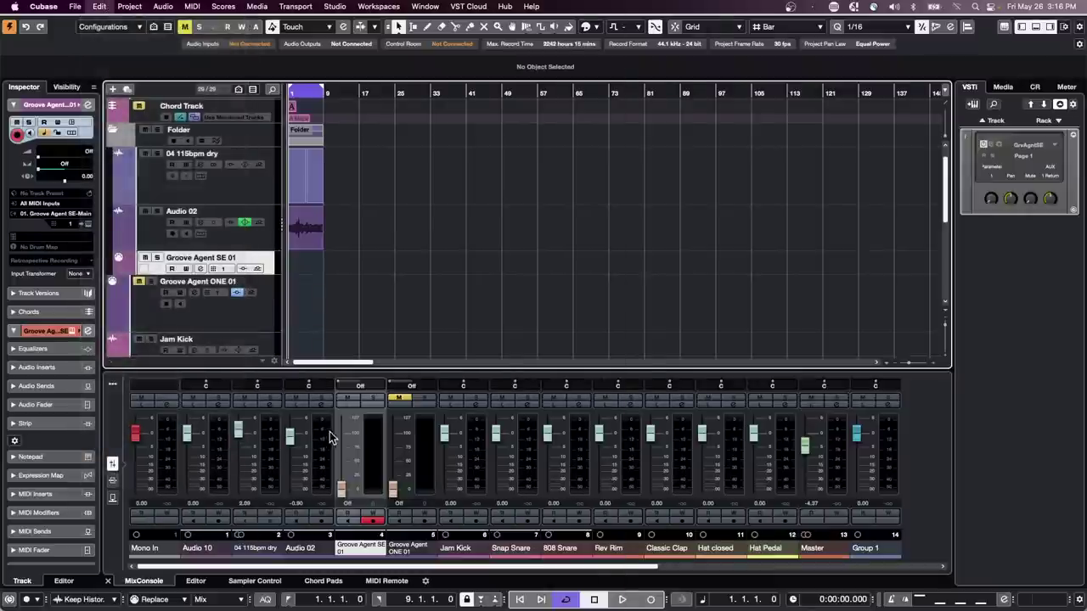
pyautogui.moveTo(332, 123); pyautogui.dragTo(576, 97)
pyautogui.click(352, 113)
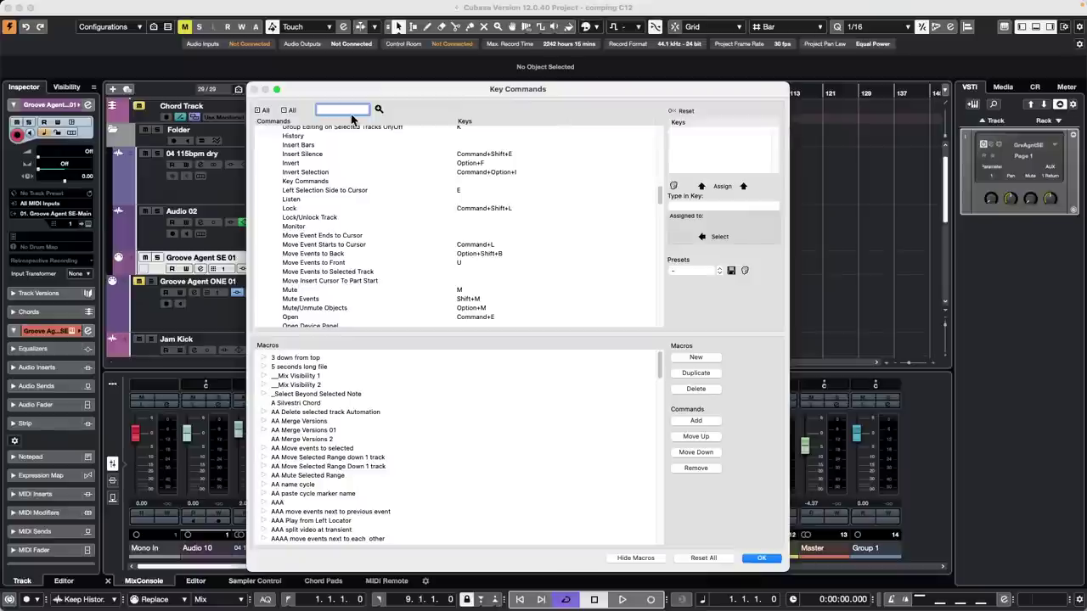
pyautogui.write('name')
pyautogui.press('Return')
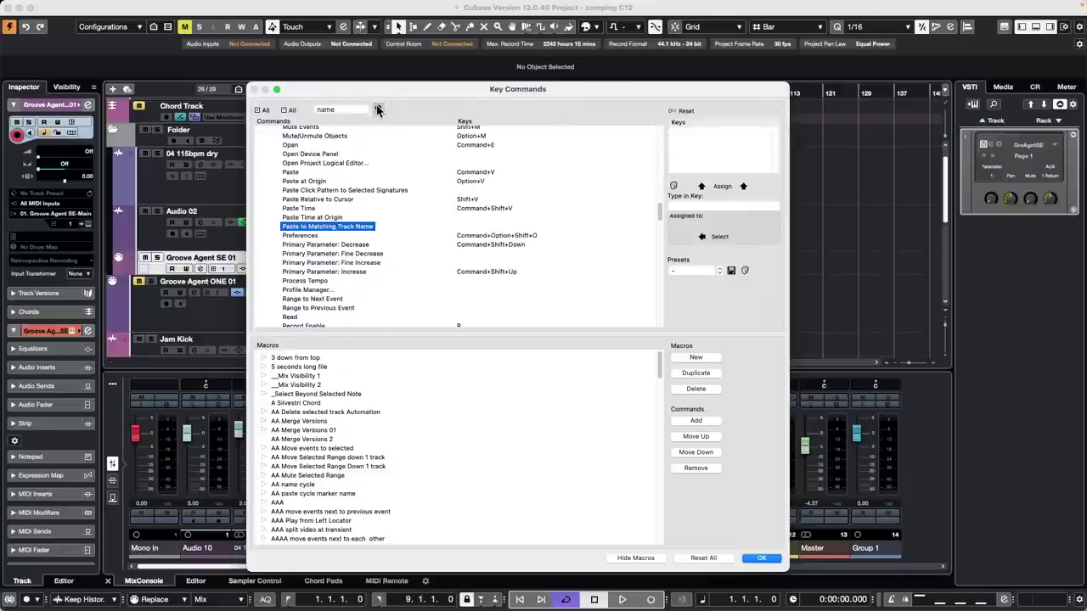
pyautogui.click(378, 107)
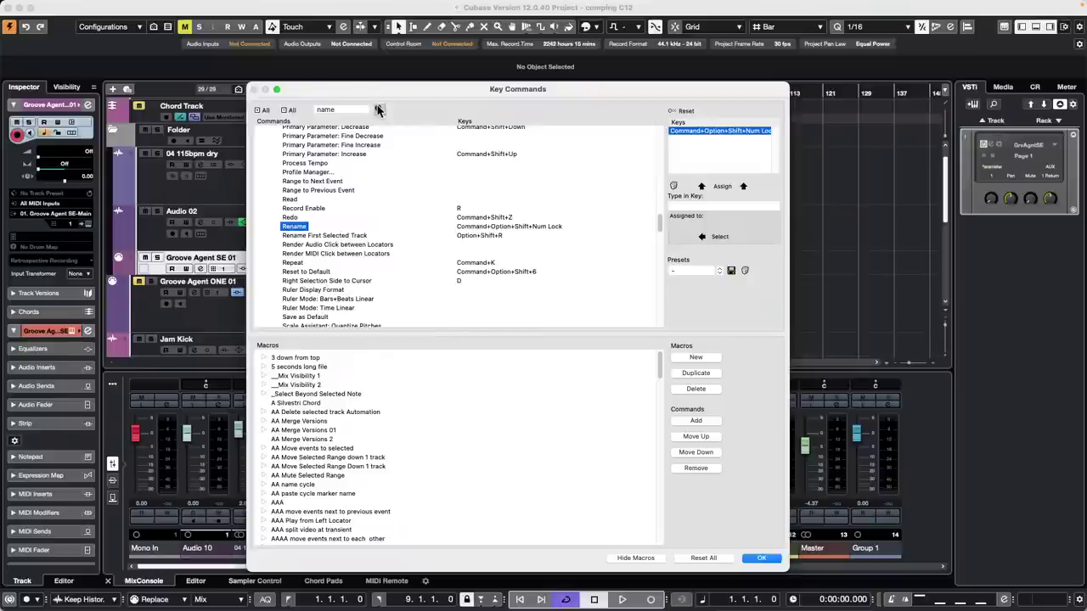
pyautogui.scroll(1, 382, 206)
pyautogui.scroll(20, 382, 205)
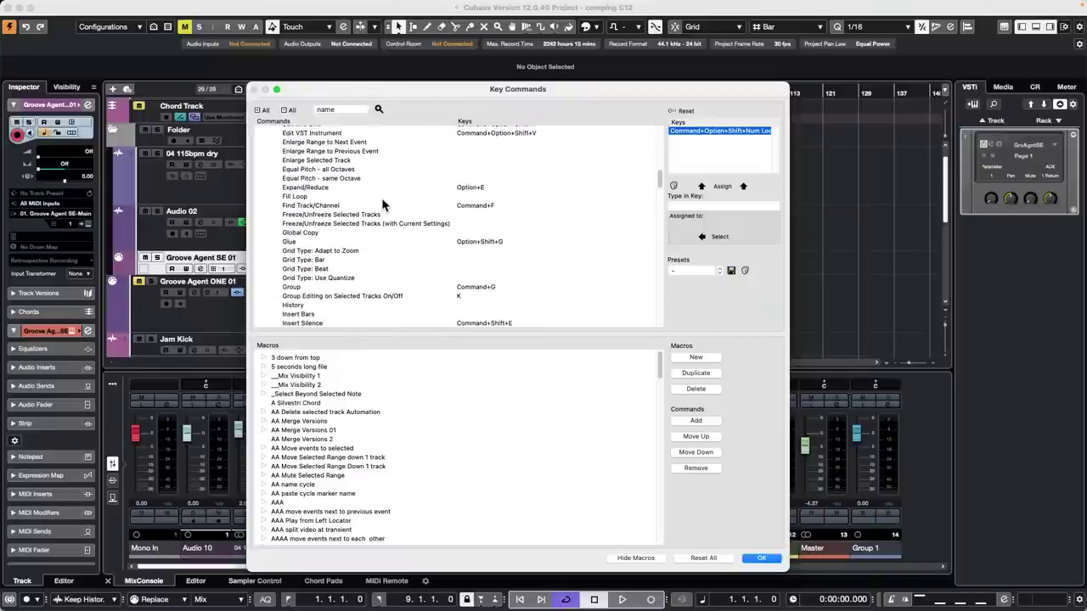
pyautogui.scroll(-20, 384, 202)
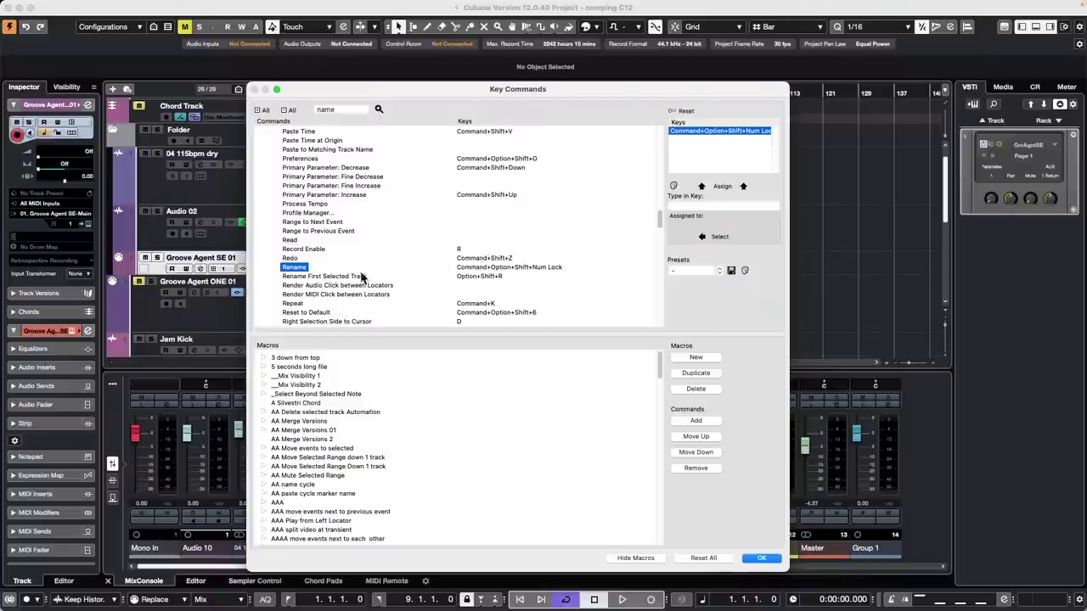
pyautogui.click(335, 277)
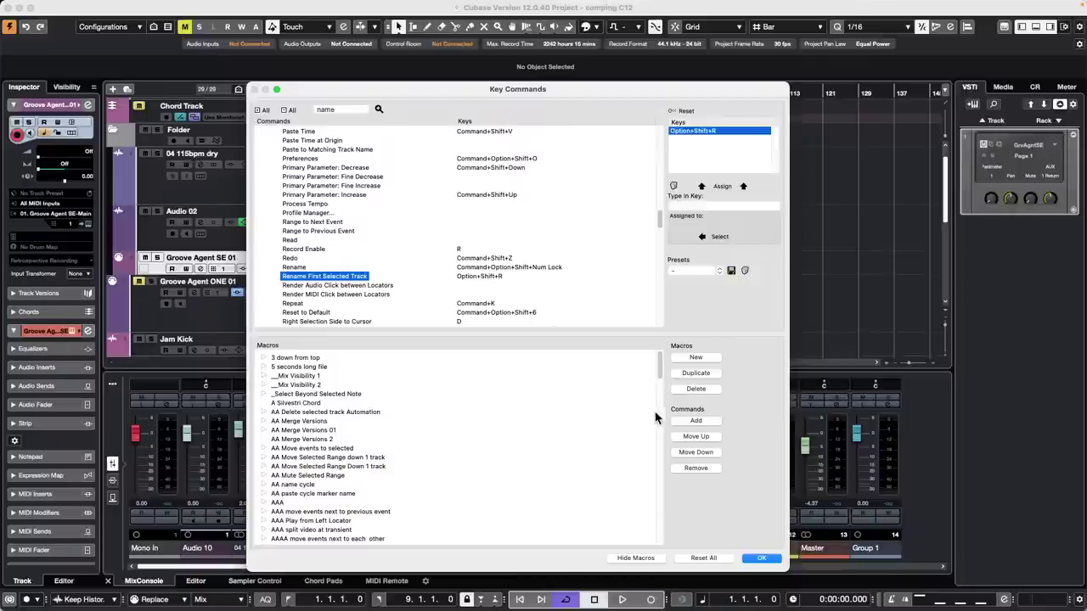
pyautogui.click(778, 558)
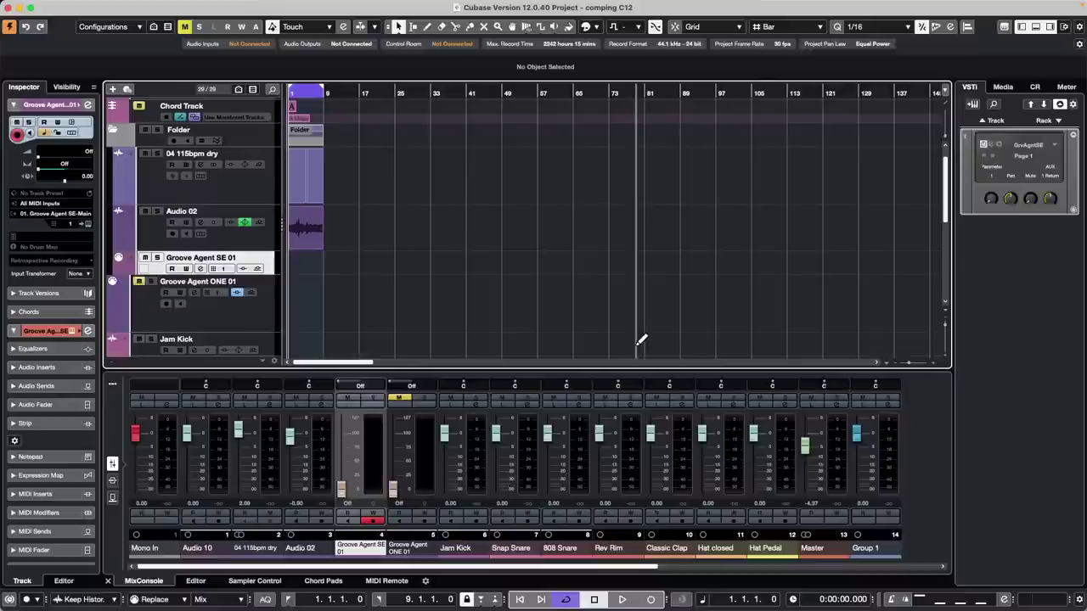
# - Attempt renaming the Groove Agent SE 01 and Groove Agent ONE 01 tracks
pyautogui.hotkey('alt', 'r')
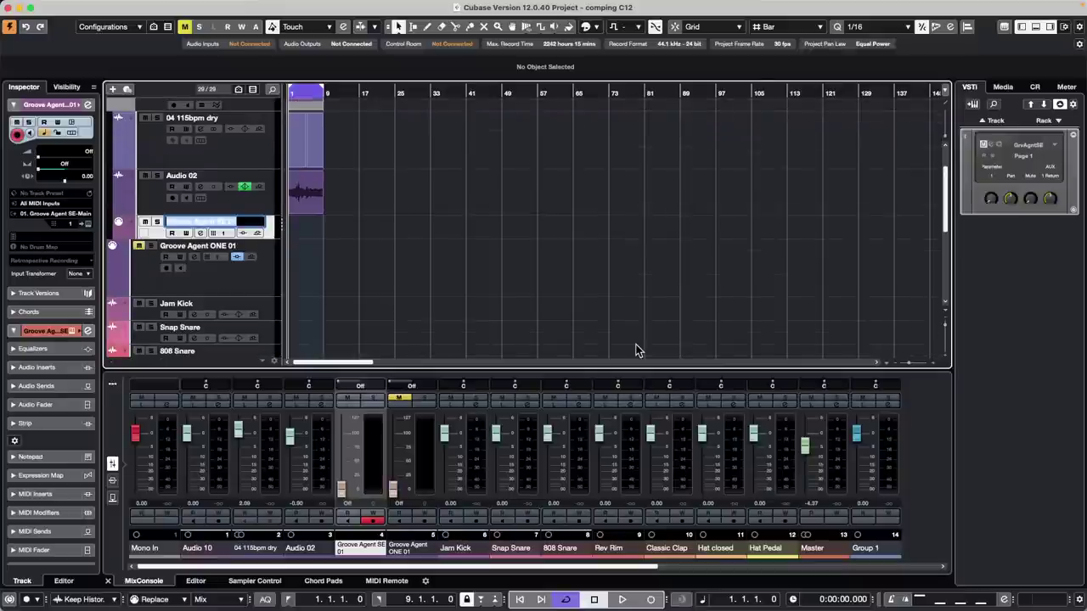
pyautogui.click(235, 274)
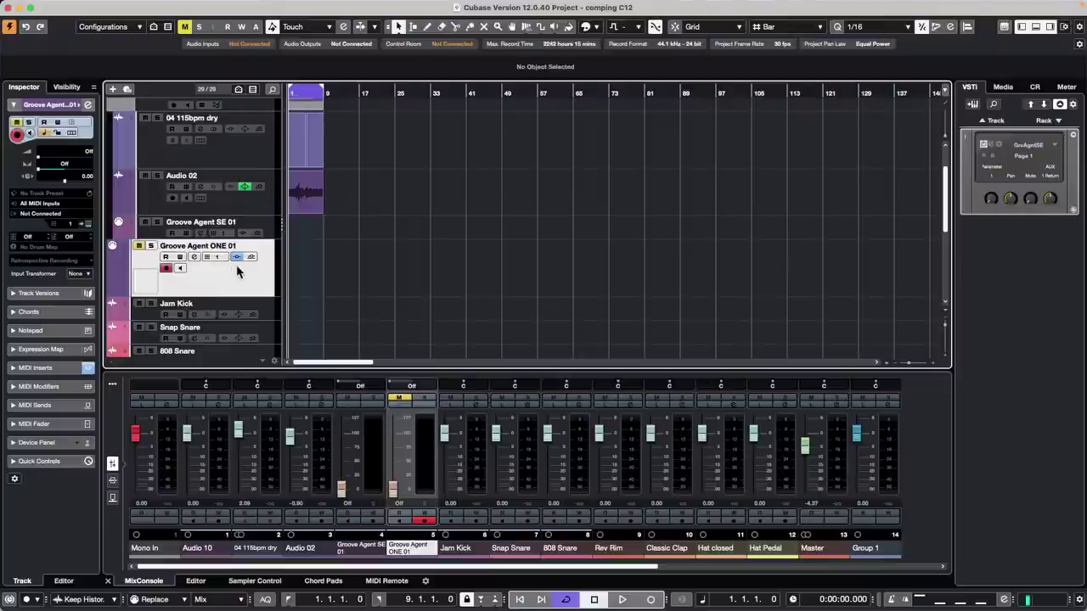
pyautogui.doubleClick(231, 222)
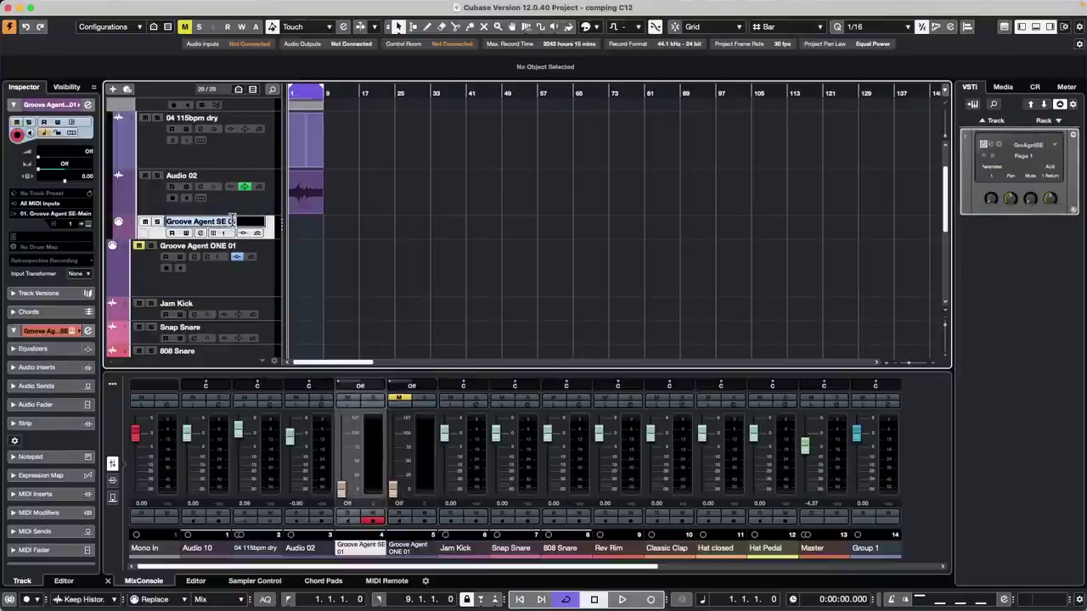
pyautogui.click(250, 297)
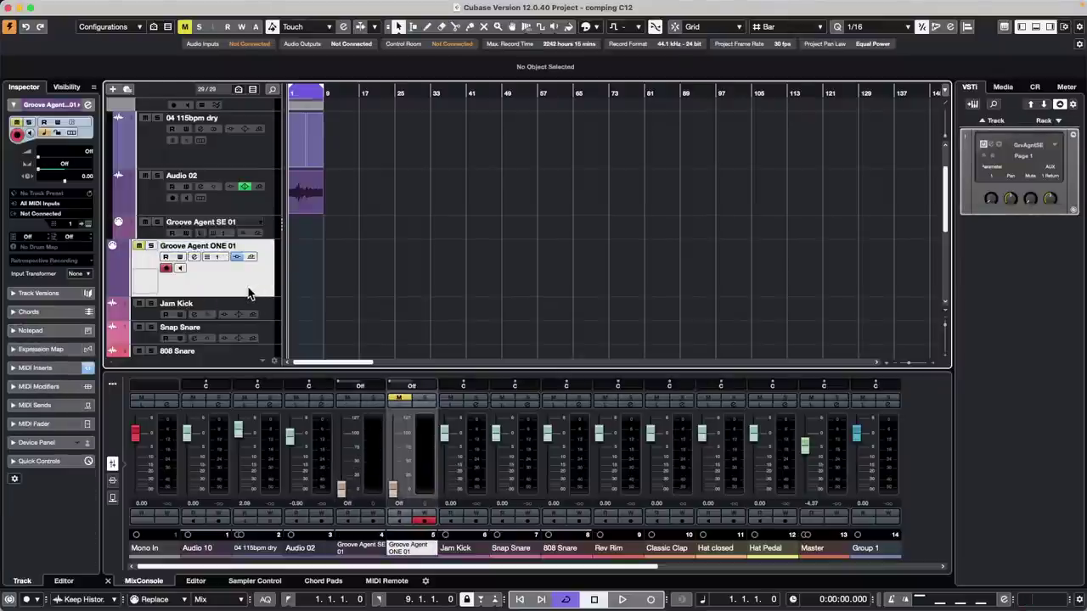
pyautogui.hotkey('shift', 'Return')
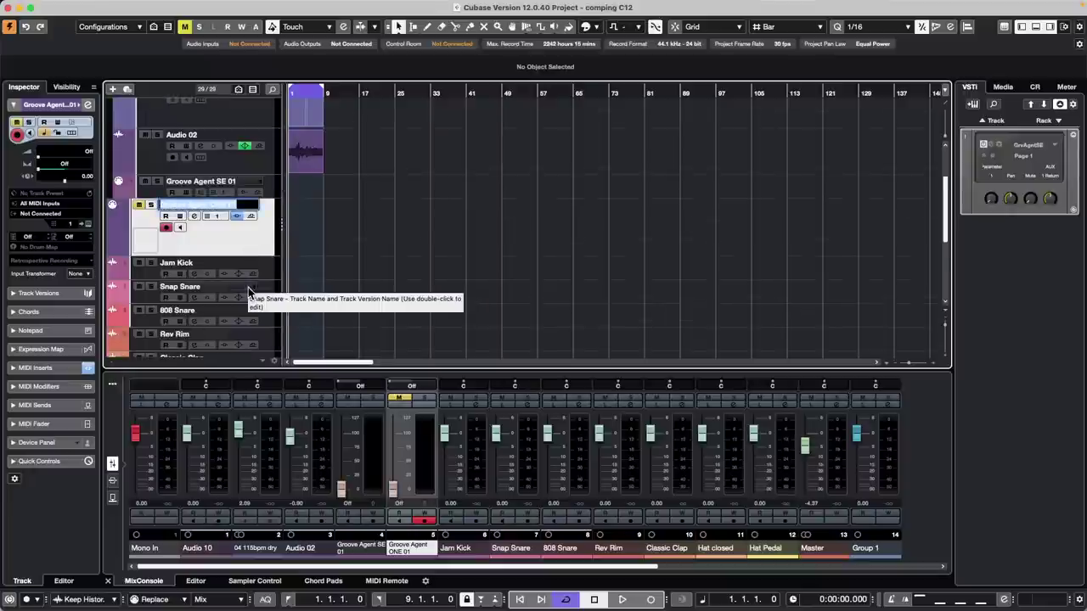
pyautogui.scroll(3, 223, 237)
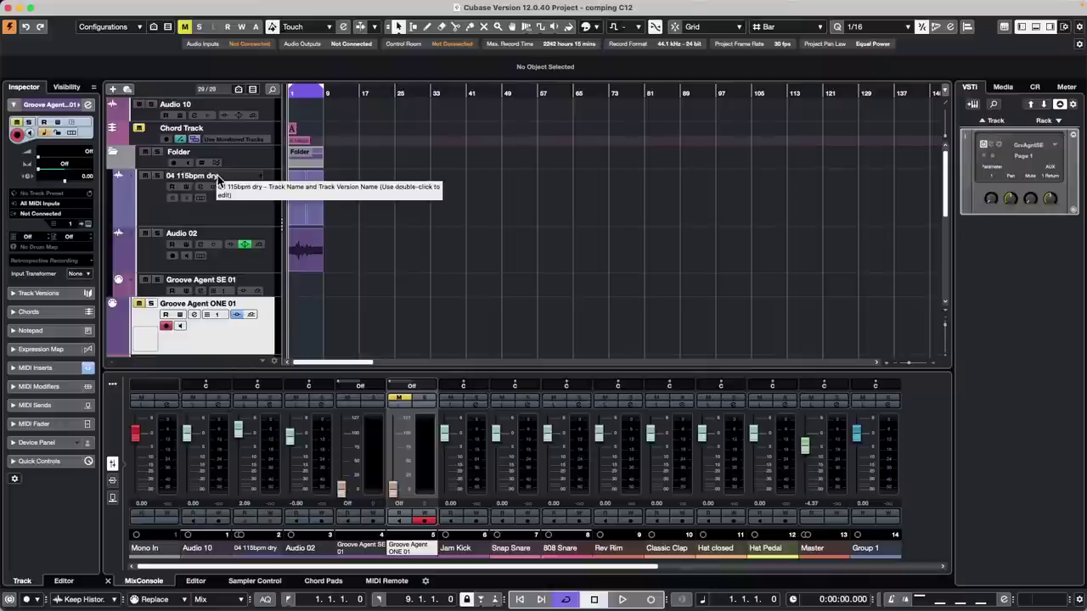
# - Rename successive tracks iyoiyfy6f, po8y6fp8yf, p8yffp8y6fp, p8yffp8yf, p8yf6p8yfp8y6f, p86fp86f and p86f086f
pyautogui.doubleClick(218, 175)
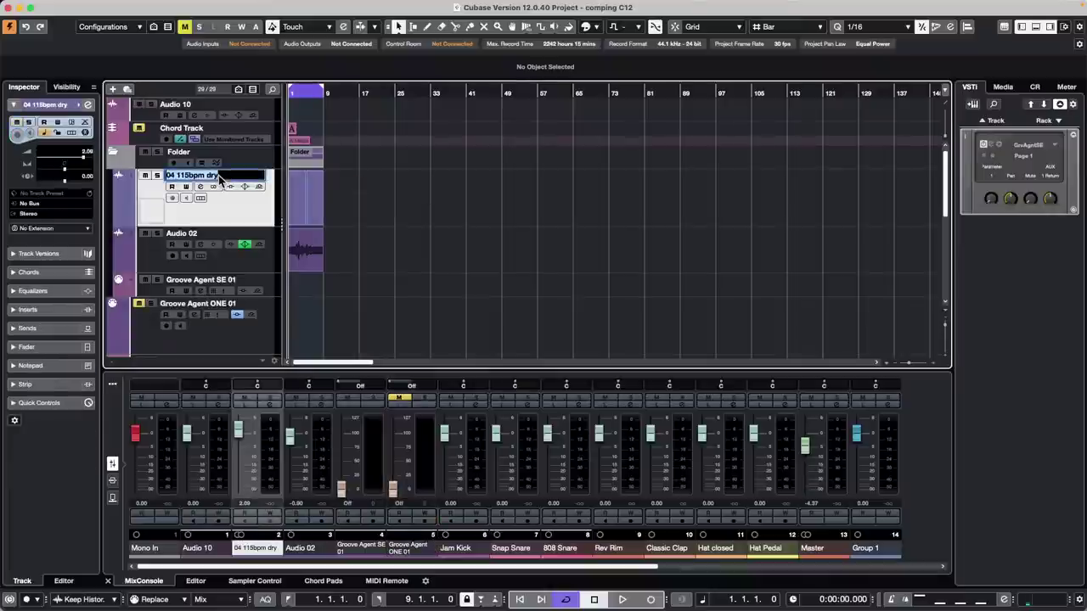
pyautogui.write('iyoiyfy6f')
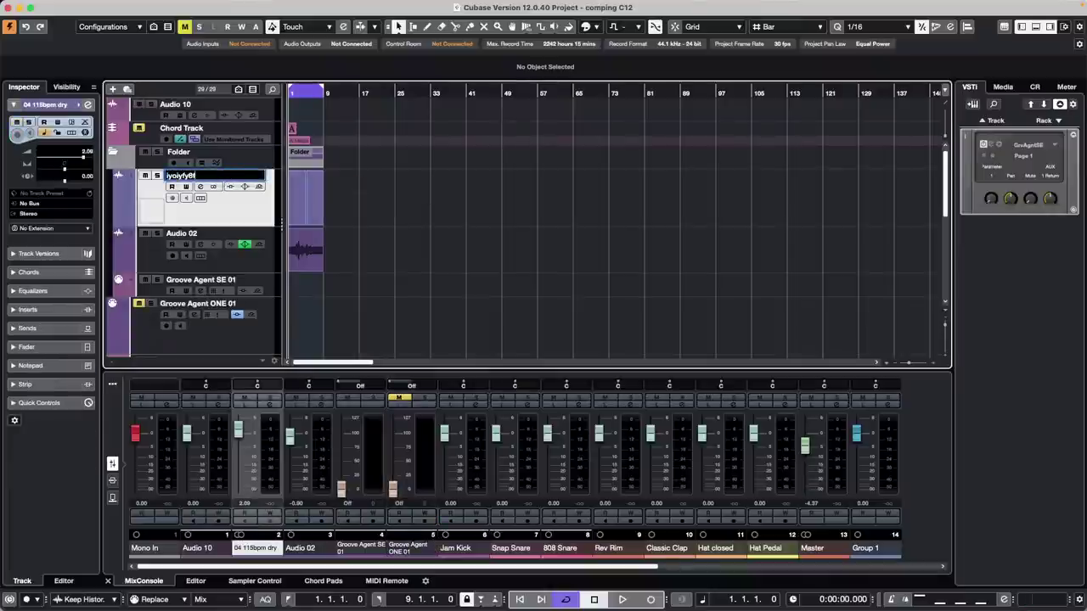
pyautogui.press('Tab')
pyautogui.write('po8y6fp8yf')
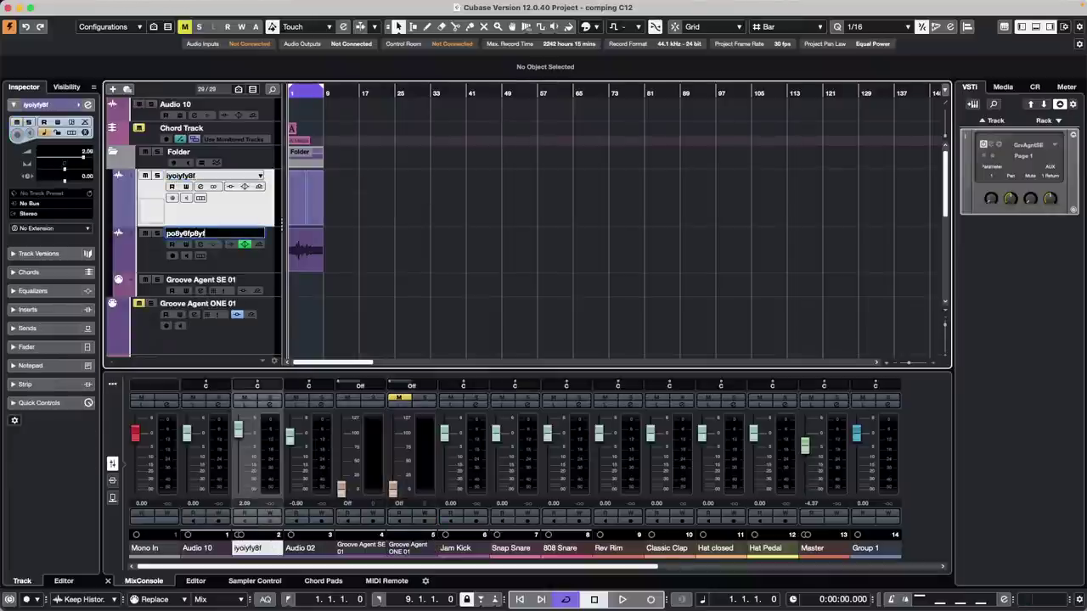
pyautogui.press('Tab')
pyautogui.write('p8yffp8y6fp')
pyautogui.press('Tab')
pyautogui.write('p8yffp8yf')
pyautogui.press('Tab')
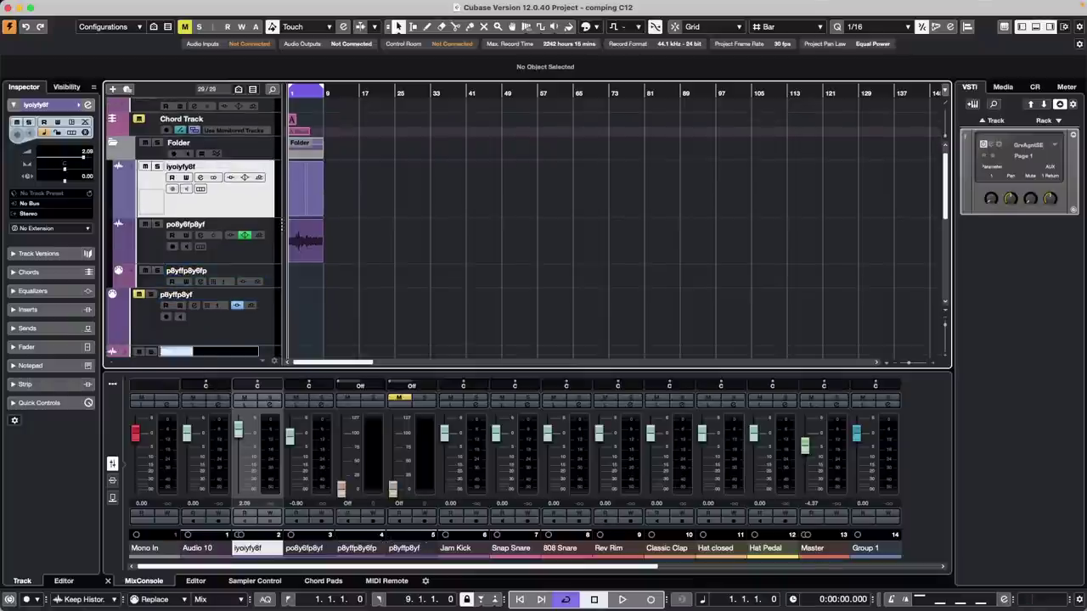
pyautogui.write('p8yf6p8yfp8y6f')
pyautogui.press('Tab')
pyautogui.write('p86fp86f')
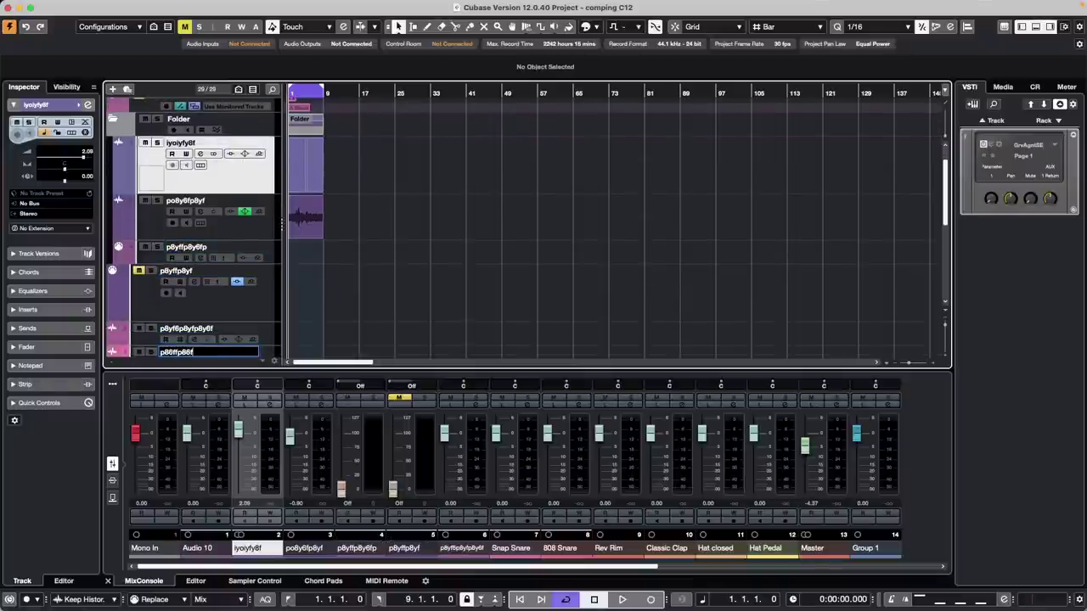
pyautogui.press('Tab')
pyautogui.write('p86f086f')
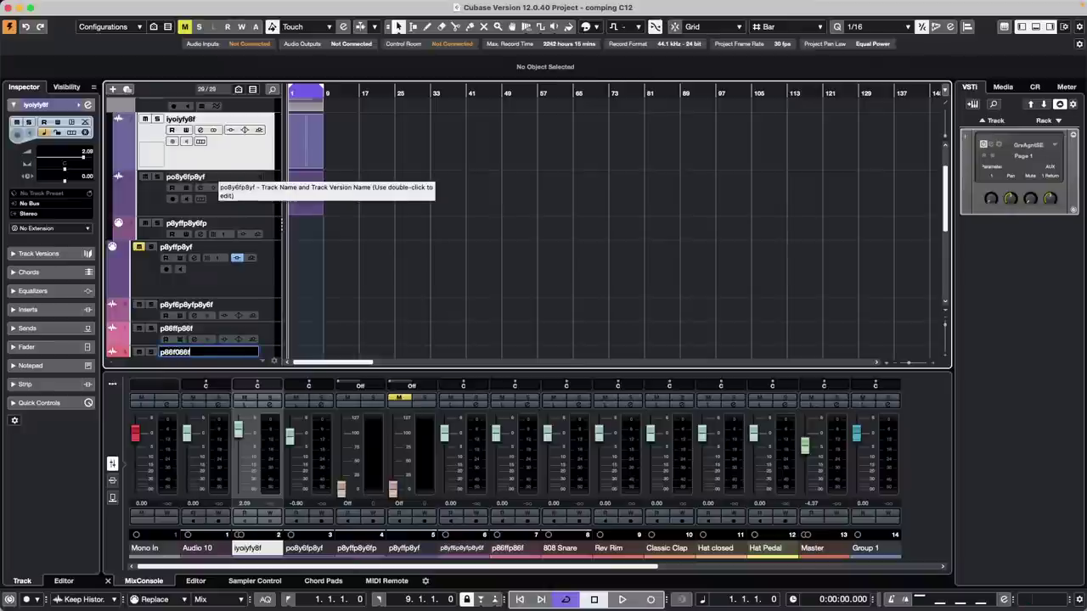
pyautogui.press('Return')
pyautogui.scroll(-5, 293, 192)
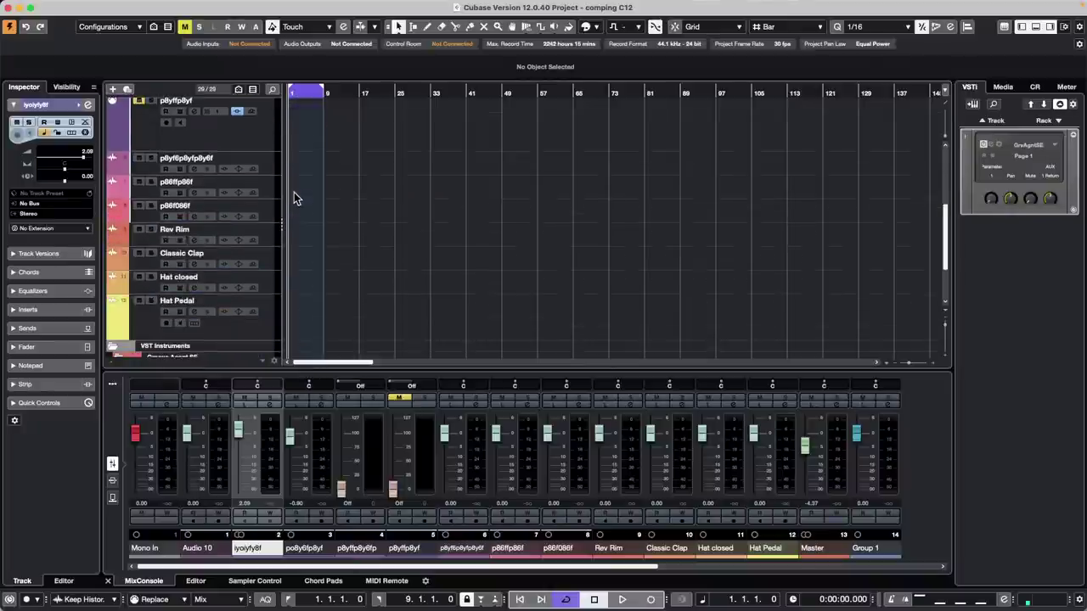
# - Solo the selected track and rename tracks uyitufyo8yf, o6yf and several o86f
pyautogui.press('8')
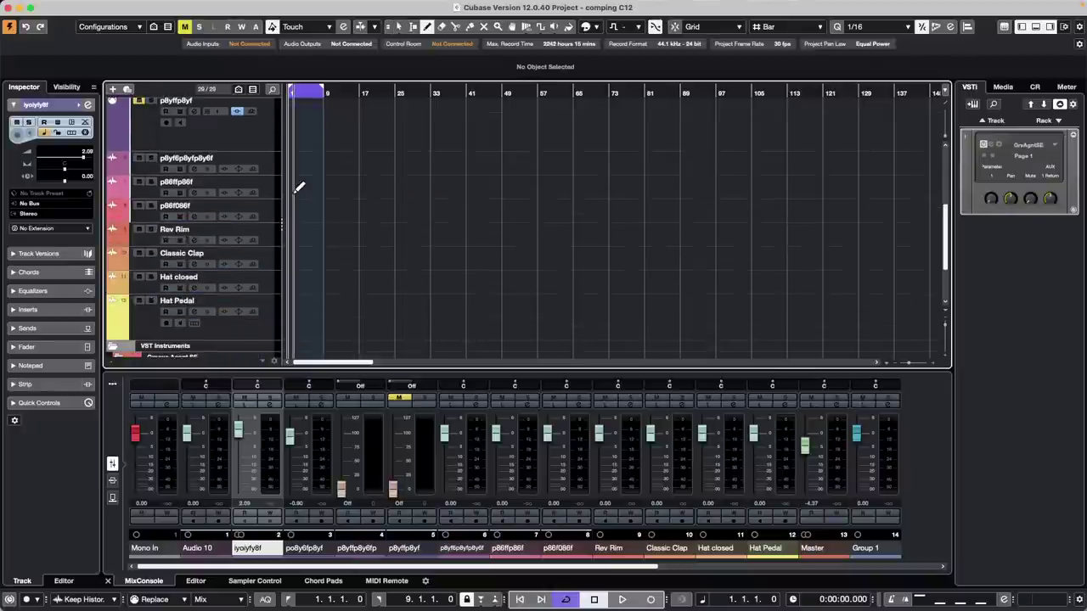
pyautogui.click(270, 167)
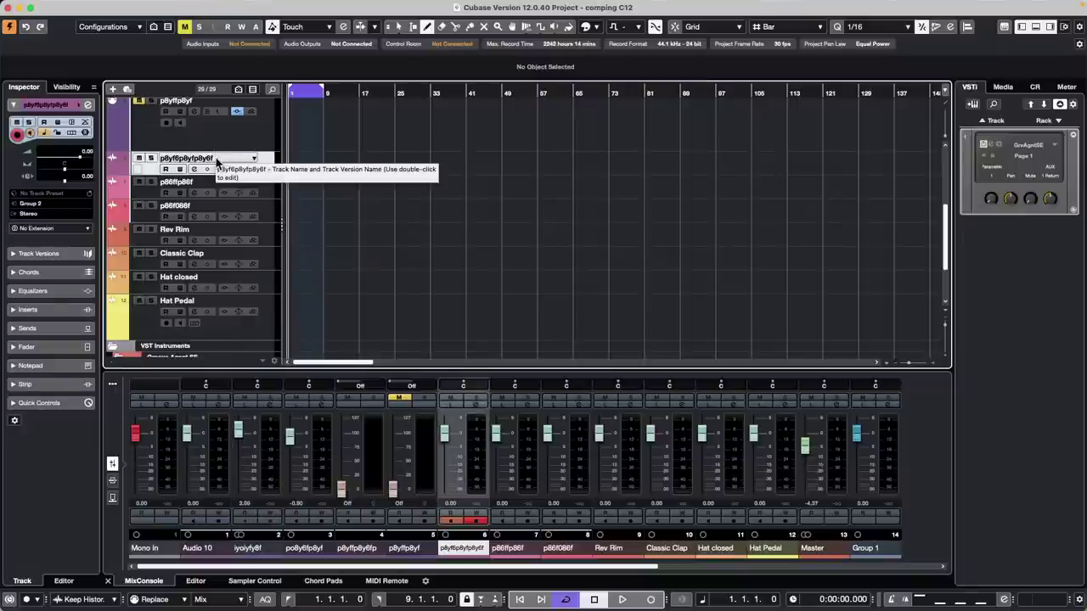
pyautogui.press('s')
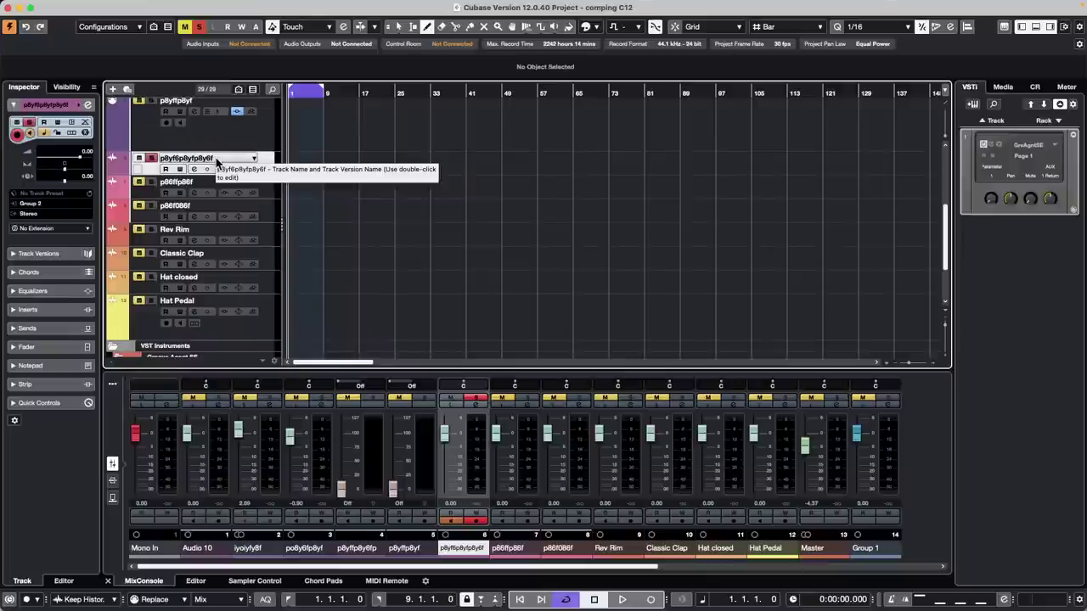
pyautogui.doubleClick(209, 158)
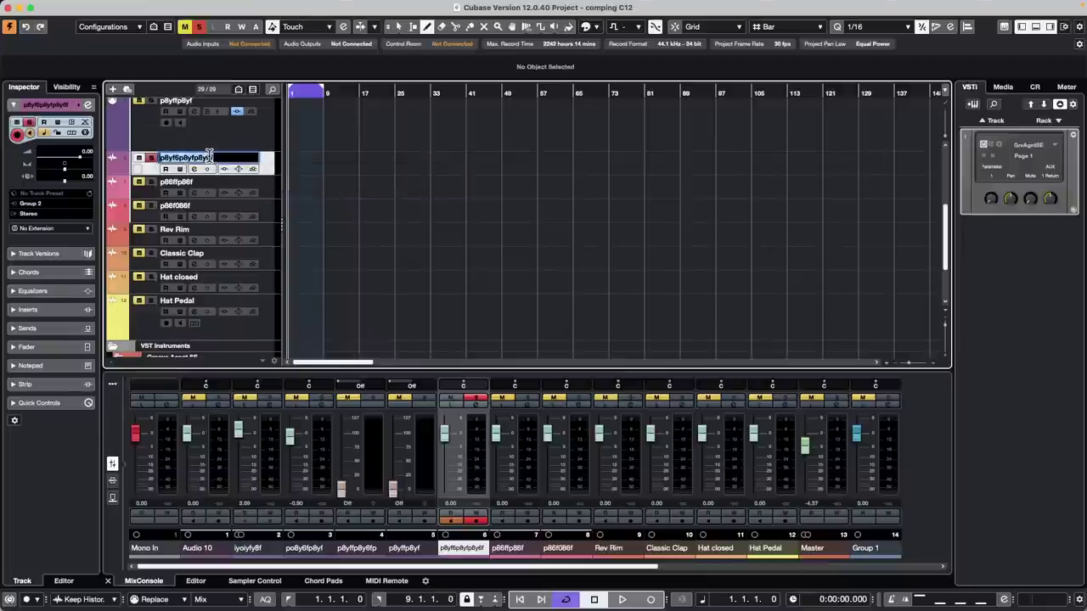
pyautogui.write('uyitufyo8yf')
pyautogui.press('Tab')
pyautogui.write('o6yf')
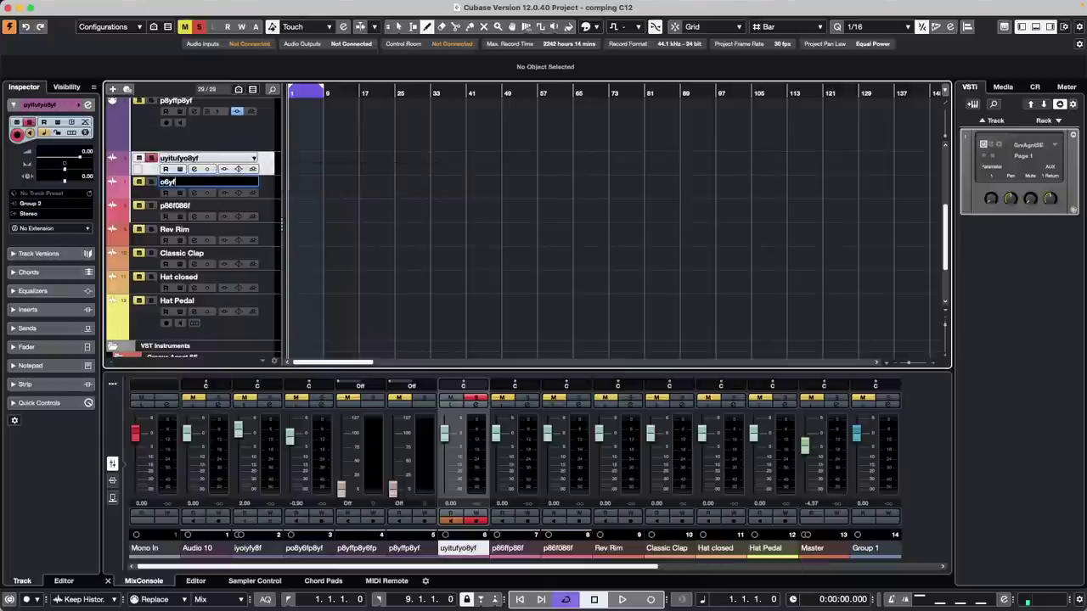
pyautogui.press('Tab')
pyautogui.write('o68f')
pyautogui.press('Tab')
pyautogui.write('o86f')
pyautogui.press('Tab')
pyautogui.write('o86f')
pyautogui.press('Tab')
pyautogui.write('o86f')
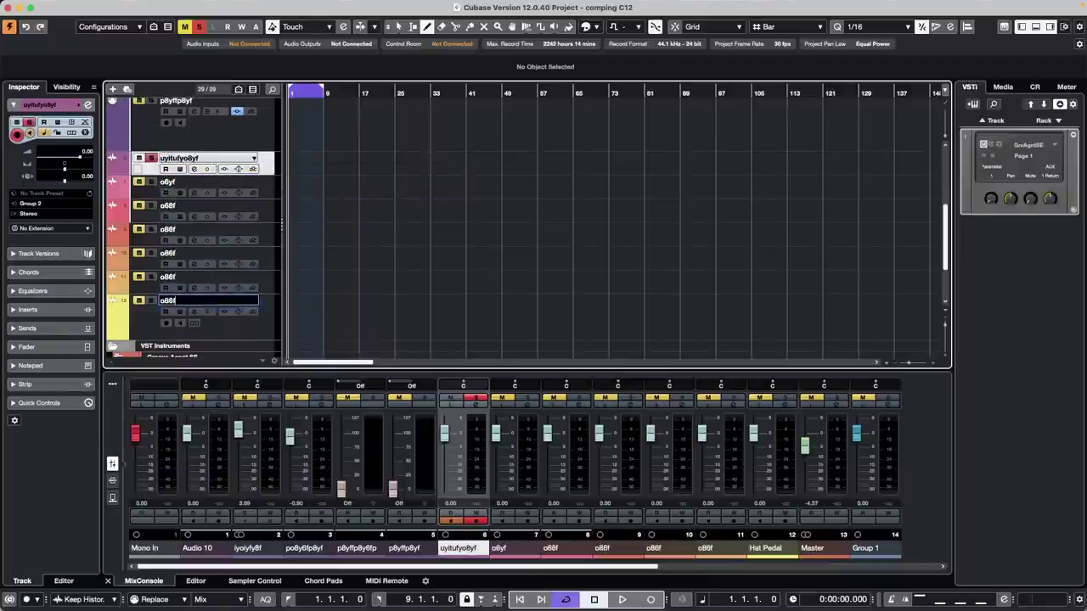
pyautogui.press('Tab')
pyautogui.write('o86f')
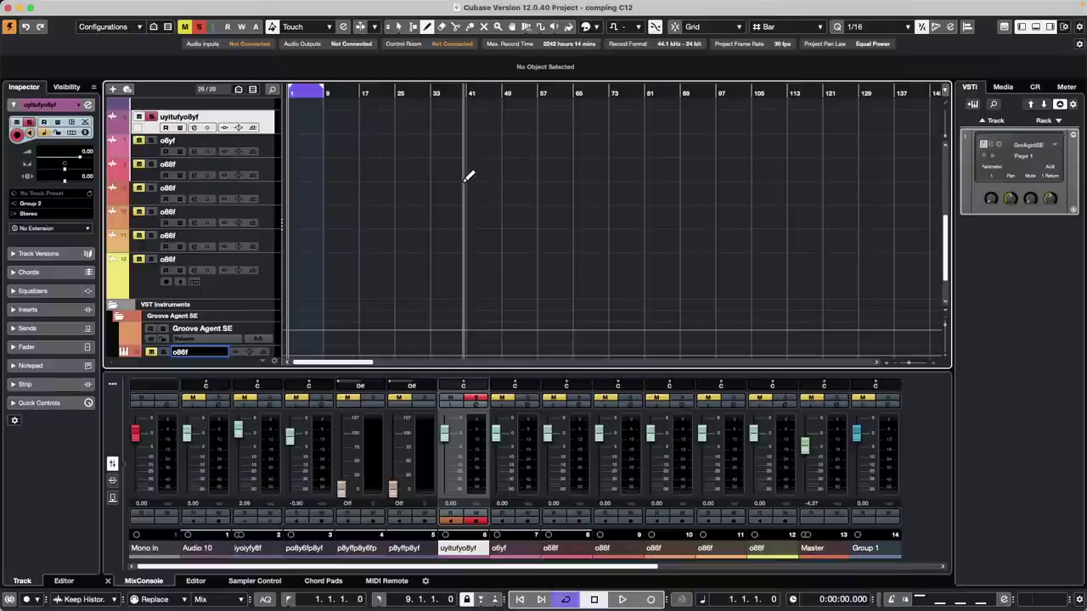
pyautogui.rightClick(463, 182)
# - Choose the Object Selection arrow from the quick tool palette
pyautogui.click(461, 185)
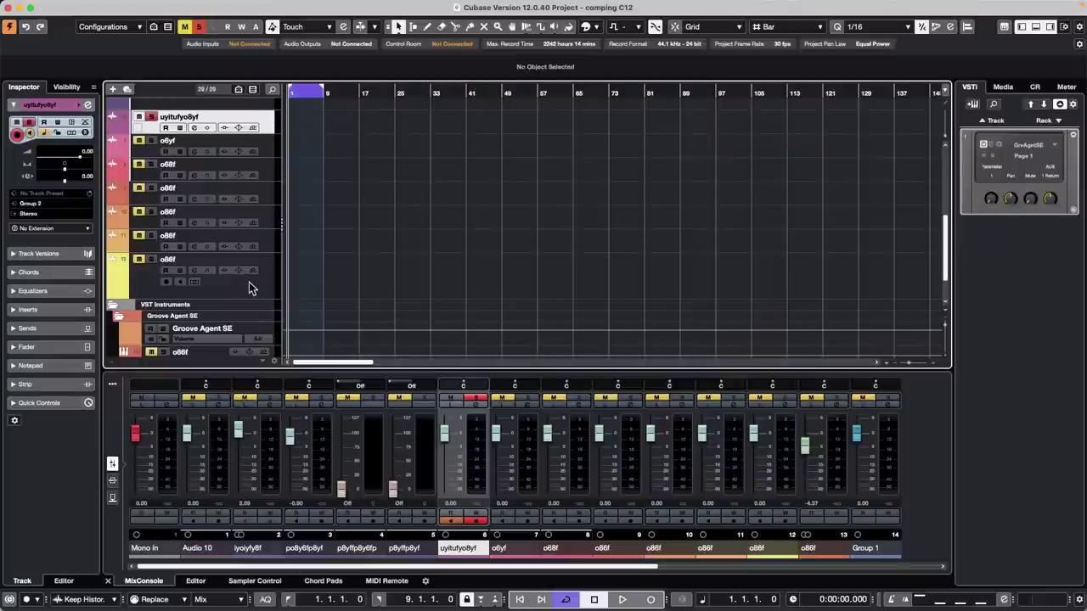
# - Add a Retrologue instrument track, Retrologue 01, near the top of the track list
pyautogui.scroll(5, 266, 242)
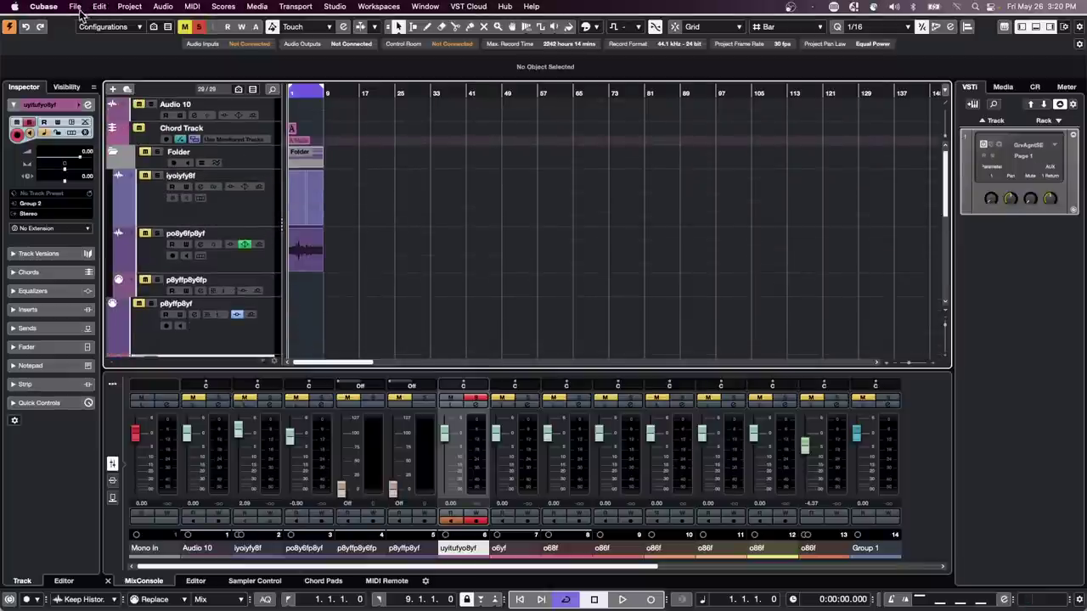
pyautogui.click(247, 202)
pyautogui.rightClick(247, 202)
pyautogui.moveTo(338, 211)
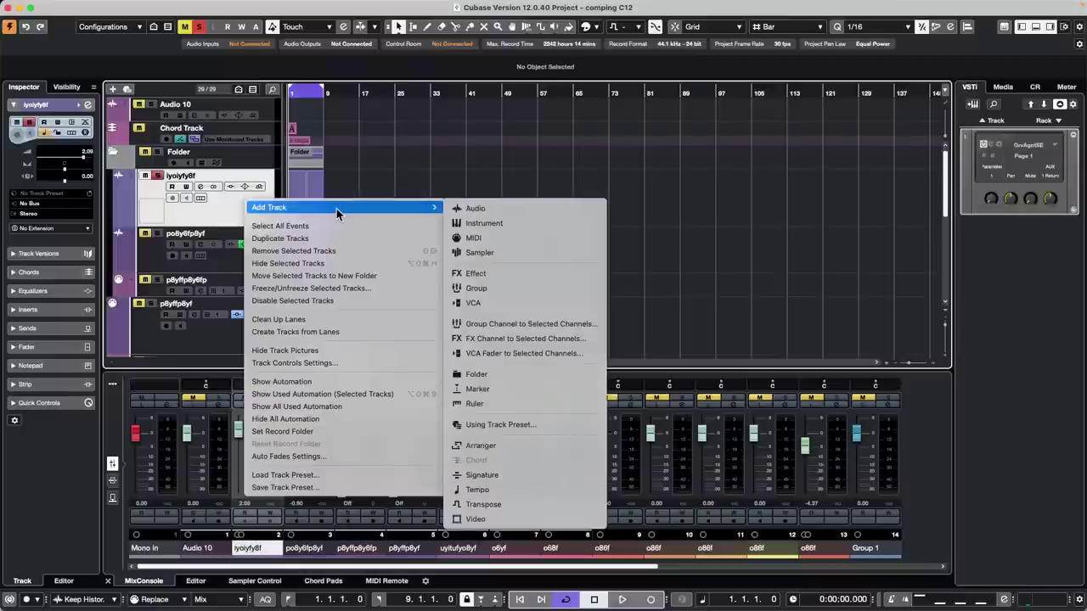
pyautogui.click(493, 225)
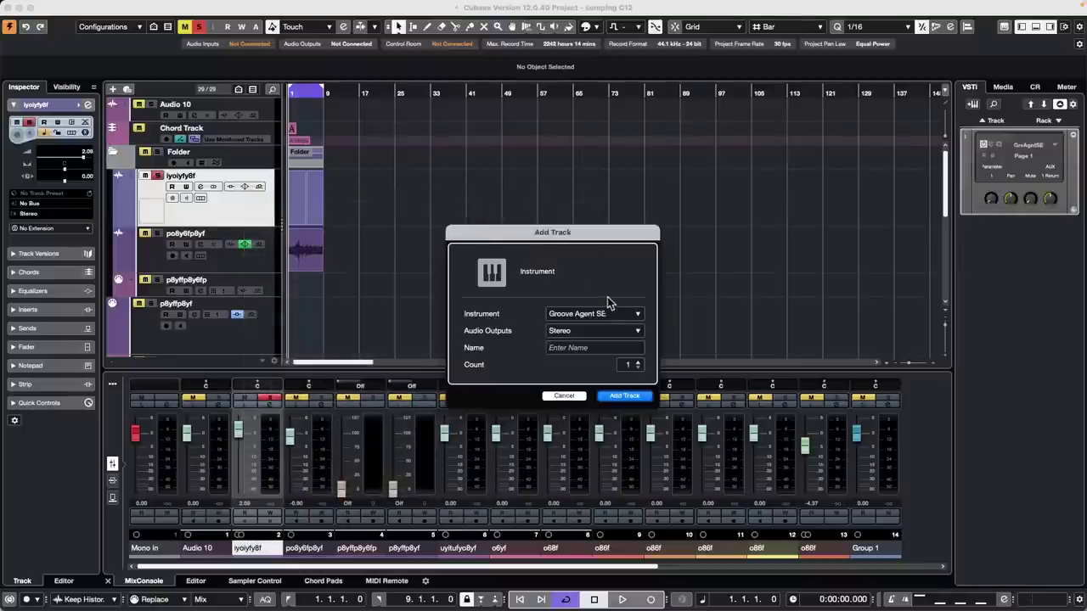
pyautogui.click(618, 315)
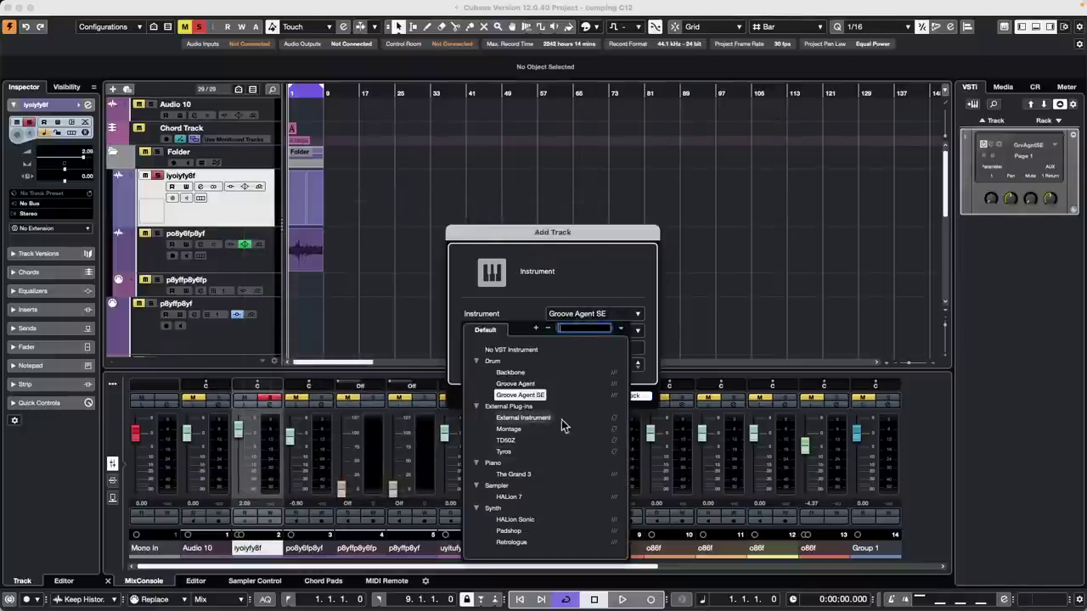
pyautogui.click(512, 543)
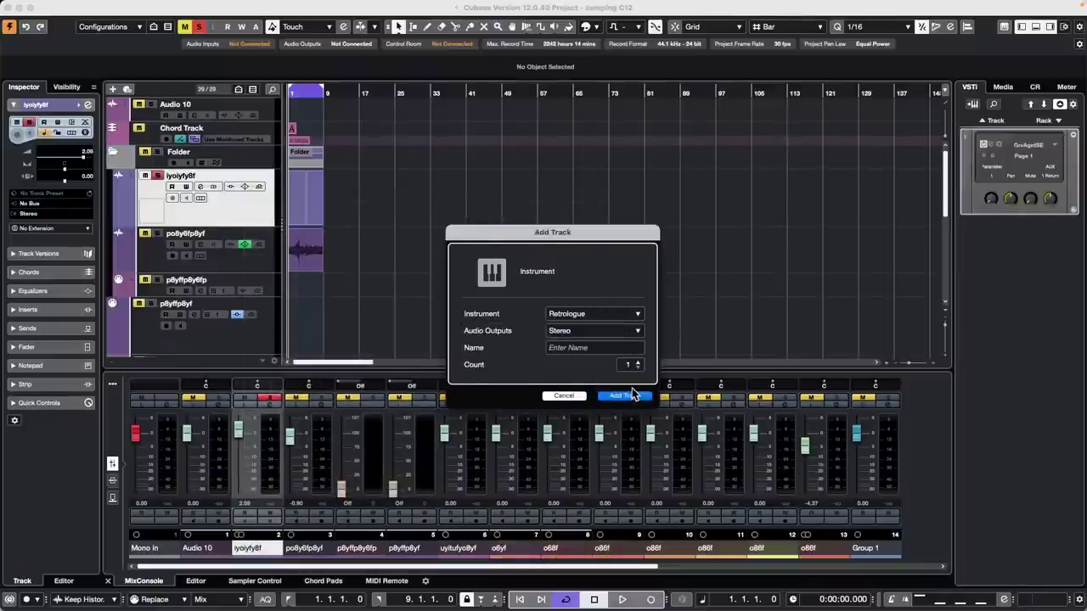
pyautogui.click(629, 395)
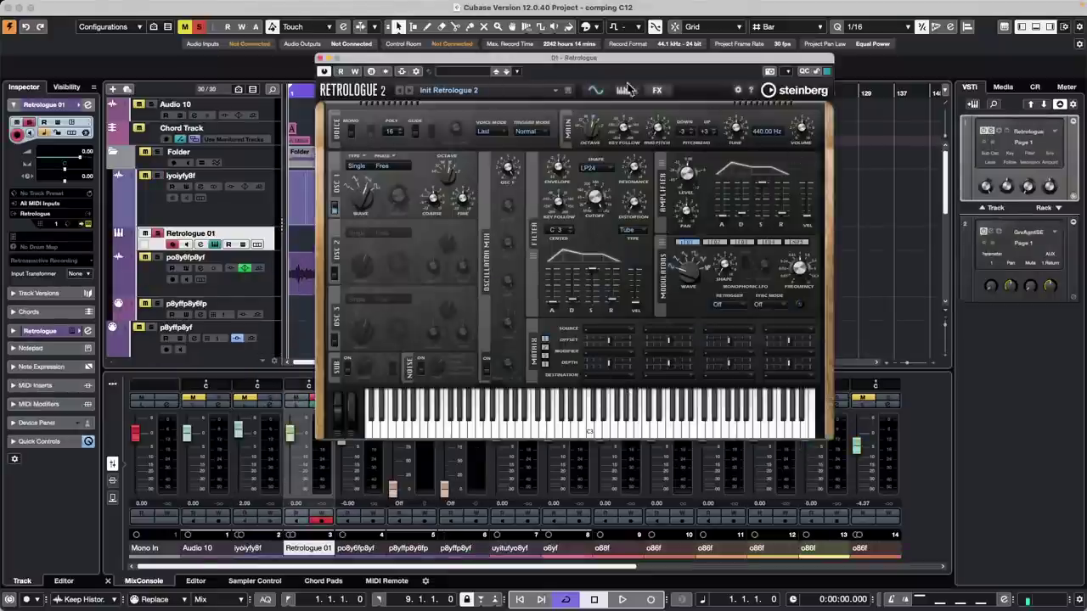
# - Toggle Retrologue's quick controls strip, leave it hidden, and close the plugin window
pyautogui.click(804, 73)
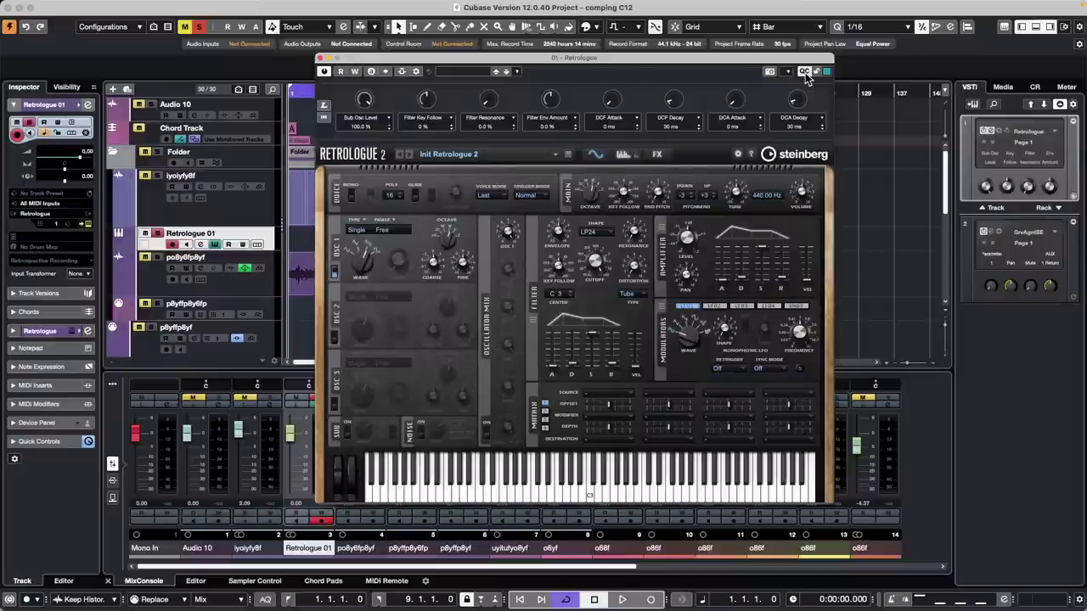
pyautogui.click(805, 74)
pyautogui.click(806, 74)
pyautogui.click(806, 74)
pyautogui.click(805, 74)
pyautogui.click(806, 74)
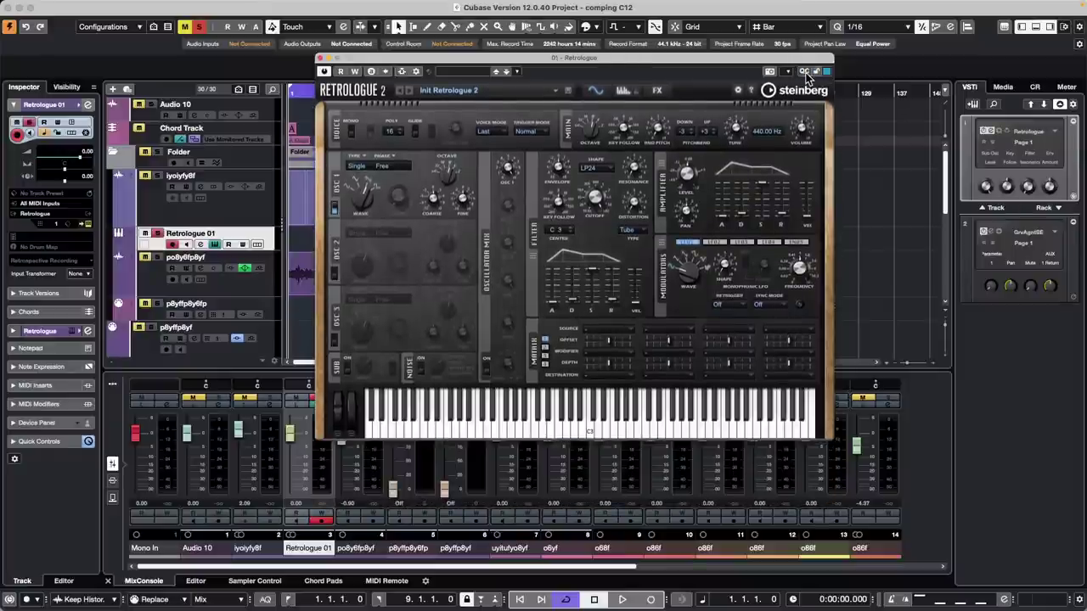
pyautogui.click(804, 73)
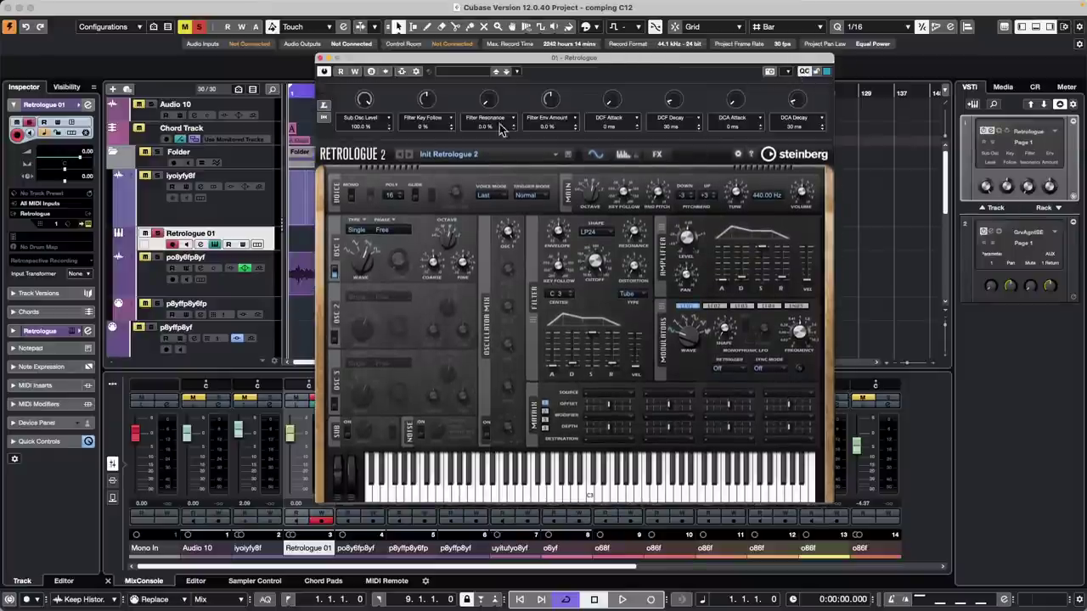
pyautogui.click(804, 73)
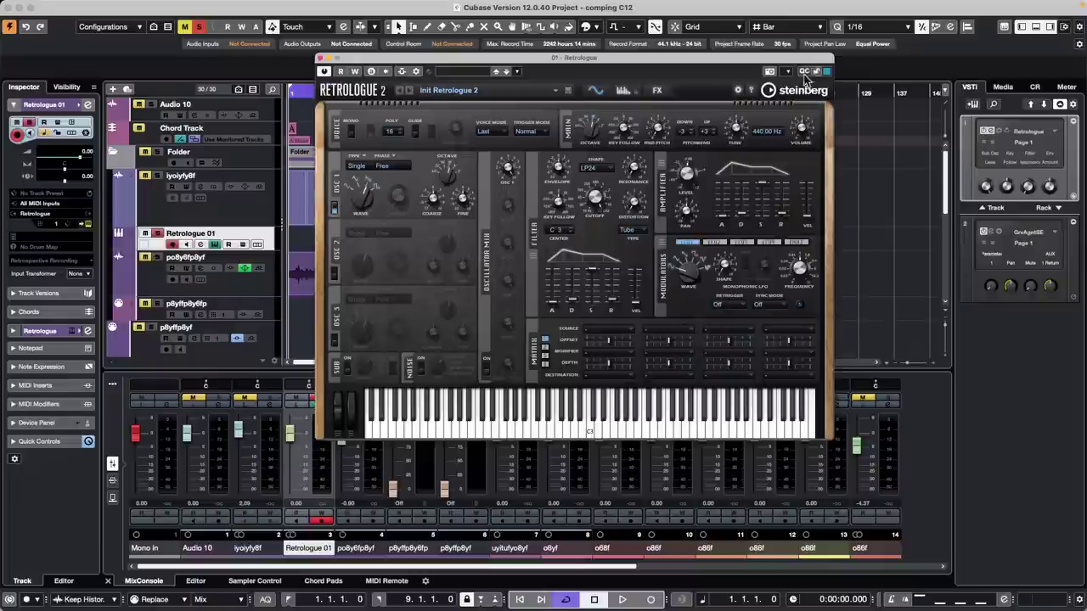
pyautogui.click(319, 58)
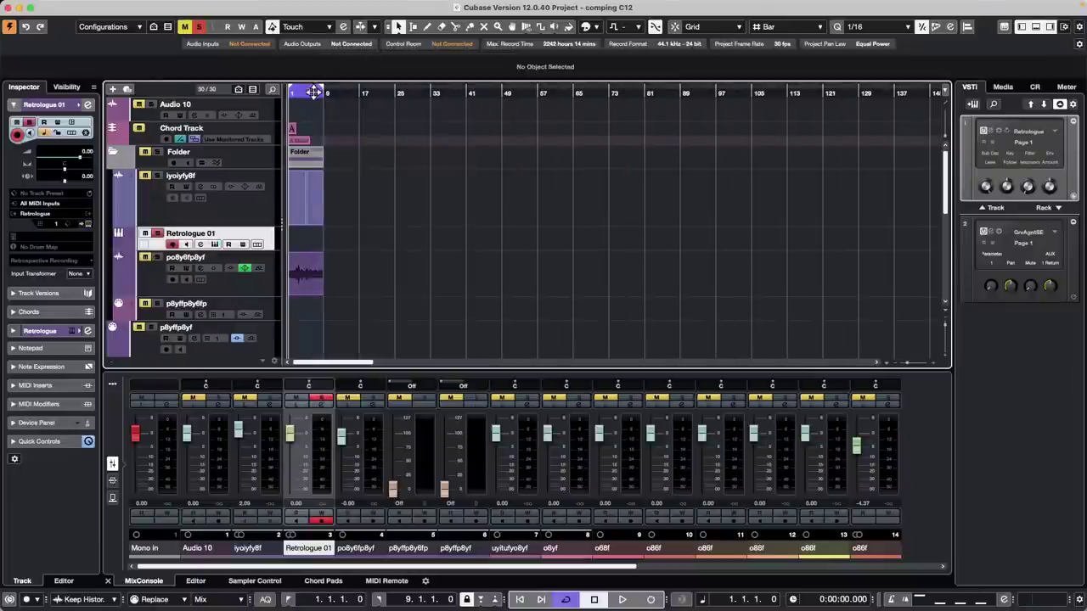
# - Zoom the timeline, show the Korg nanoKONTROL2 in the MIDI Remote lower zone, and launch its Mapping Assistant
pyautogui.press('h')
pyautogui.press('h')
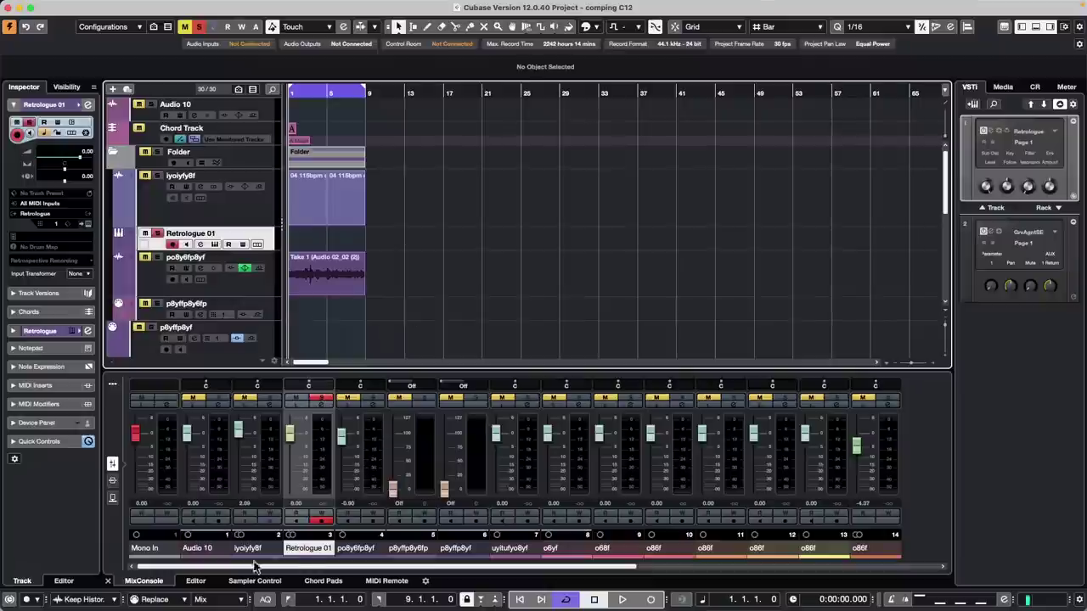
pyautogui.click(322, 581)
pyautogui.click(374, 580)
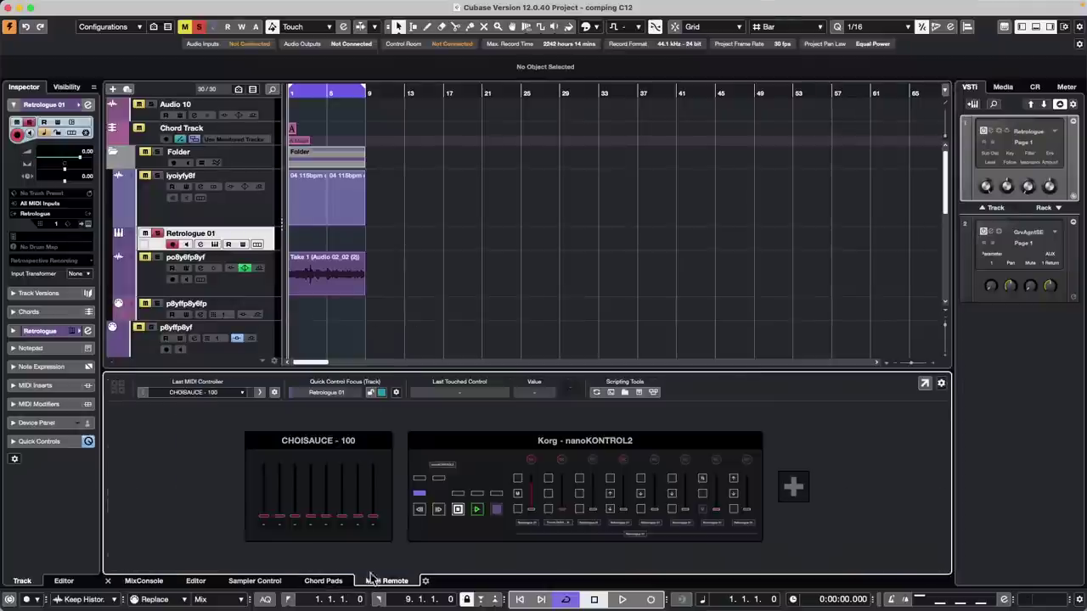
pyautogui.click(476, 443)
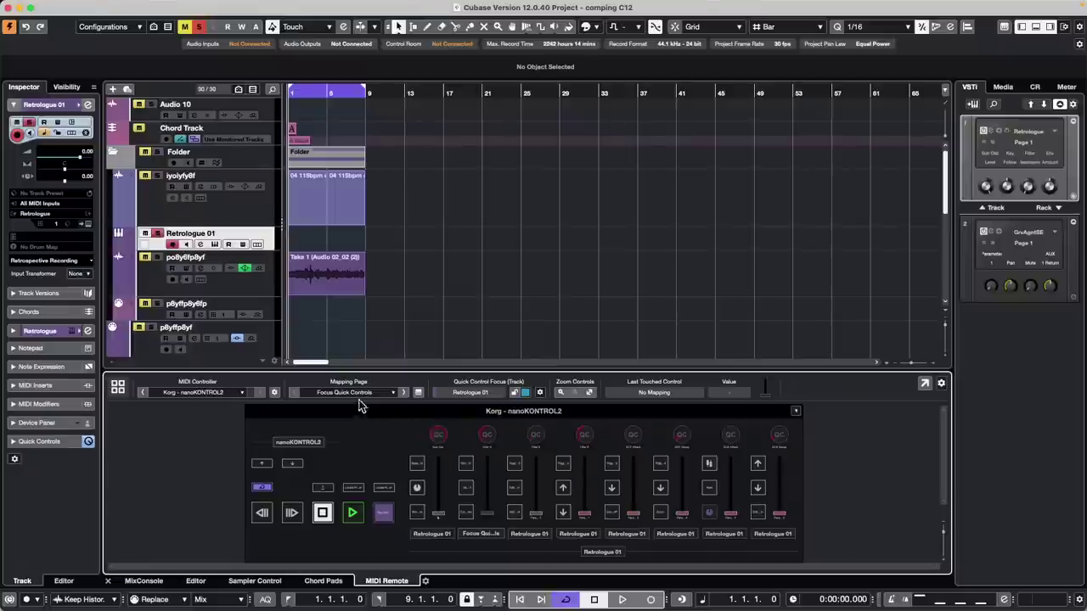
pyautogui.click(416, 392)
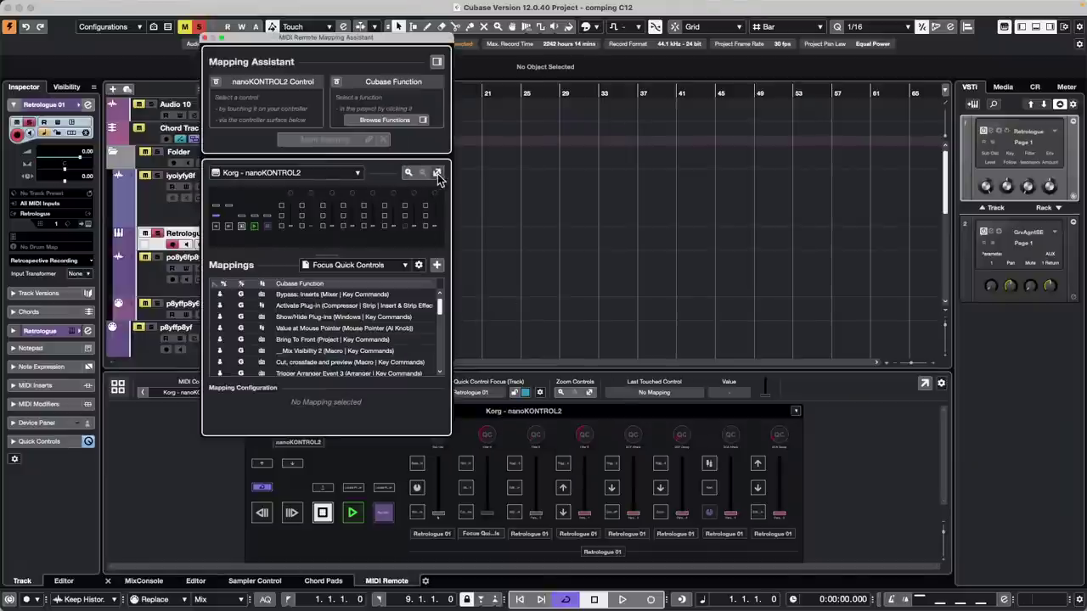
# - Create a new mapping page named 'Gerald' and move the assistant to the right
pyautogui.click(438, 265)
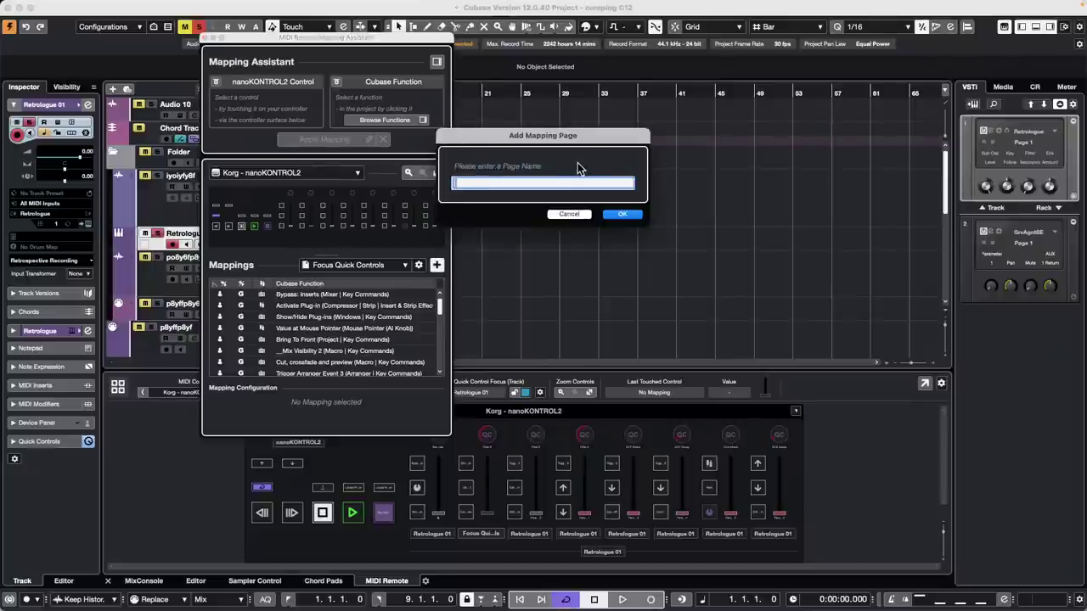
pyautogui.write('Gerald')
pyautogui.press('Return')
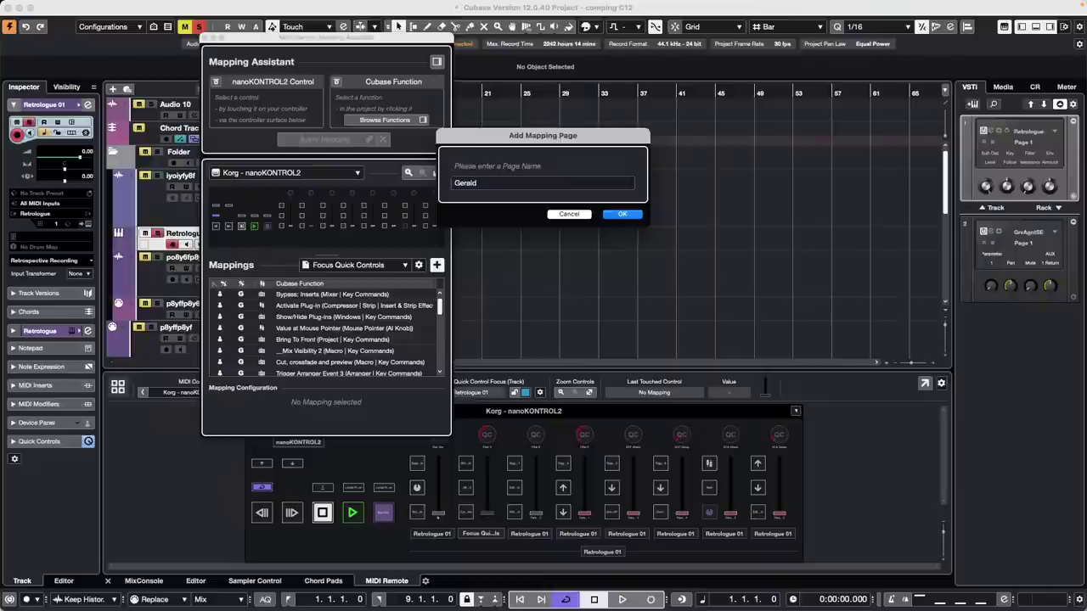
pyautogui.click(624, 215)
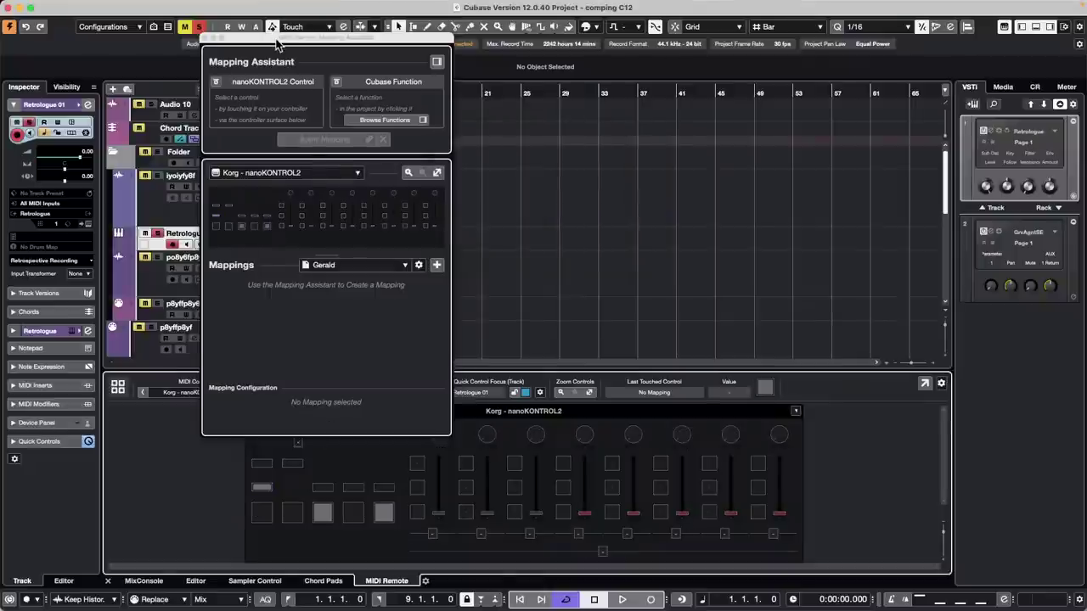
pyautogui.moveTo(277, 39); pyautogui.dragTo(680, 47)
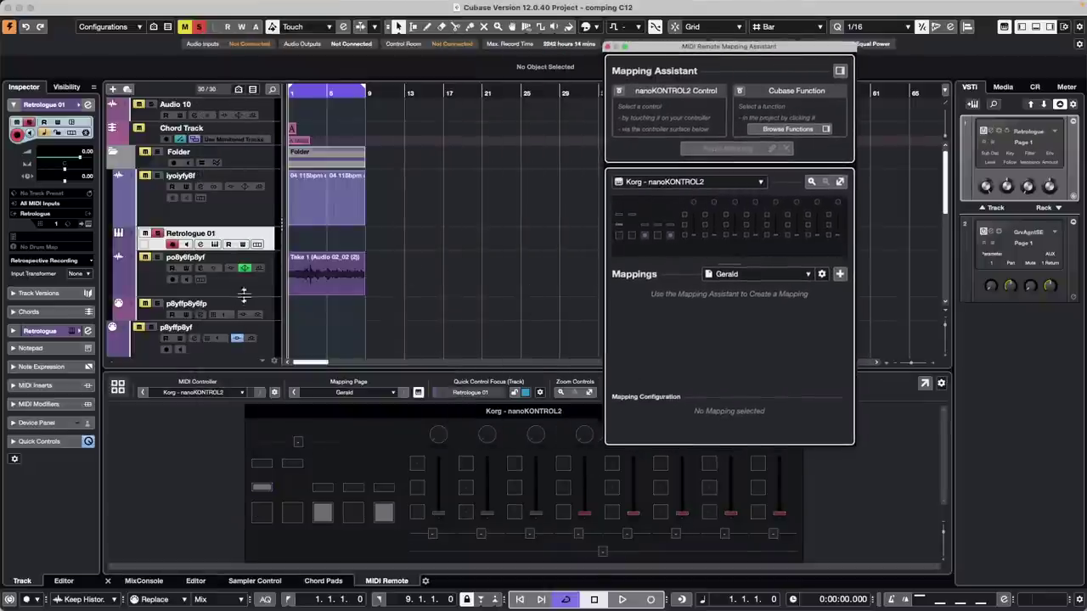
# - Open the Retrologue 01 instrument panel
pyautogui.scroll(-10, 225, 294)
pyautogui.scroll(10, 225, 295)
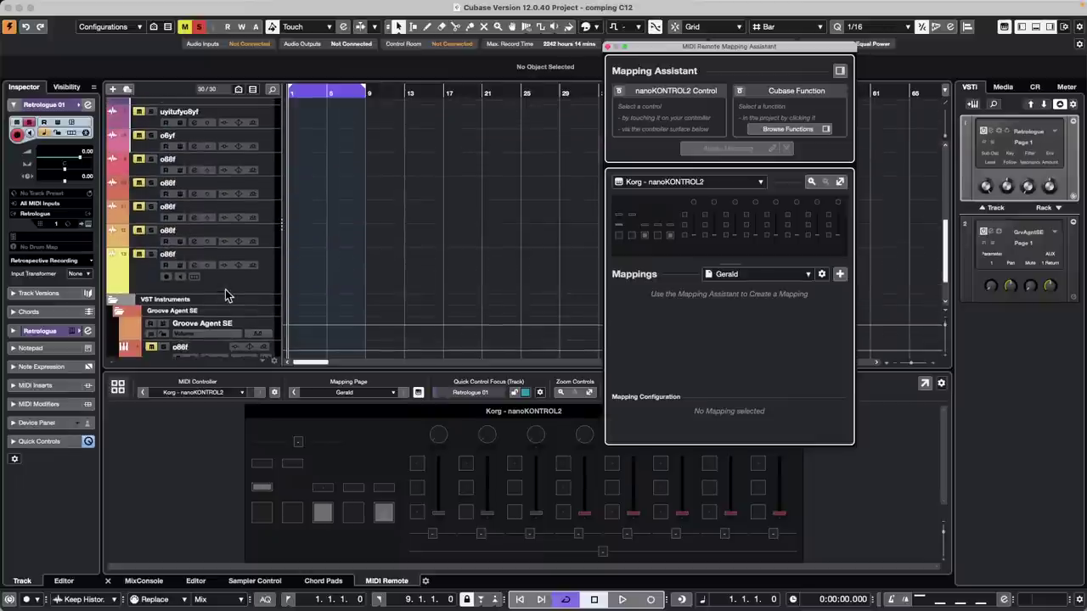
pyautogui.click(87, 105)
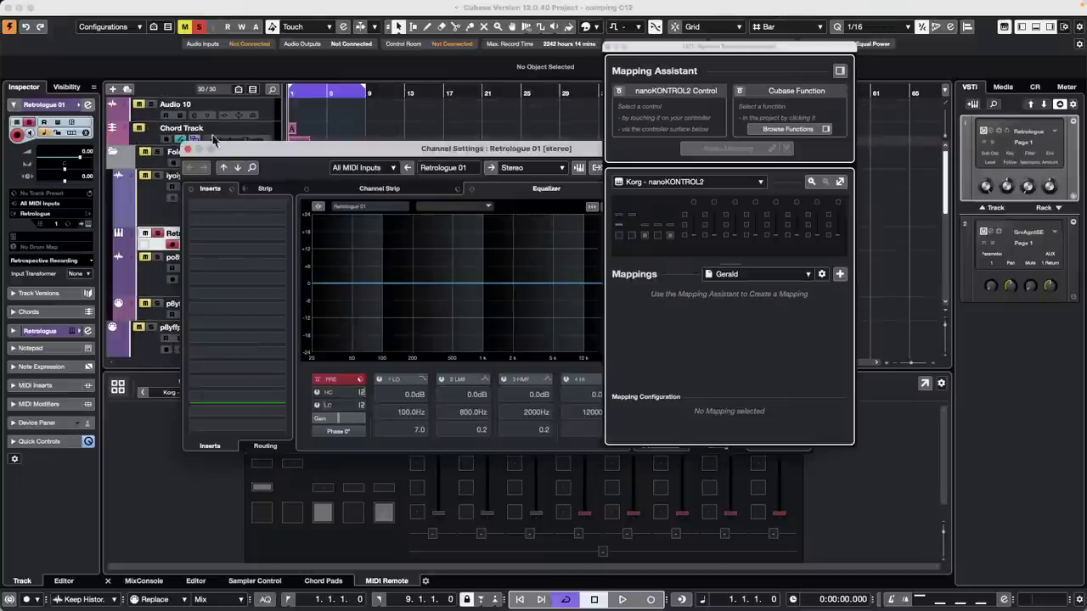
pyautogui.click(187, 148)
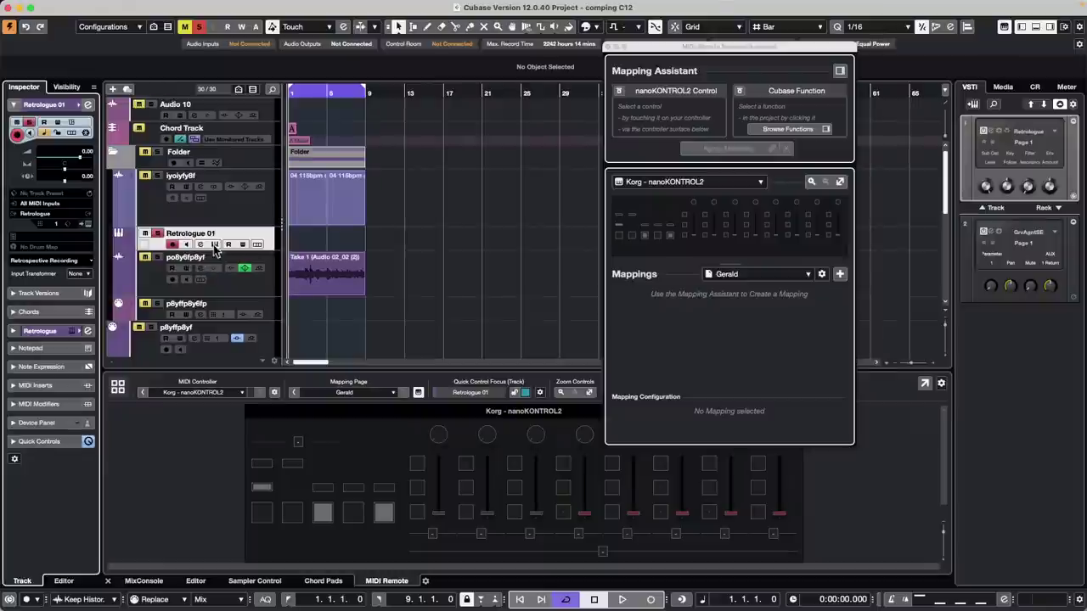
pyautogui.click(214, 244)
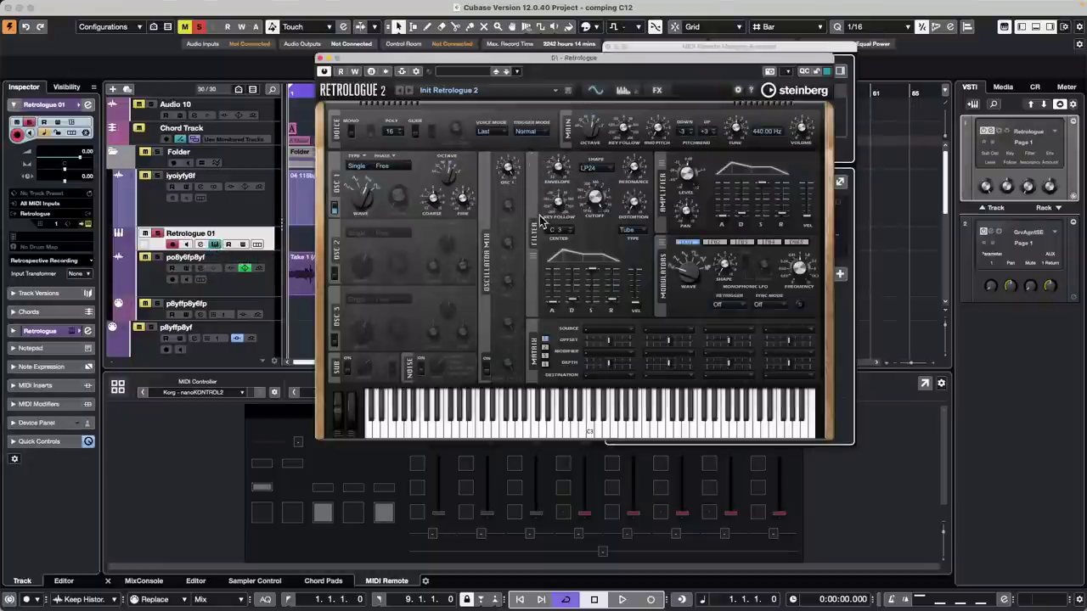
# - Map a nanoKONTROL2 control to Retrologue's Filter Key Follow on the Gerald page
pyautogui.moveTo(499, 63); pyautogui.dragTo(654, 64)
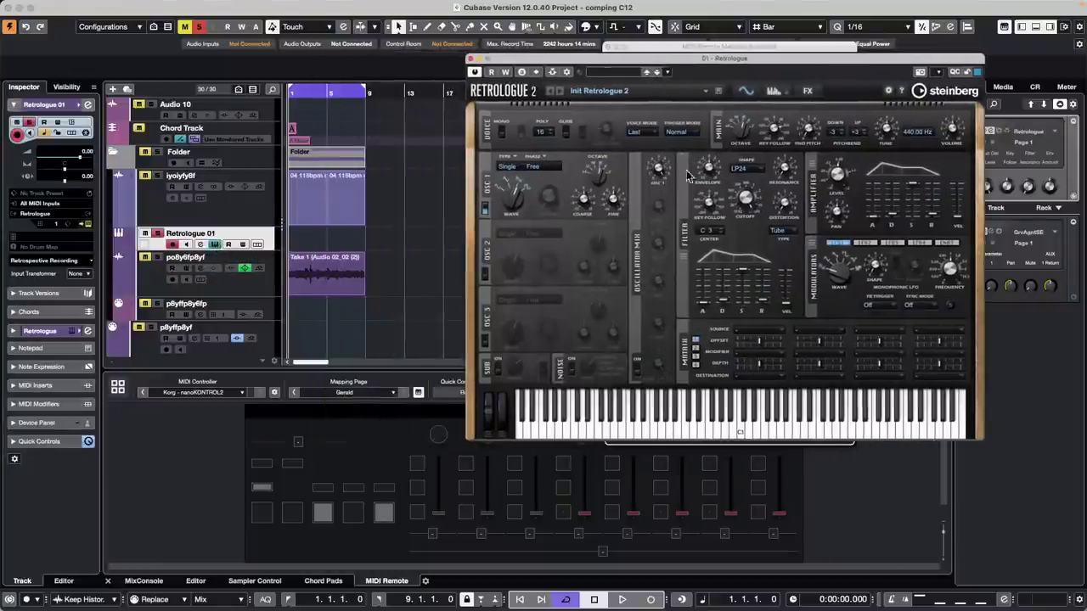
pyautogui.rightClick(712, 204)
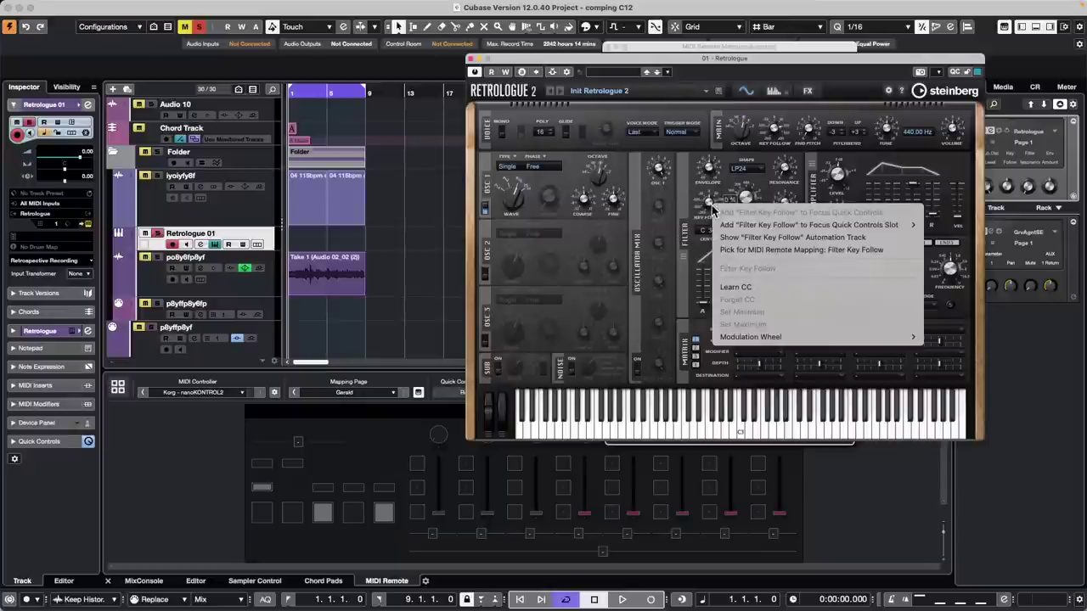
pyautogui.click(760, 252)
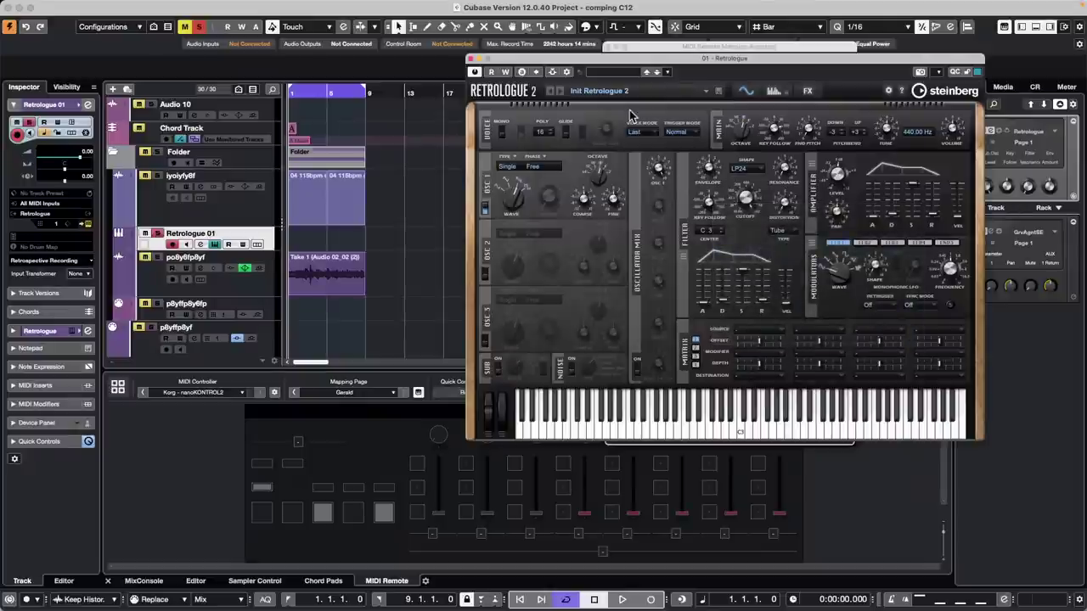
pyautogui.moveTo(634, 48); pyautogui.dragTo(218, 128)
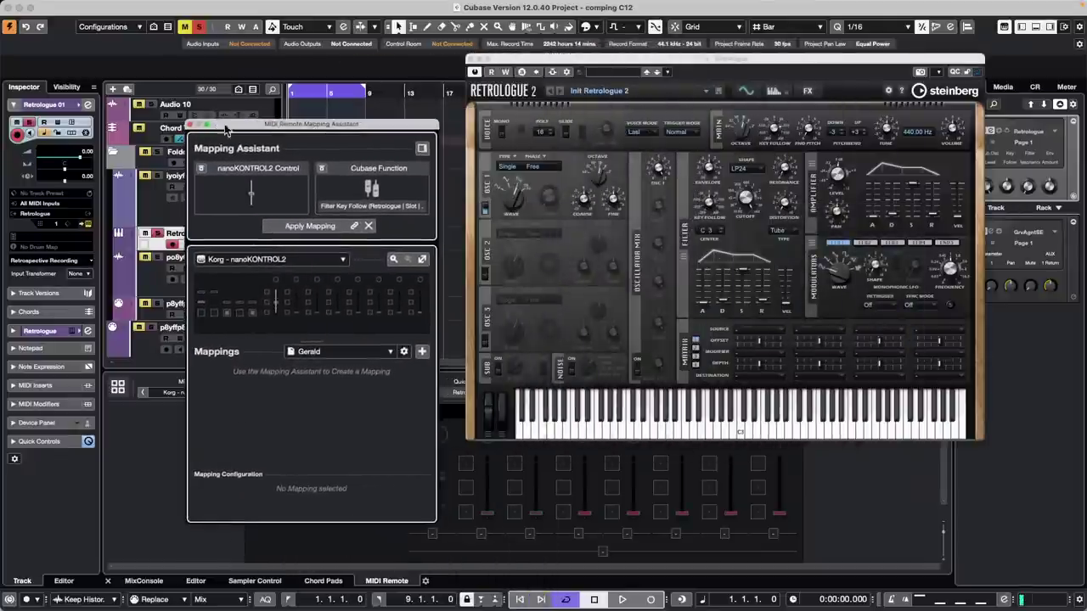
pyautogui.click(314, 226)
# - Map a nanoKONTROL2 control to Retrologue's Filter Env Amount
pyautogui.rightClick(746, 200)
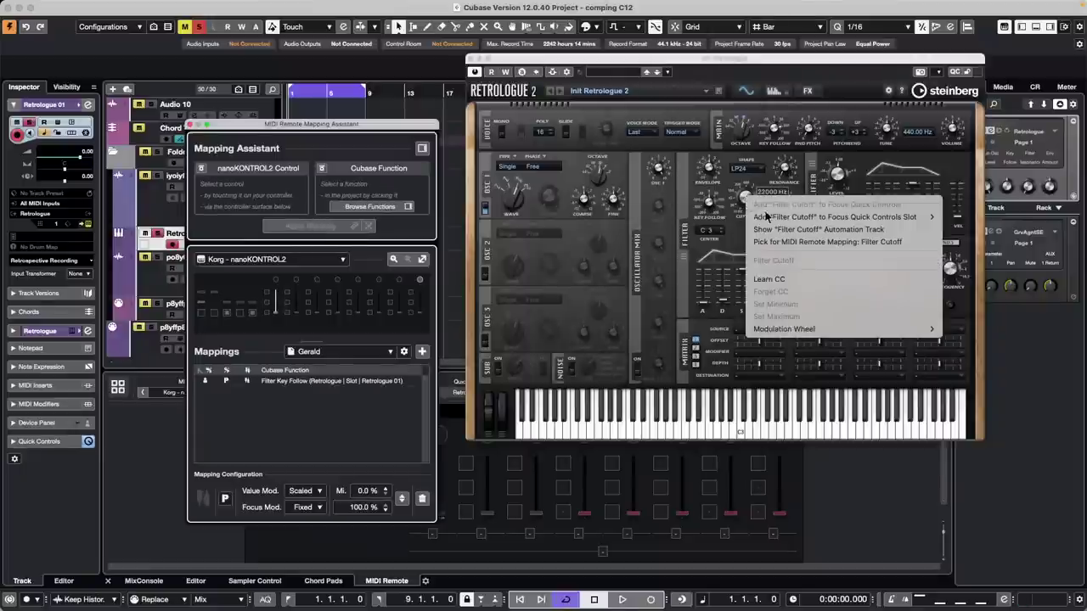
pyautogui.click(806, 242)
pyautogui.rightClick(712, 170)
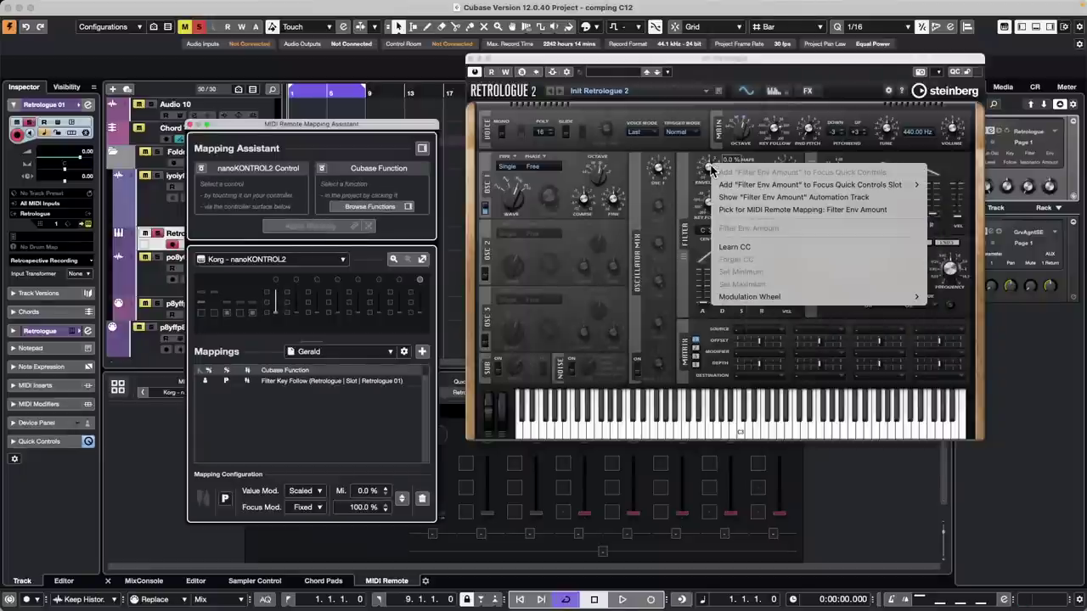
pyautogui.click(774, 210)
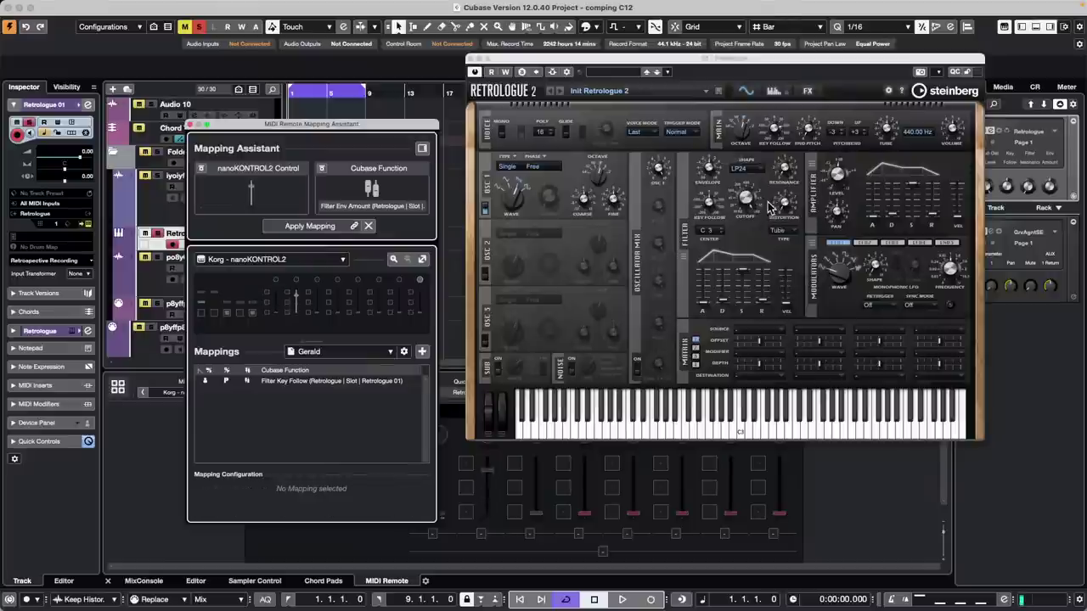
pyautogui.click(327, 227)
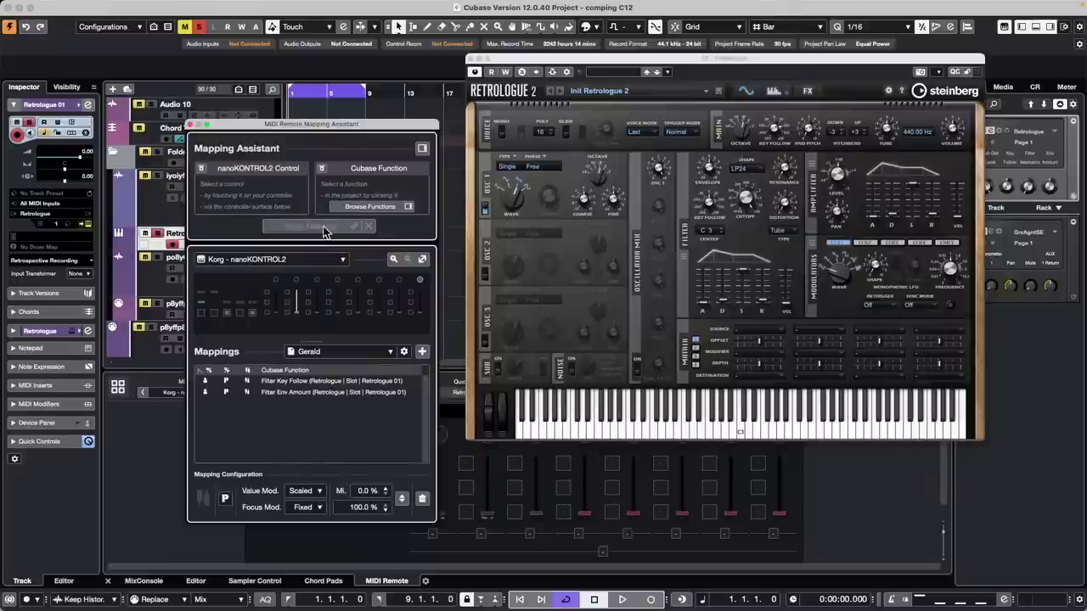
# - Map a nanoKONTROL2 control to Filter Cutoff and close the Mapping Assistant
pyautogui.rightClick(748, 199)
pyautogui.click(796, 243)
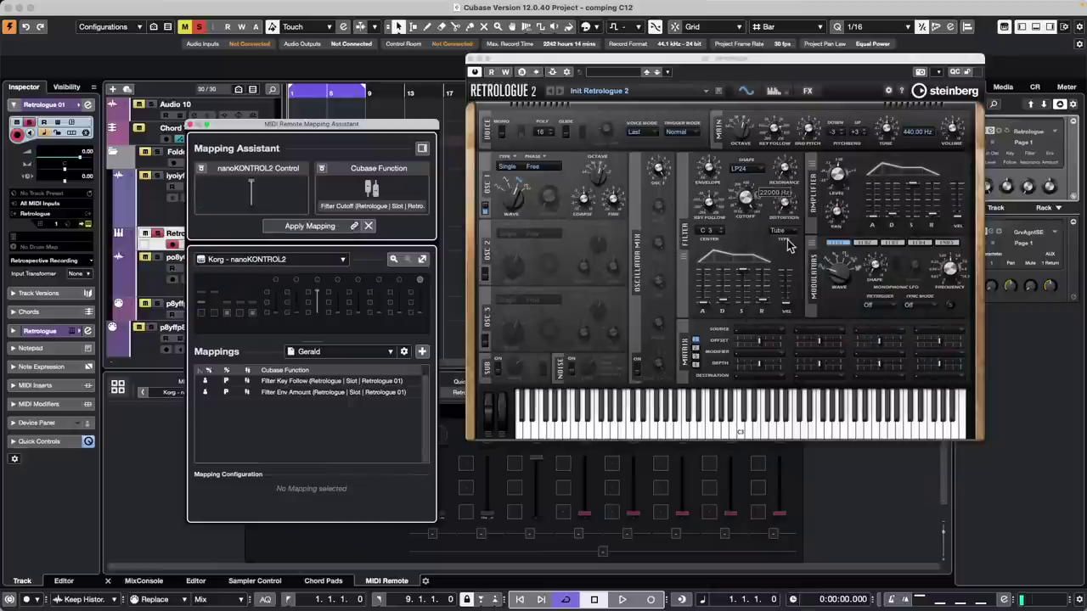
pyautogui.moveTo(747, 201)
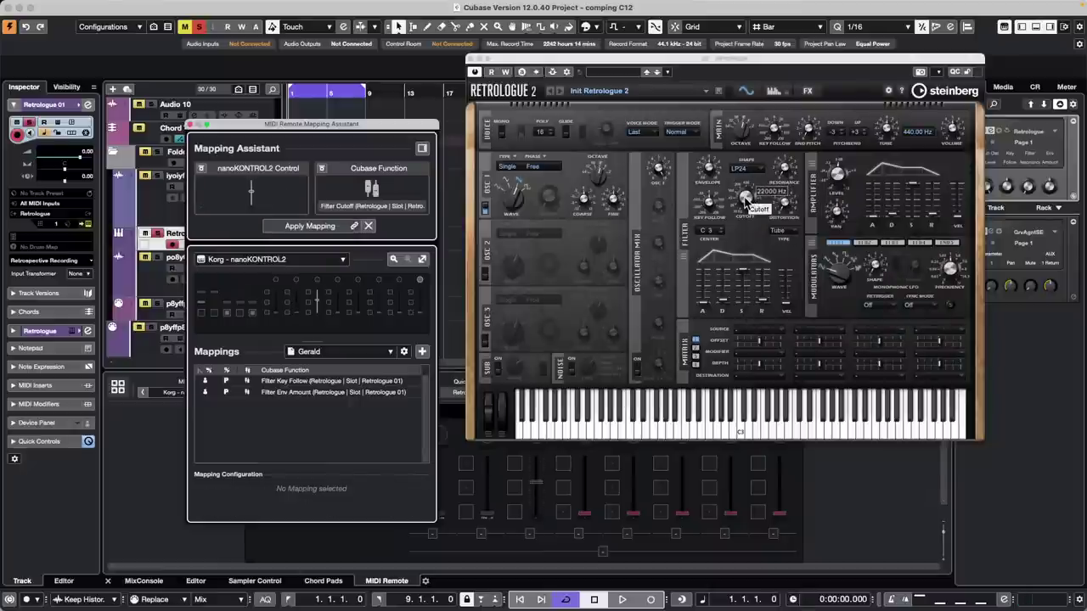
pyautogui.click(307, 226)
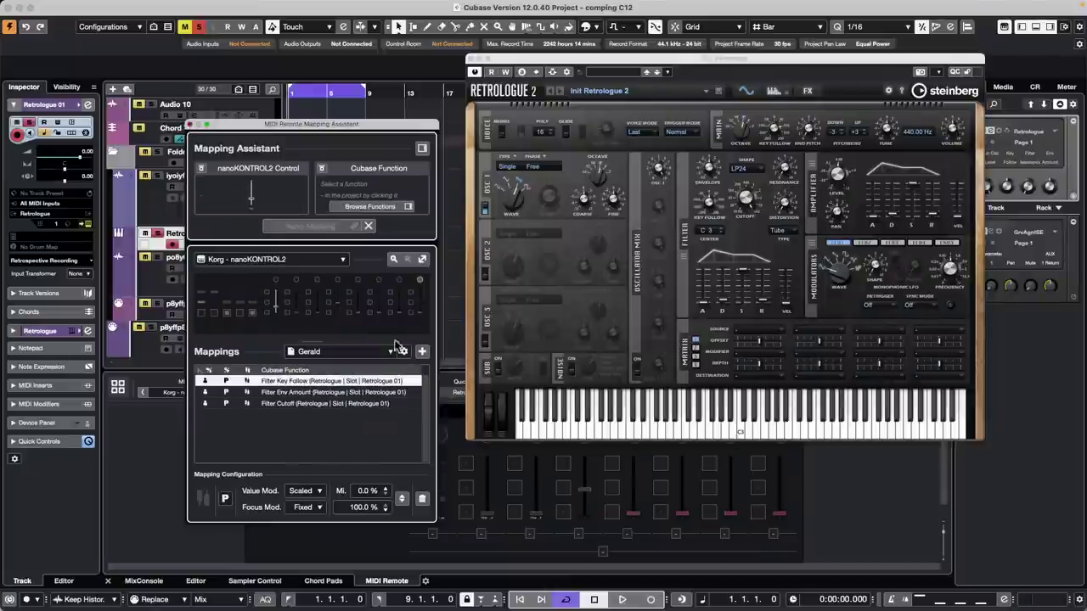
pyautogui.click(191, 124)
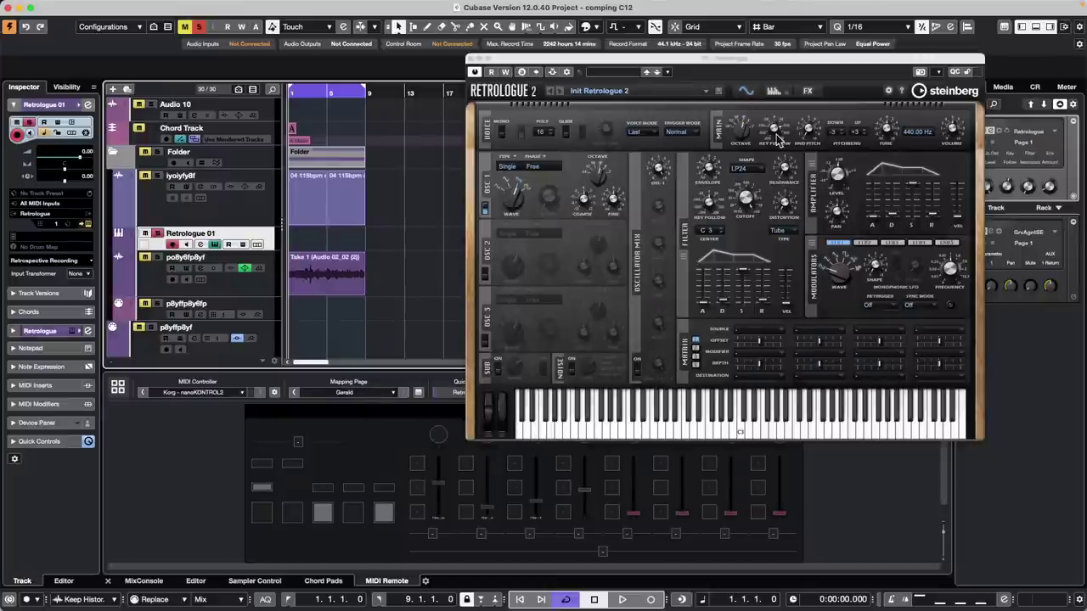
pyautogui.click(939, 73)
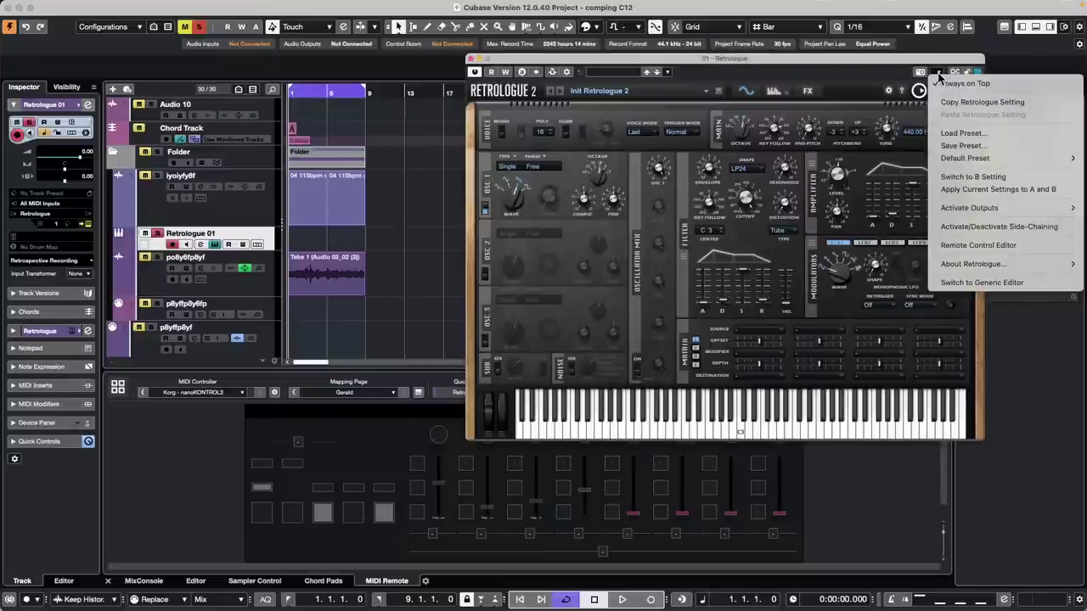
pyautogui.click(1003, 244)
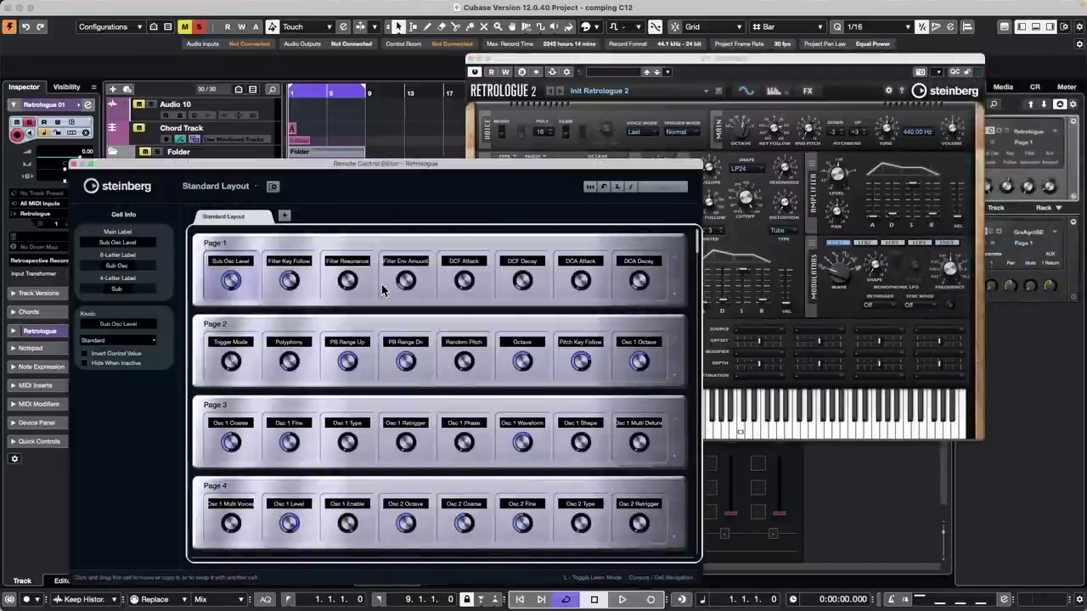
pyautogui.scroll(-1, 391, 324)
pyautogui.scroll(-15, 391, 323)
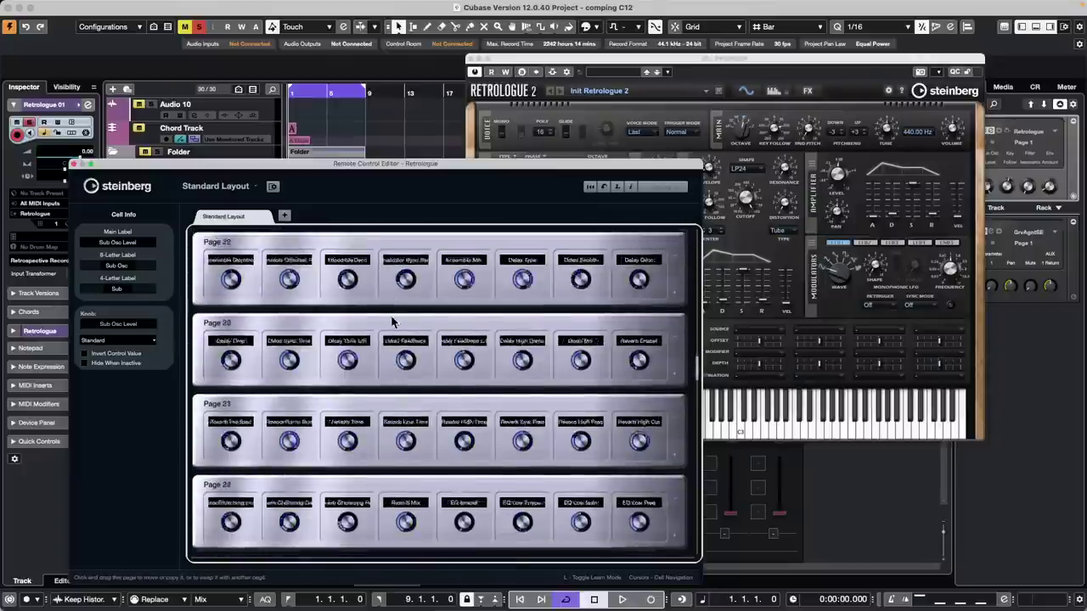
pyautogui.scroll(20, 393, 314)
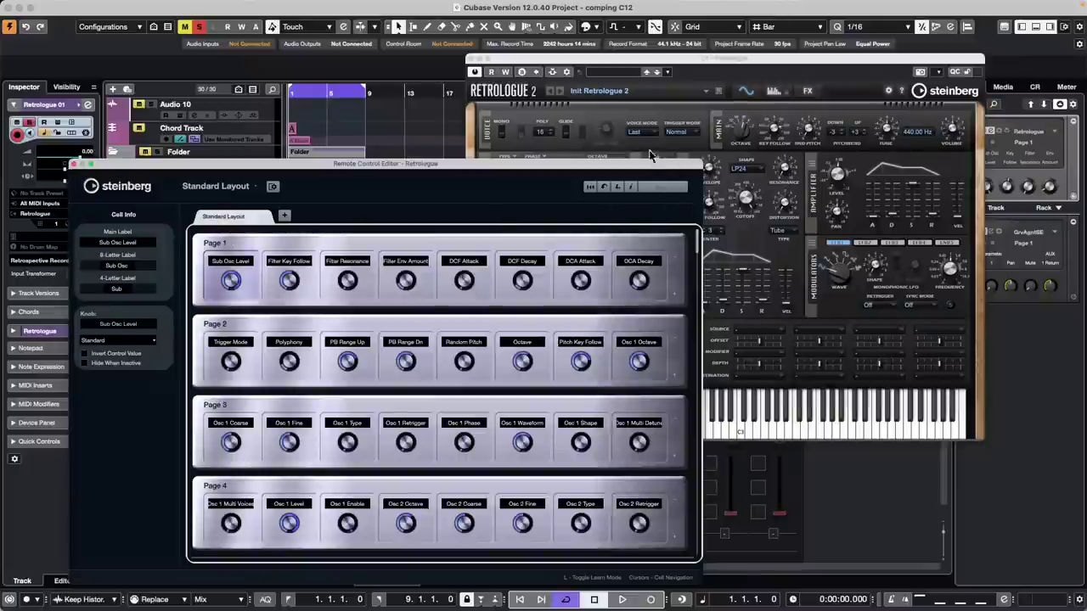
pyautogui.click(74, 164)
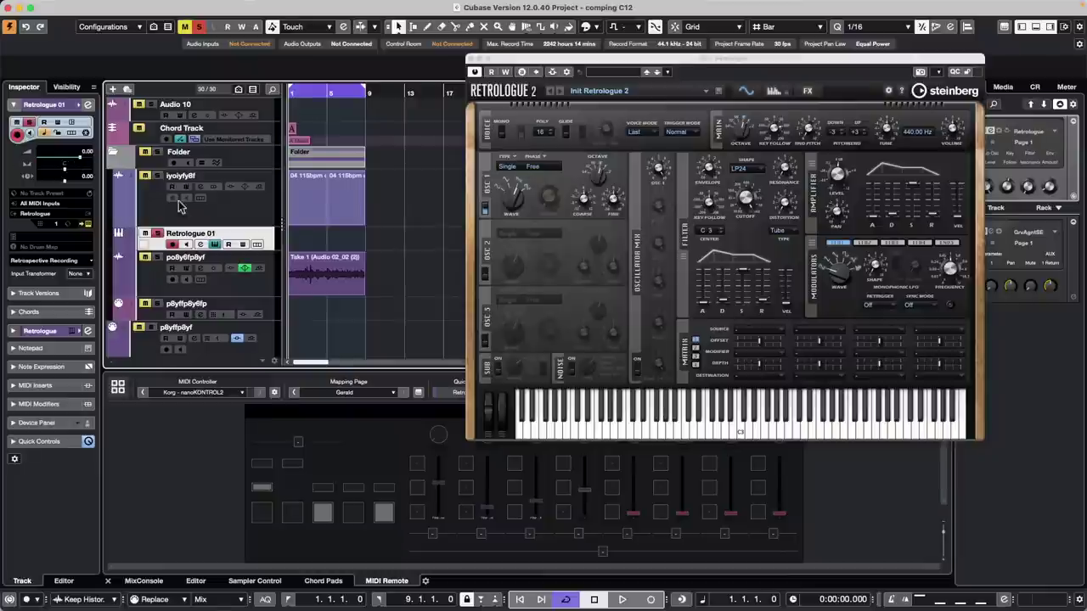
# - Close Retrologue and add a new MIDI track, MIDI 01
pyautogui.click(471, 60)
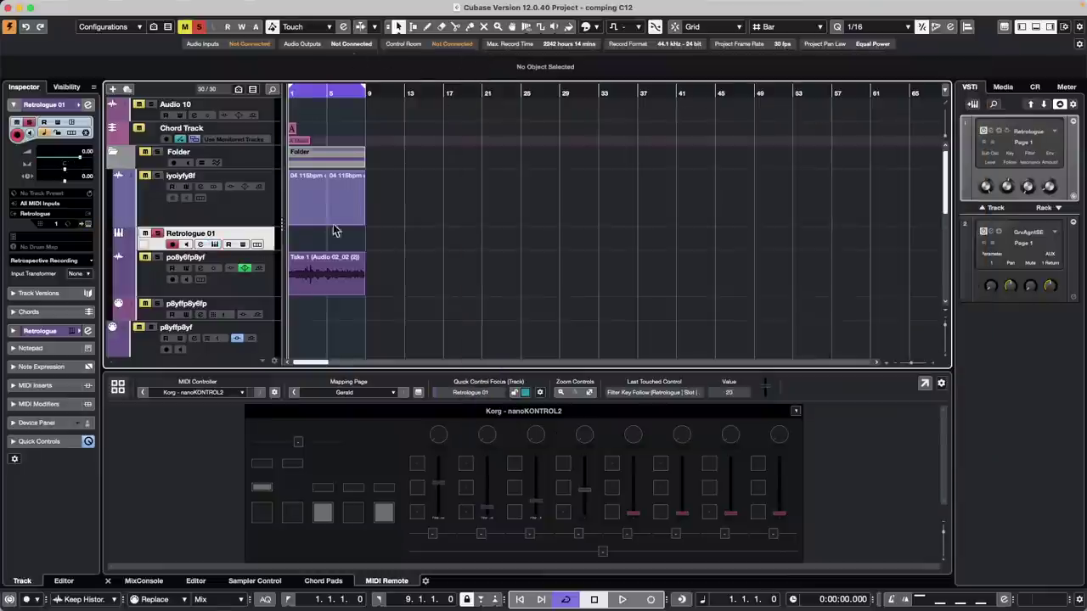
pyautogui.rightClick(254, 220)
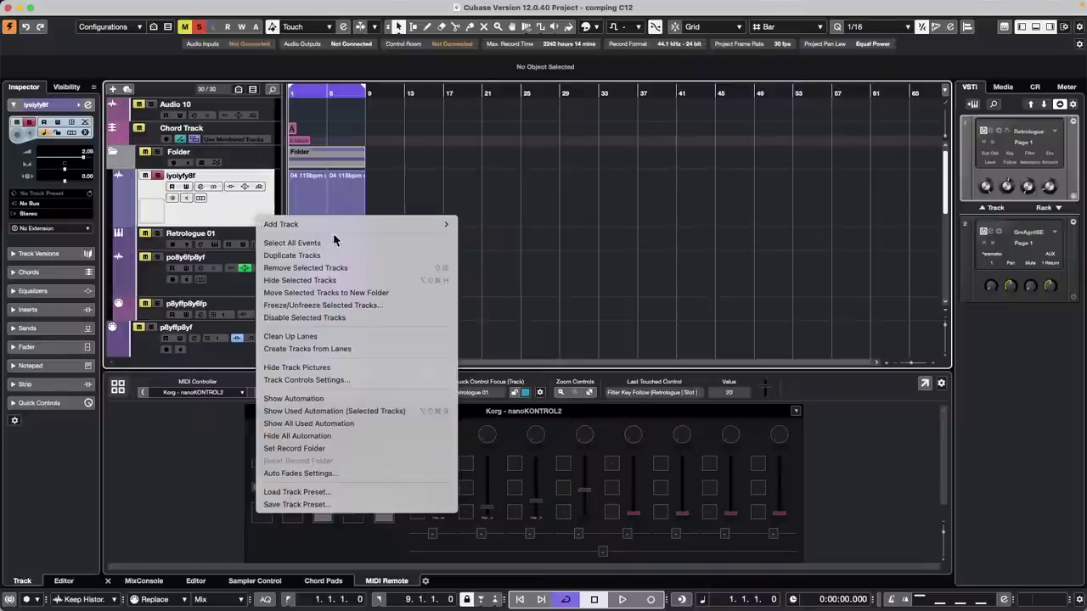
pyautogui.moveTo(320, 228)
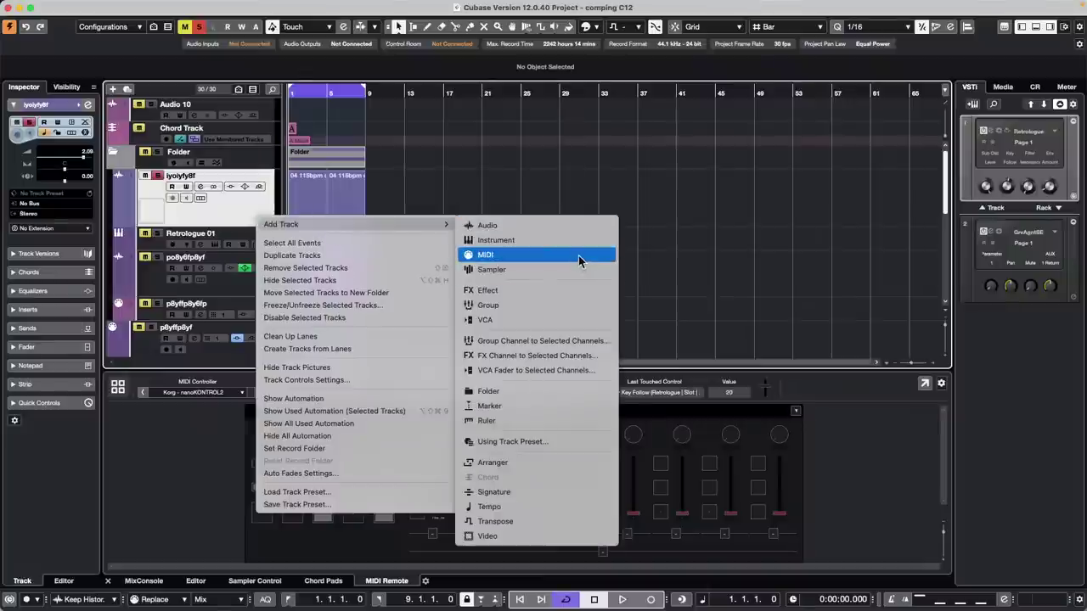
pyautogui.click(579, 255)
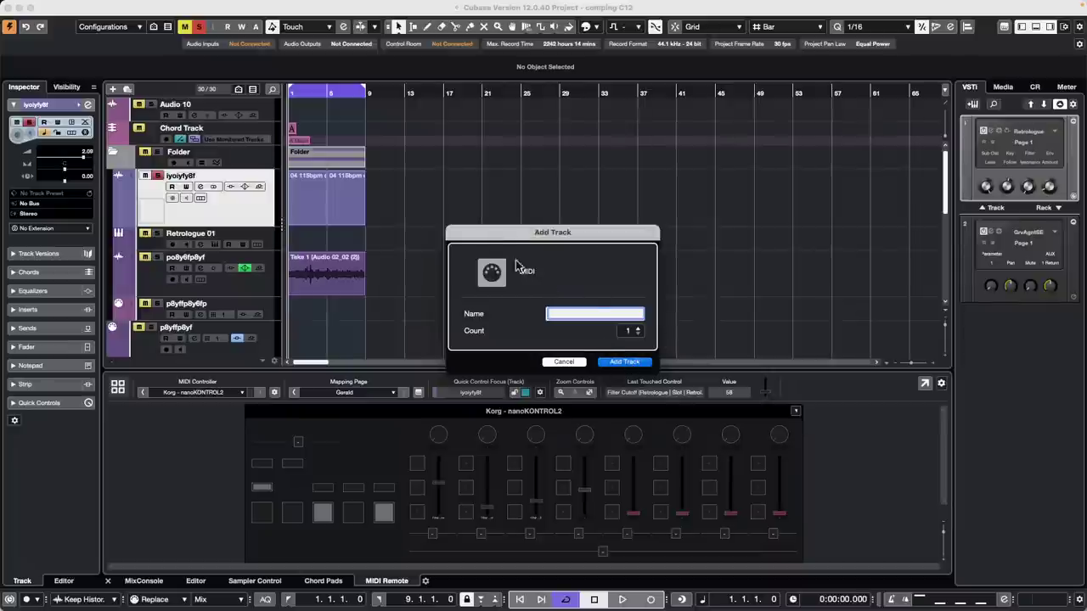
pyautogui.press('Return')
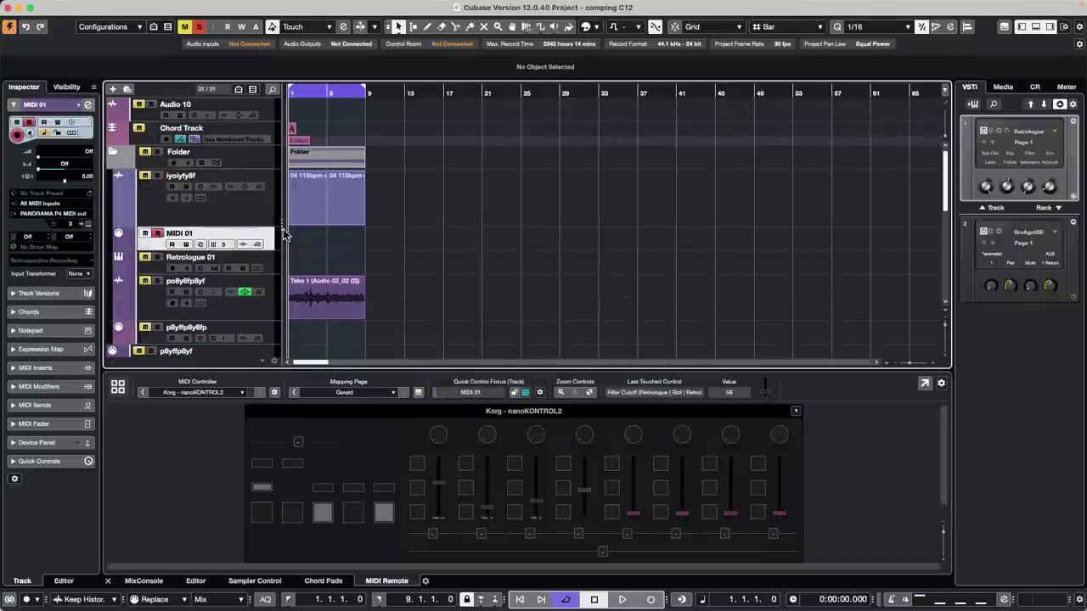
pyautogui.click(261, 211)
pyautogui.click(262, 234)
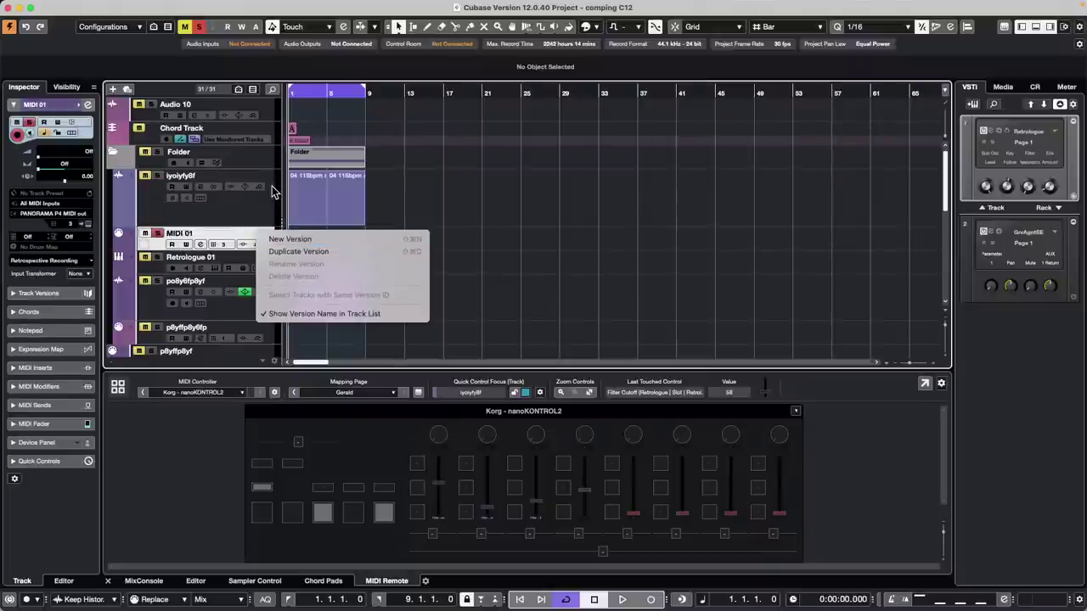
pyautogui.click(146, 265)
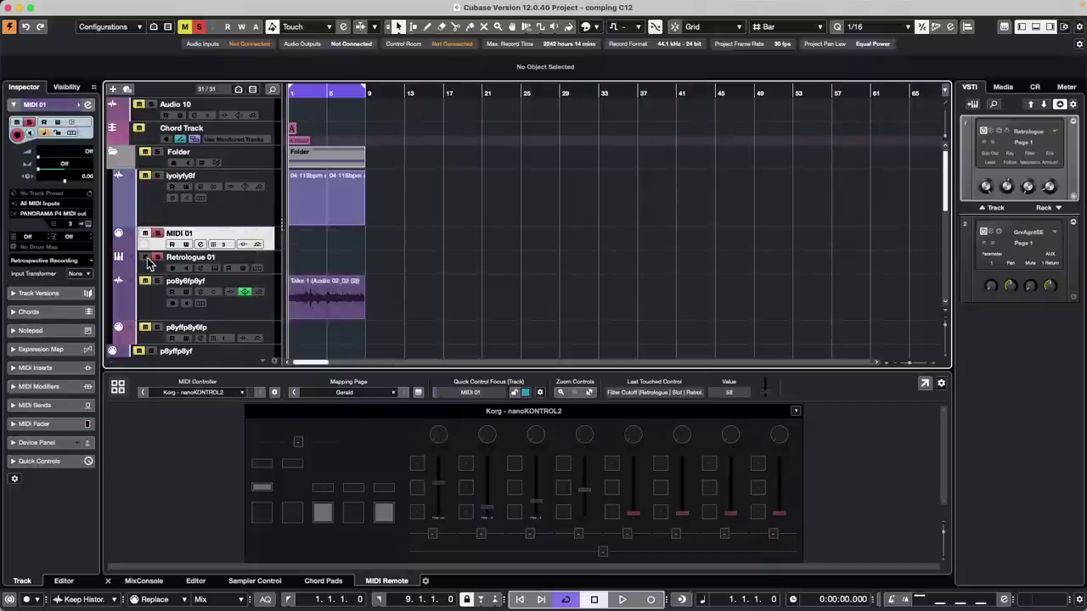
# - Load the Cheap Organ preset into Retrologue 01
pyautogui.click(273, 266)
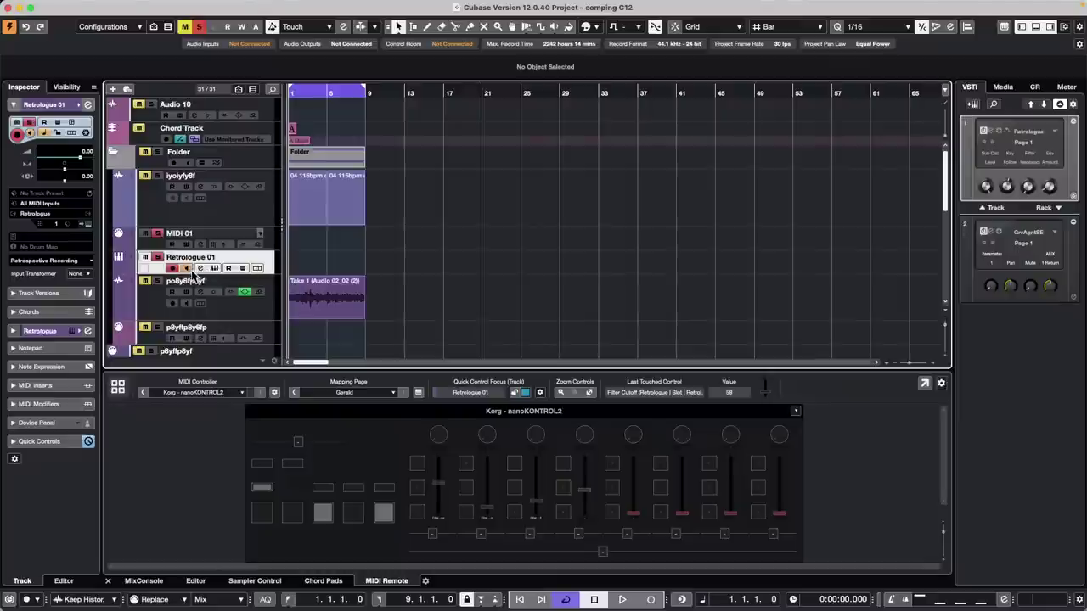
pyautogui.click(214, 268)
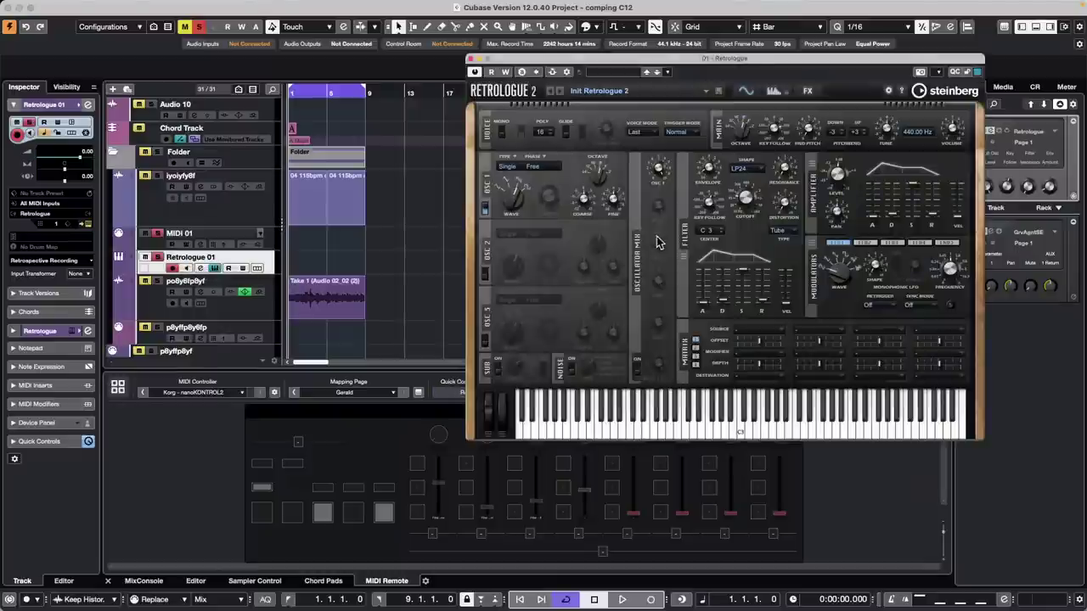
pyautogui.click(624, 73)
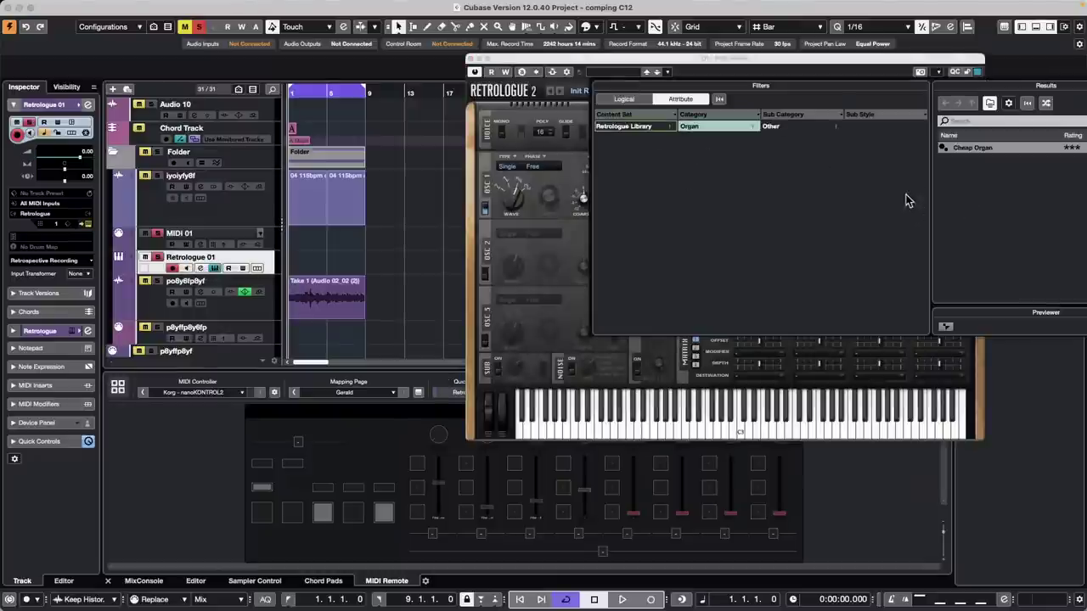
pyautogui.doubleClick(978, 150)
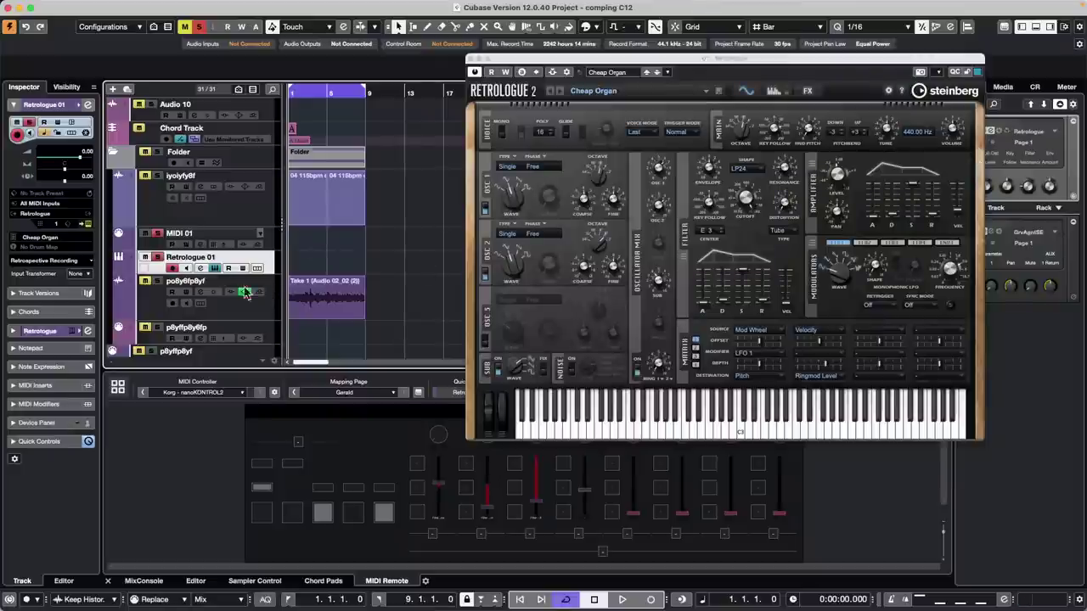
pyautogui.click(724, 429)
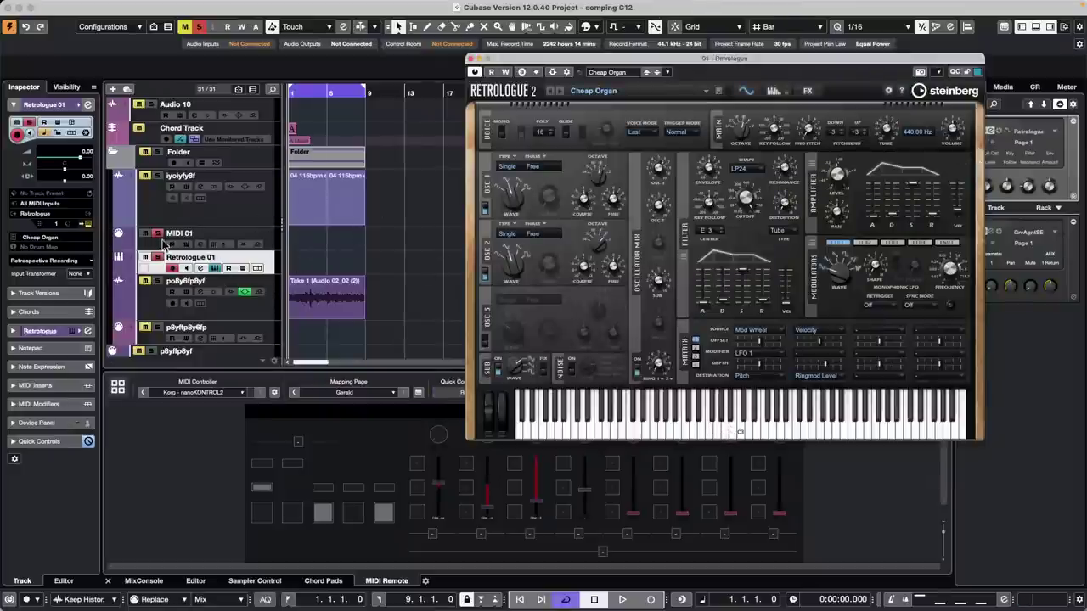
pyautogui.moveTo(665, 59); pyautogui.dragTo(665, 59)
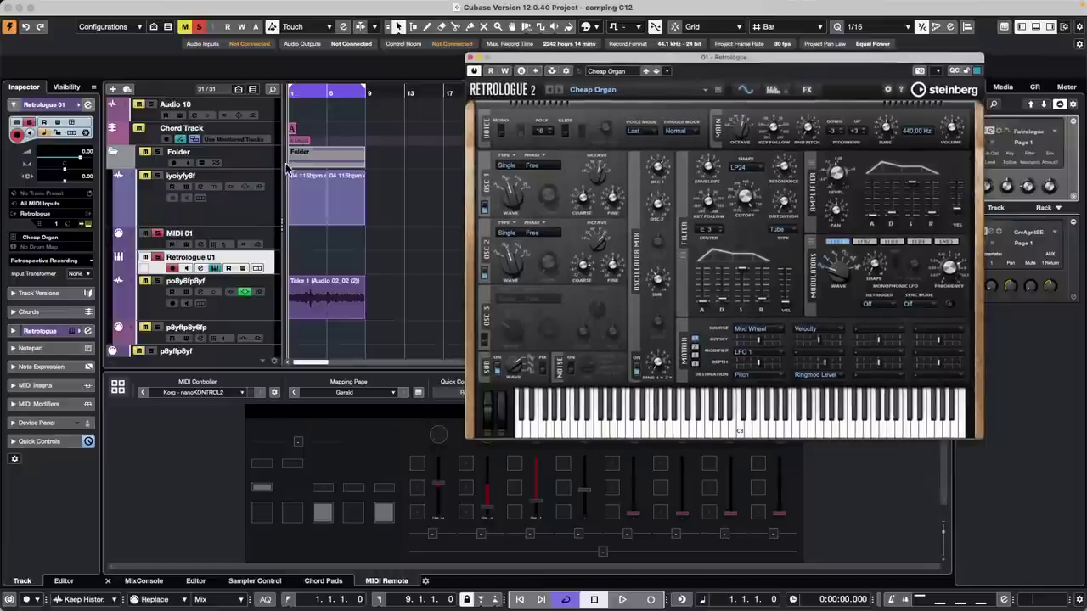
# - Route MIDI 01's output to 01. Retrologue - MIDI
pyautogui.click(253, 240)
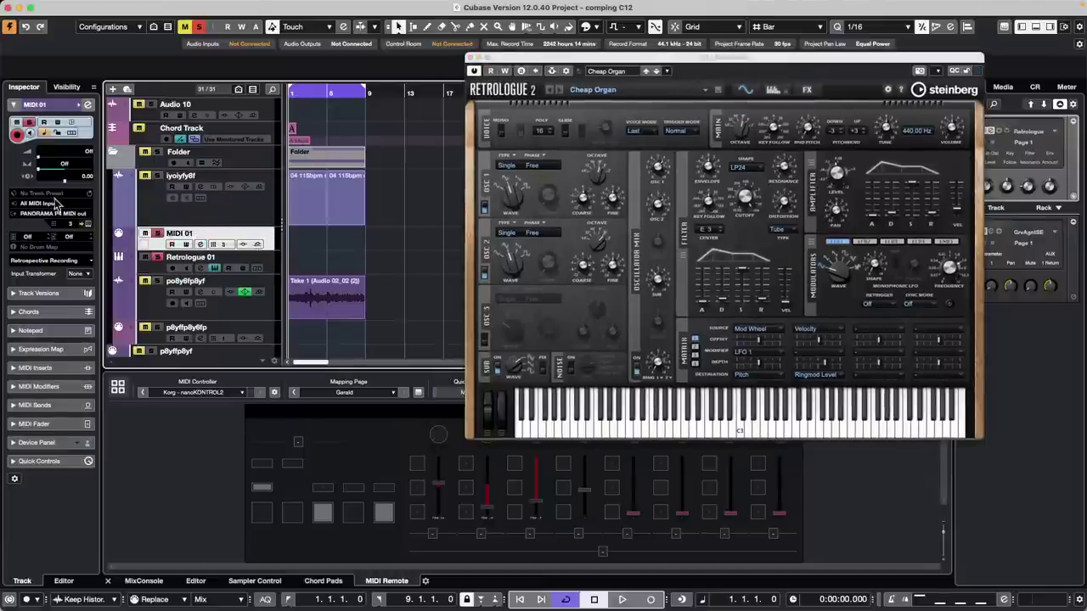
pyautogui.click(47, 214)
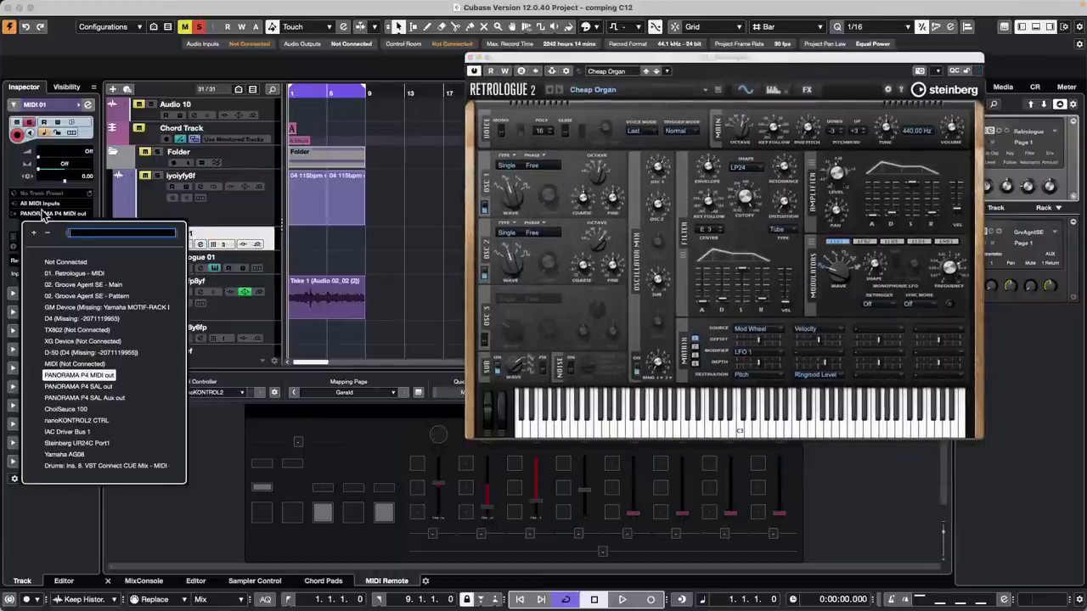
pyautogui.click(44, 216)
pyautogui.click(49, 213)
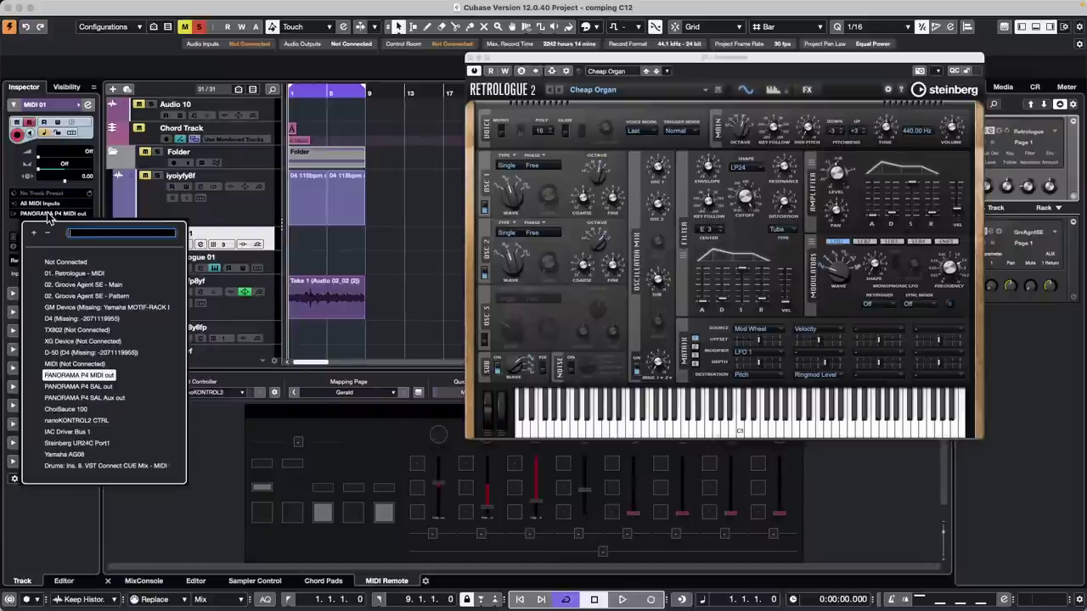
pyautogui.click(83, 273)
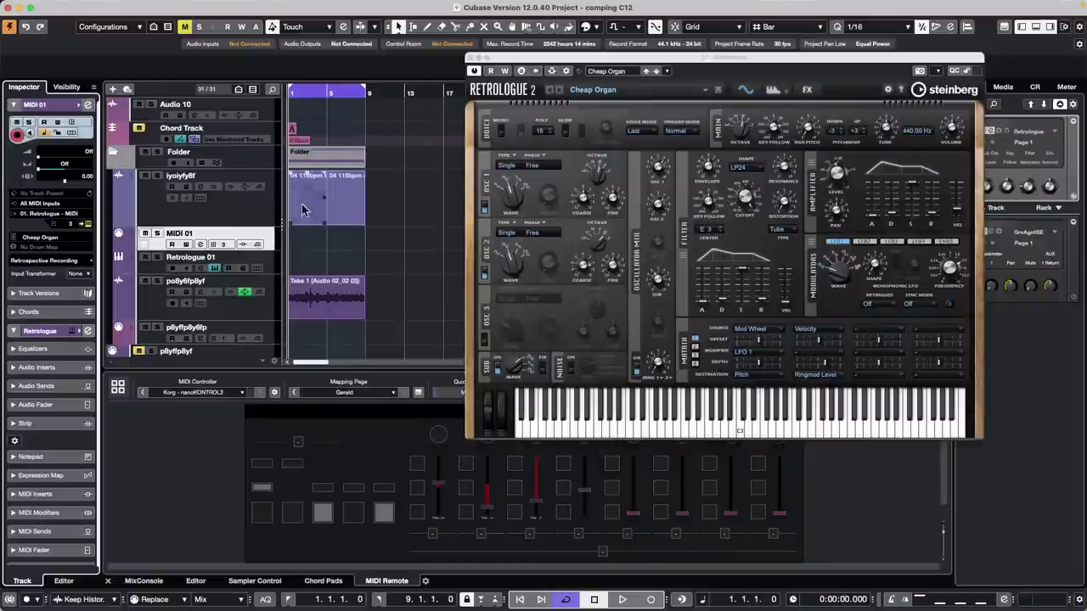
# - Close Retrologue and add Padshop to the instrument rack with its own Padshop 01 MIDI track
pyautogui.click(470, 60)
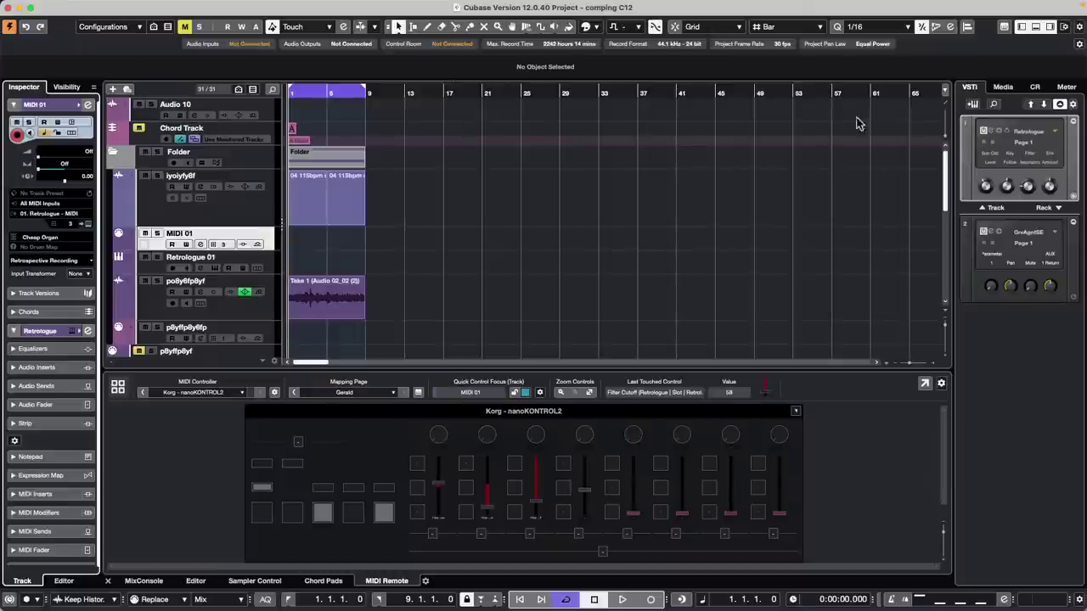
pyautogui.click(1057, 212)
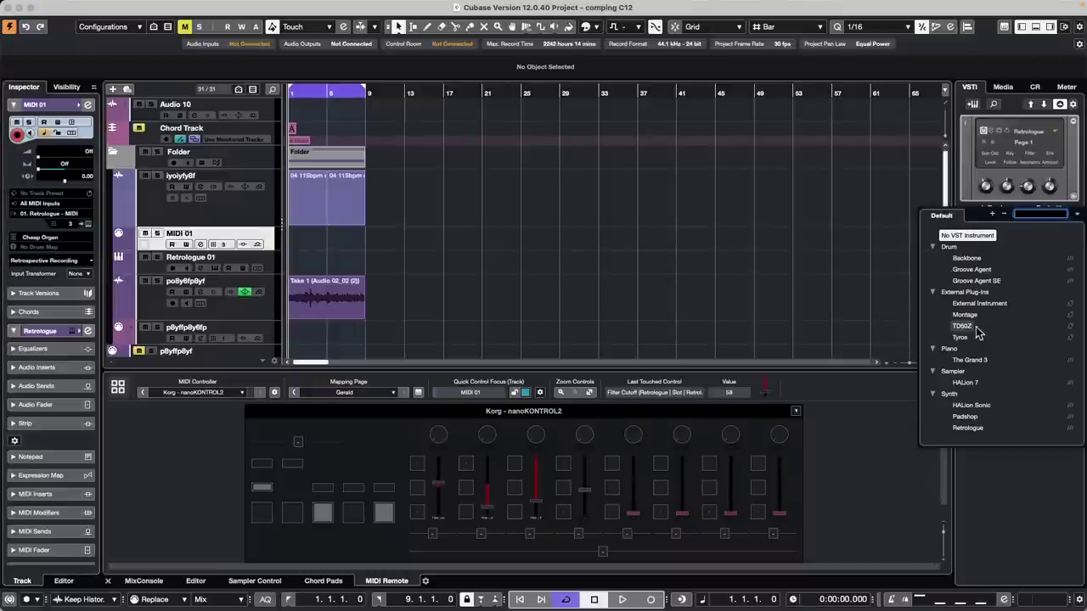
pyautogui.click(967, 419)
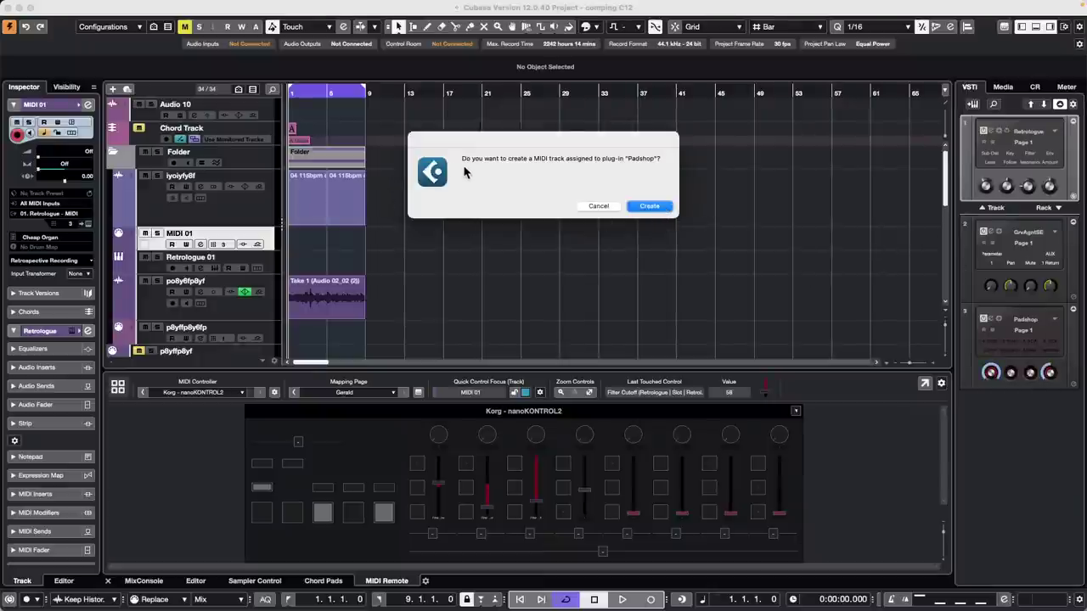
pyautogui.click(652, 210)
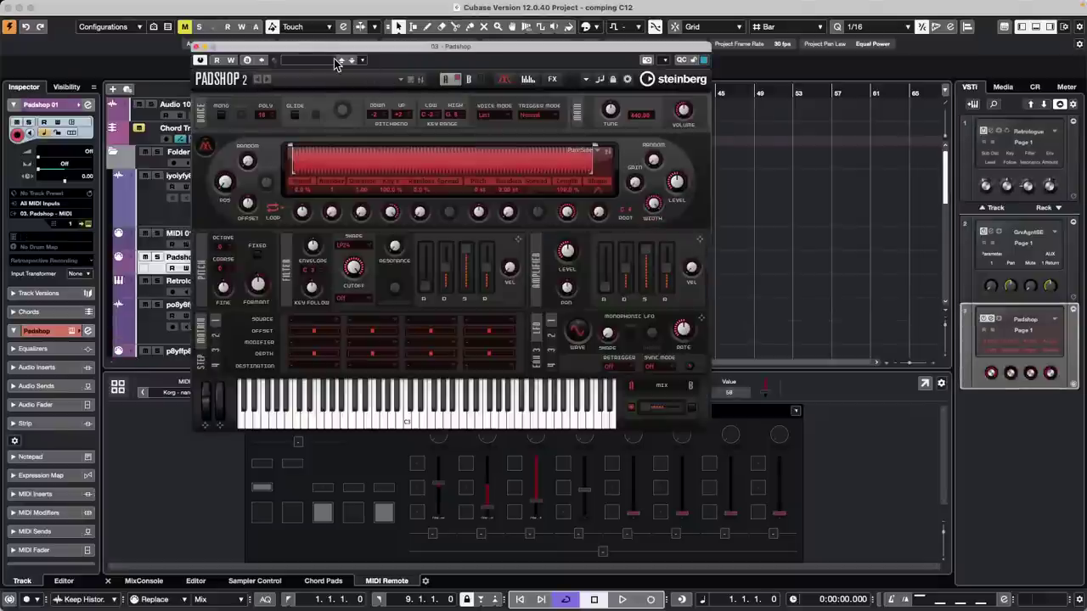
# - Load the First Place preset in Padshop and show the Control Room panel
pyautogui.click(333, 60)
pyautogui.doubleClick(710, 258)
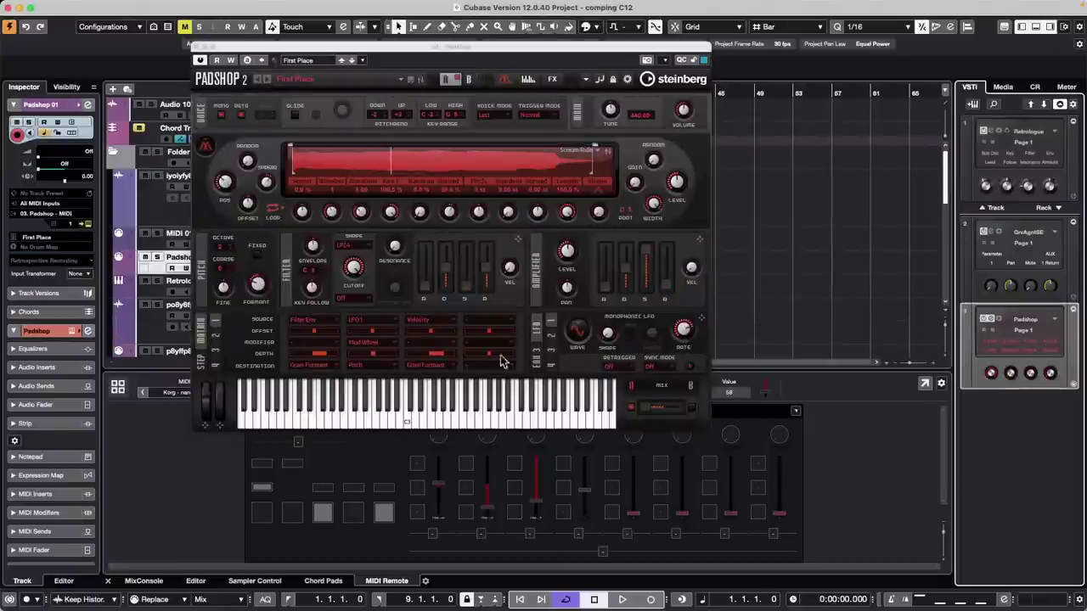
pyautogui.click(1023, 88)
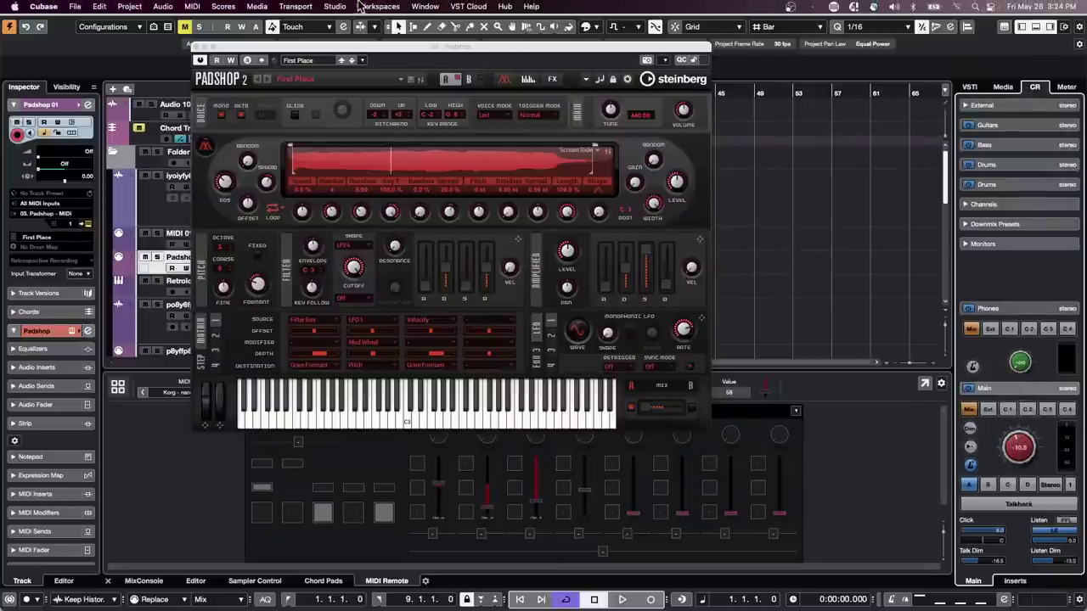
# - Assign the Yamaha HS7 control room monitor to Steinberg UR24C, then reselect the Padshop 01 track
pyautogui.click(374, 6)
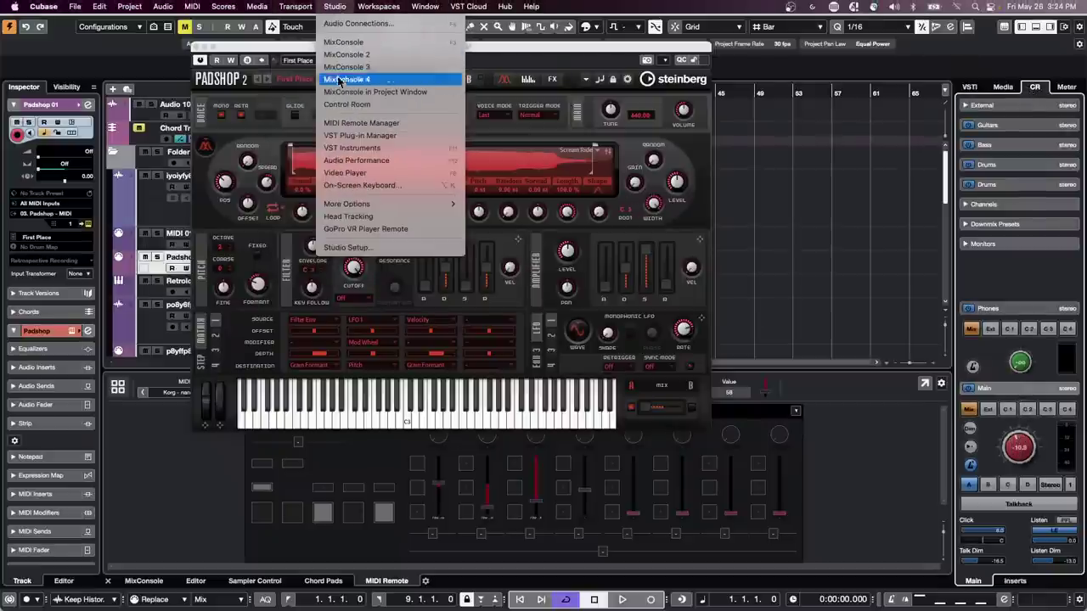
pyautogui.click(344, 24)
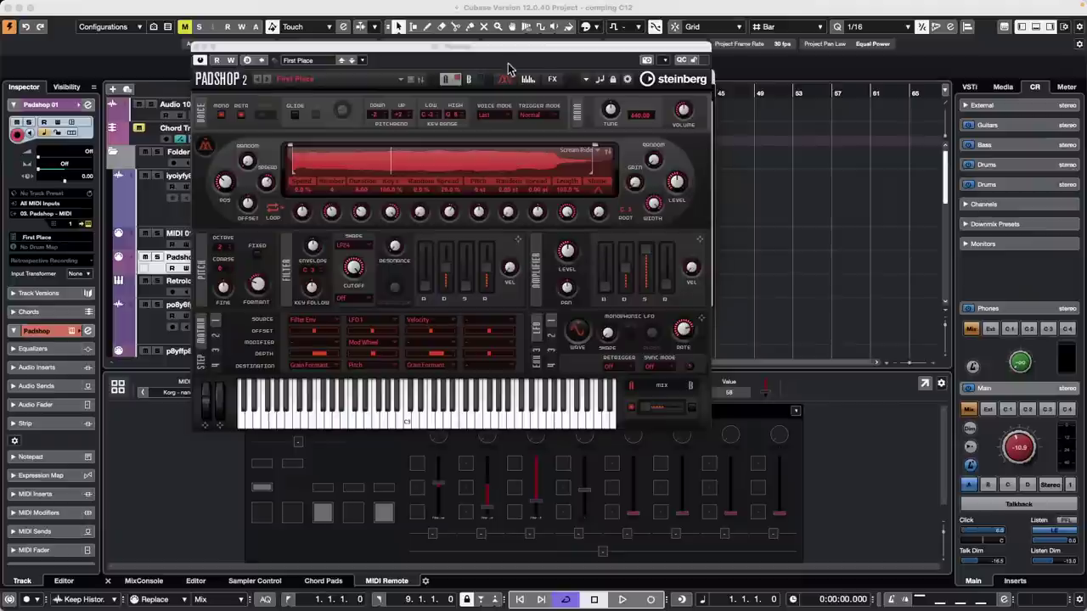
pyautogui.moveTo(505, 53); pyautogui.dragTo(962, 283)
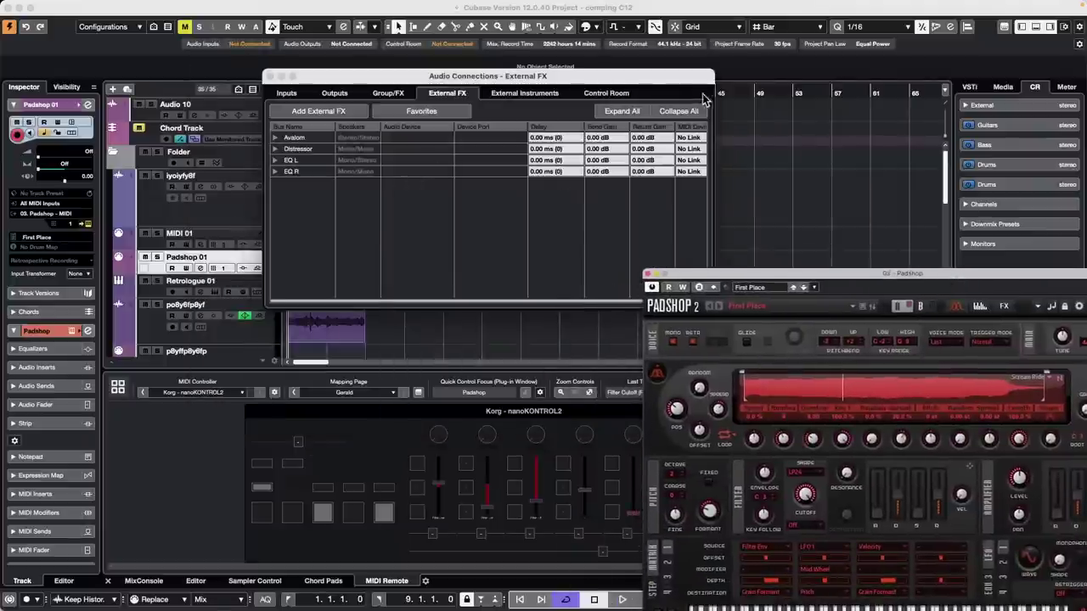
pyautogui.click(606, 93)
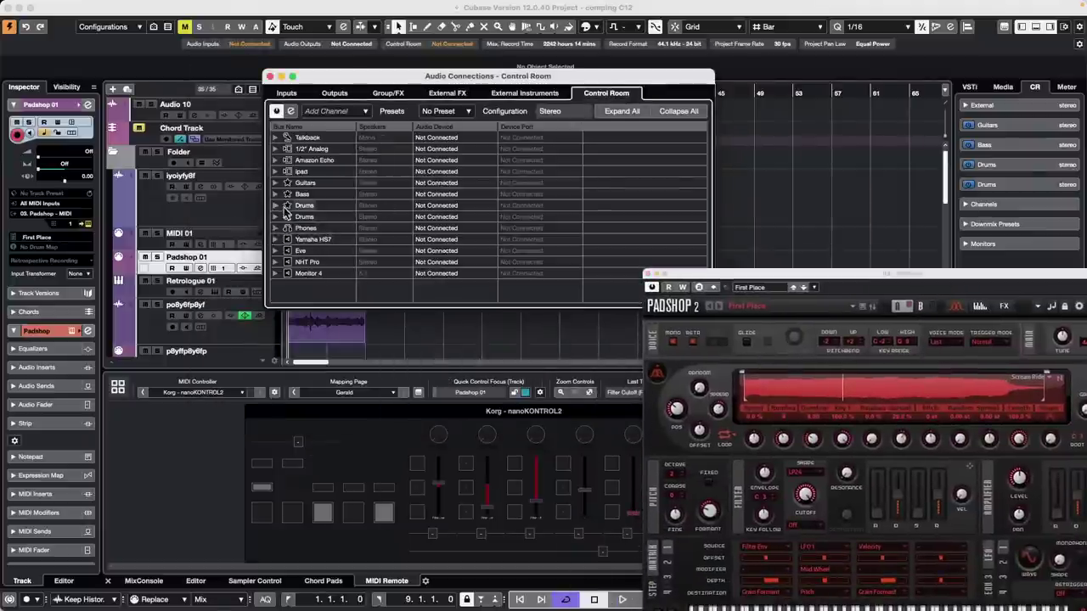
pyautogui.click(274, 239)
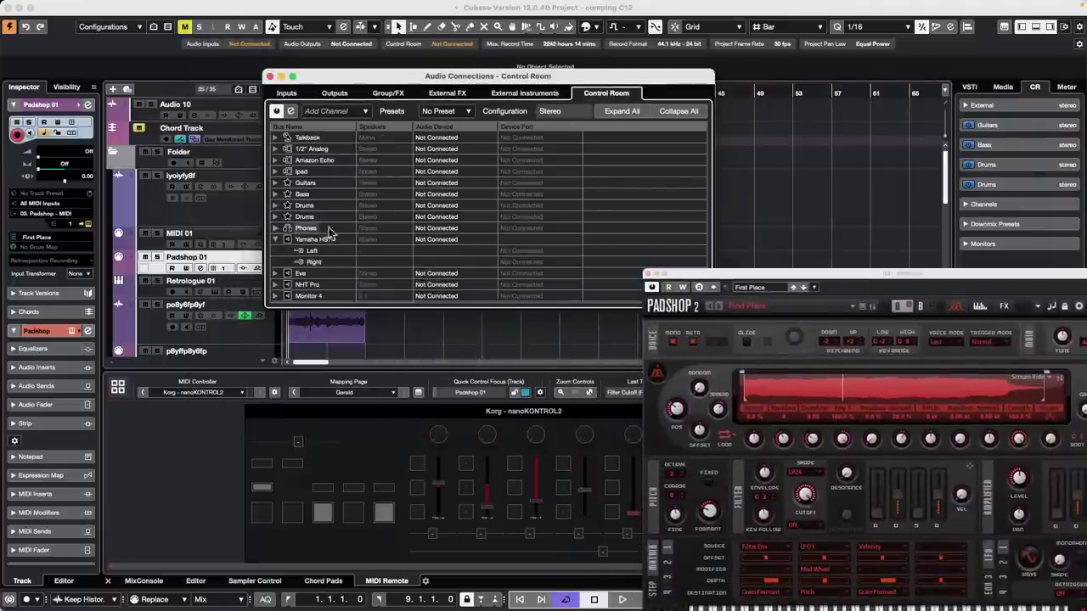
pyautogui.click(437, 251)
pyautogui.click(477, 270)
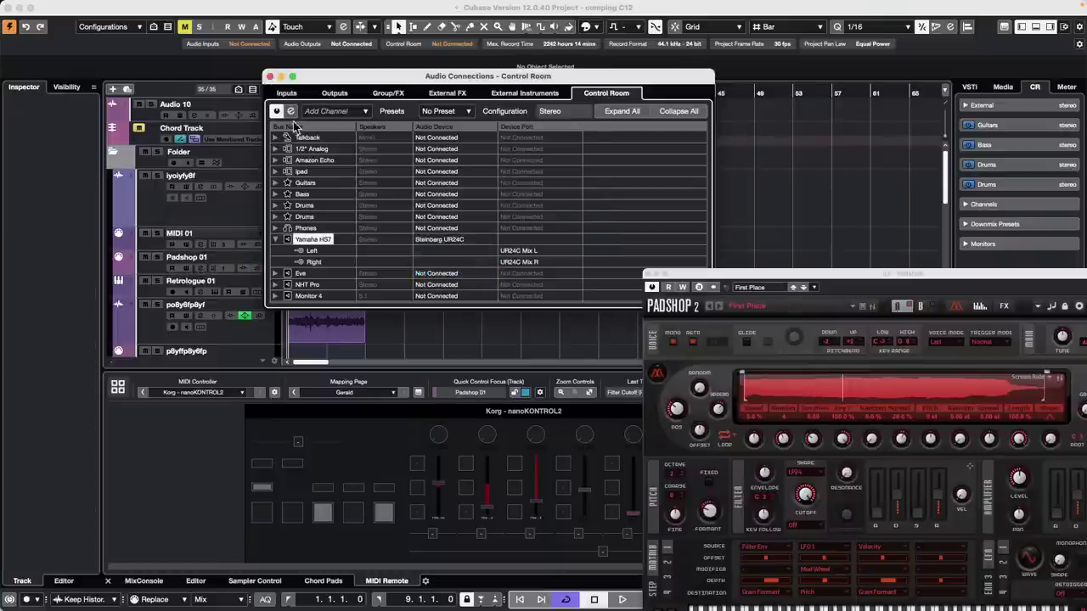
pyautogui.click(270, 76)
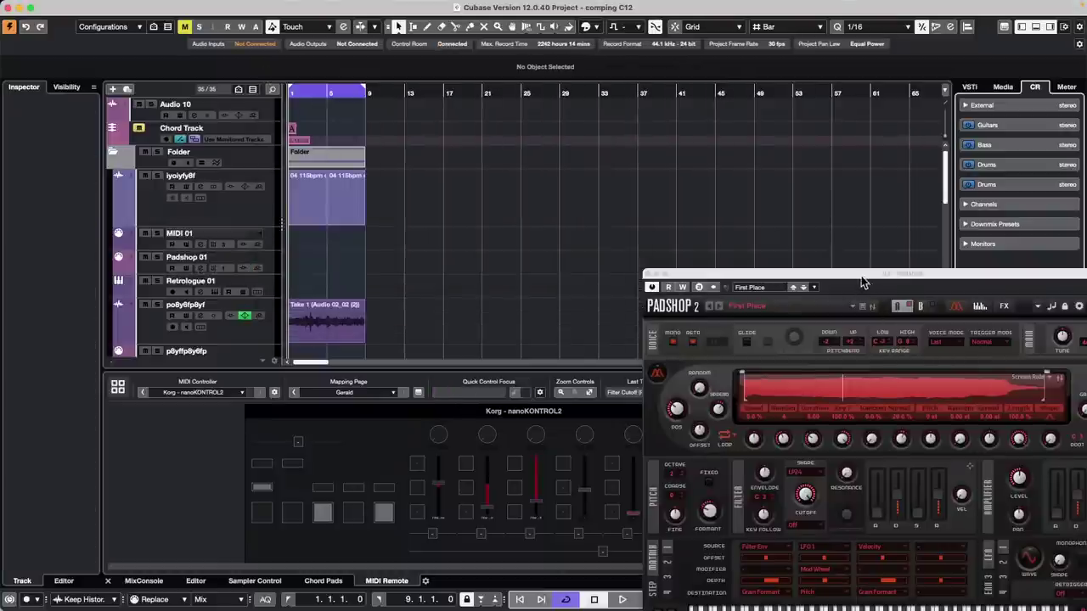
pyautogui.moveTo(861, 276); pyautogui.dragTo(742, 231)
pyautogui.click(274, 265)
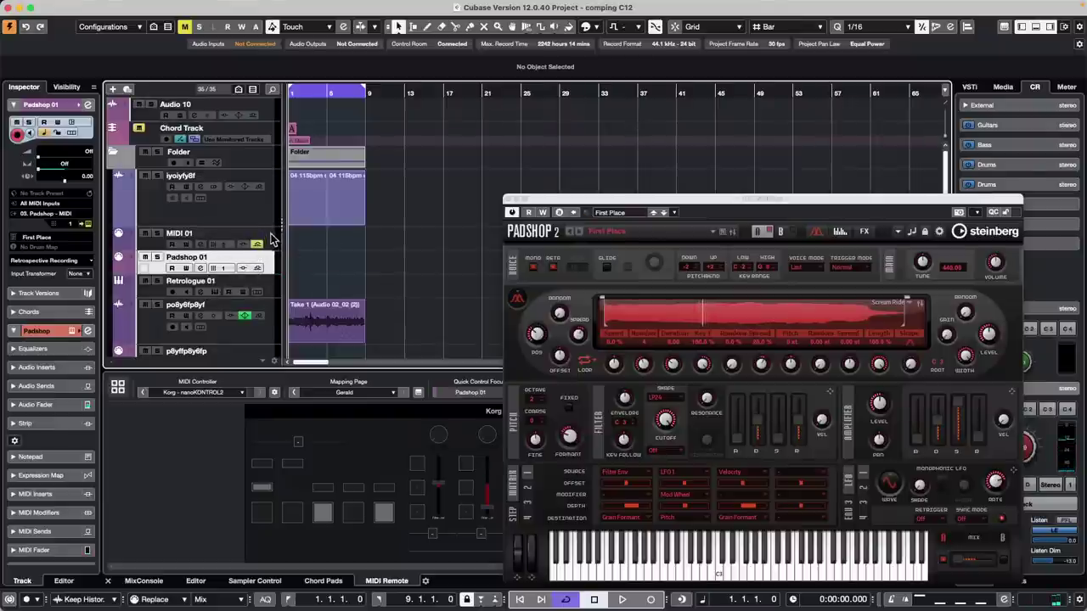
# - Review MIDI 01's output routing without changing it and close the Padshop window
pyautogui.click(270, 238)
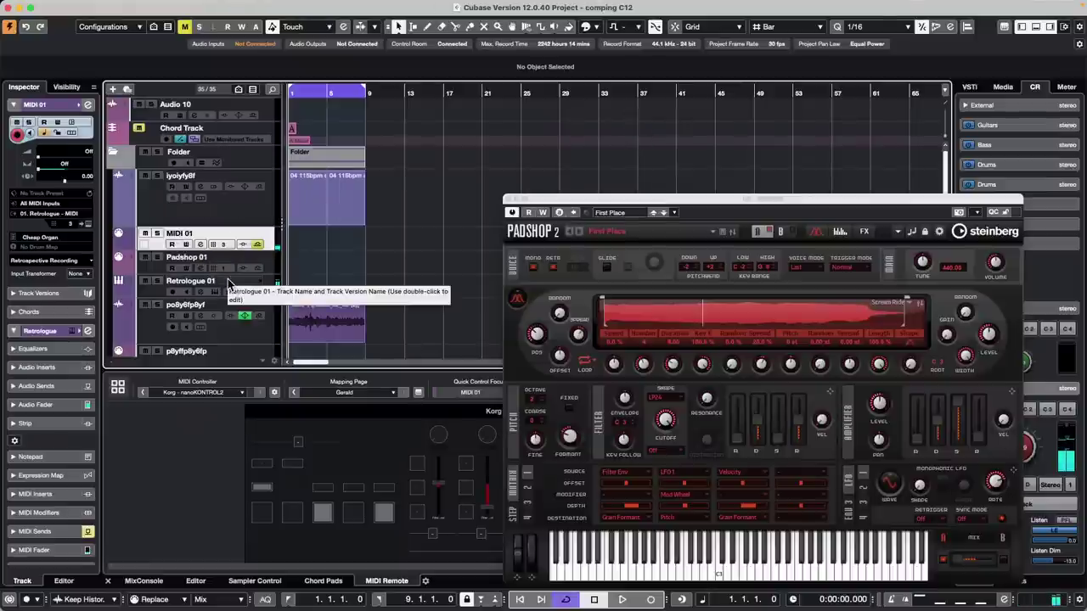
pyautogui.click(58, 217)
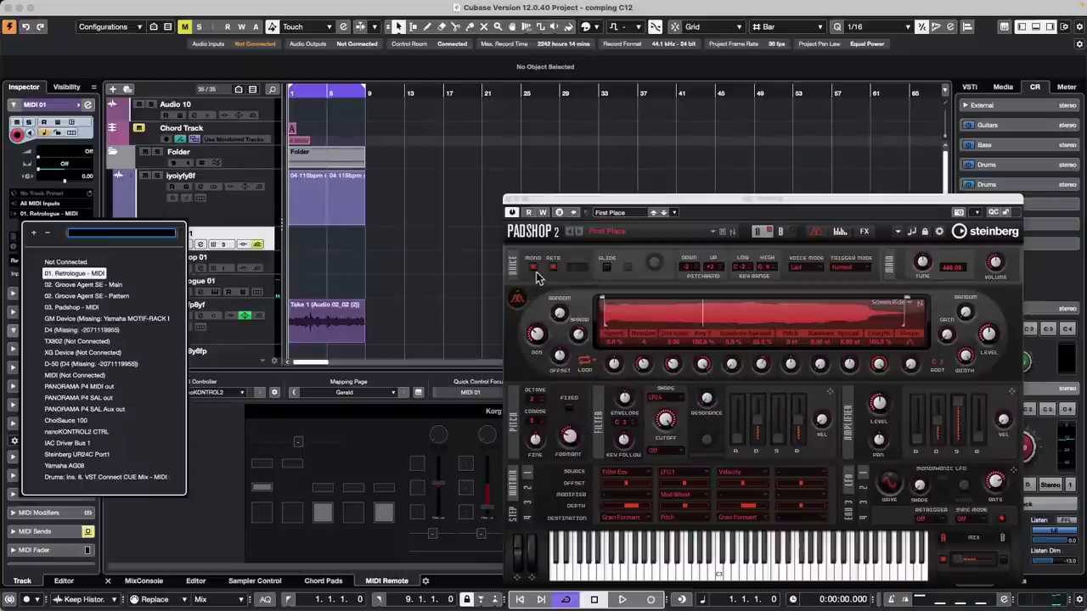
pyautogui.click(508, 200)
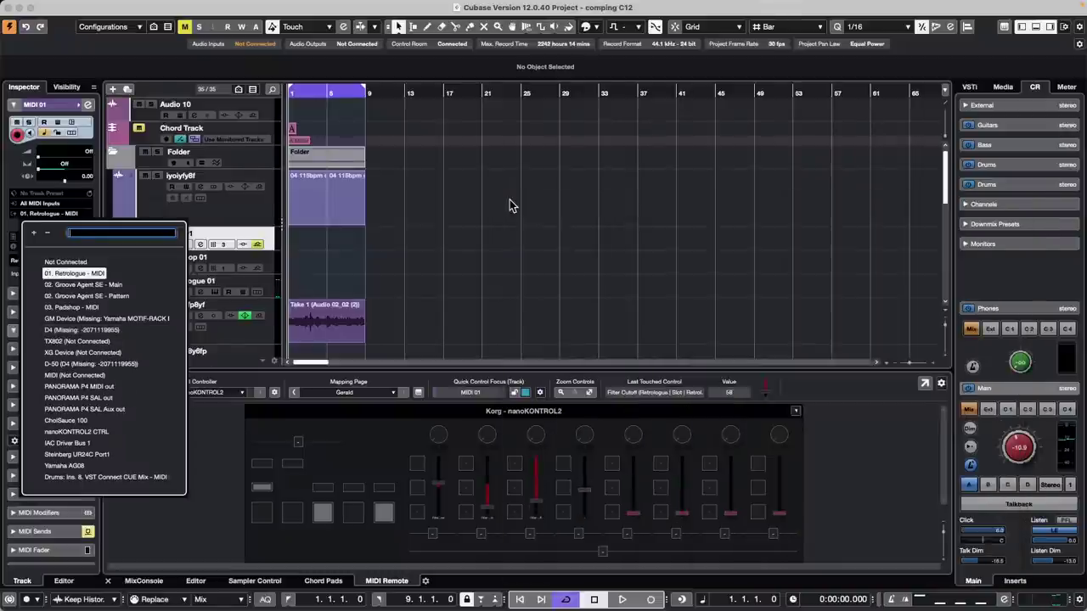
pyautogui.click(403, 260)
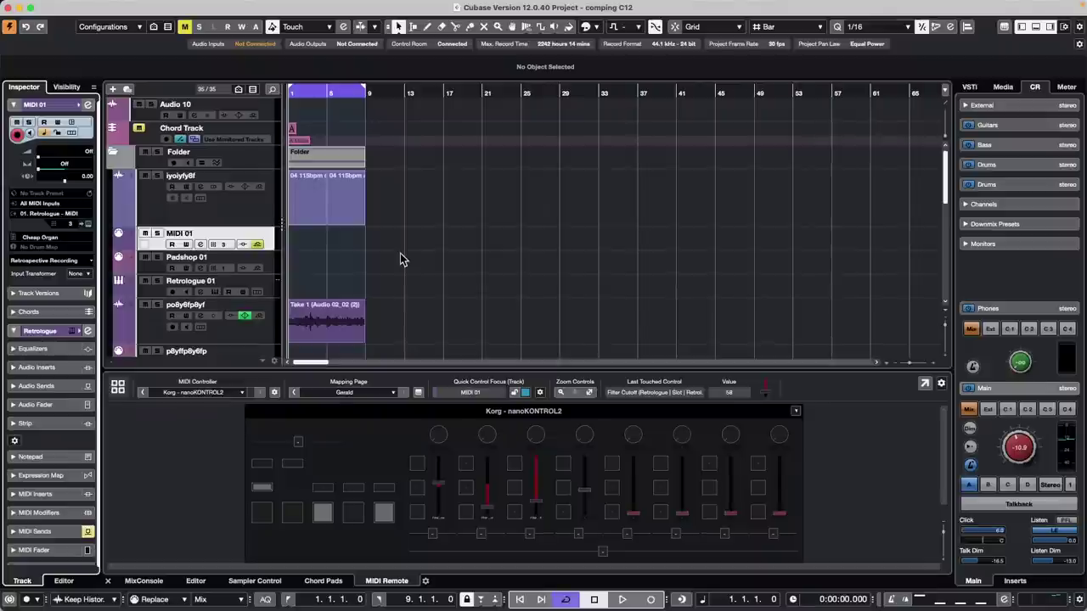
# - Switch the nanoKONTROL2 mapping page, trying Focus Quick Controls, and settle on Gerald
pyautogui.click(386, 392)
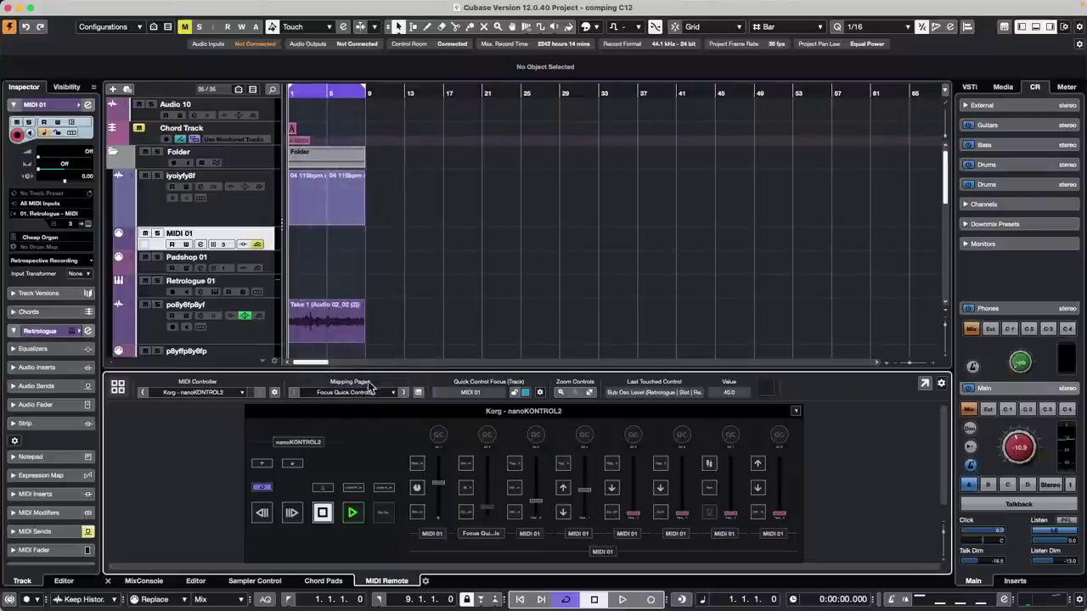
pyautogui.click(377, 393)
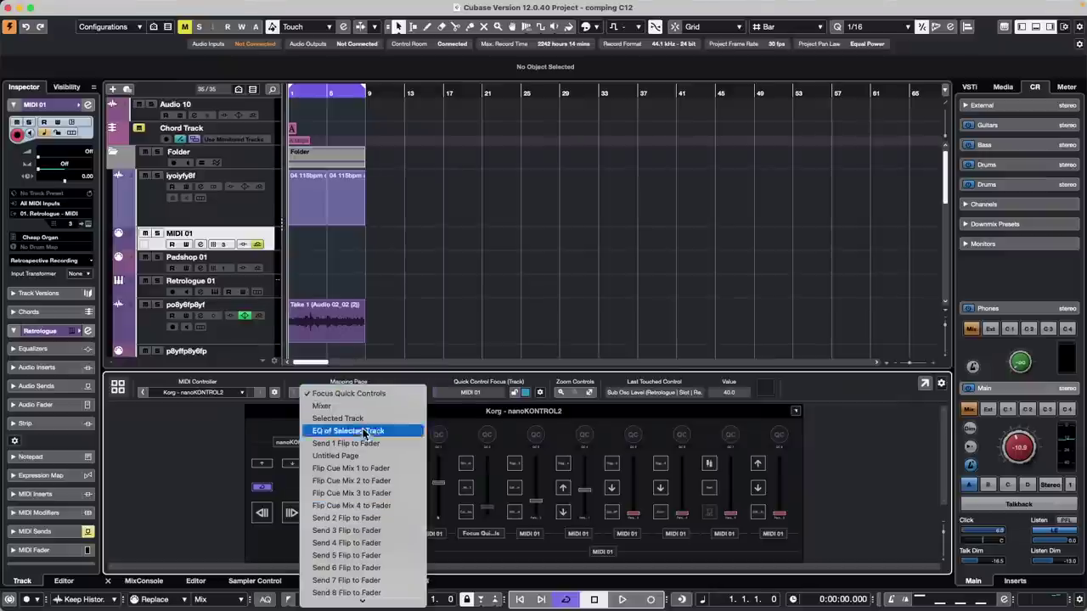
pyautogui.moveTo(374, 603)
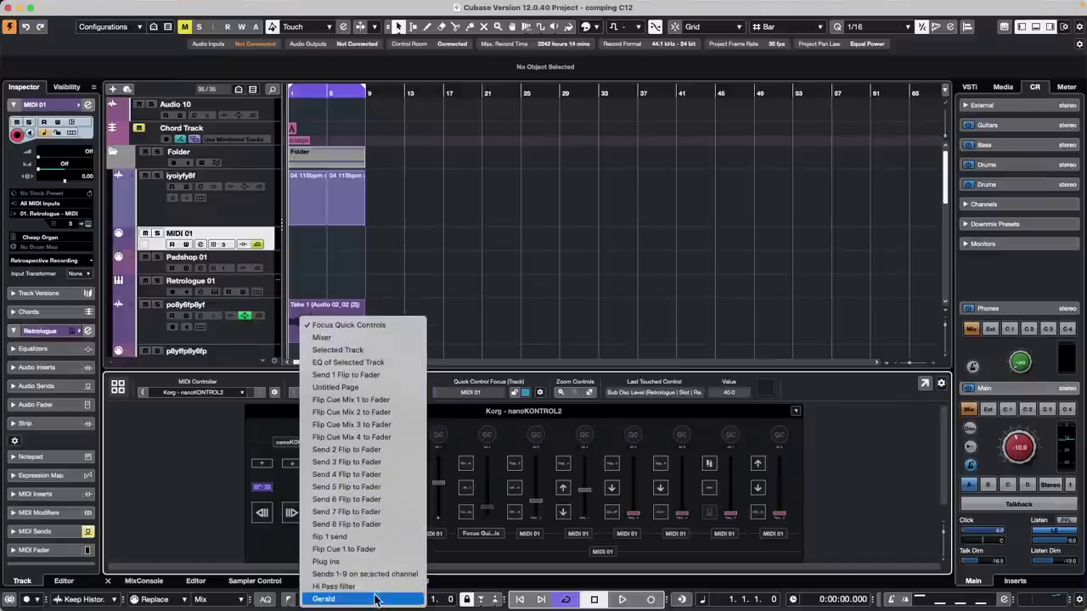
pyautogui.click(378, 600)
pyautogui.click(362, 394)
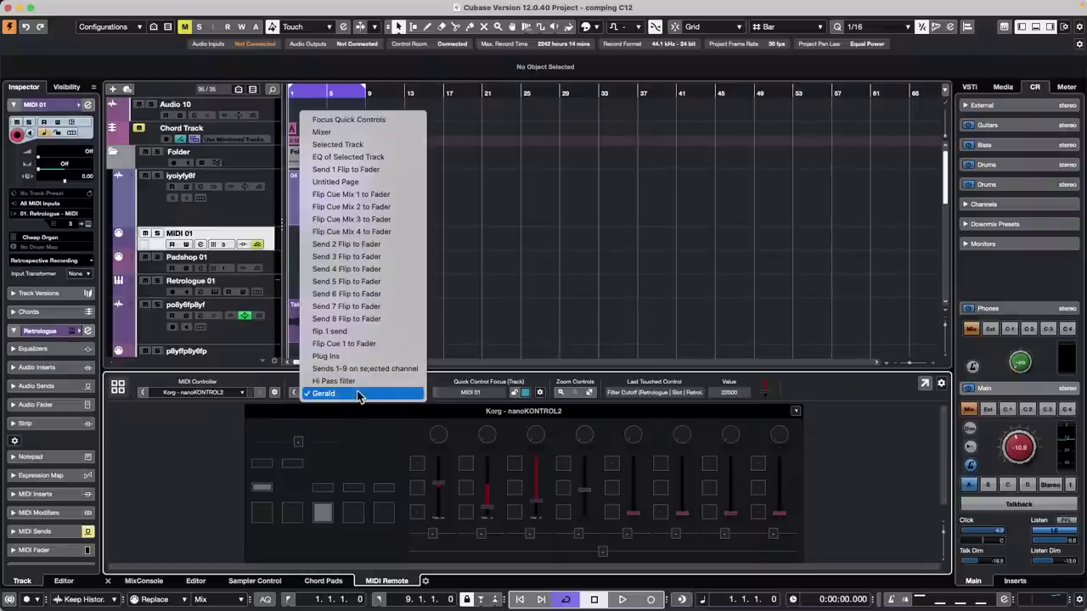
pyautogui.click(339, 443)
pyautogui.click(362, 394)
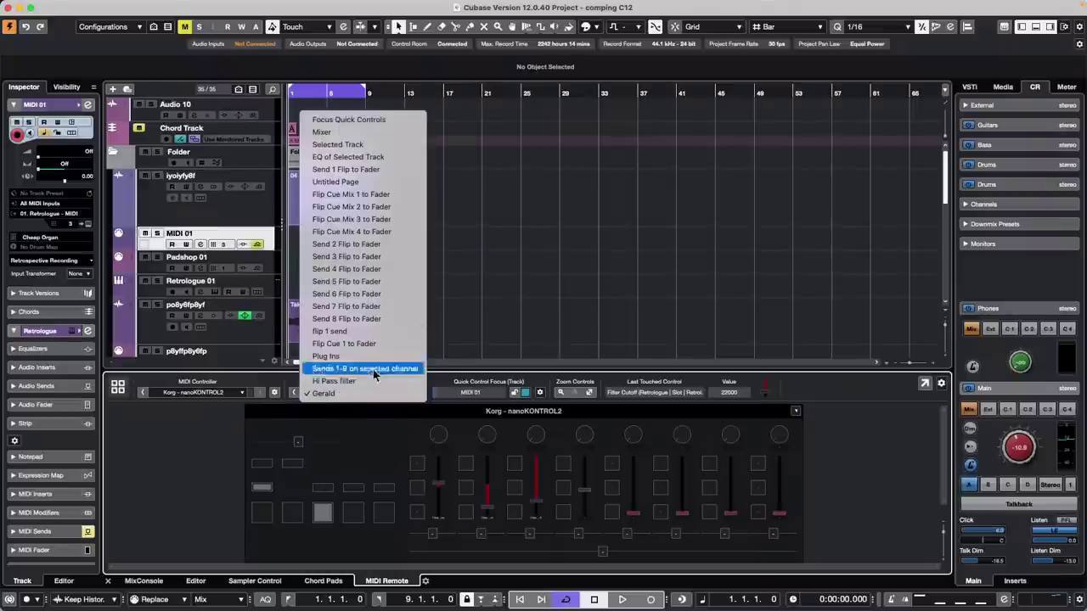
pyautogui.click(332, 120)
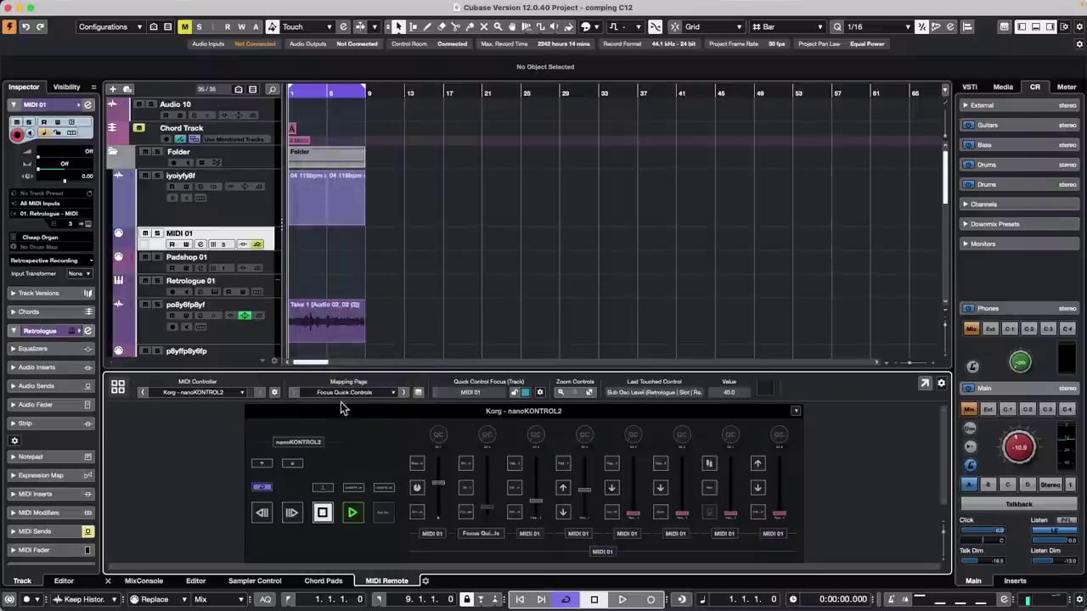
pyautogui.click(352, 390)
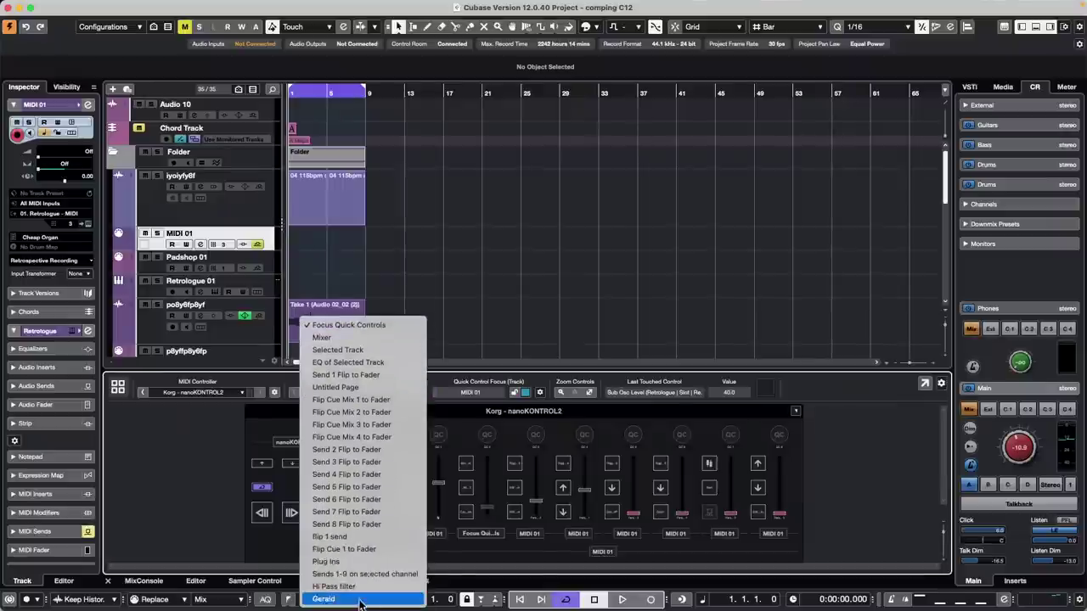
pyautogui.click(360, 598)
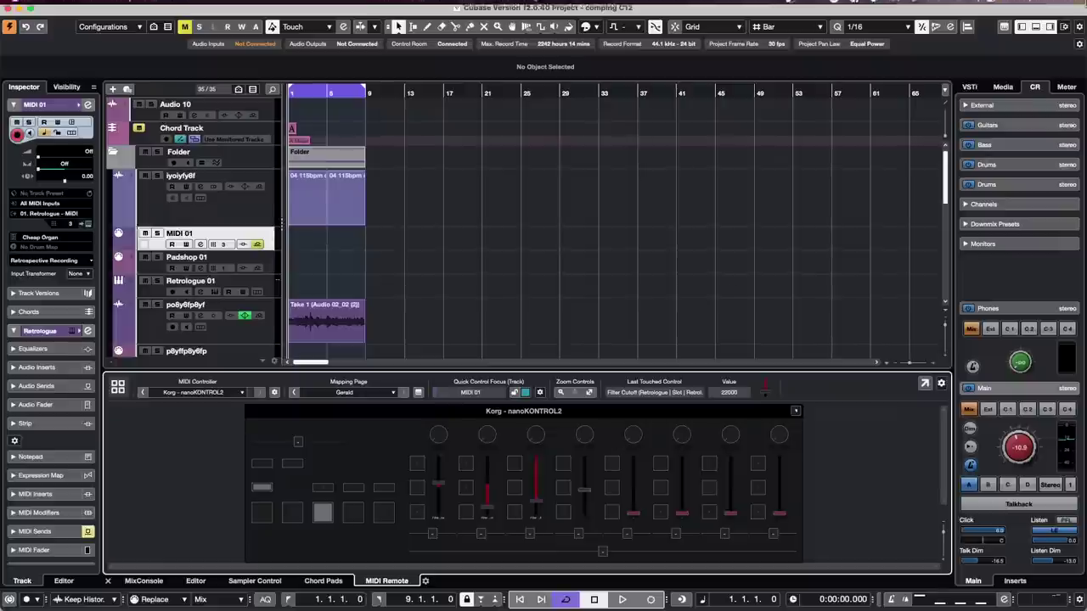
pyautogui.click(366, 393)
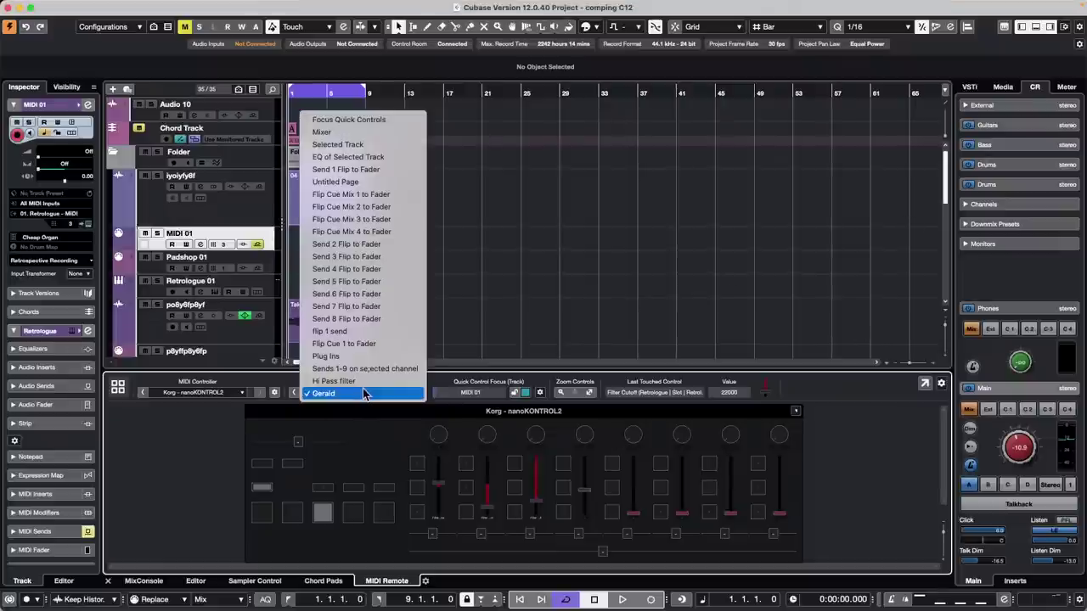
# - Put the nanoKONTROL2 on the Send 5 Flip to Fader page and inspect one button's mapping
pyautogui.click(370, 282)
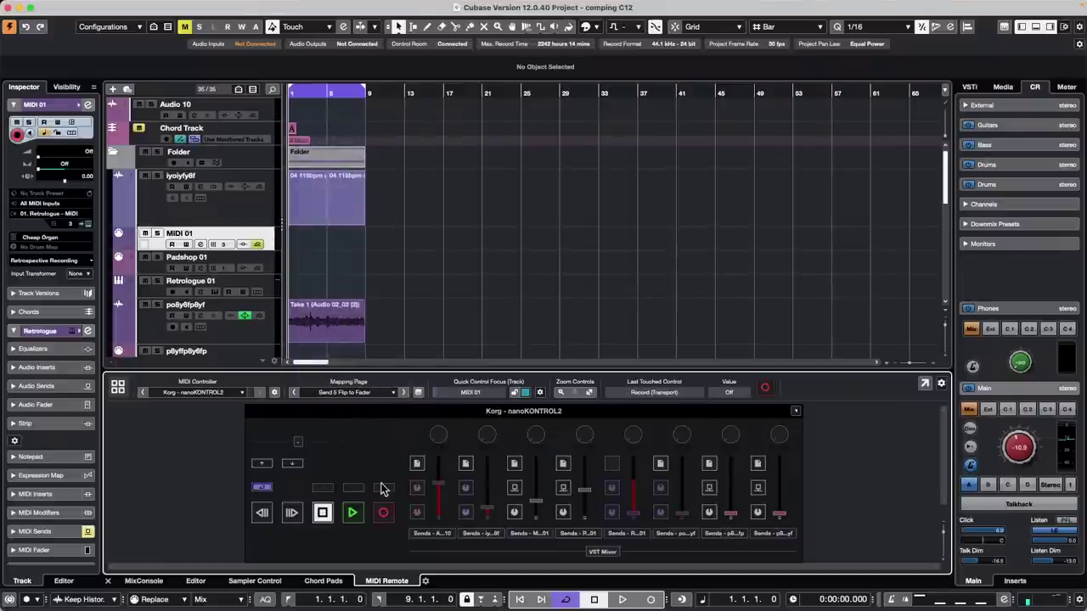
pyautogui.doubleClick(421, 466)
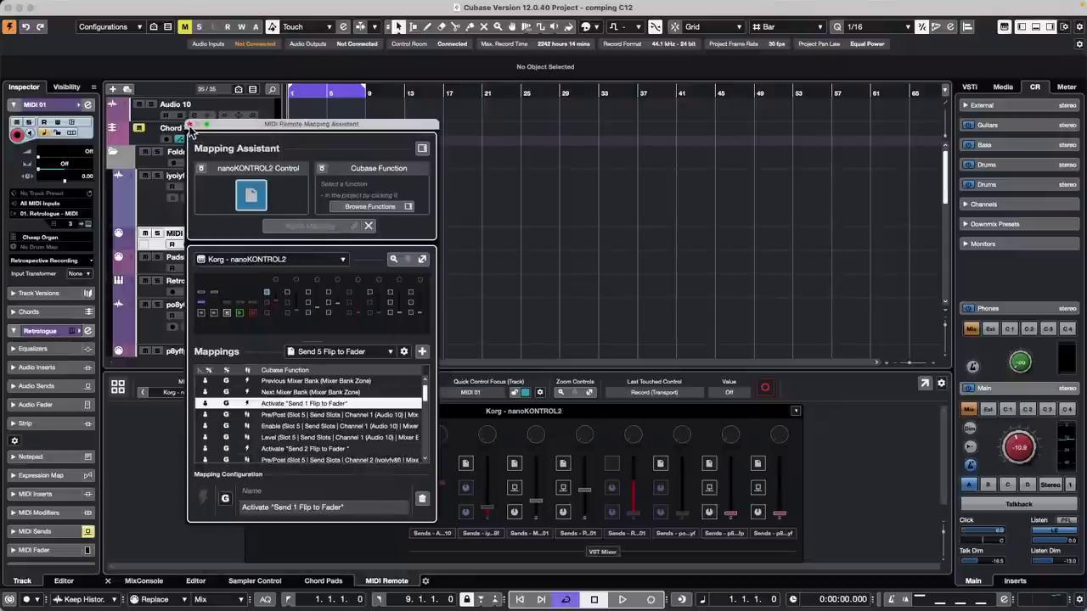
pyautogui.press('Escape')
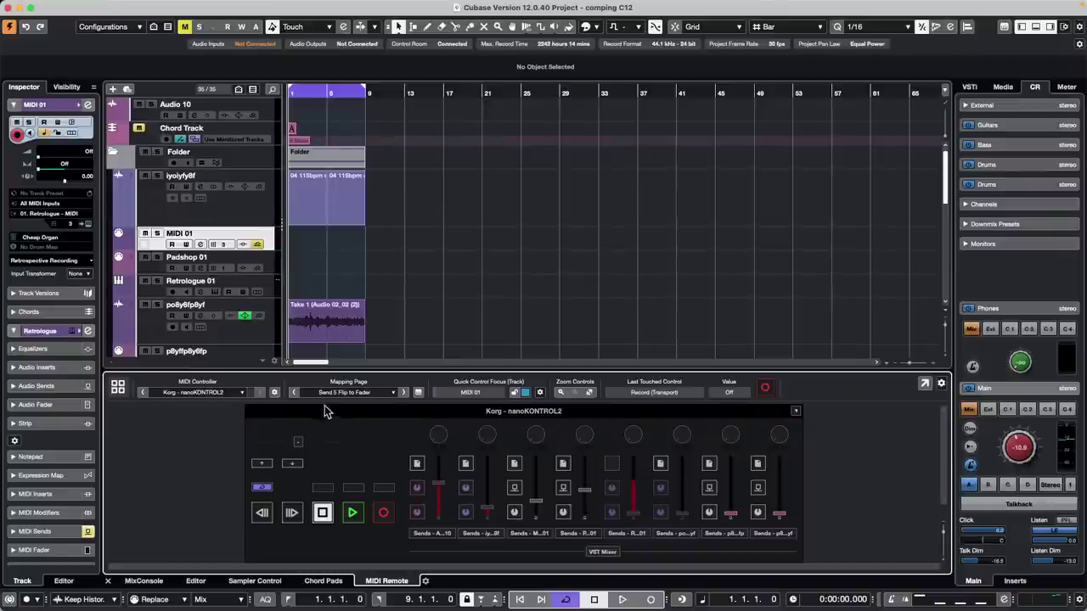
pyautogui.click(364, 394)
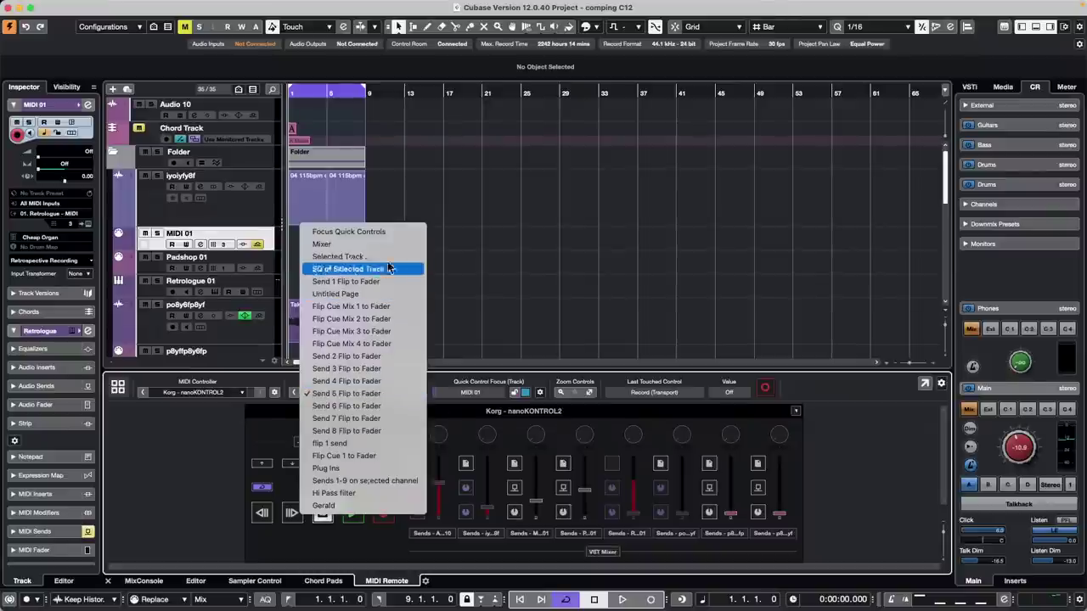
pyautogui.click(561, 308)
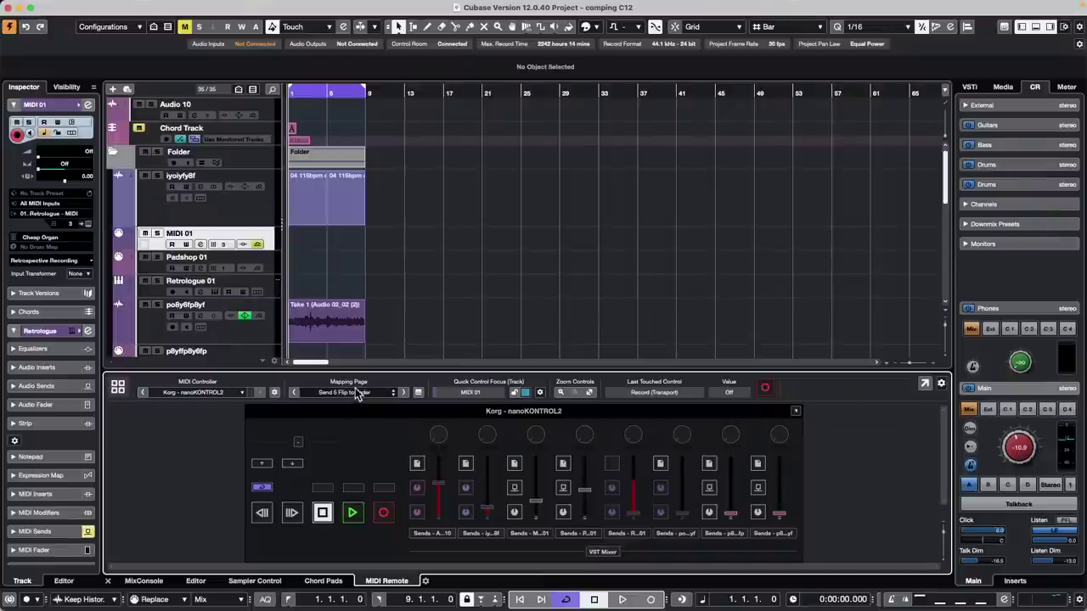
pyautogui.click(356, 393)
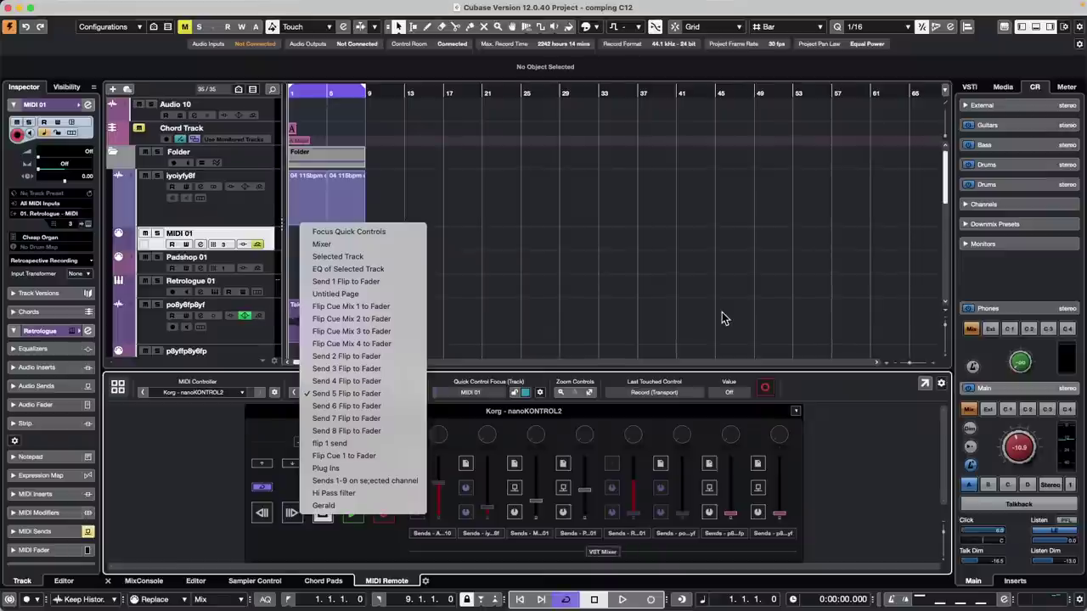
pyautogui.click(722, 319)
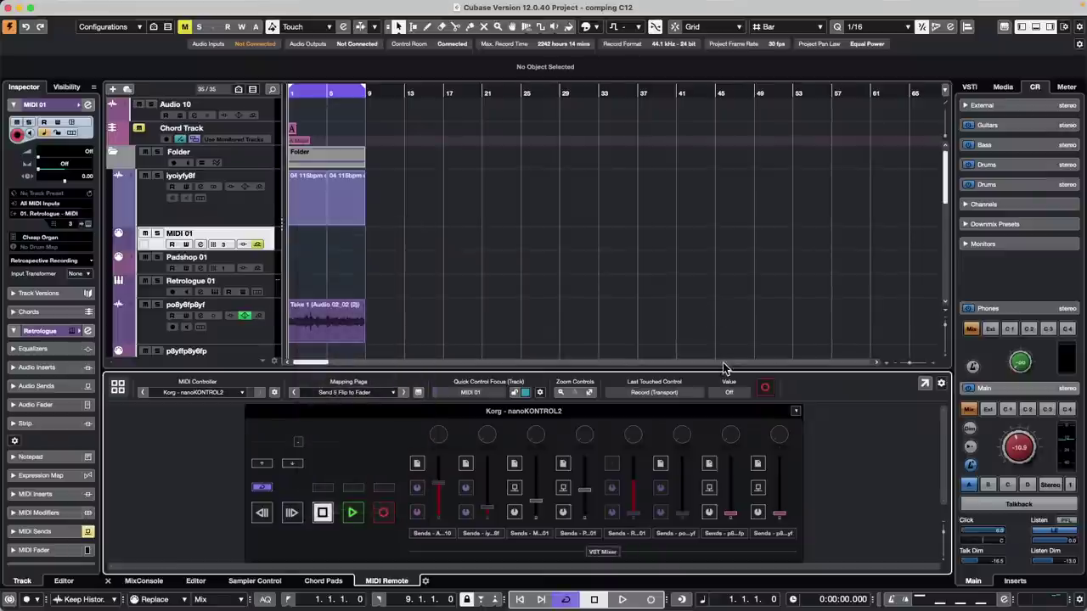
# - Create an empty MIDI part across bars 1–9 on the p8yffp8y6fp track and open it
pyautogui.scroll(-1, 391, 294)
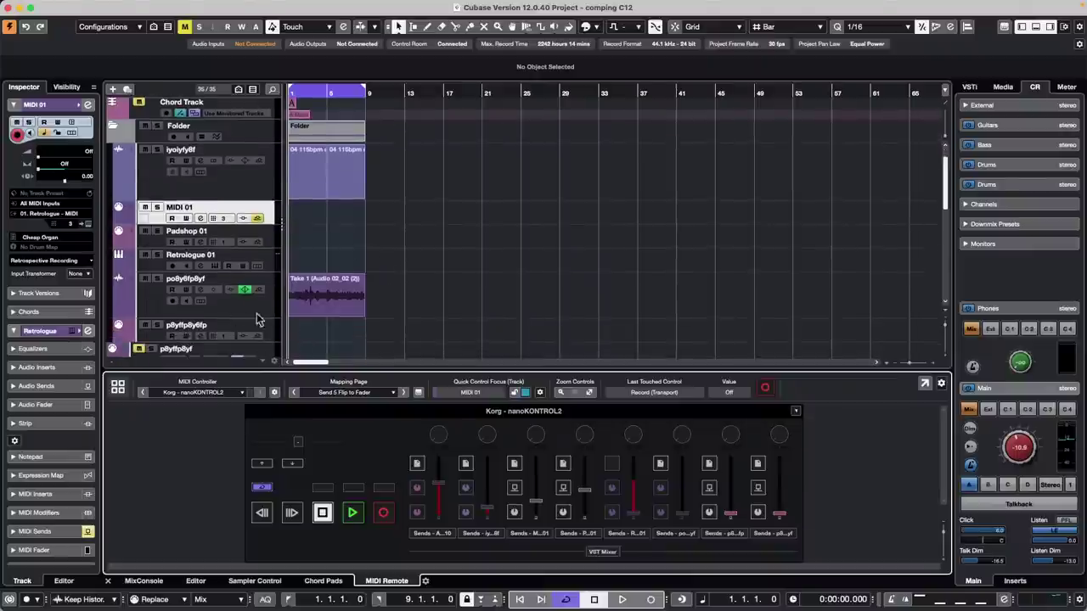
pyautogui.scroll(-15, 260, 320)
pyautogui.scroll(15, 289, 312)
pyautogui.scroll(-5, 289, 312)
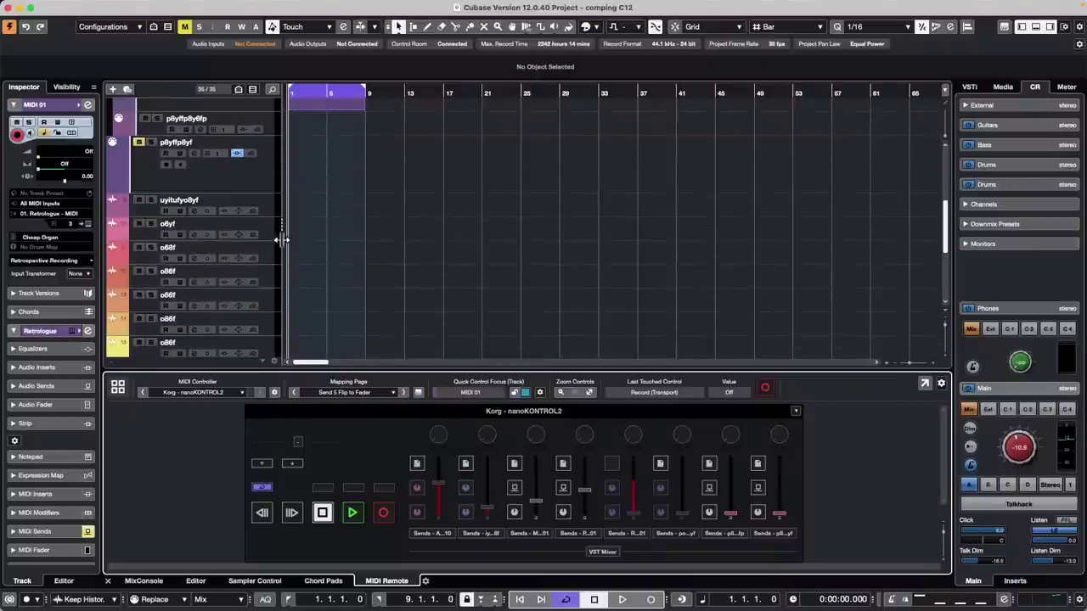
pyautogui.doubleClick(319, 127)
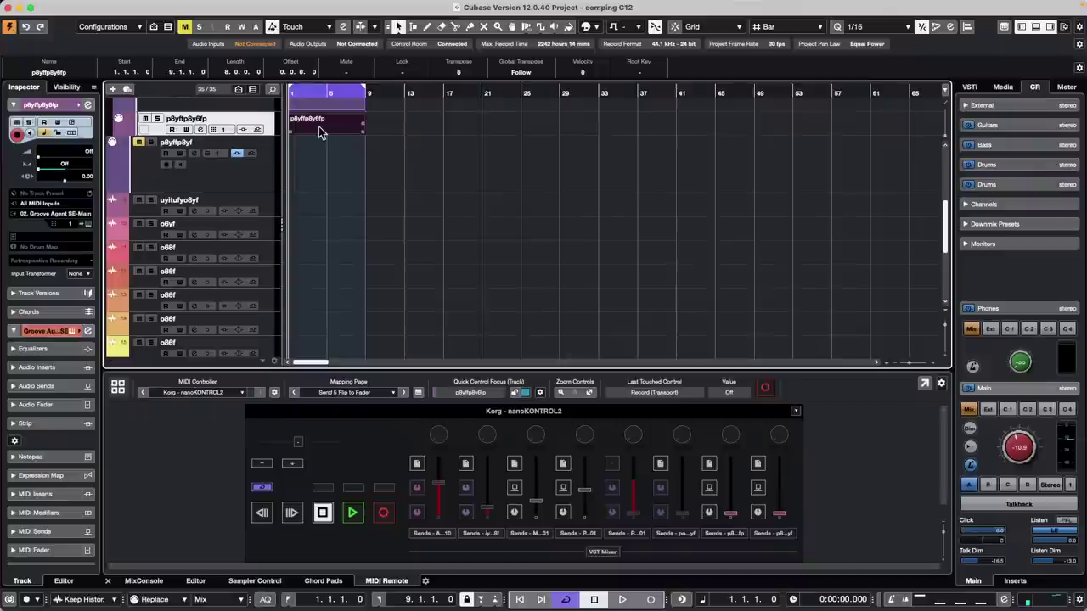
pyautogui.doubleClick(328, 121)
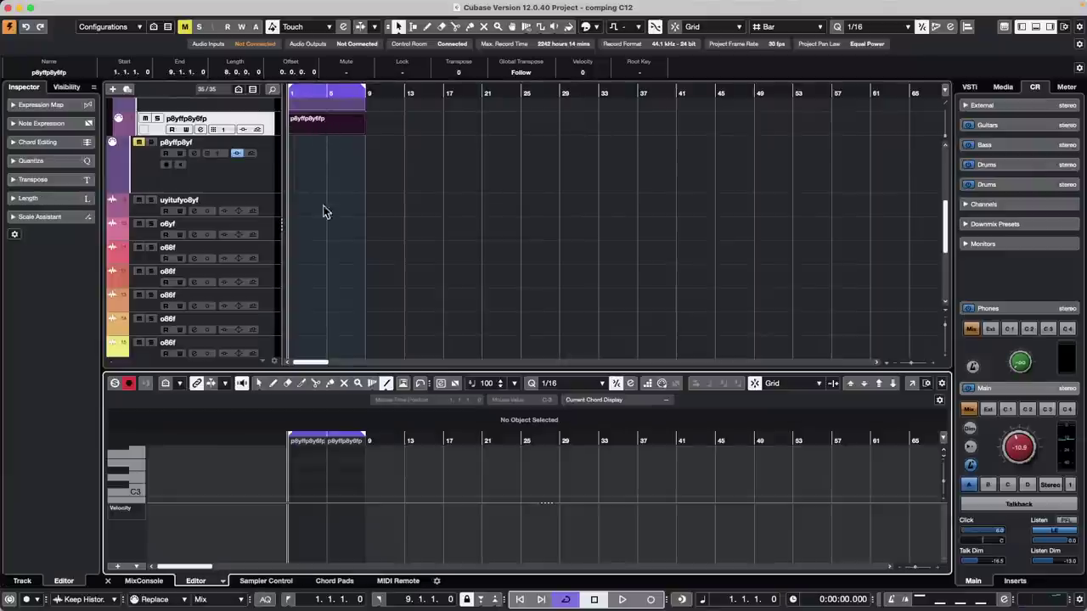
# - Show the part in the Drum Editor, leaving the quantize value unchanged
pyautogui.click(222, 584)
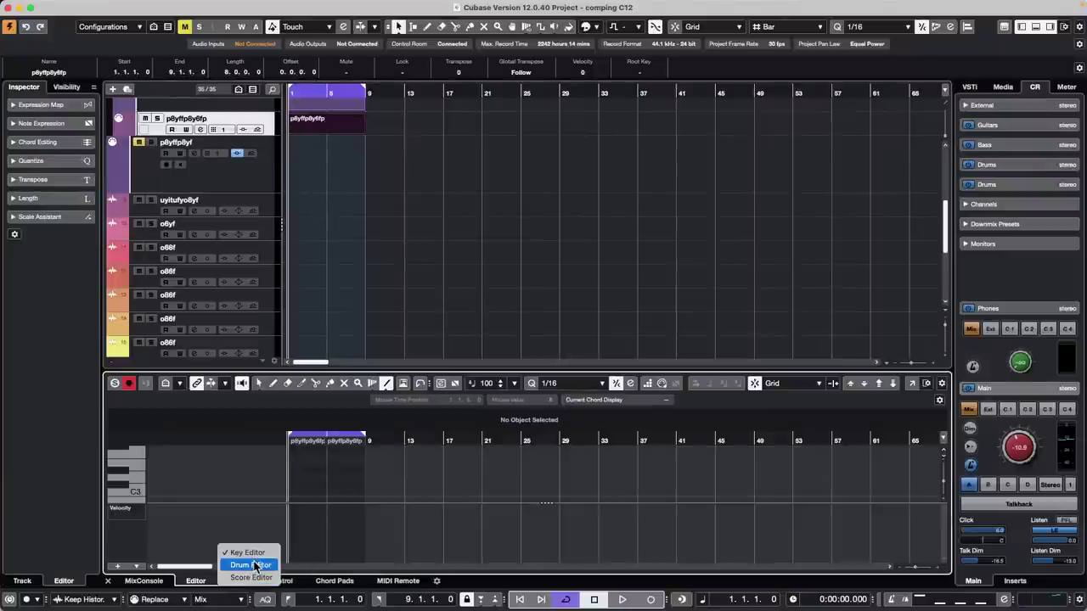
pyautogui.click(258, 566)
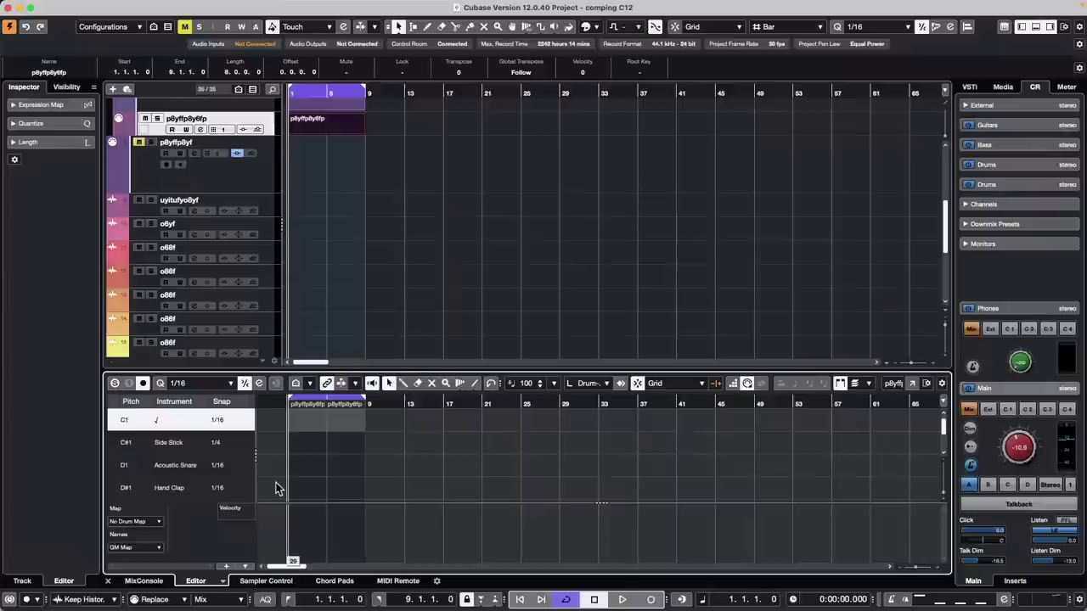
pyautogui.click(225, 384)
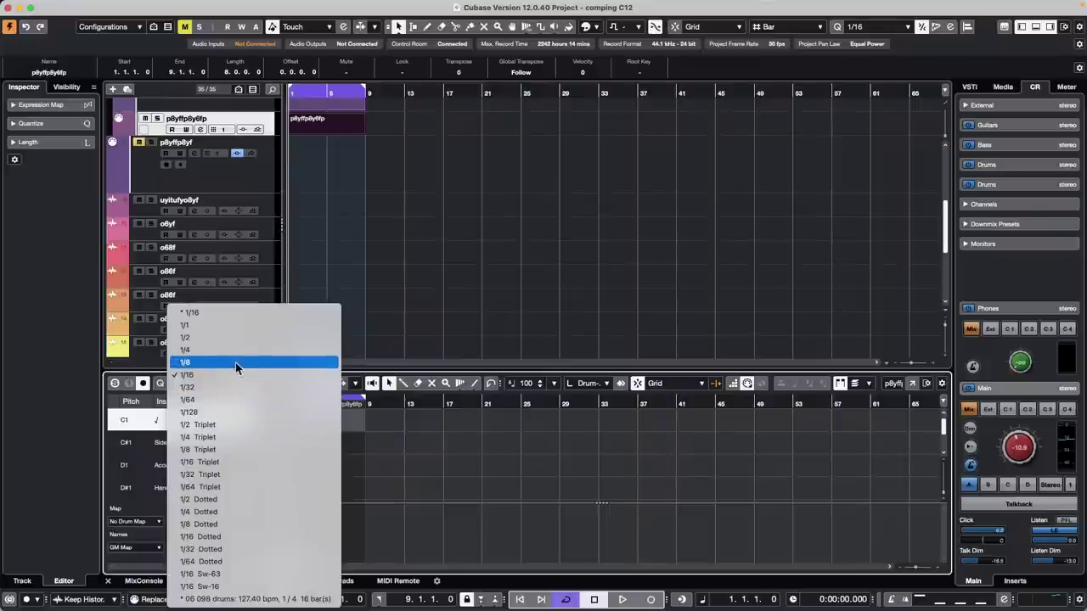
pyautogui.click(563, 255)
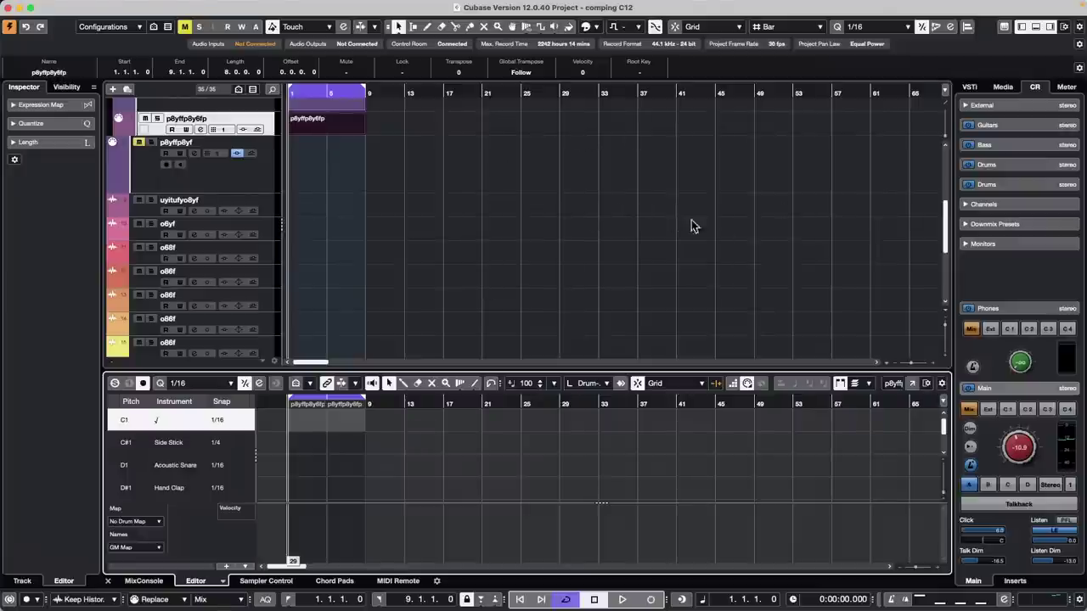
# - Open the Quantize Panel, view its preset list, and close it with 1/16 unchanged
pyautogui.click(952, 31)
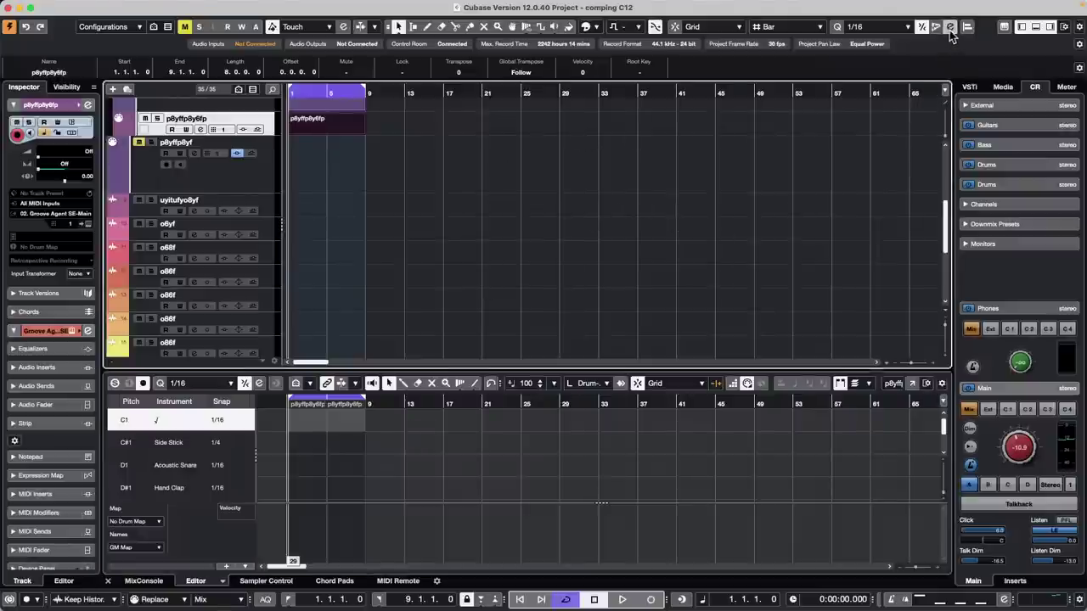
pyautogui.click(951, 31)
pyautogui.moveTo(854, 96); pyautogui.dragTo(623, 105)
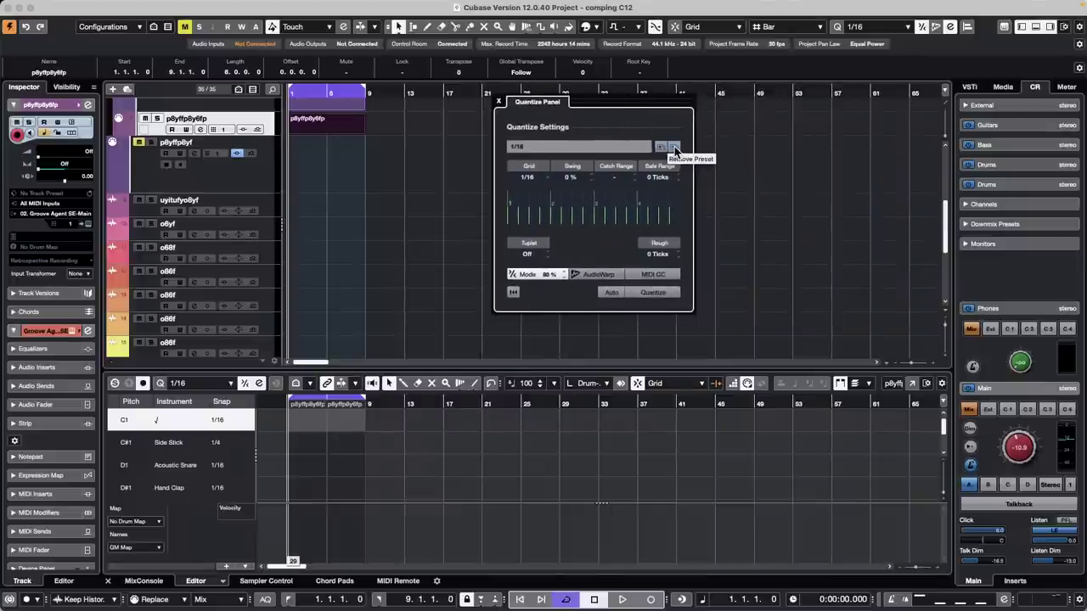
pyautogui.click(630, 154)
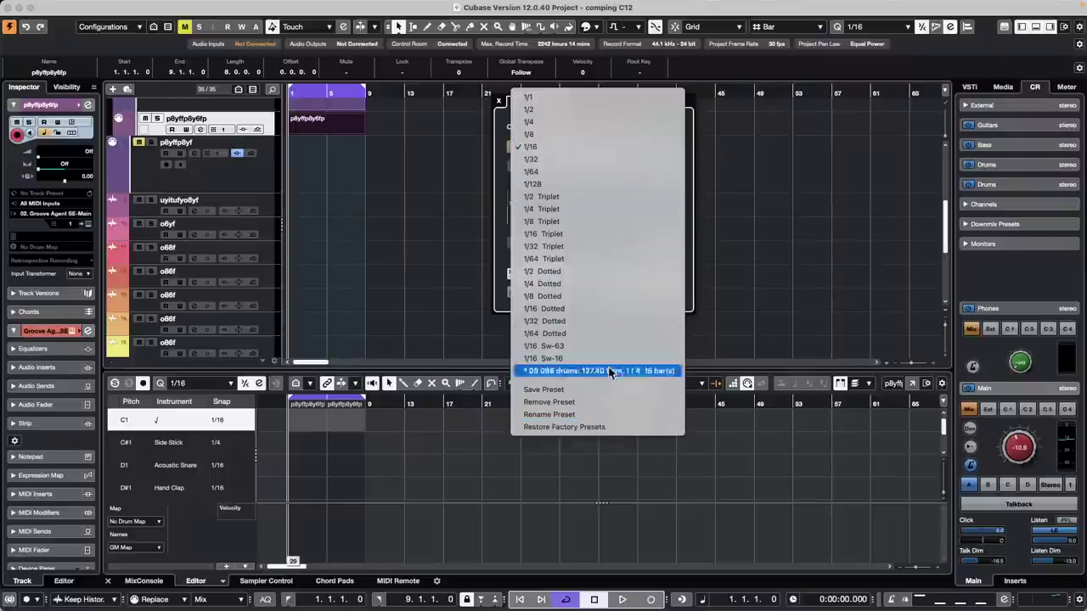
pyautogui.click(782, 288)
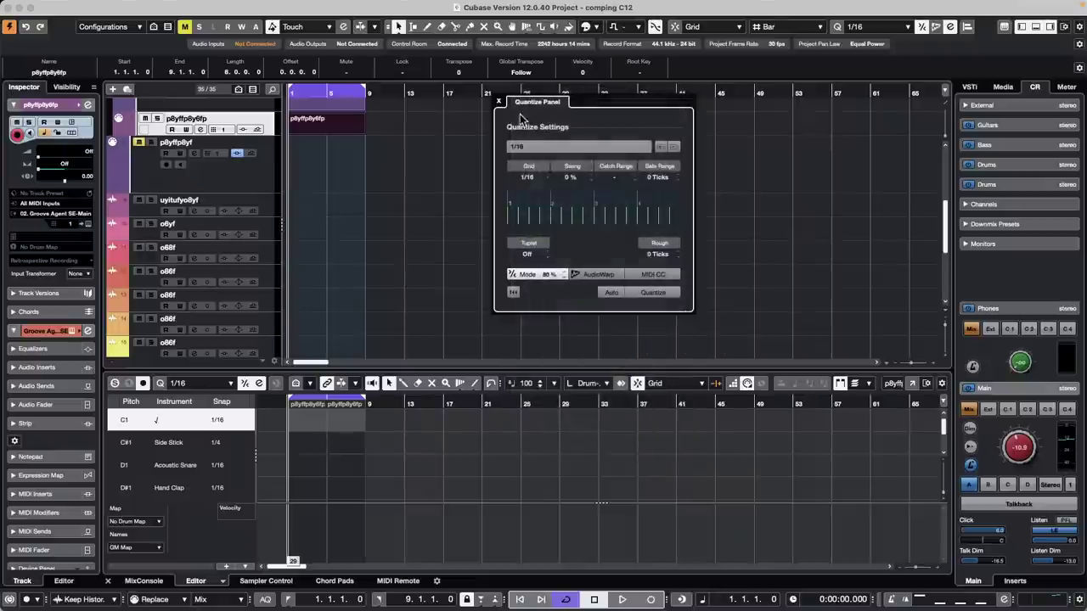
pyautogui.click(499, 103)
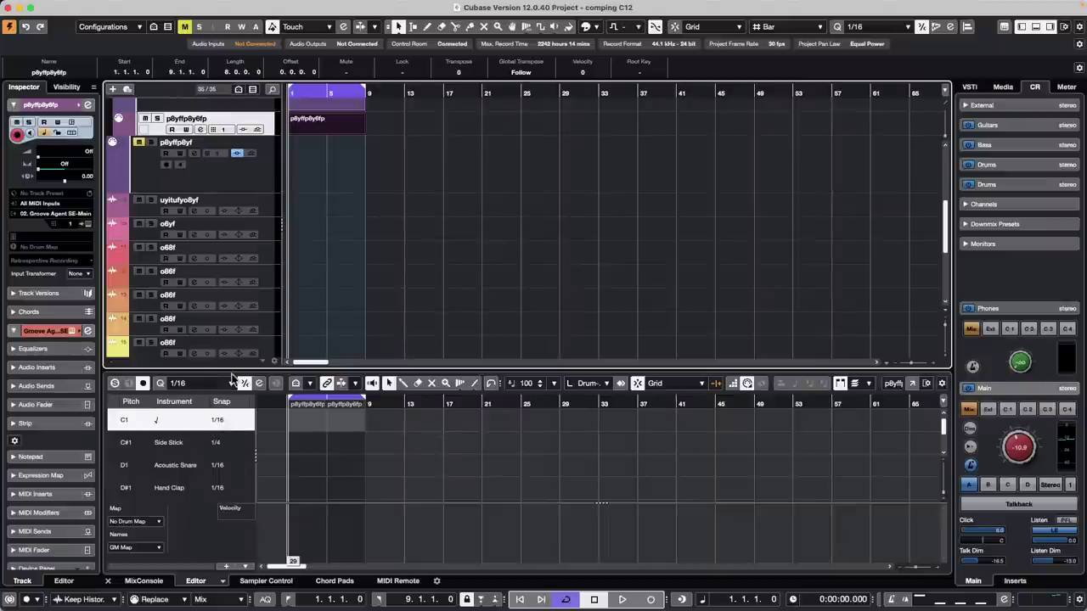
# - Reopen the Quantize Panel, recheck the presets, close it, and open the File menu
pyautogui.click(260, 384)
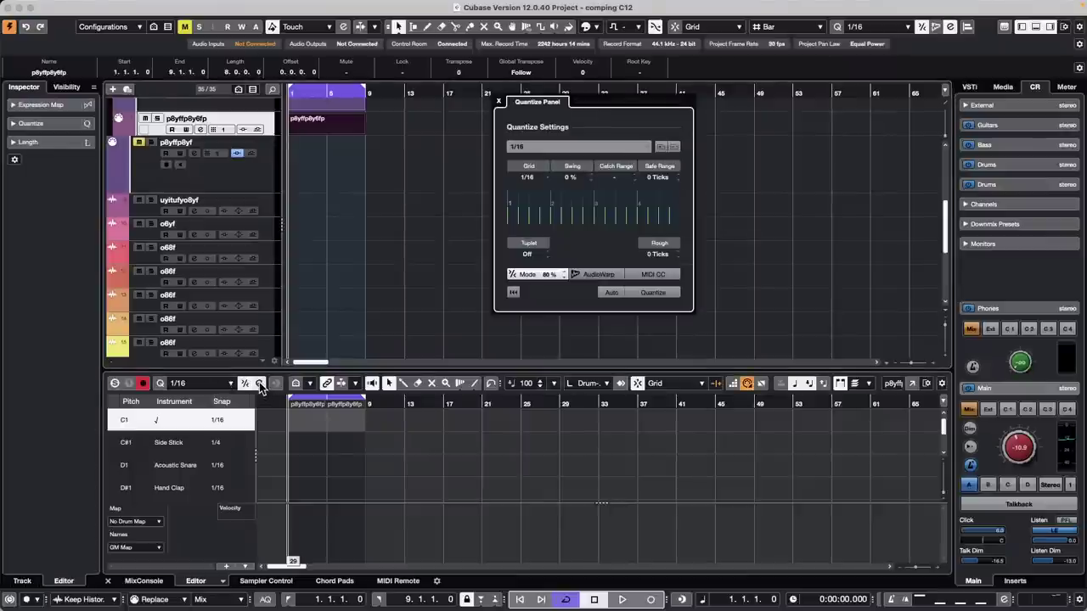
pyautogui.click(576, 146)
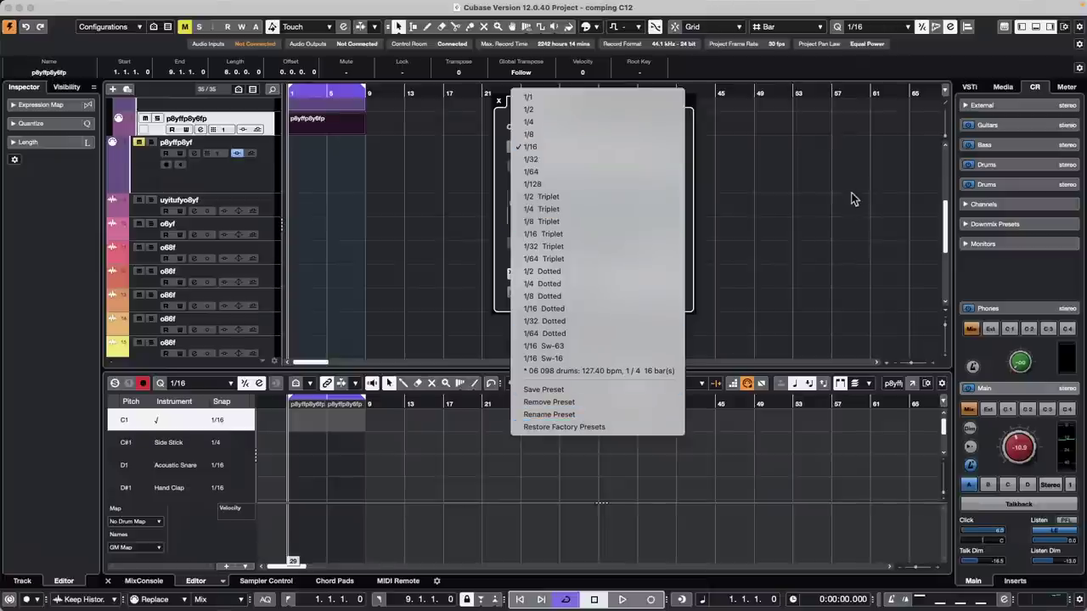
pyautogui.click(841, 219)
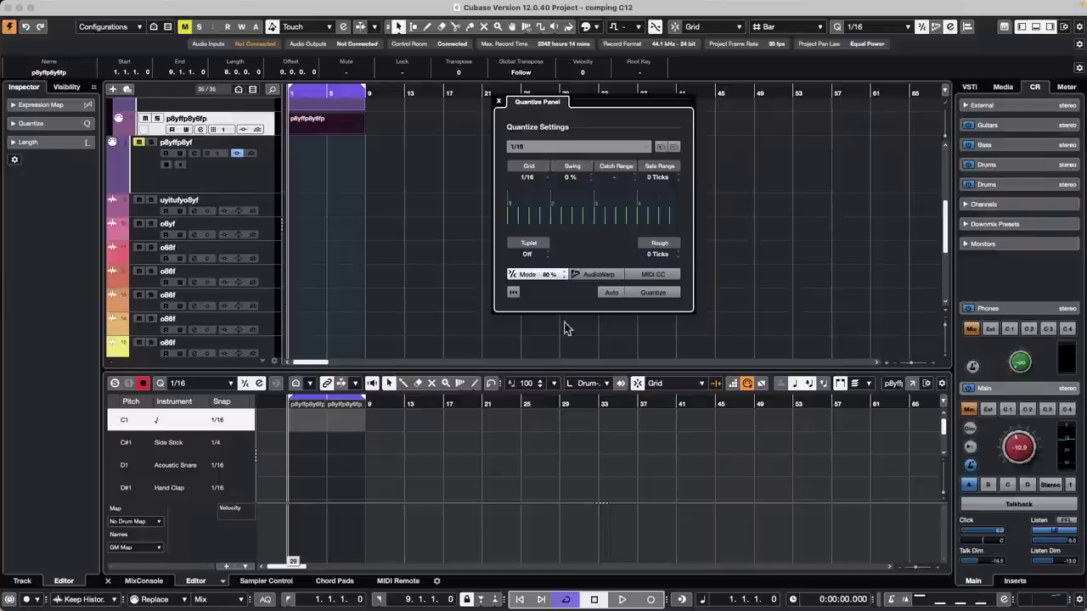
pyautogui.click(498, 102)
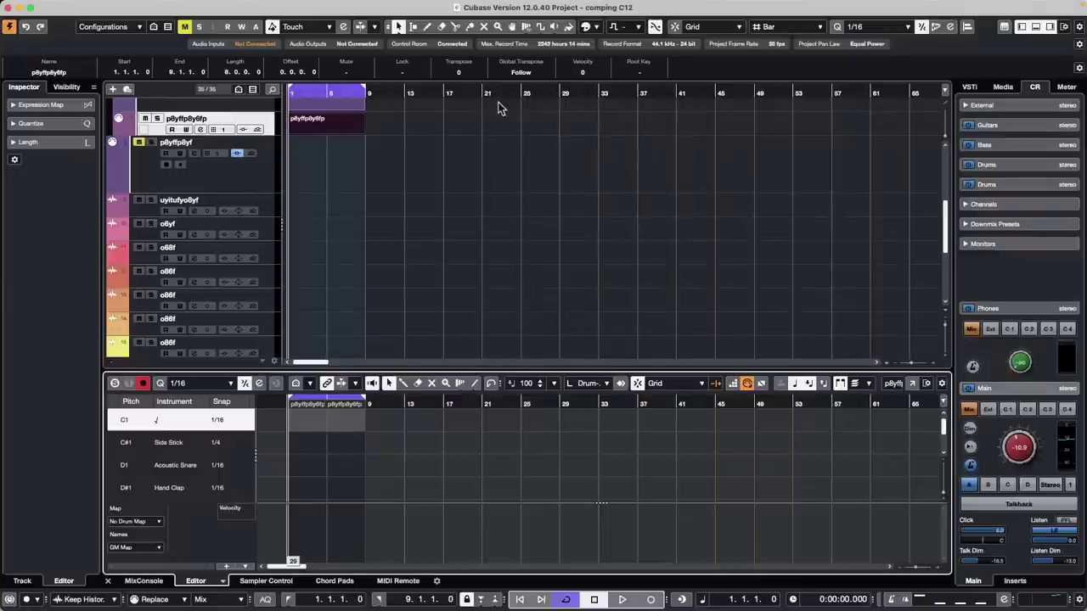
pyautogui.click(59, 6)
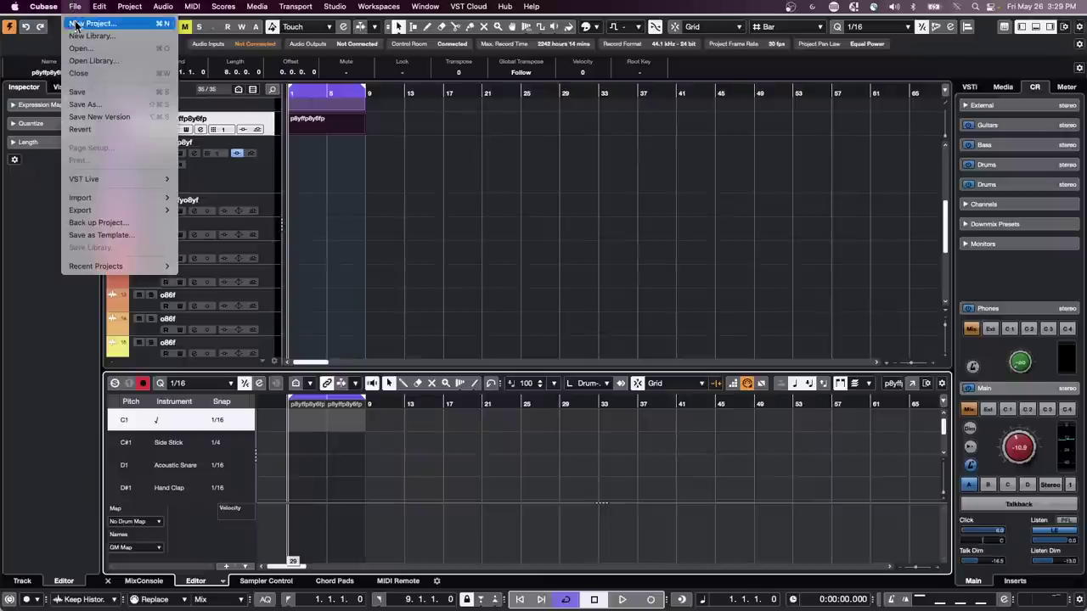
# - Show the MIDI Remote overview of all connected controllers in the lower zone
pyautogui.click(261, 153)
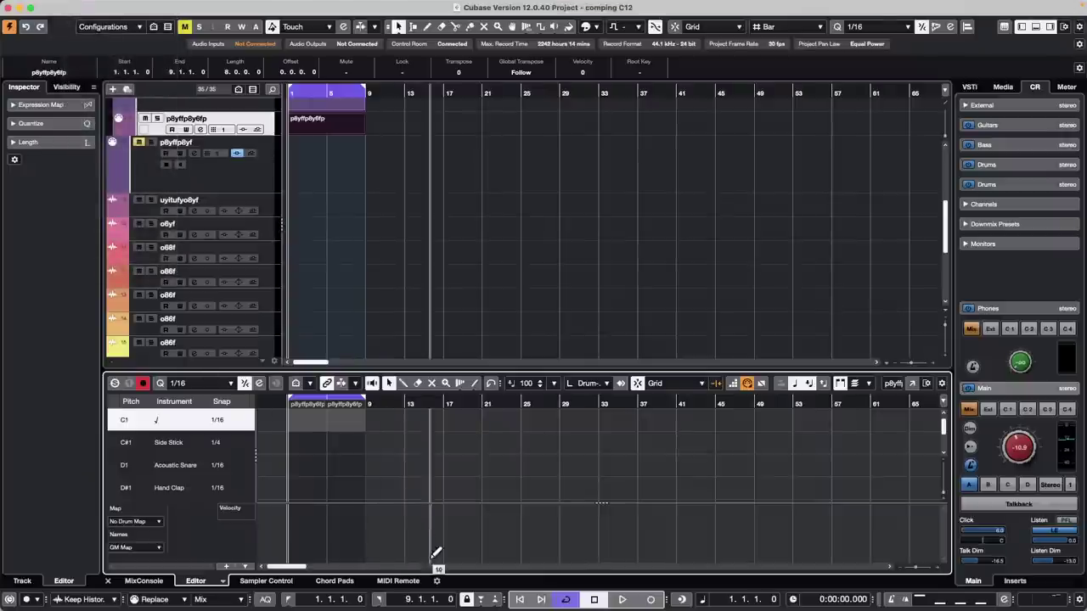
pyautogui.click(397, 581)
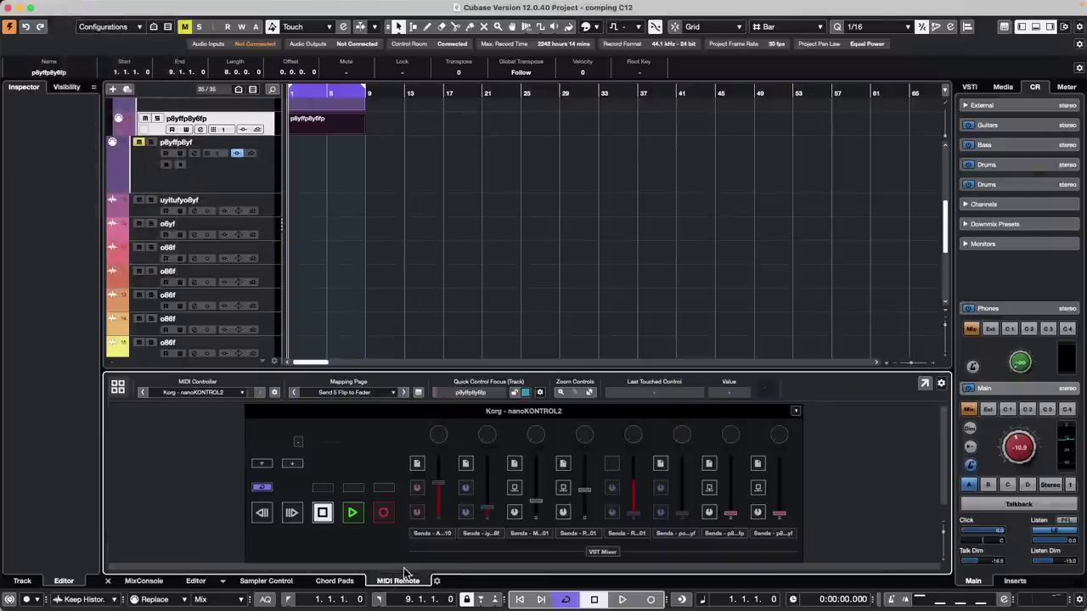
pyautogui.click(119, 391)
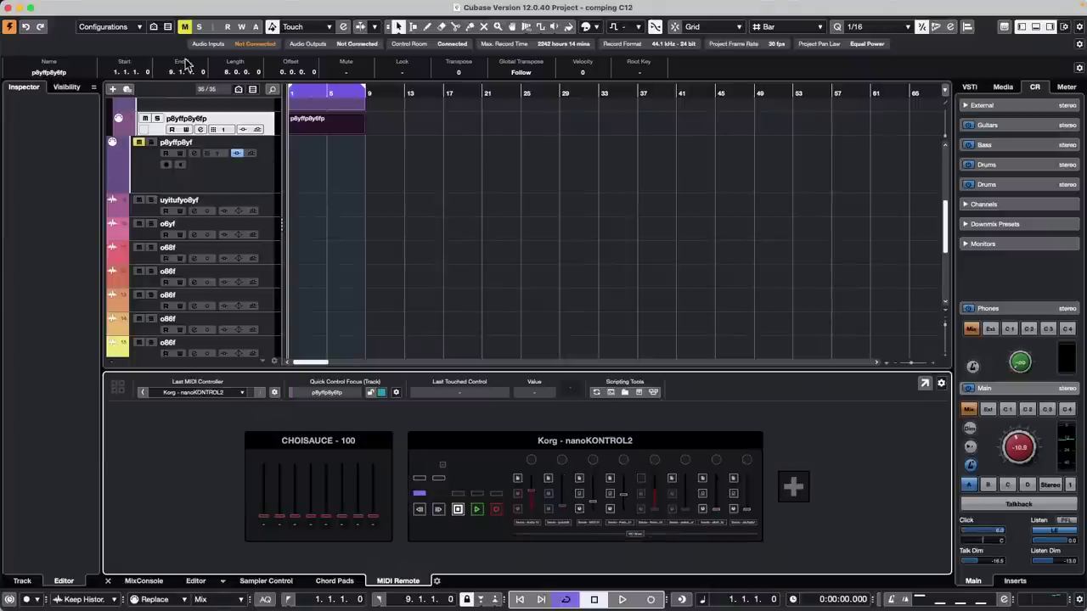
# - Create a new empty project, Untitled2, without a template in the default folder
pyautogui.click(75, 6)
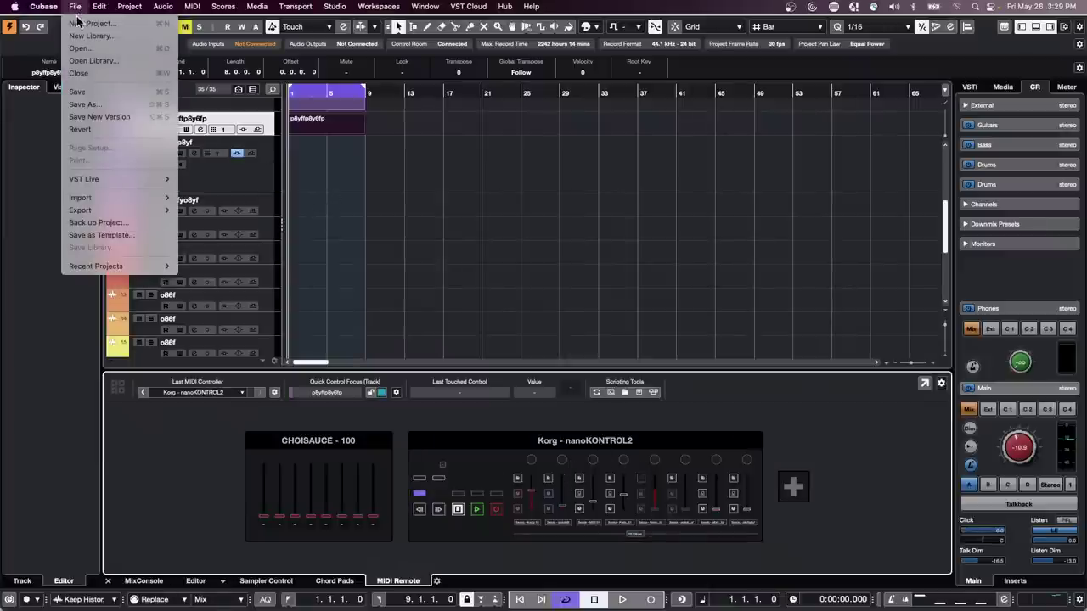
pyautogui.click(85, 23)
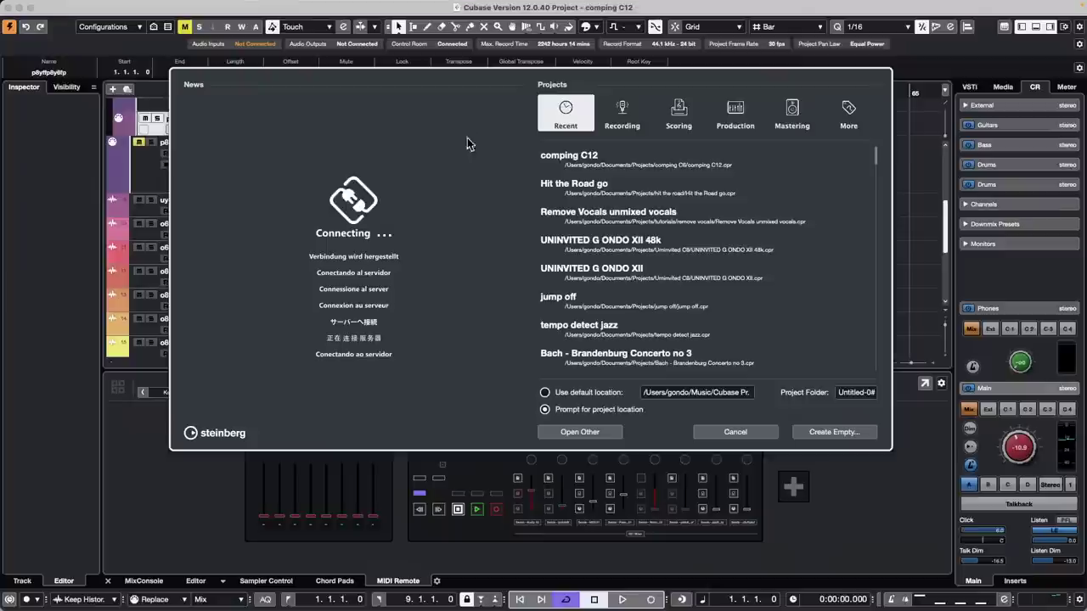
pyautogui.click(833, 431)
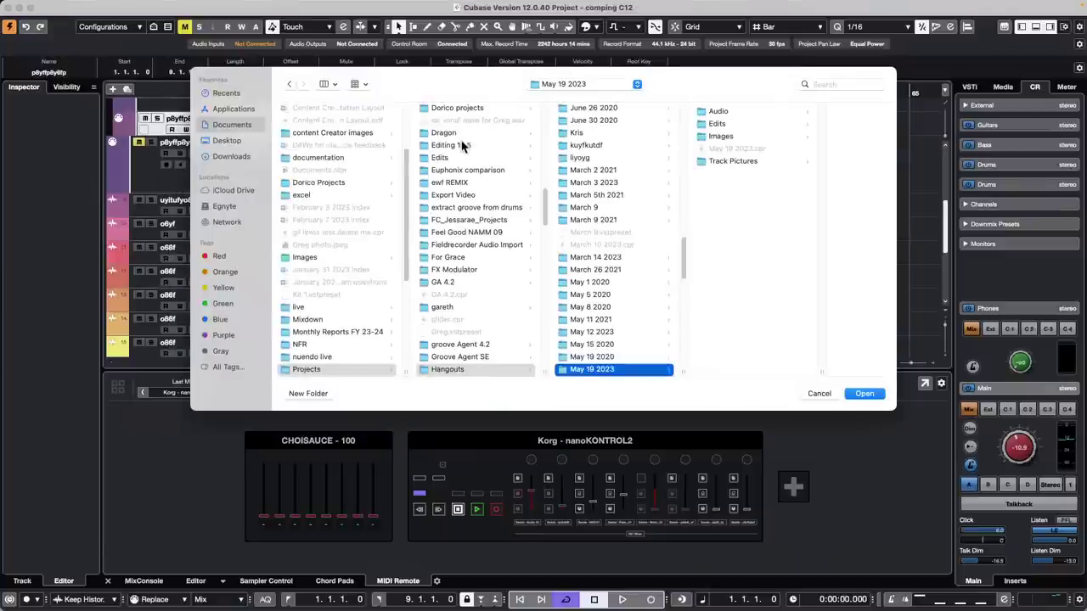
pyautogui.click(866, 394)
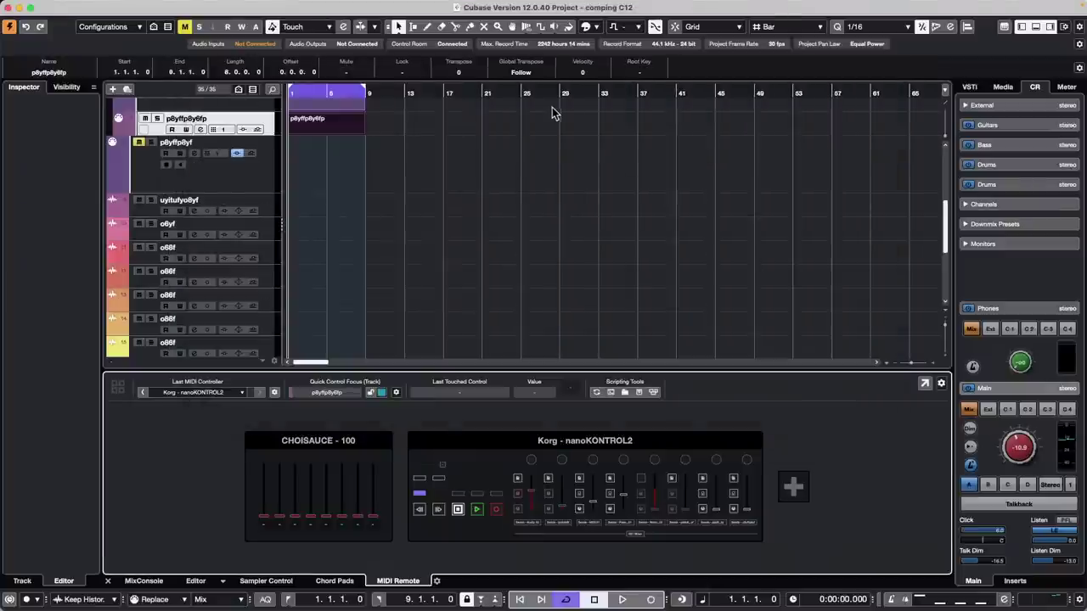
pyautogui.rightClick(199, 120)
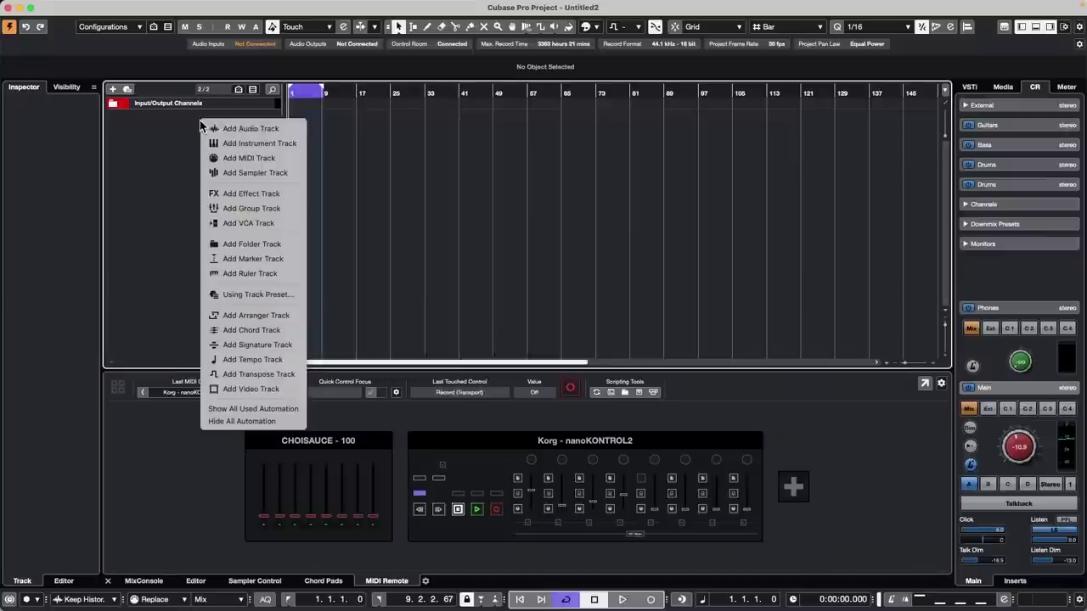
# - Add 24 stereo audio tracks, Audio 01–24, to the project
pyautogui.click(252, 131)
pyautogui.click(629, 381)
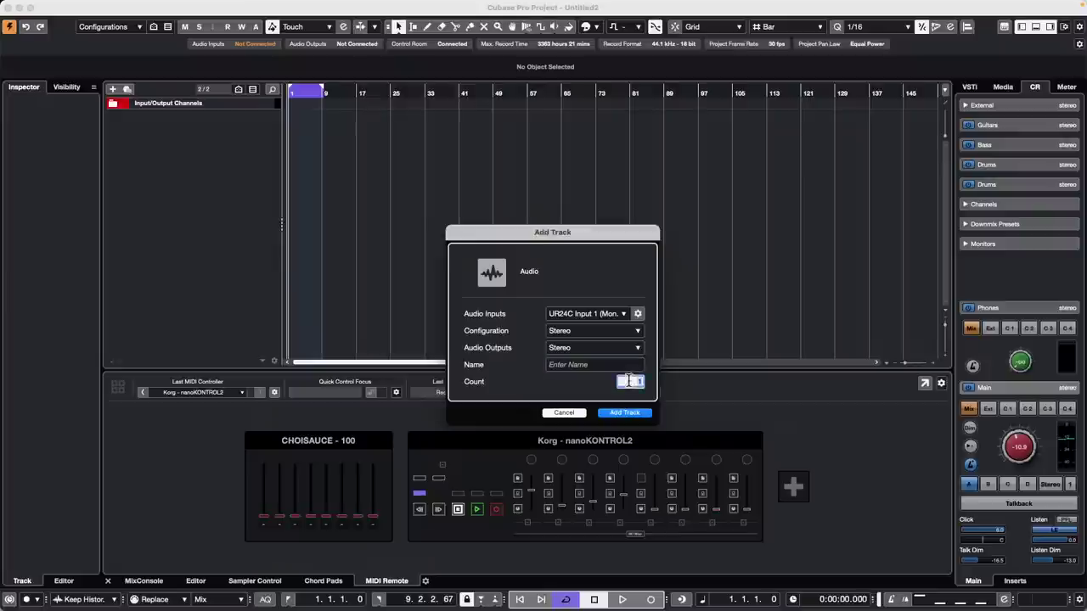
pyautogui.write('24')
pyautogui.press('Return')
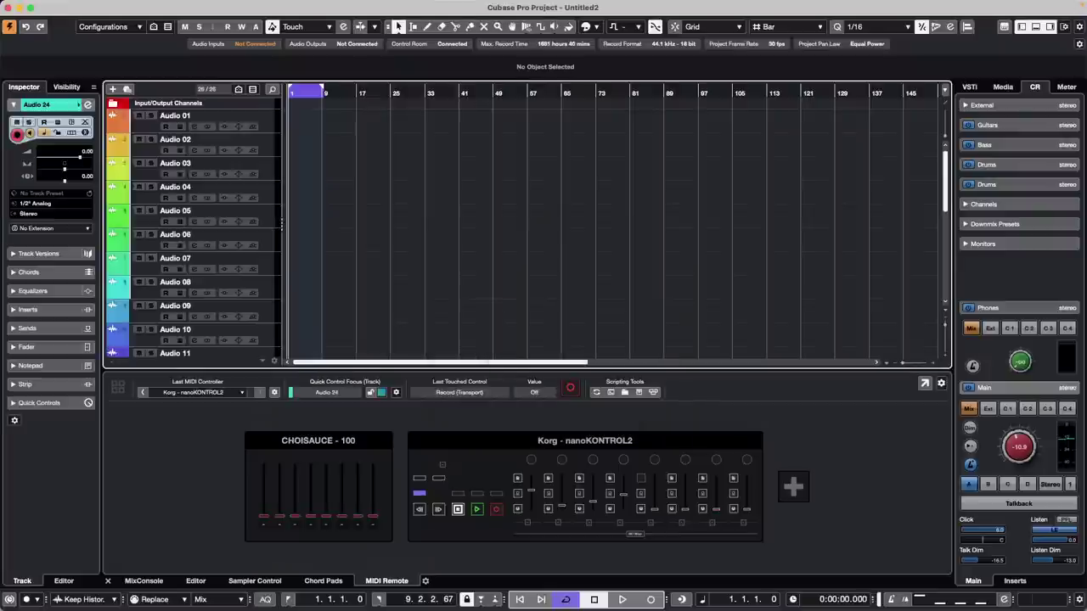
pyautogui.scroll(-5, 233, 272)
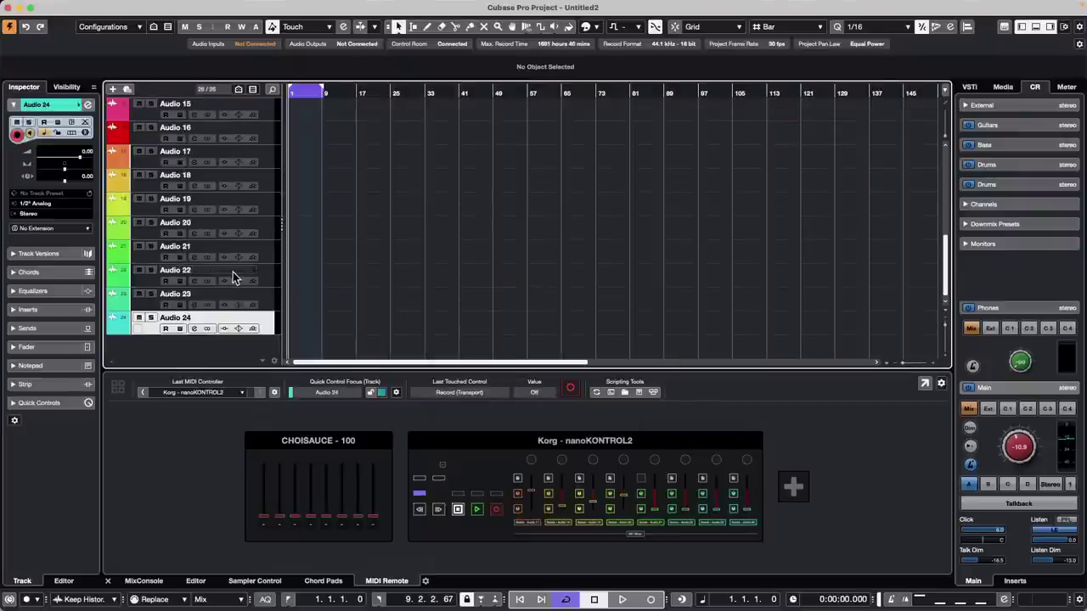
# - Add eight group tracks, Group 01–08, below the audio tracks
pyautogui.rightClick(266, 323)
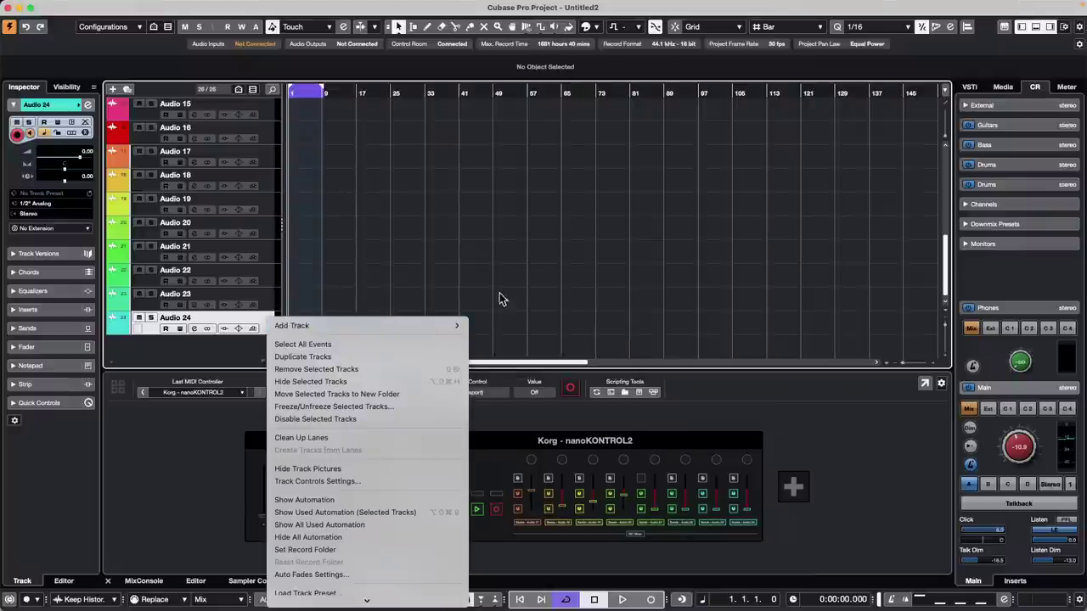
pyautogui.moveTo(407, 327)
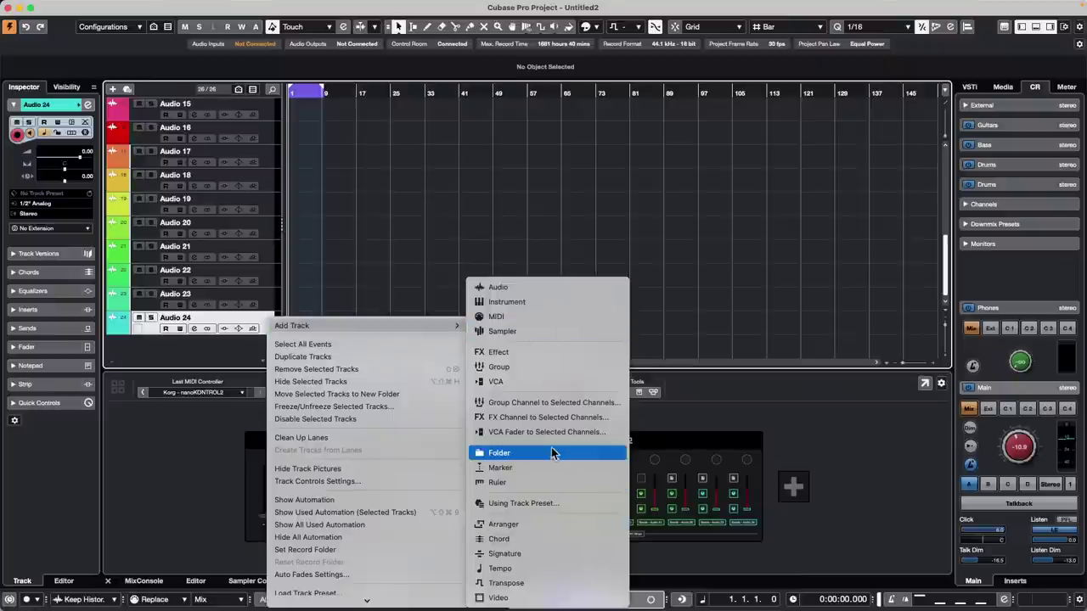
pyautogui.click(548, 367)
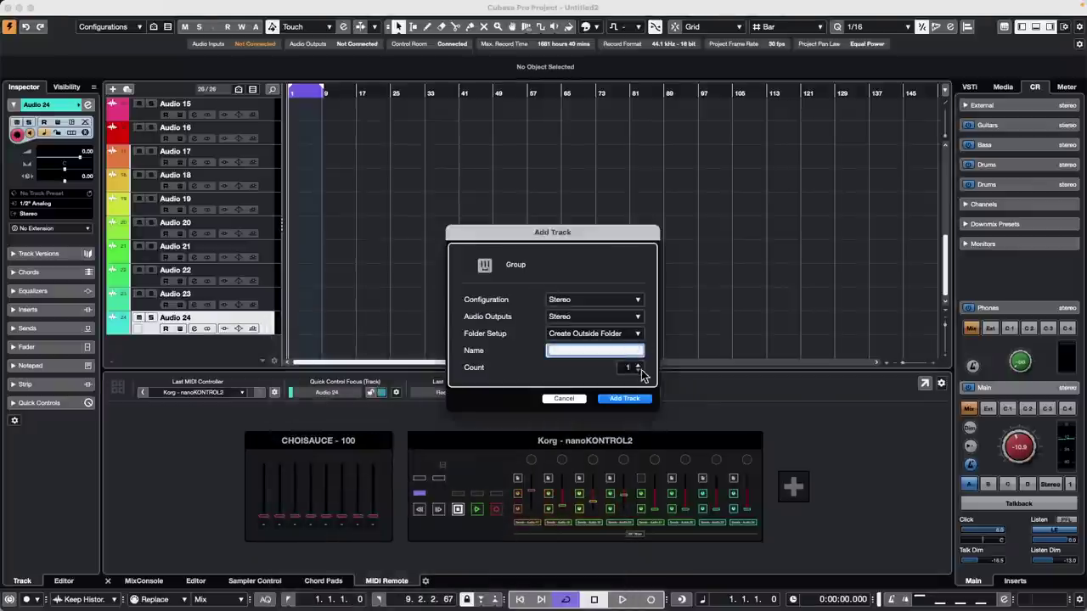
pyautogui.click(630, 371)
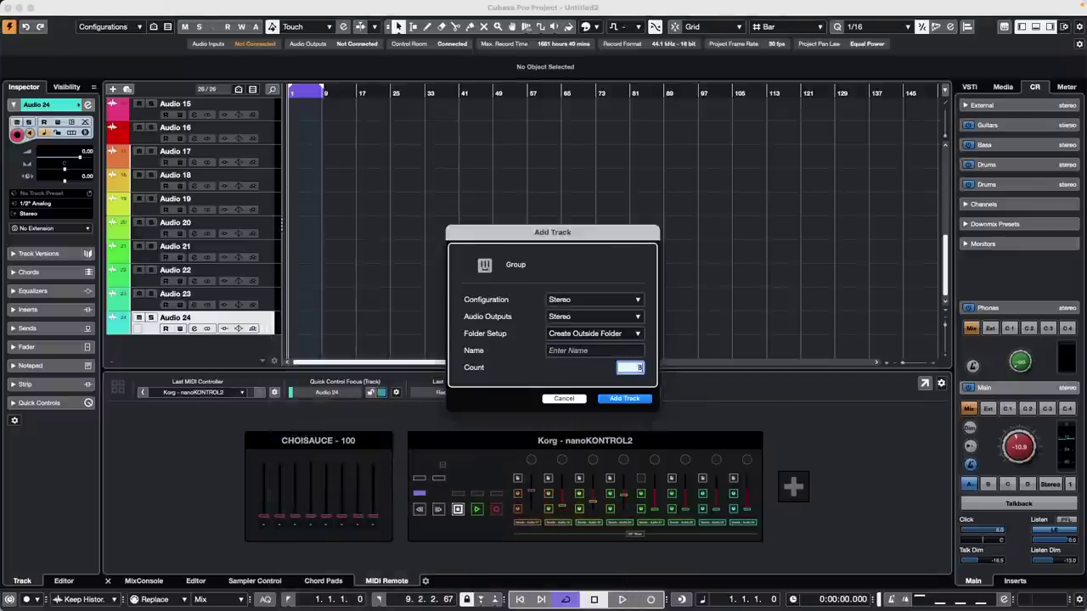
pyautogui.press('Return')
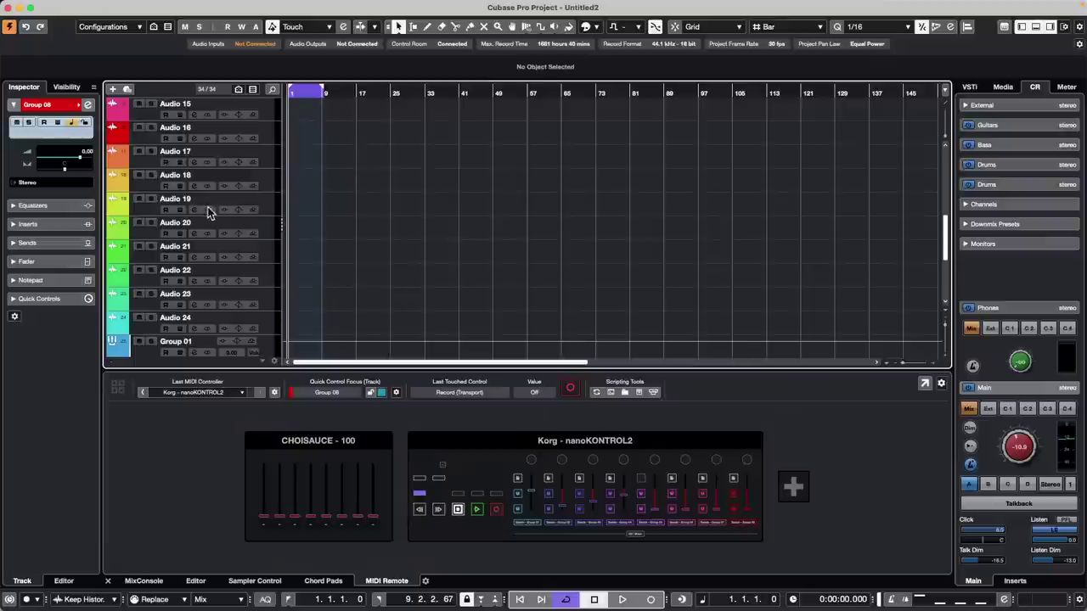
pyautogui.scroll(-5, 212, 213)
pyautogui.scroll(15, 216, 213)
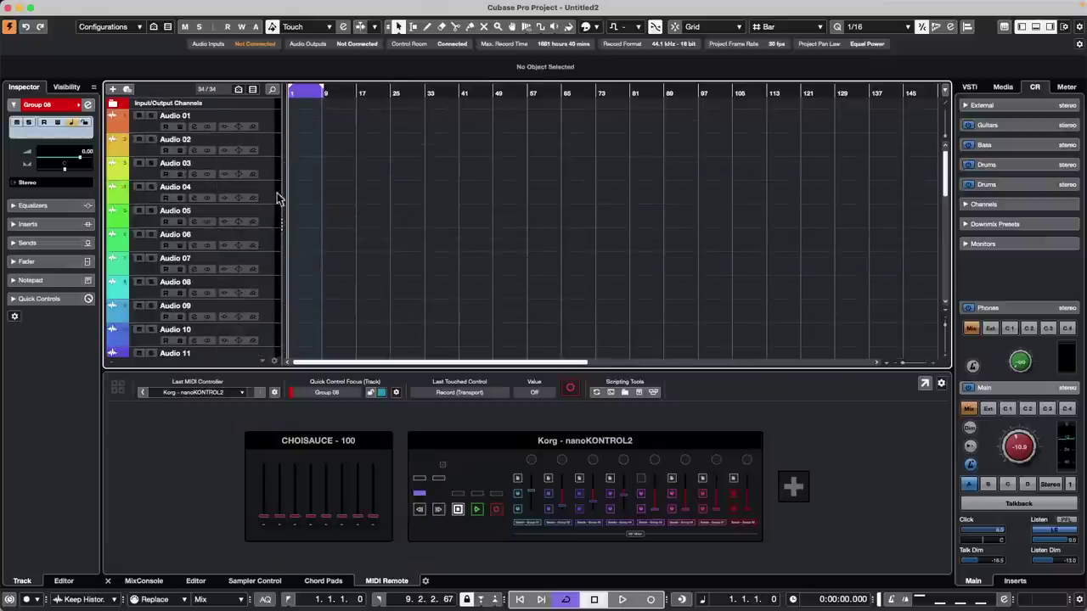
# - Open the CHOISAUCE - 100 controller view, then show the MixConsole and select Group 01
pyautogui.scroll(-10, 272, 193)
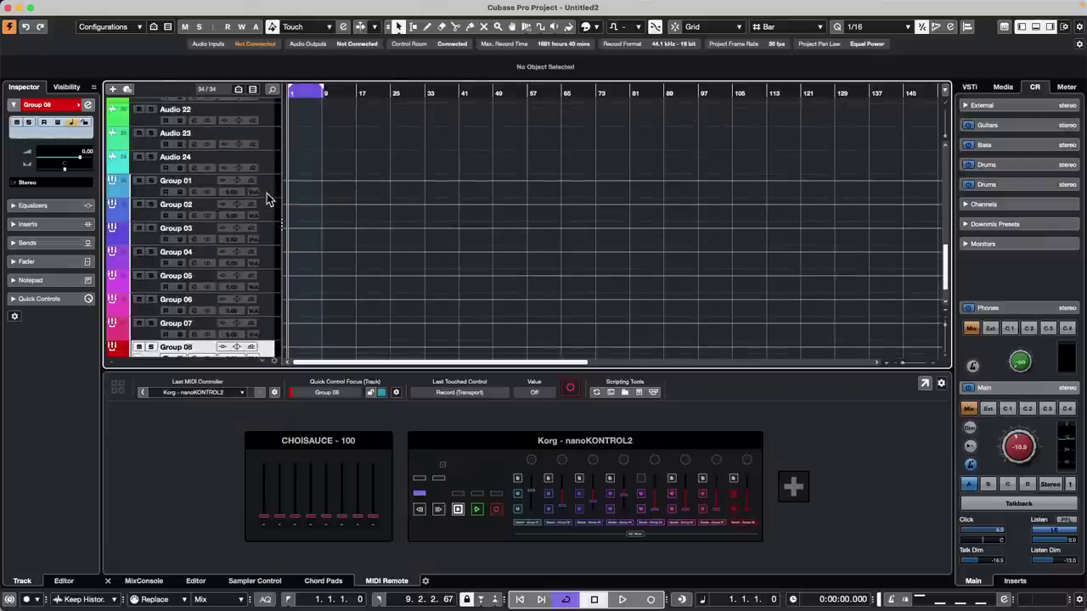
pyautogui.click(351, 445)
pyautogui.click(351, 444)
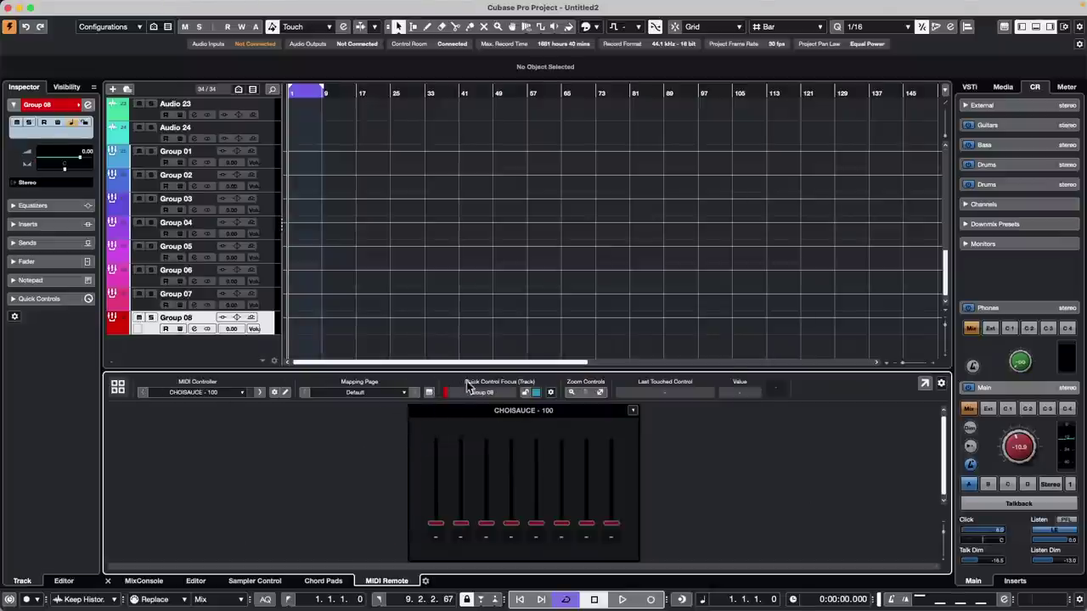
pyautogui.click(143, 581)
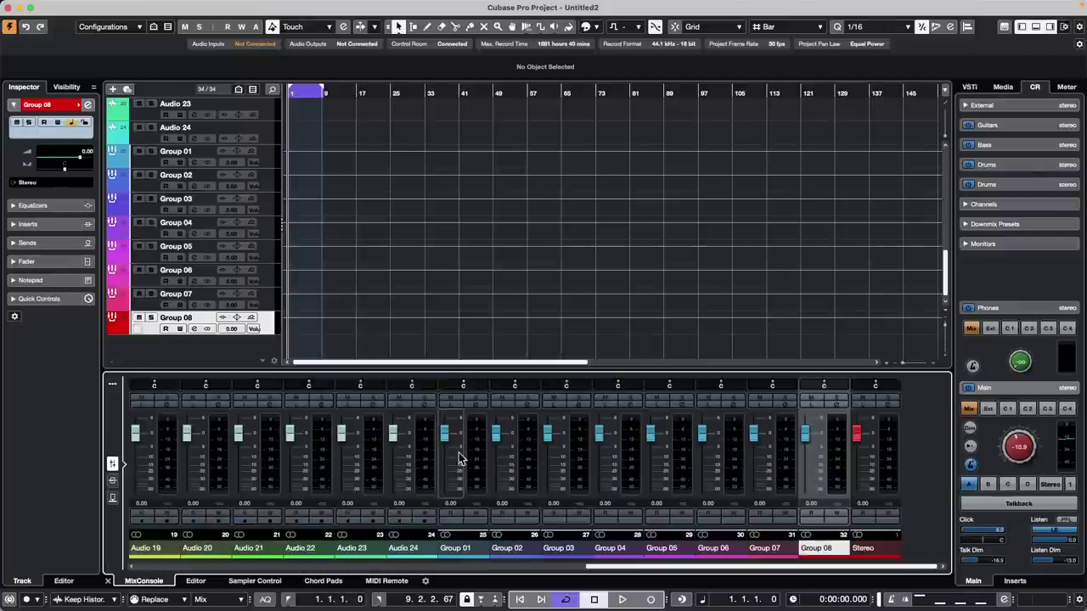
pyautogui.click(474, 456)
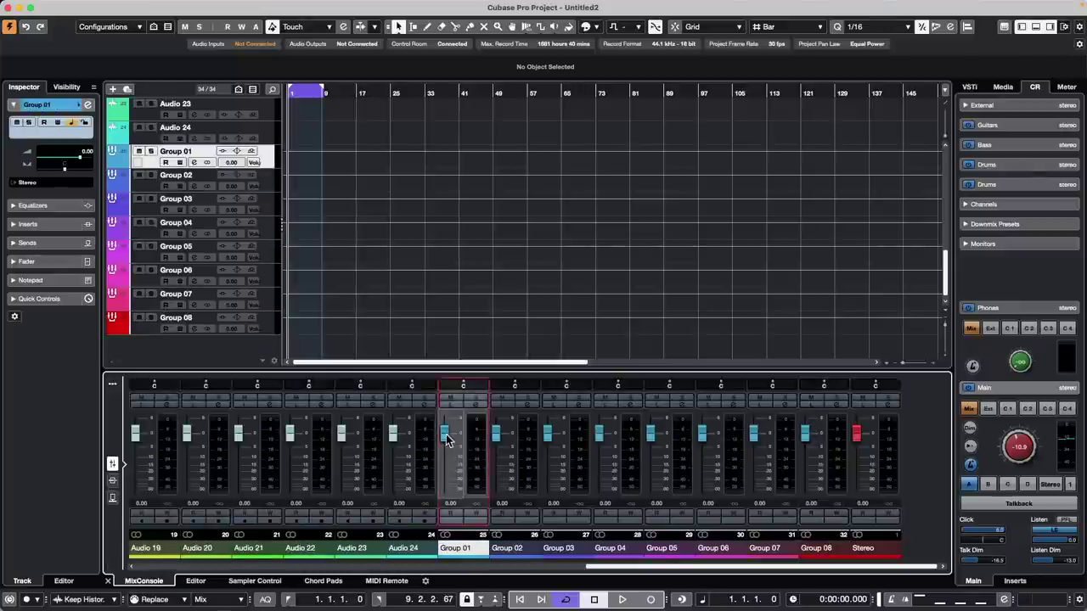
# - Map the first CHOISAUCE - 100 fader to Group 01 volume
pyautogui.rightClick(447, 440)
pyautogui.click(501, 461)
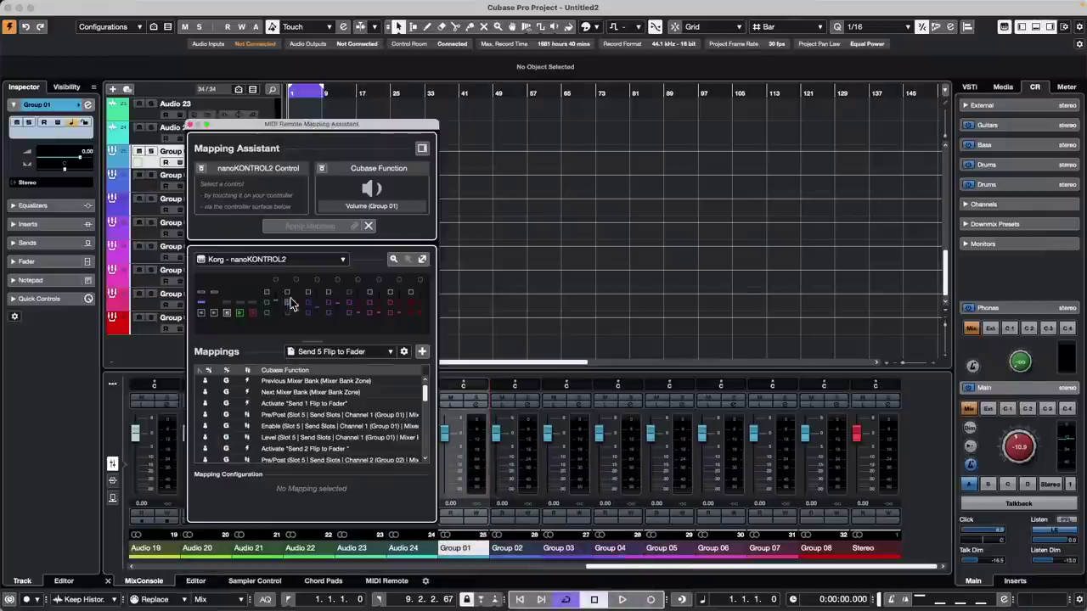
pyautogui.click(307, 261)
pyautogui.click(237, 246)
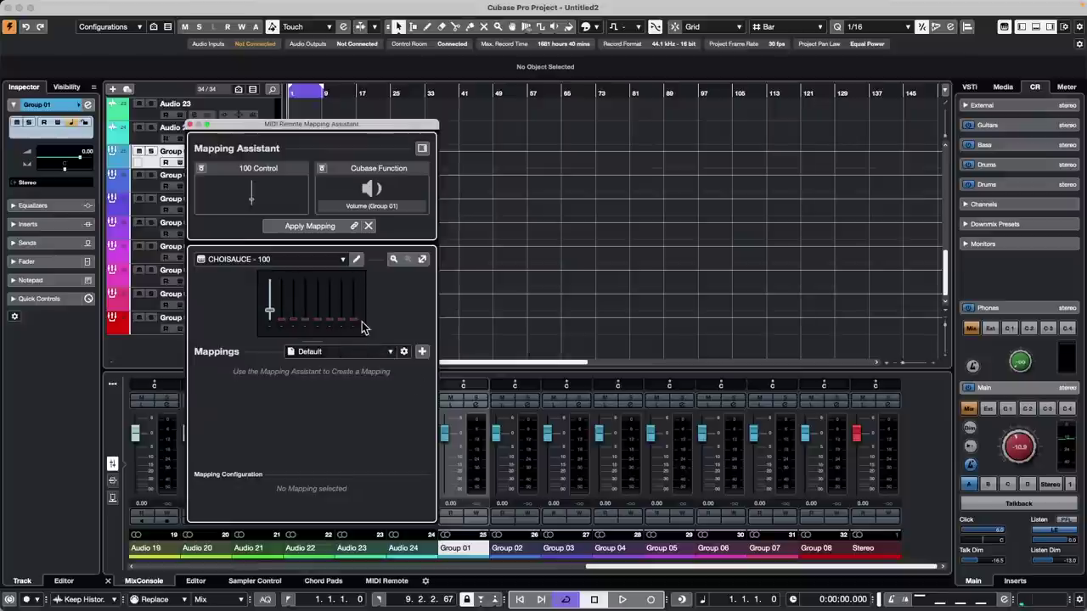
pyautogui.click(295, 226)
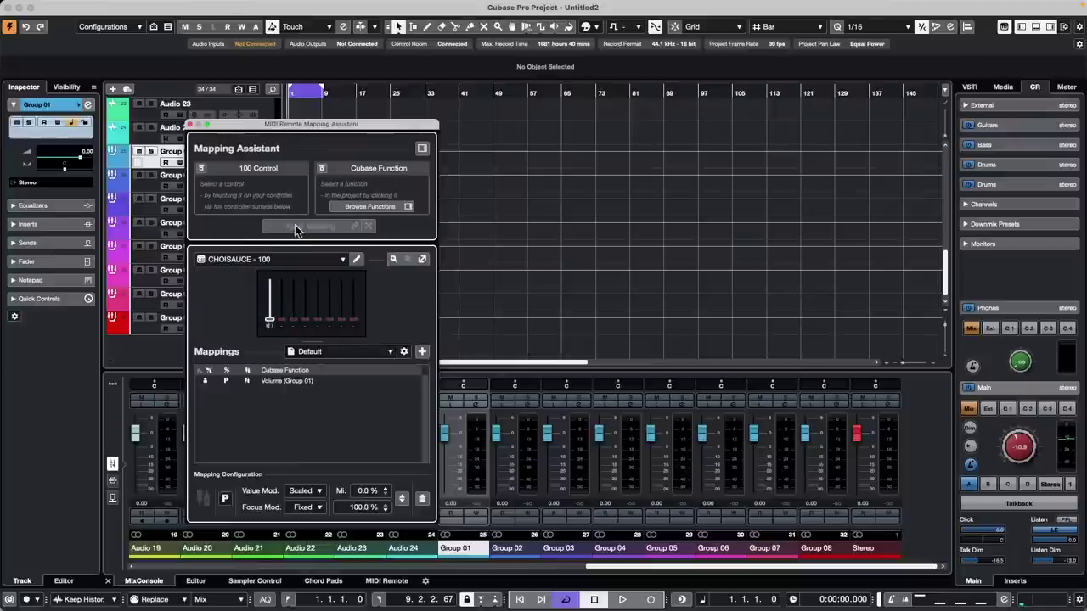
# - Map the next three CHOISAUCE faders to Group 02, Group 03 and Group 04 volumes
pyautogui.click(496, 436)
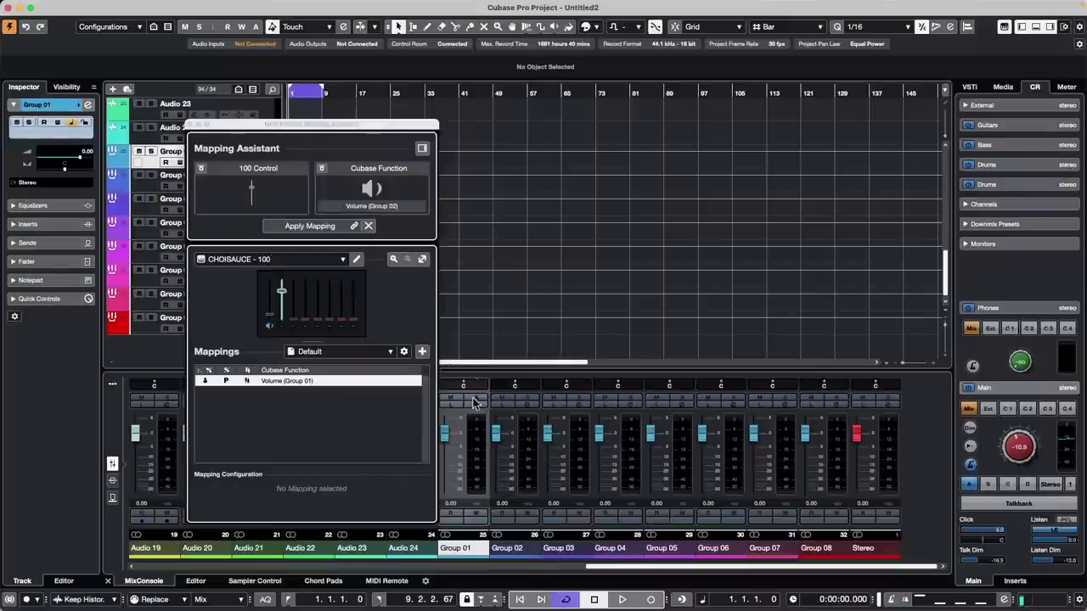
pyautogui.click(500, 447)
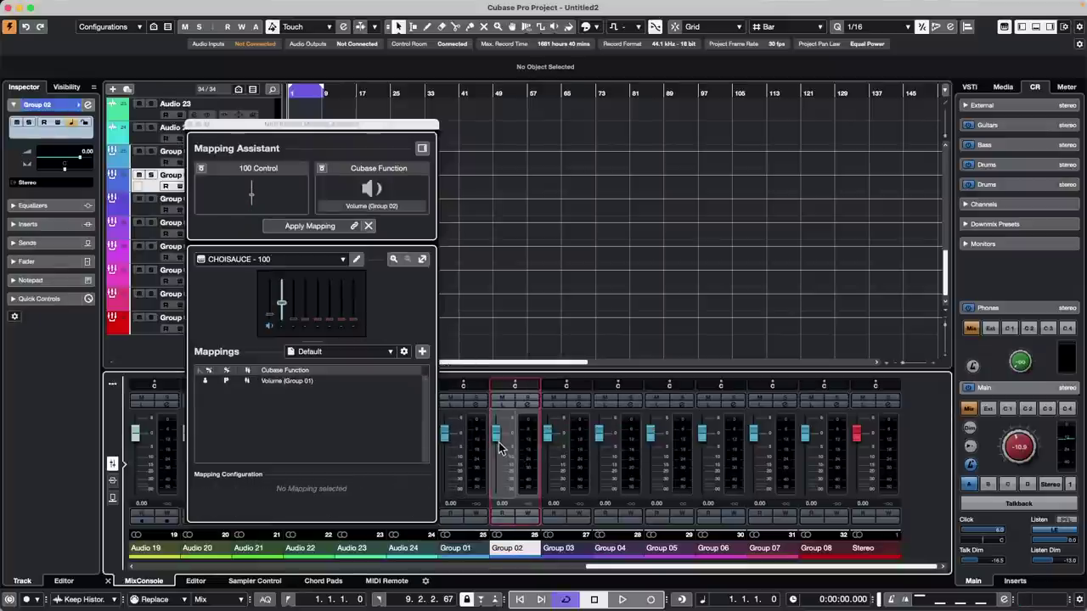
pyautogui.click(523, 455)
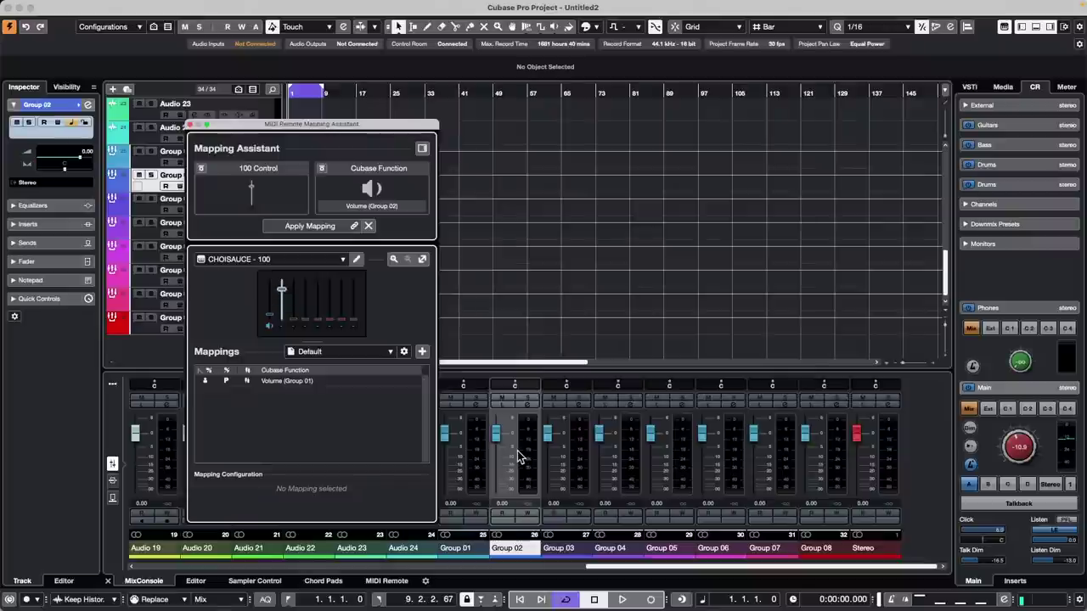
pyautogui.click(291, 228)
pyautogui.click(548, 437)
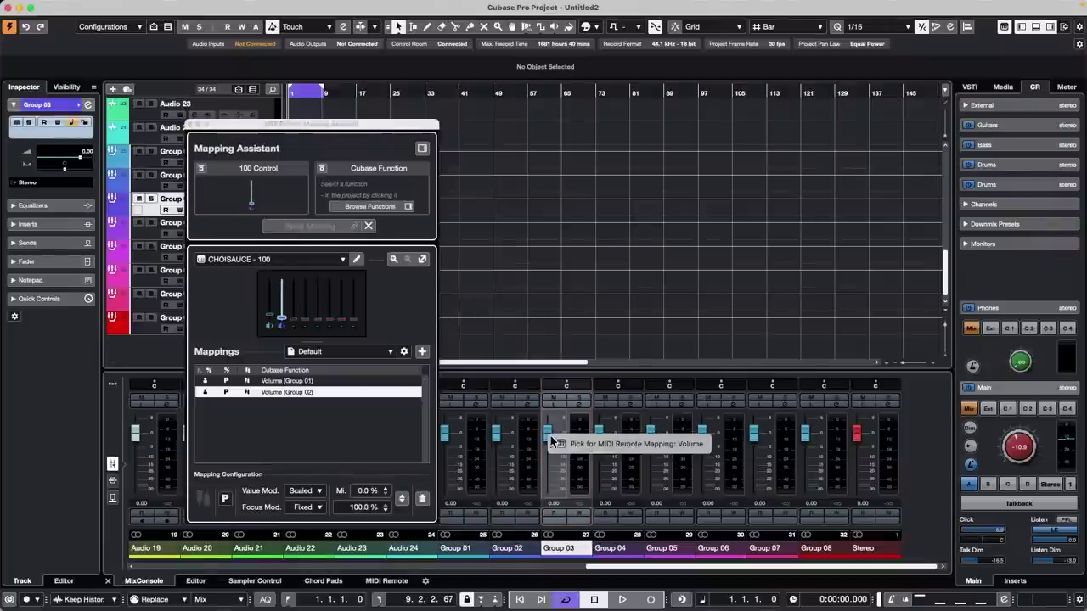
pyautogui.click(565, 443)
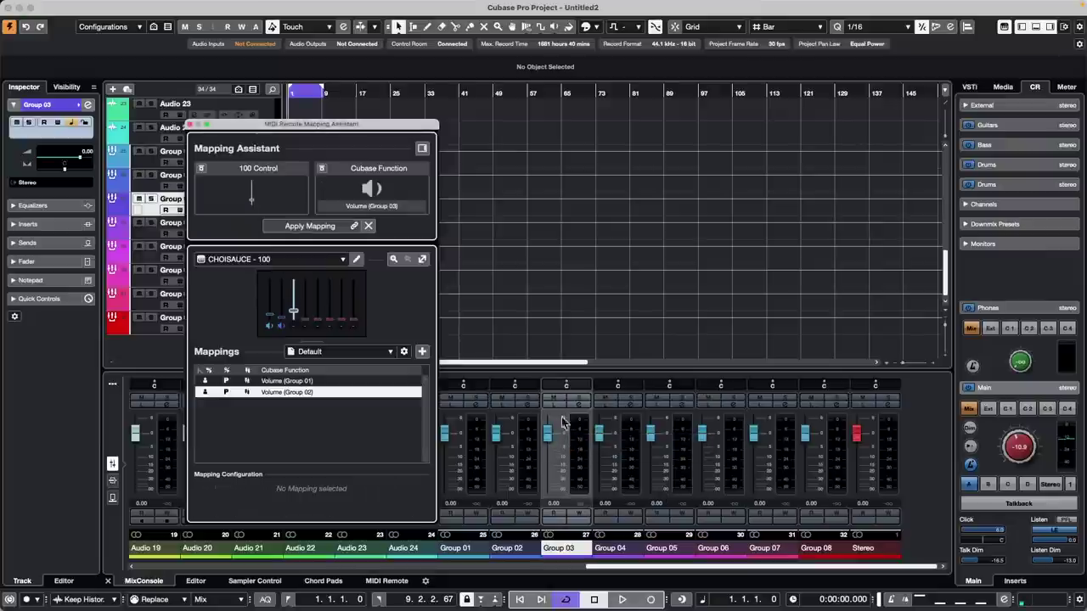
pyautogui.click(289, 226)
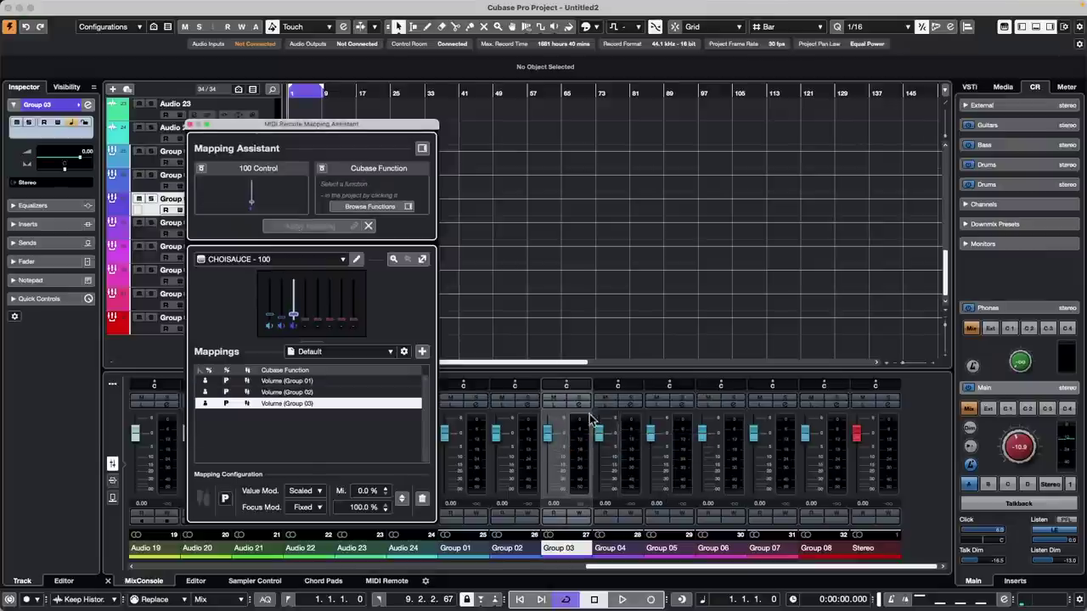
pyautogui.click(626, 451)
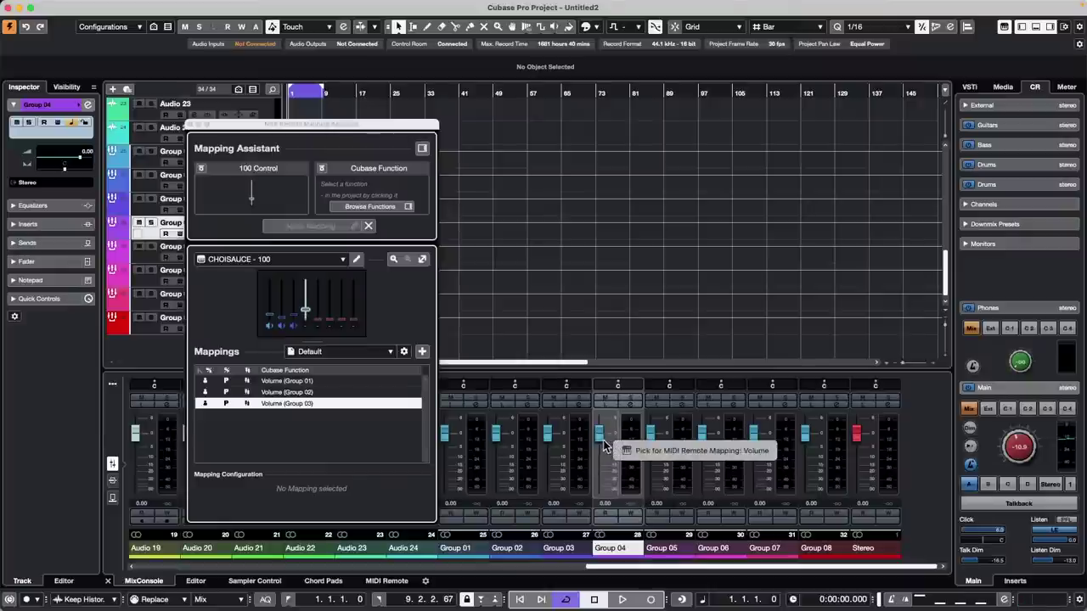
pyautogui.click(603, 445)
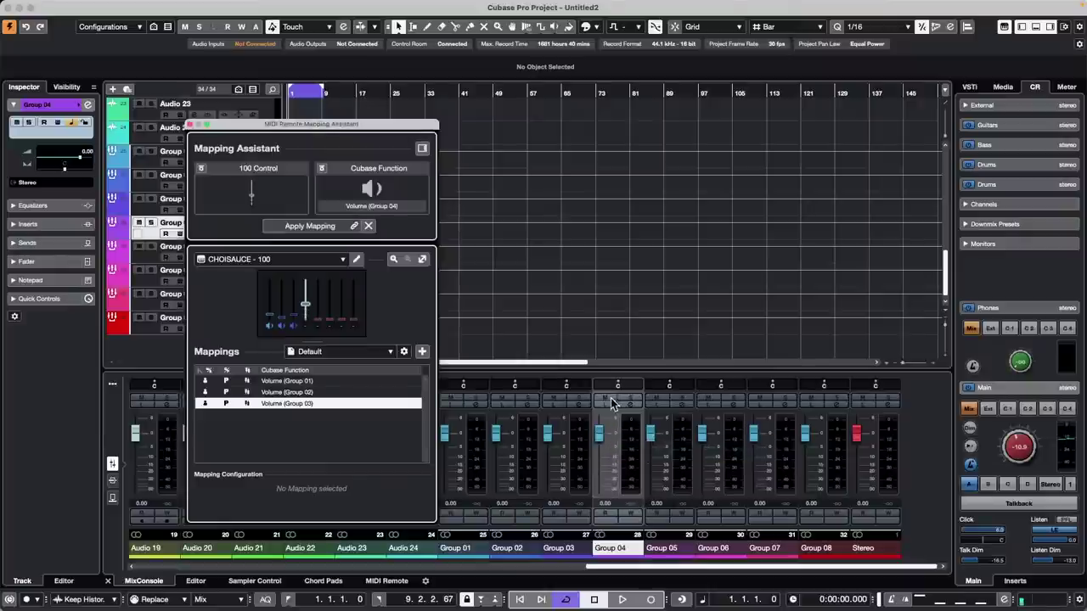
pyautogui.click(304, 227)
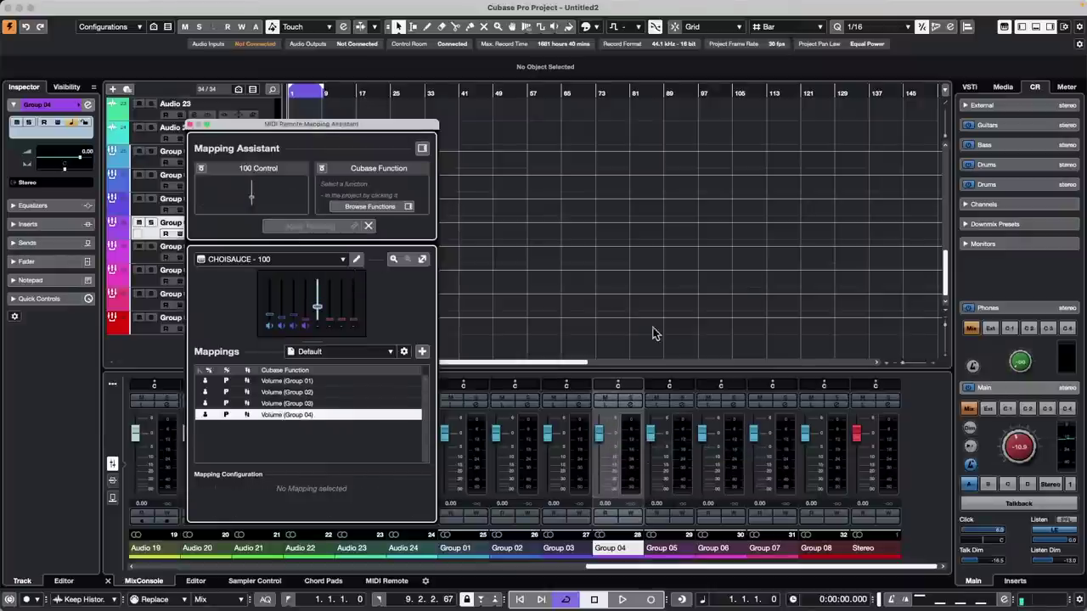
# - Map the remaining faders to Group 05–08 volumes and close the Mapping Assistant
pyautogui.click(655, 445)
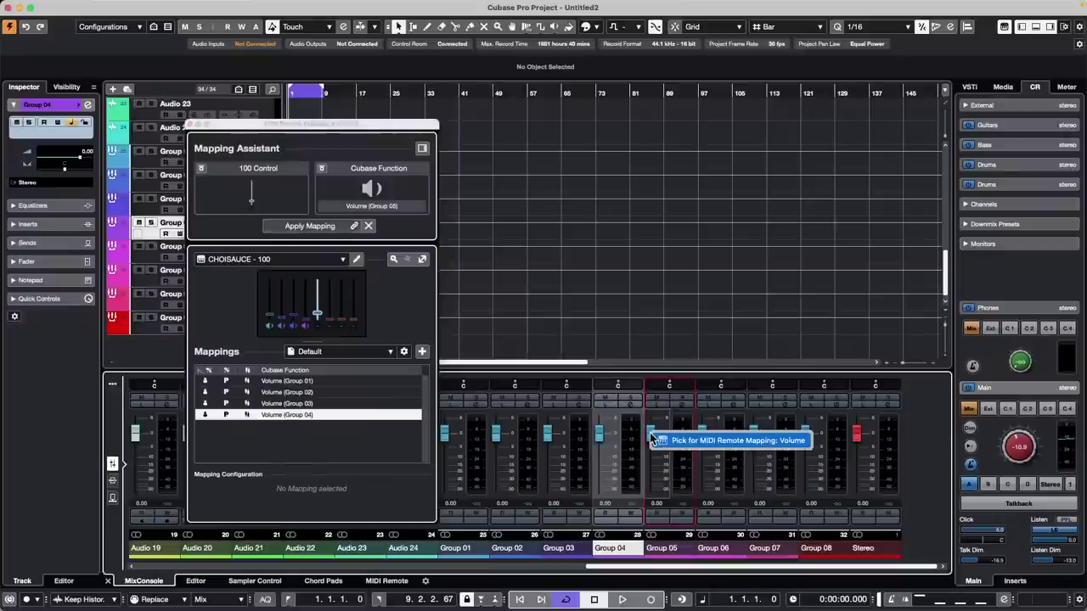
pyautogui.click(670, 444)
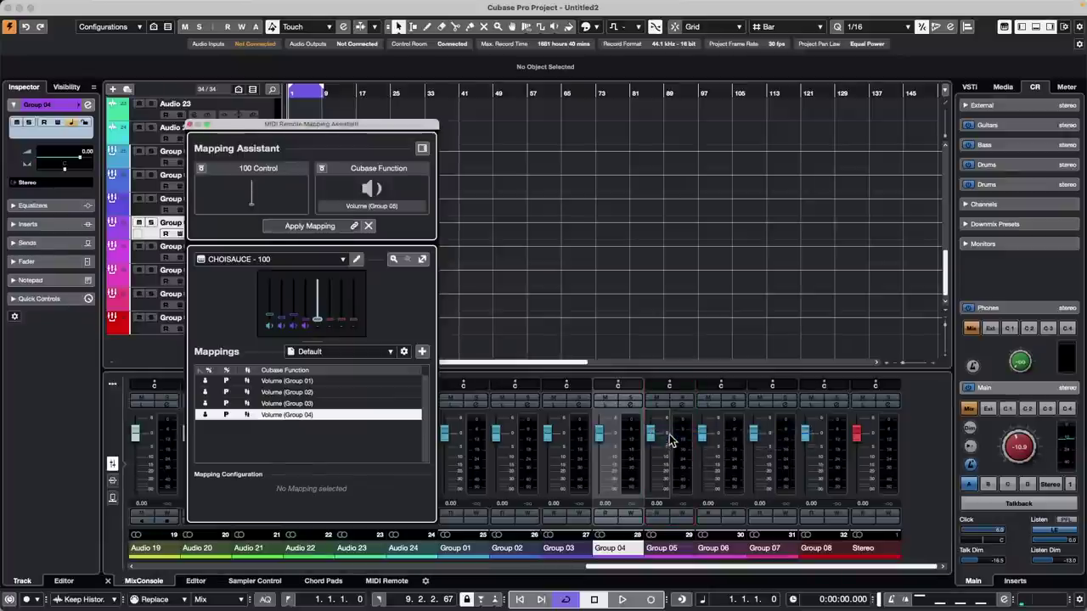
pyautogui.click(296, 226)
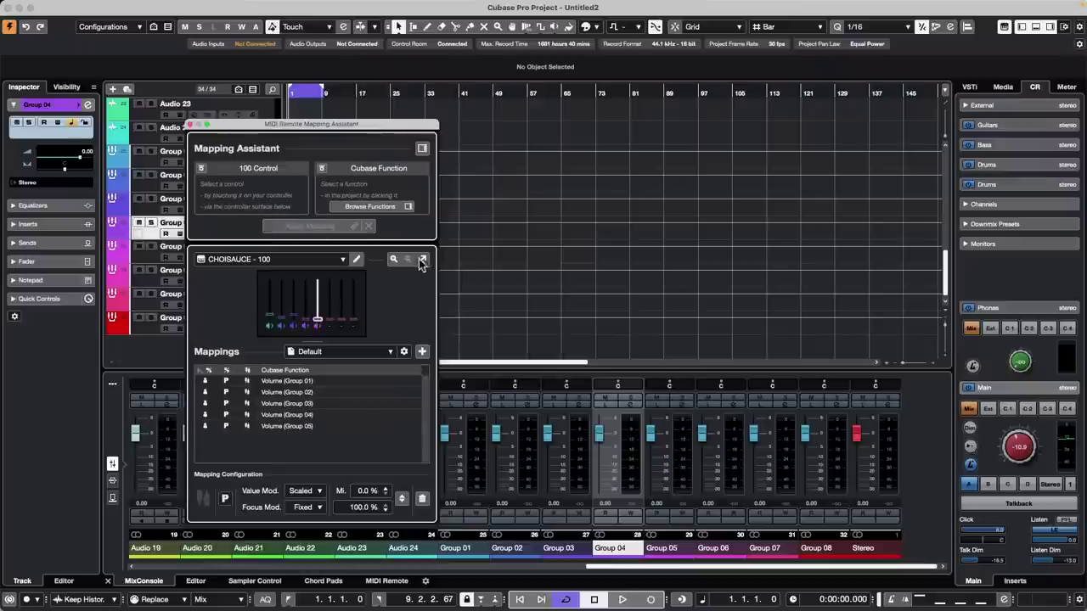
pyautogui.click(714, 449)
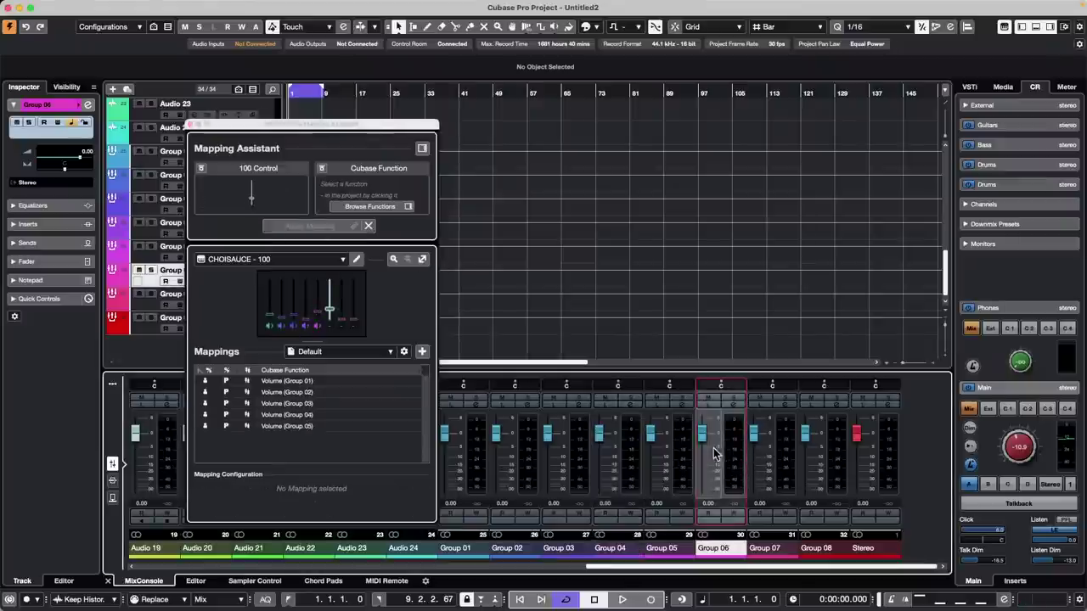
pyautogui.click(742, 450)
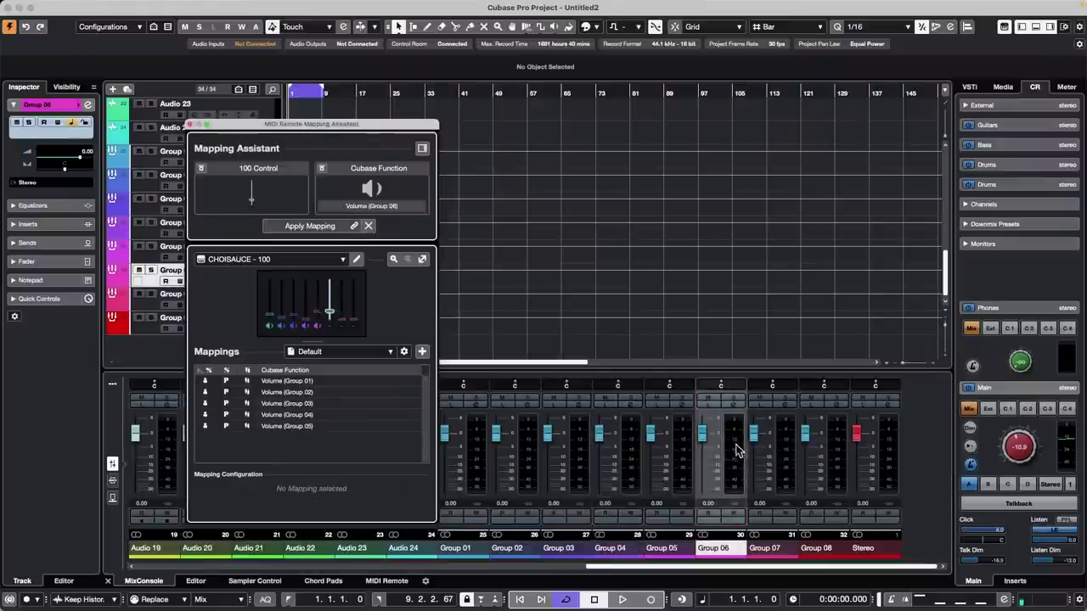
pyautogui.click(303, 226)
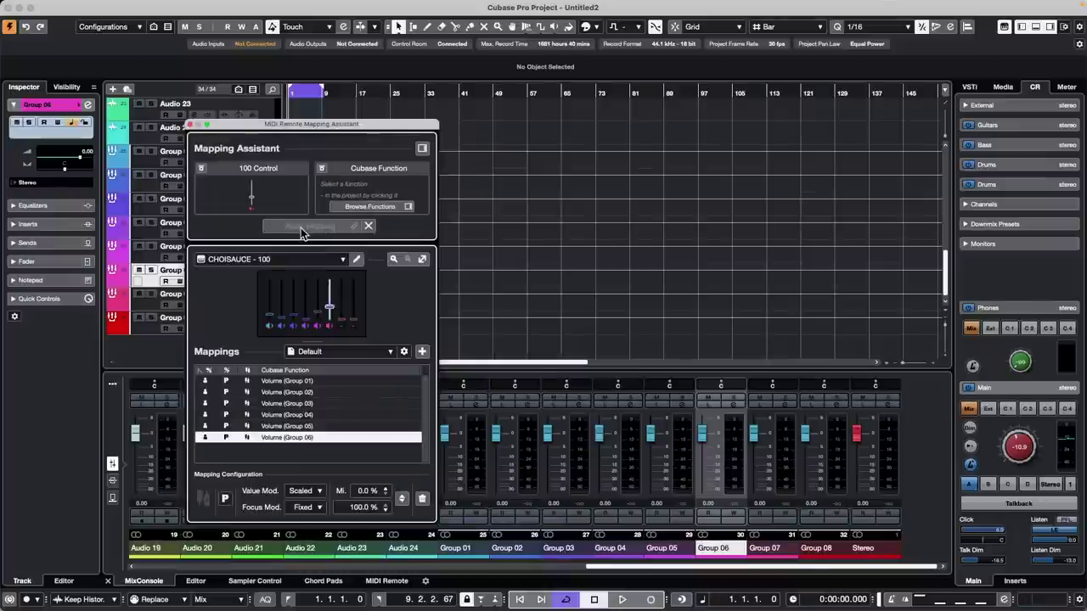
pyautogui.click(755, 442)
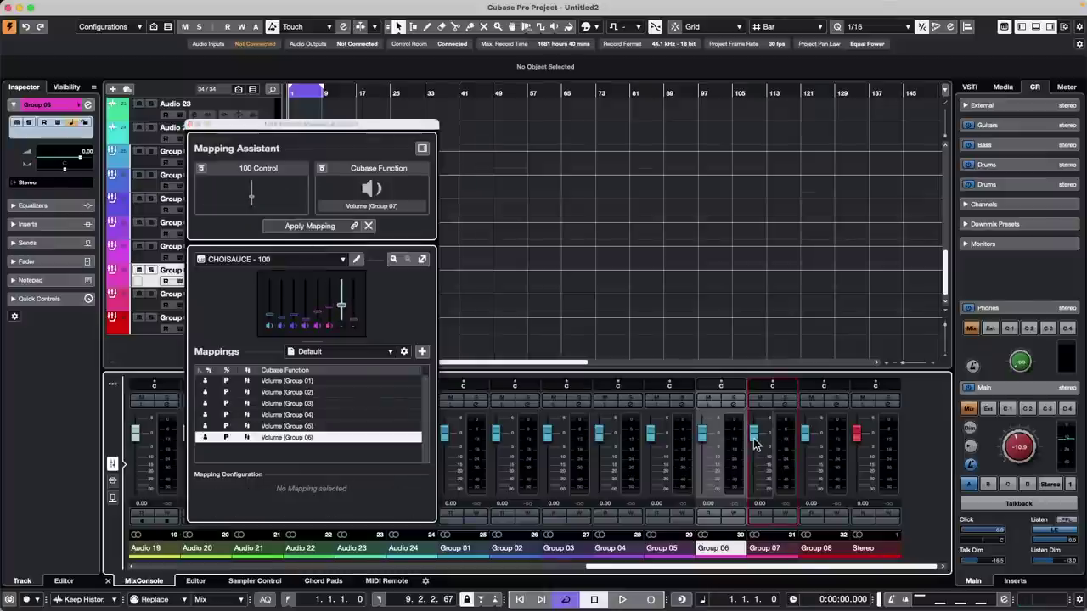
pyautogui.moveTo(776, 449)
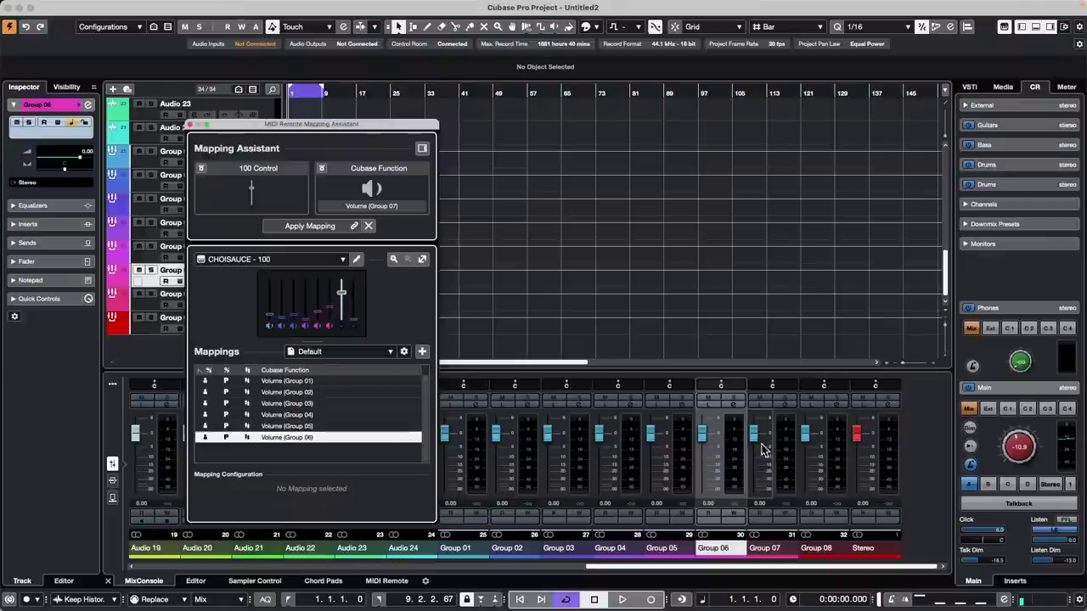
pyautogui.click(293, 226)
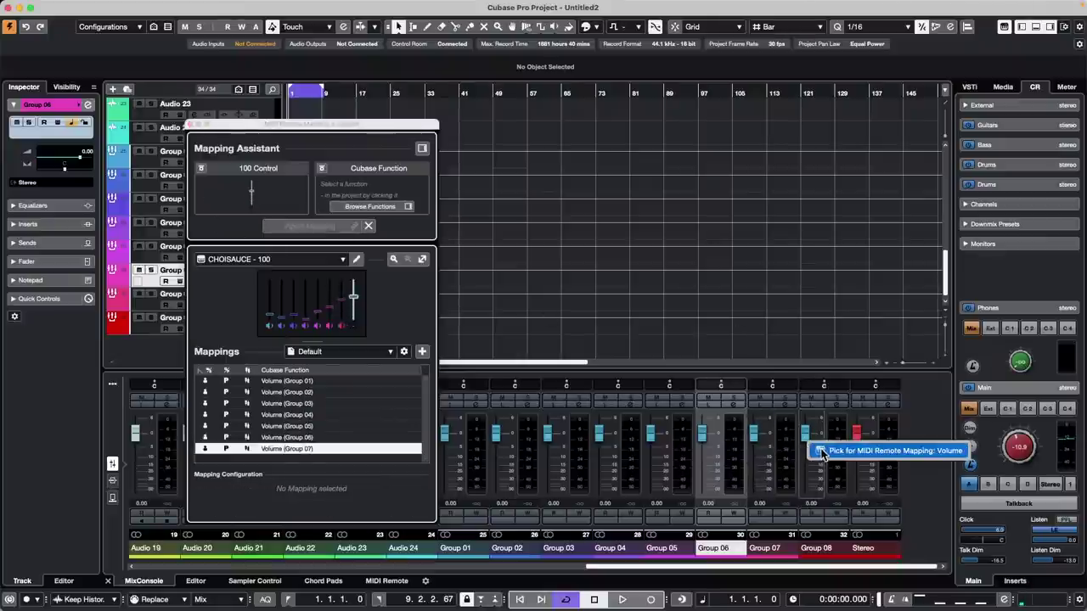
pyautogui.click(815, 450)
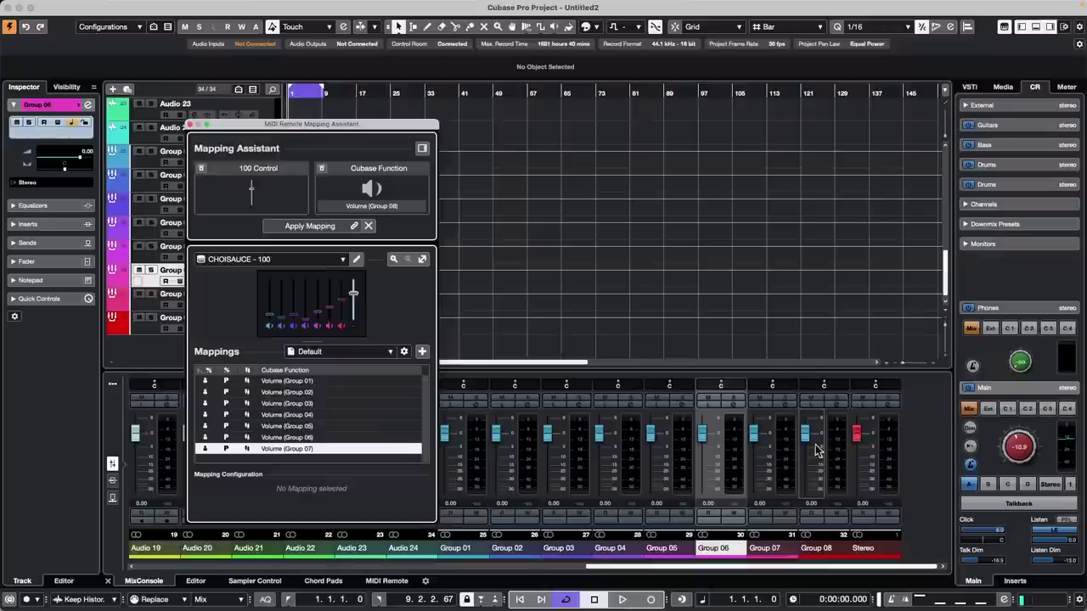
pyautogui.click(293, 226)
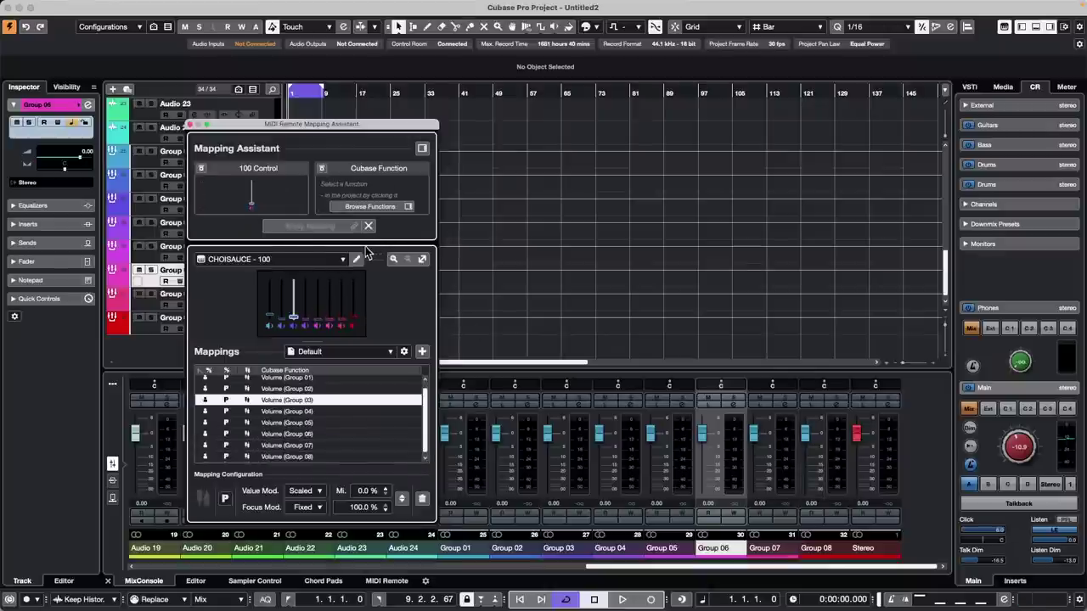
pyautogui.click(191, 125)
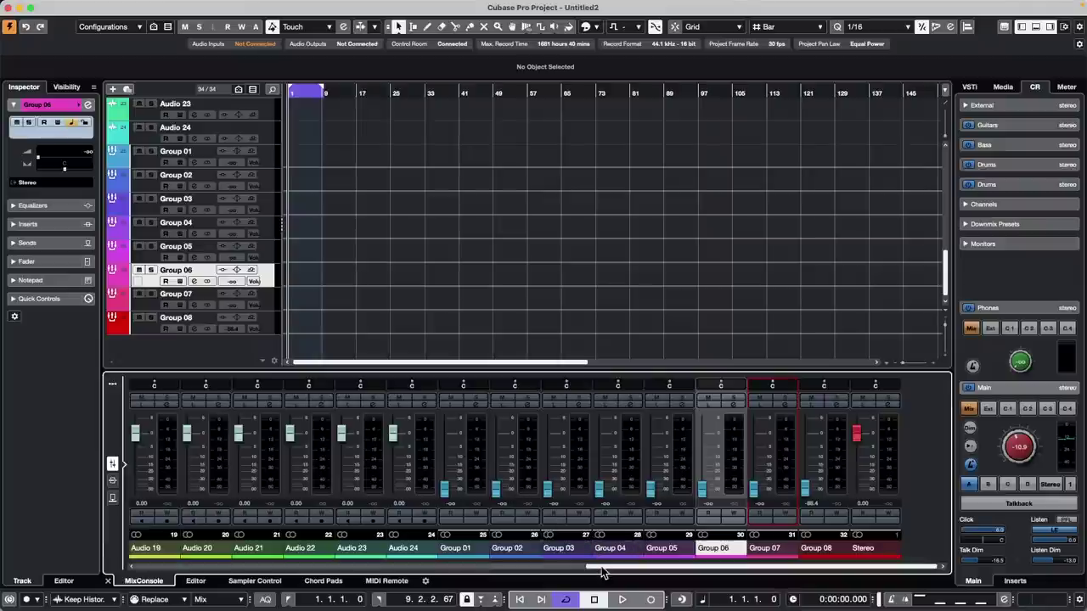
# - Set the Korg nanoKONTROL2's Mapping Page to Mixer in MIDI Remote
pyautogui.moveTo(600, 566); pyautogui.dragTo(142, 526)
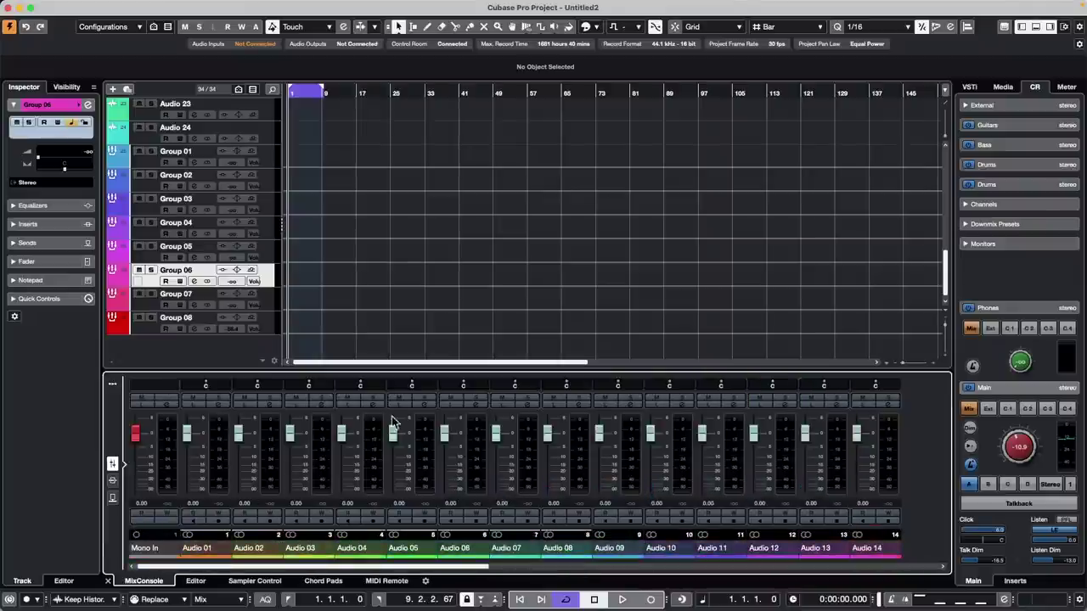
pyautogui.click(386, 581)
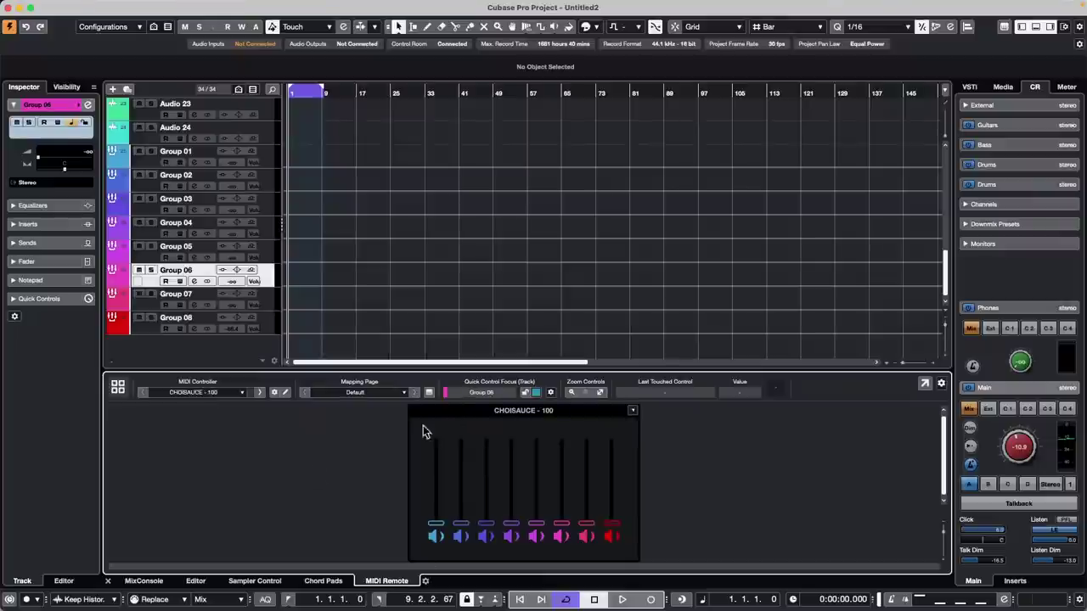
pyautogui.click(117, 387)
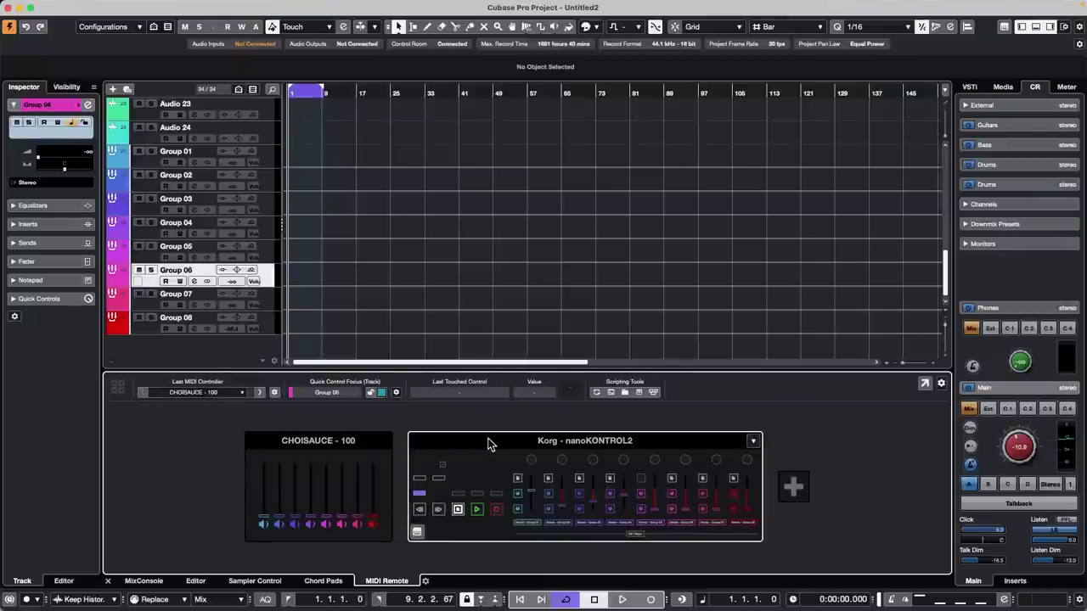
pyautogui.click(488, 441)
pyautogui.doubleClick(488, 441)
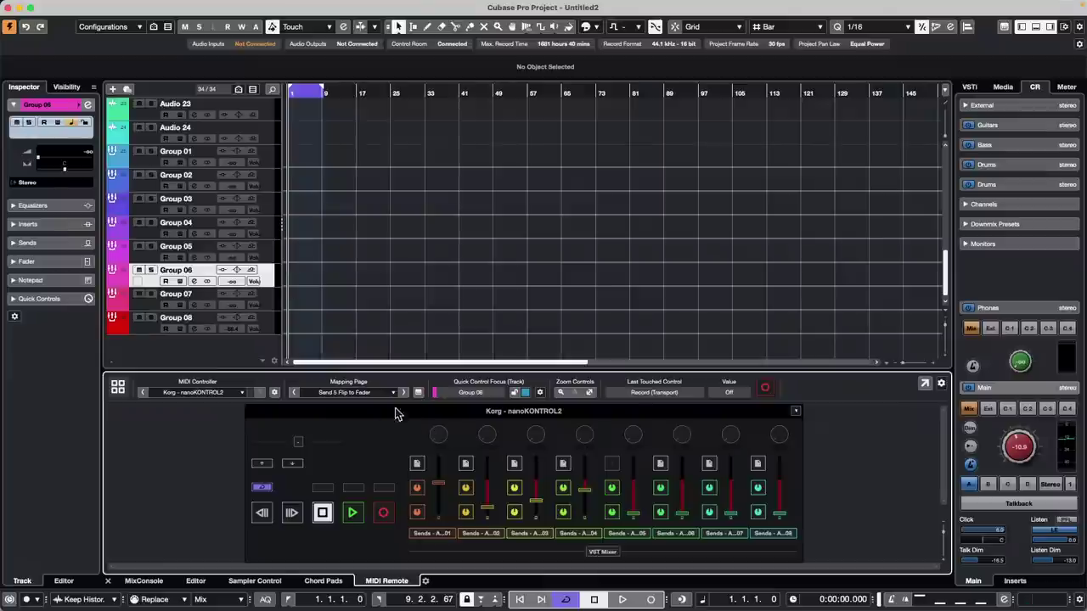
pyautogui.click(356, 392)
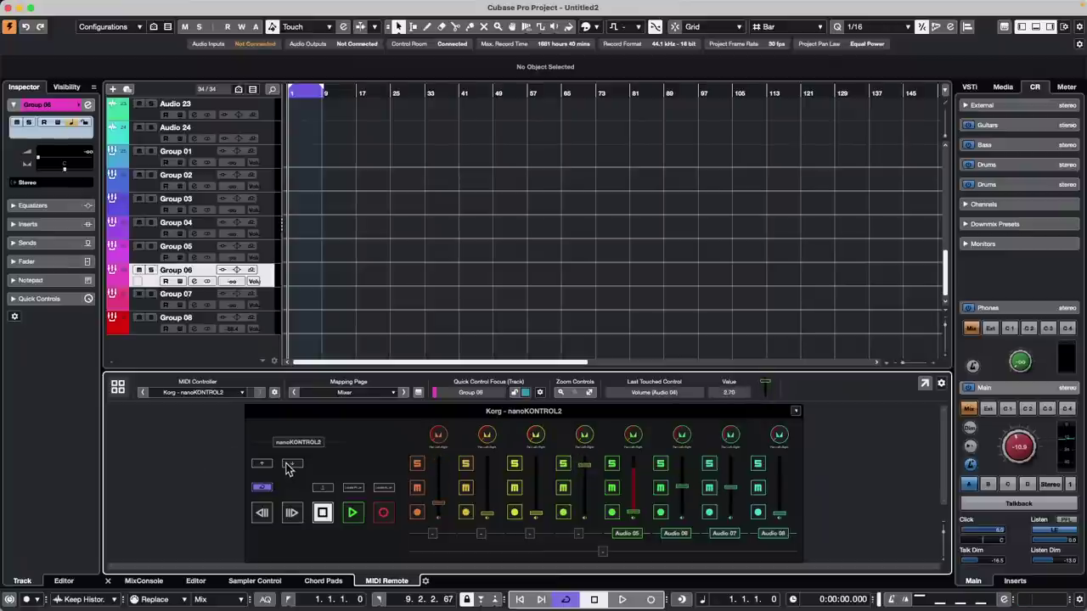
pyautogui.click(118, 387)
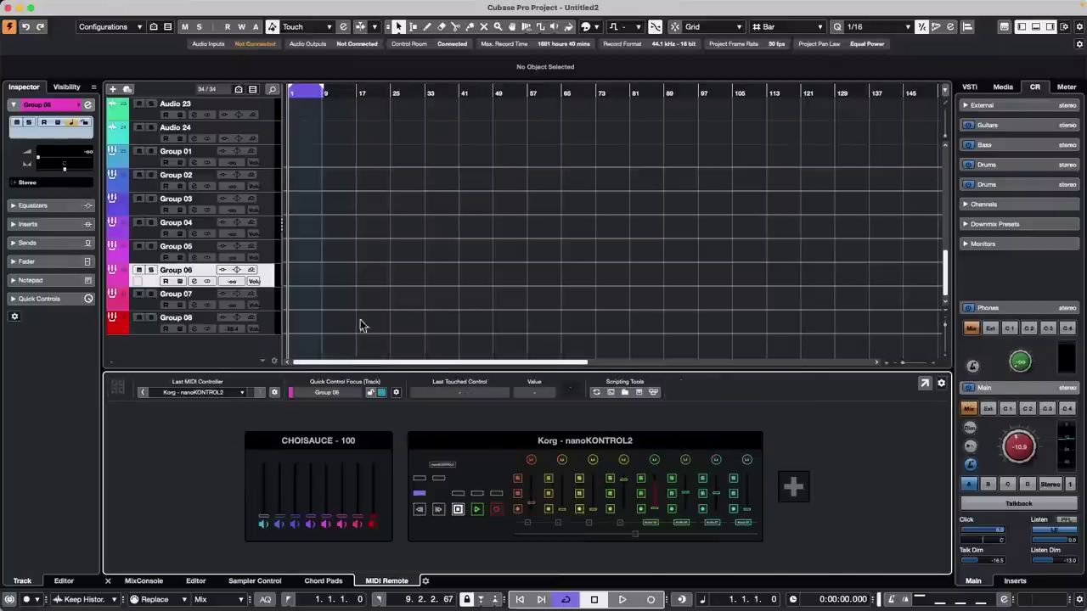
# - Narrow the MixConsole channel strips with G and check the controller-set Group fader levels
pyautogui.click(144, 581)
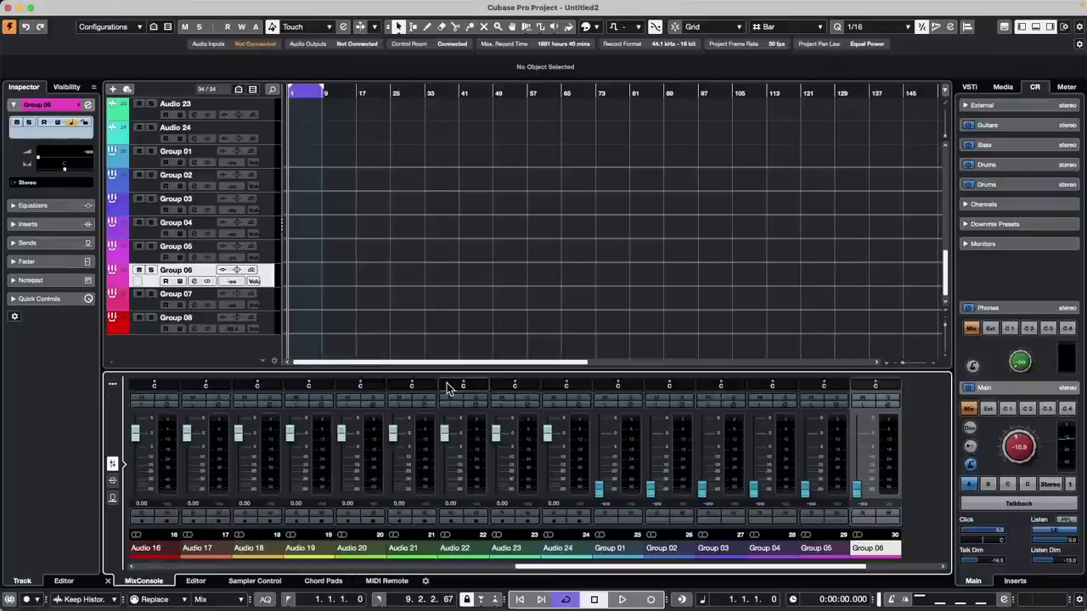
pyautogui.press('g')
pyautogui.press('g')
pyautogui.press('g')
pyautogui.press('g')
pyautogui.press('g')
pyautogui.press('g')
pyautogui.press('g')
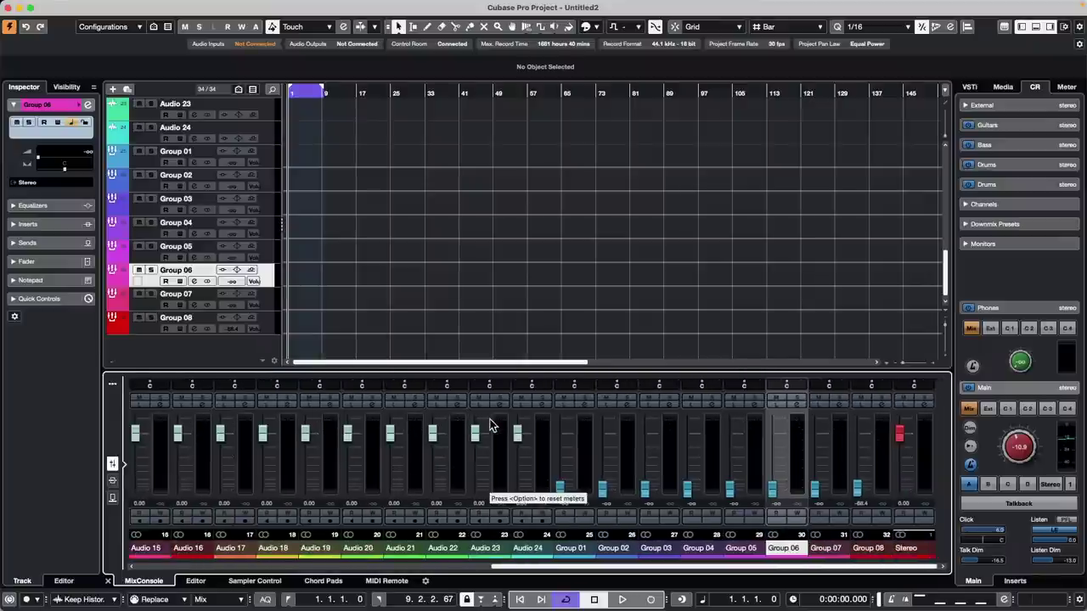
pyautogui.moveTo(604, 566); pyautogui.dragTo(271, 567)
pyautogui.click(234, 550)
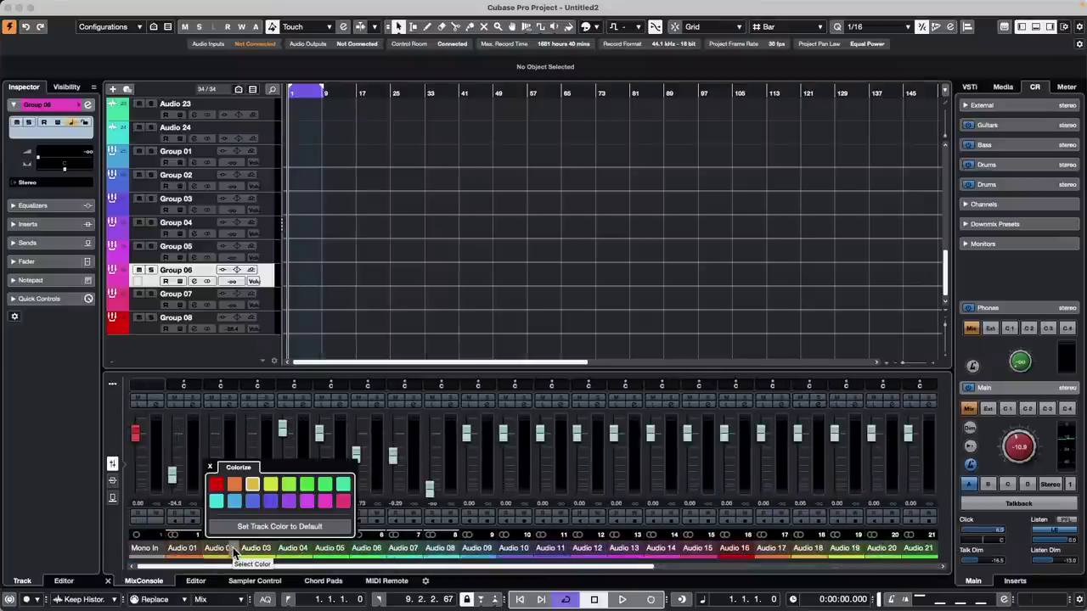
pyautogui.click(210, 469)
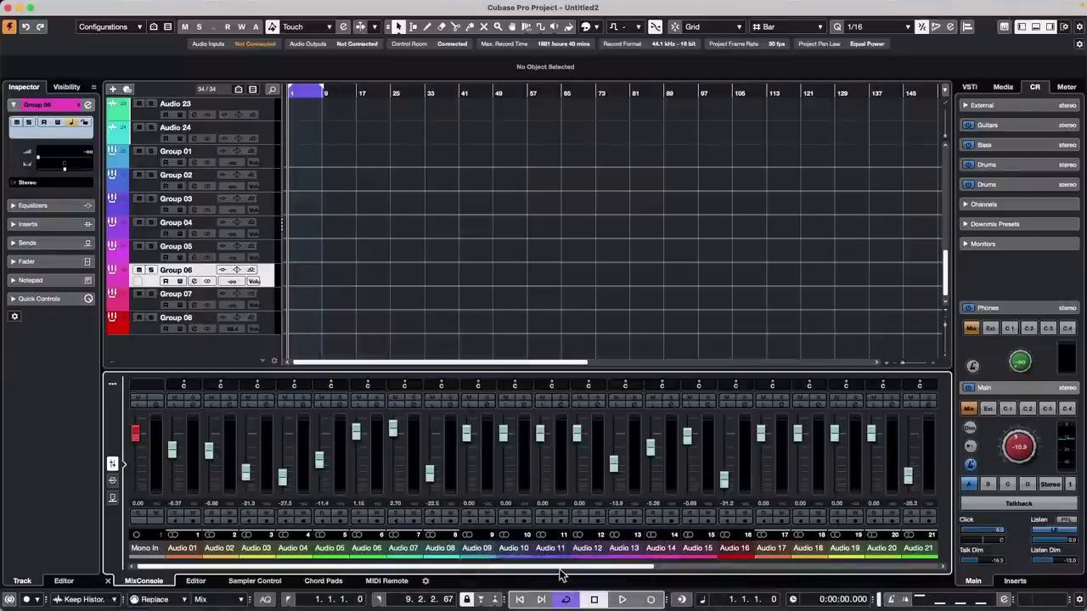
pyautogui.moveTo(560, 567); pyautogui.dragTo(764, 567)
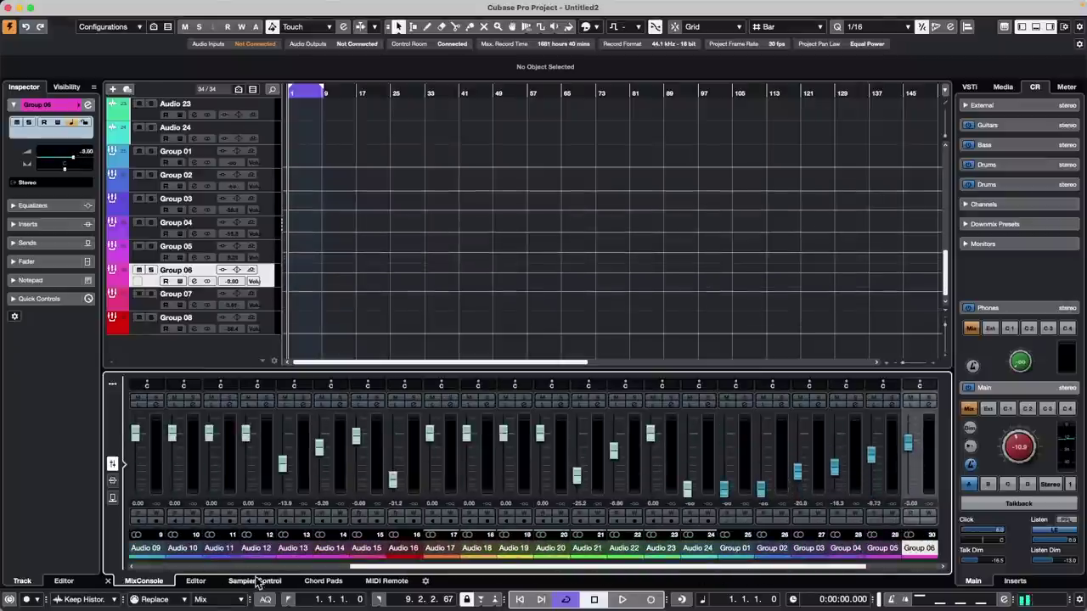
pyautogui.click(369, 582)
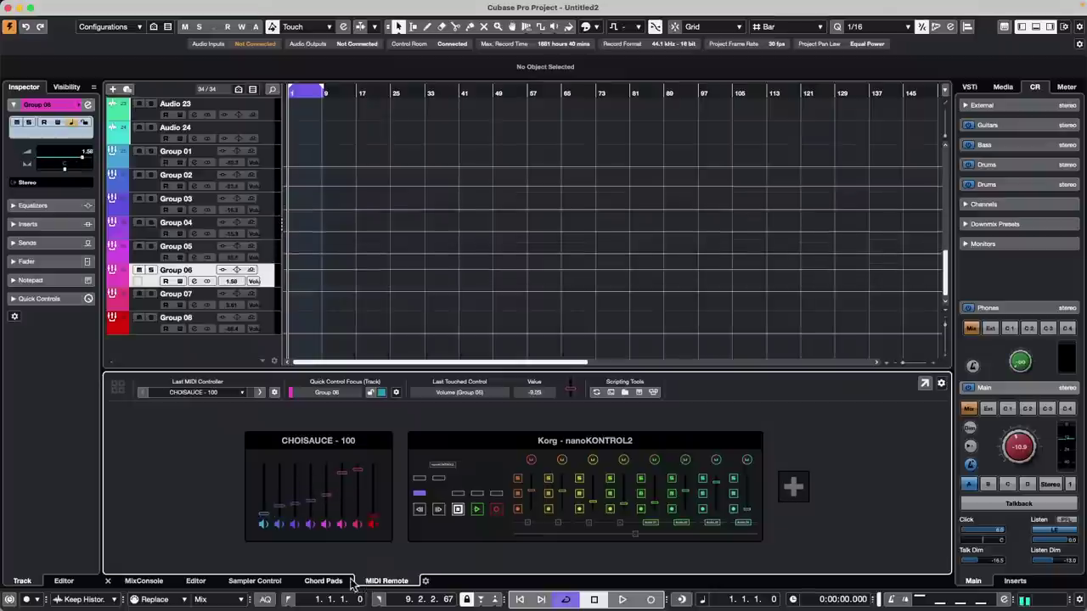
pyautogui.click(140, 581)
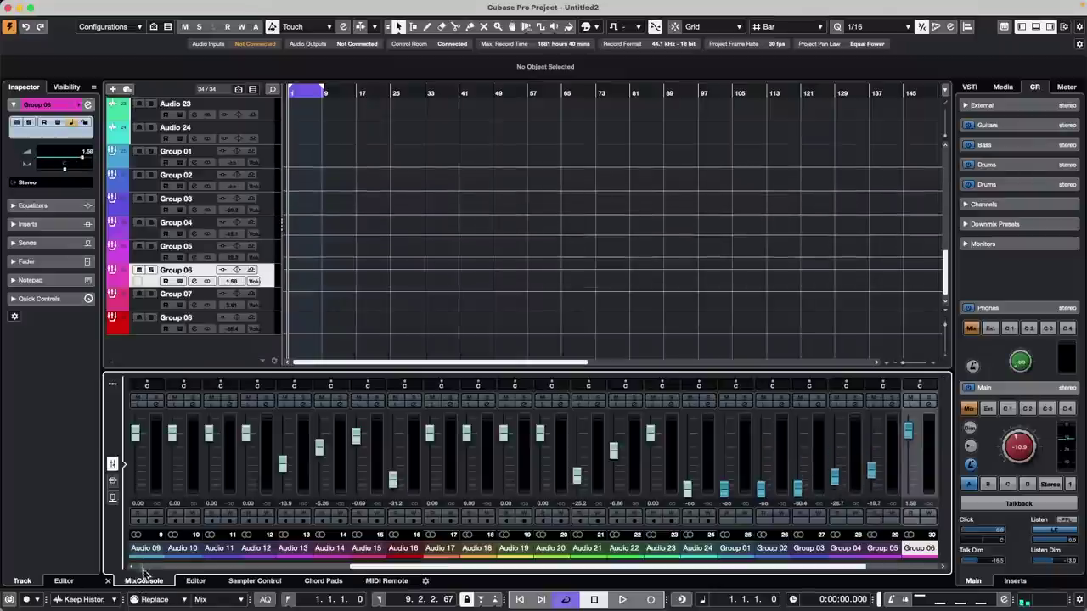
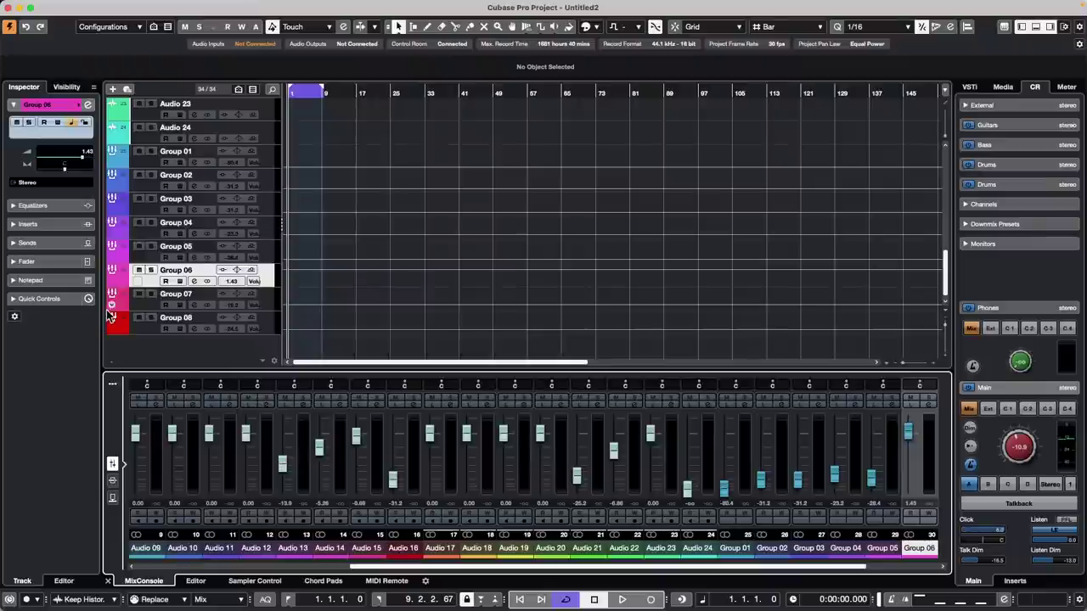
# - Reopen 'jump off.cpr' from Recent Projects, activate it, and dismiss the Missing Ports warning
pyautogui.click(75, 6)
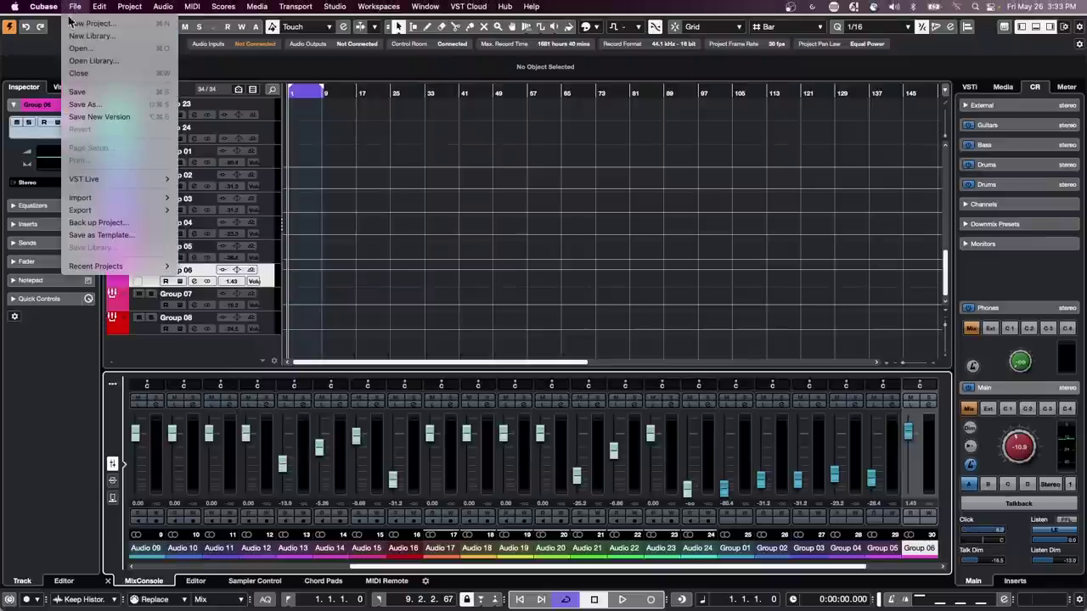
pyautogui.moveTo(104, 272)
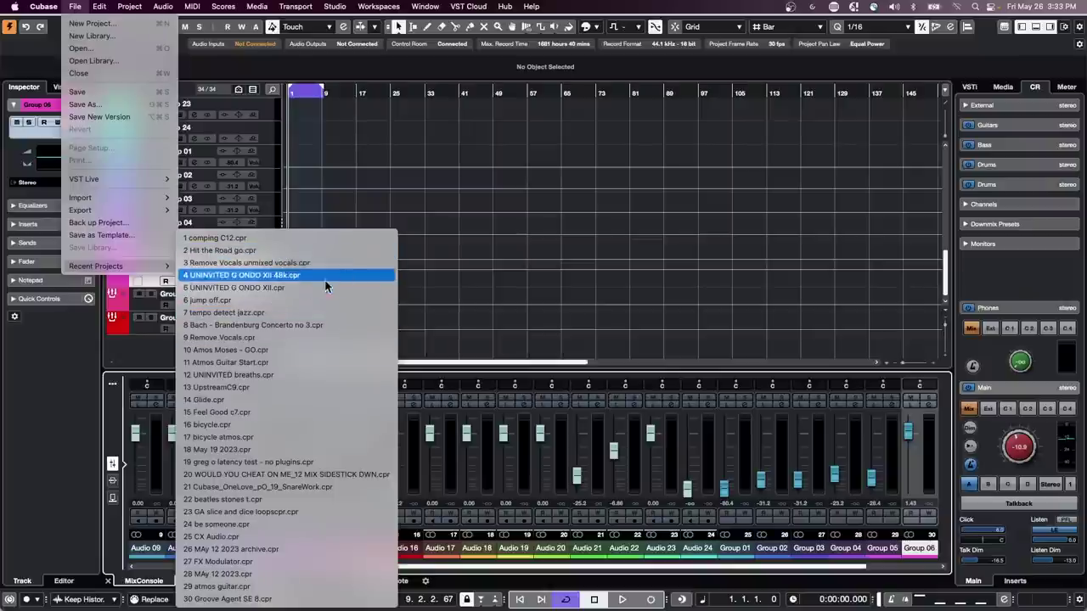
pyautogui.click(317, 300)
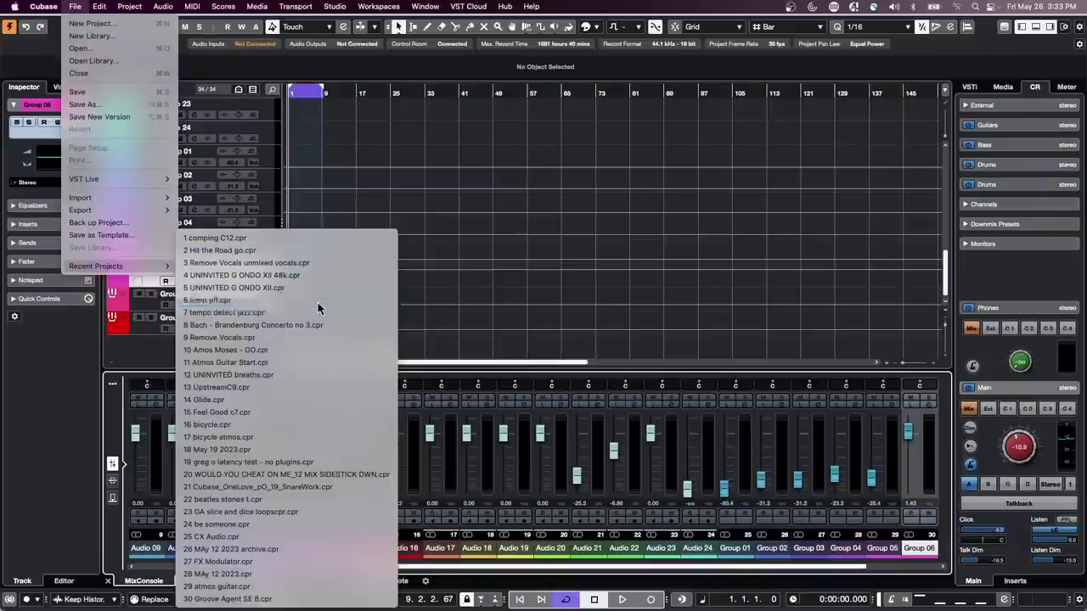
pyautogui.click(603, 207)
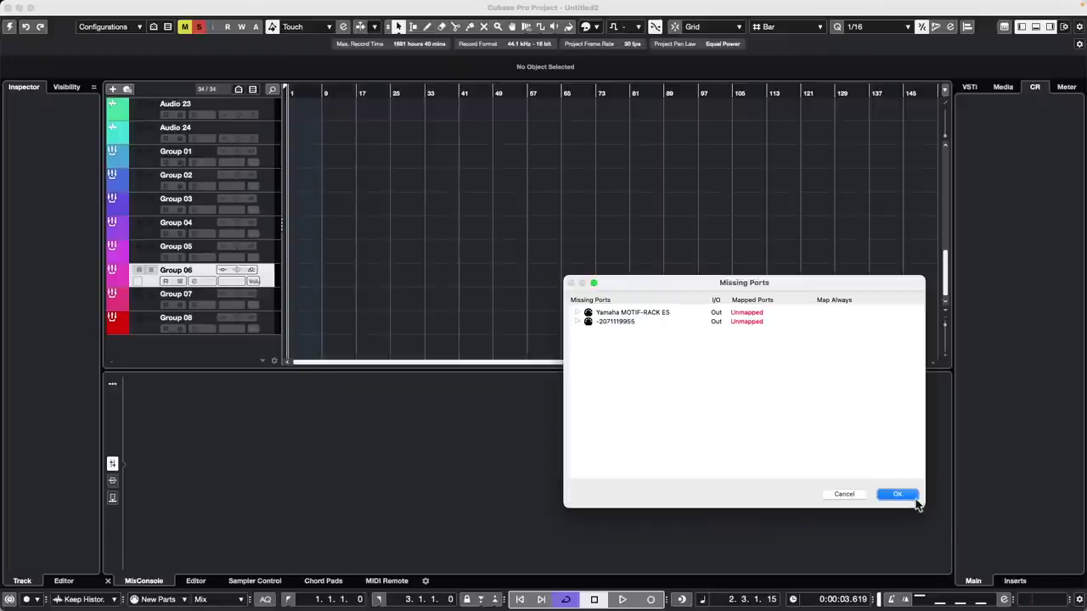
pyautogui.click(915, 503)
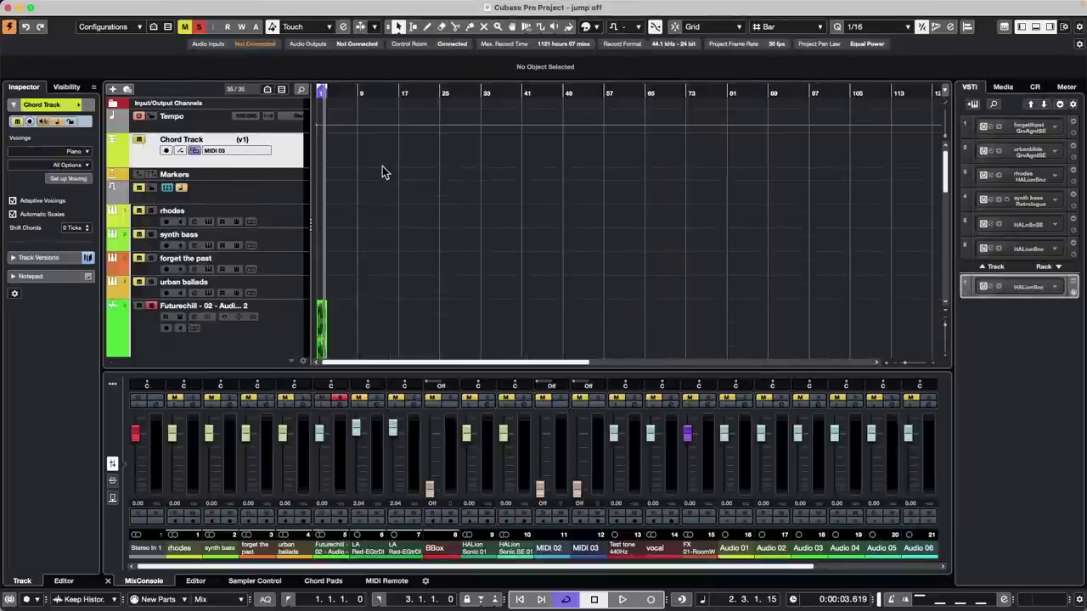
# - Open Groove Agent SE for the urban ballads track and audition the Break and Groove 4 patterns
pyautogui.click(285, 290)
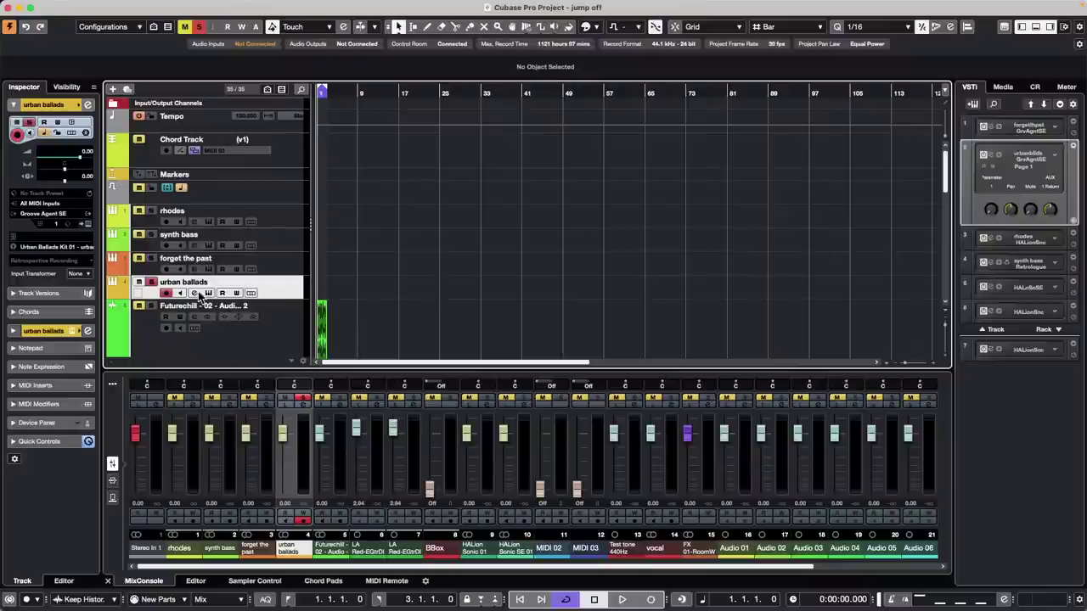
pyautogui.click(209, 294)
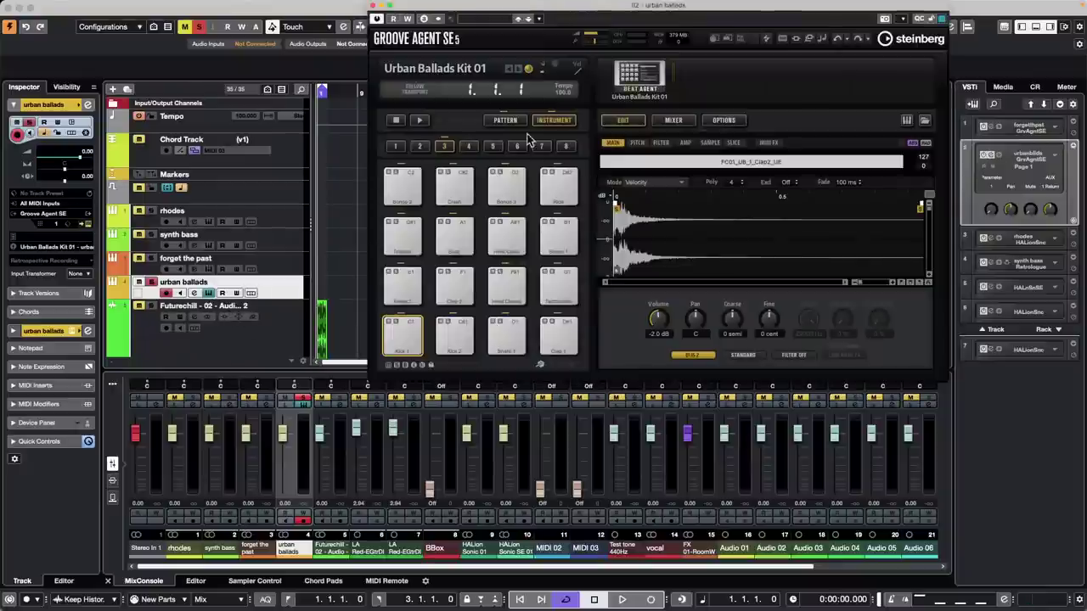
pyautogui.click(503, 121)
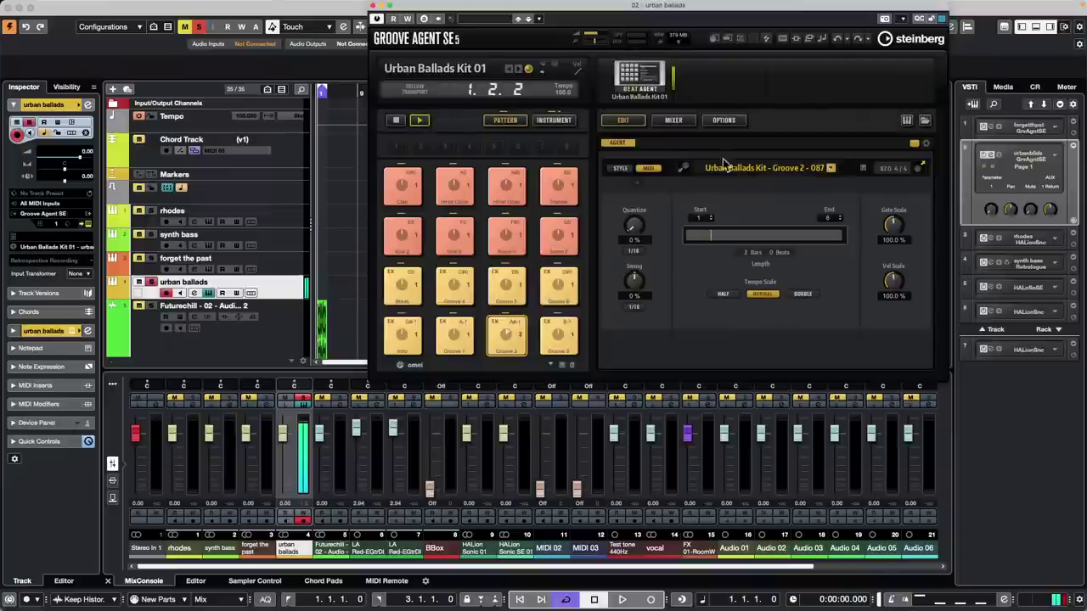
pyautogui.click(403, 284)
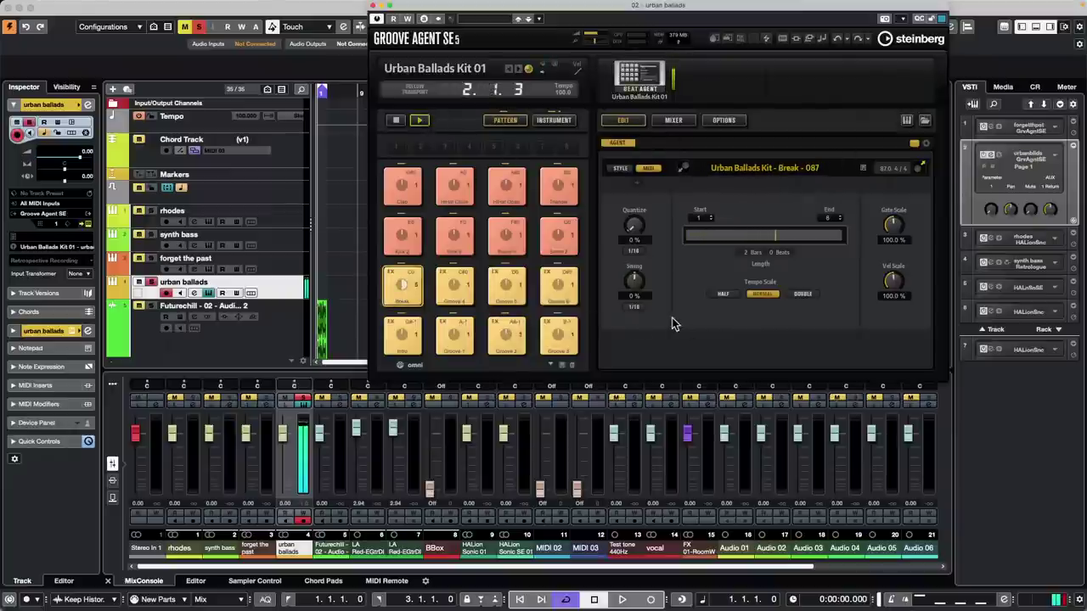
pyautogui.click(467, 292)
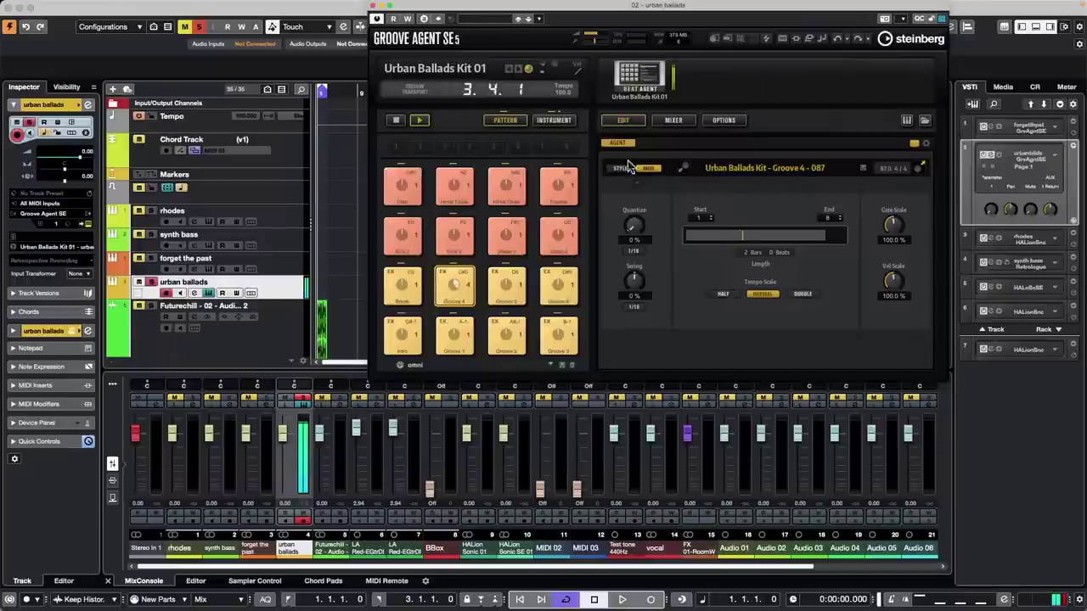
# - Back on the Instrument page, select the Snare pad to show its sample waveform
pyautogui.click(553, 121)
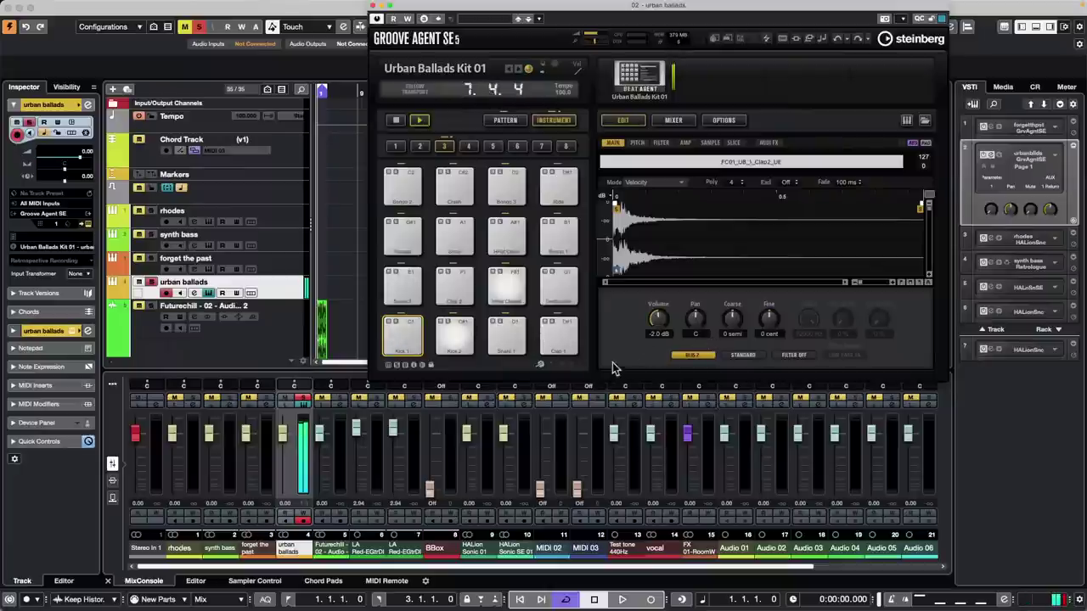
pyautogui.click(520, 342)
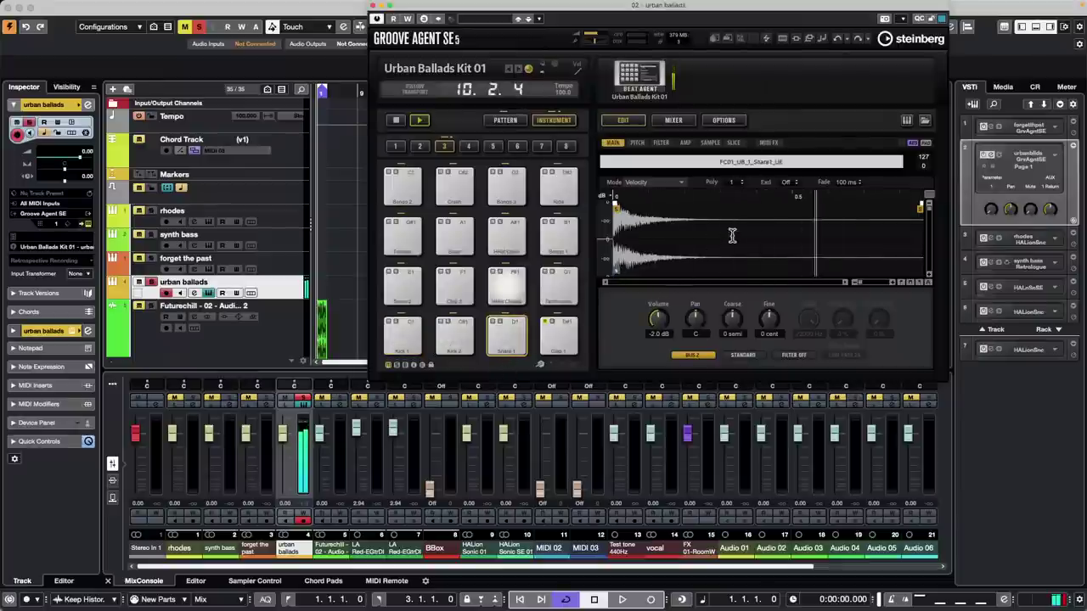
pyautogui.moveTo(491, 10); pyautogui.dragTo(312, 18)
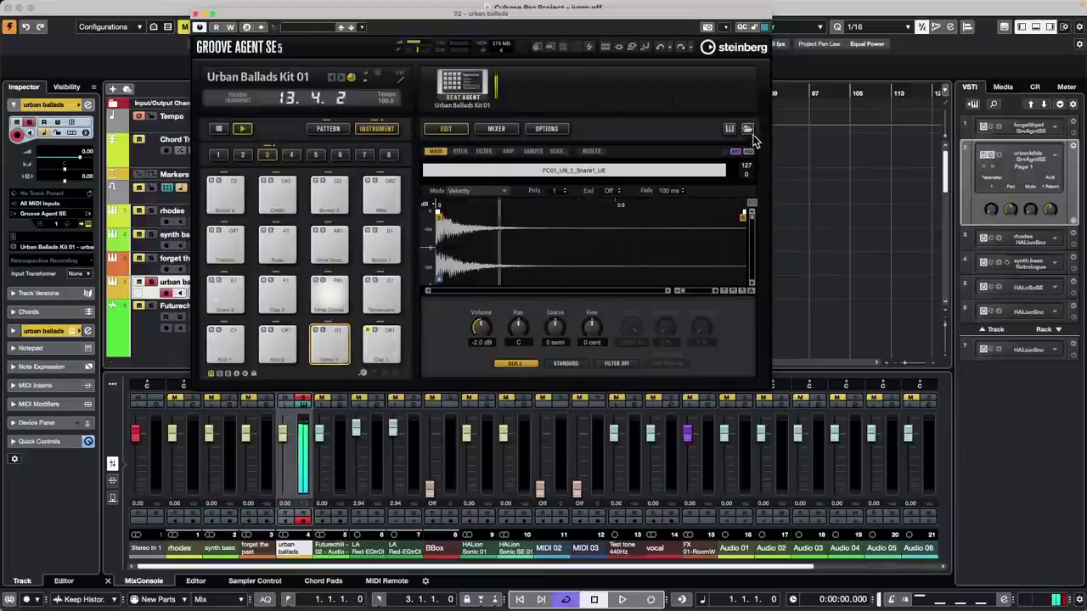
# - Turn the Control Room main monitor level down to about -18.9
pyautogui.click(747, 130)
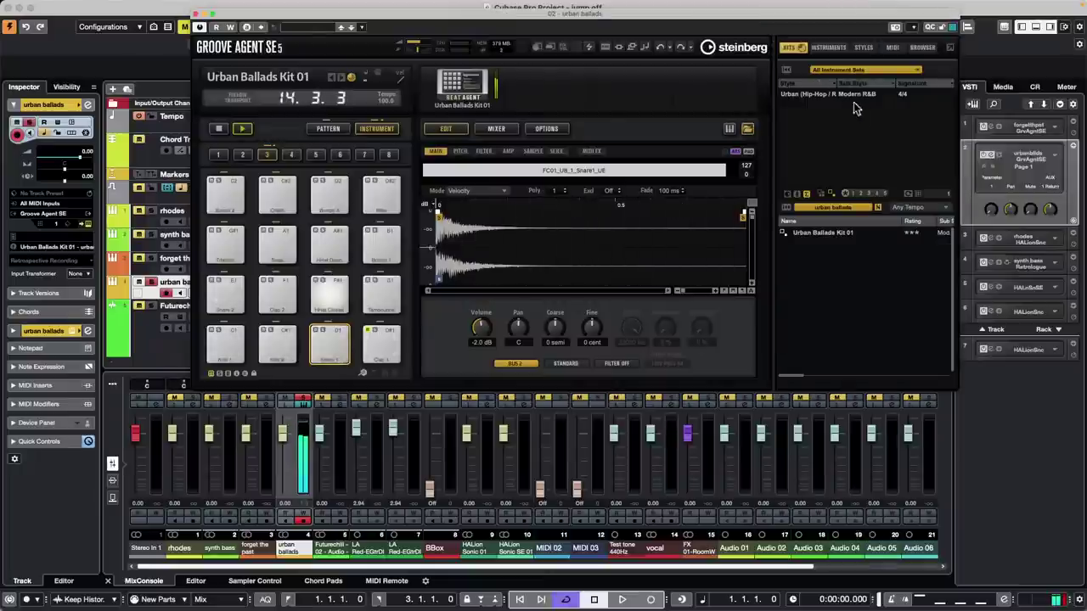
pyautogui.click(1034, 86)
pyautogui.moveTo(1024, 444); pyautogui.dragTo(1024, 453)
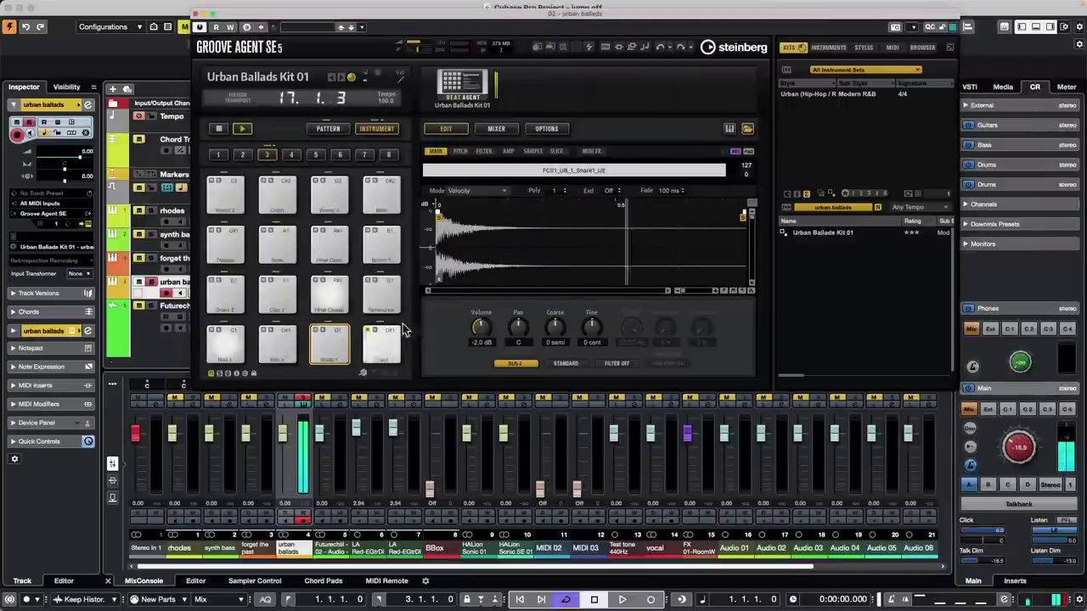
# - Filter the Instruments browser to snare drums and clear the urban ballads filter
pyautogui.click(828, 46)
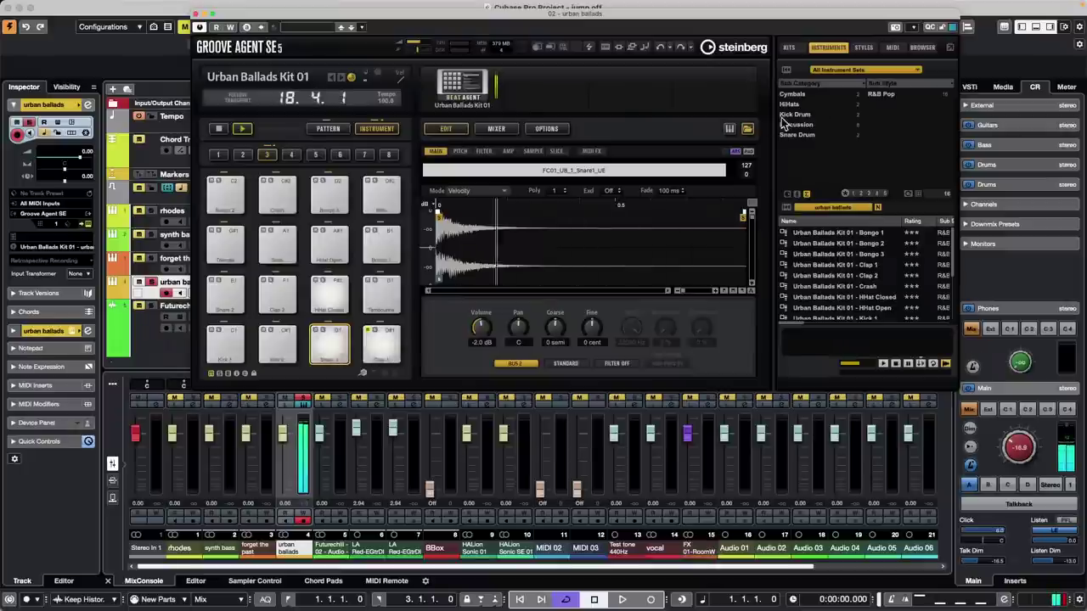
pyautogui.click(797, 134)
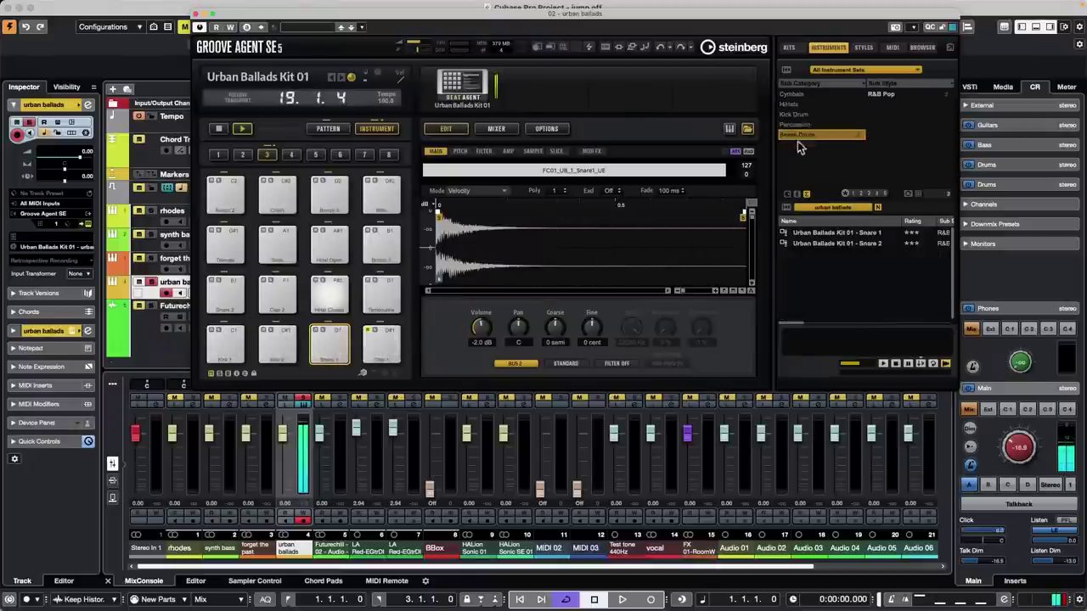
pyautogui.click(850, 207)
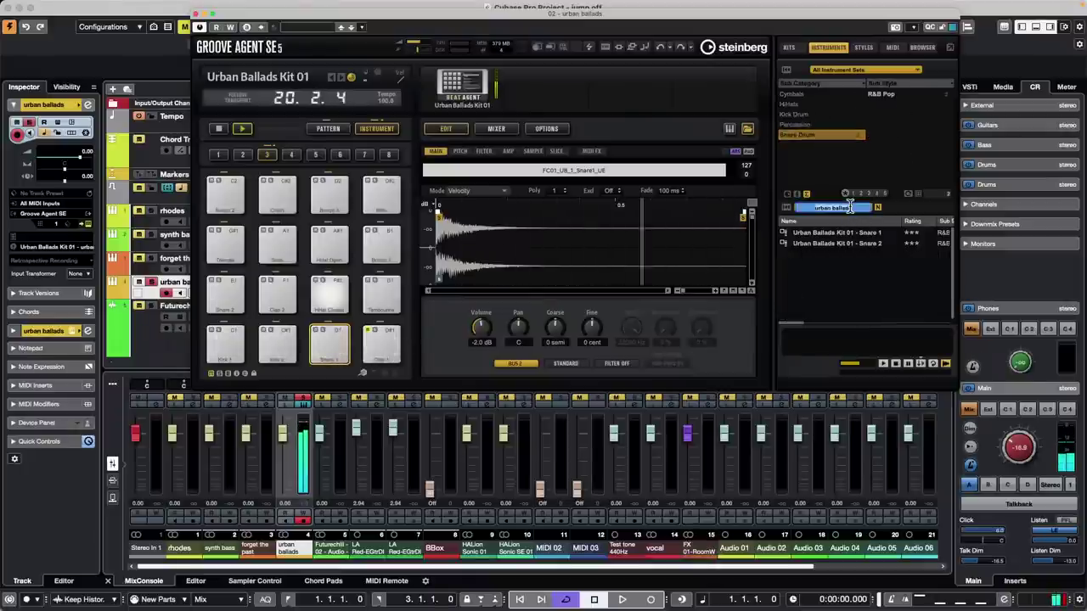
pyautogui.press('BackSpace')
# - Audition snare sounds on the pad, from 29 Min Jupiter - Rim Shot through Bessie - Rim Shot
pyautogui.doubleClick(835, 243)
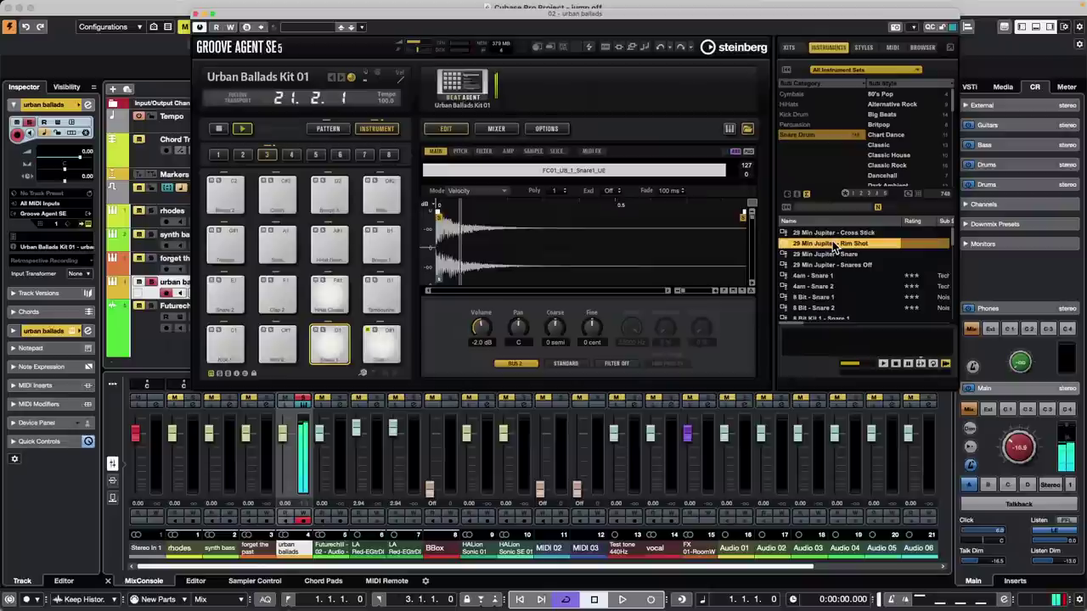
pyautogui.doubleClick(807, 297)
pyautogui.scroll(-2, 833, 264)
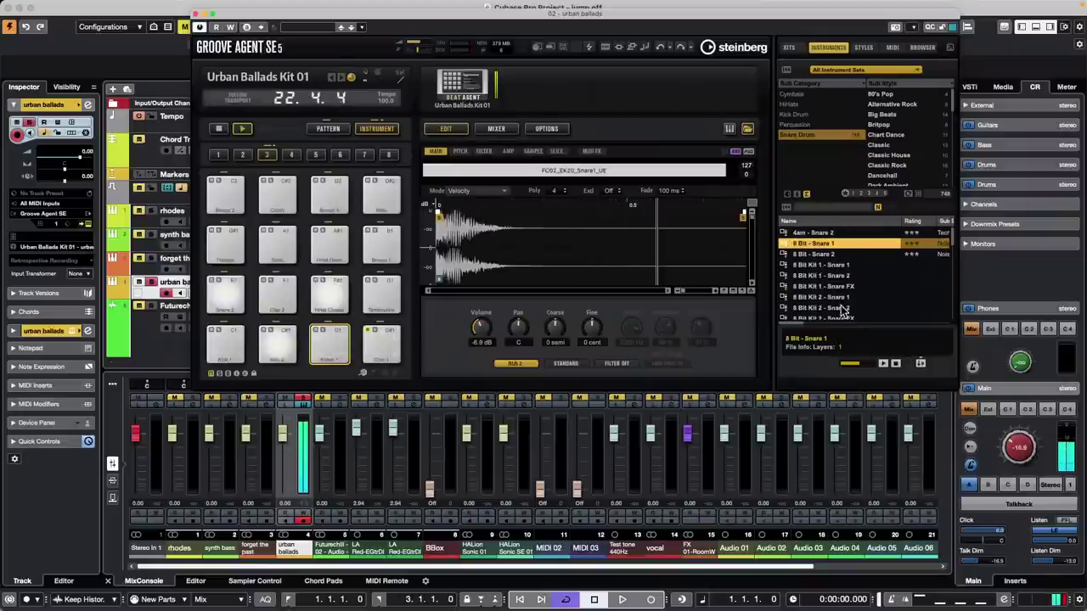
pyautogui.doubleClick(827, 299)
pyautogui.scroll(-3, 846, 268)
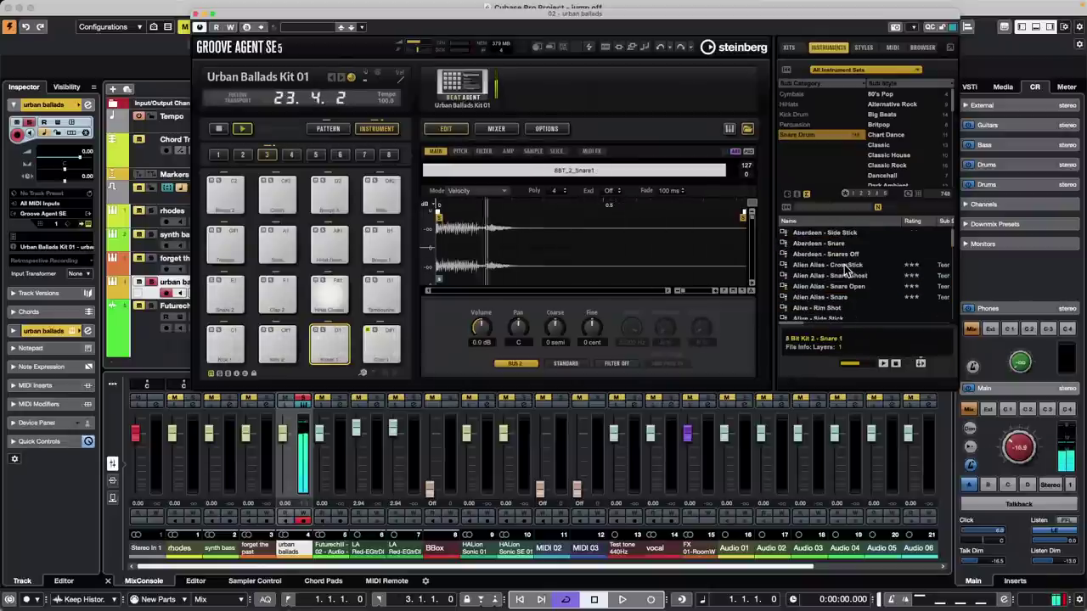
pyautogui.doubleClick(835, 287)
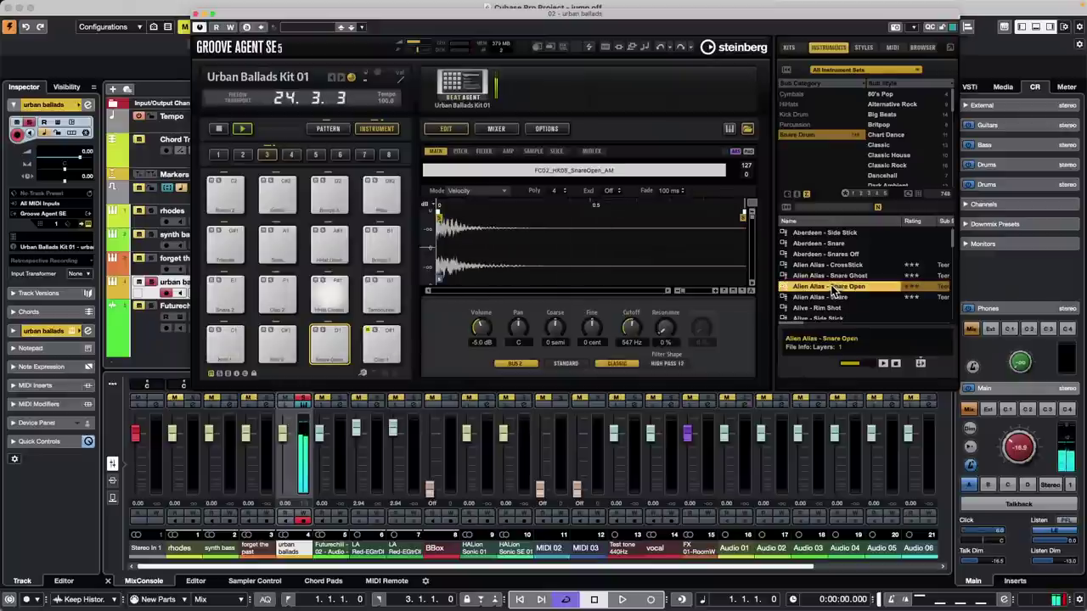
pyautogui.scroll(-3, 832, 280)
pyautogui.doubleClick(815, 276)
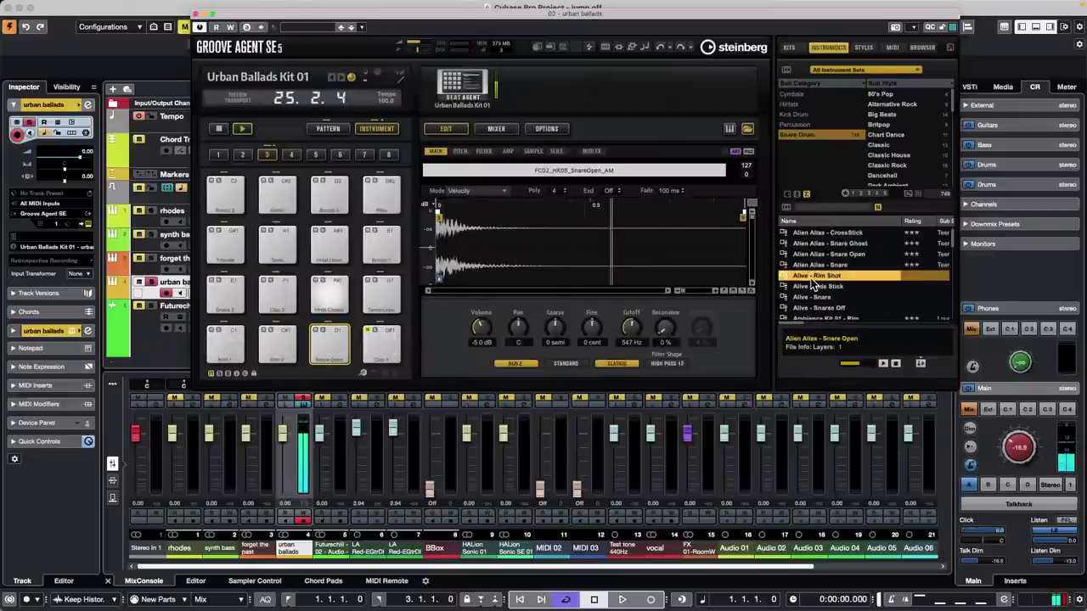
pyautogui.scroll(-5, 819, 302)
pyautogui.doubleClick(819, 297)
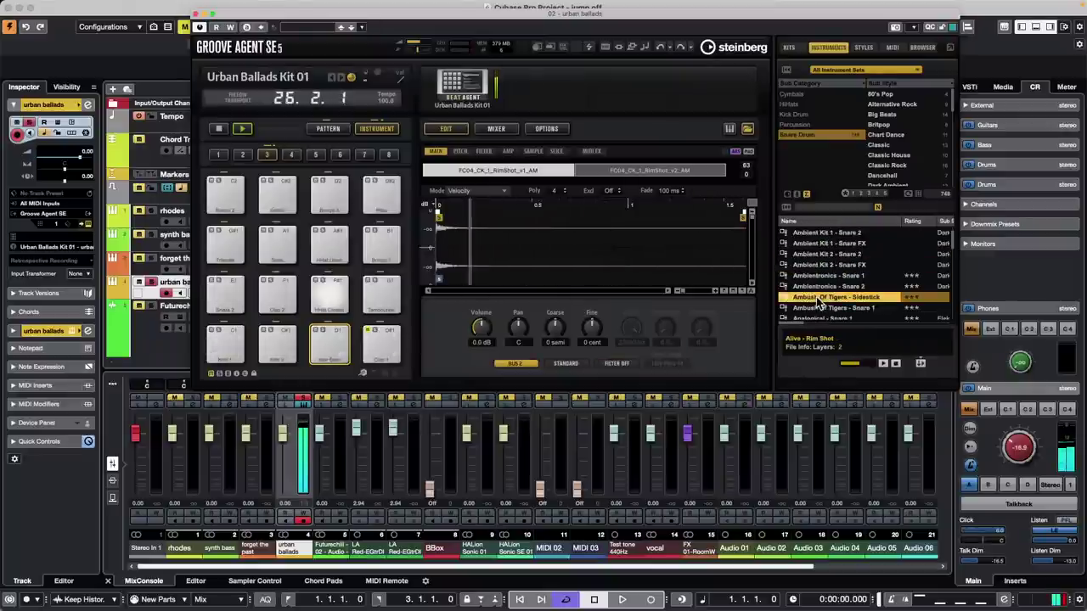
pyautogui.scroll(-8, 819, 293)
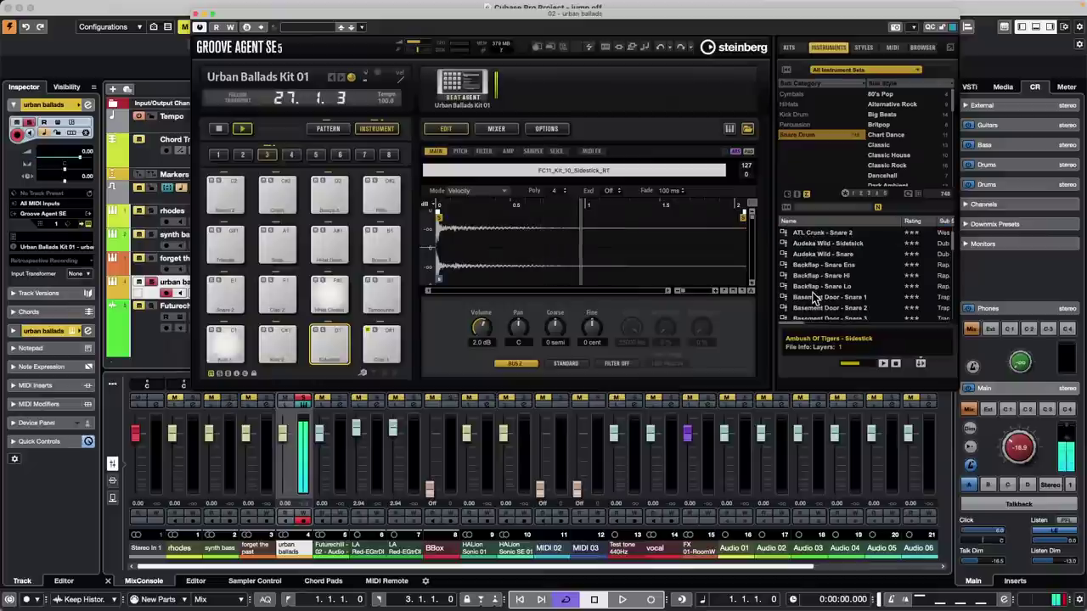
pyautogui.doubleClick(821, 276)
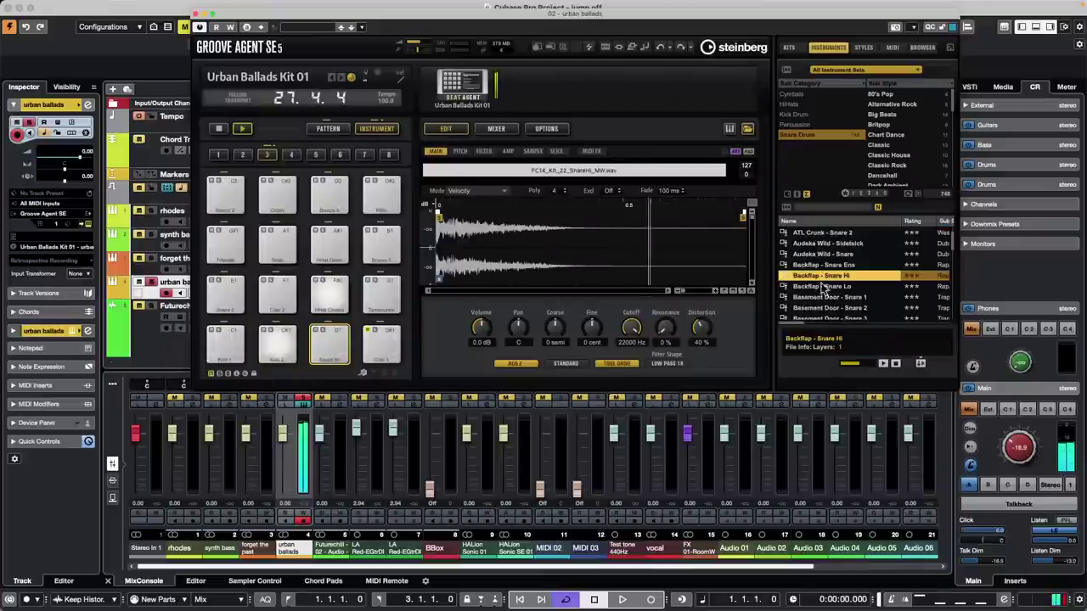
pyautogui.scroll(-4, 824, 293)
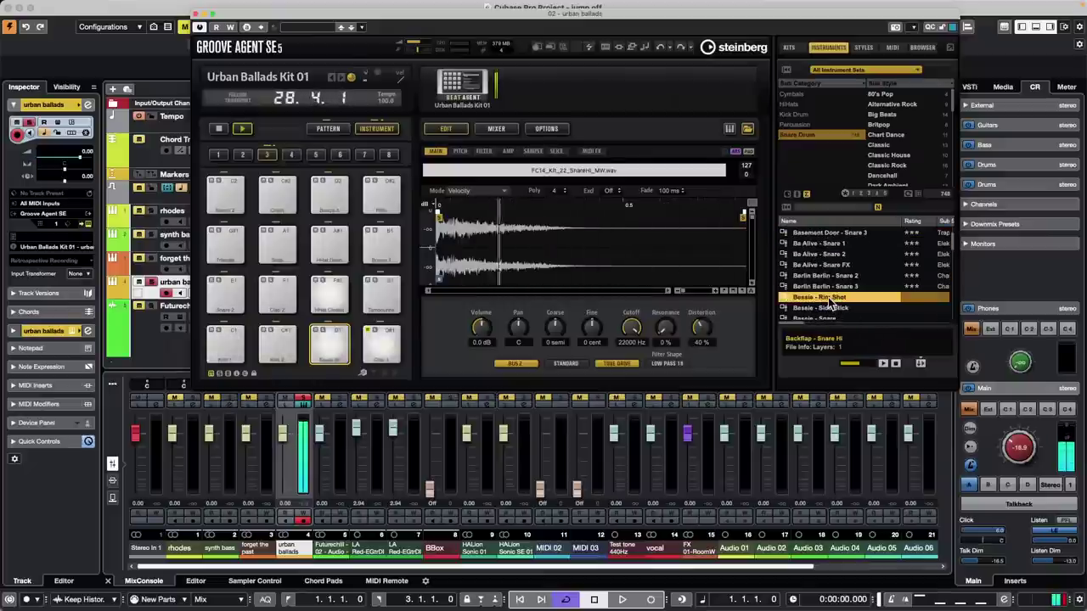
pyautogui.doubleClick(822, 297)
# - Keep auditioning snares through Bro Country and Chunky Diced, loading Cinematic Kit 01 - Snare 1
pyautogui.press('Down')
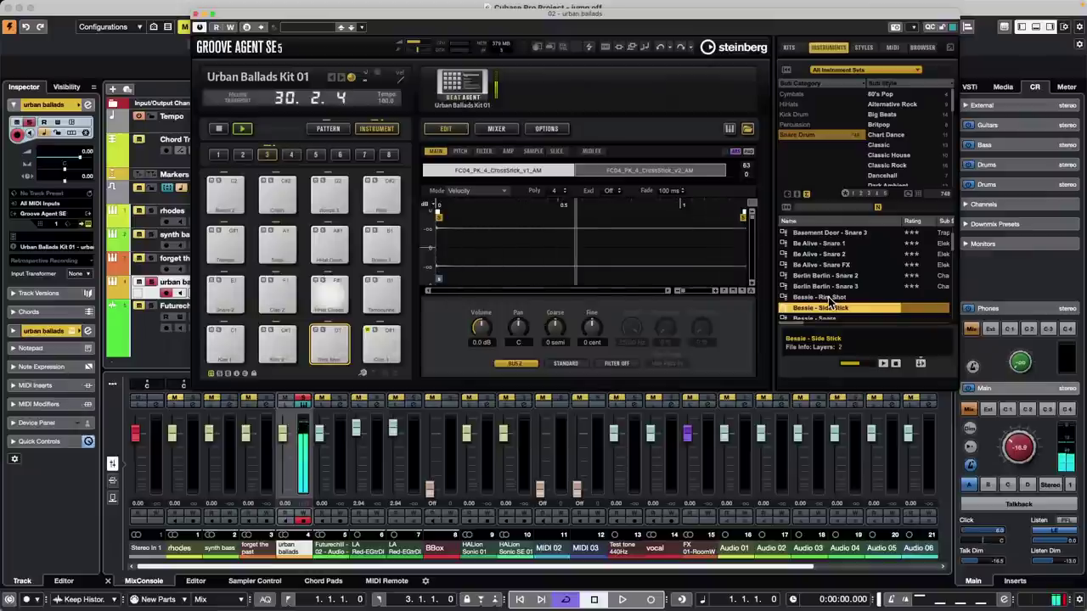
pyautogui.scroll(-3, 828, 296)
pyautogui.doubleClick(827, 296)
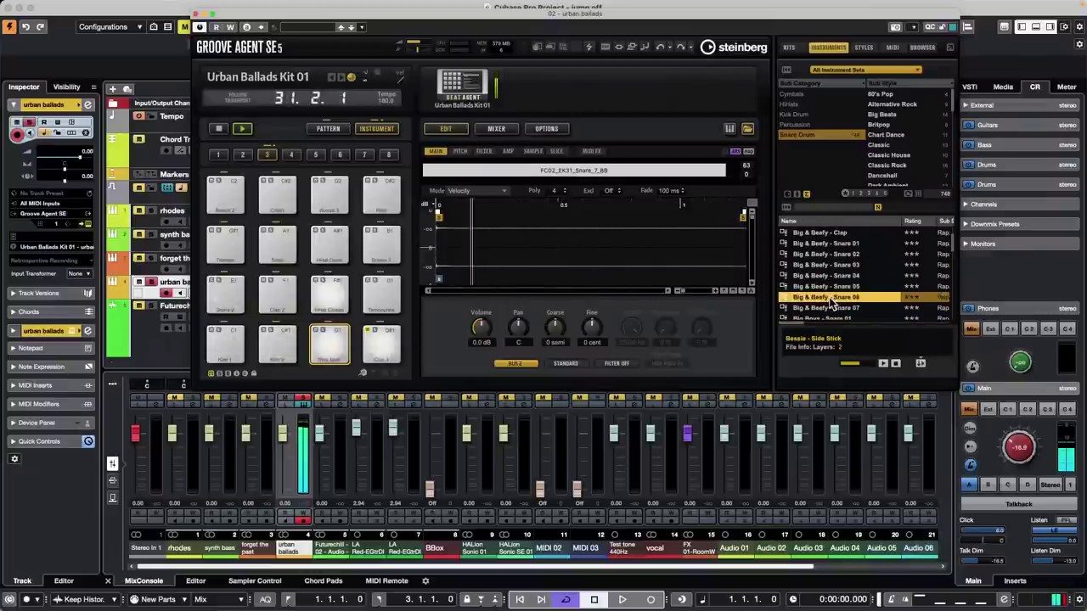
pyautogui.scroll(-3, 828, 304)
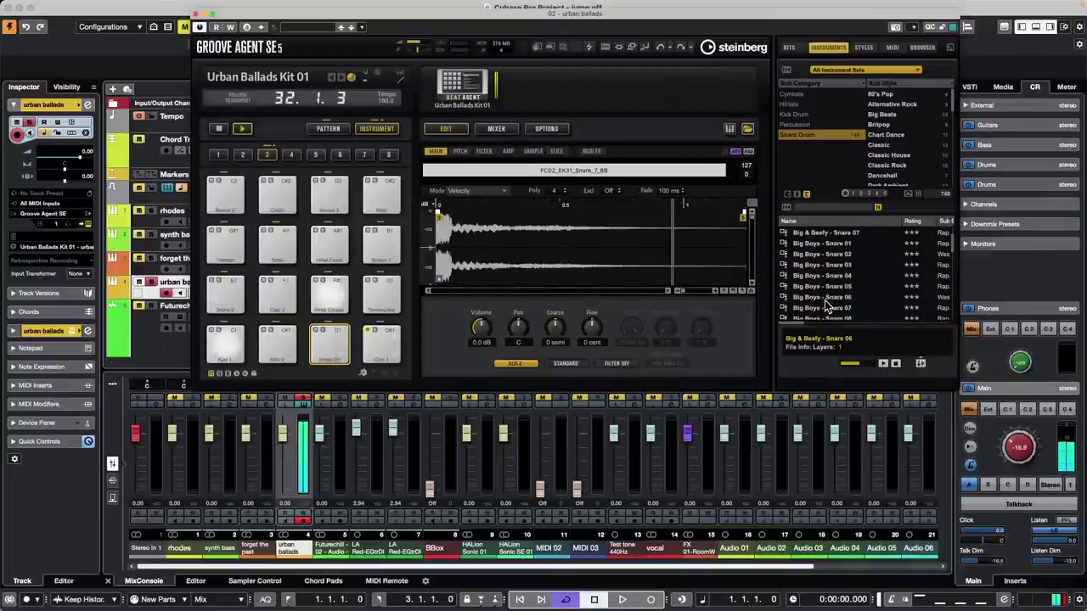
pyautogui.doubleClick(828, 299)
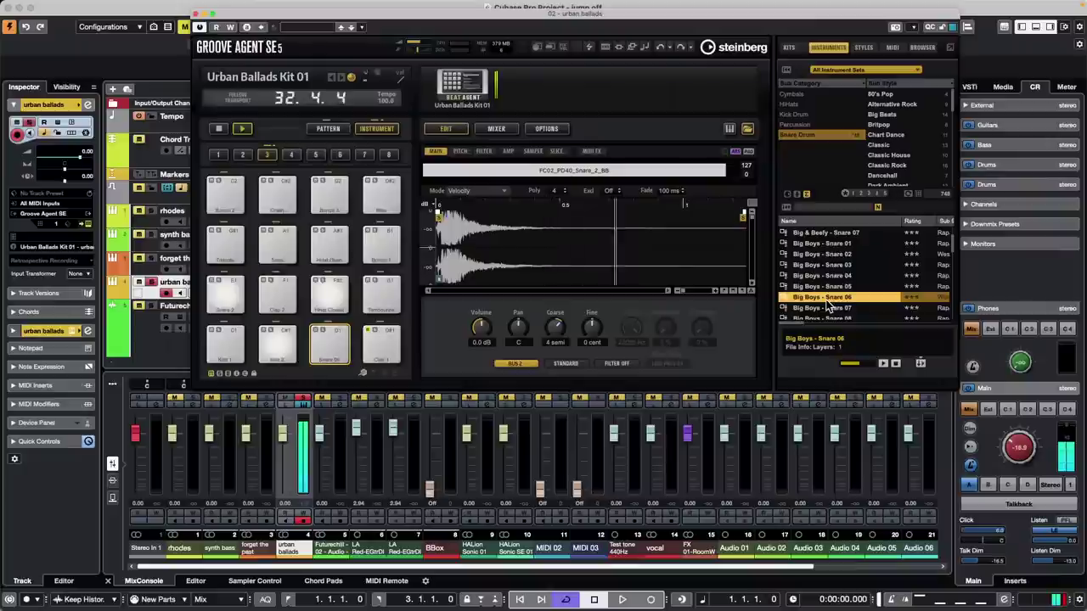
pyautogui.scroll(-3, 828, 305)
pyautogui.doubleClick(828, 307)
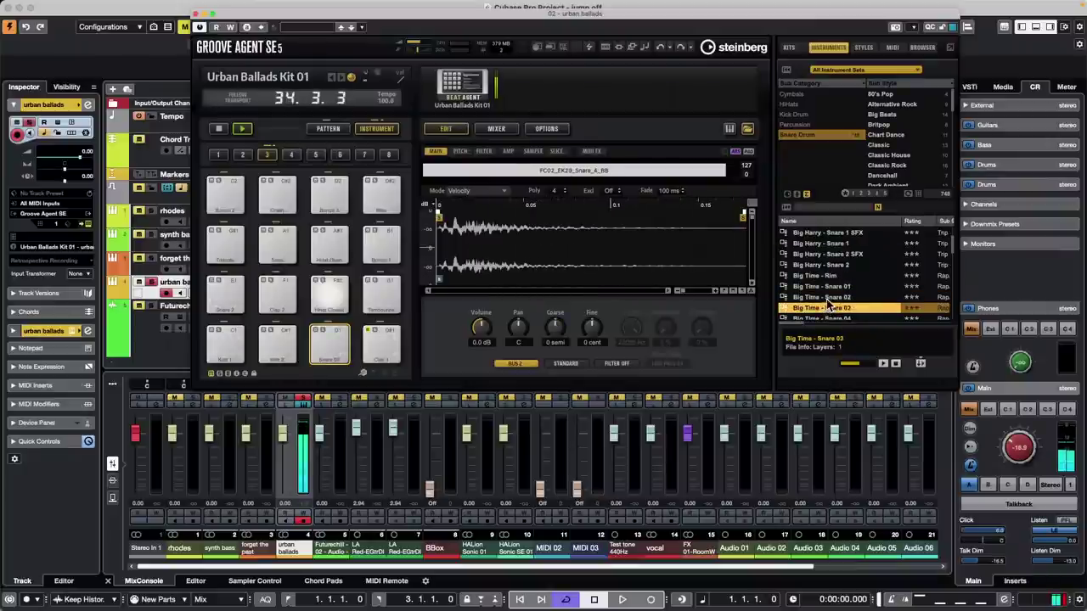
pyautogui.scroll(-5, 828, 306)
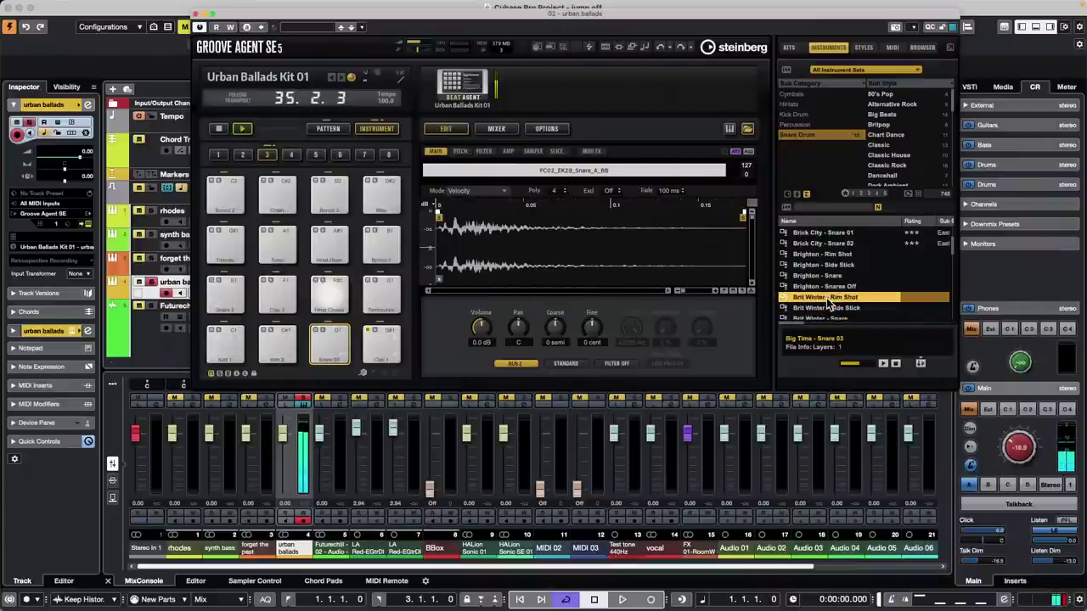
pyautogui.doubleClick(830, 301)
pyautogui.scroll(-3, 831, 303)
pyautogui.doubleClick(832, 301)
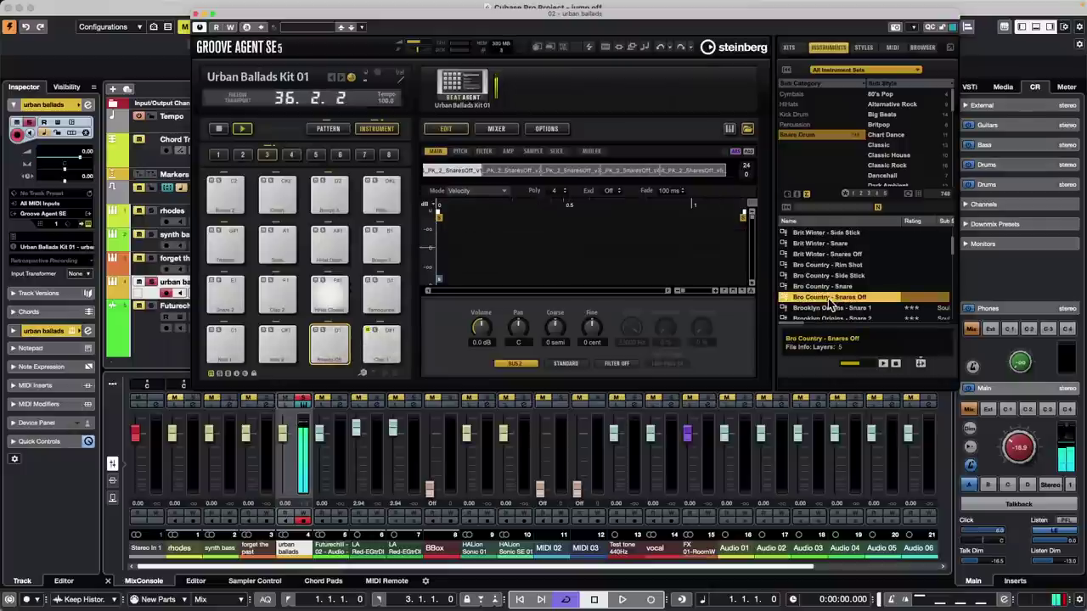
pyautogui.scroll(-5, 829, 302)
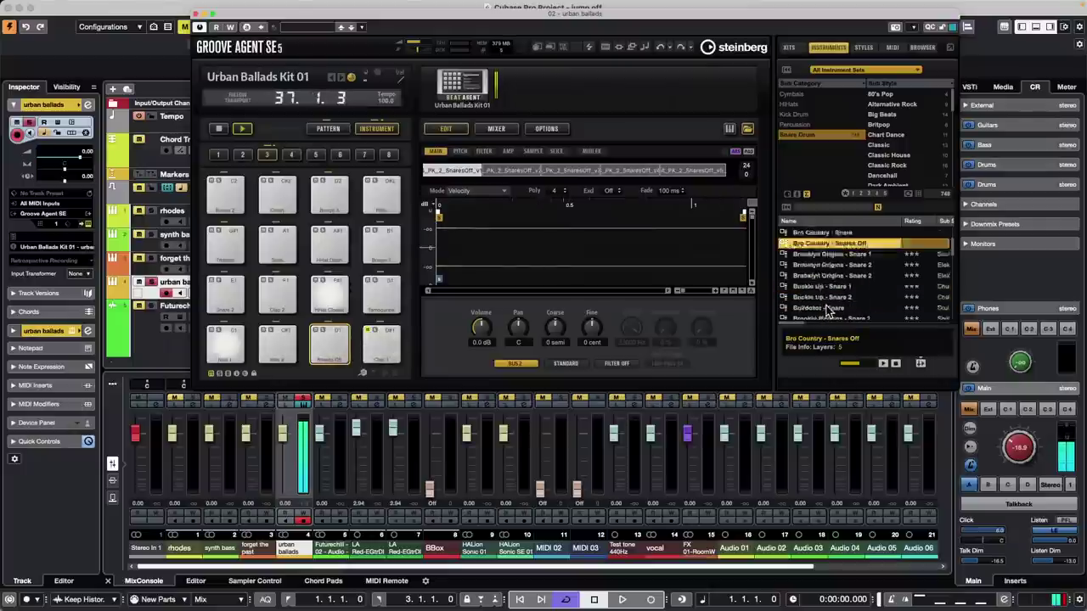
pyautogui.click(826, 300)
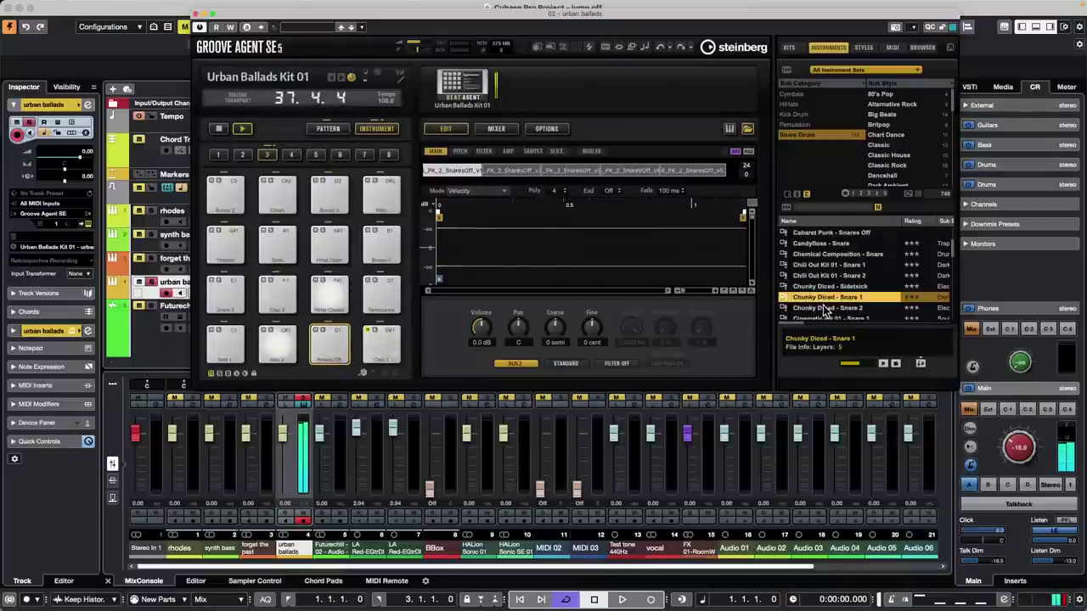
pyautogui.scroll(-1, 833, 302)
pyautogui.click(835, 299)
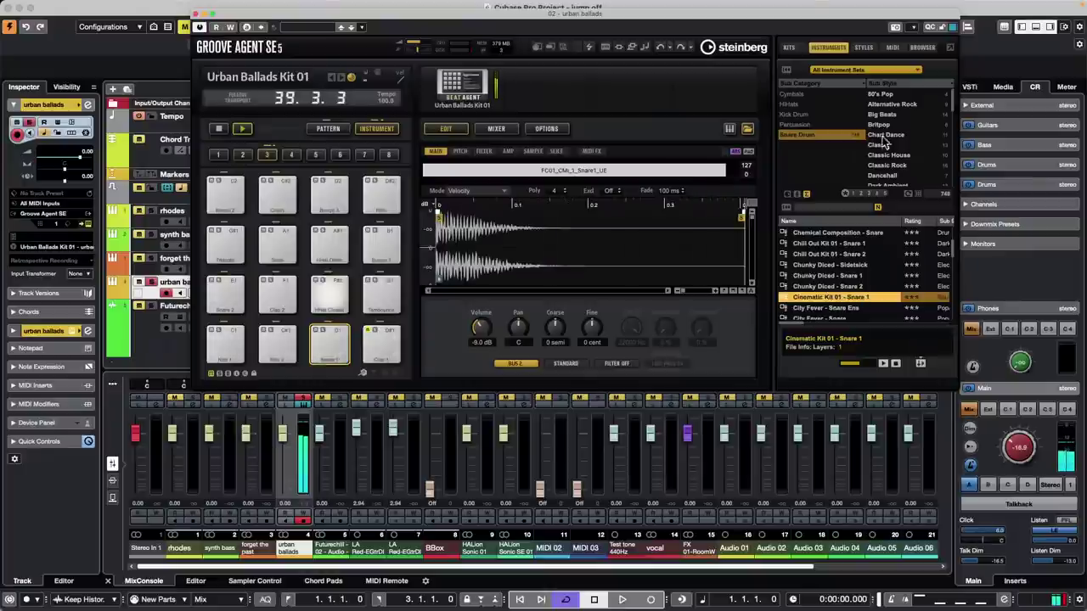
# - In the file Browser, expand This Computer > Documents > Projects
pyautogui.click(928, 49)
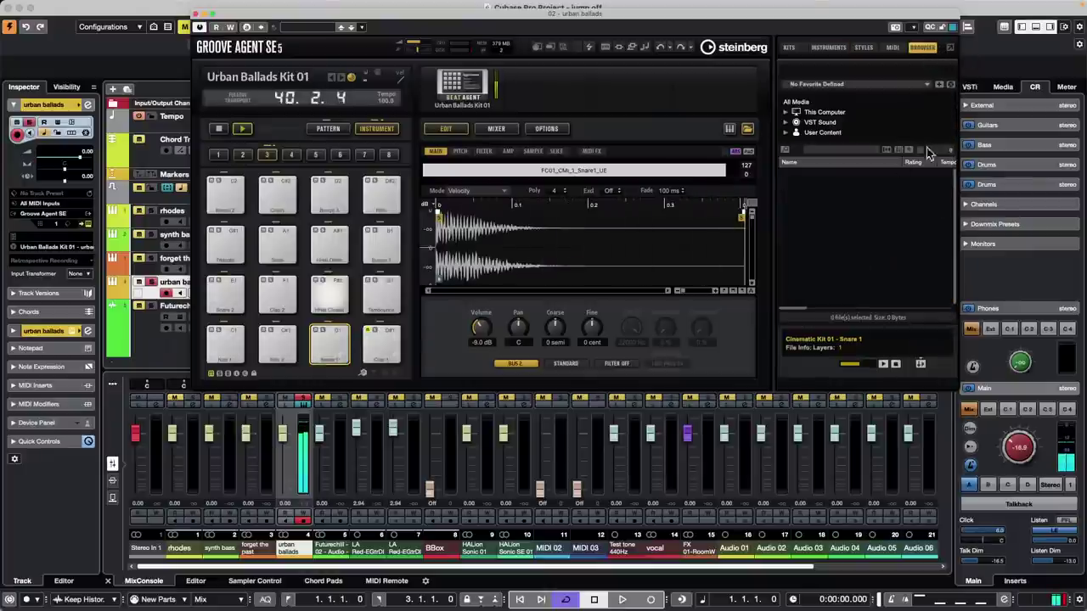
pyautogui.click(786, 111)
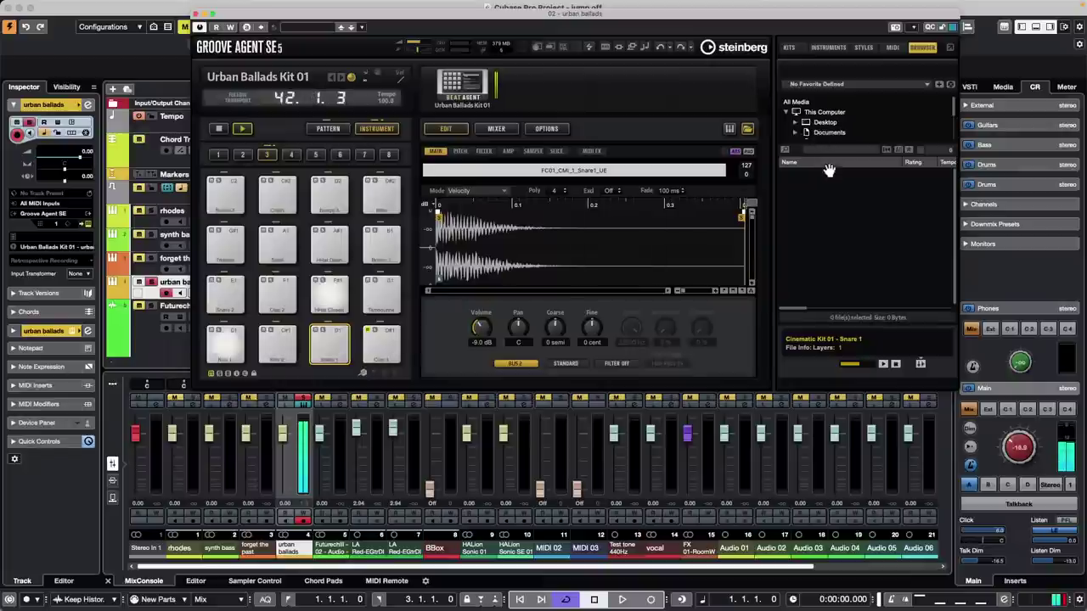
pyautogui.scroll(-1, 861, 133)
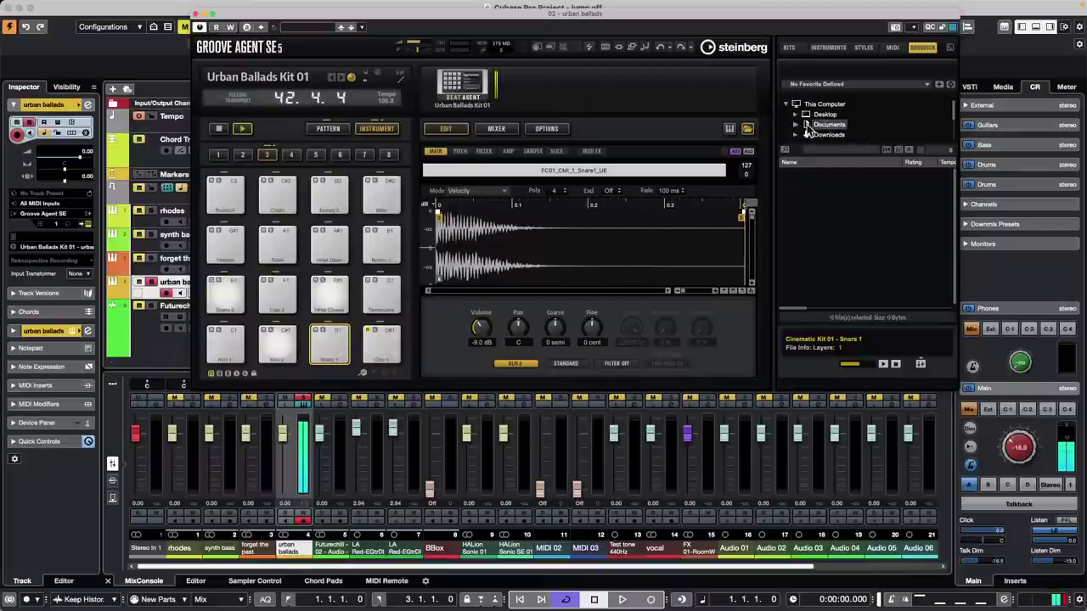
pyautogui.click(795, 125)
pyautogui.scroll(-1, 881, 123)
pyautogui.scroll(2, 882, 127)
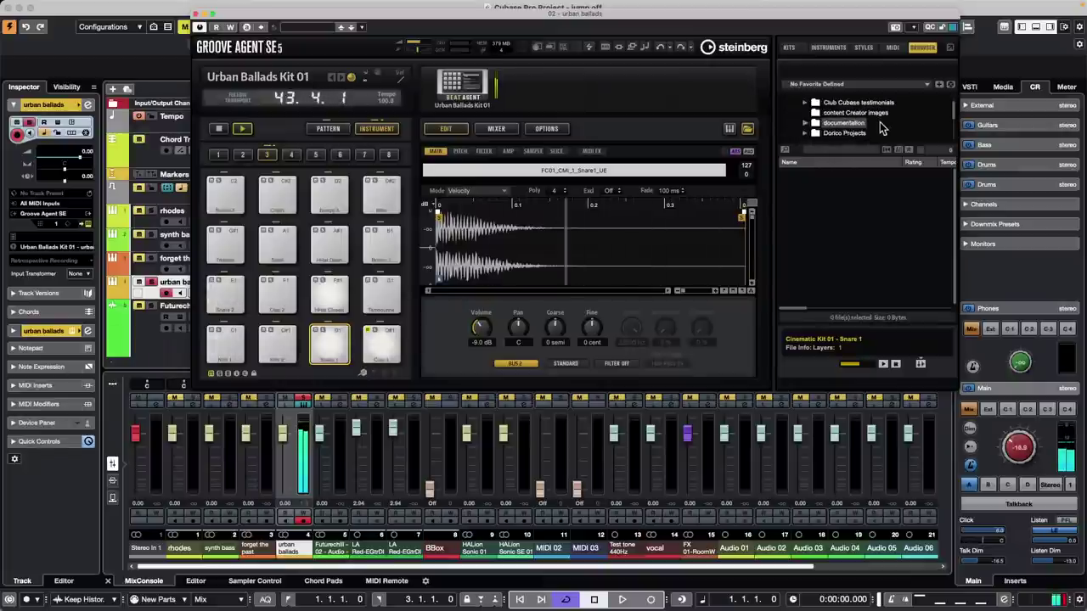
pyautogui.scroll(-3, 882, 126)
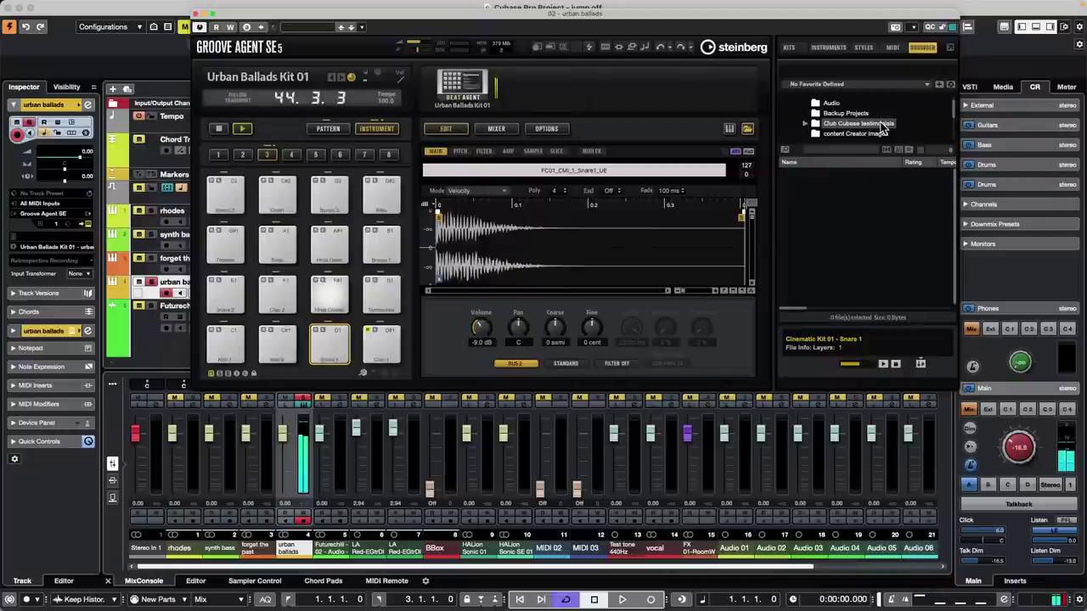
pyautogui.moveTo(899, 141); pyautogui.dragTo(895, 216)
pyautogui.scroll(-2, 875, 178)
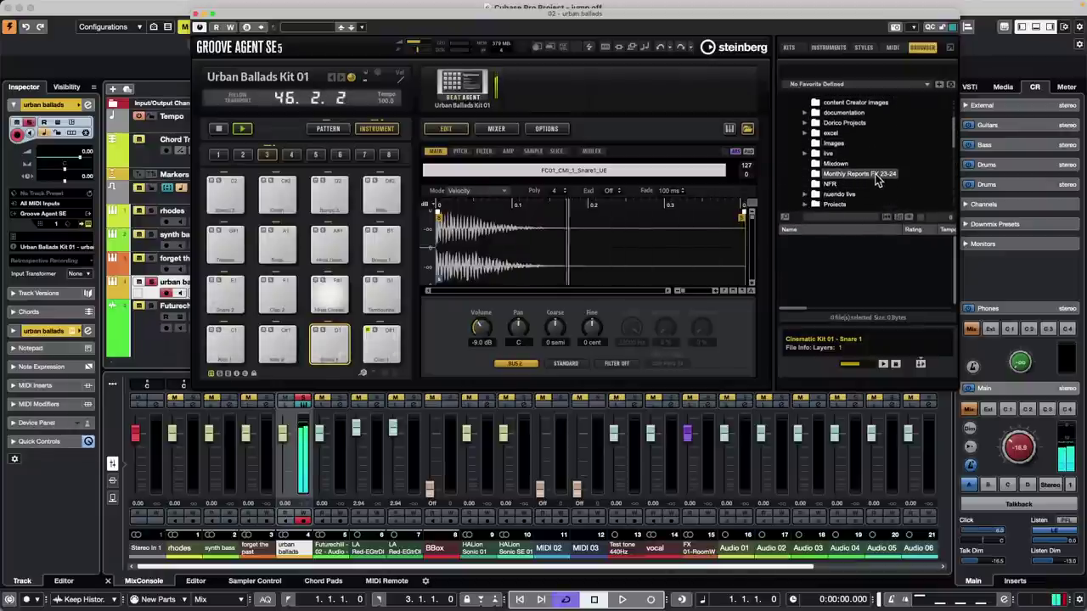
pyautogui.click(805, 197)
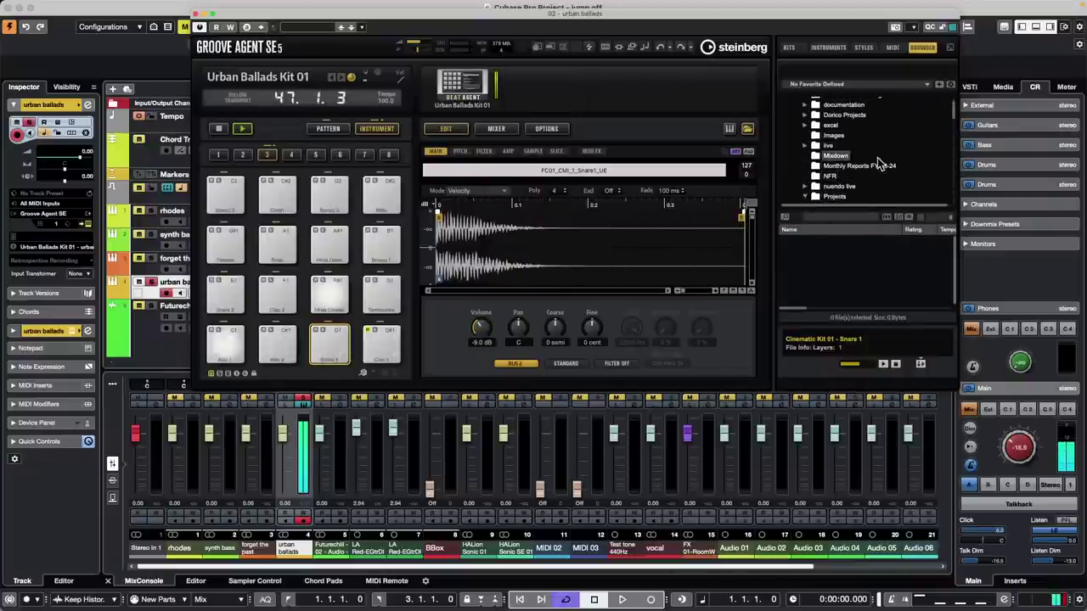
# - Find and open the Groove Agent SE project folder to list its subfolders
pyautogui.scroll(-4, 883, 163)
pyautogui.scroll(-5, 879, 162)
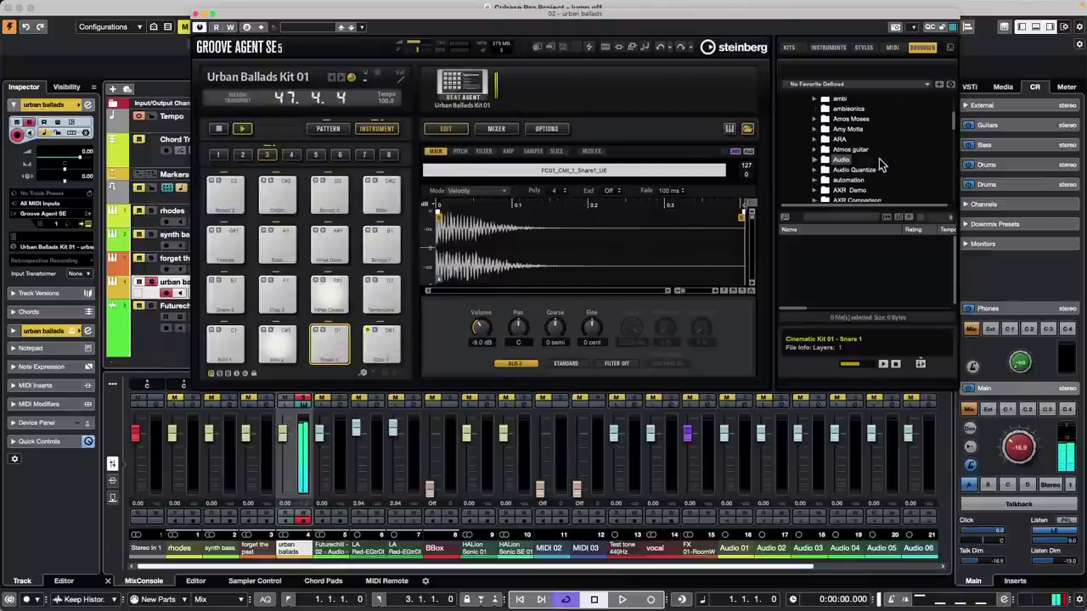
pyautogui.scroll(-5, 879, 155)
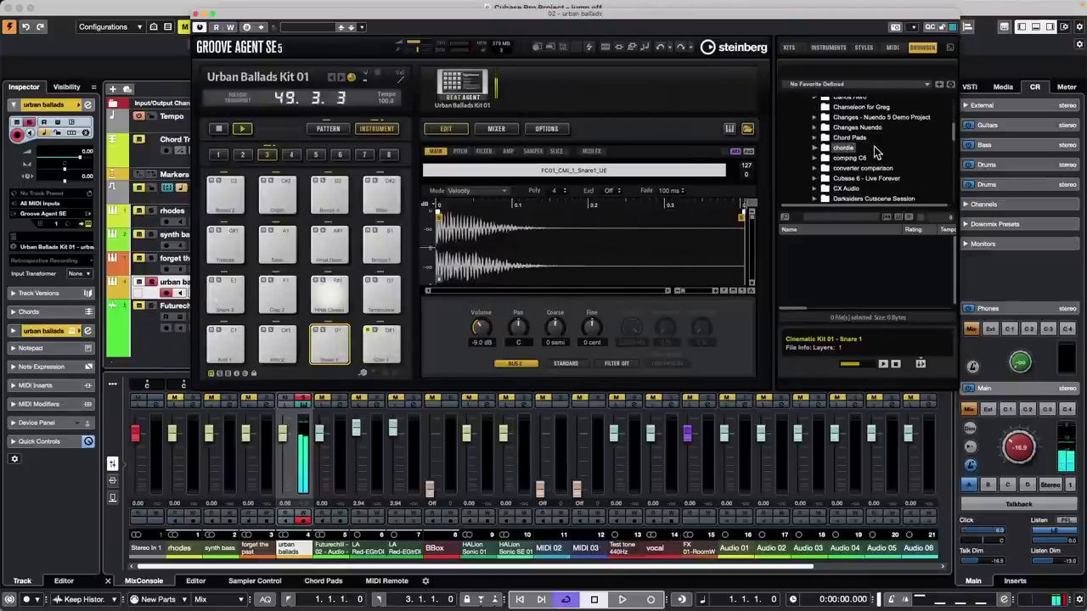
pyautogui.scroll(-4, 877, 151)
pyautogui.scroll(-5, 877, 151)
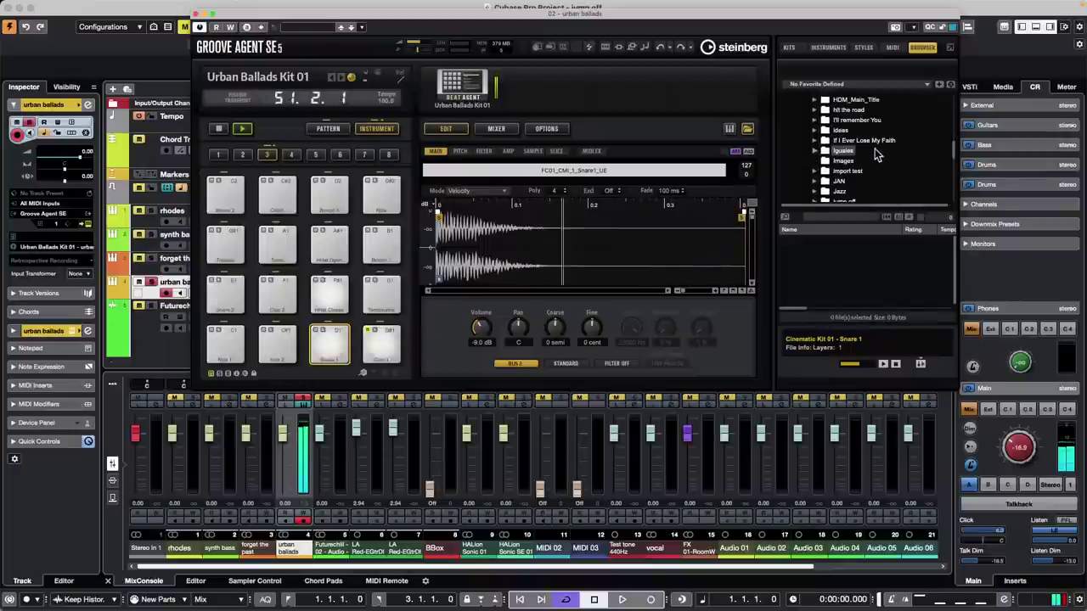
pyautogui.scroll(-5, 877, 152)
pyautogui.scroll(3, 878, 151)
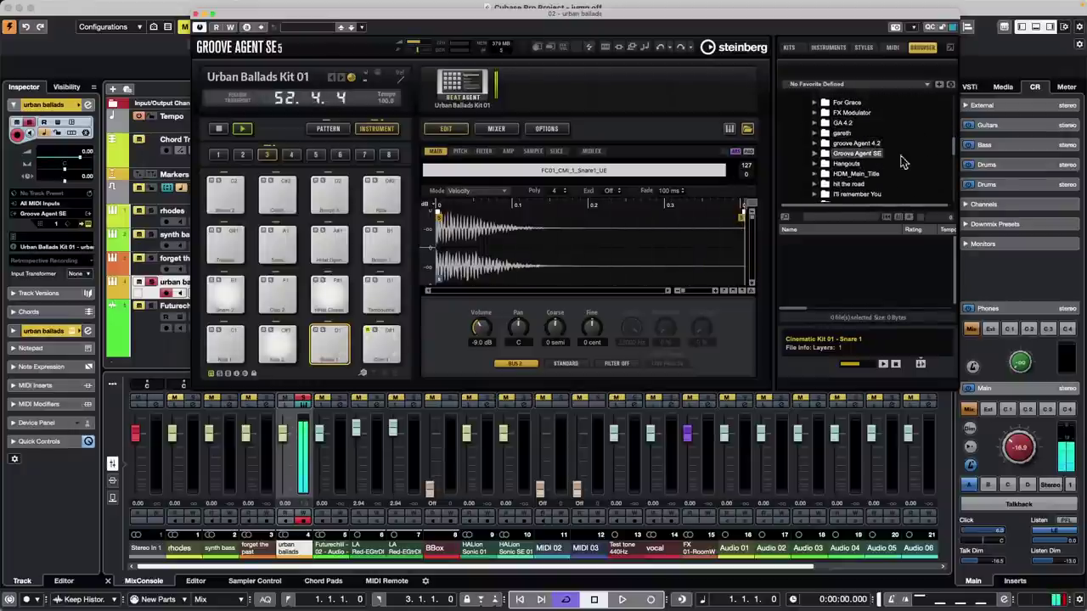
pyautogui.doubleClick(851, 156)
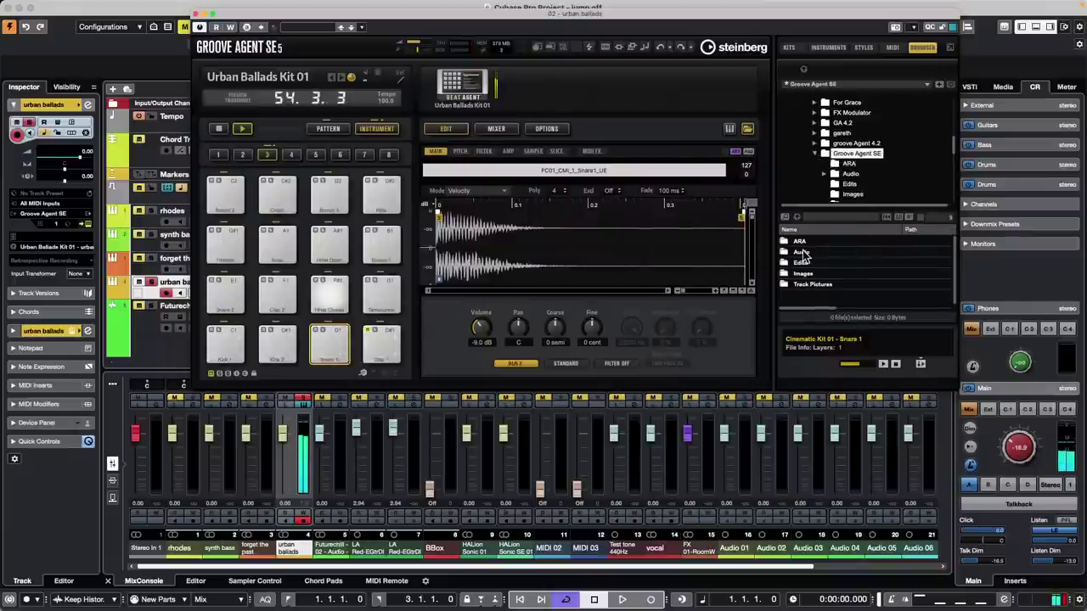
# - Open the Audio subfolder and audition Snare_TM_07(2), Snare_TM_08(2), Snare_TM_10(2) and Sub Kik_07-01
pyautogui.doubleClick(801, 252)
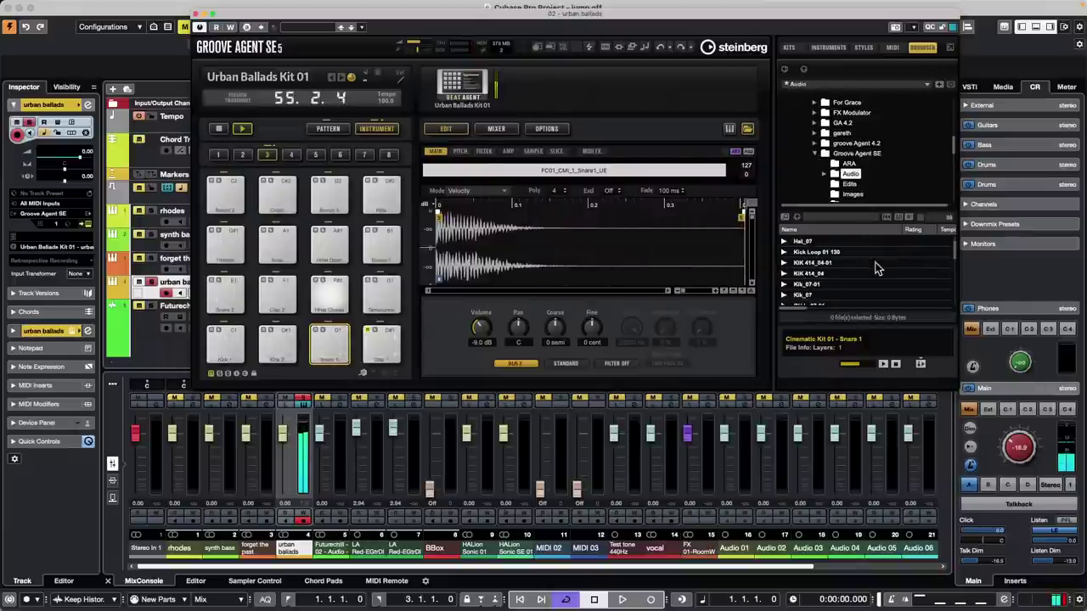
pyautogui.scroll(-5, 874, 263)
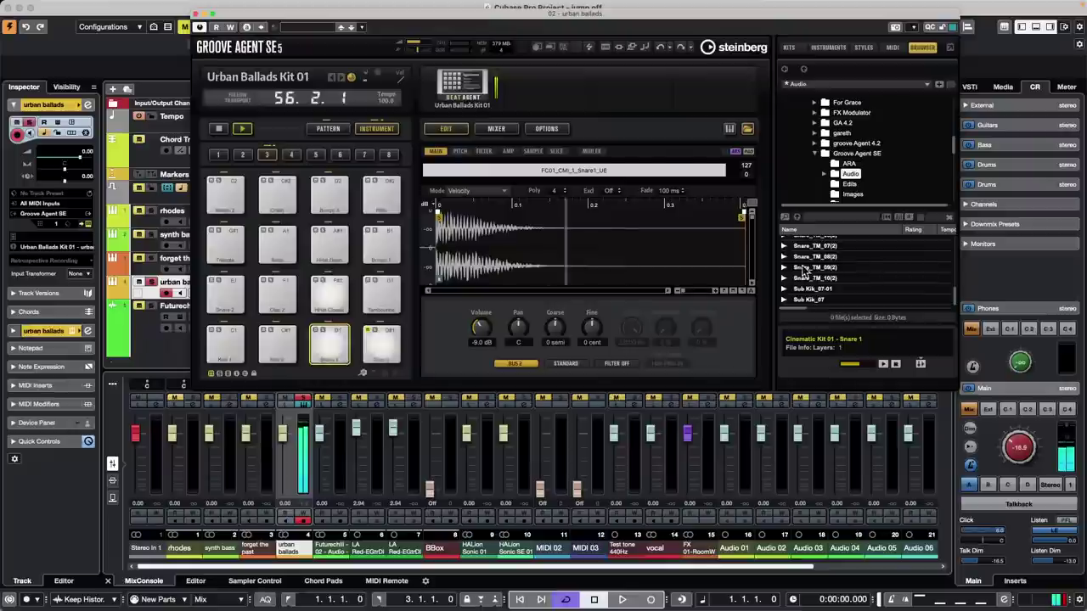
pyautogui.click(883, 257)
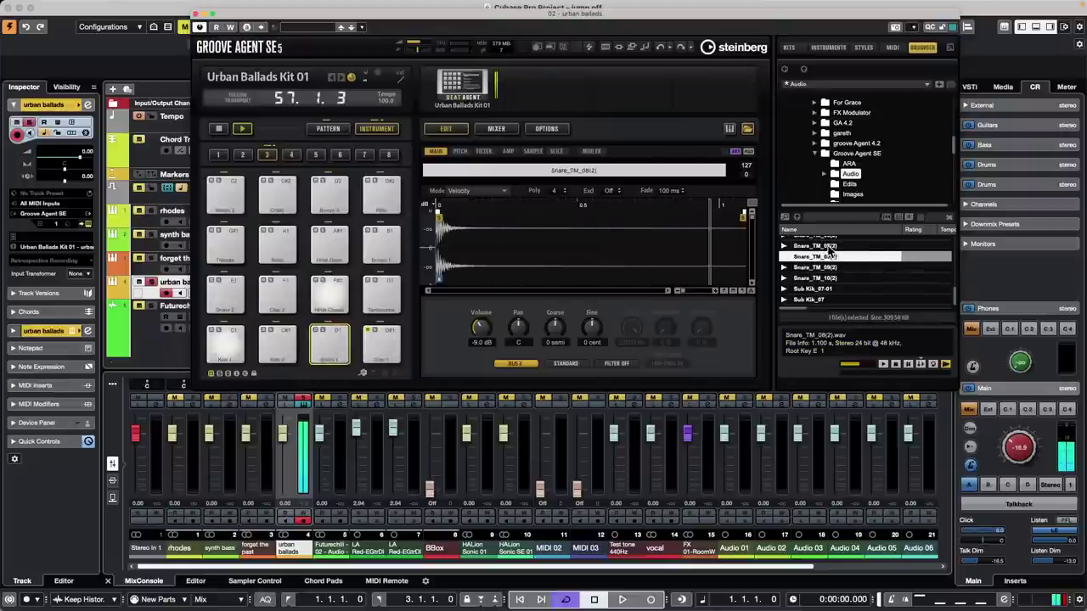
pyautogui.press('Up')
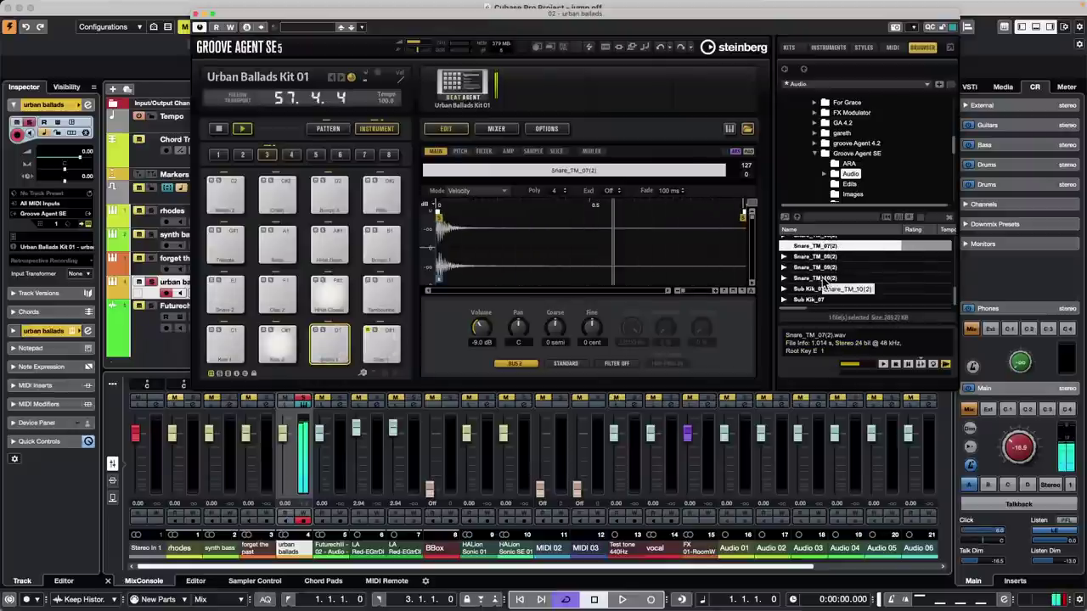
pyautogui.click(872, 280)
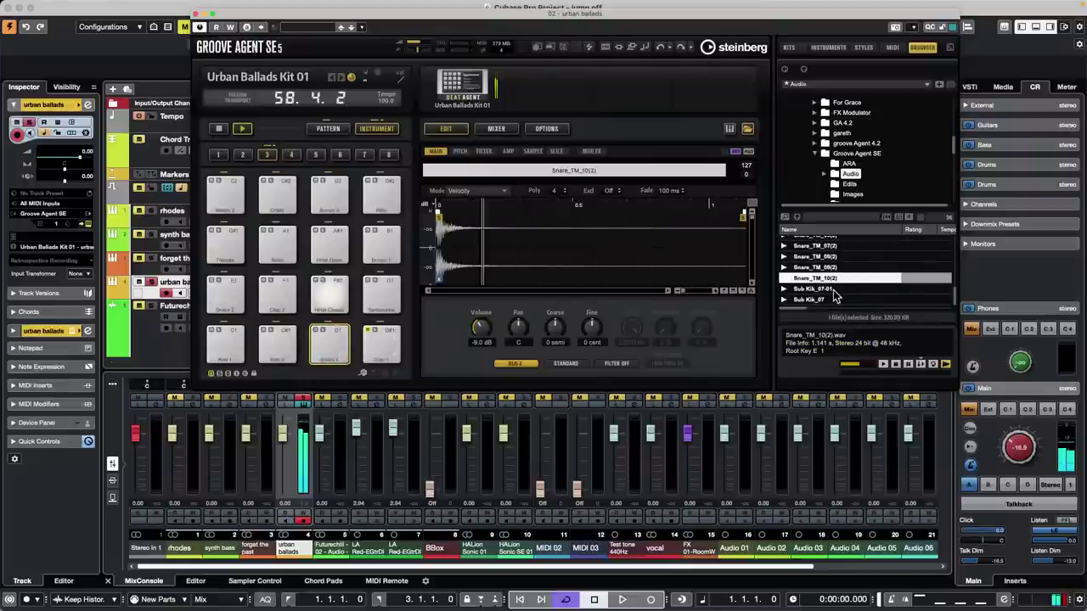
pyautogui.press('Down')
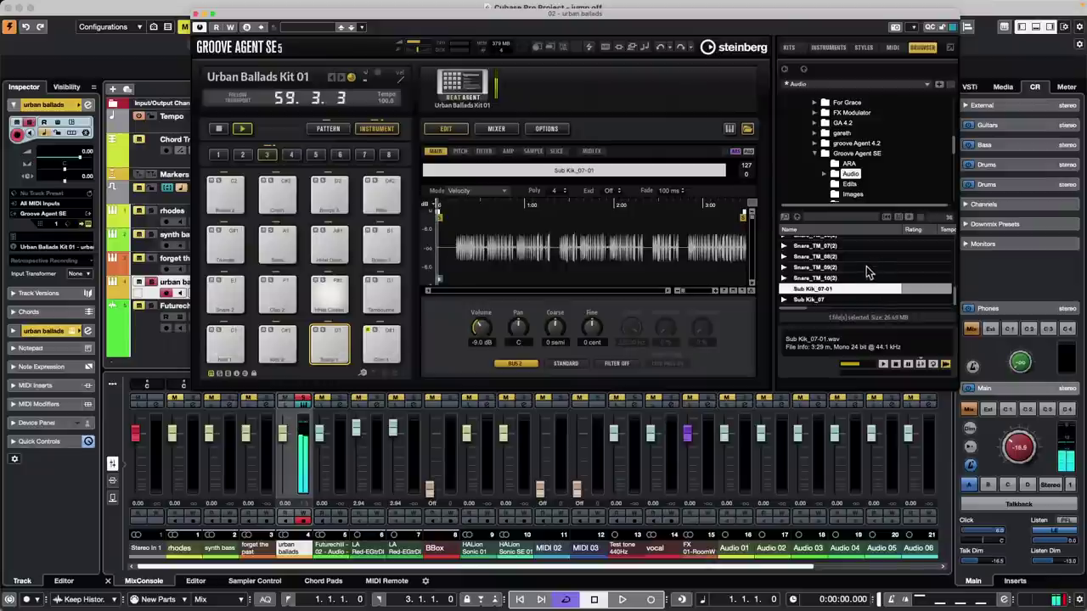
# - Audition the rock loop sample, then load Sn Bot_07 onto the pad
pyautogui.scroll(5, 840, 273)
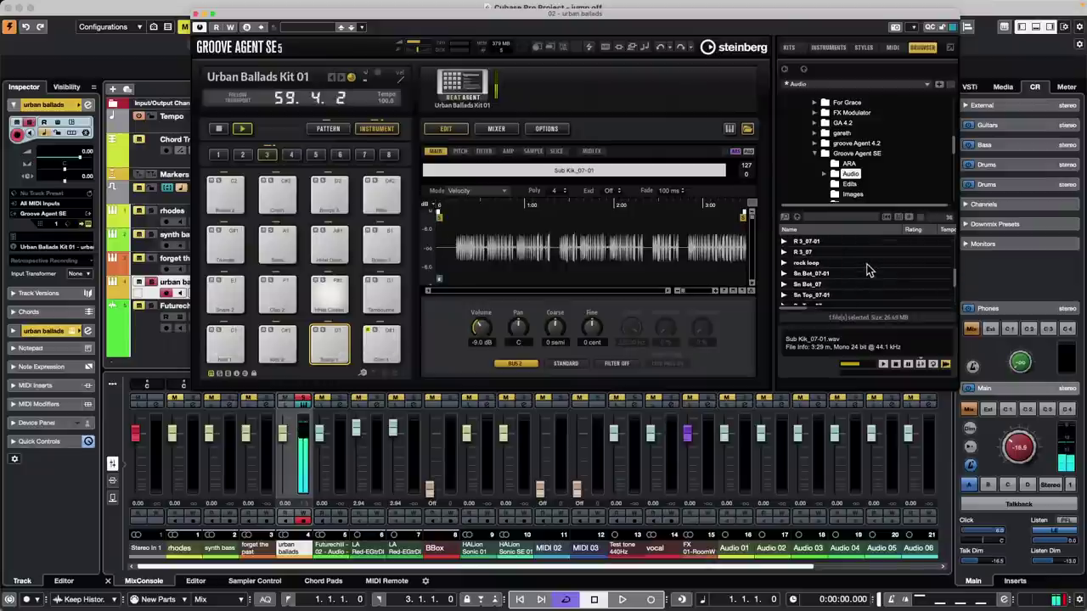
pyautogui.click(822, 264)
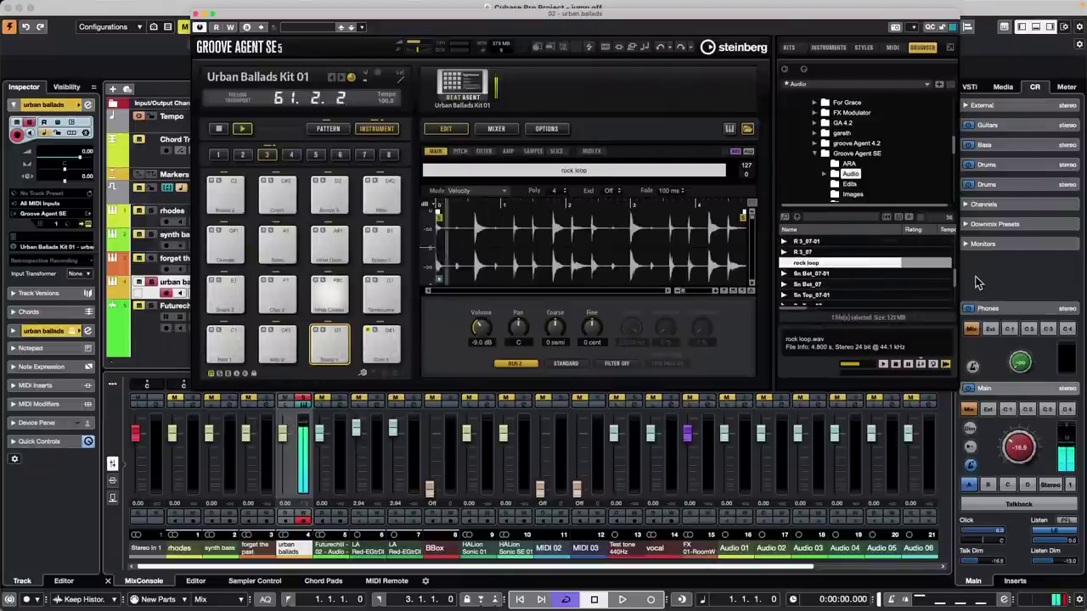
pyautogui.click(824, 284)
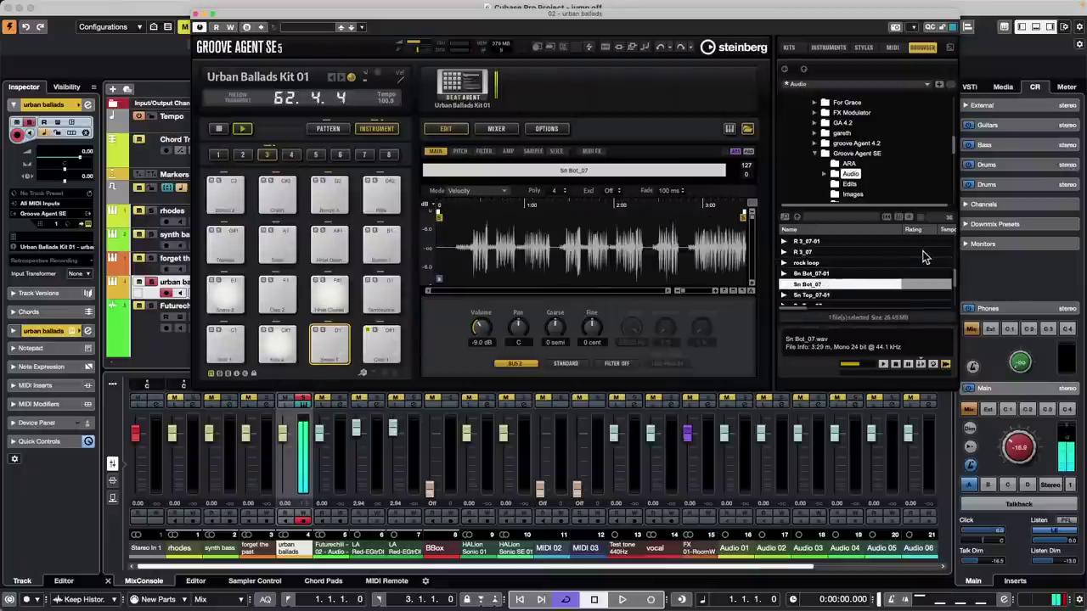
pyautogui.scroll(-5, 924, 253)
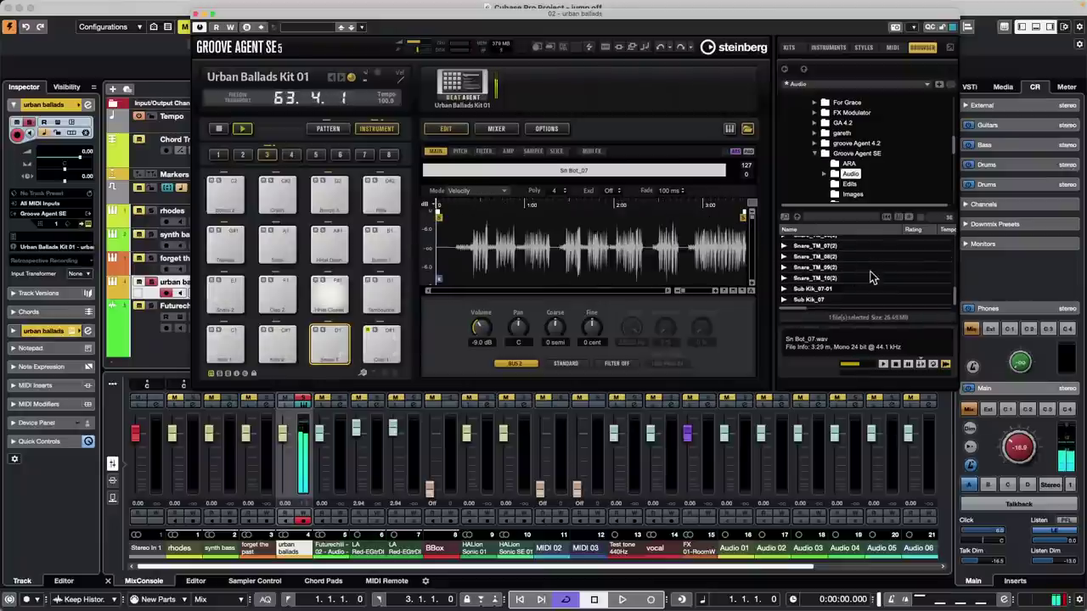
pyautogui.scroll(5, 875, 270)
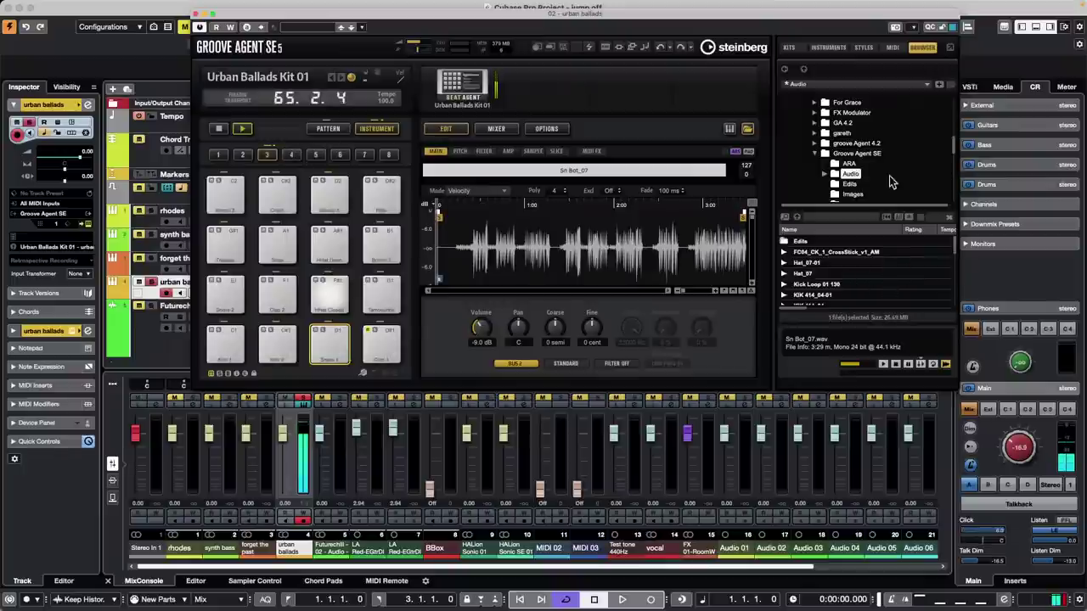
# - Stop the Groove Agent pattern, turn on the R automation read button, and close Groove Agent SE
pyautogui.click(219, 129)
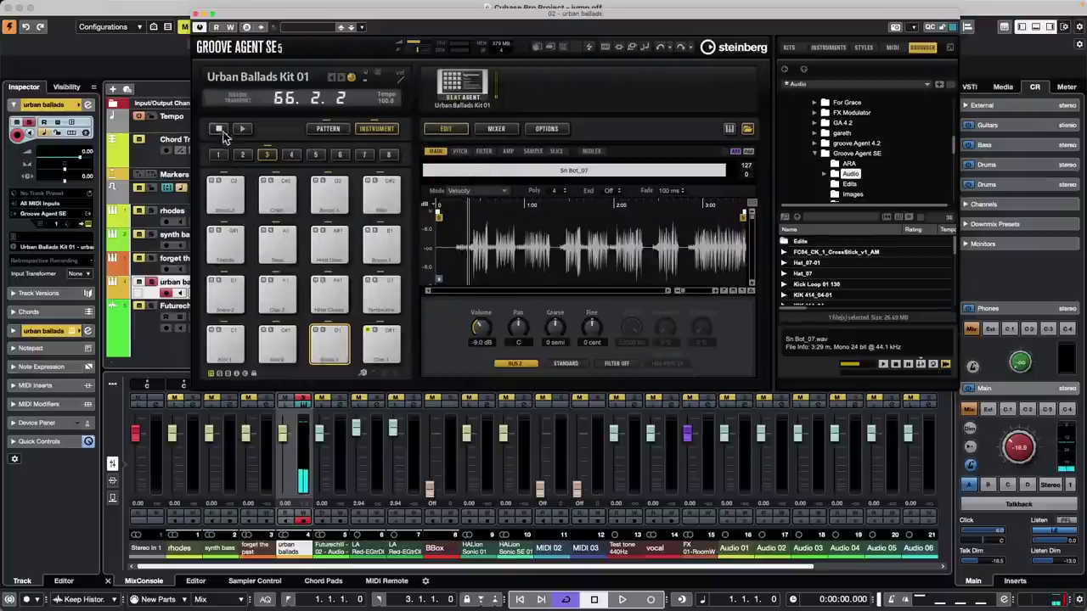
pyautogui.click(215, 27)
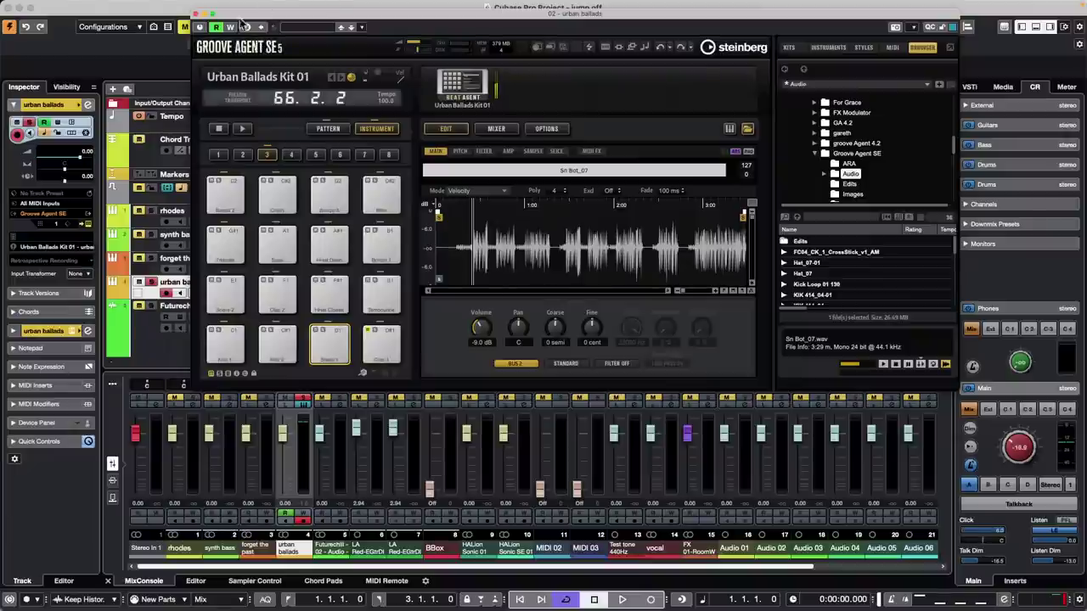
pyautogui.click(196, 15)
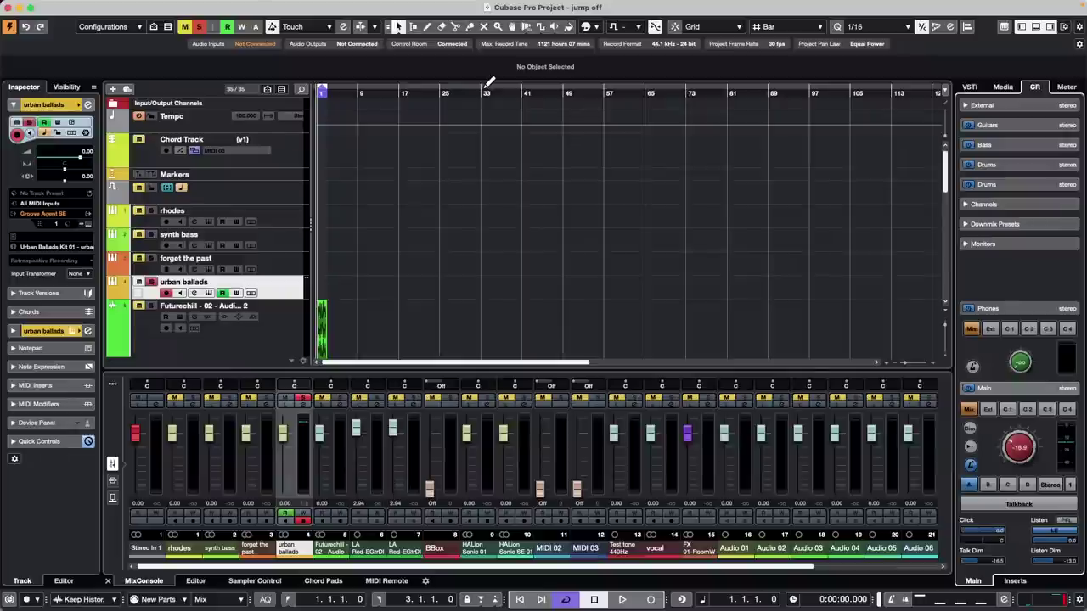
# - Drag down in the ruler to zoom in on bars 1–11 and the Futurechill event
pyautogui.moveTo(344, 93); pyautogui.dragTo(271, 140)
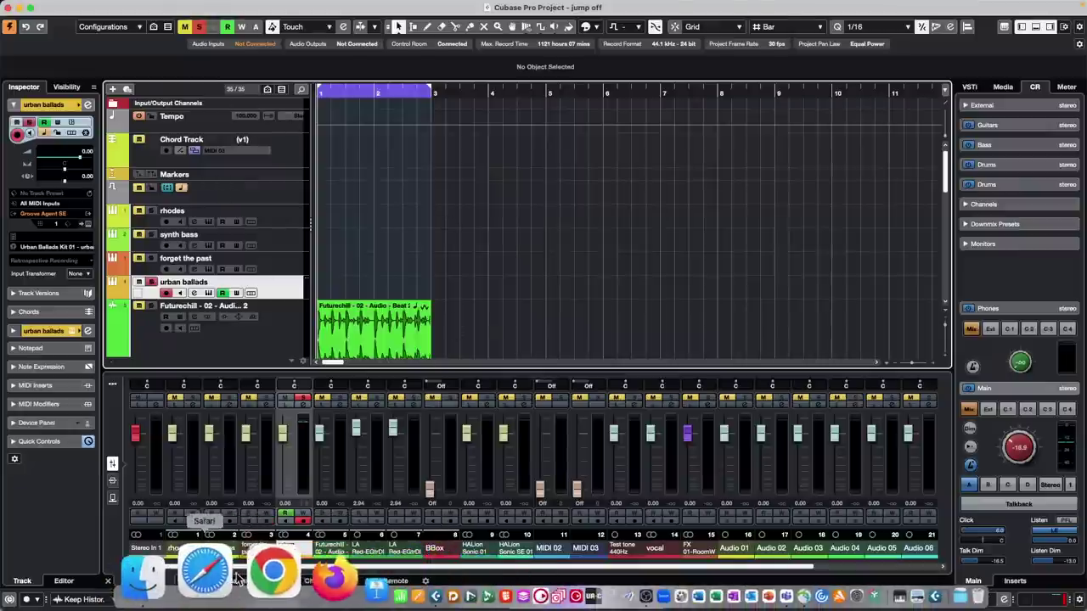
pyautogui.click(229, 574)
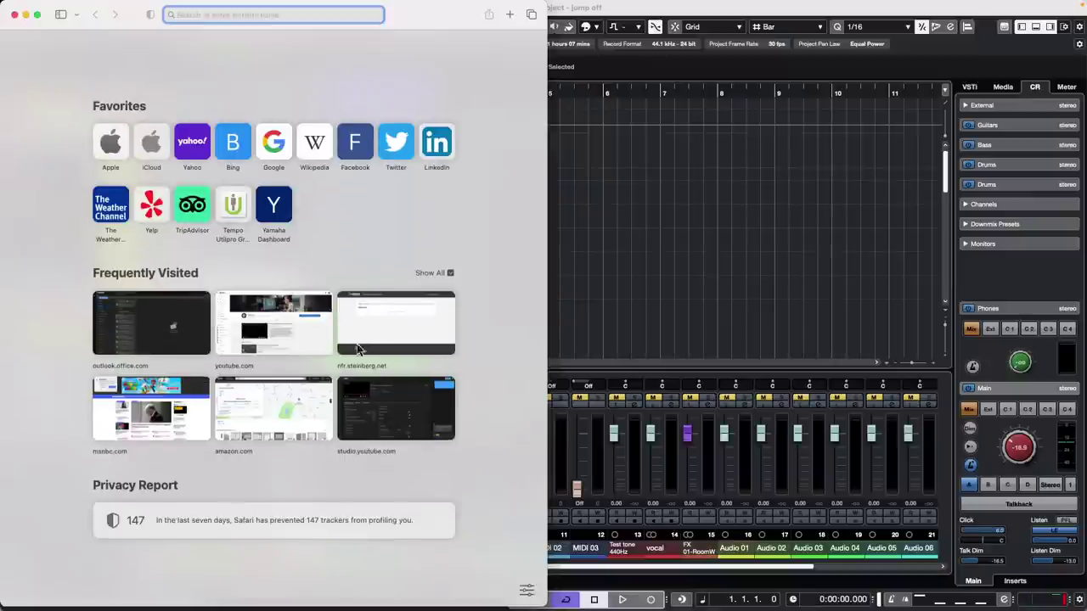
pyautogui.click(14, 15)
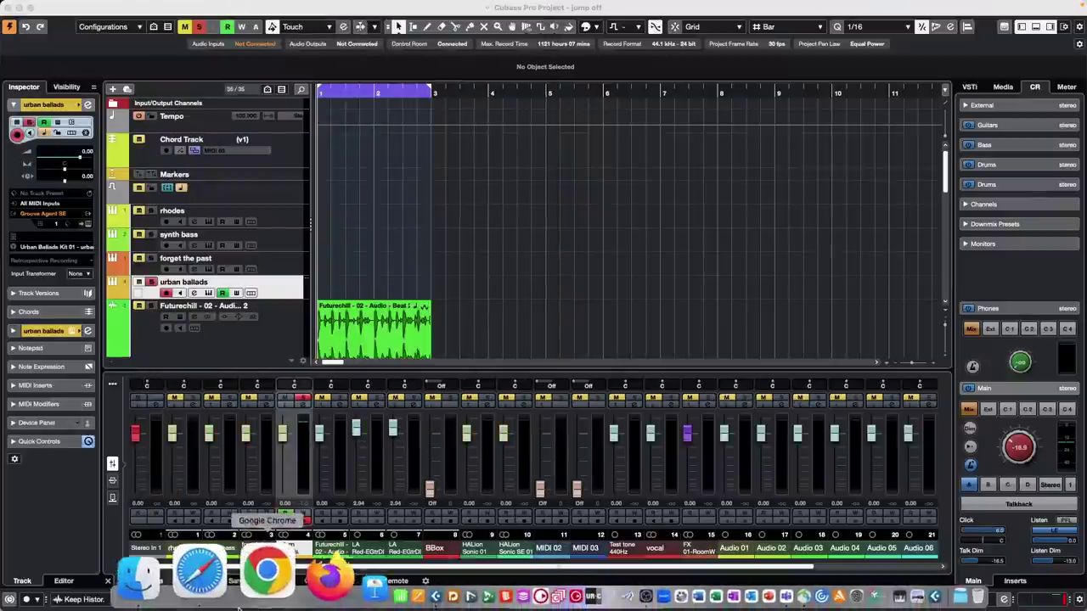
pyautogui.click(204, 570)
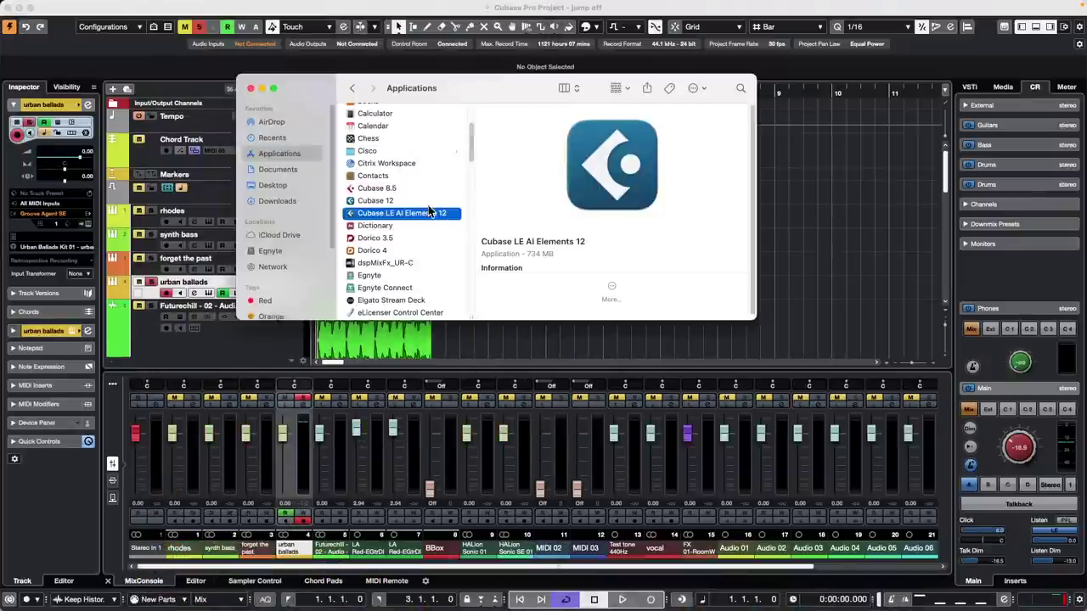
pyautogui.click(298, 171)
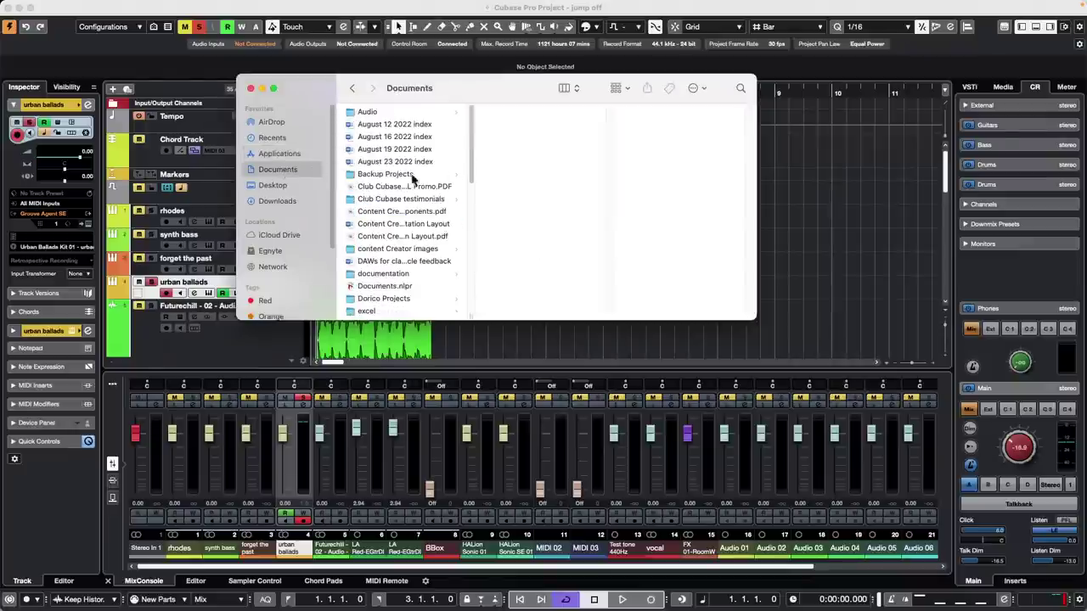
pyautogui.scroll(-5, 414, 161)
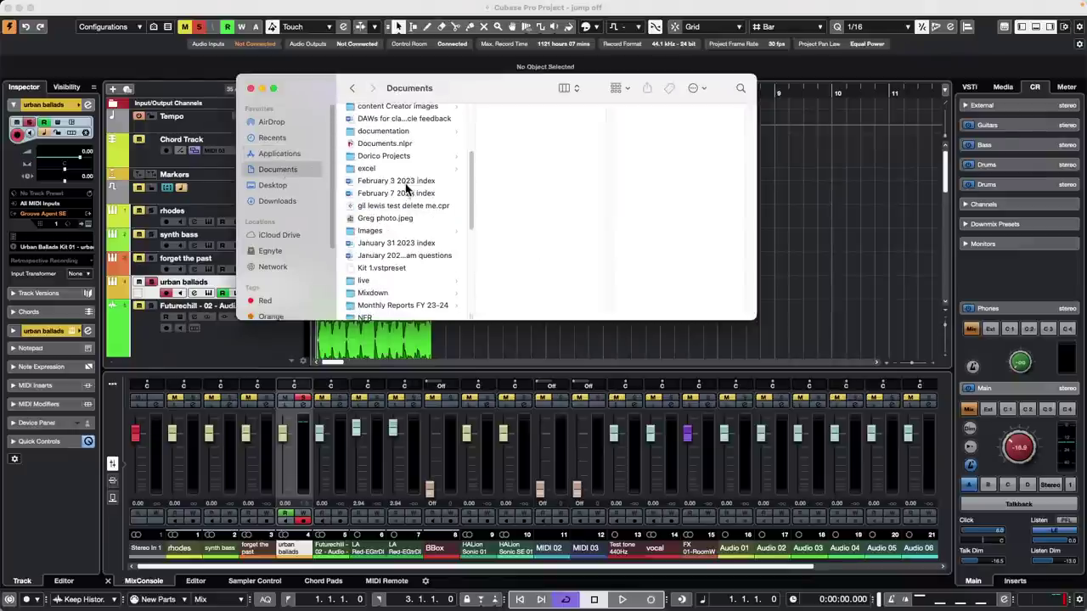
pyautogui.scroll(-3, 408, 187)
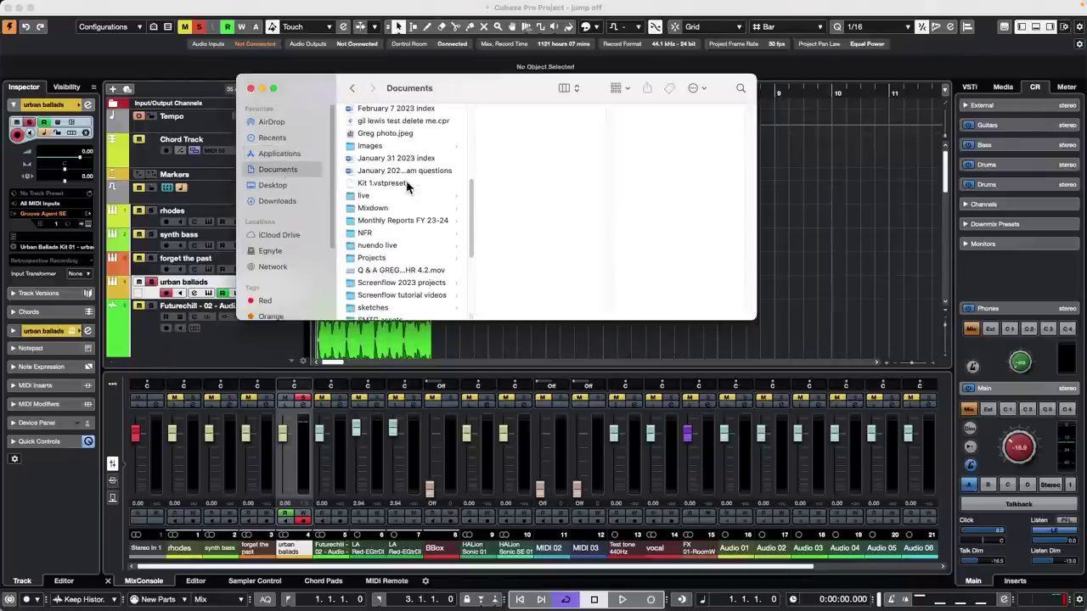
pyautogui.click(387, 259)
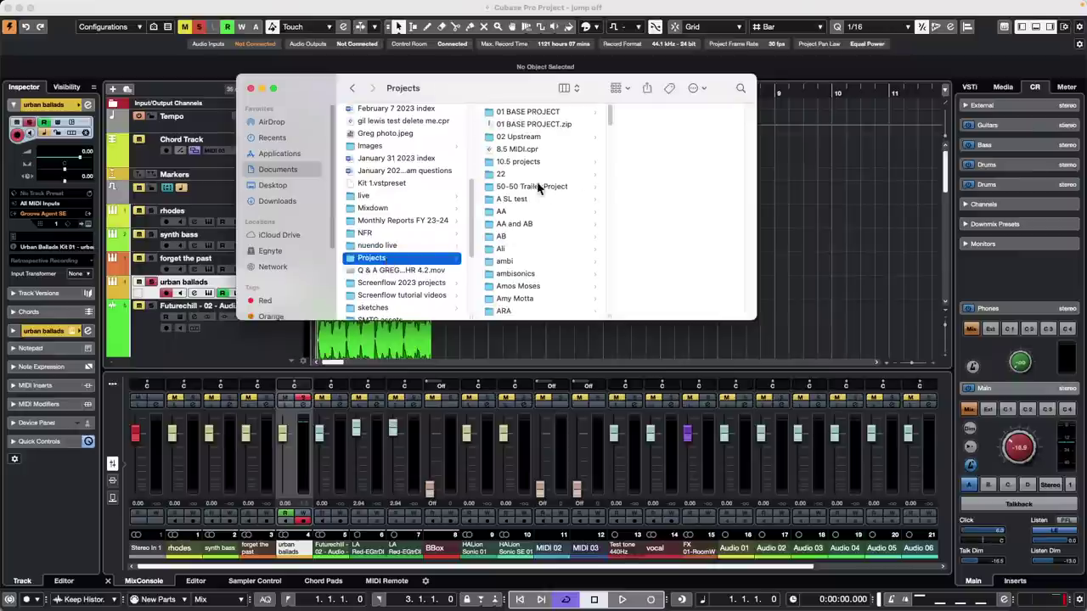
pyautogui.click(518, 202)
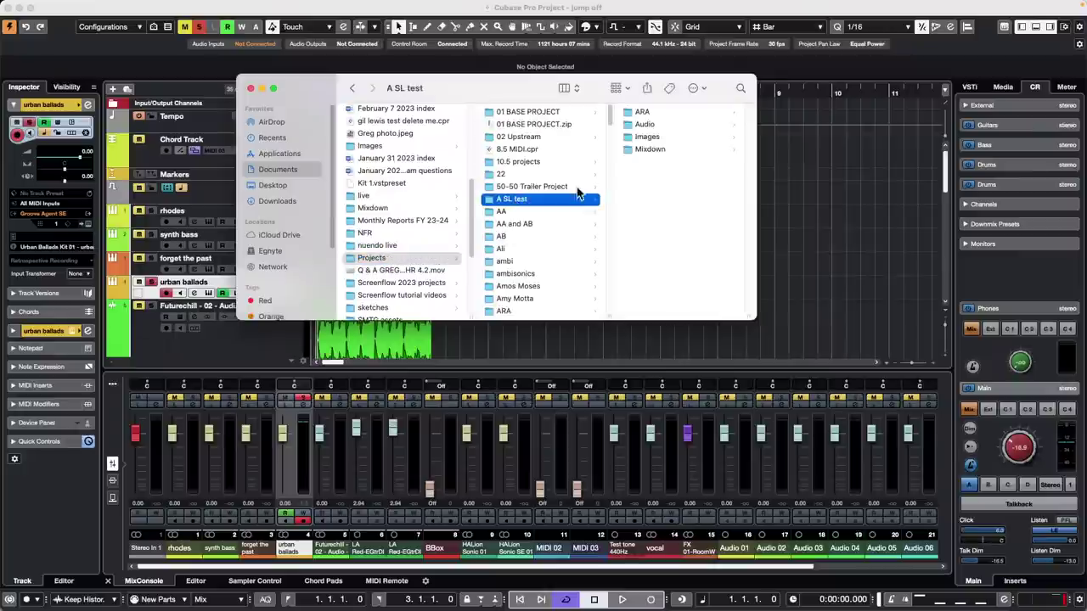
pyautogui.click(524, 287)
pyautogui.click(658, 187)
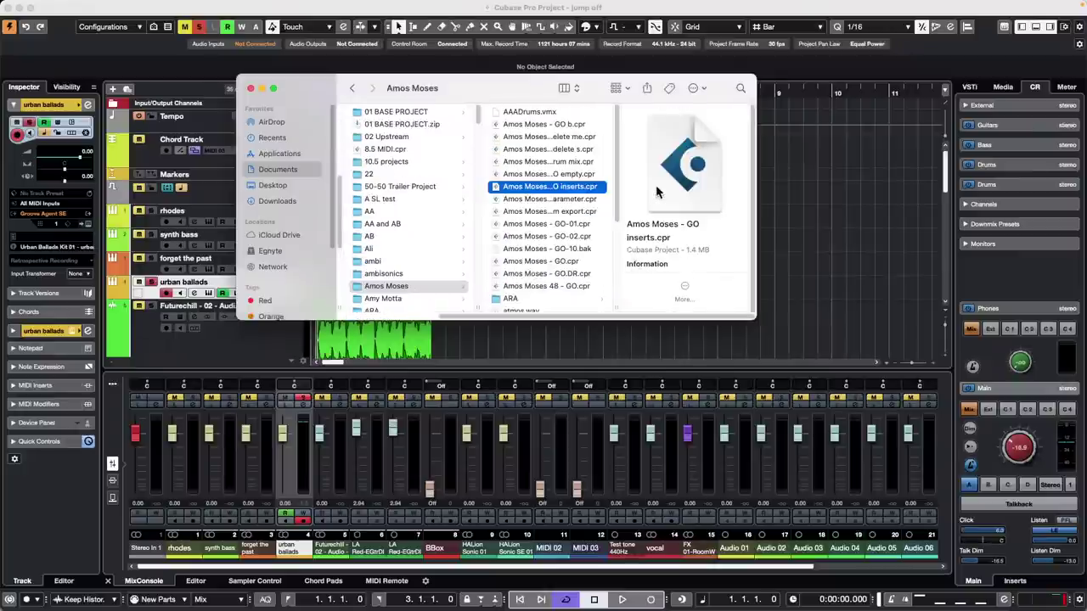
# - Close the Finder window and bring the Cubase project back into focus
pyautogui.click(250, 88)
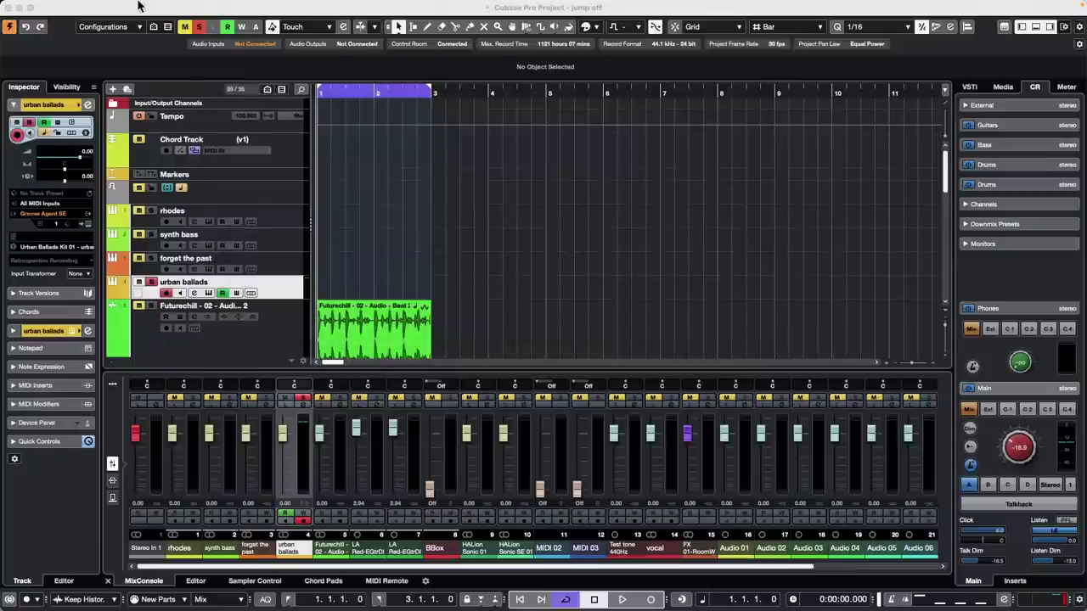
pyautogui.click(122, 6)
pyautogui.click(435, 170)
# - Open the Steinberg Hub via File > New Project and show options for UNINVITED 48k
pyautogui.click(74, 6)
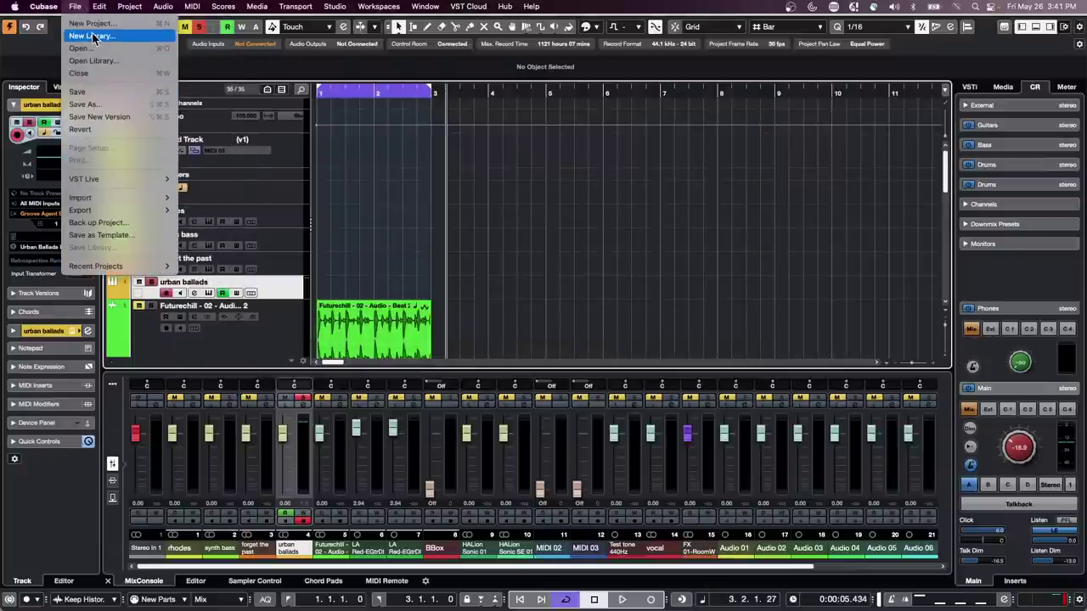
pyautogui.click(92, 24)
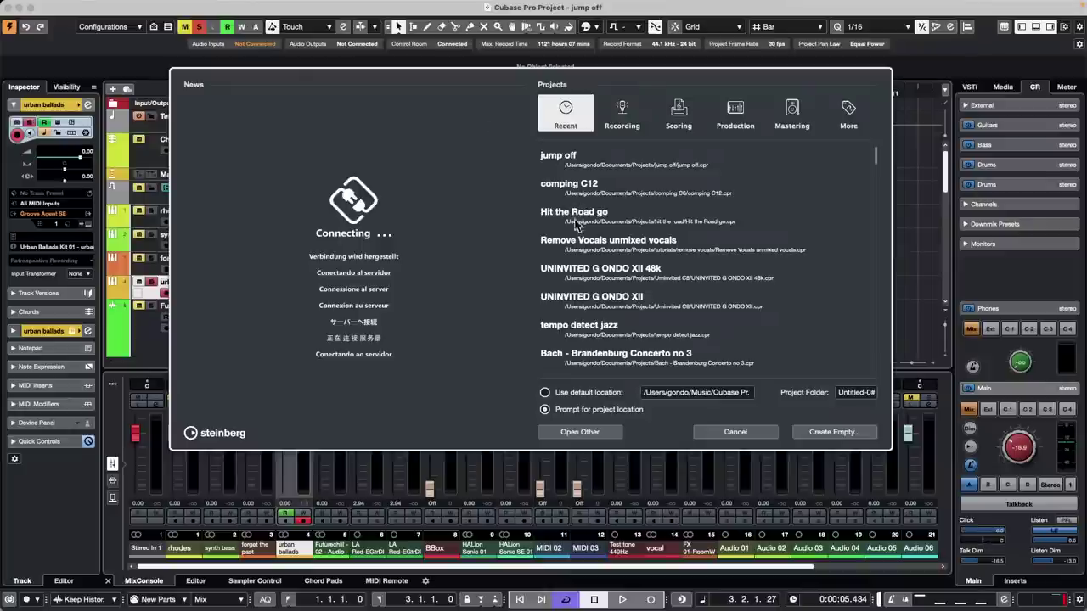
pyautogui.rightClick(574, 273)
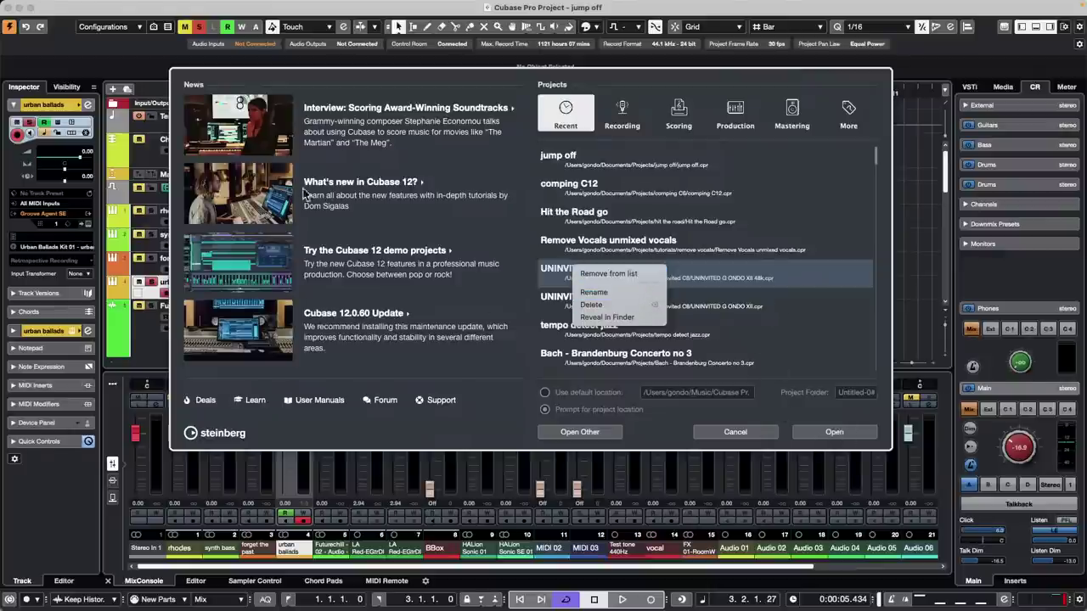
# - Close the Hub and return the playback position to the project start, 0:00:00.000
pyautogui.click(728, 431)
pyautogui.click(720, 430)
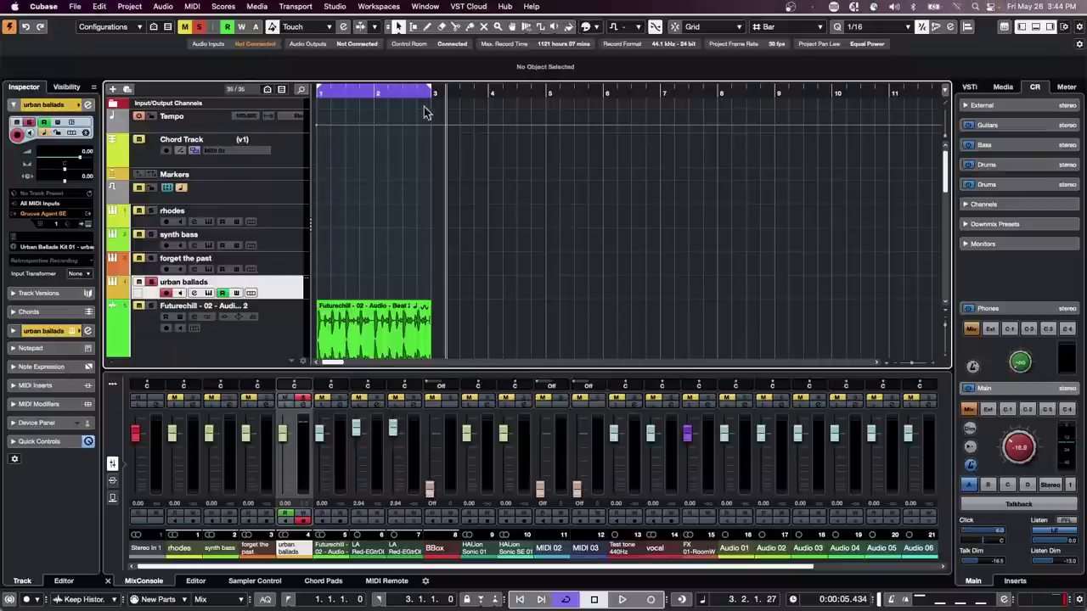
pyautogui.press('Home')
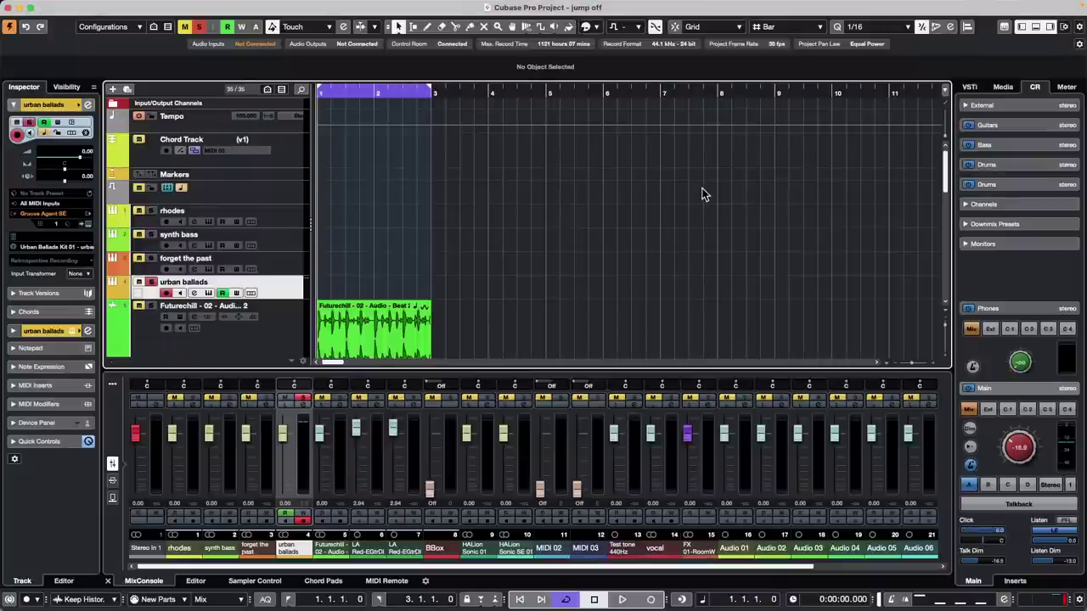
# - Open the Key Commands dialog from the File menu
pyautogui.click(82, 7)
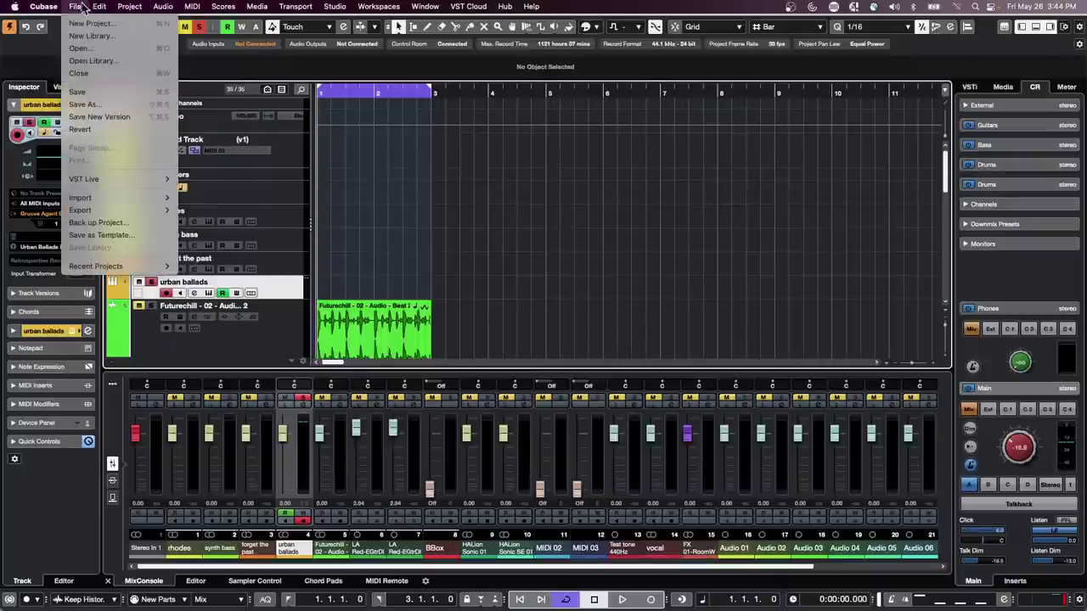
pyautogui.moveTo(108, 264)
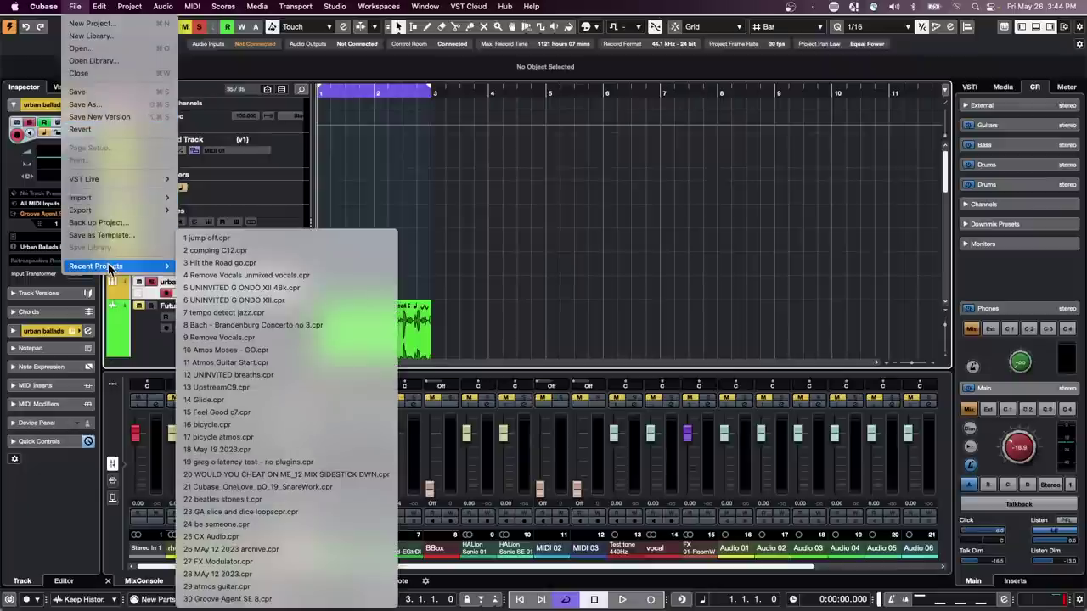
pyautogui.moveTo(119, 210)
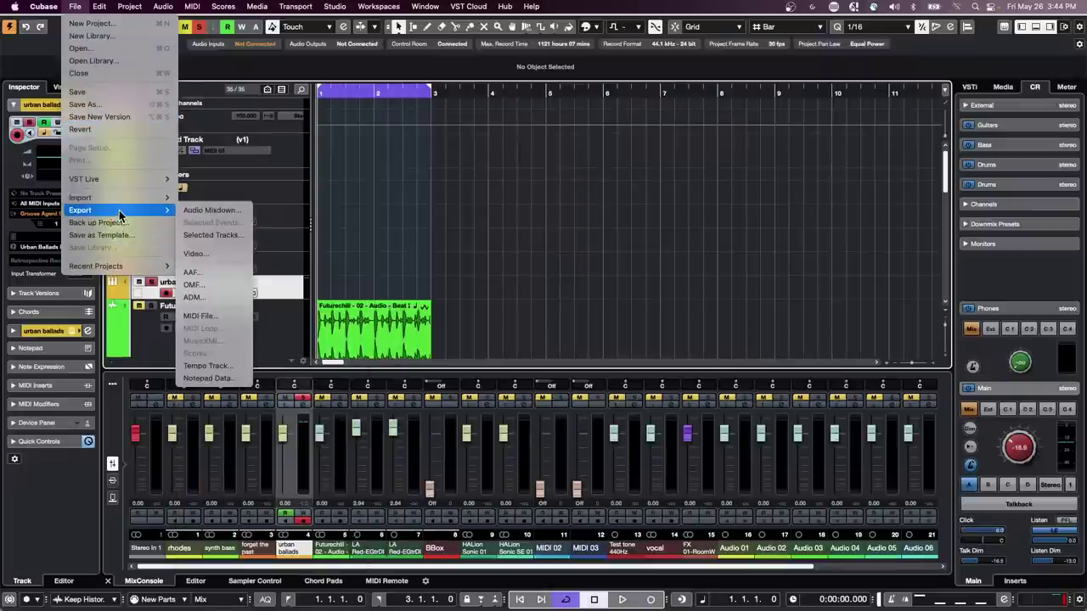
pyautogui.moveTo(108, 12)
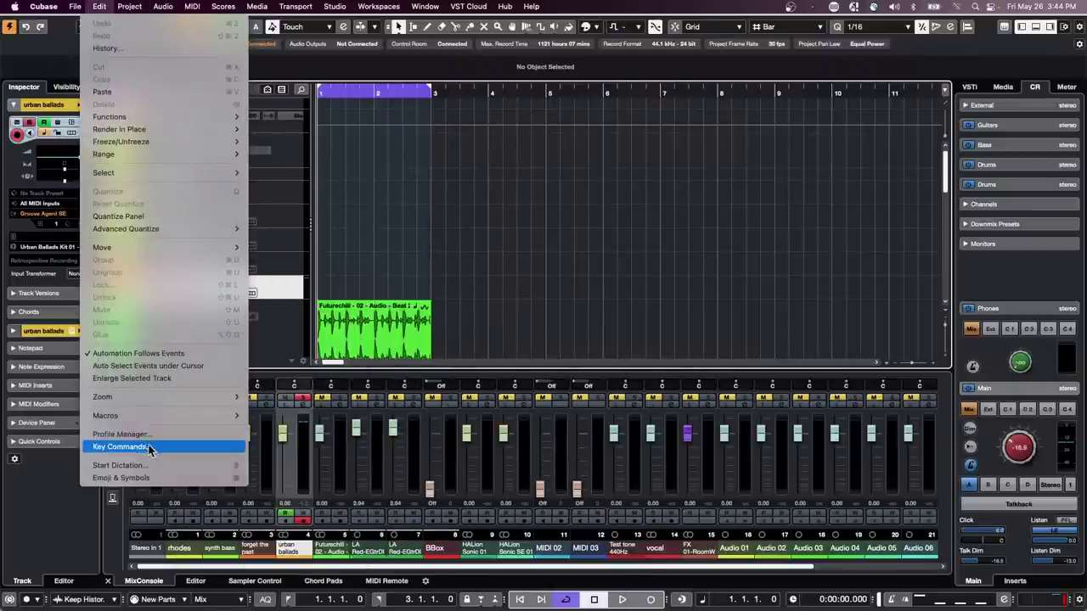
pyautogui.click(150, 447)
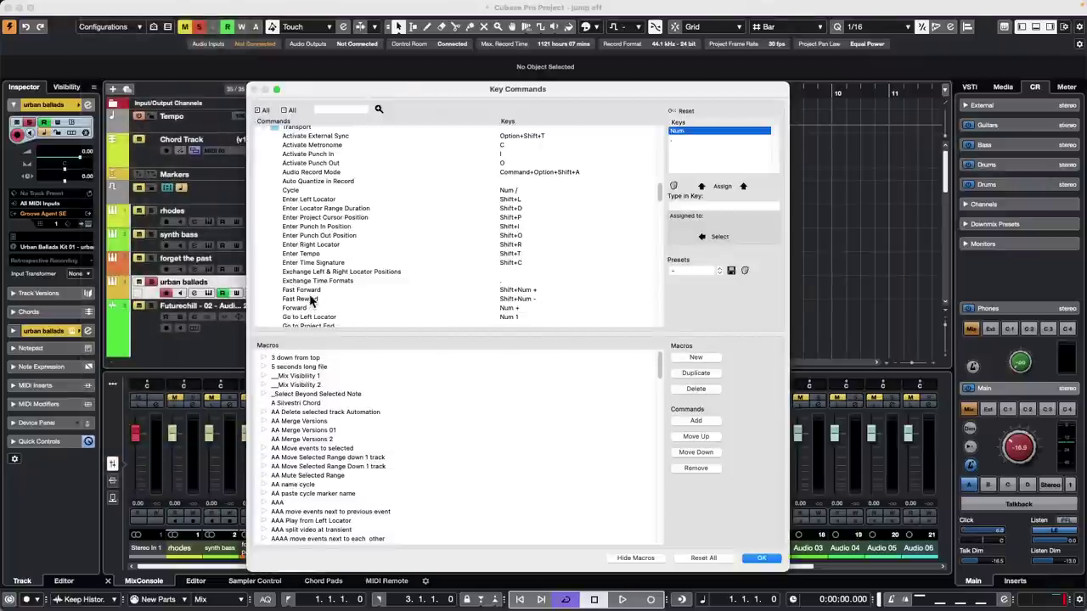
pyautogui.scroll(-10, 311, 299)
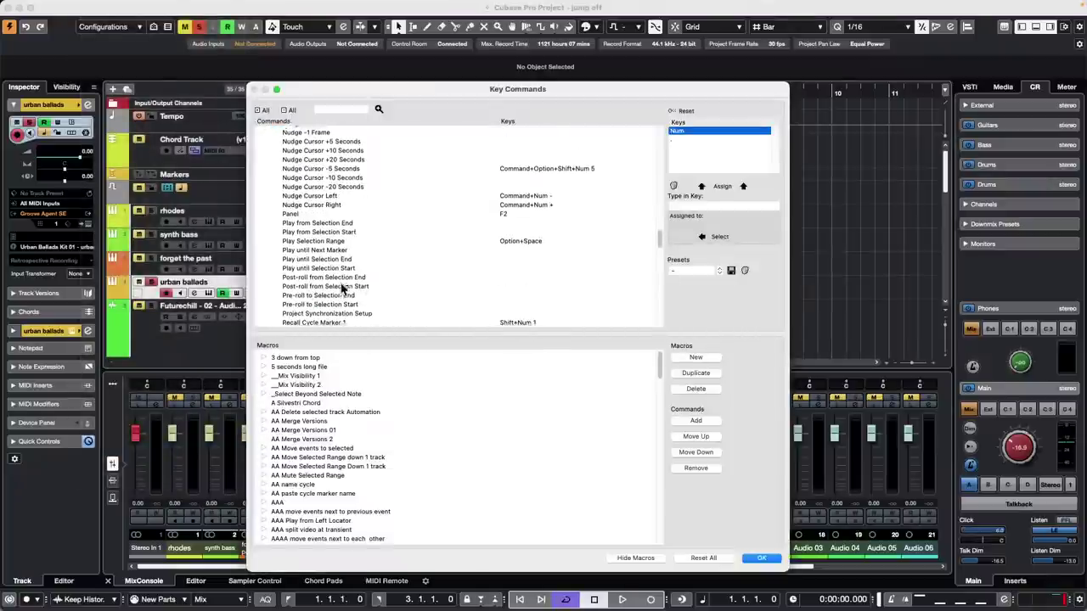
pyautogui.scroll(-5, 342, 288)
pyautogui.scroll(5, 340, 287)
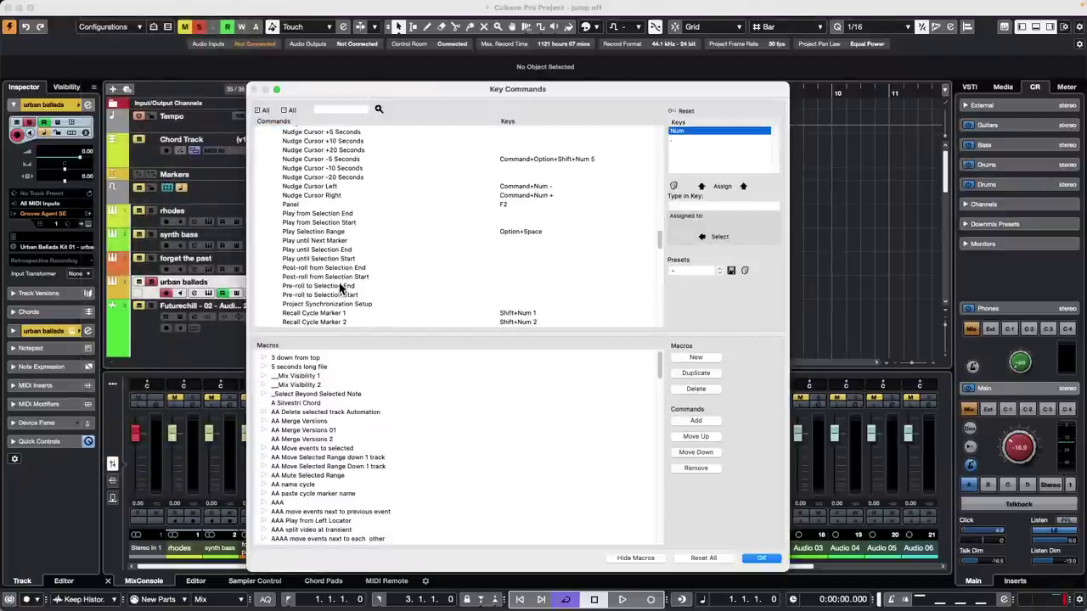
# - Look up Num . (Go to Project Start), then select Transport > Go to Project End
pyautogui.click(331, 112)
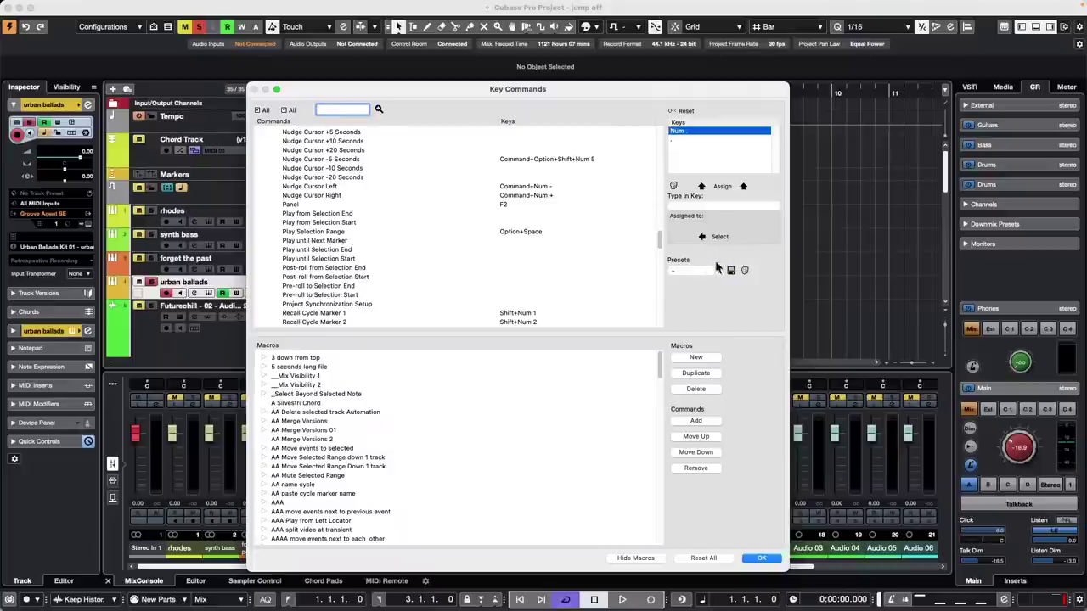
pyautogui.click(719, 207)
pyautogui.press('KP_Decimal')
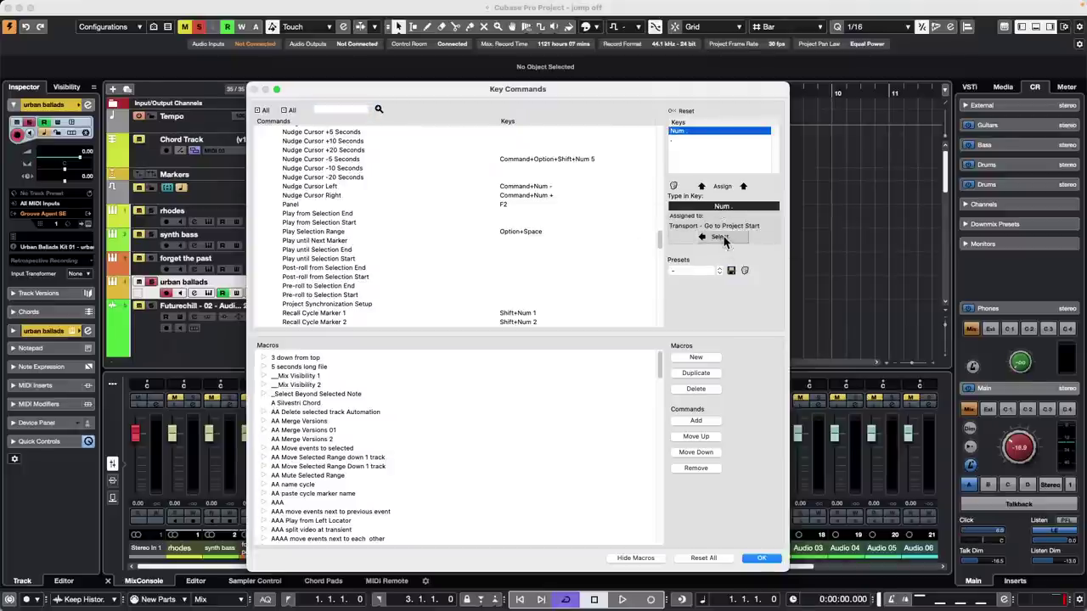
pyautogui.scroll(1, 469, 238)
pyautogui.scroll(5, 469, 232)
pyautogui.scroll(-12, 469, 231)
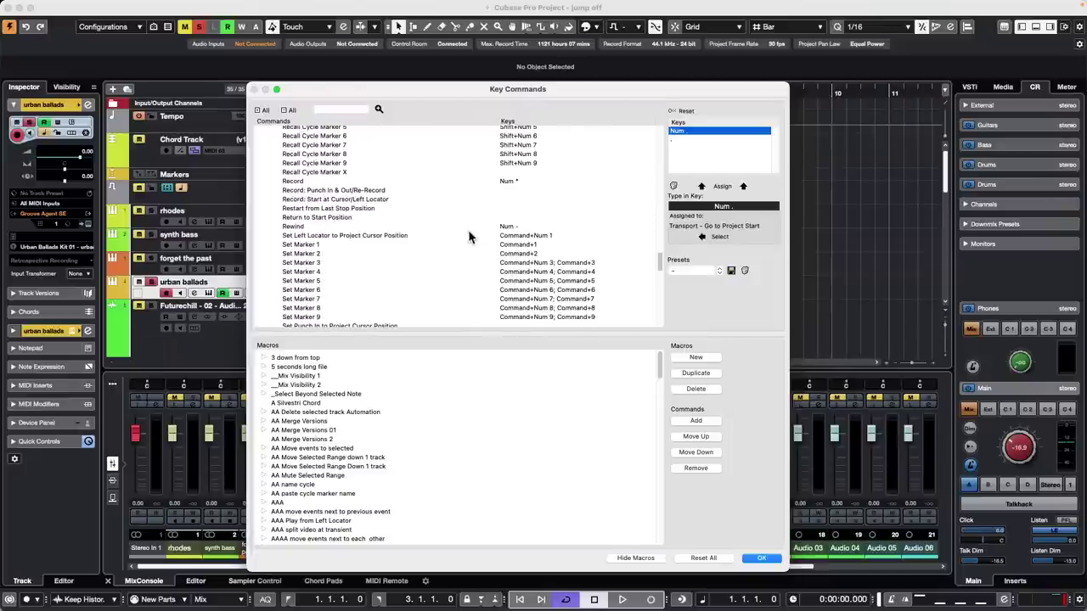
pyautogui.scroll(15, 468, 230)
pyautogui.scroll(10, 469, 236)
pyautogui.scroll(-6, 469, 237)
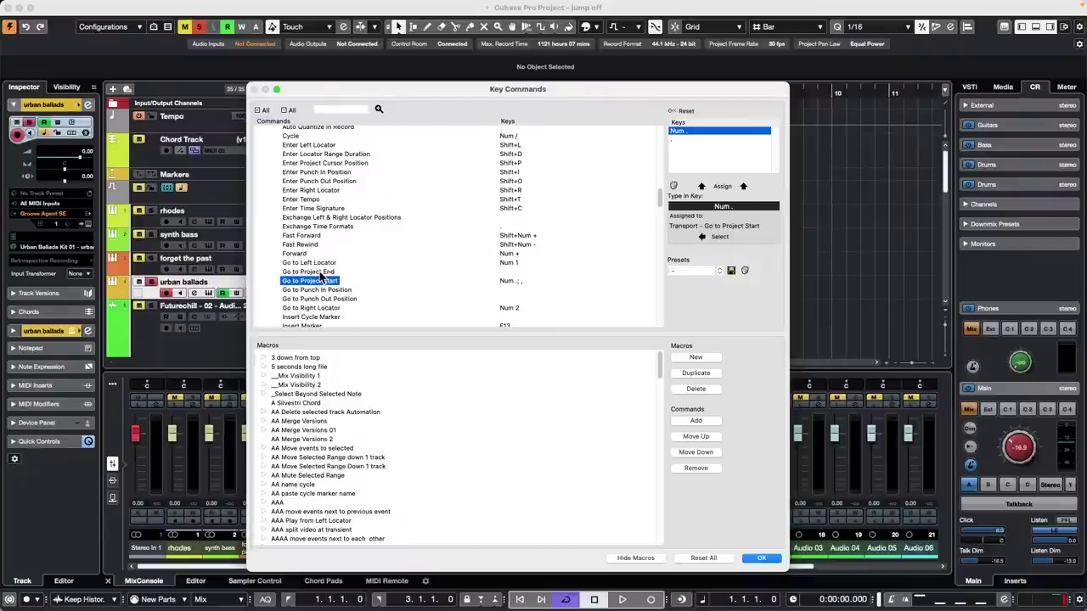
pyautogui.click(326, 272)
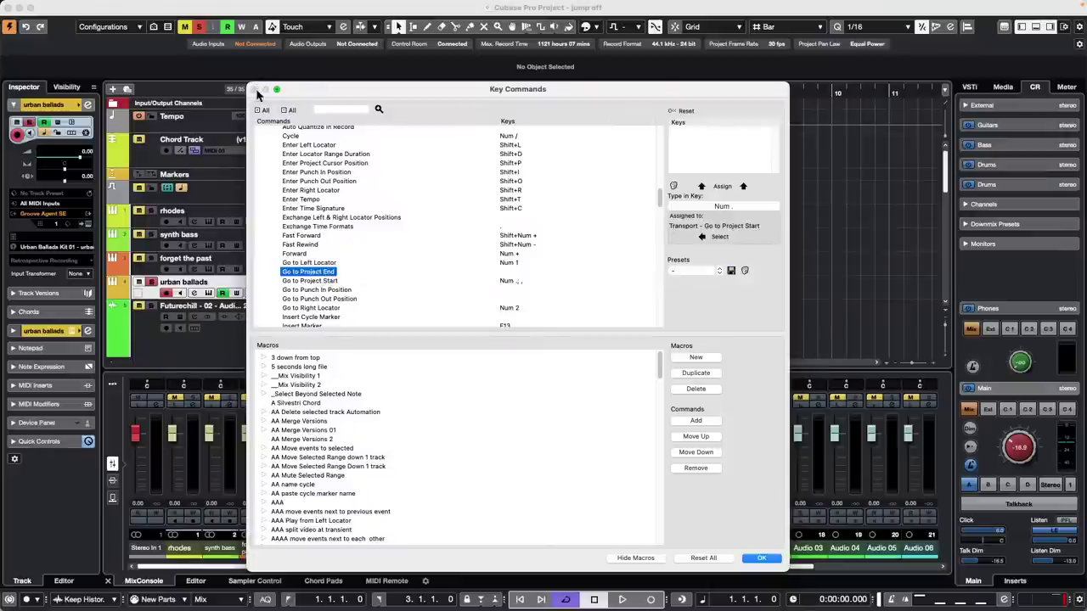
# - Close Key Commands with OK and zoom out to see the whole song timeline
pyautogui.click(762, 560)
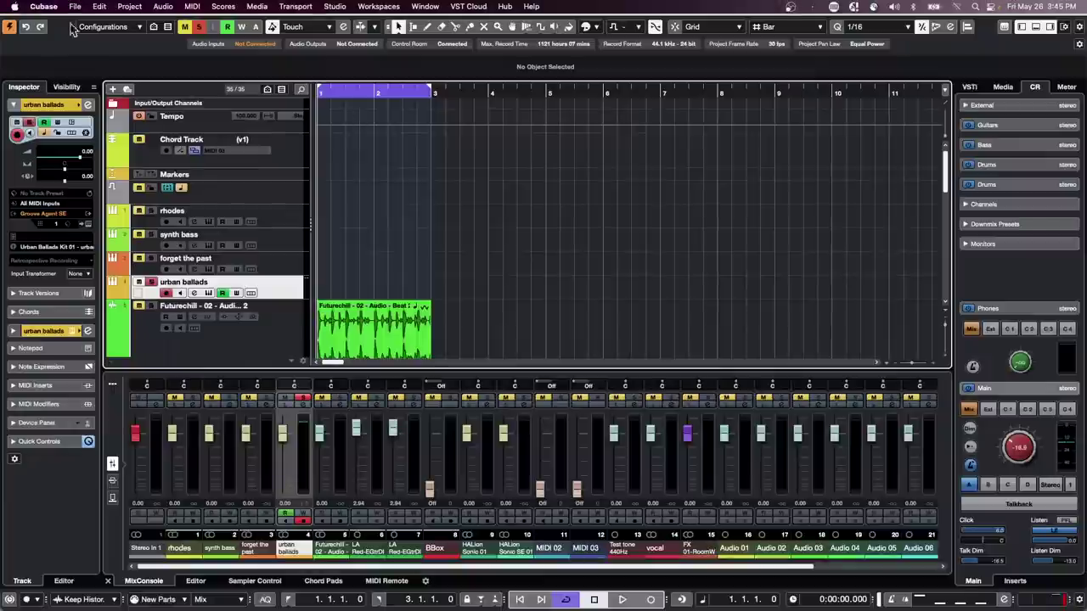
pyautogui.scroll(-10, 371, 187)
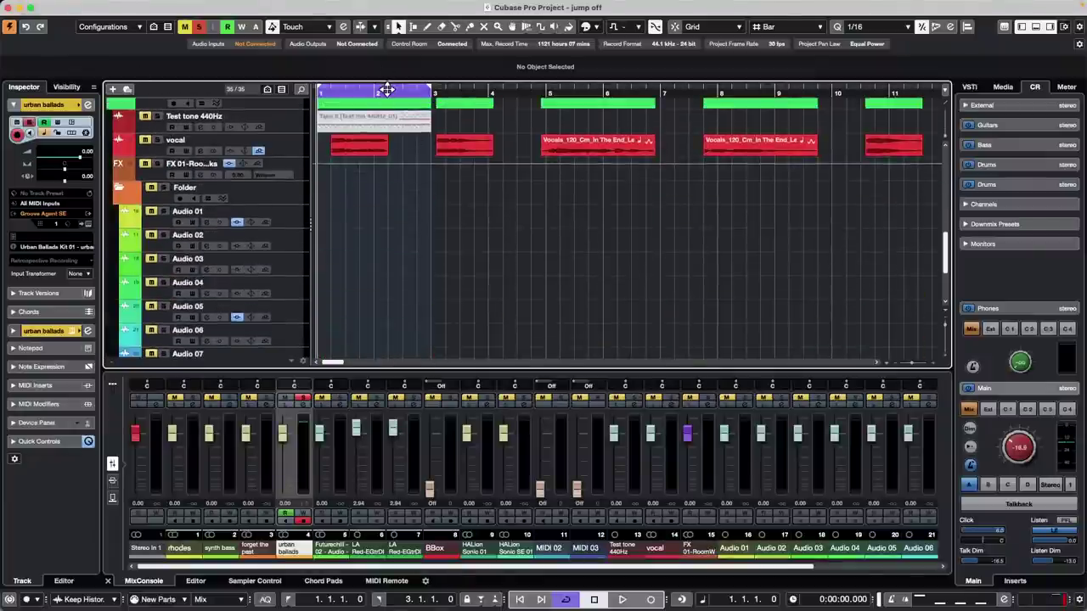
pyautogui.moveTo(386, 89); pyautogui.dragTo(383, 48)
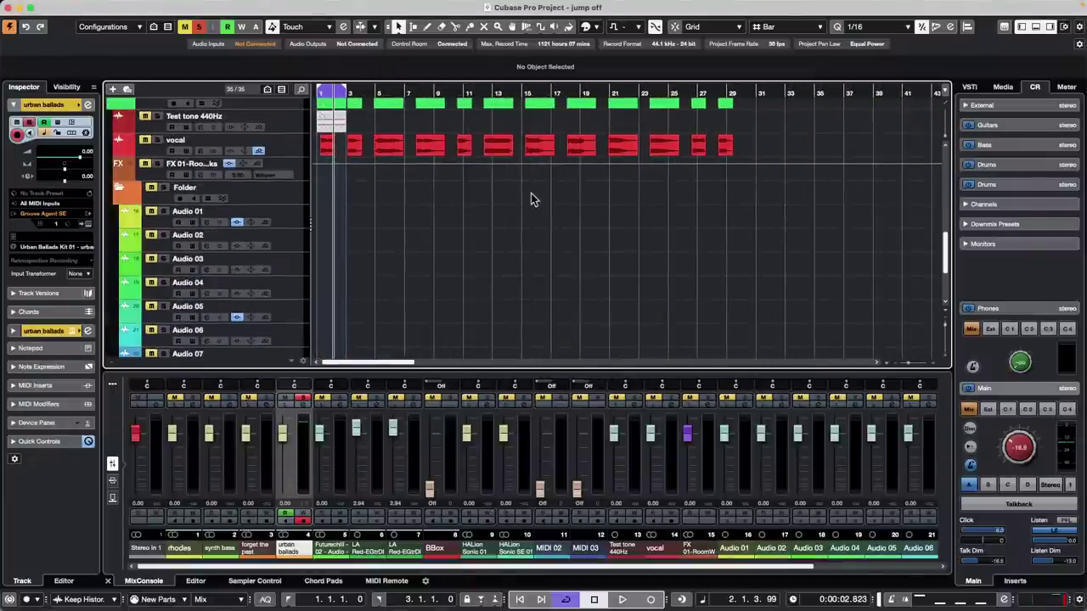
pyautogui.scroll(5, 543, 208)
pyautogui.scroll(-6, 546, 214)
pyautogui.scroll(3, 548, 213)
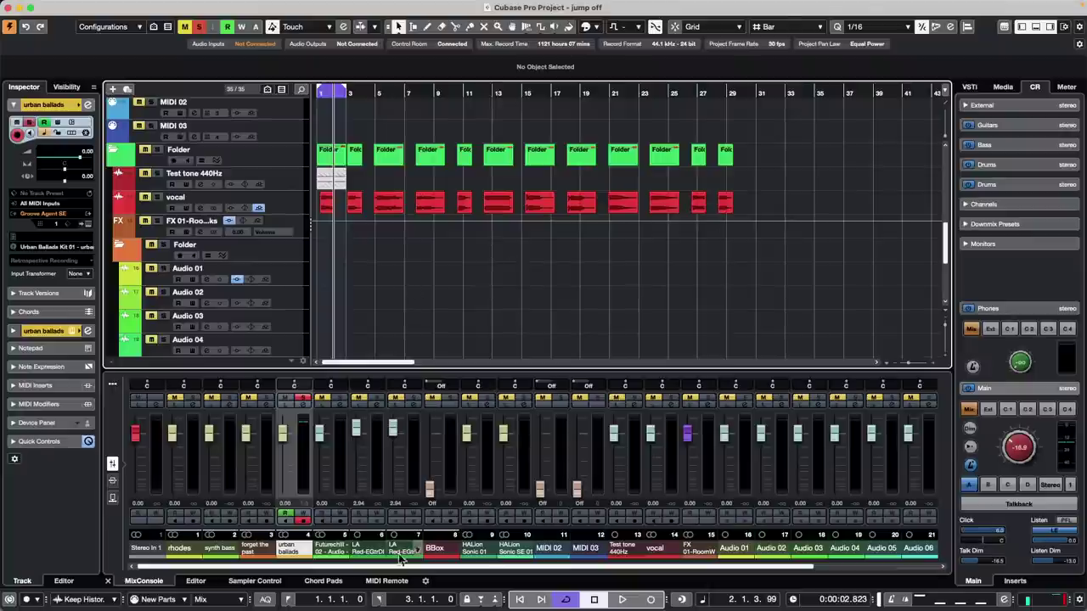
# - Map the first nanoKONTROL2 button to 'go to project end' in the Mapping Assistant
pyautogui.click(386, 580)
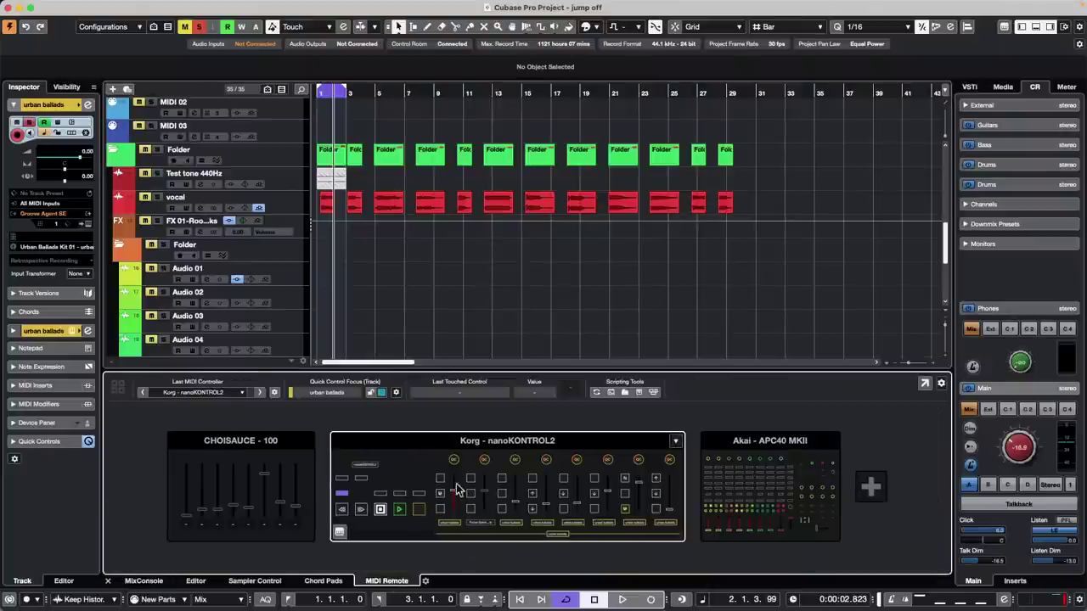
pyautogui.click(440, 490)
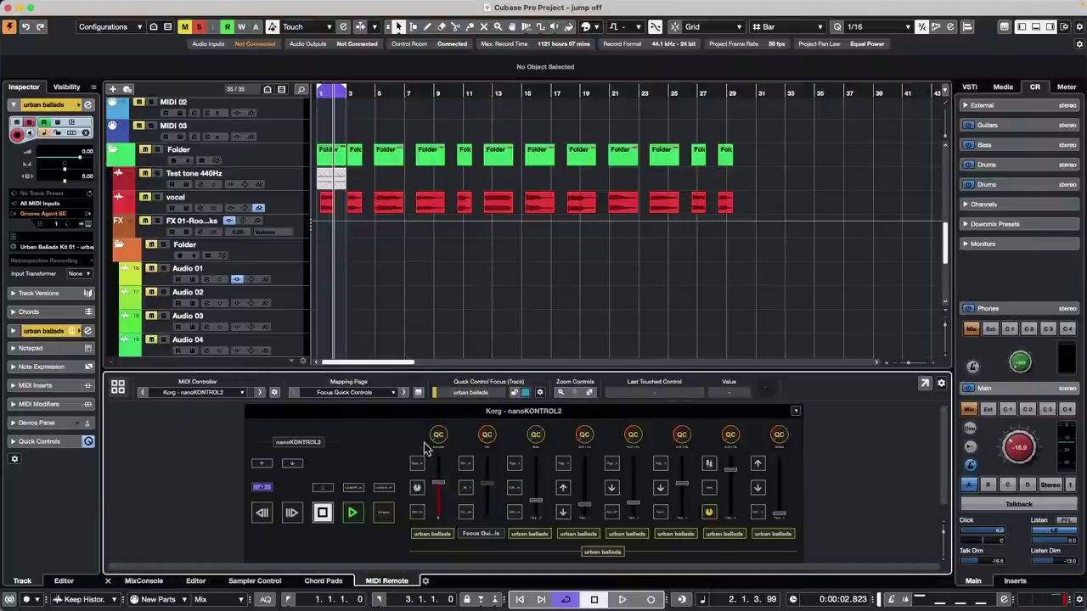
pyautogui.doubleClick(417, 462)
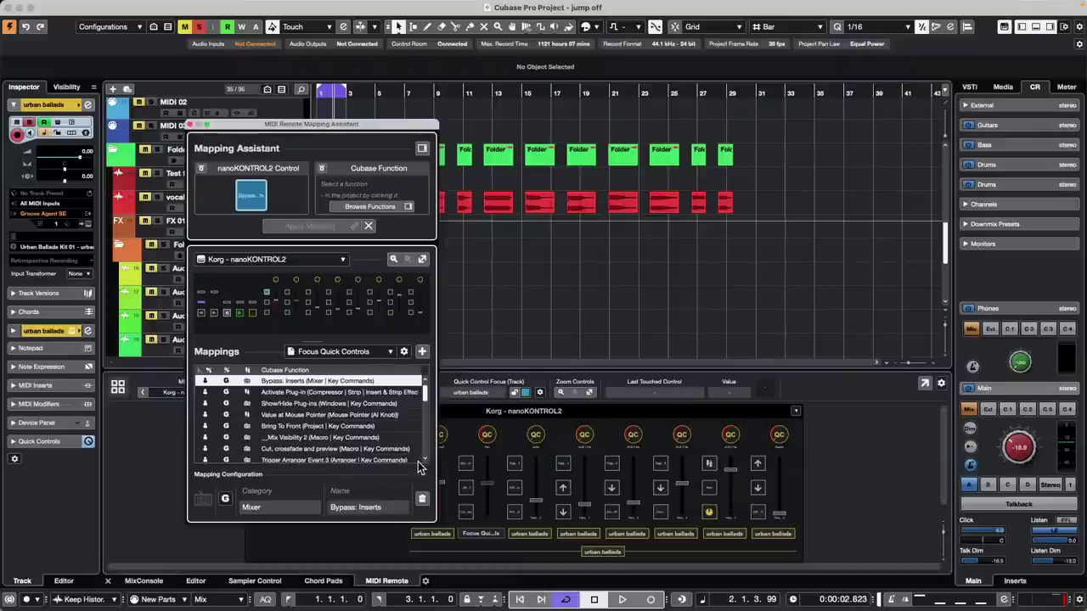
pyautogui.click(422, 148)
pyautogui.click(514, 168)
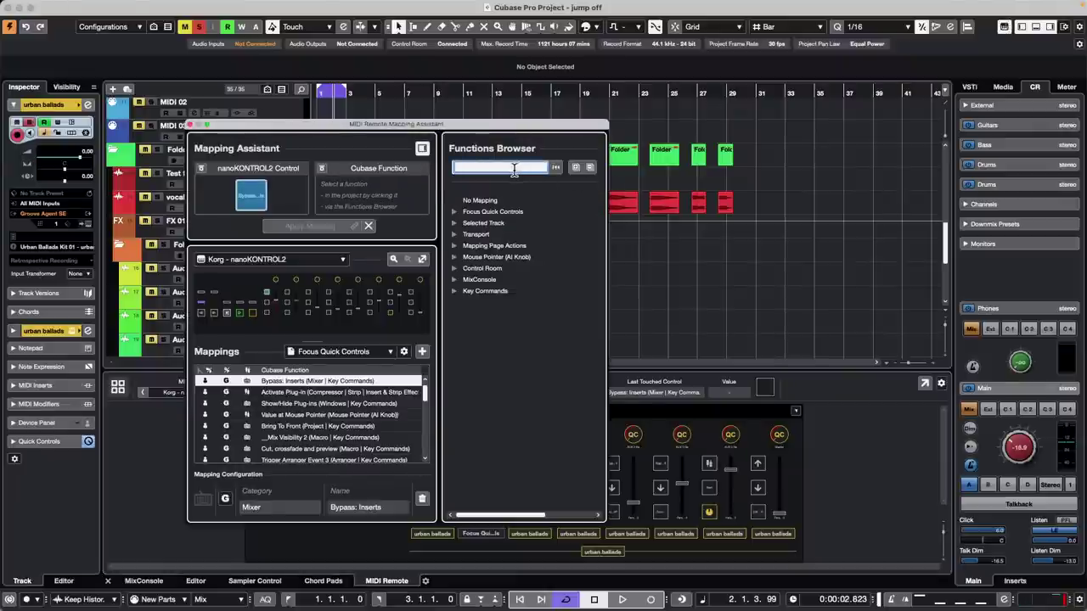
pyautogui.write('go to p')
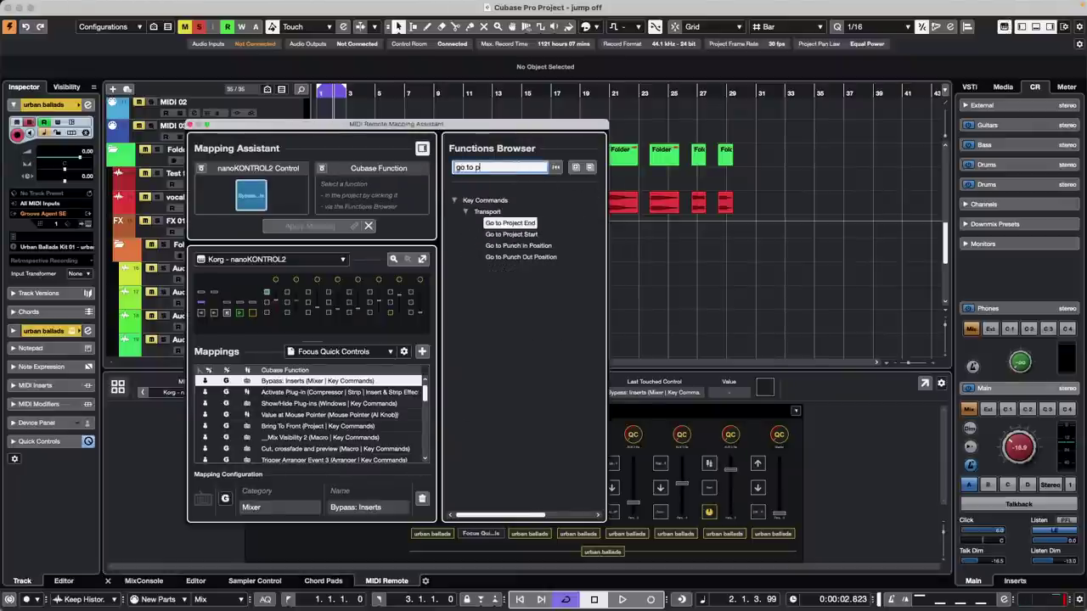
pyautogui.write('roh')
pyautogui.write('je')
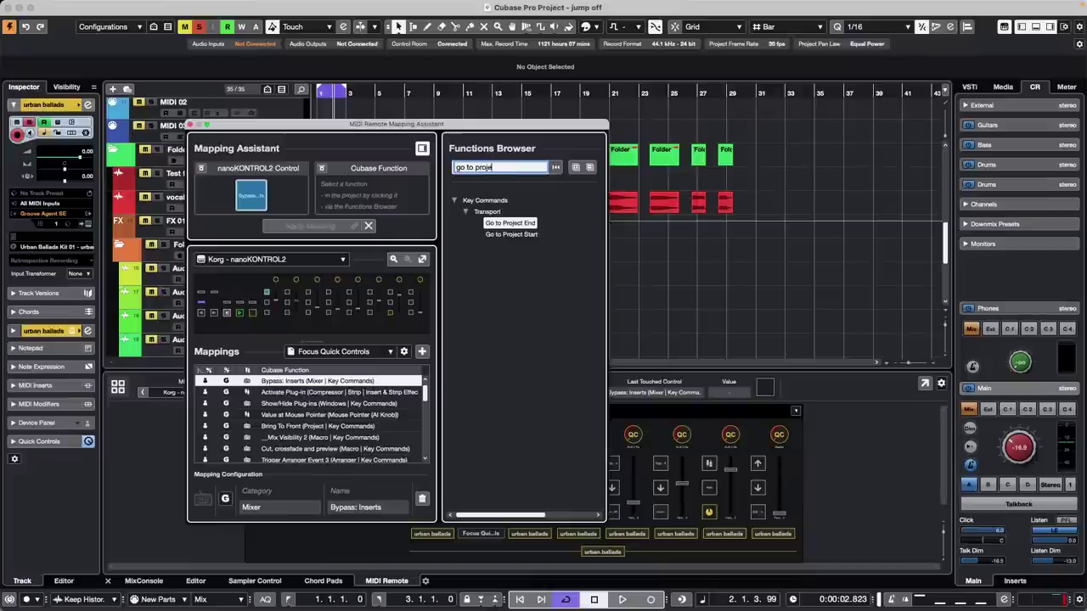
pyautogui.write('ct end')
pyautogui.doubleClick(509, 222)
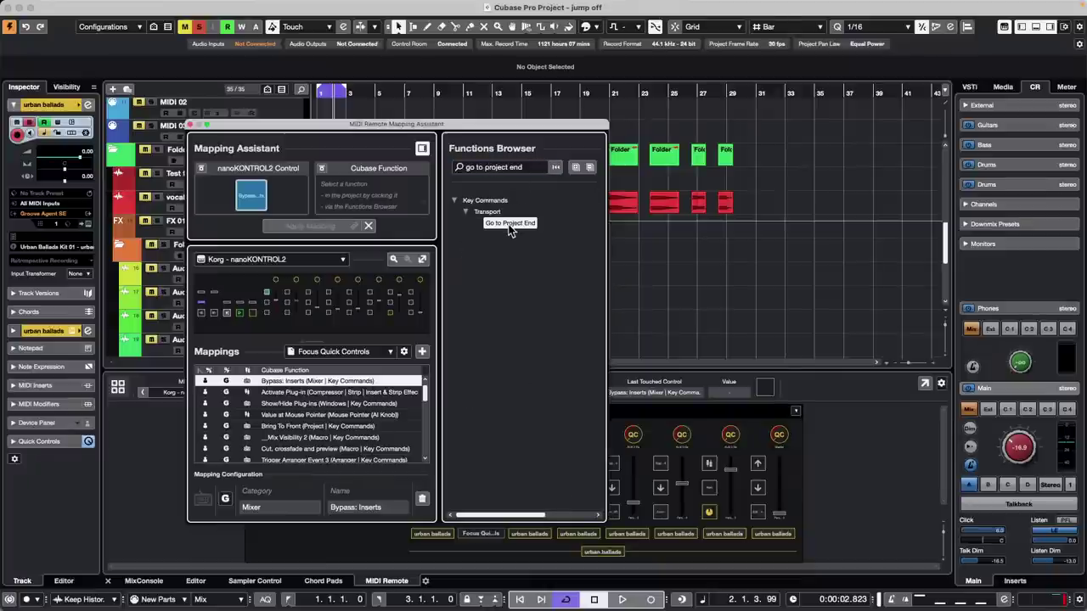
pyautogui.click(192, 125)
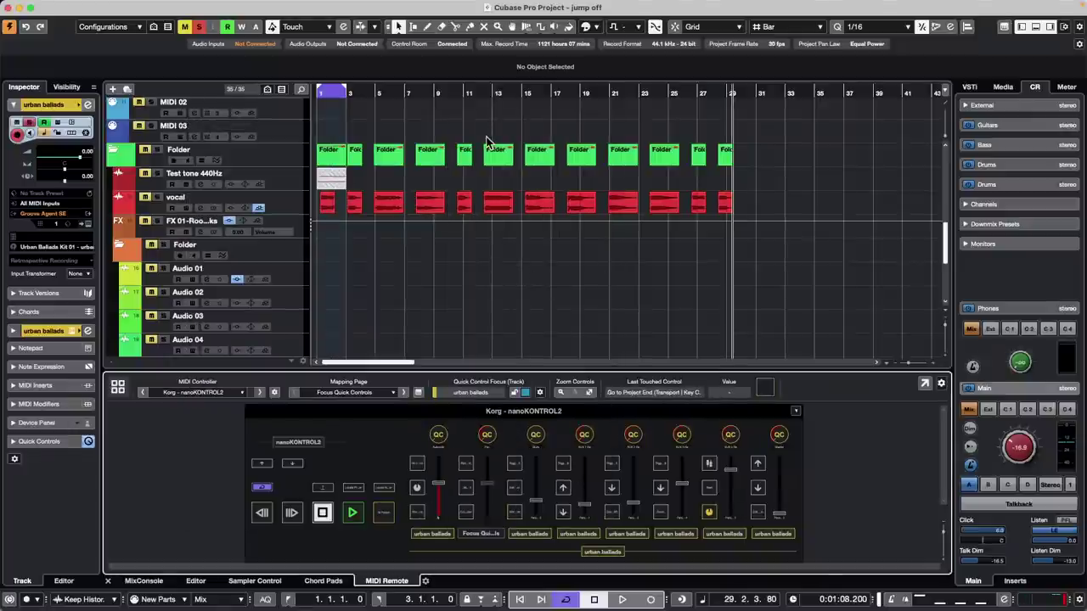
pyautogui.press('.')
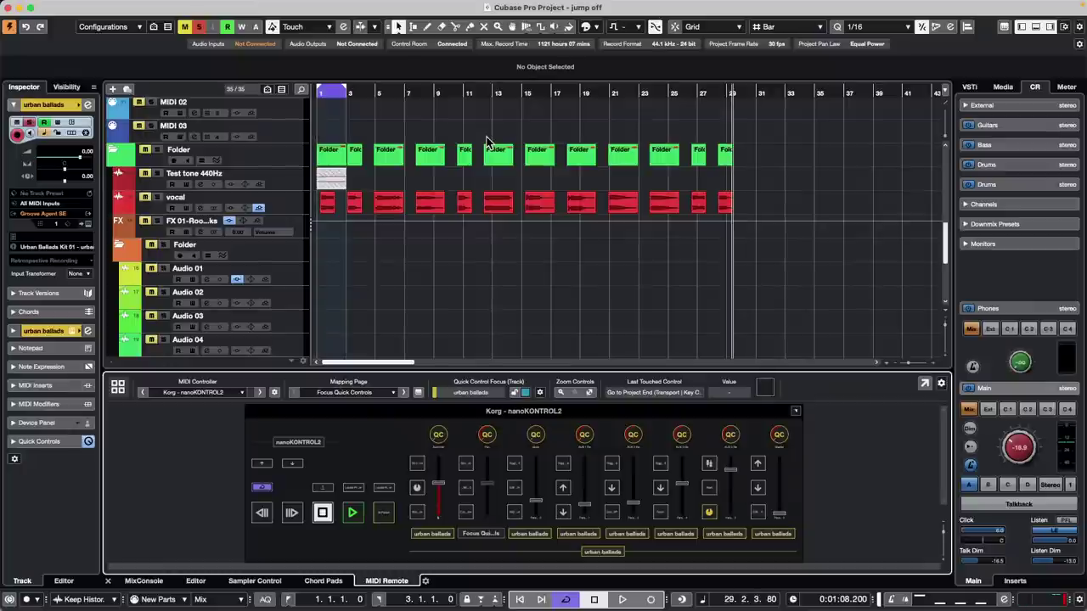
pyautogui.press('.')
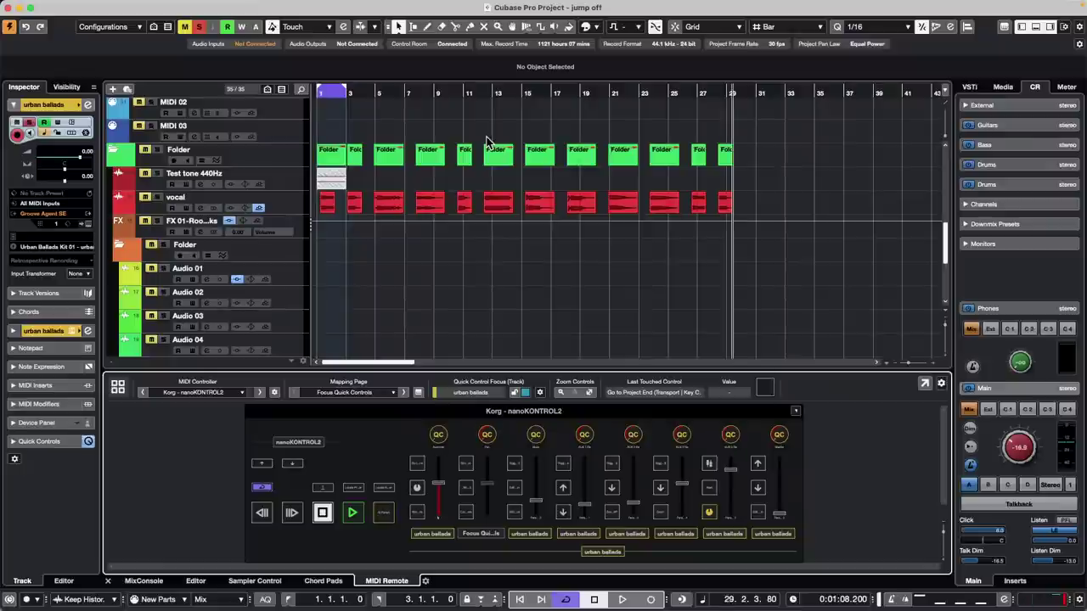
pyautogui.press('.')
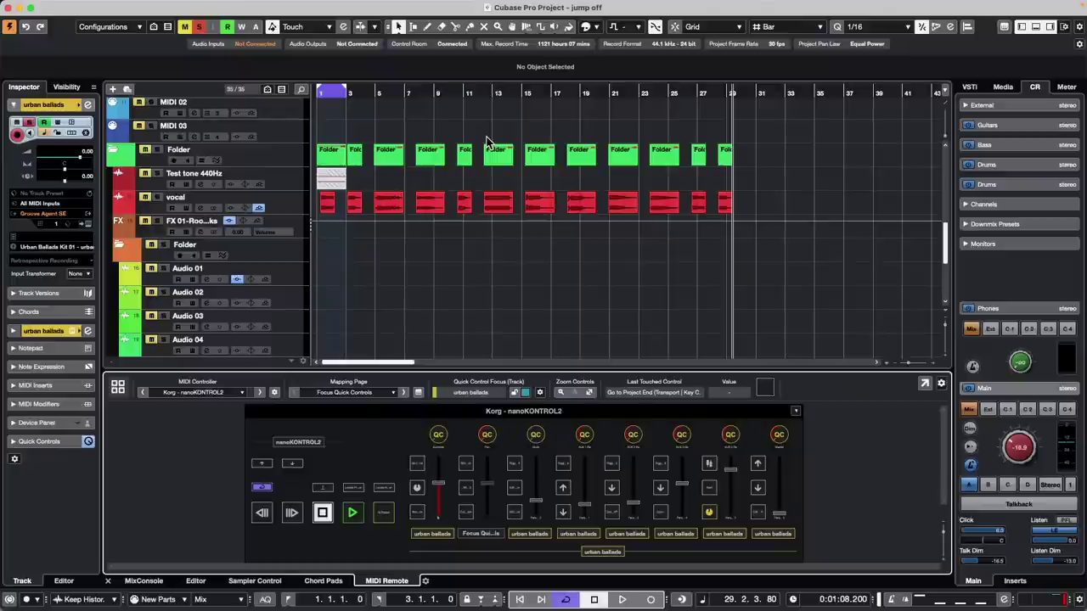
pyautogui.moveTo(633, 3)
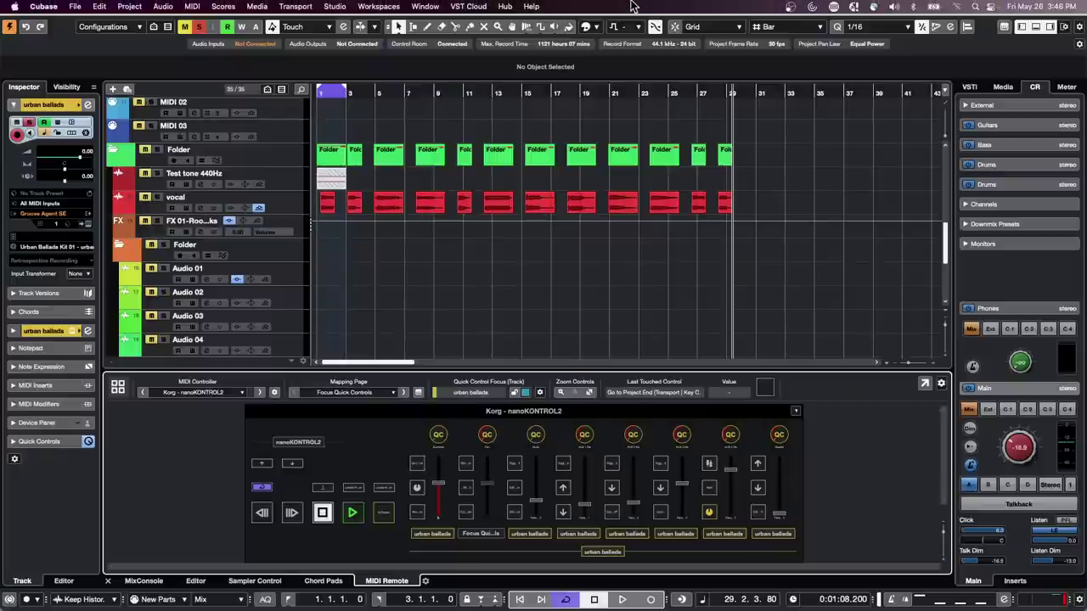
# - Open the Hit the Road go project from the recent projects list and activate it
pyautogui.click(75, 5)
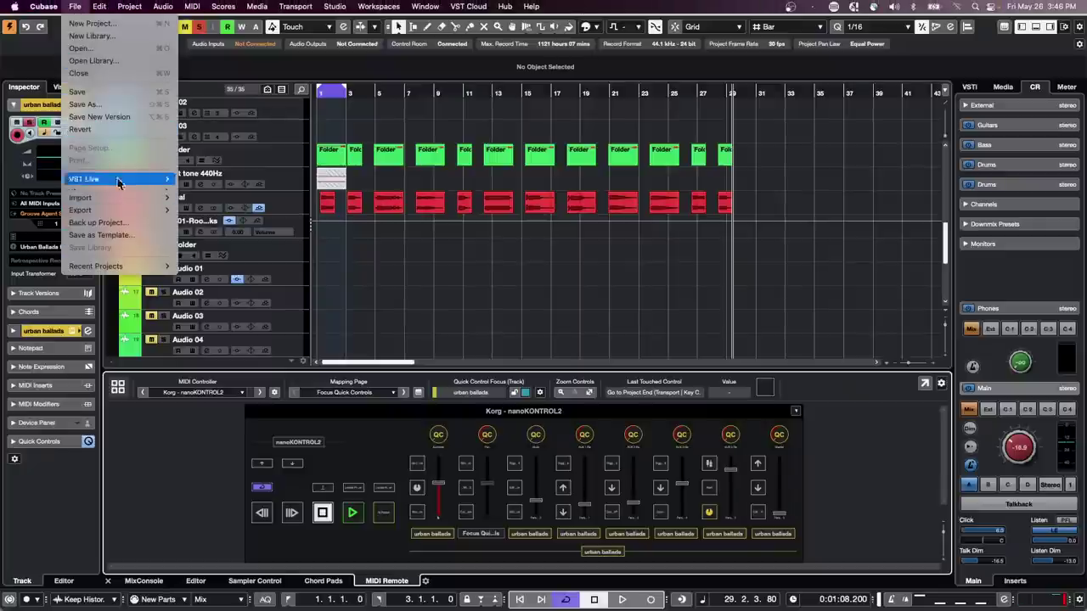
pyautogui.moveTo(143, 269)
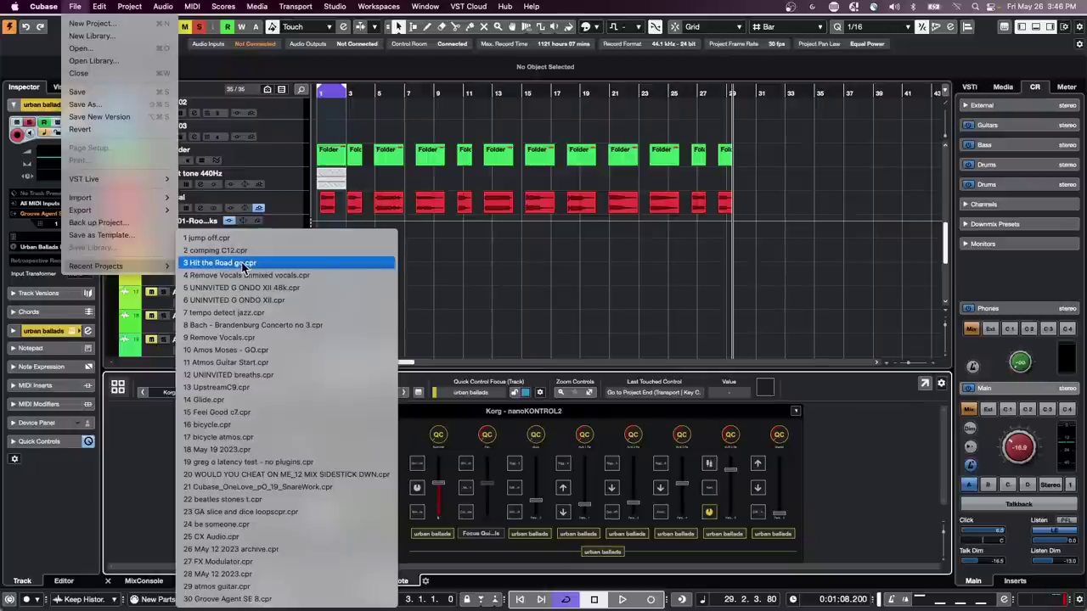
pyautogui.click(241, 263)
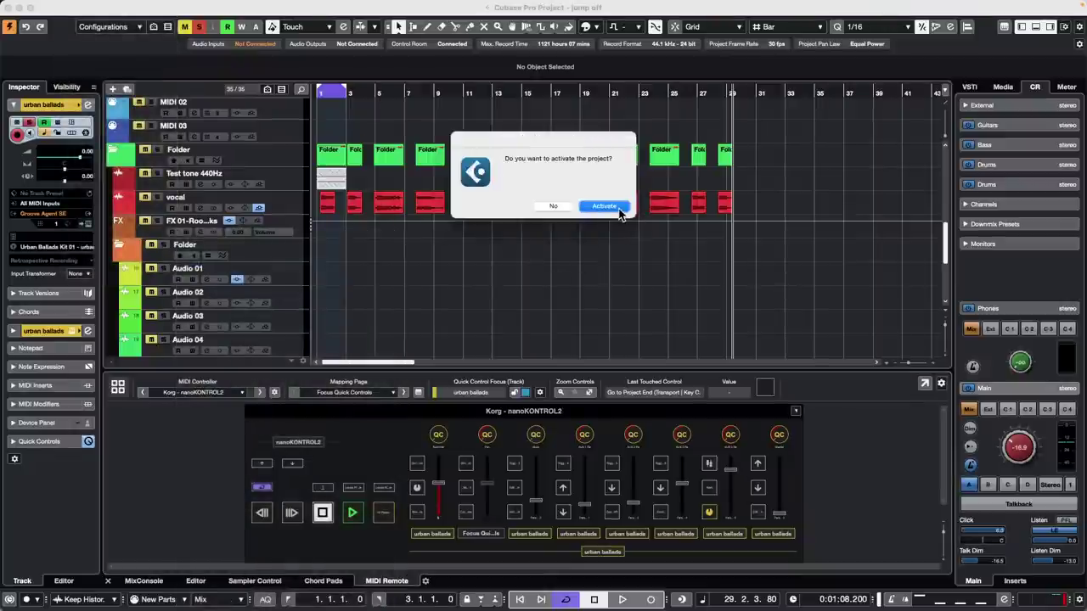
pyautogui.click(619, 209)
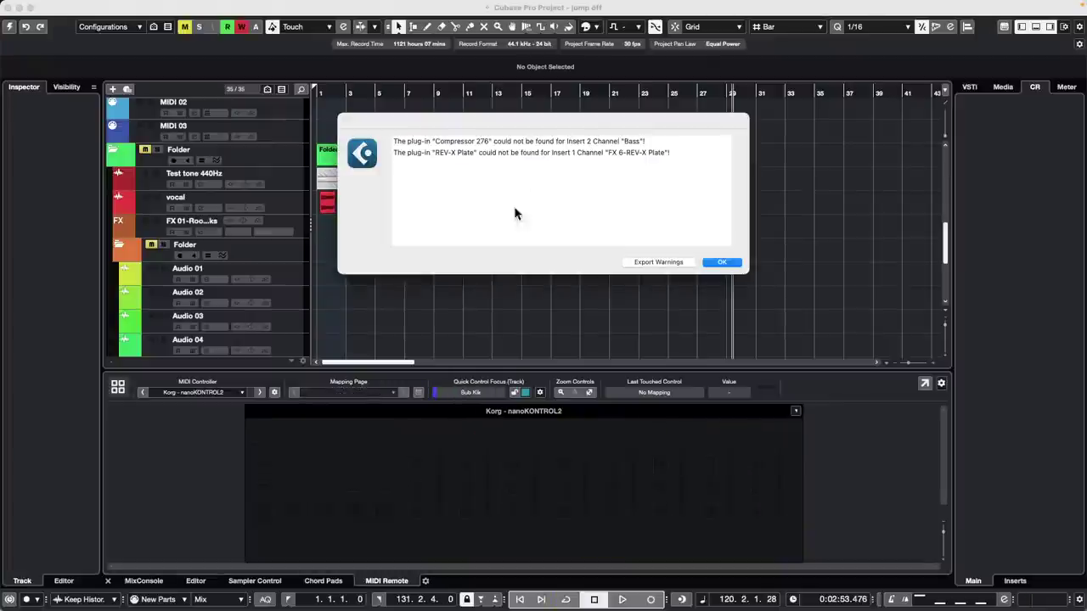
# - Dismiss the missing plug-in and missing files warnings, then zoom the timeline to show the drum tracks
pyautogui.click(721, 262)
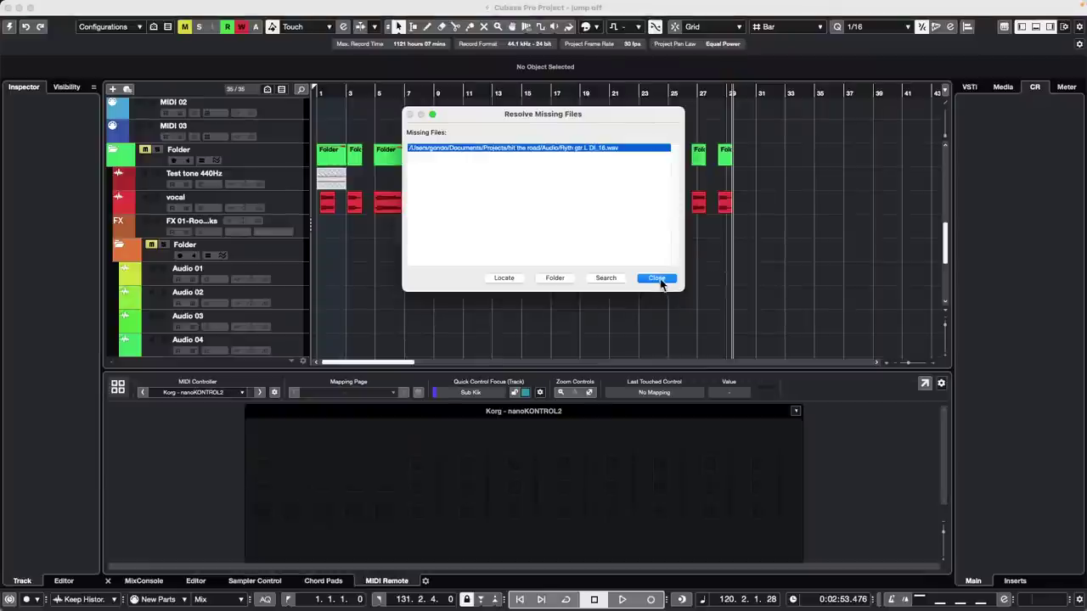
pyautogui.click(657, 280)
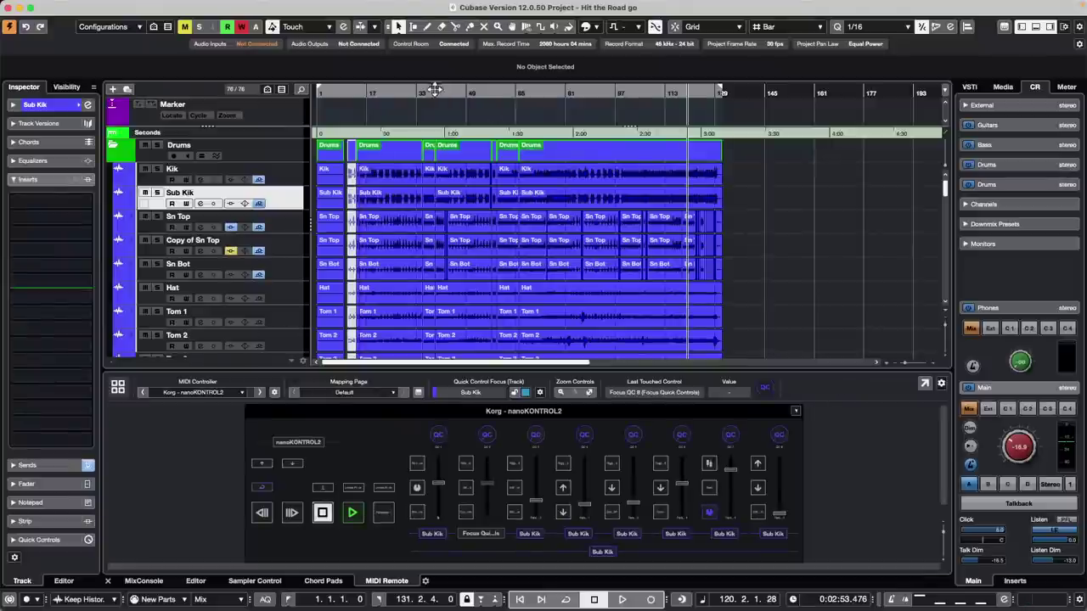
pyautogui.moveTo(435, 89); pyautogui.dragTo(288, 70)
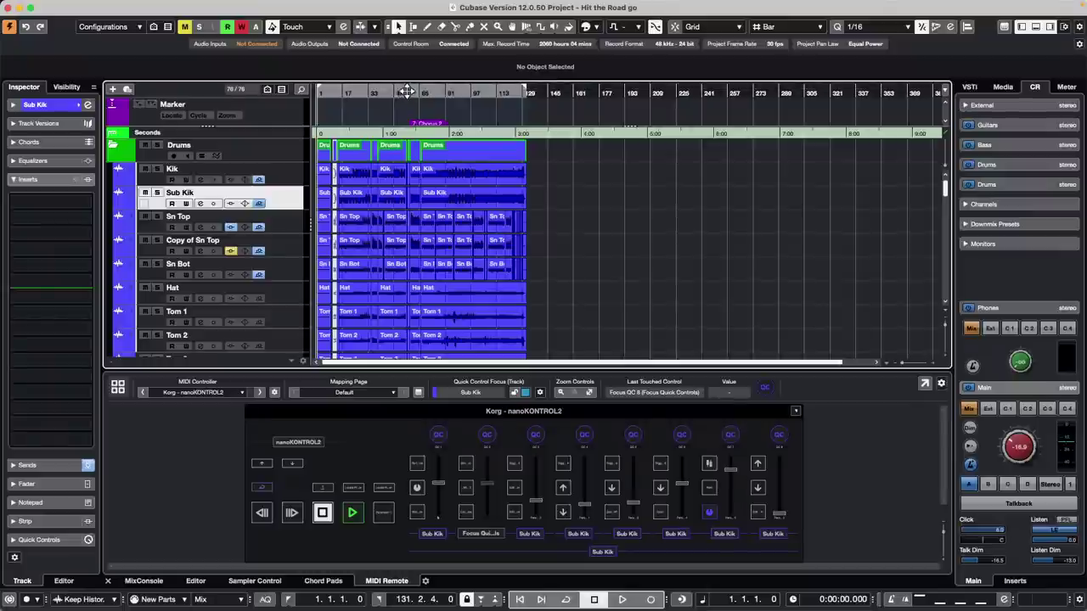
pyautogui.moveTo(408, 88); pyautogui.dragTo(408, 91)
pyautogui.press('End')
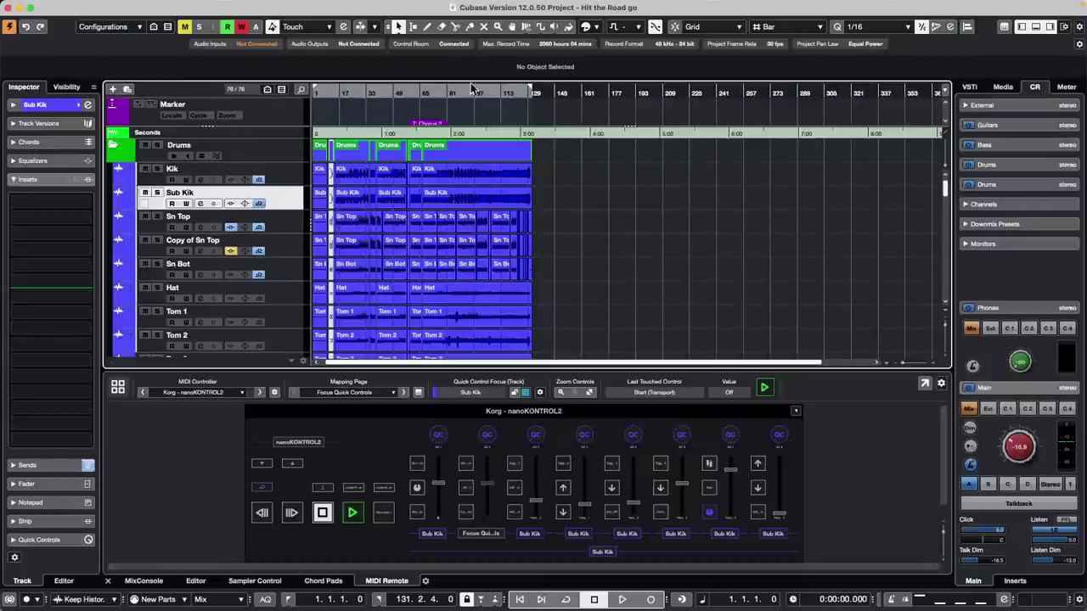
# - Reopen jump off.cpr from Recent Projects and make its vocal track row taller
pyautogui.moveTo(168, 5)
pyautogui.click(75, 6)
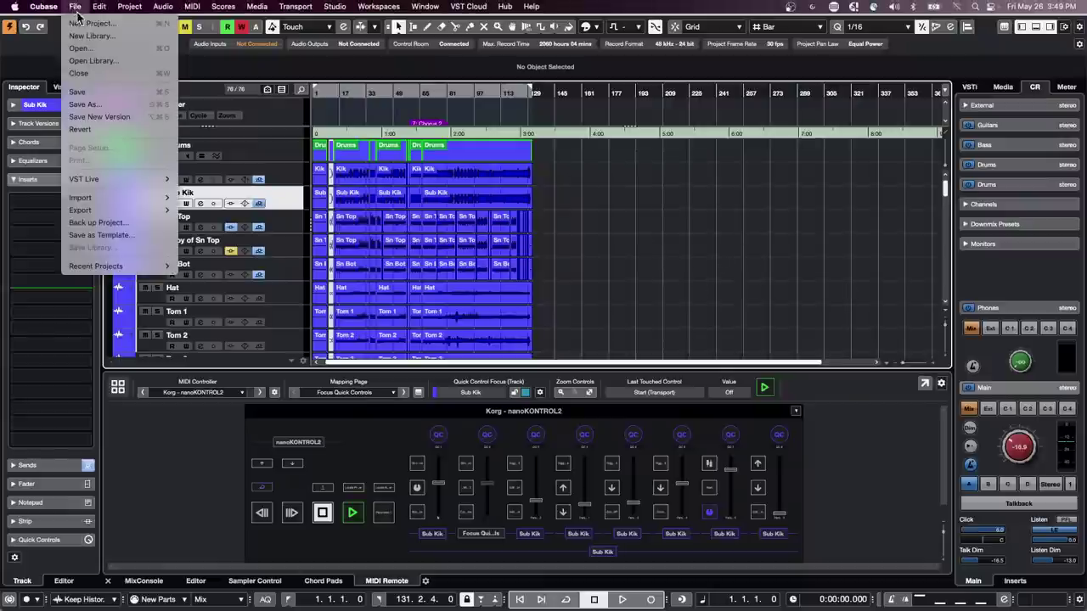
pyautogui.moveTo(119, 268)
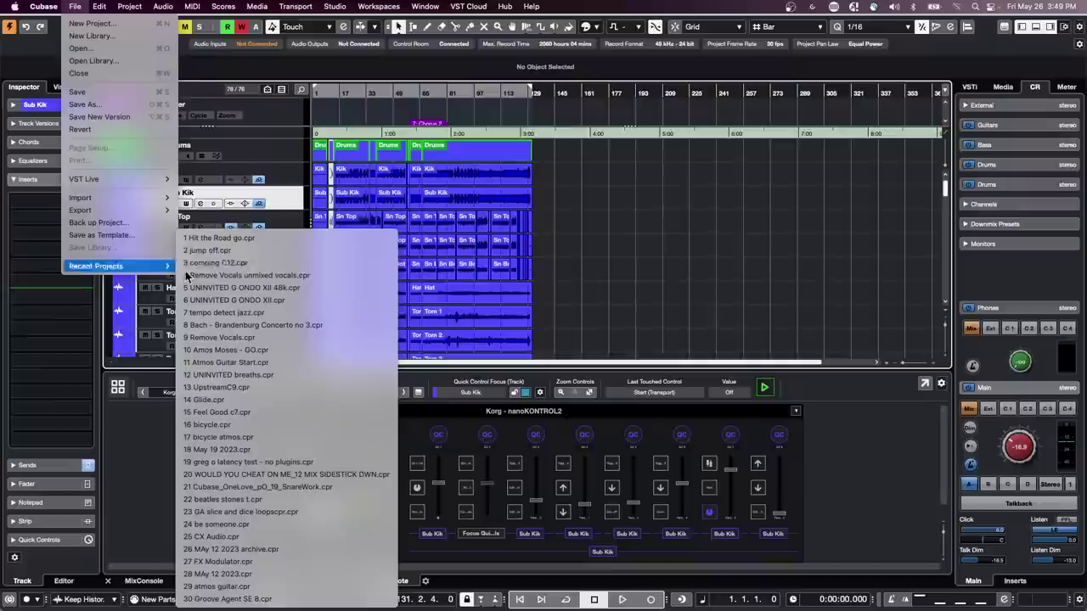
pyautogui.click(285, 251)
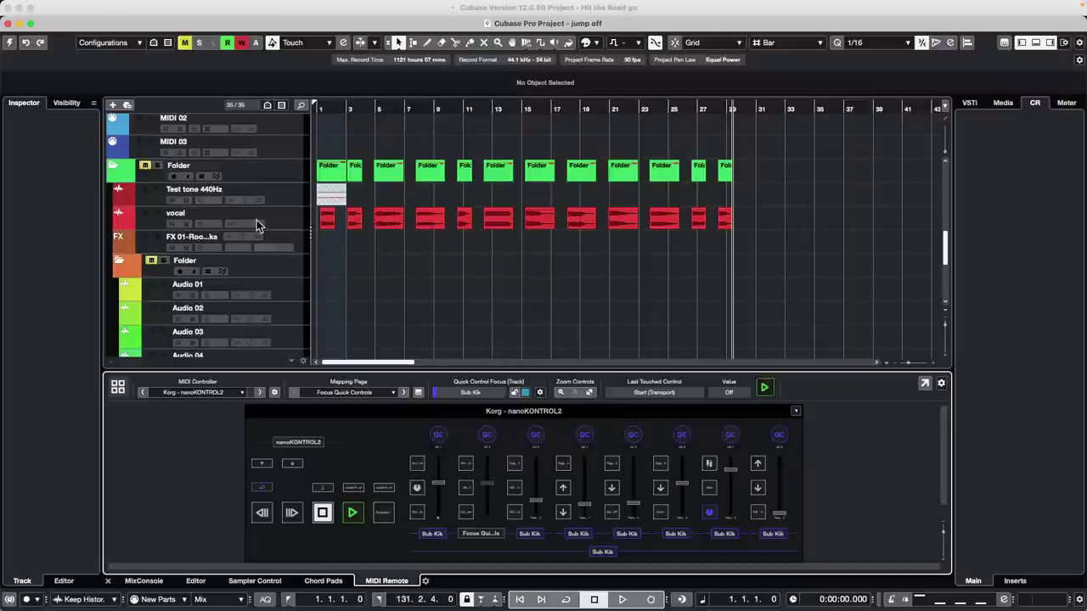
pyautogui.click(274, 223)
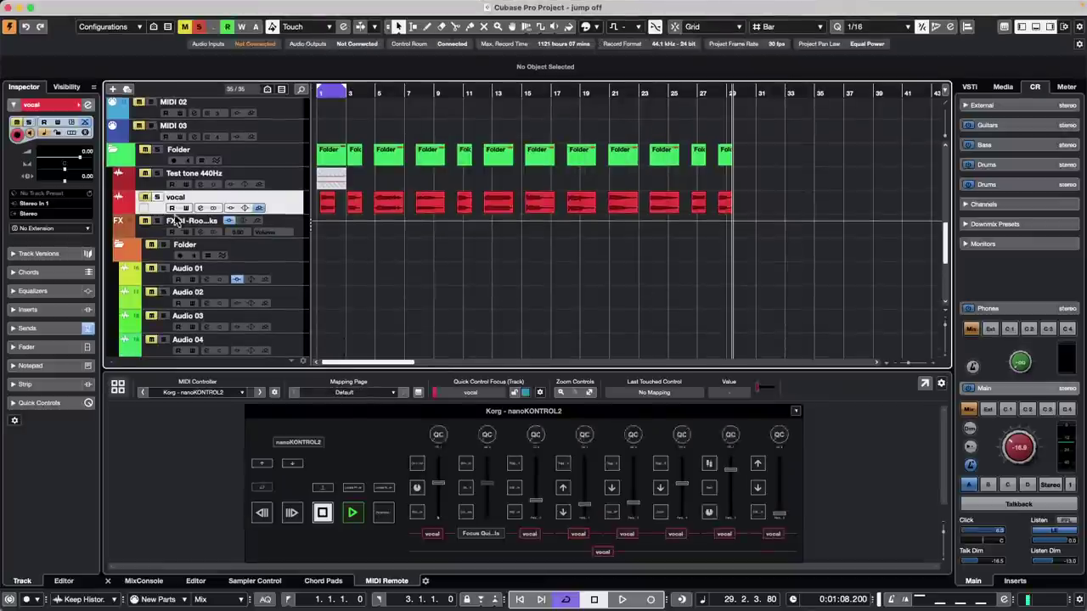
pyautogui.moveTo(181, 214); pyautogui.dragTo(182, 237)
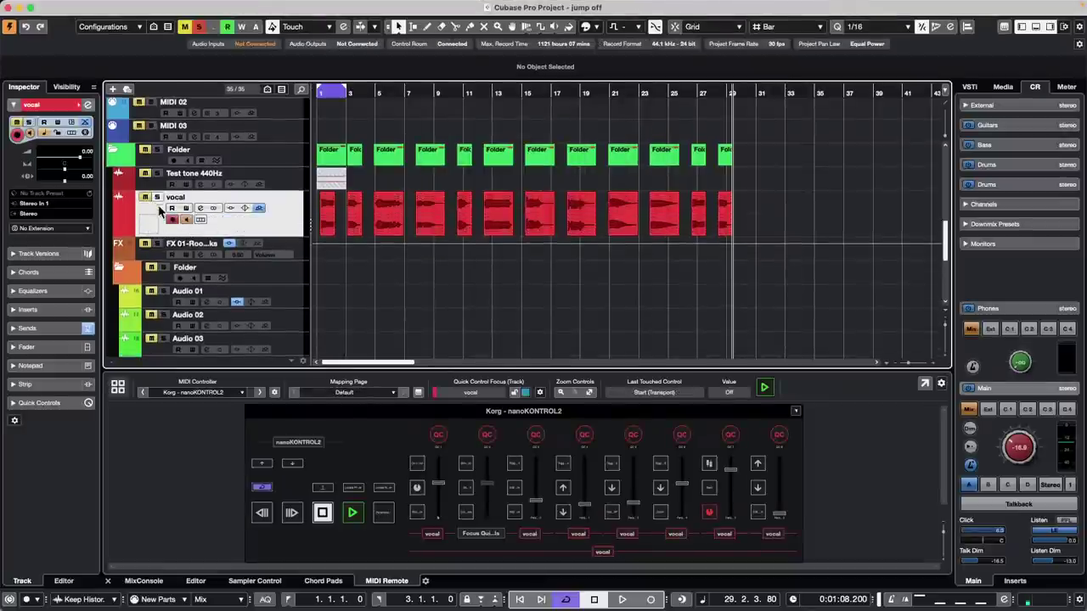
# - Arm the vocal track, switch on its monitoring, and select all its events
pyautogui.click(173, 220)
pyautogui.click(158, 198)
pyautogui.click(172, 220)
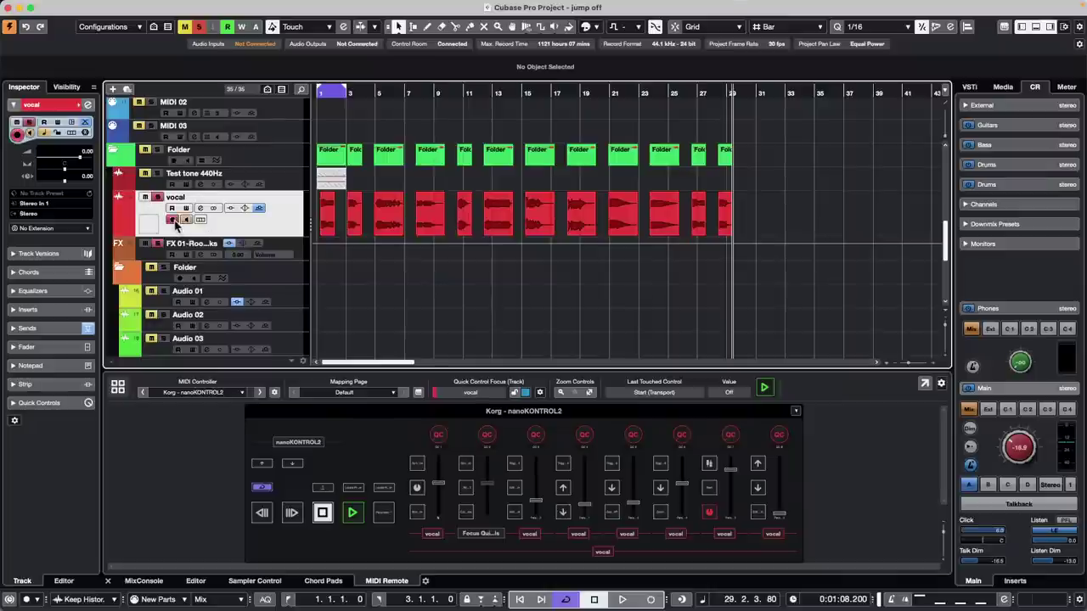
pyautogui.click(186, 220)
pyautogui.moveTo(764, 219); pyautogui.dragTo(259, 217)
# - Open the Render in Place settings for the selected vocal events
pyautogui.click(130, 6)
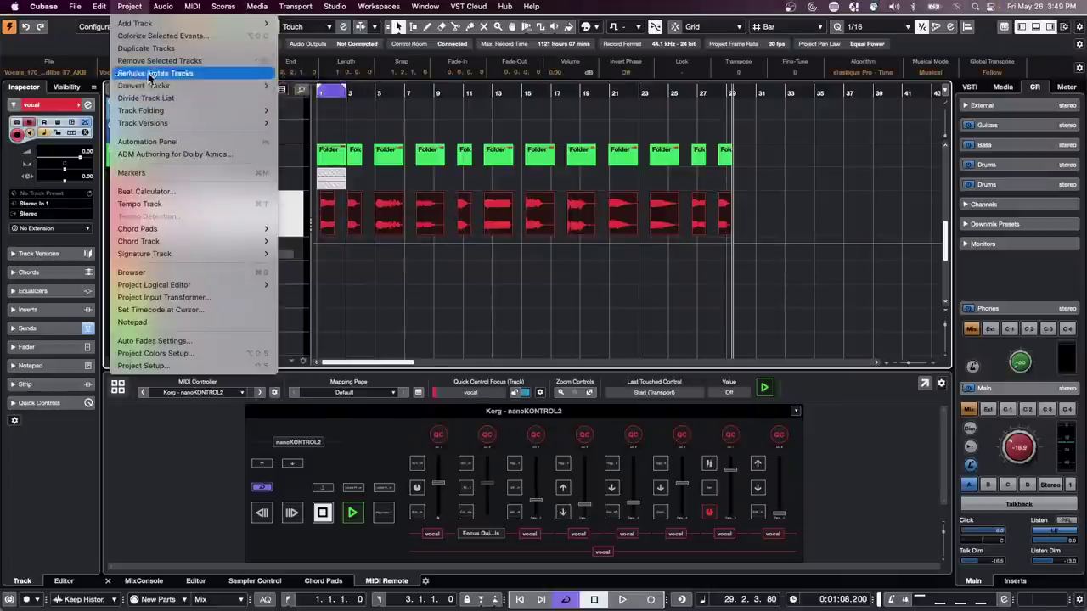
pyautogui.moveTo(99, 6)
pyautogui.moveTo(149, 130)
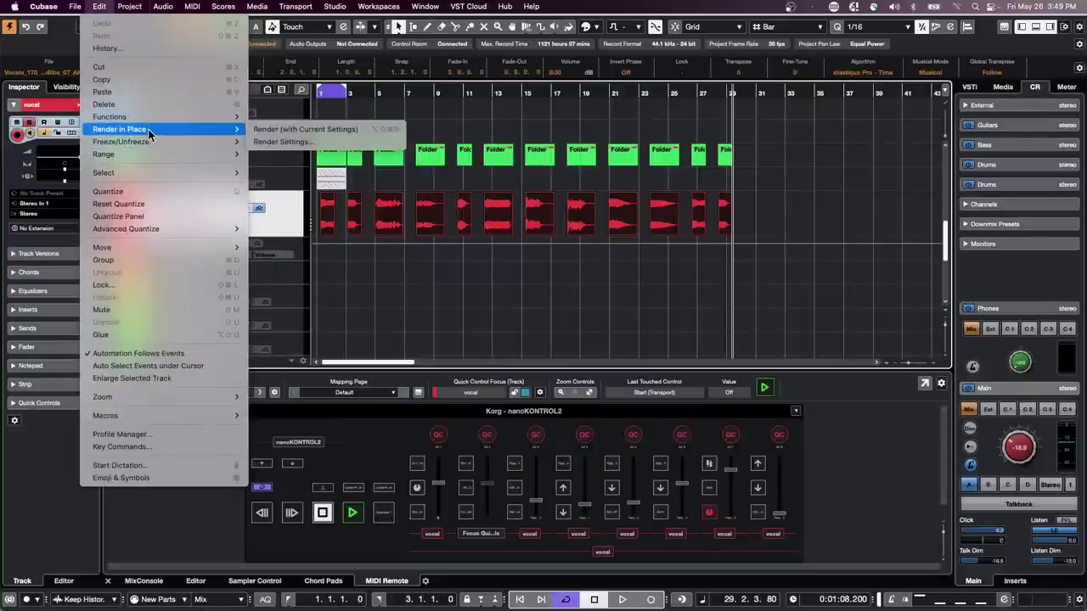
pyautogui.click(297, 144)
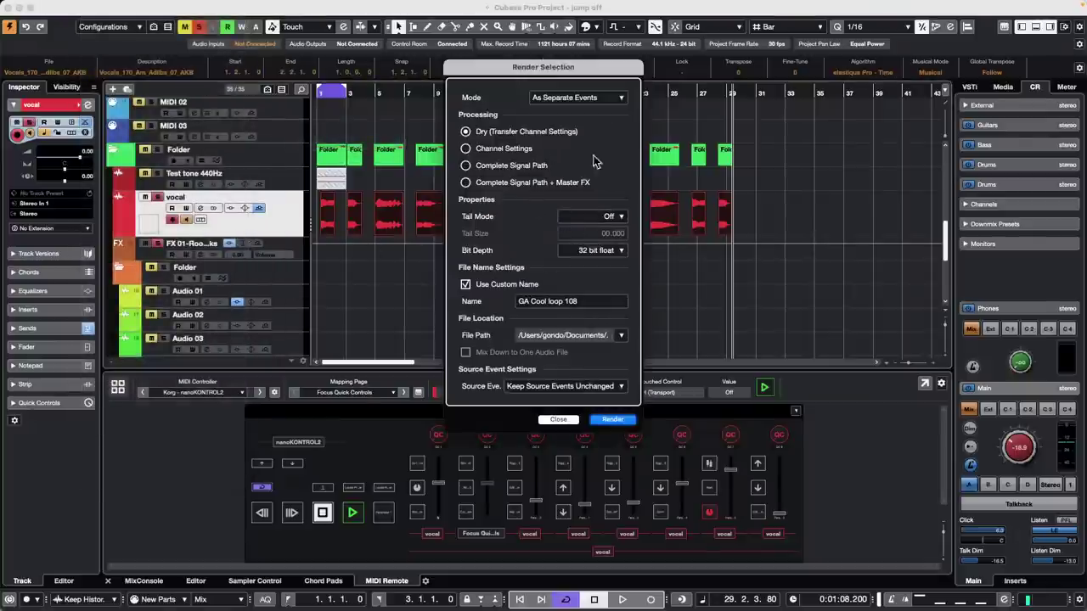
# - Render the vocal events to a vocal (R) track and audition it soloed, with the original muted
pyautogui.click(618, 421)
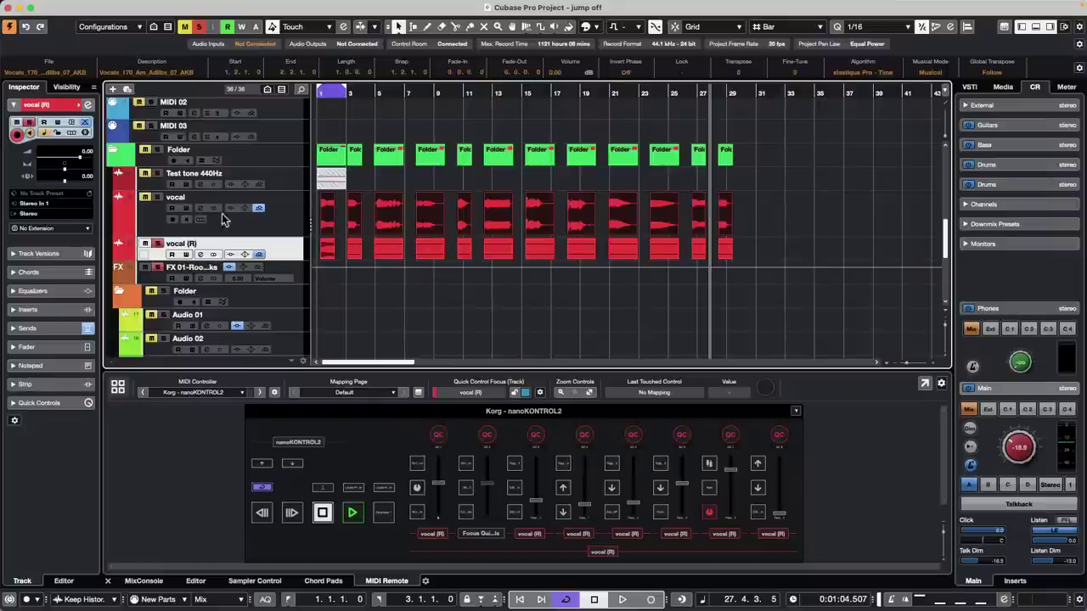
pyautogui.click(174, 220)
pyautogui.click(174, 220)
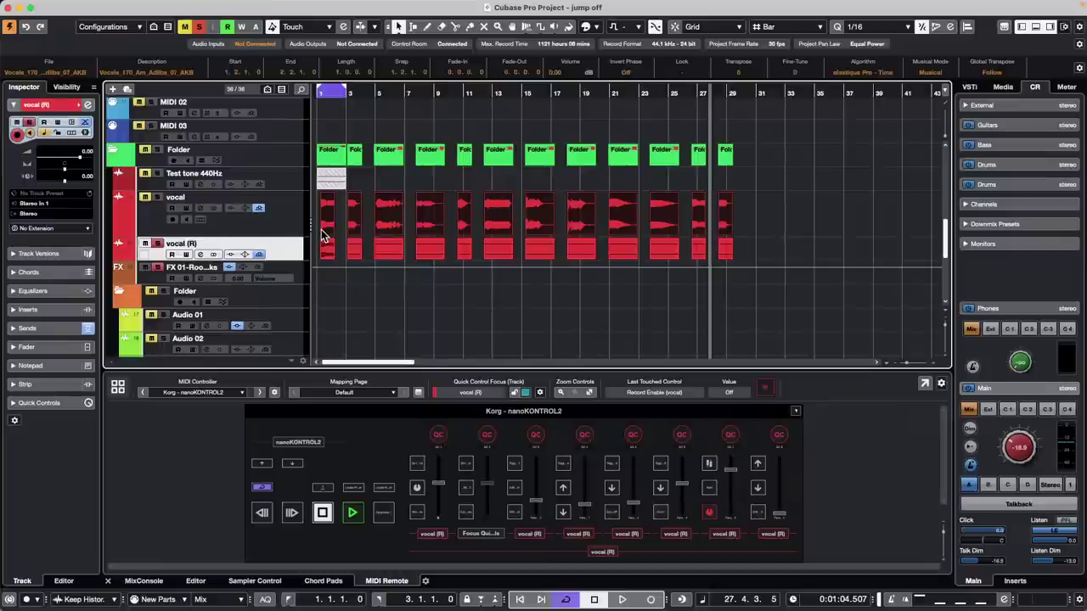
pyautogui.click(433, 273)
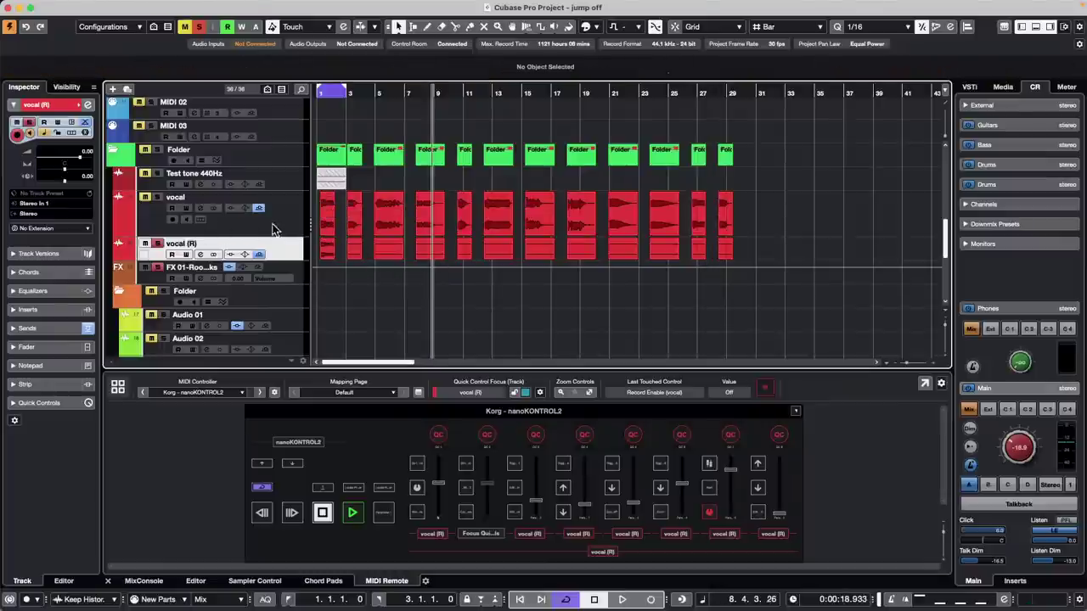
pyautogui.click(146, 196)
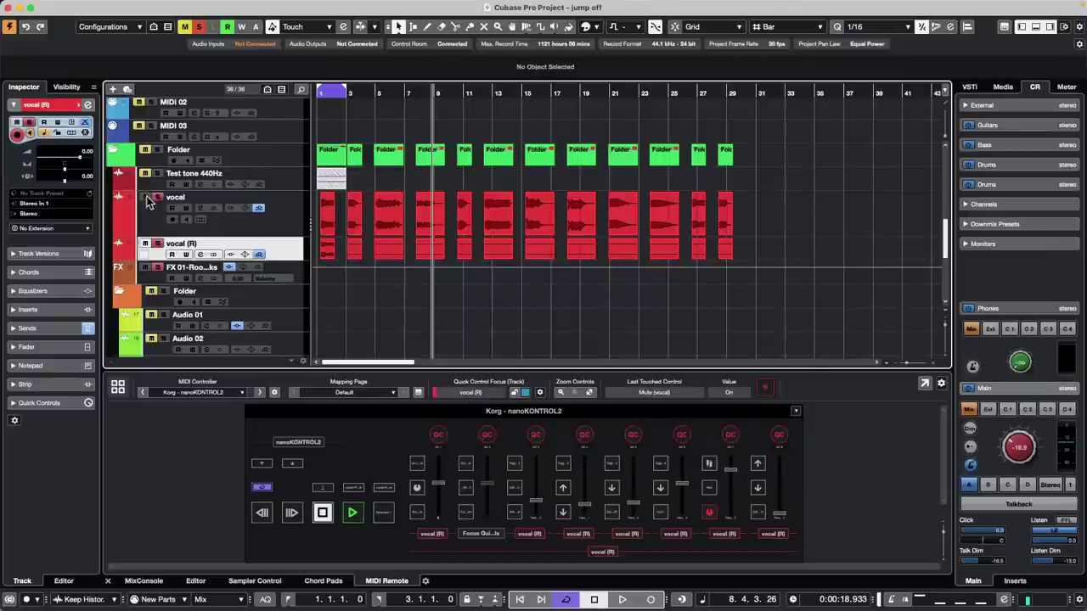
pyautogui.click(157, 244)
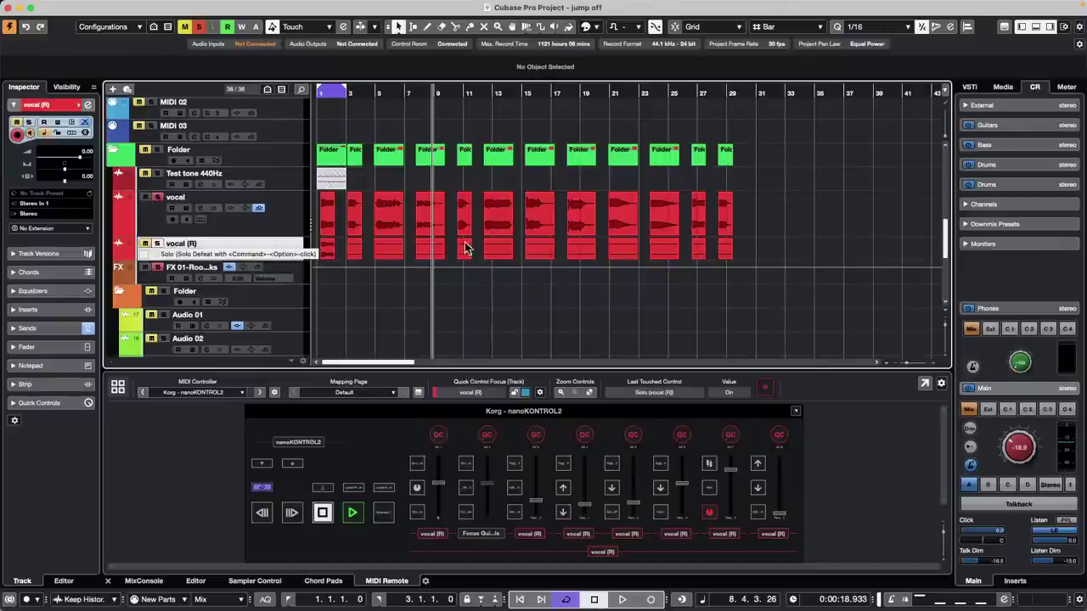
# - Undo the render to remove vocal (R) and disarm the original vocal track
pyautogui.click(290, 215)
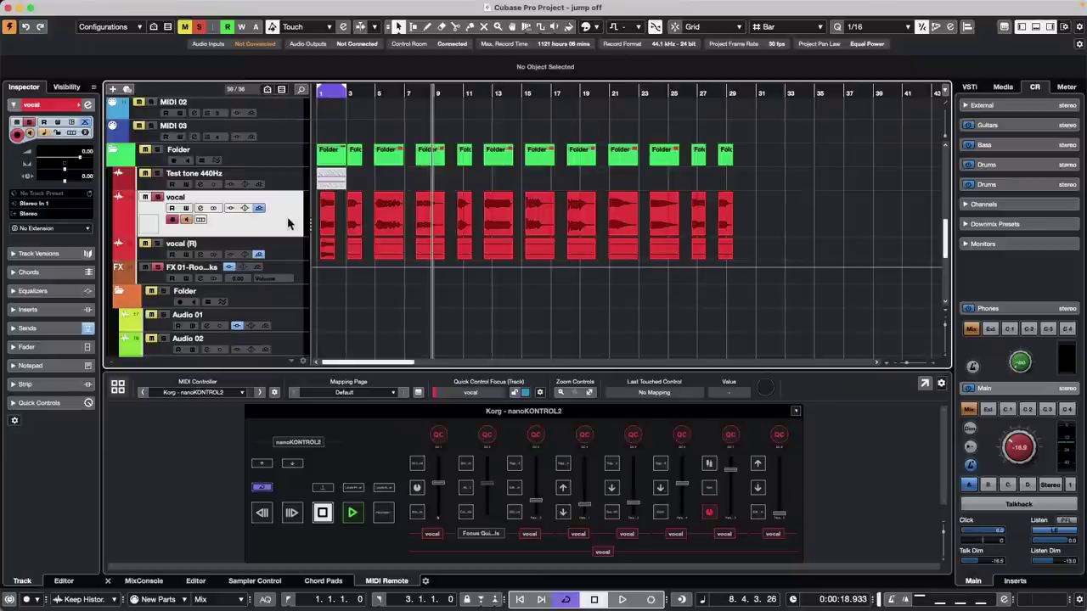
pyautogui.press('super+z')
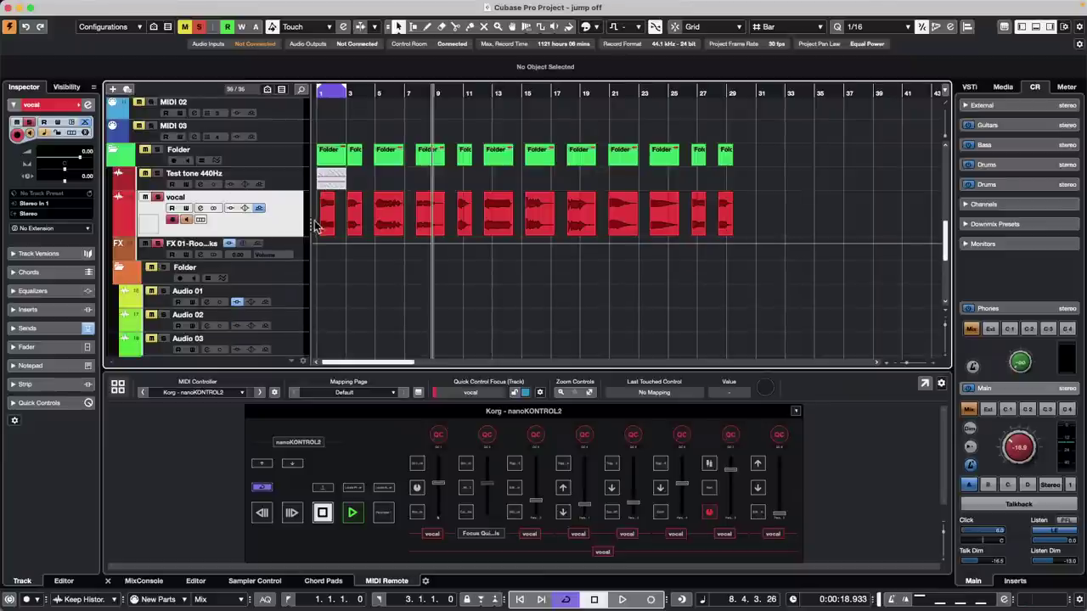
pyautogui.click(173, 219)
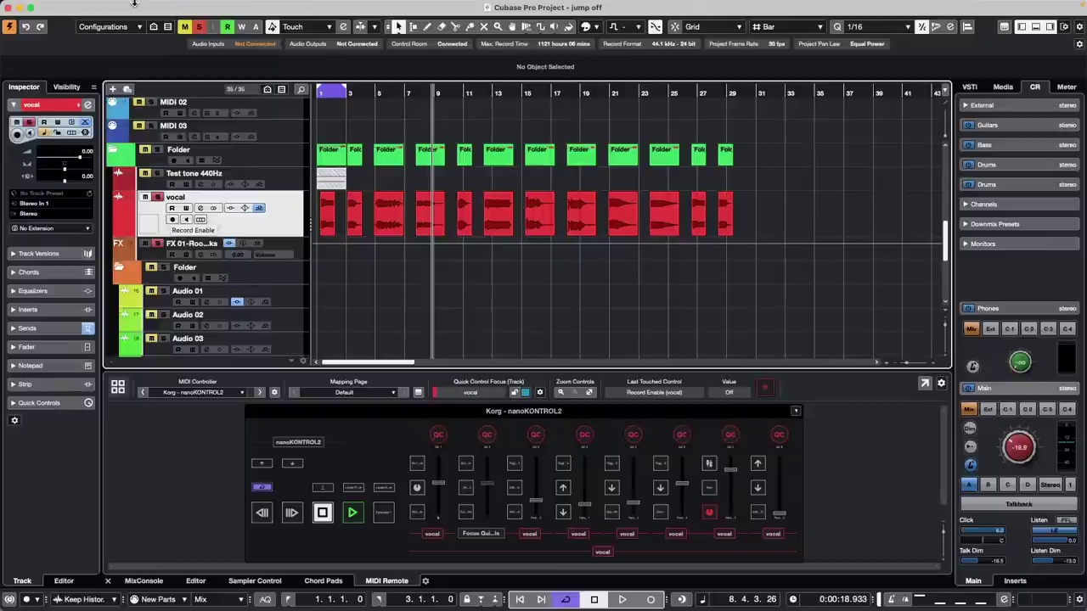
pyautogui.click(100, 6)
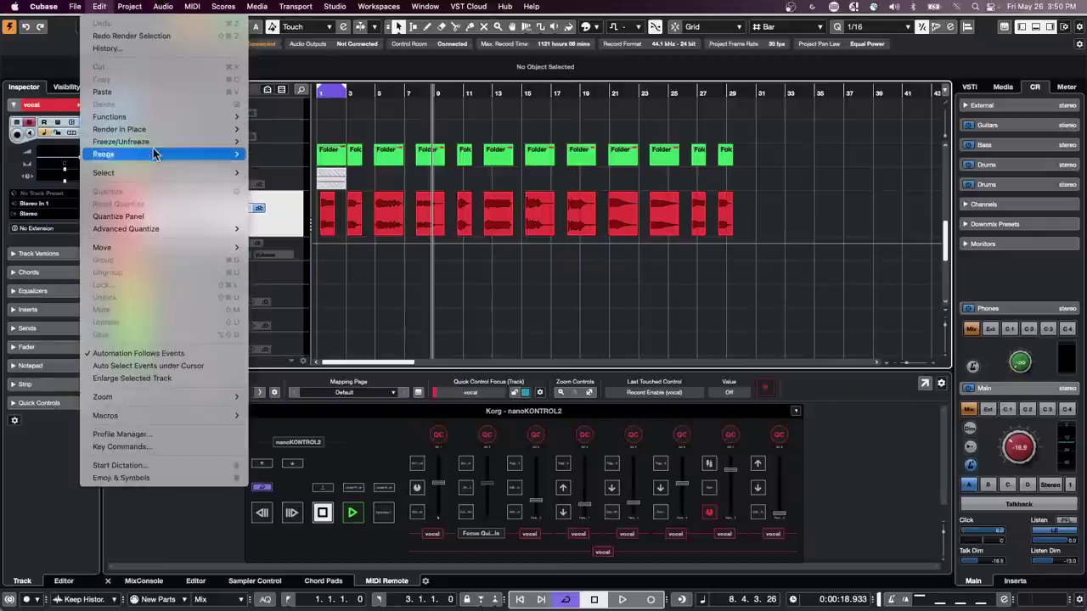
# - Render the vocal track in place with Channel Settings processing, replacing it with vocal (R)
pyautogui.moveTo(147, 130)
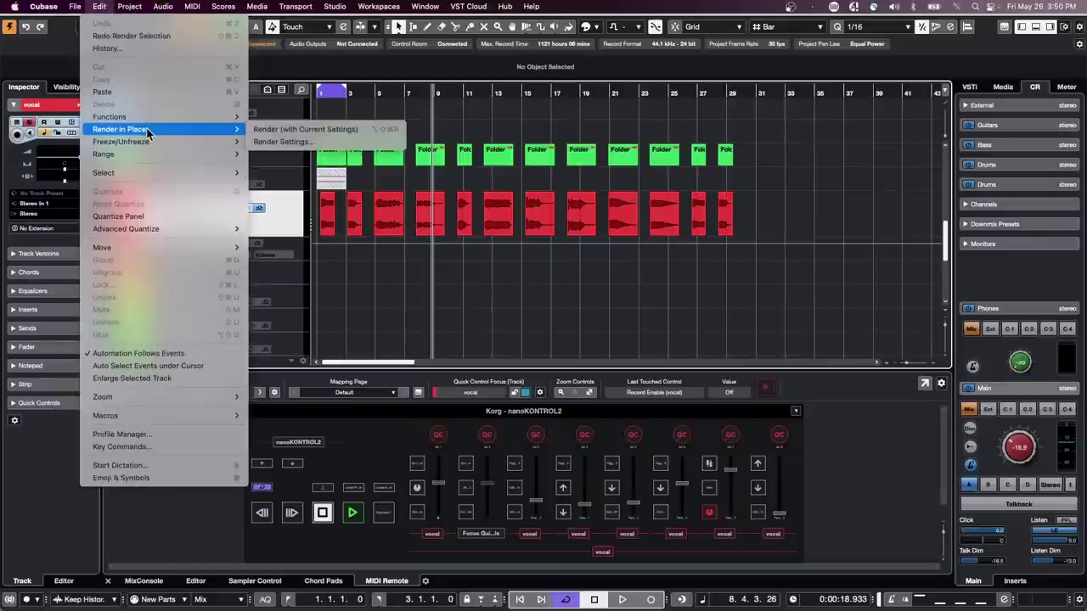
pyautogui.click(306, 142)
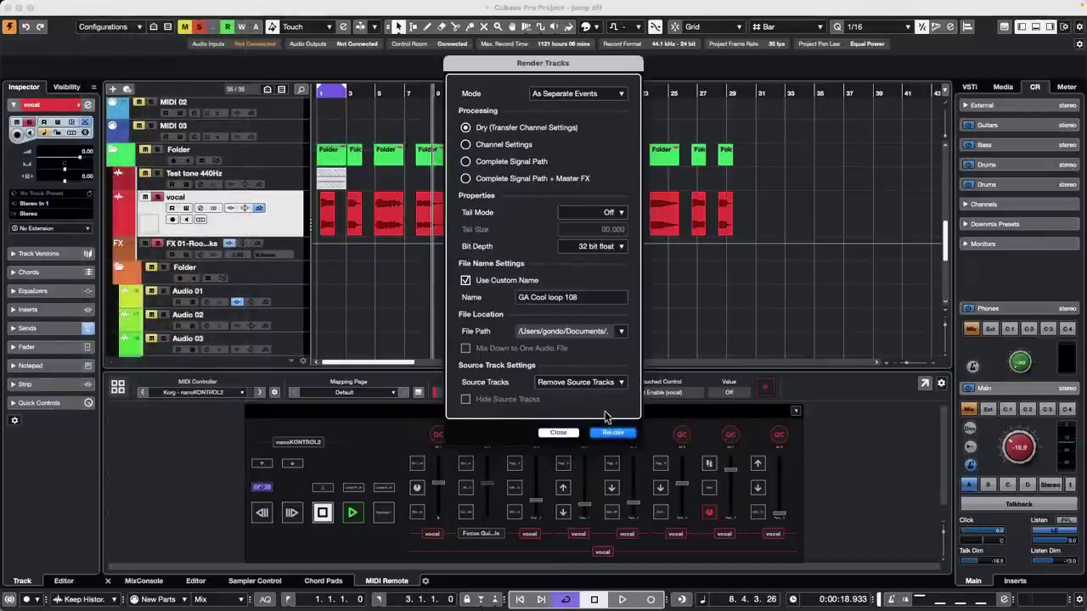
pyautogui.click(466, 144)
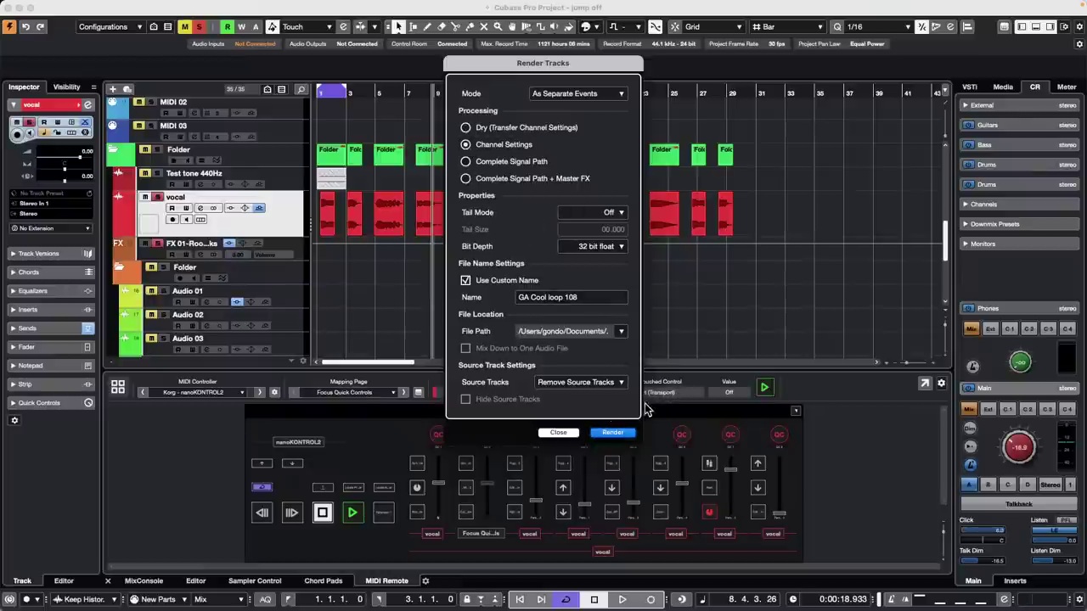
pyautogui.click(613, 432)
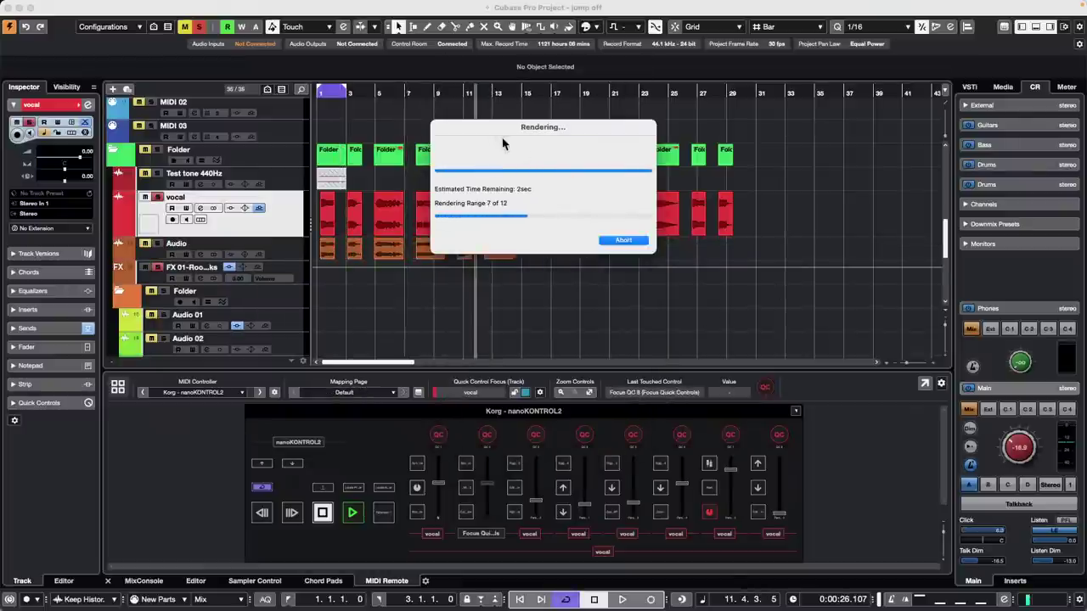
pyautogui.moveTo(492, 133); pyautogui.dragTo(767, 244)
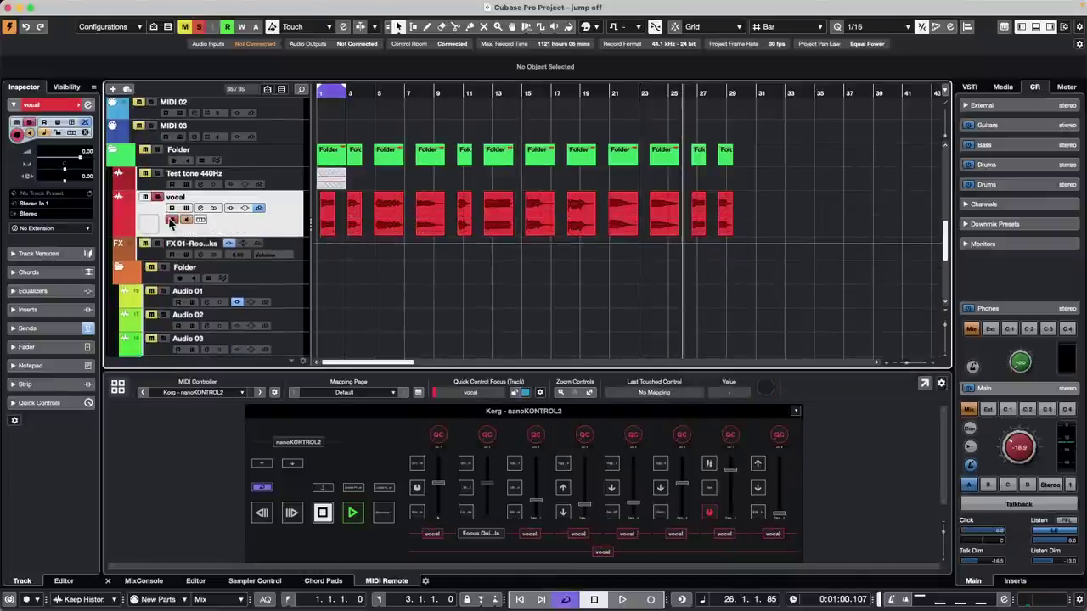
# - Turn off recording and monitoring on the restored vocal track
pyautogui.click(172, 220)
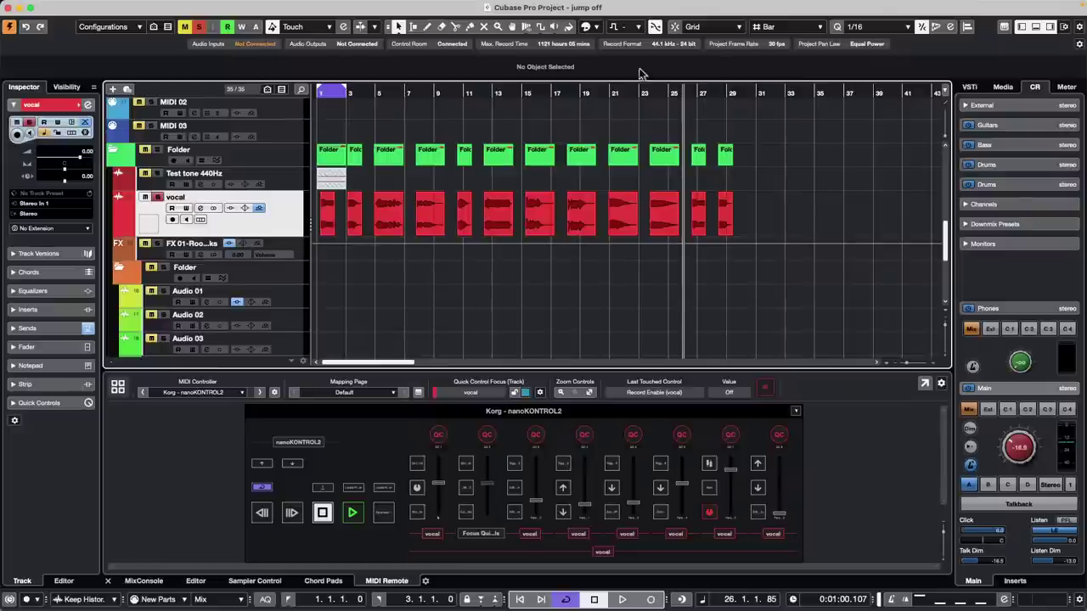
# - Open UNINVITED G ONDO XII 48k.cpr from recent projects and accept the Missing Ports warning
pyautogui.click(75, 7)
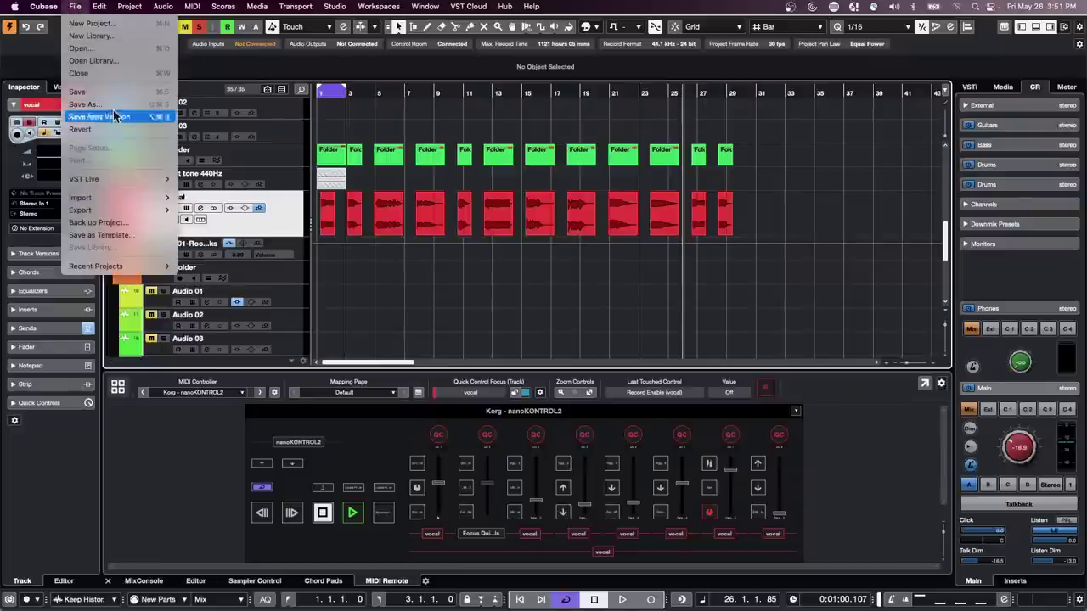
pyautogui.moveTo(128, 266)
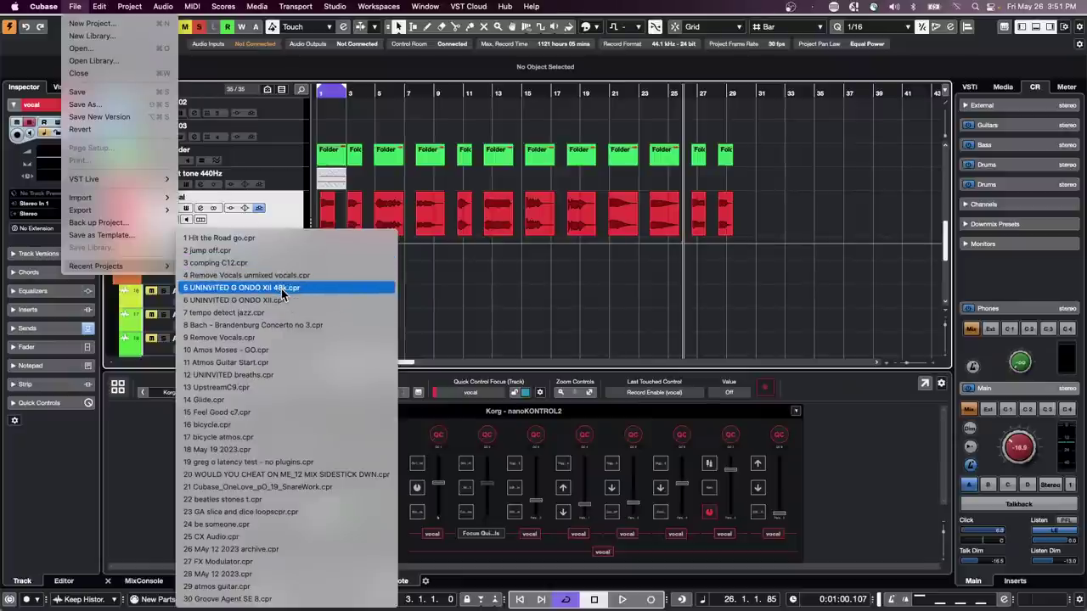
pyautogui.click(283, 292)
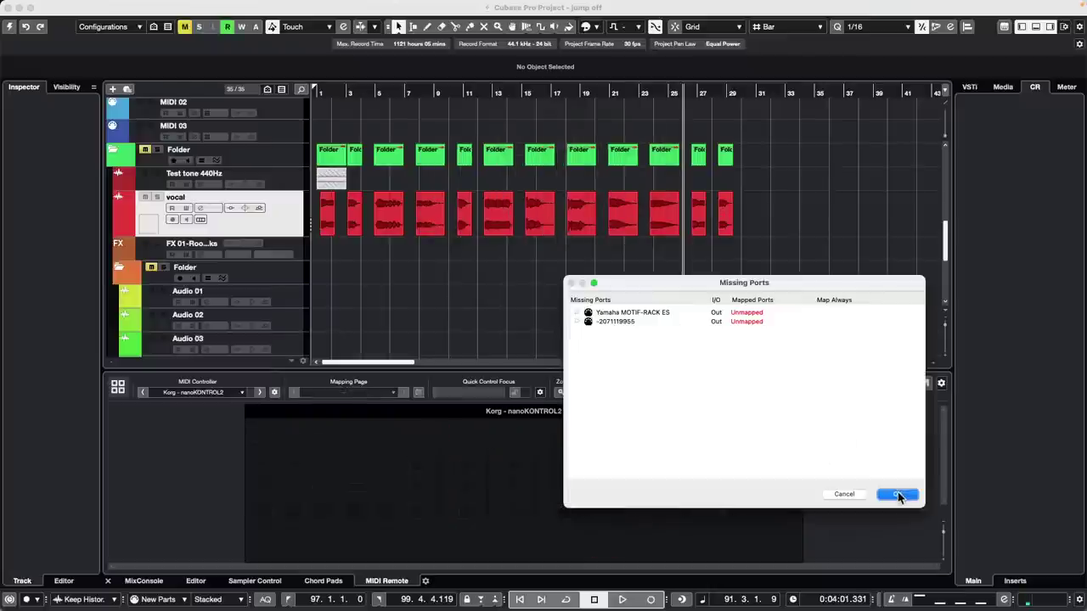
pyautogui.click(899, 495)
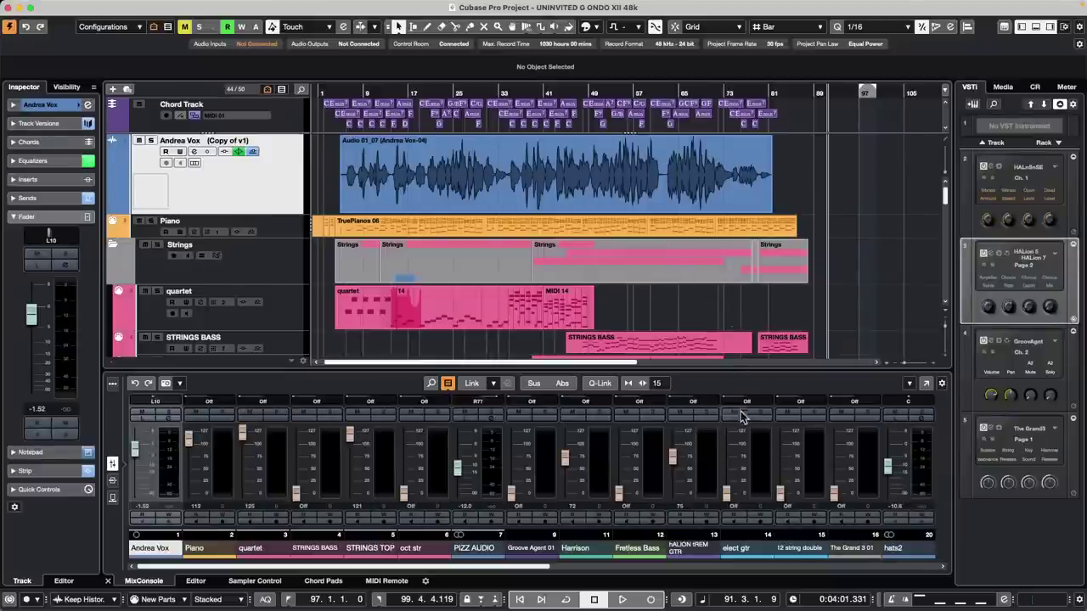
# - Select the Harrison track, bring Stereo Out into view, and start playback from bar 7
pyautogui.click(597, 459)
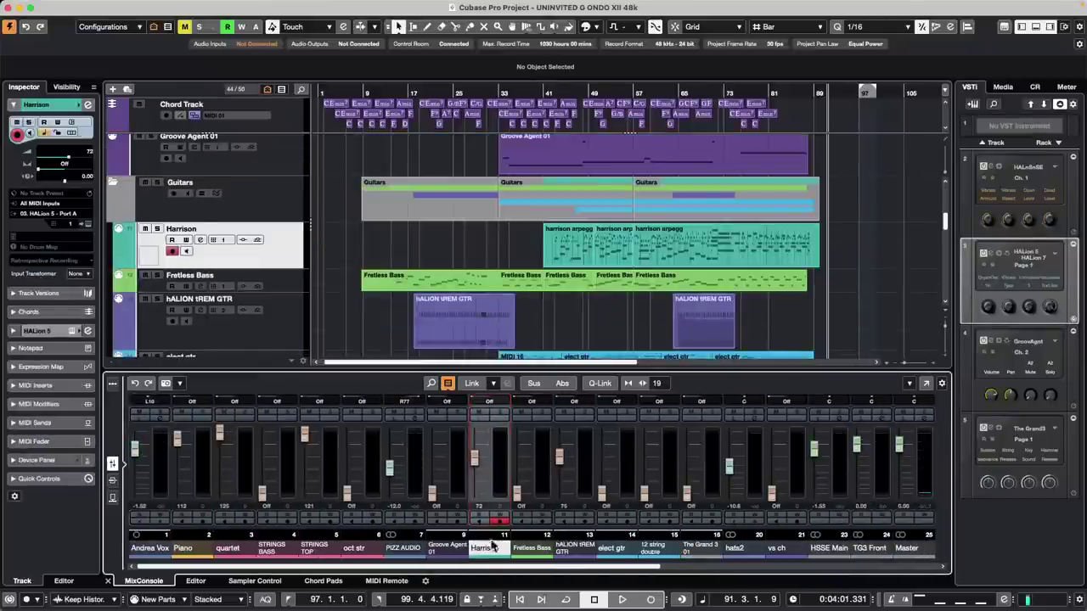
pyautogui.moveTo(470, 566); pyautogui.dragTo(754, 558)
pyautogui.click(760, 553)
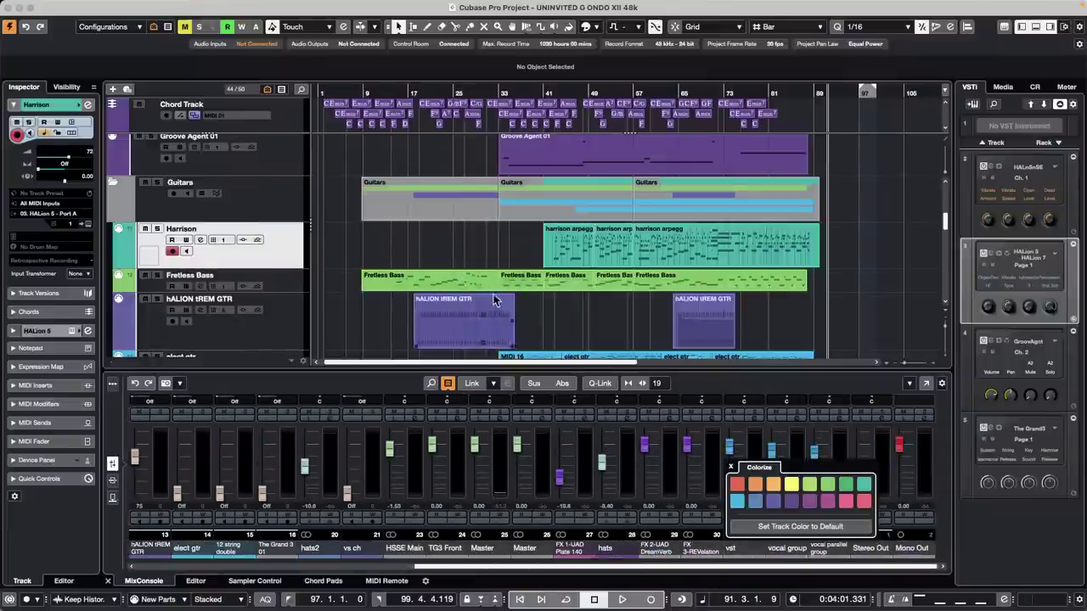
pyautogui.scroll(5, 501, 292)
pyautogui.click(354, 93)
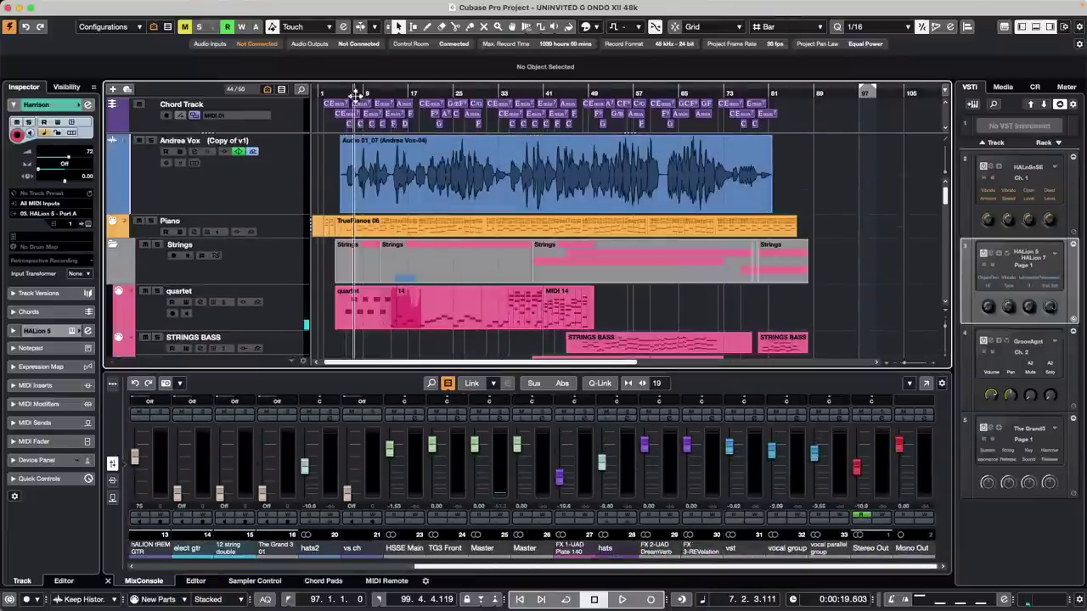
pyautogui.press('space')
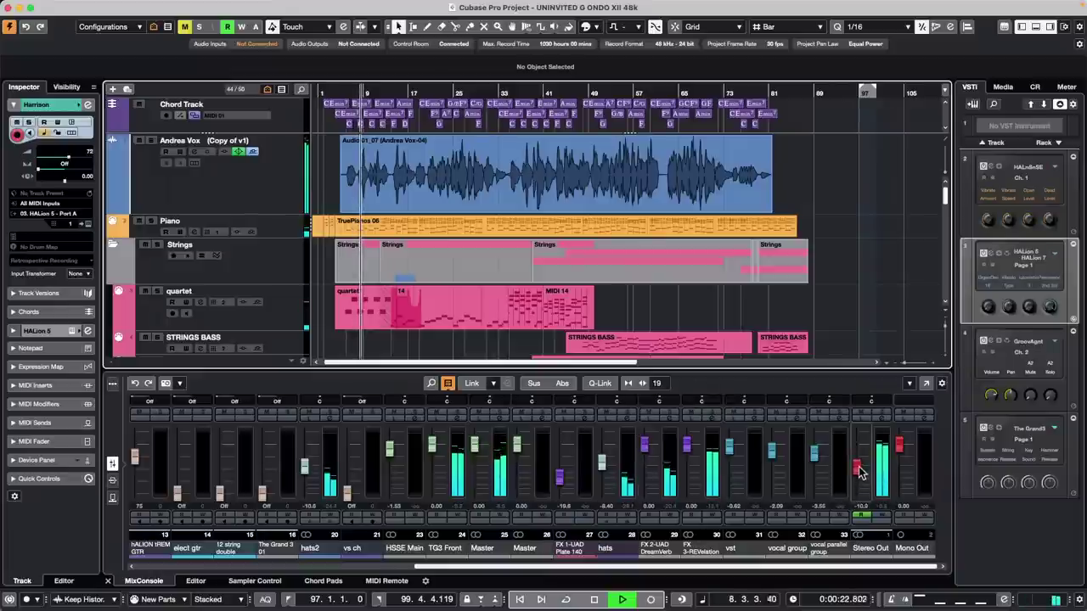
# - Disable automation Read on Stereo Out and pull its fader down to about -19
pyautogui.moveTo(858, 468); pyautogui.dragTo(858, 468)
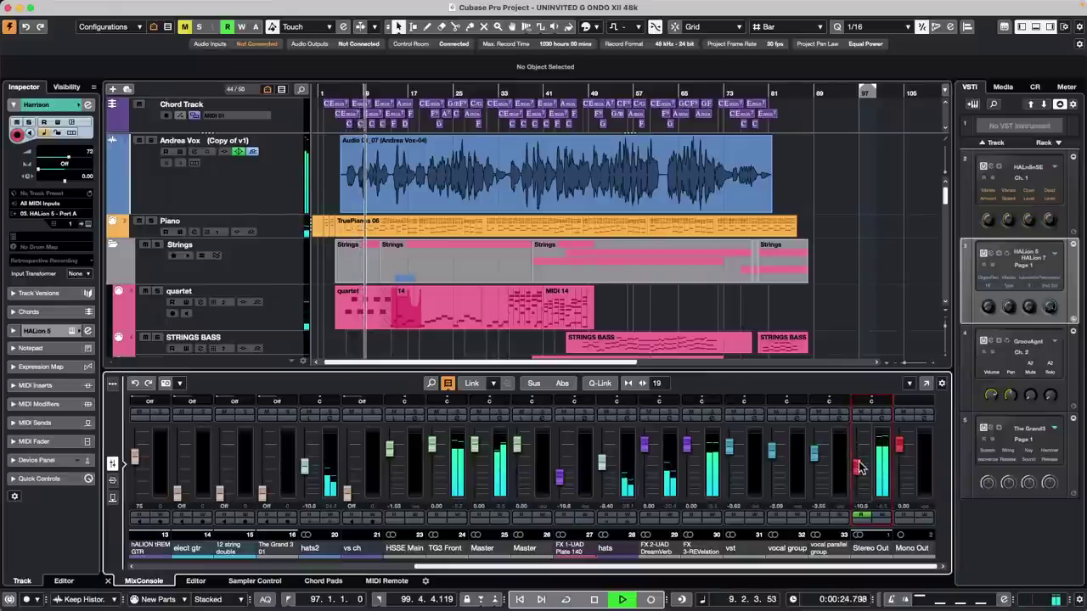
pyautogui.click(861, 515)
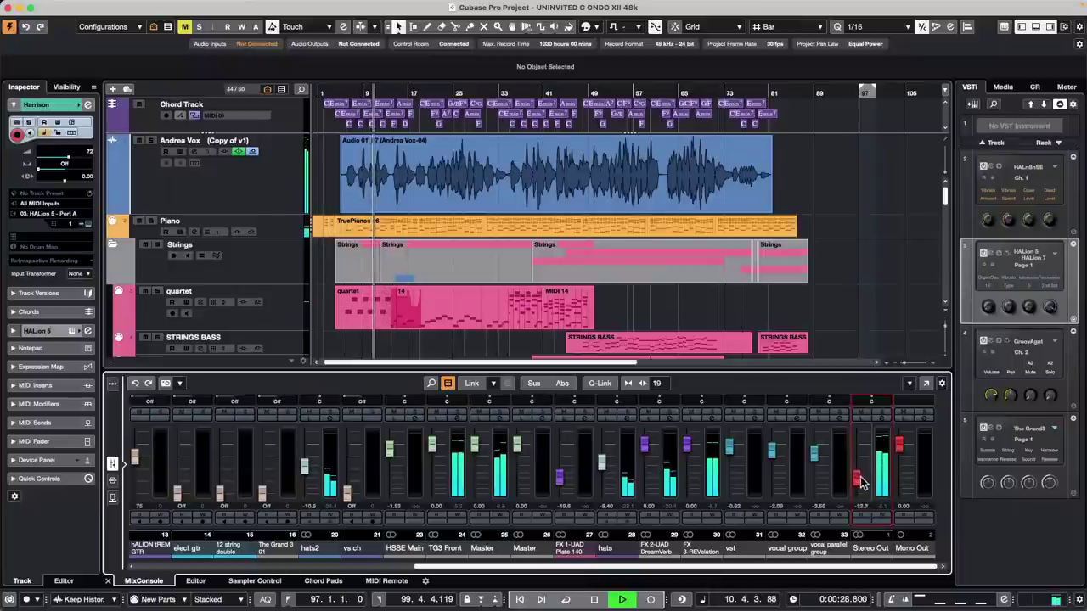
pyautogui.moveTo(860, 482)
pyautogui.mouseDown()
pyautogui.moveTo(860, 500)
pyautogui.moveTo(860, 486)
pyautogui.mouseUp()
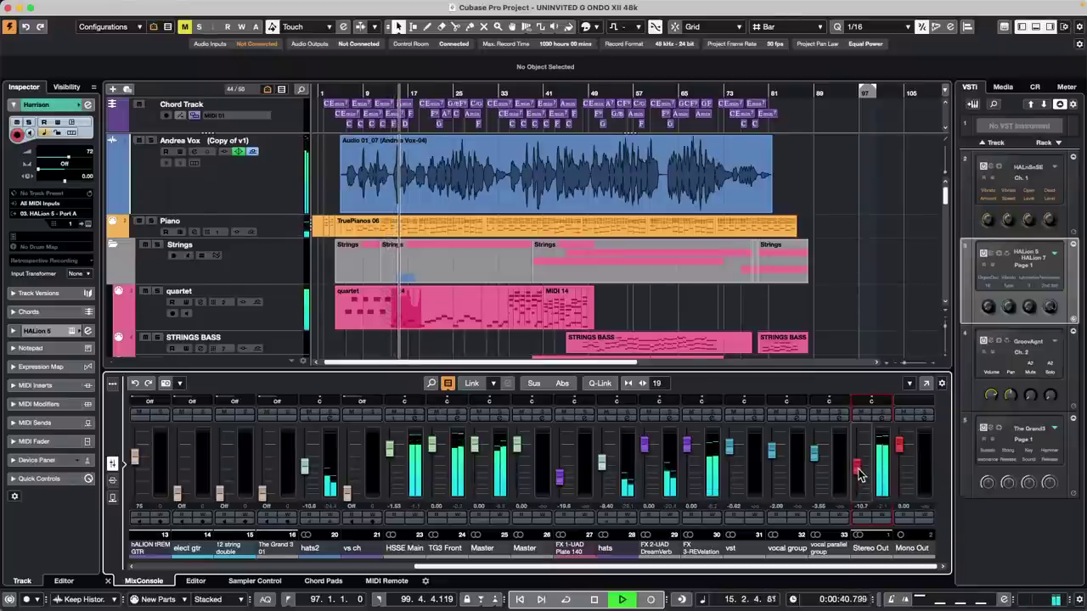
pyautogui.moveTo(859, 474); pyautogui.dragTo(860, 491)
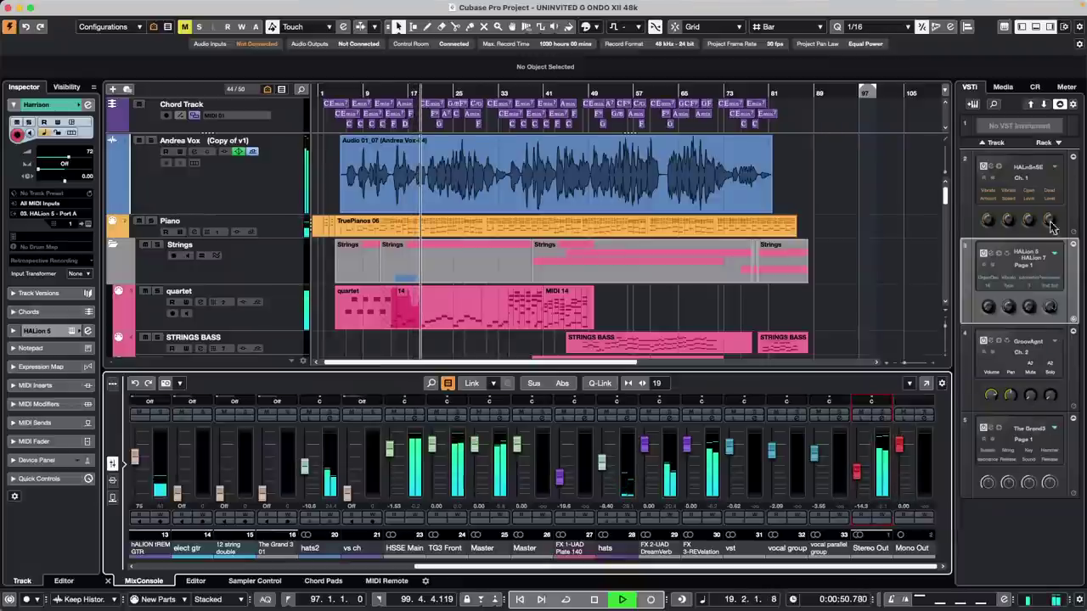
# - Show the Control Room, raise Stereo Out to about -5, and sweep Main to -oo and back to about -25
pyautogui.click(1035, 88)
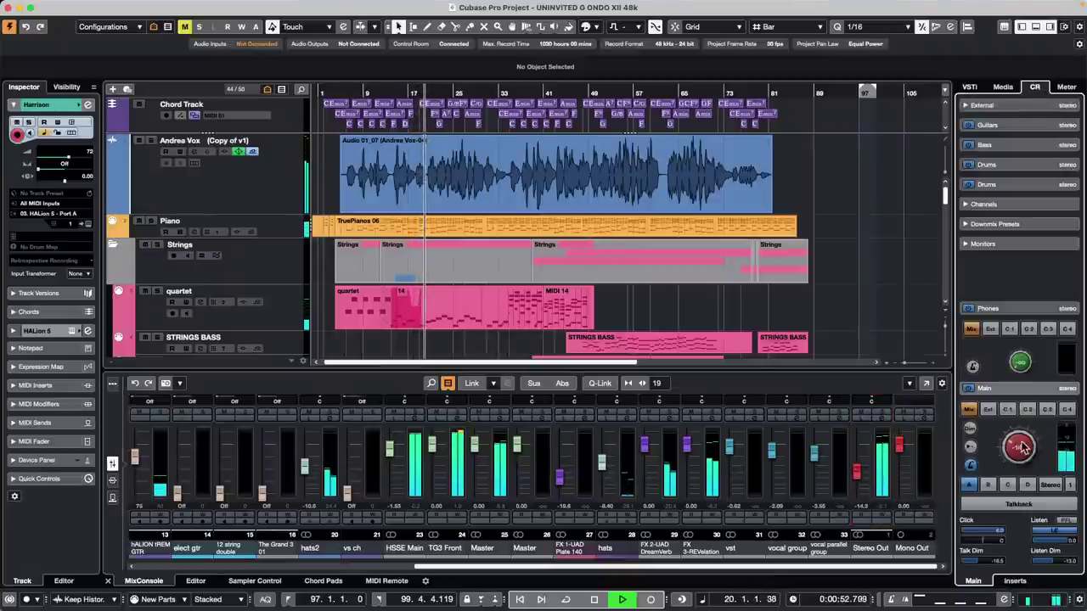
pyautogui.moveTo(1017, 456)
pyautogui.mouseDown()
pyautogui.moveTo(1012, 435)
pyautogui.moveTo(1008, 458)
pyautogui.moveTo(1004, 444)
pyautogui.mouseUp()
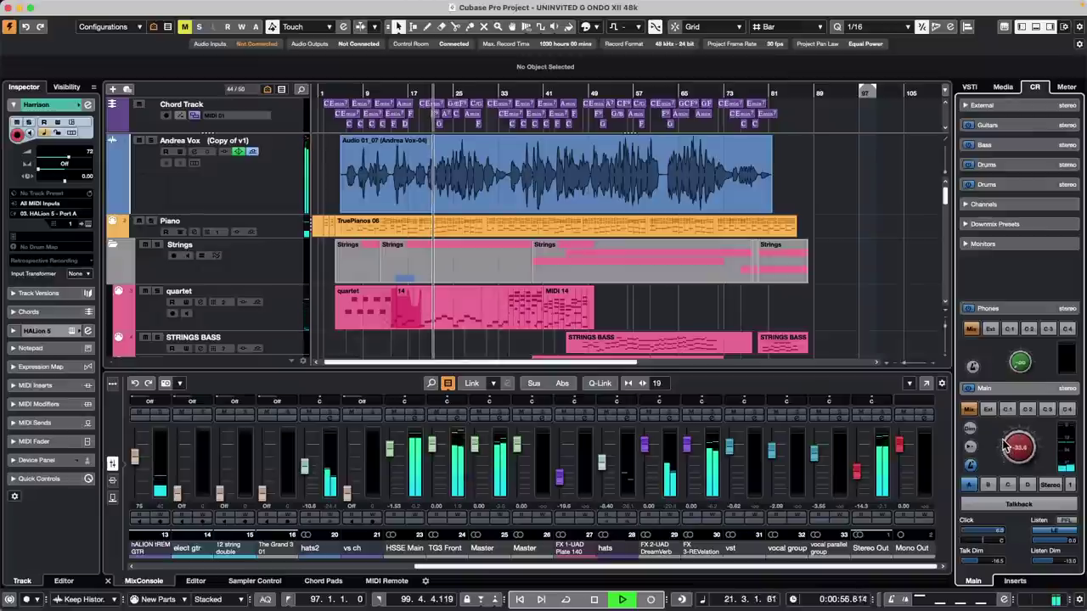
pyautogui.moveTo(856, 471); pyautogui.dragTo(859, 466)
pyautogui.moveTo(1028, 450); pyautogui.dragTo(1017, 469)
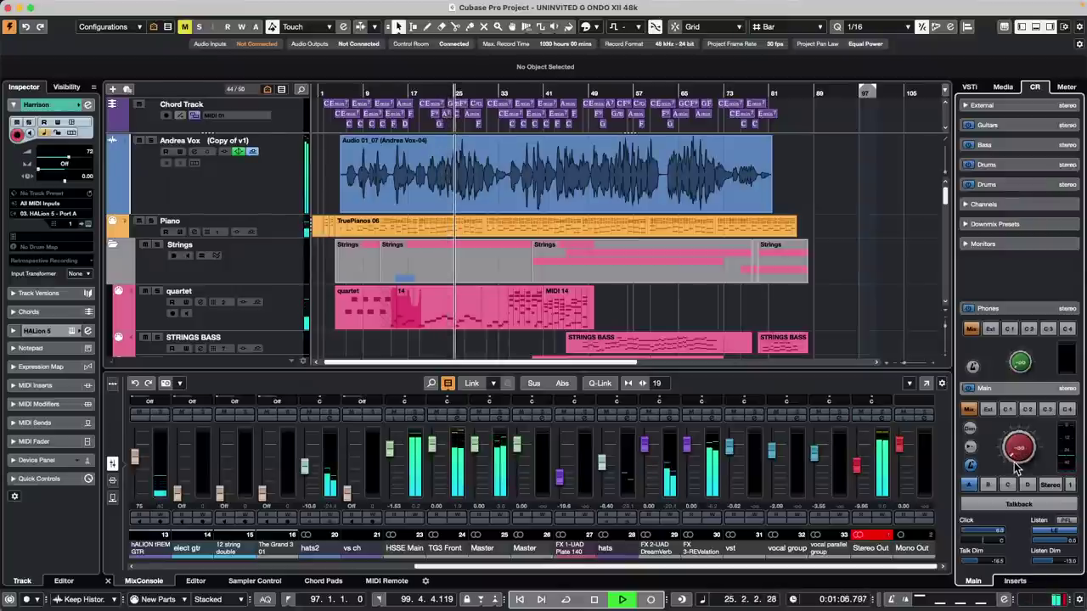
pyautogui.moveTo(1017, 469); pyautogui.dragTo(1009, 446)
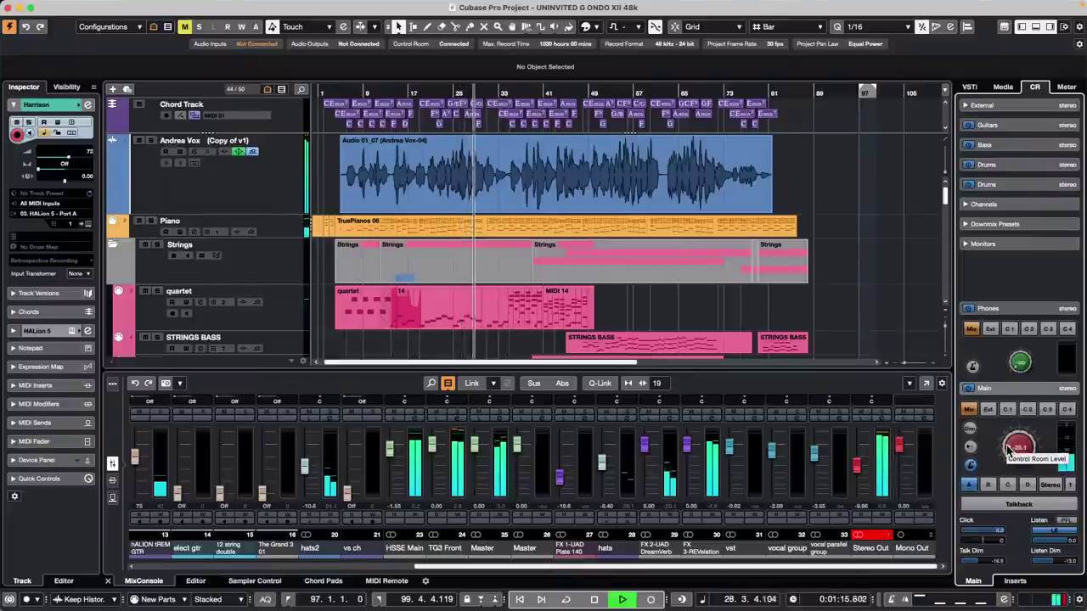
# - Expand Downmix Presets and compare preset 2 Mono against 1 Stereo, ending on Stereo
pyautogui.click(1007, 225)
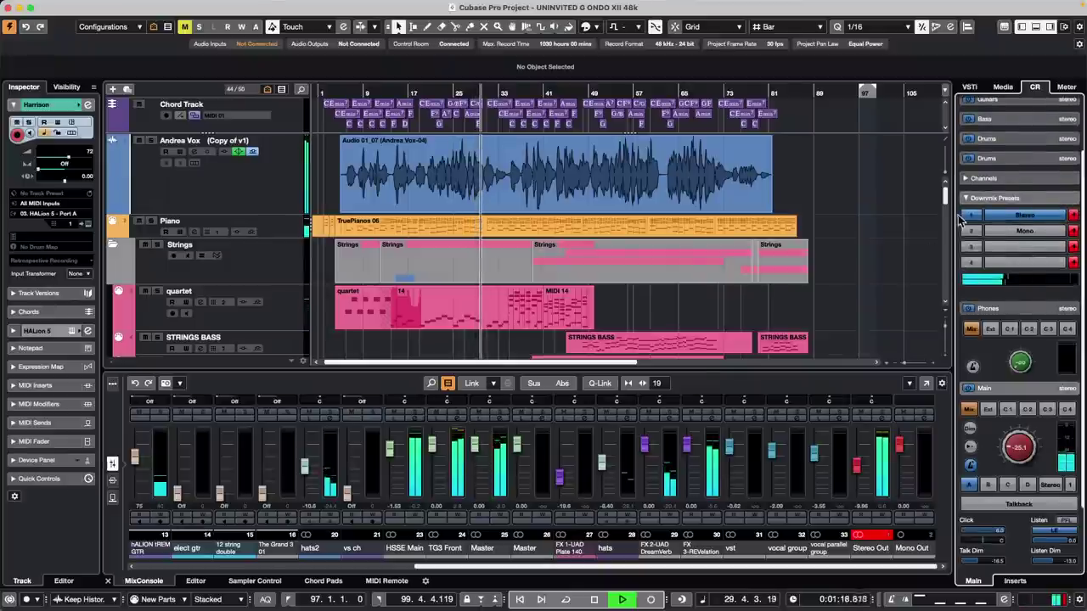
pyautogui.click(1024, 232)
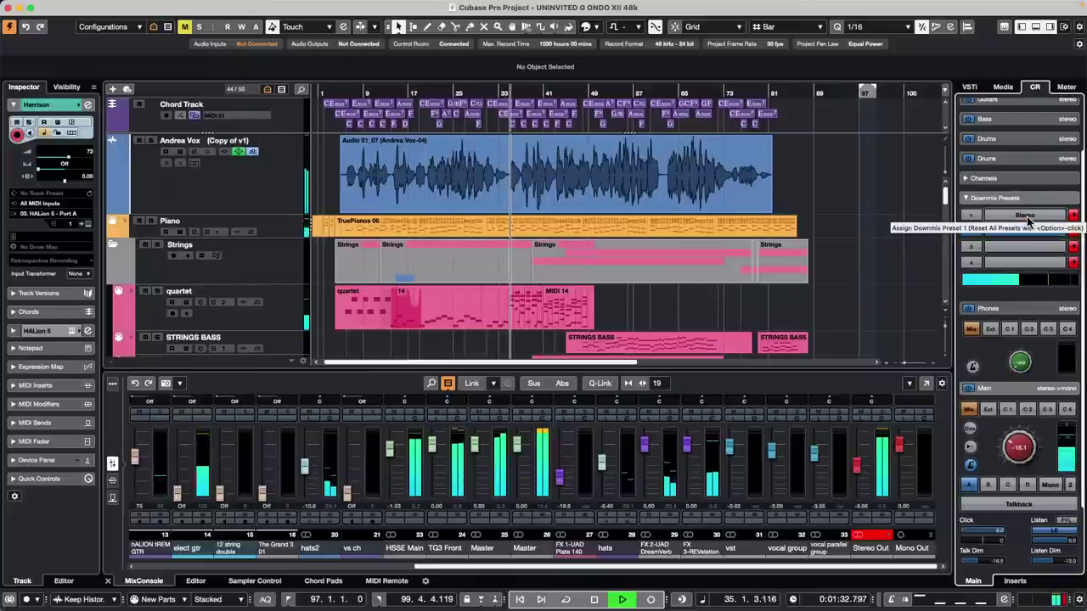
pyautogui.click(1027, 217)
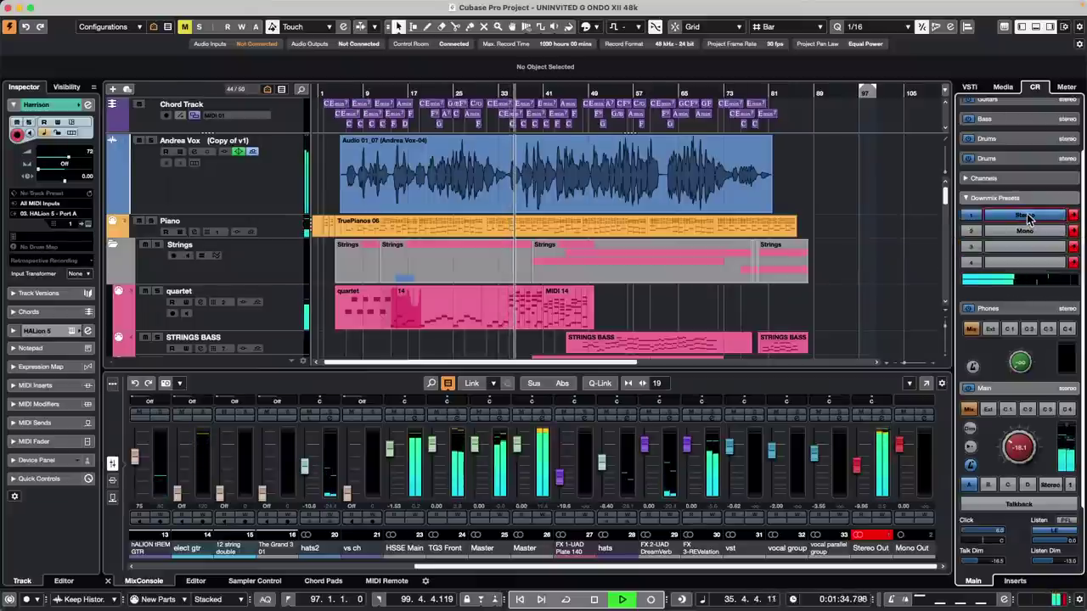
pyautogui.click(1027, 231)
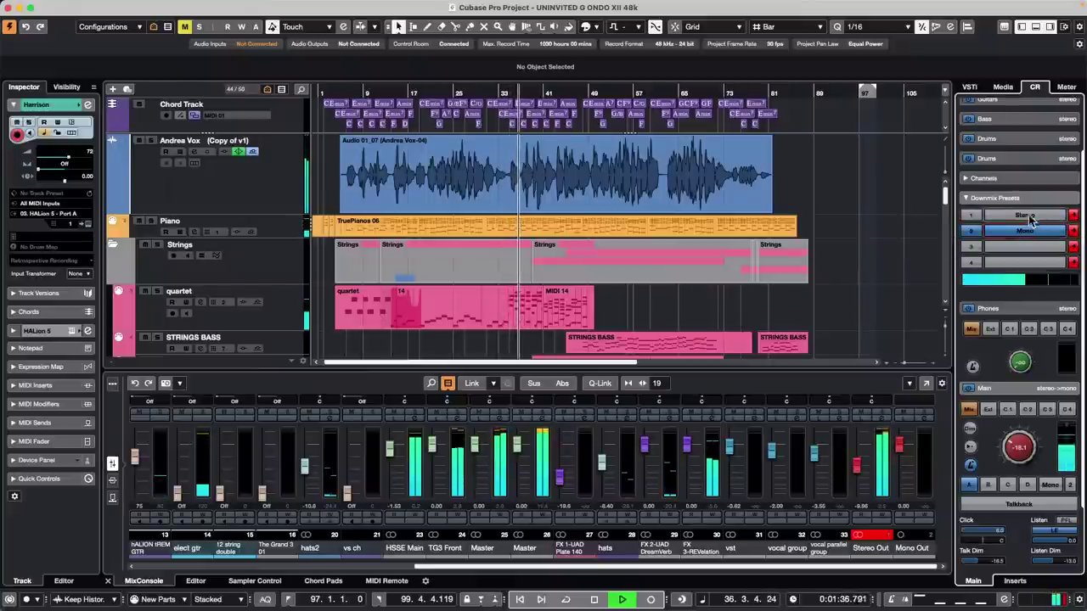
pyautogui.click(1029, 217)
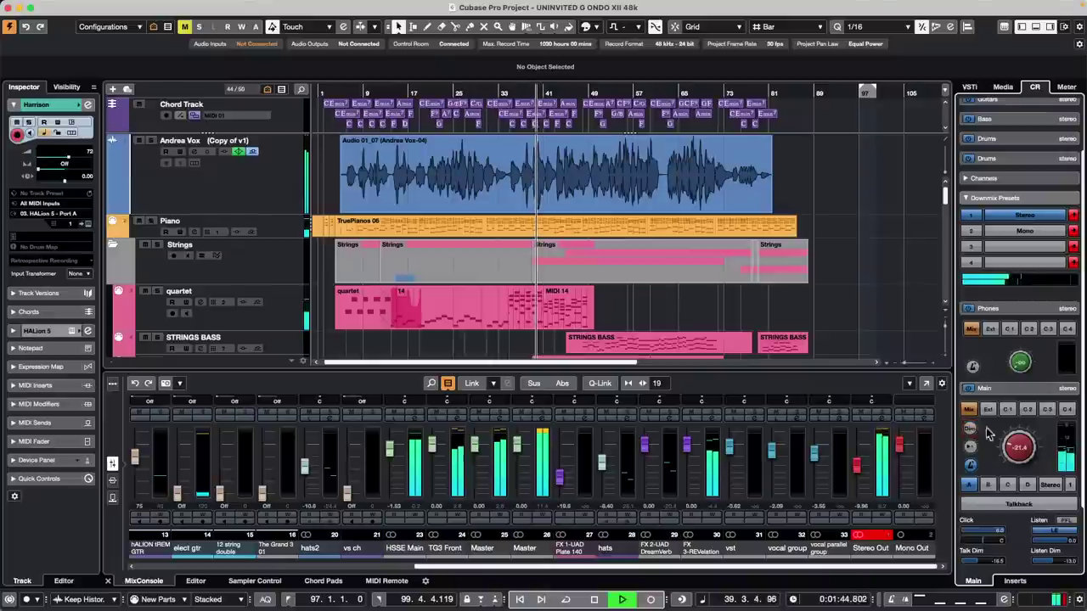
# - Try main monitor levels from about -37 to -18, toggling the reference level, then stop at -31.7
pyautogui.click(970, 447)
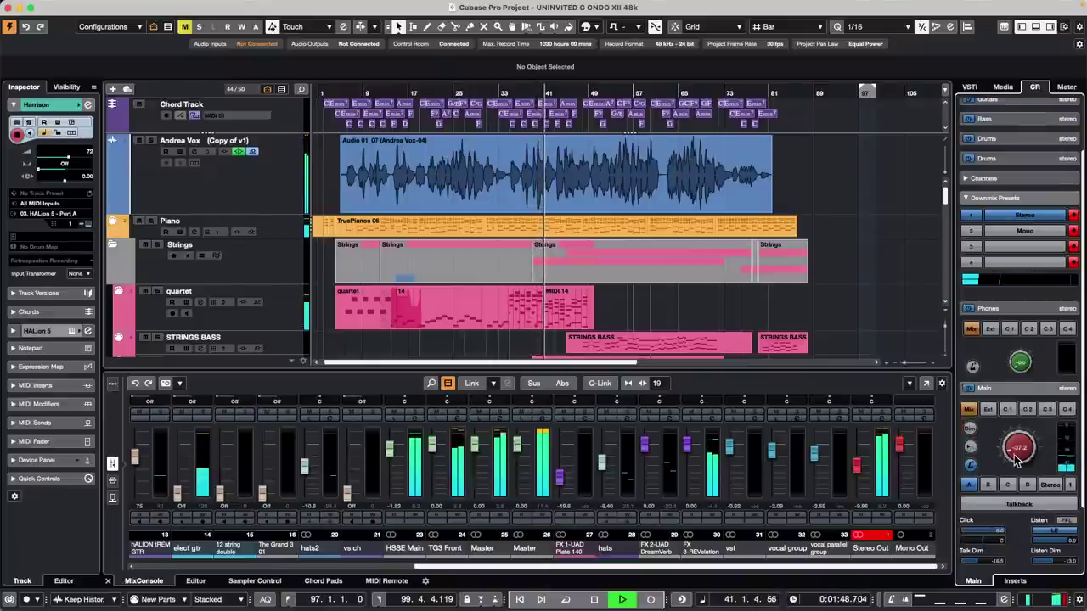
pyautogui.moveTo(1009, 459); pyautogui.dragTo(1011, 430)
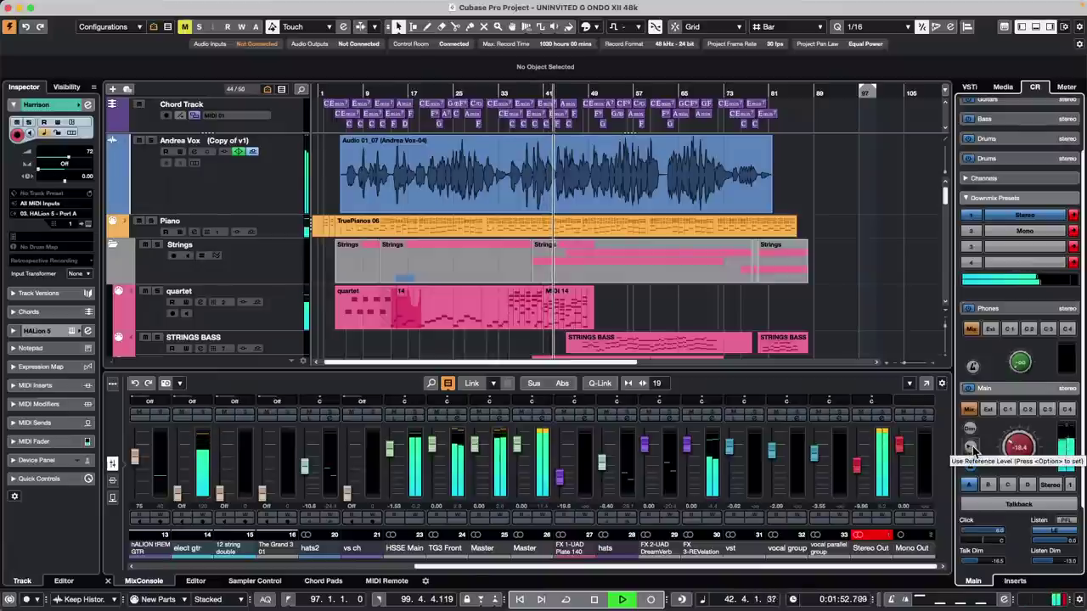
pyautogui.click(972, 449)
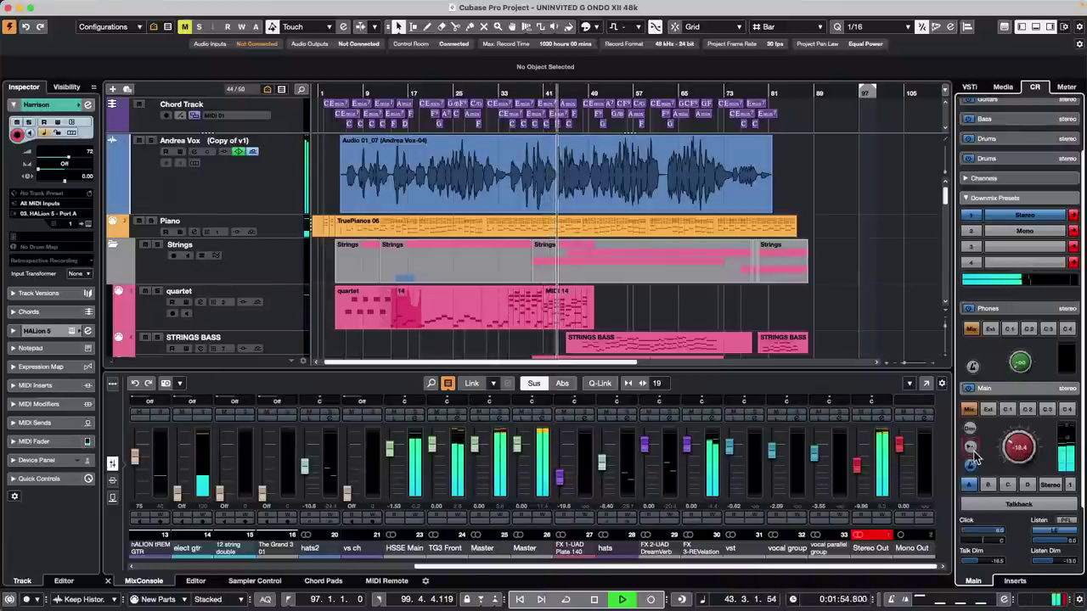
pyautogui.keyDown('alt'); pyautogui.click(971, 449); pyautogui.keyUp('alt')
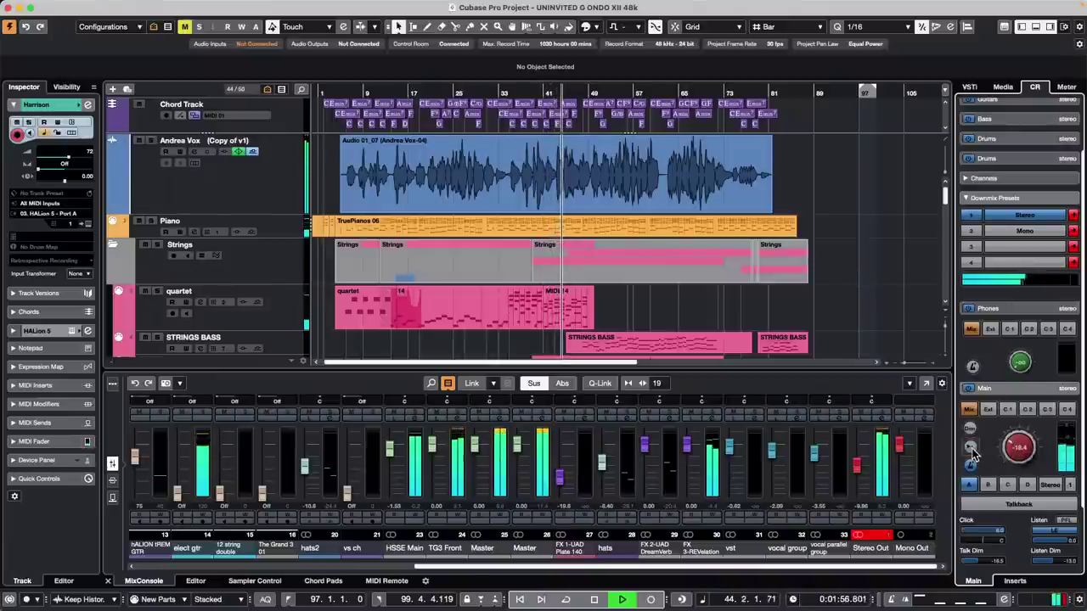
pyautogui.moveTo(1008, 450); pyautogui.dragTo(1004, 462)
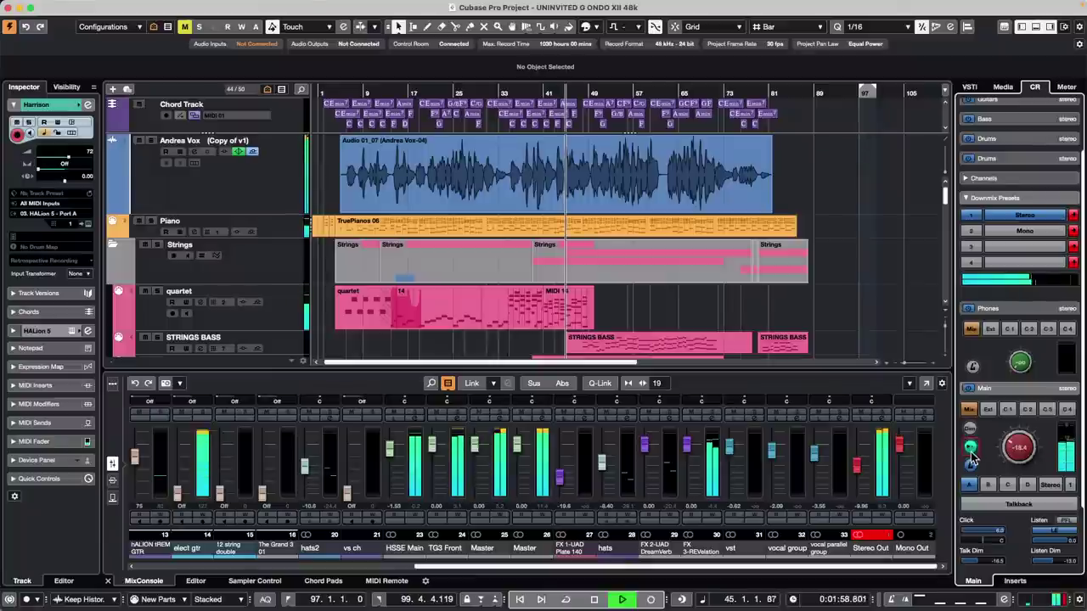
pyautogui.click(972, 449)
pyautogui.click(971, 449)
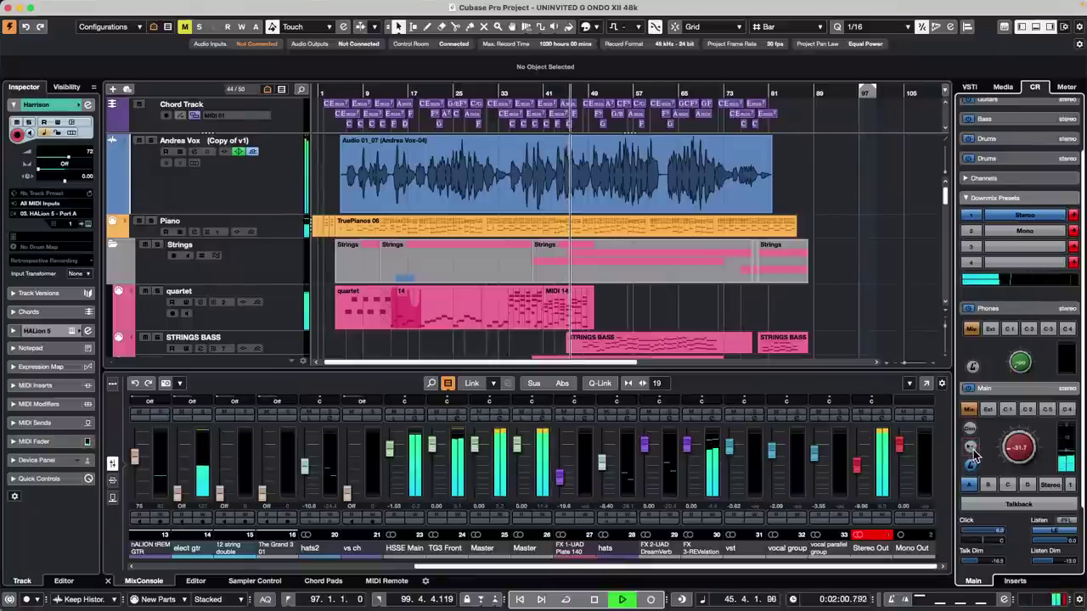
pyautogui.press('space')
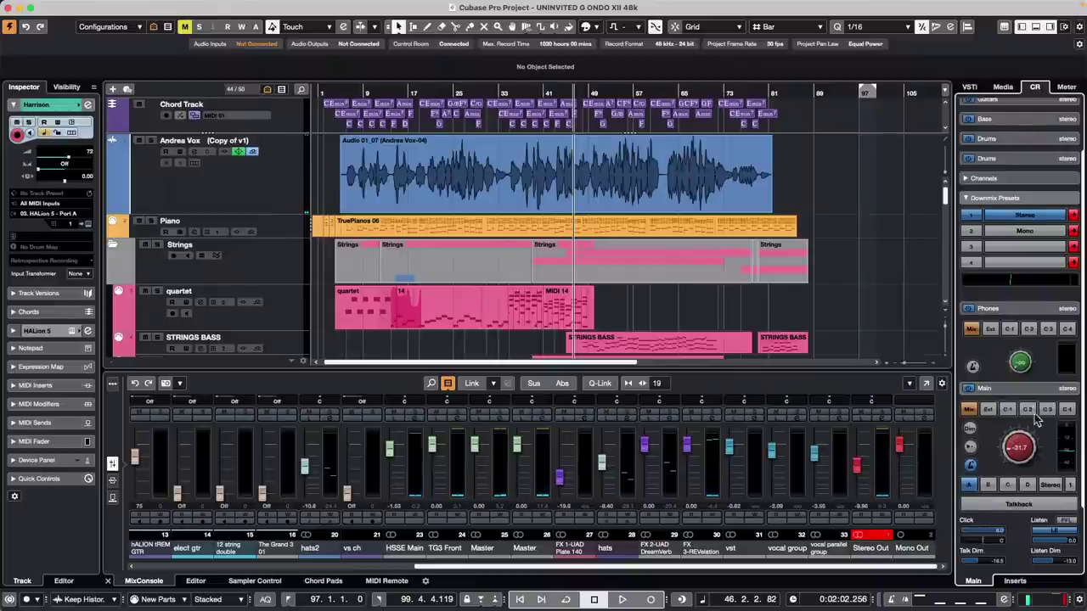
# - Play with the main monitor jumped to the -18.4 reference level, then stop playback
pyautogui.click(978, 447)
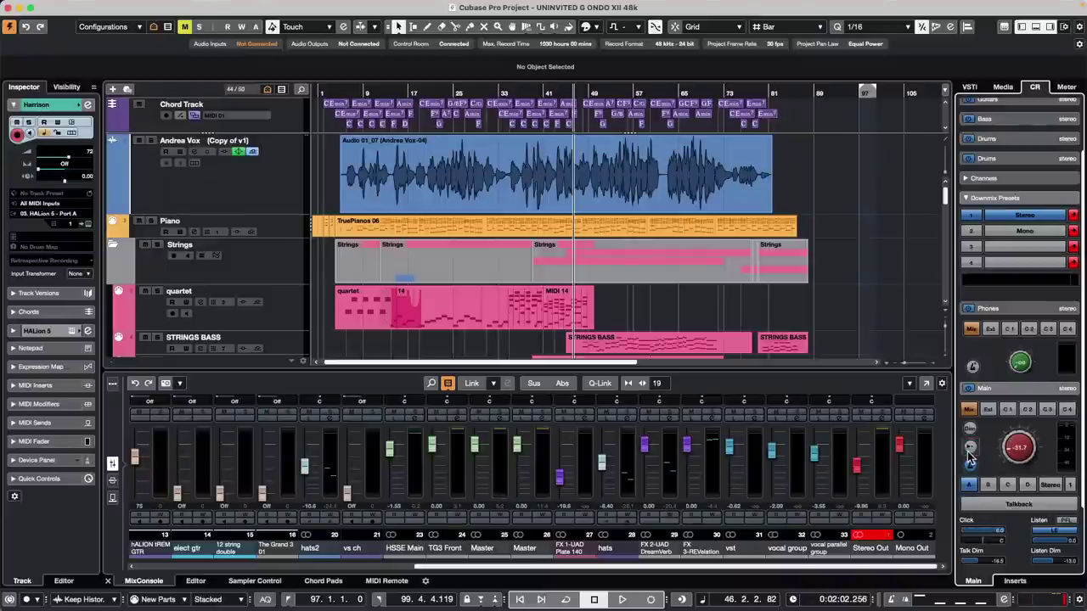
pyautogui.press('space')
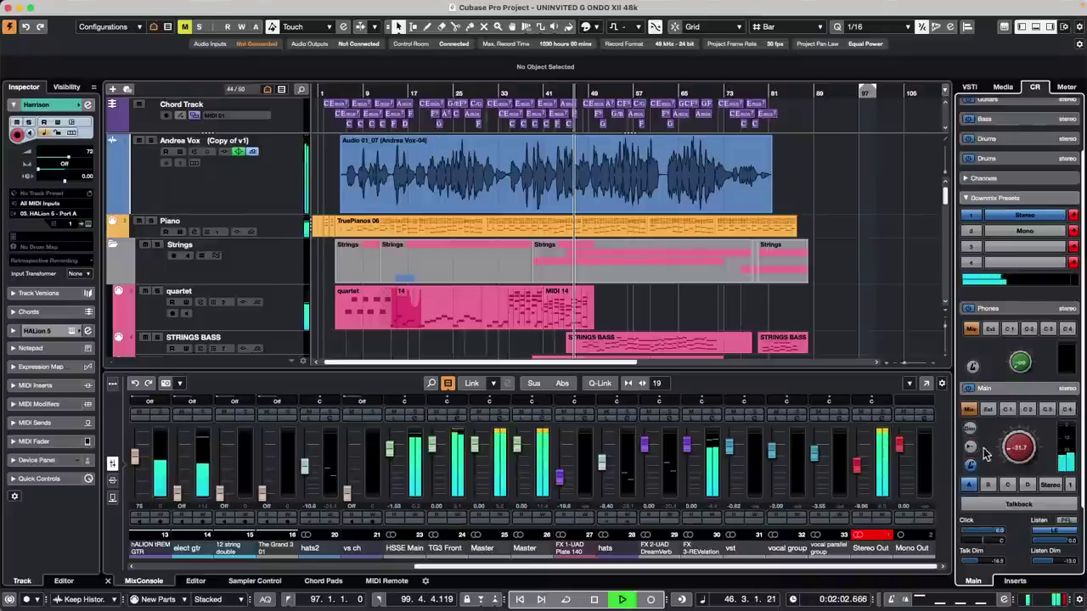
pyautogui.click(970, 447)
pyautogui.press('space')
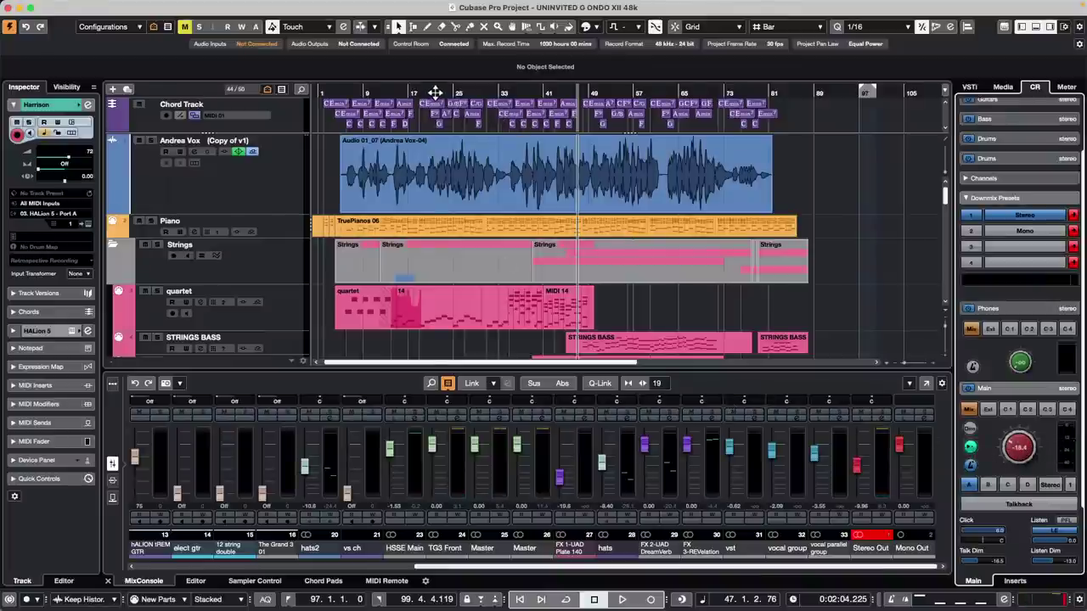
# - Start playback from bar 13 with the MixConsole enlarged over the track list
pyautogui.click(385, 91)
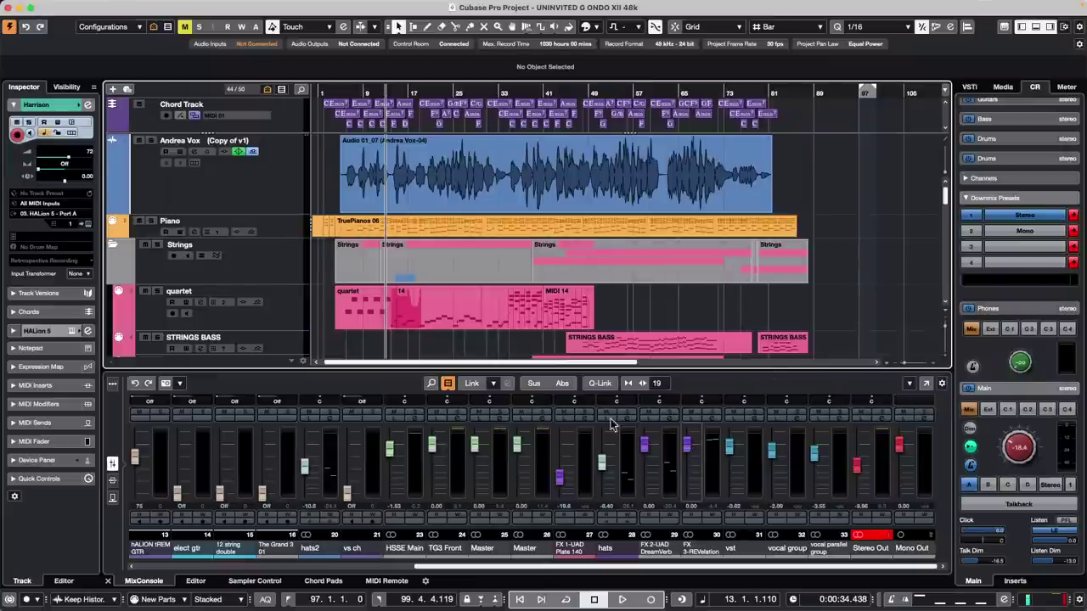
pyautogui.moveTo(646, 370); pyautogui.dragTo(654, 327)
pyautogui.press('space')
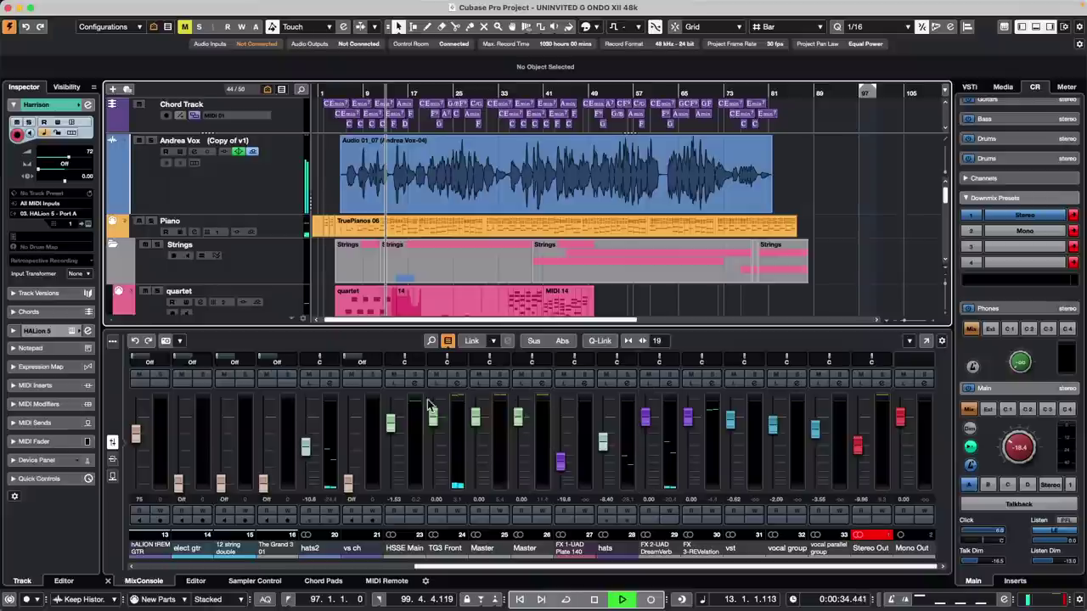
# - Solo and then unsolo the quartet and Andrea Vox channels in turn
pyautogui.moveTo(482, 568); pyautogui.dragTo(267, 543)
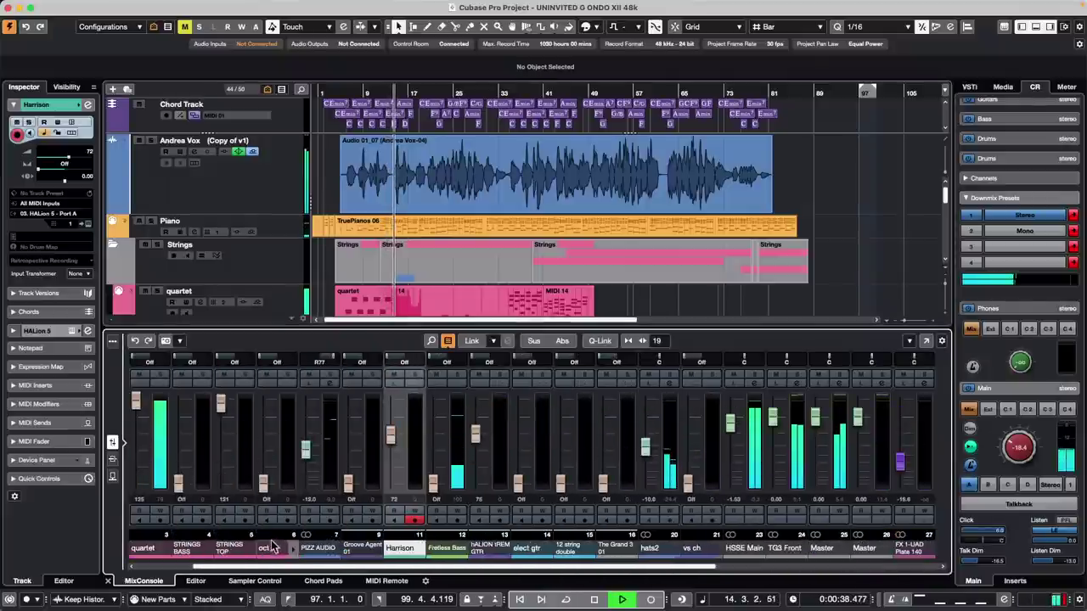
pyautogui.click(161, 375)
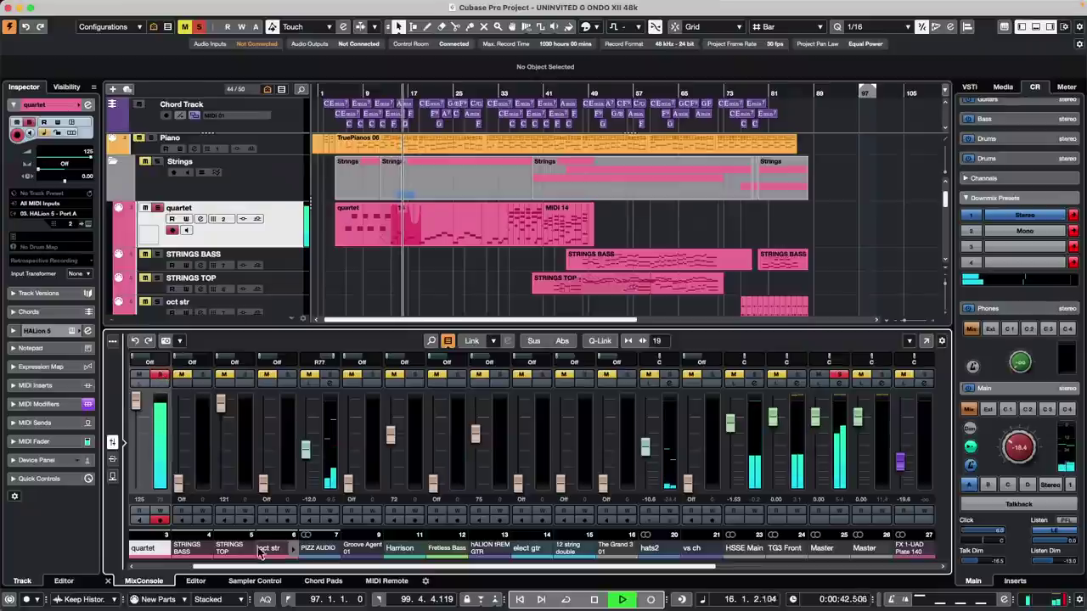
pyautogui.moveTo(281, 568); pyautogui.dragTo(222, 568)
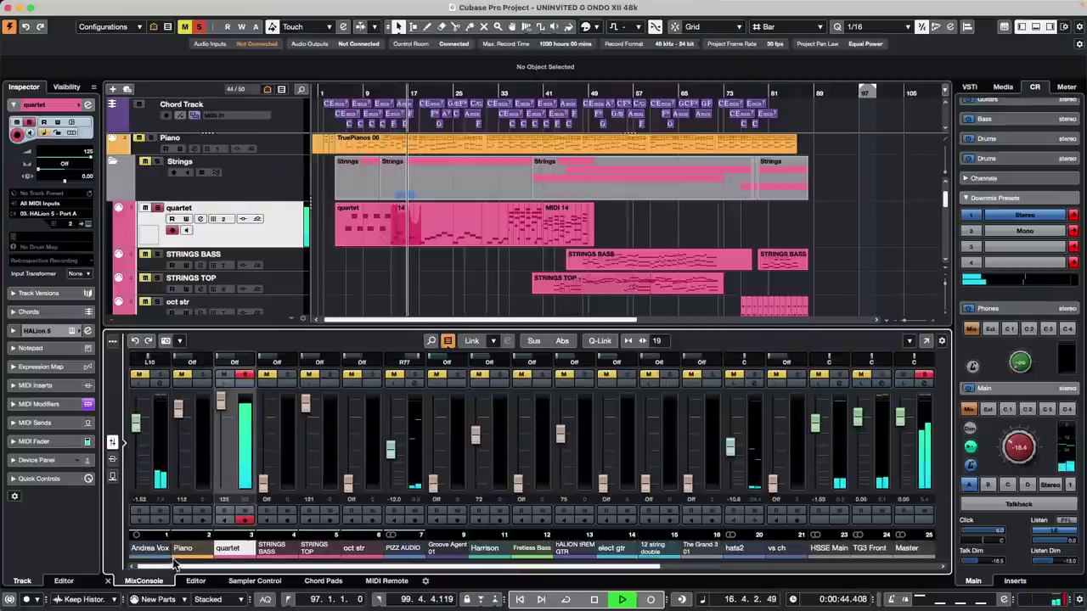
pyautogui.click(245, 375)
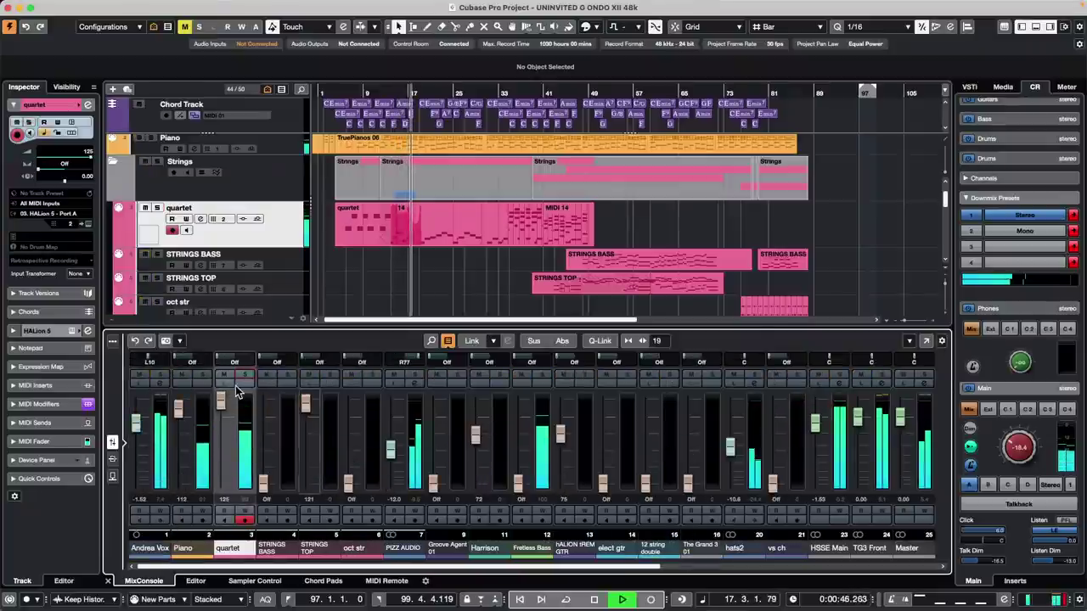
pyautogui.click(161, 376)
pyautogui.click(162, 376)
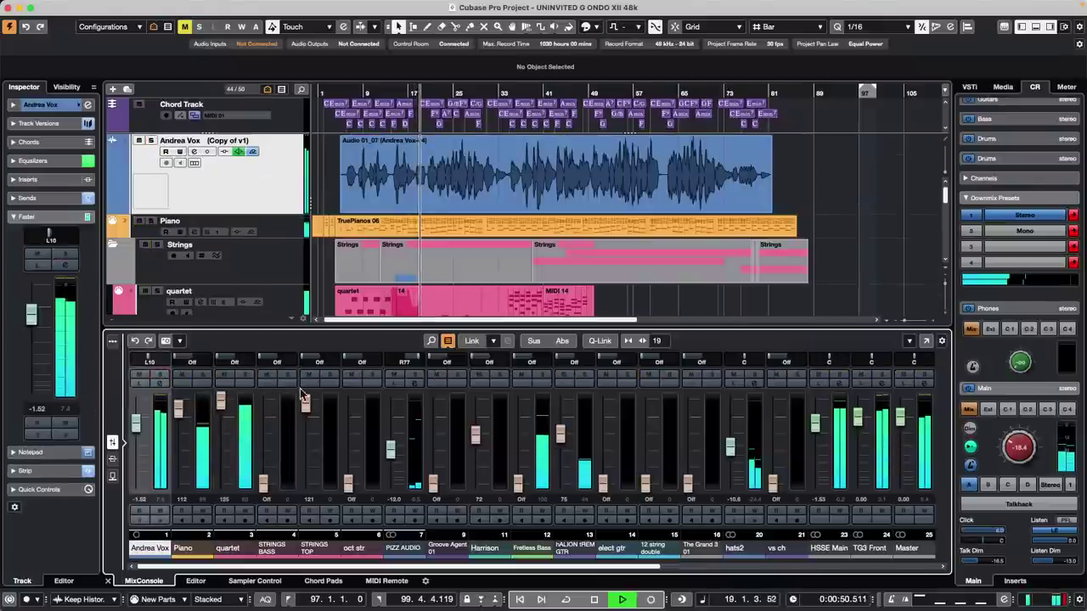
# - Listen to Andrea Vox alone with Control Room listen mode set to AFL and a lower Listen Dim
pyautogui.click(141, 383)
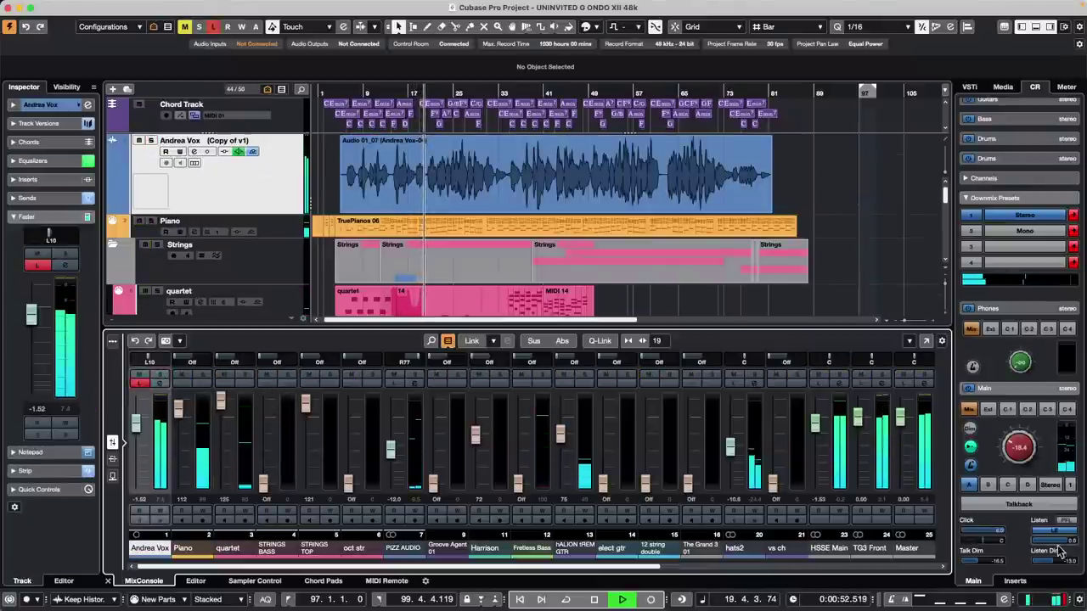
pyautogui.click(1070, 521)
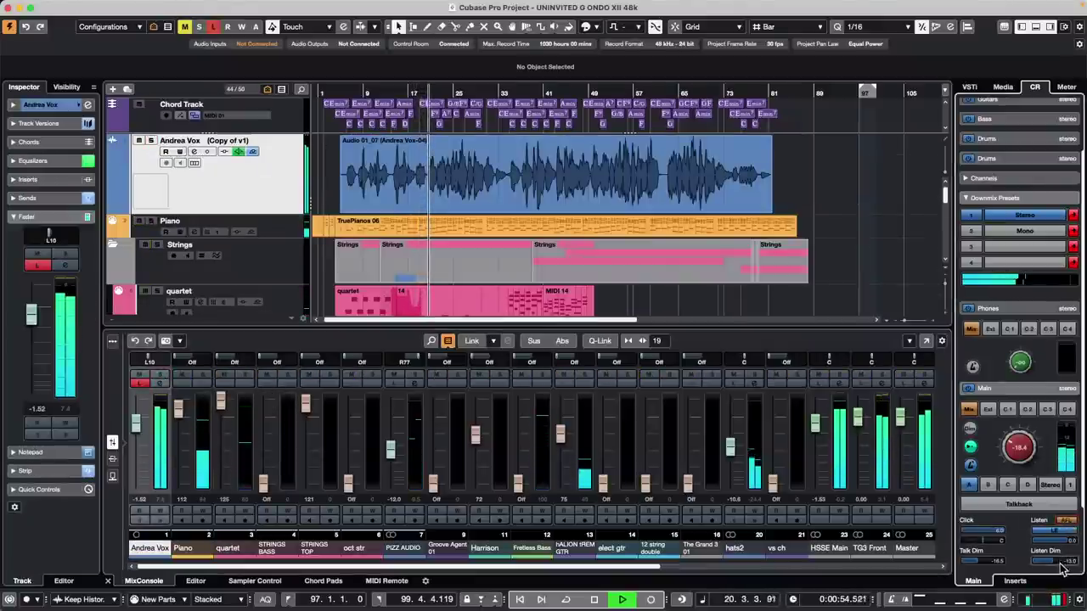
pyautogui.moveTo(1054, 562)
pyautogui.mouseDown()
pyautogui.moveTo(1026, 568)
pyautogui.moveTo(1053, 566)
pyautogui.mouseUp()
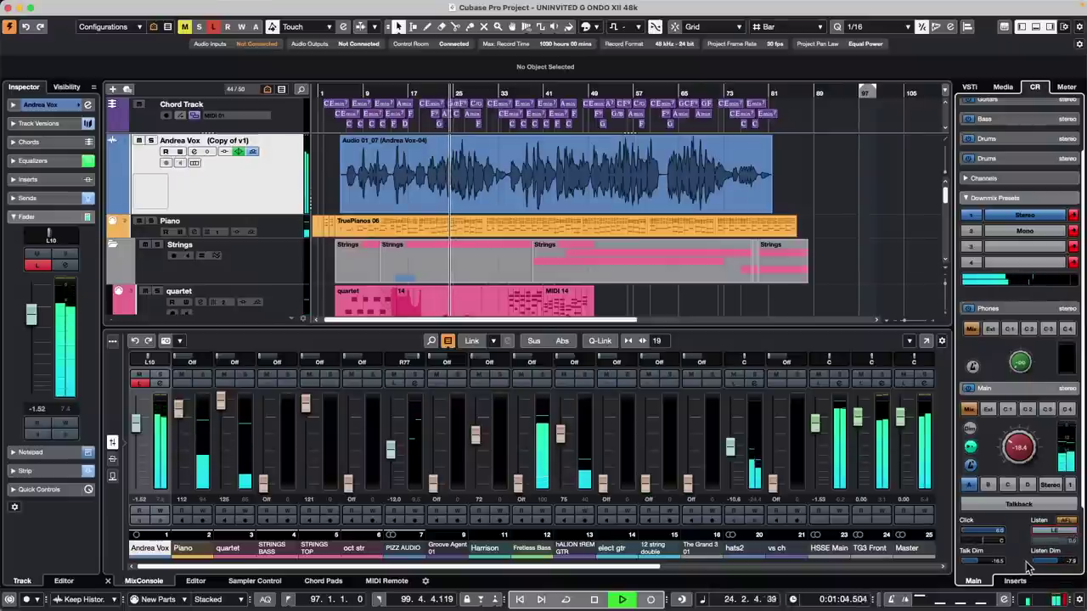
# - Toggle Andrea Vox's solo and listen several times, leaving both off
pyautogui.click(139, 383)
pyautogui.click(158, 378)
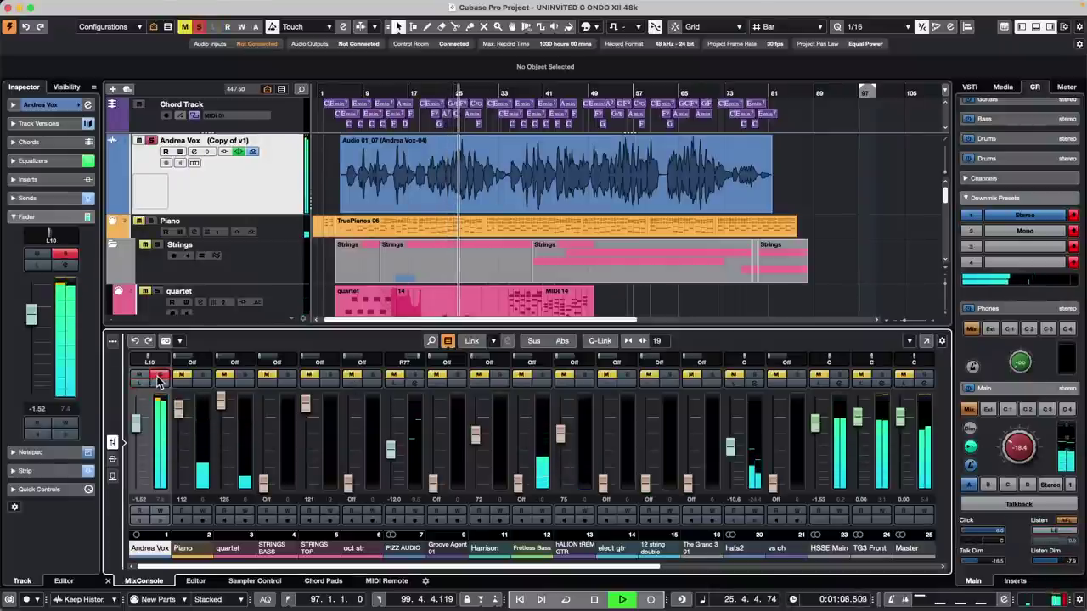
pyautogui.click(159, 378)
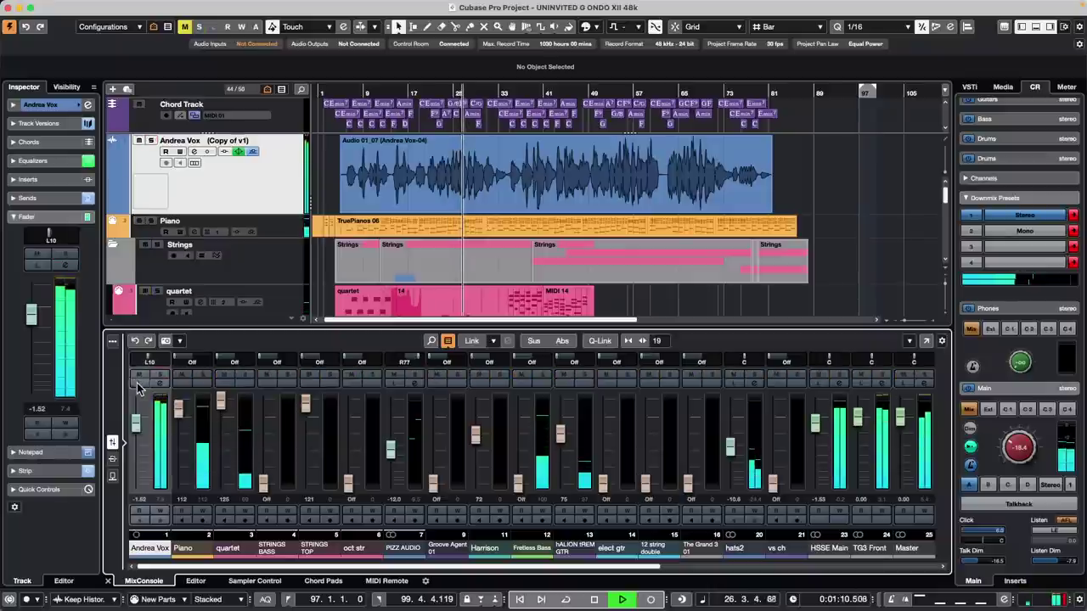
pyautogui.click(139, 384)
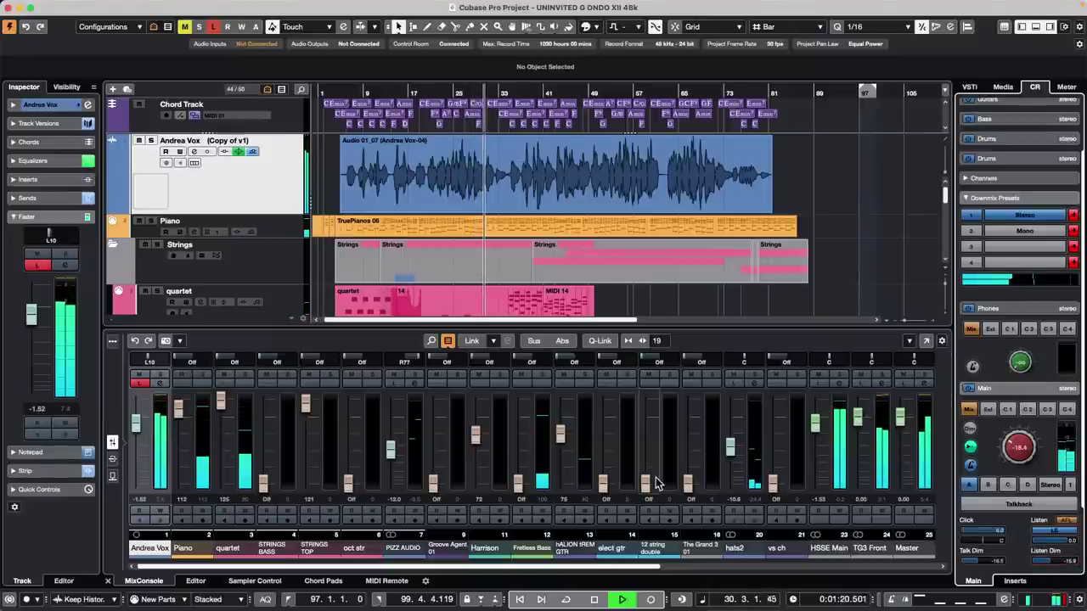
pyautogui.click(140, 383)
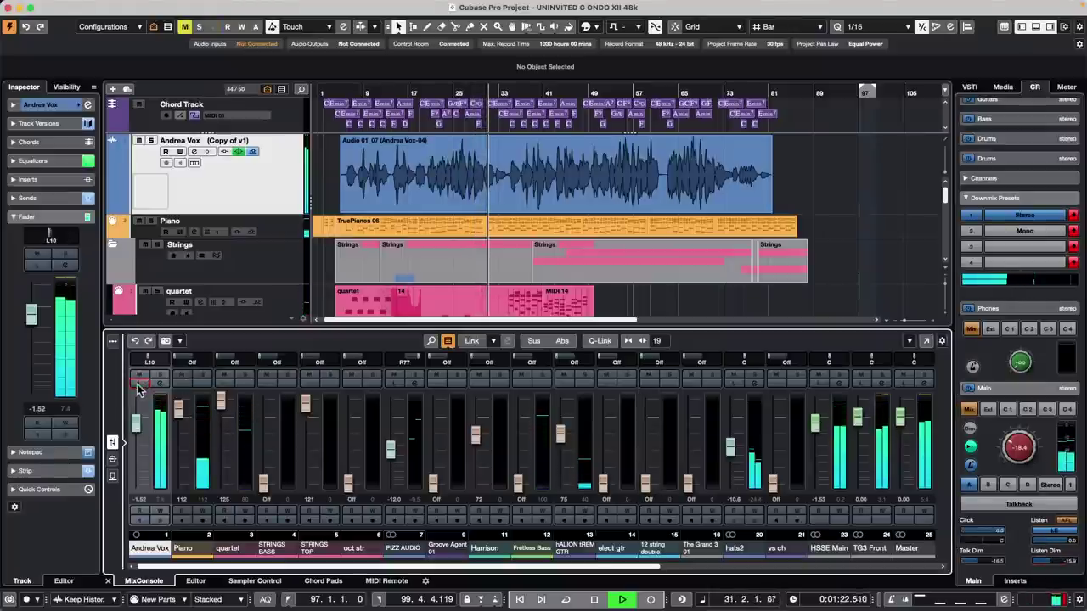
pyautogui.click(140, 383)
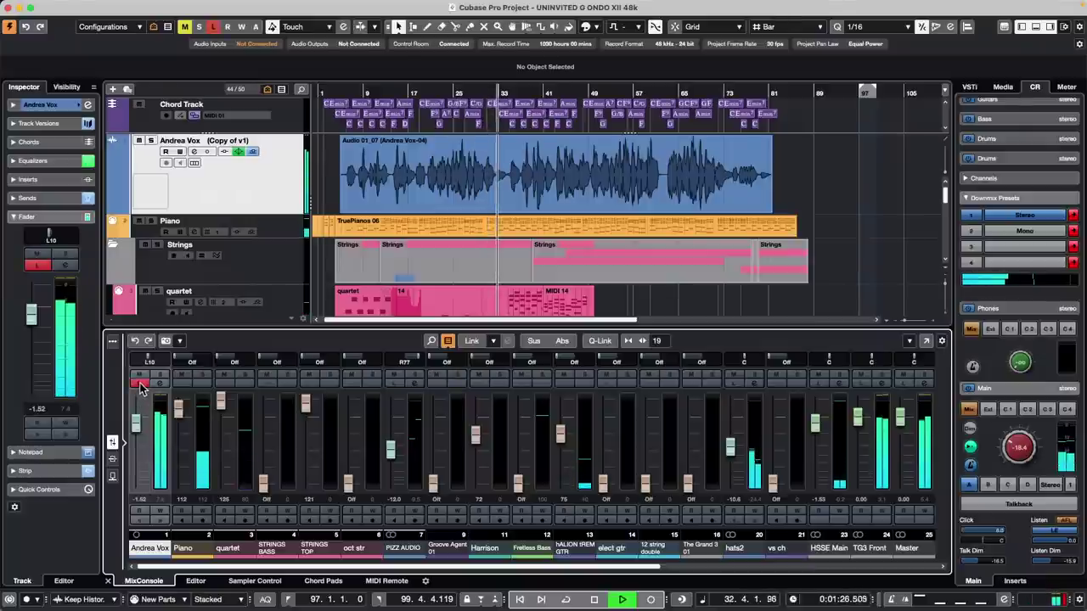
pyautogui.click(139, 383)
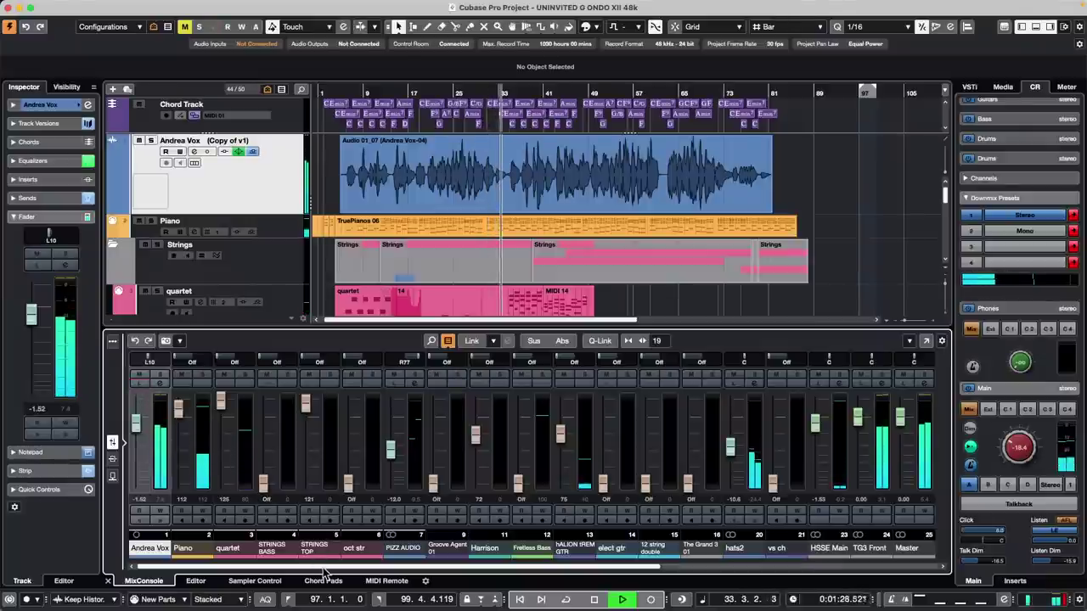
pyautogui.moveTo(492, 569); pyautogui.dragTo(800, 571)
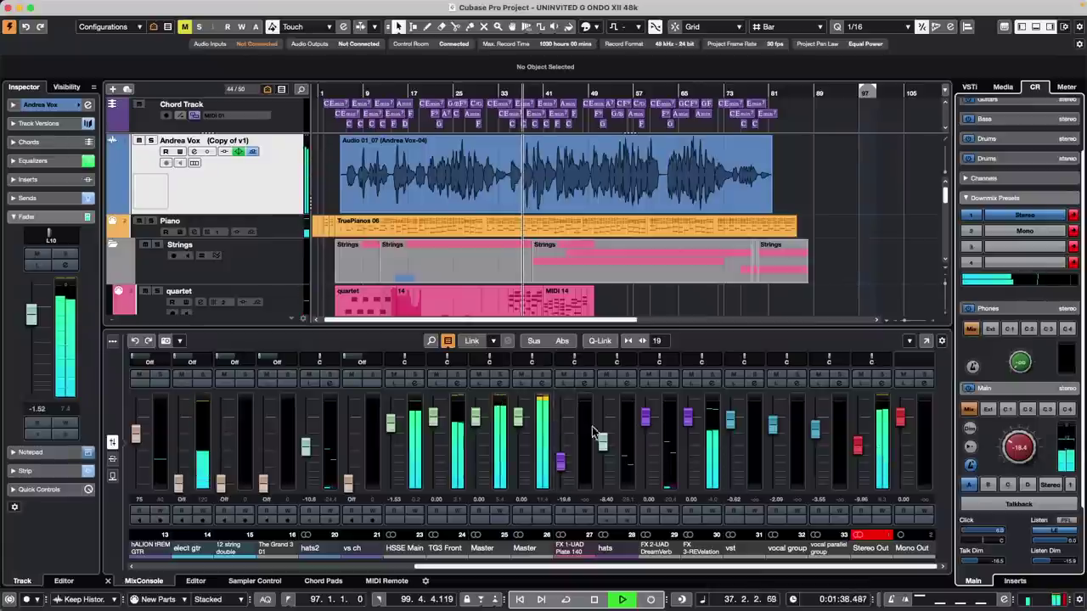
# - Solo then unsolo the FX 3-REVelation return, and listen to it alone
pyautogui.click(715, 379)
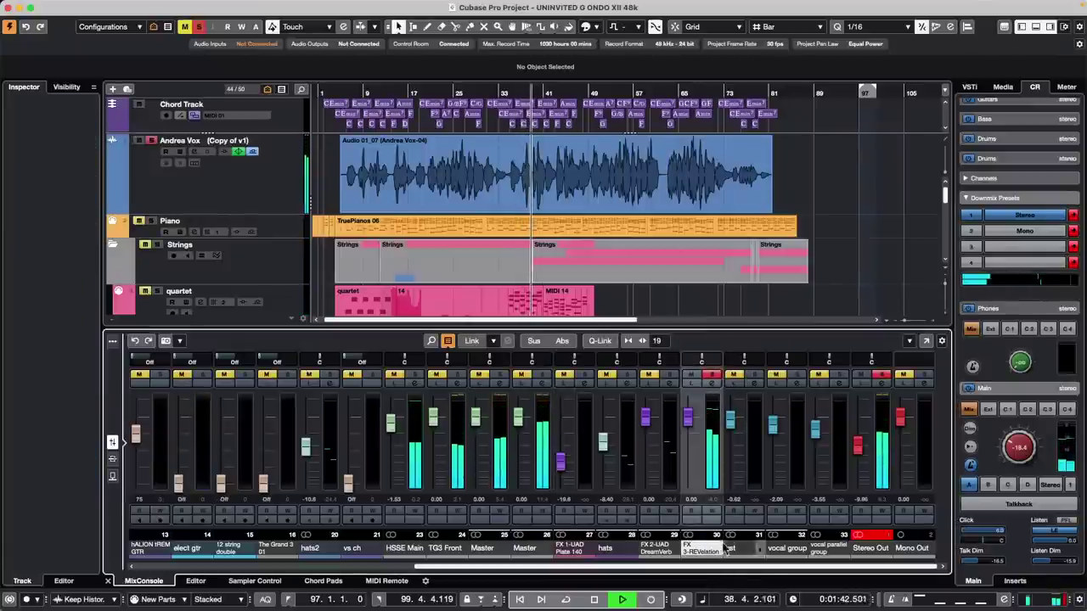
pyautogui.moveTo(715, 568); pyautogui.dragTo(392, 564)
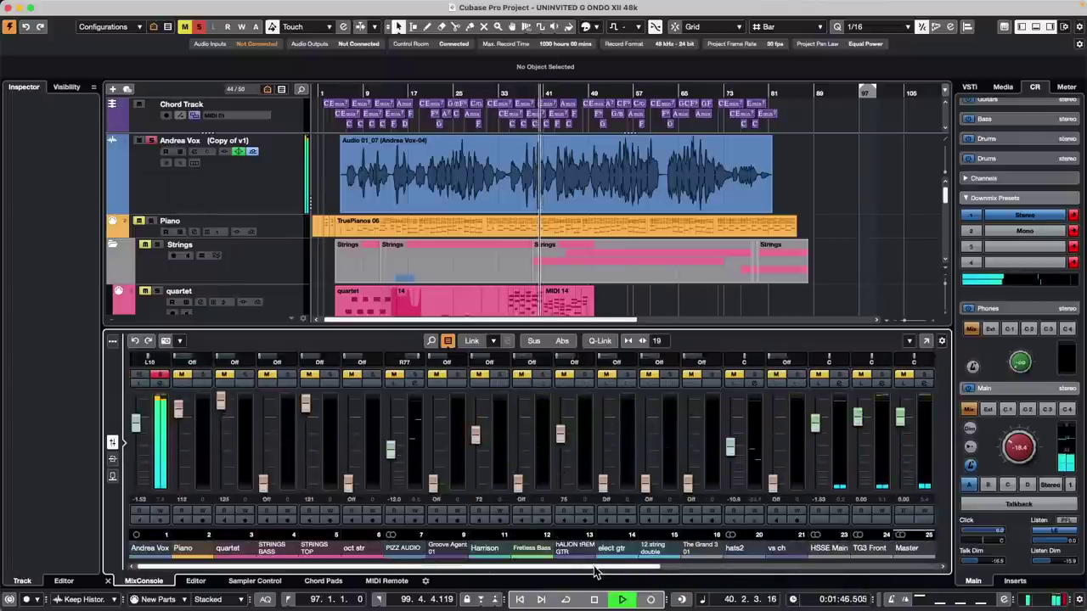
pyautogui.moveTo(581, 556); pyautogui.dragTo(854, 557)
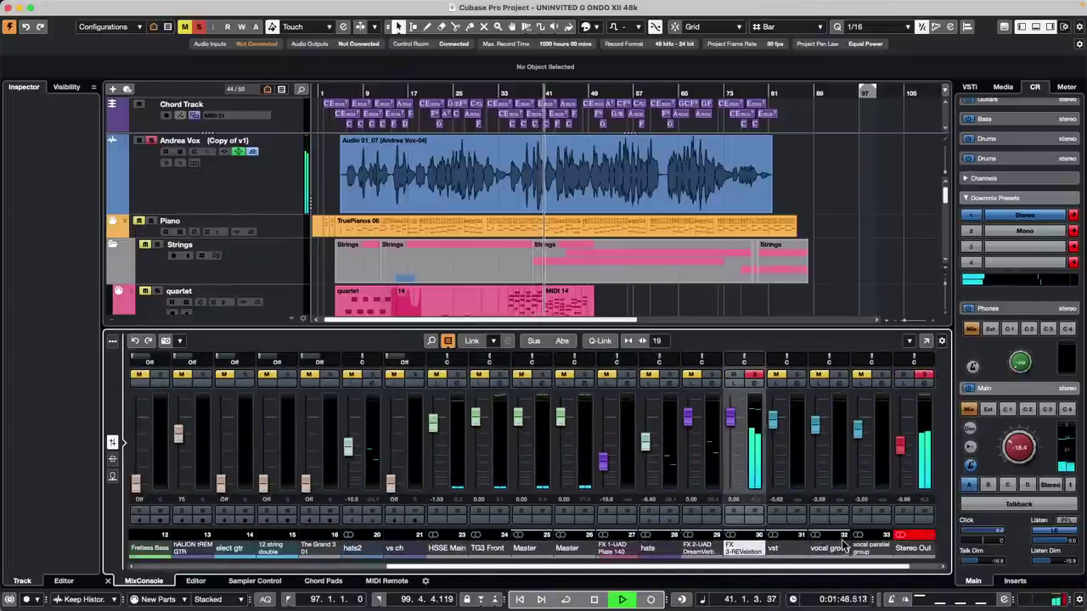
pyautogui.click(754, 374)
pyautogui.click(735, 384)
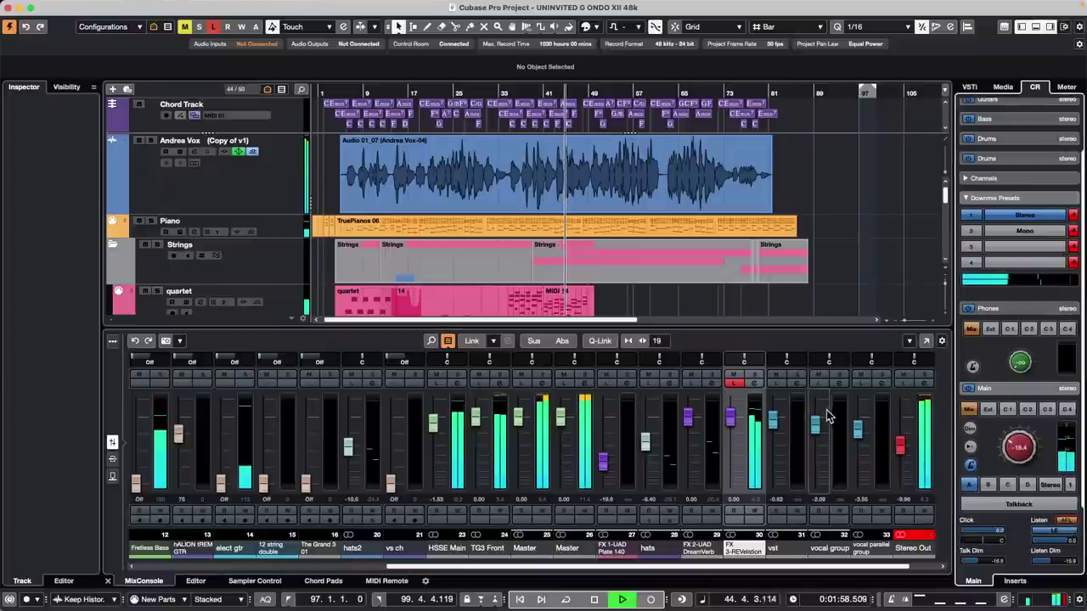
# - Give FX 3-REVelation's EQ a -19.3 dB cut at 163.2 Hz and a 6.9 dB boost at 6146 Hz, then stop playback
pyautogui.click(754, 373)
pyautogui.moveTo(393, 281); pyautogui.dragTo(404, 345)
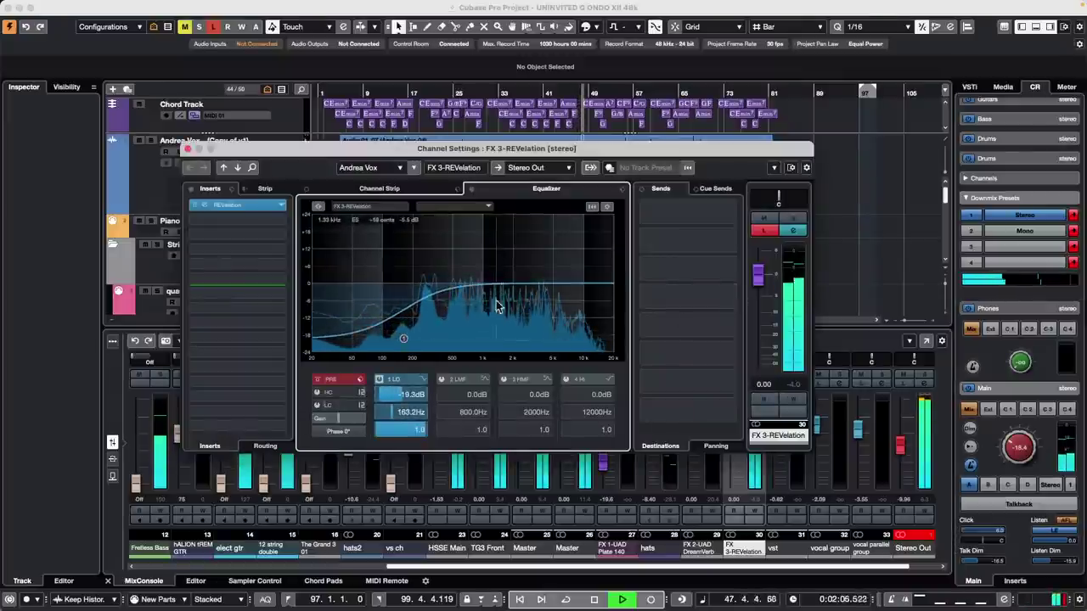
pyautogui.moveTo(512, 283); pyautogui.dragTo(562, 265)
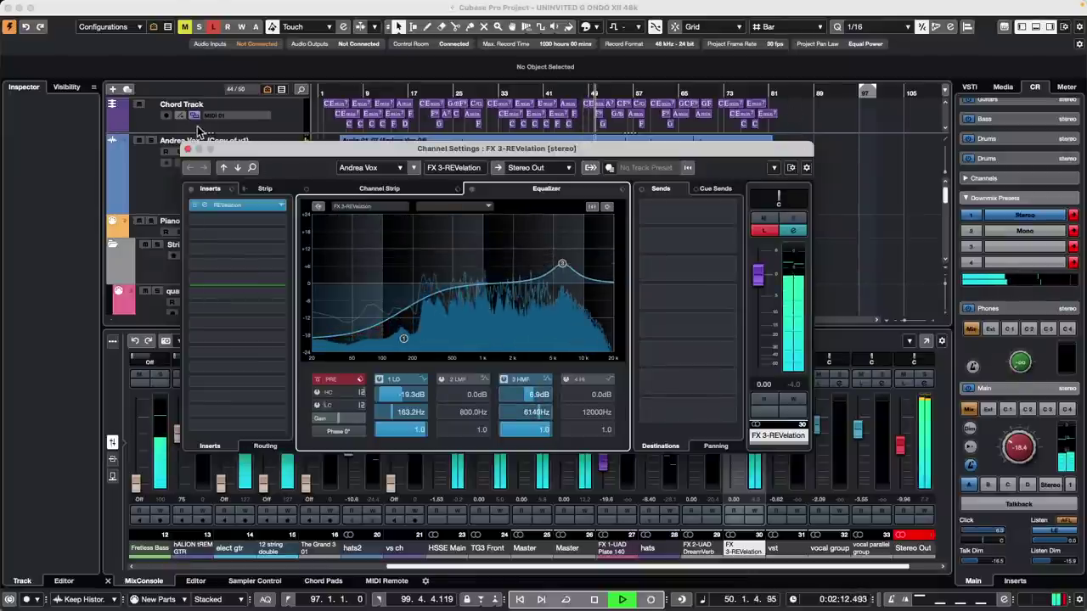
pyautogui.click(188, 149)
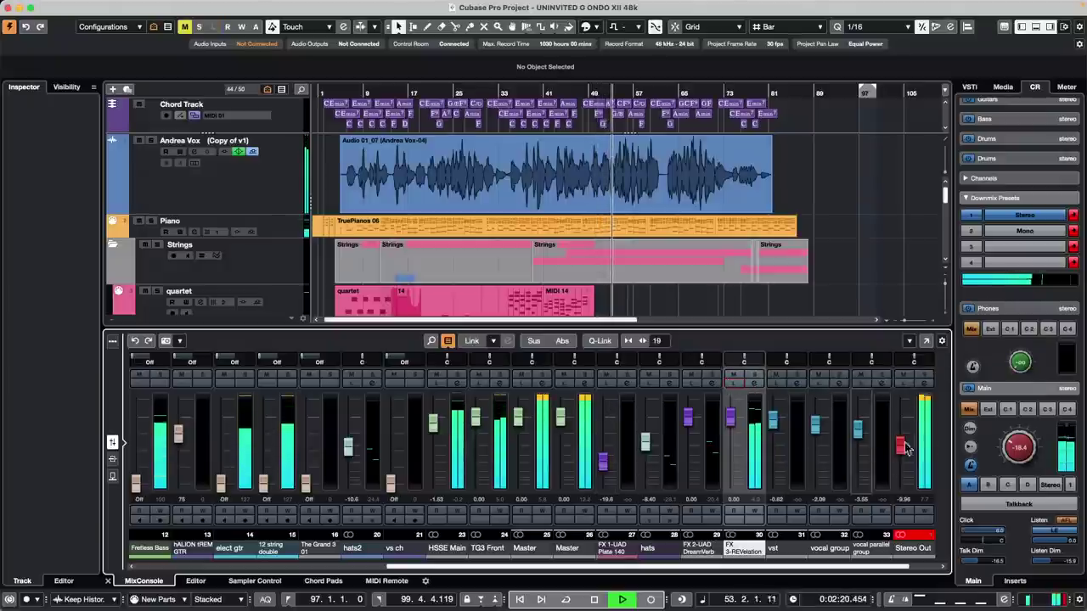
pyautogui.press('space')
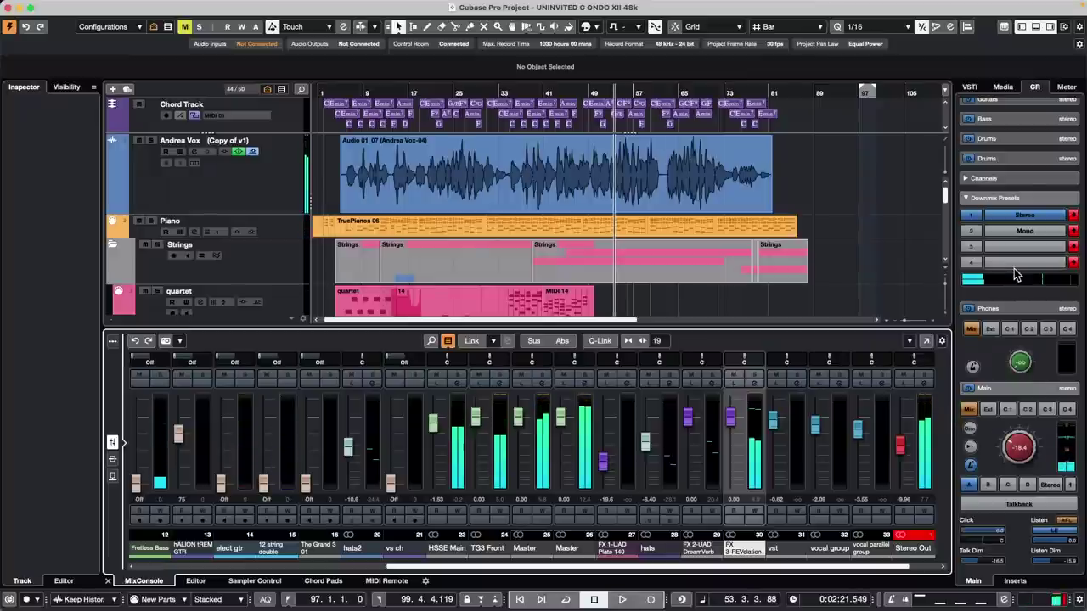
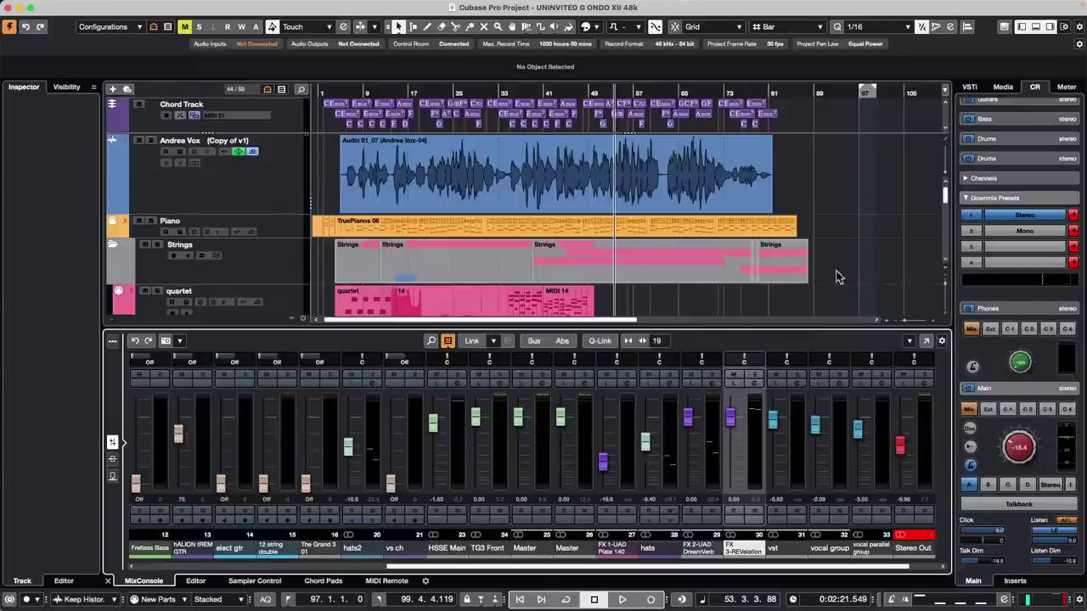
# - Show Andrea Vox's Volume automation lane, add a first point near bar 17, and enable Write
pyautogui.click(164, 198)
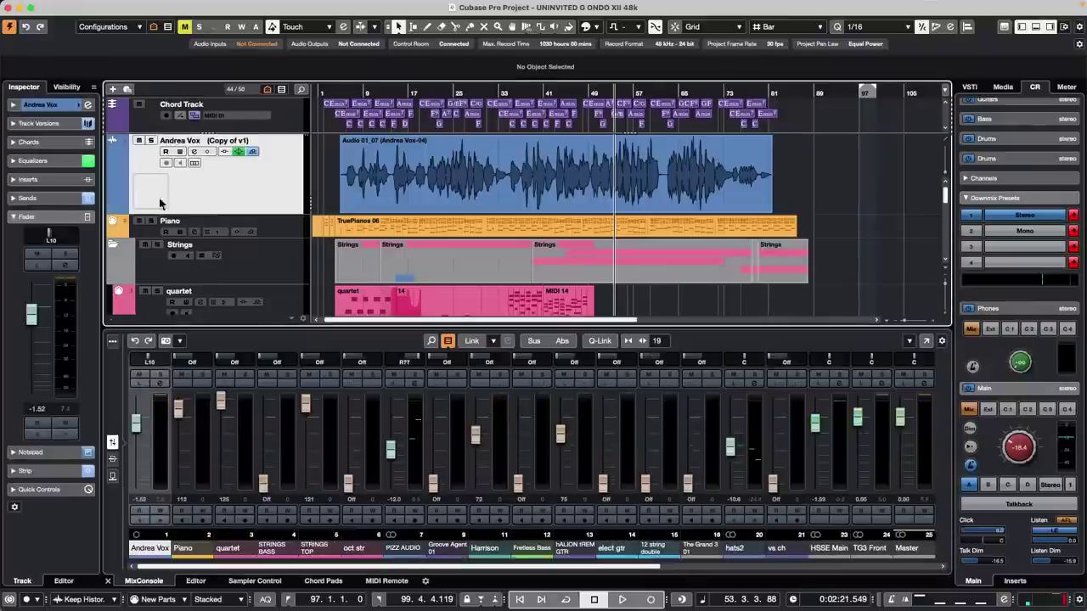
pyautogui.click(113, 212)
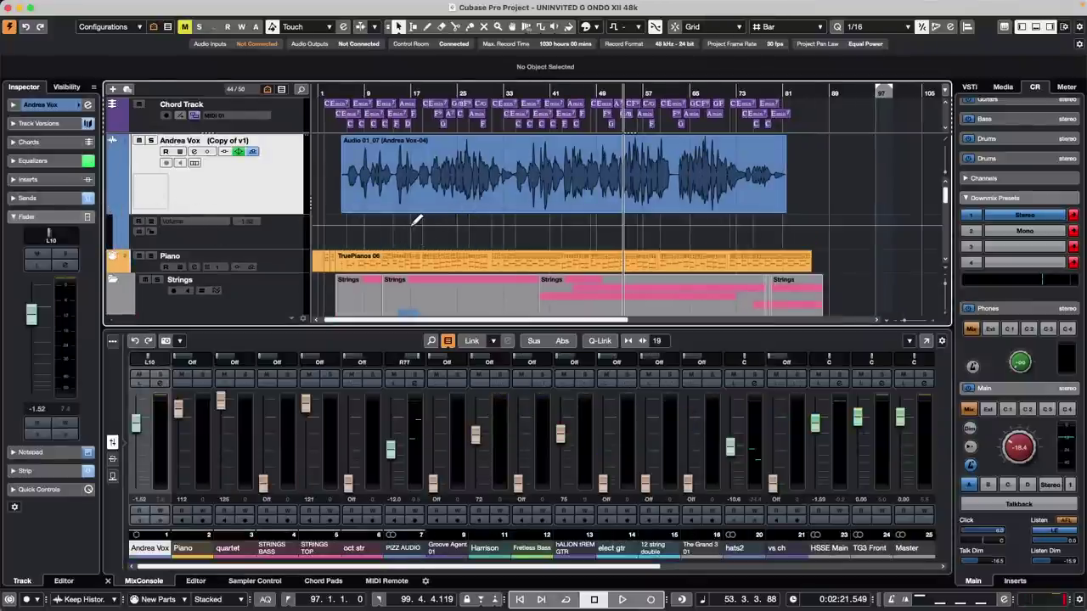
pyautogui.click(414, 220)
pyautogui.click(467, 228)
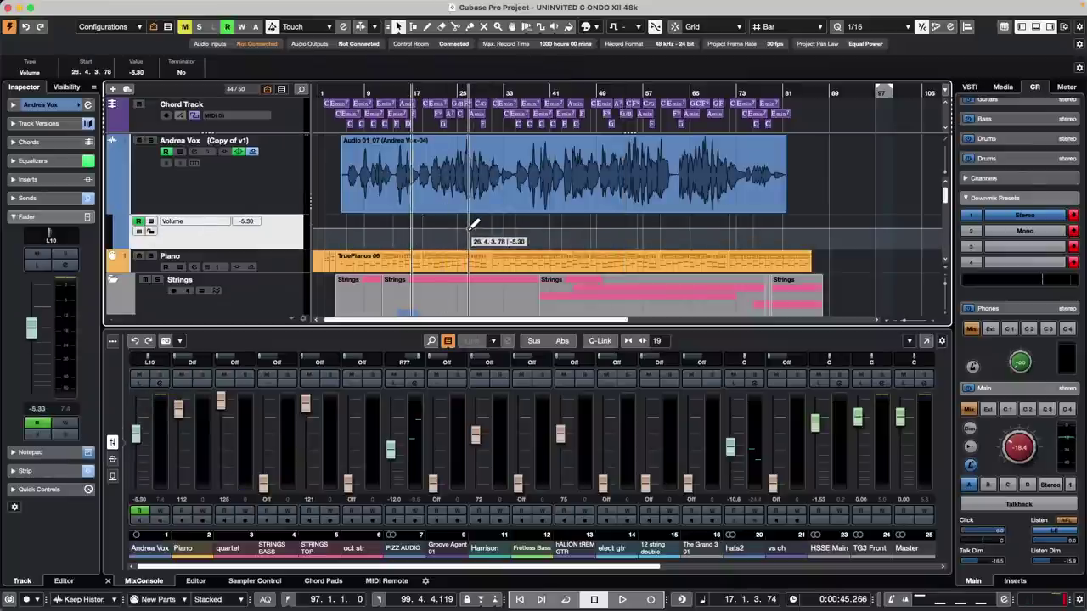
pyautogui.click(179, 151)
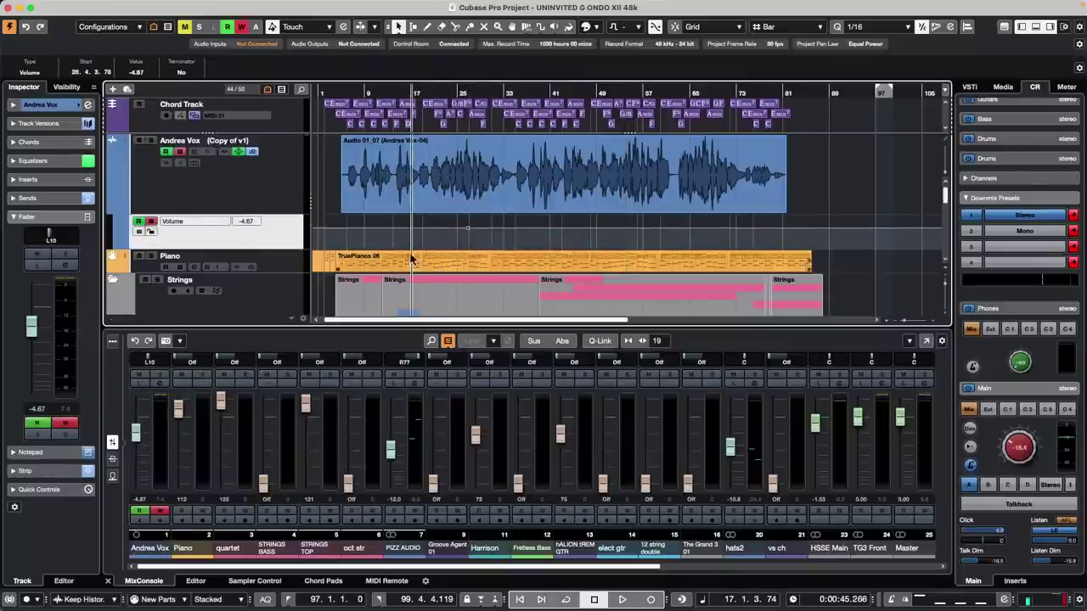
# - Draw more Volume points across the vocal, including -7.11 and an early -2.68 point
pyautogui.moveTo(413, 231); pyautogui.dragTo(448, 231)
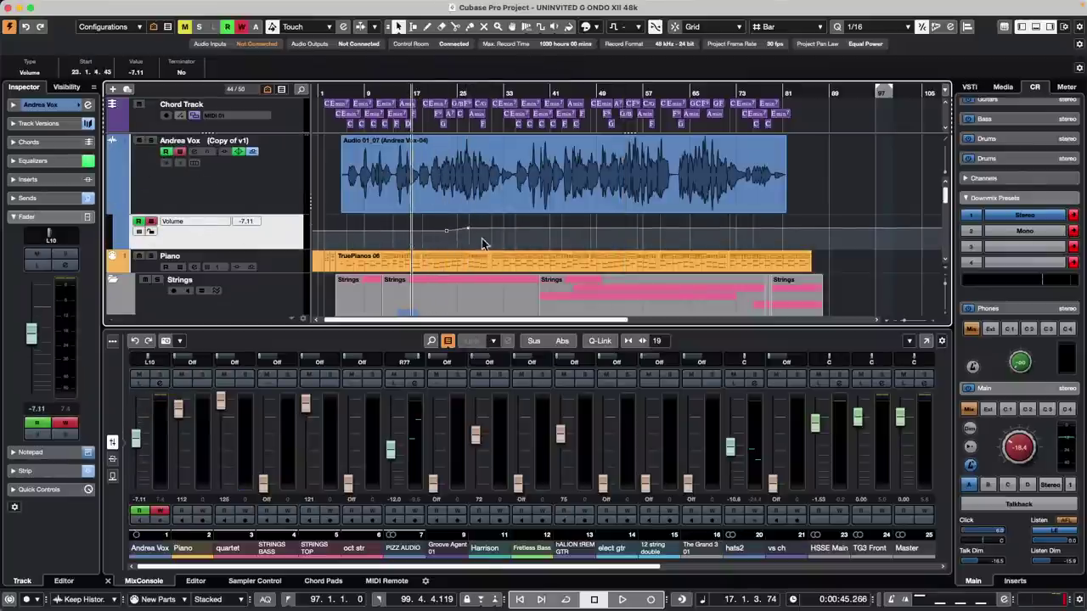
pyautogui.click(482, 238)
pyautogui.moveTo(560, 228); pyautogui.dragTo(568, 217)
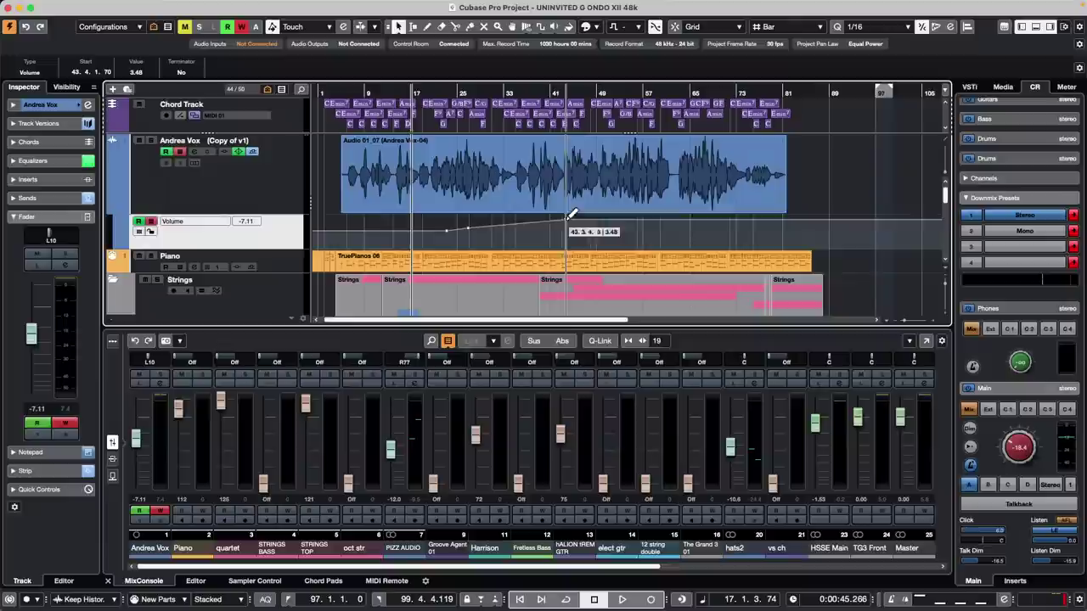
pyautogui.click(620, 229)
pyautogui.moveTo(667, 229); pyautogui.dragTo(676, 220)
pyautogui.click(723, 238)
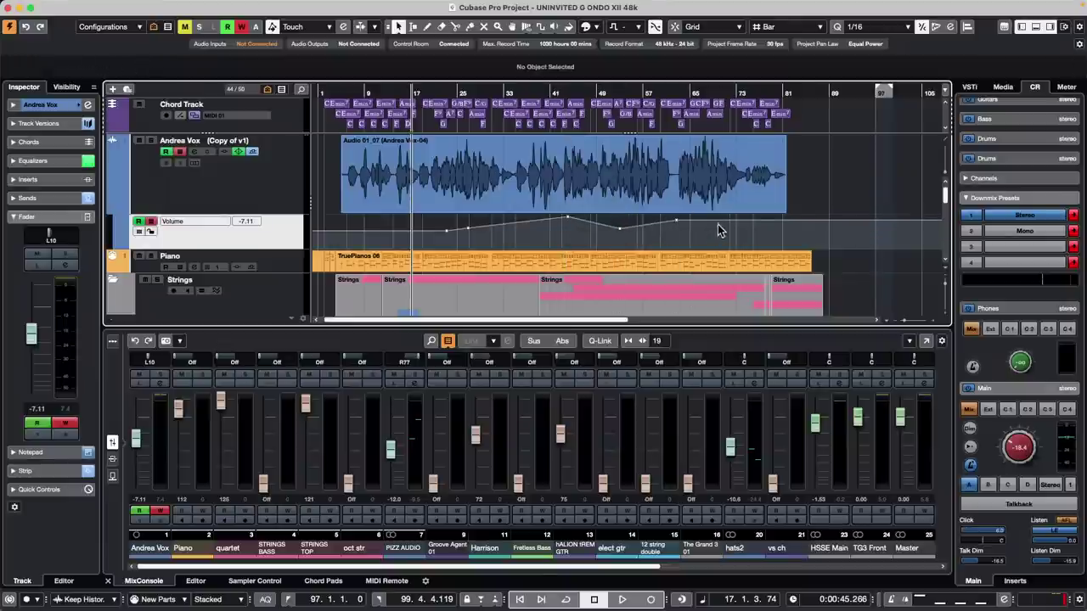
pyautogui.moveTo(380, 228); pyautogui.dragTo(378, 222)
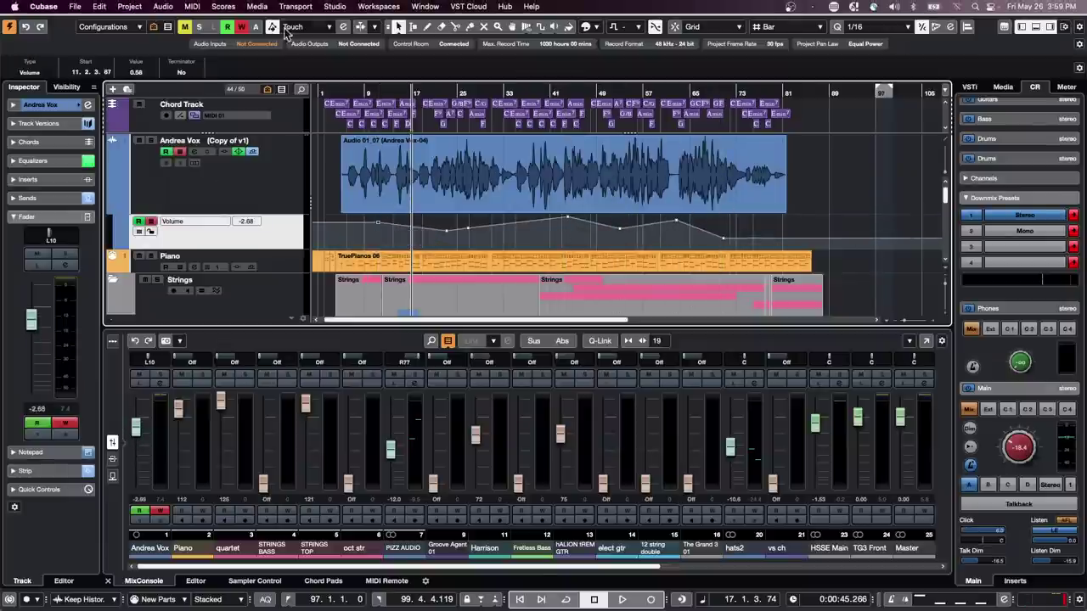
# - Turn on Show Data on Tracks in the Automation Panel settings
pyautogui.click(343, 27)
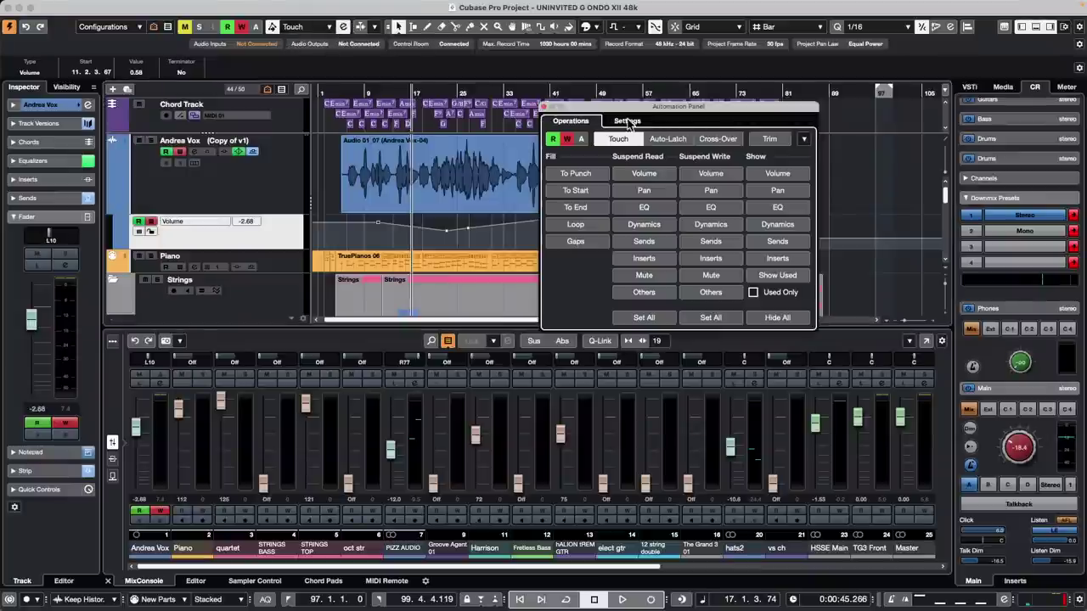
pyautogui.click(628, 121)
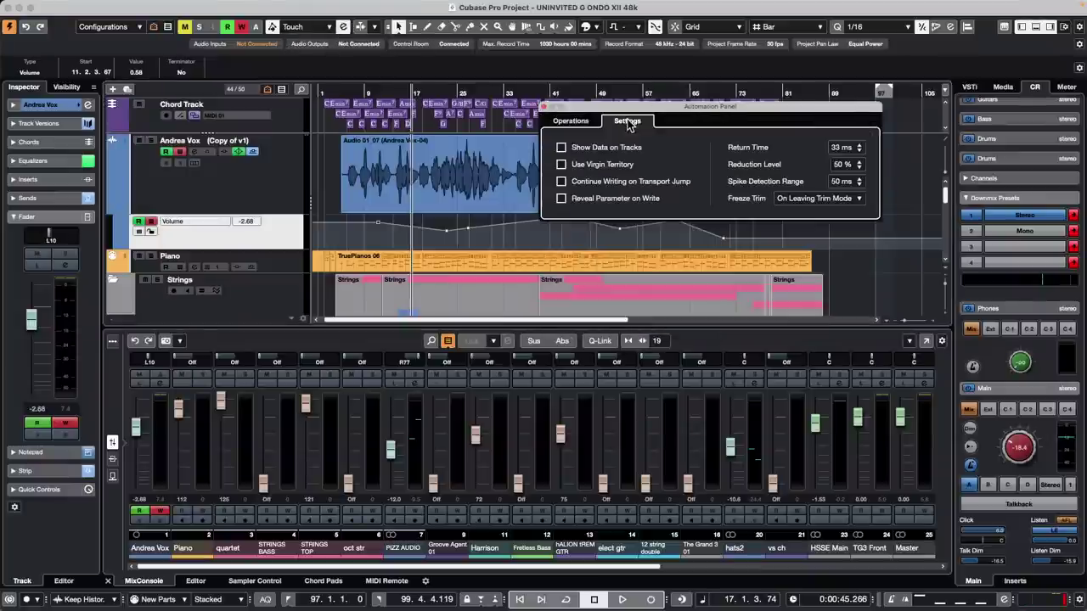
pyautogui.click(560, 147)
pyautogui.click(545, 107)
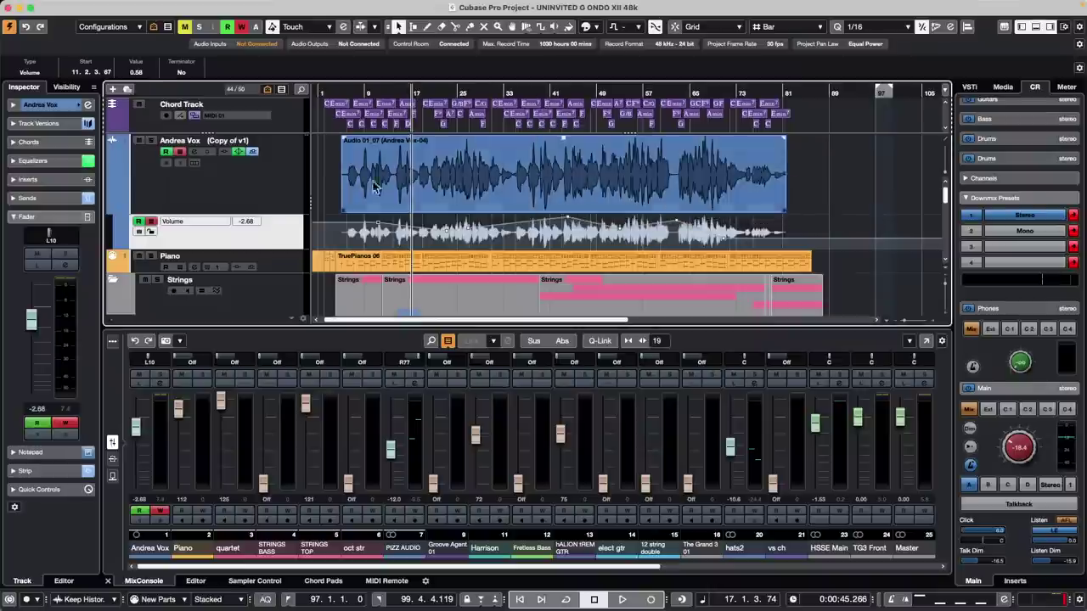
# - Enlarge the Andrea Vox Volume lane and move the bar 21 point to bar 34 at -3.71
pyautogui.moveTo(270, 246); pyautogui.dragTo(270, 269)
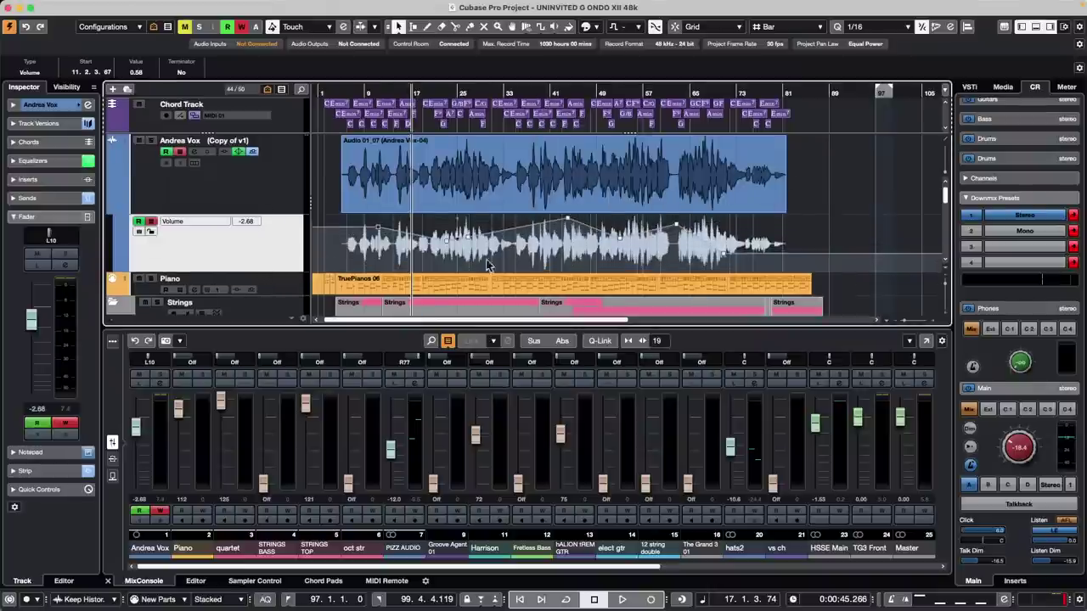
pyautogui.click(484, 246)
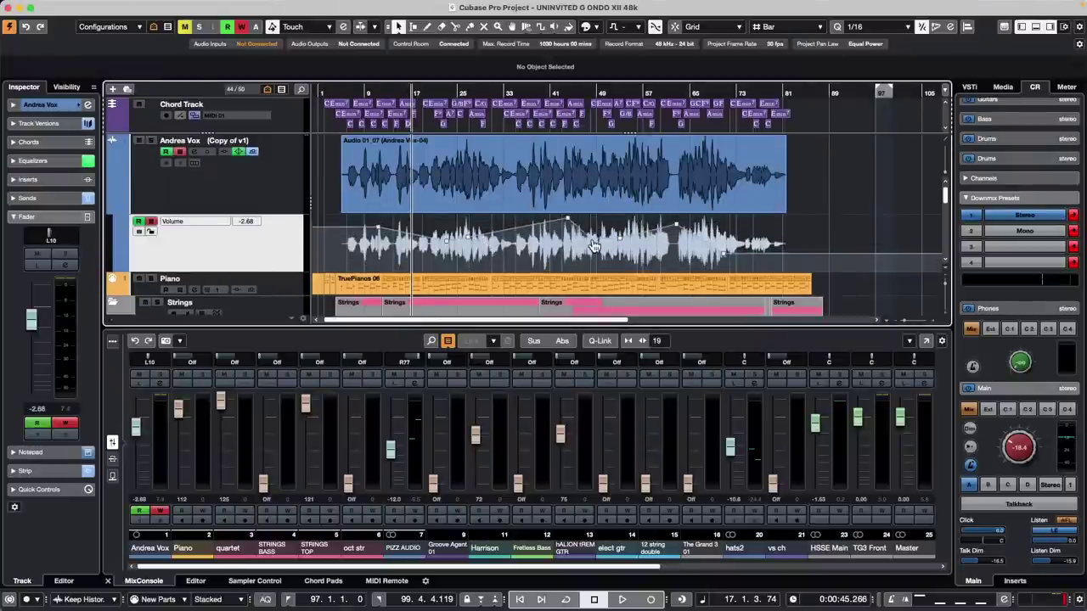
pyautogui.click(114, 211)
pyautogui.click(114, 210)
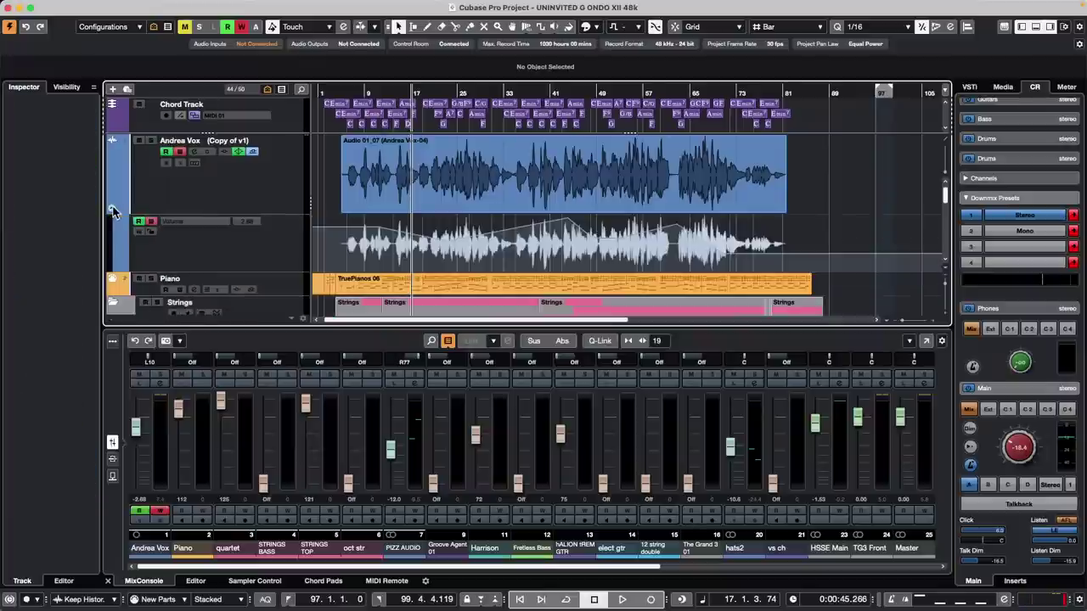
pyautogui.click(447, 246)
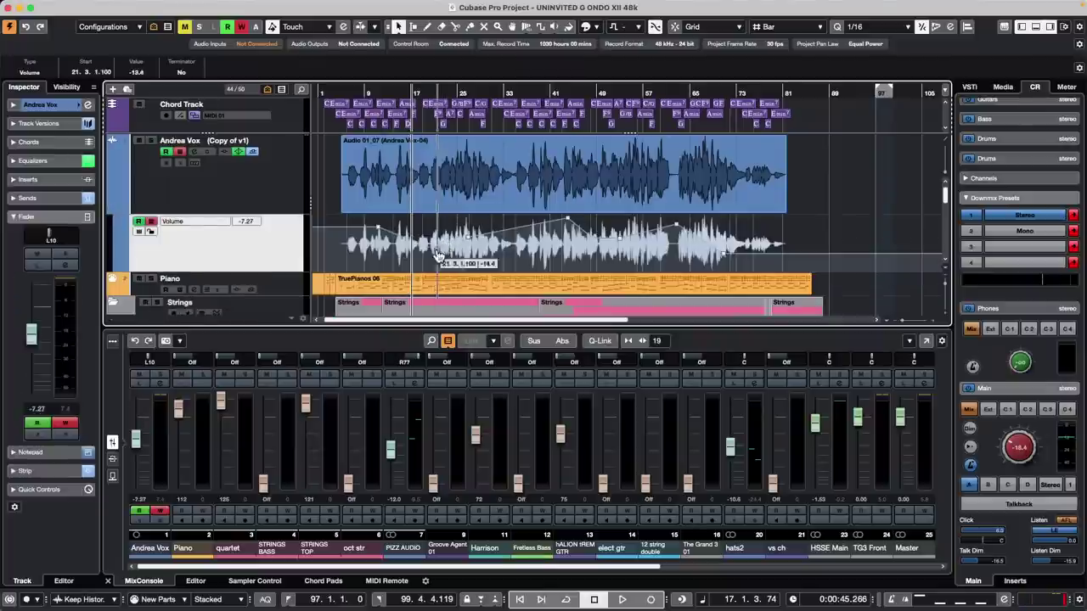
pyautogui.moveTo(469, 240); pyautogui.dragTo(509, 237)
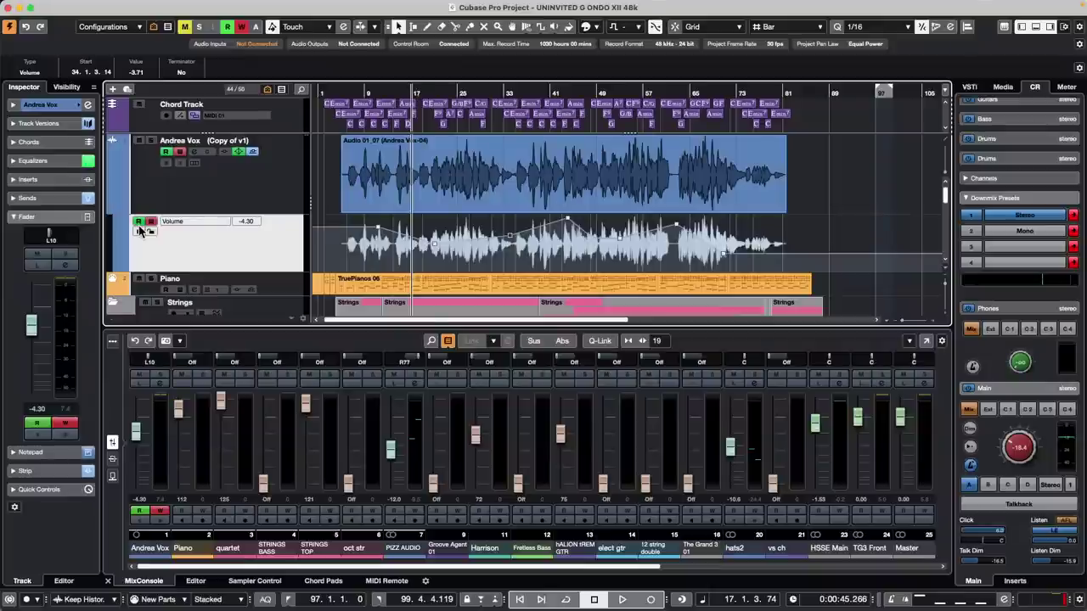
# - Open recent project UpstreamC9.cpr, activate it, and dismiss the missing files and missing ports notices
pyautogui.moveTo(4, 6)
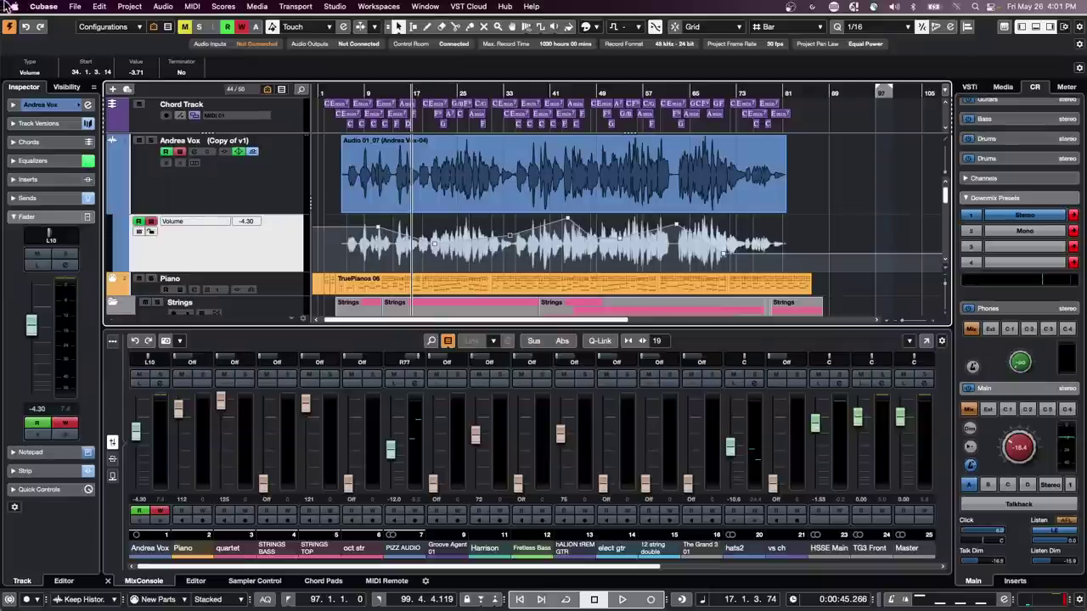
pyautogui.click(80, 9)
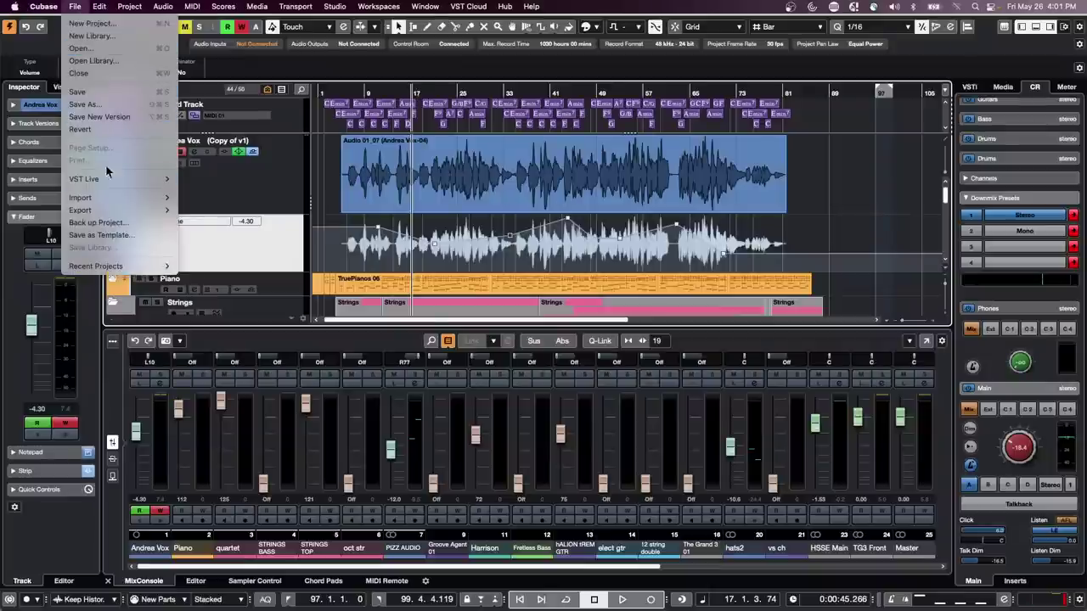
pyautogui.moveTo(91, 7)
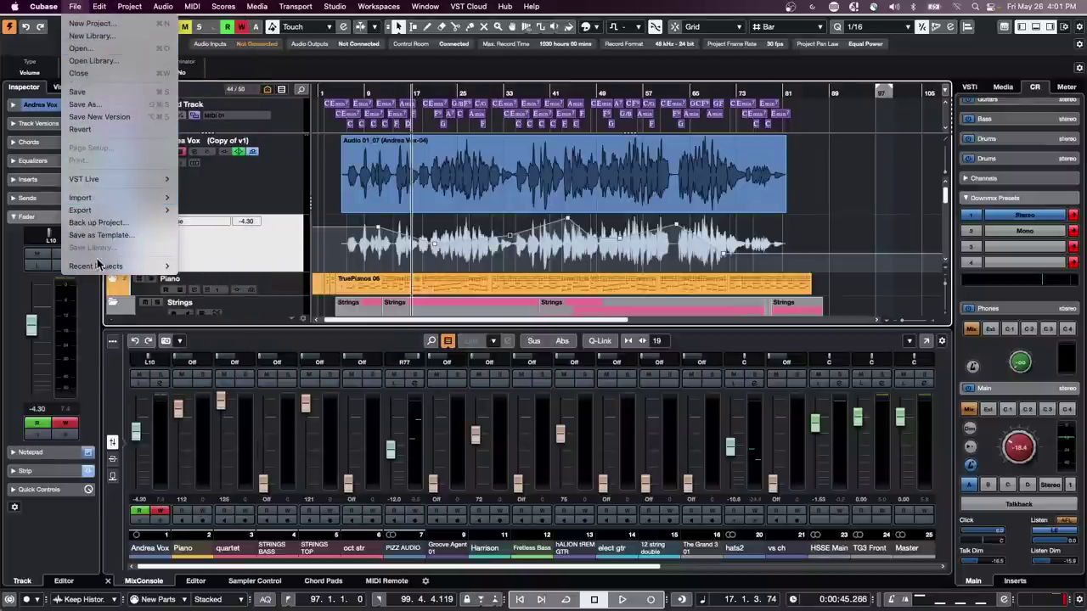
pyautogui.moveTo(119, 266)
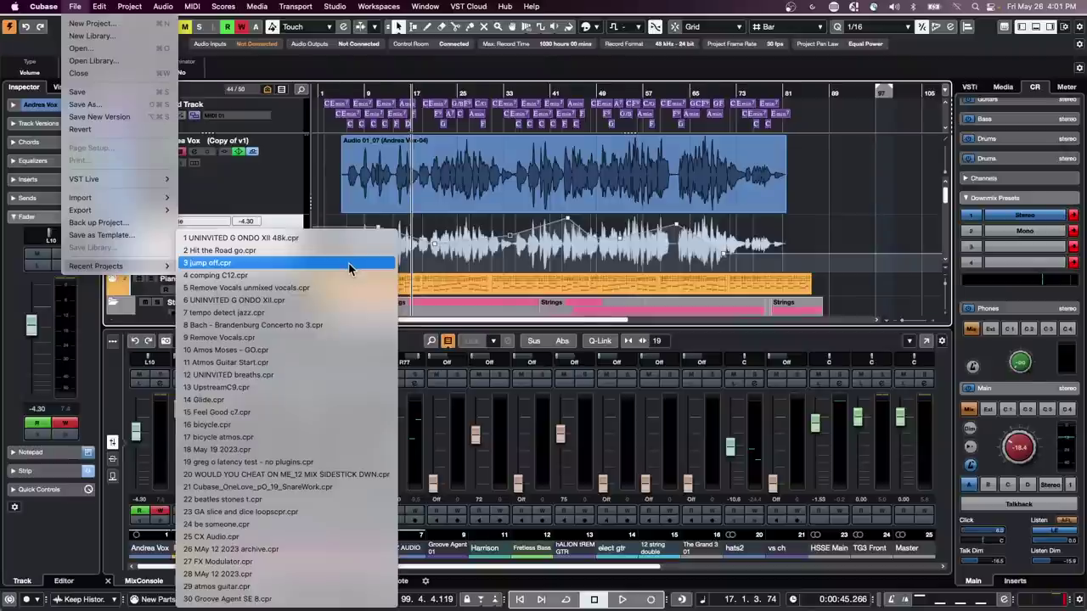
pyautogui.click(266, 389)
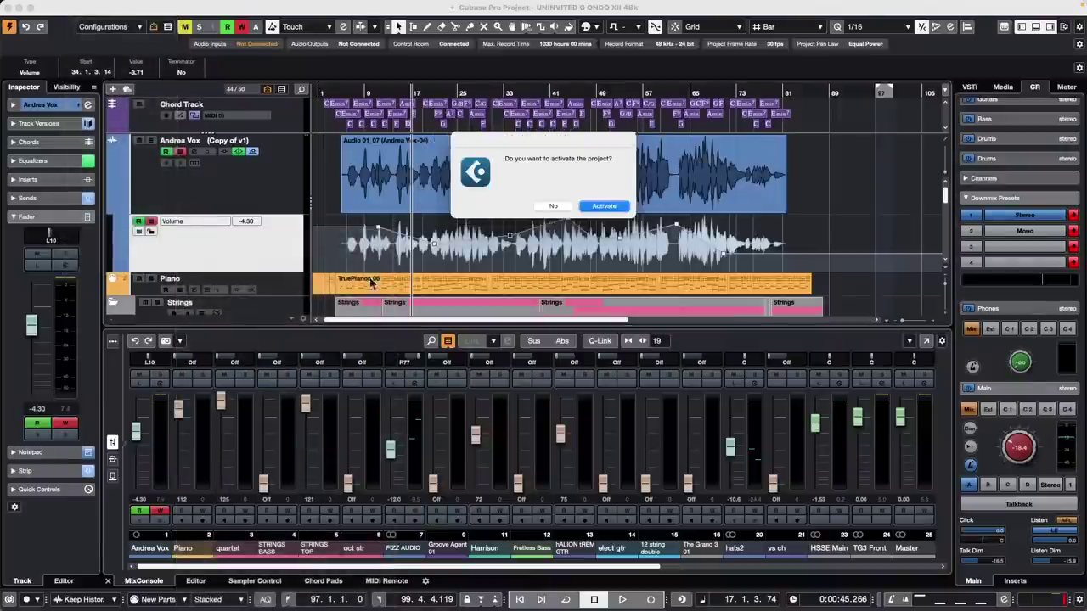
pyautogui.click(597, 209)
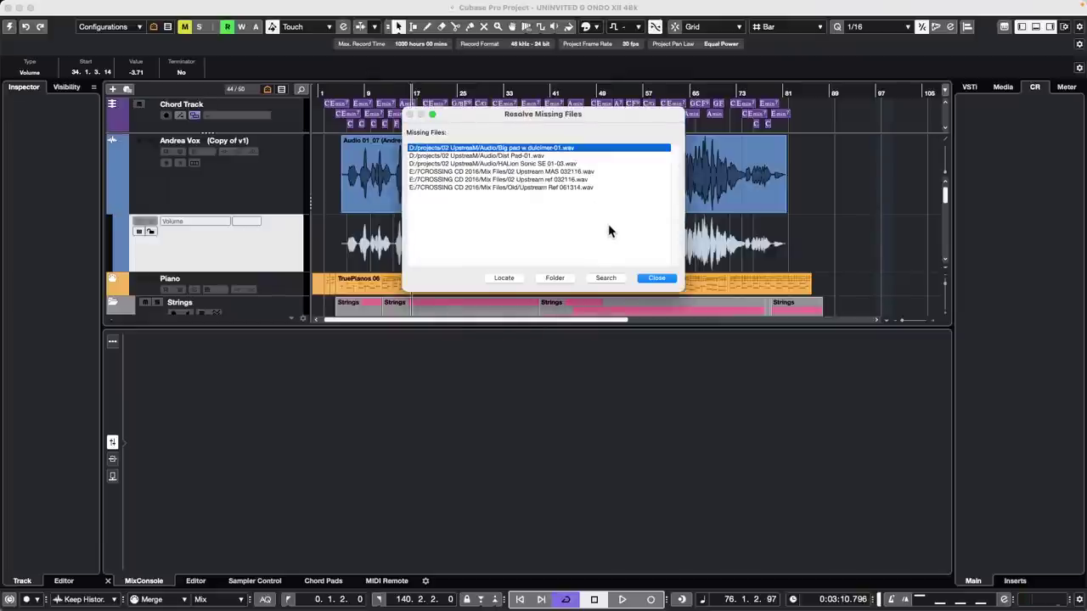
pyautogui.click(655, 279)
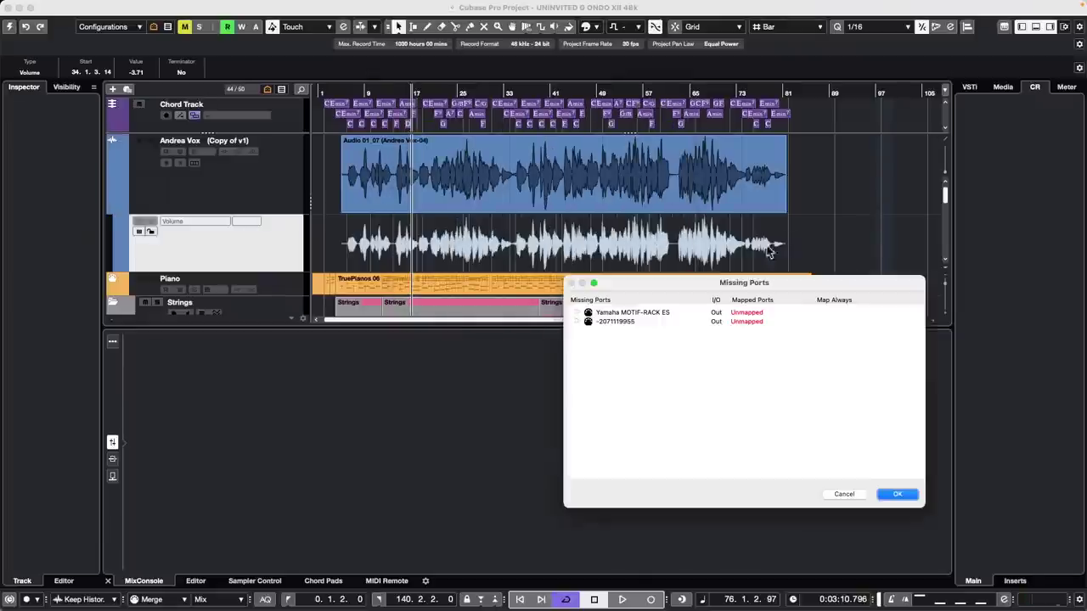
pyautogui.click(898, 494)
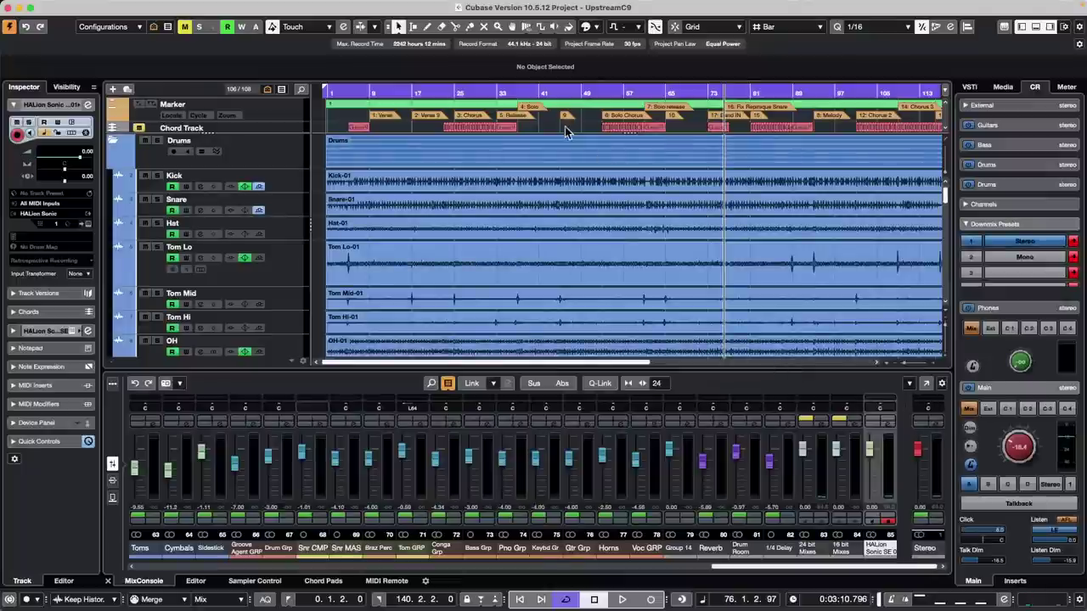
# - Move the playback position to bar 30 and briefly view the Stereo output channel settings
pyautogui.moveTo(491, 91); pyautogui.dragTo(484, 62)
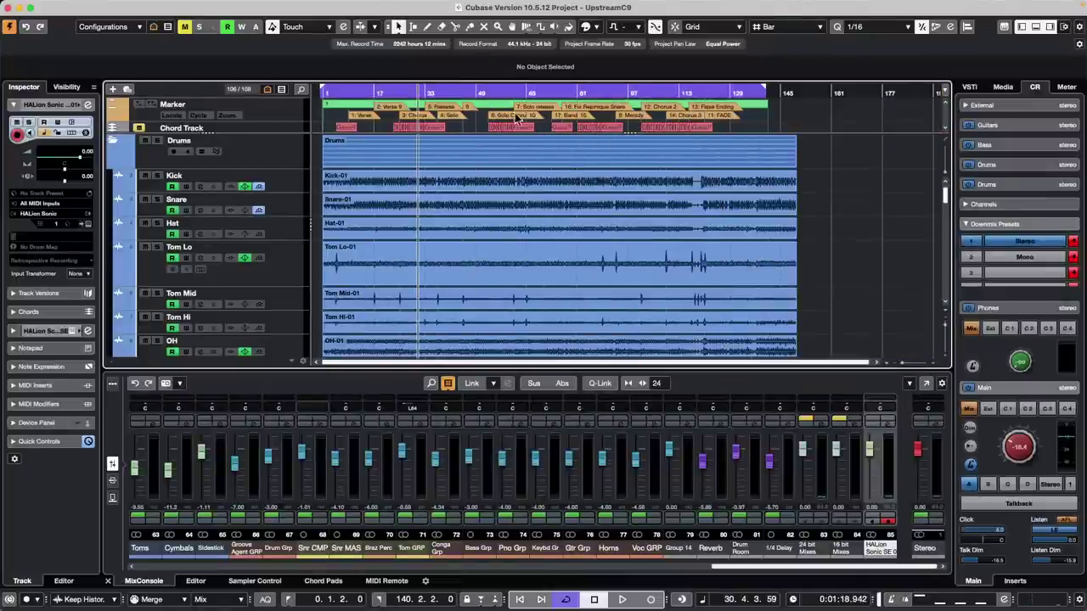
pyautogui.click(936, 422)
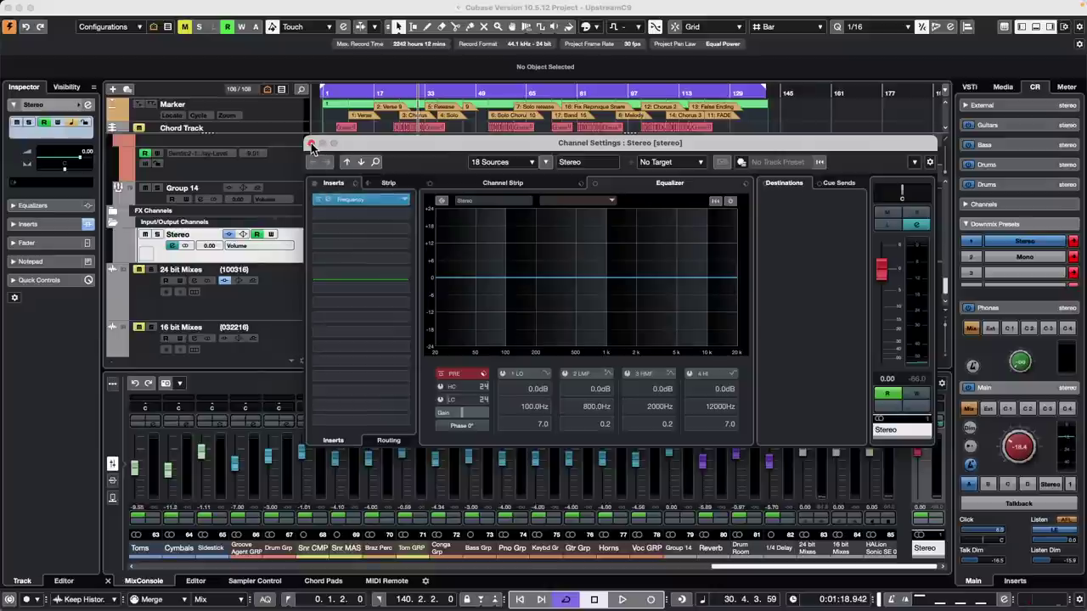
pyautogui.click(310, 144)
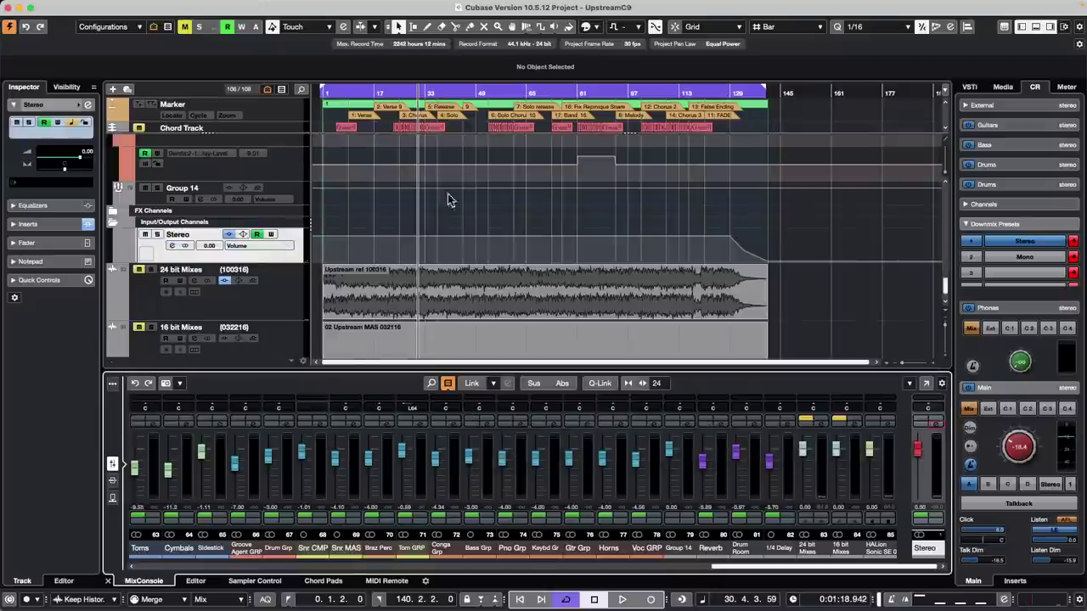
# - EQ 24 bit Mixes: -12 dB dip near 1 kHz, boost near 6.6 kHz, -16.3 dB shelf at 41.3 Hz
pyautogui.click(268, 298)
pyautogui.click(461, 277)
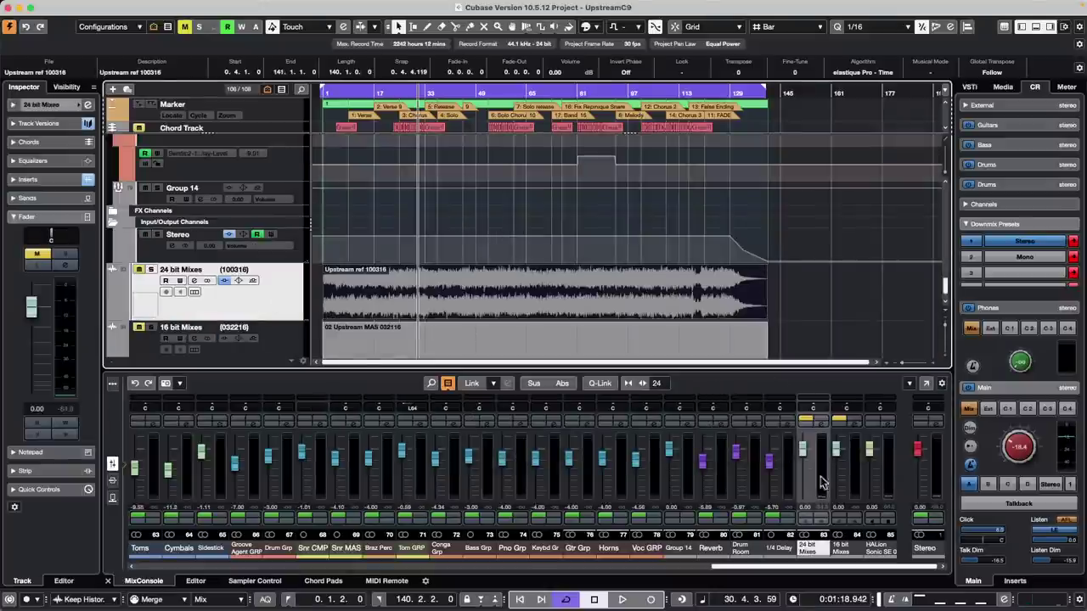
pyautogui.click(822, 422)
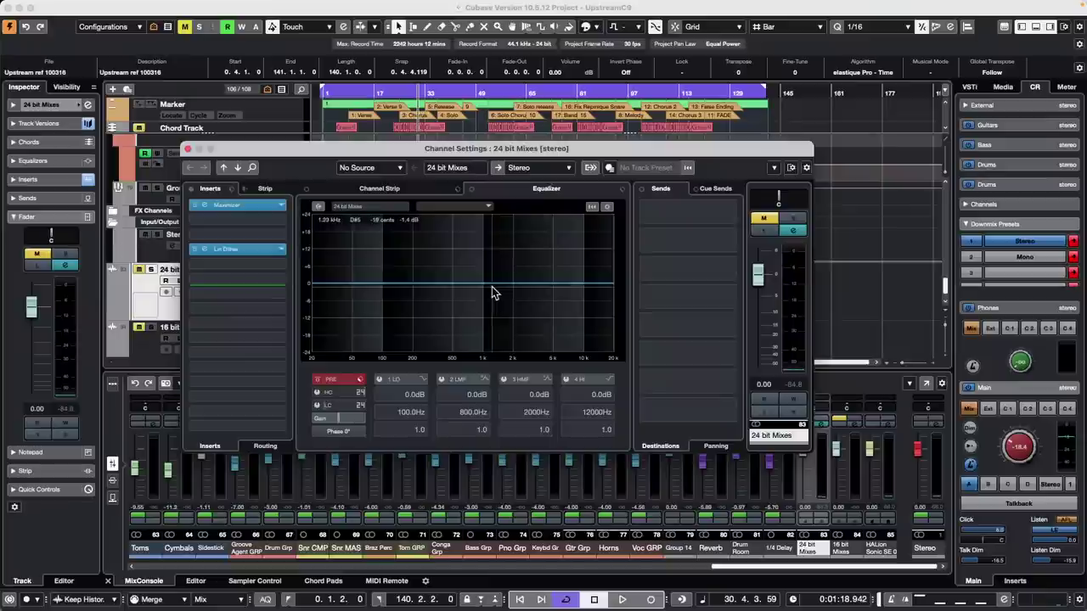
pyautogui.moveTo(494, 293); pyautogui.dragTo(565, 259)
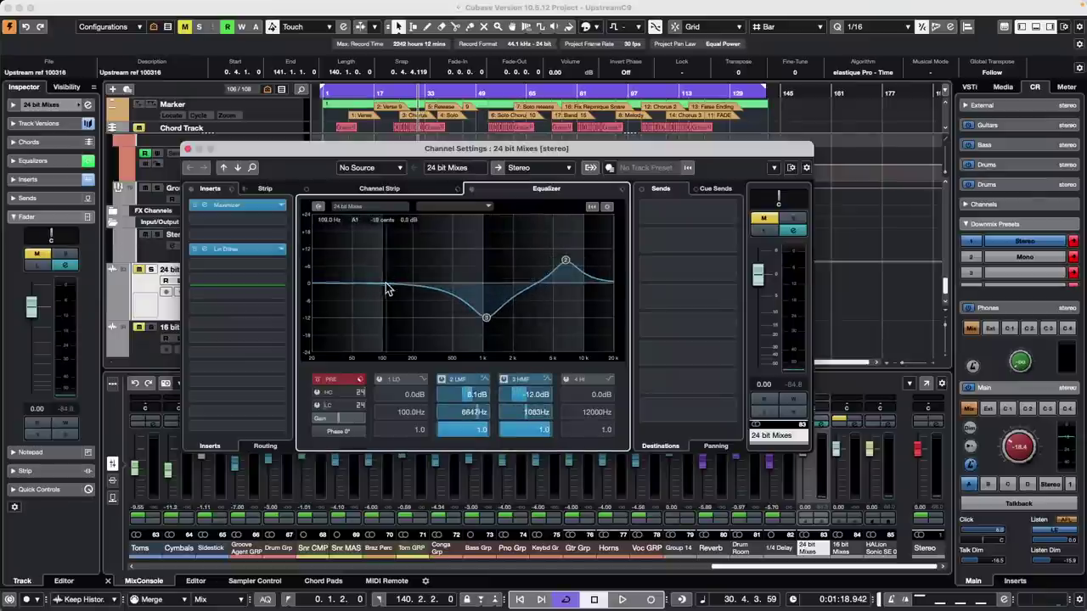
pyautogui.moveTo(387, 289); pyautogui.dragTo(343, 329)
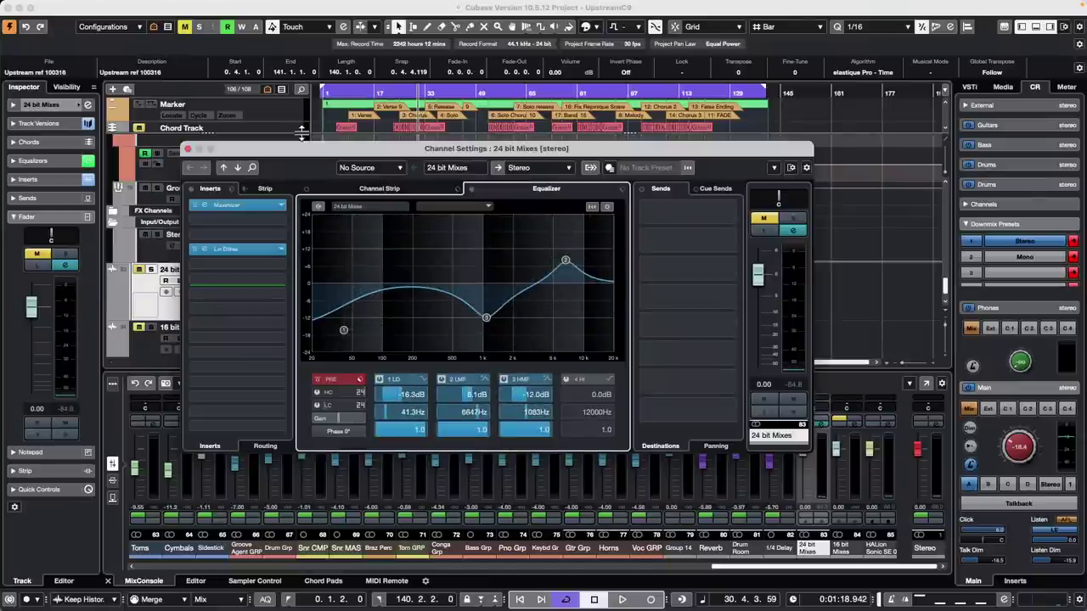
pyautogui.click(187, 149)
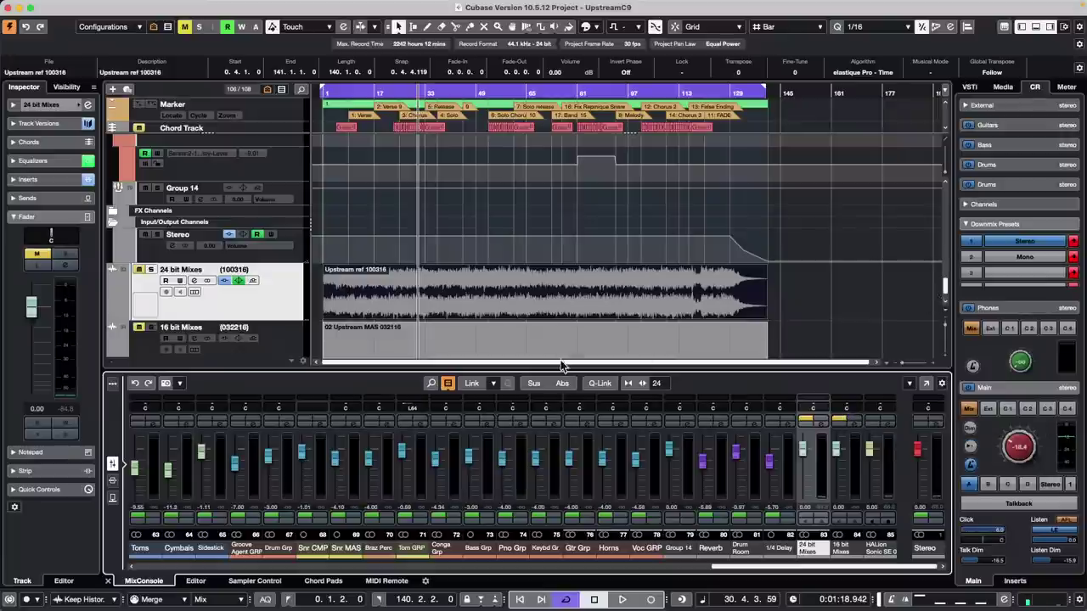
# - Move to bar 11 and rename the Control Room bus Guitars to 'reference'
pyautogui.click(356, 90)
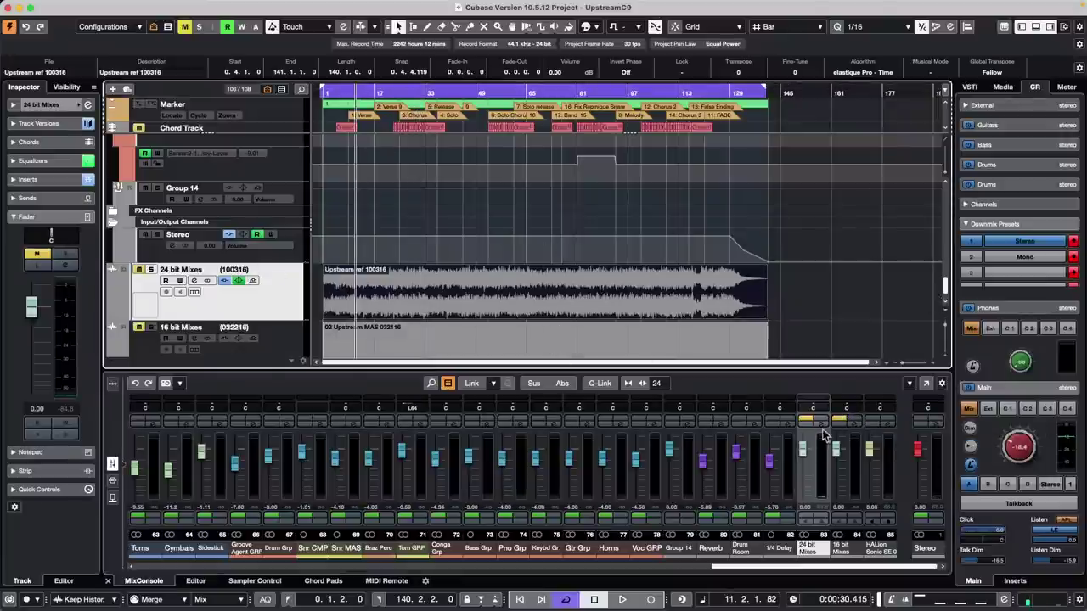
pyautogui.click(373, 7)
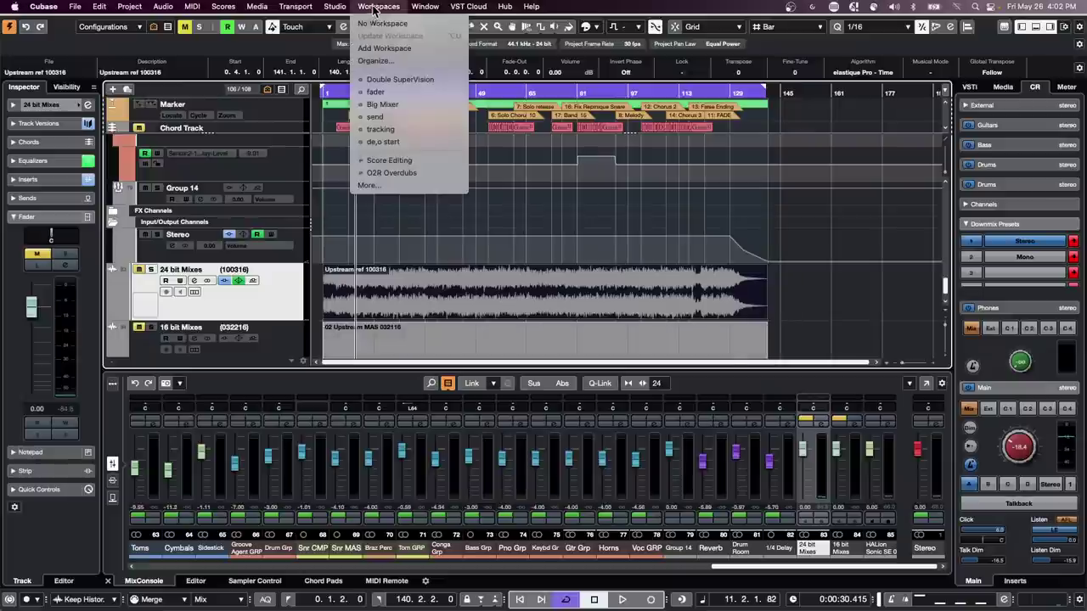
pyautogui.moveTo(335, 7)
pyautogui.click(350, 26)
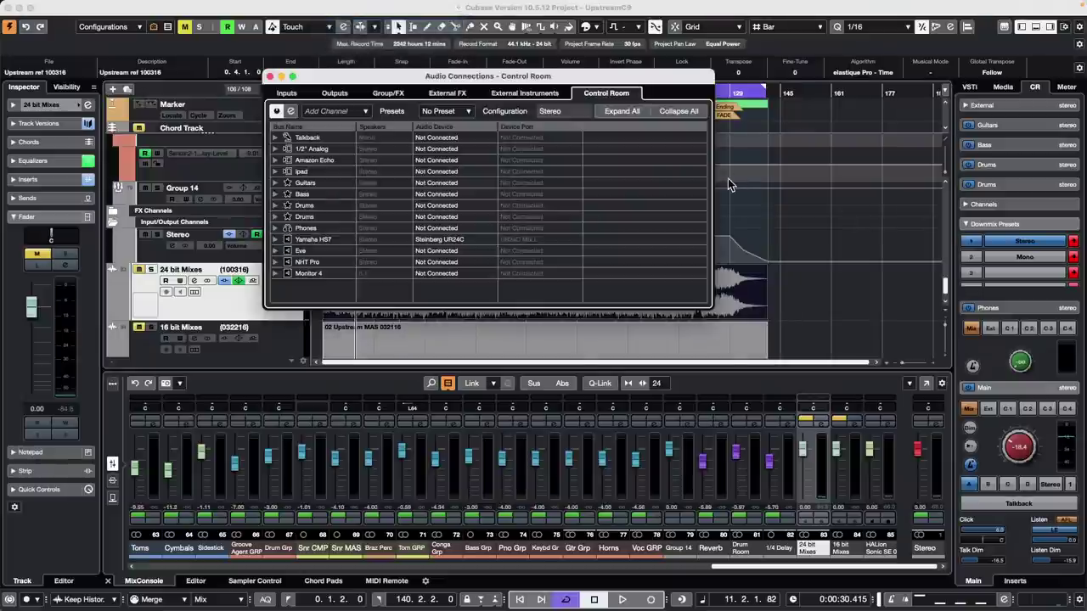
pyautogui.rightClick(325, 160)
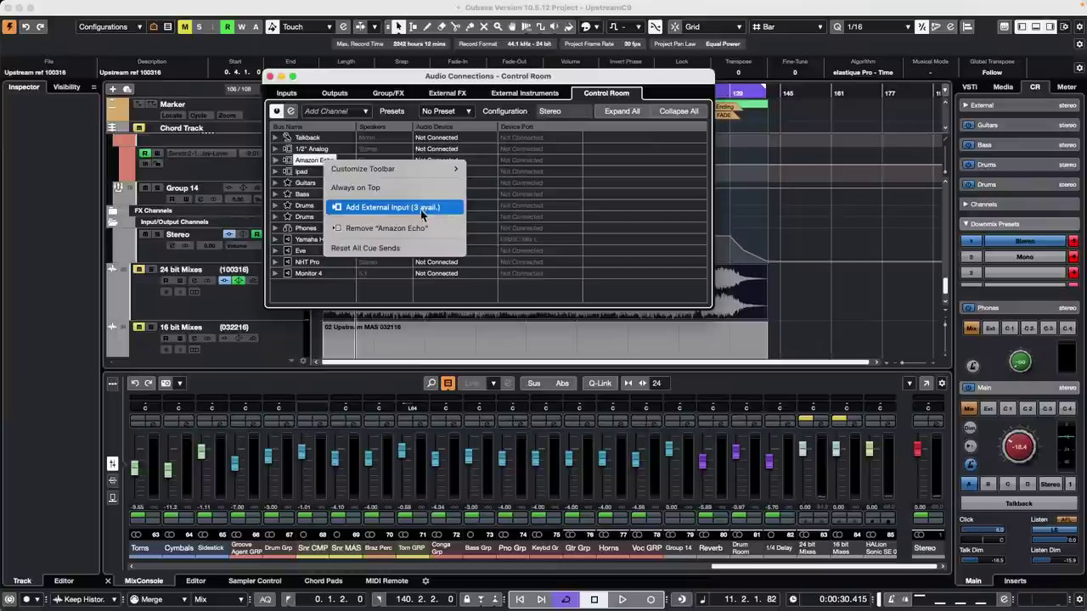
pyautogui.click(301, 200)
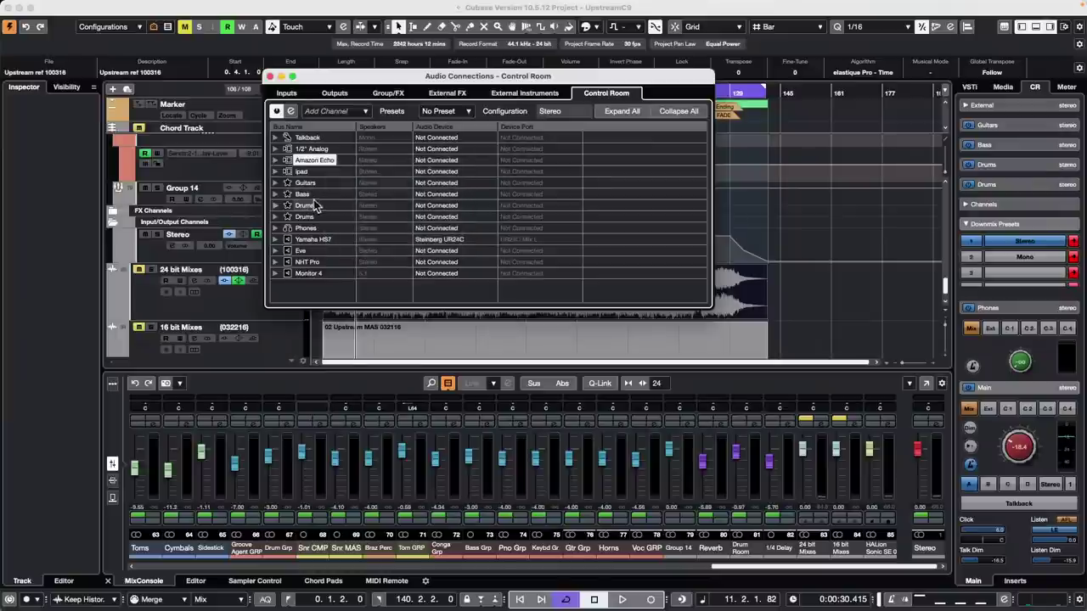
pyautogui.doubleClick(307, 183)
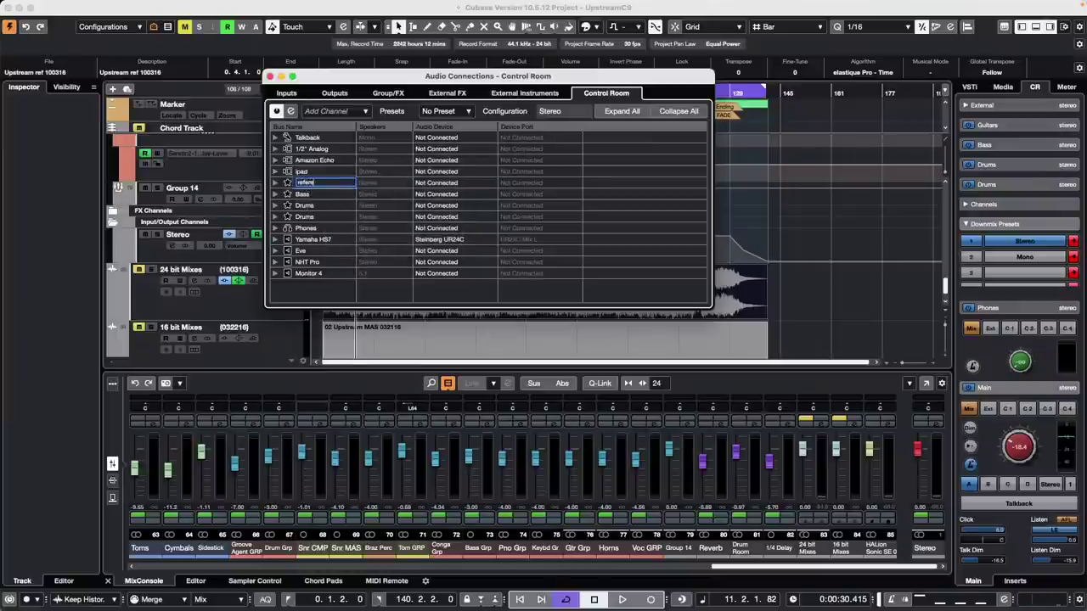
pyautogui.write('e')
pyautogui.press('Return')
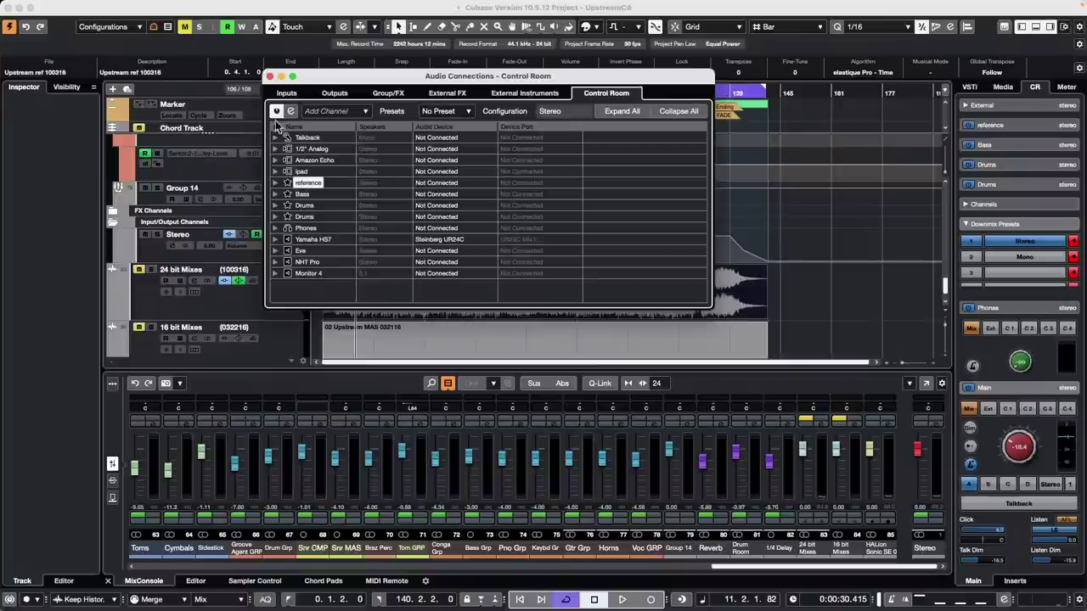
pyautogui.click(270, 77)
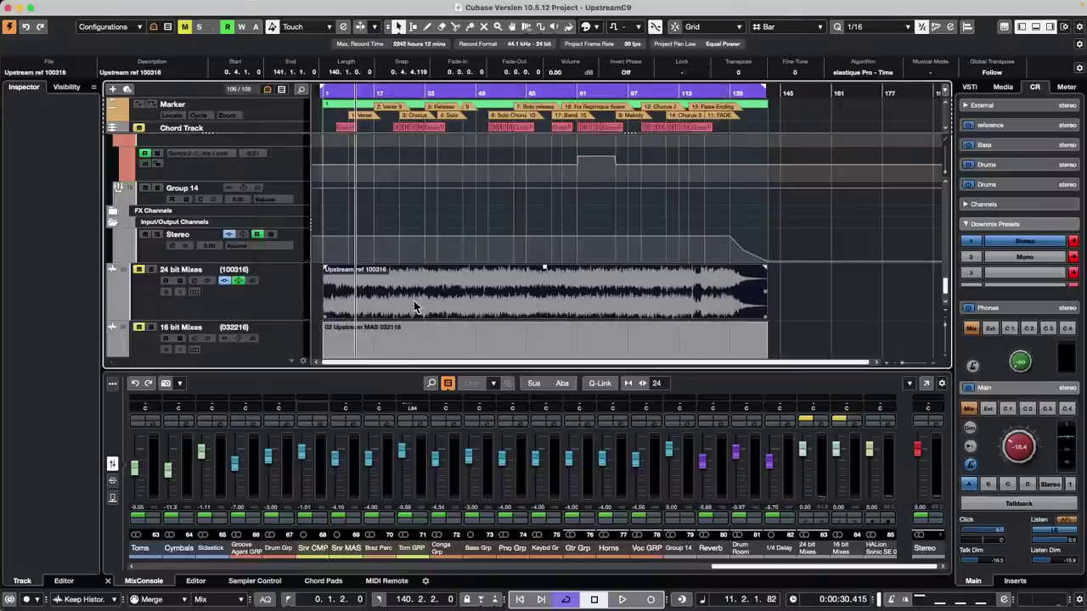
# - Set 24 bit Mixes output to No Bus and activate its cue send 1 to reference
pyautogui.click(276, 312)
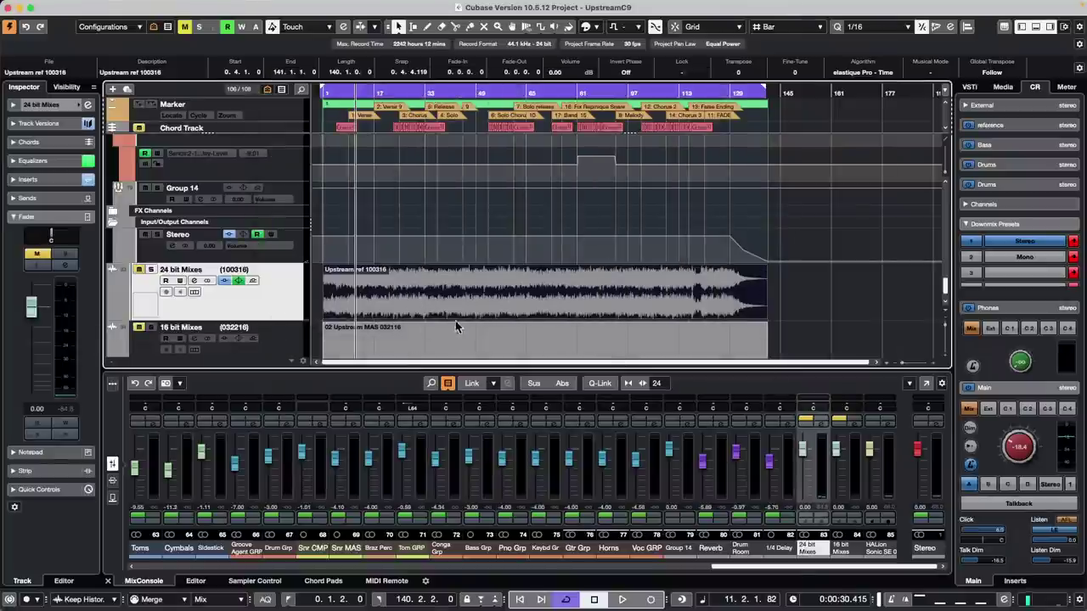
pyautogui.click(815, 419)
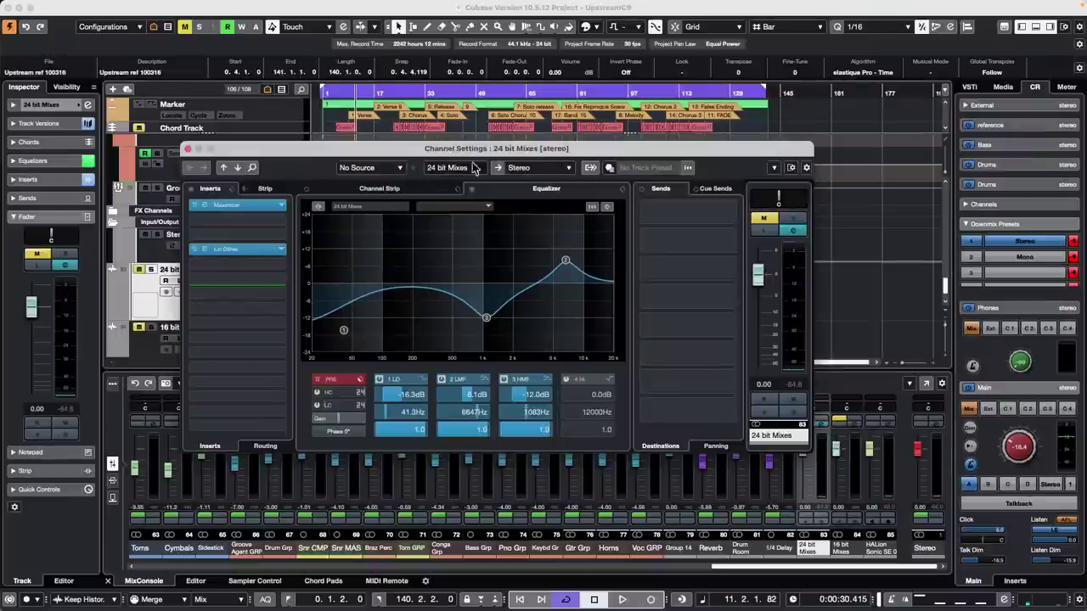
pyautogui.click(541, 169)
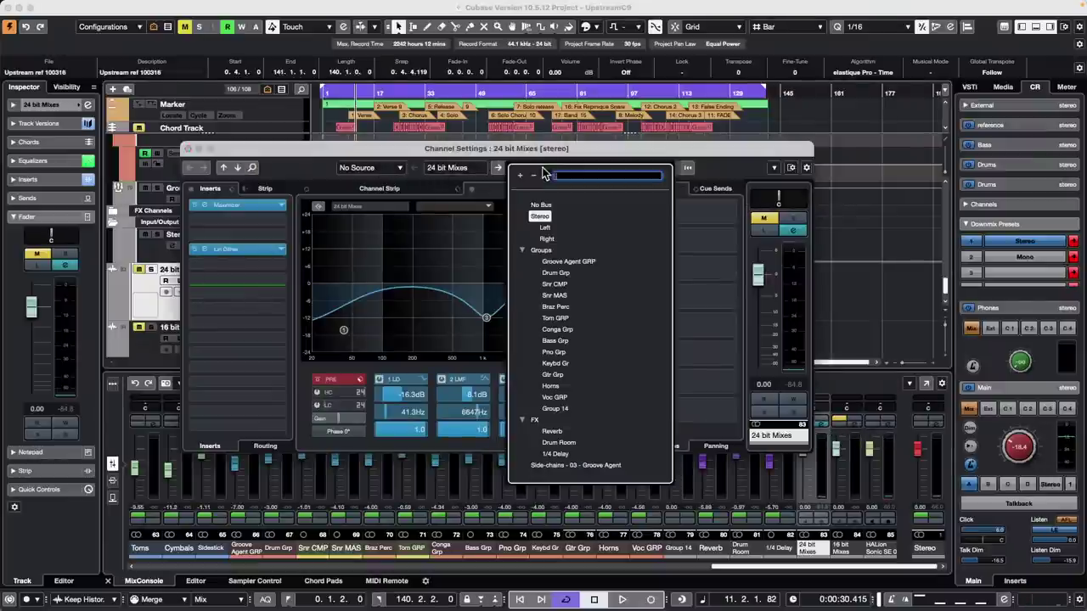
pyautogui.click(716, 249)
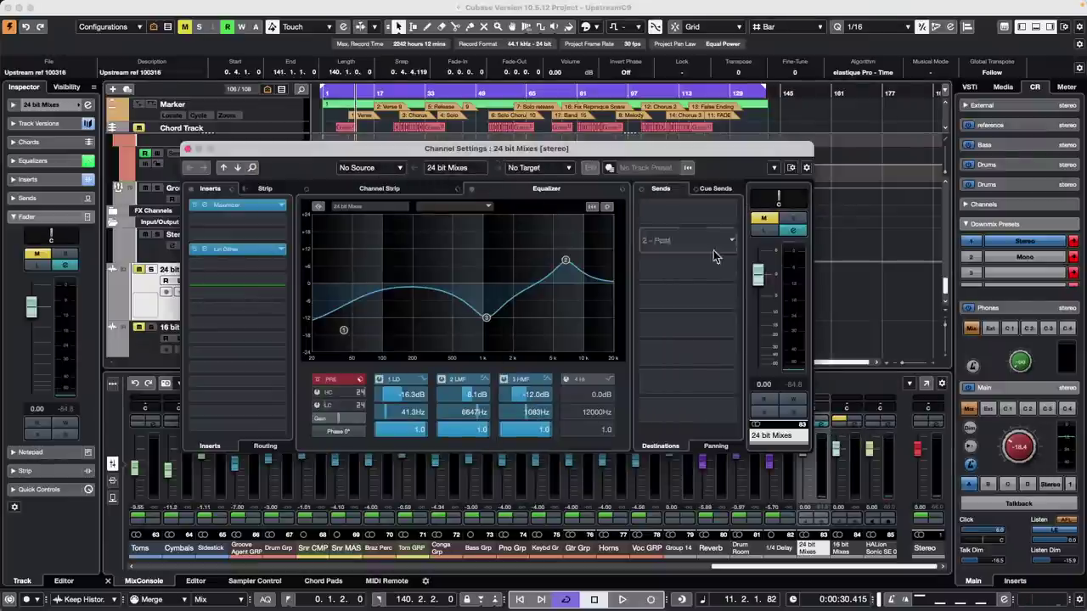
pyautogui.click(716, 189)
pyautogui.click(655, 223)
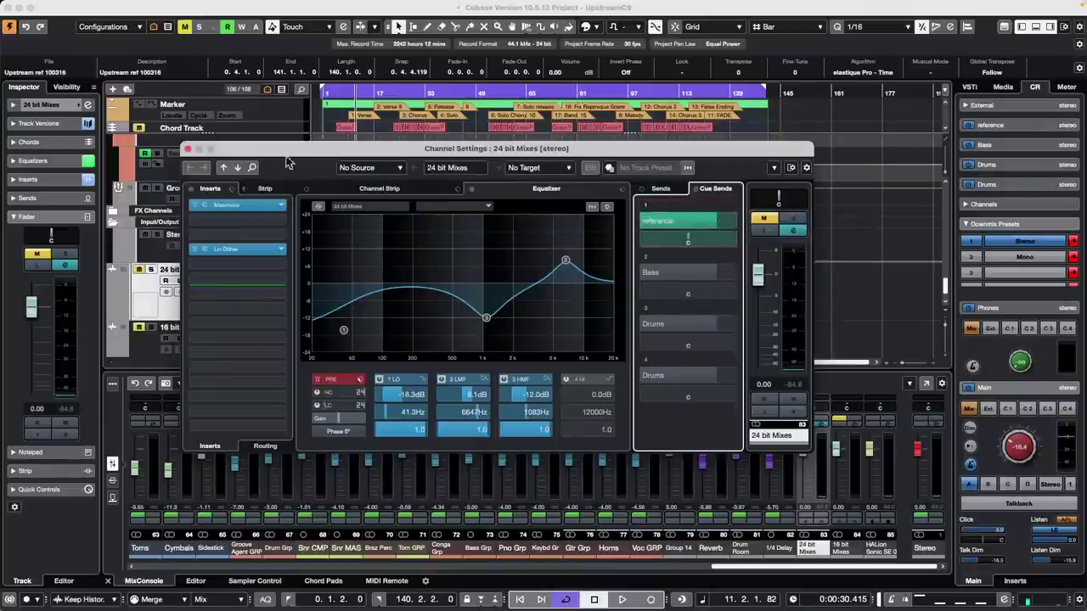
pyautogui.click(188, 150)
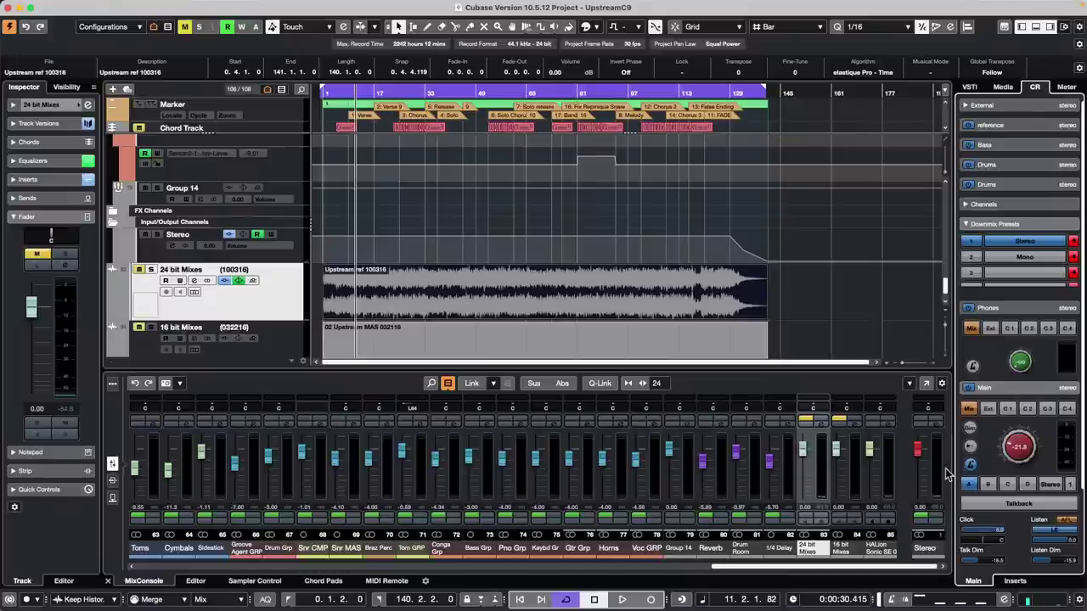
# - Check the Stereo output channel settings, then start playback of UpstreamC9
pyautogui.click(934, 424)
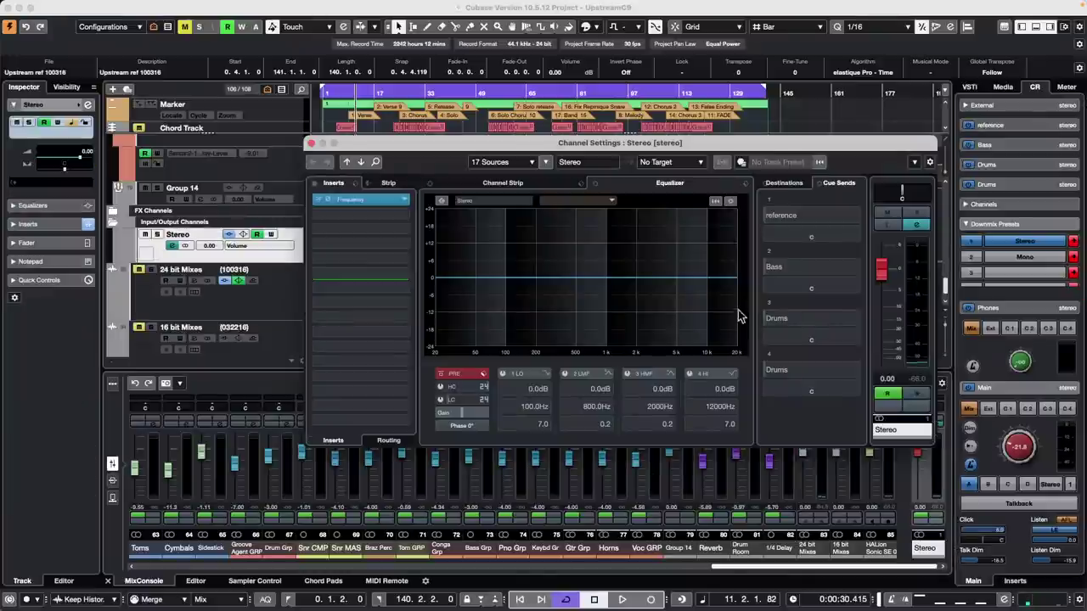
pyautogui.click(311, 143)
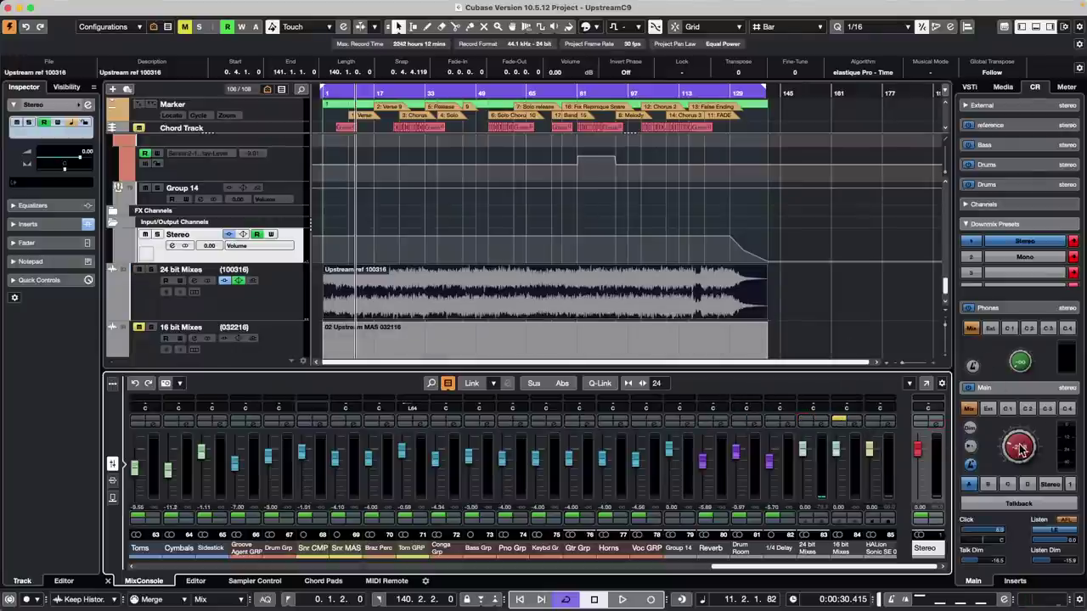
pyautogui.press('space')
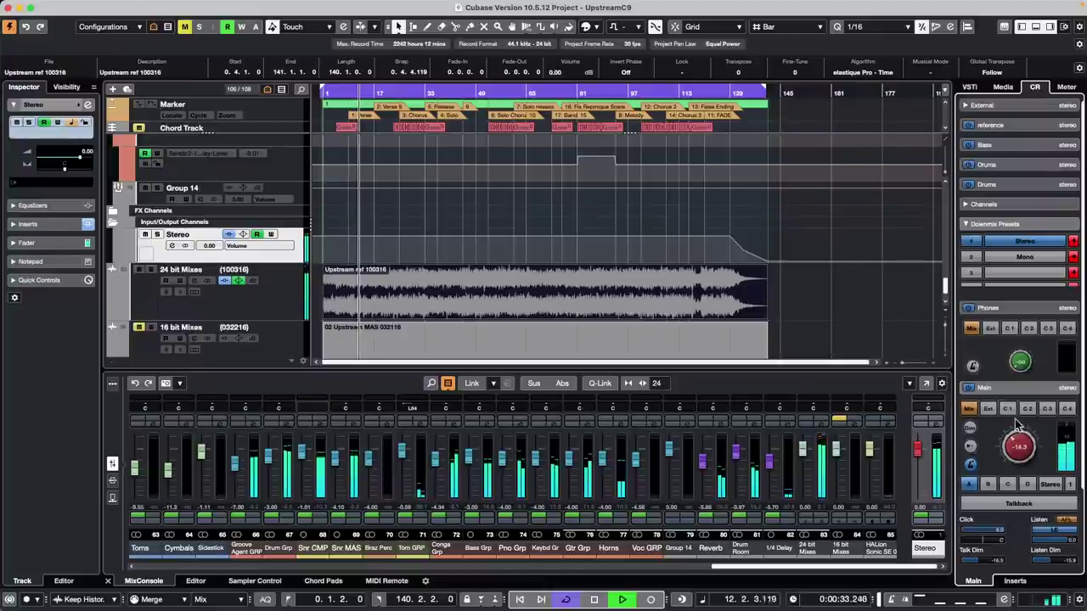
# - Monitor Cue 1, silence Gtr Grp then restore it to -4.00, and compare Main Mix with Cue 1
pyautogui.click(817, 421)
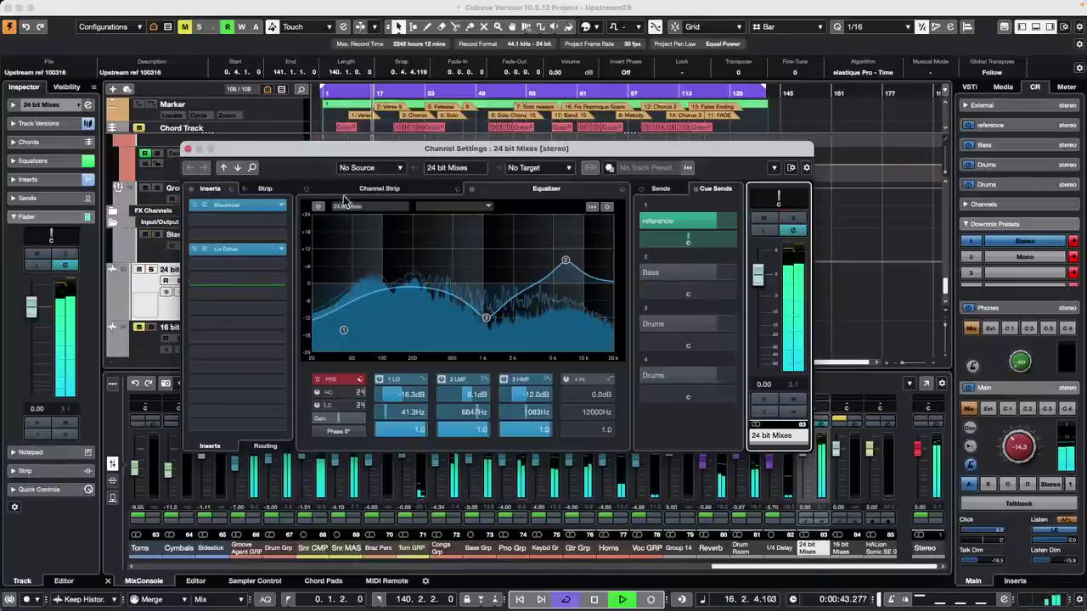
pyautogui.click(188, 149)
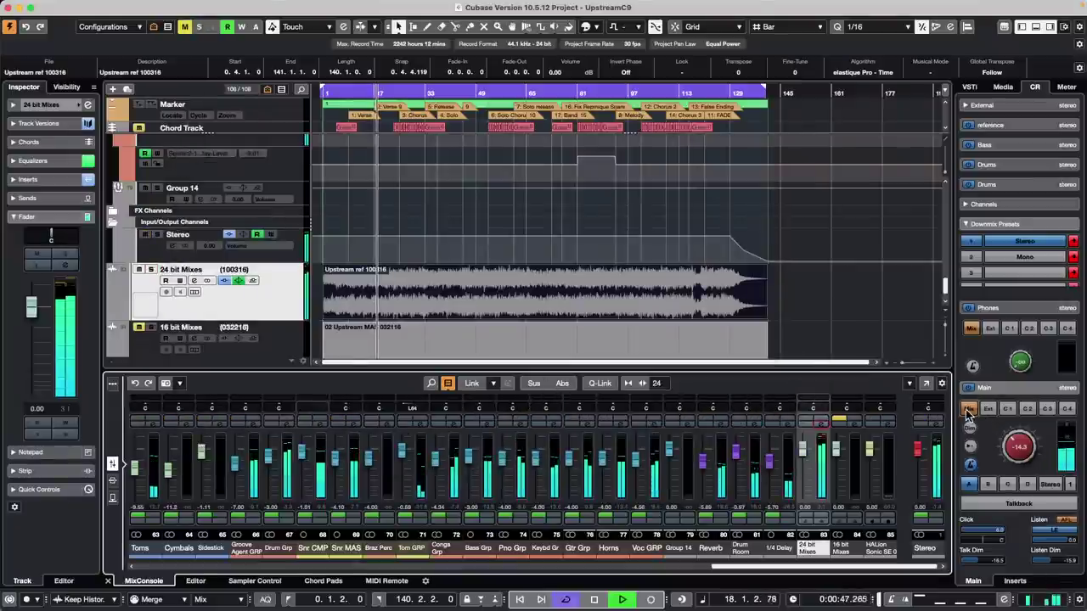
pyautogui.click(1009, 409)
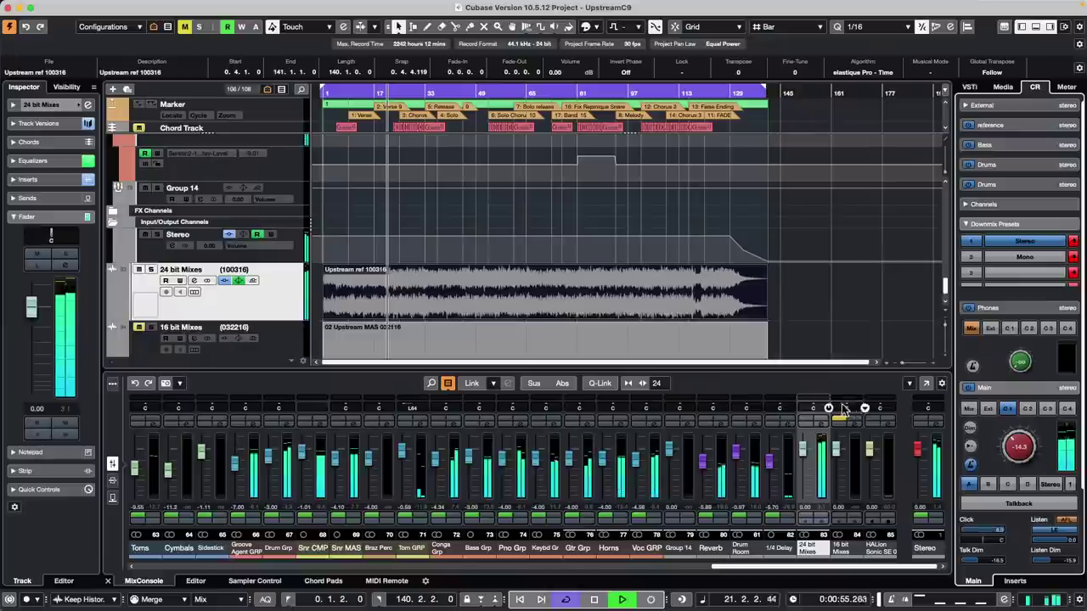
pyautogui.moveTo(569, 459); pyautogui.dragTo(570, 500)
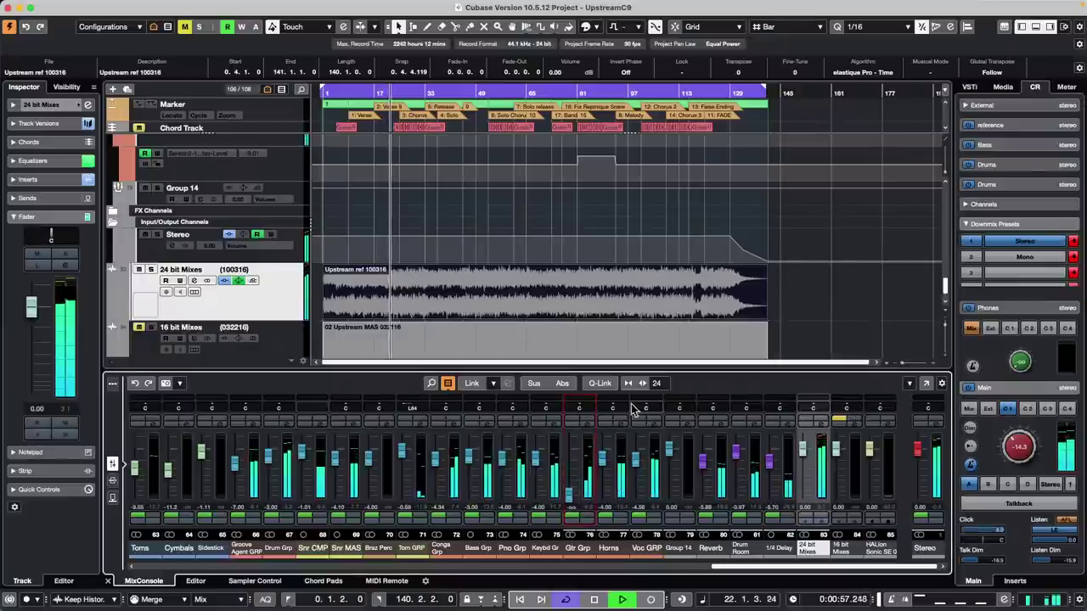
pyautogui.hotkey('alt', 'z')
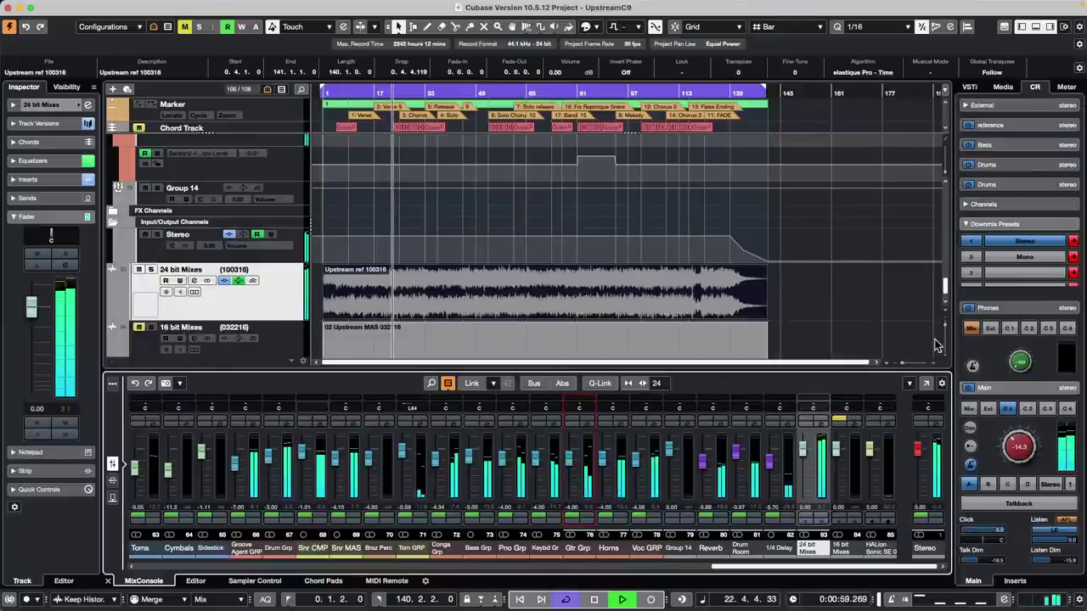
pyautogui.click(970, 410)
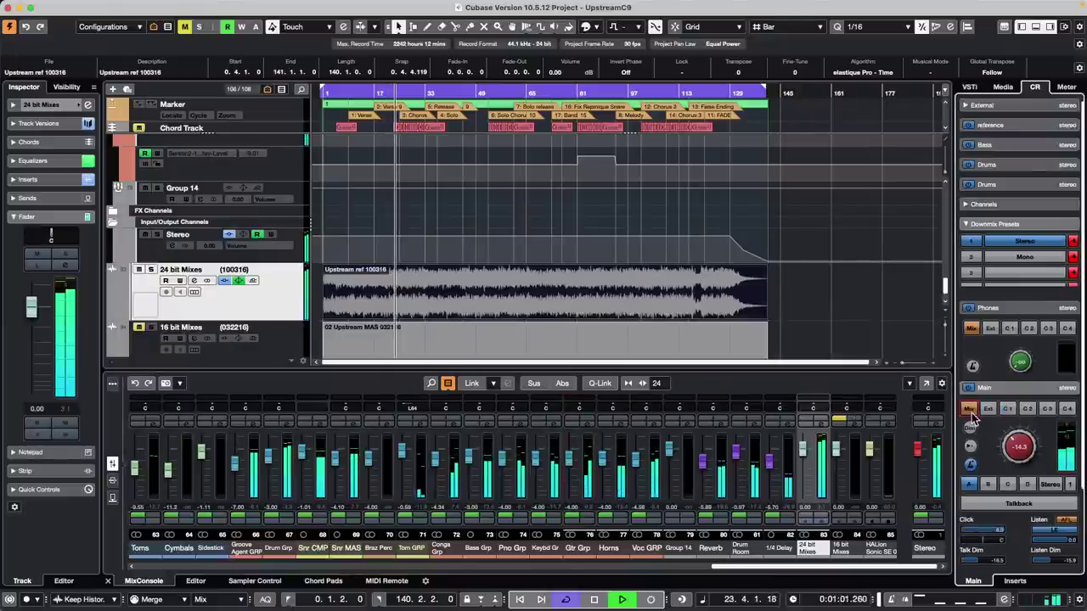
pyautogui.click(1008, 409)
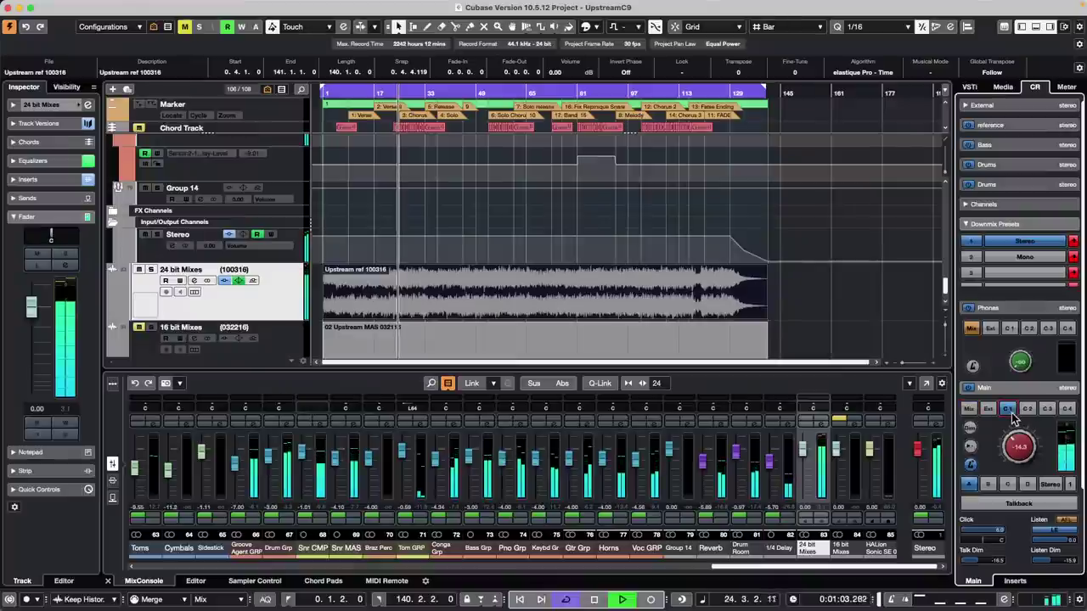
# - Cut 24 bit Mixes' EQ band 2 to about -16.9 dB, leave monitoring on Cue 1, stop playback
pyautogui.click(825, 431)
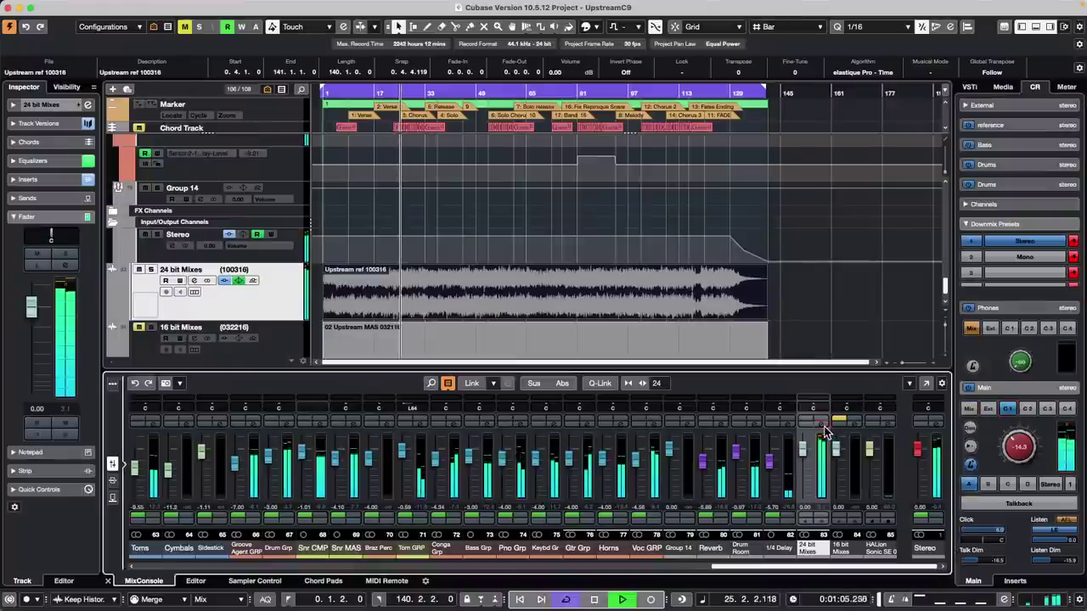
pyautogui.moveTo(569, 259); pyautogui.dragTo(565, 332)
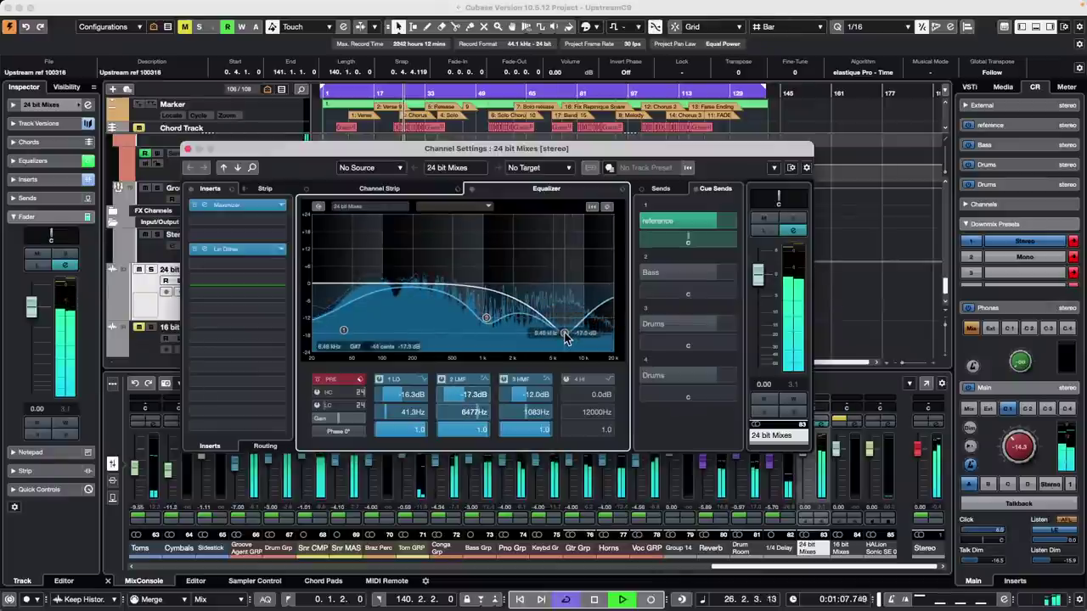
pyautogui.click(969, 411)
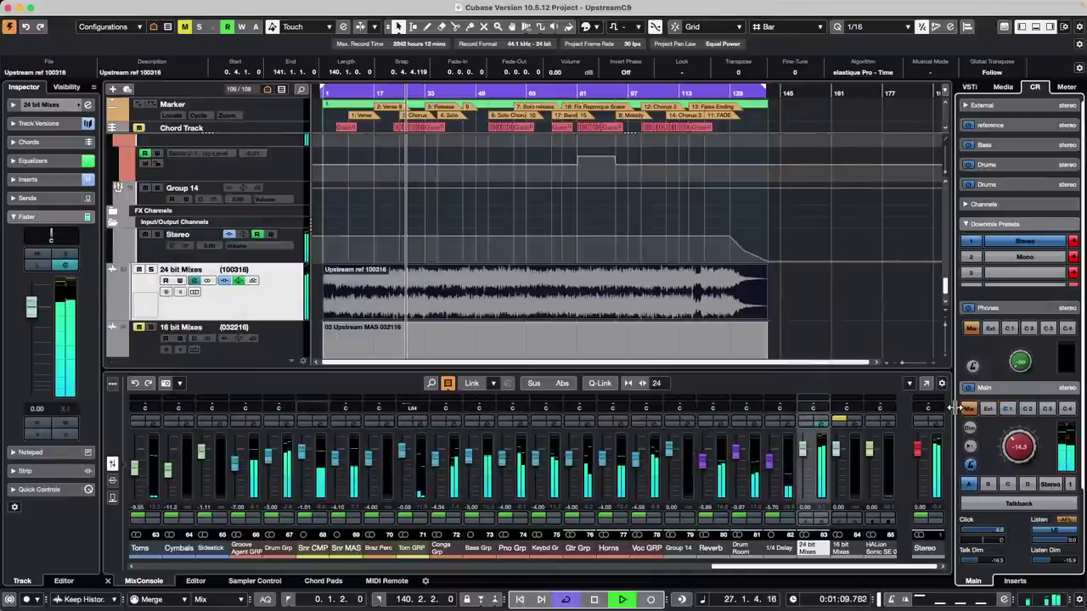
pyautogui.click(1009, 411)
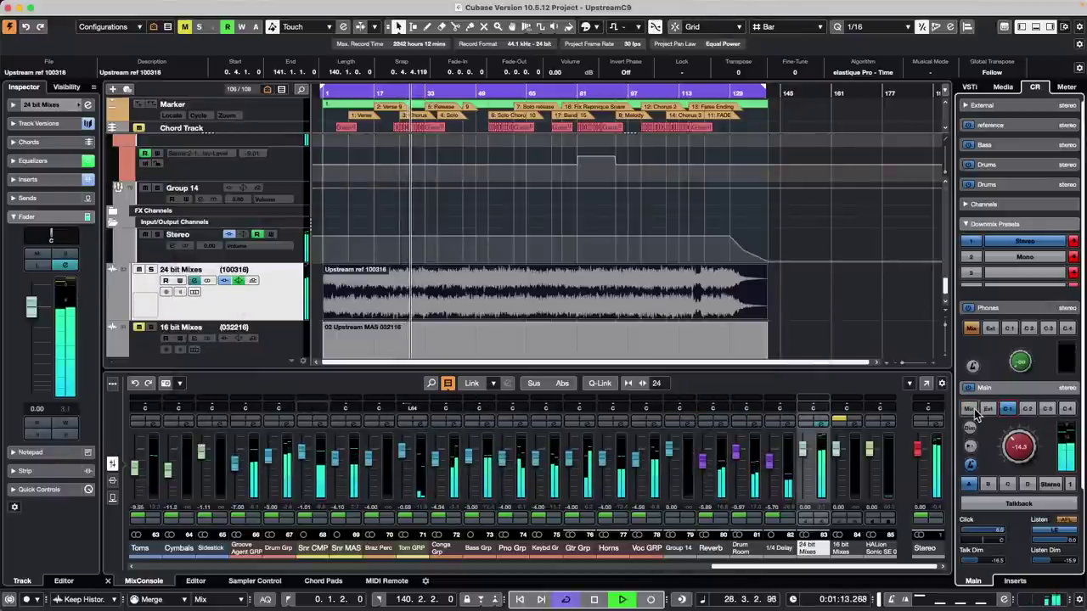
pyautogui.click(969, 410)
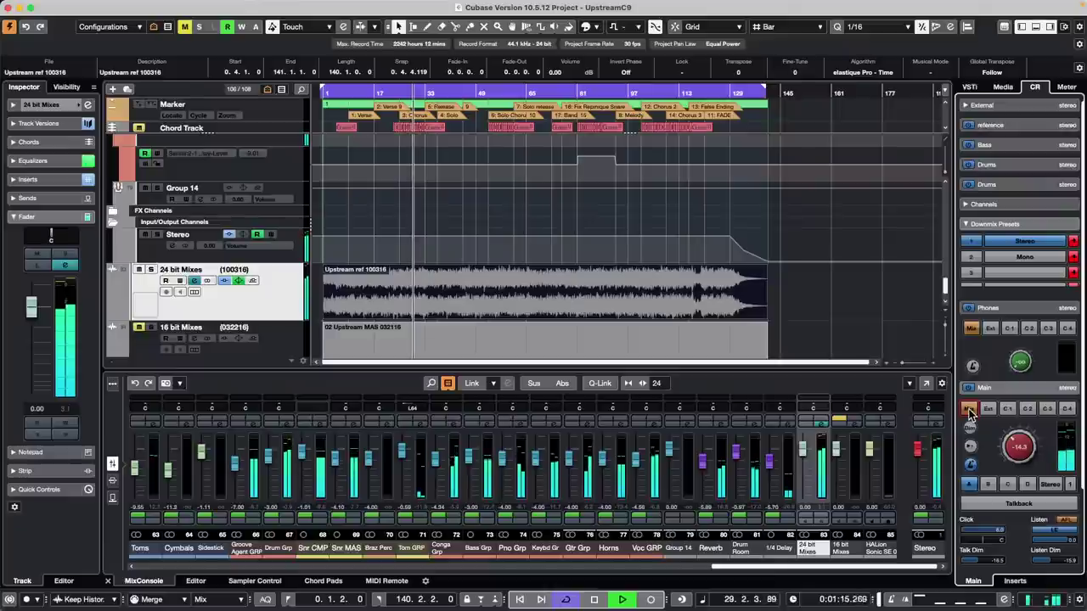
pyautogui.click(1009, 410)
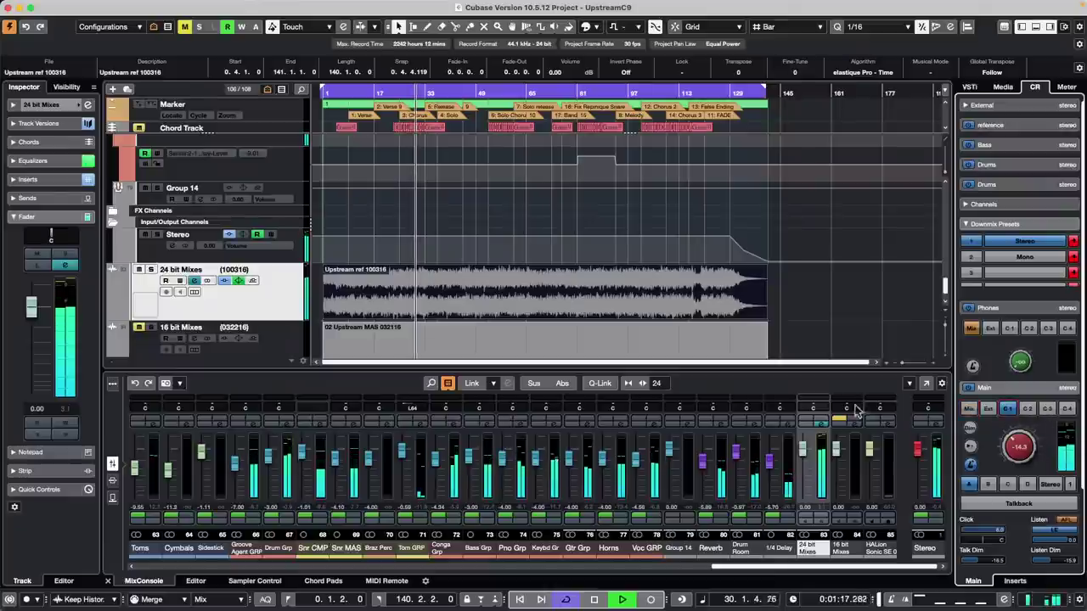
pyautogui.click(823, 425)
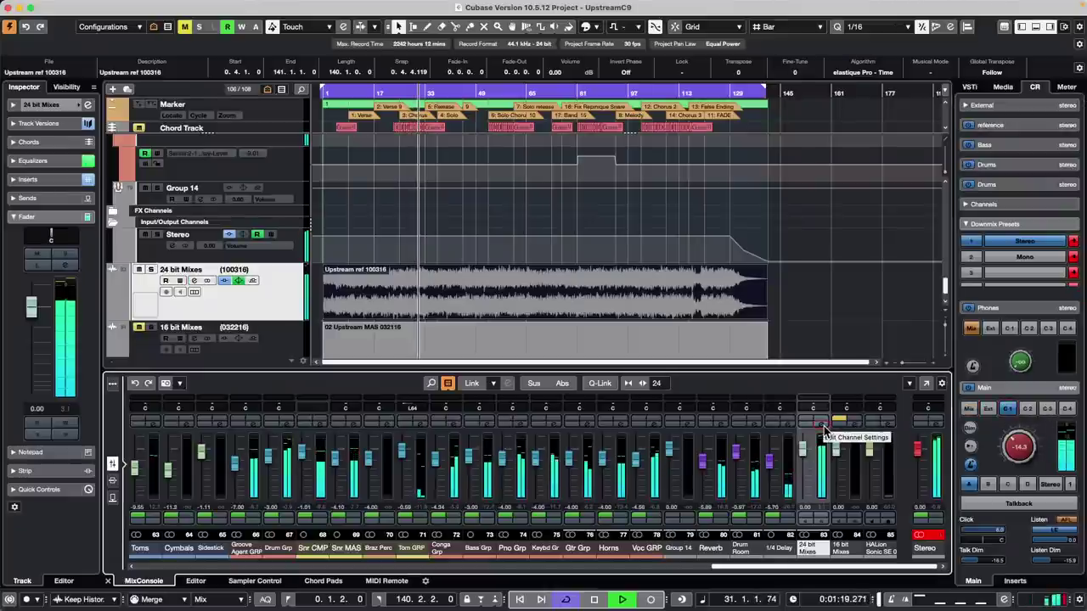
pyautogui.press('space')
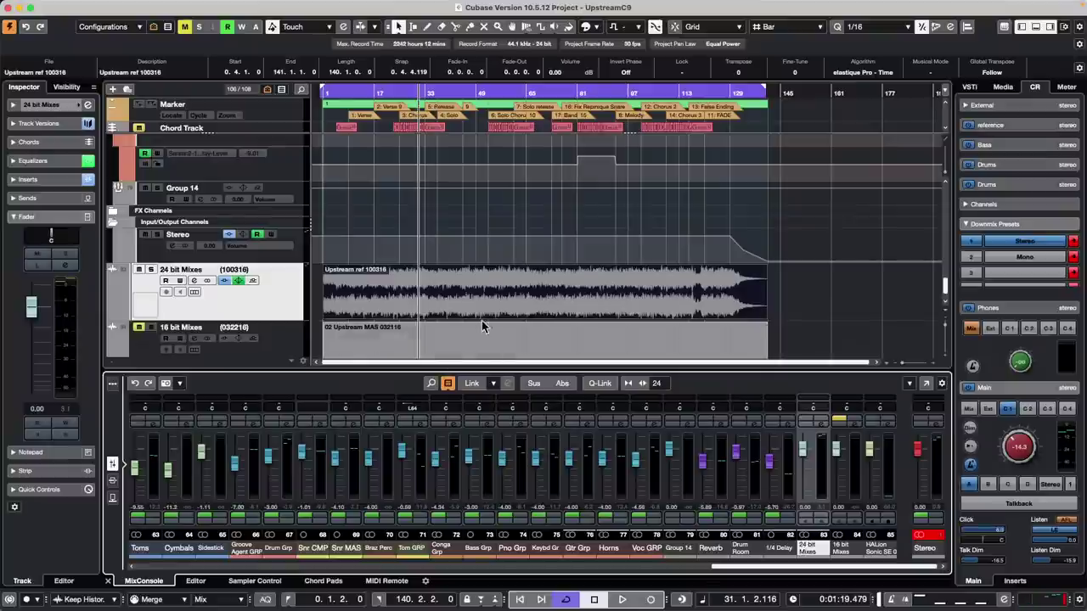
# - Split the Upstream event on 24 bit Mixes at two points into three parts
pyautogui.rightClick(467, 289)
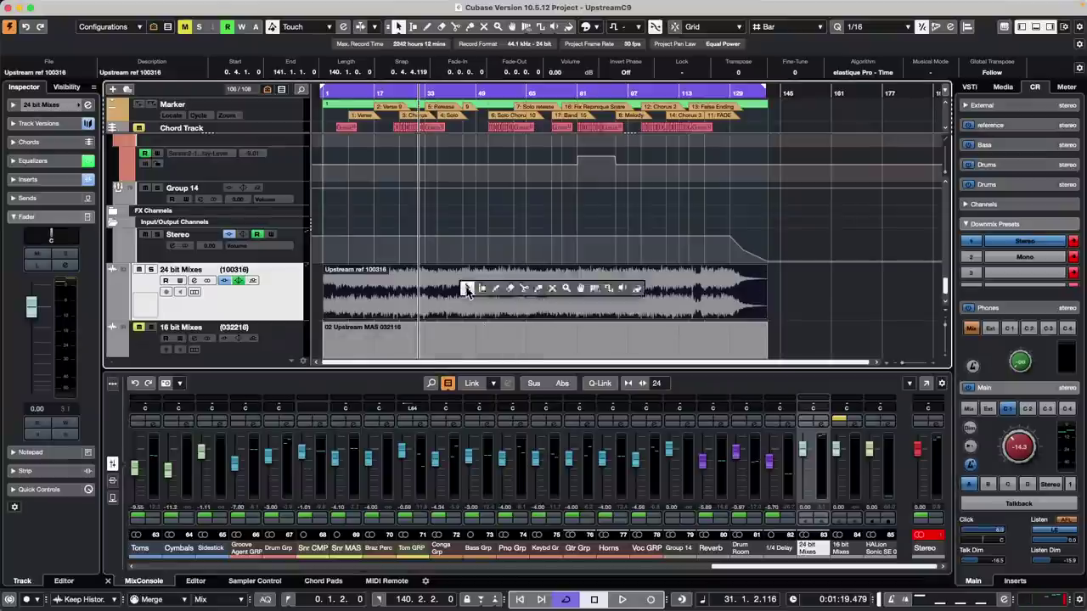
pyautogui.click(525, 289)
pyautogui.click(438, 287)
pyautogui.click(483, 286)
pyautogui.press('1')
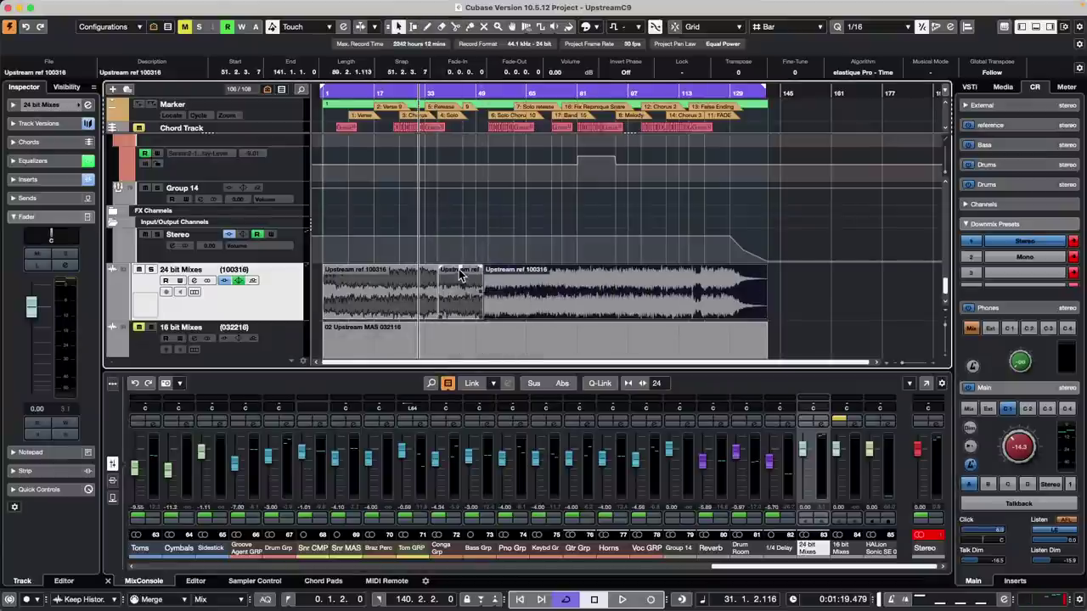
# - Draw a multi-point volume envelope on the last part of the split event
pyautogui.click(509, 289)
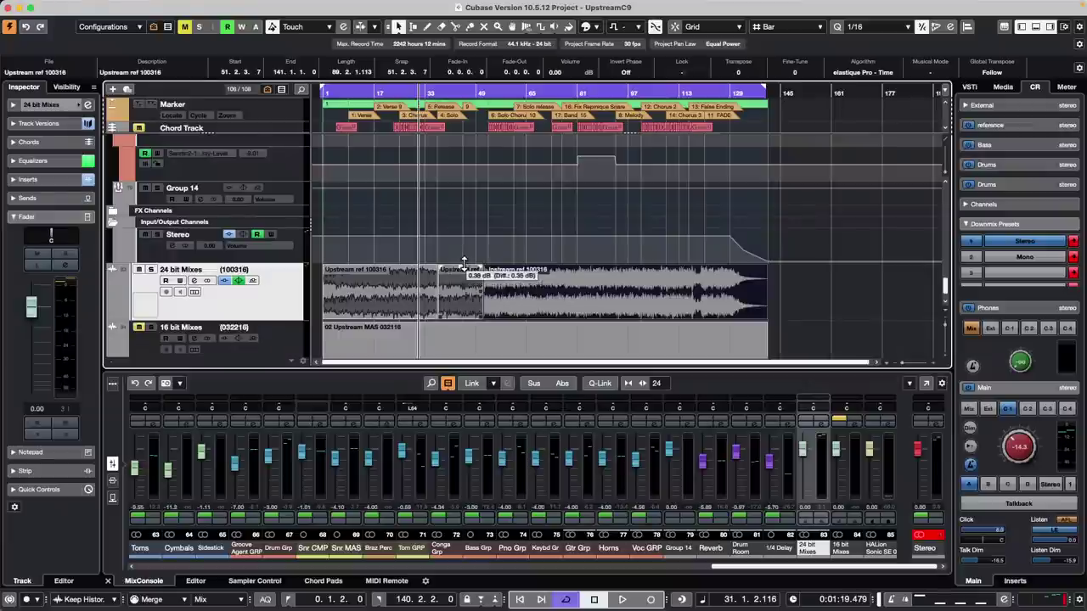
pyautogui.press('8')
pyautogui.click(567, 296)
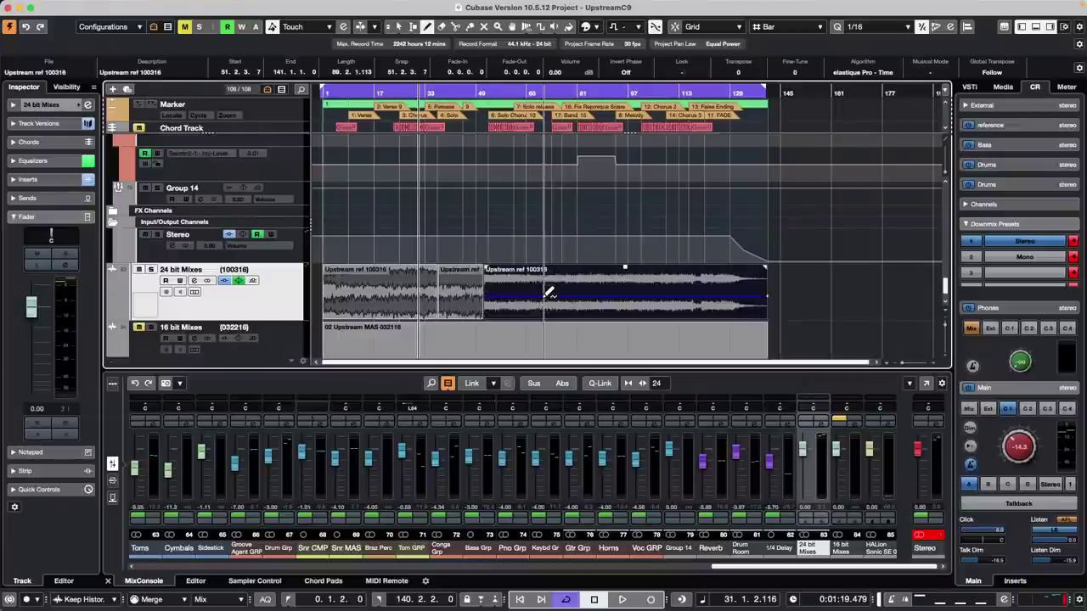
pyautogui.moveTo(574, 293)
pyautogui.mouseDown()
pyautogui.moveTo(580, 282)
pyautogui.moveTo(602, 290)
pyautogui.moveTo(738, 280)
pyautogui.moveTo(695, 287)
pyautogui.moveTo(676, 307)
pyautogui.moveTo(688, 280)
pyautogui.moveTo(674, 299)
pyautogui.moveTo(672, 274)
pyautogui.mouseUp()
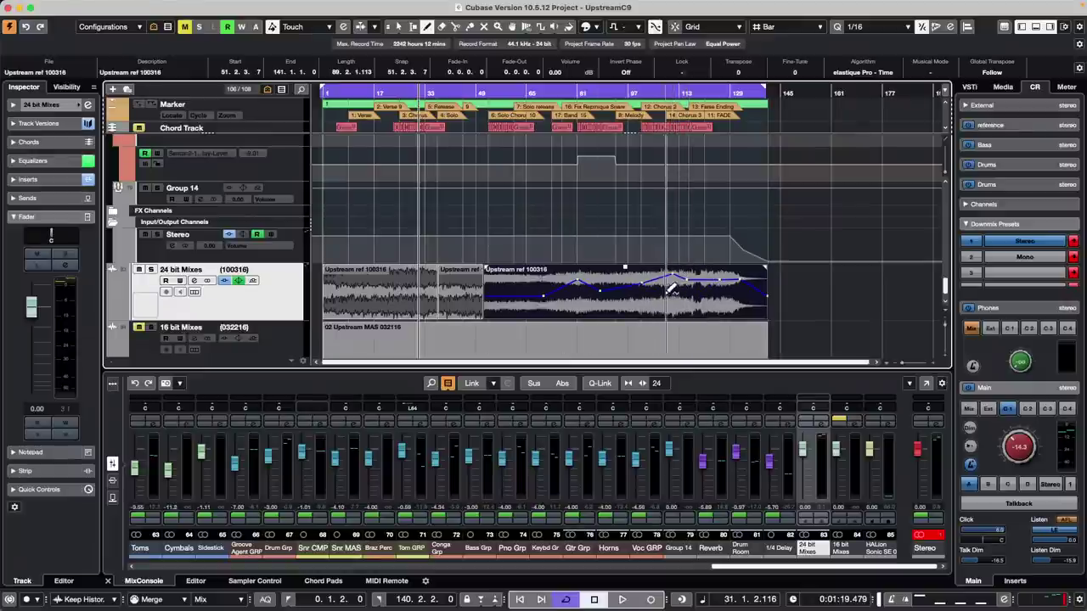
# - Show 24 bit Mixes' Volume automation lane, zoom in, and draw volume automation on it
pyautogui.click(115, 319)
pyautogui.press('h')
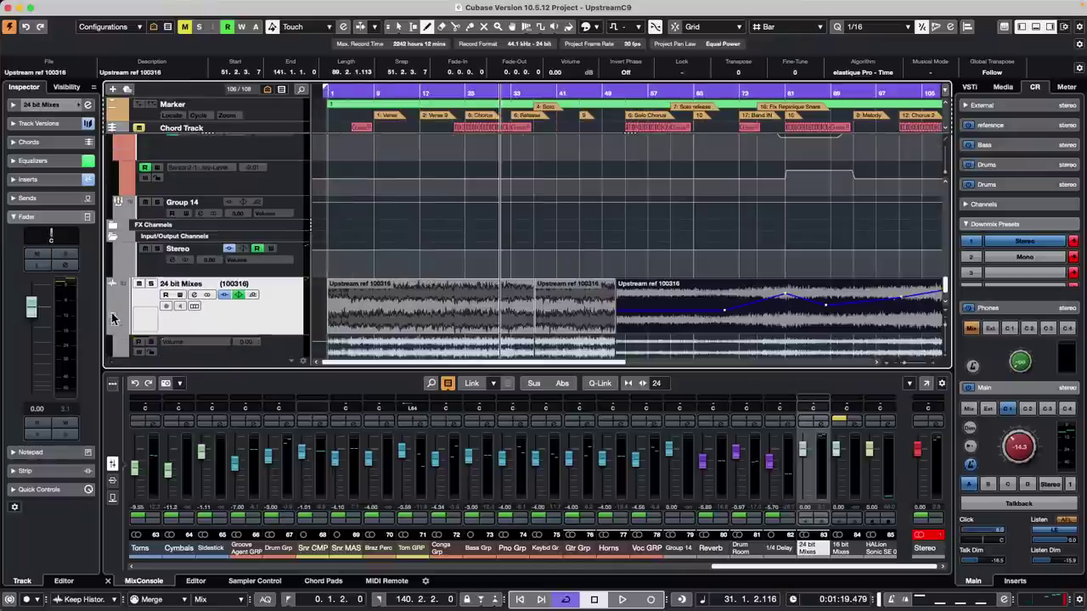
pyautogui.scroll(-3, 549, 266)
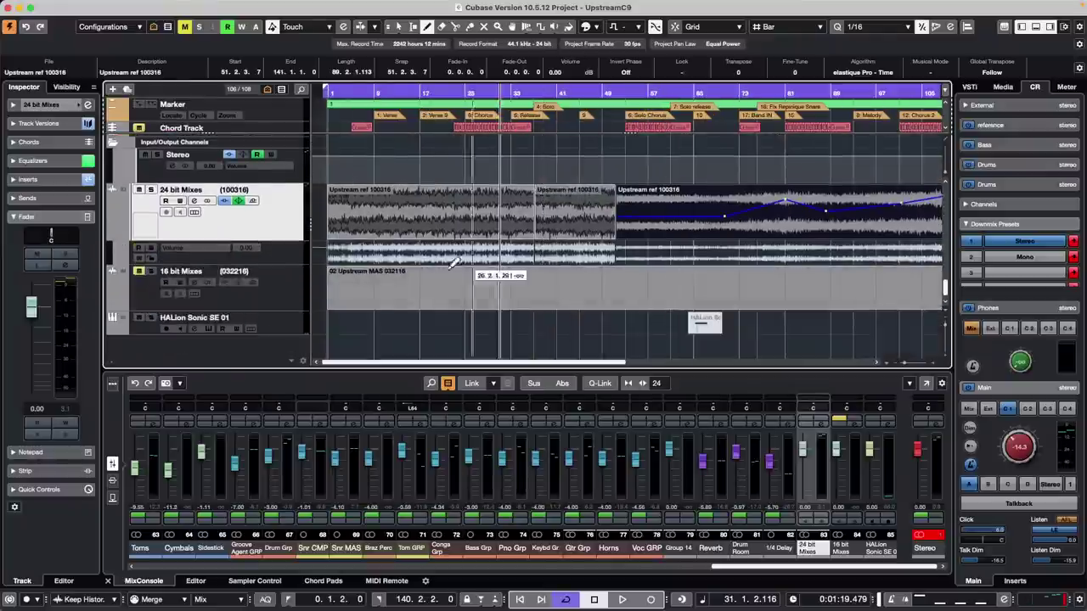
pyautogui.moveTo(758, 244); pyautogui.dragTo(847, 251)
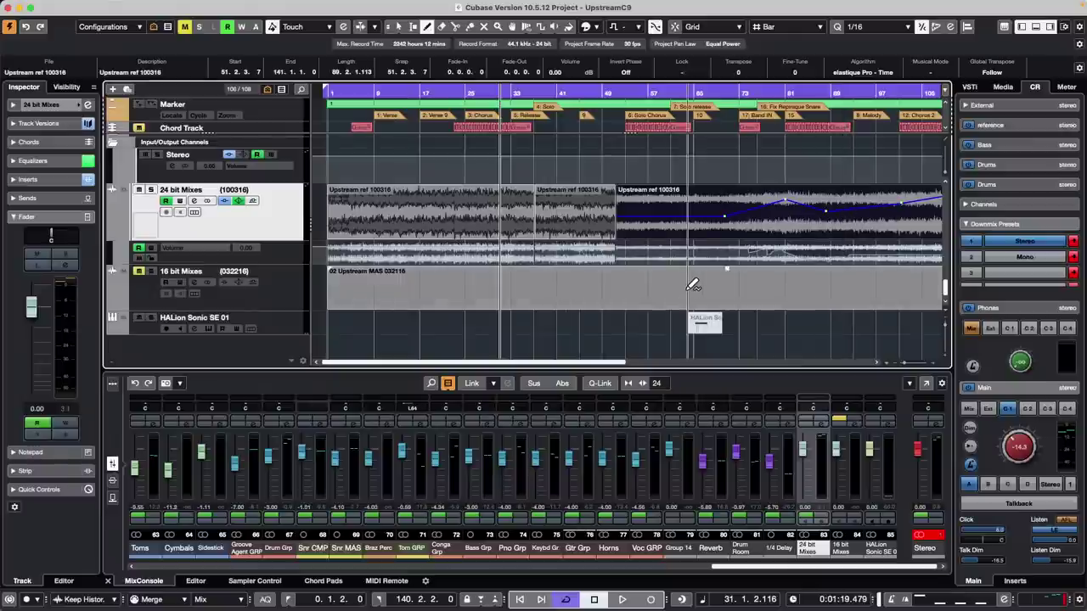
# - Undo the volume envelope points and both splits so the Upstream ref event is whole
pyautogui.press('super+z')
pyautogui.press('super+z')
pyautogui.press('super+z')
pyautogui.press('super+z')
pyautogui.press('super+z')
pyautogui.press('super+z')
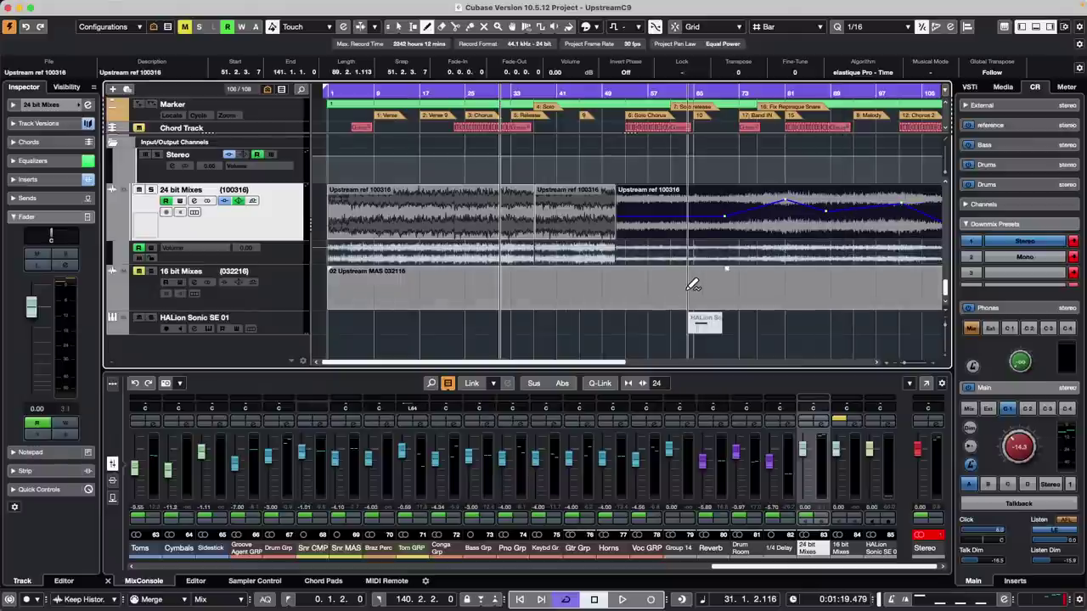
pyautogui.press('super+z')
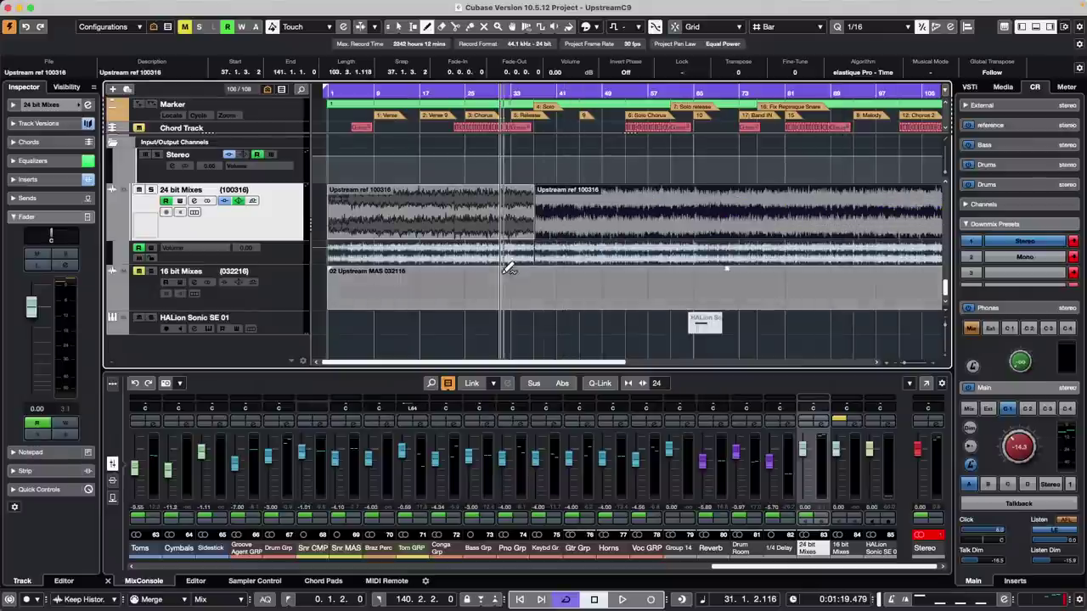
pyautogui.press('super+z')
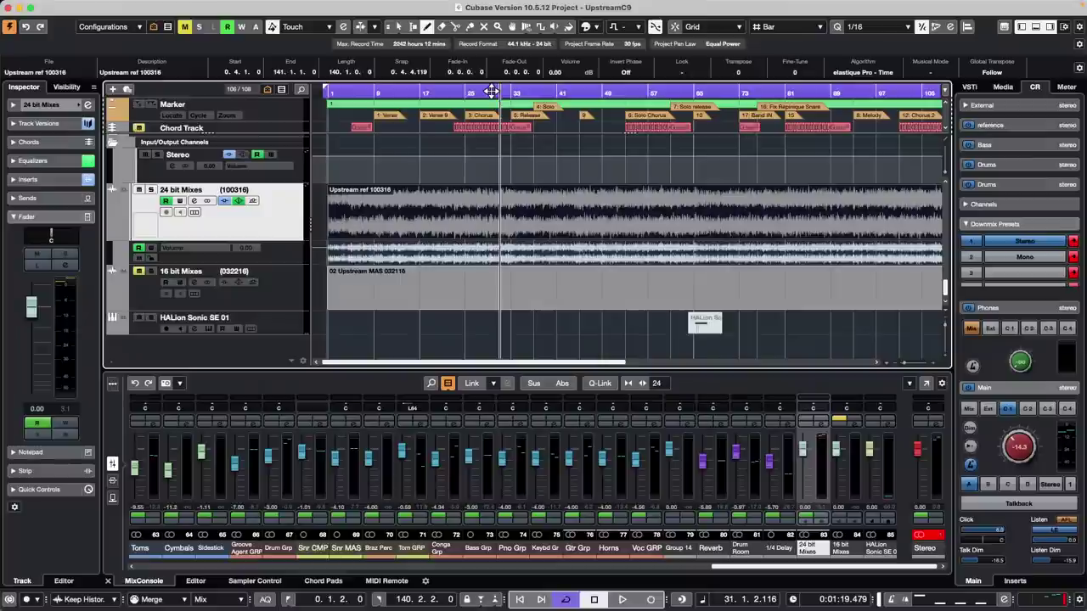
# - Move the project cursor back to bar 29 (0:01:15) in the Upstream song
pyautogui.click(486, 91)
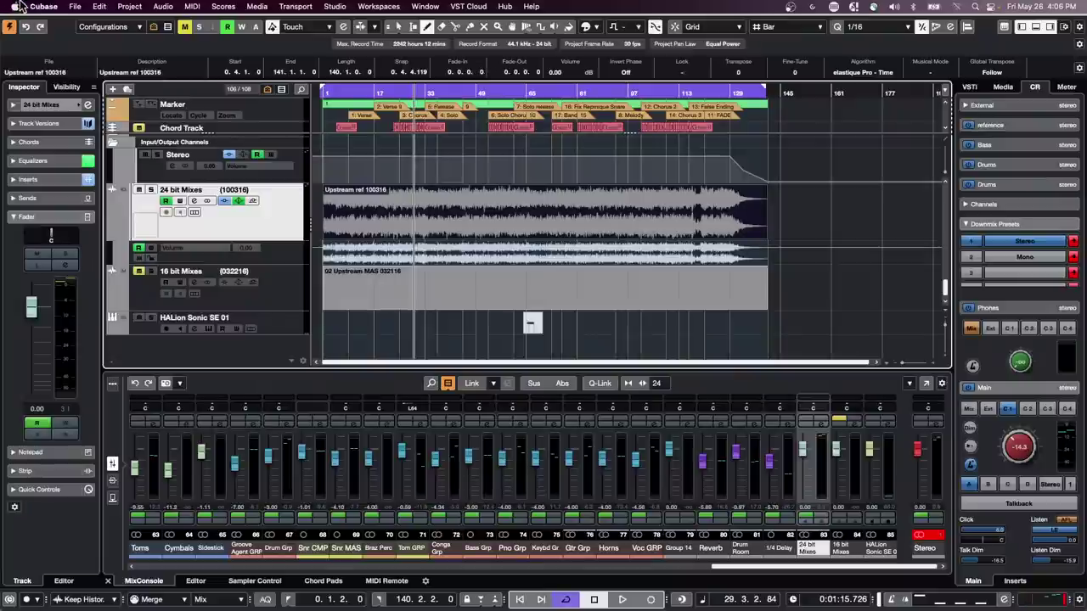
# - Open Sampler Track.cpr from the Sampler Track folder
pyautogui.click(76, 6)
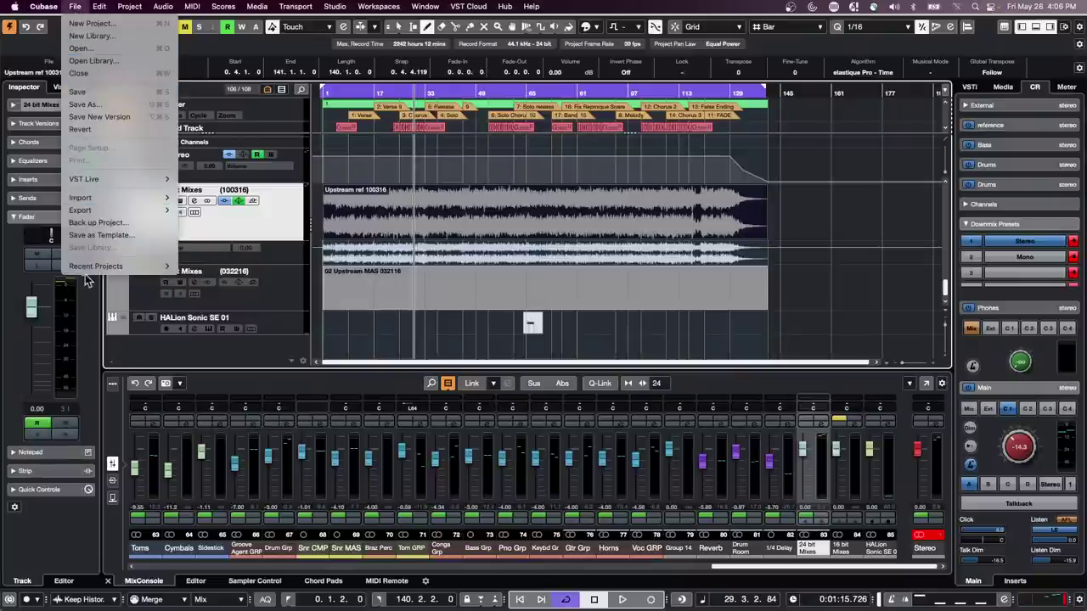
pyautogui.moveTo(87, 268)
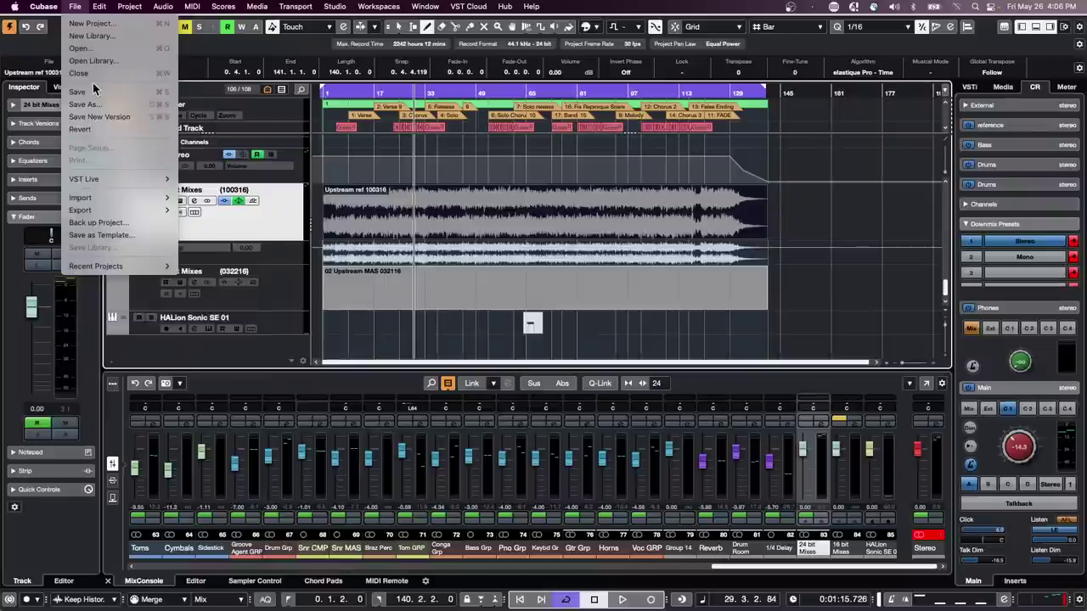
pyautogui.click(102, 49)
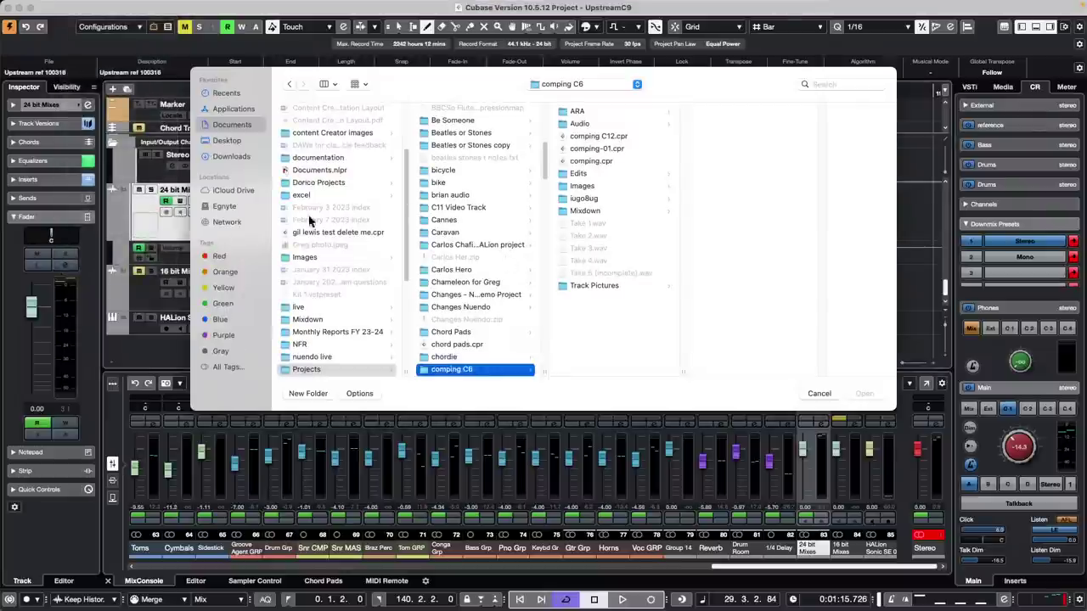
pyautogui.scroll(-8, 463, 259)
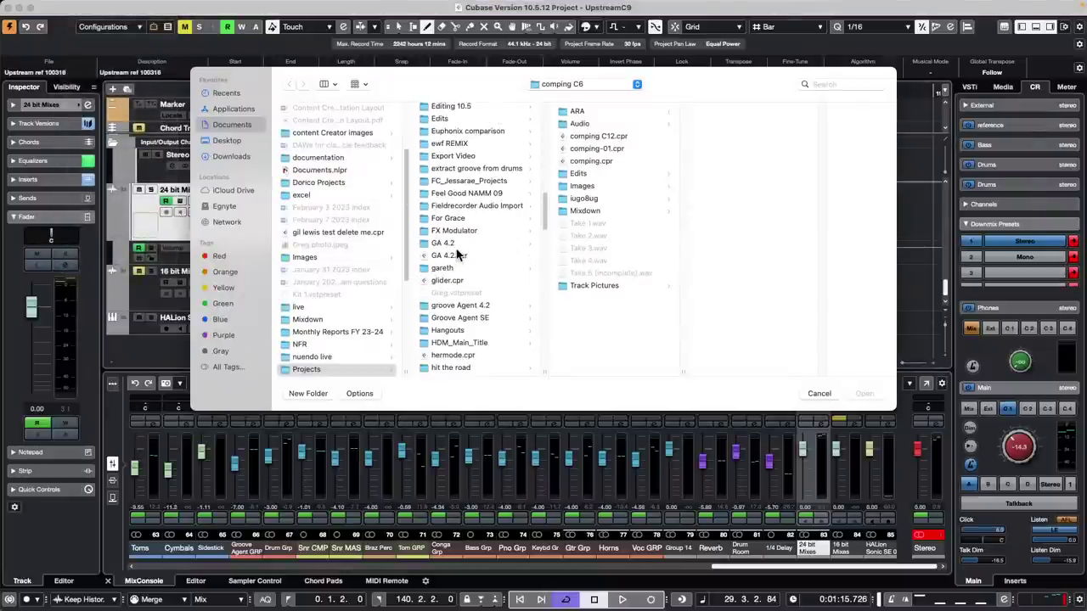
pyautogui.scroll(-6, 457, 253)
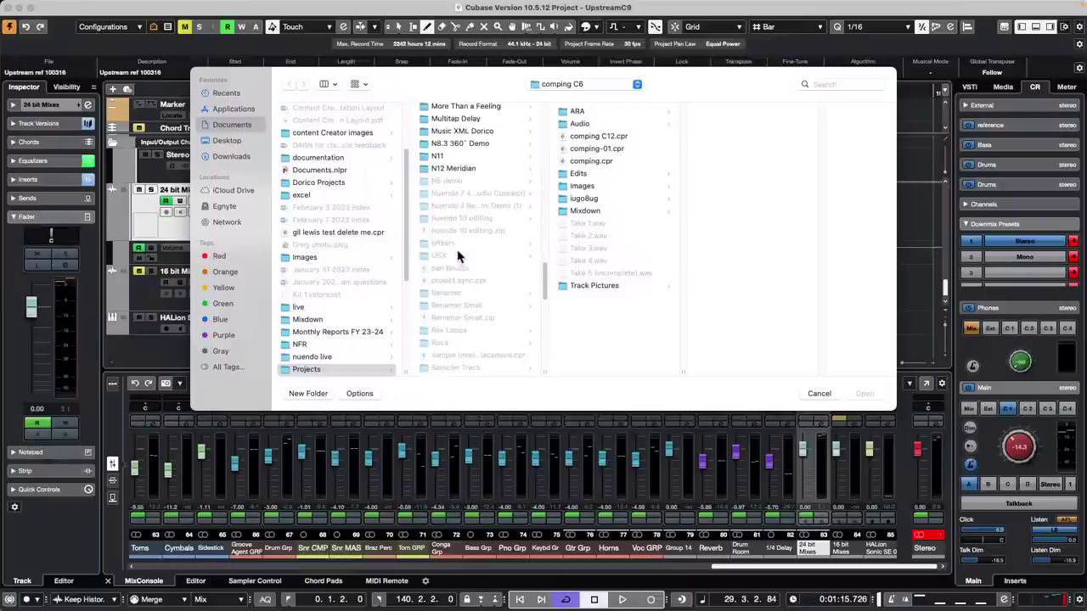
pyautogui.scroll(-8, 457, 255)
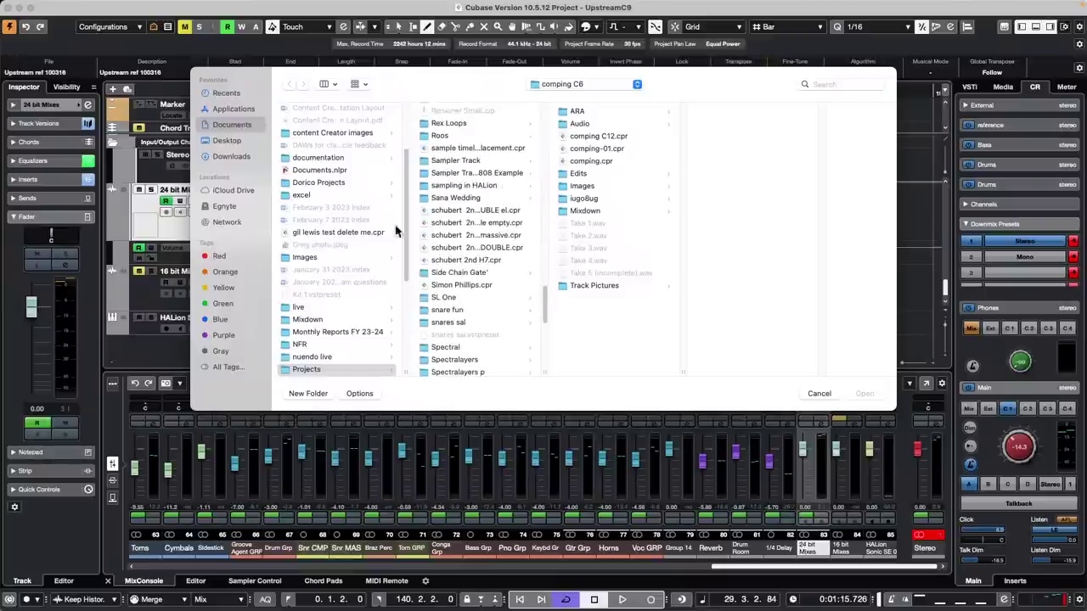
pyautogui.click(473, 162)
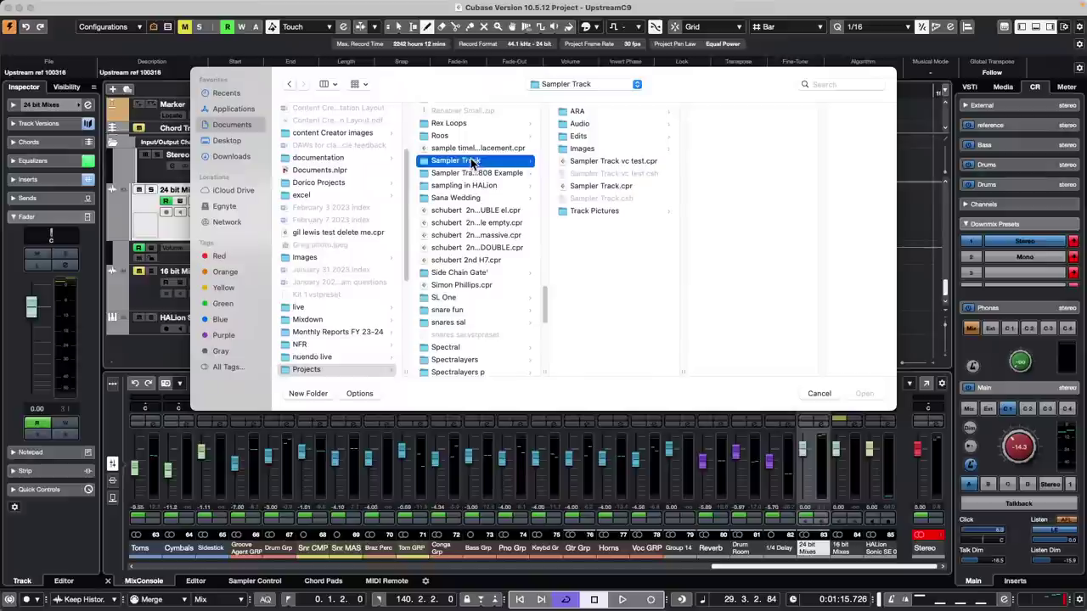
pyautogui.doubleClick(608, 186)
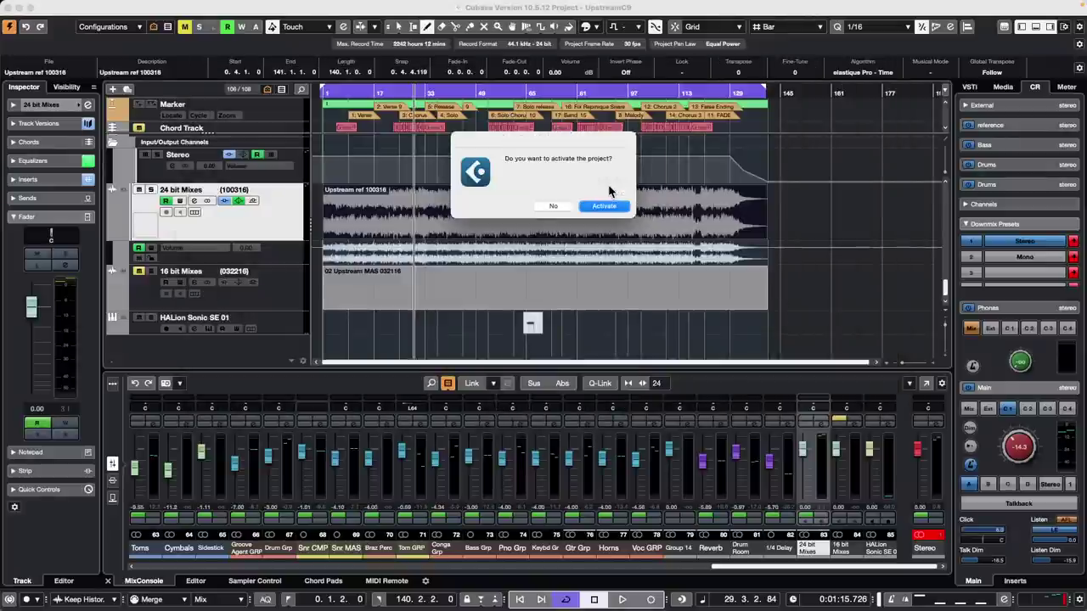
# - Activate the Sampler Track project, select Sampler Track 01 and zoom the timeline around bar 3
pyautogui.click(608, 206)
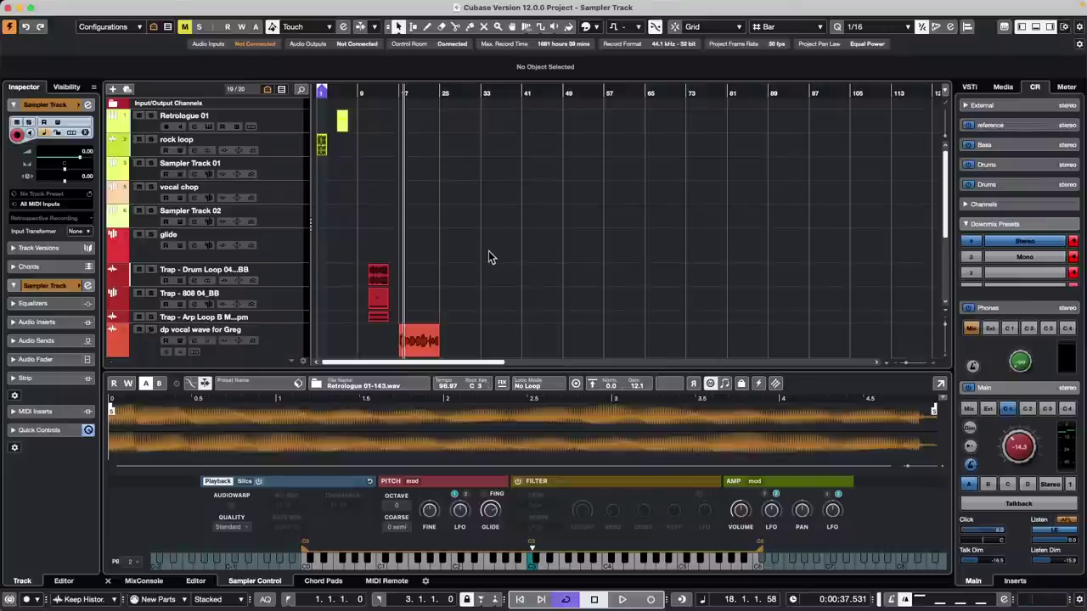
pyautogui.scroll(-6, 489, 257)
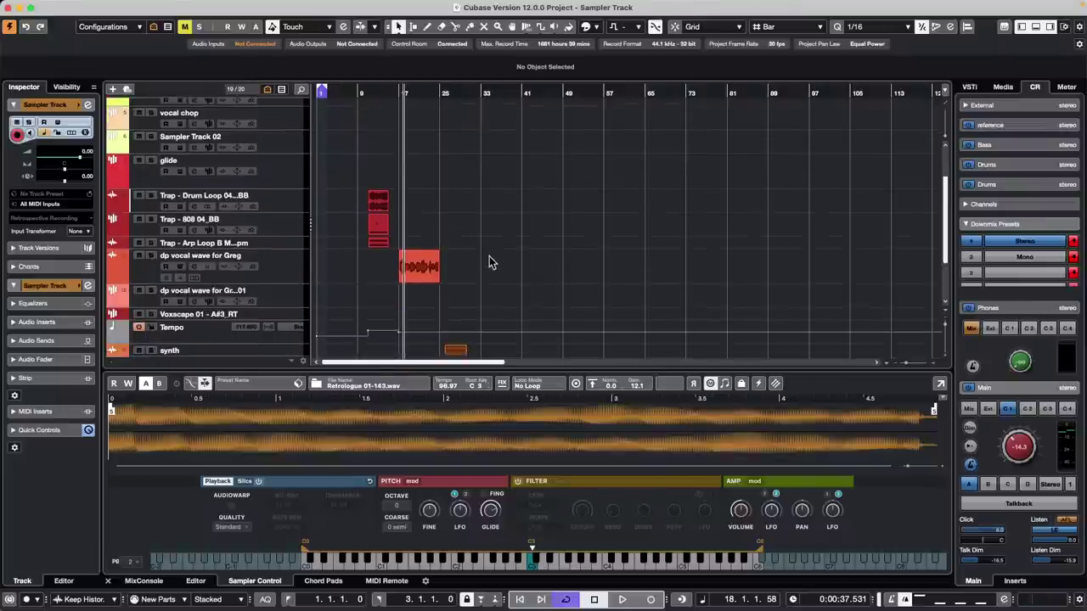
pyautogui.scroll(5, 510, 254)
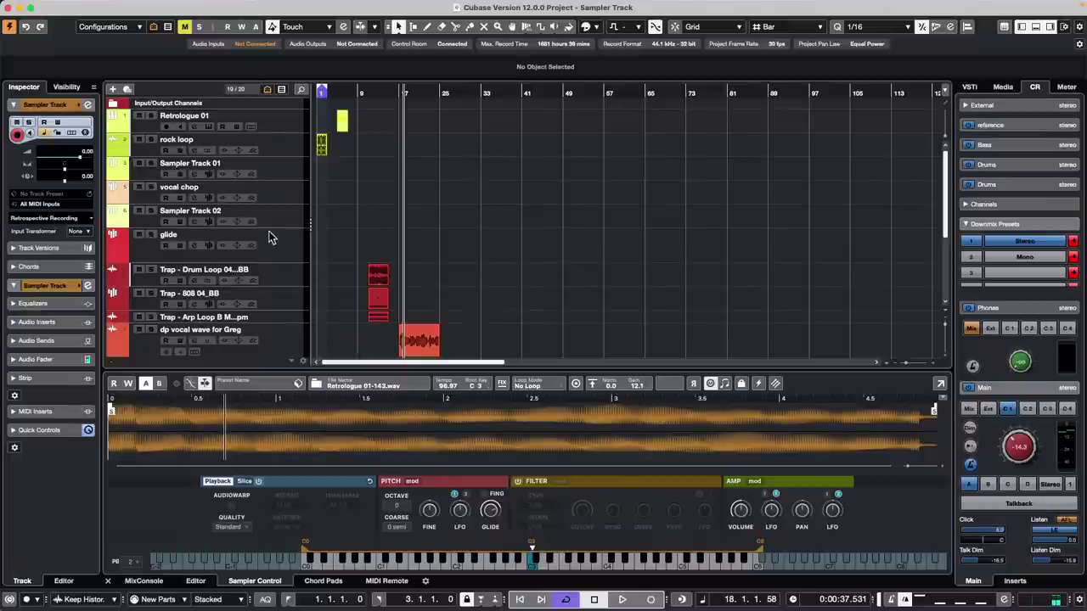
pyautogui.click(291, 178)
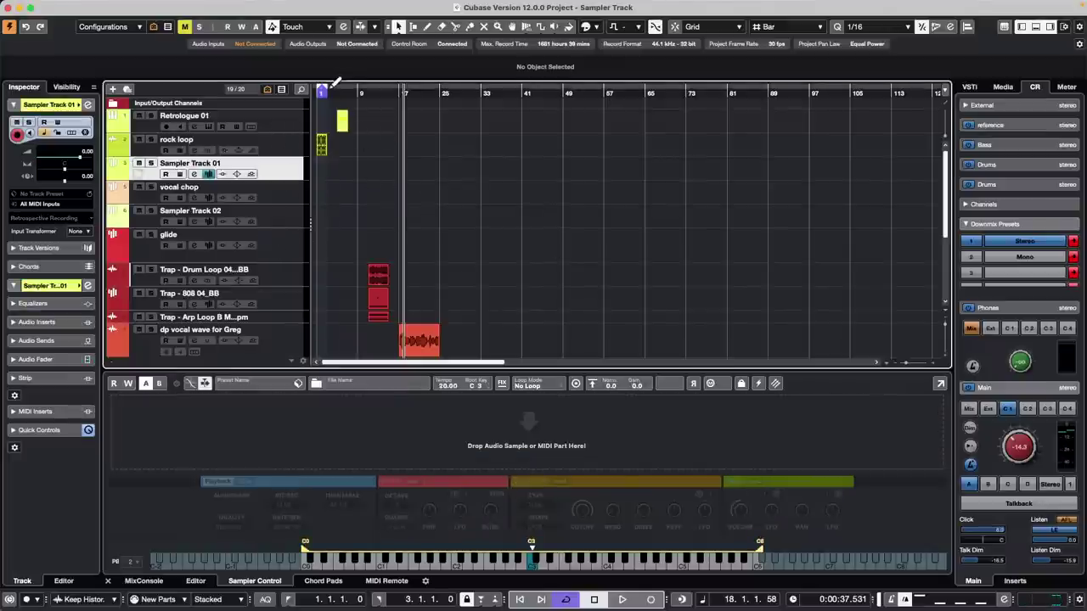
pyautogui.moveTo(332, 89); pyautogui.dragTo(334, 128)
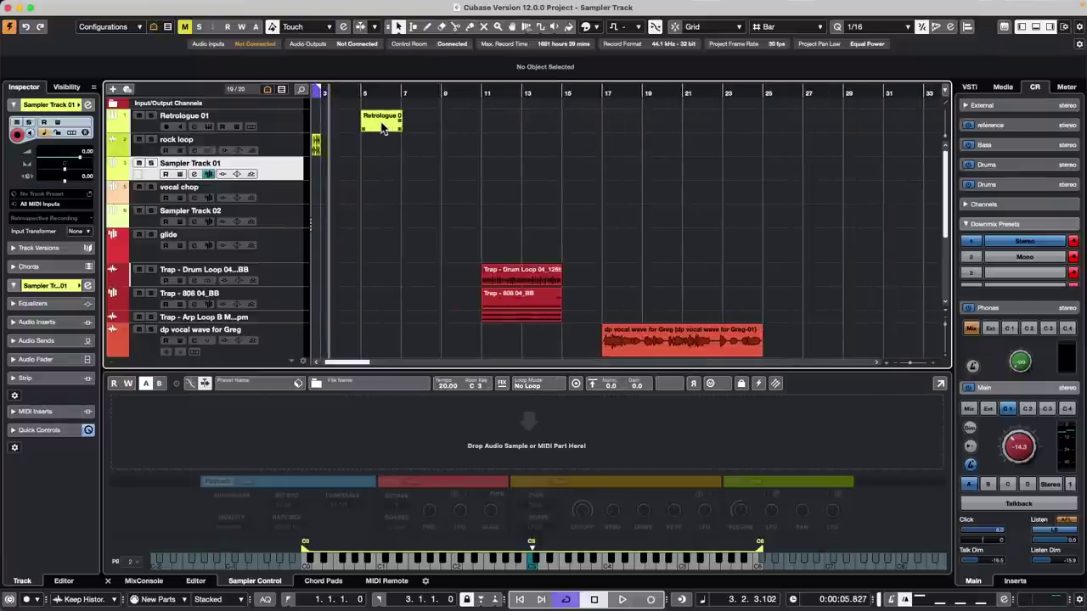
# - Play from bar 5, set Control Room Main to the Mix source, and select the Retrologue 01 part
pyautogui.click(360, 93)
pyautogui.press('space')
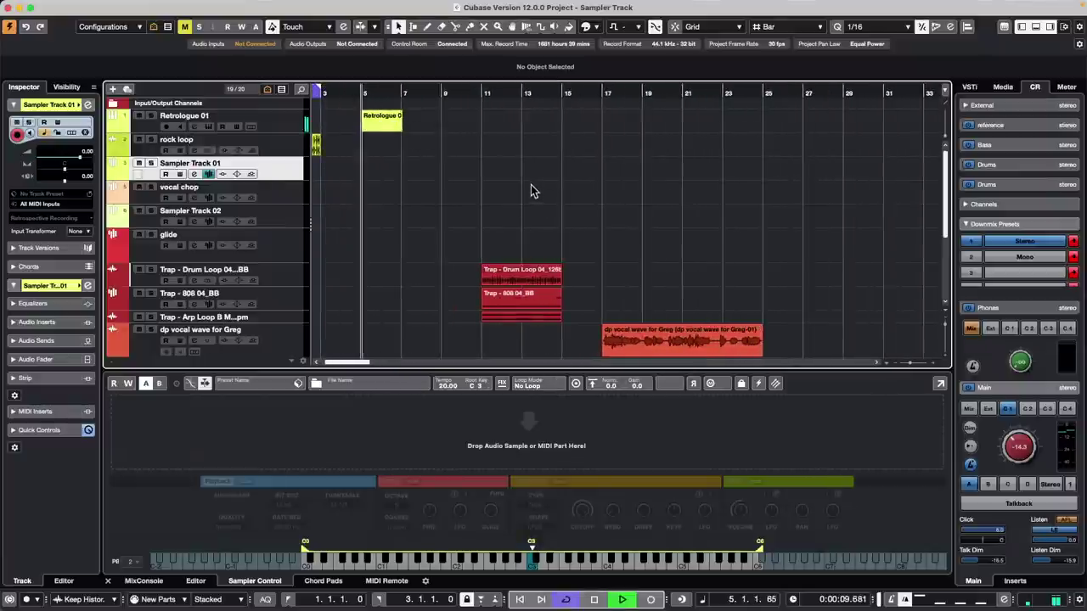
pyautogui.press('space')
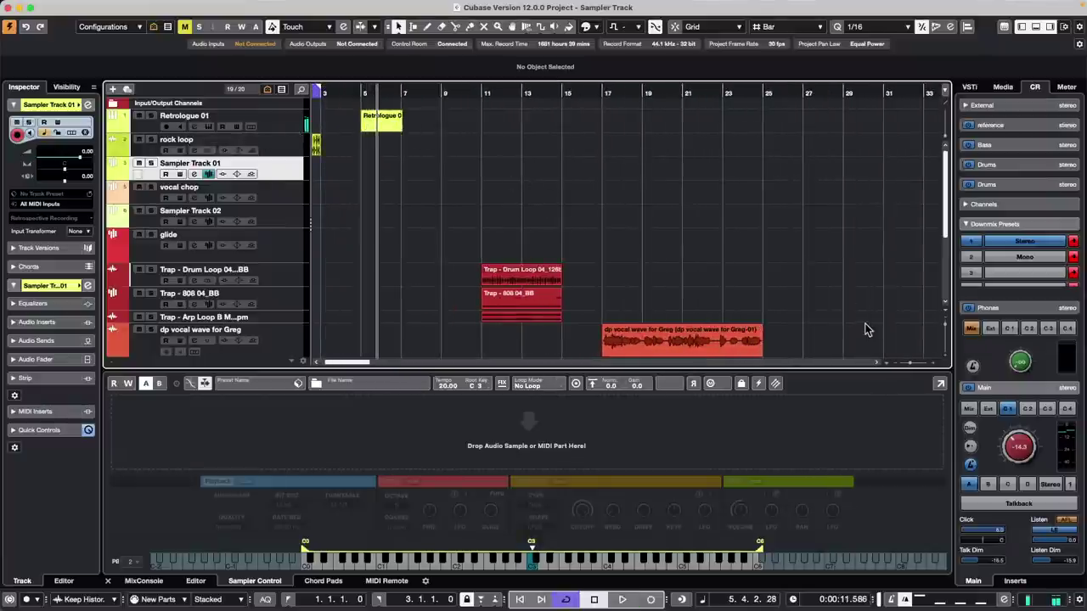
pyautogui.click(969, 408)
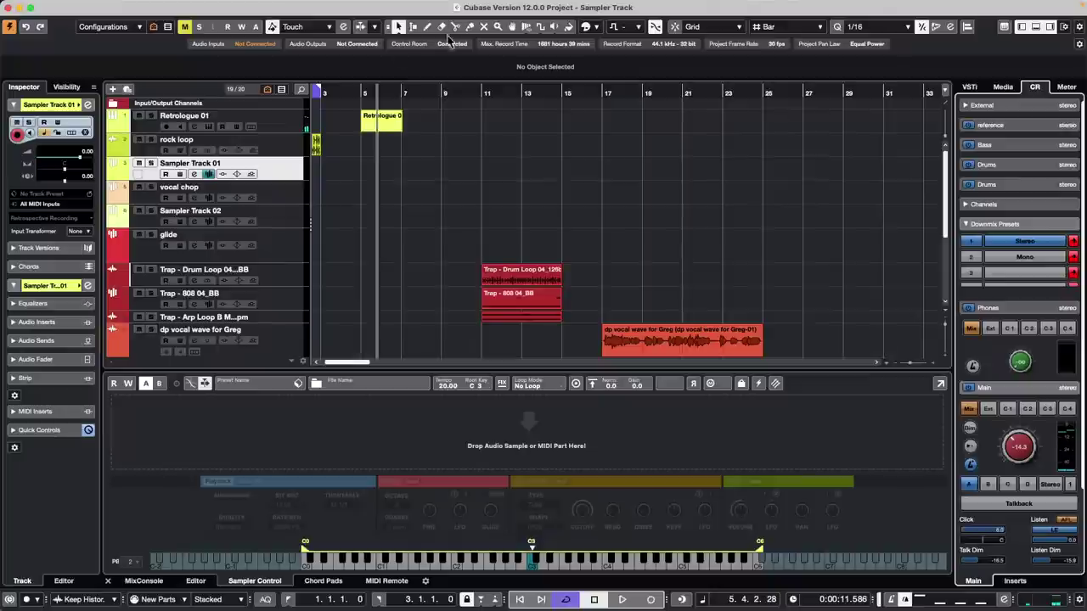
pyautogui.click(346, 92)
pyautogui.press('space')
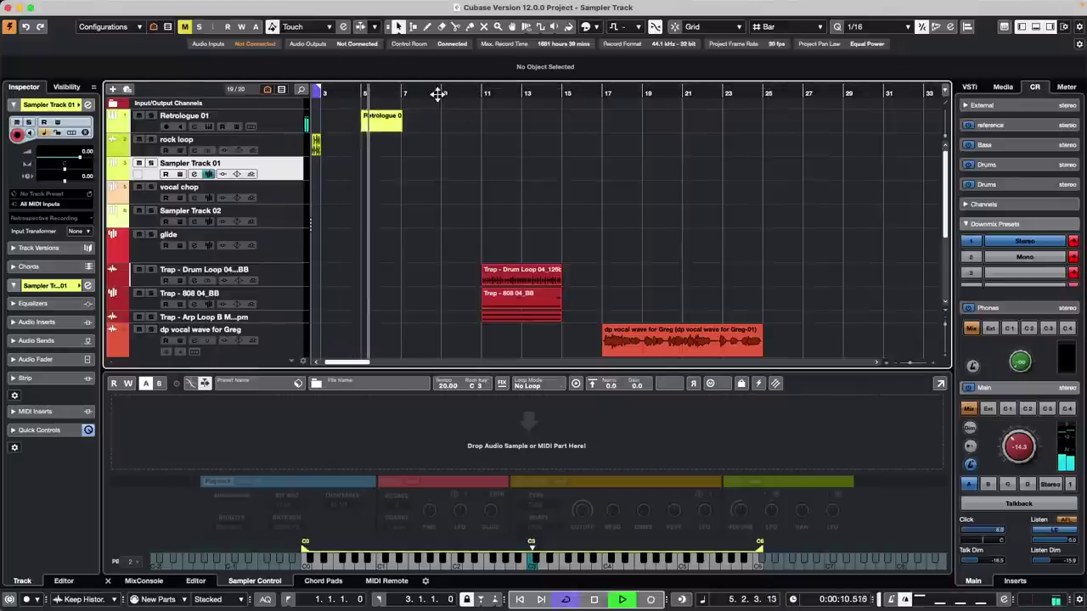
pyautogui.click(380, 124)
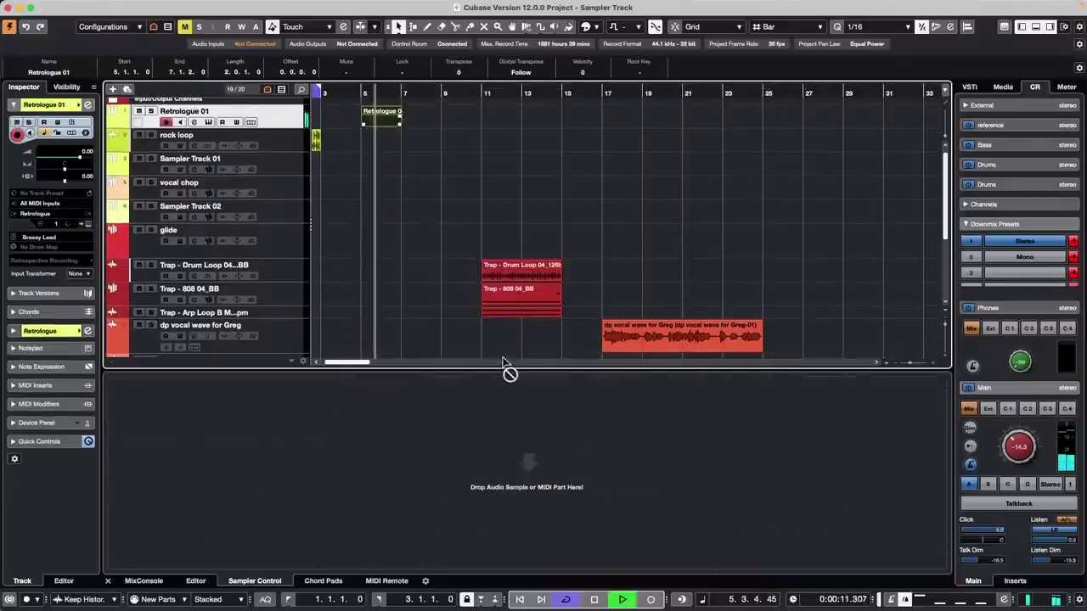
# - Drop the Retrologue part into the sampler, then return the playhead to bar 1
pyautogui.moveTo(503, 361)
pyautogui.mouseDown()
pyautogui.moveTo(495, 390)
pyautogui.moveTo(528, 446)
pyautogui.moveTo(499, 339)
pyautogui.mouseUp()
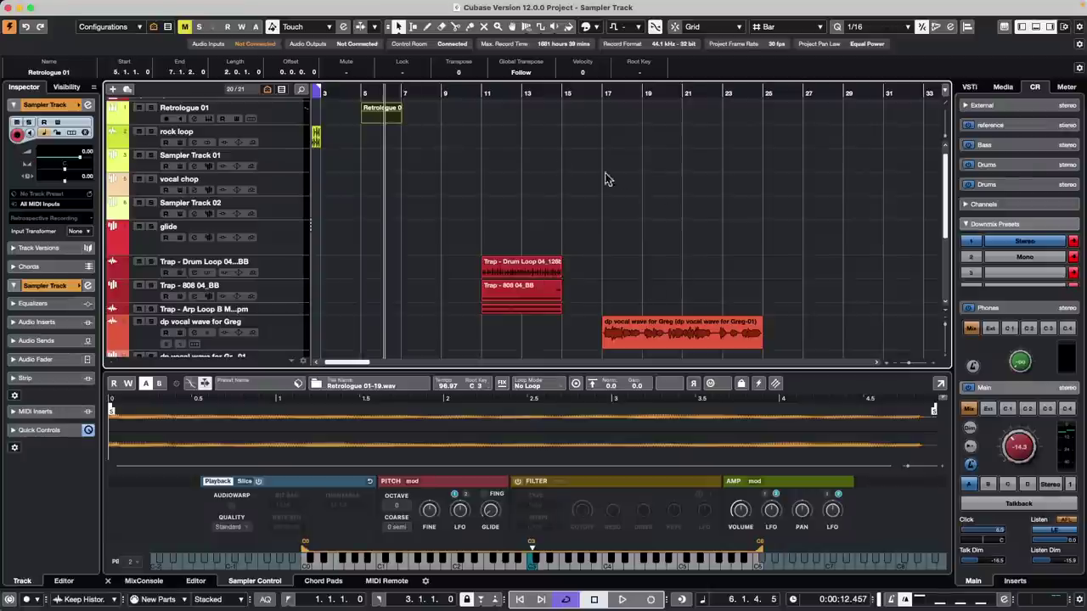
pyautogui.scroll(1, 405, 194)
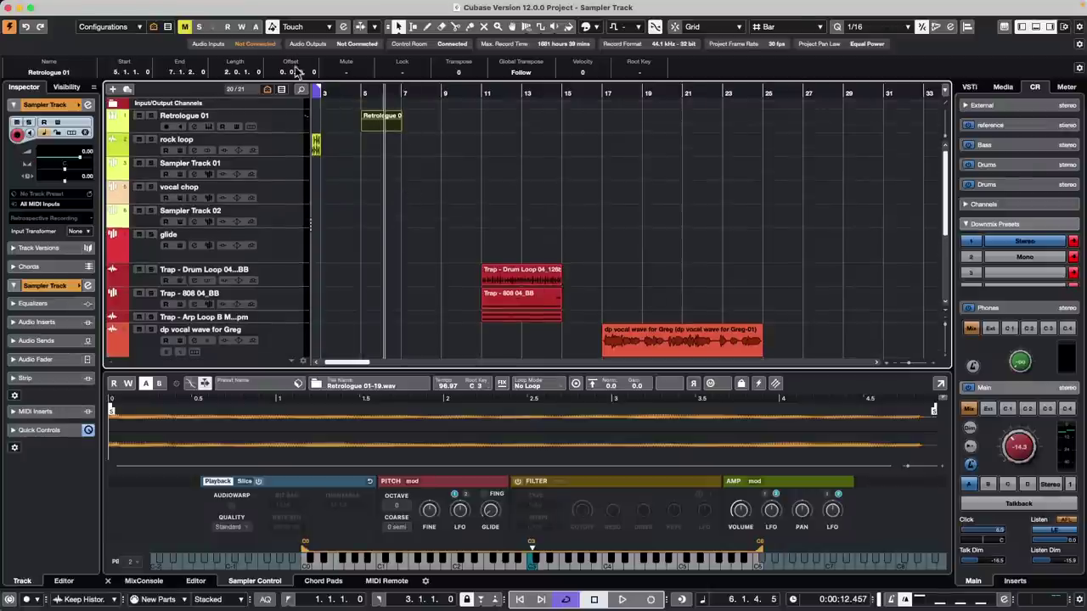
pyautogui.press('Home')
# - Load the rock loop event into Sampler Control and play it back from bar 1
pyautogui.press('h')
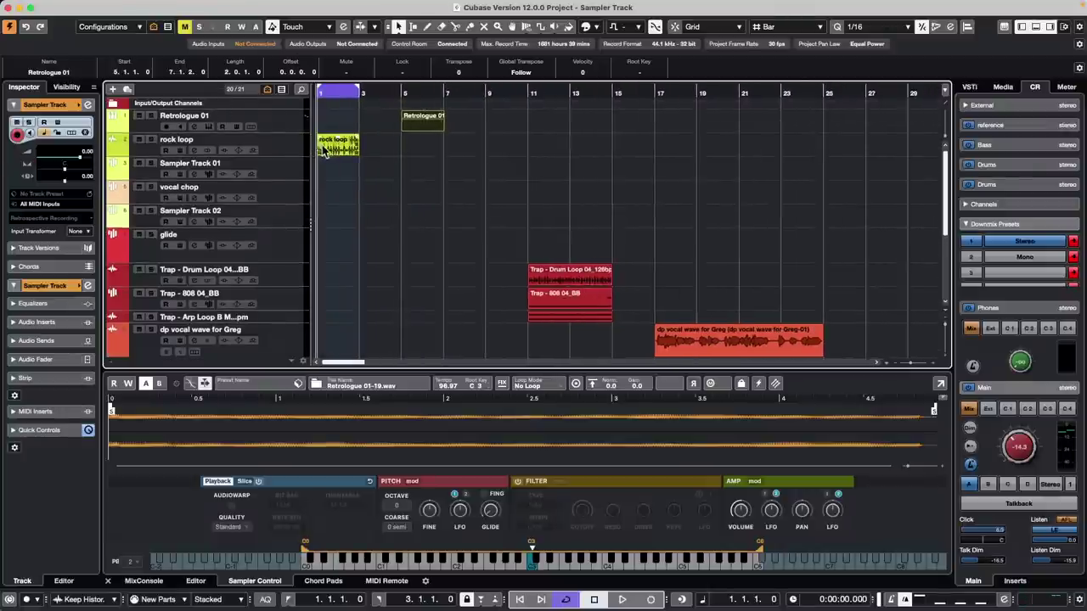
pyautogui.moveTo(325, 151); pyautogui.dragTo(508, 484)
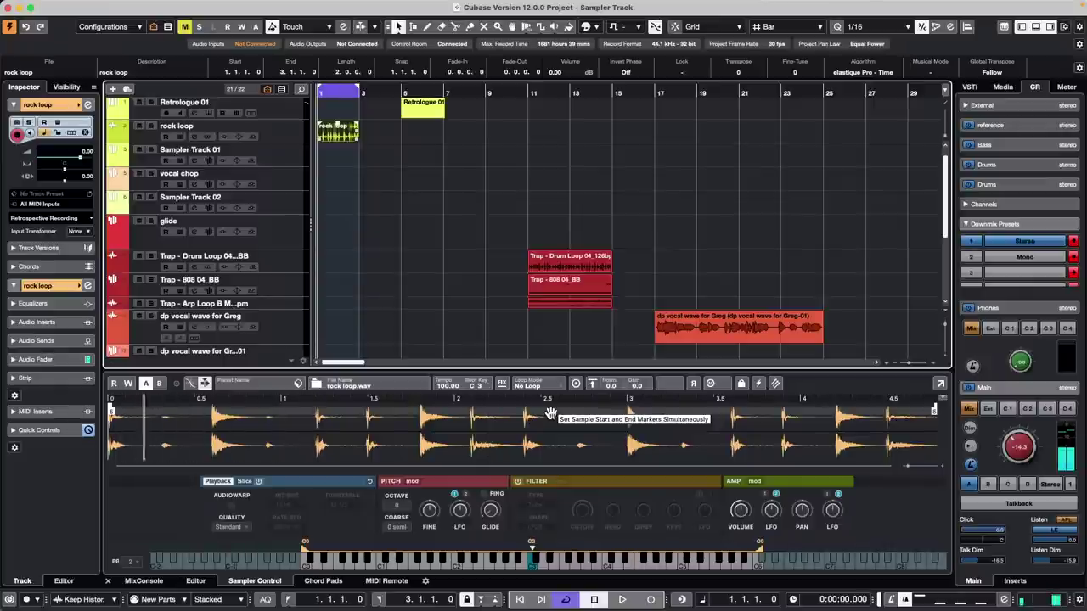
pyautogui.press('space')
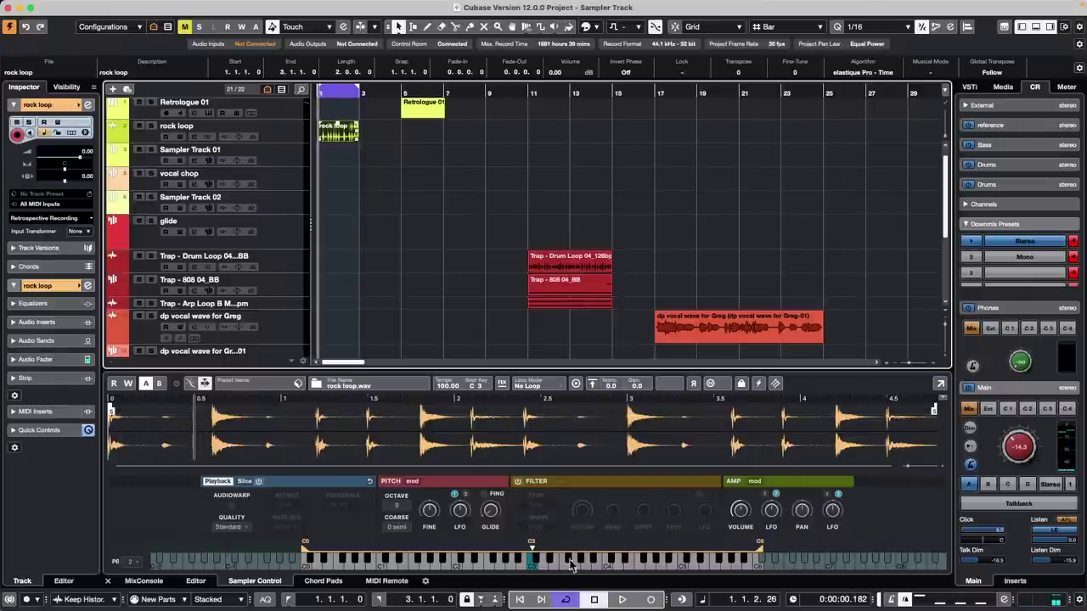
# - Toggle slicing on and off, enable AudioWarp on the sample, then select the rock loop track
pyautogui.click(258, 482)
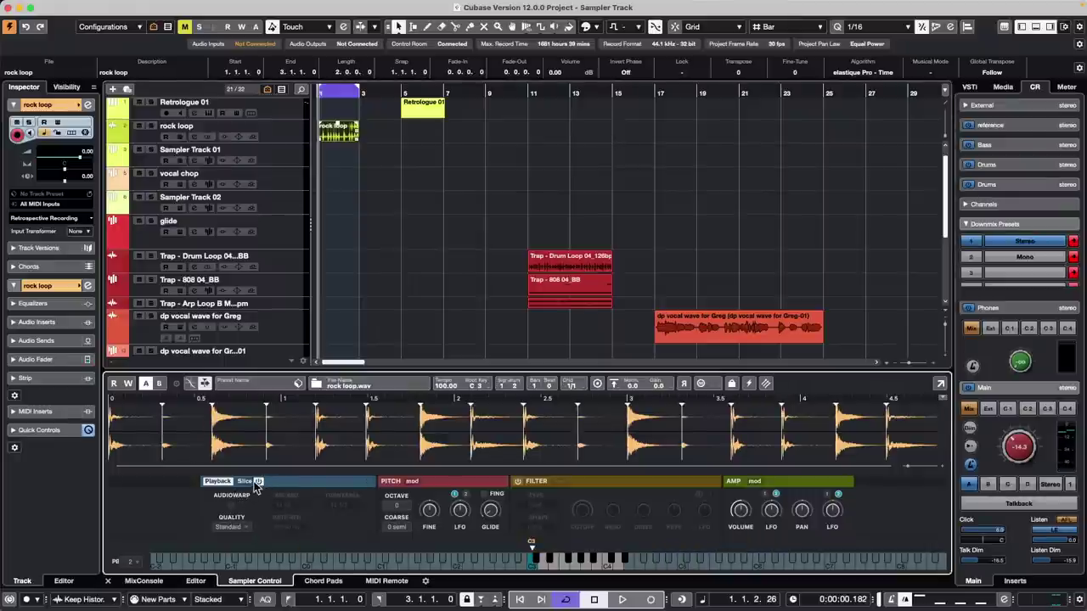
pyautogui.click(242, 482)
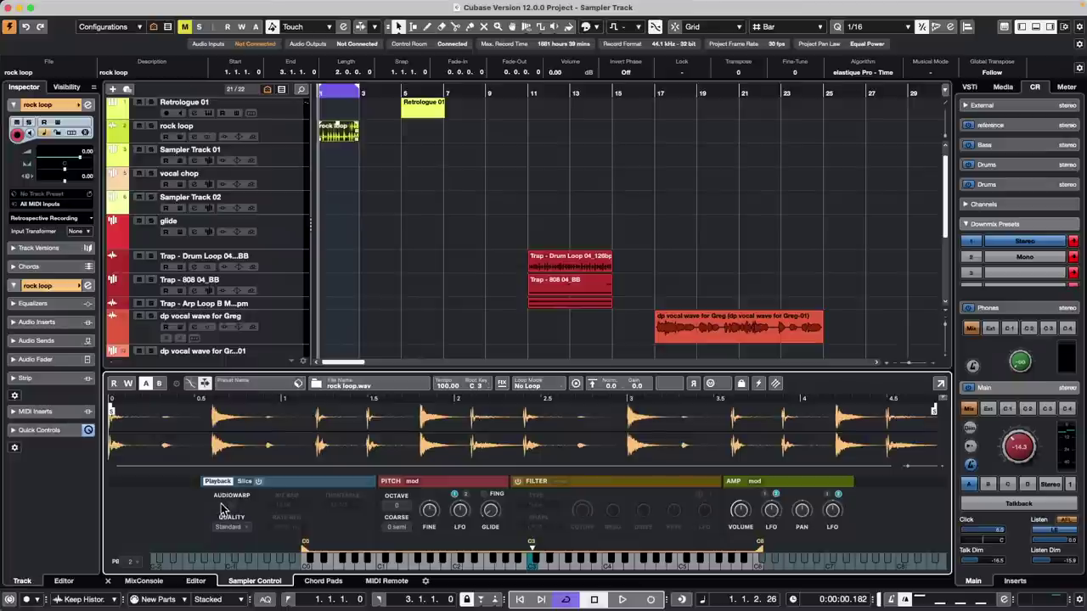
pyautogui.click(231, 506)
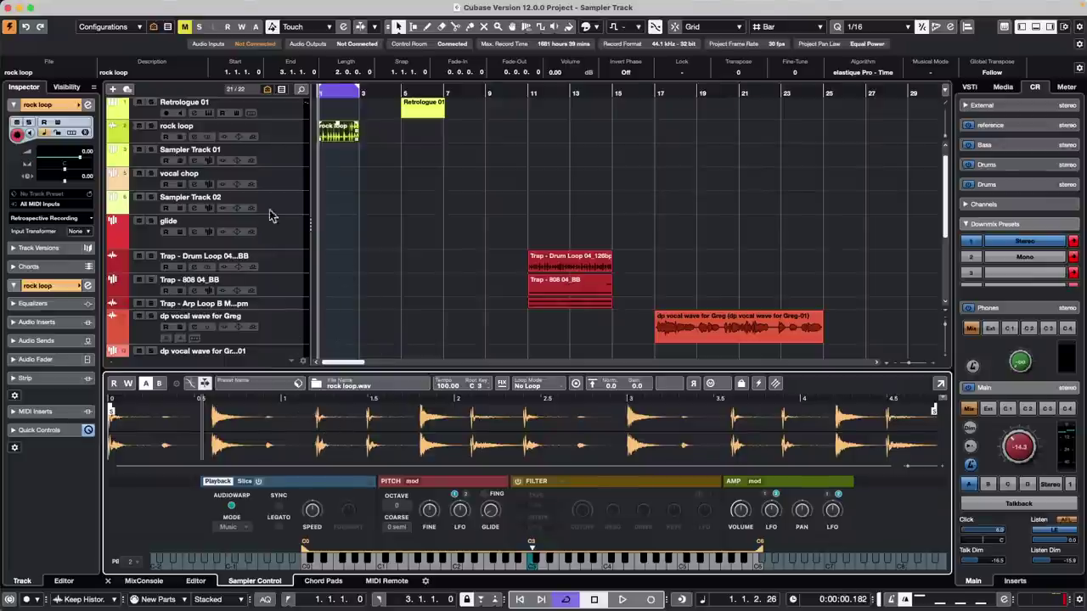
pyautogui.click(279, 138)
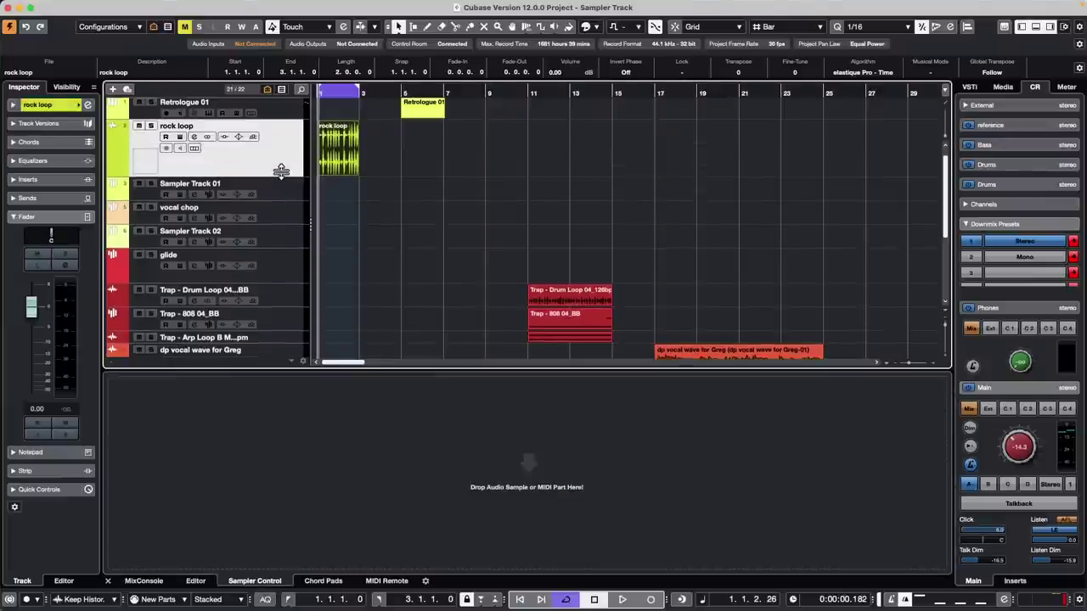
# - Zoom in on the rock loop and convert the stereo track into left and right mono tracks
pyautogui.moveTo(330, 91); pyautogui.dragTo(286, 139)
pyautogui.click(431, 230)
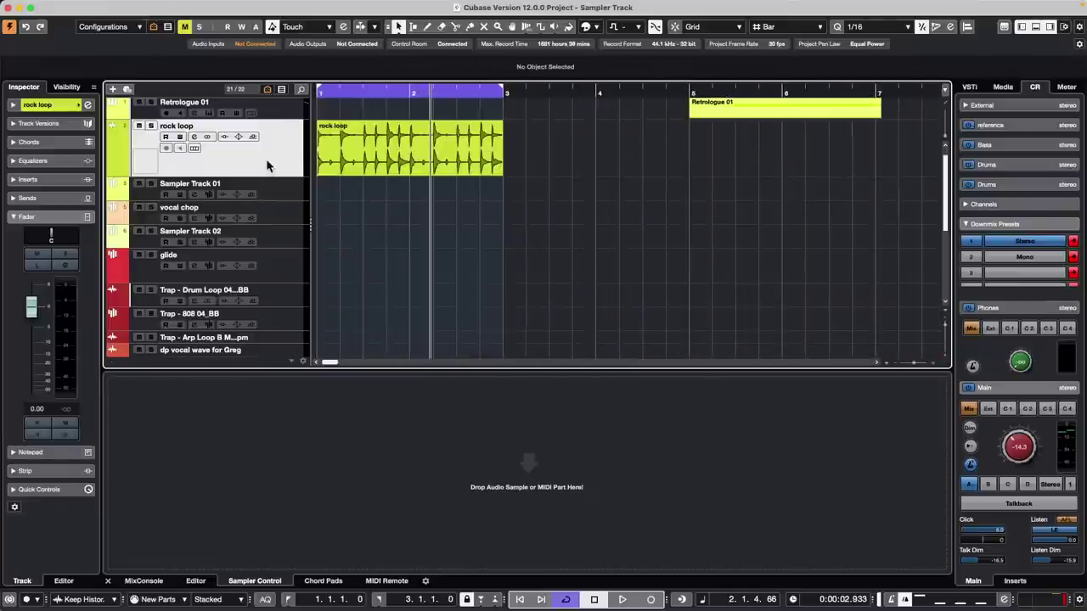
pyautogui.moveTo(186, 5)
pyautogui.click(129, 6)
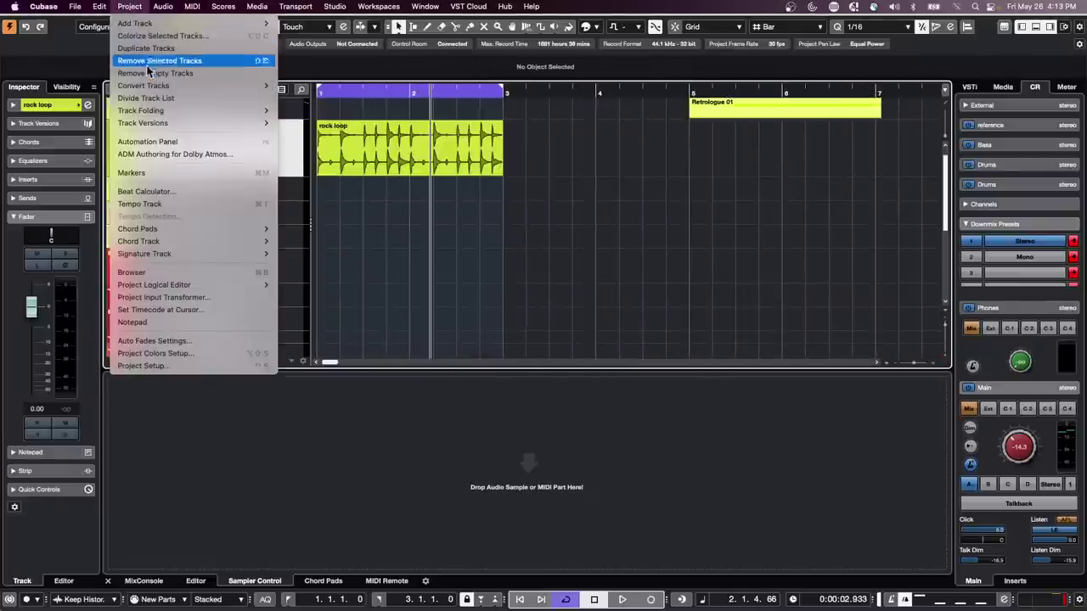
pyautogui.moveTo(157, 86)
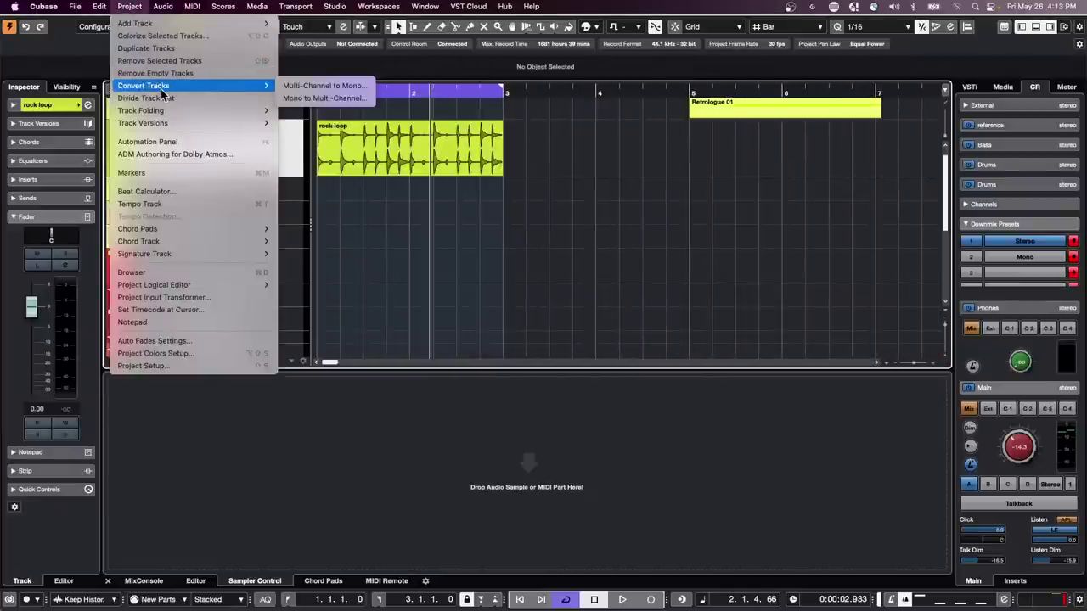
pyautogui.click(333, 88)
pyautogui.click(601, 210)
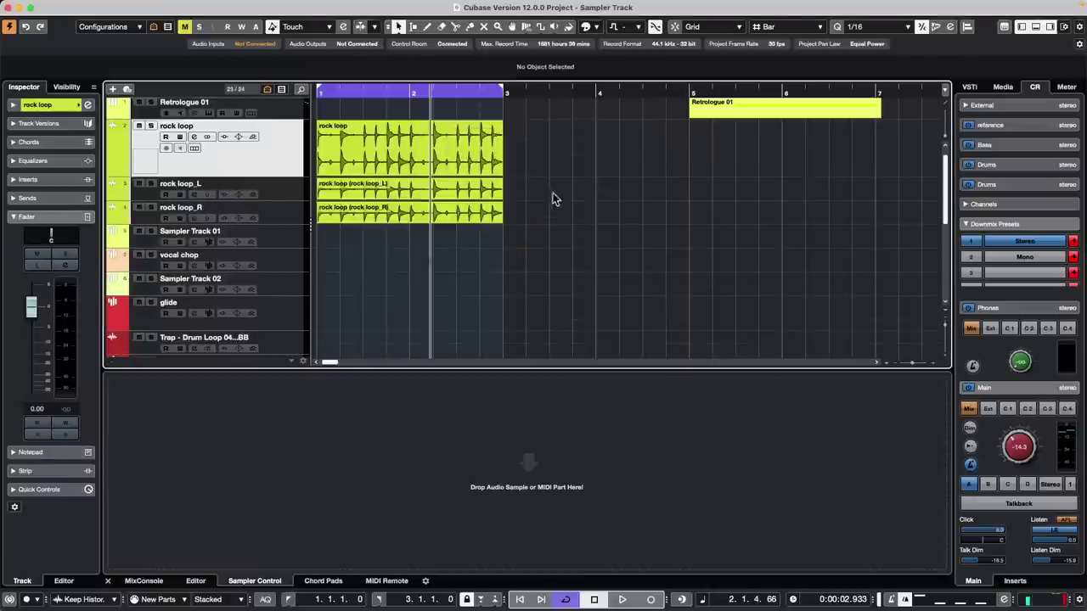
# - Select the new rock loop_R and rock loop_L tracks, then open the Project menu again
pyautogui.click(292, 216)
pyautogui.click(293, 186)
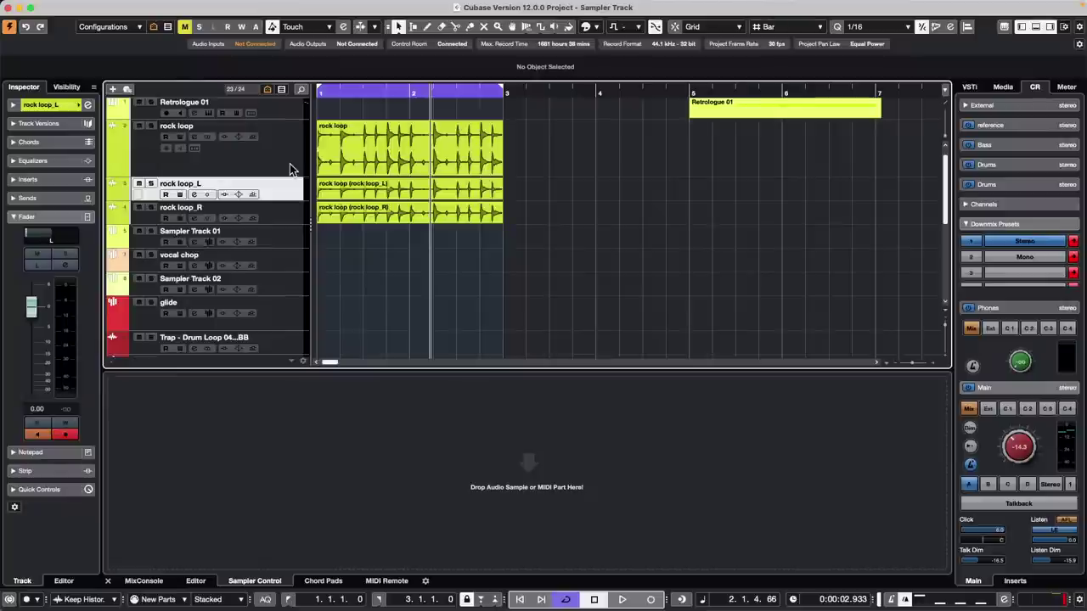
pyautogui.click(130, 6)
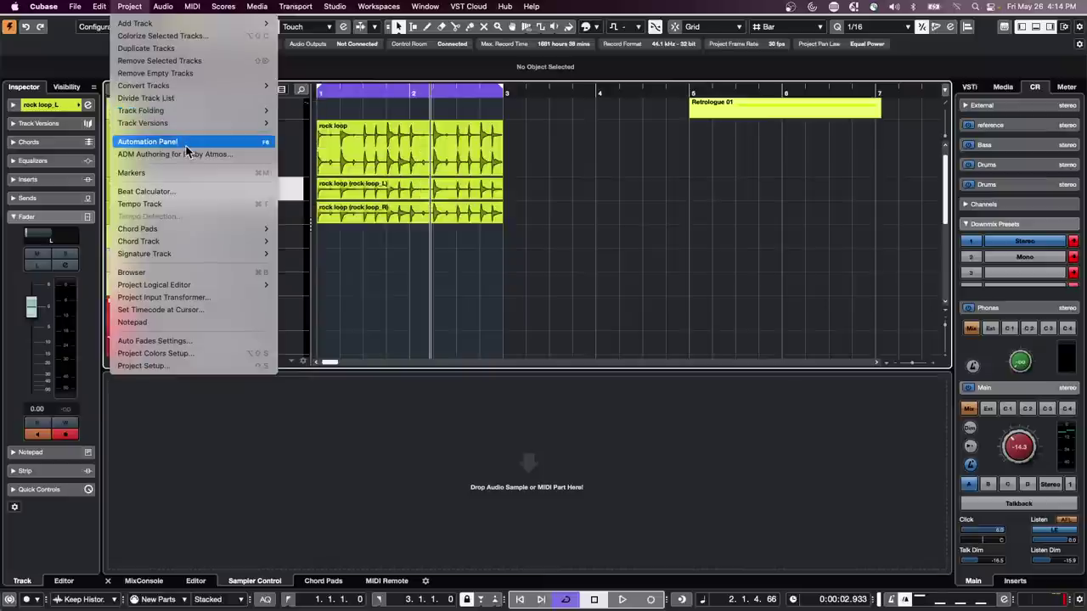
pyautogui.moveTo(179, 87)
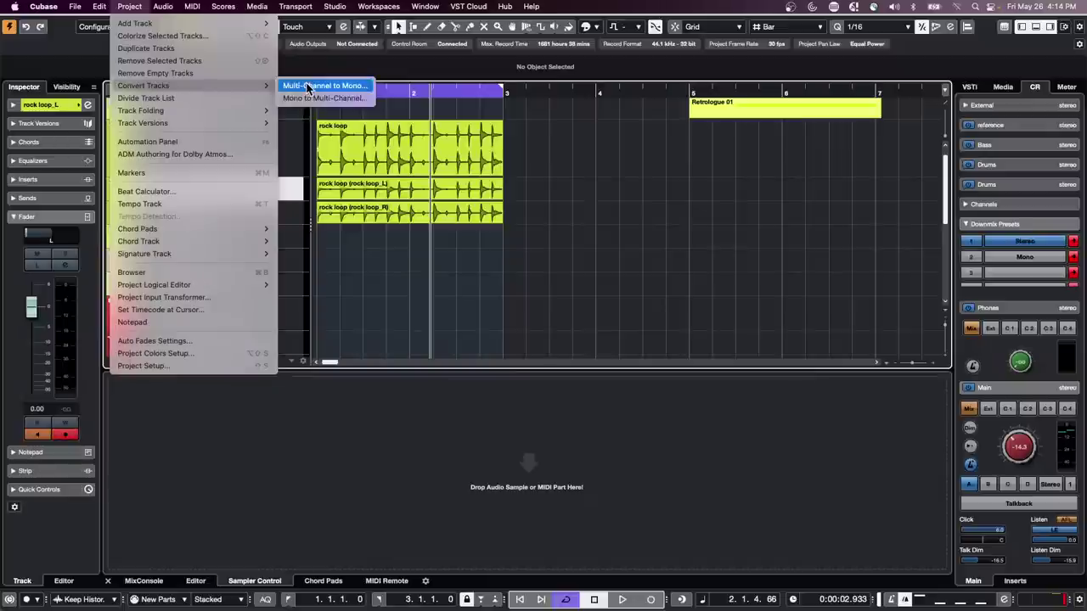
# - Open the Control Room audio connections and switch the Control Room off and back on
pyautogui.moveTo(334, 7)
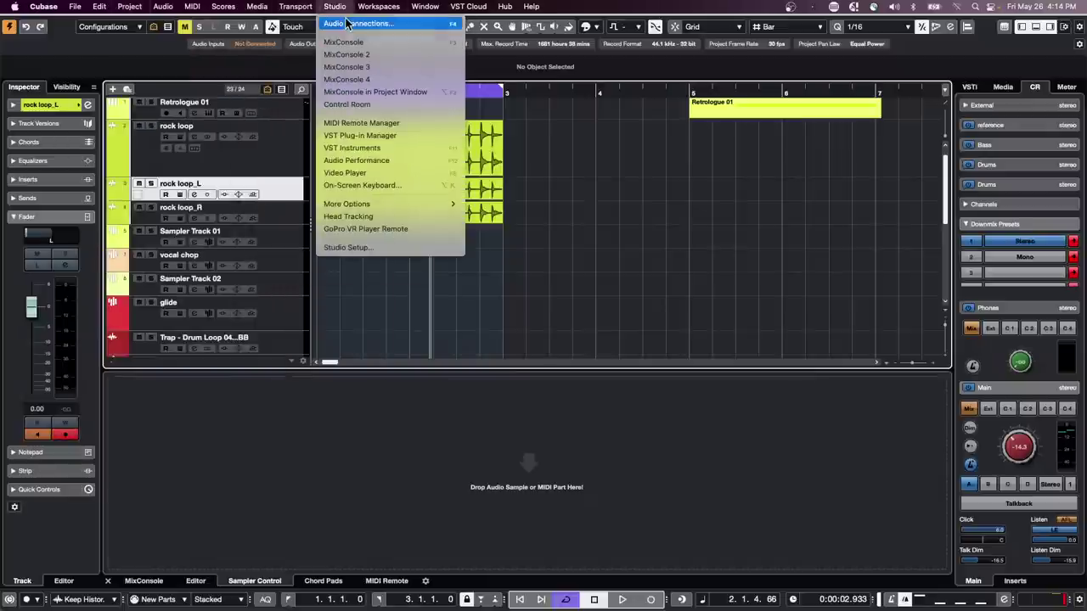
pyautogui.click(347, 22)
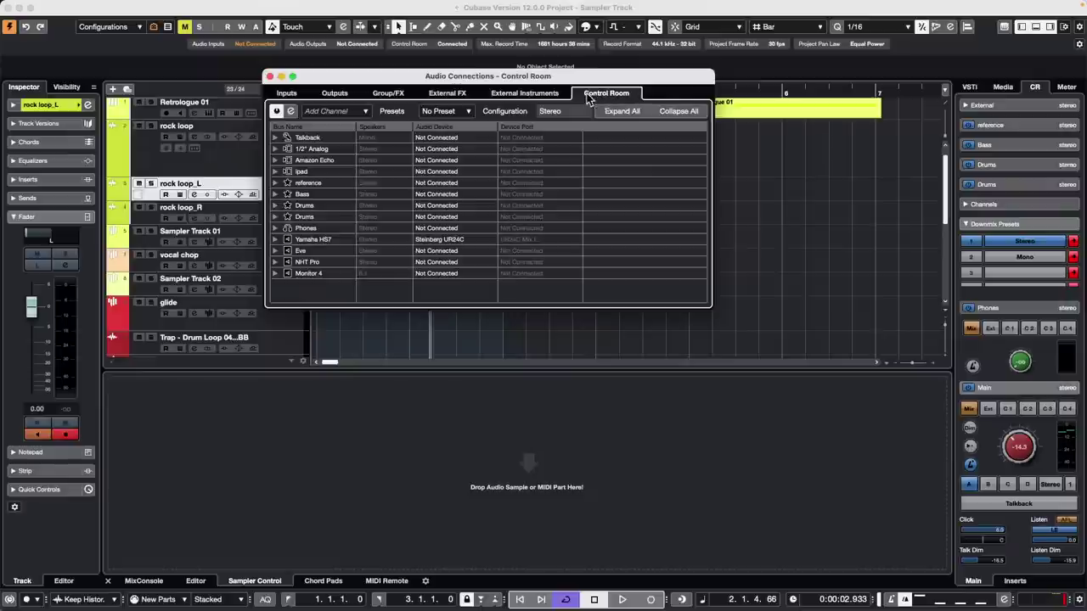
pyautogui.click(276, 112)
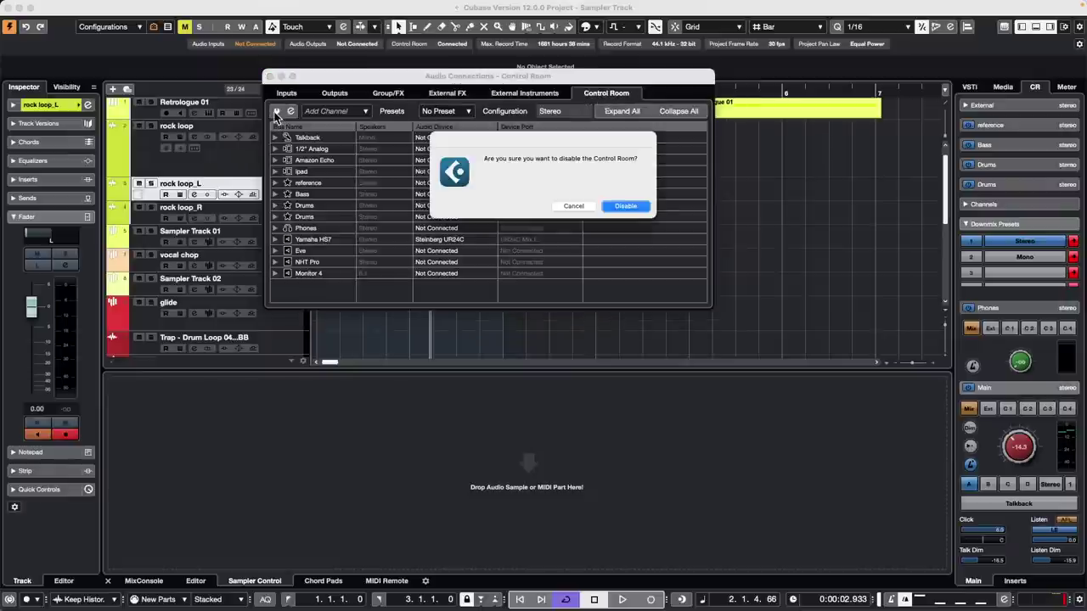
pyautogui.click(629, 206)
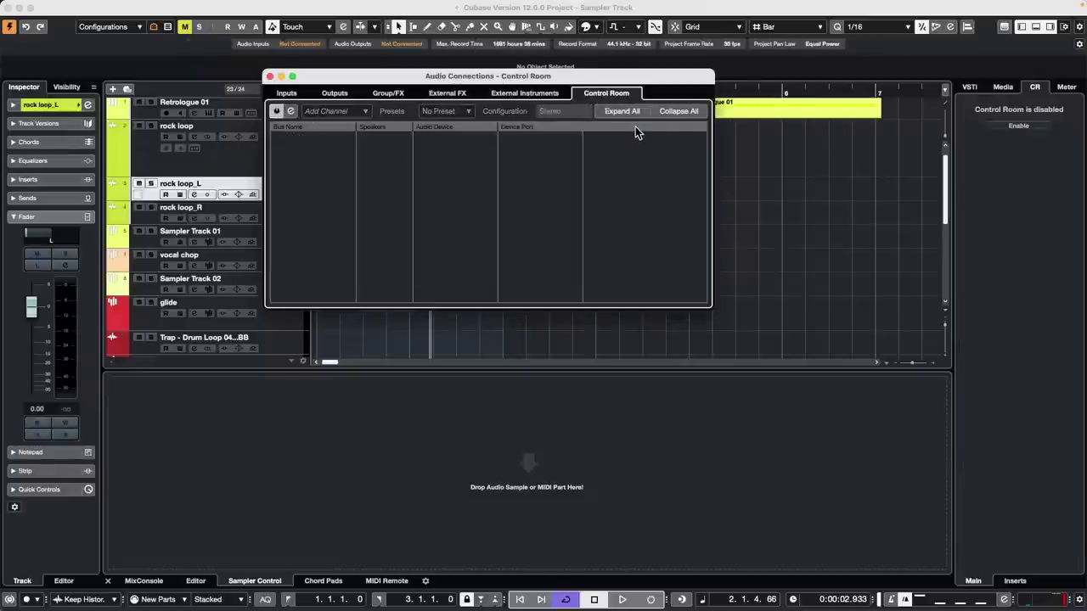
pyautogui.click(276, 112)
# - Expand Yamaha HS7 to check its UR24C Mix L/R ports, review Outputs, then return to Control Room
pyautogui.rightClick(307, 194)
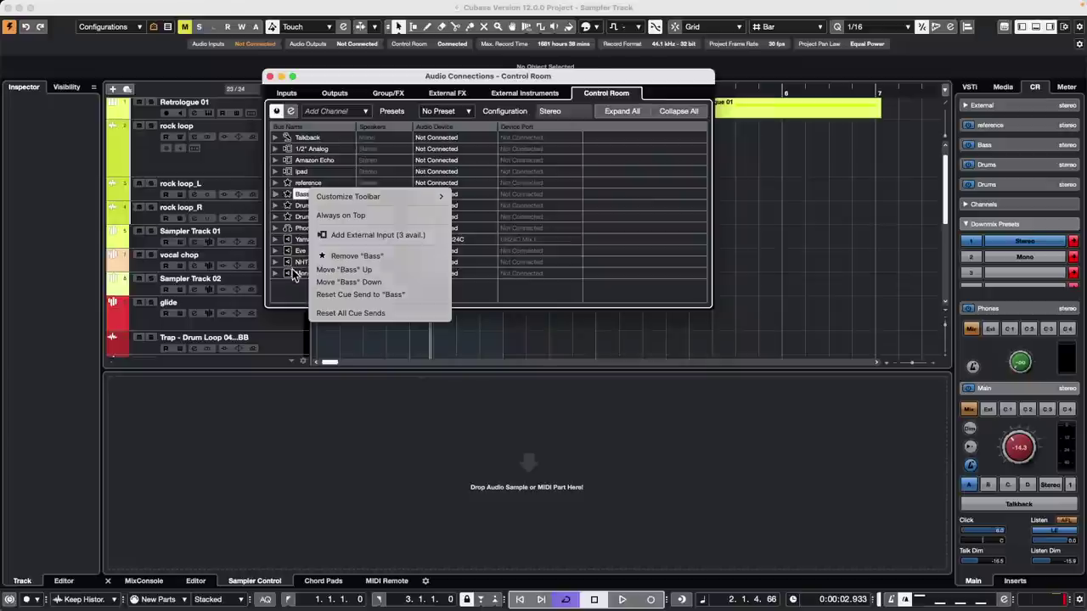
pyautogui.click(291, 270)
pyautogui.click(275, 240)
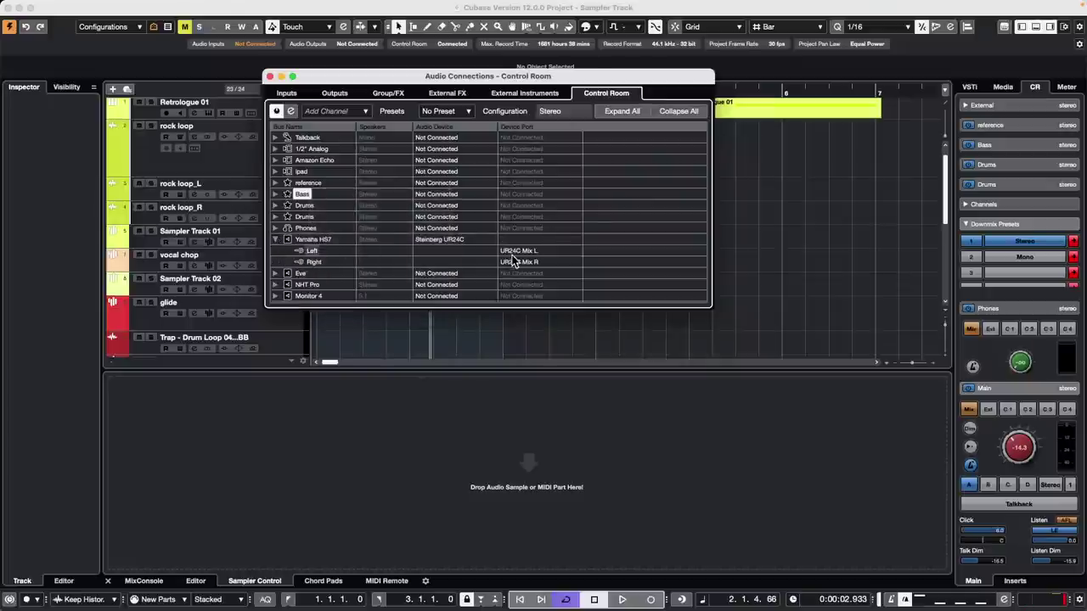
pyautogui.click(443, 240)
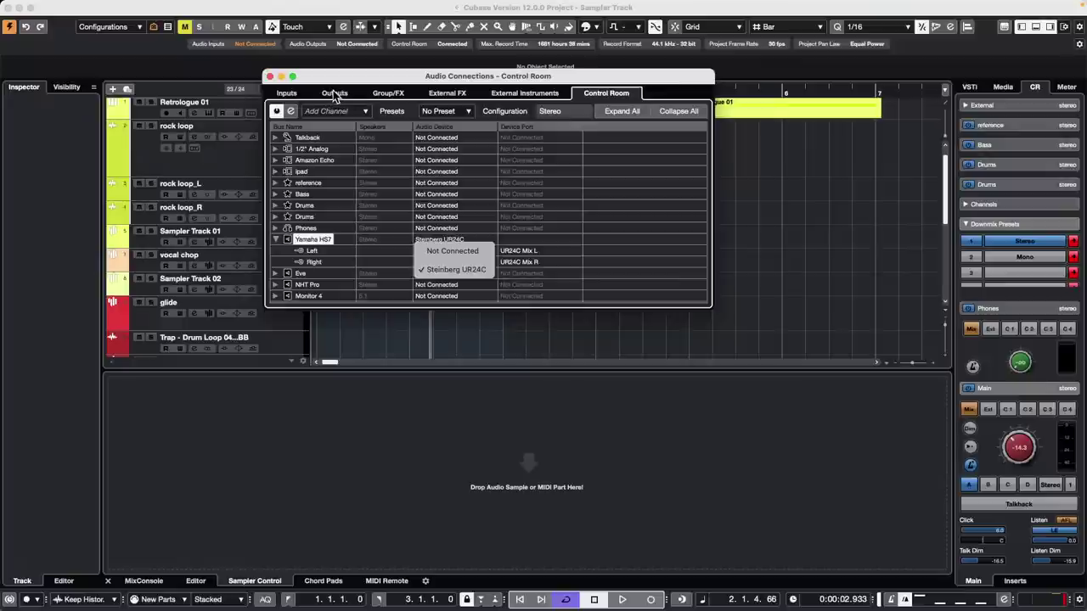
pyautogui.click(335, 94)
pyautogui.click(335, 94)
pyautogui.click(276, 137)
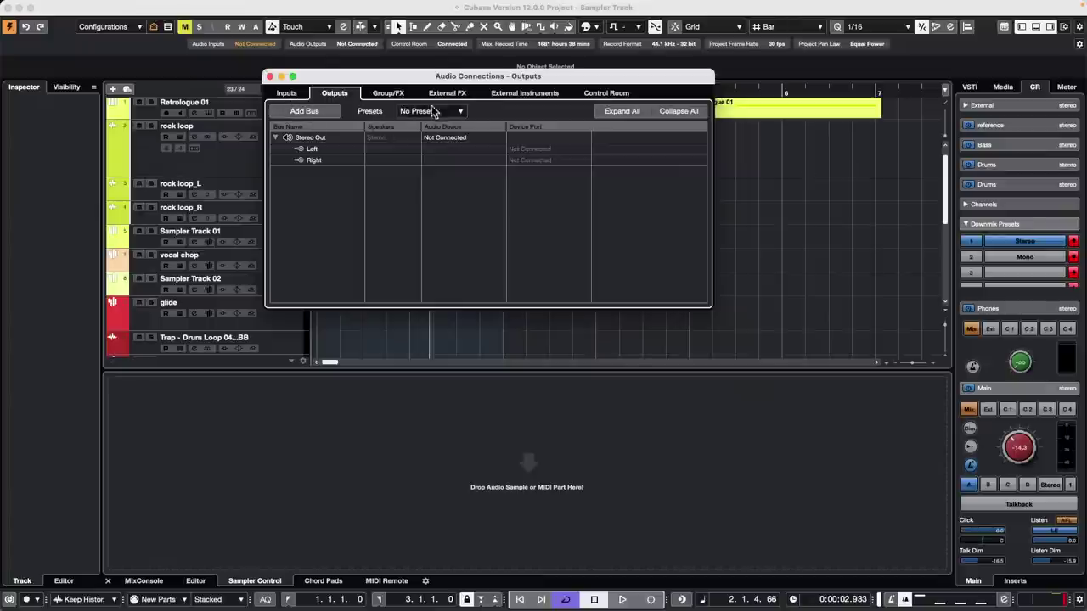
pyautogui.click(600, 94)
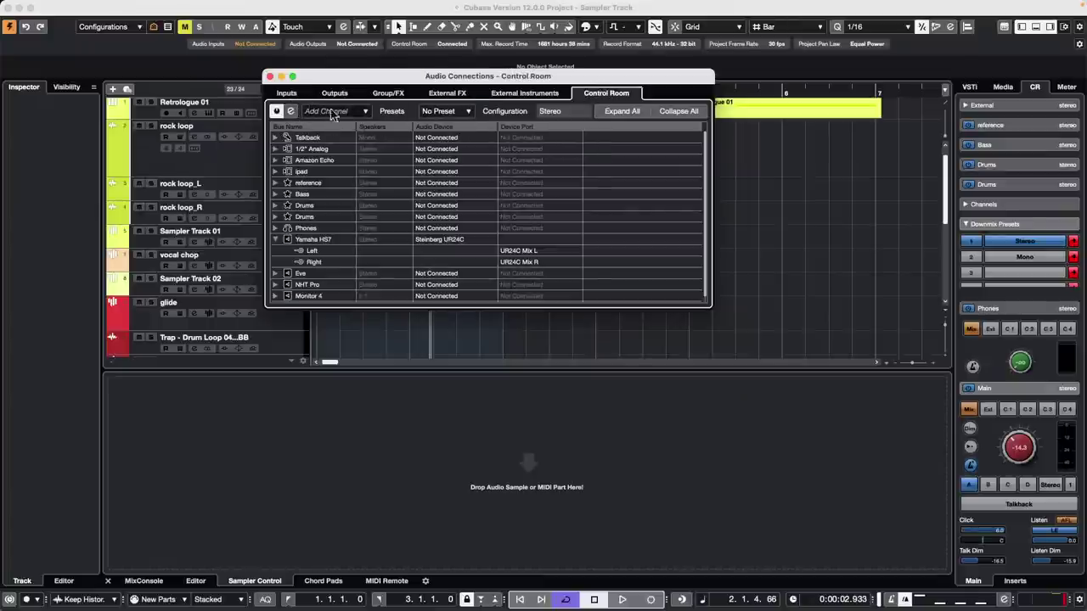